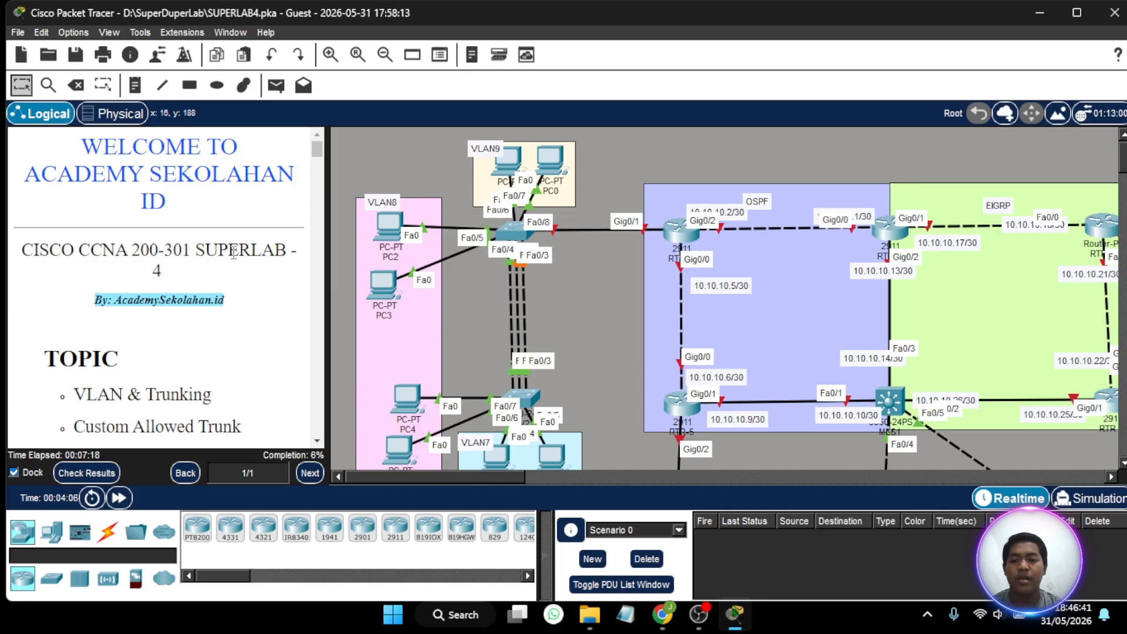
- Read the lab's topic list and the first tasks on basic configuration and EtherChannel in the instructions
scroll(233, 253, down, 3)
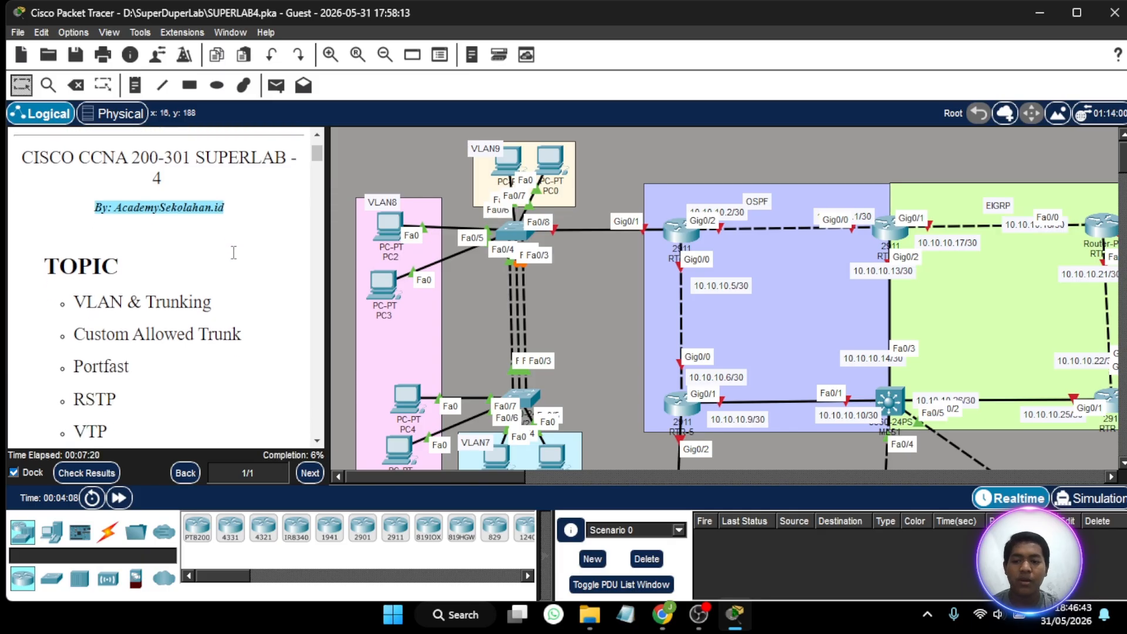
scroll(234, 252, down, 5)
scroll(234, 252, up, 2)
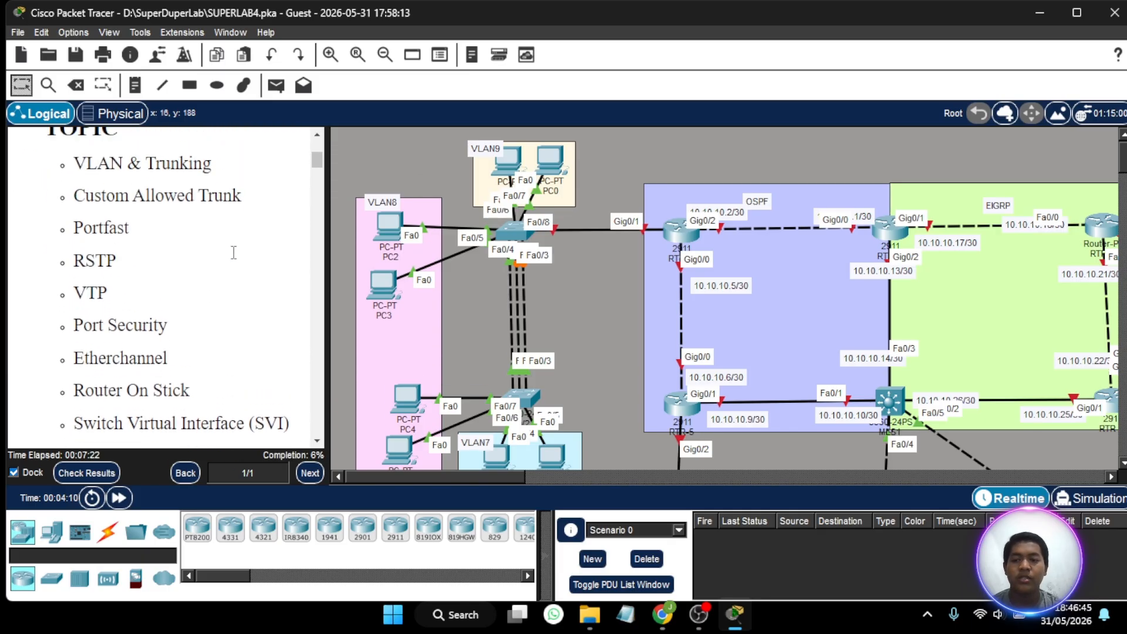
scroll(233, 253, down, 4)
scroll(233, 252, down, 5)
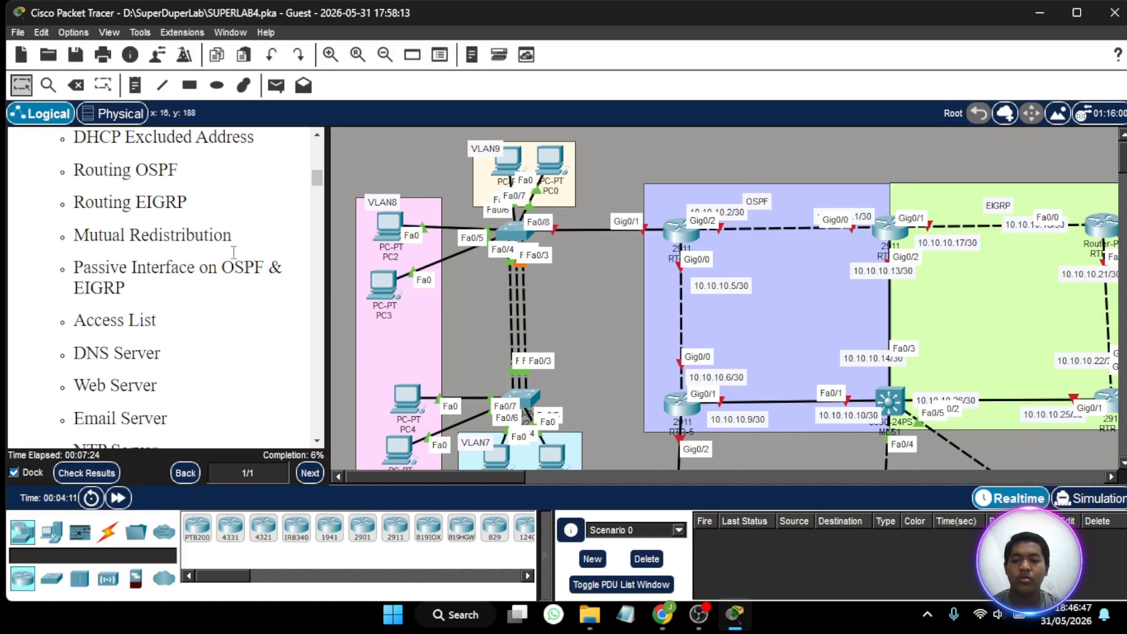
scroll(234, 252, up, 4)
scroll(234, 253, up, 2)
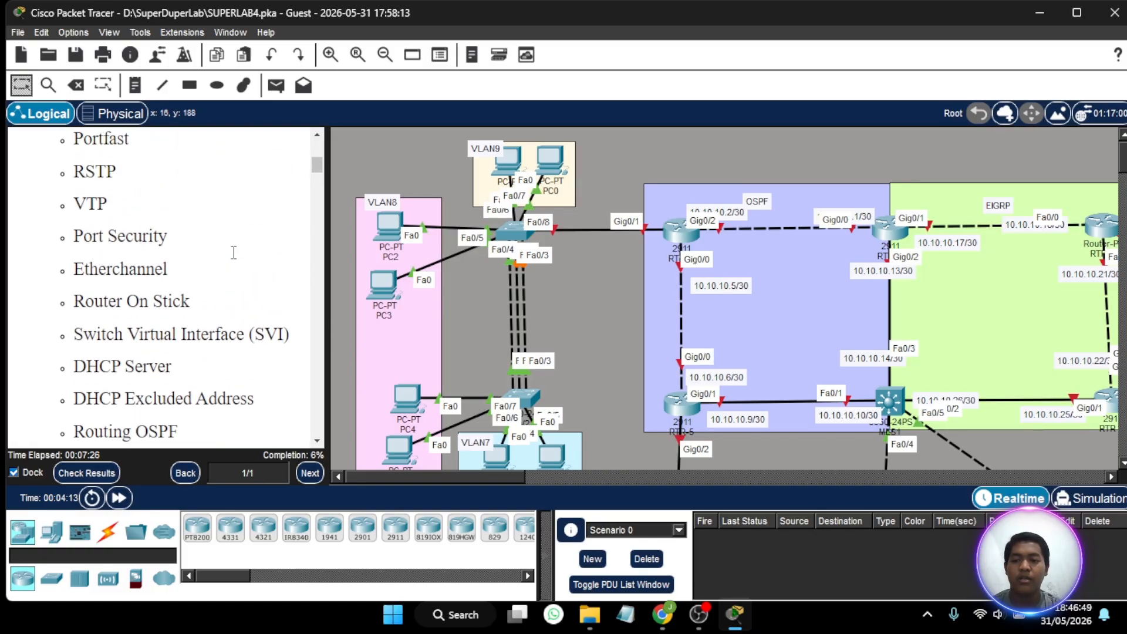
scroll(234, 252, up, 2)
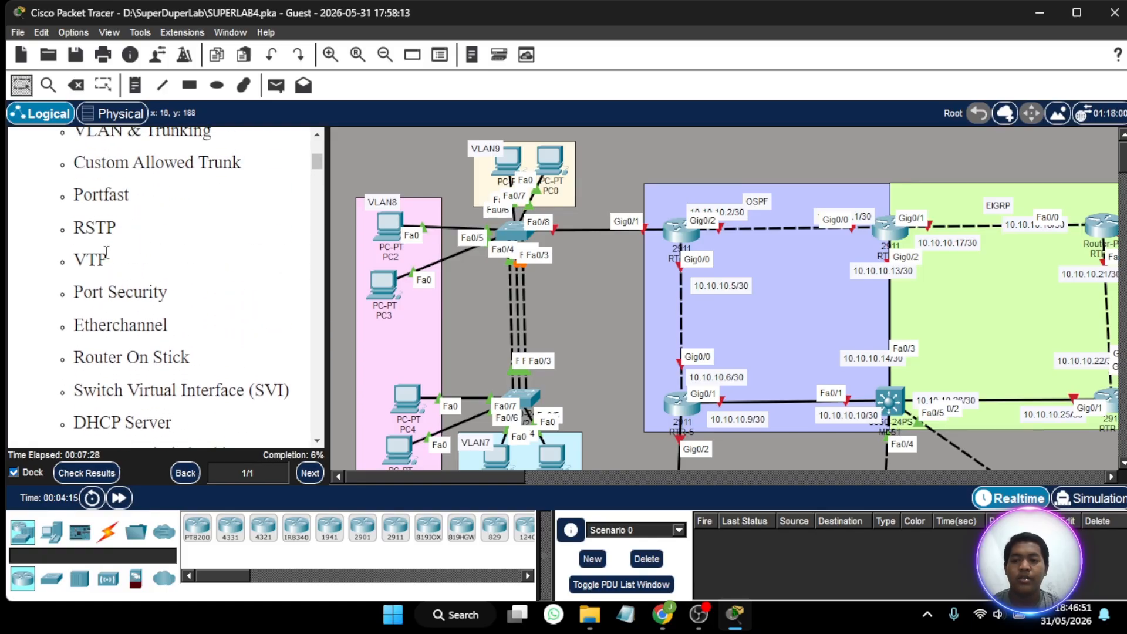
scroll(115, 296, down, 2)
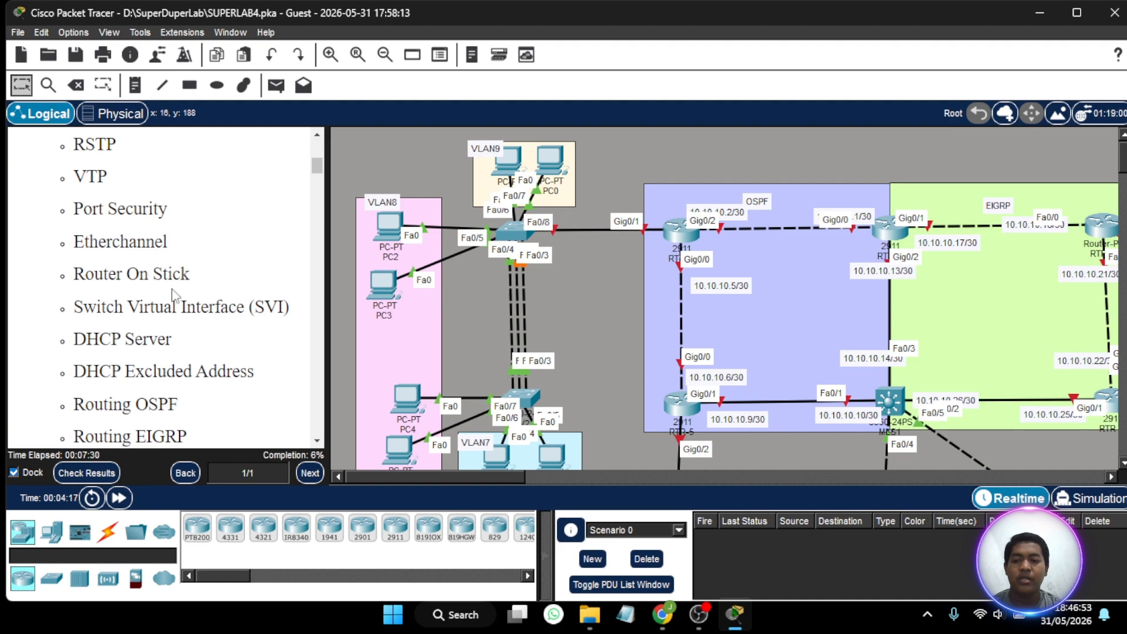
scroll(187, 295, down, 4)
scroll(218, 336, down, 3)
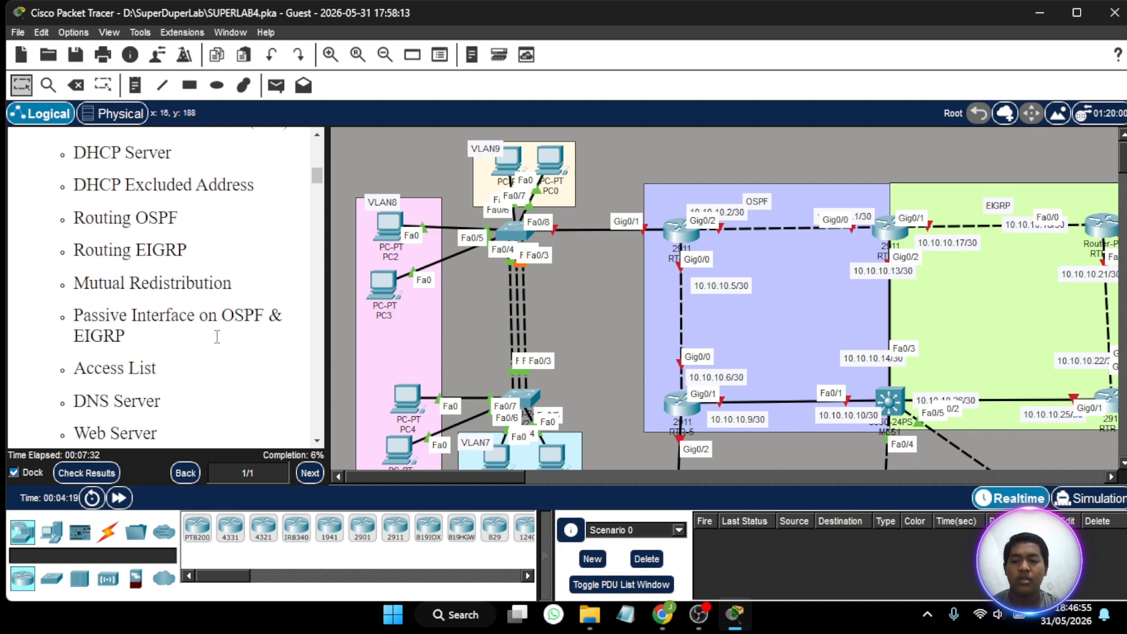
scroll(217, 336, up, 2)
scroll(217, 336, down, 5)
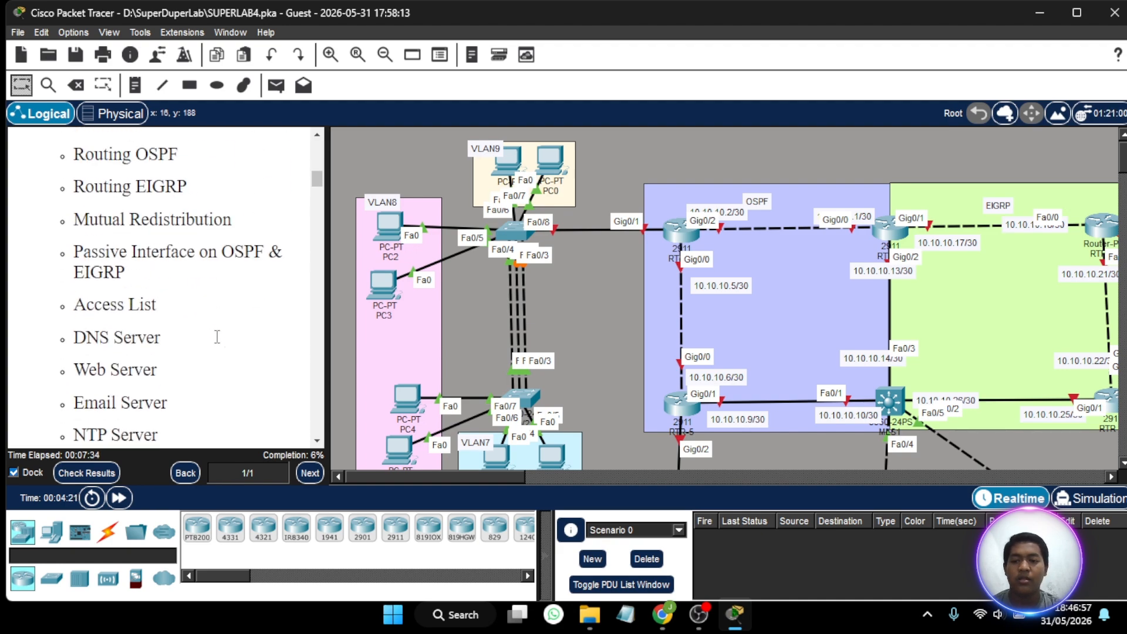
scroll(217, 336, up, 2)
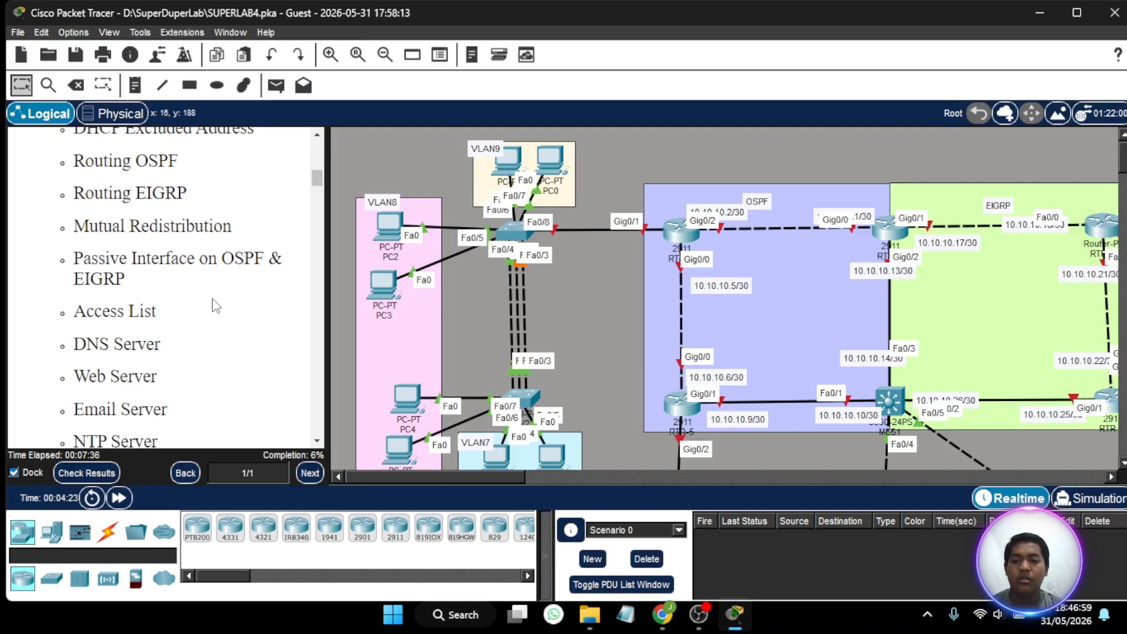
scroll(214, 302, up, 3)
scroll(163, 294, up, 5)
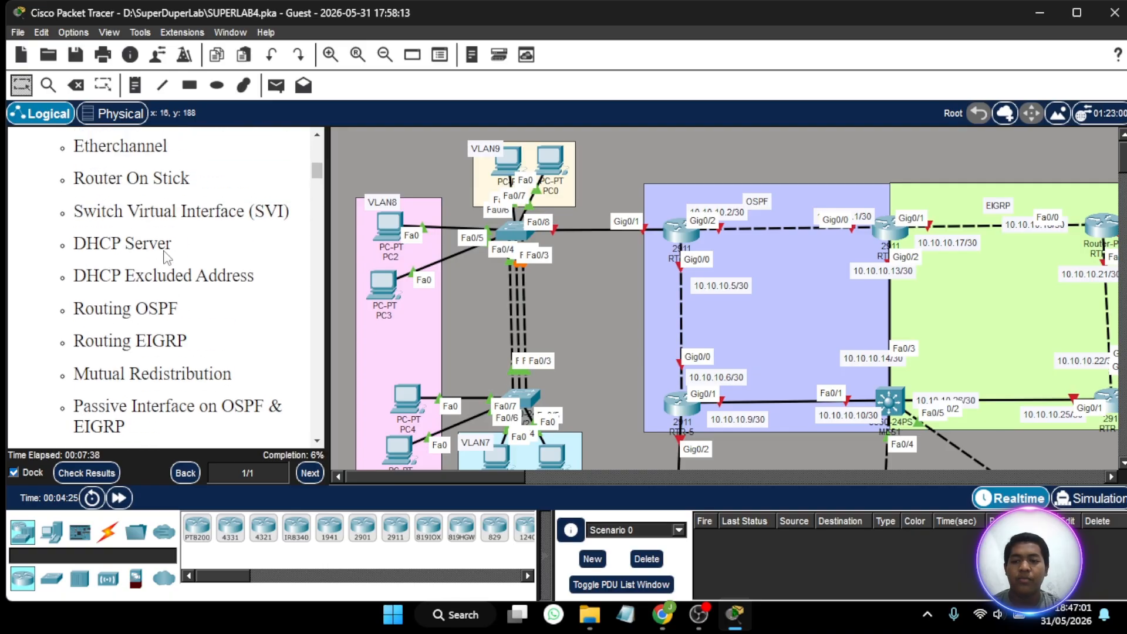
scroll(168, 257, down, 4)
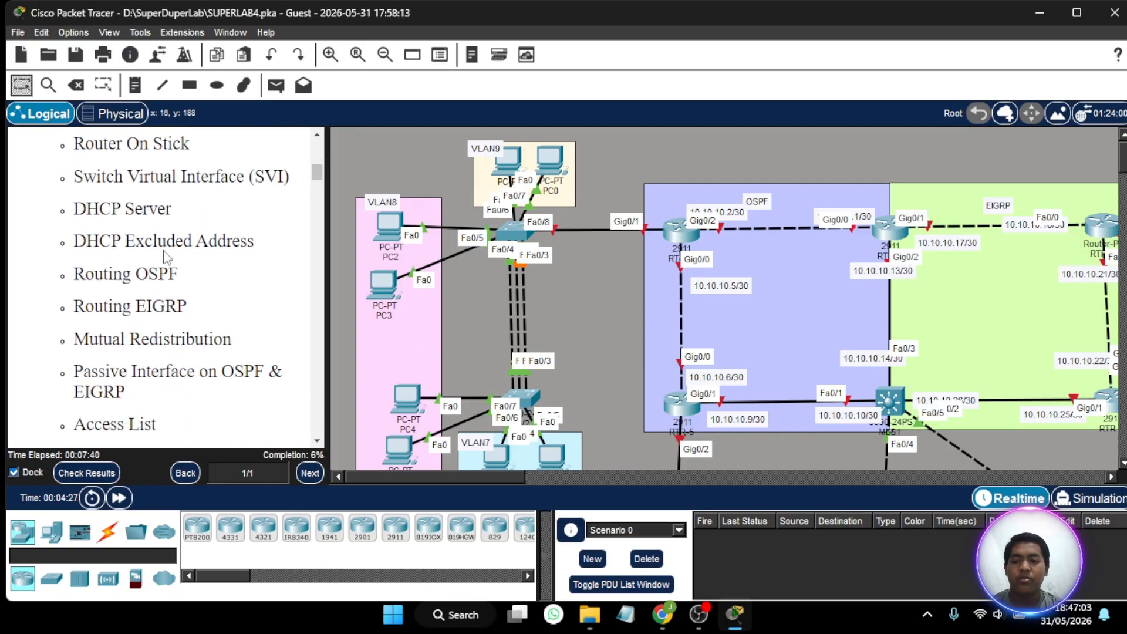
scroll(189, 302, down, 4)
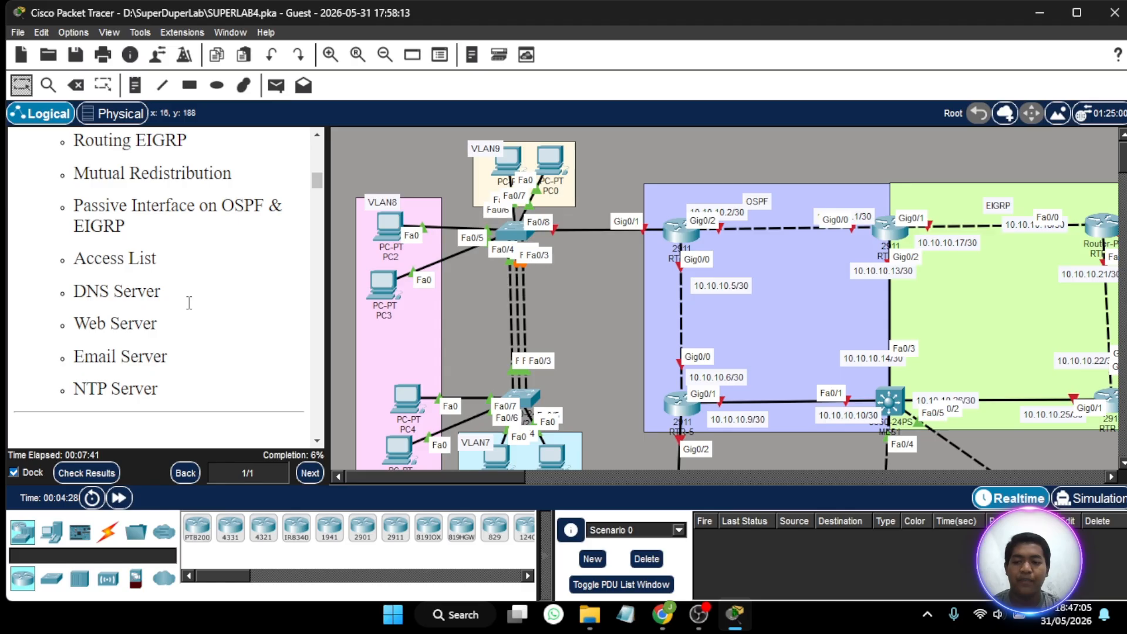
scroll(231, 342, down, 5)
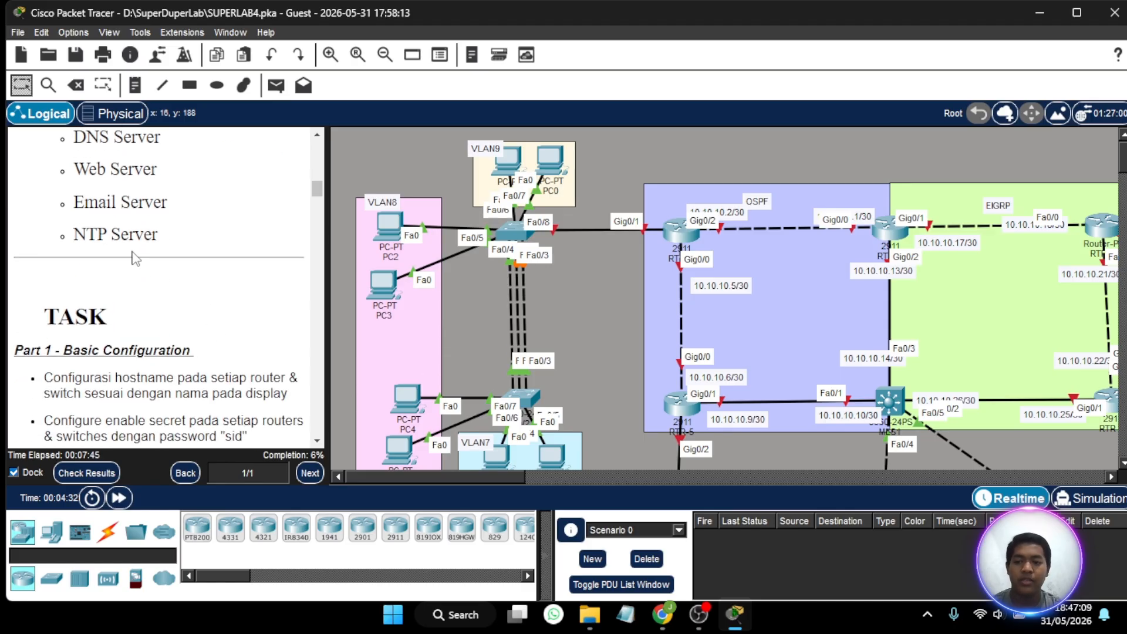
scroll(136, 258, down, 3)
scroll(135, 258, down, 3)
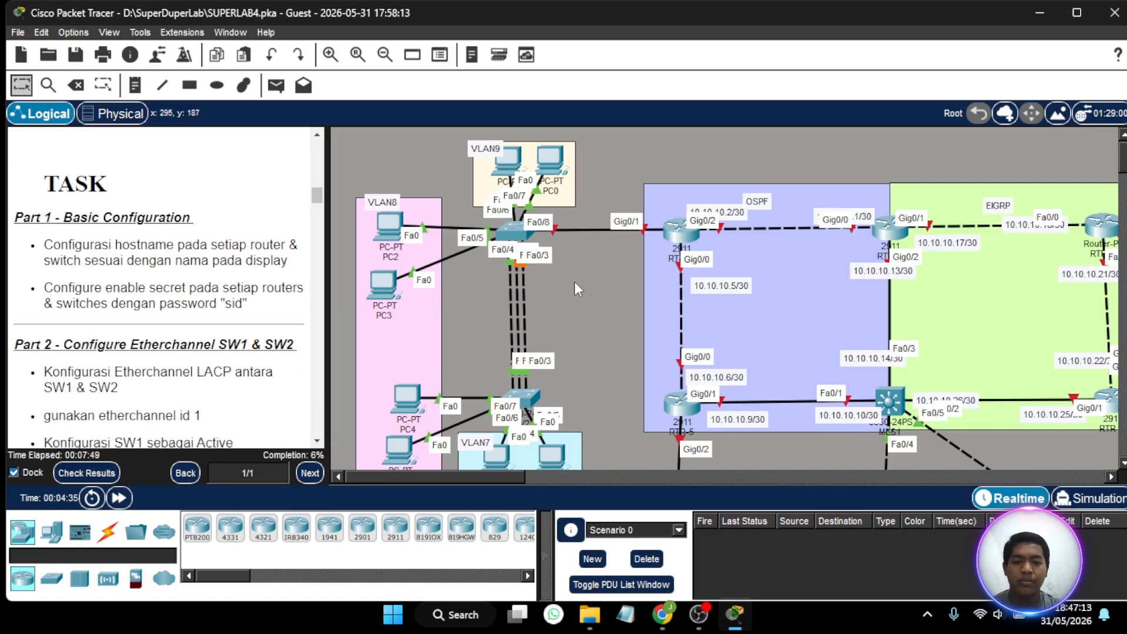
- On the upper switch next to VLAN8 and VLAN9, set the hostname to SW1 and configure the required enable secret
scroll(575, 283, right, 4)
scroll(576, 283, left, 4)
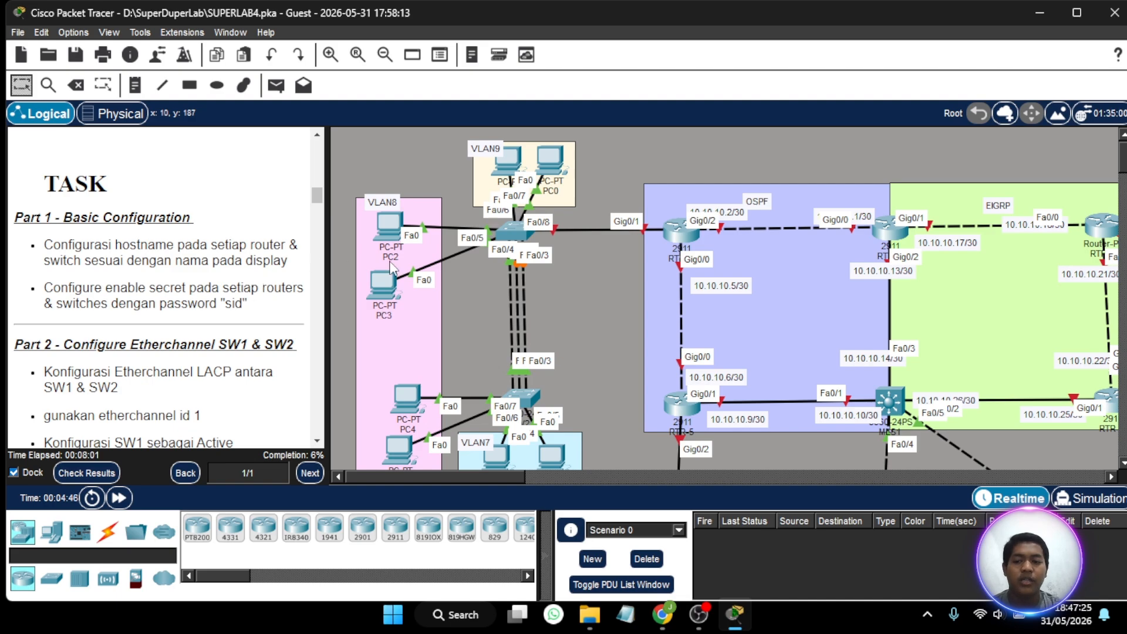
scroll(536, 280, down, 5)
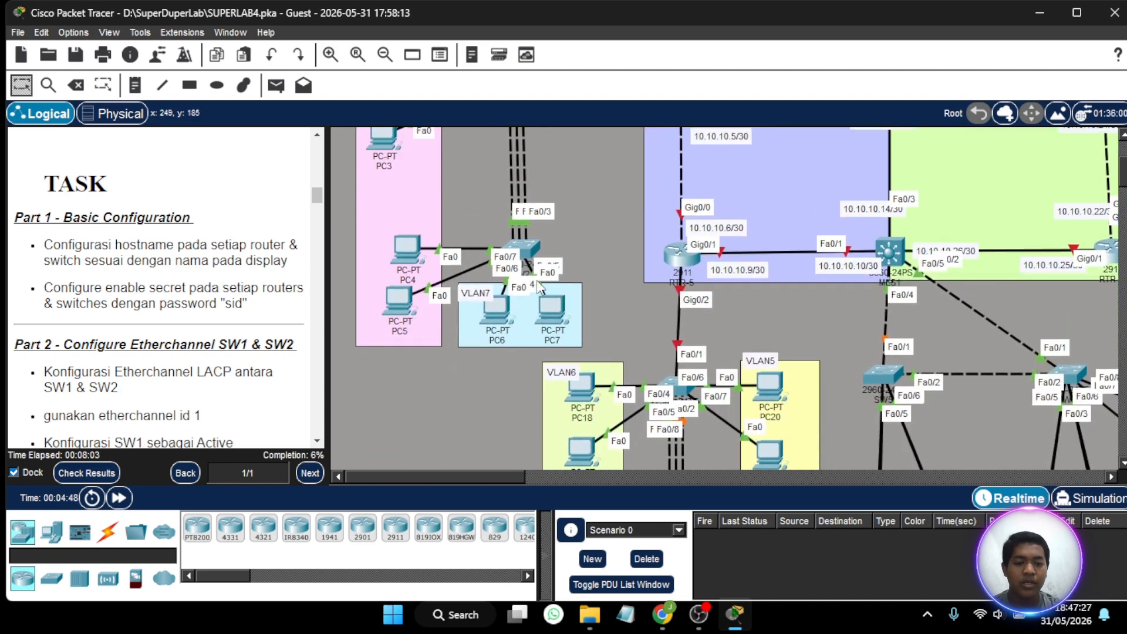
scroll(537, 280, up, 5)
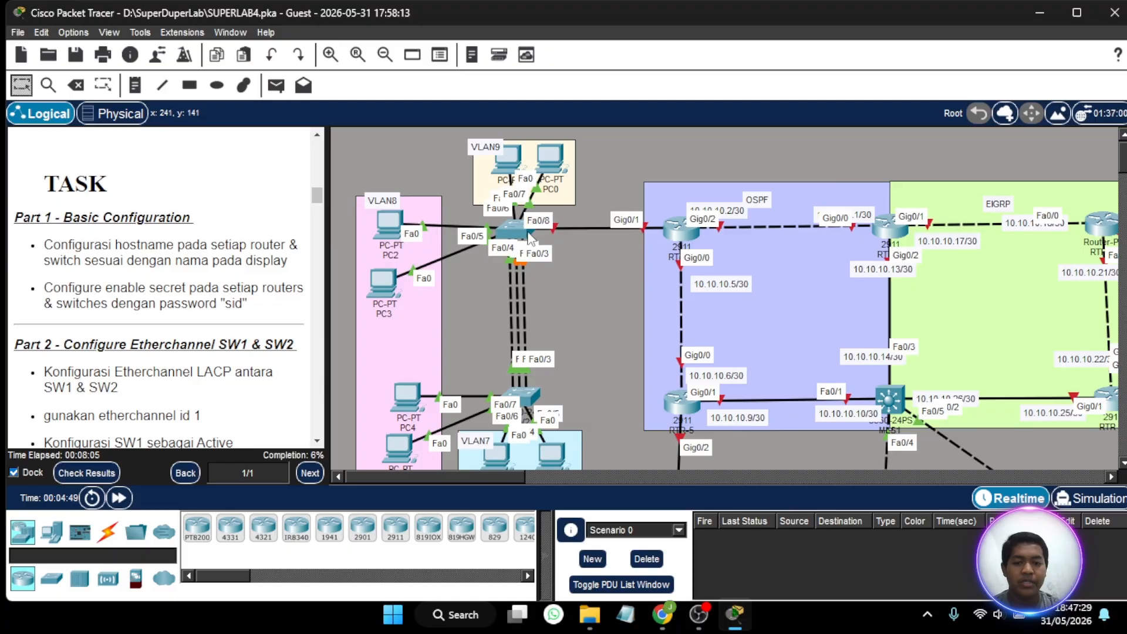
click(520, 227)
click(432, 79)
key(Return)
text(en)
key(Return)
text(conf t)
- On the switch serving VLAN7 below SW1, set the hostname to SW2 and configure the enable secret
key(Return)
text(host SW1)
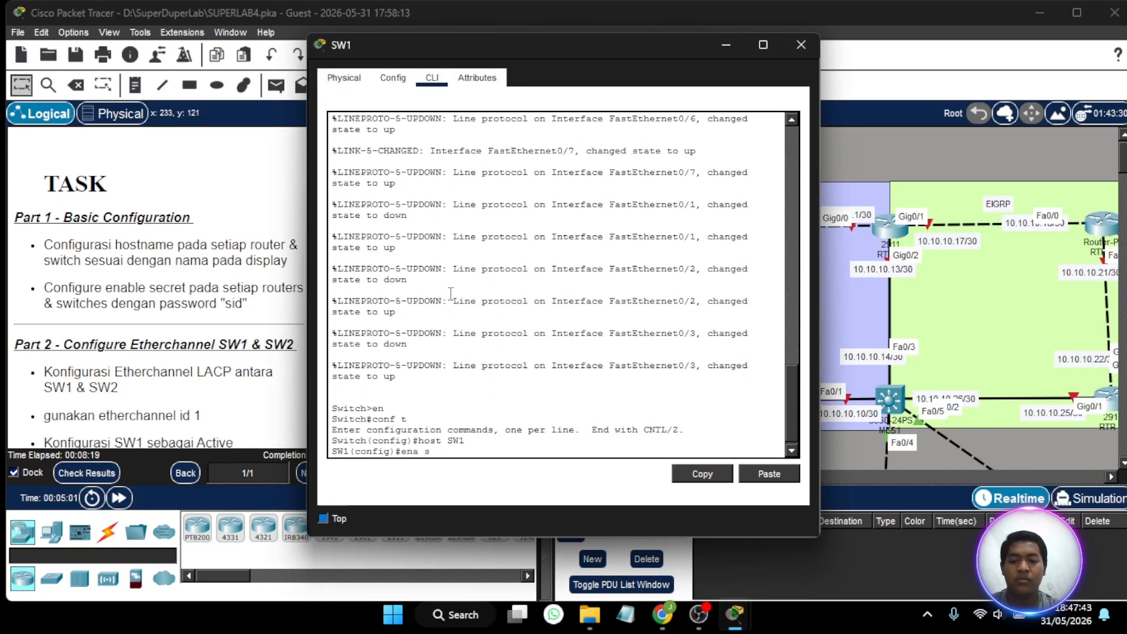
text(ec sid)
key(Return)
click(801, 45)
click(525, 405)
click(432, 78)
- On the switch between VLAN6 and VLAN5 below RTR-5, set the hostname to SW3 and configure the enable secret
key(Return)
text(en)
key(Return)
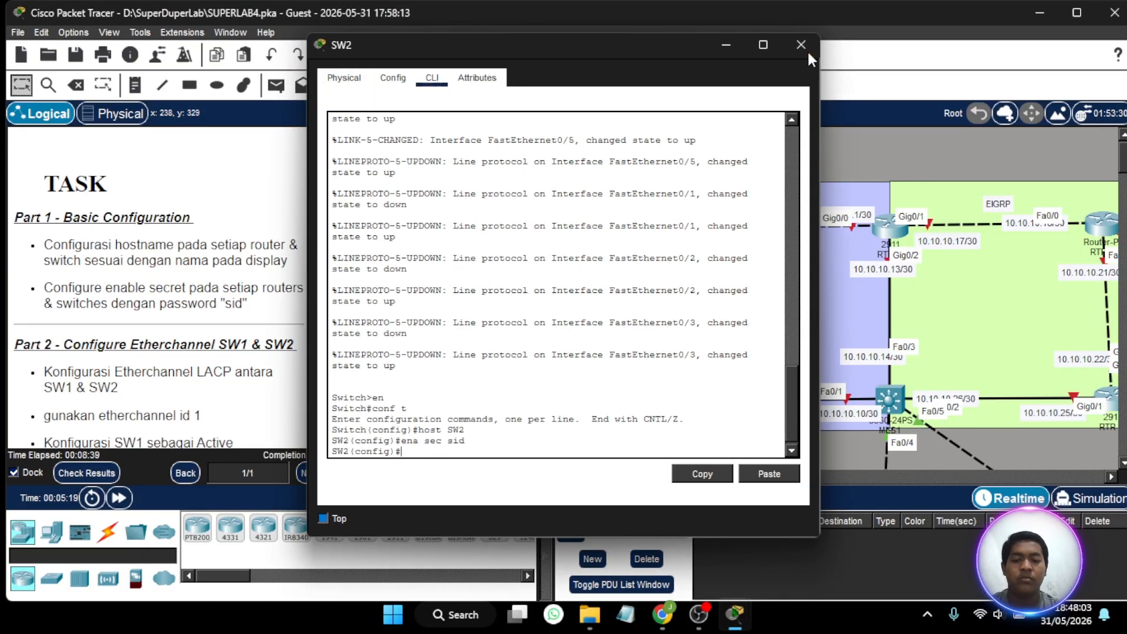
click(801, 45)
scroll(528, 293, down, 5)
scroll(528, 294, right, 5)
click(516, 394)
click(432, 78)
- On the 2960 switch directly below MLS1, configure the hostname SW5 and the enable secret
key(Return)
text(en)
key(Return)
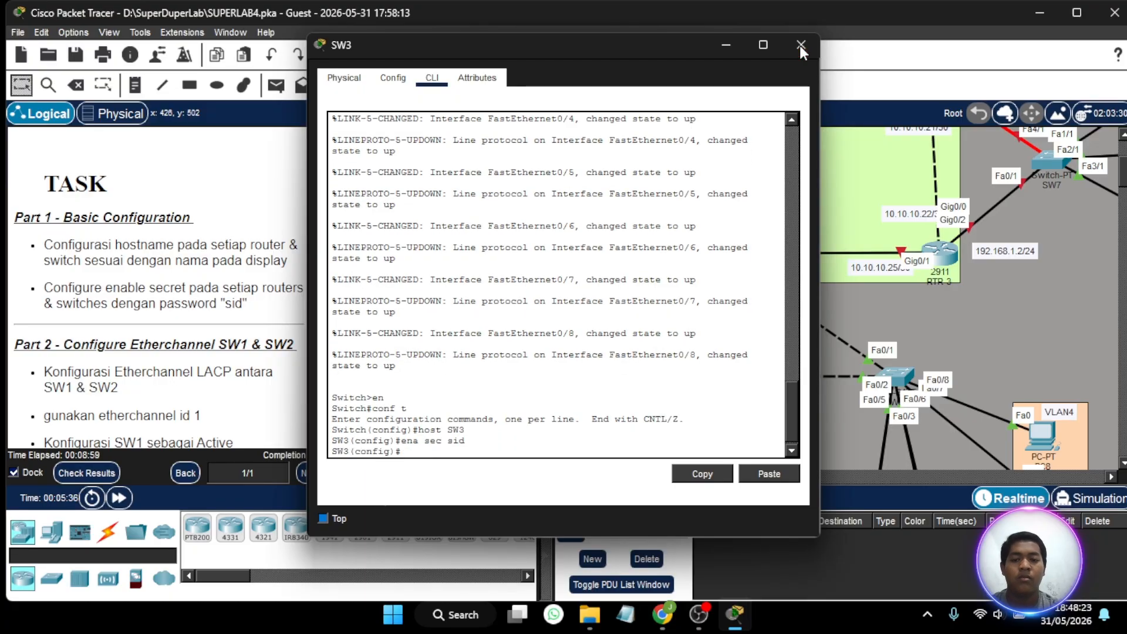
click(802, 45)
scroll(645, 323, right, 2)
click(611, 376)
click(432, 78)
- On the switch below SW3, set the hostname to SW4 and configure the enable secret
key(Return)
text(en)
key(Return)
text(conf t)
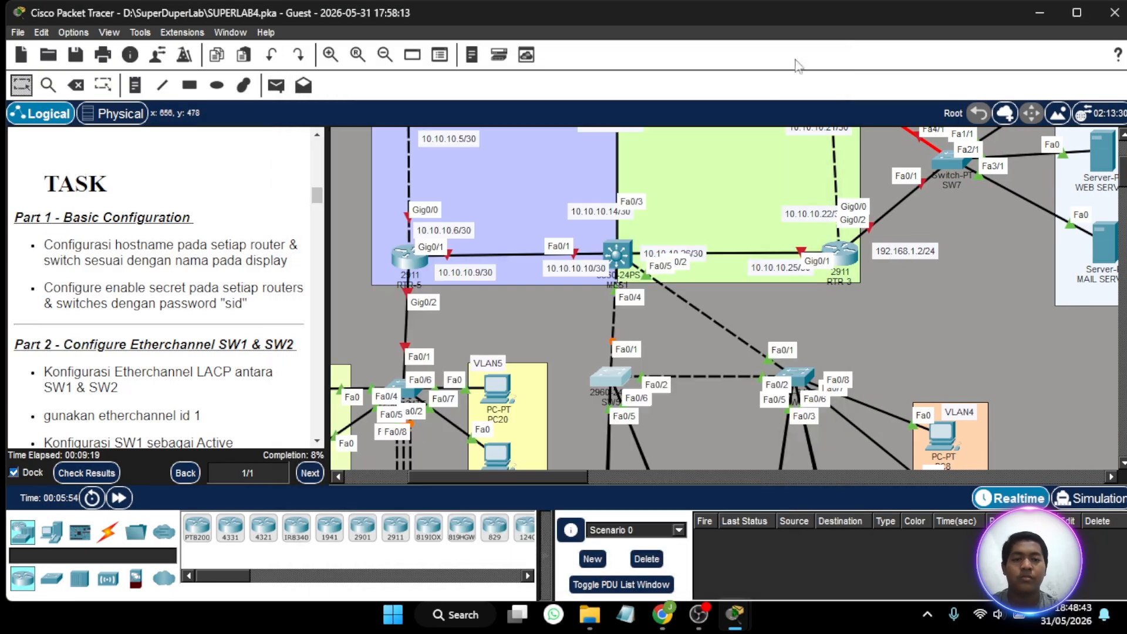
scroll(628, 334, down, 5)
scroll(629, 335, left, 2)
click(522, 281)
click(432, 78)
key(Return)
text(en)
- On the switch linked to SW5 and MLS1, enter global configuration, set the hostname to SW6 and configure the enable secret
key(Return)
text(conf t)
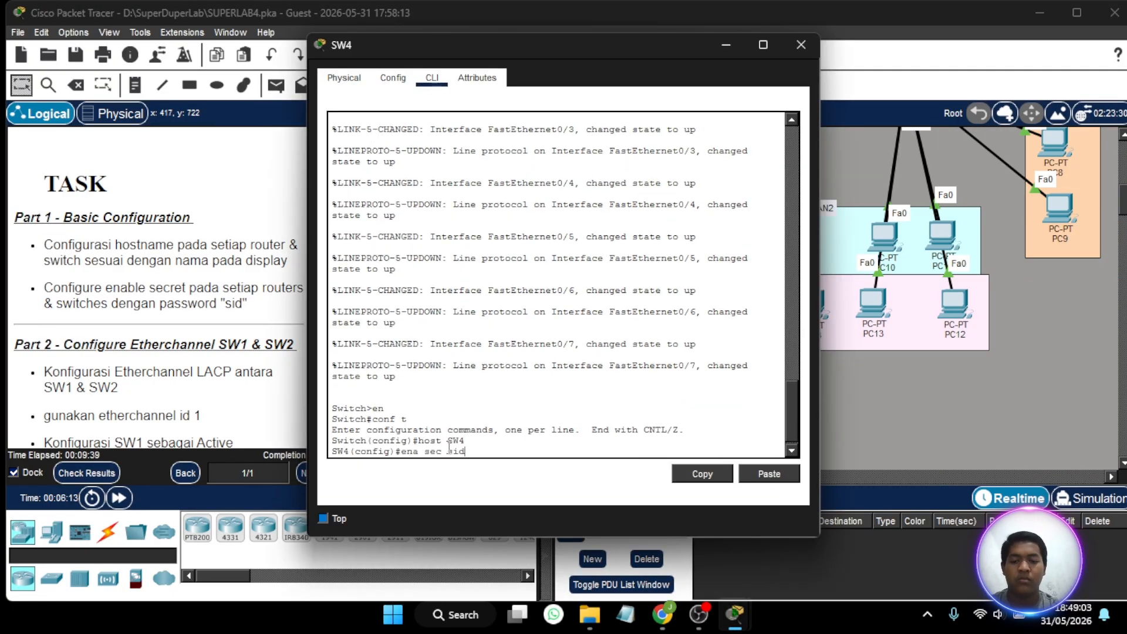
key(Return)
click(801, 45)
scroll(646, 323, right, 5)
click(566, 176)
click(432, 79)
key(Return)
text(en)
key(Return)
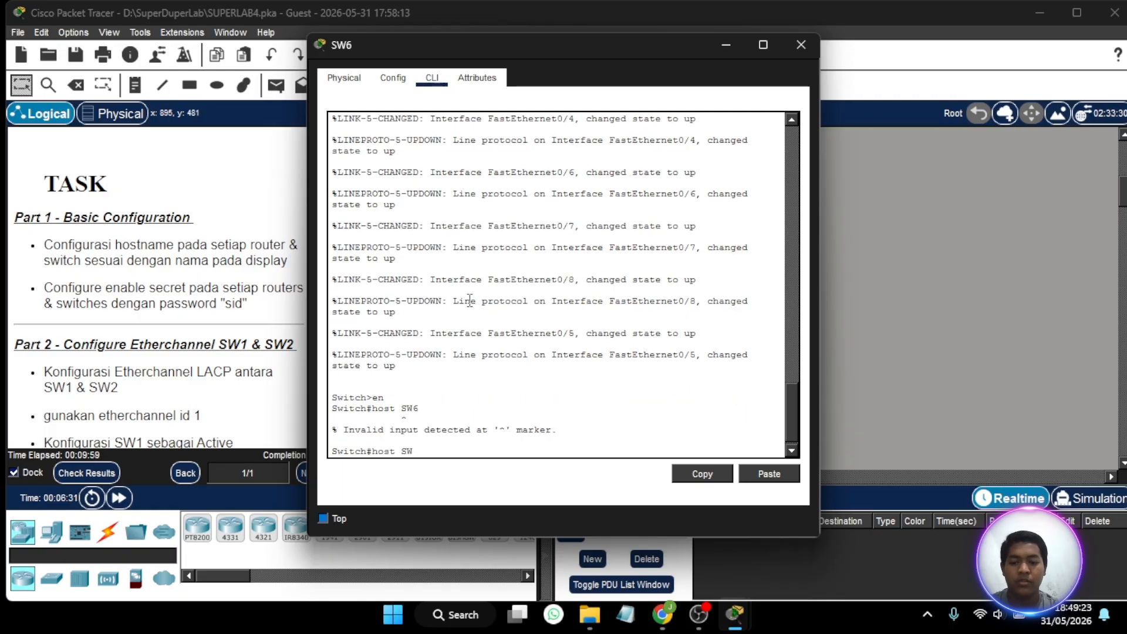
key(BackSpace)
key(BackSpace)
key(BackSpace)
key(BackSpace)
key(BackSpace)
key(BackSpace)
key(BackSpace)
text(conf t)
key(Return)
text(host SW6)
- On the multilayer switch, configure the enable secret and set the hostname to MLS1
key(Return)
key(Return)
click(801, 45)
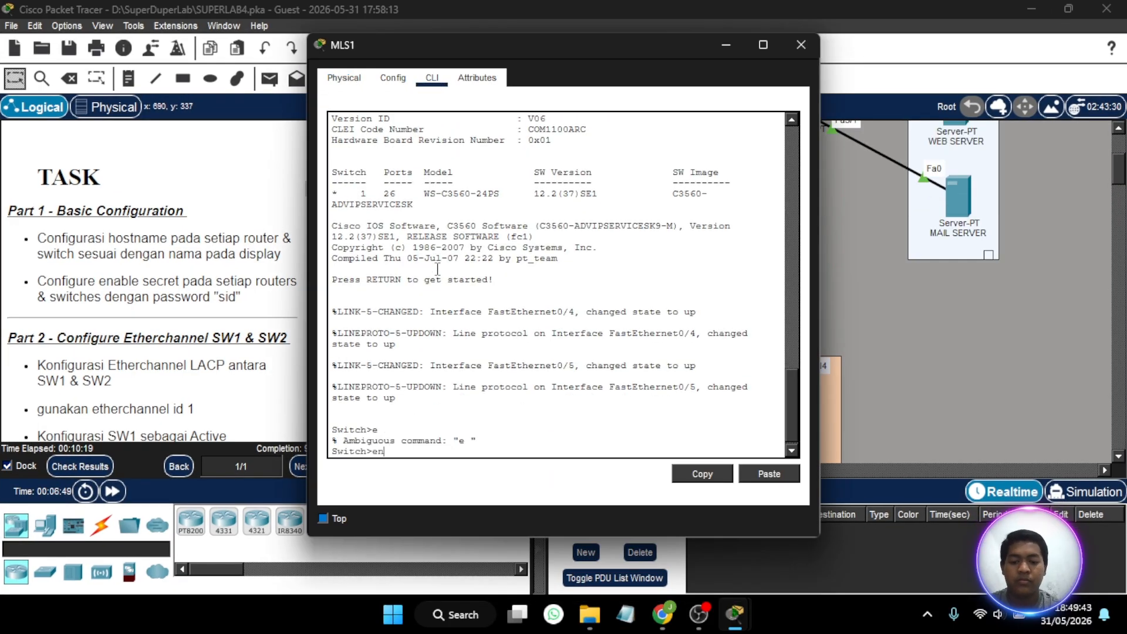
key(Return)
text(conf t)
key(Return)
text(ena sec sid)
key(Return)
text(host MLS1)
- On the 2911 router at the lower corner of the EIGRP area, set the hostname to RTR-3 and configure the enable secret
key(Return)
click(801, 44)
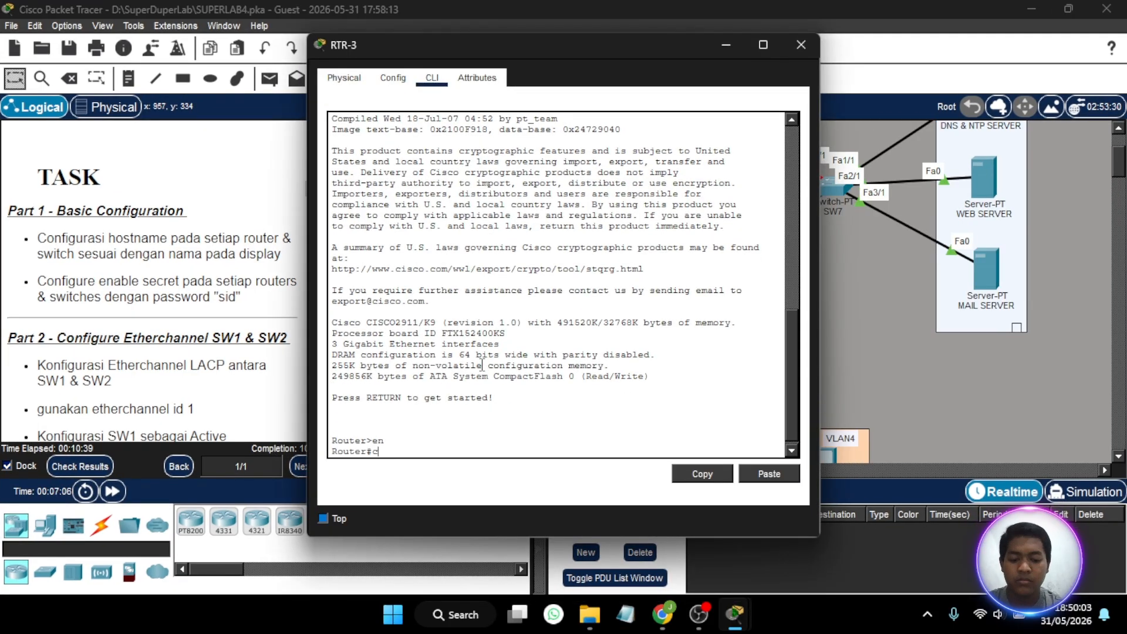
text(onf t)
key(Return)
text(host RTR-3)
key(Return)
text(ena sec sid)
- Set the hostname to SW7 on the switch connecting the VLAN1 servers
key(Return)
click(801, 45)
click(718, 312)
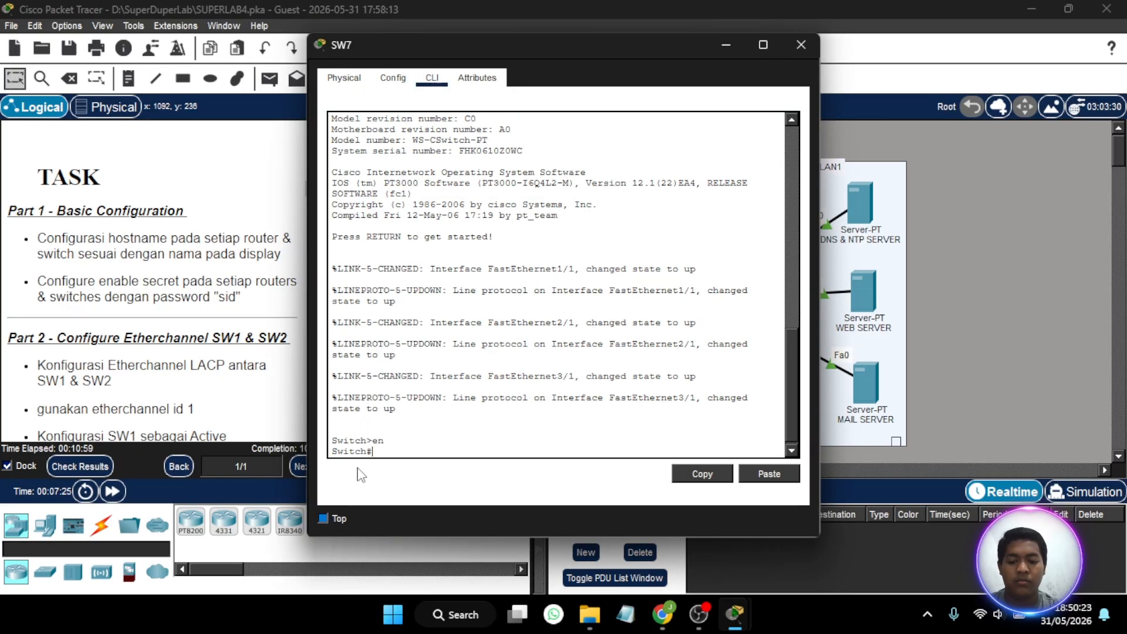
text(conf t)
key(Return)
text(host SW7)
- On the Router-PT in the EIGRP area, set the hostname to RTR-2 and configure the enable secret
key(Return)
click(802, 45)
click(592, 222)
key(Return)
text(en)
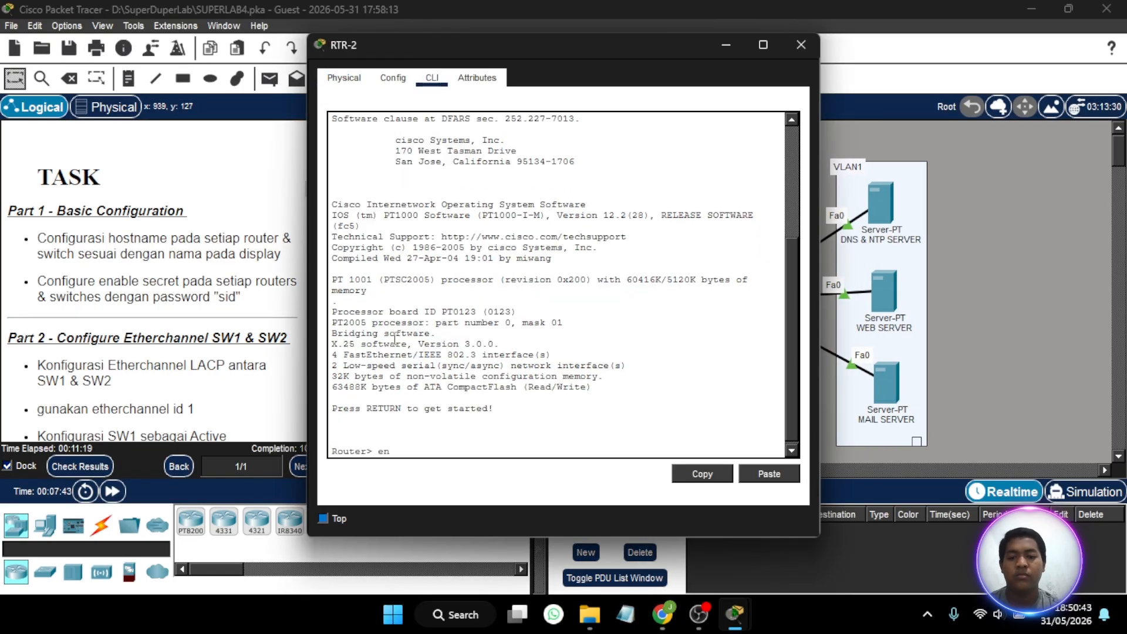
key(Return)
text(conf t)
key(Return)
text(host RTR-2)
- On the router at the border of the OSPF and EIGRP areas, configure the enable secret and set the hostname to RTR-1
key(Return)
text(ena sec sid)
key(Return)
click(802, 44)
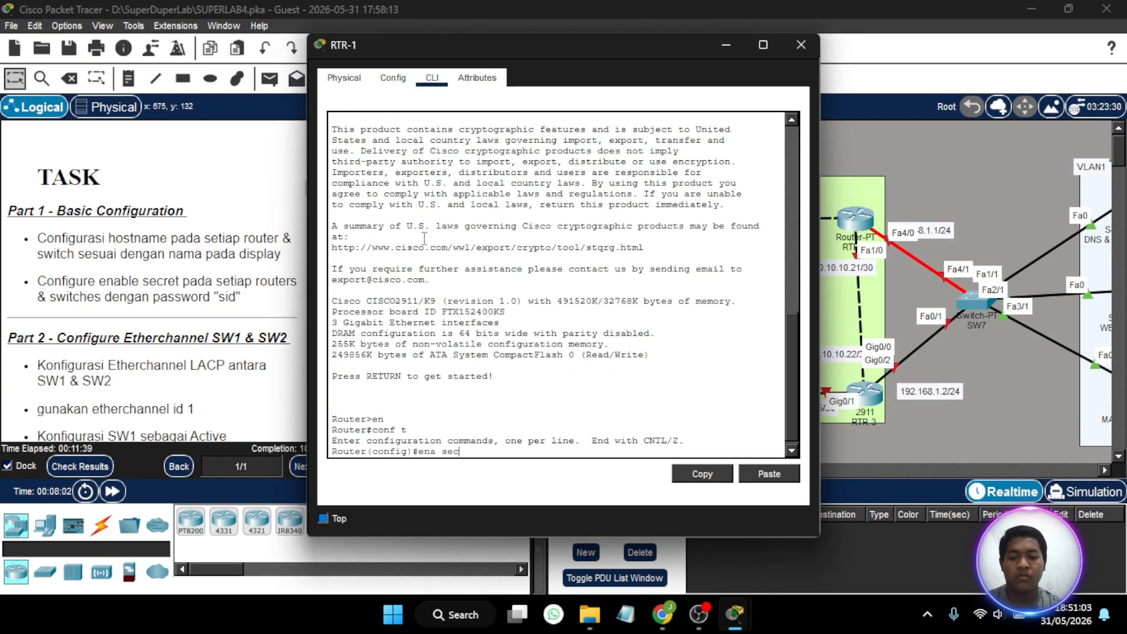
text(sid)
- On the OSPF router linked to SW1, set the hostname to RTR-4 and configure the enable secret
key(Return)
text(host RTR-1)
key(Return)
click(801, 45)
click(641, 395)
- On router RTR-5, set the hostname to RTR-2=5 and configure the enable secret
key(Return)
text(en)
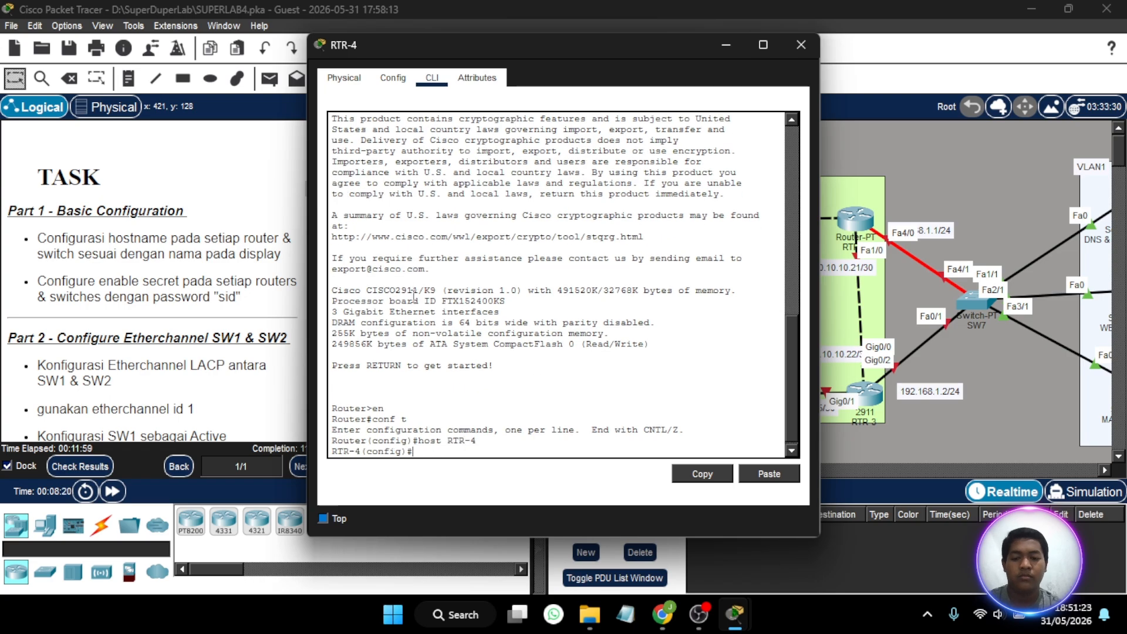
text(ena sec sid)
key(Return)
click(801, 45)
click(646, 394)
key(Return)
text(en)
key(Return)
text(conf t)
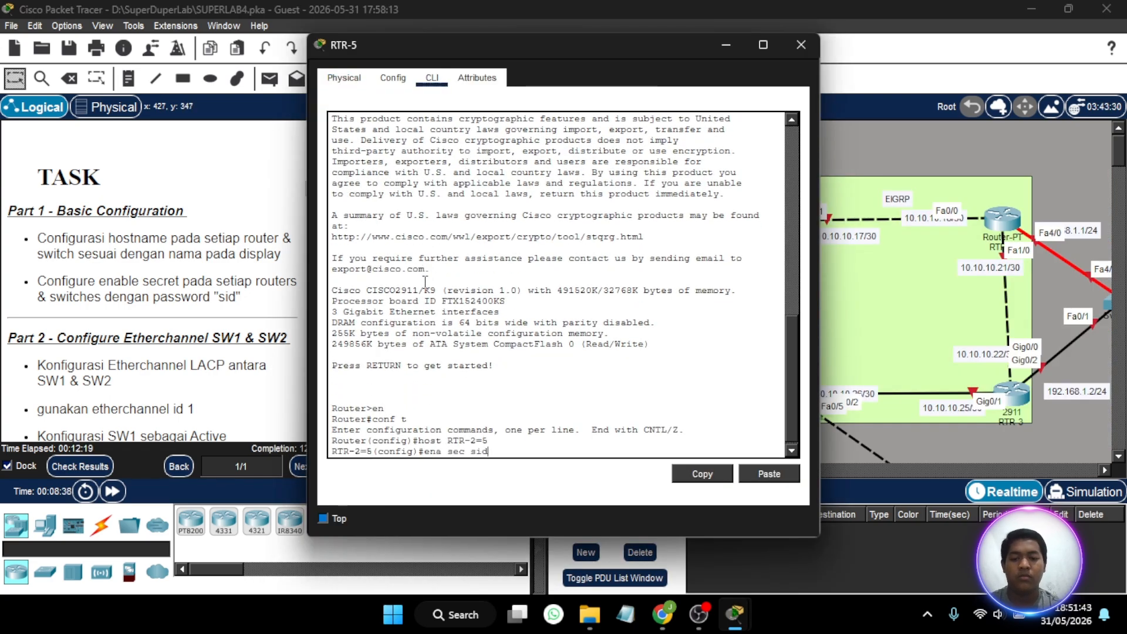
key(Return)
click(801, 45)
- Check the activity results and review the assessment items for each device's hostname and enable secret status
click(80, 466)
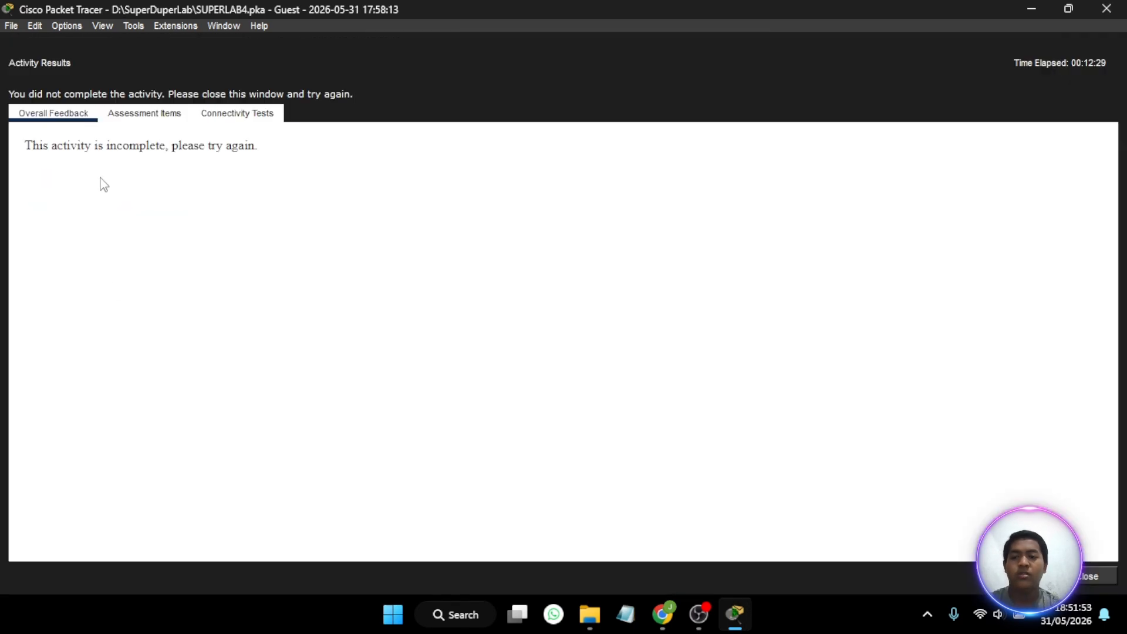
click(146, 113)
scroll(183, 248, down, 10)
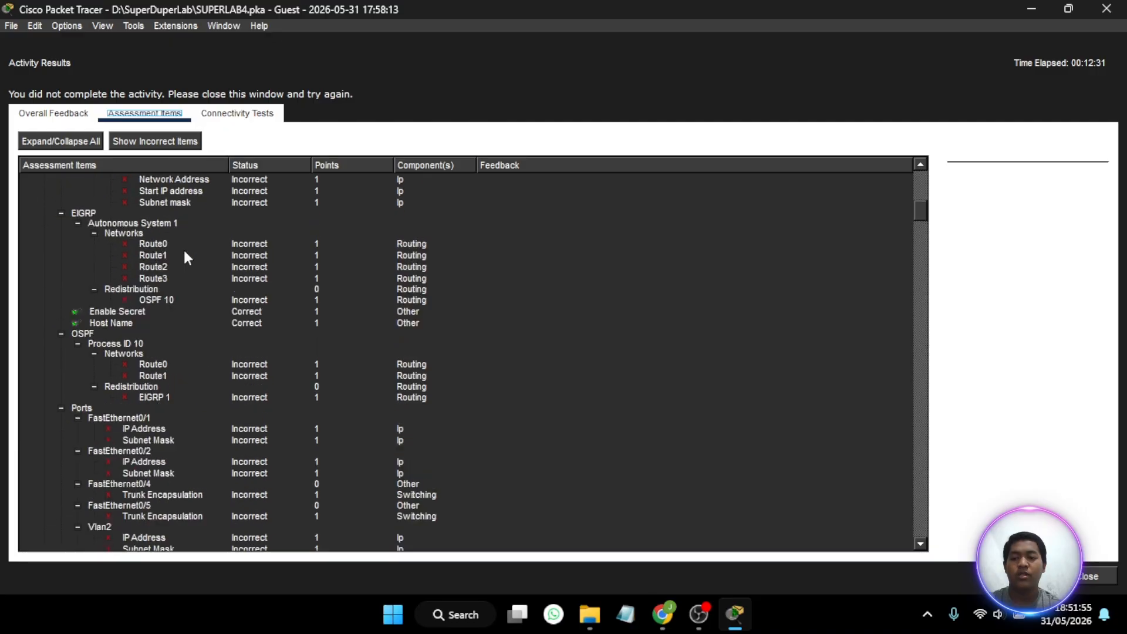
scroll(183, 248, down, 10)
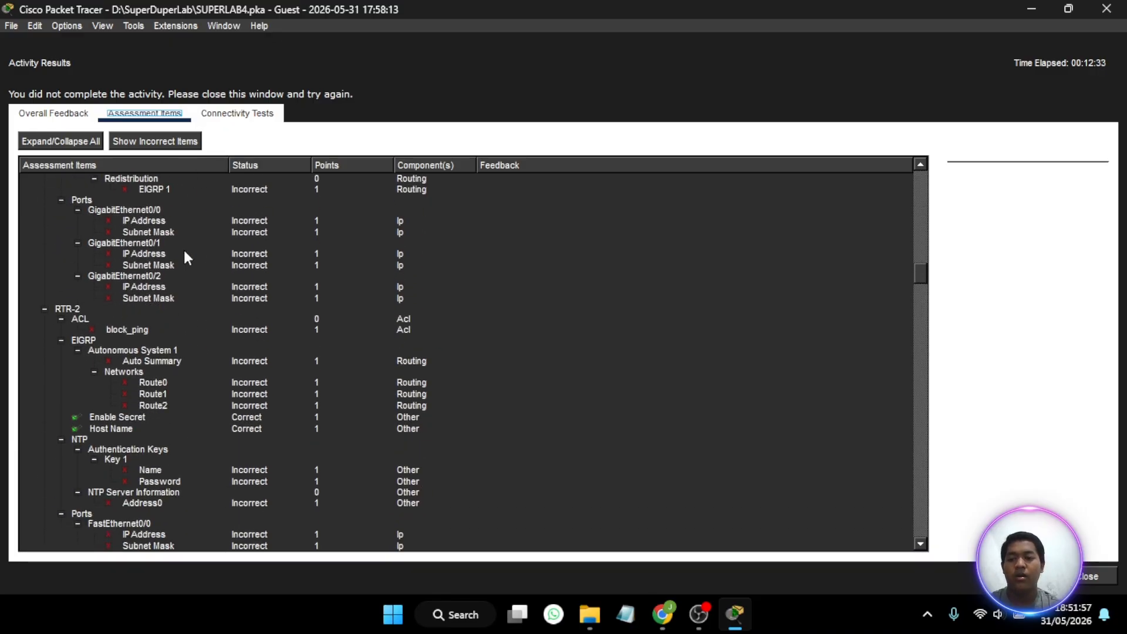
scroll(183, 248, down, 10)
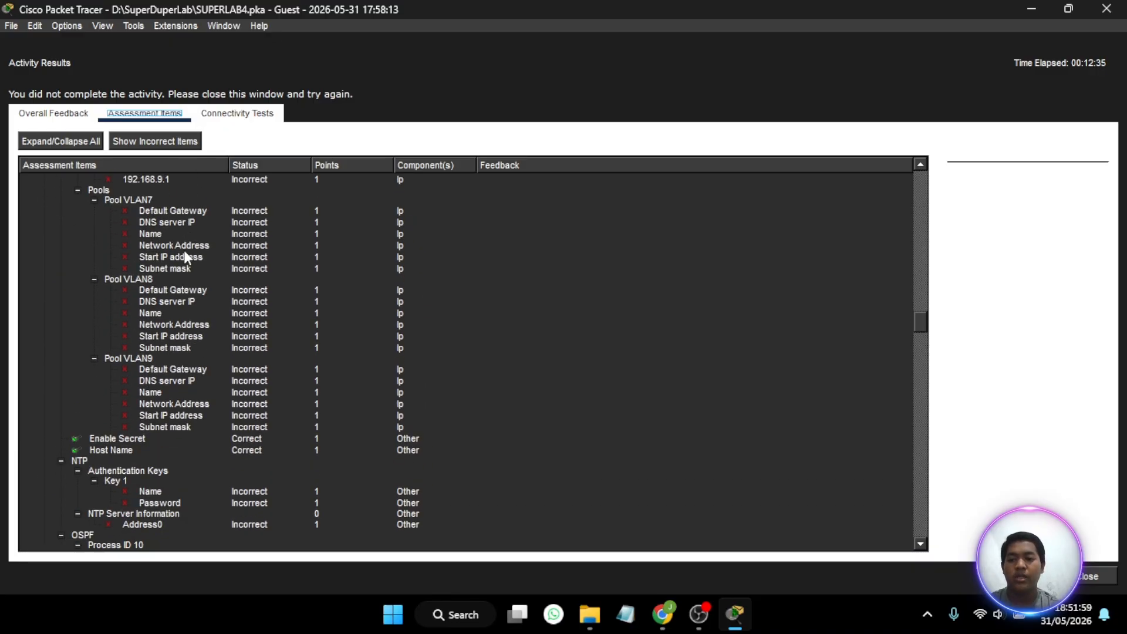
scroll(183, 248, down, 10)
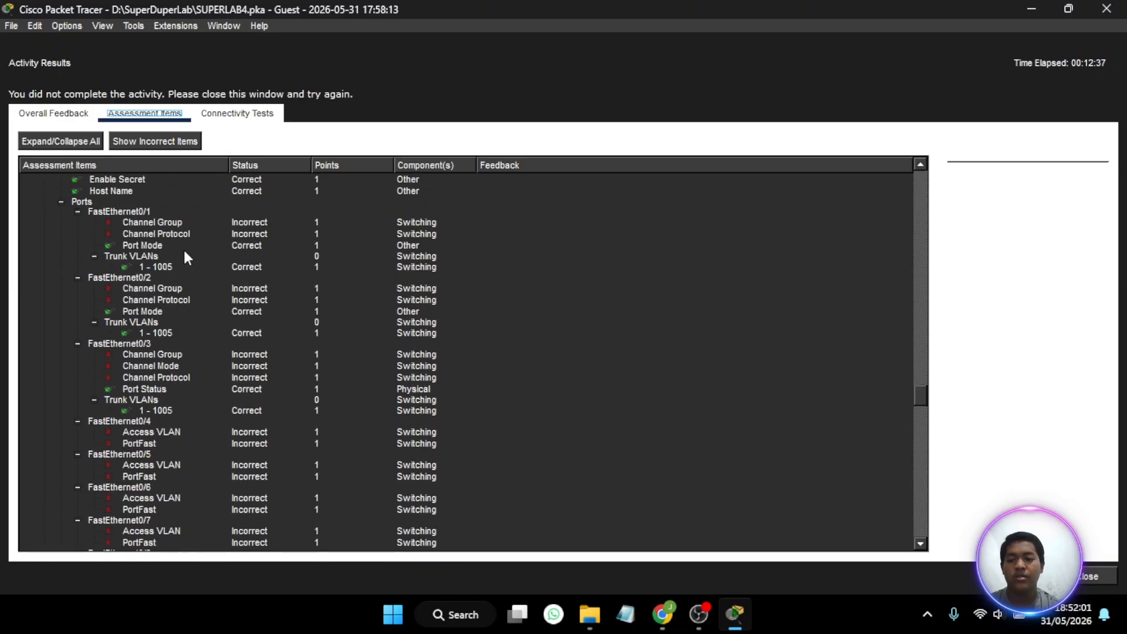
- Review the remaining assessment items through to the web server entries and close the activity results
scroll(184, 256, down, 10)
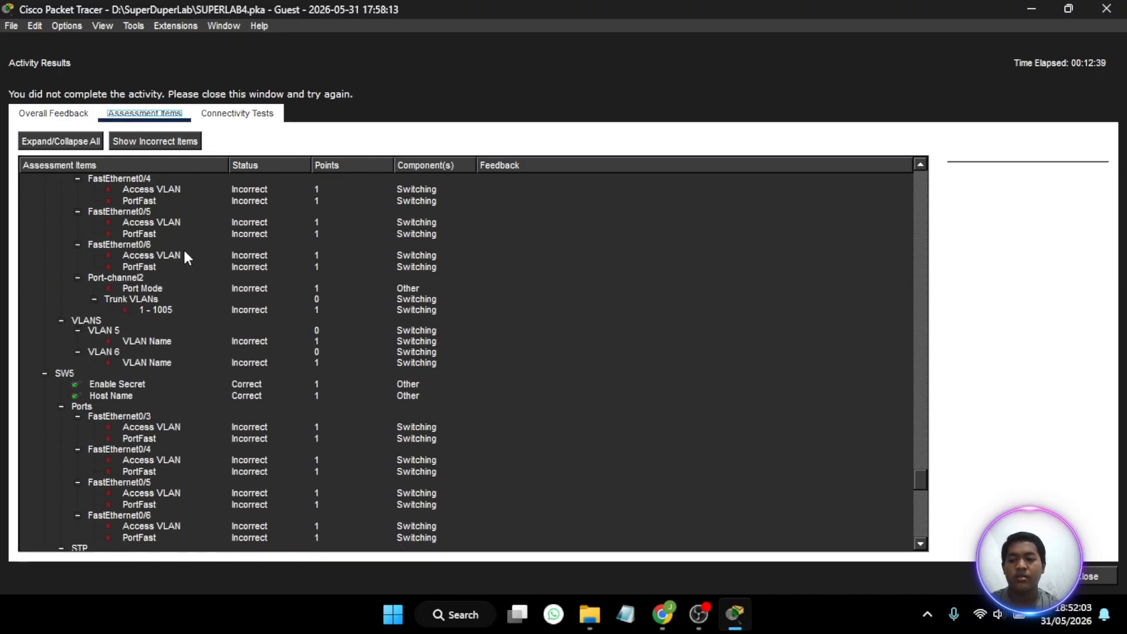
scroll(184, 256, down, 8)
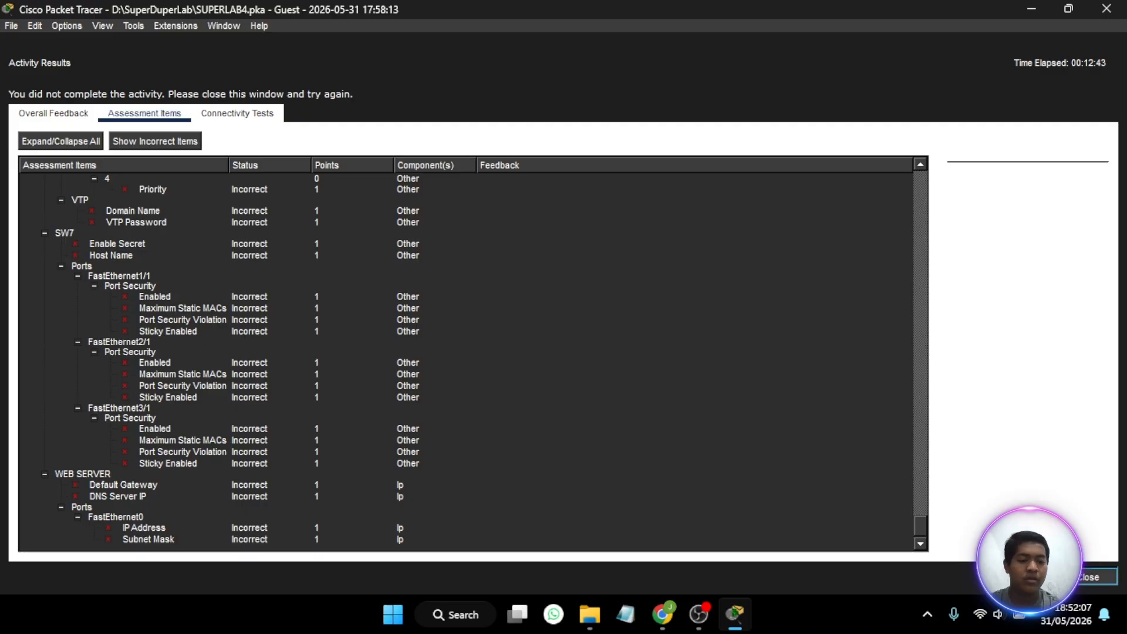
click(1106, 576)
- Read the Part 2 EtherChannel instructions and locate SW1 and SW2 in the topology
scroll(91, 319, down, 8)
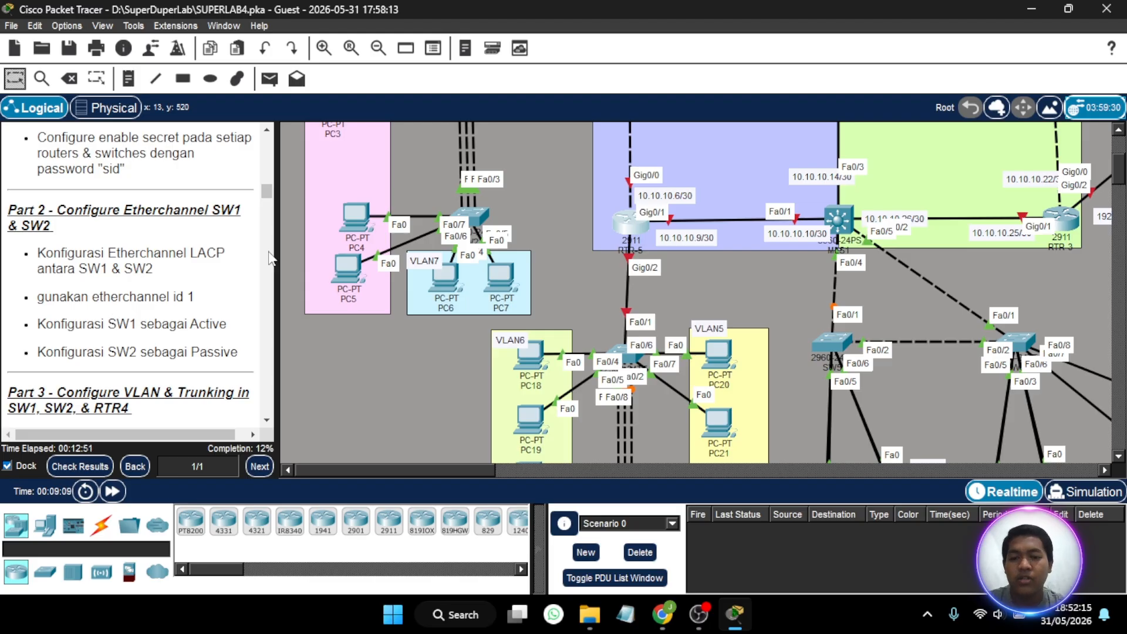
scroll(364, 262, up, 3)
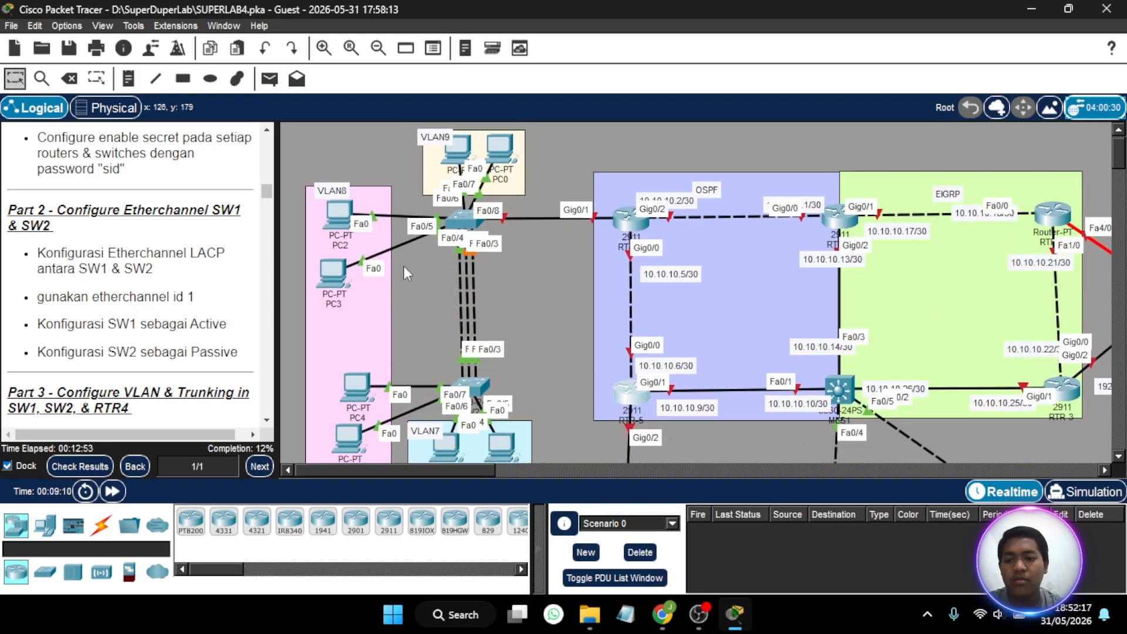
scroll(538, 315, down, 1)
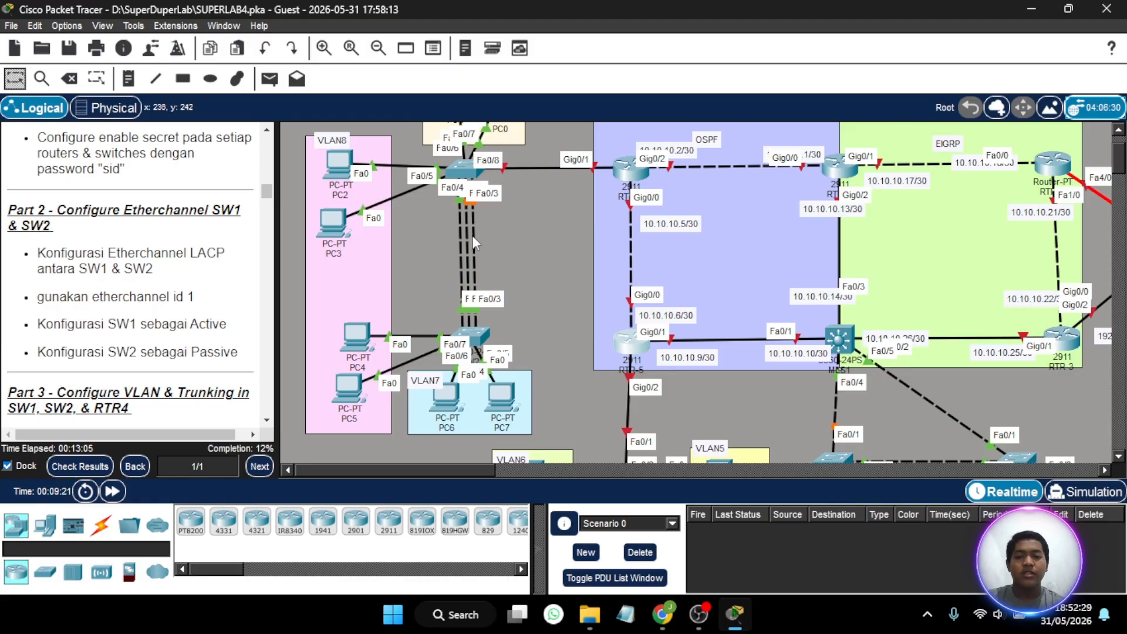
- List the CDP neighbors from SW1's command line to identify the ports connected to SW2
click(468, 171)
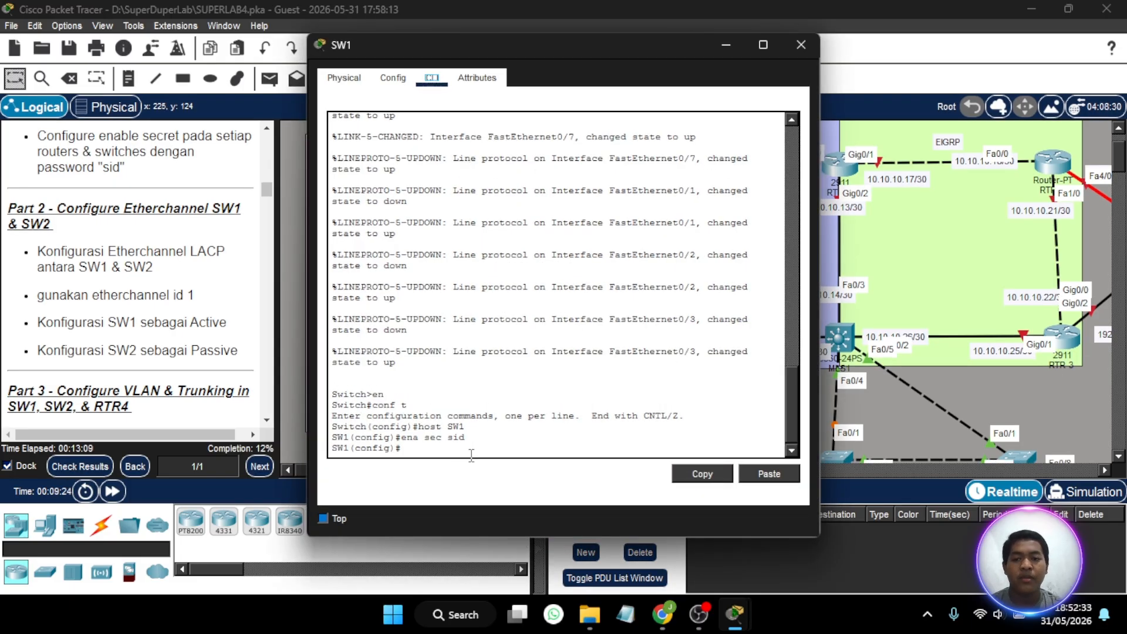
key(Return)
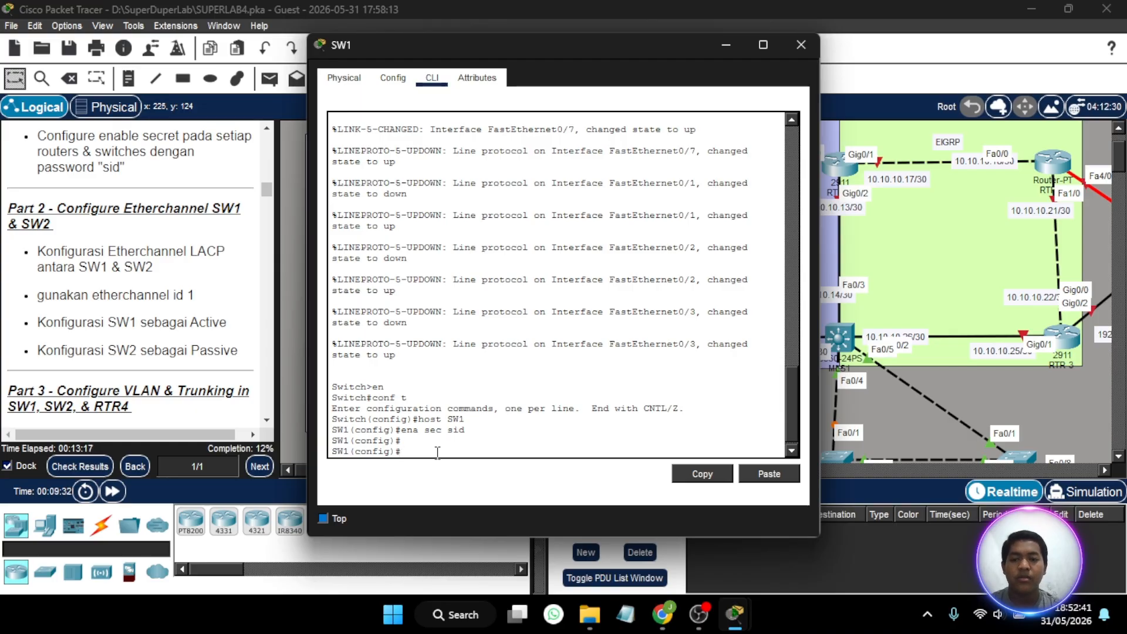
click(726, 45)
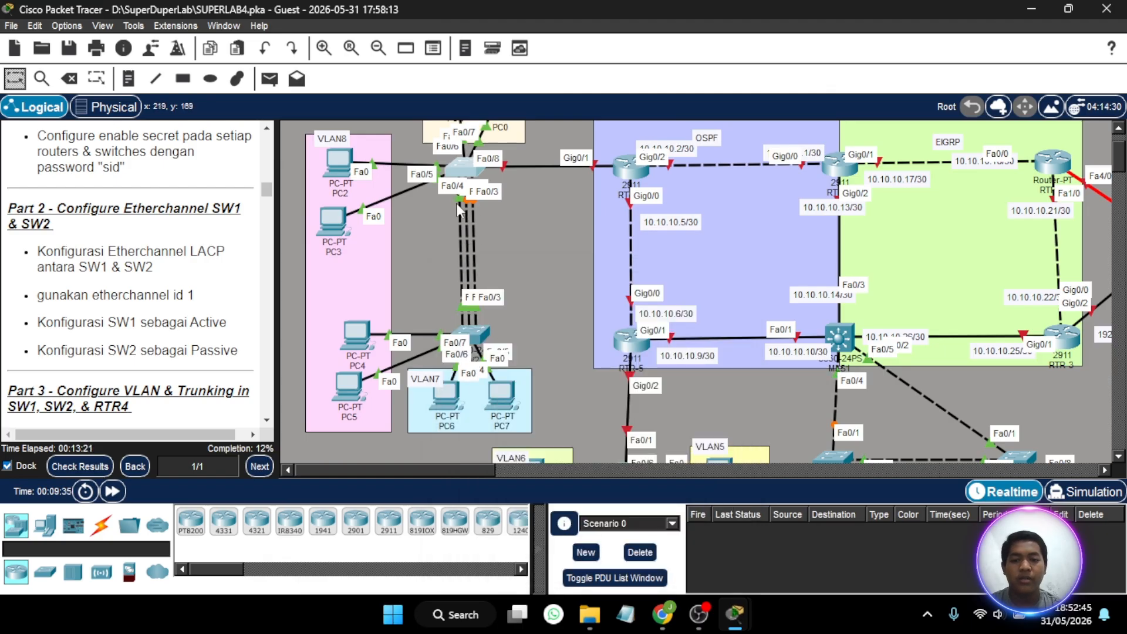
click(465, 169)
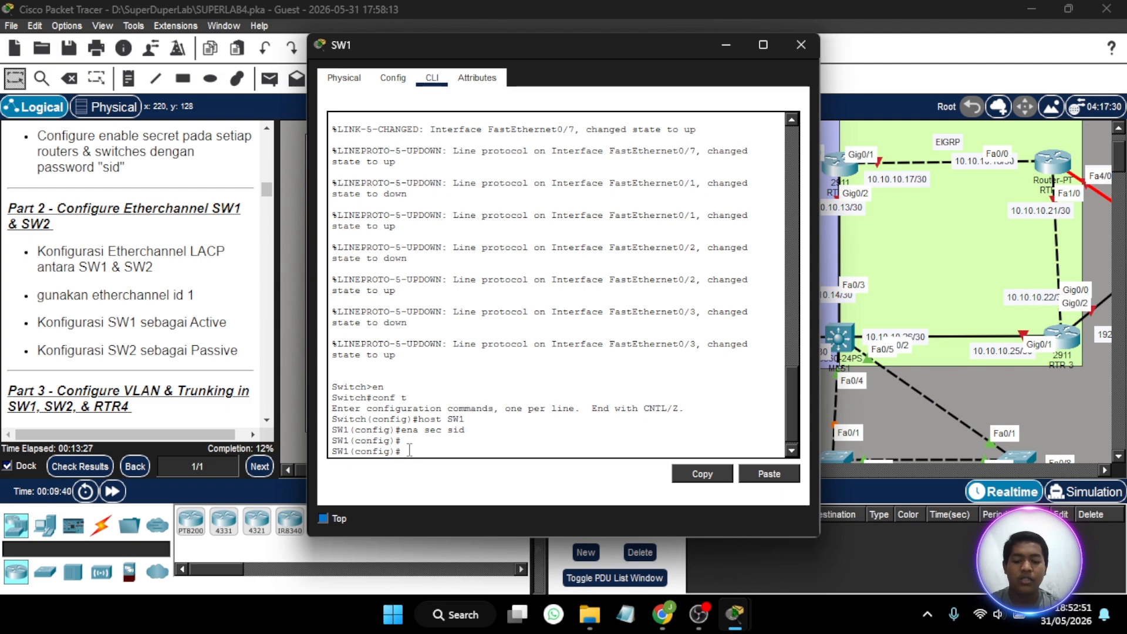
text(do s)
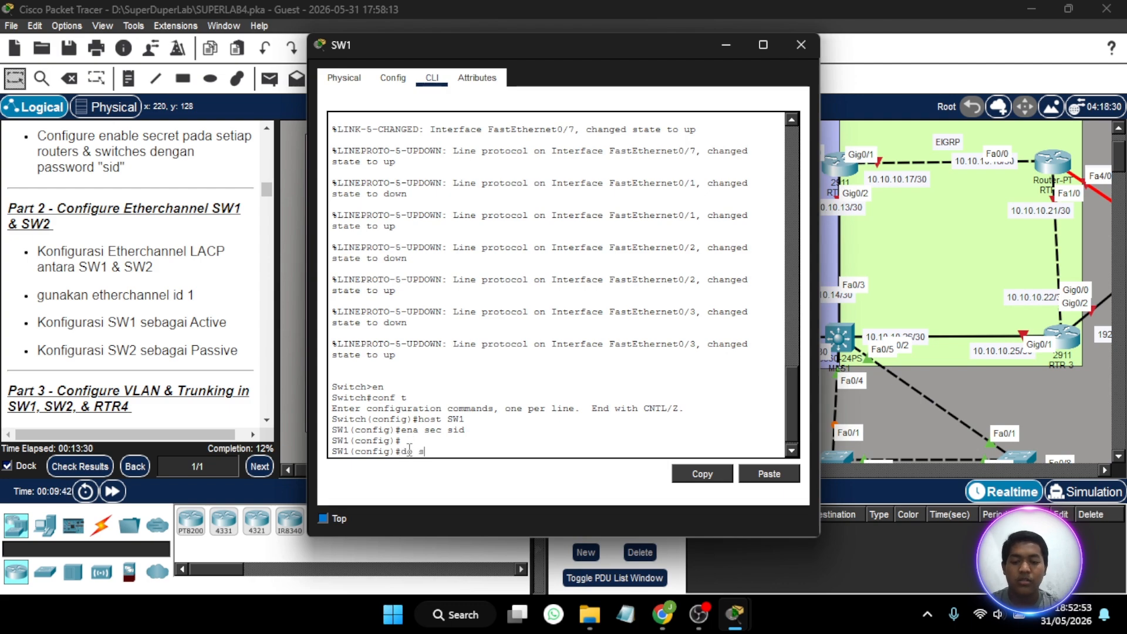
text(h cdp )
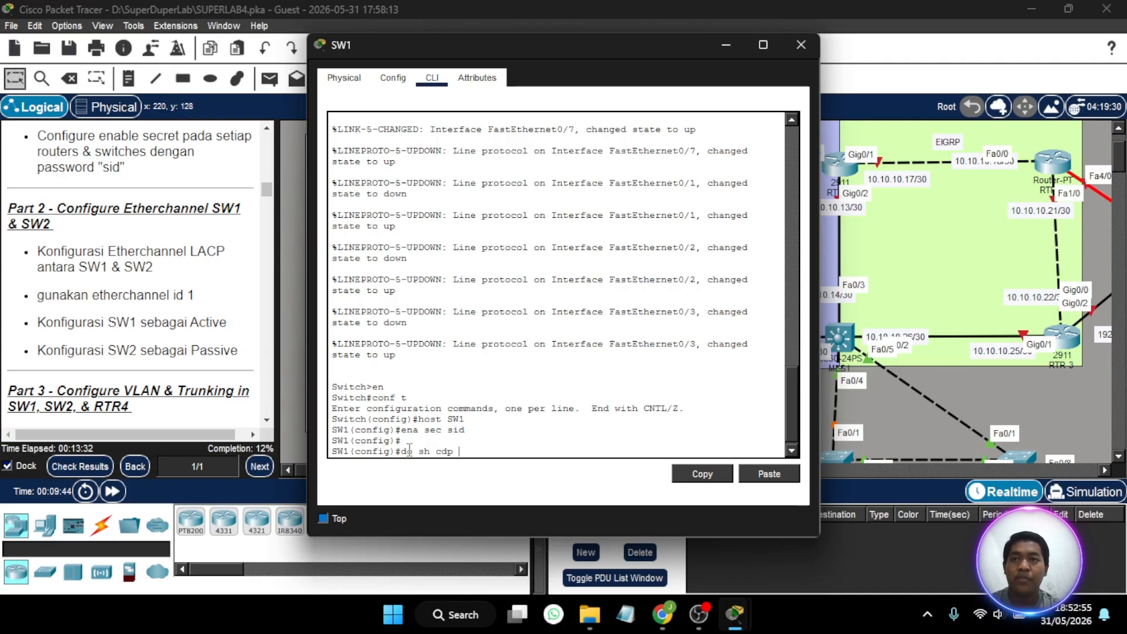
text(eigh)
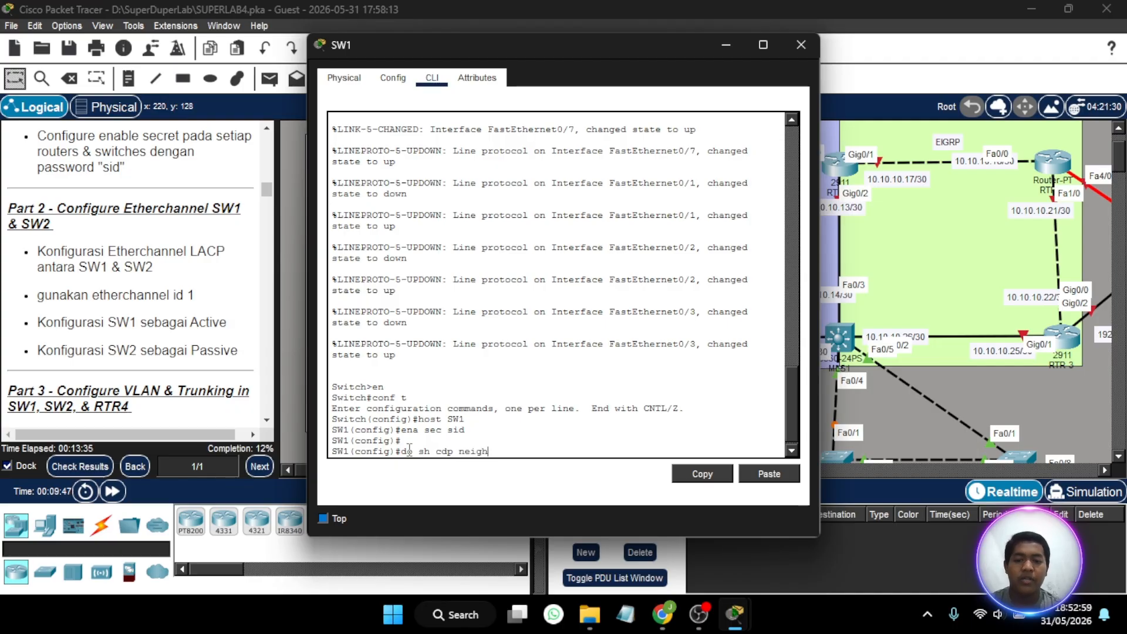
key(Return)
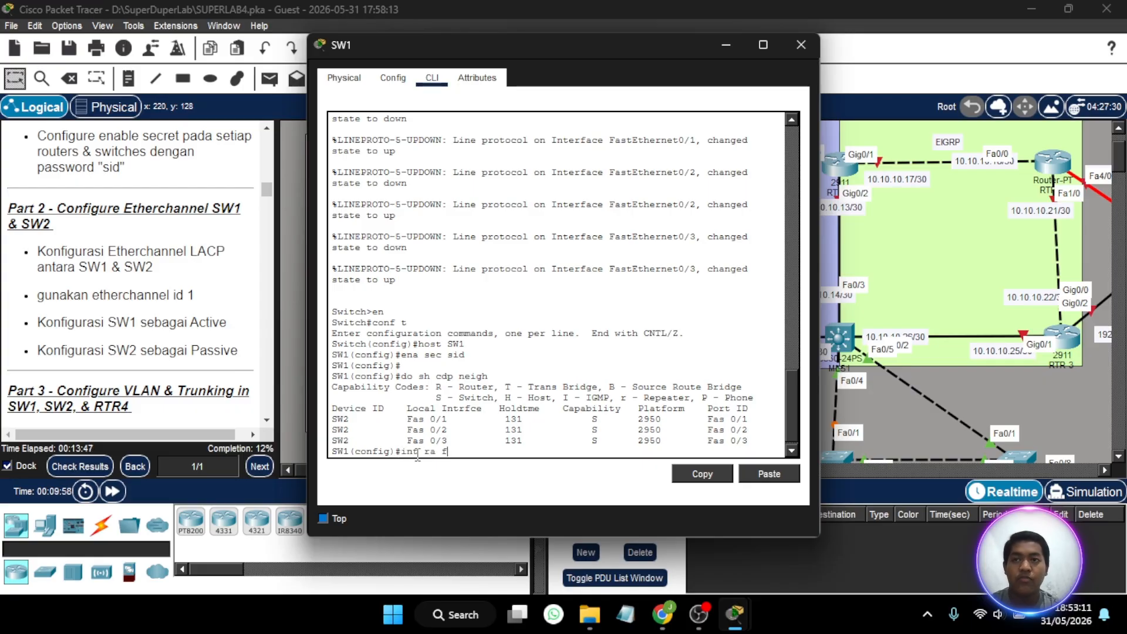
- On SW1, assign the interface range fa 0/1-3 to channel group 1 in active mode
text(0/1)
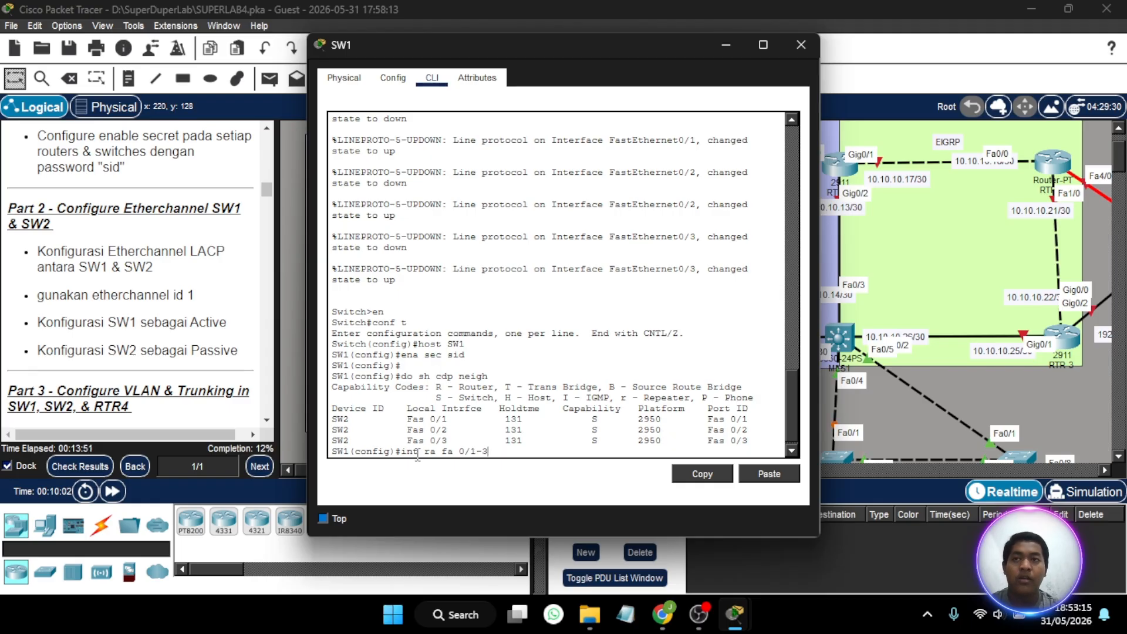
text(-3)
key(Return)
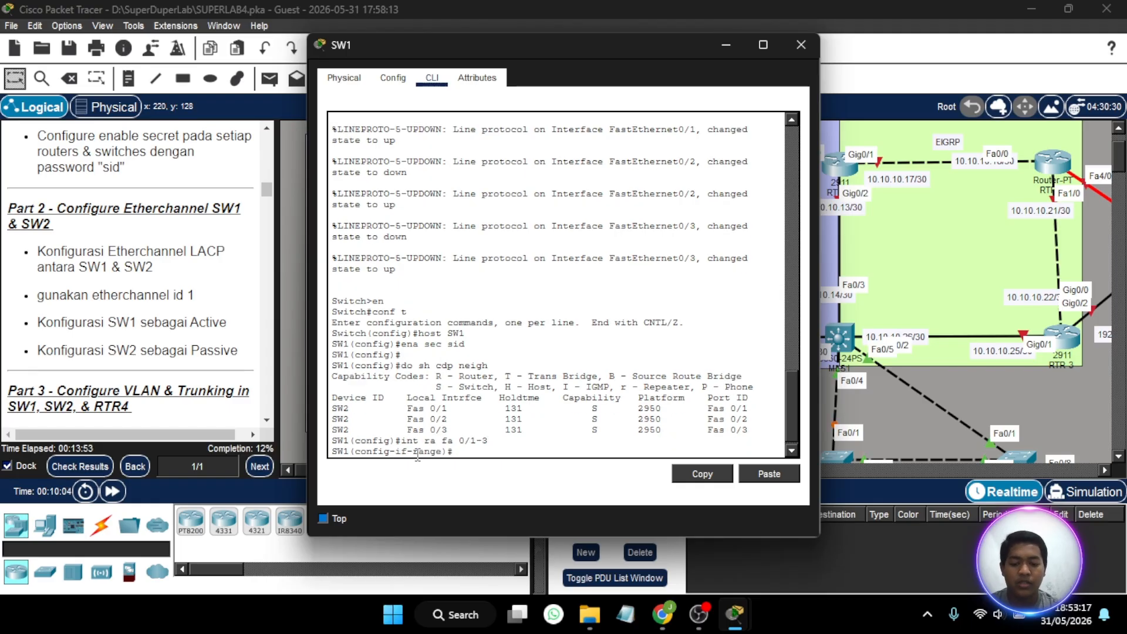
text(channel-g)
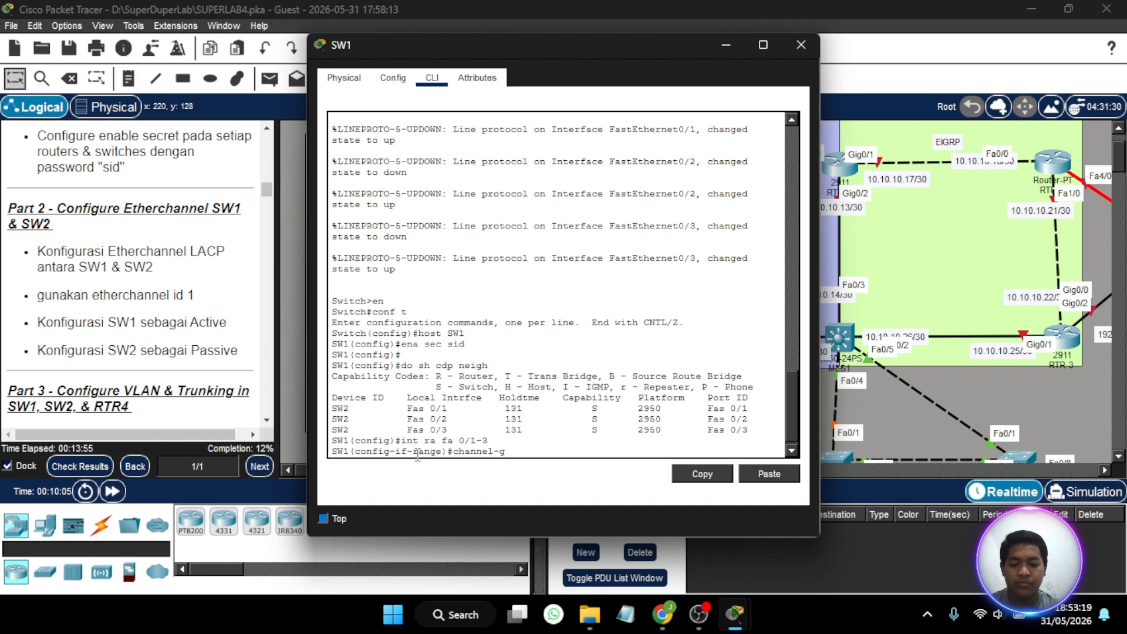
text(roup )
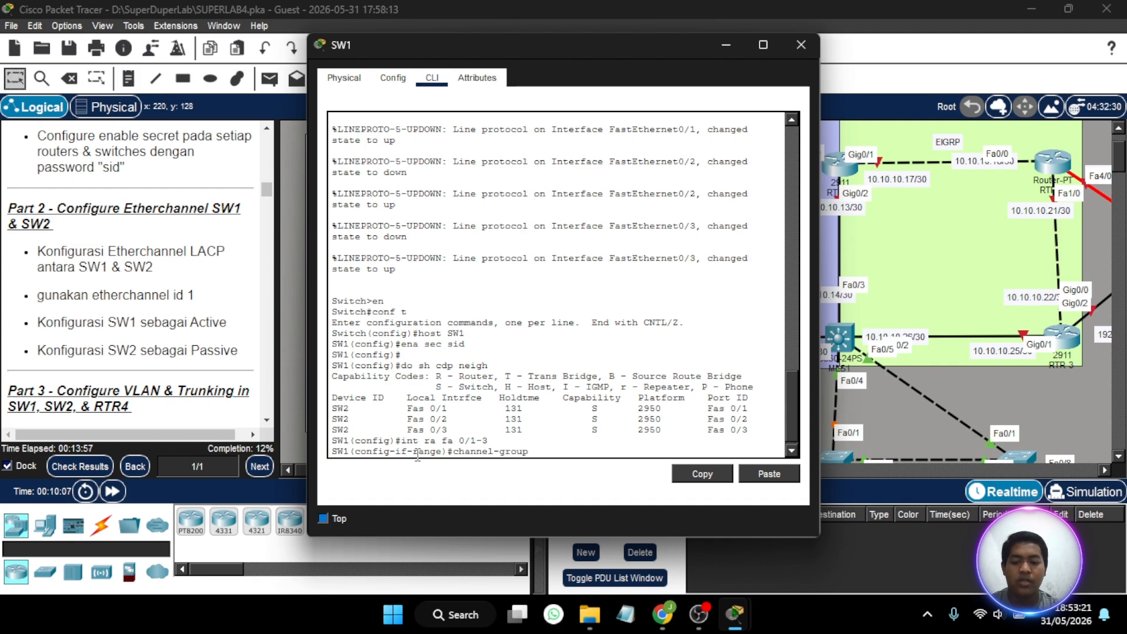
text(1 mo )
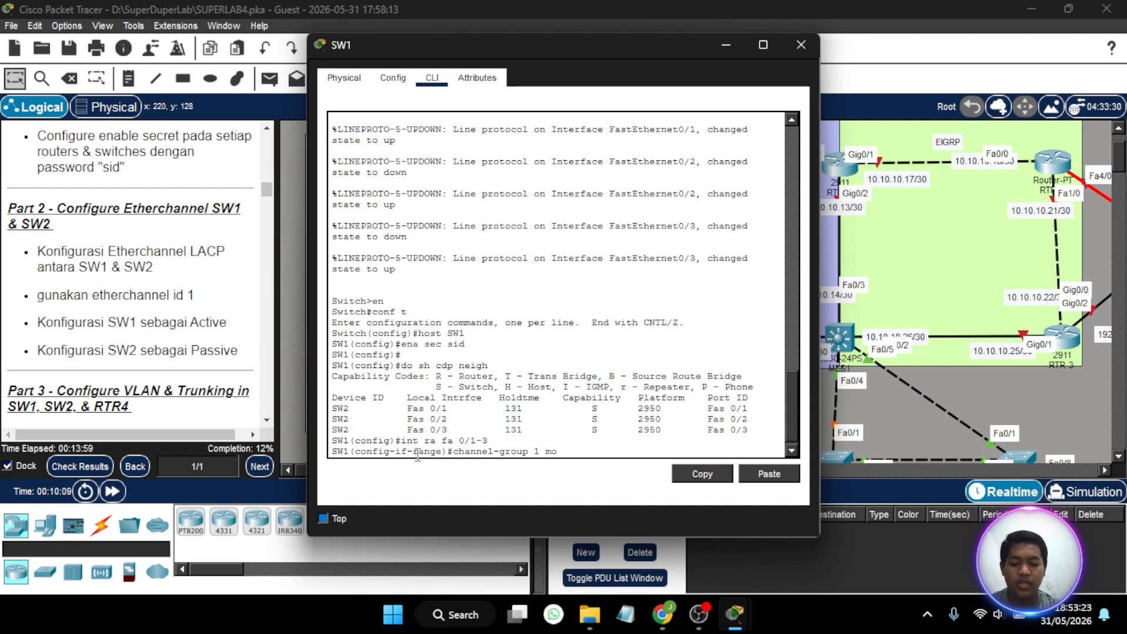
text(acti)
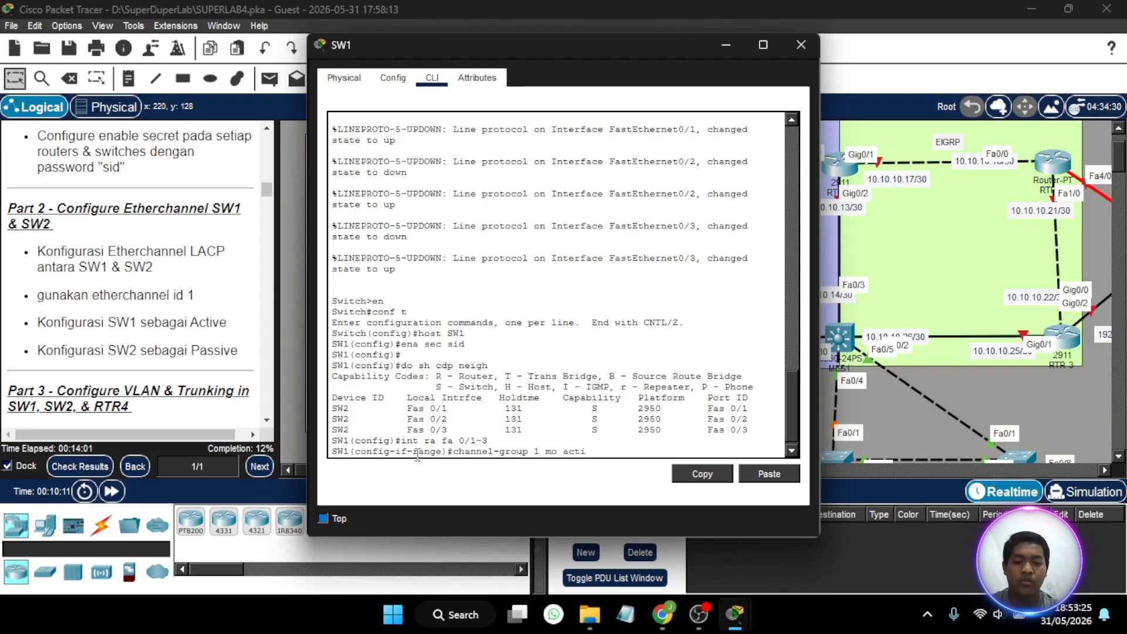
text(ve)
key(Return)
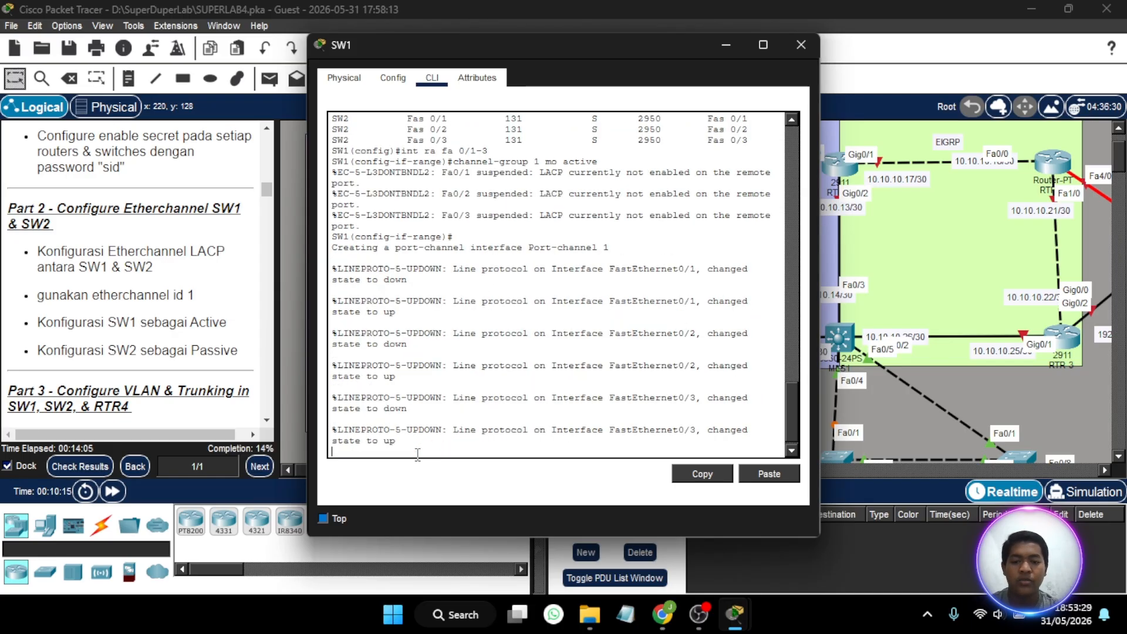
key(Return)
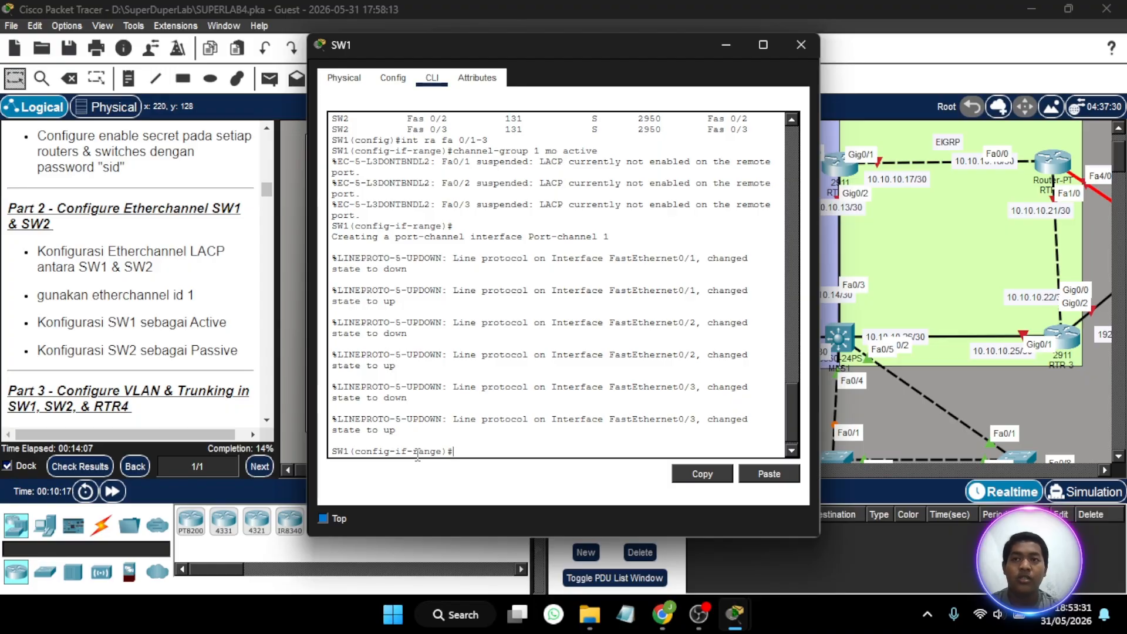
- Set the channel protocol of SW1's selected interface range to LACP and close the switch window
text(ch)
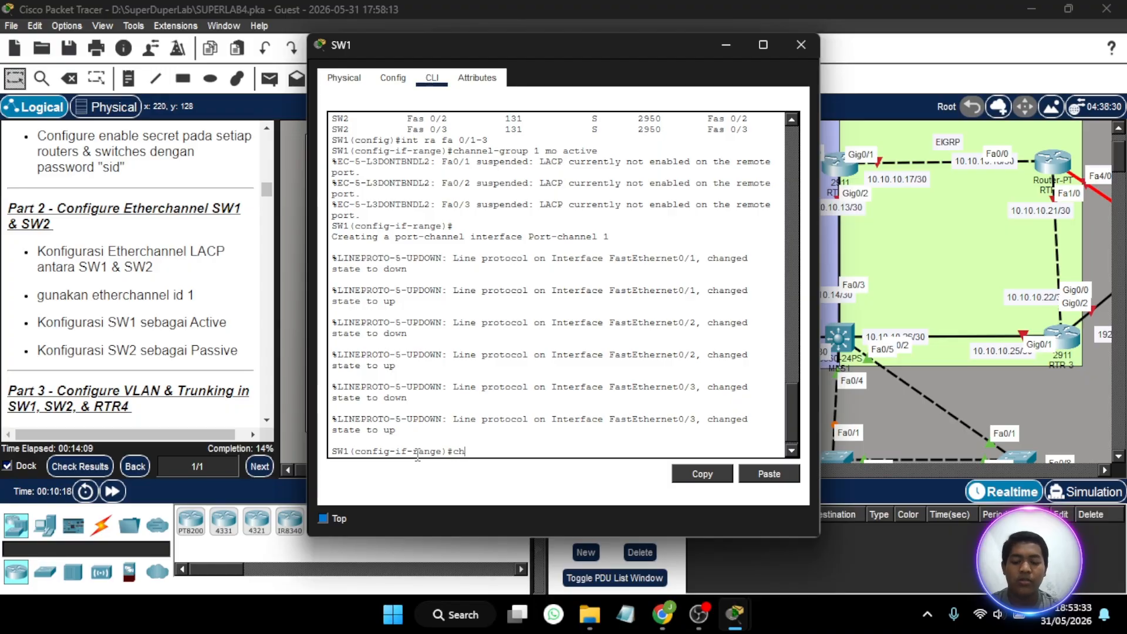
text(annel)
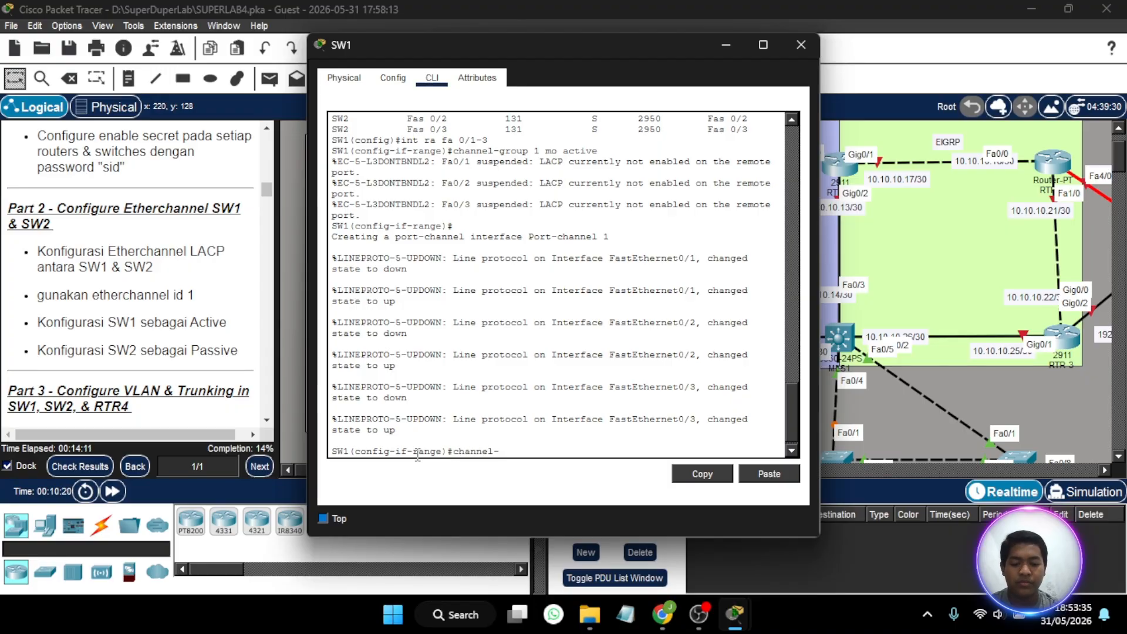
text(-protocol)
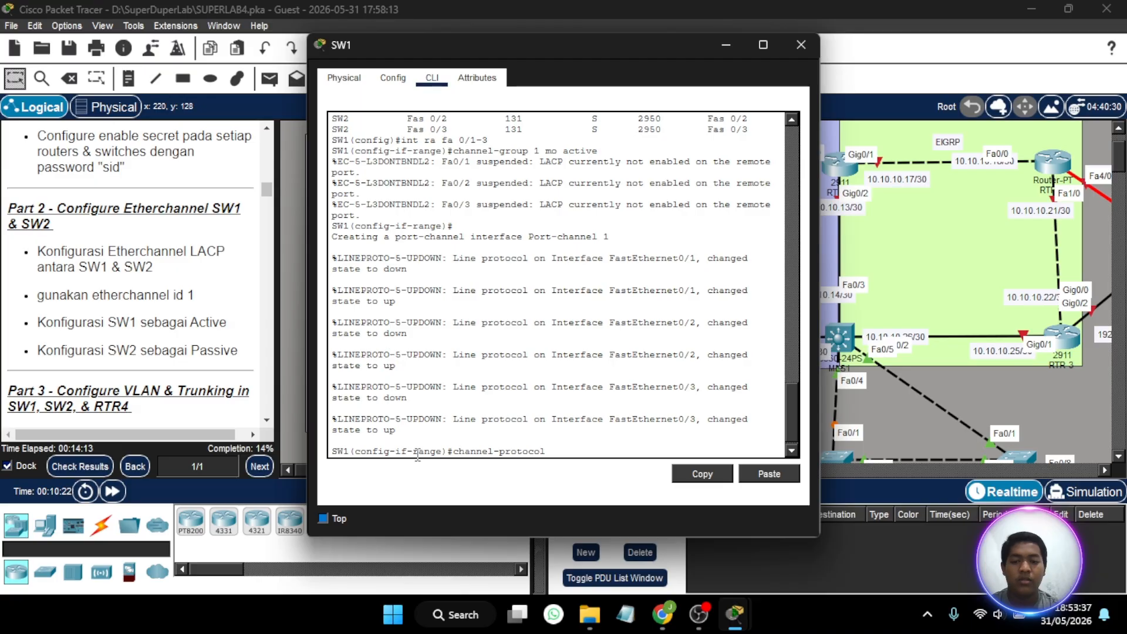
text( lacp)
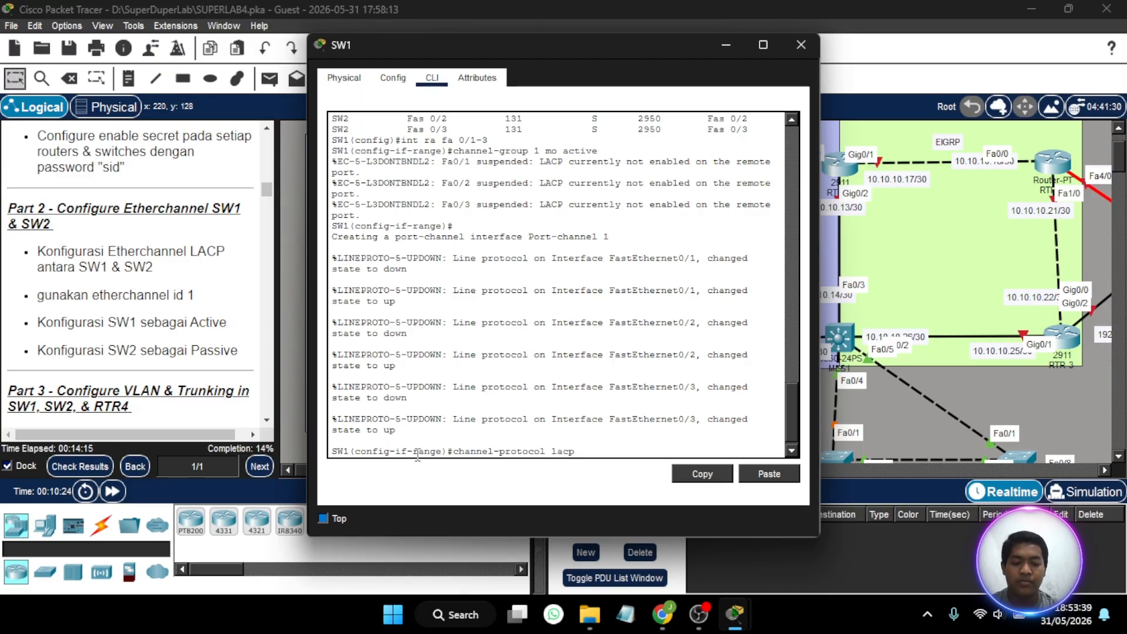
key(Return)
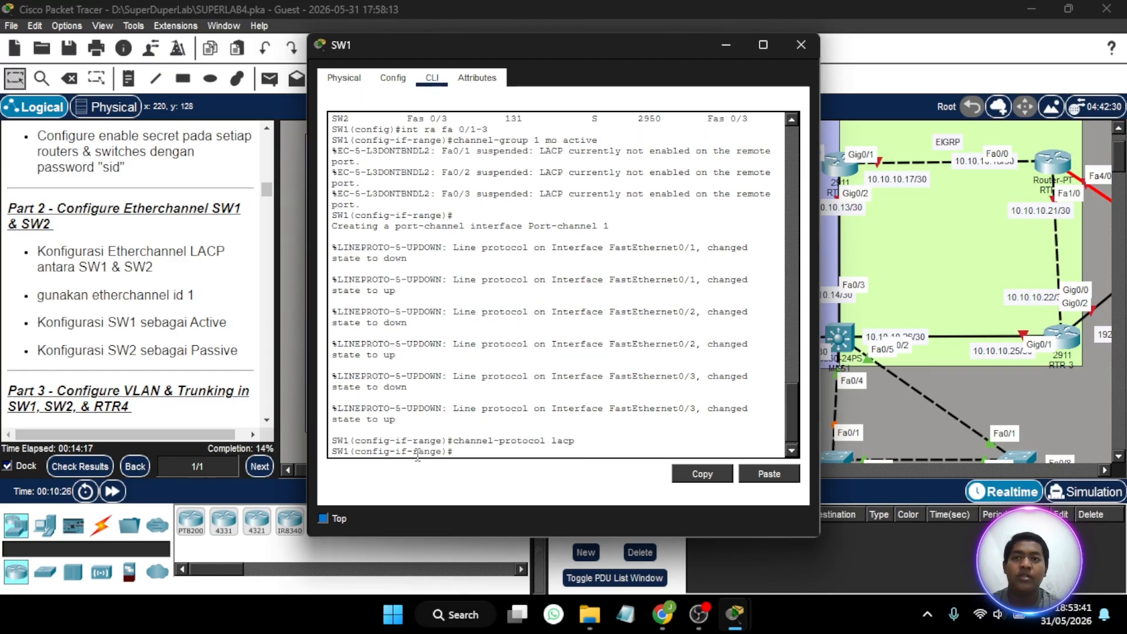
click(800, 45)
- List the CDP neighbors from SW2's command line to identify the ports connected to SW1
scroll(542, 315, down, 2)
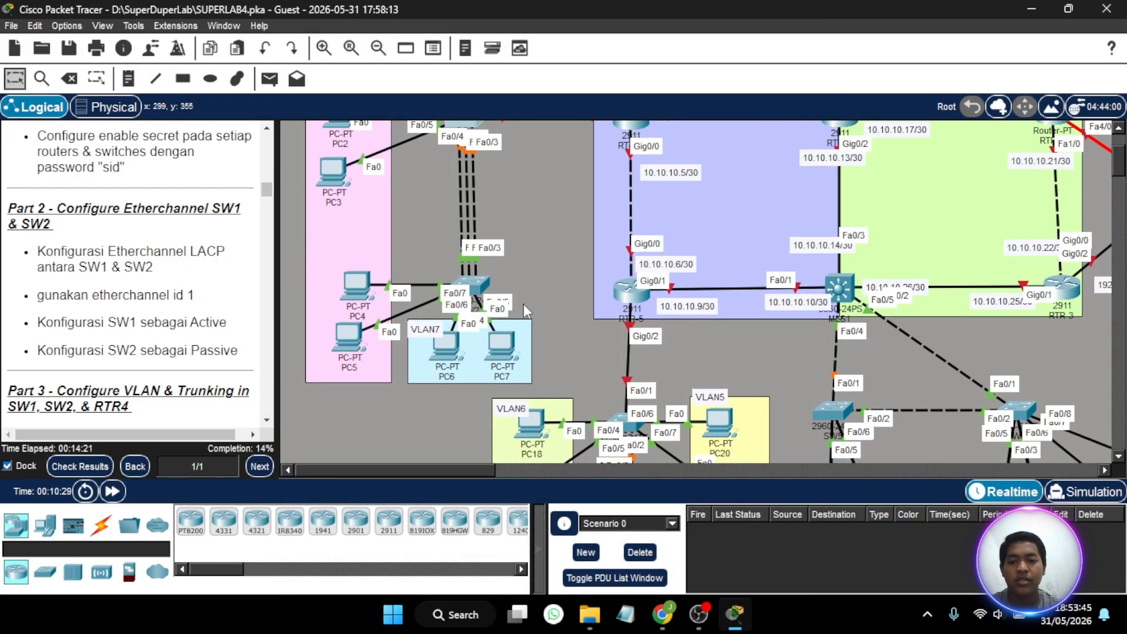
click(479, 291)
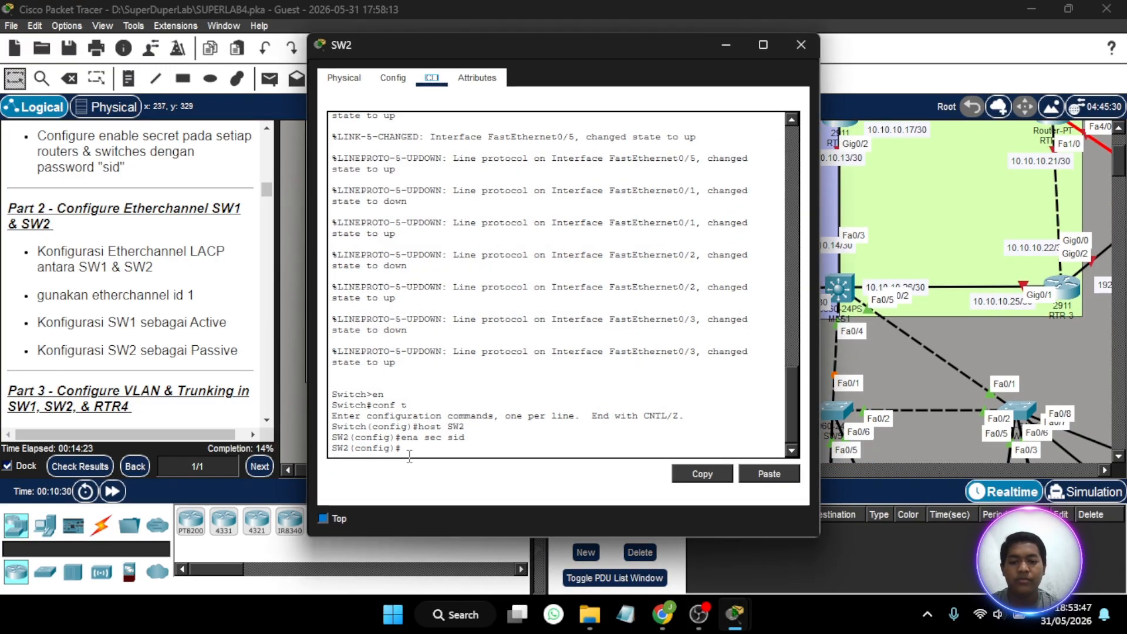
key(Return)
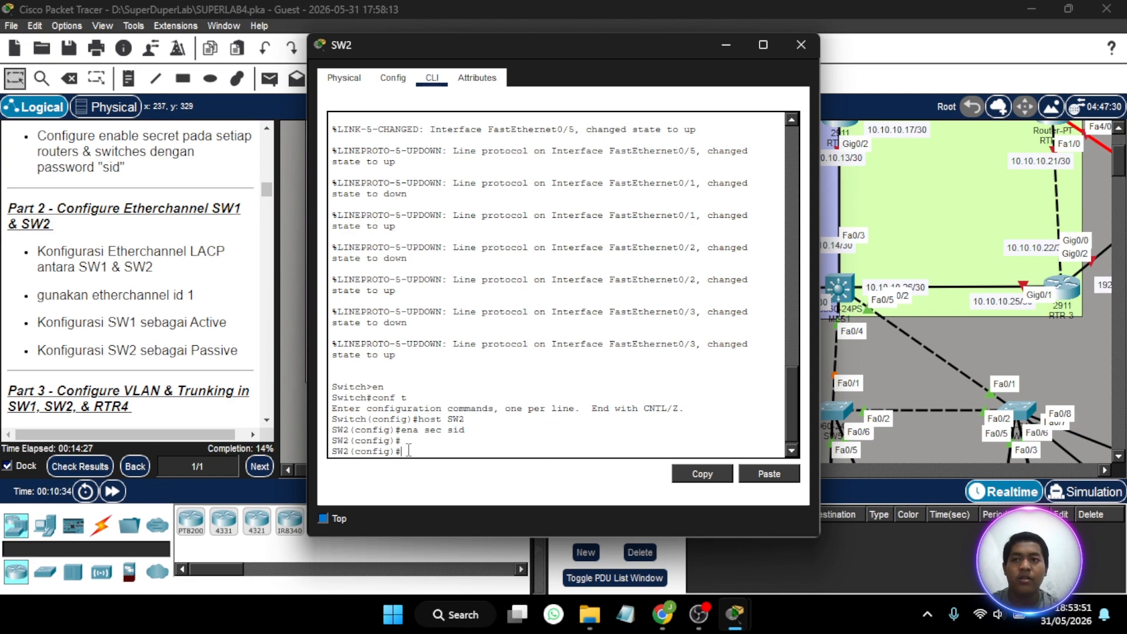
text(sh )
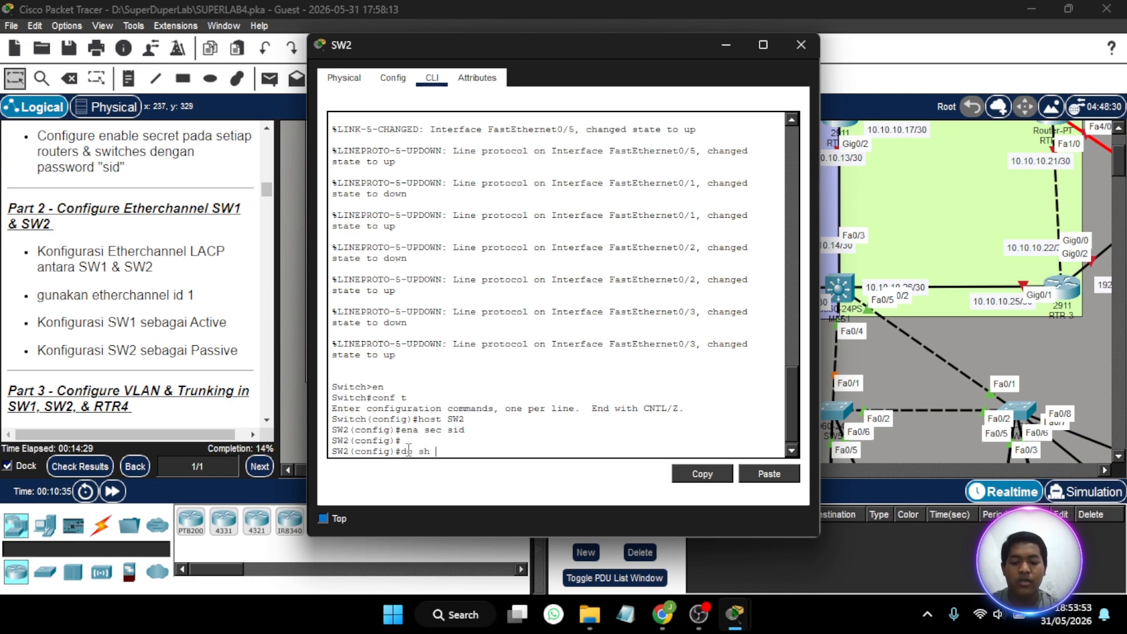
text(cdp neigh)
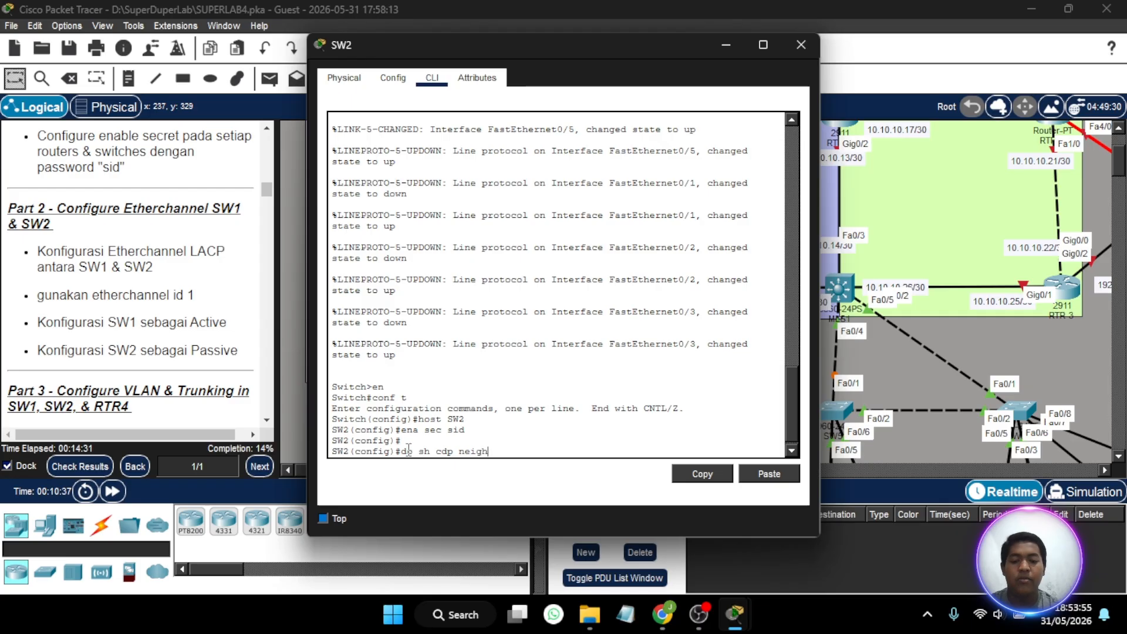
key(Return)
- On SW2, assign the interface range fa0/1-3 to channel group 1 in passive mode
text(ig)#i)
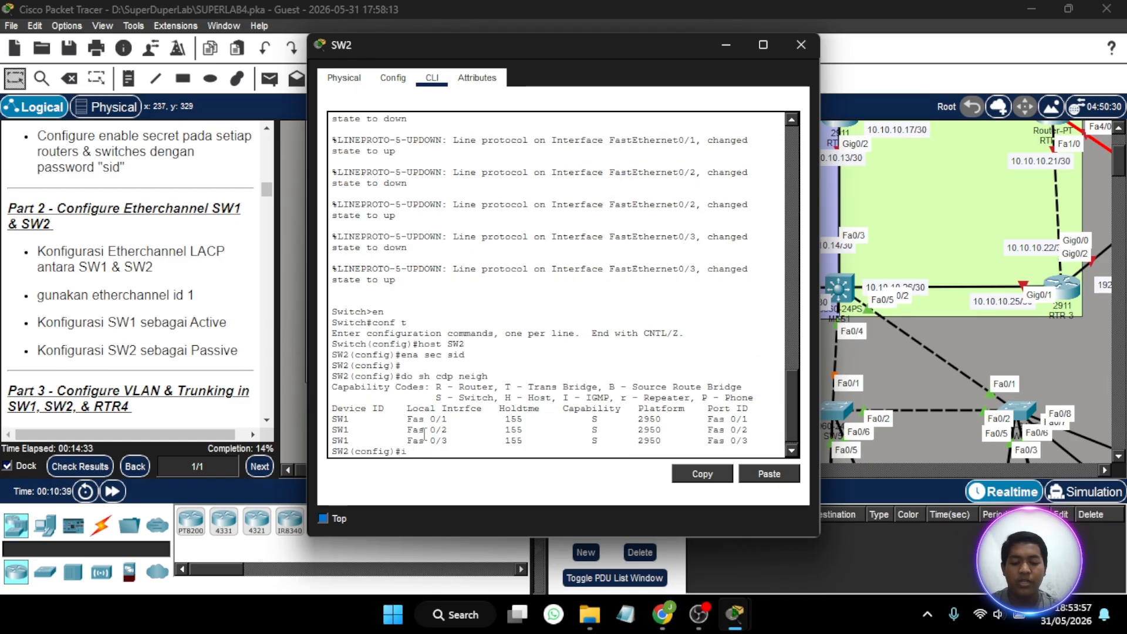
text(nt ra fa)
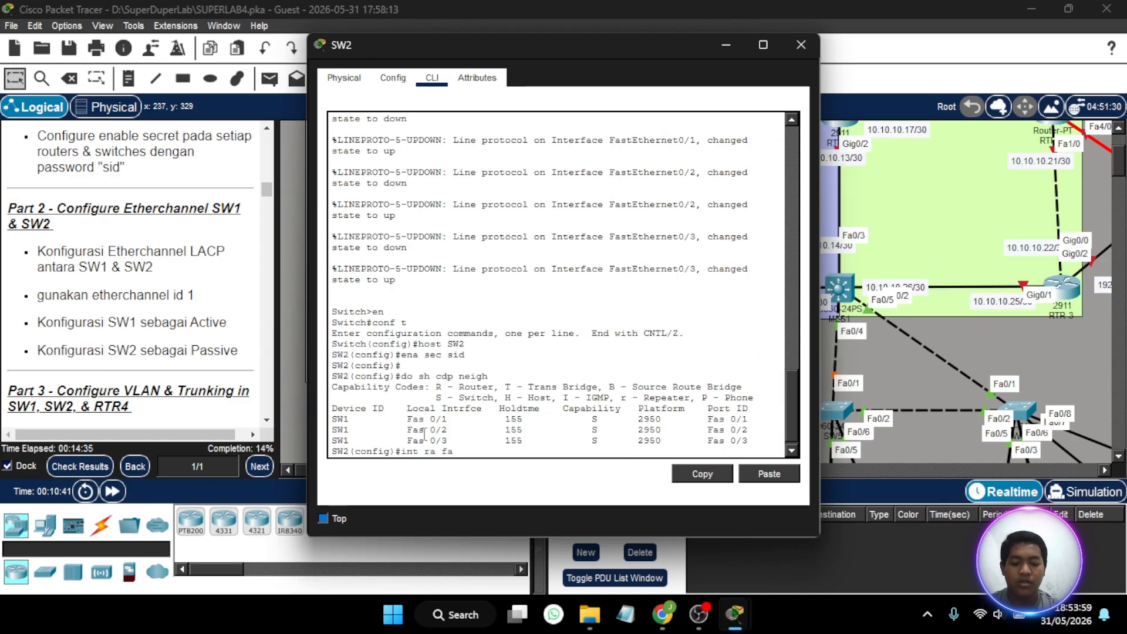
text(0/1-3)
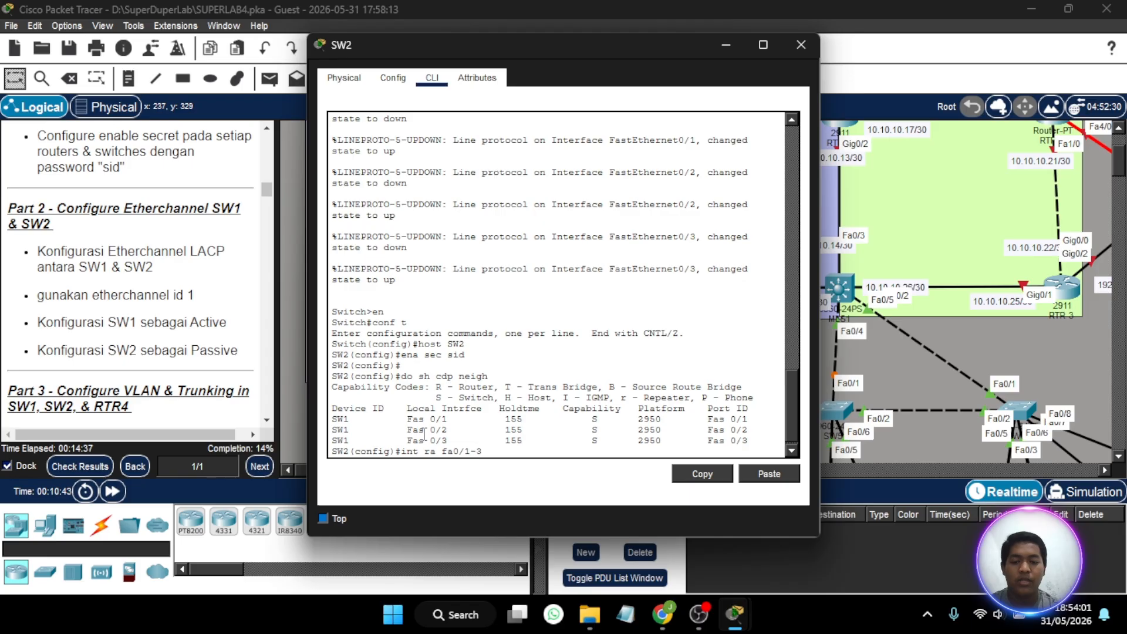
key(Return)
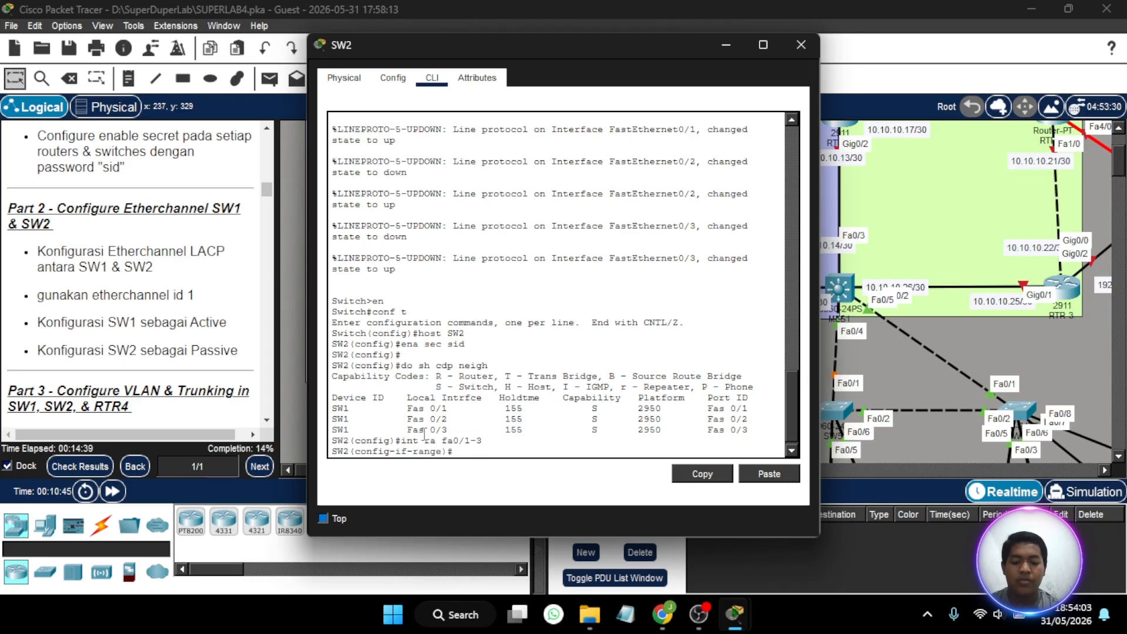
text(channel)
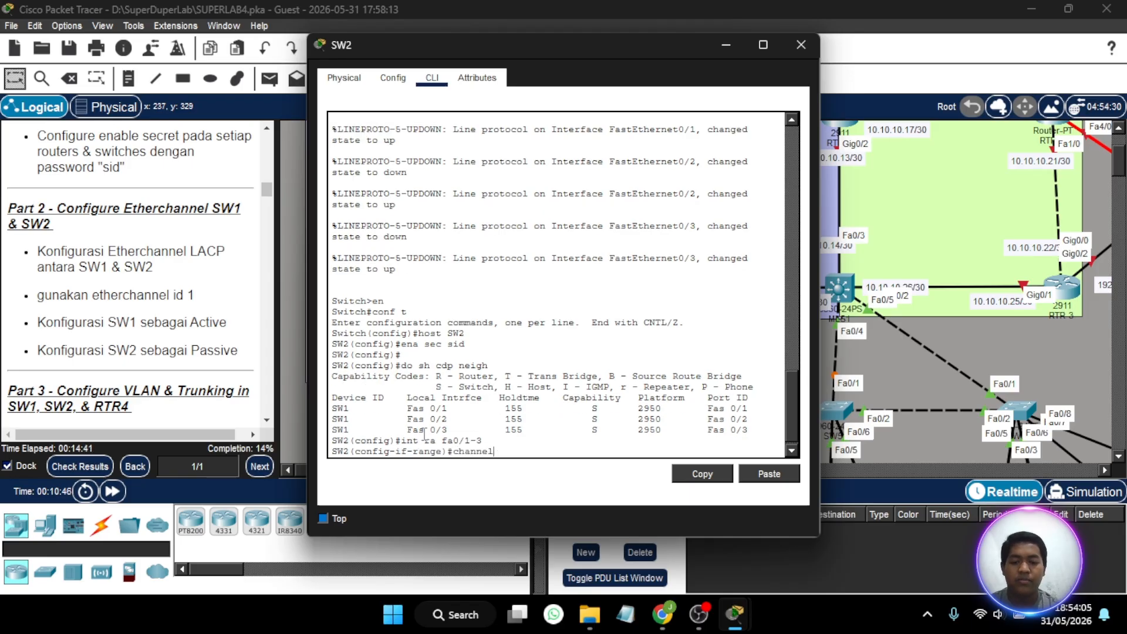
text(-group 1 mo)
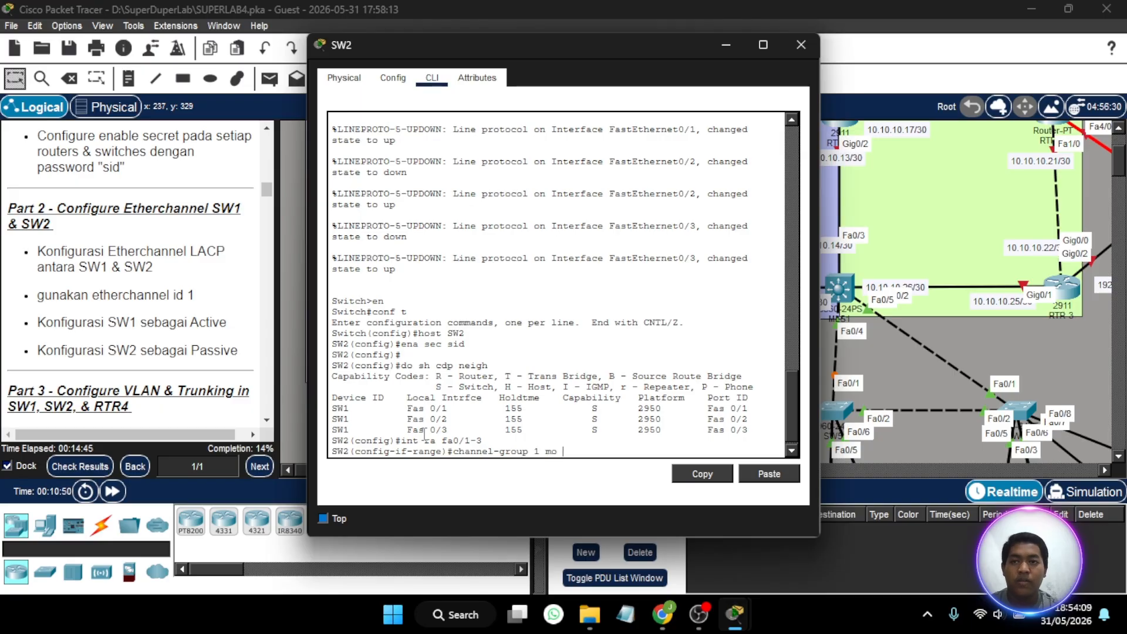
text( pass)
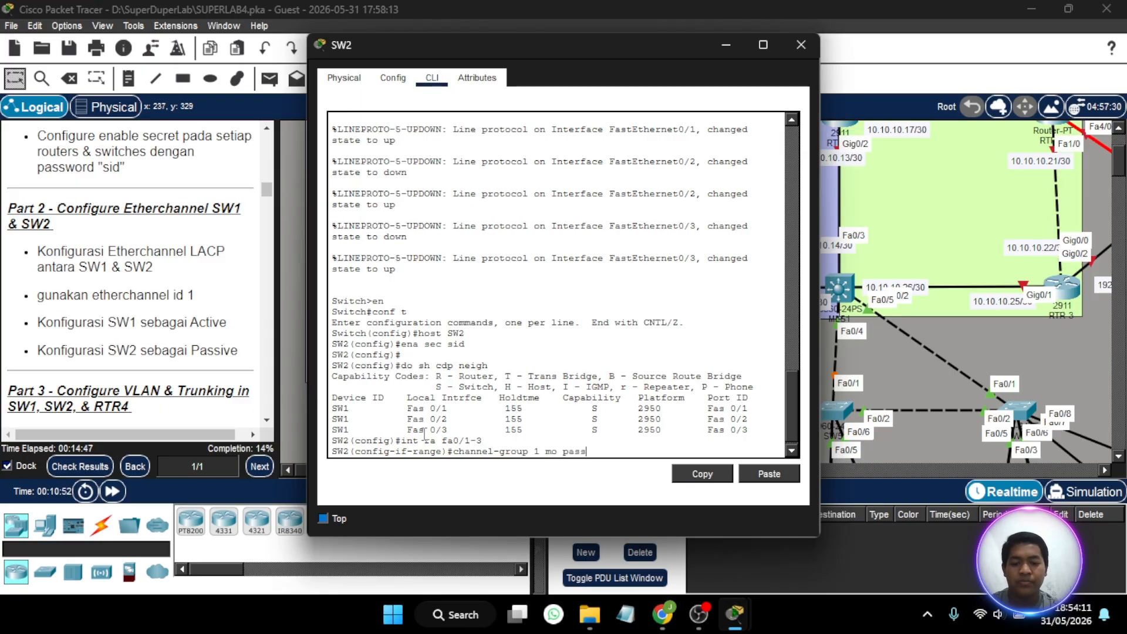
text(ive)
key(Return)
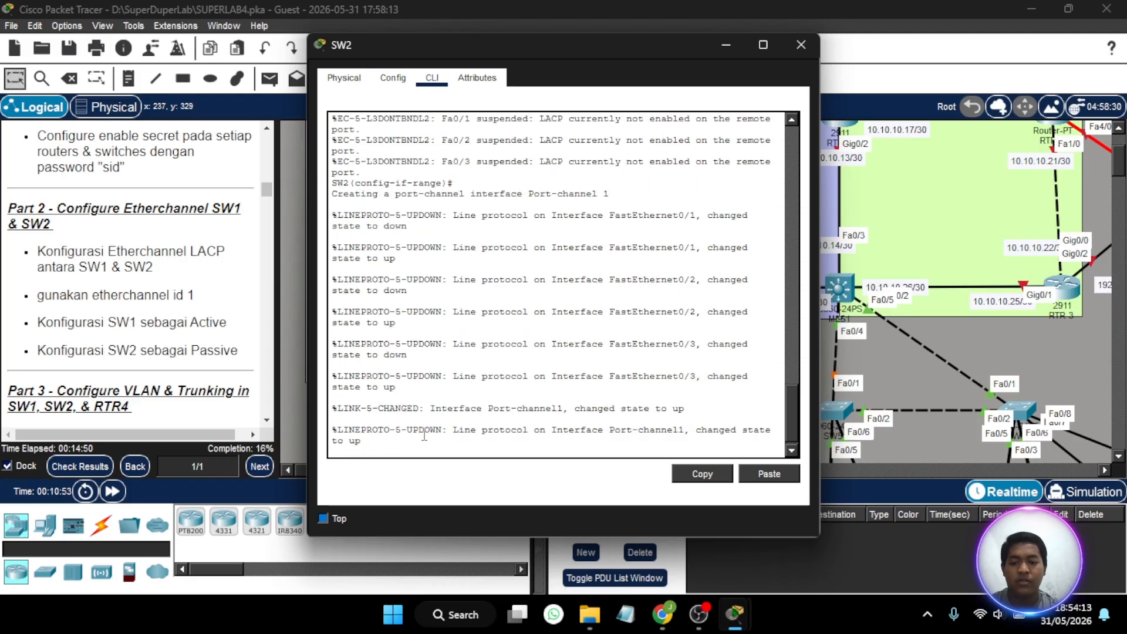
key(Return)
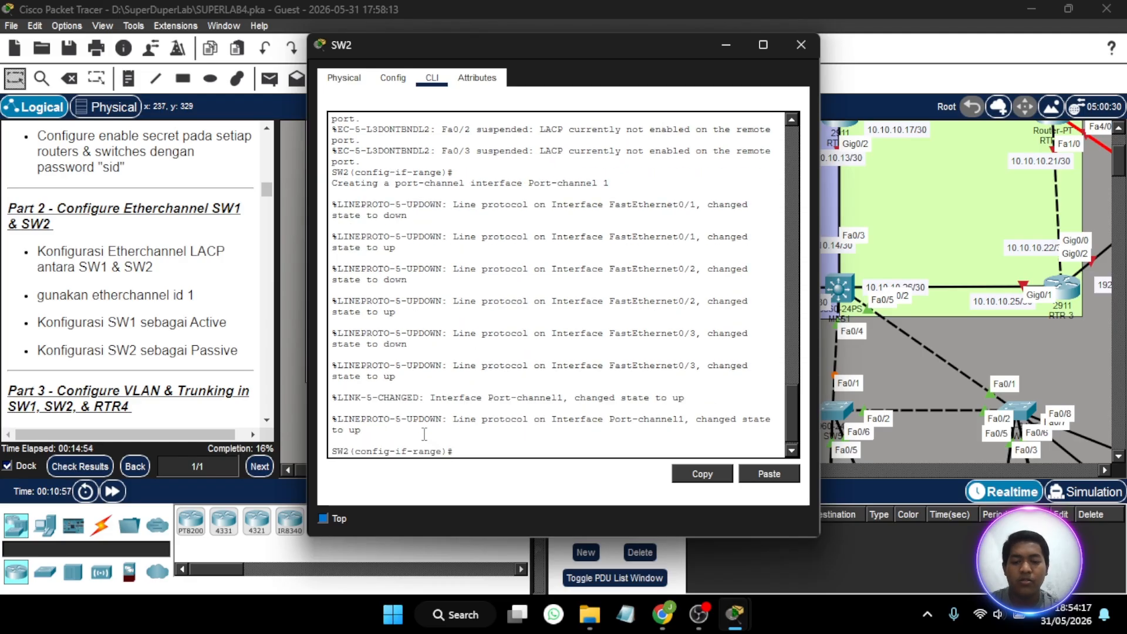
- Set the channel protocol of SW2's selected interface range to LACP
text(channel)
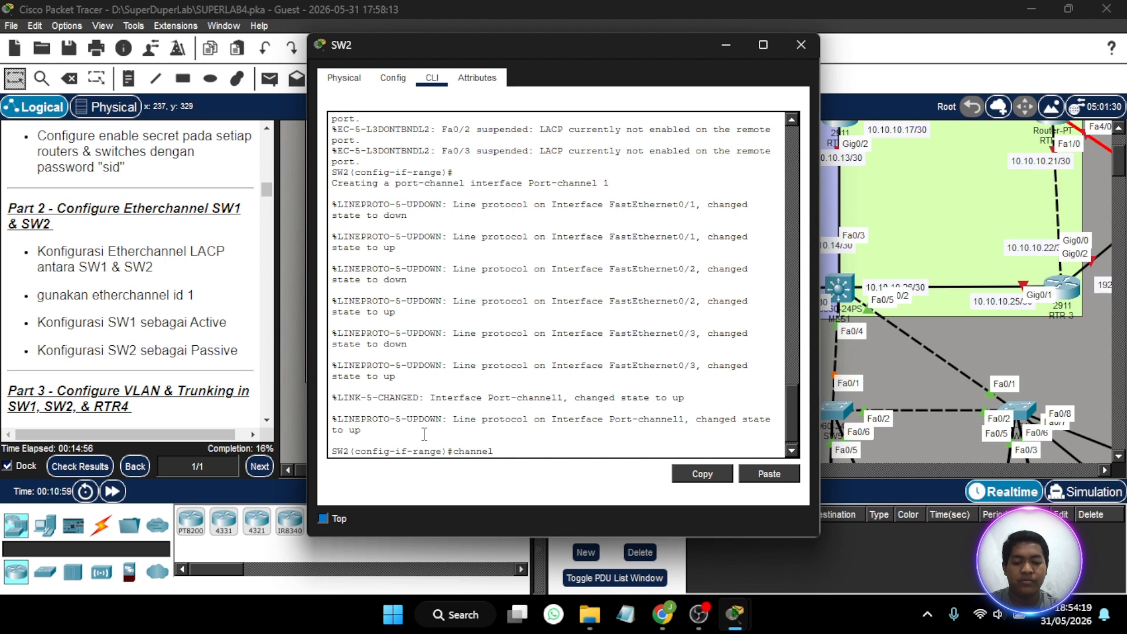
text(-protocol)
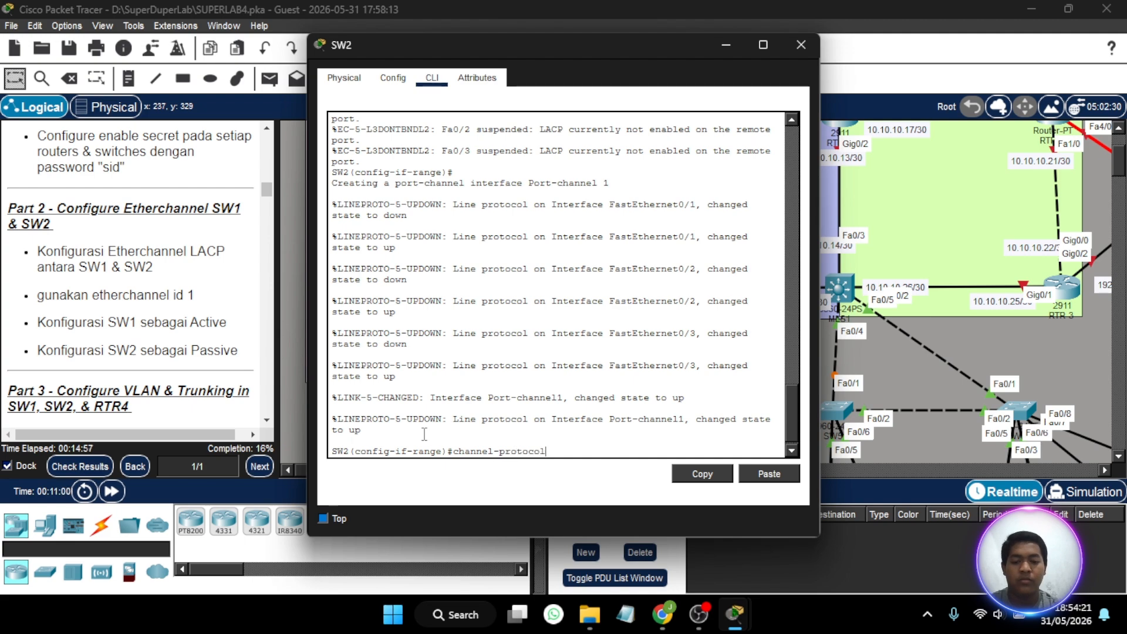
text( lacp)
key(Return)
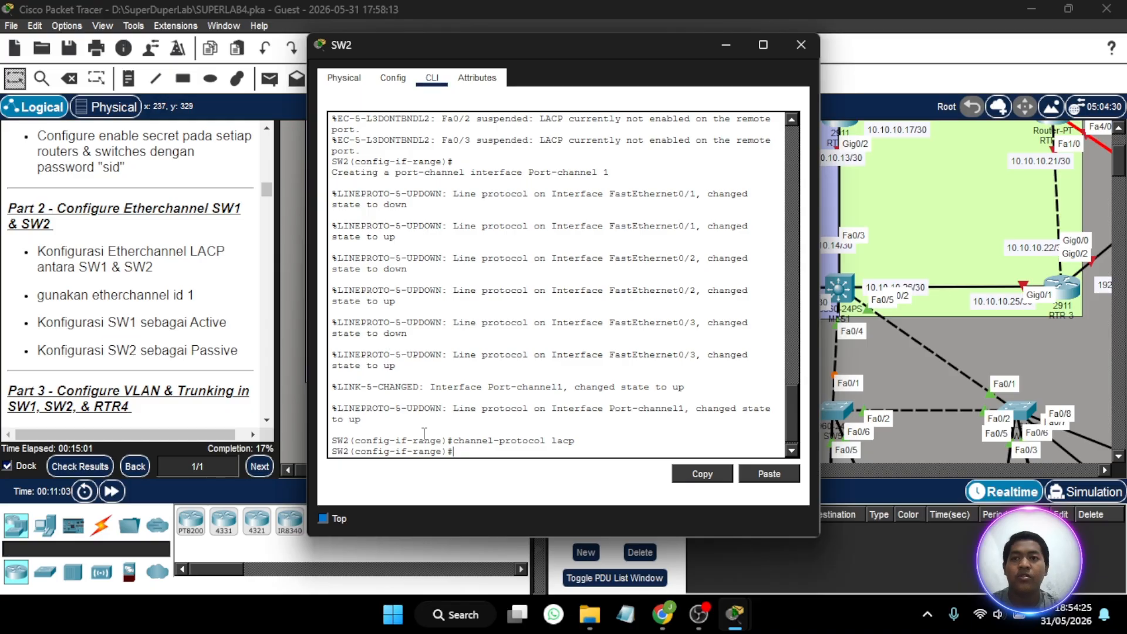
key(Return)
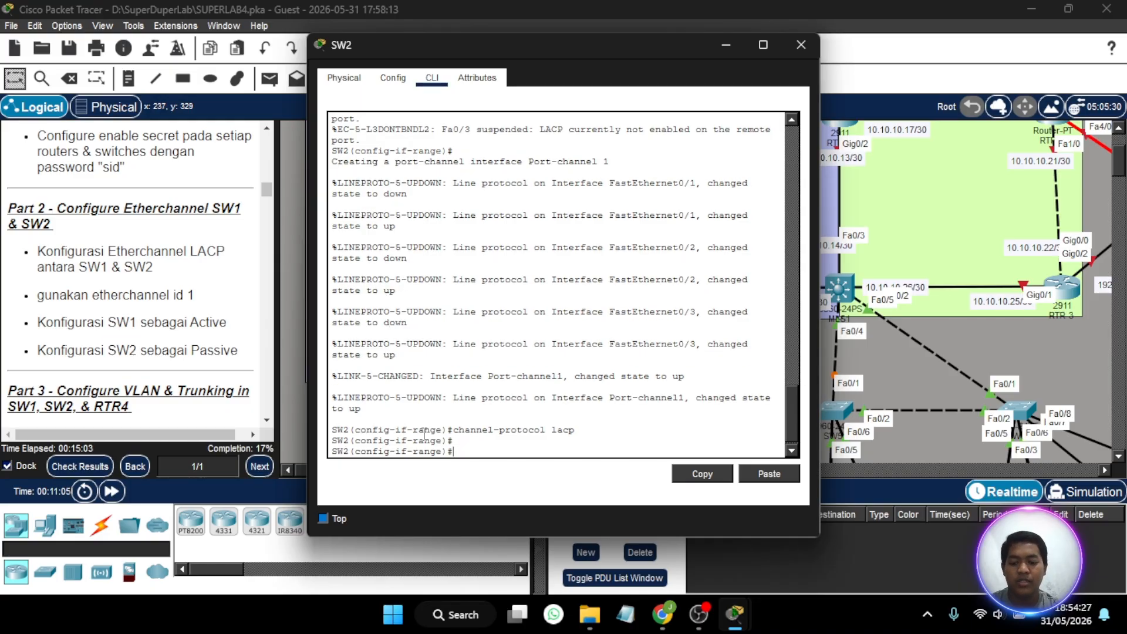
- Show the EtherChannel summary from SW2's command line, and close the switch window
text(dp)
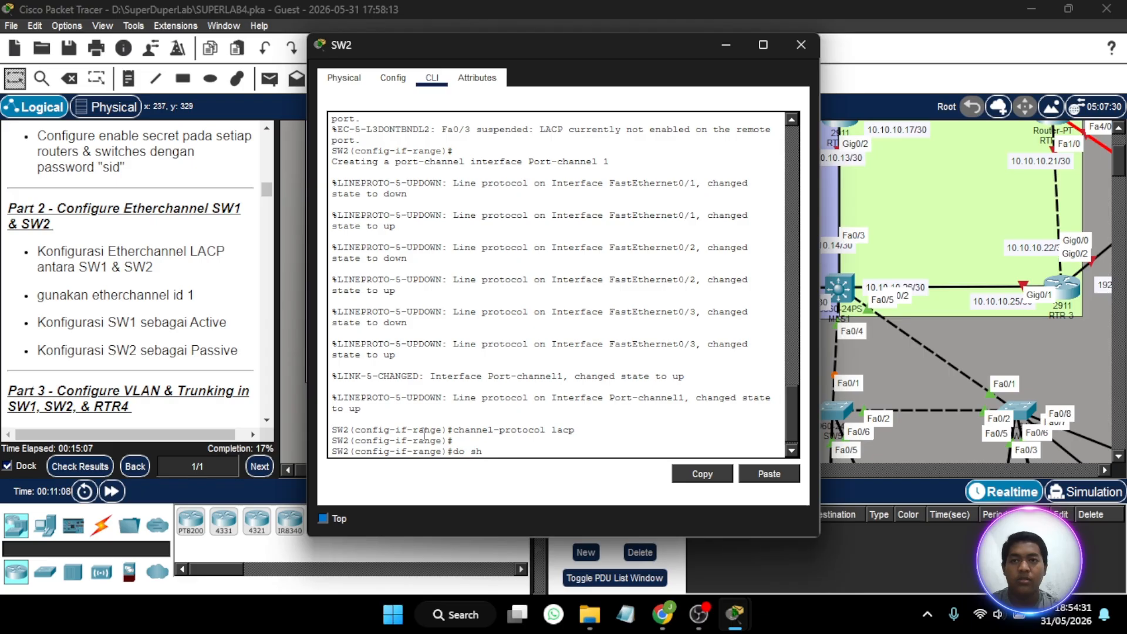
text(ether sum)
key(Return)
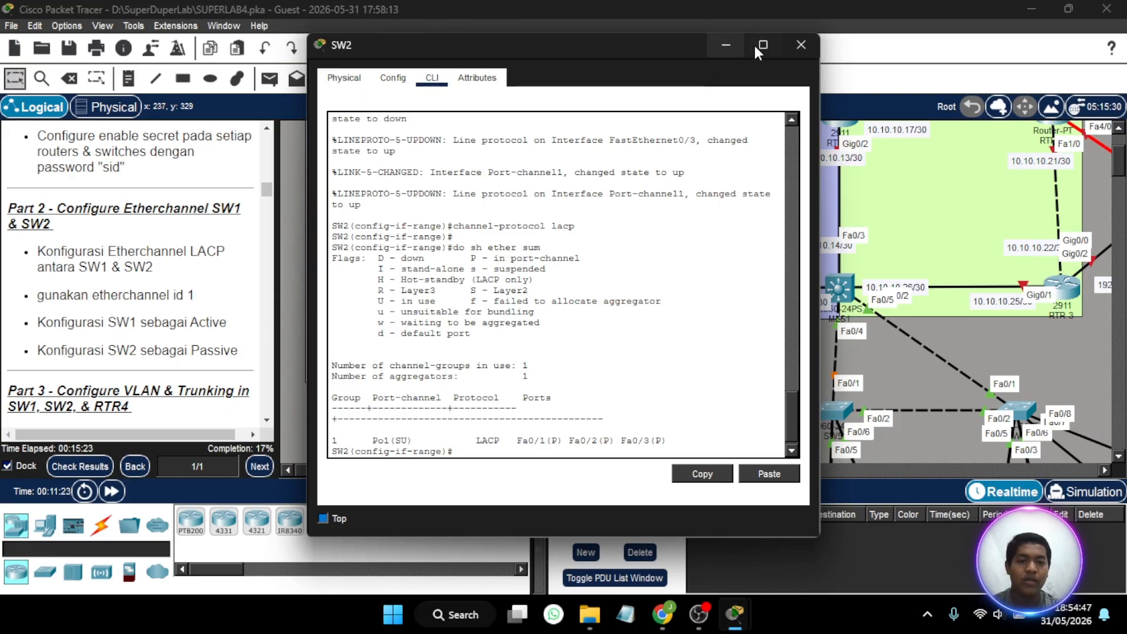
click(800, 45)
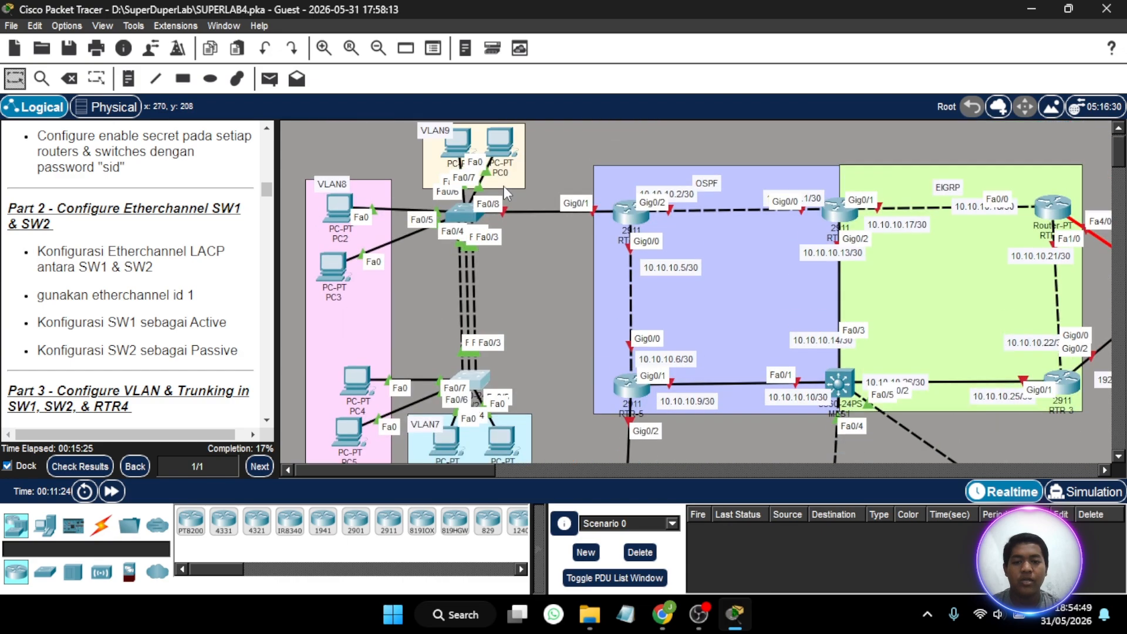
- Show the EtherChannel summary from SW1's command line
click(467, 214)
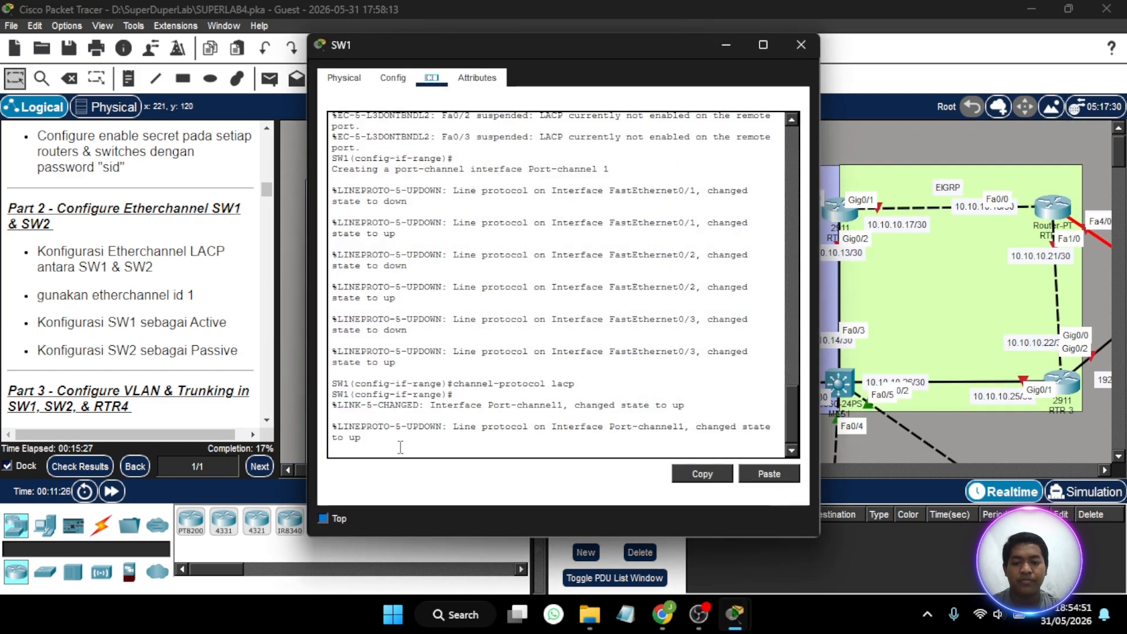
key(Return)
text(do)
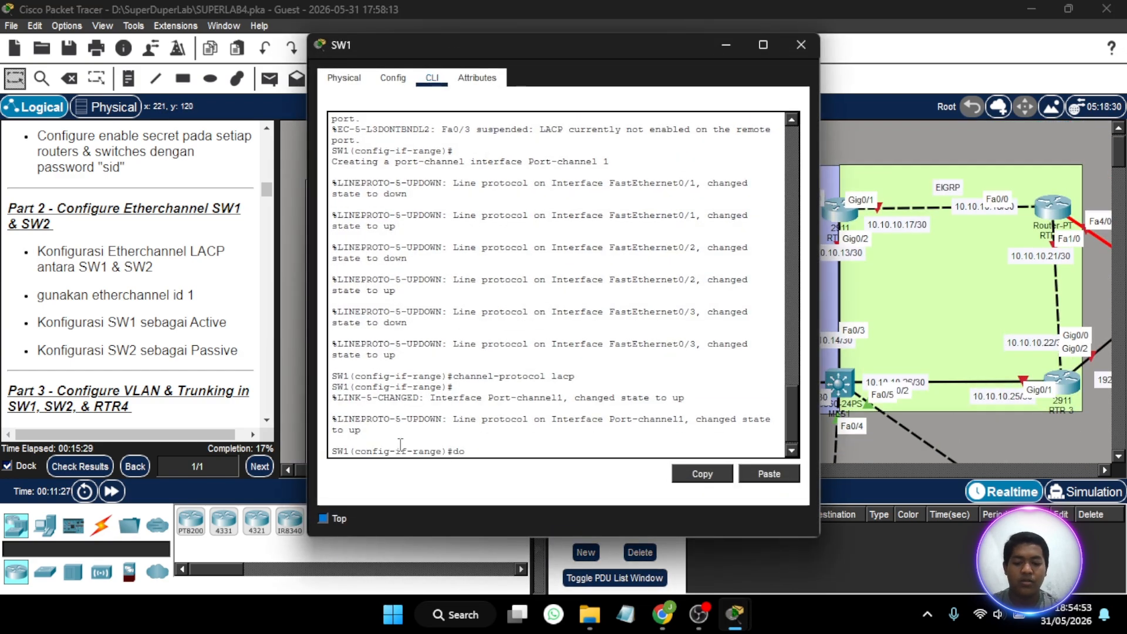
text( sh ether sum)
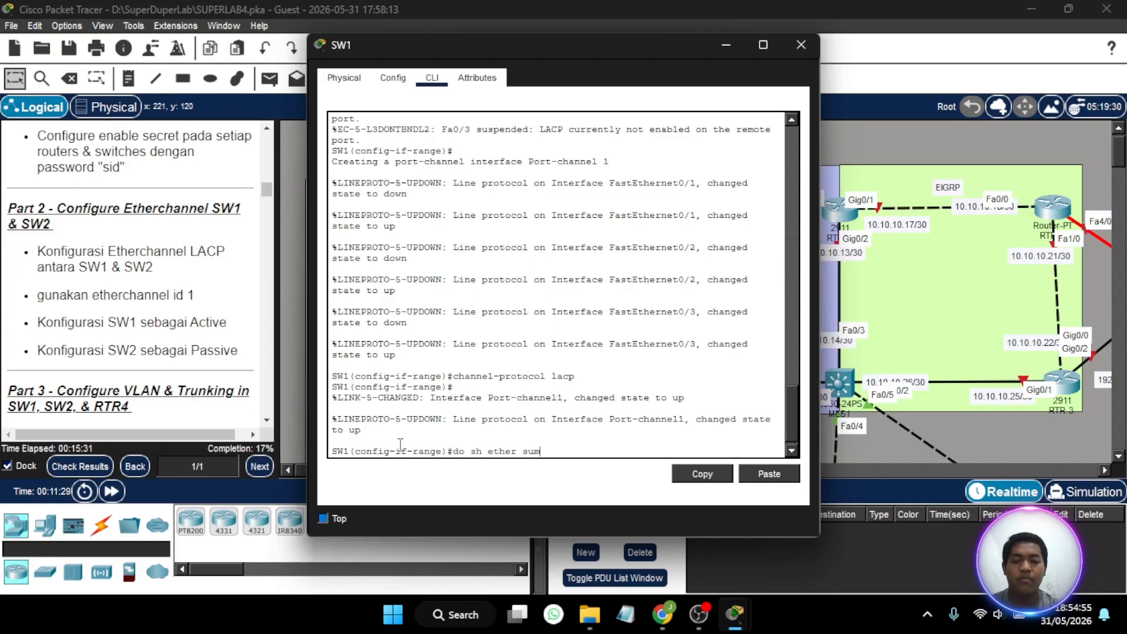
key(Return)
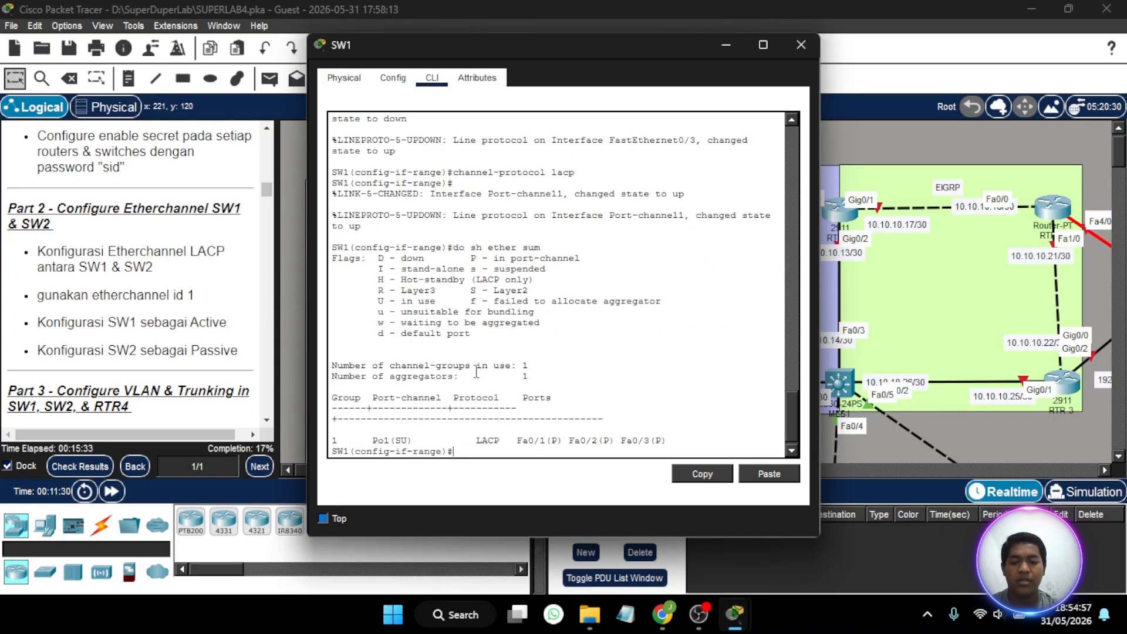
- Leave SW1's interface range configuration and return to global configuration mode
key(Return)
text(e)#ex)
key(Return)
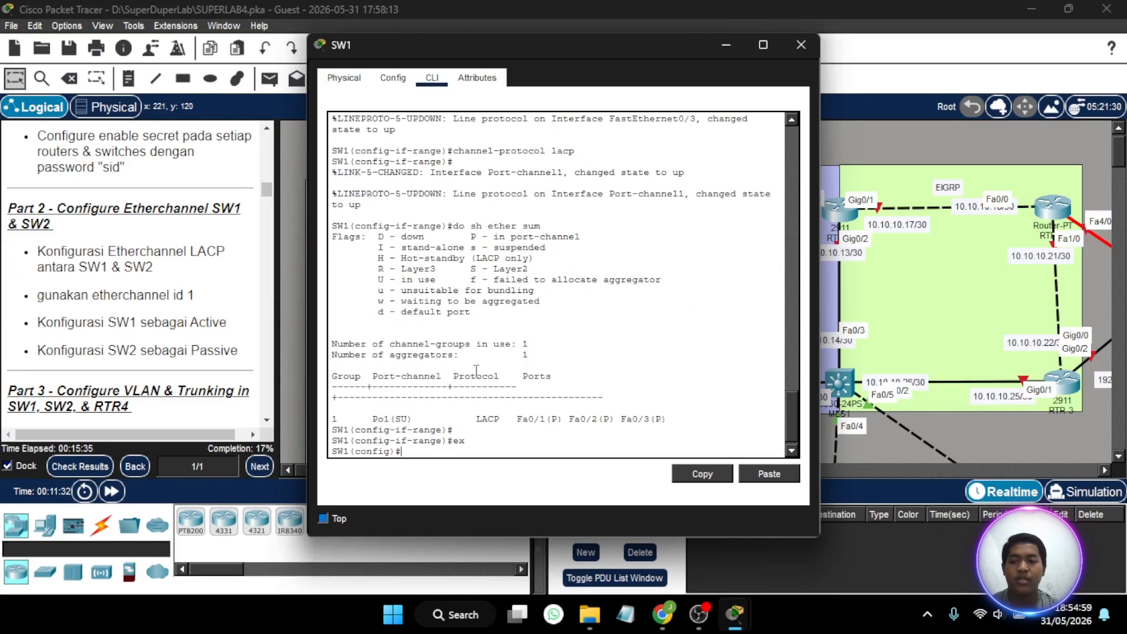
- Read the Part 3 instructions on VLANs and trunking for SW1, SW2 and RTR4, and examine the VLAN areas in the topology
scroll(211, 210, down, 5)
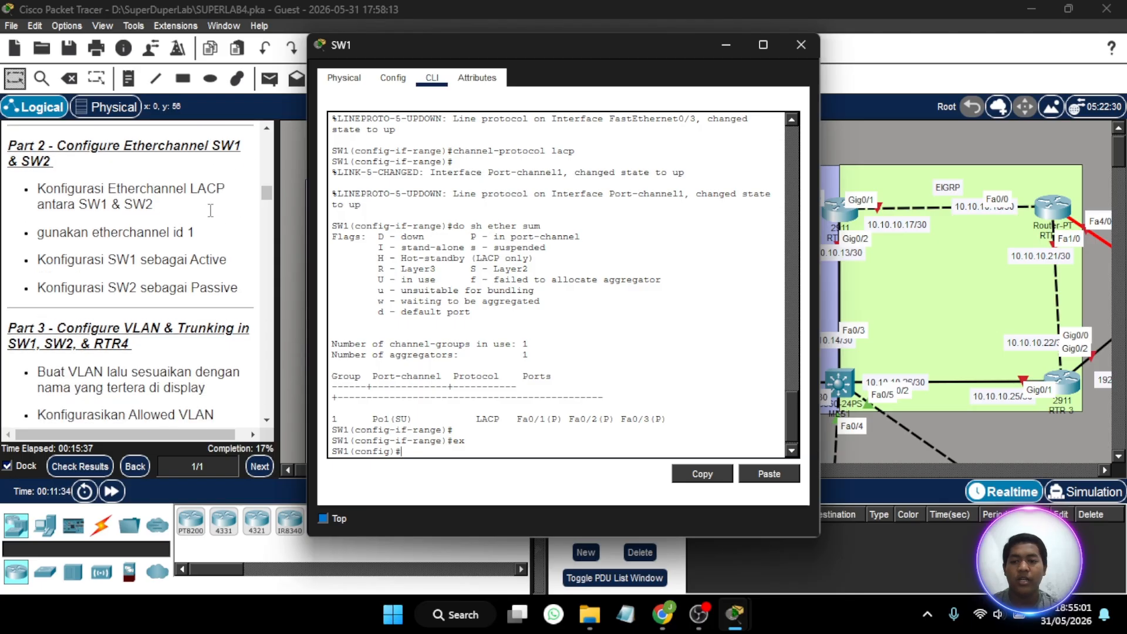
scroll(210, 211, up, 1)
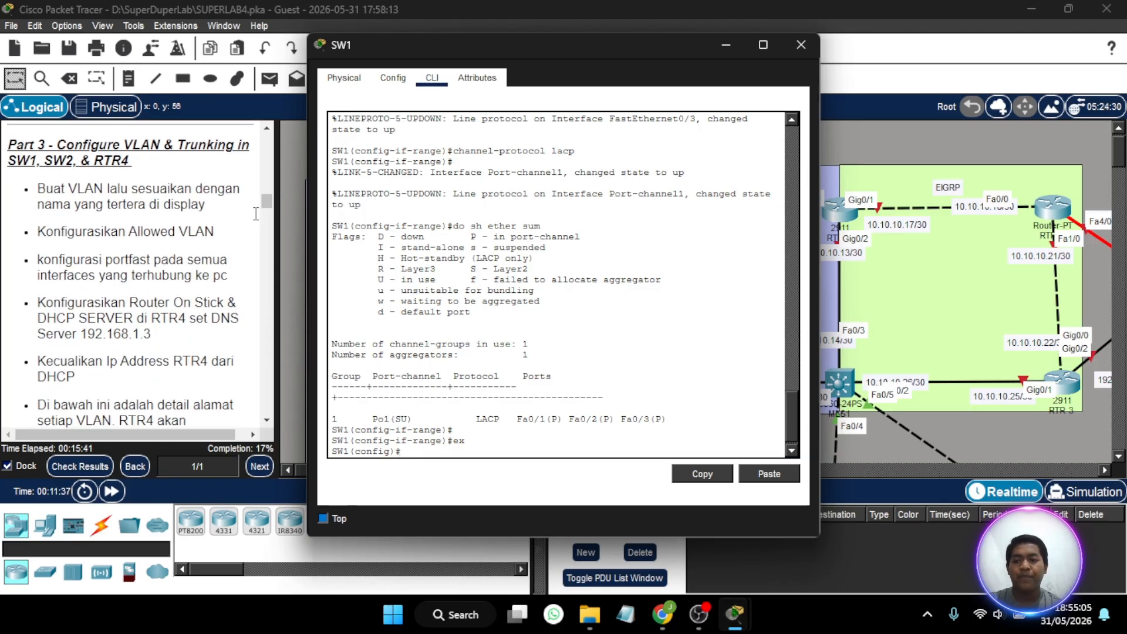
drag(558, 173, 665, 295)
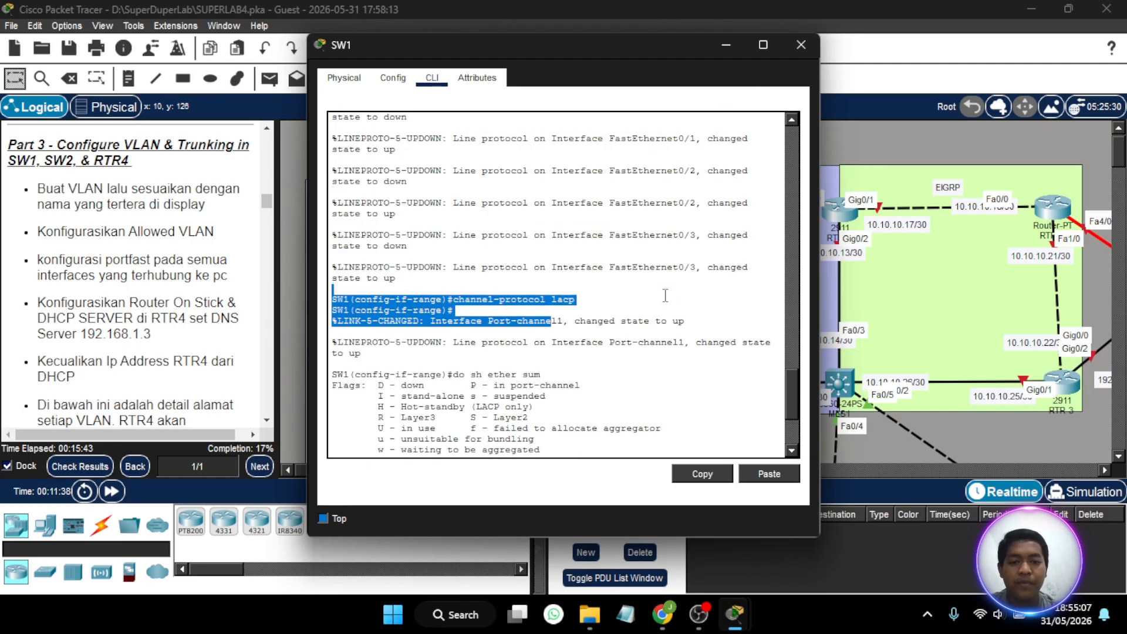
click(643, 431)
text(ex)
key(Return)
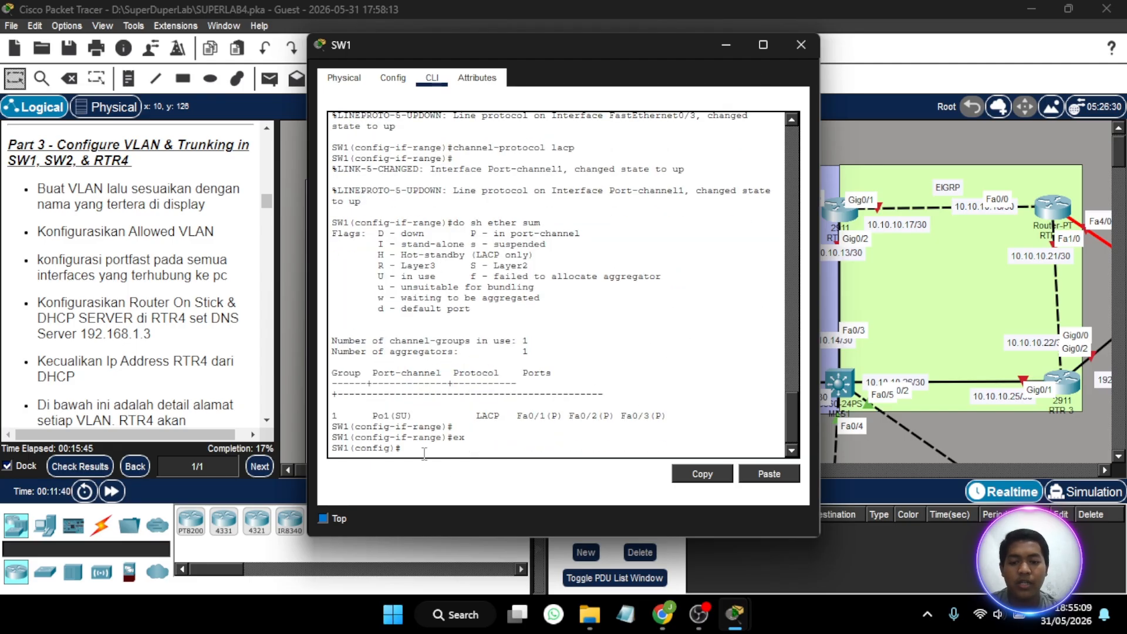
click(801, 45)
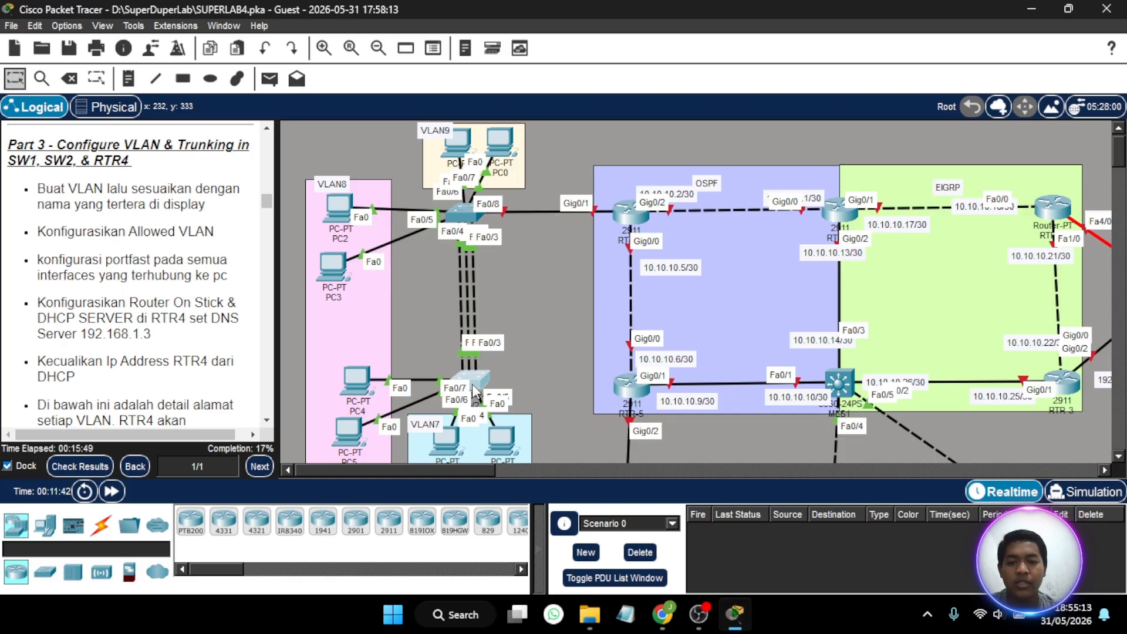
click(473, 387)
click(799, 47)
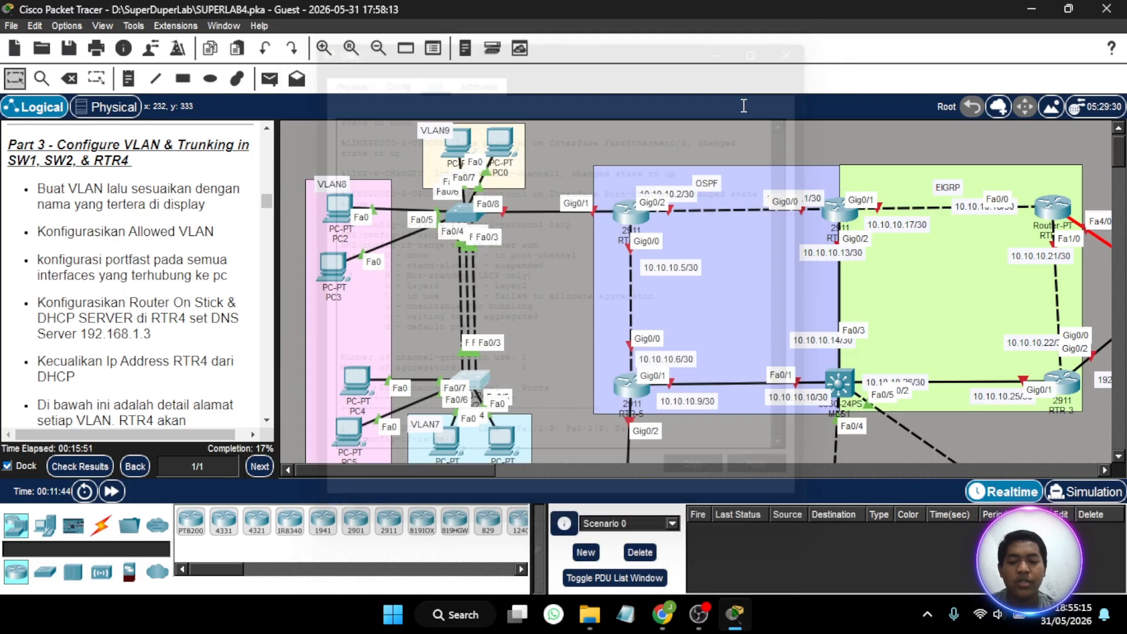
click(468, 218)
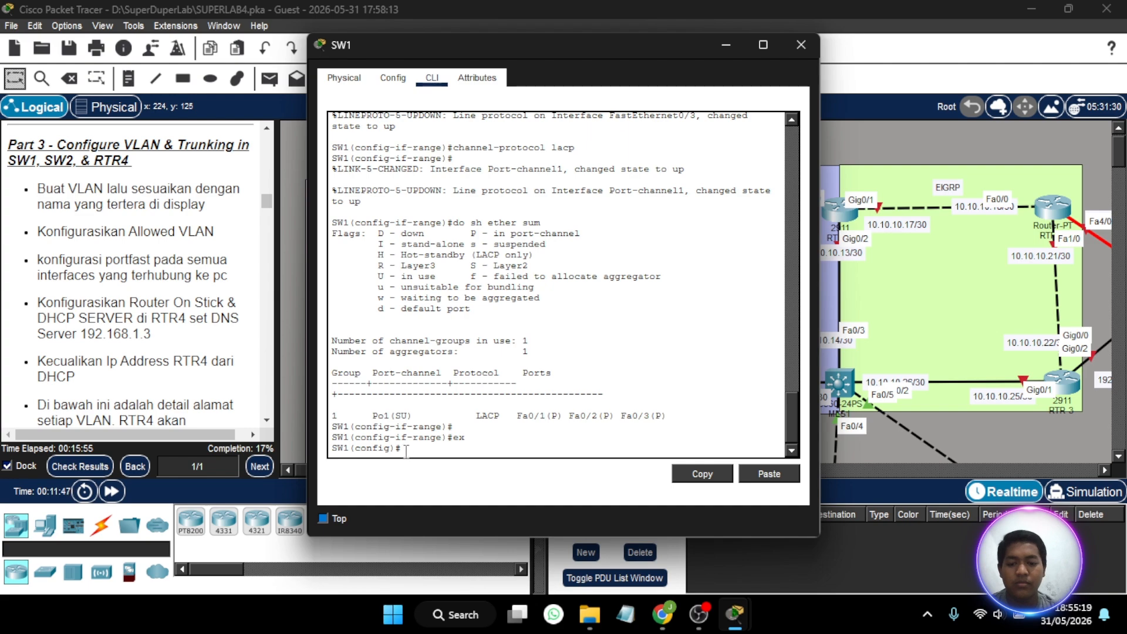
drag(407, 450, 158, 290)
scroll(157, 289, down, 1)
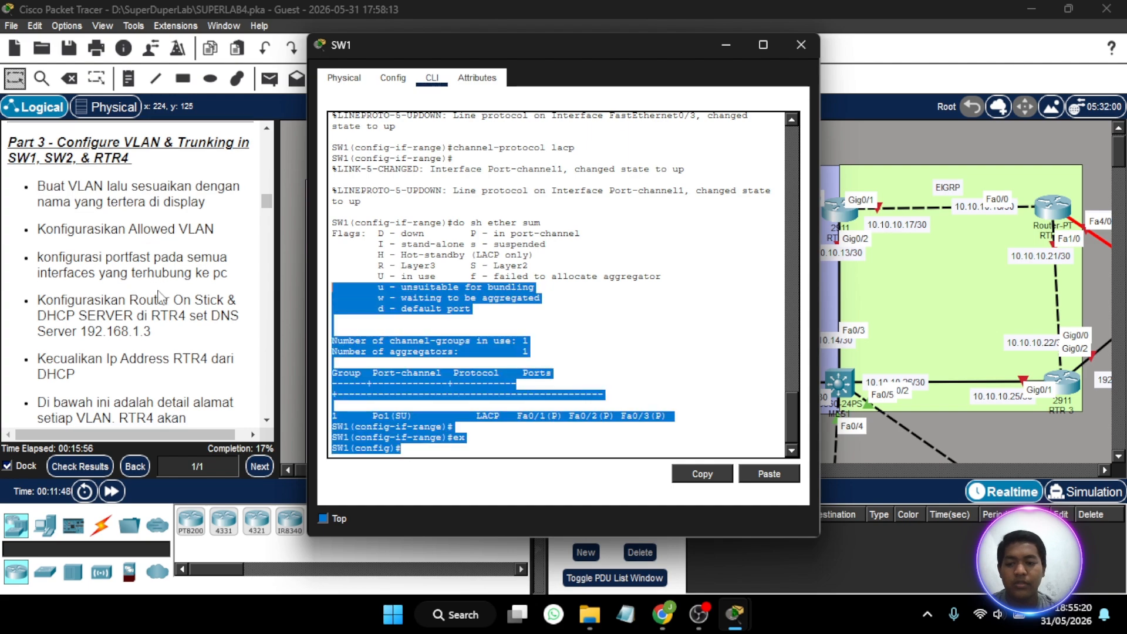
click(414, 441)
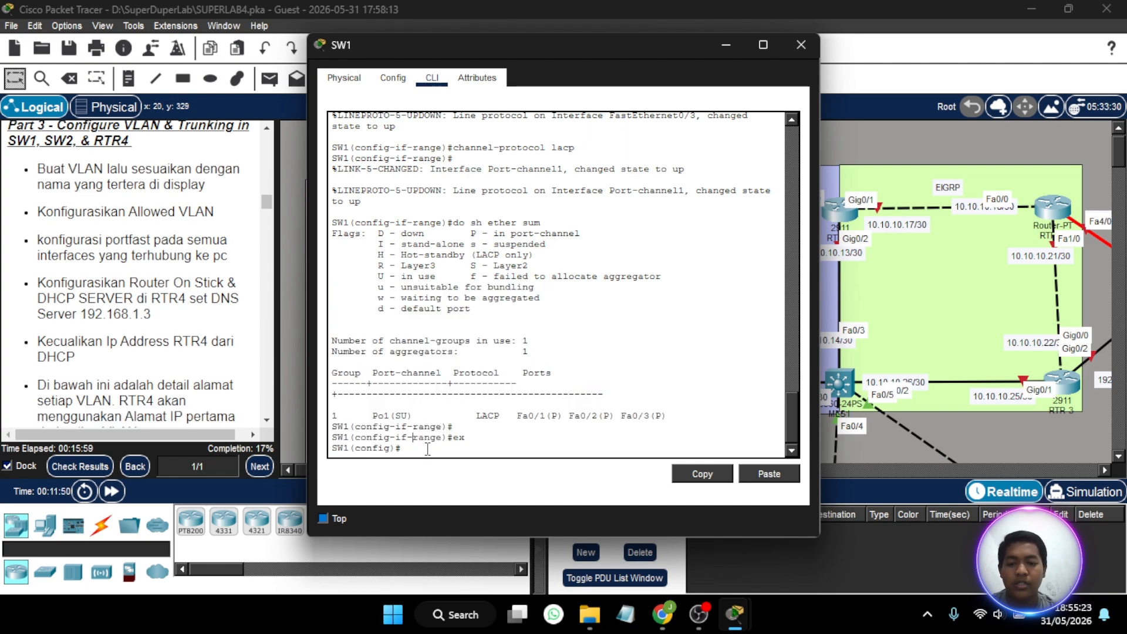
click(726, 47)
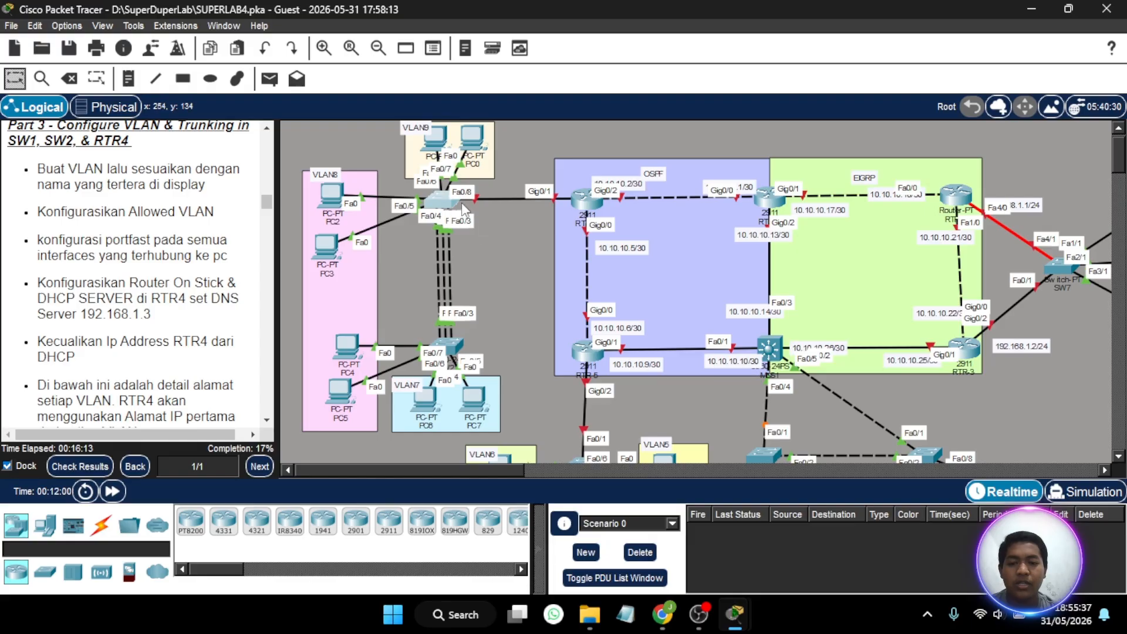
- Create VLAN 7 on SW1 from its command line and name it VLAN7
mouse_move(442, 201)
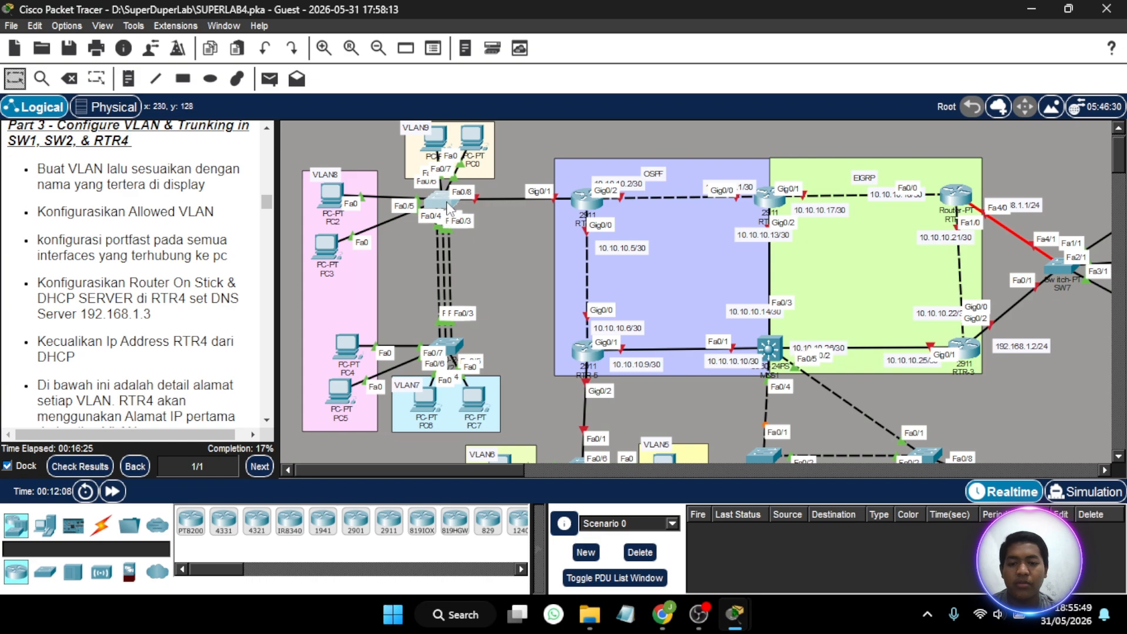
click(447, 203)
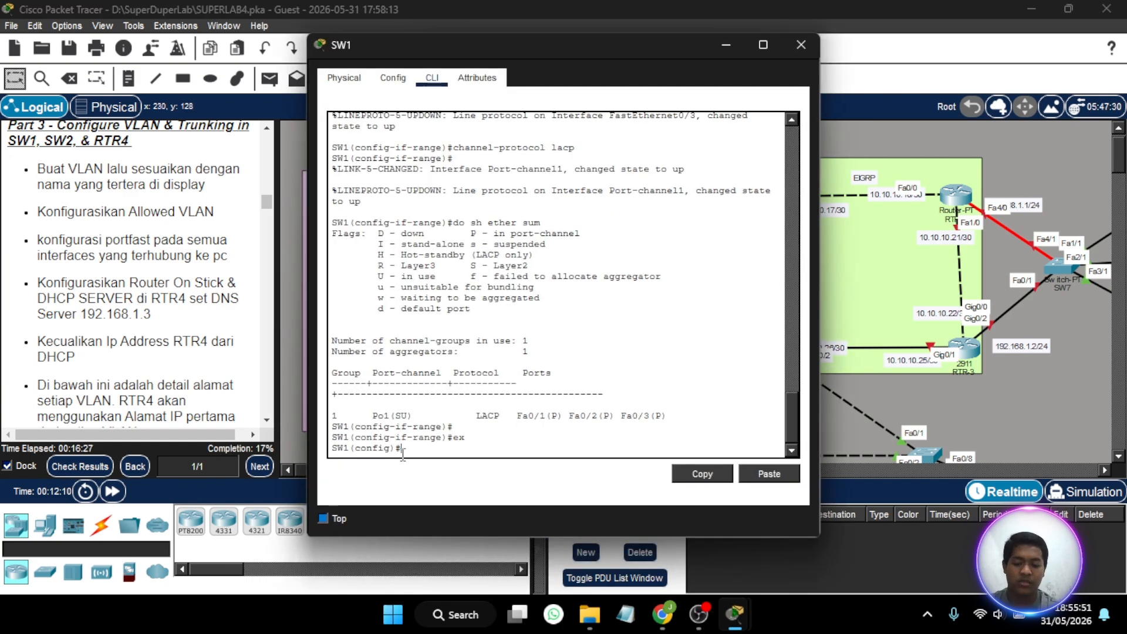
text(vl 7)
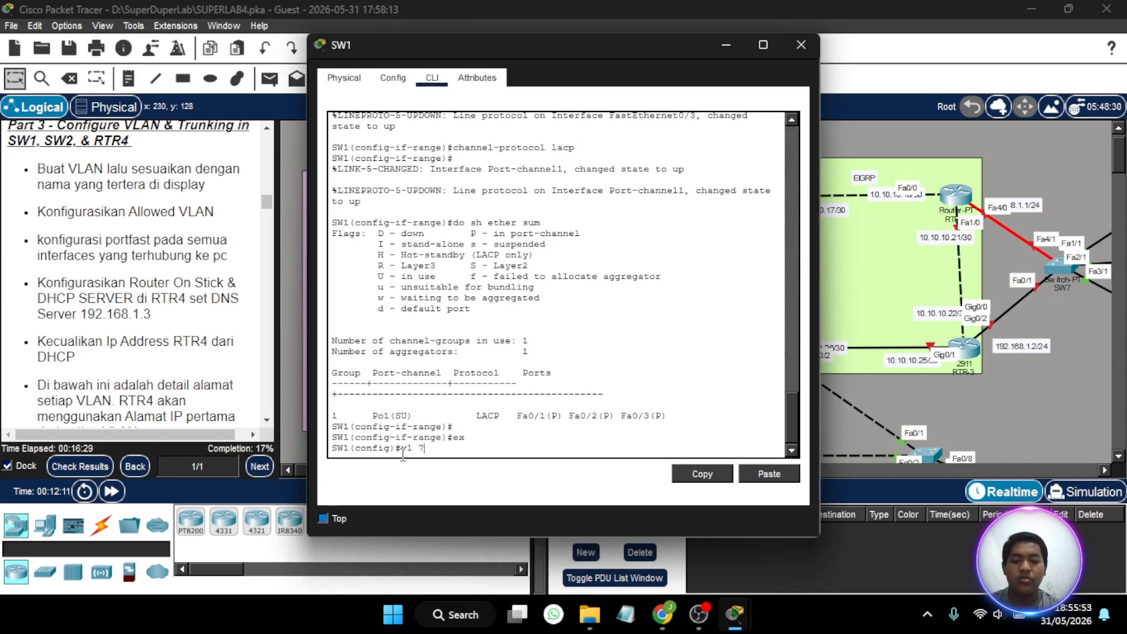
key(Return)
text(nfig-vlan)#name VL)
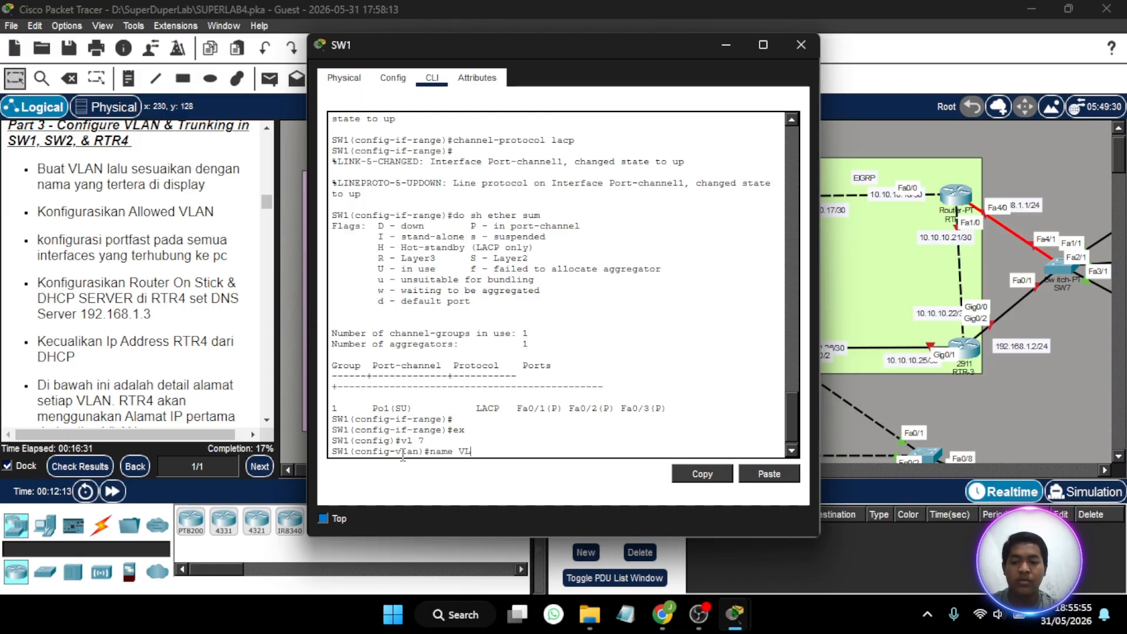
text(AN7)
key(Return)
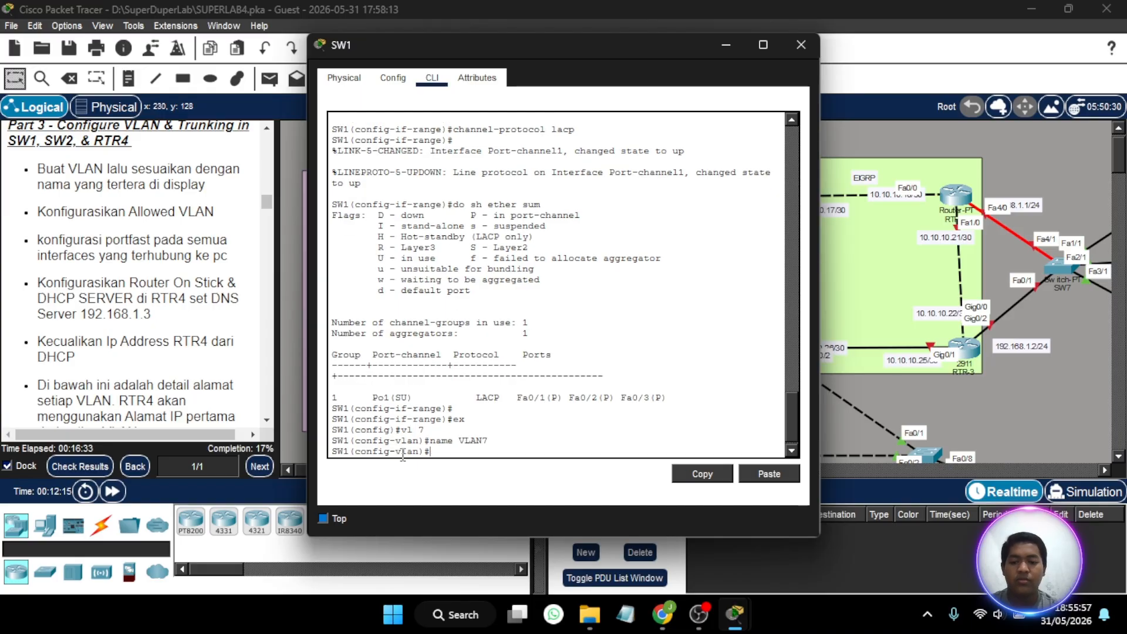
- Create VLAN 8 on SW1 and name it VLAN8
text(vl 8)
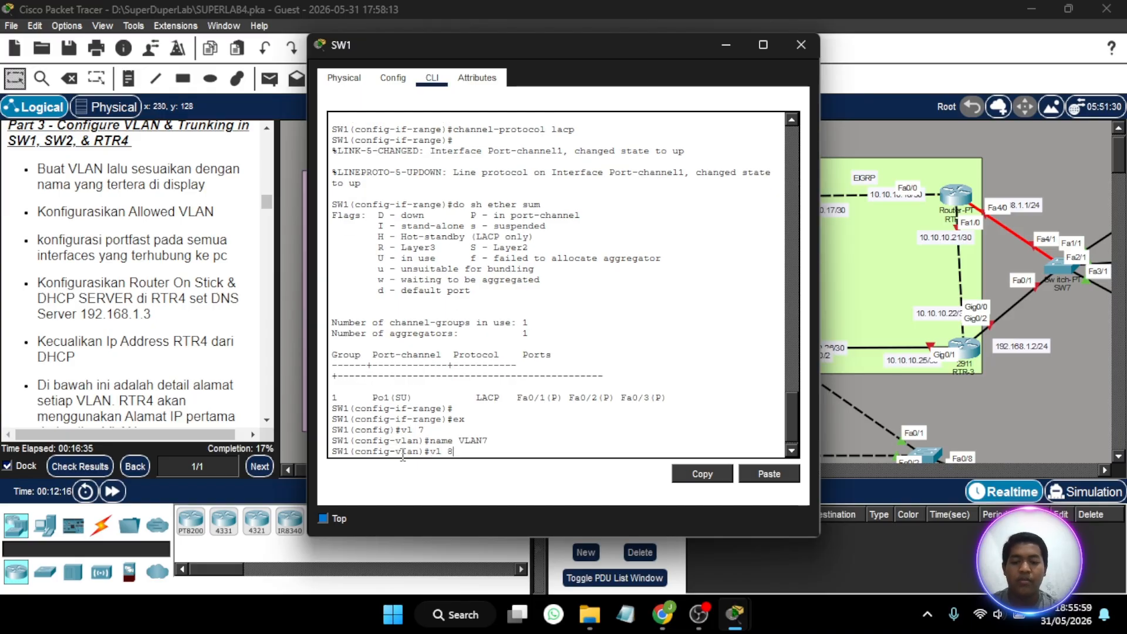
key(Return)
text(name VLAN8)
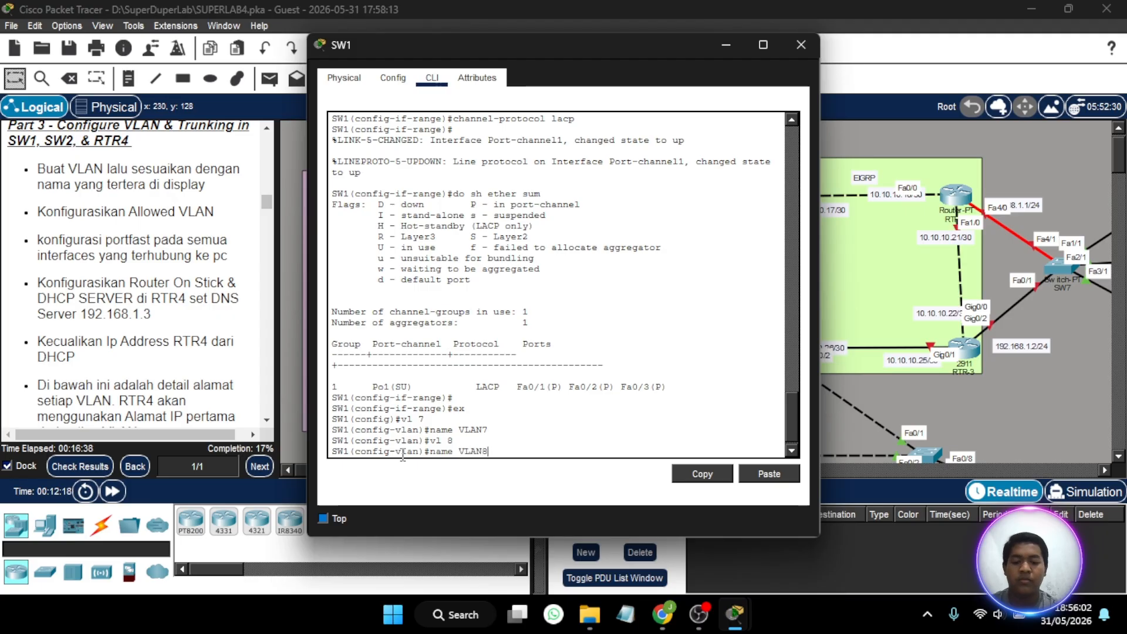
key(Return)
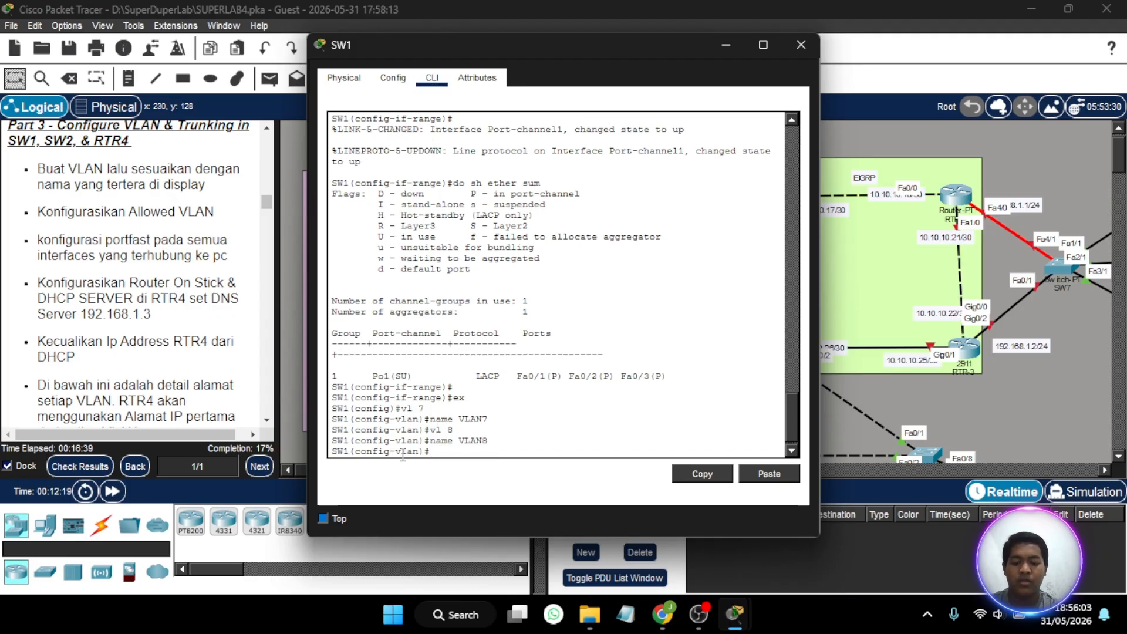
- Create VLAN 9 on SW1 and name it VLAN9
text(vl 9)
key(Return)
text(name VL)
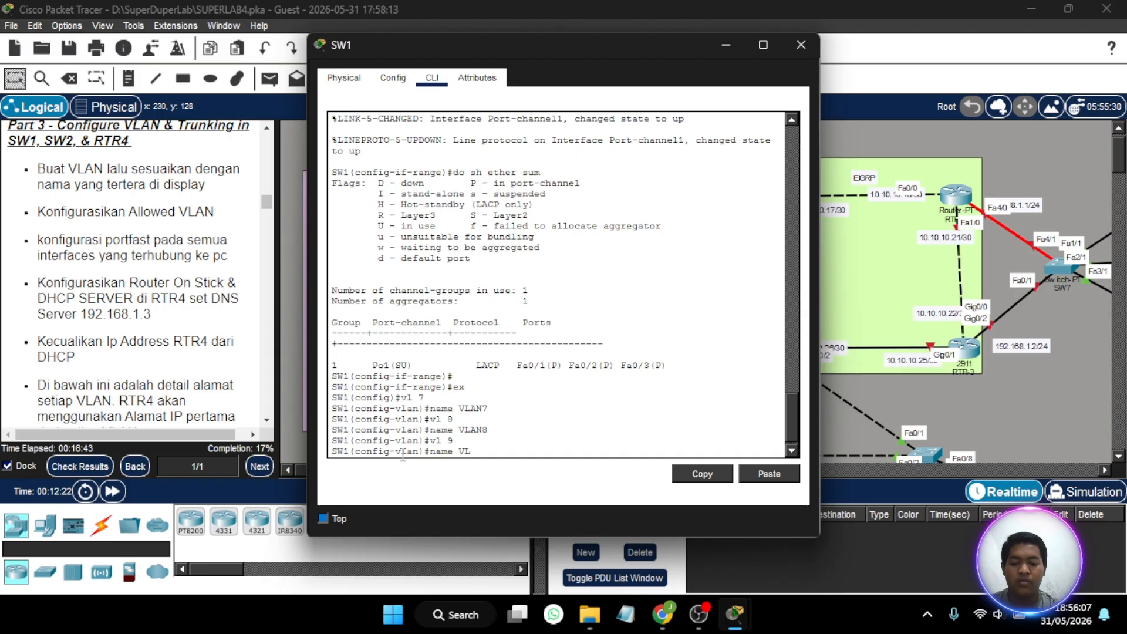
text(AN9)
key(Return)
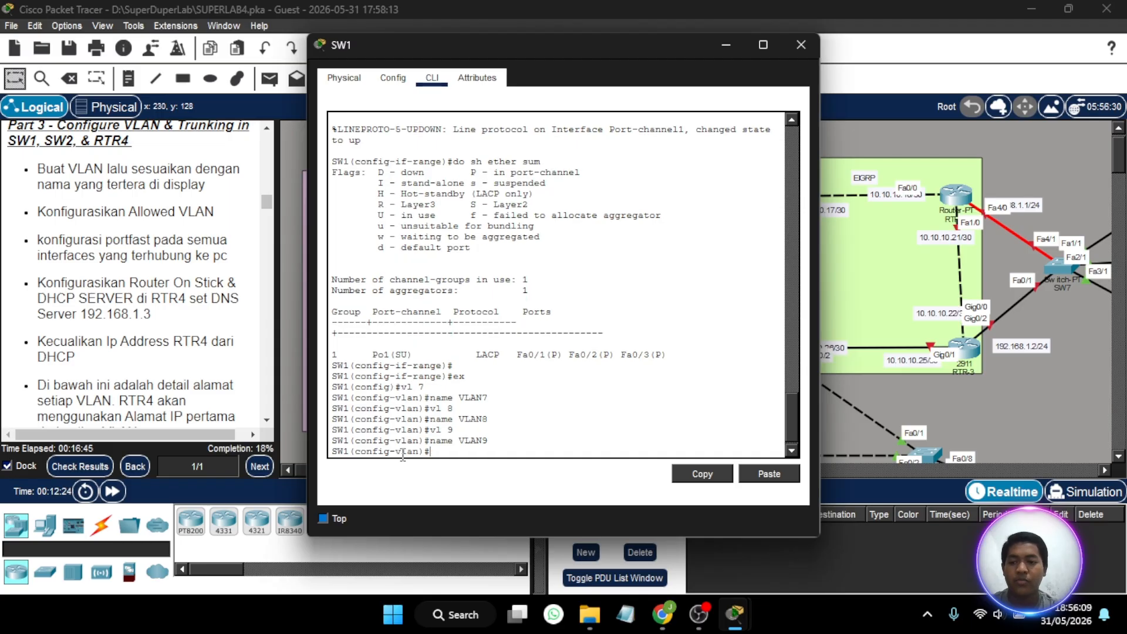
- Read the remaining Part 3 instructions and VLAN IP addresses, and examine the port labels between SW1 and the VLAN9 PCs
scroll(167, 257, up, 1)
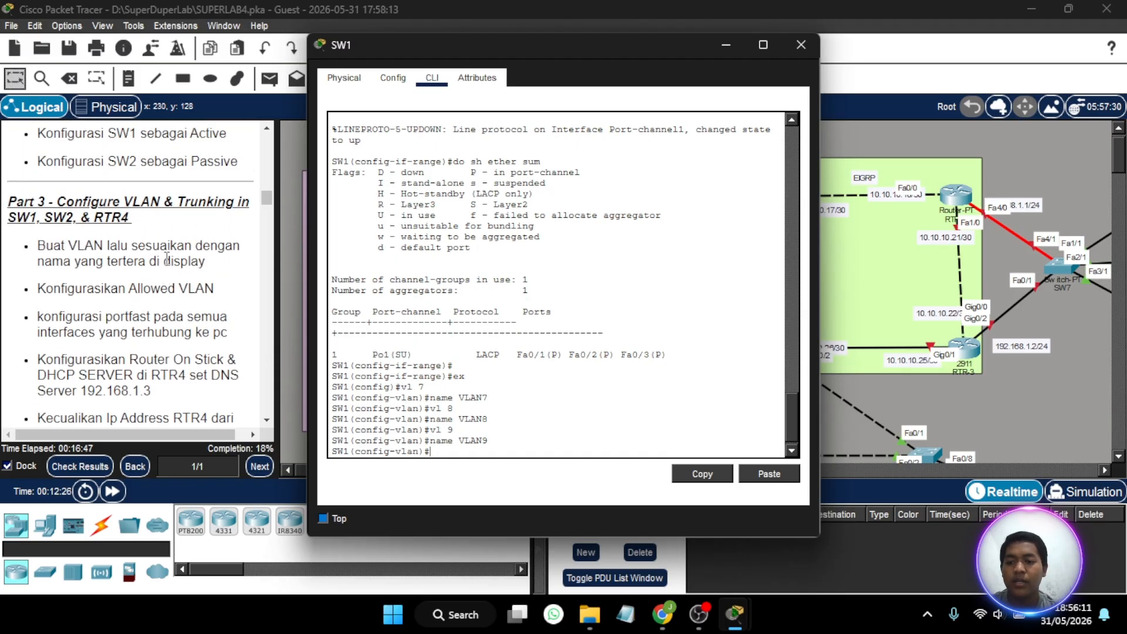
scroll(167, 257, down, 3)
scroll(166, 257, down, 1)
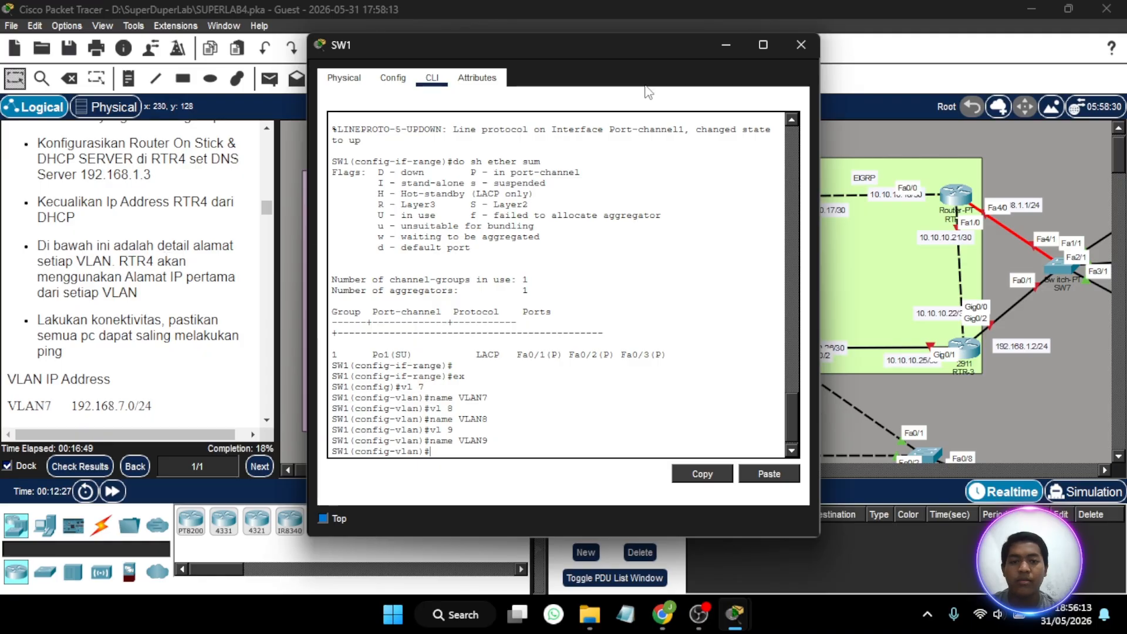
scroll(176, 194, down, 3)
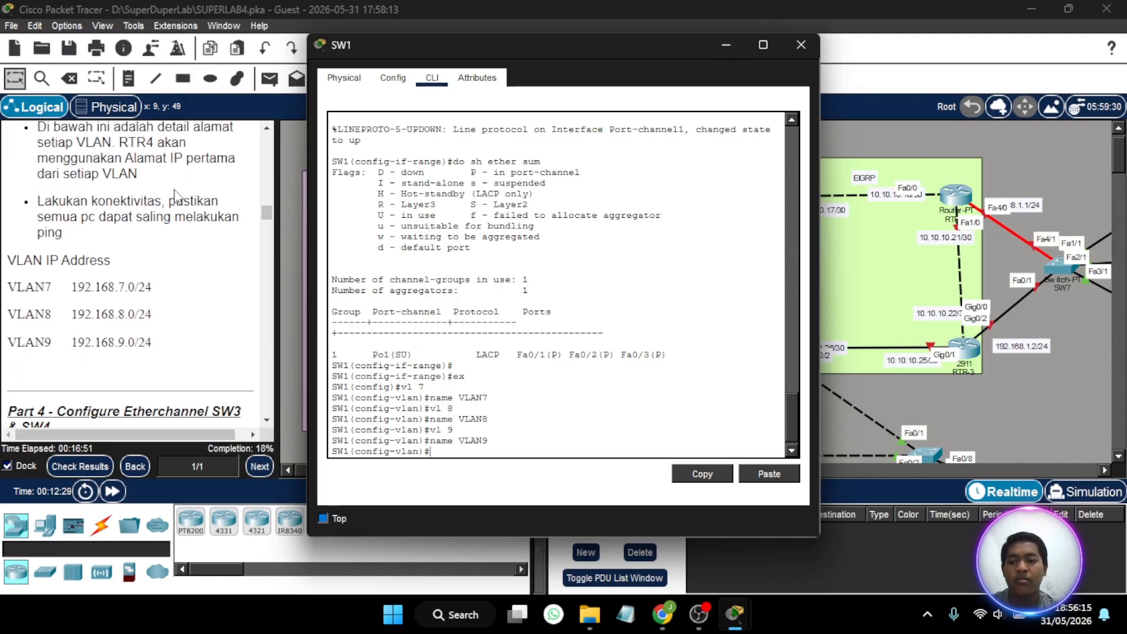
click(716, 51)
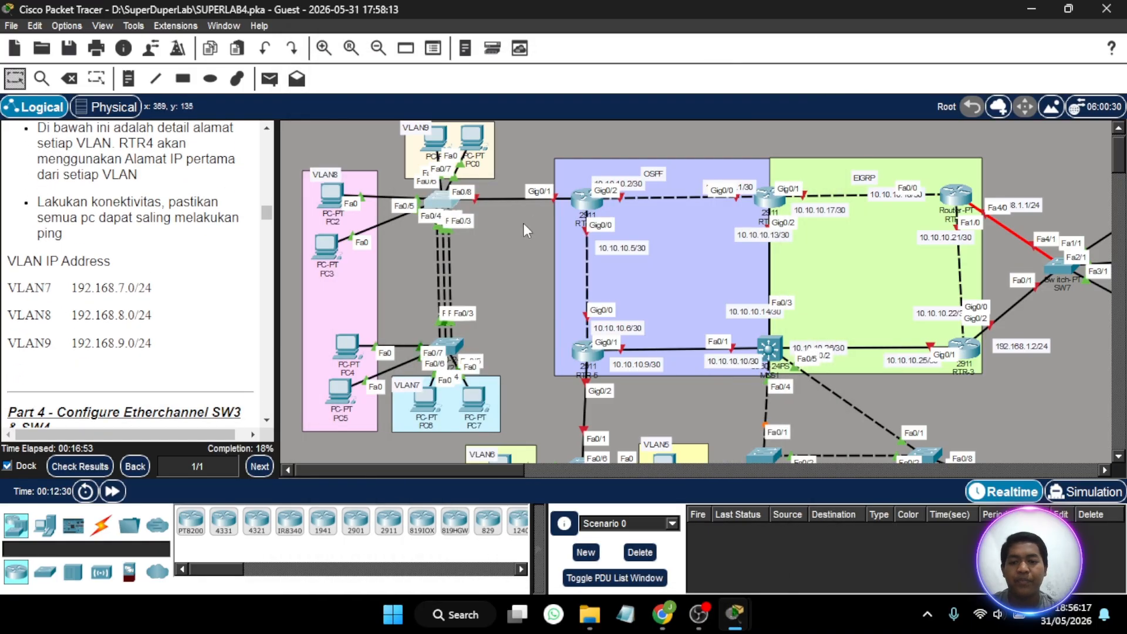
scroll(519, 224, down, 1)
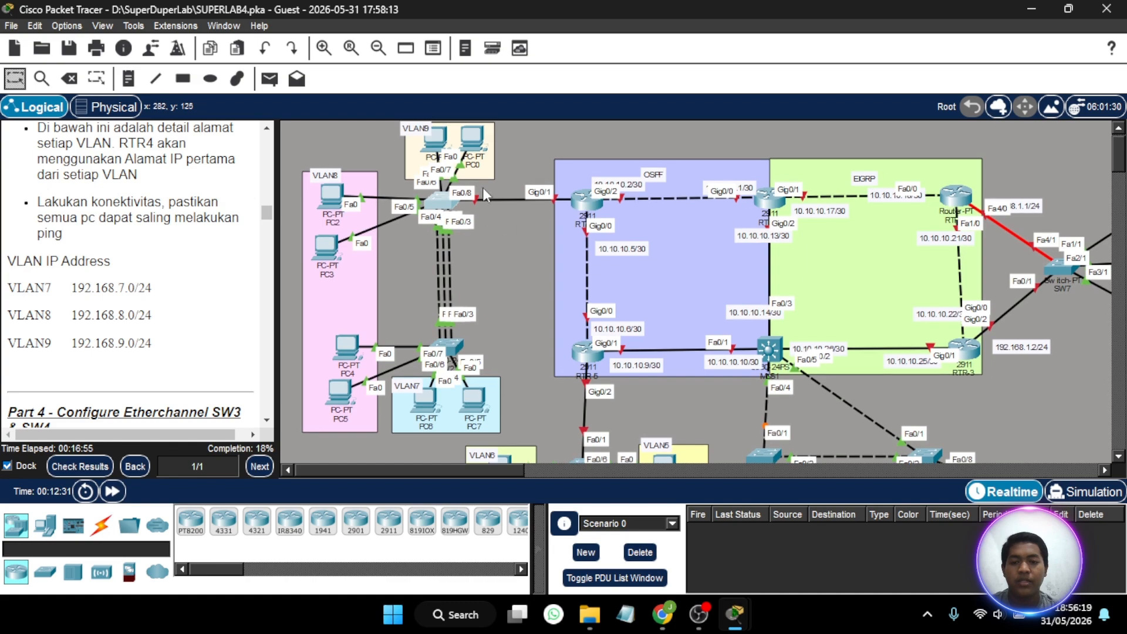
scroll(484, 226, up, 1)
drag(464, 155, 439, 159)
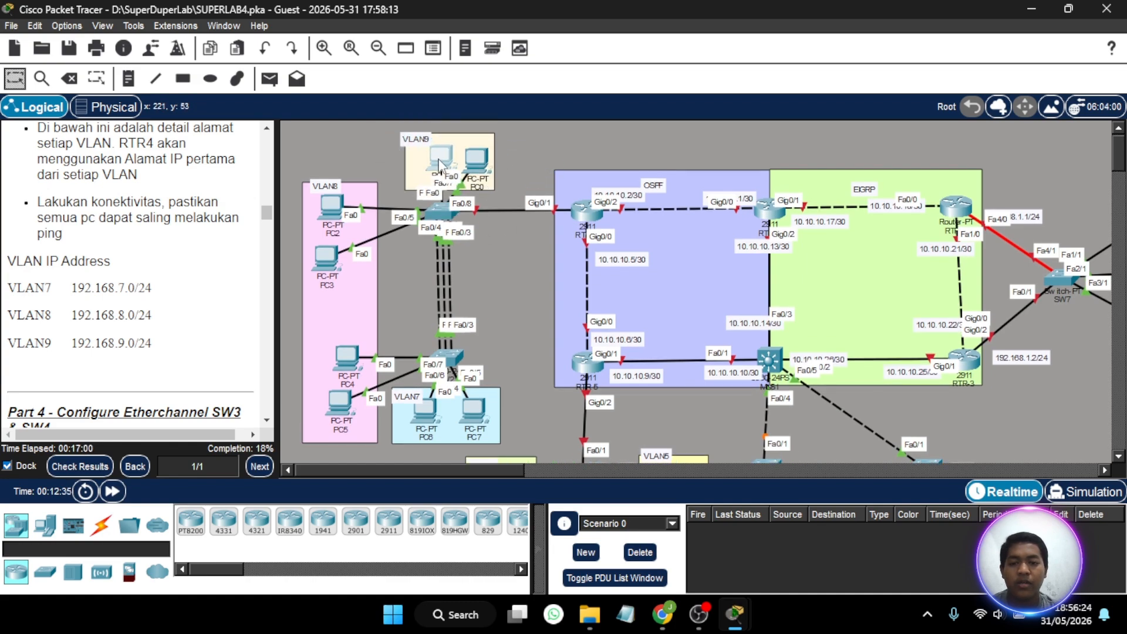
- Check which SW1 ports serve the VLAN9 PCs, and set interface range fa0/6-7 to access mode in VLAN 9
click(441, 210)
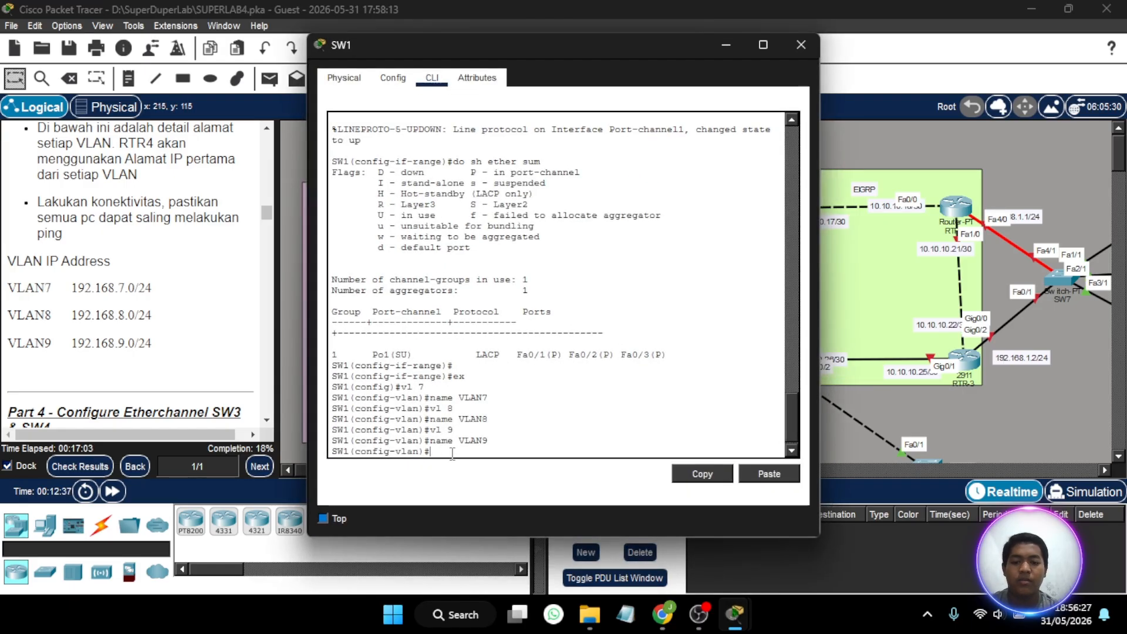
text(int ra fa0/7)
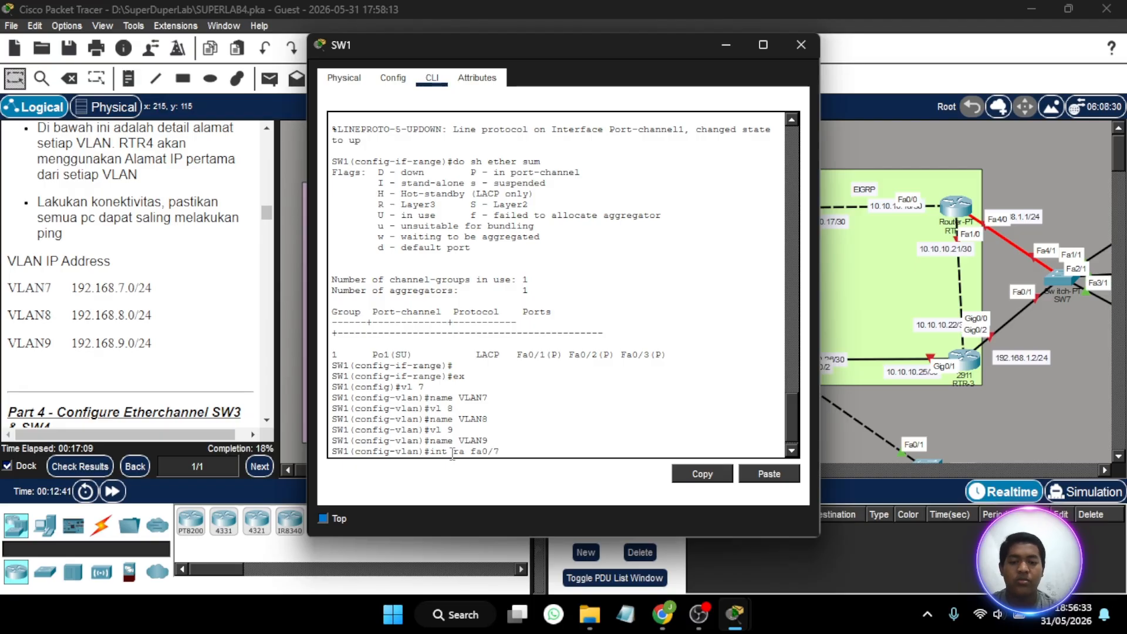
click(738, 44)
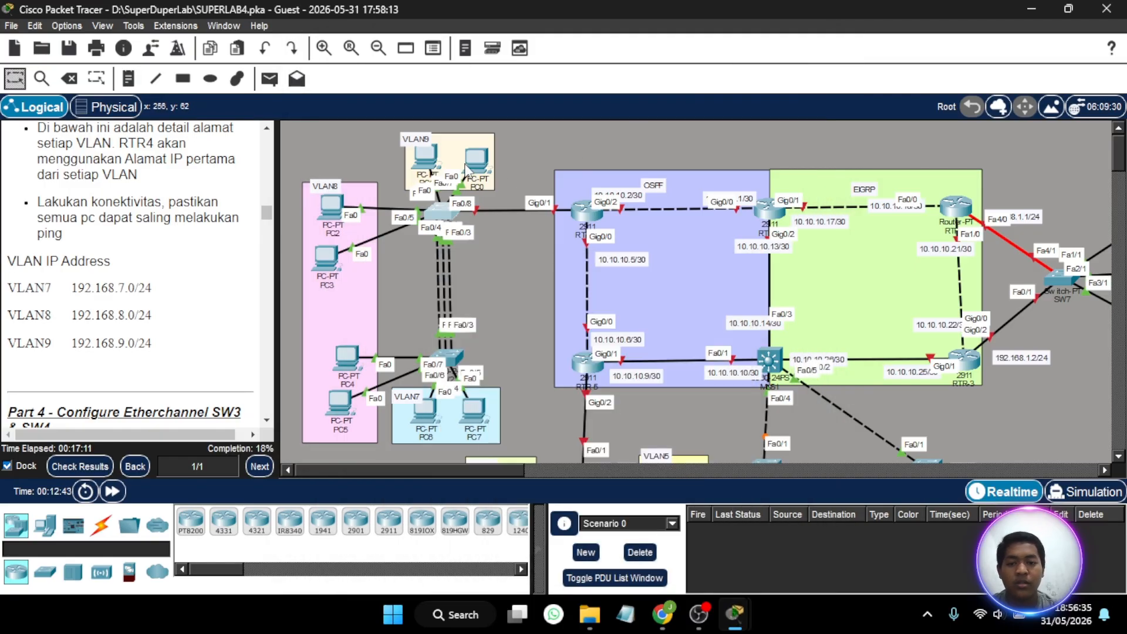
drag(472, 165, 416, 167)
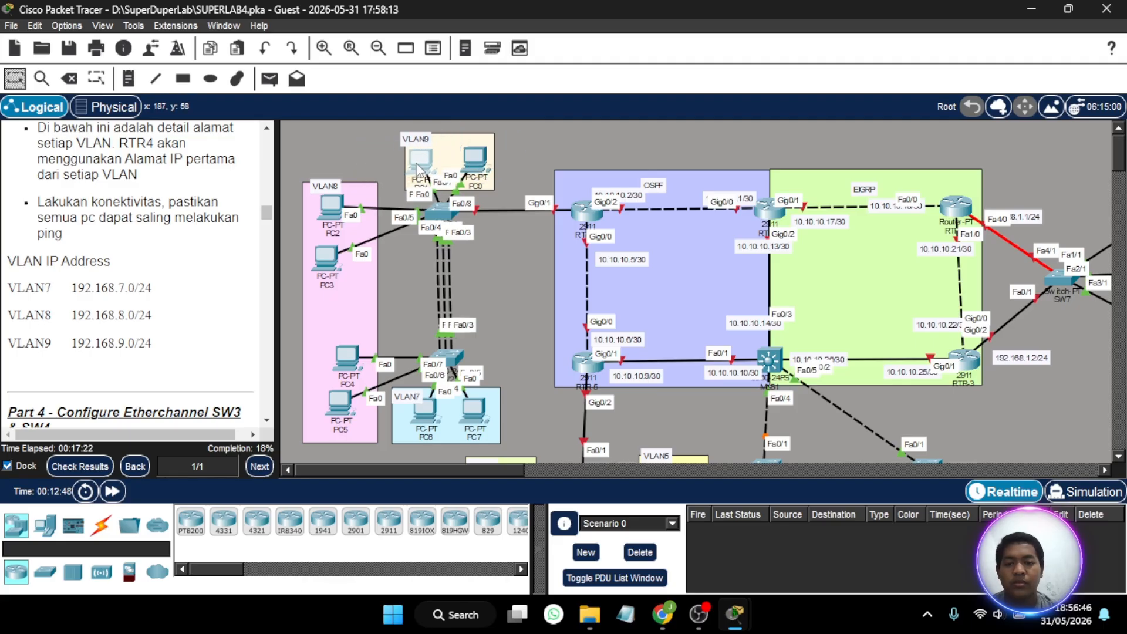
click(445, 210)
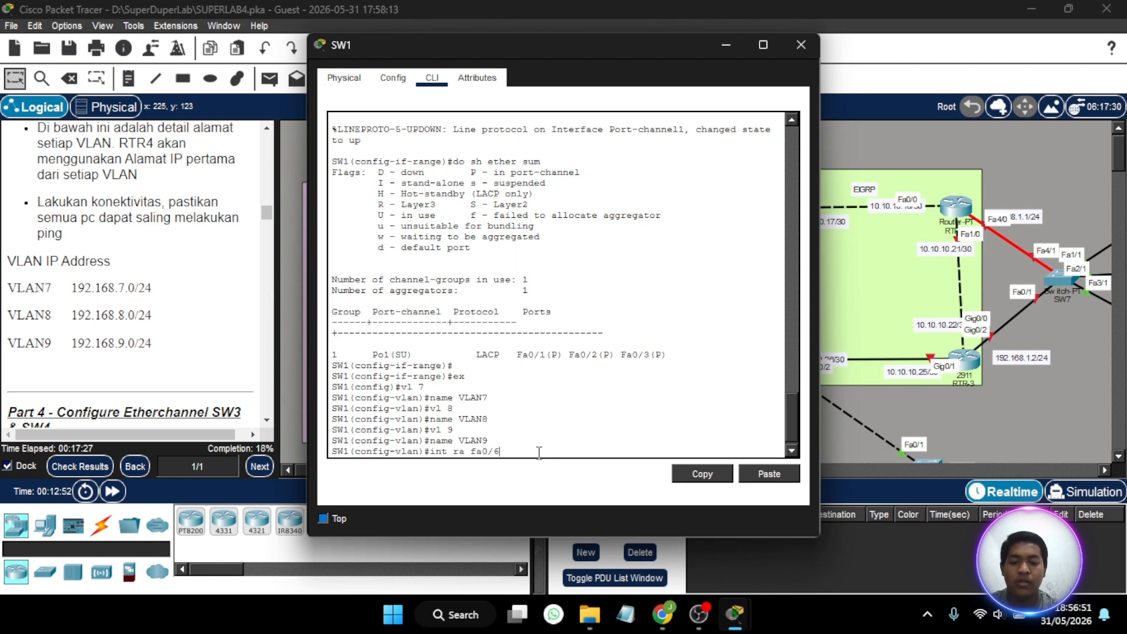
text(-7)
key(Return)
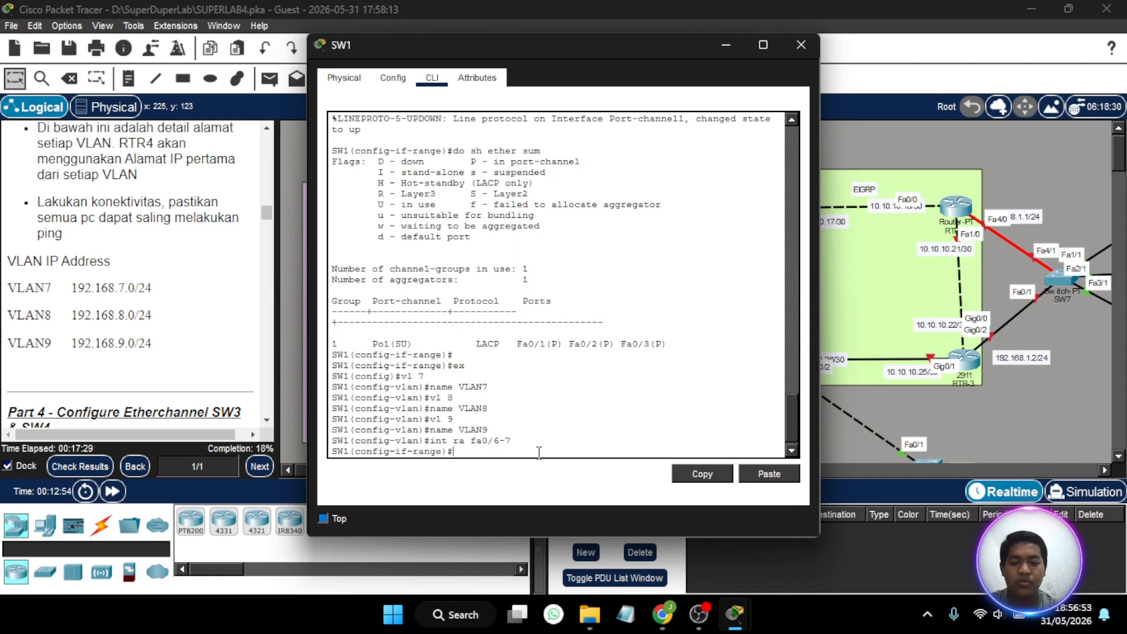
text(sw mo ac)
key(Return)
text(sw ac)
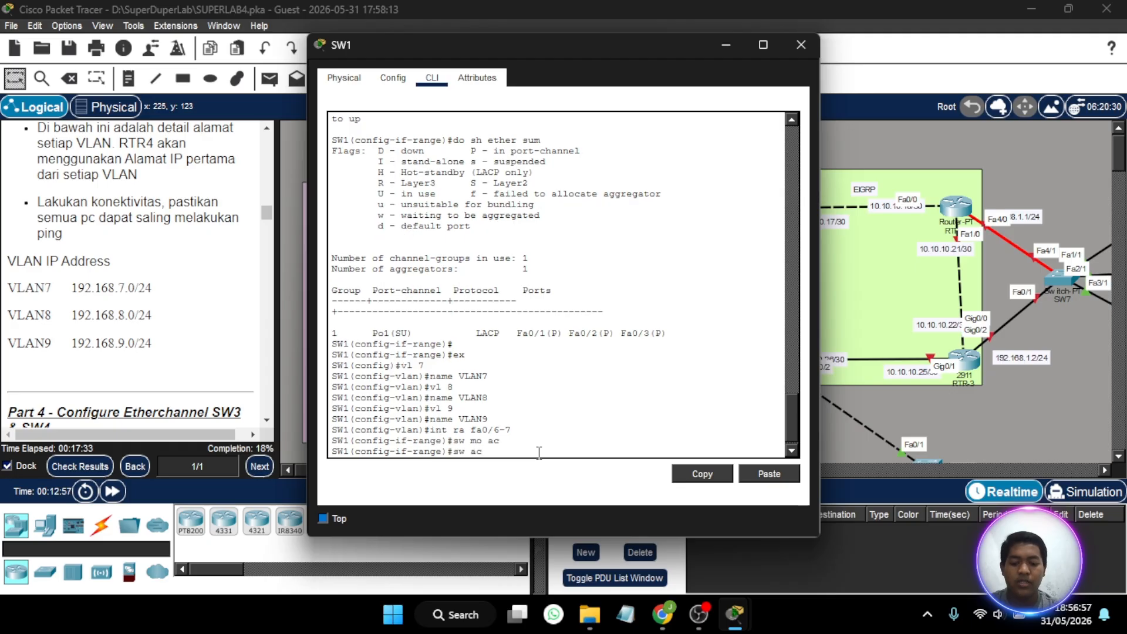
text( vl 9)
key(Return)
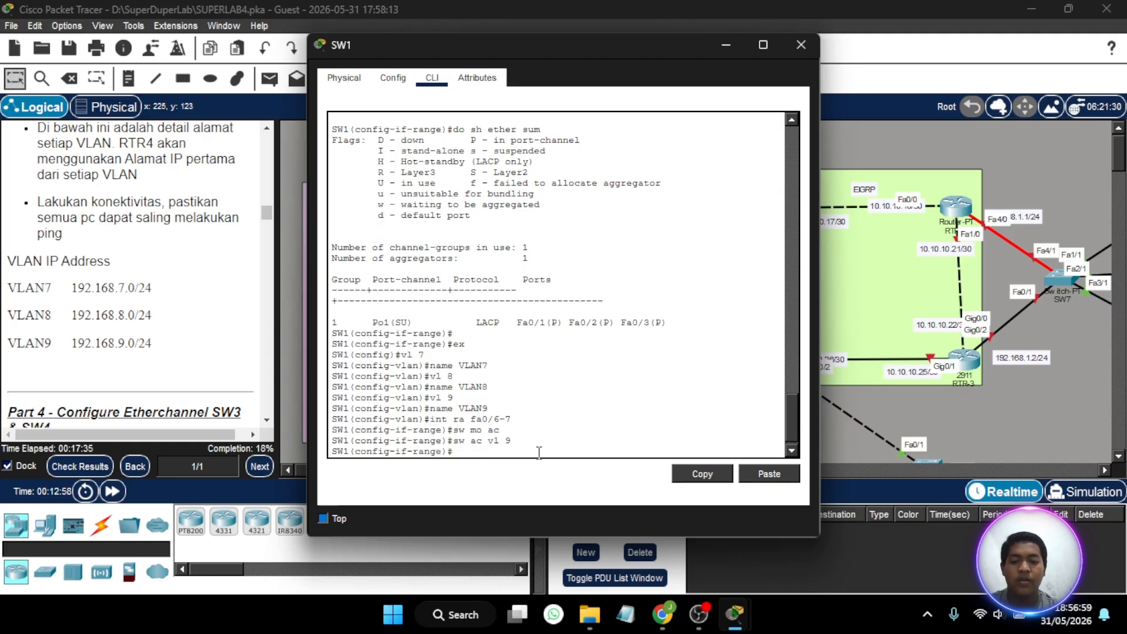
- Enable spanning-tree PortFast on SW1's interface range fa0/6-7
text(spa)
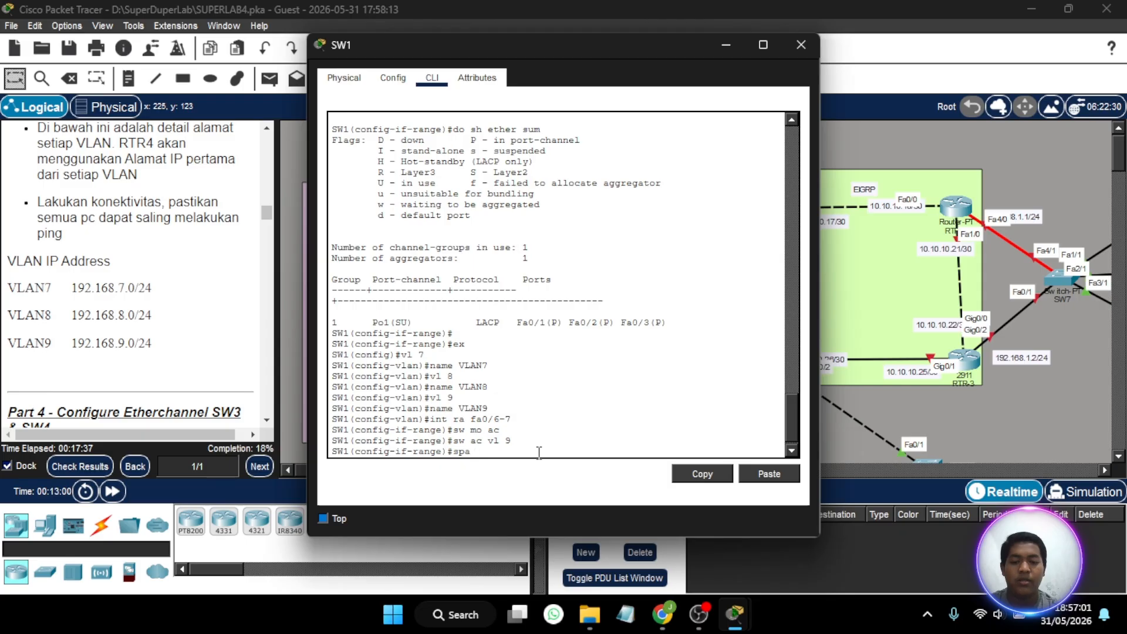
text( po)
key(Return)
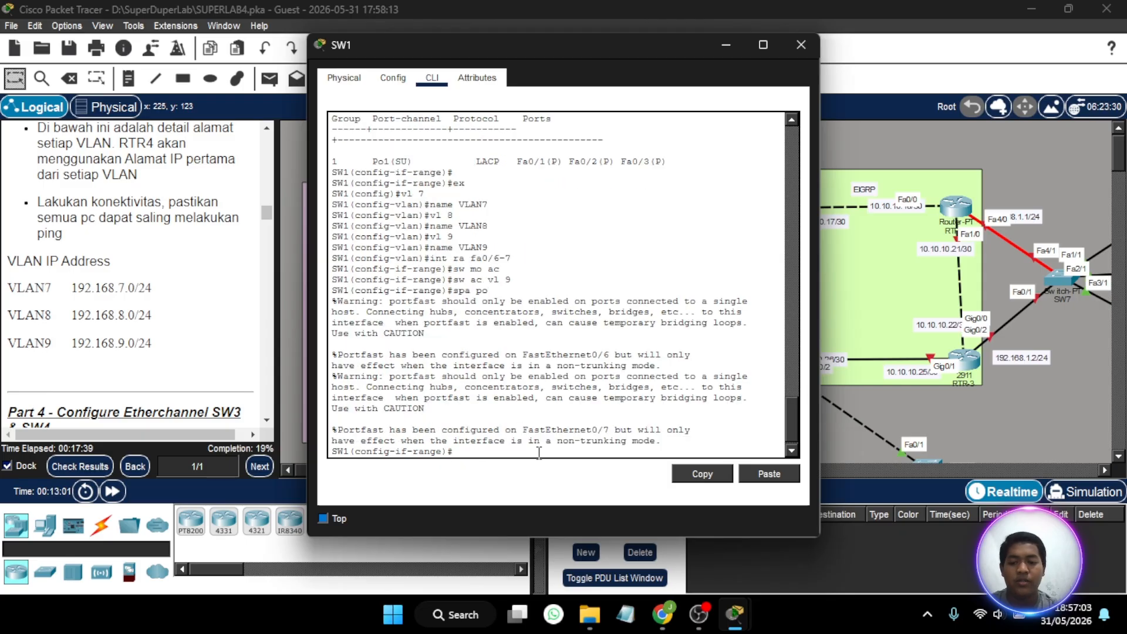
key(Return)
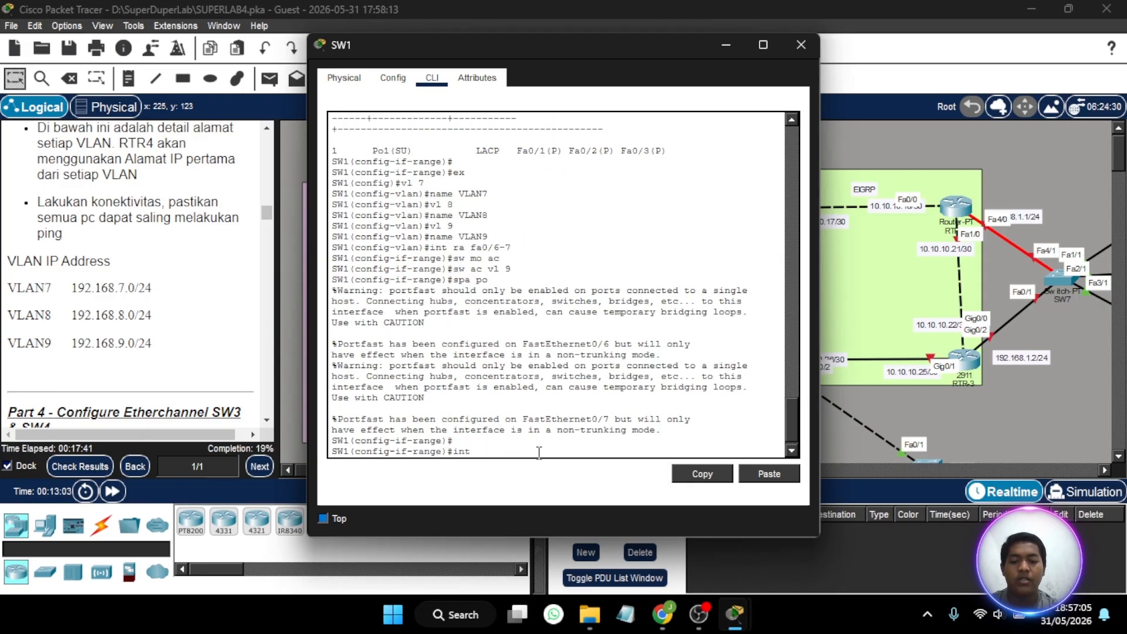
- Shift PC2 and PC3 slightly in the VLAN8 area to read the port labels on their links to SW1
text(int ra fa)
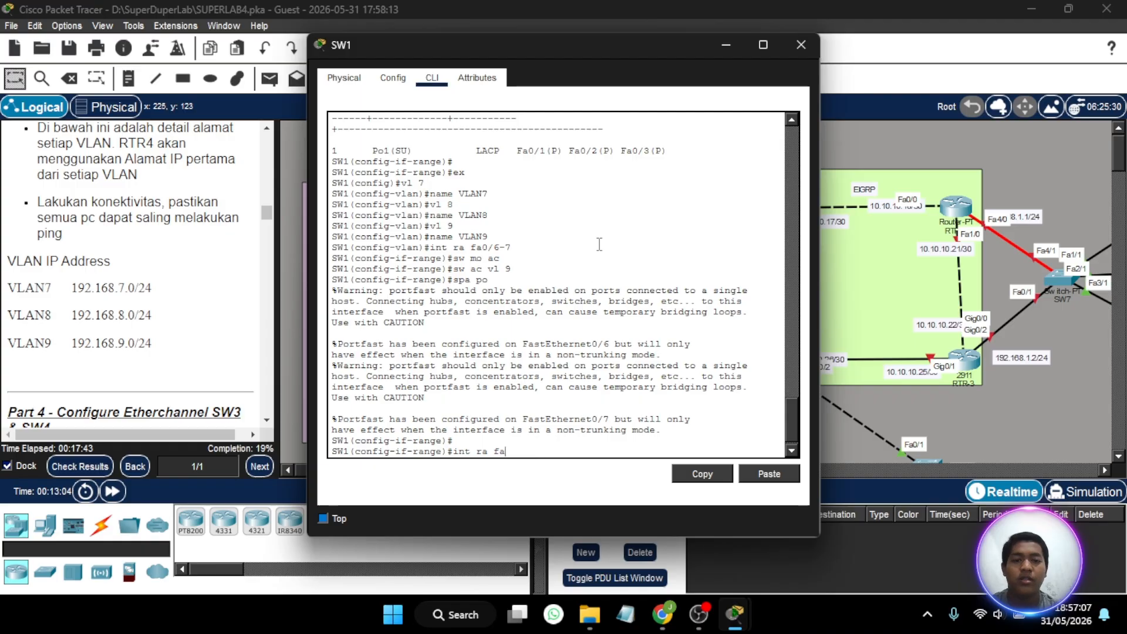
click(730, 45)
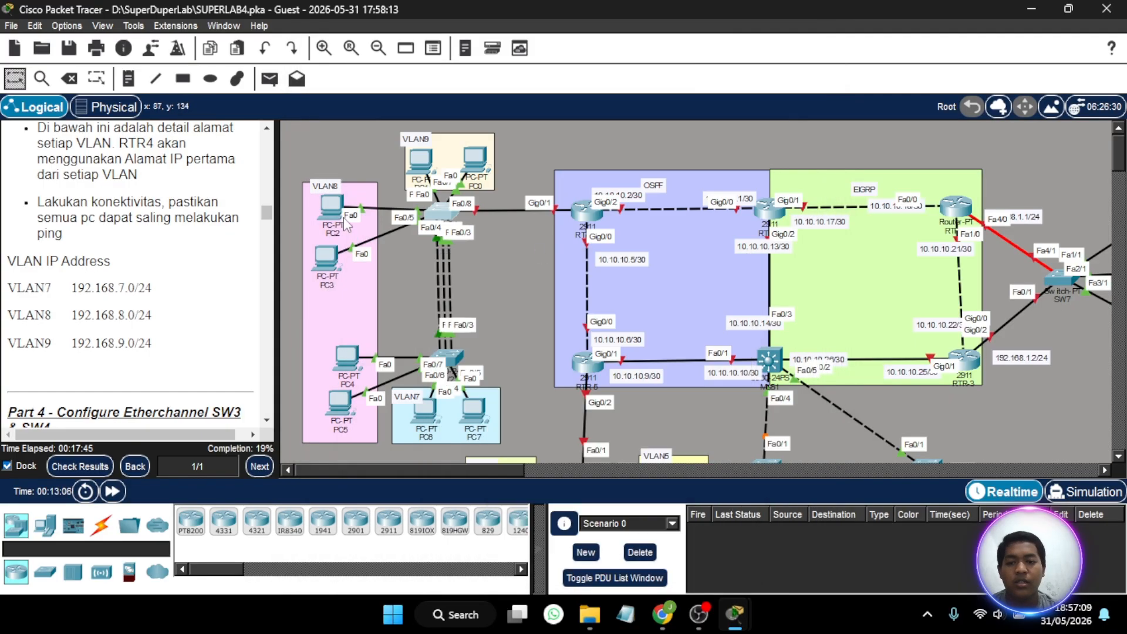
drag(325, 217, 333, 216)
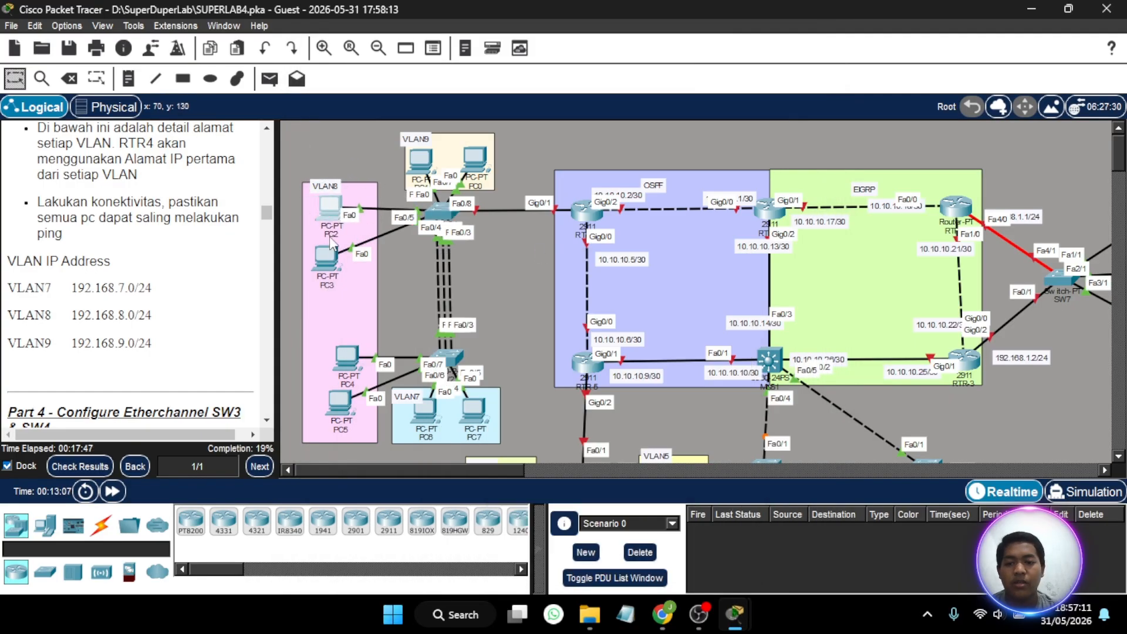
drag(332, 256, 337, 252)
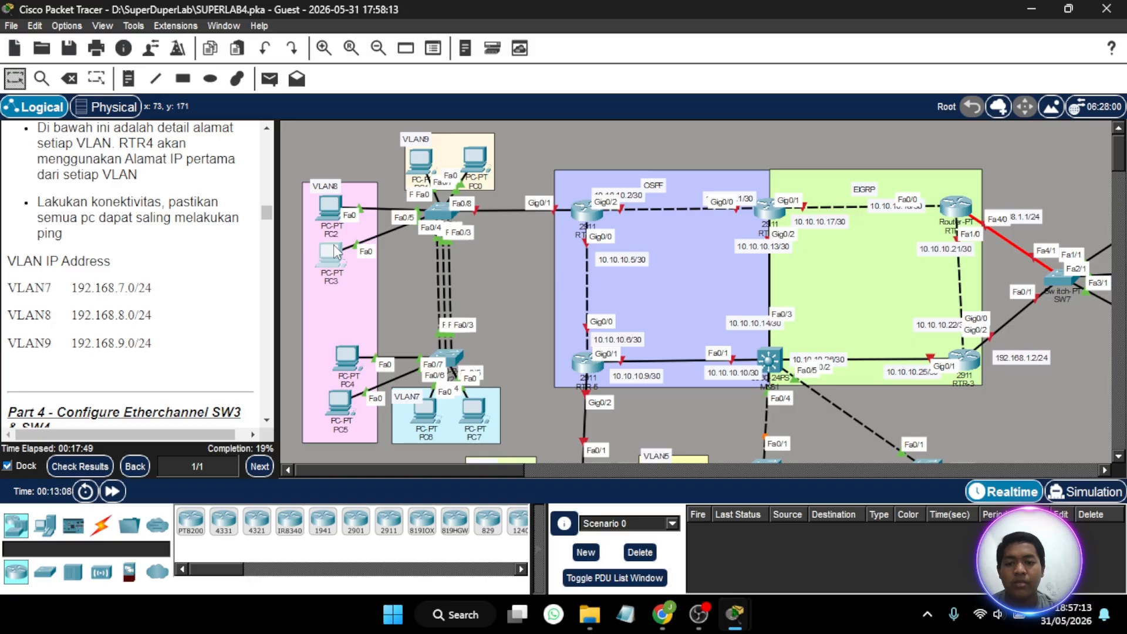
click(435, 213)
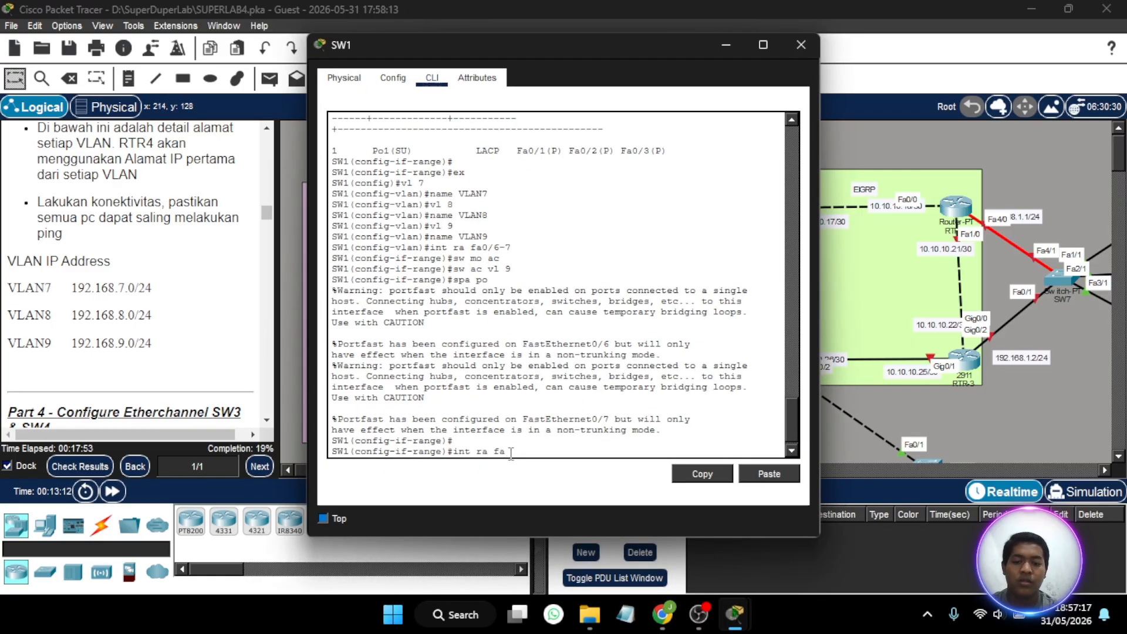
- Set SW1's interface range fa0/4-5 to switchport access mode
text(0/)
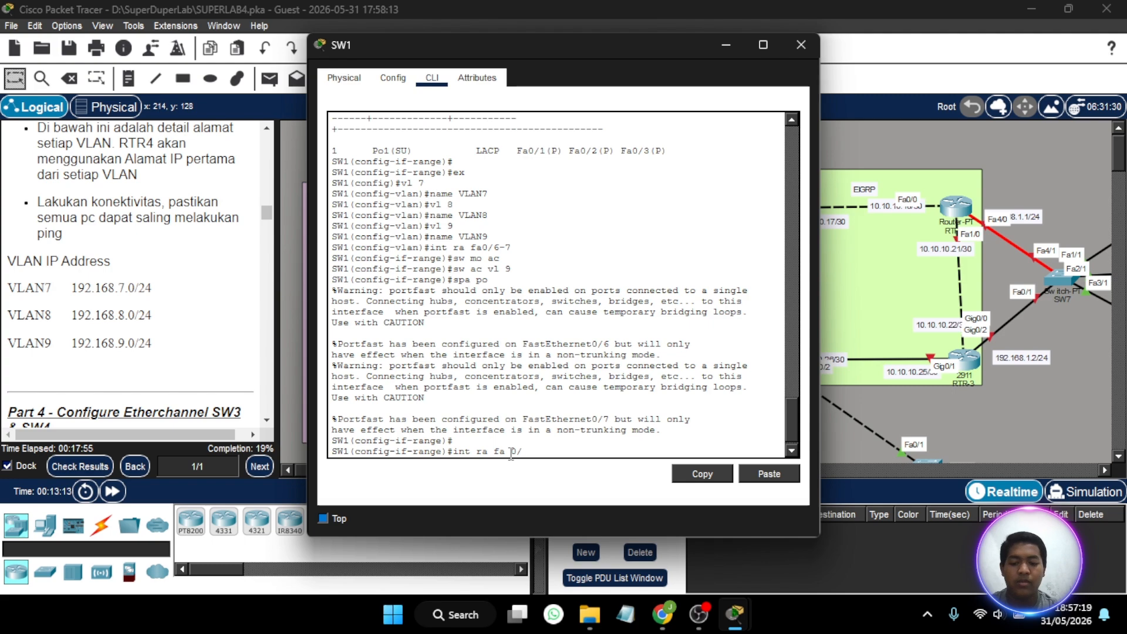
text(5)
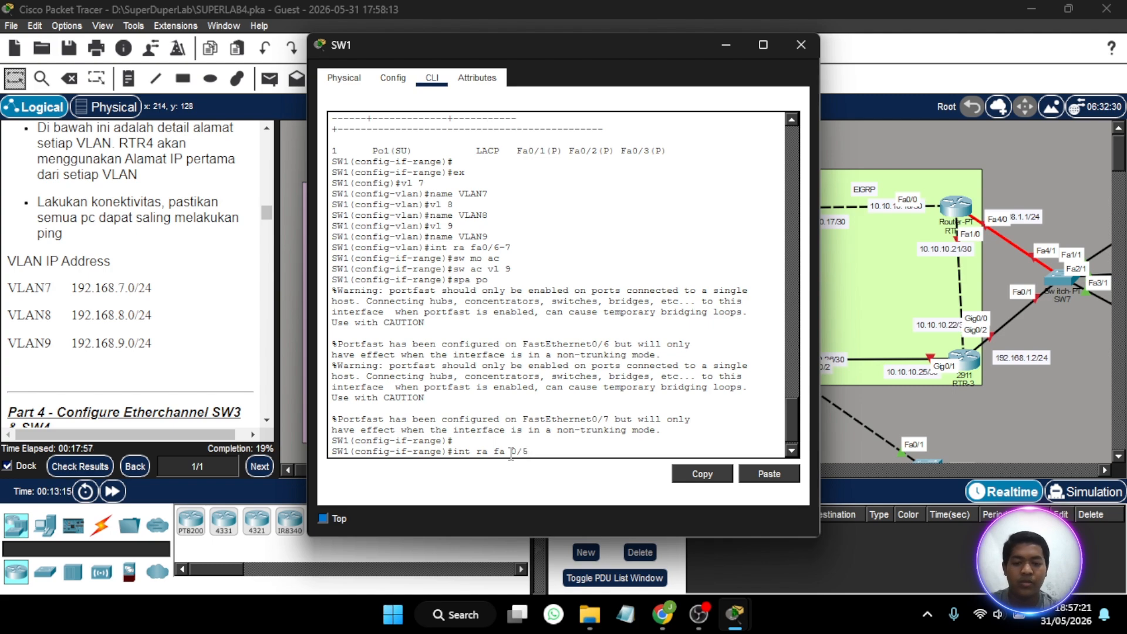
text(-)
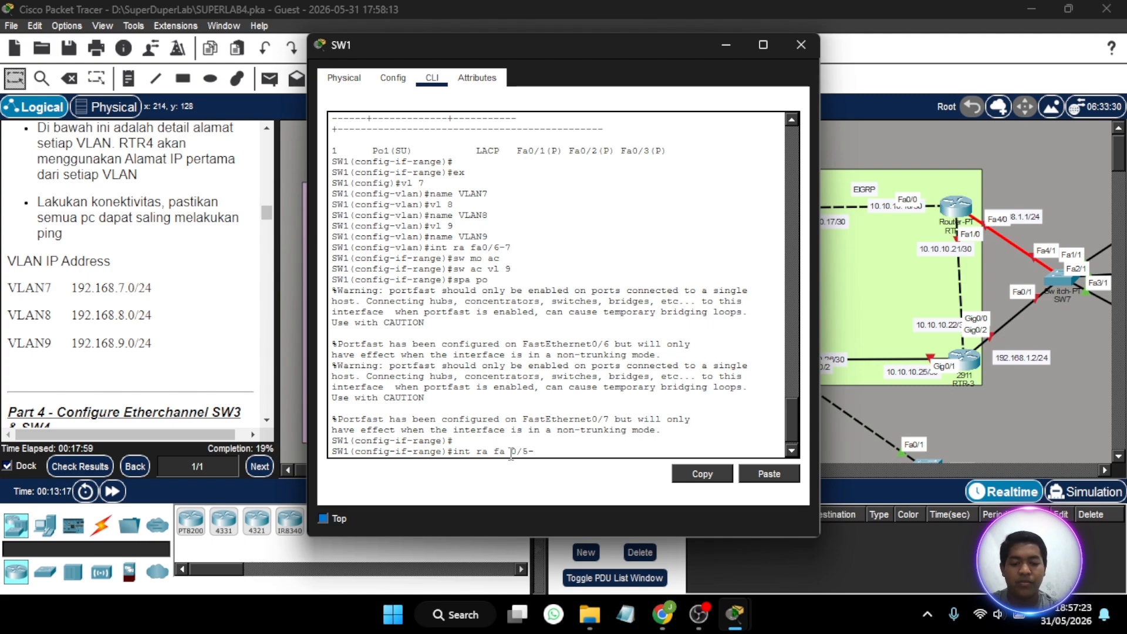
key(BackSpace)
key(BackSpace)
text(4-)
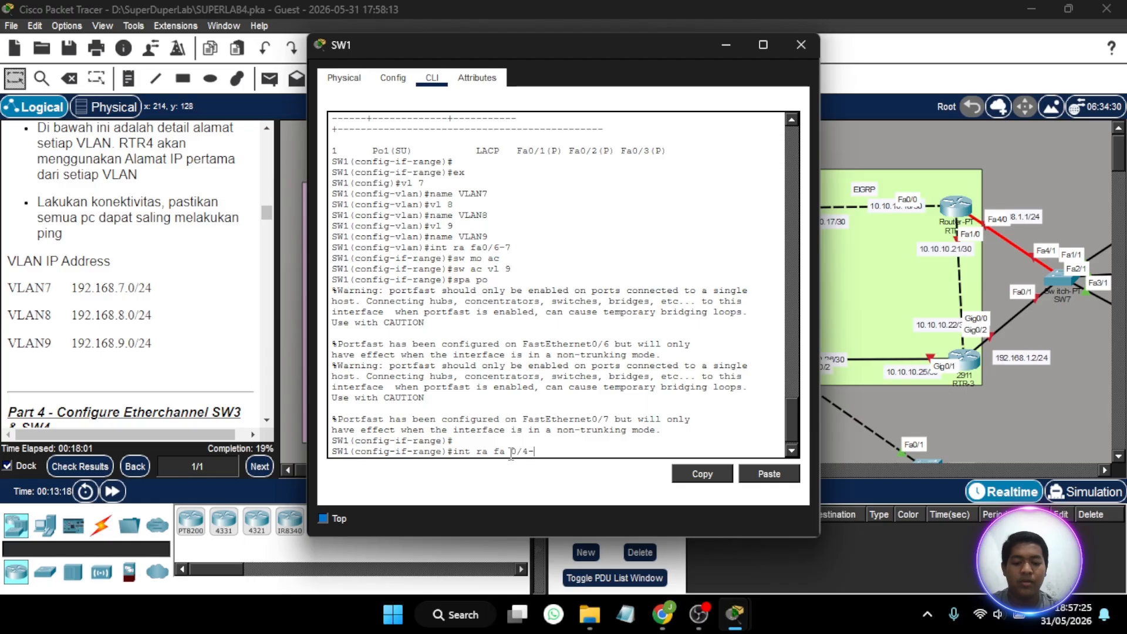
text(5)
key(Return)
text(sw)
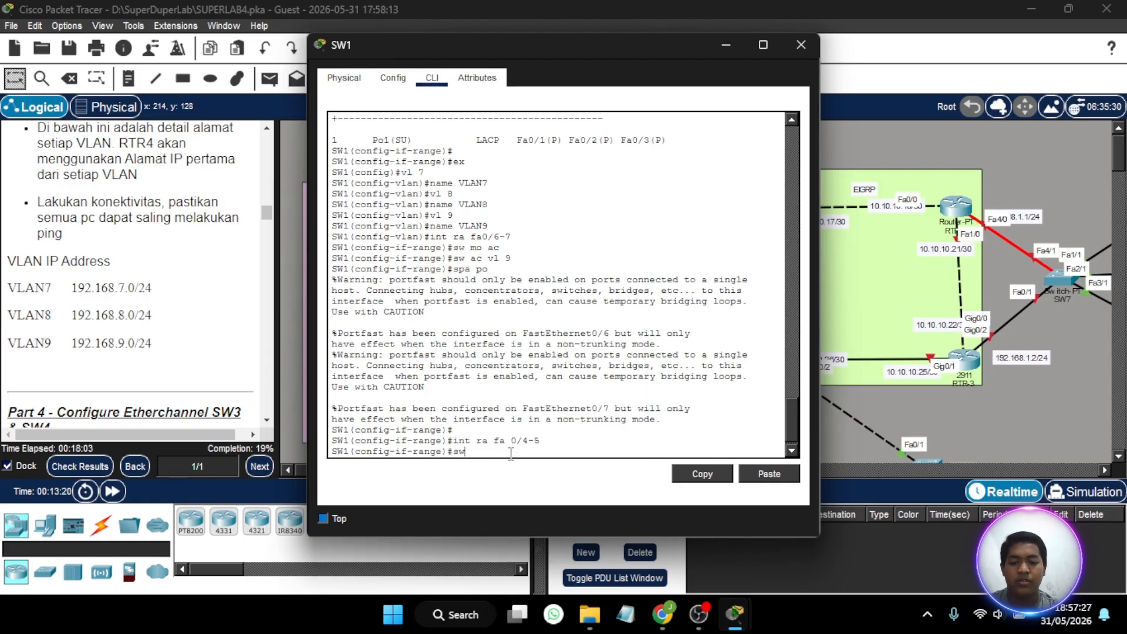
text( mo ac)
key(Return)
- Assign SW1's interface range fa0/4-5 to access VLAN 8
text(sw a)
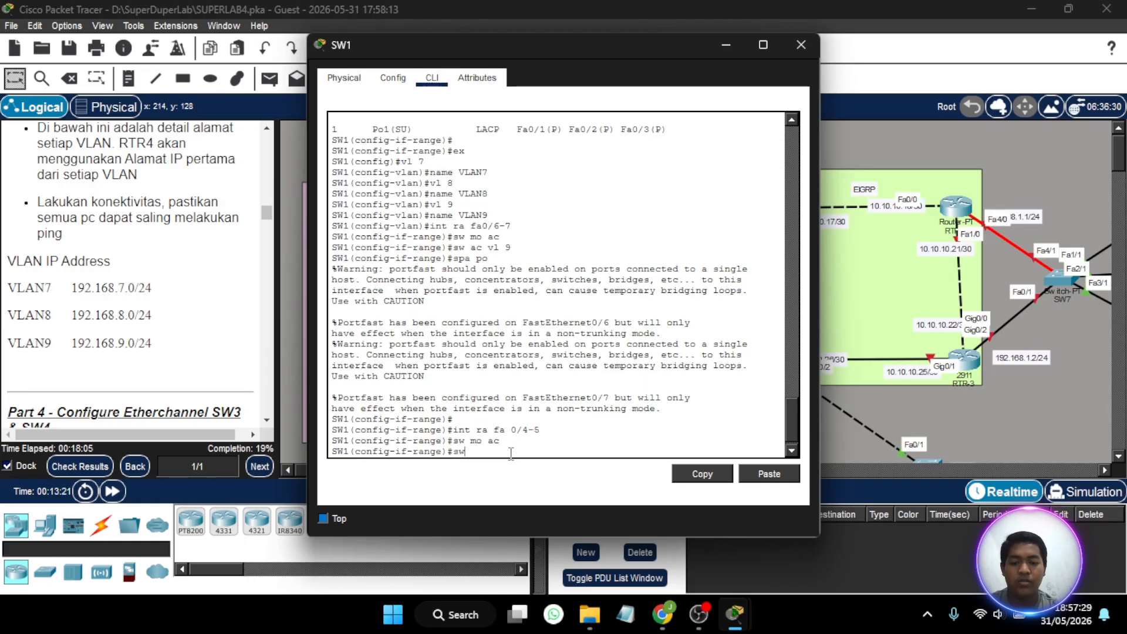
text(c vln 8)
key(Return)
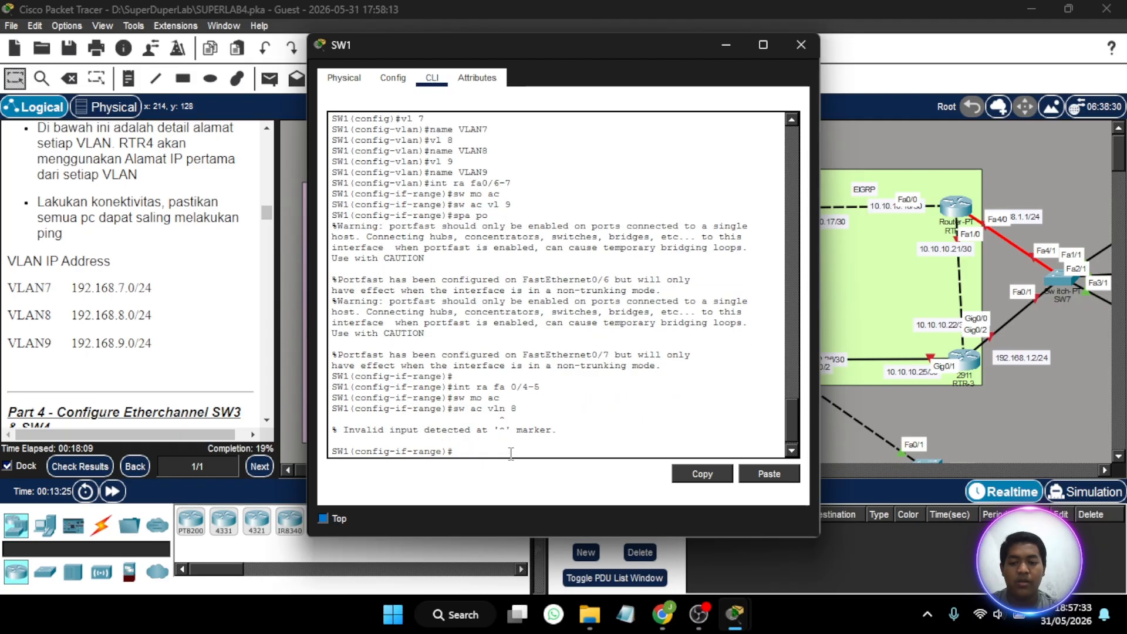
key(Up)
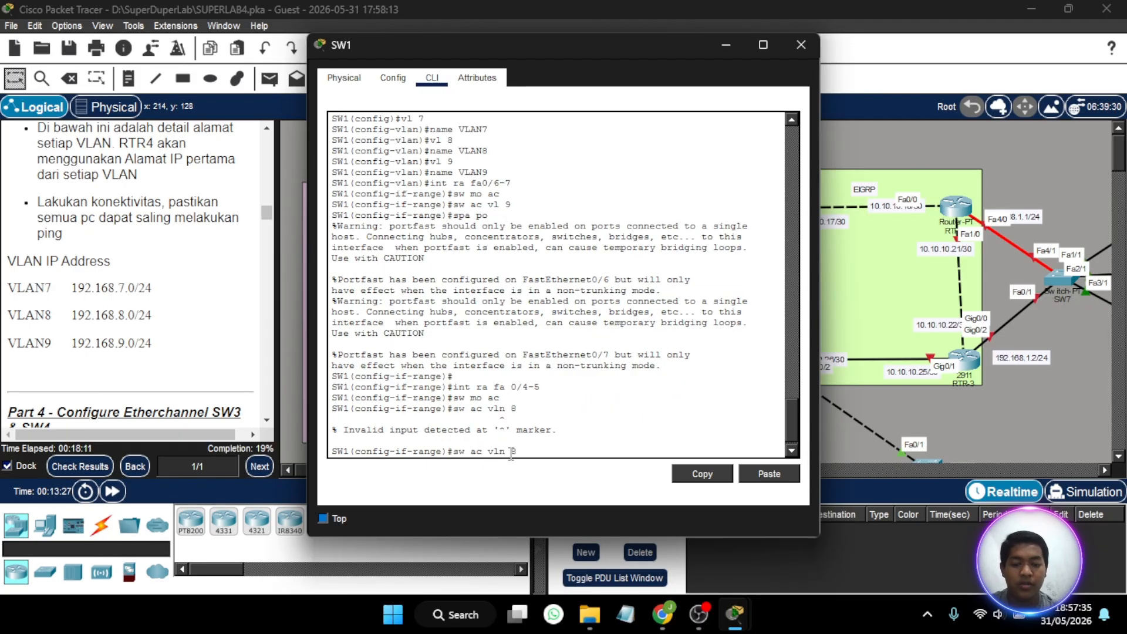
key(Left)
key(BackSpace)
key(BackSpace)
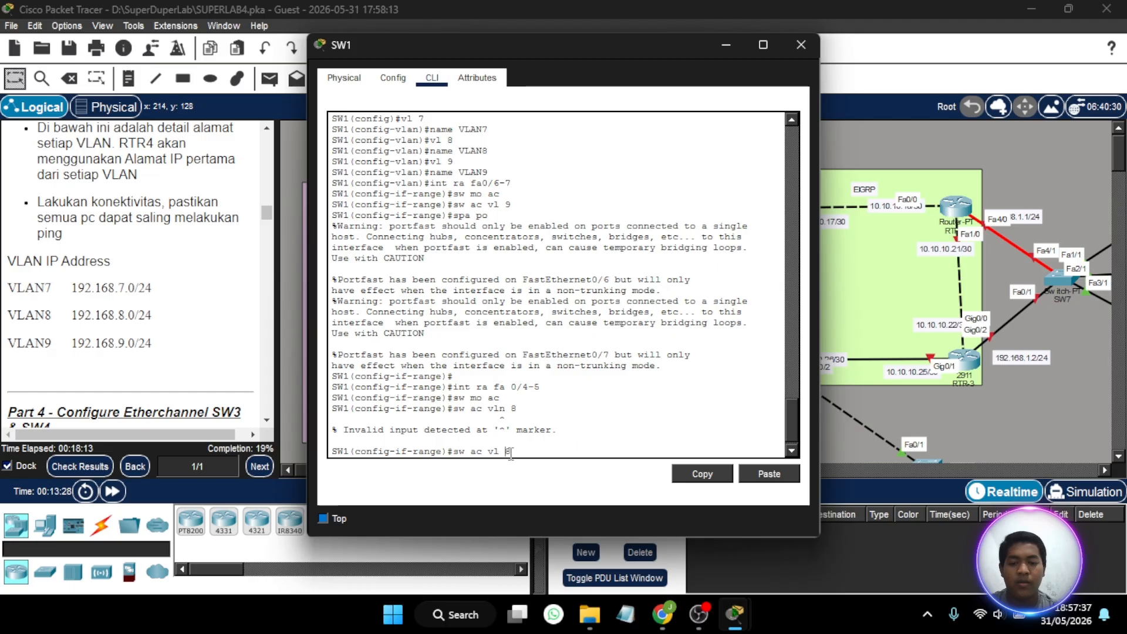
key(Return)
- Enable spanning-tree PortFast on SW1's interface range fa0/4-5
text(s)
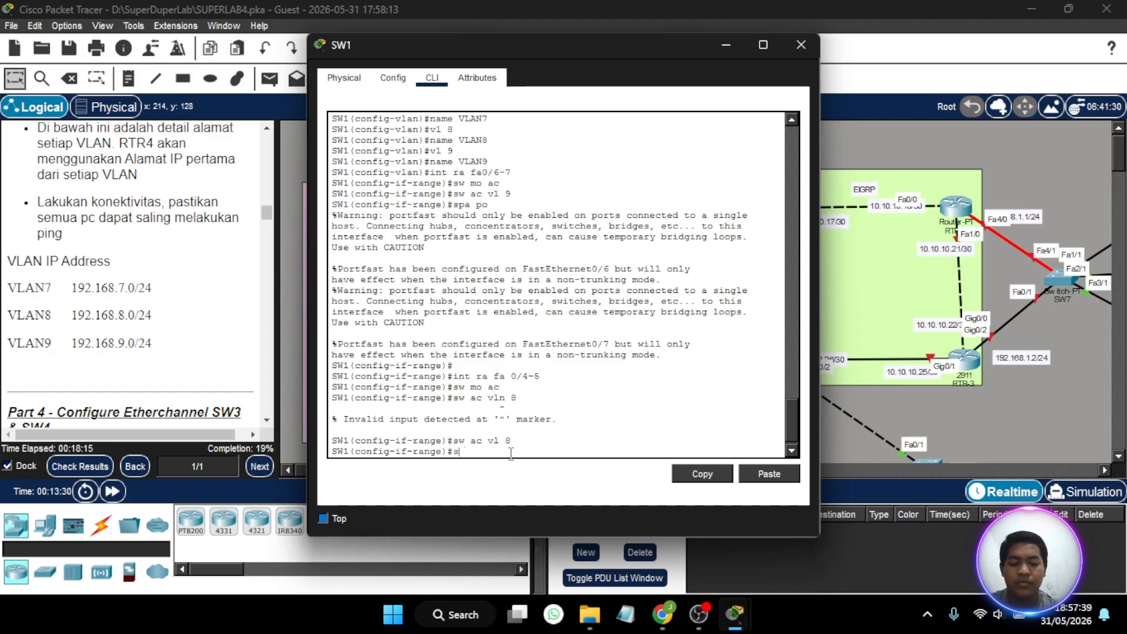
text(pa po)
key(Return)
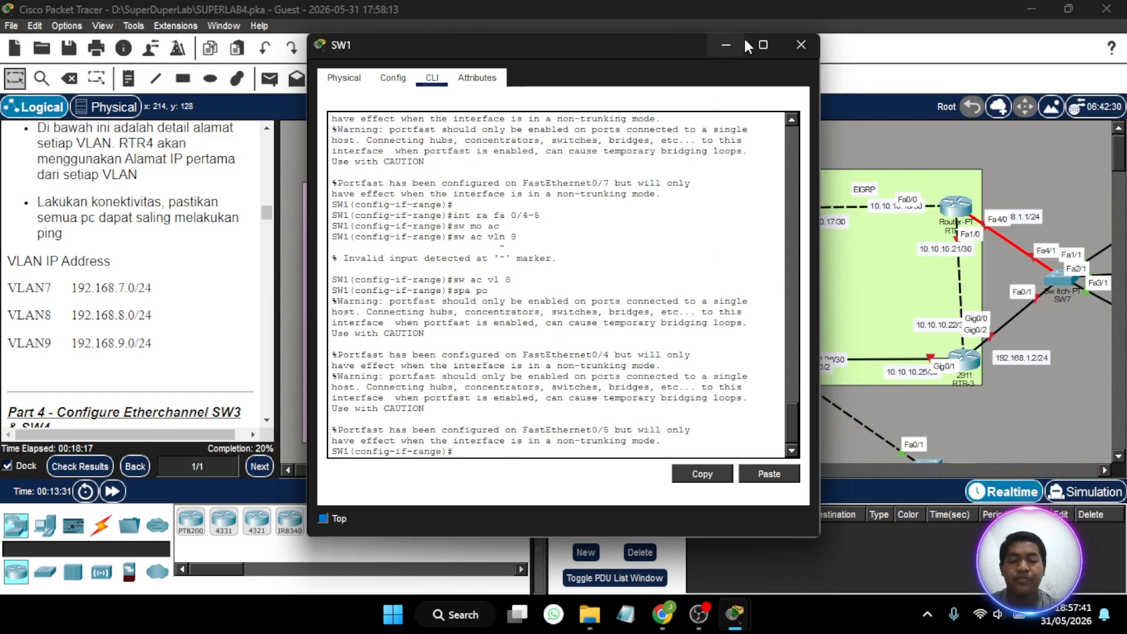
- Check the topology between SW1 and SW2, and set SW1's port-channel interface po1 to trunk mode
click(720, 46)
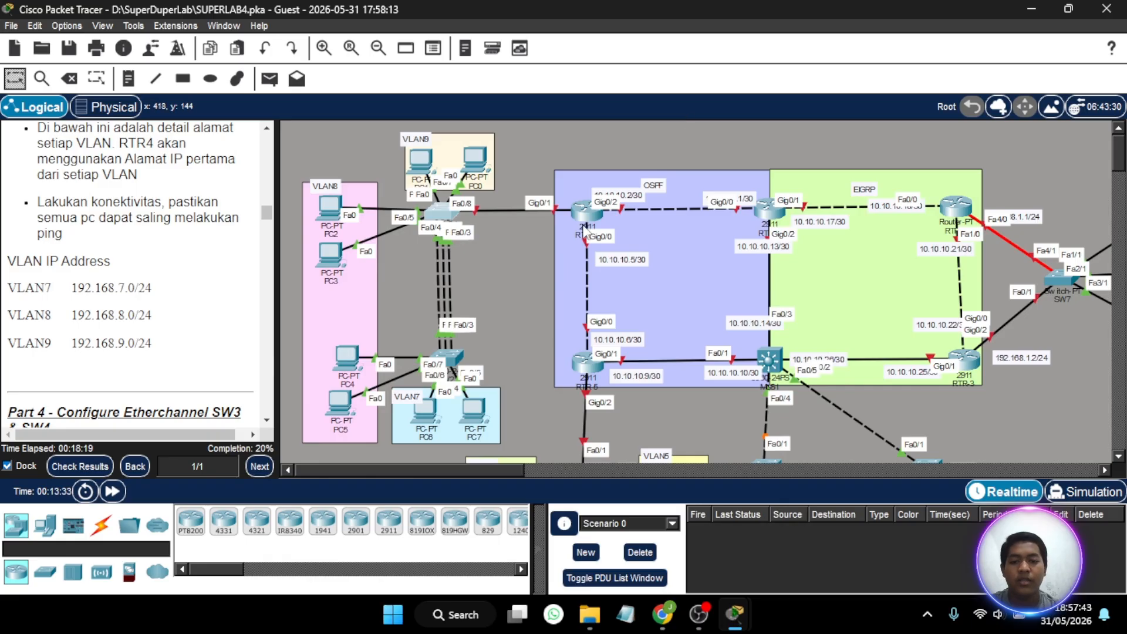
scroll(585, 230, down, 2)
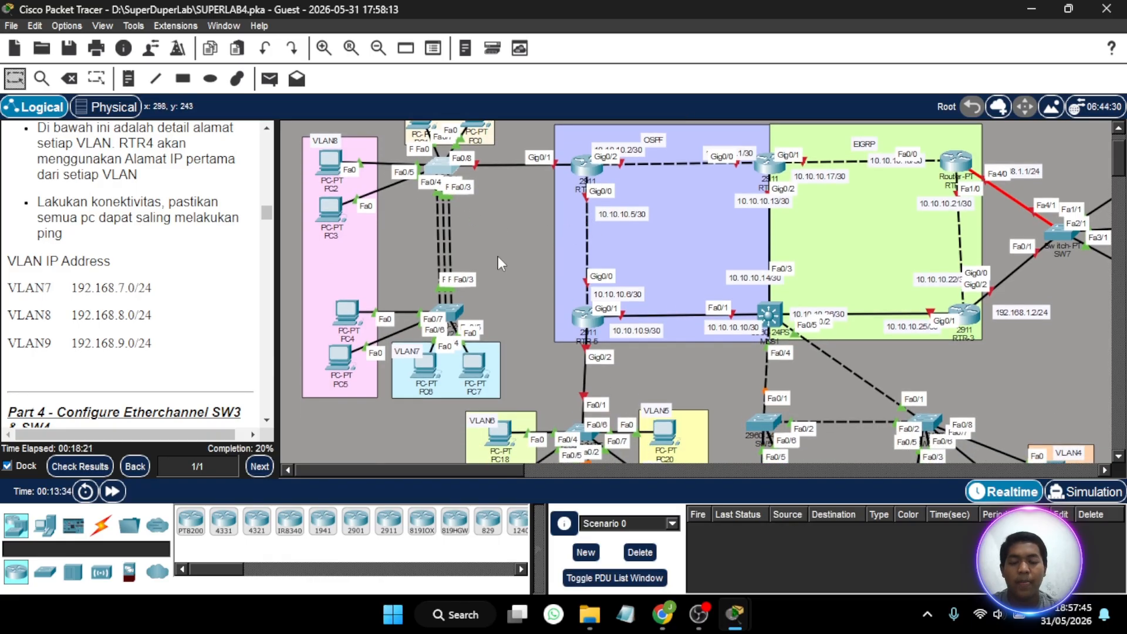
scroll(499, 257, up, 2)
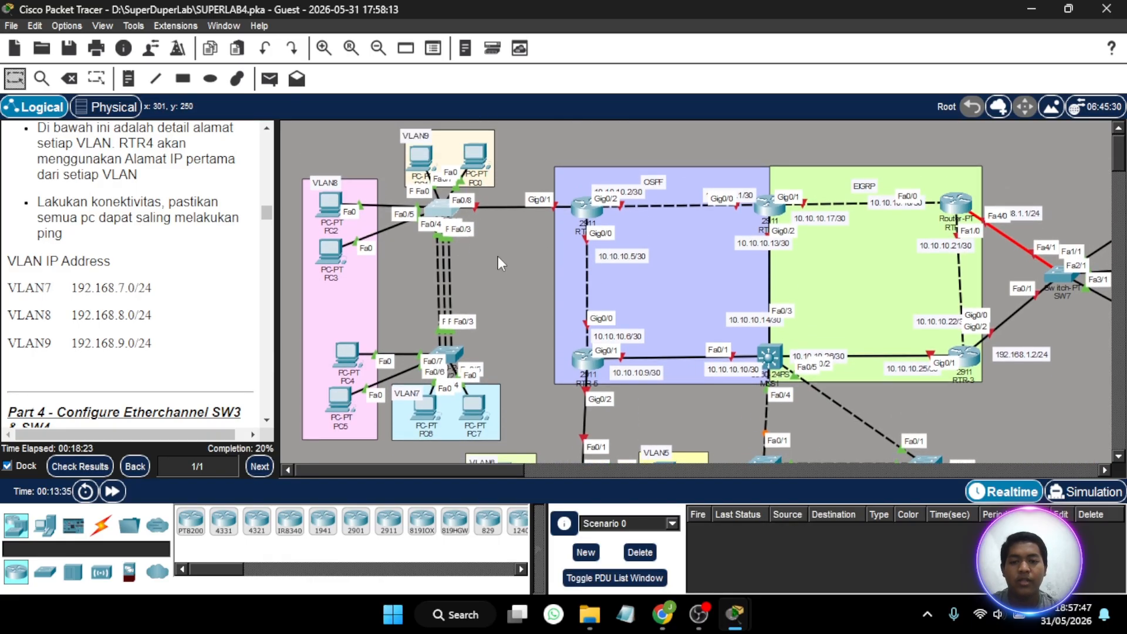
click(444, 213)
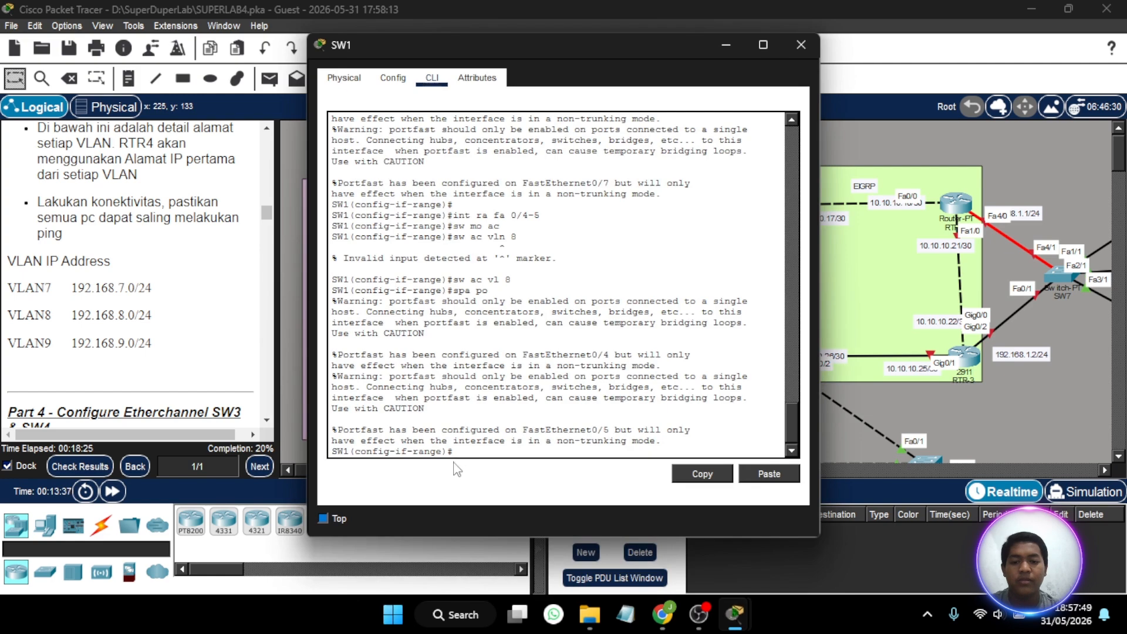
text(int)
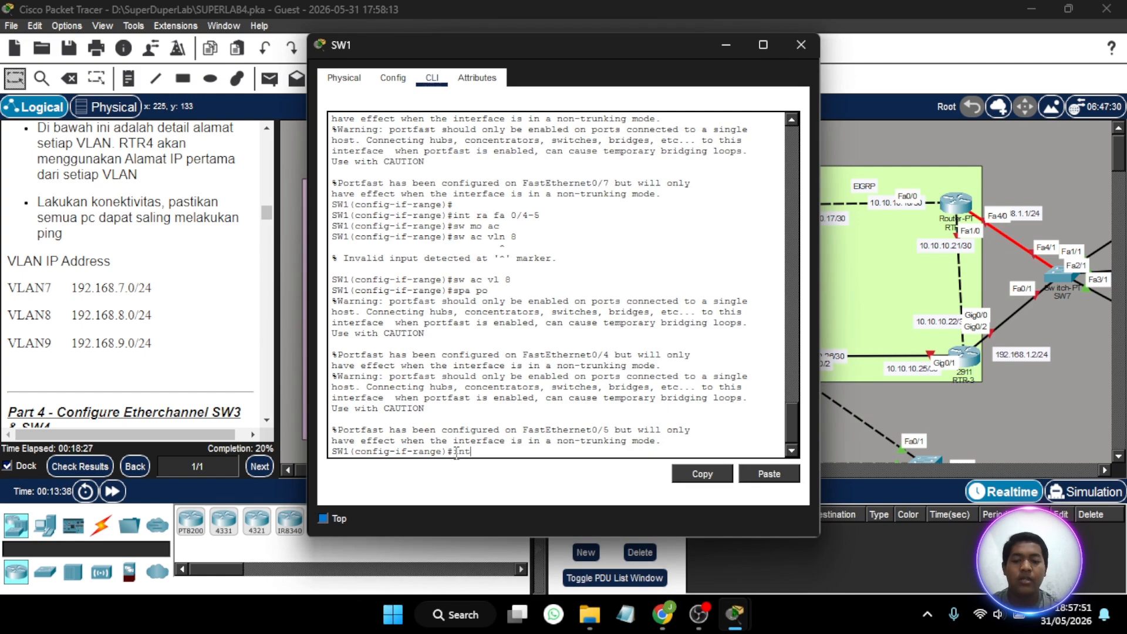
text( po1)
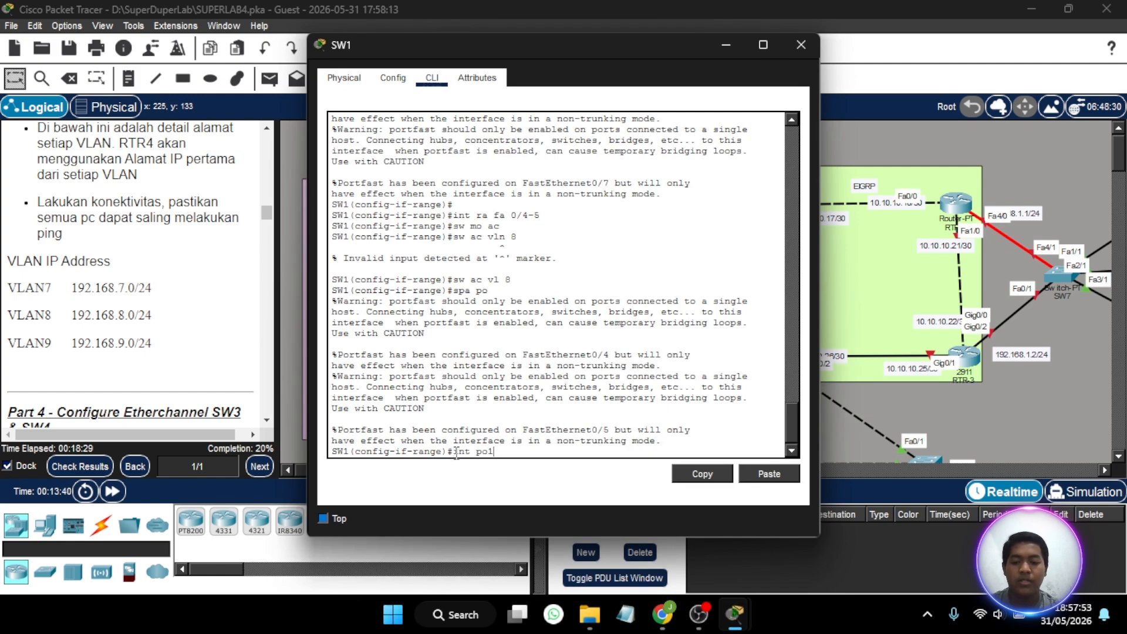
key(Return)
text(sw)
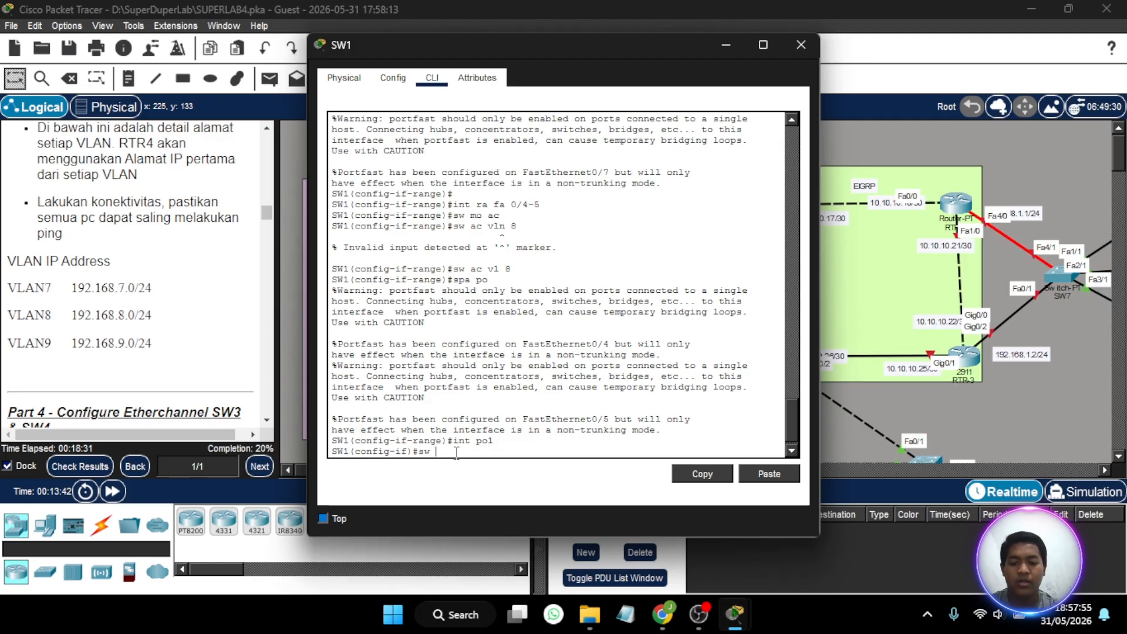
text( mo tr)
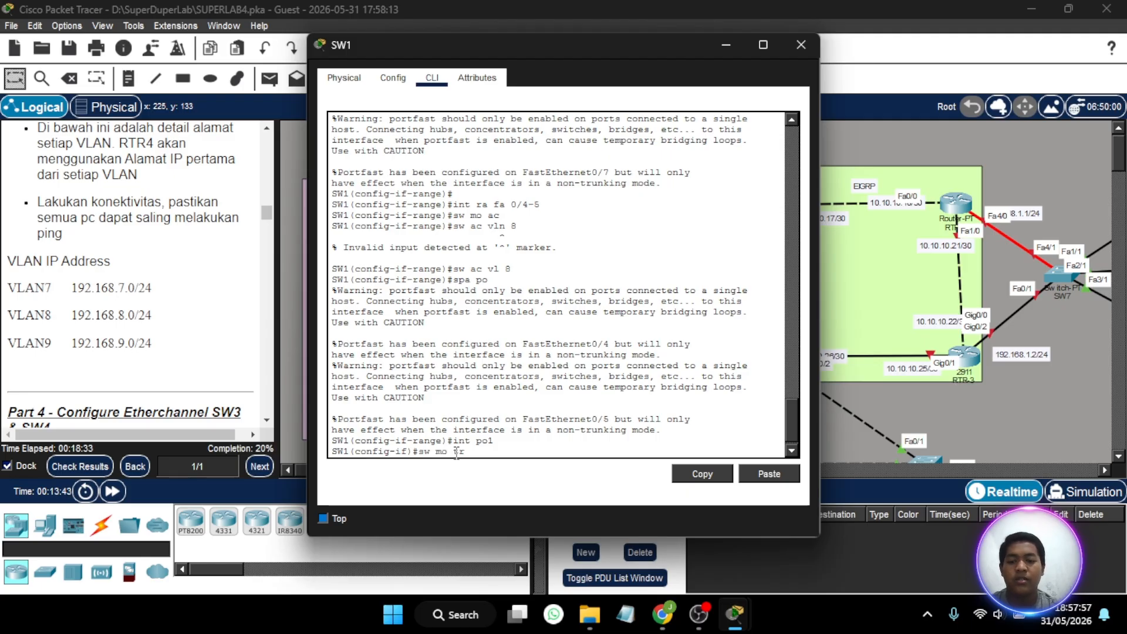
key(Return)
key(Return)
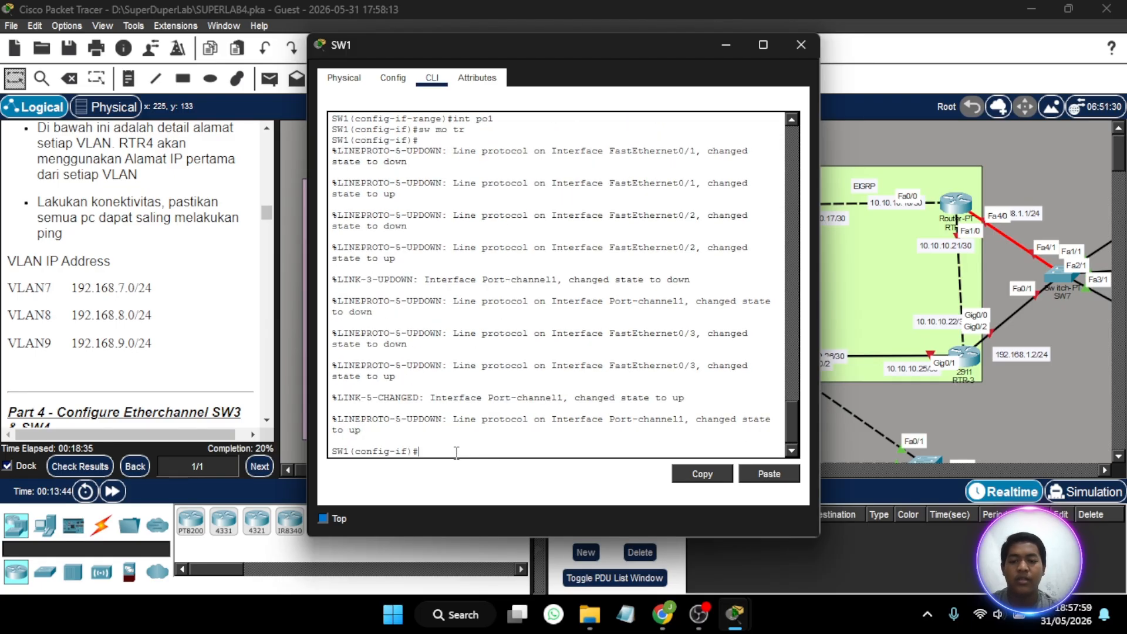
- Allow VLANs 7-9 on the trunk of SW1's port-channel po1
text(sw tr )
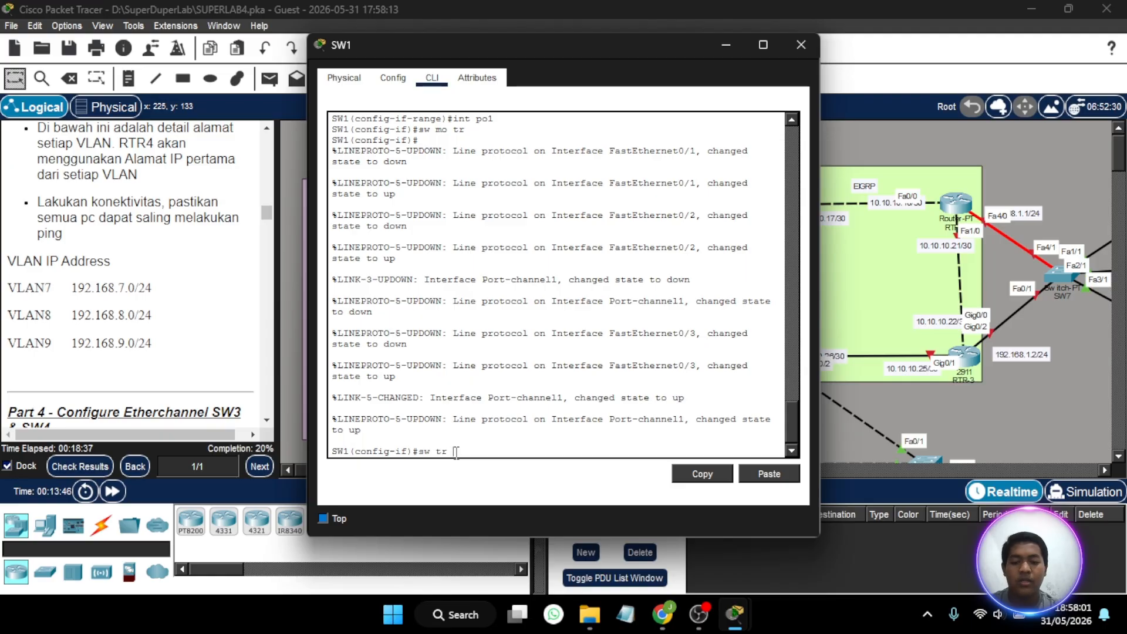
text(all vlan)
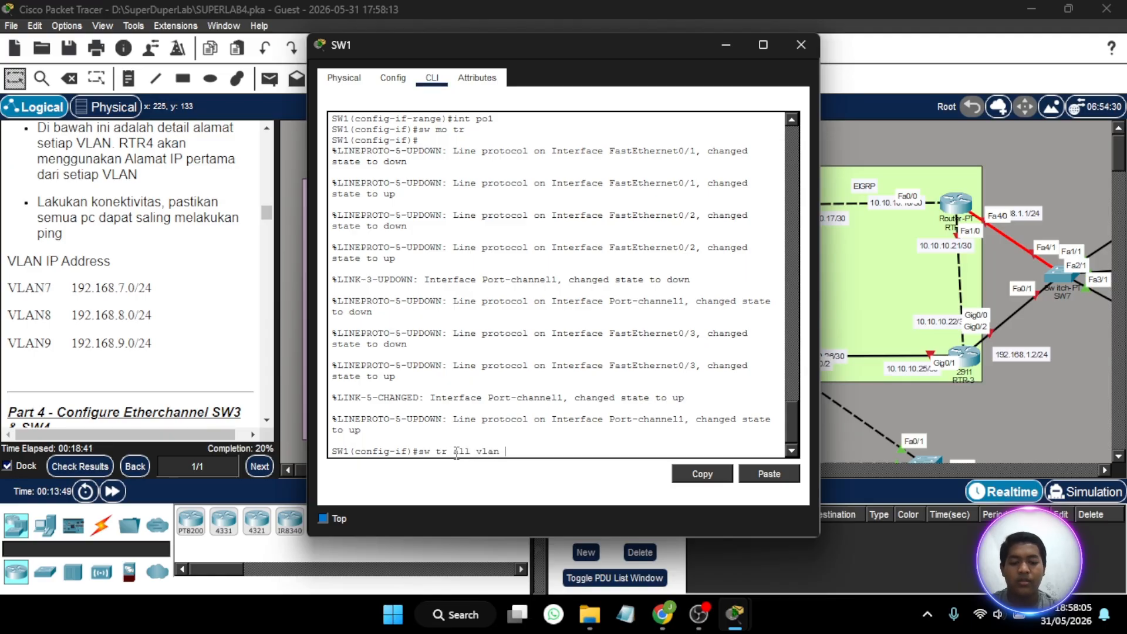
text( 7=9)
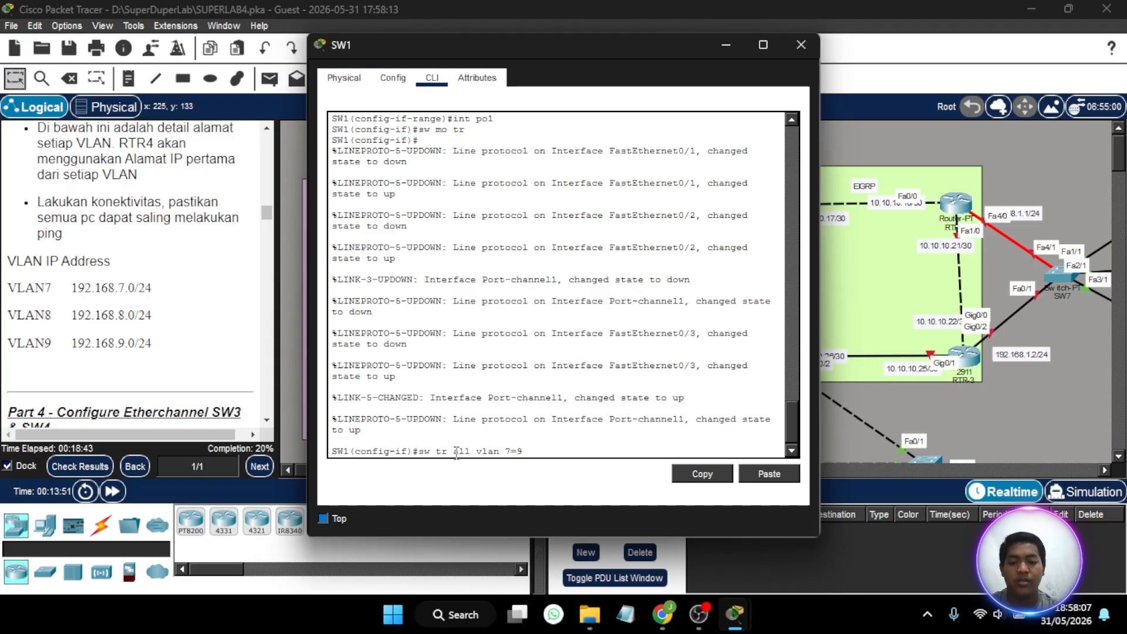
key(BackSpace)
key(BackSpace)
text(-9)
key(Return)
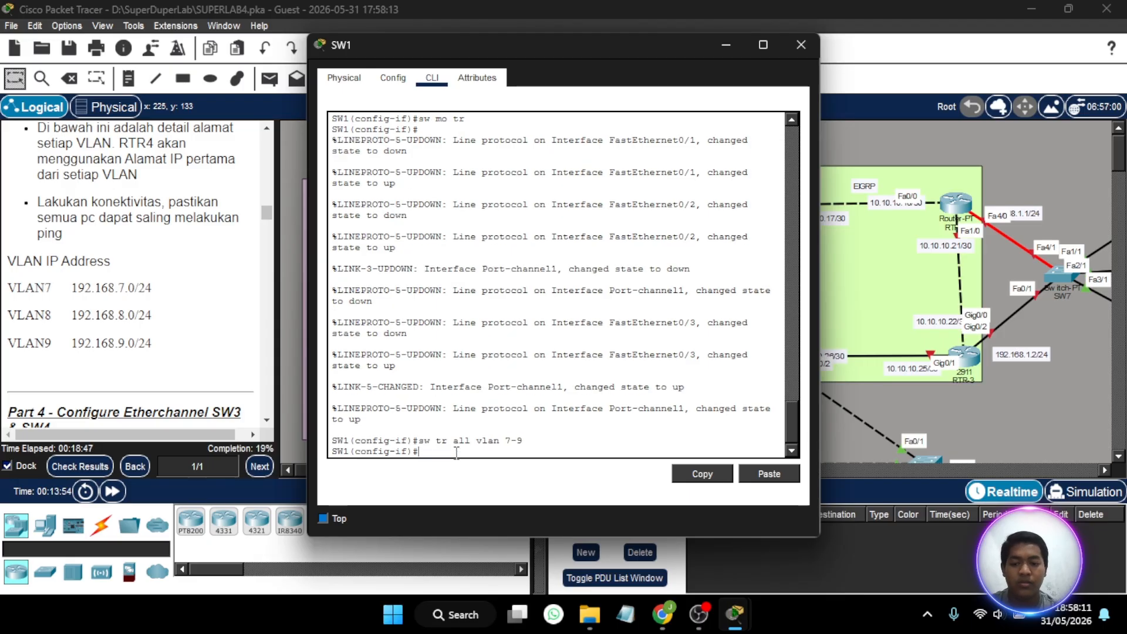
- Set the allowed trunk VLANs on SW1's port-channel po1 to 8-9 and close the SW1 window
key(Up)
key(BackSpace)
key(BackSpace)
key(BackSpace)
text(8-9)
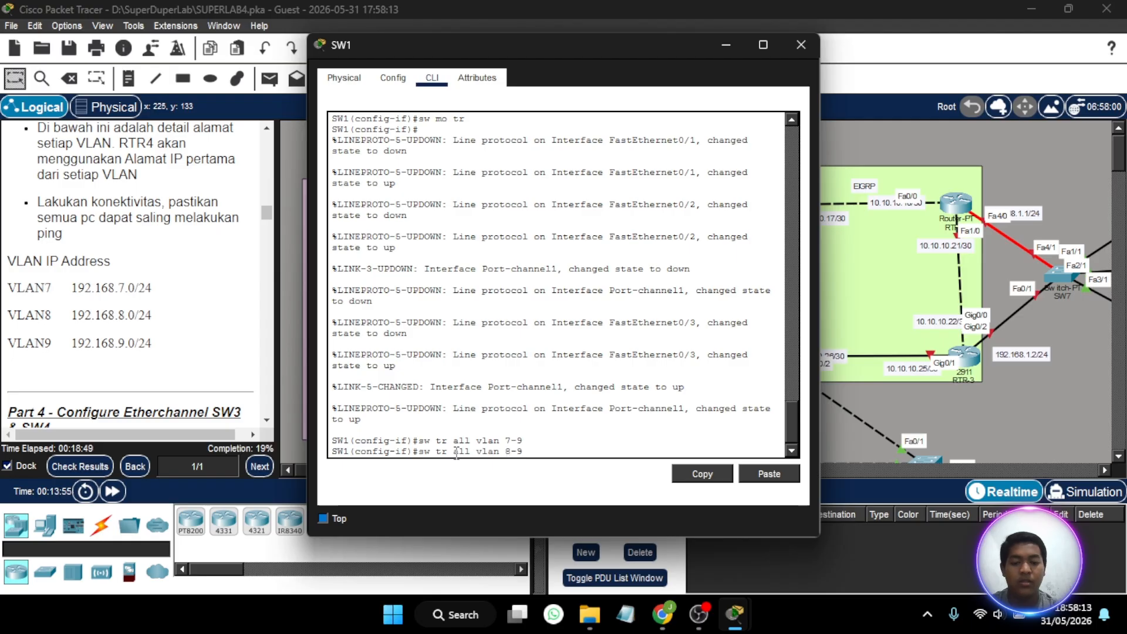
key(Return)
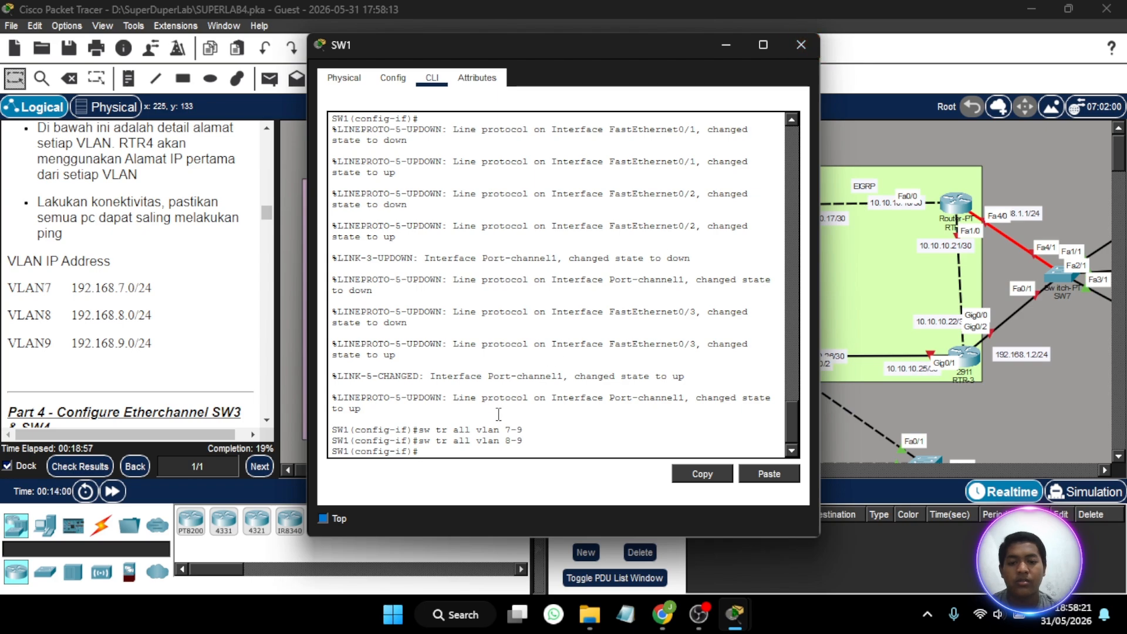
key(Up)
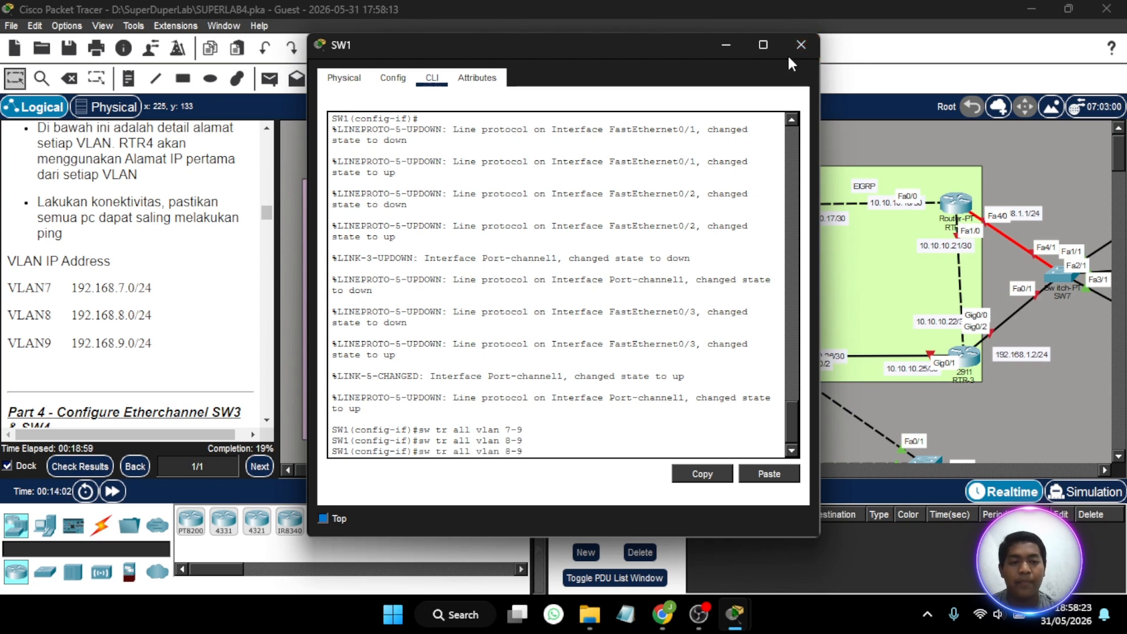
click(802, 45)
- Open SW2's command line and exit interface-range mode to return to global configuration
scroll(581, 296, down, 1)
scroll(578, 304, down, 1)
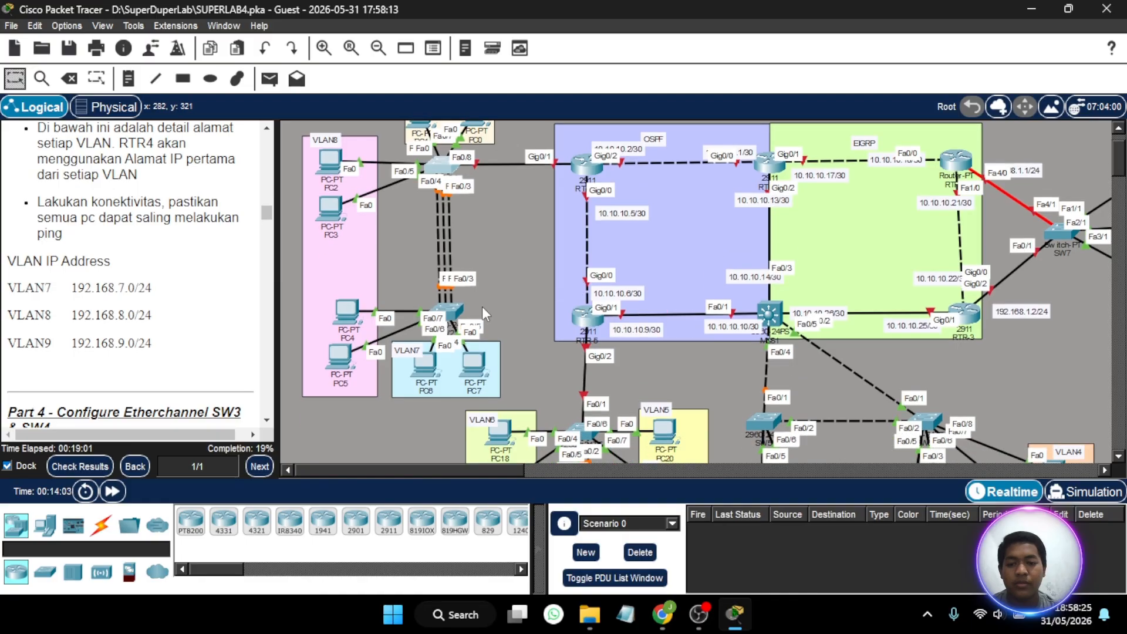
click(444, 311)
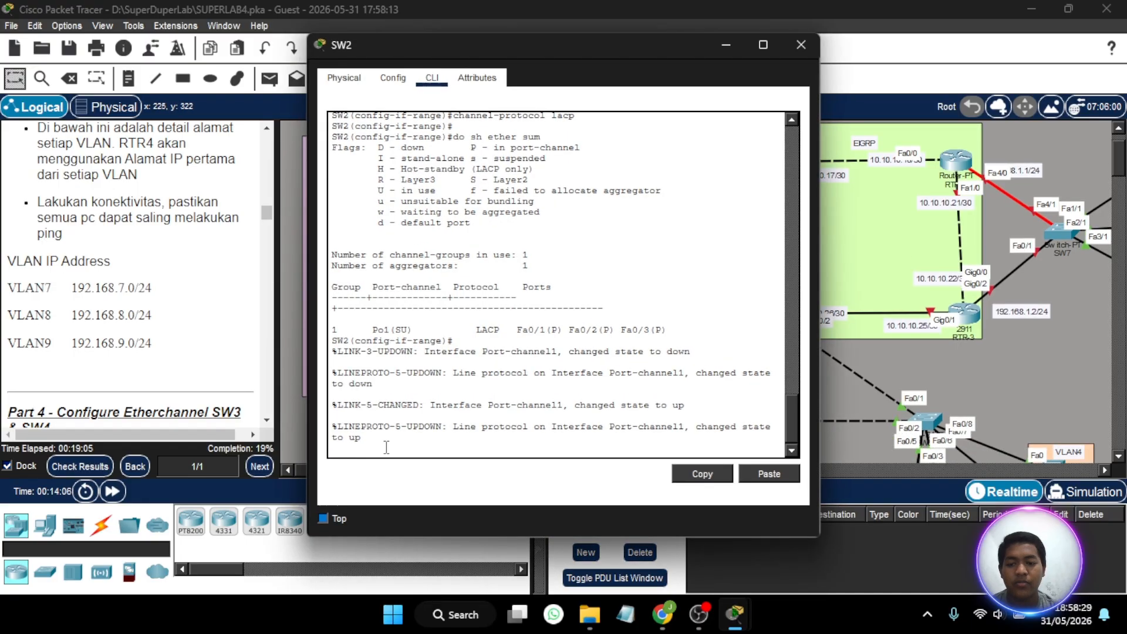
key(Return)
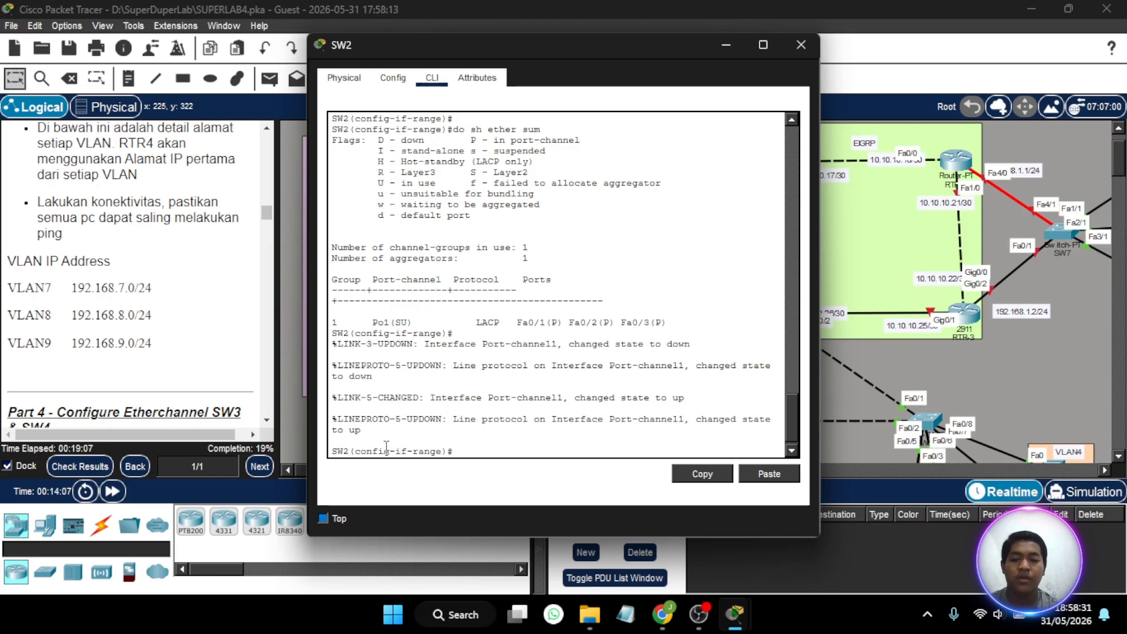
text(ex)
key(Return)
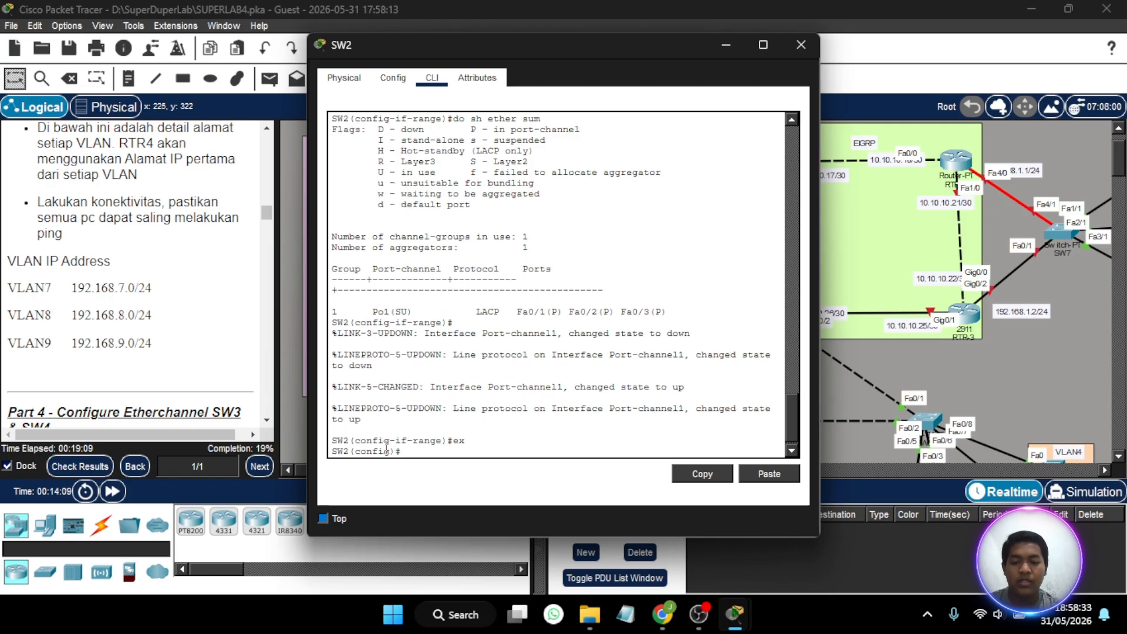
- Check SW2 in the topology, and create VLAN 8 on it with the name VLAN8
text(vlan 8)
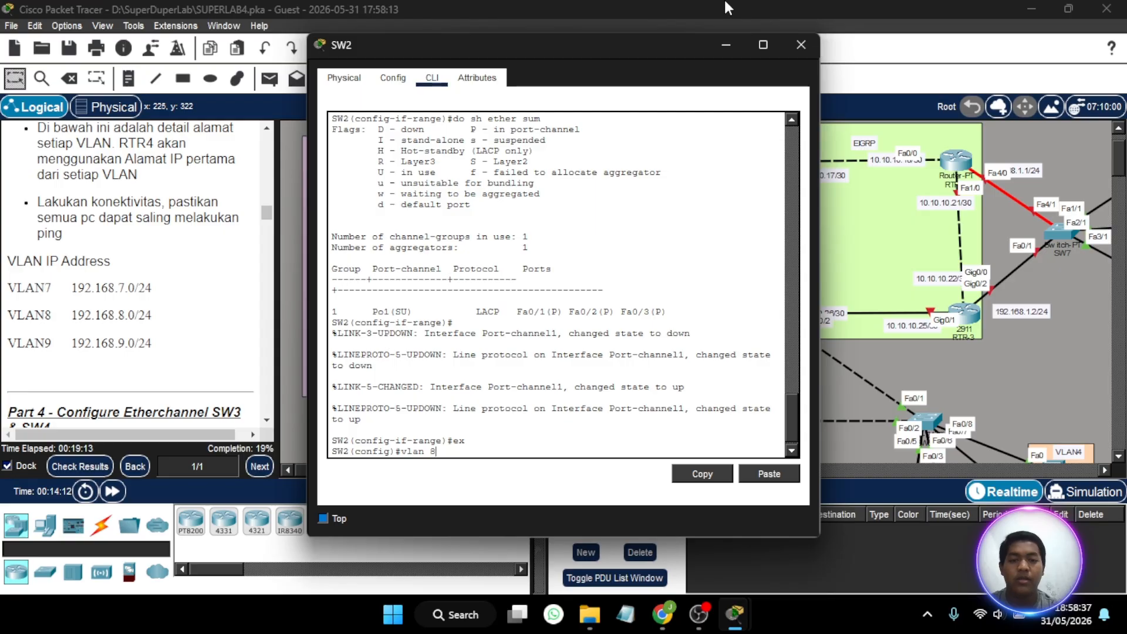
click(723, 41)
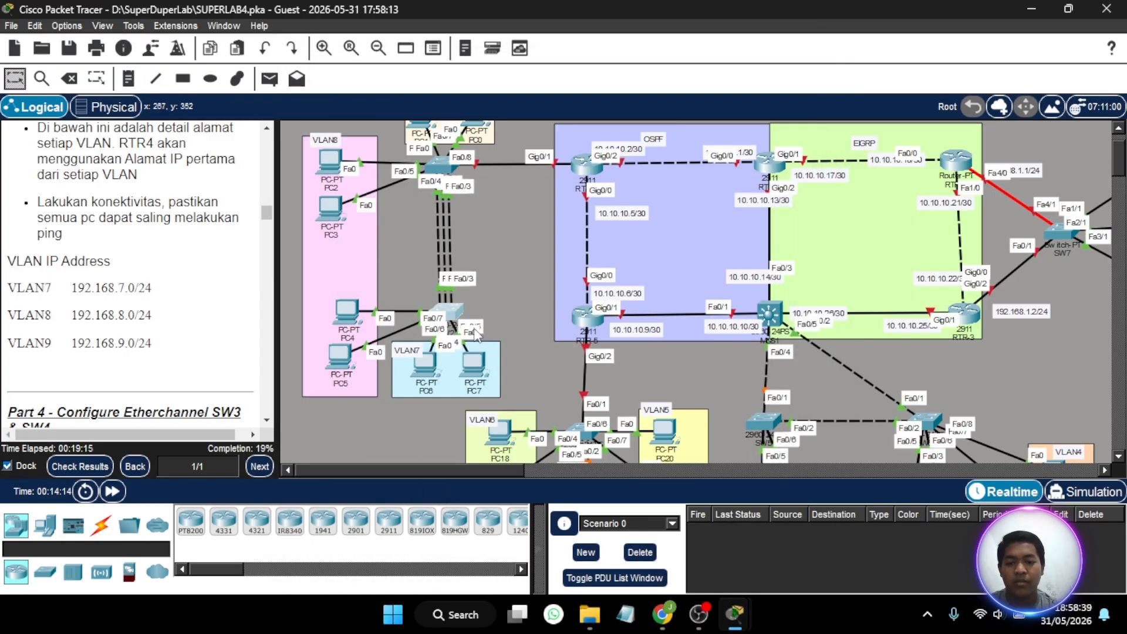
mouse_move(452, 317)
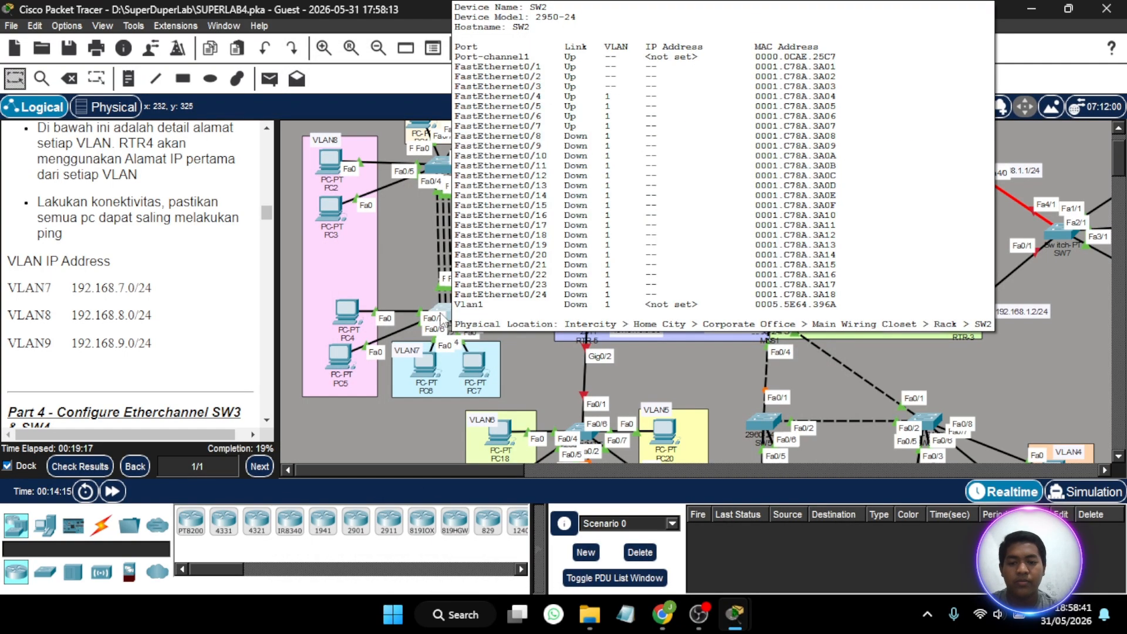
click(452, 317)
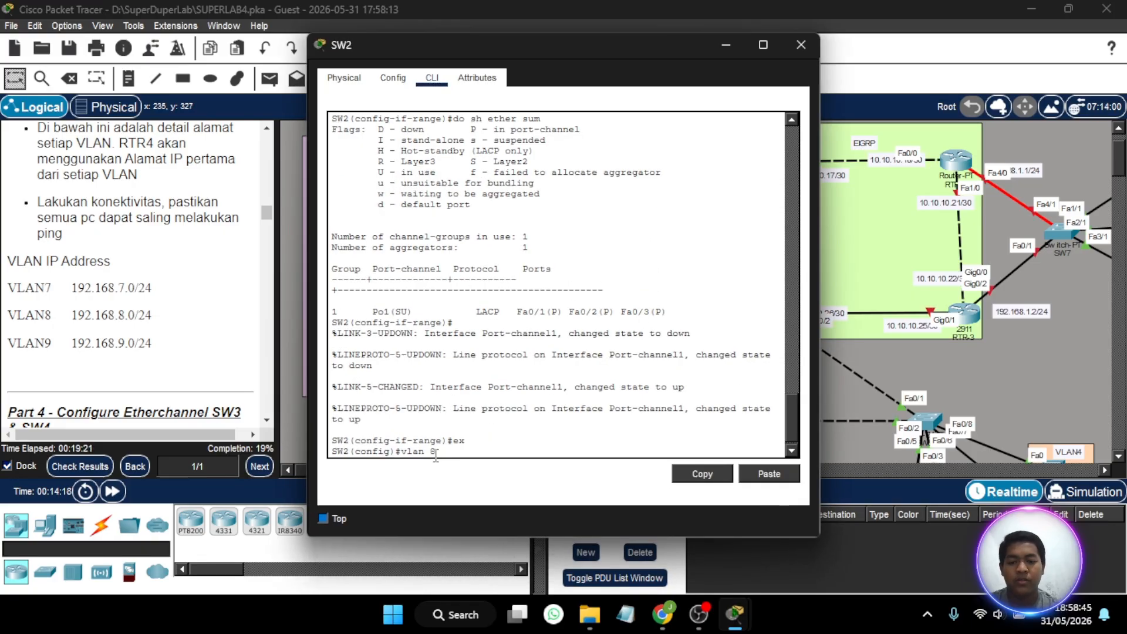
key(Return)
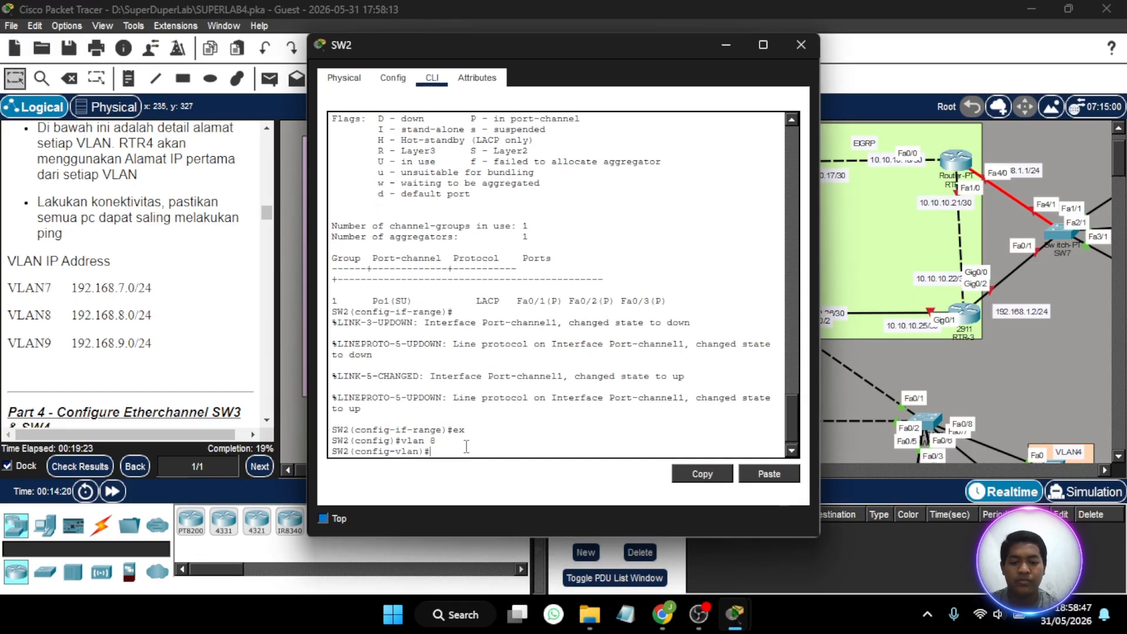
text(name V)
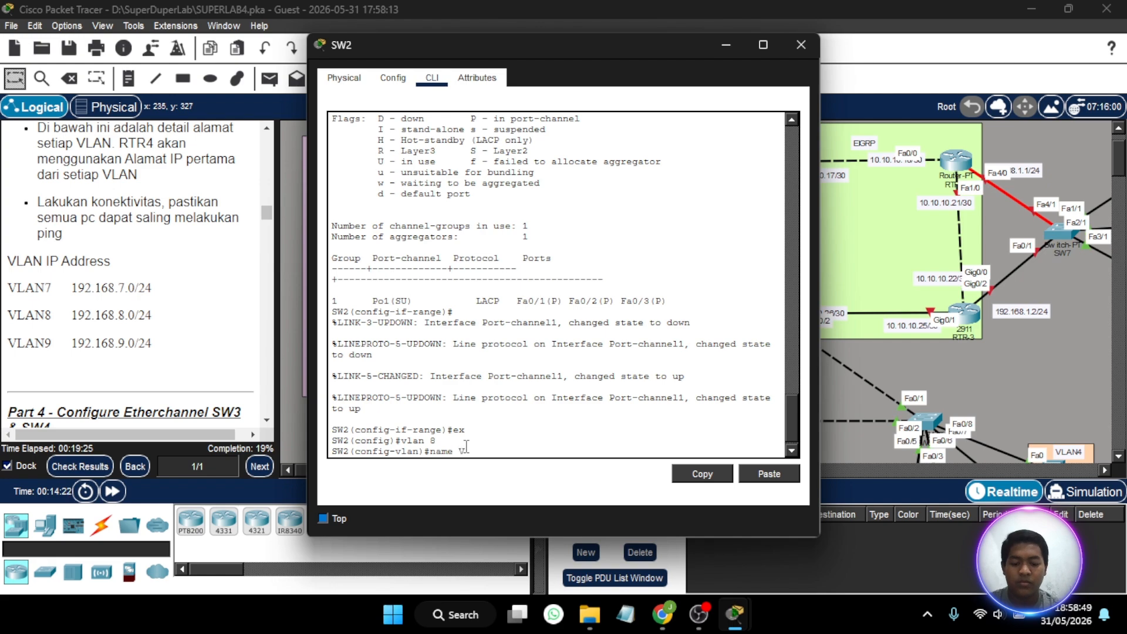
text(LAN8)
key(Return)
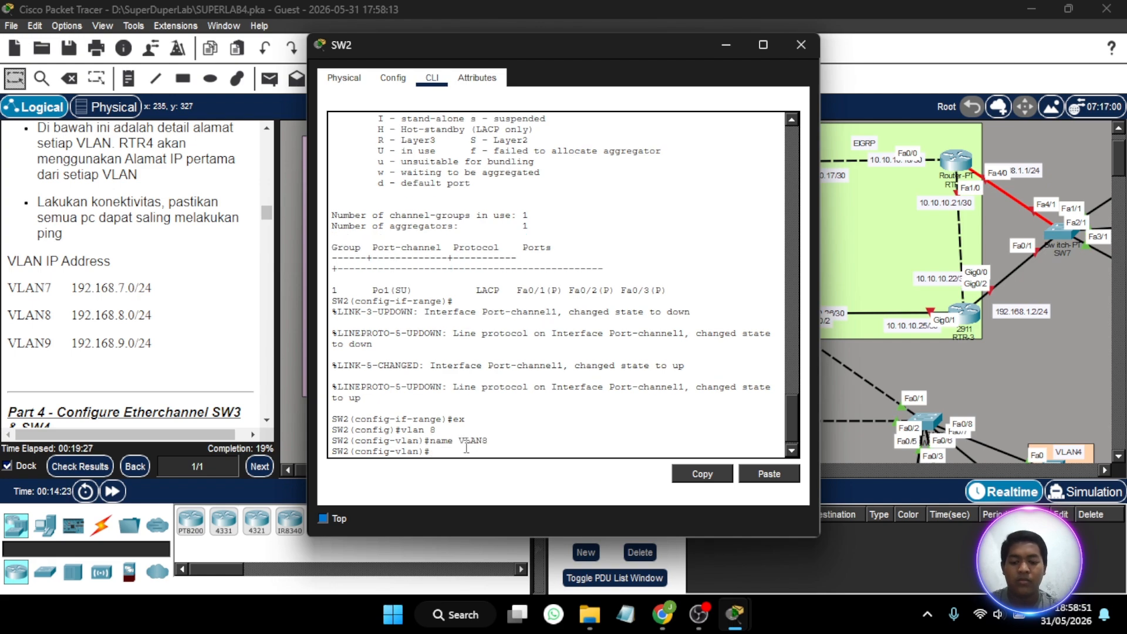
- Create VLAN 7 on SW2 and name it VLAN7
text(vl)
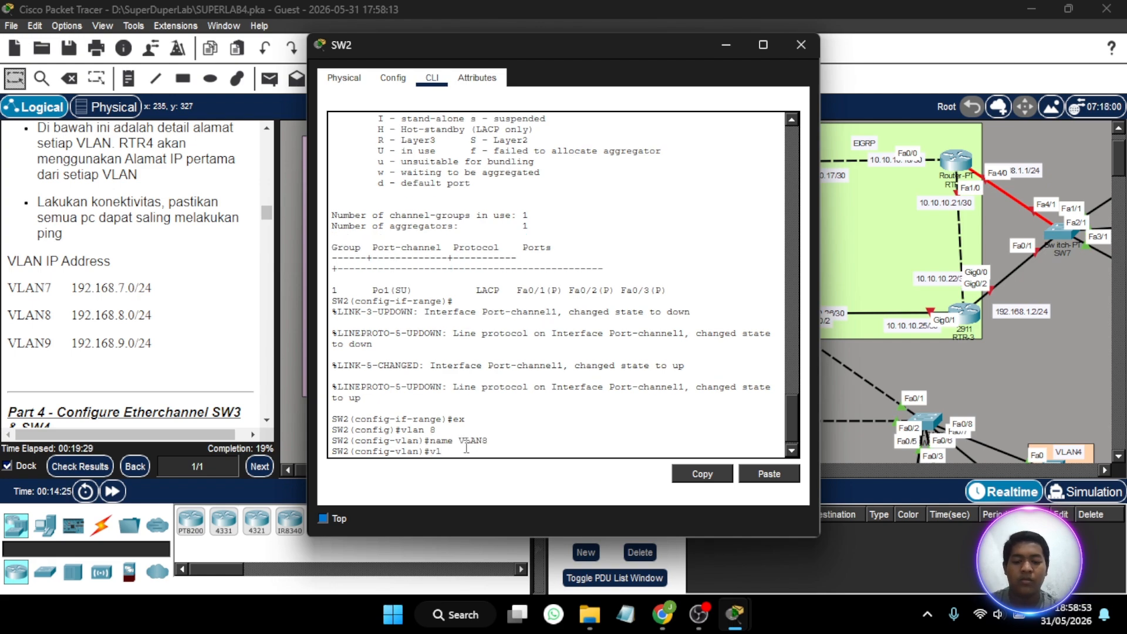
text( 7)
key(Return)
text(name VLAN7)
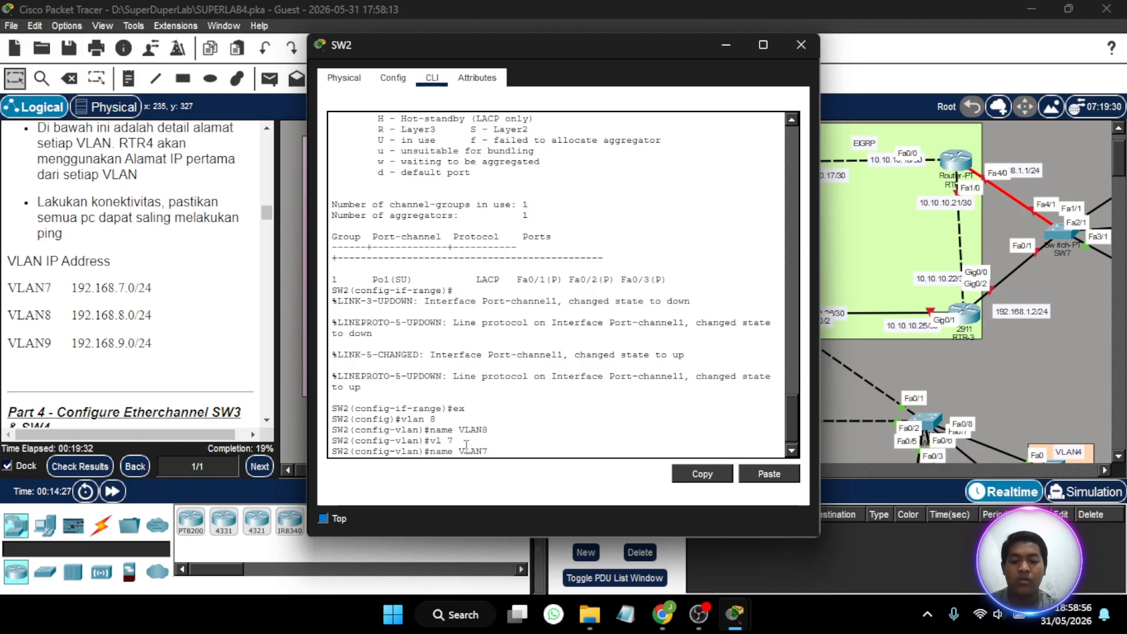
key(Return)
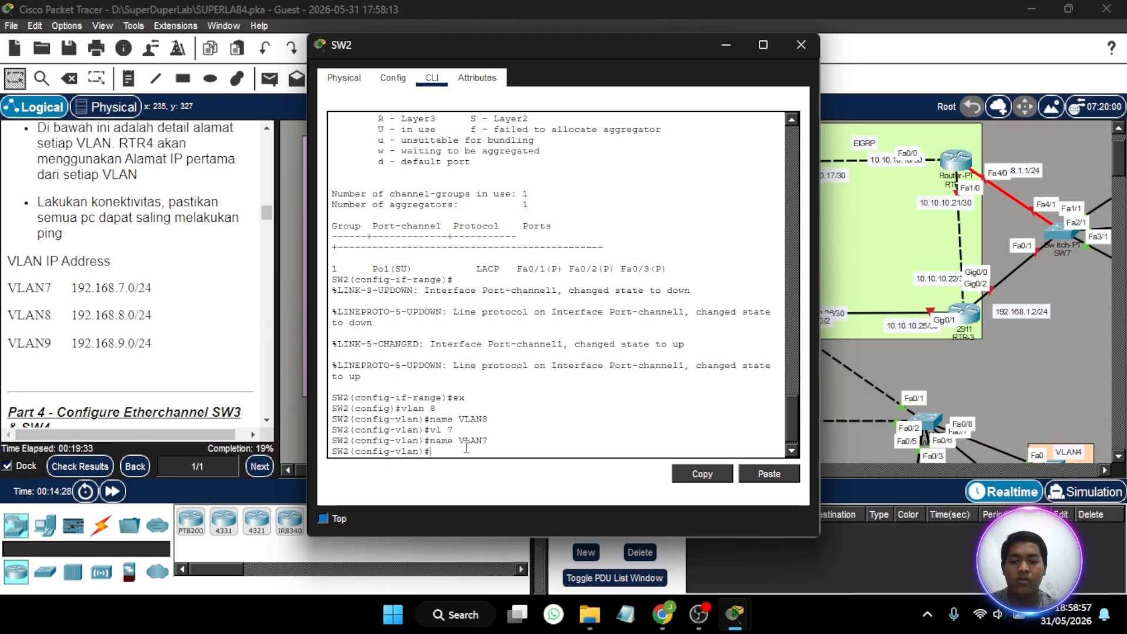
- Check the port labels between SW2 and its PCs in the topology, and enter configuration of SW2's interface range fa0/4-5
text(int)
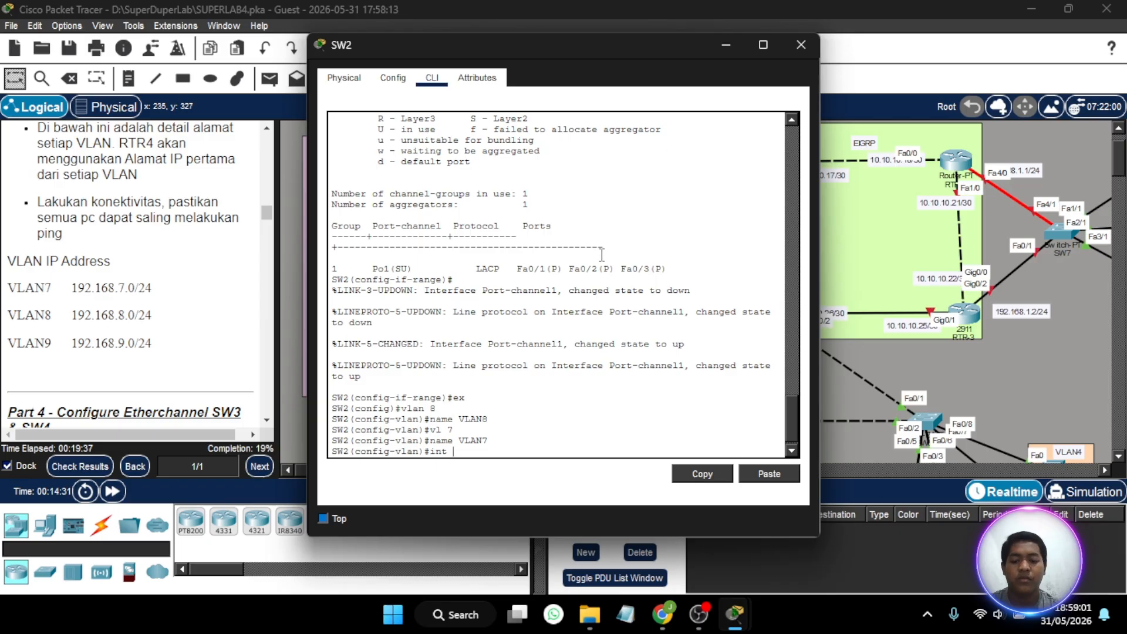
text( ra fa)
click(724, 47)
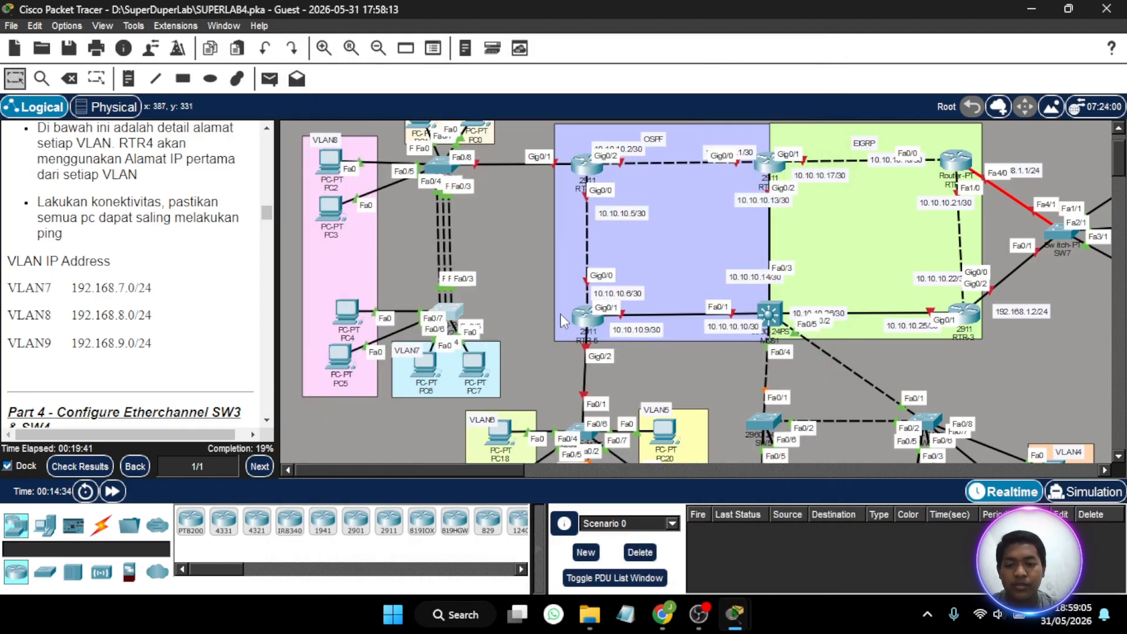
mouse_move(349, 307)
mouse_down()
mouse_move(342, 284)
mouse_move(348, 311)
mouse_up()
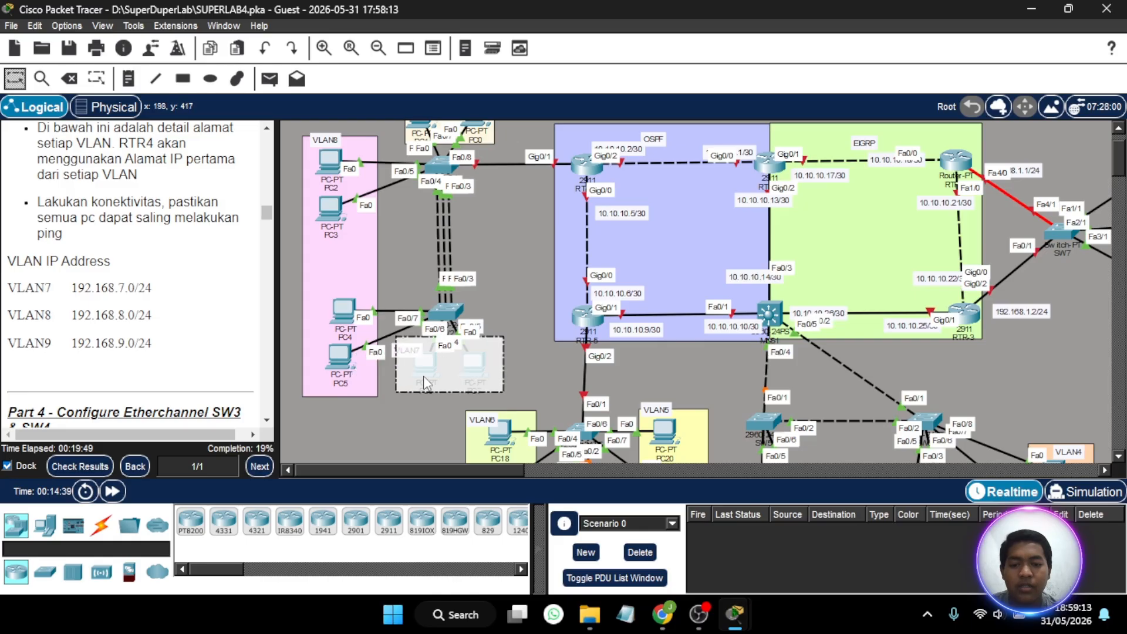
click(422, 390)
mouse_move(422, 372)
mouse_down()
mouse_move(385, 413)
mouse_move(449, 399)
mouse_move(426, 374)
mouse_up()
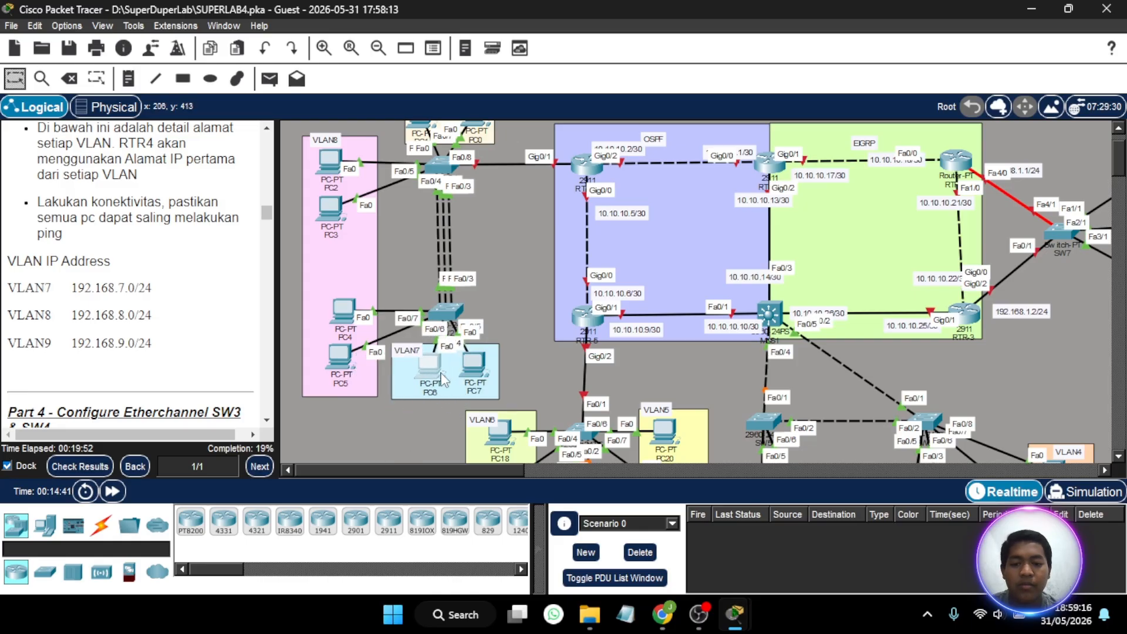
click(449, 317)
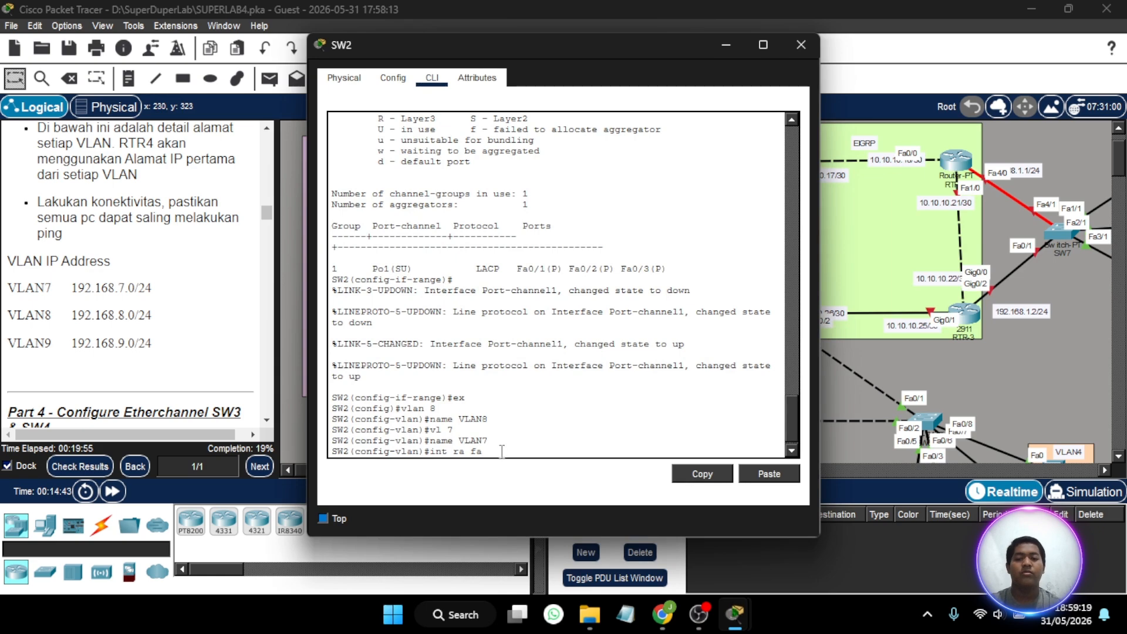
text(0)
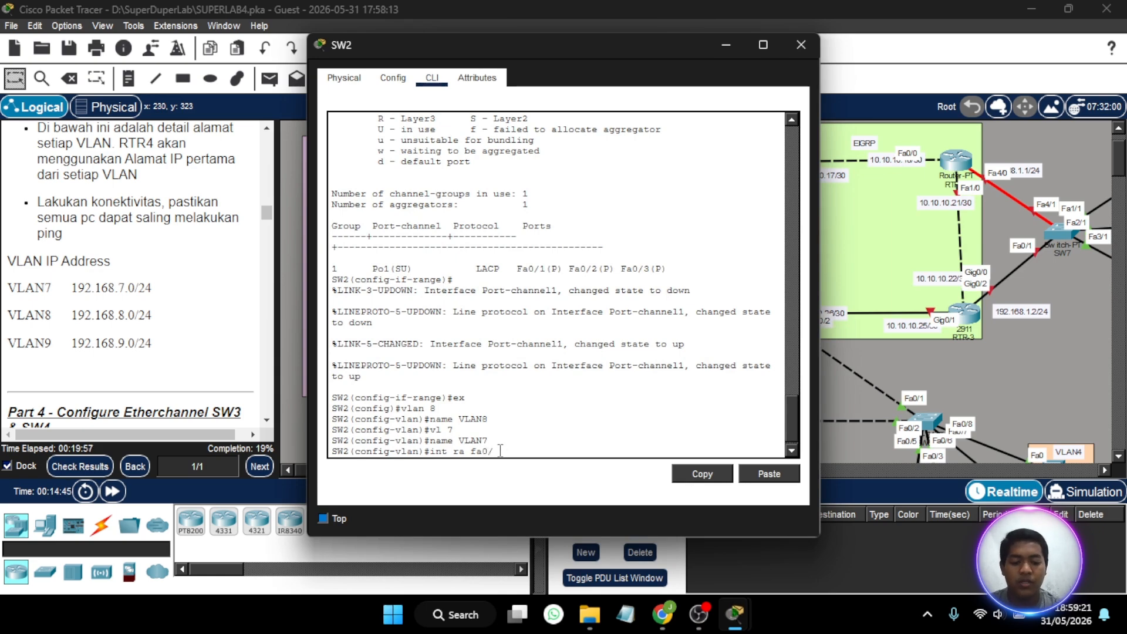
text(/4-5)
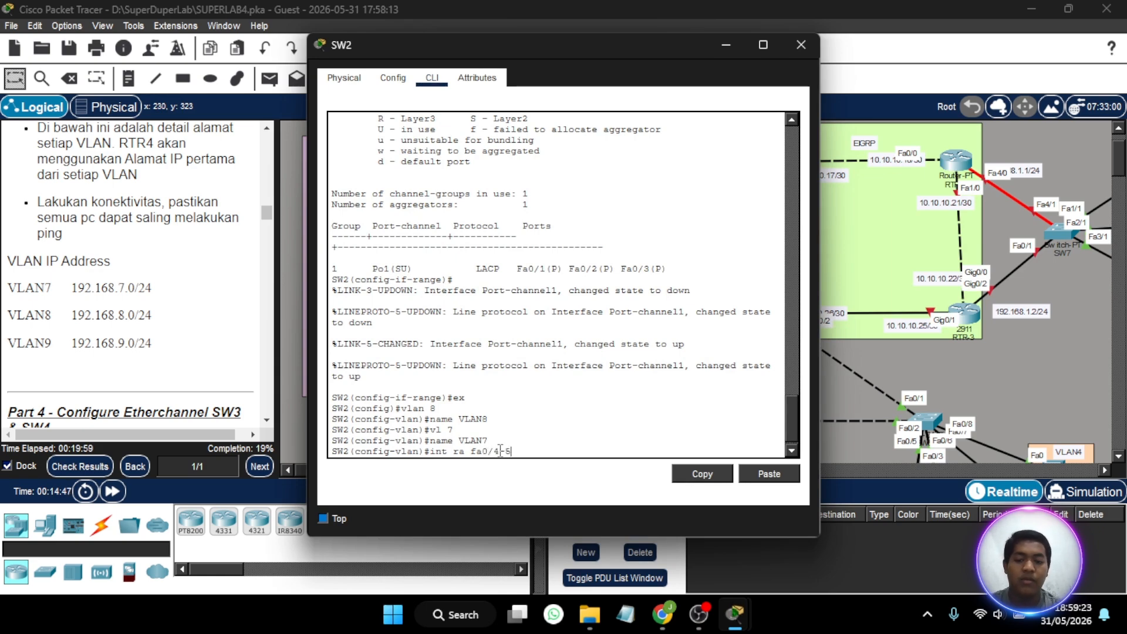
key(Return)
- Set SW2's interface range fa0/4-5 to access mode and assign it to VLAN 7
text(sw )
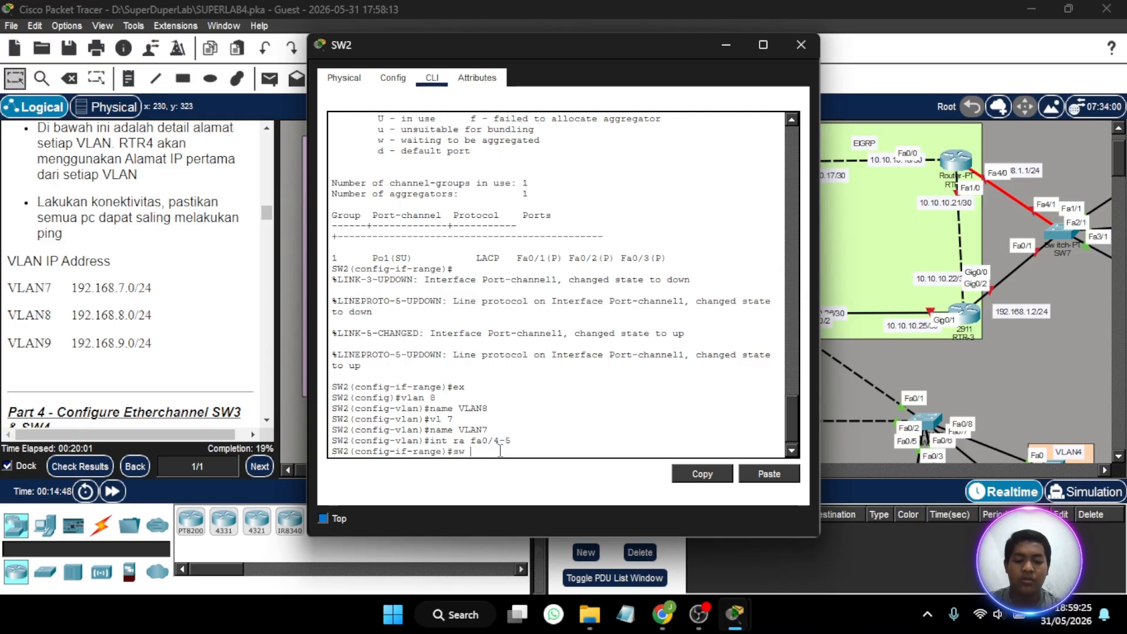
text(mo ac)
key(Return)
text(sw a)
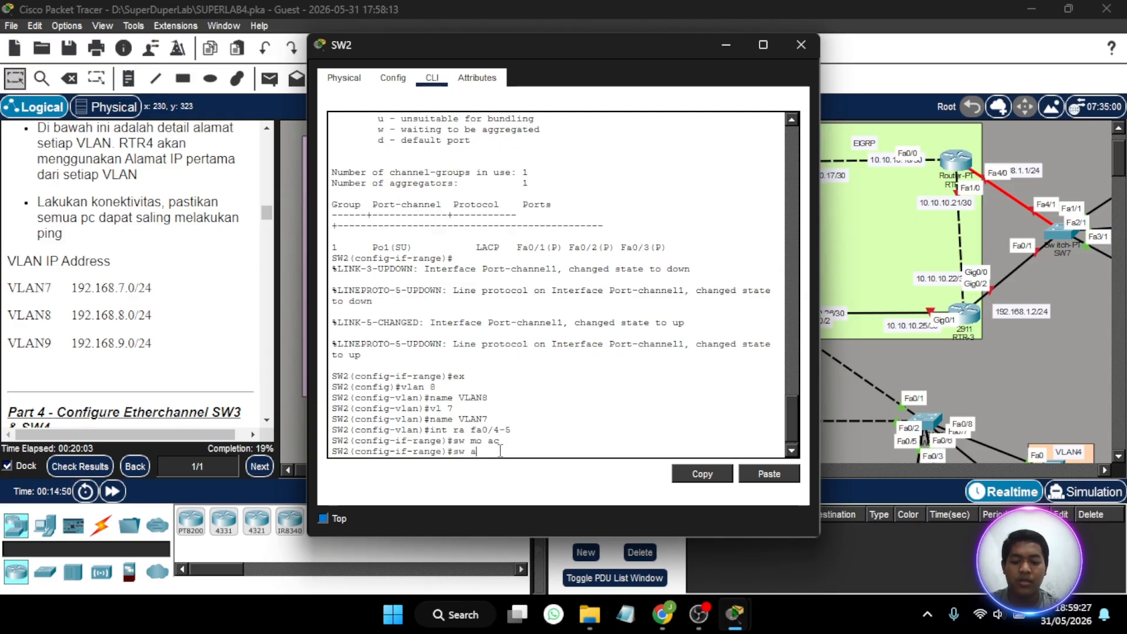
text(c vl)
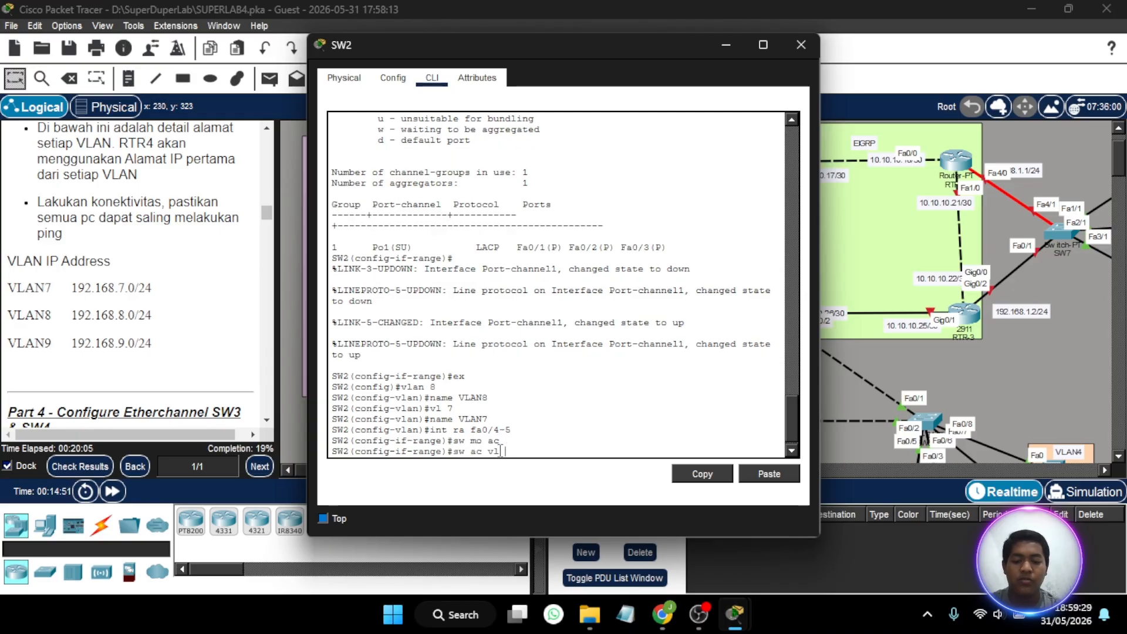
text( 7)
key(Return)
- Enable spanning-tree PortFast on SW2's interface range fa0/4-5
text(spa)
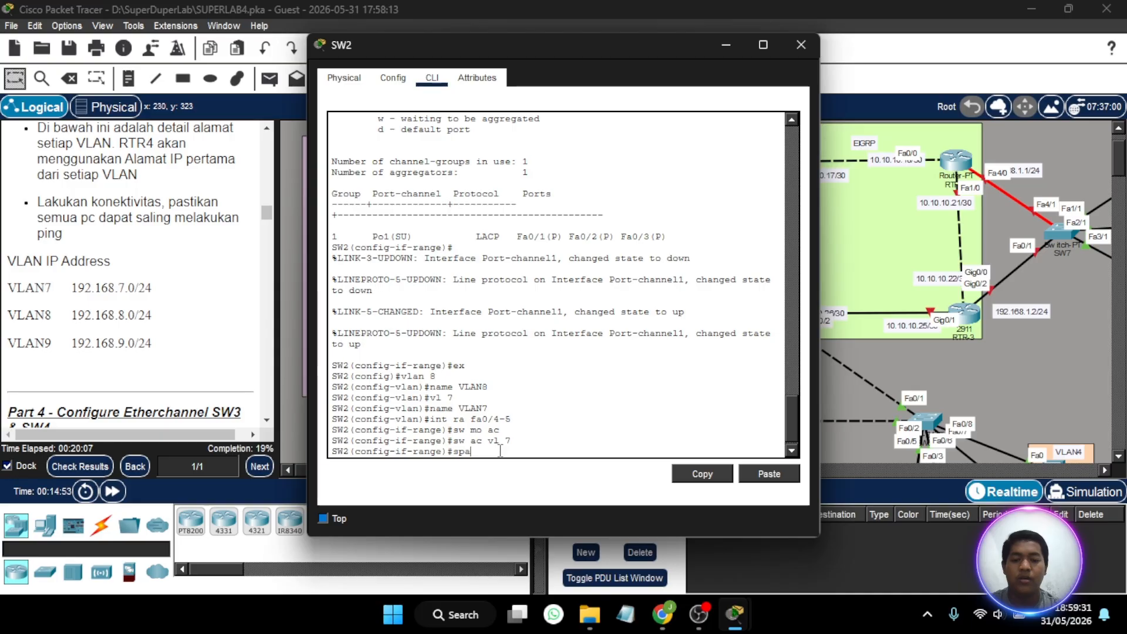
text(p po)
key(Return)
key(Return)
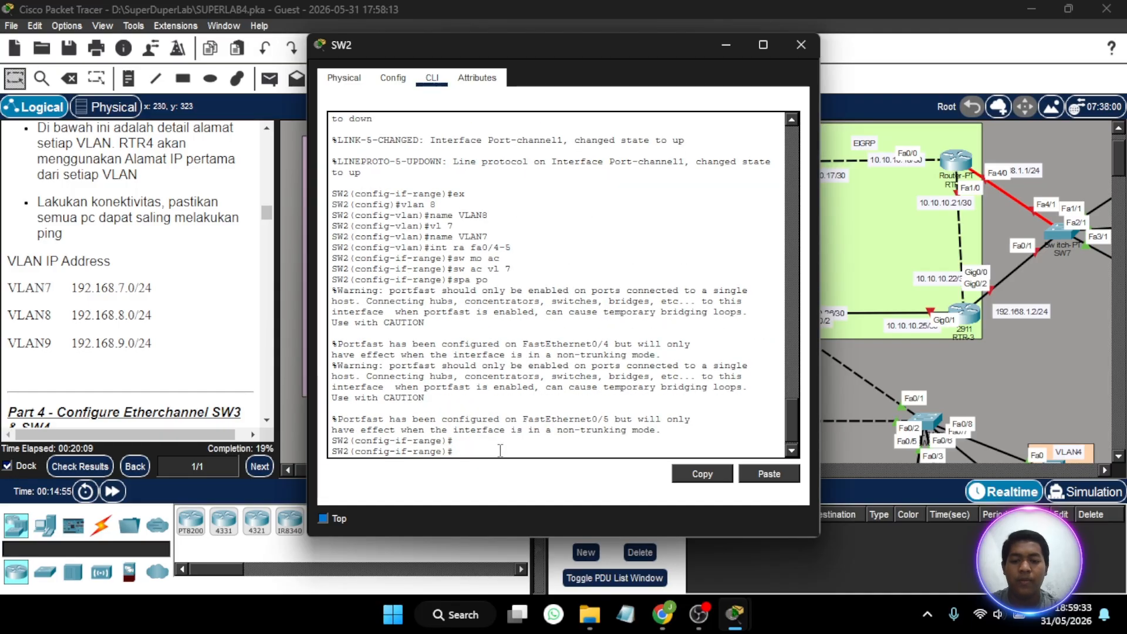
key(BackSpace)
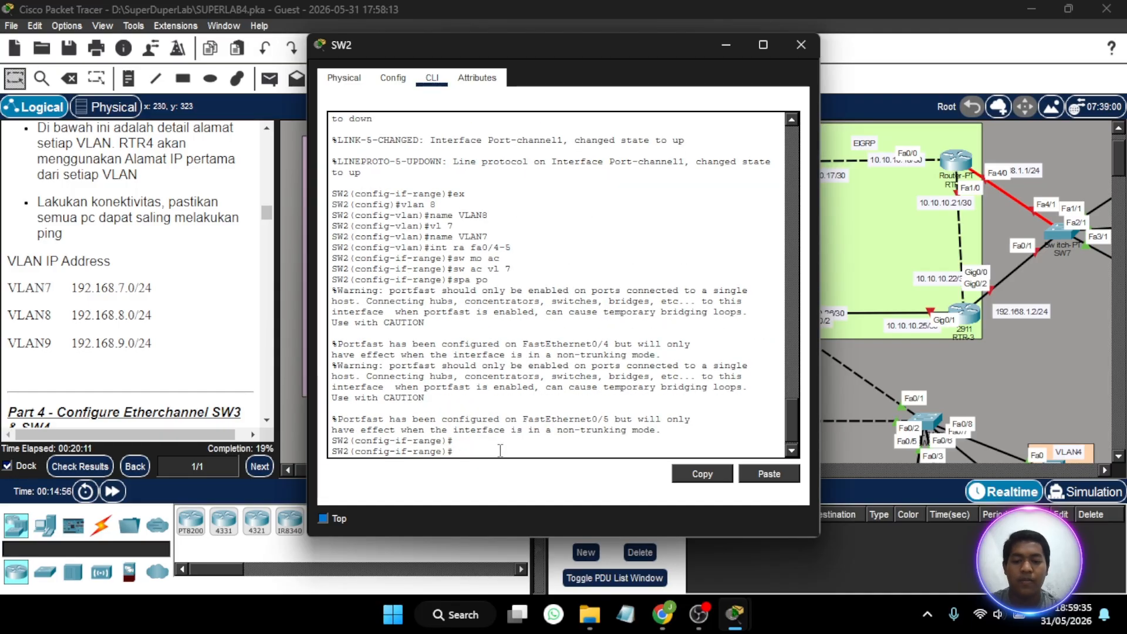
- Set SW2's interface range fa0/6-7 to access mode and assign it to VLAN 8
text(int ra)
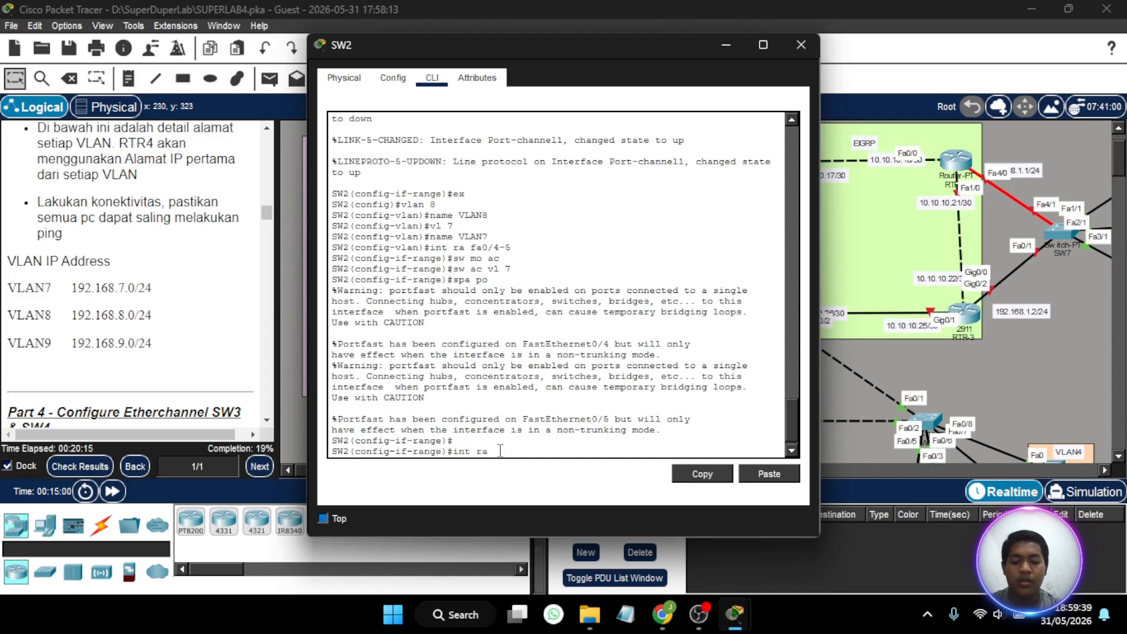
text( fa0/)
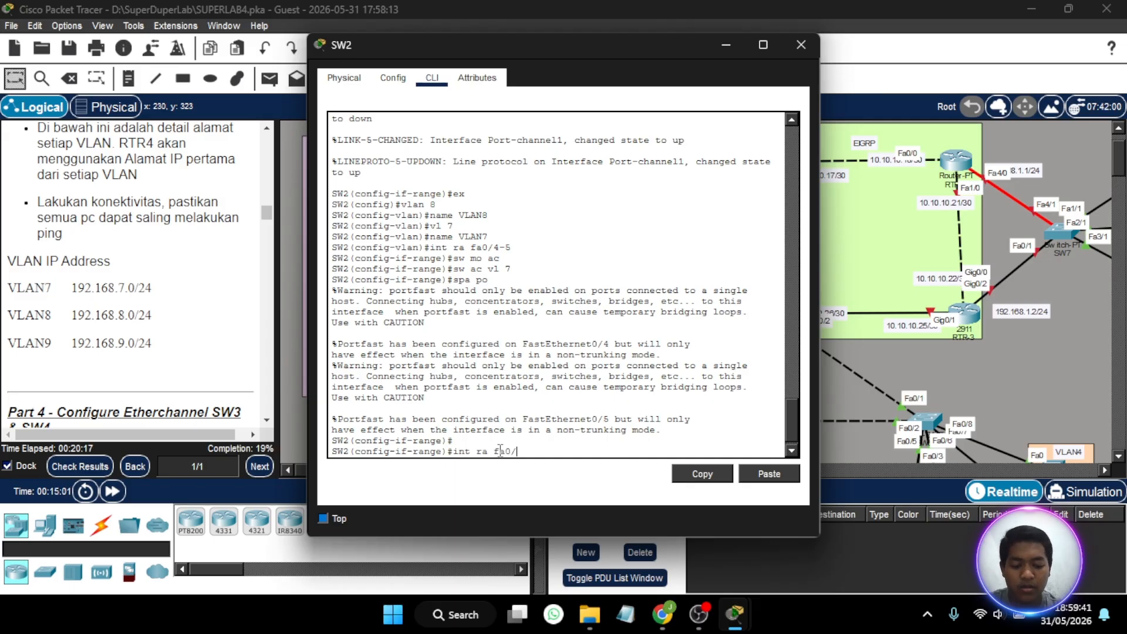
text(5)
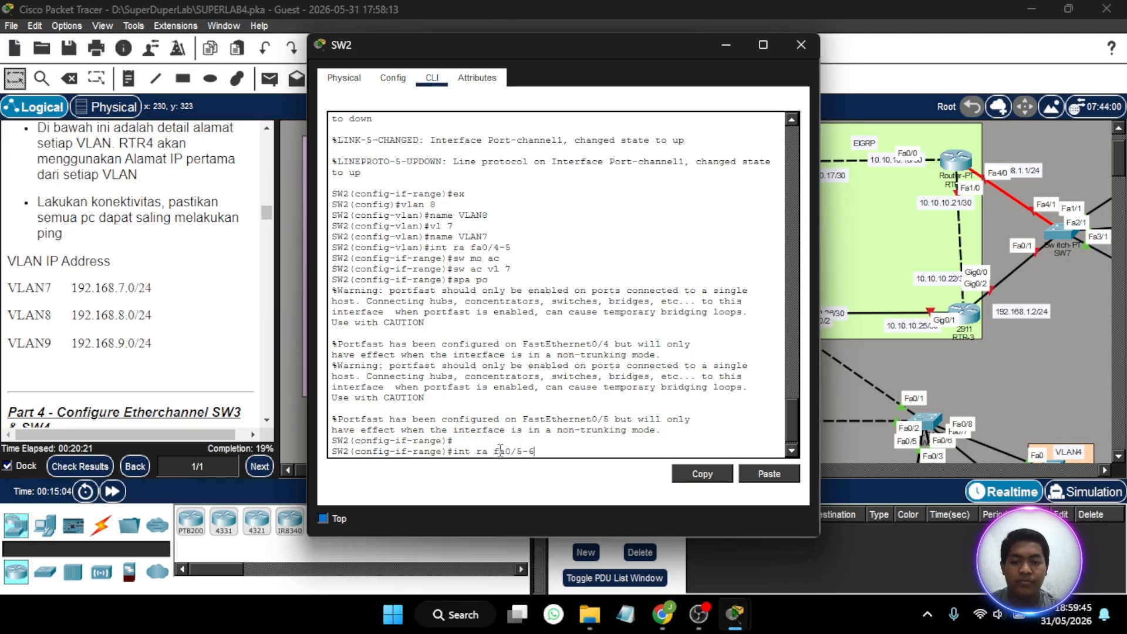
text(-6)
key(BackSpace)
key(BackSpace)
key(BackSpace)
text(6-7)
key(Return)
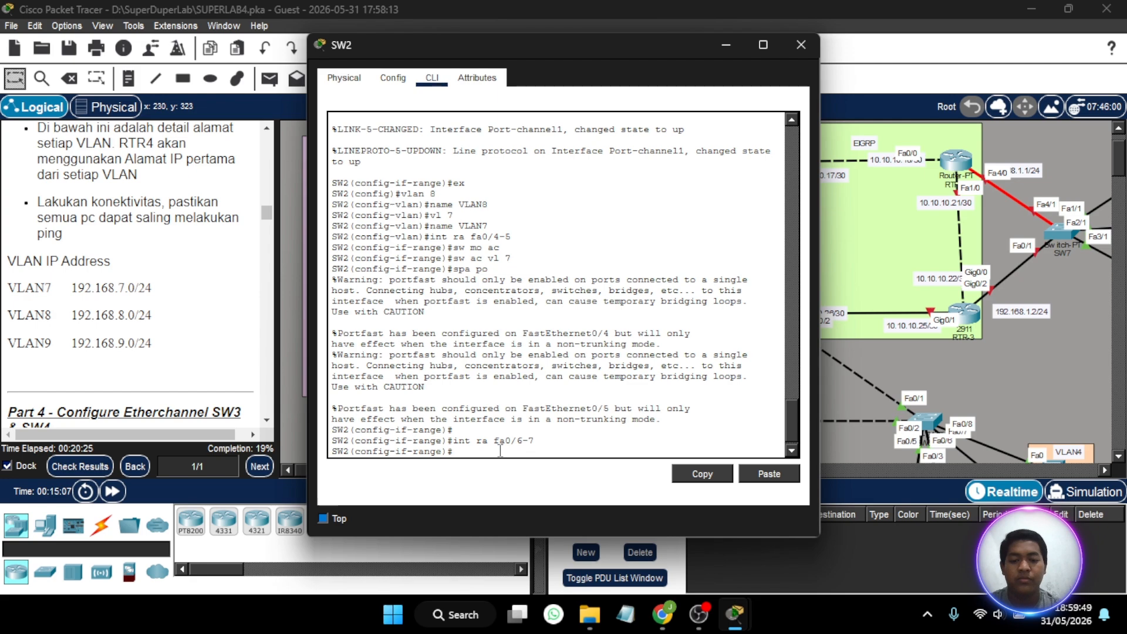
text(sw mo ac)
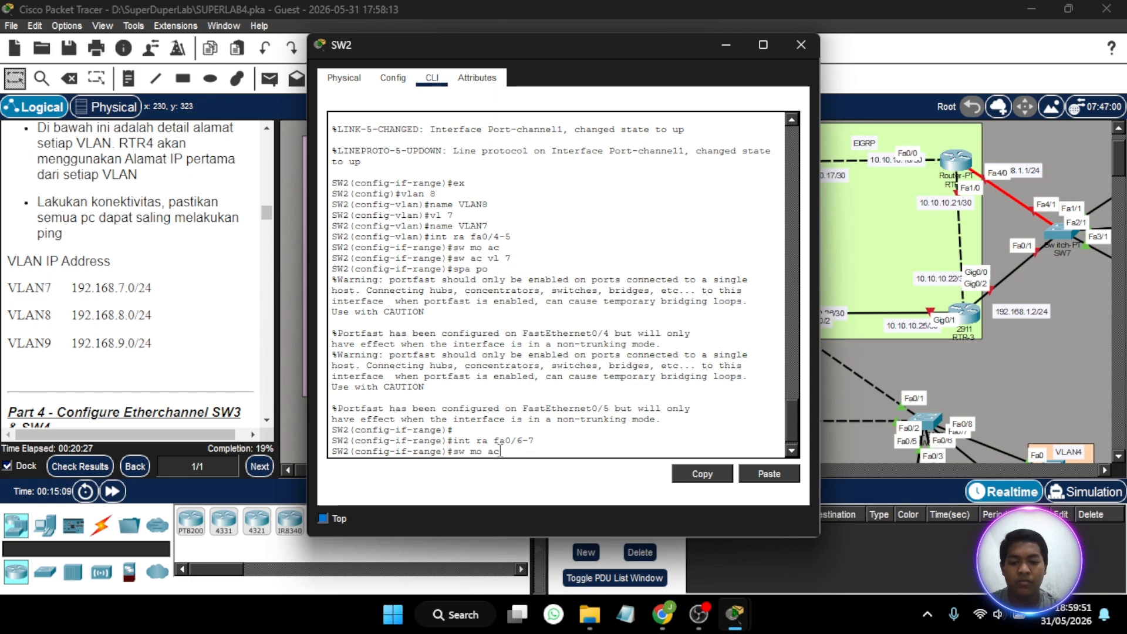
key(Return)
text(sw ac)
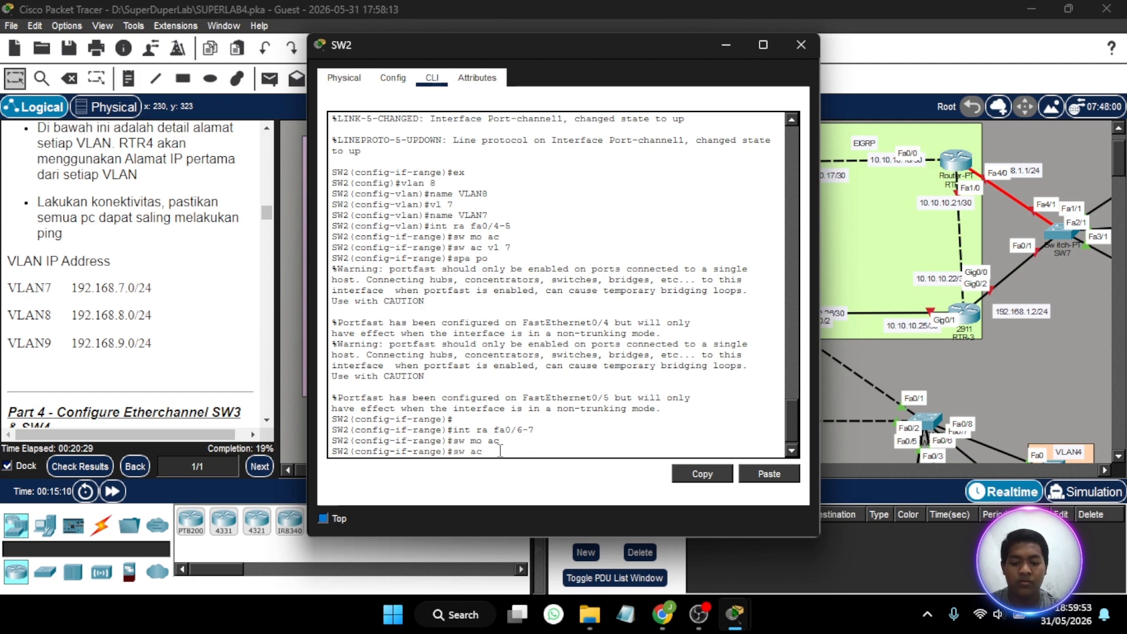
text( vl 8)
key(Return)
- Enable spanning-tree PortFast on SW2's interface range fa0/6-7
text(sp)
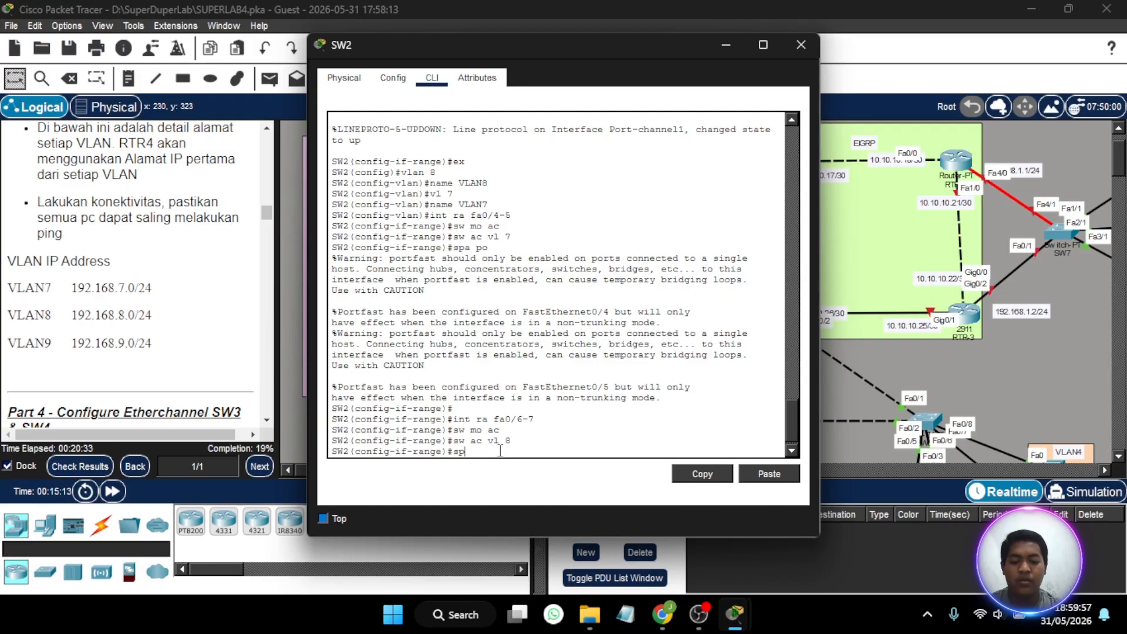
text(a po)
key(Return)
key(Return)
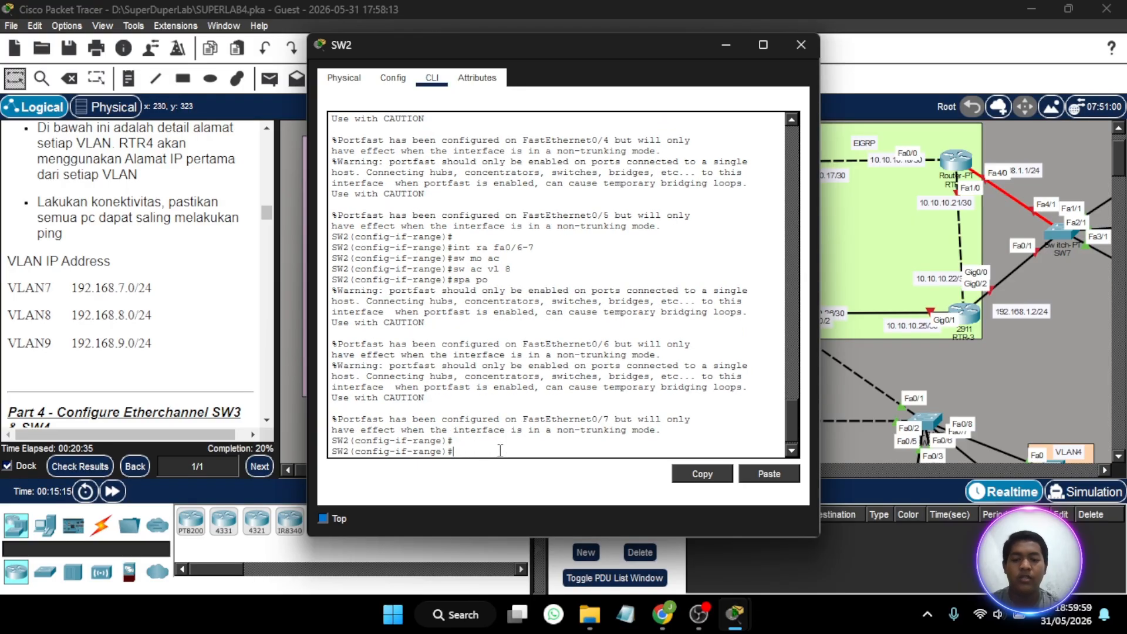
- Set SW2's port-channel 1 interface to trunk mode
text(int )
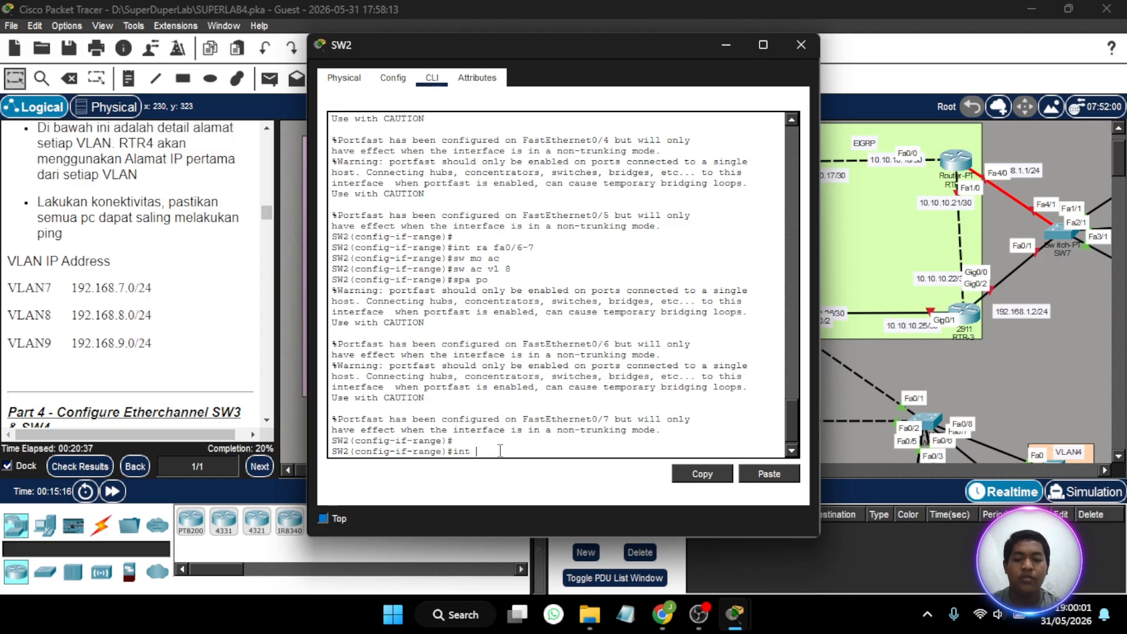
text(po1)
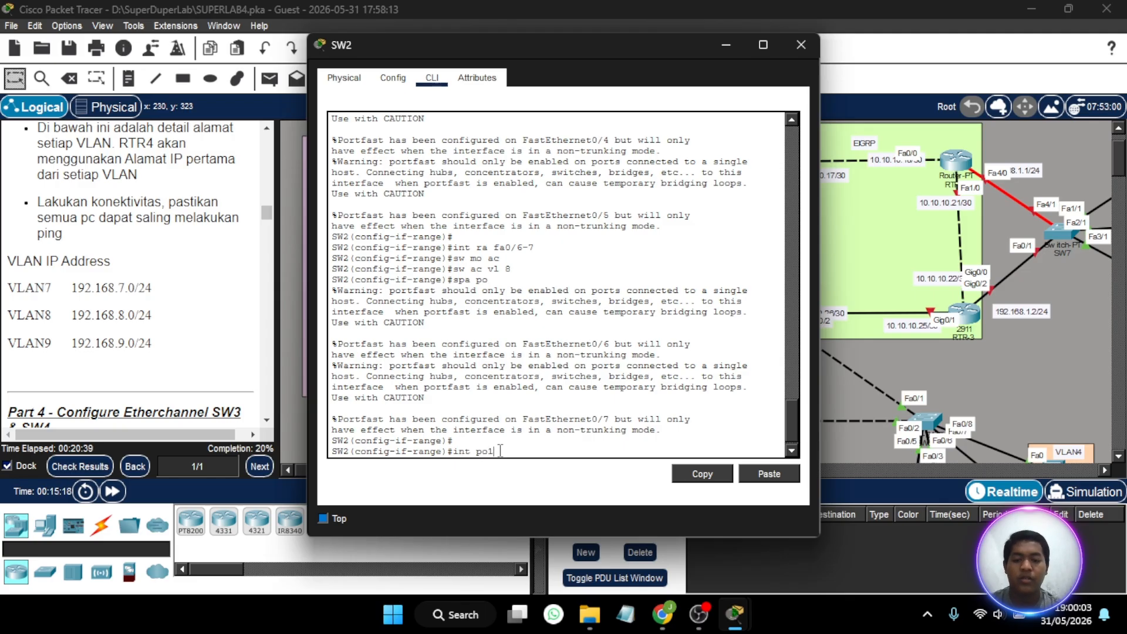
key(Return)
text(sw)
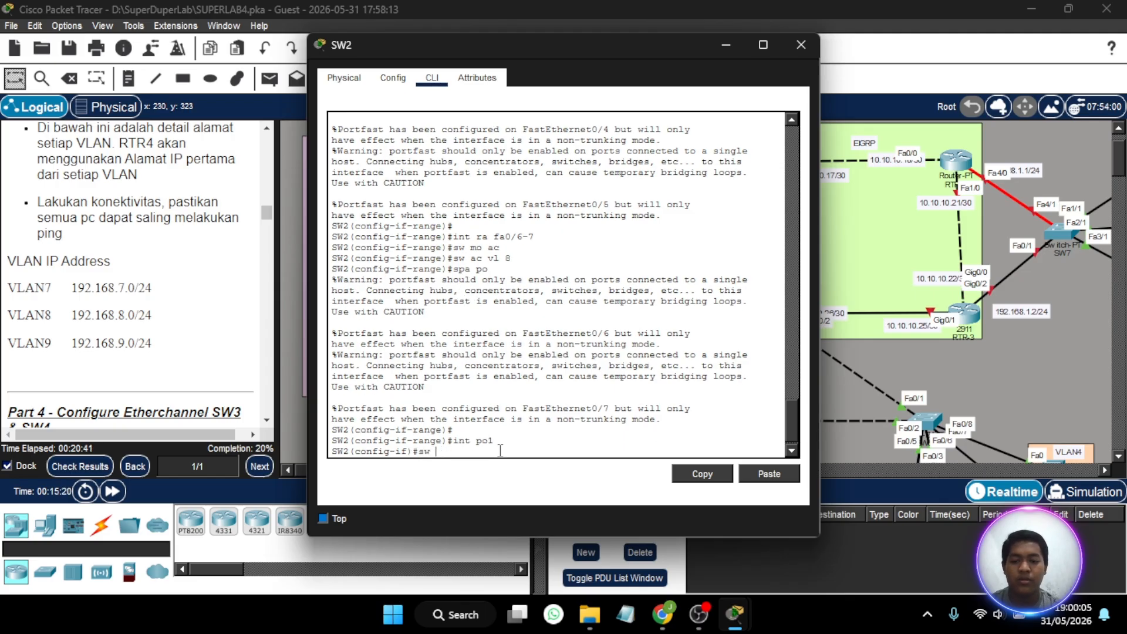
text( mo tr)
key(Return)
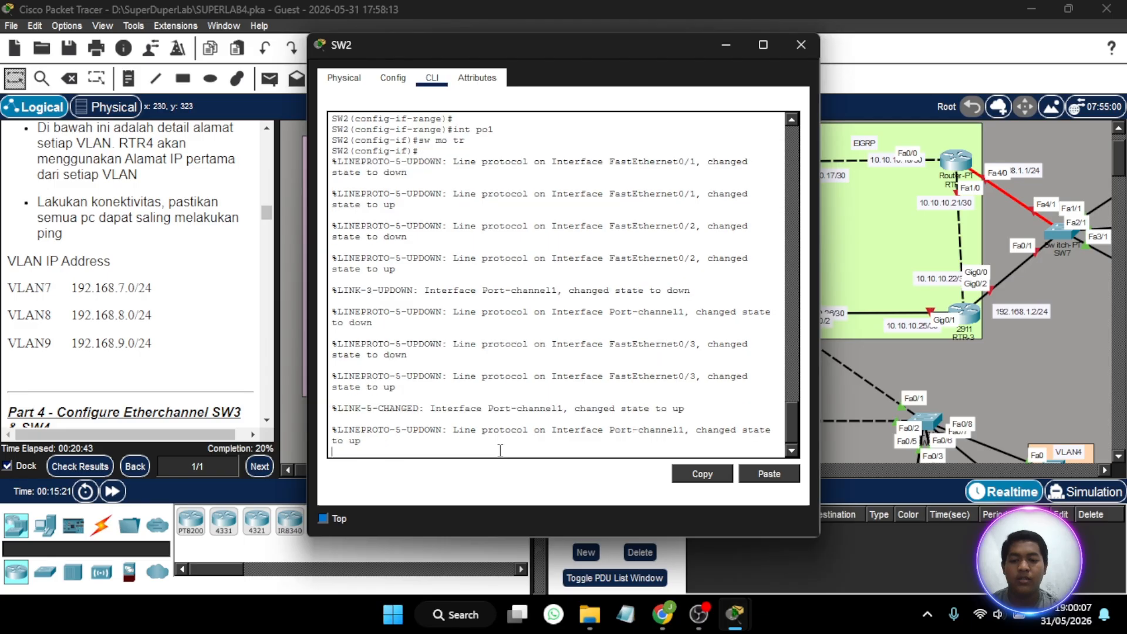
key(Return)
- Limit the allowed VLANs on SW2's port-channel 1 trunk to 8-9
text(sw )
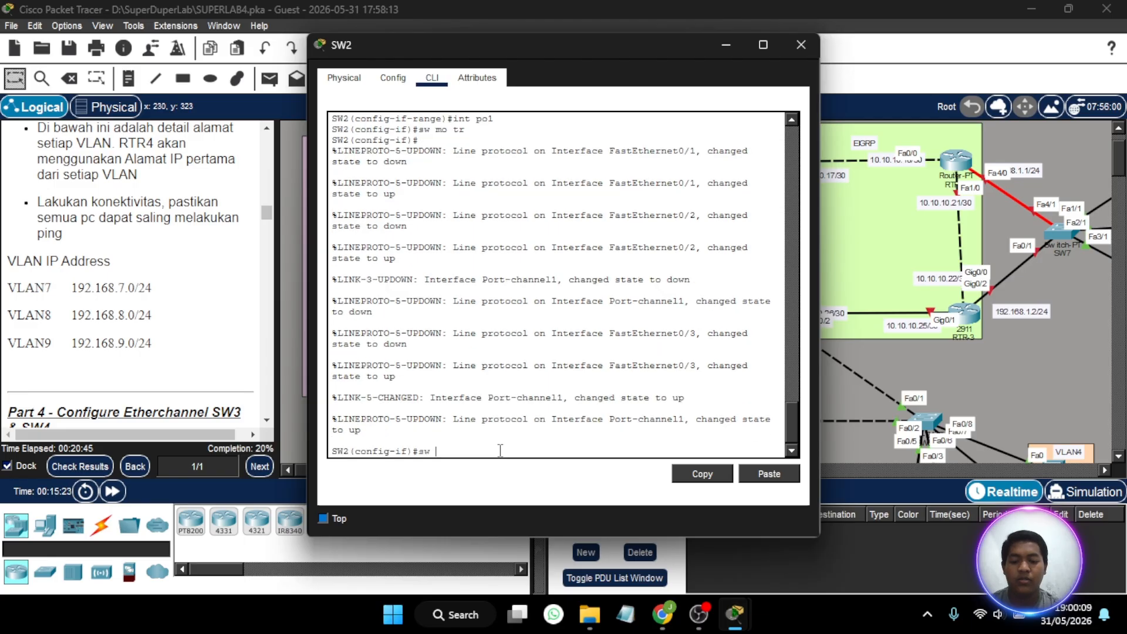
text(tr a)
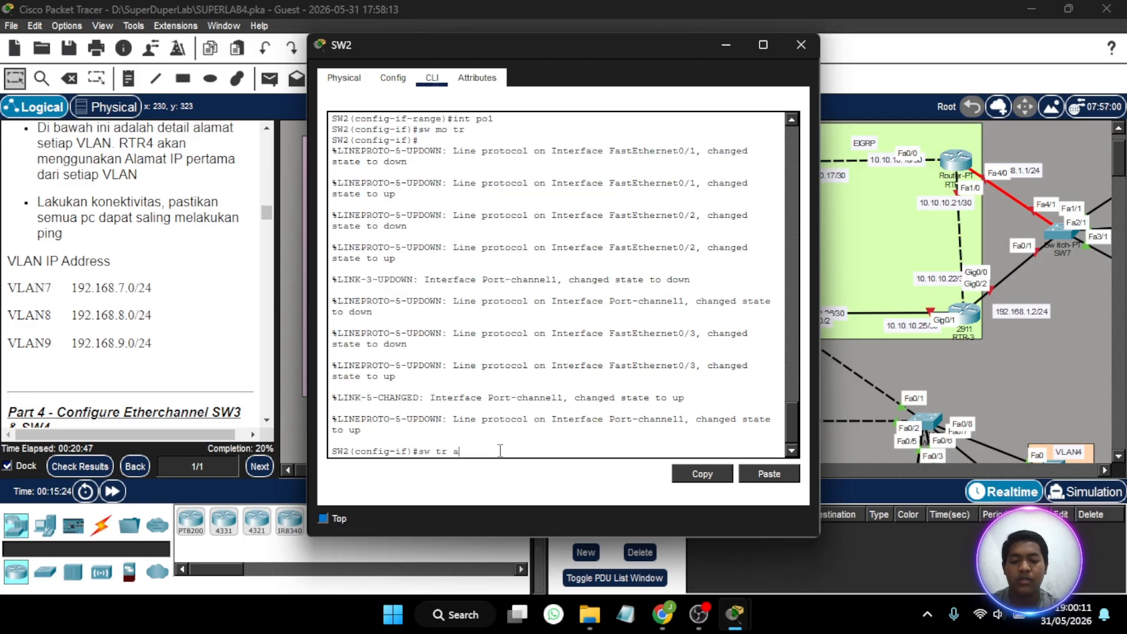
text(ll vlan)
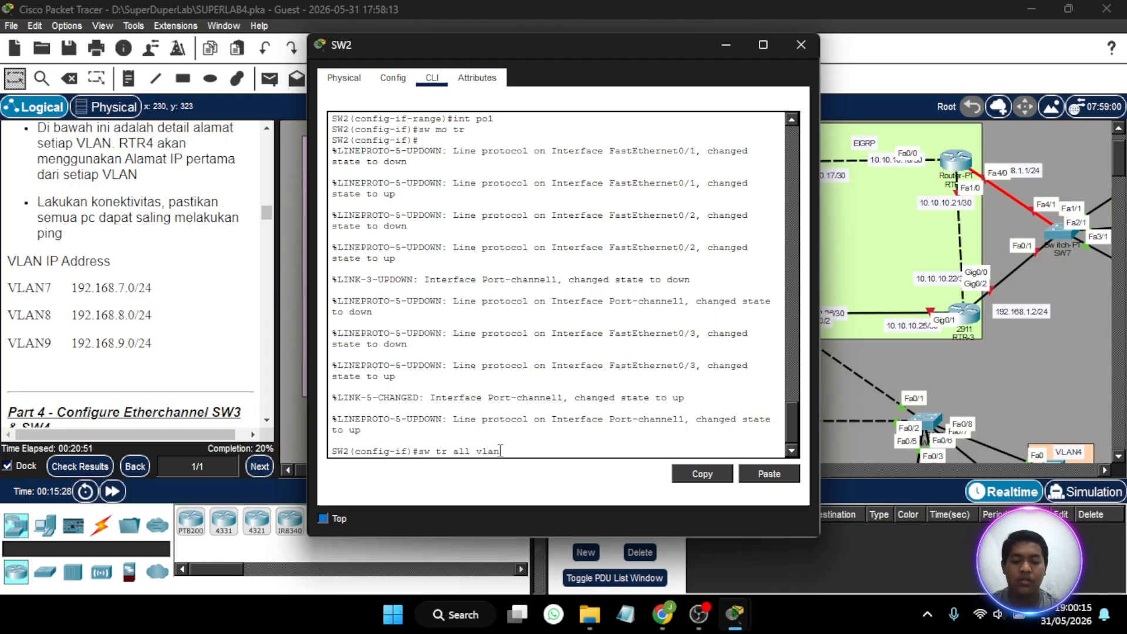
text( 8-9)
key(Return)
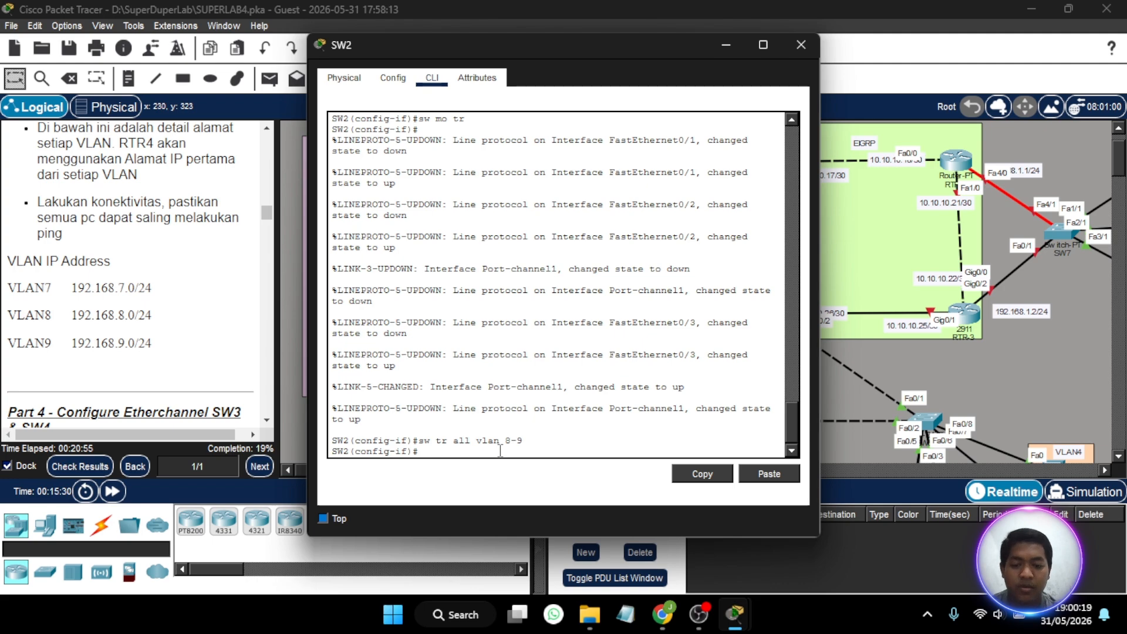
- Set the allowed VLANs on SW2's port-channel 1 trunk to 7-9 and close the switch's configuration window
key(Up)
key(BackSpace)
key(BackSpace)
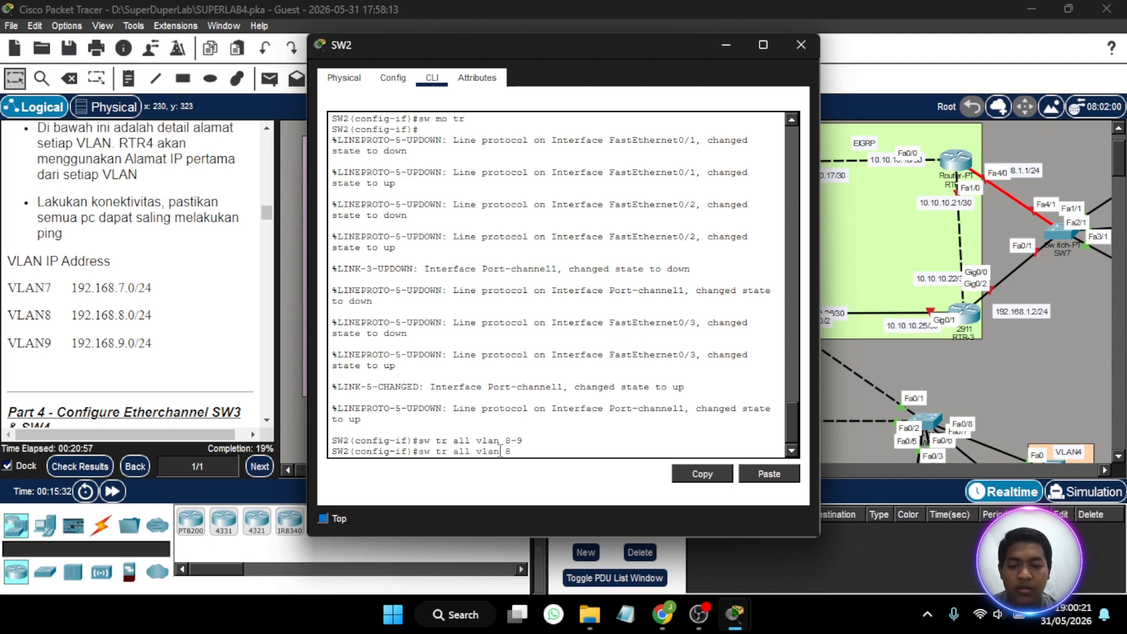
key(BackSpace)
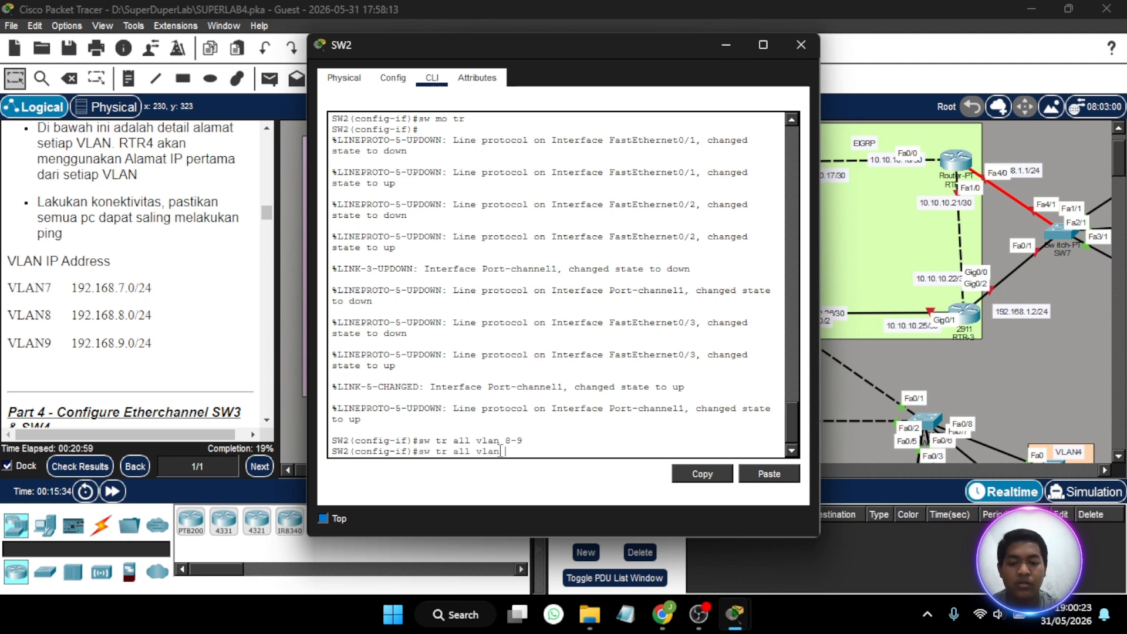
text(7-9)
key(Return)
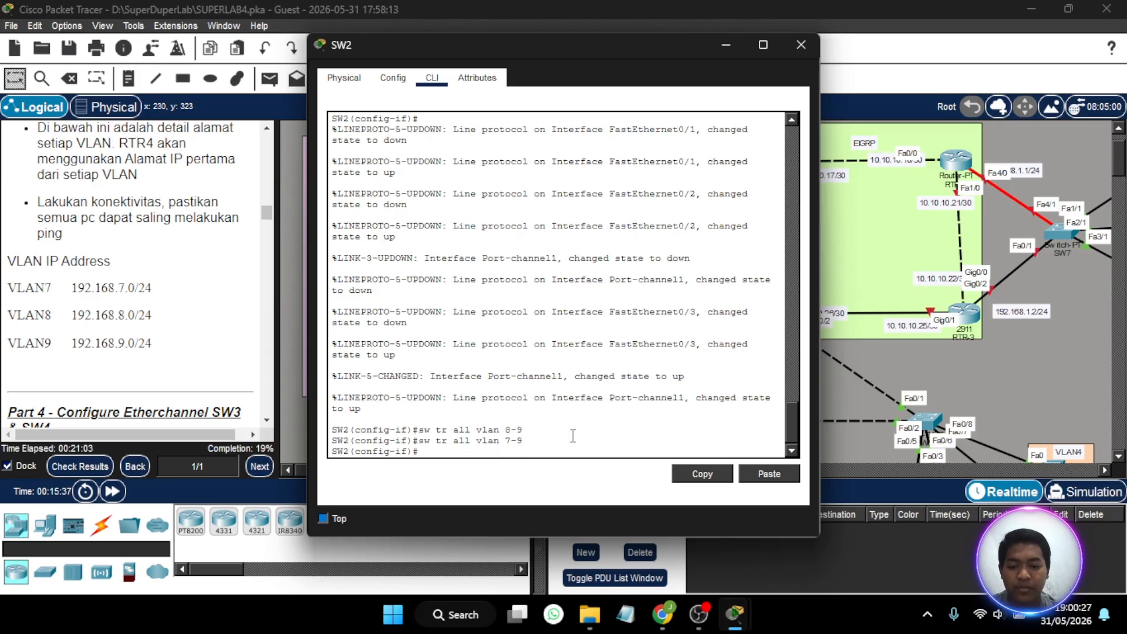
click(802, 45)
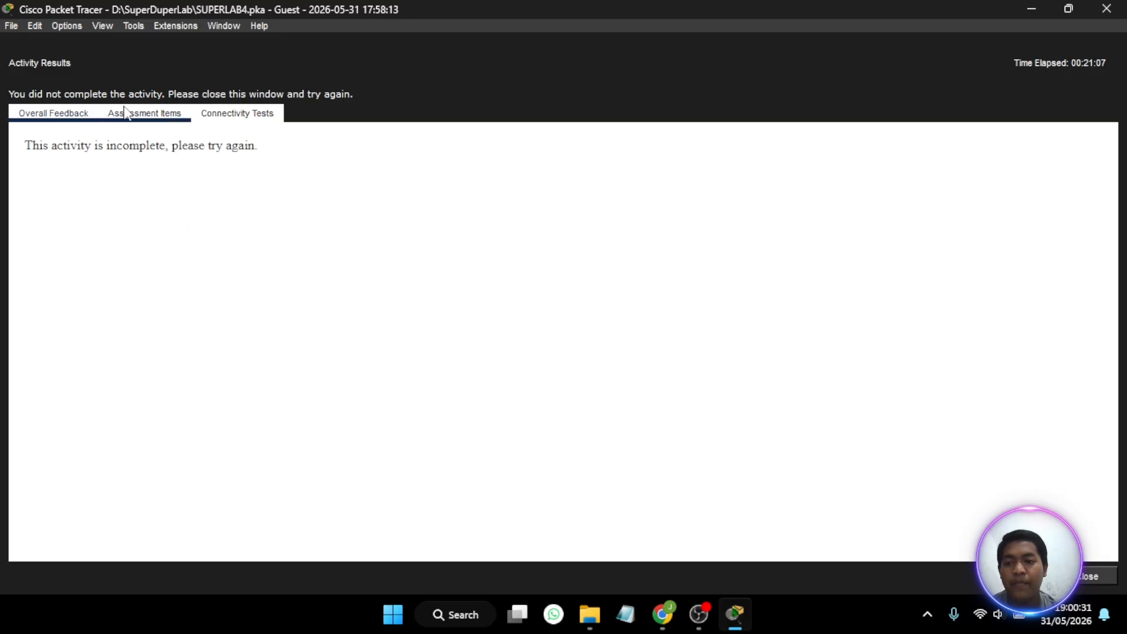
- Check the activity results and review the assessment items of the routers and switches, especially SW1 and SW2
click(145, 113)
scroll(224, 297, down, 9)
scroll(226, 301, down, 20)
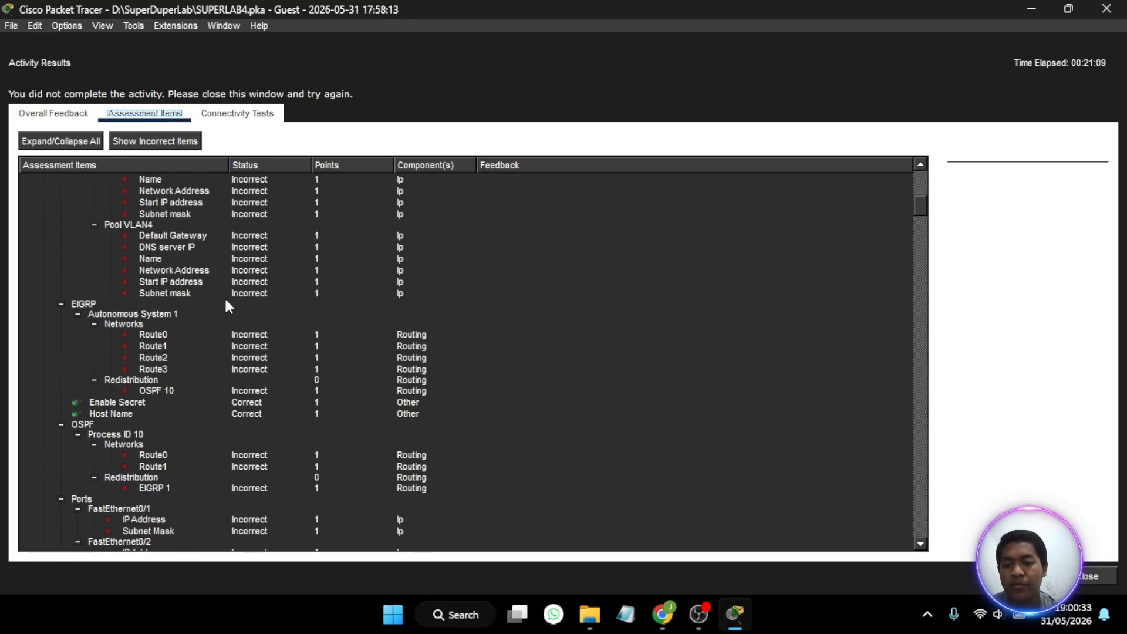
scroll(226, 302, down, 20)
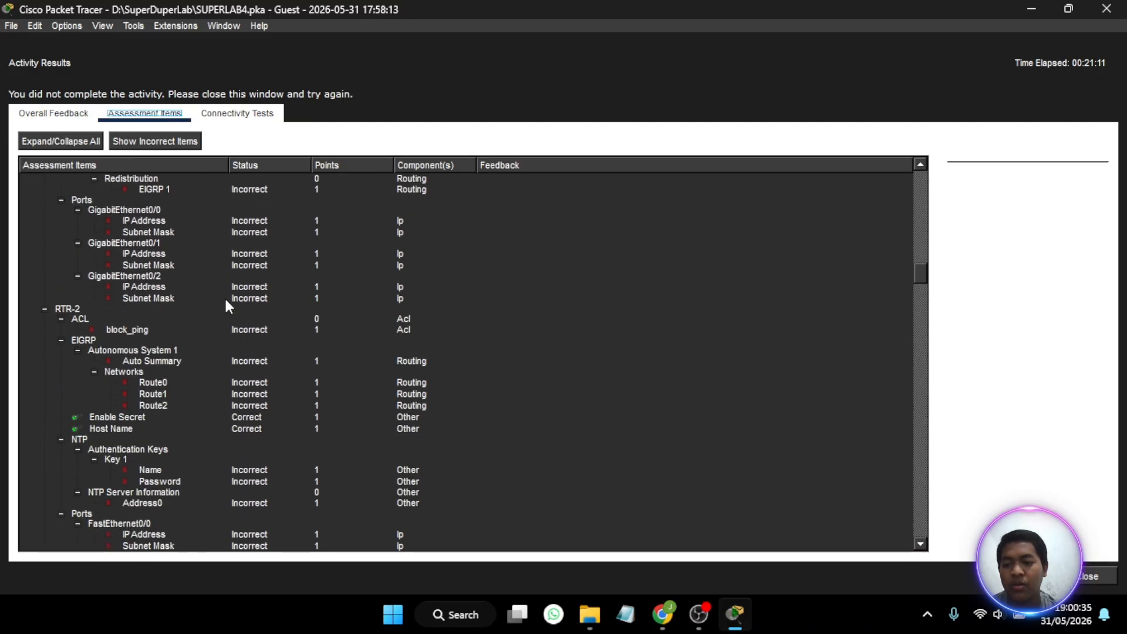
scroll(225, 300, down, 20)
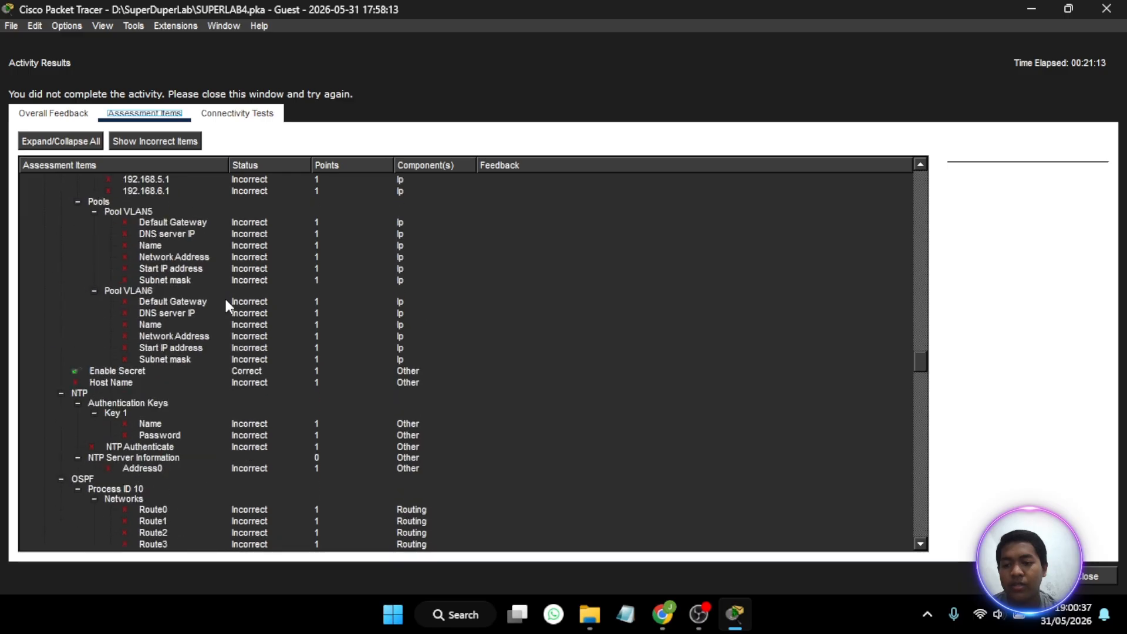
scroll(224, 348, down, 4)
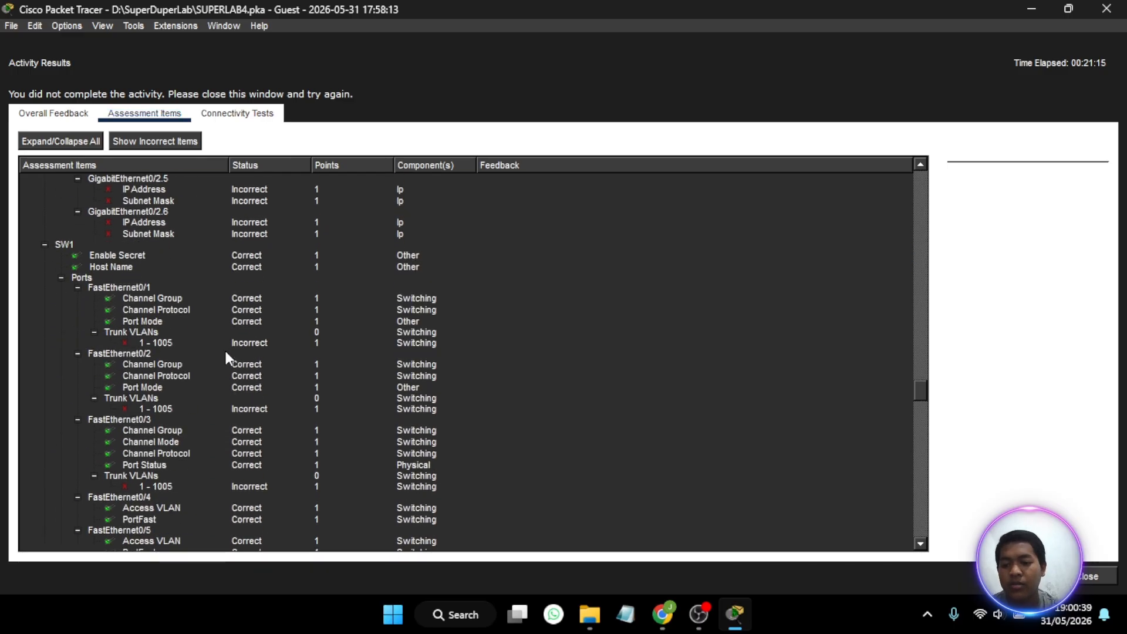
scroll(192, 368, down, 2)
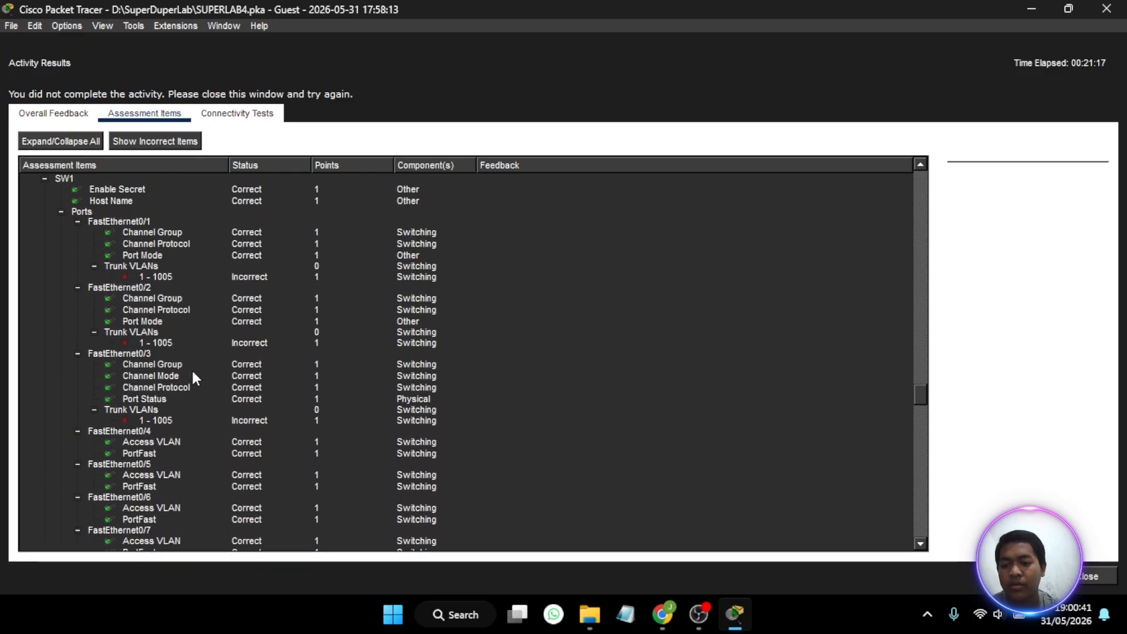
scroll(193, 372, down, 5)
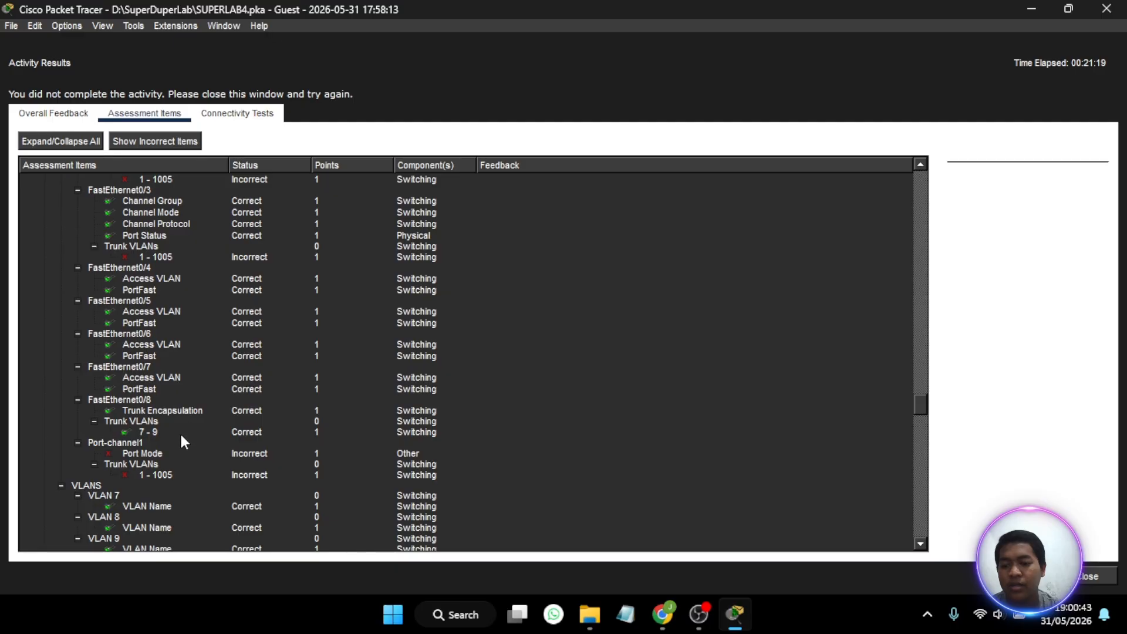
scroll(181, 437, down, 3)
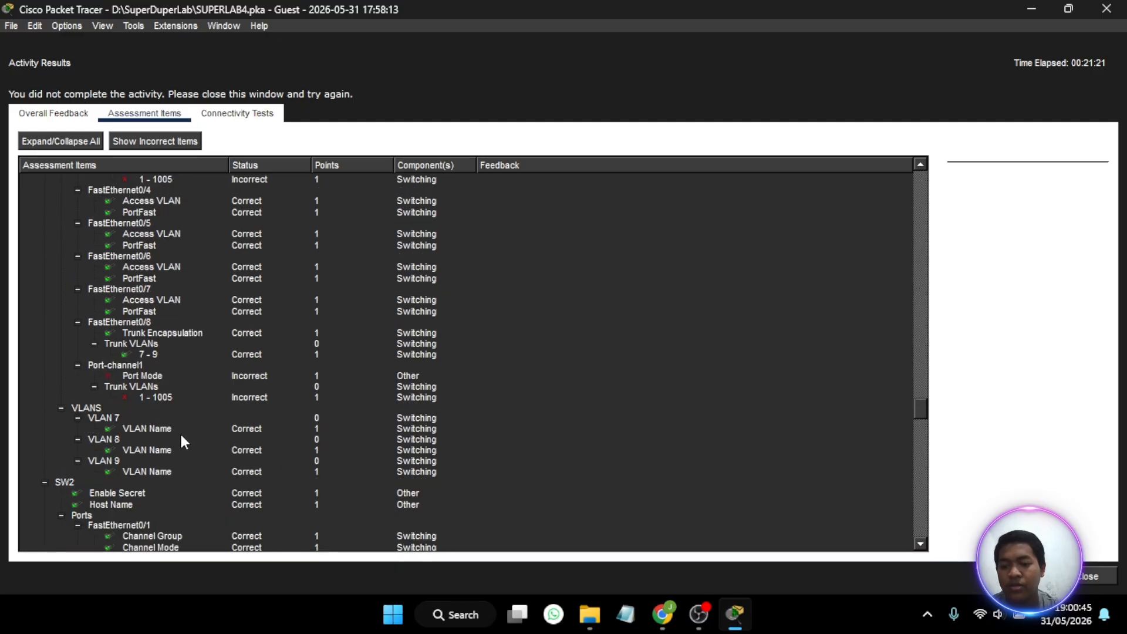
scroll(181, 438, down, 9)
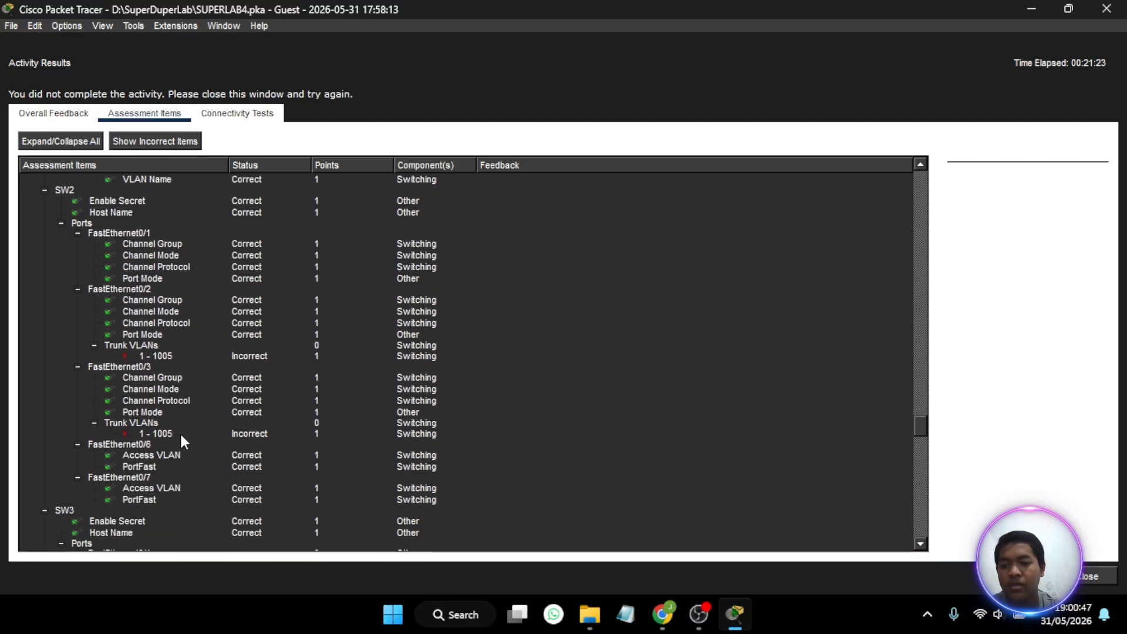
scroll(182, 437, down, 2)
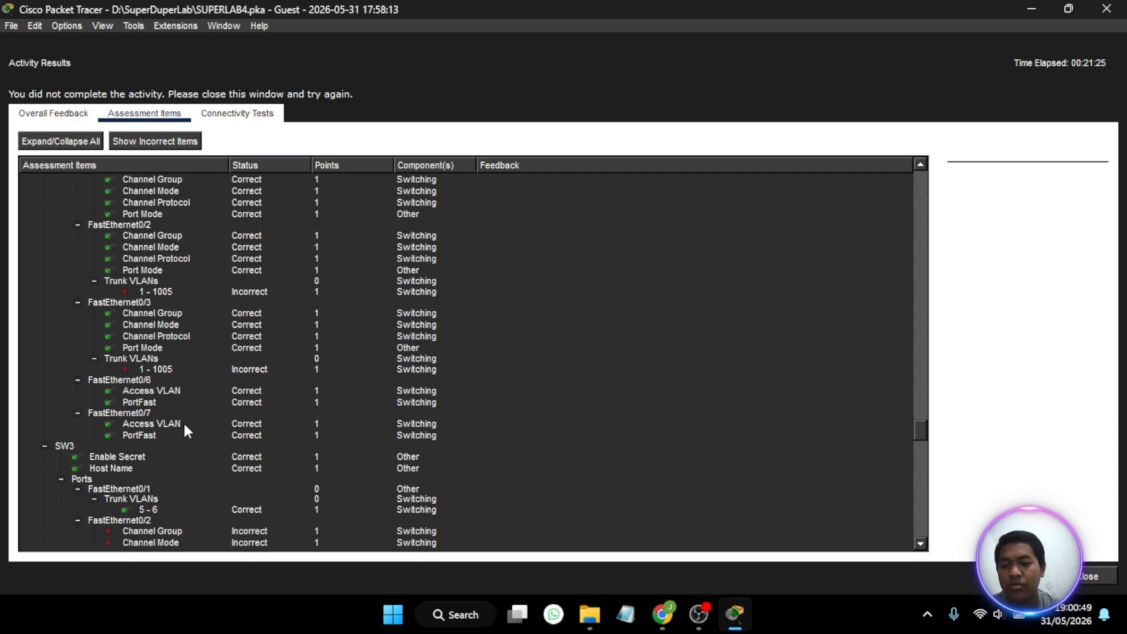
scroll(199, 379, down, 2)
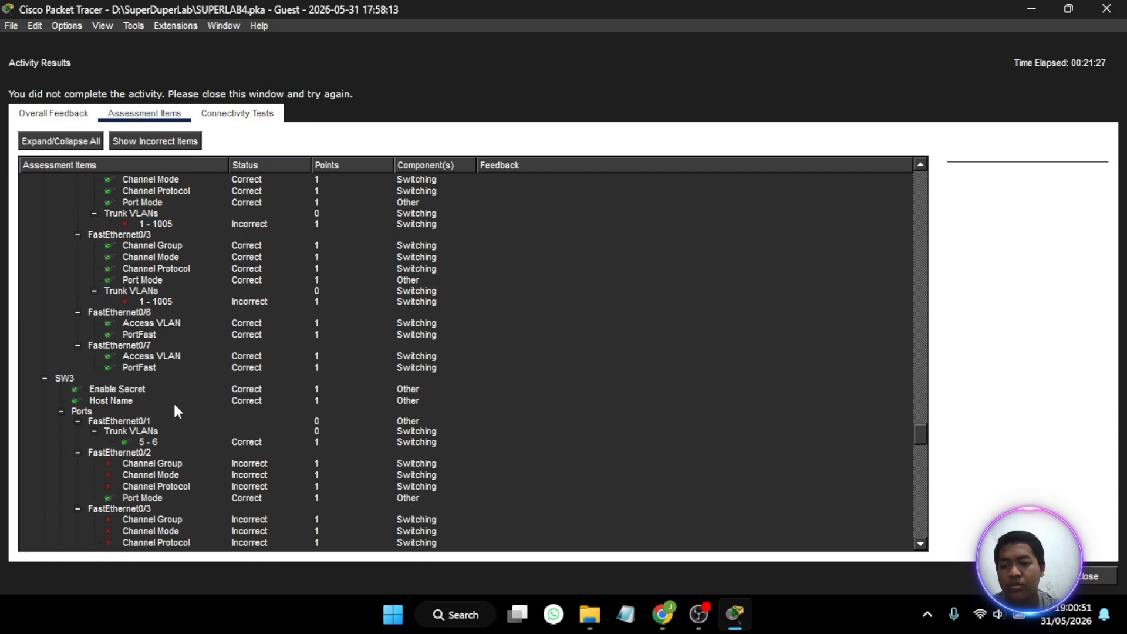
scroll(171, 428, down, 2)
scroll(171, 427, down, 15)
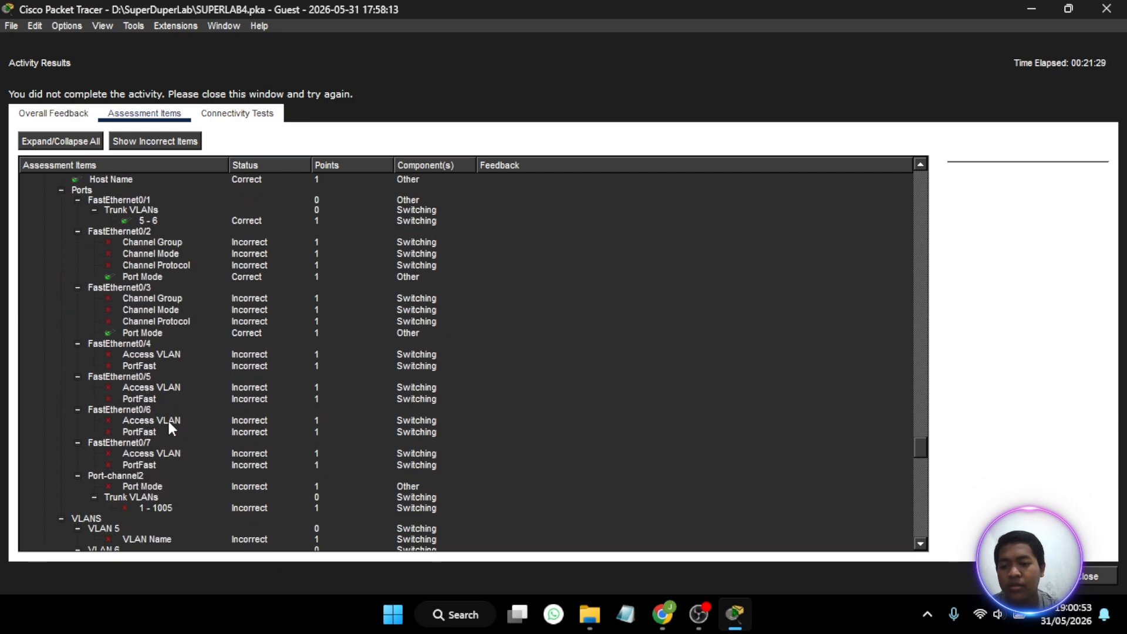
scroll(169, 423, down, 15)
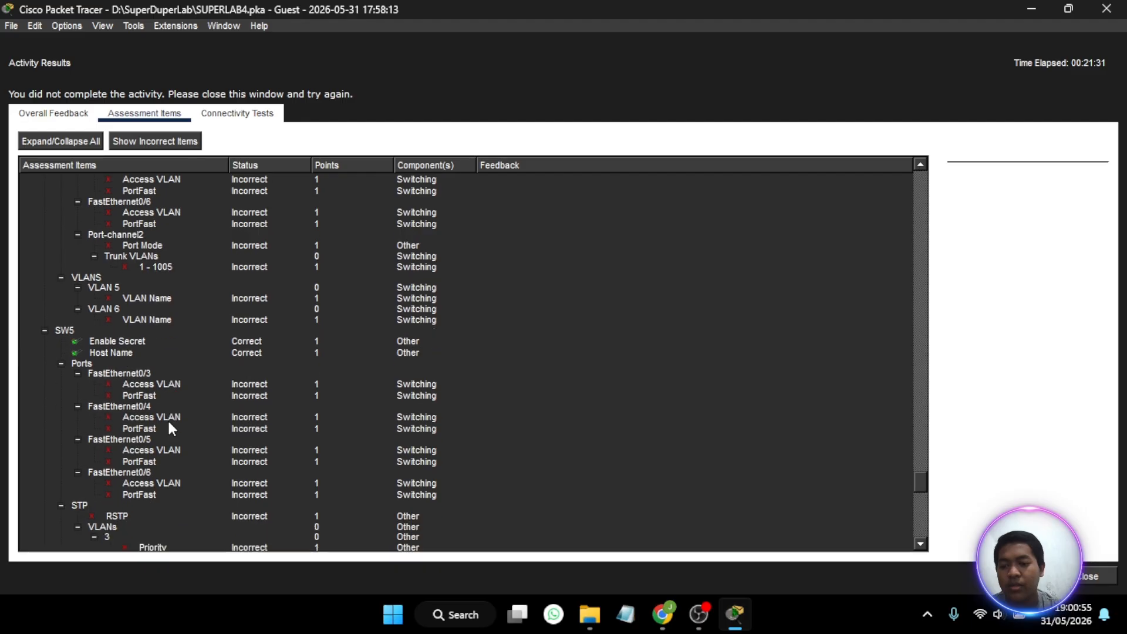
scroll(168, 422, down, 10)
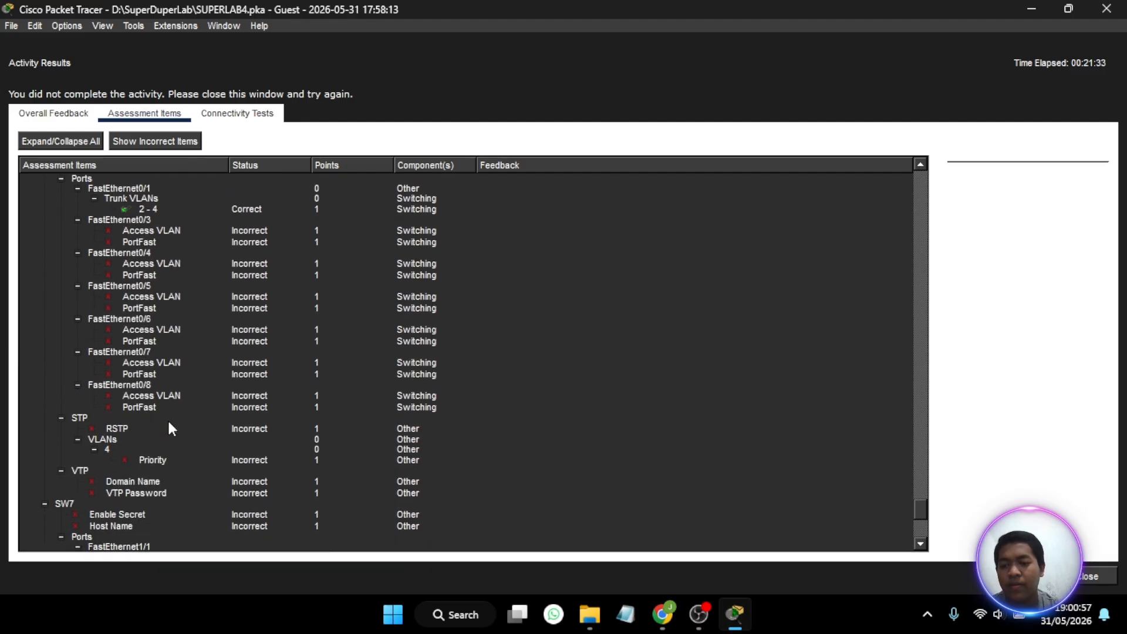
- Re-examine the trunk VLAN and port-channel assessment items of SW1 and SW2, and close the activity results
scroll(169, 423, up, 20)
scroll(168, 424, up, 20)
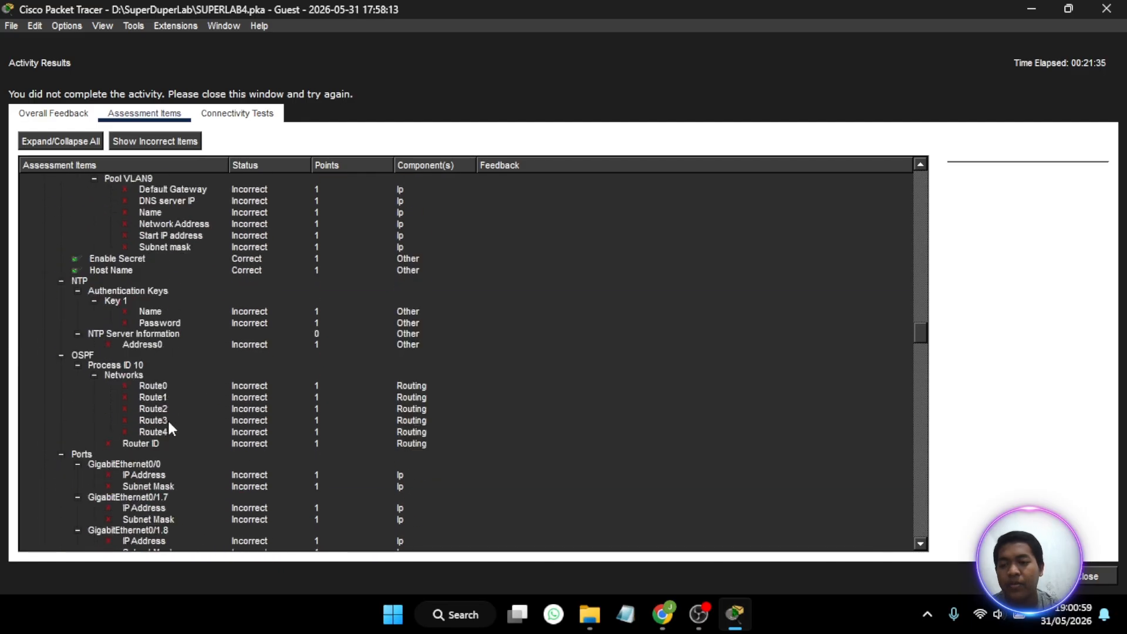
scroll(170, 427, down, 15)
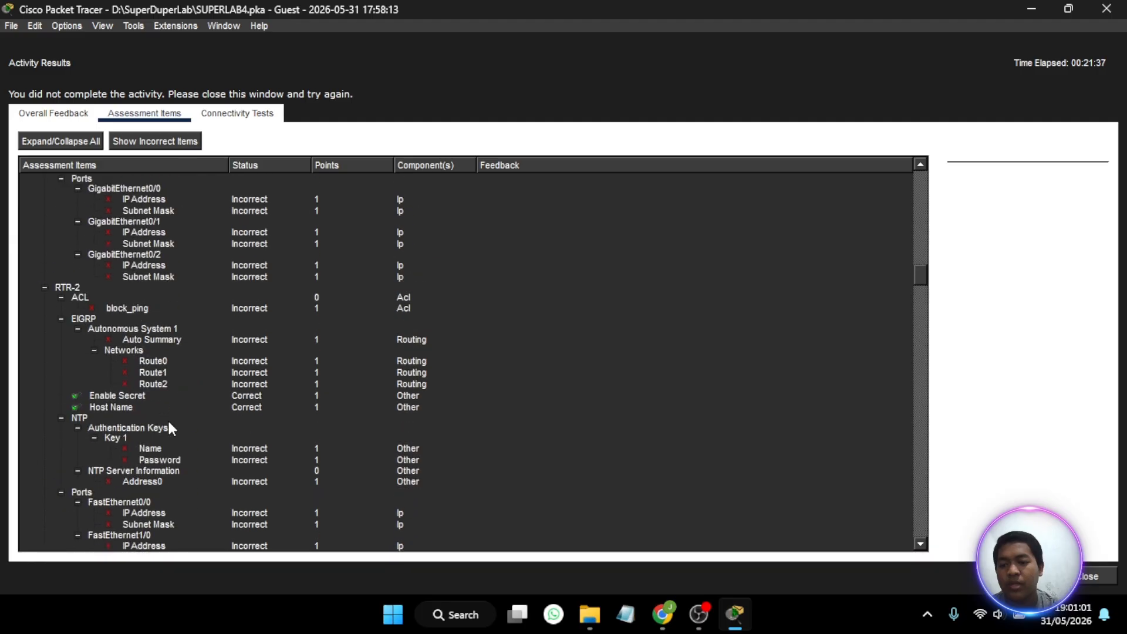
scroll(169, 422, down, 20)
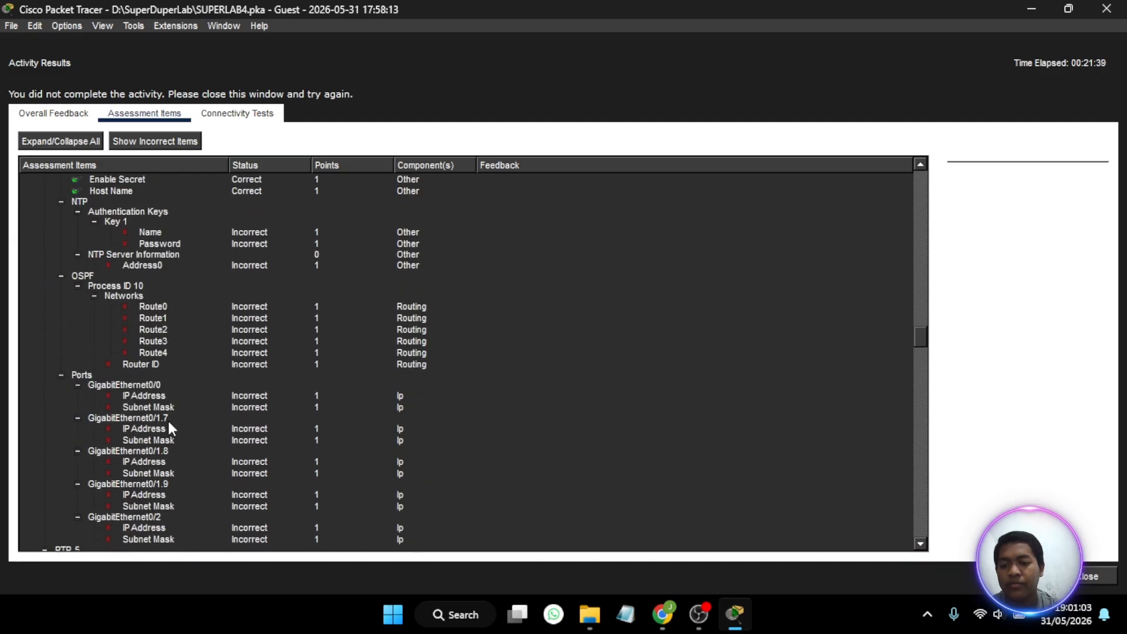
scroll(168, 424, down, 20)
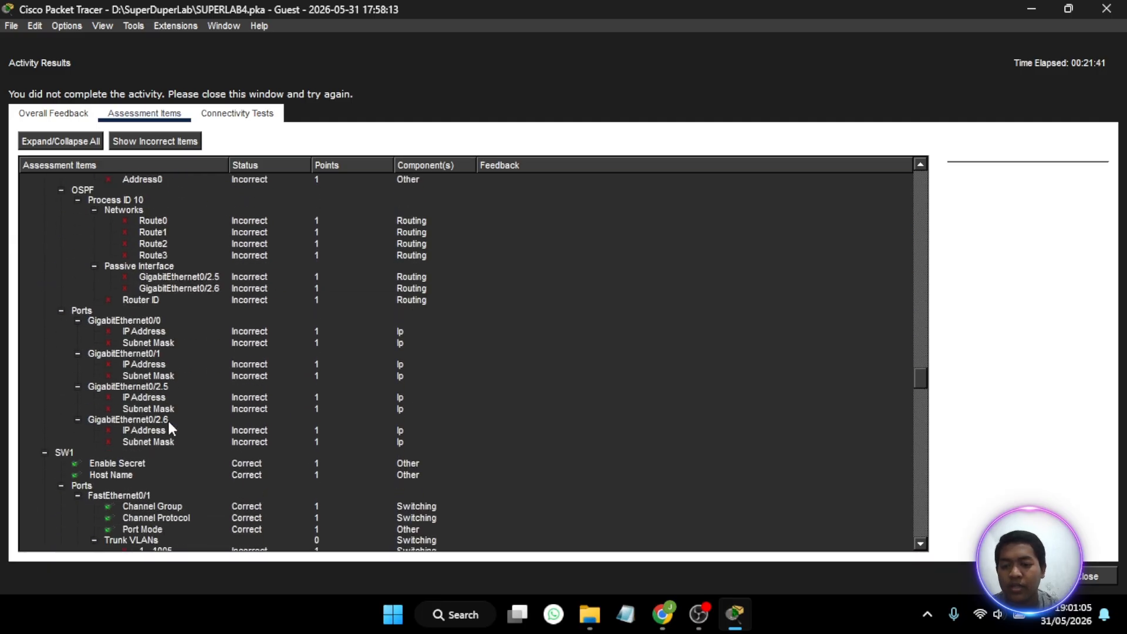
scroll(162, 381, down, 4)
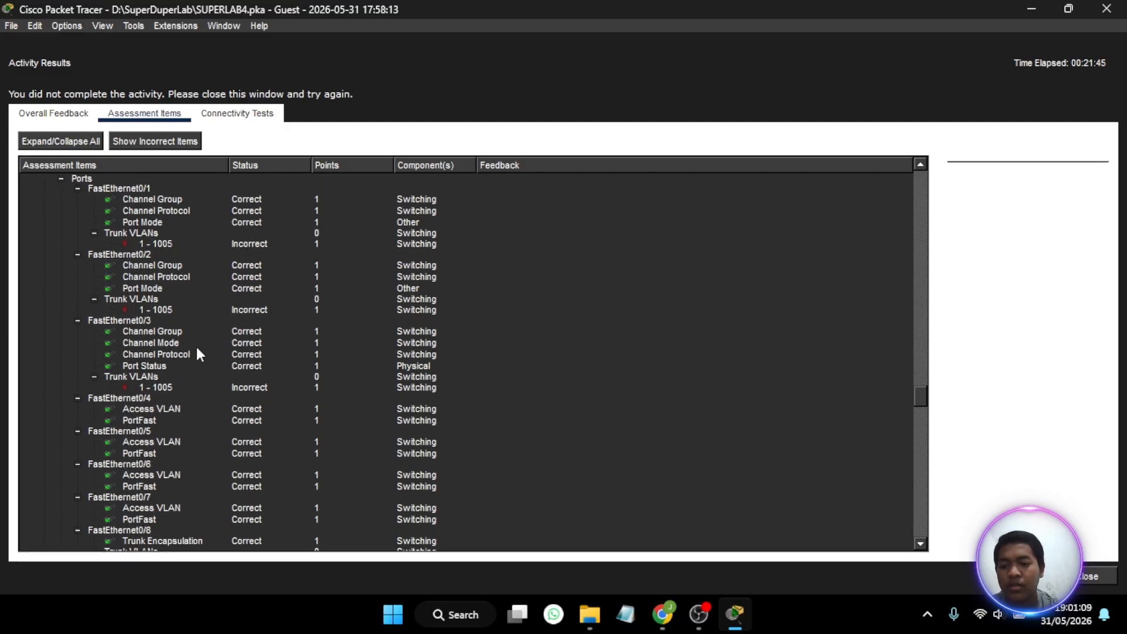
scroll(194, 345, down, 3)
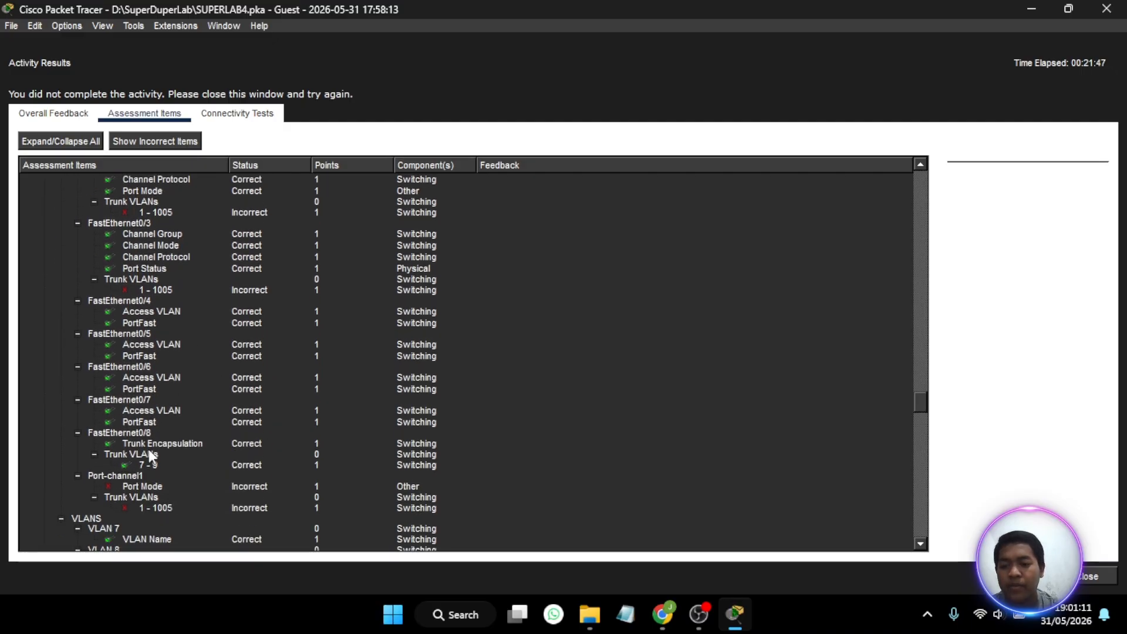
scroll(150, 454, down, 2)
scroll(149, 453, up, 5)
scroll(149, 449, up, 3)
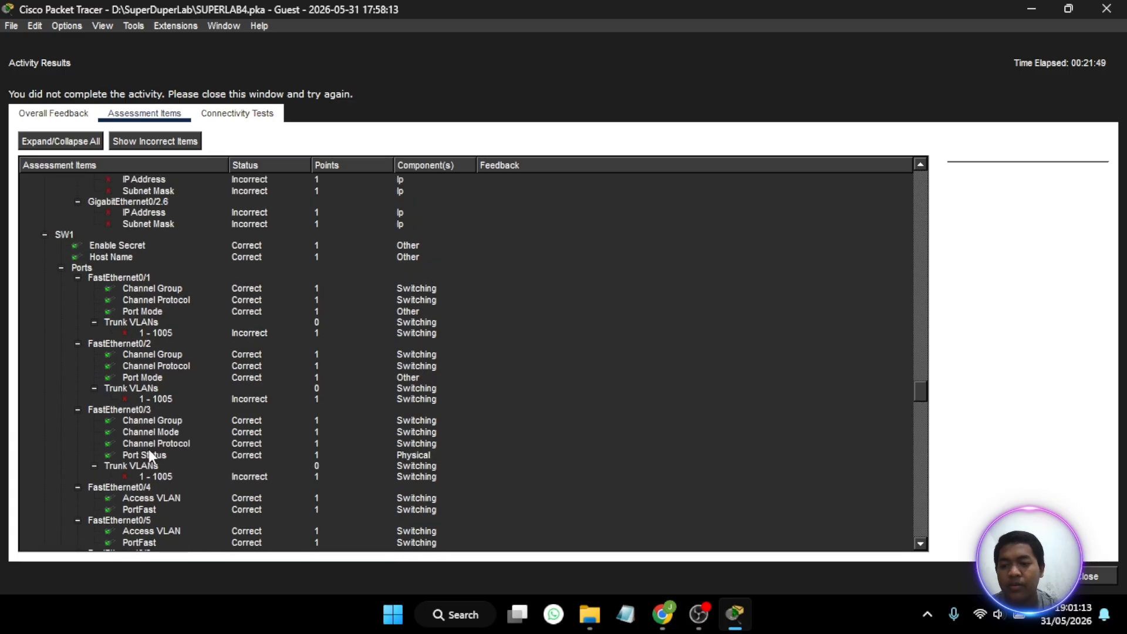
scroll(149, 449, down, 12)
scroll(149, 449, down, 4)
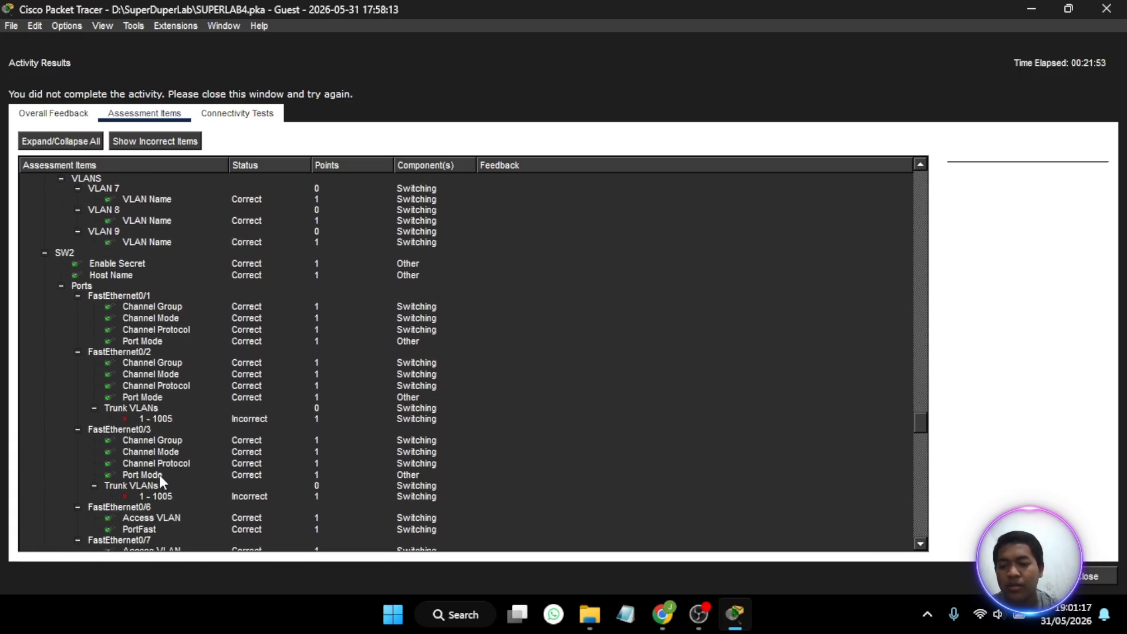
scroll(159, 474, down, 2)
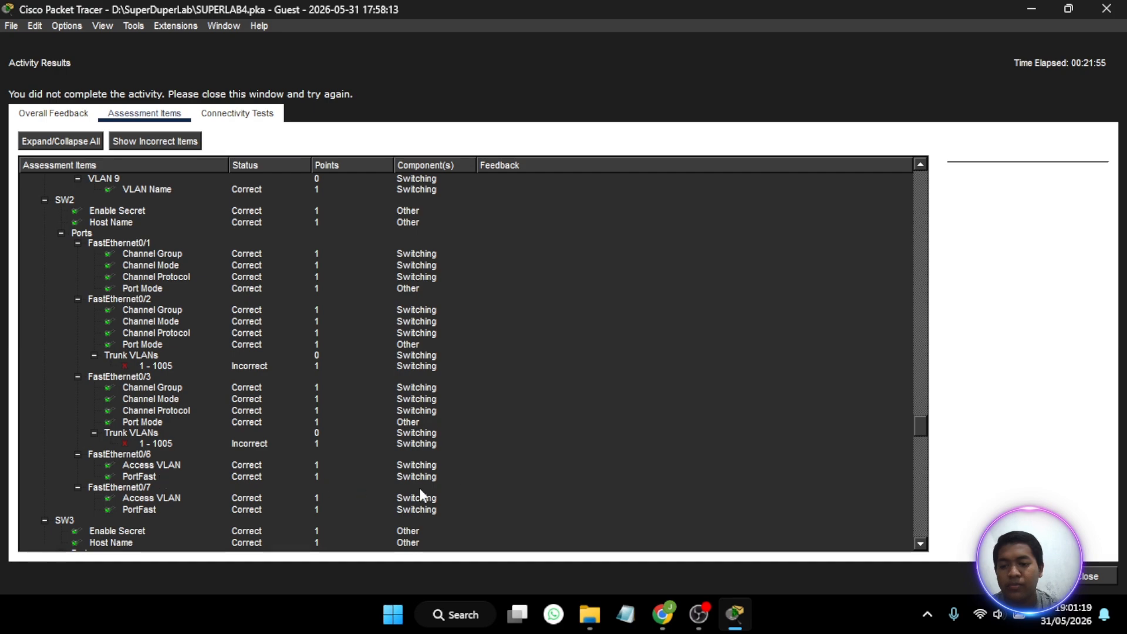
click(1104, 579)
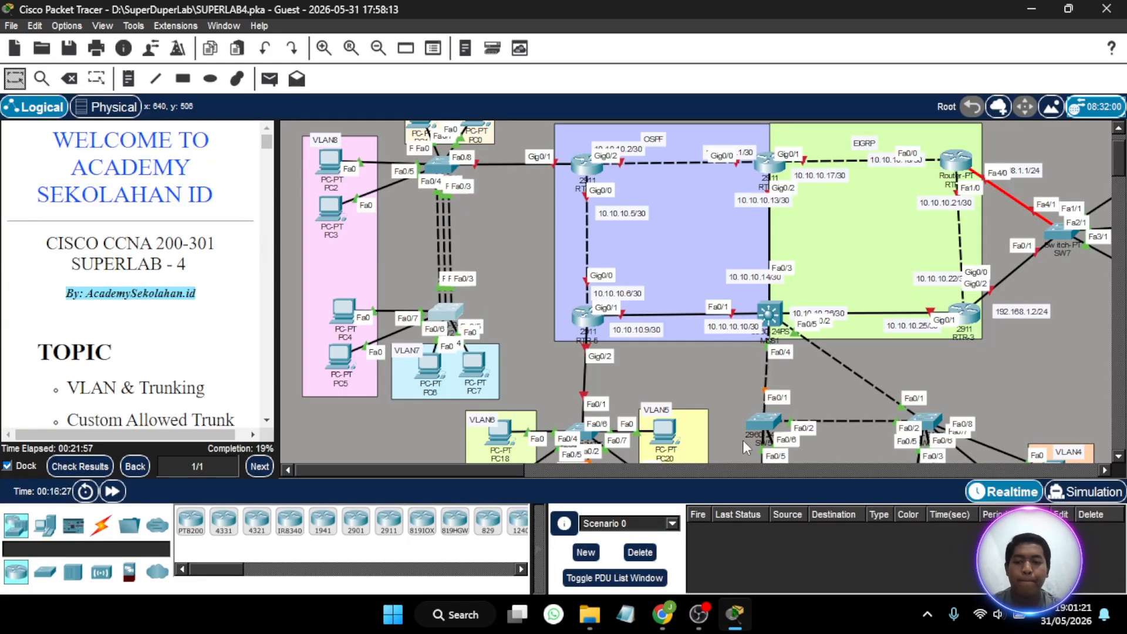
scroll(505, 371, up, 1)
scroll(534, 304, up, 1)
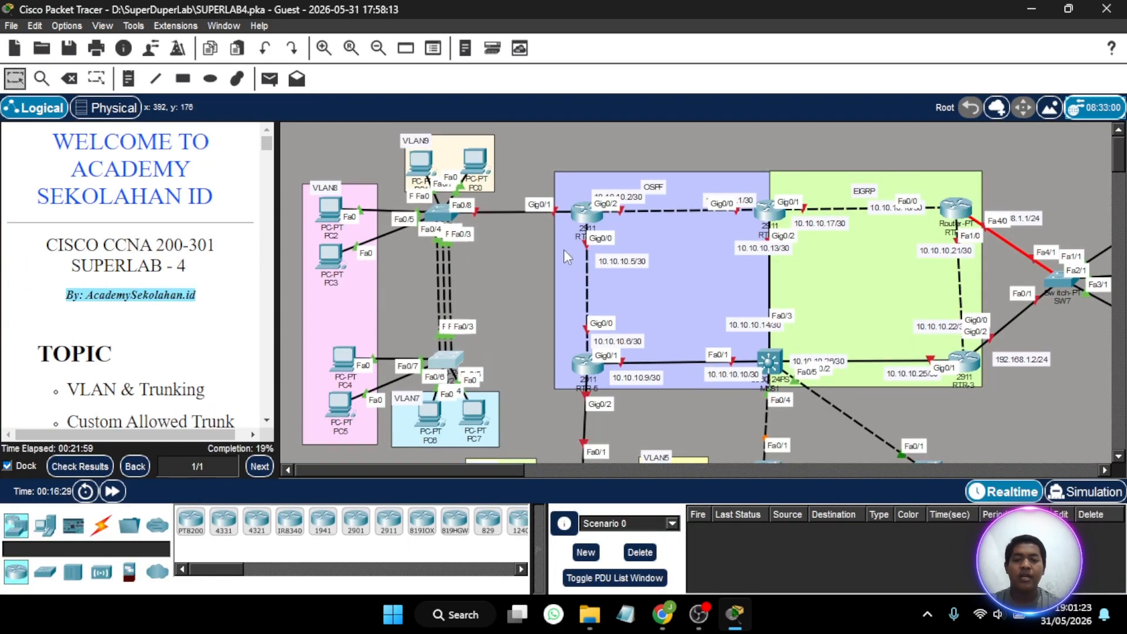
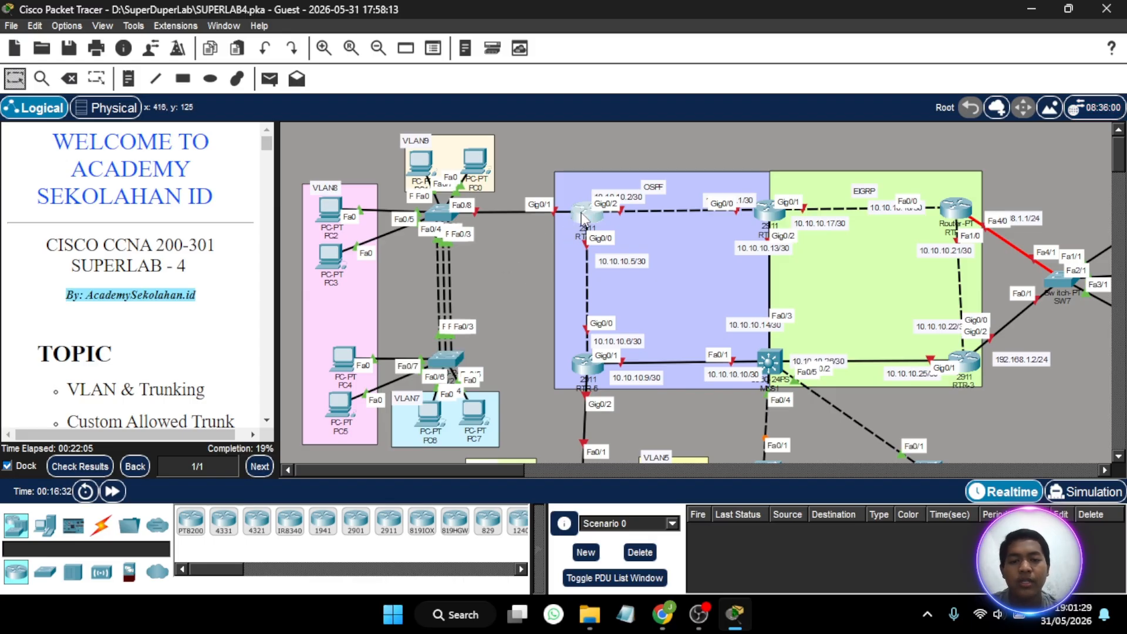
- Open RTR-4's command line beside the topology and enable interface GigabitEthernet0/1 with no shutdown
click(582, 219)
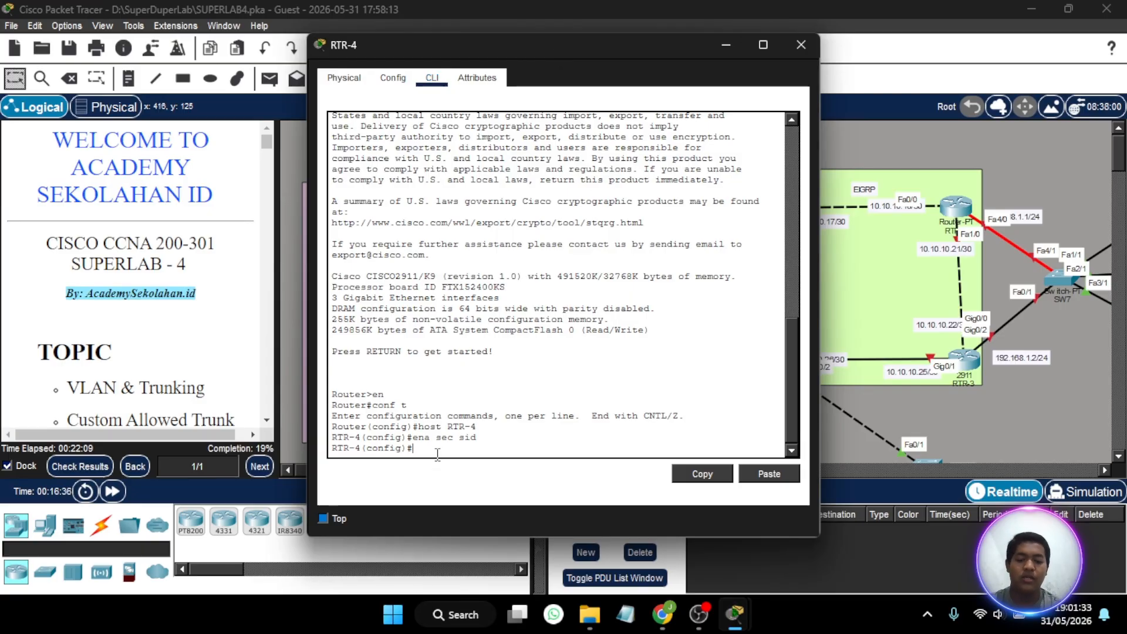
drag(824, 244, 777, 244)
drag(601, 44, 918, 54)
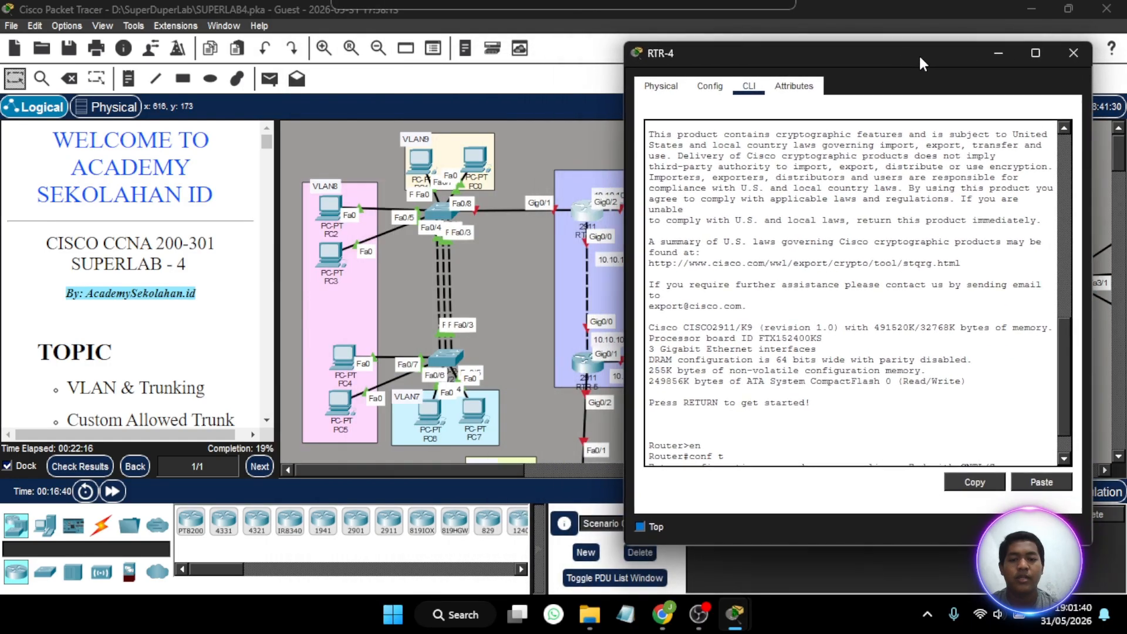
click(742, 452)
text(int)
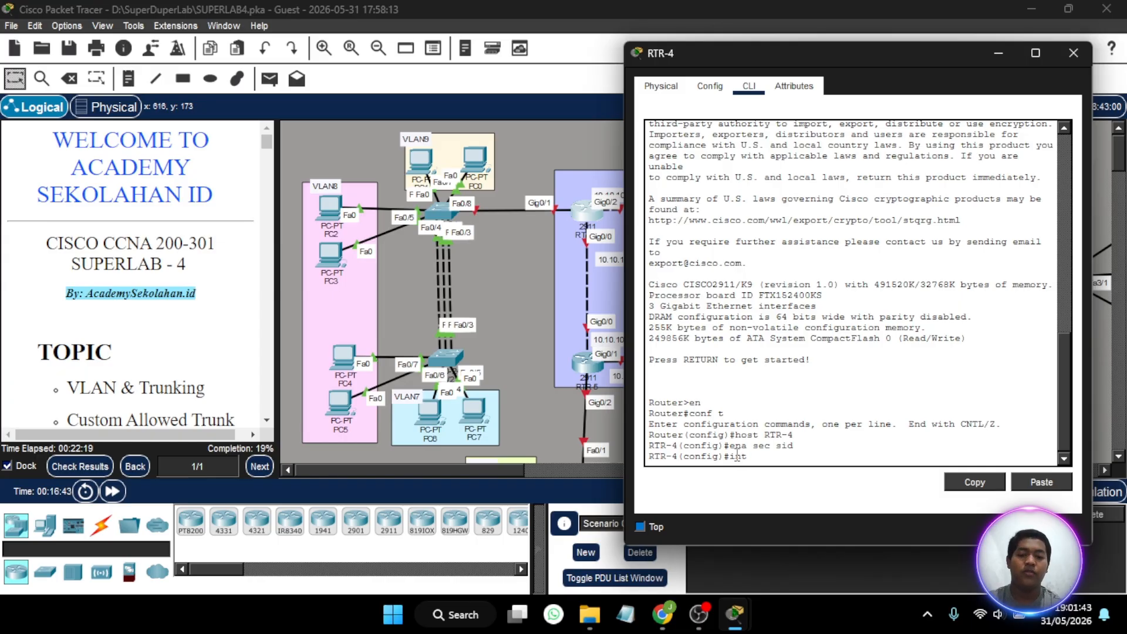
text( gig0/1)
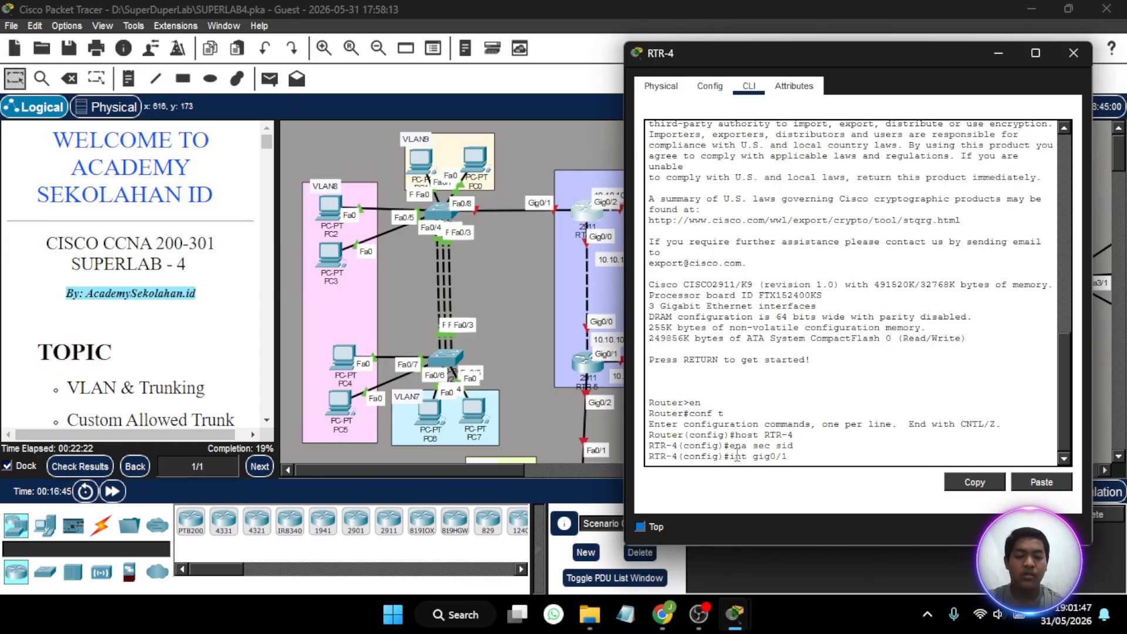
key(Return)
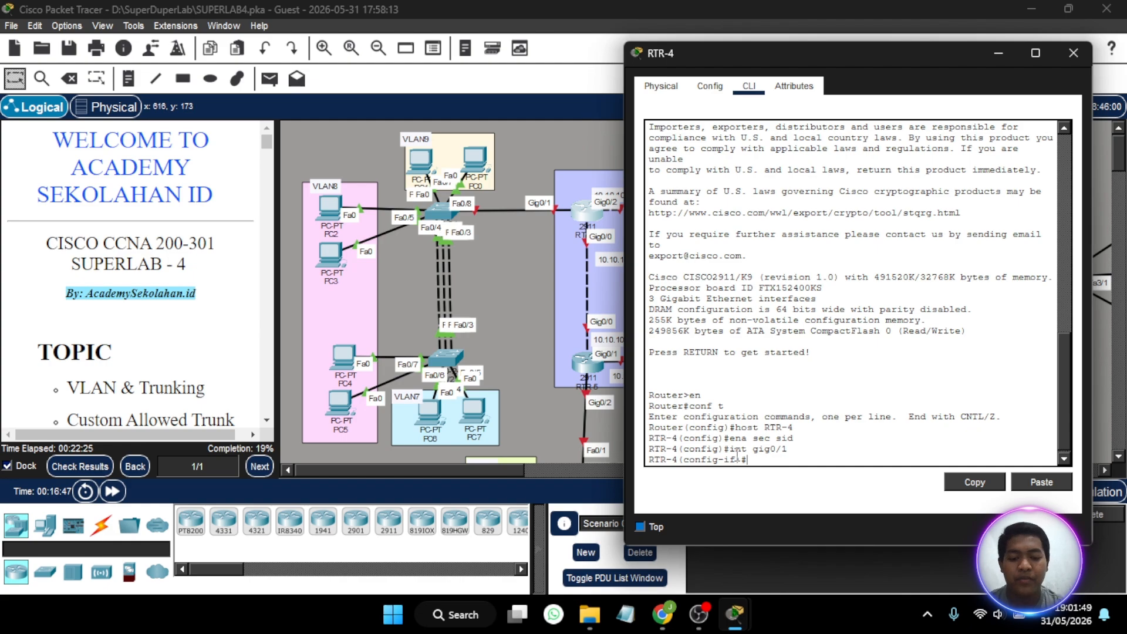
text(no sh)
key(Return)
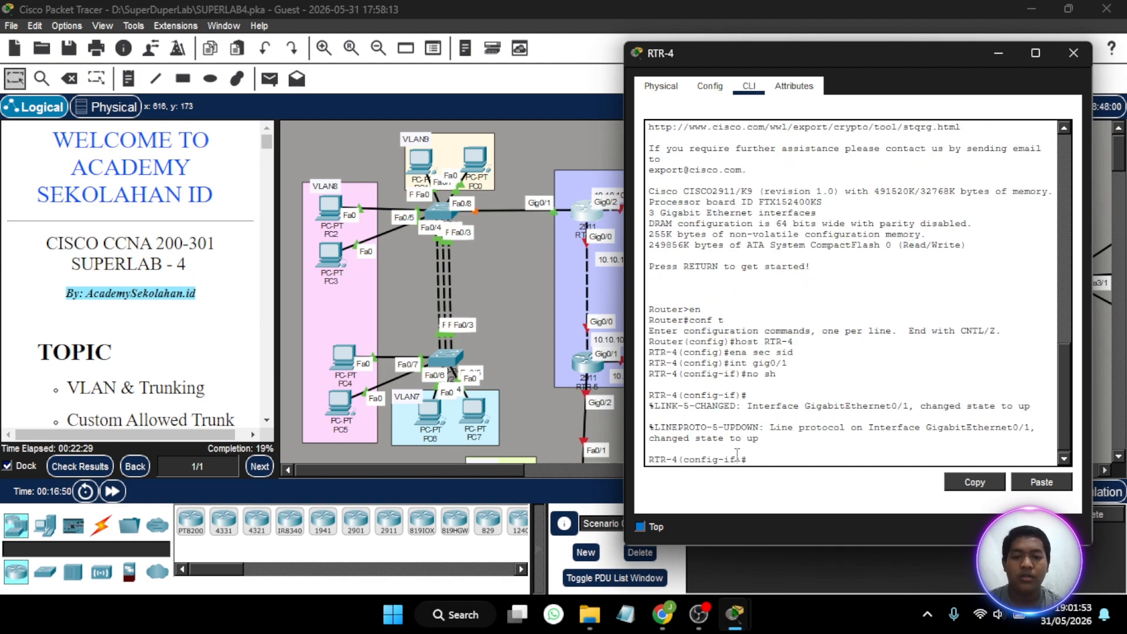
- Create subinterface GigabitEthernet0/1.7 on RTR-4 with dot1Q encapsulation for VLAN 7
text(int gig)
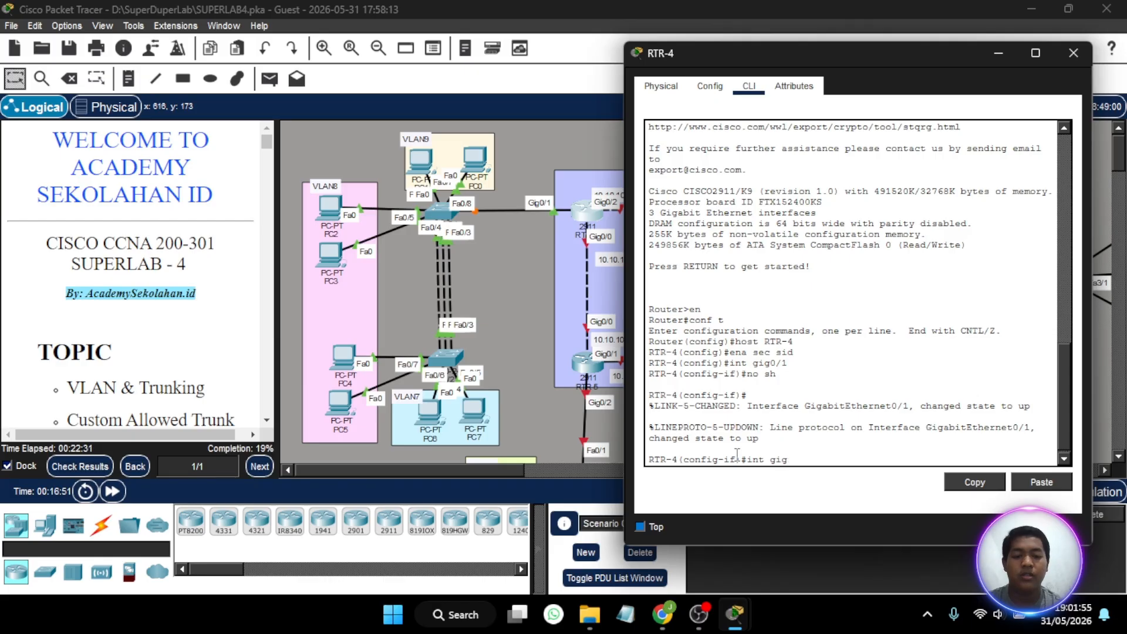
text(0/1)
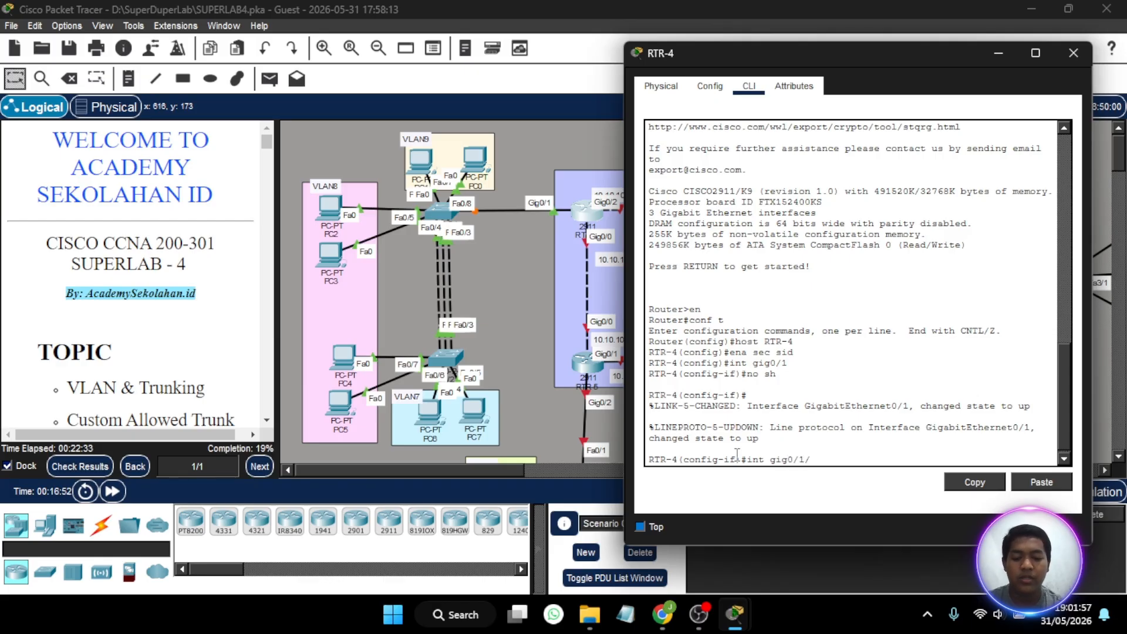
text(/)
key(BackSpace)
text(.)
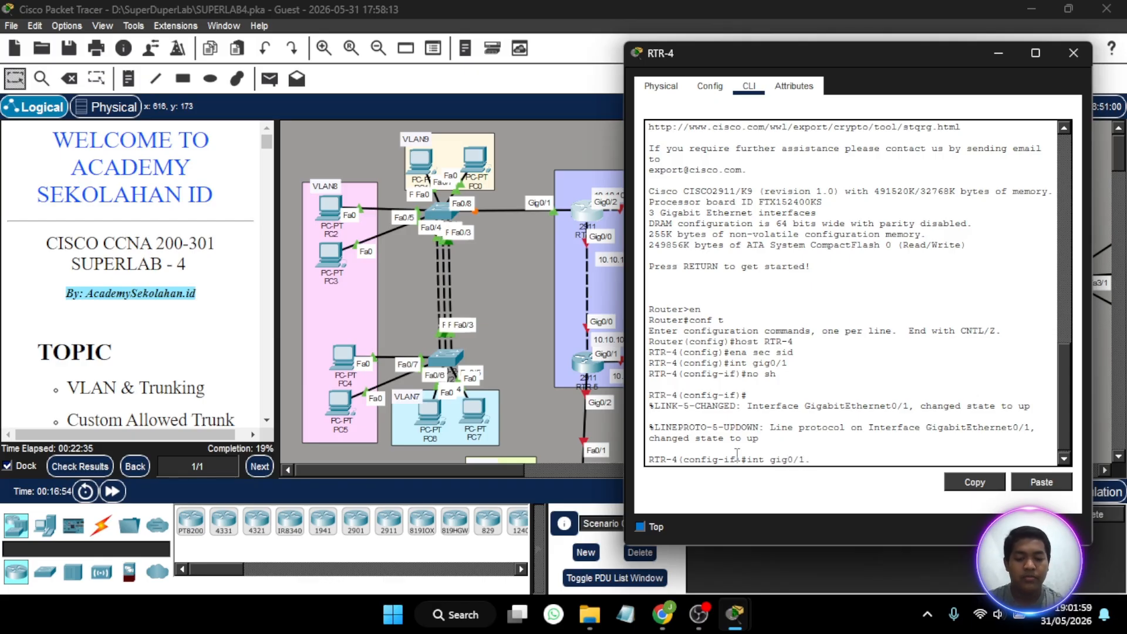
text(7)
key(Return)
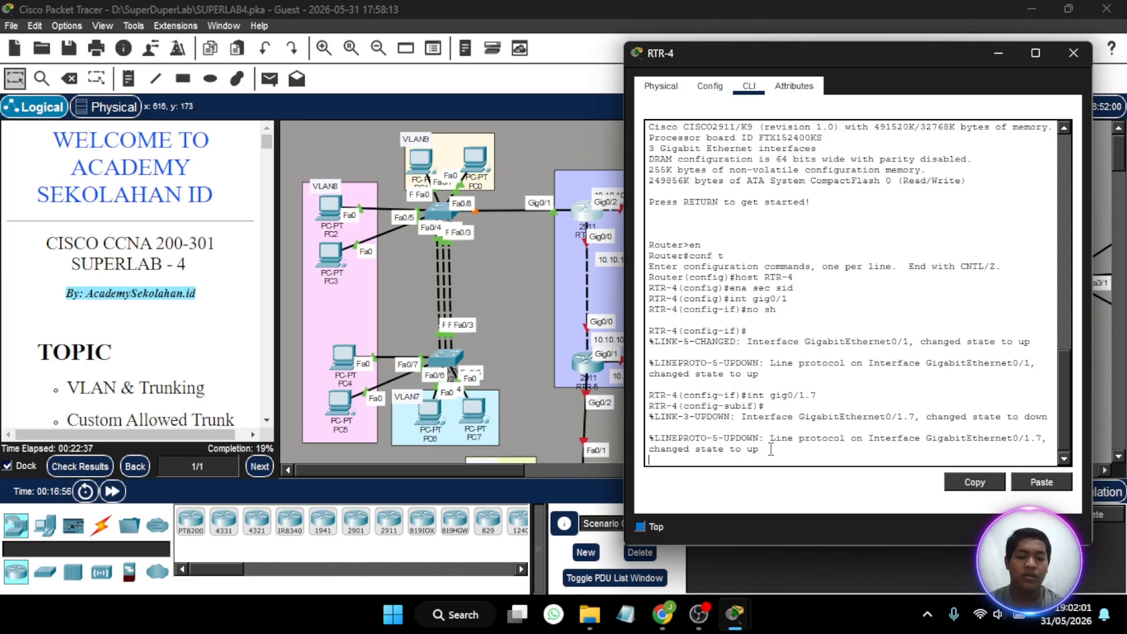
key(Return)
text(enc d)
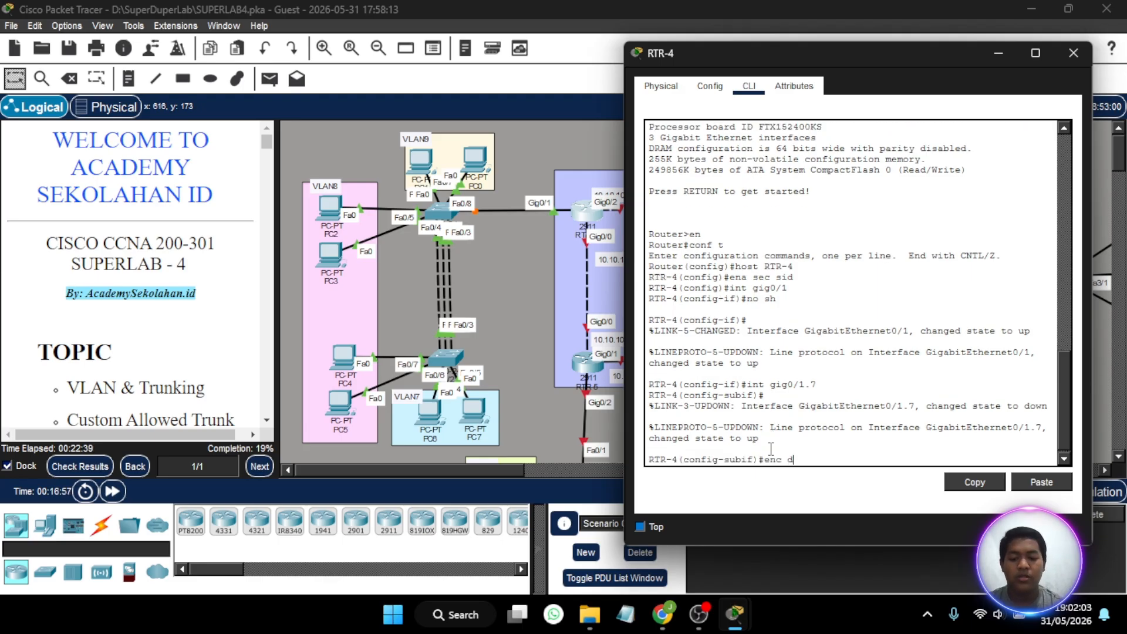
text(o 7)
key(Return)
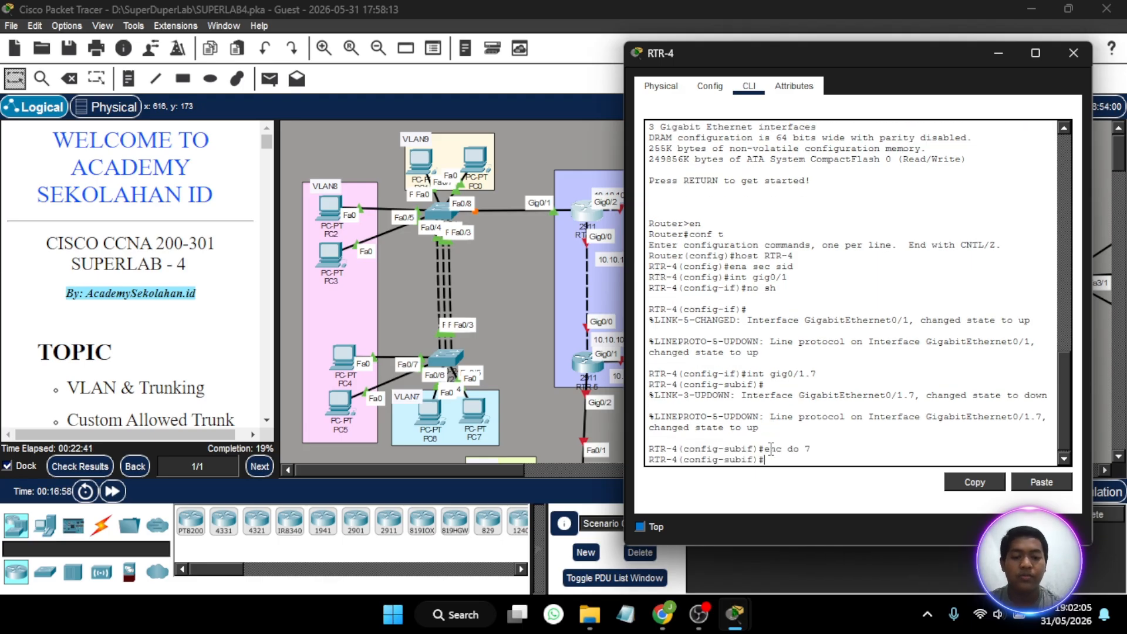
- Consult the task's VLAN address list and assign 192.168.7.1 255.255.255.0 to RTR-4's VLAN 7 subinterface
scroll(169, 283, down, 10)
scroll(168, 284, up, 6)
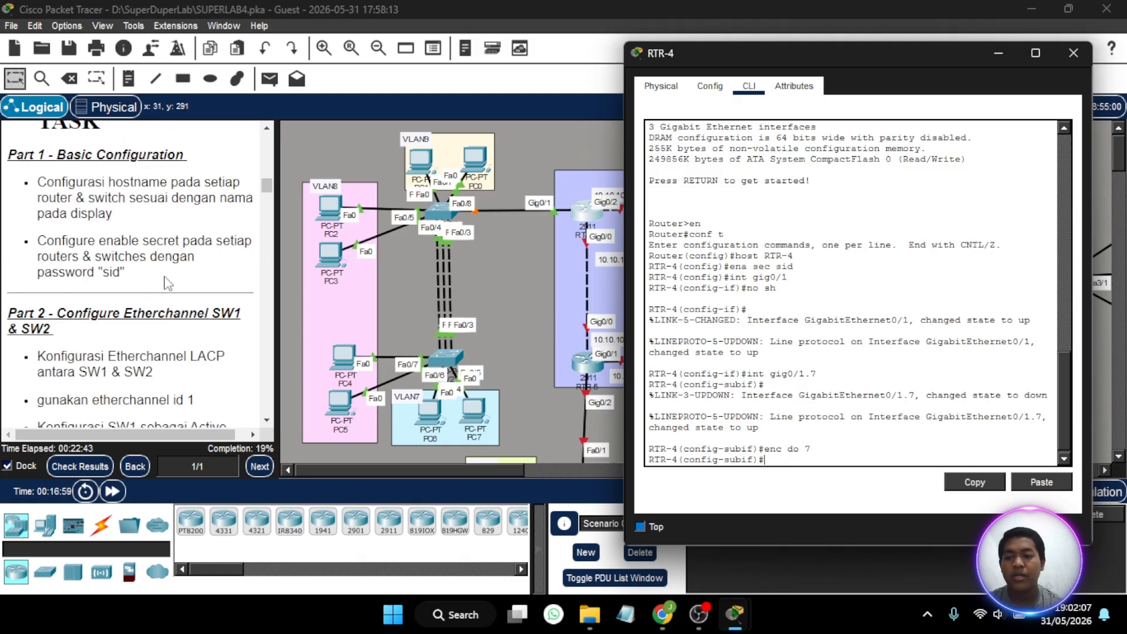
scroll(168, 284, up, 1)
scroll(168, 283, down, 8)
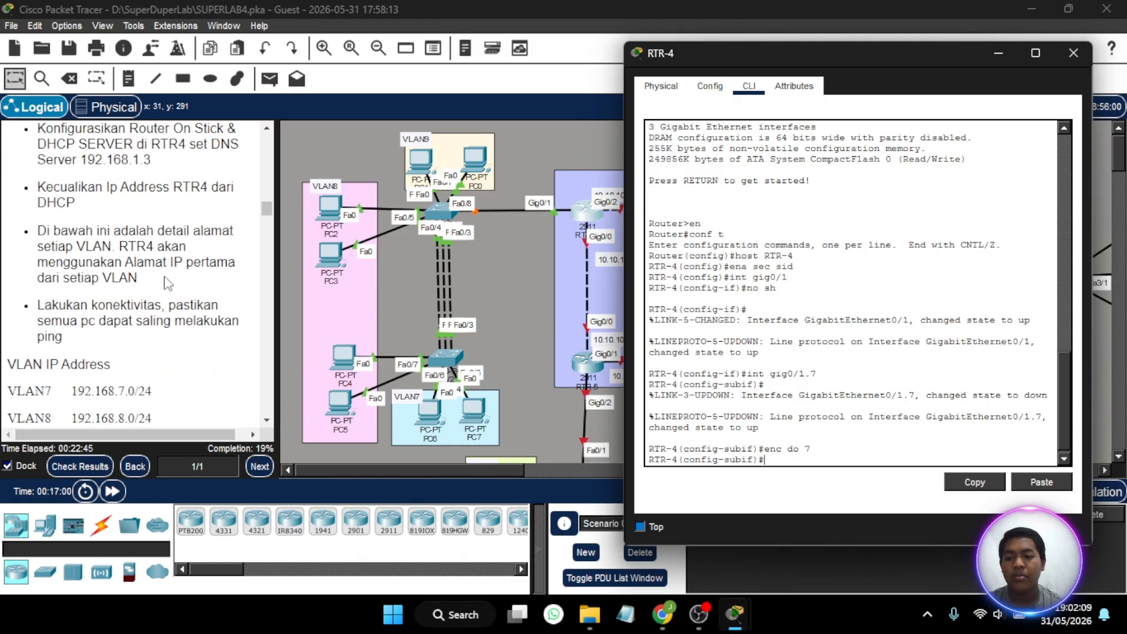
scroll(169, 283, down, 3)
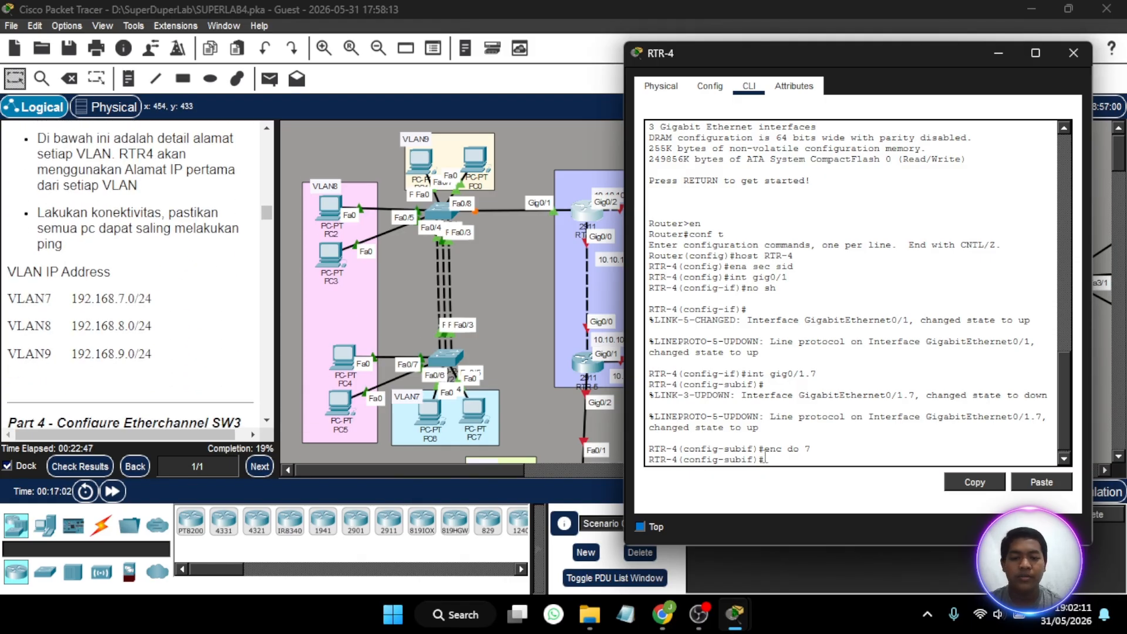
text(p add)
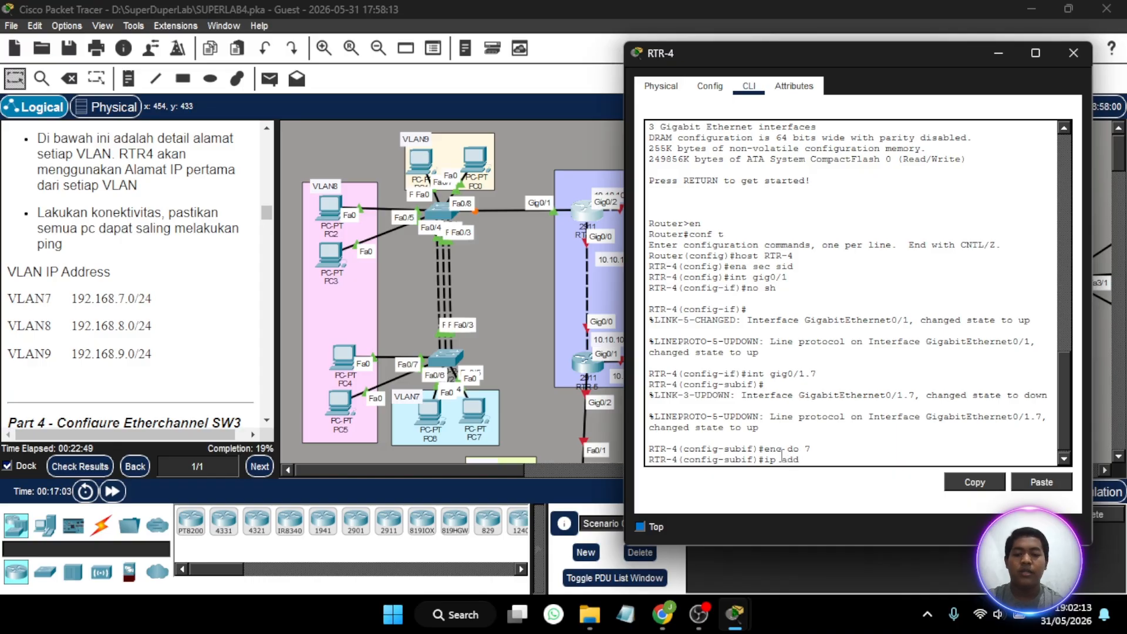
text( 192.)
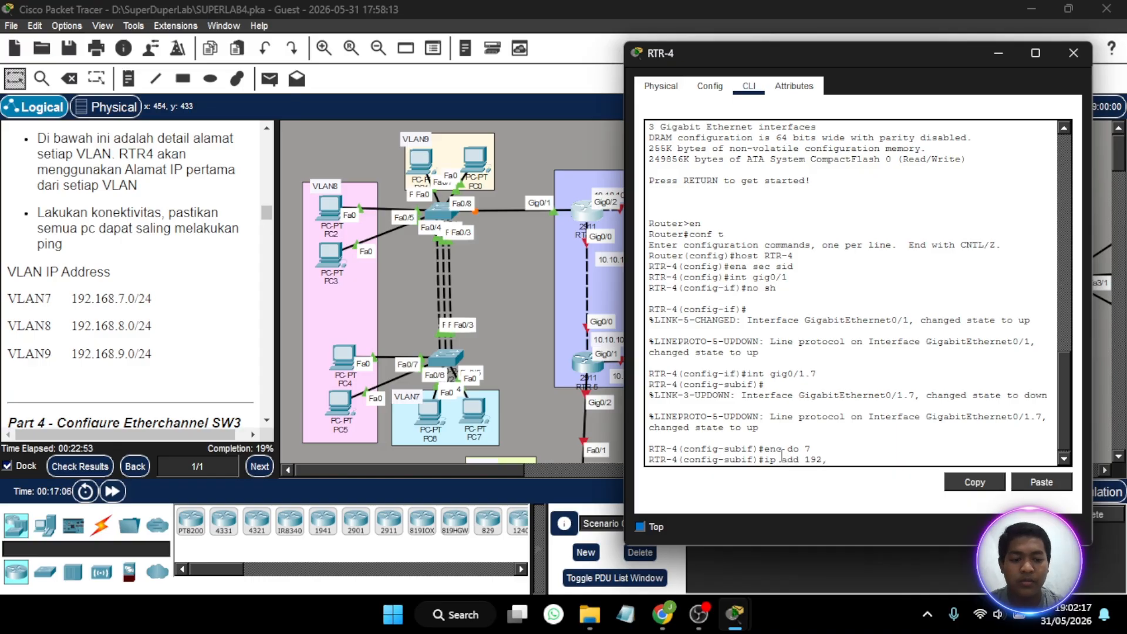
text(16)
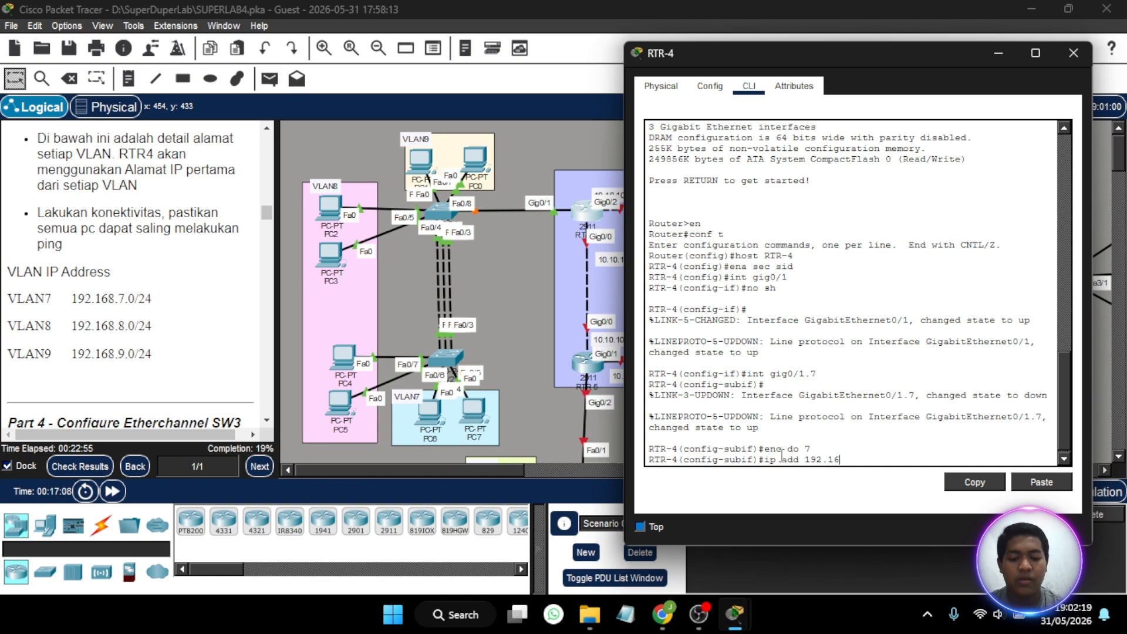
text(8.7.)
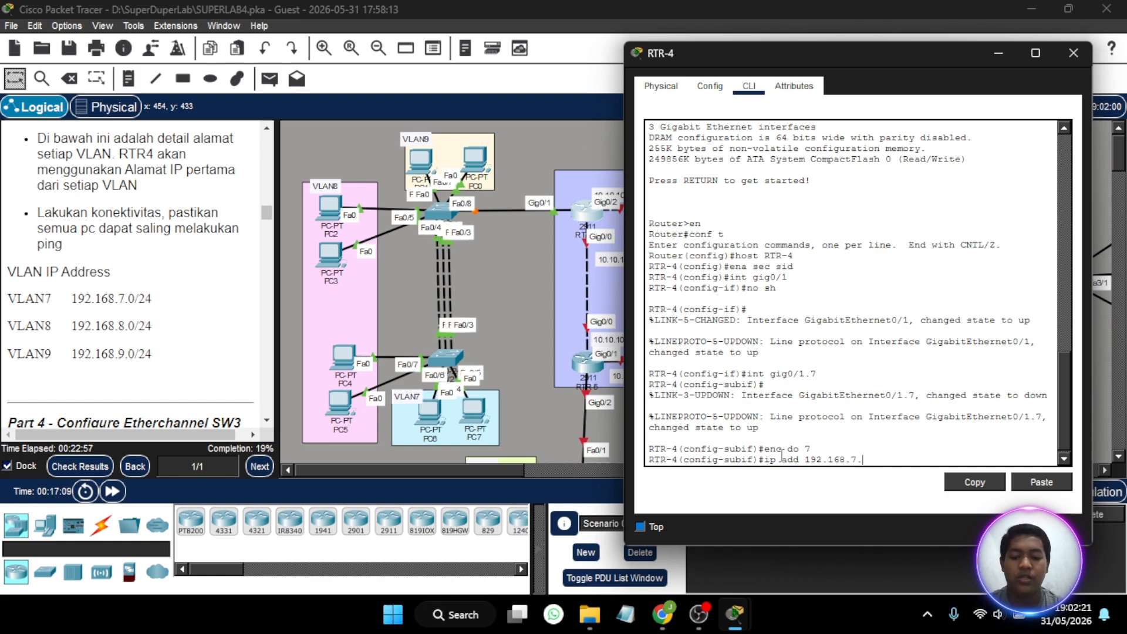
text(1 255.255.2)
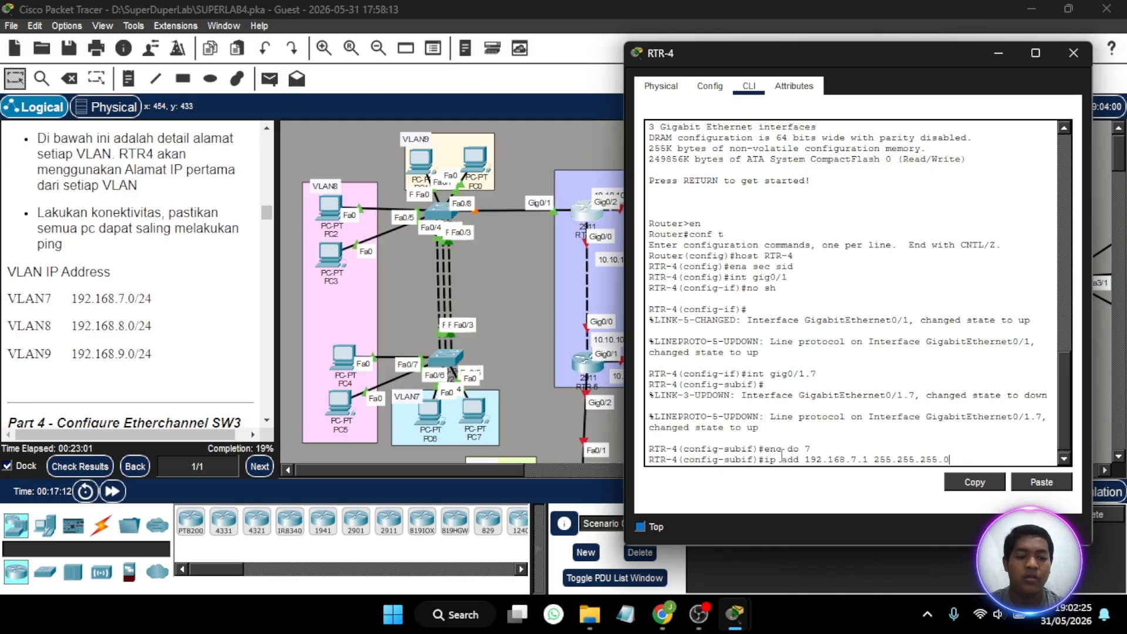
text(55.0)
key(Return)
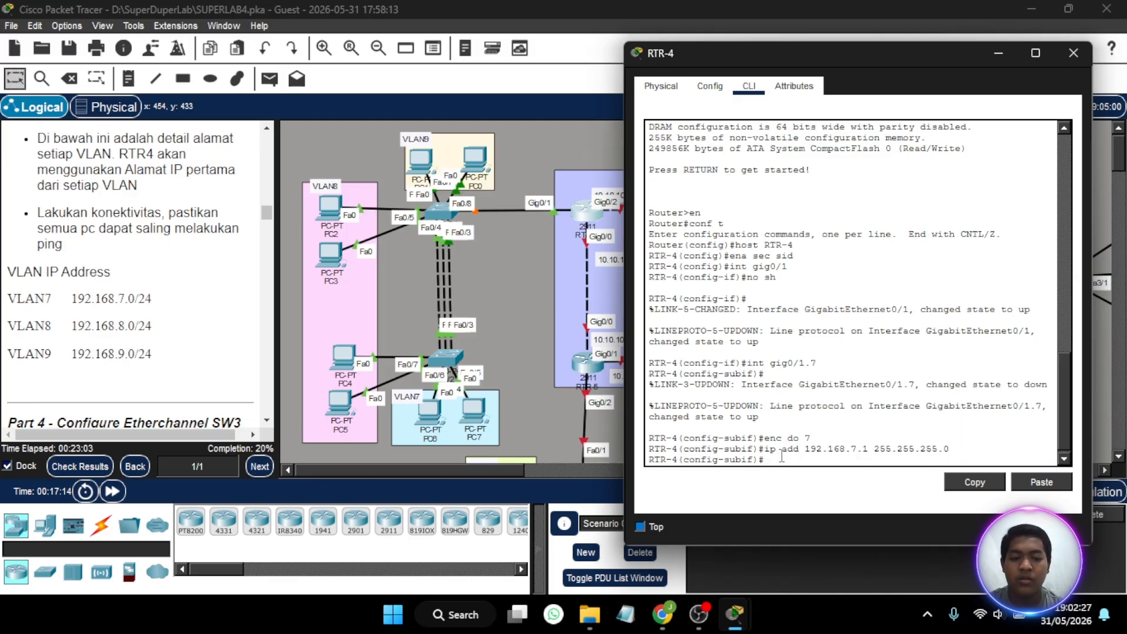
- Create subinterface GigabitEthernet0/1.8 on RTR-4 with dot1Q encapsulation for VLAN 8
text(int gig0/1.7)
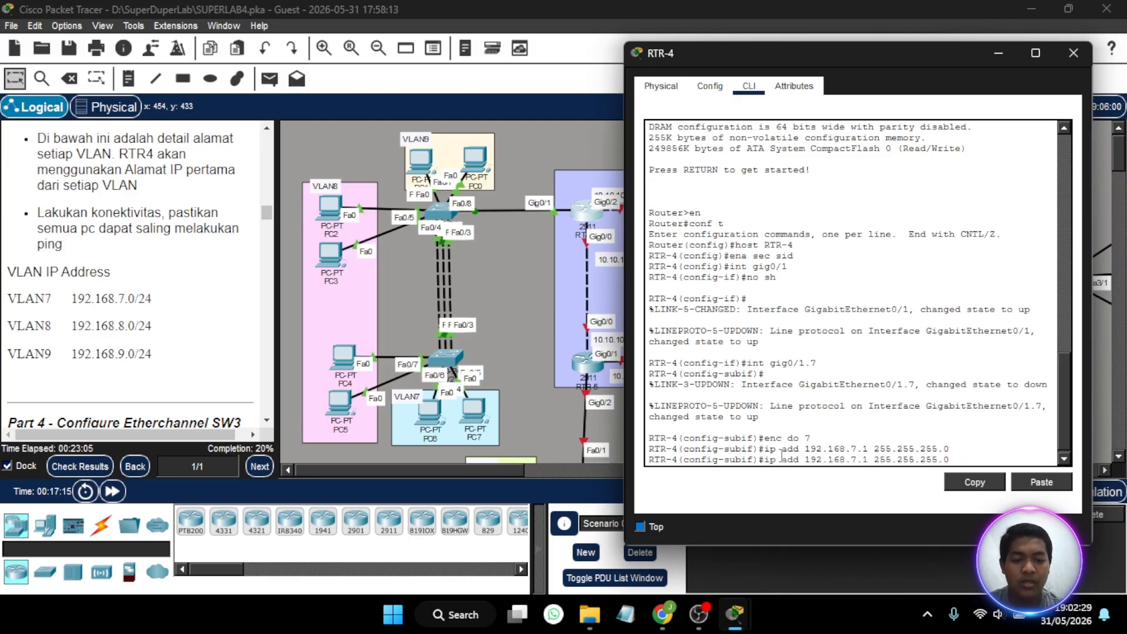
key(BackSpace)
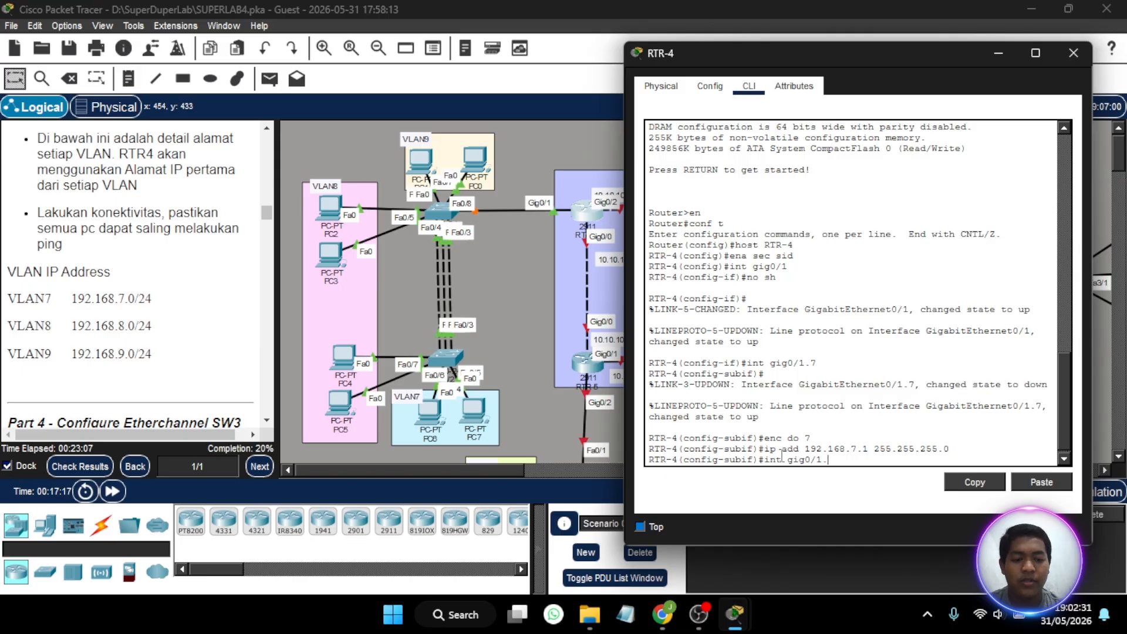
text(8)
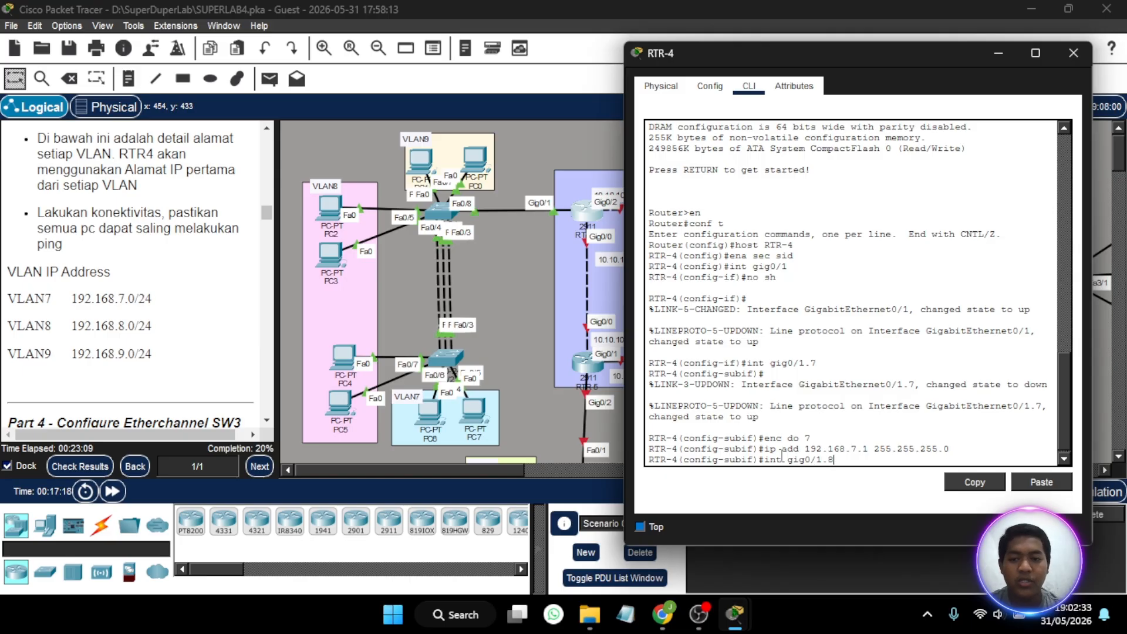
key(Return)
key(Return)
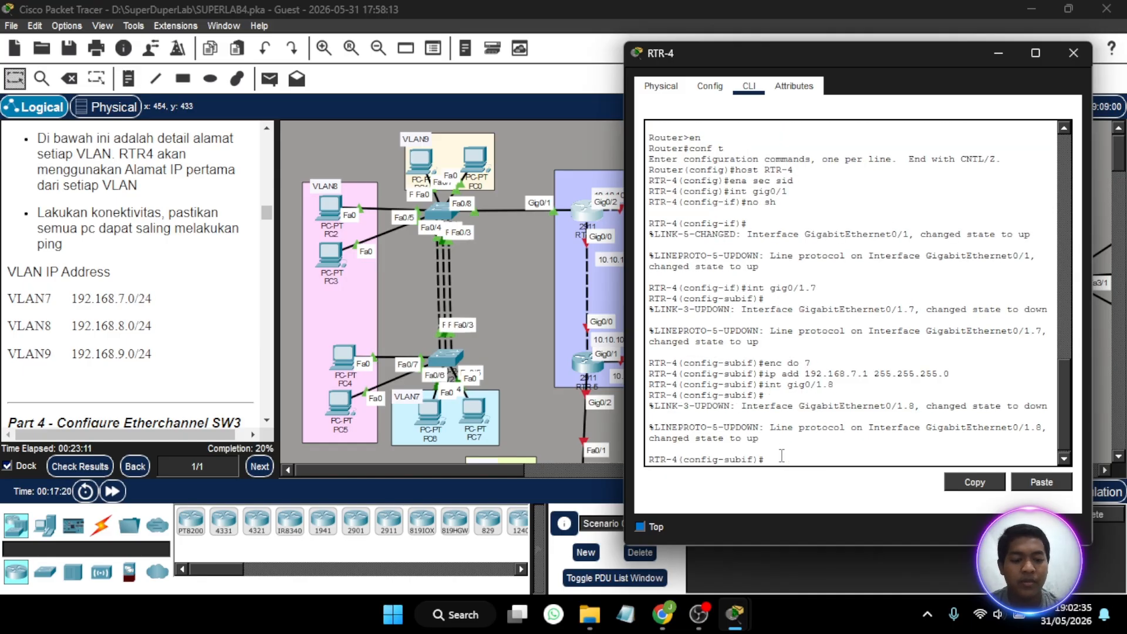
key(Up)
key(Up)
key(Up)
key(BackSpace)
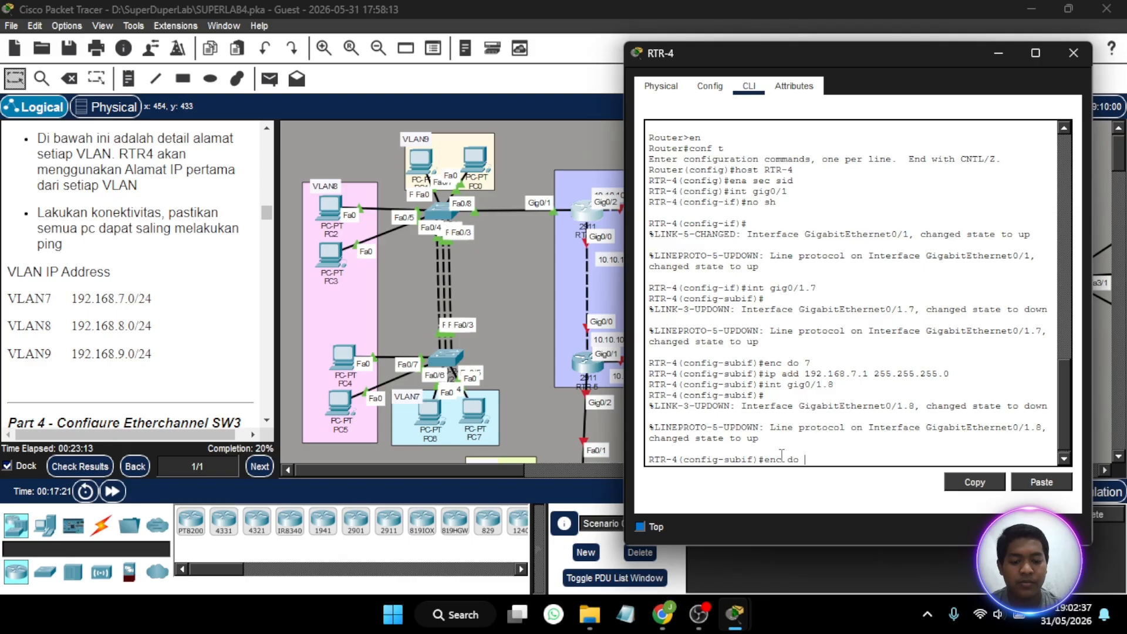
key(Return)
- Assign IP address 192.168.8.1 with mask 255.255.255.0 to RTR-4's GigabitEthernet0/1.8 subinterface
key(Up)
key(Up)
key(Up)
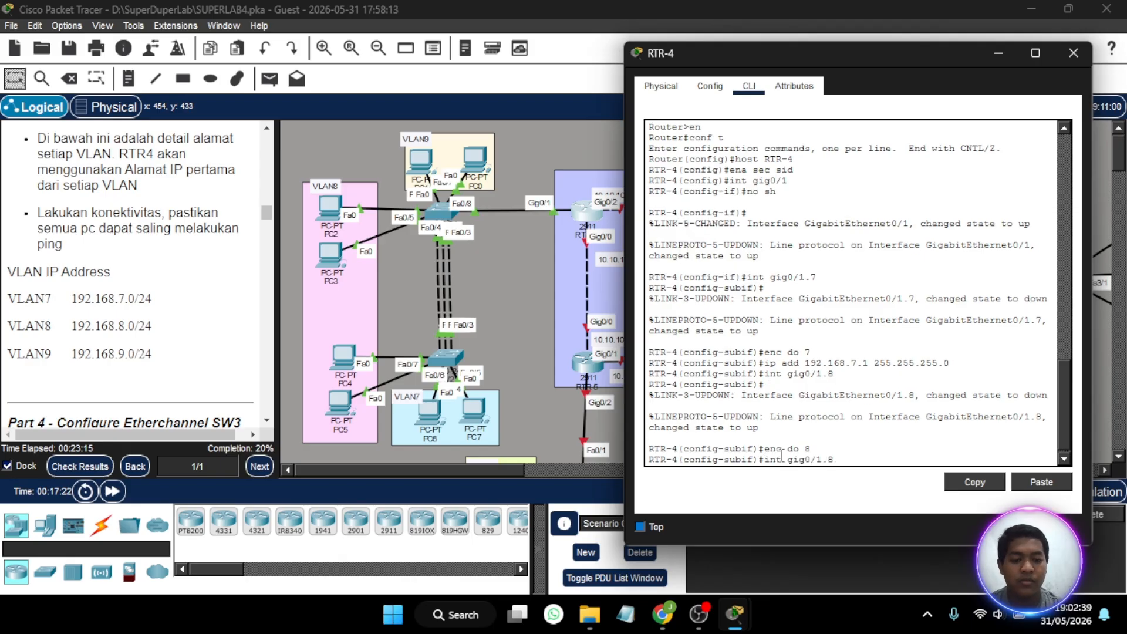
key(Left)
key(Left)
key(Left)
key(Left)
key(Left)
key(Left)
key(Left)
key(Left)
key(Left)
key(Left)
key(Left)
key(Left)
key(Left)
key(Left)
key(Left)
key(Left)
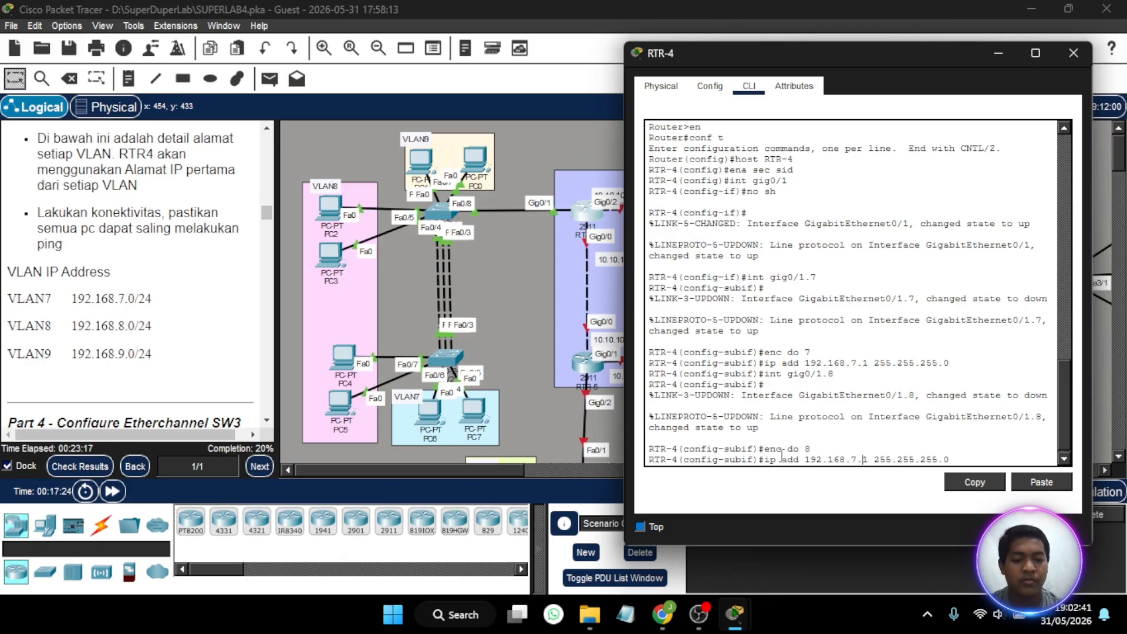
key(BackSpace)
text(8)
key(Return)
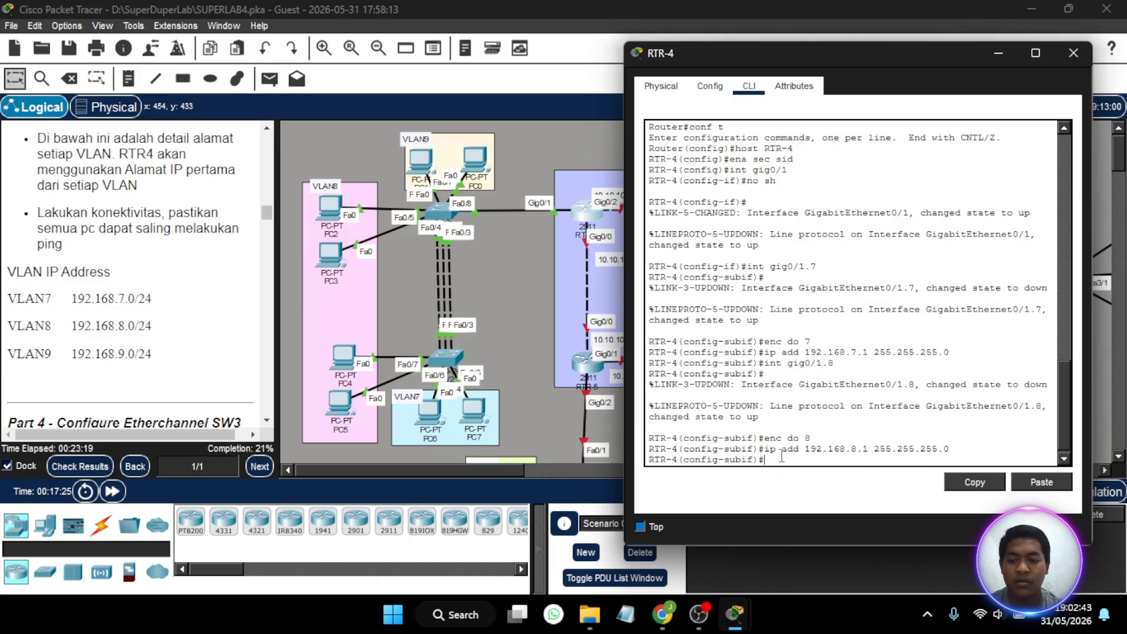
- Create subinterface GigabitEthernet0/1.9 on RTR-4 with dot1Q encapsulation for VLAN 9
key(Up)
key(Up)
key(Up)
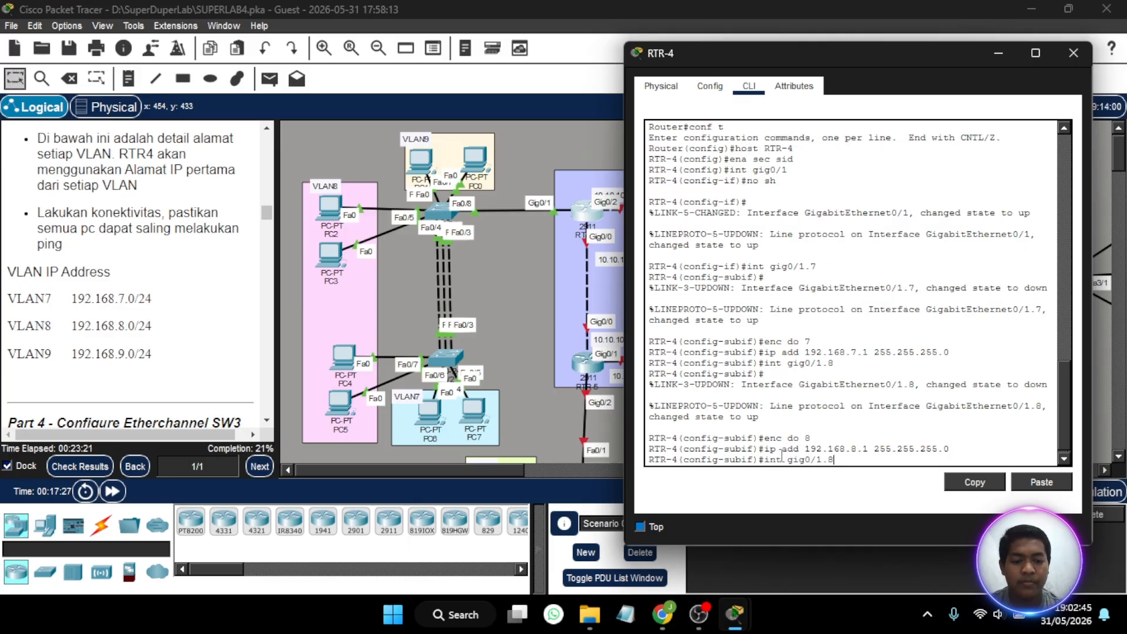
key(Return)
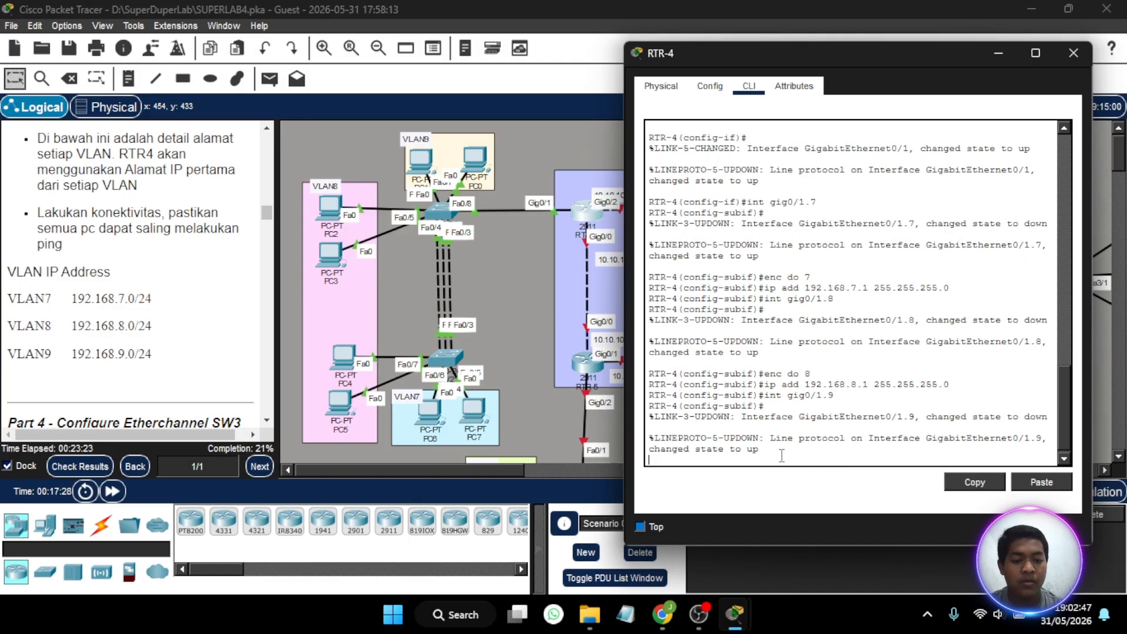
key(Up)
key(BackSpace)
key(BackSpace)
key(BackSpace)
key(BackSpace)
key(BackSpace)
key(BackSpace)
key(BackSpace)
key(BackSpace)
key(BackSpace)
key(BackSpace)
key(BackSpace)
key(Return)
key(Up)
key(Up)
key(Up)
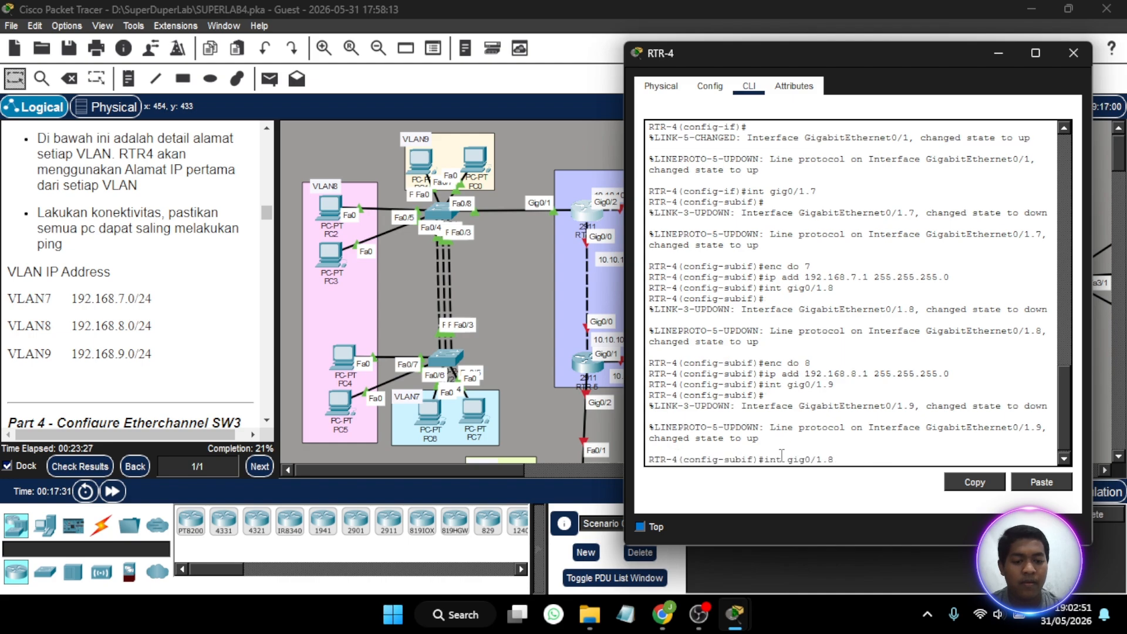
text(9)
key(Return)
- Assign IP address 192.168.9.1 with mask 255.255.255.0 to RTR-4's GigabitEthernet0/1.9 subinterface
key(Up)
key(Up)
key(Up)
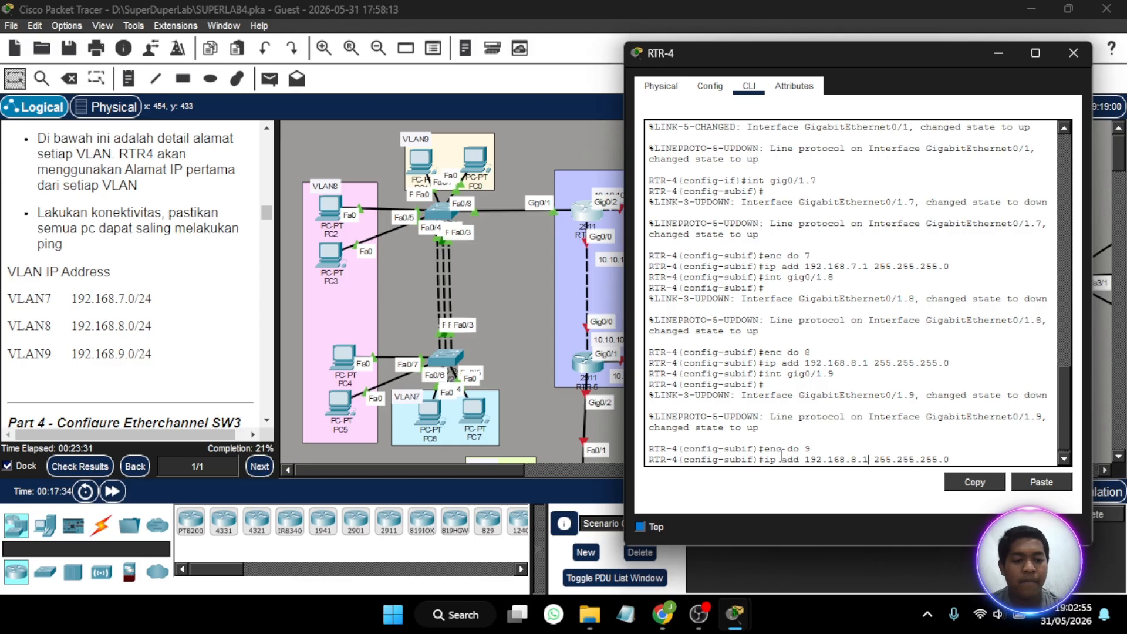
key(Left)
key(Left)
key(Left)
key(Left)
key(Left)
key(Left)
key(Left)
key(Left)
key(Left)
key(Left)
key(Left)
key(Left)
key(Left)
key(Left)
key(Left)
key(Left)
key(BackSpace)
text(9)
key(Return)
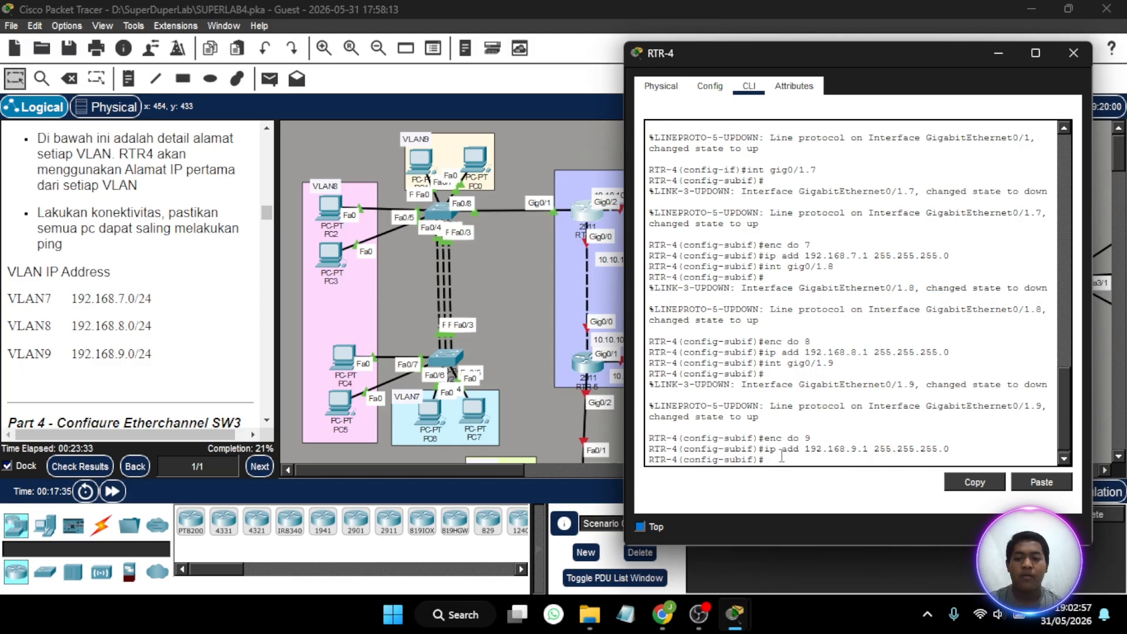
key(Return)
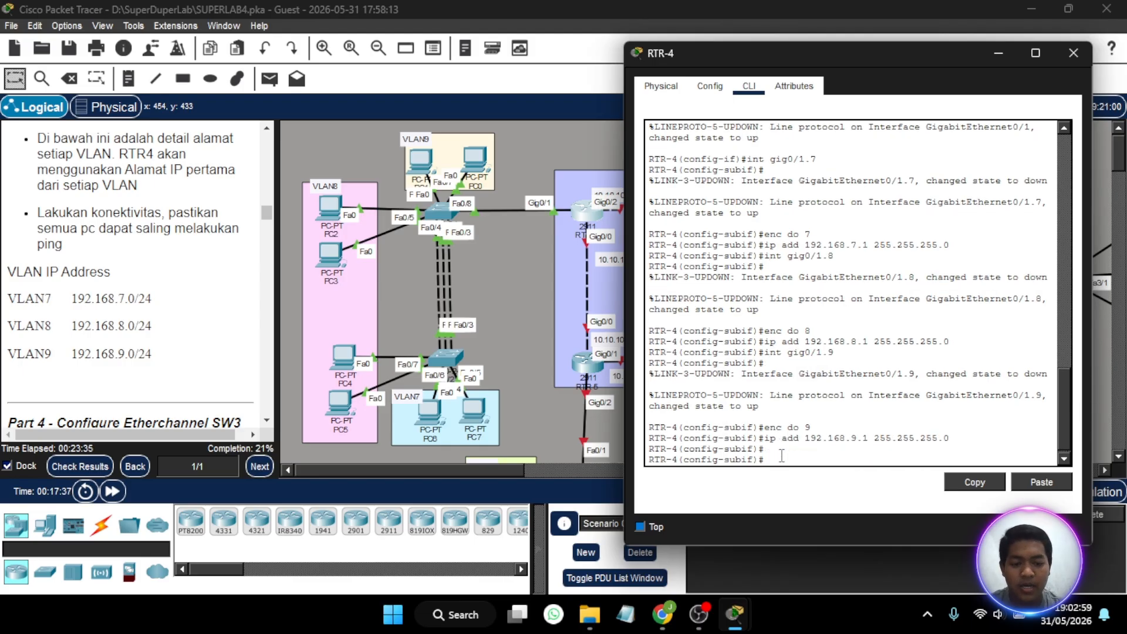
- Return to global configuration mode on RTR-4 and create a DHCP pool named VLAN7
text(x)
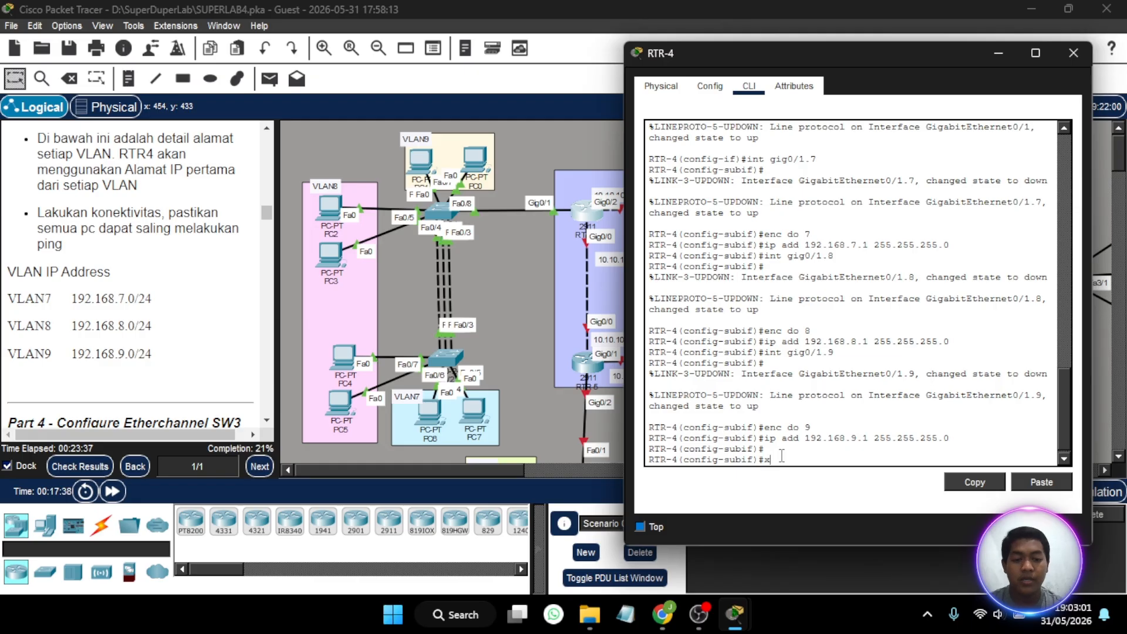
key(BackSpace)
text(ex)
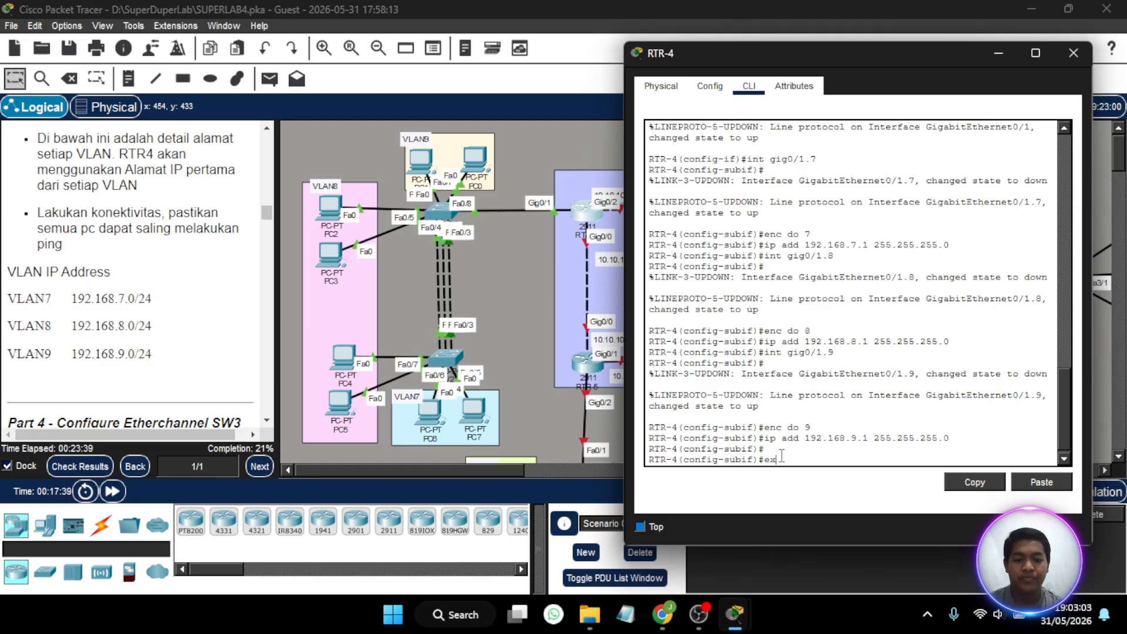
key(Return)
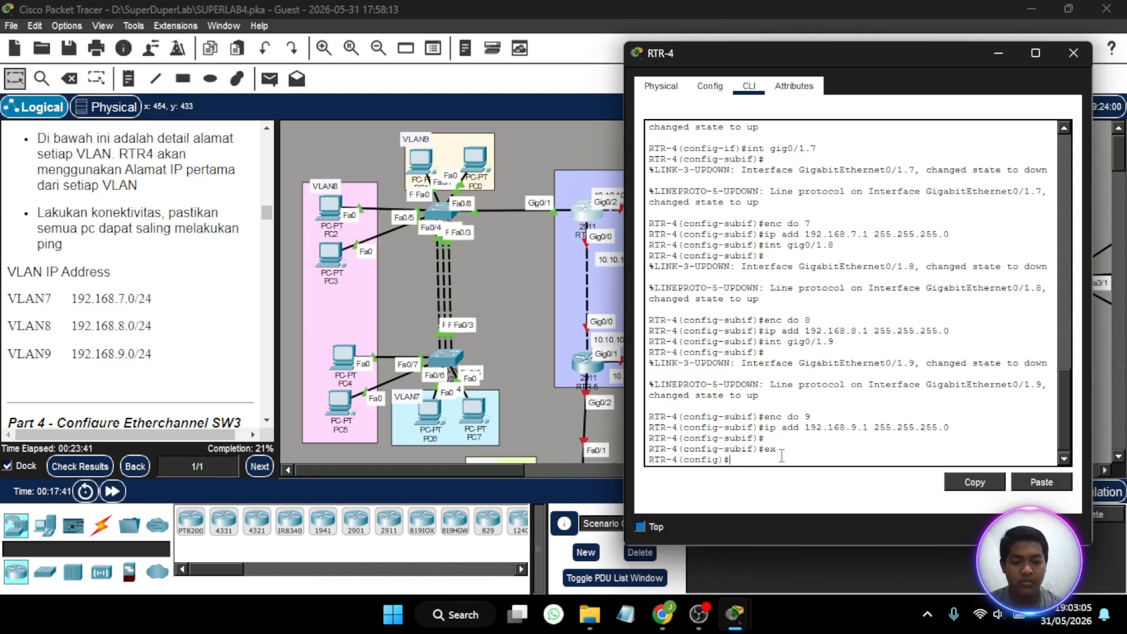
scroll(186, 303, up, 3)
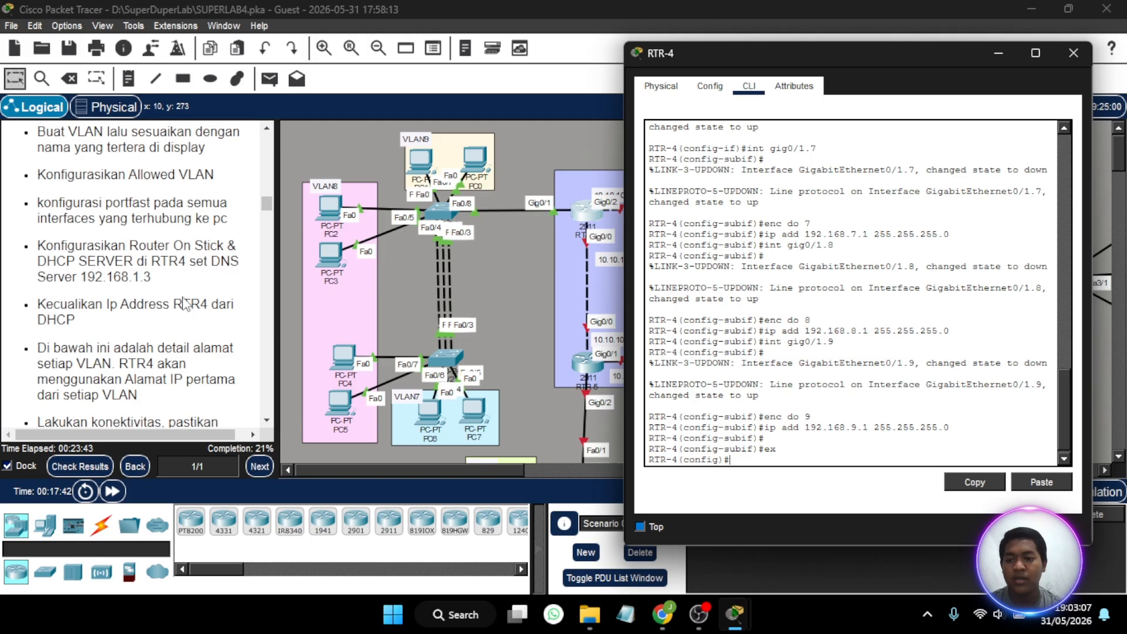
scroll(185, 303, up, 2)
scroll(185, 303, down, 3)
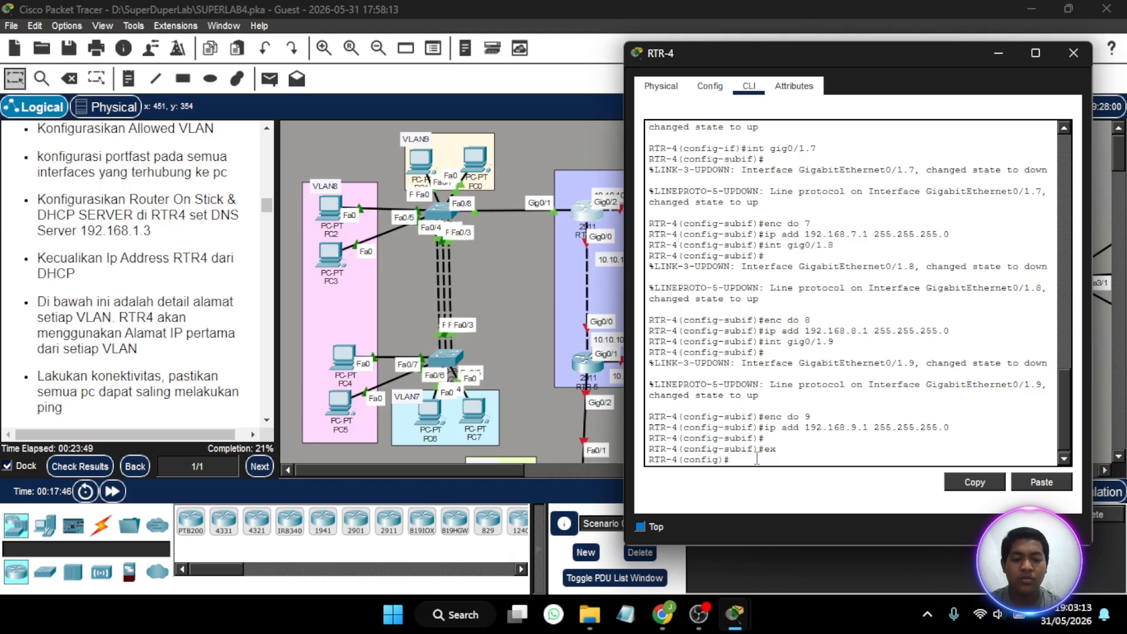
text(ip dhcp p)
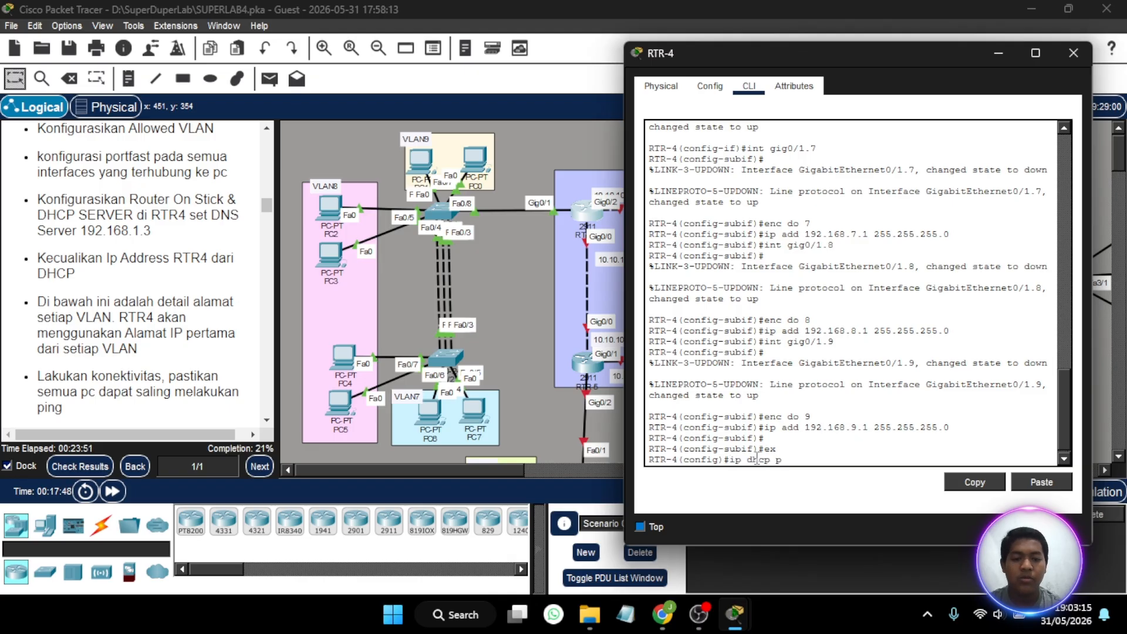
text(ool VLAN)
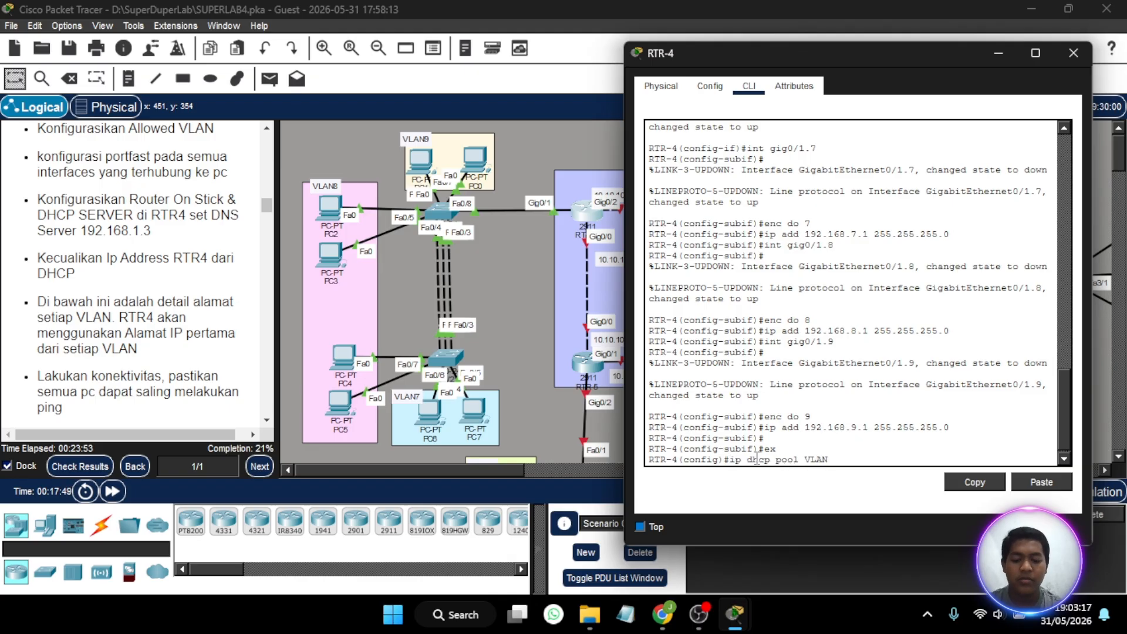
text(7)
key(Return)
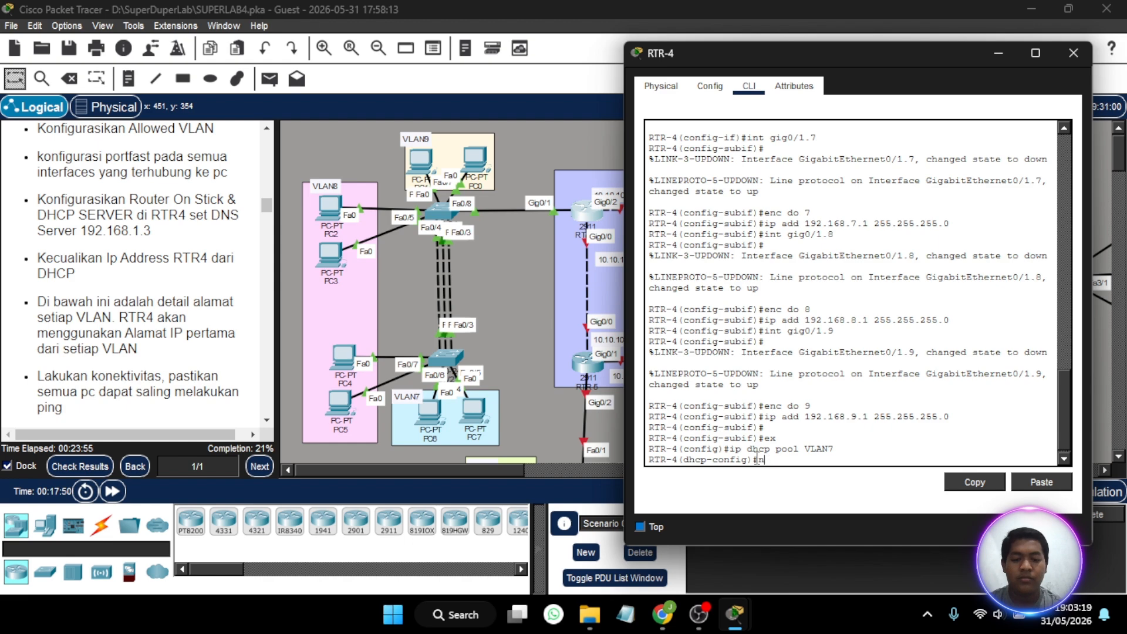
- Set the VLAN7 DHCP pool's network to 192.168.7.0 with mask 255.255.255.0
text(net 192.16)
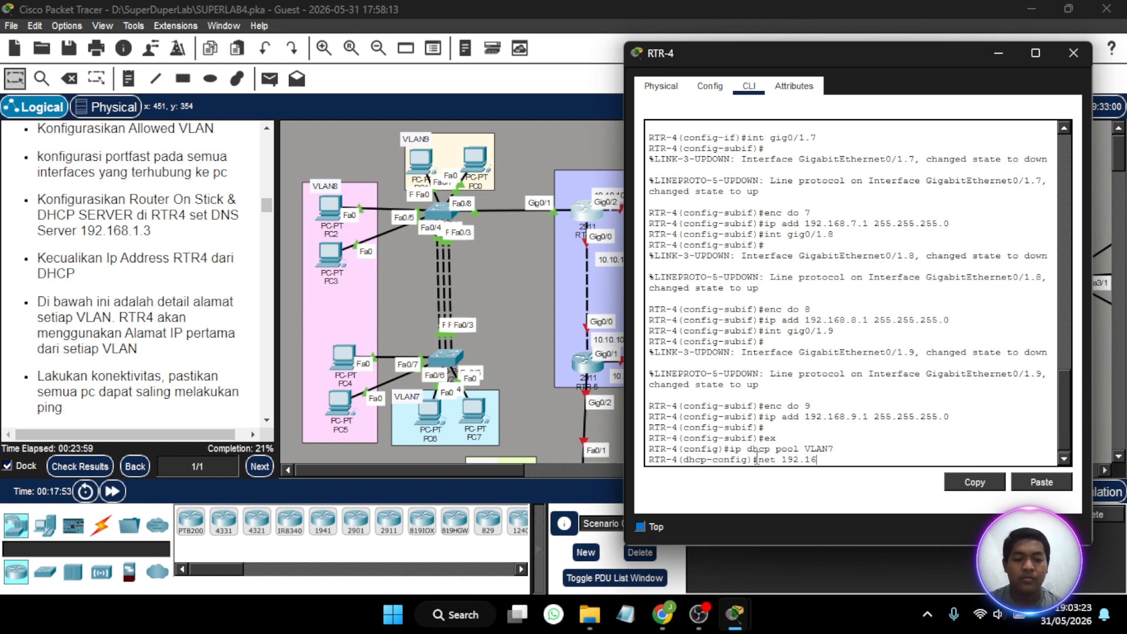
text(9)
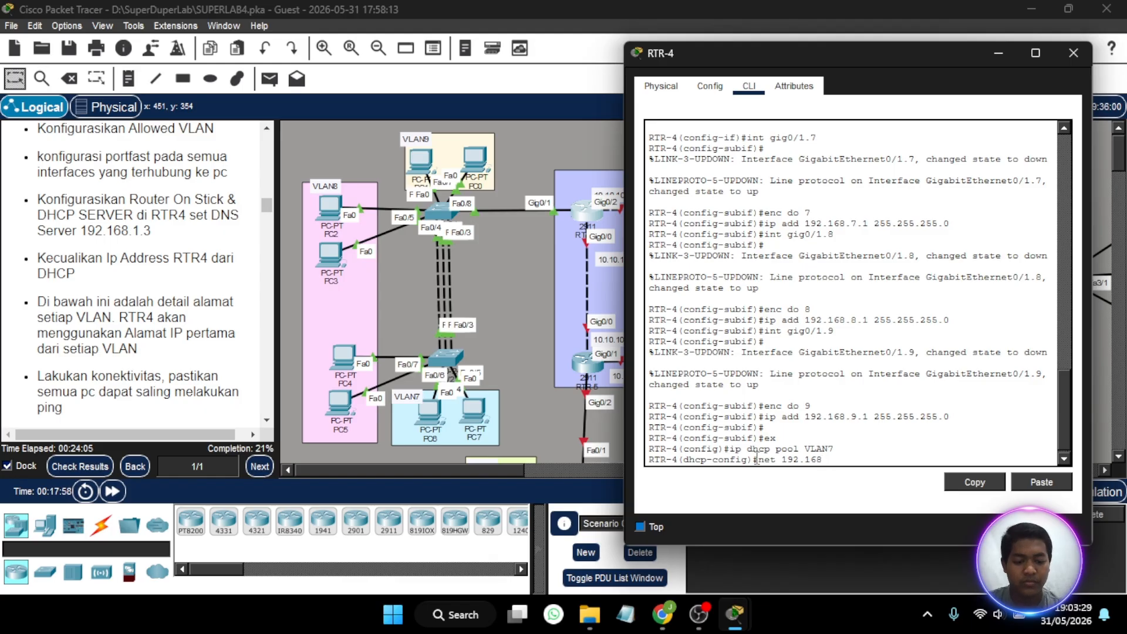
text(.7.0)
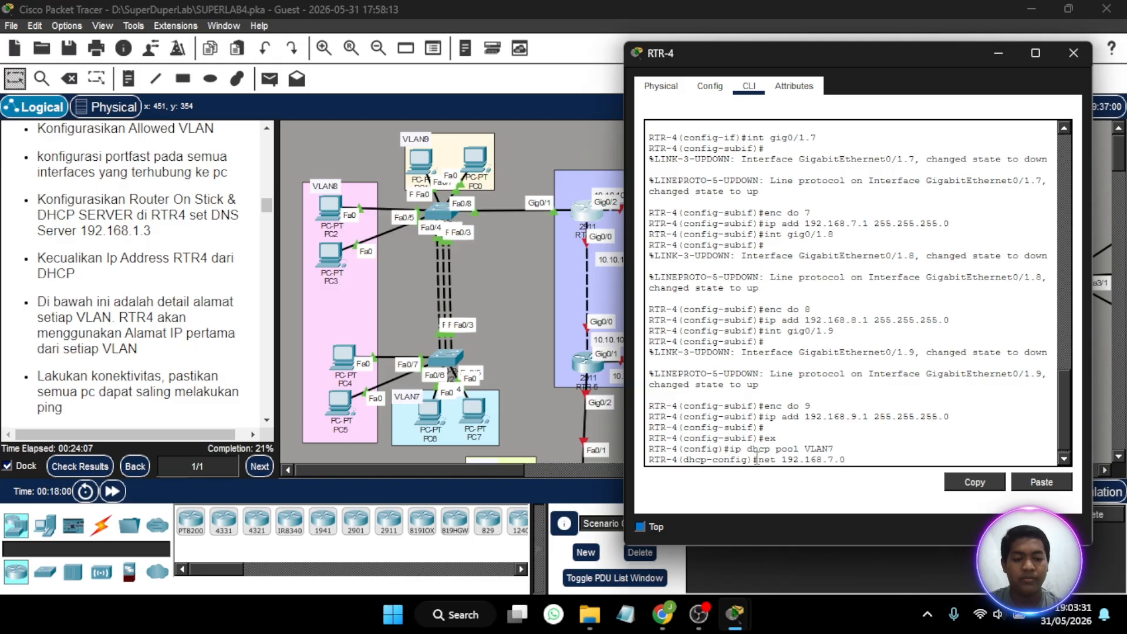
text( 255.255.255)
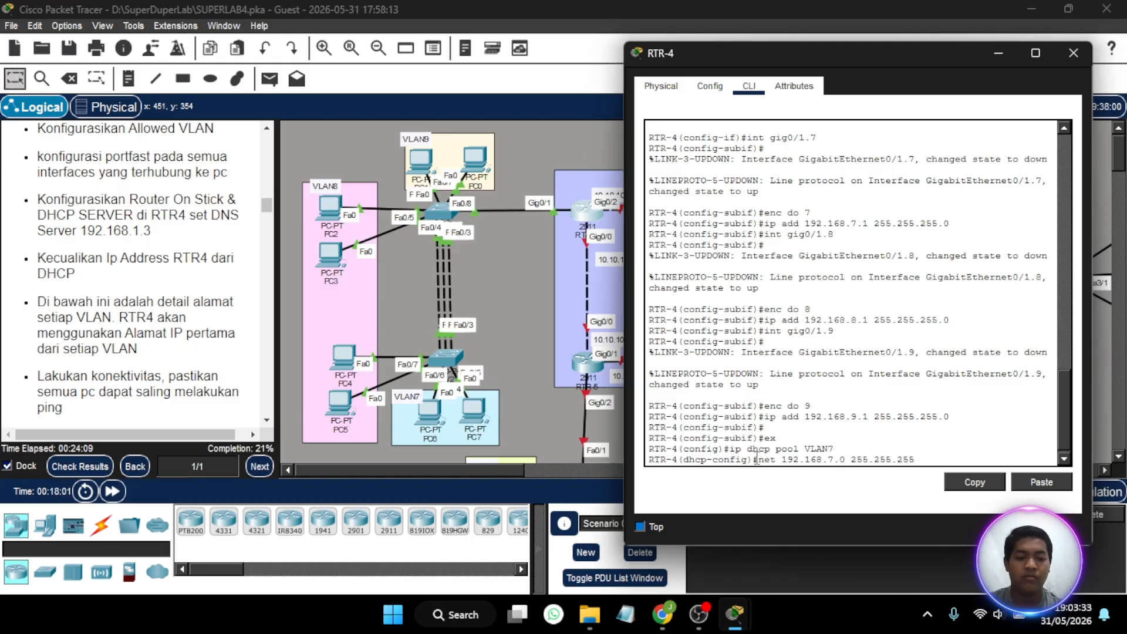
text(.-)
key(Return)
key(Up)
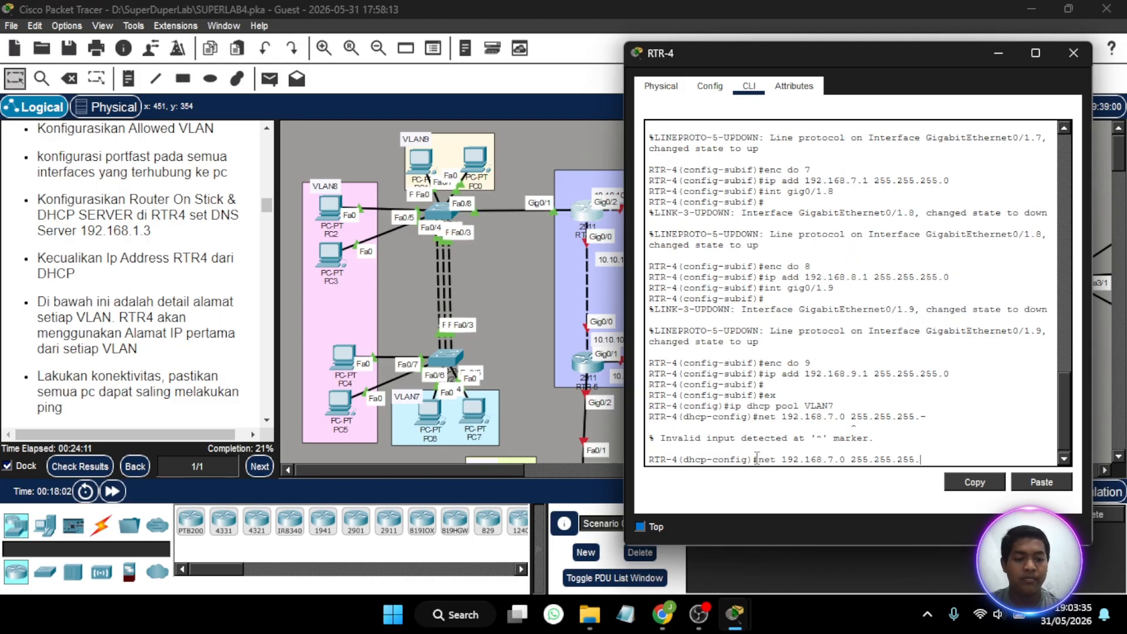
text(0)
key(Return)
- Set the VLAN7 DHCP pool's default router to 192.168.7.1
key(Up)
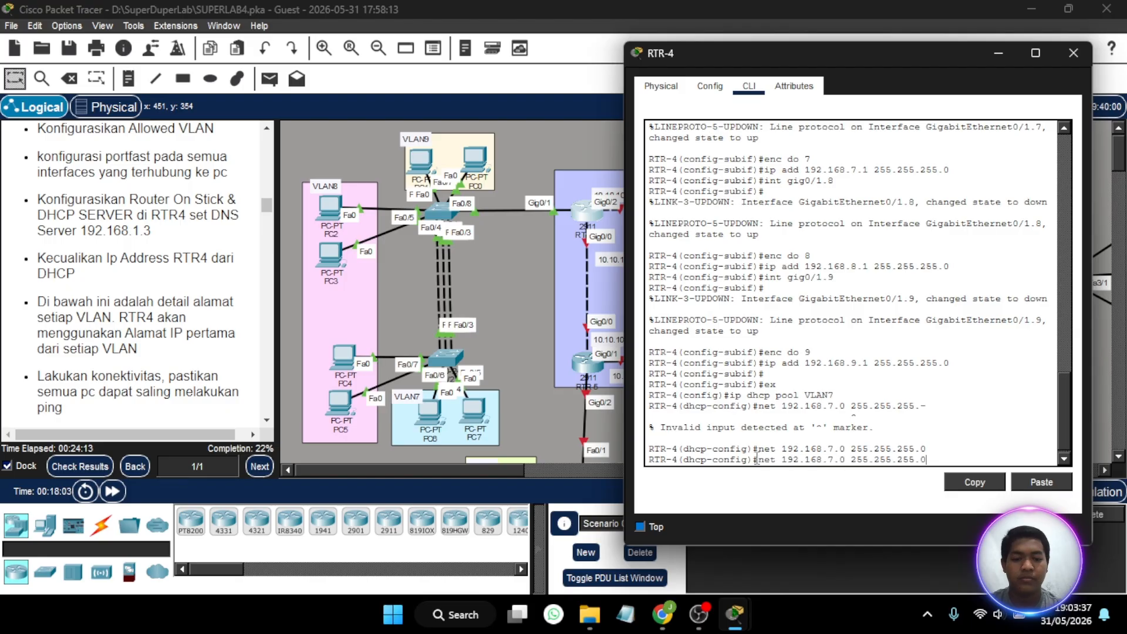
key(BackSpace)
key(BackSpace)
key(BackSpace)
key(BackSpace)
key(BackSpace)
key(BackSpace)
key(BackSpace)
key(BackSpace)
key(BackSpace)
key(BackSpace)
key(BackSpace)
key(BackSpace)
key(BackSpace)
key(BackSpace)
key(BackSpace)
key(BackSpace)
key(BackSpace)
key(BackSpace)
key(BackSpace)
key(BackSpace)
key(BackSpace)
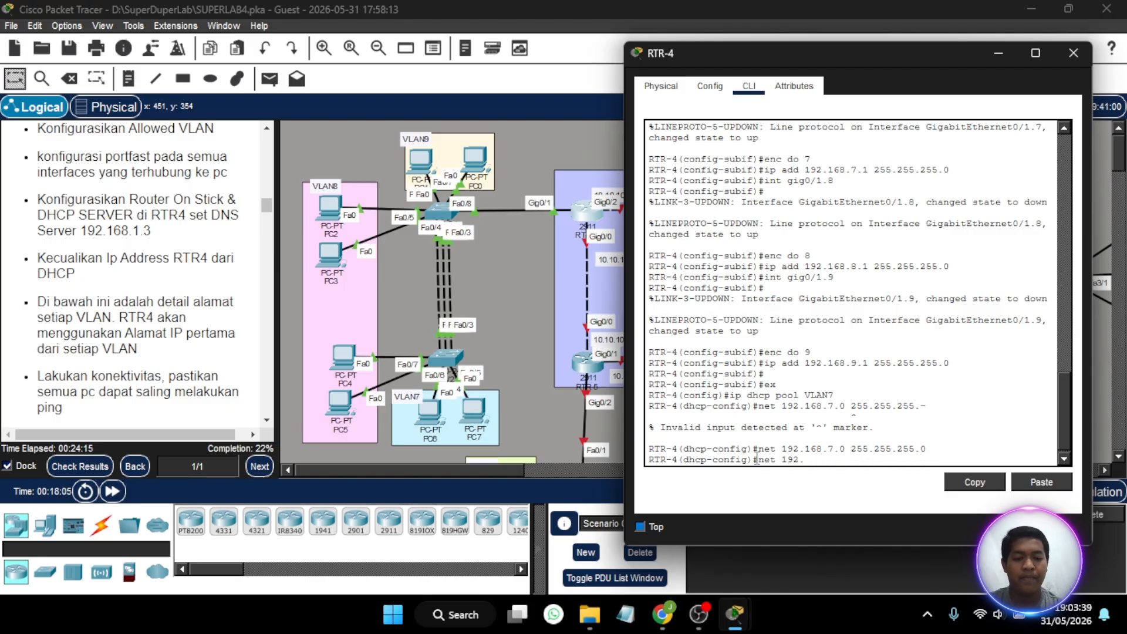
text(default)
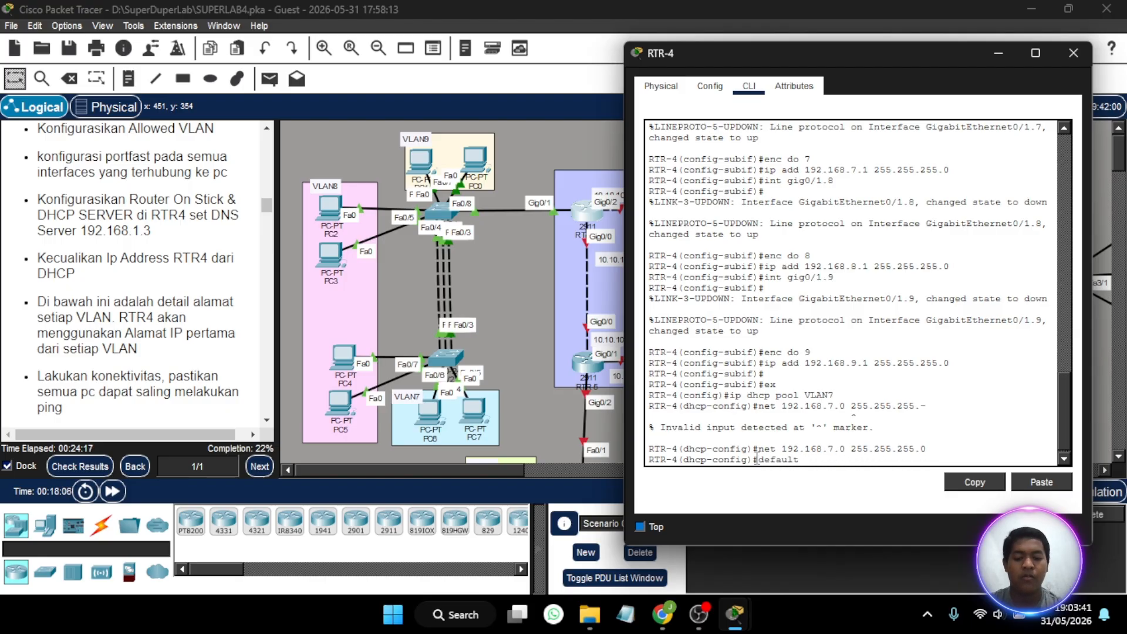
text(-gate)
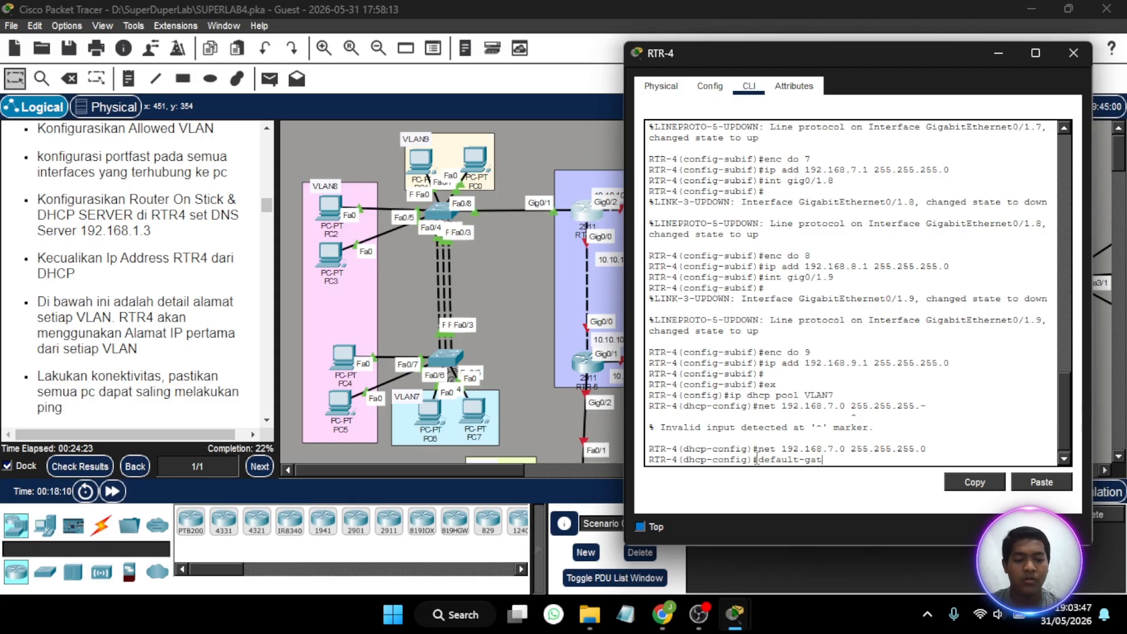
key(BackSpace)
key(BackSpace)
text(router)
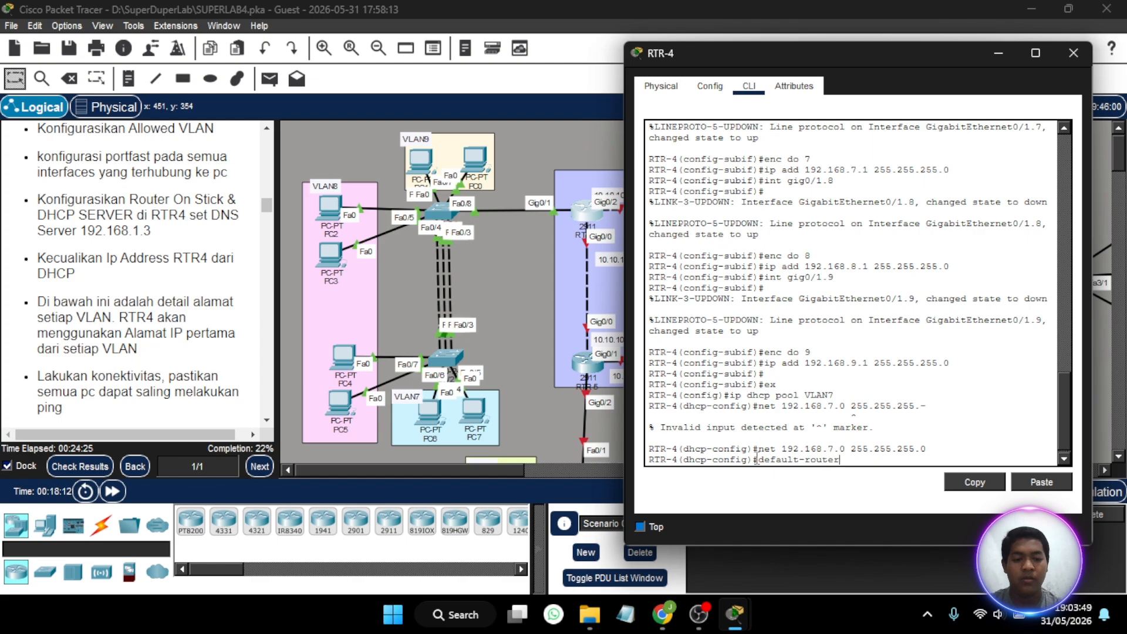
text( 19)
text(2.168.)
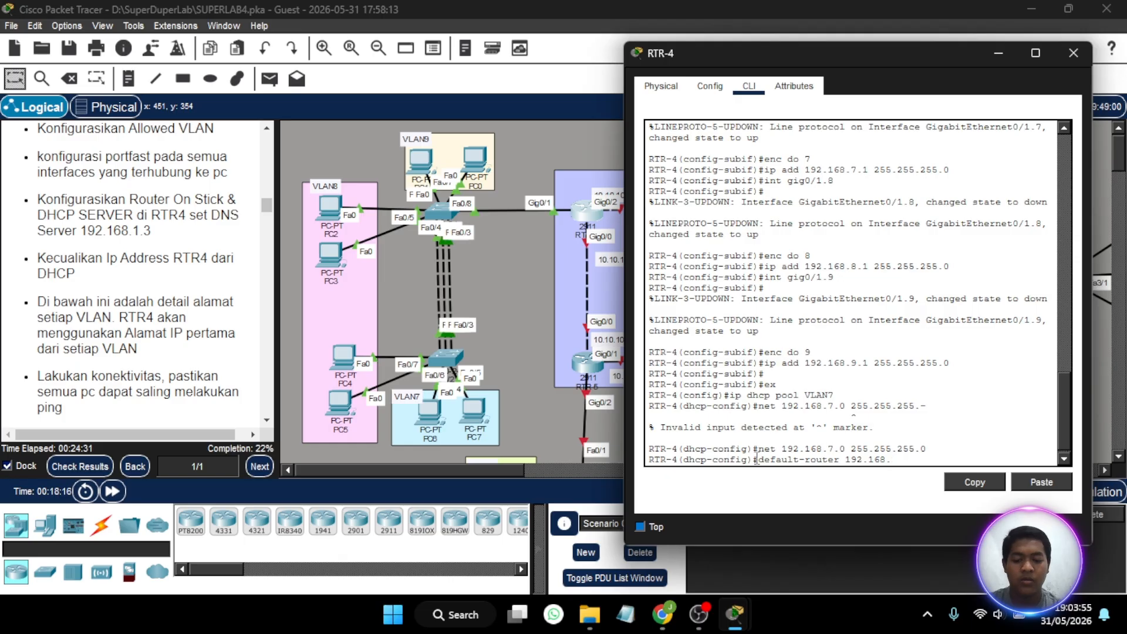
text(7.1)
key(Return)
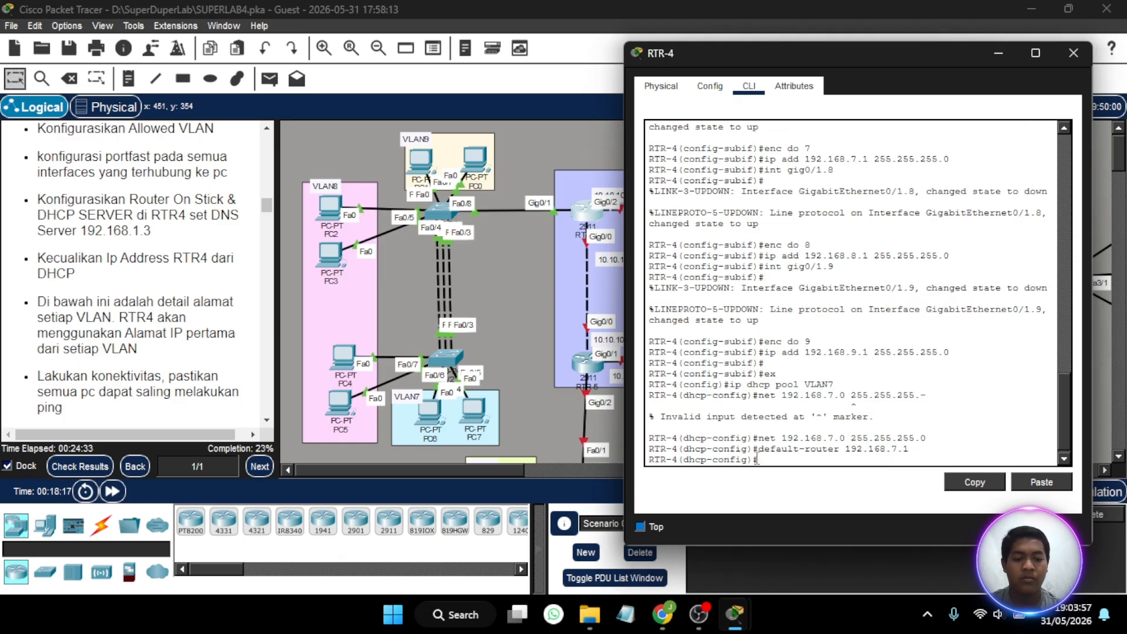
- Set the VLAN7 DHCP pool's DNS server to 192.168.1.2
text(dns)
key(BackSpace)
key(BackSpace)
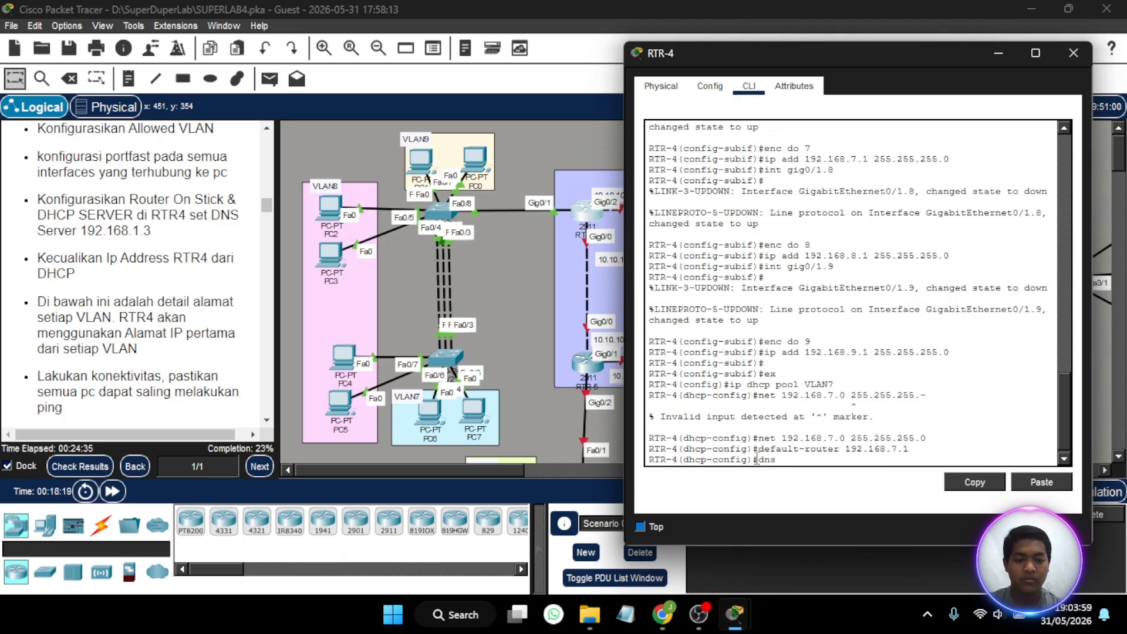
text(-server )
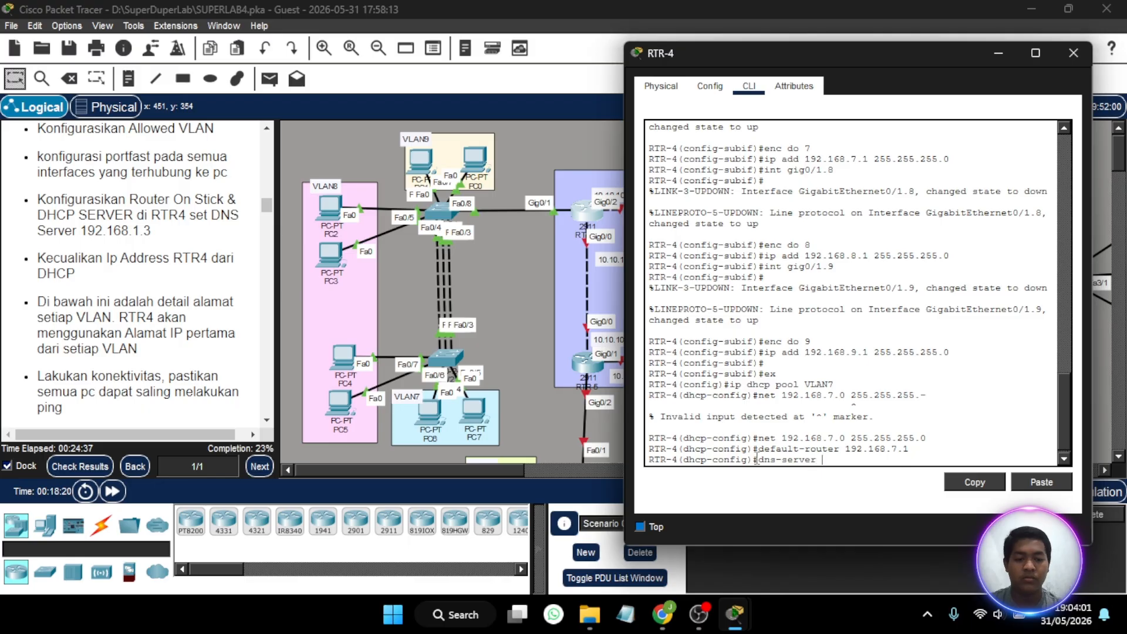
text(192.)
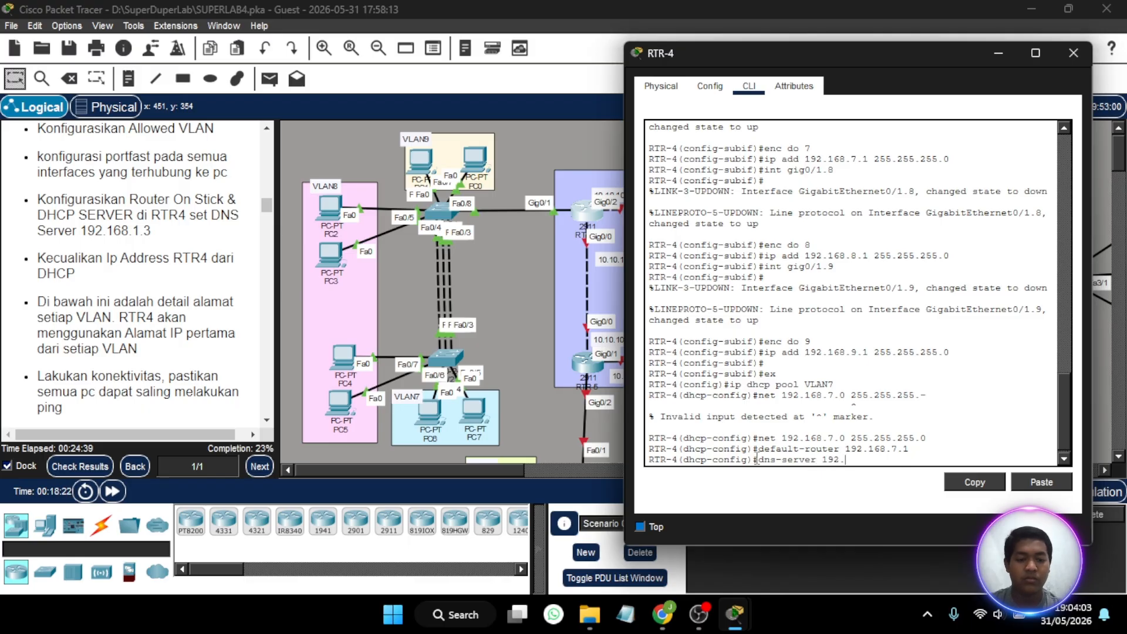
text(168.1)
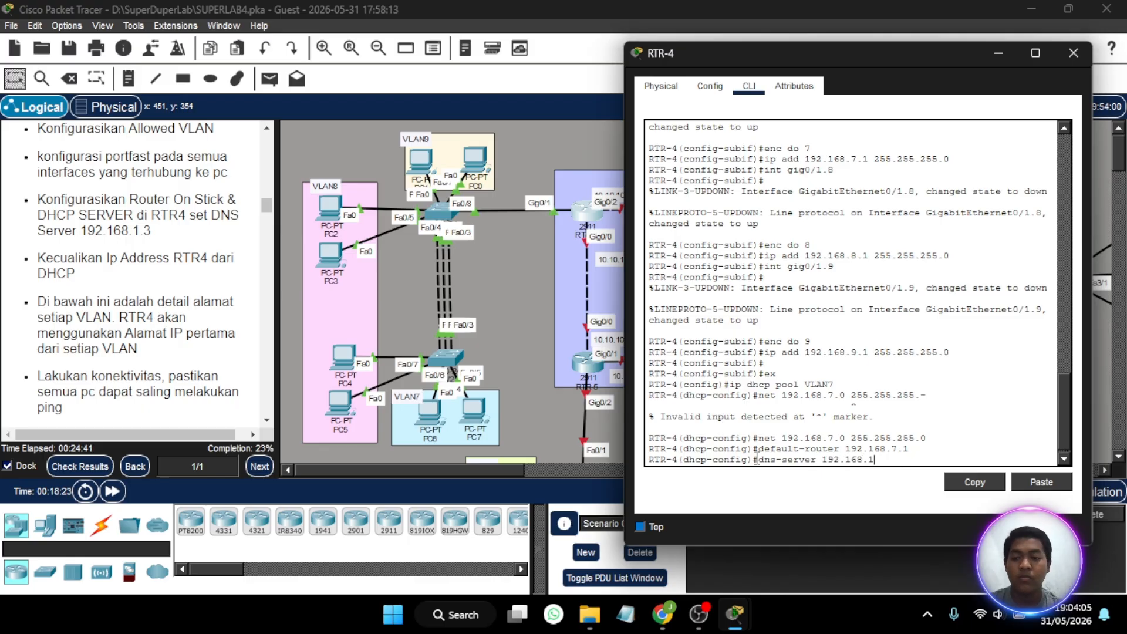
text(.2)
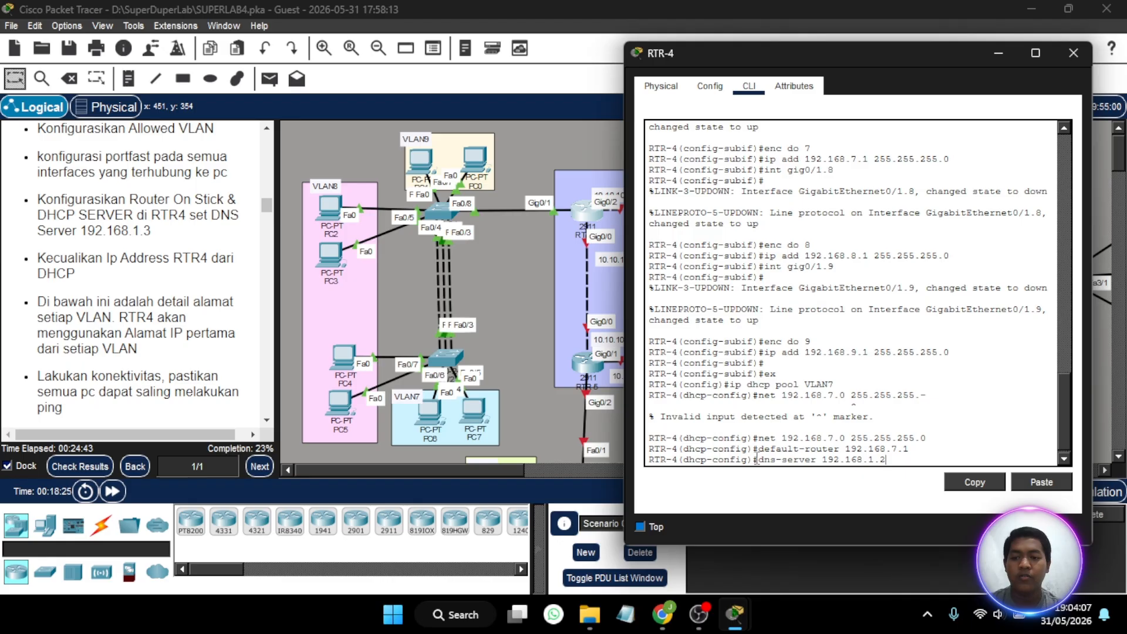
key(Return)
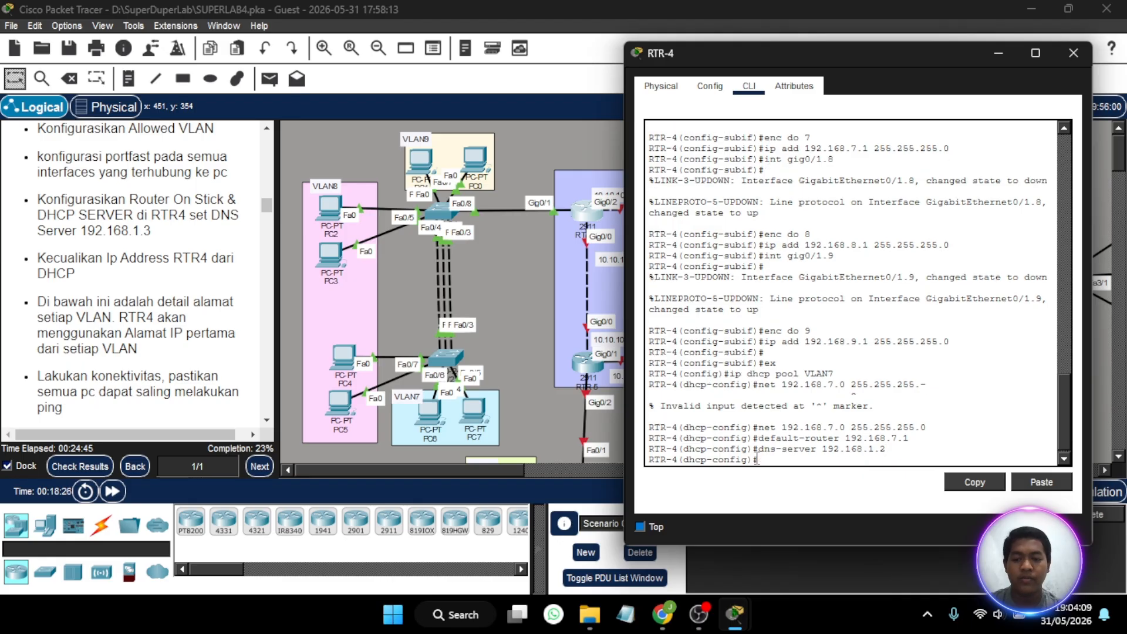
- Create a DHCP pool named VLAN8 on RTR-4
key(Up)
key(Up)
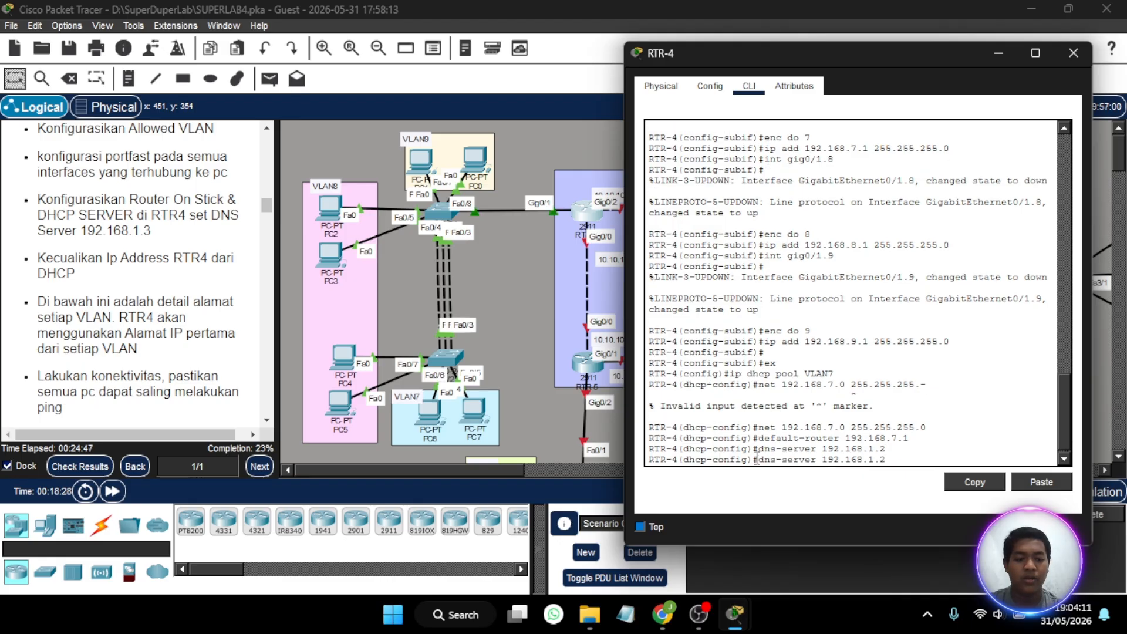
key(Up)
key(Up)
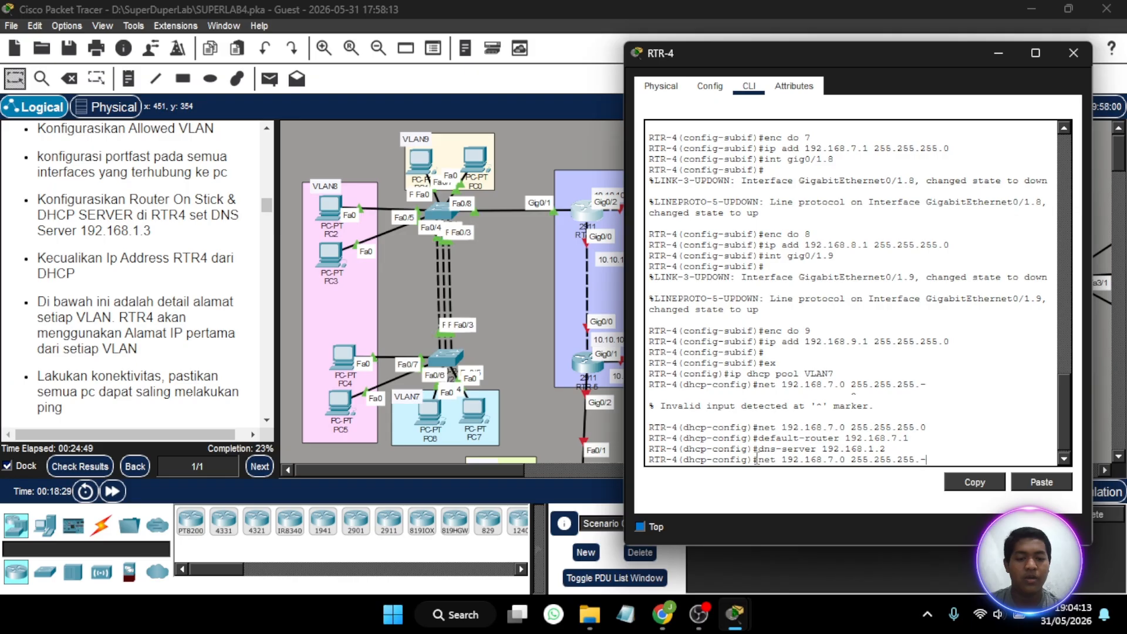
key(BackSpace)
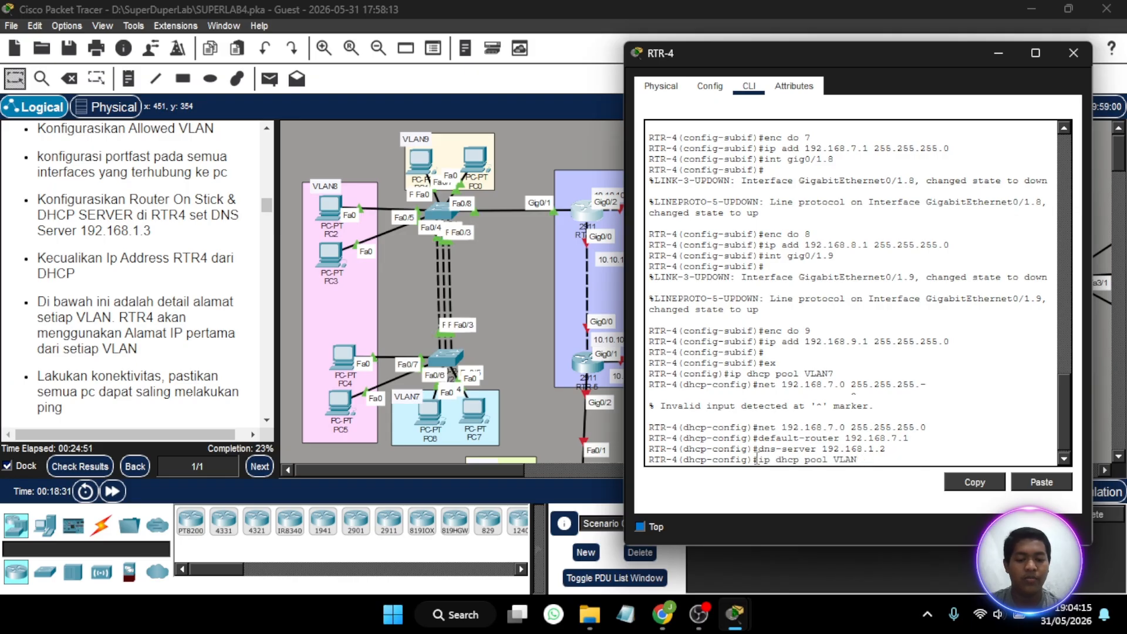
text(8)
key(Return)
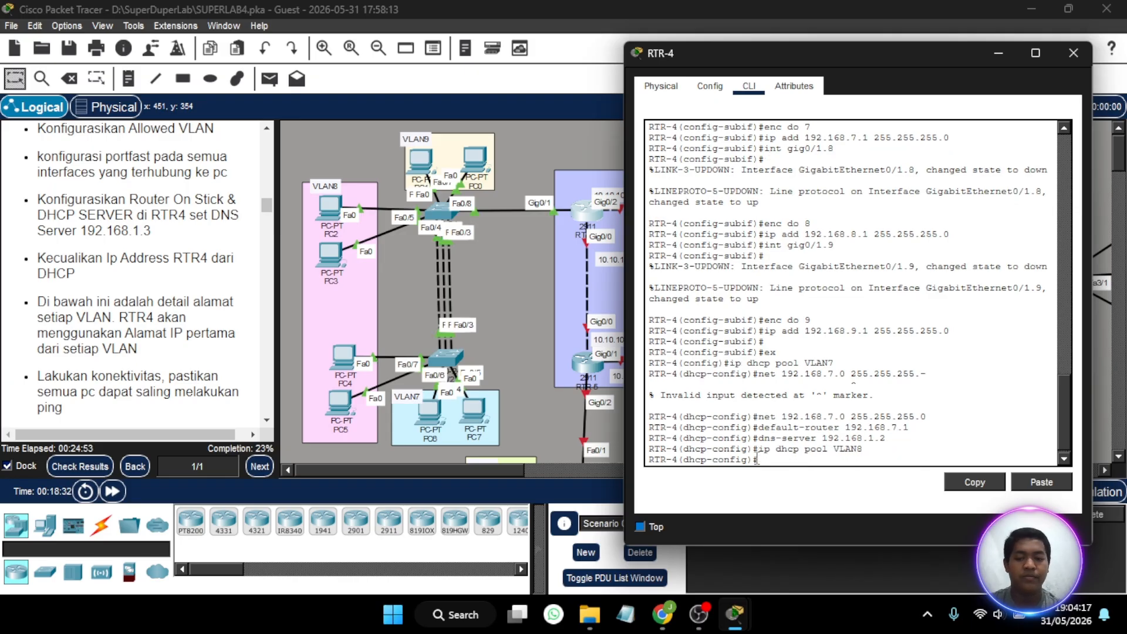
- Set the VLAN8 DHCP pool's network to 192.168.8.0 with mask 255.255.255.0
key(Up)
key(Up)
key(Up)
key(Up)
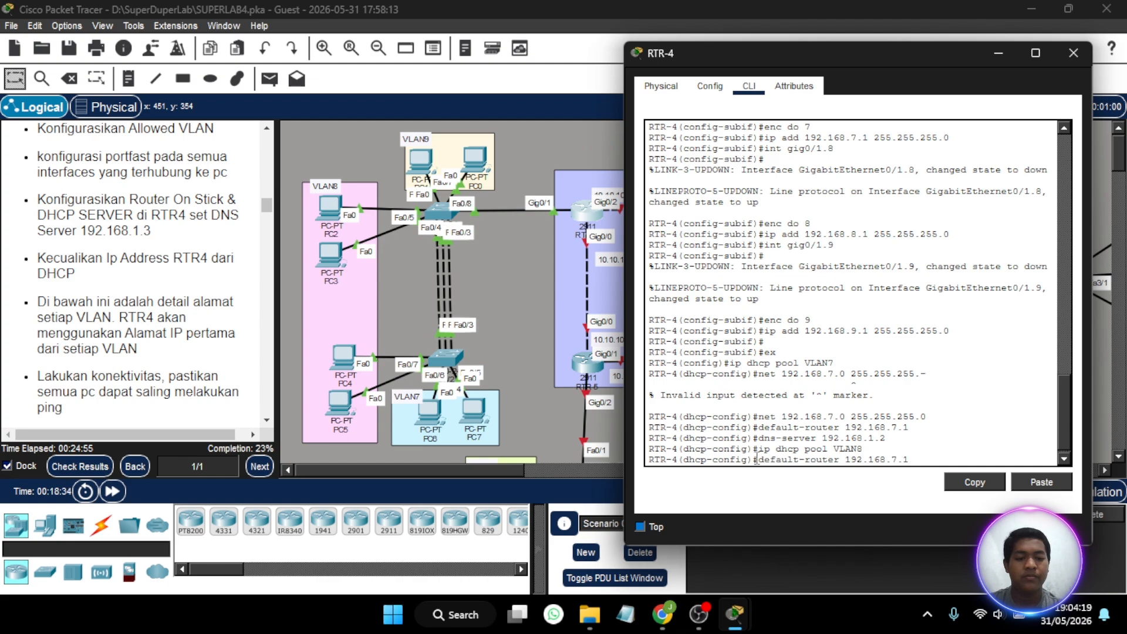
key(Left)
key(Left)
key(Left)
key(Left)
key(Left)
key(Left)
key(Left)
key(Left)
key(Left)
key(Left)
key(Left)
key(Left)
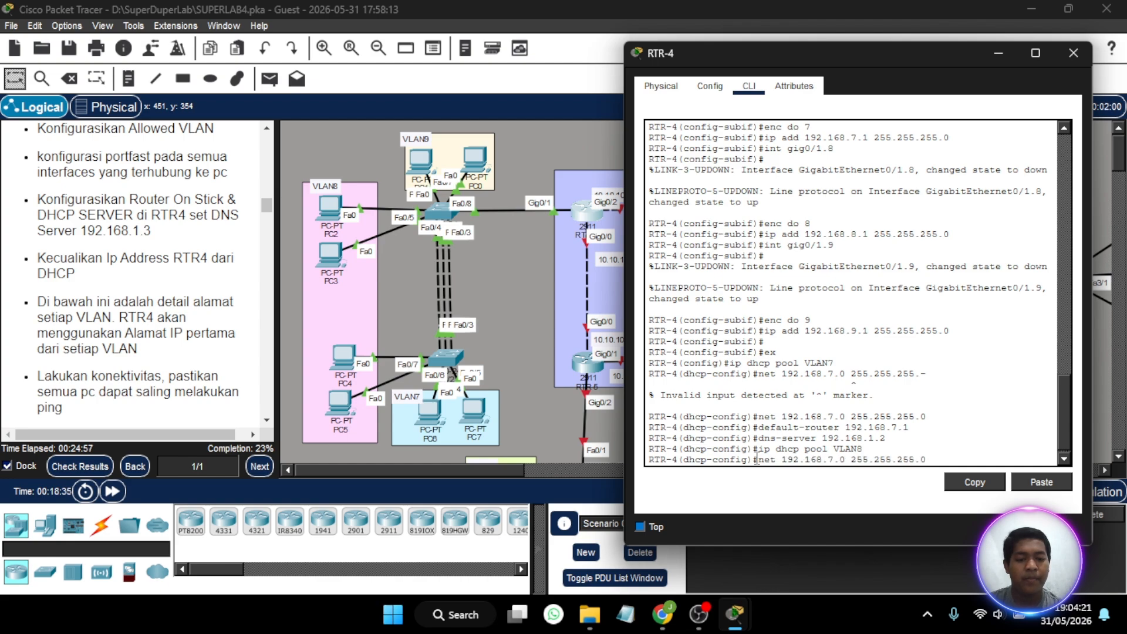
key(Left)
key(Left)
key(Left)
key(Left)
key(BackSpace)
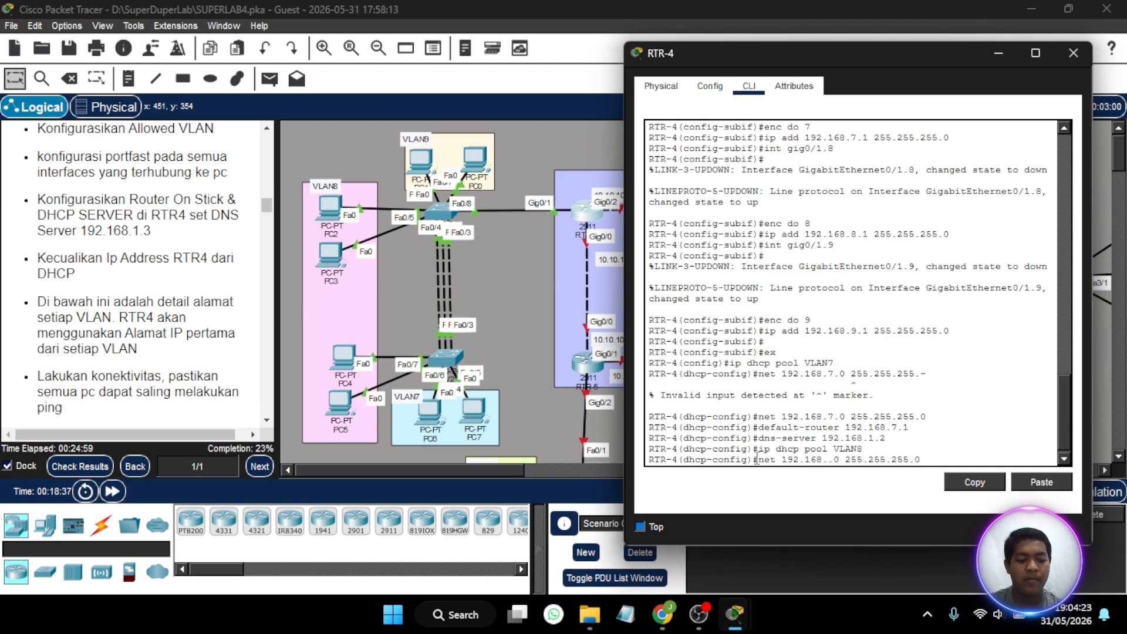
text(8)
key(Return)
- Set the VLAN8 DHCP pool's default router to 192.168.8.1
key(Up)
key(Up)
key(Up)
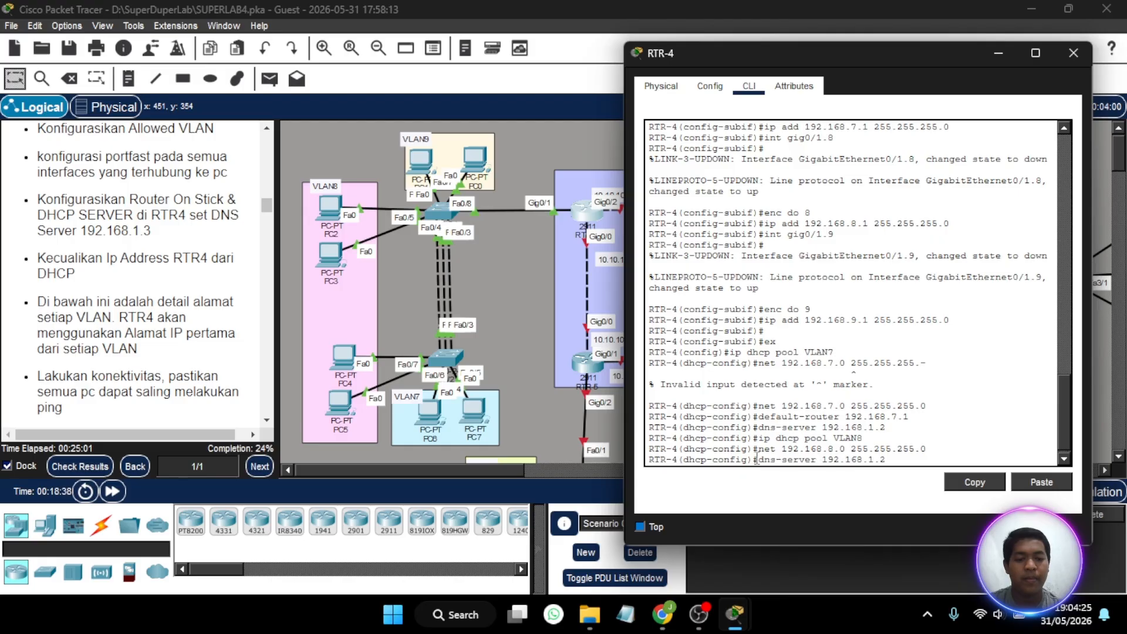
key(Up)
key(Left)
key(BackSpace)
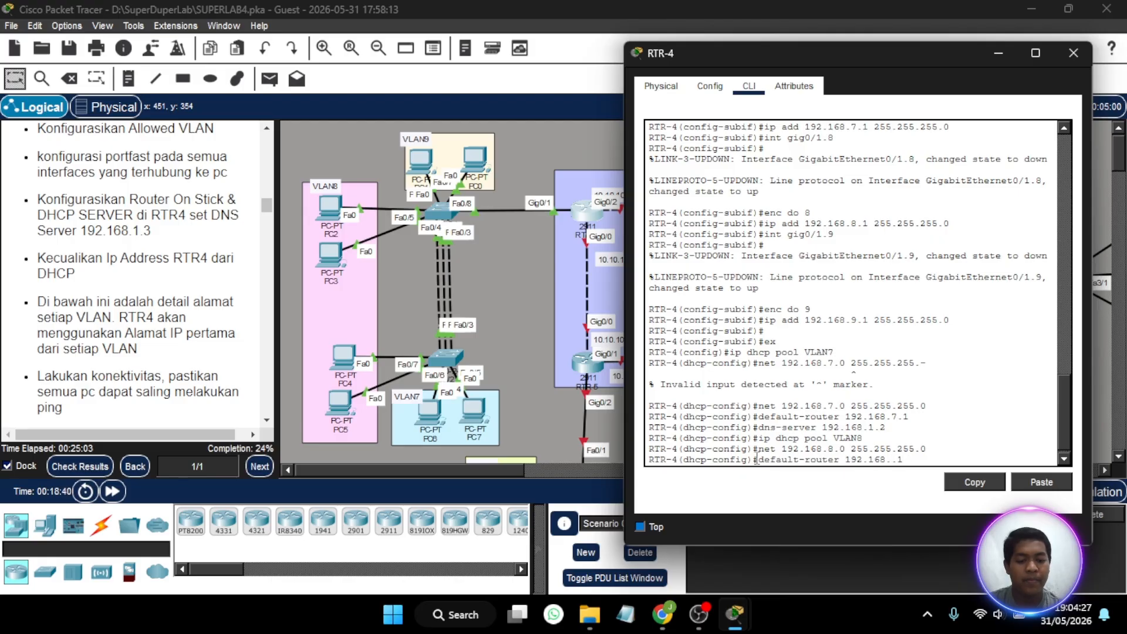
text(8)
key(Return)
- Set the VLAN8 DHCP pool's DNS server to 192.168.1.2
key(Up)
key(Up)
key(Up)
key(Up)
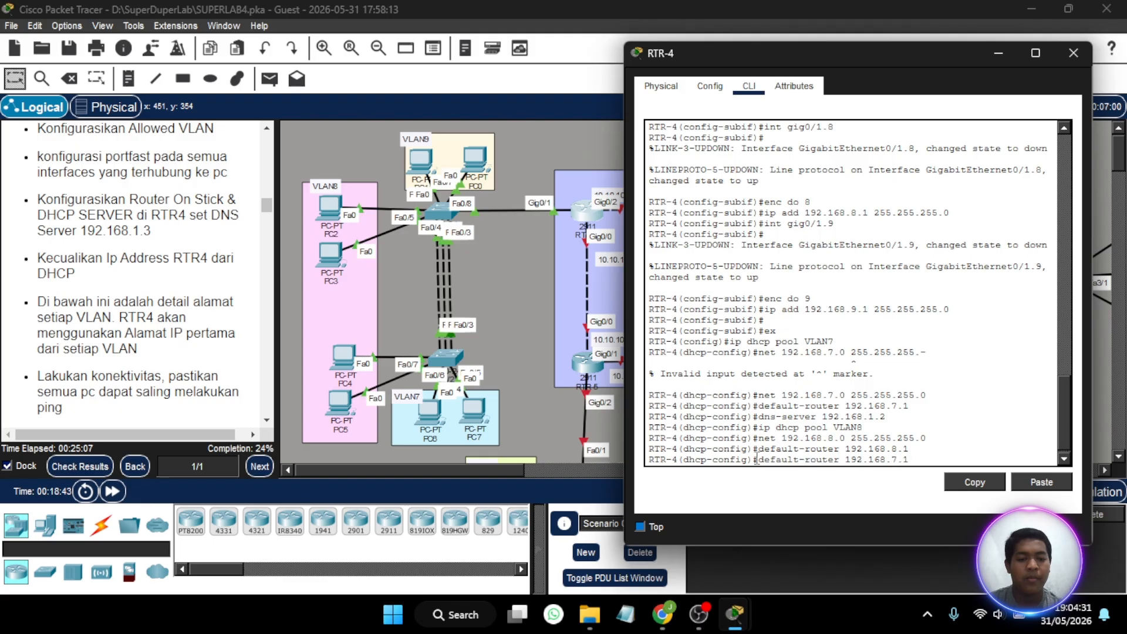
key(Return)
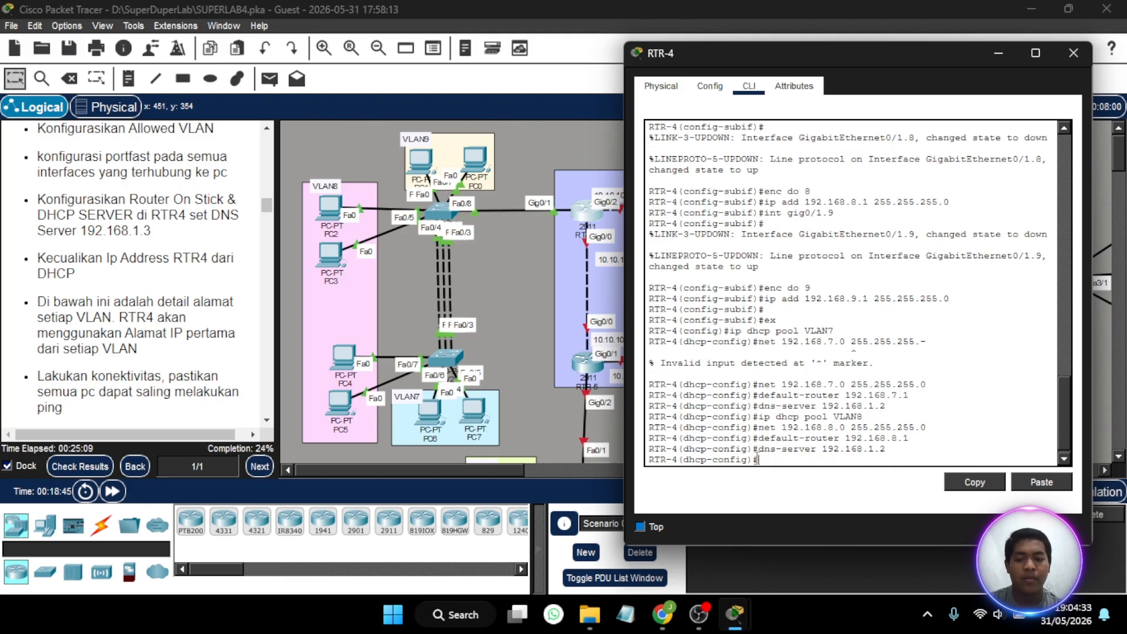
- Create a DHCP pool named VLAN9 on RTR-4
key(Up)
key(Up)
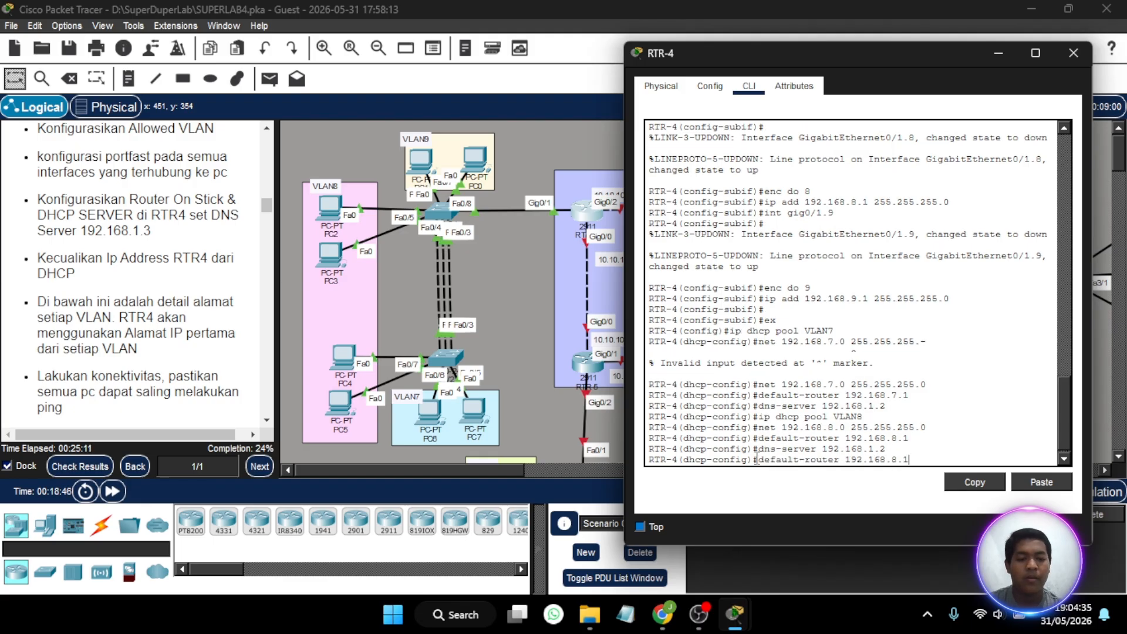
key(Up)
key(Up)
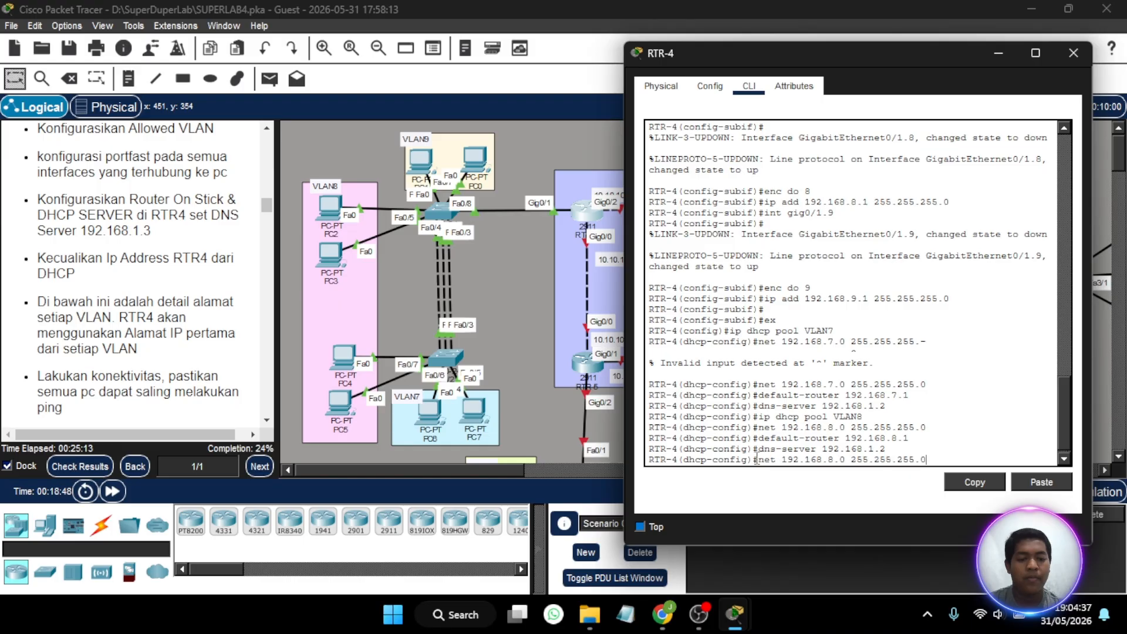
key(BackSpace)
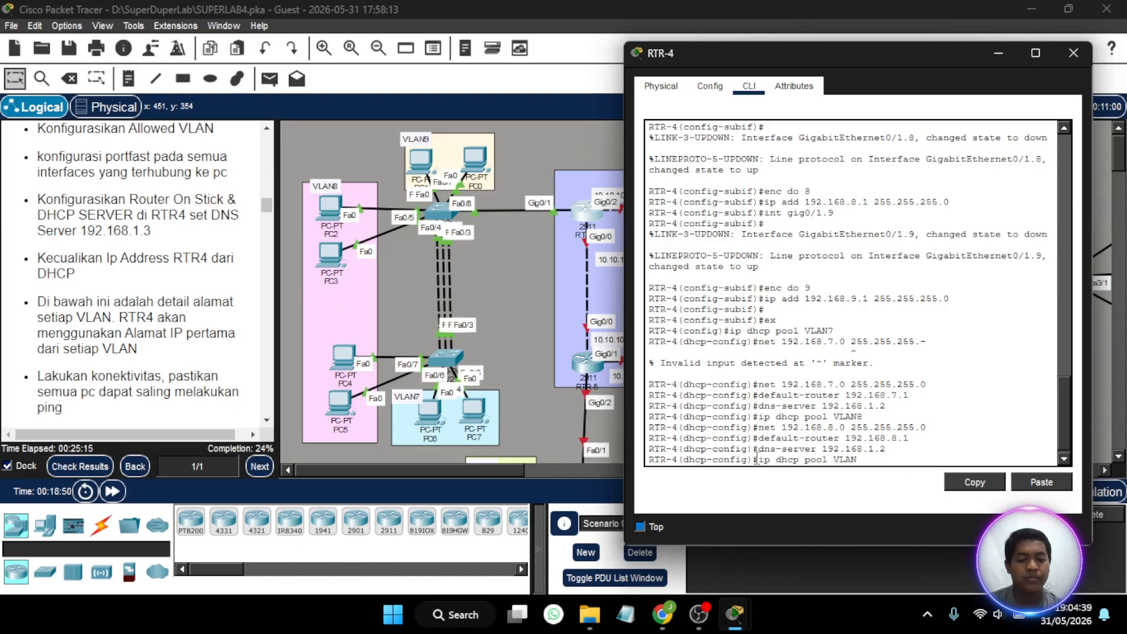
text(9)
key(Return)
- Set the VLAN9 DHCP pool's network to 192.168.9.0 with mask 255.255.255.0
key(Up)
key(Up)
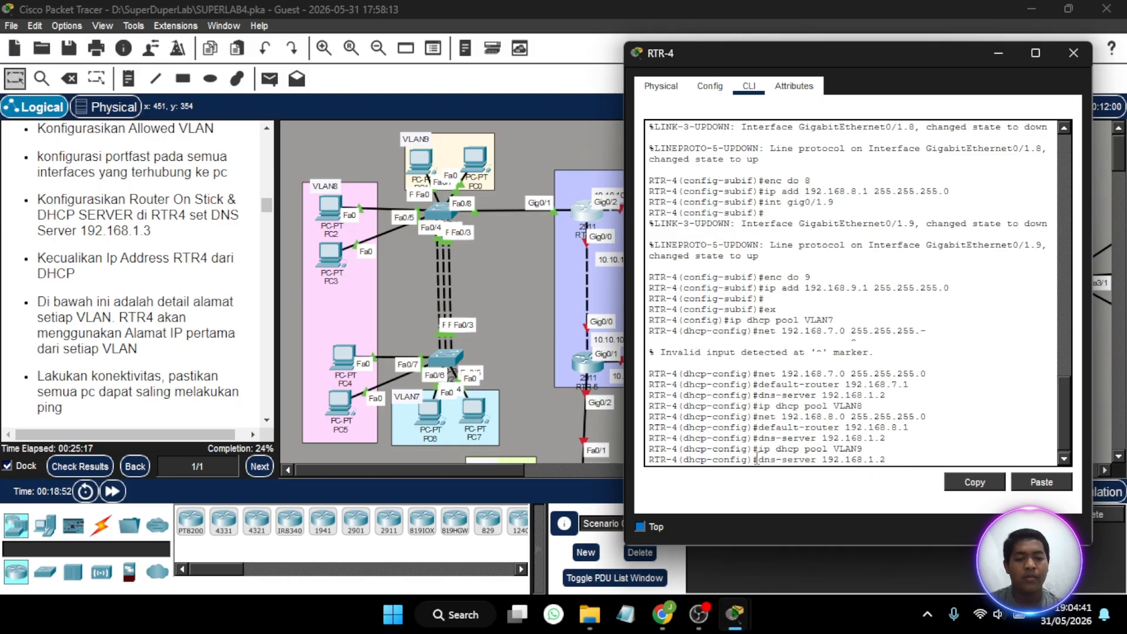
key(Up)
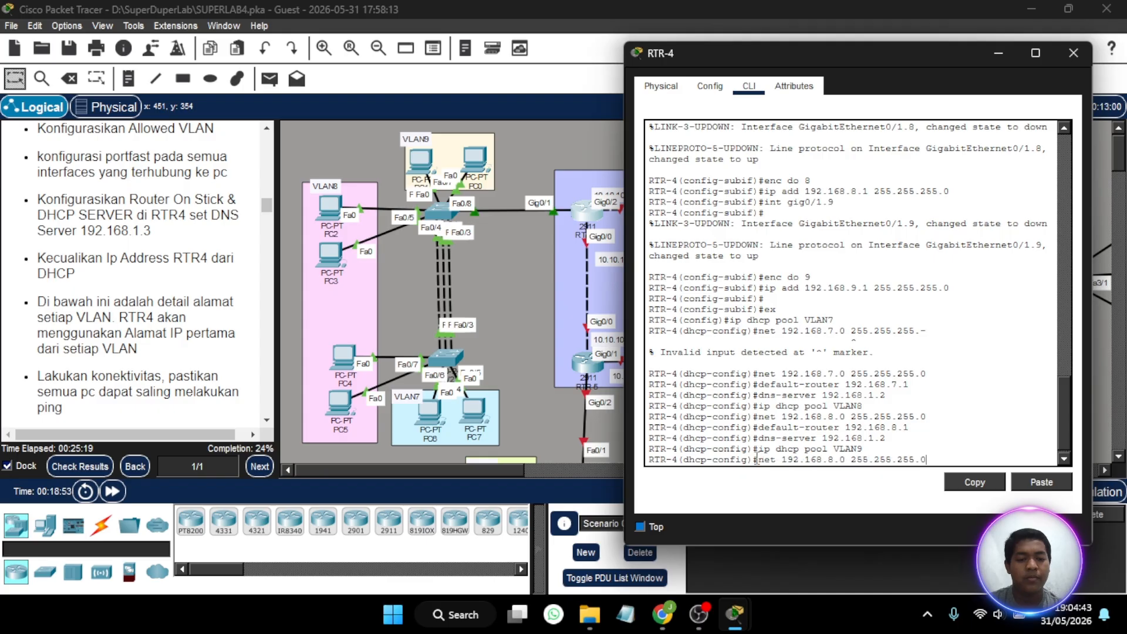
key(Up)
key(Up)
key(Down)
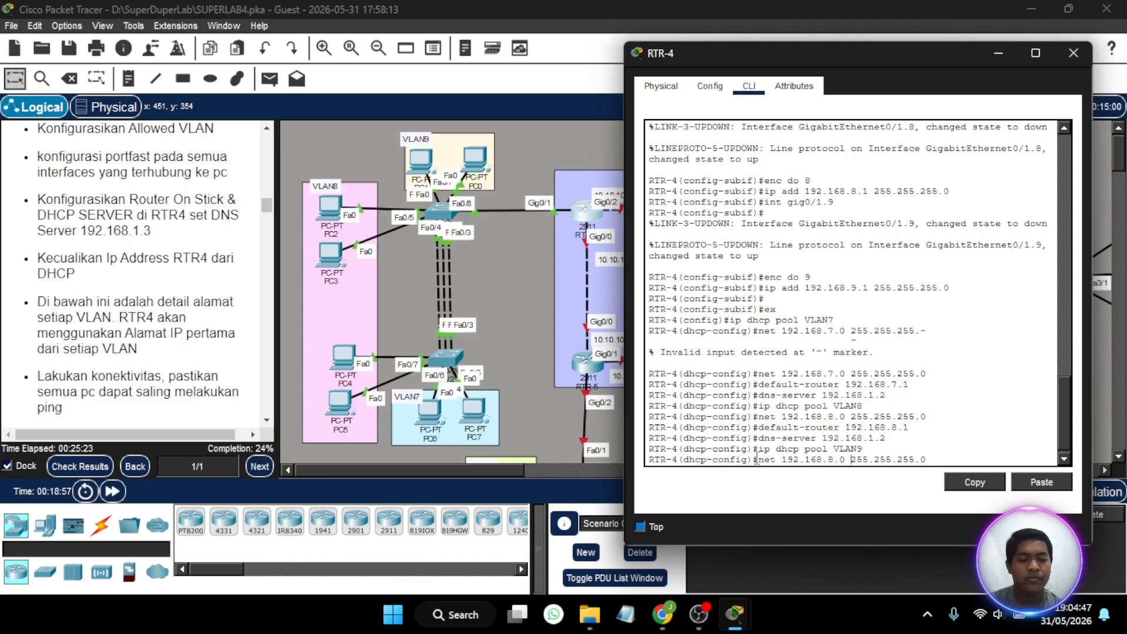
key(Left)
key(Left)
key(Left)
key(Left)
key(Left)
key(Left)
key(Left)
key(Left)
key(Left)
key(Left)
key(Left)
key(Left)
key(Left)
key(BackSpace)
text(9)
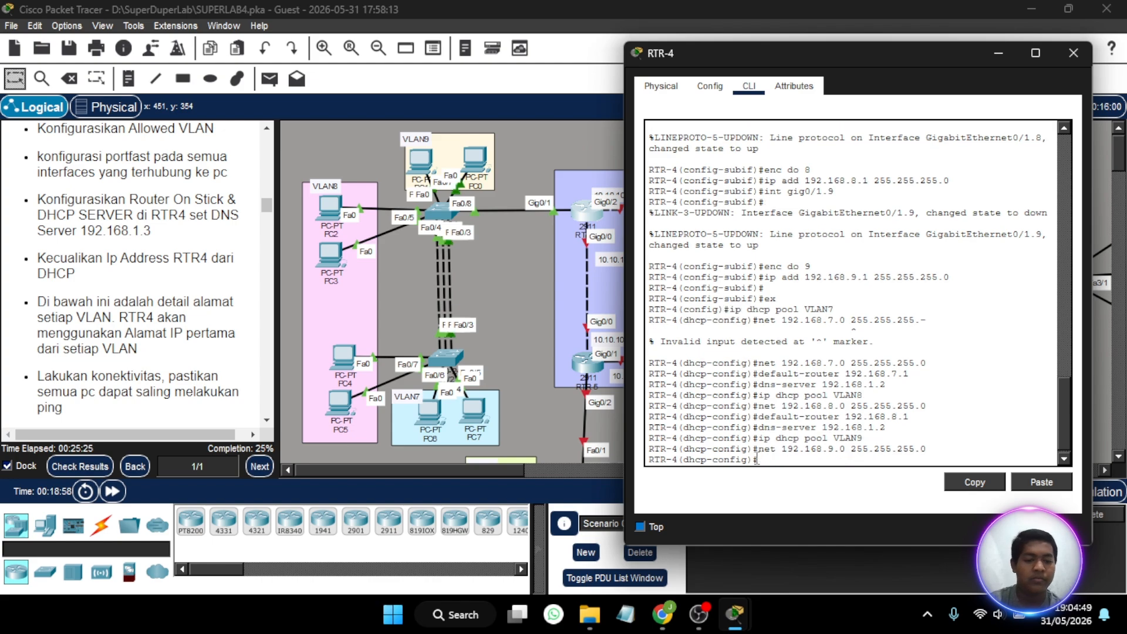
key(Return)
- Set the VLAN9 DHCP pool's default router to 192.168.9.1
key(Up)
key(Up)
key(Up)
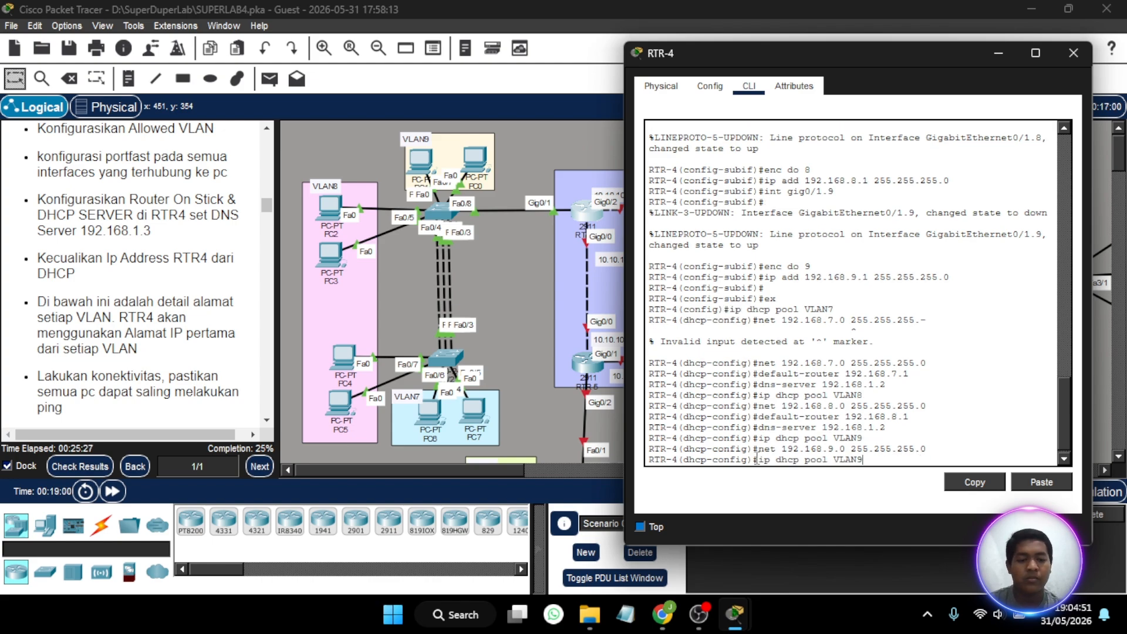
key(Left)
key(Left)
key(Up)
key(Left)
key(Left)
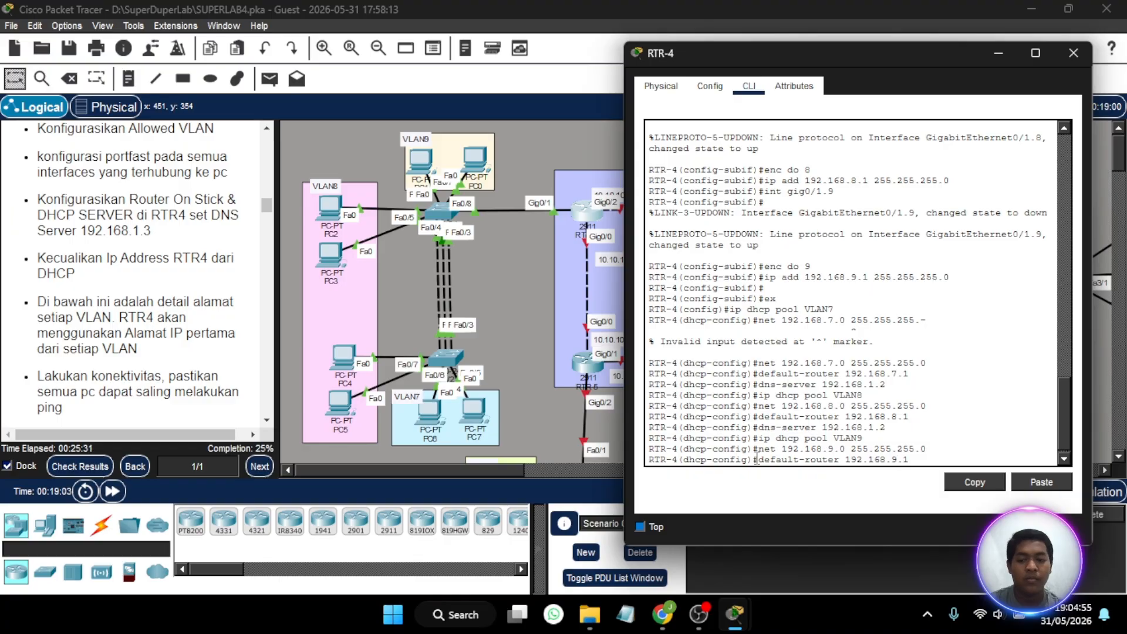
key(BackSpace)
text(9)
key(Return)
- Set the VLAN9 DHCP pool's DNS server to 192.168.1.3
key(Up)
key(Up)
key(Up)
key(Up)
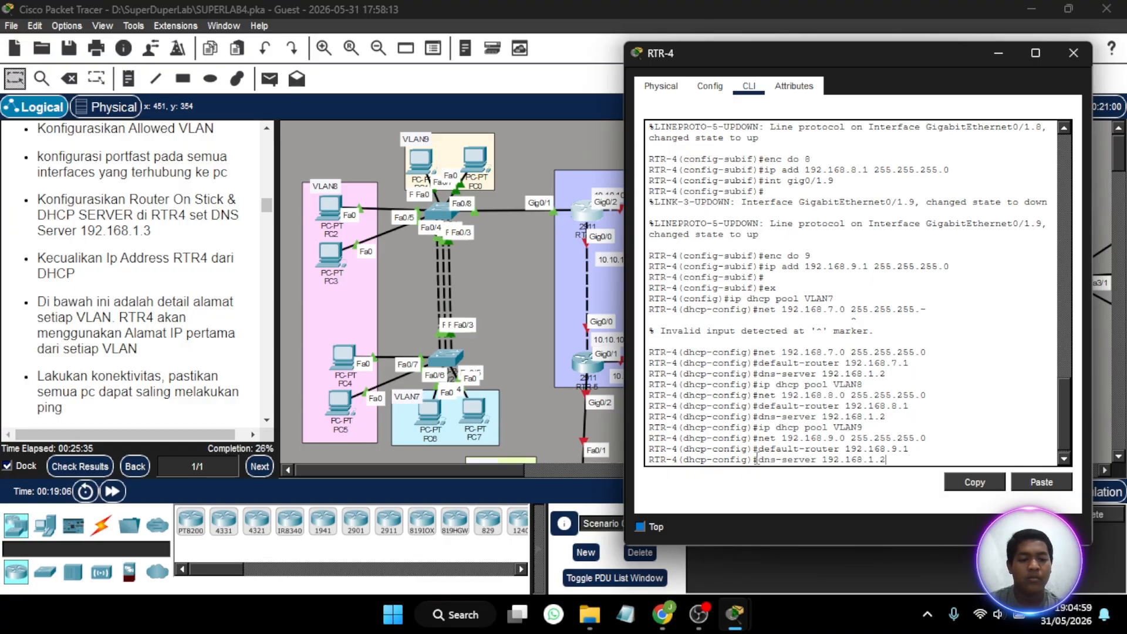
key(BackSpace)
text(3)
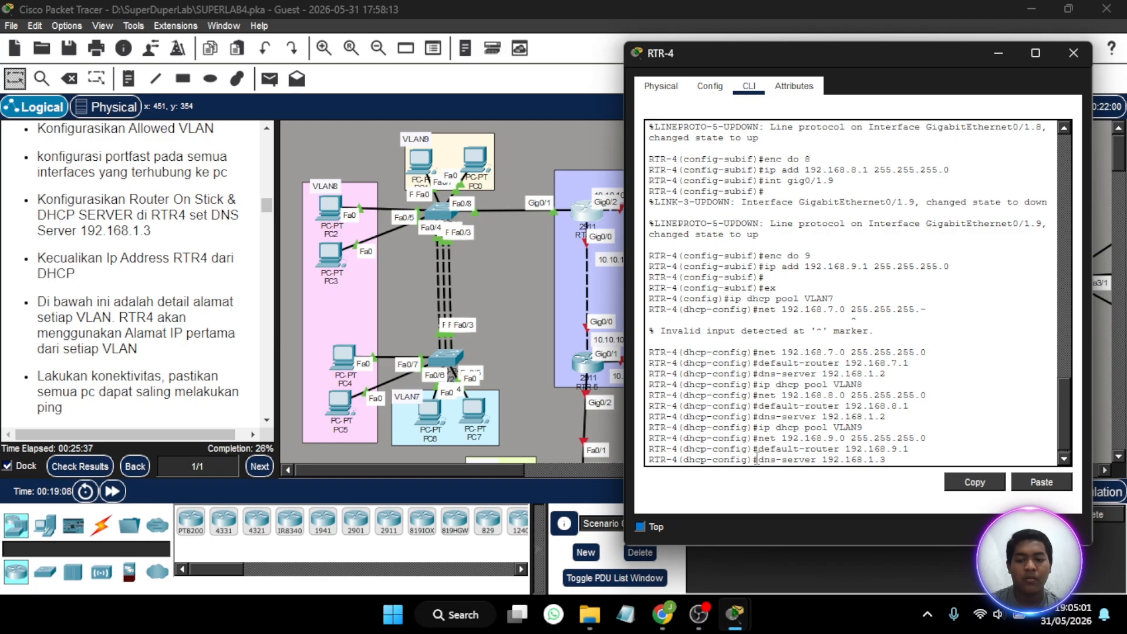
key(Return)
- Set the VLAN9 DHCP pool's DNS server to 192.168.1.2 and close the RTR-4 window
key(Up)
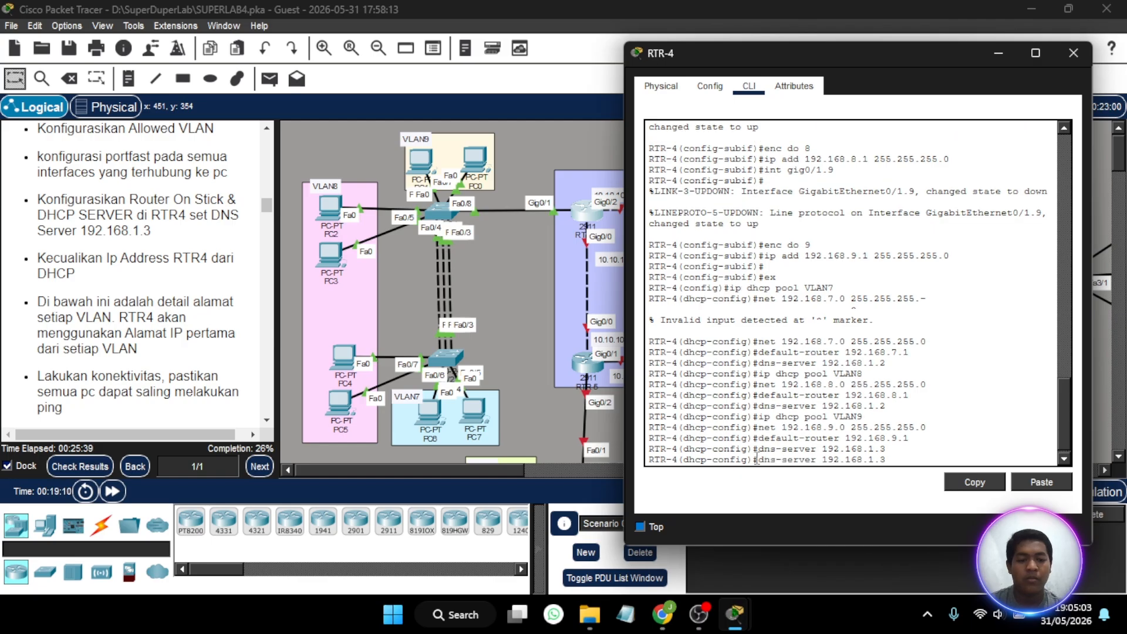
key(BackSpace)
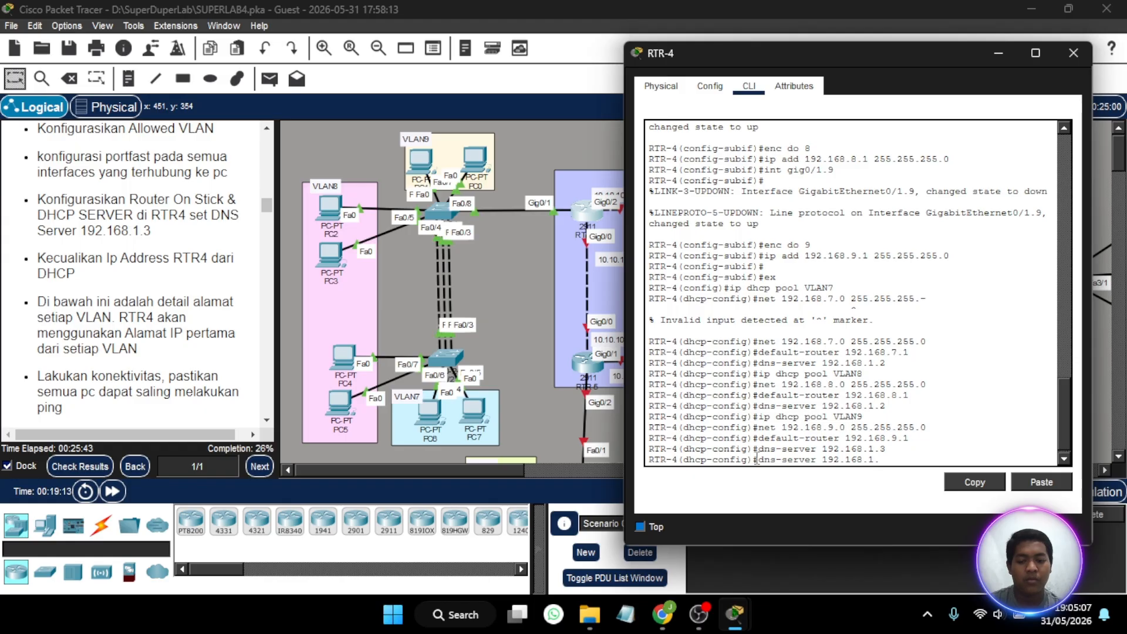
text(2)
key(Return)
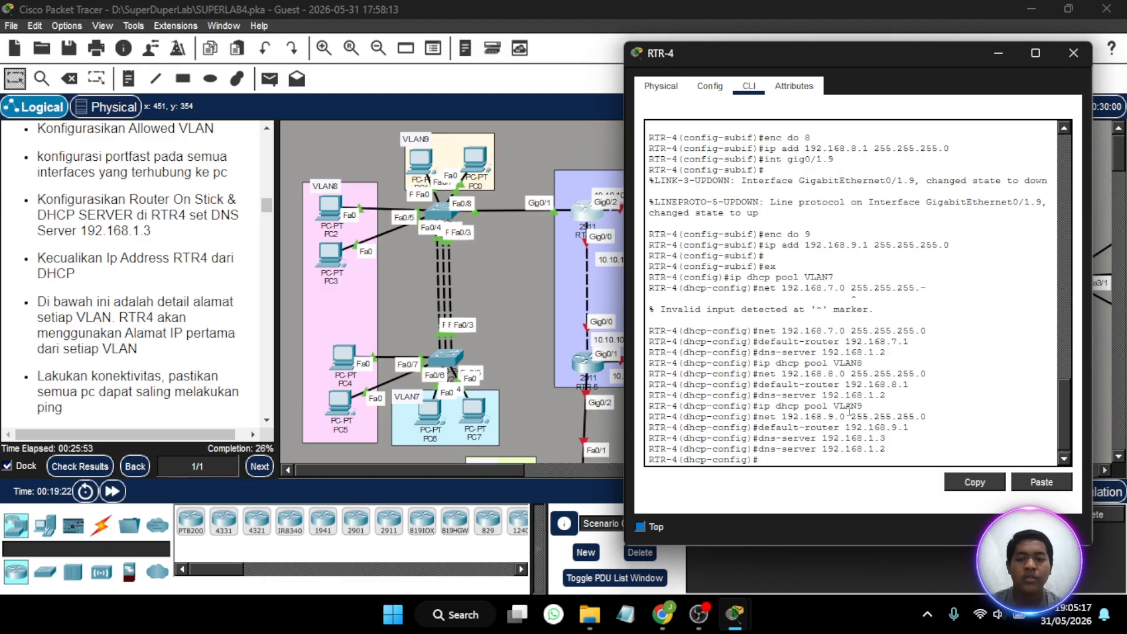
click(1069, 49)
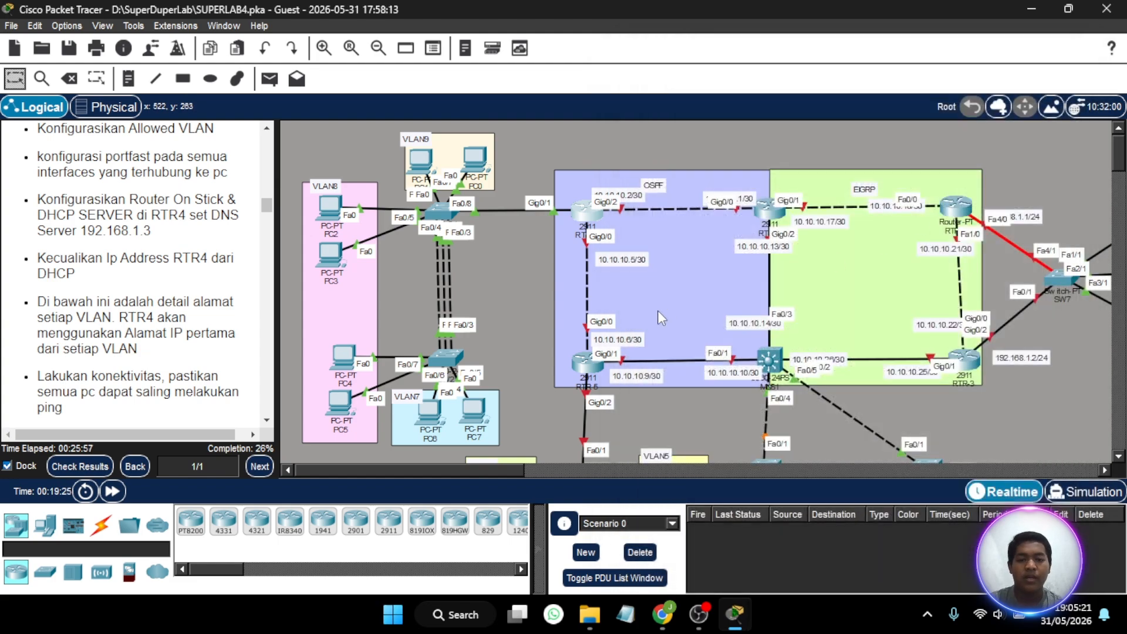
- Switch PC0 in VLAN9 to DHCP addressing in its IP configuration and close its window
scroll(658, 311, down, 1)
scroll(657, 311, up, 1)
scroll(540, 256, up, 1)
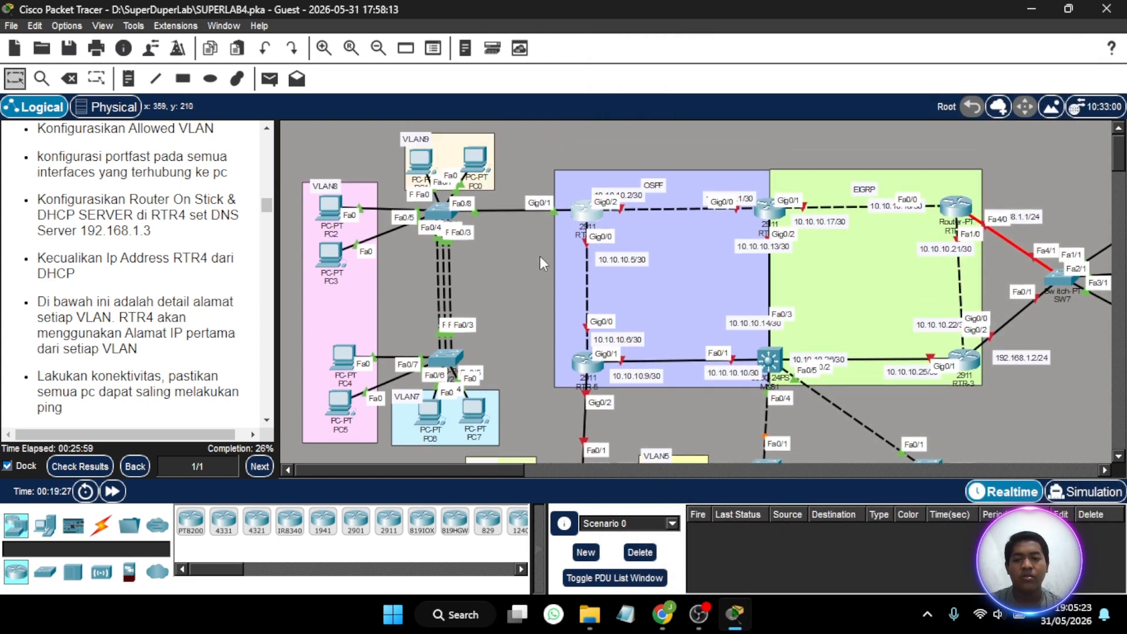
click(478, 159)
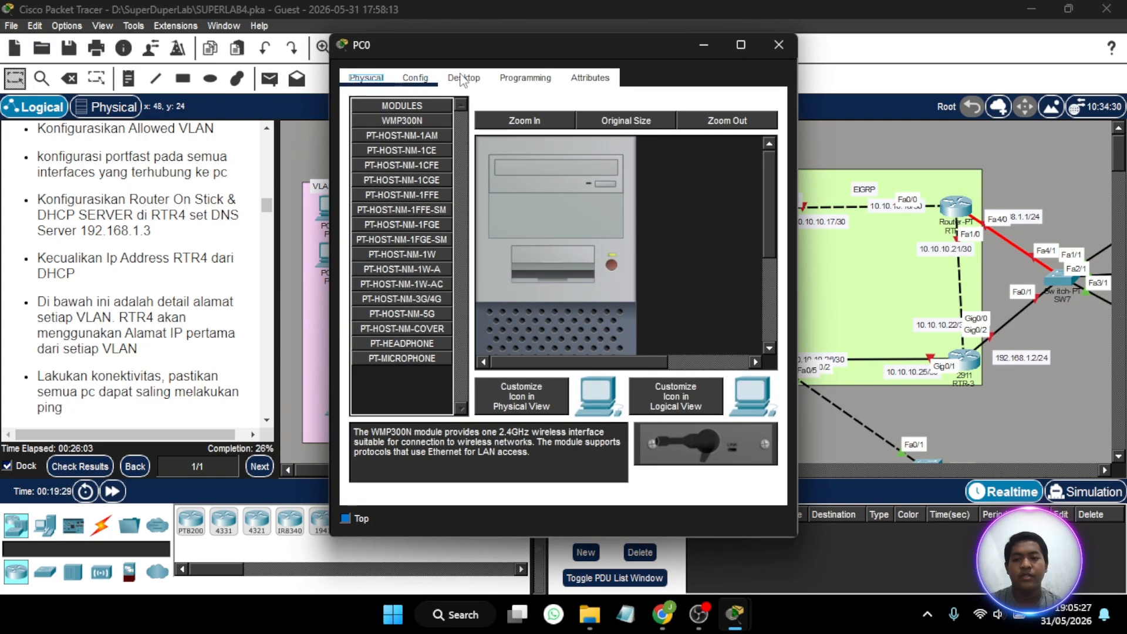
click(464, 77)
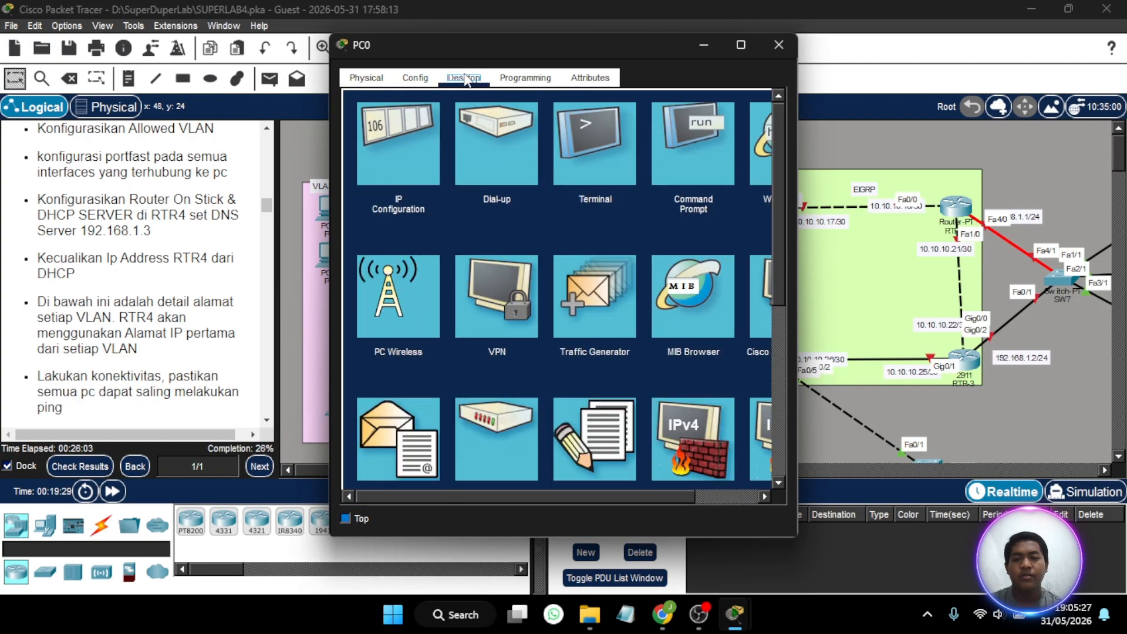
click(398, 146)
click(365, 170)
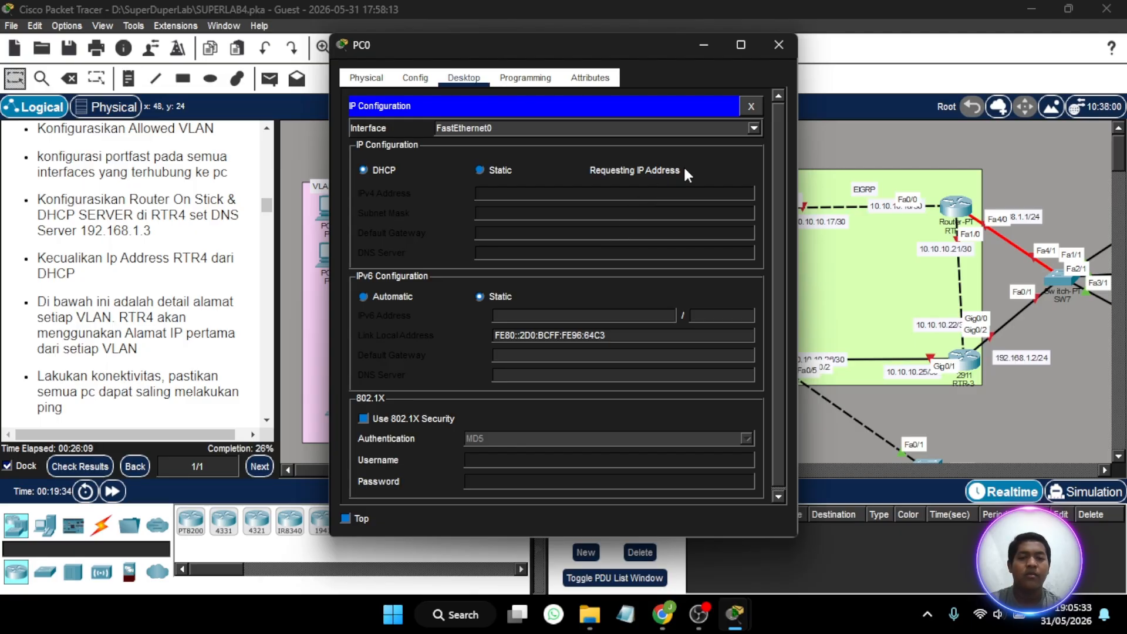
click(778, 46)
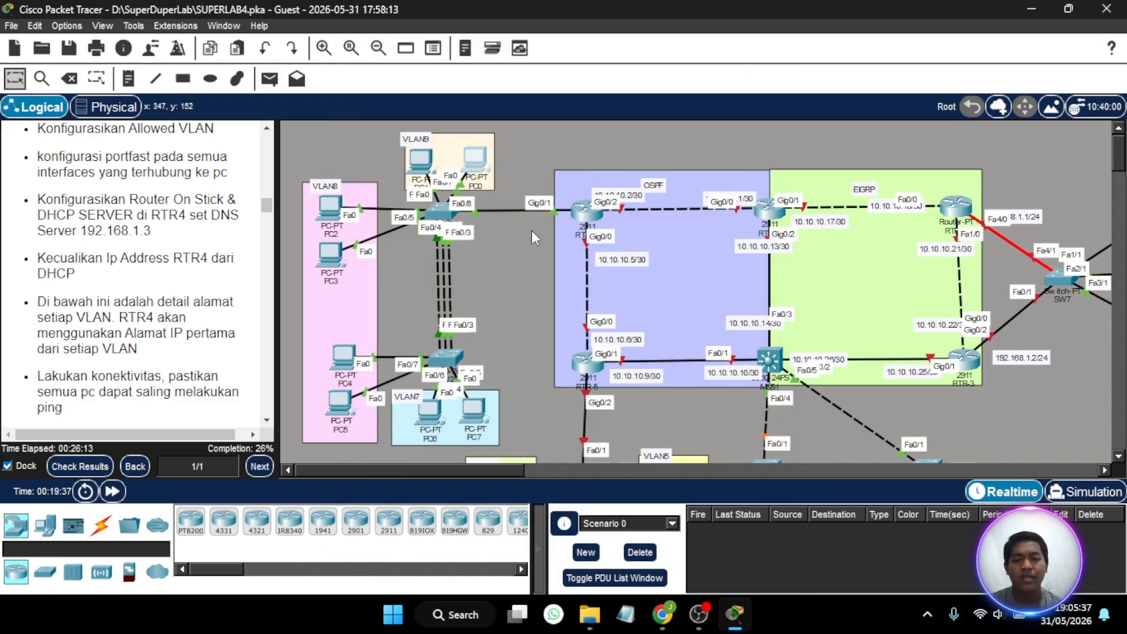
- Set interface Fa0/8 on the upper switch SW1 to trunk mode
click(439, 209)
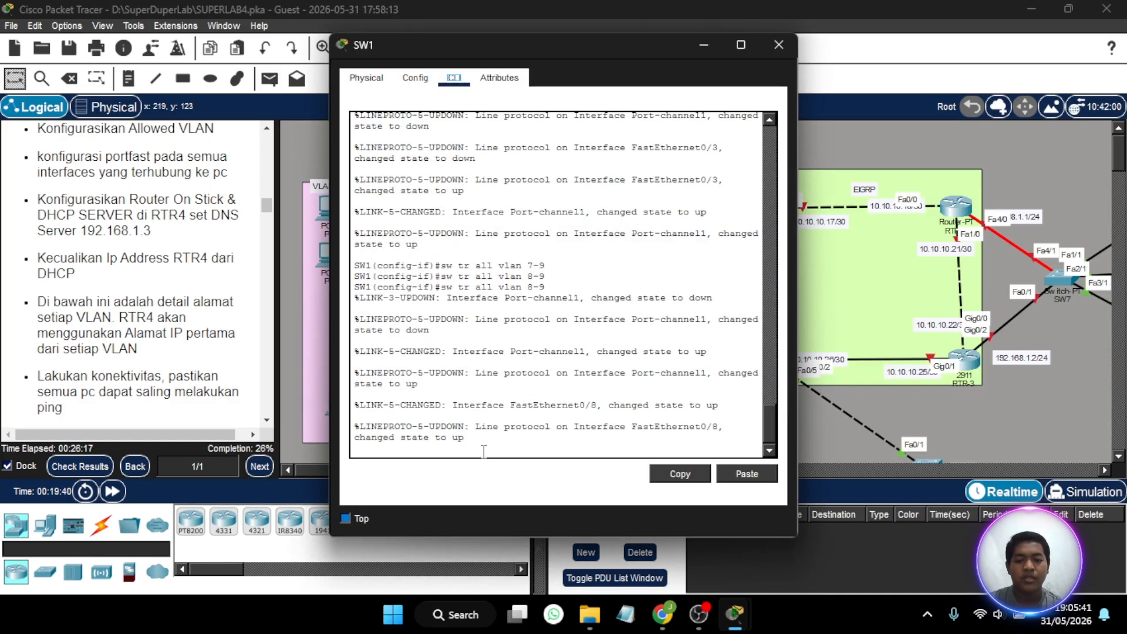
key(Return)
text(en)
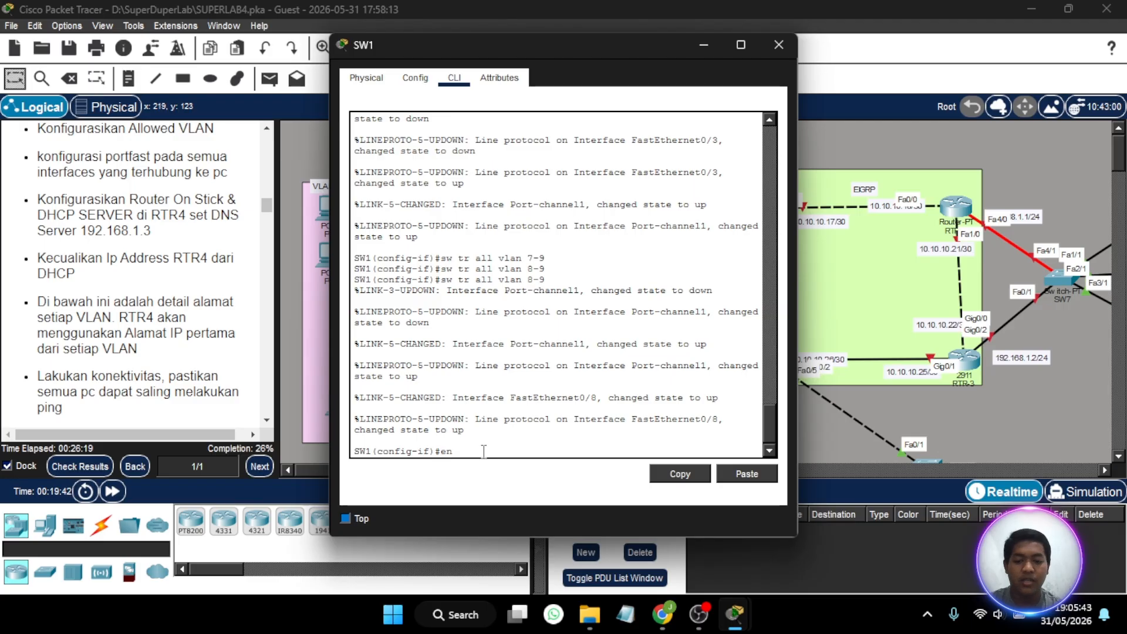
text(x)
key(Return)
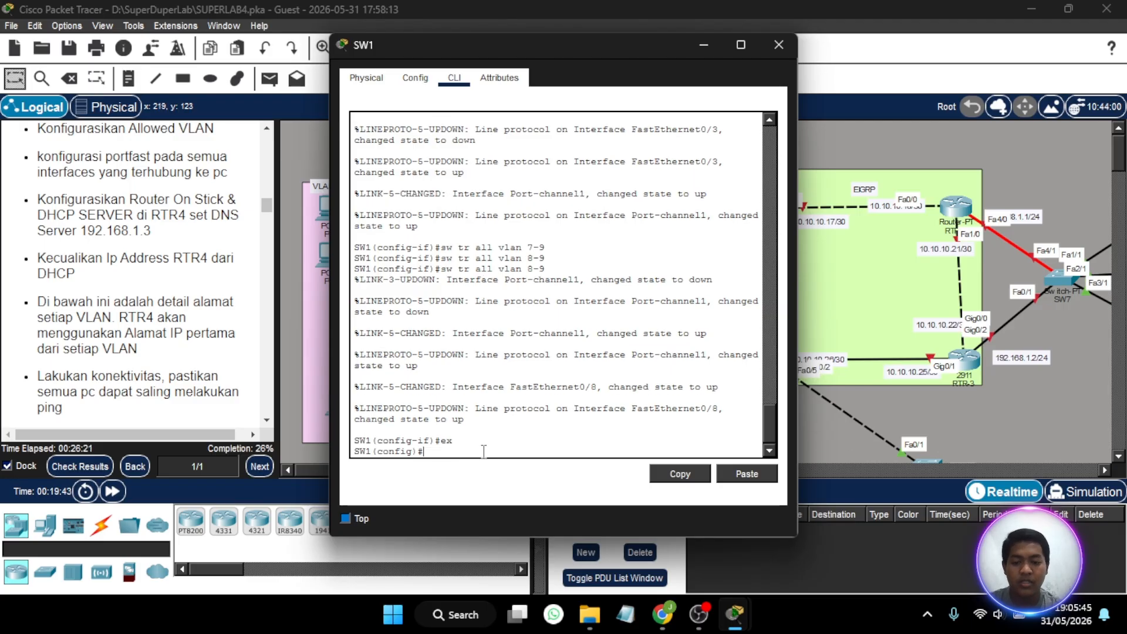
text(int f)
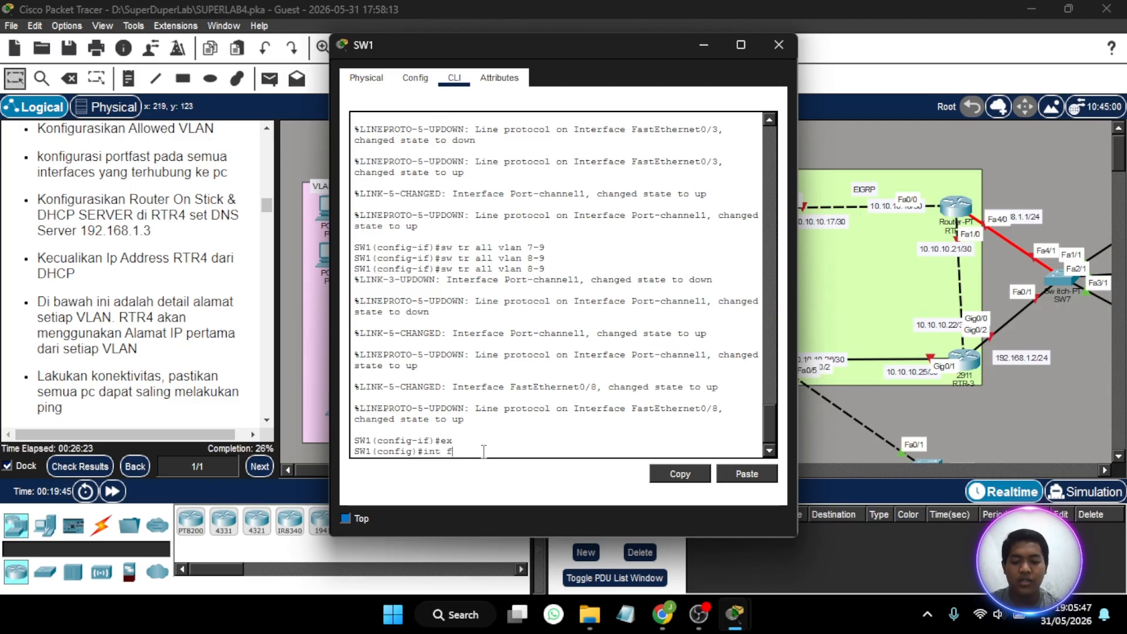
text(a0/8)
key(Return)
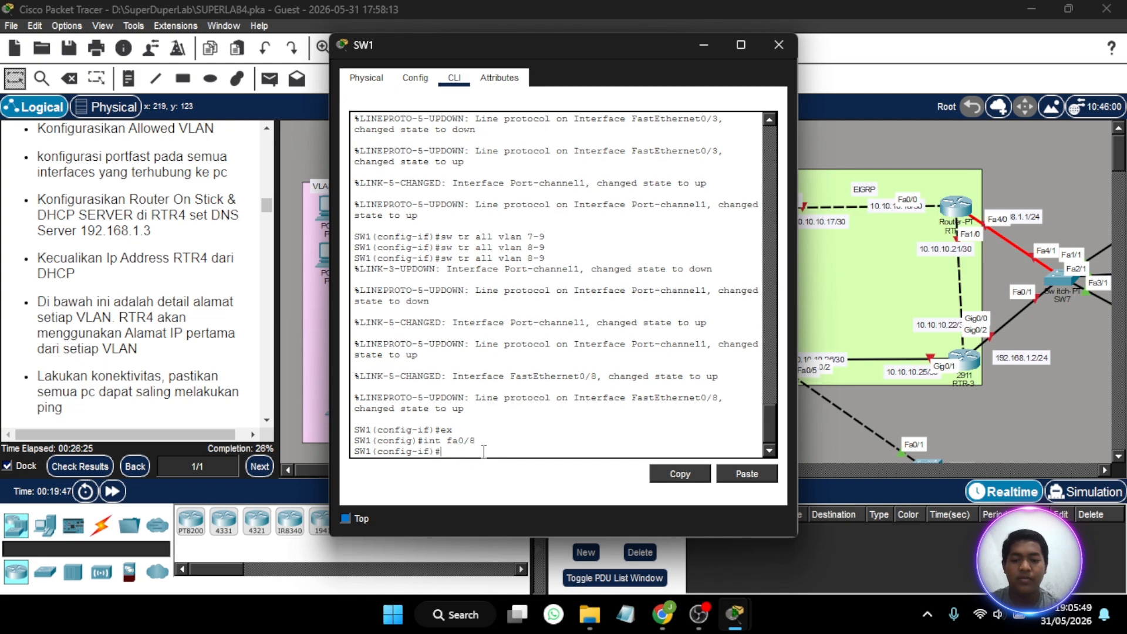
text(sw mo)
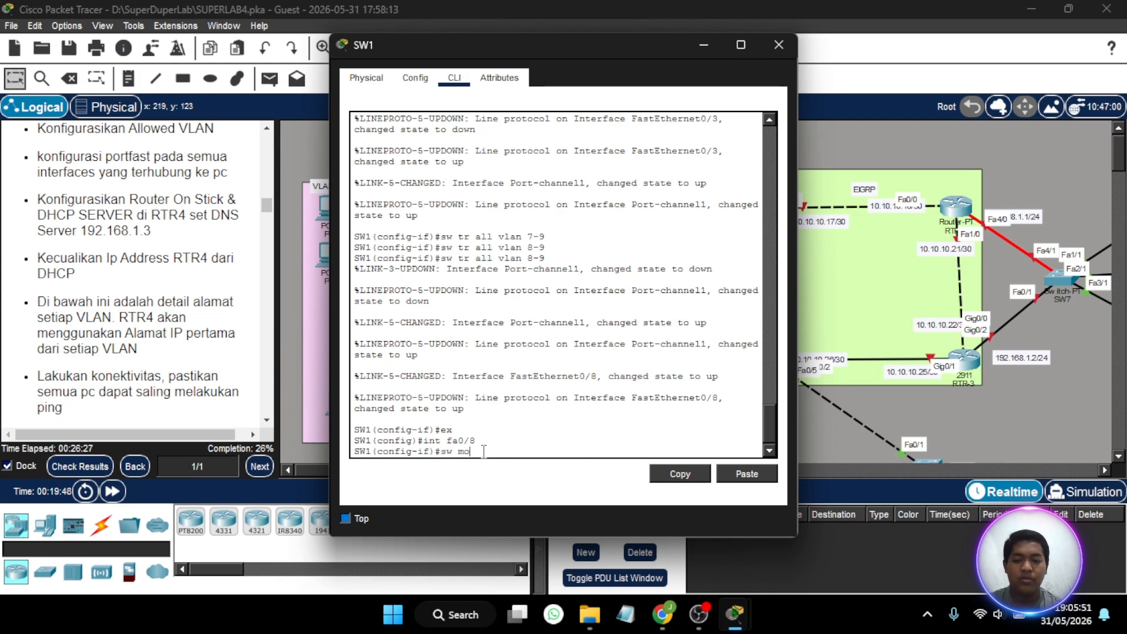
text( tr)
key(Return)
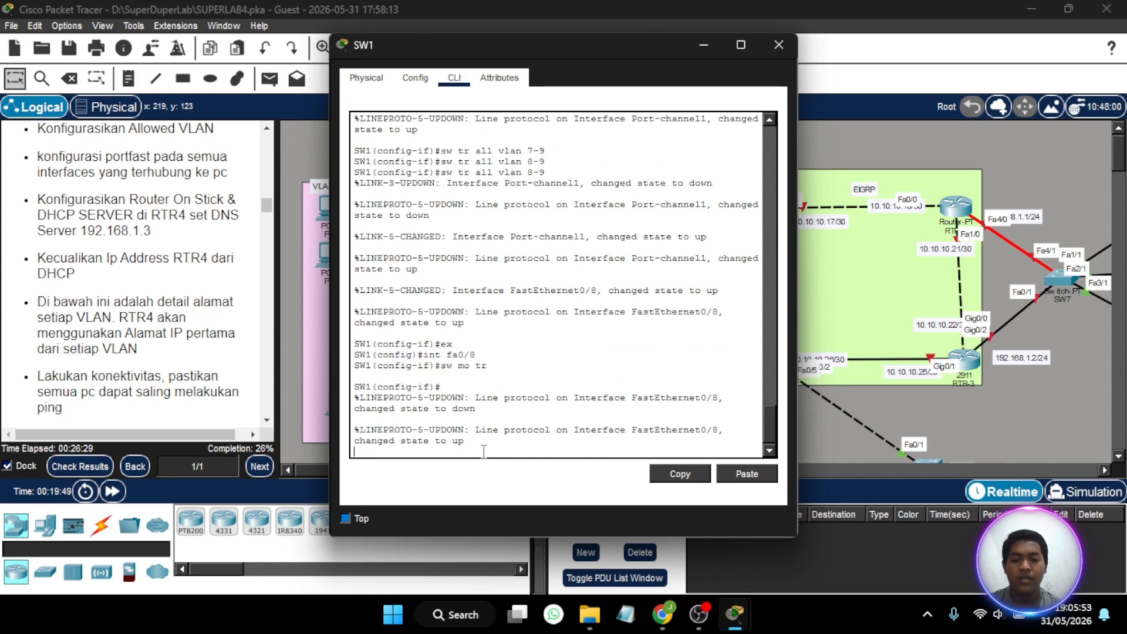
- Allow VLANs 7-9 on SW1's Fa0/8 trunk and close the switch window
text(sw r)
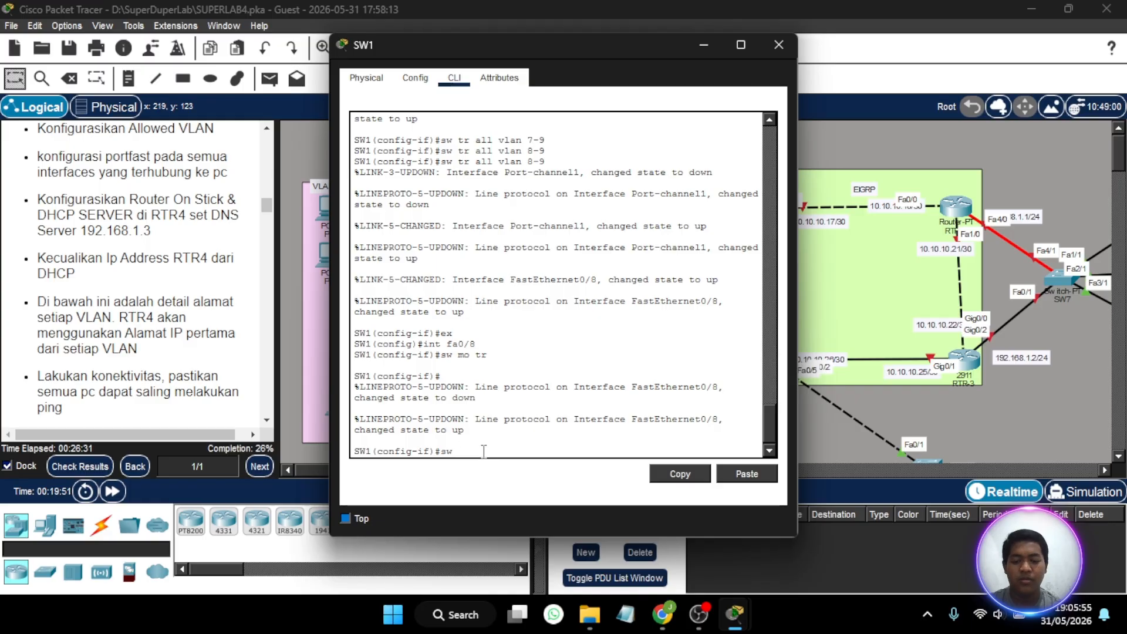
key(BackSpace)
key(BackSpace)
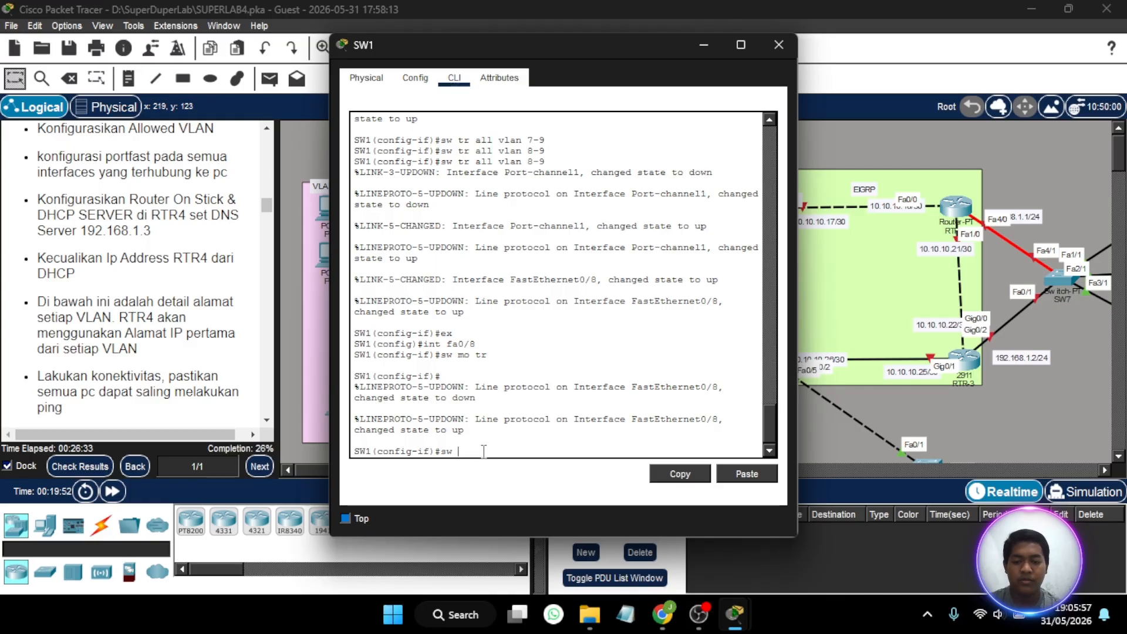
text(tr)
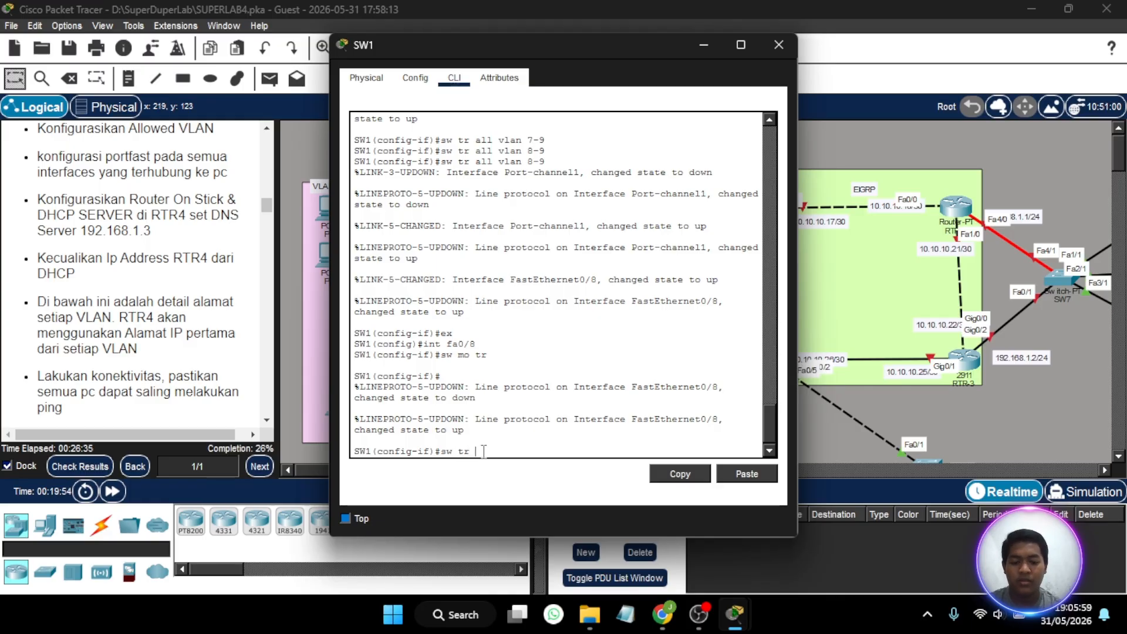
text( all vlan)
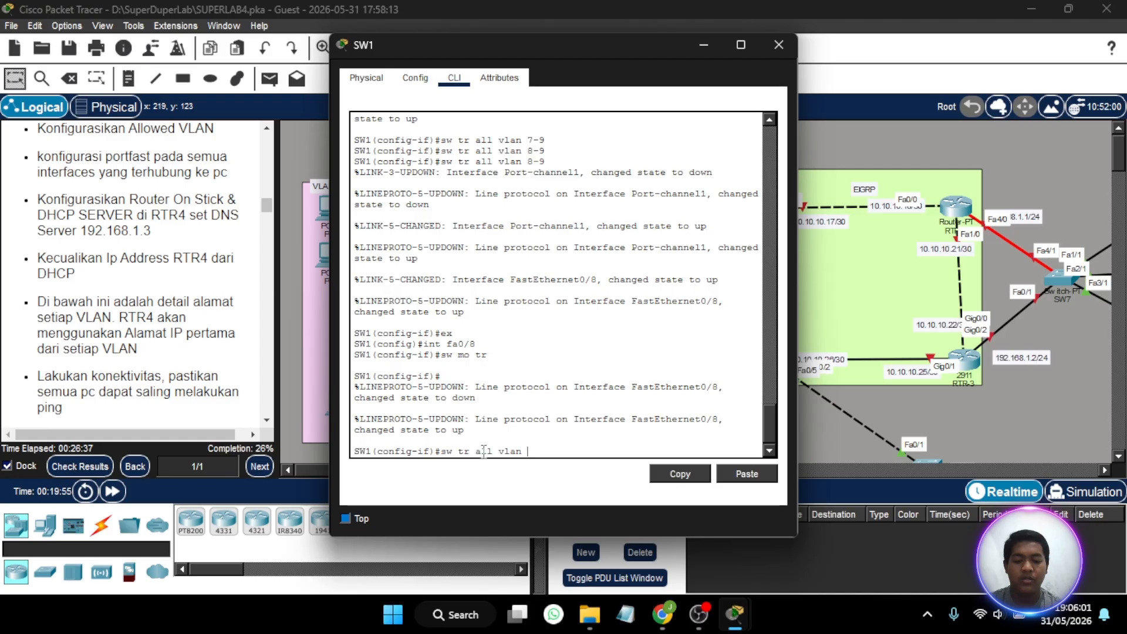
text( 7-9)
key(Return)
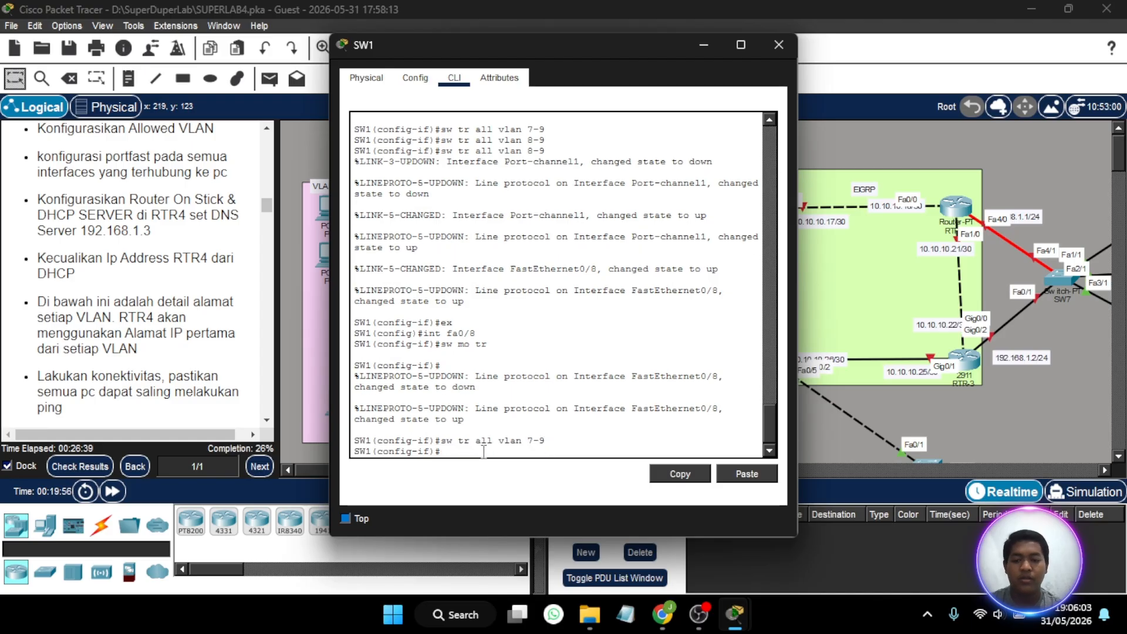
click(767, 44)
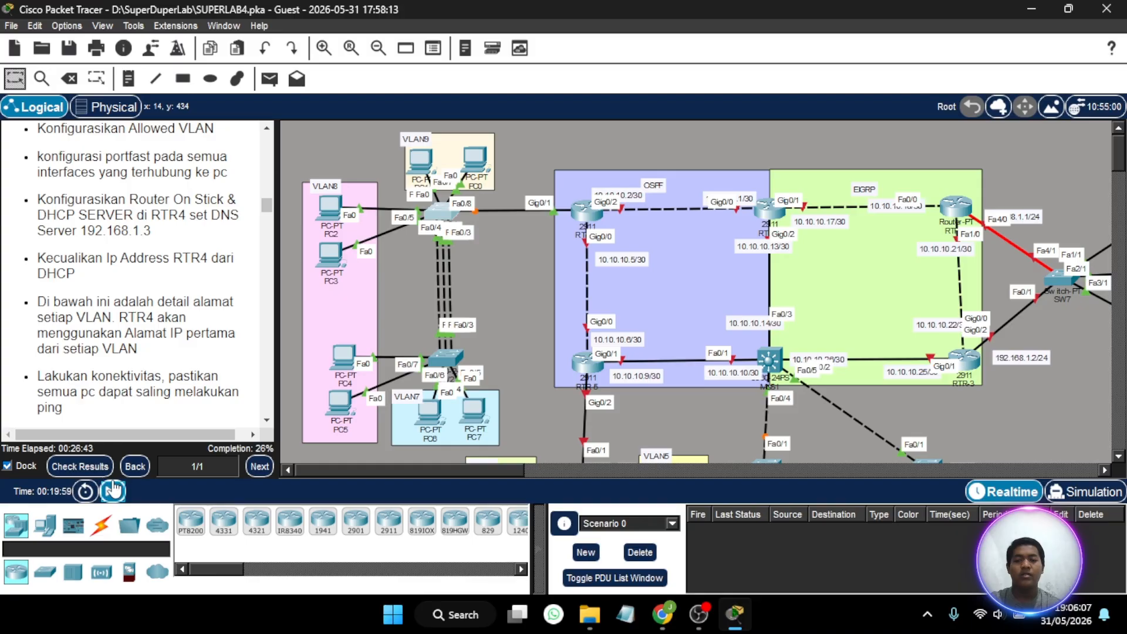
- Fast-forward the simulation time and check the IP settings PC0 received through DHCP
click(113, 491)
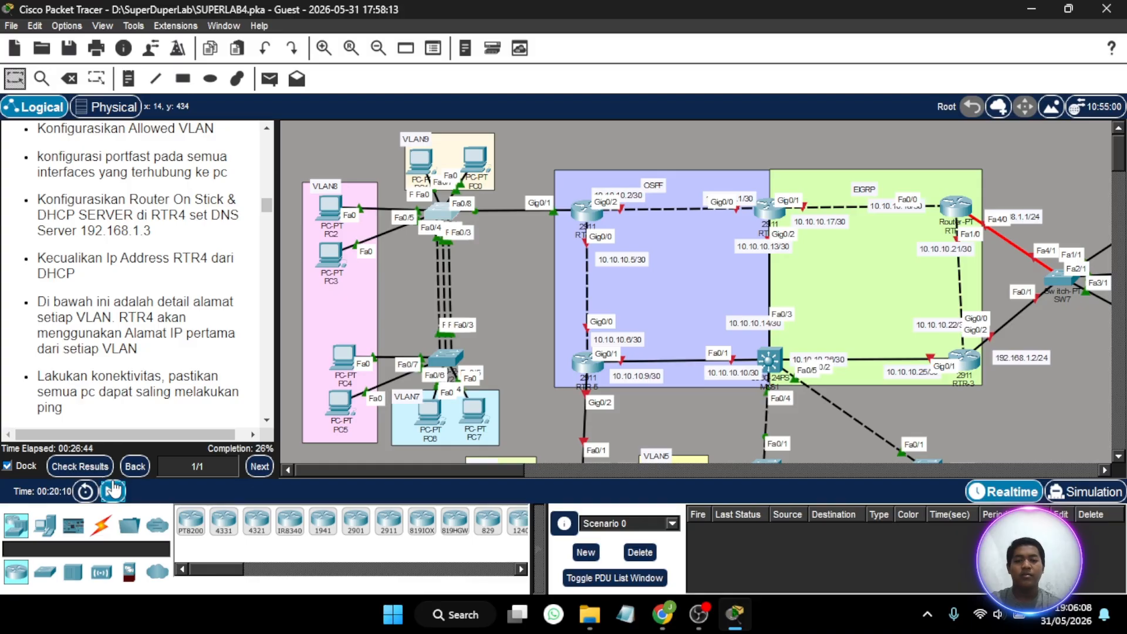
click(470, 158)
click(420, 124)
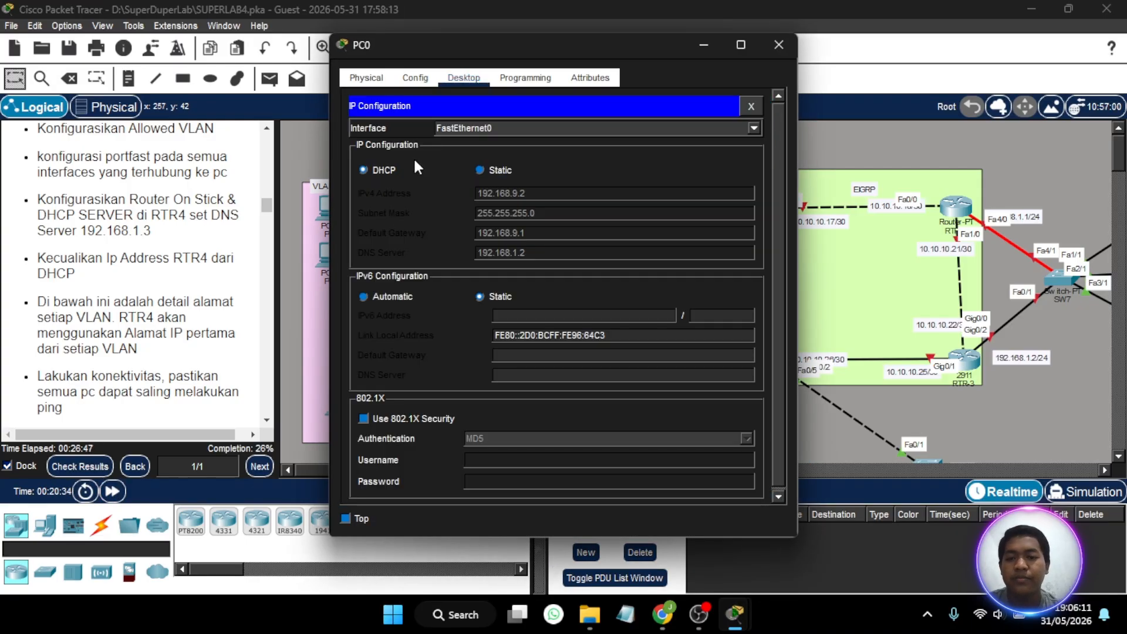
click(774, 45)
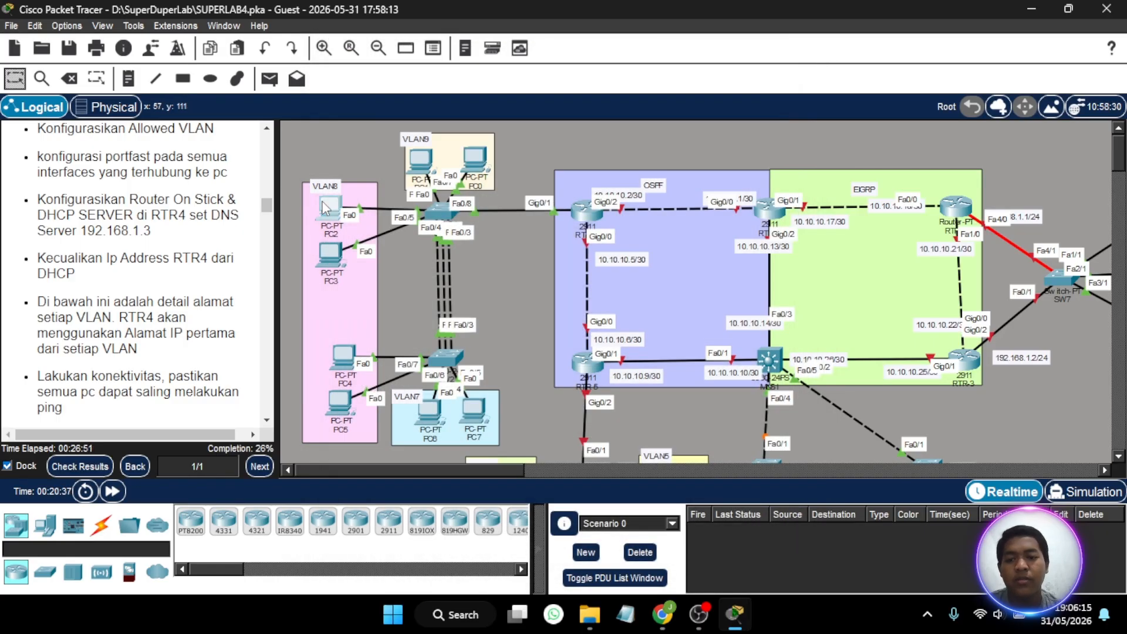
- Switch PC2 in VLAN8 to DHCP addressing in its IP configuration and close its window
click(326, 206)
click(464, 78)
click(383, 149)
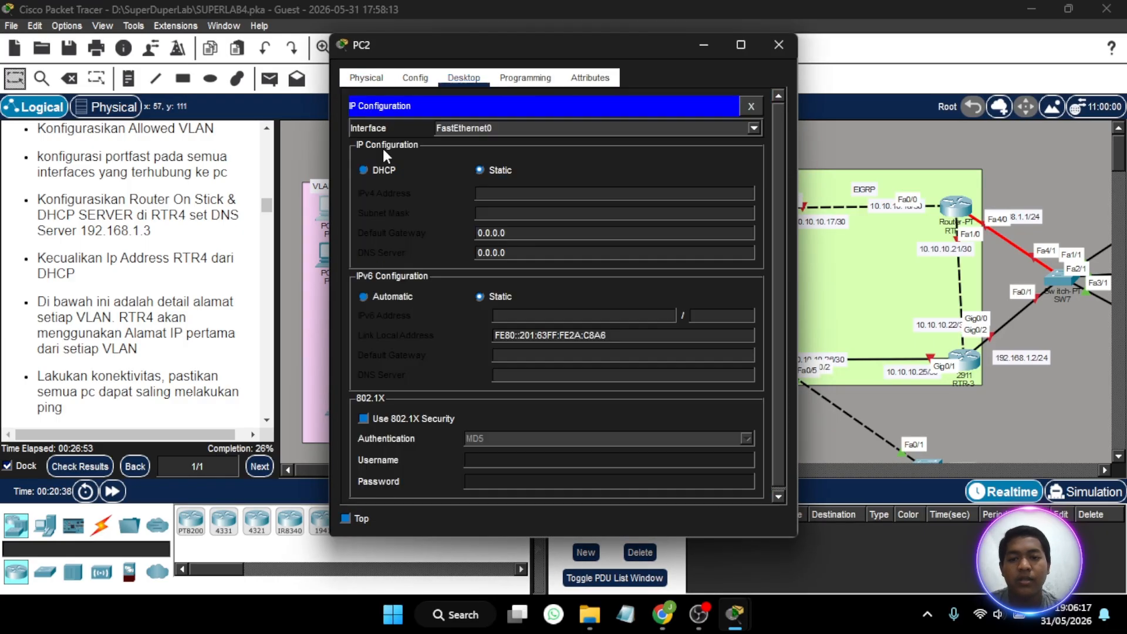
click(371, 175)
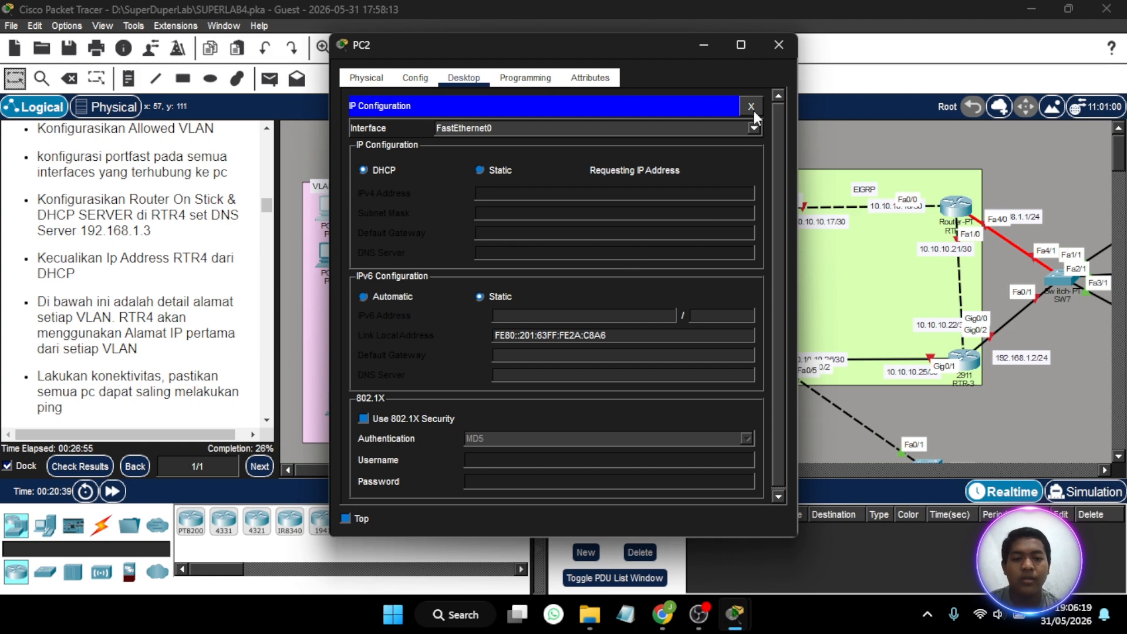
click(781, 51)
- Test connectivity by sending two simple PDUs from PC2 to PC0, and delete the test scenario
click(270, 78)
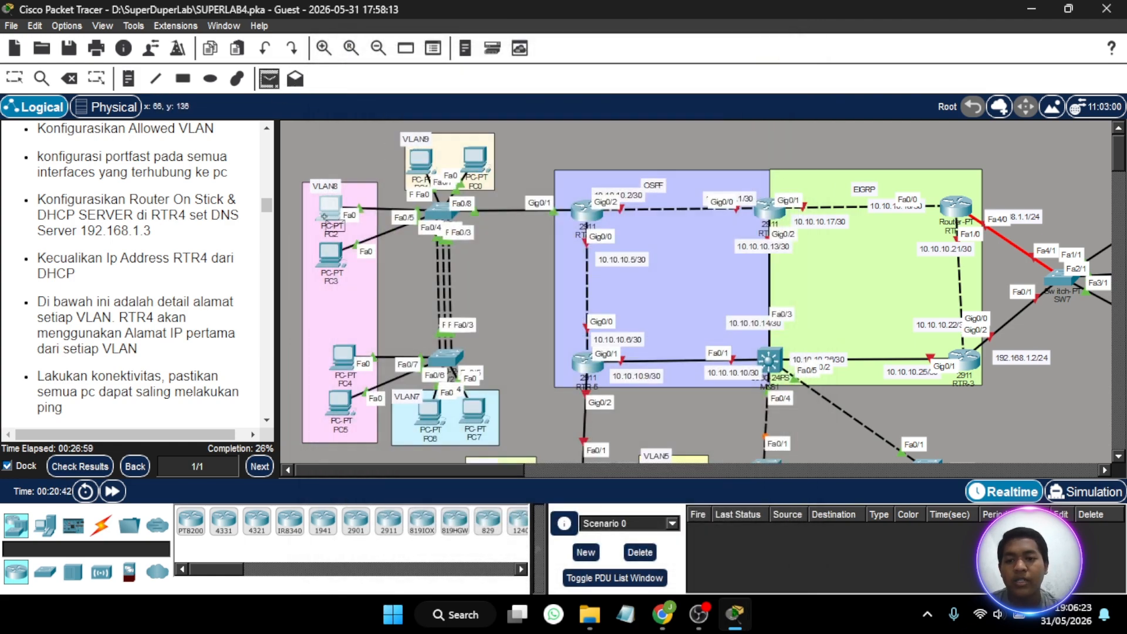
click(330, 206)
click(475, 158)
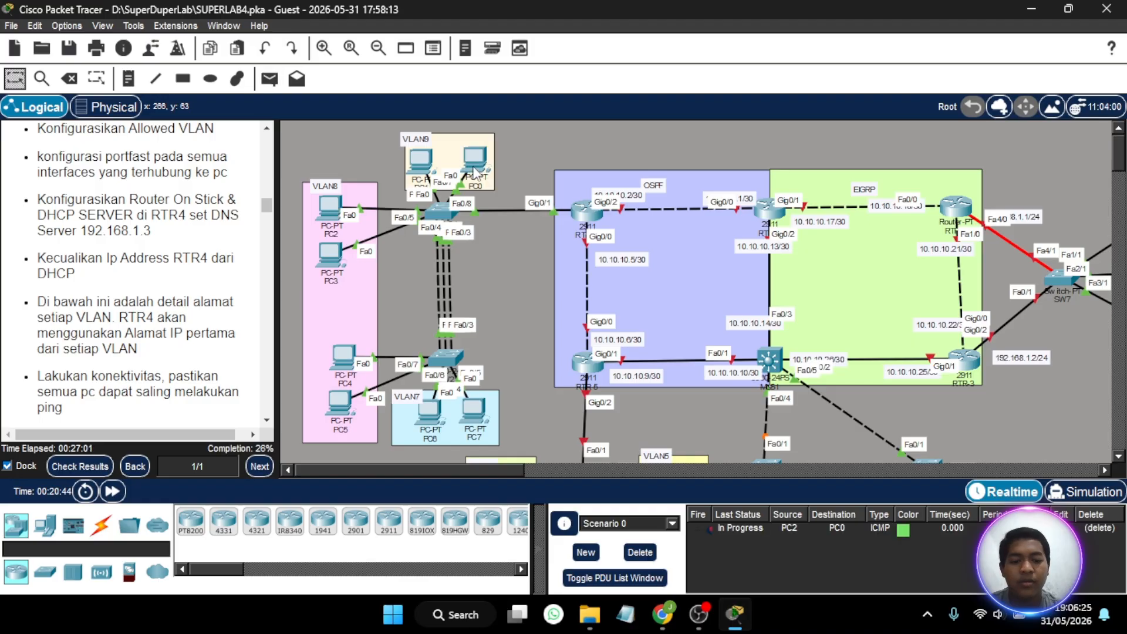
click(272, 78)
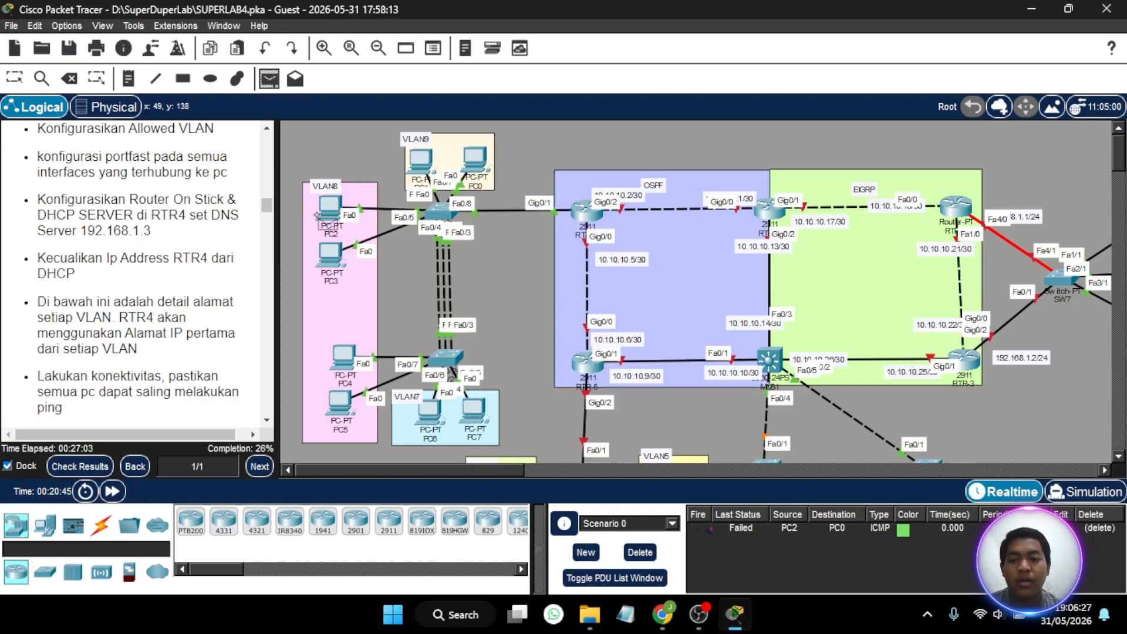
click(335, 211)
click(475, 159)
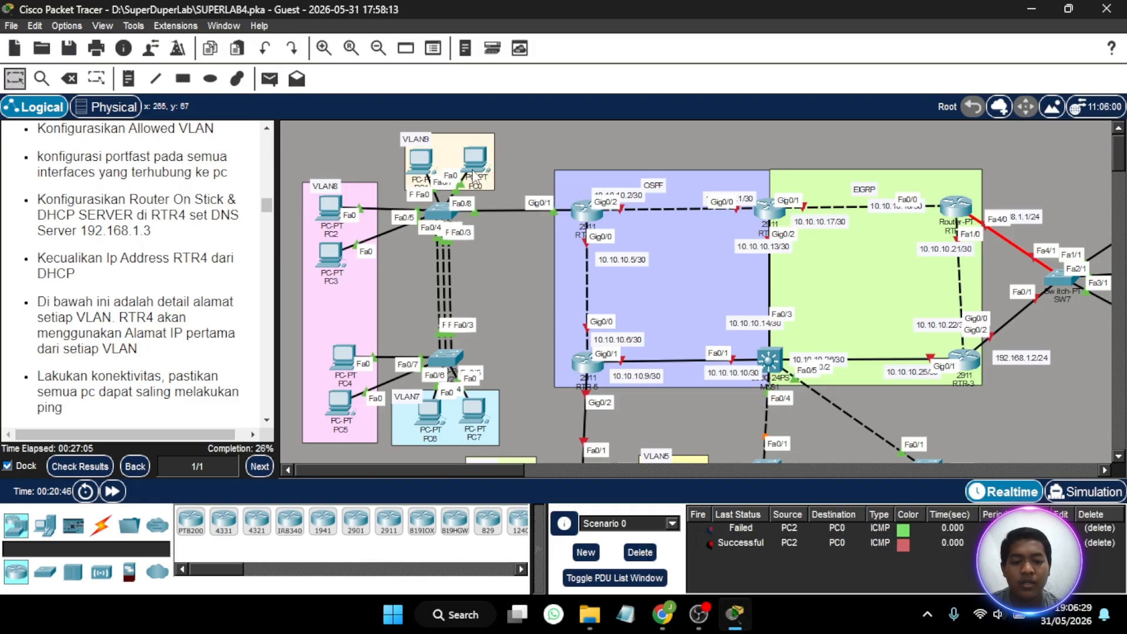
click(645, 551)
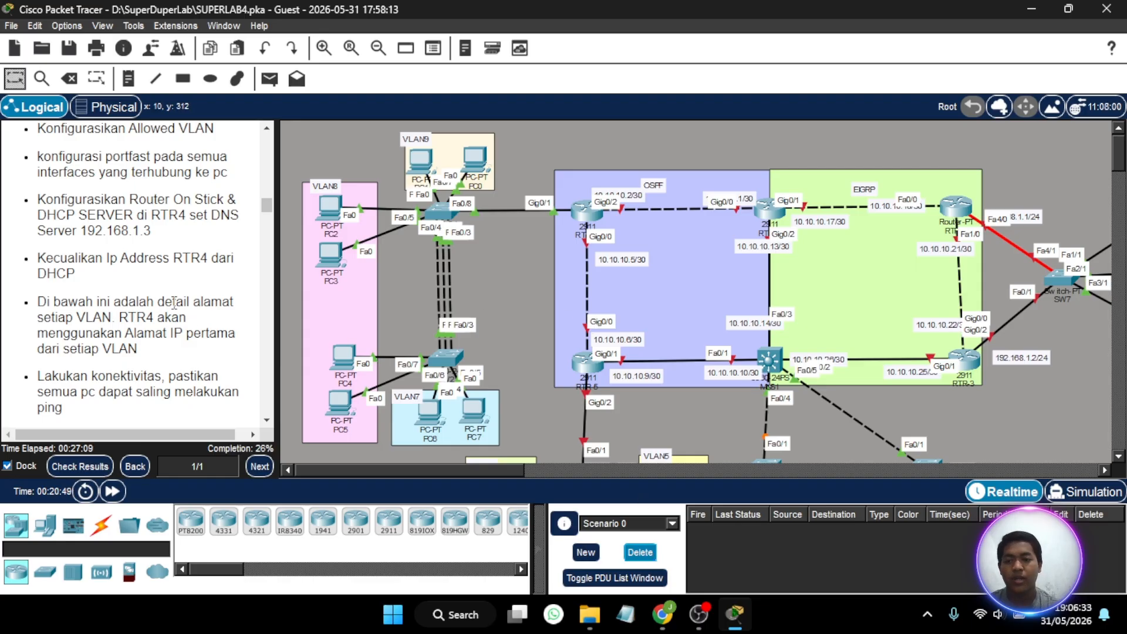
- Review the Part 3 instructions and return RTR-4's command line from DHCP pool mode to global configuration mode
scroll(163, 249, up, 2)
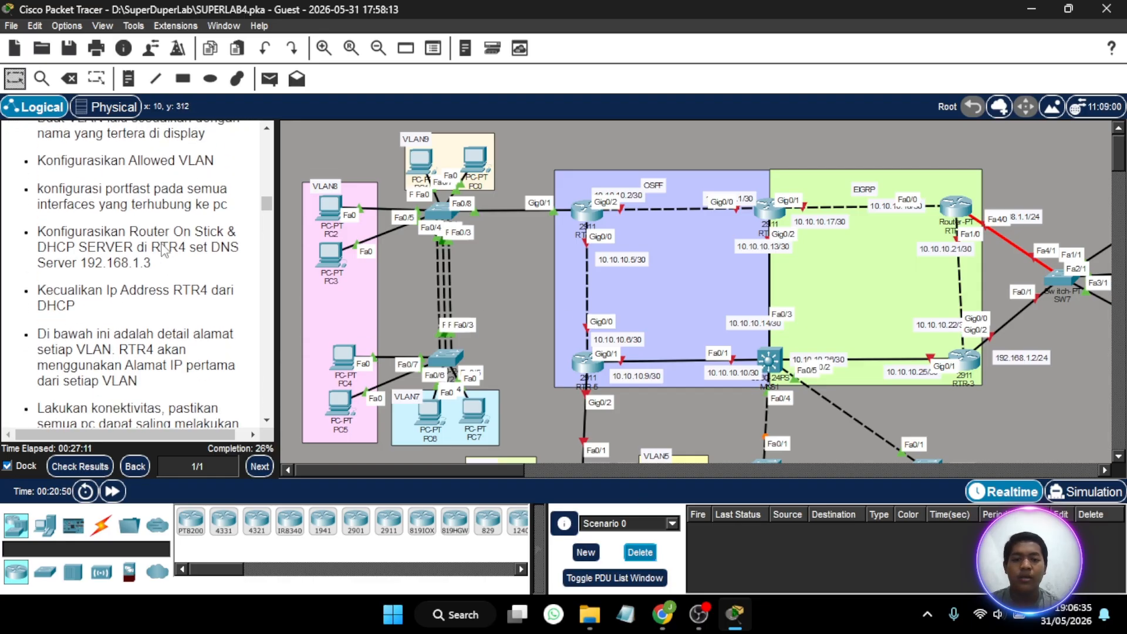
scroll(164, 249, down, 2)
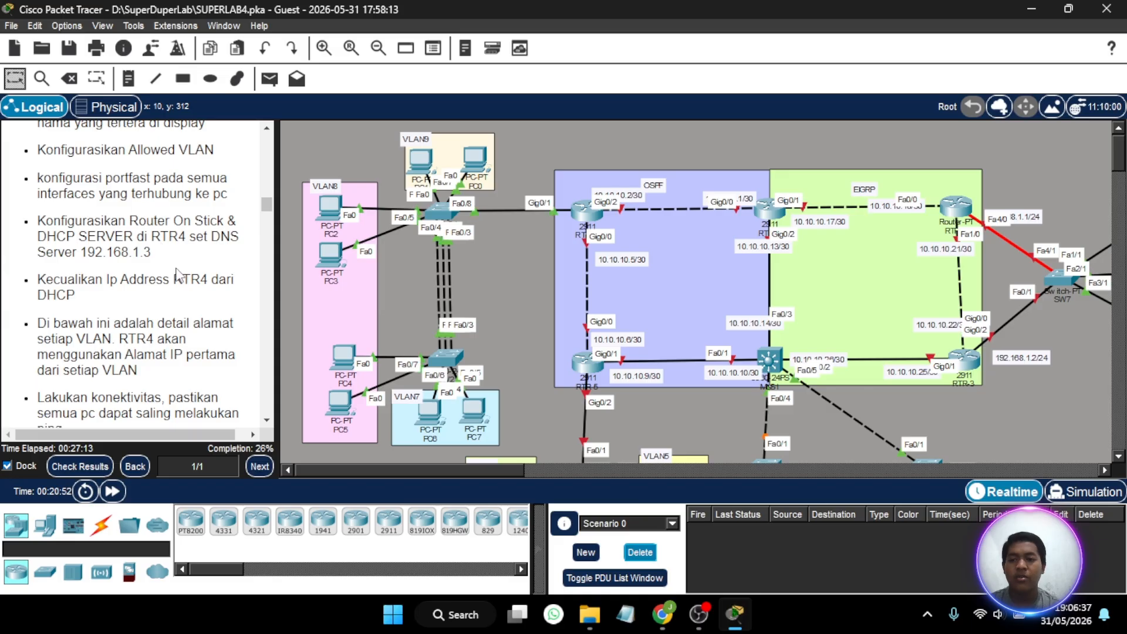
scroll(180, 276, down, 2)
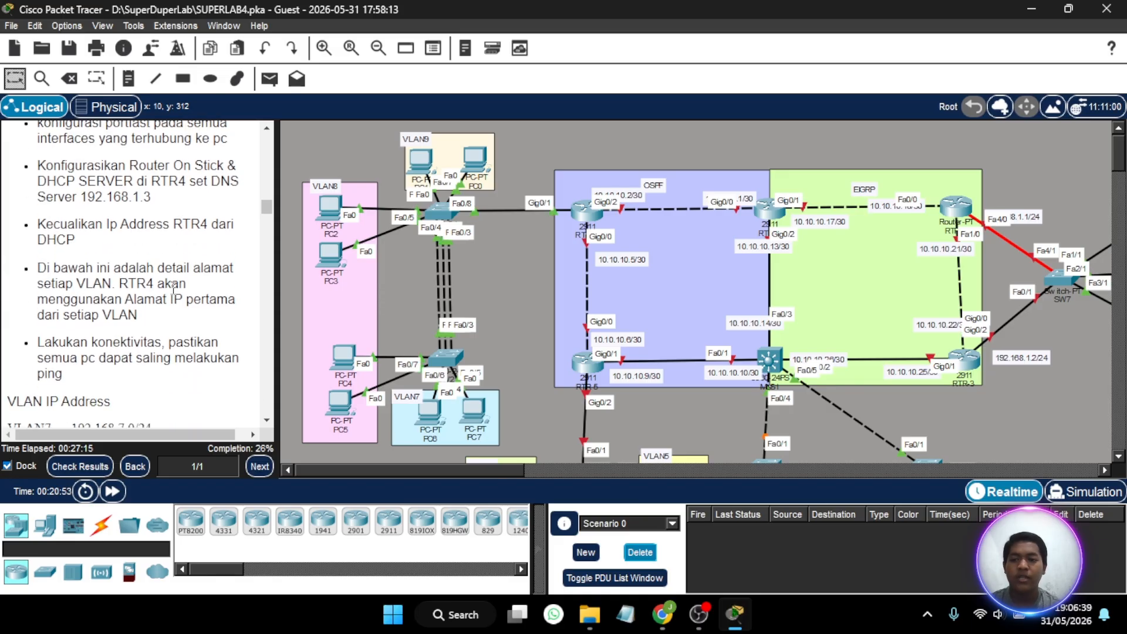
click(585, 211)
key(Return)
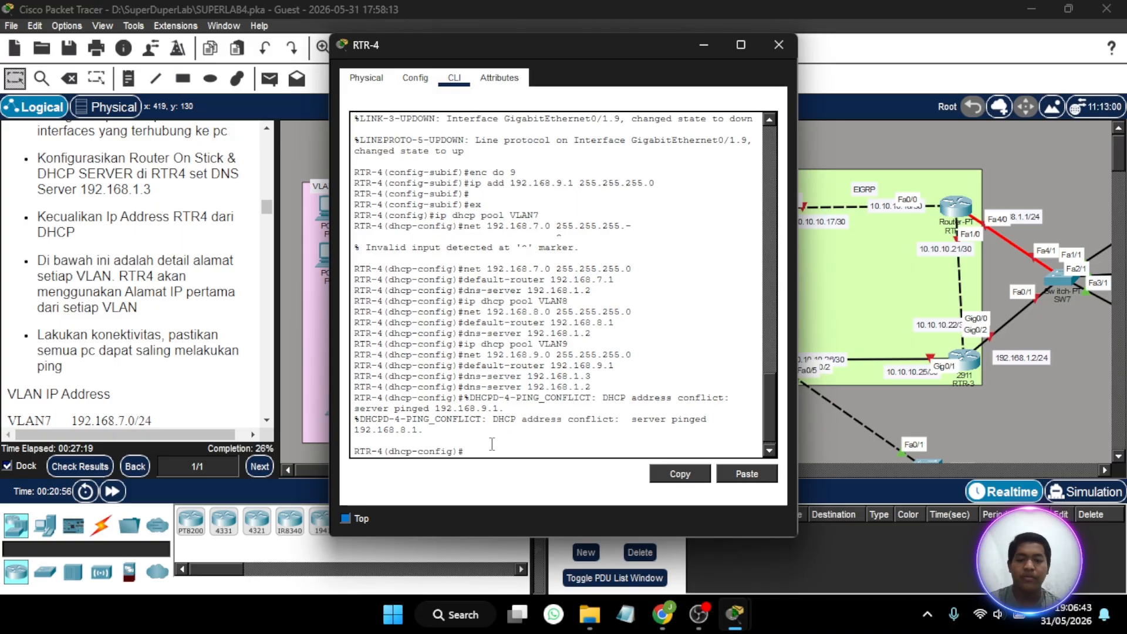
key(Up)
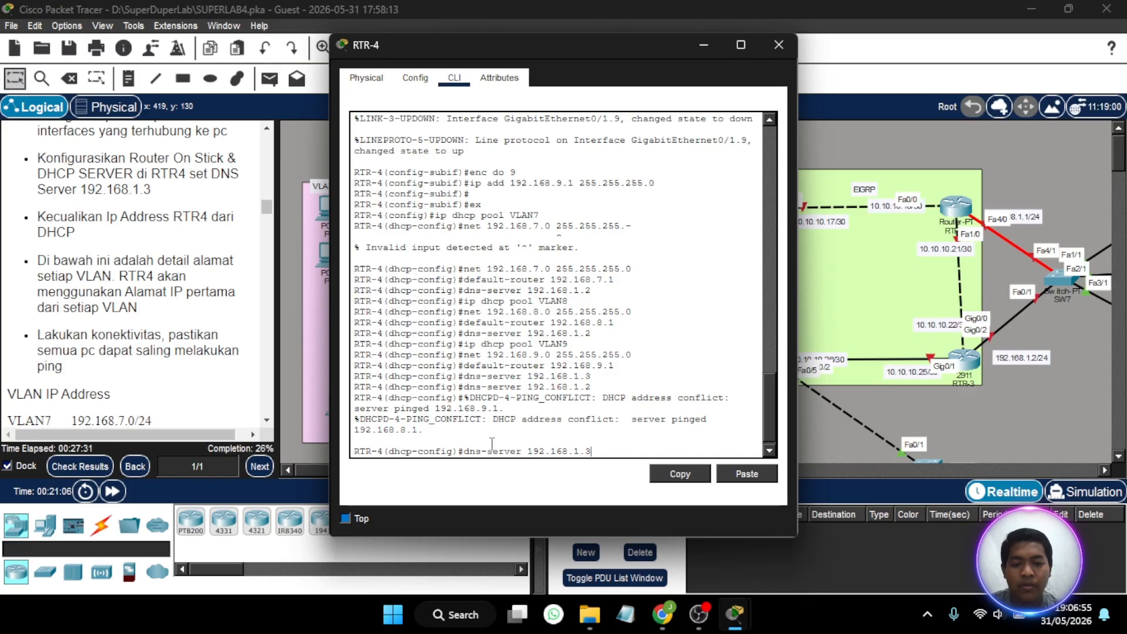
key(Up)
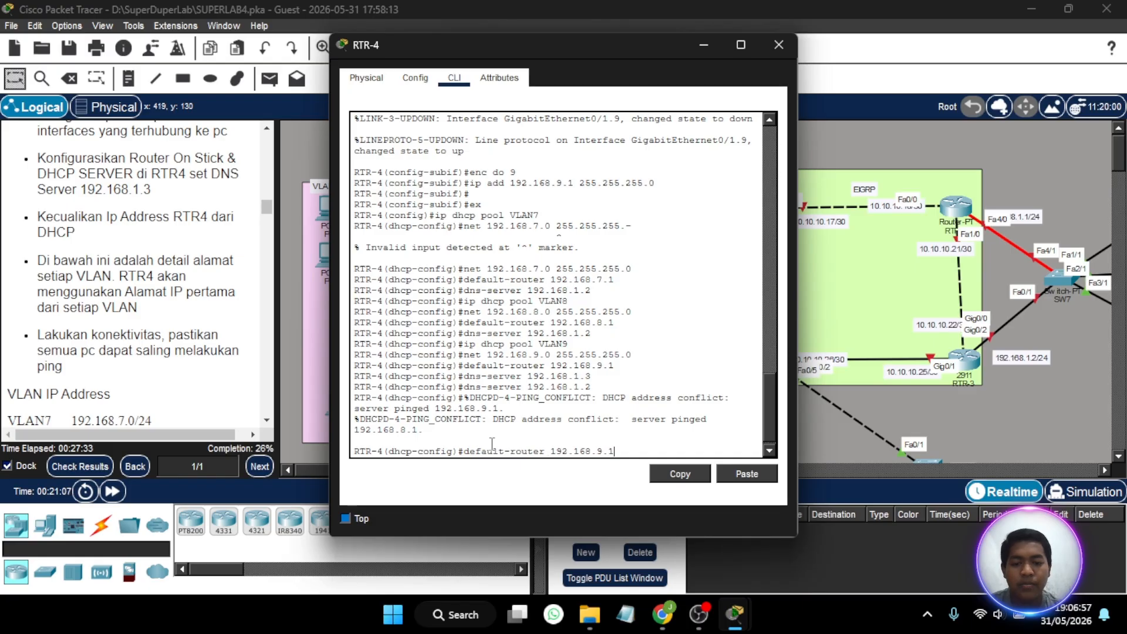
key(Up)
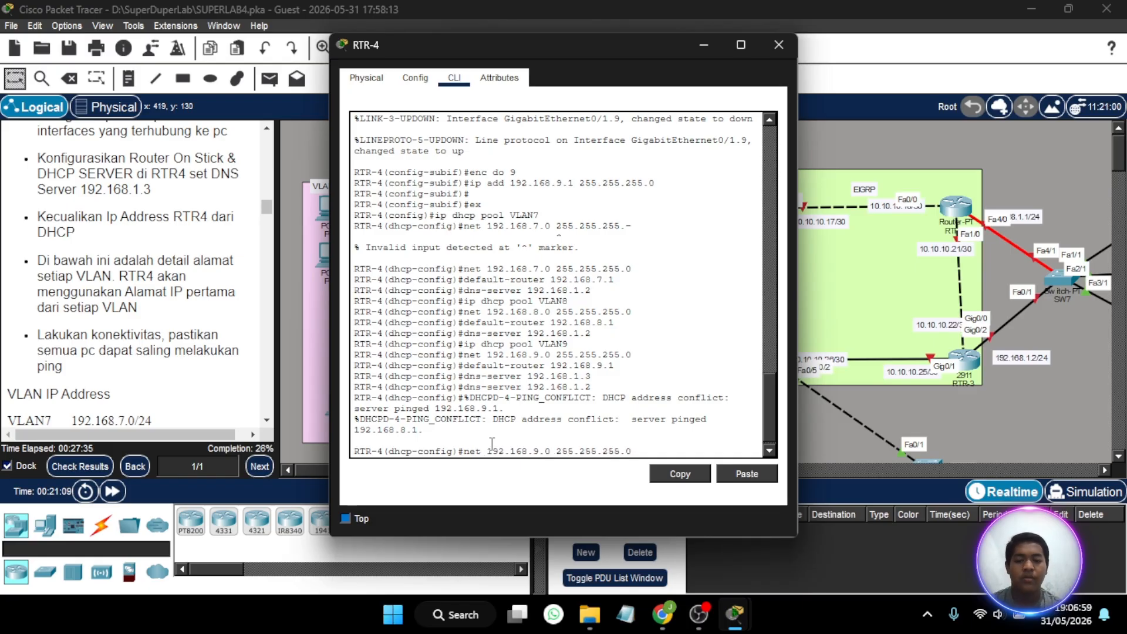
key(BackSpace)
key(BackSpace)
key(BackSpace)
key(BackSpace)
key(BackSpace)
key(BackSpace)
key(BackSpace)
key(BackSpace)
key(BackSpace)
key(BackSpace)
key(BackSpace)
key(BackSpace)
key(BackSpace)
key(BackSpace)
key(BackSpace)
key(BackSpace)
key(BackSpace)
key(BackSpace)
key(BackSpace)
key(BackSpace)
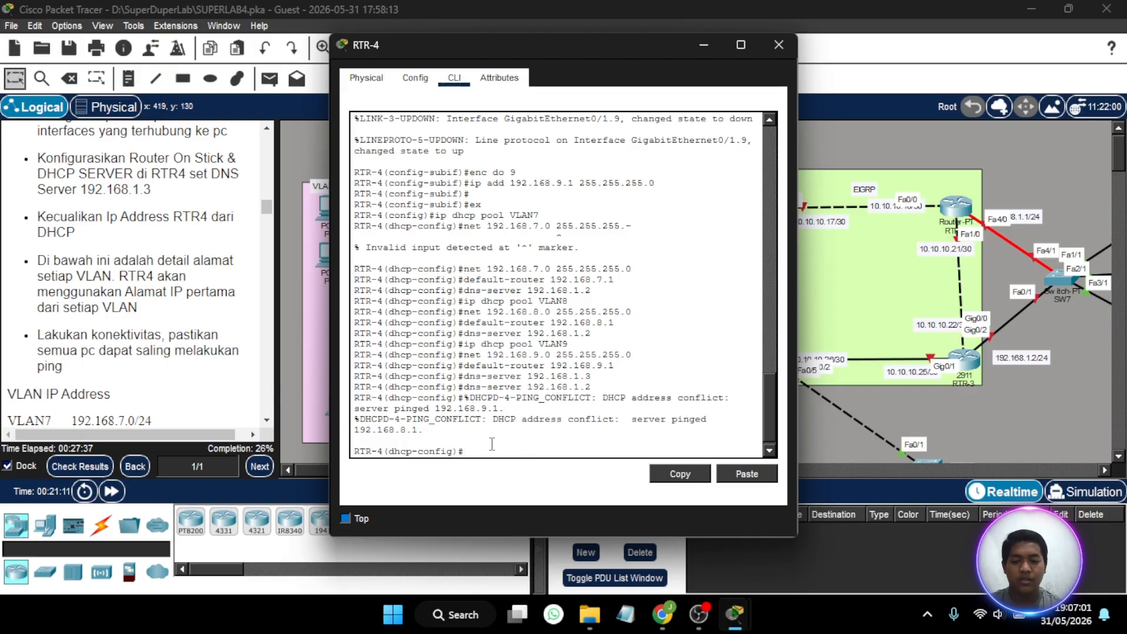
text(ex)
key(Return)
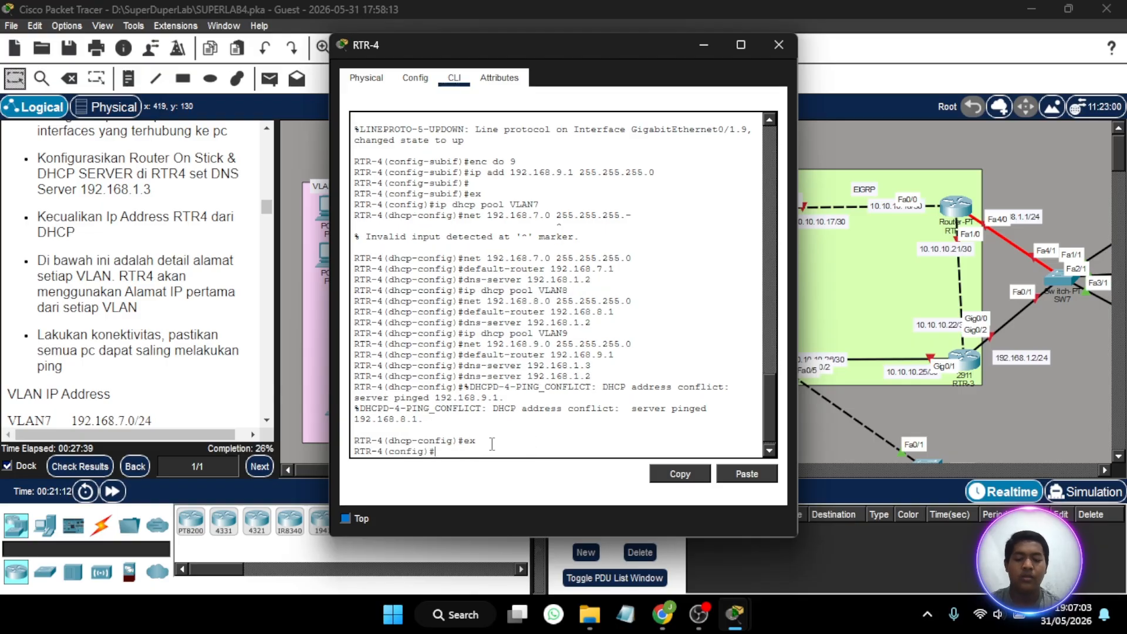
- Exclude the VLAN7 gateway address 192.168.7.1 from DHCP assignment on RTR-4
text(ip dhcp ec)
key(Tab)
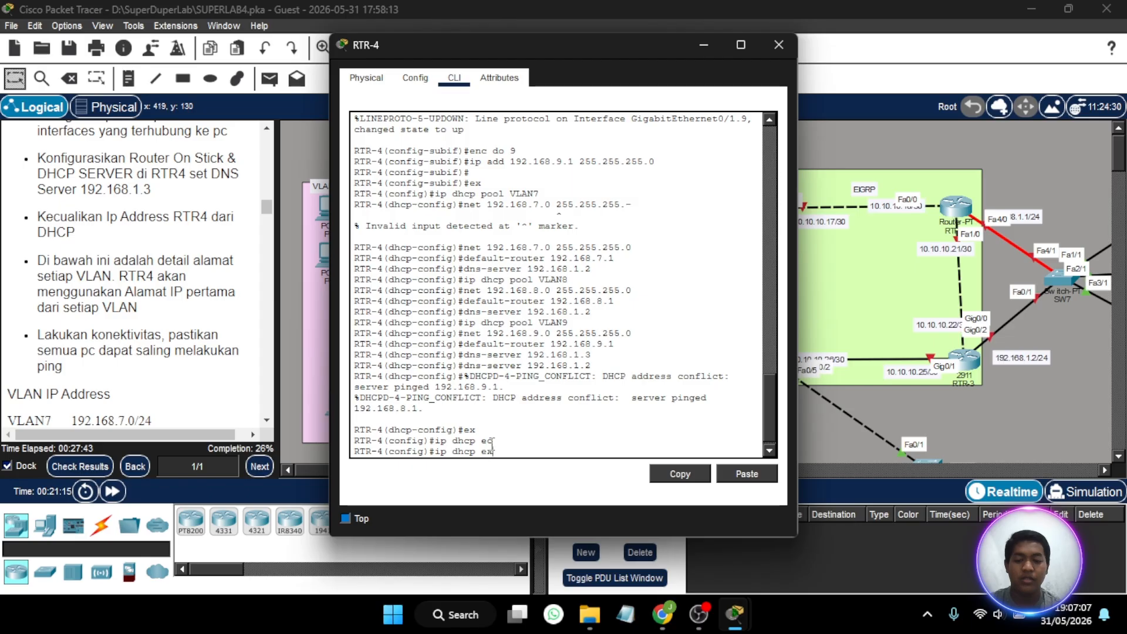
key(Tab)
text(192.)
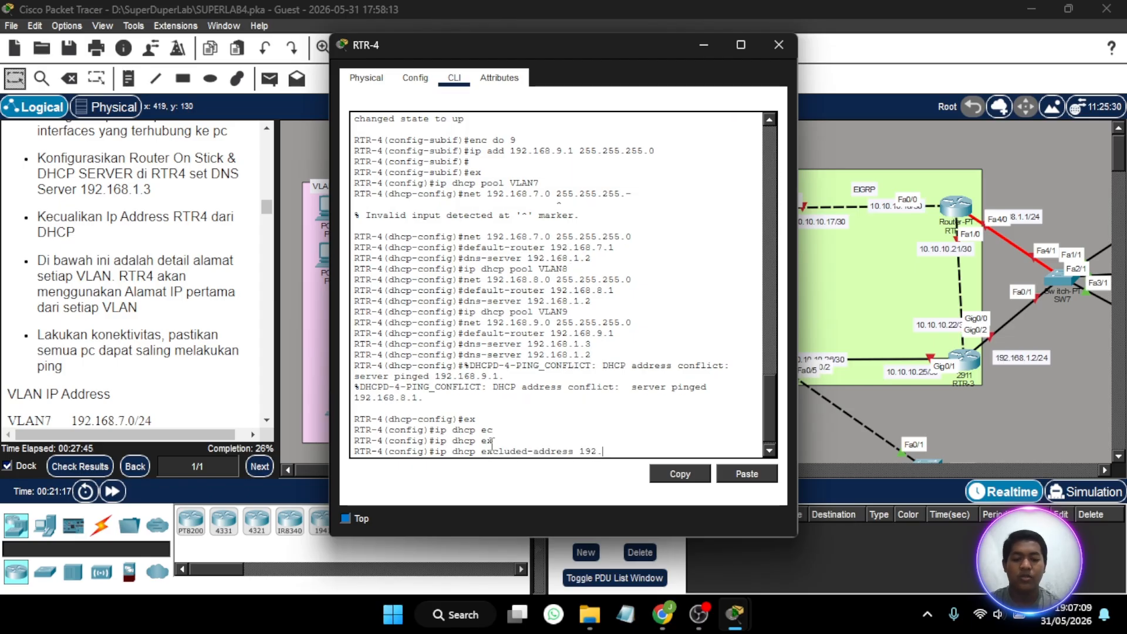
text(168.)
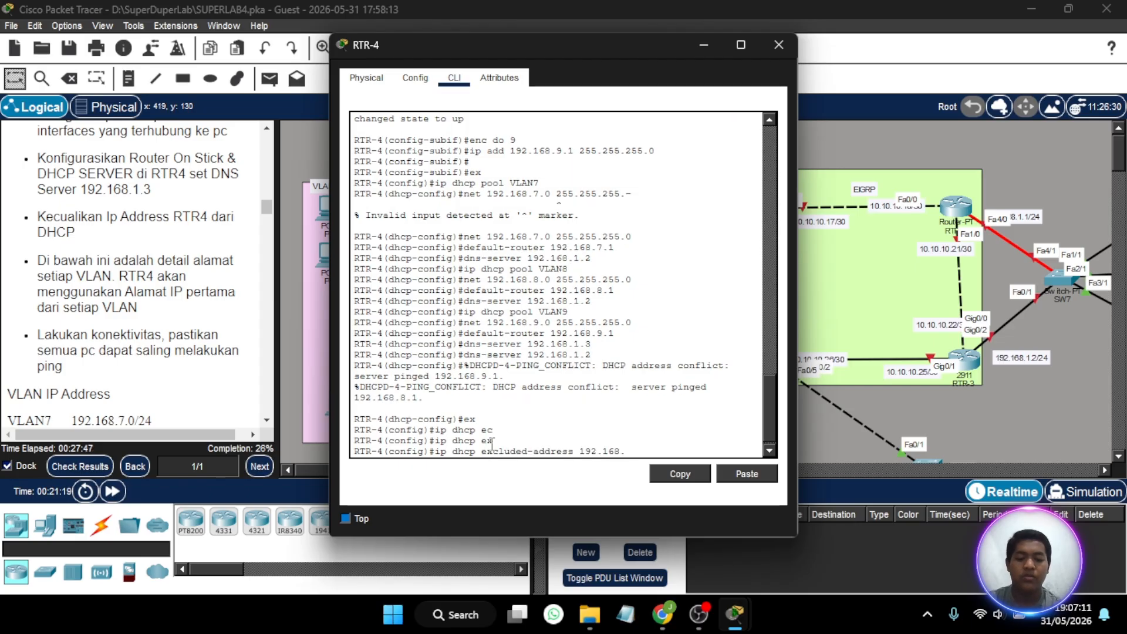
text(7.1)
key(Return)
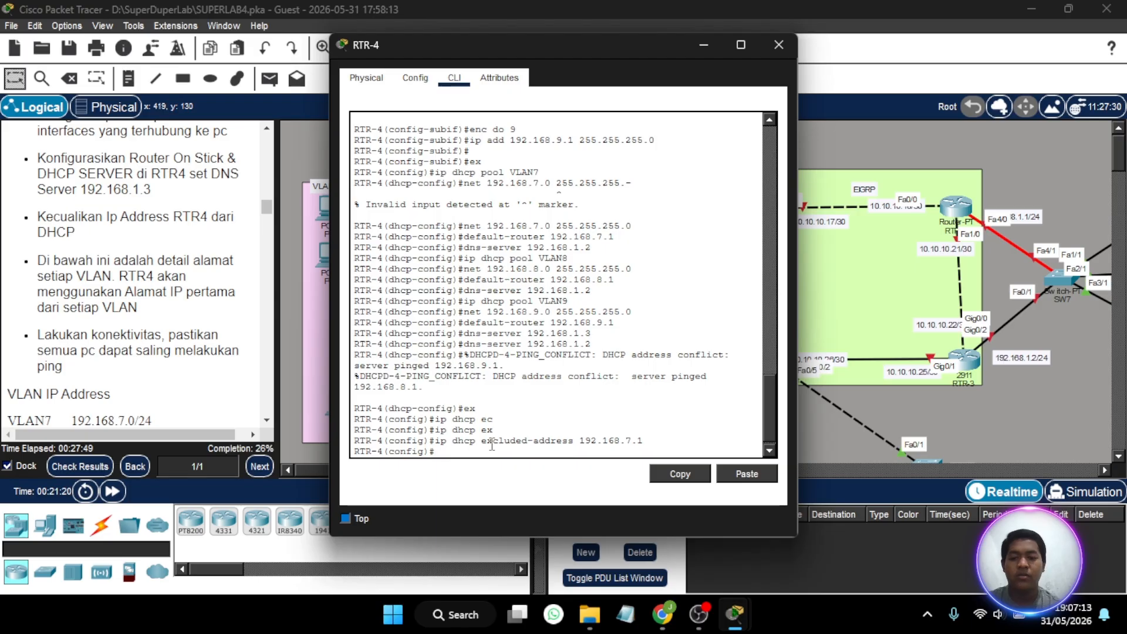
- Exclude 192.168.8.1 and 192.168.9.1 from DHCP assignment on RTR-4 and close the router window
key(Up)
text(8)
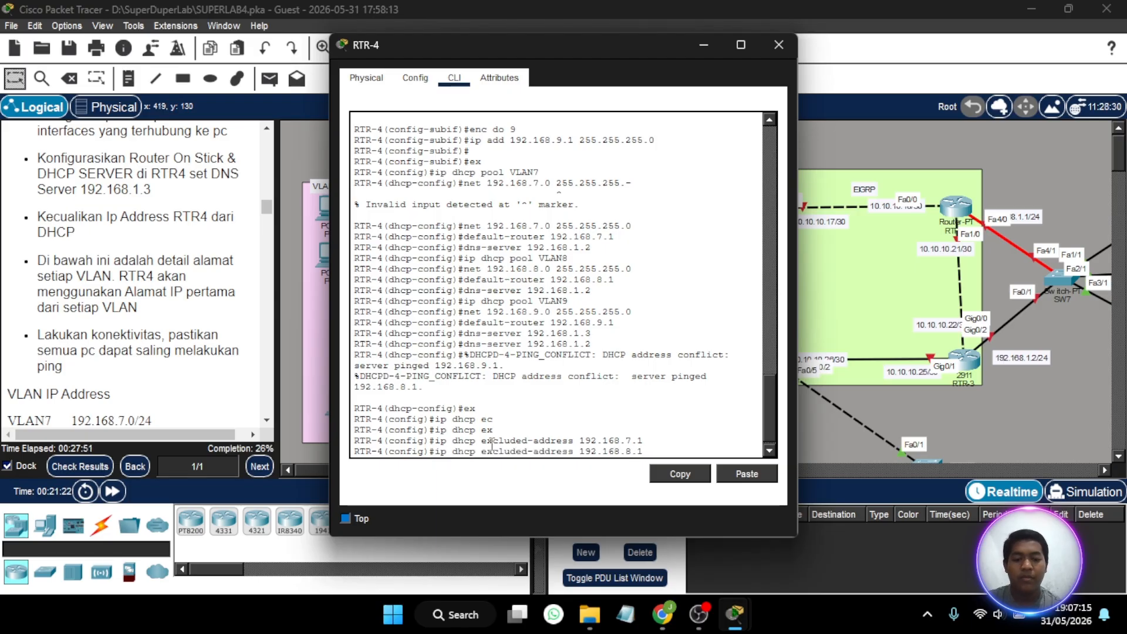
key(Return)
key(Up)
key(BackSpace)
text(92.168.9.1)
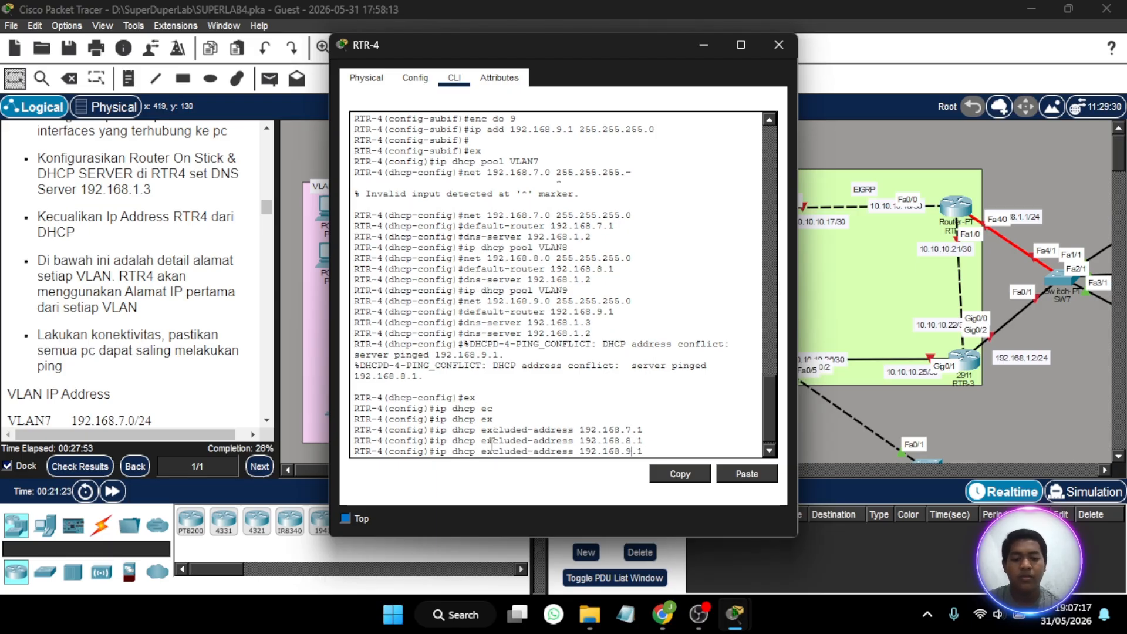
key(Return)
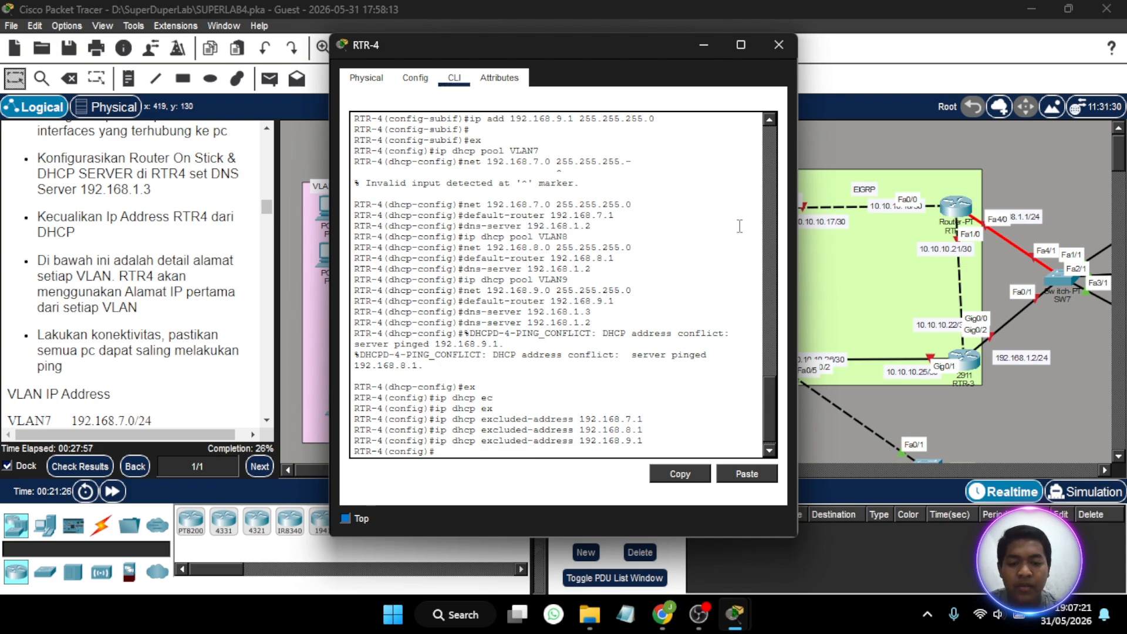
click(779, 46)
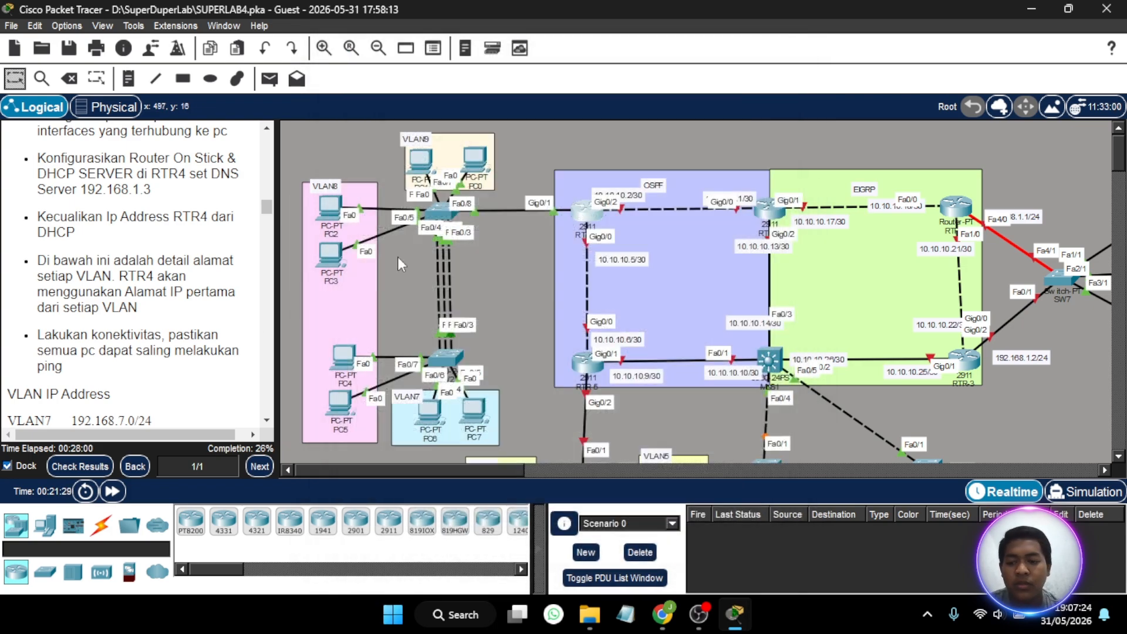
- Check the activity results and review the assessment items for RTR-4's DHCP excluded addresses and its VLAN7, VLAN8 and VLAN9 pools
click(93, 468)
click(144, 113)
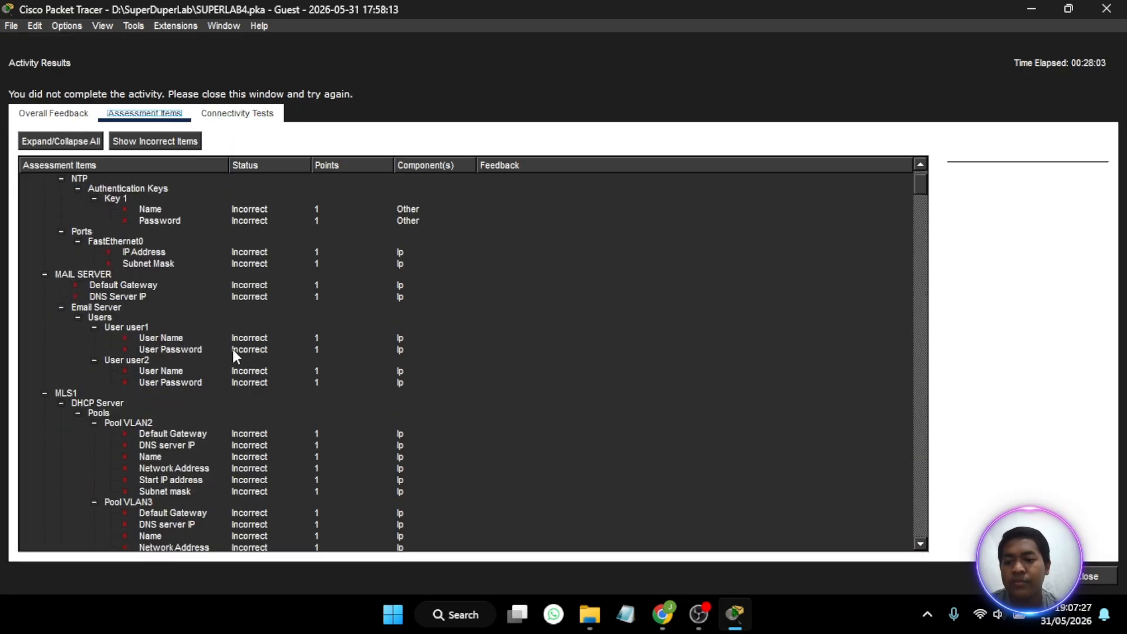
scroll(232, 349, down, 15)
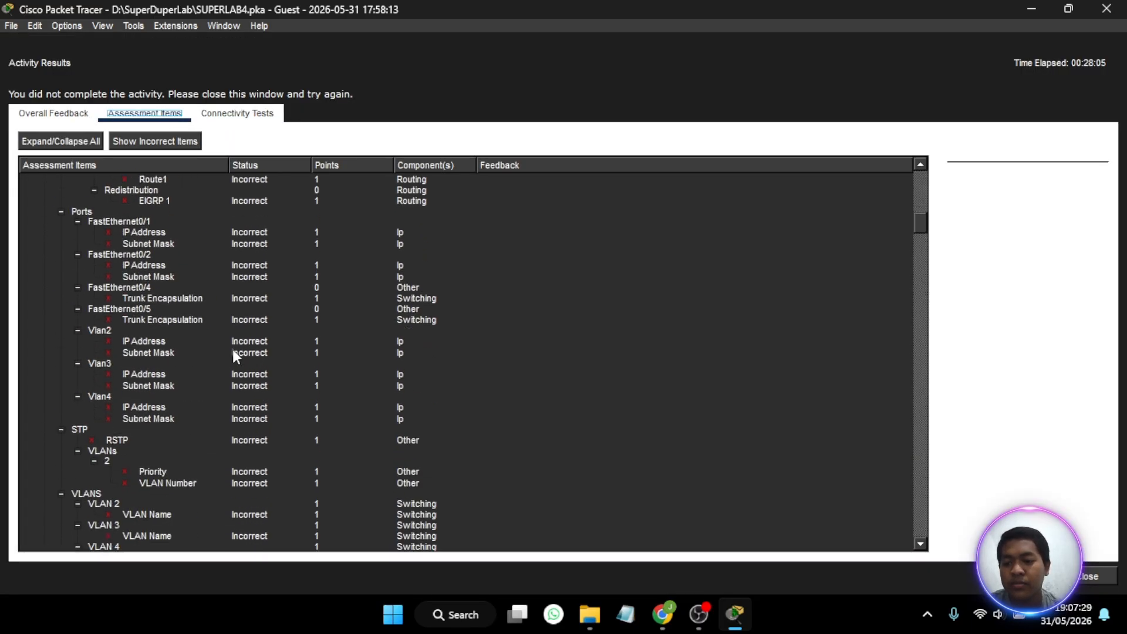
scroll(232, 350, down, 20)
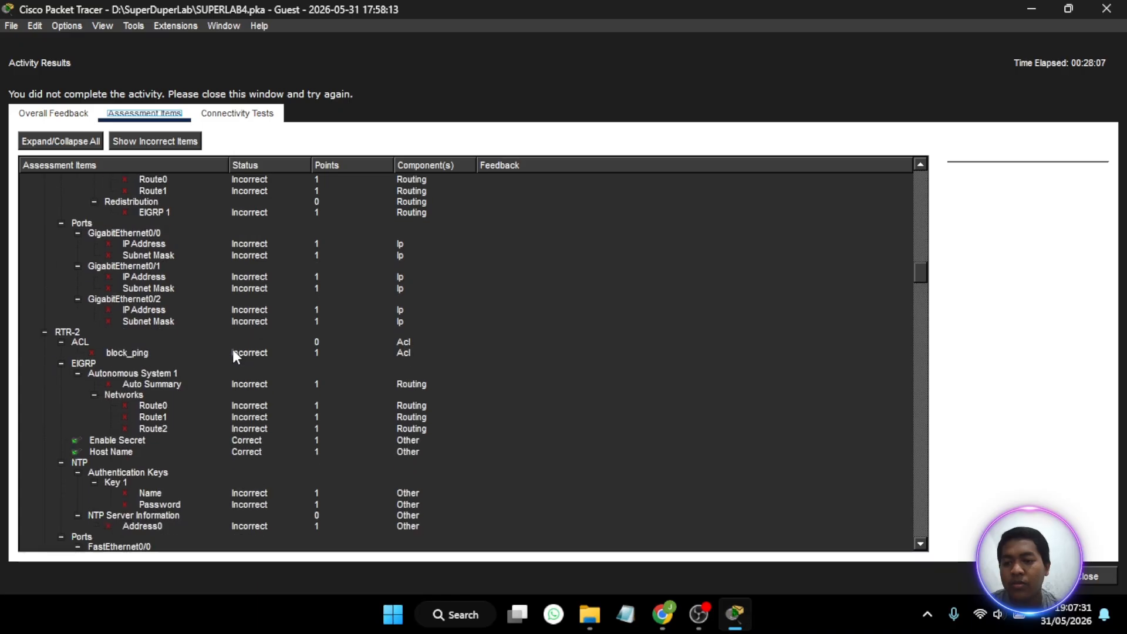
scroll(232, 350, down, 20)
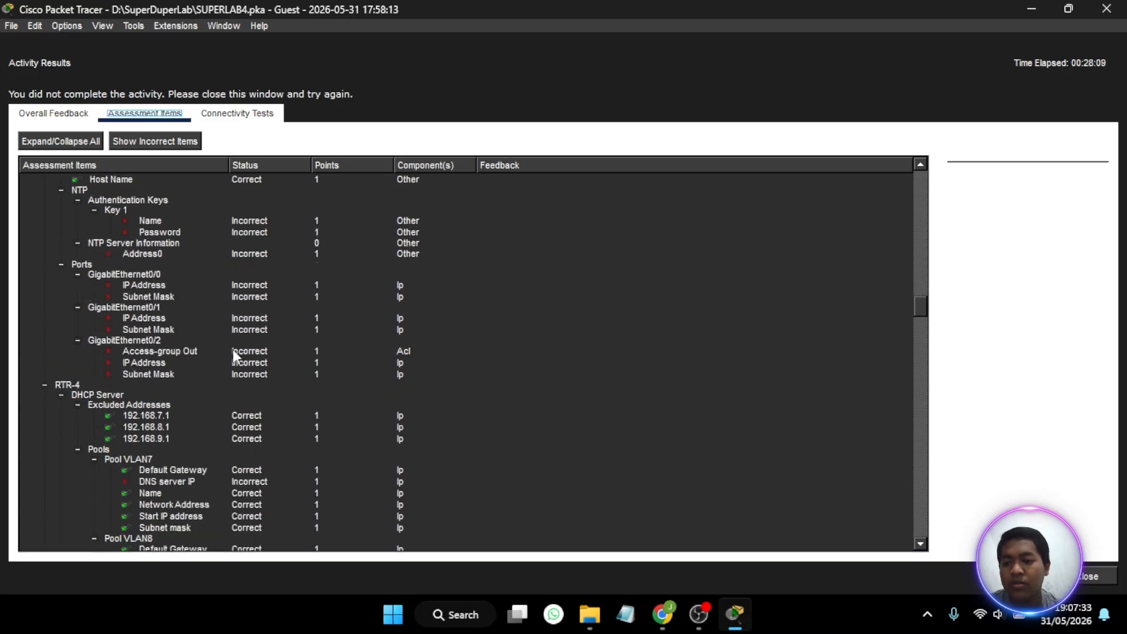
scroll(232, 350, down, 8)
scroll(233, 350, up, 4)
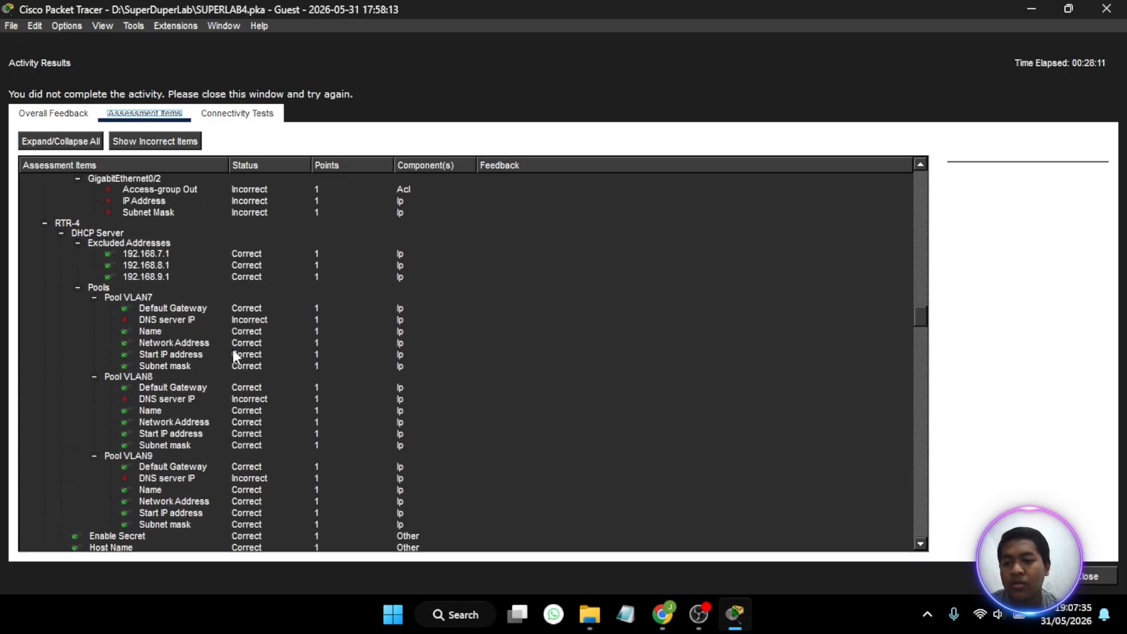
scroll(213, 311, down, 2)
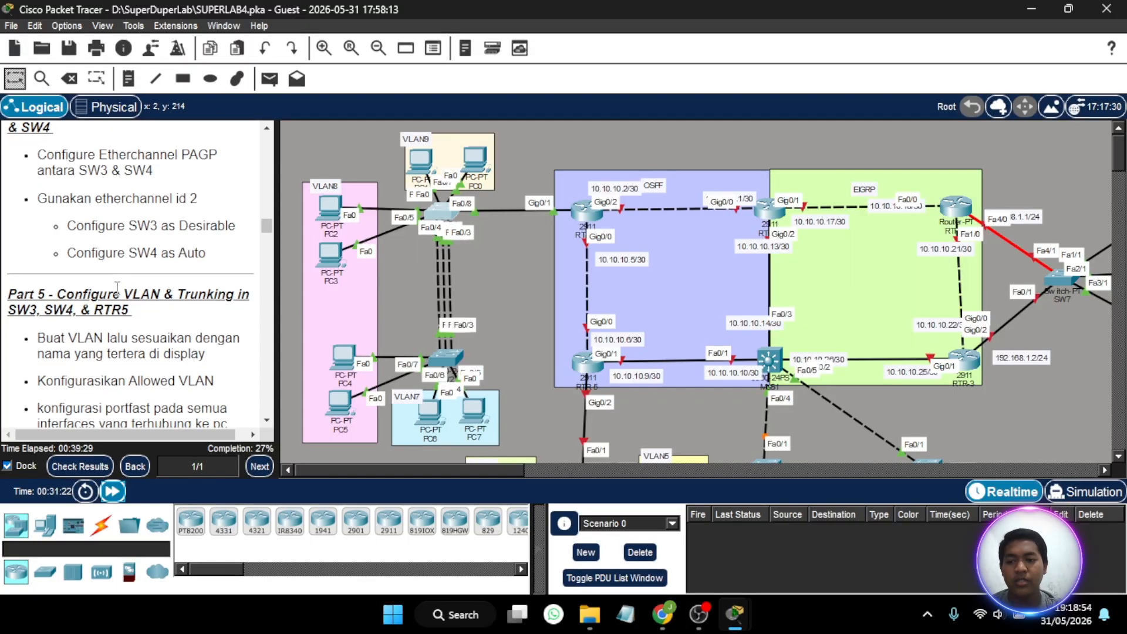
scroll(117, 287, up, 2)
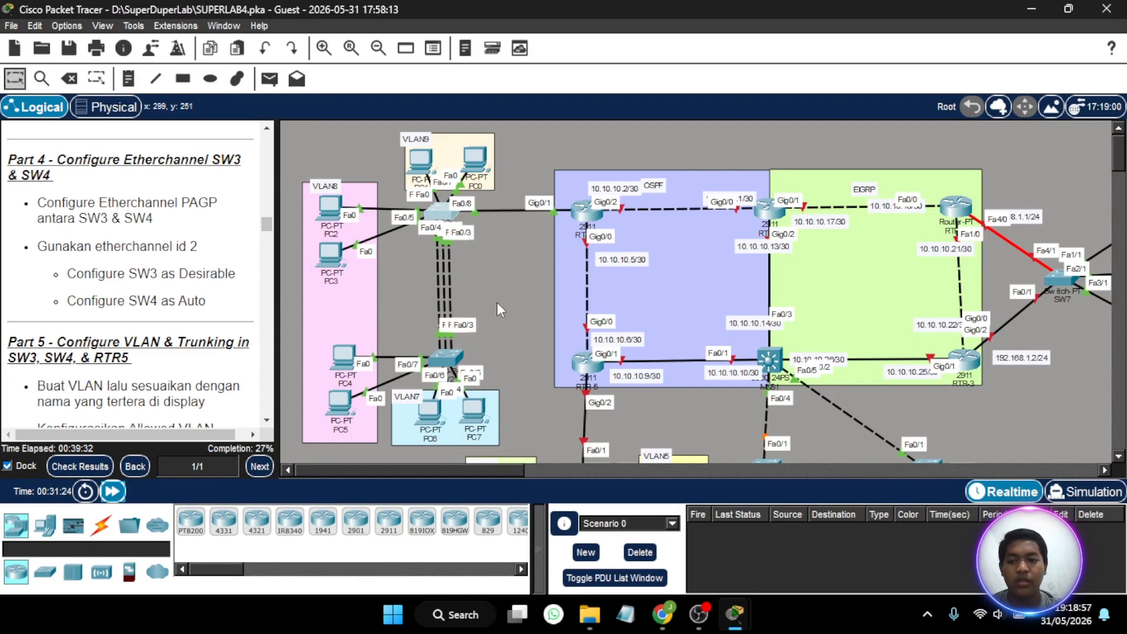
- Review the Part 3 and Part 4 instructions and examine the SW3 and SW4 area of the topology
scroll(496, 301, down, 2)
scroll(175, 274, up, 5)
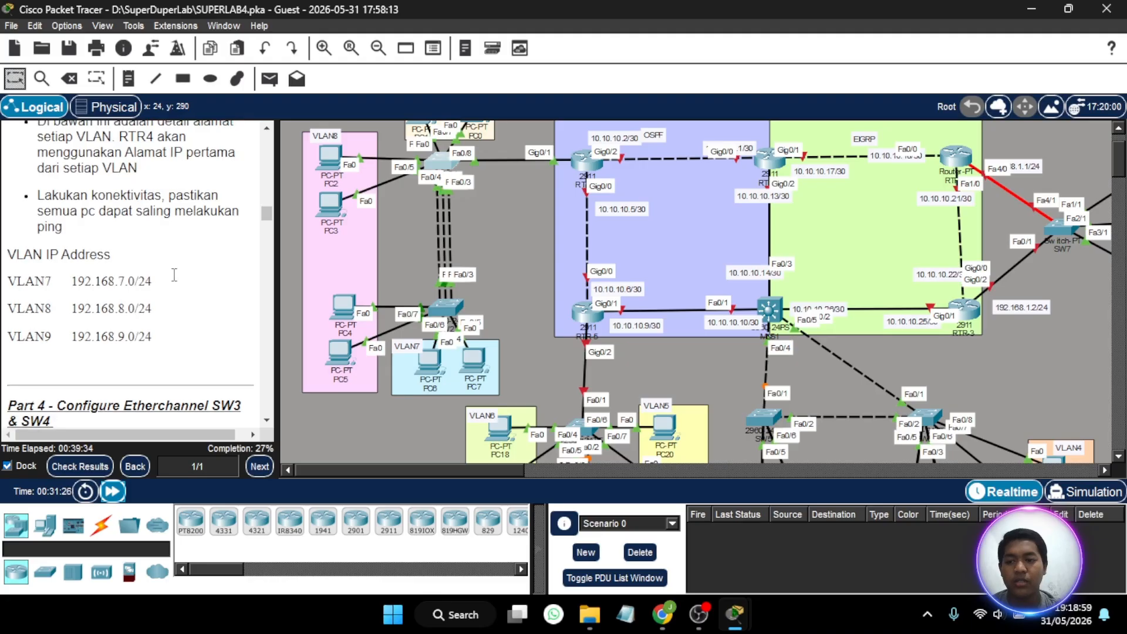
scroll(175, 275, up, 12)
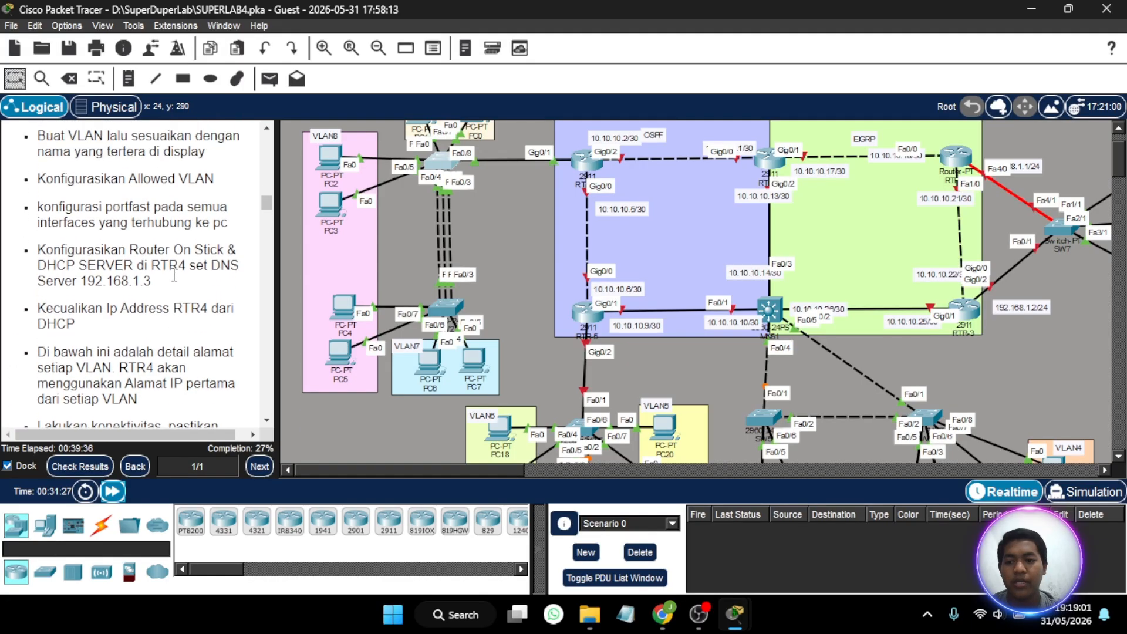
scroll(513, 277, up, 2)
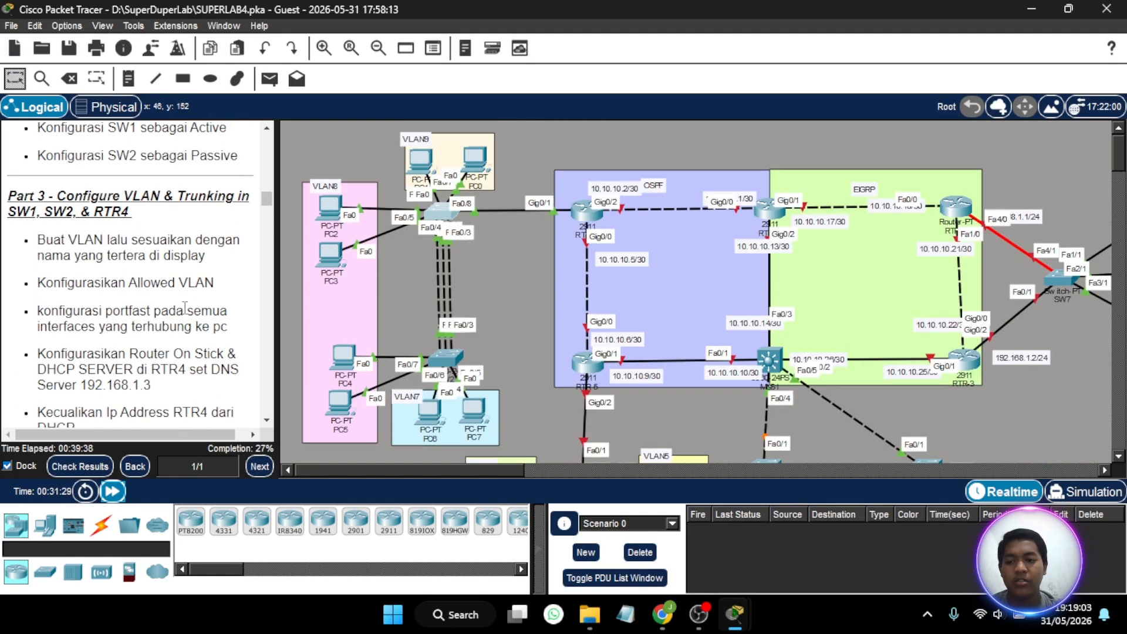
scroll(185, 308, down, 6)
scroll(185, 308, down, 5)
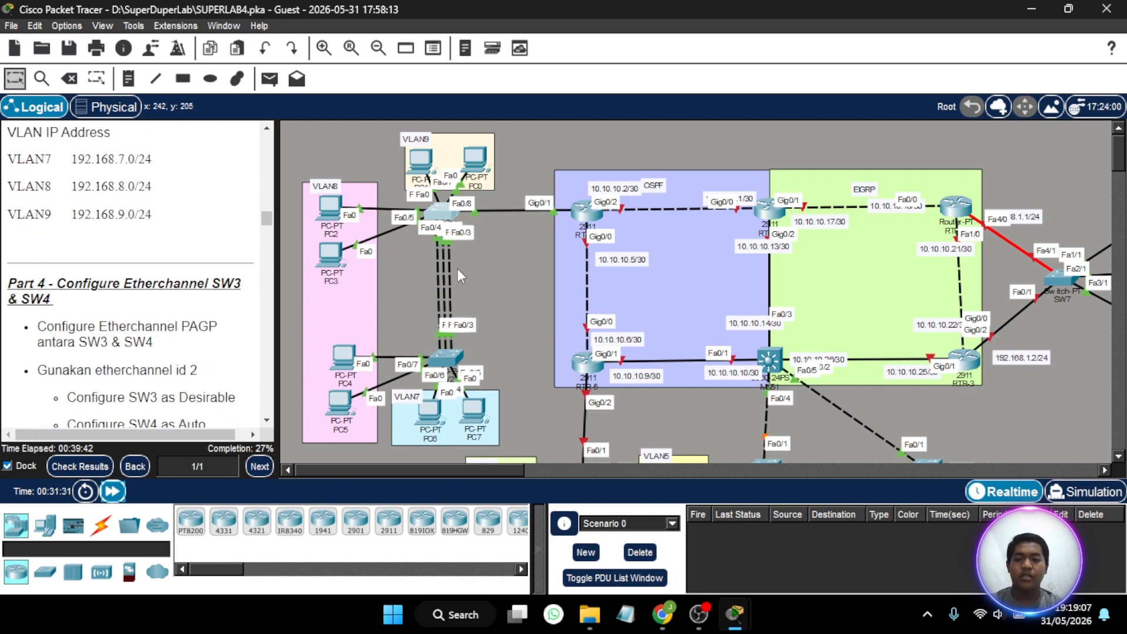
scroll(457, 270, down, 3)
scroll(457, 269, down, 5)
scroll(456, 269, right, 3)
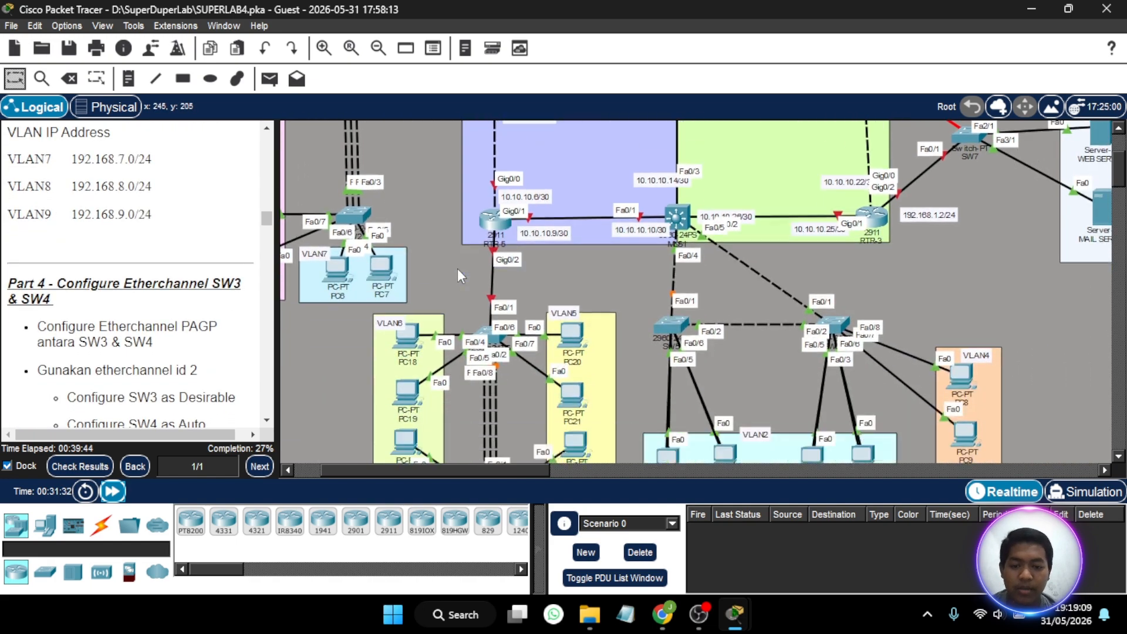
scroll(498, 333, down, 2)
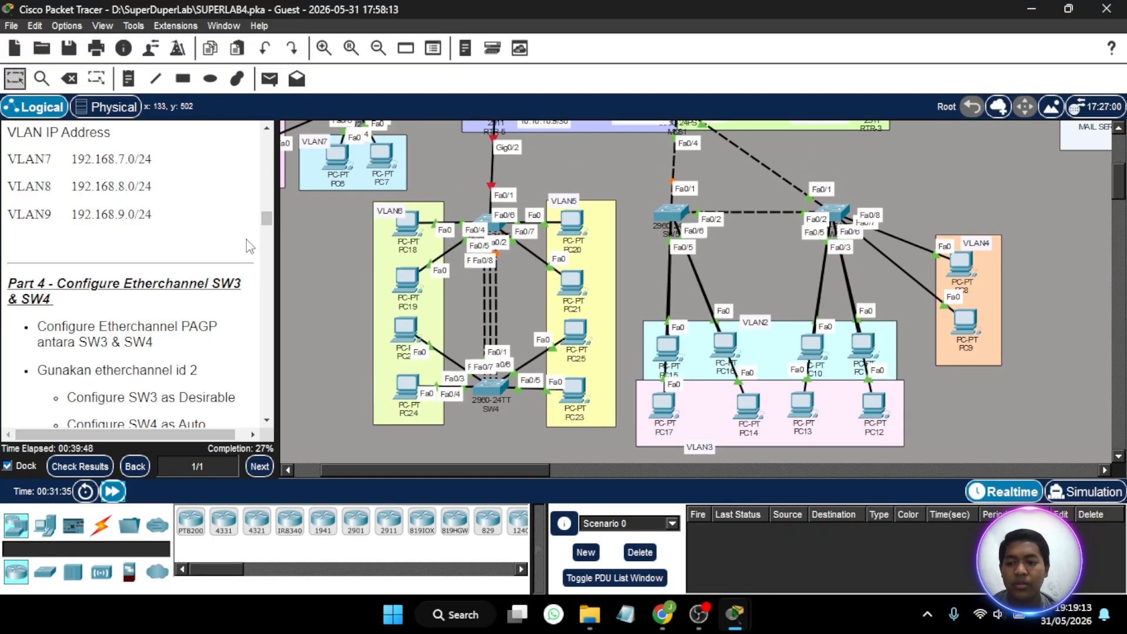
scroll(230, 269, down, 1)
scroll(230, 269, down, 1)
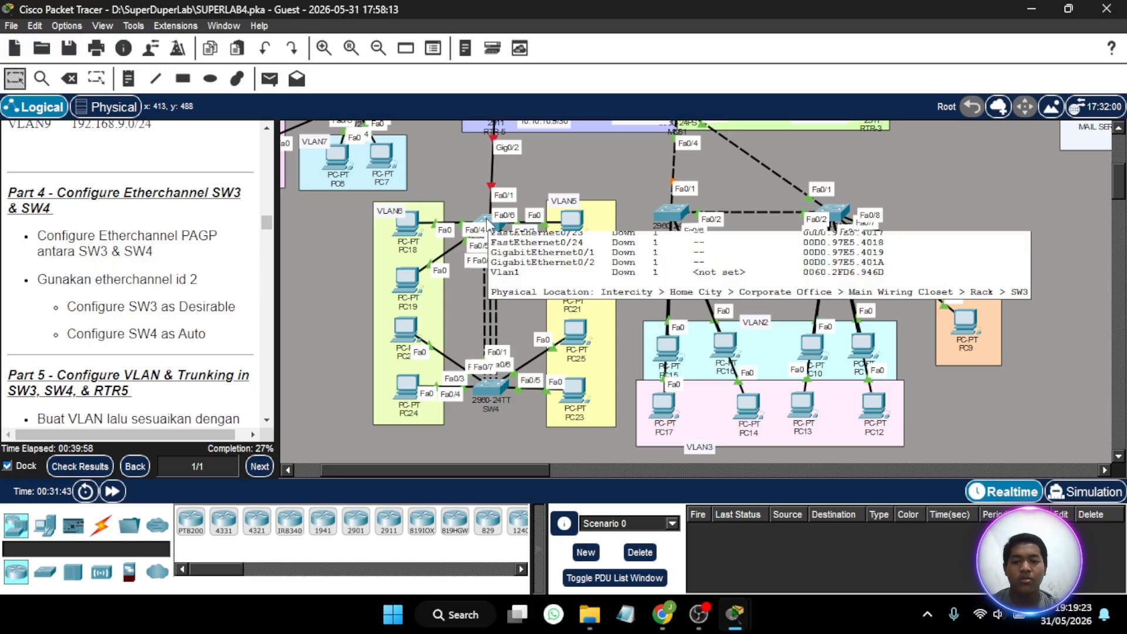
- Open SW3's command line, enter the enable password and switch to global configuration mode
click(487, 225)
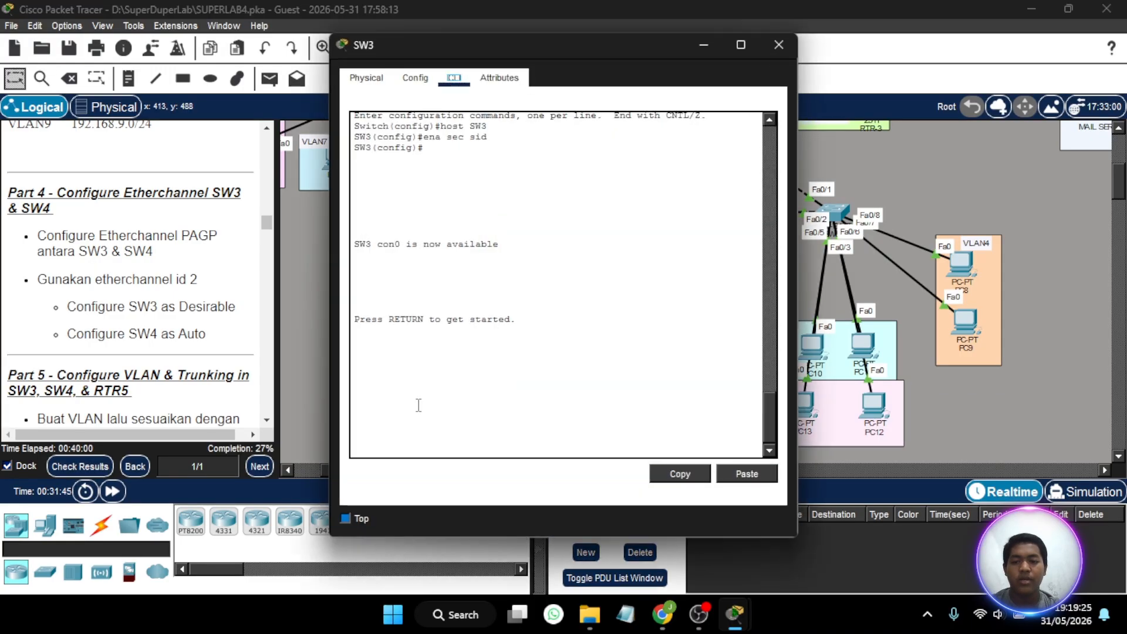
click(419, 424)
key(Return)
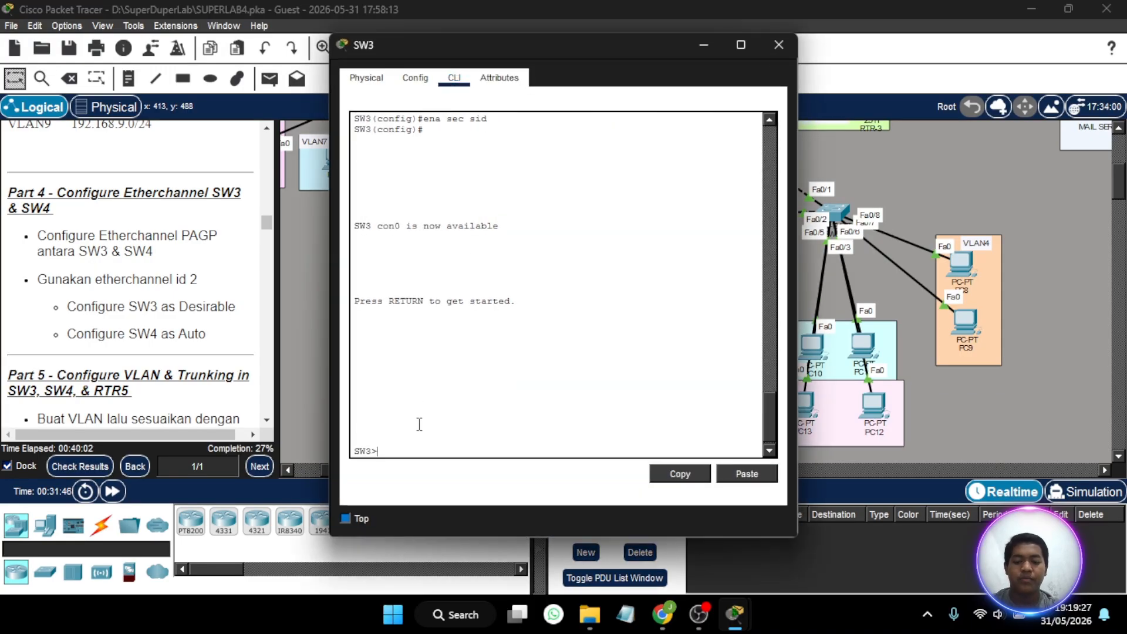
text(e)
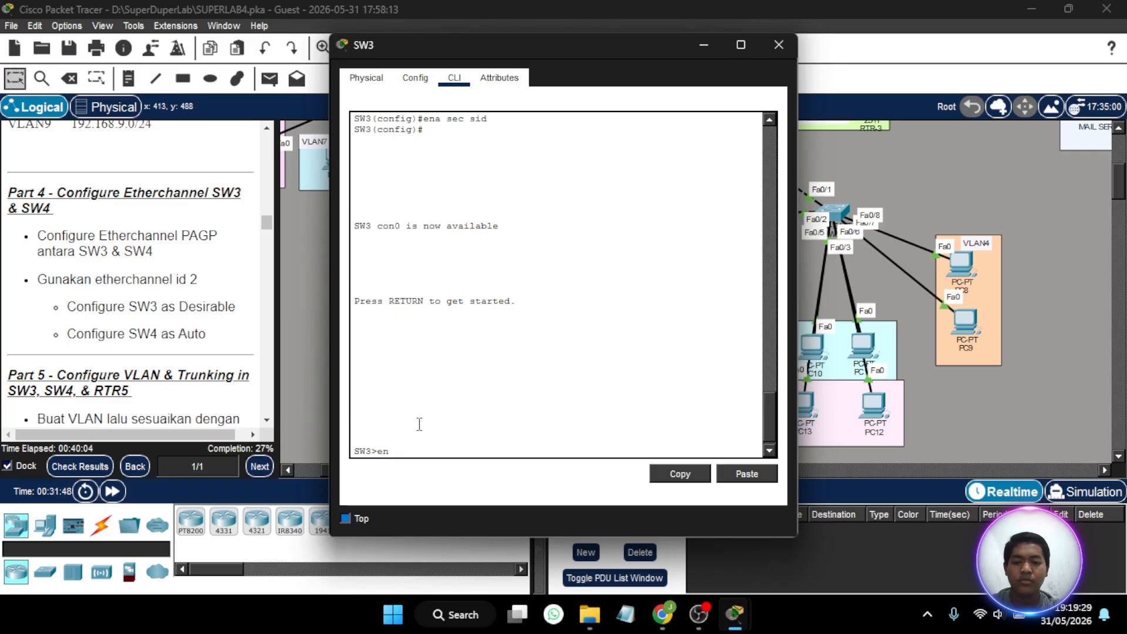
text(n)
key(Return)
key(Return)
text(conf t)
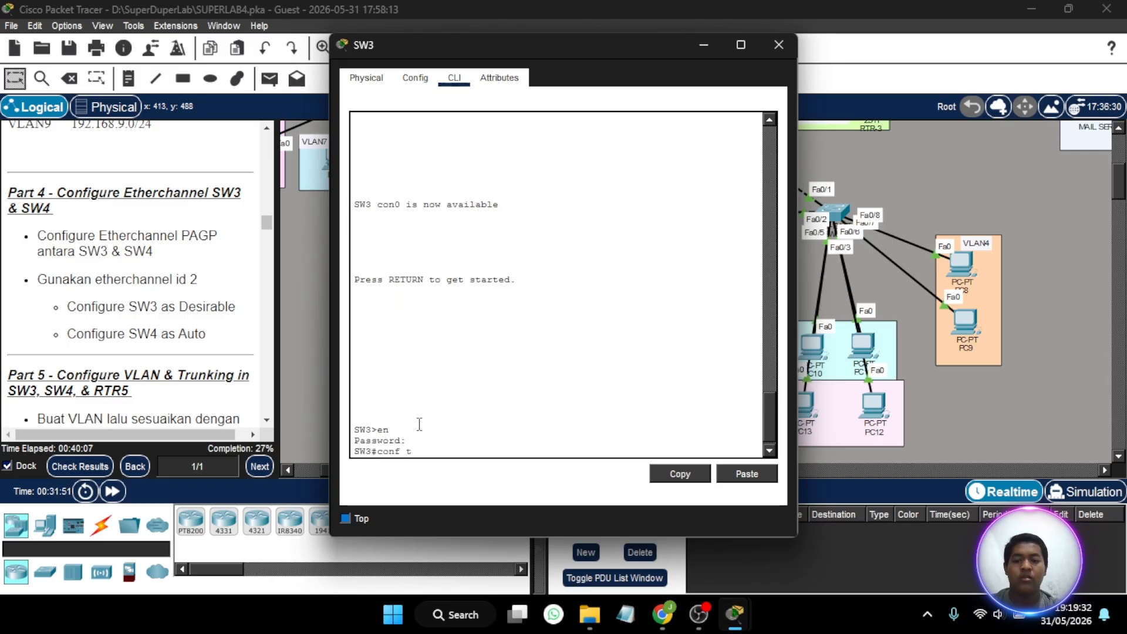
key(Return)
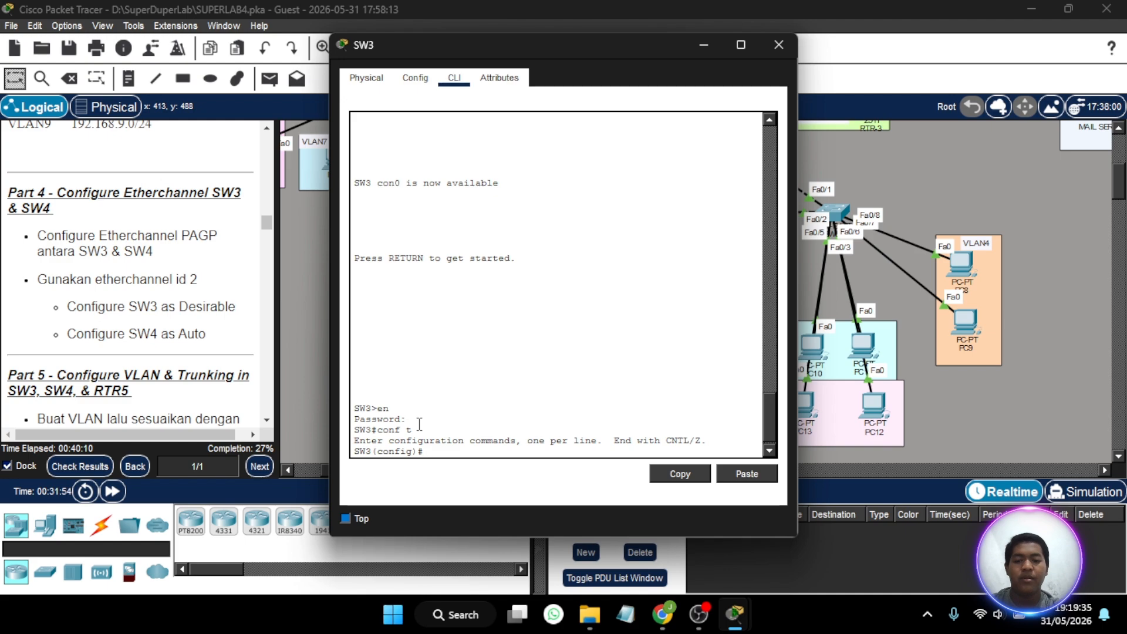
- List SW3's CDP neighbors to identify the interfaces that connect it to SW4
text(d)
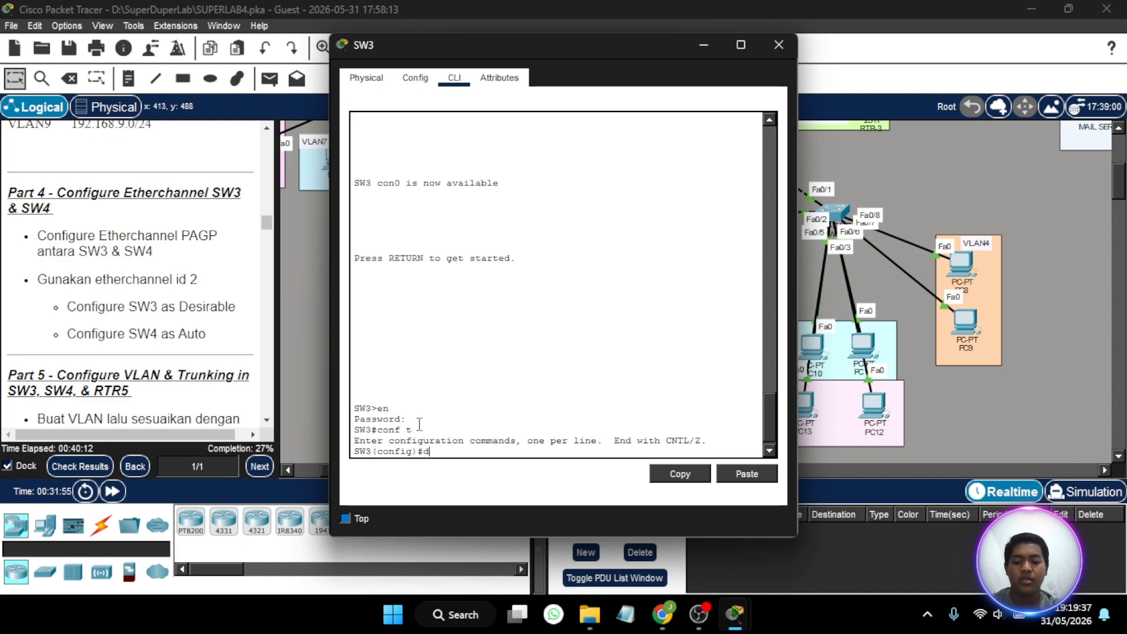
text(o sh cd)
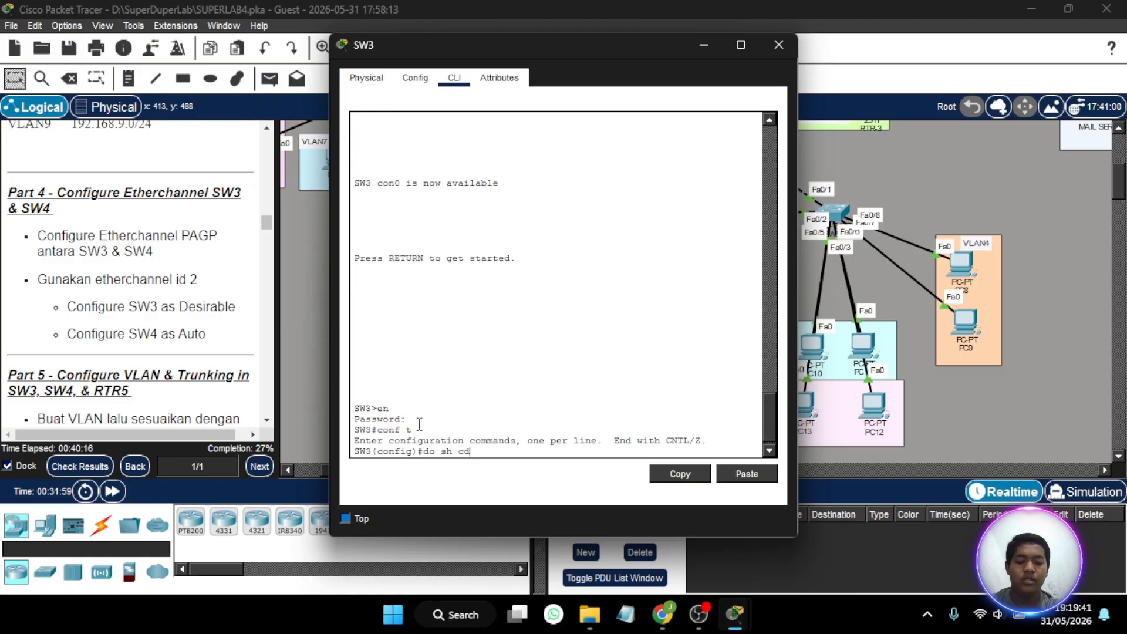
text(p neigh)
key(Return)
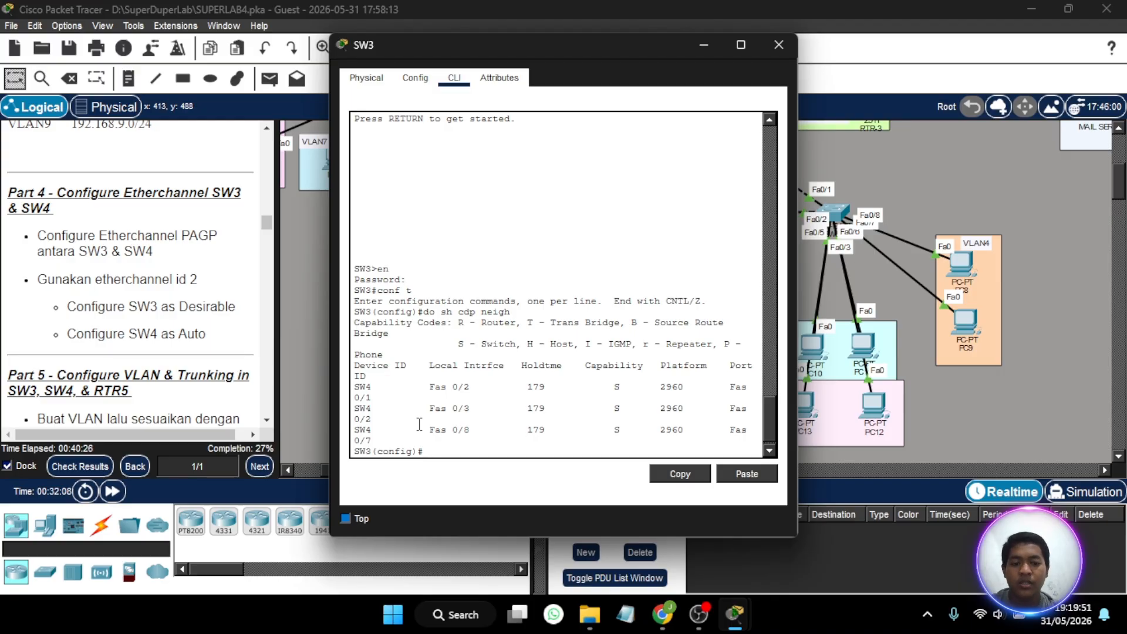
scroll(534, 343, down, 1)
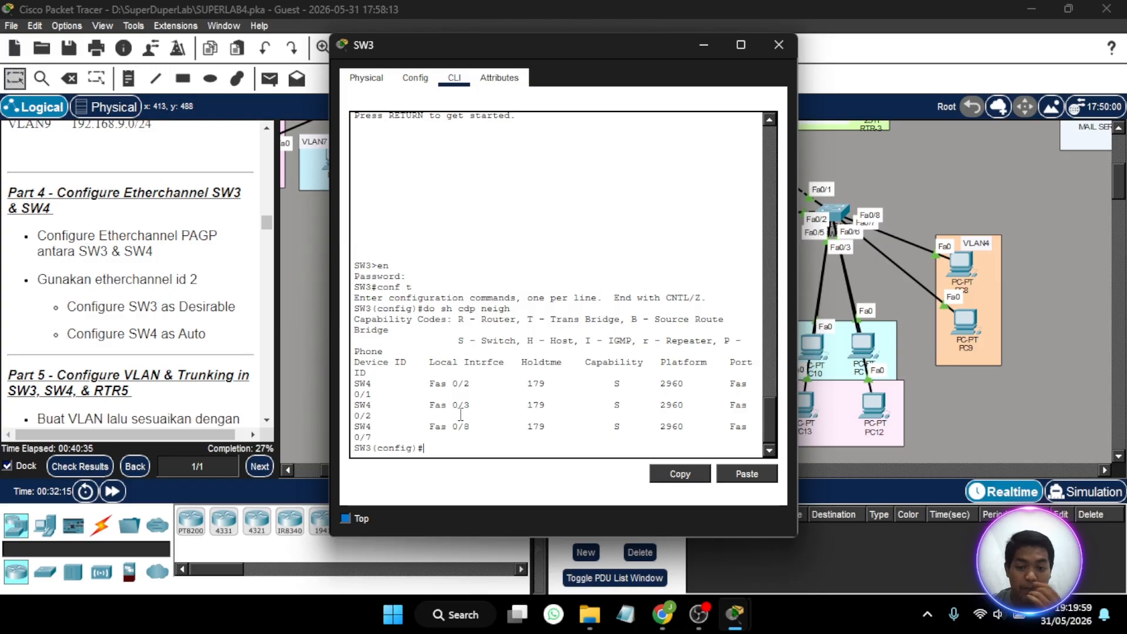
- Assign SW3's interfaces Fa0/2-3 and Fa0/8 to channel group 2 in PAgP desirable mode
text(int )
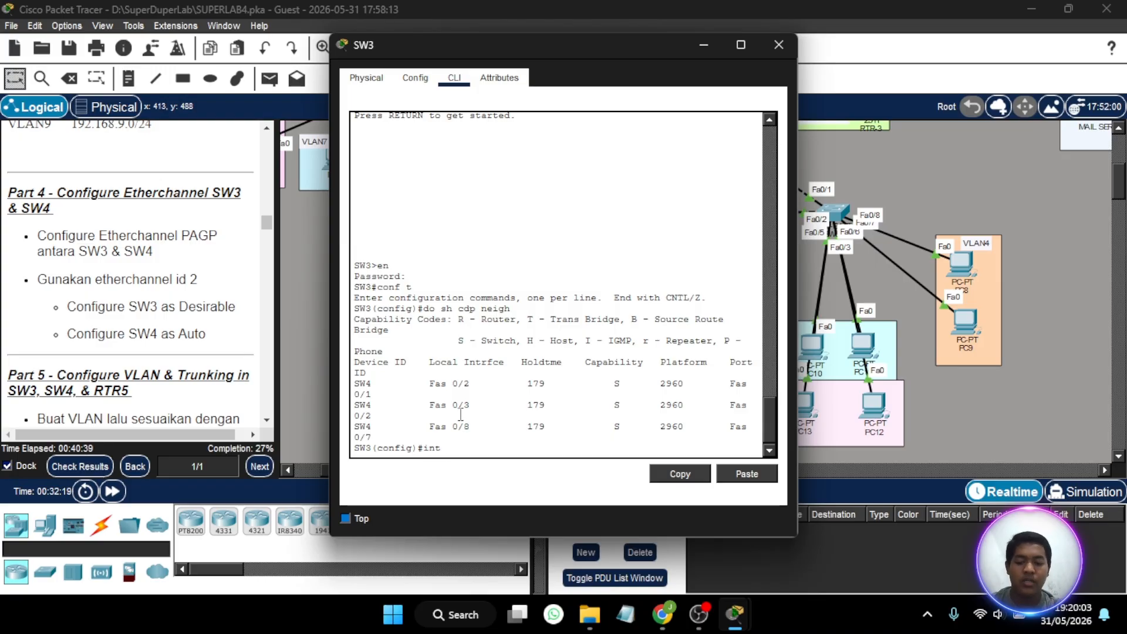
text(ra fa0)
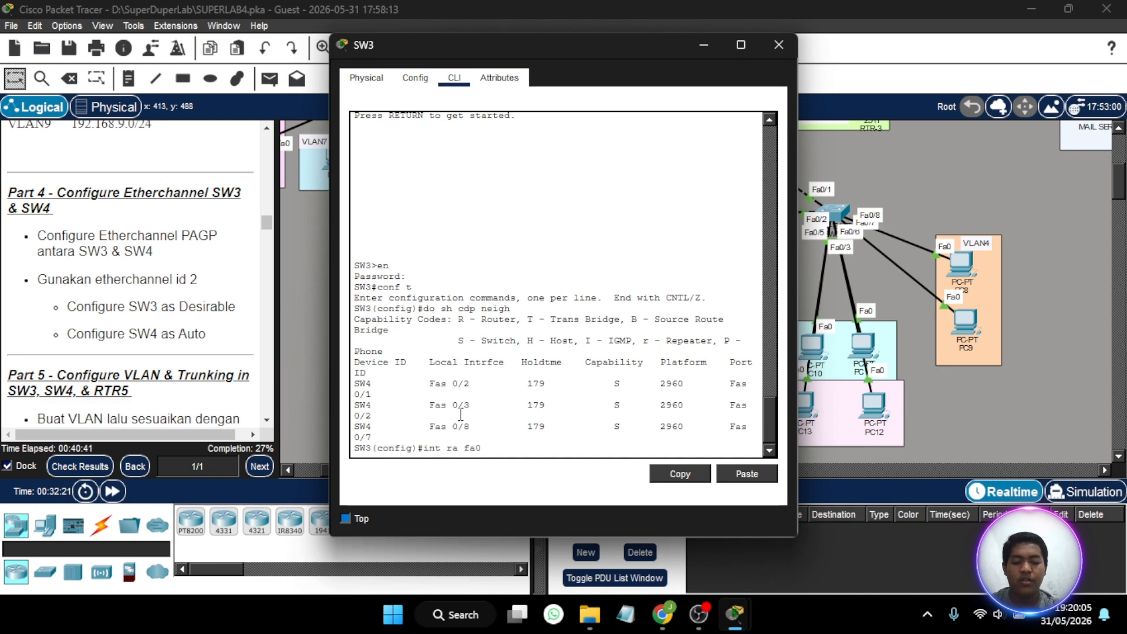
text(/2-3, fa0/8)
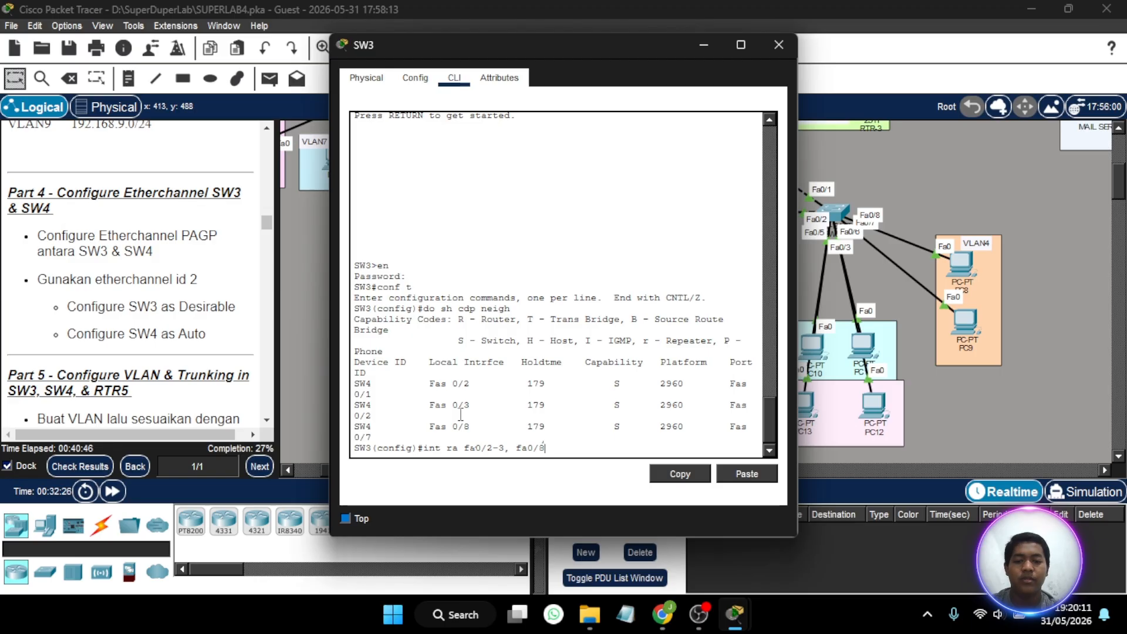
key(Return)
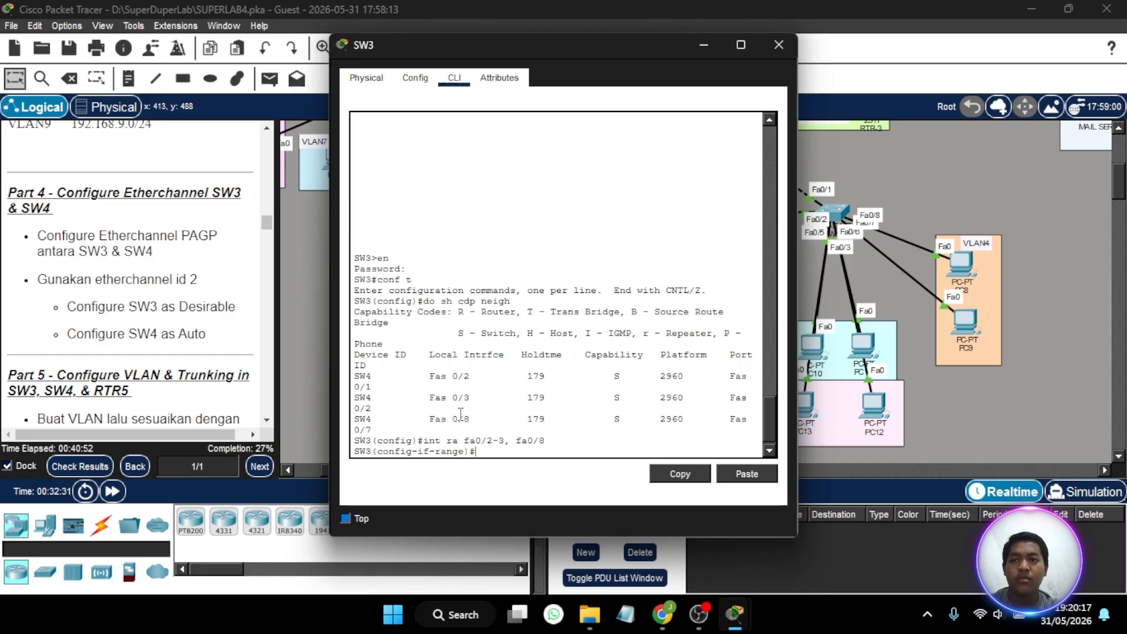
text(ch)
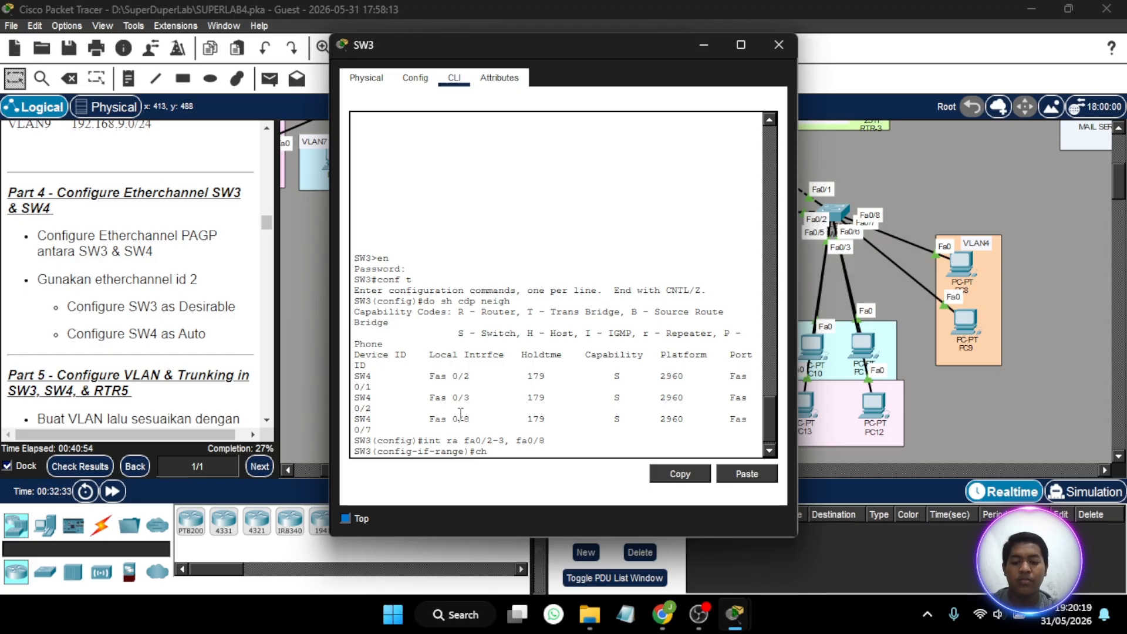
text(annel-)
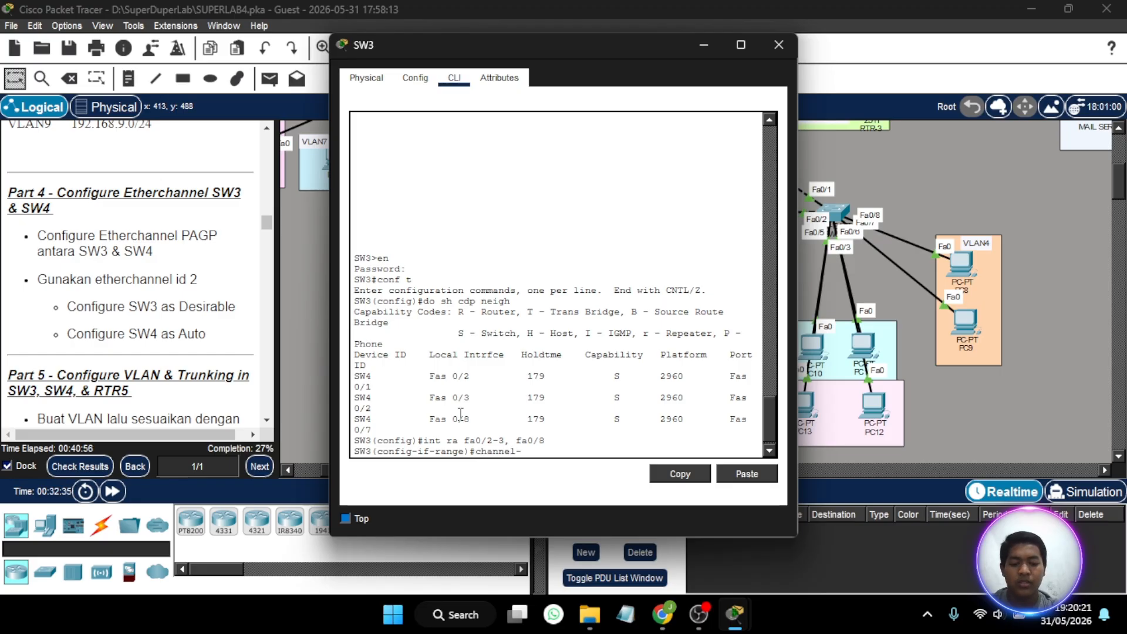
text(group)
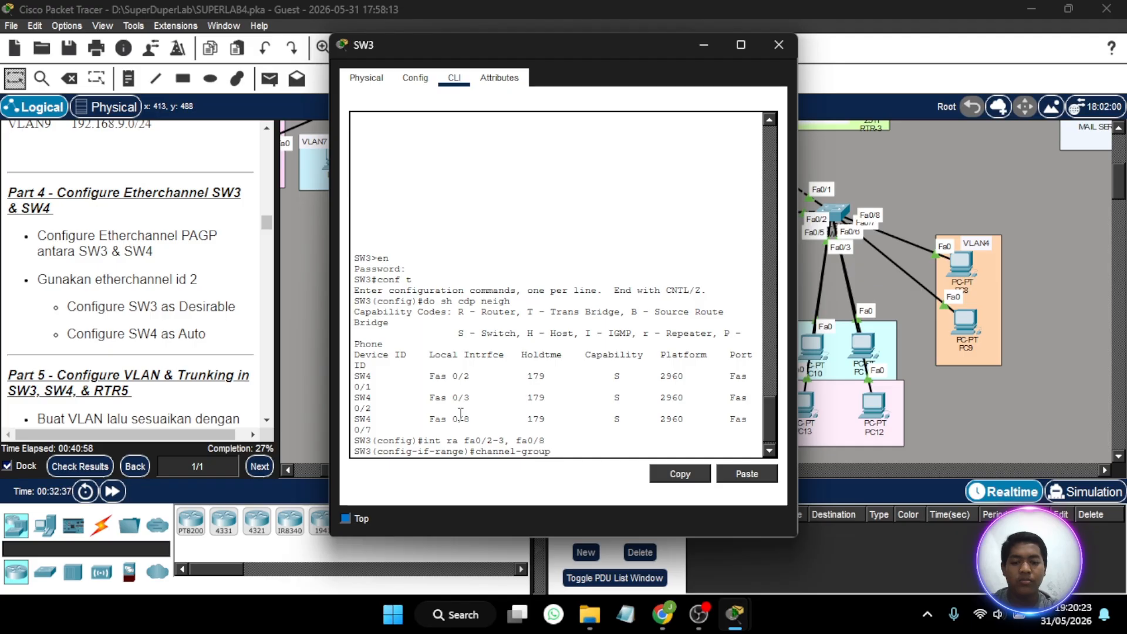
text( 2)
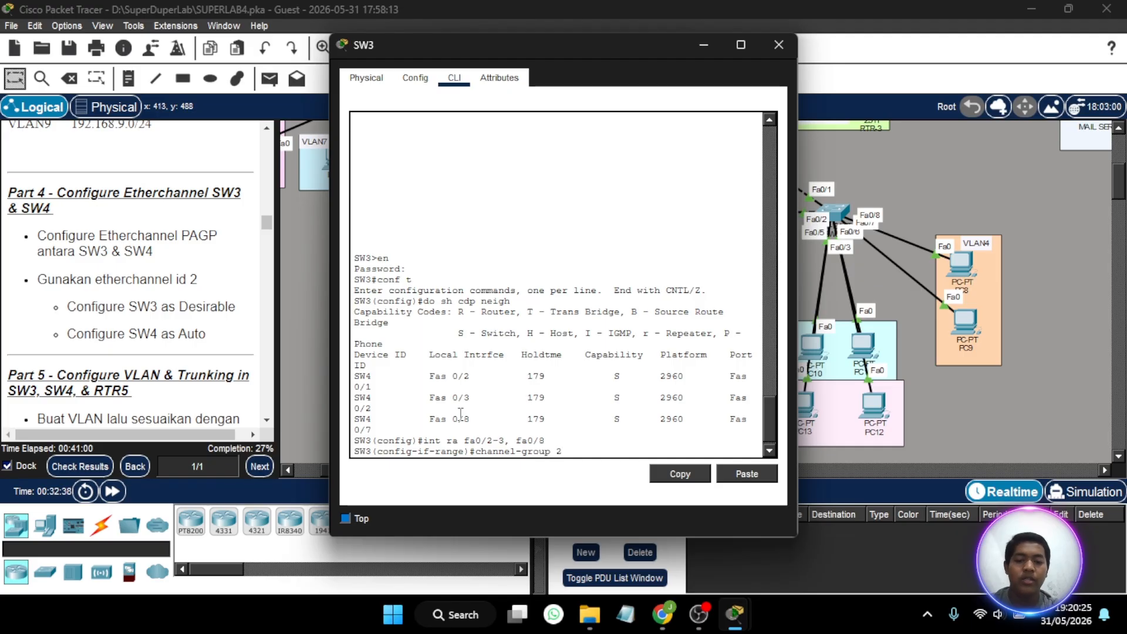
text( mo )
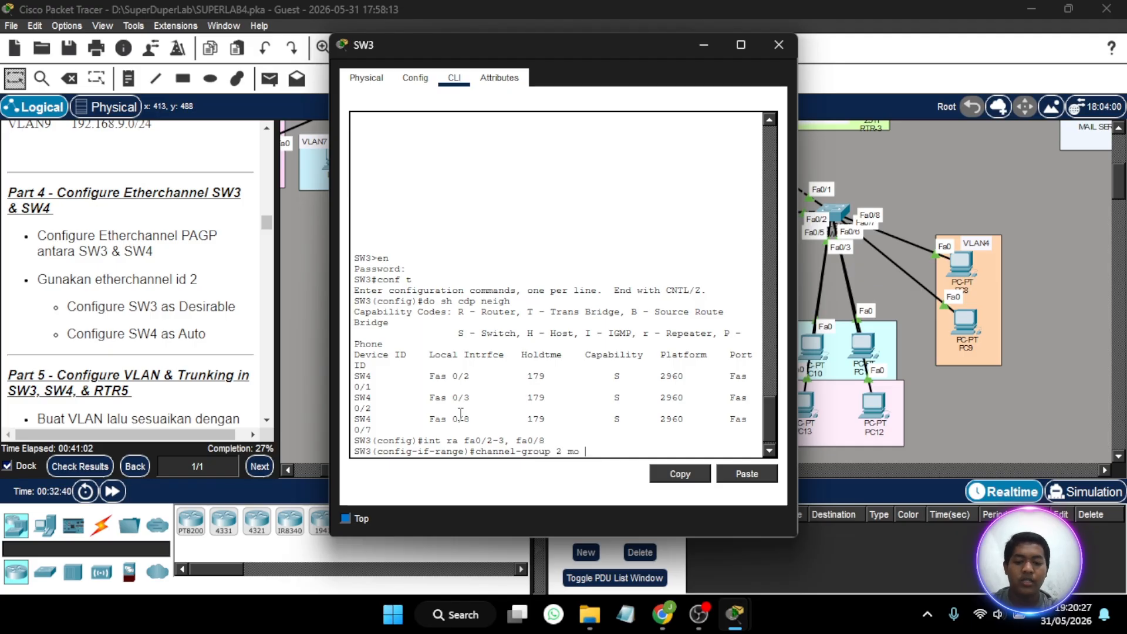
text(desirabl)
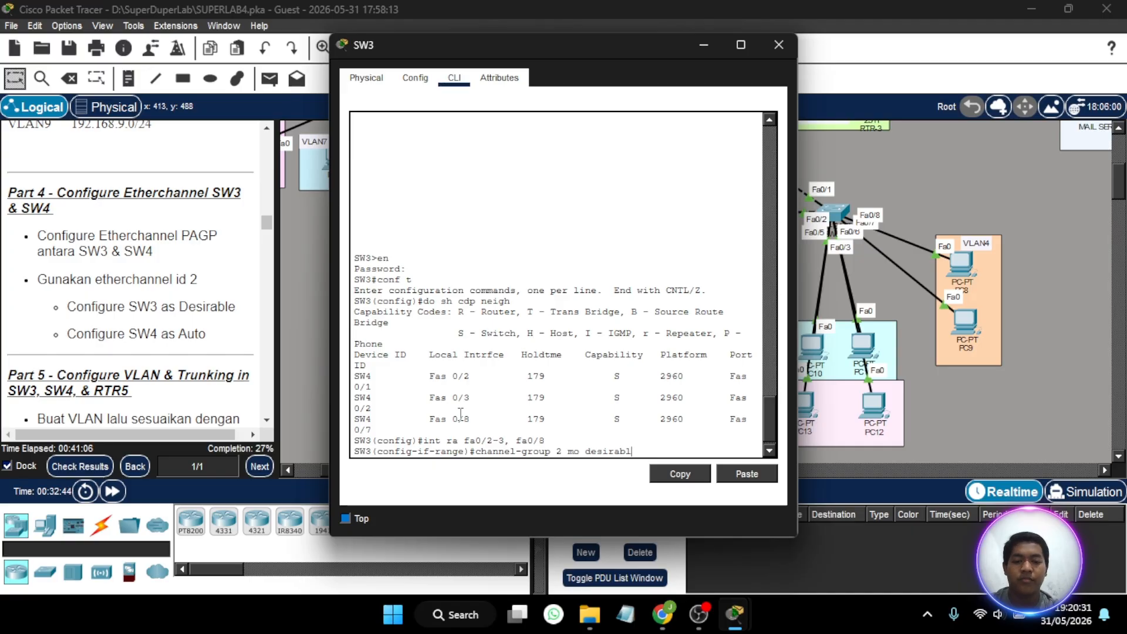
text(e)
key(Return)
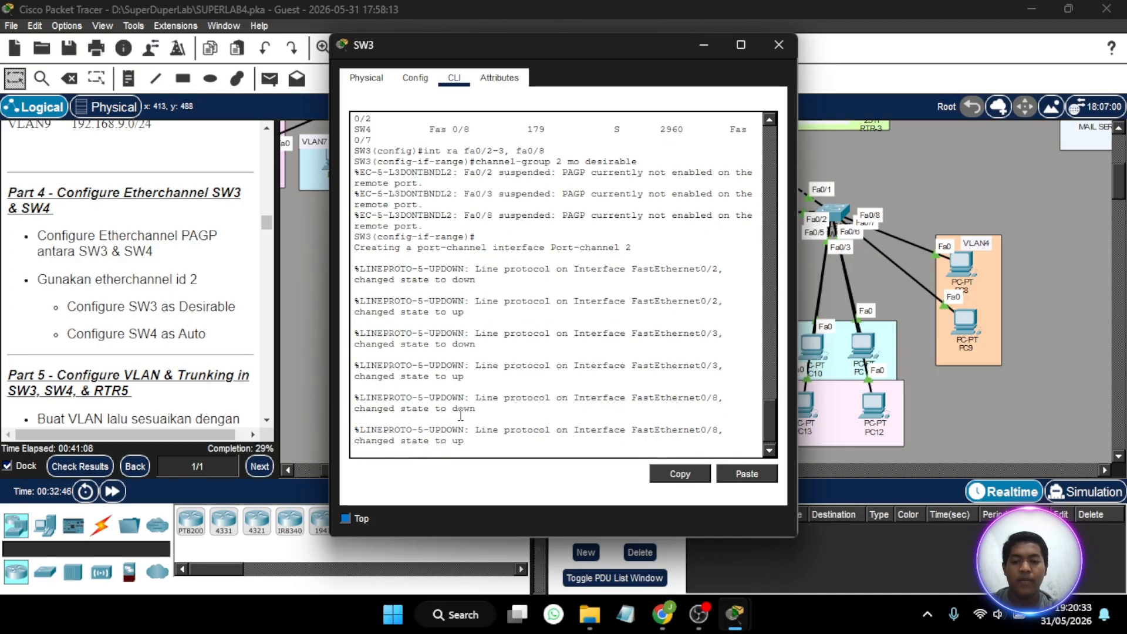
key(Return)
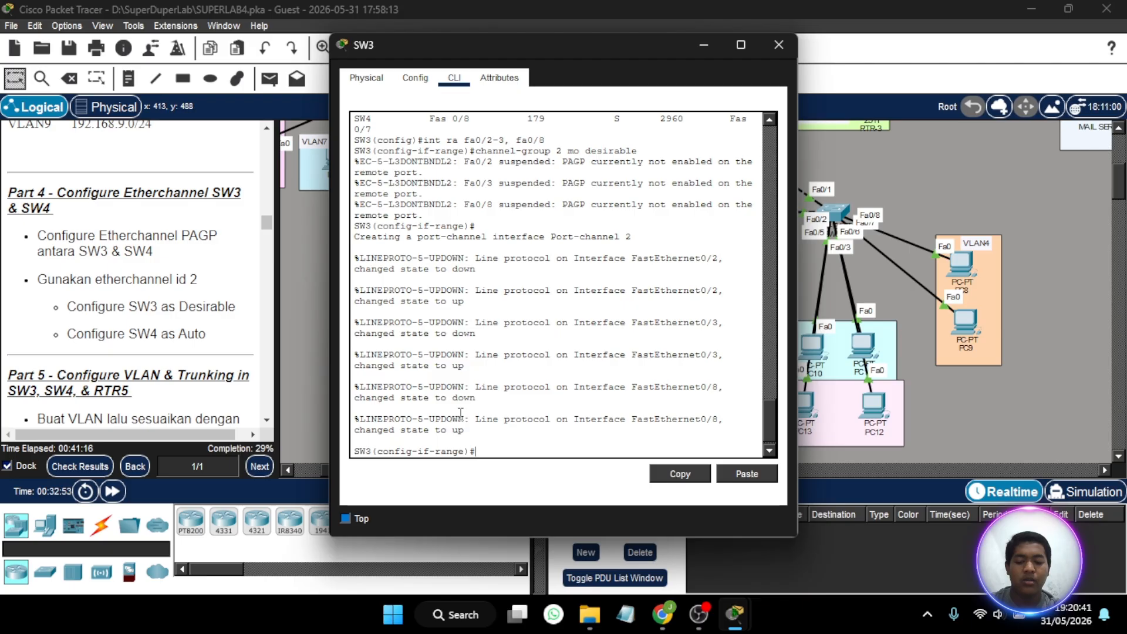
- Set the channel protocol of SW3's interfaces Fa0/2-3 and Fa0/8 to PAgP
text(channel)
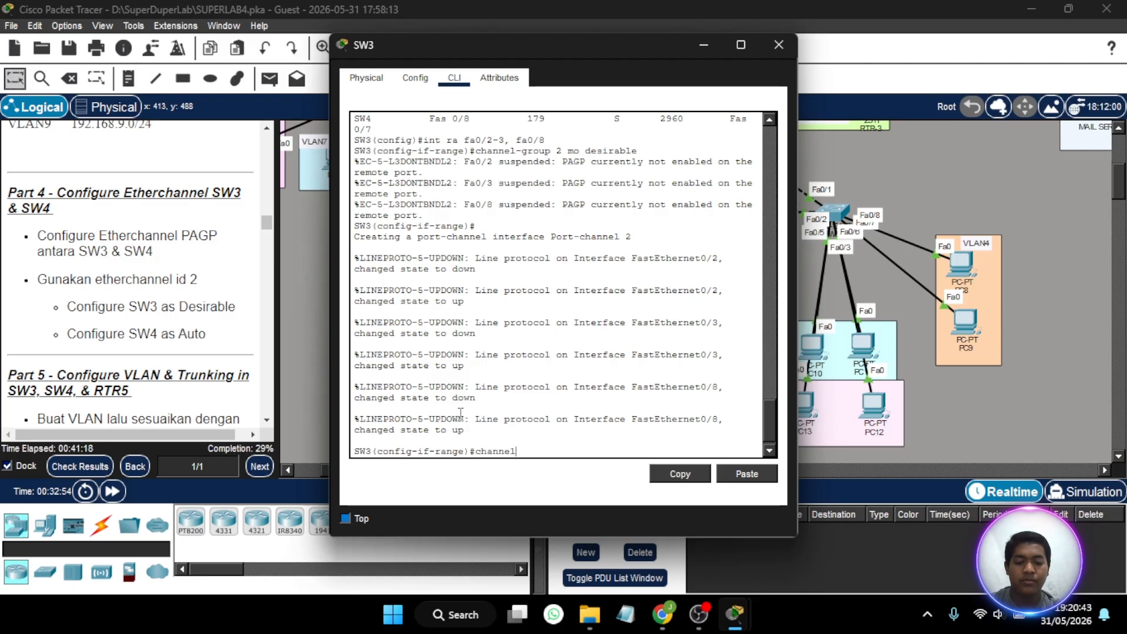
text(-proto)
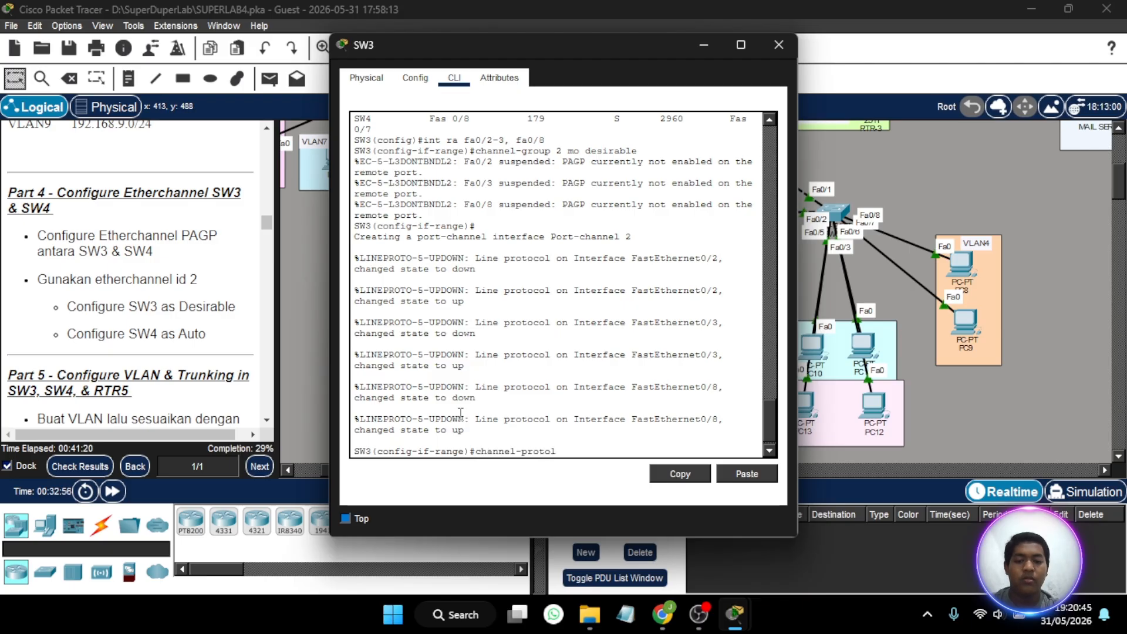
text(col)
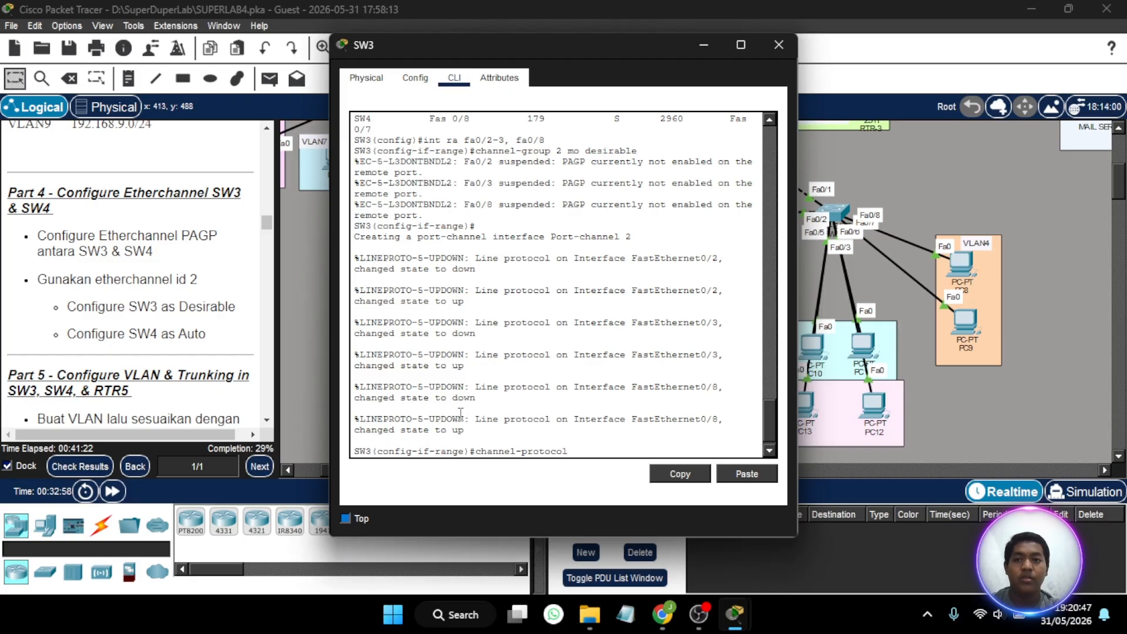
text( o)
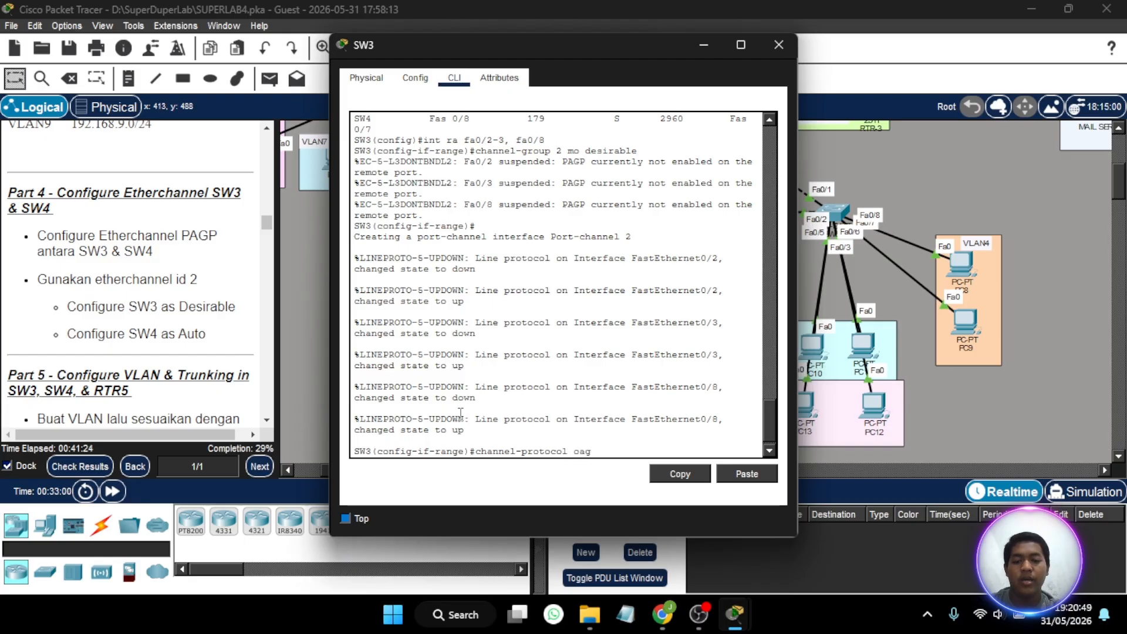
key(BackSpace)
text(pa)
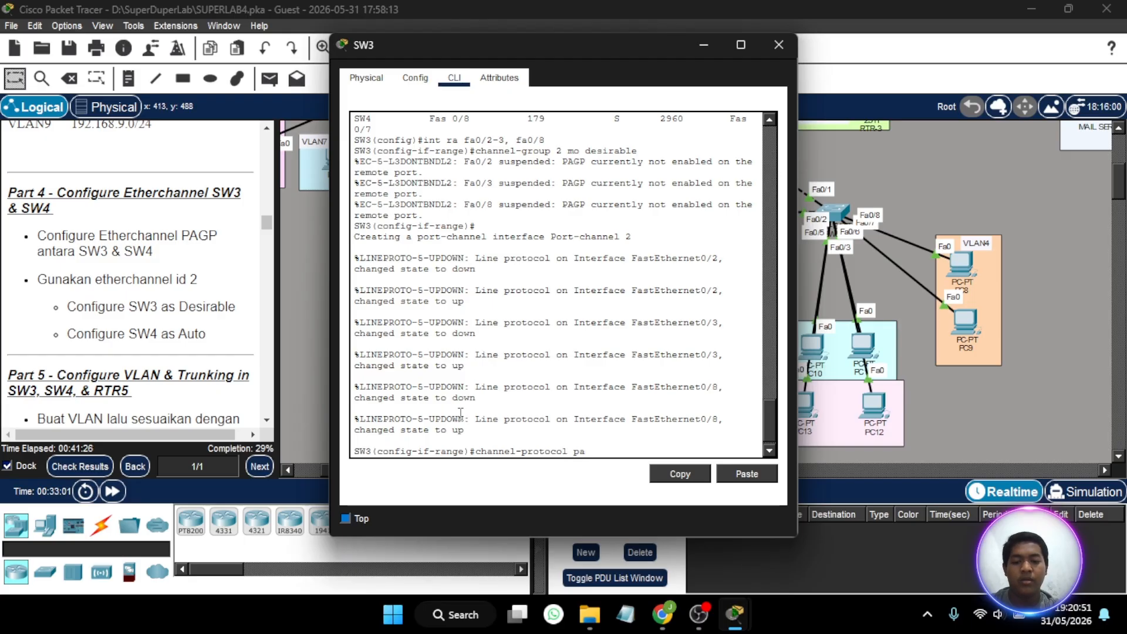
text(gp)
key(Return)
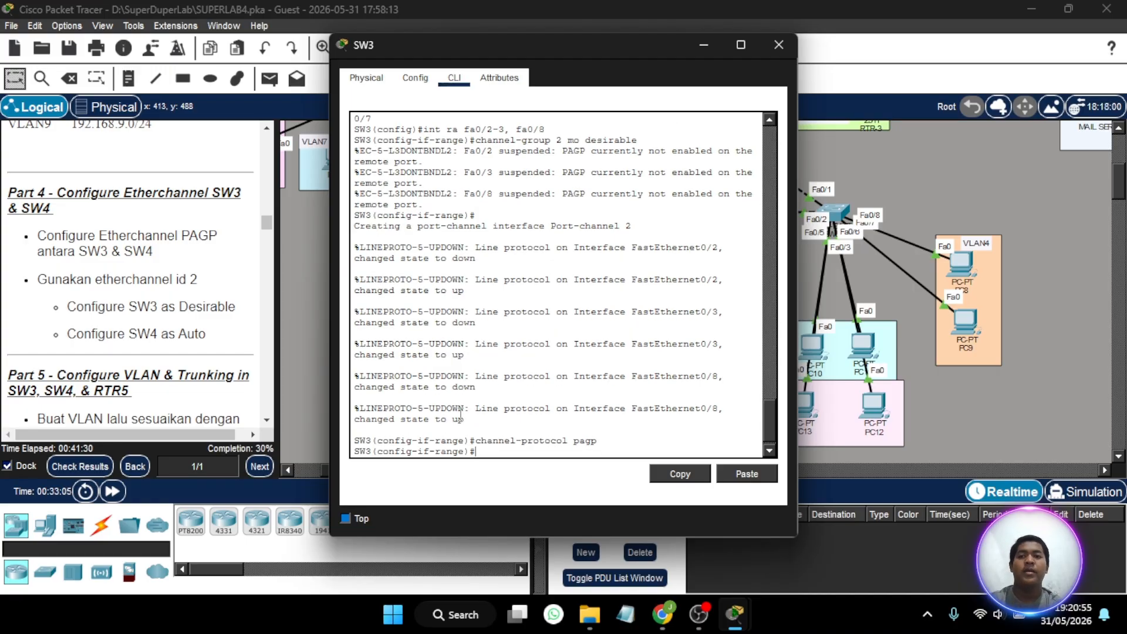
- Display SW3's EtherChannel summary to check the protocol and member ports of group 2
text(d)
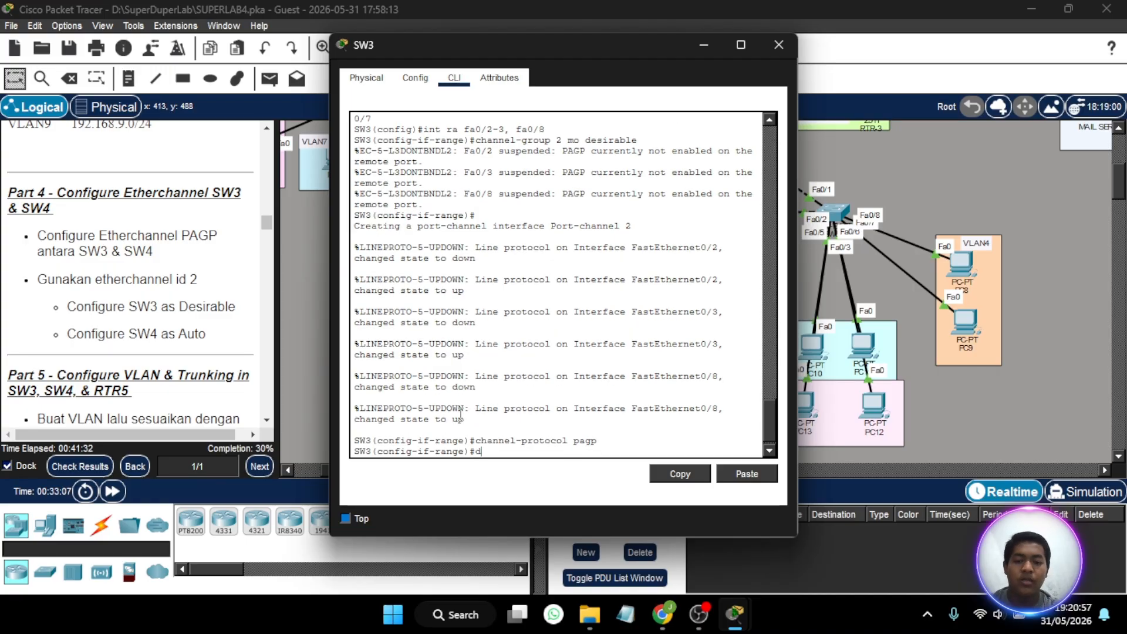
text(o sh)
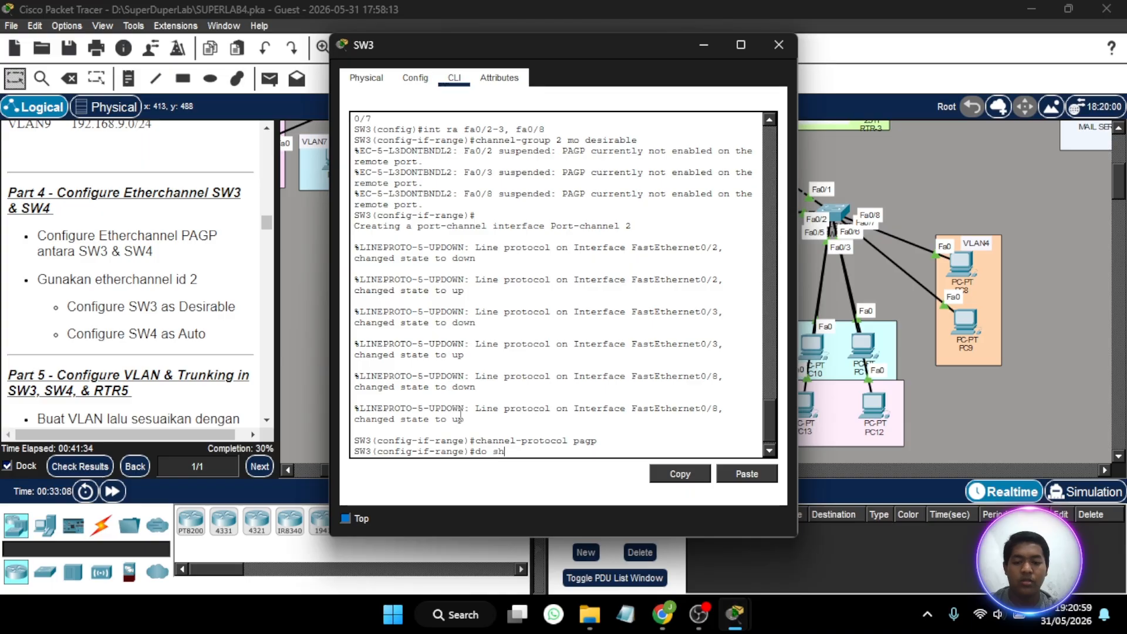
text( ether sum)
key(Return)
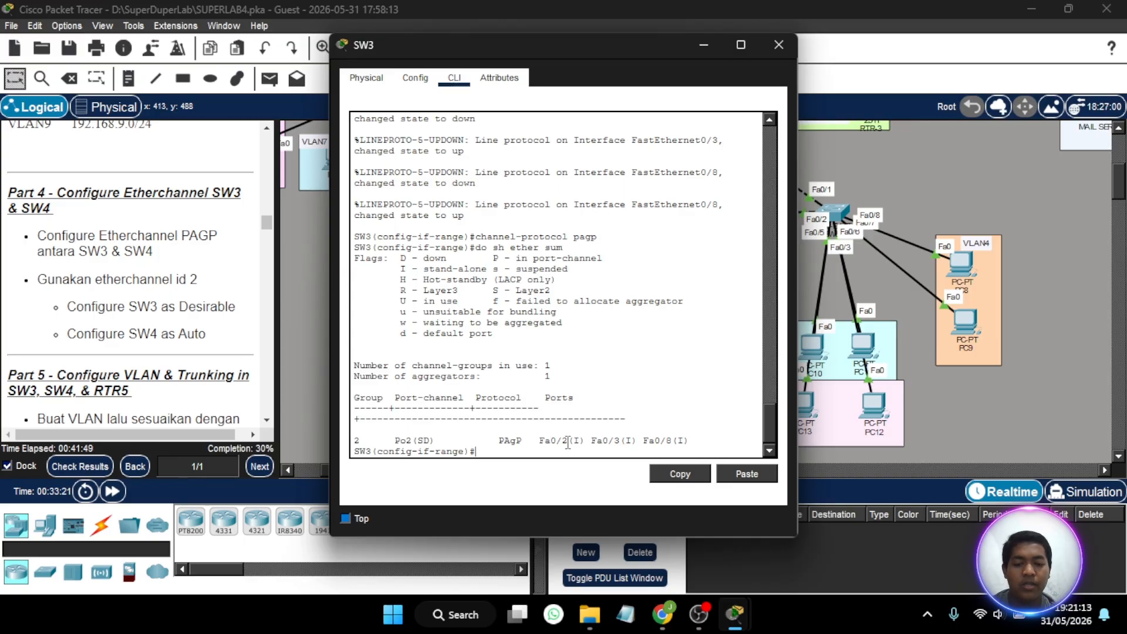
- Close SW3, open SW4's command line, enter the enable password and switch to global configuration mode
click(773, 48)
scroll(480, 315, down, 2)
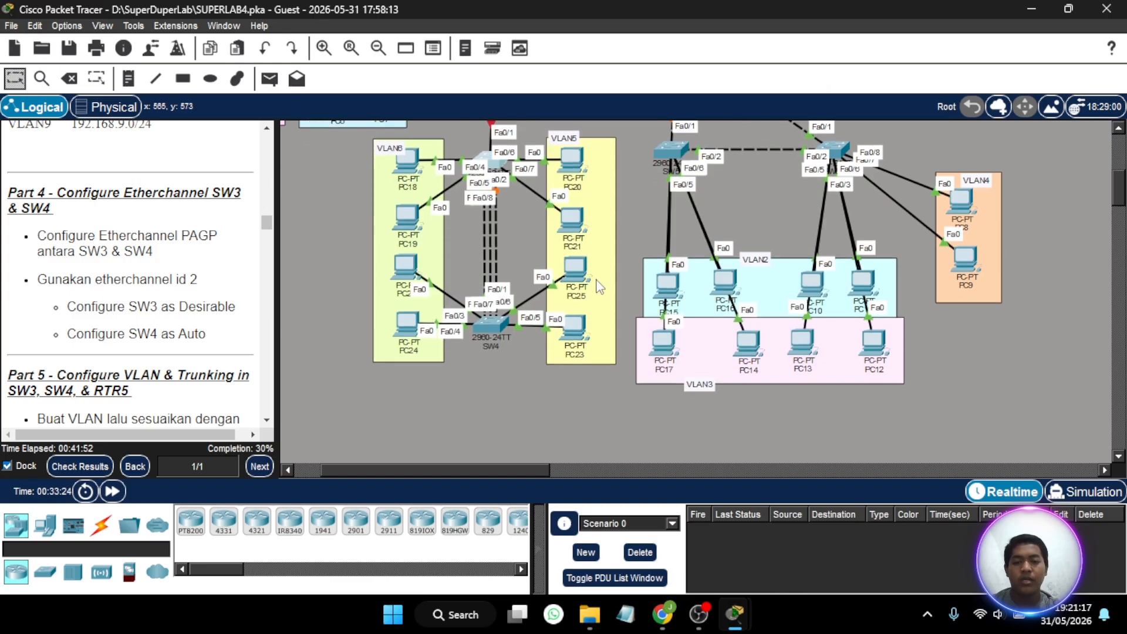
click(489, 318)
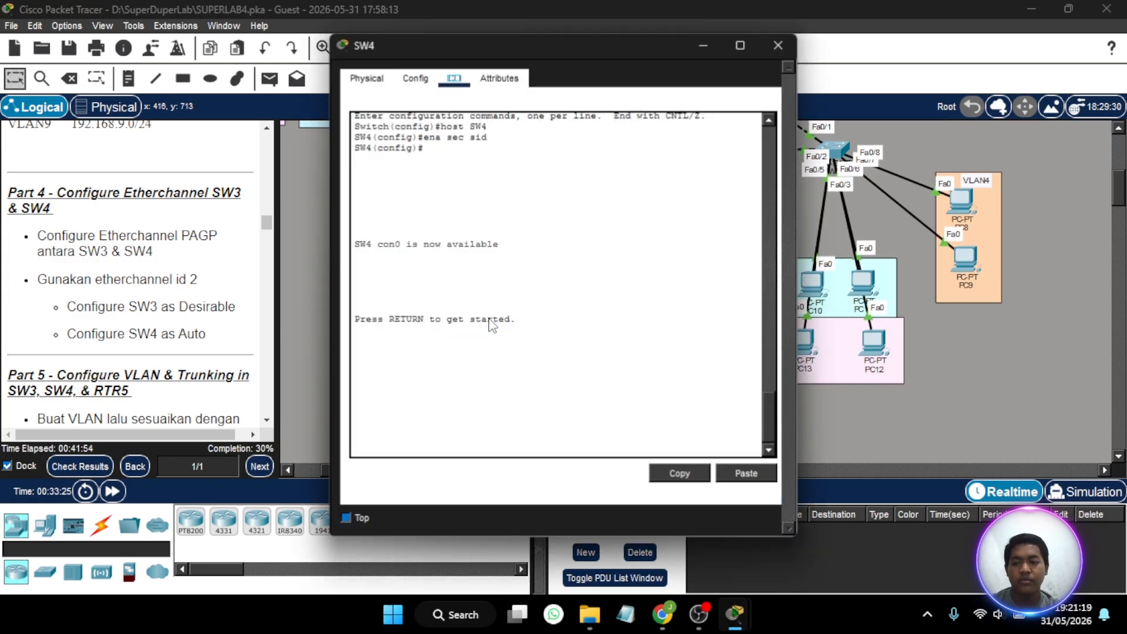
key(Return)
text(en)
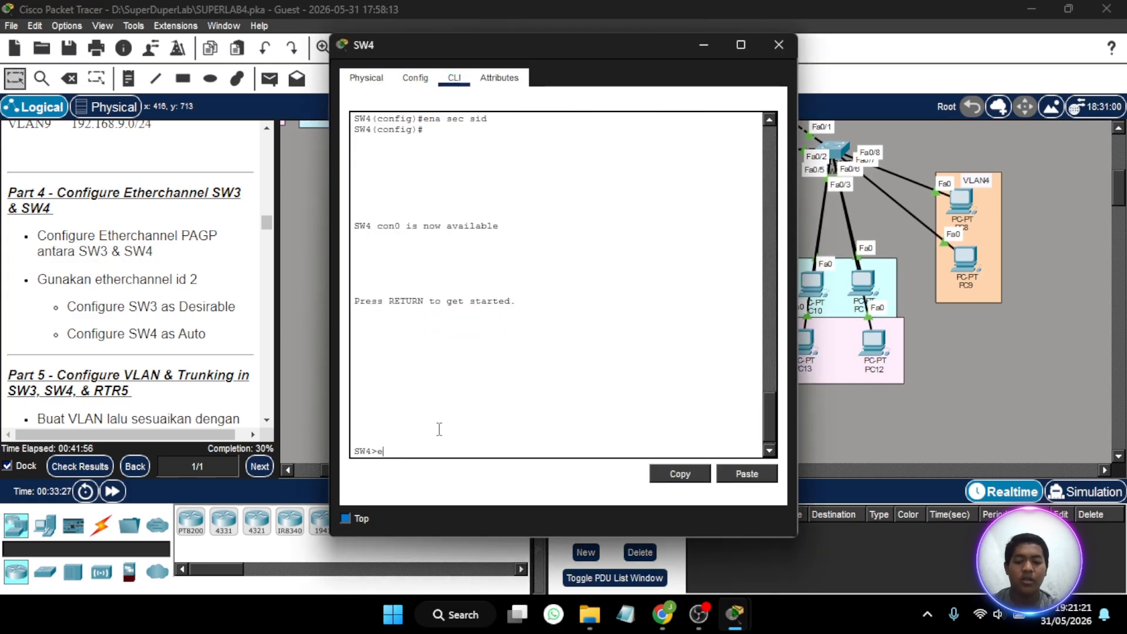
key(Return)
key(Return)
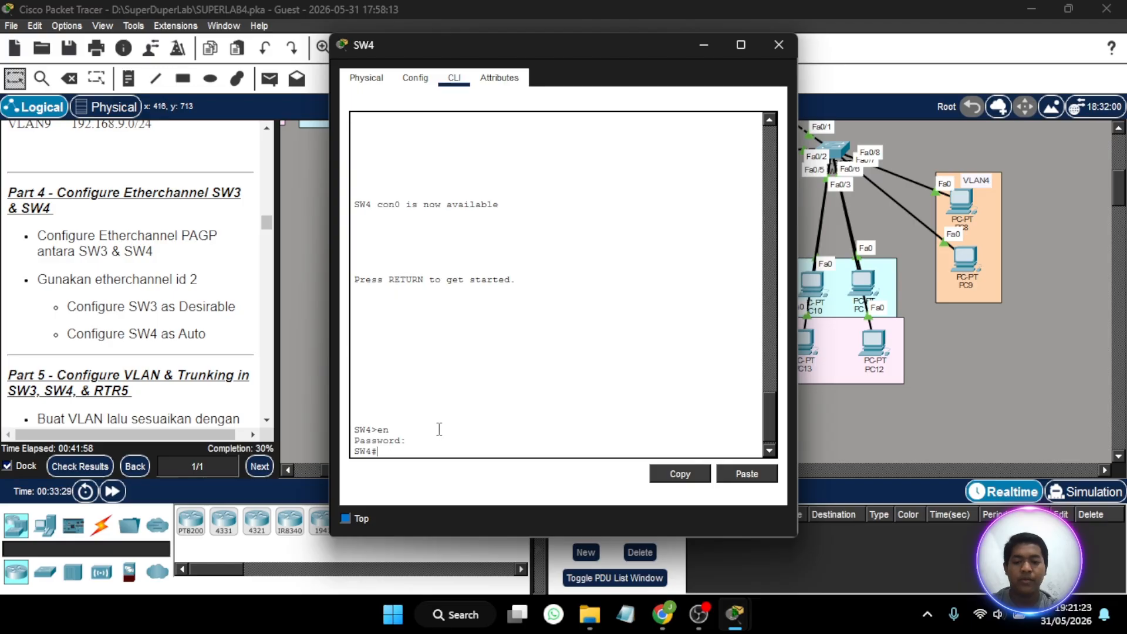
text(conf t)
key(Return)
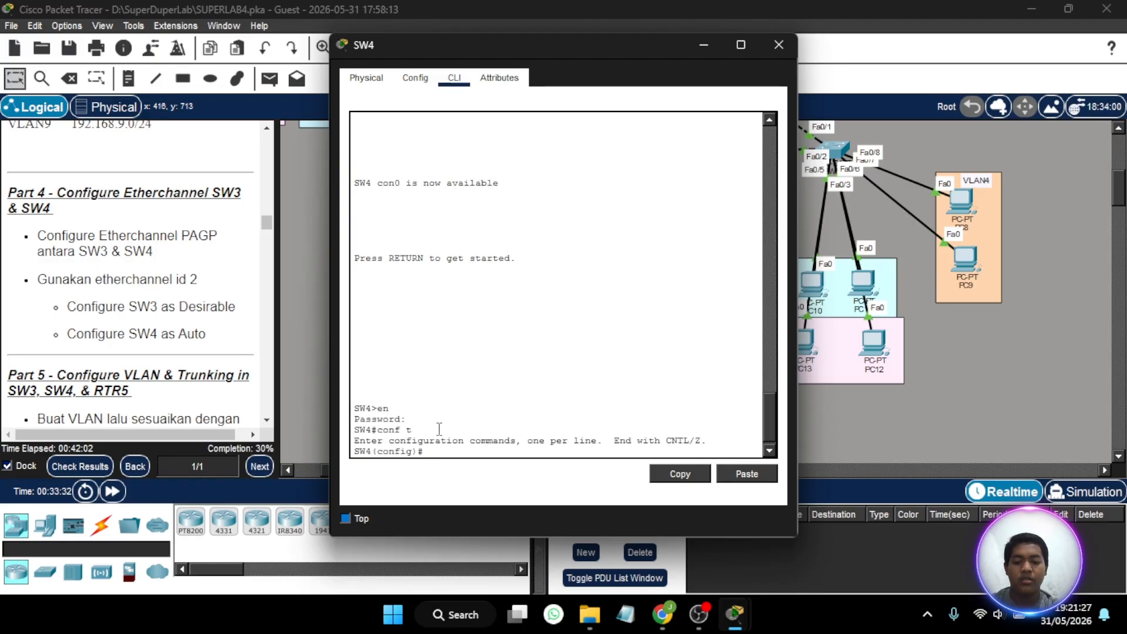
- List SW4's CDP neighbors to identify the interfaces that connect it to SW3
text(s)
key(BackSpace)
text(do)
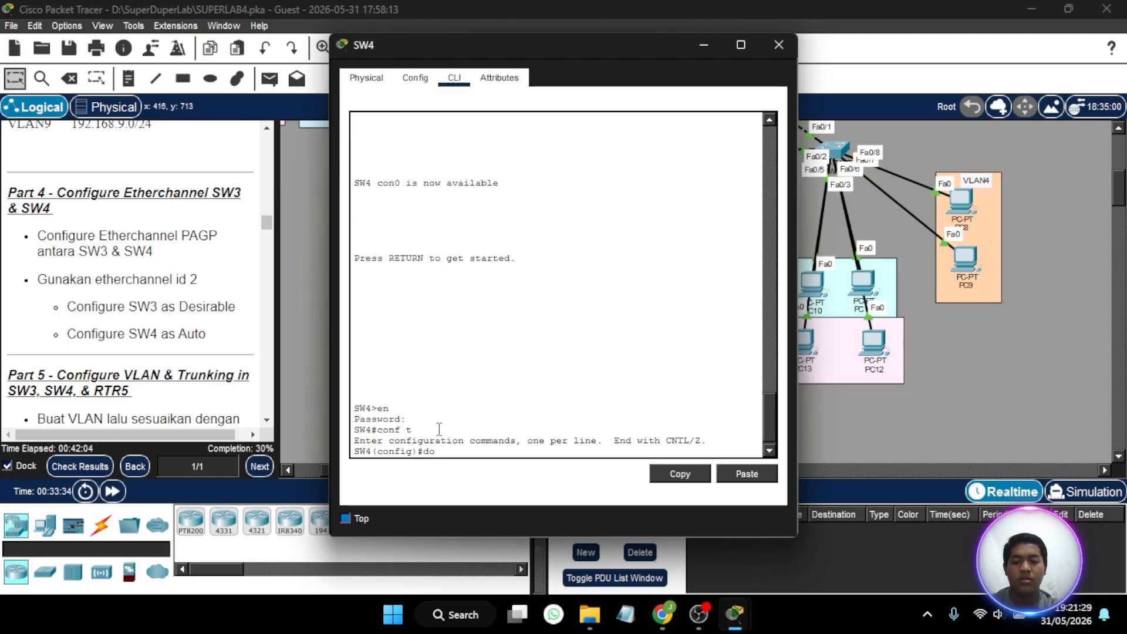
text( dh)
key(BackSpace)
key(BackSpace)
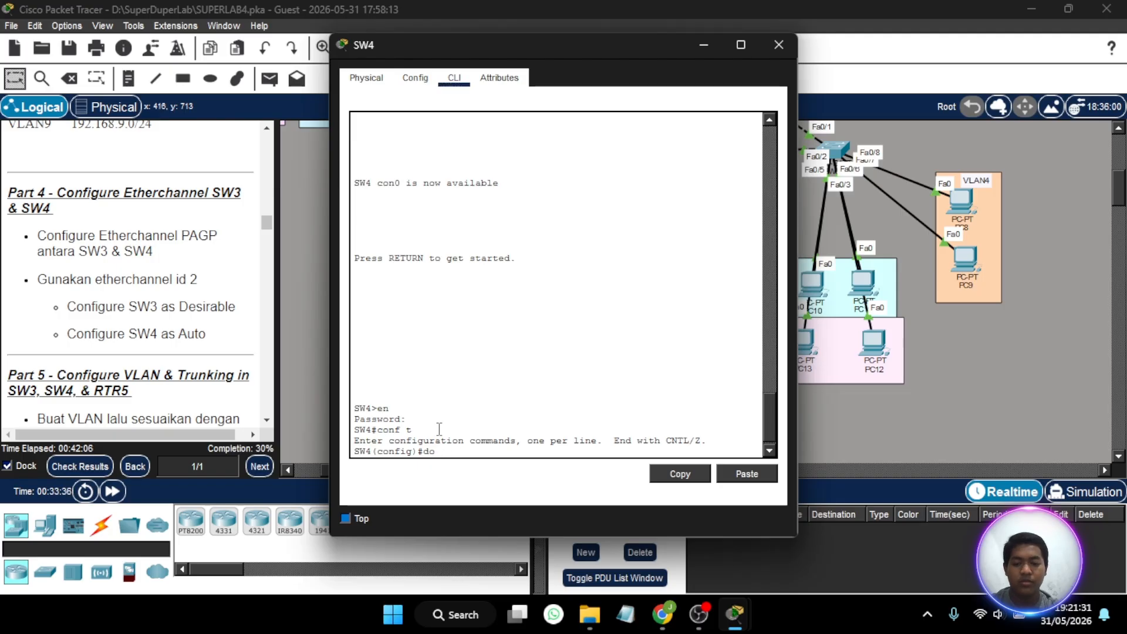
text(sh cdp neig)
key(Return)
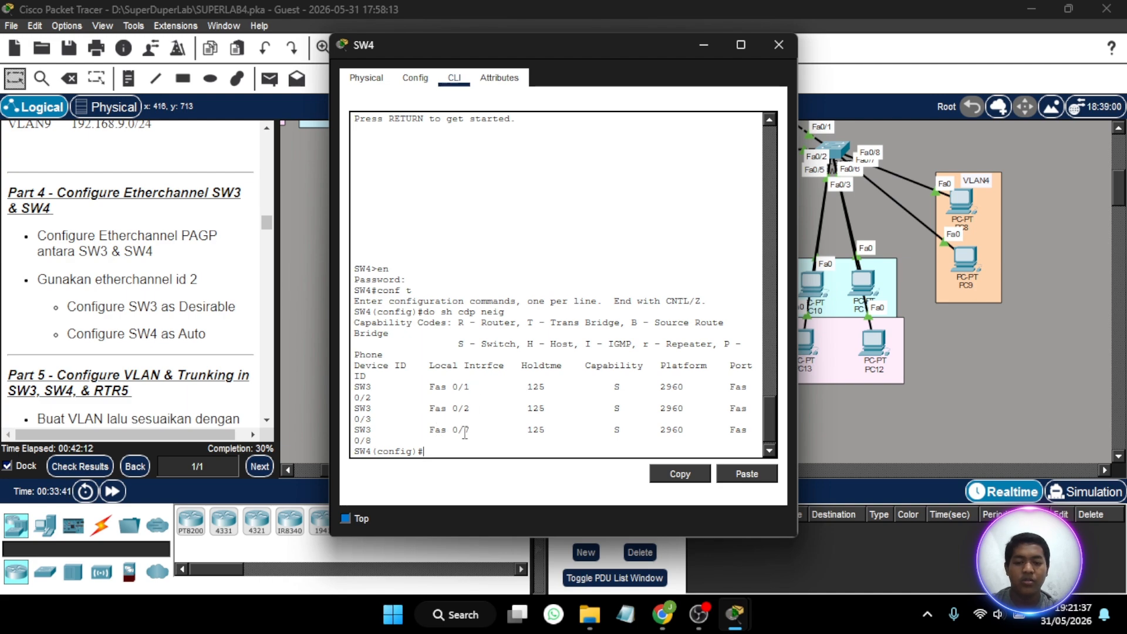
- Assign SW4's interfaces Fa0/1-2 and Fa0/7 to channel group 2 in PAgP auto mode
text(int r)
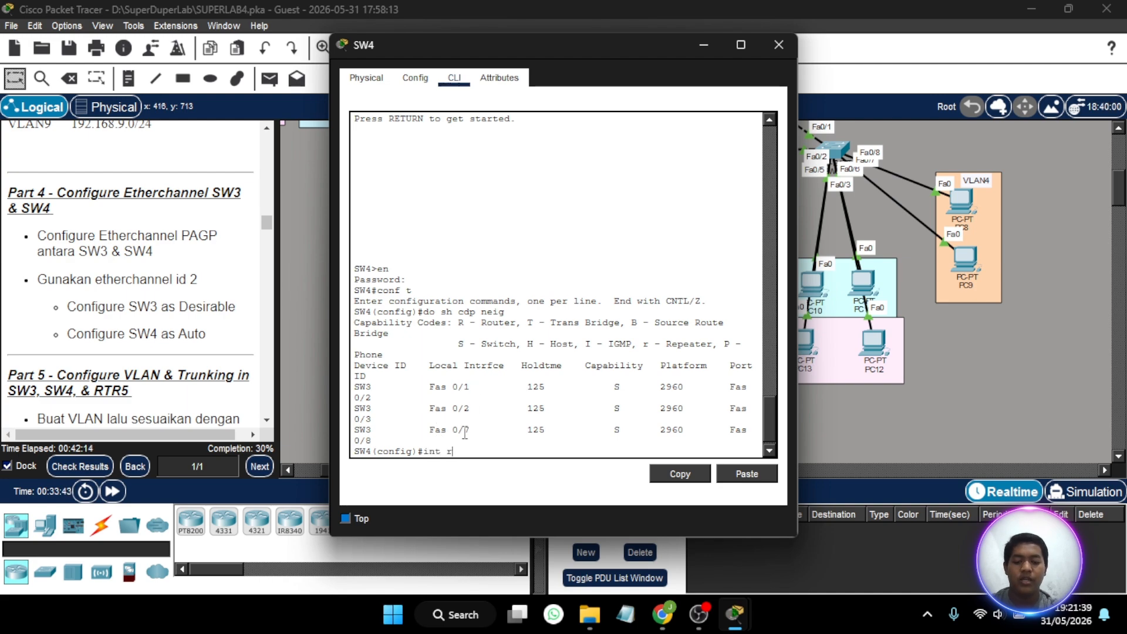
text(a fa0/1)
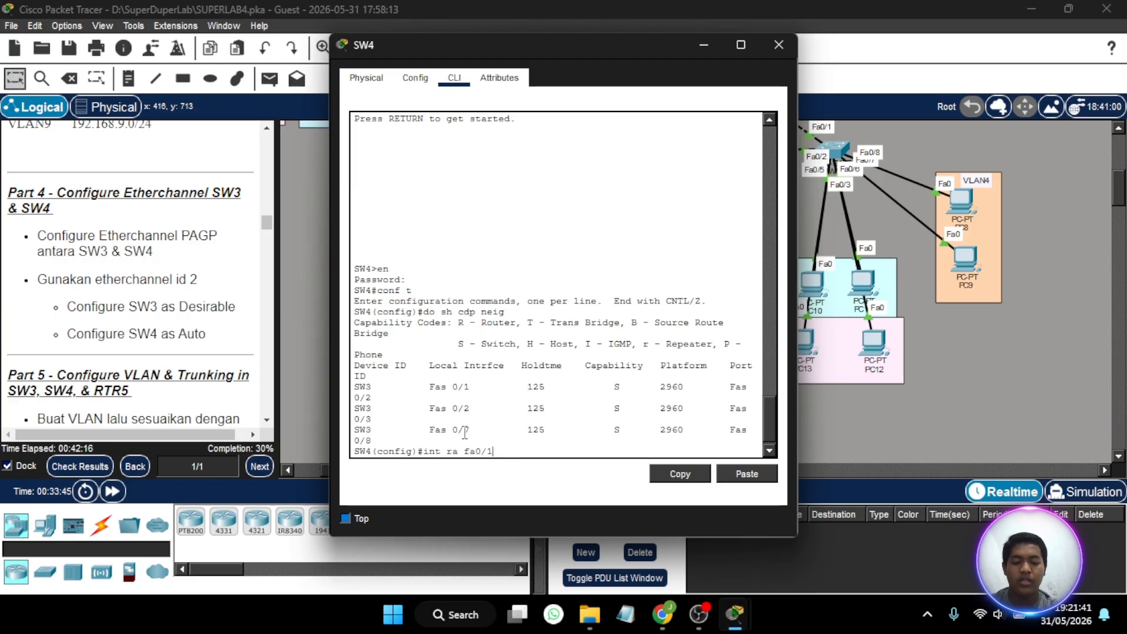
text(-2, fa0/7)
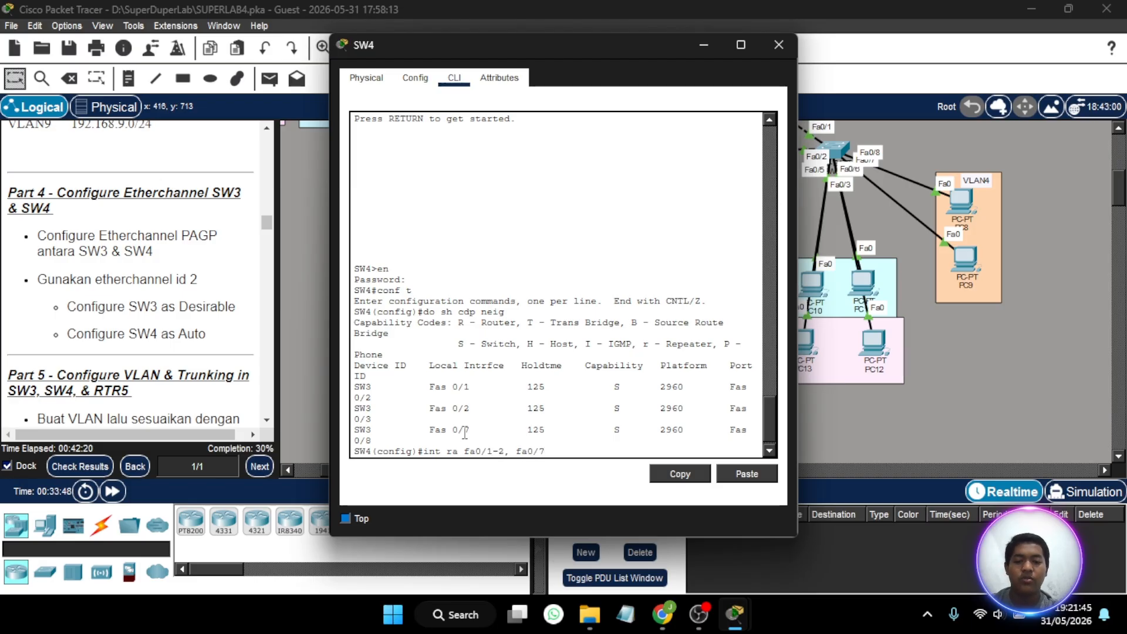
key(BackSpace)
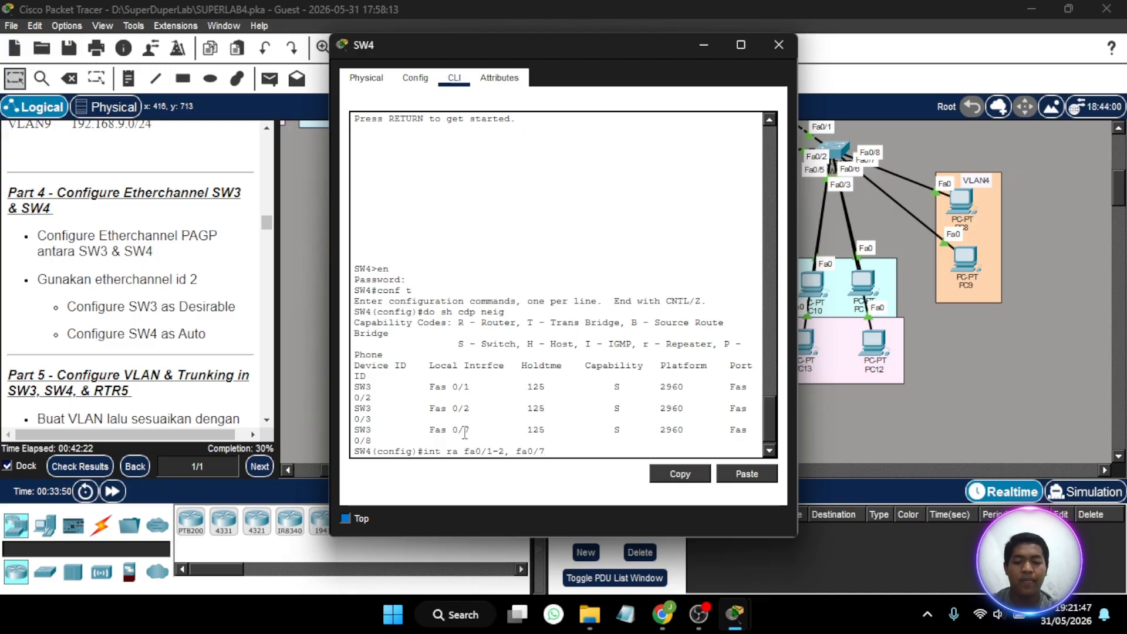
key(Return)
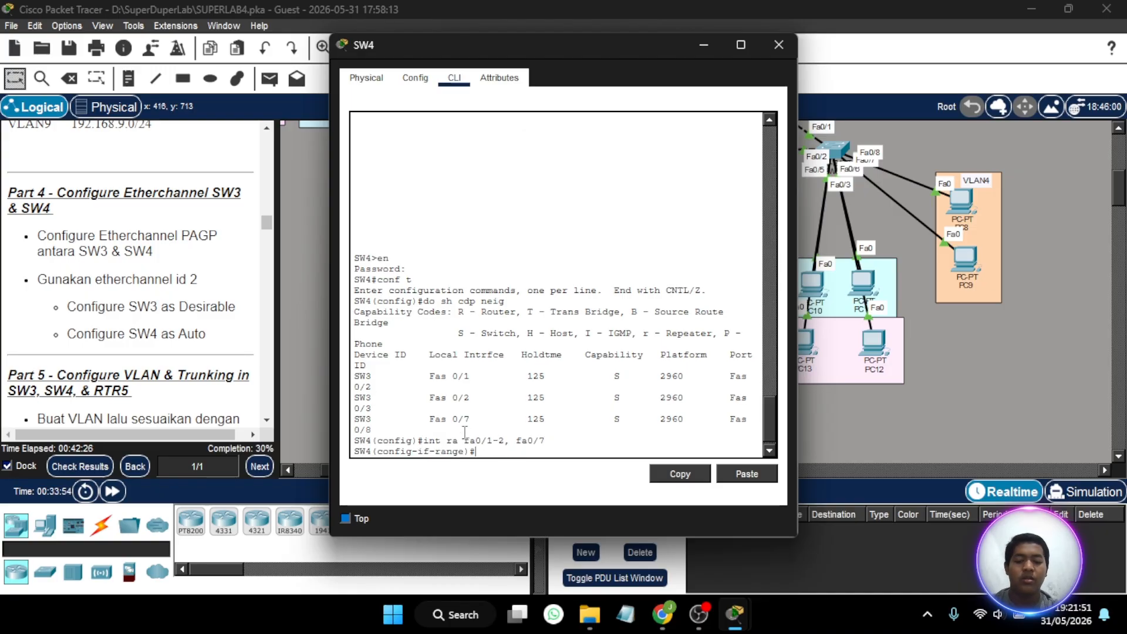
text(channel-)
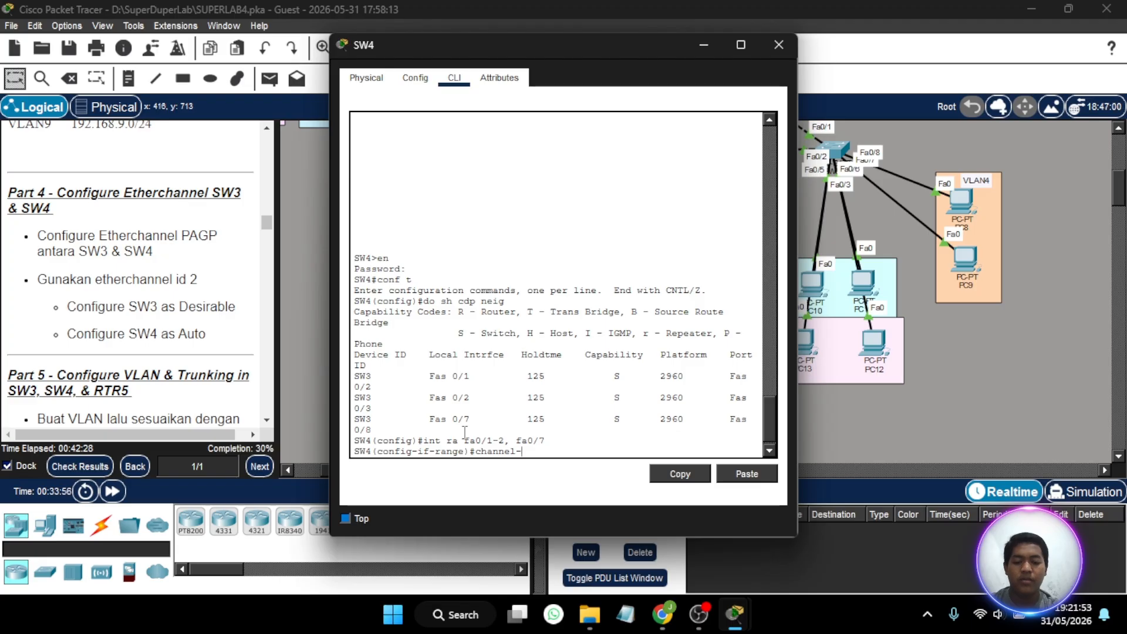
text(group 2 mo auto)
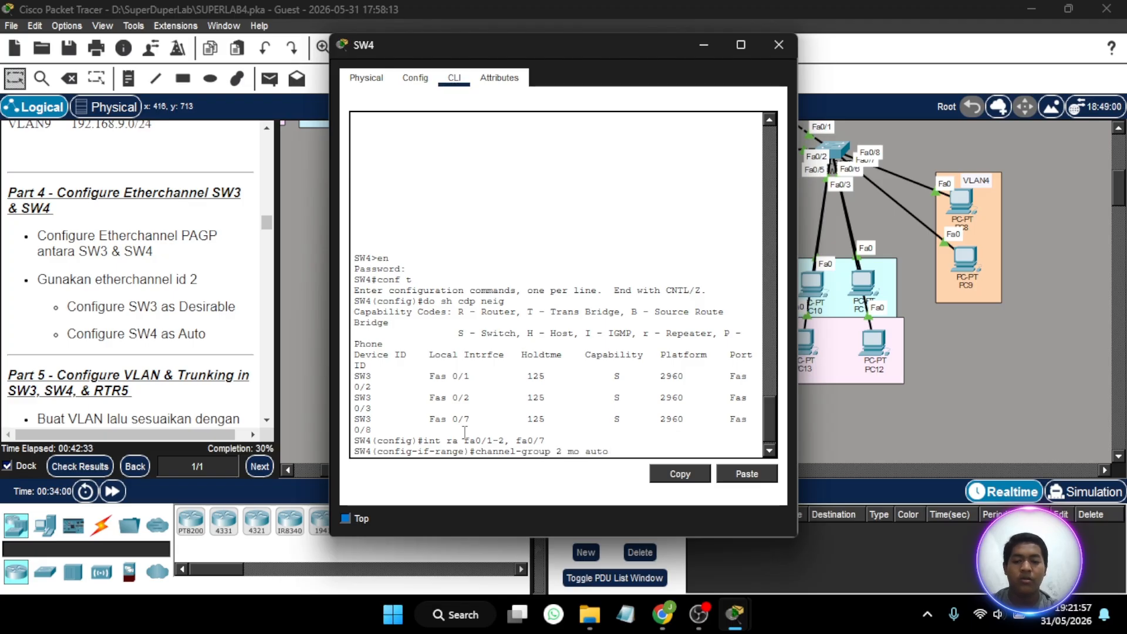
key(Return)
key(Return)
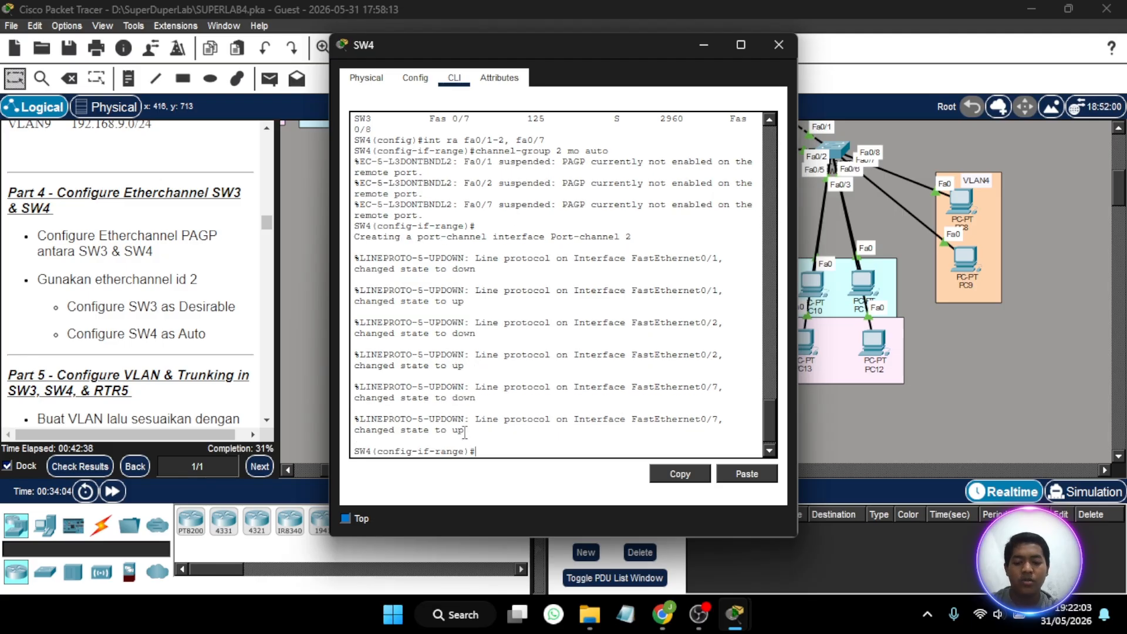
- Set the channel protocol of SW4's interfaces Fa0/1-2 and Fa0/7 to PAgP, correcting the misspelled channel-protocol command
text(chanel)
key(BackSpace)
key(BackSpace)
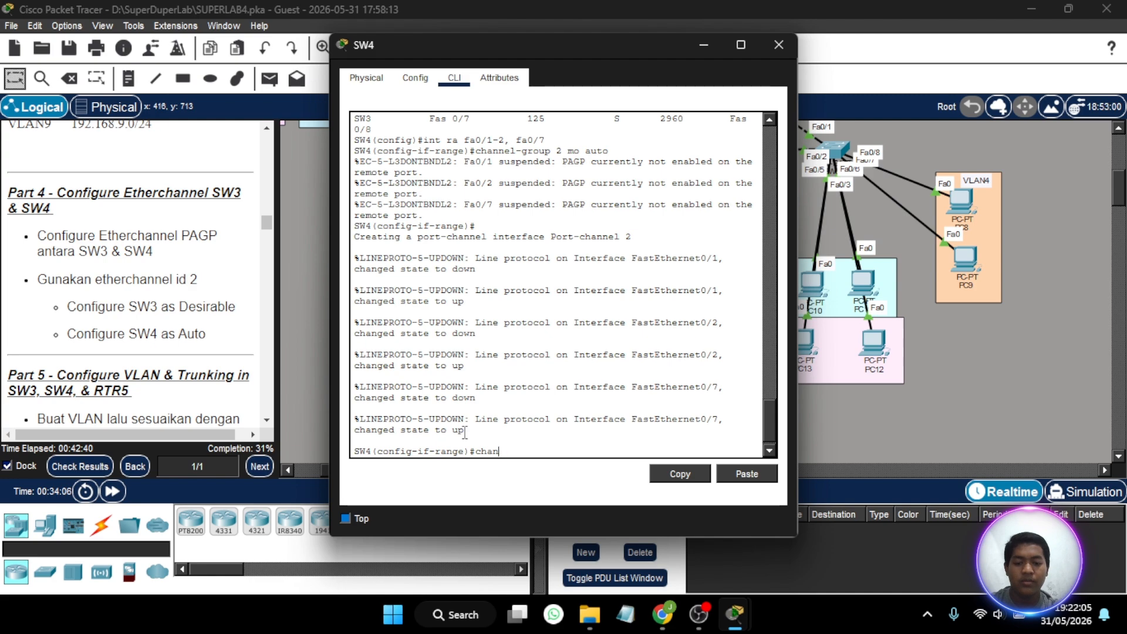
text(nel-proto)
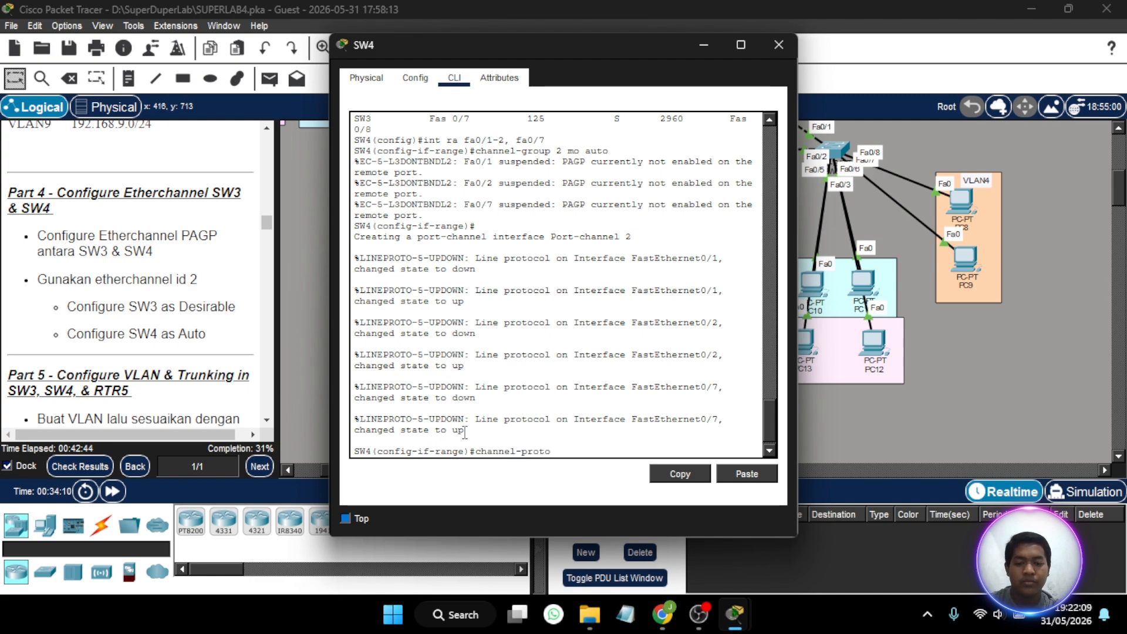
text(kol pa)
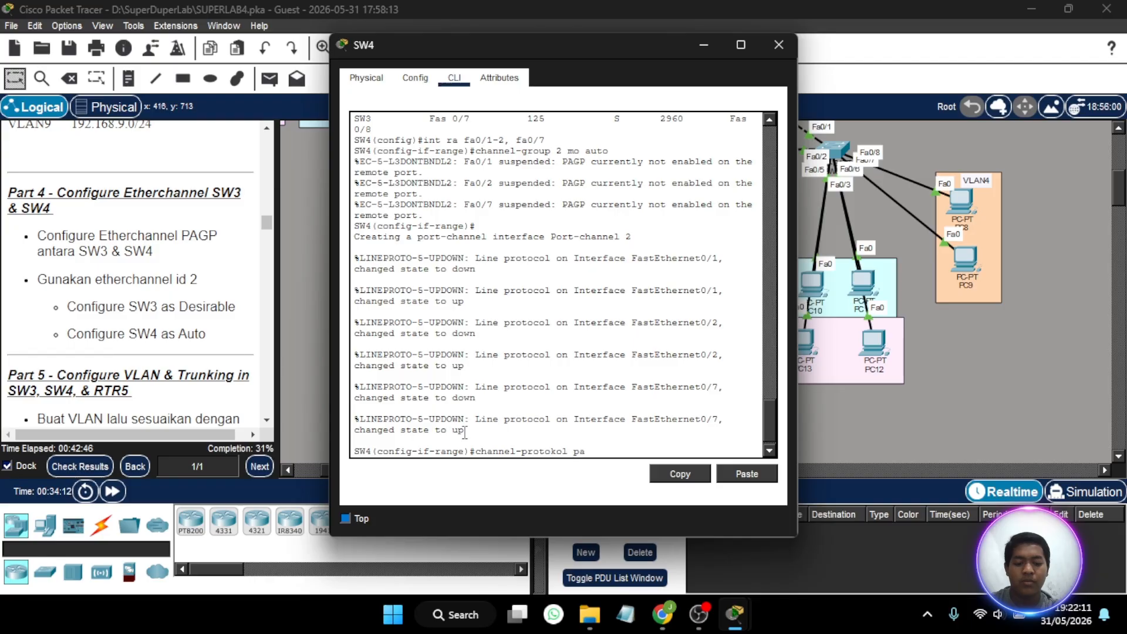
text(gop)
key(Return)
key(Up)
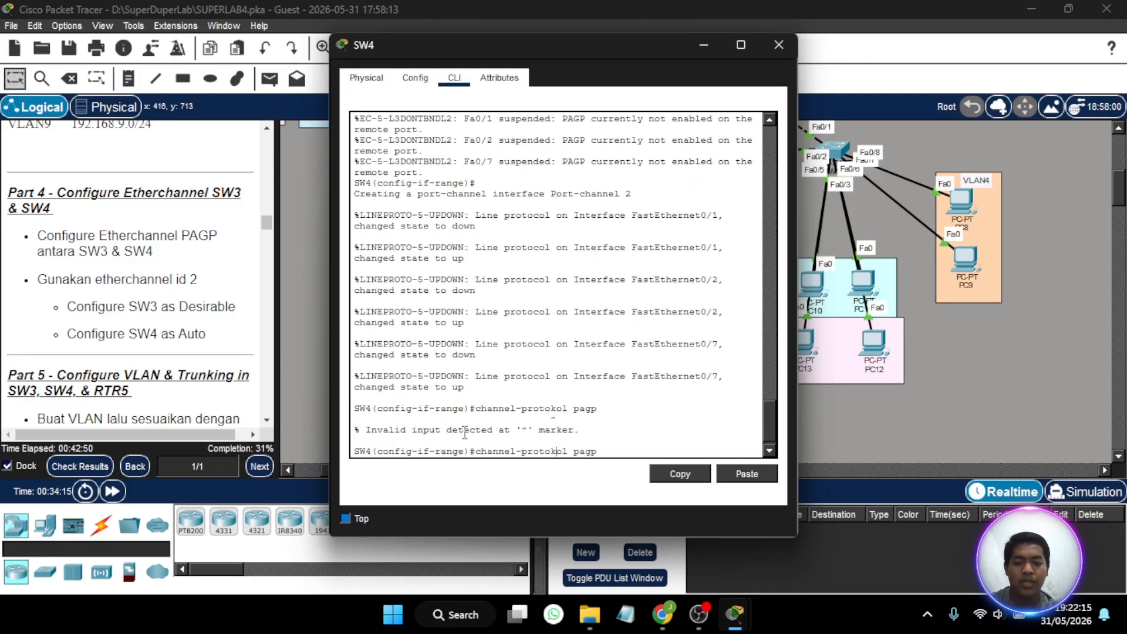
key(Left)
key(Left)
key(Left)
key(Left)
key(Left)
key(Left)
key(BackSpace)
key(BackSpace)
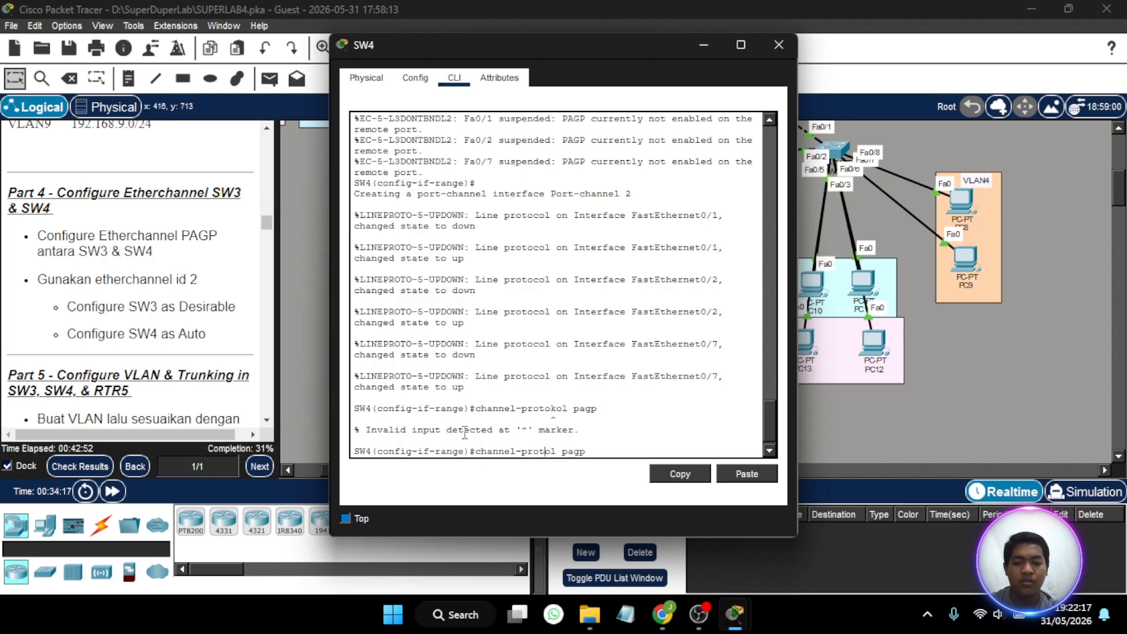
text(oc)
key(Return)
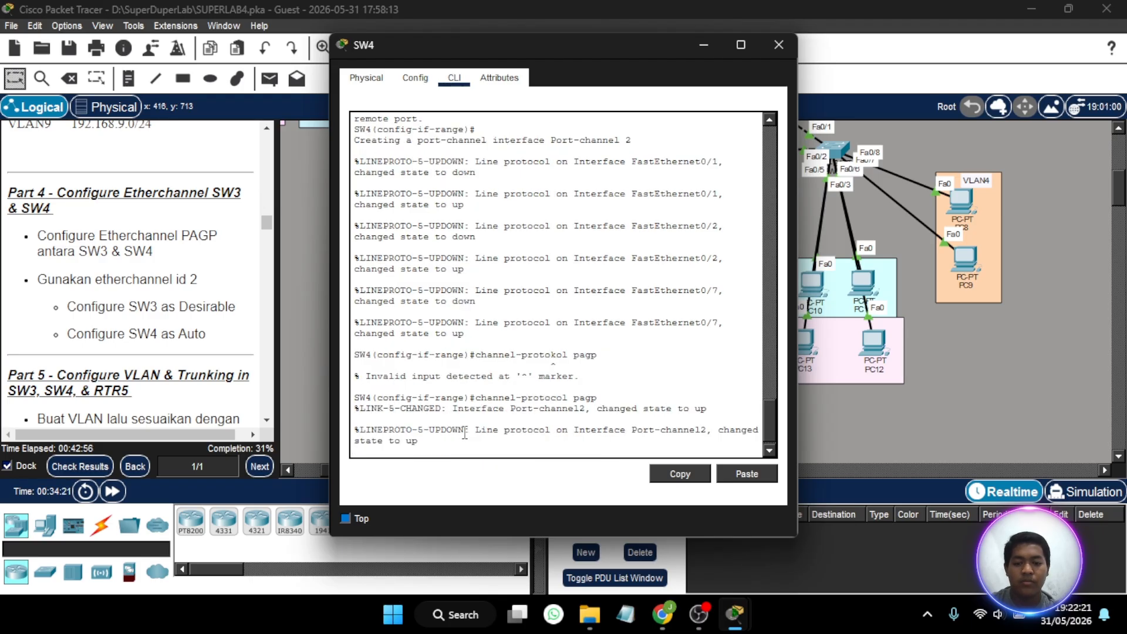
key(Return)
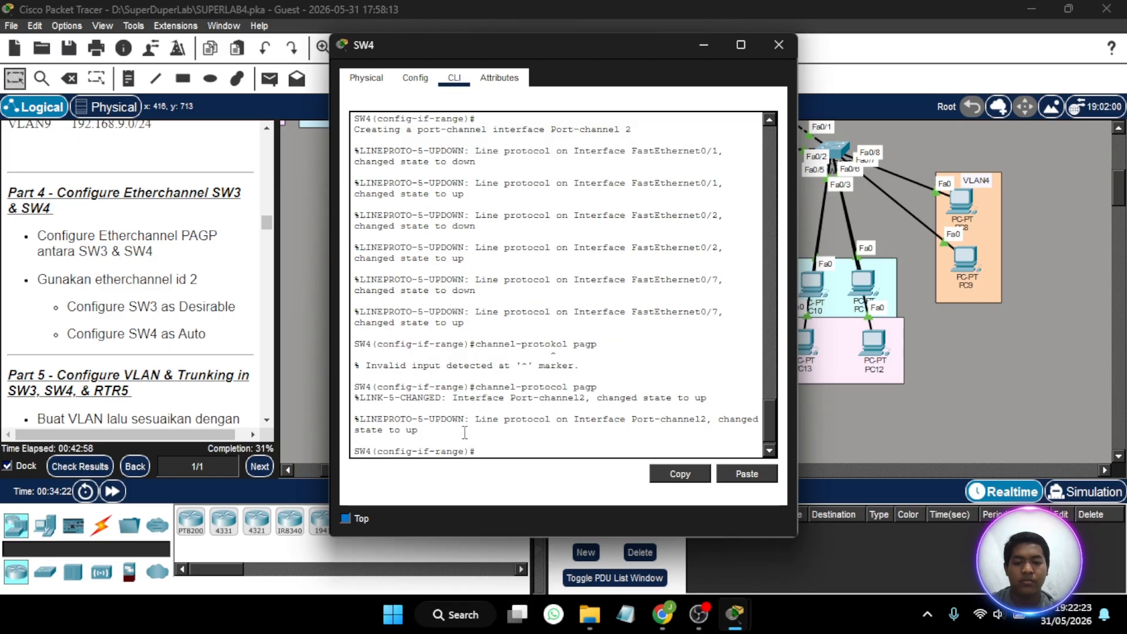
key(Up)
key(Return)
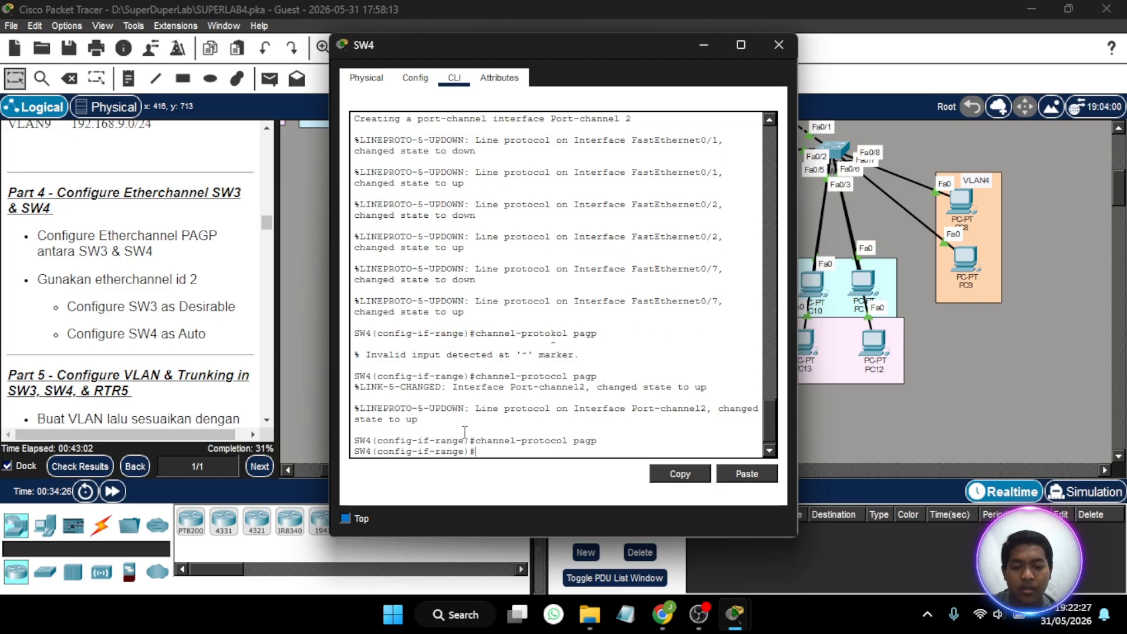
- Show SW4's EtherChannel summary to verify the PAgP bundle of channel group 2, and close SW4's window
text(d)
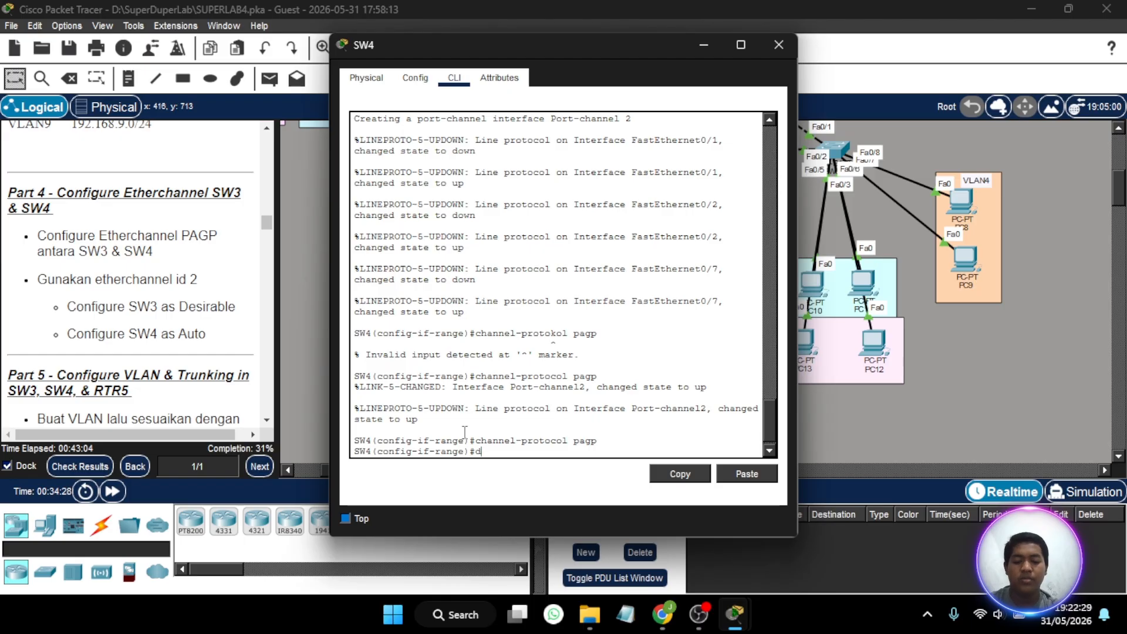
text(o sh ether )
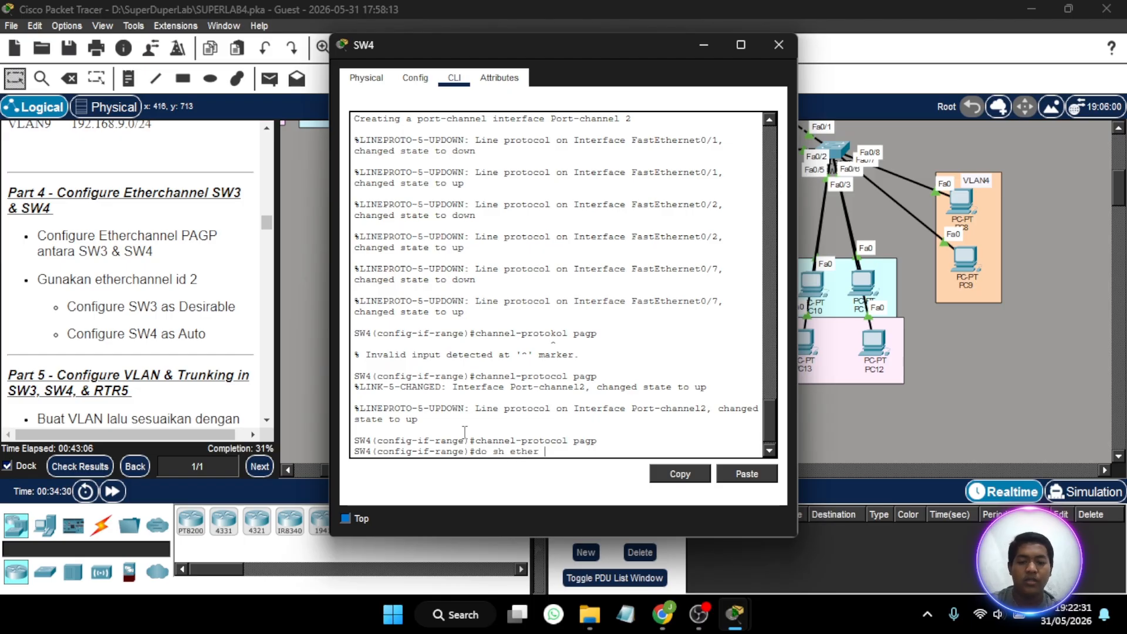
text(sum)
key(Return)
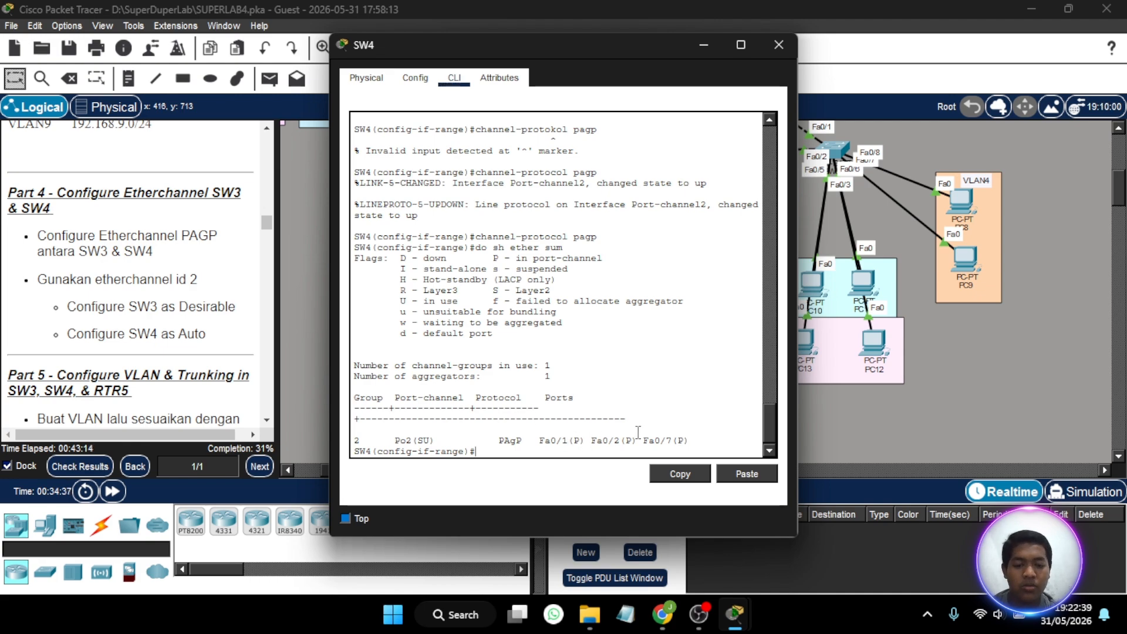
click(778, 44)
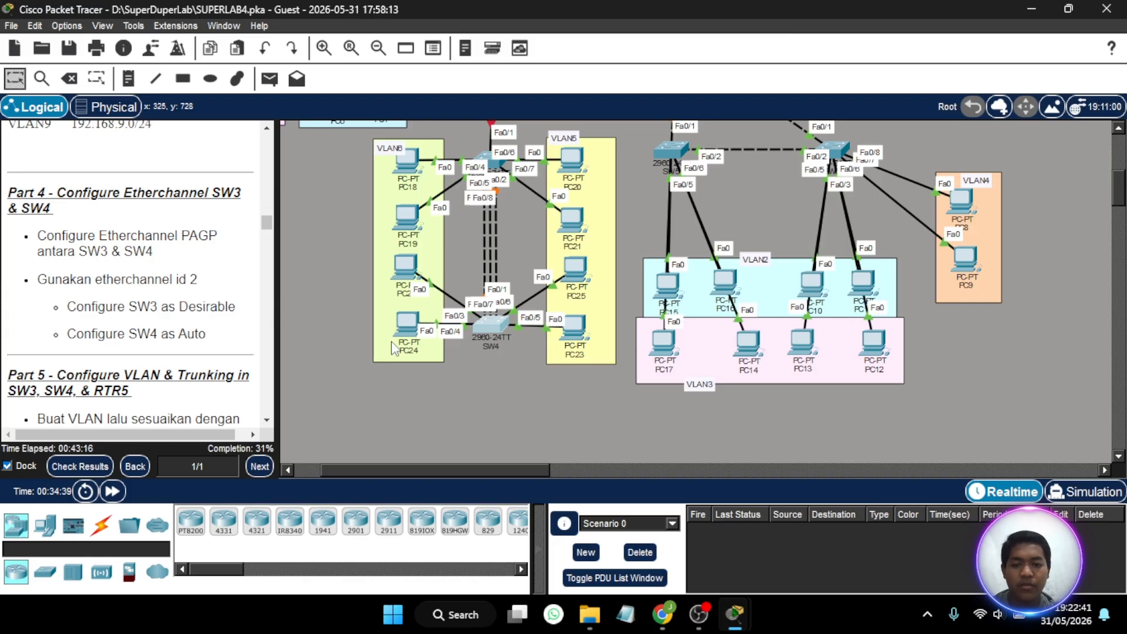
- Fast-forward the network time twice and recheck the EtherChannel summary in SW4's command line, closing its window again
click(120, 491)
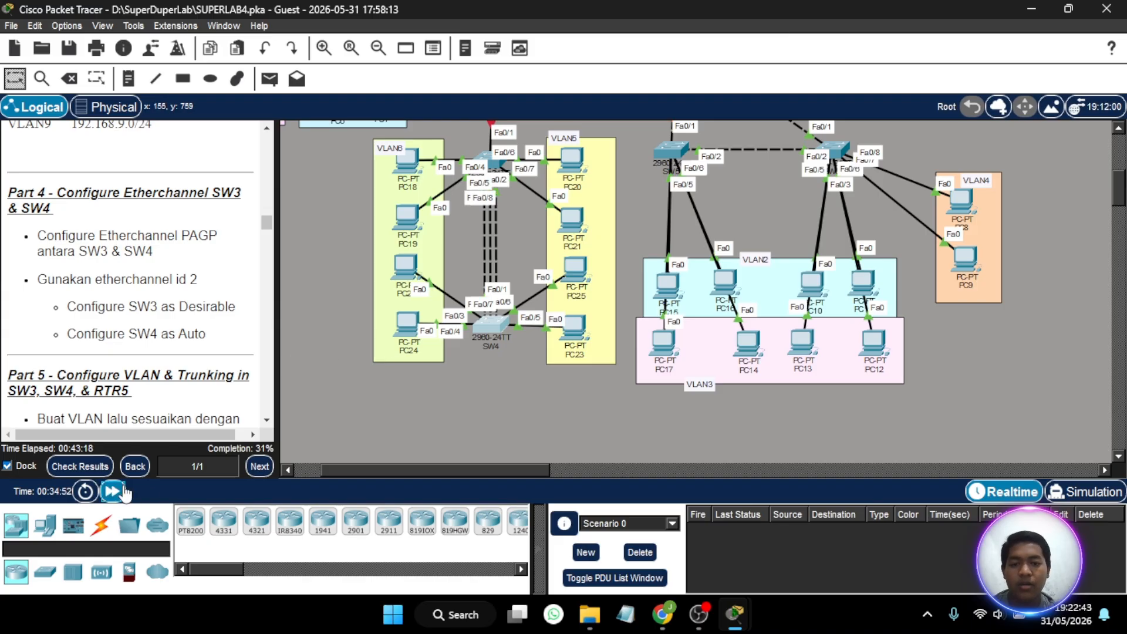
click(122, 488)
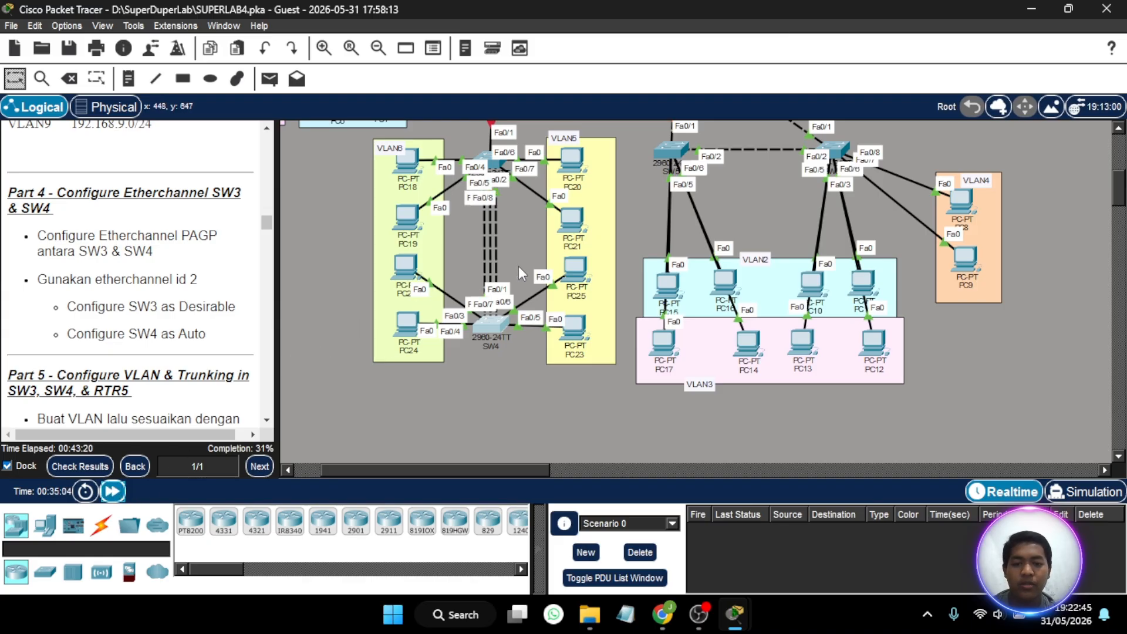
scroll(490, 263, up, 2)
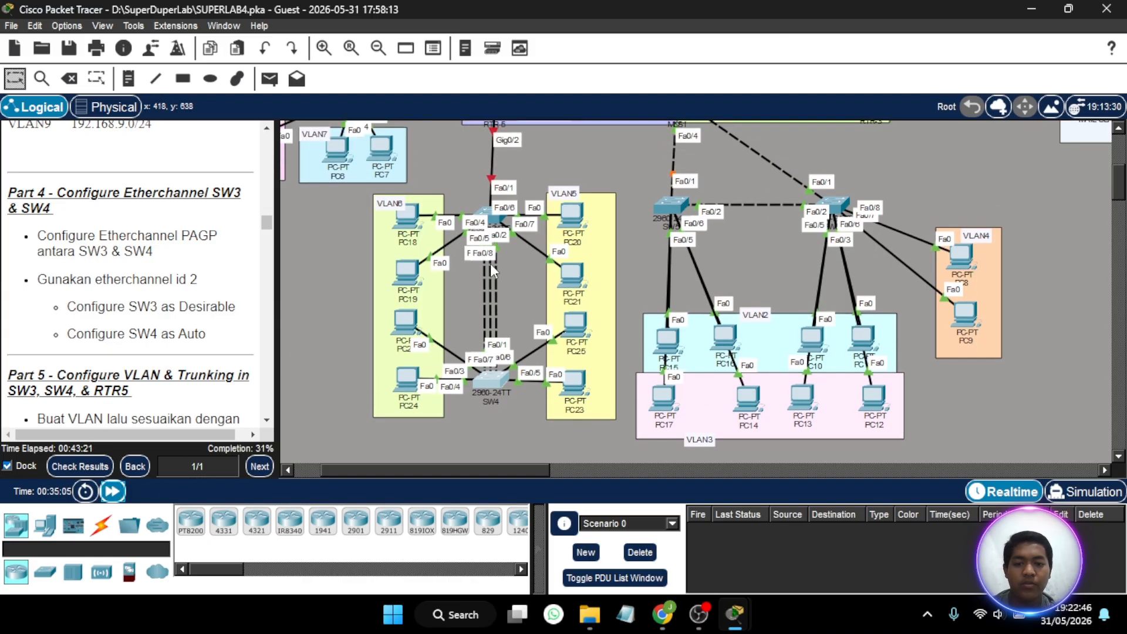
click(495, 379)
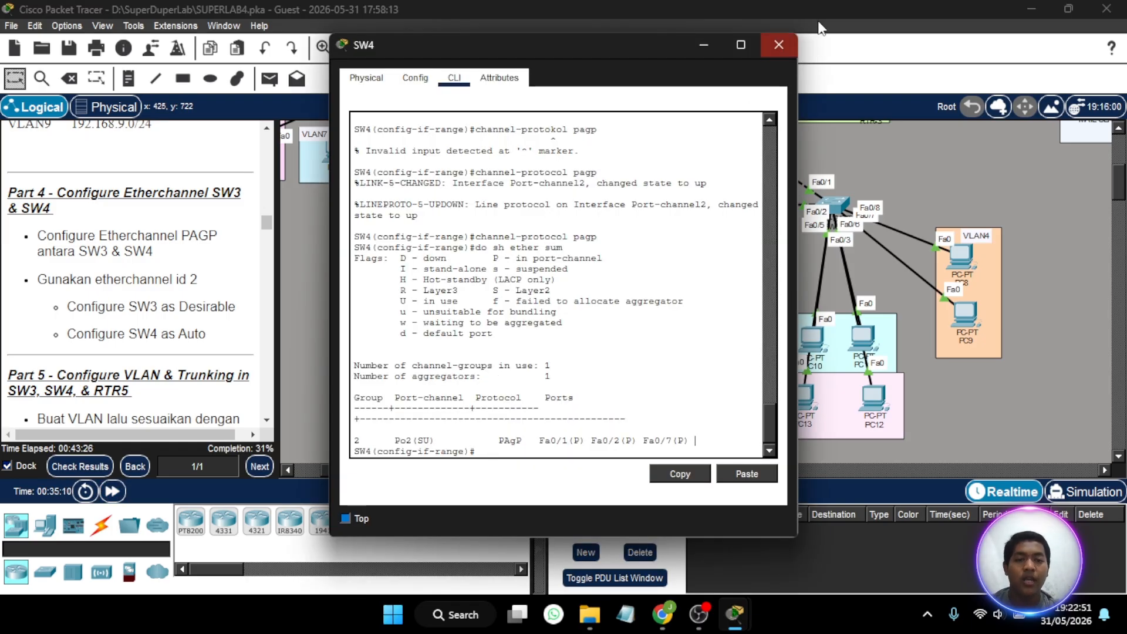
click(784, 44)
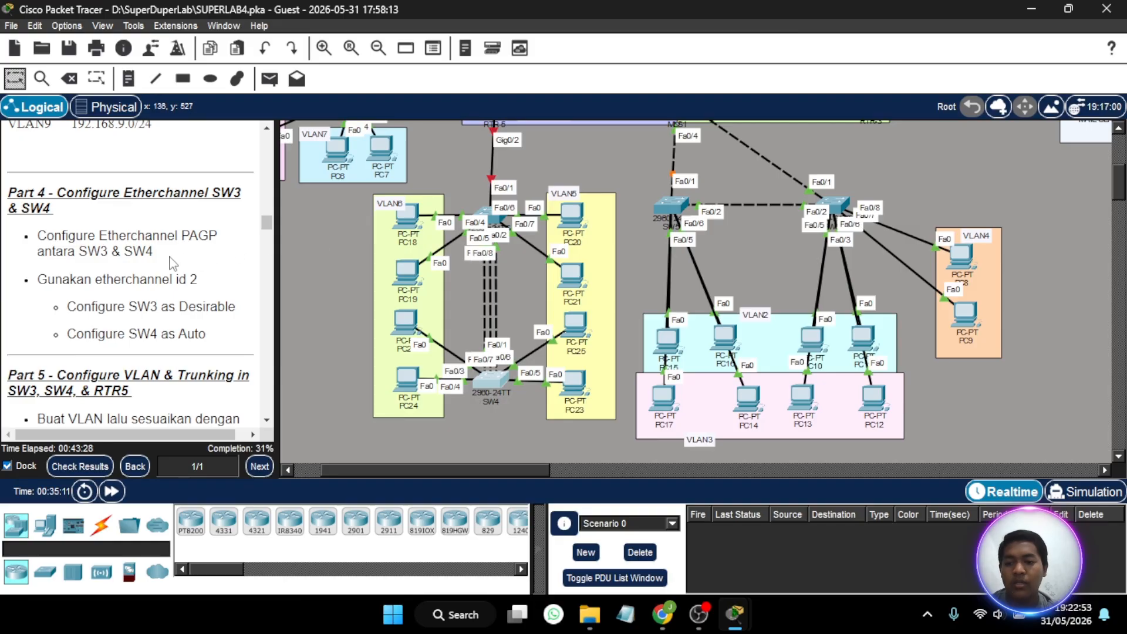
- Read the Part 5 instructions on configuring VLANs and trunking in SW3, SW4 and RTR5
scroll(172, 263, down, 5)
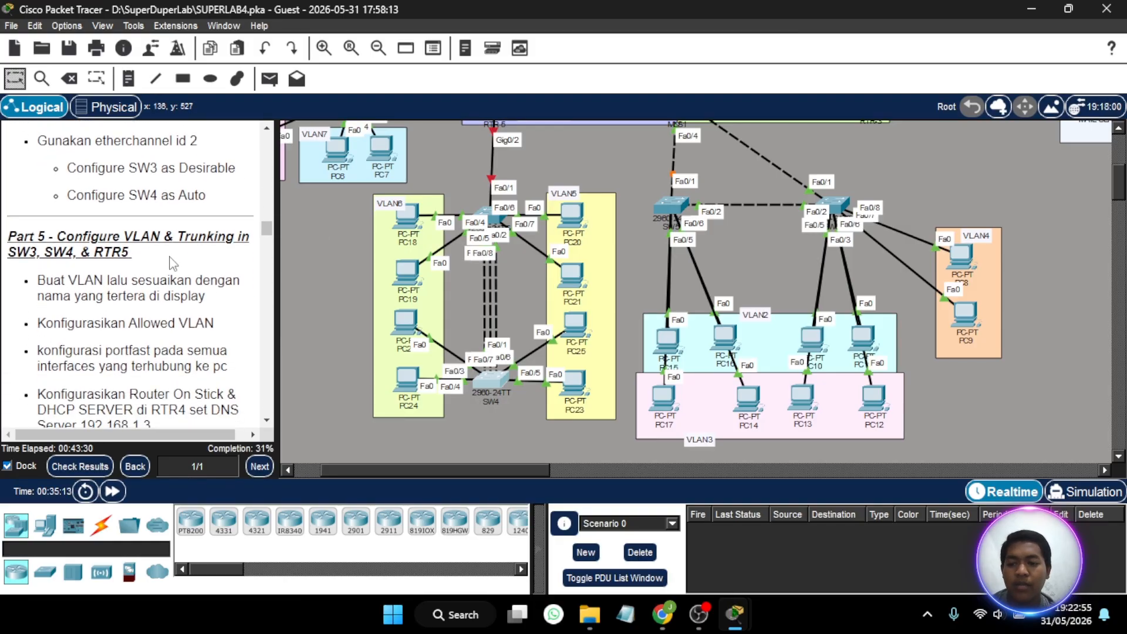
scroll(169, 261, down, 4)
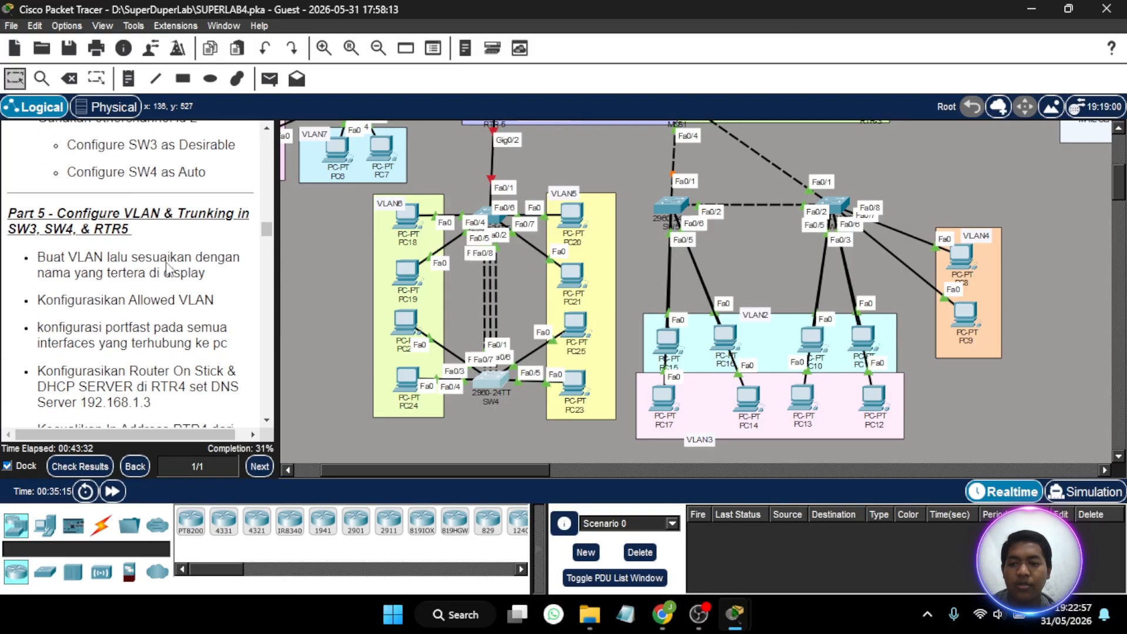
scroll(170, 268, down, 2)
scroll(170, 269, up, 3)
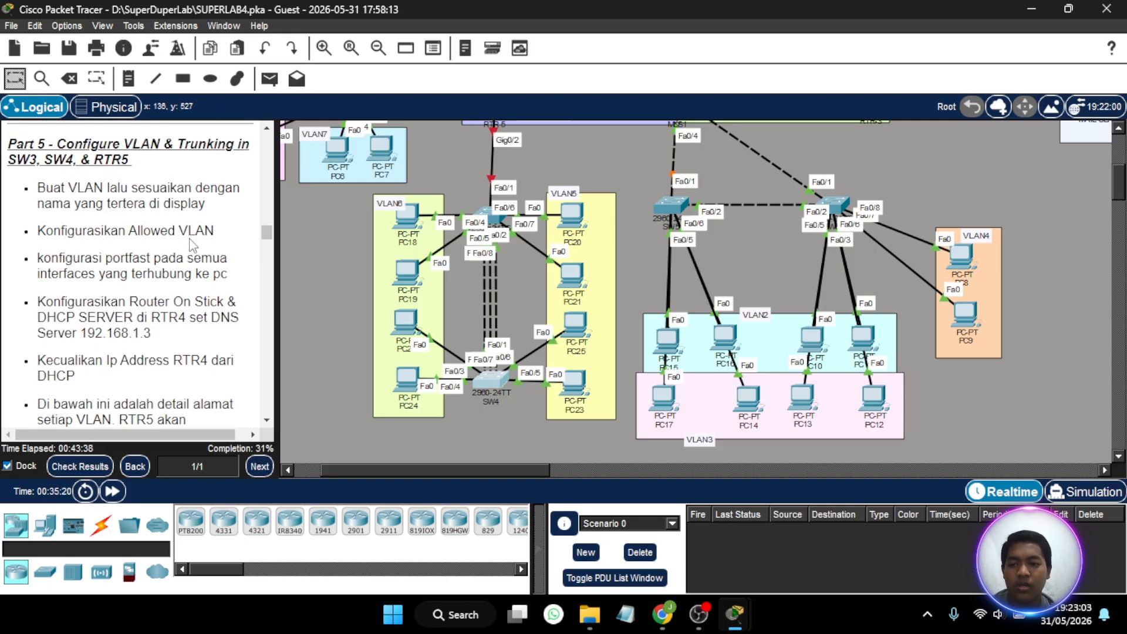
scroll(527, 366, up, 3)
scroll(526, 365, down, 4)
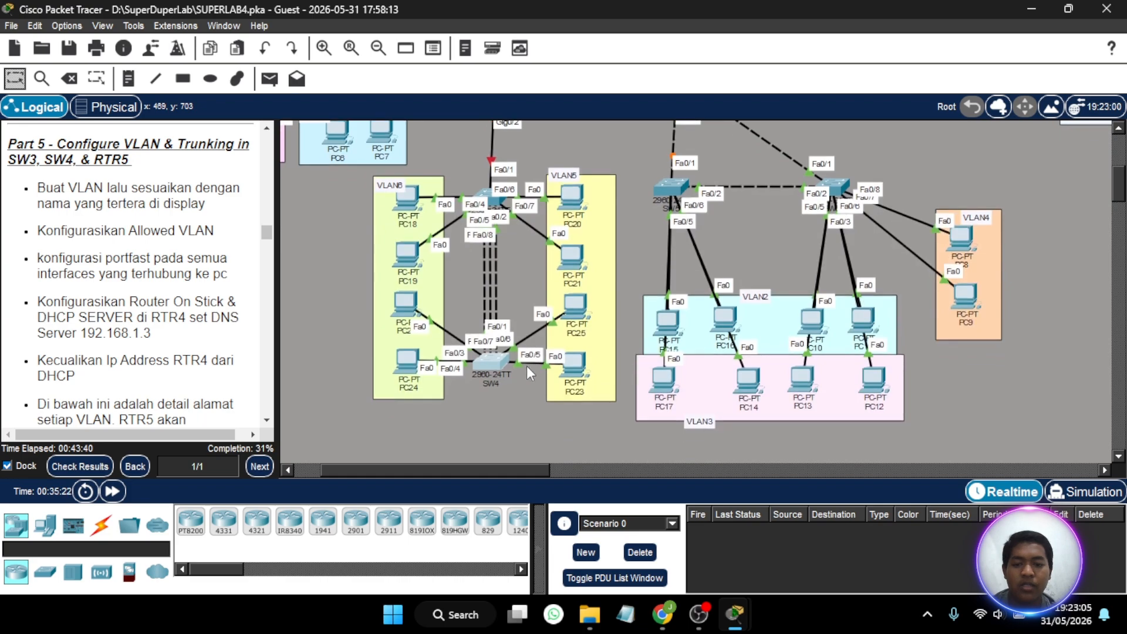
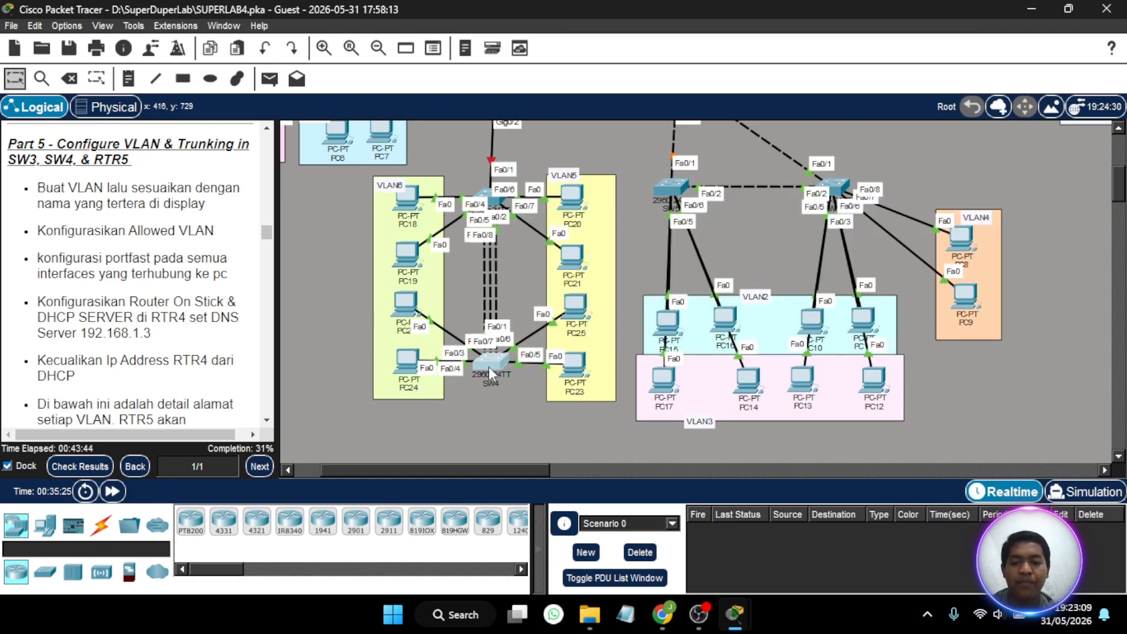
- Create VLAN 5 named VLAN5 in SW4's command line, with its window moved clear of the VLAN5 and VLAN6 topology
click(489, 366)
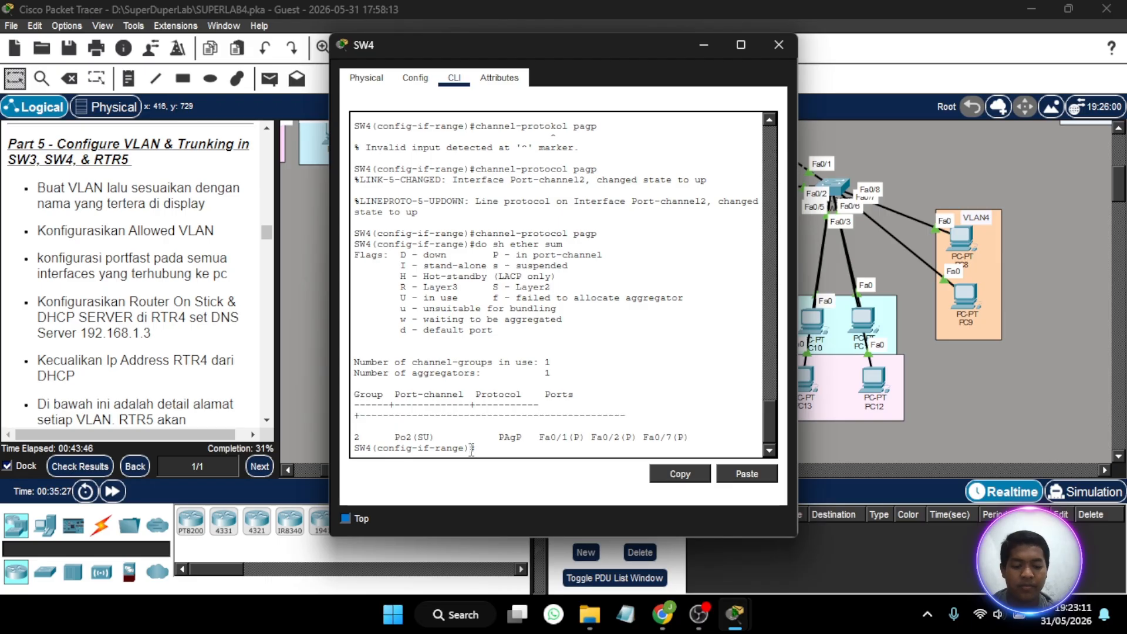
text(ex)
key(Return)
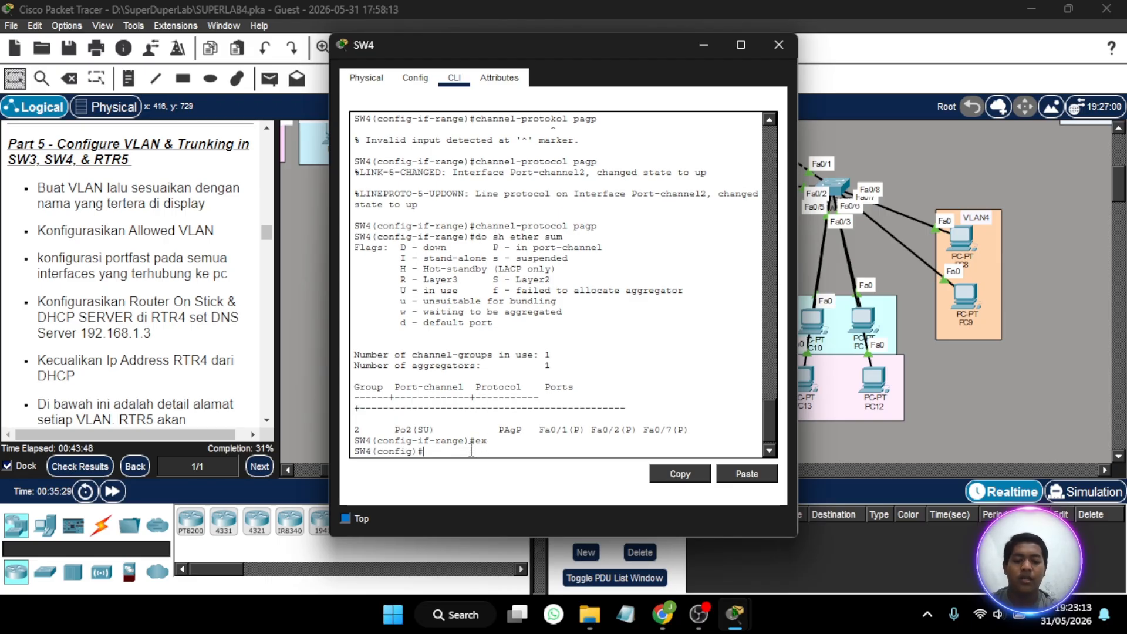
text(vlan)
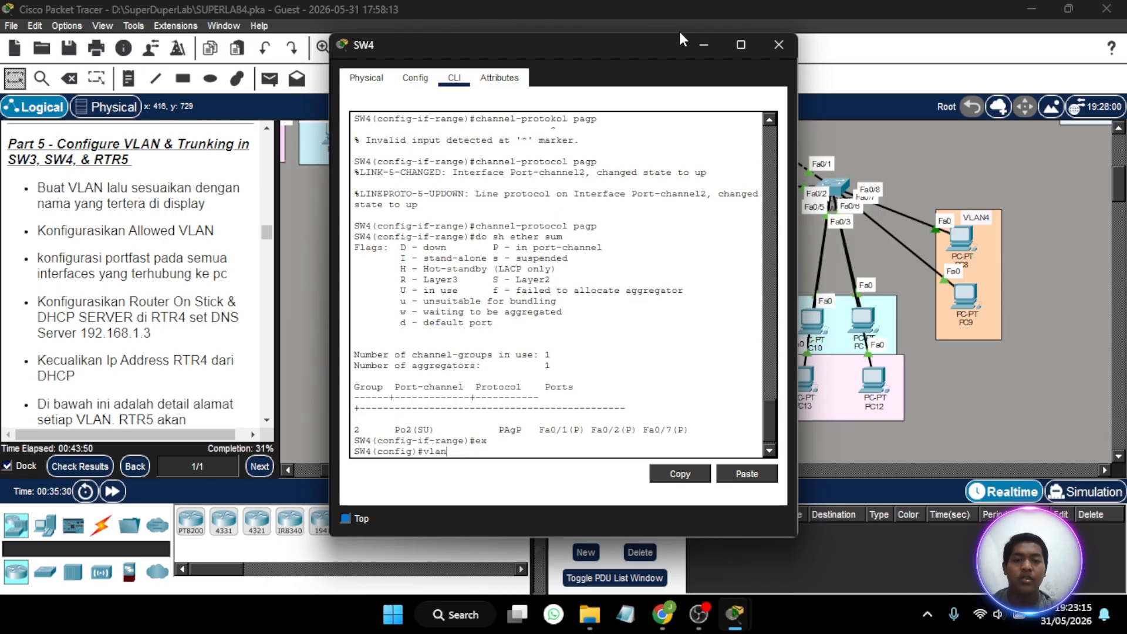
drag(621, 50, 930, 46)
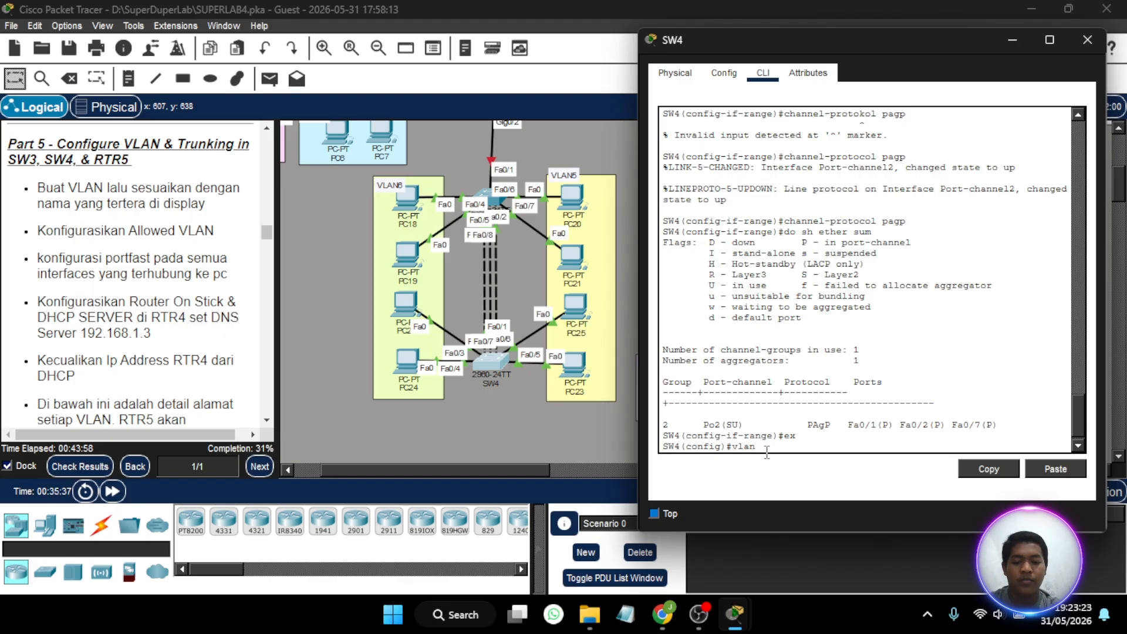
key(Return)
text(nam)
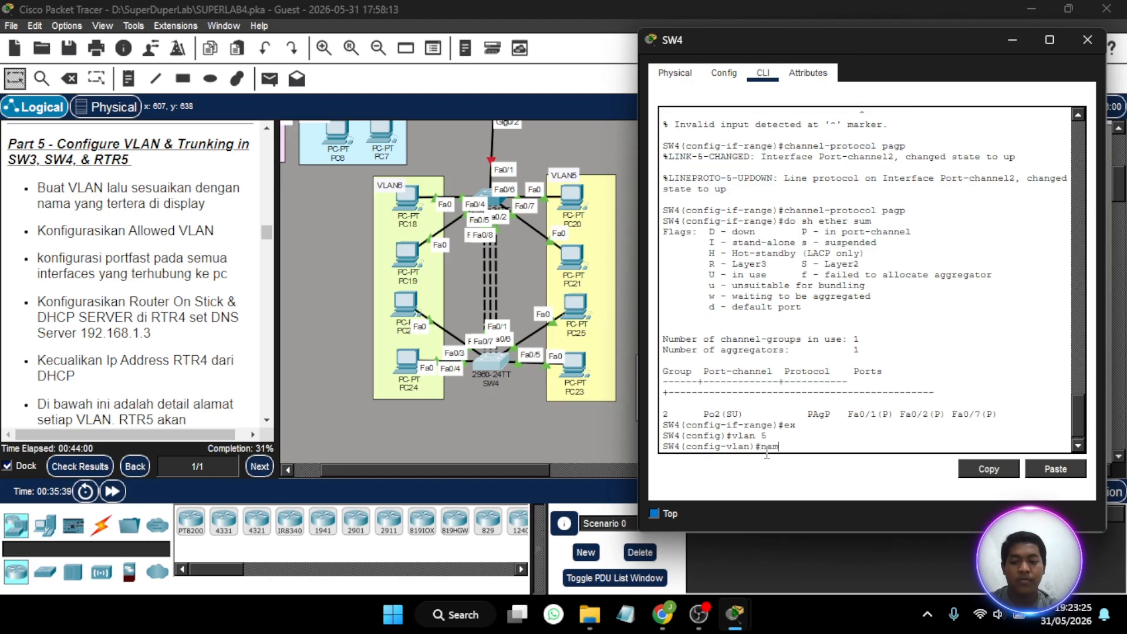
text(e VLAN5)
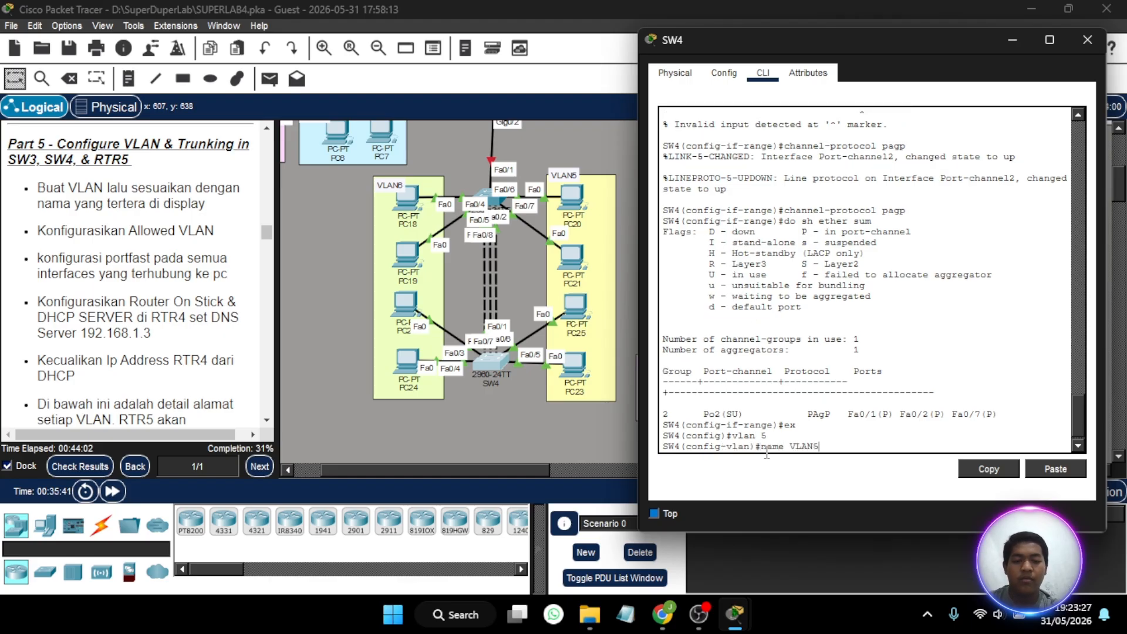
key(Return)
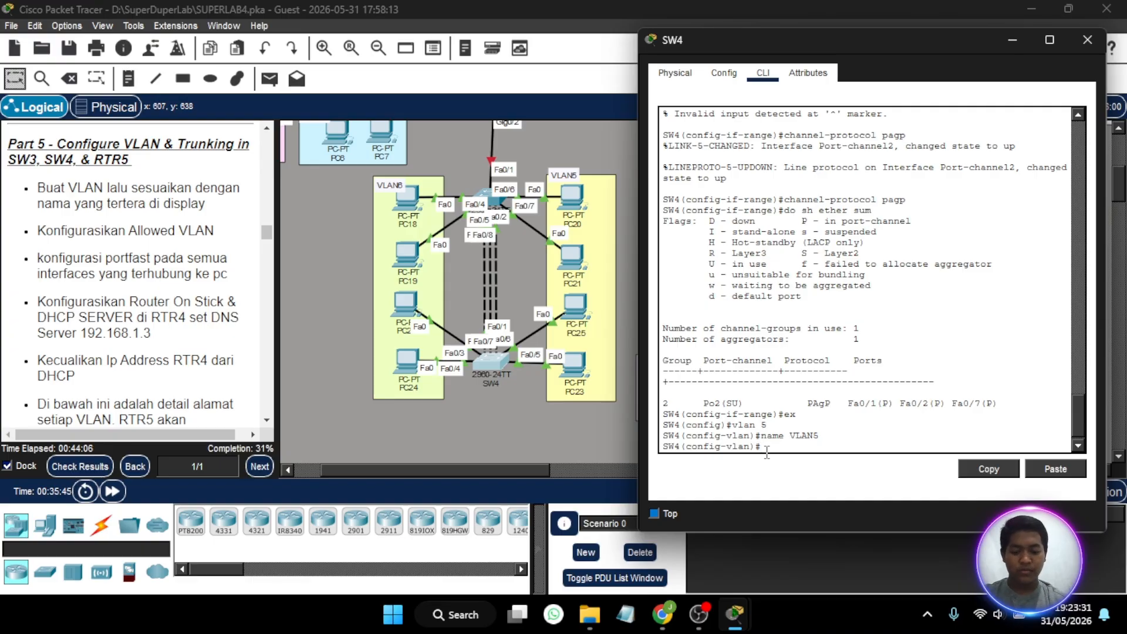
- Create VLAN 6 on SW4 and name it VLAN6
text(VL 6)
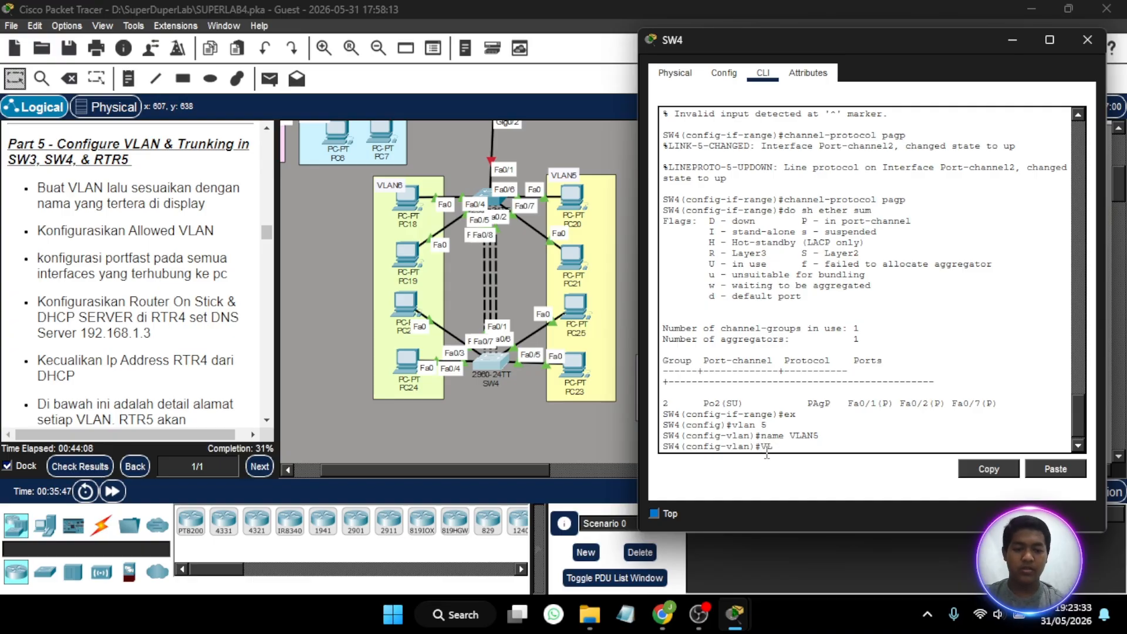
key(Return)
text(NAME)
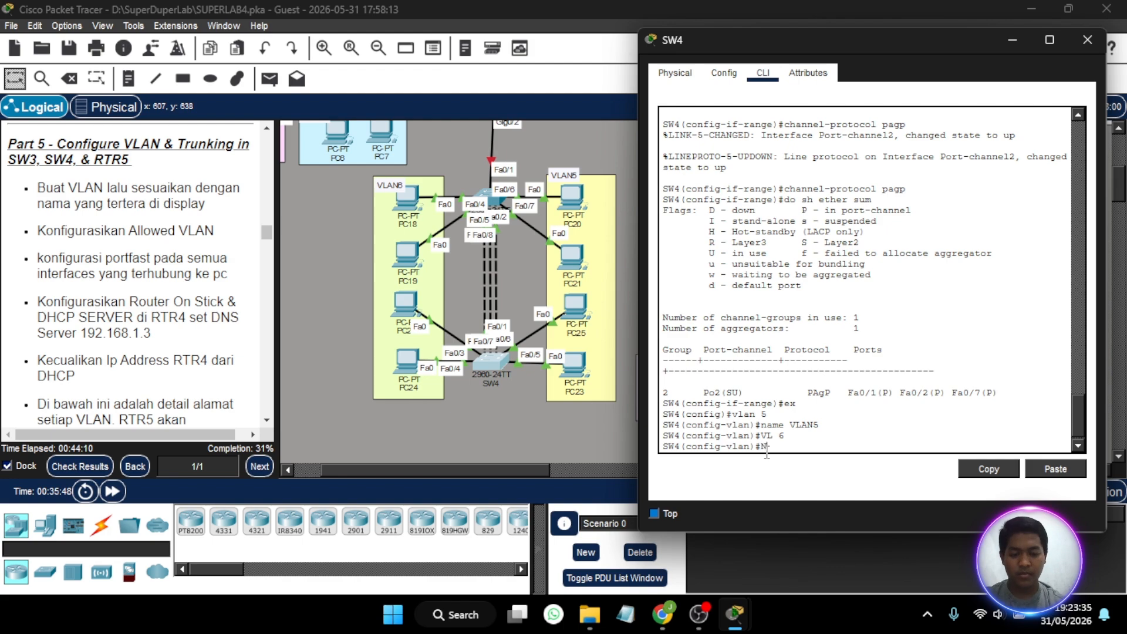
key(BackSpace)
key(BackSpace)
key(BackSpace)
key(BackSpace)
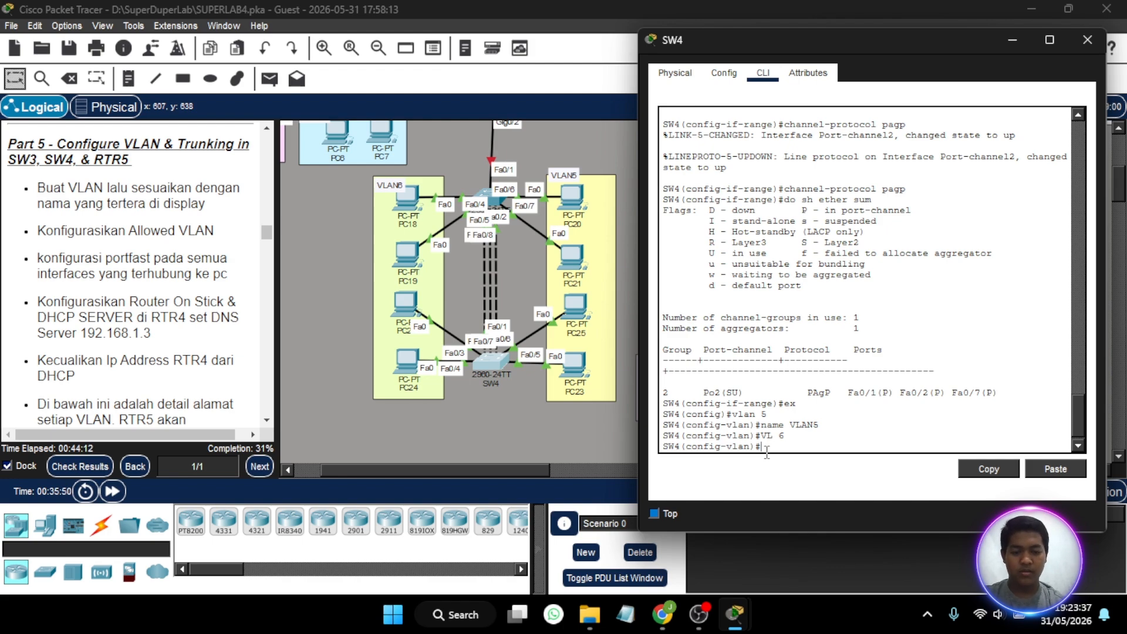
text(name VLAN)
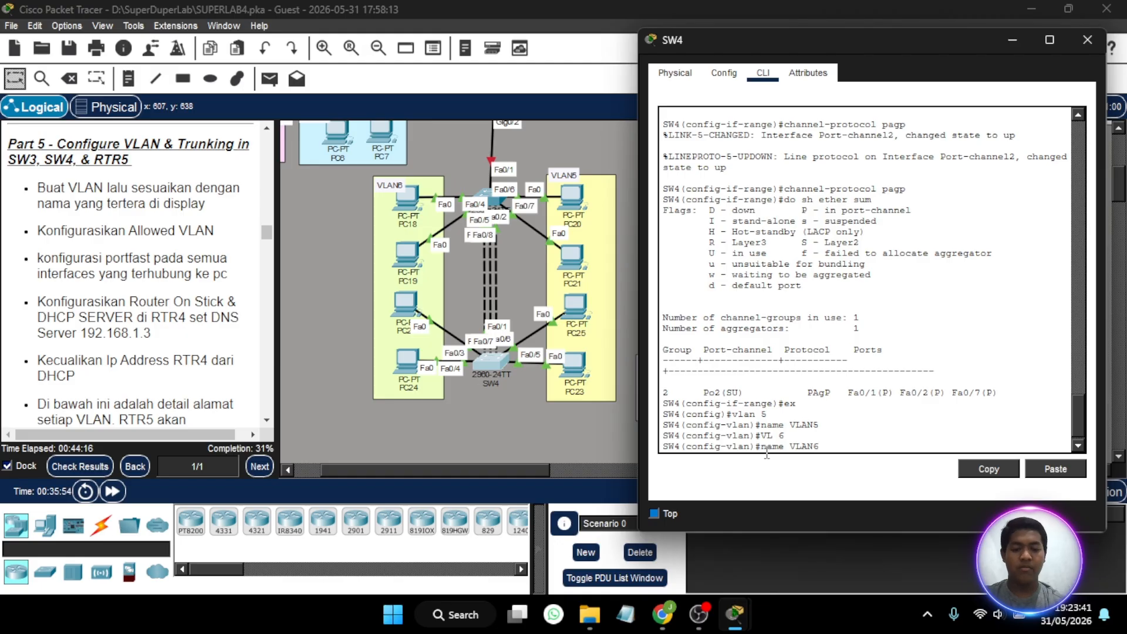
text(6)
key(Return)
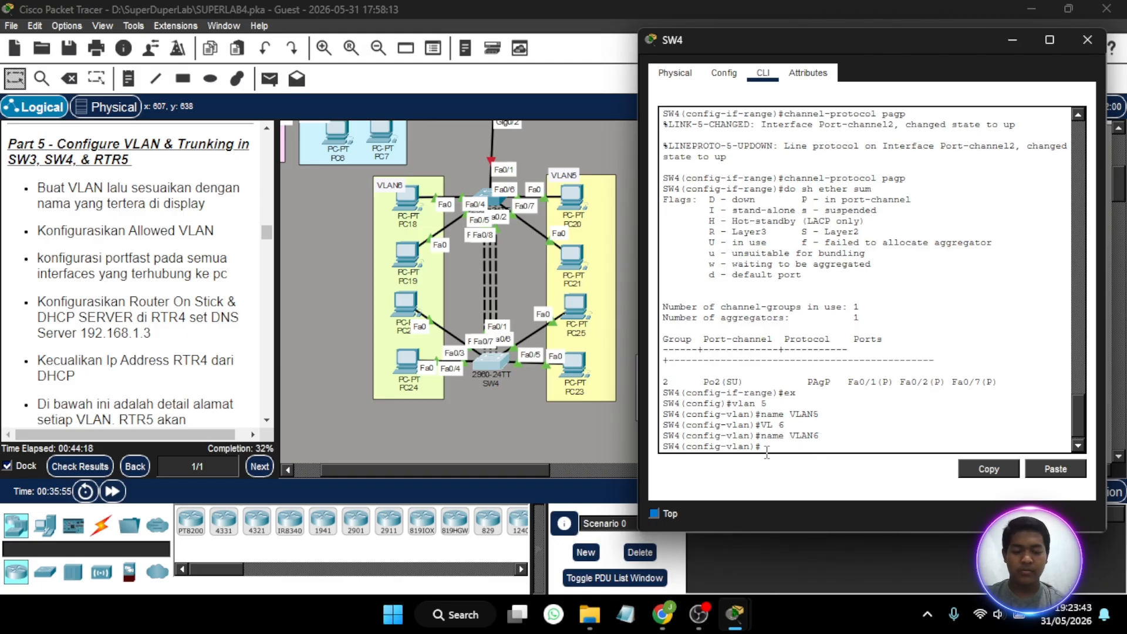
- Set SW4's interfaces Fa0/3-4 to access mode and assign them to VLAN 6
text(int )
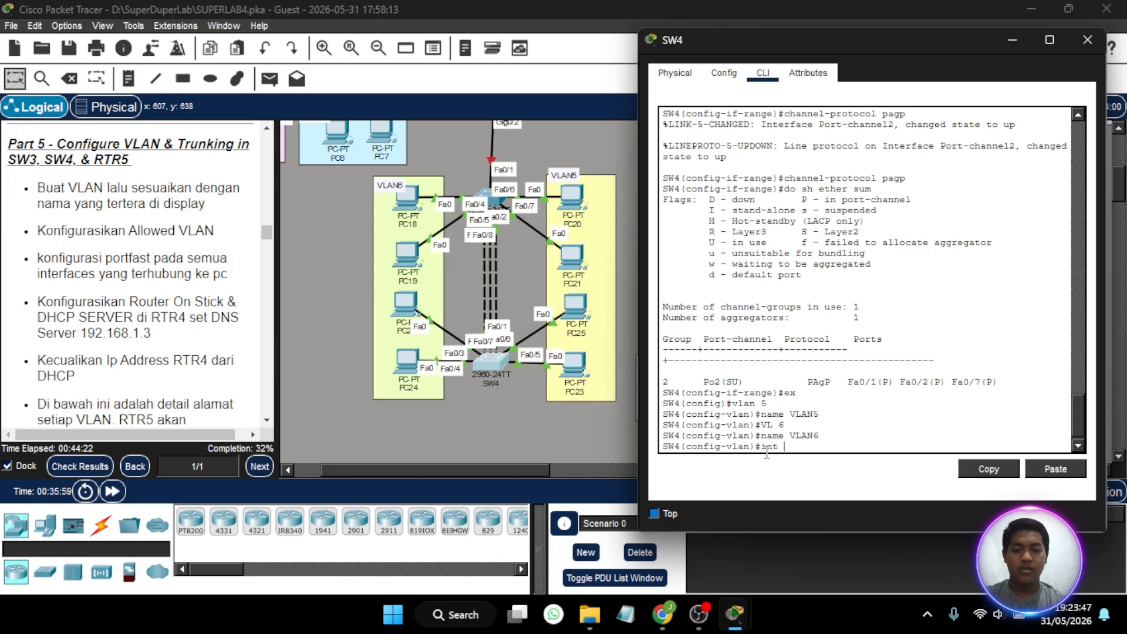
text(ra fa0/3)
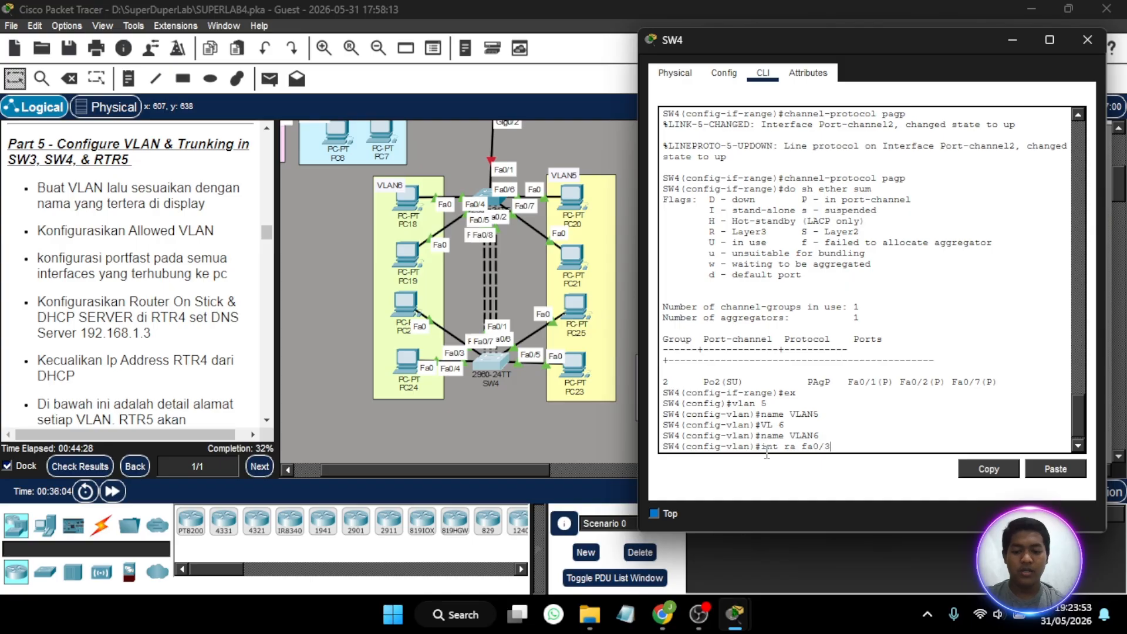
text(4)
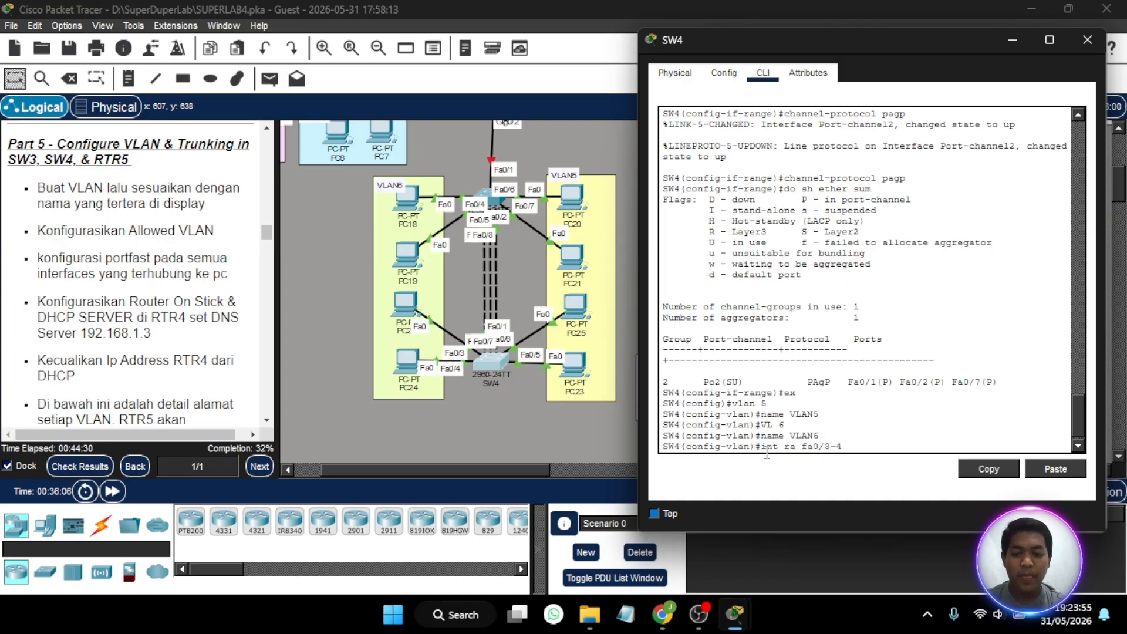
click(411, 310)
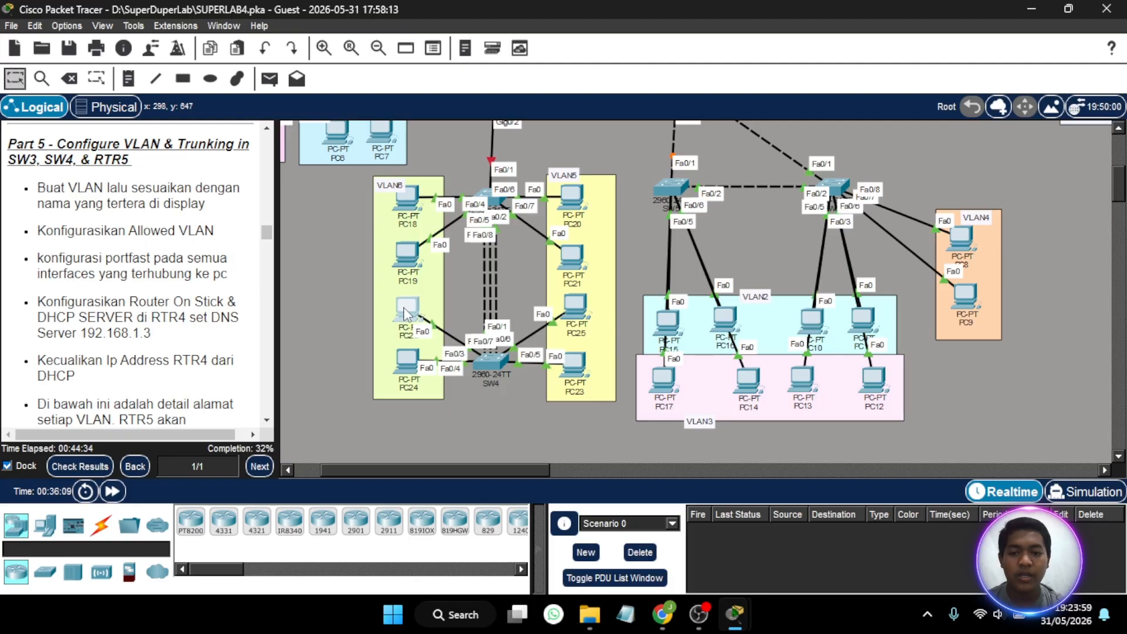
click(499, 365)
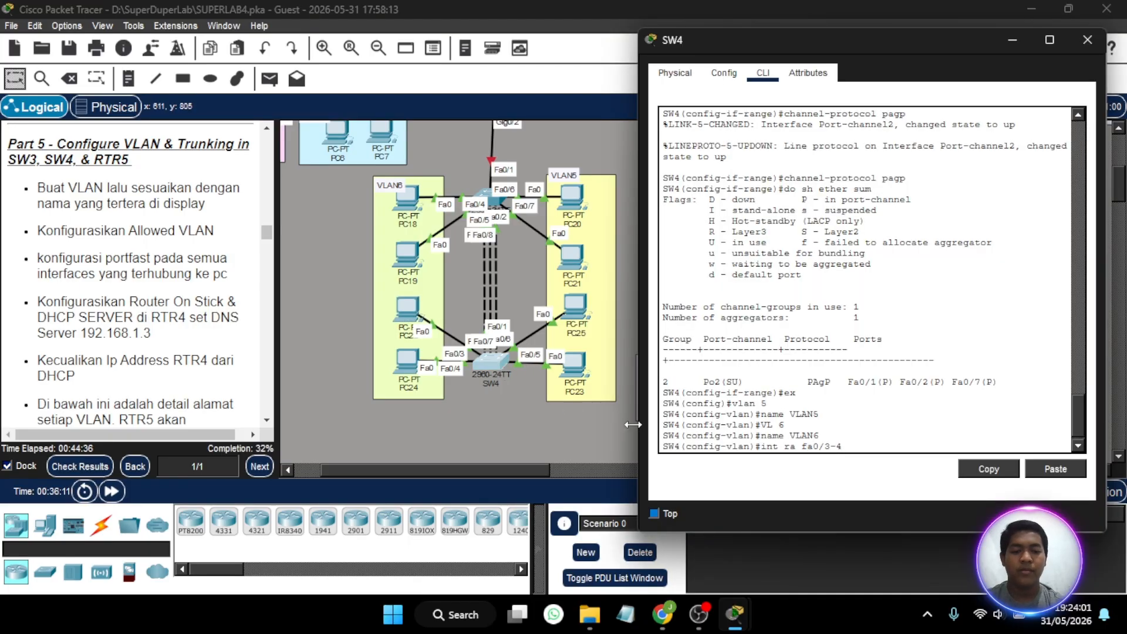
key(Return)
text(sw mo a)
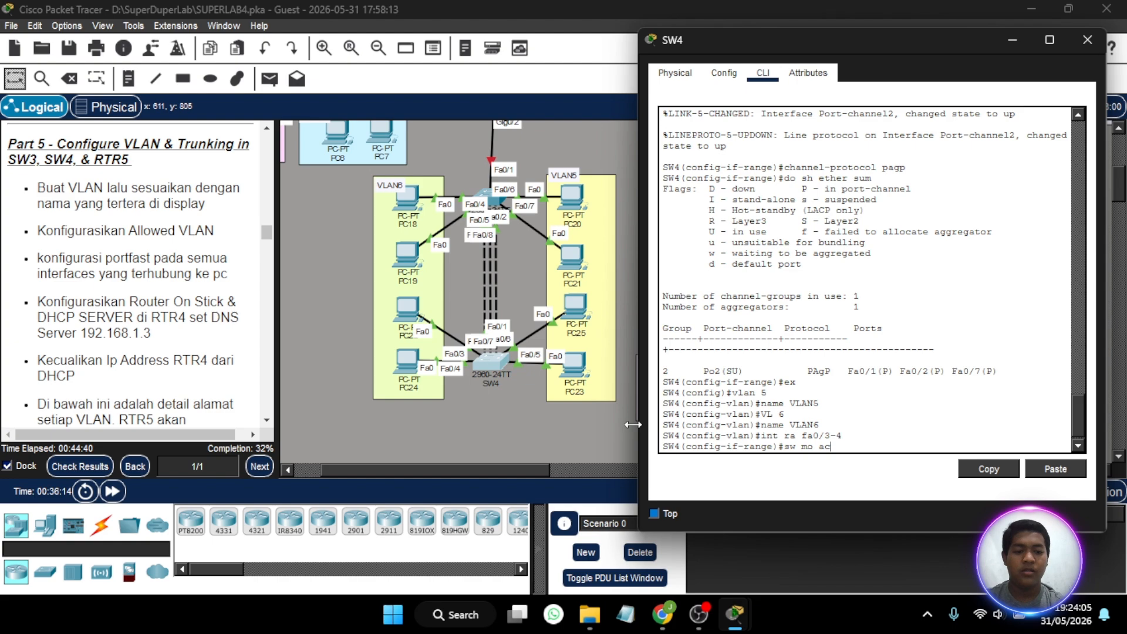
text(c)
key(Return)
text(sw ac)
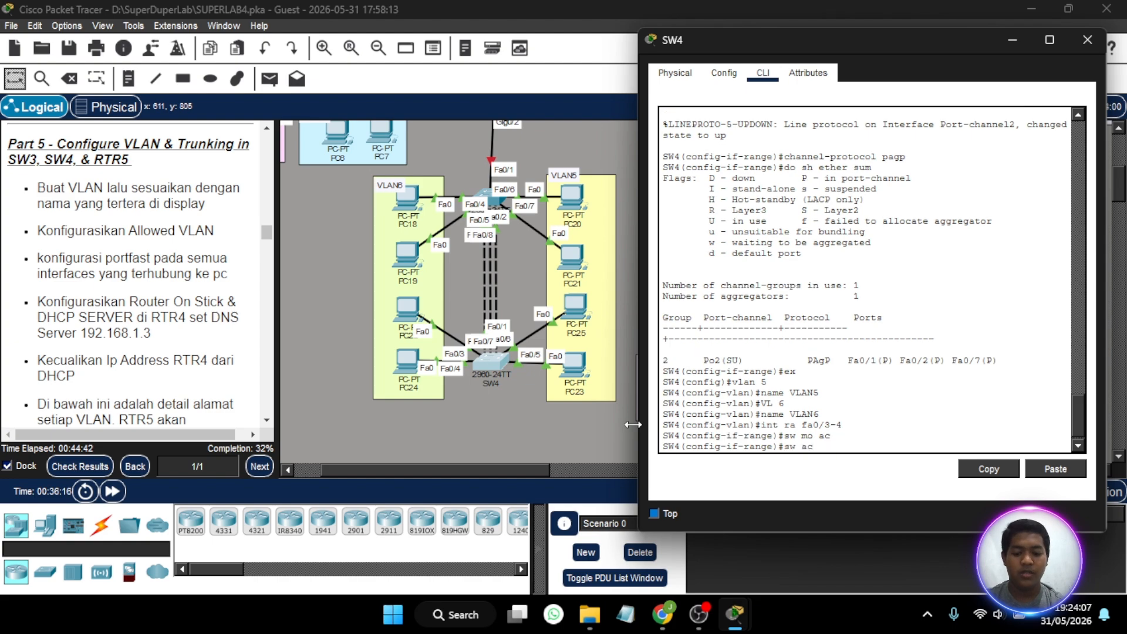
text( vl 6)
key(Return)
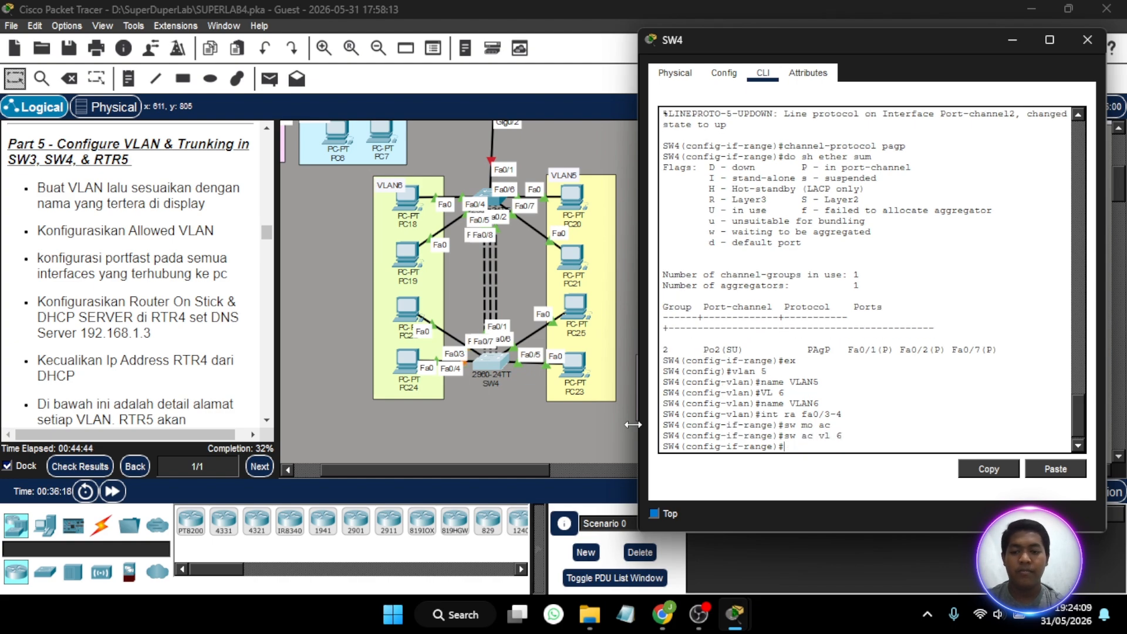
- Enable spanning-tree PortFast on SW4's interfaces Fa0/3-4
text(spa po)
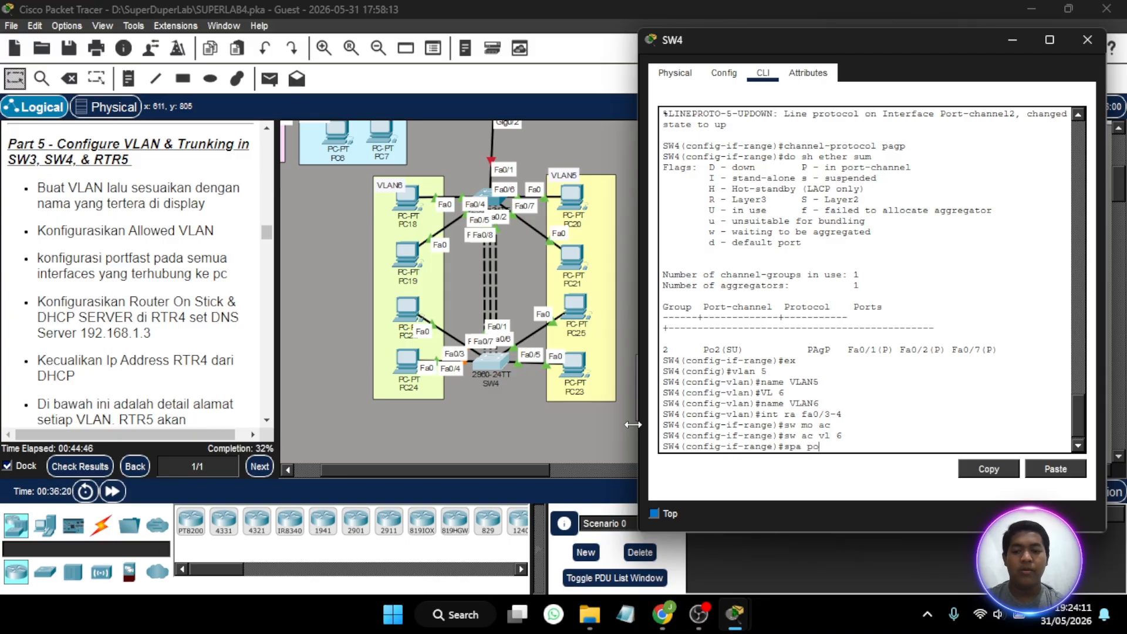
key(Return)
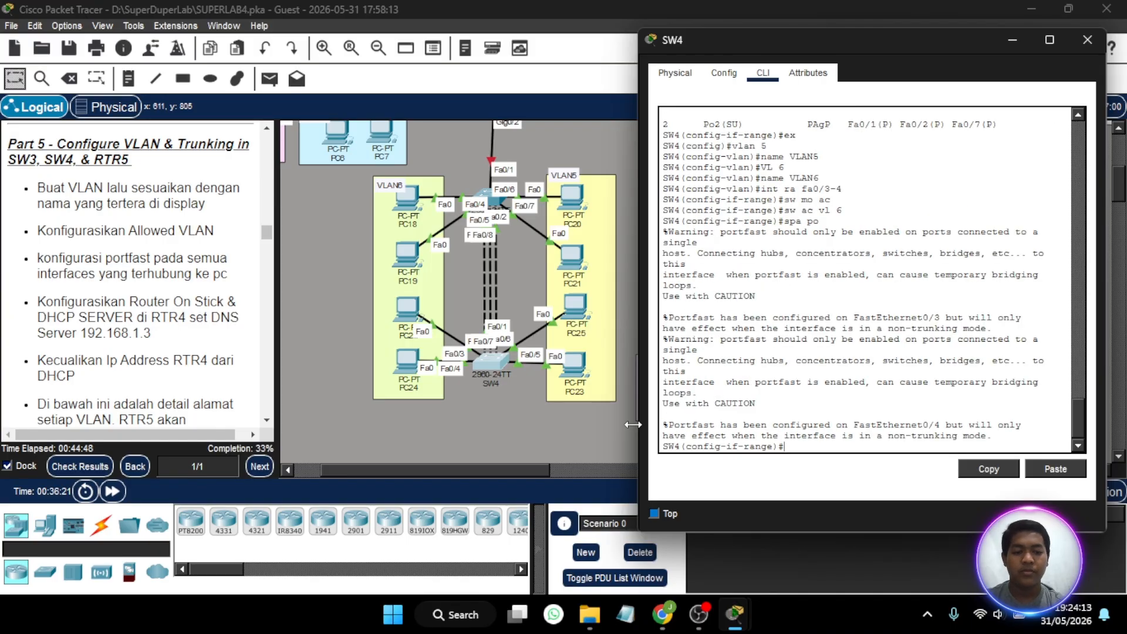
key(Return)
- Set SW4's interfaces Fa0/5-6 to access mode and assign them to VLAN 5
text(int ra )
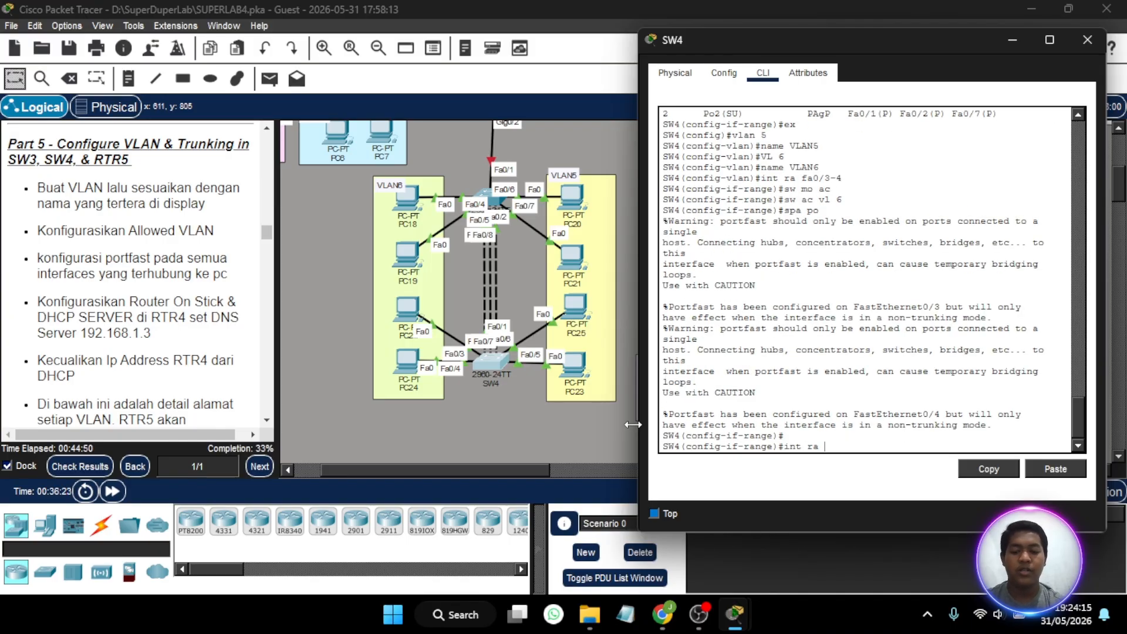
text(fa)
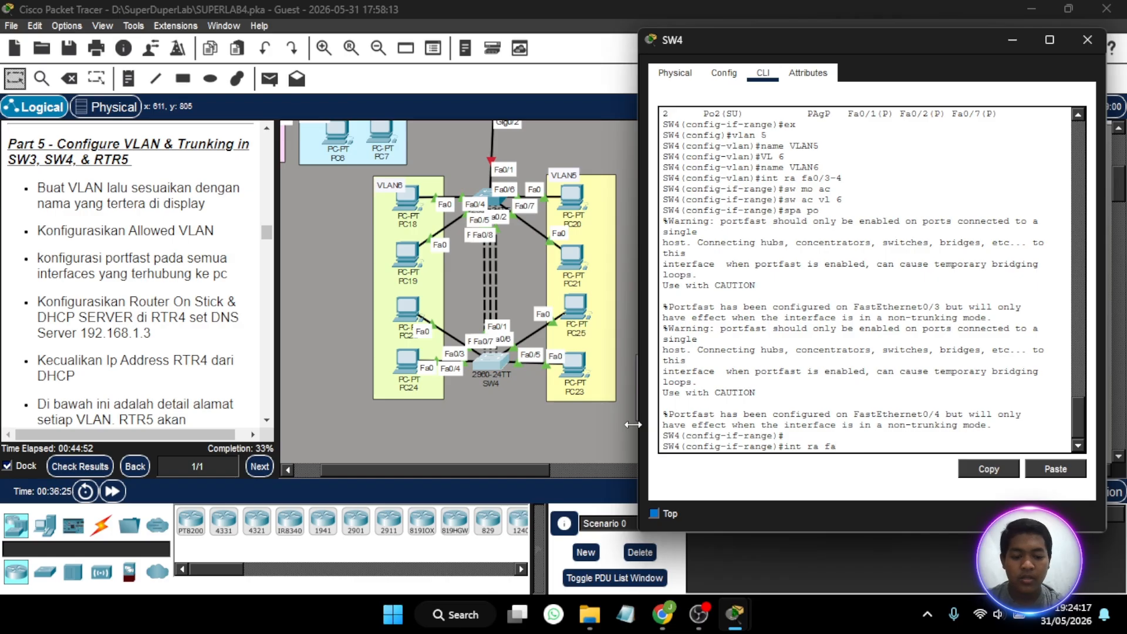
text( 0)
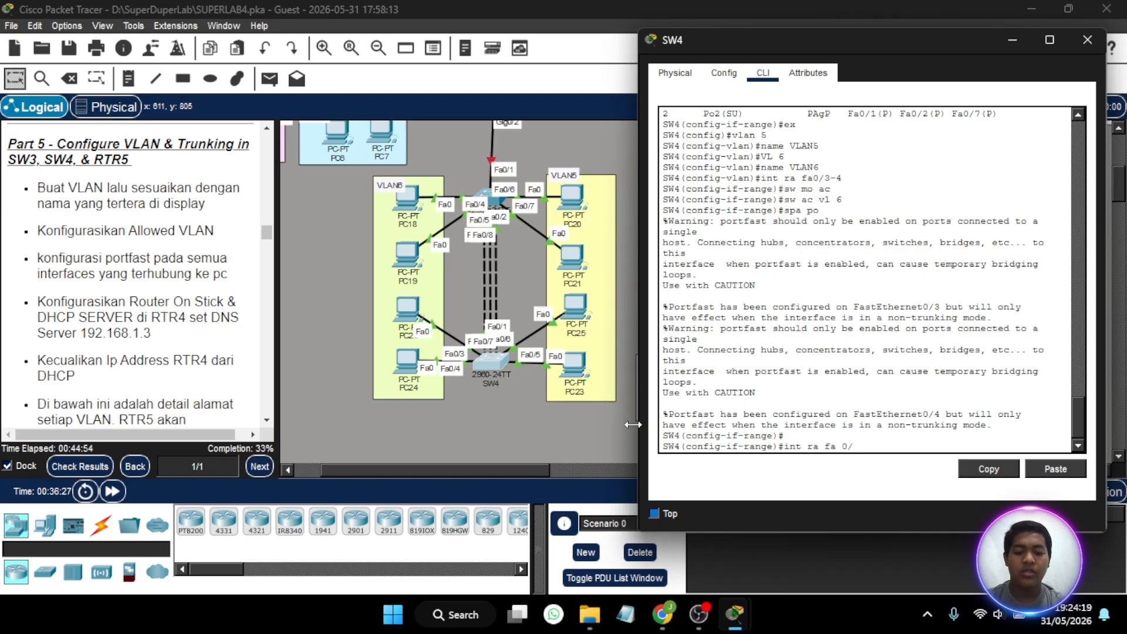
text(/5-6)
key(Return)
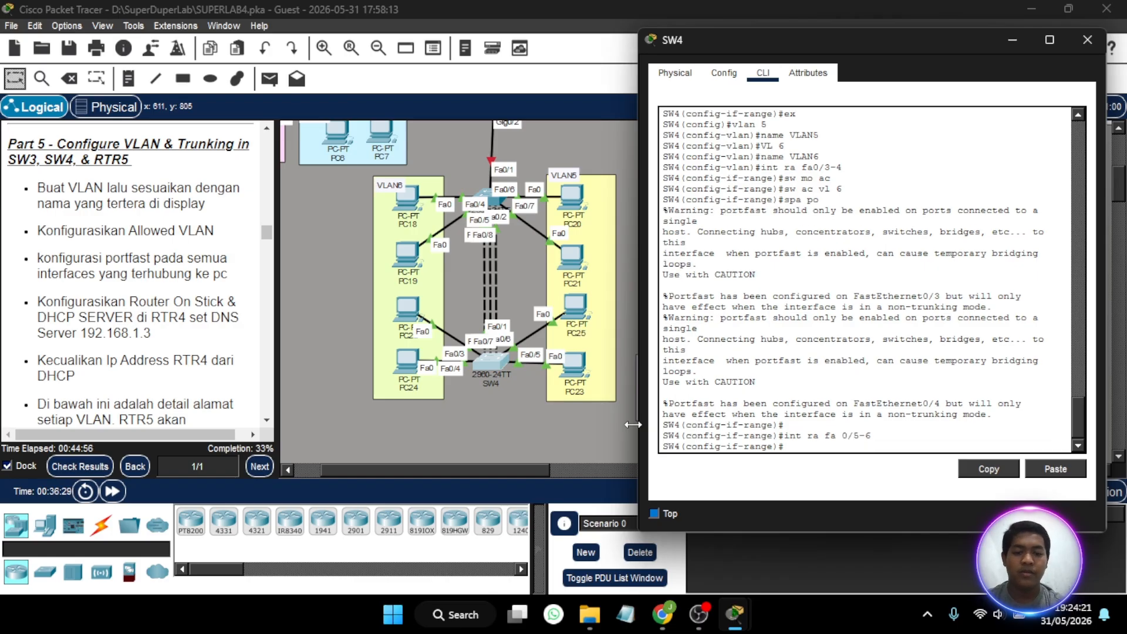
text(sw mo)
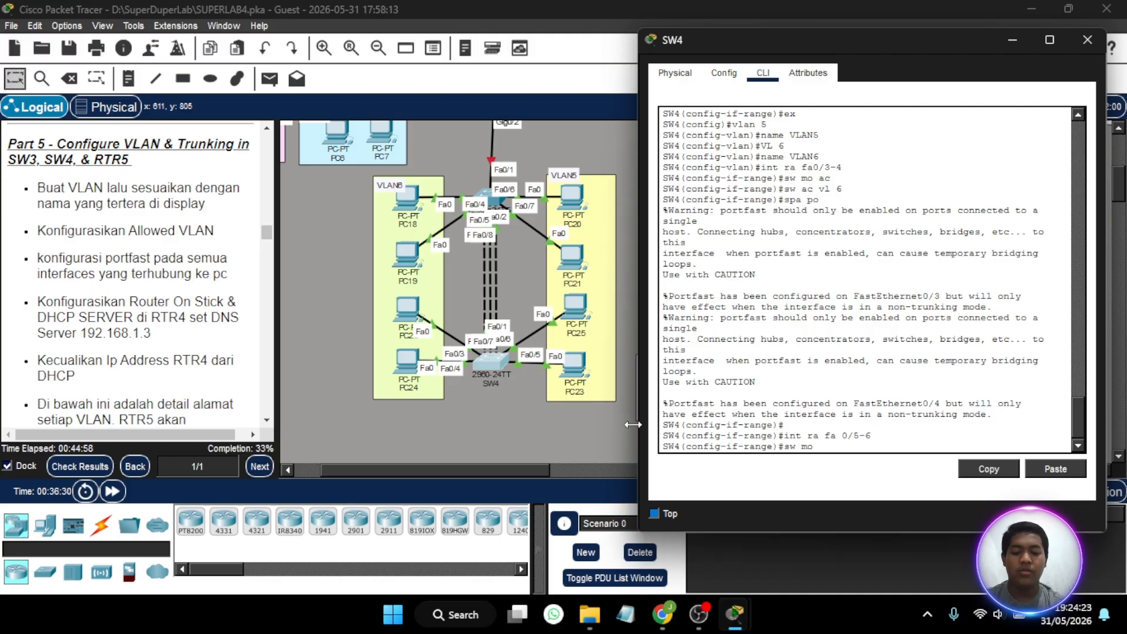
text( ac)
key(Return)
text(sw a)
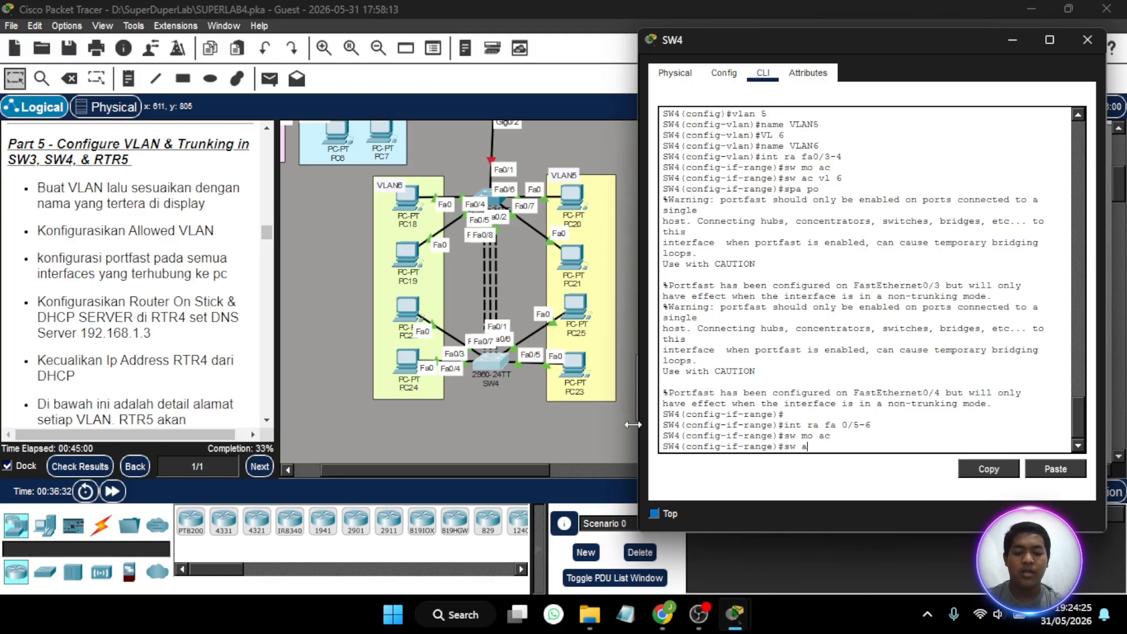
text(c vl 5)
key(Return)
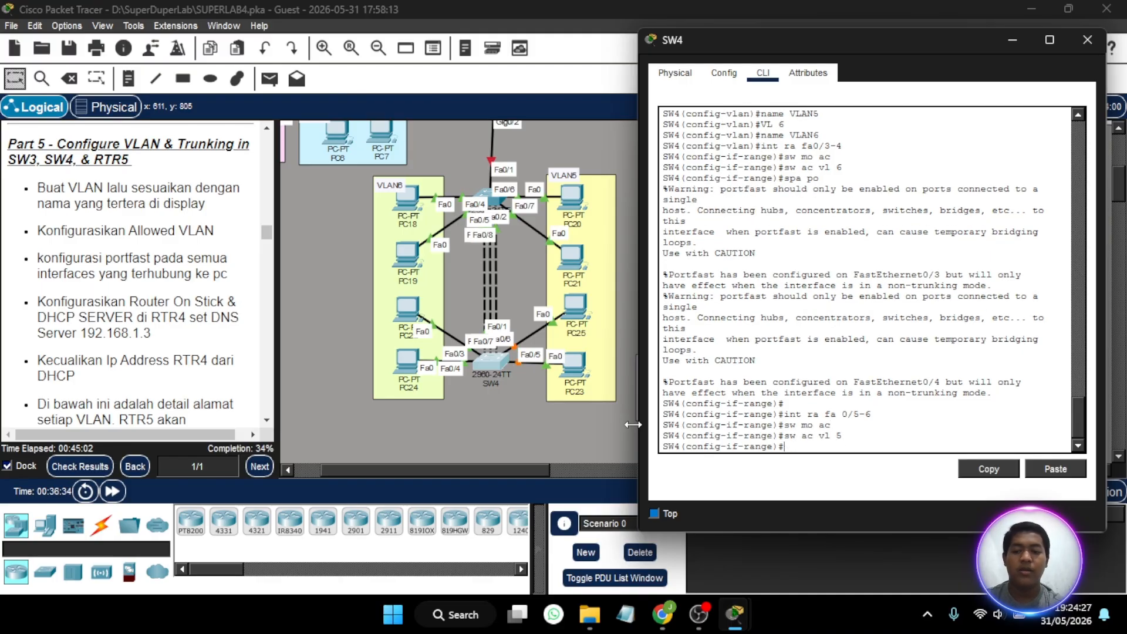
- Enable spanning-tree PortFast on SW4's interfaces Fa0/5-6, correcting the mistyped command
text(soa p)
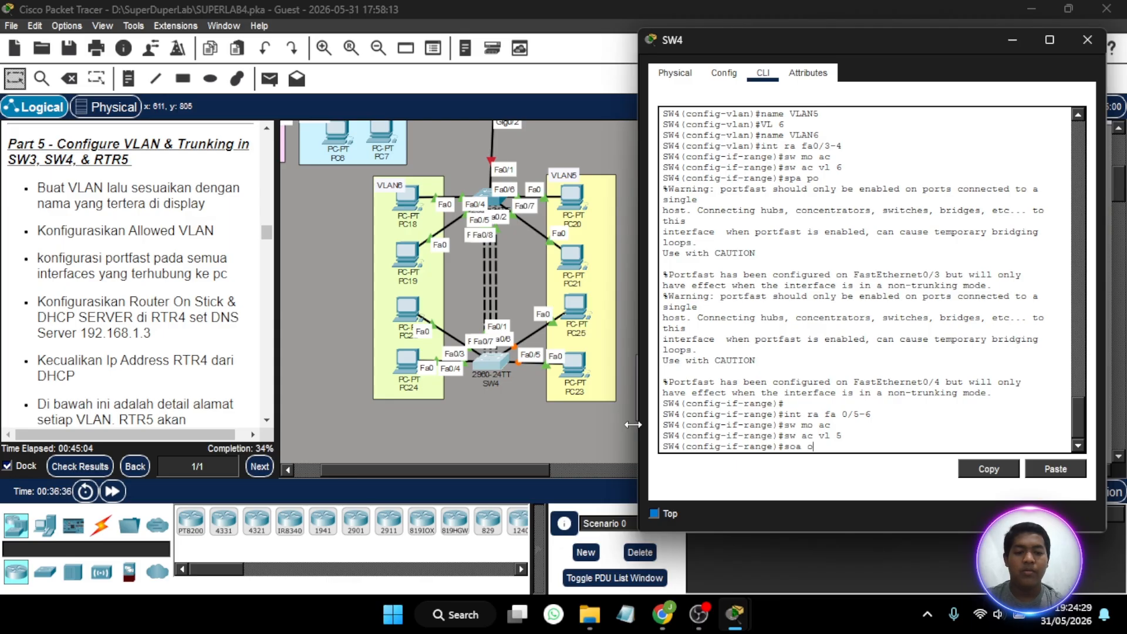
key(BackSpace)
key(BackSpace)
key(BackSpace)
key(BackSpace)
key(BackSpace)
text(spa po)
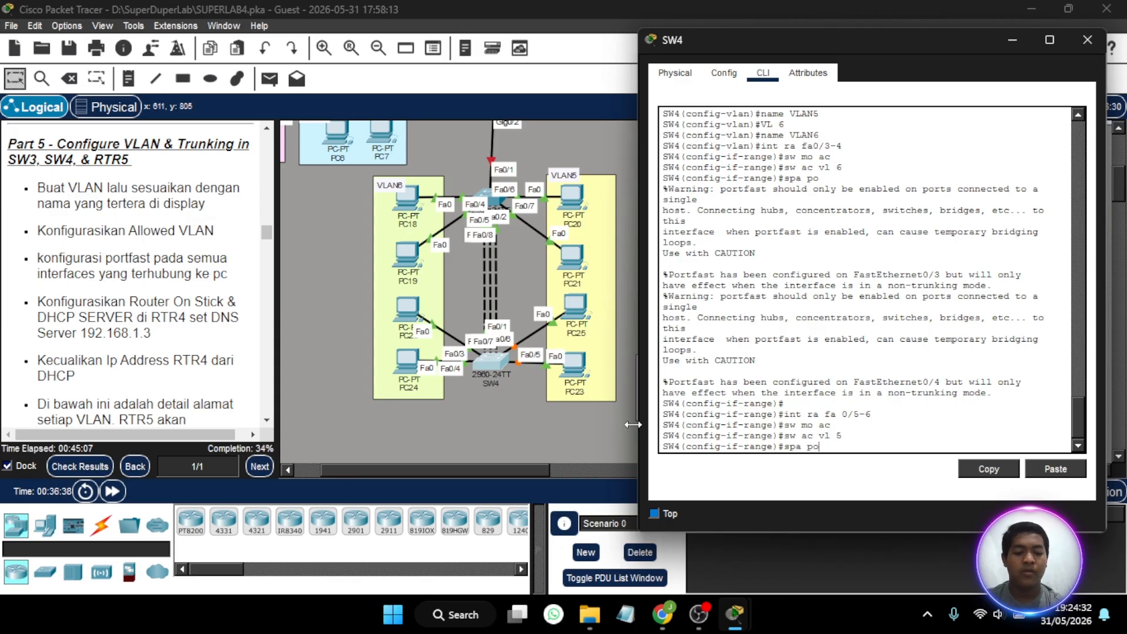
key(Return)
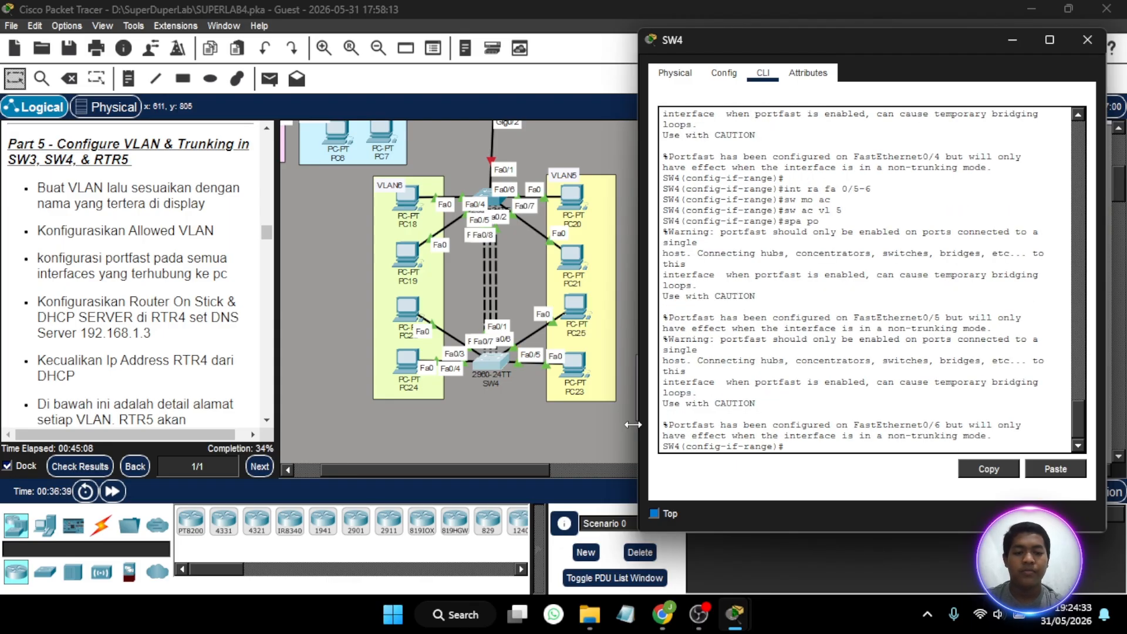
key(Return)
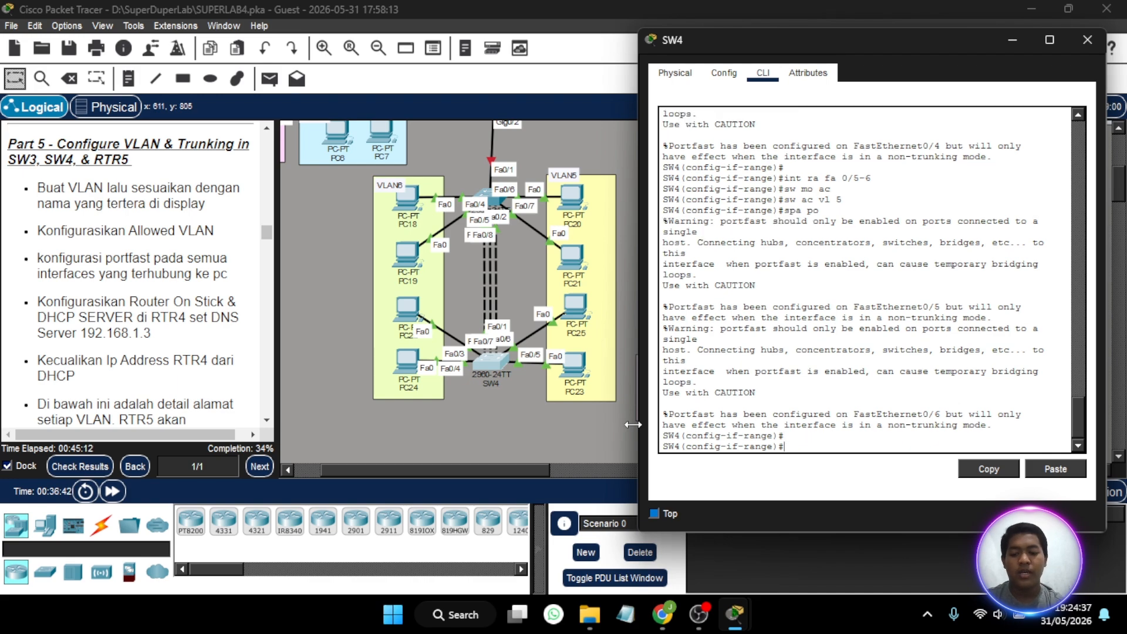
- Set SW4's port-channel 2 interface to trunk mode
key(BackSpace)
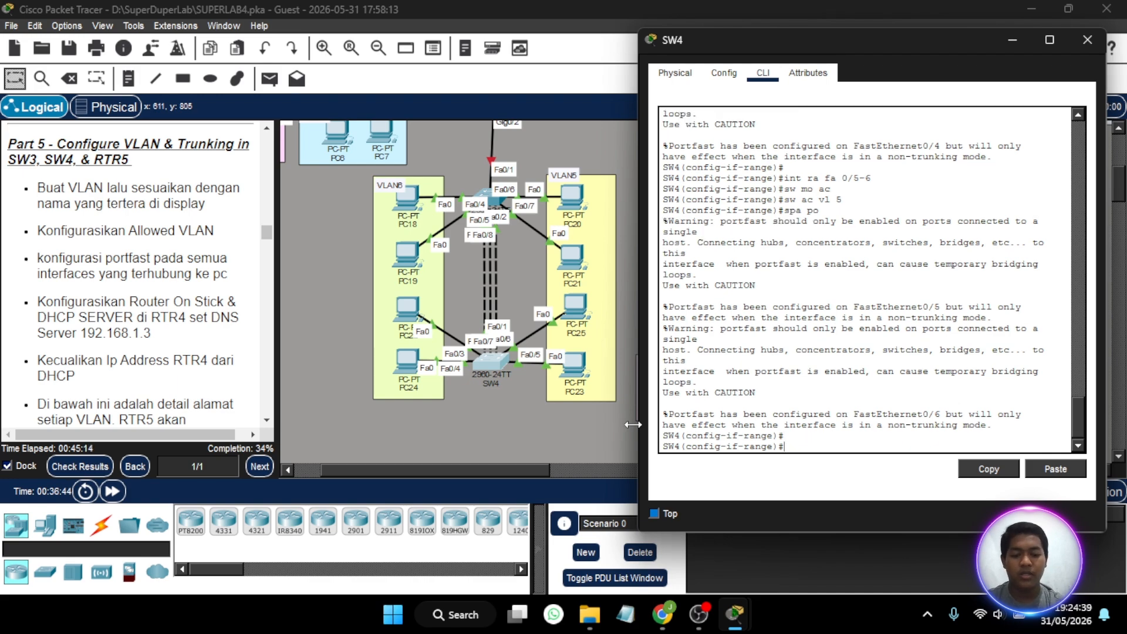
text(int p)
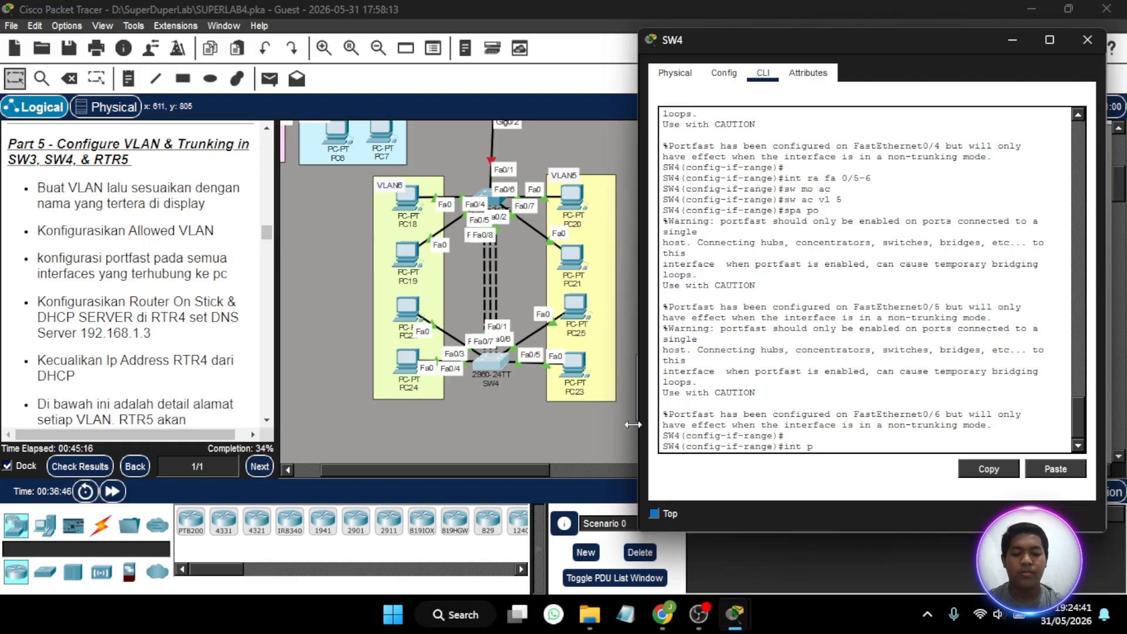
text(o2)
key(Return)
text(sw mo tr)
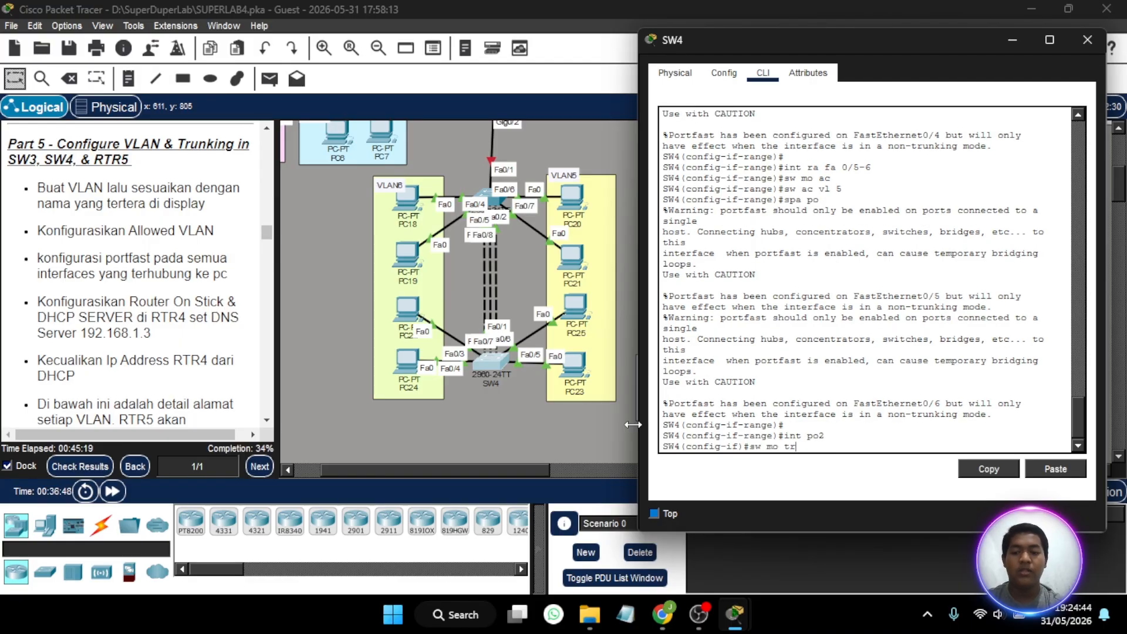
key(Return)
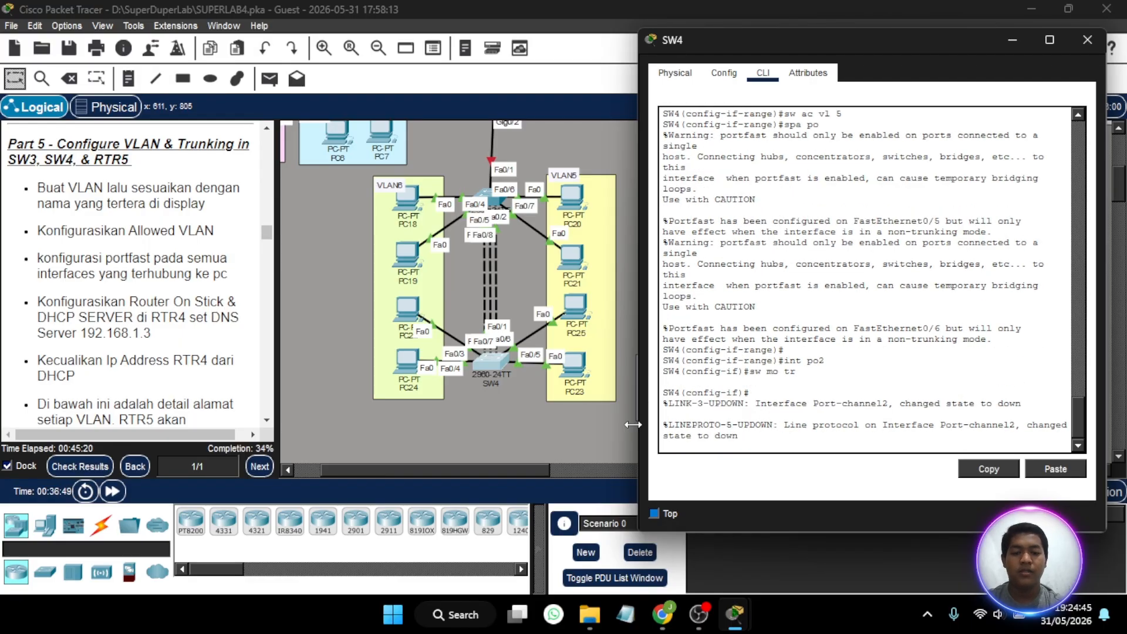
- Allow only VLANs 5-6 on the trunk of SW4's port-channel 2
key(Return)
text(sw tr all vlan)
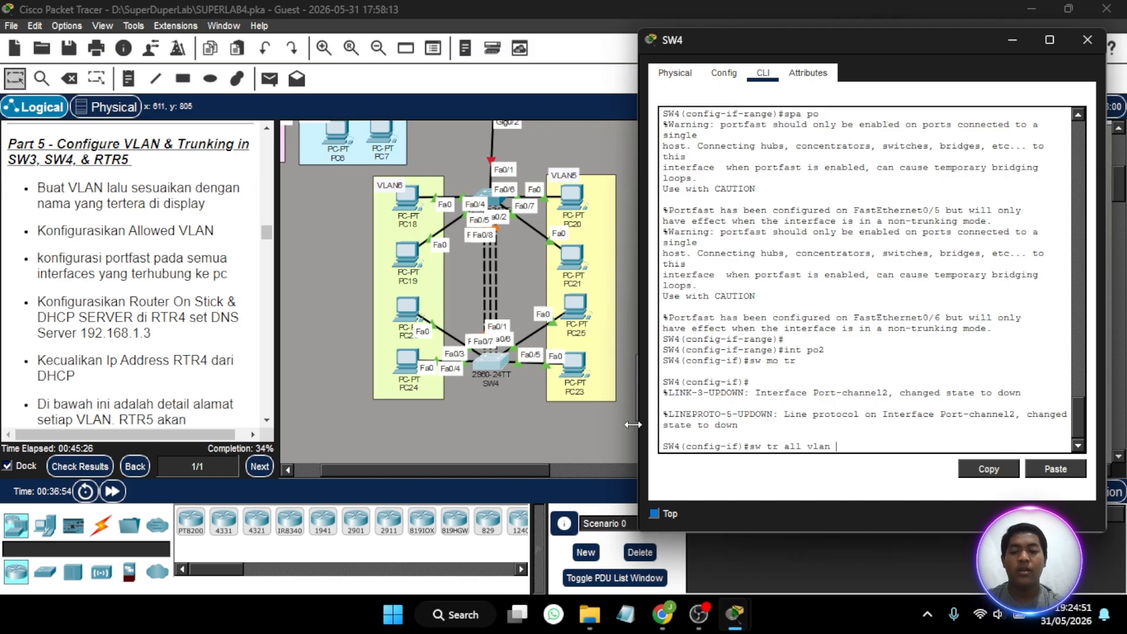
text( 5-)
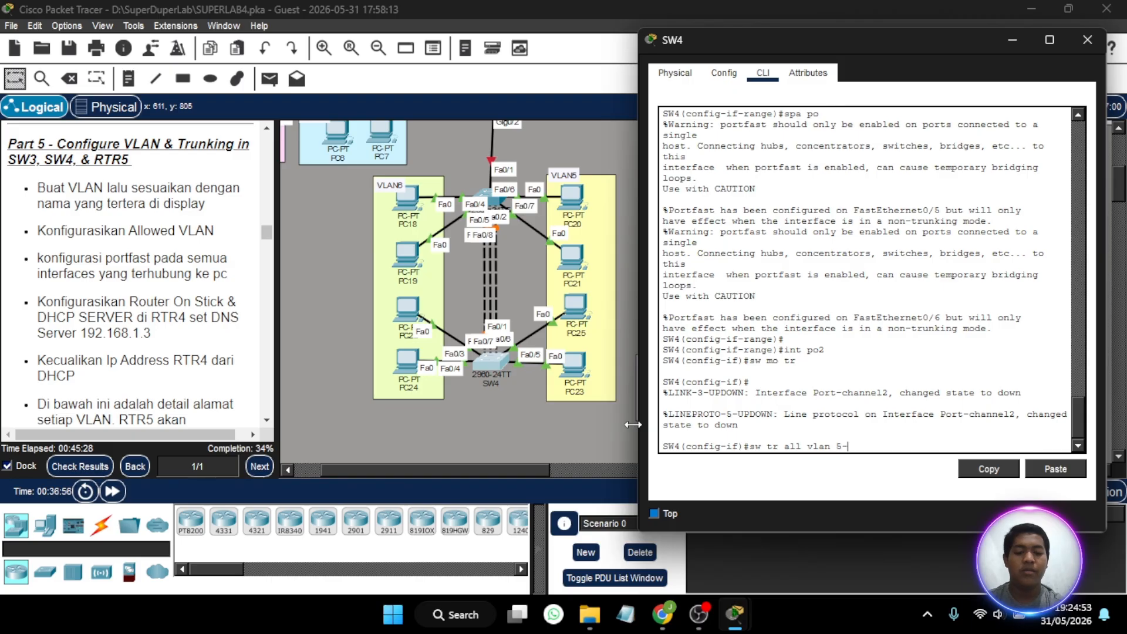
text(6)
key(Return)
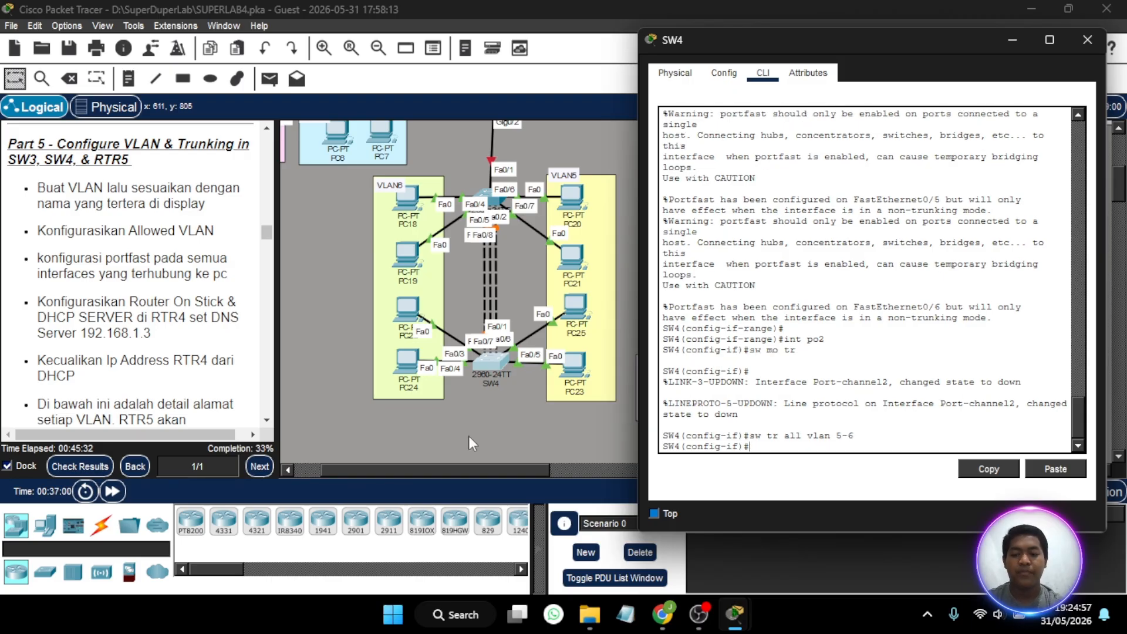
- Close SW4's configuration window and fast-forward the simulation time several times
click(113, 490)
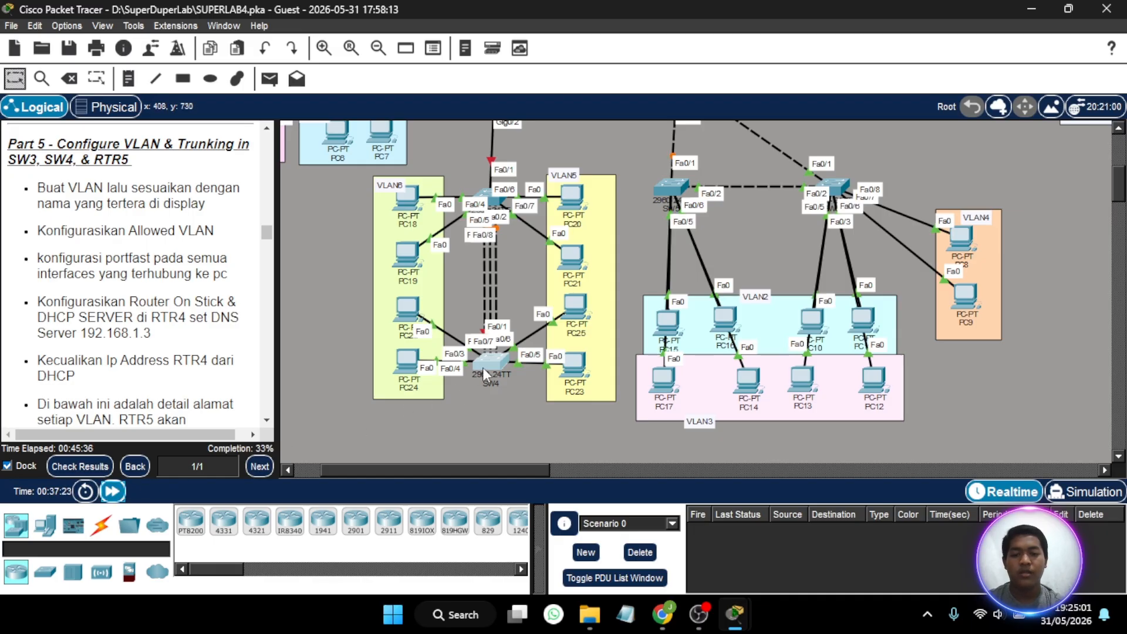
click(482, 367)
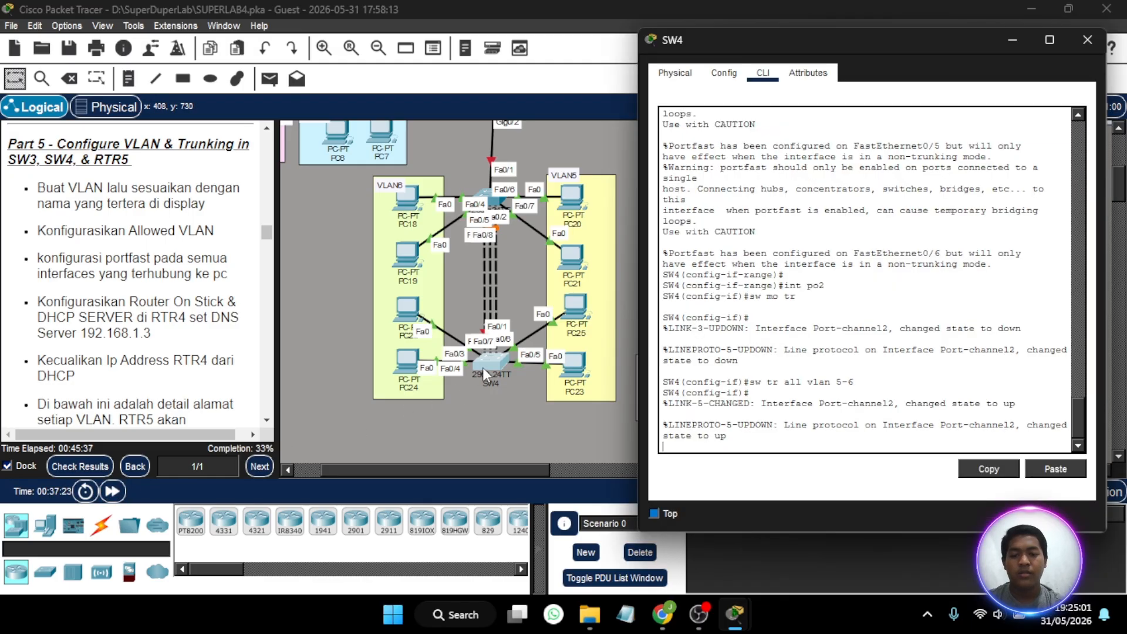
click(1087, 40)
click(113, 492)
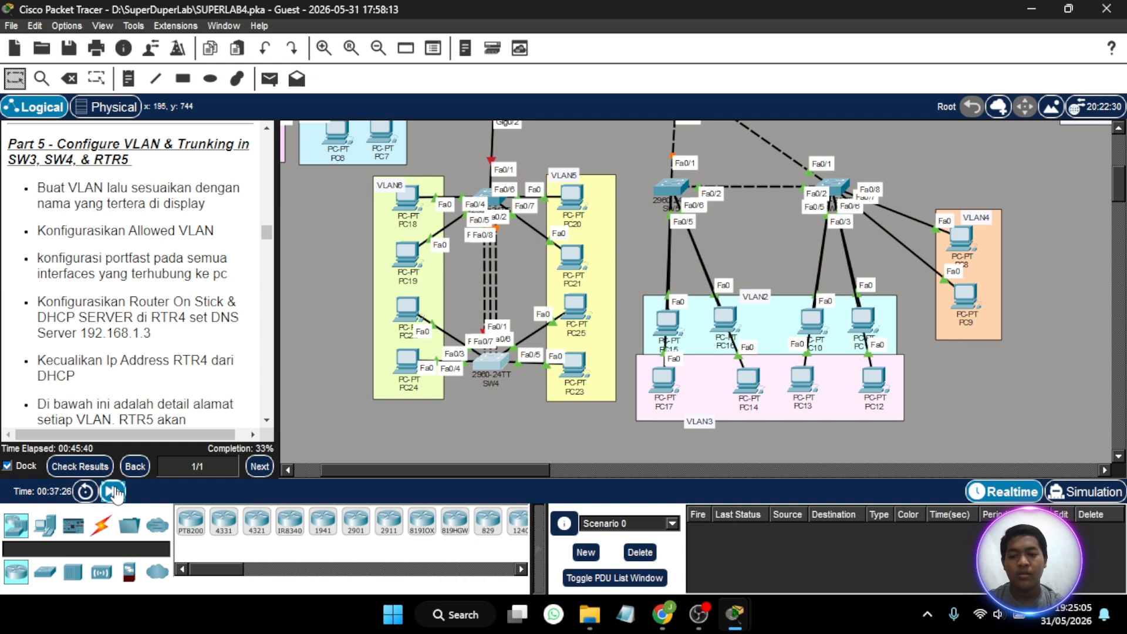
click(113, 492)
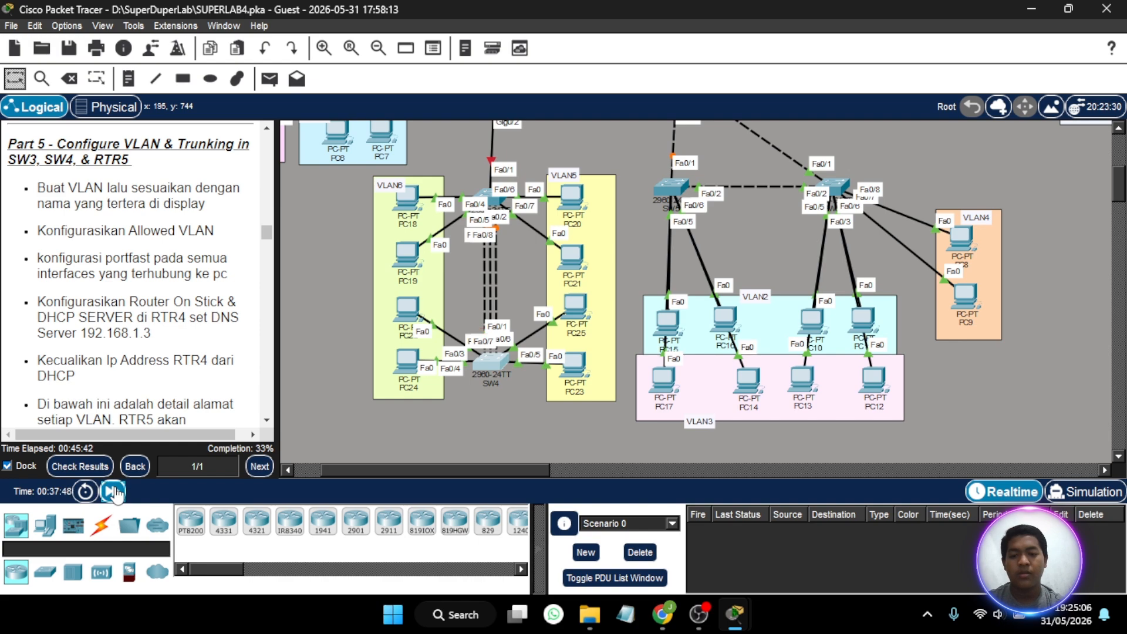
click(113, 492)
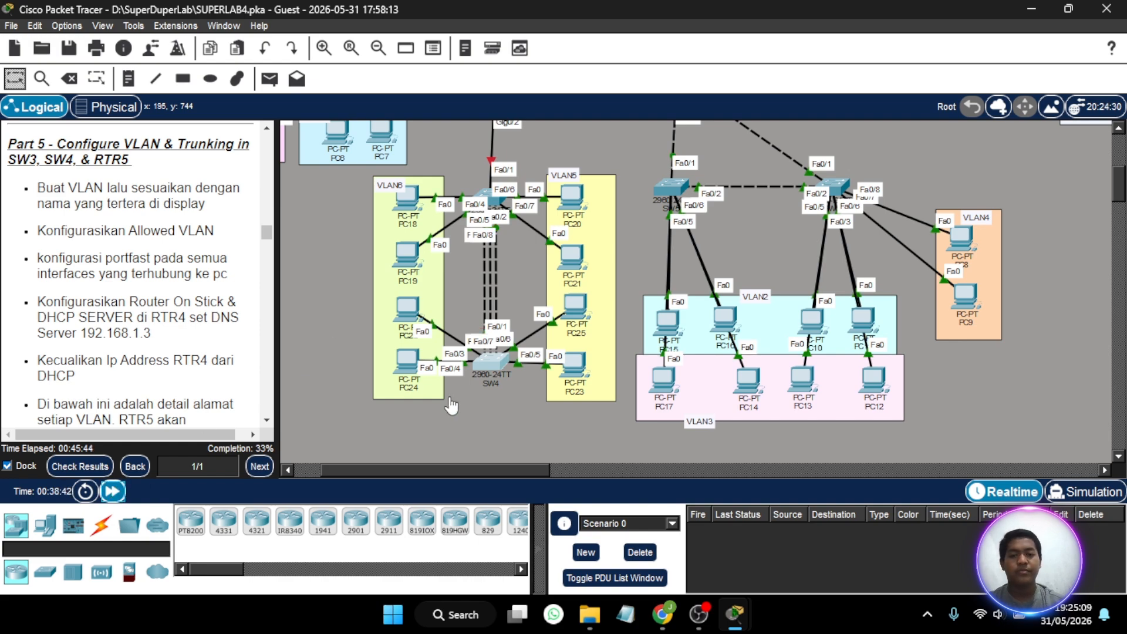
- Open SW3's command line beside the VLAN 5 and 6 topology and return to global configuration mode
scroll(509, 406, left, 1)
scroll(509, 407, up, 1)
scroll(509, 406, left, 2)
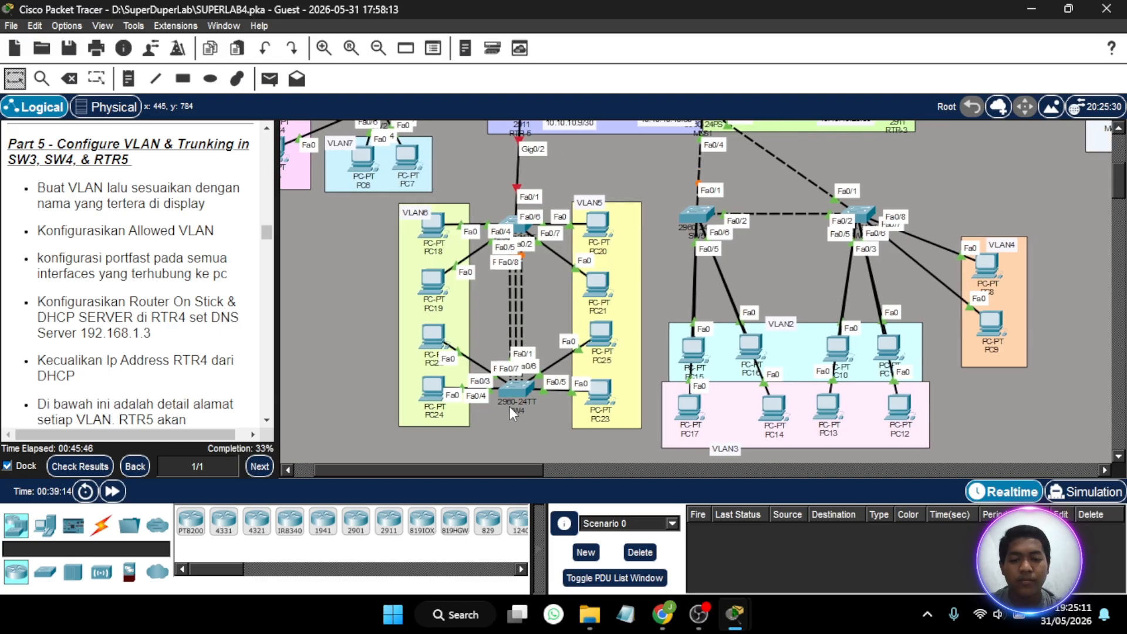
scroll(553, 288, left, 3)
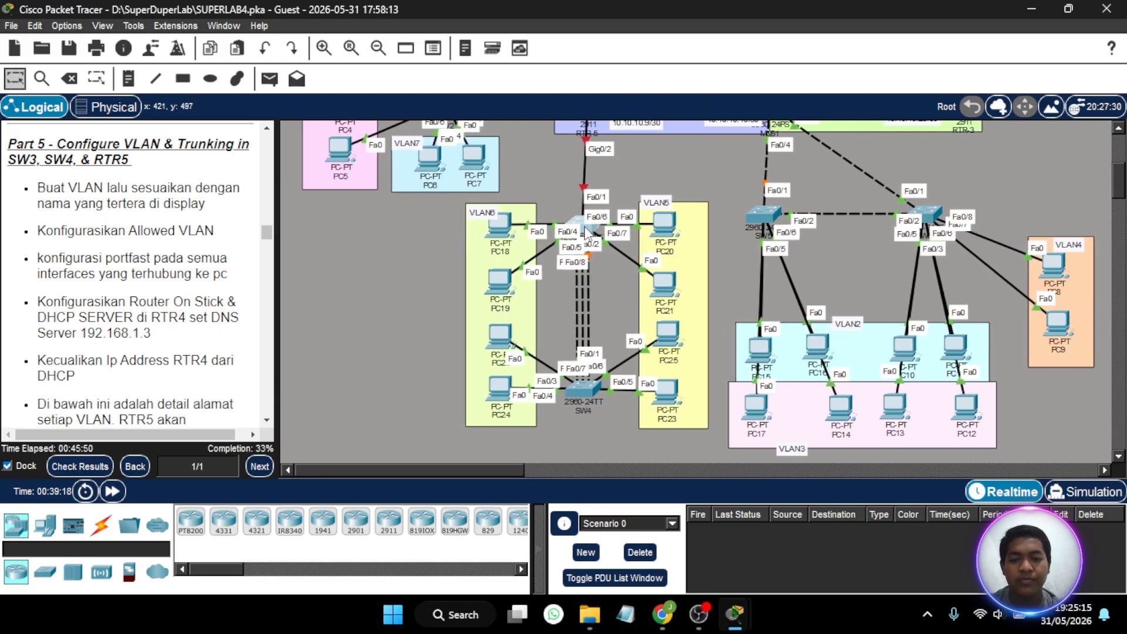
click(587, 226)
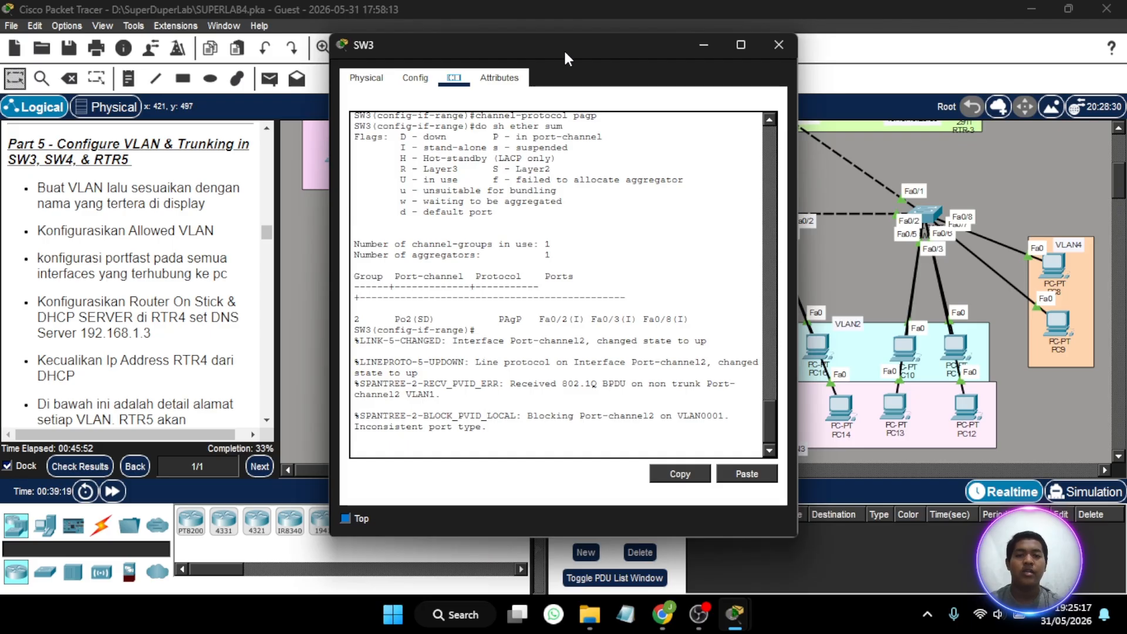
drag(563, 48, 863, 36)
scroll(581, 195, left, 3)
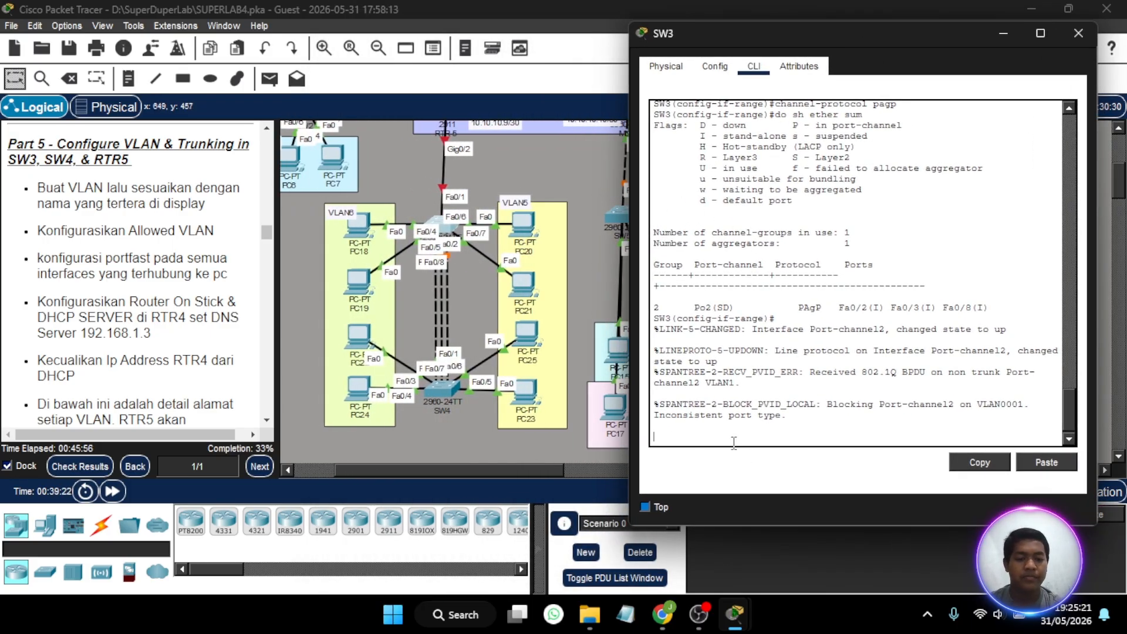
key(Return)
text(ex)
key(Return)
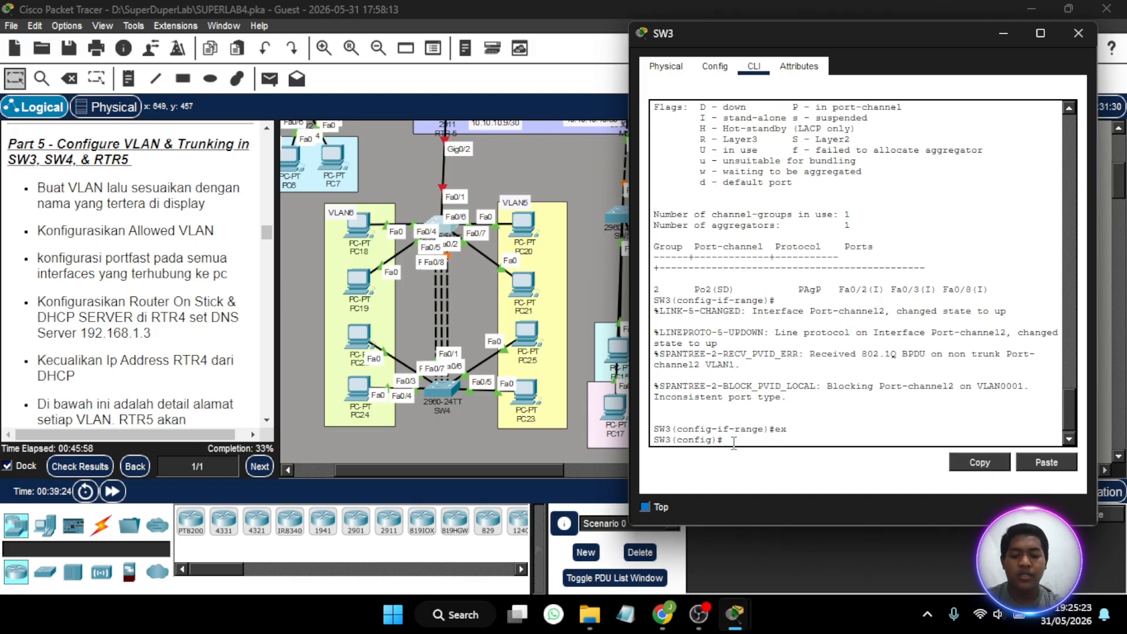
- Create VLAN 5 on SW3 and name it VLAN5
text(i)
key(BackSpace)
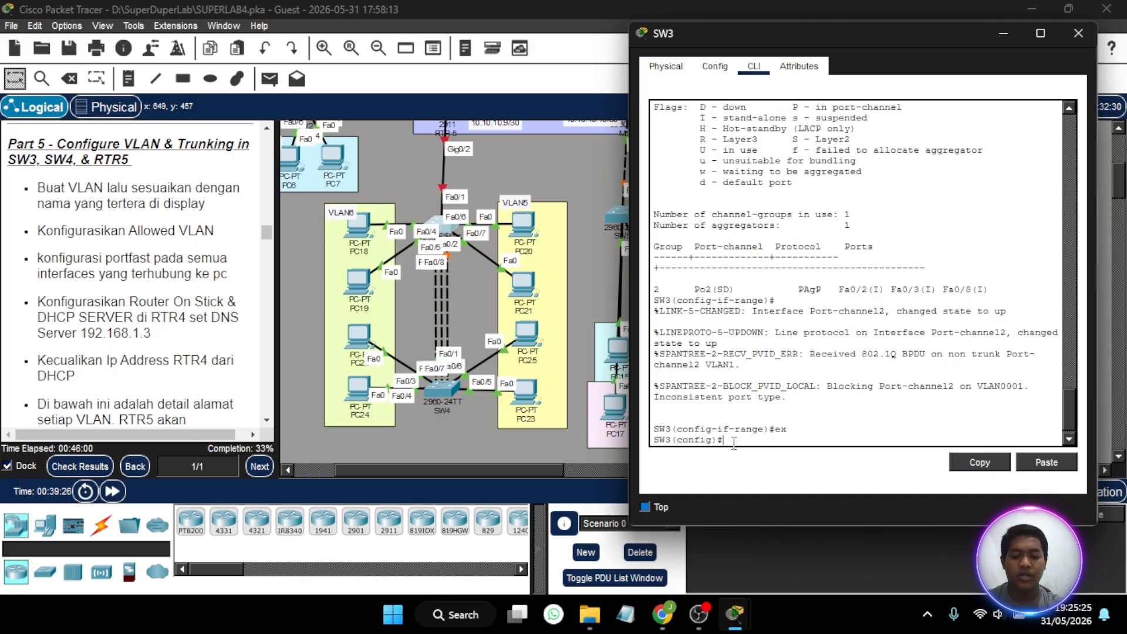
text(vlan 5)
key(Return)
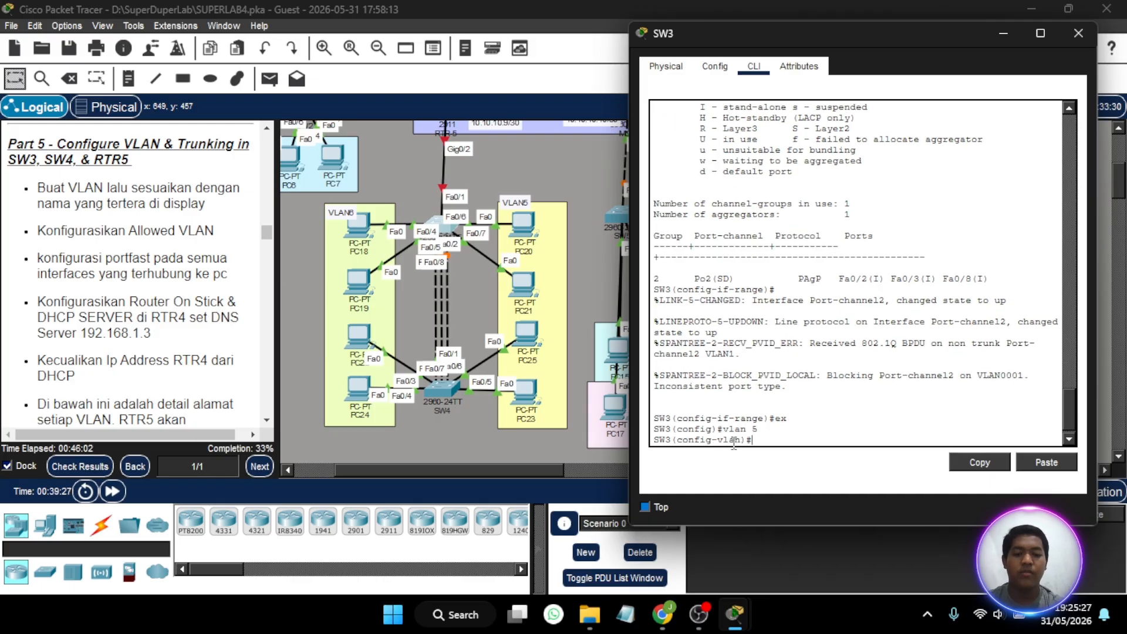
text(name VLAN5)
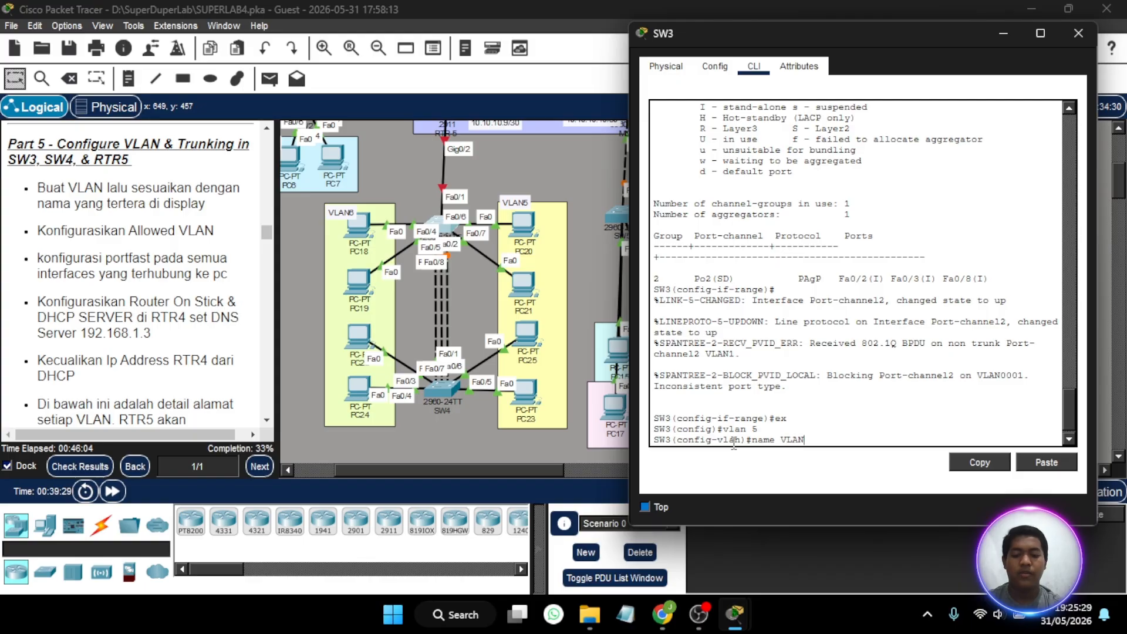
key(Return)
- Create VLAN 6 on SW3 and name it VLAN6
text(vl 6)
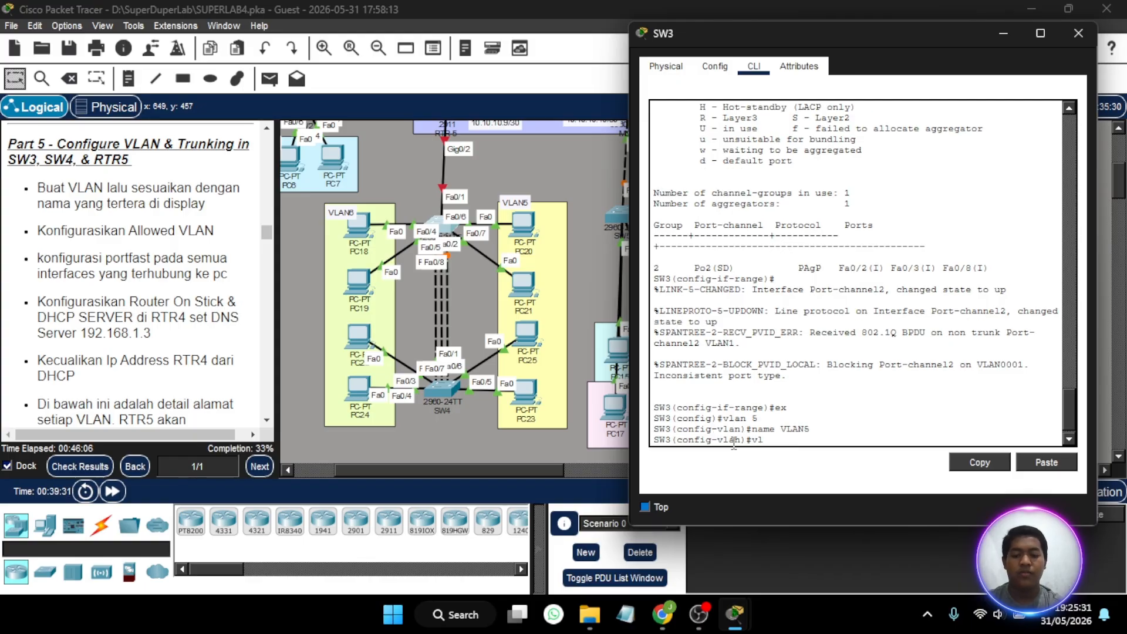
key(Return)
text(name VLAN6)
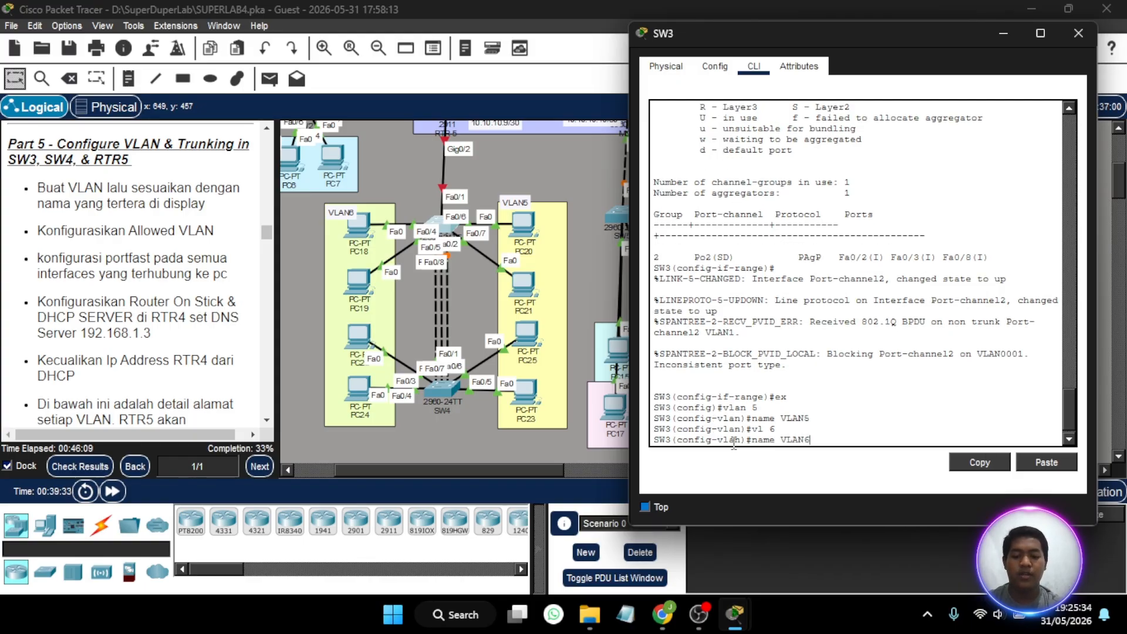
key(Return)
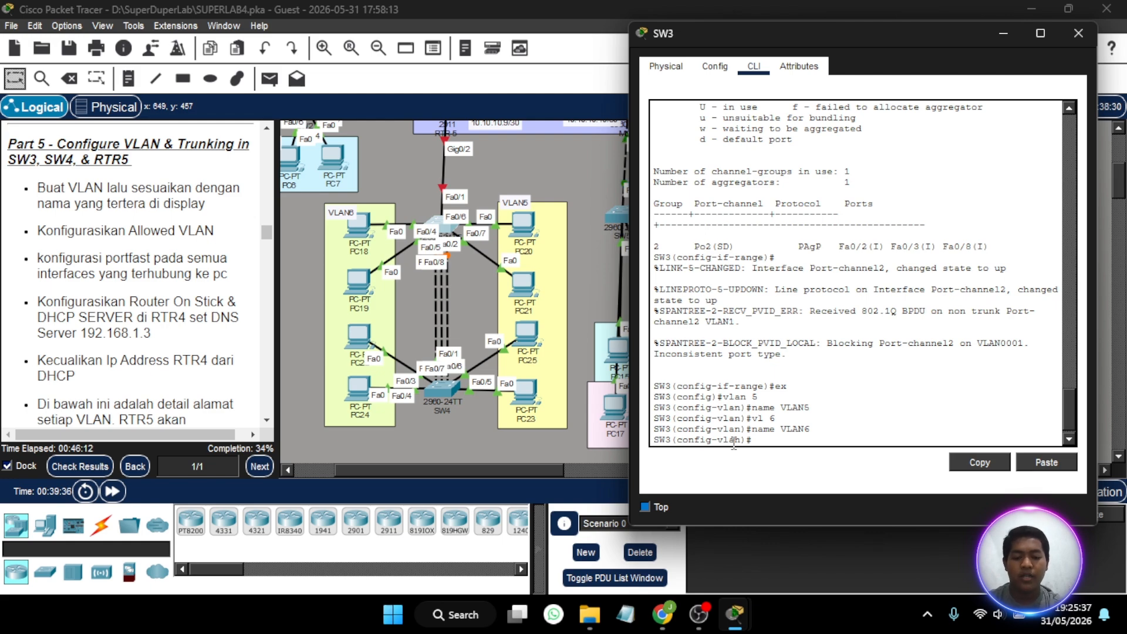
- Set SW3's interfaces Fa0/4-5 to access mode and assign them to VLAN 6
text(int ra f)
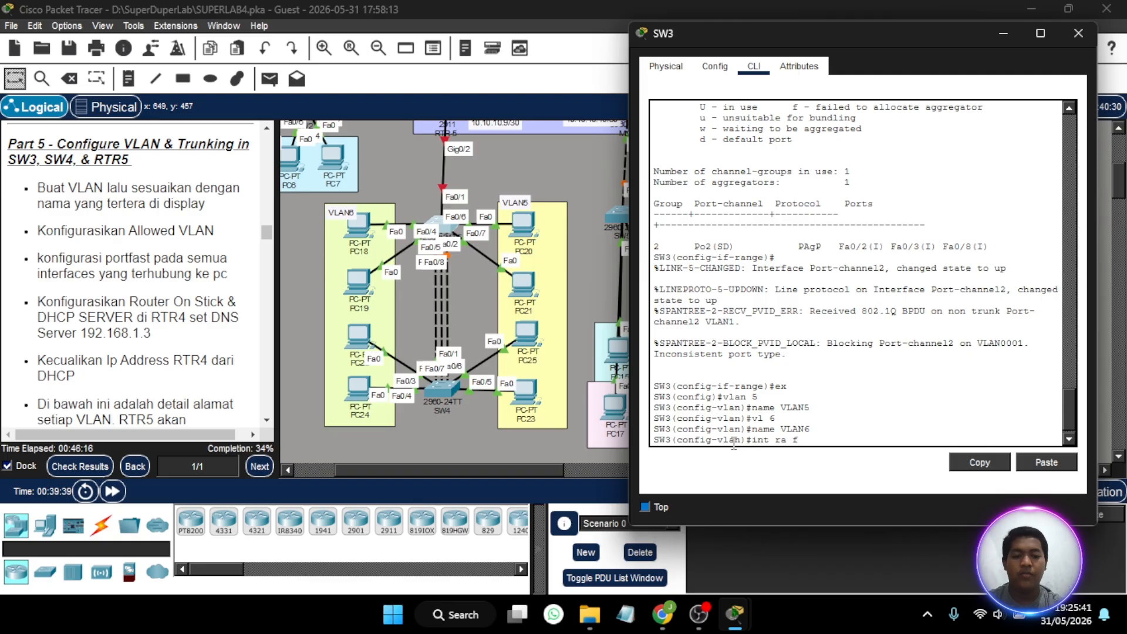
text(a0/4-)
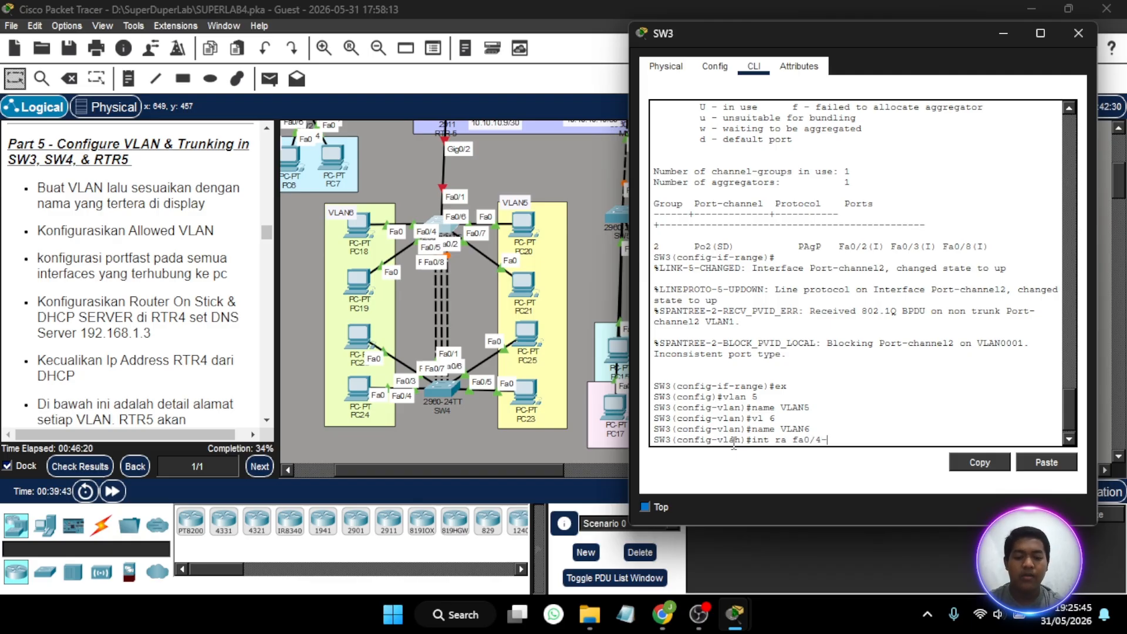
text(5)
key(Return)
text(sw mo)
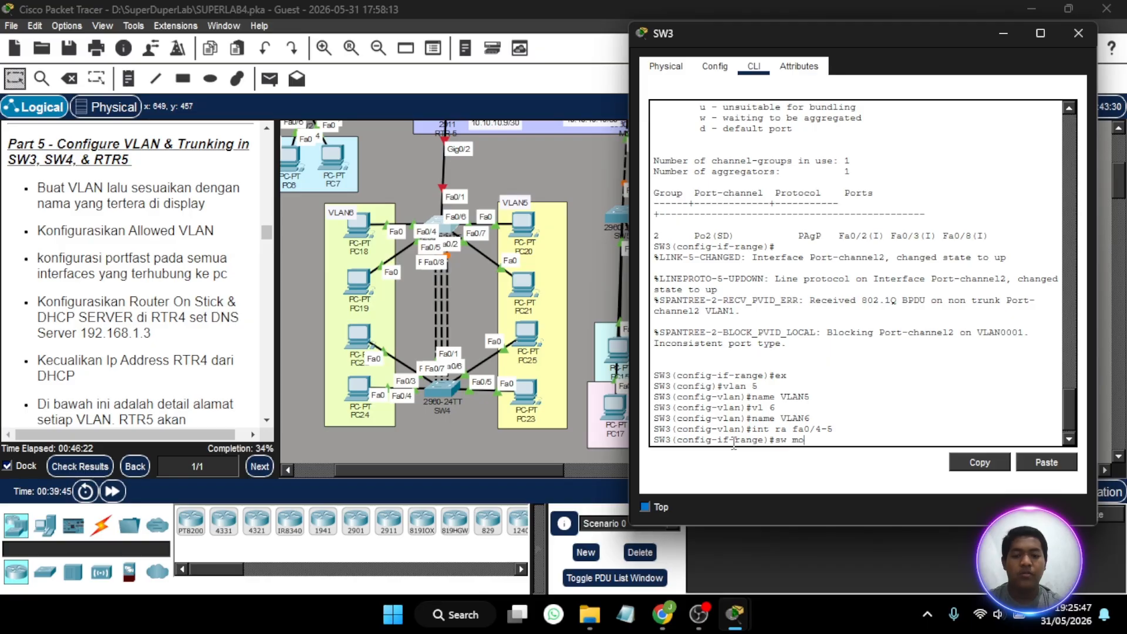
text( ac)
key(Return)
text(sw ac v)
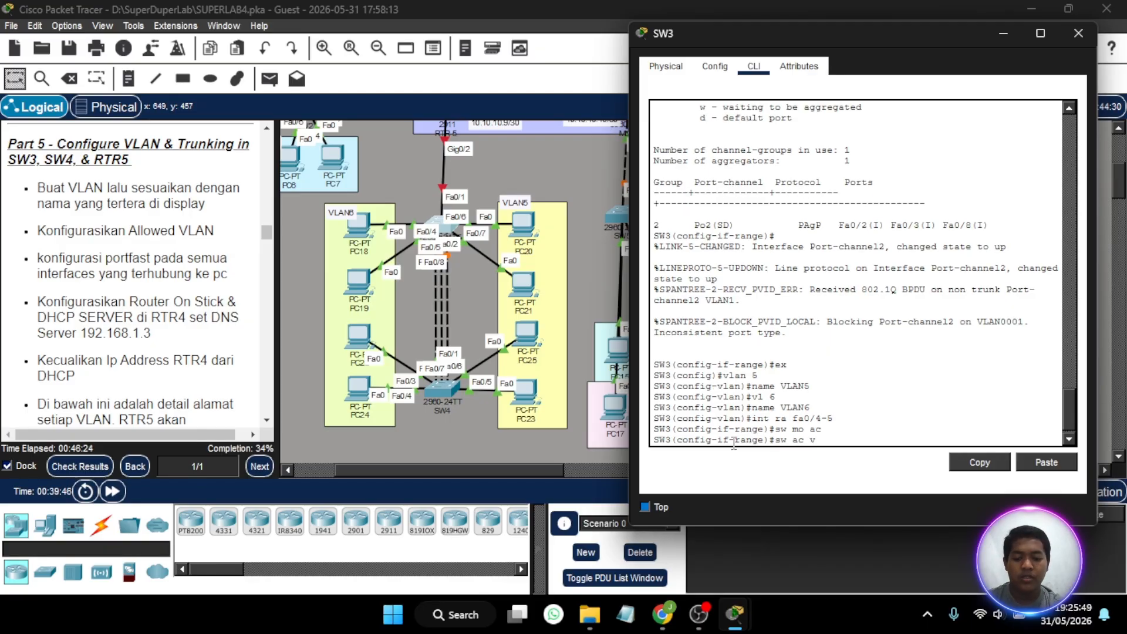
text(l 6)
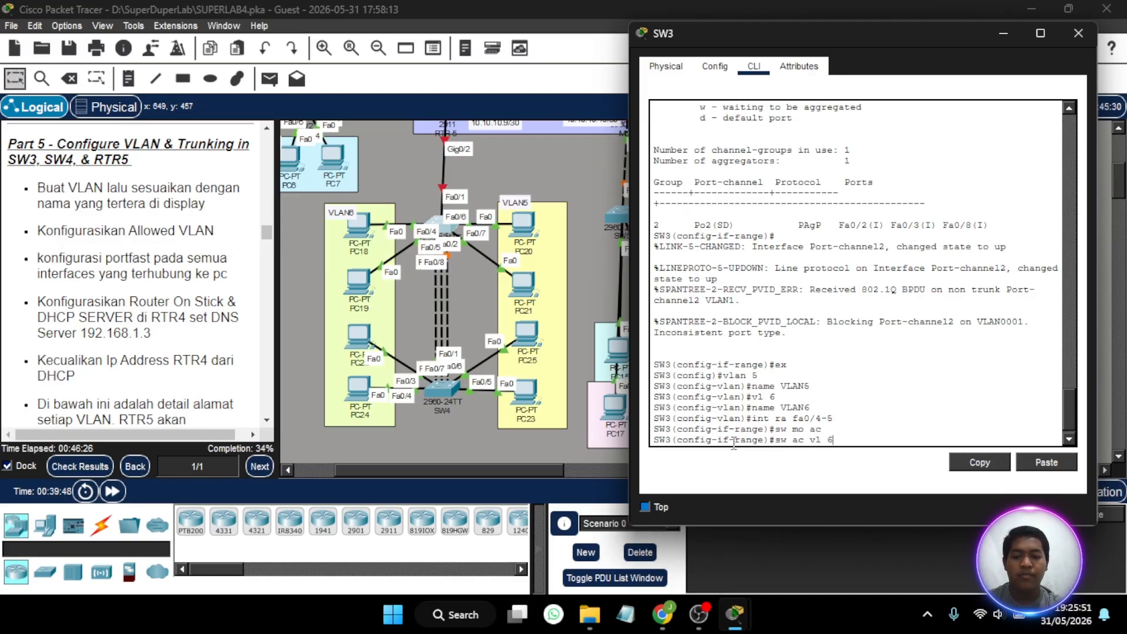
key(Return)
- Enable spanning-tree PortFast on SW3's interfaces Fa0/4-5
text(spa p)
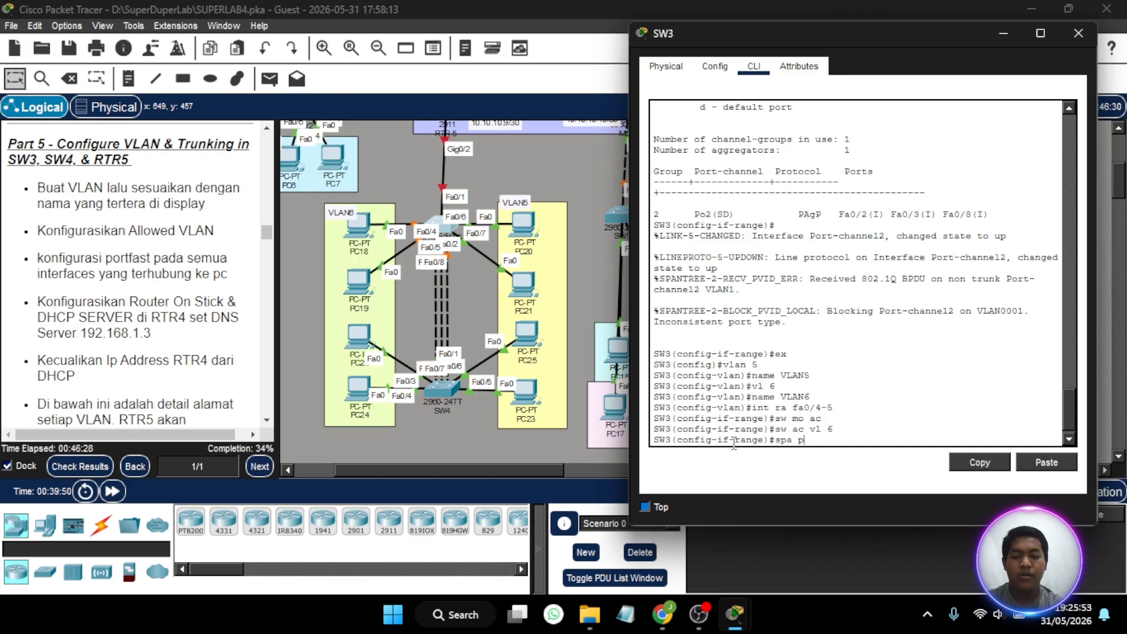
text(o)
key(Return)
key(Return)
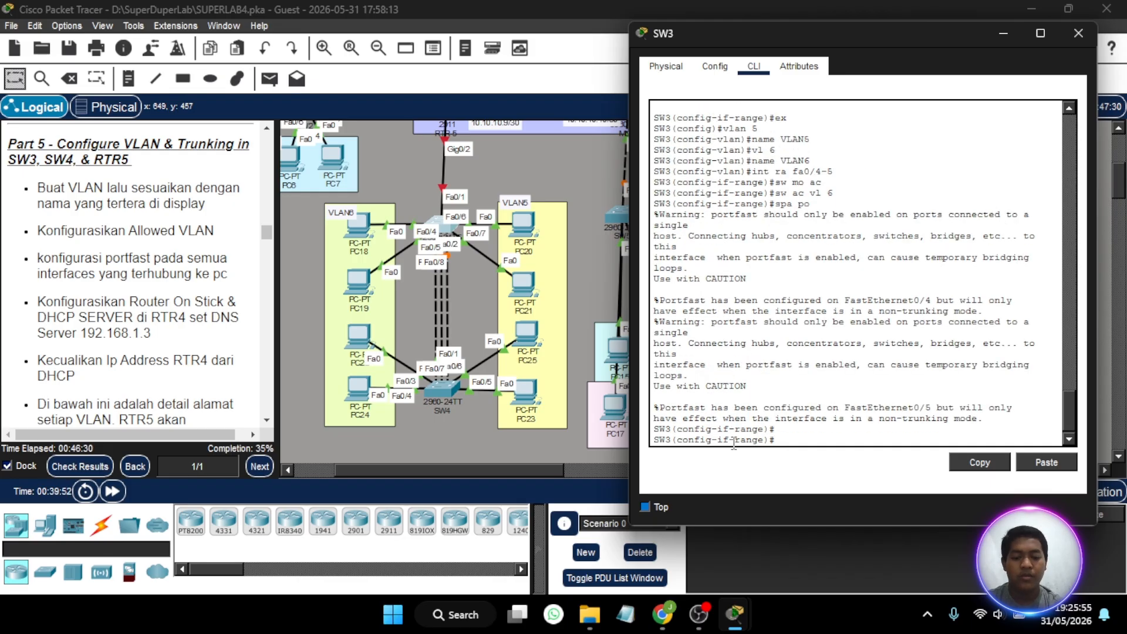
- Set SW3's interfaces Fa0/6-7 to access mode and assign them to VLAN 5
text(int ra fa)
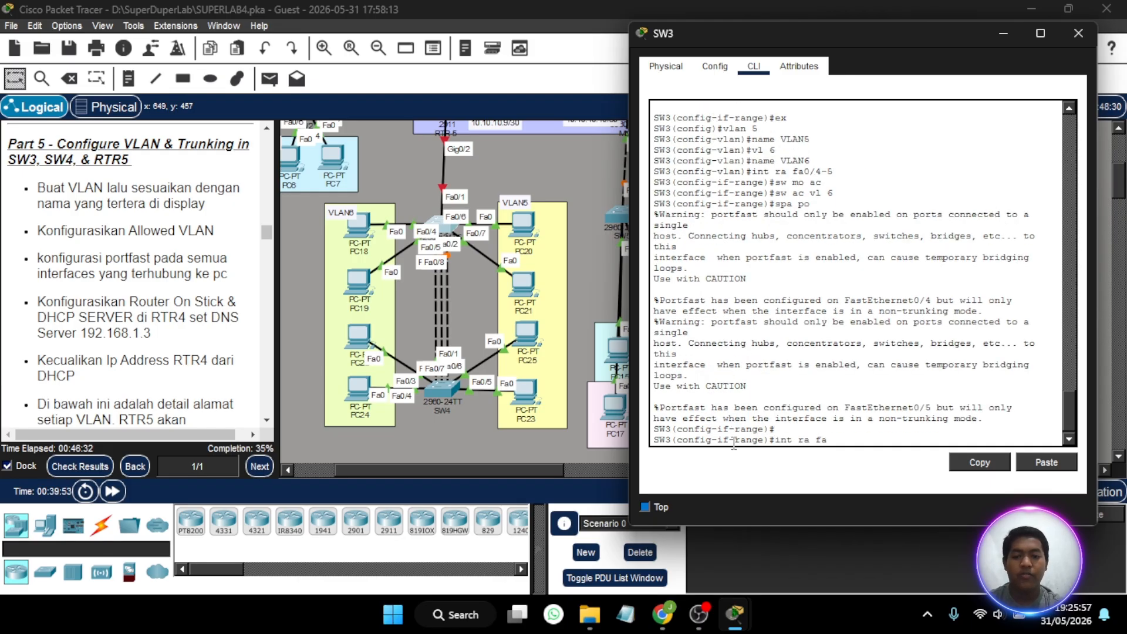
text( 0/)
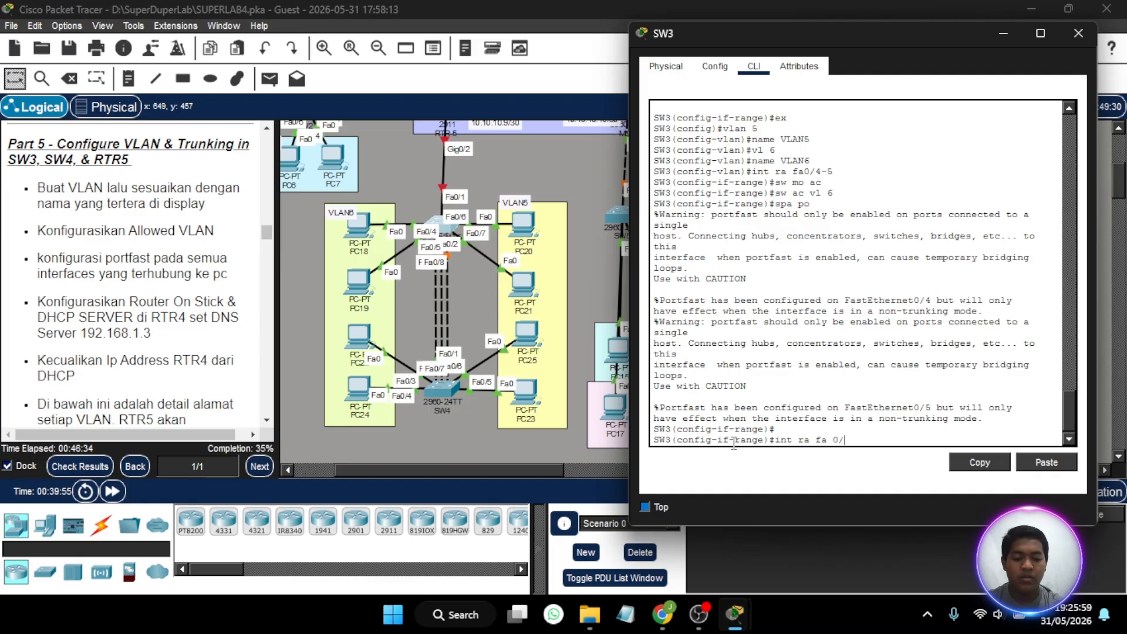
text(6-7)
key(Return)
text(s)
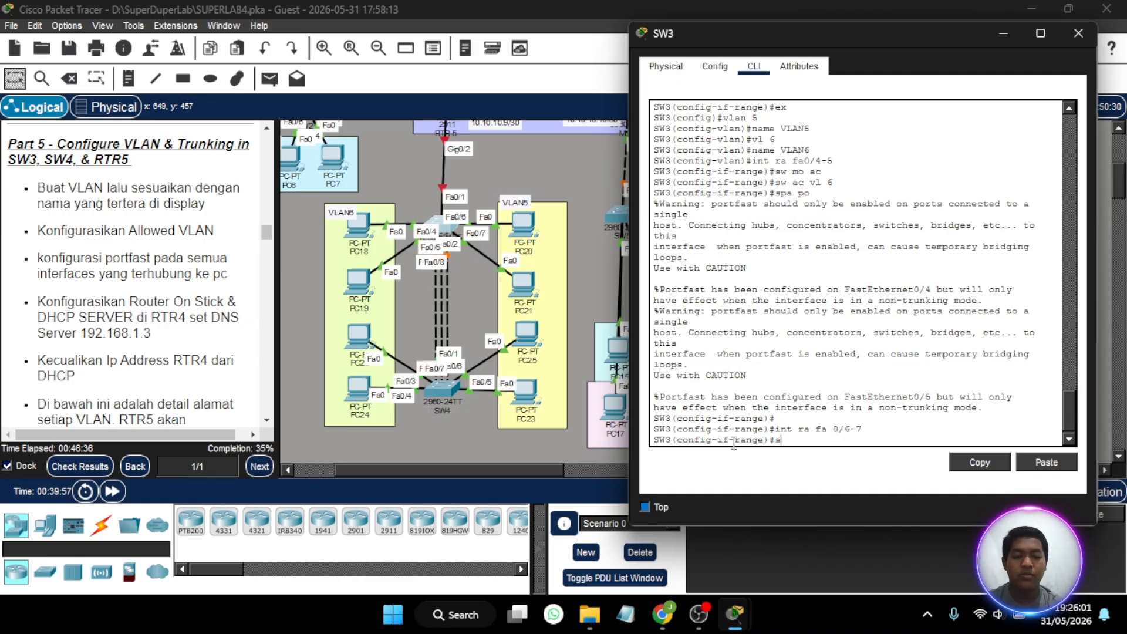
text(w mo ac)
key(Return)
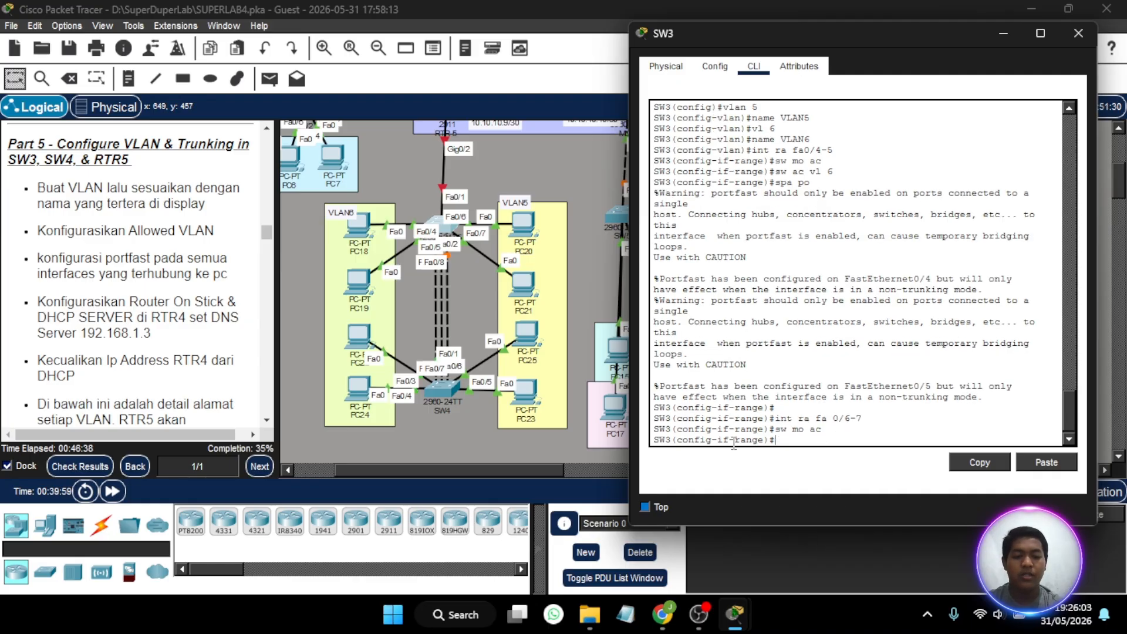
text(sw ac vl)
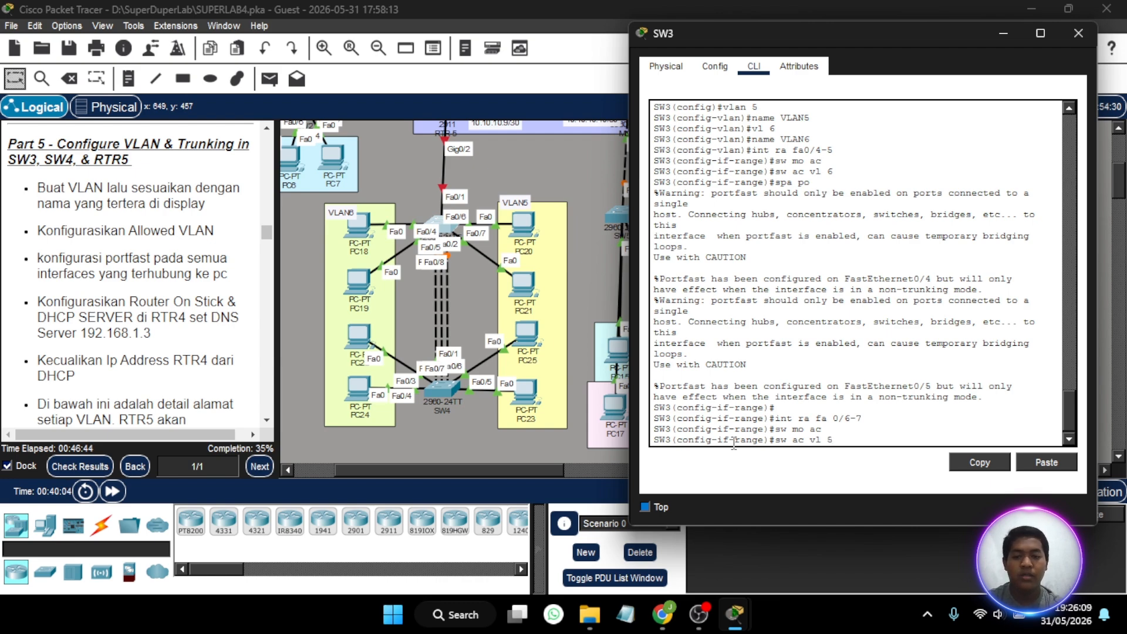
text( 5)
key(Return)
- Enable spanning-tree PortFast on SW3's interfaces Fa0/6-7 and return to global configuration mode
text(s)
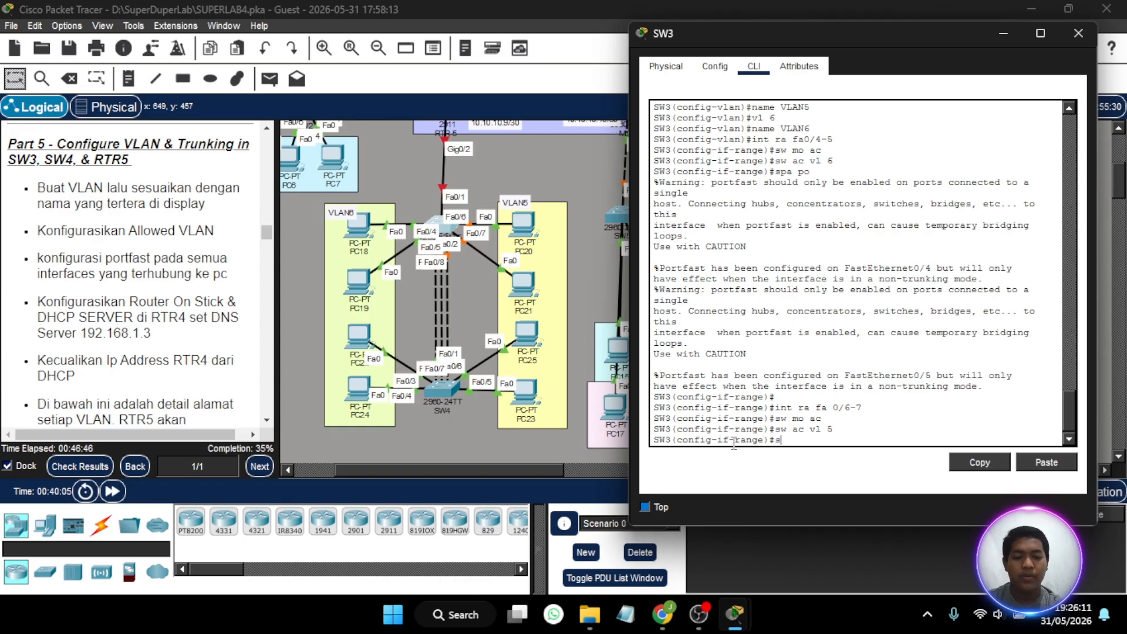
text(pa po)
key(Return)
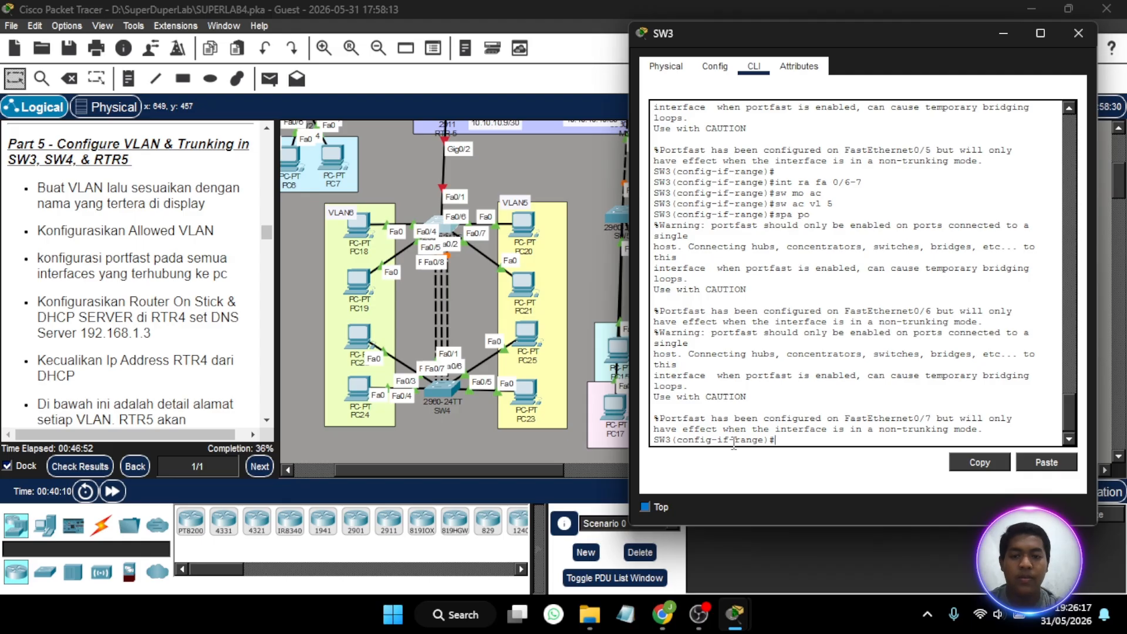
text(sw)
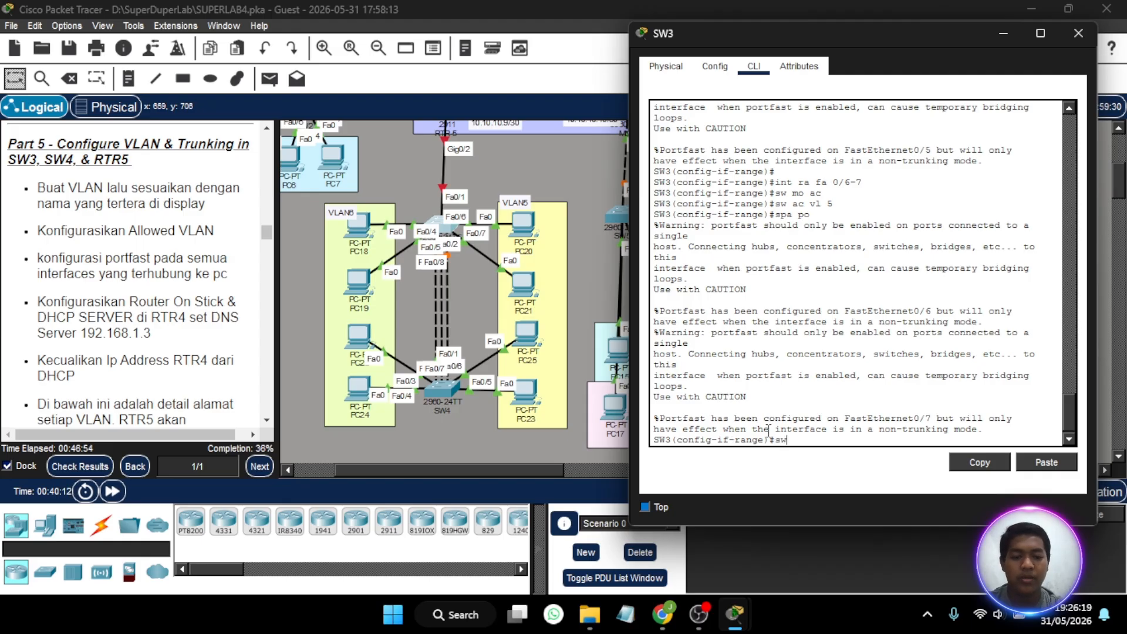
key(BackSpace)
key(BackSpace)
text(ex)
key(Return)
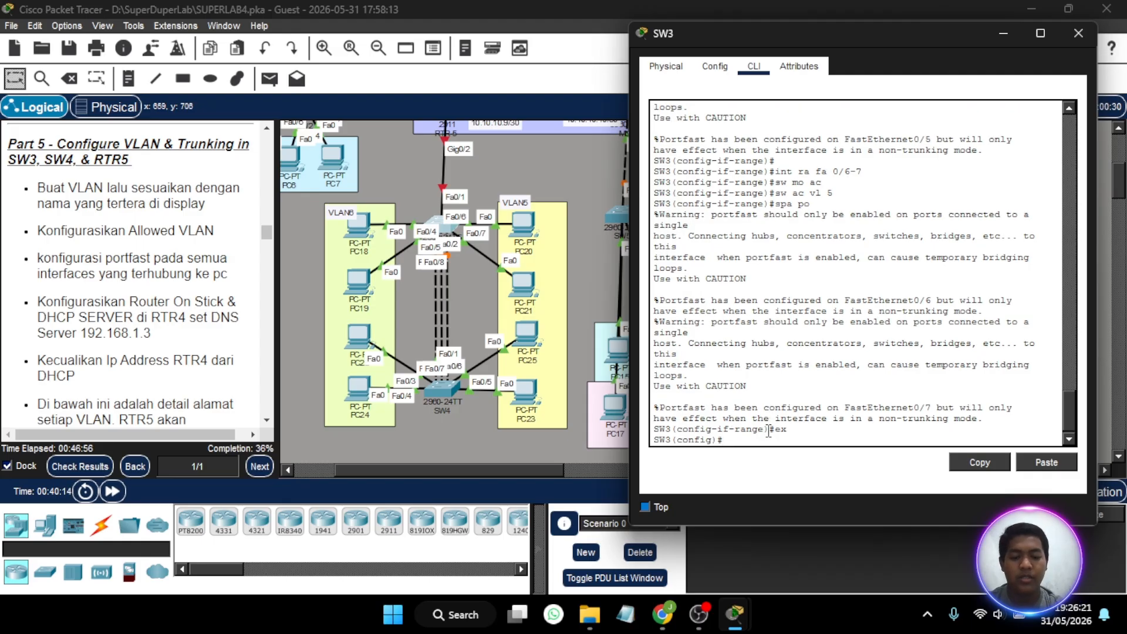
- Set SW3's port-channel 2 interface to trunk mode
text(int f)
key(BackSpace)
text(p)
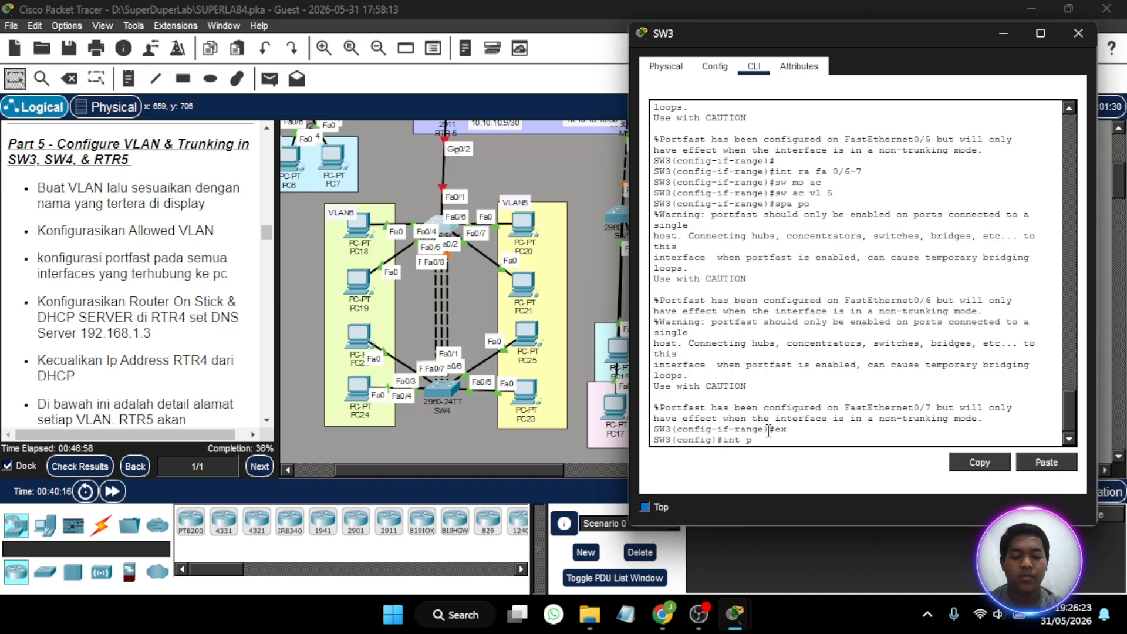
text(o2)
key(Return)
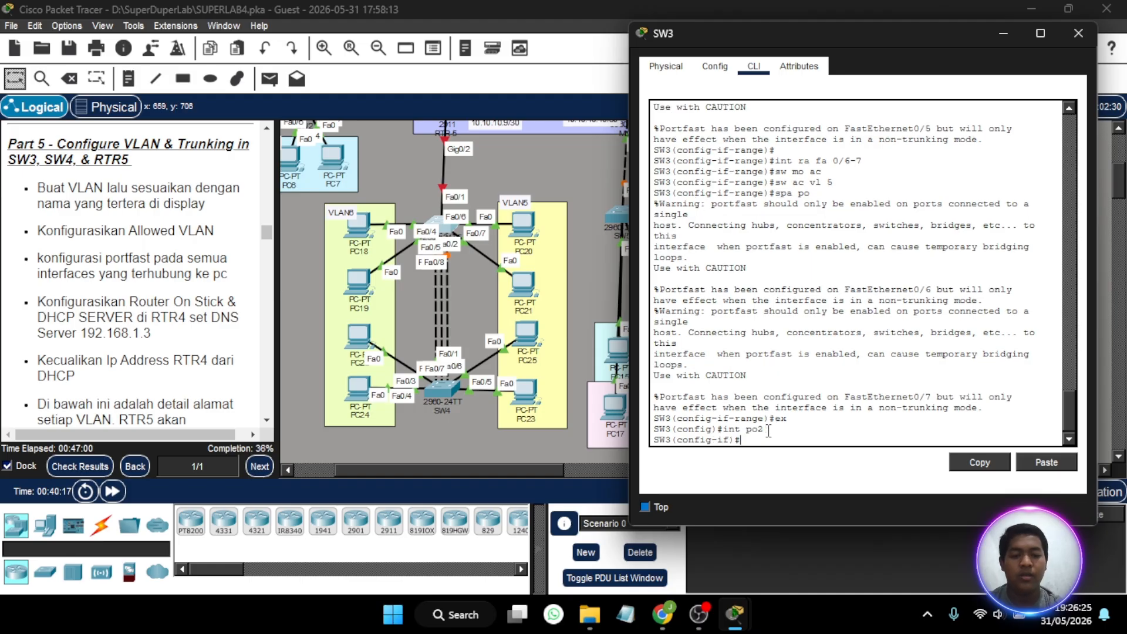
text(sw)
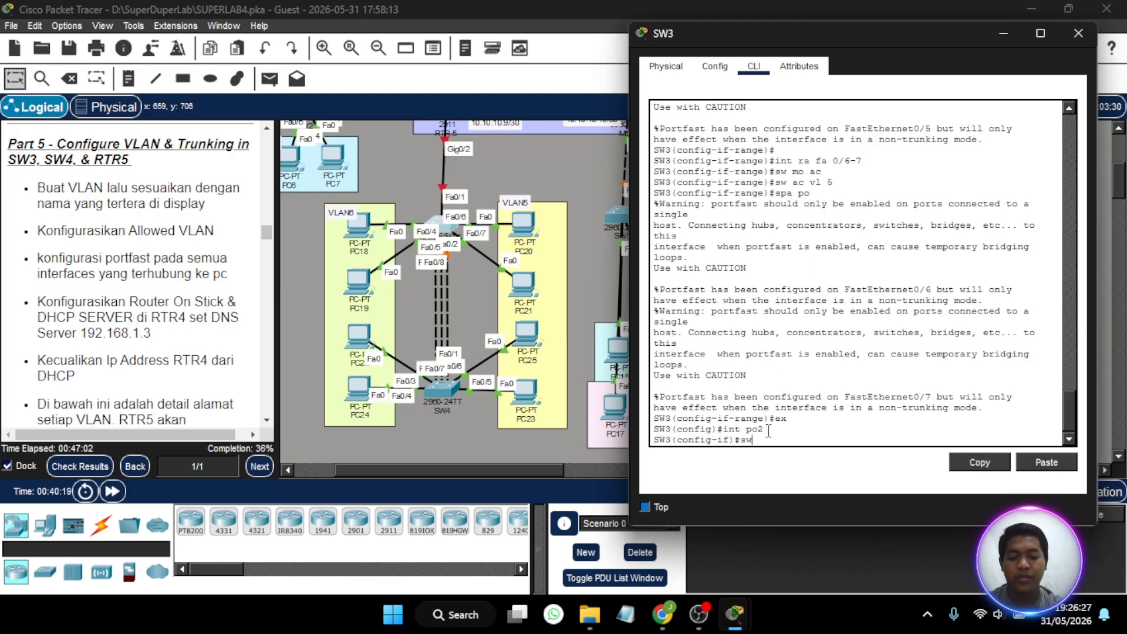
text( mo tr)
key(Return)
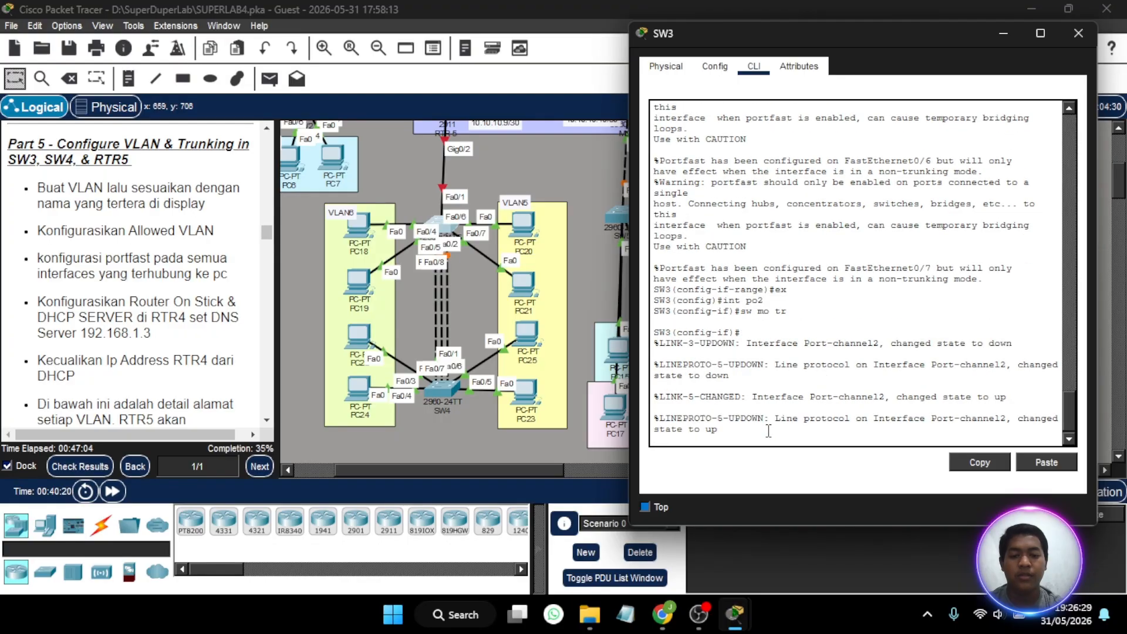
- Allow VLANs 5-6 on SW3's port-channel 2 trunk
text(sw)
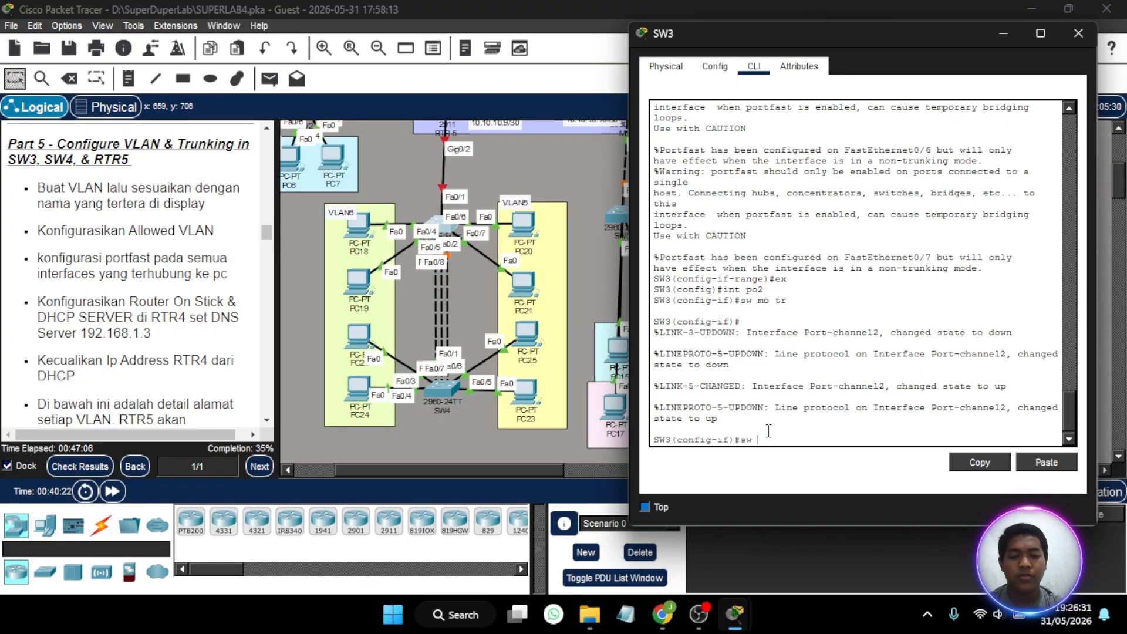
text( tr all vlan)
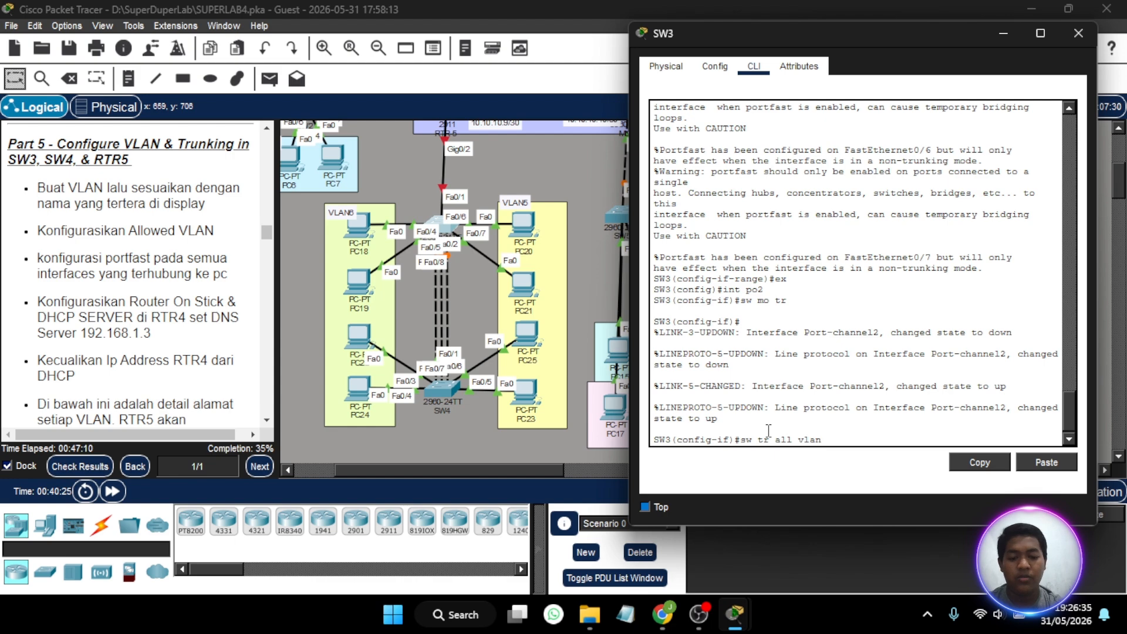
text( 5-6)
key(Return)
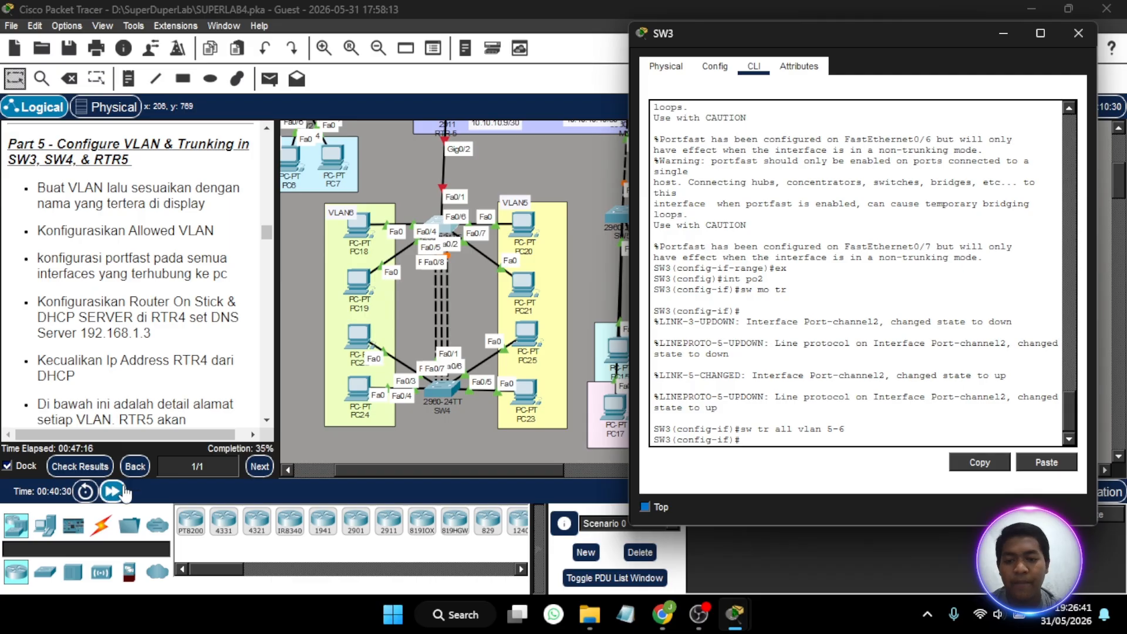
- Set SW3's interface Fa0/1, which links to RTR-5, to trunk mode
scroll(545, 195, up, 3)
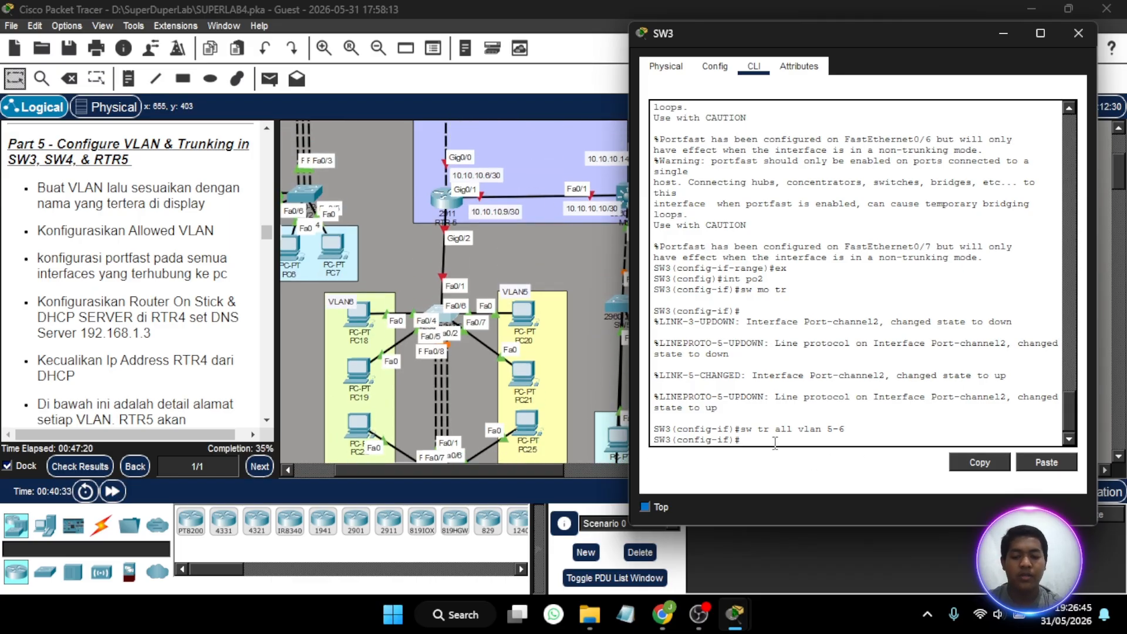
text(int fa0/1)
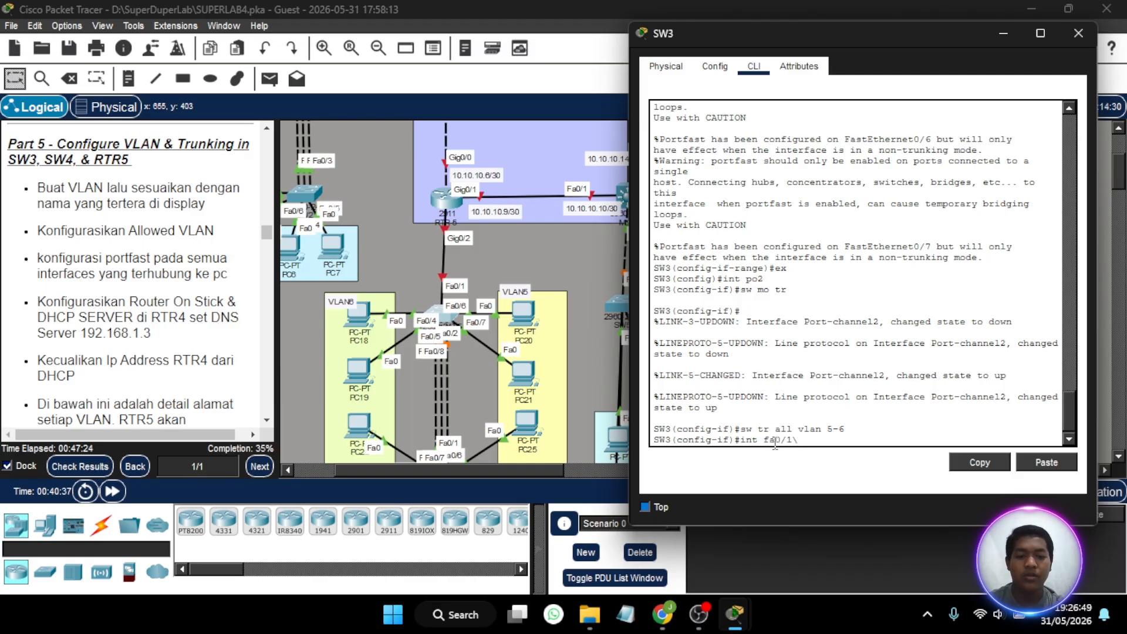
key(Return)
text(sw)
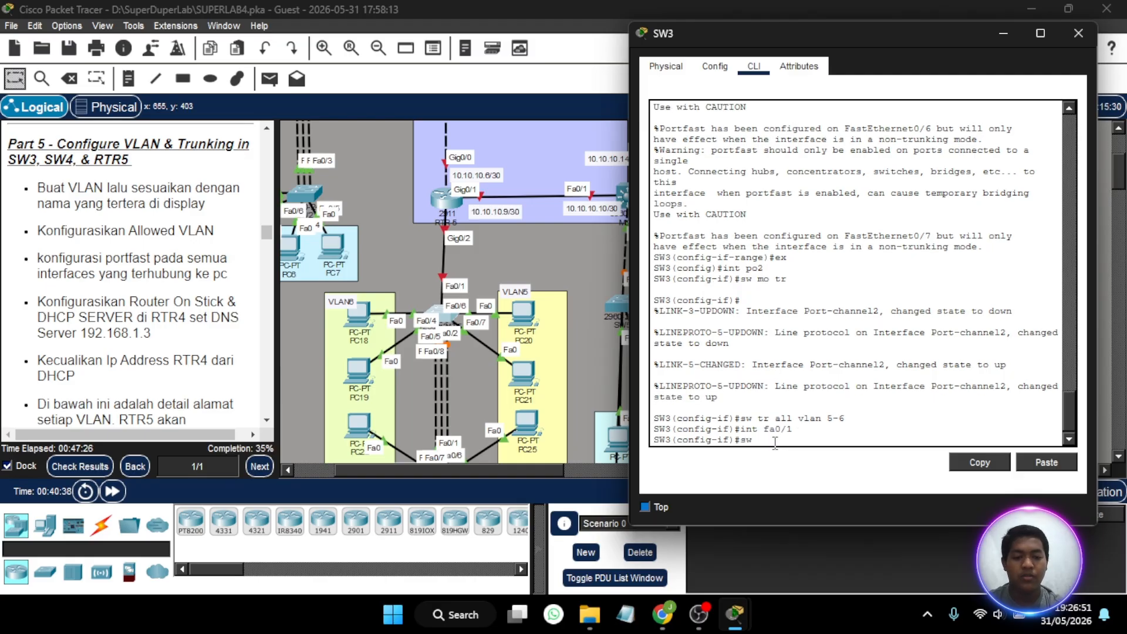
text( mo tr)
key(Return)
- Allow VLANs 5-6 on SW3's Fa0/1 trunk
text(sw )
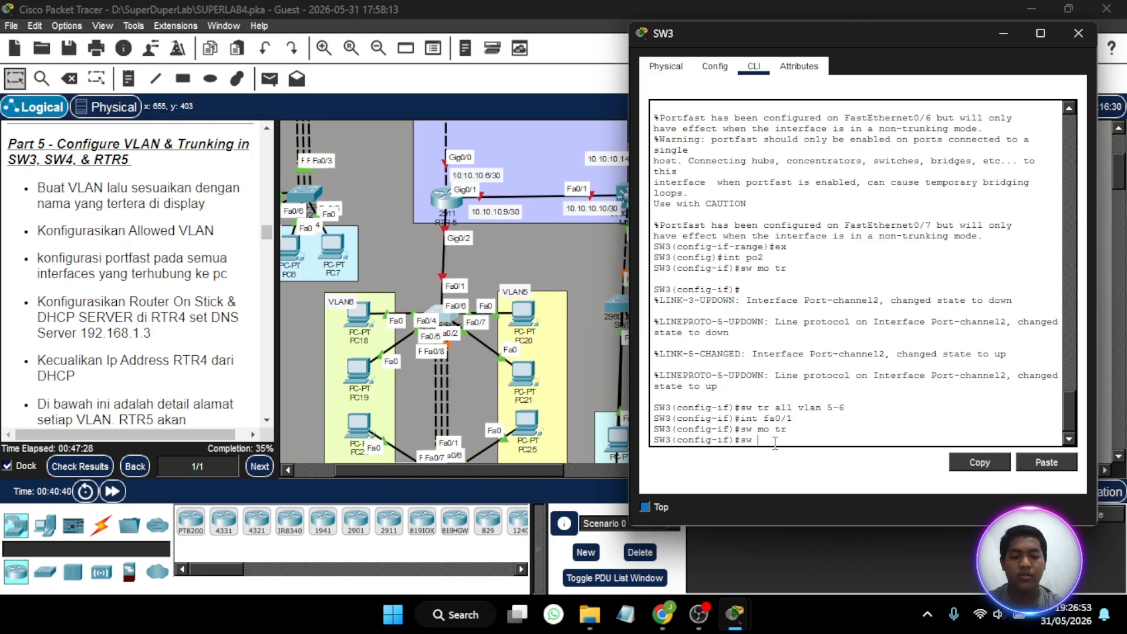
text(tr all vlan)
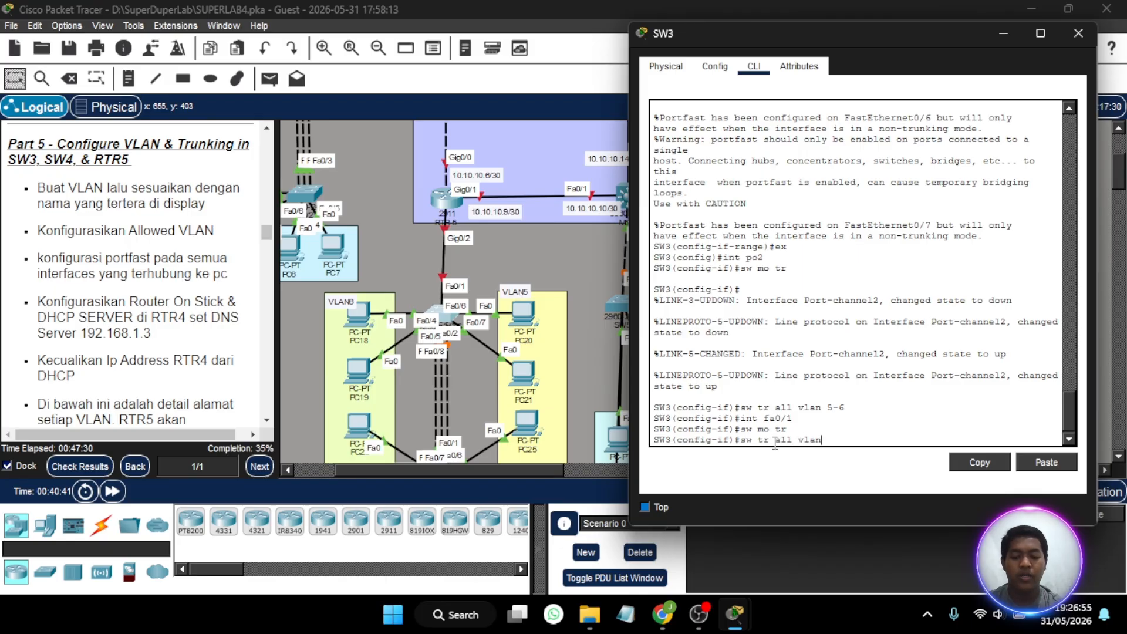
text( 5-6)
key(Return)
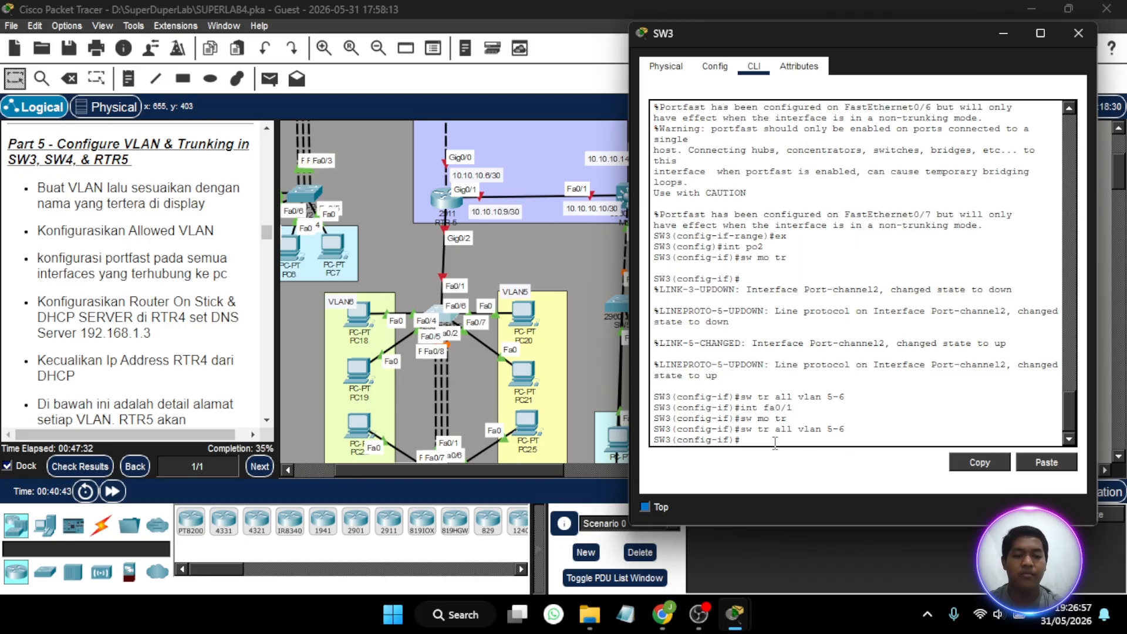
- Fast-forward the simulation time and review the links around SW3 and SW4 in the topology
click(114, 491)
click(115, 491)
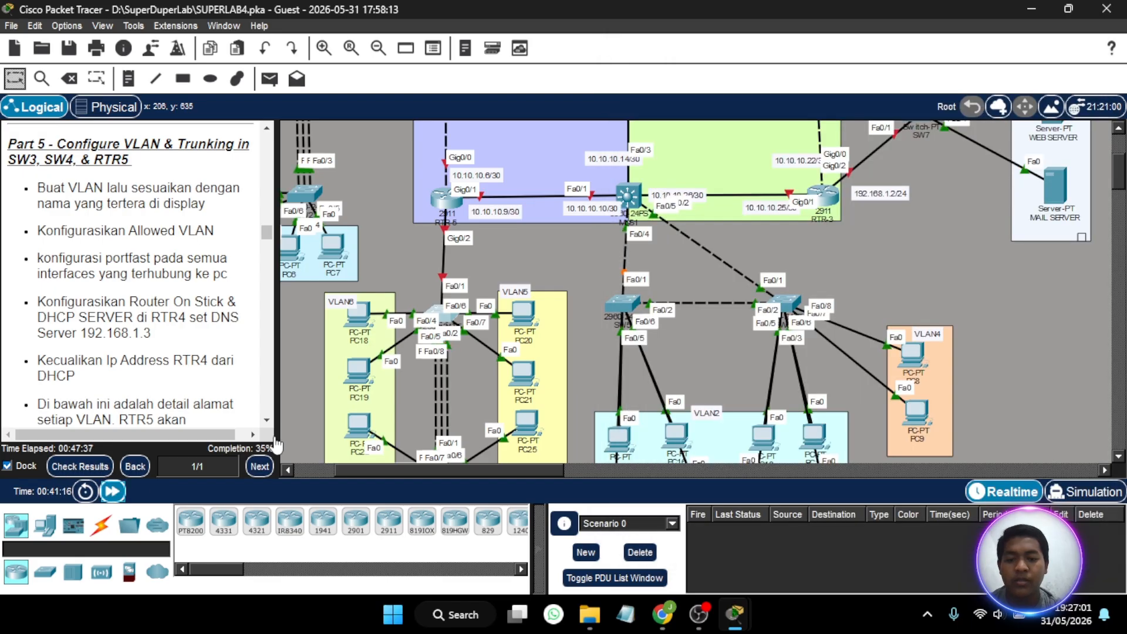
scroll(364, 329, down, 2)
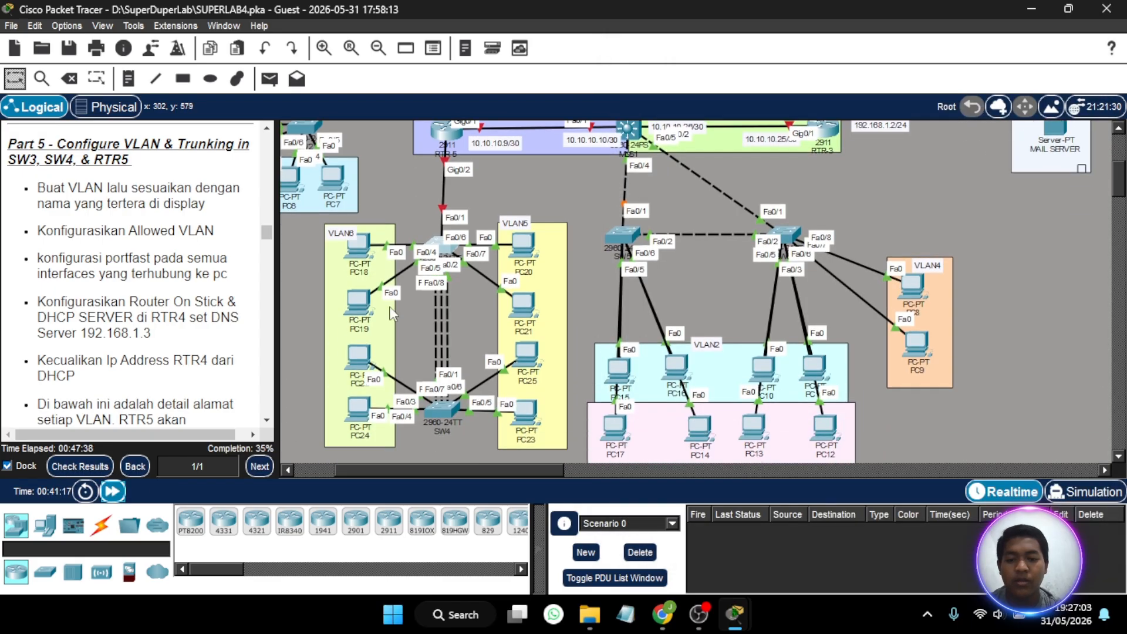
scroll(433, 213, up, 3)
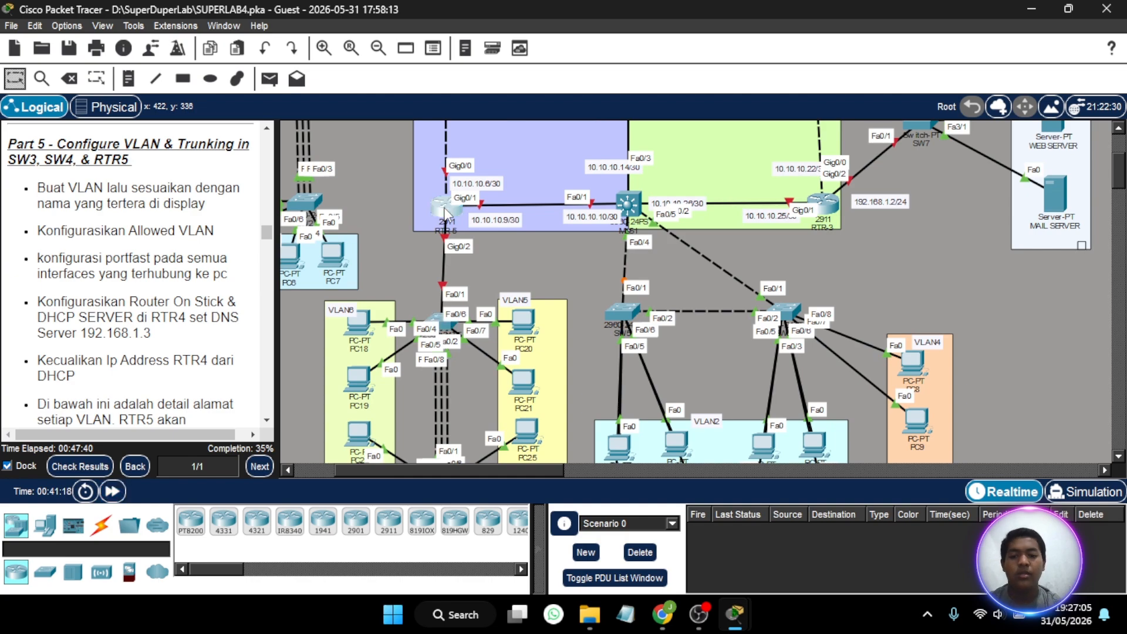
- Open RTR-5's command line and enter privileged EXEC mode with the enable password
click(444, 213)
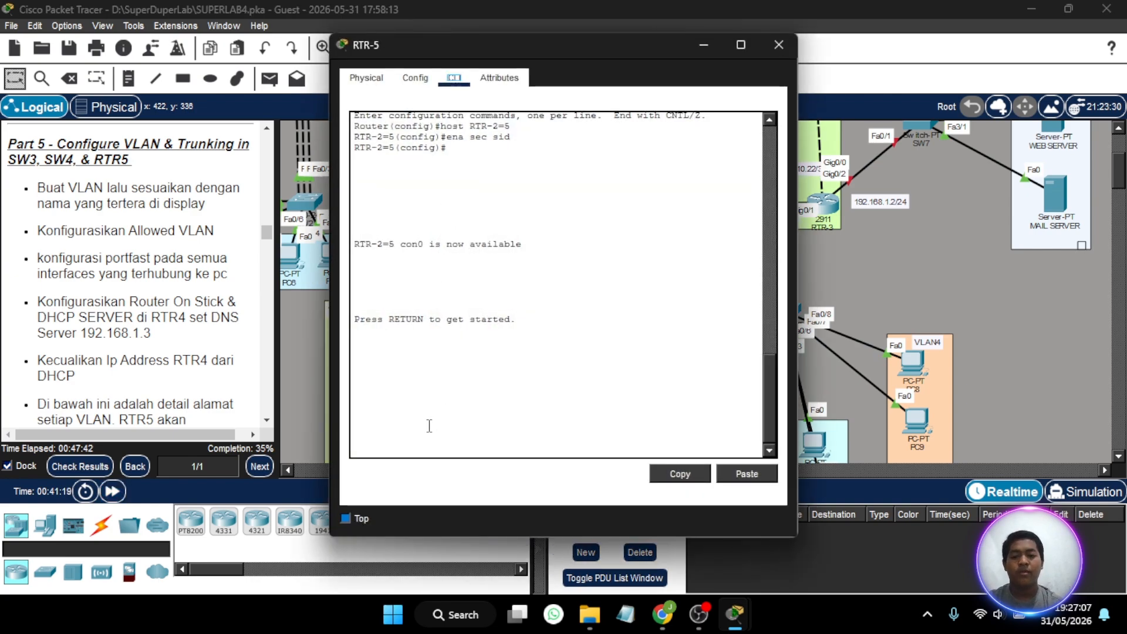
key(Return)
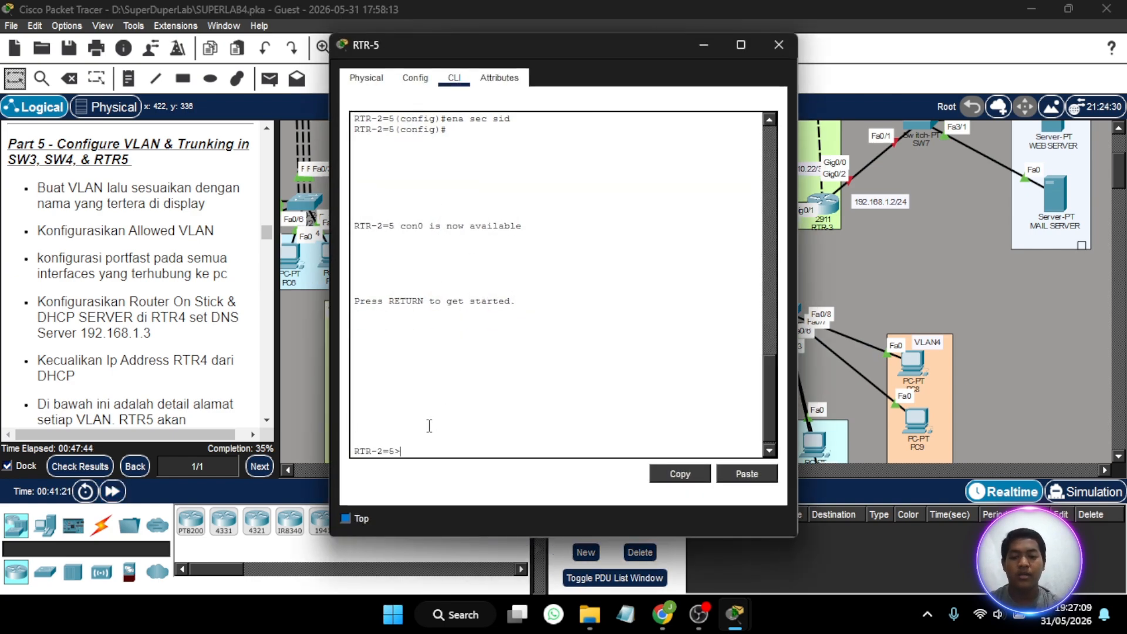
key(Return)
text(en)
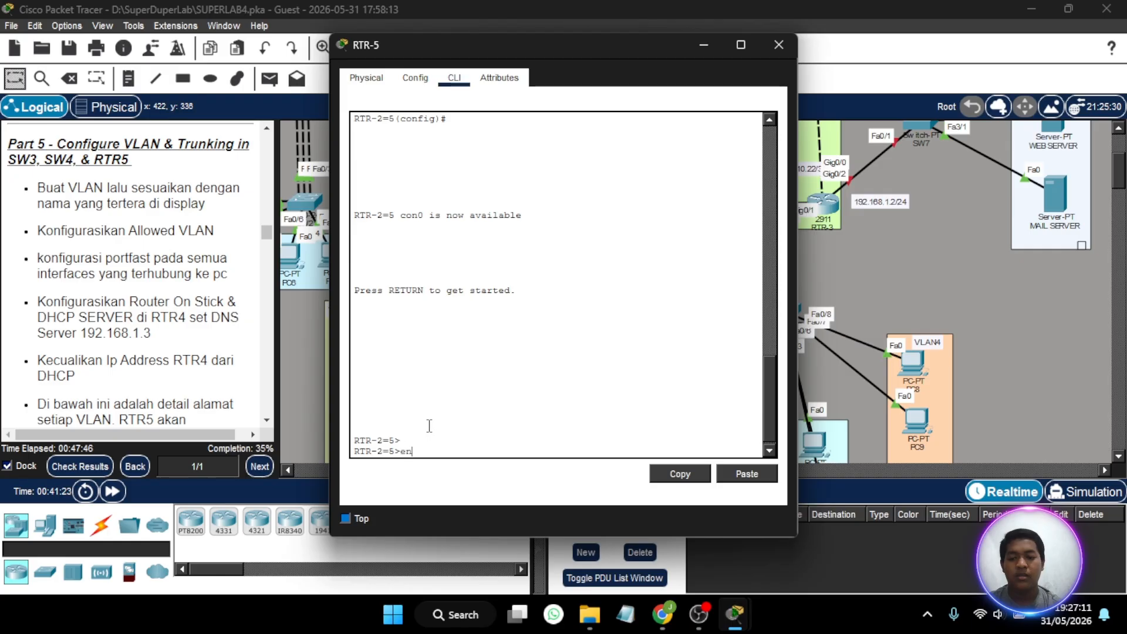
key(Return)
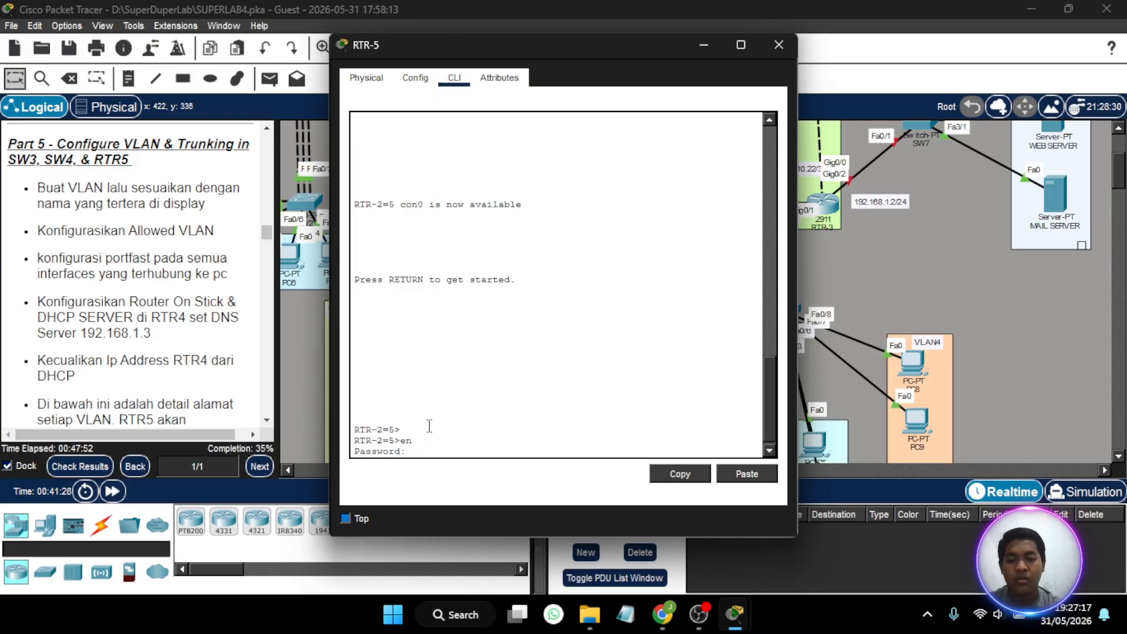
key(Return)
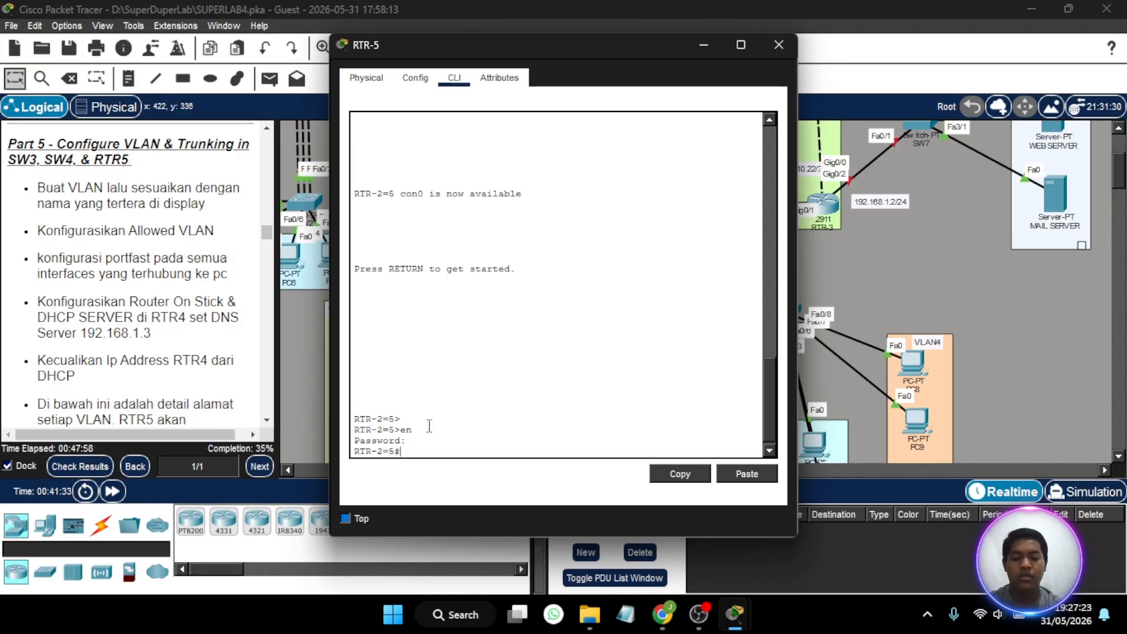
- Enter global configuration mode on the router and set its hostname to RTR-5
text(conf t)
key(Return)
text(host)
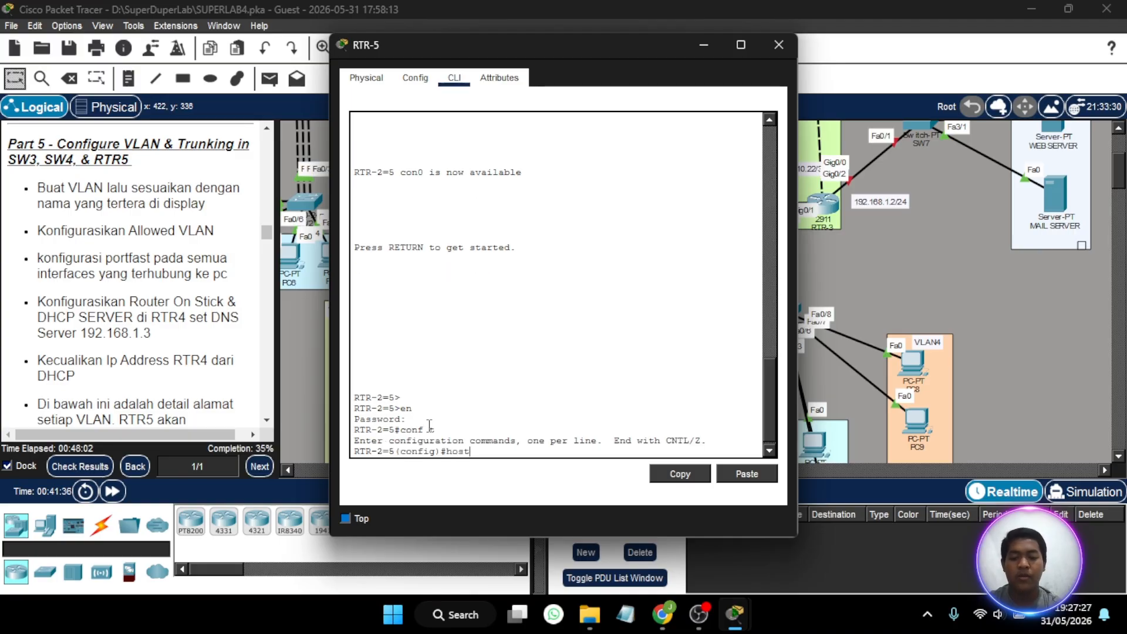
text( RTR-5)
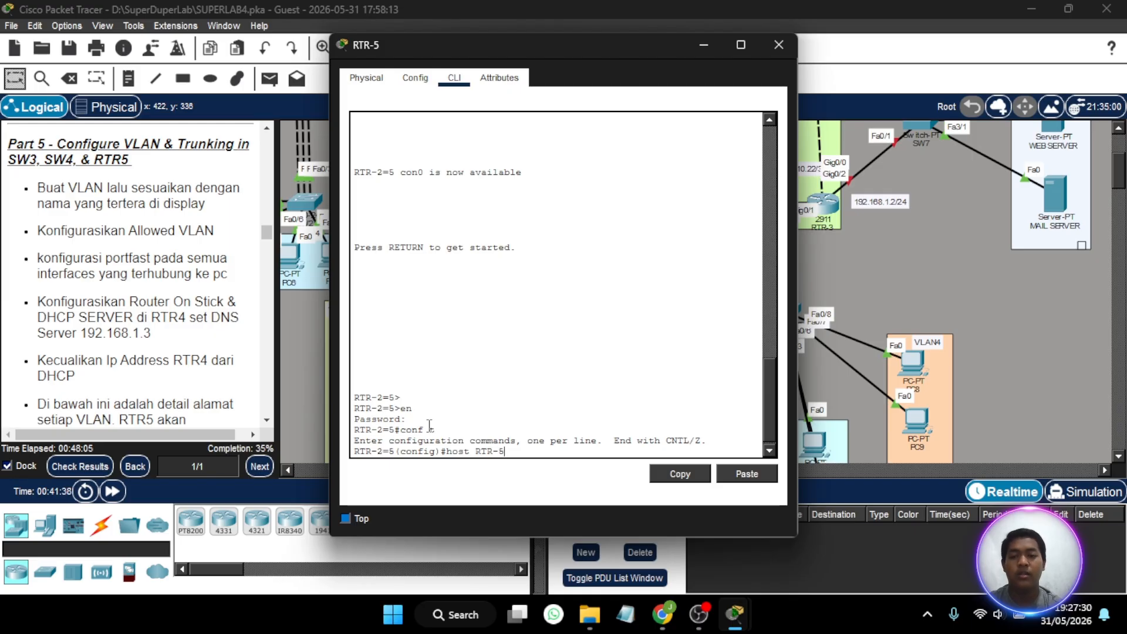
key(Return)
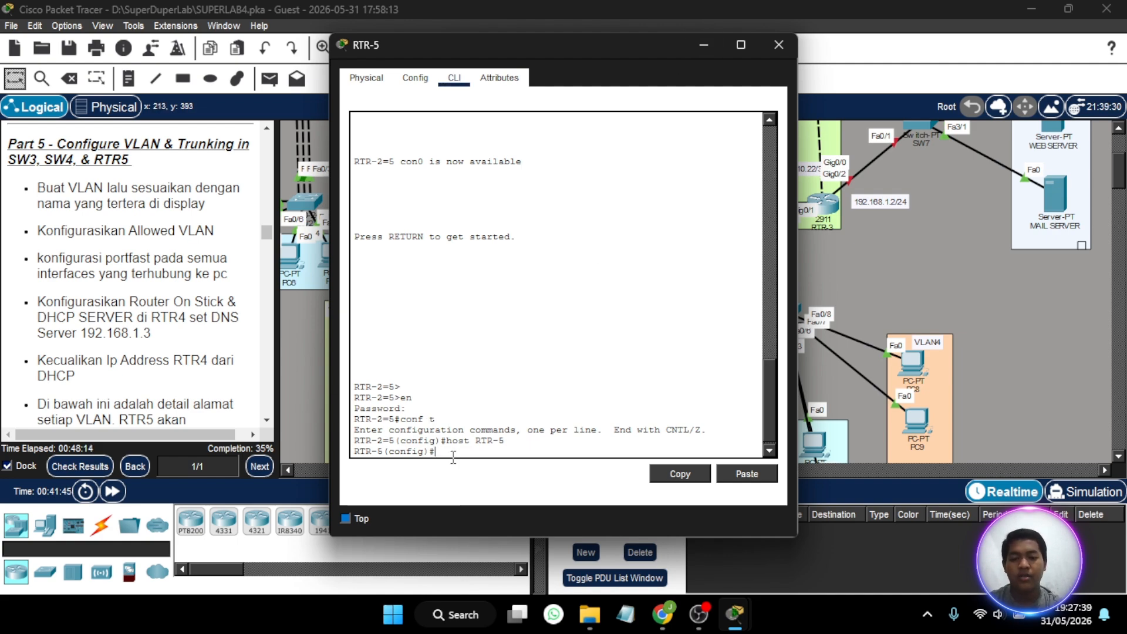
- Bring up RTR-5's interface Gig0/2 with no shutdown, keeping the topology visible beside the device window
drag(588, 48, 302, 35)
scroll(666, 216, left, 3)
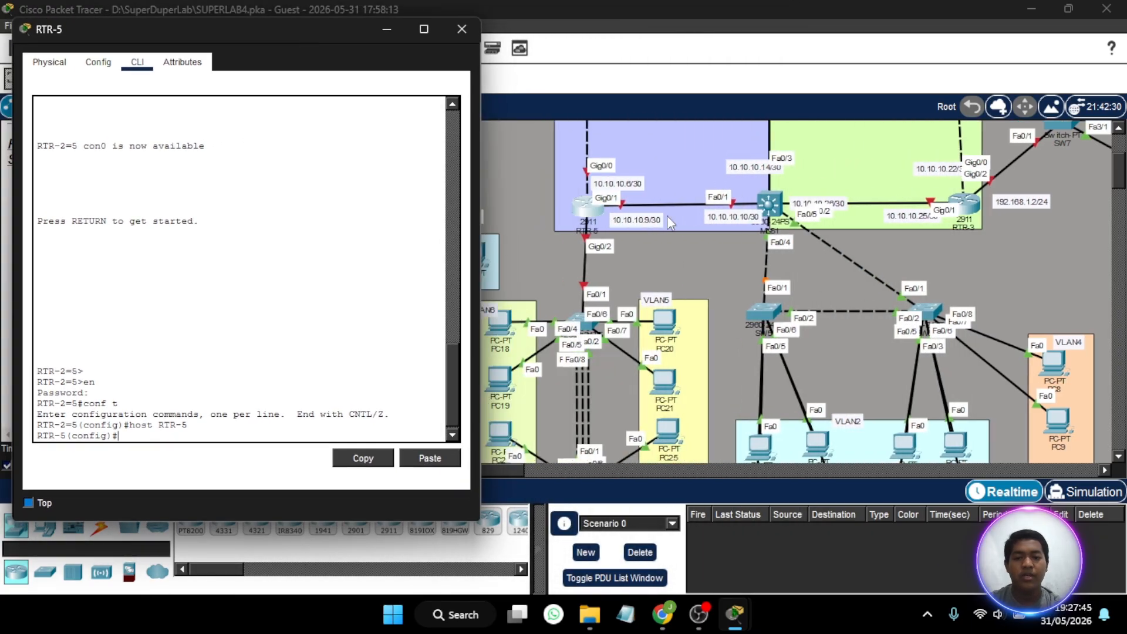
scroll(667, 216, down, 2)
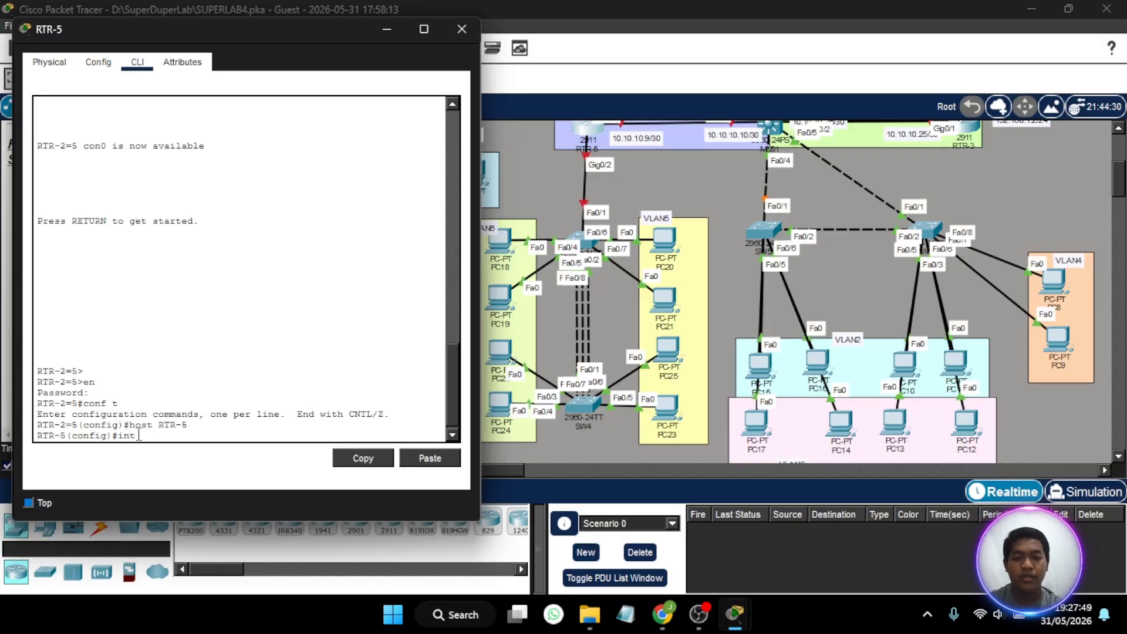
text(gig0/2)
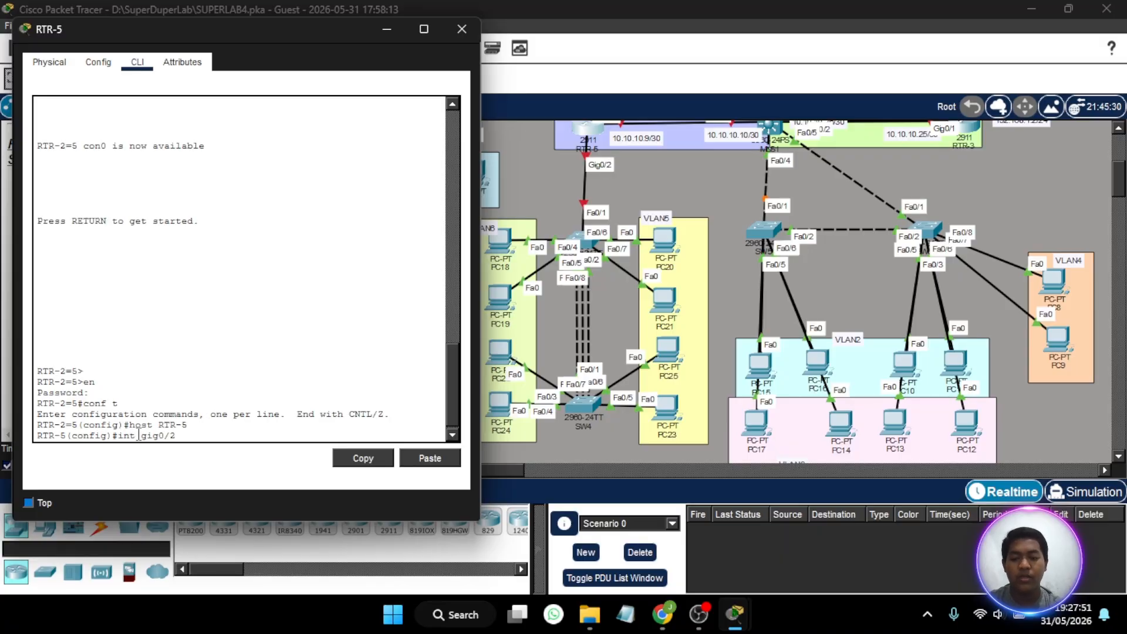
key(Return)
text(no sh)
key(Return)
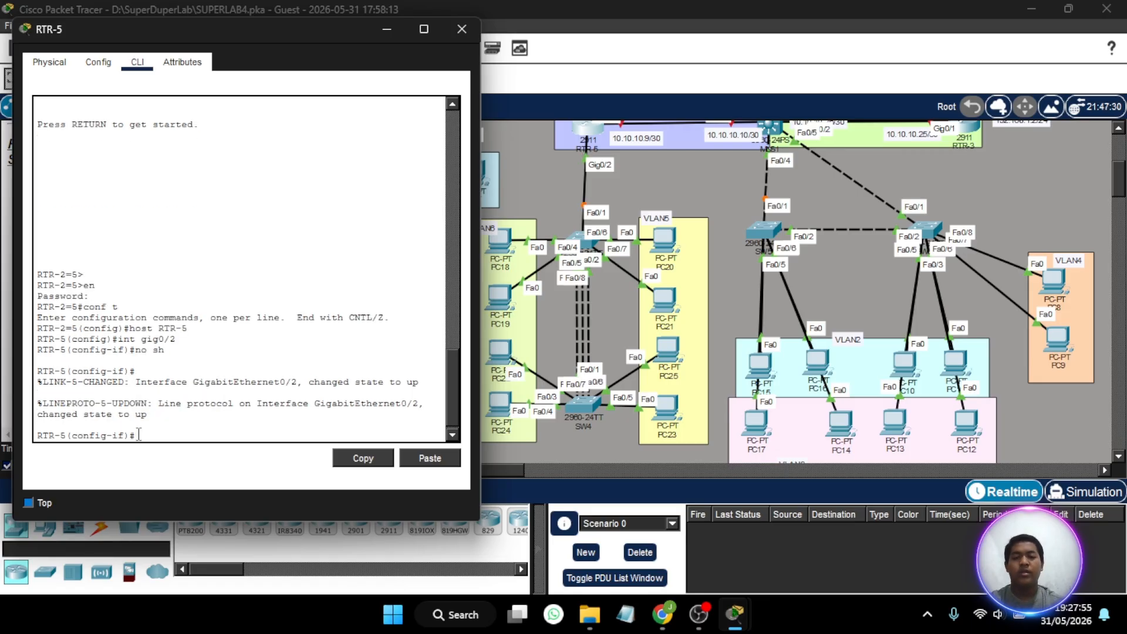
- Create subinterface Gig0/2.5 on RTR-5 for VLAN 5
key(Up)
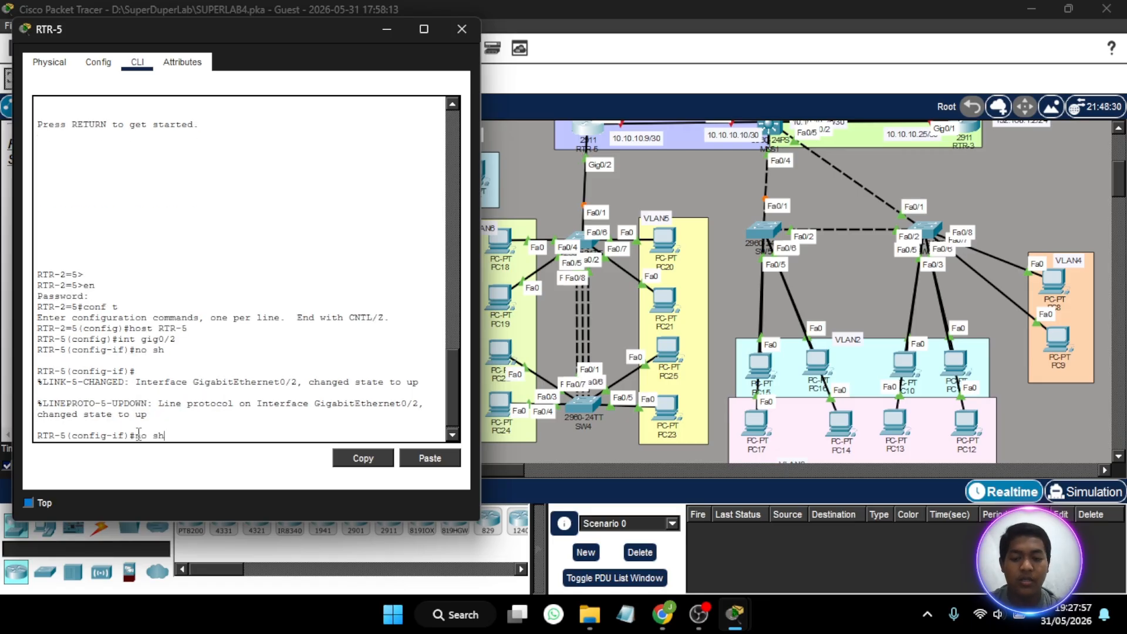
key(Up)
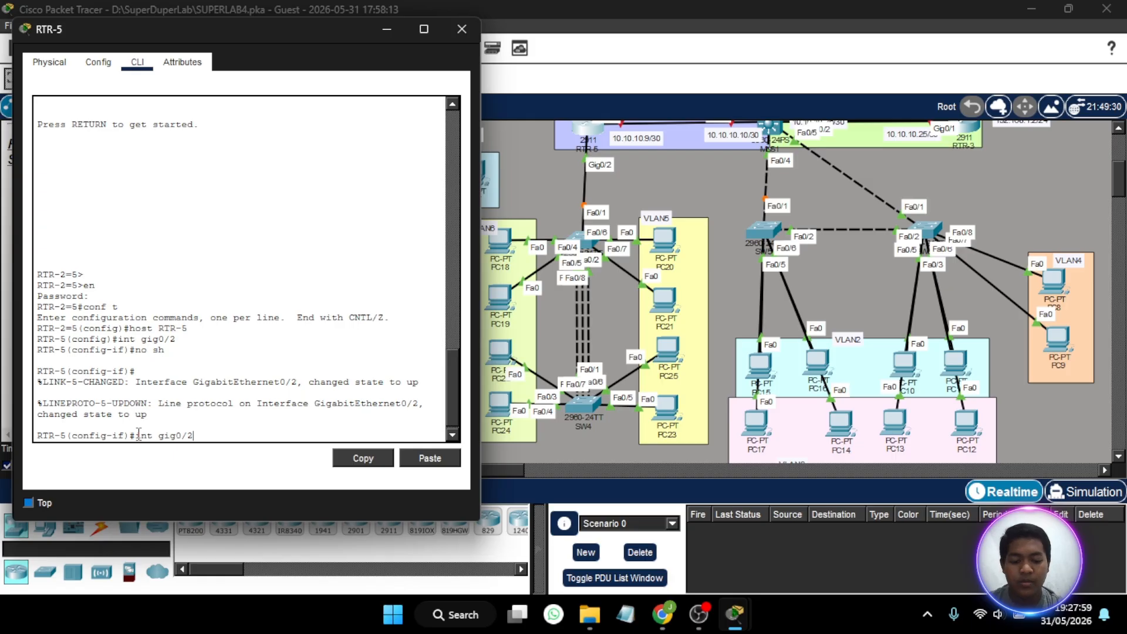
text(.5)
key(Return)
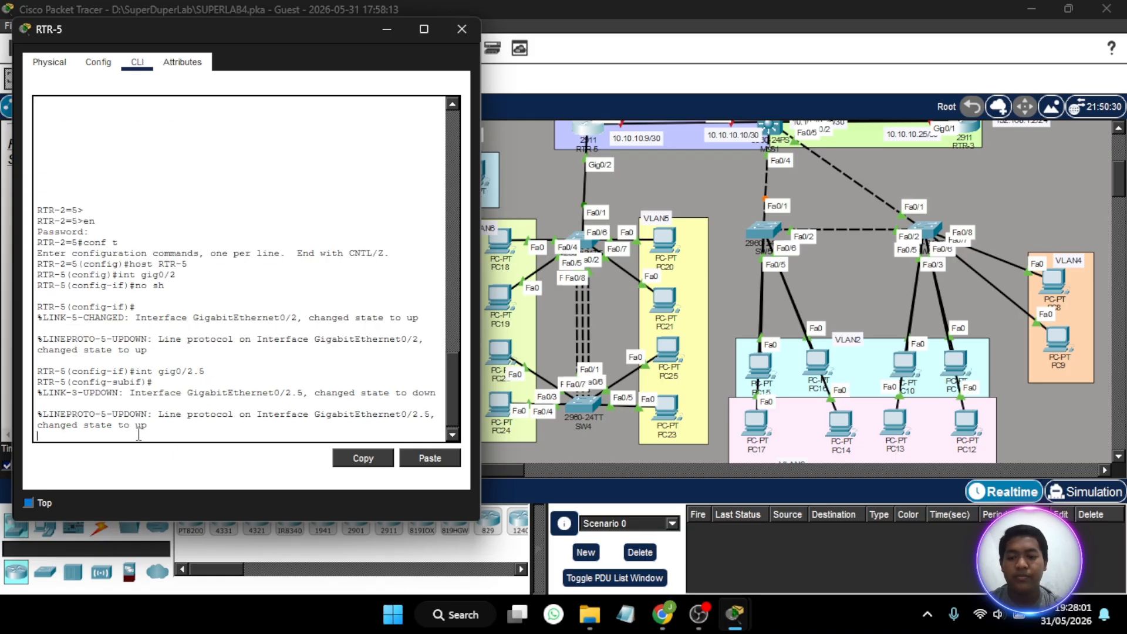
- Set dot1Q encapsulation for VLAN 5 on RTR-5's subinterface Gig0/2.5
key(Return)
text(enc)
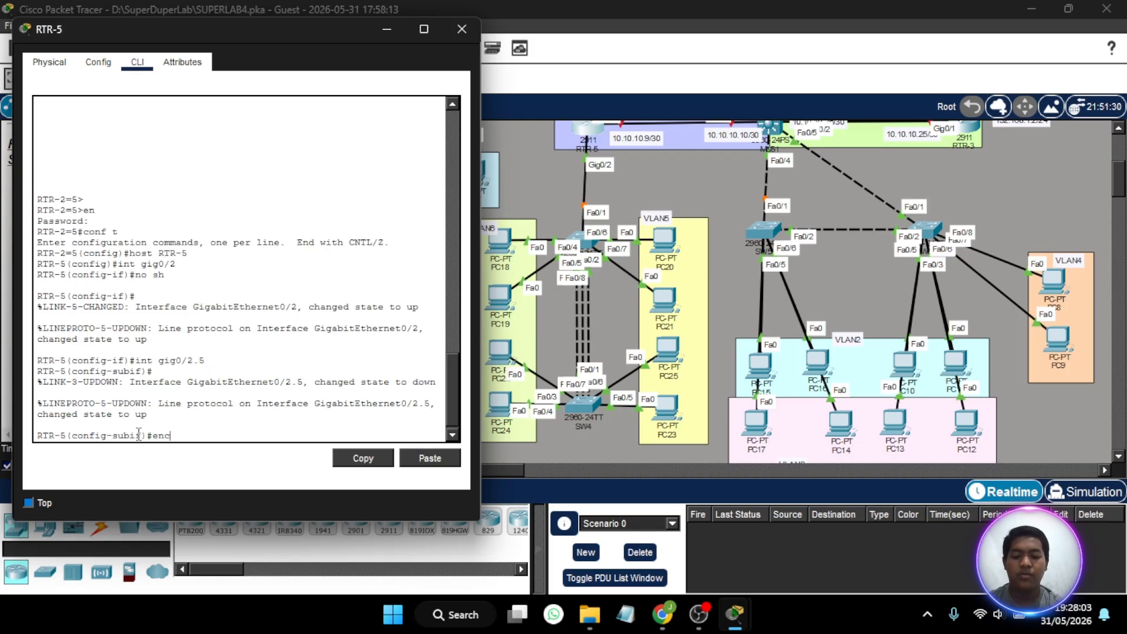
text( do 5)
key(Return)
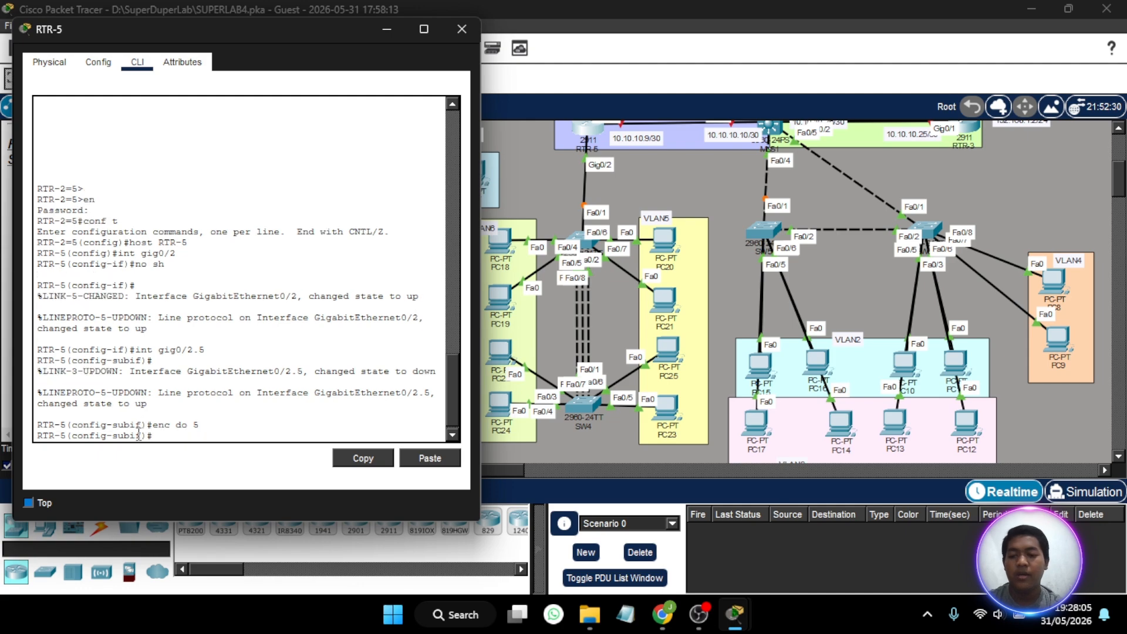
- Assign IP address 192.168.5.1 with mask 255.255.255.0 to subinterface Gig0/2.5, checking the VLAN addressing in the lab instructions
text(ip add)
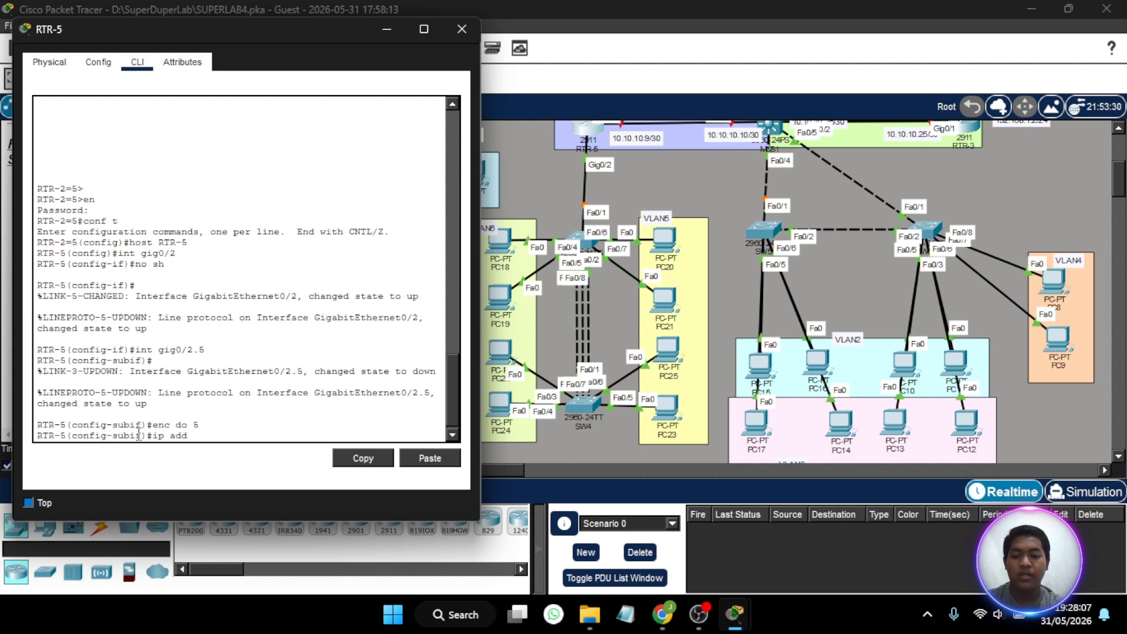
text( 192.168)
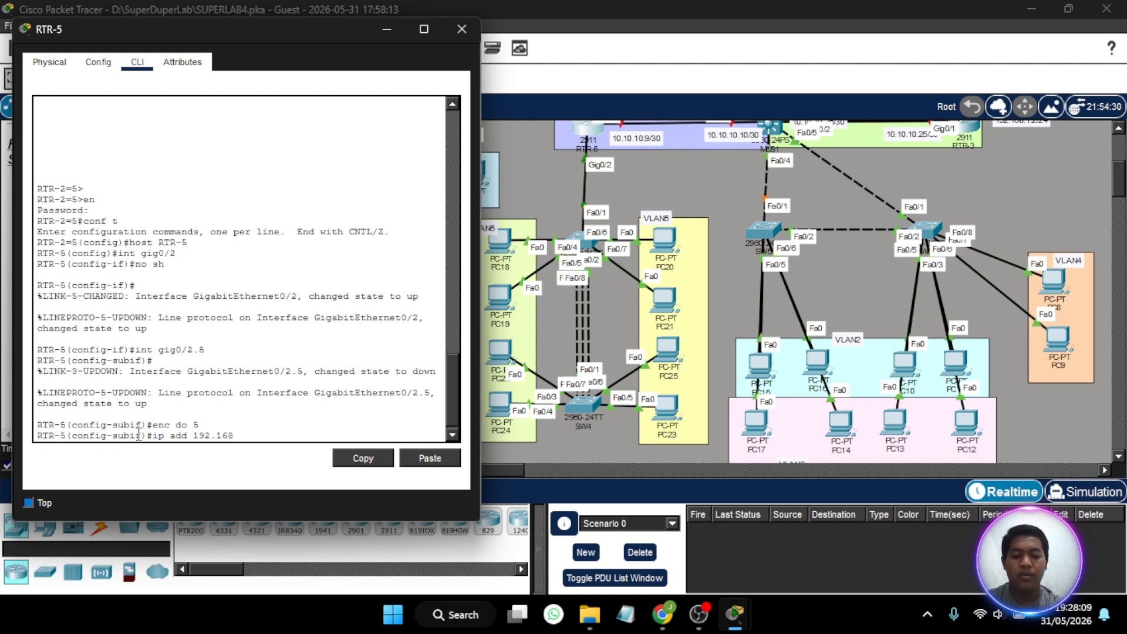
text(.5.1)
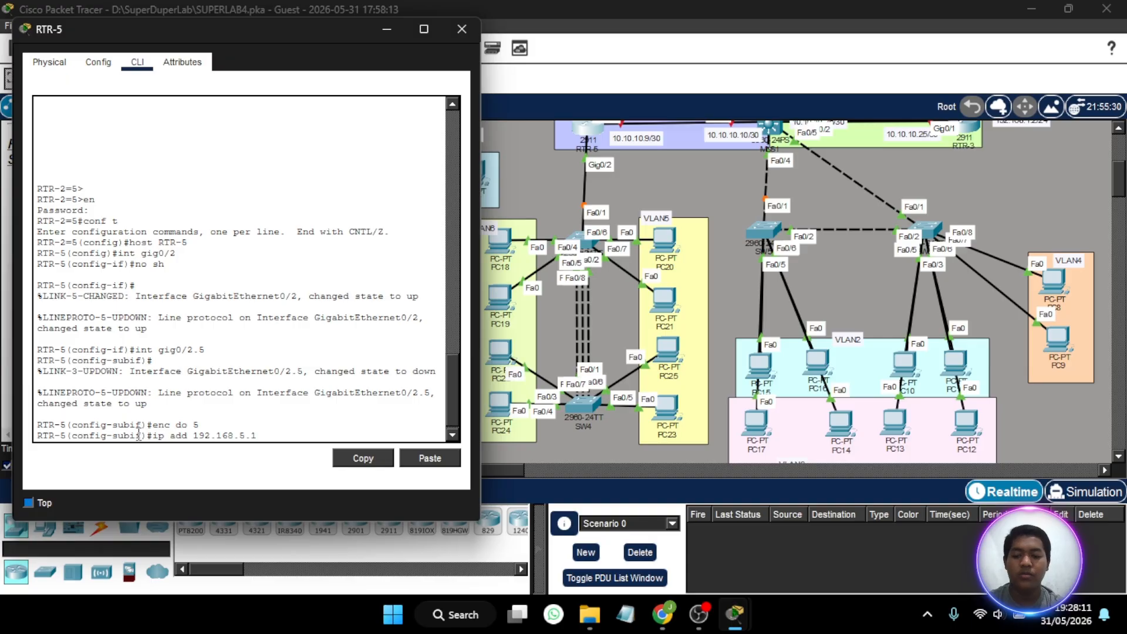
text( 255.25)
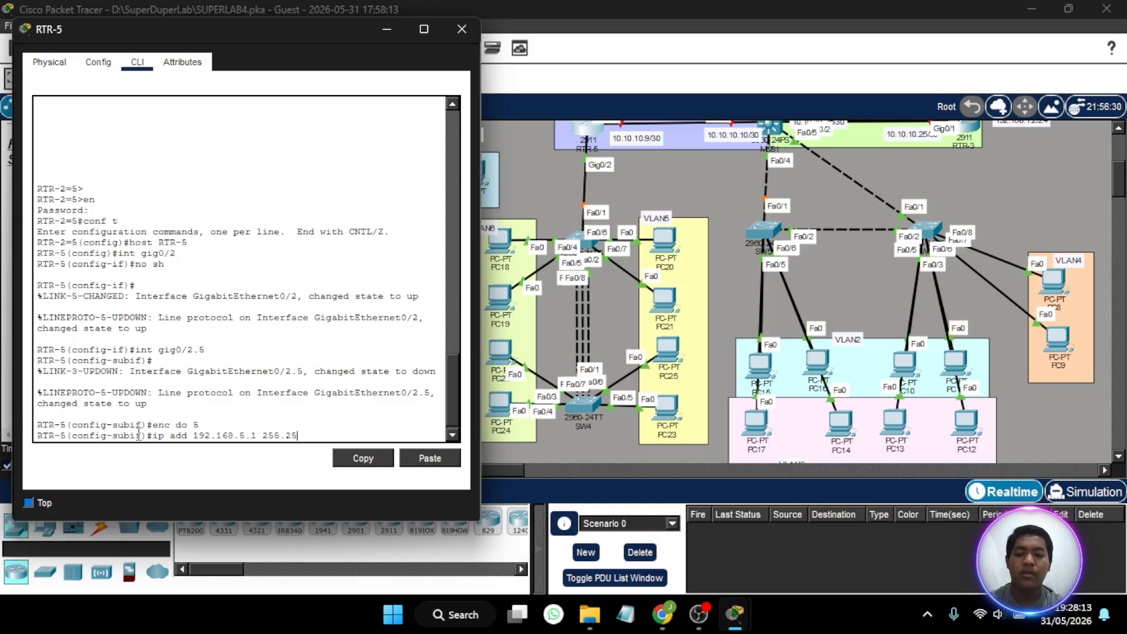
text(5.255.0)
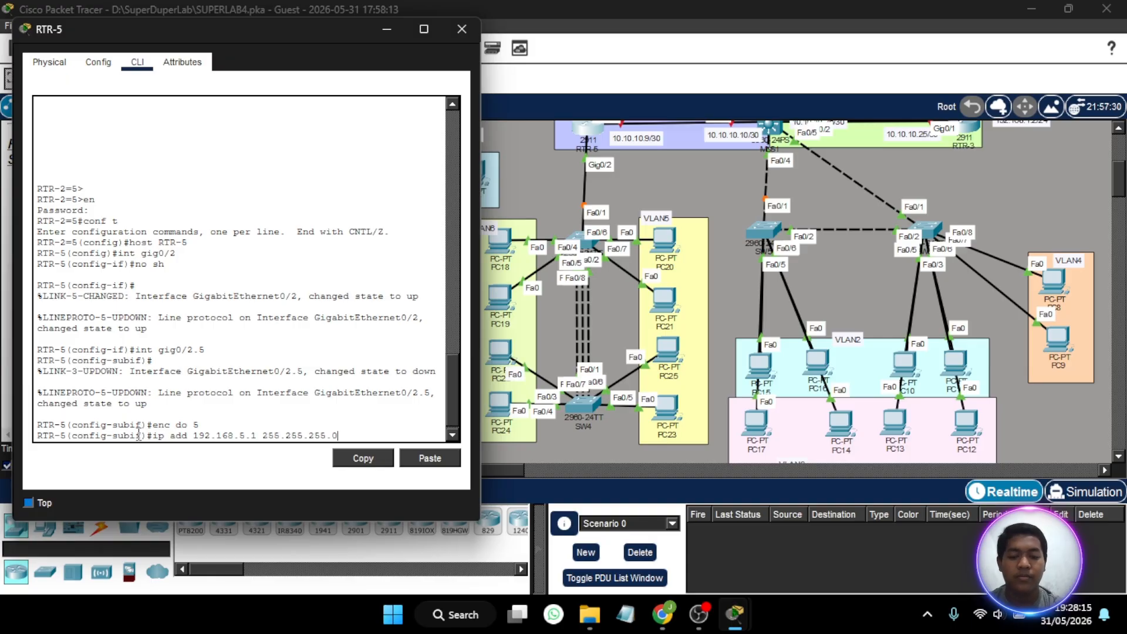
drag(322, 30, 671, 56)
scroll(201, 264, down, 6)
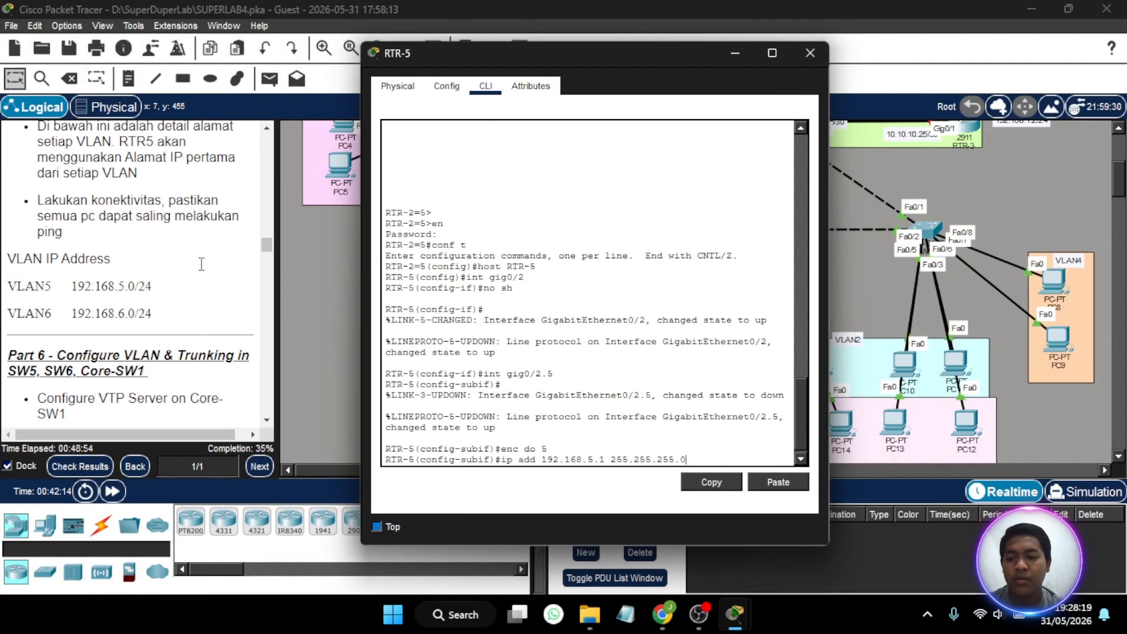
key(Return)
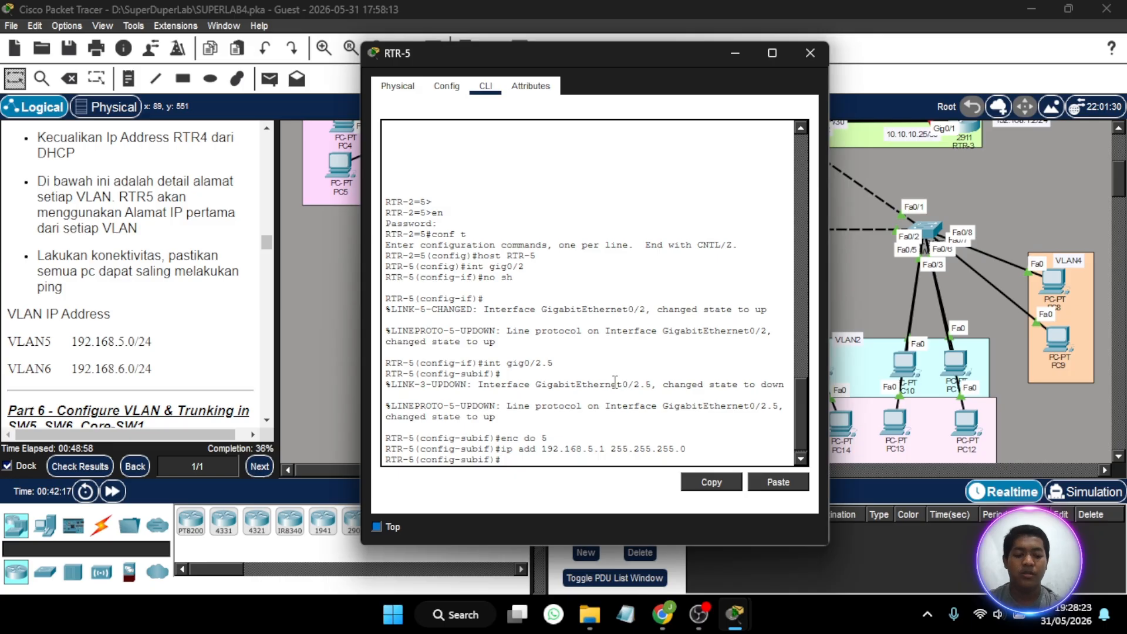
- Create subinterface Gig0/2.6 on RTR-5 and clear any leftover text from the command line
text(int gig0/2.5)
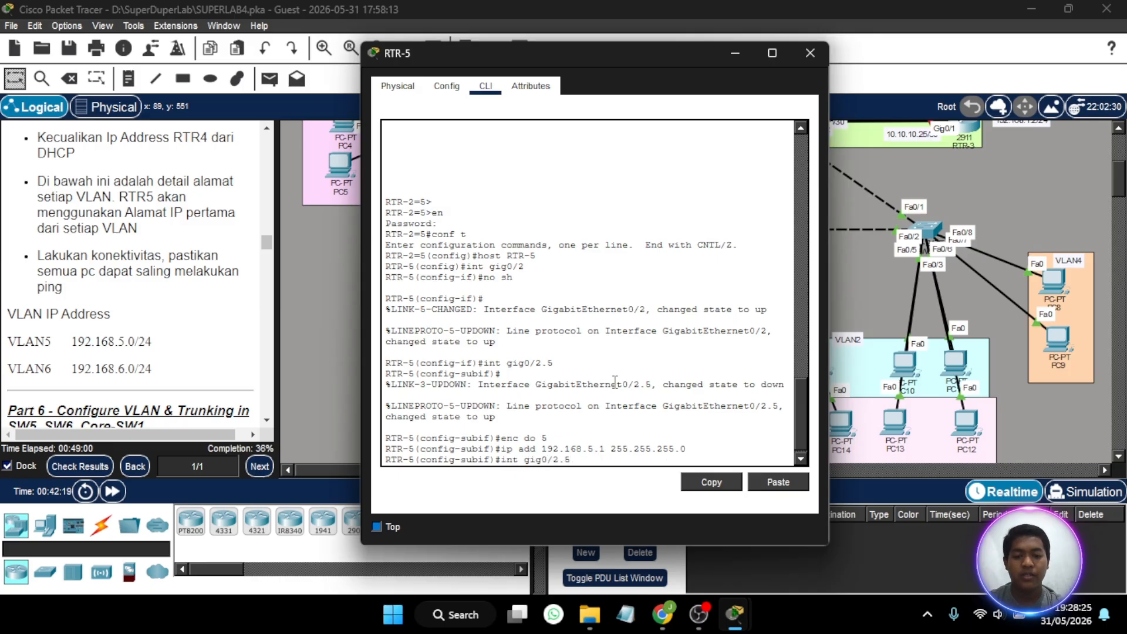
key(BackSpace)
text(6)
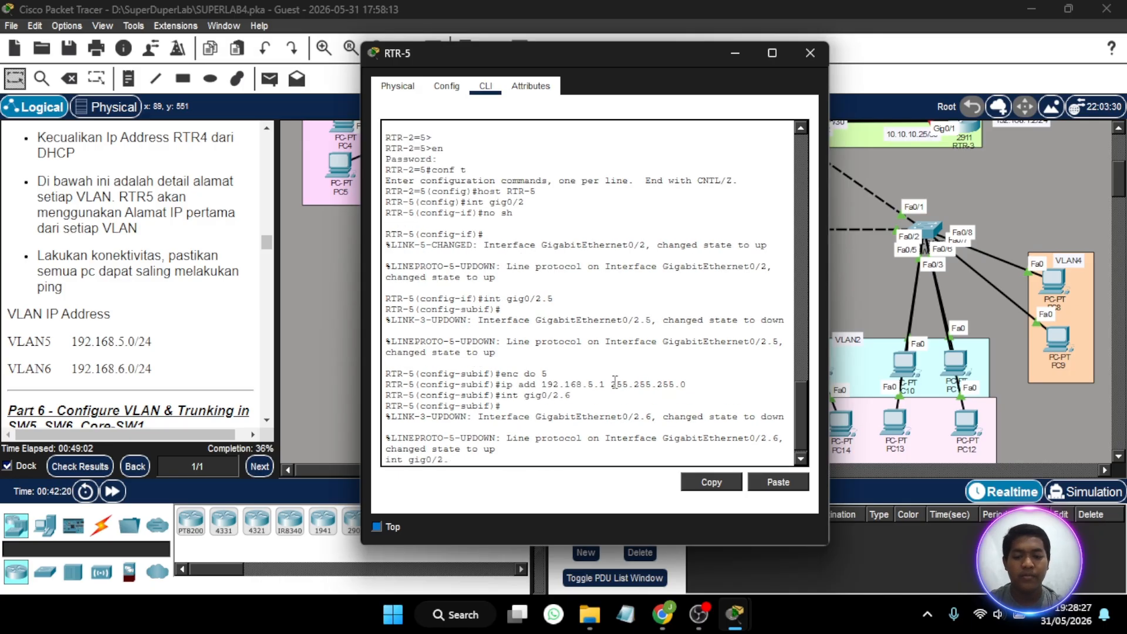
key(BackSpace)
key(BackSpace)
key(BackSpace)
key(BackSpace)
key(BackSpace)
key(BackSpace)
key(BackSpace)
key(BackSpace)
key(BackSpace)
key(BackSpace)
key(BackSpace)
- Set dot1Q encapsulation for VLAN 6 on subinterface Gig0/2.6
key(Up)
key(Up)
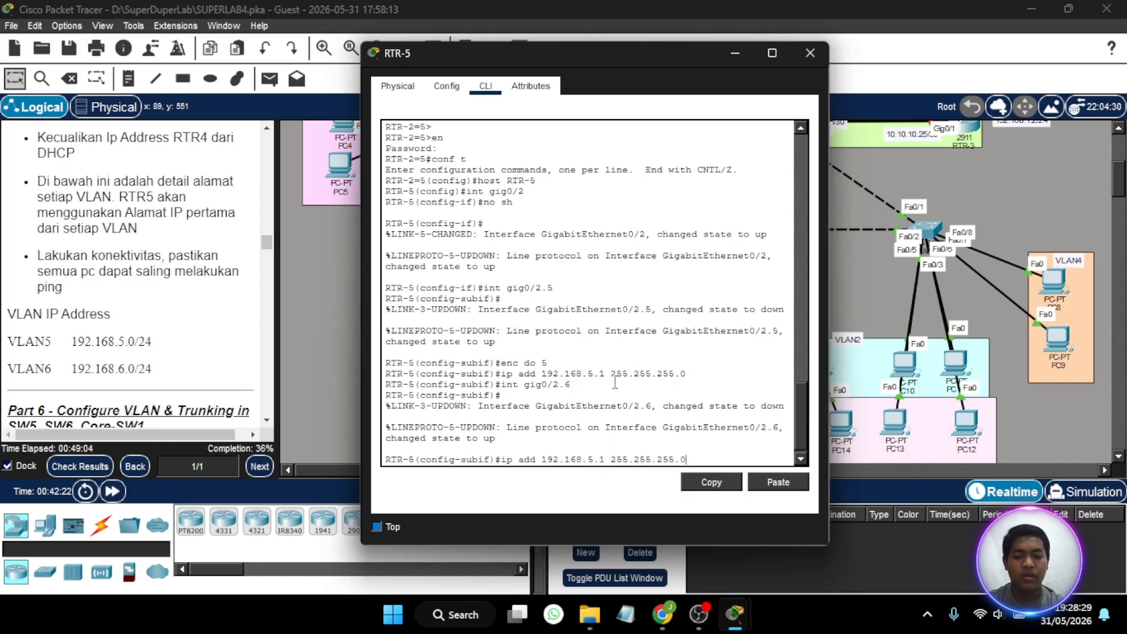
key(Up)
key(BackSpace)
text(6)
key(Return)
- Assign IP address 192.168.6.1 with mask 255.255.255.0 to subinterface Gig0/2.6 by adapting the earlier address command
key(Up)
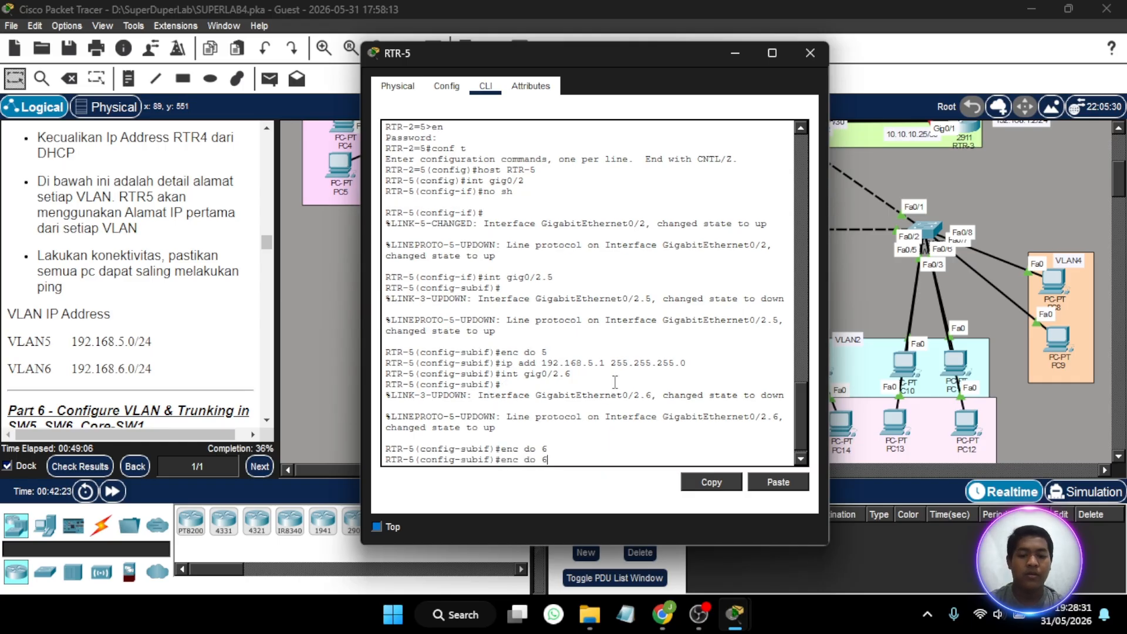
key(Up)
key(Up)
key(Left)
key(Left)
key(Left)
key(Left)
key(Left)
key(Left)
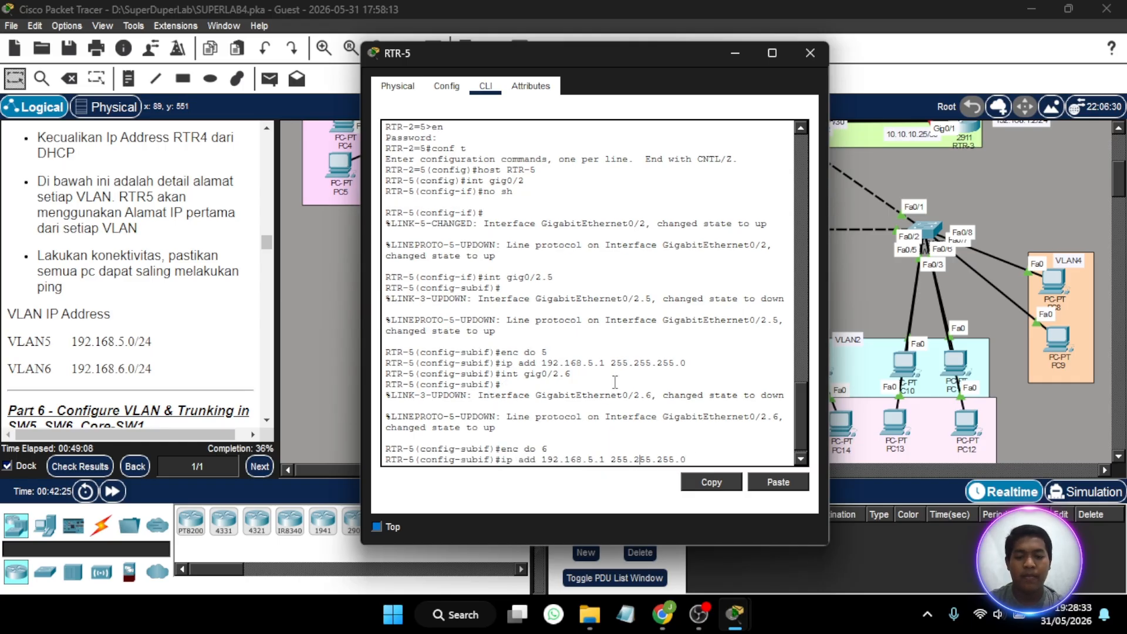
key(Left)
key(BackSpace)
text(6)
key(Return)
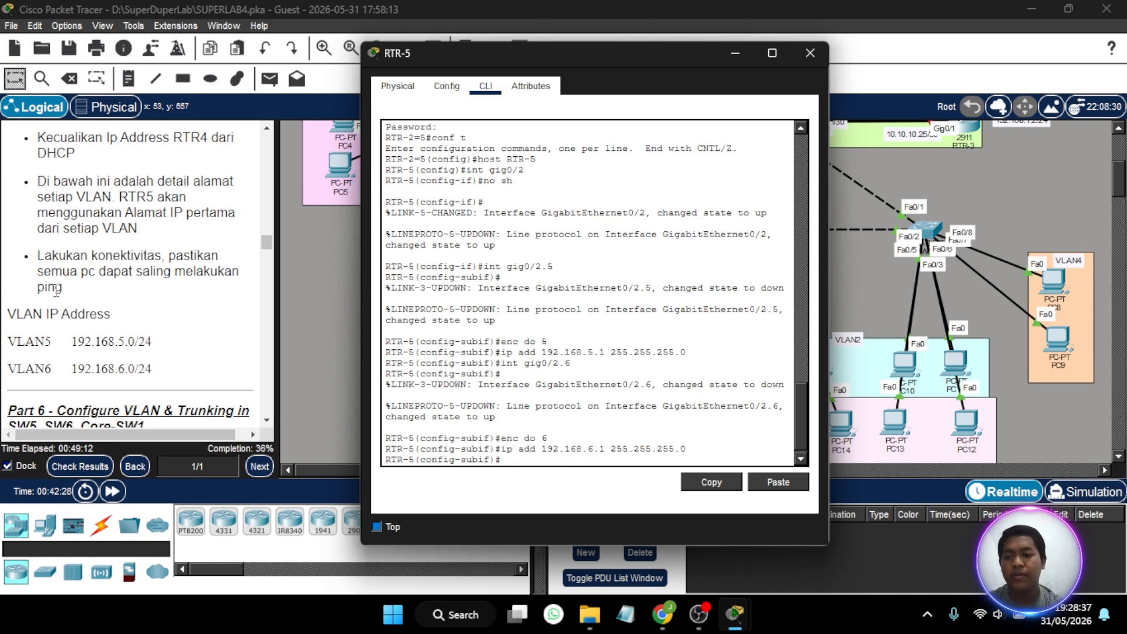
- Review the Part 5 DHCP requirements in the lab instructions and create a DHCP pool named VLAN5 on RTR-5
scroll(107, 295, up, 5)
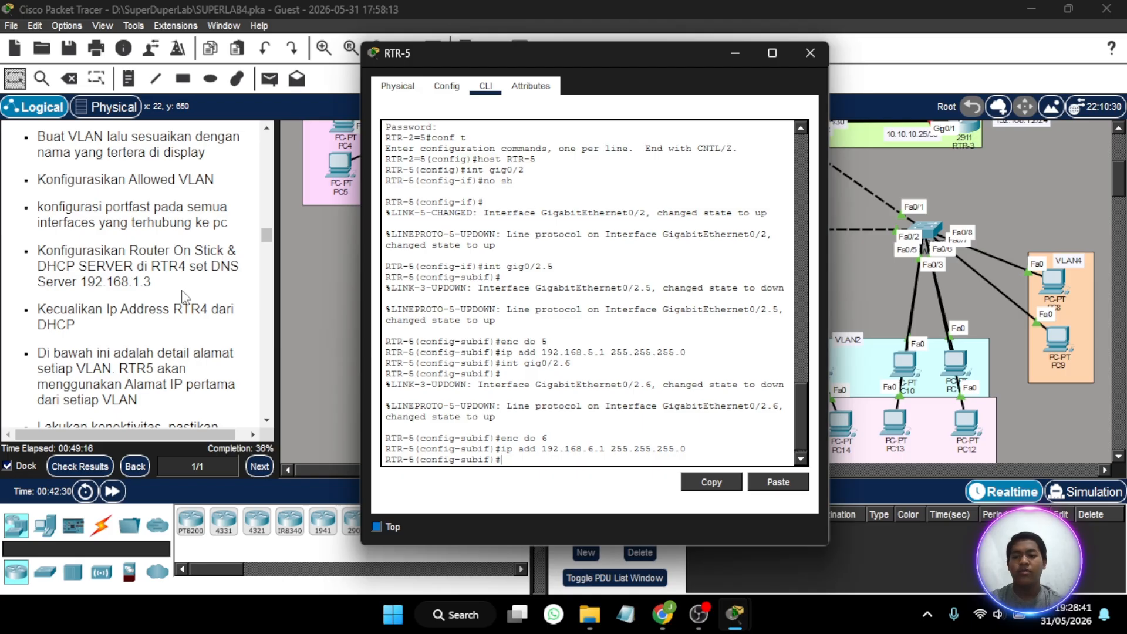
scroll(183, 296, down, 7)
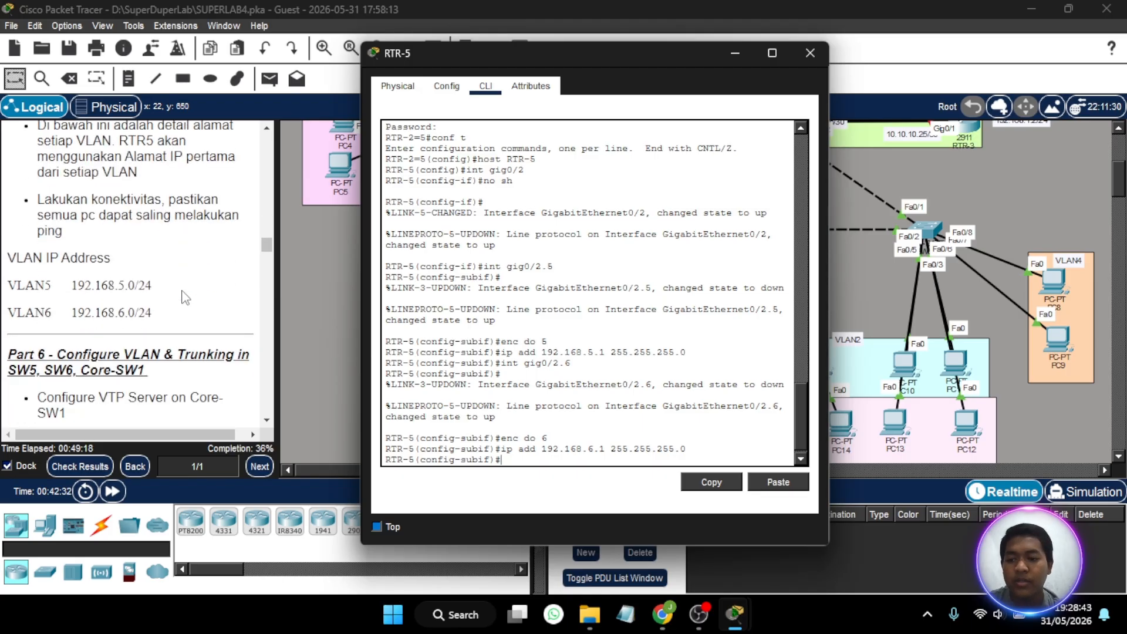
scroll(185, 298, up, 5)
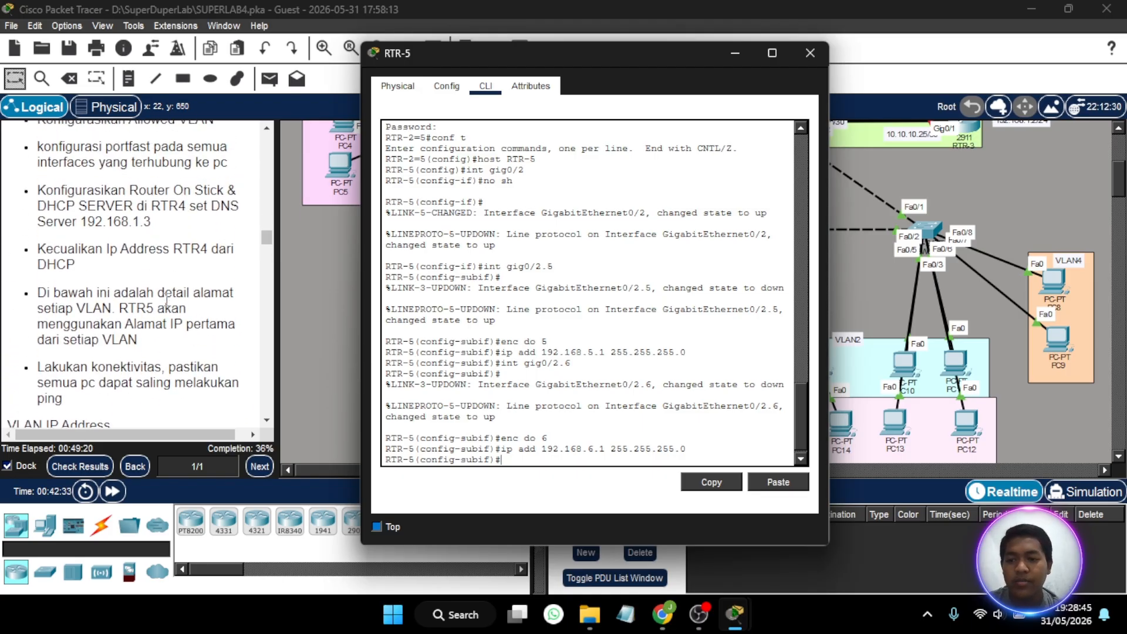
scroll(166, 301, up, 2)
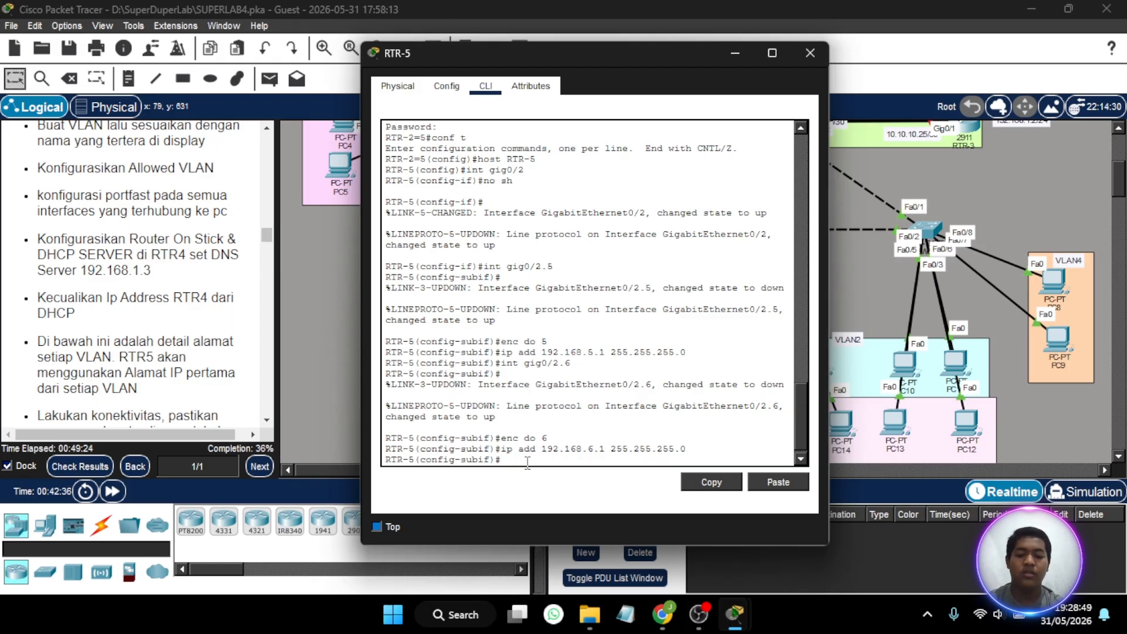
text(ip dhcp poo)
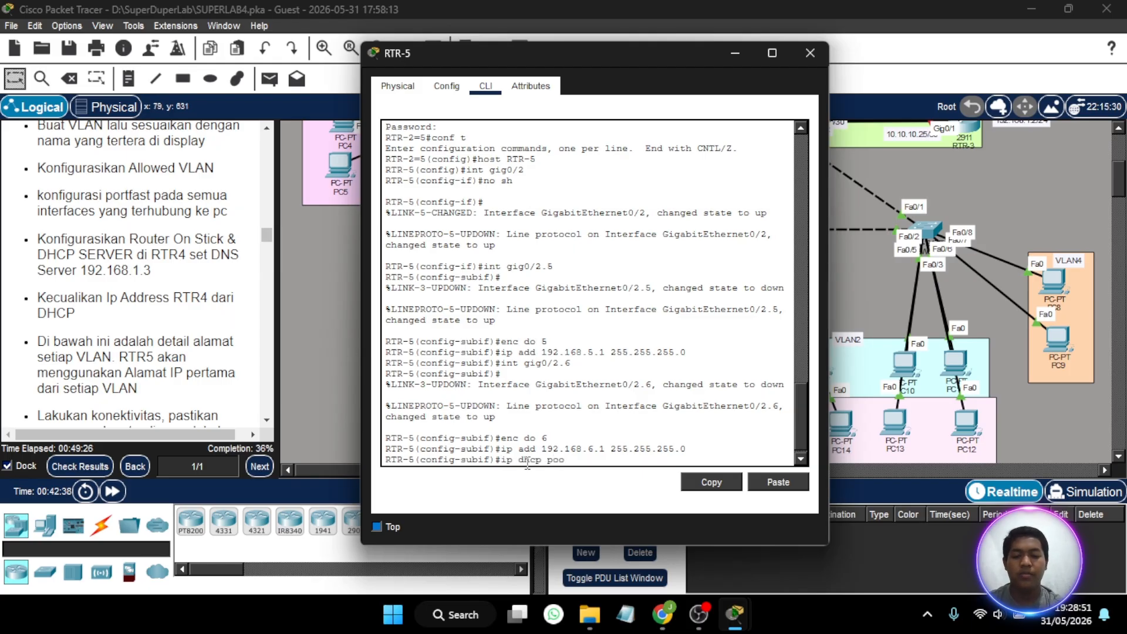
text(l VLAN5)
key(Return)
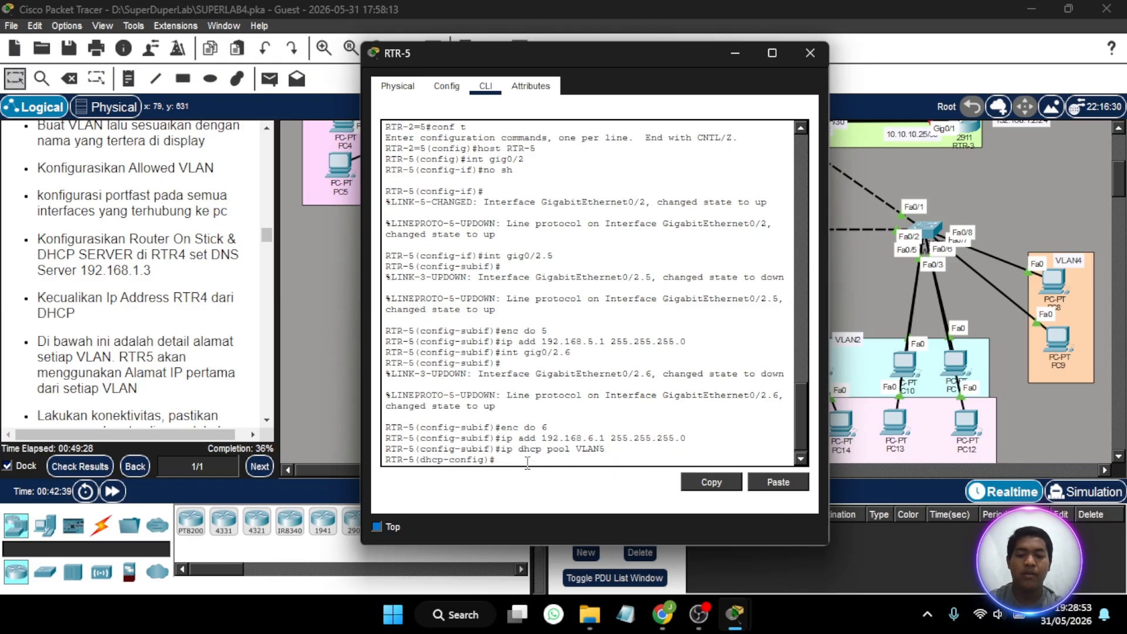
- Set the VLAN5 DHCP pool's network to 192.168.5.0 with mask 255.255.255.0
text(net)
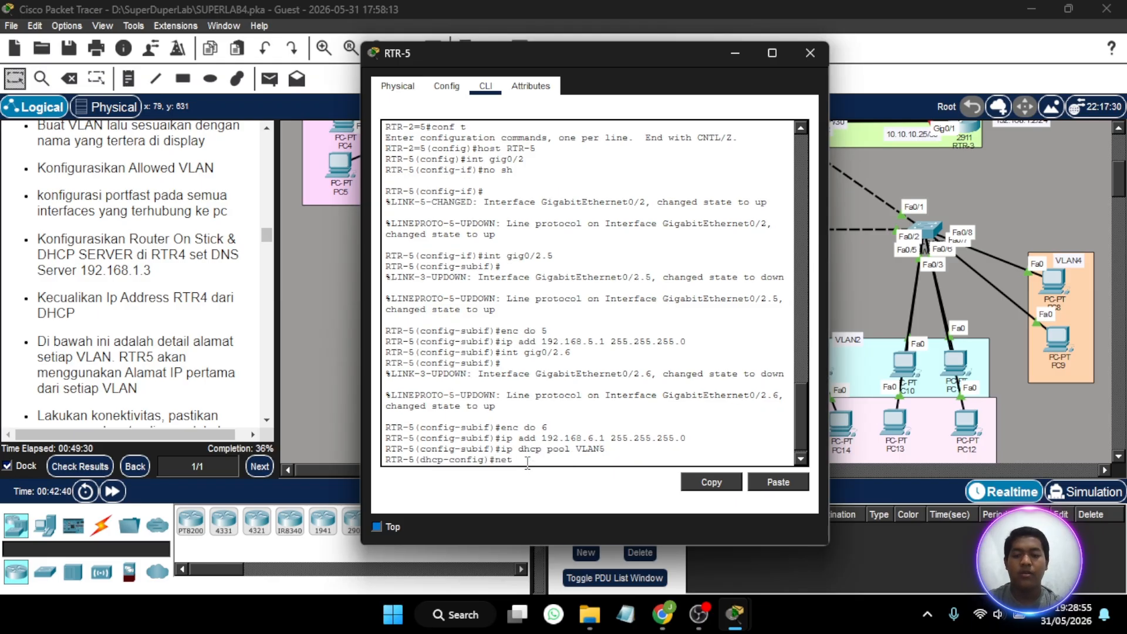
text( 192.16)
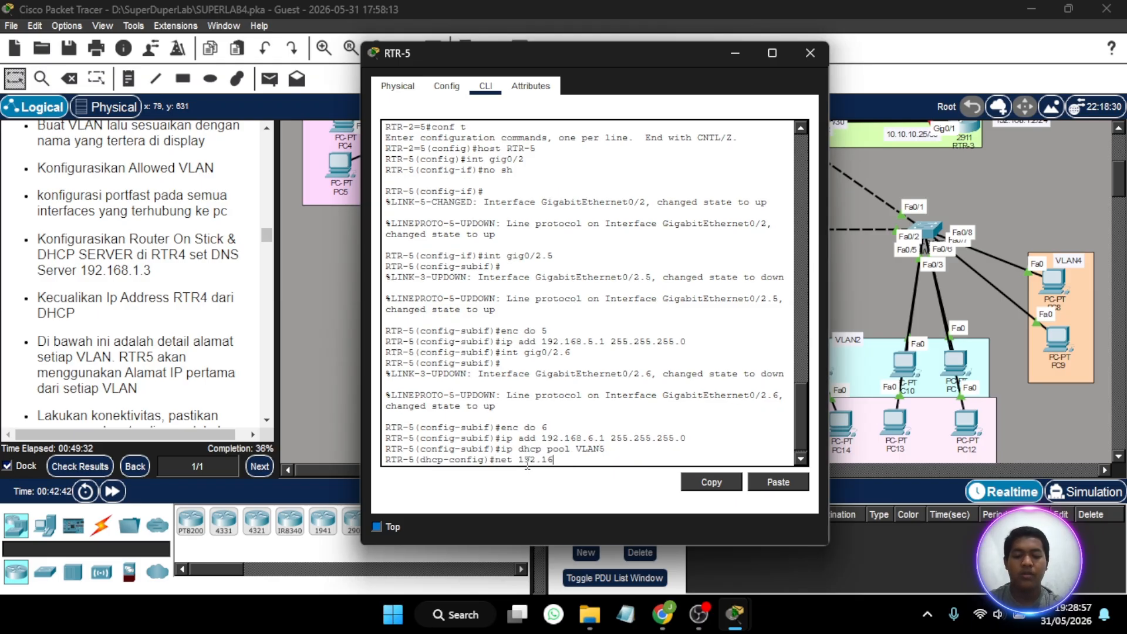
text(8.5.0)
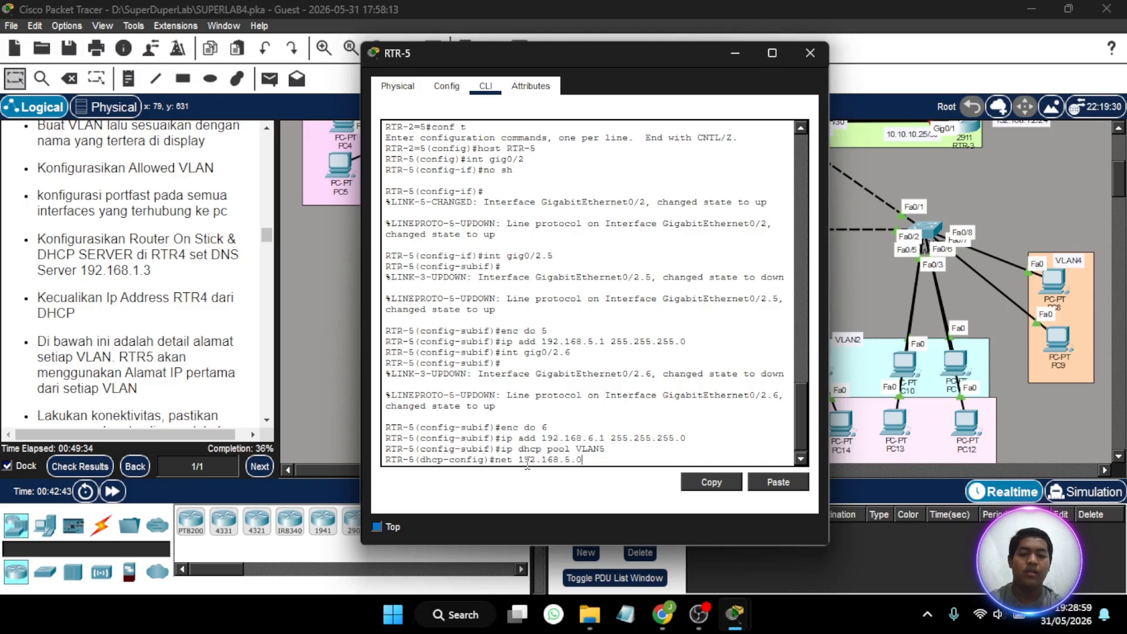
text( 255.255)
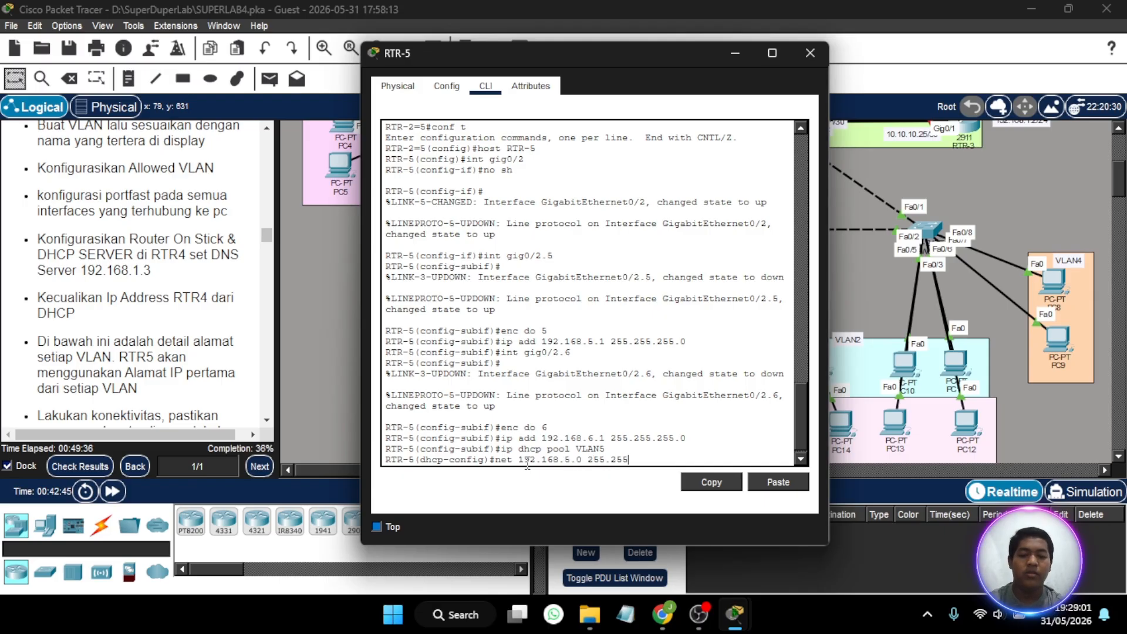
text(.255.)
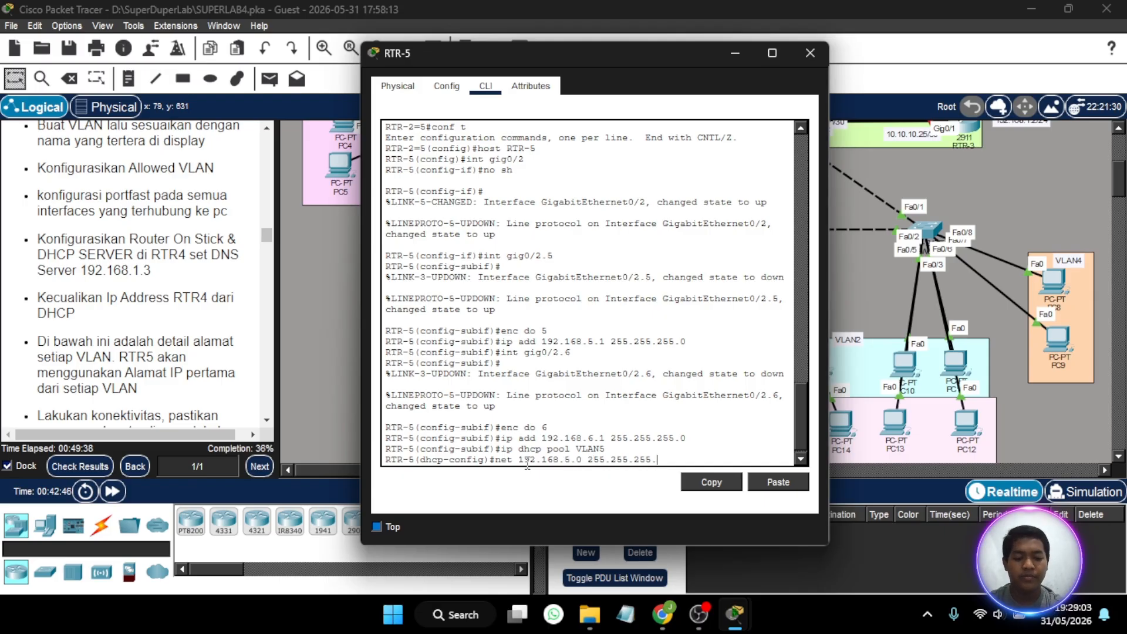
text(0)
key(Return)
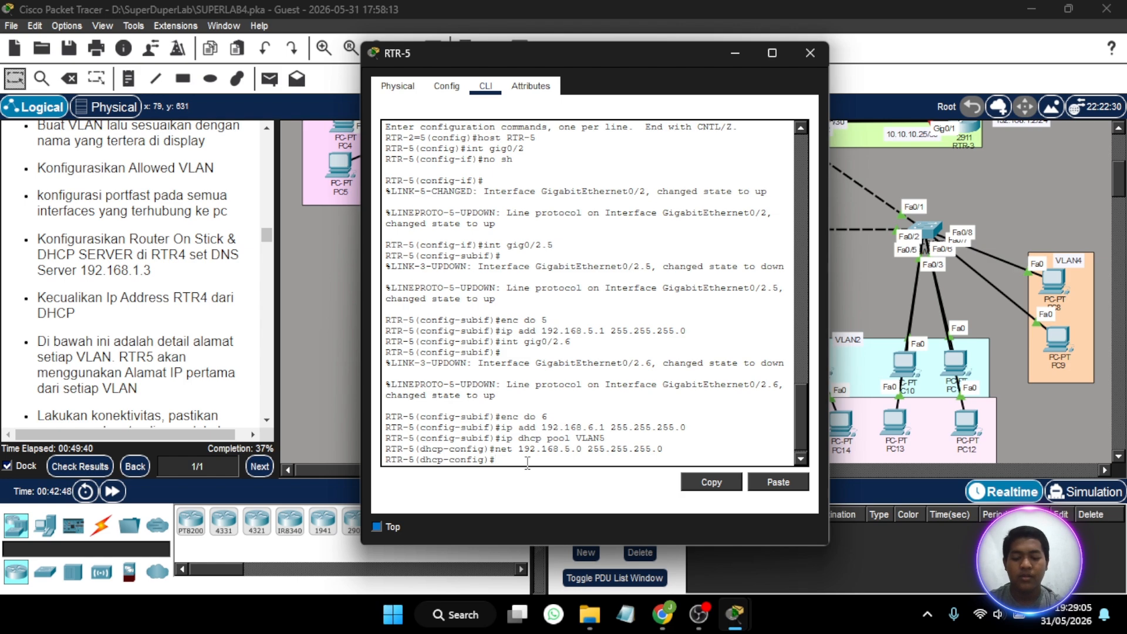
- Set the VLAN5 DHCP pool's default router to 192.168.5.1
text(default)
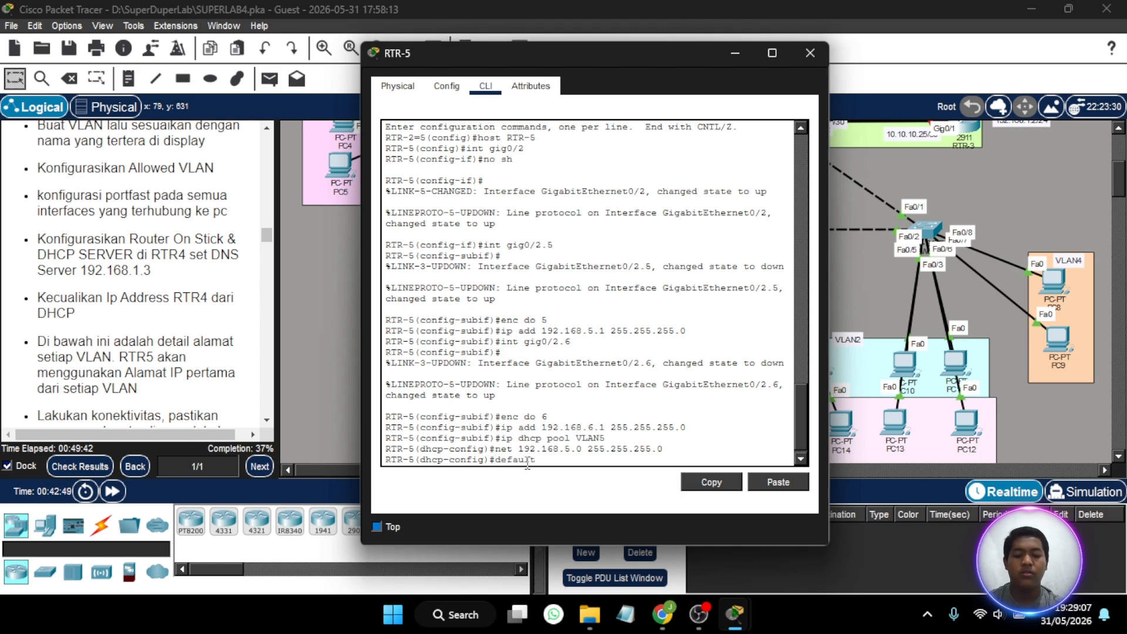
text(-router)
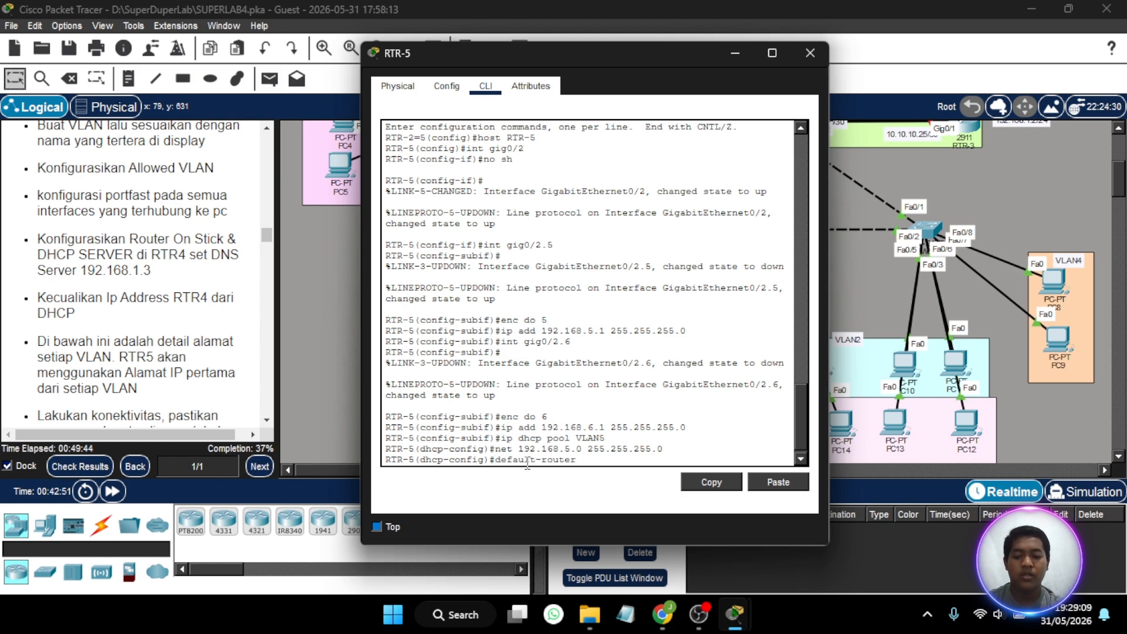
text( 192.1)
text(68.5)
key(BackSpace)
text(.5.1)
key(Return)
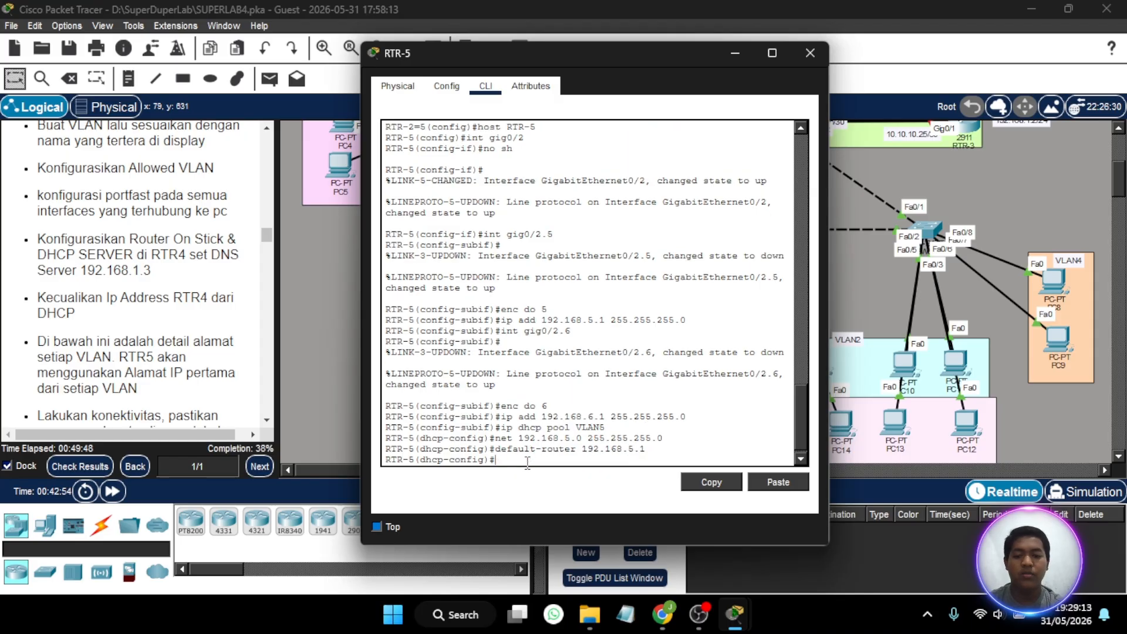
- Set the VLAN5 DHCP pool's DNS server to 192.168.1.3
text(dns)
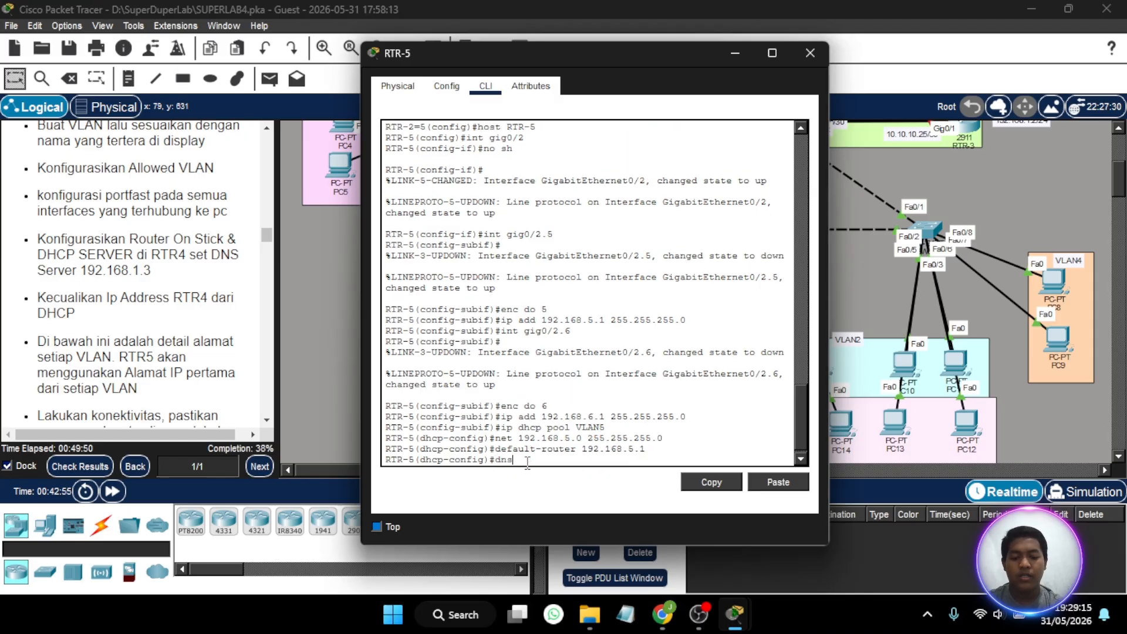
text(-server )
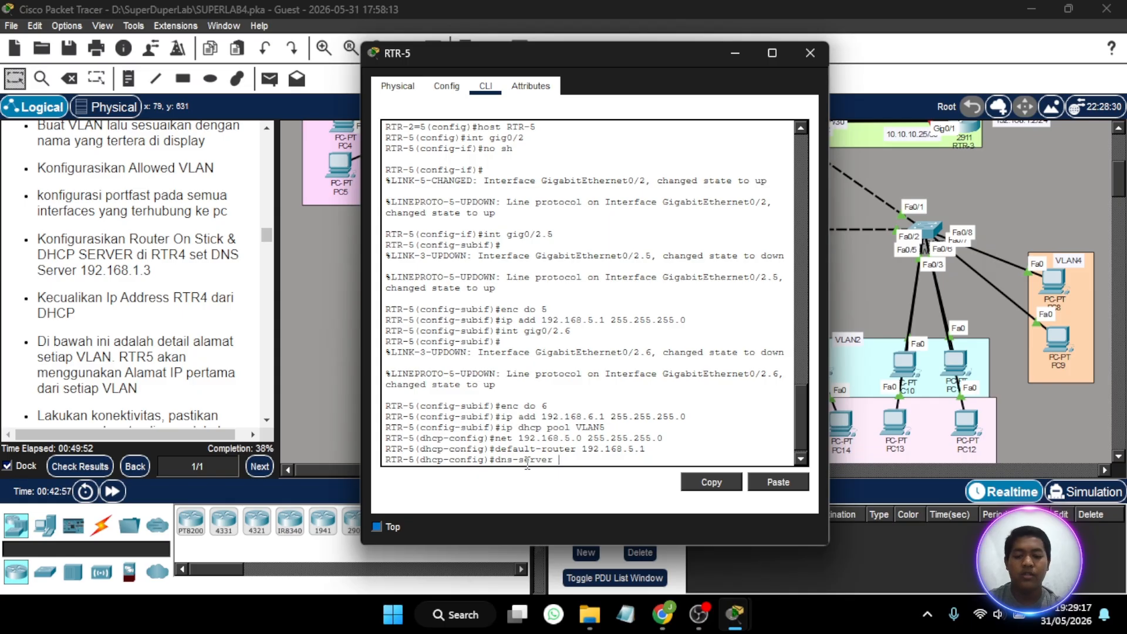
text(192.168.1.)
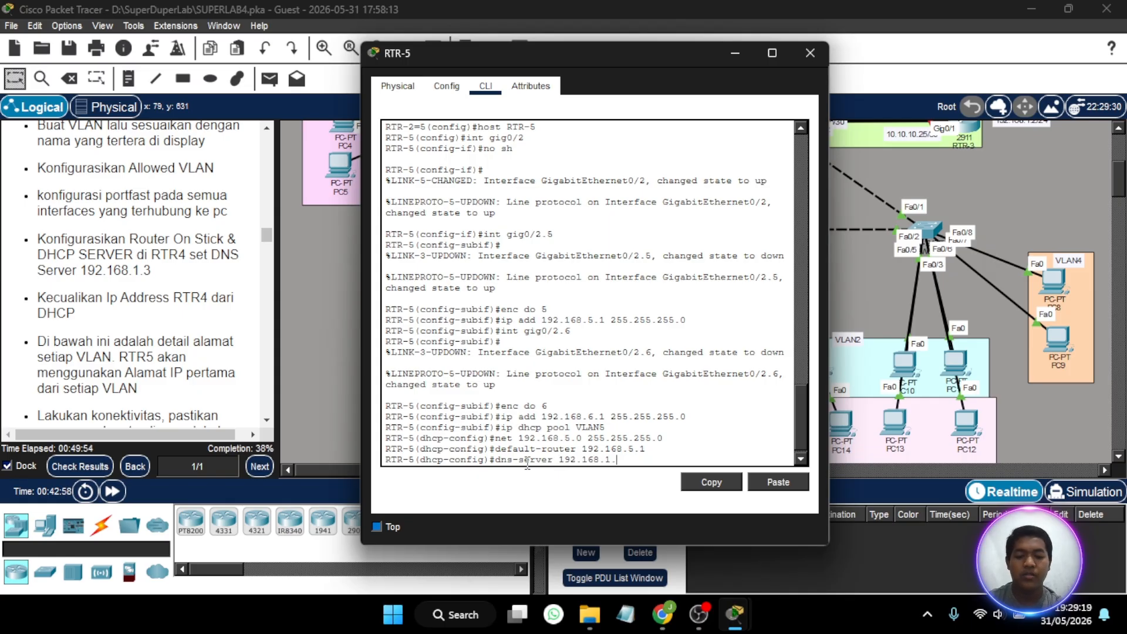
text(3)
key(Return)
- Create a DHCP pool named VLAN6 on RTR-5
key(Up)
key(Up)
key(Up)
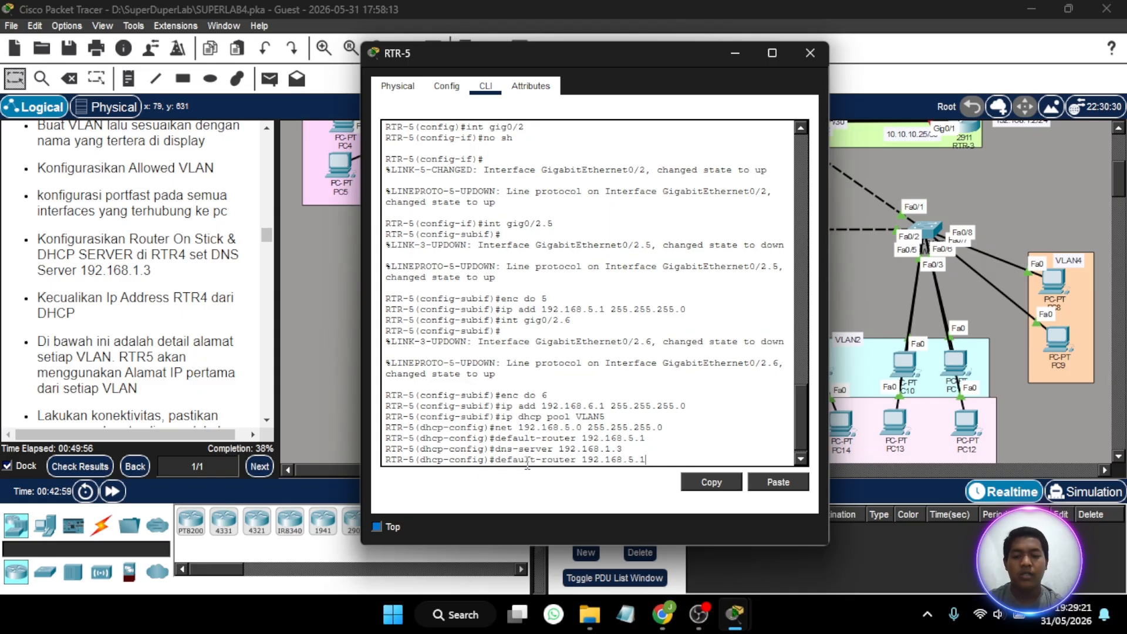
key(Up)
key(BackSpace)
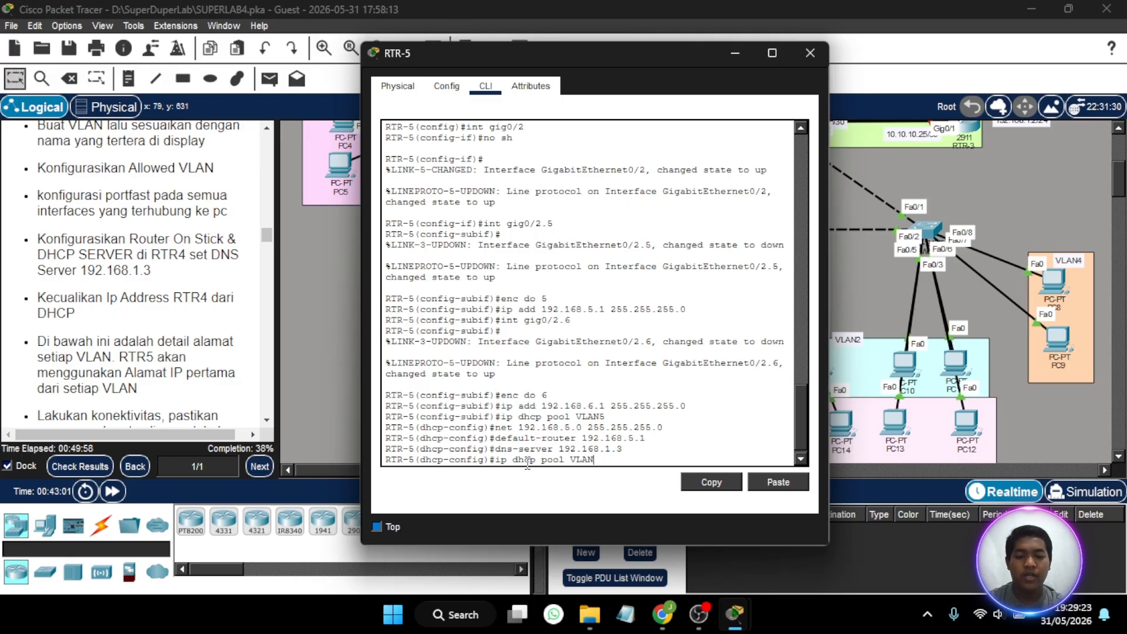
text(6)
key(Return)
- Set the VLAN6 DHCP pool's network to 192.168.6.0 with mask 255.255.255.0
key(Up)
key(Up)
key(Up)
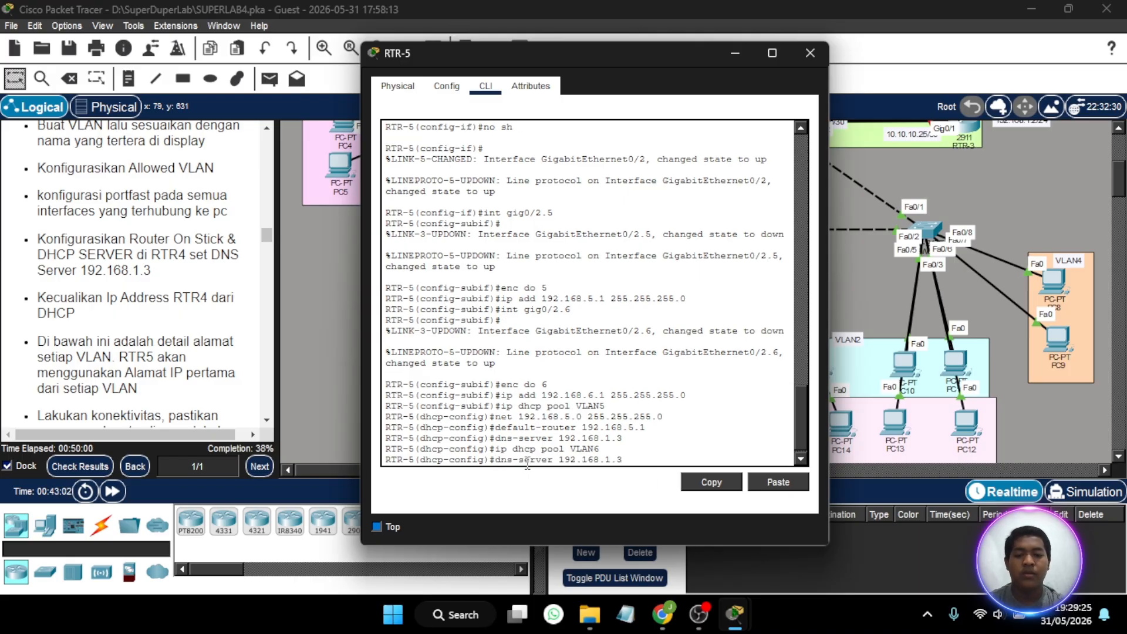
key(Up)
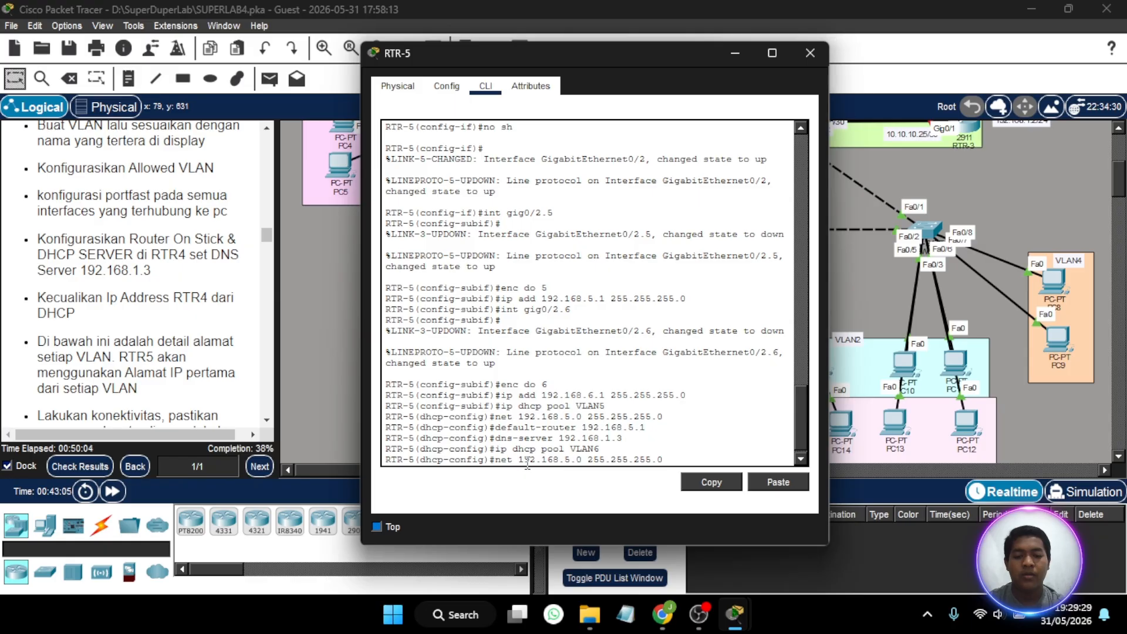
key(BackSpace)
text(6)
key(Return)
- Set the VLAN6 DHCP pool's default router to 192.168.6.1
key(Up)
key(Up)
key(Up)
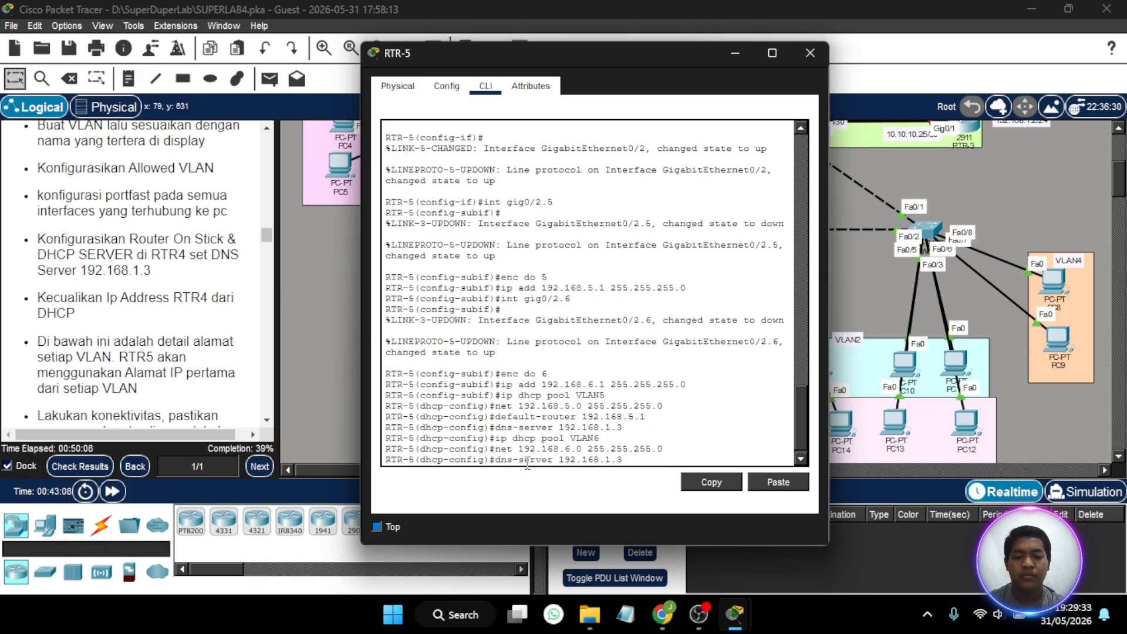
key(Up)
key(BackSpace)
key(BackSpace)
key(BackSpace)
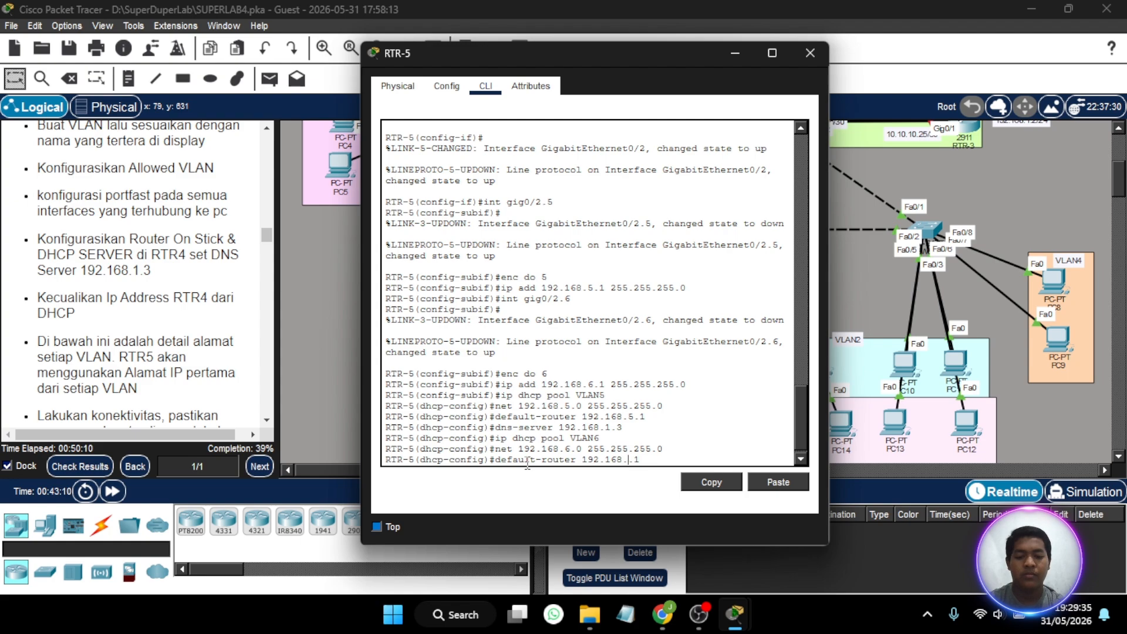
text(6.1)
key(Return)
- Set the VLAN6 DHCP pool's DNS server to 192.168.1.3
key(Up)
key(Up)
key(Up)
key(Up)
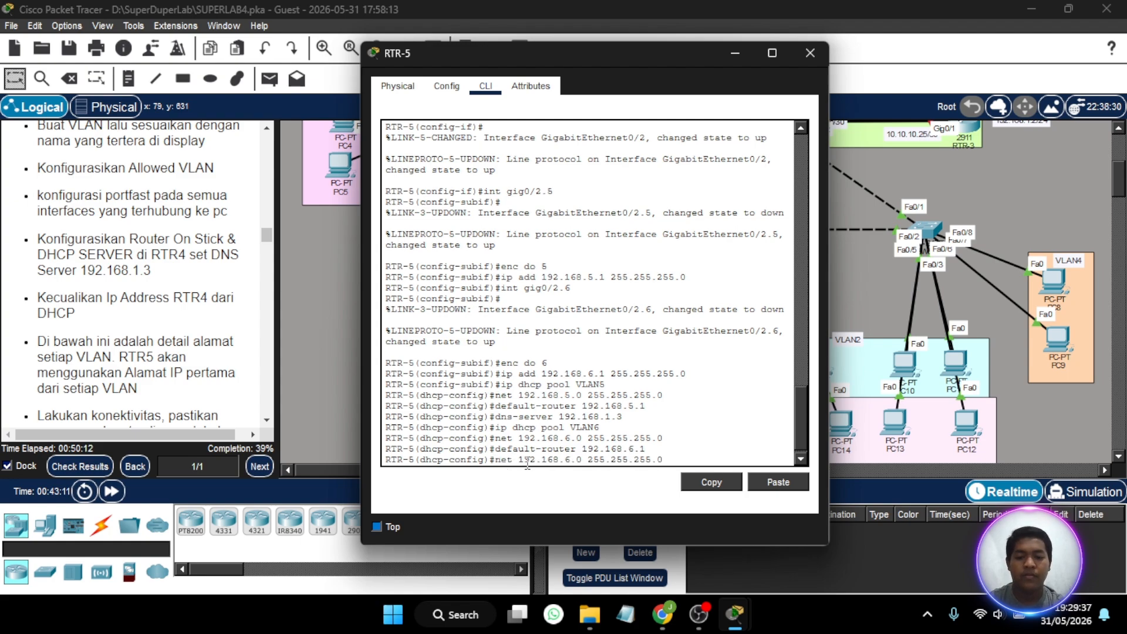
key(Up)
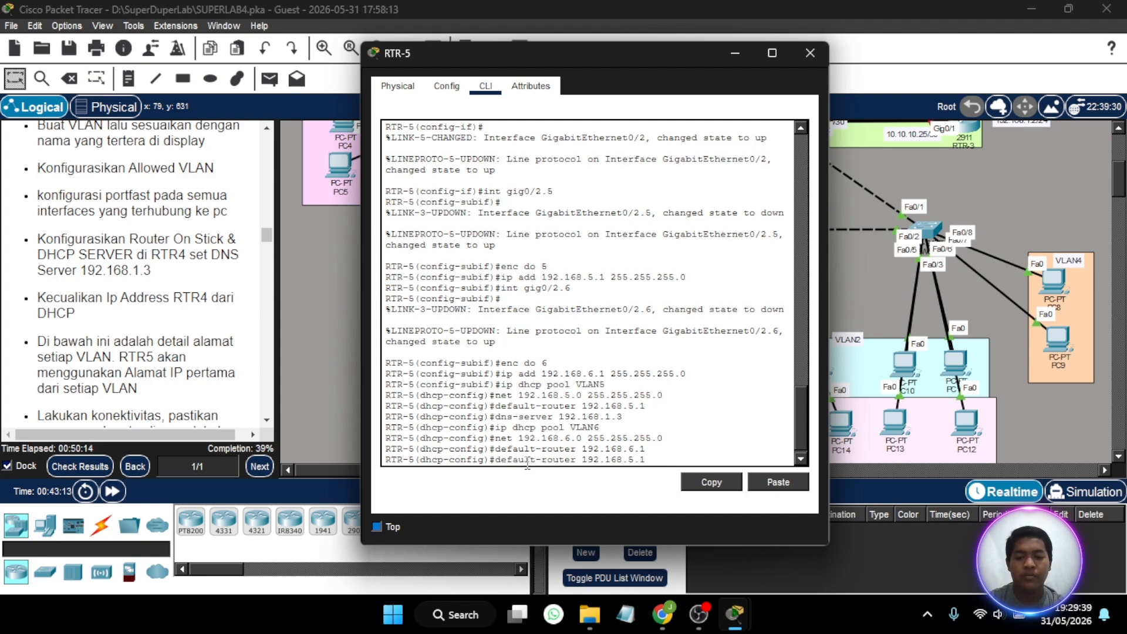
key(Down)
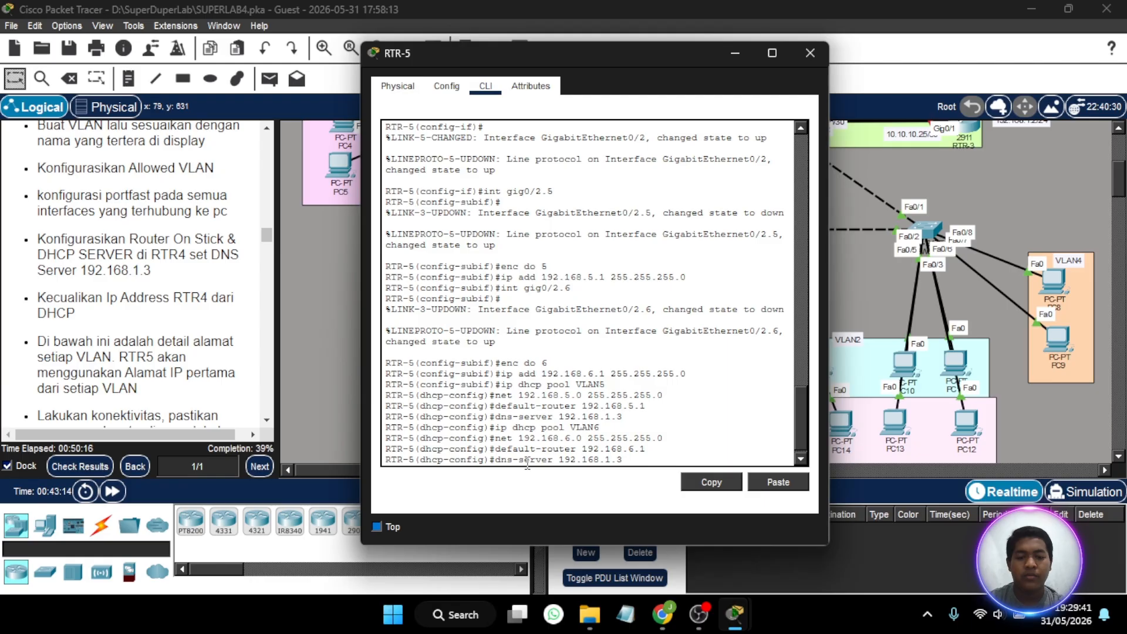
key(Return)
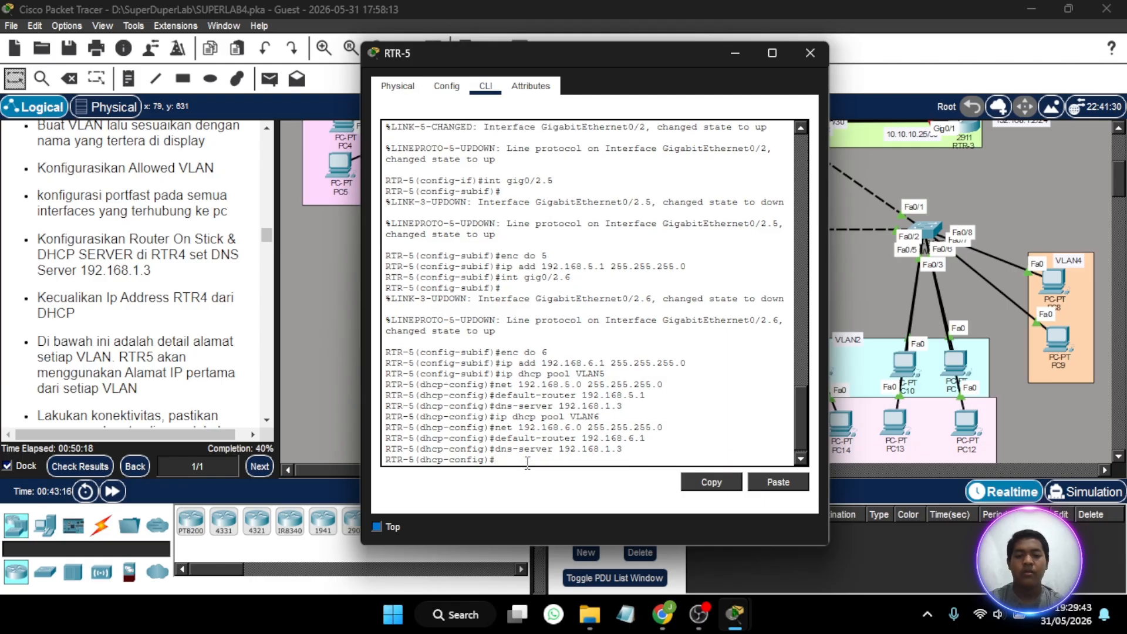
key(Return)
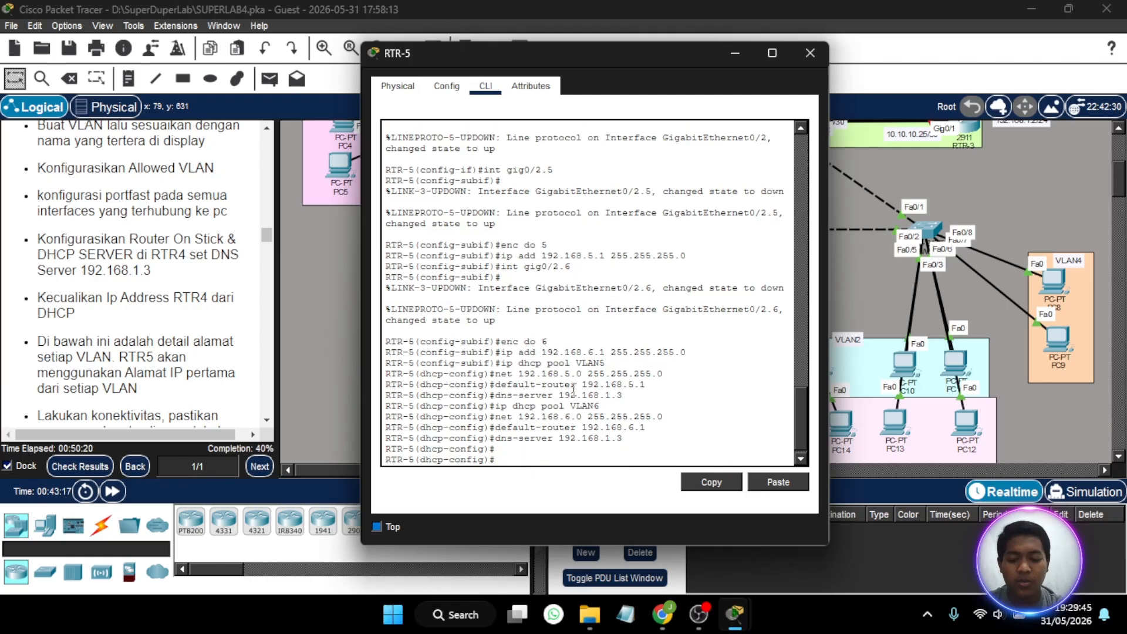
text(ip dhcp ex)
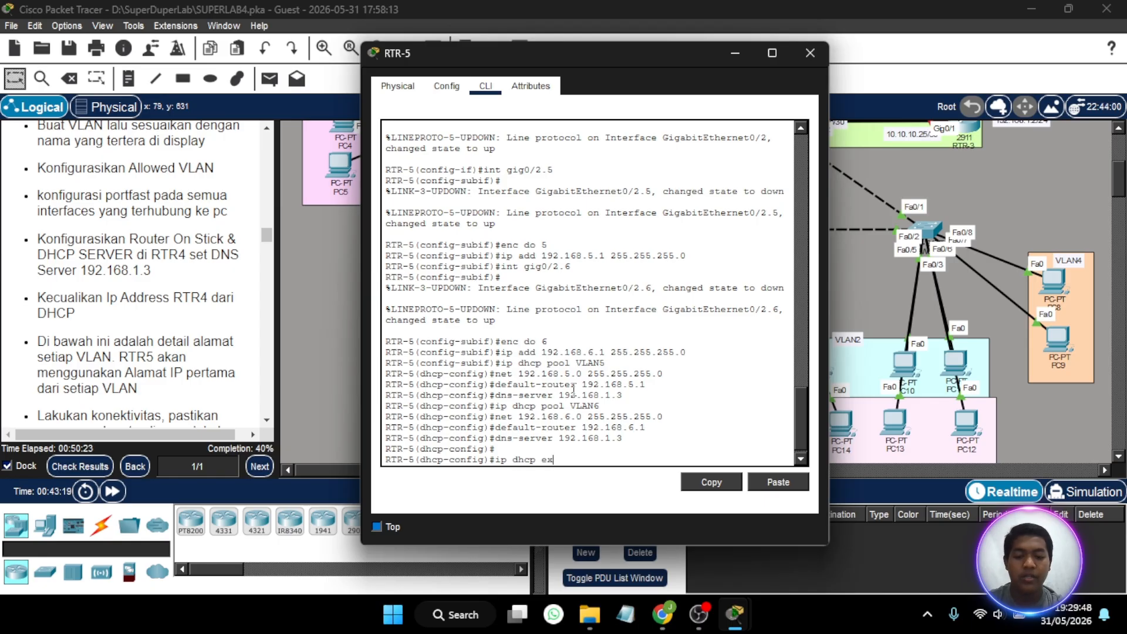
key(Tab)
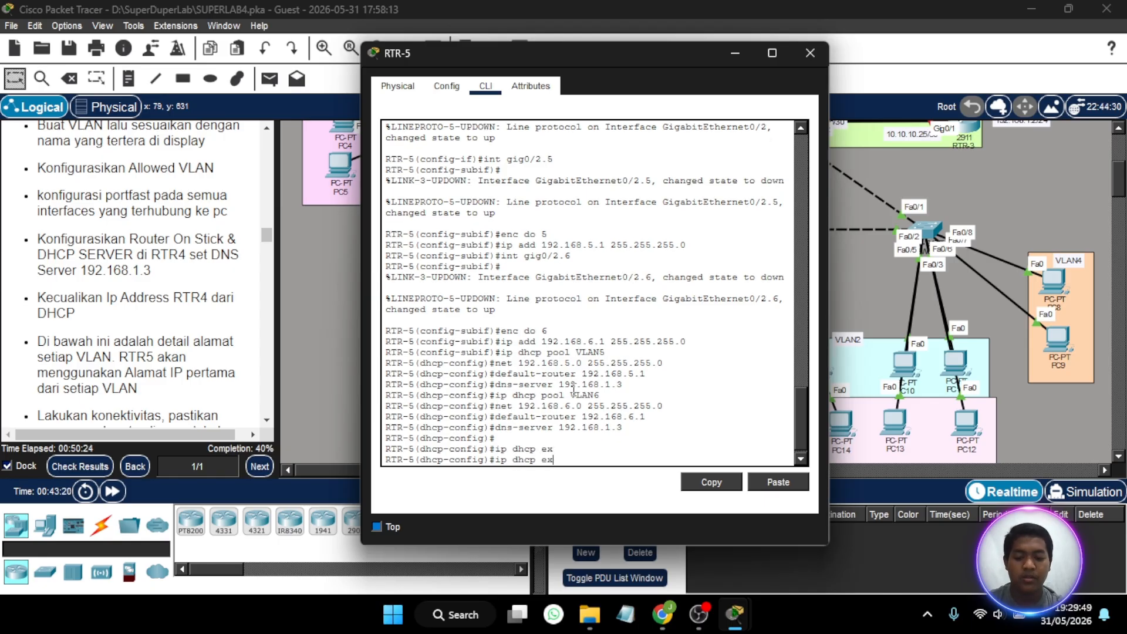
text(lu)
key(Tab)
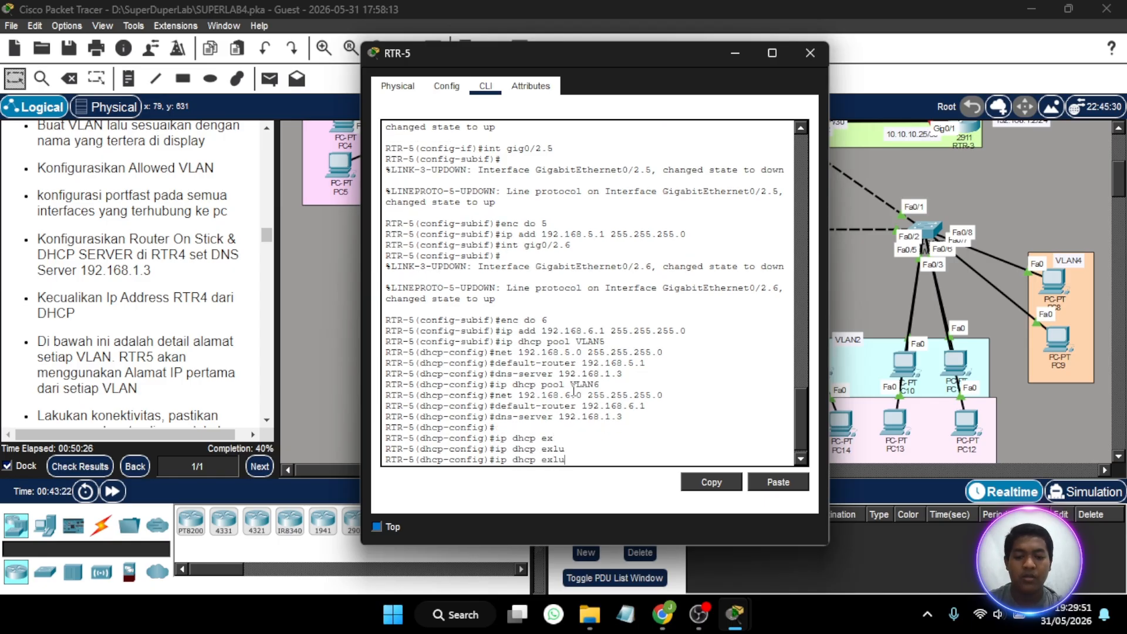
key(BackSpace)
key(BackSpace)
key(BackSpace)
key(BackSpace)
key(BackSpace)
key(BackSpace)
key(BackSpace)
key(BackSpace)
key(BackSpace)
key(BackSpace)
key(BackSpace)
- Leave DHCP pool configuration and exclude 192.168.5.1 from DHCP assignment on RTR-5
text(ex)
key(Return)
text(ip dhcp ex)
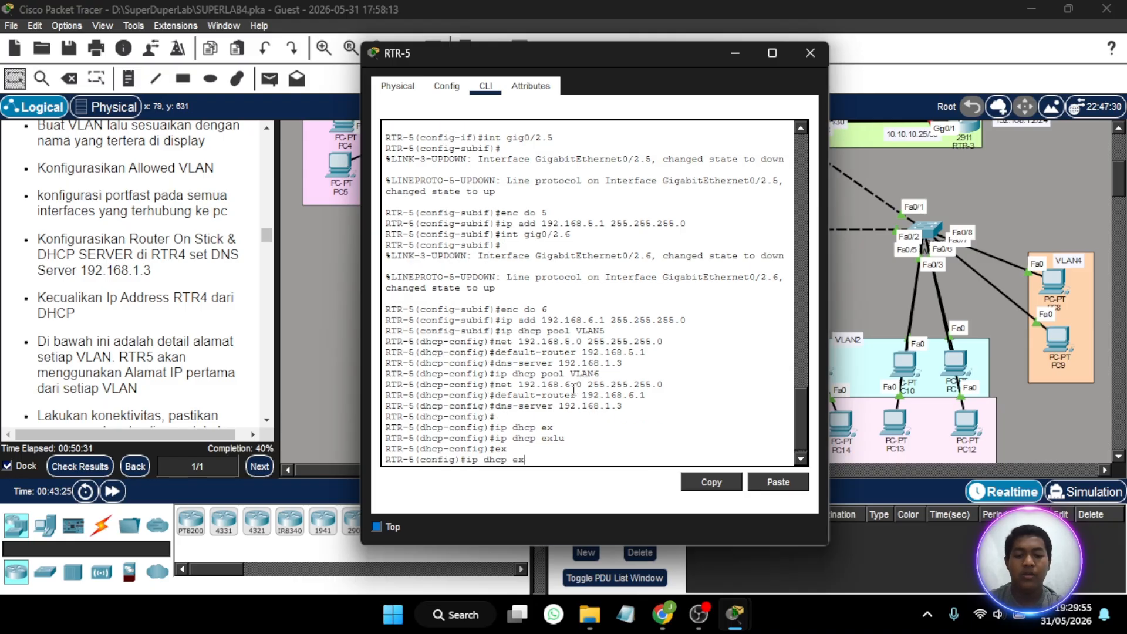
key(Tab)
text(1)
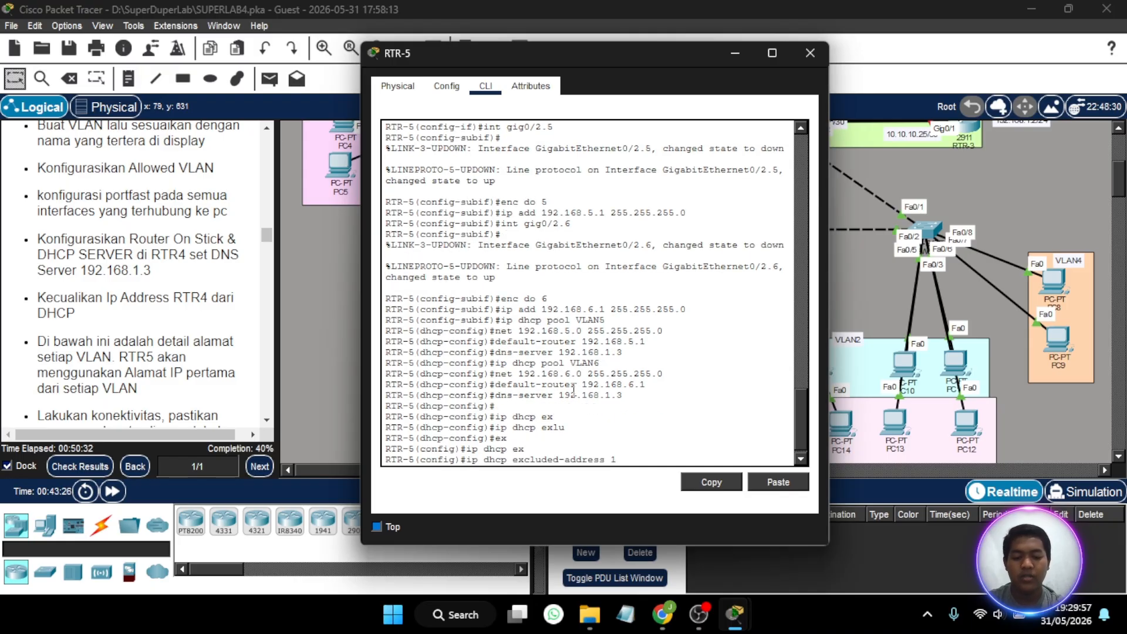
text(92.168.5.)
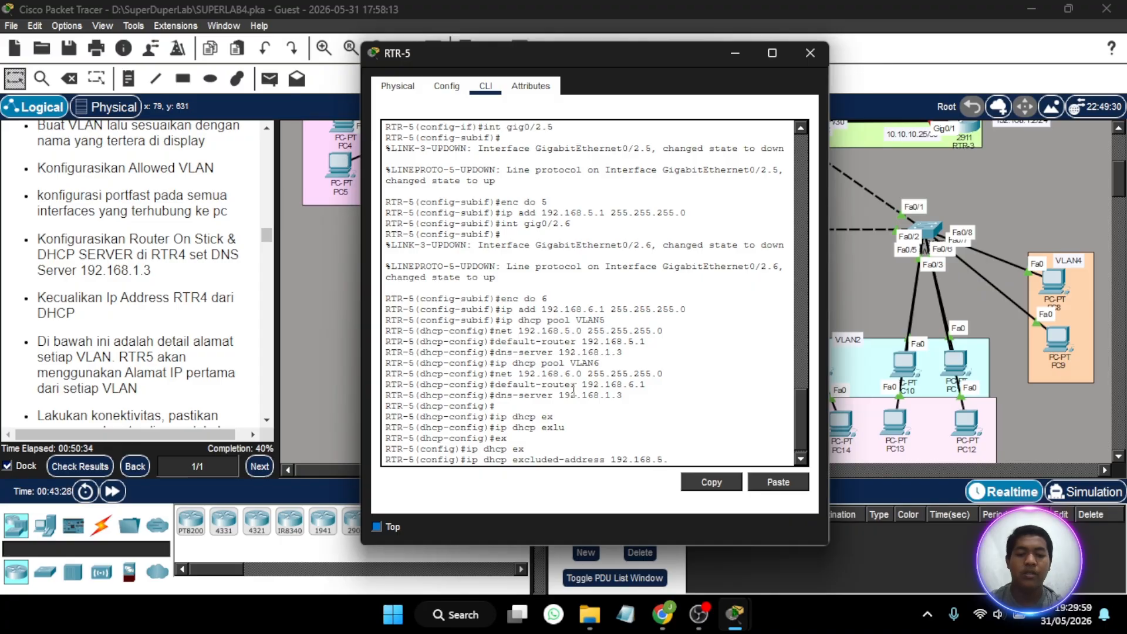
text(1)
key(Return)
- Exclude 192.168.6.1 from DHCP assignment on RTR-5 and close the router's window
key(Up)
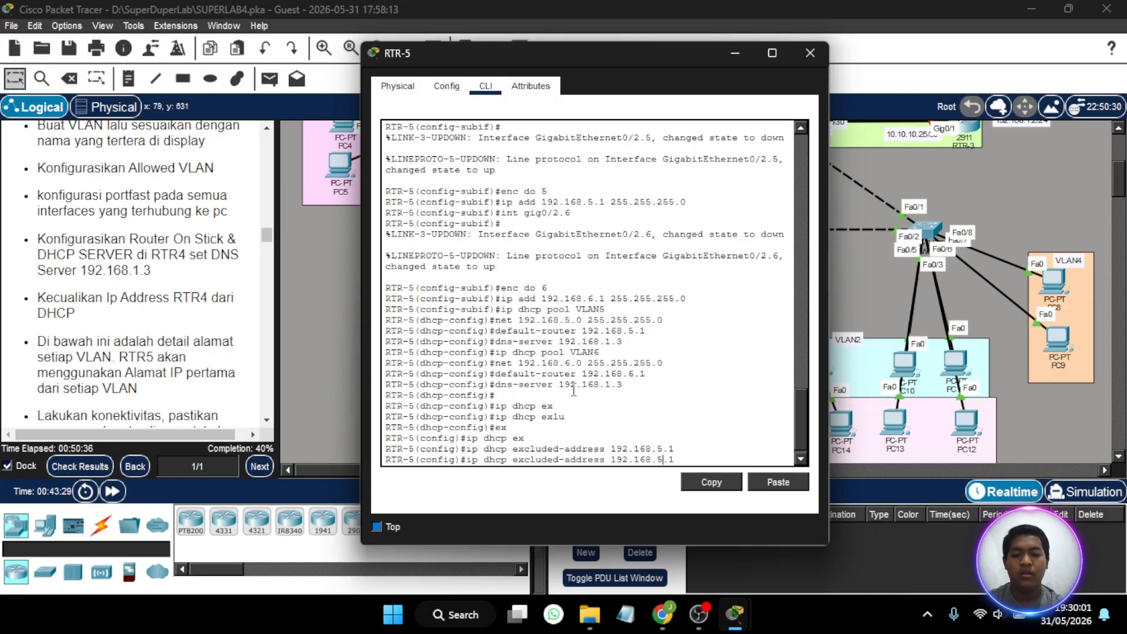
key(BackSpace)
text(6)
key(Return)
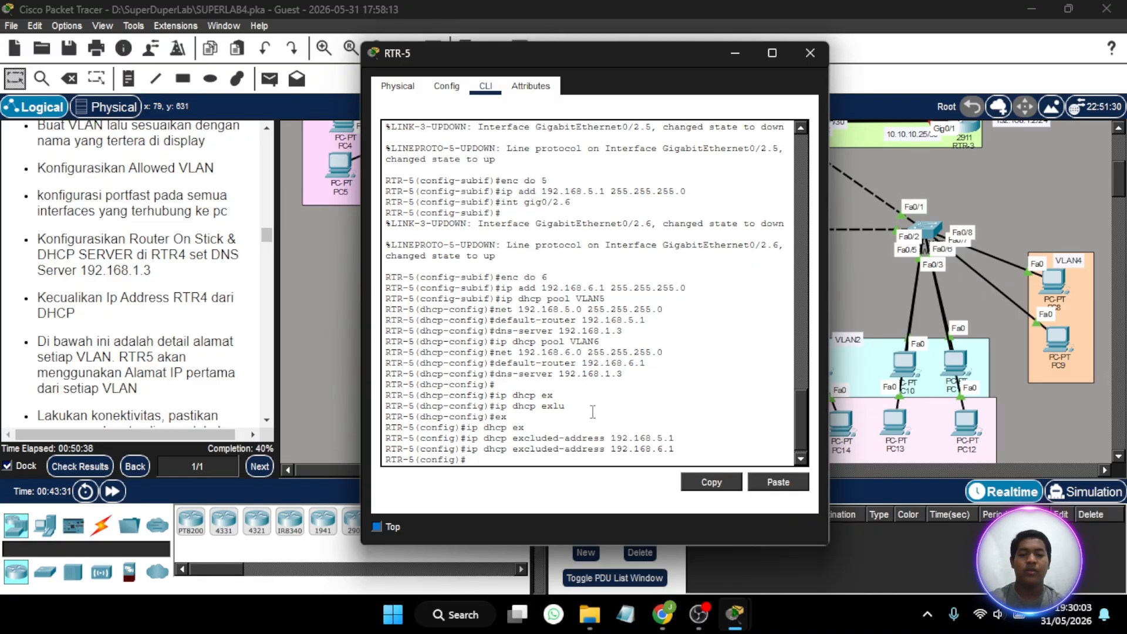
click(808, 52)
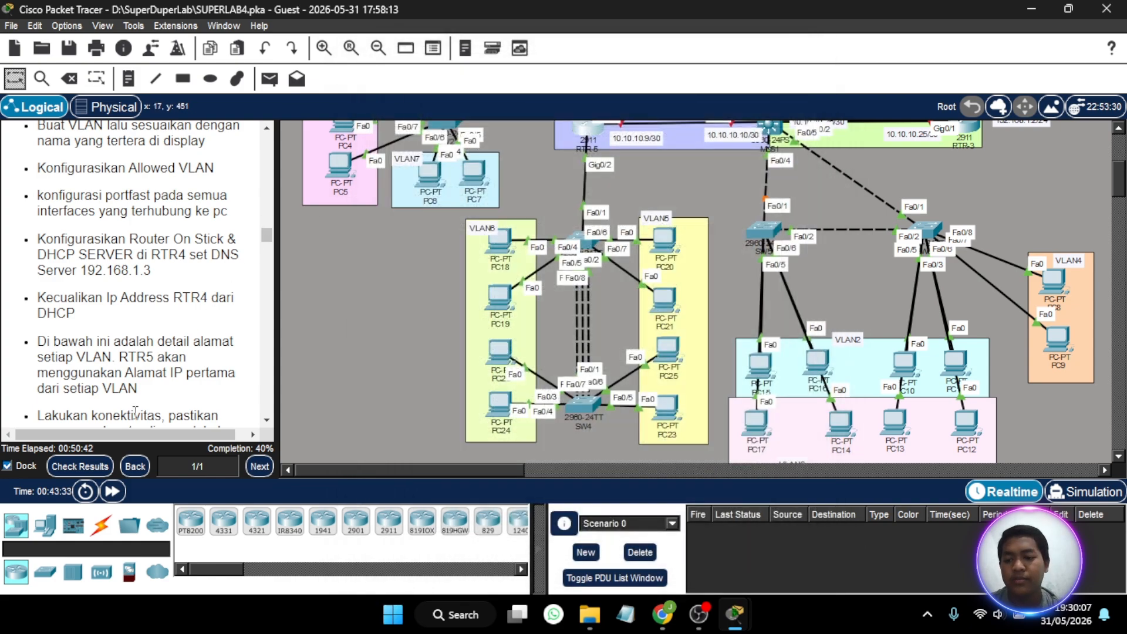
- Check the activity results and review the assessment items for RTR-5's DHCP and subinterfaces and for switches SW1 to SW3
click(83, 467)
click(145, 114)
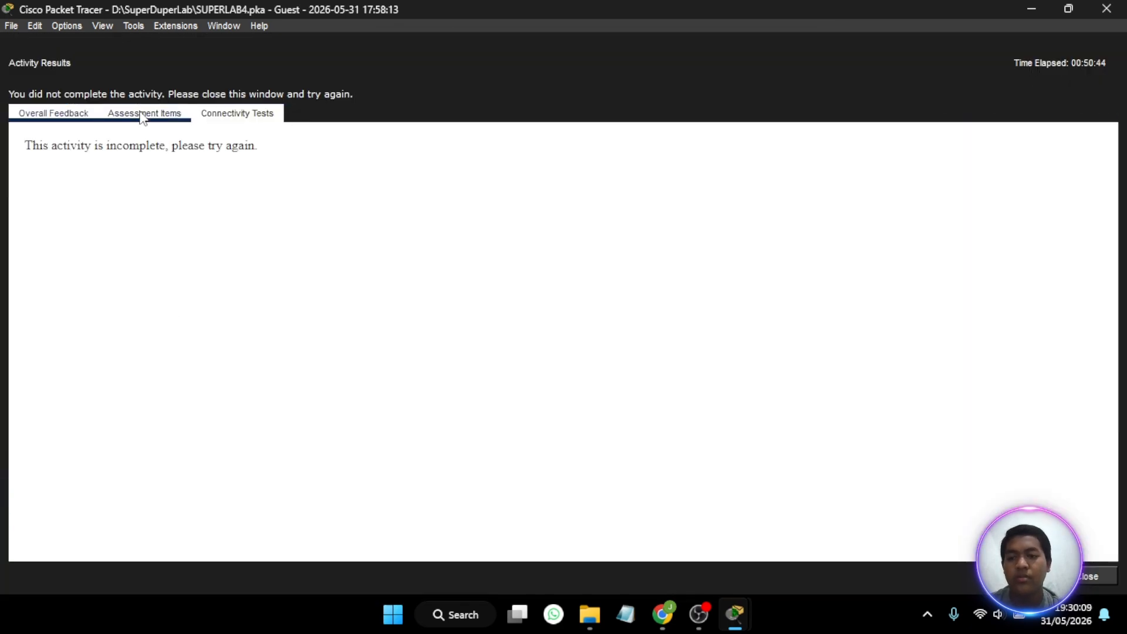
scroll(209, 290, down, 15)
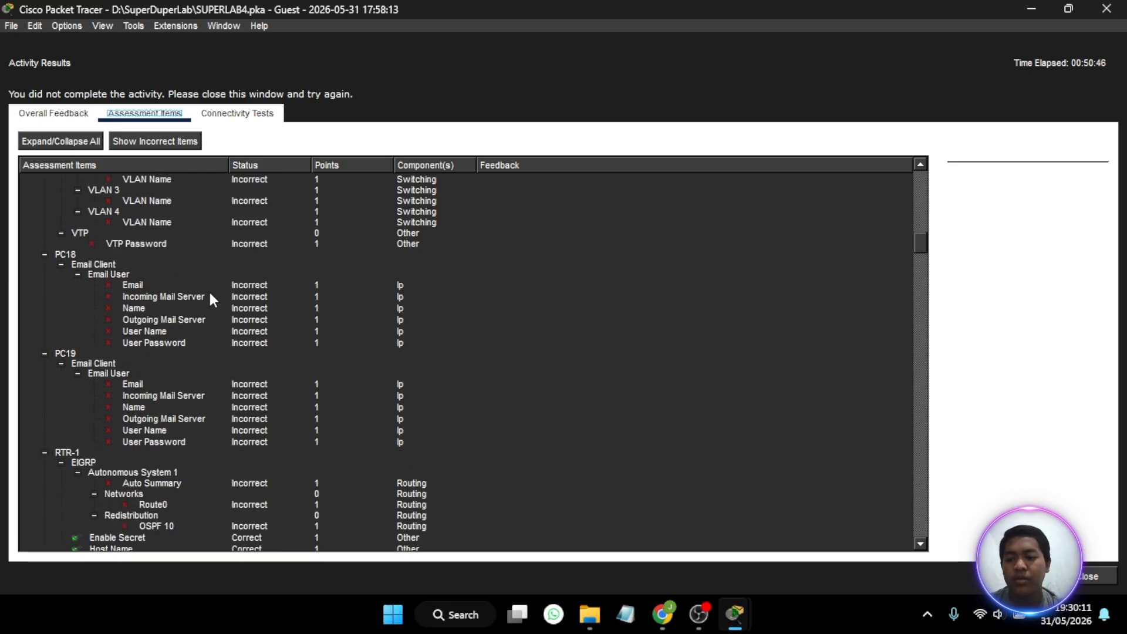
scroll(209, 292, down, 15)
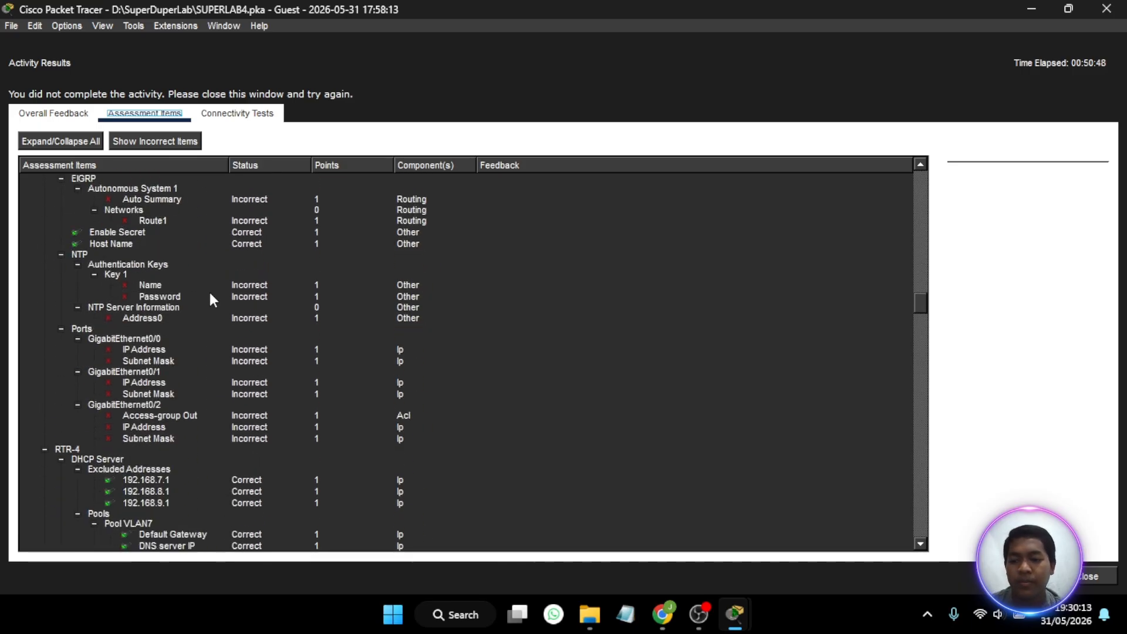
scroll(209, 292, down, 15)
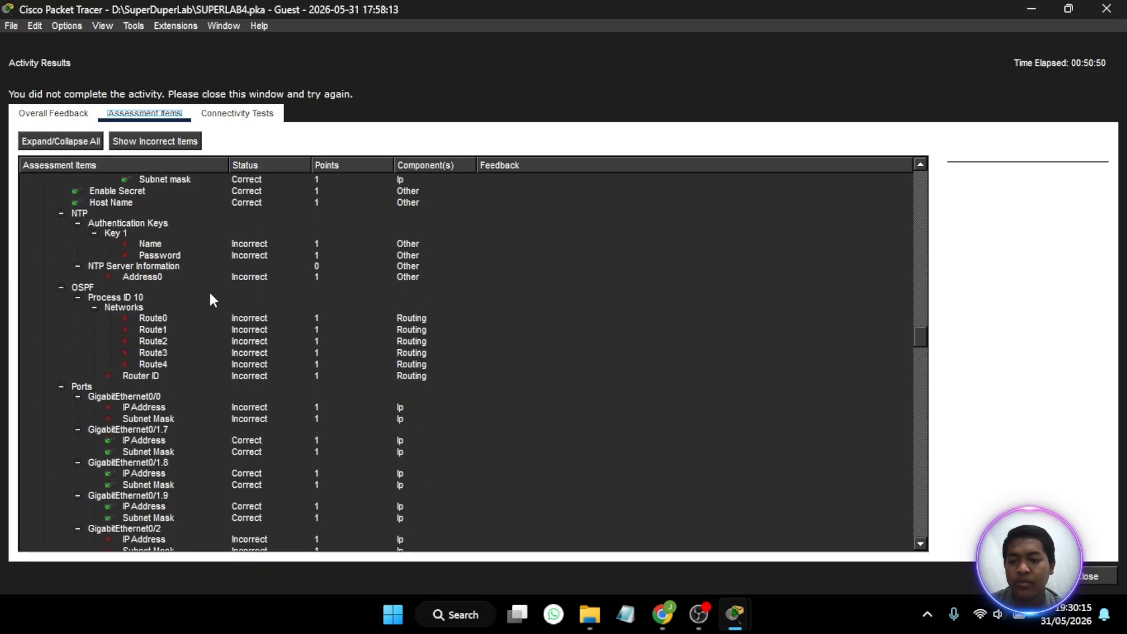
scroll(209, 293, down, 5)
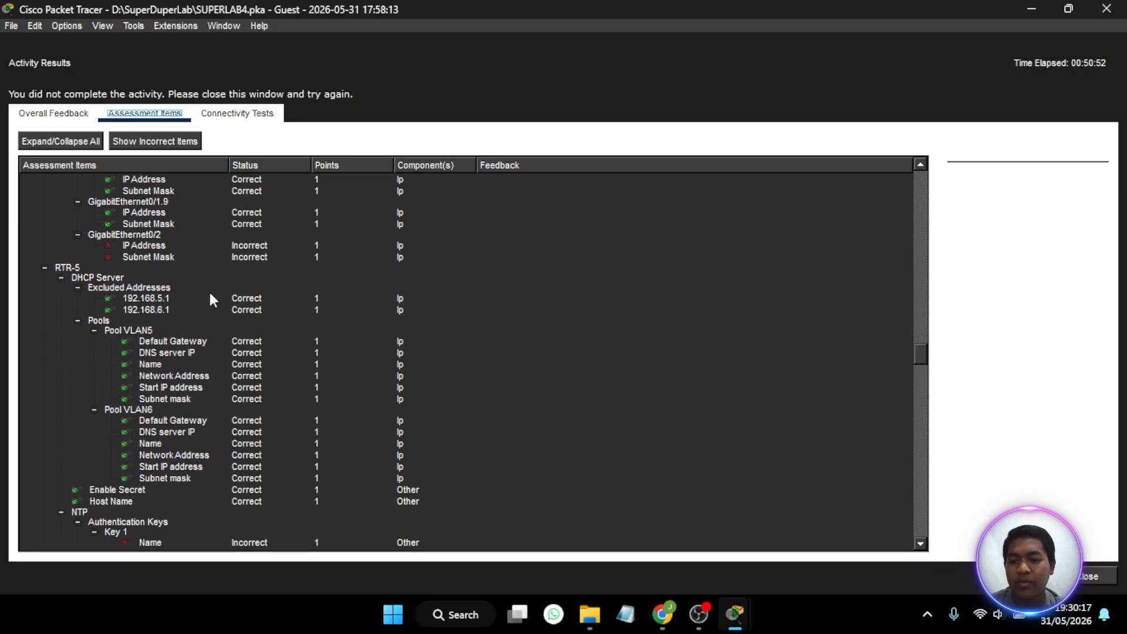
scroll(164, 368, down, 3)
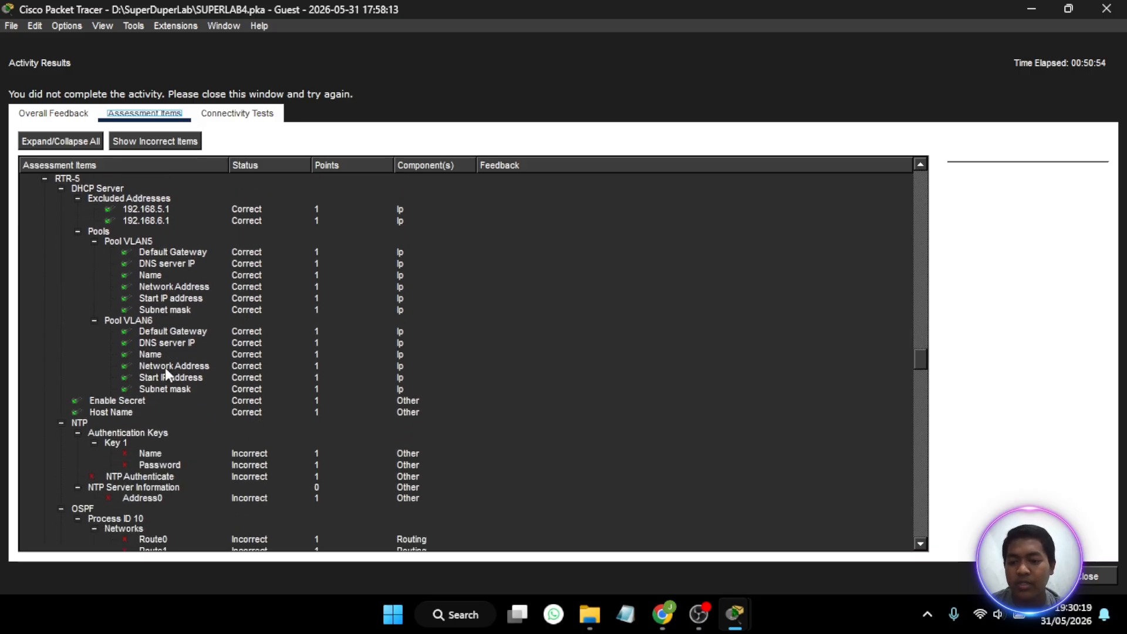
scroll(165, 368, down, 15)
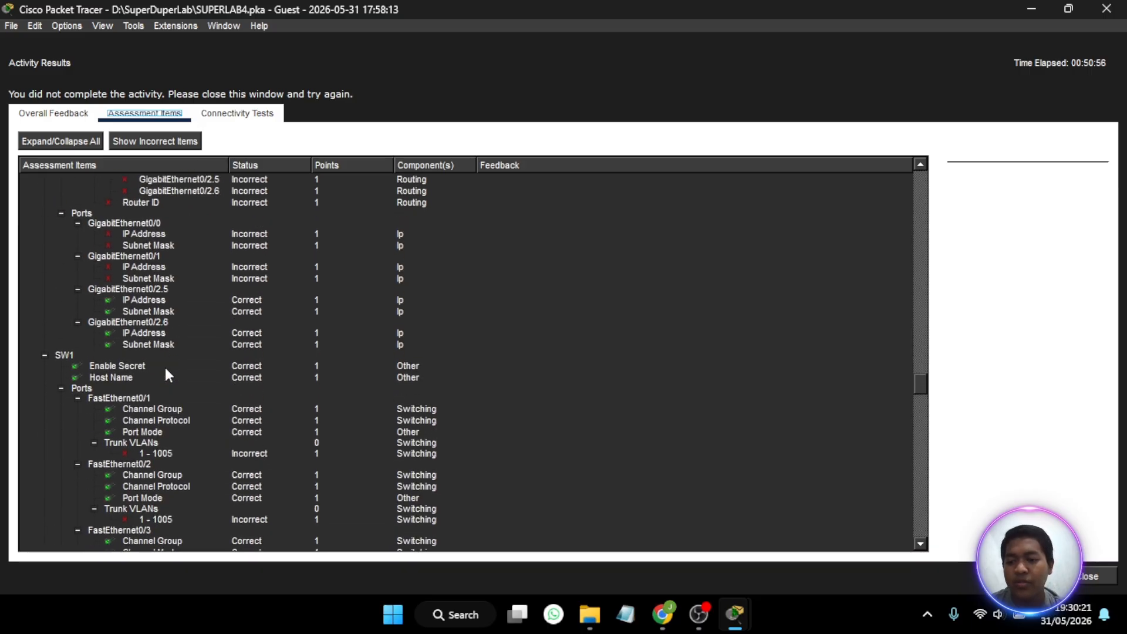
scroll(164, 368, down, 12)
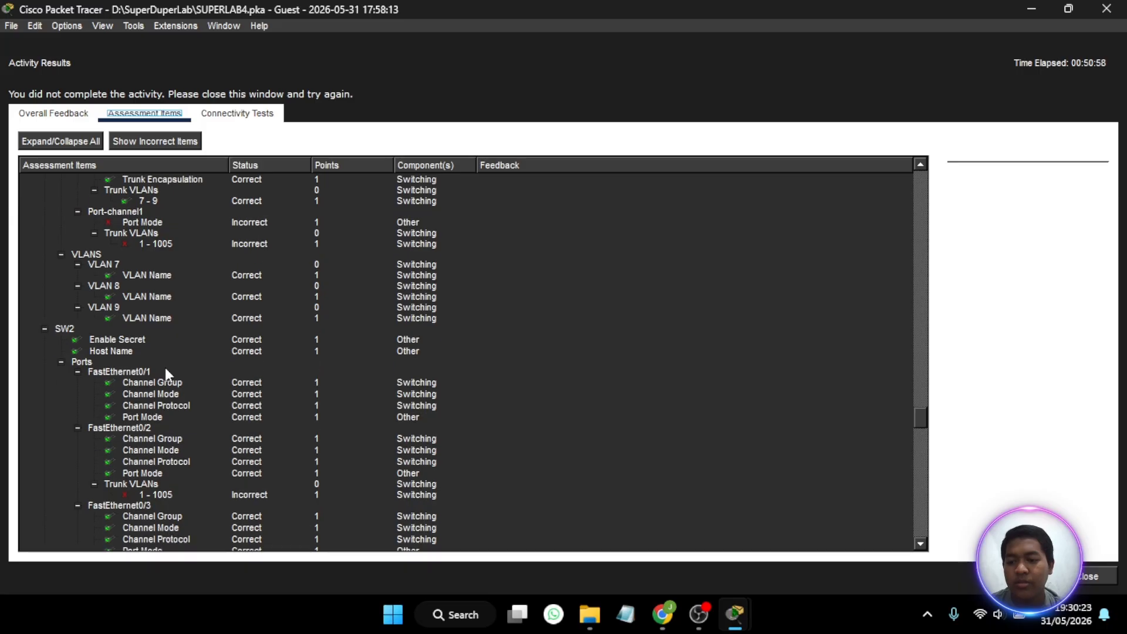
scroll(165, 367, down, 20)
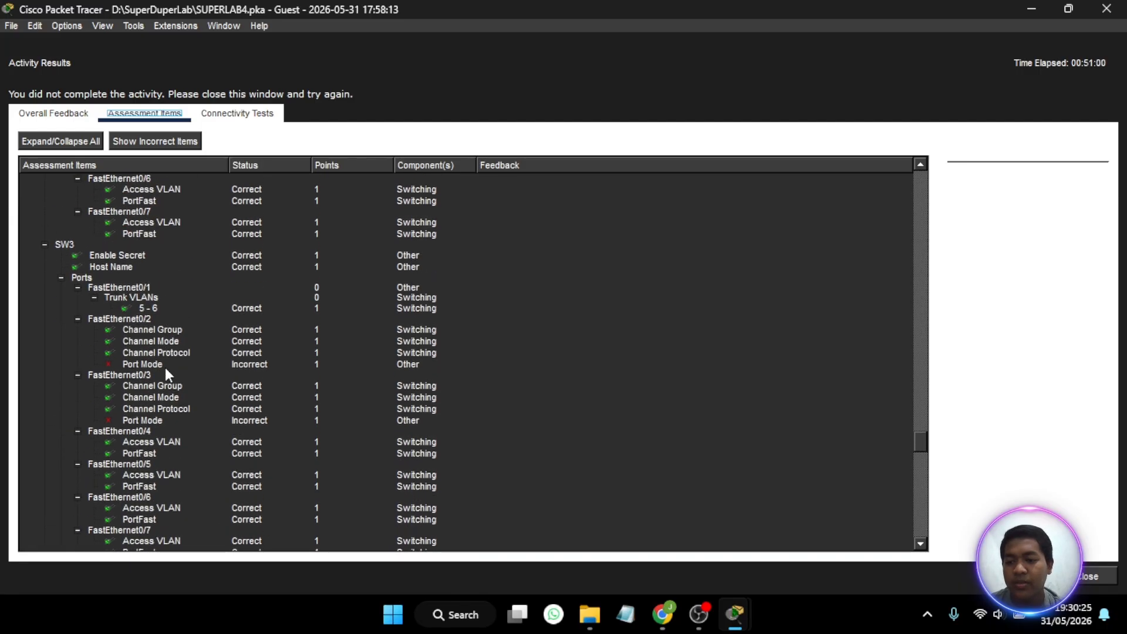
scroll(139, 345, down, 8)
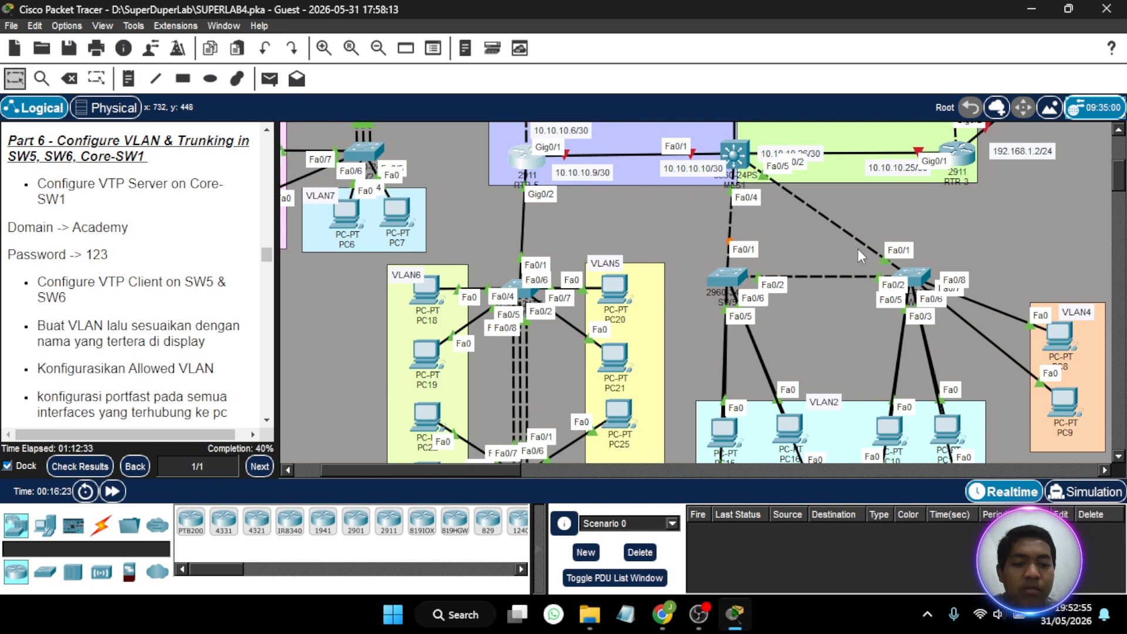
scroll(858, 248, right, 5)
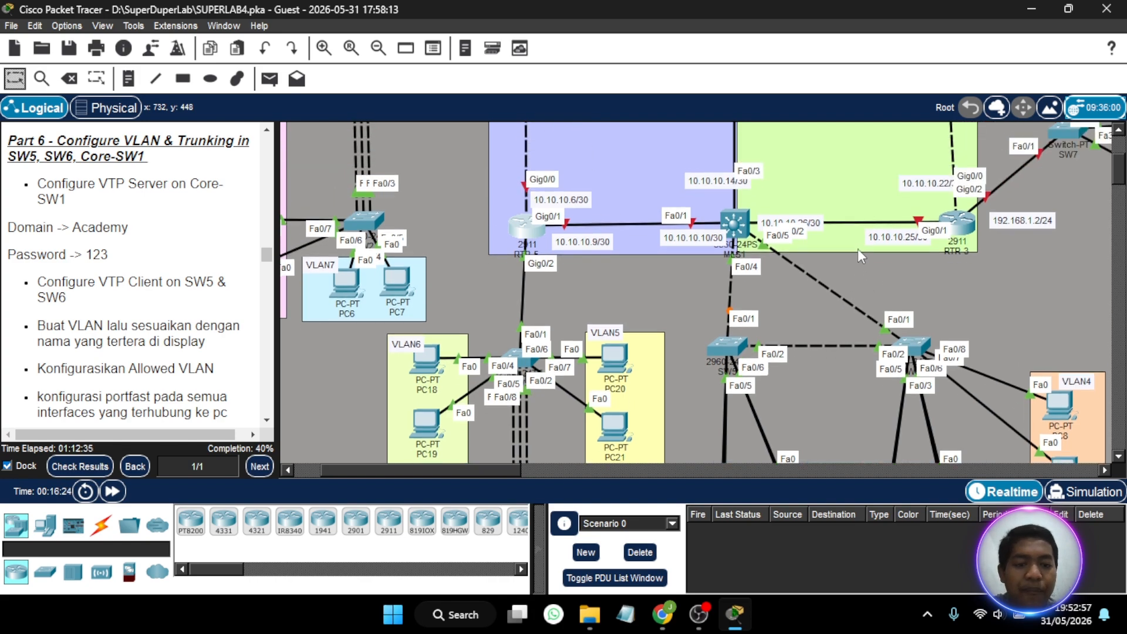
scroll(857, 248, left, 3)
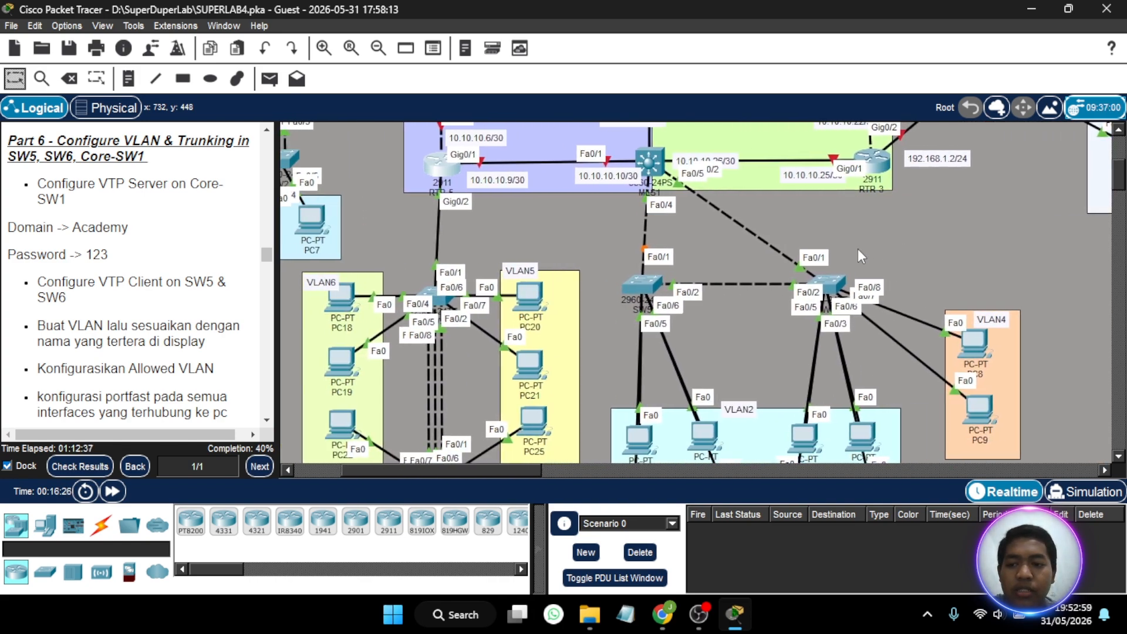
scroll(858, 248, right, 2)
scroll(727, 246, down, 2)
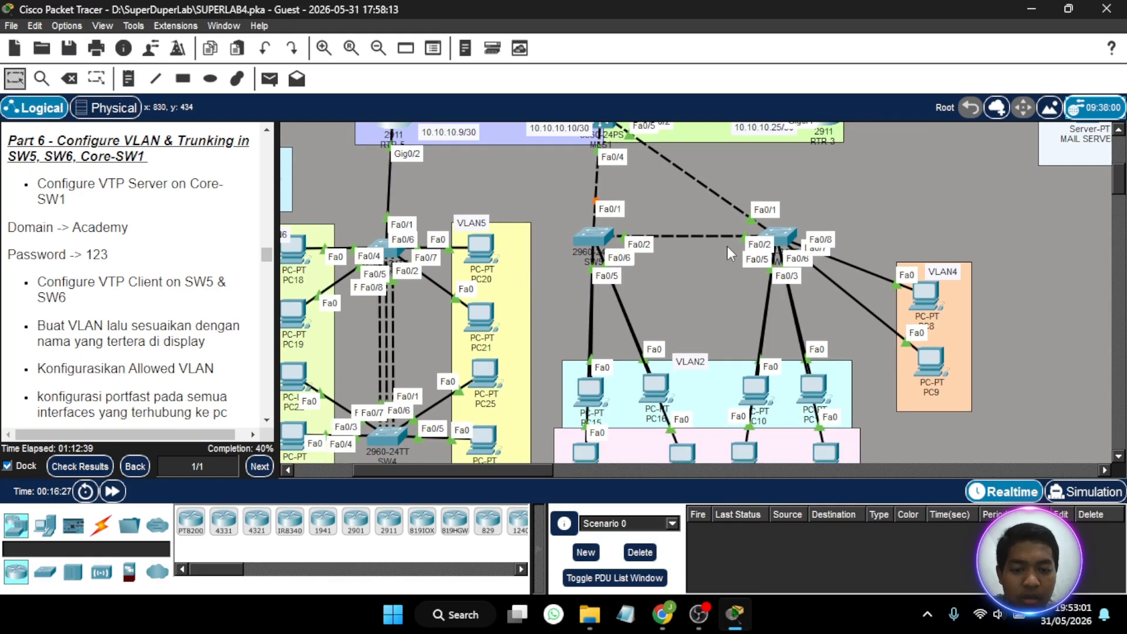
scroll(727, 245, up, 1)
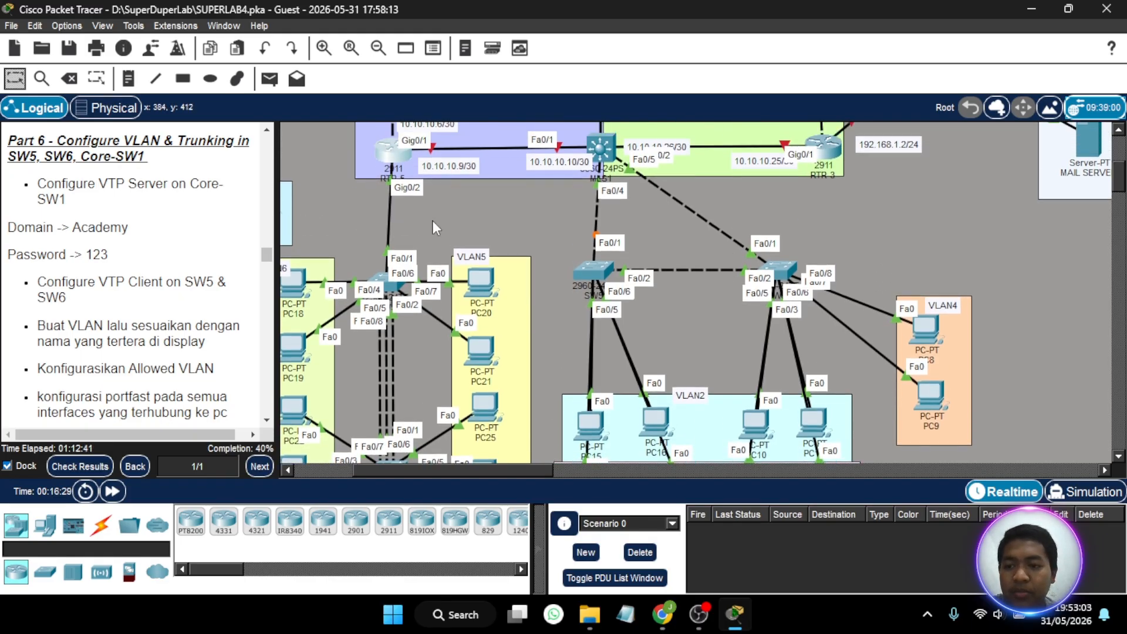
scroll(680, 242, up, 3)
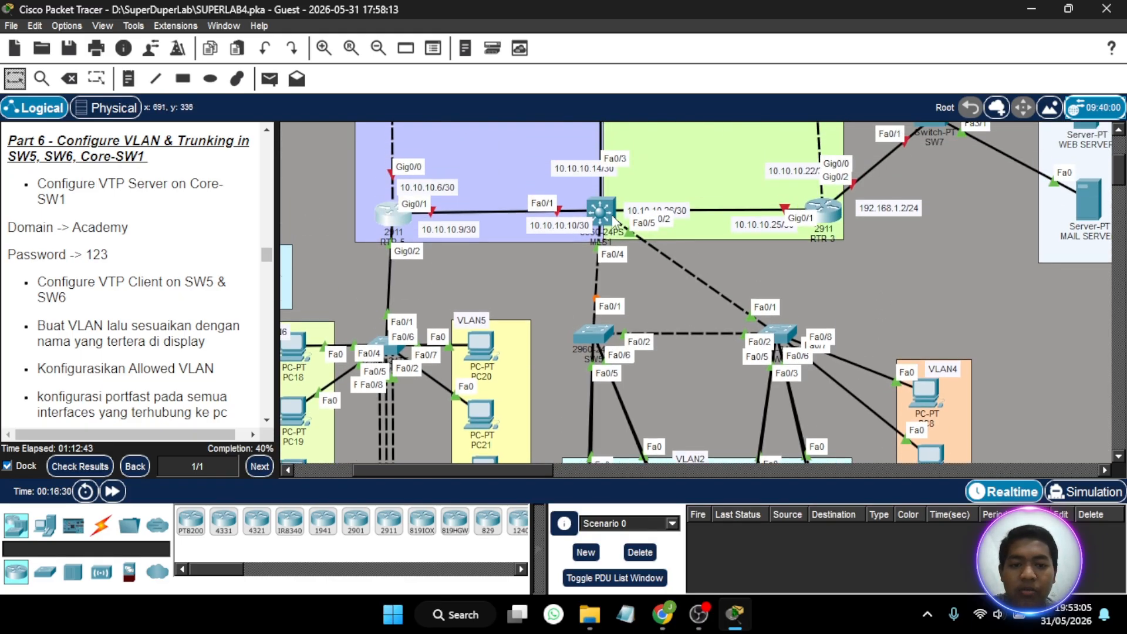
- Open the MLS1 command line, enter privileged mode with the enable password, and start global configuration
click(612, 218)
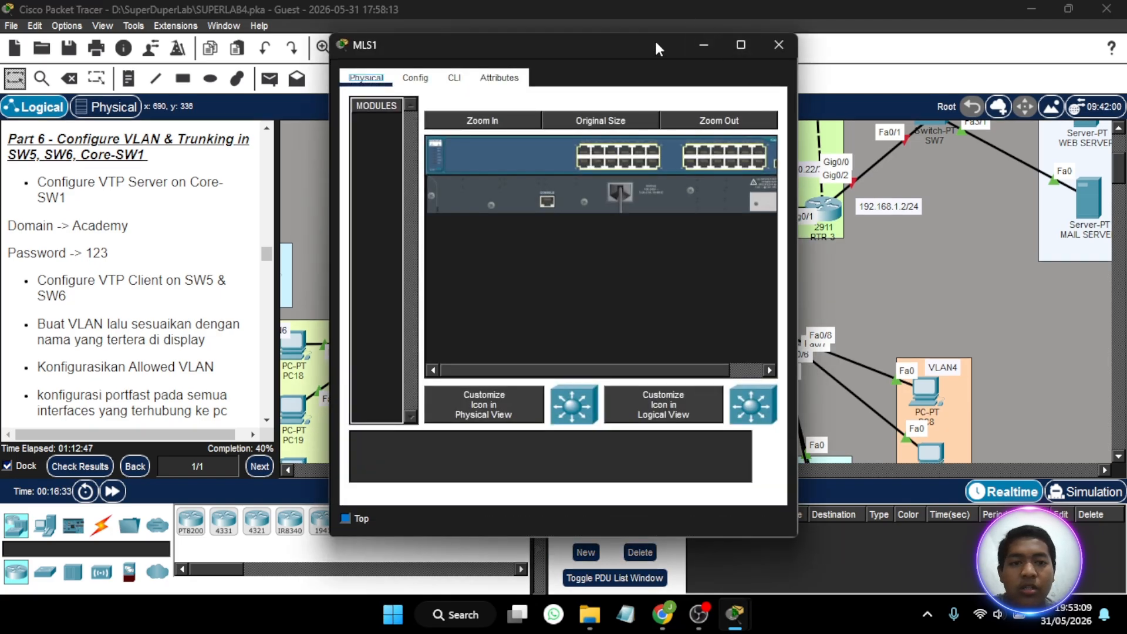
click(464, 78)
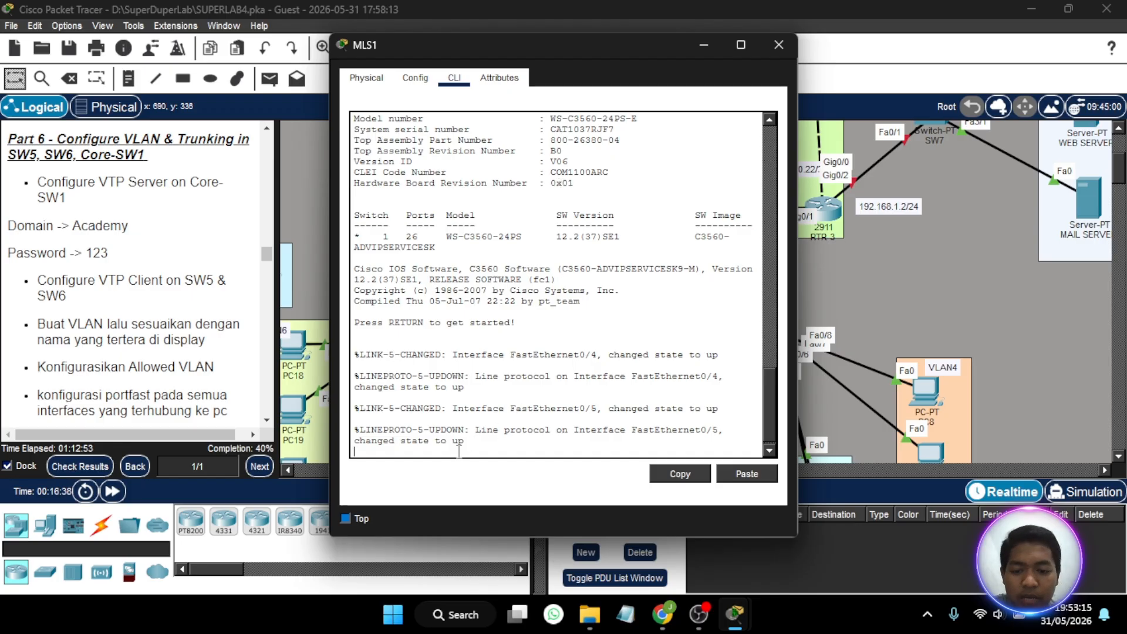
key(Return)
key(Return)
text(e)
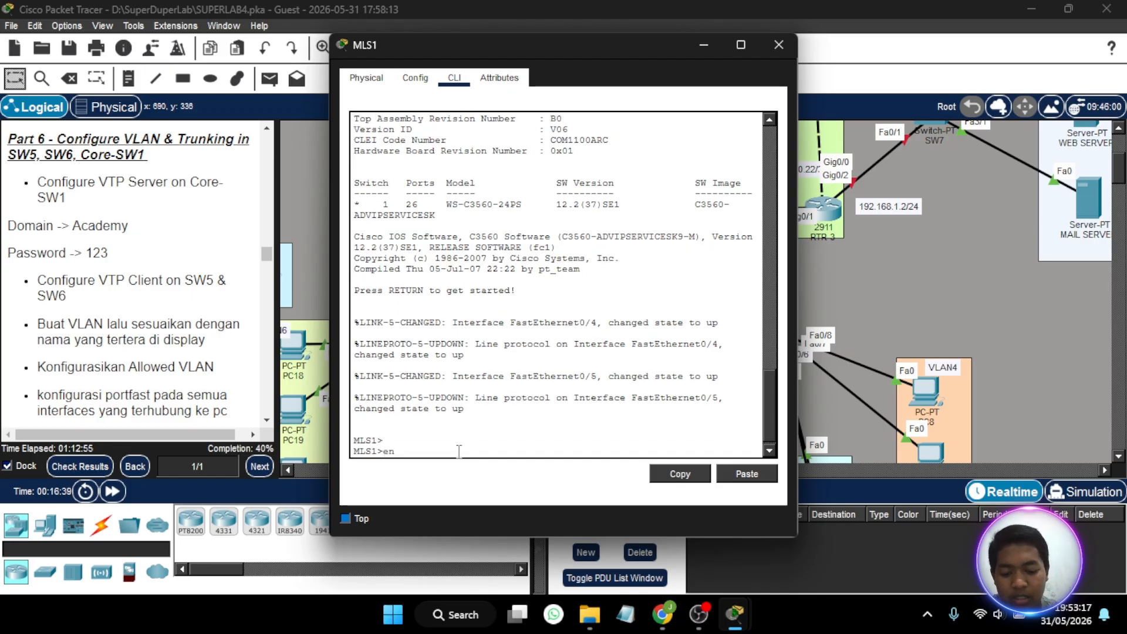
text(n)
key(Return)
key(Return)
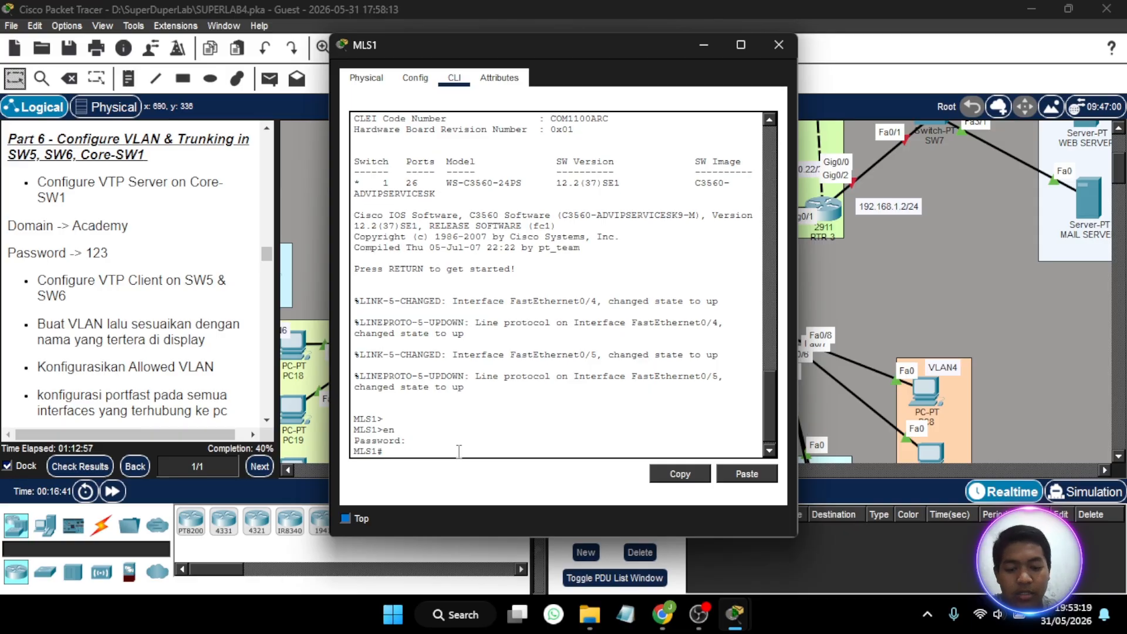
text(conf t)
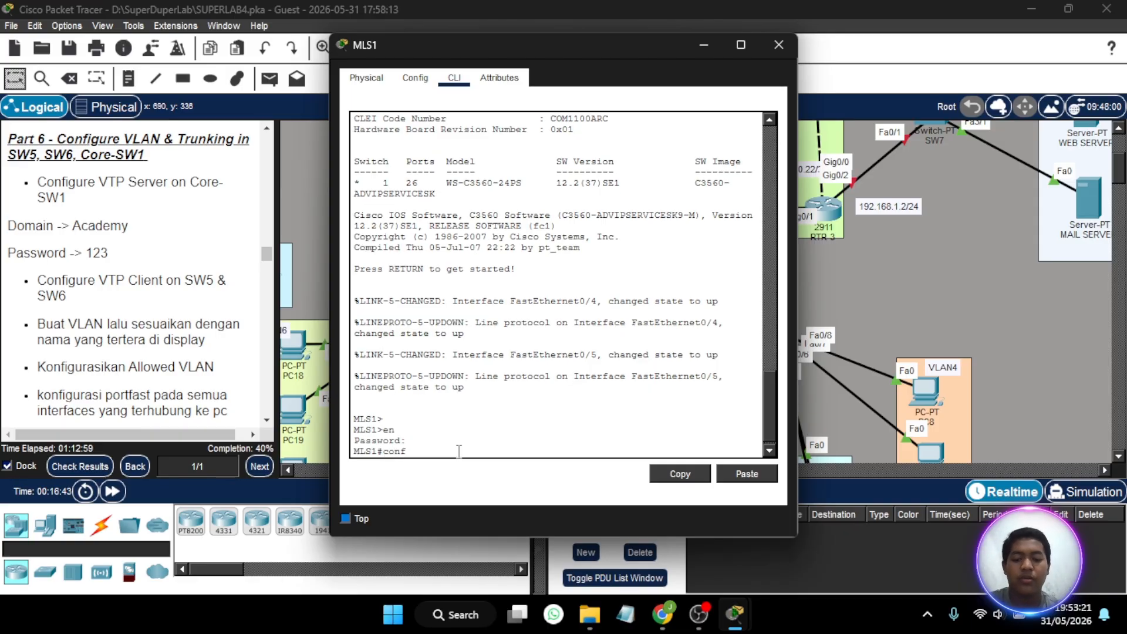
key(Return)
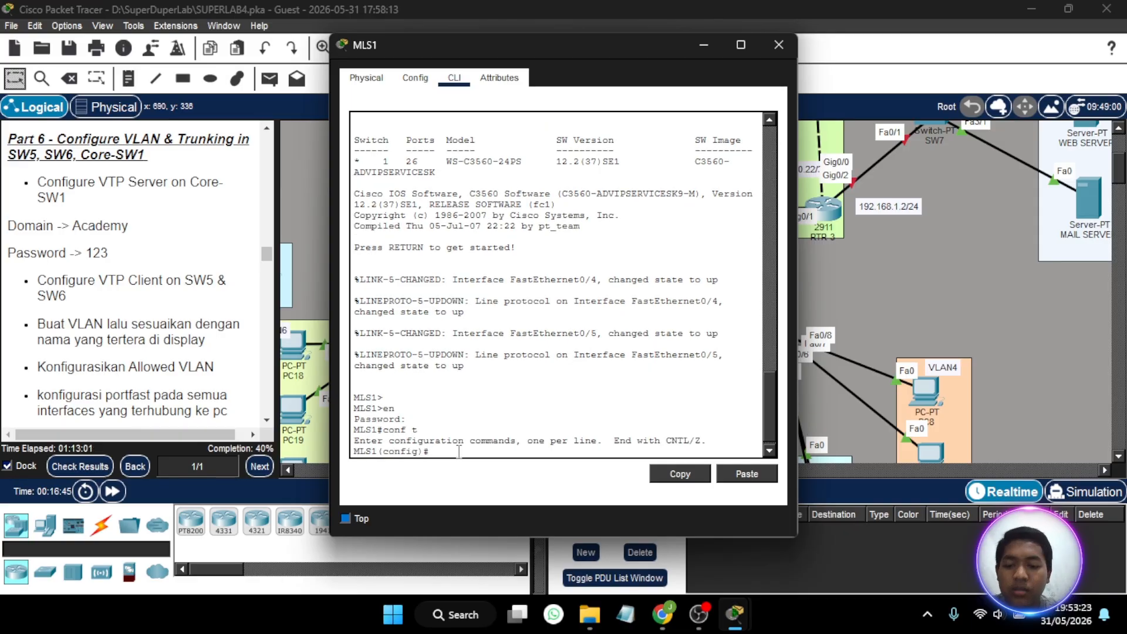
- Set the VTP mode to server on MLS1
text(vtp )
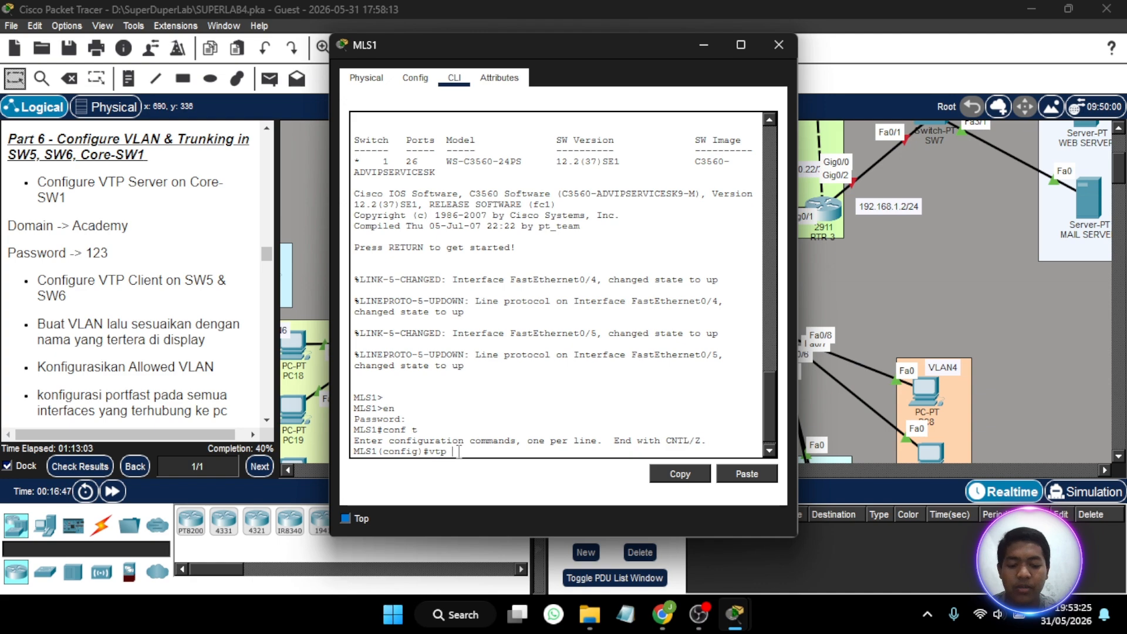
text(mo)
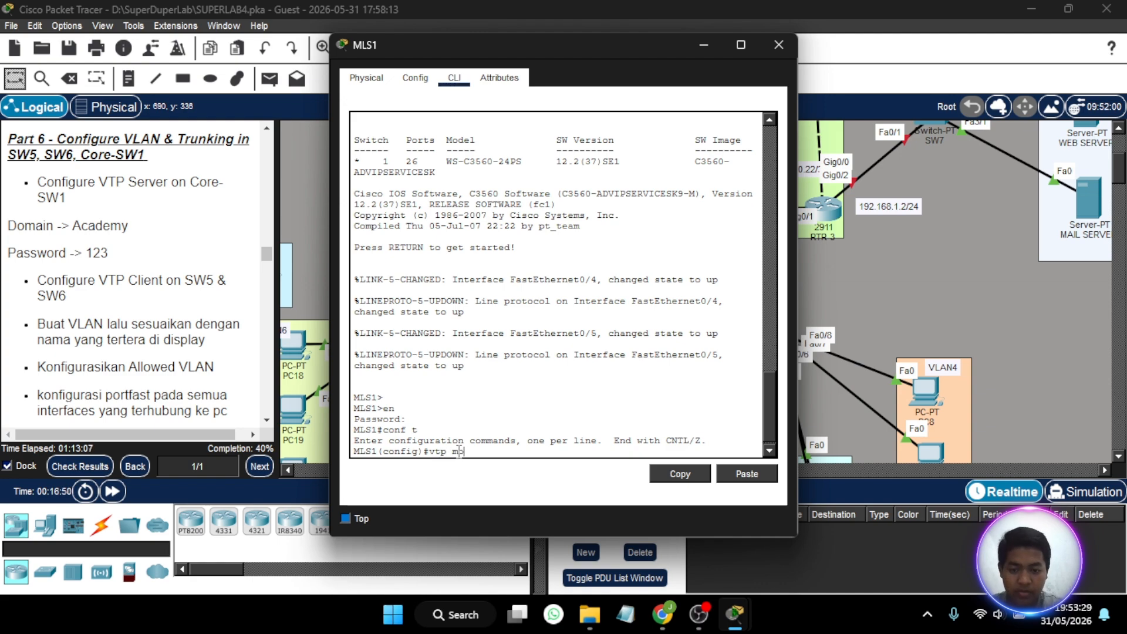
text( ser)
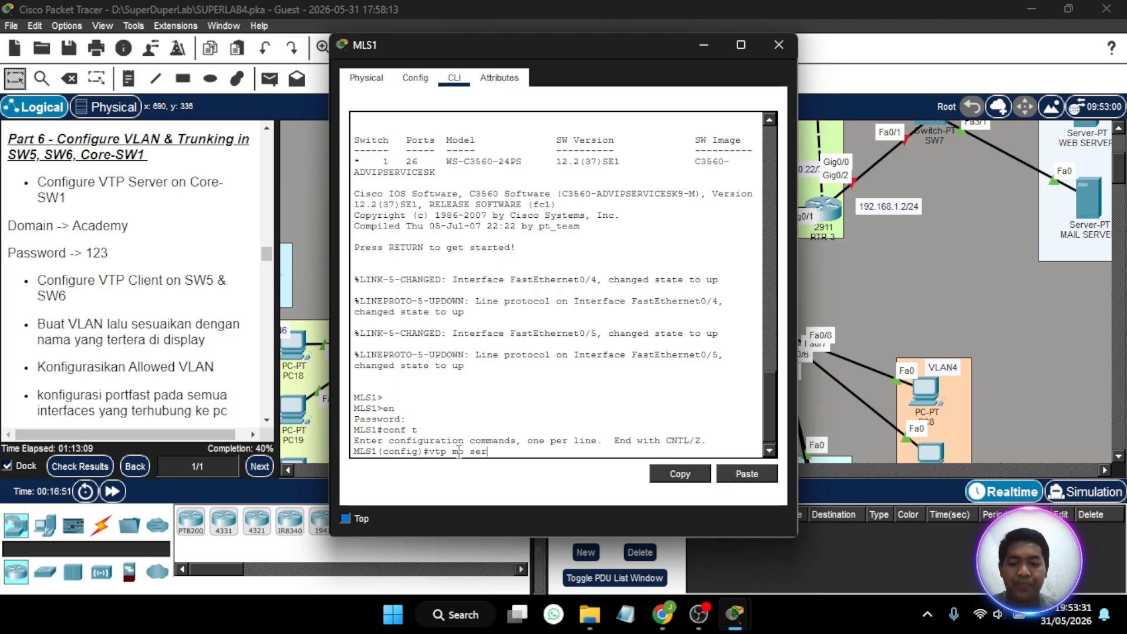
text(ver)
key(Return)
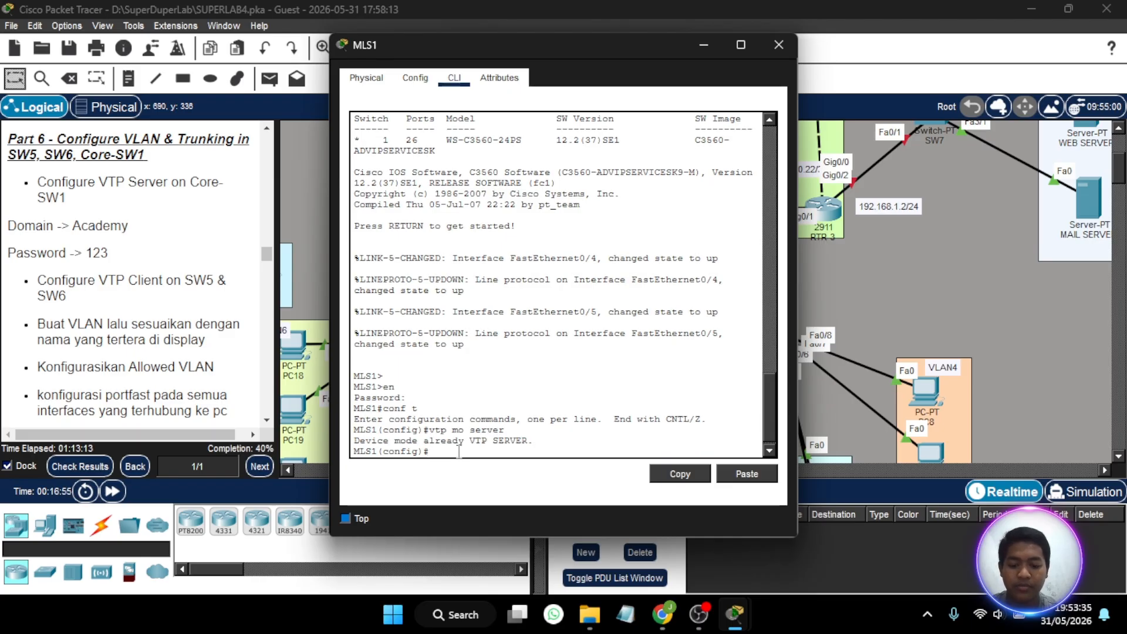
- Set the VTP domain name to Academy on MLS1
text(vtp )
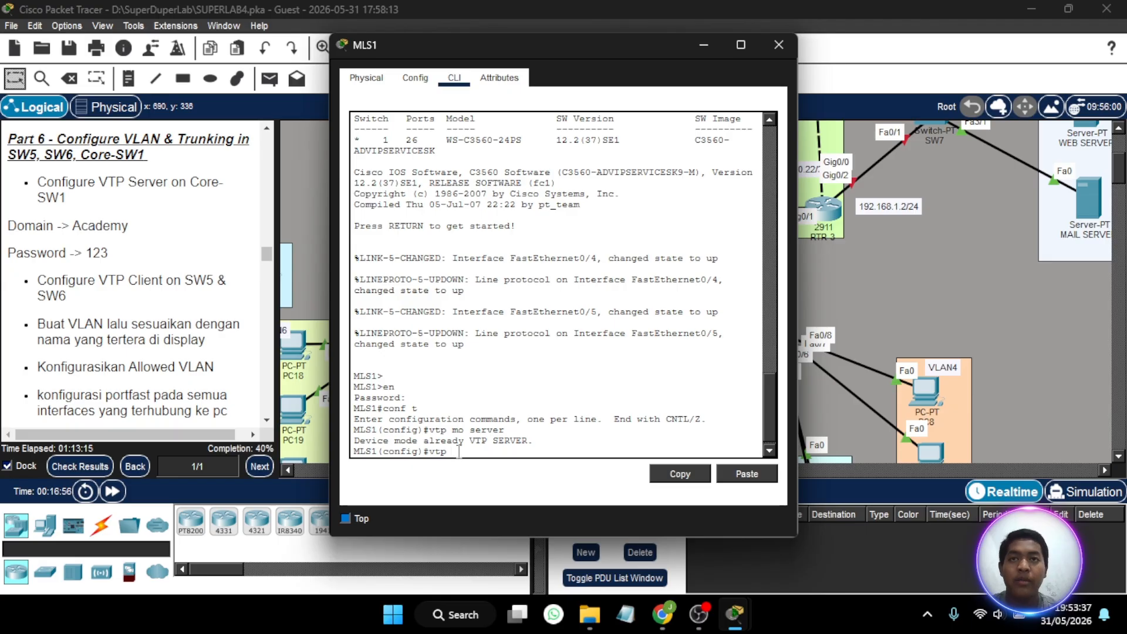
text(domain)
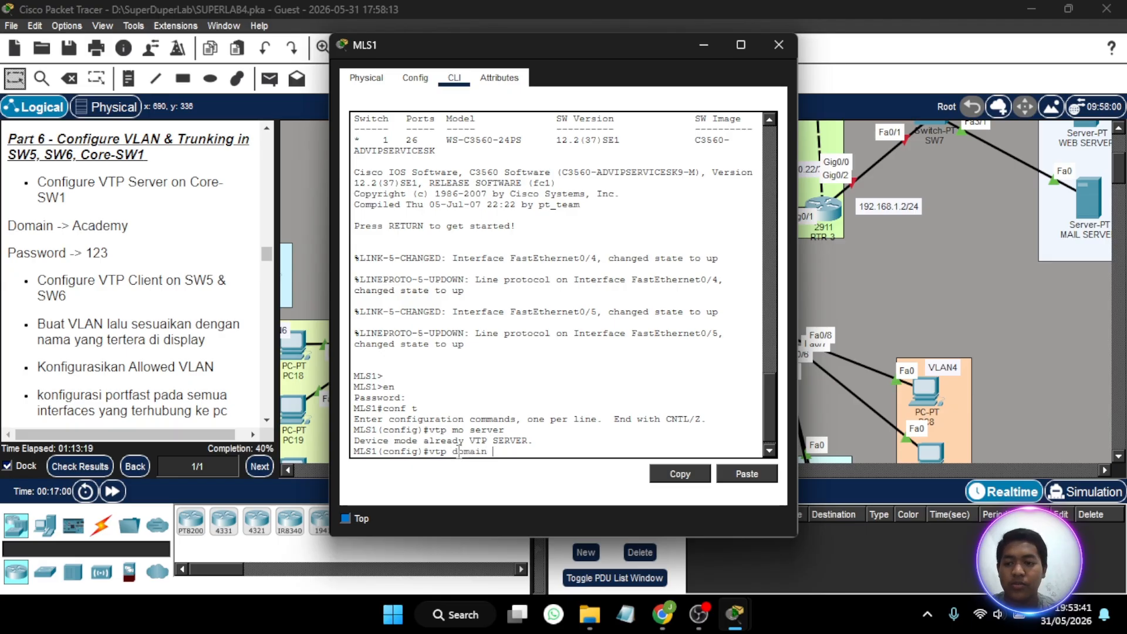
text( Acad)
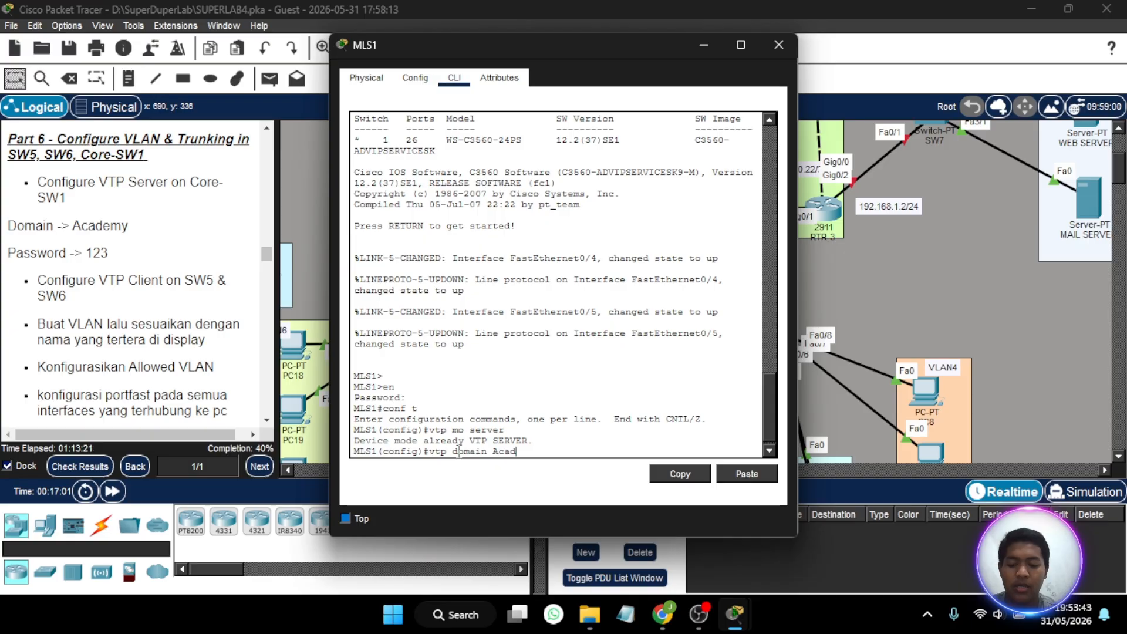
text(emy)
key(Return)
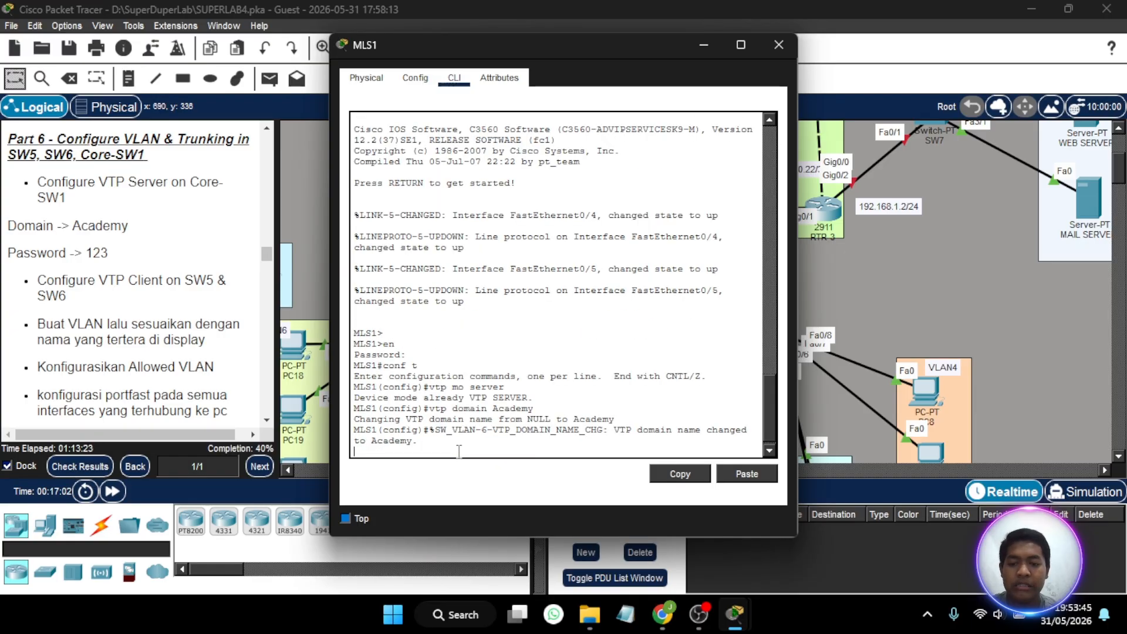
key(Return)
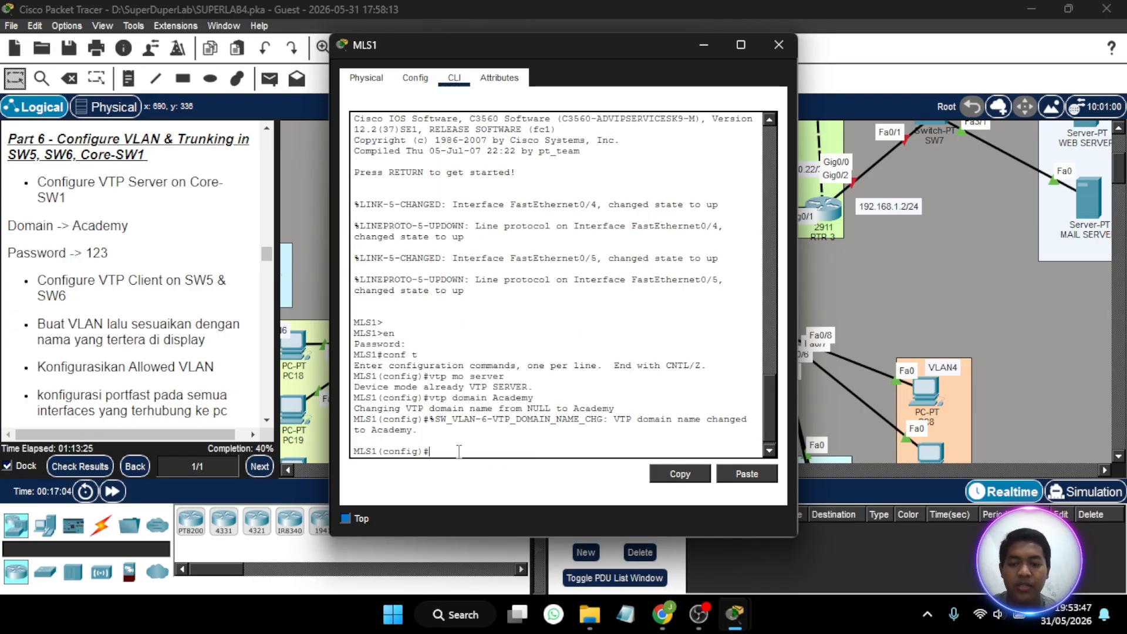
- Set the VTP password on MLS1 to the one given in the Part 6 instructions
text(vtp pa)
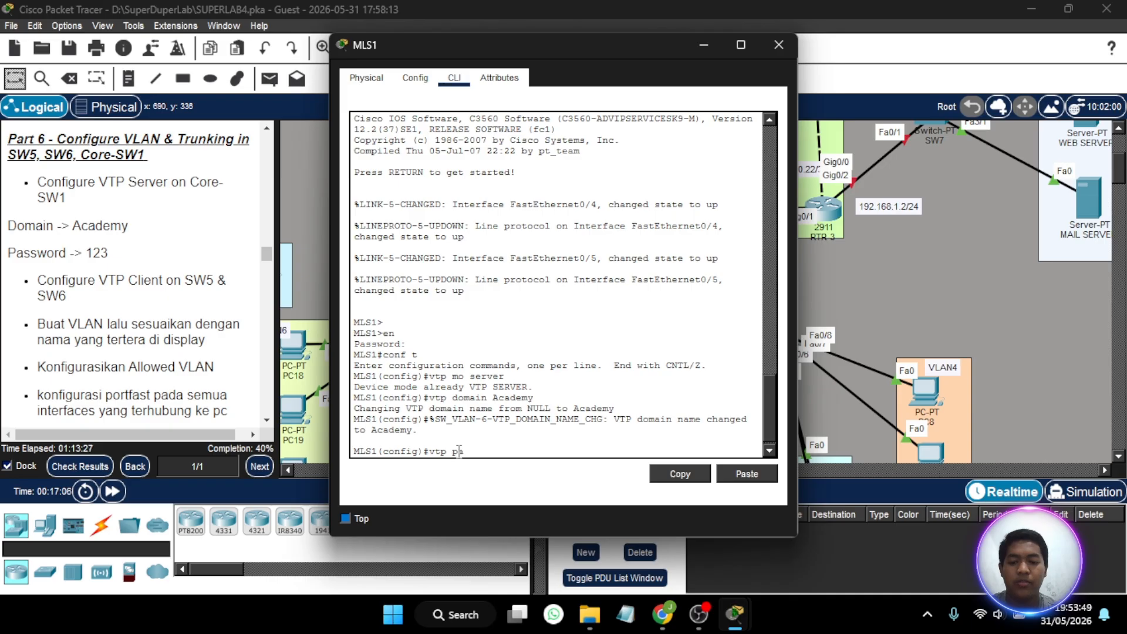
text(ss 123)
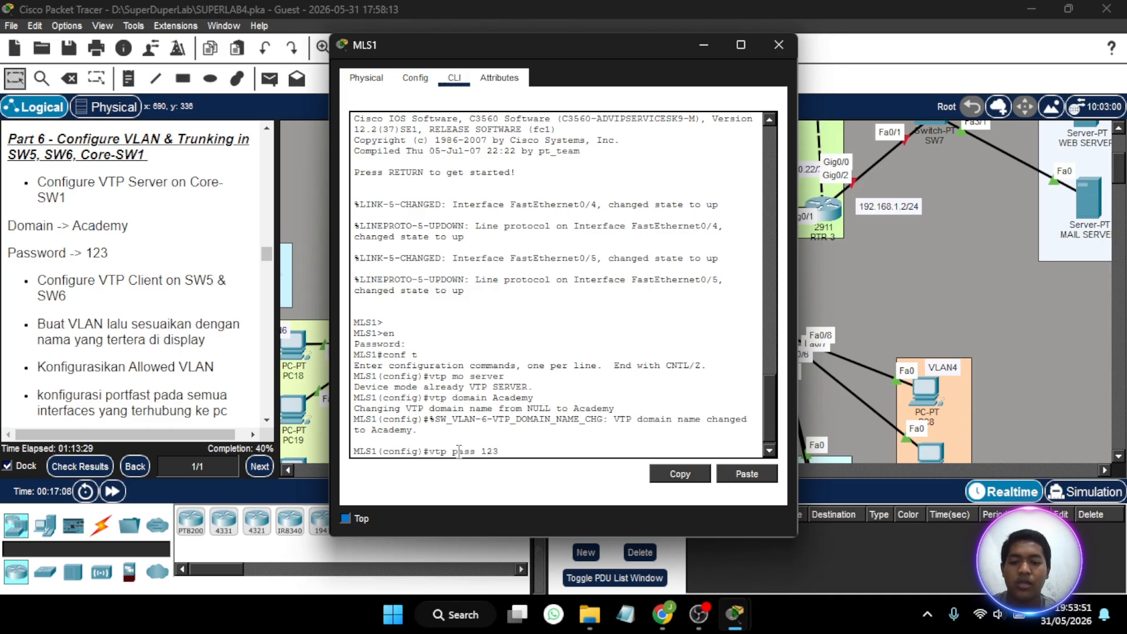
key(Return)
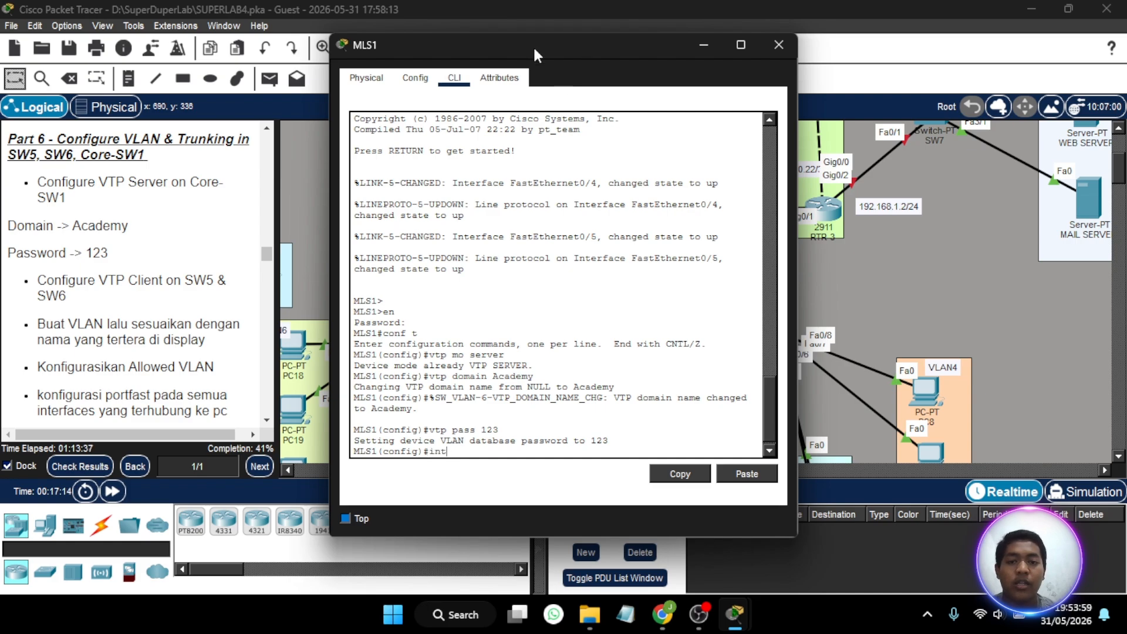
- Move the MLS1 window clear of the topology and enter configuration for the interface range fa0/4-5
drag(533, 45, 216, 64)
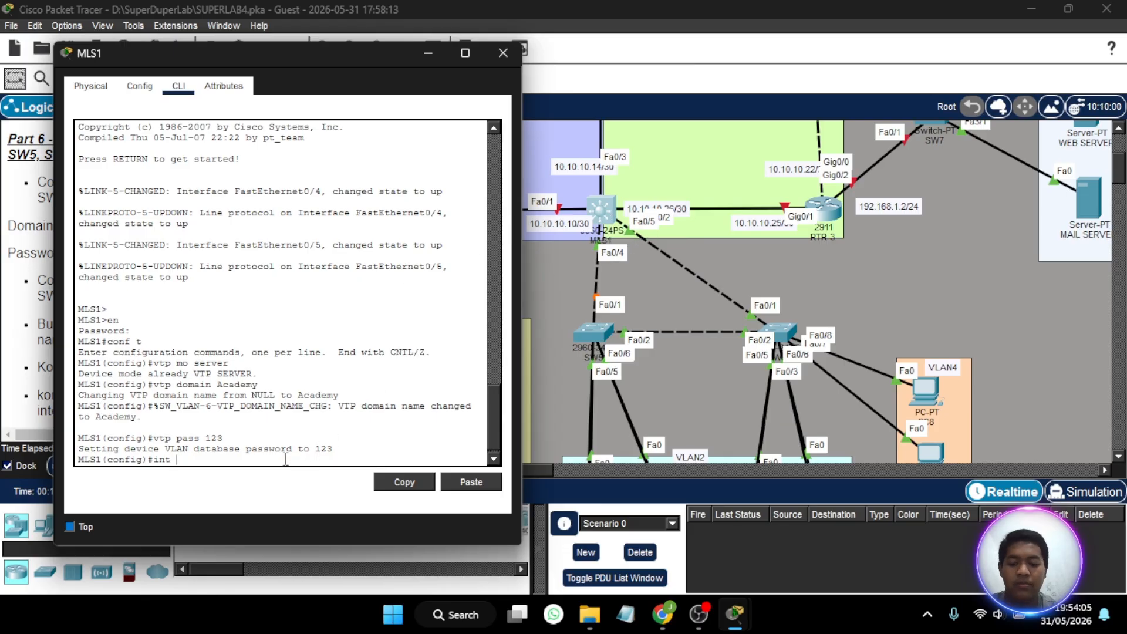
text(fa0/4)
text(-5)
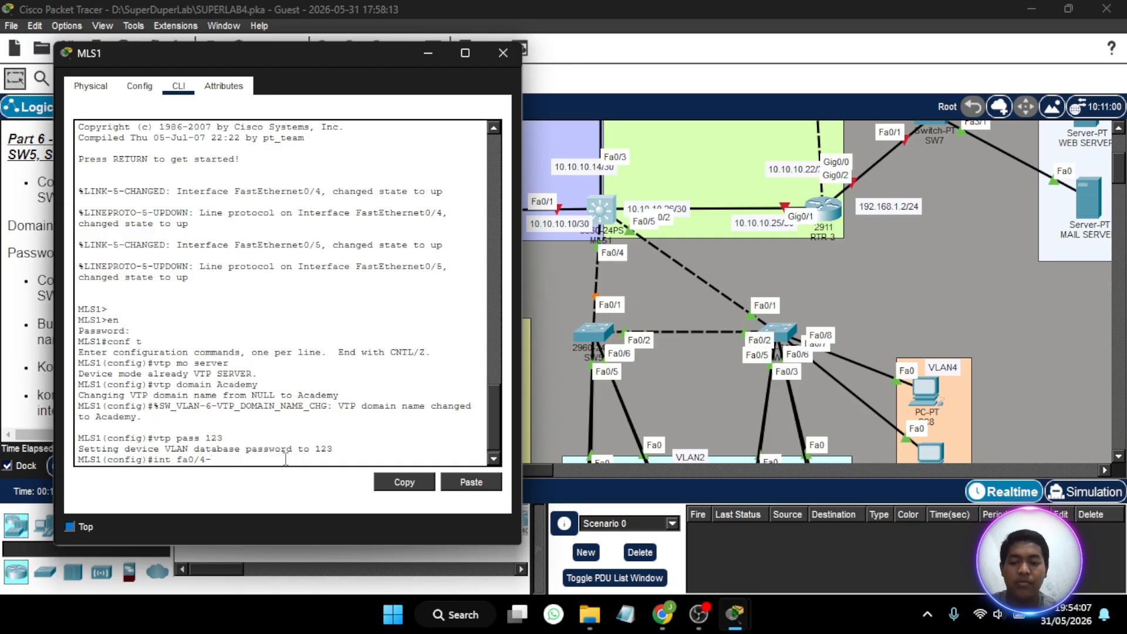
key(Return)
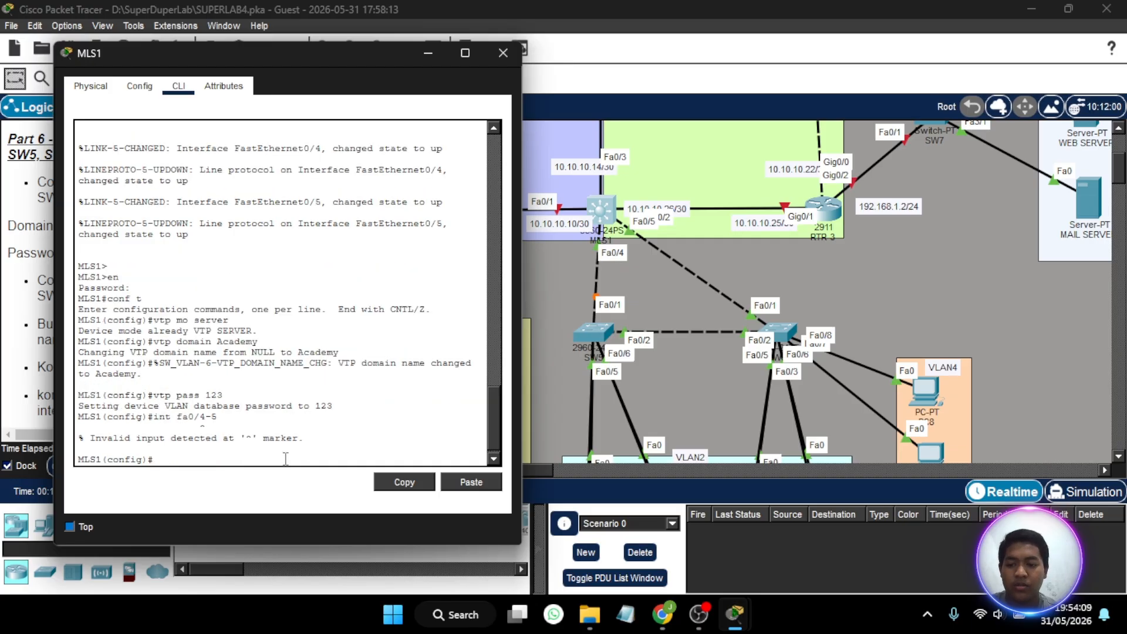
key(Up)
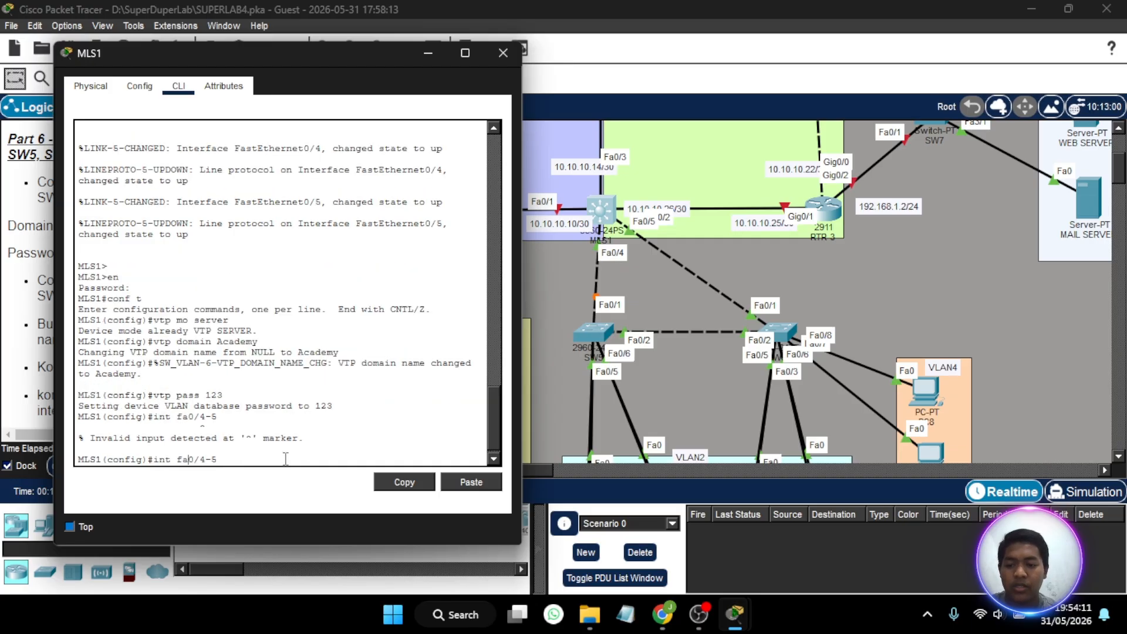
key(Left)
key(Left)
text(ra)
key(Return)
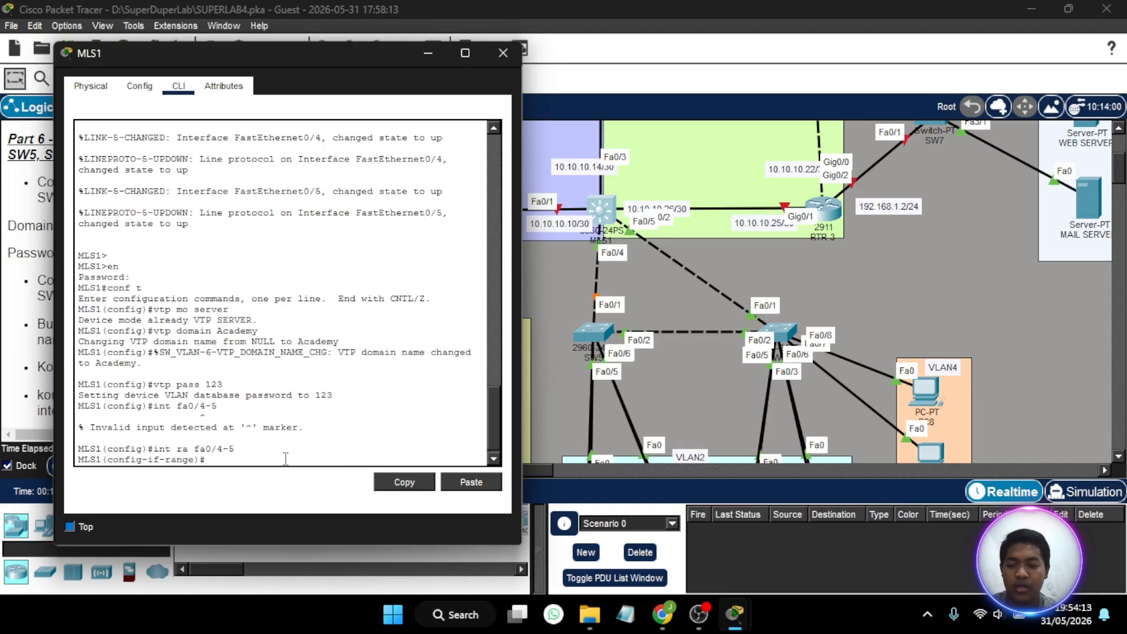
- Try to set interfaces fa0/4-5 on MLS1 to trunk mode
key(Up)
key(BackSpace)
key(BackSpace)
key(BackSpace)
key(BackSpace)
key(BackSpace)
key(BackSpace)
key(BackSpace)
key(BackSpace)
key(BackSpace)
key(BackSpace)
key(BackSpace)
key(BackSpace)
key(BackSpace)
key(BackSpace)
text(sw)
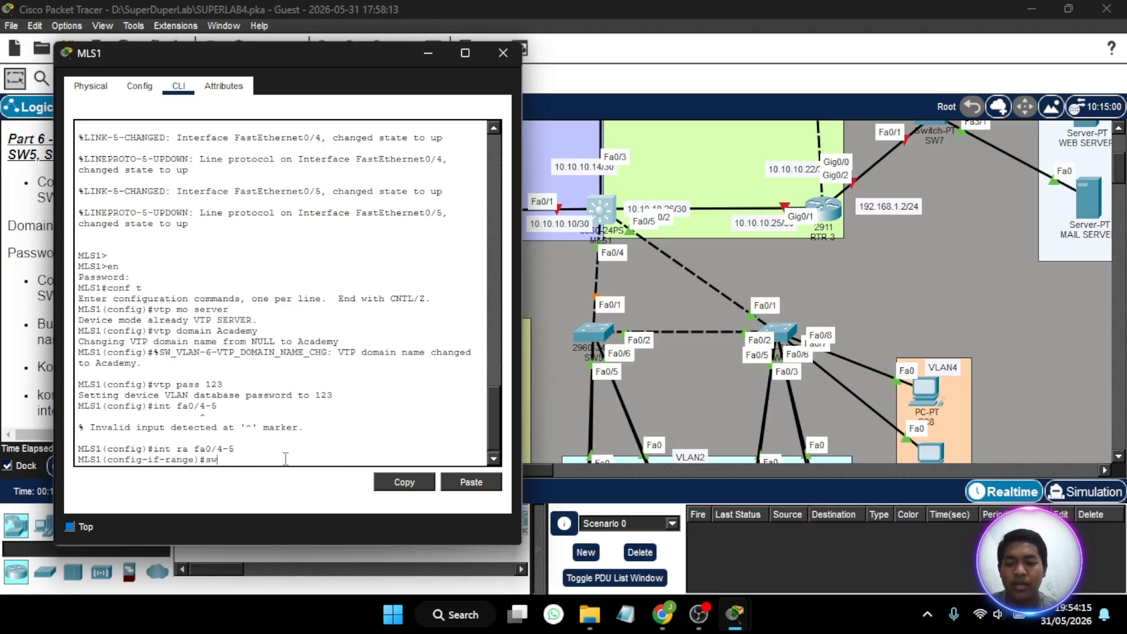
text( mo tr)
key(Return)
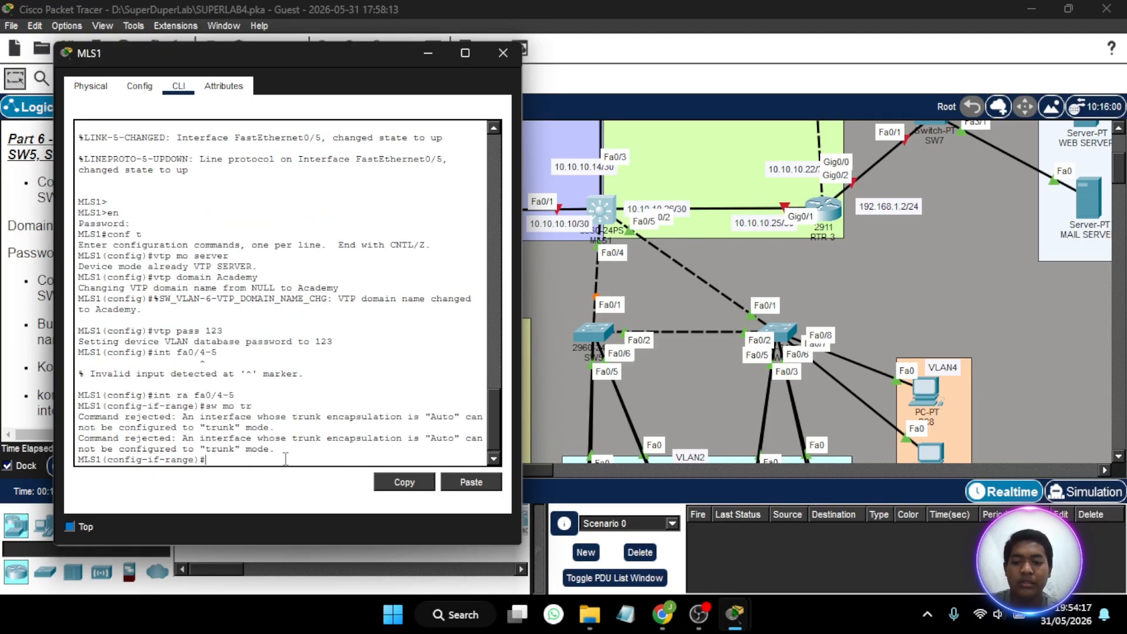
- Try to apply encapsulation dot1q directly on the fa0/4-5 interface range
text(en)
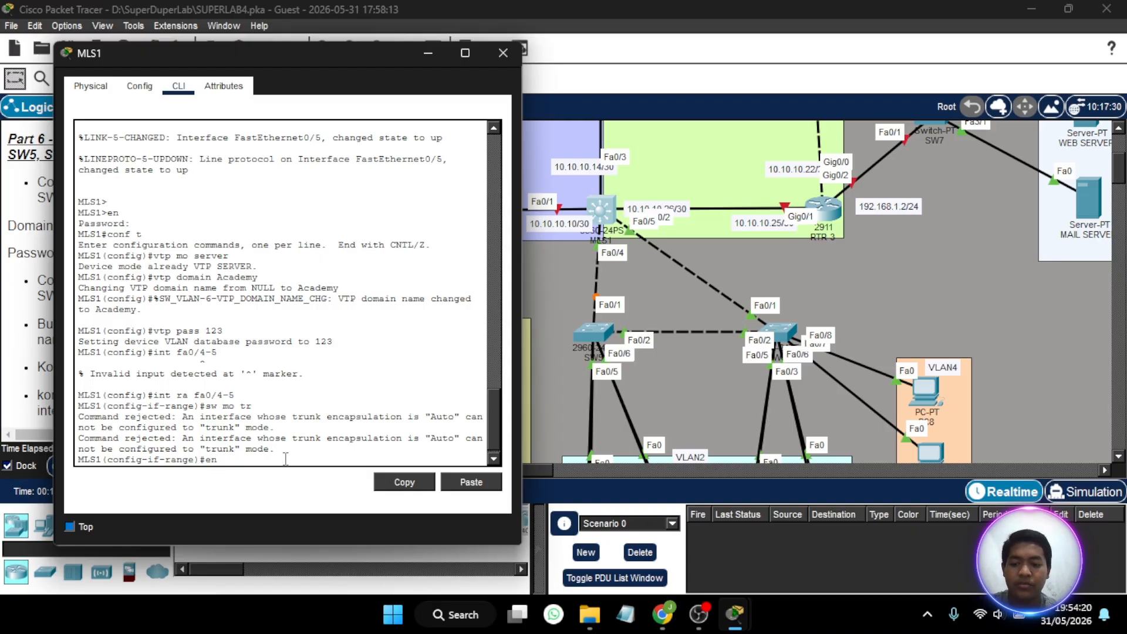
key(Tab)
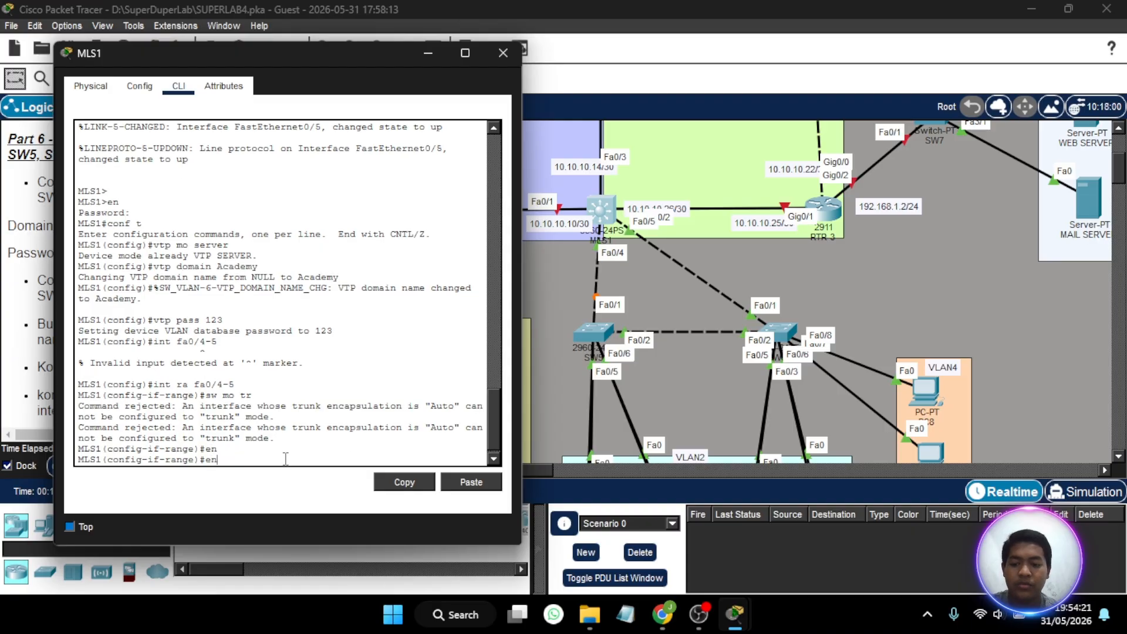
text(cap)
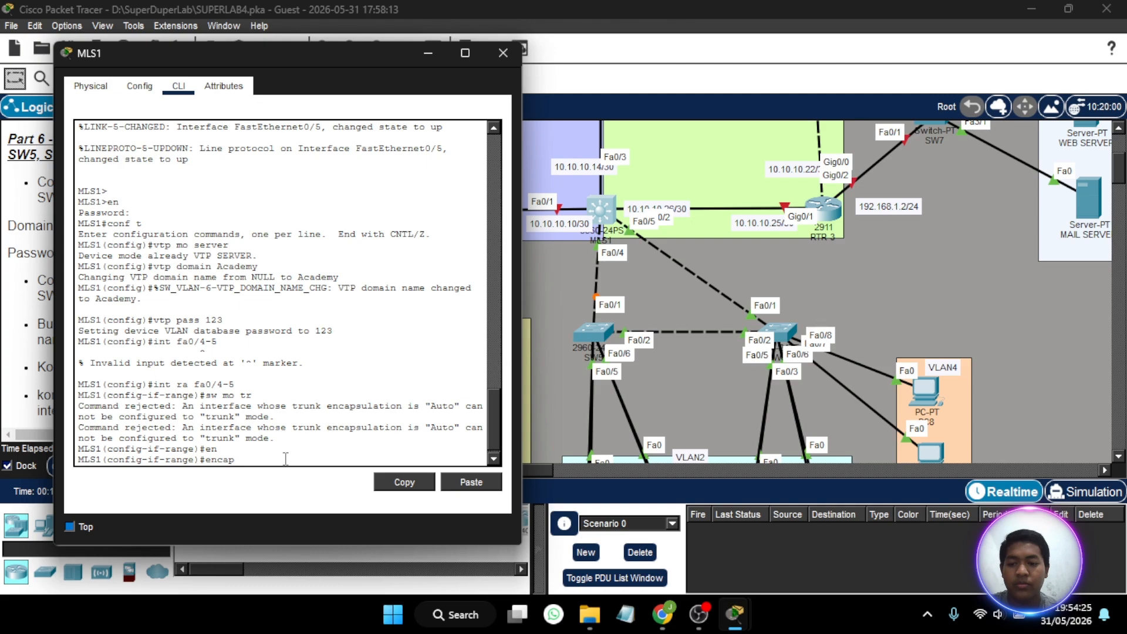
text(su)
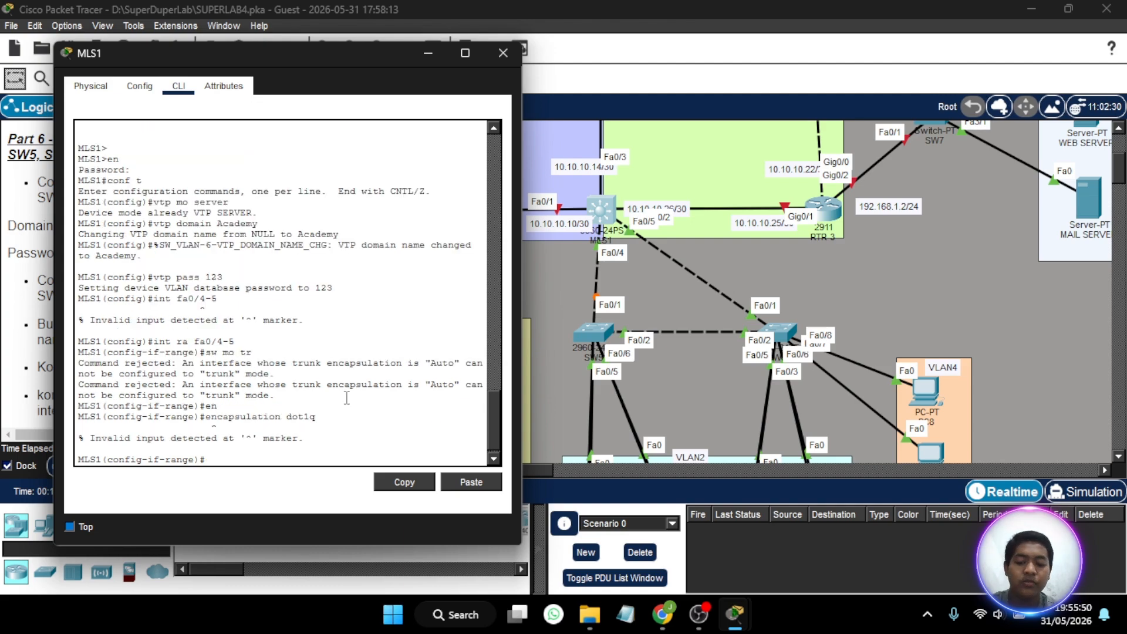
- Set the switchport trunk encapsulation to dot1q on interfaces fa0/4-5 of MLS1
text(s)
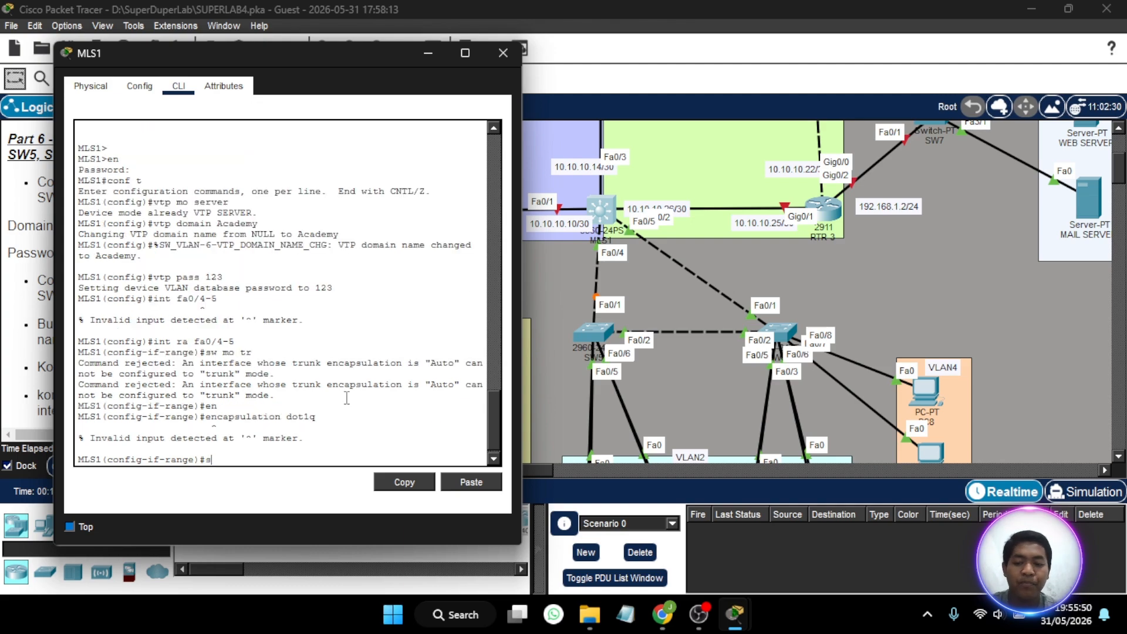
text(w tr enc)
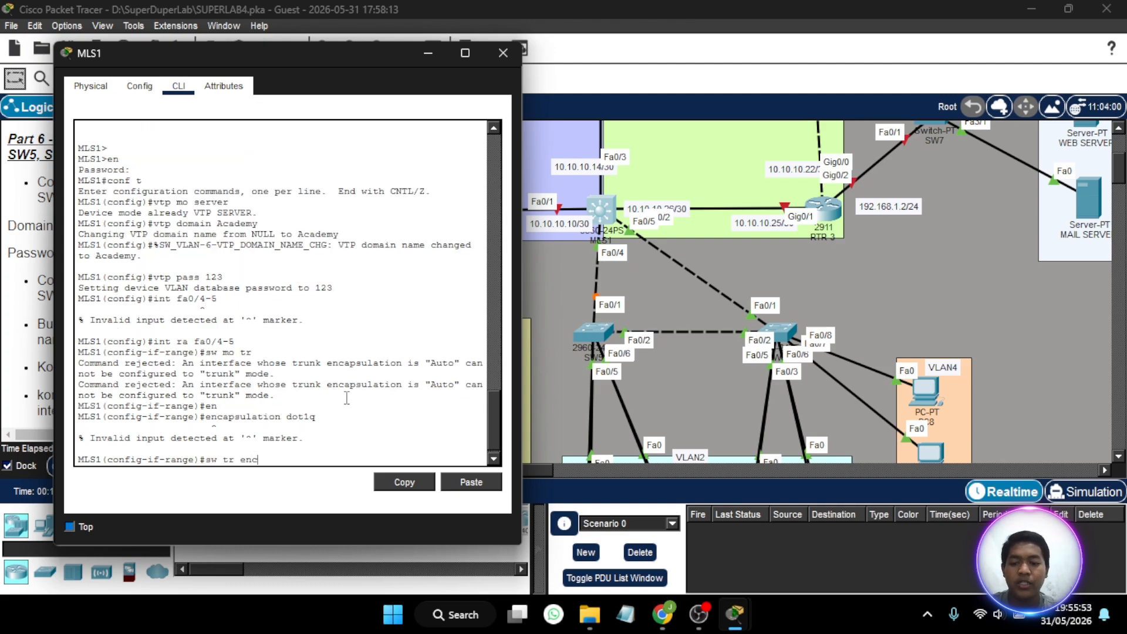
key(Tab)
text(do)
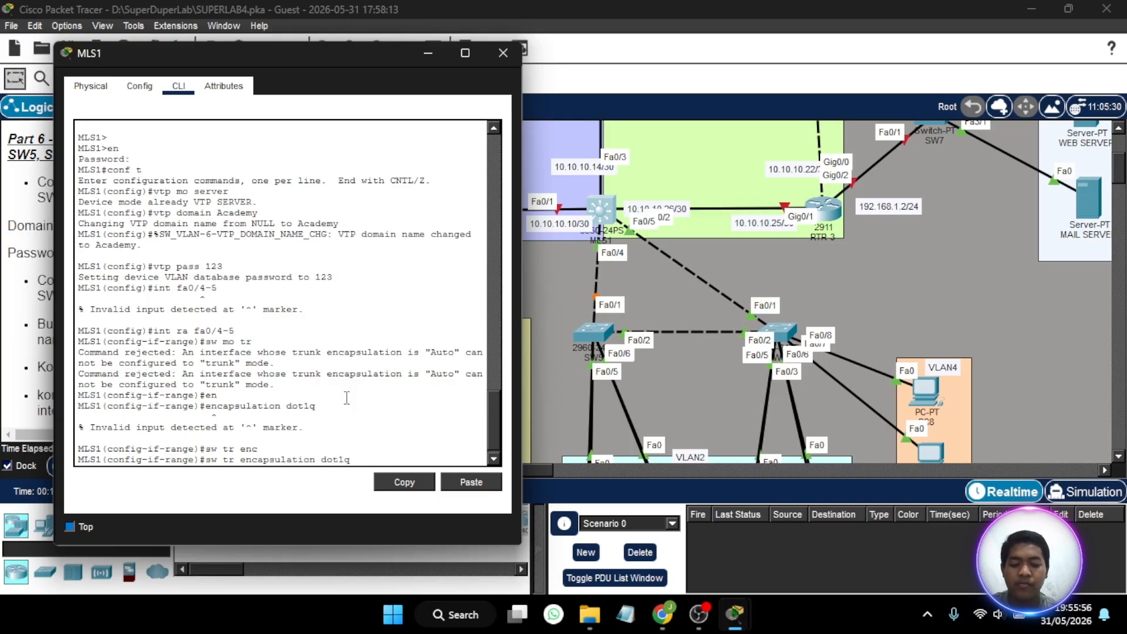
text(t1q)
key(Return)
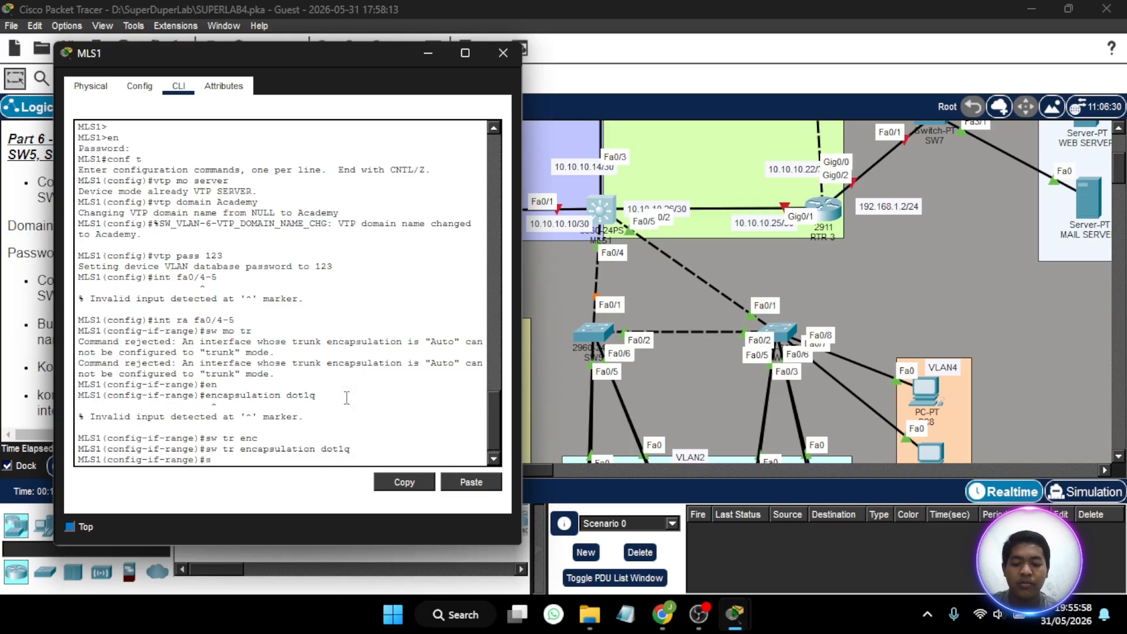
- Set interfaces fa0/4-5 to switchport trunk mode and close the MLS1 window
text(sw mo tr)
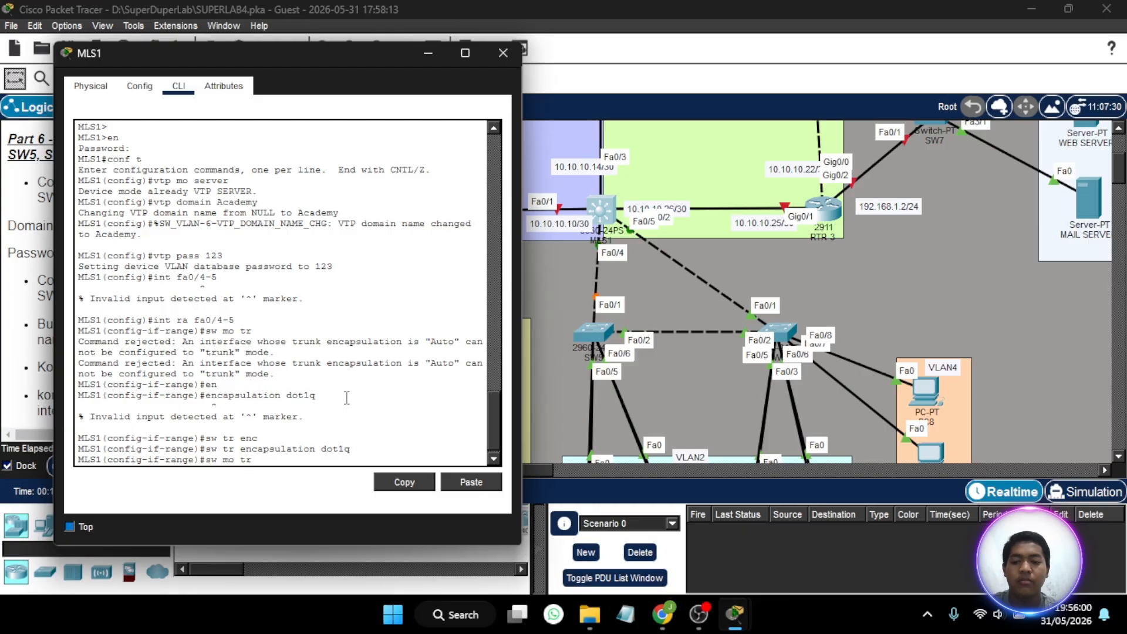
key(Return)
key(Return)
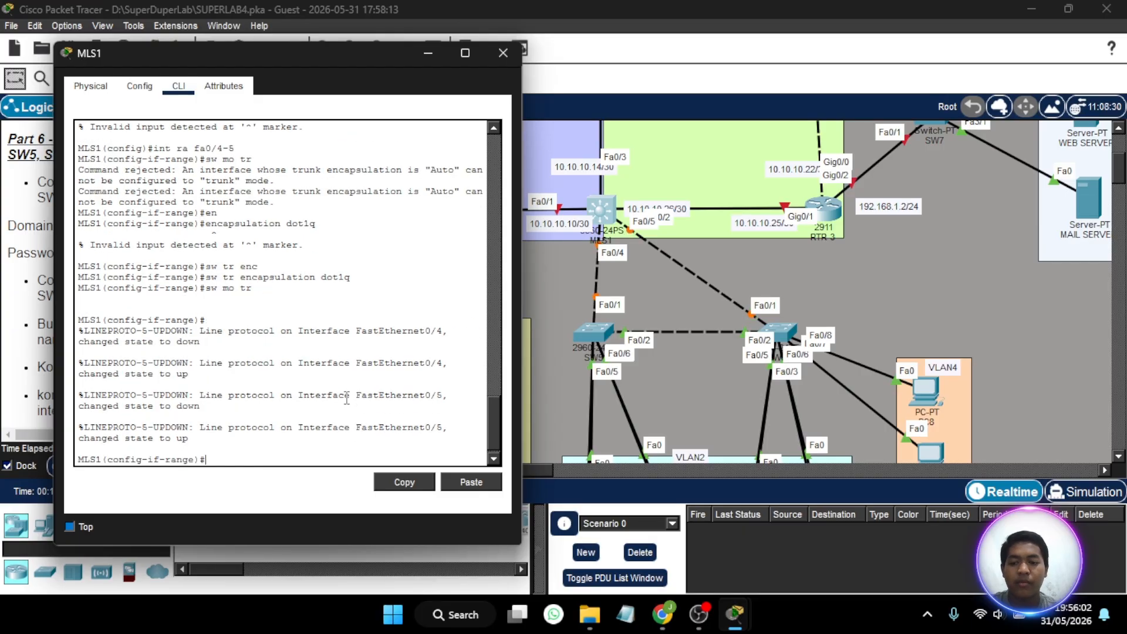
click(506, 52)
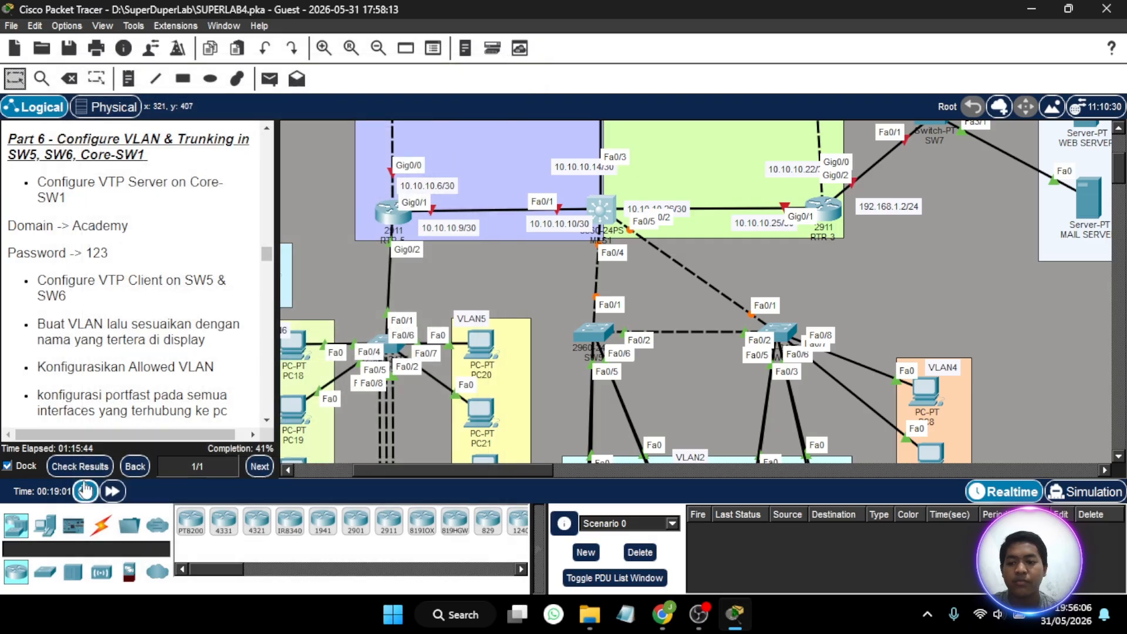
- Fast-forward the simulation time and enter global configuration mode on SW5 with the enable password
click(111, 492)
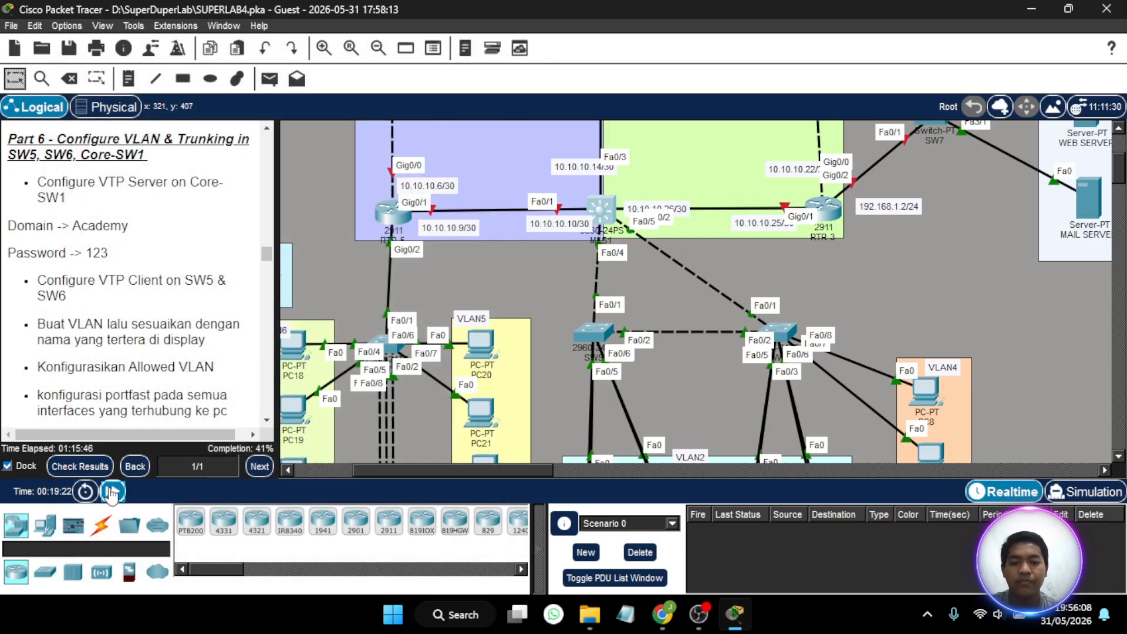
click(602, 332)
click(454, 78)
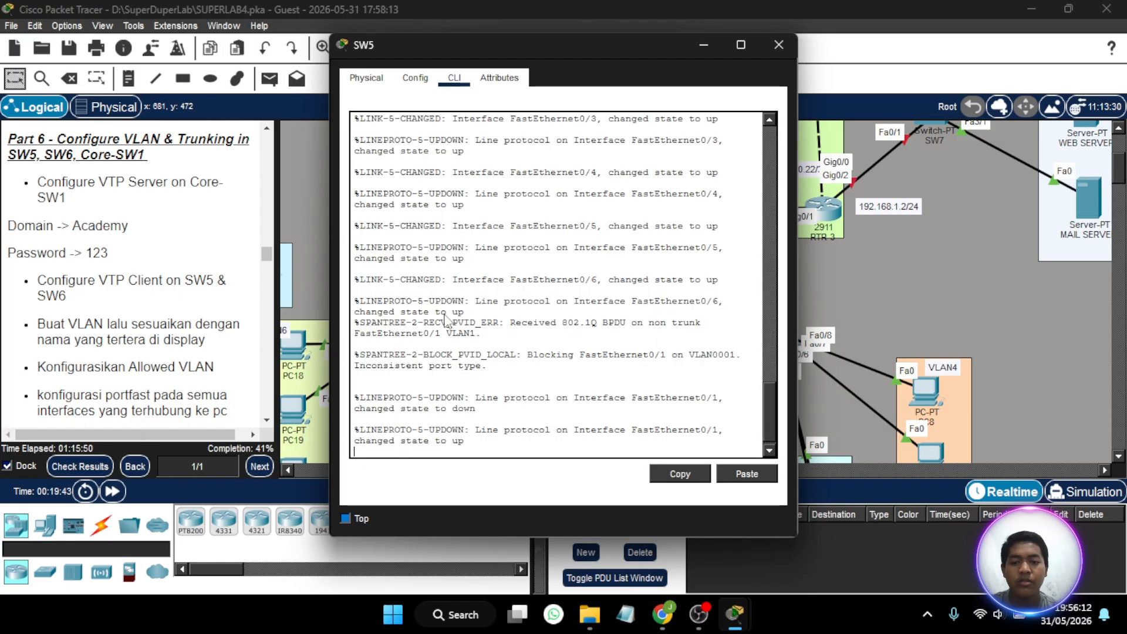
text(en)
key(Return)
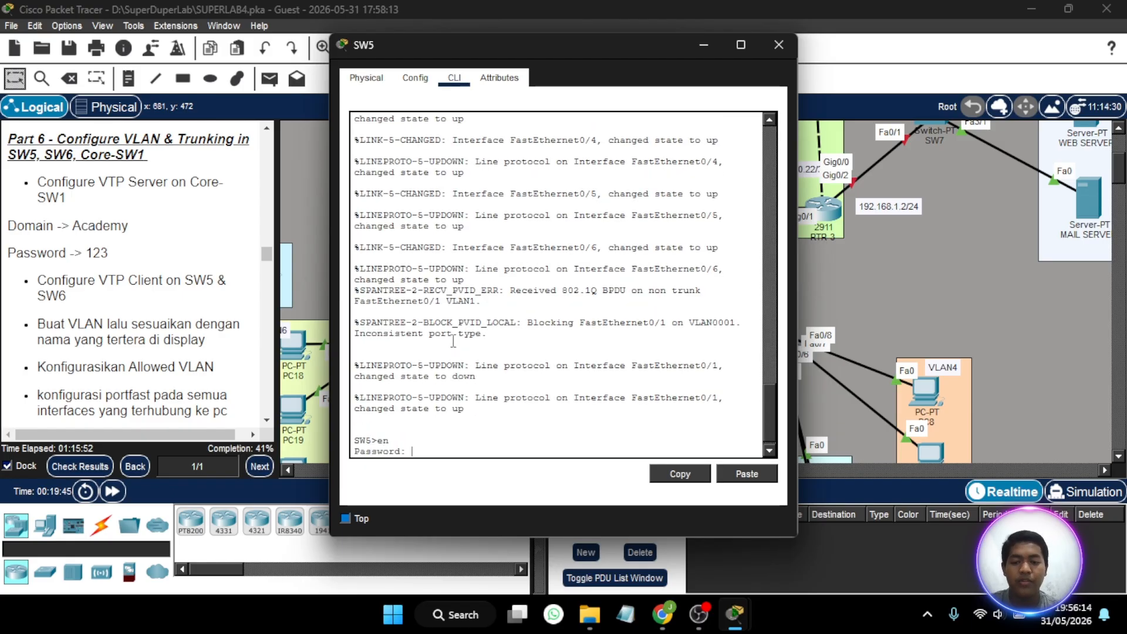
text(123)
key(Return)
text(conf t)
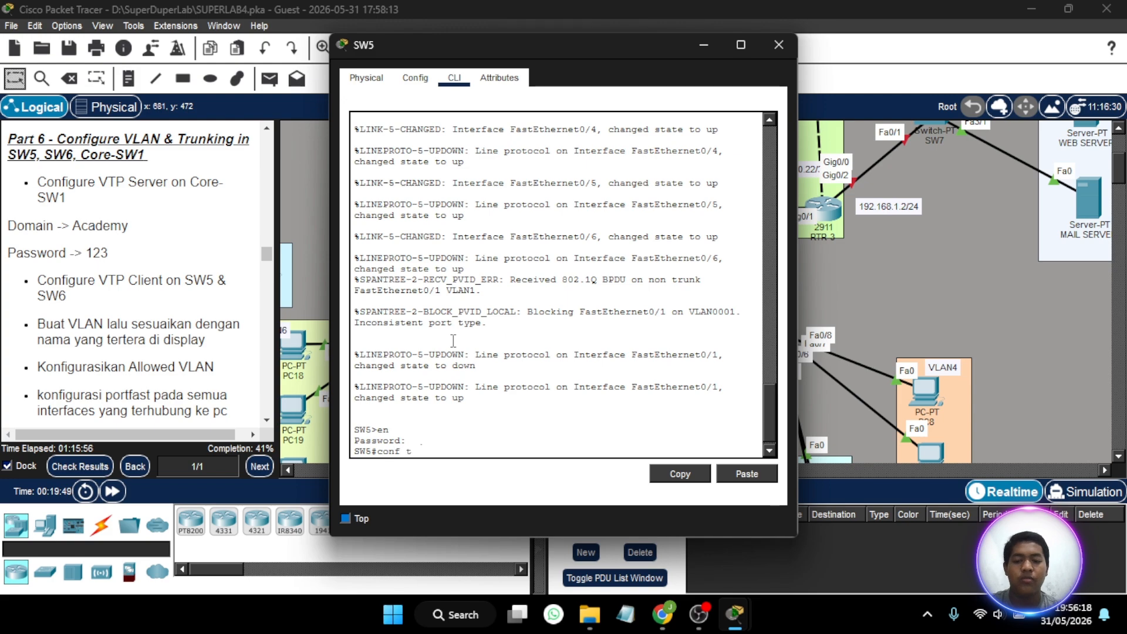
key(Return)
- Set SW5 to VTP client mode and assign it to the VTP domain Academy
text(vtp m)
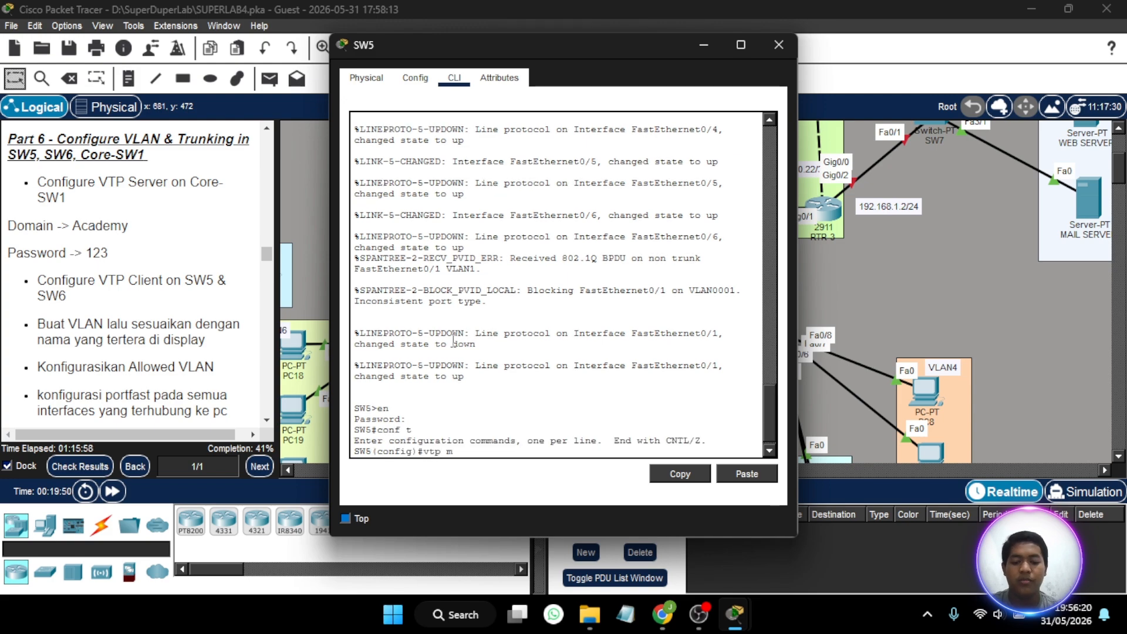
text(o client)
key(Return)
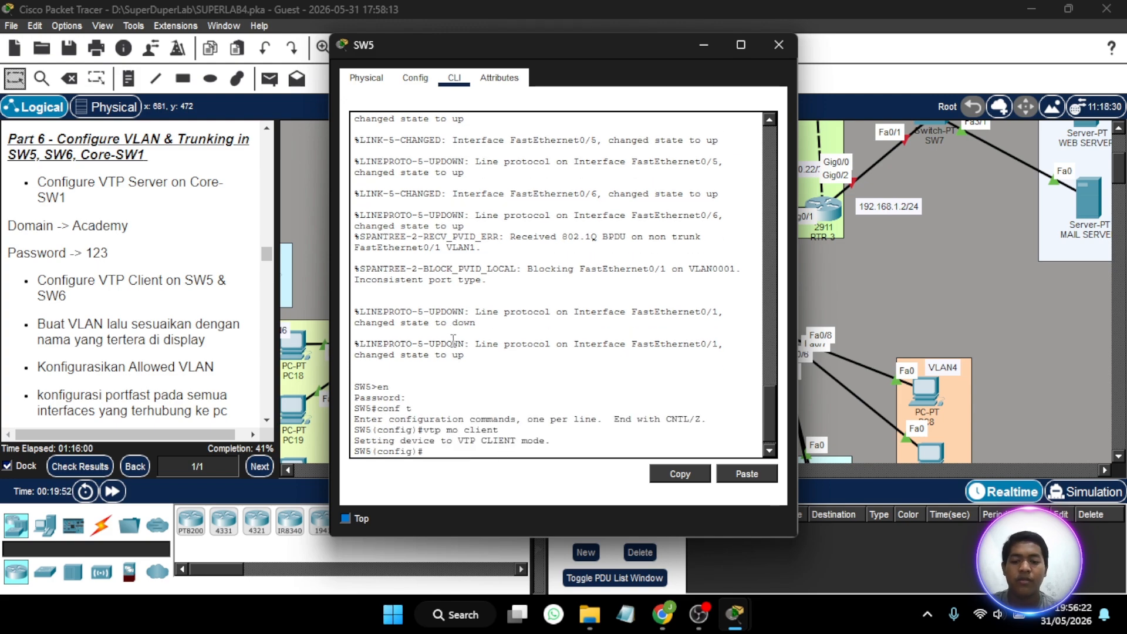
text(vtp )
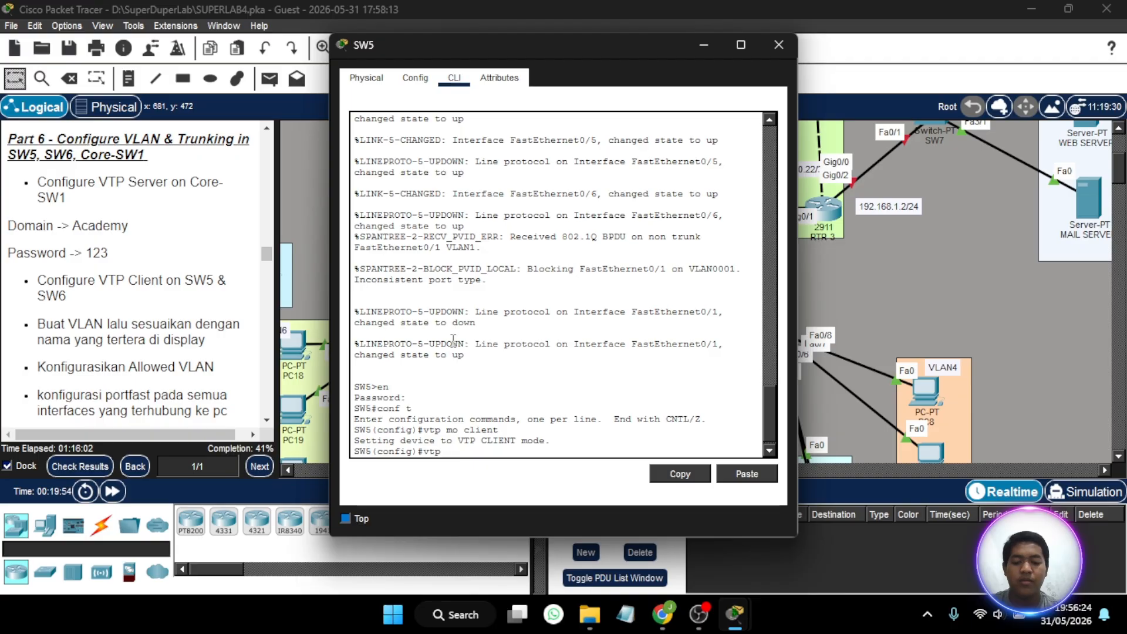
text(dom)
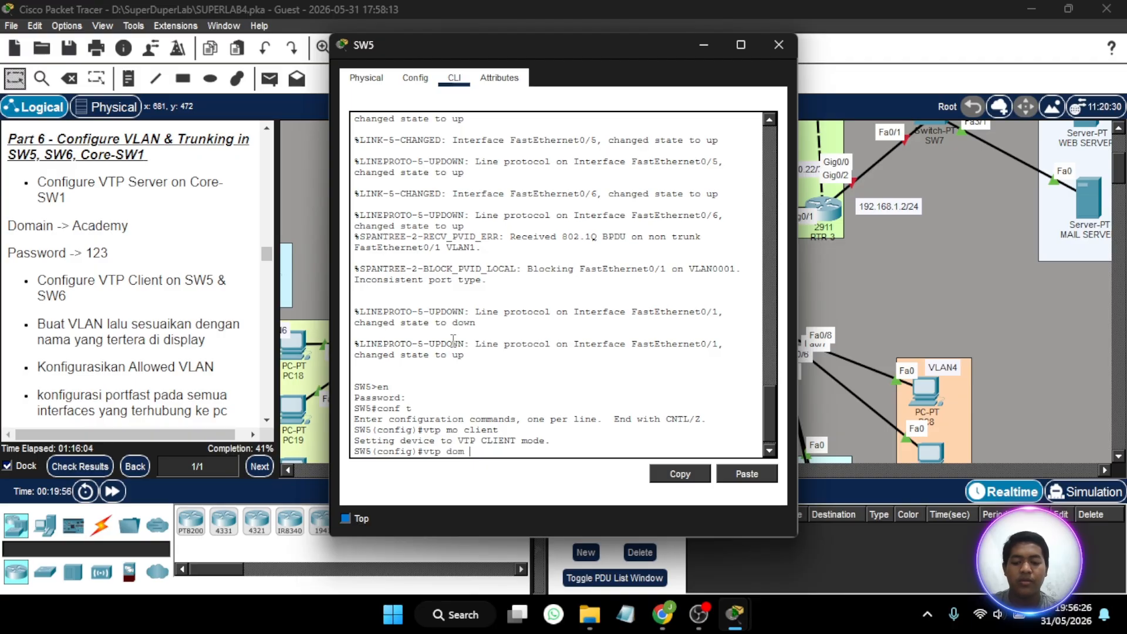
text( Academy)
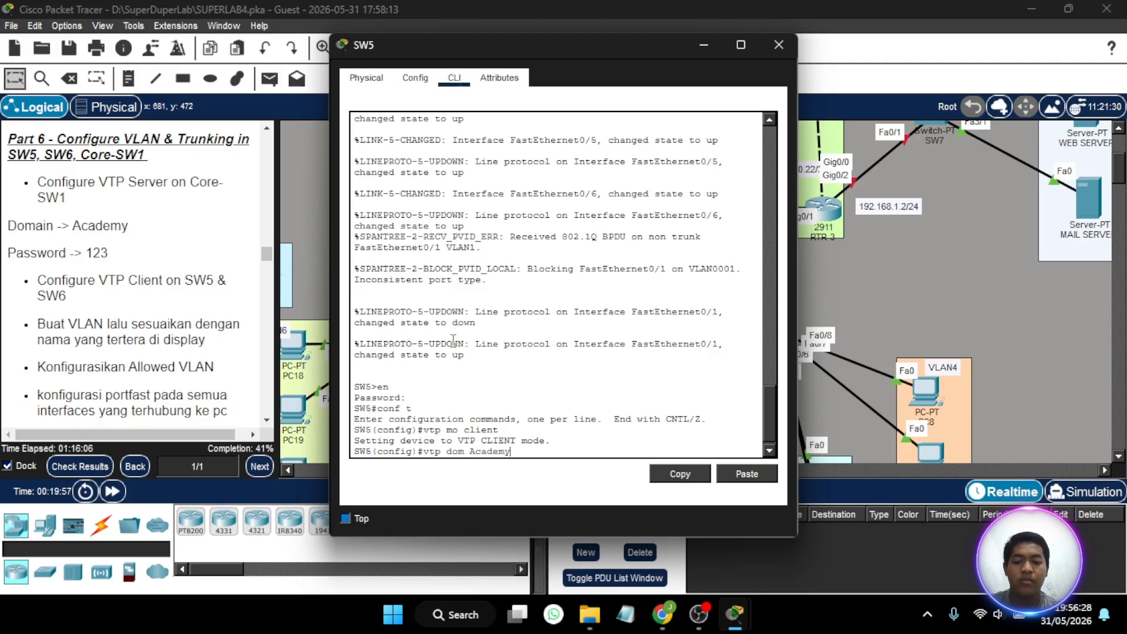
key(Return)
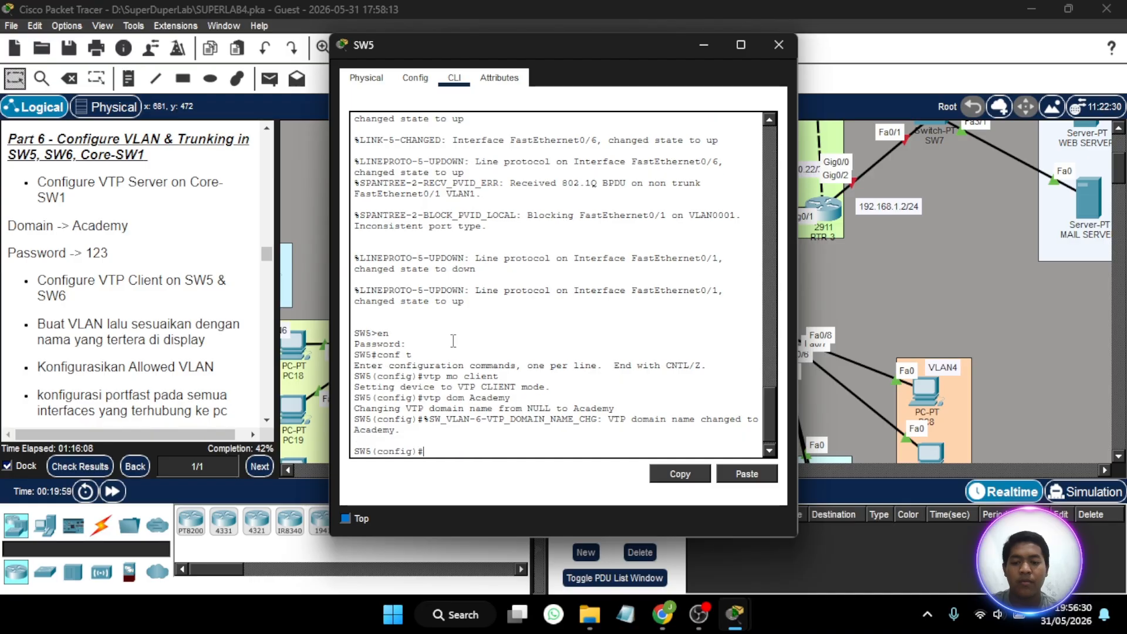
- Set the VTP password on SW5 to the one given in the Part 6 instructions
text(vt)
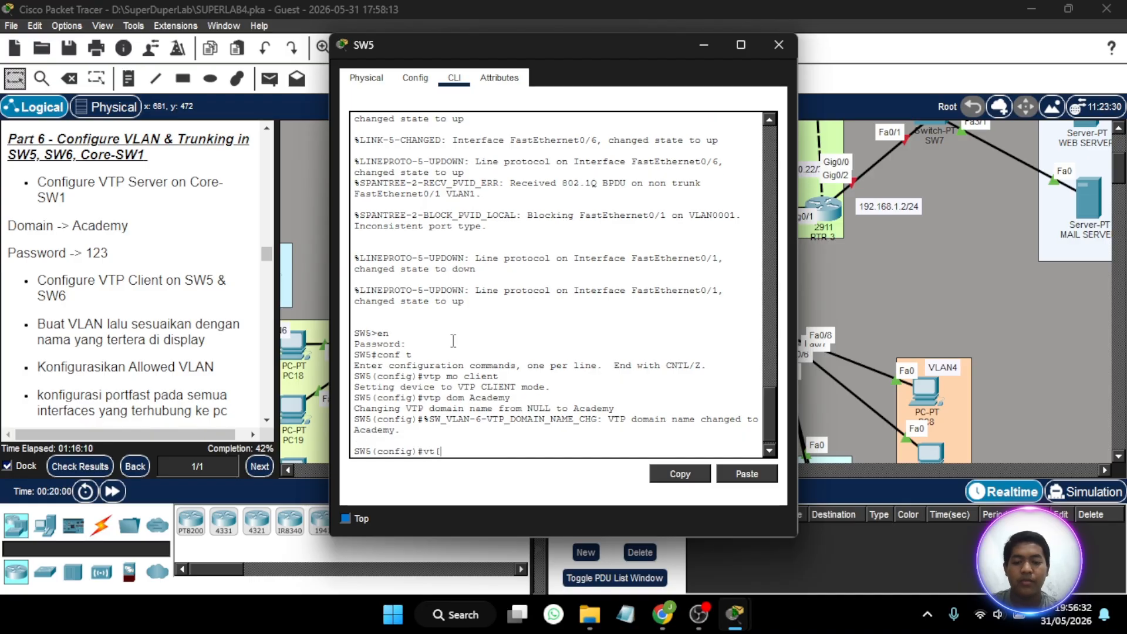
text(p pass)
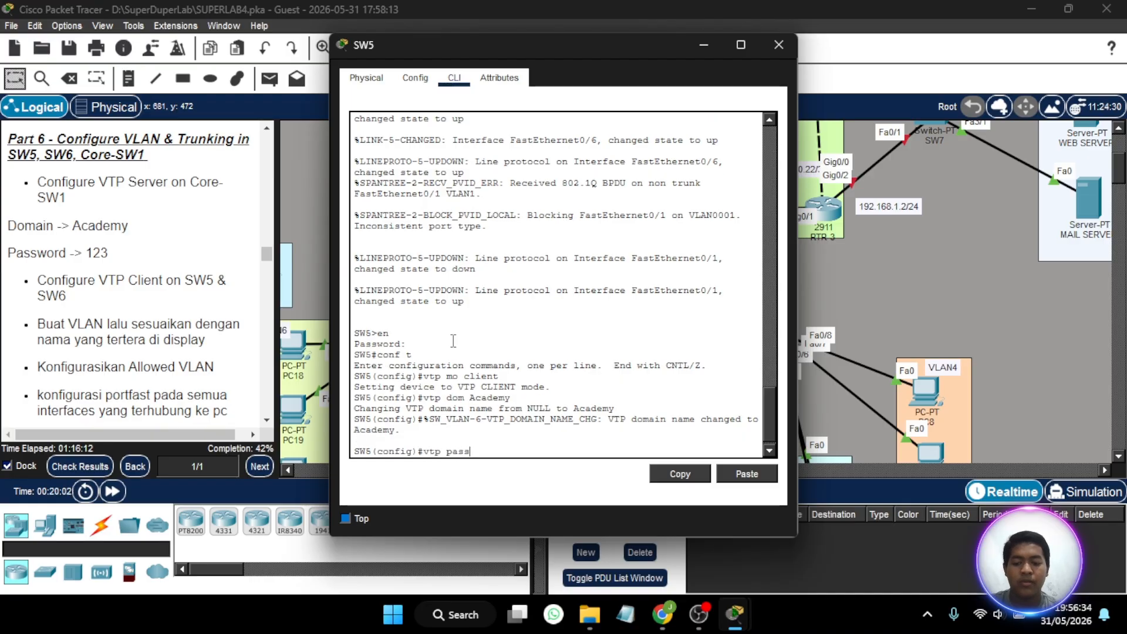
text( 123)
key(Return)
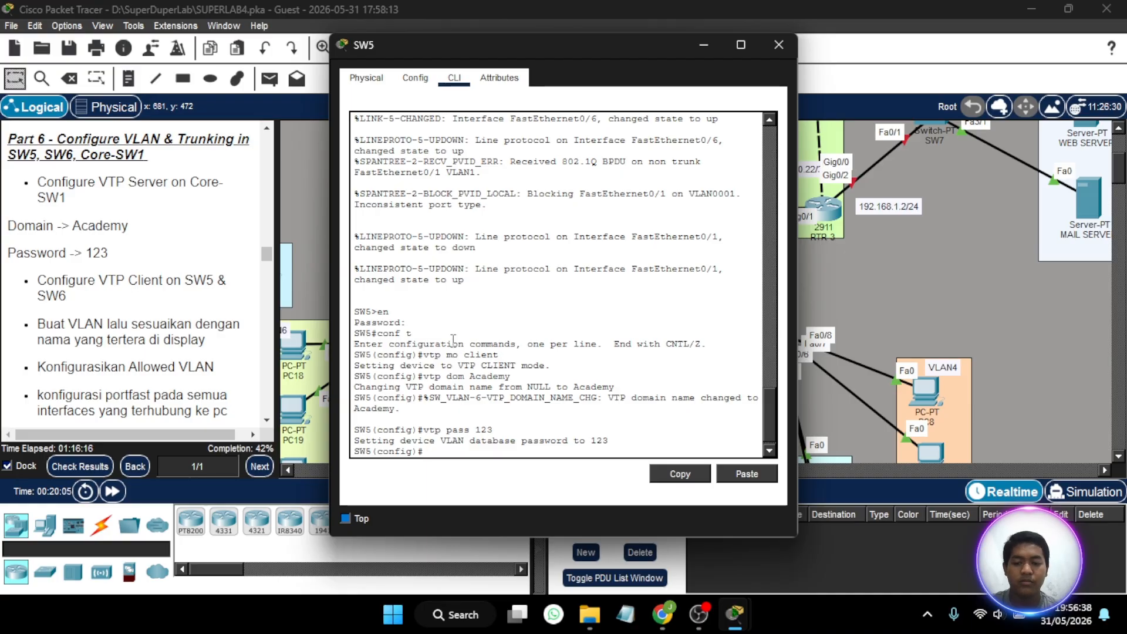
- Try to enter range configuration for ports 0/1-2 of SW5 without specifying the interface type
text(int r)
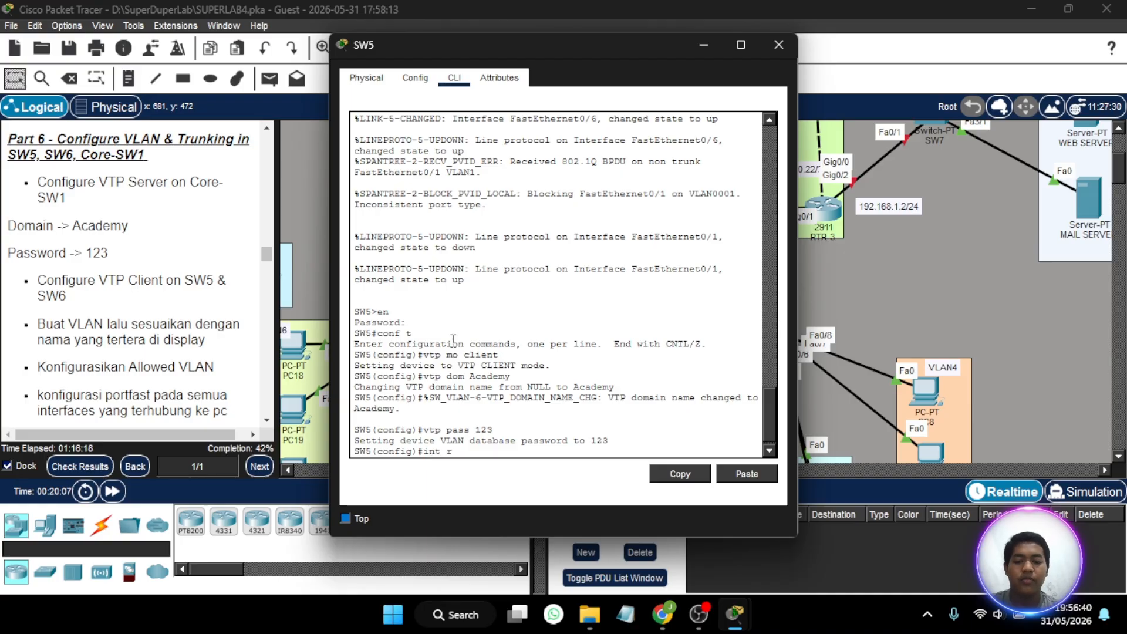
text(a)
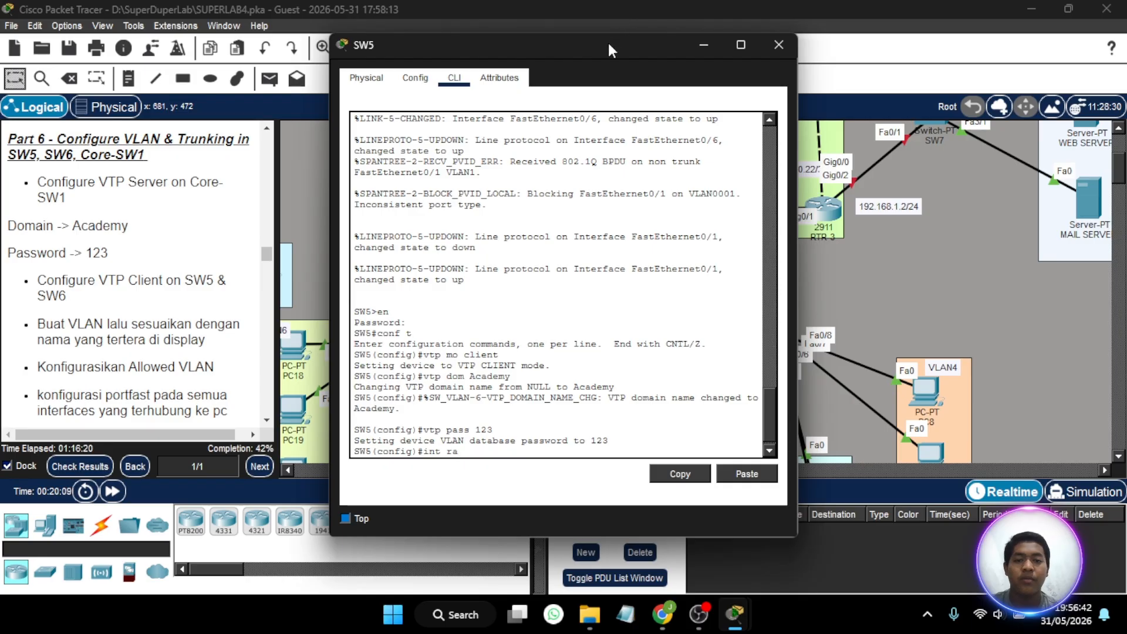
drag(609, 44, 296, 63)
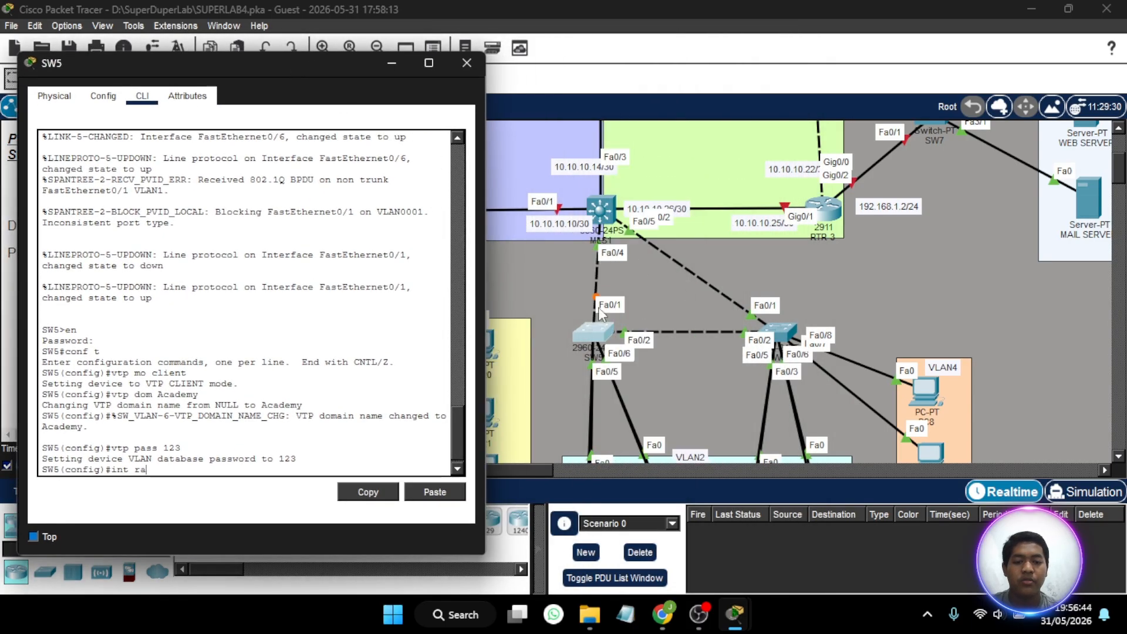
text(0/)
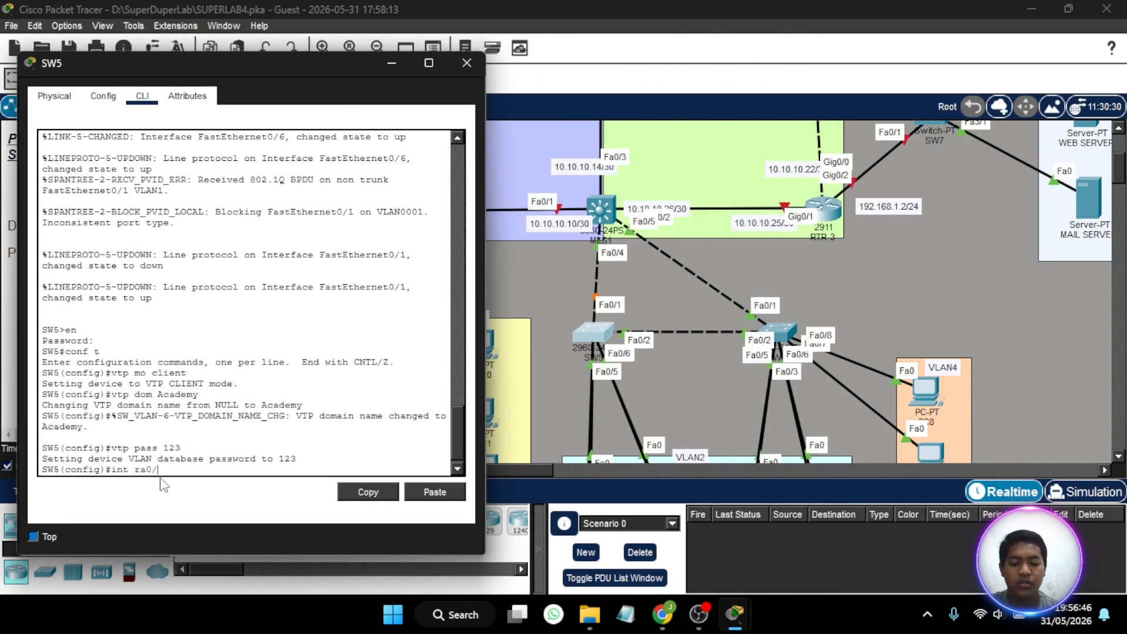
text(1-2)
key(Return)
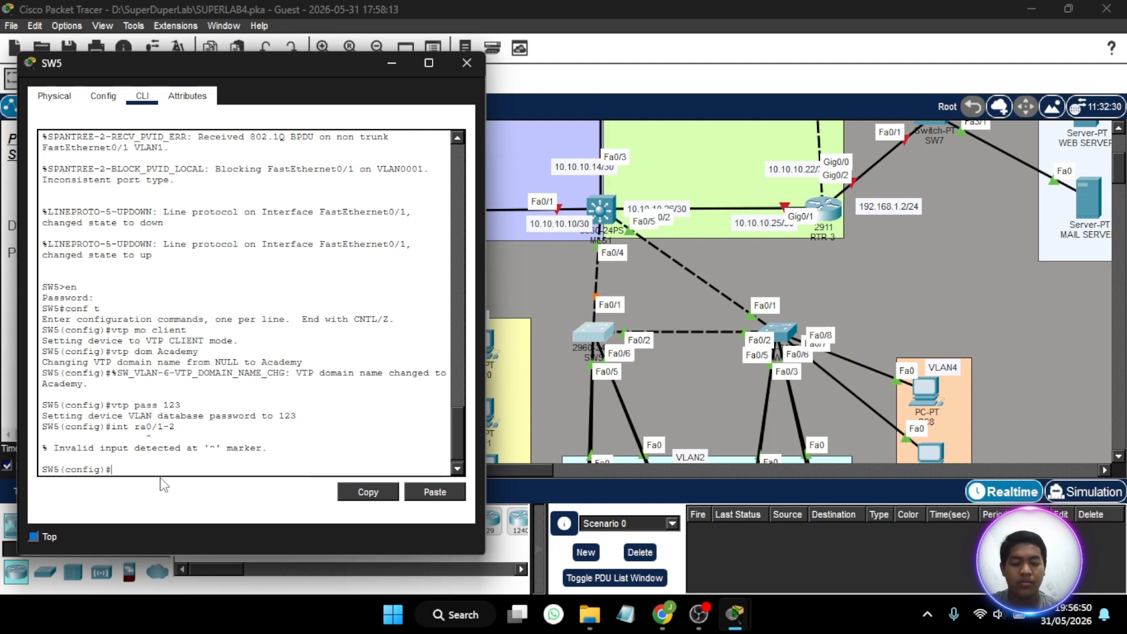
key(Return)
- Set the interface range fa0/1-2 of SW5 to switchport trunk mode and close the SW5 window
key(Up)
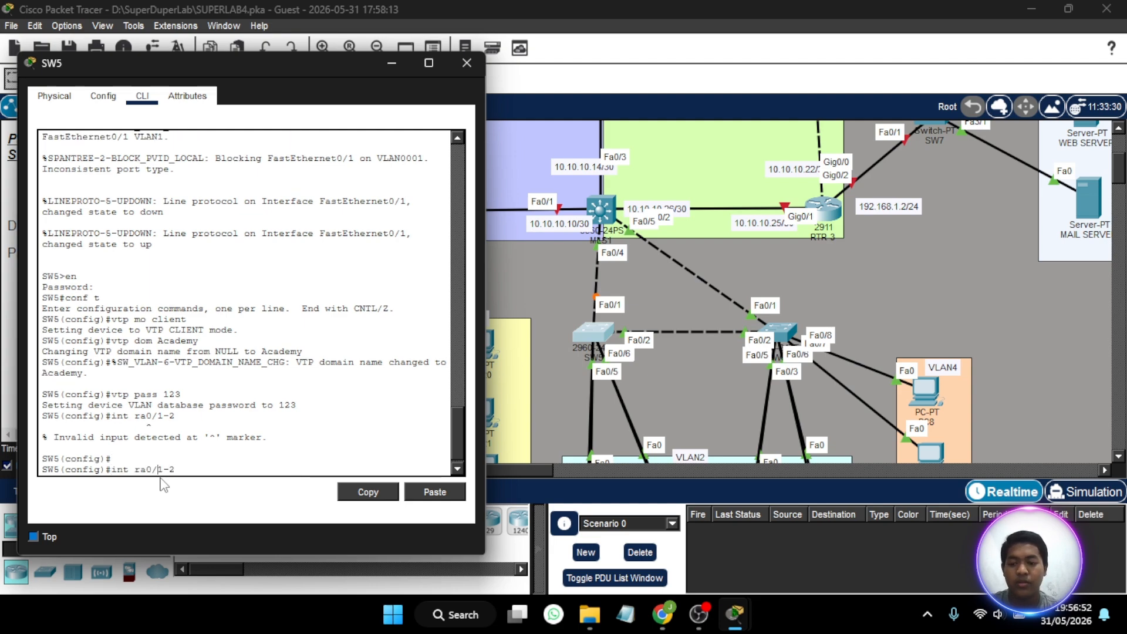
text(fa)
key(Return)
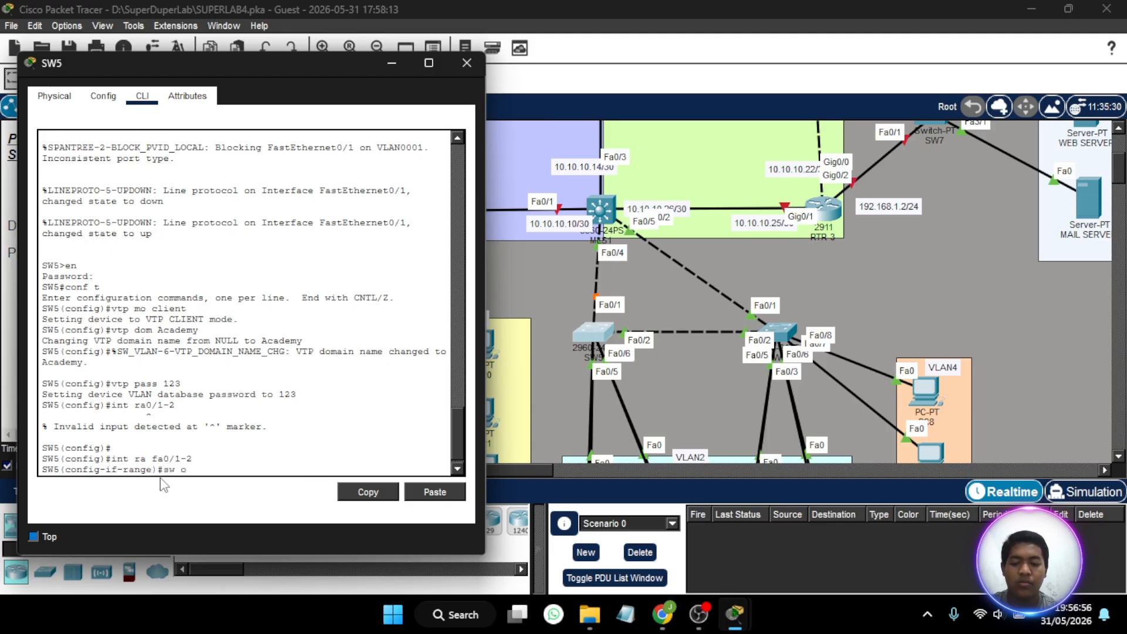
key(BackSpace)
text(sw mo tr)
key(Return)
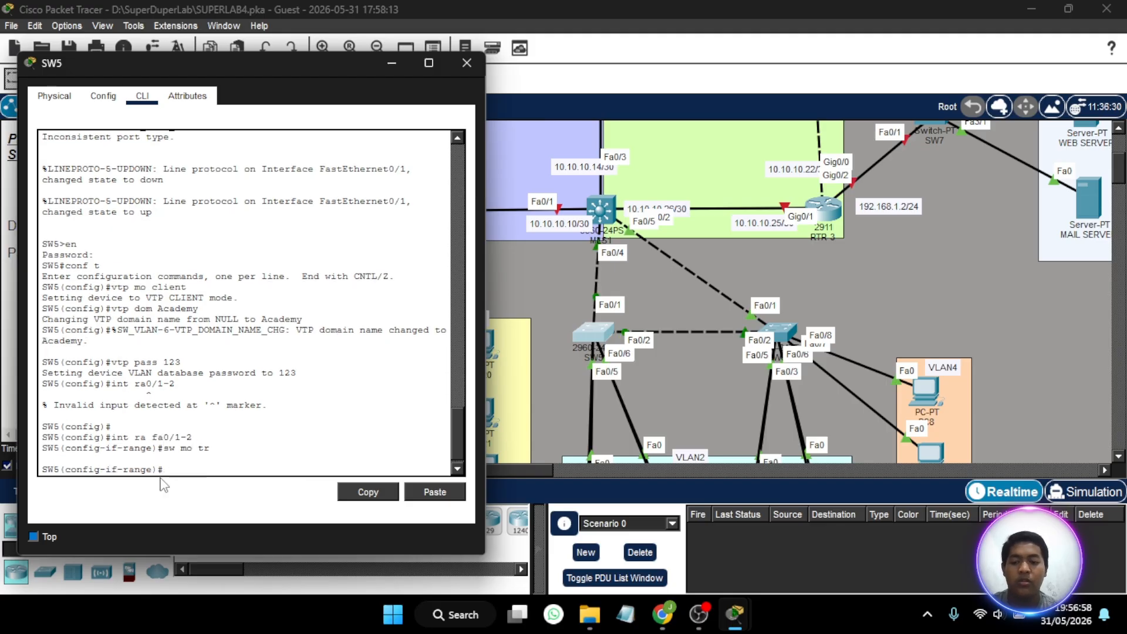
key(Return)
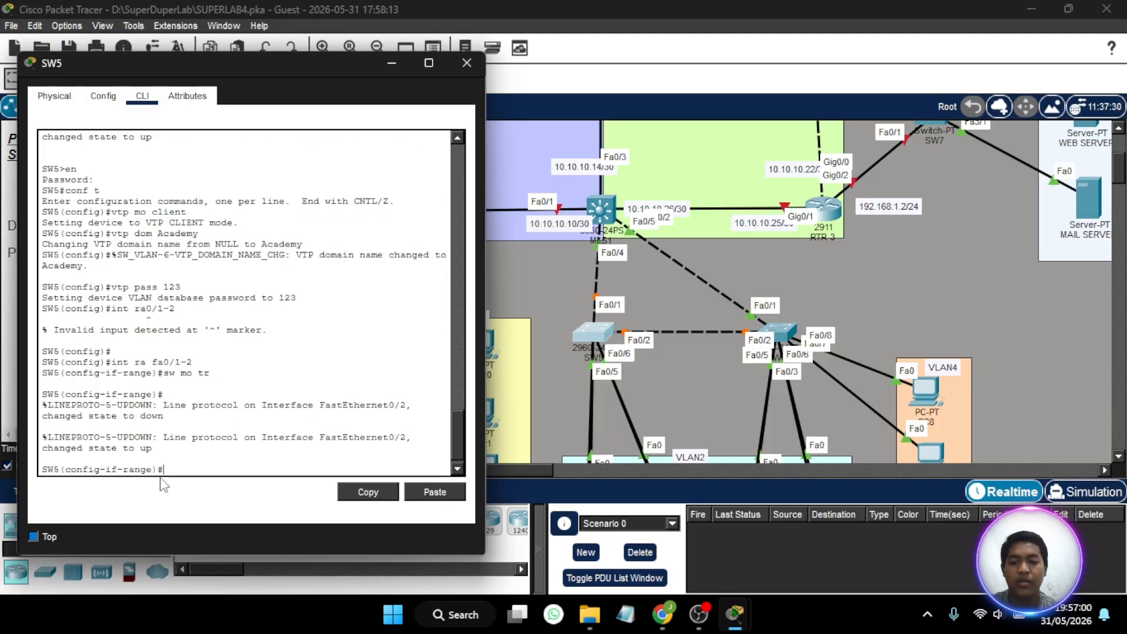
click(465, 70)
- Open the command line of SW6 and enter global configuration mode with the enable password
click(766, 334)
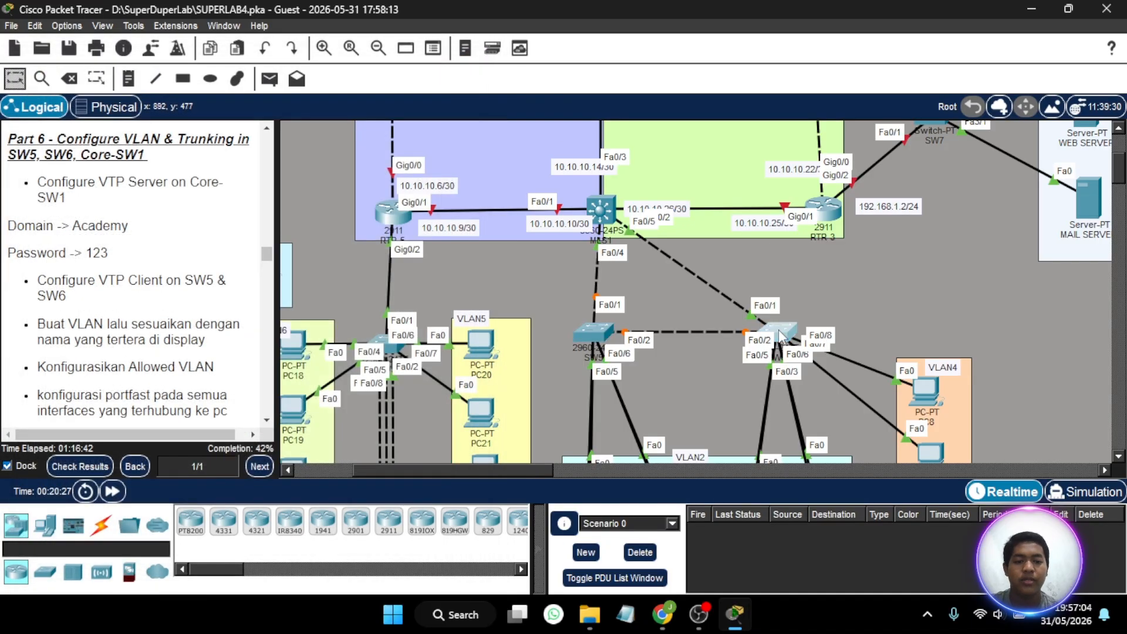
click(441, 87)
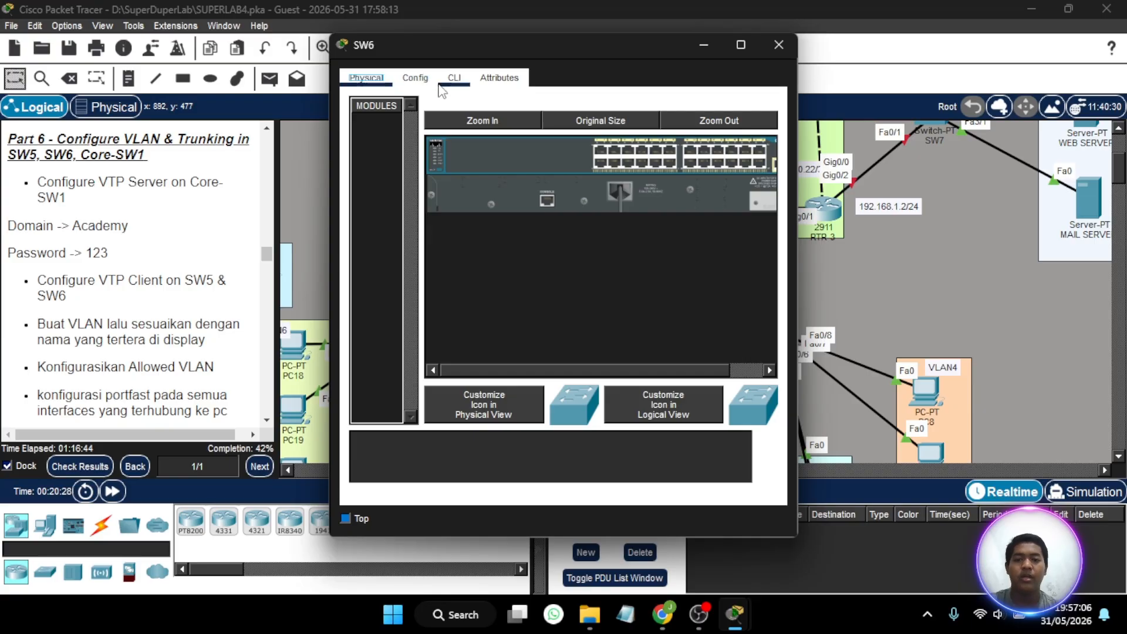
key(Return)
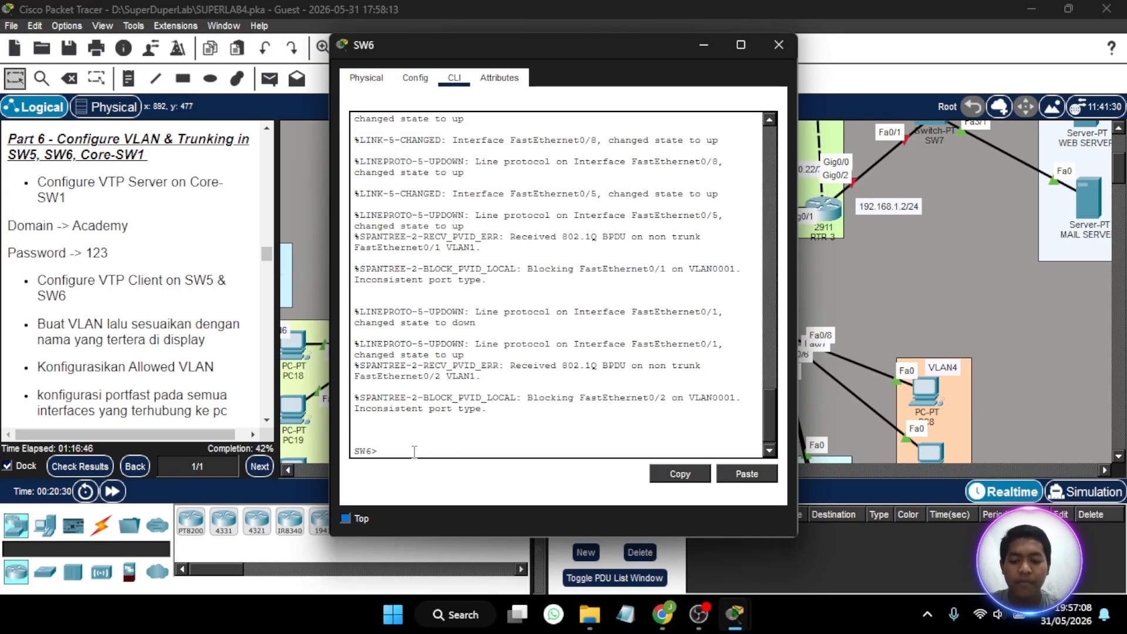
text(en)
key(Return)
key(Return)
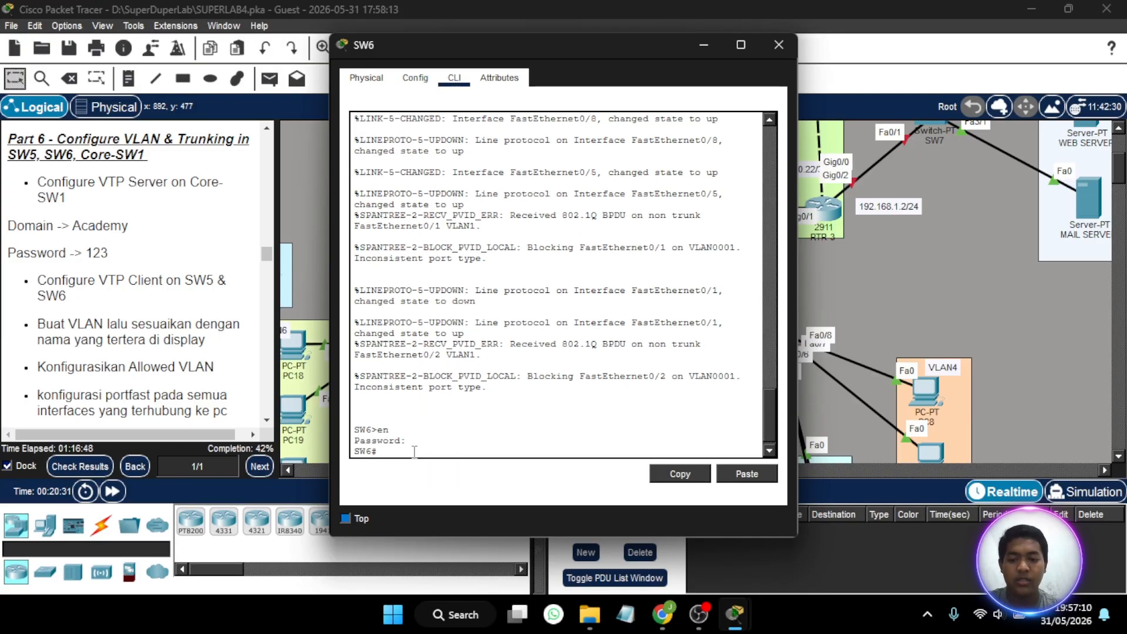
text(conf t)
key(Return)
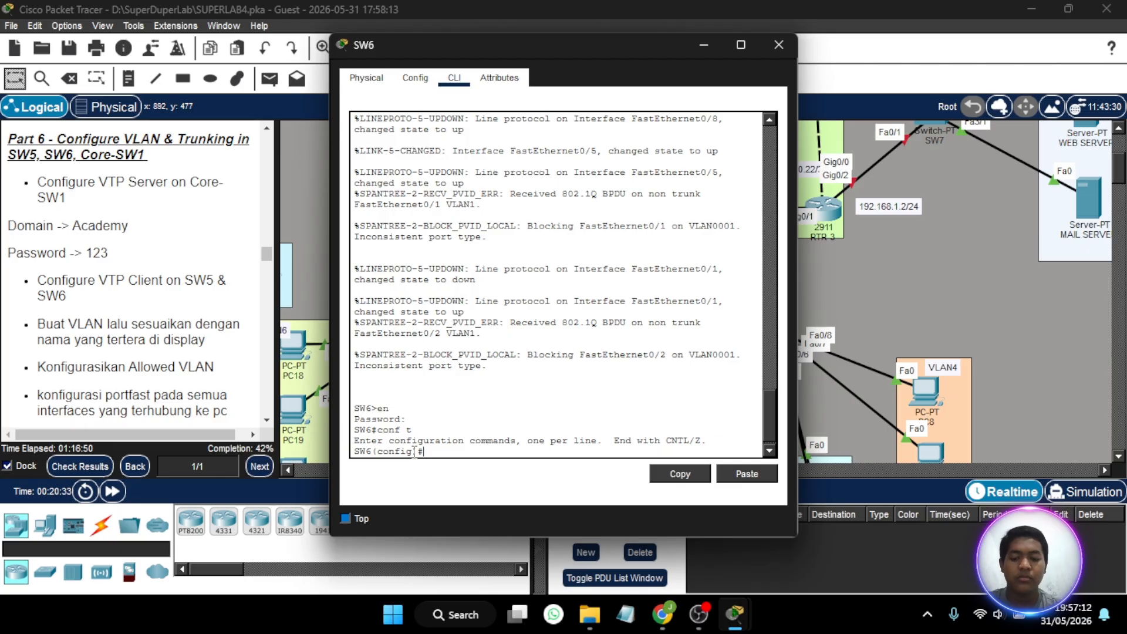
- Set SW6 to VTP client mode and assign it to the VTP domain Academy
text(vtp)
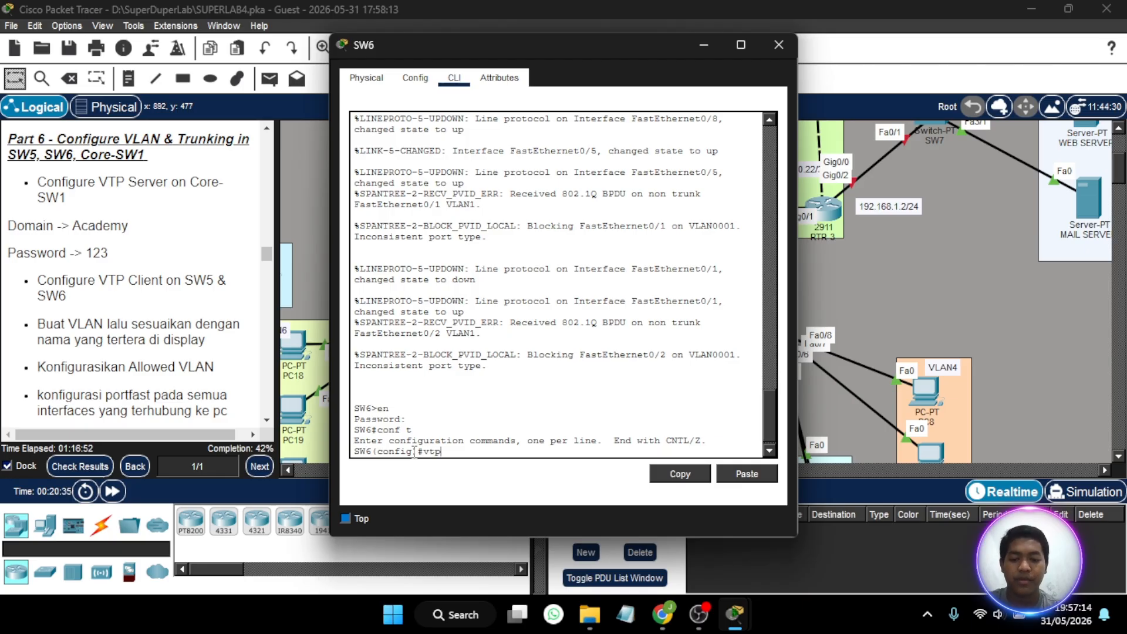
text( mo client)
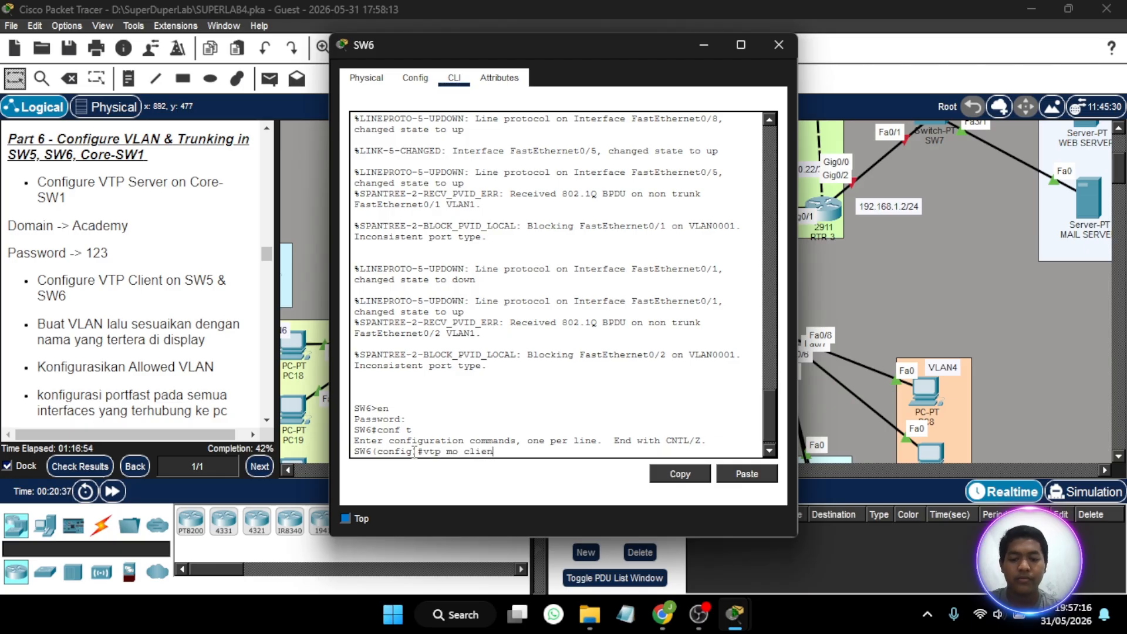
key(Return)
text(vt)
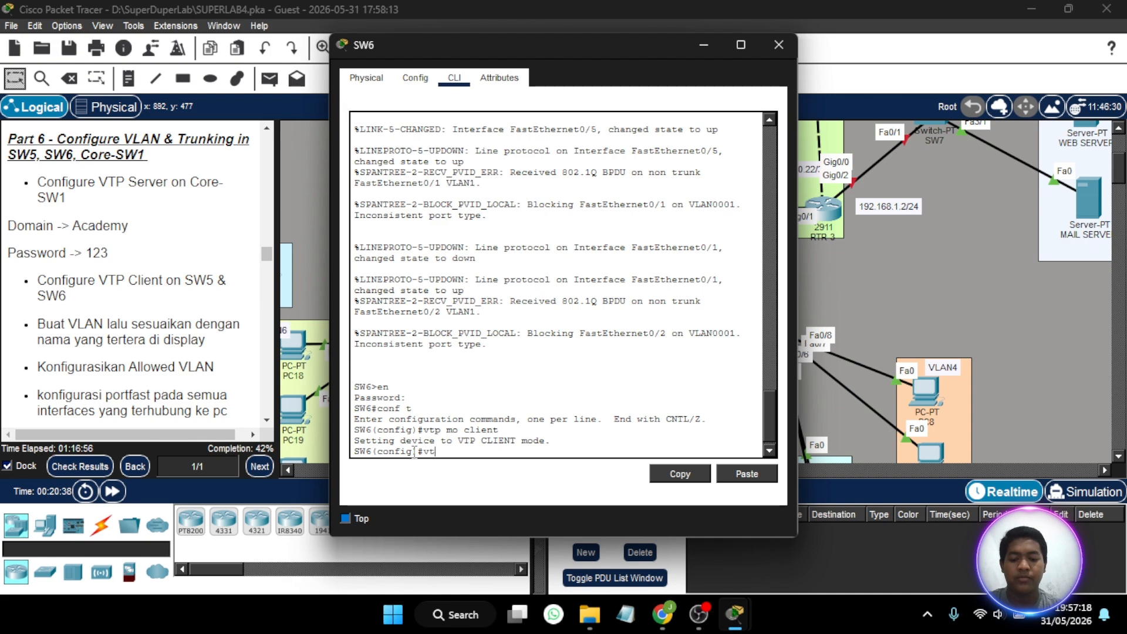
text(p dom Academy)
key(Return)
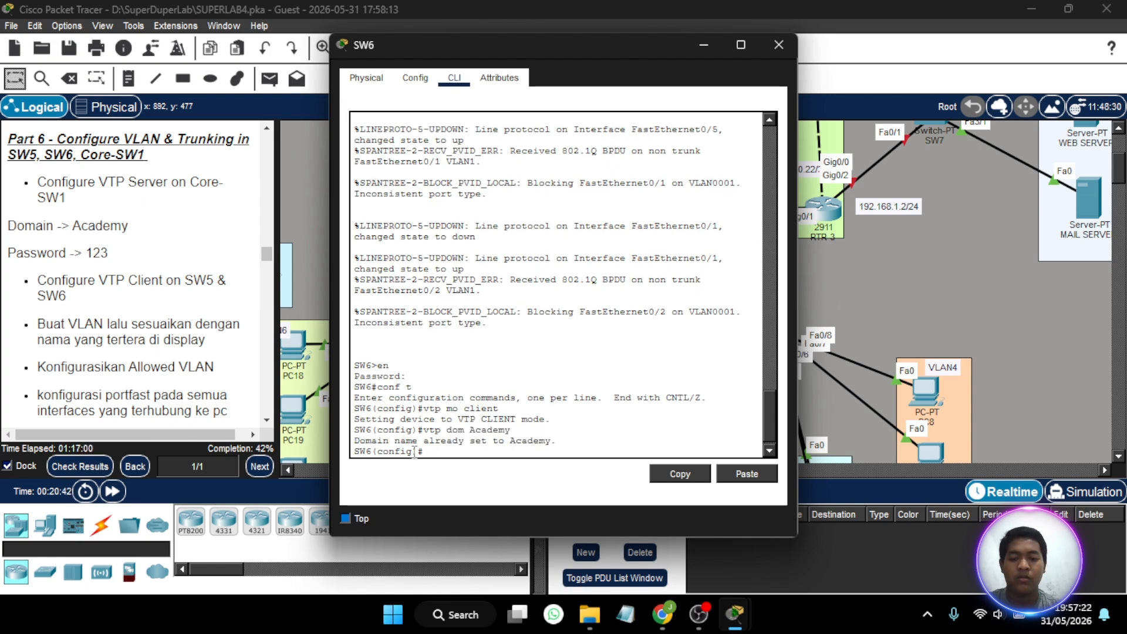
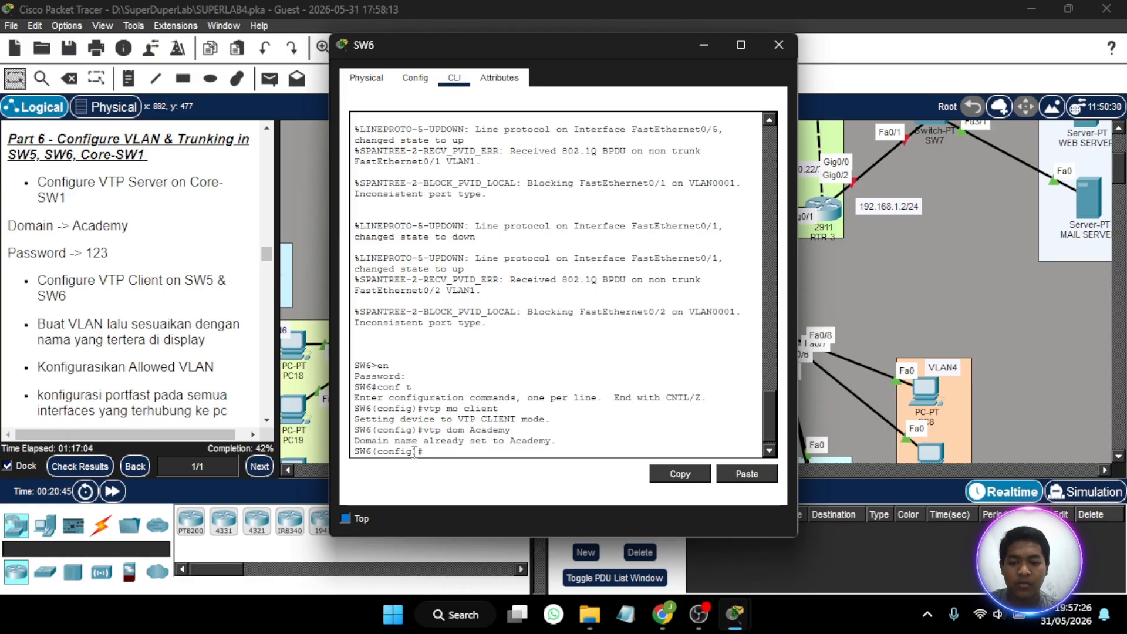
- Set the VTP password on SW6 to the one given in the Part 6 instructions
key(Return)
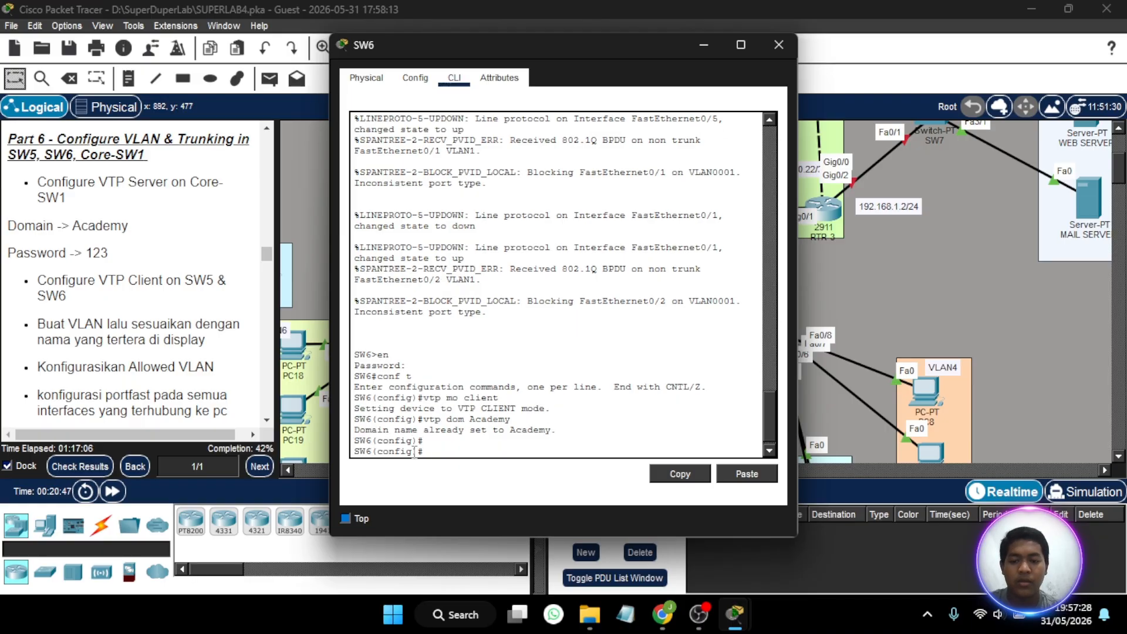
text(vtp pass)
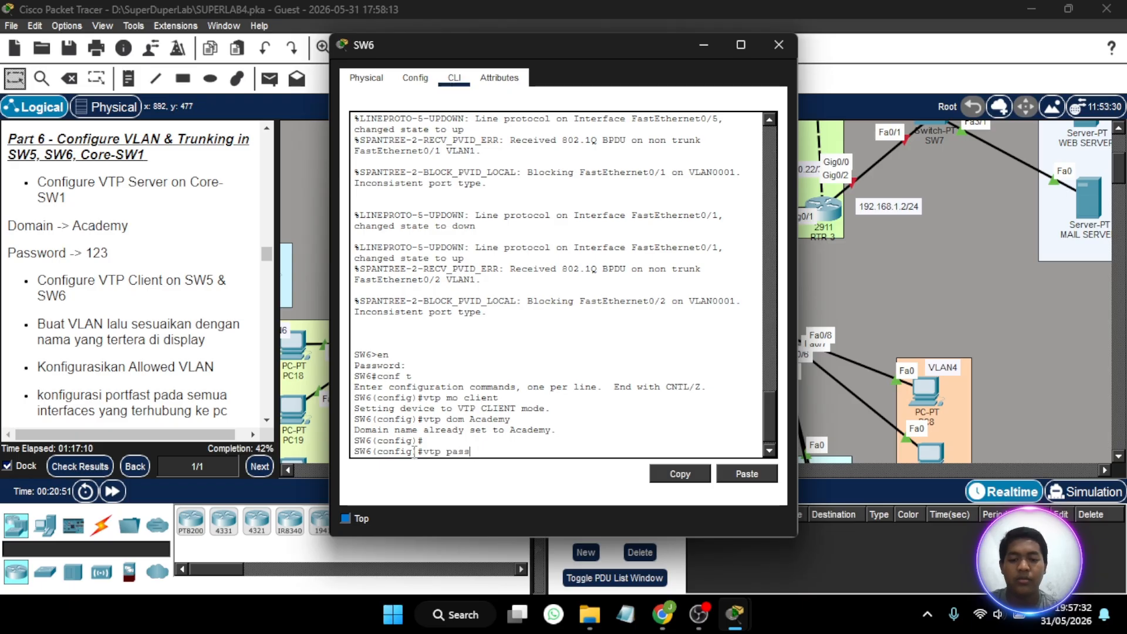
text( 123)
key(Return)
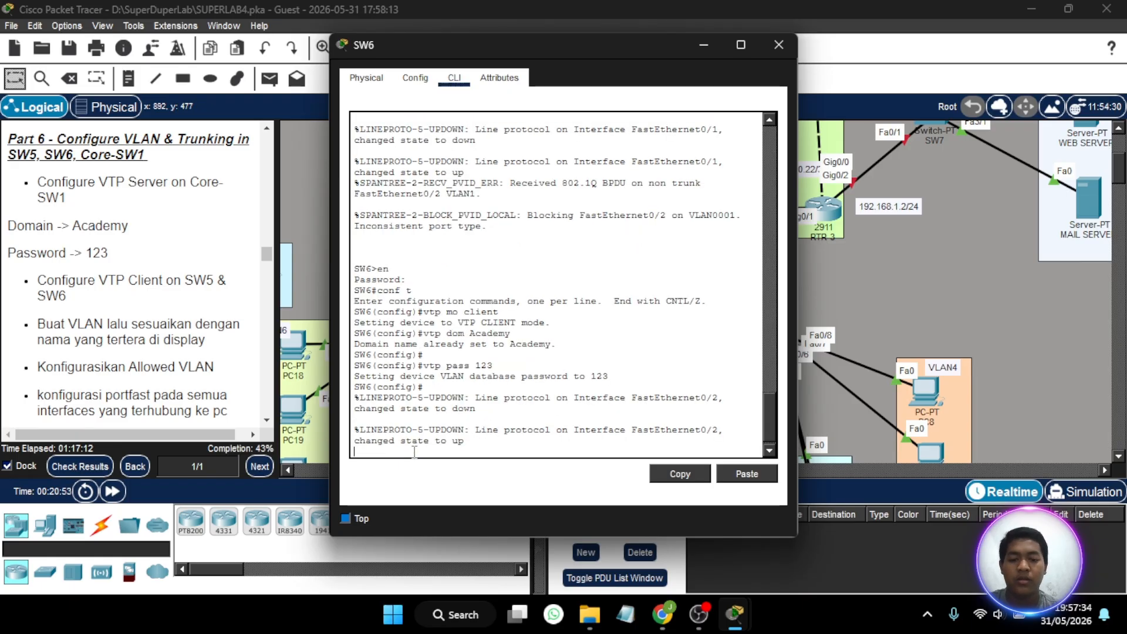
key(Return)
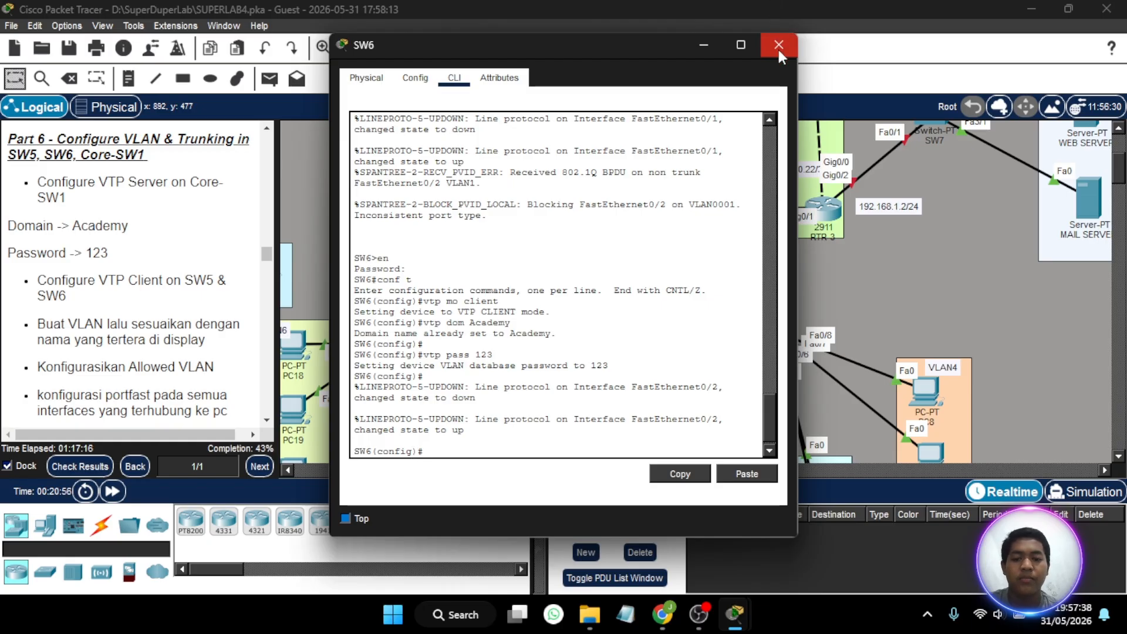
- Set the interface range fa0/1-2 of SW6 to switchport trunk mode and close the SW6 window
drag(637, 45, 309, 57)
key(BackSpace)
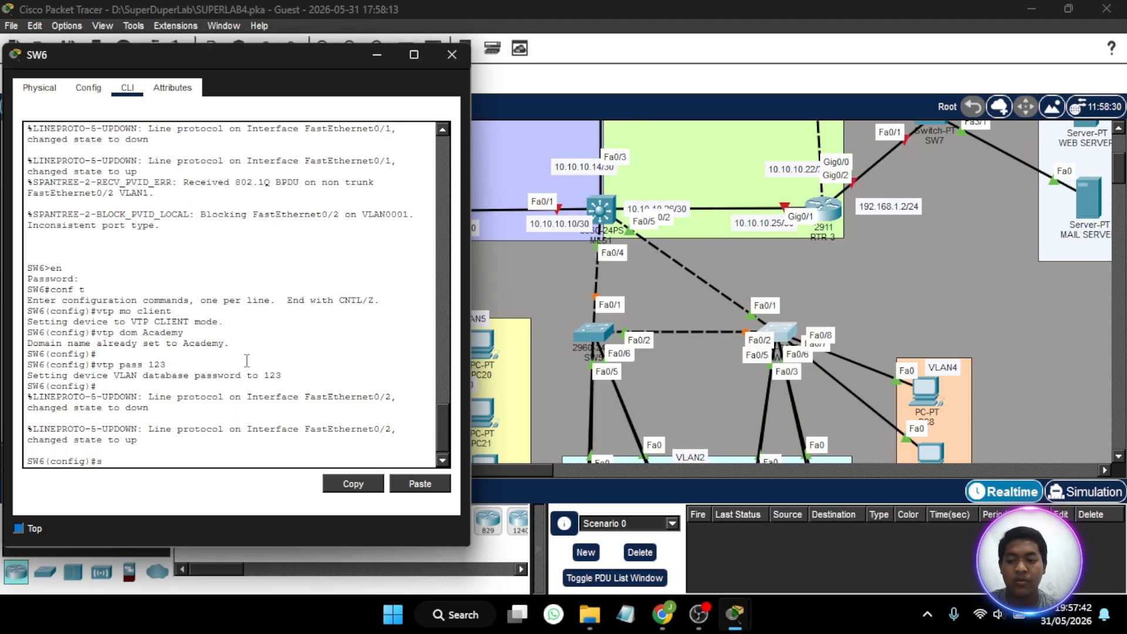
text(int ra fa0/1-2)
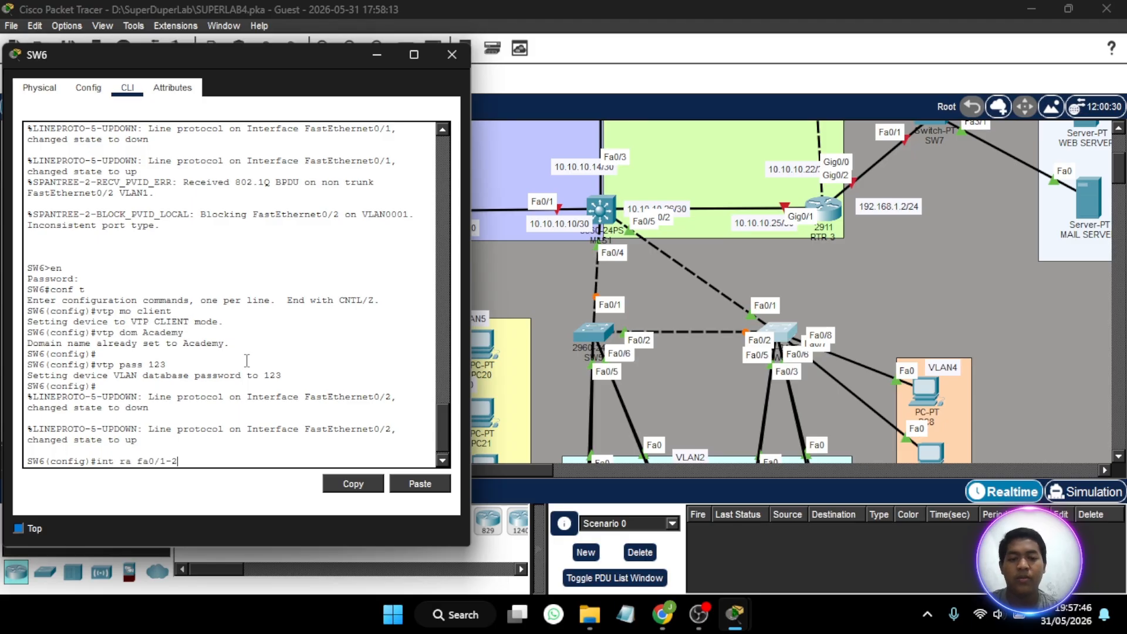
key(Return)
text(sw mo tr)
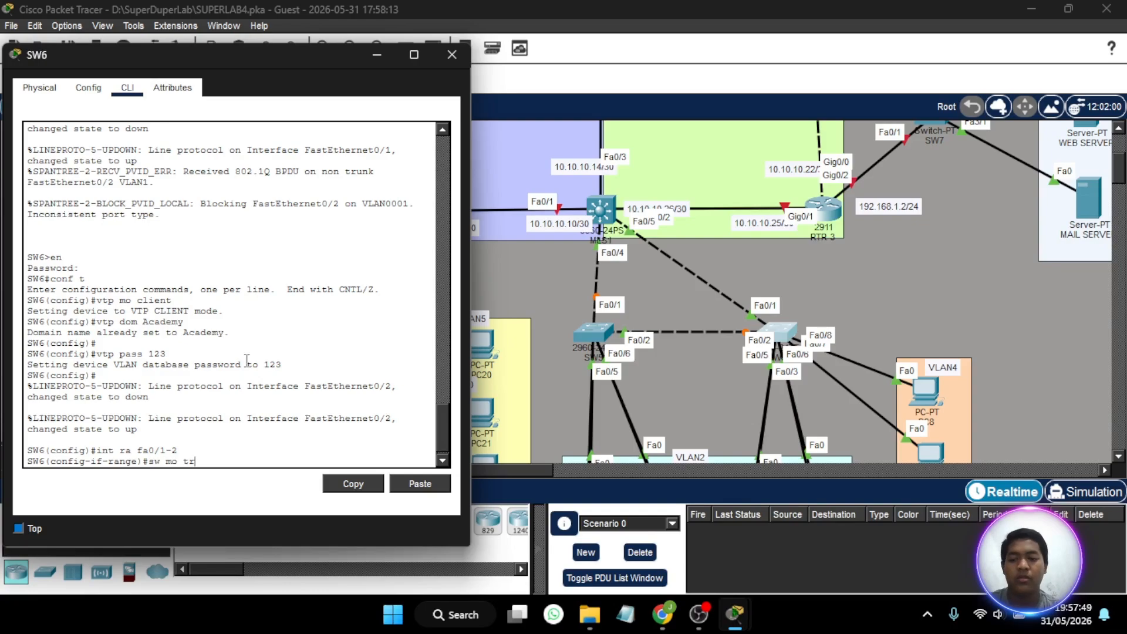
key(Return)
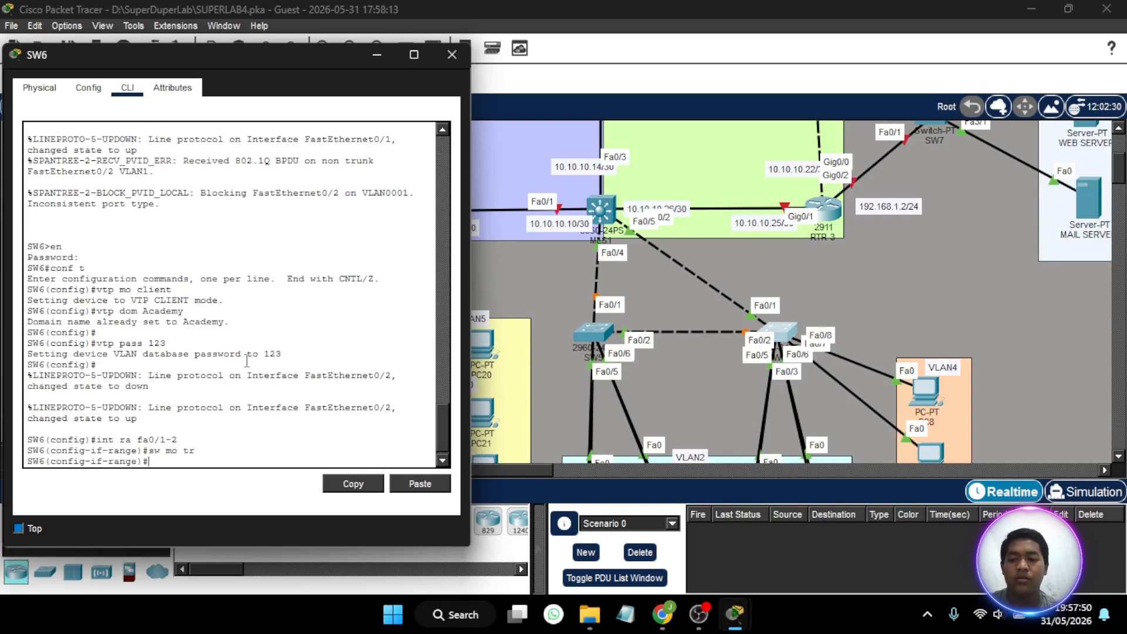
click(453, 55)
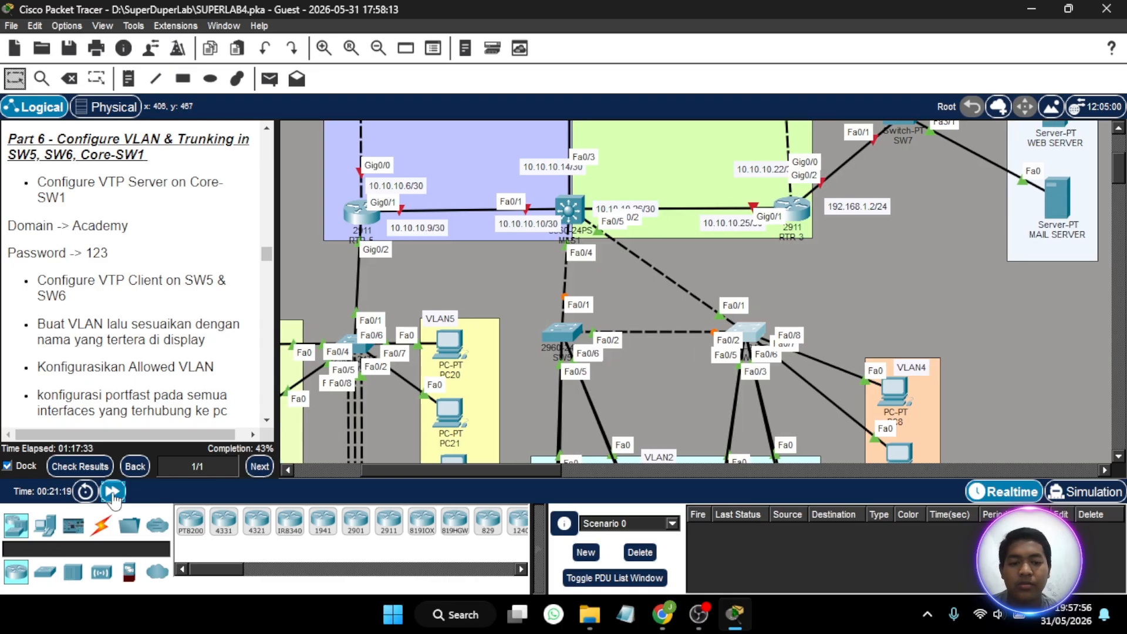
- Fast-forward the network time twice to speed up convergence of the switch links
click(113, 497)
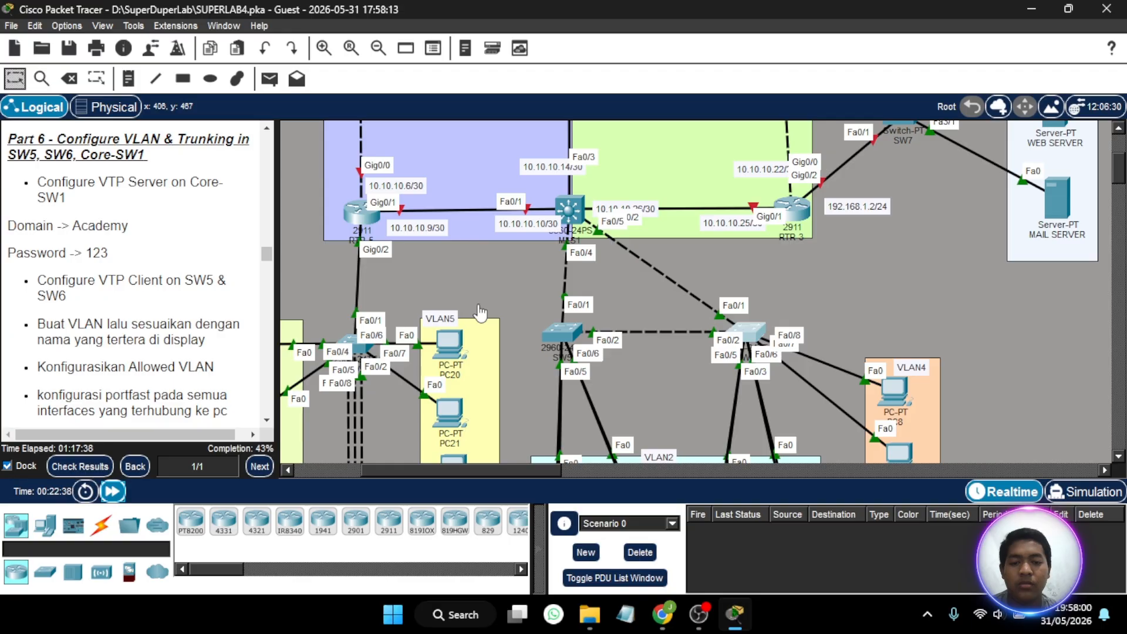
scroll(478, 304, right, 3)
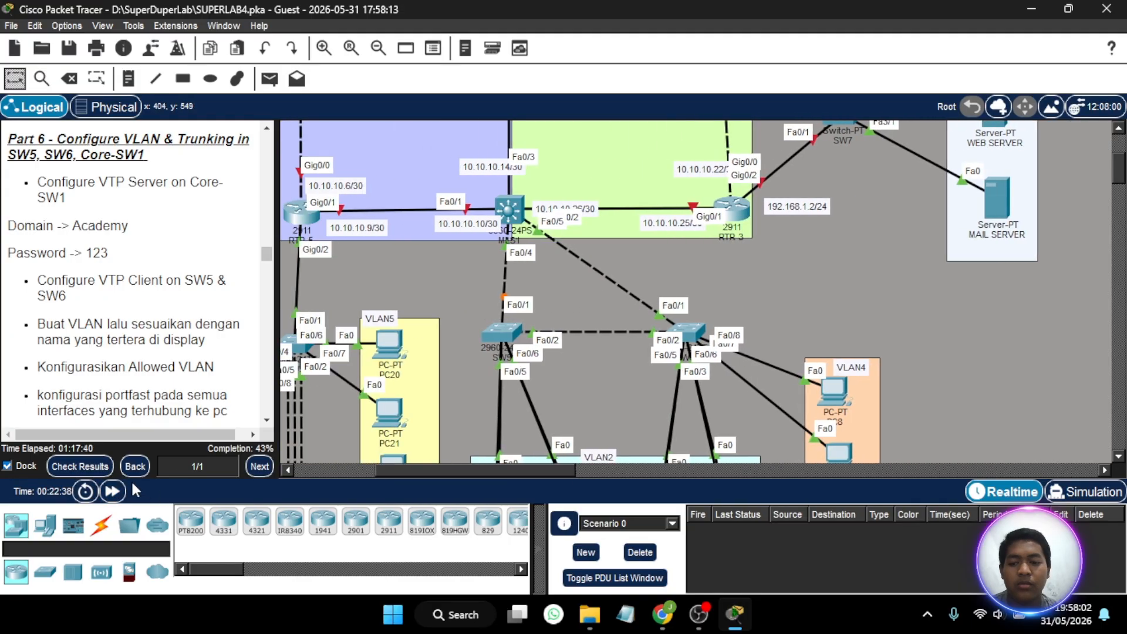
click(112, 491)
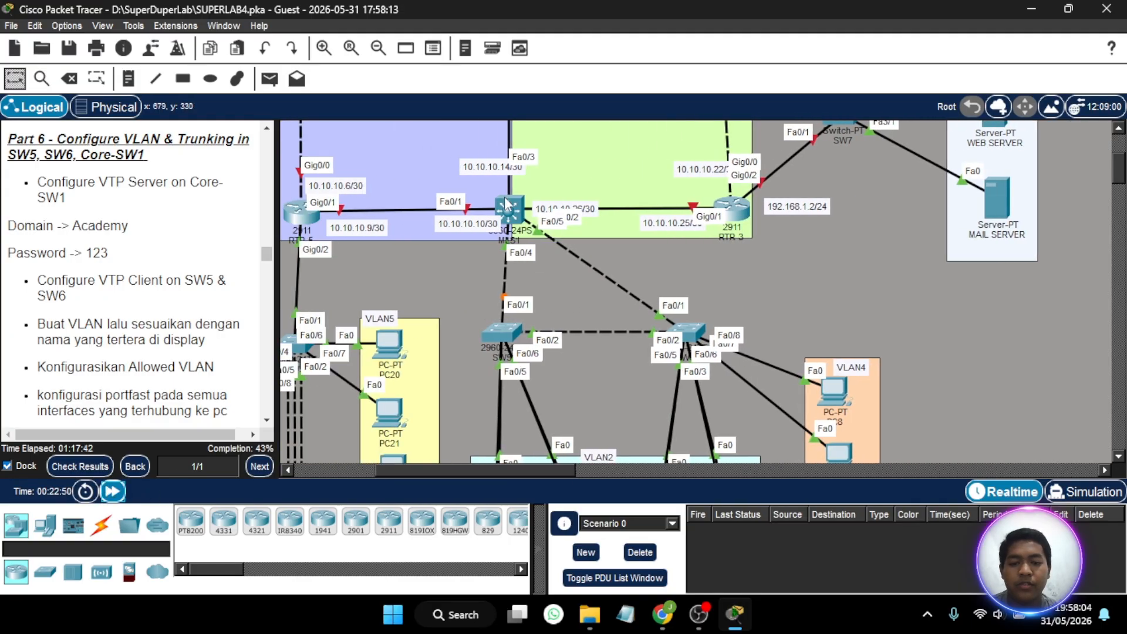
- Open the MLS1 command line, review the VLAN areas of the topology, and return MLS1 to global configuration mode
click(509, 209)
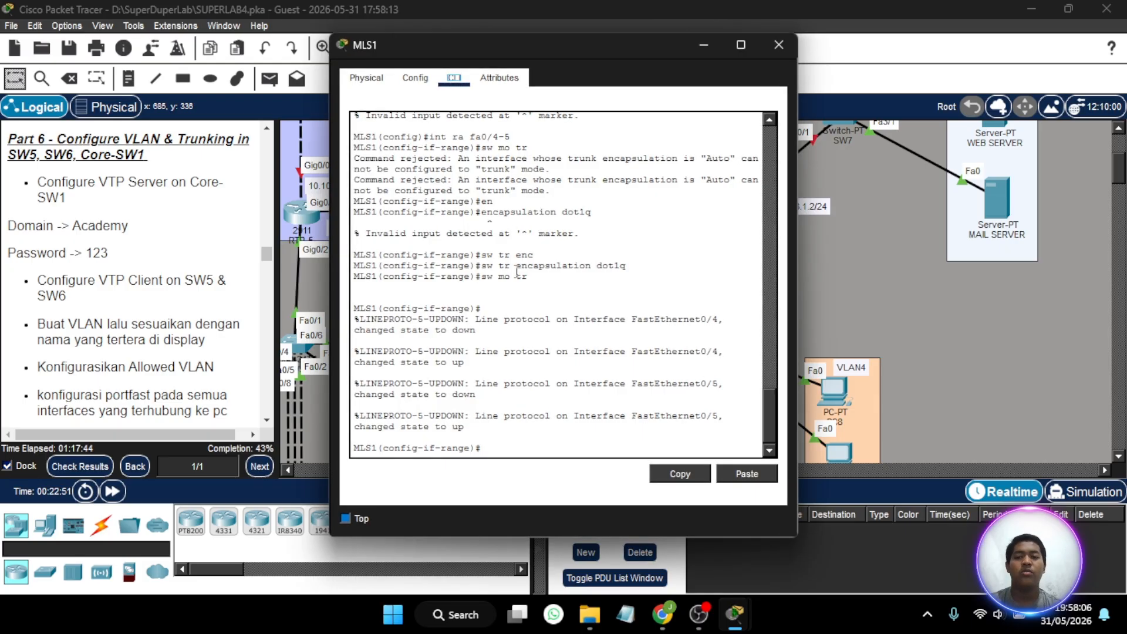
scroll(887, 231, down, 8)
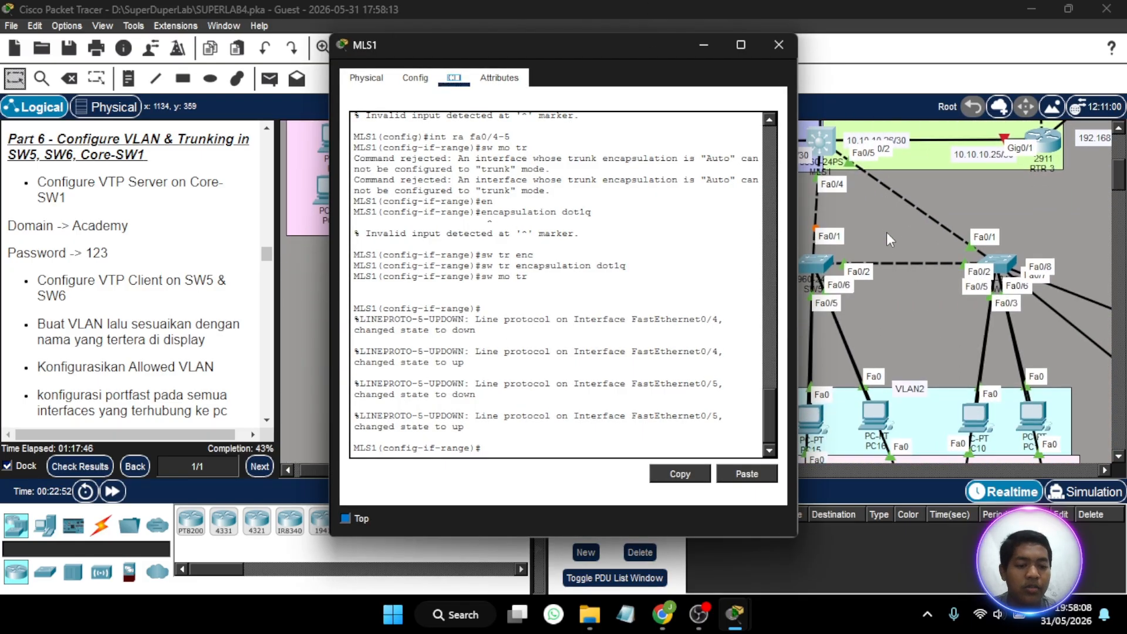
scroll(888, 235, right, 5)
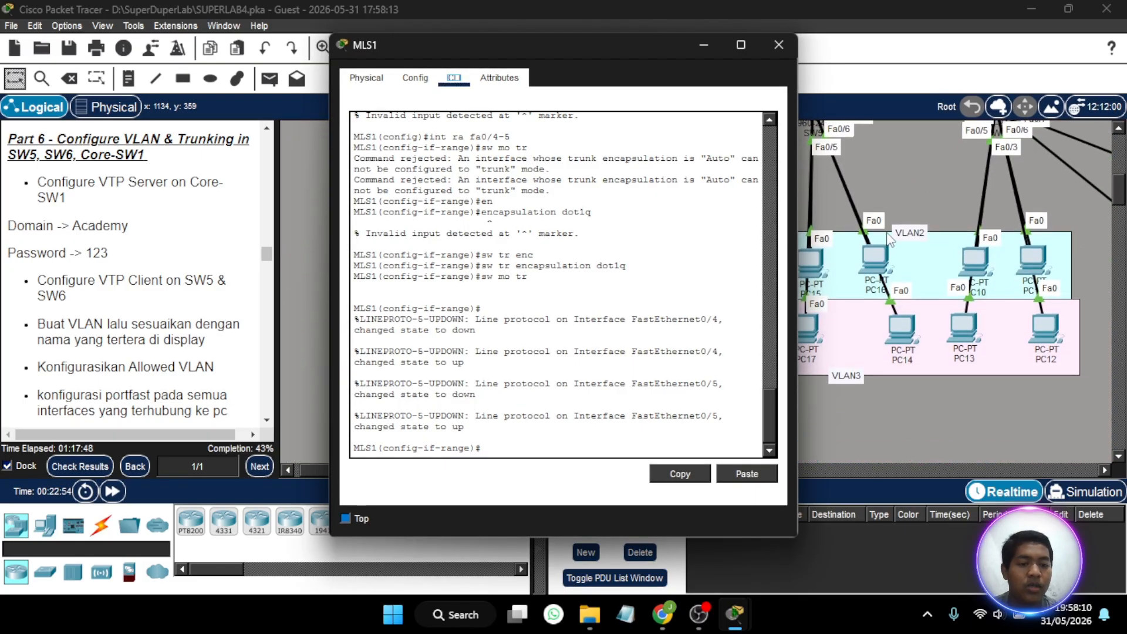
scroll(886, 231, left, 5)
scroll(886, 231, up, 6)
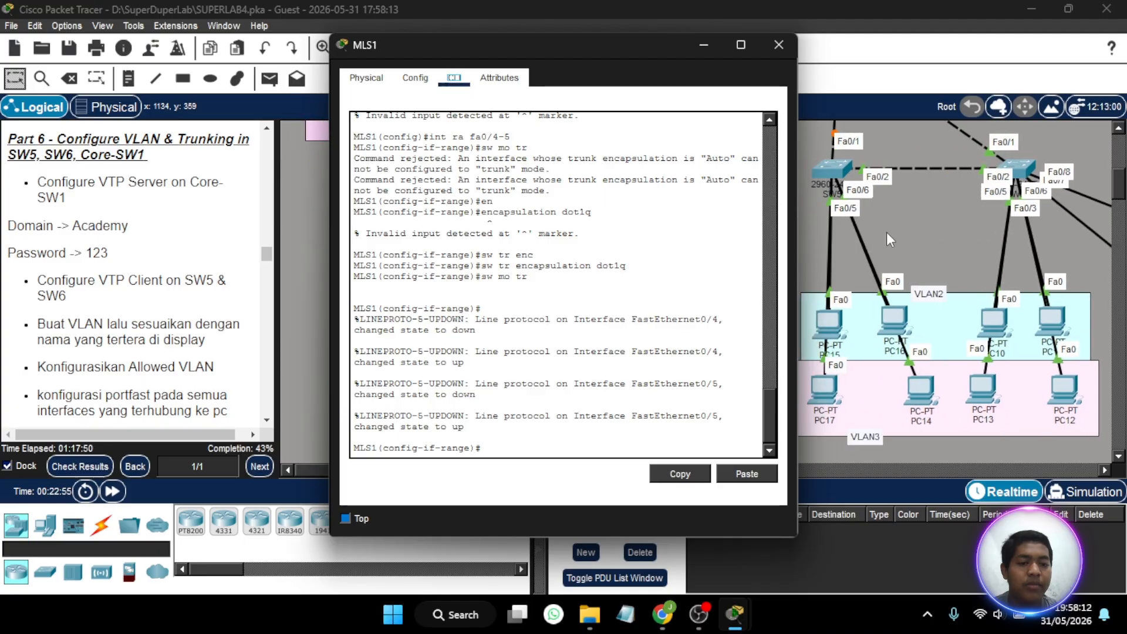
click(493, 447)
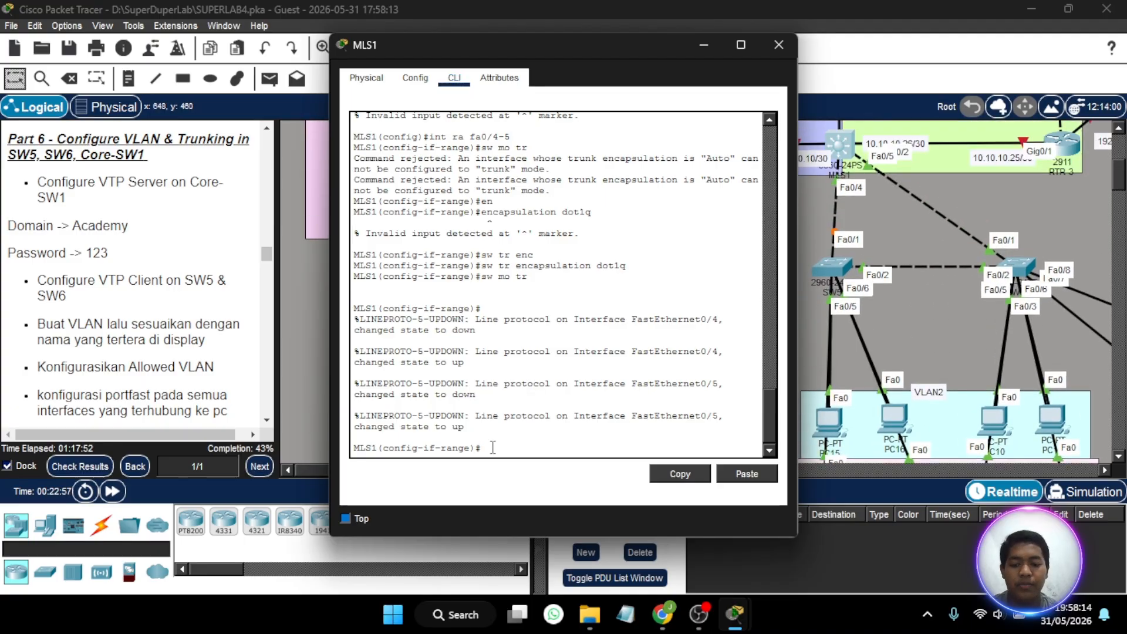
text(ex)
key(Return)
- Create VLAN 2 on MLS1 and name it VLAN2
text(vla)
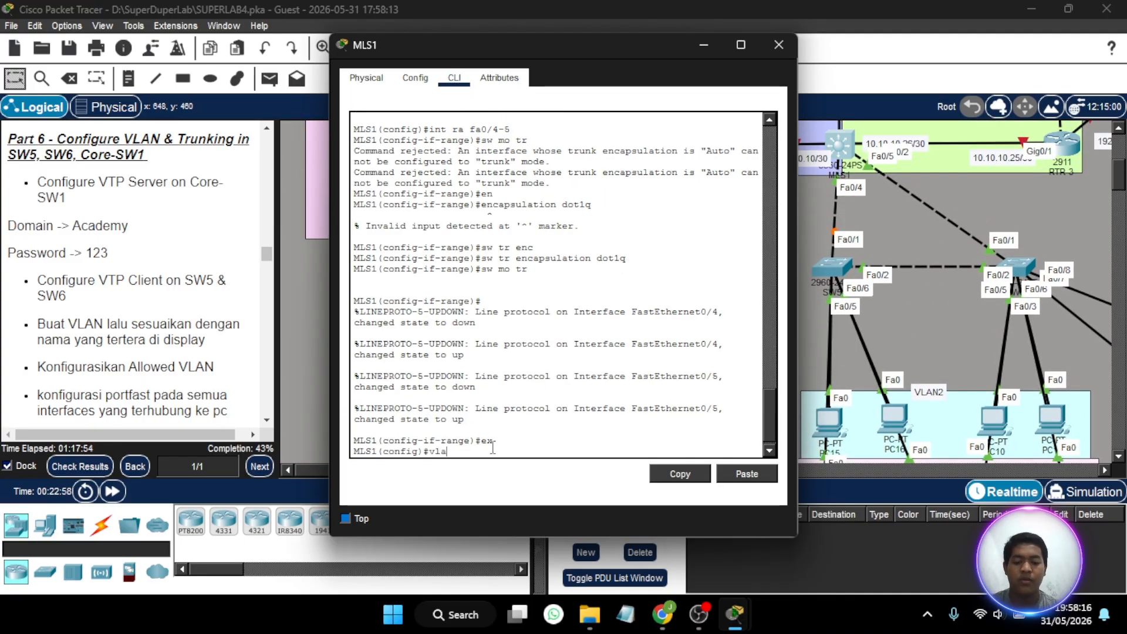
text(n)
key(BackSpace)
key(BackSpace)
text(2)
key(Return)
text(na)
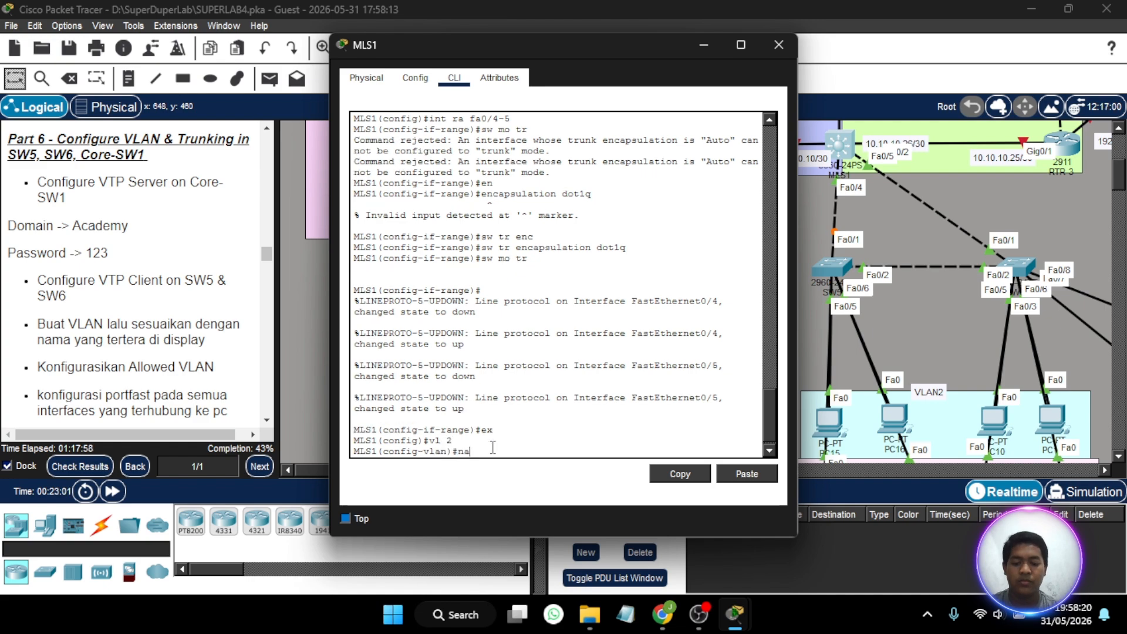
text(me VLAN2)
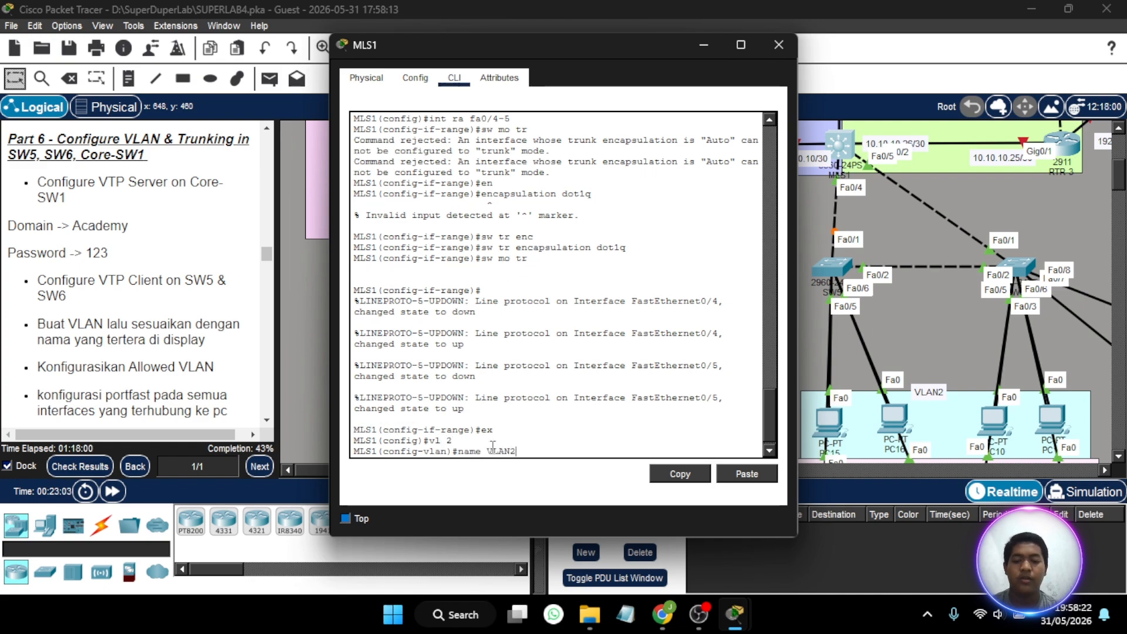
key(Return)
- Create VLAN 3 on MLS1 and name it VLAN3
text(vl 3)
key(Return)
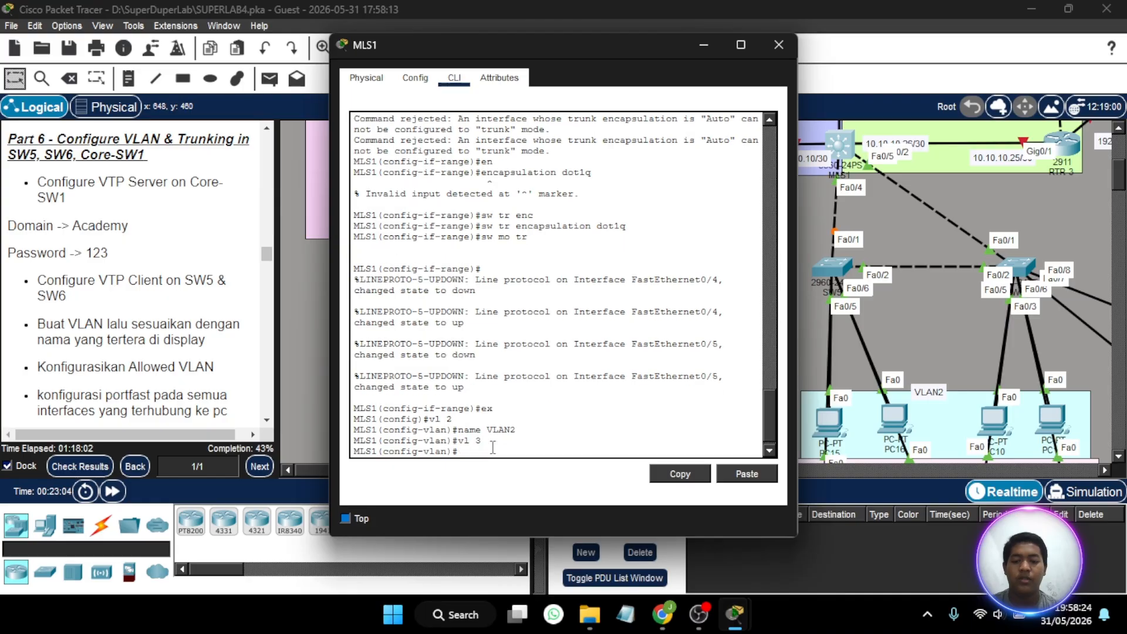
text(name VLAN3)
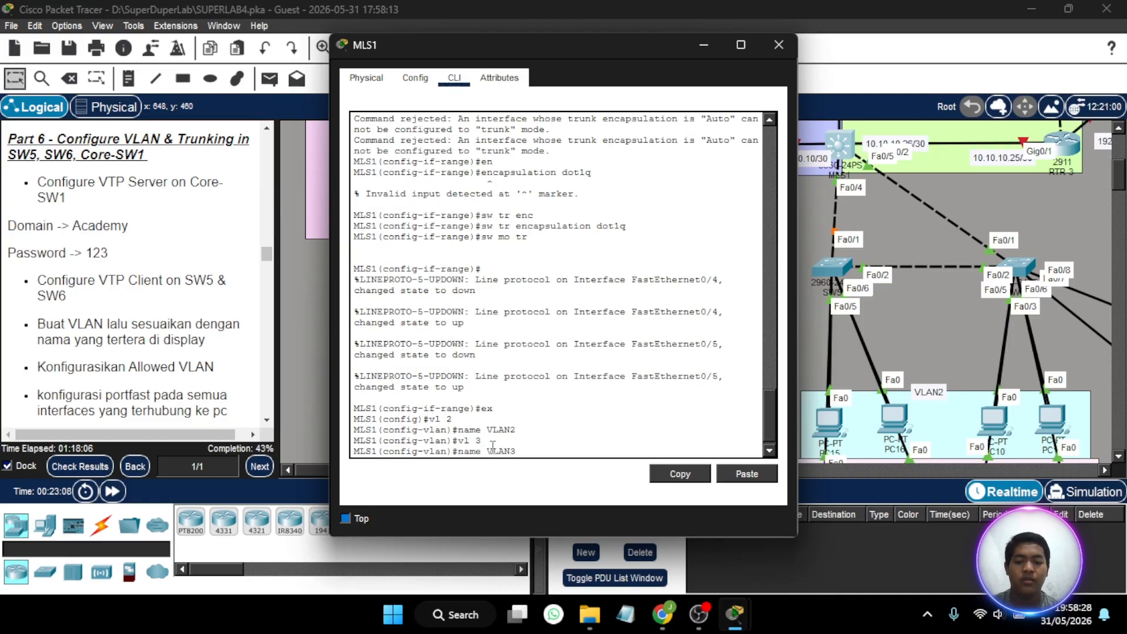
key(Return)
- Create VLAN 4 on MLS1 with the name VLAN4 and close the MLS1 window
text(vlan)#vlan)
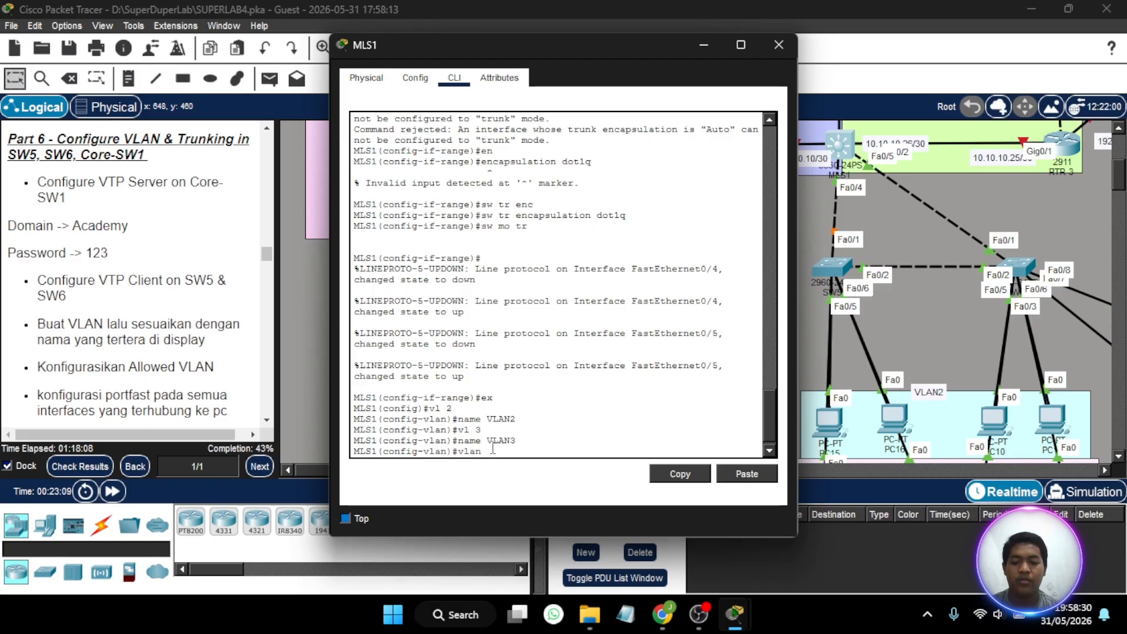
key(BackSpace)
key(BackSpace)
text(4)
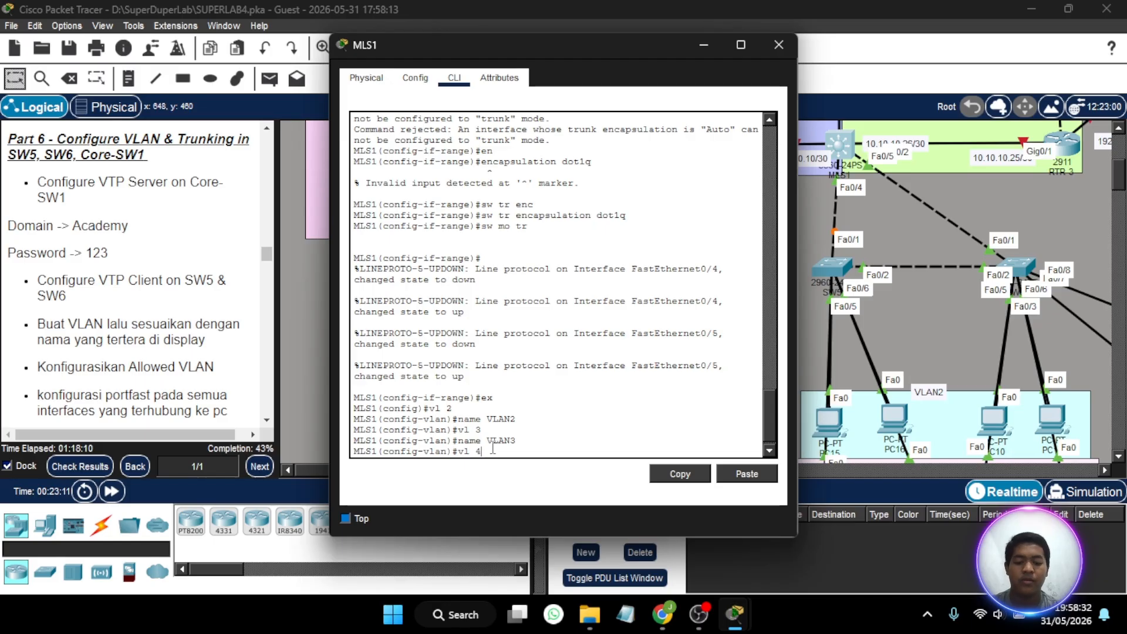
key(Return)
text(name VLAN)
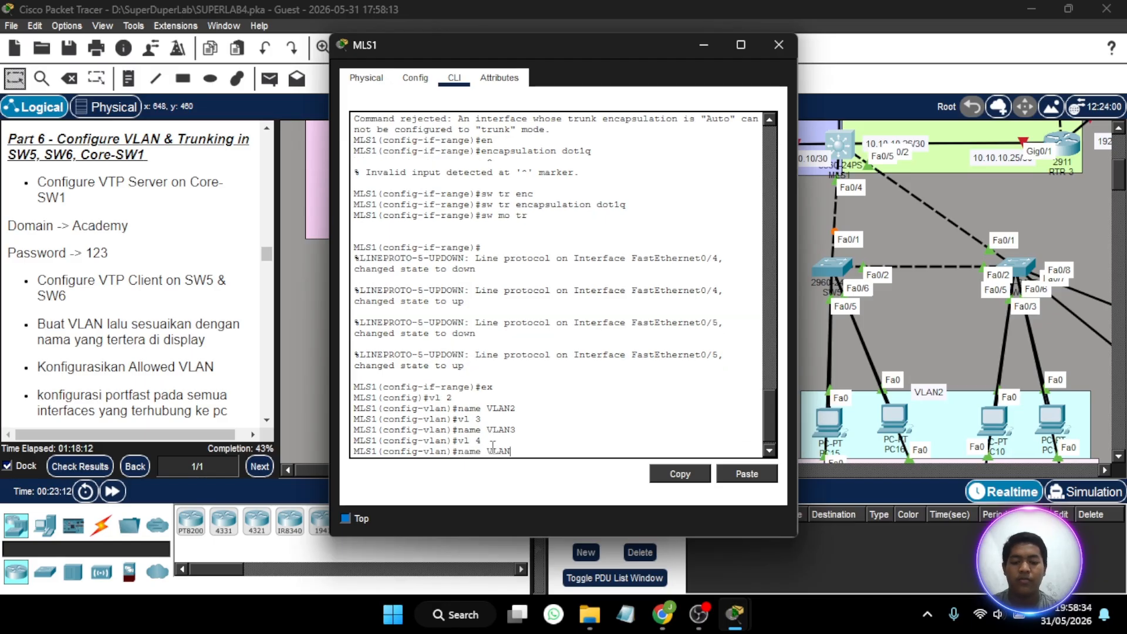
text(4)
key(Return)
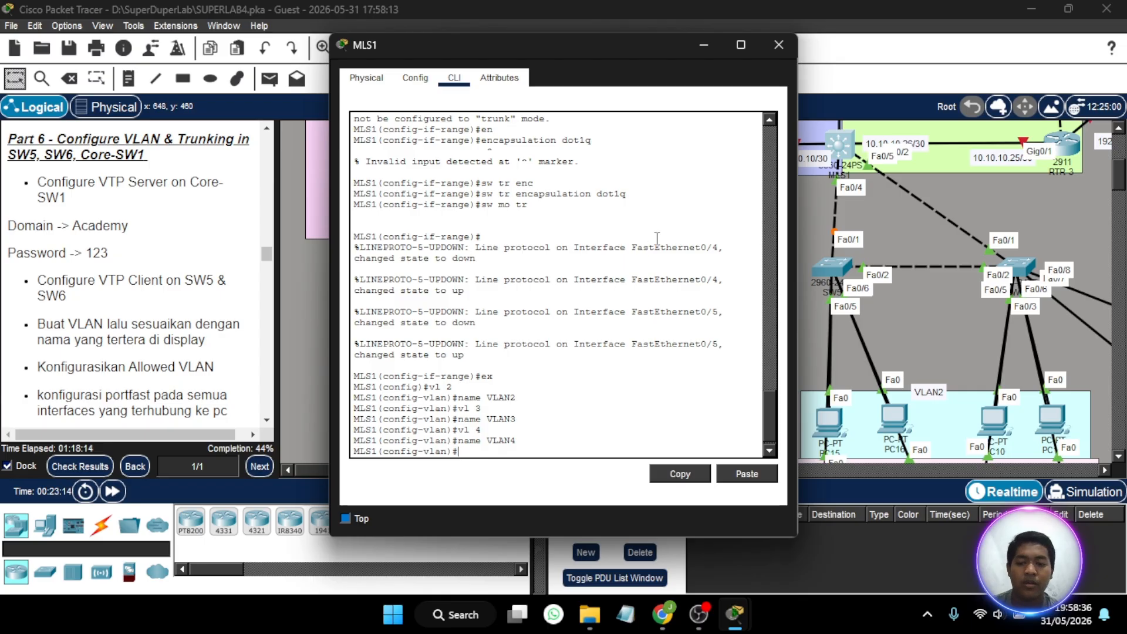
click(779, 40)
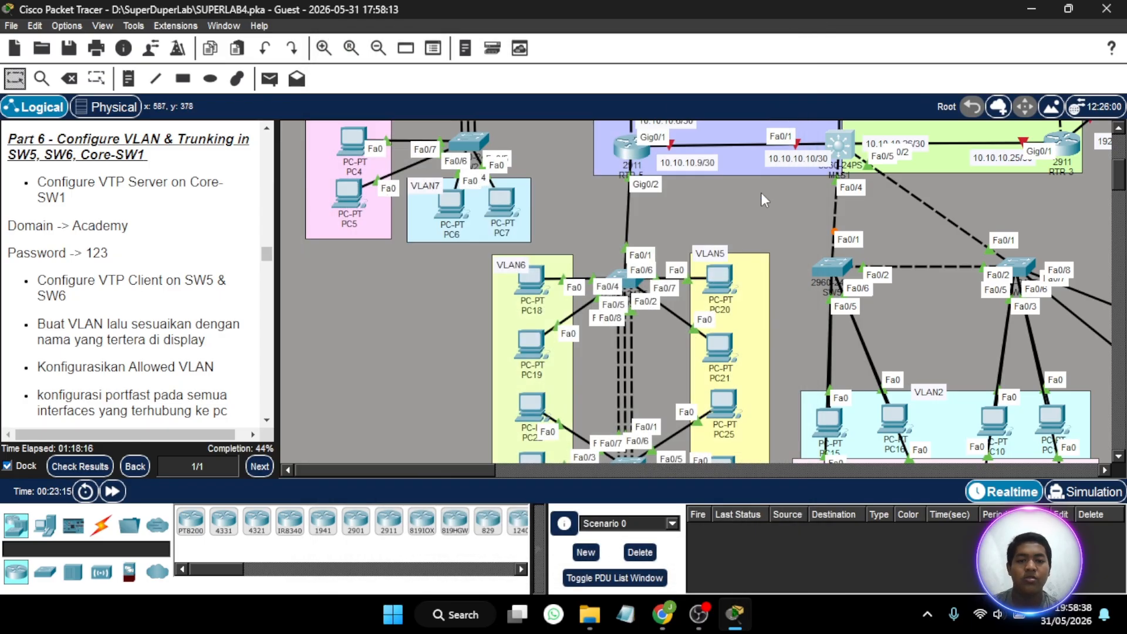
- Display the brief VLAN table on SW5 to check VTP propagation, and close the SW5 window
scroll(827, 274, right, 3)
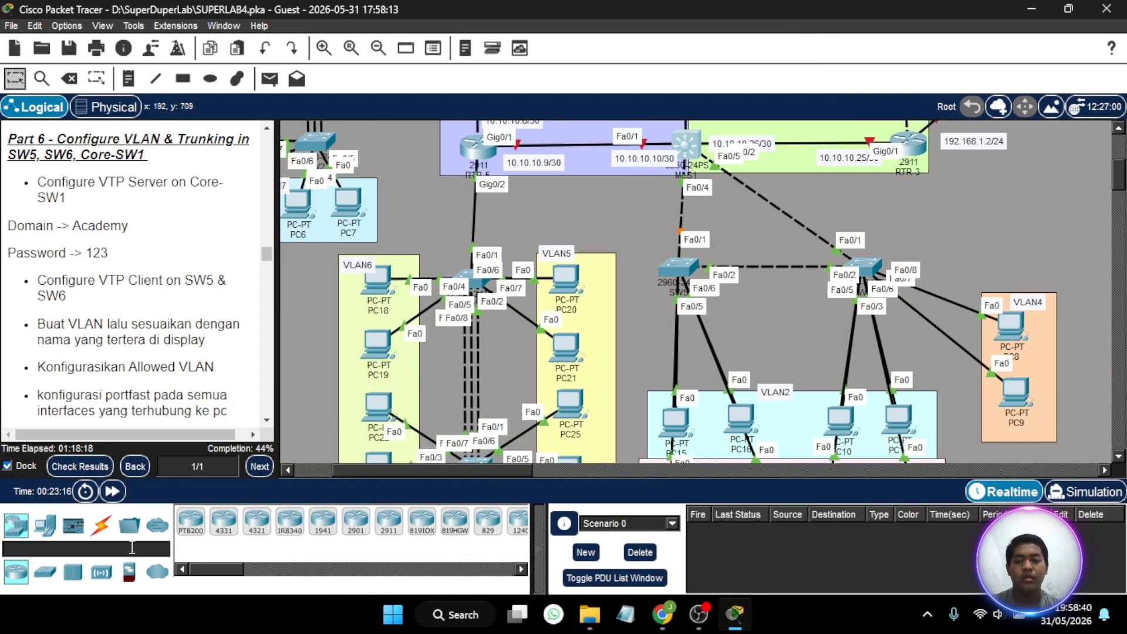
click(668, 266)
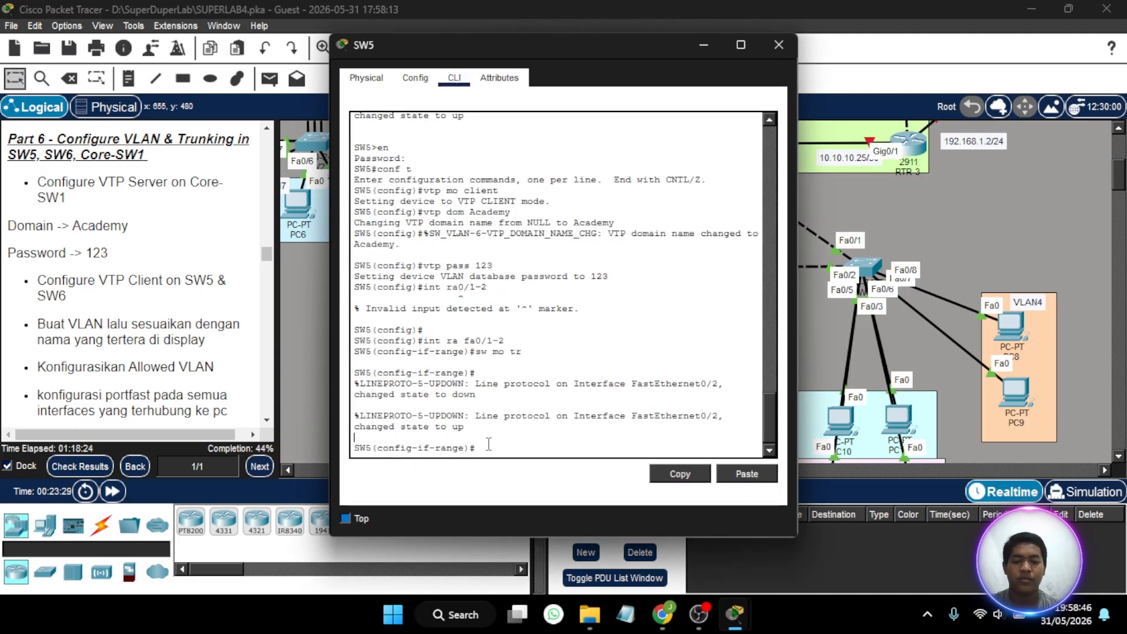
key(Return)
text(do sh)
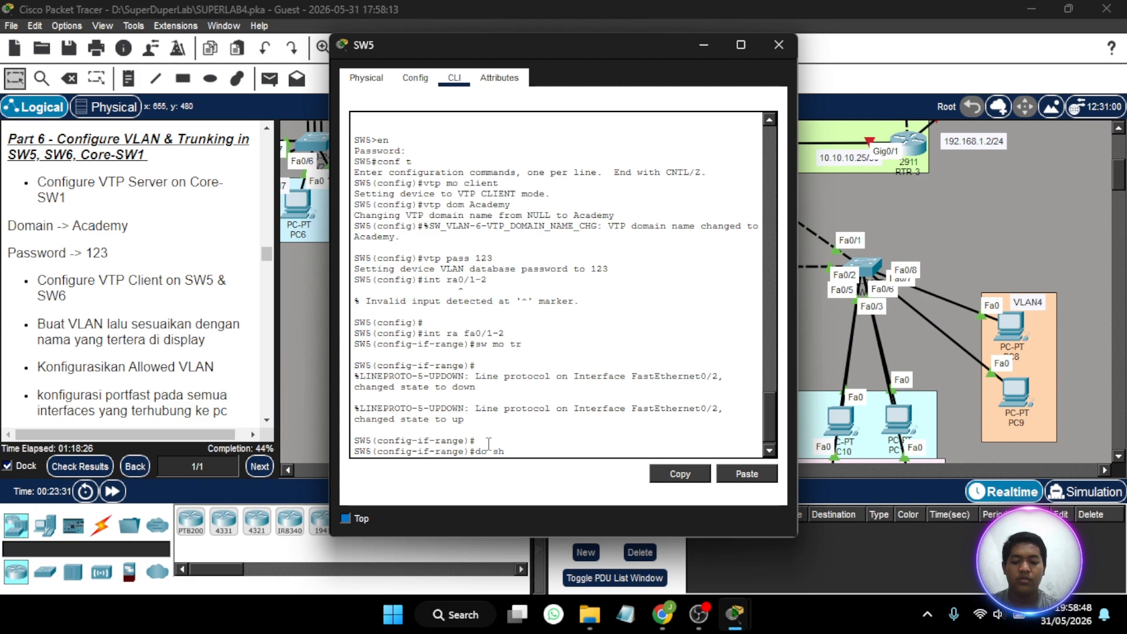
text( vl bri)
text(f)
key(Return)
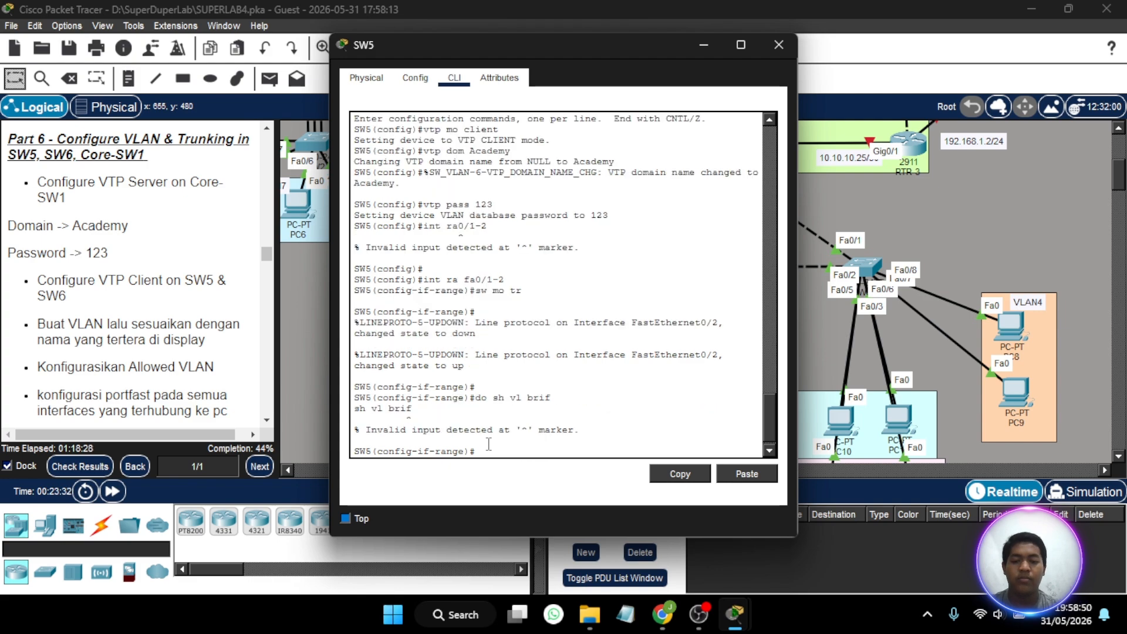
key(BackSpace)
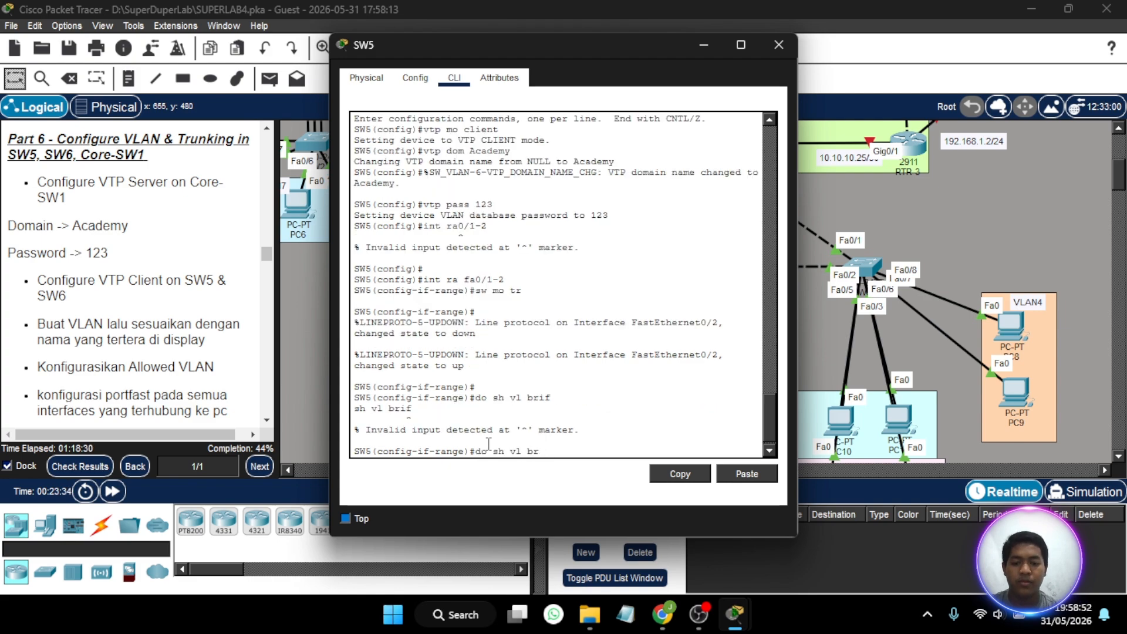
key(Return)
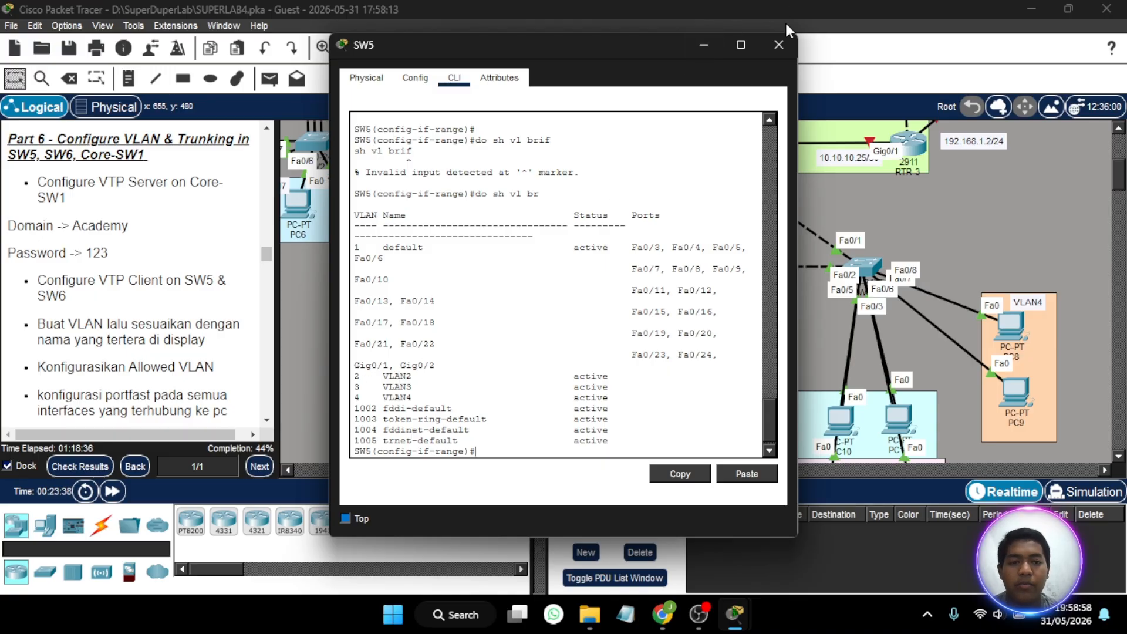
click(778, 45)
- Display the brief VLAN table on SW6 to check VTP propagation, and close the SW6 window
scroll(805, 256, right, 5)
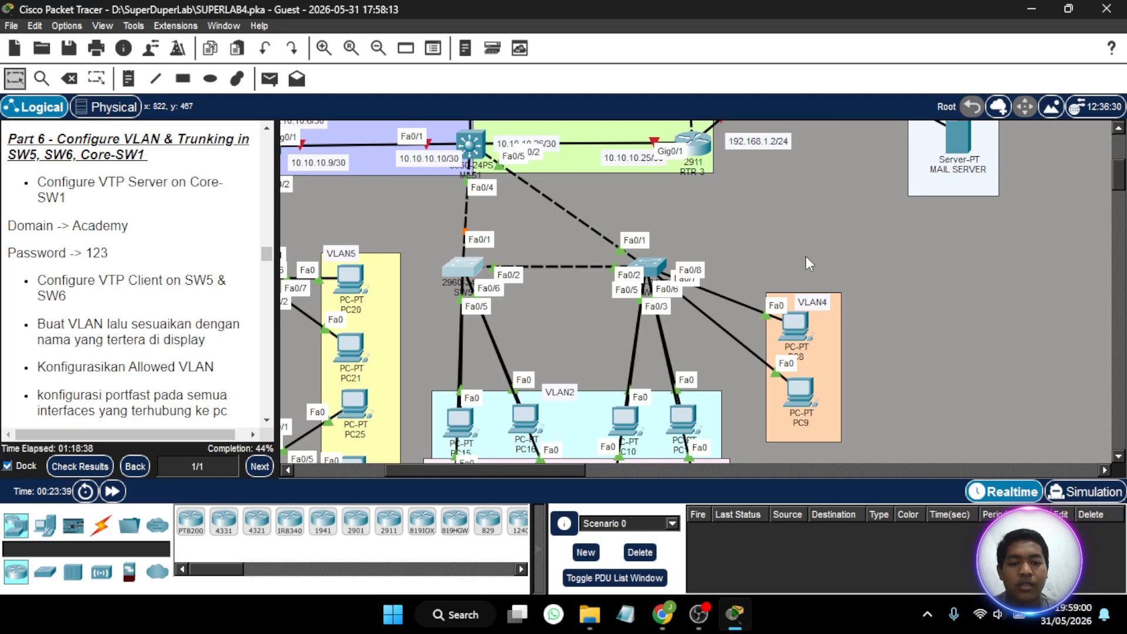
click(653, 267)
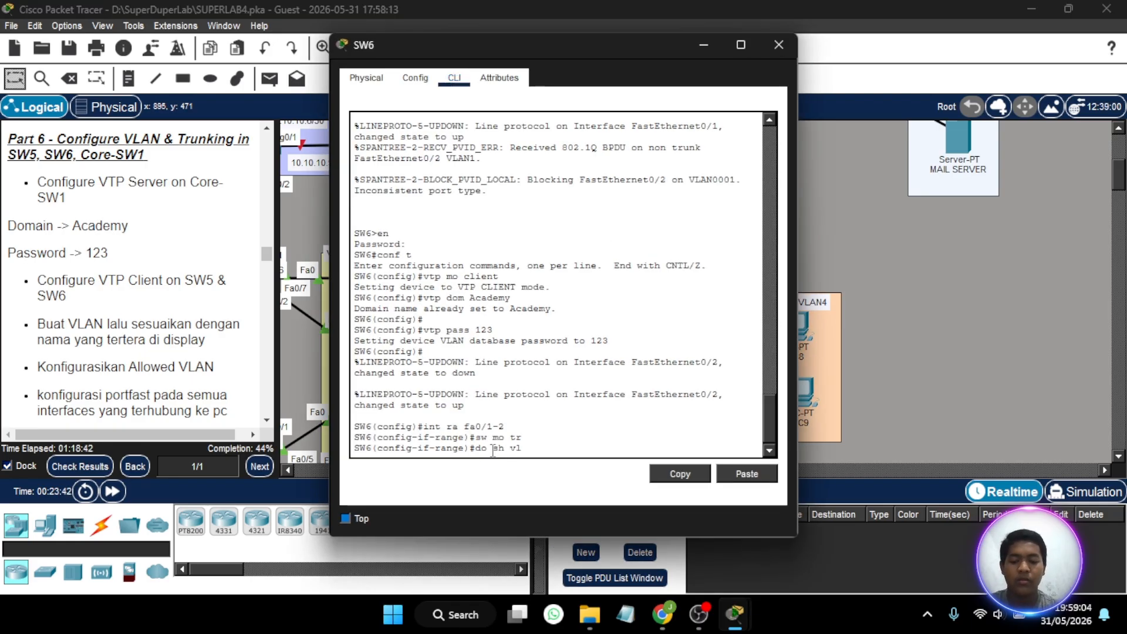
key(Return)
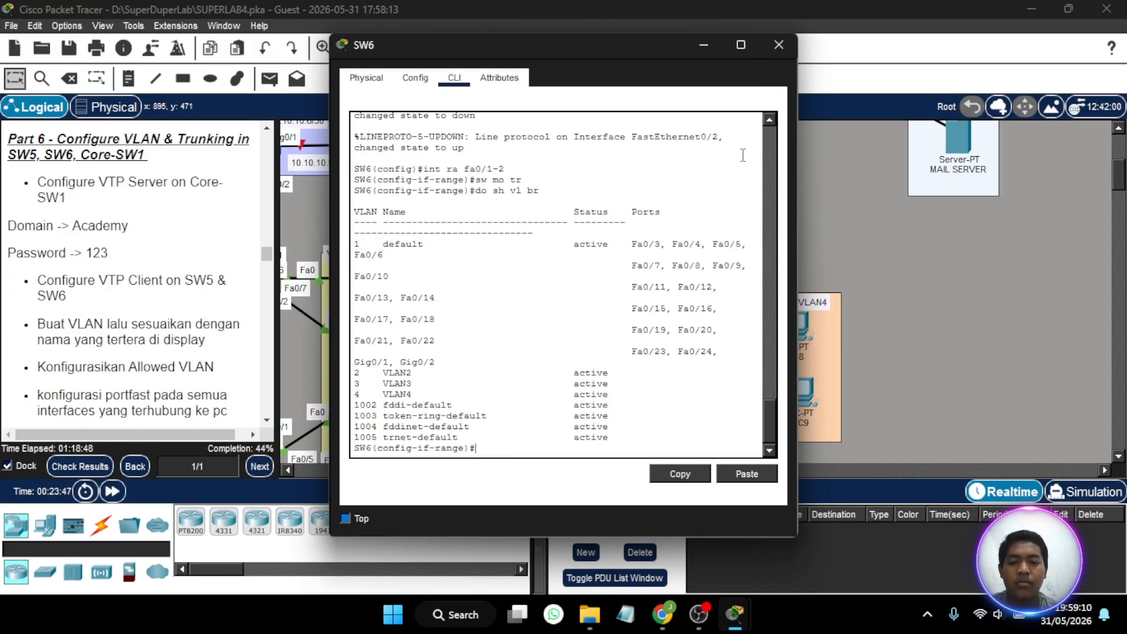
click(787, 38)
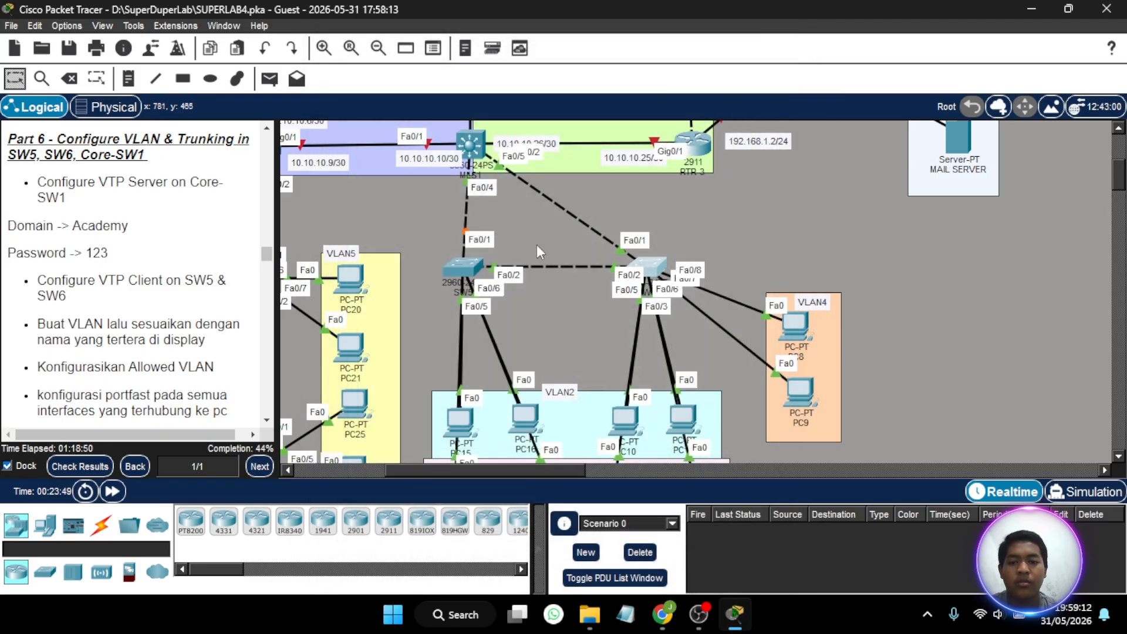
- Reposition PC15, PC16 and PC17 beneath SW5 so their links and port labels can be told apart
scroll(460, 370, down, 3)
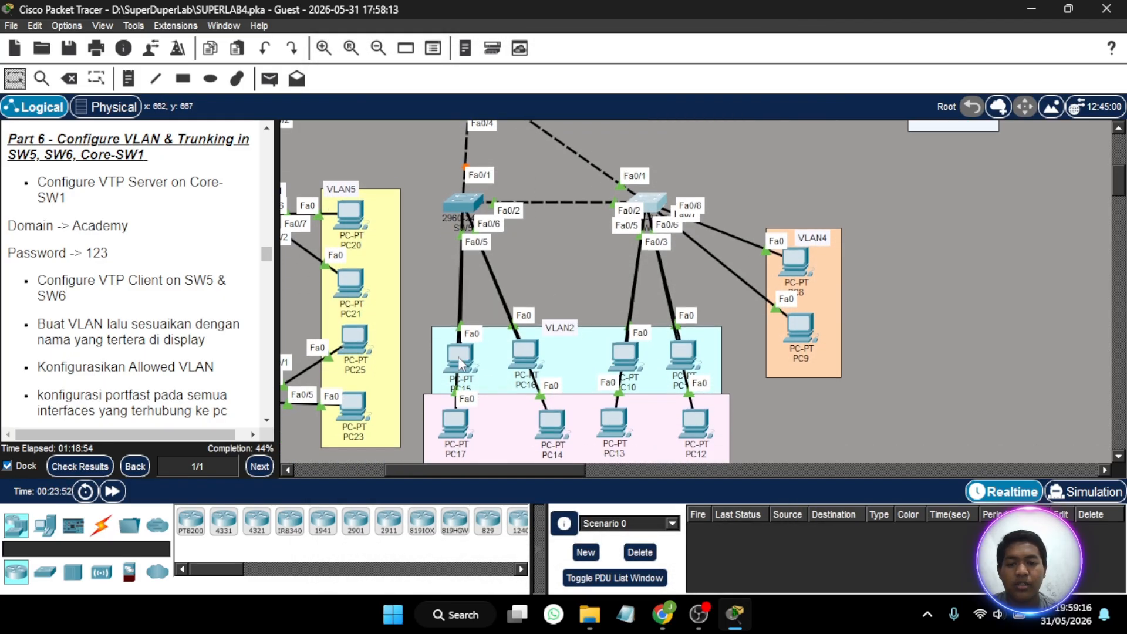
mouse_move(472, 354)
mouse_move(473, 352)
mouse_down()
mouse_move(385, 329)
mouse_move(453, 326)
mouse_move(467, 339)
mouse_move(456, 358)
mouse_up()
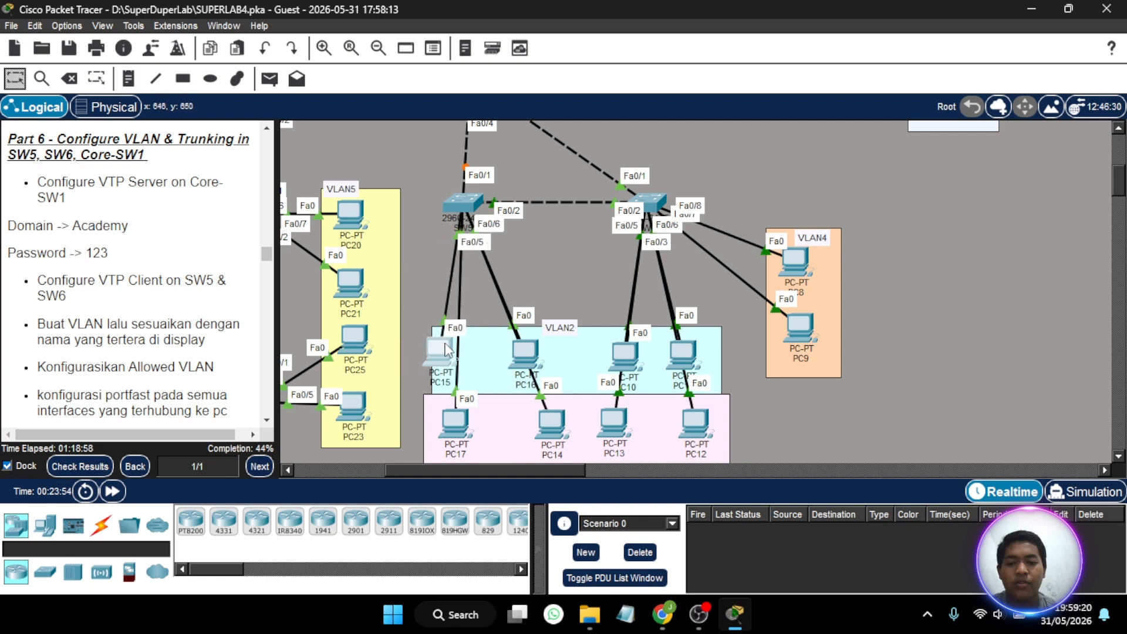
drag(531, 357, 513, 341)
drag(446, 351, 469, 347)
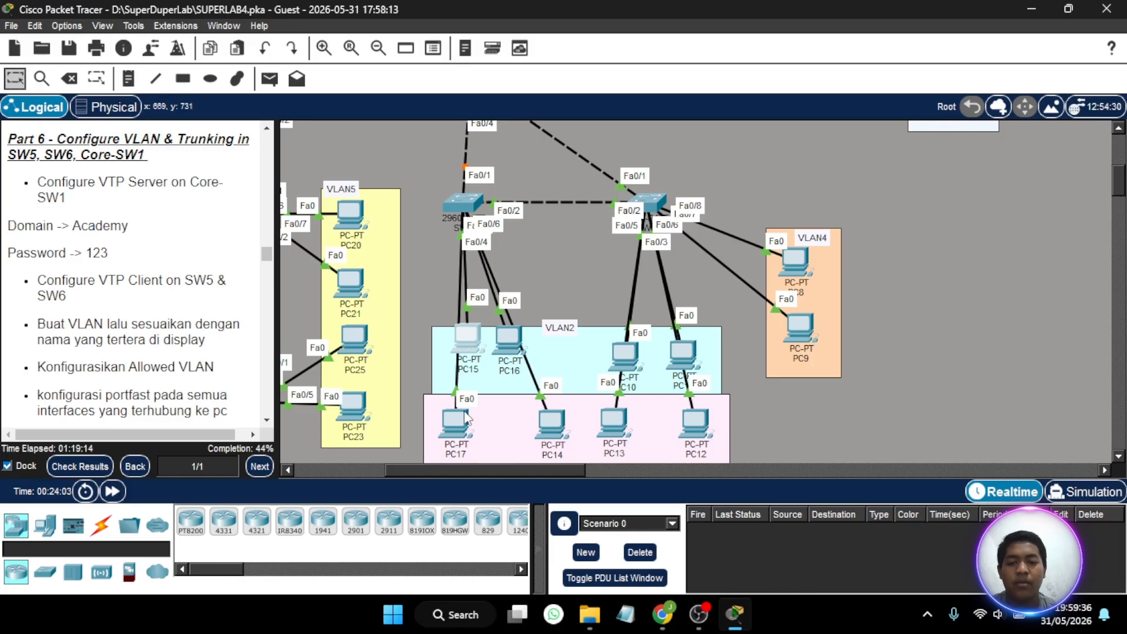
drag(455, 424, 475, 435)
scroll(475, 434, down, 2)
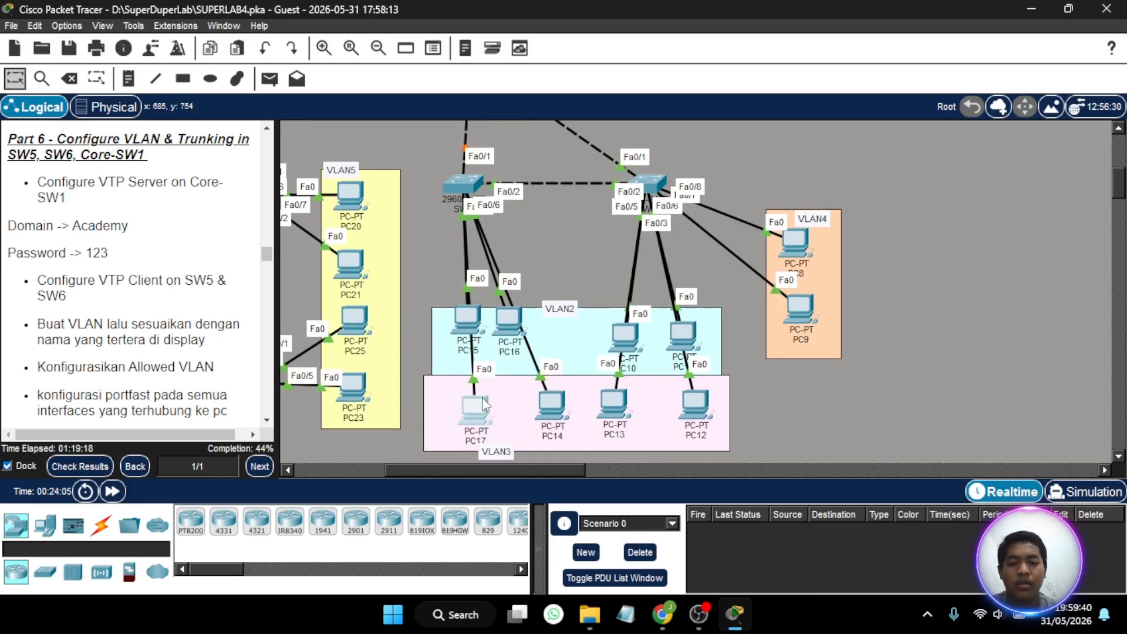
- Open the SW5 command line and exit interface-range mode to global configuration
click(462, 195)
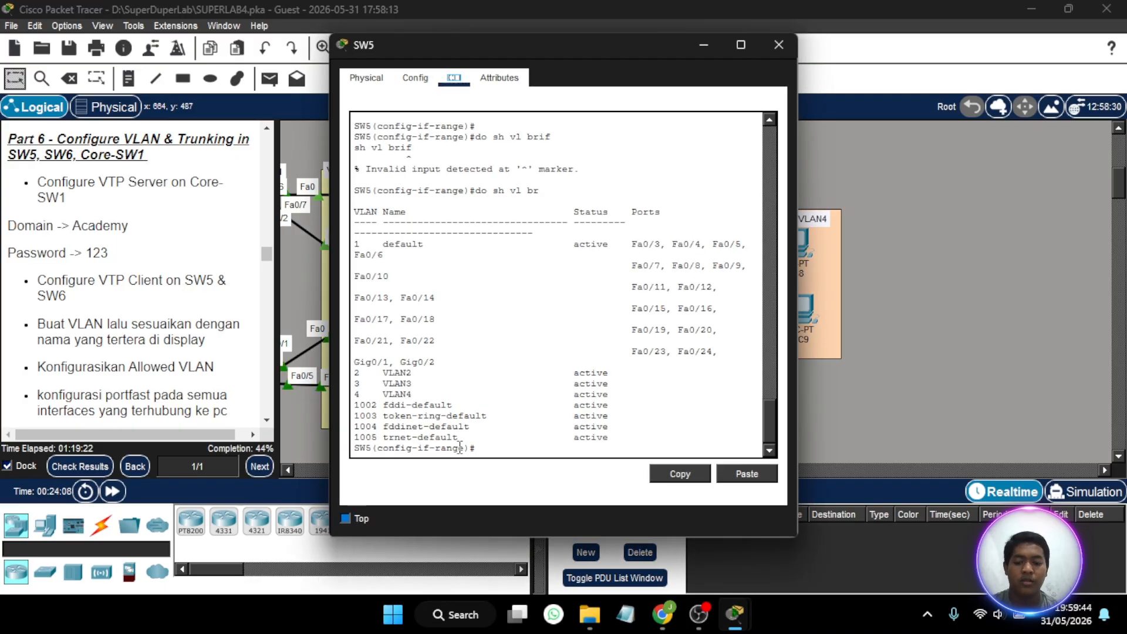
click(493, 446)
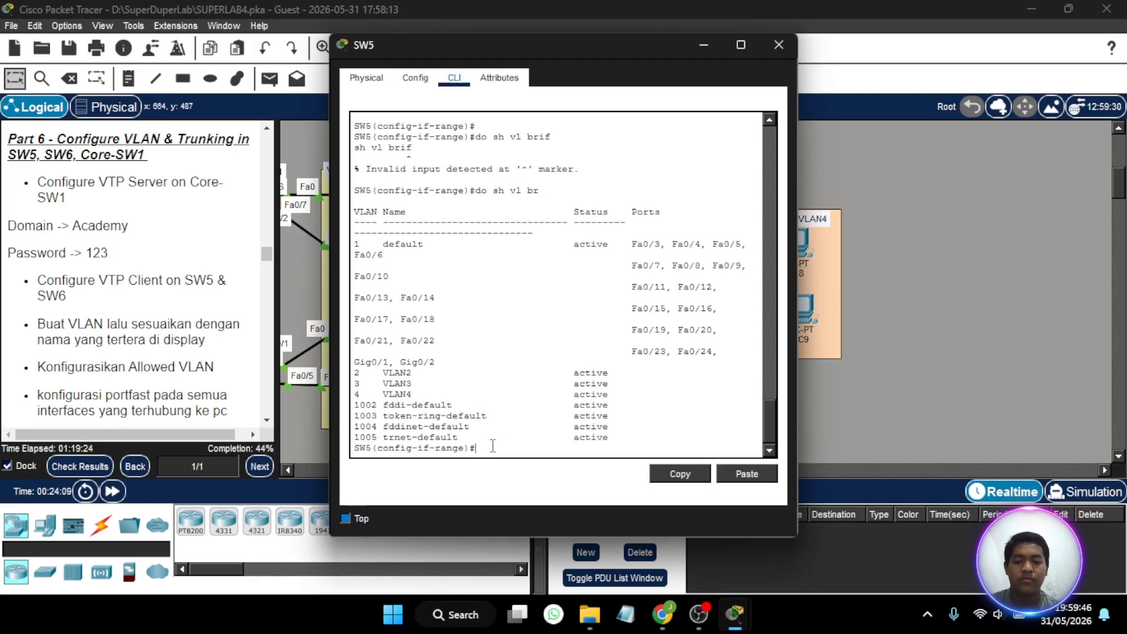
key(Return)
text(ex)
key(Return)
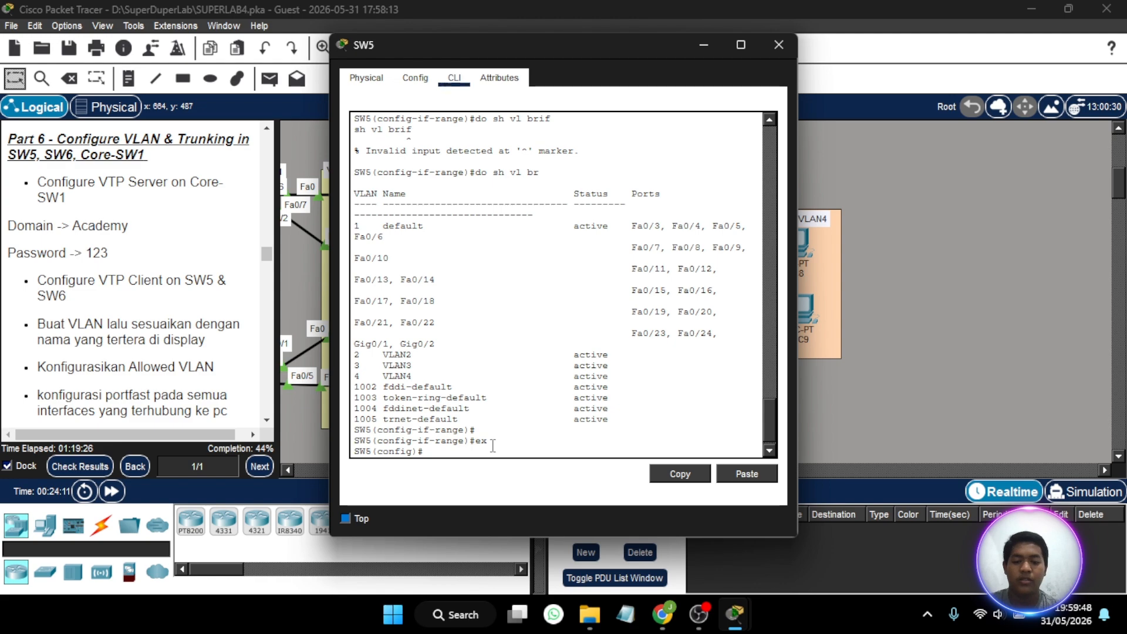
- Try to select fa0/3 and fa0/5 together on SW5 using the interface command without the range keyword
text(int)
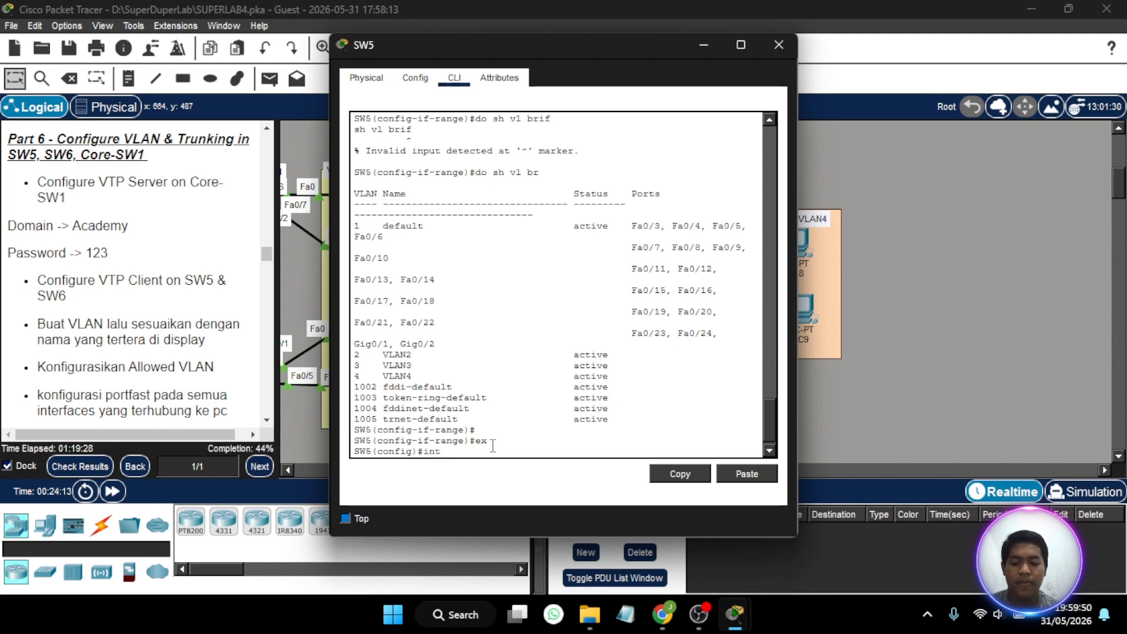
text( fa0/)
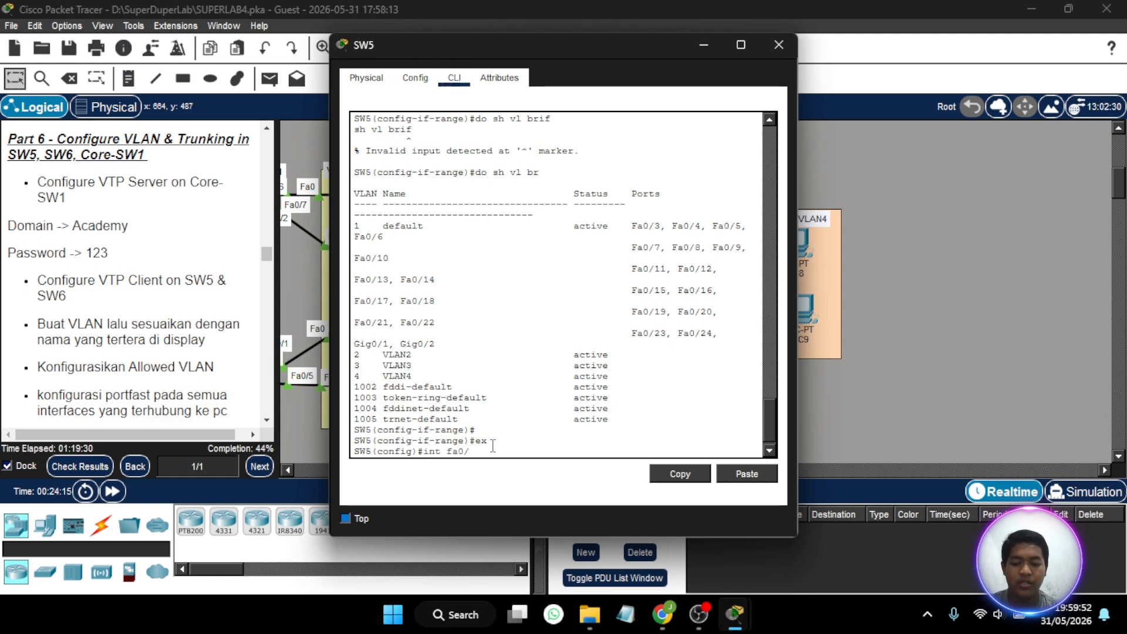
text(3,fa)
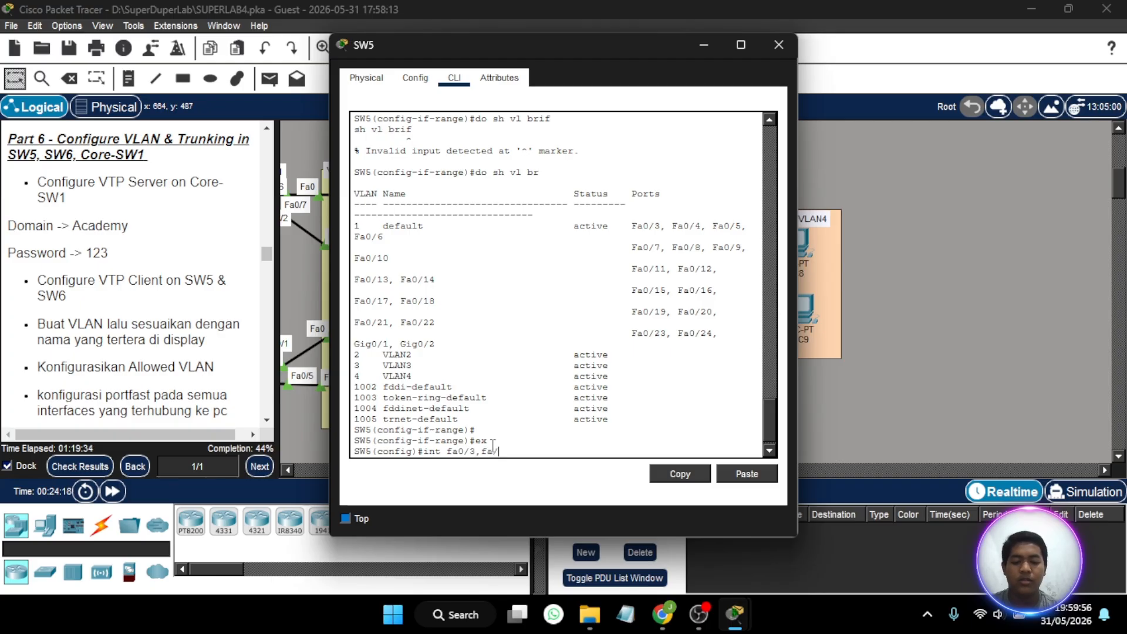
key(BackSpace)
key(BackSpace)
text(0/)
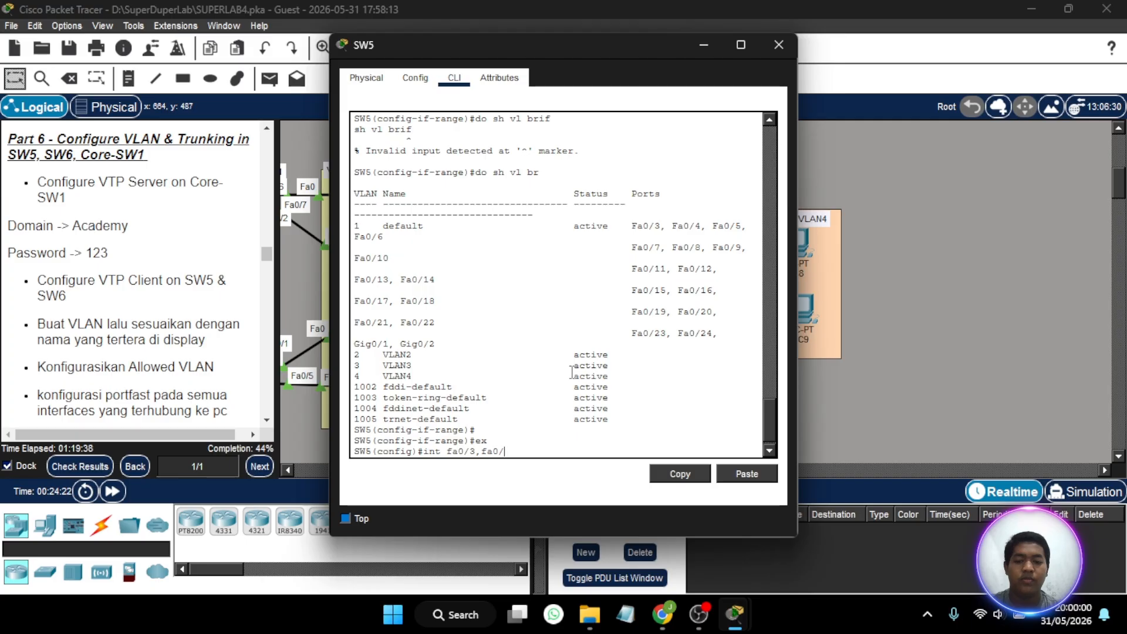
text(5)
key(Return)
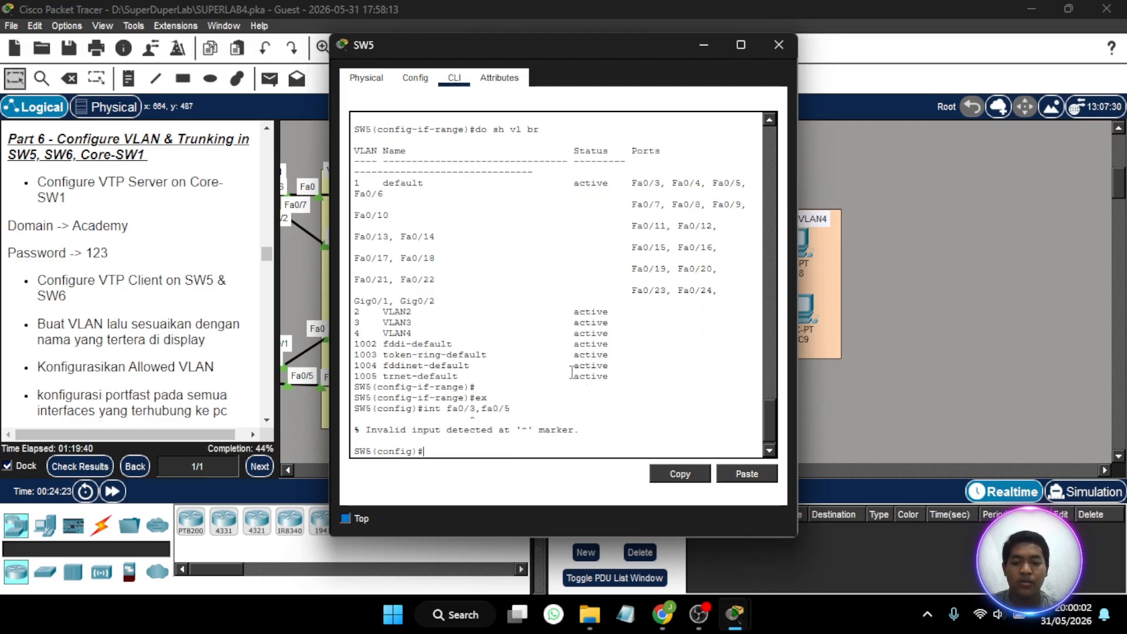
key(Up)
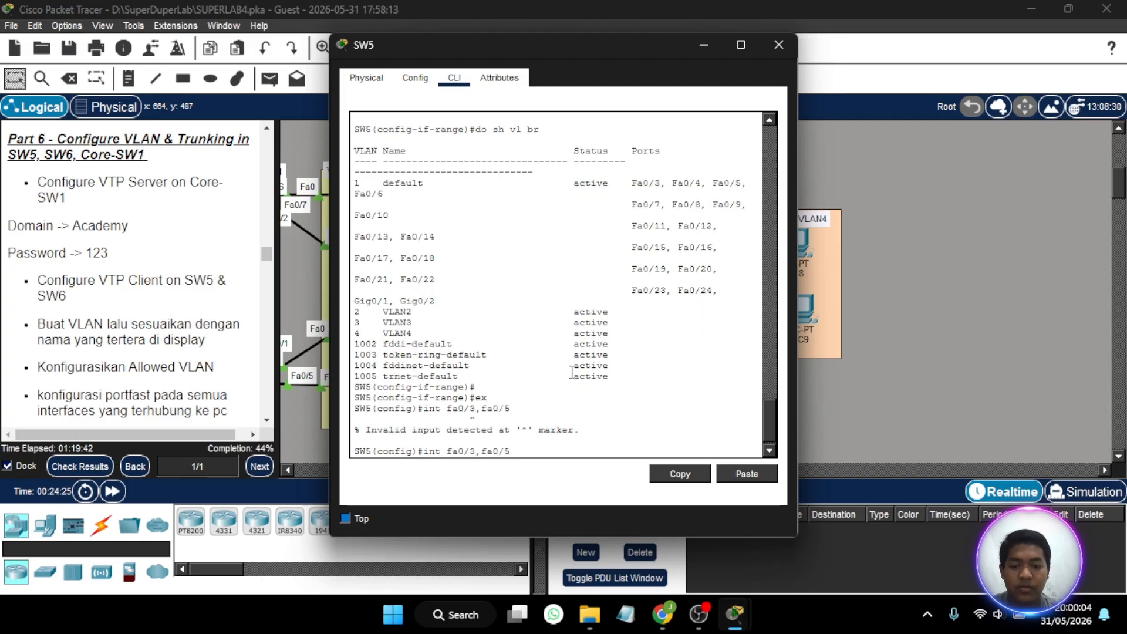
key(Return)
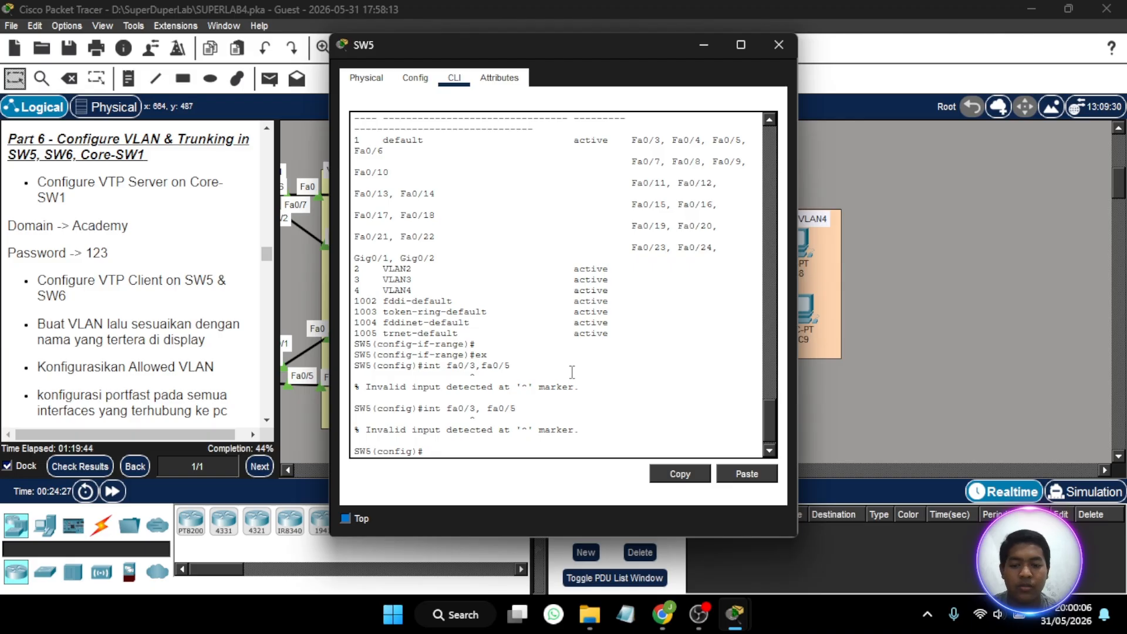
- Enter interface-range configuration for fa0/3 and fa0/5 on SW5 by adding the range keyword to the command
key(Up)
key(Left)
key(Left)
key(Left)
key(Left)
key(Left)
key(Left)
key(Left)
key(Left)
key(Left)
key(Left)
key(Left)
key(Left)
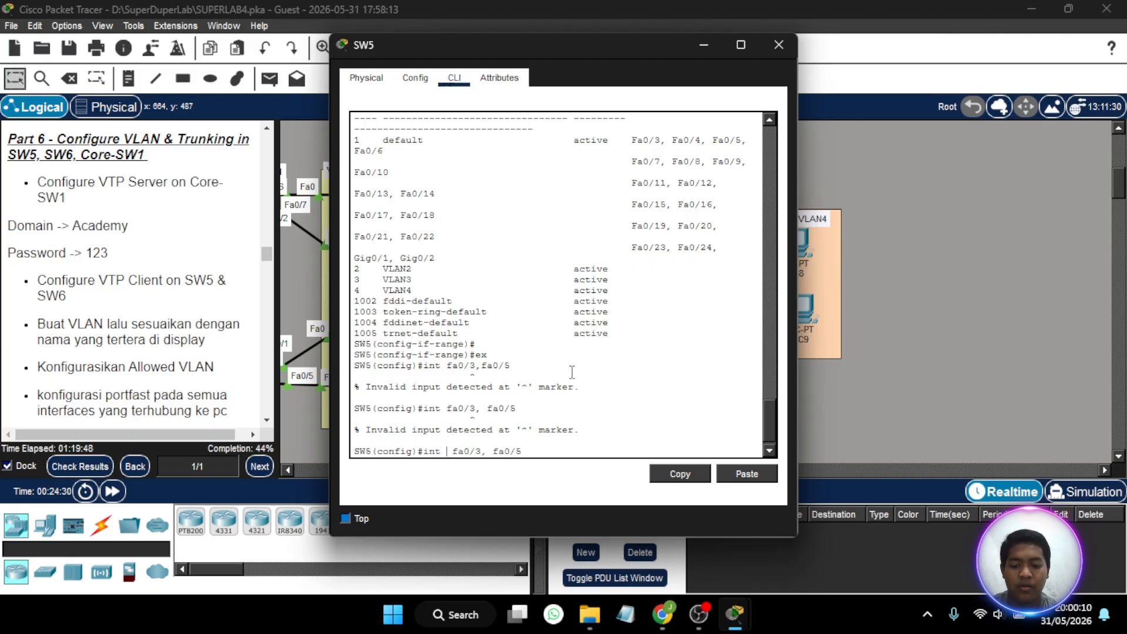
text(ra)
key(Return)
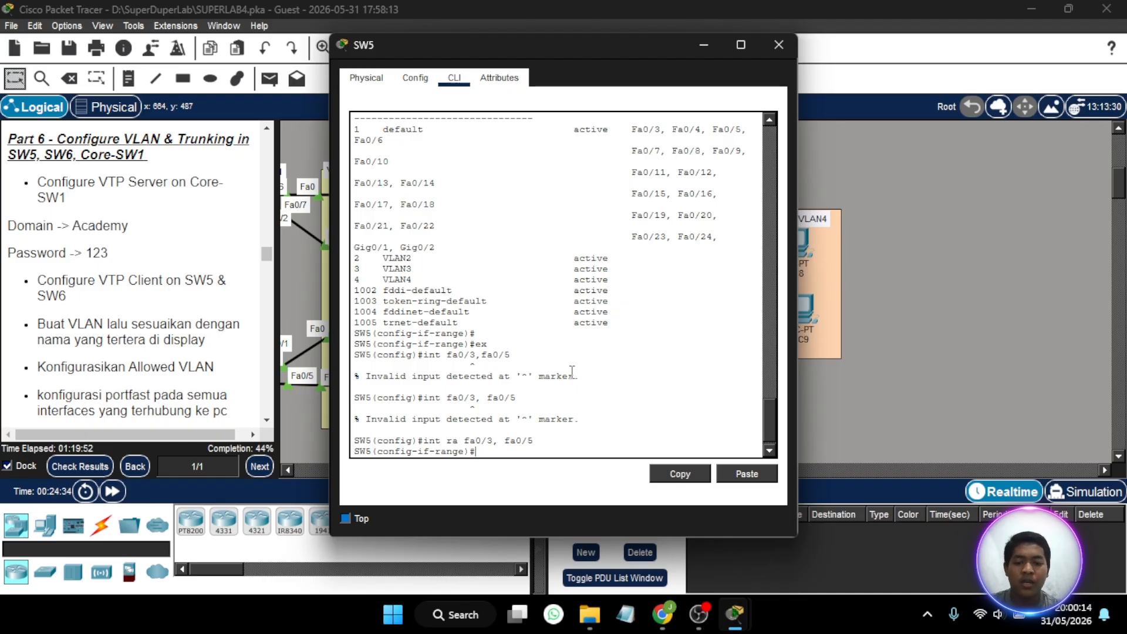
- Set fa0/3 and fa0/5 on SW5 to access mode and assign them to VLAN 2
text(sw mo a)
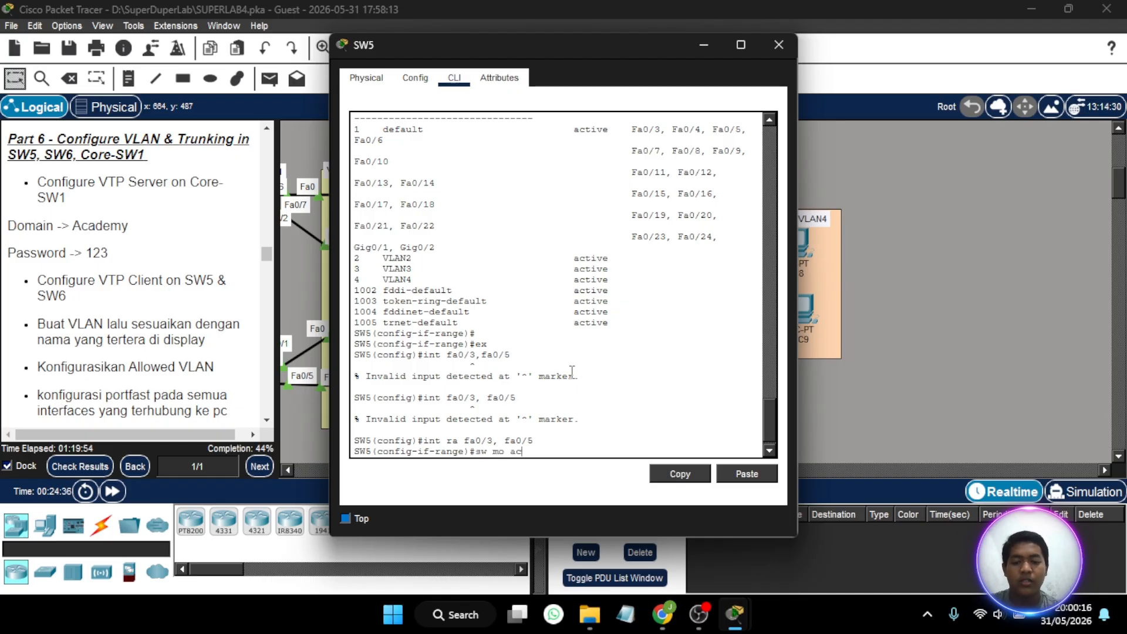
text(c)
key(Return)
text(sw ac)
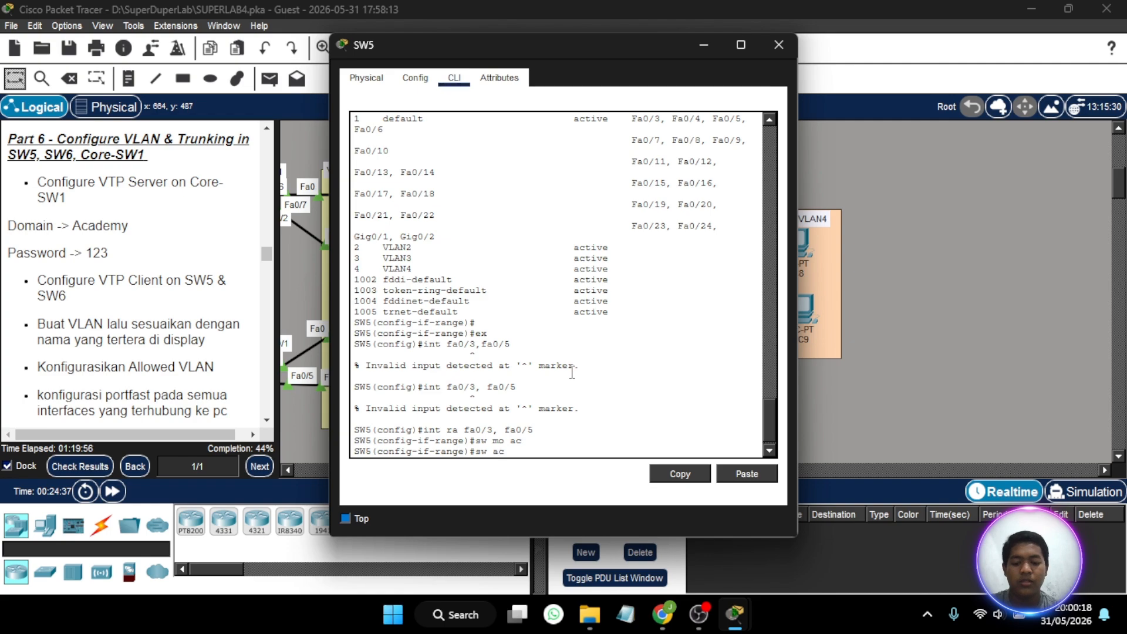
text( v)
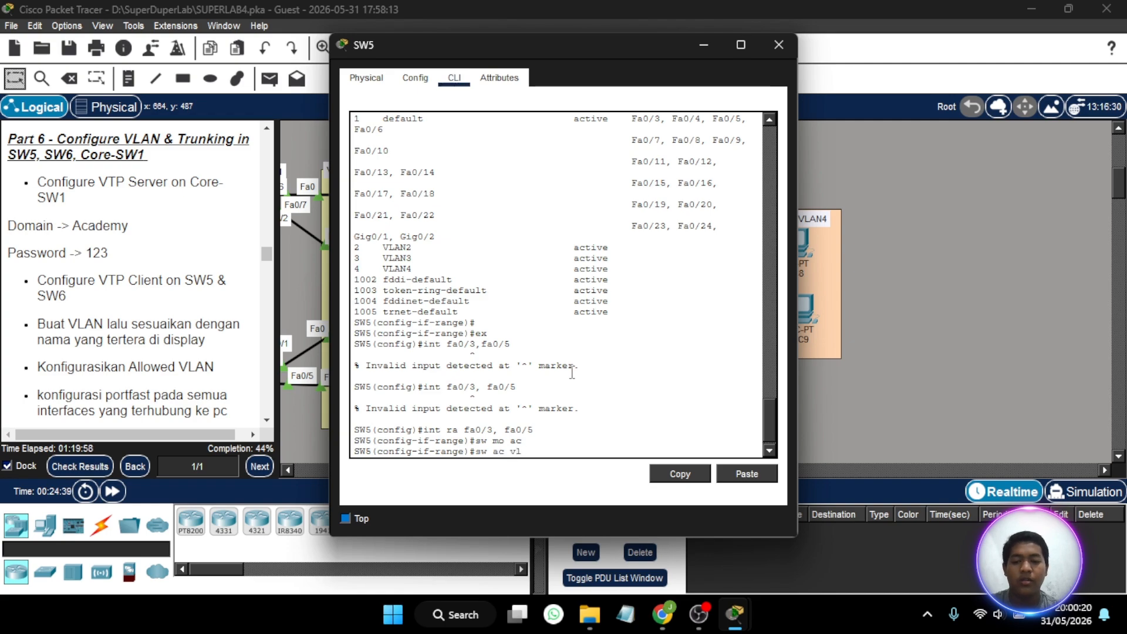
text(l 2)
key(Return)
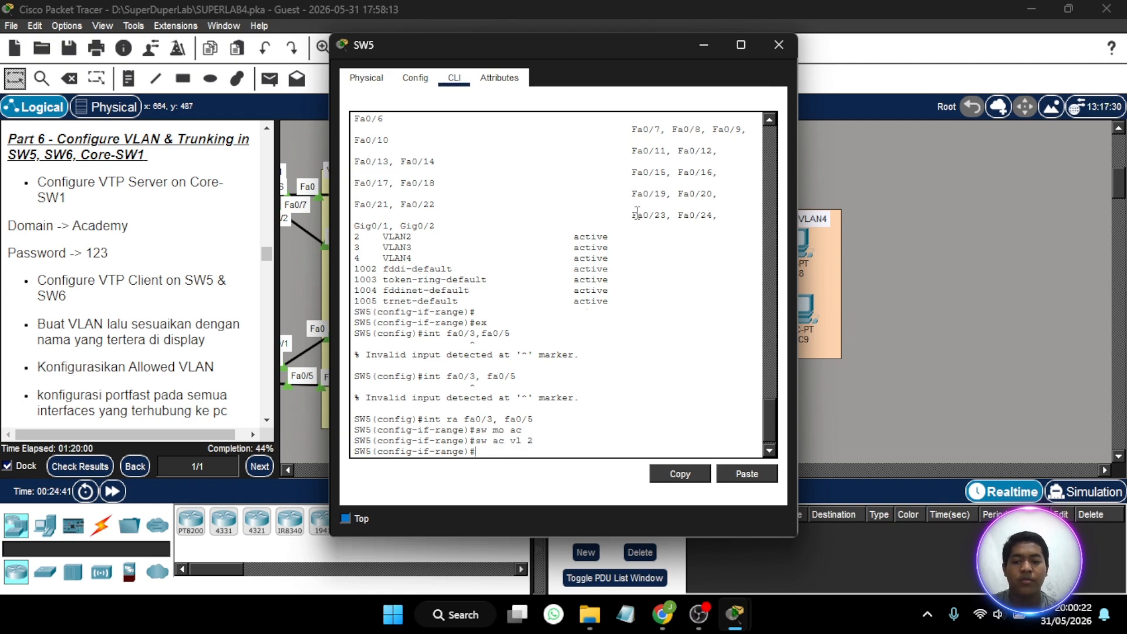
- Enable spanning-tree portfast on fa0/3 and fa0/5 of SW5, and dismiss the SW5 window
text(spa p)
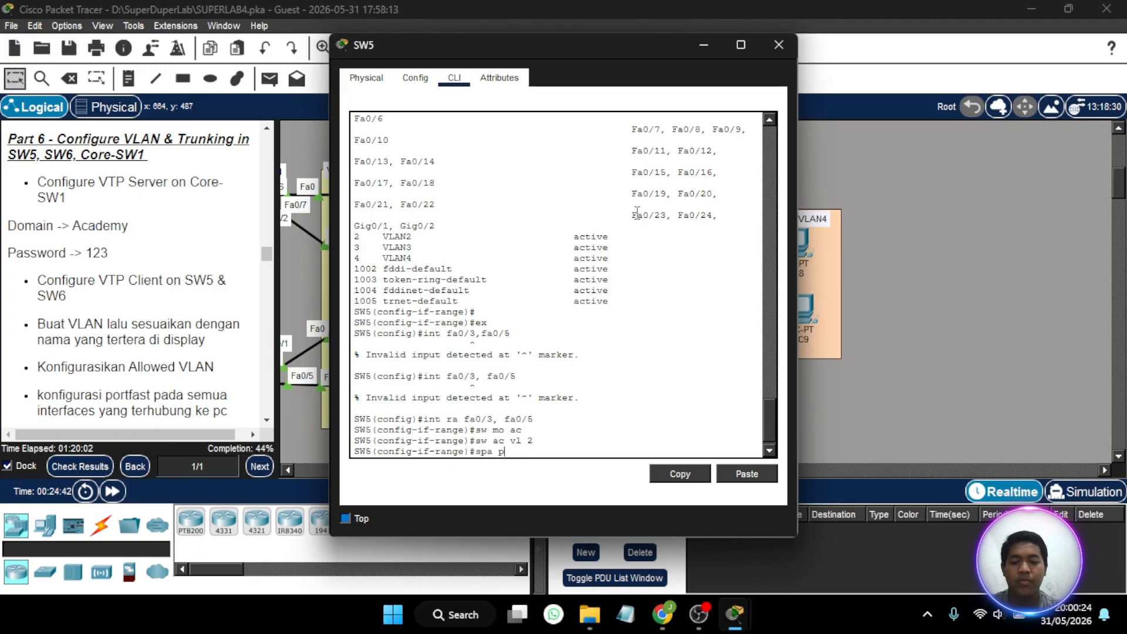
text(o)
key(Return)
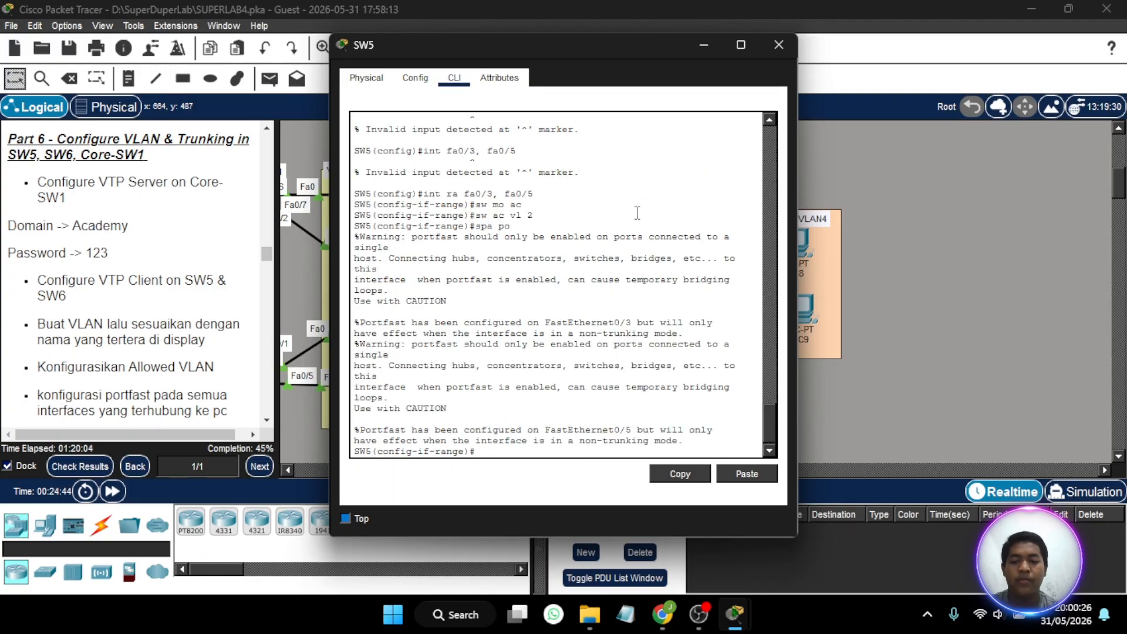
click(718, 48)
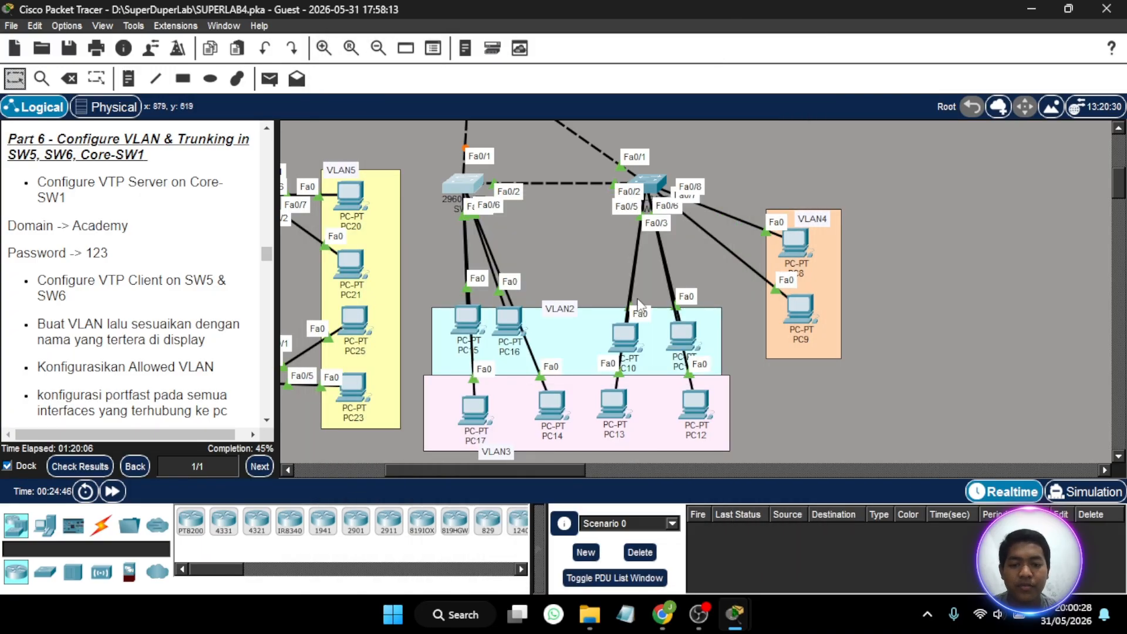
- Reposition PC17 and PC14 in the VLAN3 area to trace their links to SW5
scroll(639, 306, left, 5)
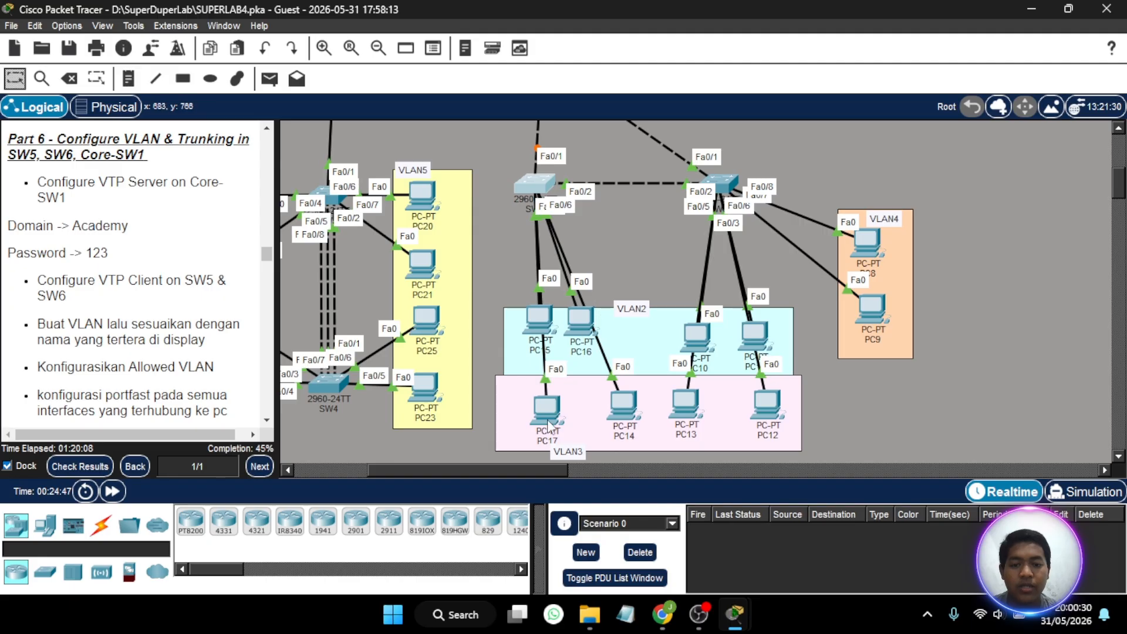
mouse_move(549, 414)
mouse_down()
mouse_move(517, 413)
mouse_move(541, 411)
mouse_up()
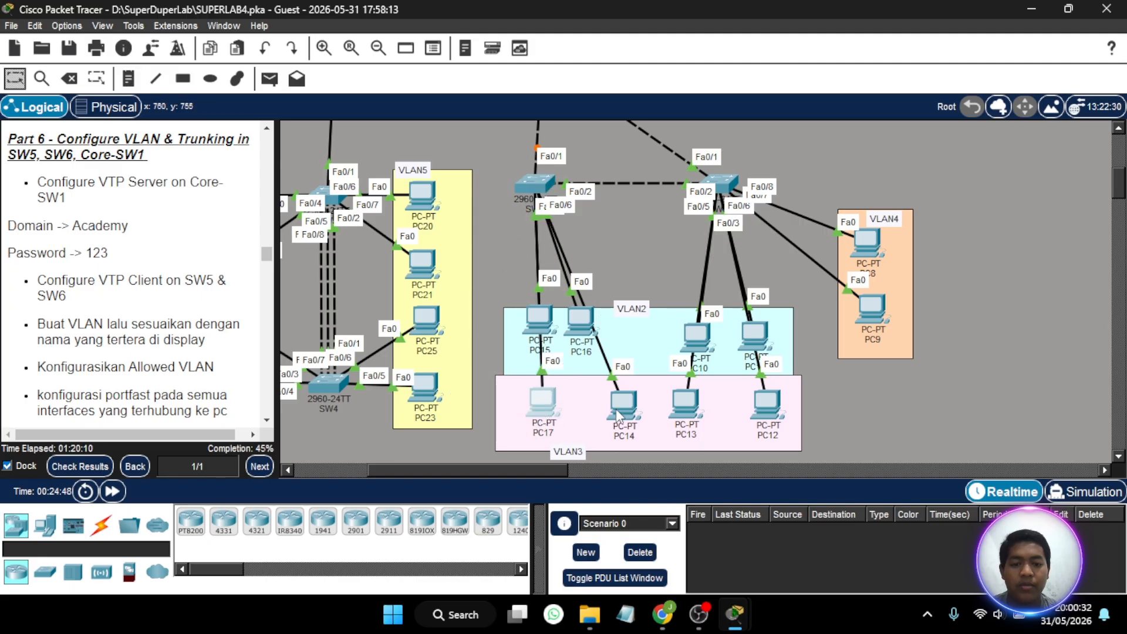
drag(625, 414, 600, 395)
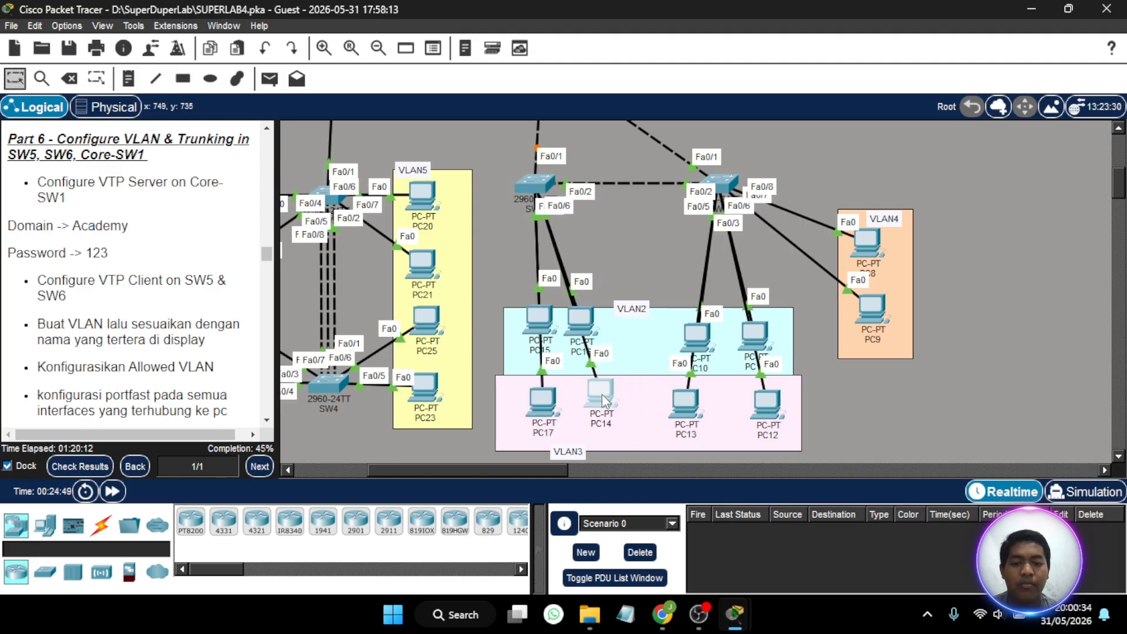
- Enter interface-range configuration for fa0/4 and fa0/6 in the SW5 command line
click(524, 185)
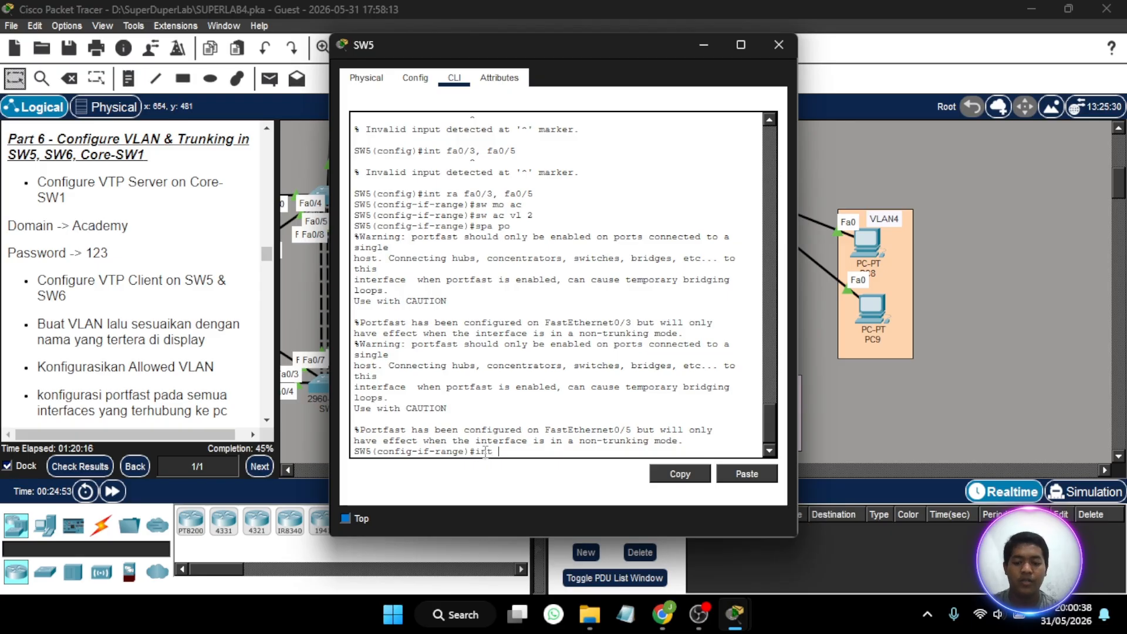
text(int ra fa0/)
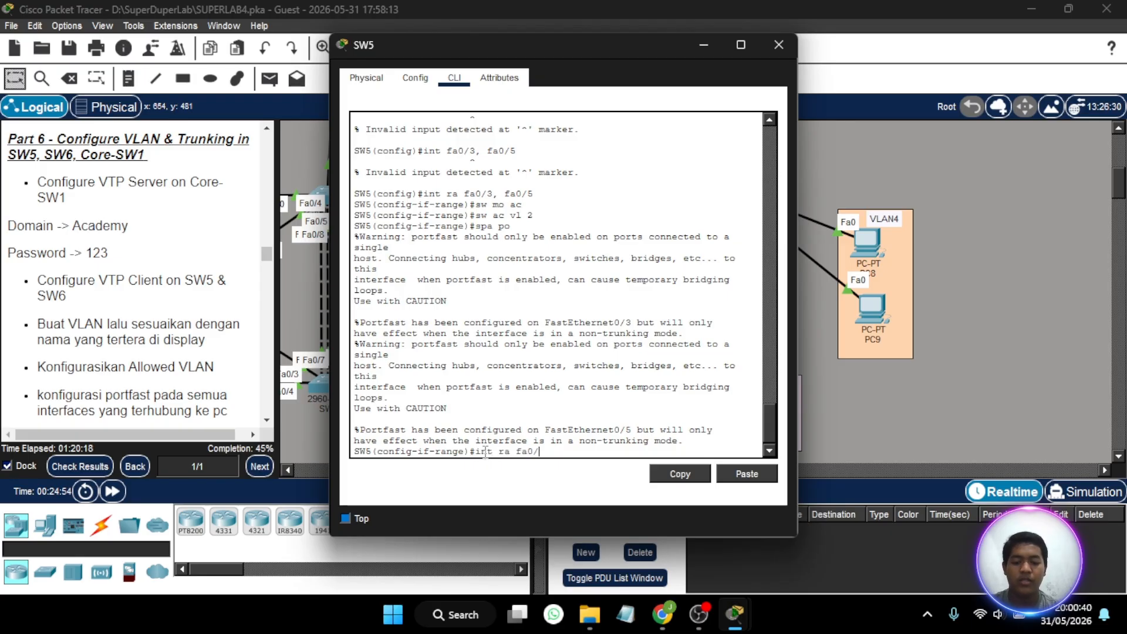
text(4, )
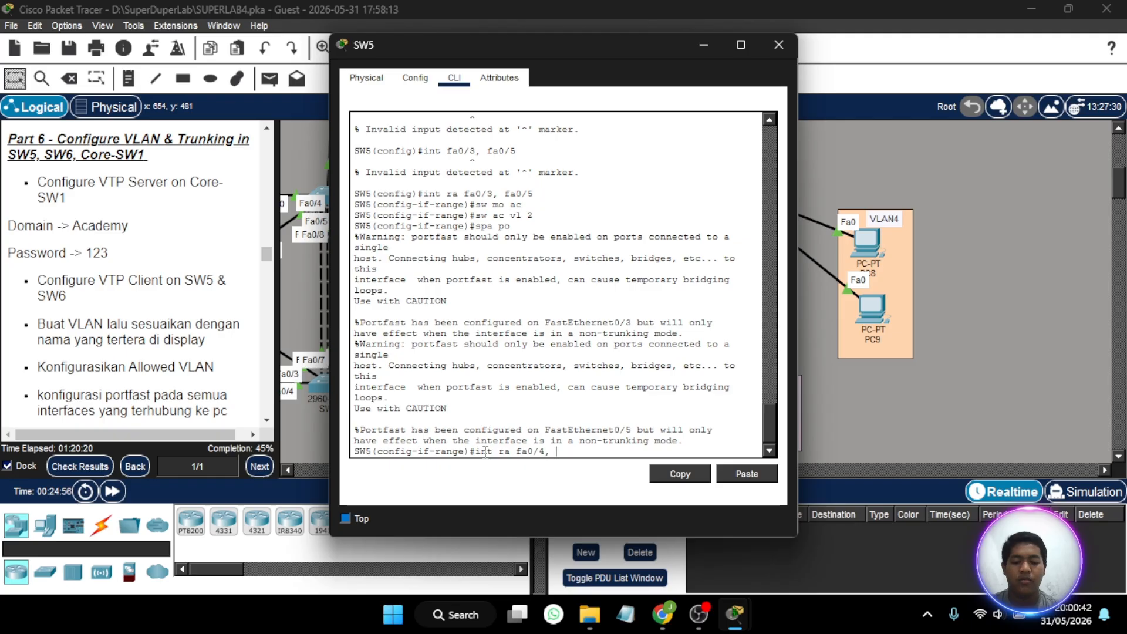
text(fa0/6)
key(Return)
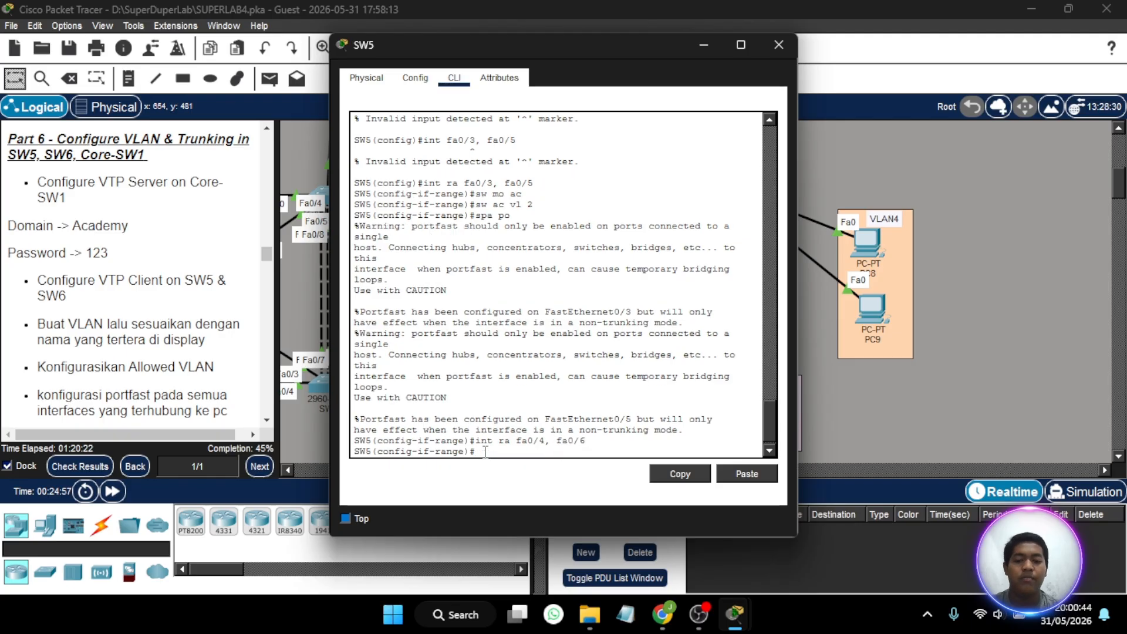
- Set fa0/4 and fa0/6 on SW5 to access mode and assign them to VLAN 3
text(sw m)
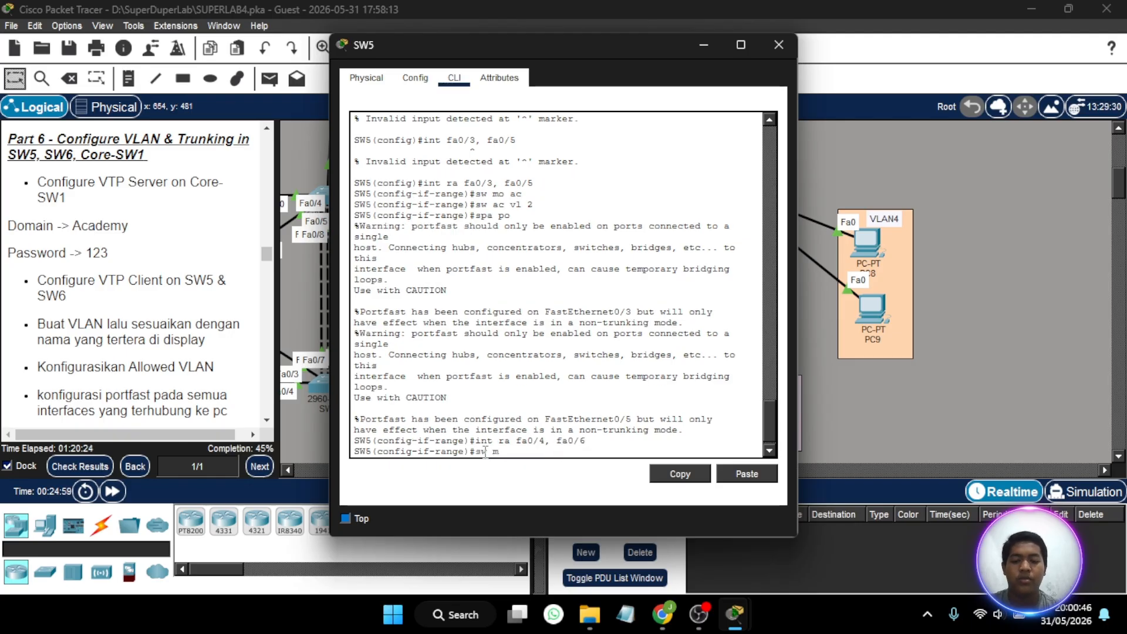
text(o ac)
key(Return)
text(sw)
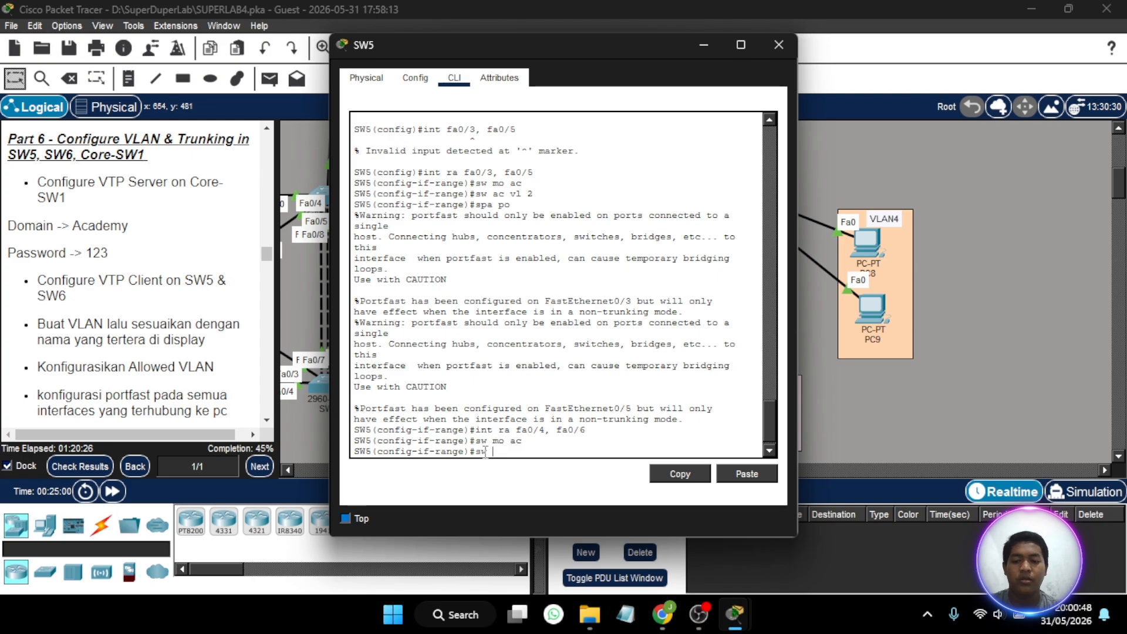
text( ac vl )
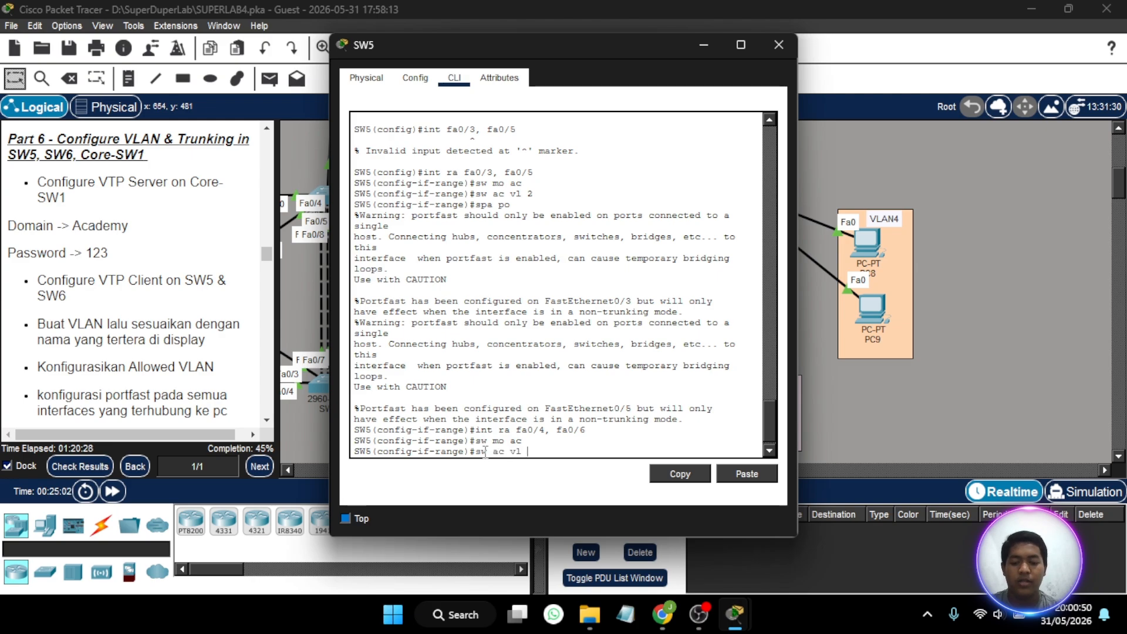
text(4)
drag(578, 42, 277, 76)
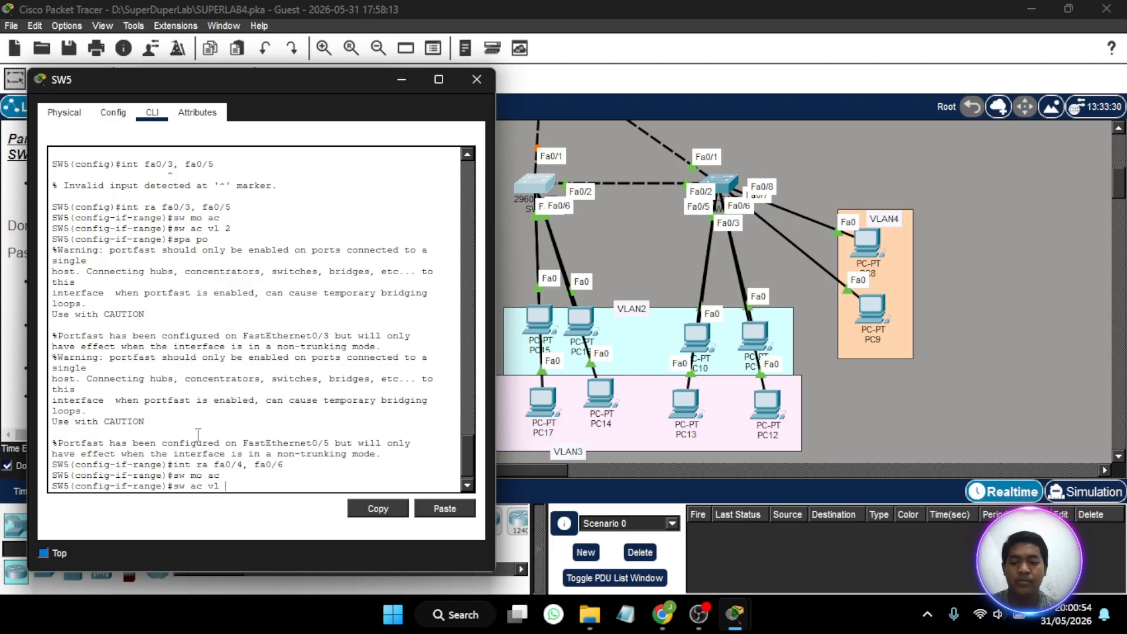
key(Return)
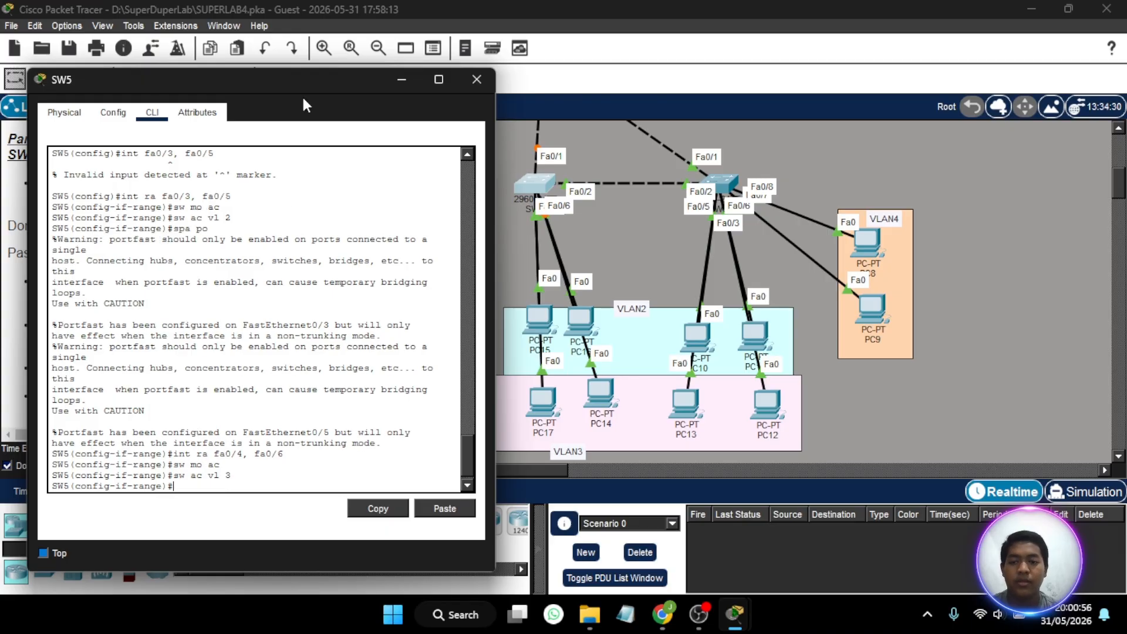
- Enable spanning-tree portfast on fa0/4 and fa0/6 of SW5, and dismiss the SW5 window
drag(299, 79, 596, 52)
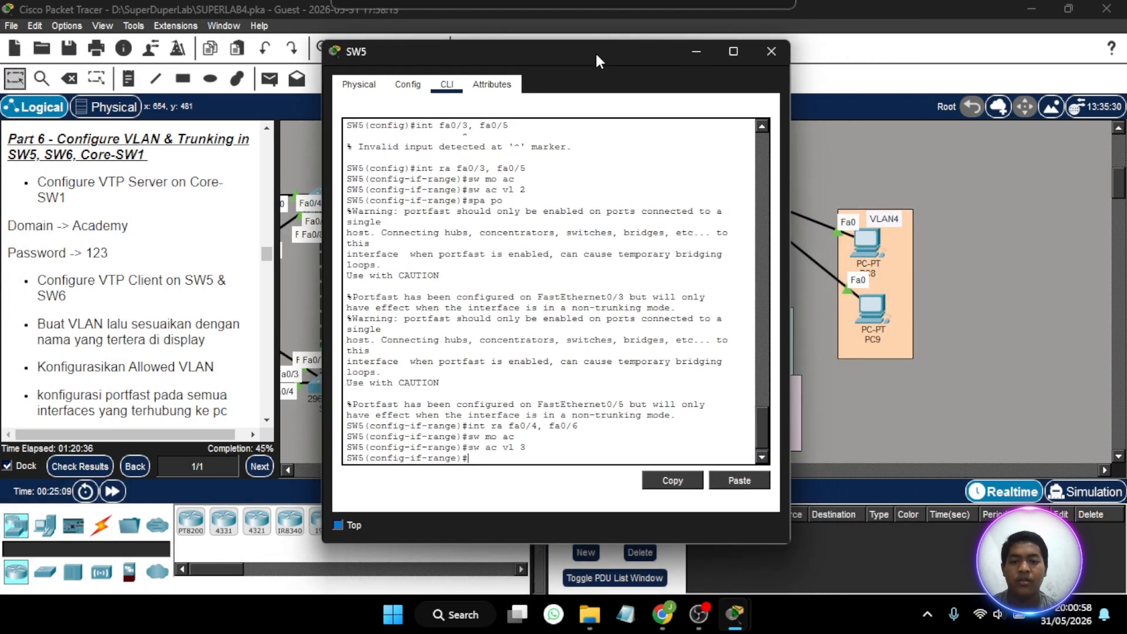
text(spa p)
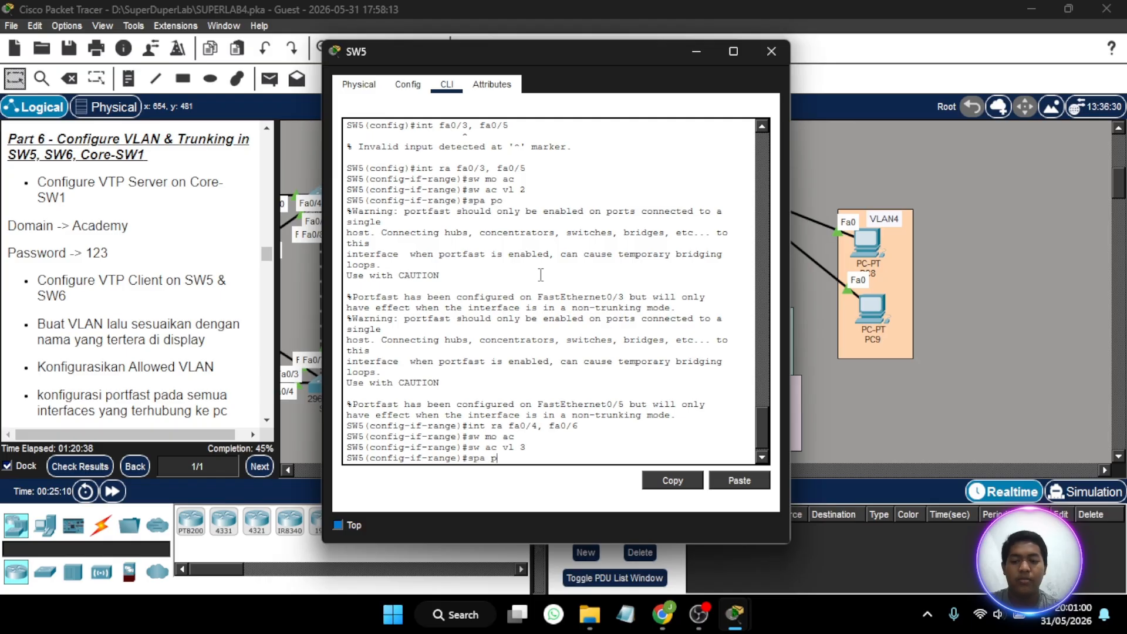
text(o)
key(Return)
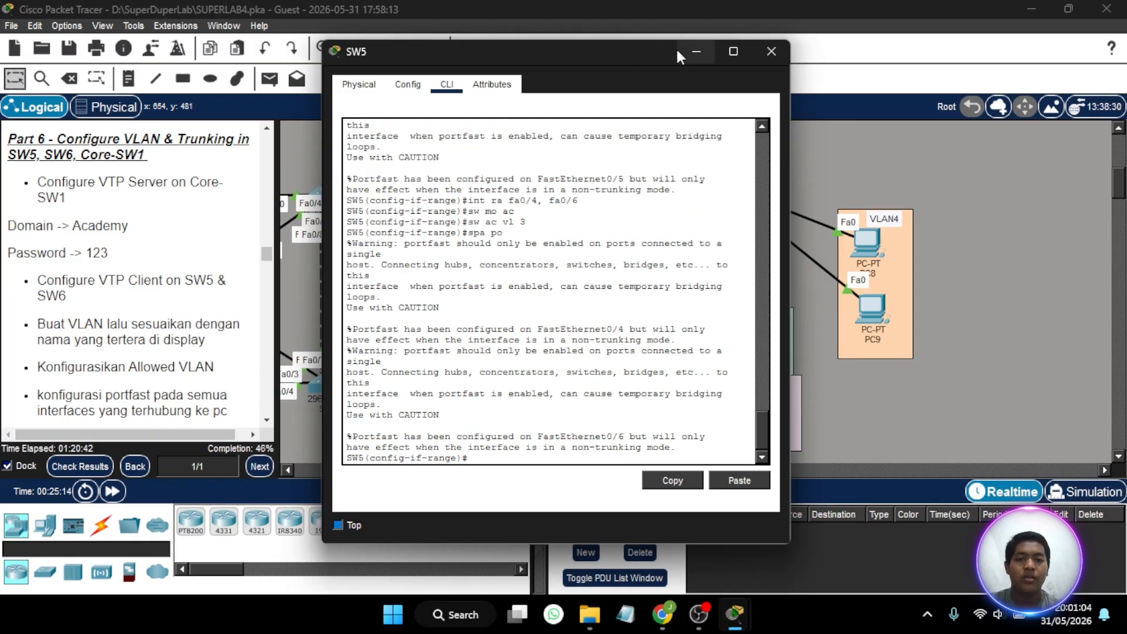
click(770, 52)
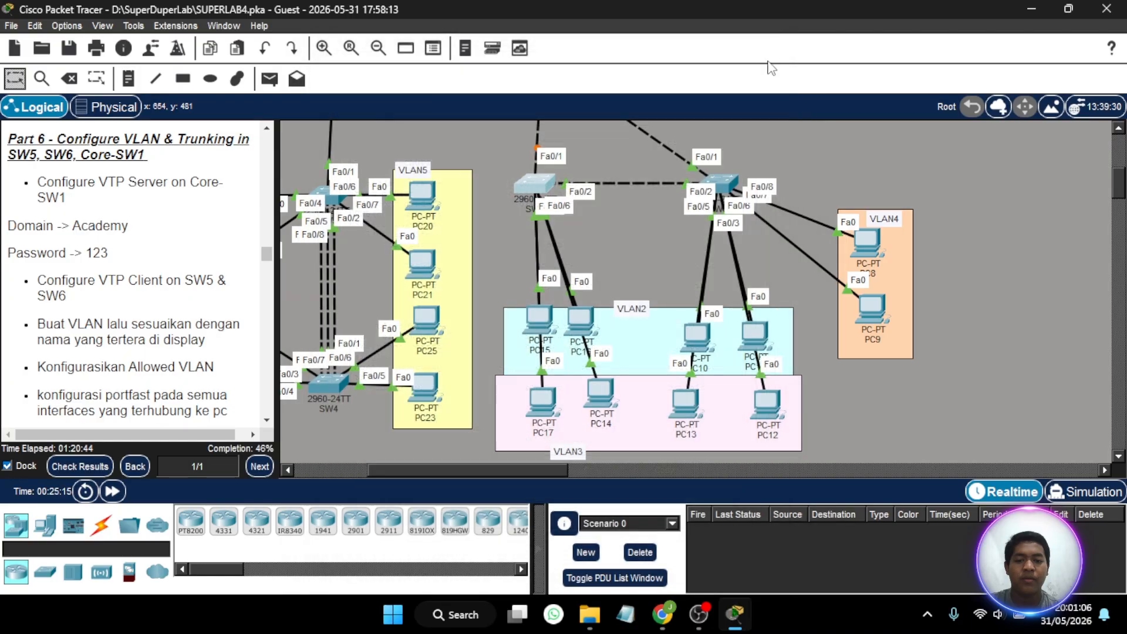
- Open the SW6 command line and leave interface-range mode for global configuration mode
scroll(656, 290, right, 2)
scroll(656, 291, right, 1)
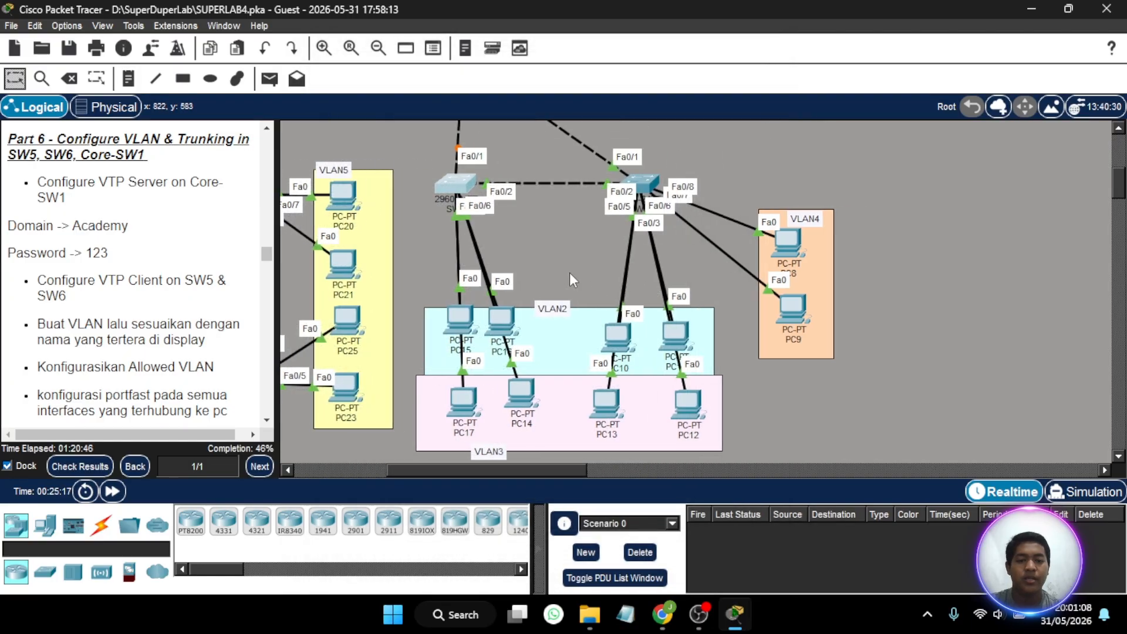
click(653, 183)
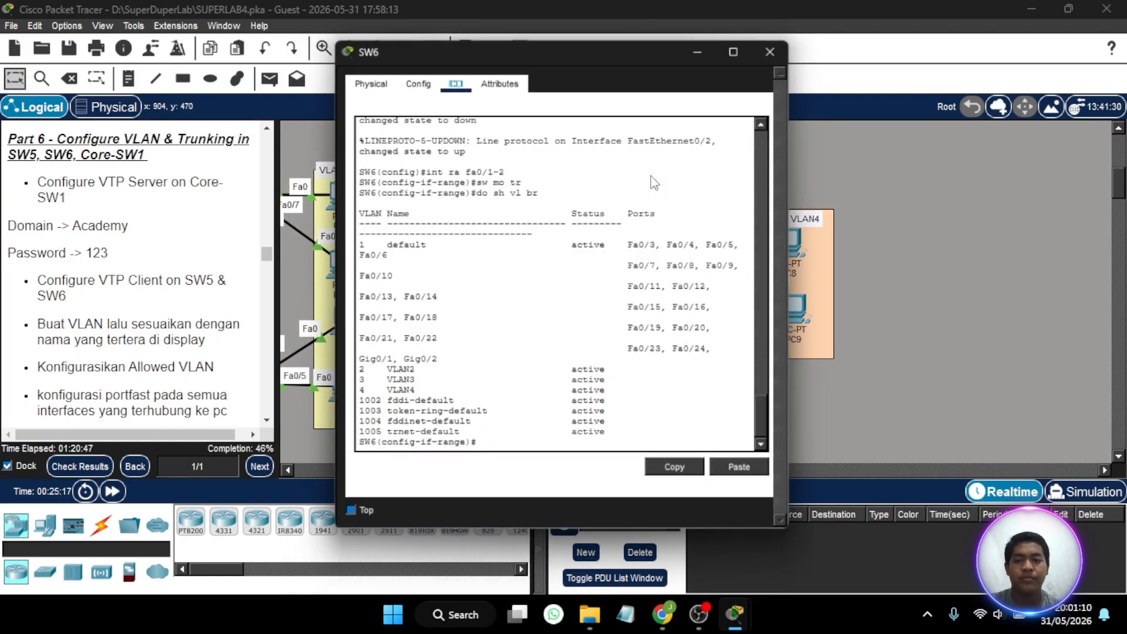
key(Return)
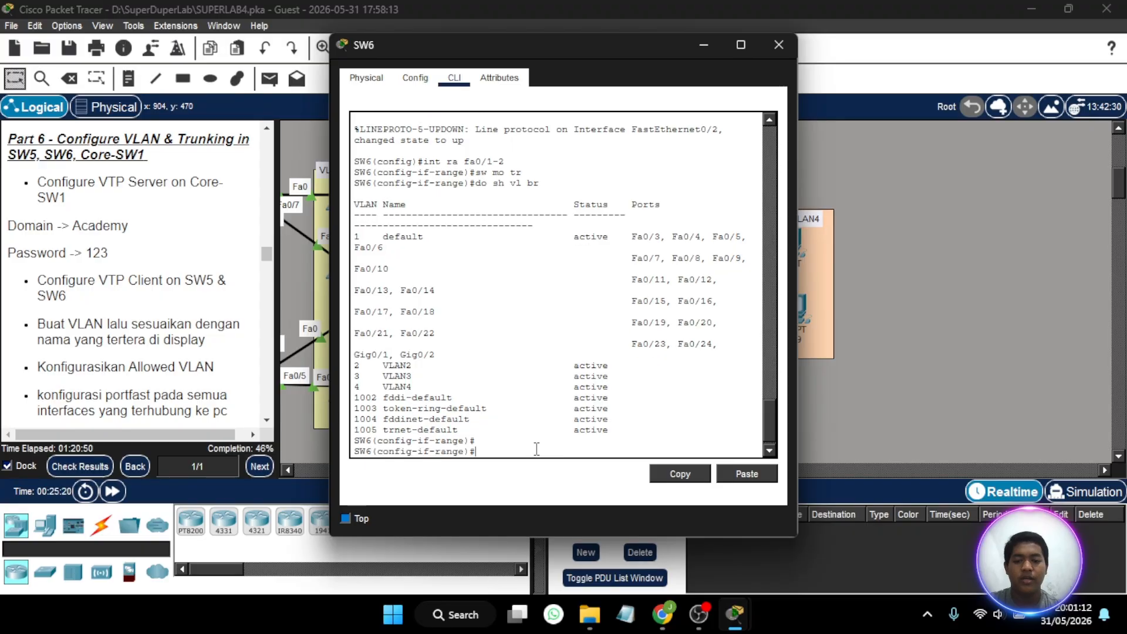
text(ex)
key(Return)
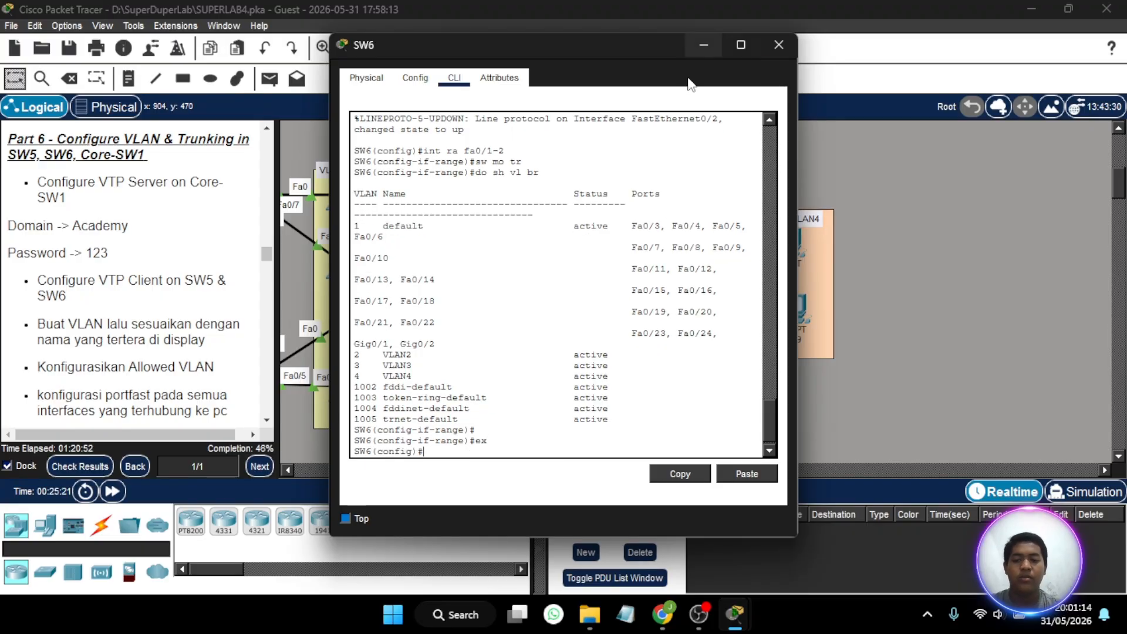
- Place the SW6 window clear of its links and reposition PC10 in the VLAN2 area to trace its connection
double_click(650, 43)
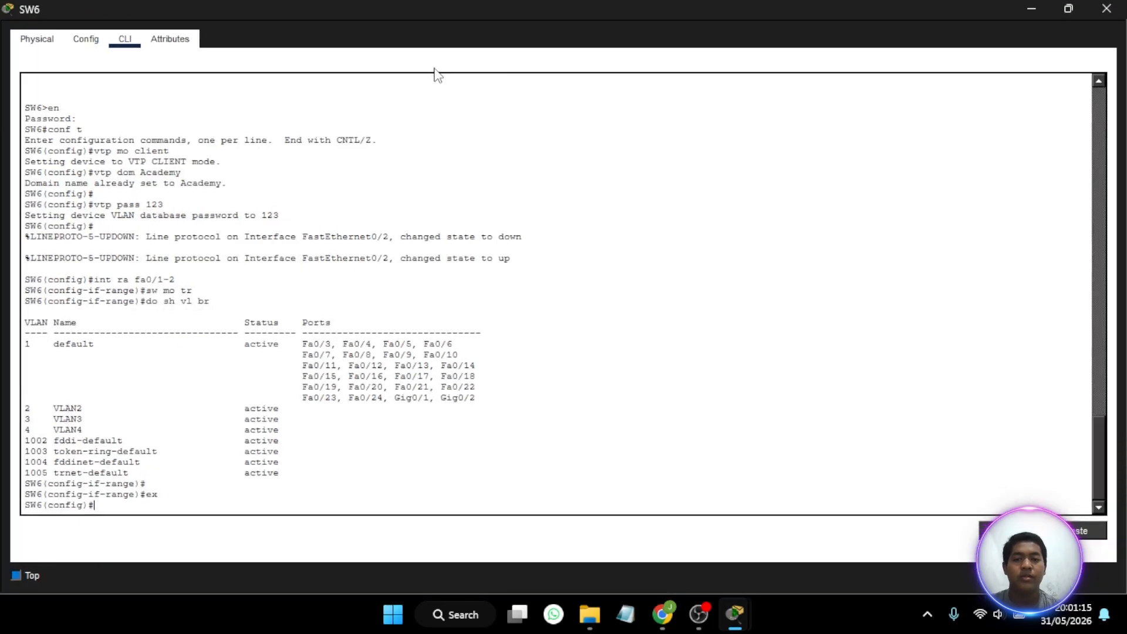
click(1068, 9)
drag(649, 44, 364, 42)
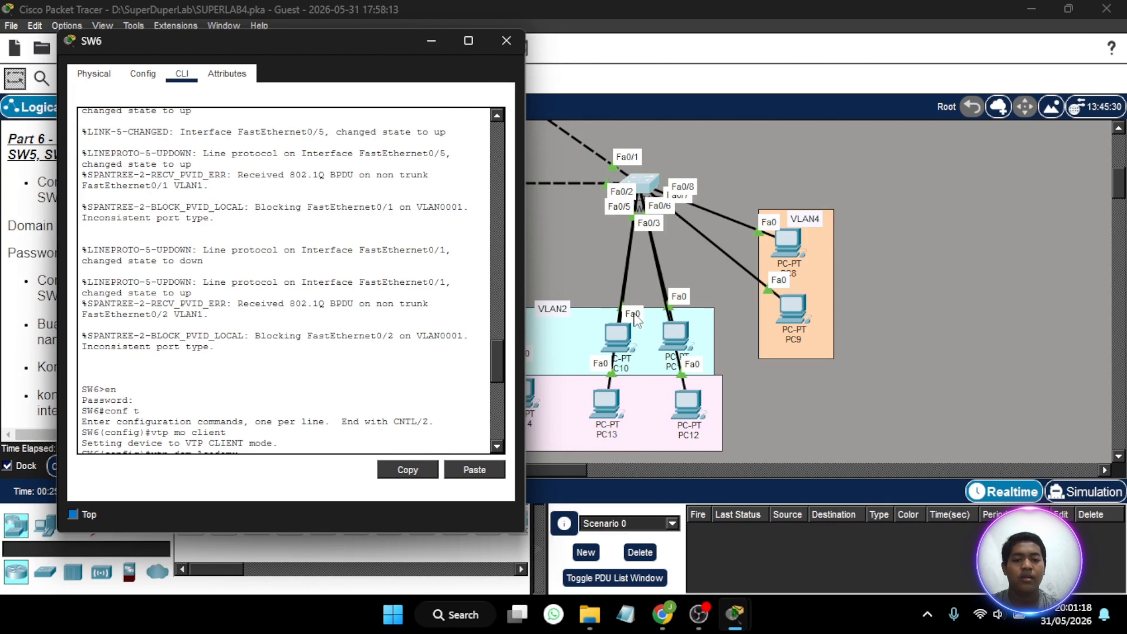
click(506, 40)
drag(616, 335, 673, 328)
click(650, 194)
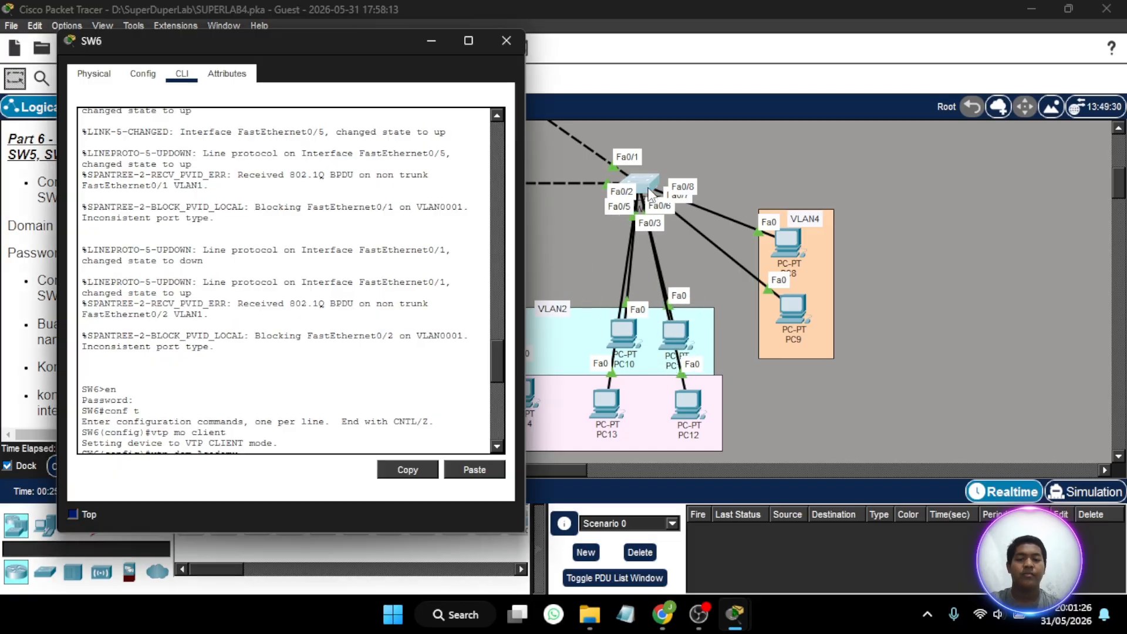
- Set the interface range fa0/3-4 on SW6 to access mode and assign it to VLAN 2
scroll(251, 442, down, 10)
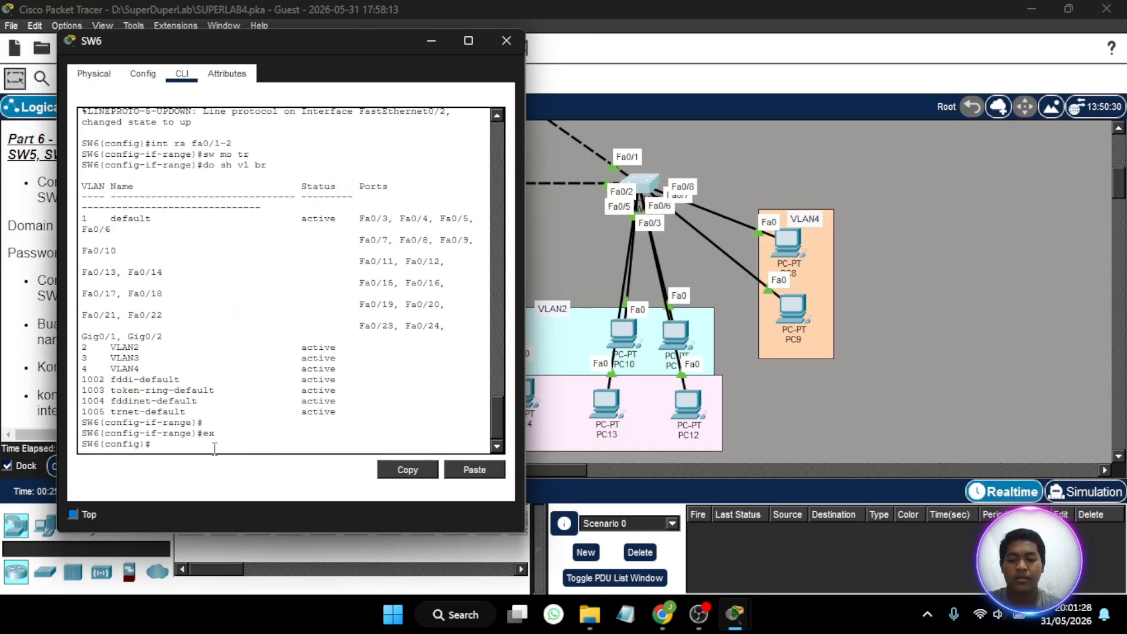
text(in)
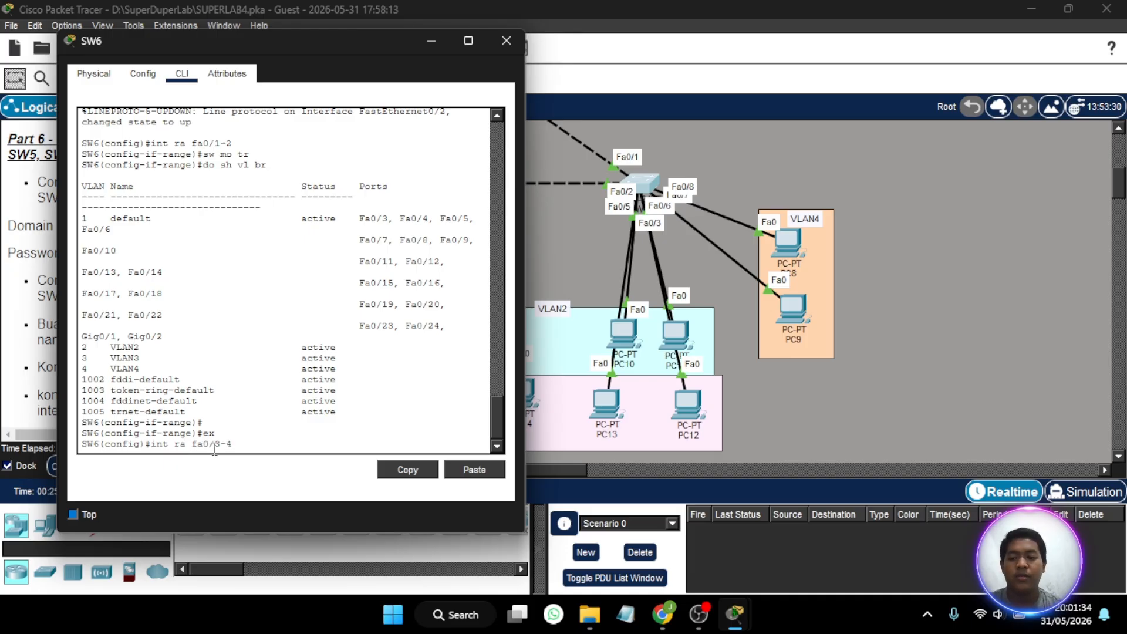
text(t ra fa0/3-4)
key(Return)
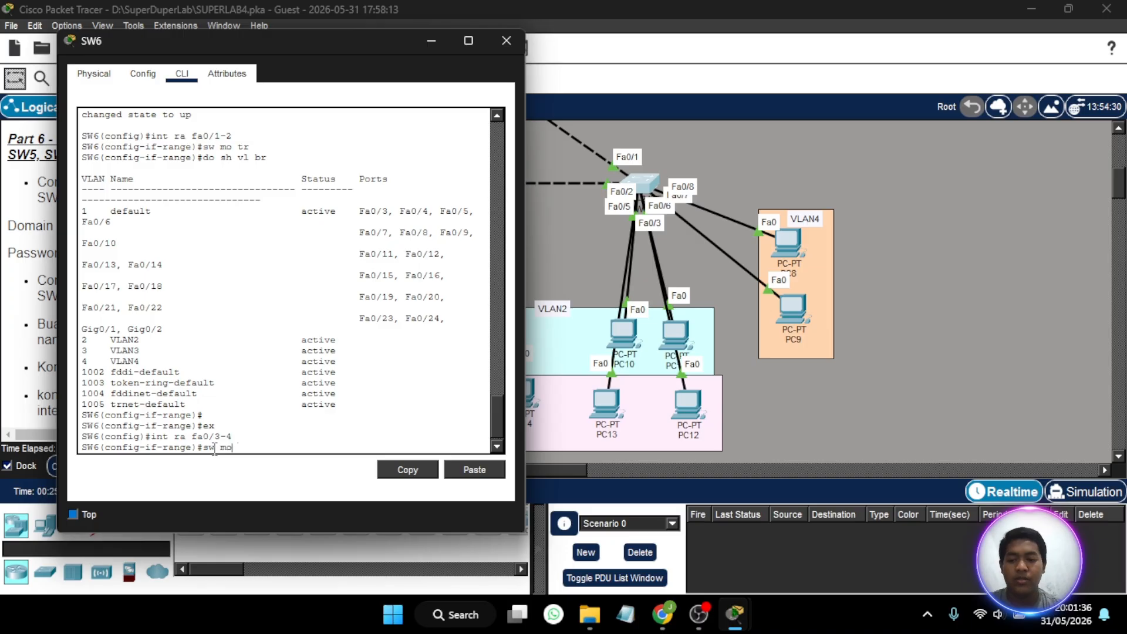
text(sw mo ac)
key(Return)
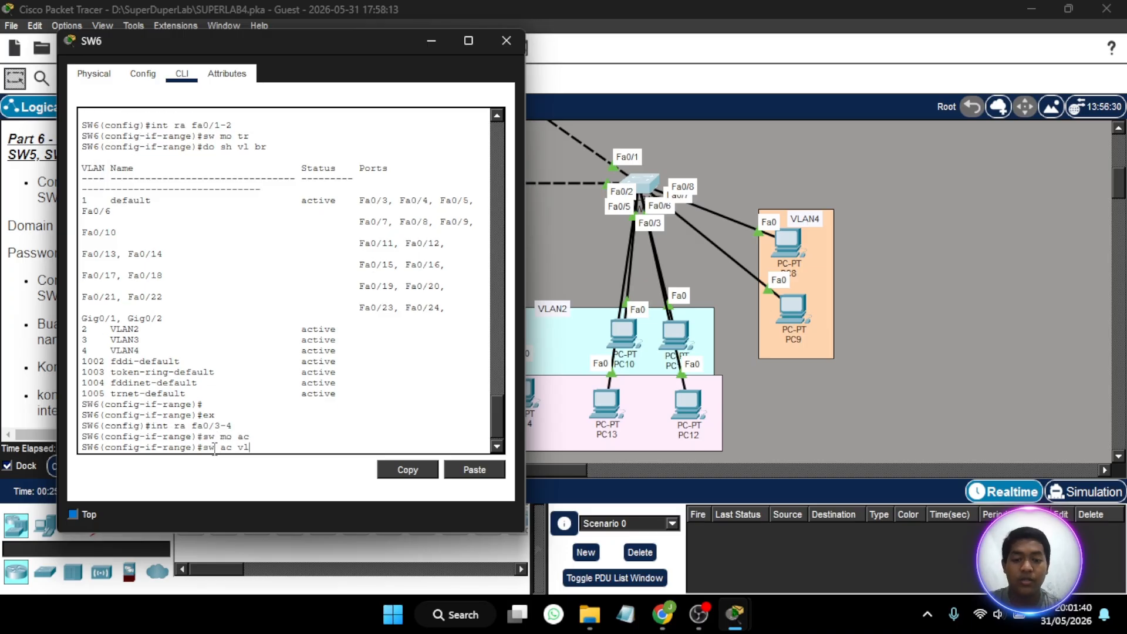
text(sw ac vl 2)
key(Return)
- Enable spanning-tree portfast on fa0/3-4 of SW6
text(spa )
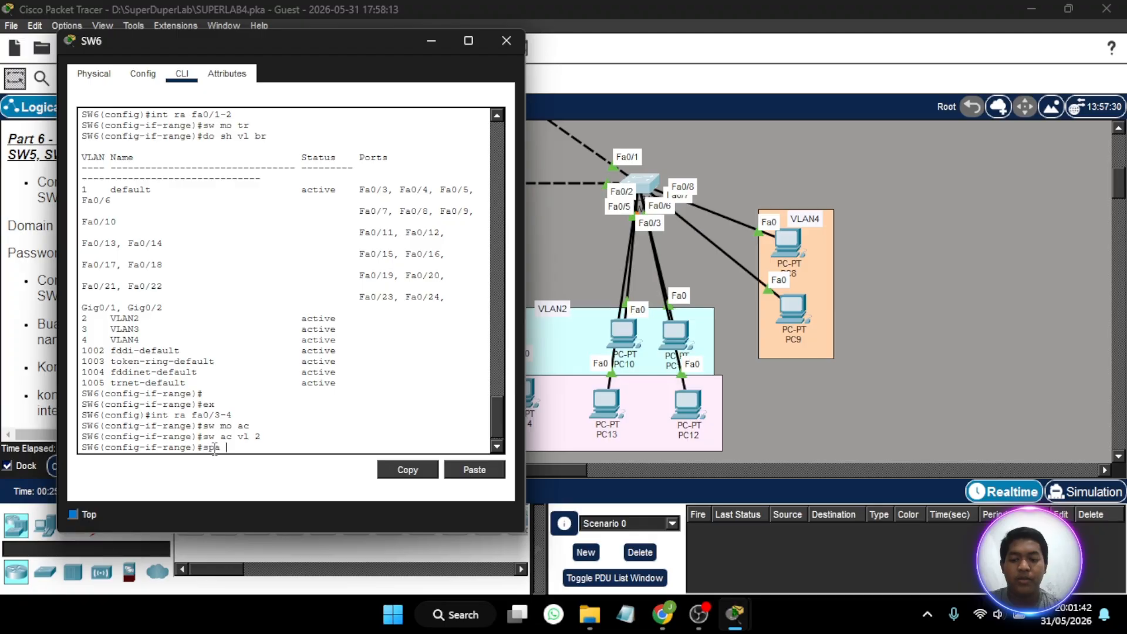
text(po)
key(Return)
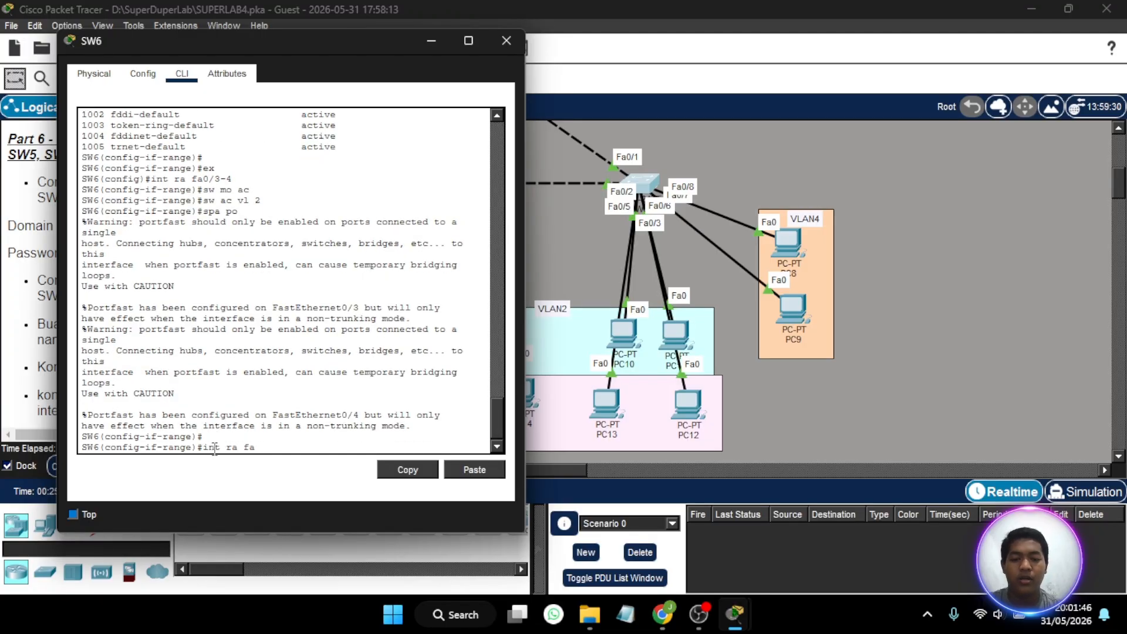
- Reposition PC13 and PC12 in the VLAN3 area to trace their links, and return to the SW6 command line
click(610, 414)
drag(616, 410, 677, 414)
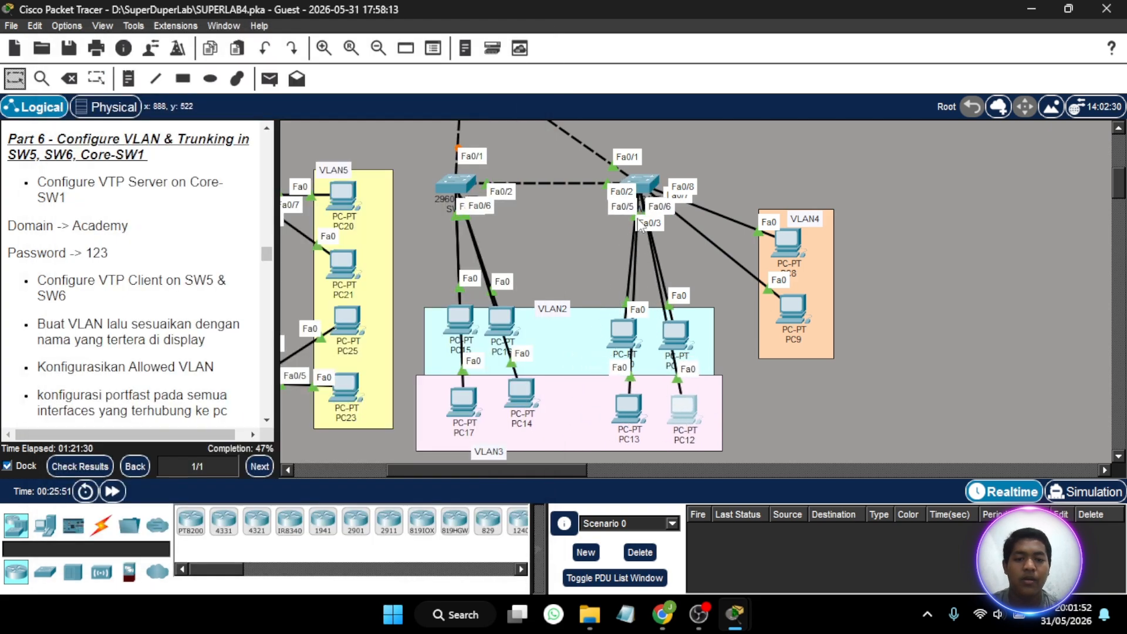
click(643, 187)
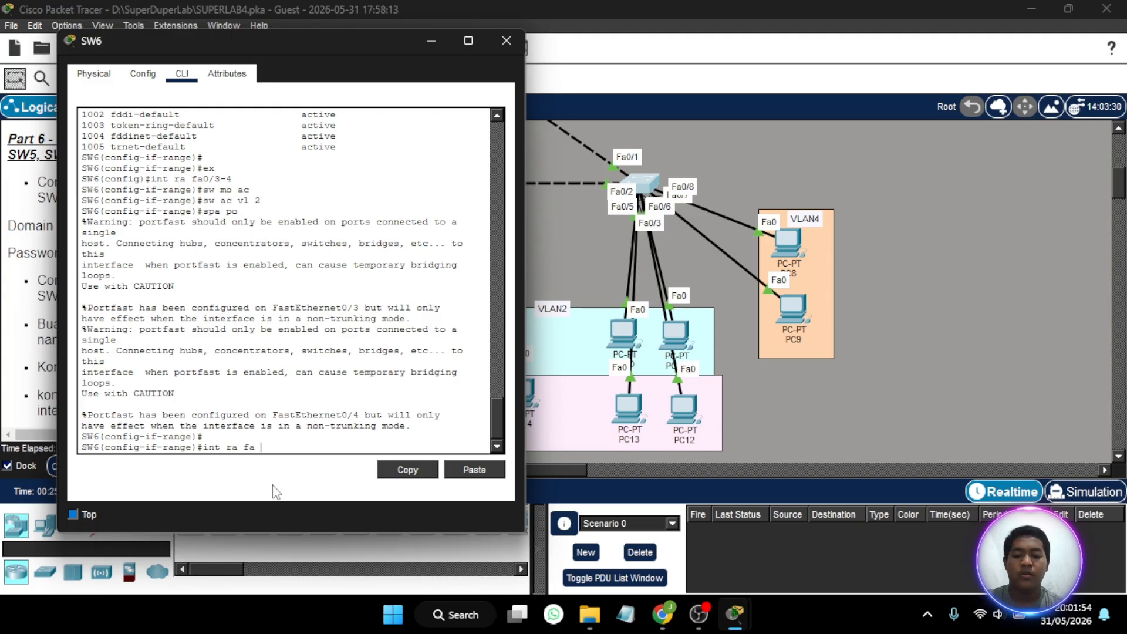
- Set the interface range fa0/5-6 on SW6 to access mode and assign it to VLAN 3
text(int ra fa 0/5-)
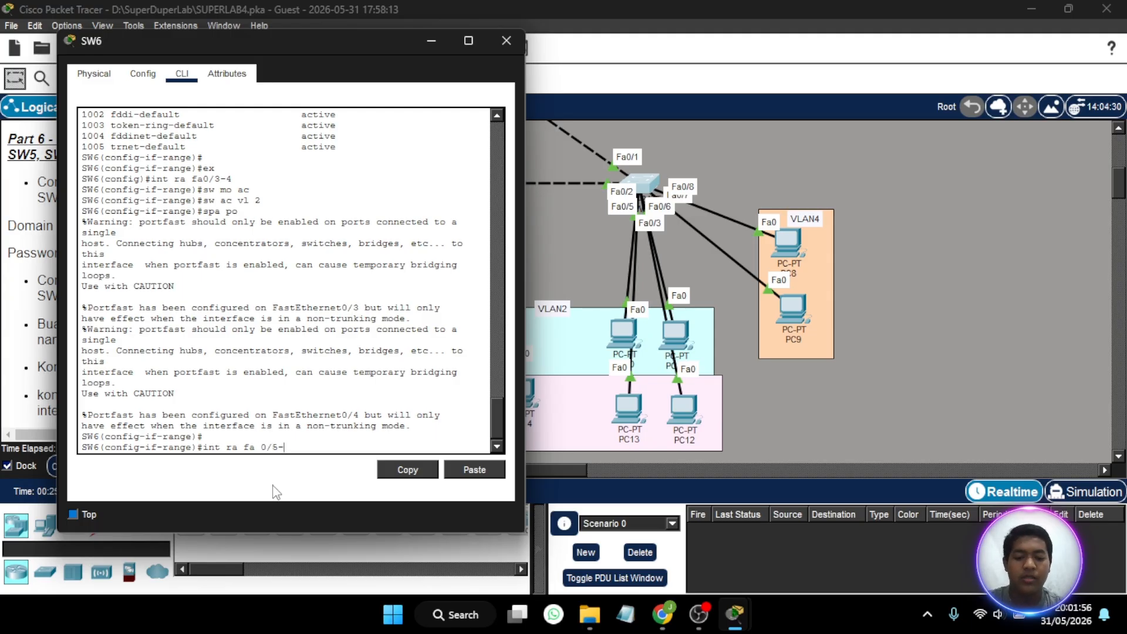
text(6)
key(Return)
text(sw mo ac)
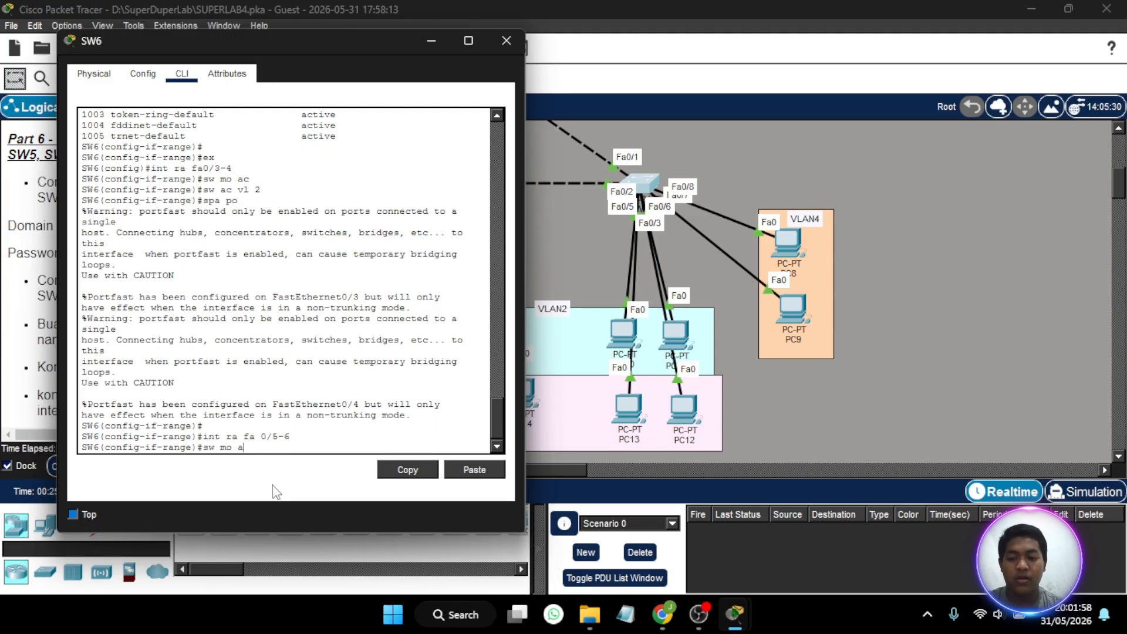
key(Return)
text(sw ac vl 3)
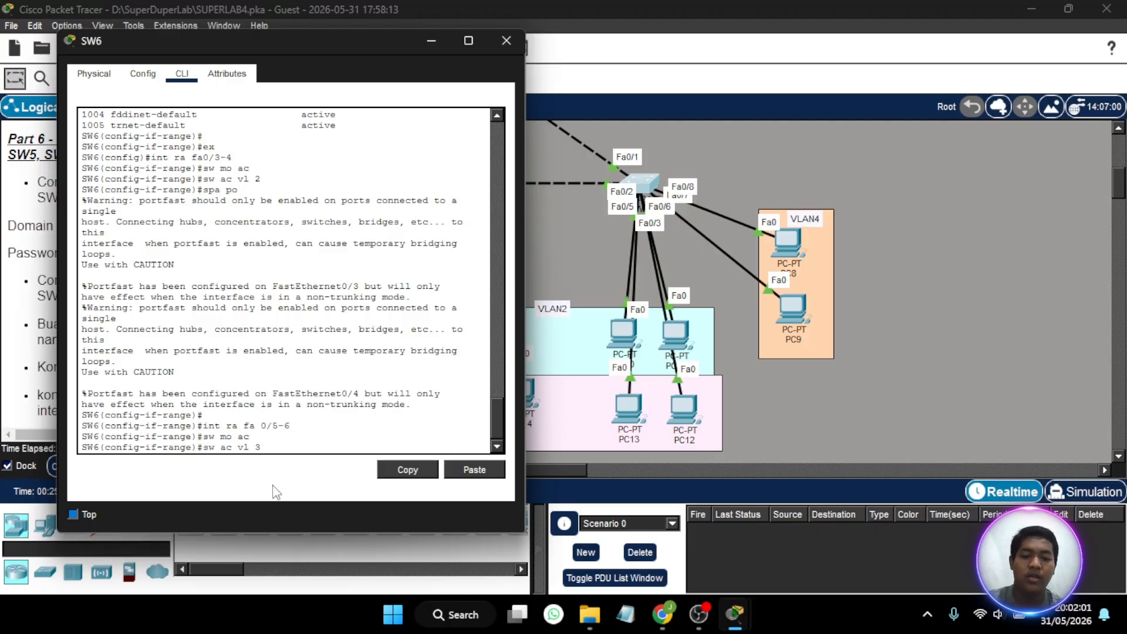
key(Return)
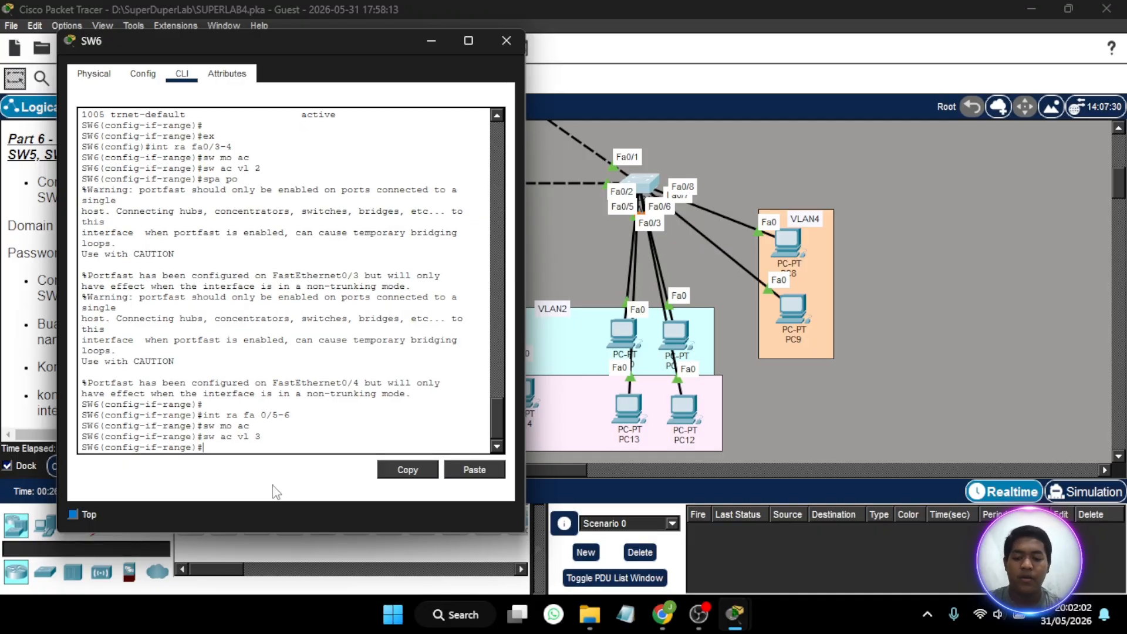
- Enable spanning-tree portfast on fa0/5-6 of SW6, and put the SW6 window away
text(spa po)
key(Return)
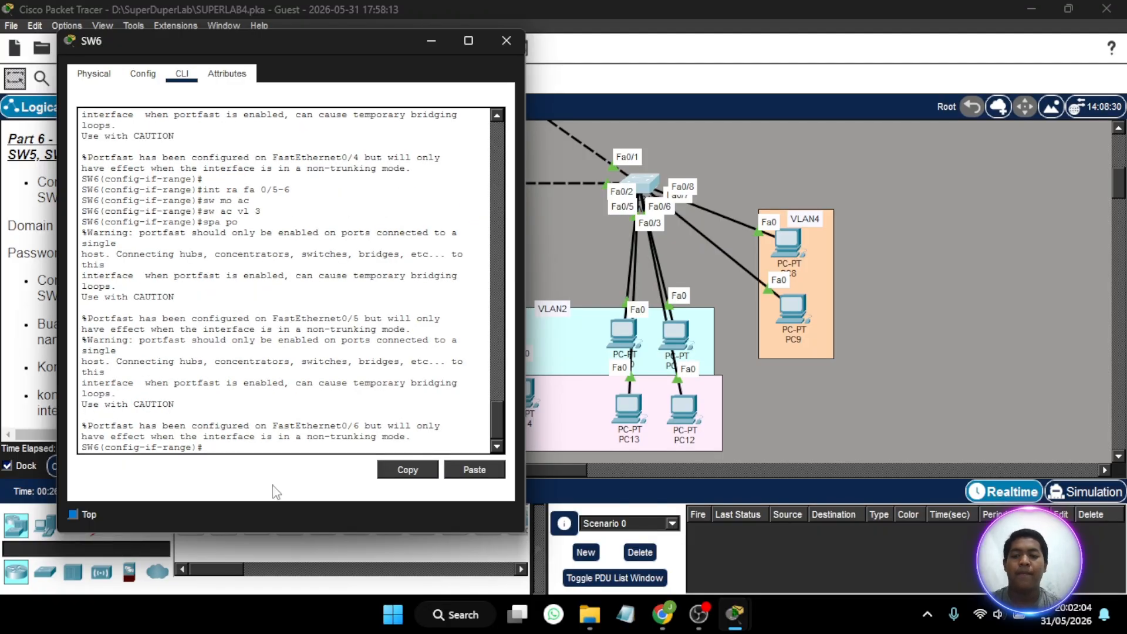
click(432, 39)
- Set the interface range fa0/7-8 on SW6 to access mode and assign it to VLAN 4
click(634, 185)
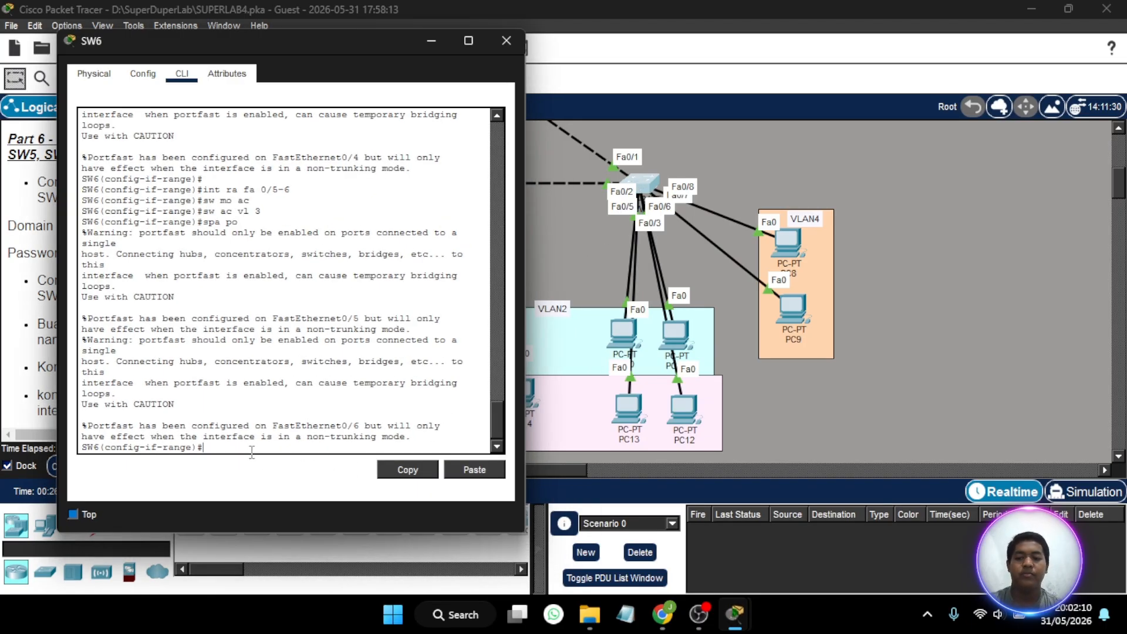
text(s)
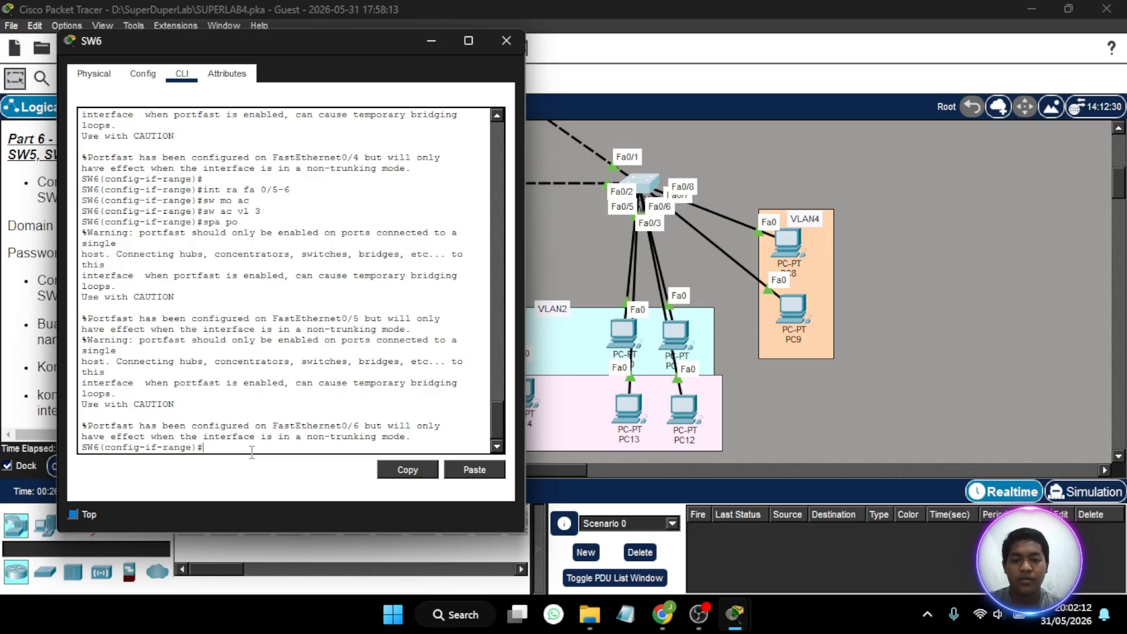
text(int ra fa)
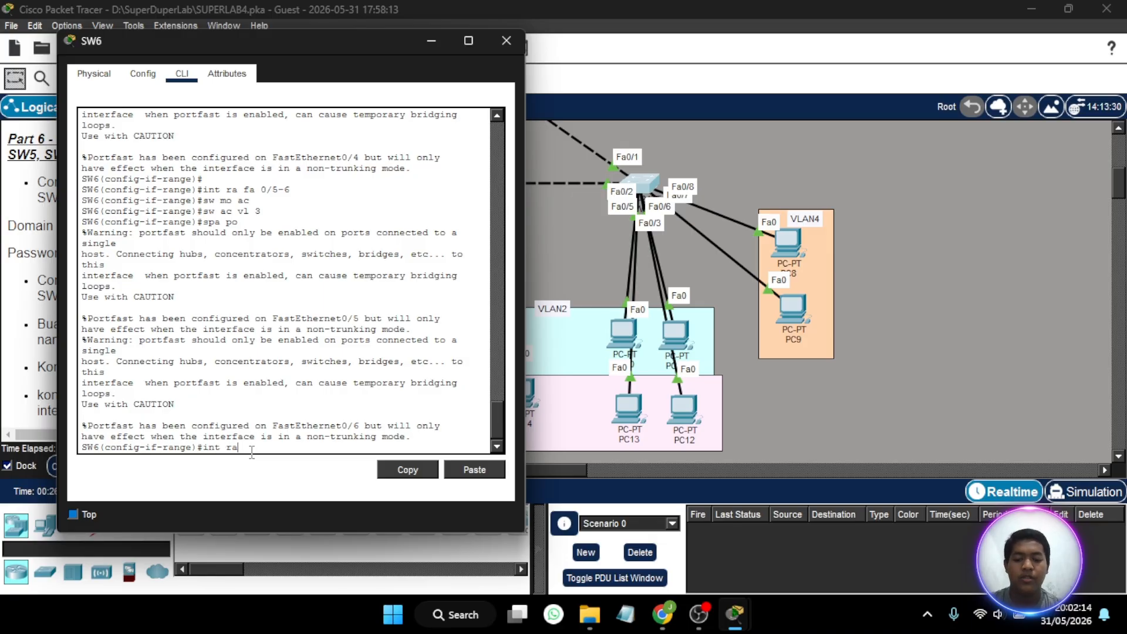
click(644, 183)
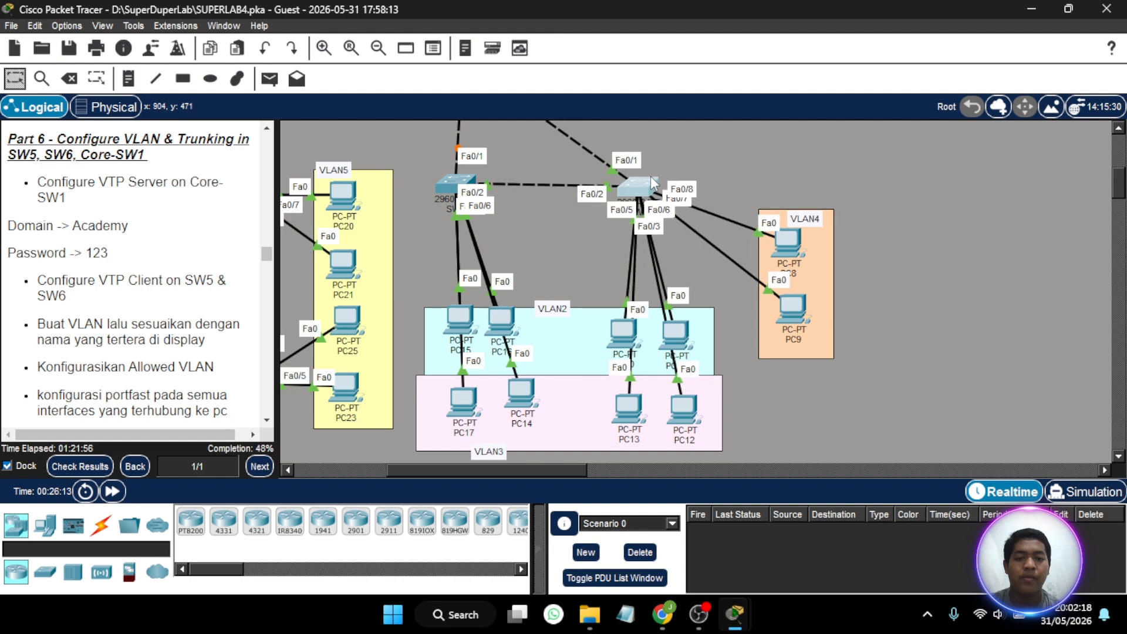
click(633, 177)
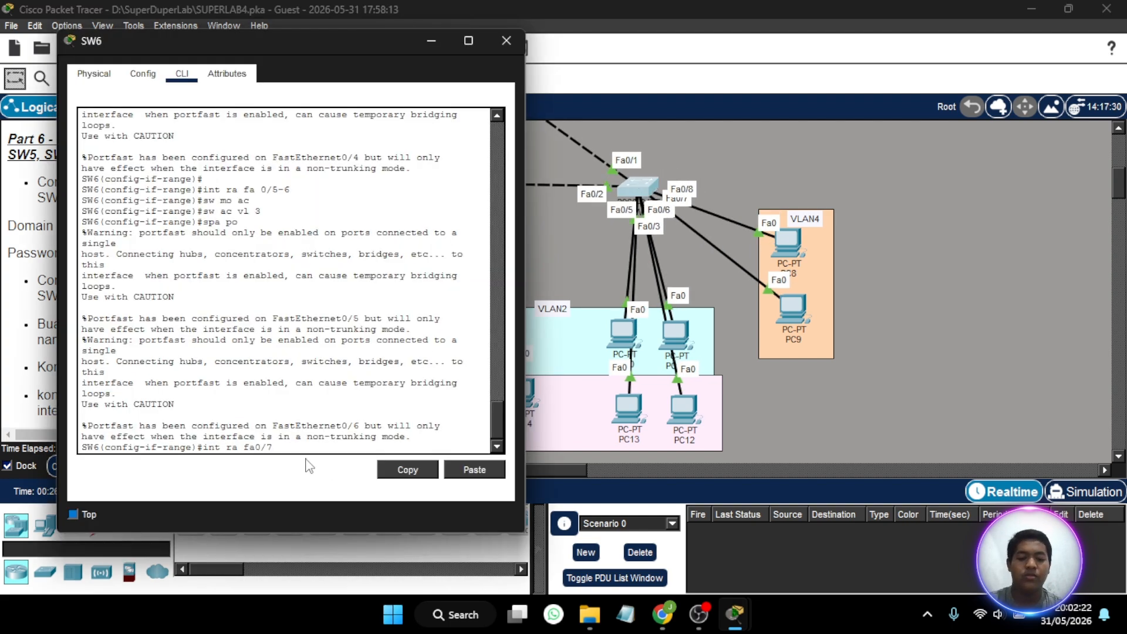
text(-8)
key(Return)
text(sw )
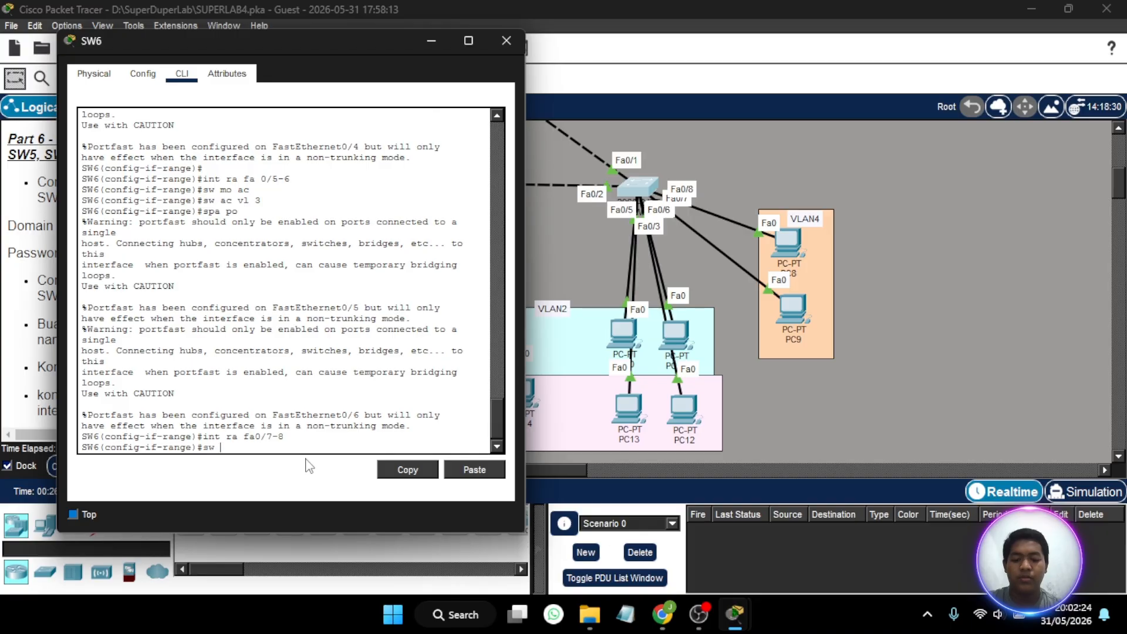
text(mo ac)
key(Return)
text(sw ac )
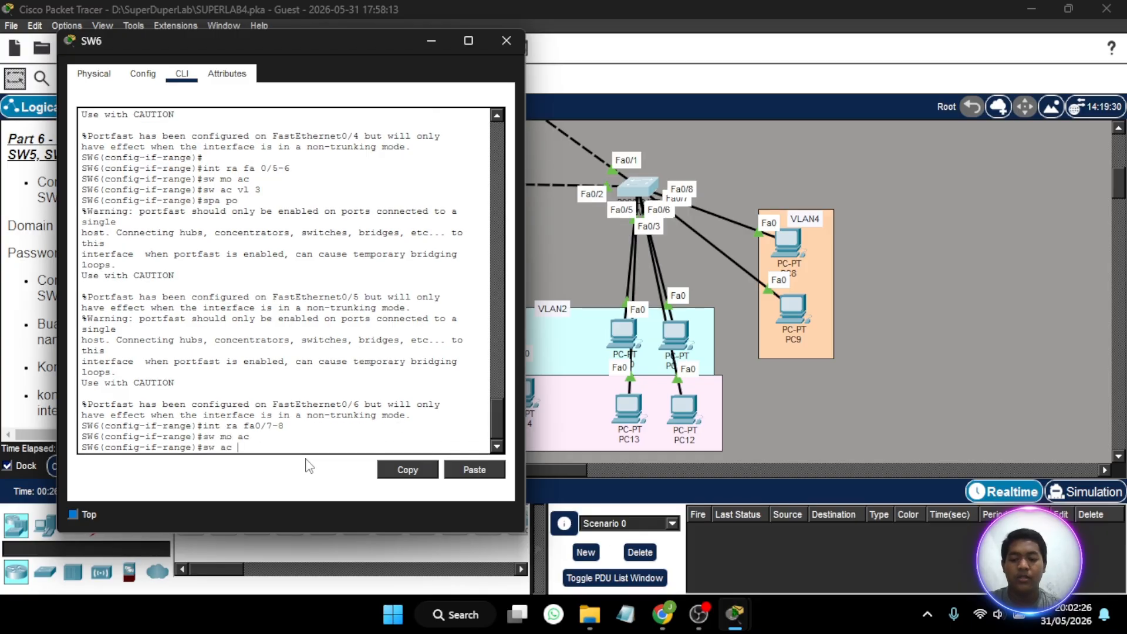
text(vl)
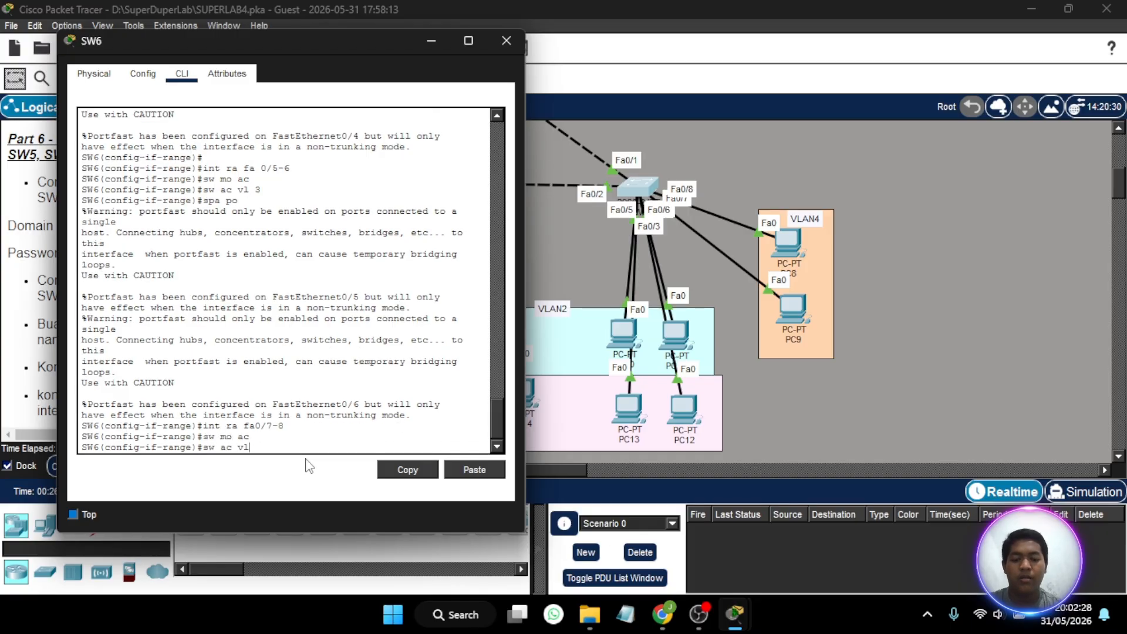
text( 4)
key(Return)
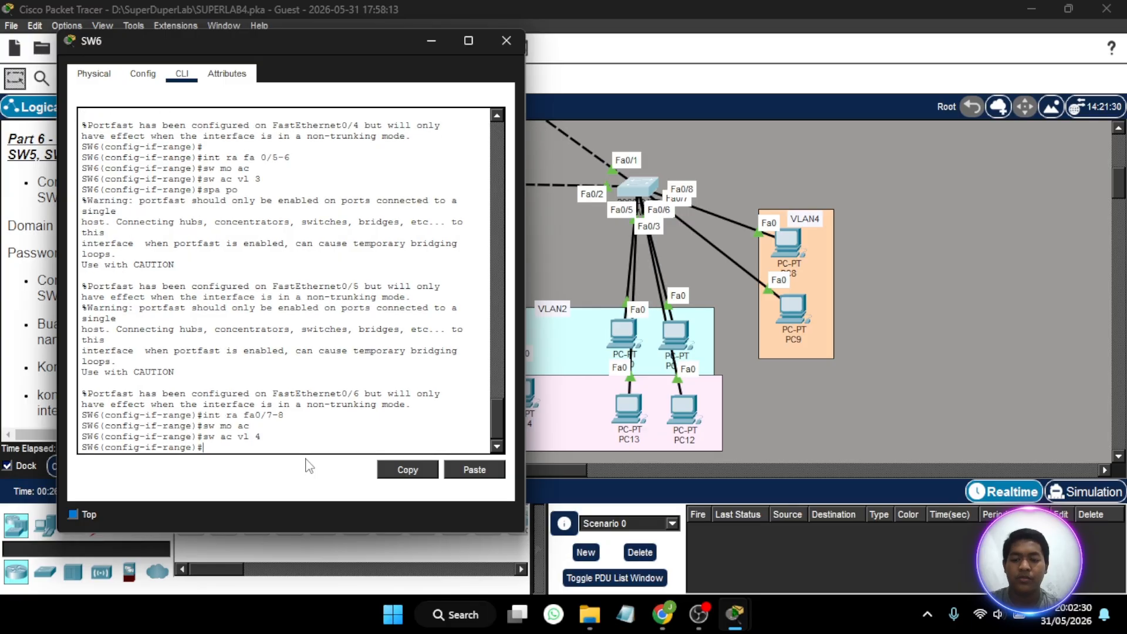
- Enable spanning-tree portfast on fa0/7-8 of SW6, and close the SW6 window
text(spa po)
key(Return)
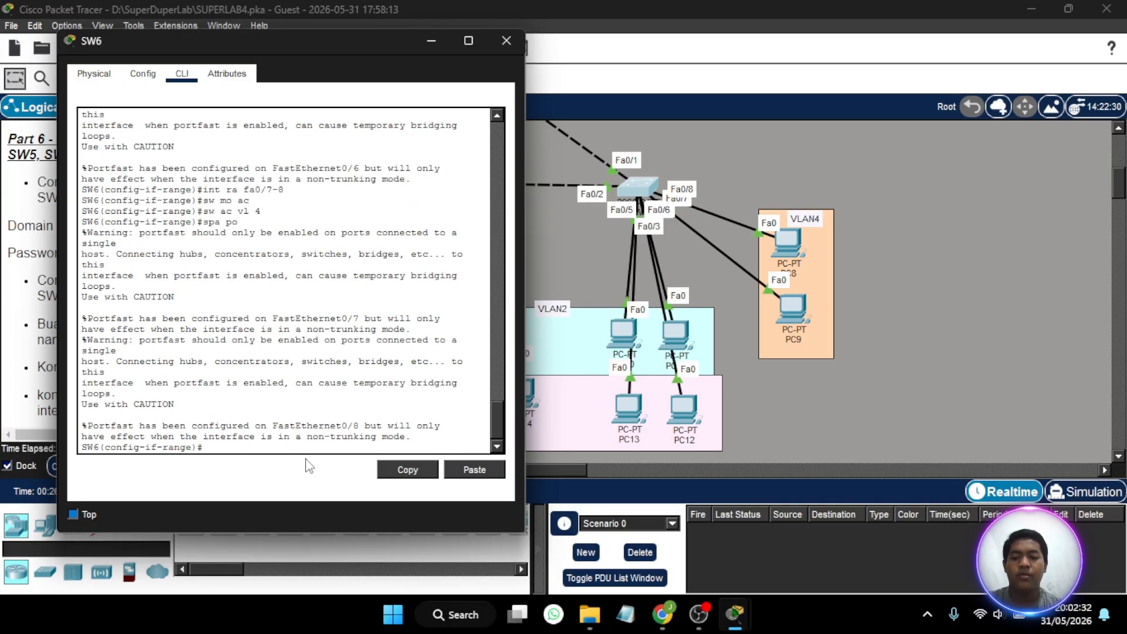
click(507, 41)
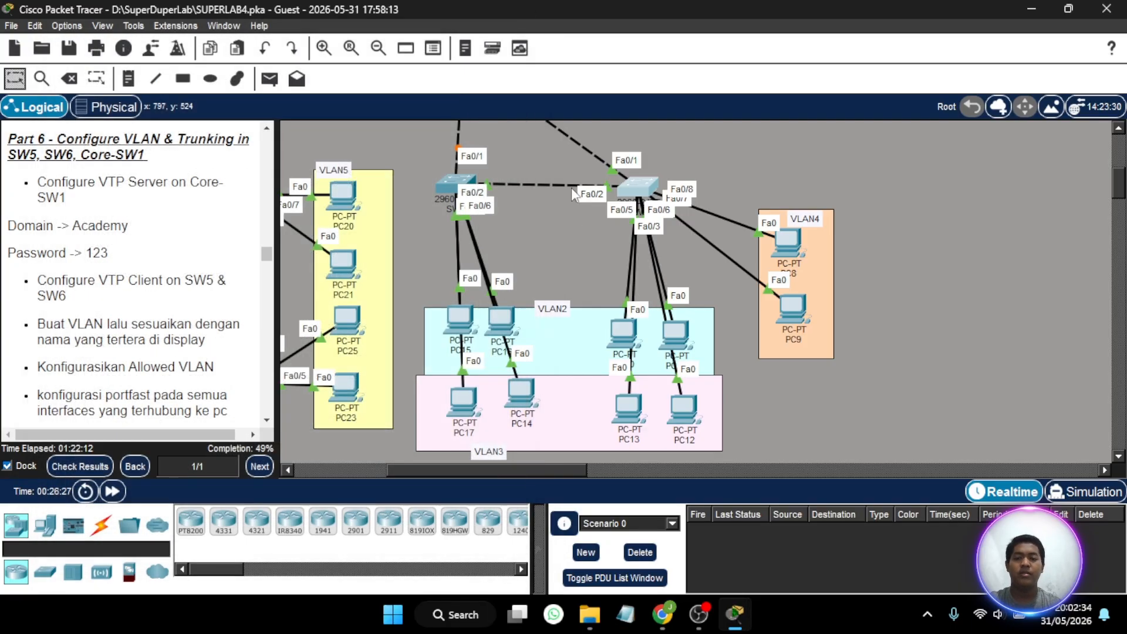
- Open the command line of the multilayer switch MLS1 and place its window beside the SW5 and SW6 topology
scroll(586, 226, left, 5)
scroll(582, 230, up, 2)
scroll(582, 230, right, 5)
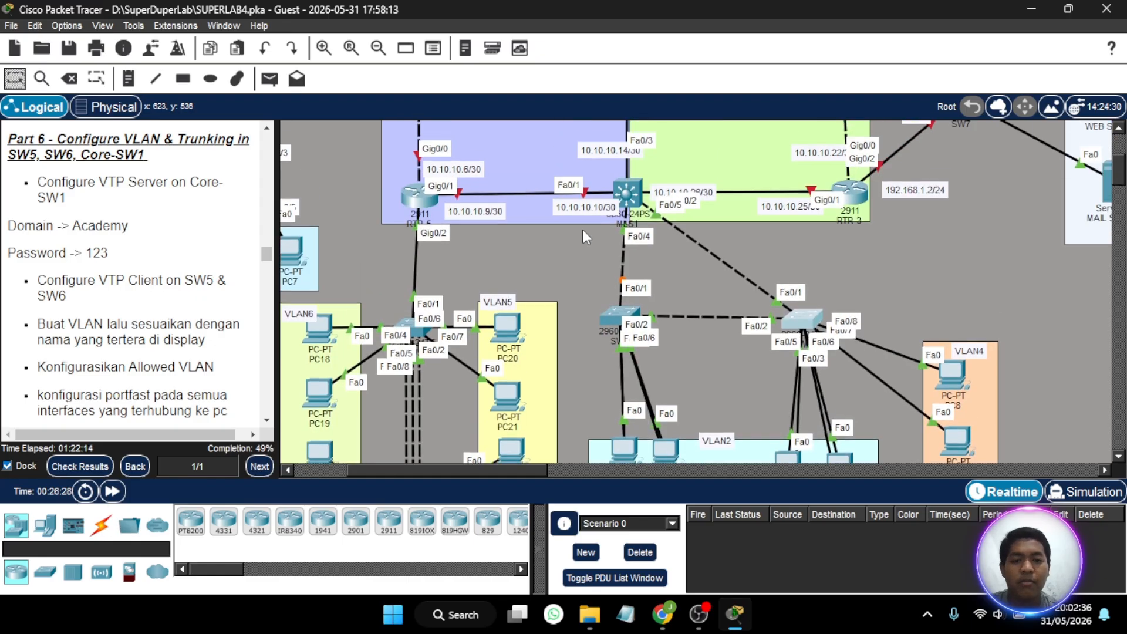
scroll(665, 256, down, 2)
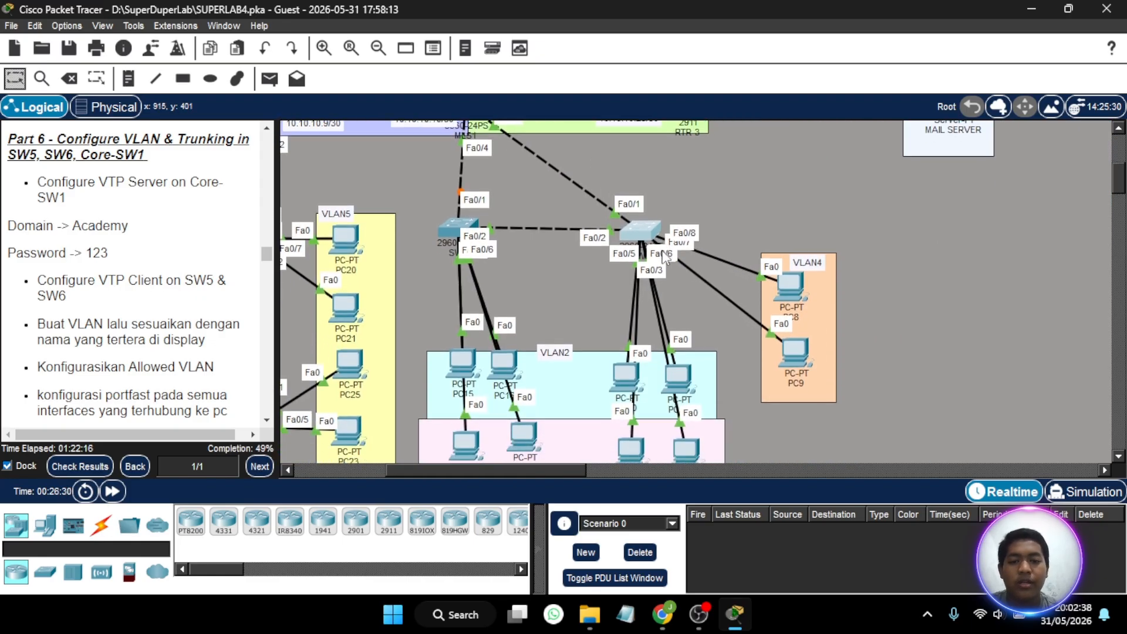
scroll(665, 258, up, 4)
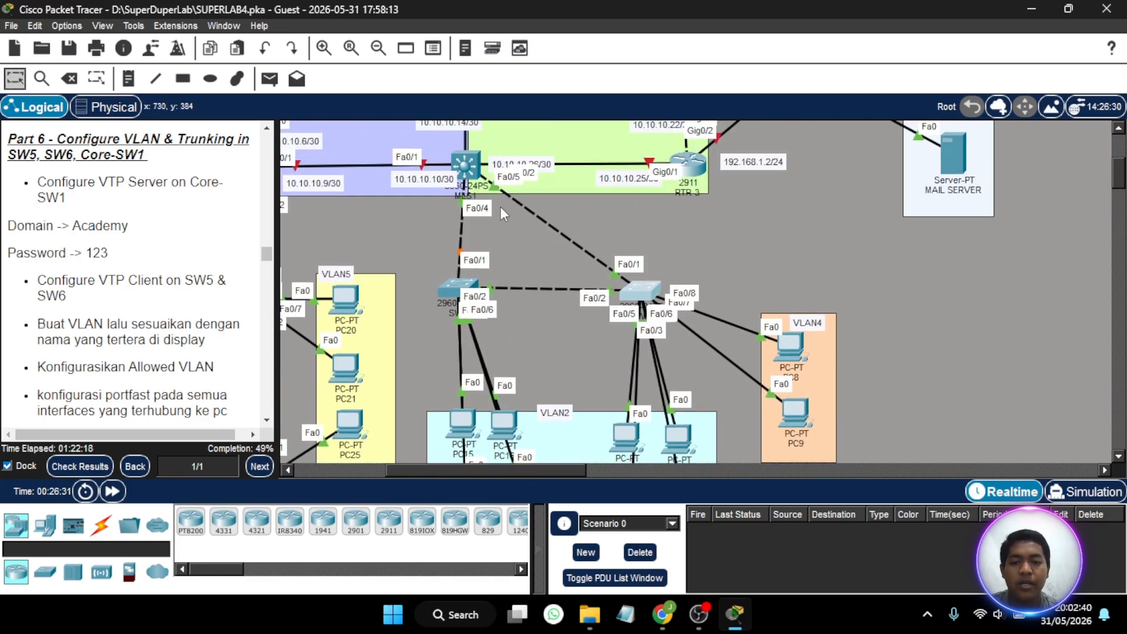
click(477, 169)
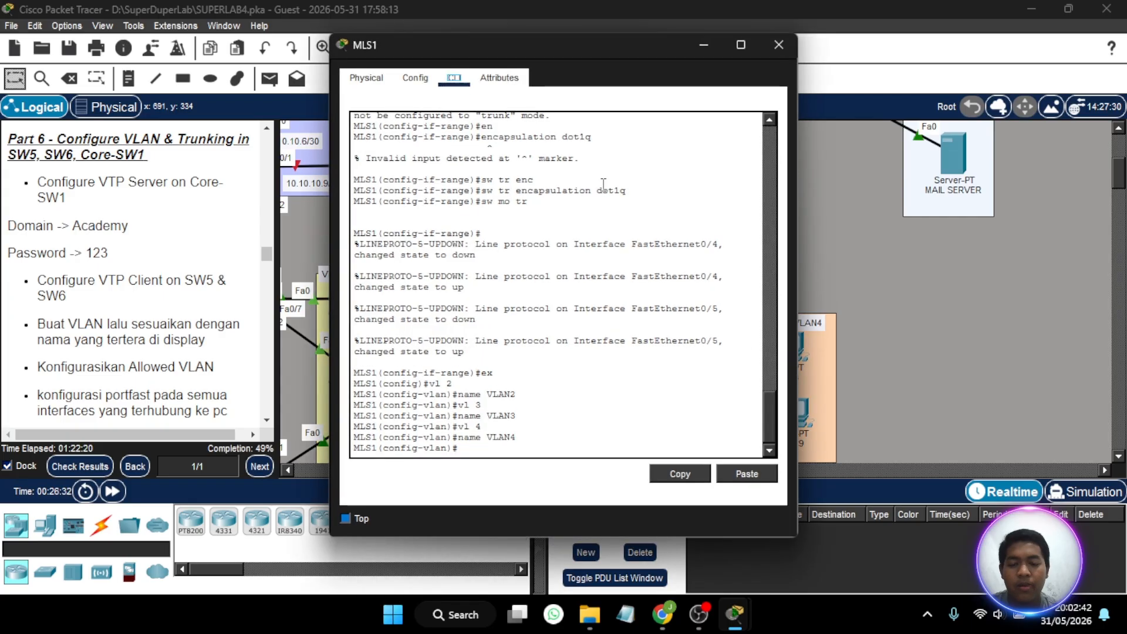
drag(650, 43, 311, 35)
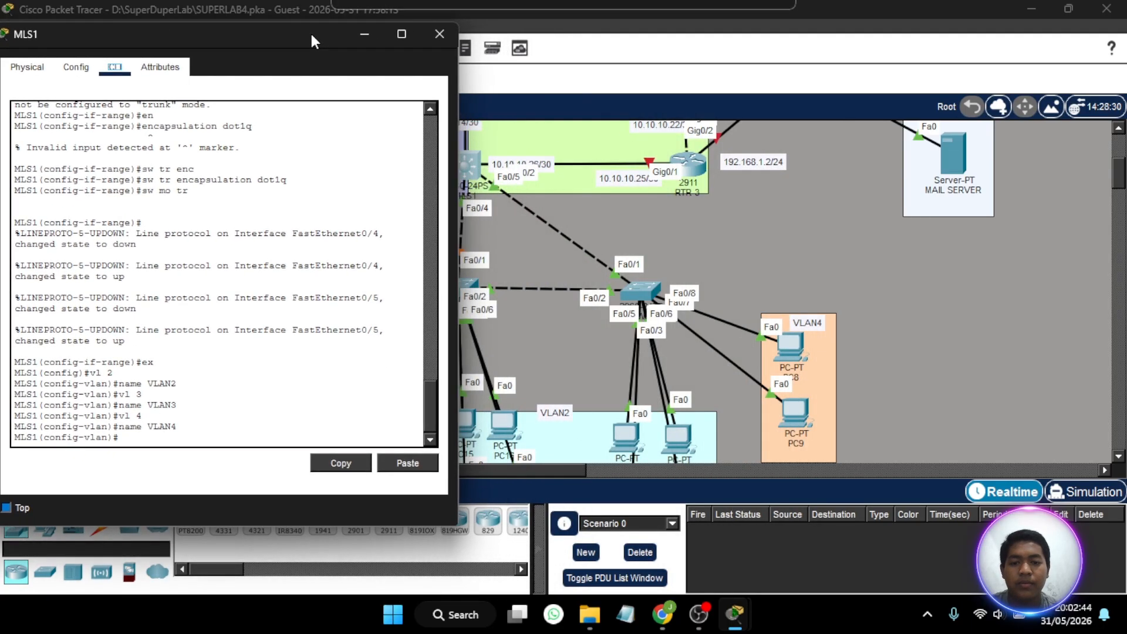
scroll(533, 164, left, 3)
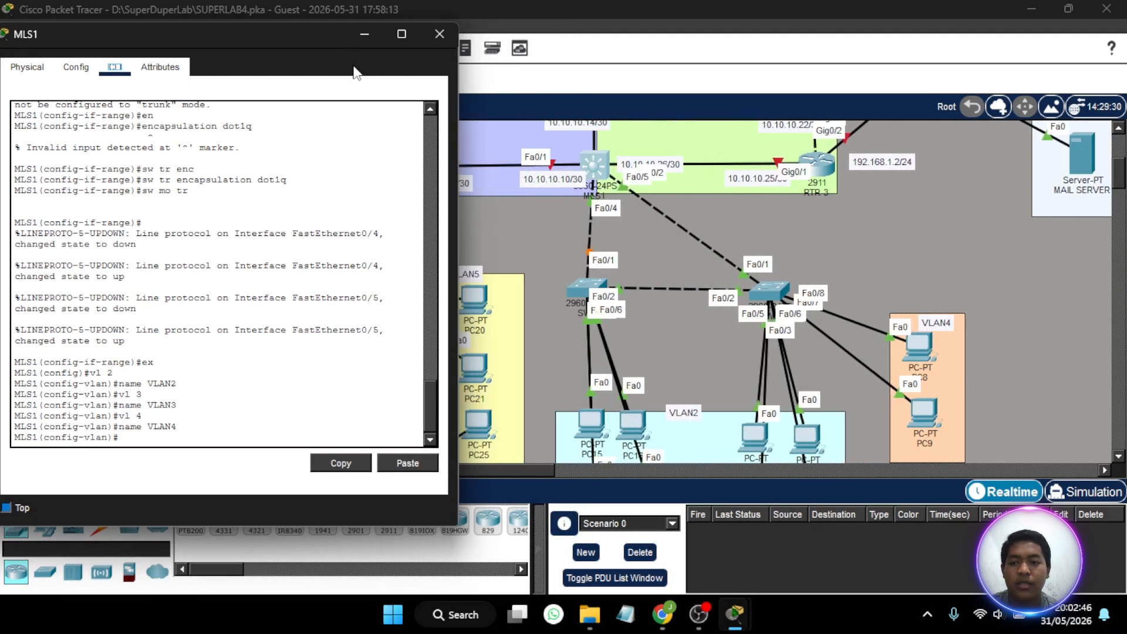
drag(316, 35, 344, 36)
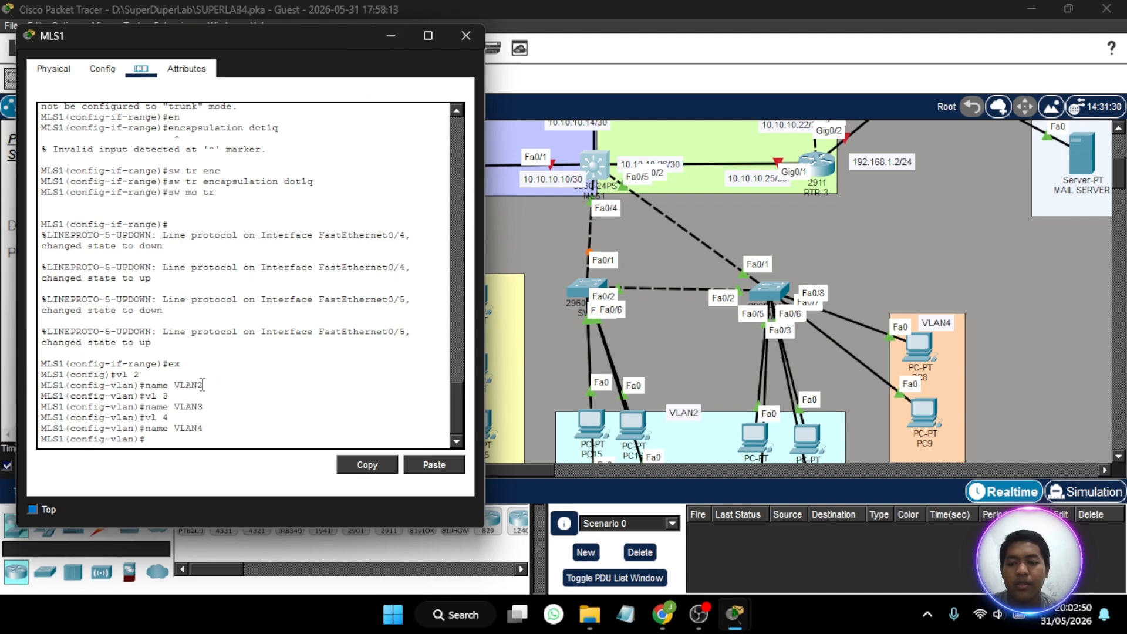
click(161, 438)
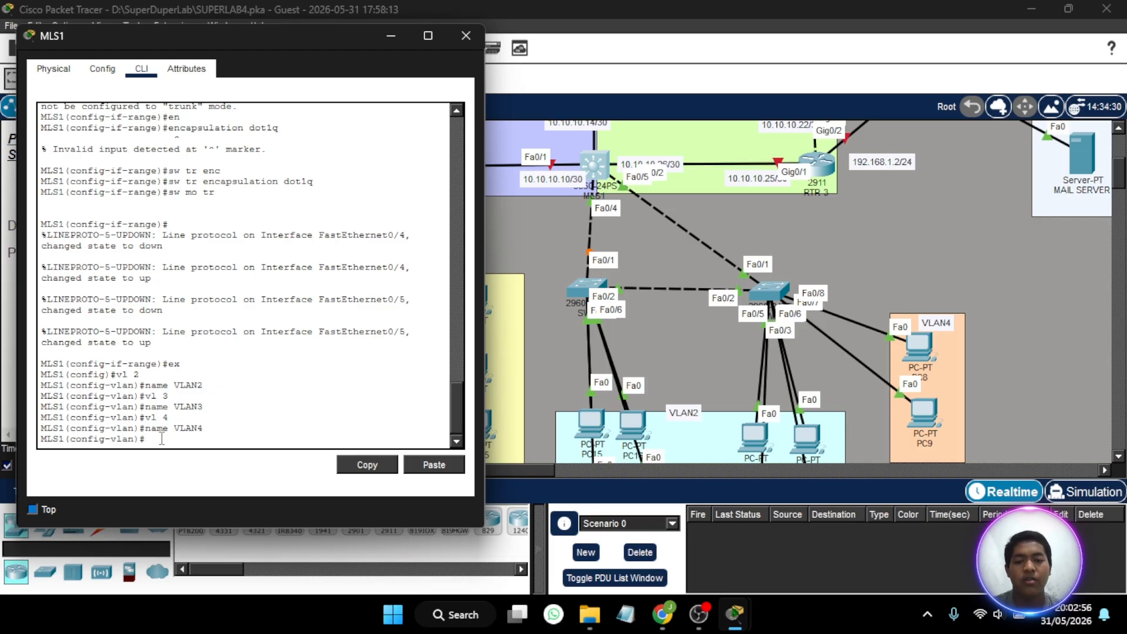
- Try to enter the subinterface fa0/4.2 on MLS1
text(int)
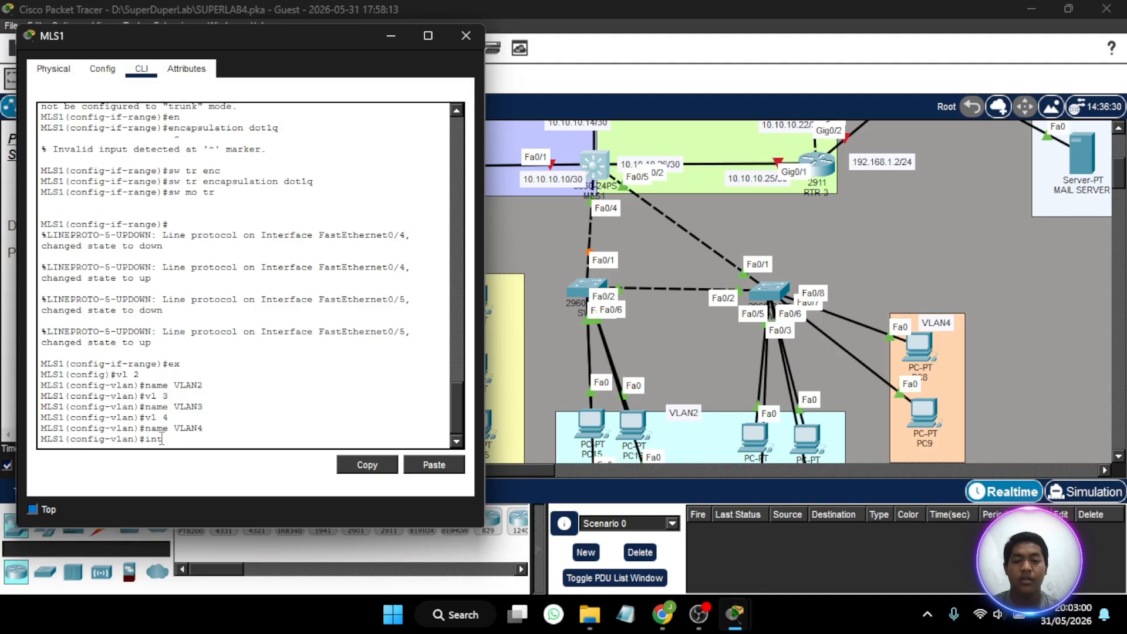
text( fa0)
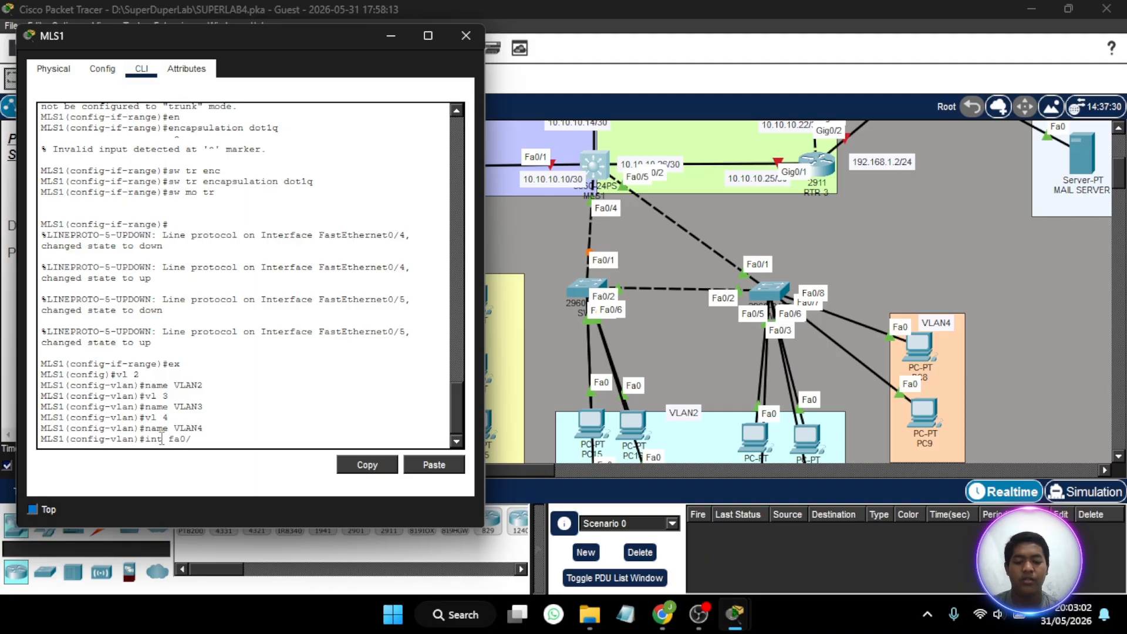
text(/4.2)
key(Return)
key(Return)
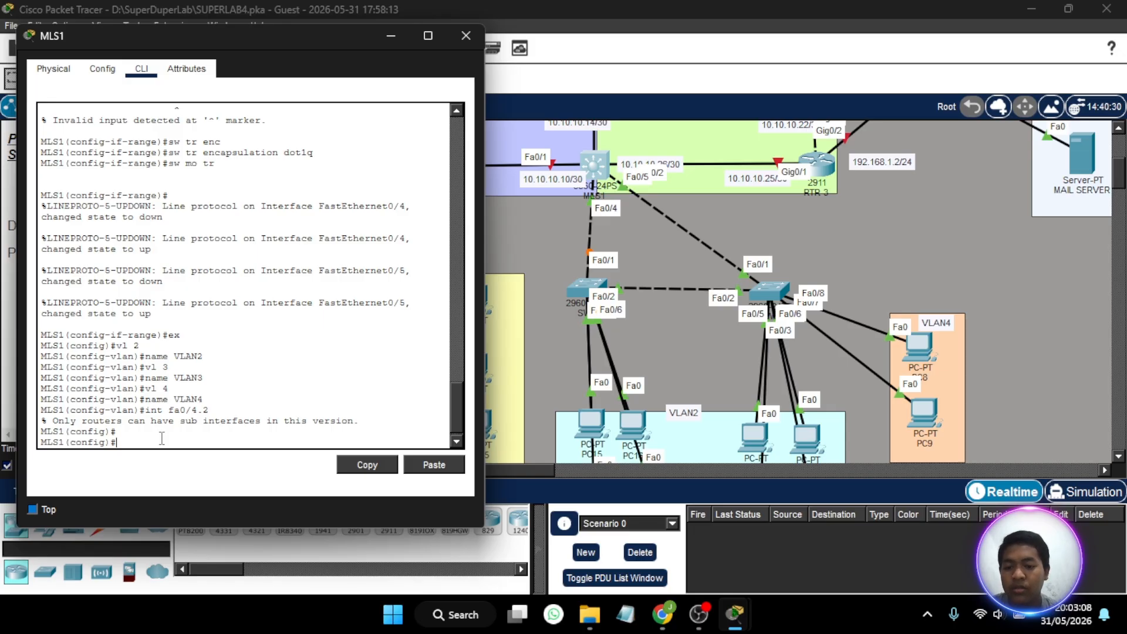
- Enter interface configuration mode for the VLAN2 interface on MLS1
key(Up)
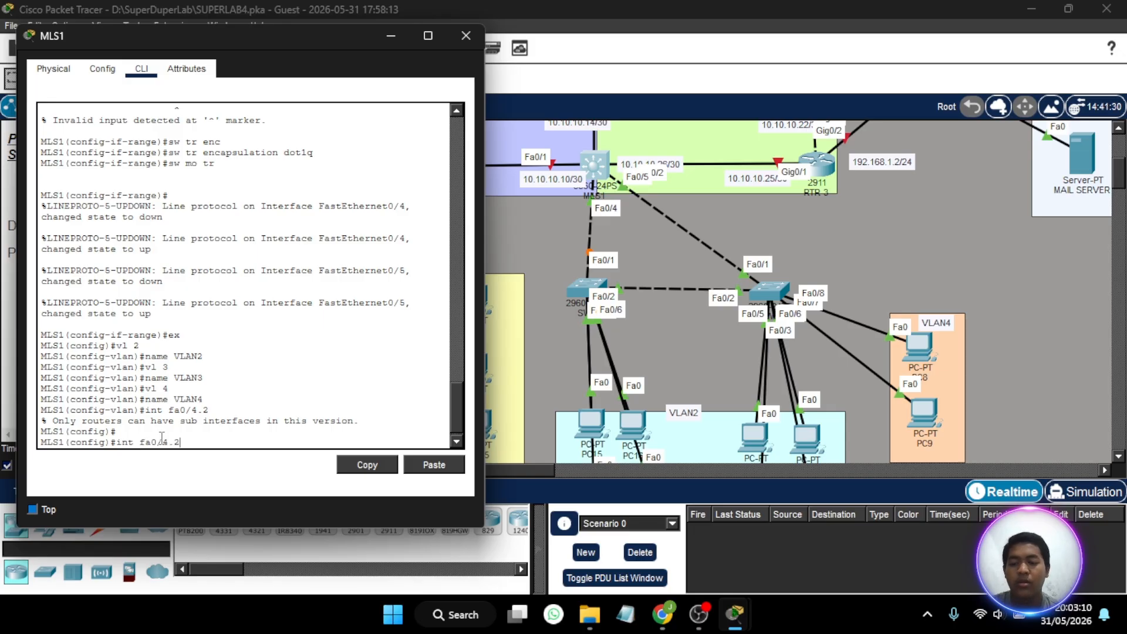
key(BackSpace)
key(BackSpace)
key(BackSpace)
key(BackSpace)
key(BackSpace)
key(BackSpace)
key(BackSpace)
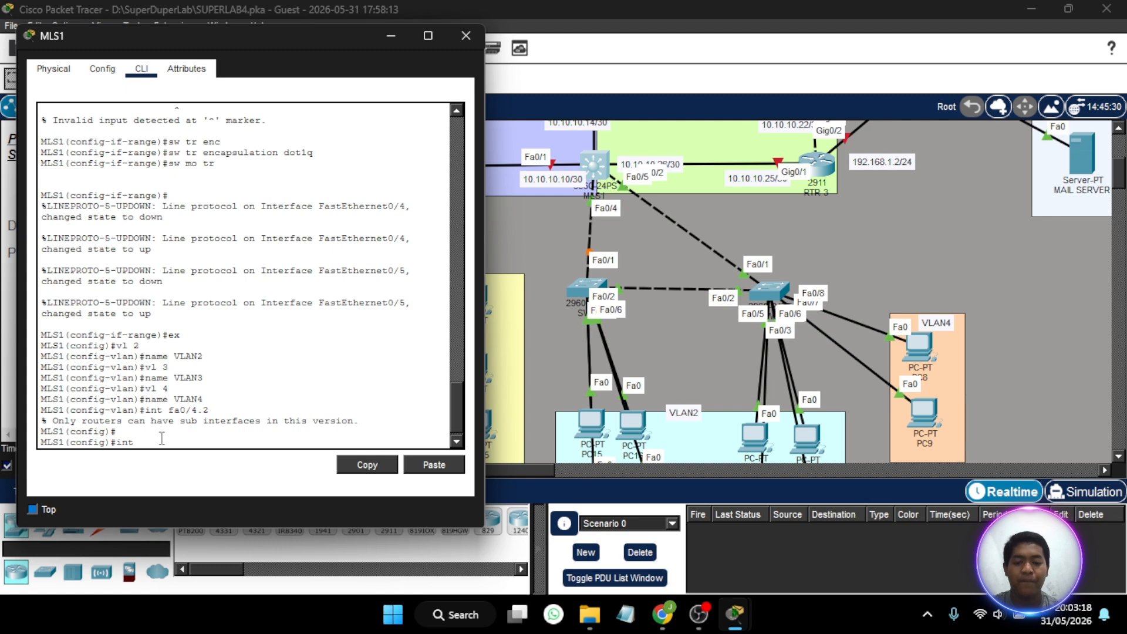
text(la)
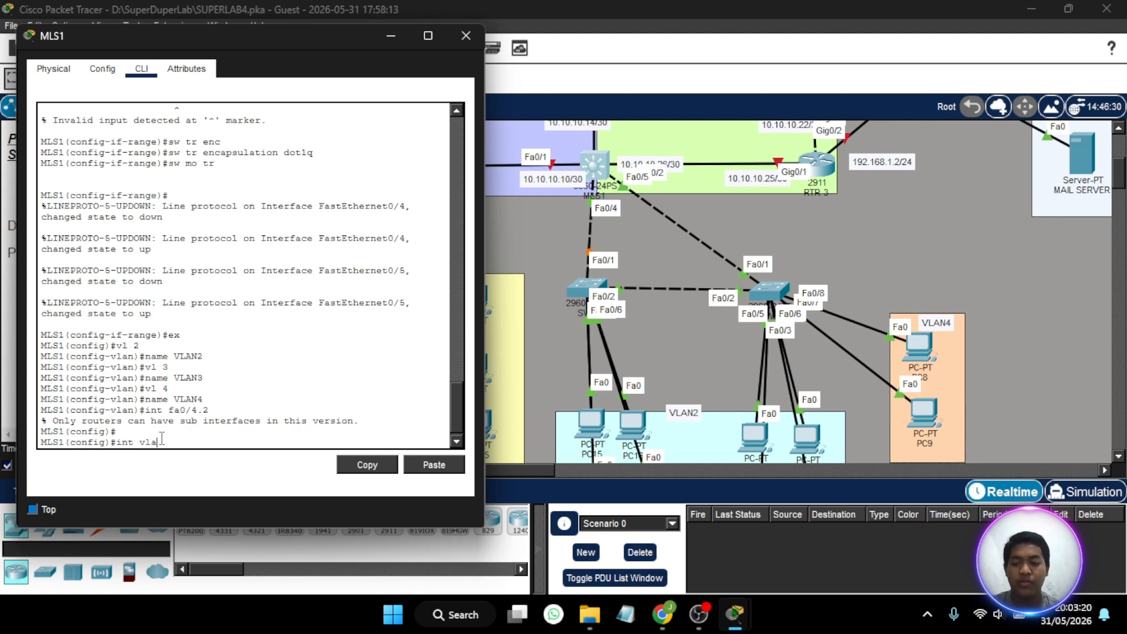
key(BackSpace)
key(BackSpace)
key(BackSpace)
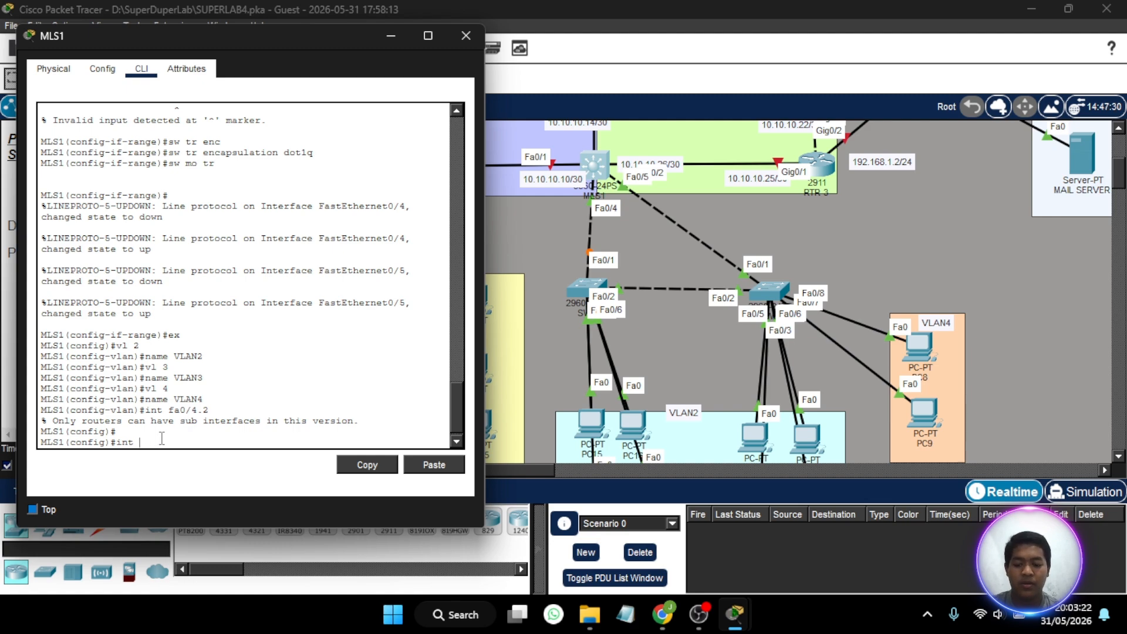
text(VLAN2)
key(Return)
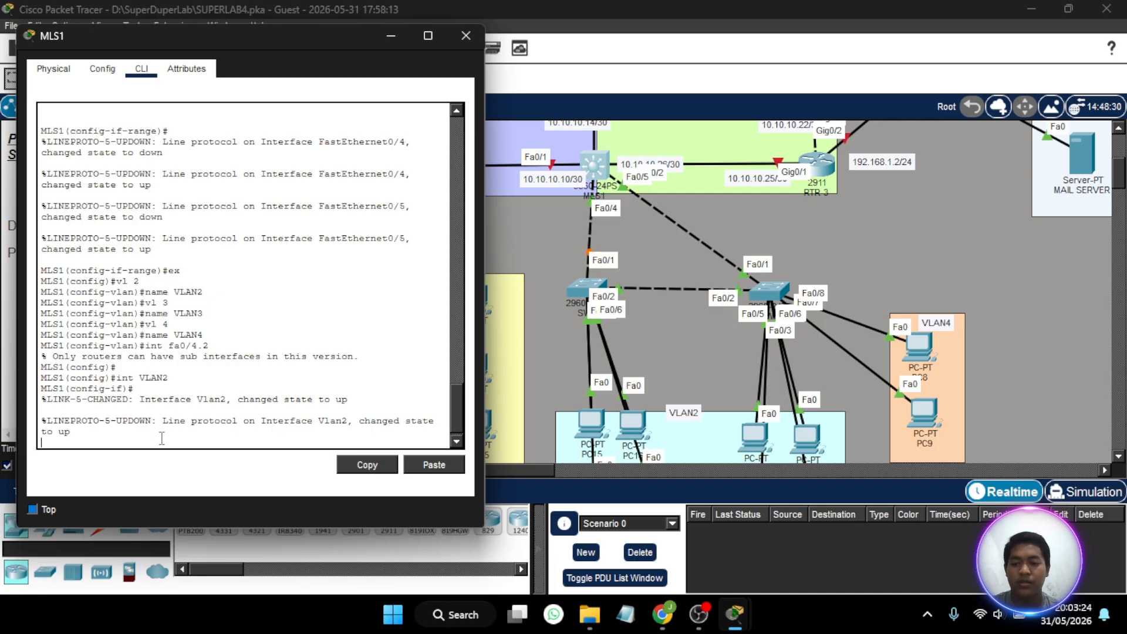
key(Return)
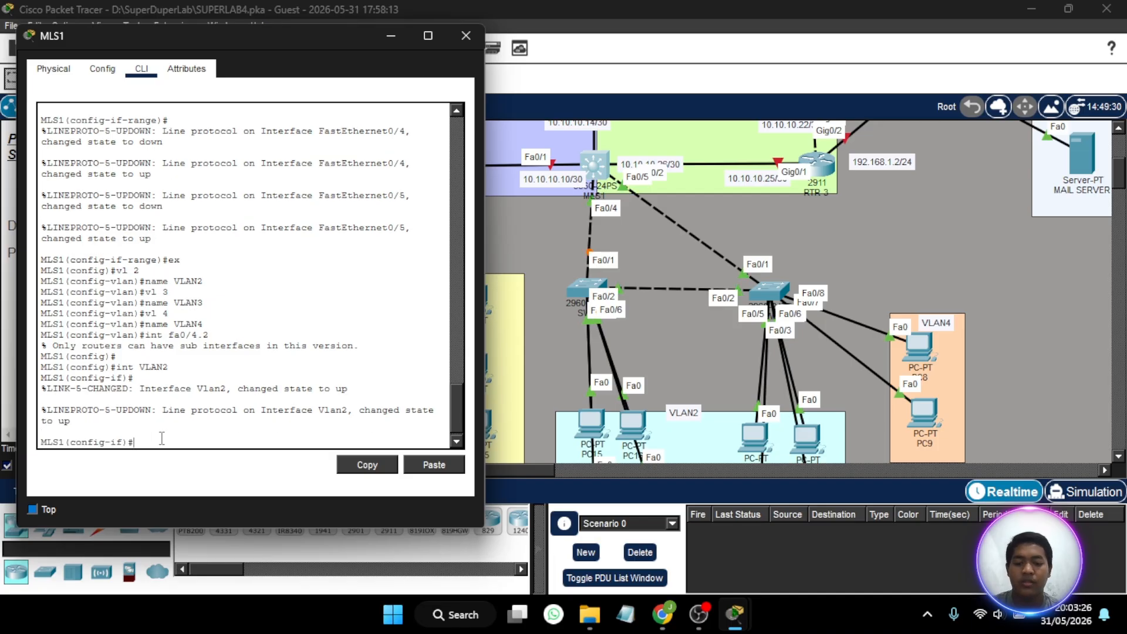
- Assign the IP address 192.168.2.1 with mask 255.255.255.0 to the VLAN2 interface on MLS1
text(ip add)
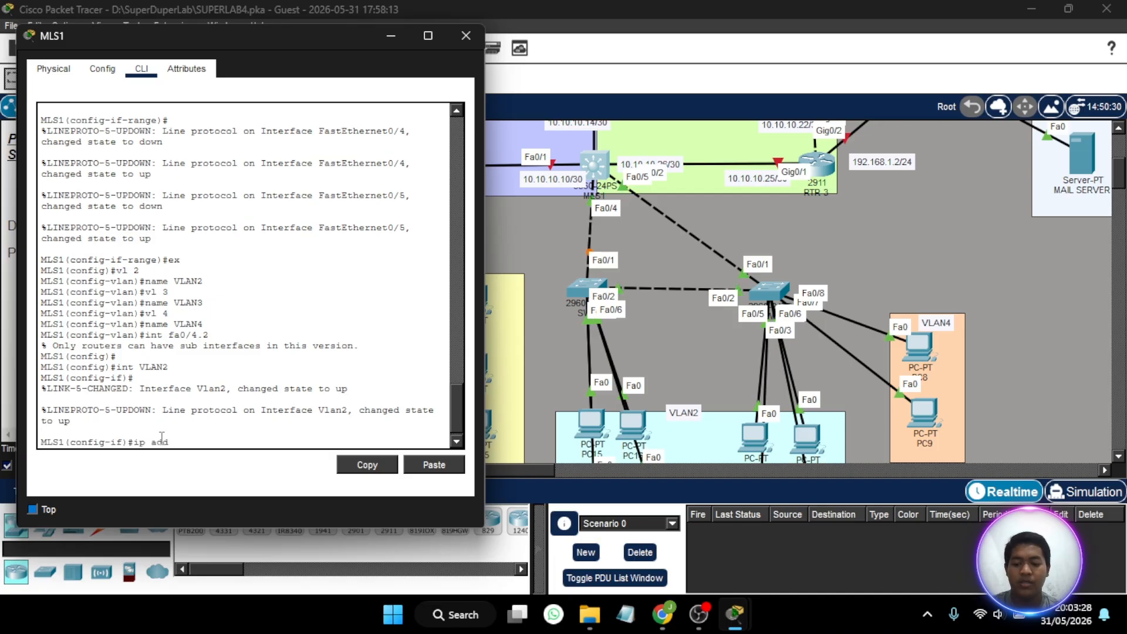
text( 192.168.)
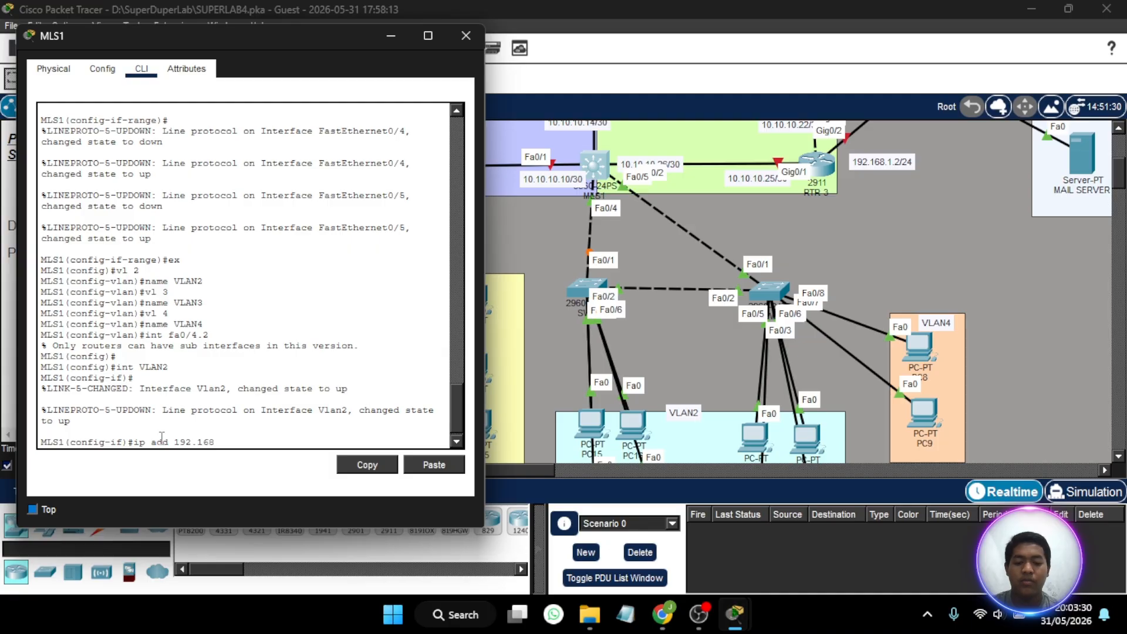
text(1)
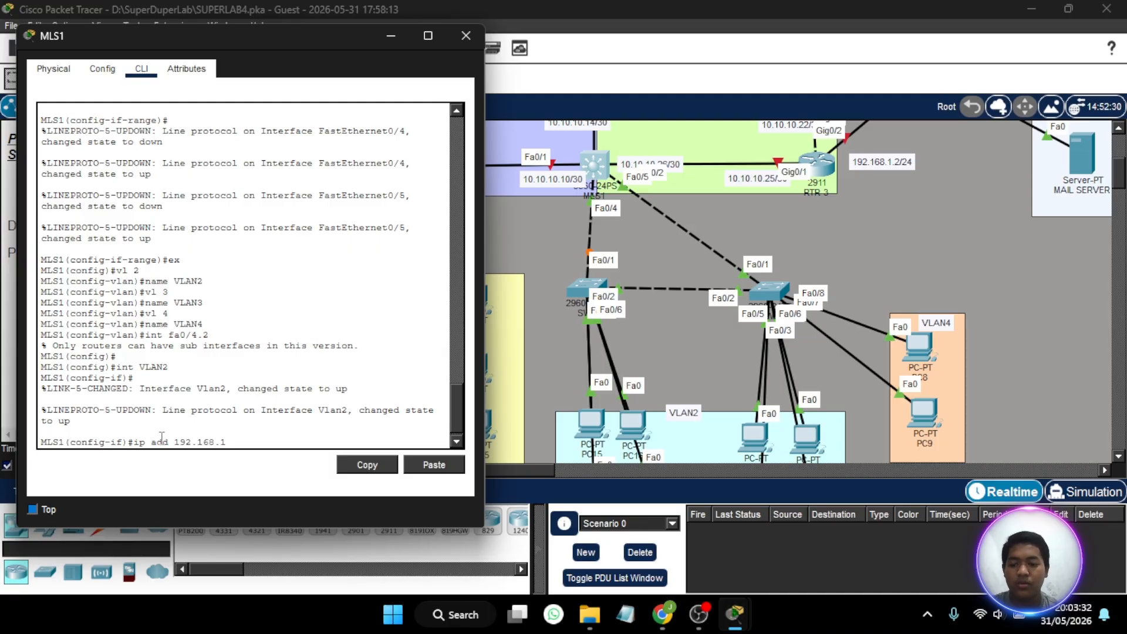
key(BackSpace)
text(2.)
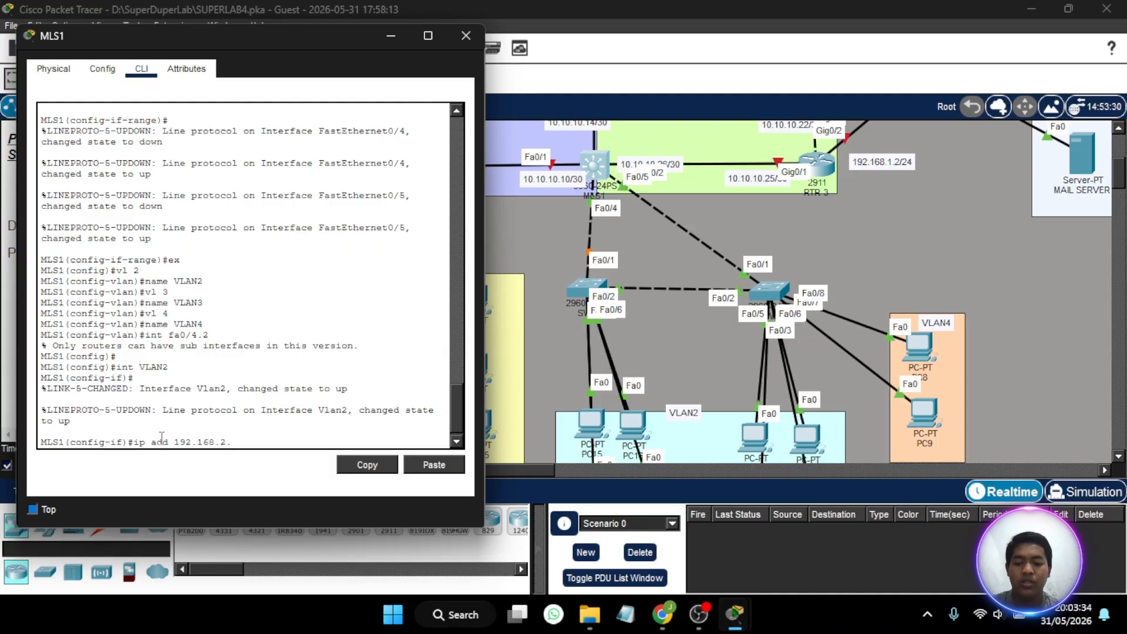
text(1 255.255.25)
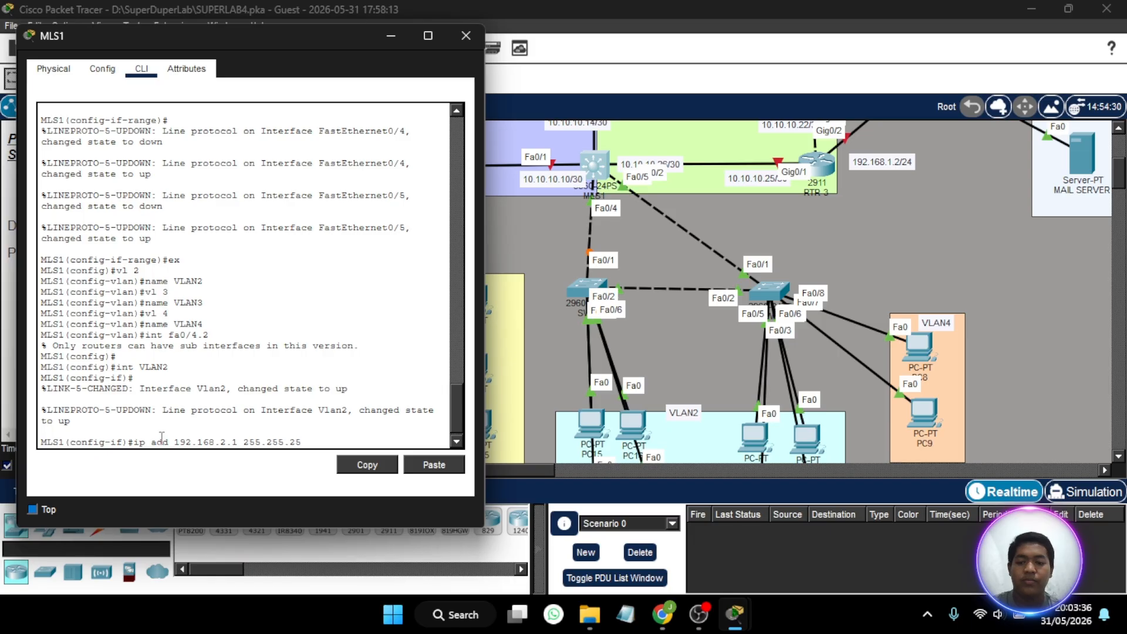
text(5.0)
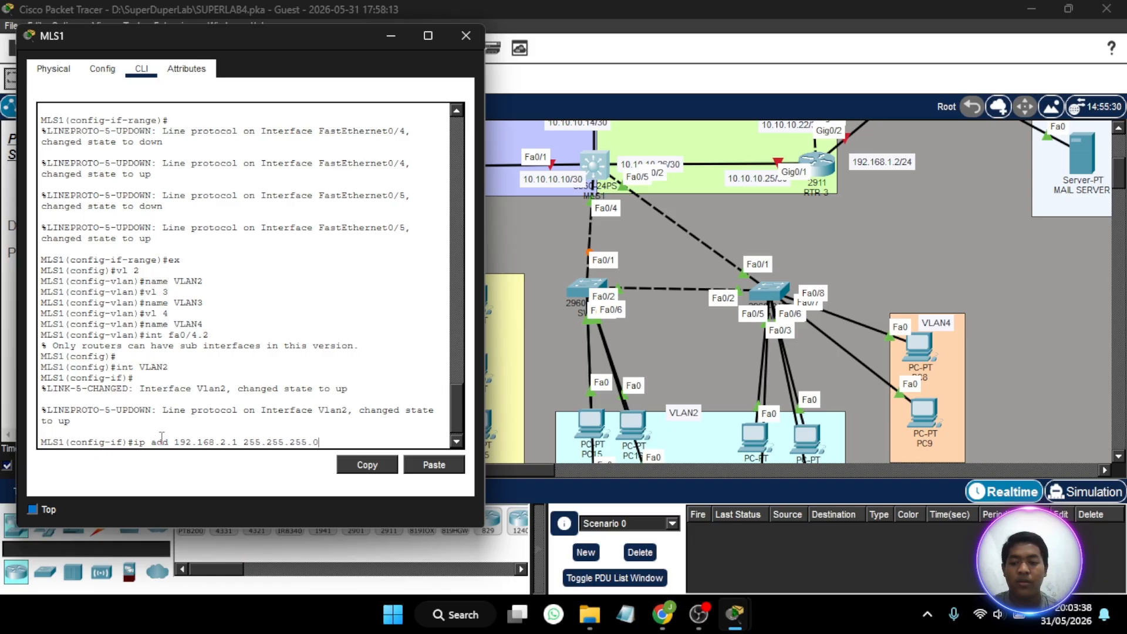
key(Return)
- Enter the VLAN3 interface on MLS1 and assign it the IP address 192.168.3.1 with mask 255.255.255.0
text(int VLAN)
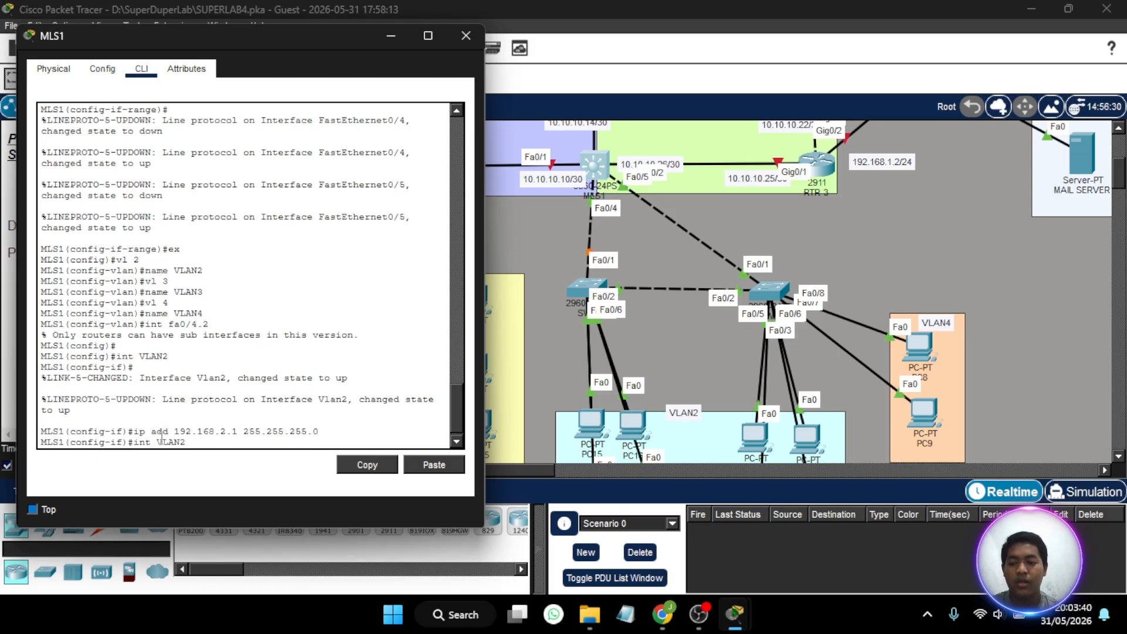
text(3)
key(Return)
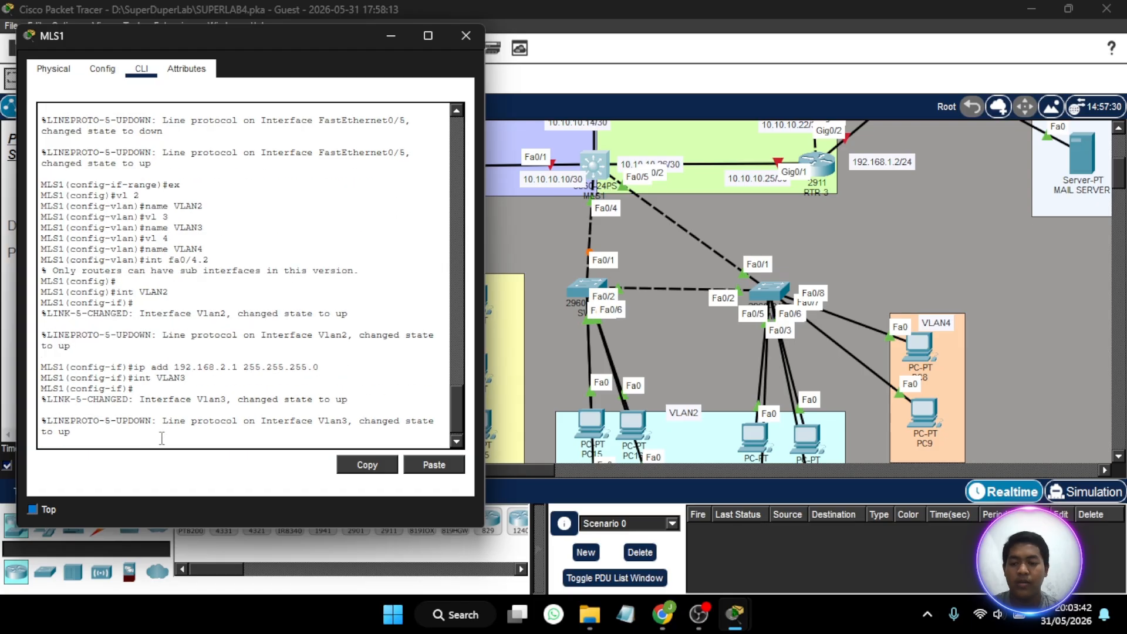
key(Return)
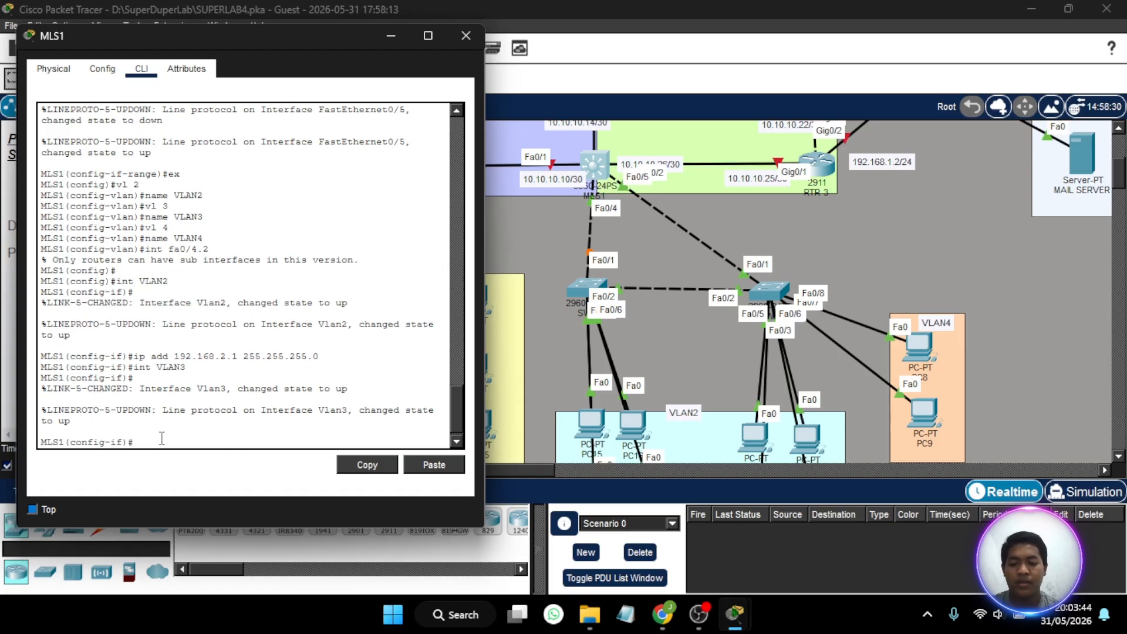
text(ip add 19)
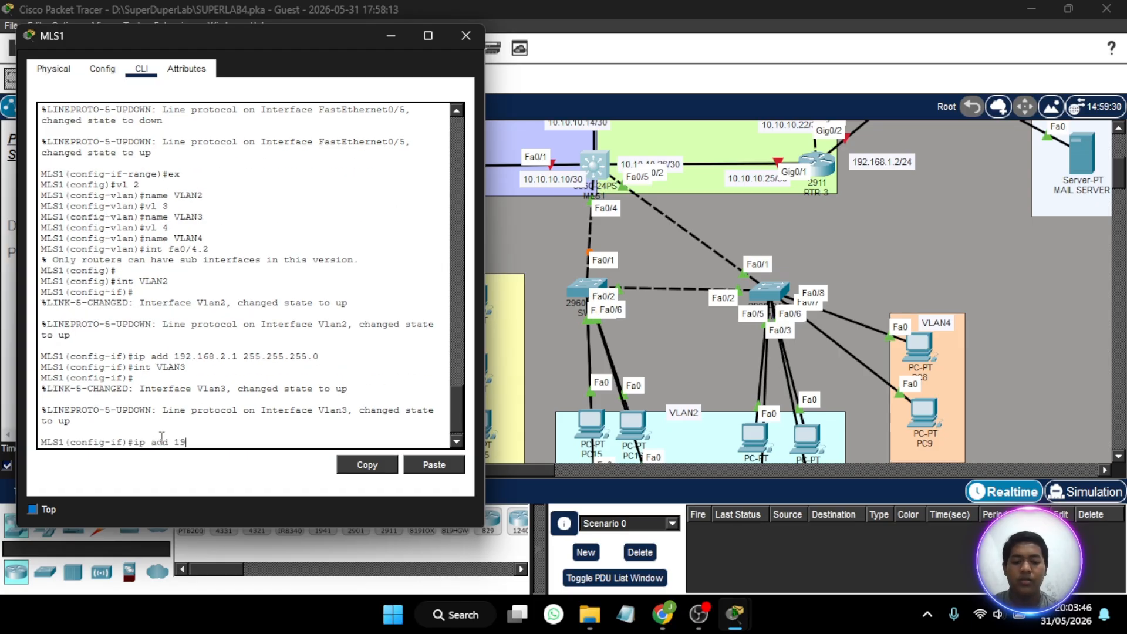
text(2.168.3)
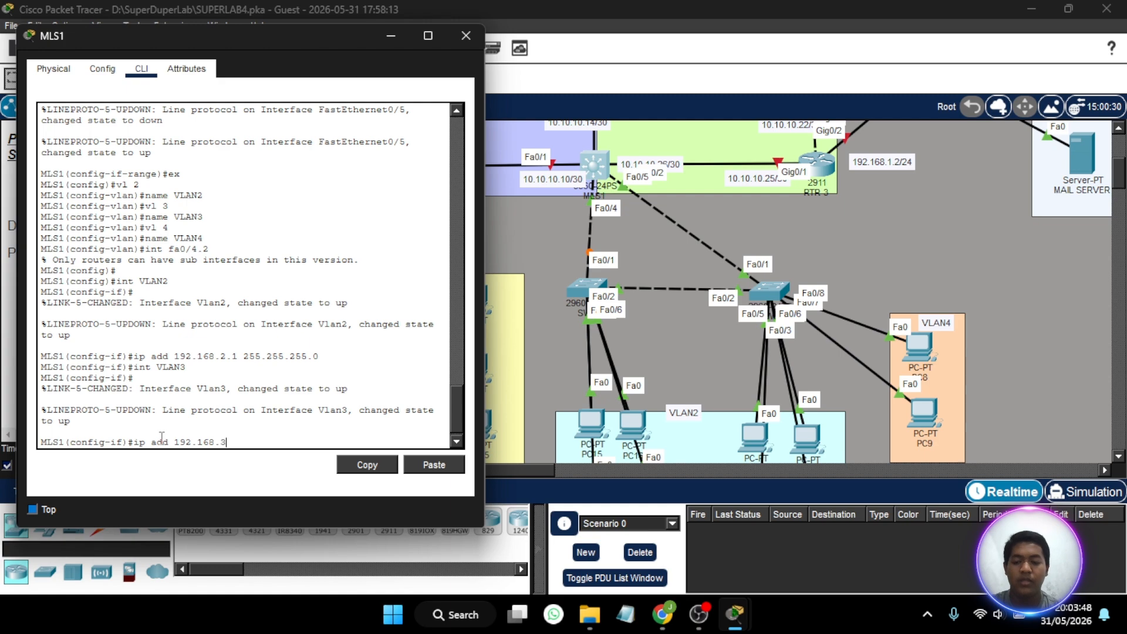
text(.1 255.255.25)
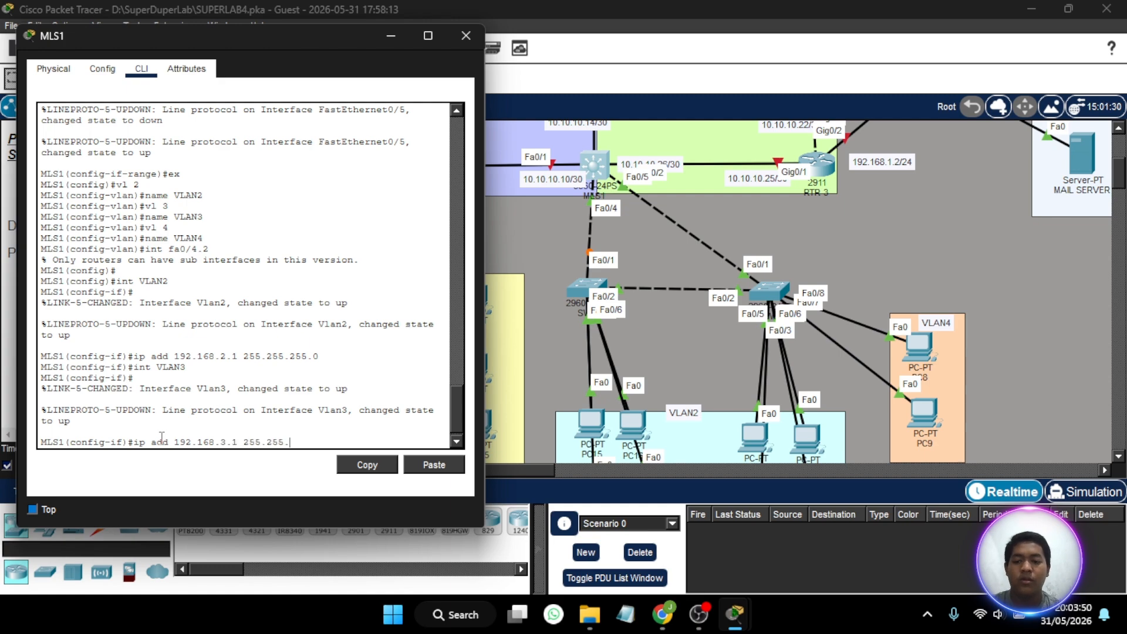
text(5.0)
key(Return)
- Enter the VLAN4 interface on MLS1 and assign it the IP address 192.168.4.1 with mask 255.255.255.0
text(int VLAN3)
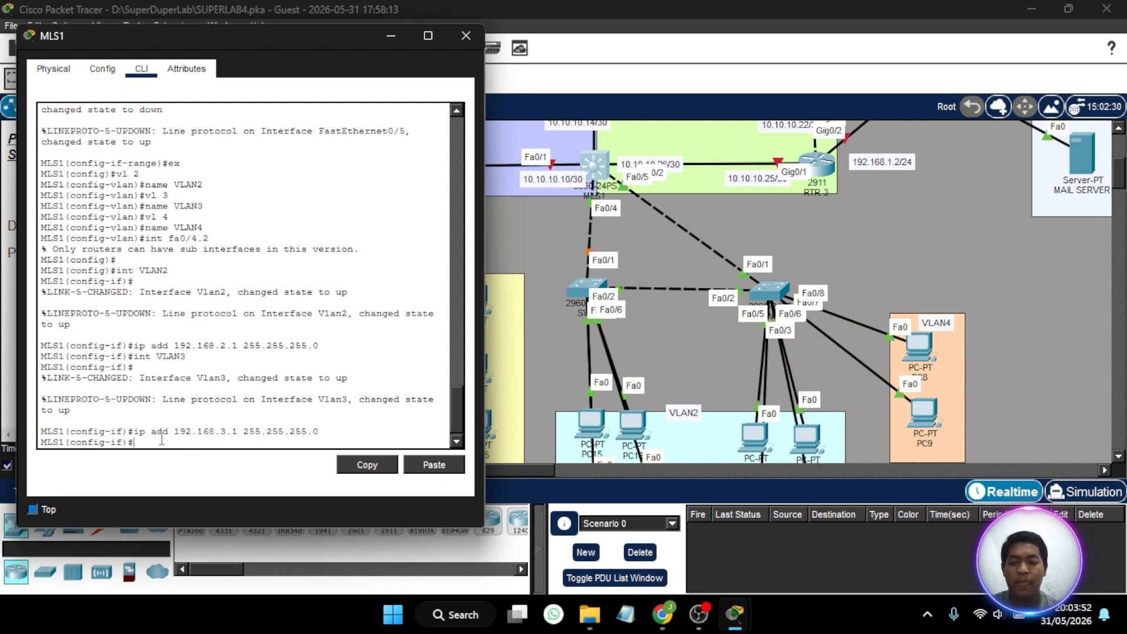
key(BackSpace)
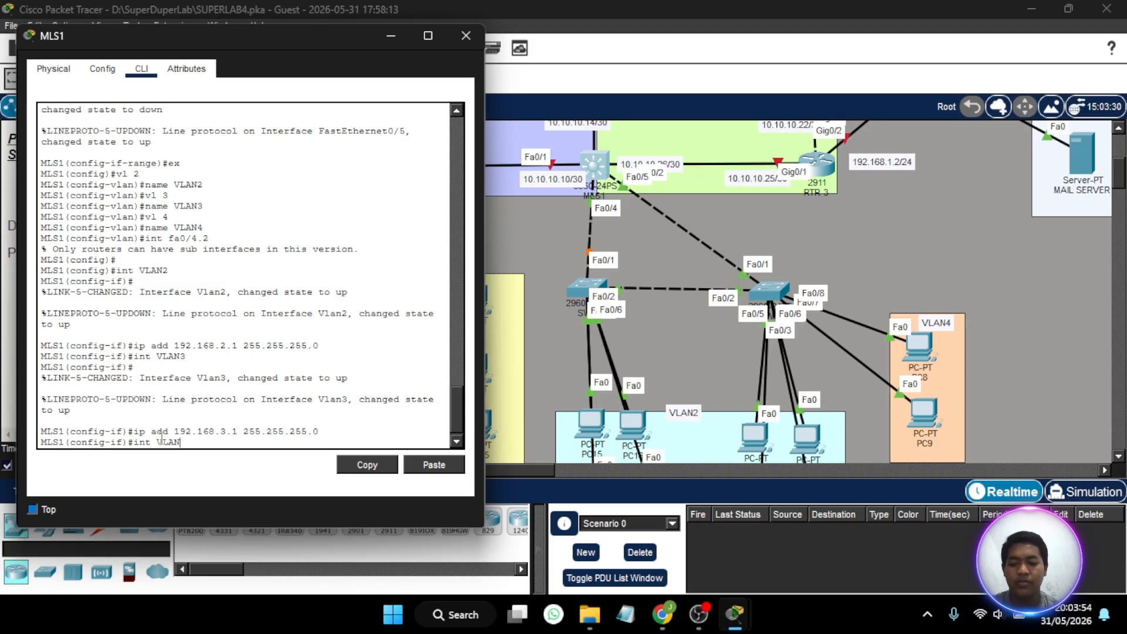
text(4)
key(Return)
key(Up)
key(BackSpace)
key(BackSpace)
key(BackSpace)
key(BackSpace)
key(BackSpace)
key(BackSpace)
key(BackSpace)
key(BackSpace)
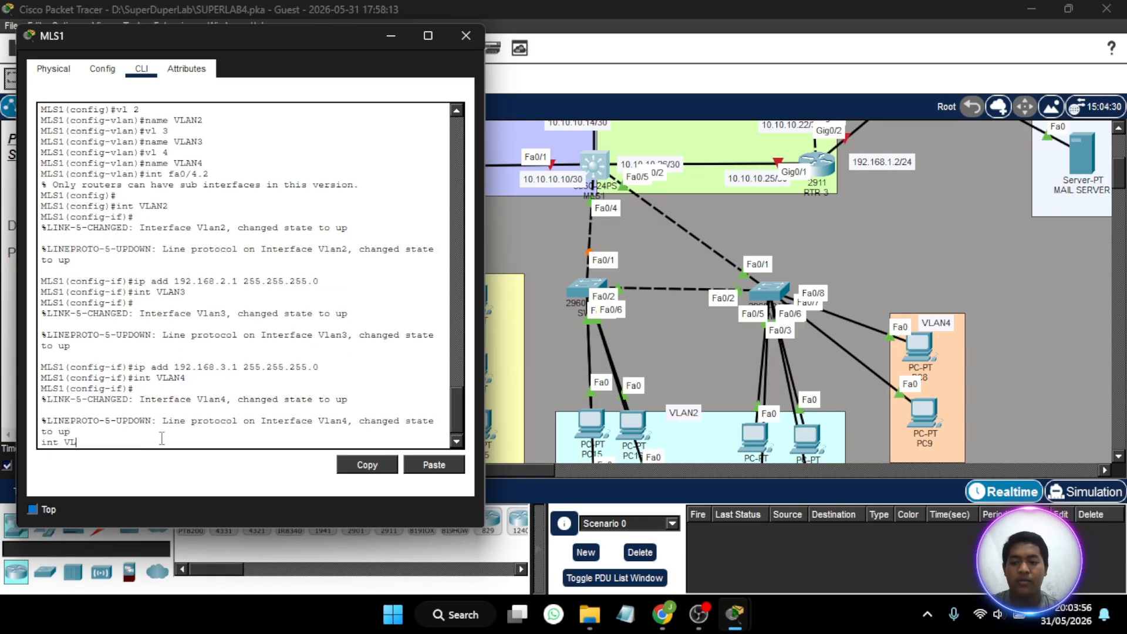
key(Up)
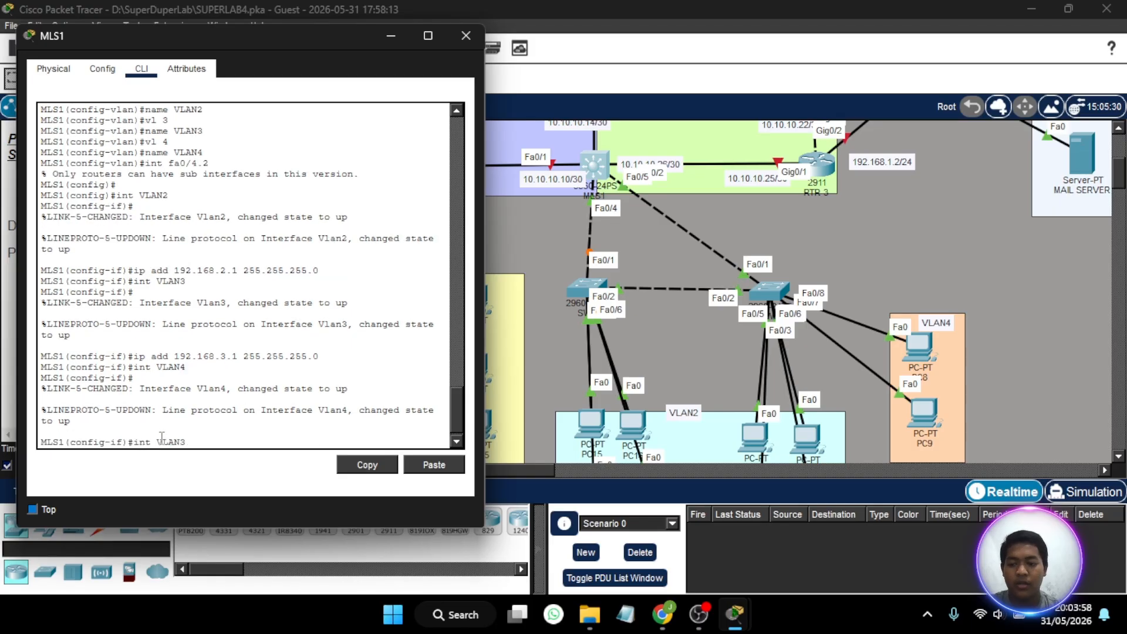
key(BackSpace)
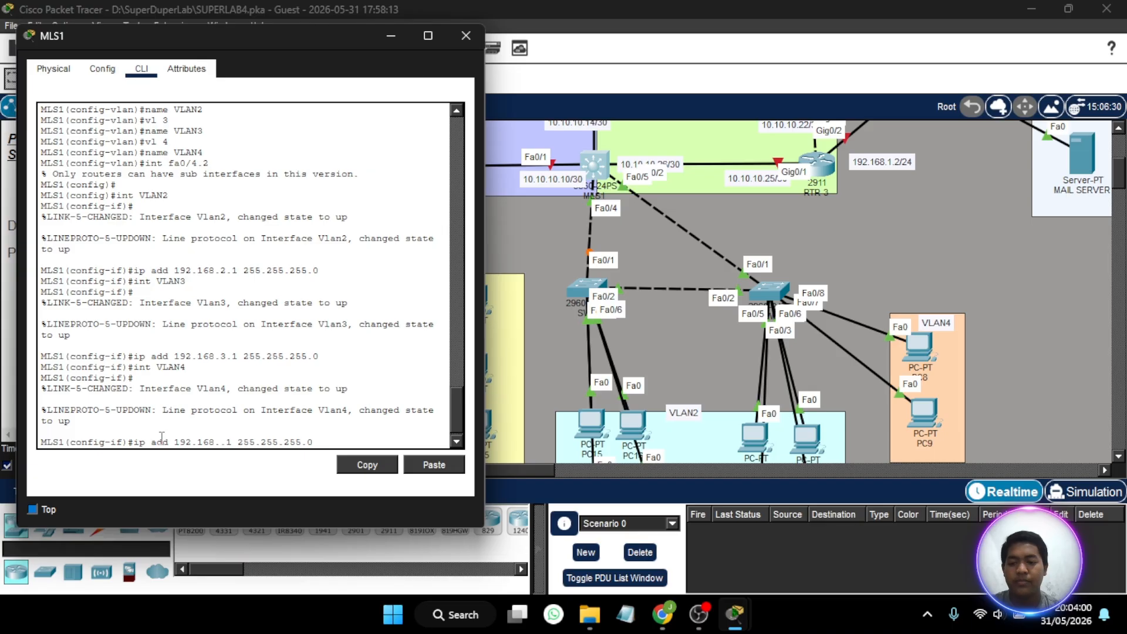
text(4)
key(Return)
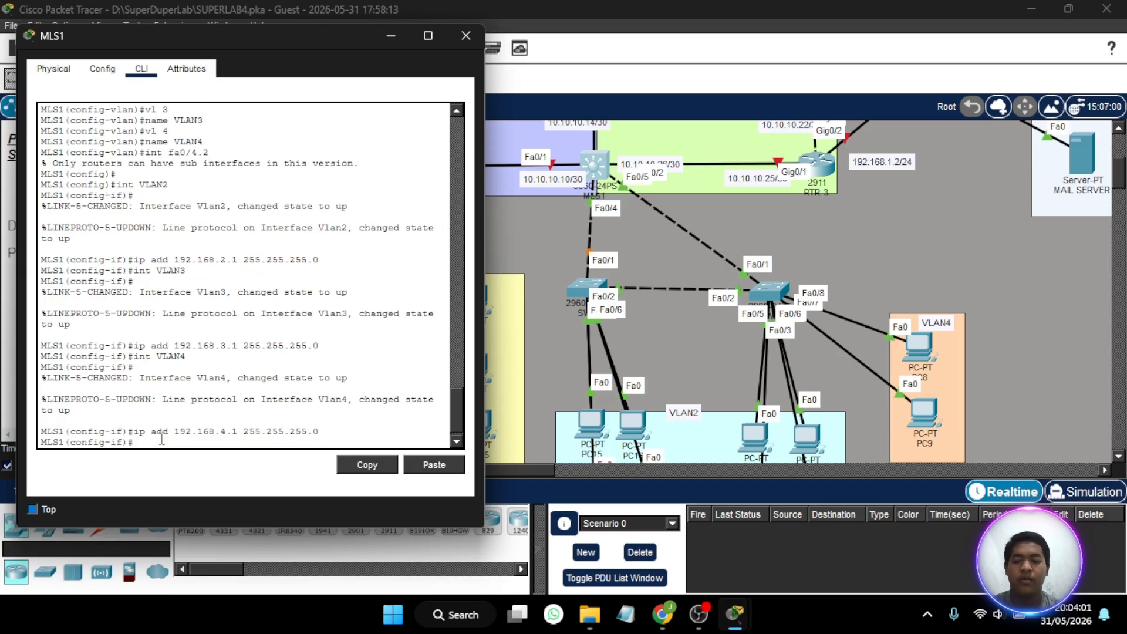
- Create a DHCP pool named VLAN2 on MLS1
click(405, 36)
scroll(549, 258, right, 3)
scroll(548, 258, left, 1)
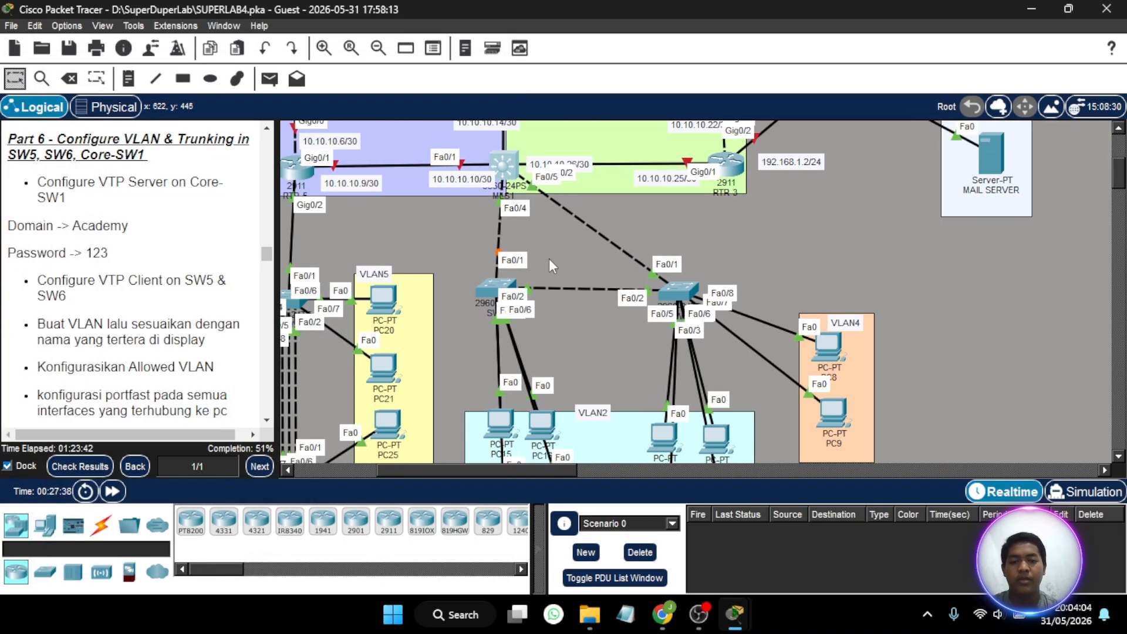
click(503, 160)
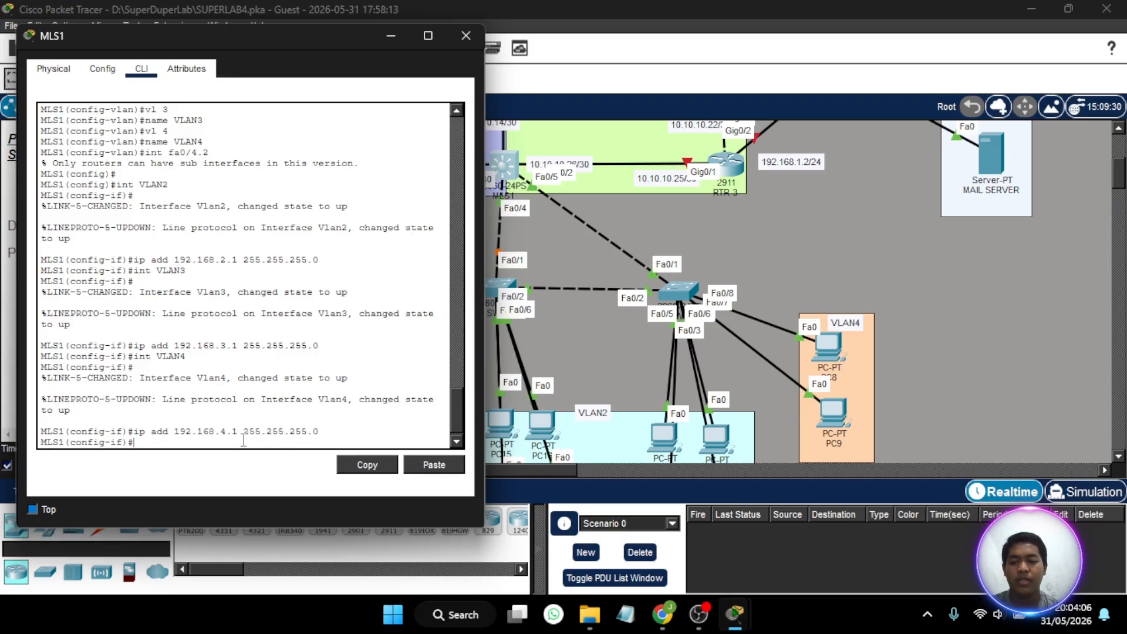
text(ip dhcp po)
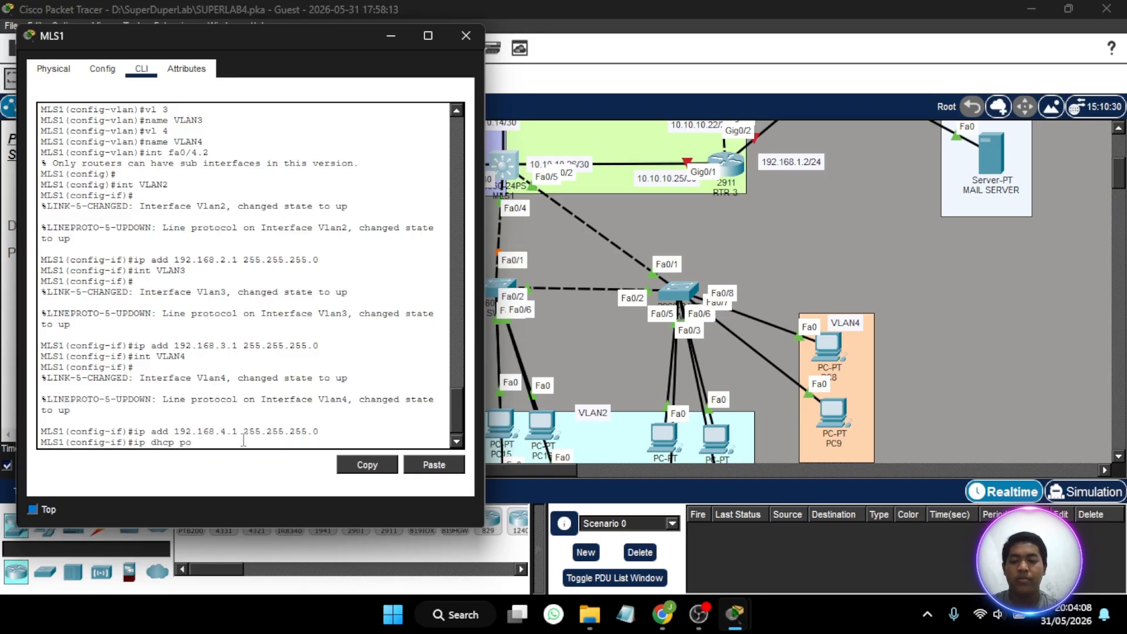
text(ol VLAN2)
key(Return)
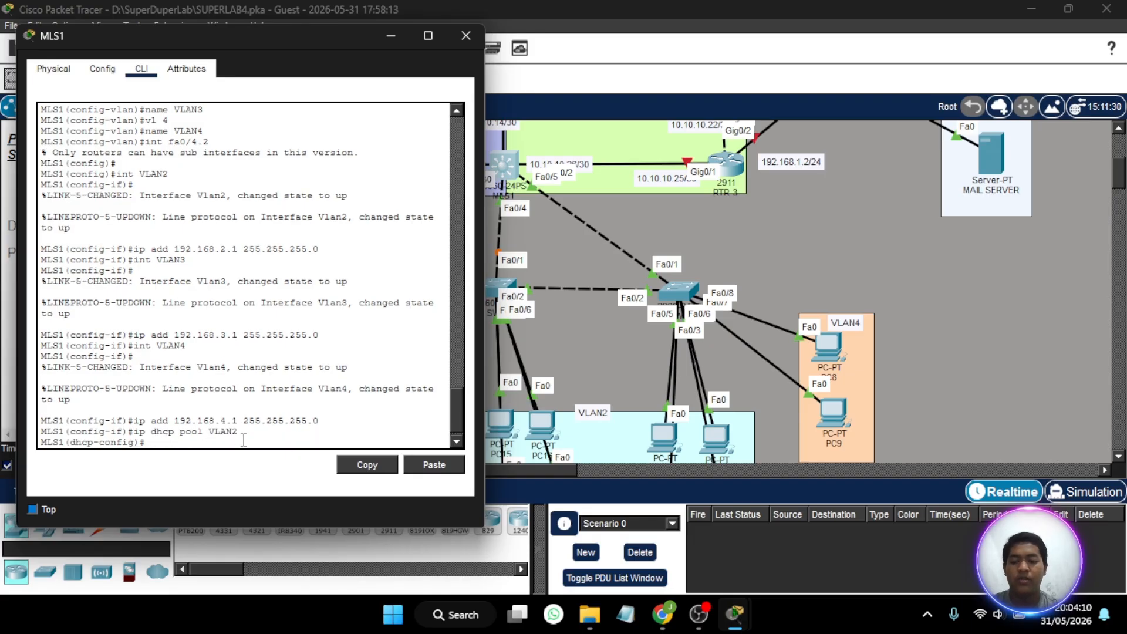
- Set the VLAN2 pool's network to 192.168.2.0 with mask 255.255.255.0 and its default router to 192.168.2.1
text(net 192.16)
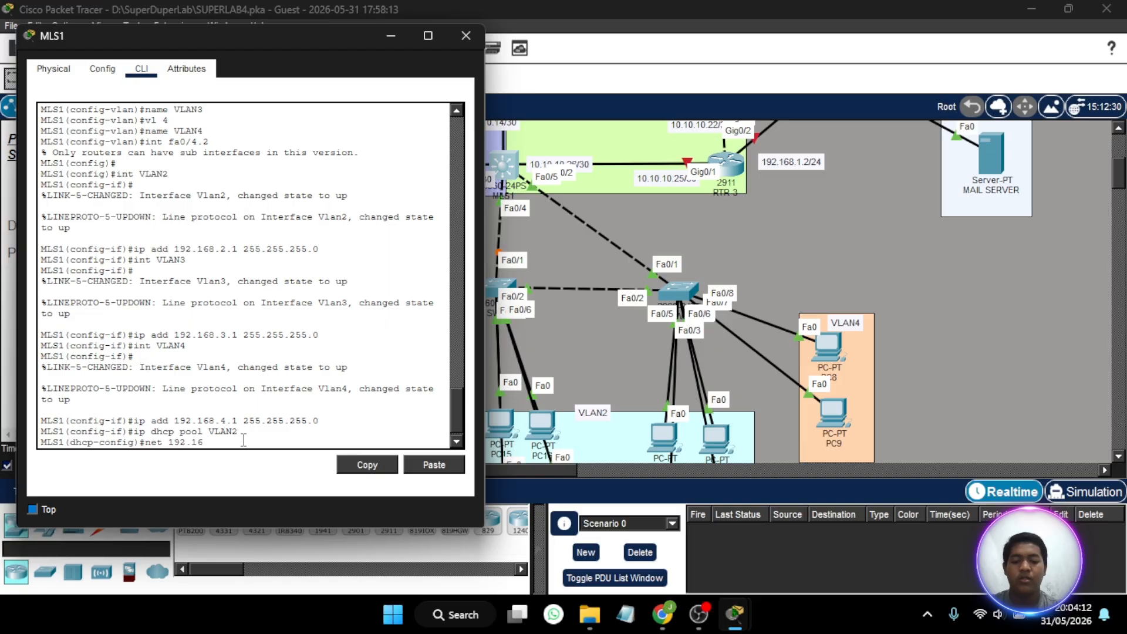
text(8.2.0 2)
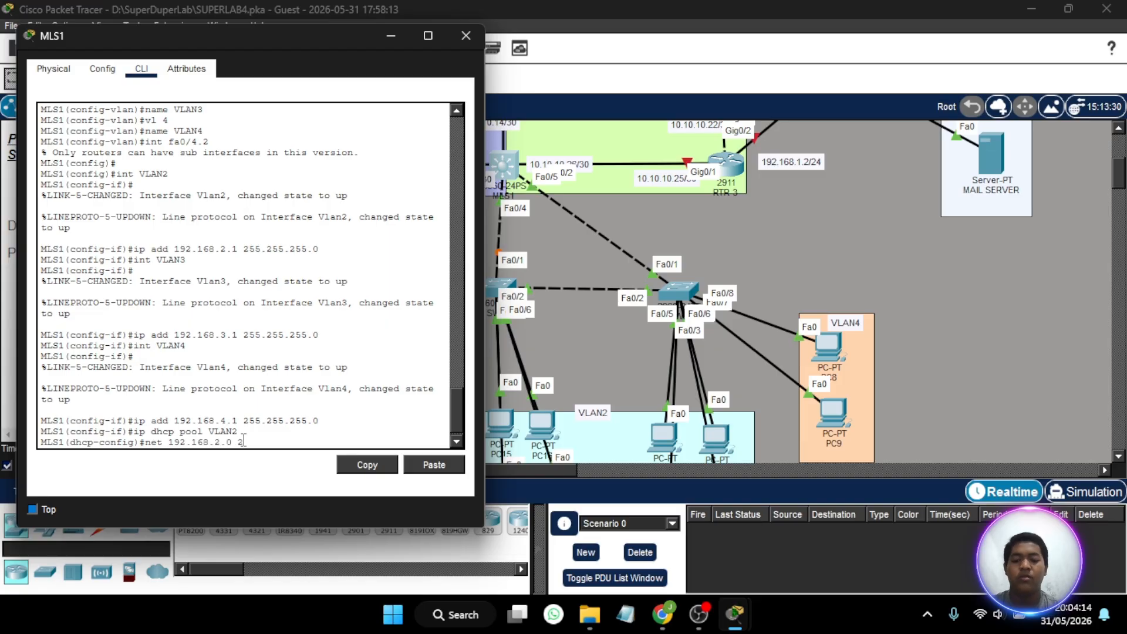
text(55.255.255.0)
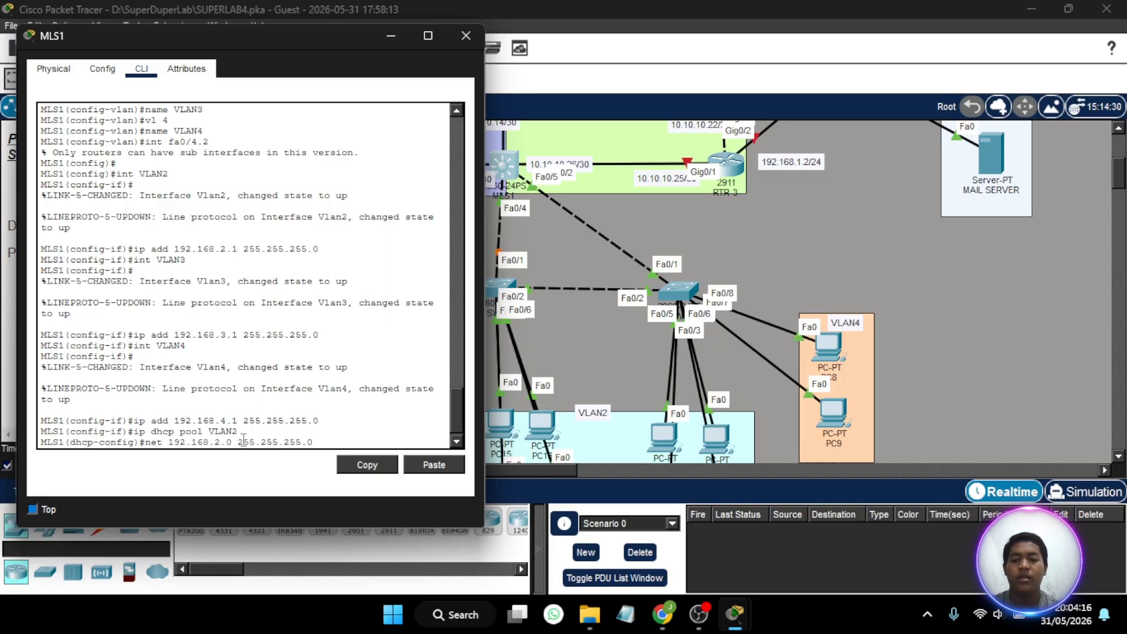
key(Return)
text(defaut)
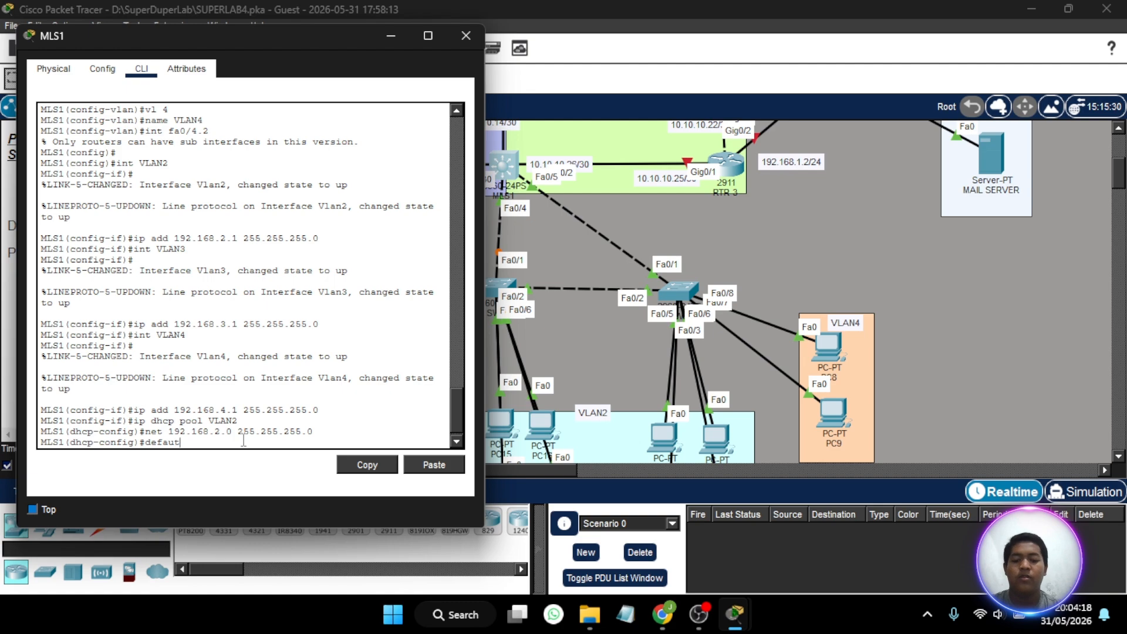
key(BackSpace)
text(lt-)
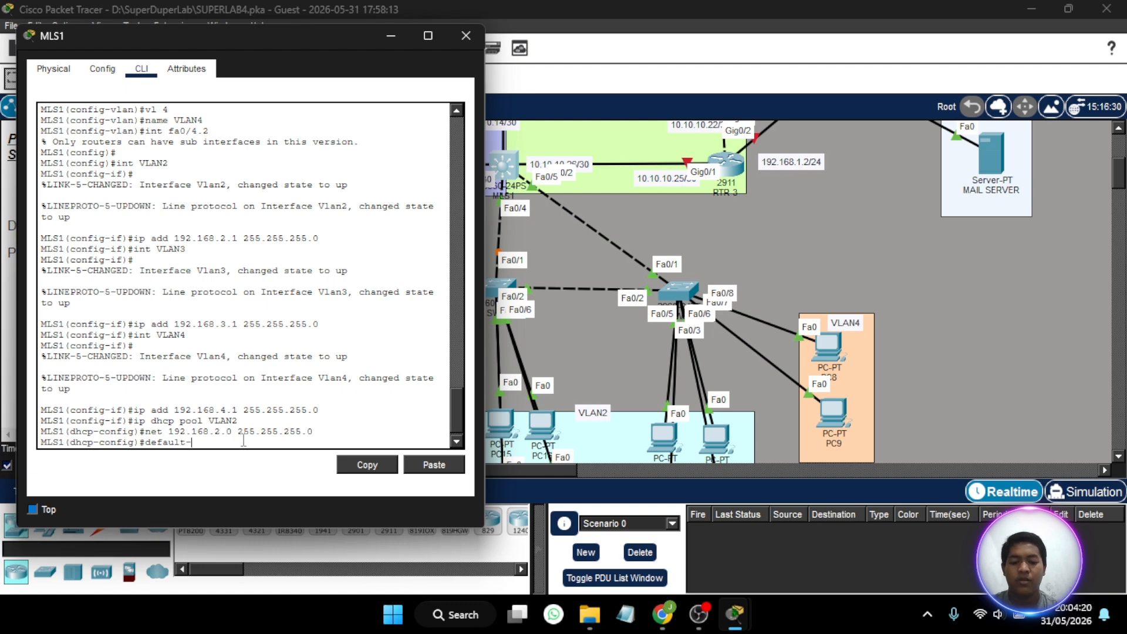
text(router 192.168)
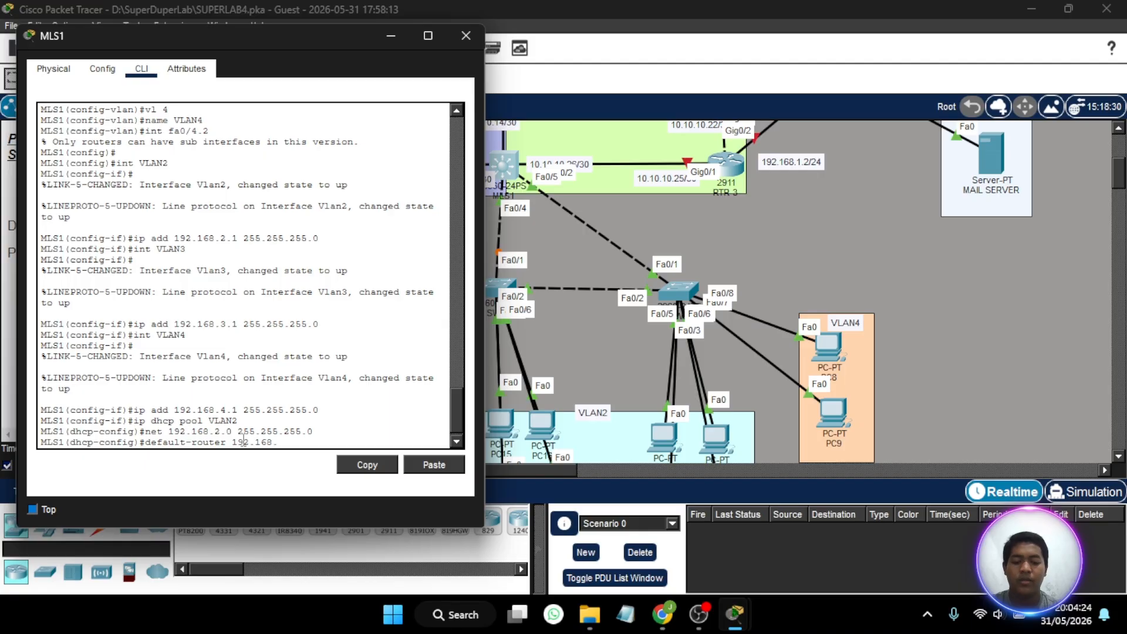
text(.2.1)
key(Return)
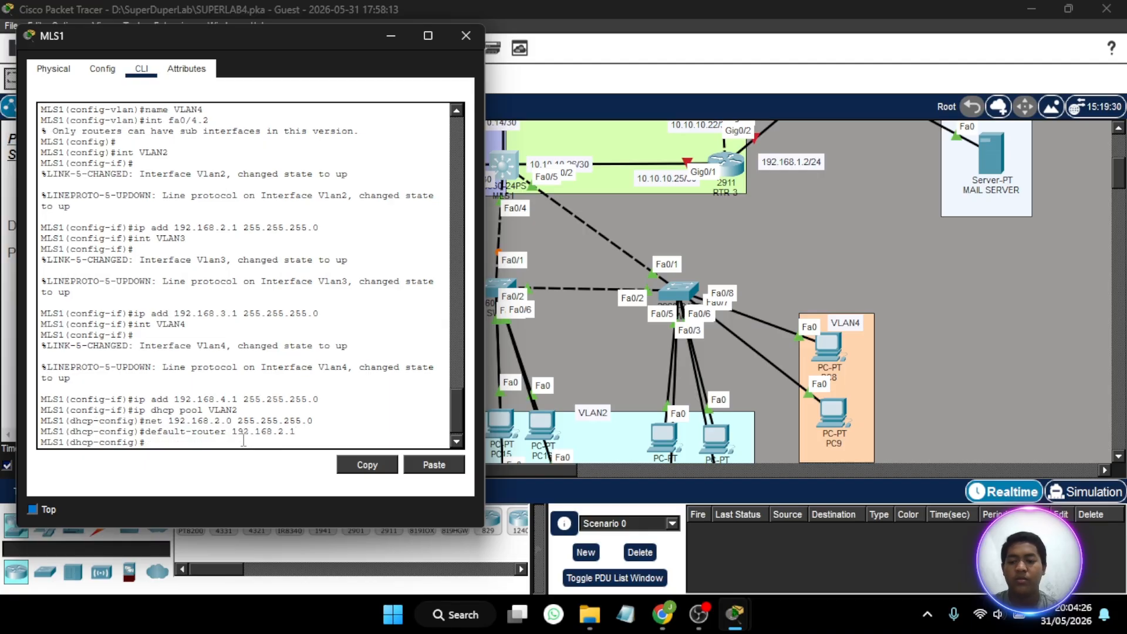
- Set the DNS server of the VLAN2 DHCP pool to 192.168.1.3
text(dns)
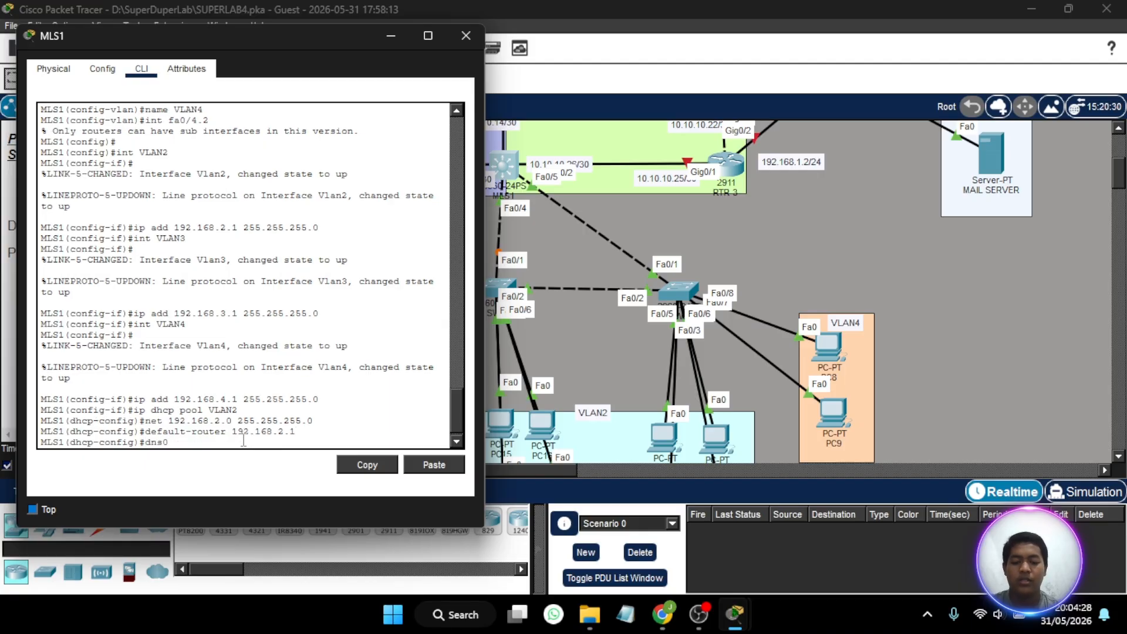
text(-server 192.168)
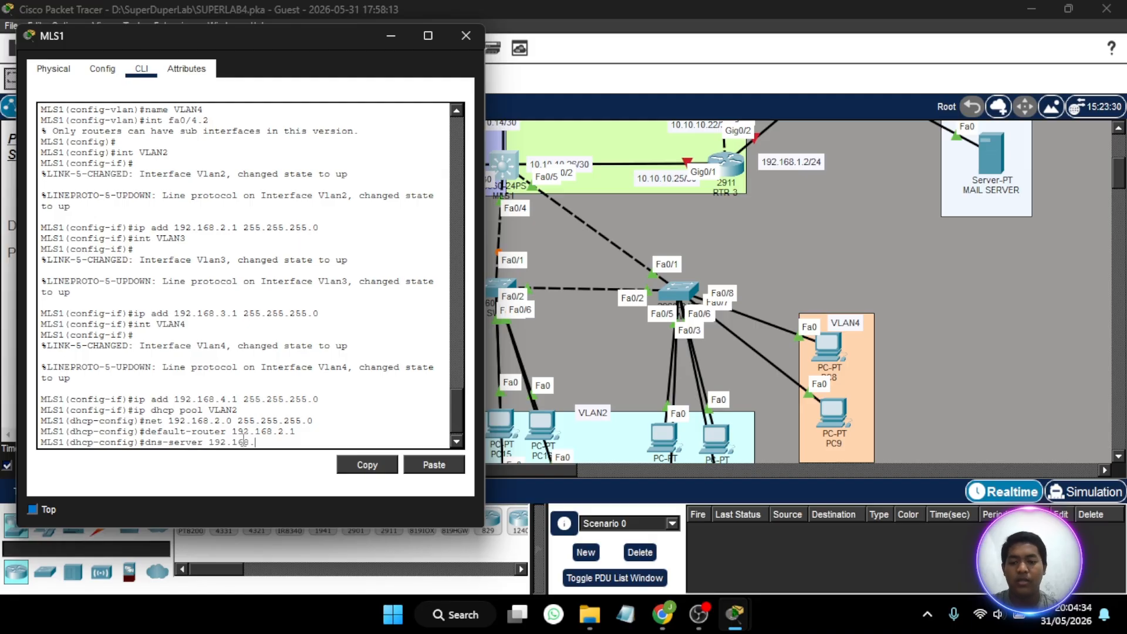
text(.1.3)
key(Return)
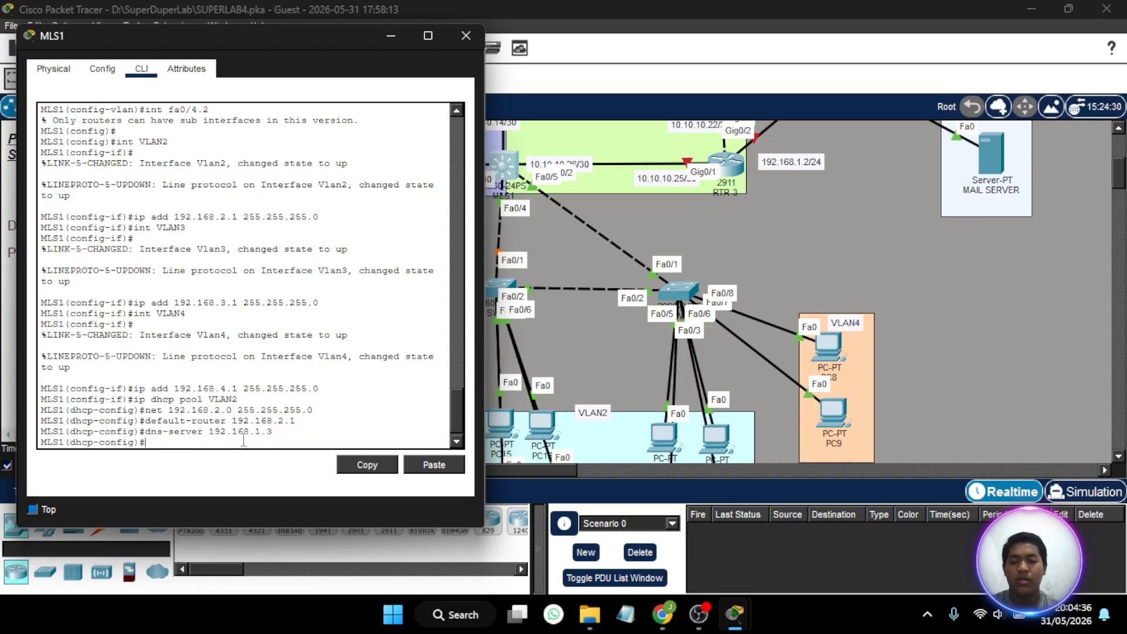
- Check the DHCP requirements in the Part 6 instructions and re-enter the VLAN2 DHCP pool on MLS1
click(386, 42)
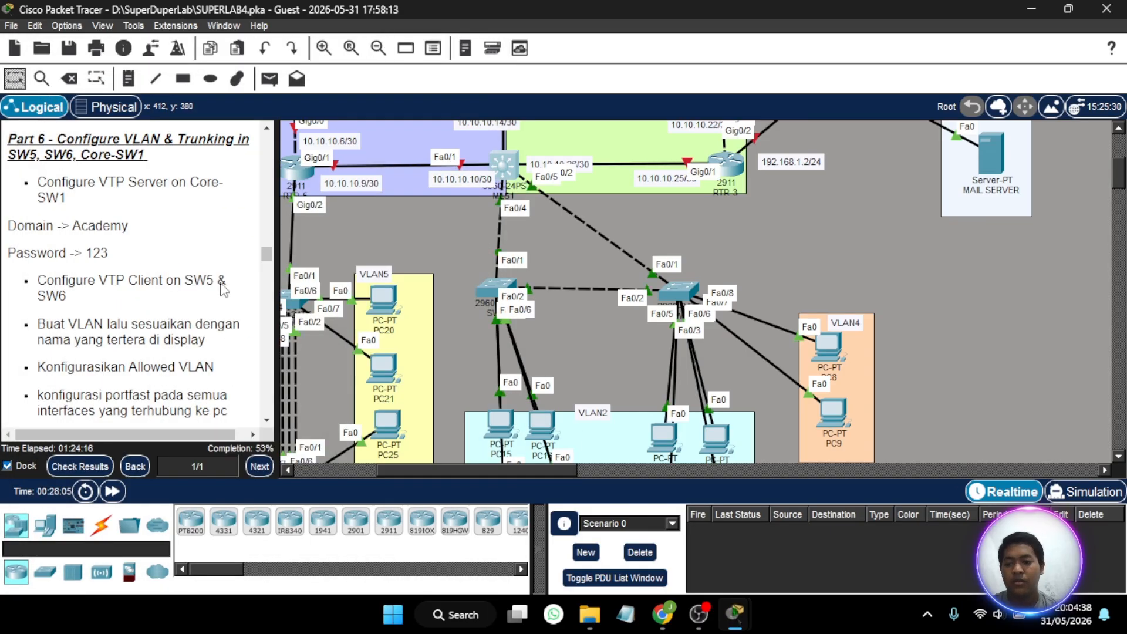
scroll(172, 320, down, 3)
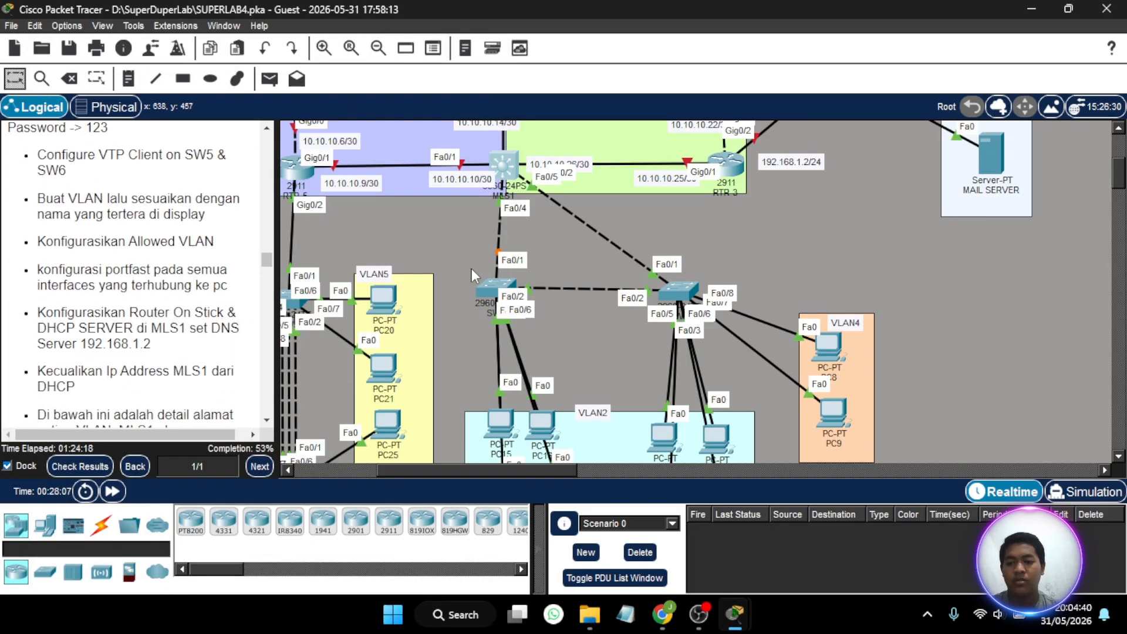
scroll(147, 314, up, 1)
scroll(140, 311, down, 1)
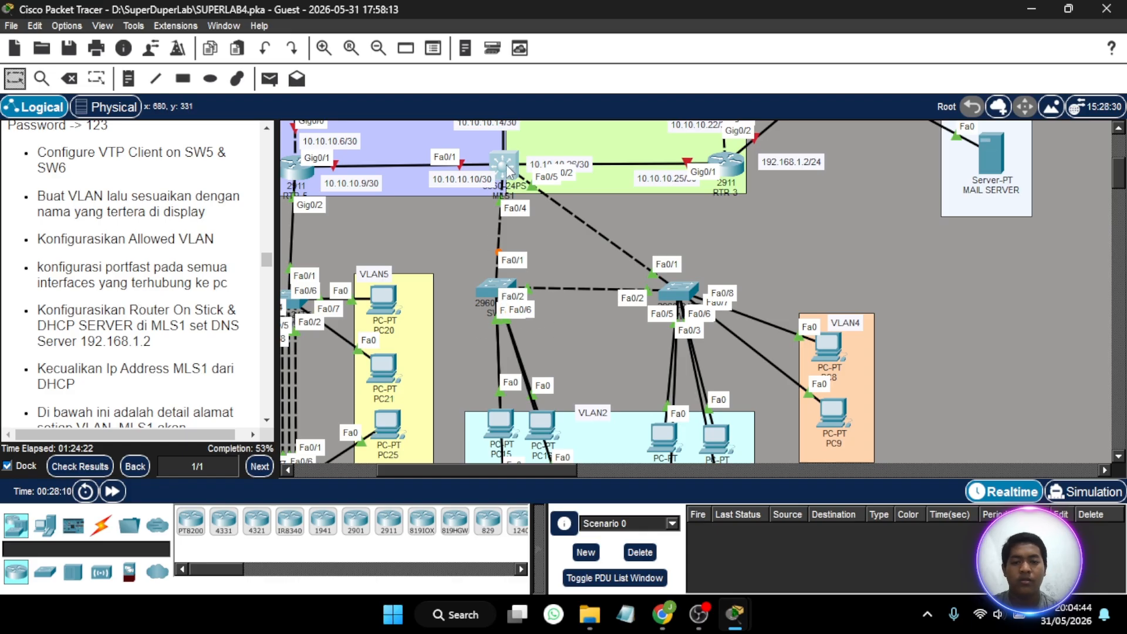
click(501, 189)
key(Up)
key(Up)
key(Up)
key(Up)
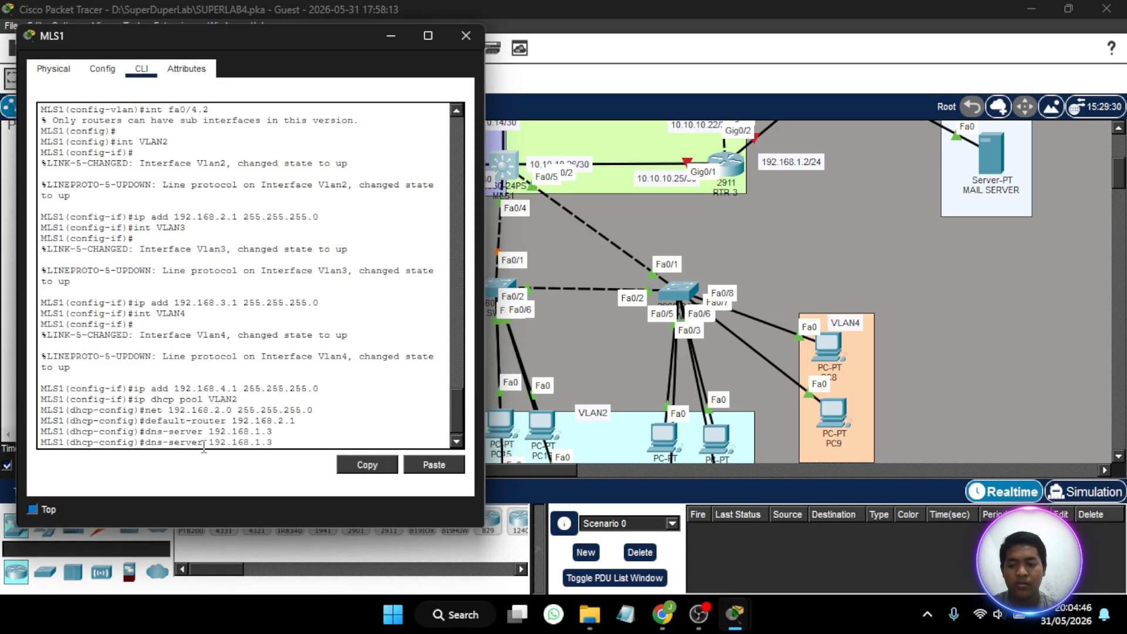
key(Return)
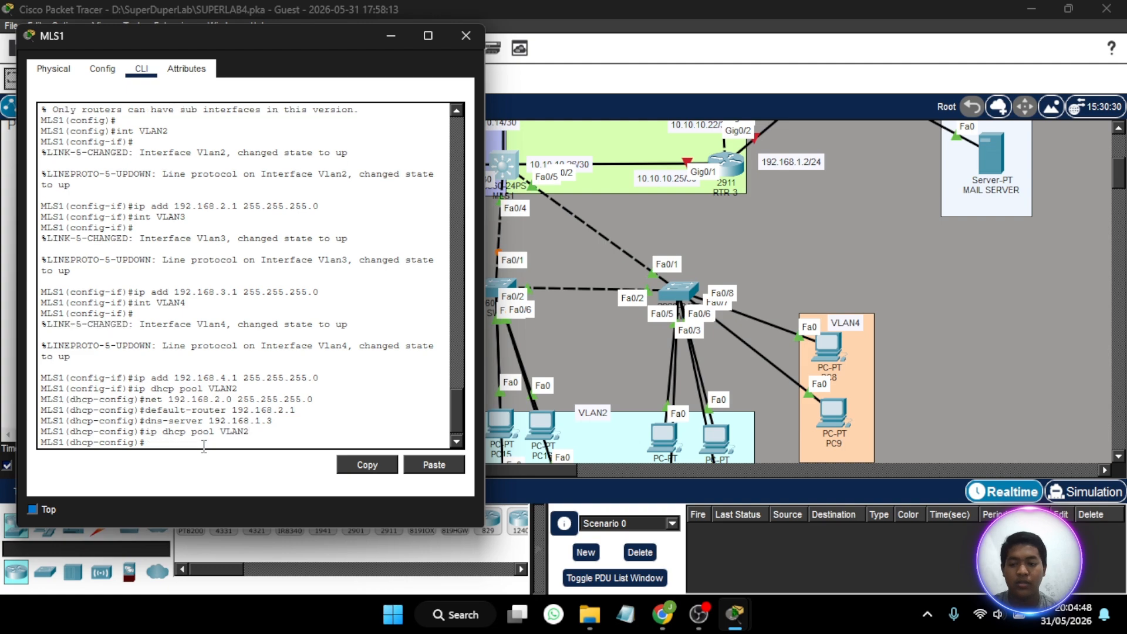
- Reapply network 192.168.2.0 with mask 255.255.255.0 and default router 192.168.2.1 to the VLAN2 DHCP pool
key(Up)
key(Up)
key(Up)
key(Up)
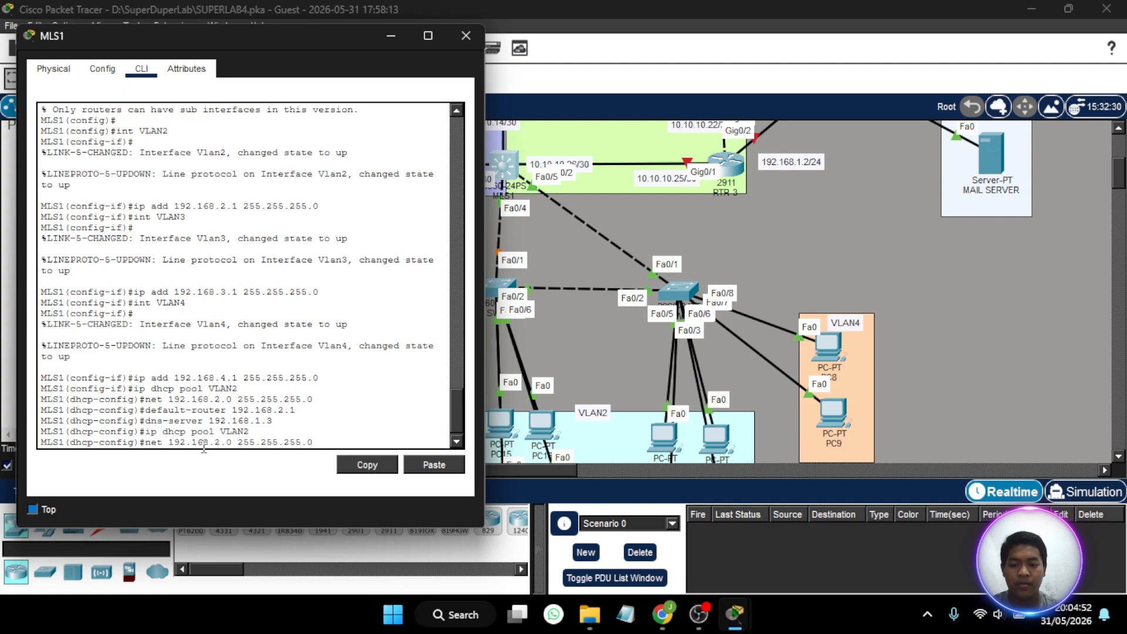
key(Return)
key(Up)
key(Up)
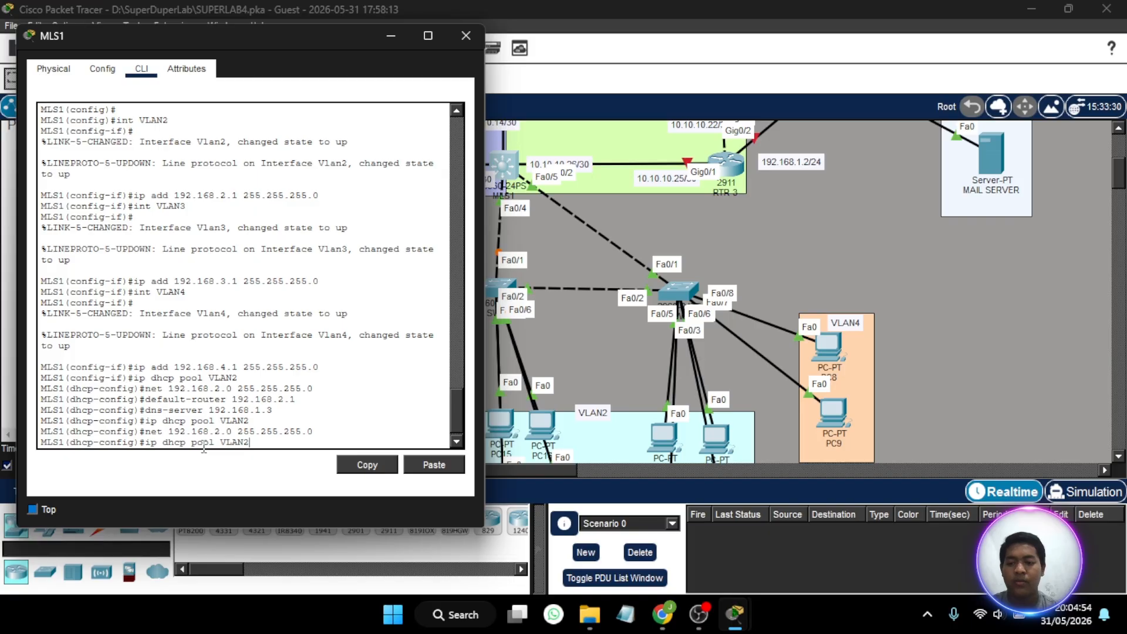
key(Up)
- Set the VLAN2 DHCP pool's DNS server to 192.168.1.2 and check the address against the lab instructions
key(Up)
key(Return)
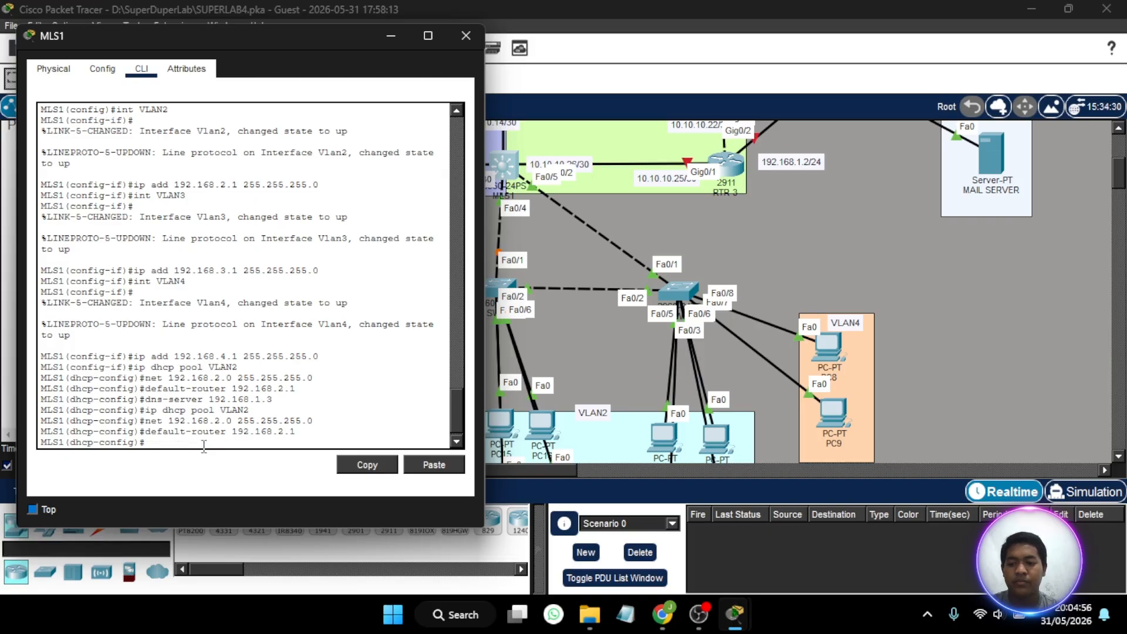
key(Up)
key(Up)
key(Up)
key(Up)
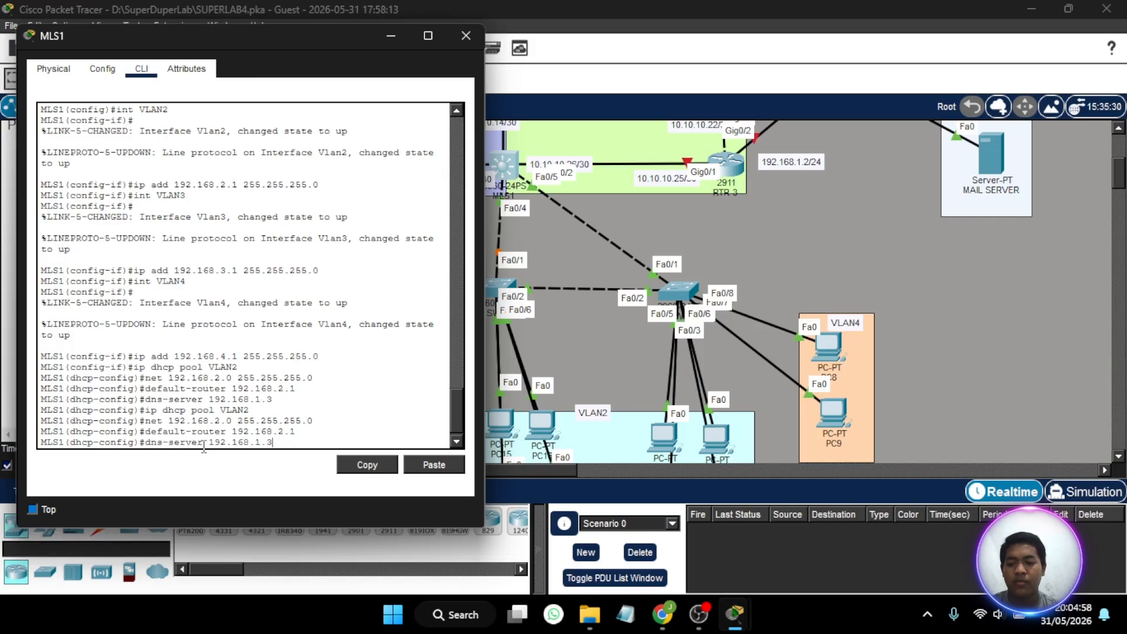
key(BackSpace)
key(Return)
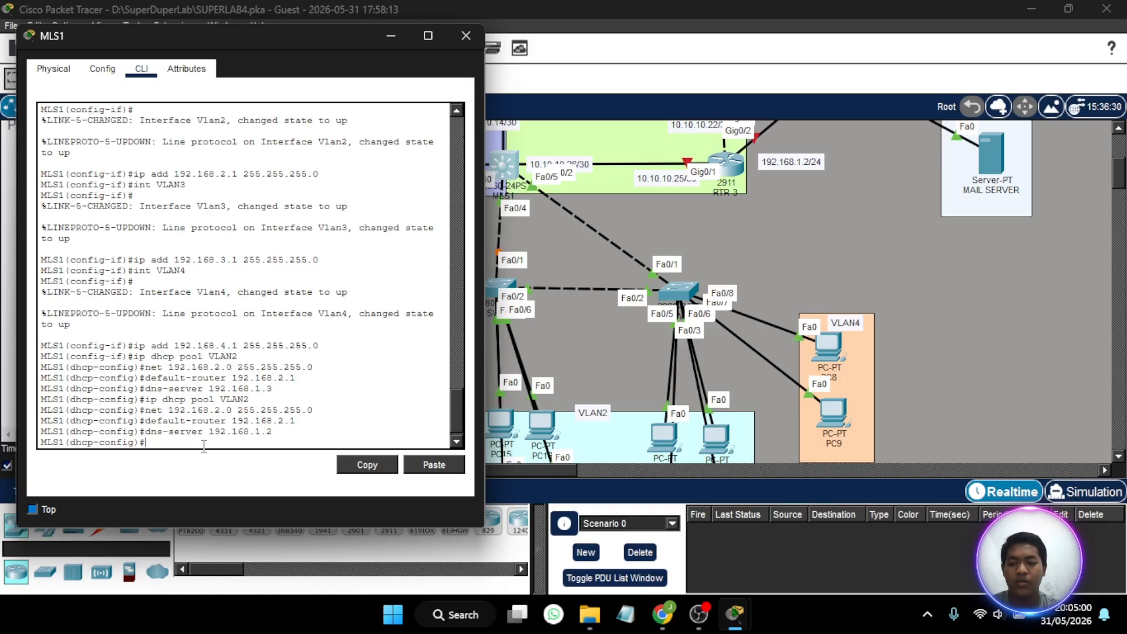
click(390, 37)
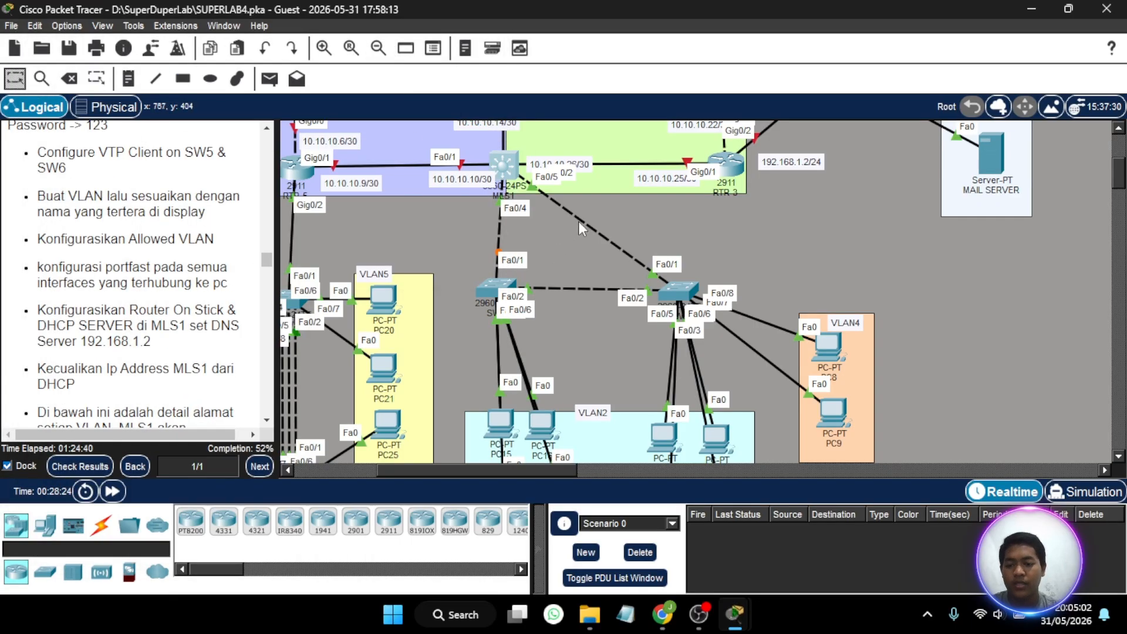
click(510, 170)
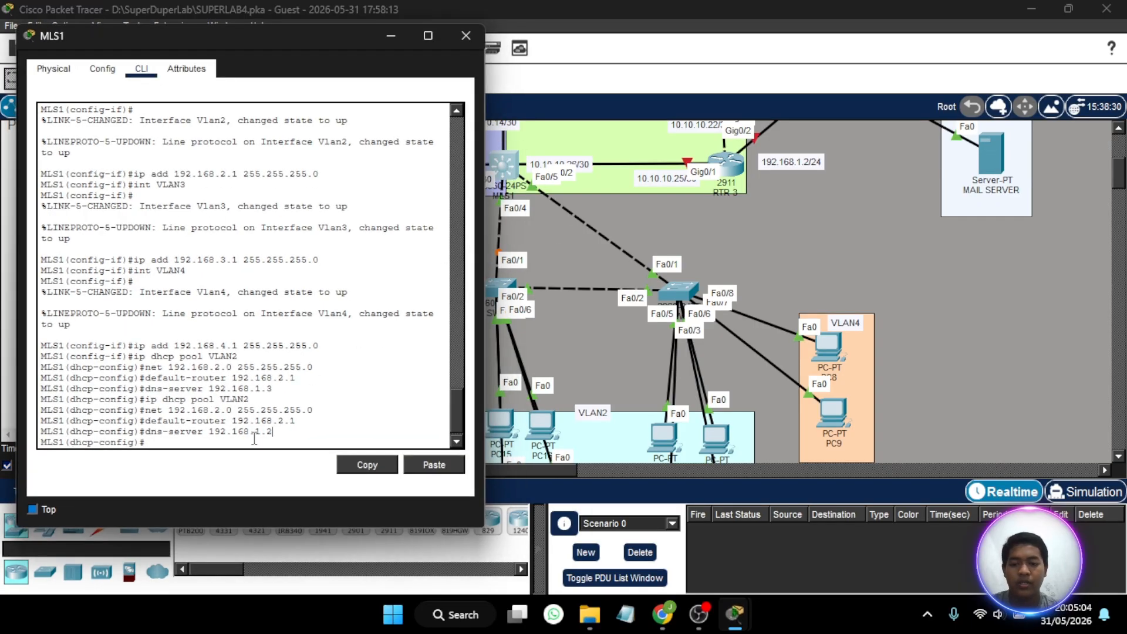
- Create a DHCP pool named VLAN3 on MLS1
key(Up)
key(Up)
key(Up)
key(Up)
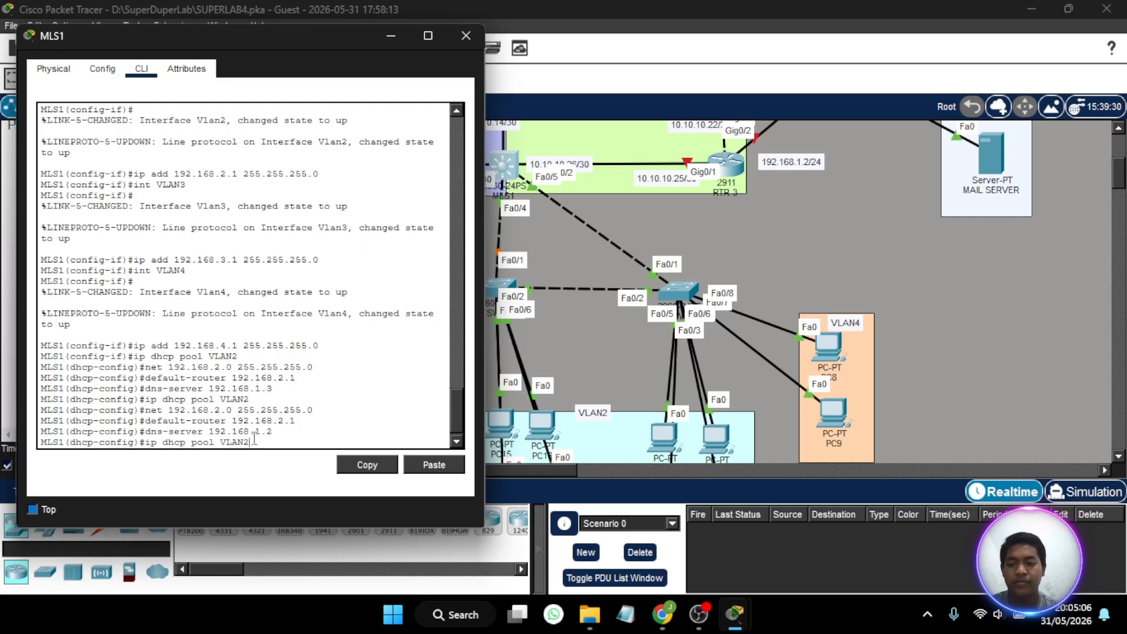
key(BackSpace)
text(3)
key(Return)
- Set the VLAN3 DHCP pool's network to 192.168.3.0 with mask 255.255.255.0
key(Up)
key(Up)
key(Up)
key(Up)
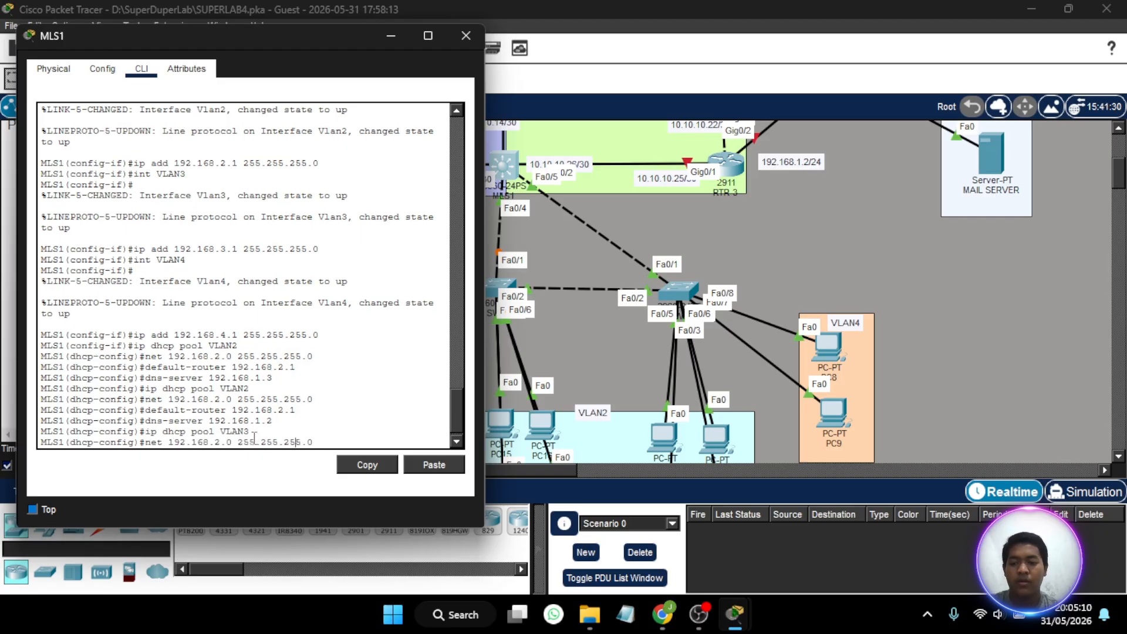
key(Left)
key(Left)
key(Left)
key(Left)
key(Left)
key(Left)
key(Left)
key(Left)
key(Left)
key(Left)
key(Left)
key(Left)
key(Left)
key(Left)
key(Left)
key(Left)
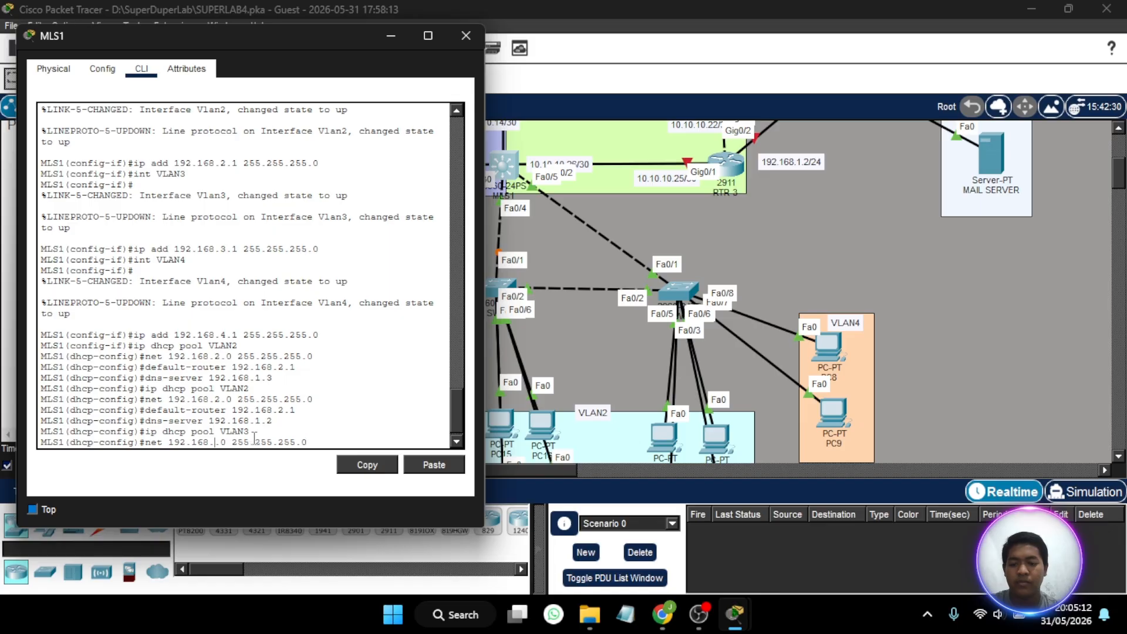
key(BackSpace)
text(3)
key(Return)
- Set the default router of the VLAN3 DHCP pool to 192.168.3.1
key(Up)
key(Up)
key(Up)
key(Up)
key(Up)
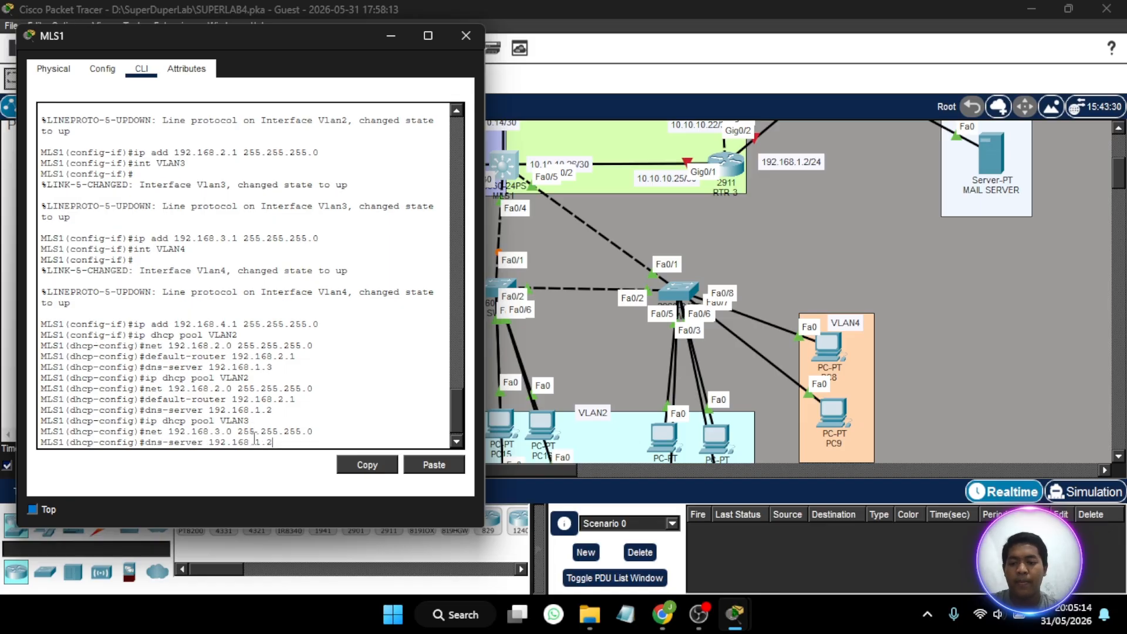
key(Up)
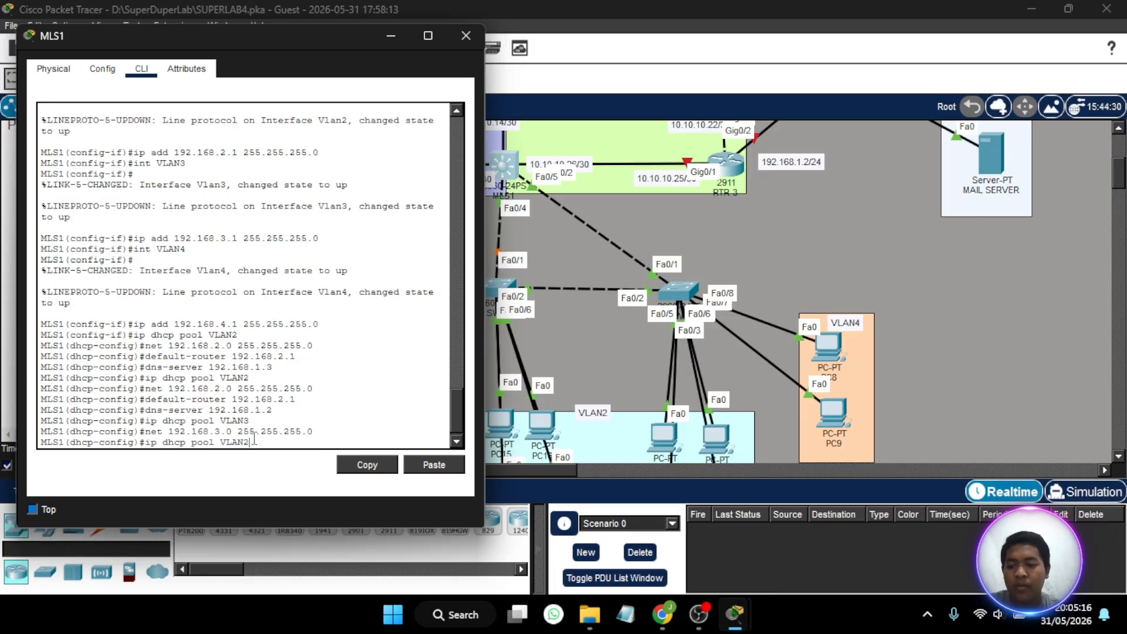
key(Down)
key(Down)
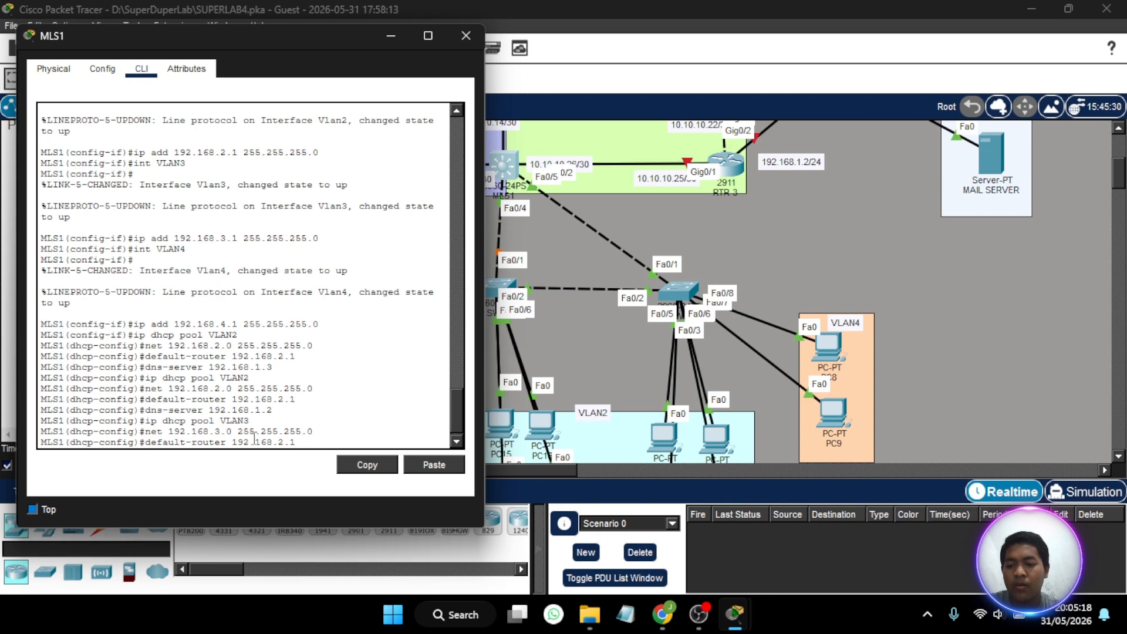
key(Left)
key(Left)
key(BackSpace)
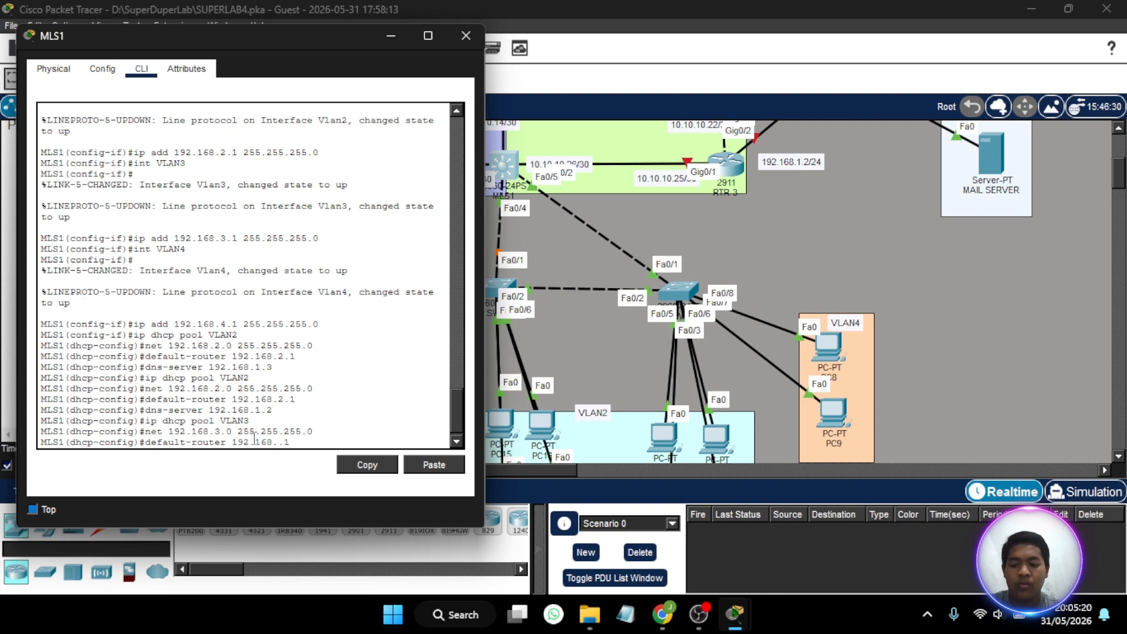
text(3)
key(Return)
- Set the DNS server of the VLAN3 DHCP pool to 192.168.1.2
key(Up)
key(Up)
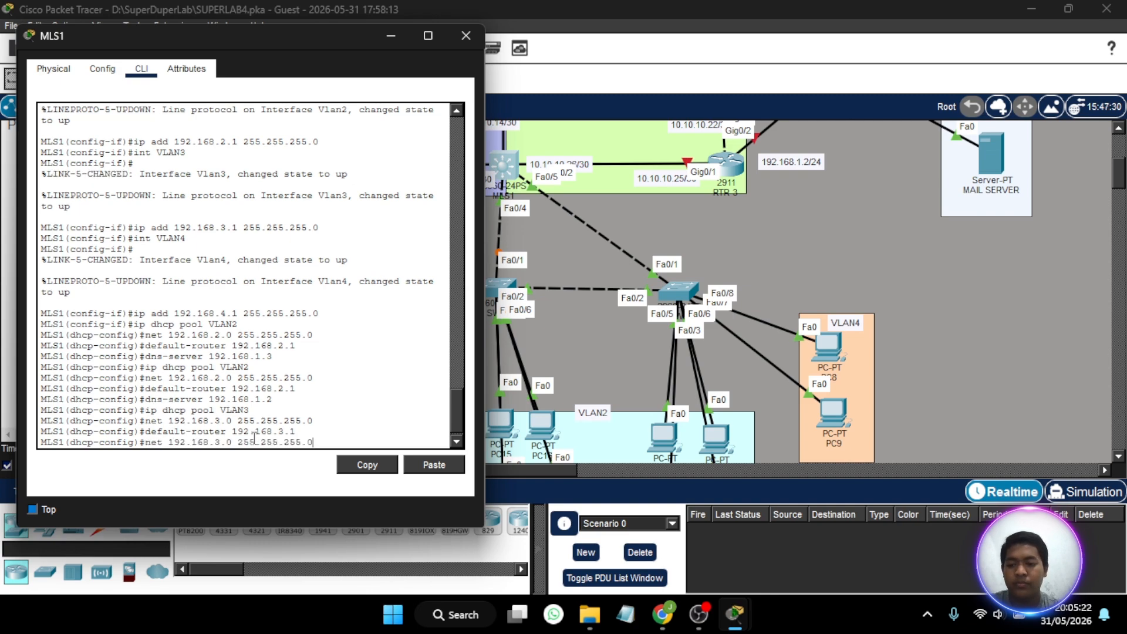
key(Up)
- Create a DHCP pool named VLAN4 on MLS1
key(Up)
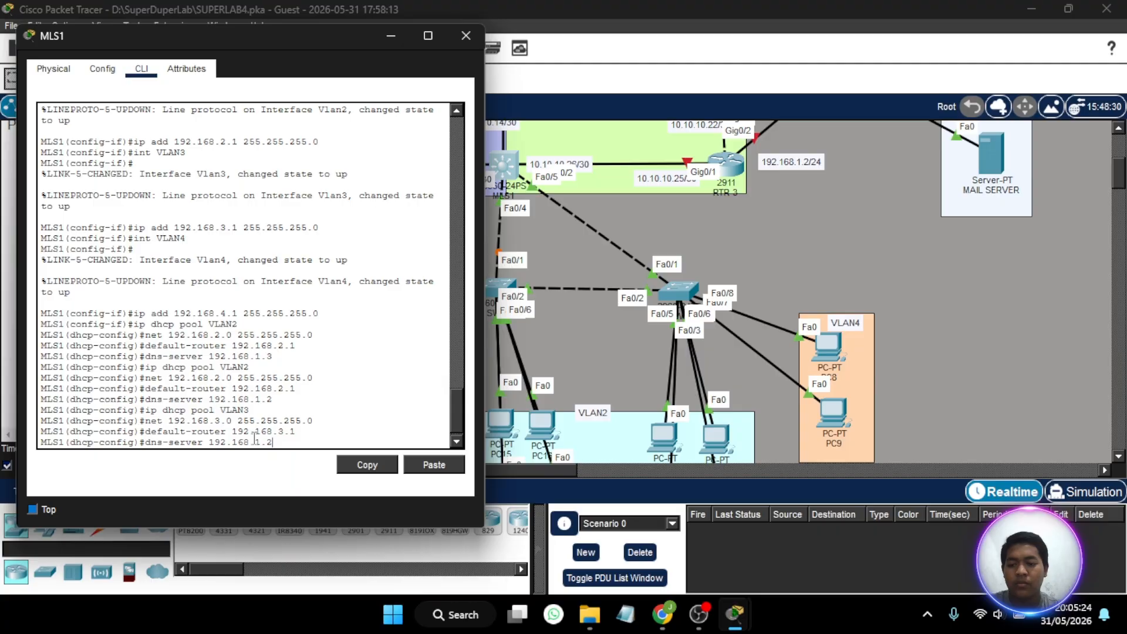
key(Return)
- Set the VLAN4 DHCP pool's network to 192.168.4.0 with mask 255.255.255.0
key(Up)
key(Up)
key(Up)
key(Up)
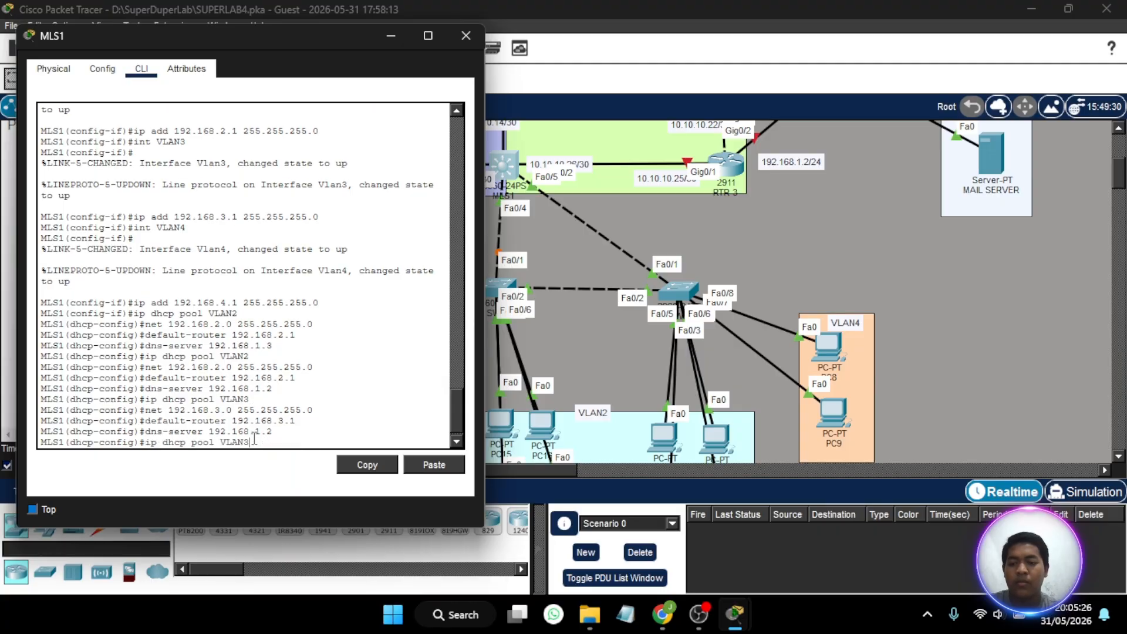
key(BackSpace)
text(4)
key(Return)
key(Up)
key(Up)
key(Up)
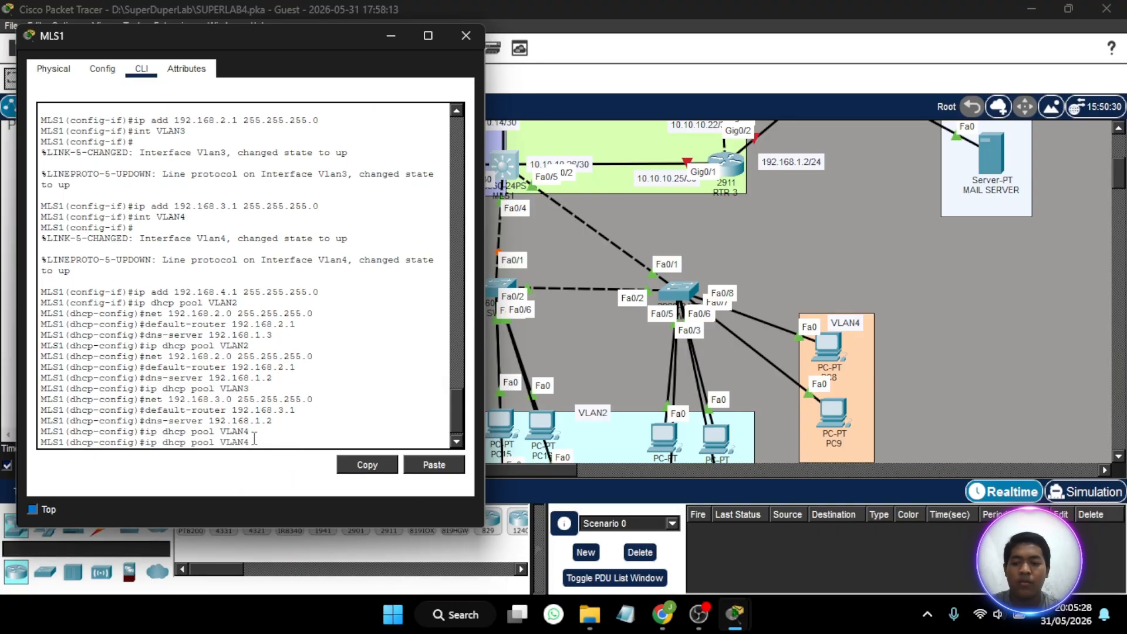
key(Up)
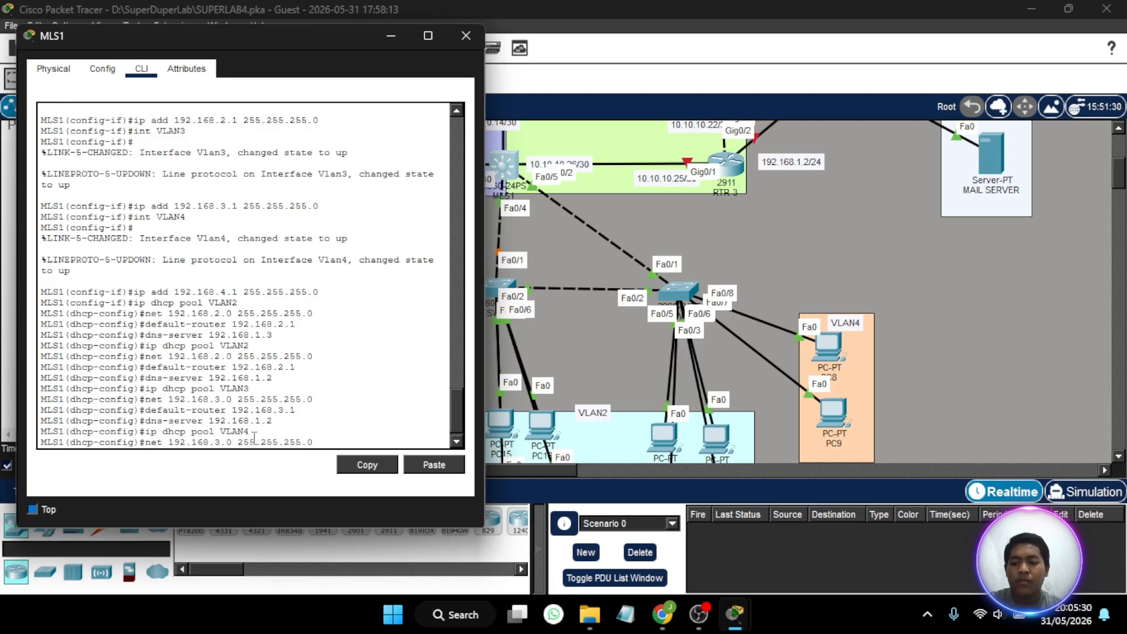
key(BackSpace)
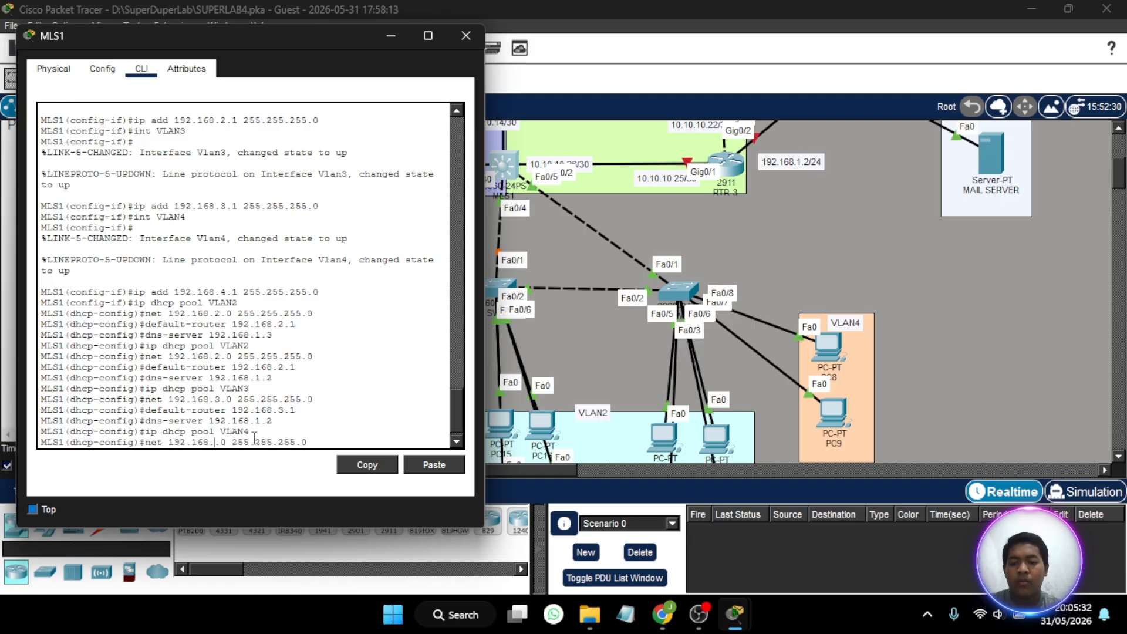
text(4)
key(Return)
- Set the default router of the VLAN4 DHCP pool to 192.168.4.1
key(Up)
key(Up)
key(Up)
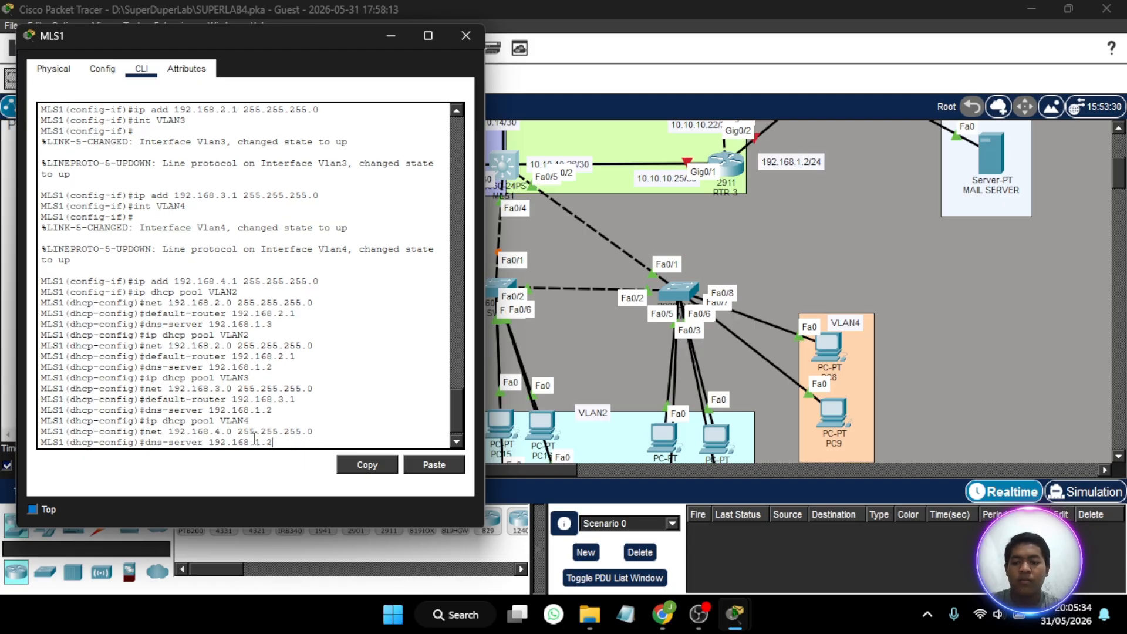
key(Up)
key(Left)
key(Left)
key(BackSpace)
text(4)
key(Return)
- Set the VLAN4 DHCP pool's DNS server to 192.168.1.2 and leave the MLS1 console
key(Up)
key(Up)
key(Up)
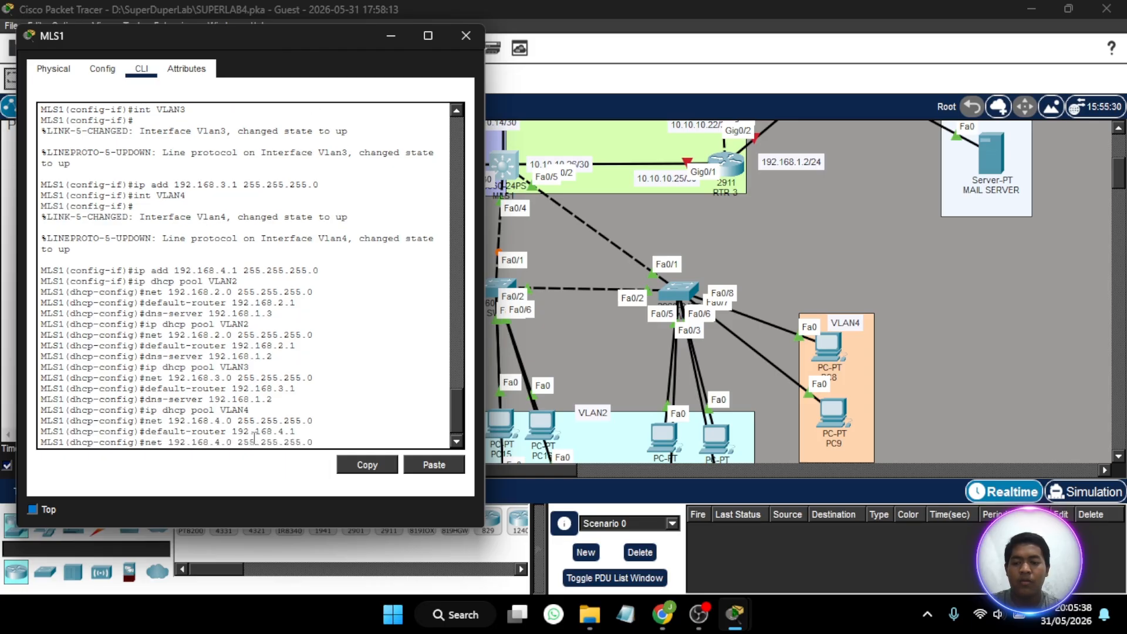
key(Up)
key(Return)
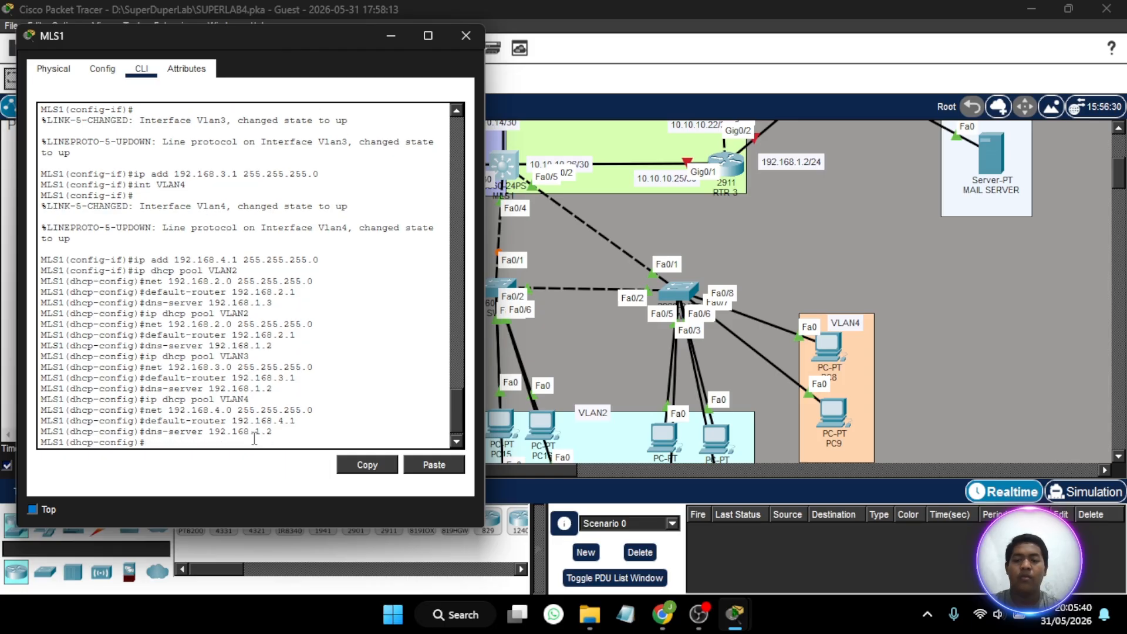
click(451, 45)
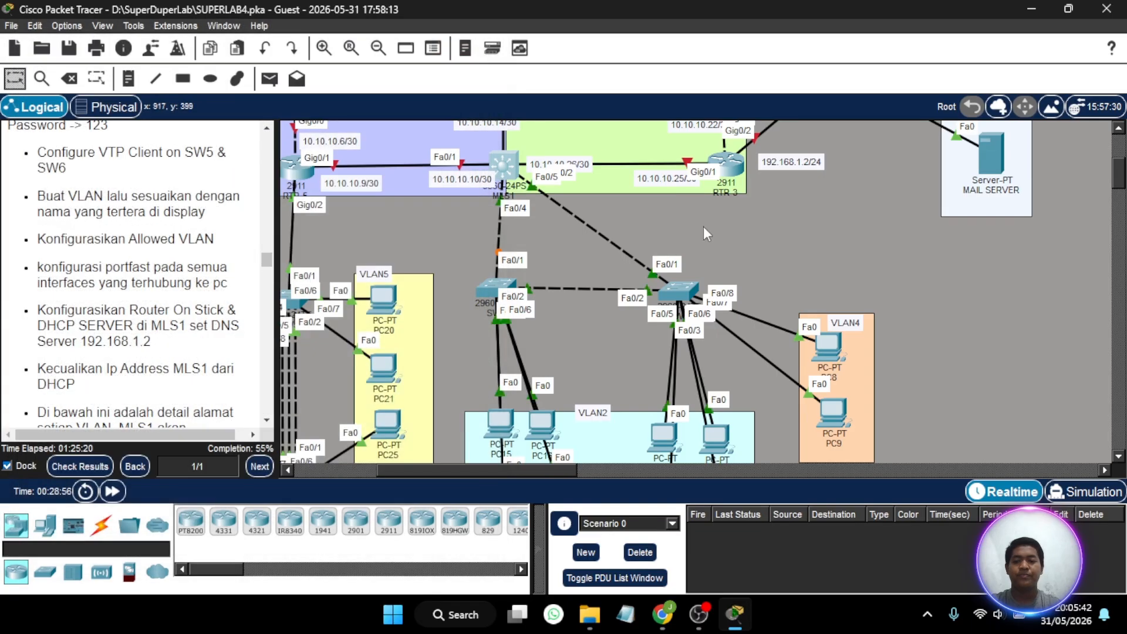
- Review the lab instructions on VLANs, the MLS1 DHCP server and excluding MLS1's own IP addresses
scroll(706, 237, left, 4)
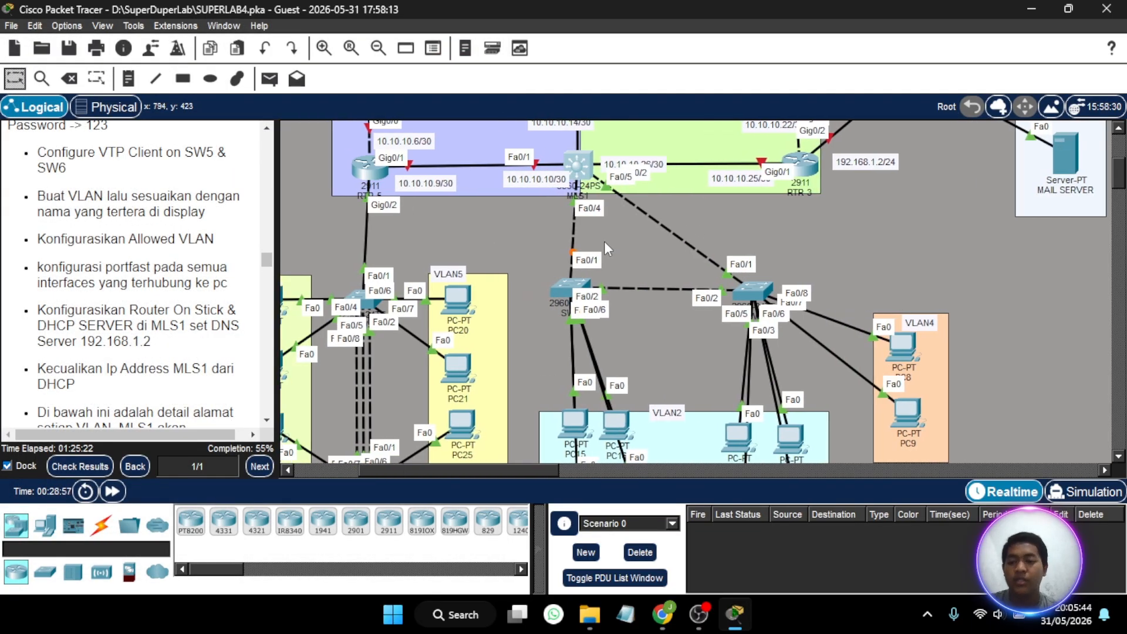
scroll(117, 232, up, 1)
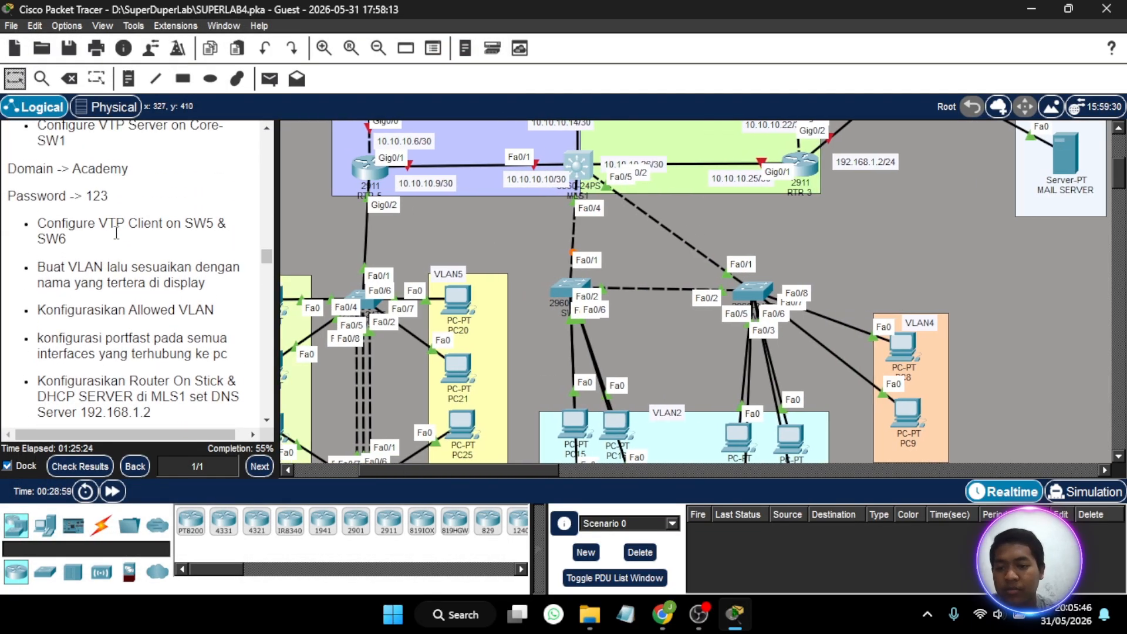
scroll(116, 232, down, 3)
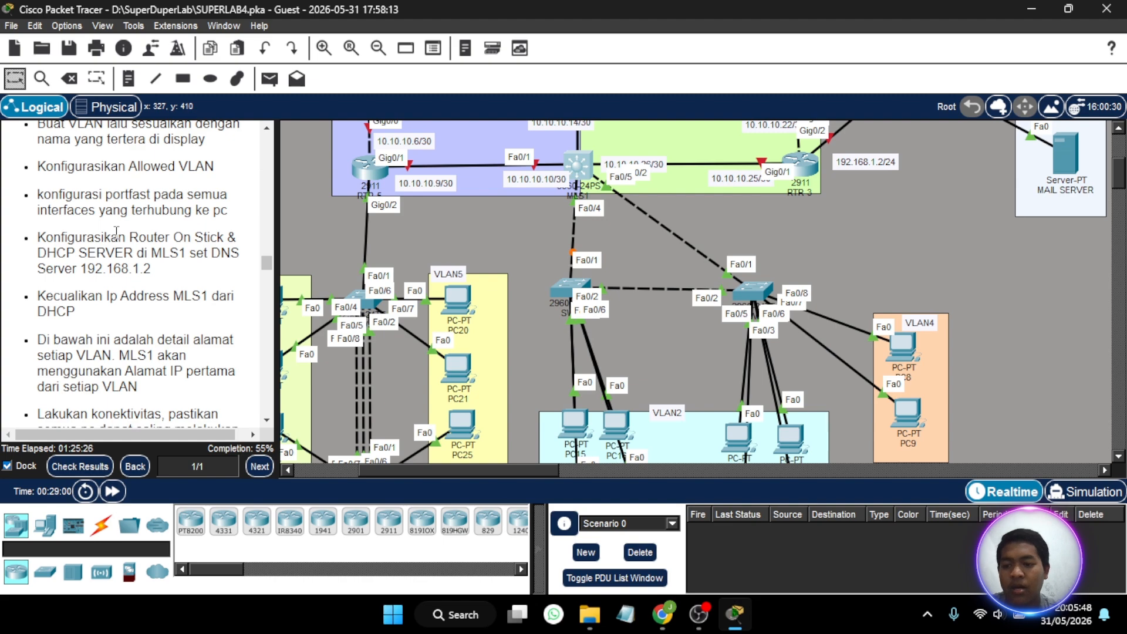
scroll(116, 232, down, 2)
scroll(116, 232, up, 4)
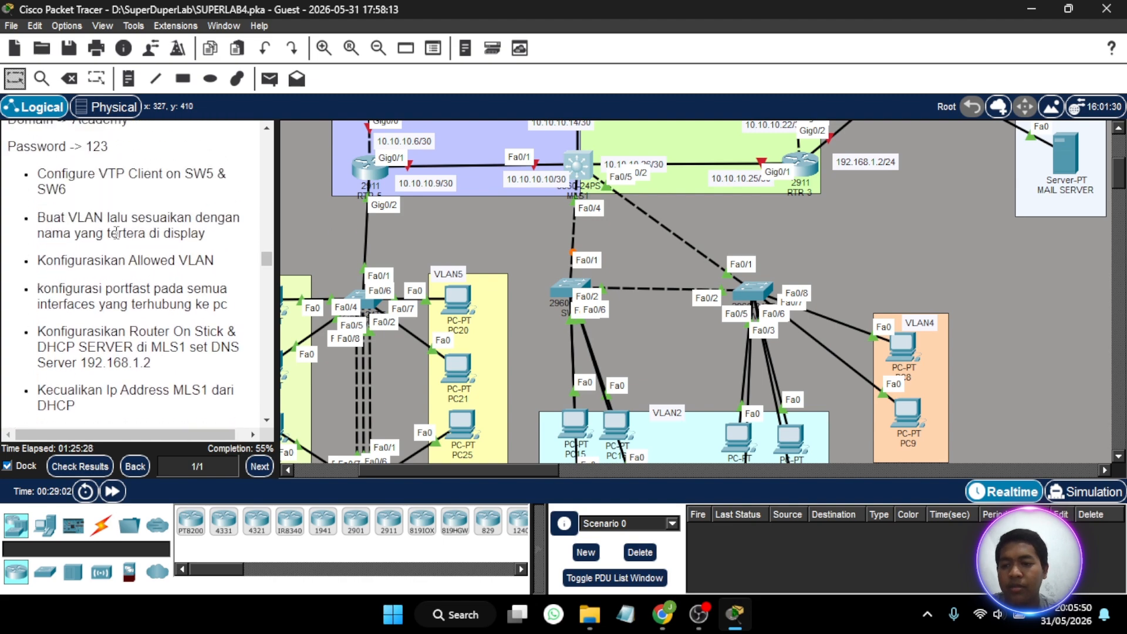
scroll(116, 231, up, 1)
scroll(116, 232, down, 1)
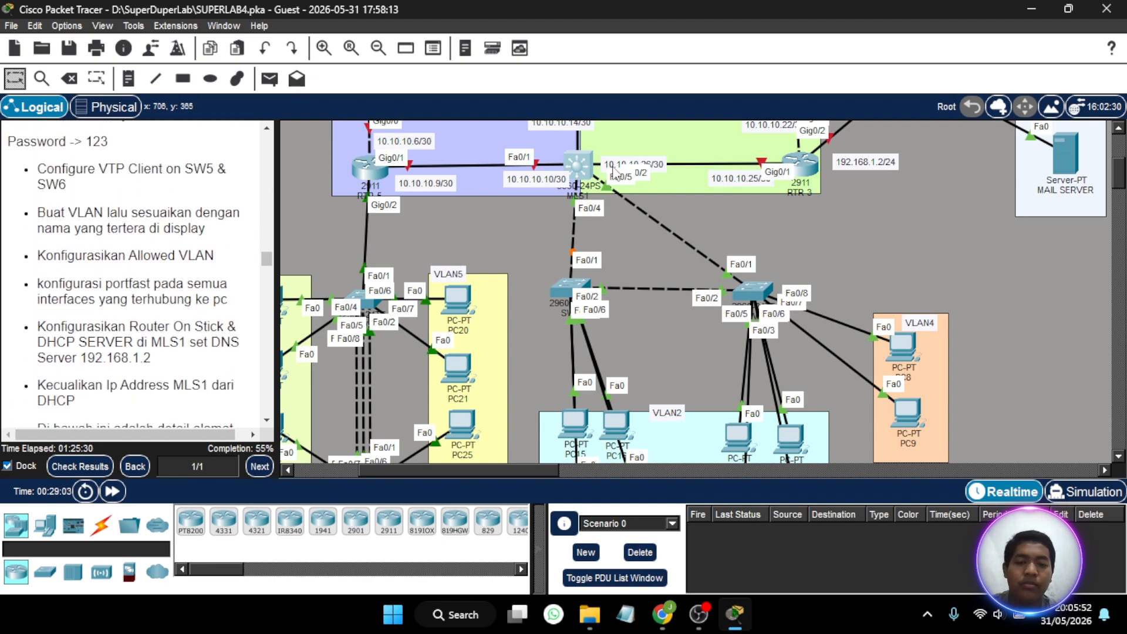
- Exclude the VLAN2 gateway address 192.168.2.1 from DHCP in MLS1's global configuration
click(583, 166)
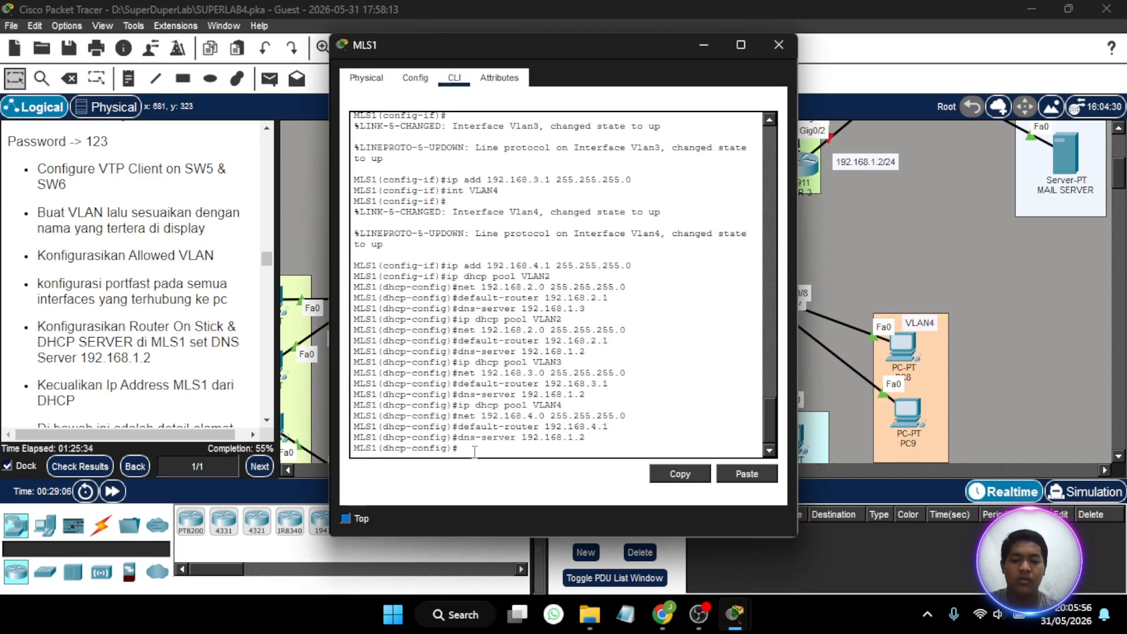
text(ex)
key(Return)
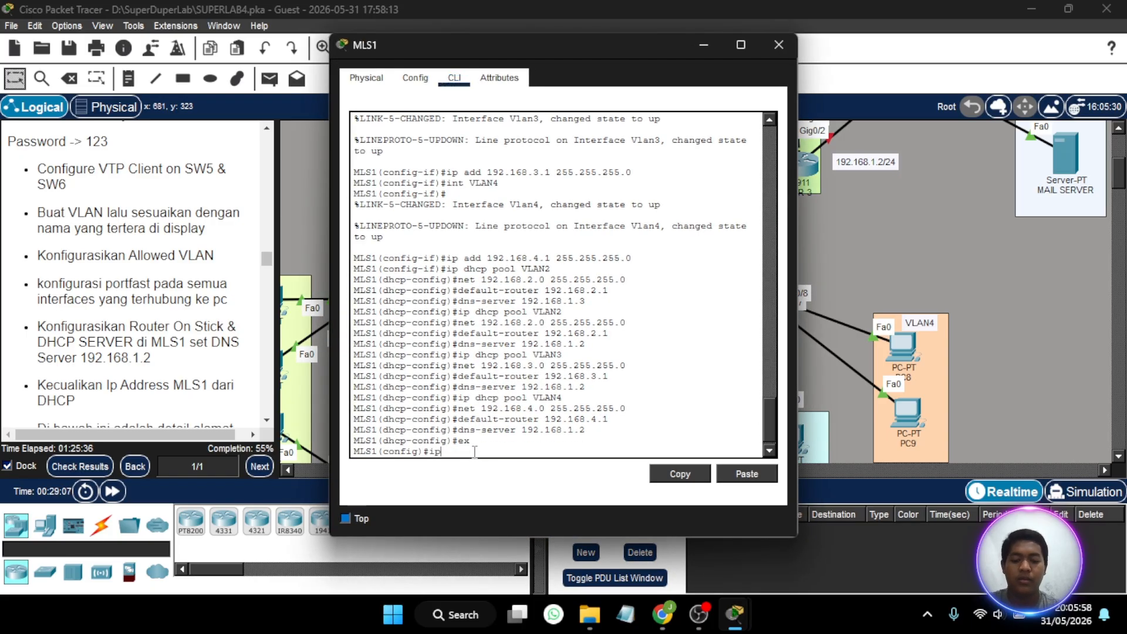
text(ip dhcp ex)
key(Tab)
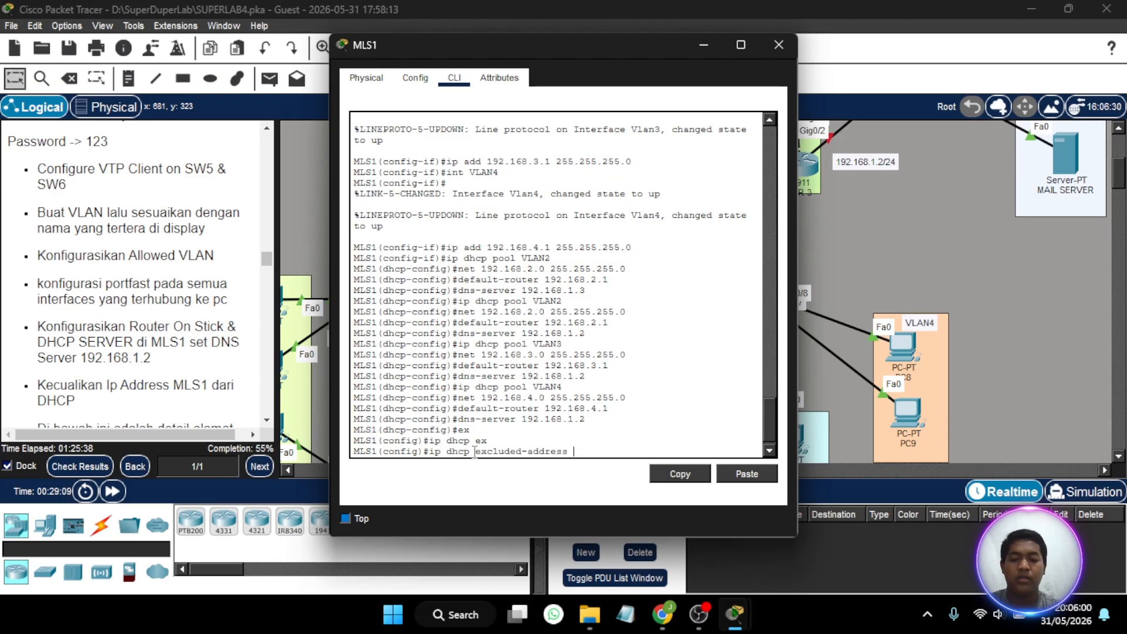
text(192.16)
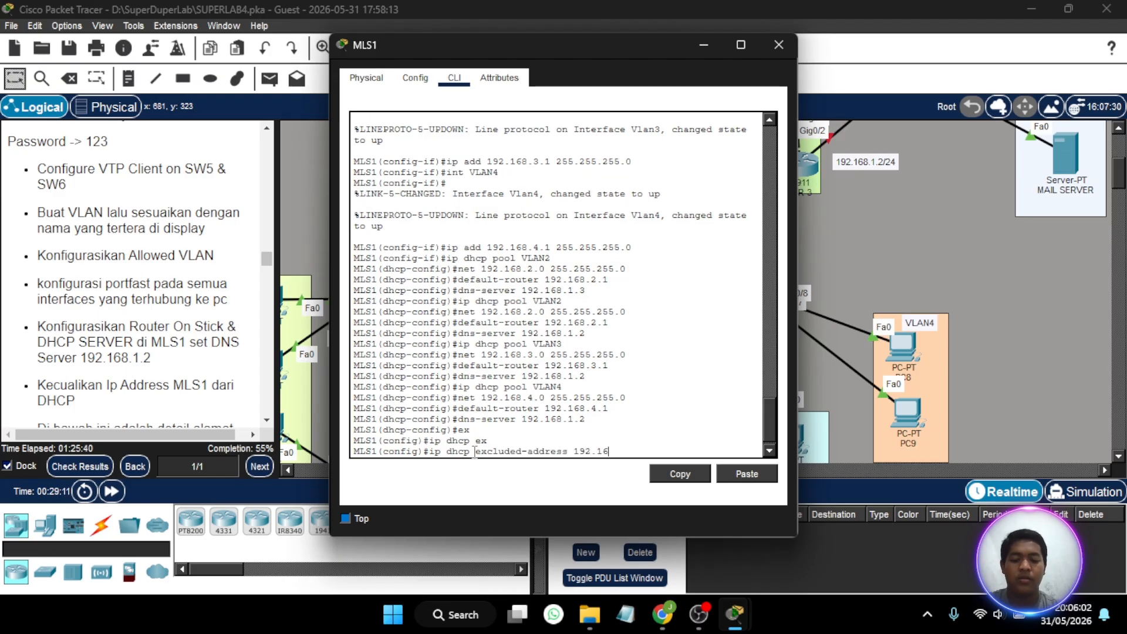
text(8.1)
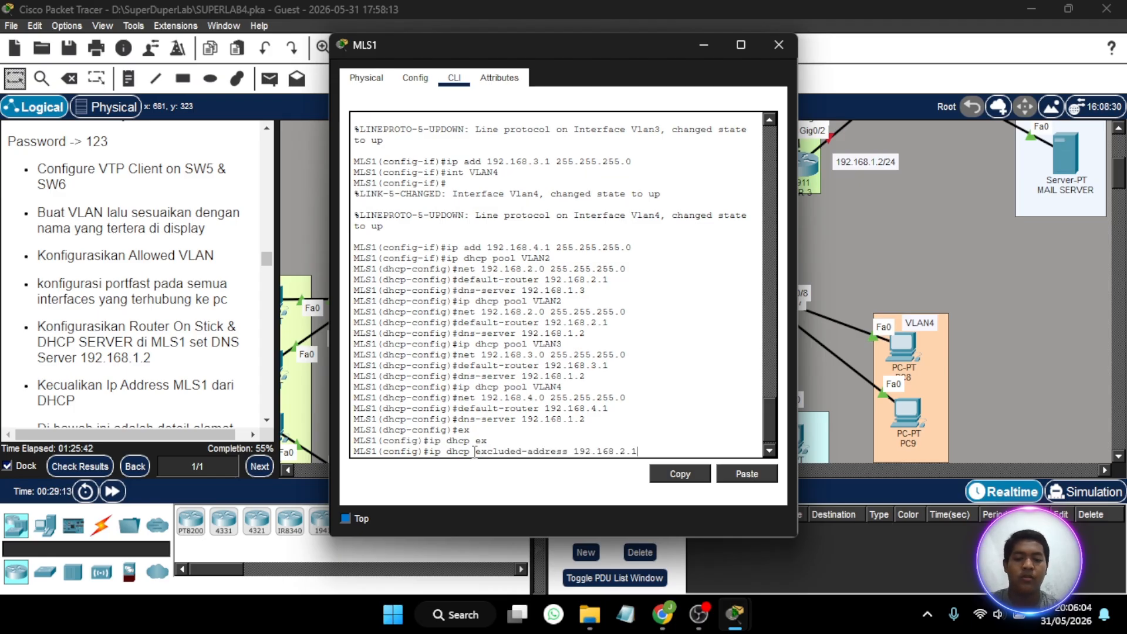
key(Return)
- Exclude the VLAN3 gateway address 192.168.3.1 from DHCP on MLS1
key(Up)
key(Left)
key(Left)
key(BackSpace)
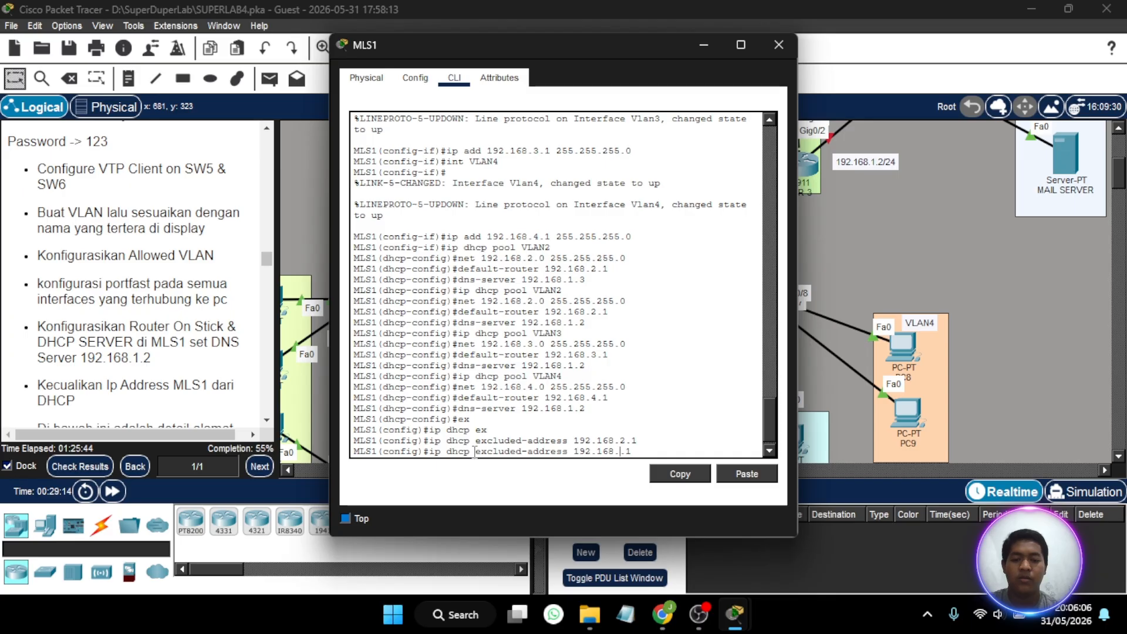
text(3)
key(Return)
- Exclude the VLAN4 gateway address 192.168.4.1 from DHCP on MLS1 and close the device window
key(Up)
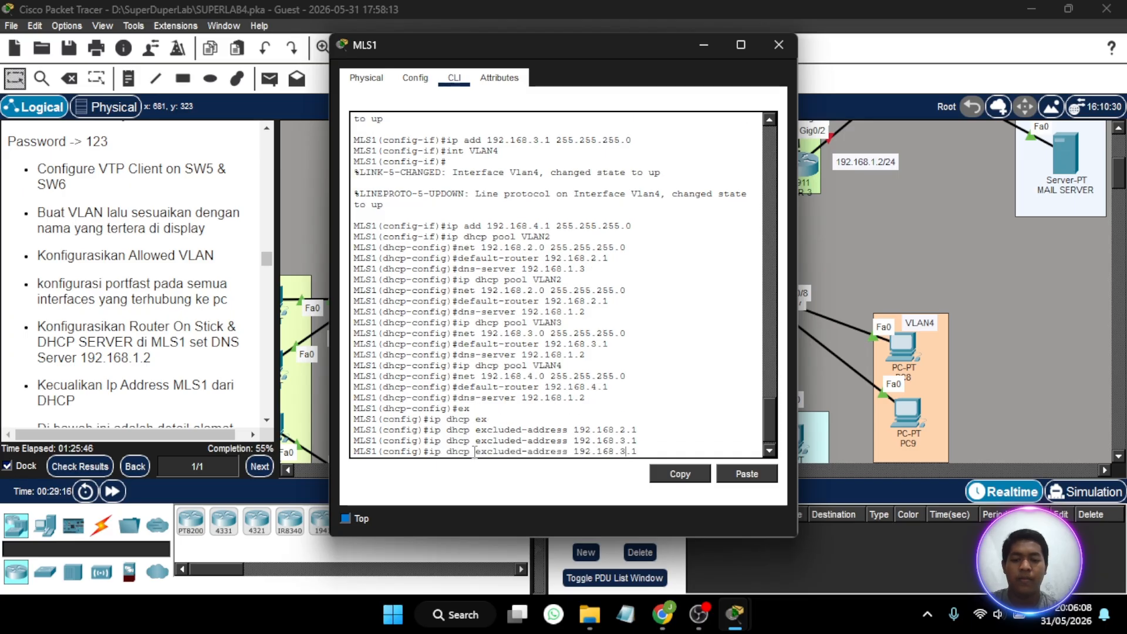
text(4)
key(Return)
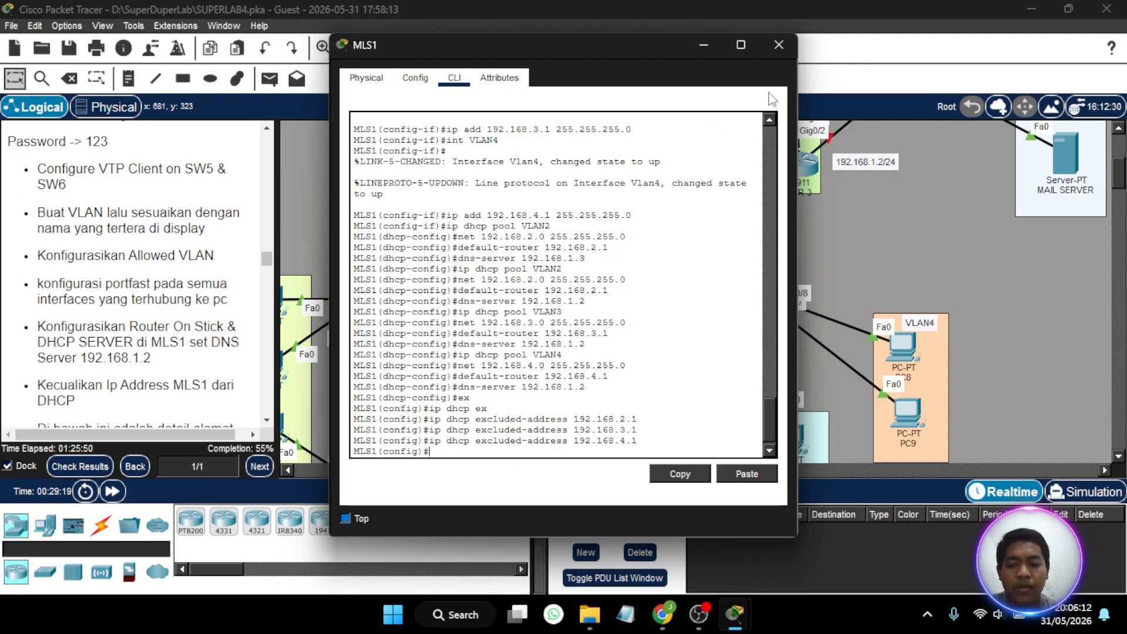
click(779, 45)
scroll(670, 266, down, 3)
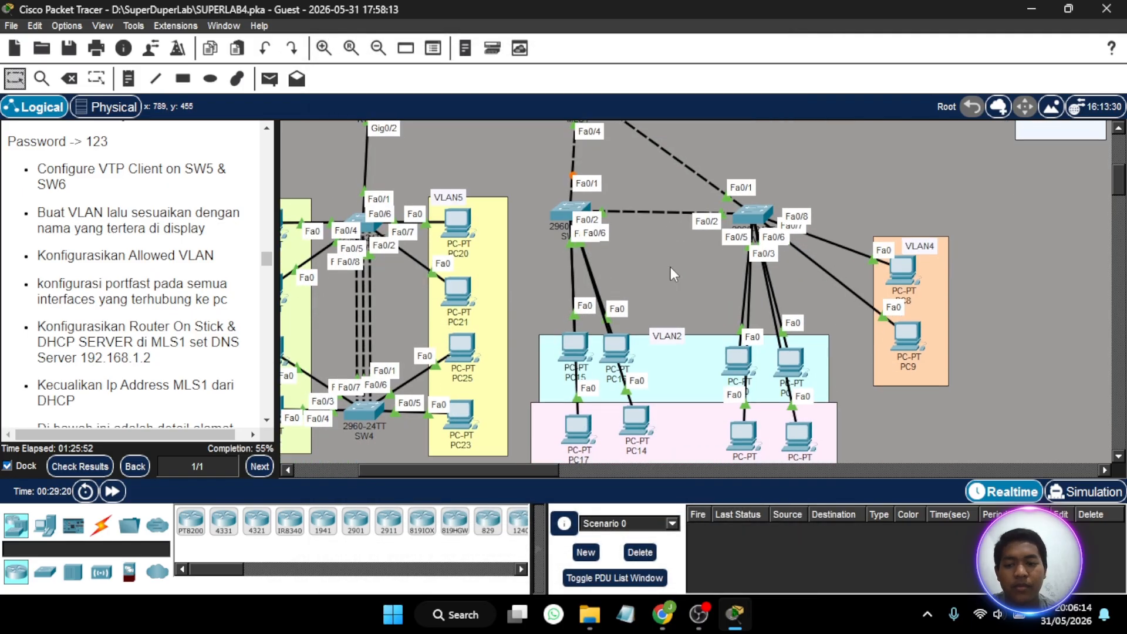
- Review the Part 6 instructions on VTP, allowed VLANs, portfast, DHCP and VLAN addressing against the topology
scroll(161, 247, up, 2)
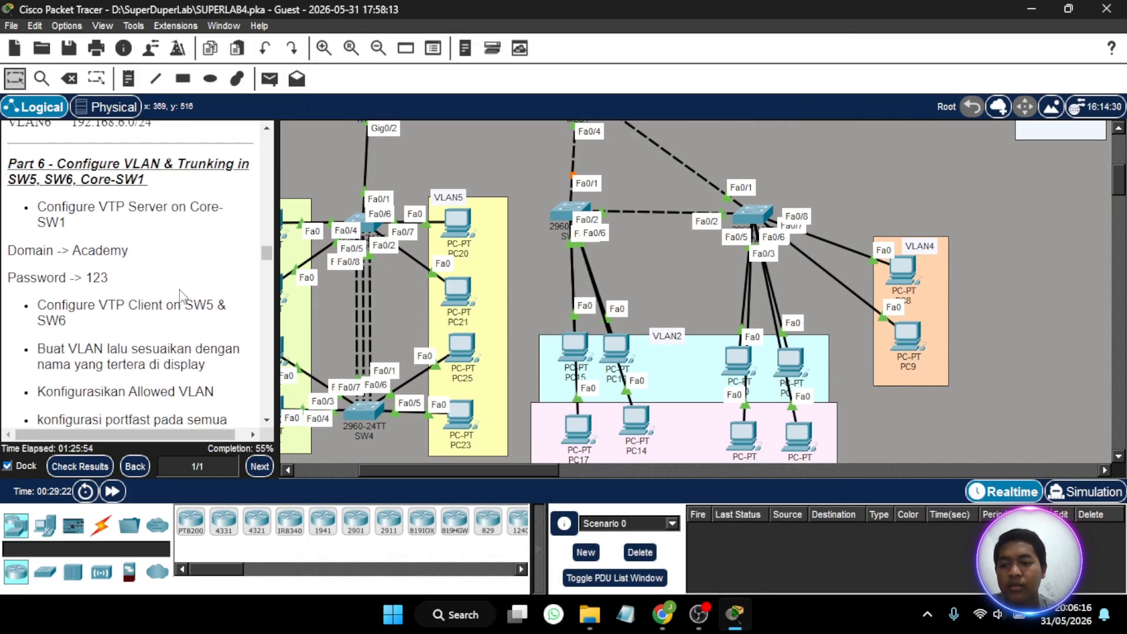
scroll(182, 296, down, 3)
scroll(182, 297, down, 3)
scroll(182, 296, down, 6)
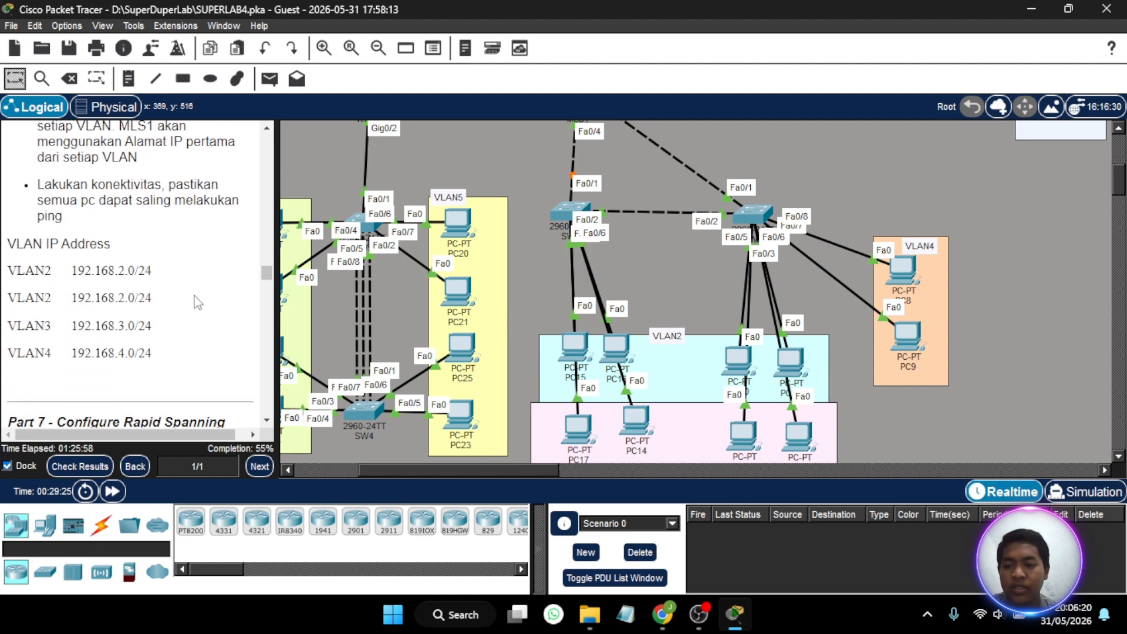
scroll(555, 322, down, 3)
scroll(555, 322, up, 2)
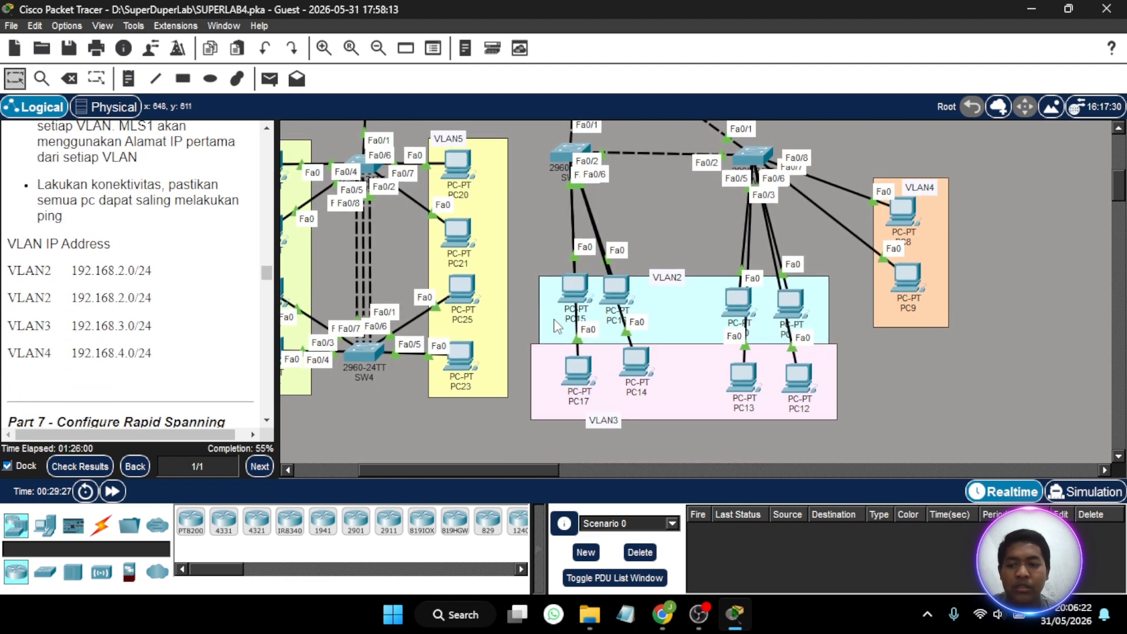
scroll(196, 274, up, 1)
scroll(195, 274, up, 3)
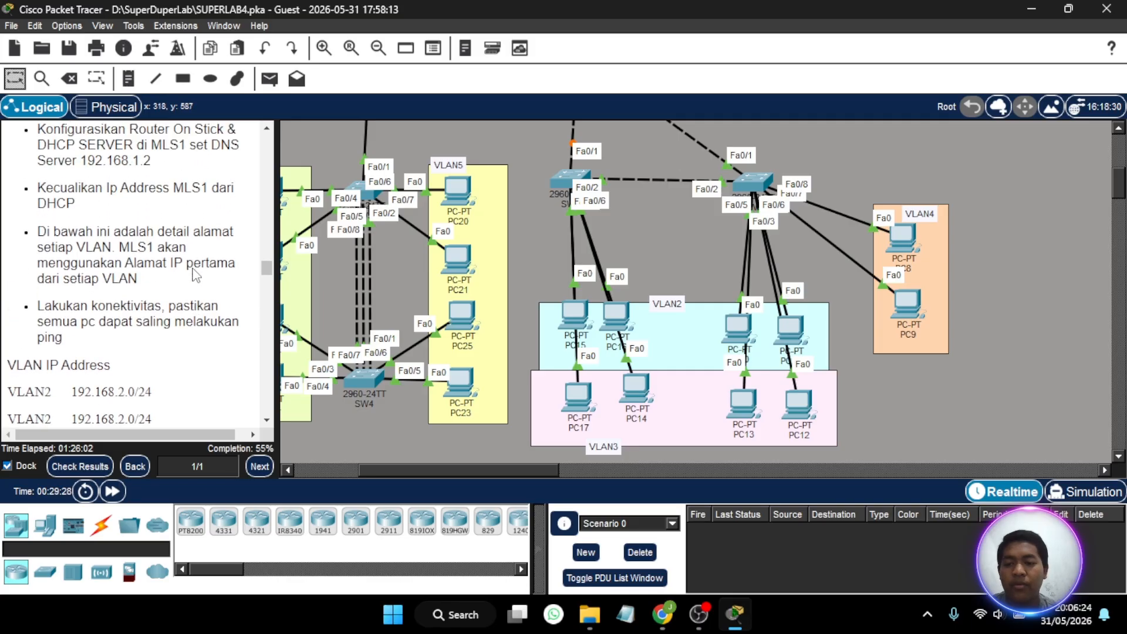
scroll(172, 259, up, 8)
scroll(172, 250, up, 5)
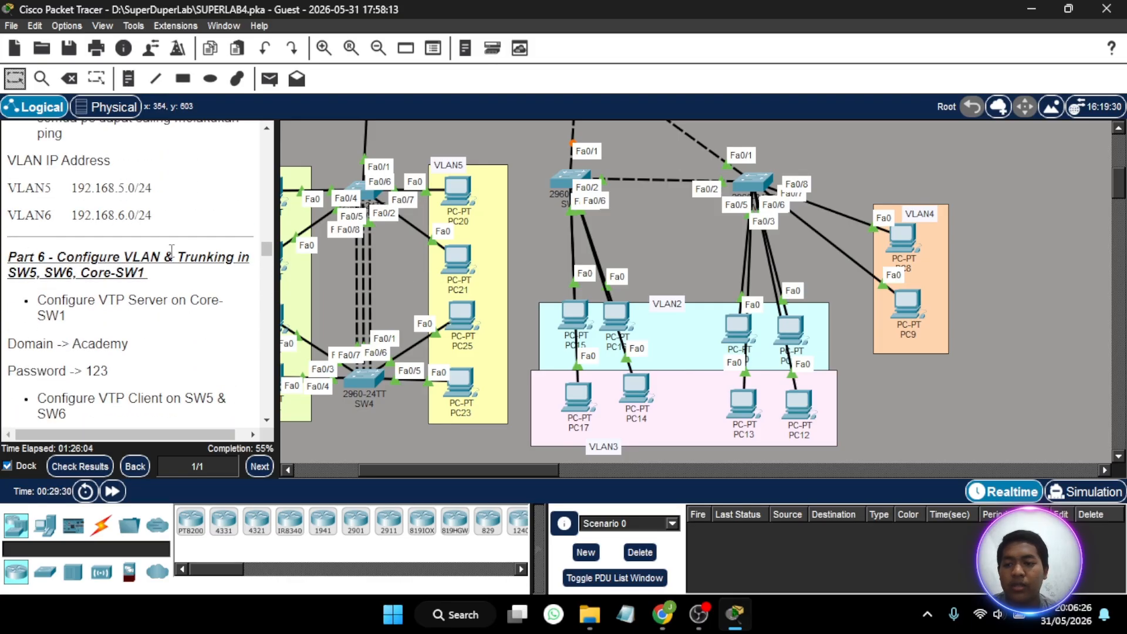
scroll(146, 263, down, 4)
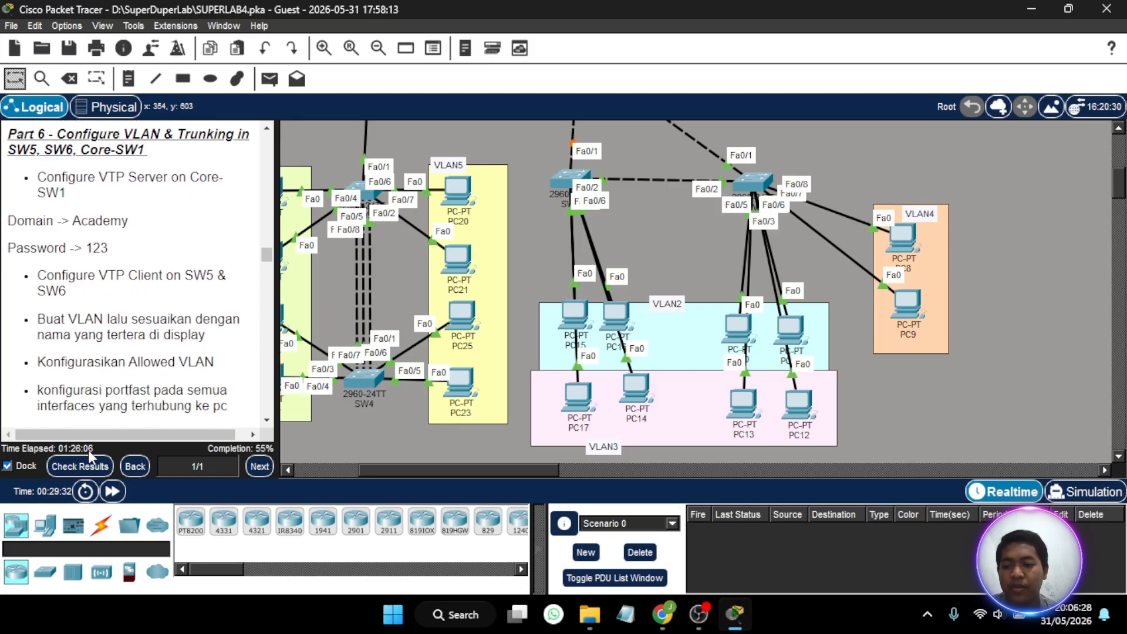
- Check the activity results and examine the assessment items for MLS1's EIGRP, OSPF, port and VLAN settings
click(80, 466)
click(147, 113)
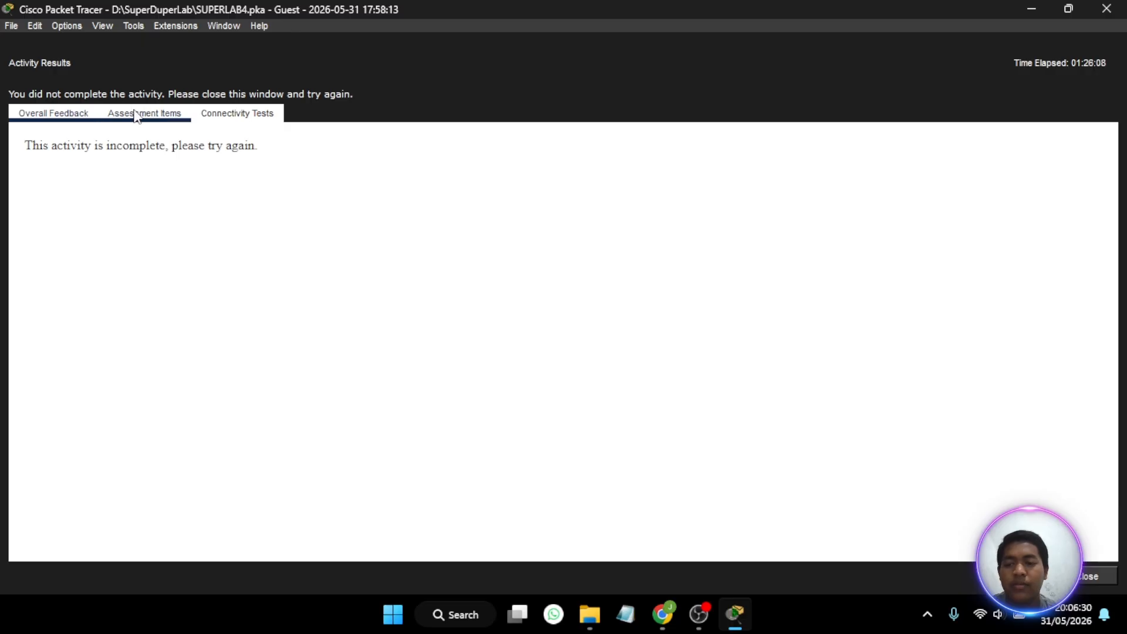
scroll(256, 364, down, 15)
scroll(256, 364, up, 4)
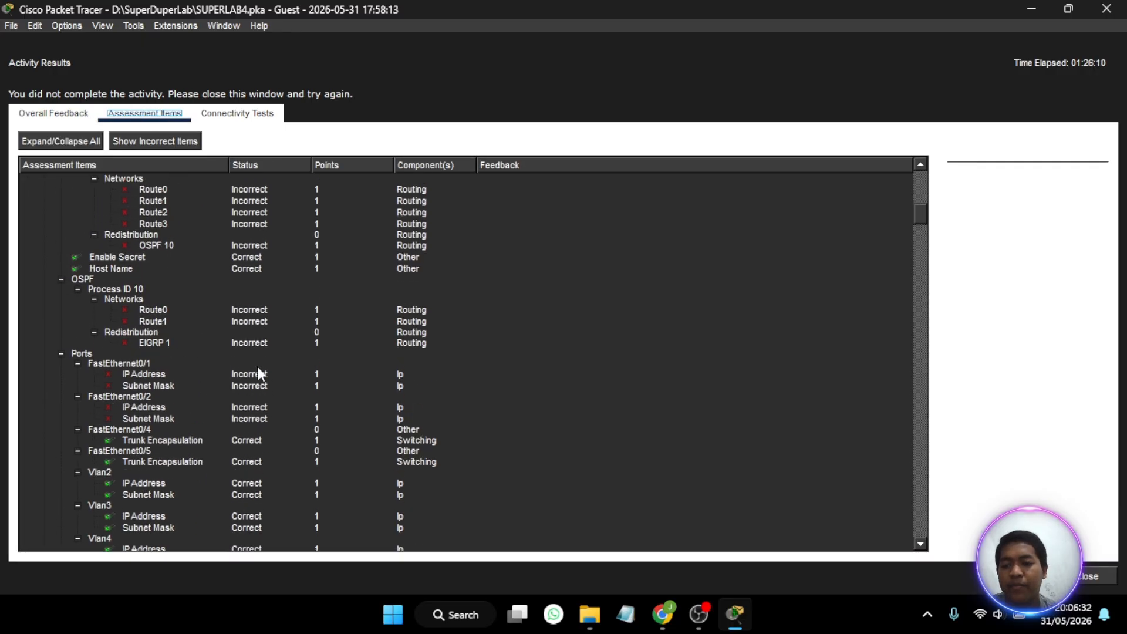
scroll(301, 320, up, 5)
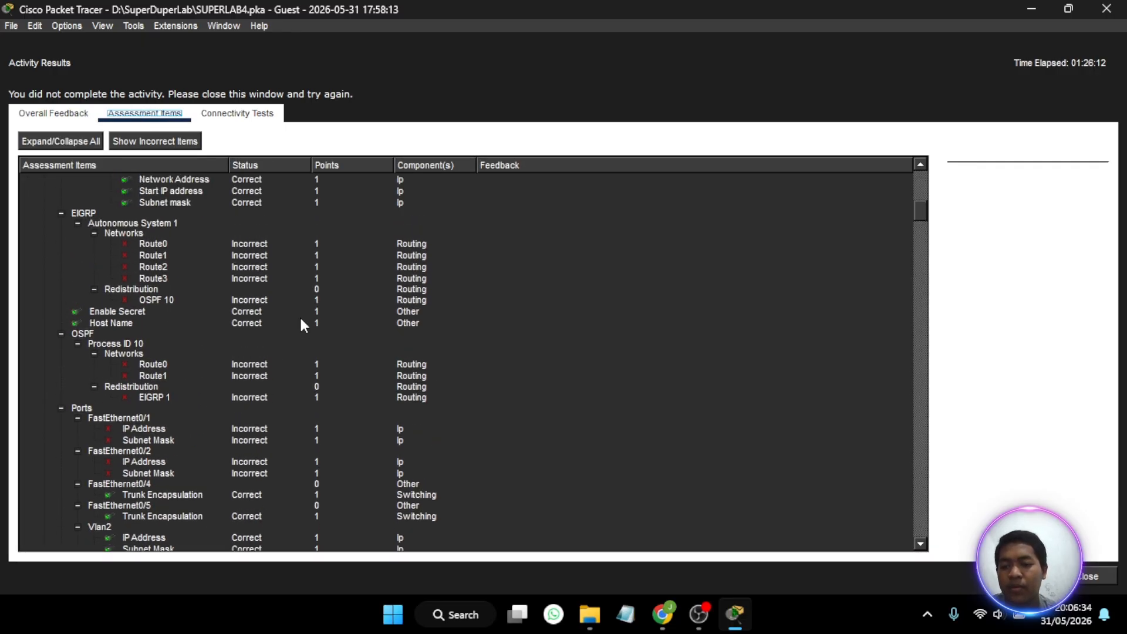
scroll(301, 322, up, 4)
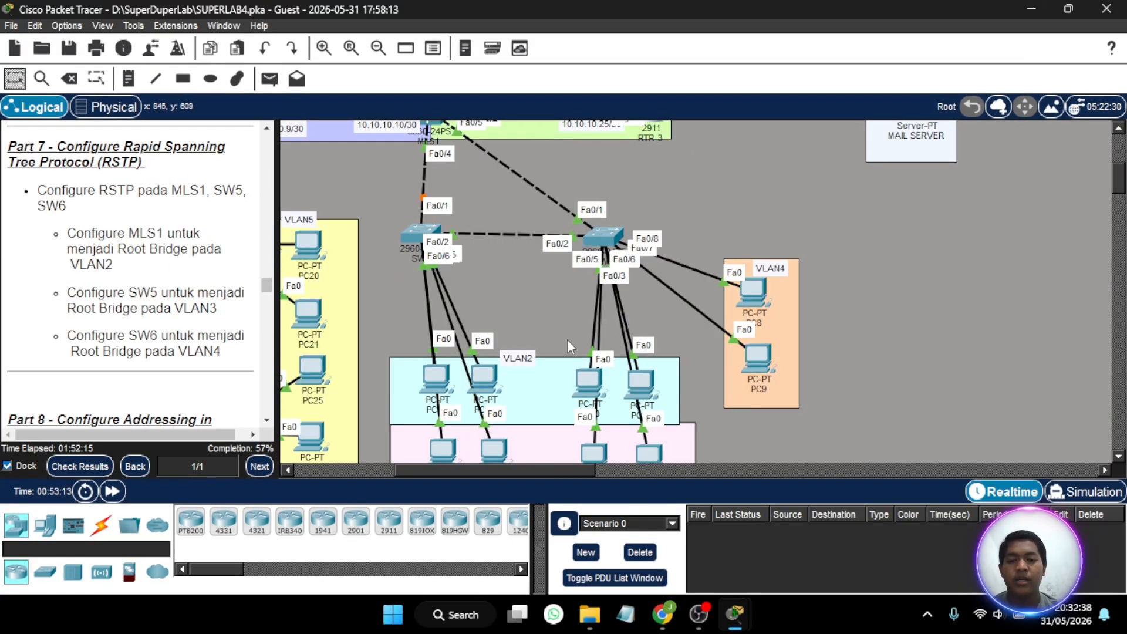
- Examine the topology links between MLS1, SW5, SW6 and their VLANs for the Part 7 RSTP task
scroll(567, 340, up, 3)
scroll(567, 339, left, 3)
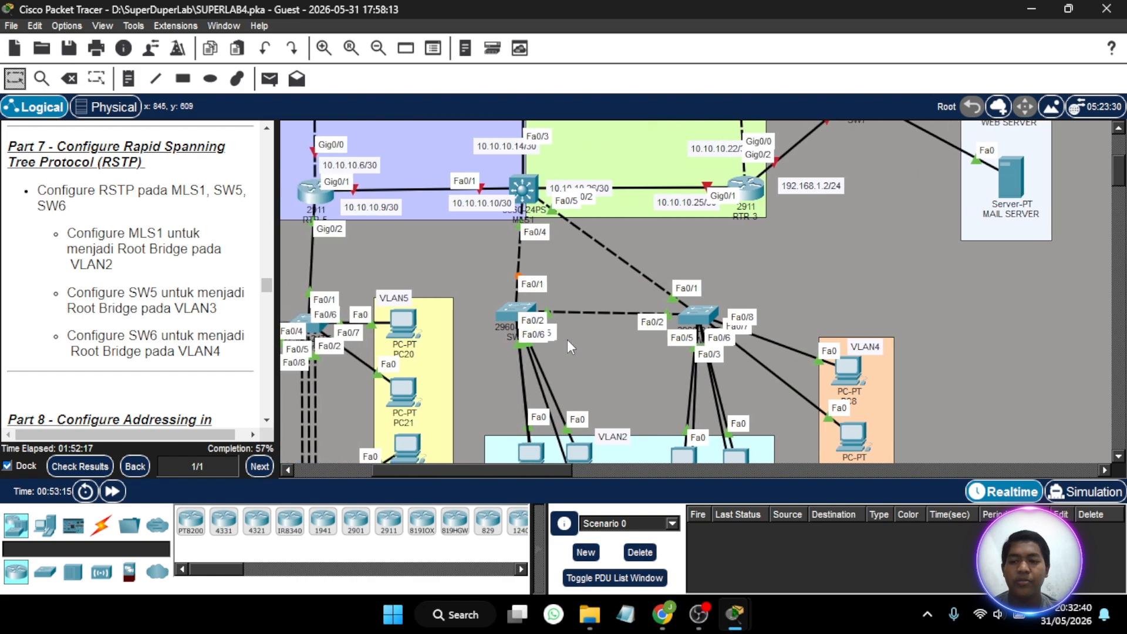
scroll(567, 340, down, 2)
scroll(567, 339, right, 5)
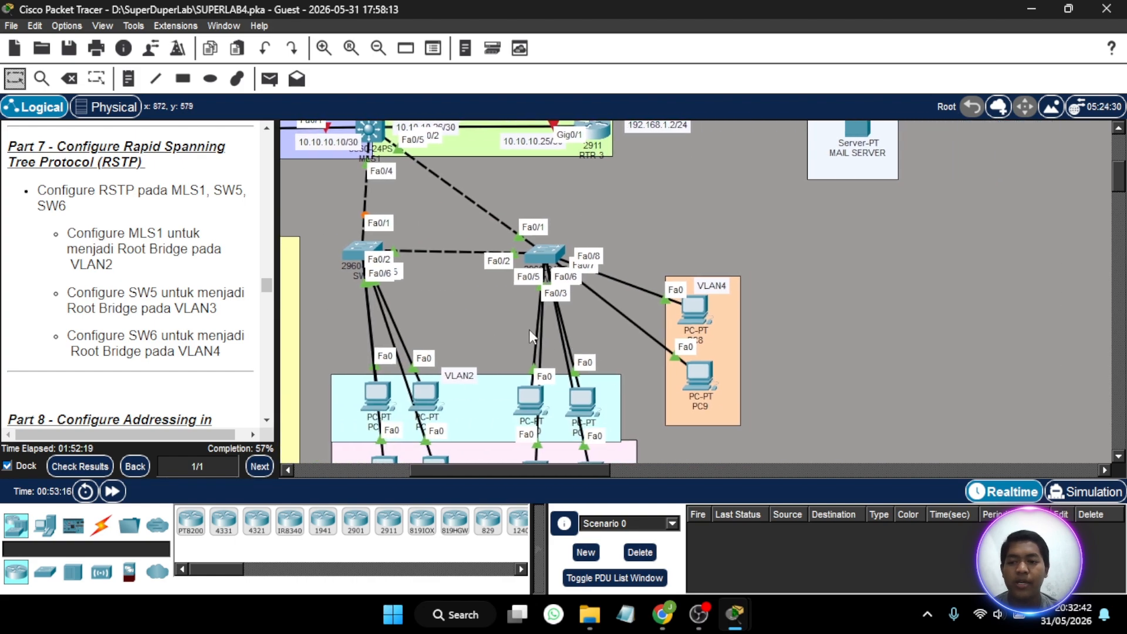
scroll(483, 298, left, 3)
scroll(484, 298, up, 2)
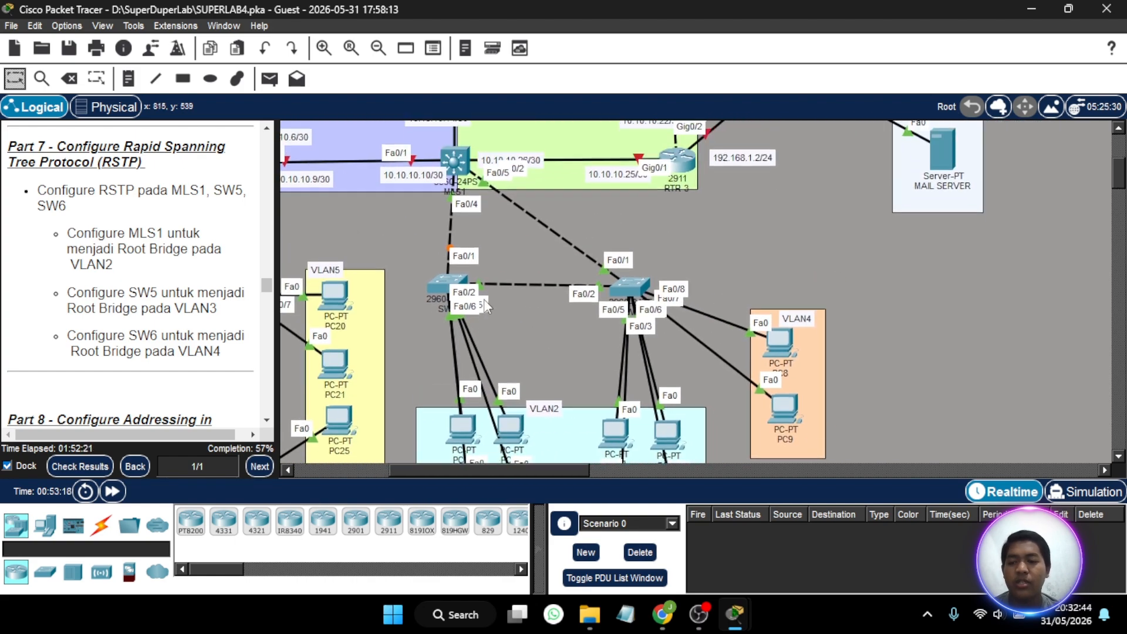
scroll(484, 298, down, 2)
scroll(484, 298, down, 2)
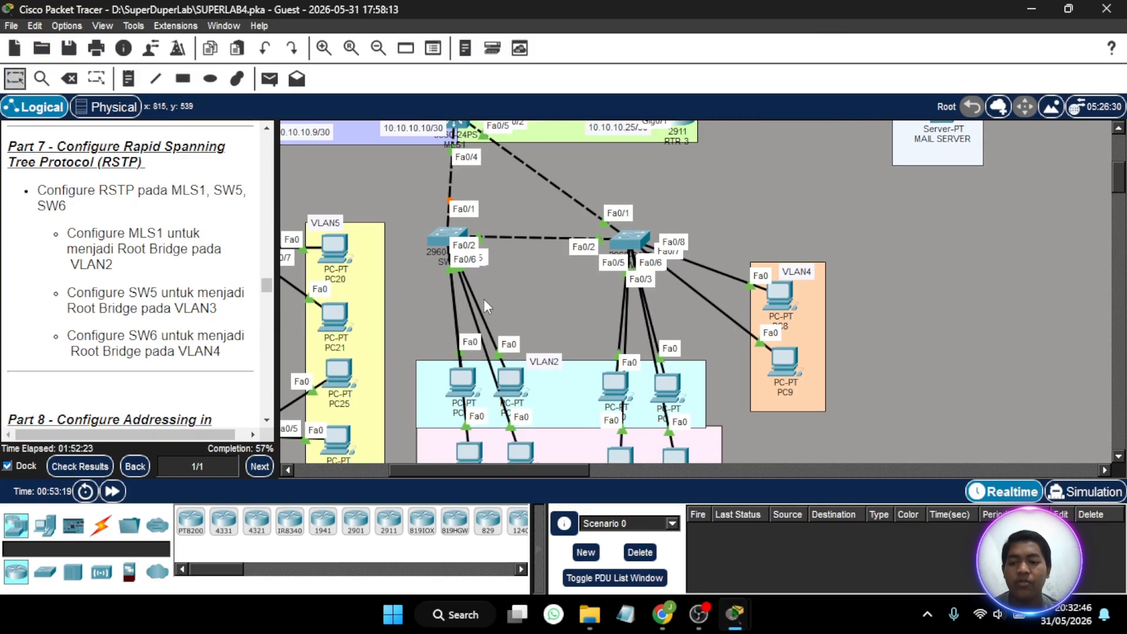
- Open MLS1's command line, enter the enable password and go into global configuration mode
scroll(480, 248, up, 3)
click(459, 162)
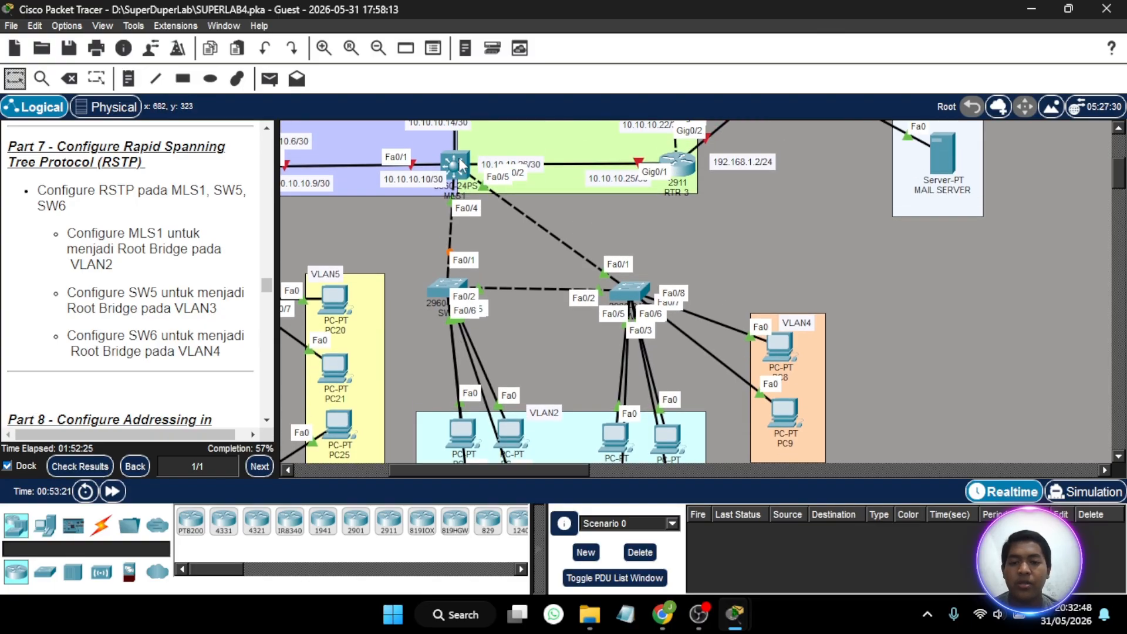
key(Return)
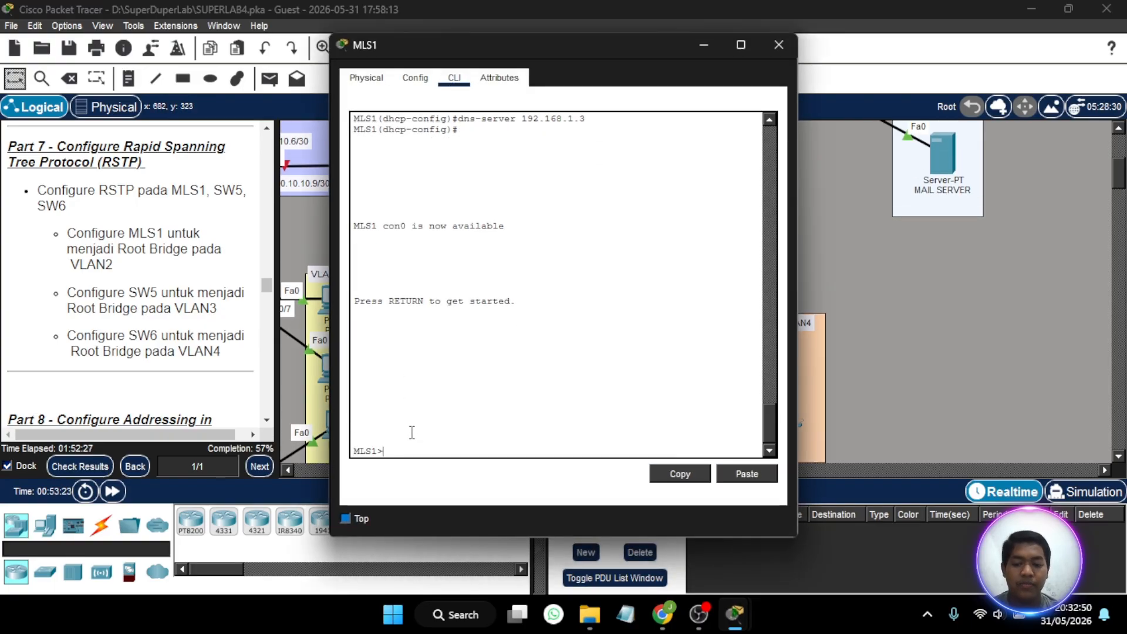
text(en)
key(Return)
key(Return)
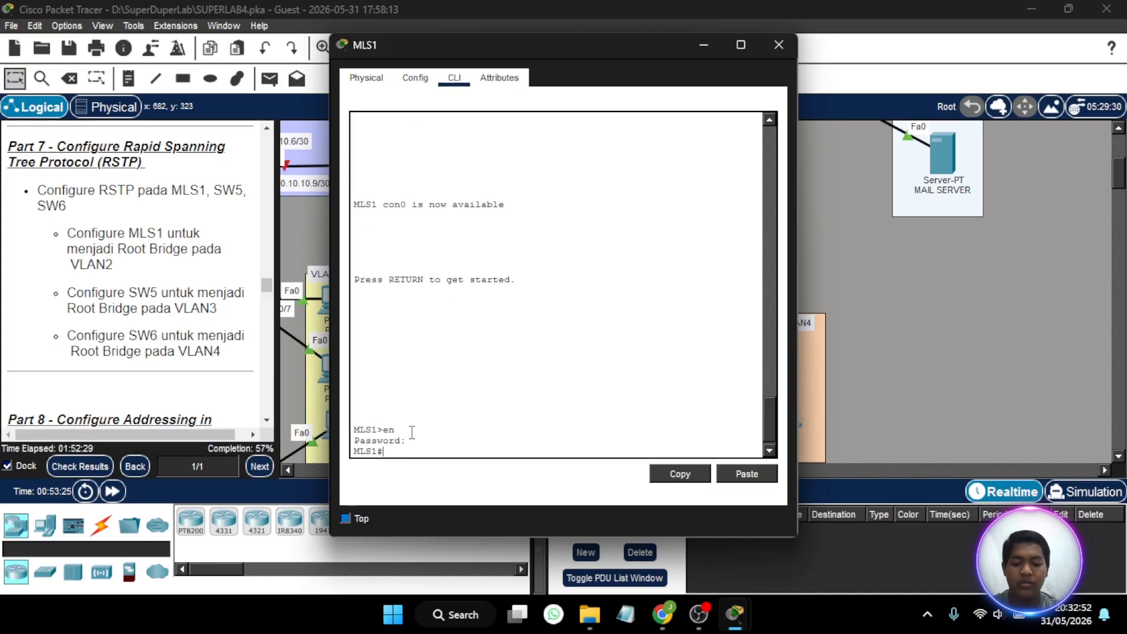
text(conf t)
key(Return)
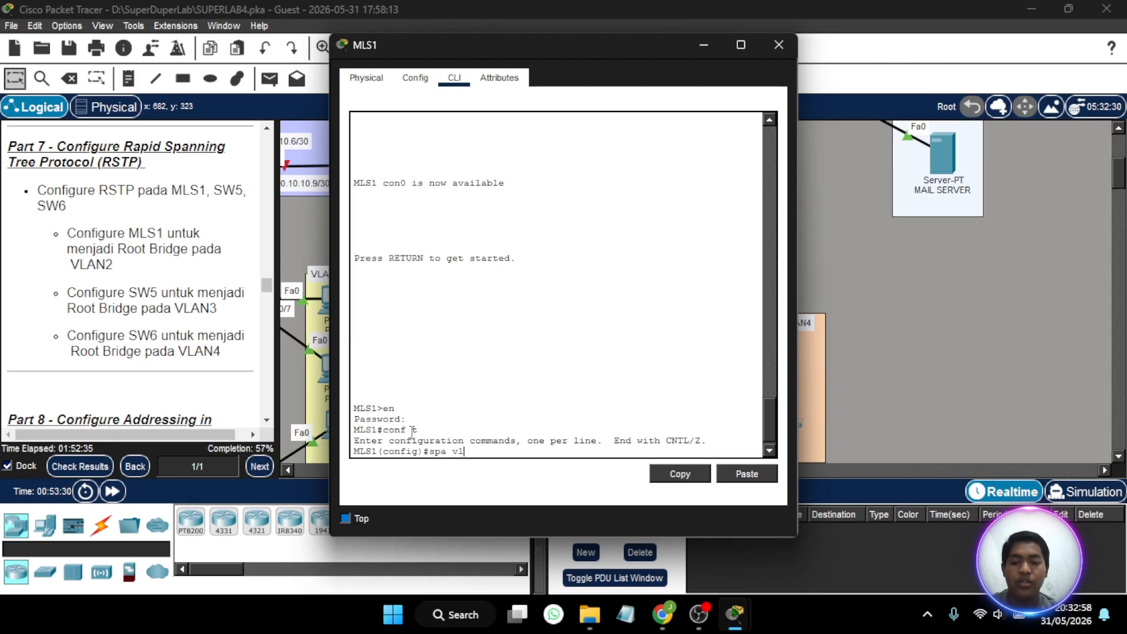
- Make MLS1 the primary spanning-tree root bridge for VLAN 2 and close its device window
text(spa vl 2 root p)
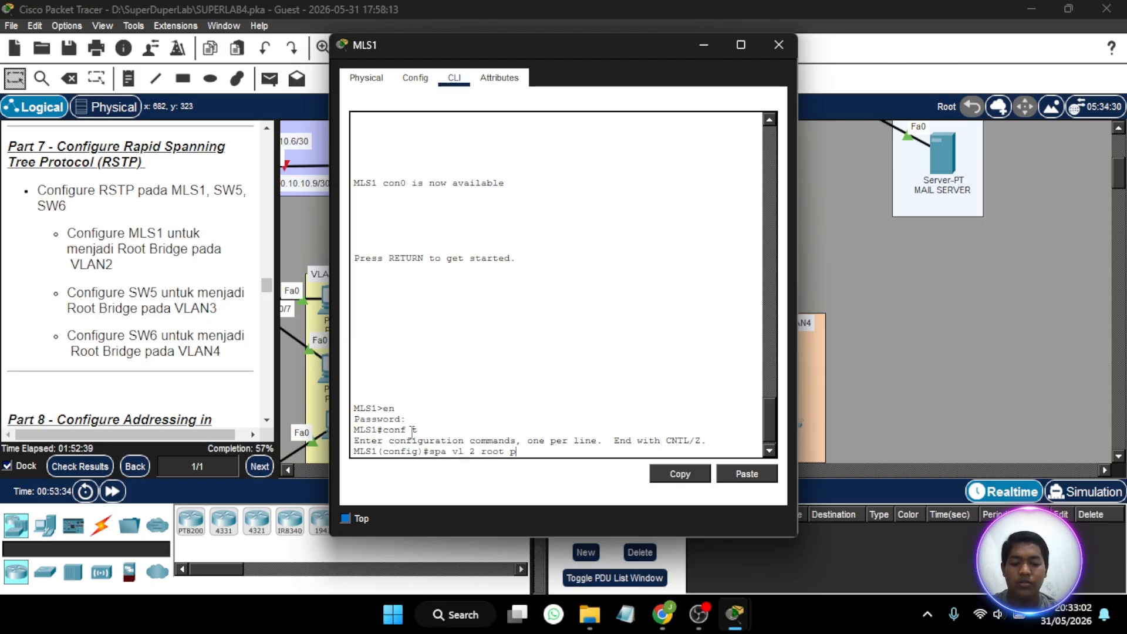
key(BackSpace)
key(BackSpace)
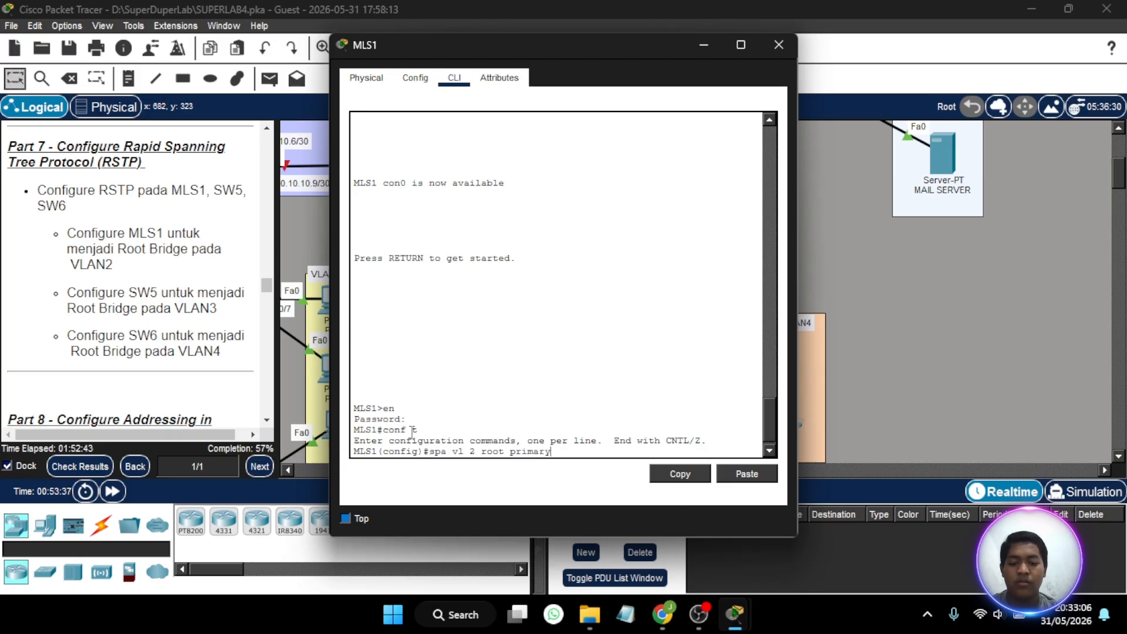
text(rimary)
key(Return)
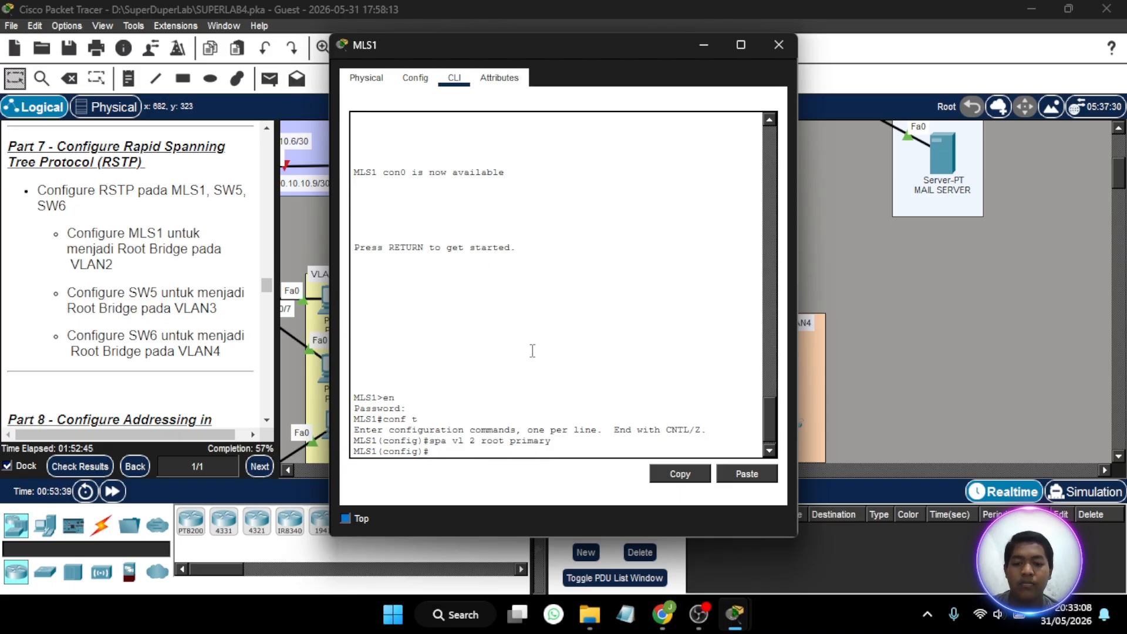
click(779, 47)
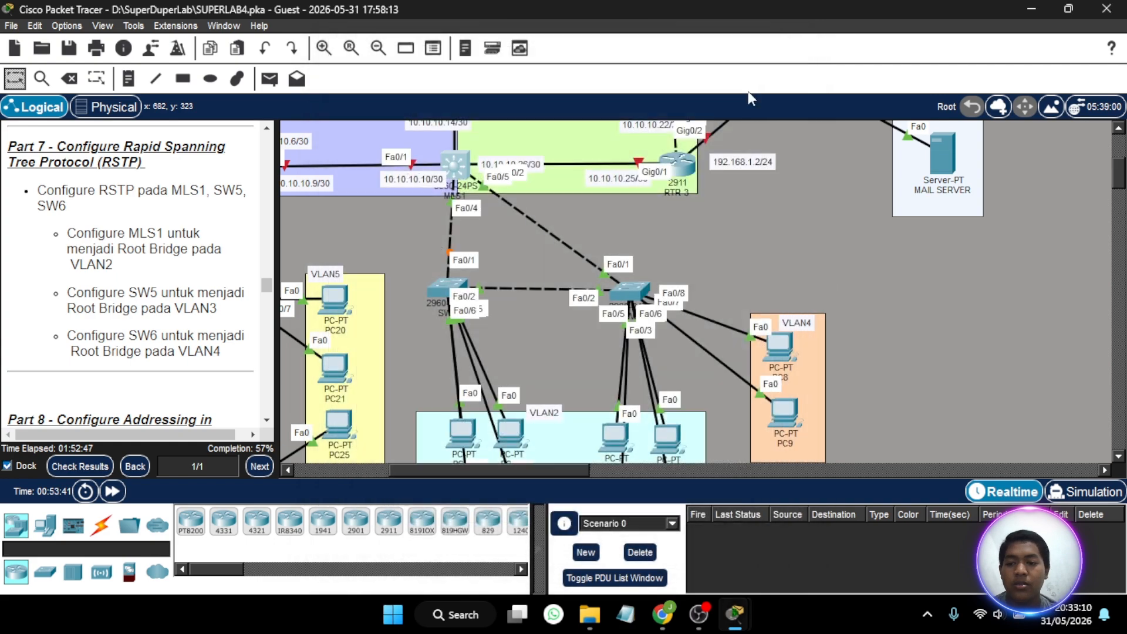
- Open SW5's command line, enter the enable password and go into global configuration mode
click(441, 301)
click(440, 406)
key(Return)
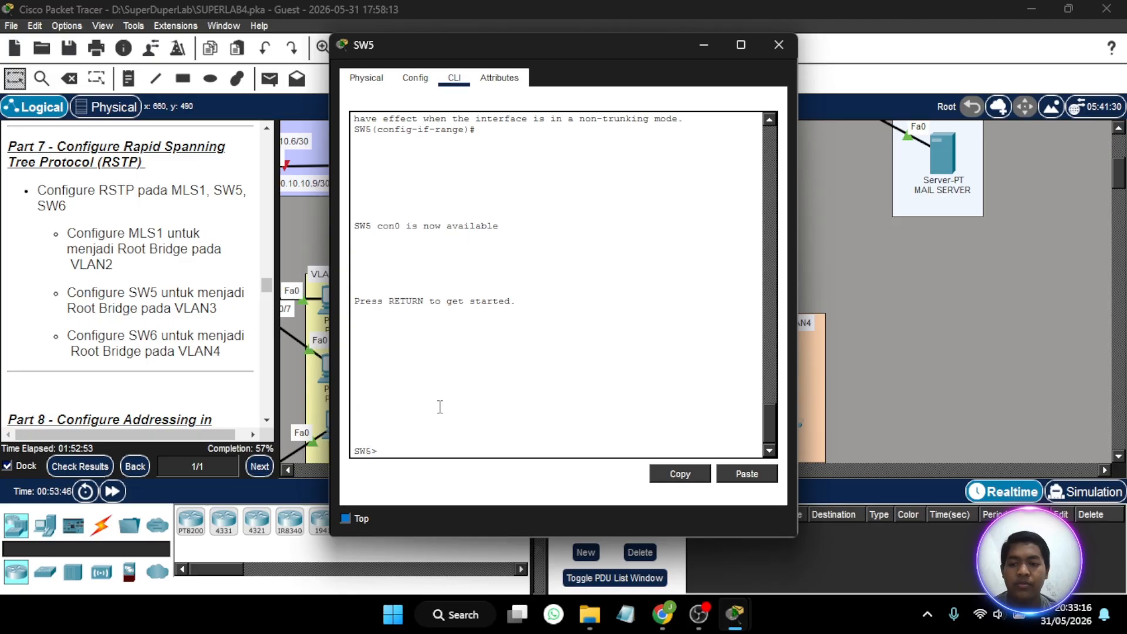
text(en)
key(Return)
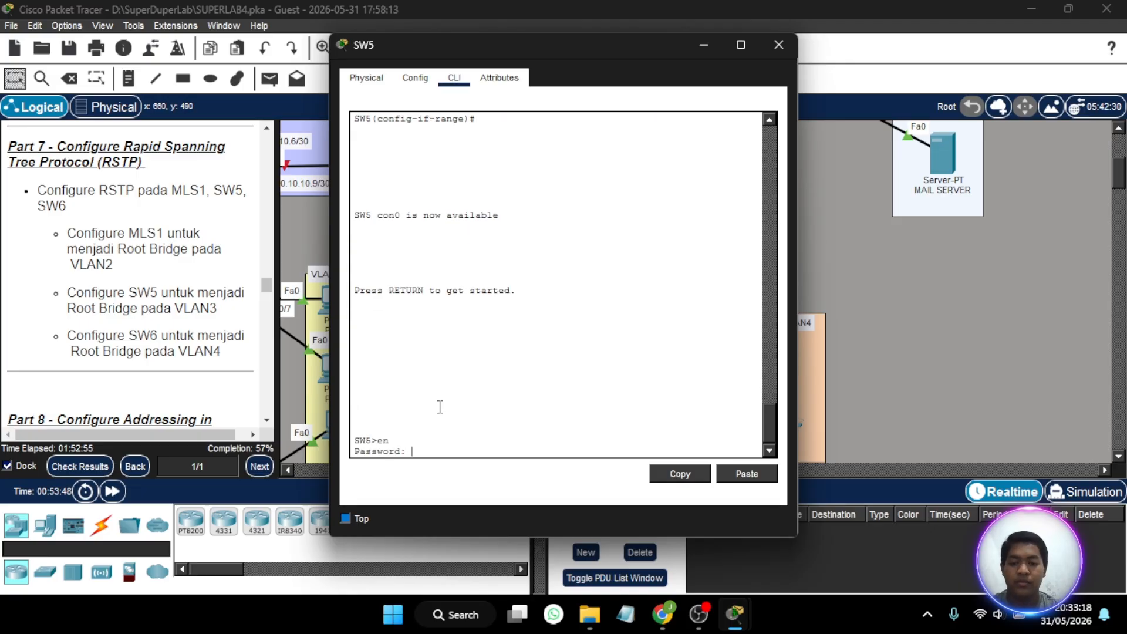
key(Return)
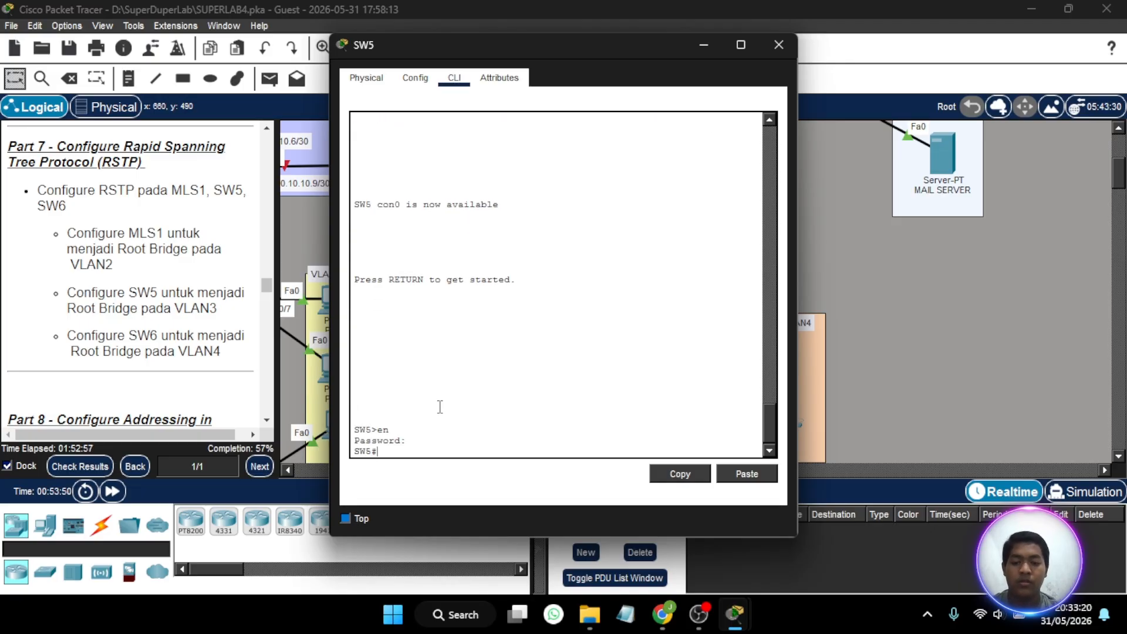
text(co)
key(BackSpace)
key(BackSpace)
text(nf)
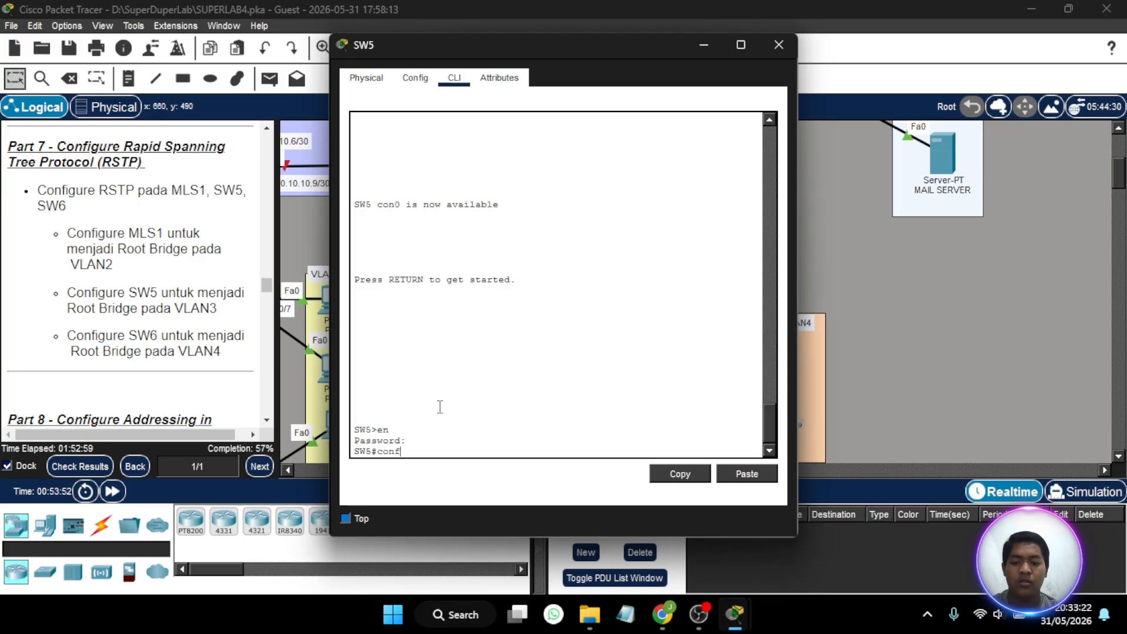
text( t)
key(Return)
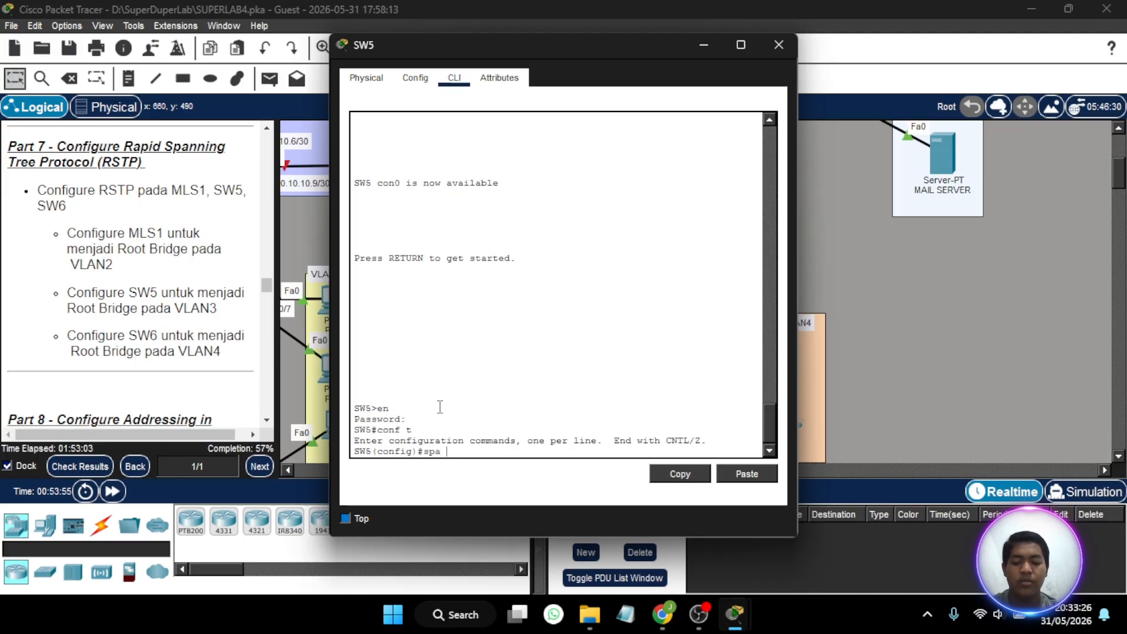
- Make SW5 the primary spanning-tree root bridge for VLAN 3 and close its device window
text(spa vl 3)
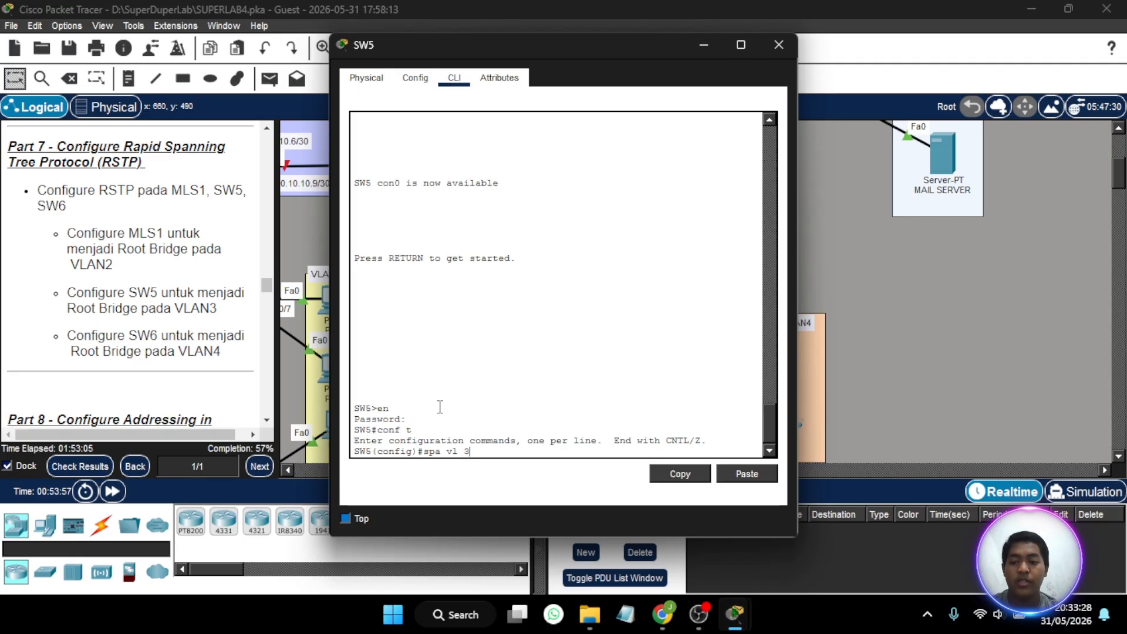
text( roo)
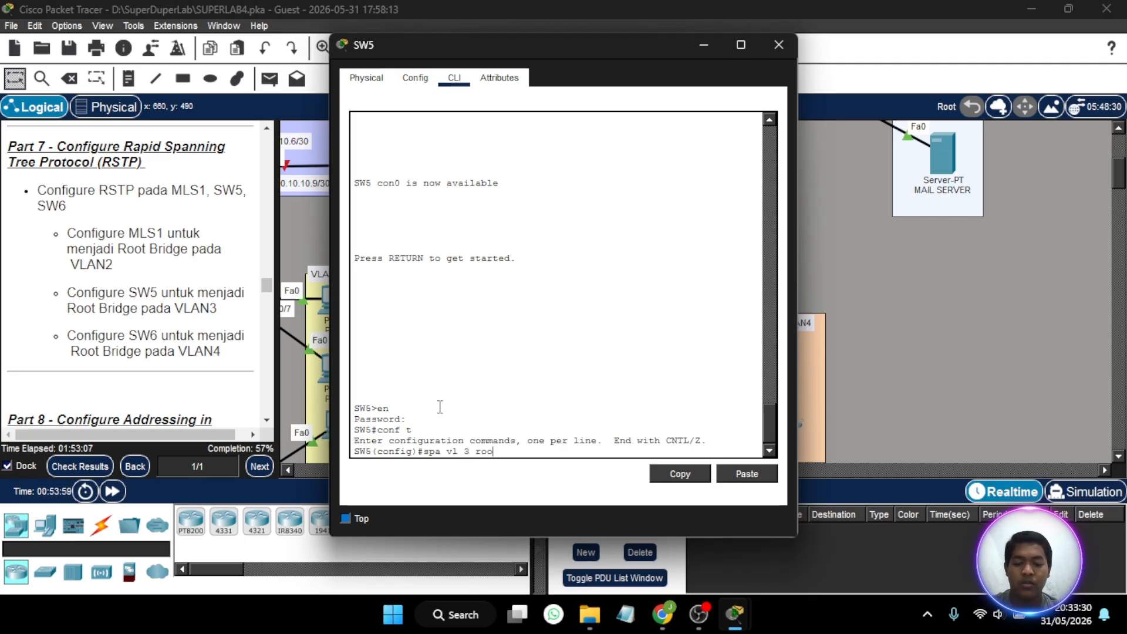
text(t primary)
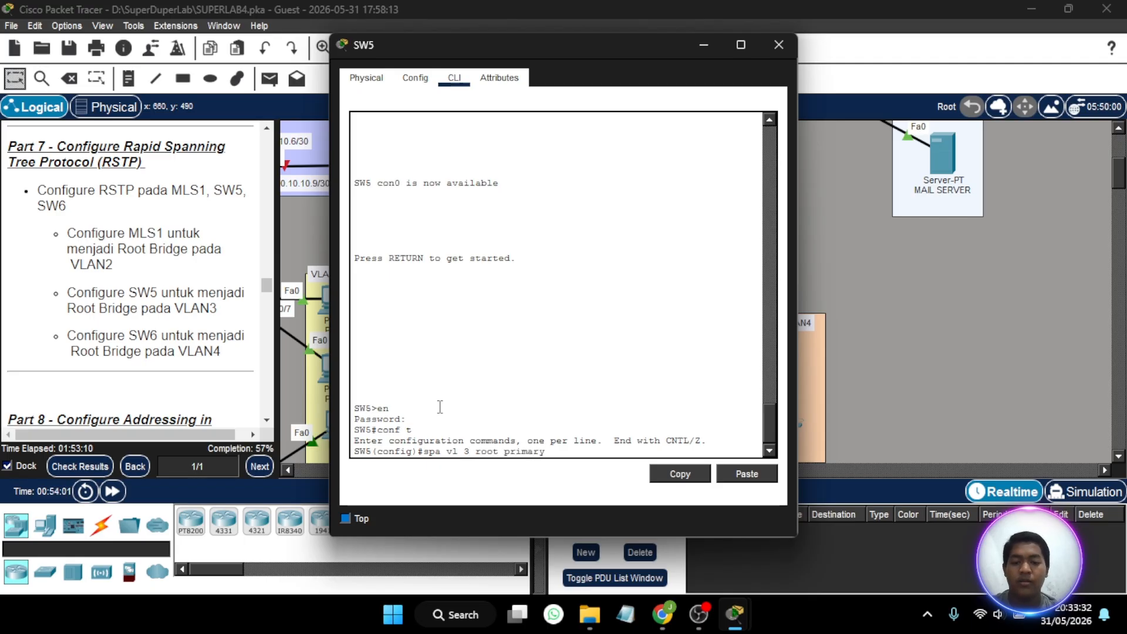
key(Return)
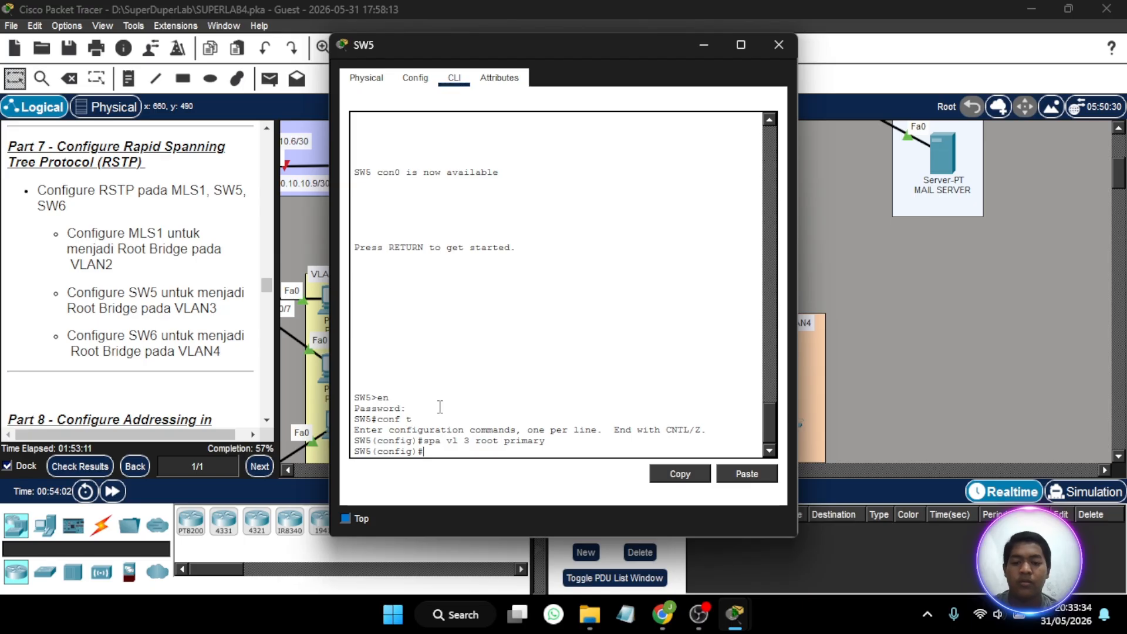
click(780, 44)
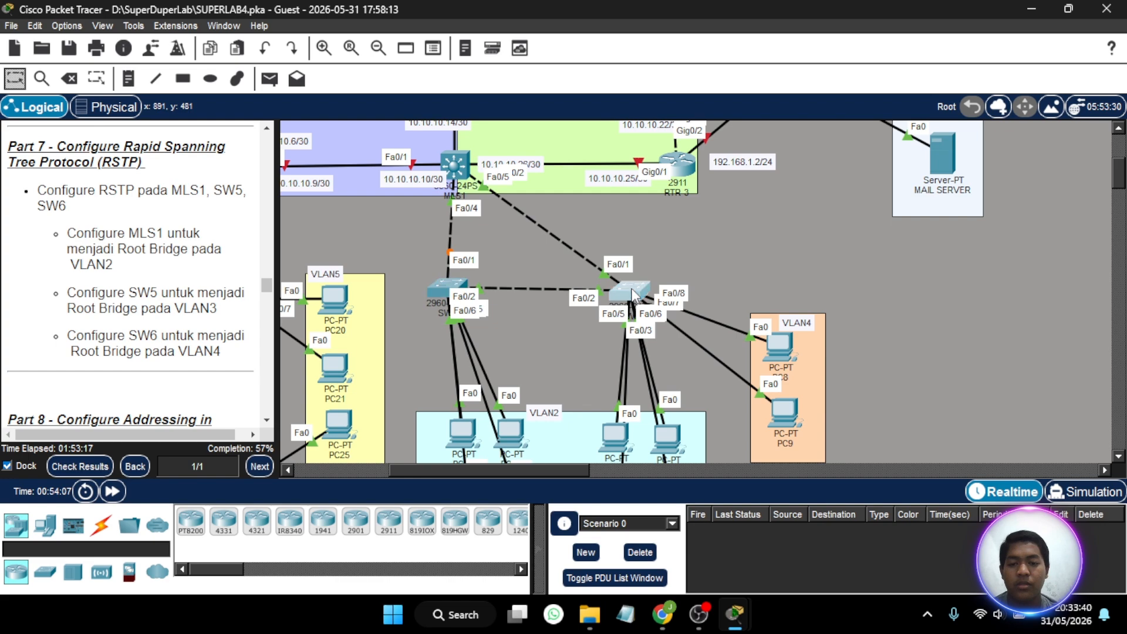
- Enter SW6's global configuration mode, supplying the enable password, and begin a spanning-tree command
click(633, 292)
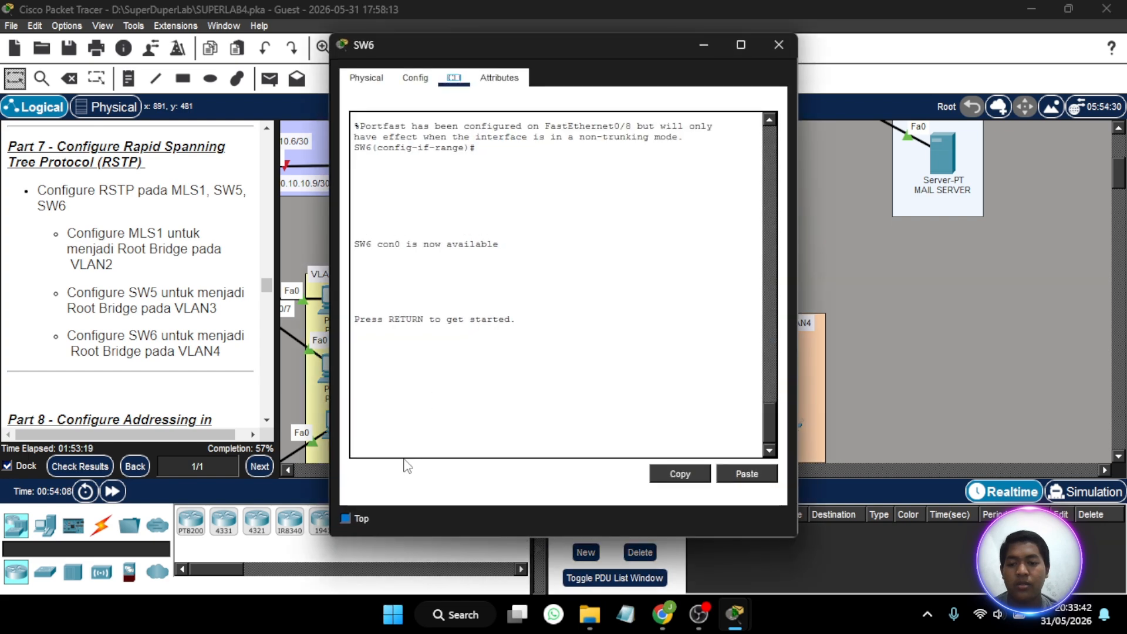
key(Return)
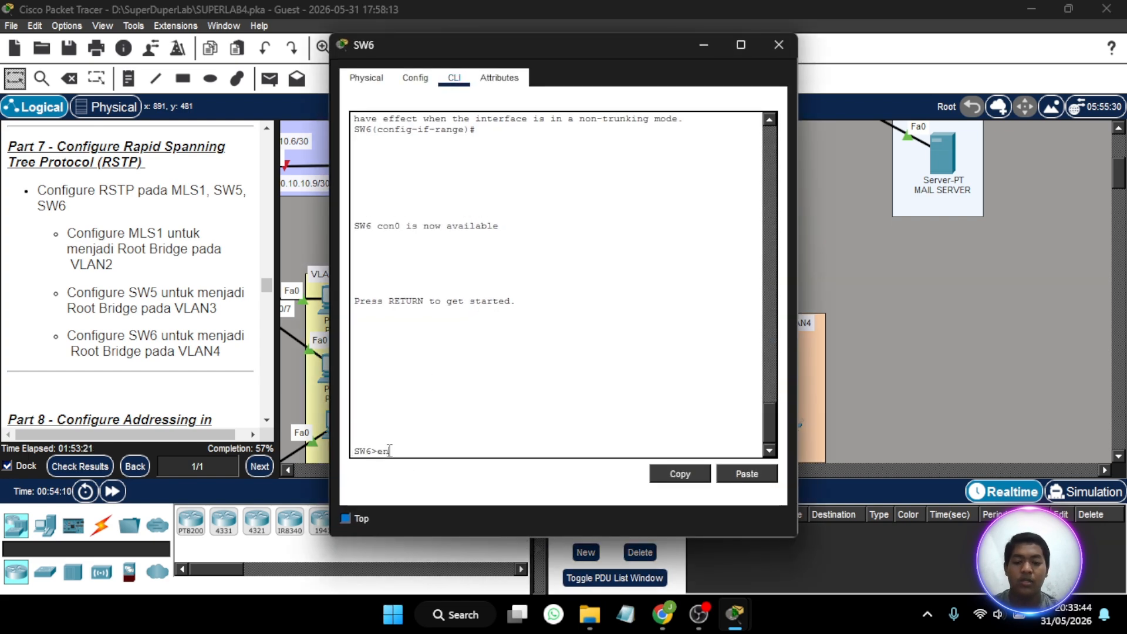
text(en)
key(Return)
key(Return)
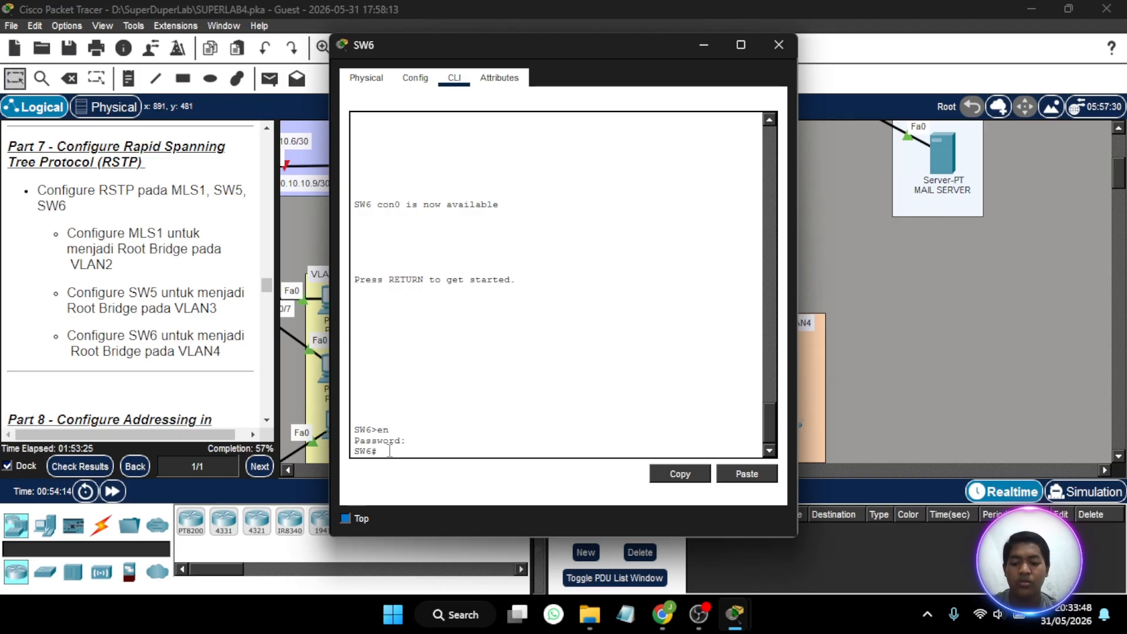
text(sp t)
key(Return)
text(spa)
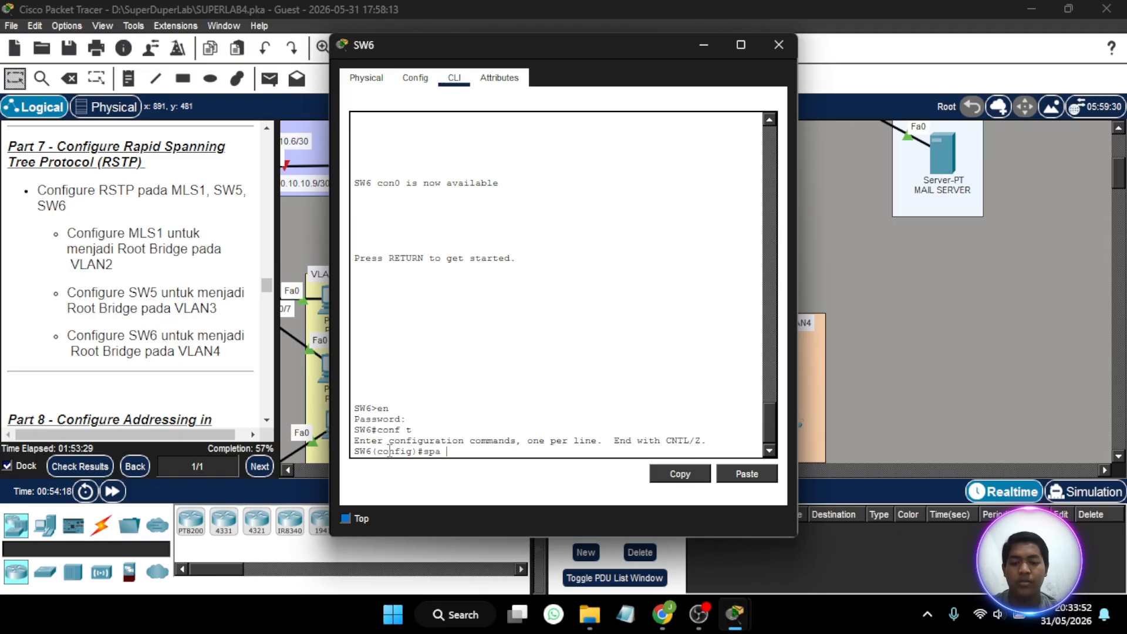
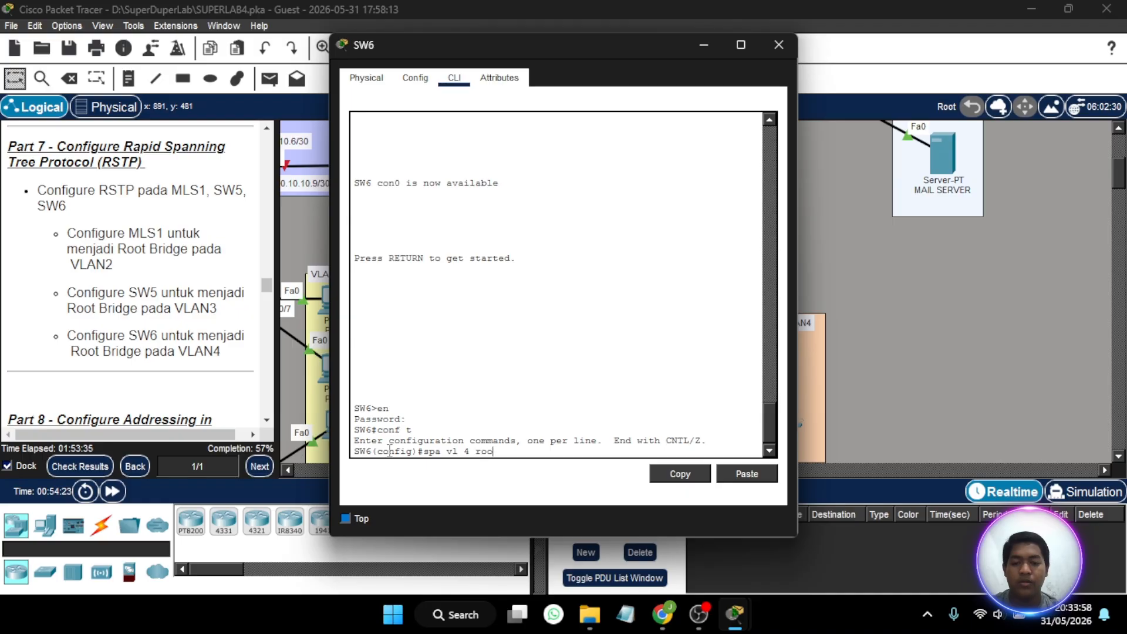
- Make SW6 the primary root bridge for VLAN 4 with the command spa vl 4 root primary and close its window
text(vl 4 root primary)
key(Return)
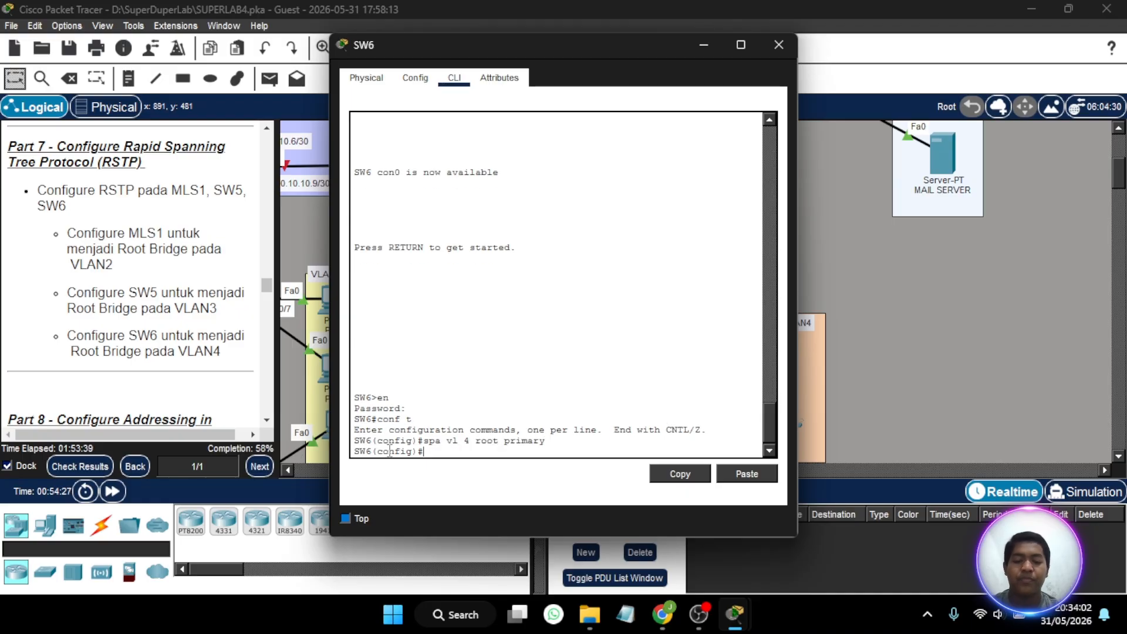
click(779, 45)
- Check the activity results and review the assessment items, including the RSTP entries under STP for MLS1 and SW5
click(80, 466)
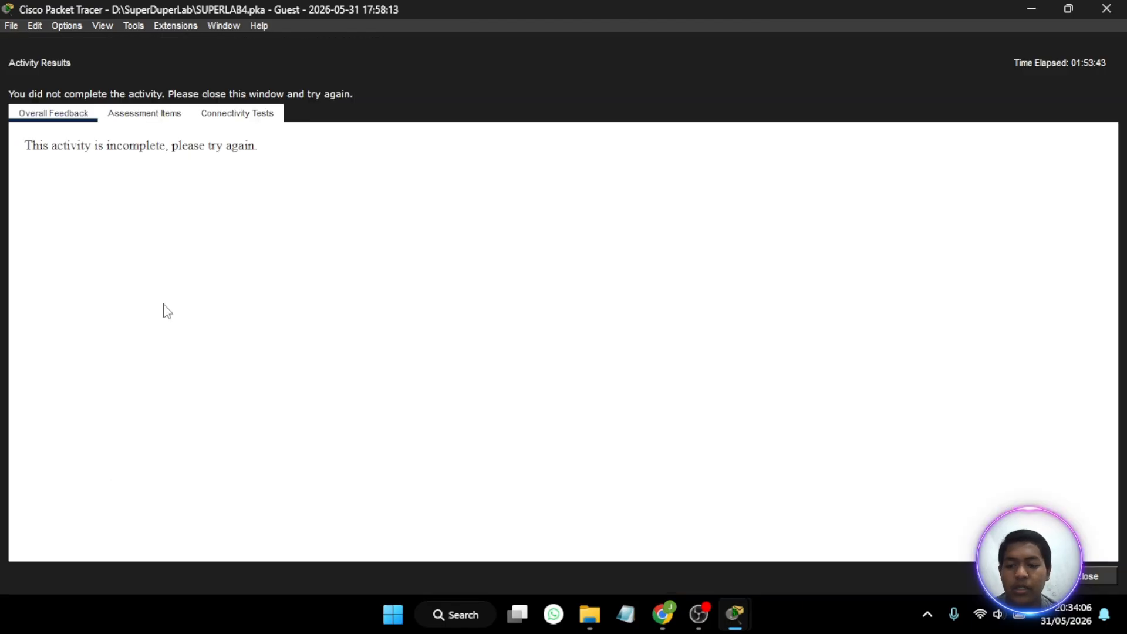
click(121, 117)
scroll(200, 292, down, 14)
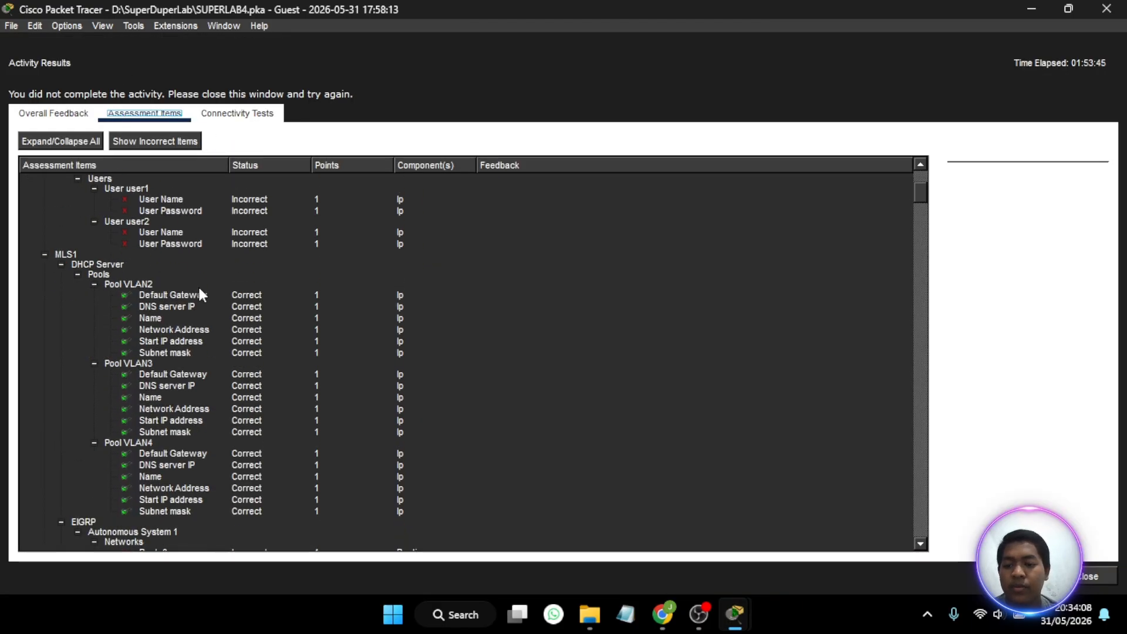
scroll(200, 291, down, 11)
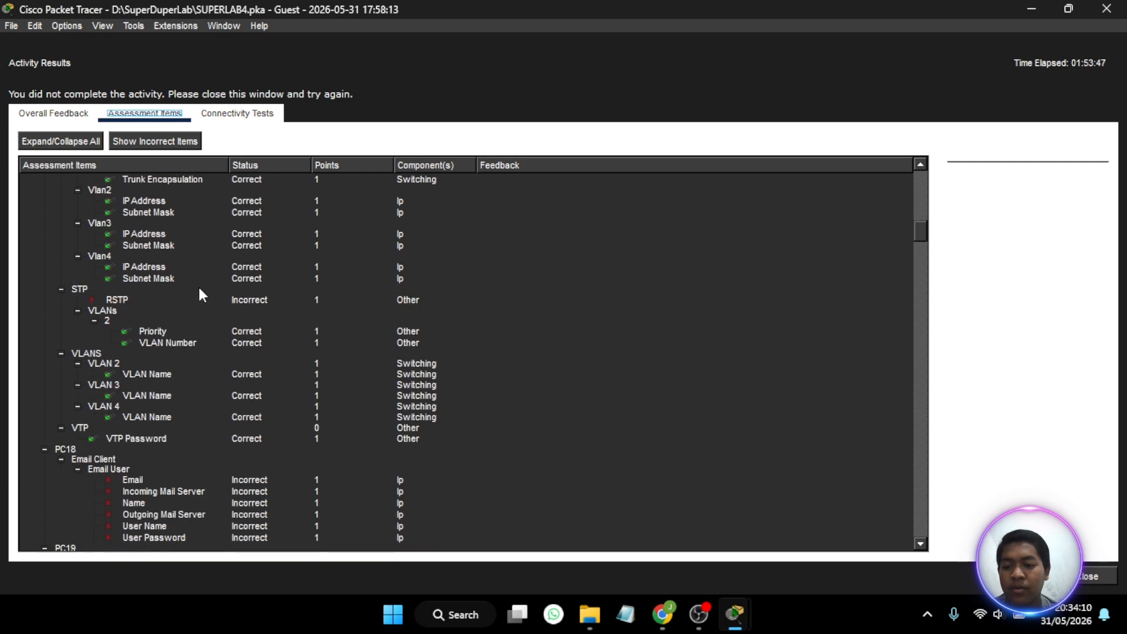
scroll(126, 309, up, 11)
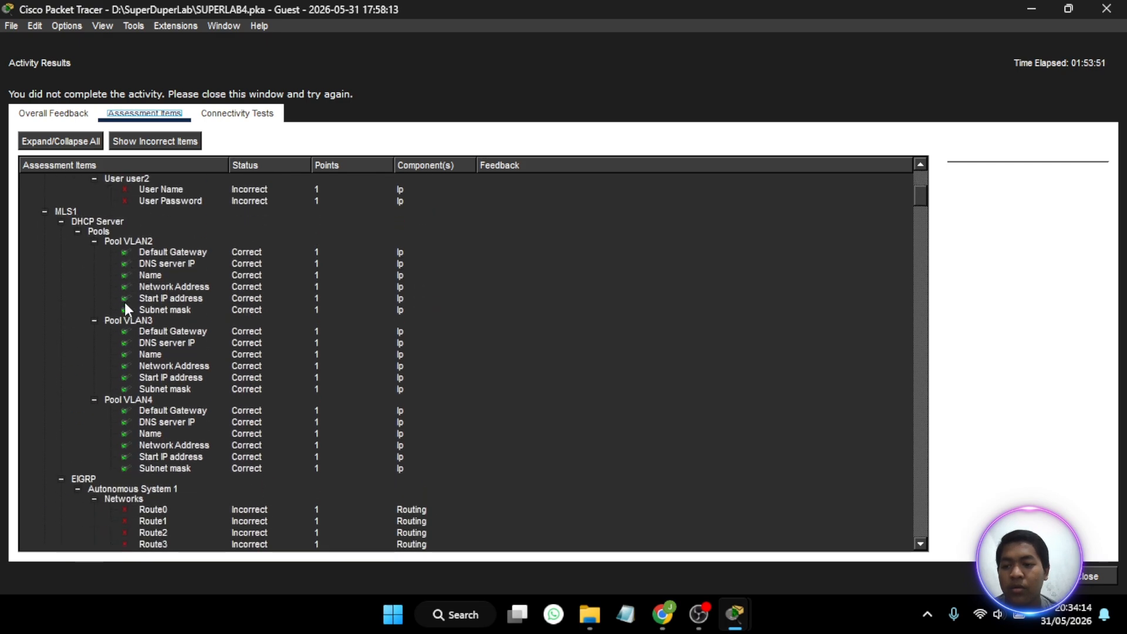
scroll(125, 308, down, 11)
scroll(126, 309, down, 5)
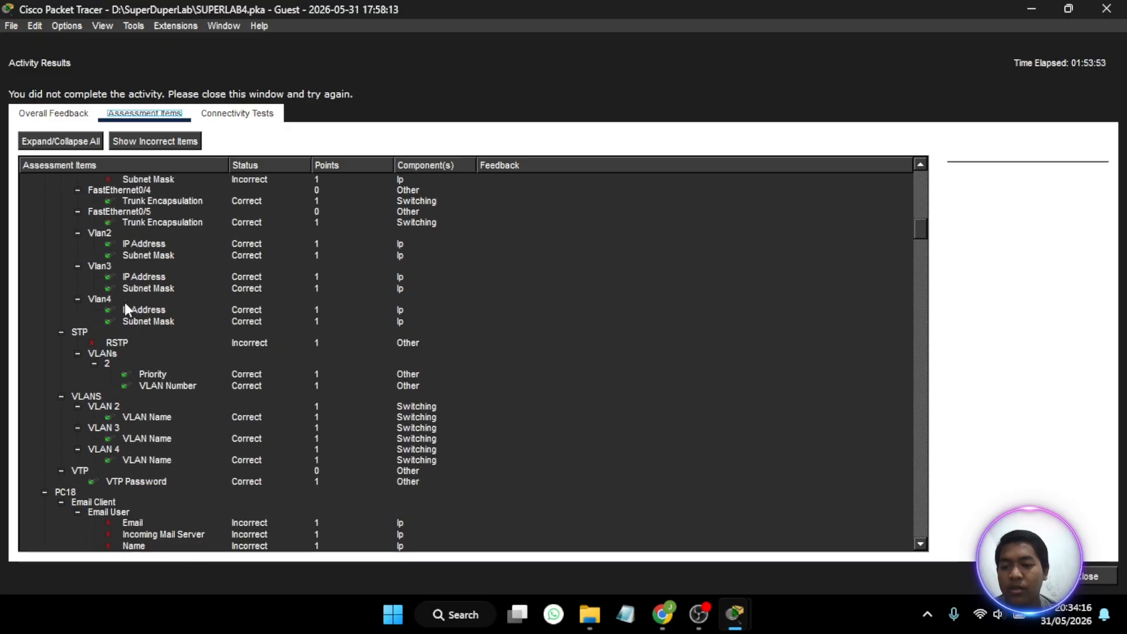
scroll(115, 354, down, 11)
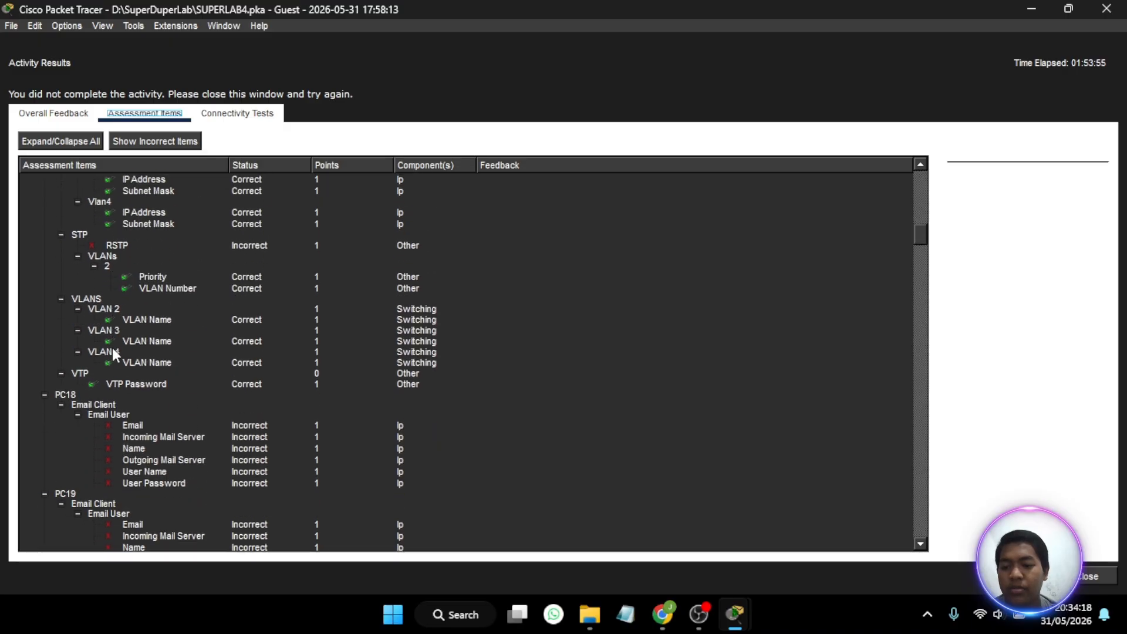
scroll(113, 354, down, 15)
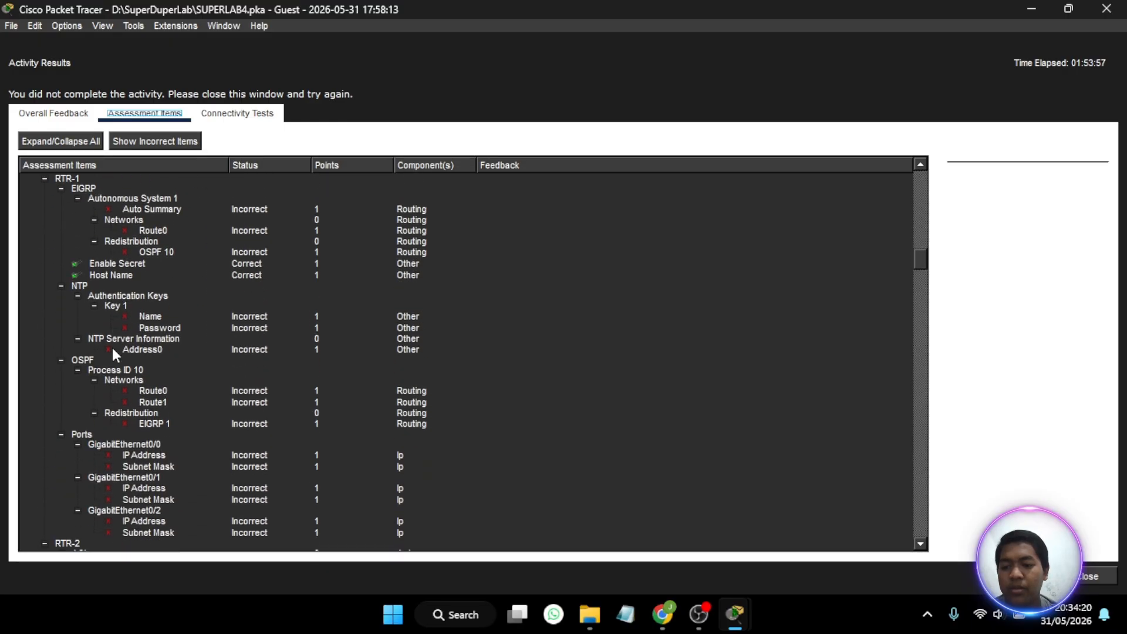
scroll(114, 352, down, 15)
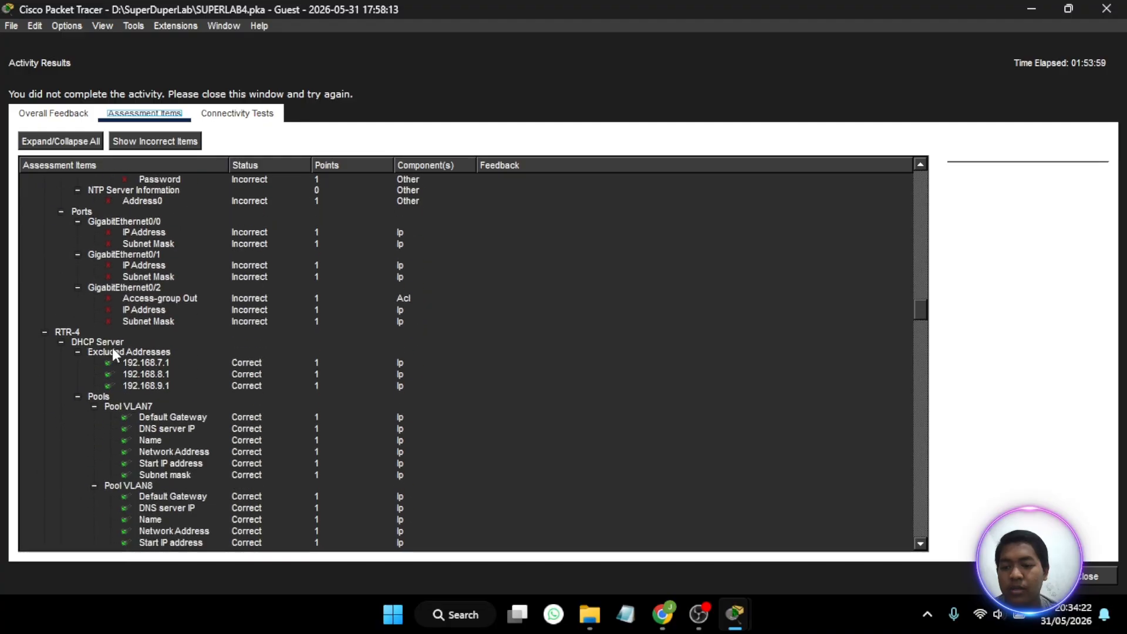
scroll(113, 354, down, 15)
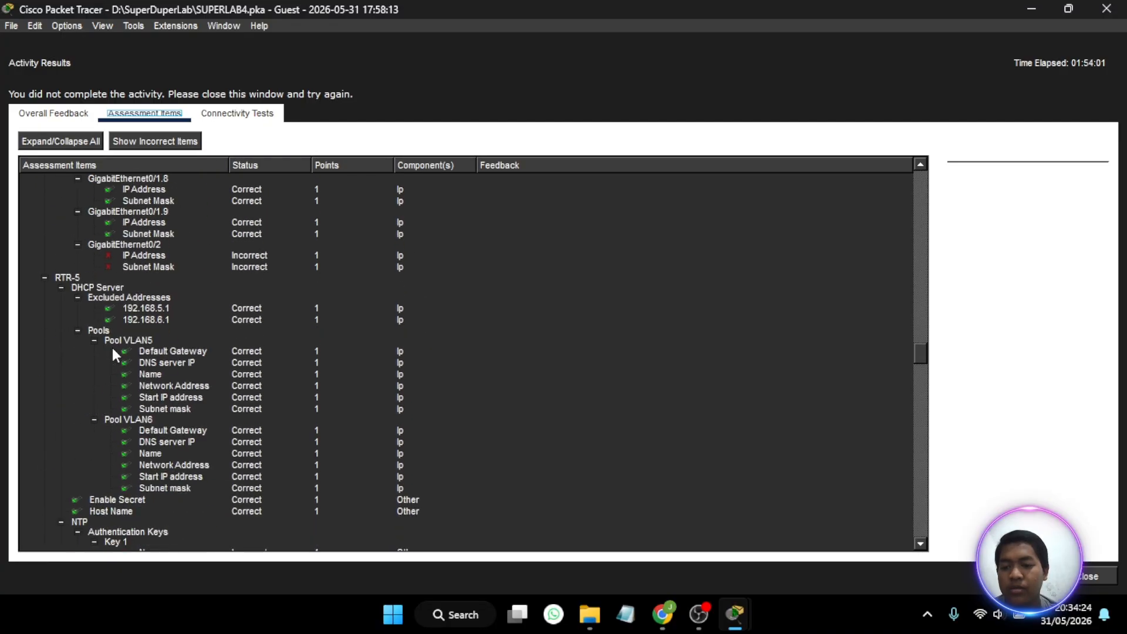
scroll(114, 354, down, 15)
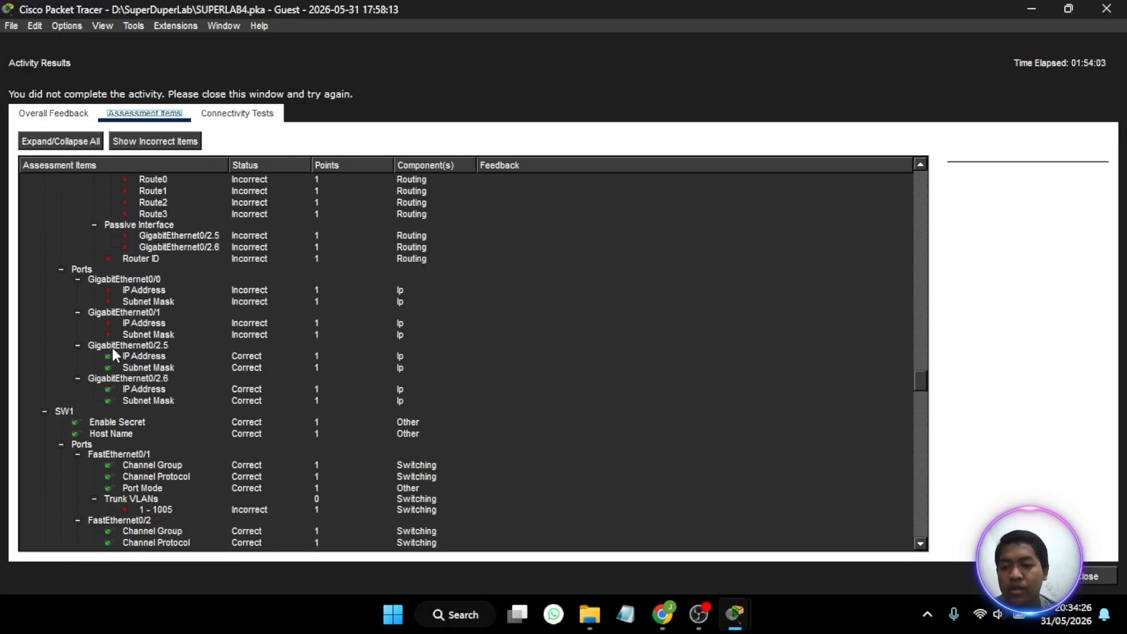
scroll(114, 354, down, 15)
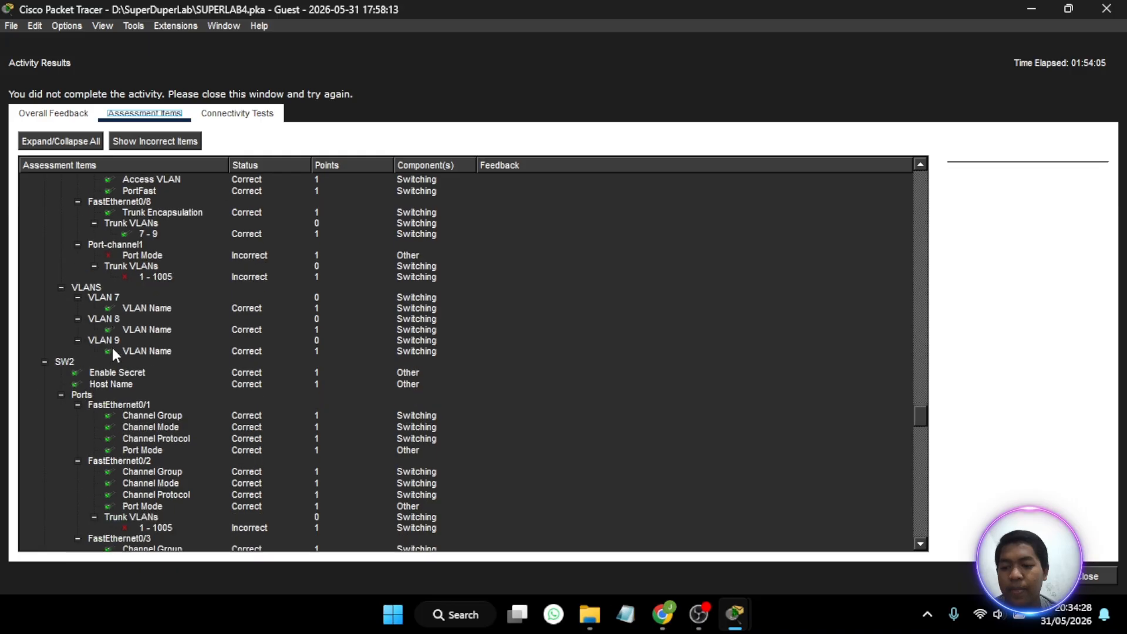
scroll(113, 349, down, 10)
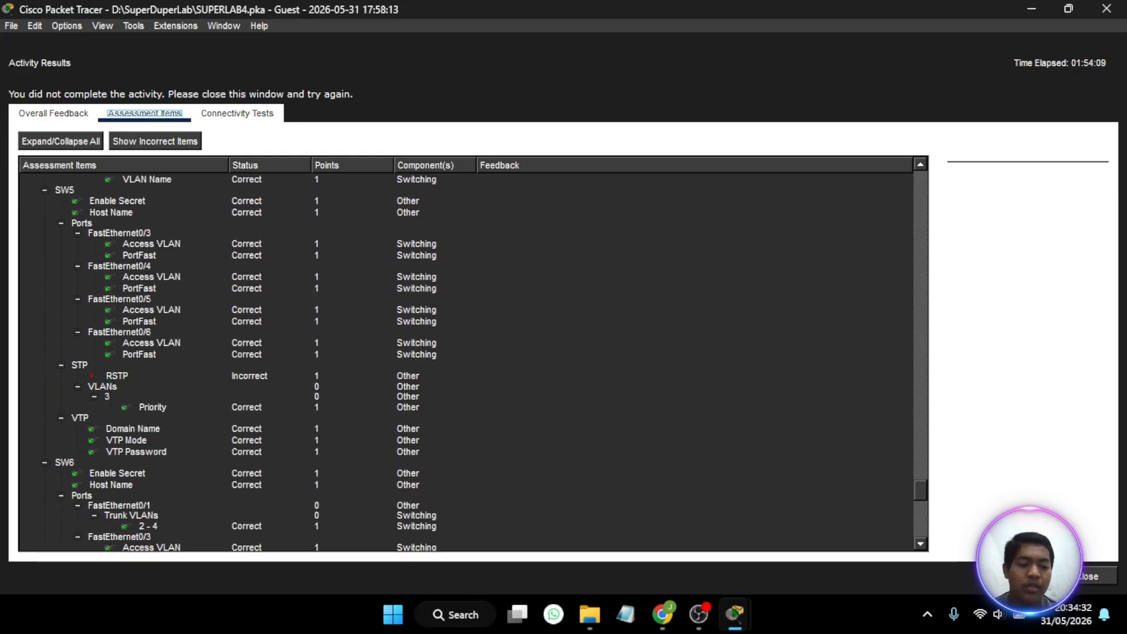
click(1090, 576)
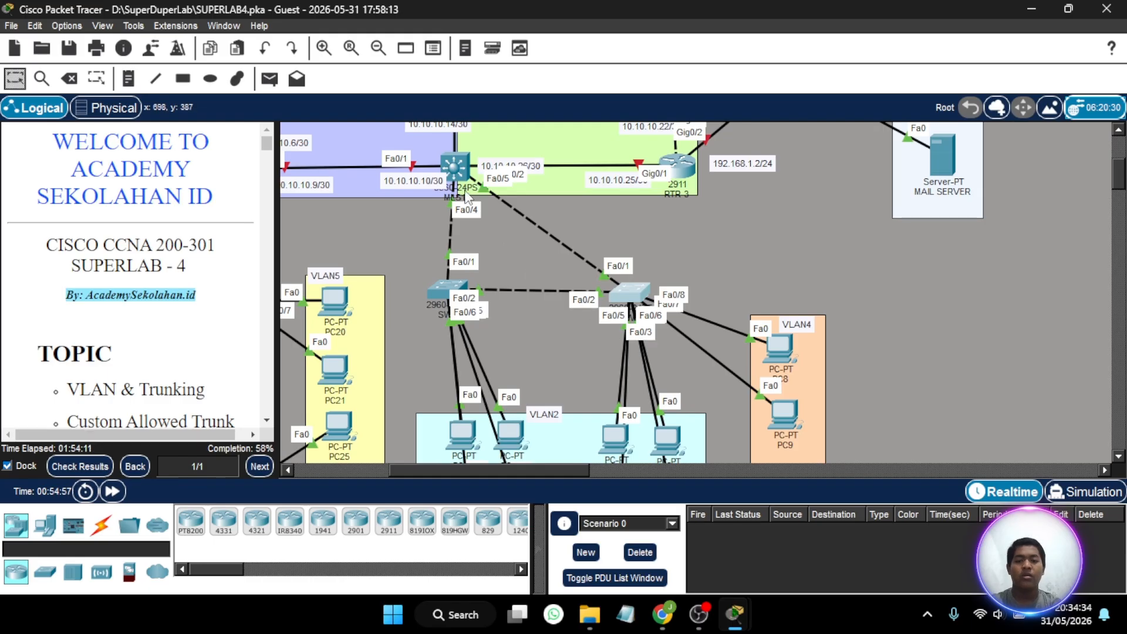
- Try to set the spanning-tree mode on SW5 with the command spa mo rapid-rstp
click(444, 289)
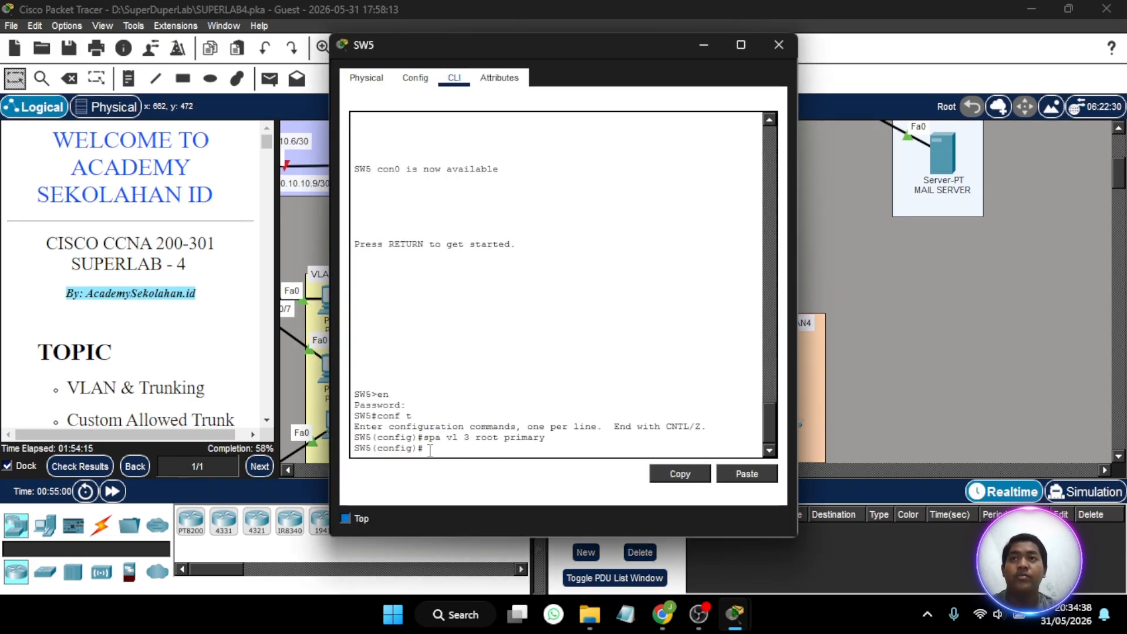
text(spa mo)
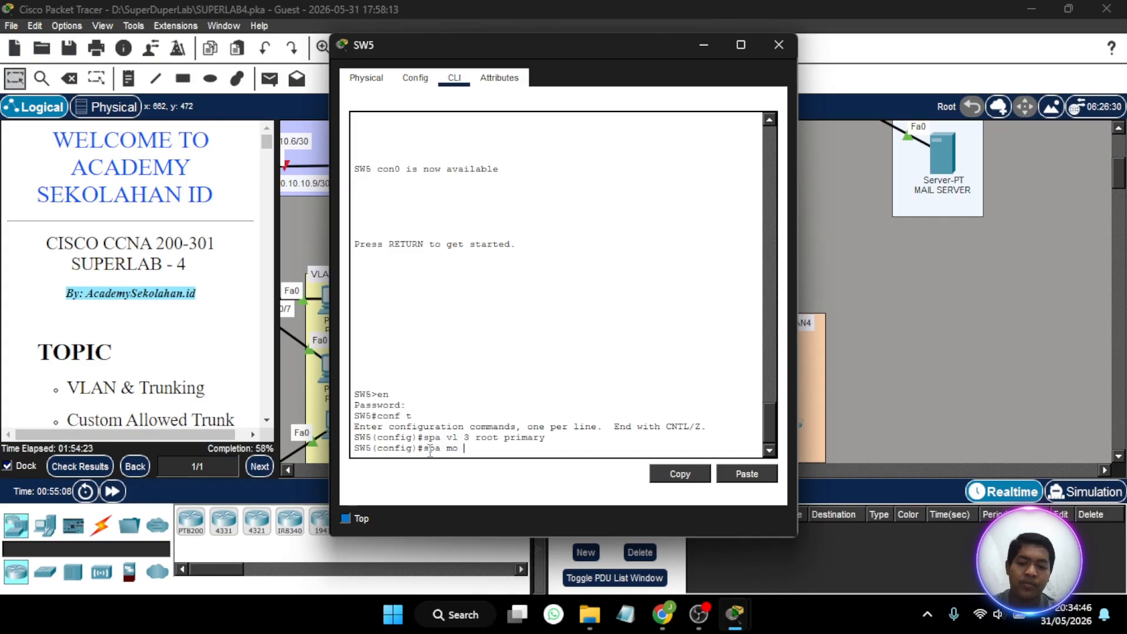
text(rapid)
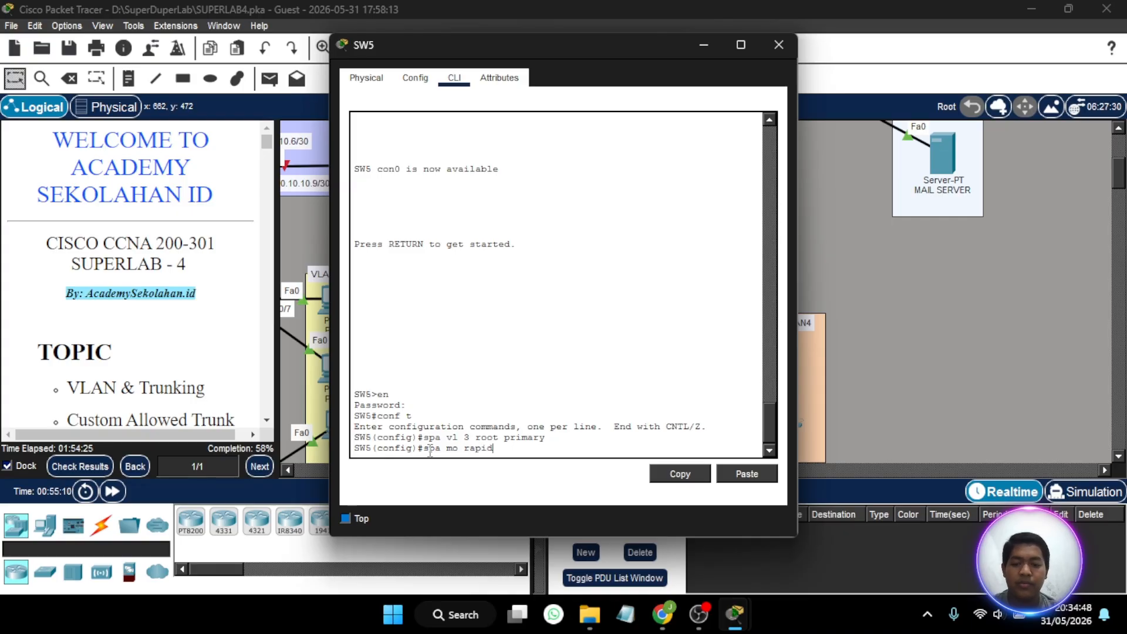
text(-rstp)
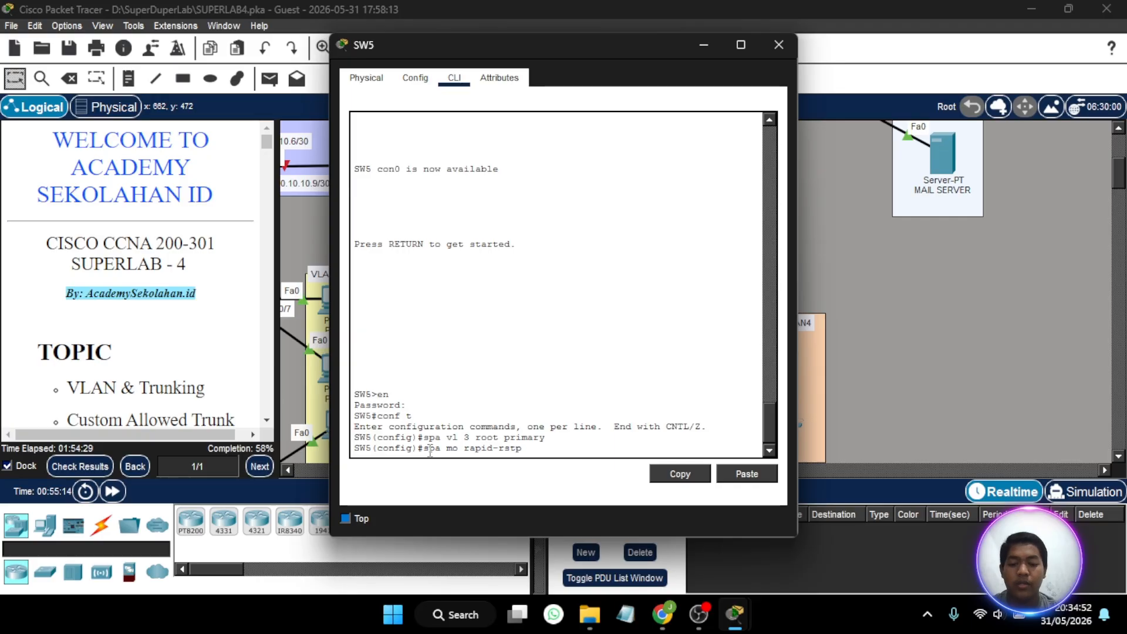
key(Return)
- Consult the Part 7 RSTP instructions and set SW5's spanning-tree mode with the command spa mo rapid-pvst
scroll(196, 297, down, 10)
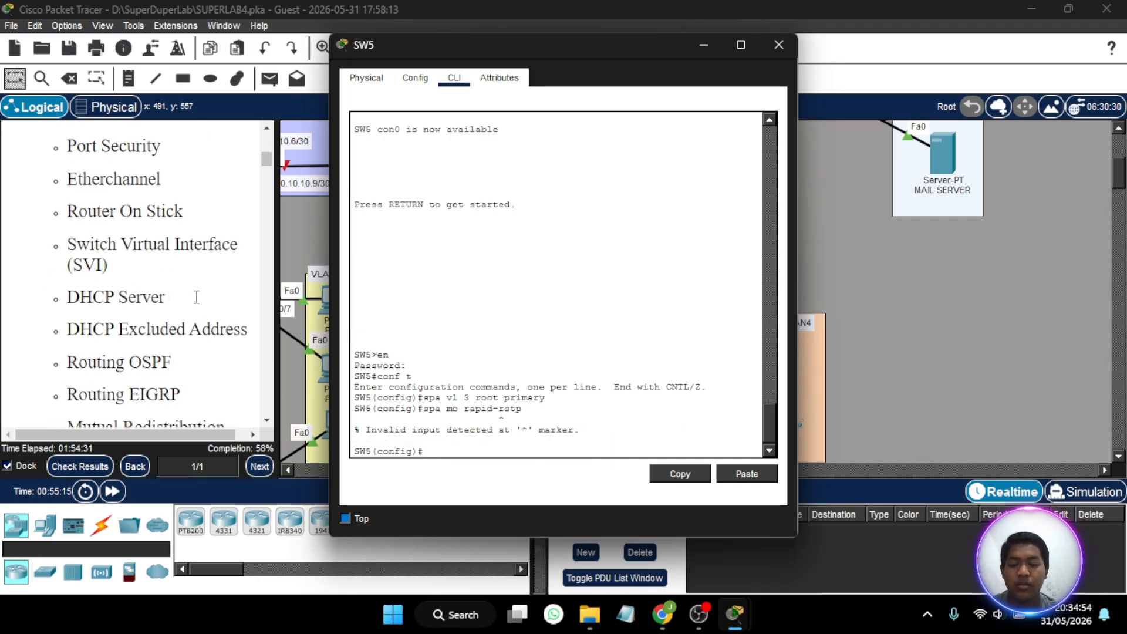
scroll(196, 296, down, 15)
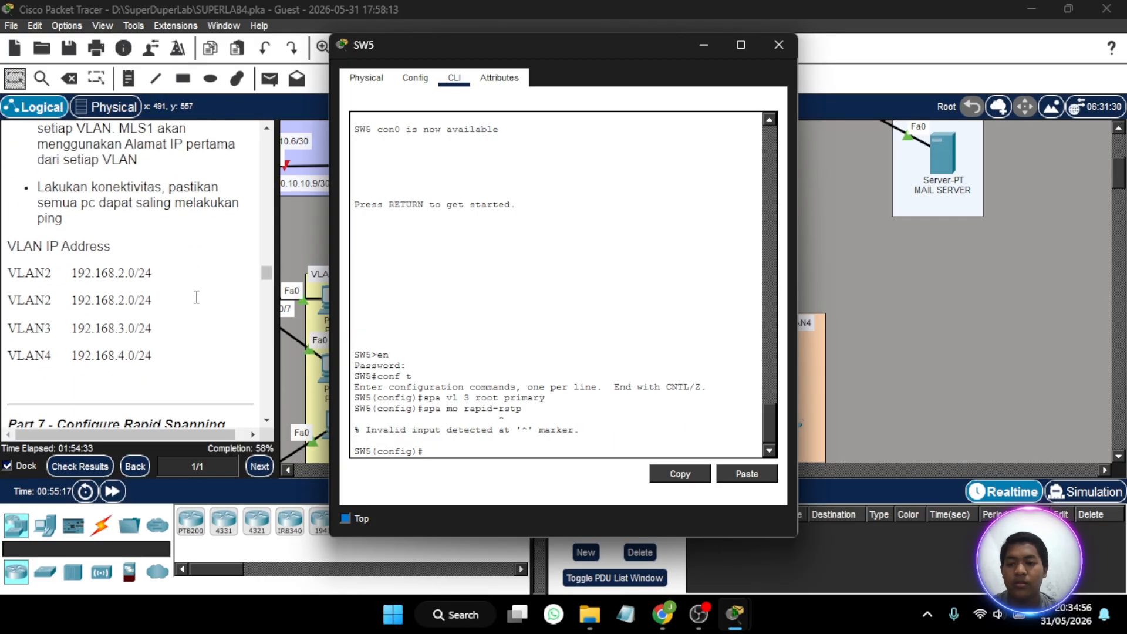
key(Up)
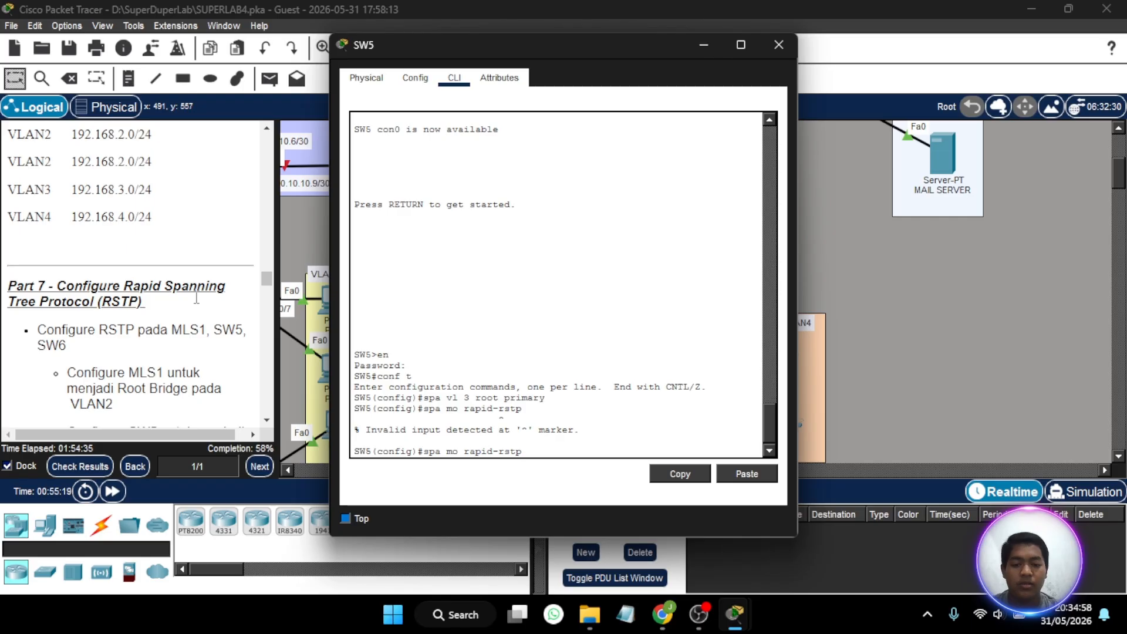
key(BackSpace)
key(BackSpace)
key(BackSpace)
key(BackSpace)
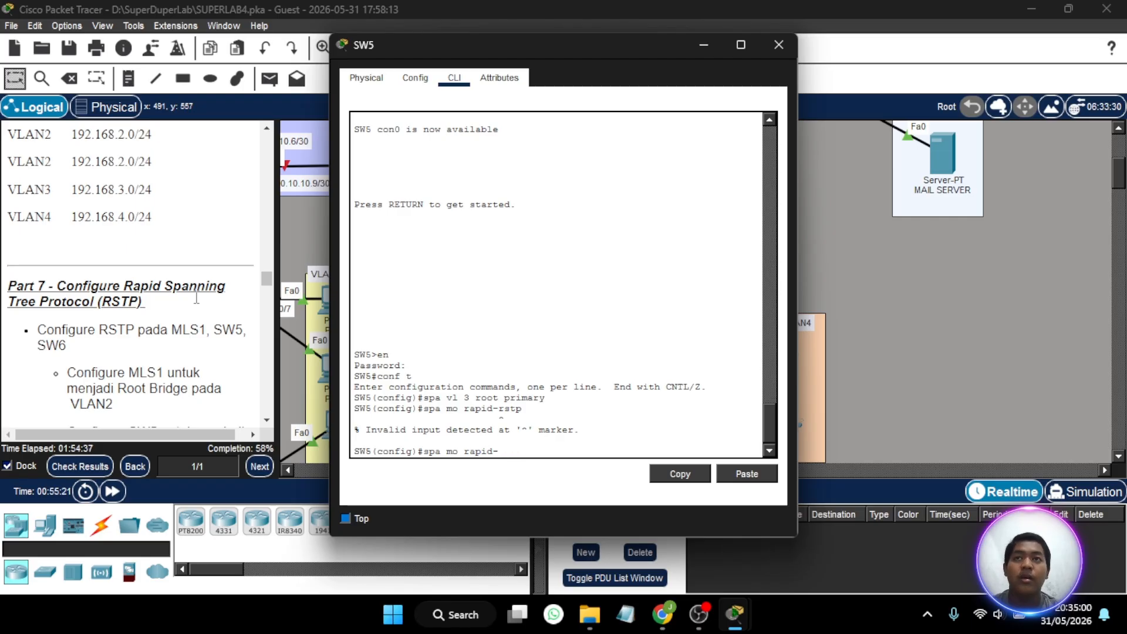
text(pvst)
key(Return)
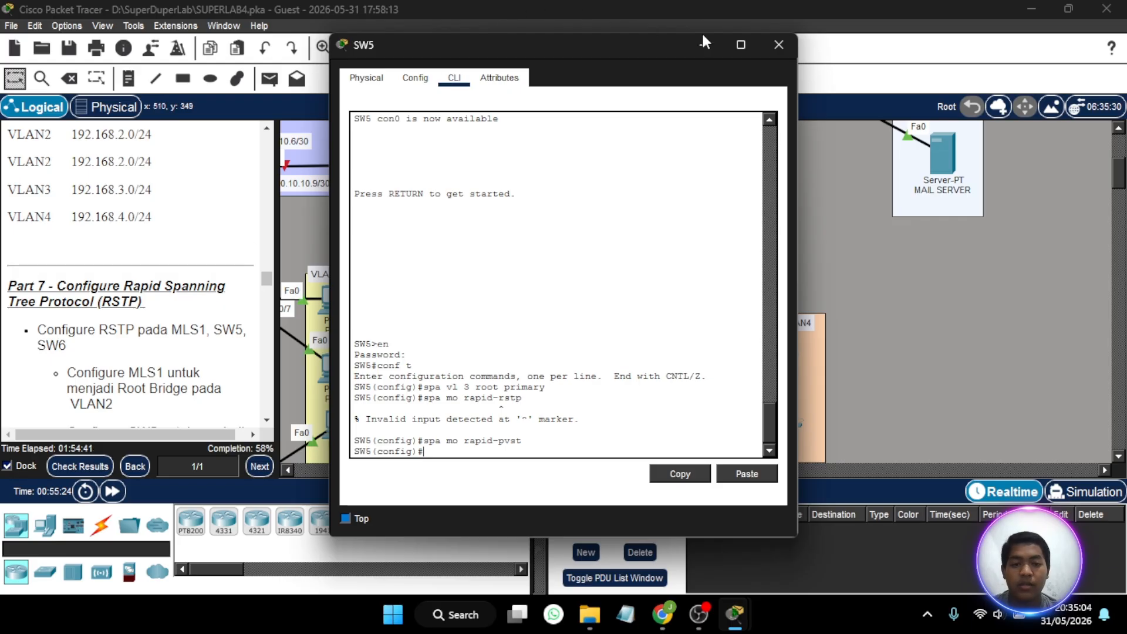
click(766, 45)
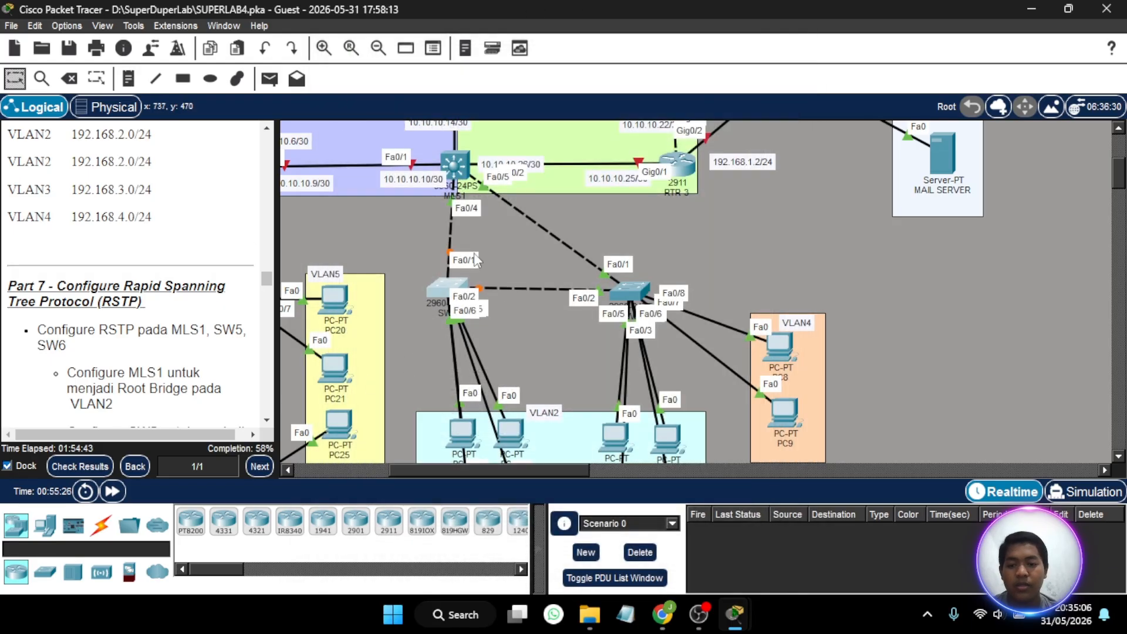
- Set the spanning-tree mode on MLS1 to rapid-pvst and close its window
click(460, 172)
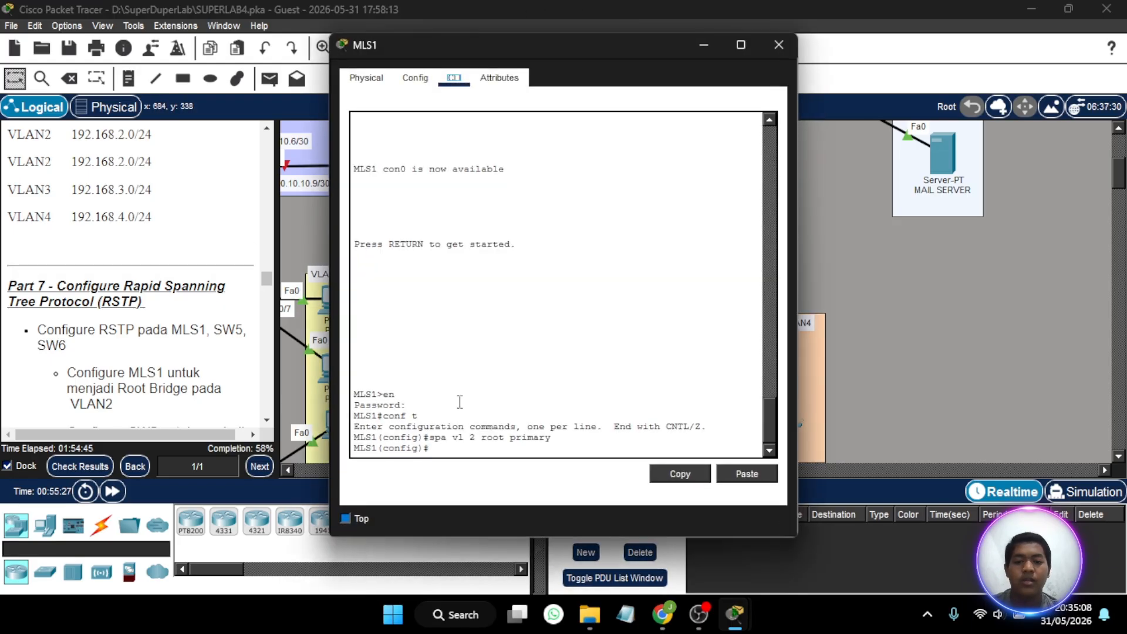
text(spa mo)
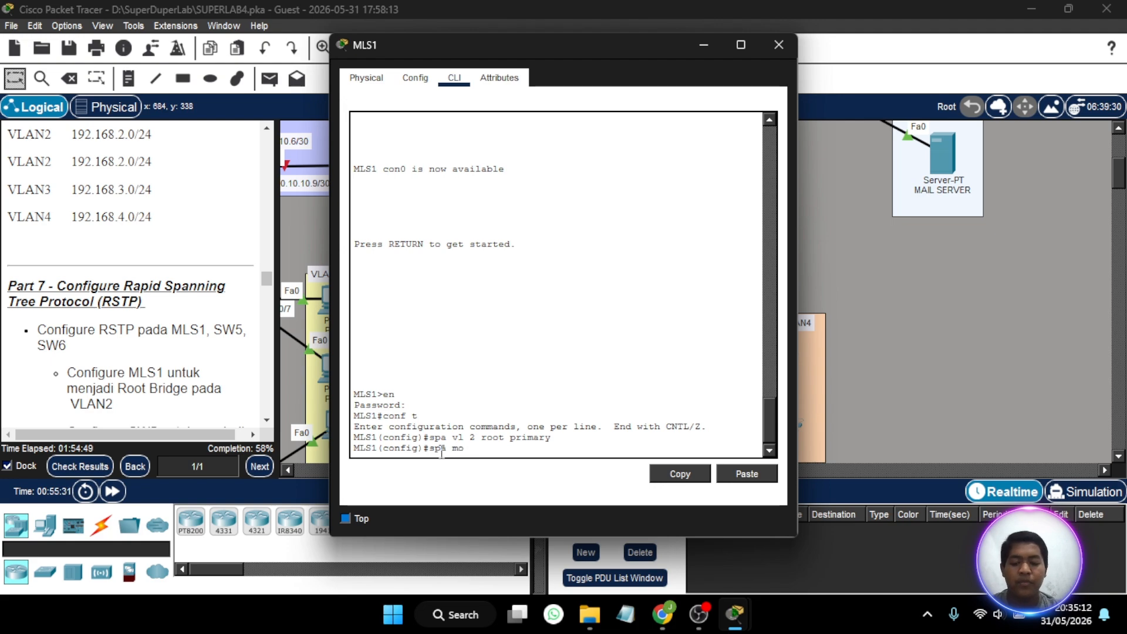
text( rapid-)
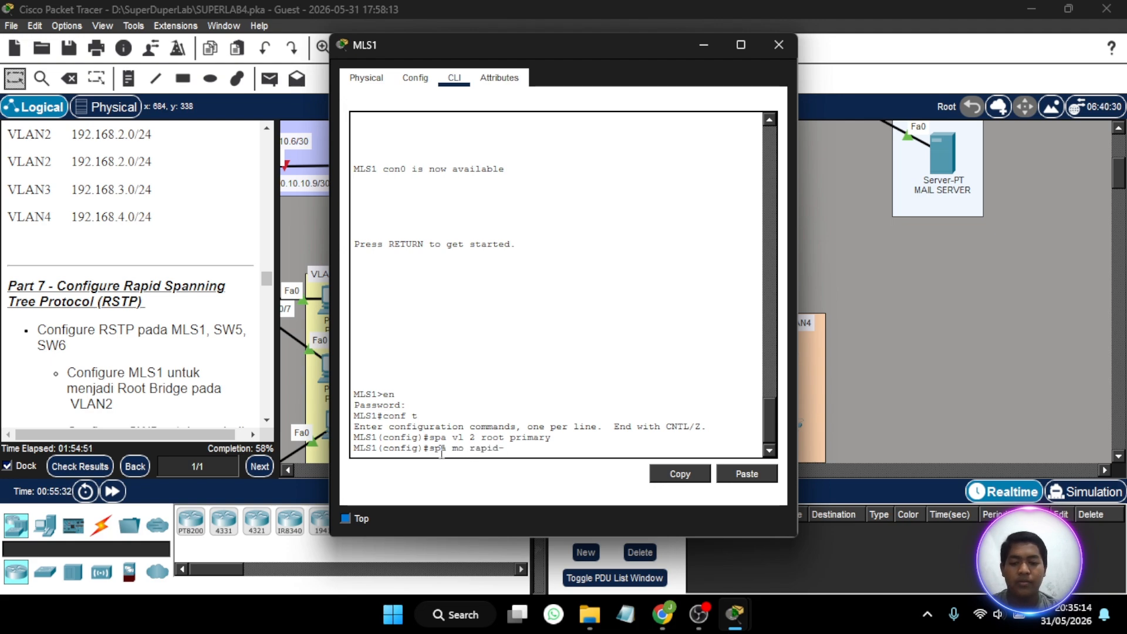
text(pvst)
key(Return)
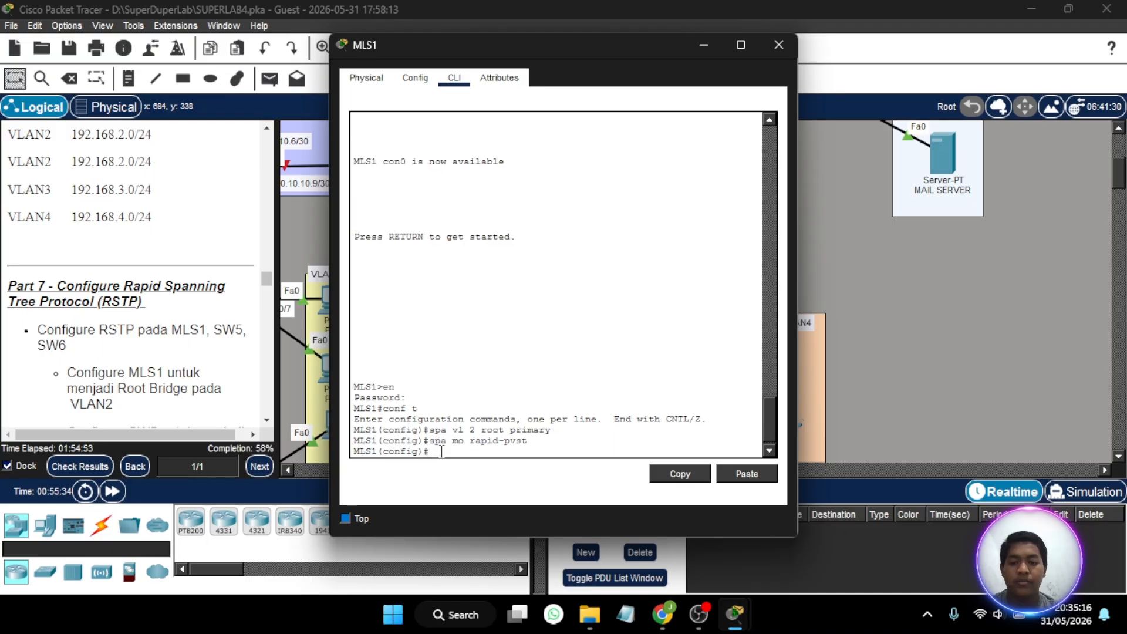
click(779, 45)
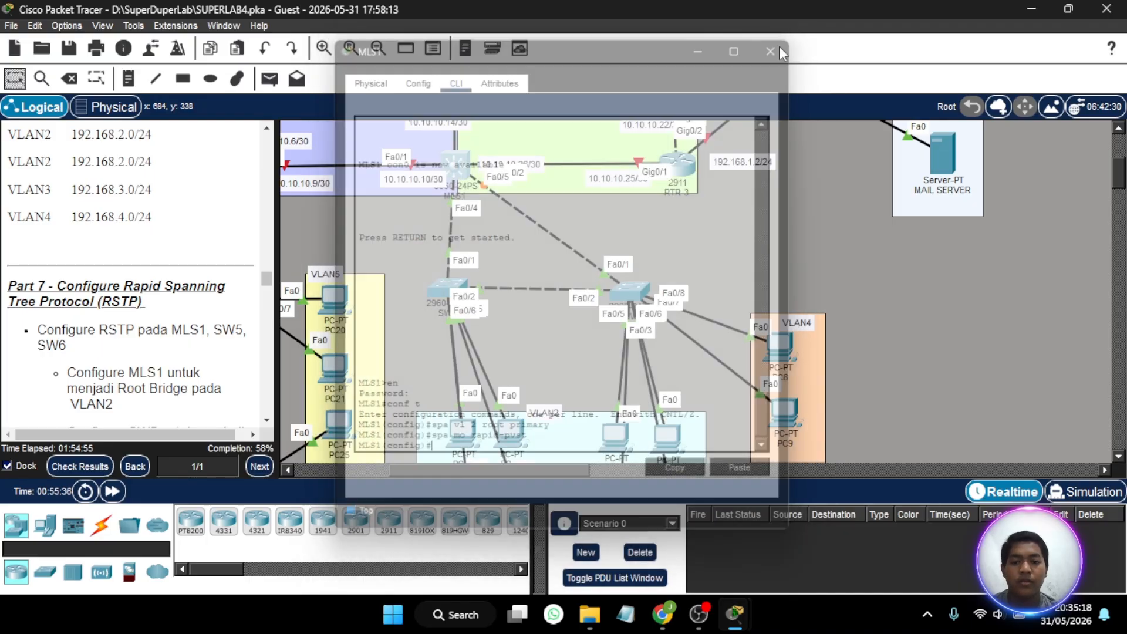
- Set the spanning-tree mode on SW6 to rapid-pvst and close its window
click(614, 308)
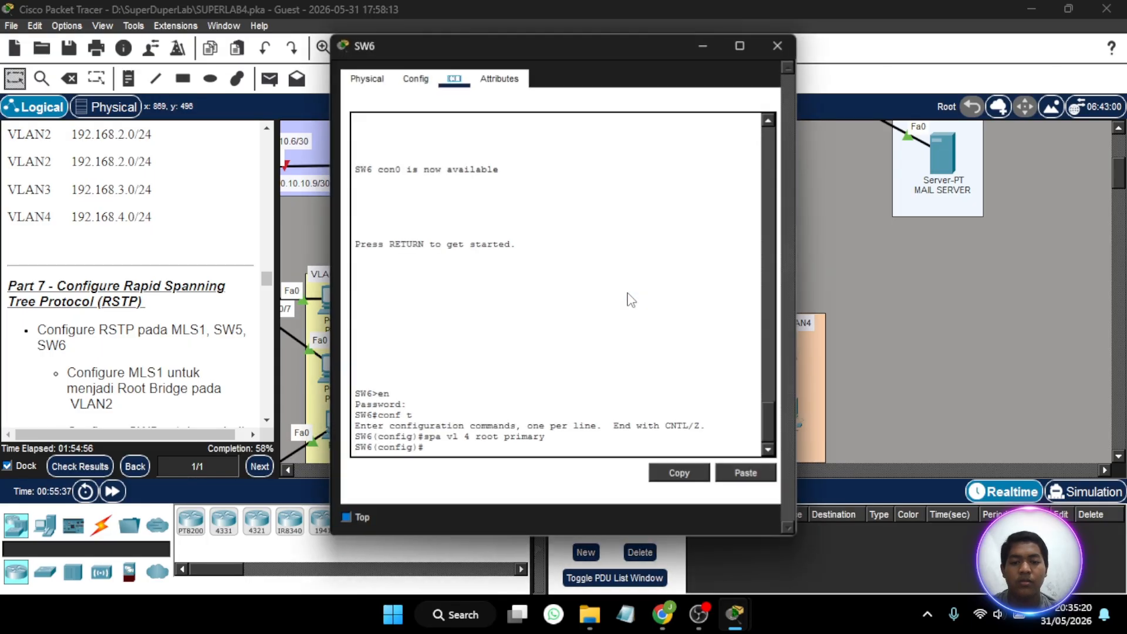
text(s)
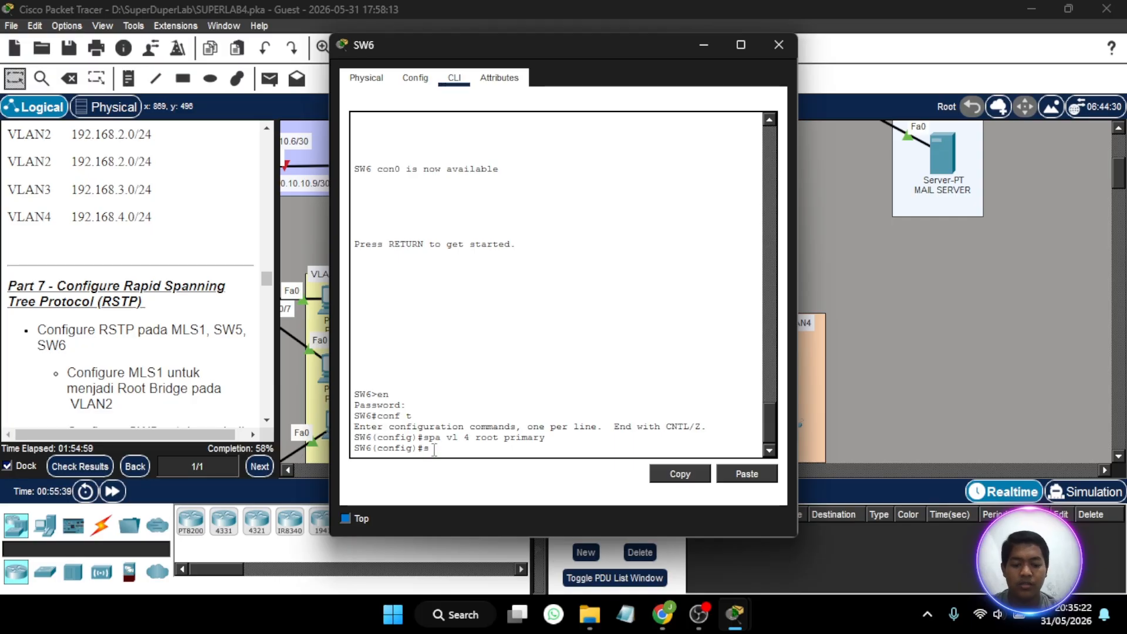
text(pa mo rapi)
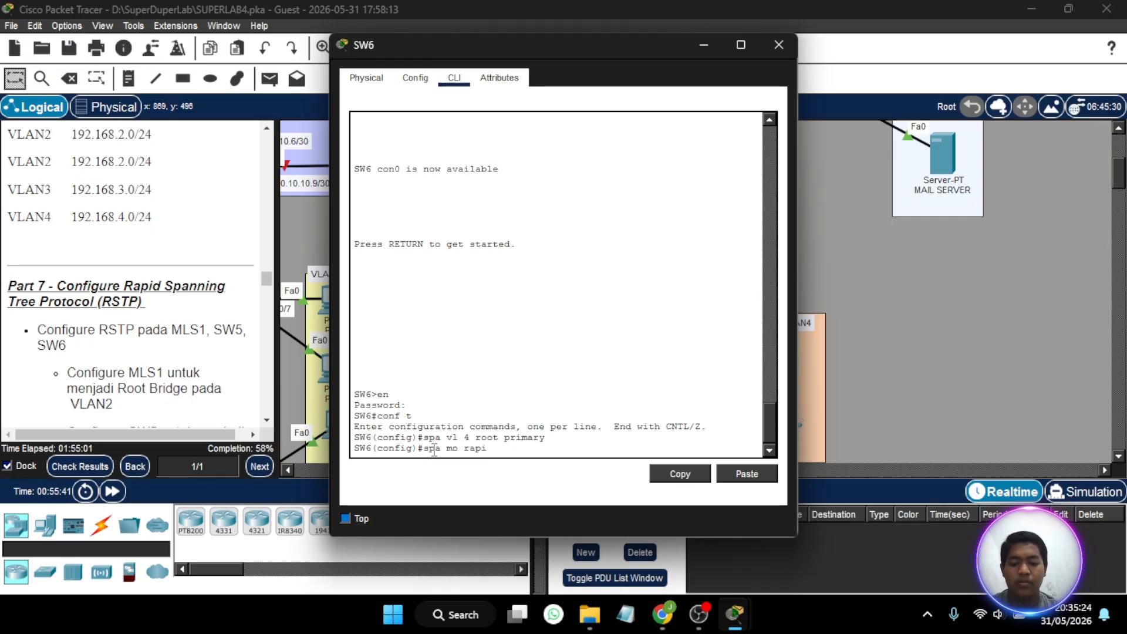
text(d-pvst)
key(Return)
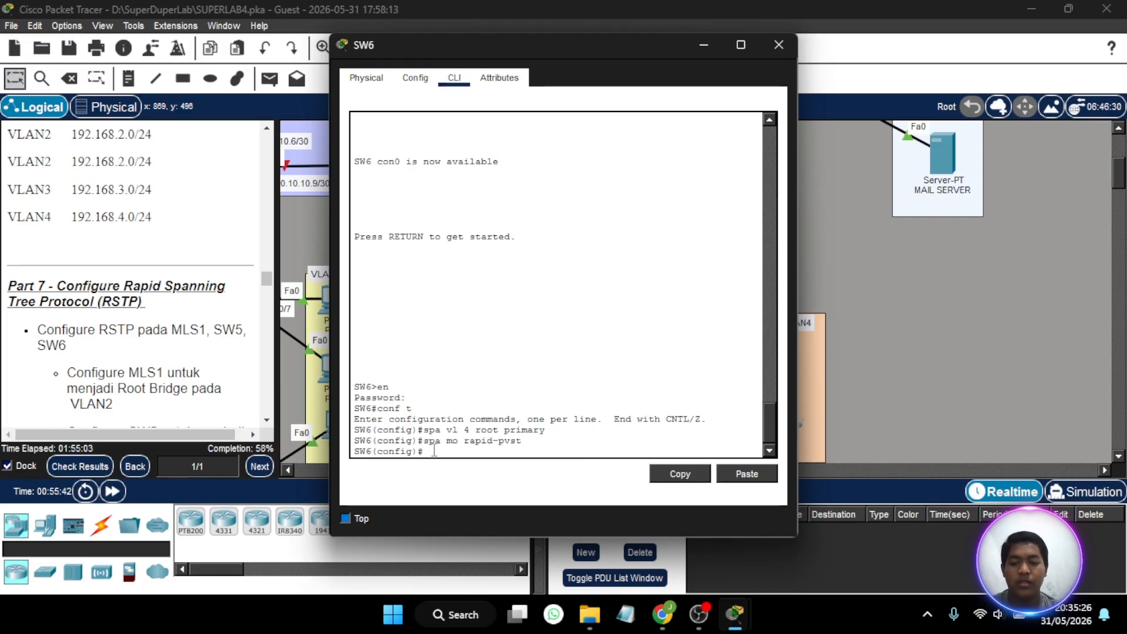
click(774, 50)
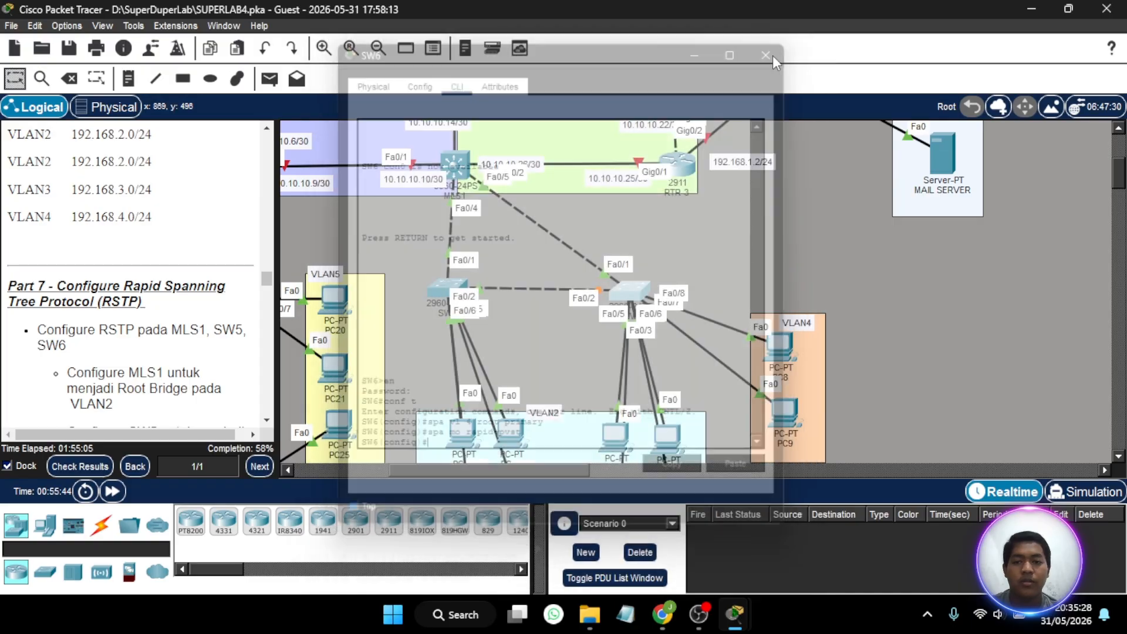
- Check the activity results and examine the assessment items for MLS1, SW5 and SW6, including their STP entries, and close the results
click(79, 467)
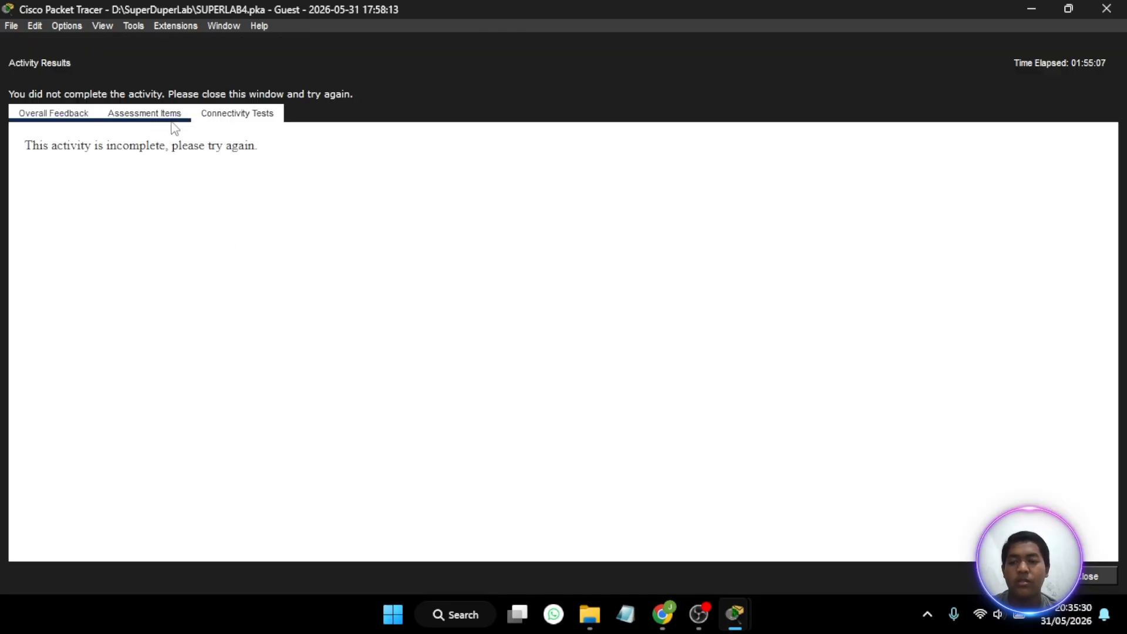
click(144, 114)
scroll(195, 396, down, 10)
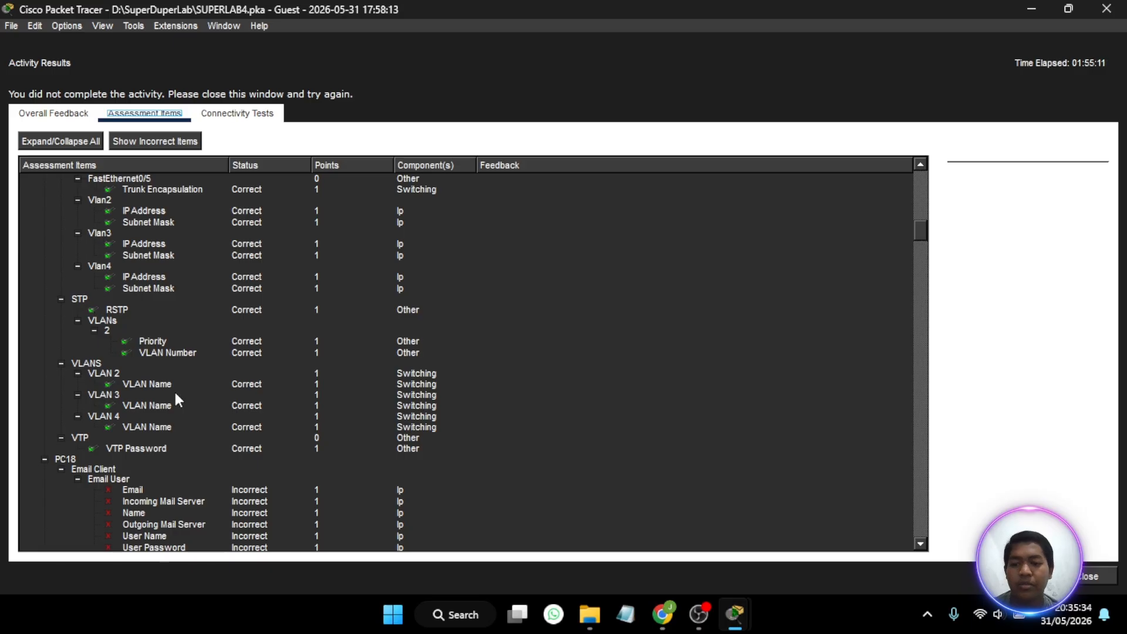
scroll(174, 389, down, 2)
scroll(174, 390, down, 15)
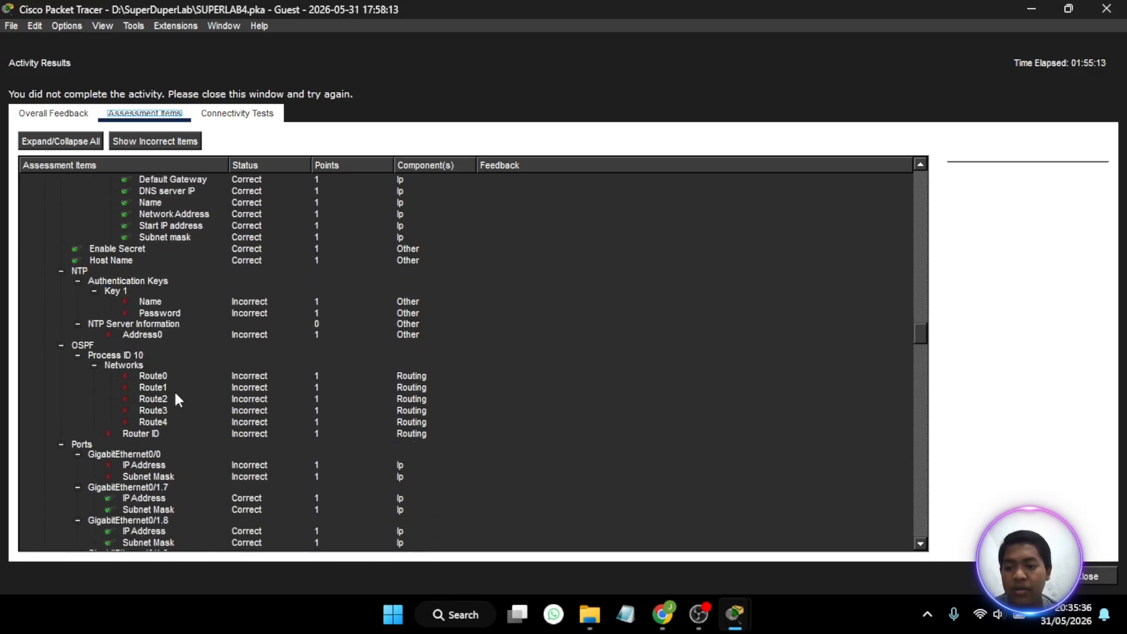
scroll(176, 395, down, 20)
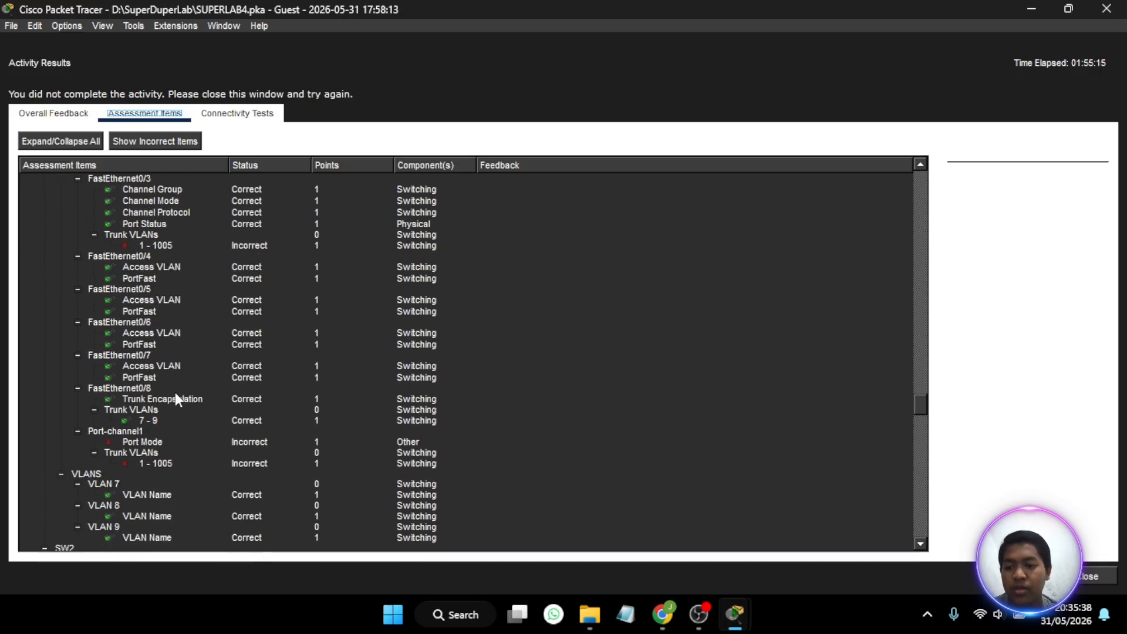
scroll(175, 395, down, 15)
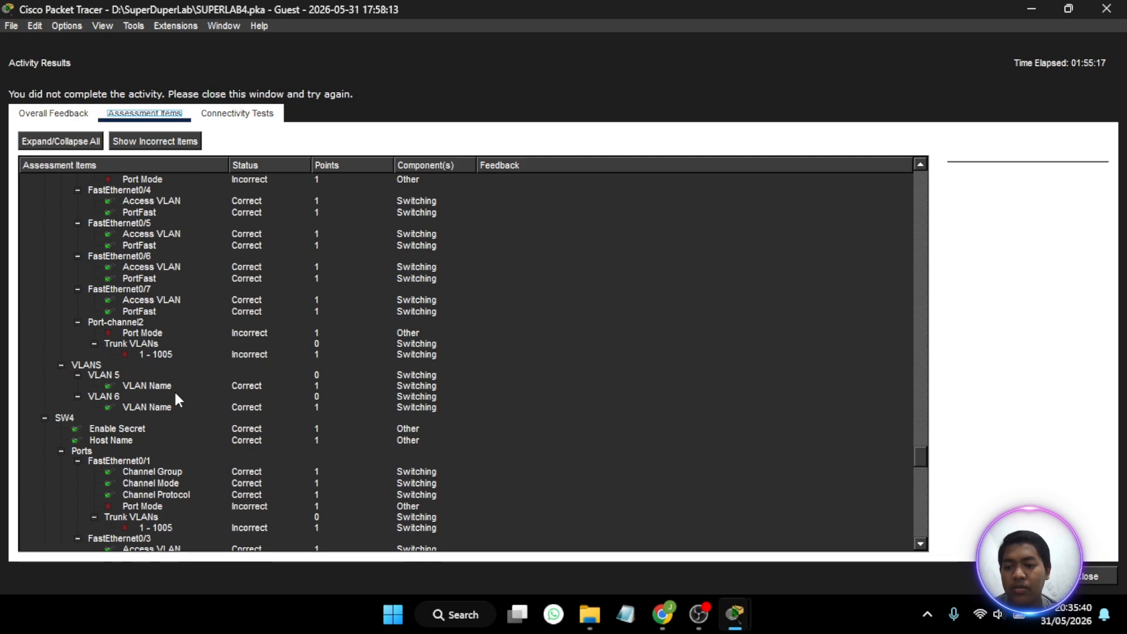
scroll(175, 395, down, 15)
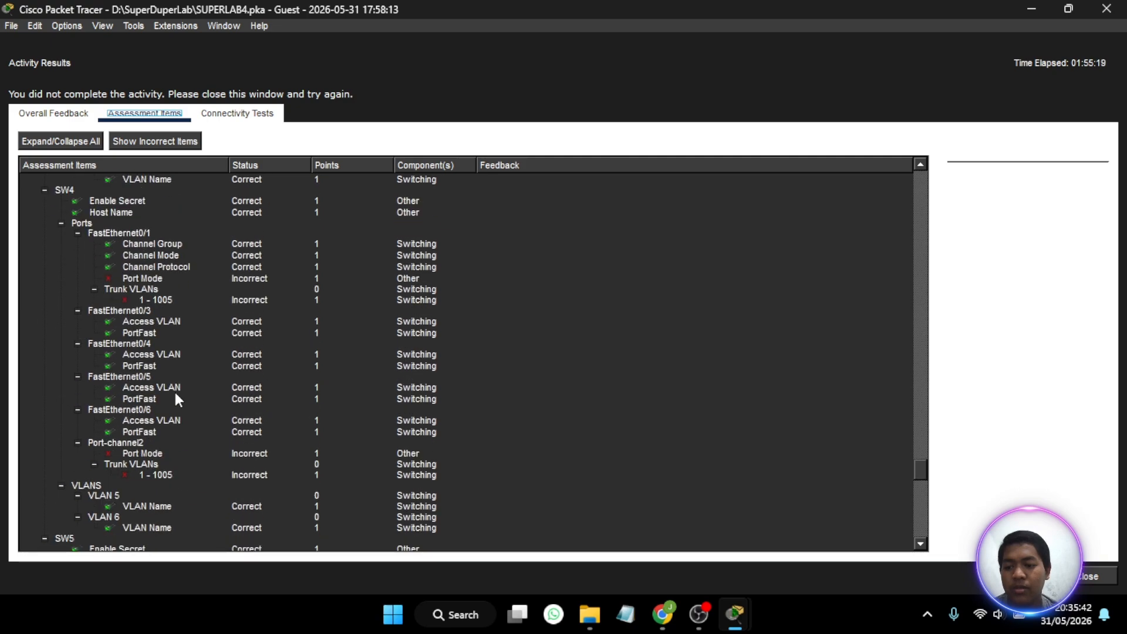
scroll(173, 390, down, 4)
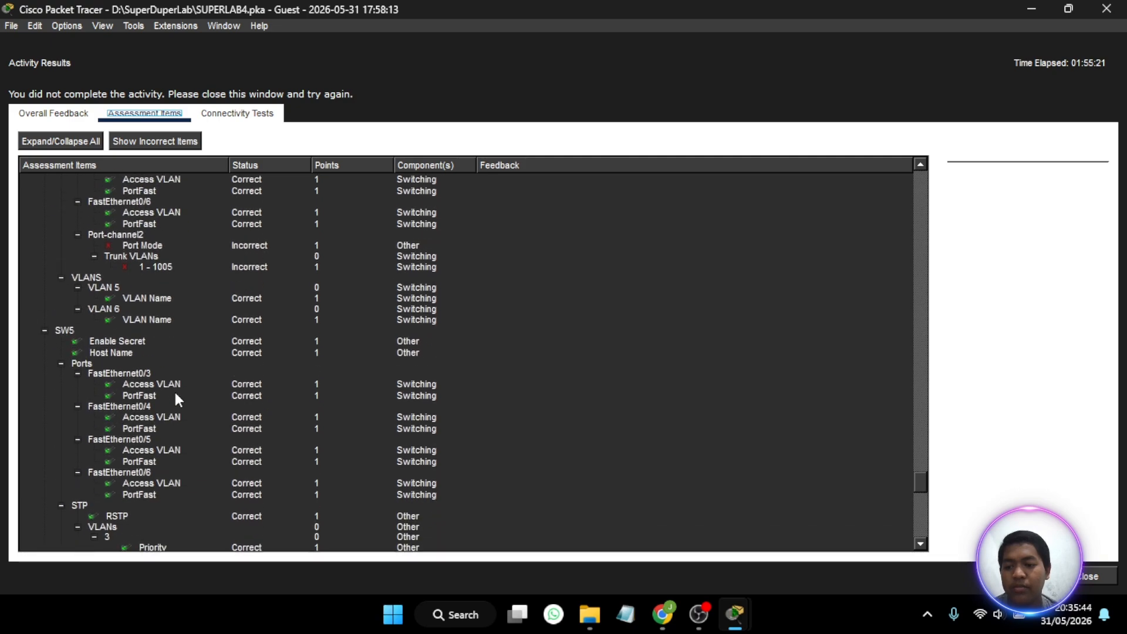
scroll(174, 389, up, 8)
scroll(176, 395, down, 20)
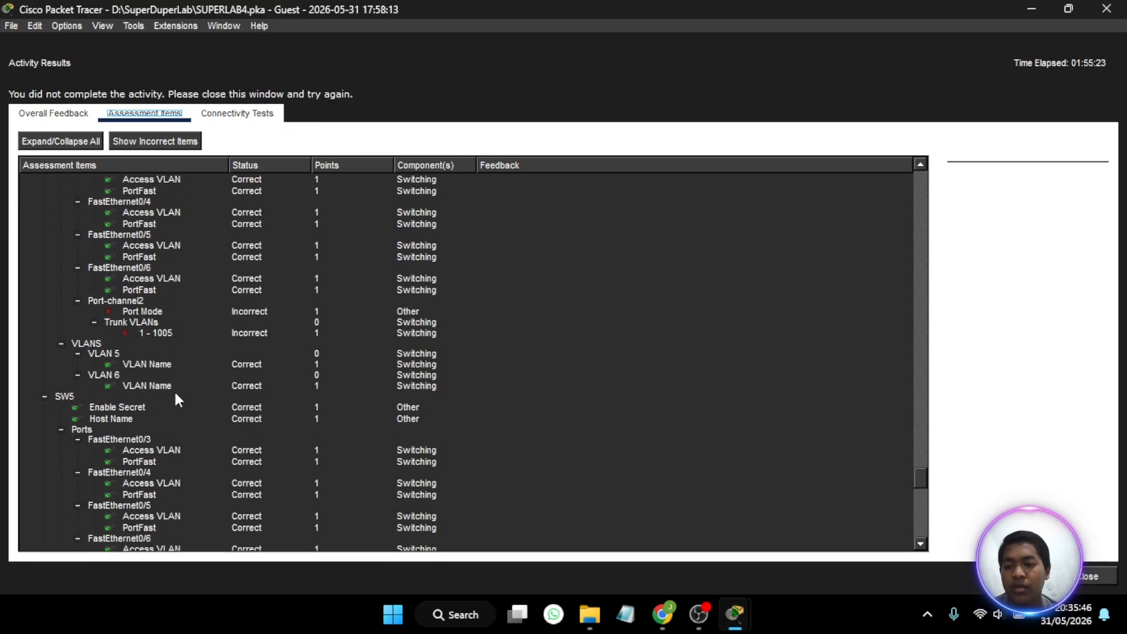
scroll(174, 389, down, 7)
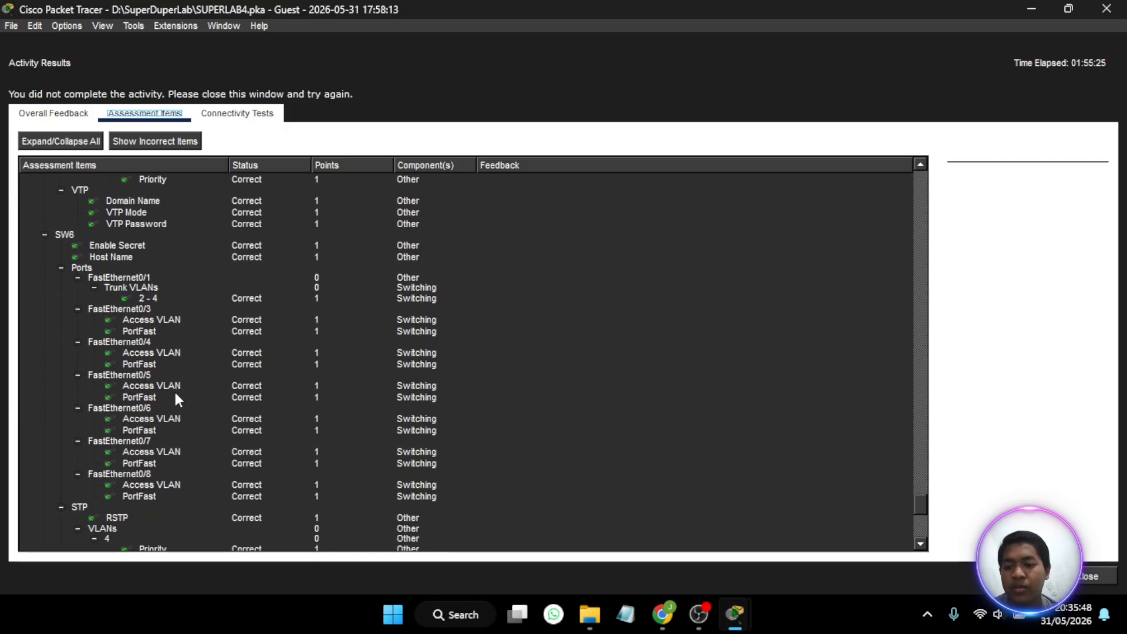
scroll(151, 381, down, 2)
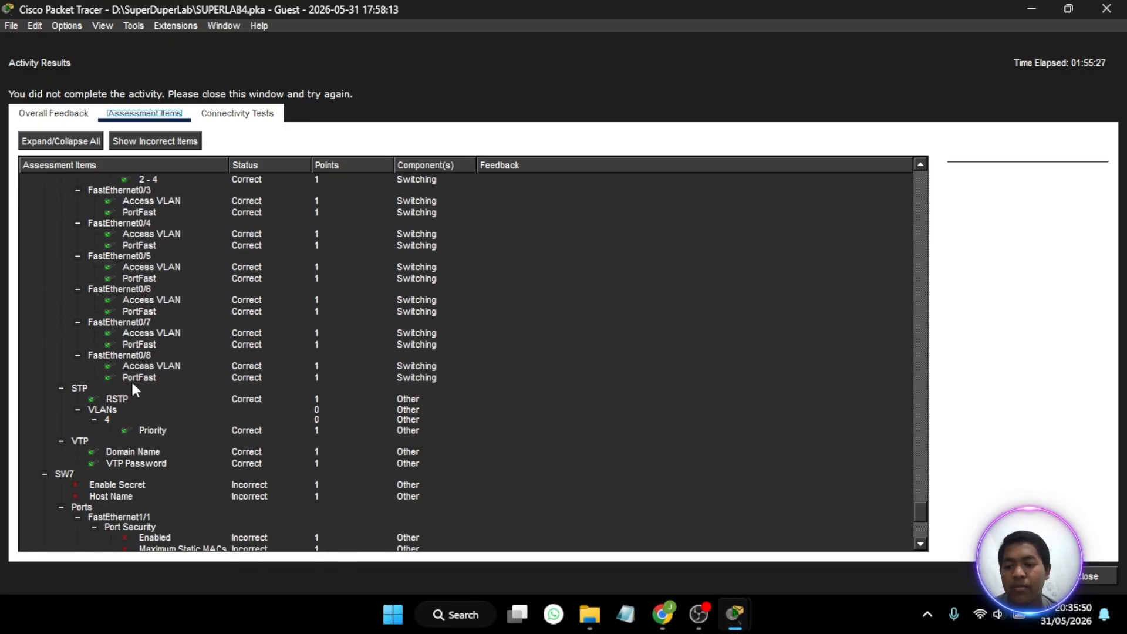
scroll(120, 390, up, 10)
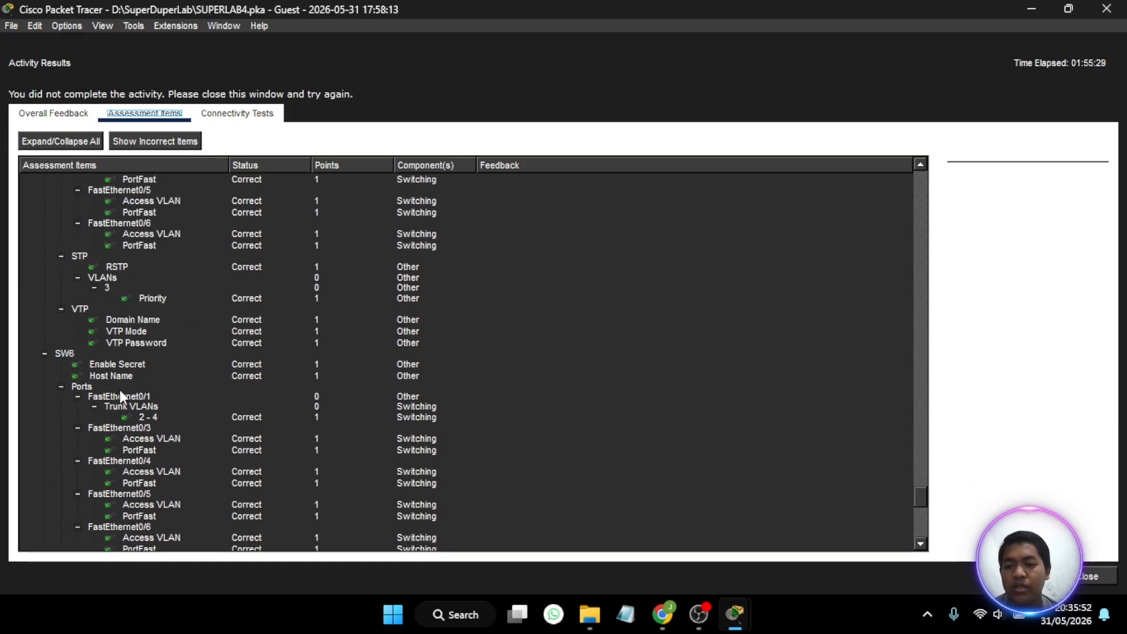
scroll(120, 390, up, 4)
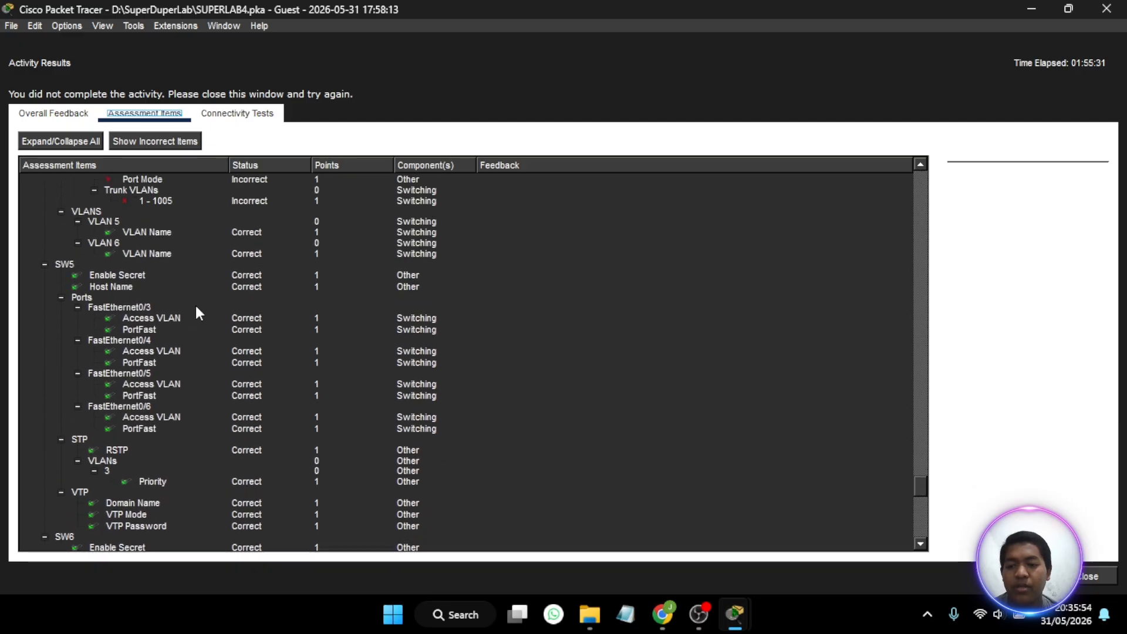
scroll(197, 311, down, 5)
scroll(195, 305, down, 2)
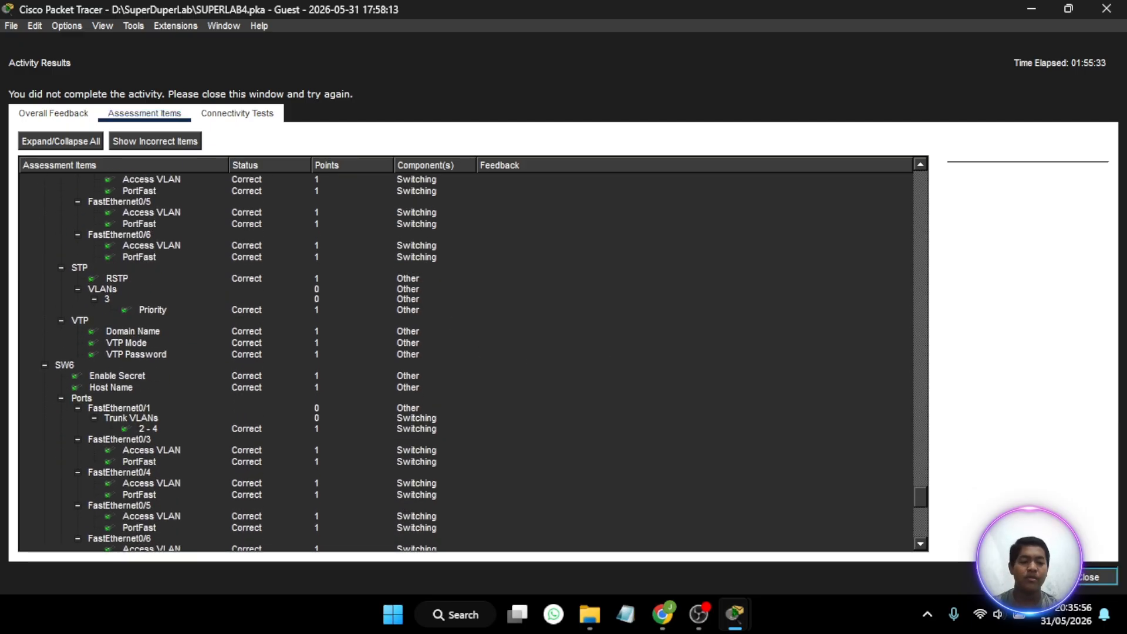
click(1107, 576)
- Read the Part 8 server-area addressing instructions and examine the topology around RTR2, RTR3, SW7 and the VLAN1 servers
scroll(108, 272, down, 15)
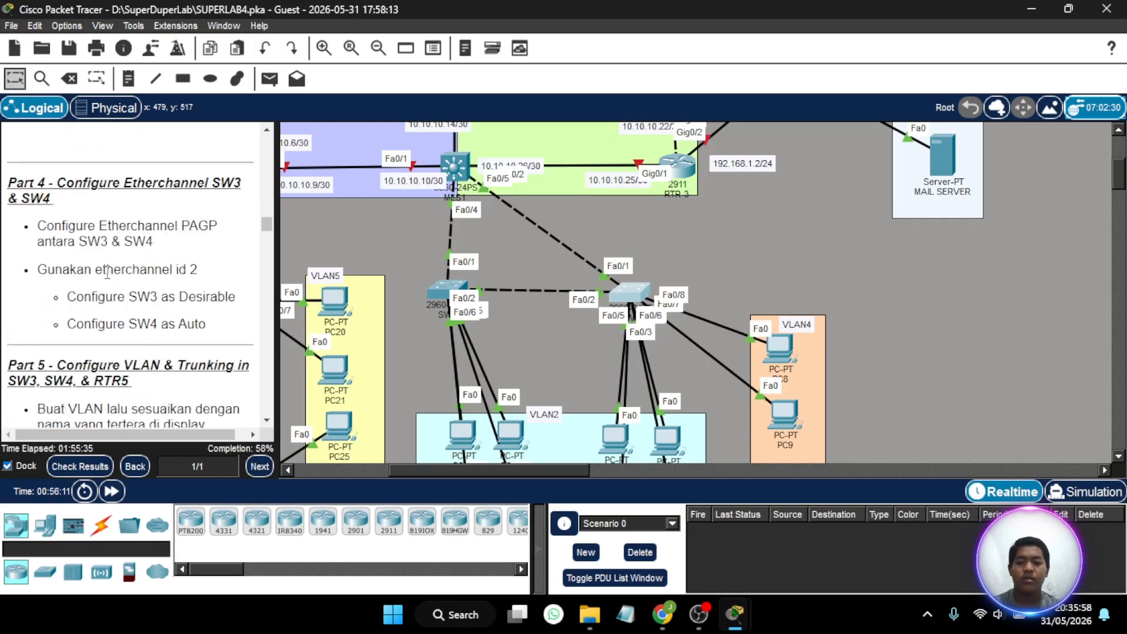
scroll(108, 272, down, 15)
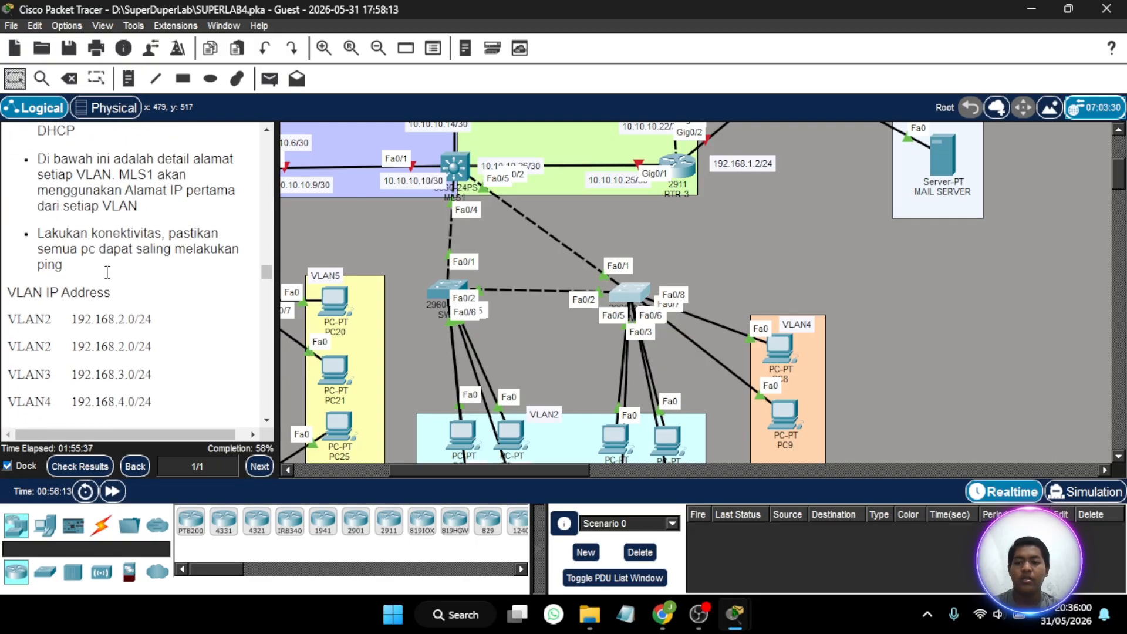
scroll(107, 272, down, 3)
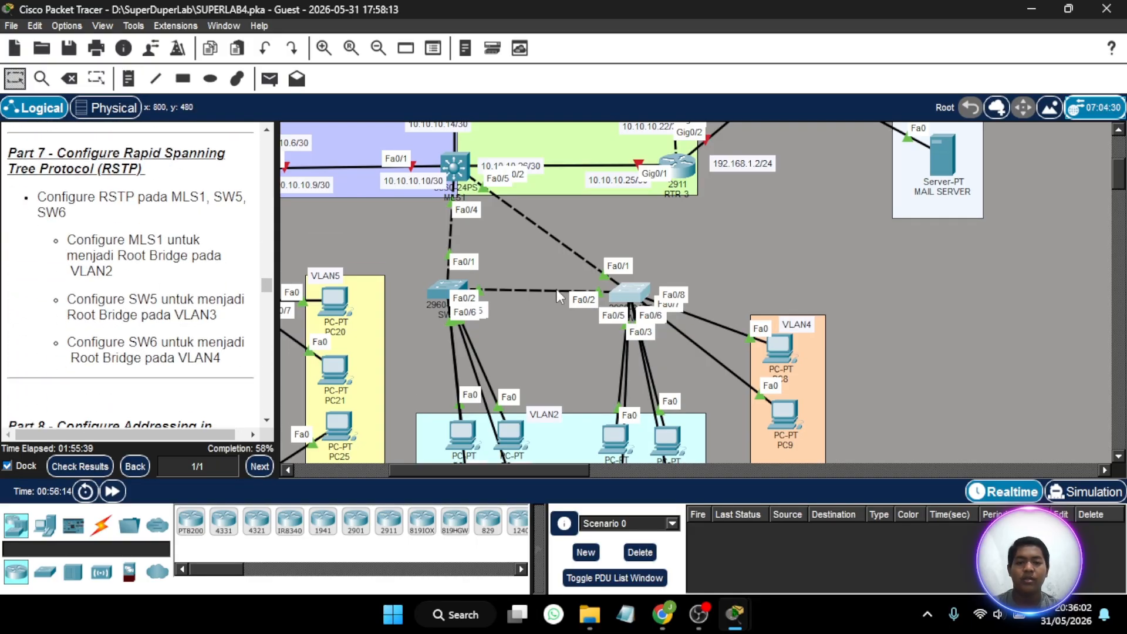
scroll(557, 292, up, 5)
scroll(193, 261, down, 3)
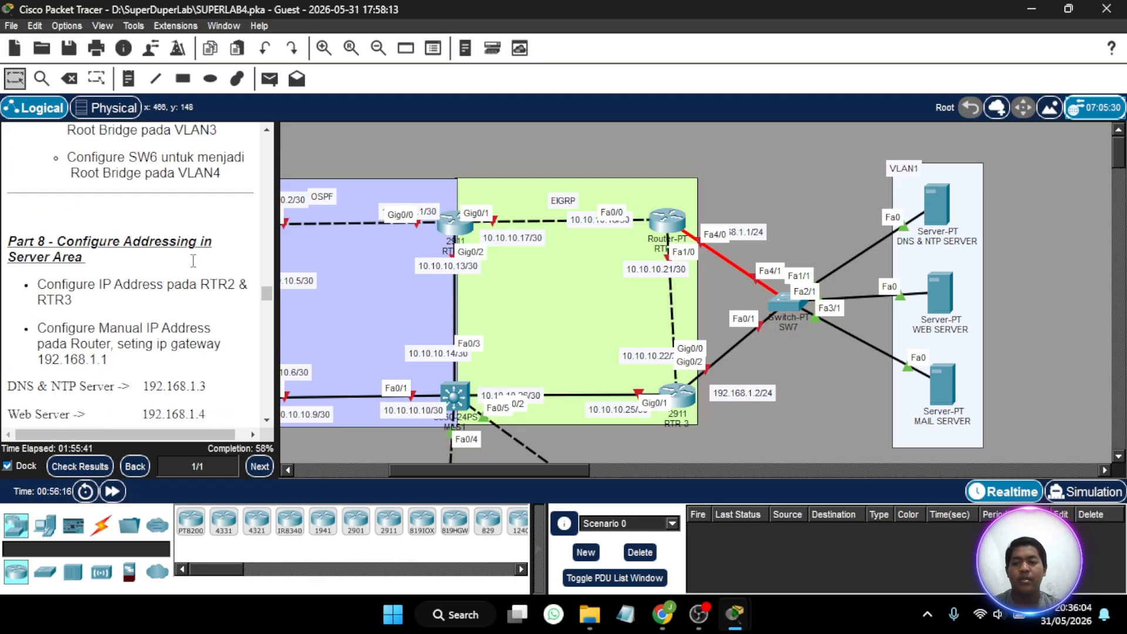
scroll(193, 261, down, 3)
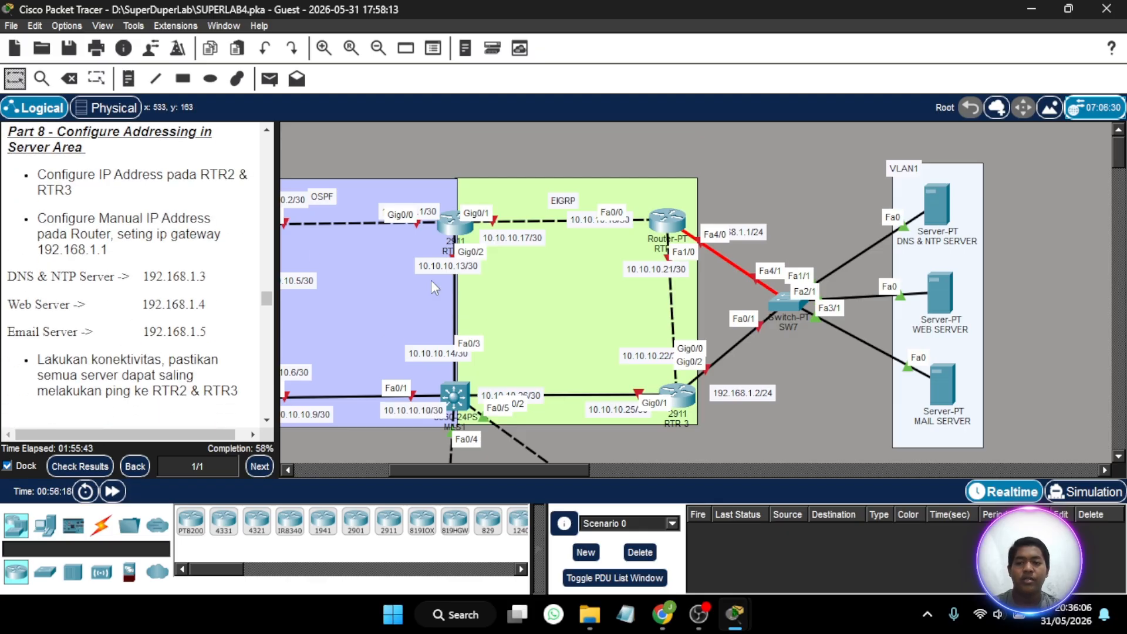
scroll(616, 307, right, 3)
scroll(617, 307, right, 3)
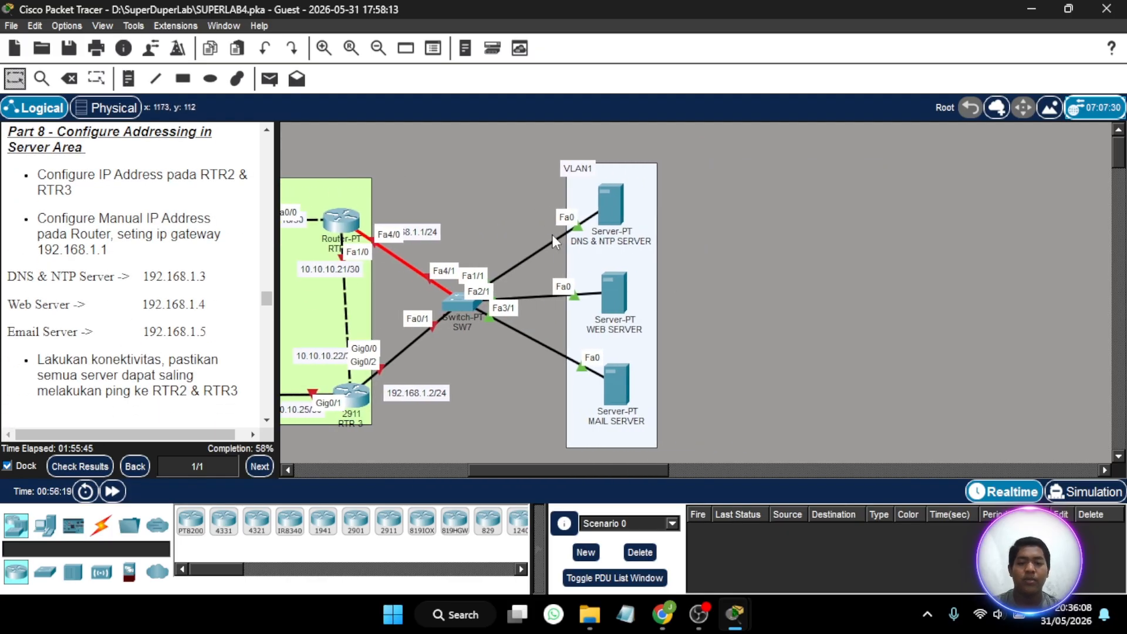
scroll(551, 246, down, 2)
scroll(551, 254, up, 2)
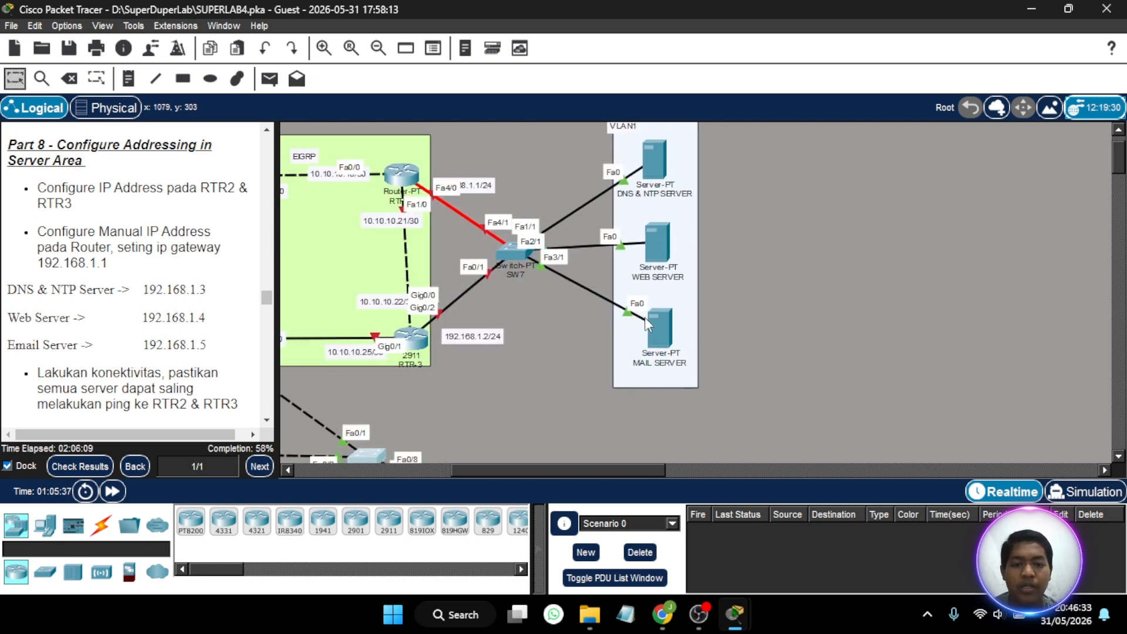
scroll(644, 317, up, 1)
scroll(647, 324, down, 1)
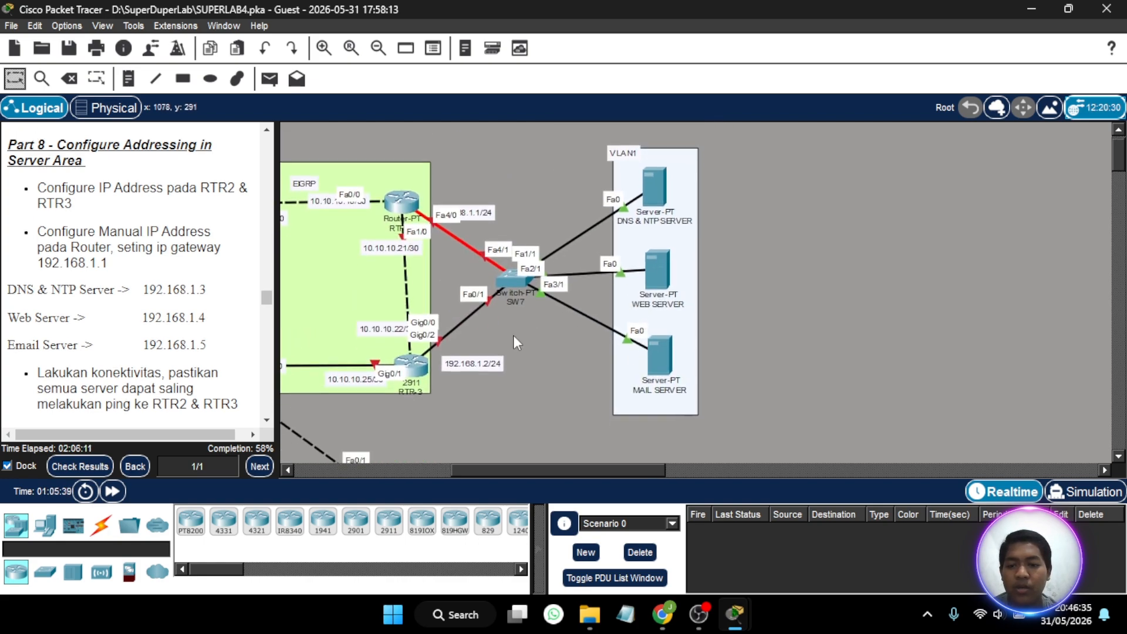
scroll(513, 335, left, 1)
scroll(513, 335, down, 1)
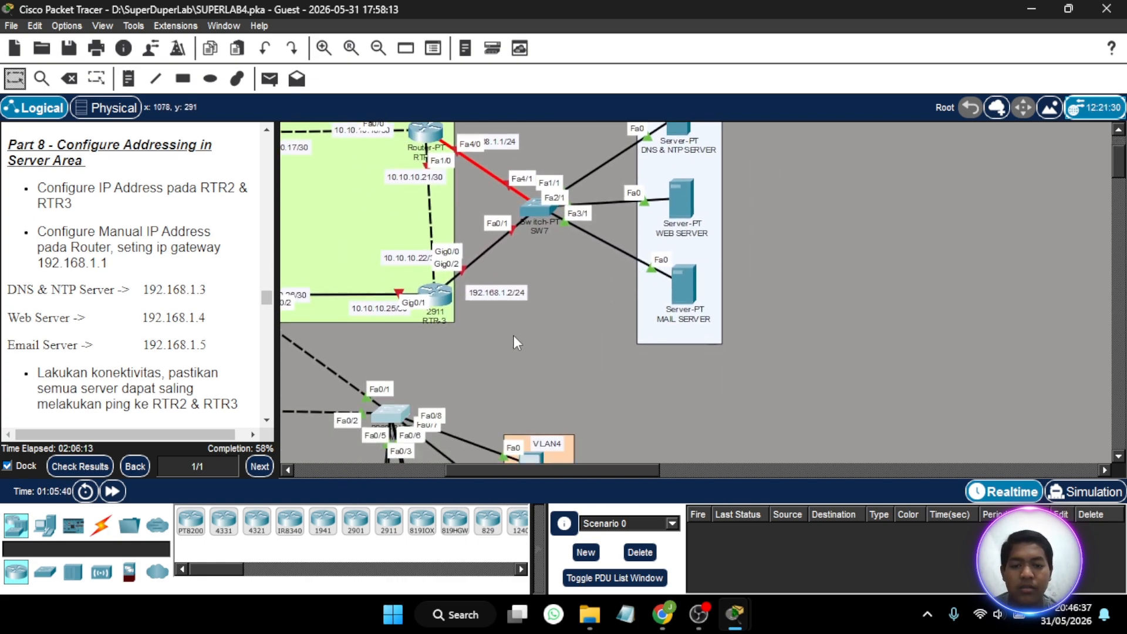
scroll(513, 336, up, 1)
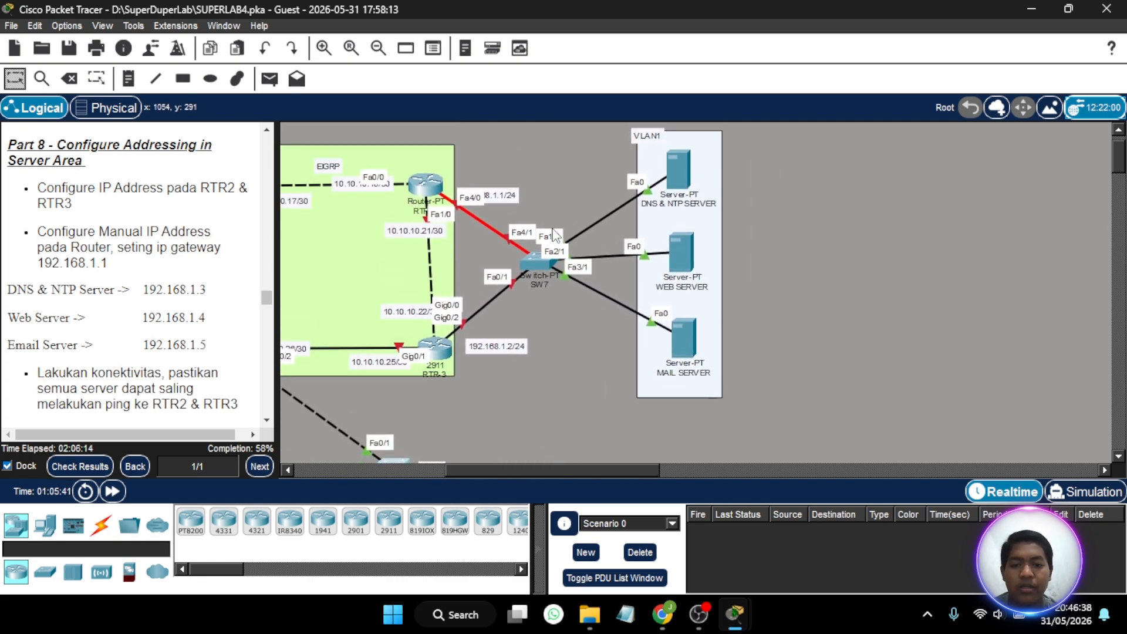
- Open SW7's command line, enter privileged mode with the enable password, and start global configuration with conf t
click(534, 266)
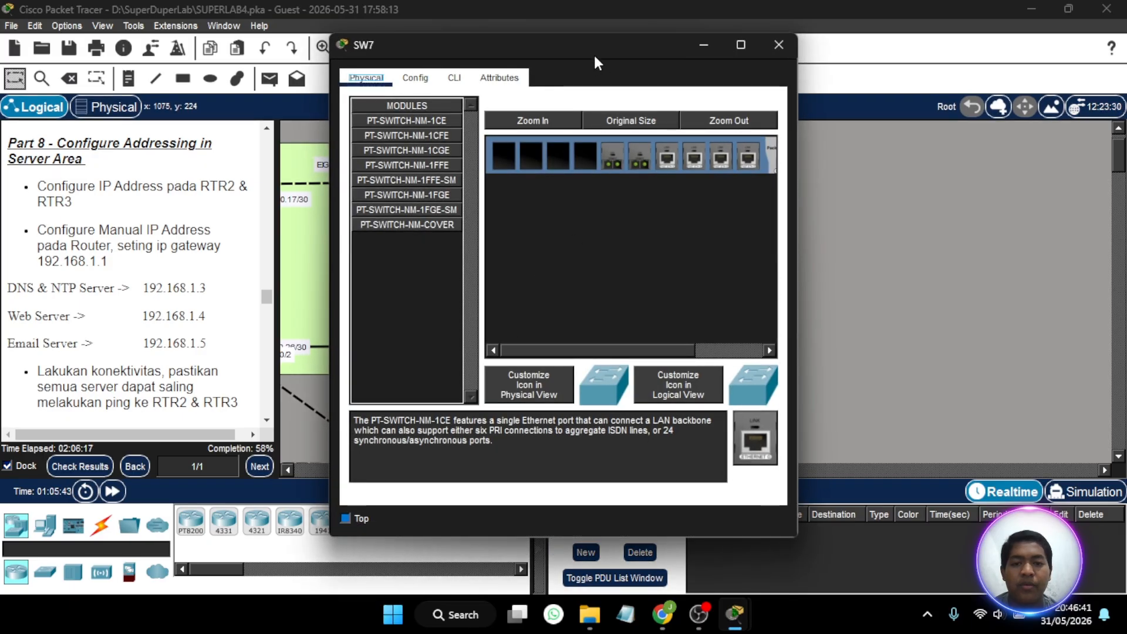
drag(595, 57, 277, 38)
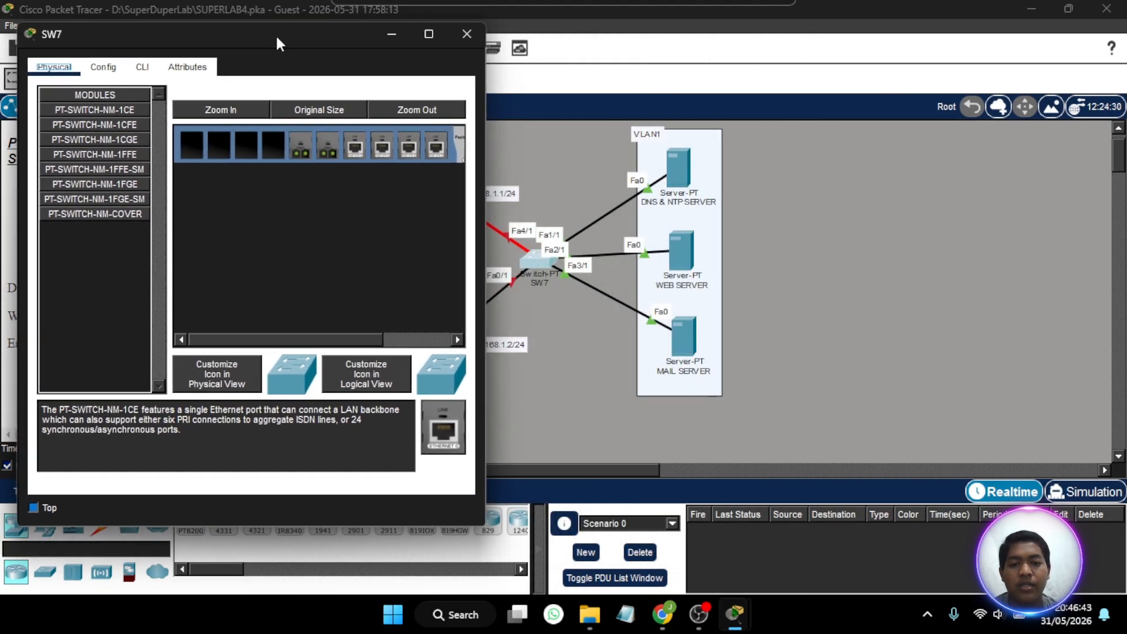
click(143, 66)
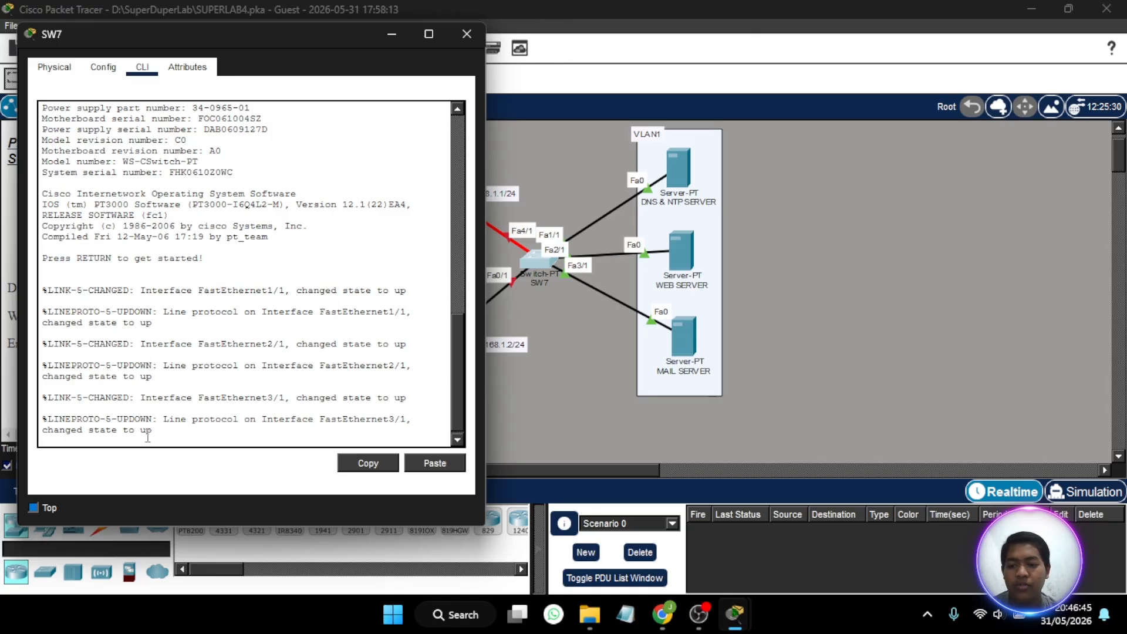
key(Return)
text(en)
key(Return)
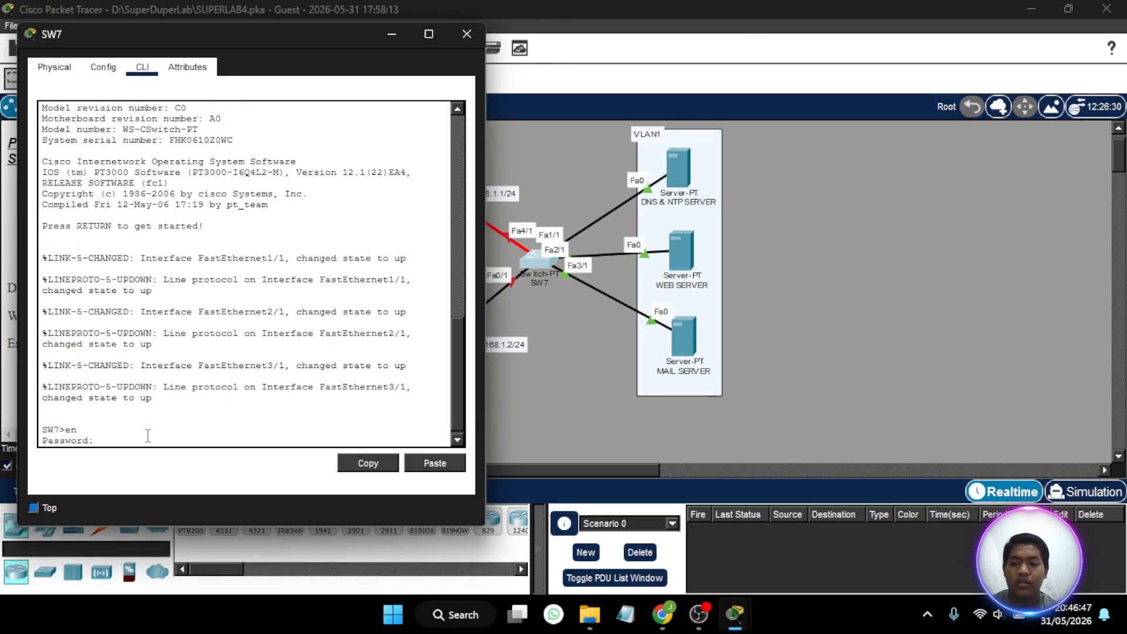
key(Return)
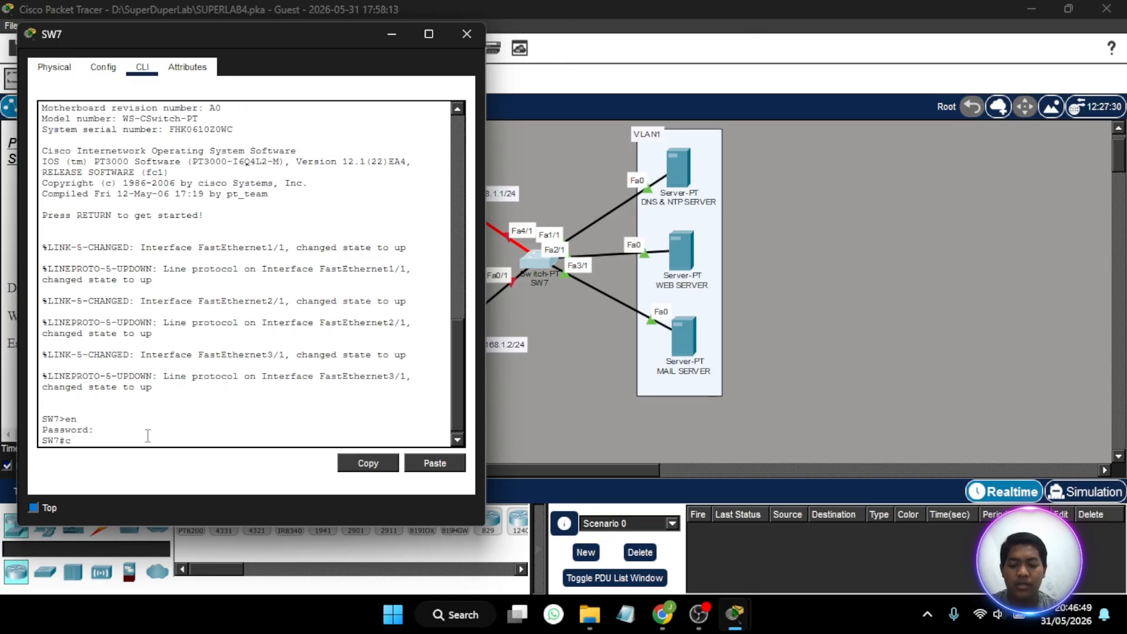
text(conf t)
key(Return)
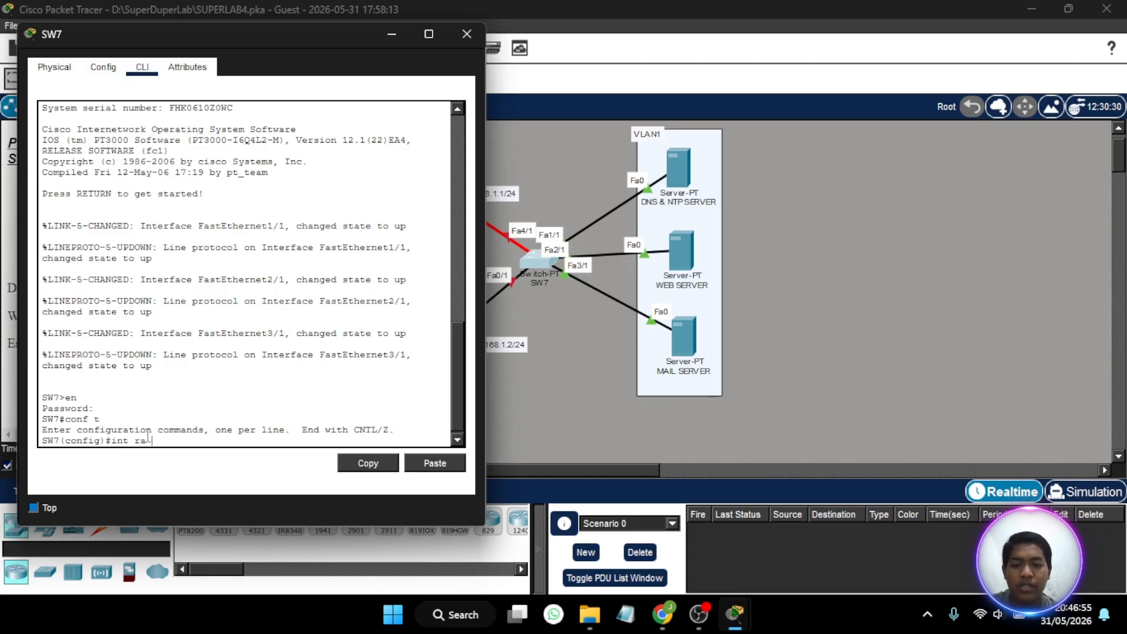
- Enter interface range configuration on SW7 for the three server-facing ports with int ra fa1/1, fa2/1, fa3/1
text(int ra fa0)
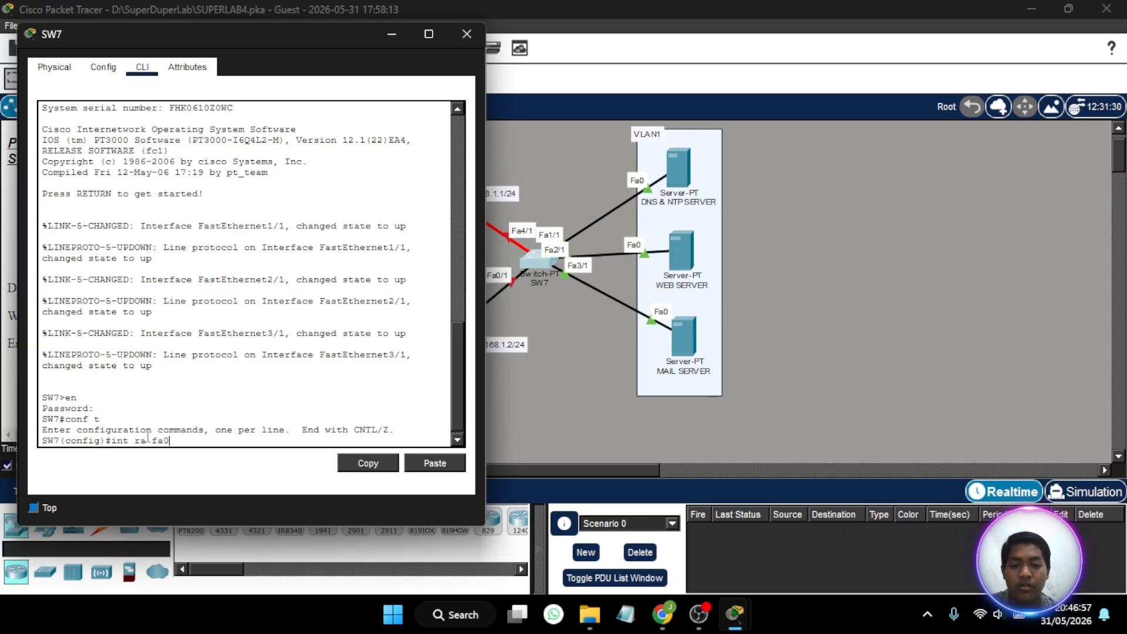
text(/)
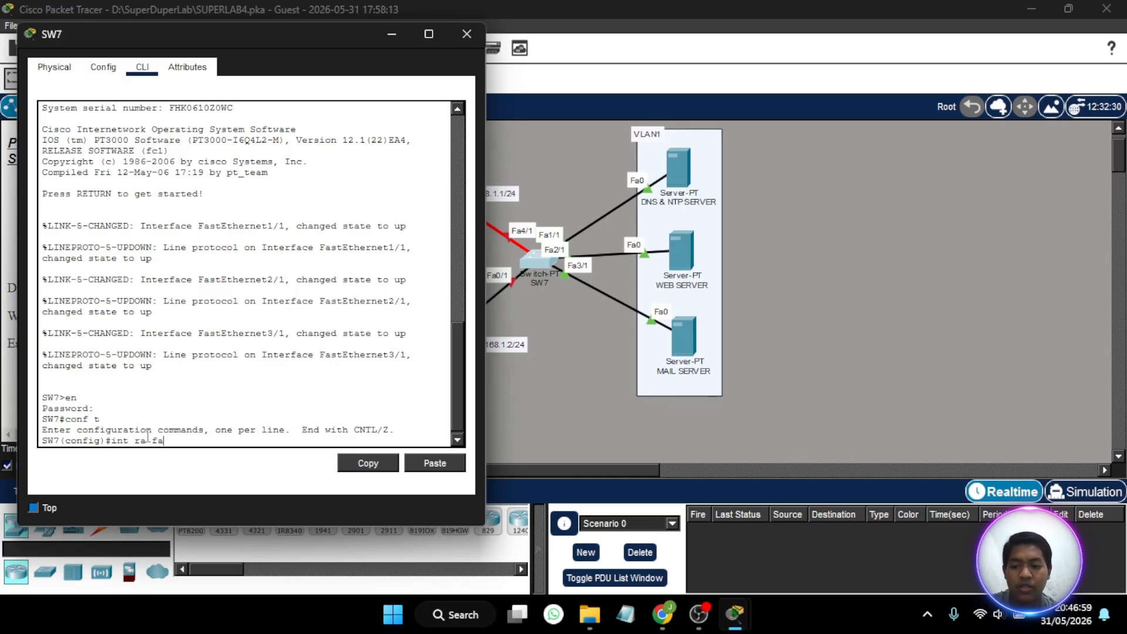
text(1/1,)
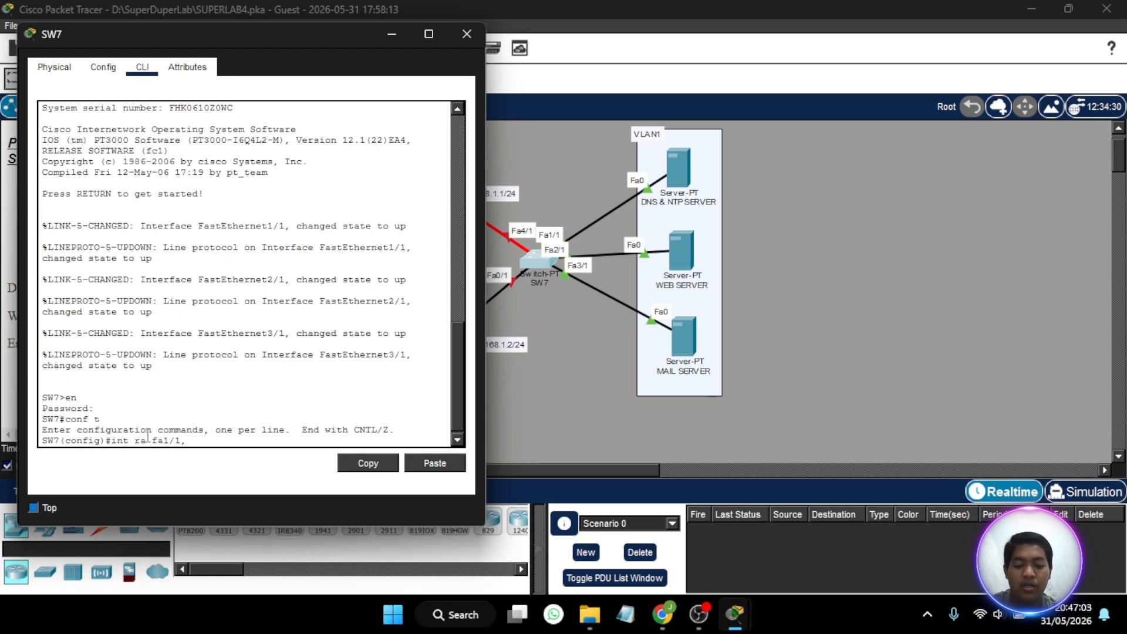
text( fa2/)
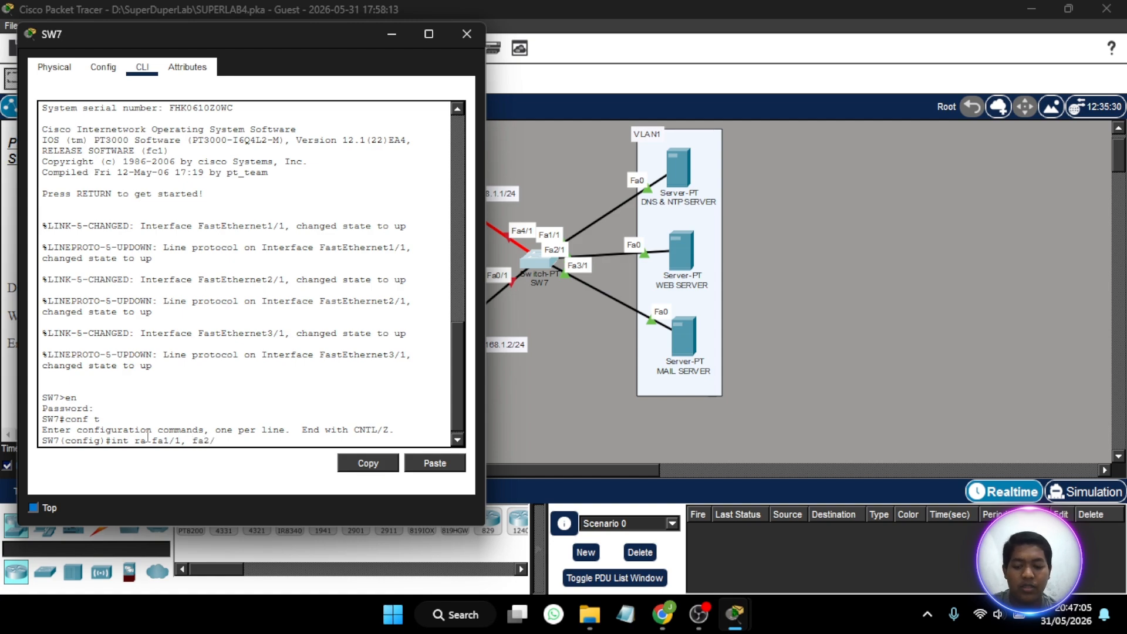
text(1, fa)
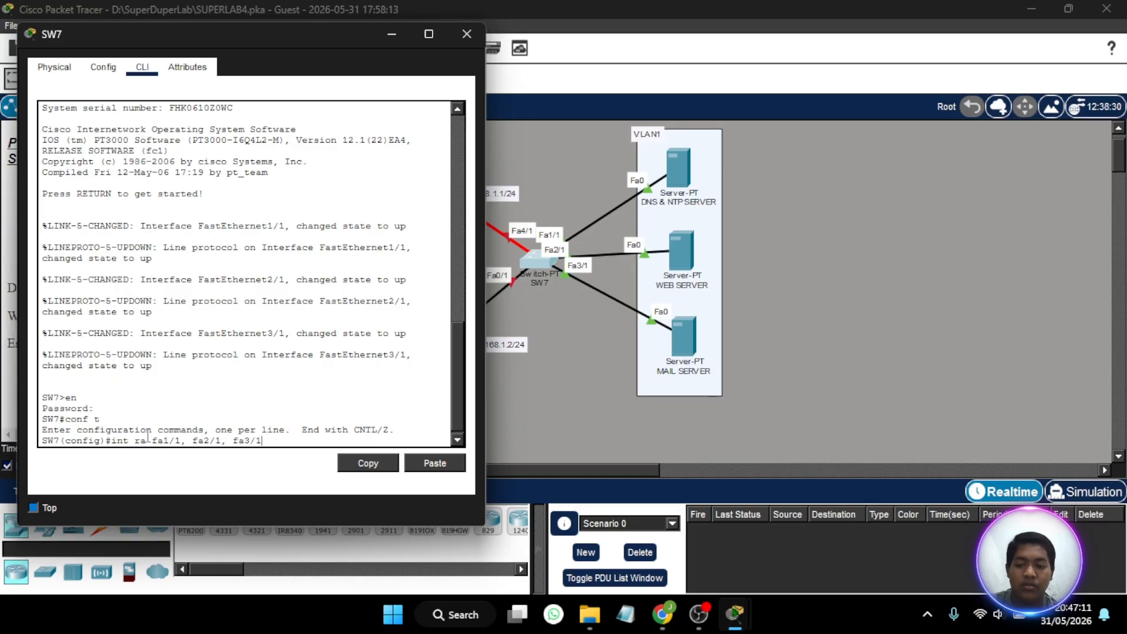
text(3/1)
key(Return)
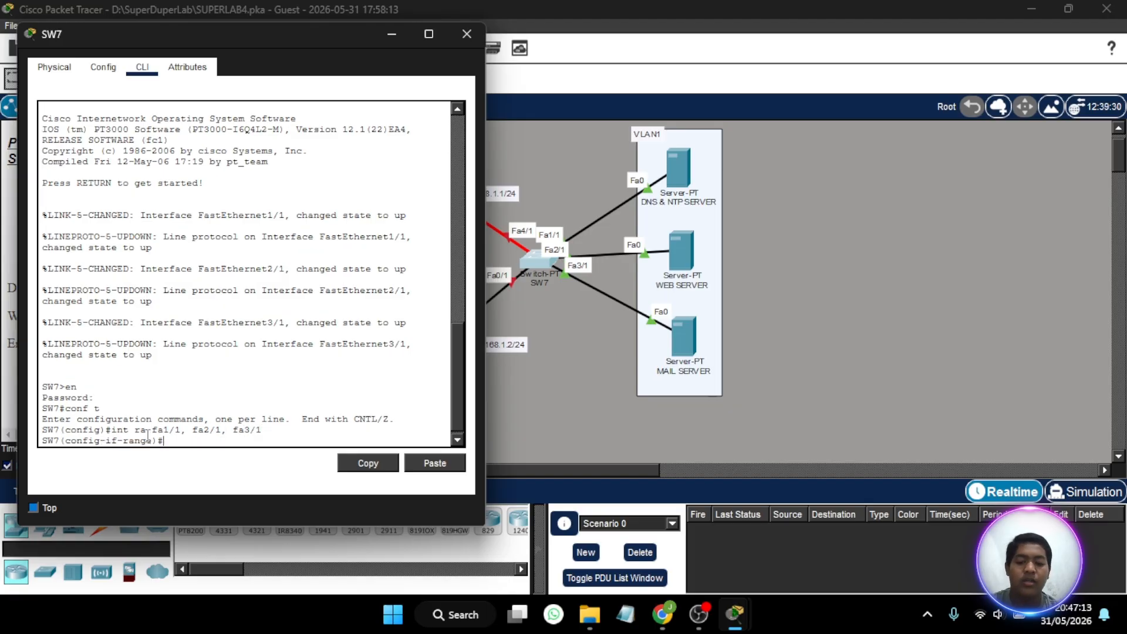
- Set SW7's three server-facing ports to access mode and assign them to VLAN 1
text(sw mo a)
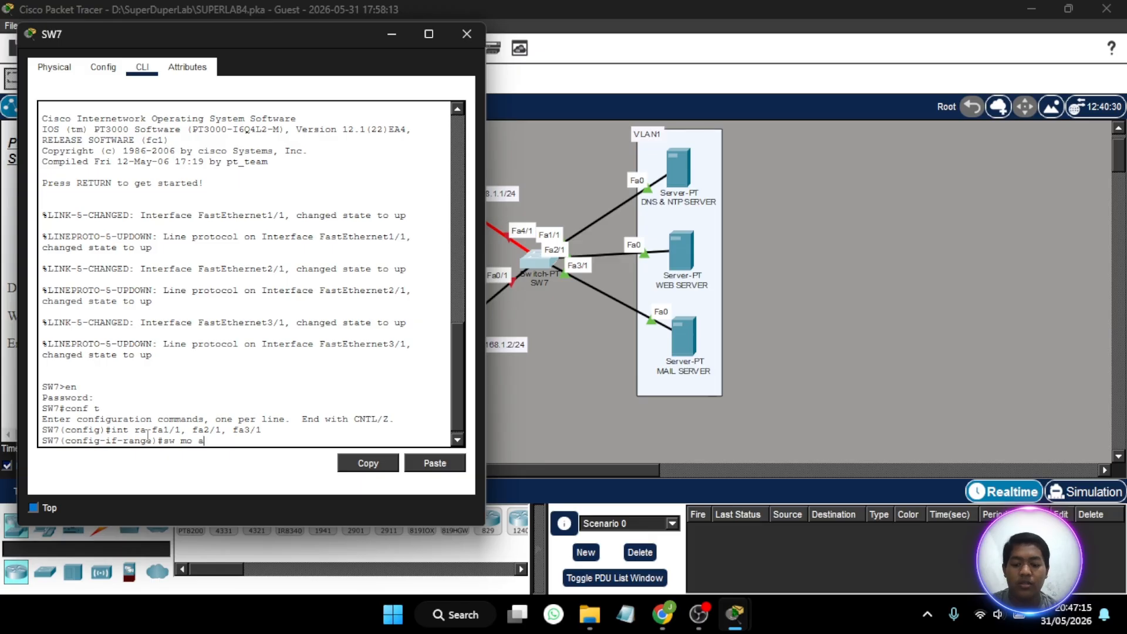
text(c)
key(Return)
text(sw ac )
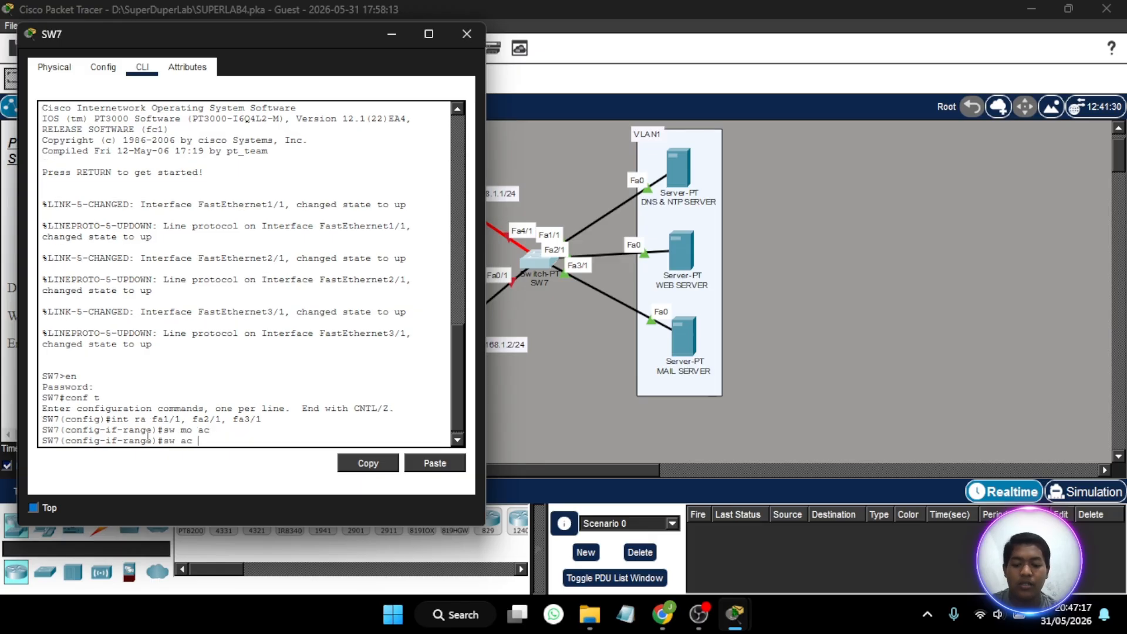
text(vl 1)
key(Return)
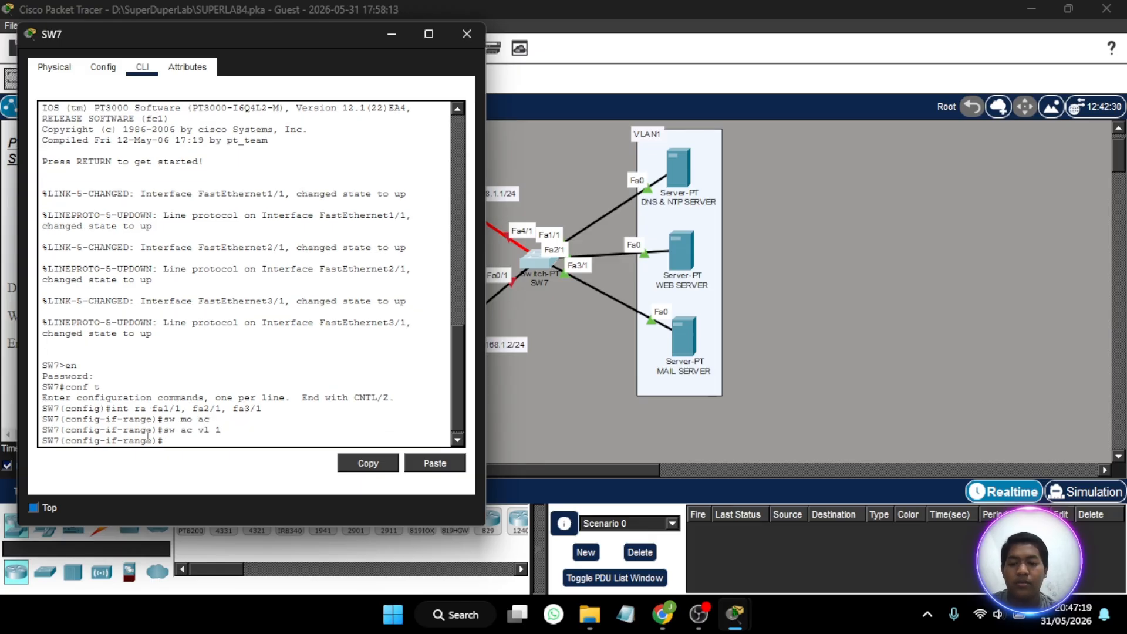
- Enable spanning-tree PortFast on SW7's server-facing ports fa1/1, fa2/1 and fa3/1
text(spa po)
key(Return)
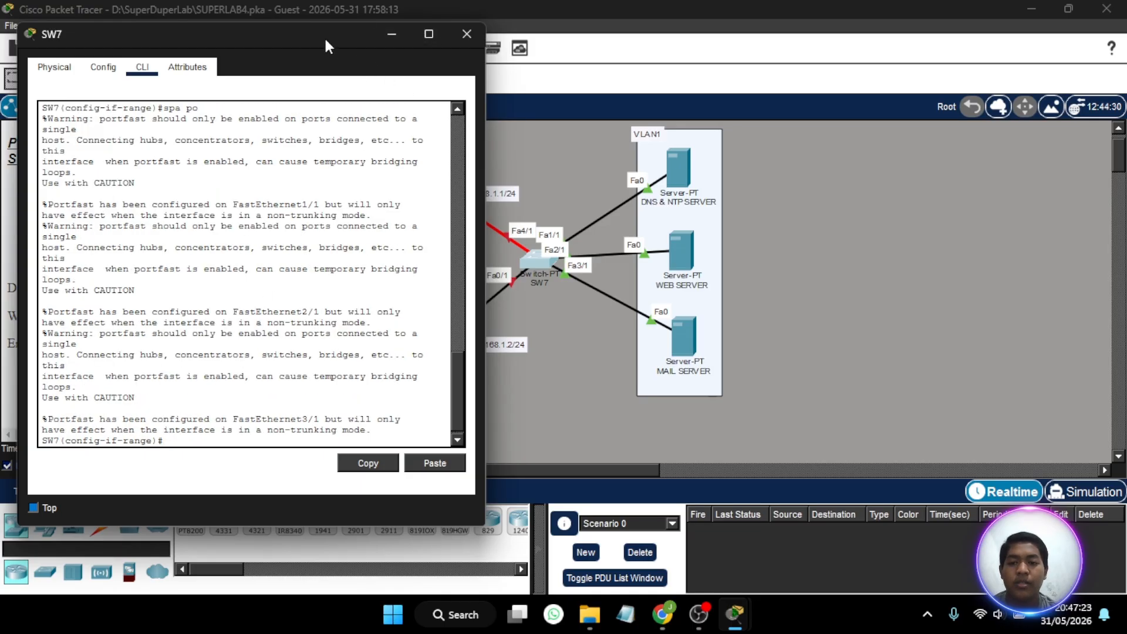
- Enter interface range configuration on SW7 for the router-facing ports with int ra fa0/1, fa 4/1
drag(326, 46, 298, 59)
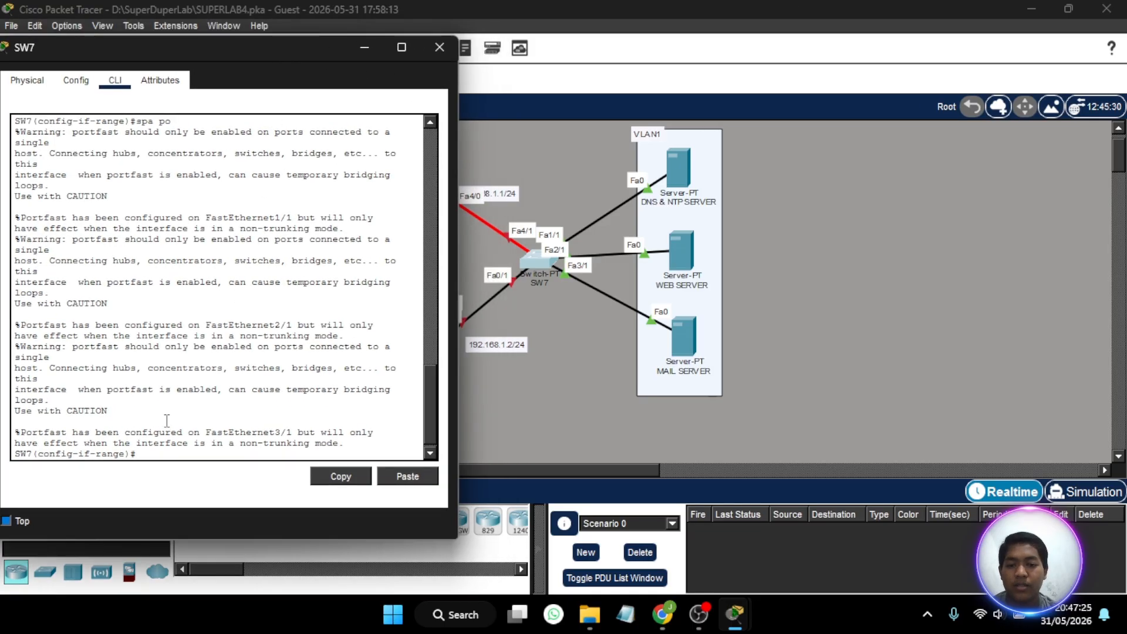
text(int r)
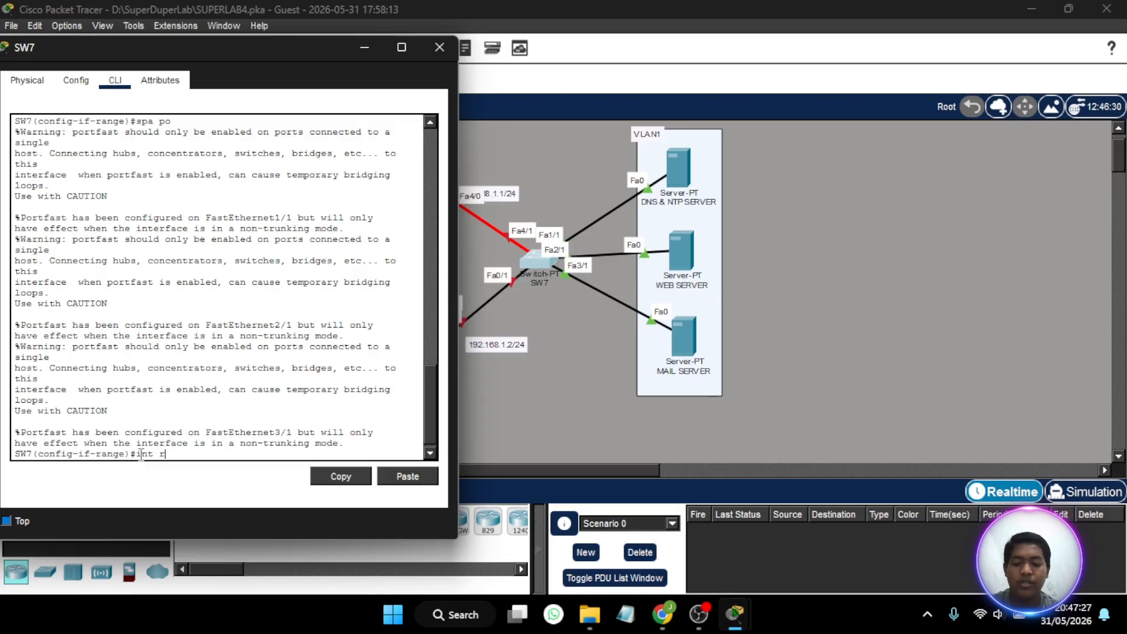
text(a fa0/1,)
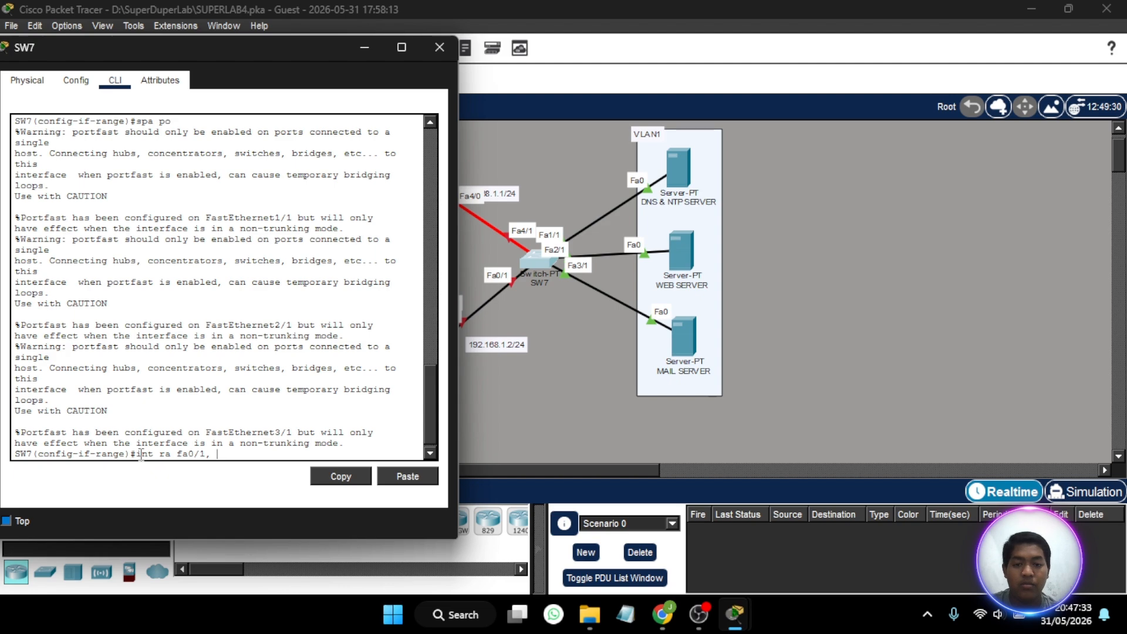
text( 4/1)
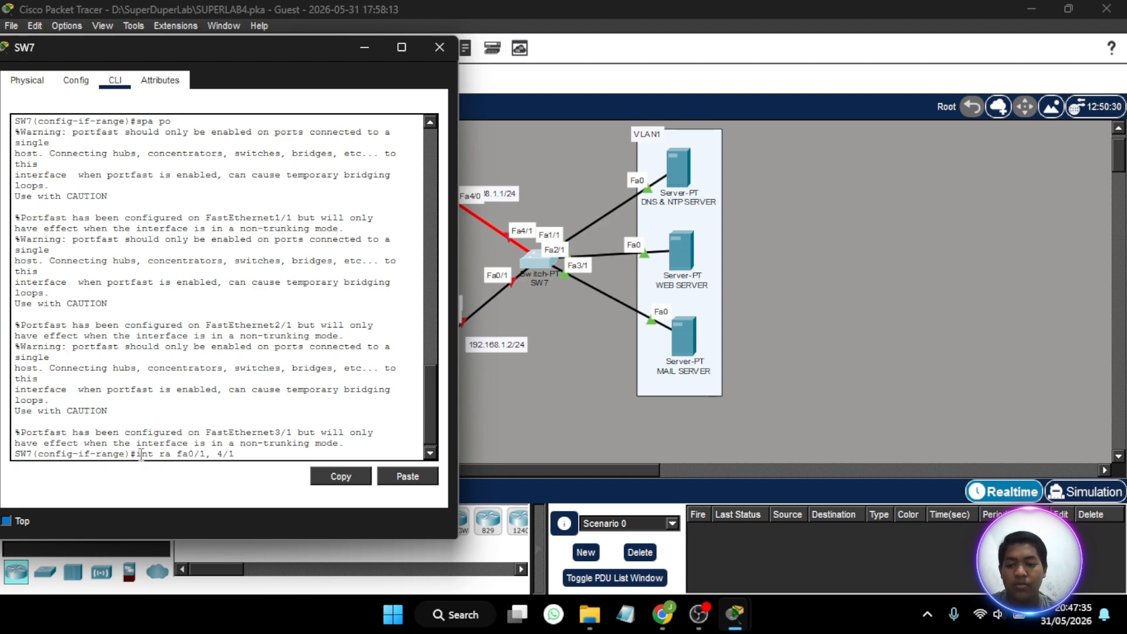
key(Return)
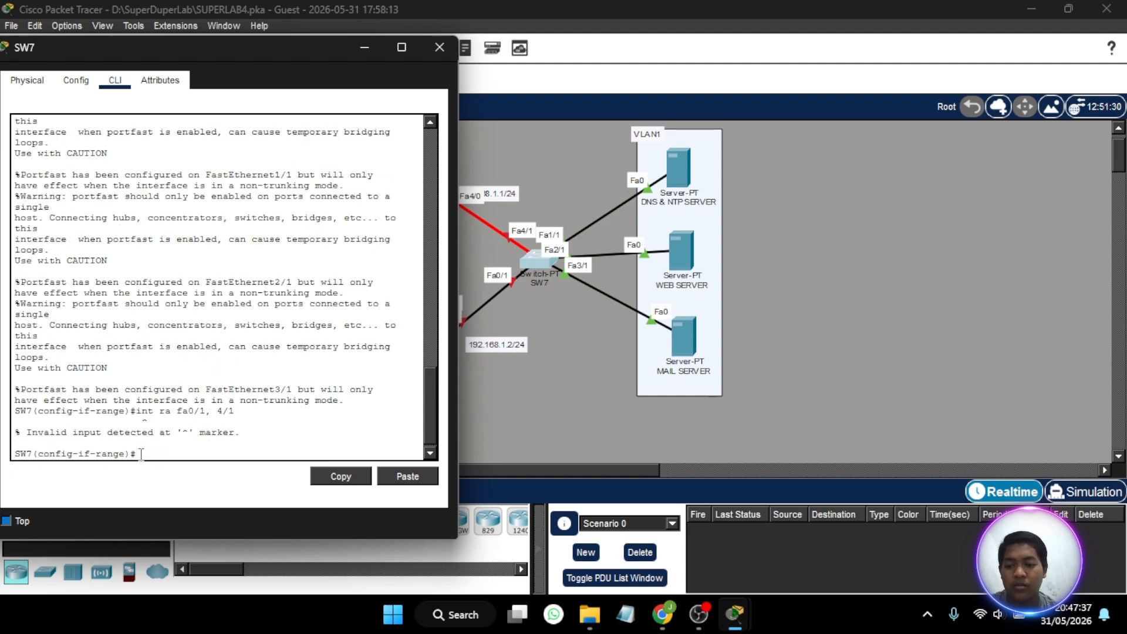
key(Up)
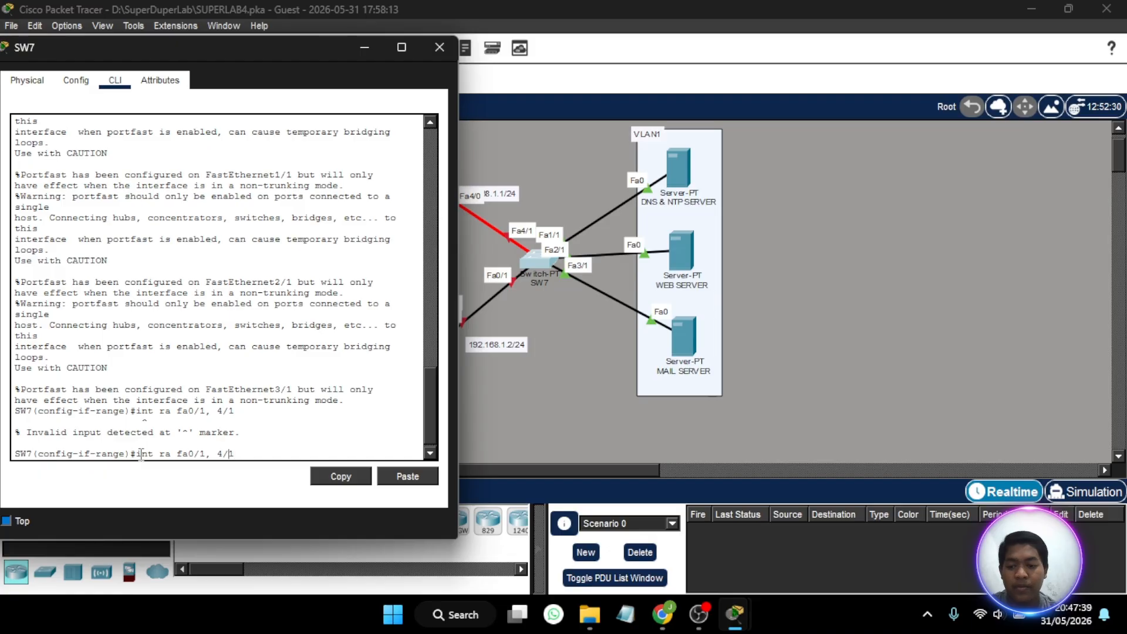
text(fa)
key(Return)
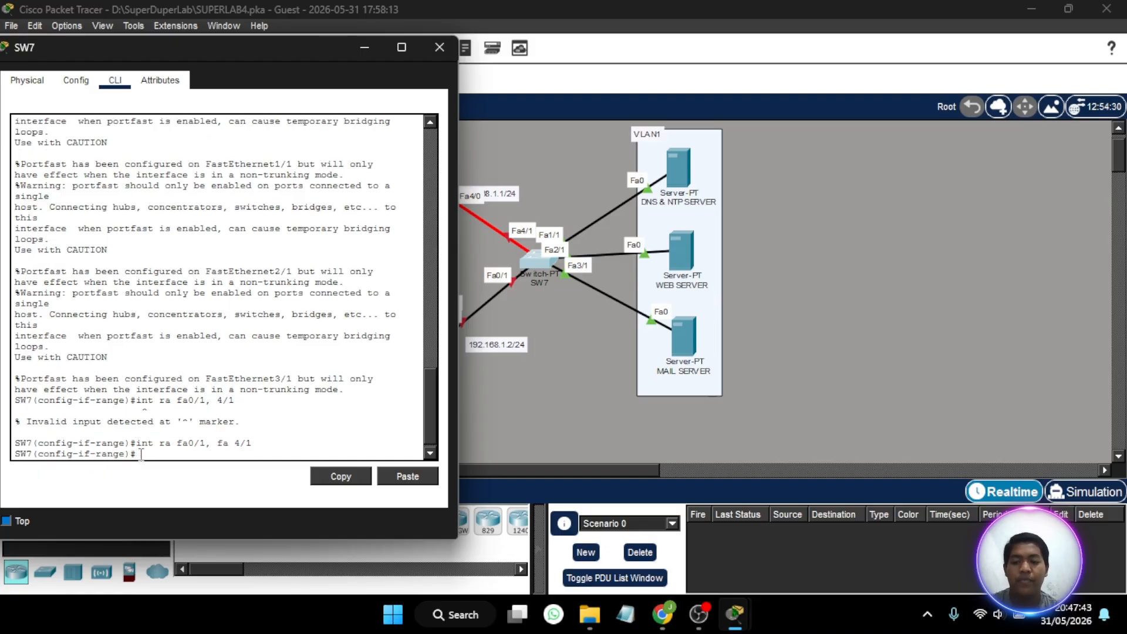
- Set SW7's router-facing ports fa0/1 and fa4/1 to trunk mode with sw mo tr and put the SW7 window away
text(spa po)
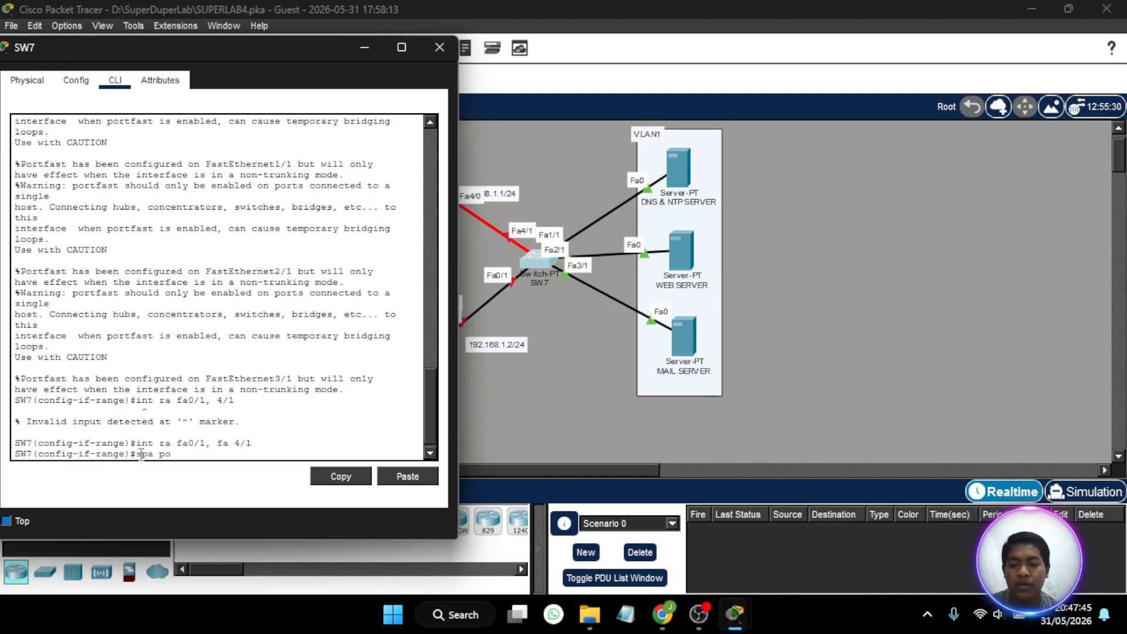
key(Up)
key(BackSpace)
key(BackSpace)
key(BackSpace)
key(BackSpace)
key(BackSpace)
text(mo tr)
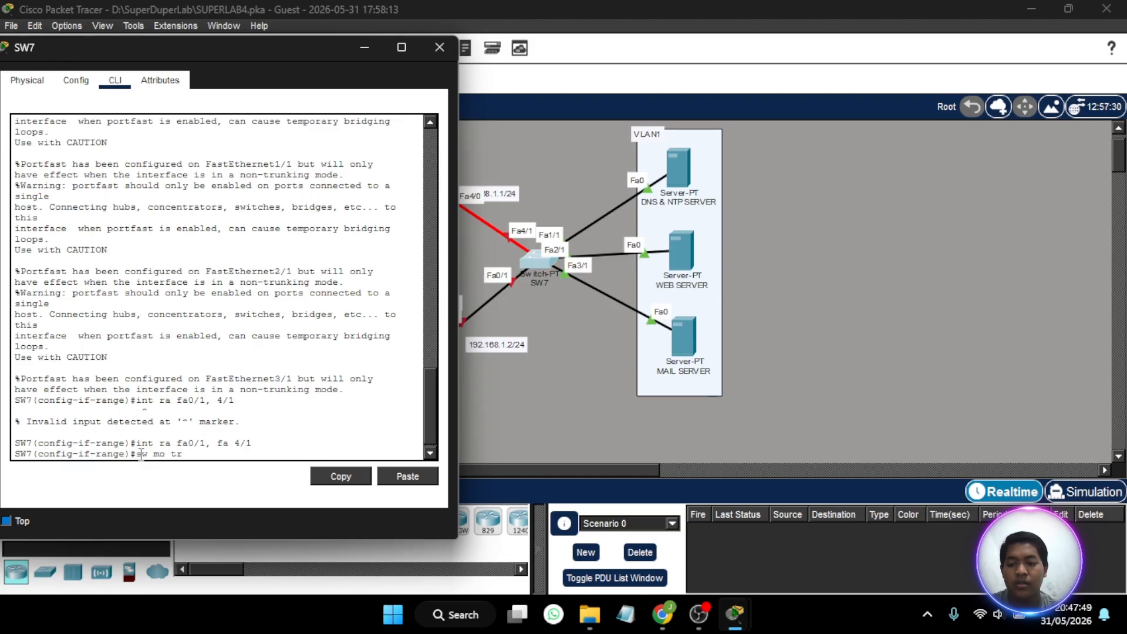
key(Return)
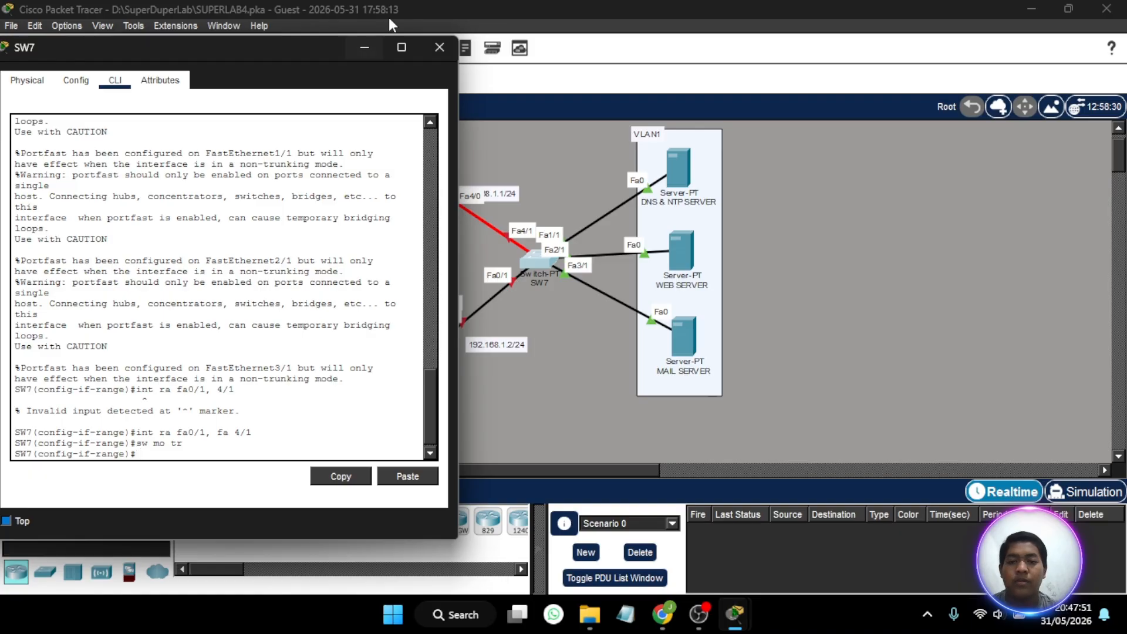
click(424, 46)
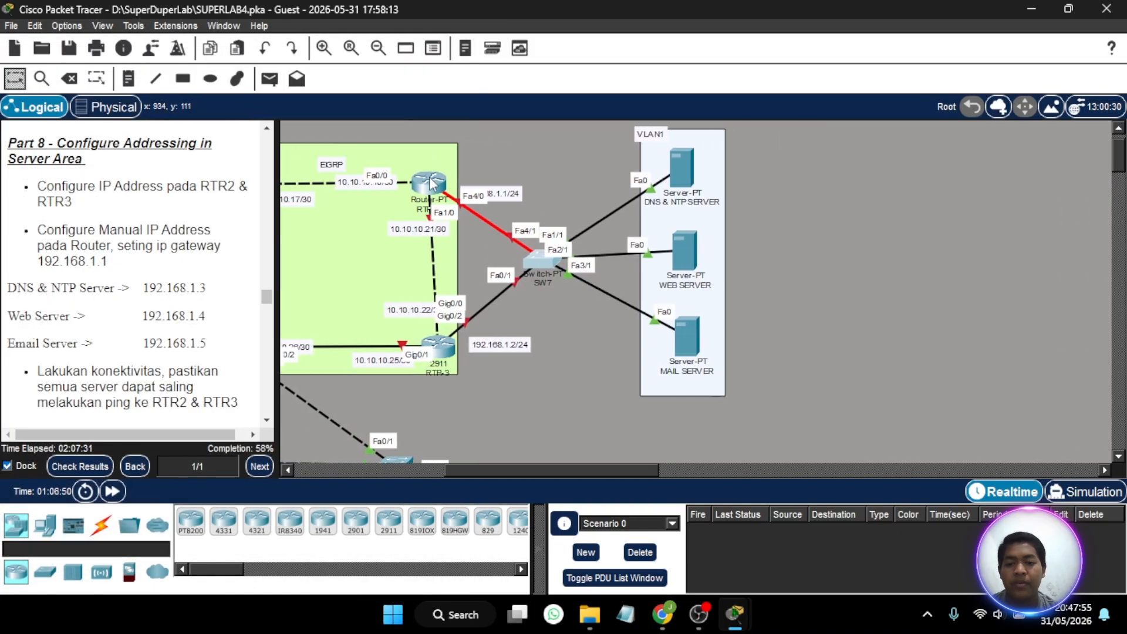
- Open RTR-2's command line, enter privileged mode with the enable password, and start global configuration from the terminal
click(431, 184)
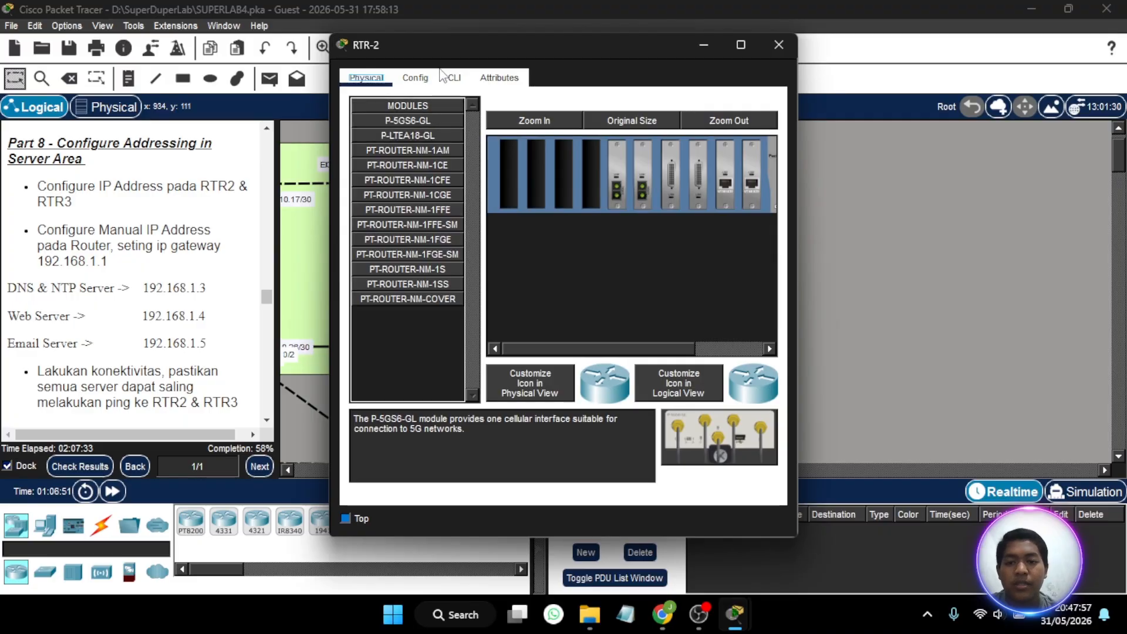
click(430, 78)
drag(606, 45, 401, 52)
click(249, 85)
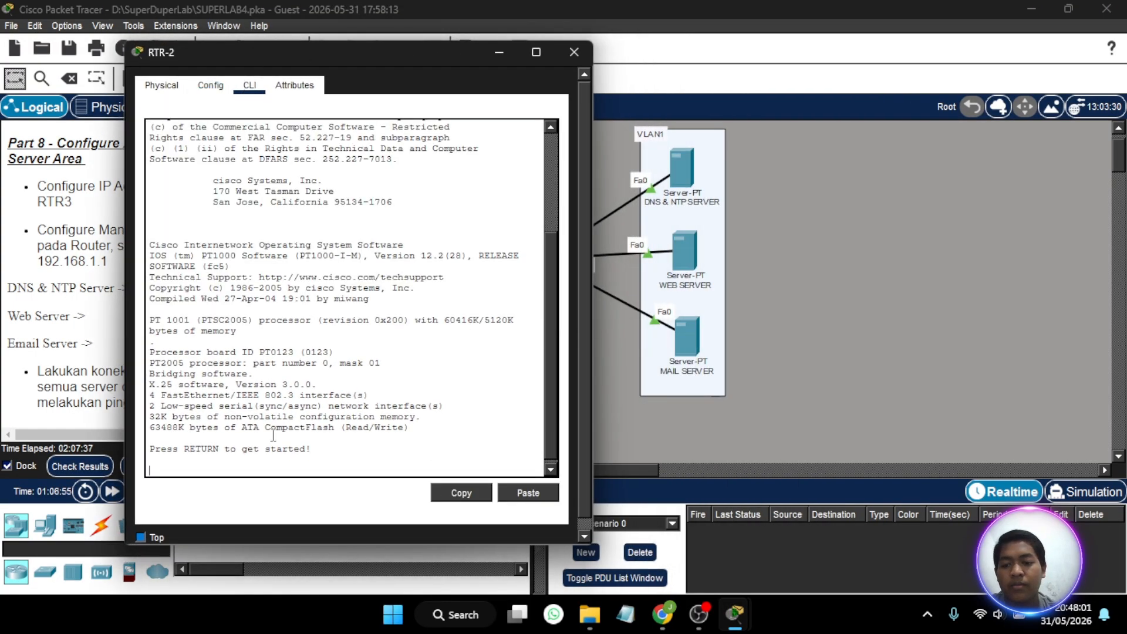
key(Return)
text(en)
key(Return)
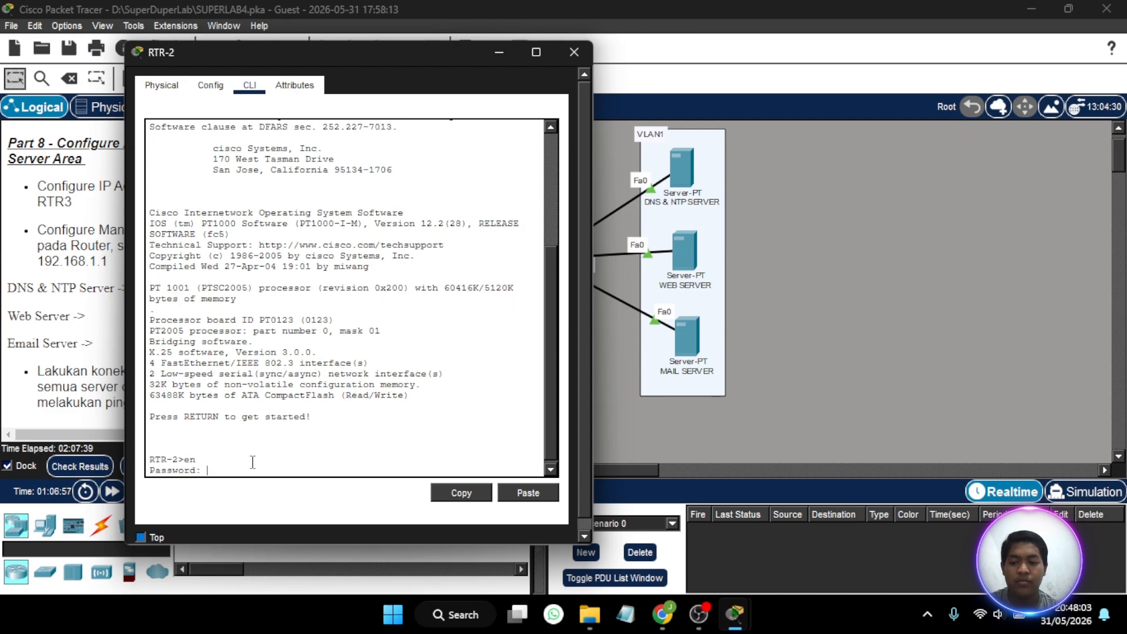
key(Return)
text(c)
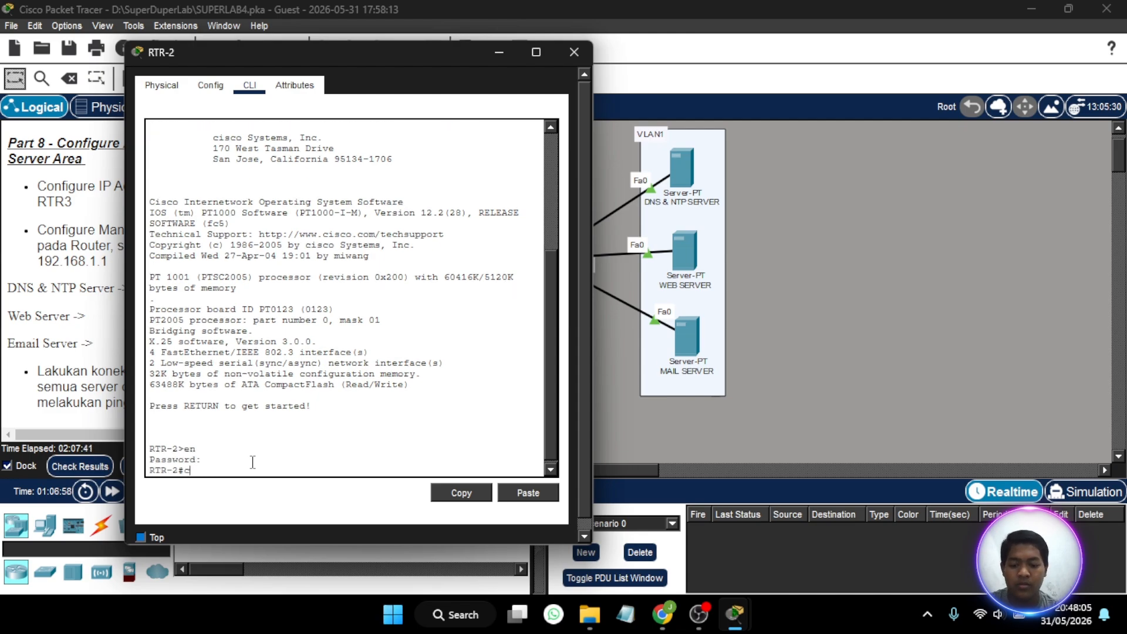
text(onf)
key(Return)
key(Return)
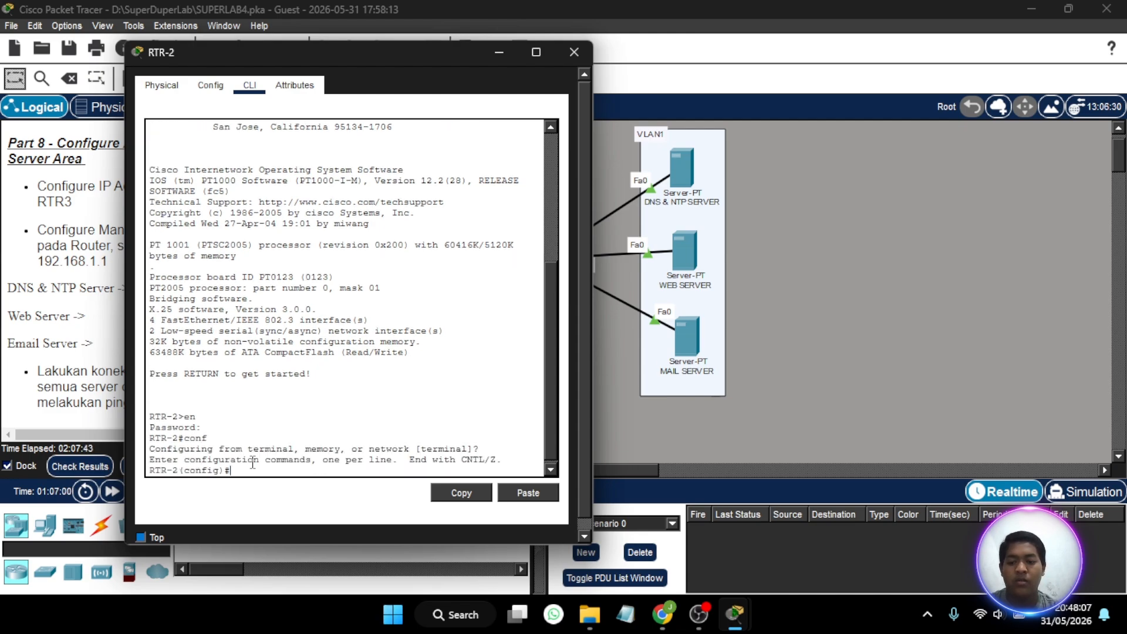
- Place RTR-2's window beside the topology and move the 192.168.1.1/24 label clear of the Fa4/0 port label
drag(413, 55, 968, 40)
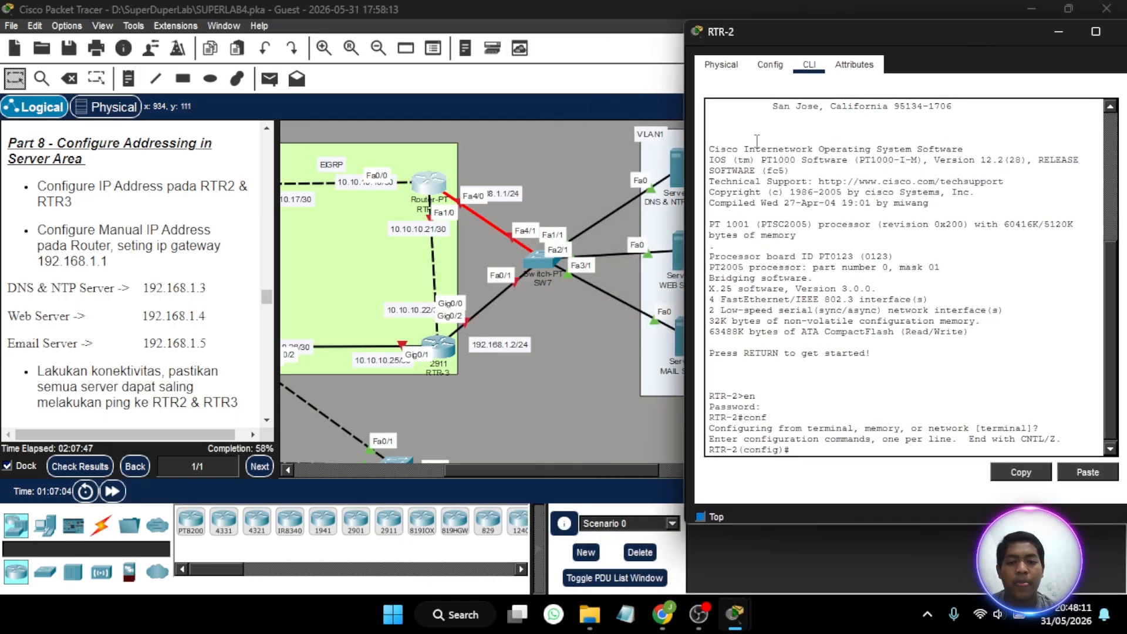
scroll(528, 353, right, 3)
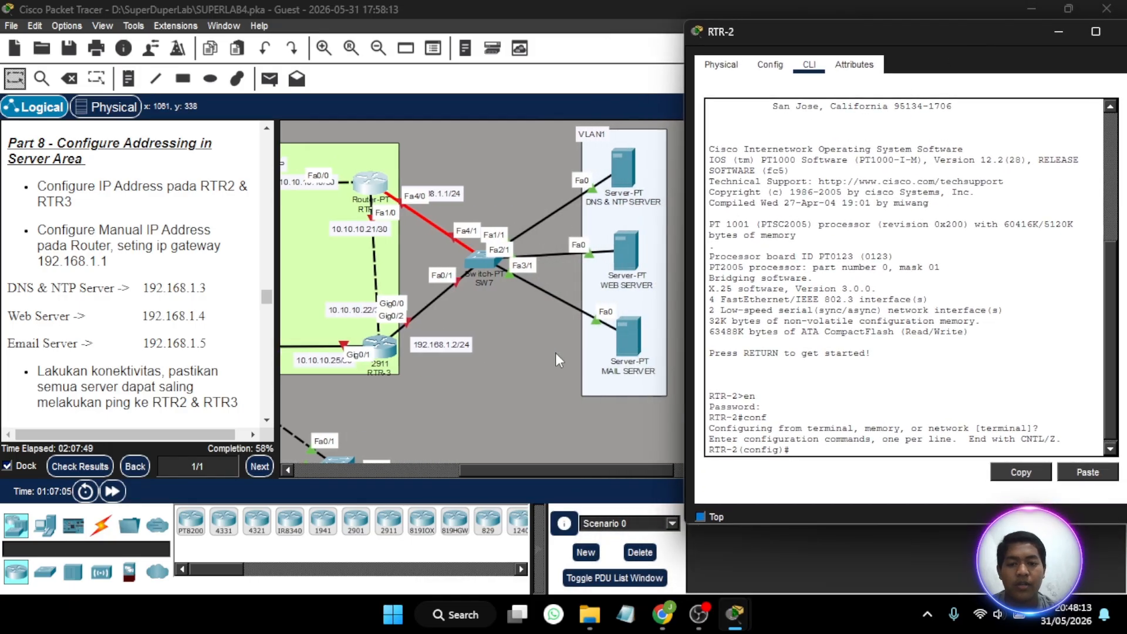
drag(462, 192, 469, 168)
click(371, 189)
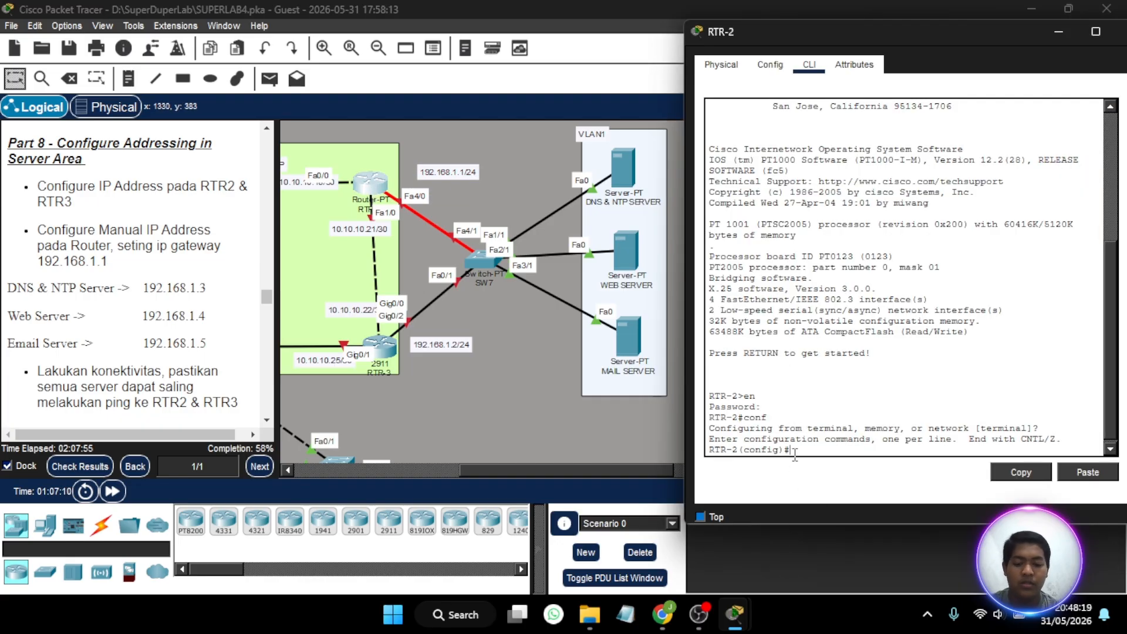
- Create subinterface fa4/0.1 on RTR-2 and enter its configuration mode
text(int)
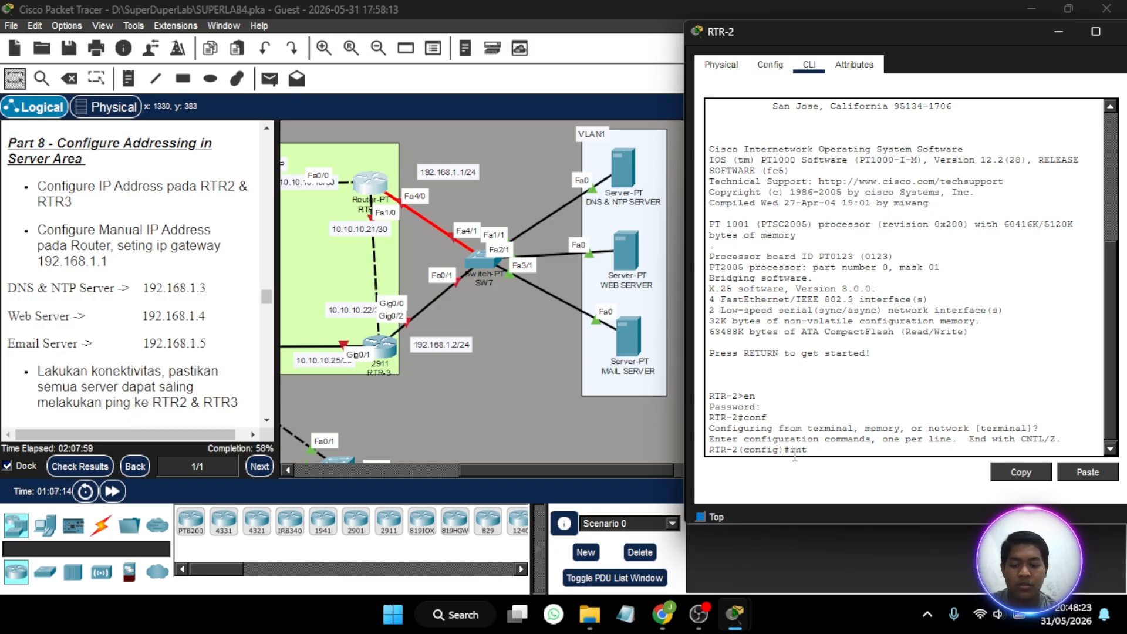
text( fa)
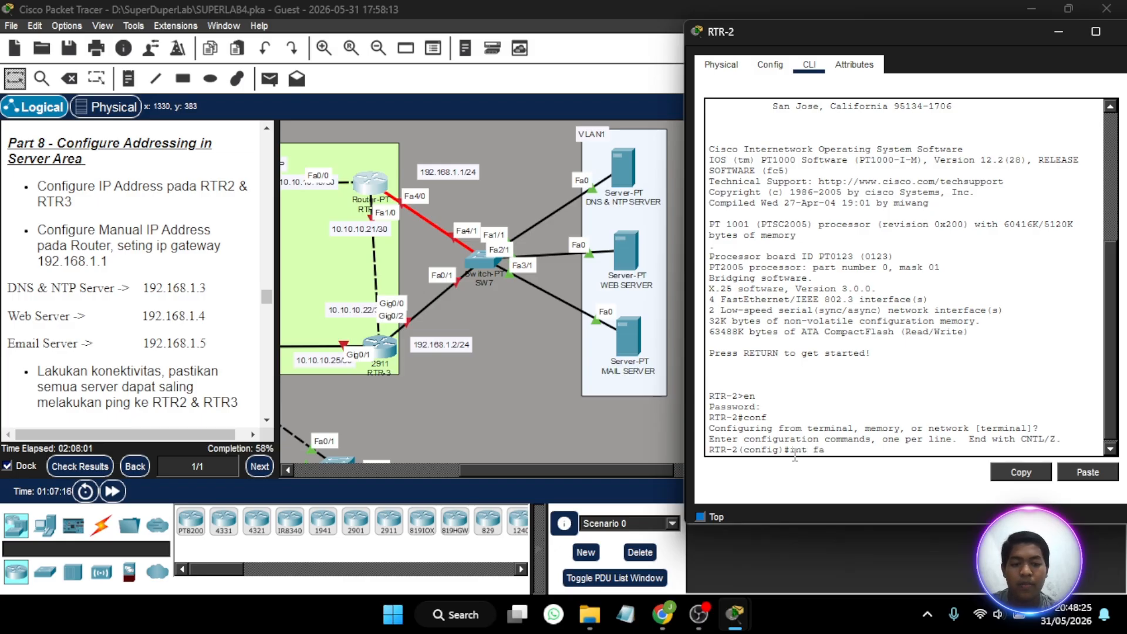
text(4/)
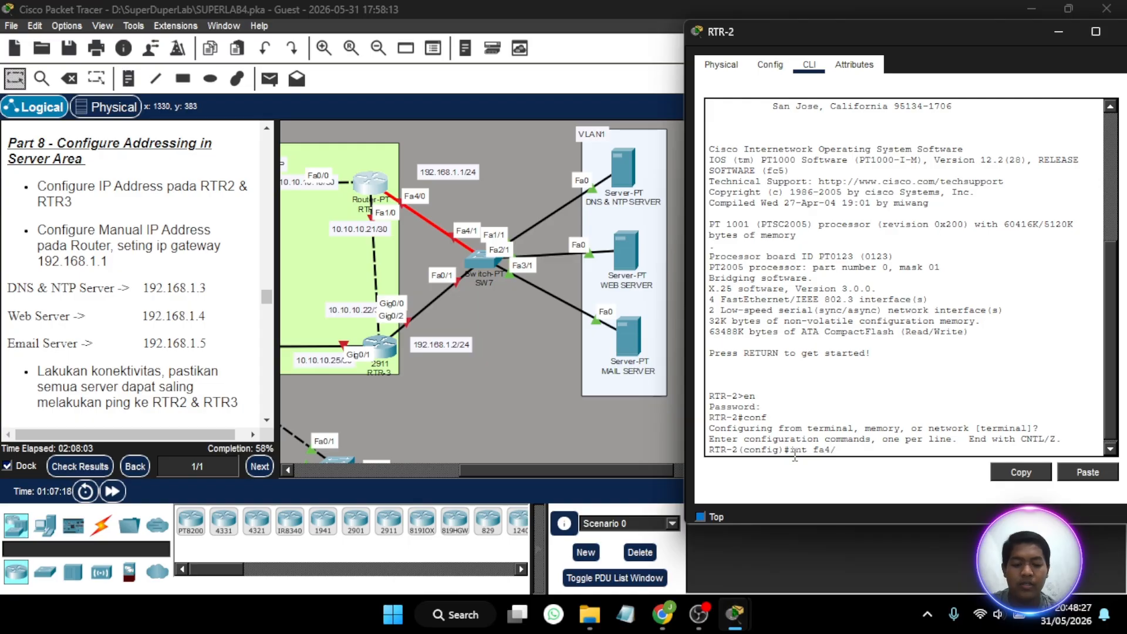
text(0.1)
key(Return)
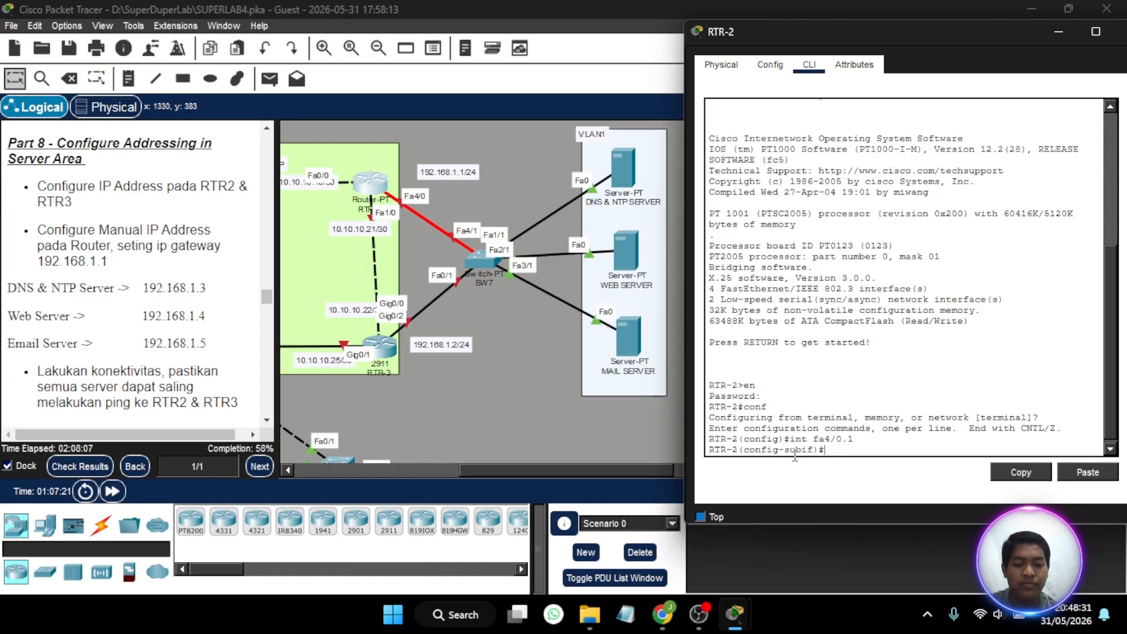
- Try to assign 192.168.1.1 with mask 255.255.255.0 to RTR-2's subinterface fa4/0.1
text(ip)
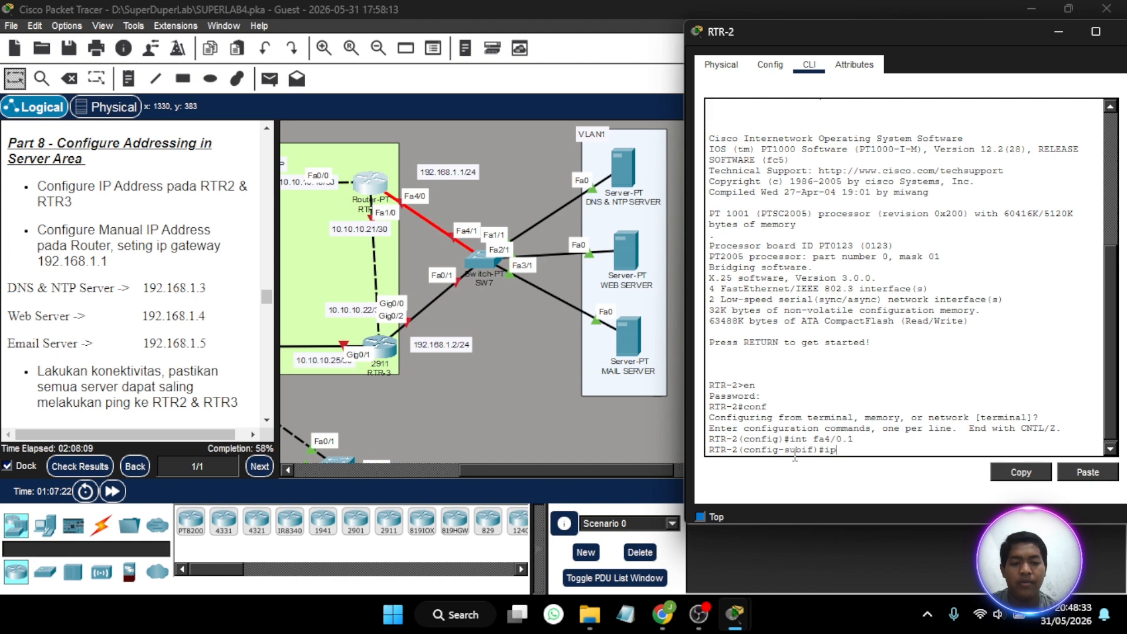
text( add)
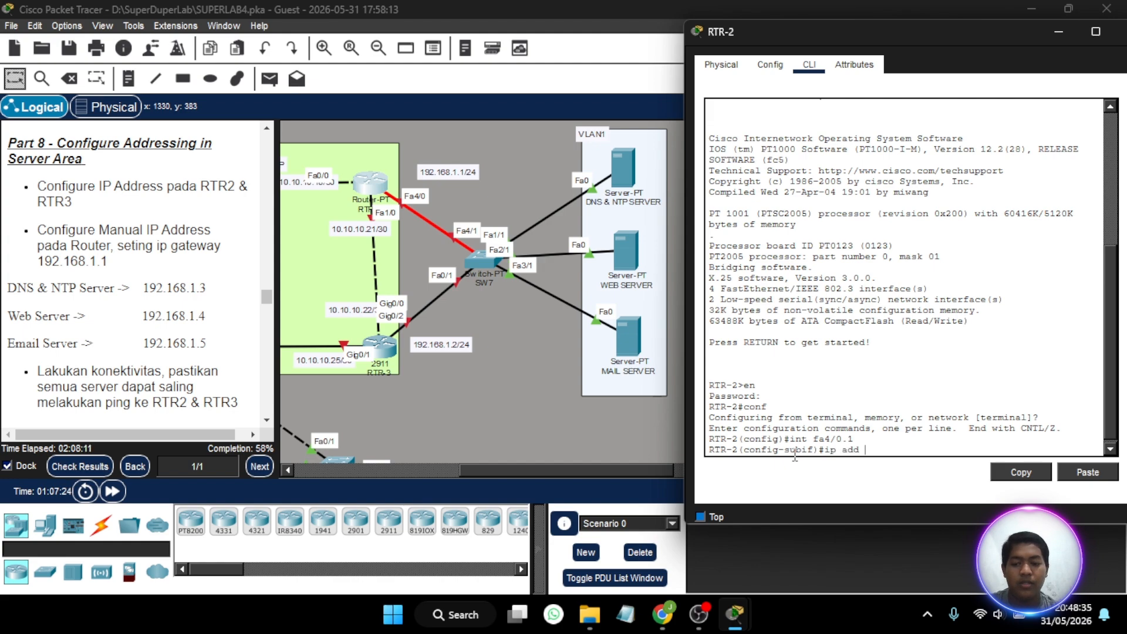
text( 192/)
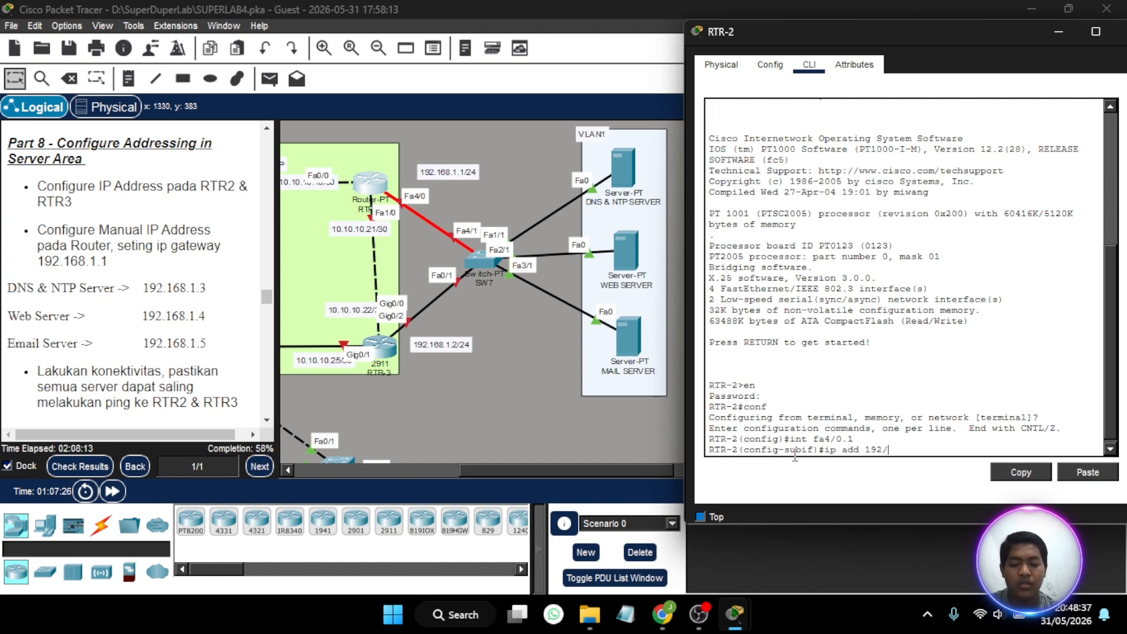
text(16)
key(BackSpace)
key(BackSpace)
key(BackSpace)
key(BackSpace)
key(BackSpace)
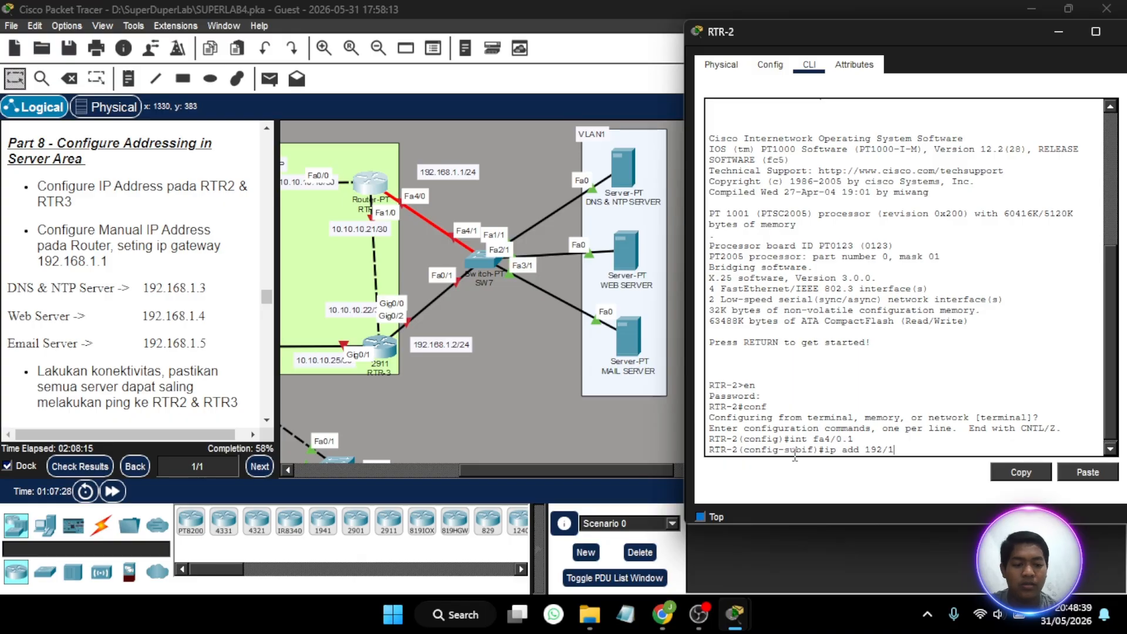
text(.16)
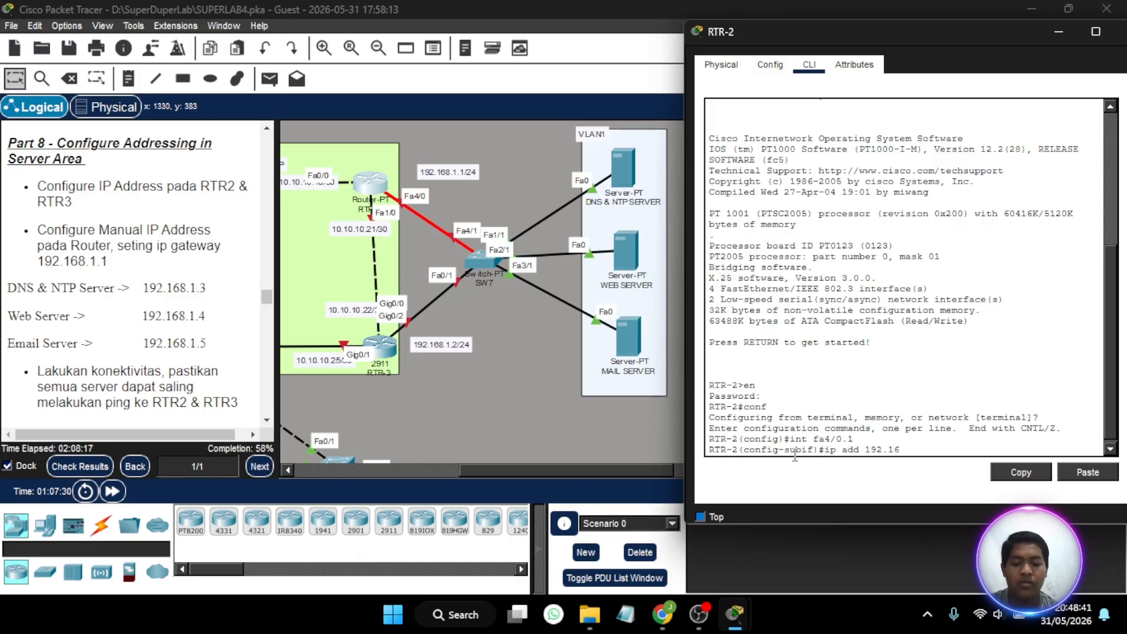
text(8.1)
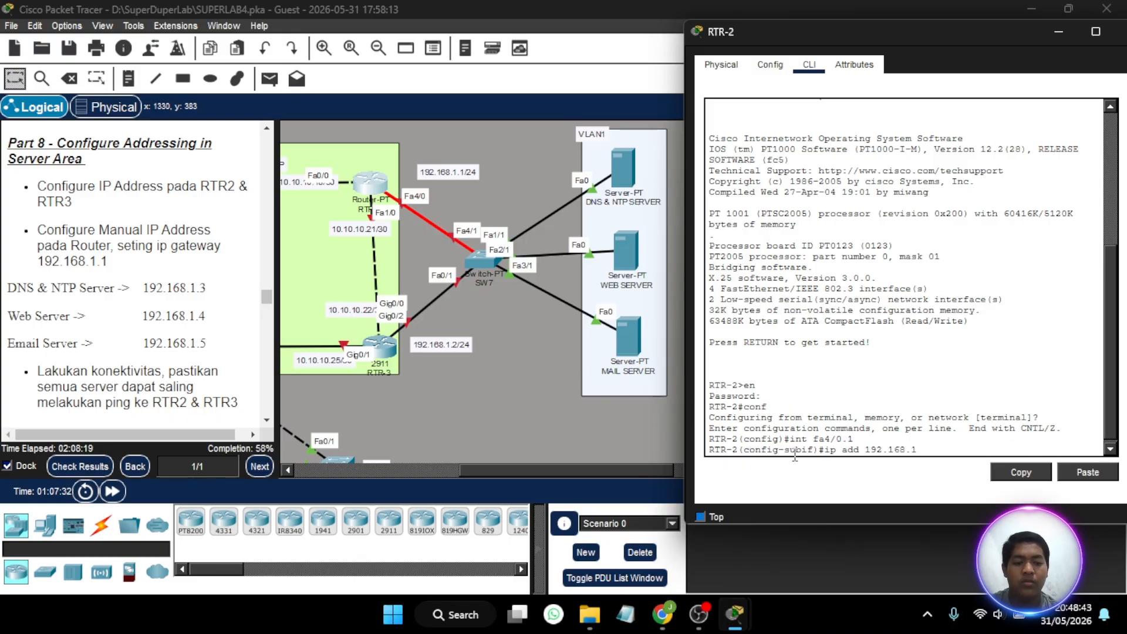
text(.1 )
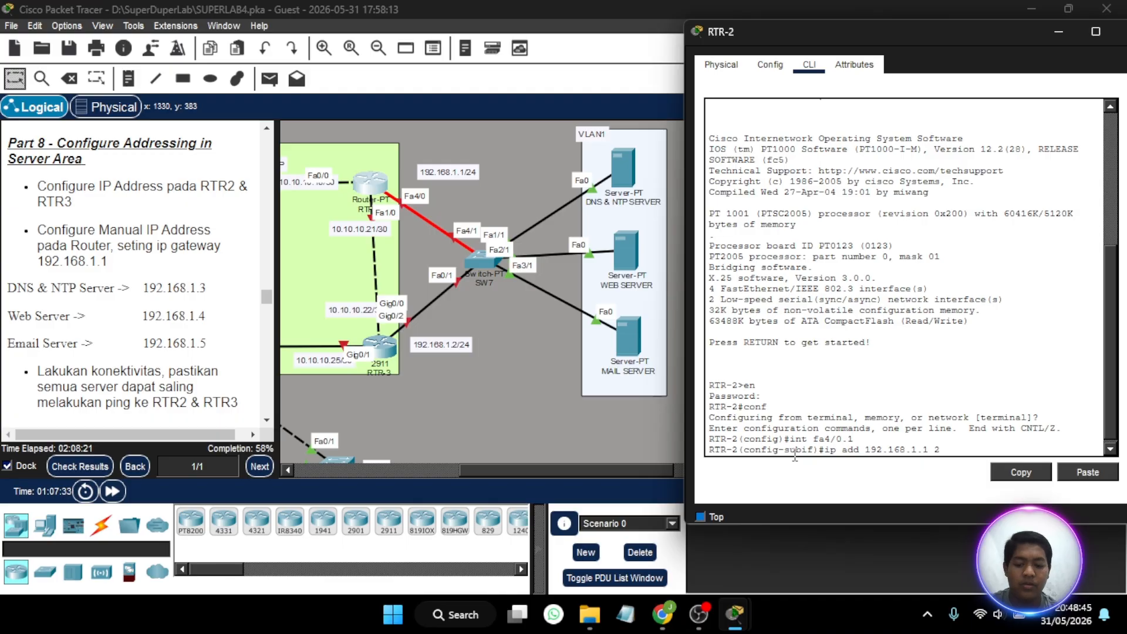
text(255.255.255)
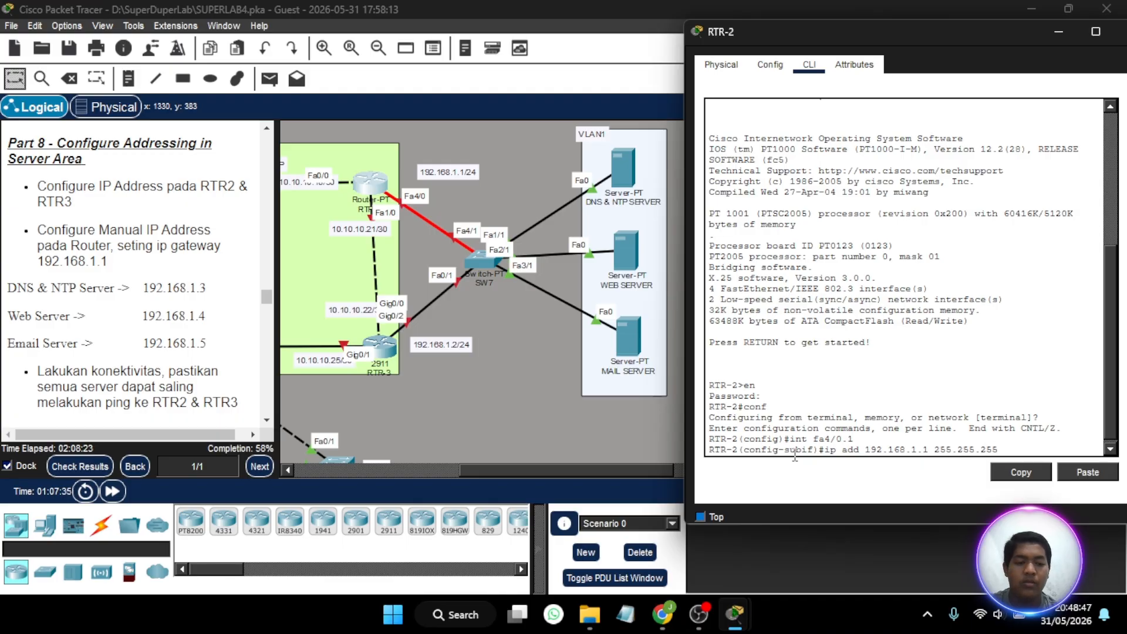
text(.0)
key(Return)
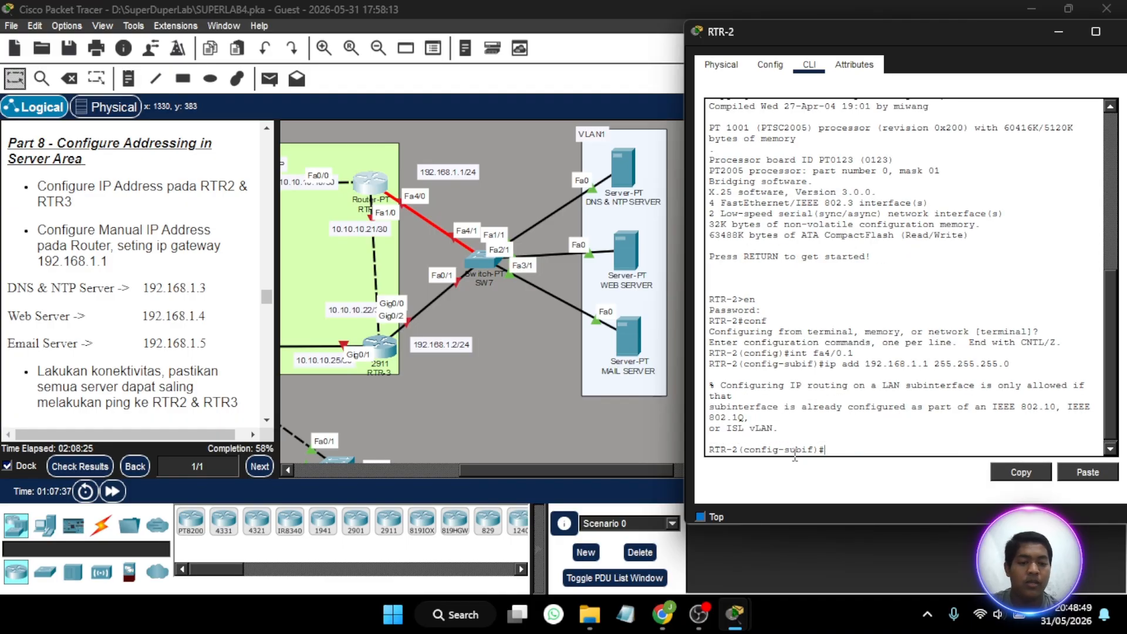
- Set dot1Q encapsulation for VLAN 1 on RTR-2's subinterface fa4/0.1 with enc do 1
key(Up)
key(BackSpace)
key(BackSpace)
key(BackSpace)
key(BackSpace)
key(BackSpace)
key(BackSpace)
key(BackSpace)
key(BackSpace)
key(BackSpace)
key(BackSpace)
key(BackSpace)
key(BackSpace)
key(BackSpace)
key(BackSpace)
key(BackSpace)
key(BackSpace)
key(BackSpace)
key(BackSpace)
key(BackSpace)
key(BackSpace)
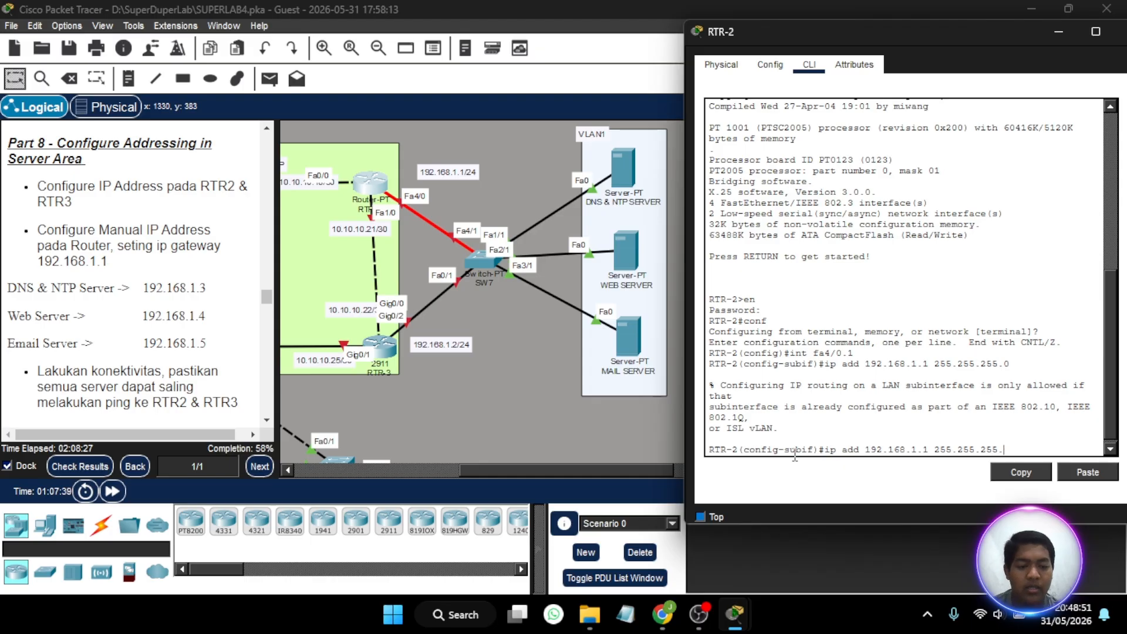
key(BackSpace)
key(BackSpace)
key(BackSpace)
key(BackSpace)
key(BackSpace)
key(BackSpace)
text(en)
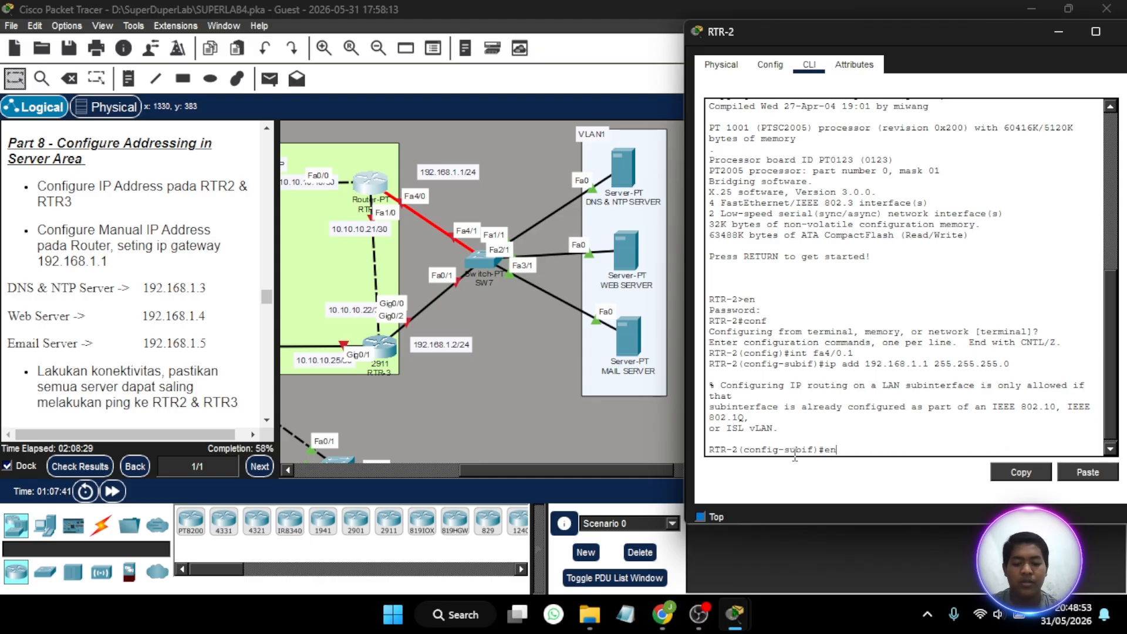
text(c do 1)
key(Return)
- Assign 192.168.1.1 255.255.255.0 to RTR-2's subinterface fa4/0.1 and enable it with no sh
key(Up)
key(Up)
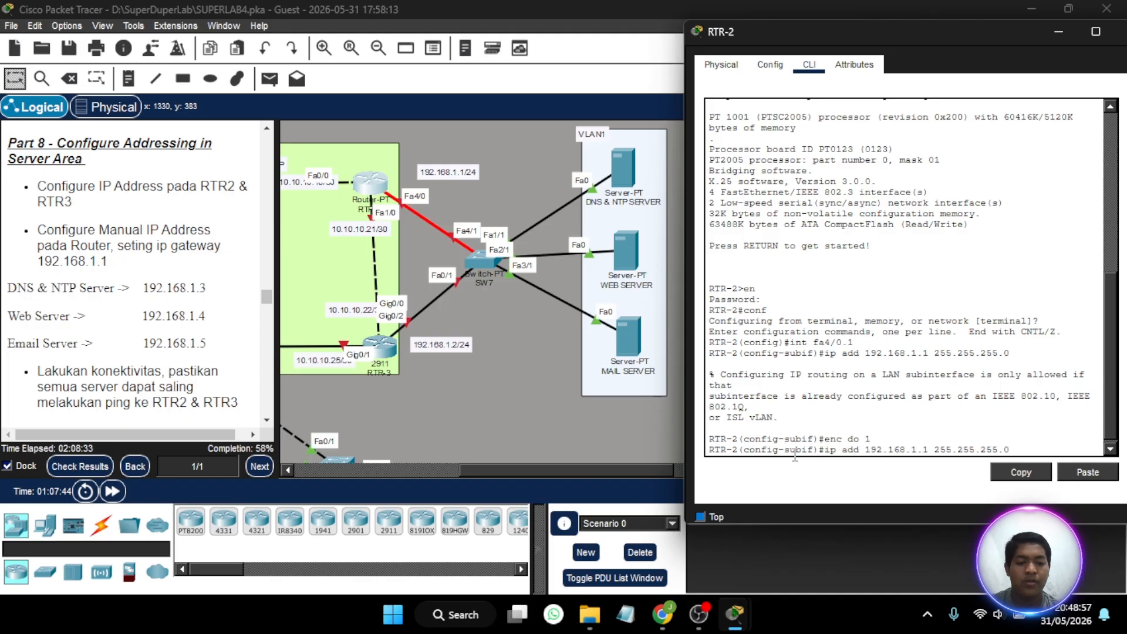
key(Return)
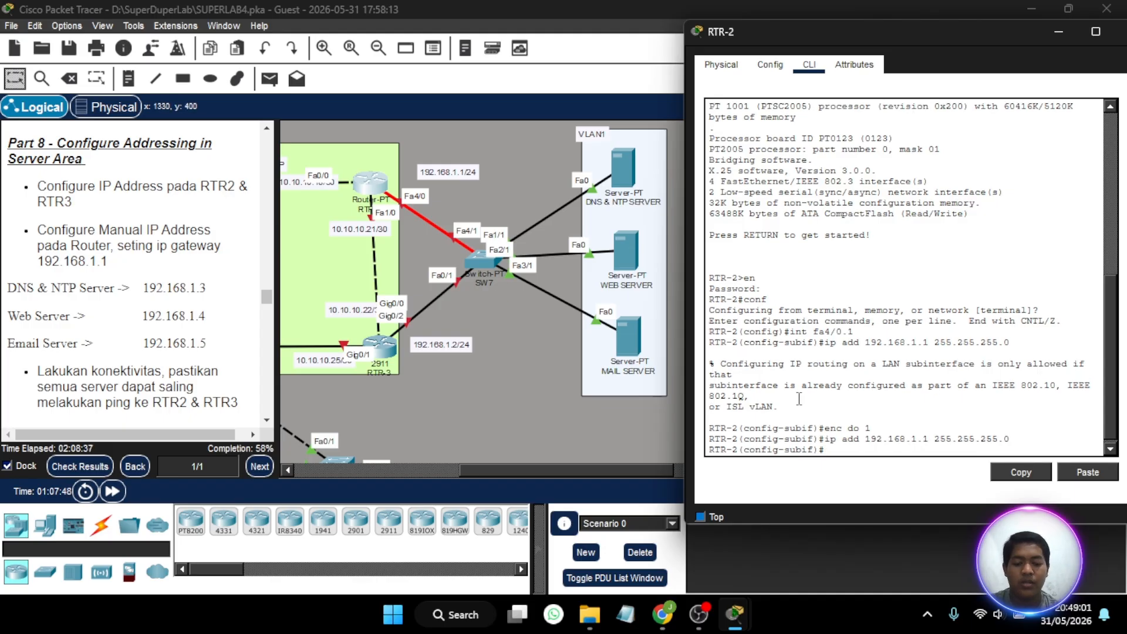
text(no sh)
key(Return)
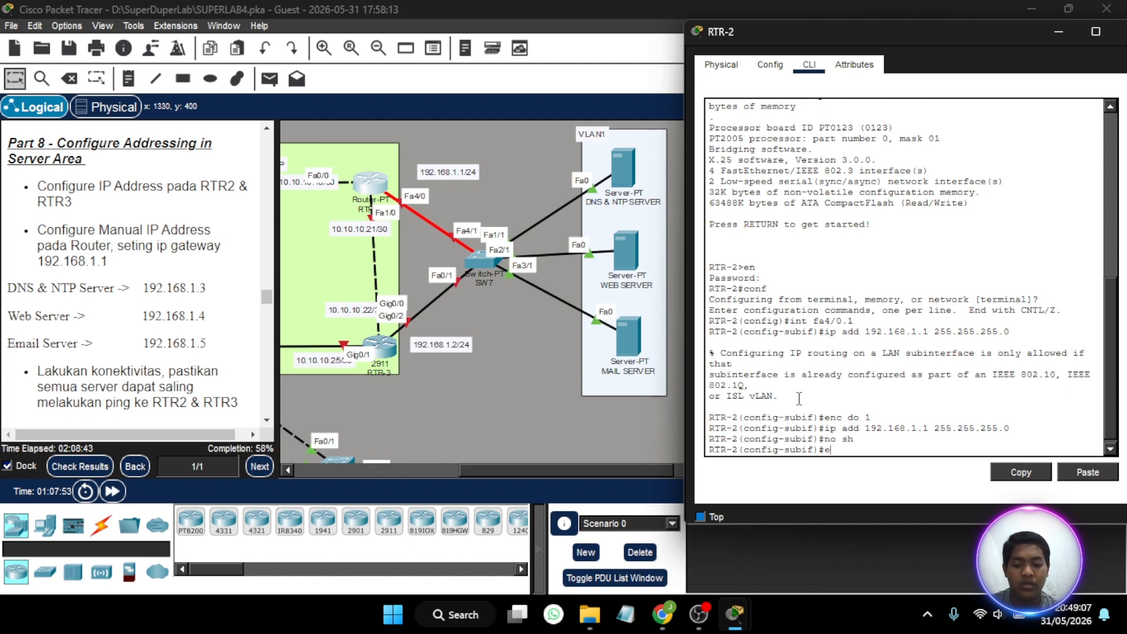
- Enable RTR-2's physical interface fa4/0 with no sh and fast-forward the simulation time
text(ex)
key(Return)
text(int )
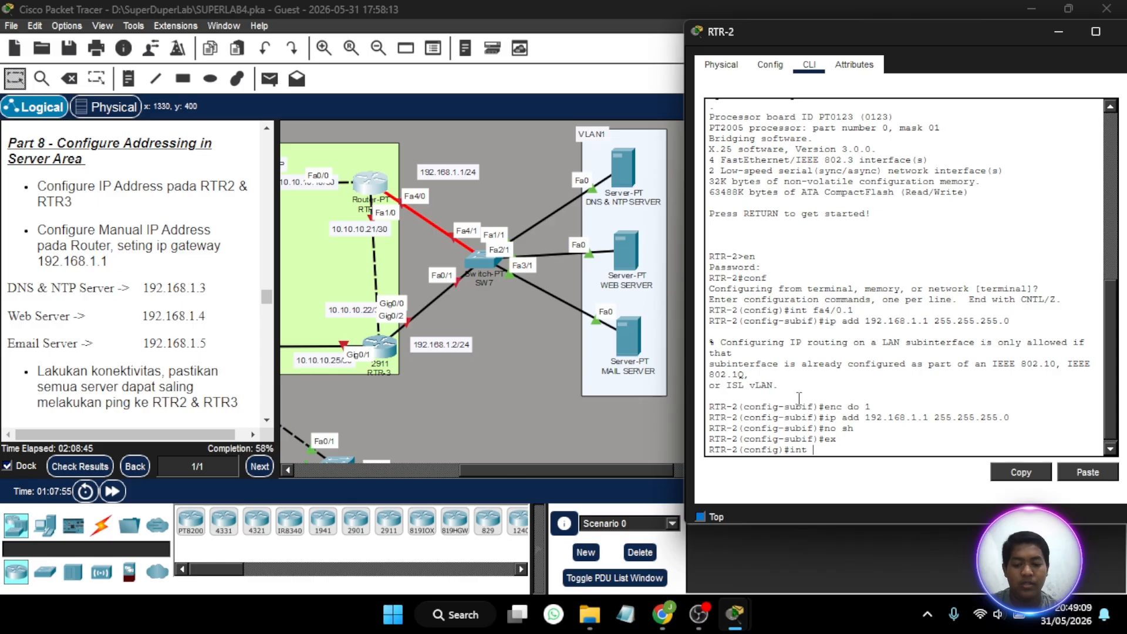
text(fa4/)
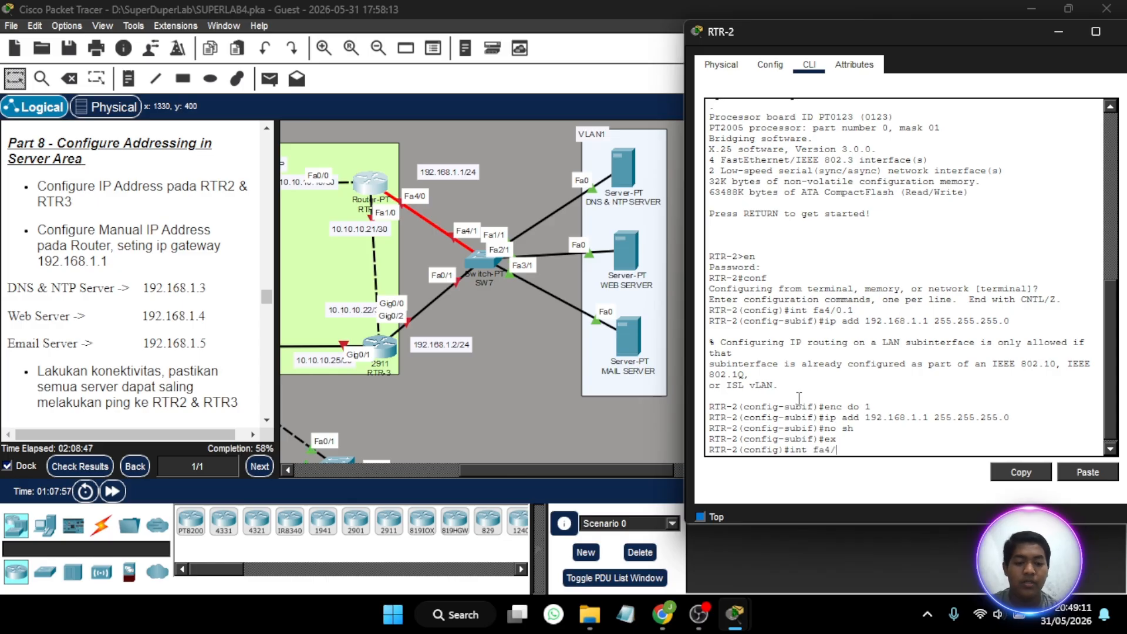
text(0)
key(Return)
text(s)
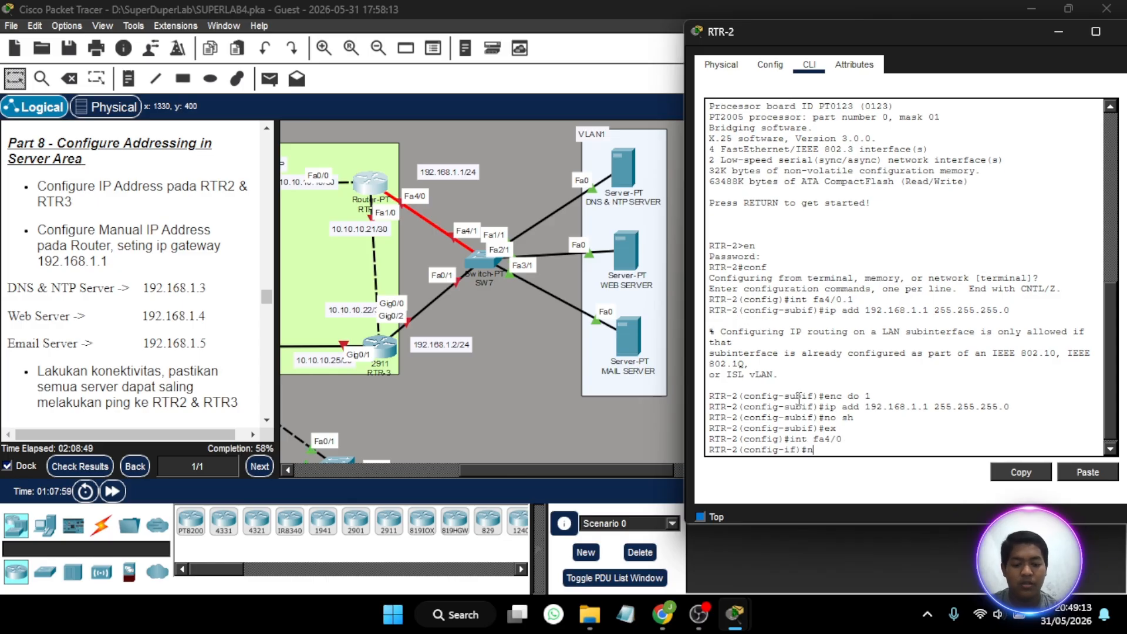
text(o sh)
key(Return)
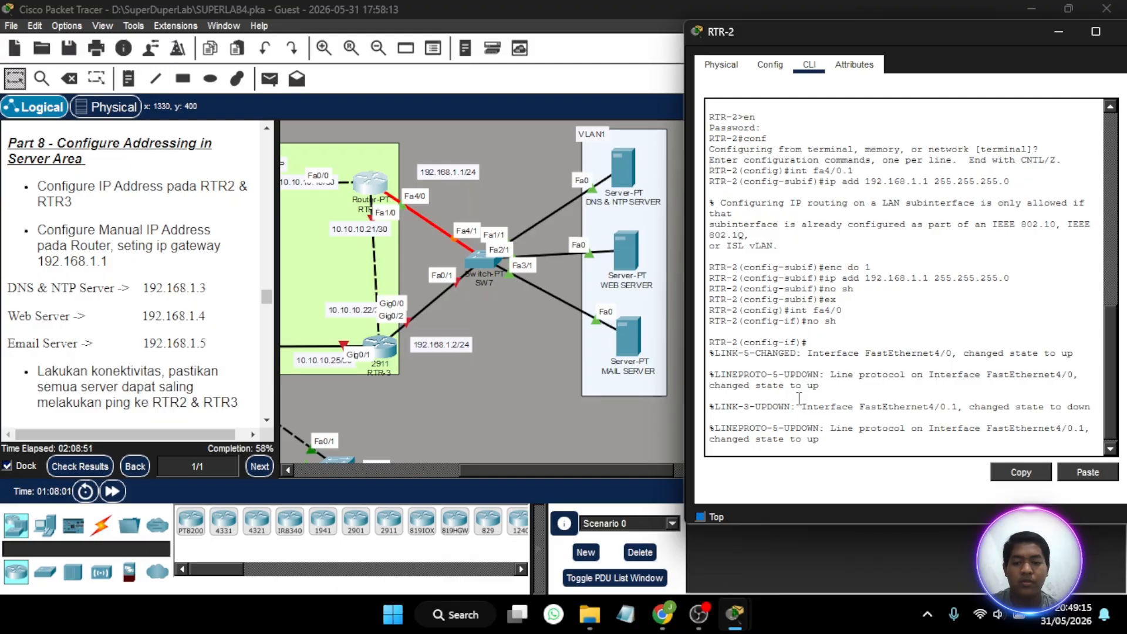
key(Return)
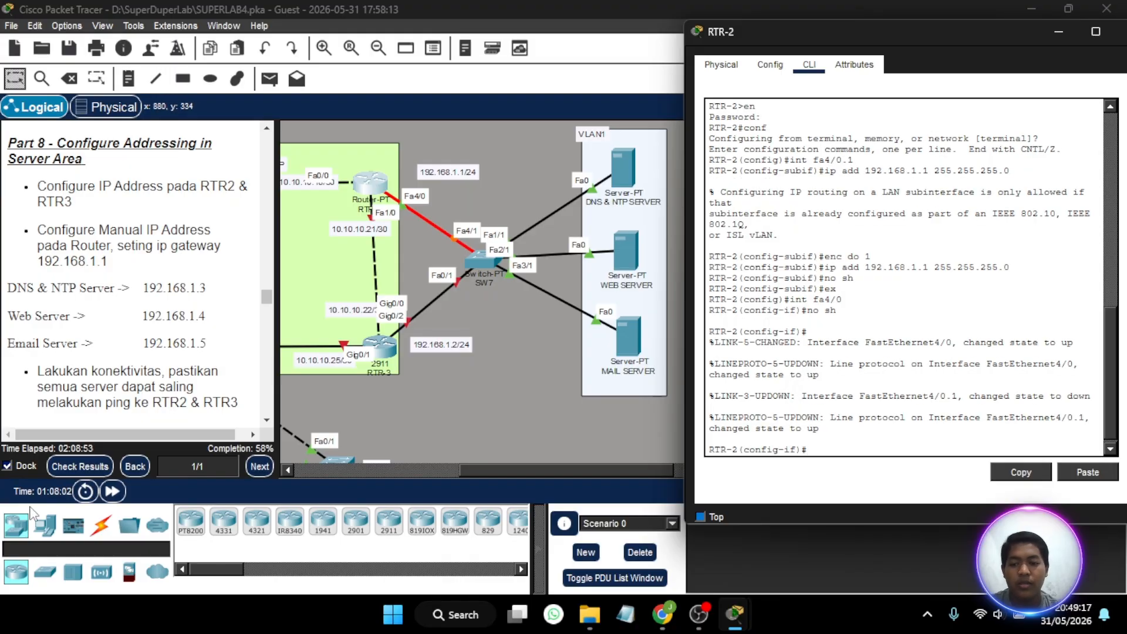
click(115, 498)
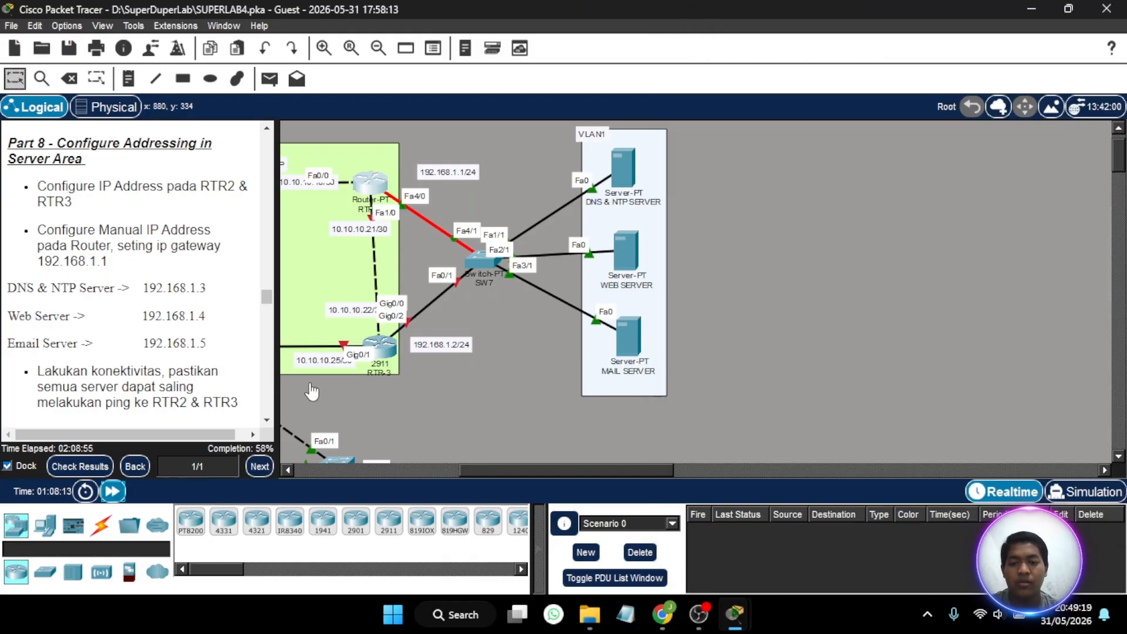
- Open RTR-3's command line and place its window beside the topology
click(383, 347)
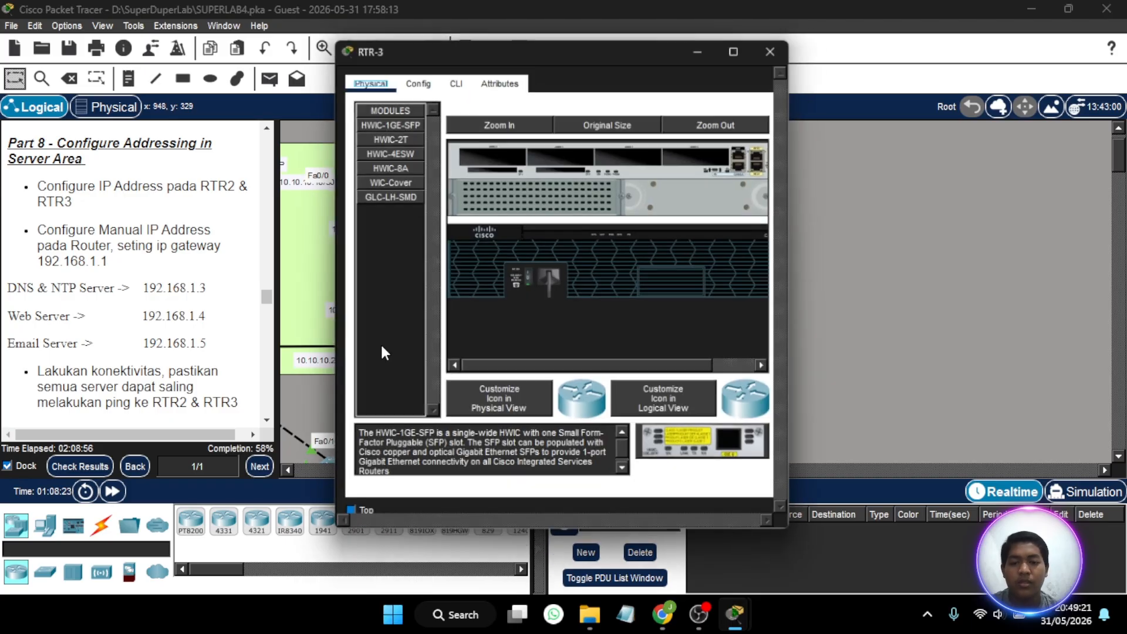
click(453, 80)
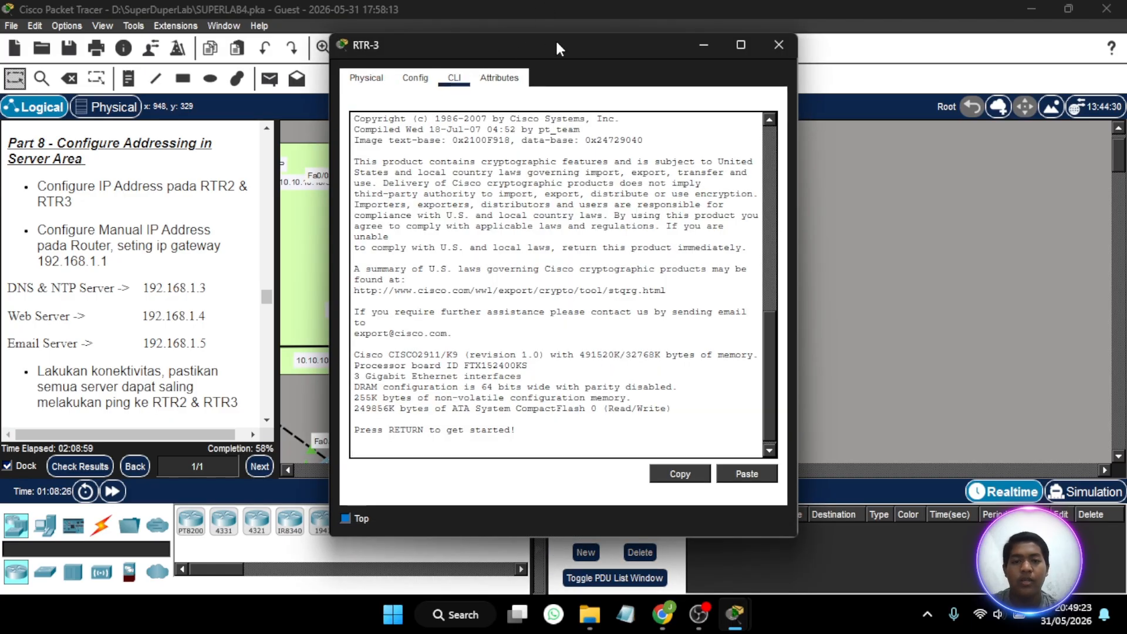
drag(564, 50, 896, 28)
- Enter privileged mode on RTR-3 with the enable password and start global configuration with conf t
key(Return)
text(en)
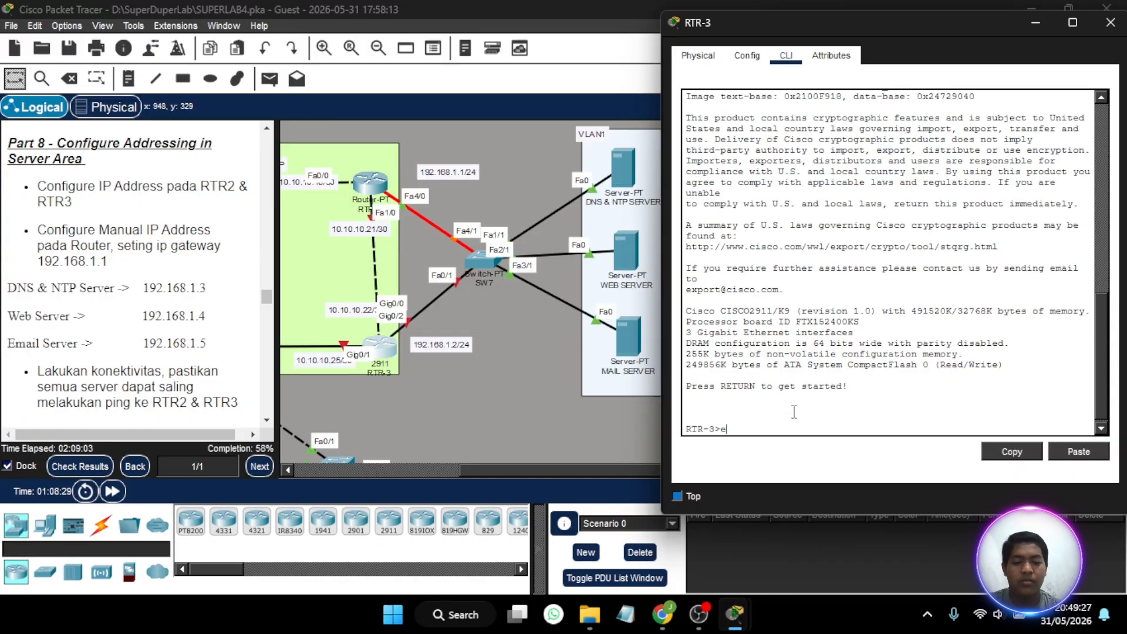
key(Return)
key(Return)
text(conf t)
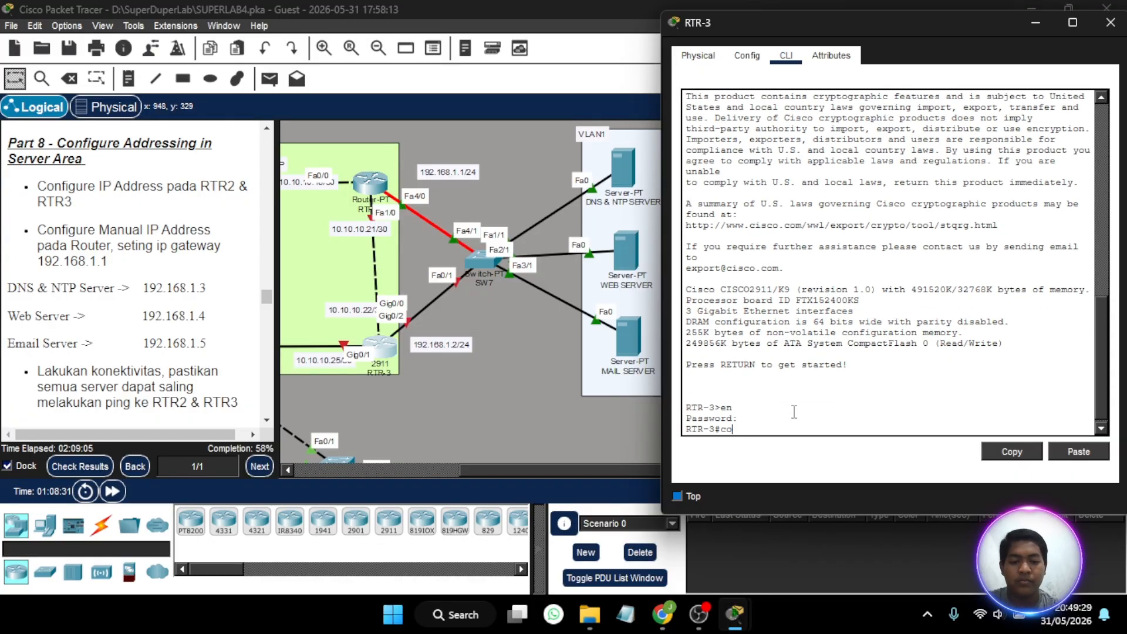
key(Return)
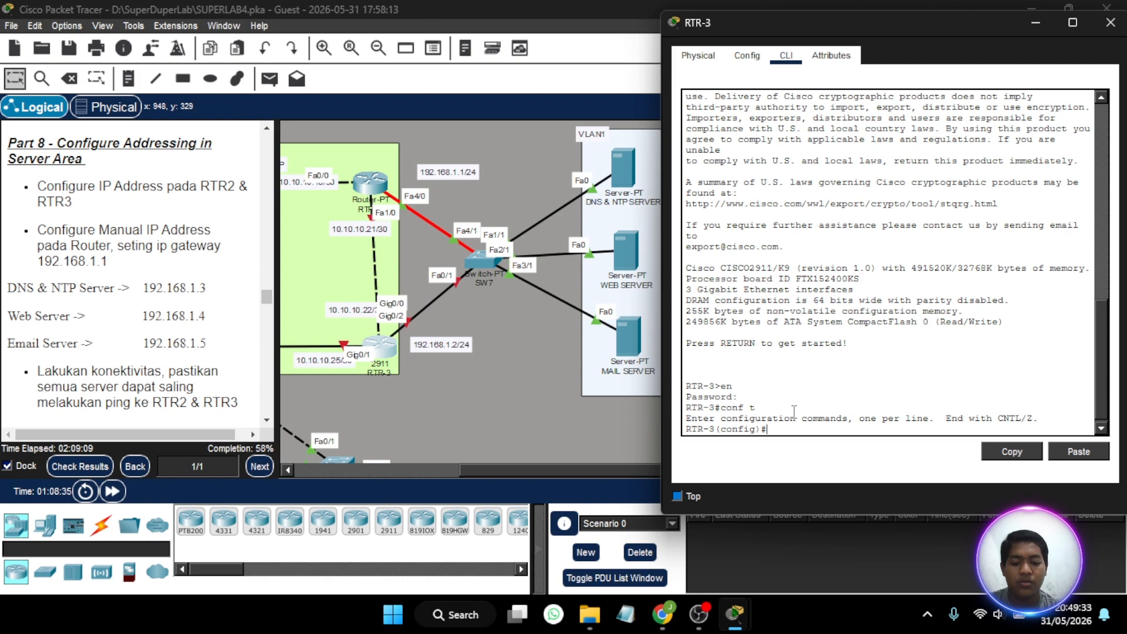
- Try to enter interface fa0/1 on RTR-3 and prepare to enable it
text(int fa0/1)
key(Return)
text(n)
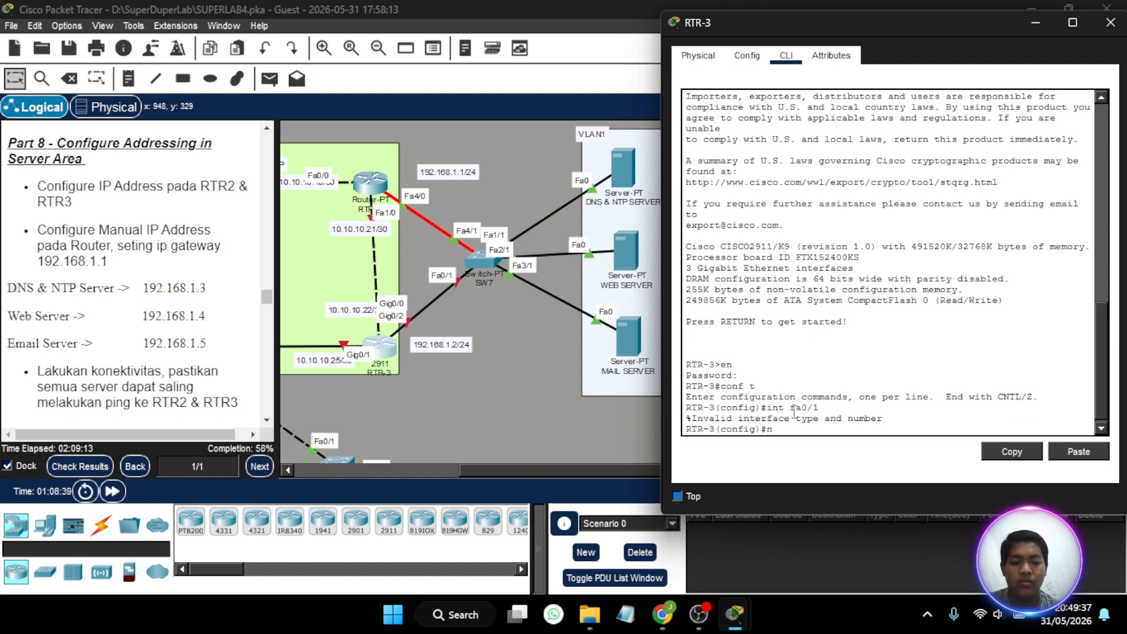
text(o sh)
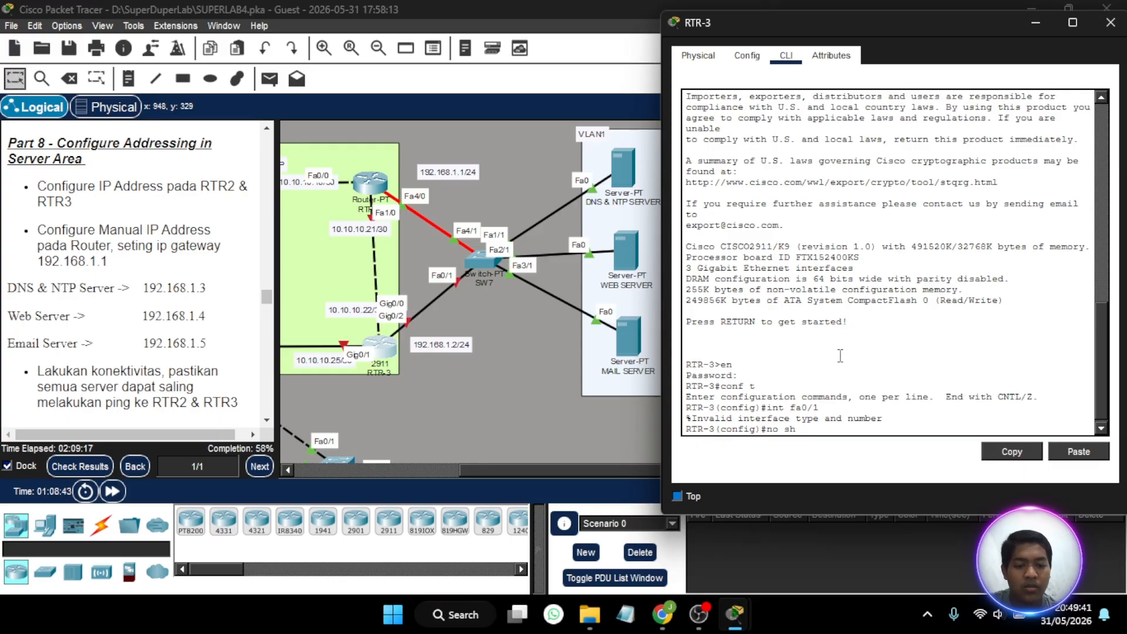
key(BackSpace)
key(BackSpace)
key(BackSpace)
key(BackSpace)
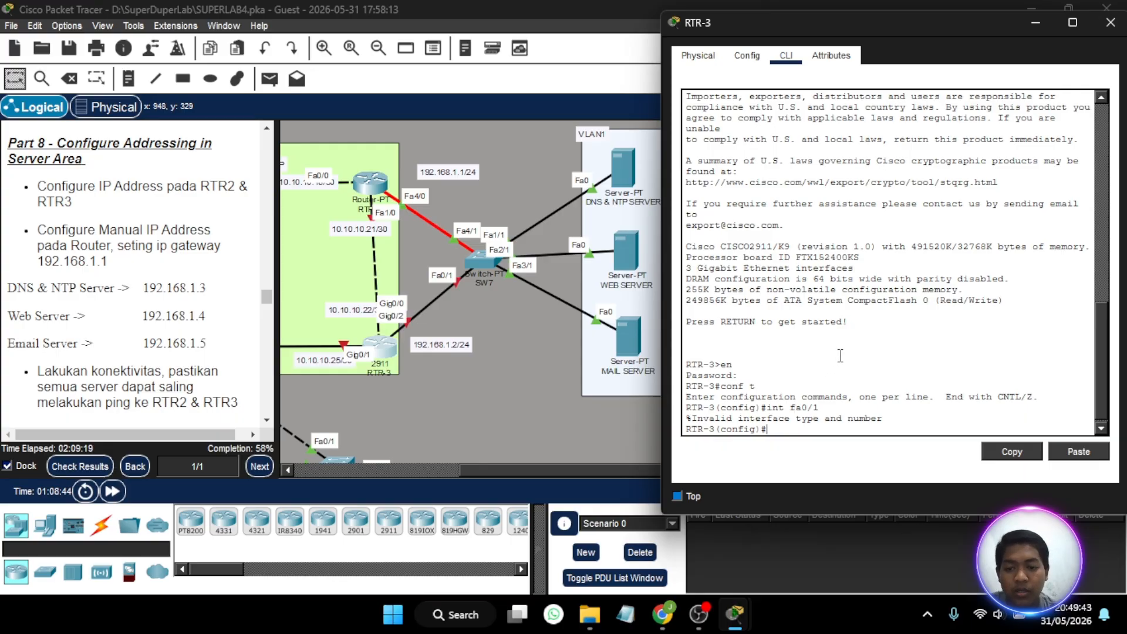
- Nudge RTR-3 slightly upward to read its port labels, and enable its interface gig0/2 with no sh
text(int gig)
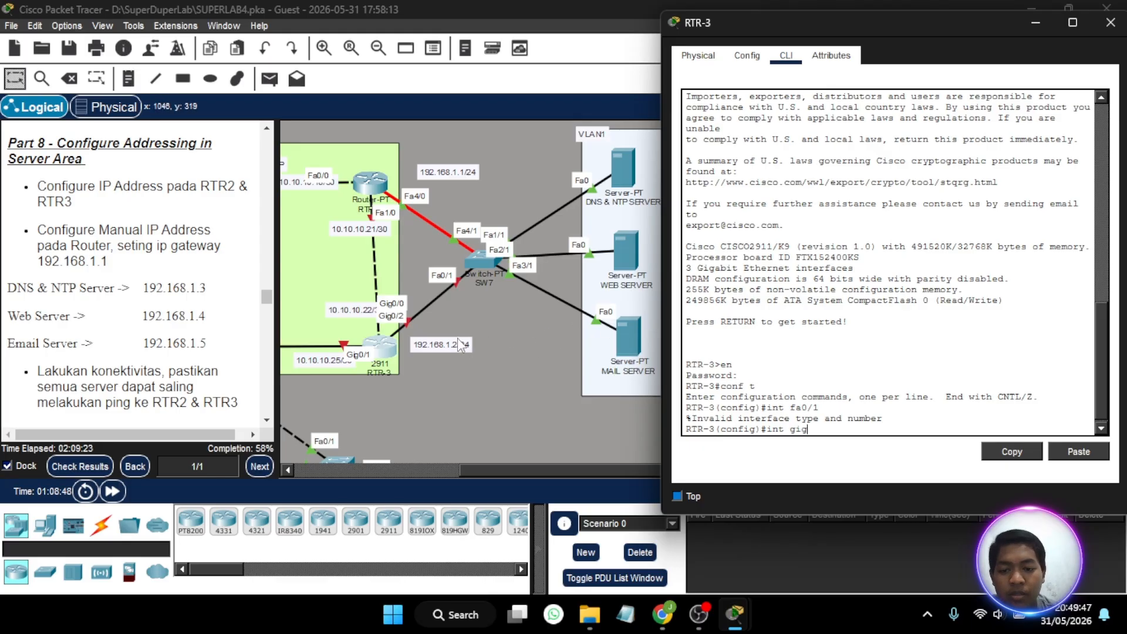
mouse_move(391, 337)
mouse_down()
mouse_move(400, 354)
mouse_move(443, 358)
mouse_move(391, 308)
mouse_move(390, 333)
mouse_up()
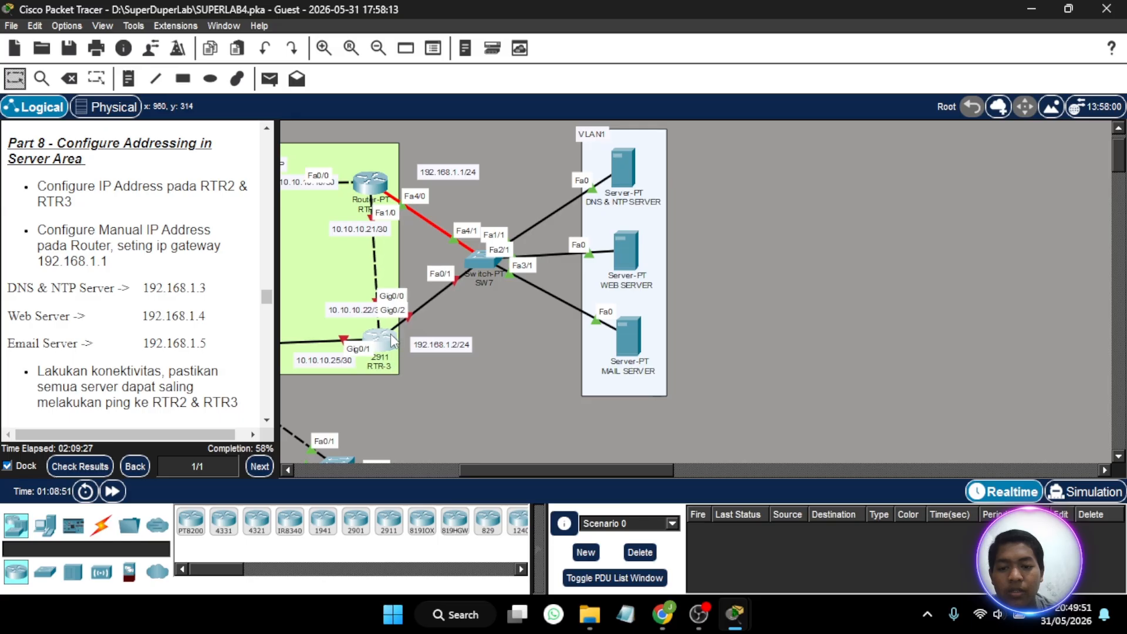
click(389, 334)
text(0/2)
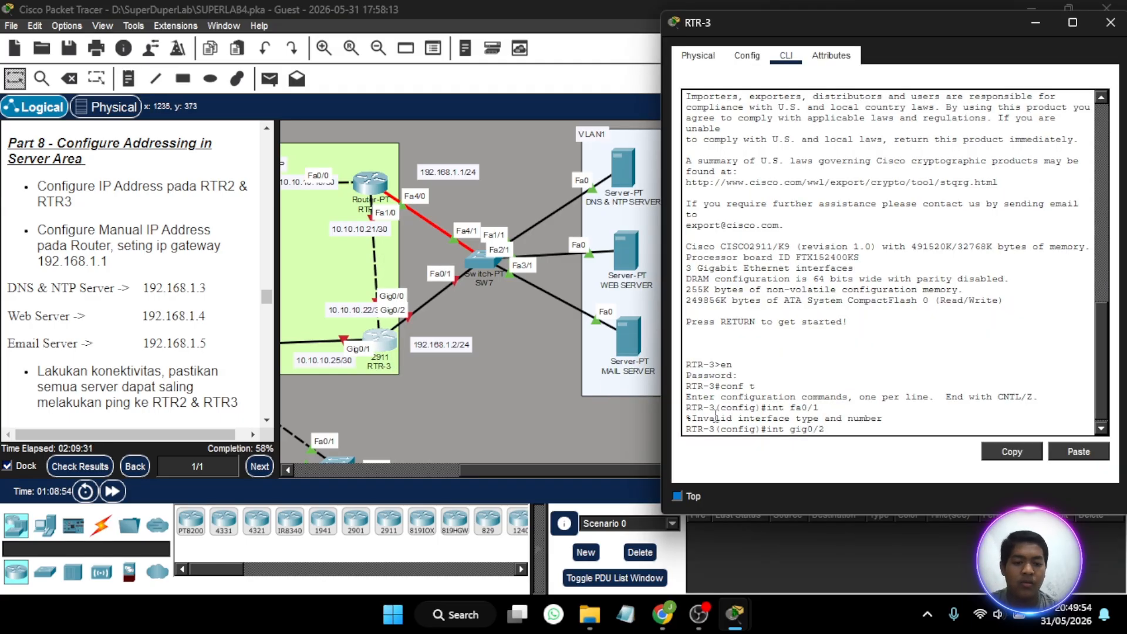
key(Return)
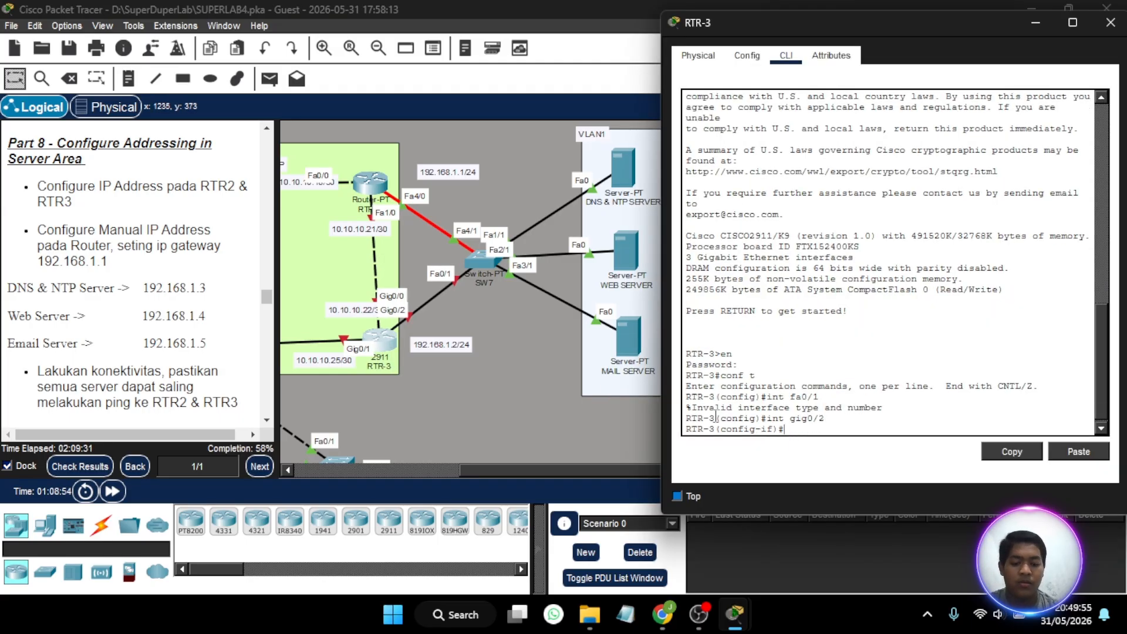
text(no sh)
key(Return)
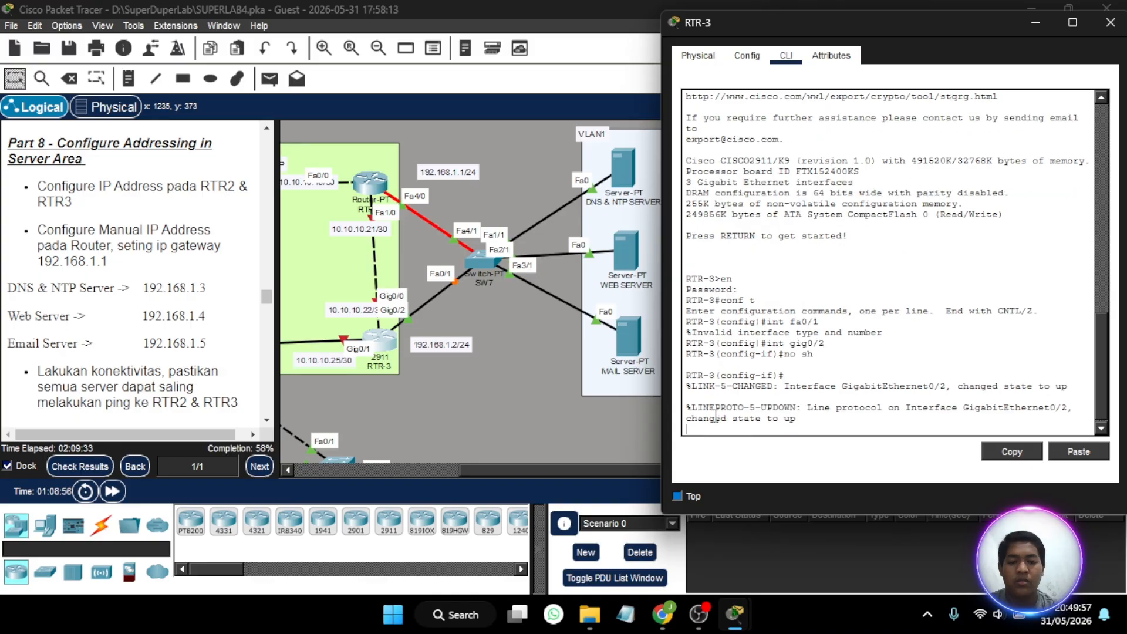
key(Return)
- Create subinterface gig0/2.1 on RTR-3 and set its encapsulation to dot1Q VLAN 1 with enc do 1
key(Up)
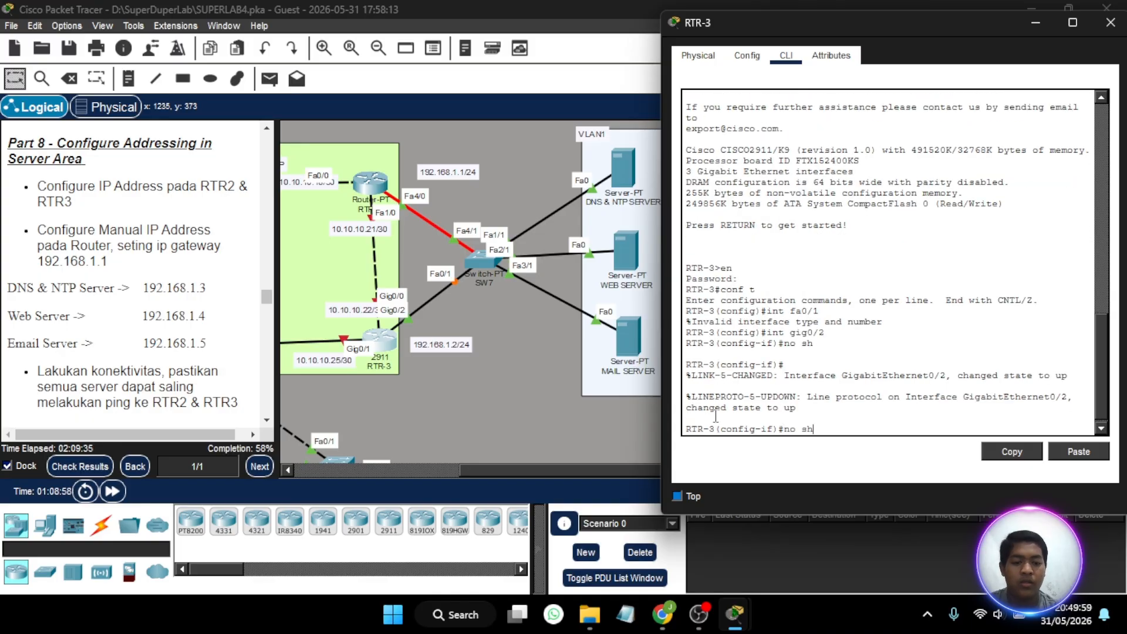
key(Up)
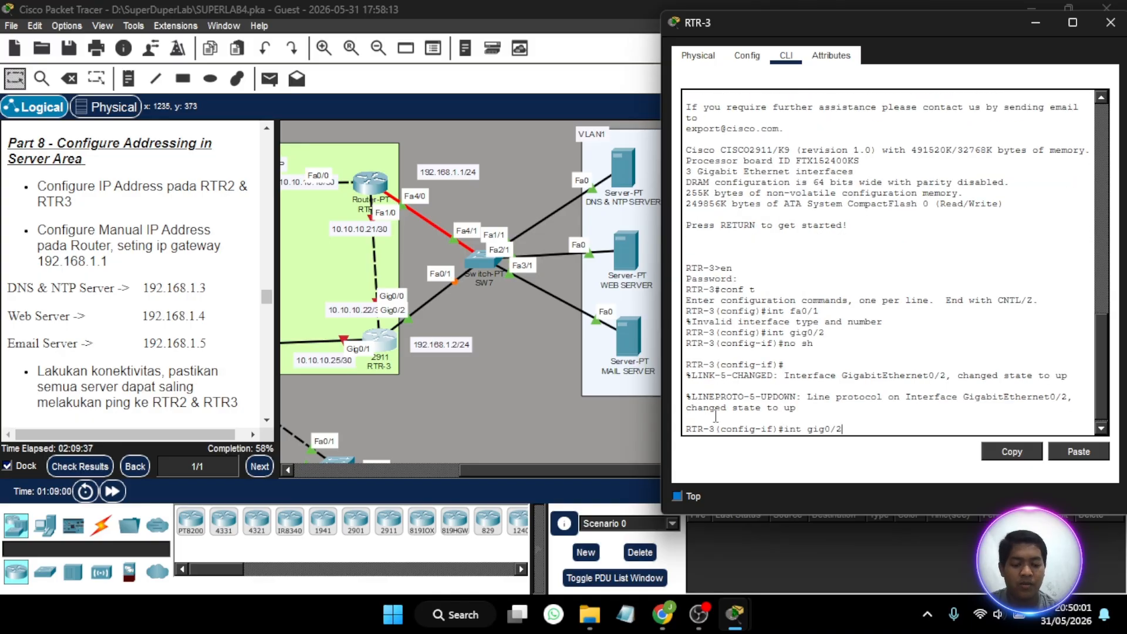
text(.1)
key(Return)
text(if)#)
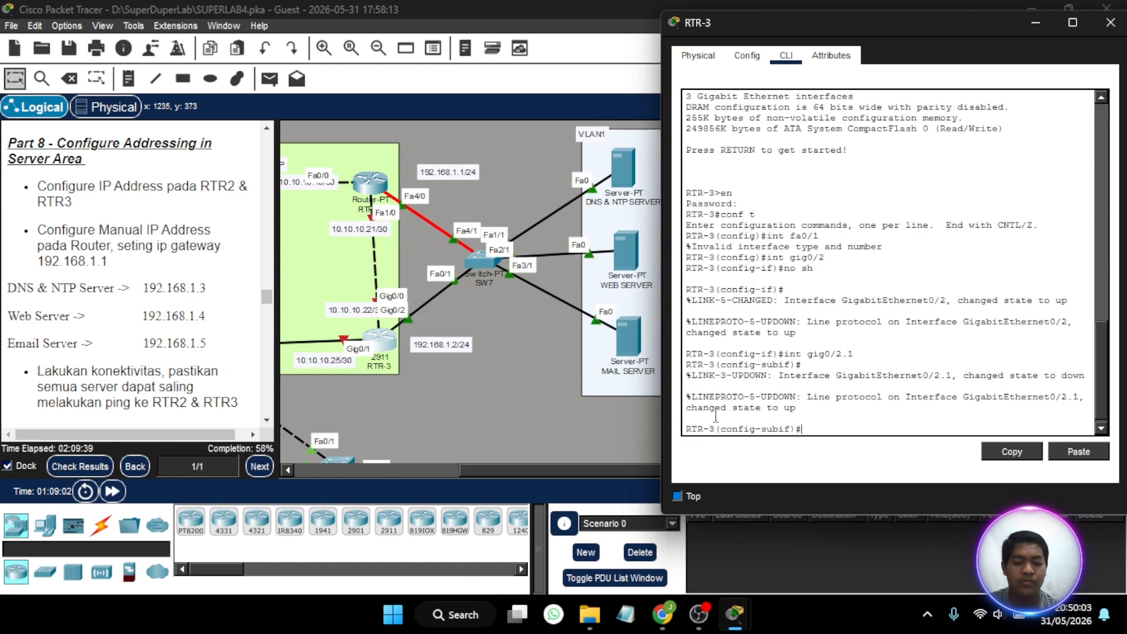
text(enc)
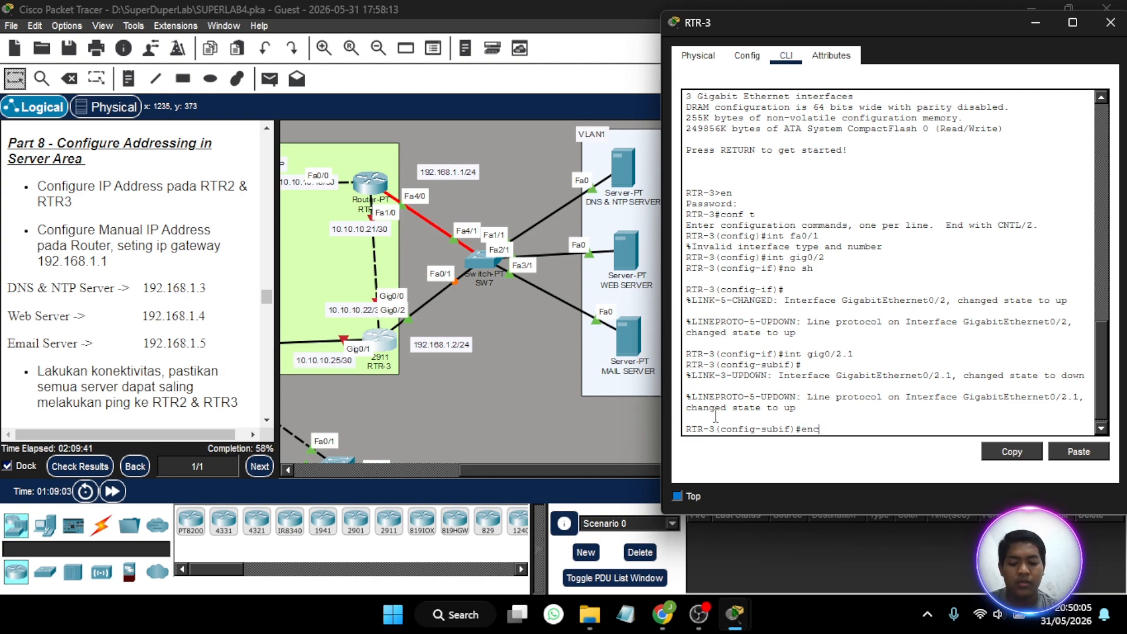
text( do 1)
key(Return)
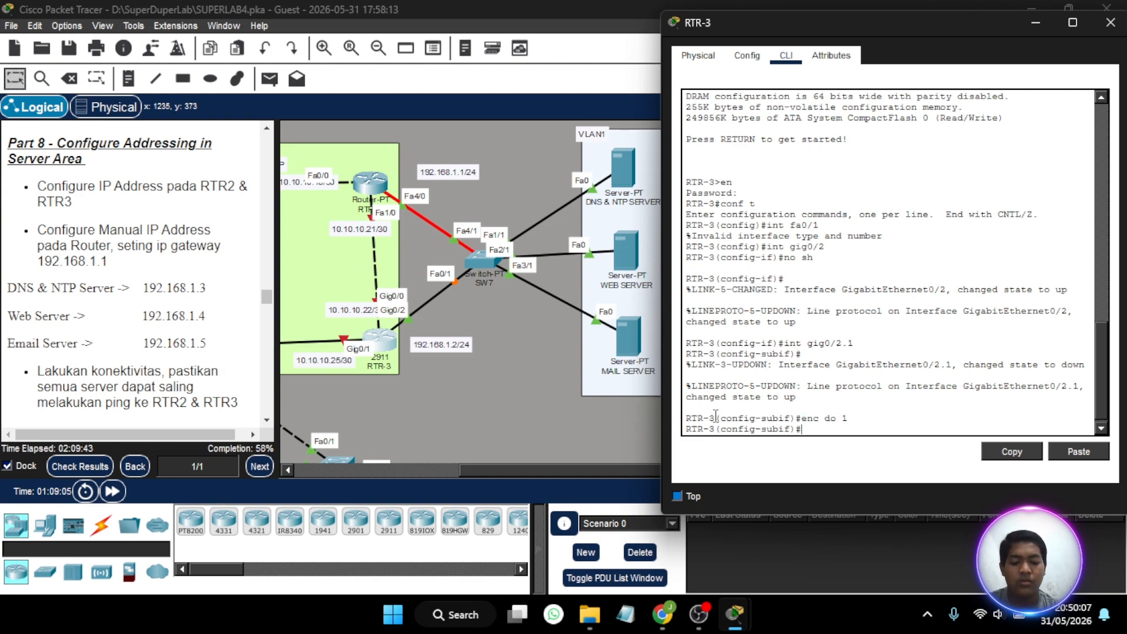
- Assign 192.168.1.1 255.255.255.0 to RTR-3's subinterface gig0/2.1 and close the router window
text(ip add 192.168.)
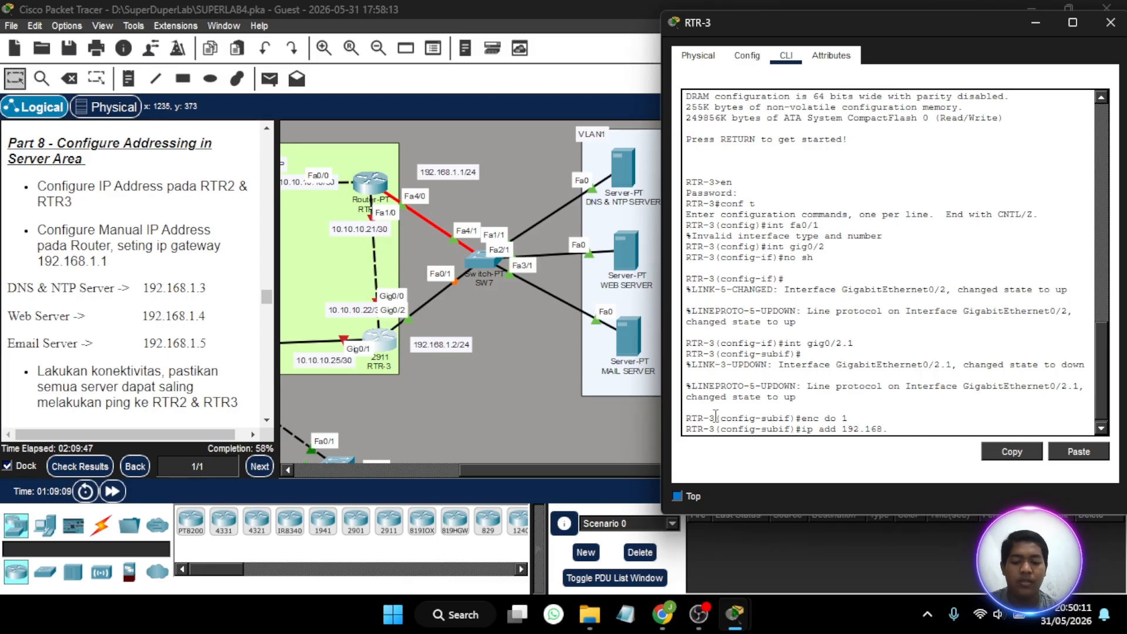
text(1.1 2)
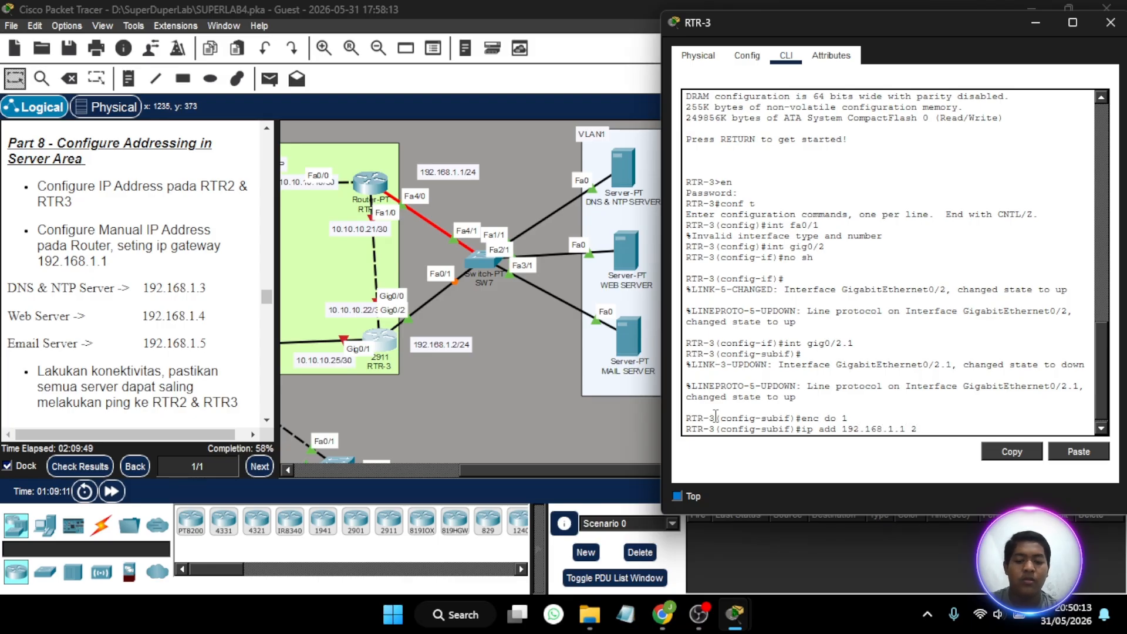
text(55.255.255.0)
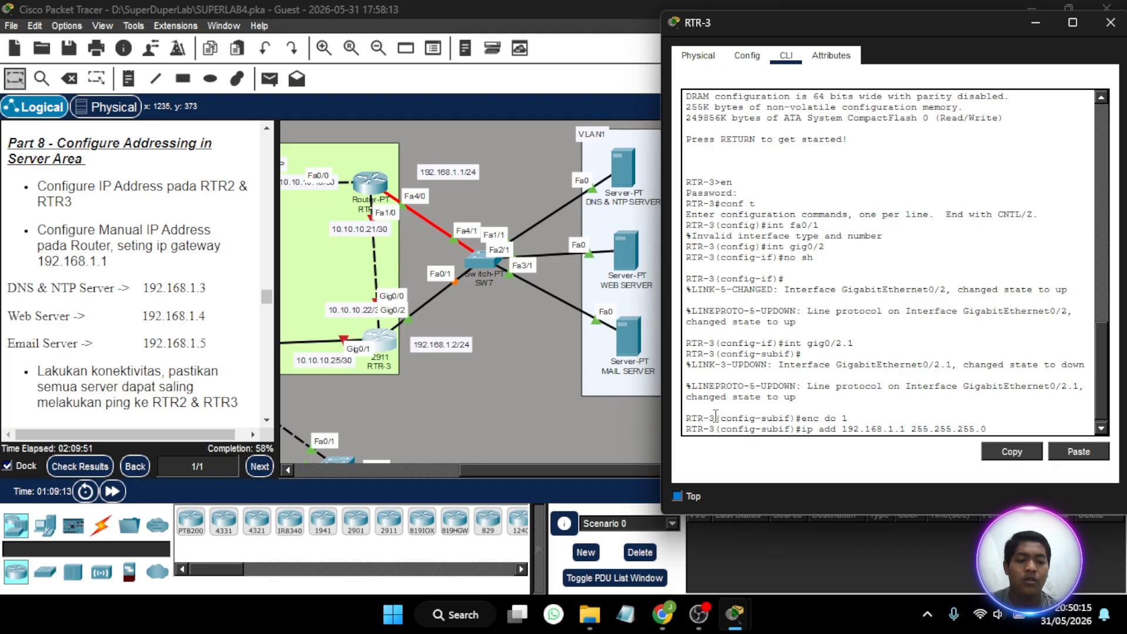
key(Return)
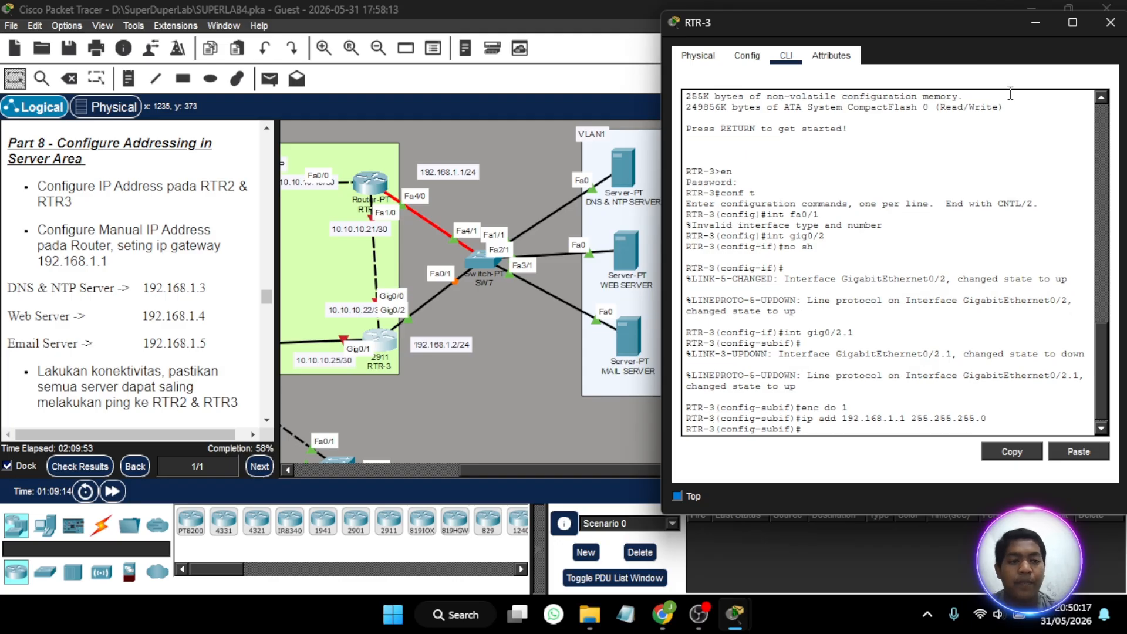
click(1109, 24)
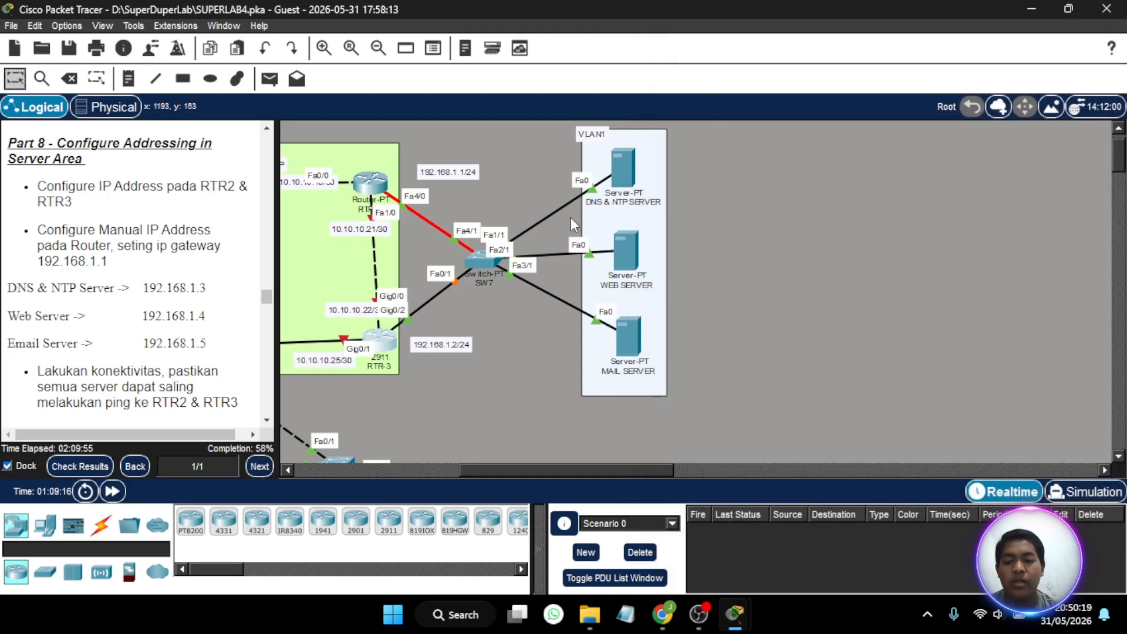
- Give the DNS & NTP SERVER the static IPv4 address 192.168.1.3 with subnet mask 255.255.255.0
scroll(187, 270, down, 1)
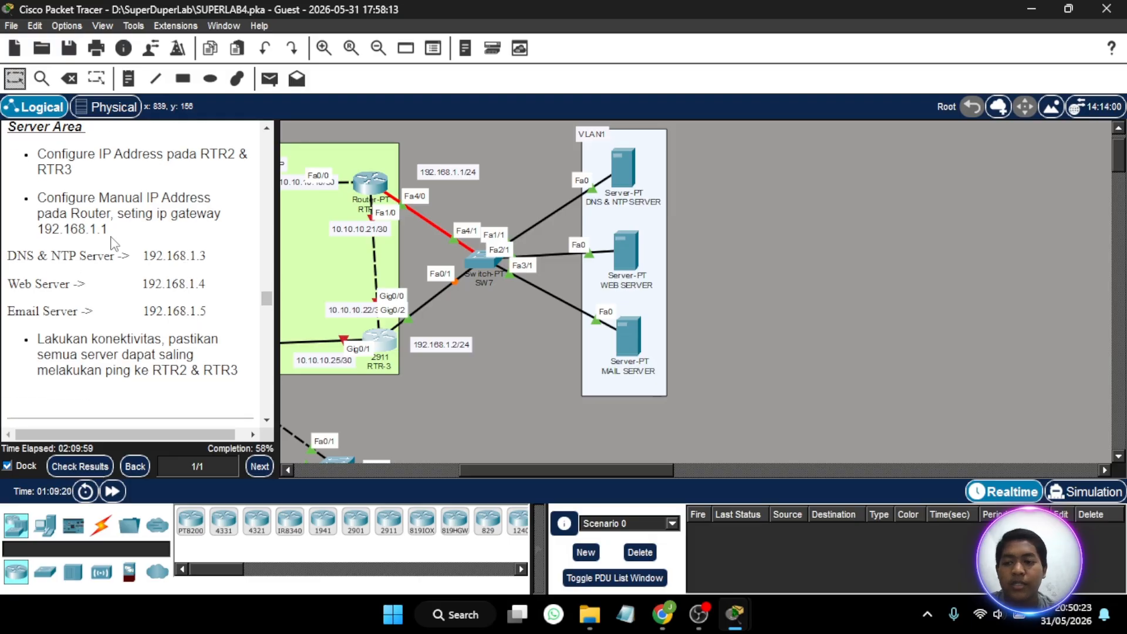
scroll(149, 256, right, 1)
scroll(148, 256, up, 1)
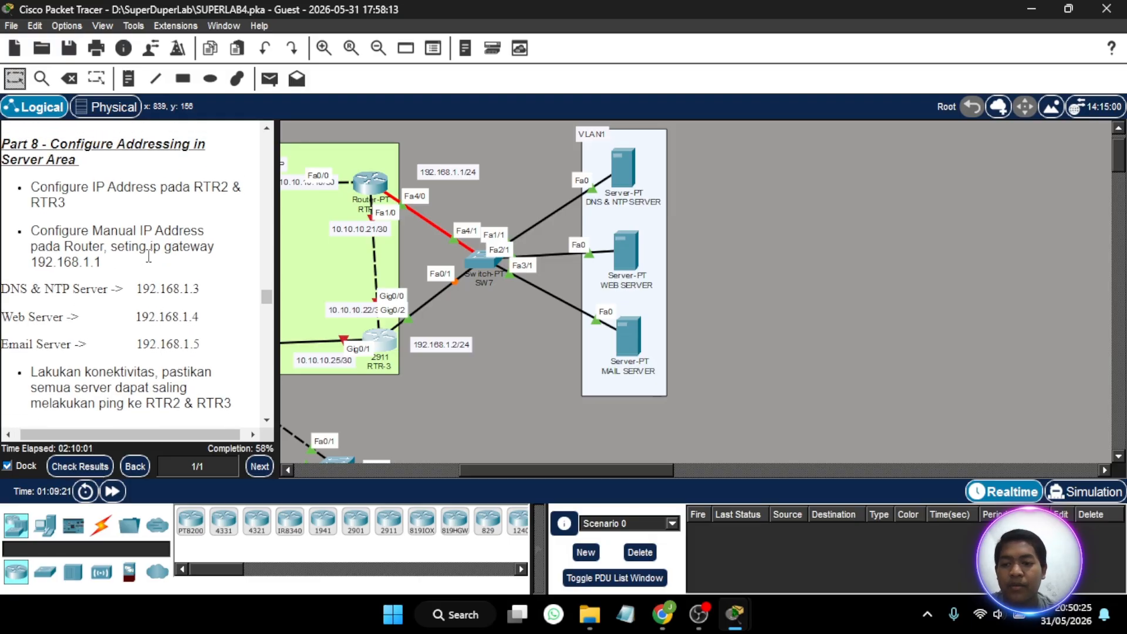
scroll(148, 256, left, 1)
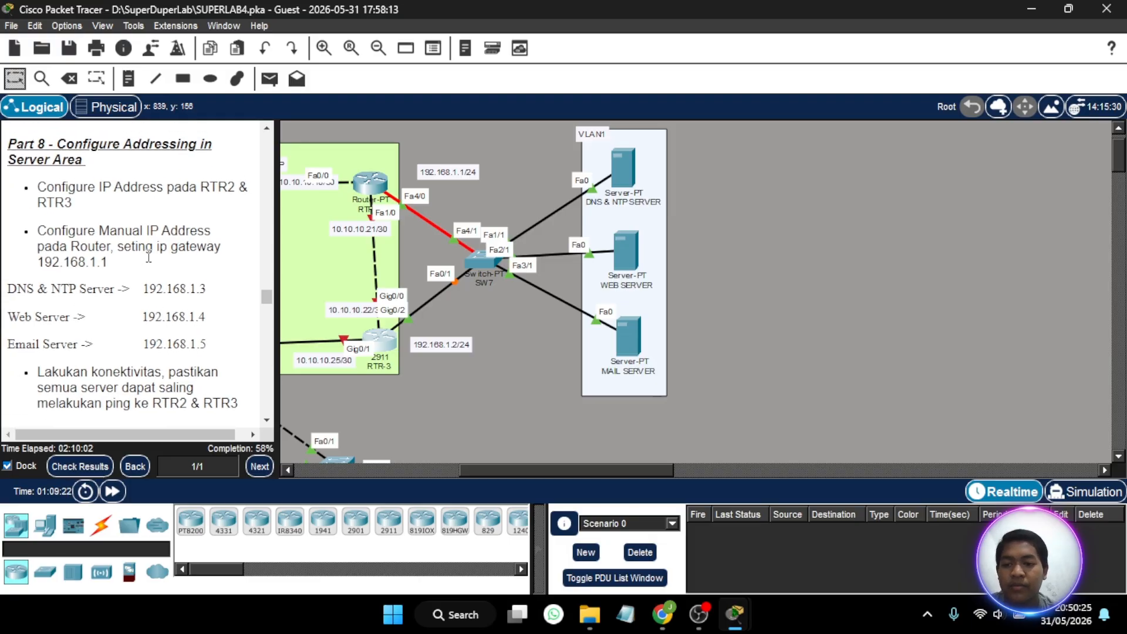
click(625, 176)
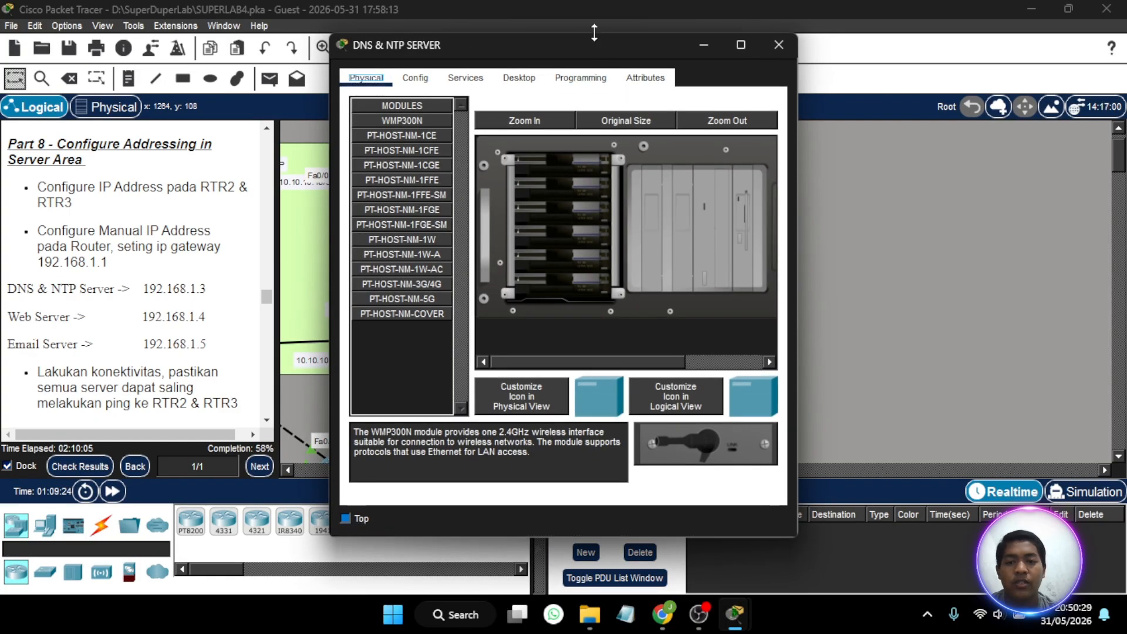
drag(591, 40, 620, 44)
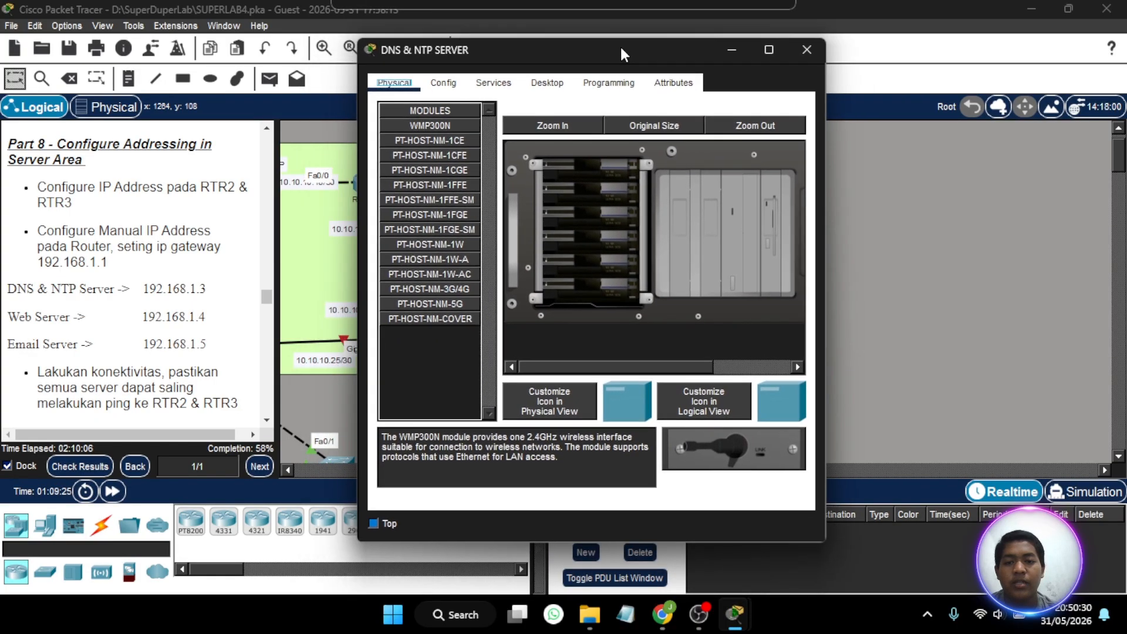
click(547, 87)
click(463, 124)
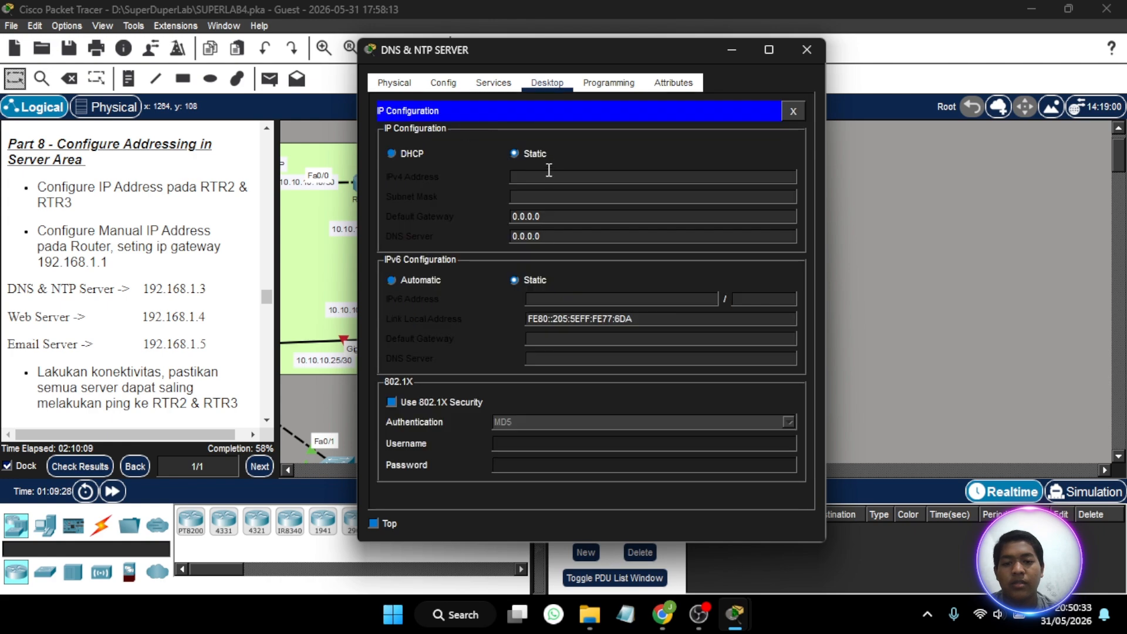
click(541, 178)
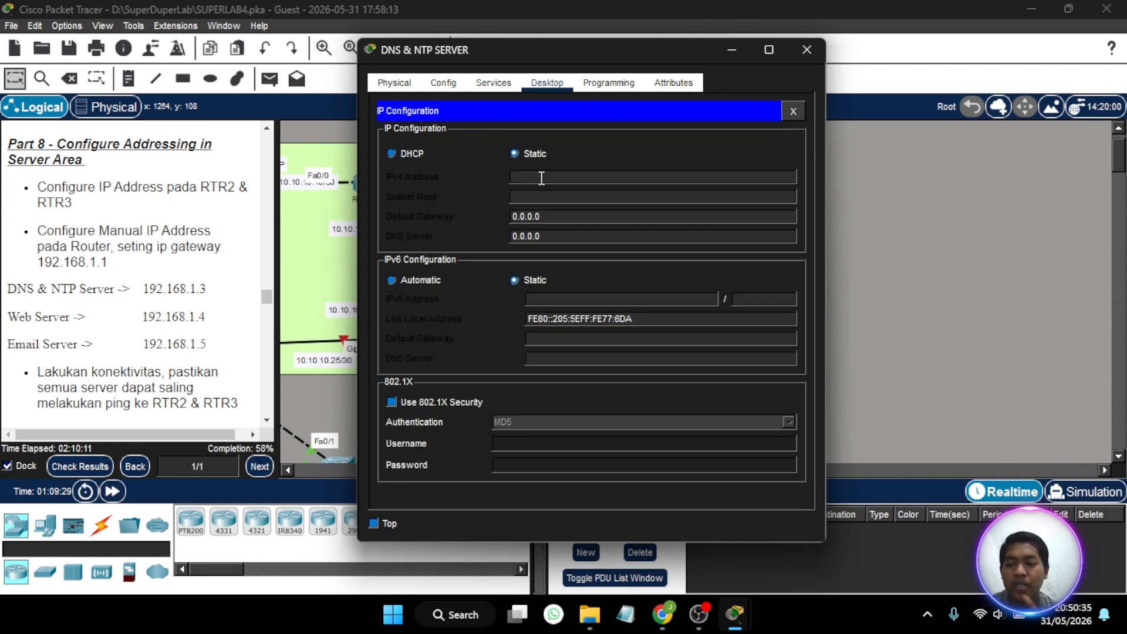
text(192.)
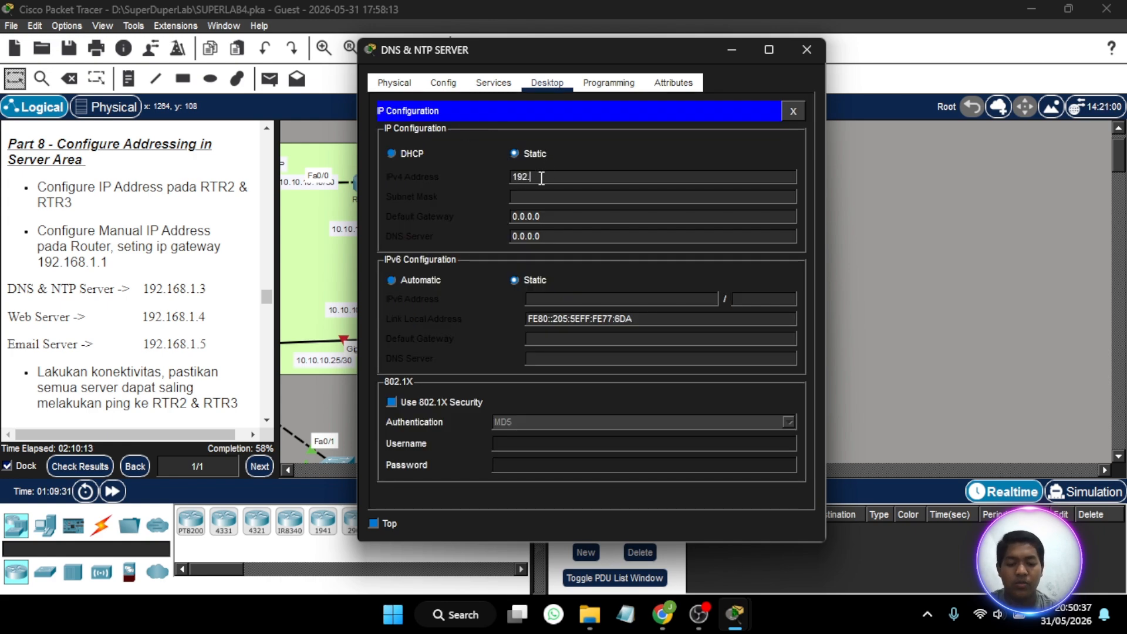
text(168.1.3)
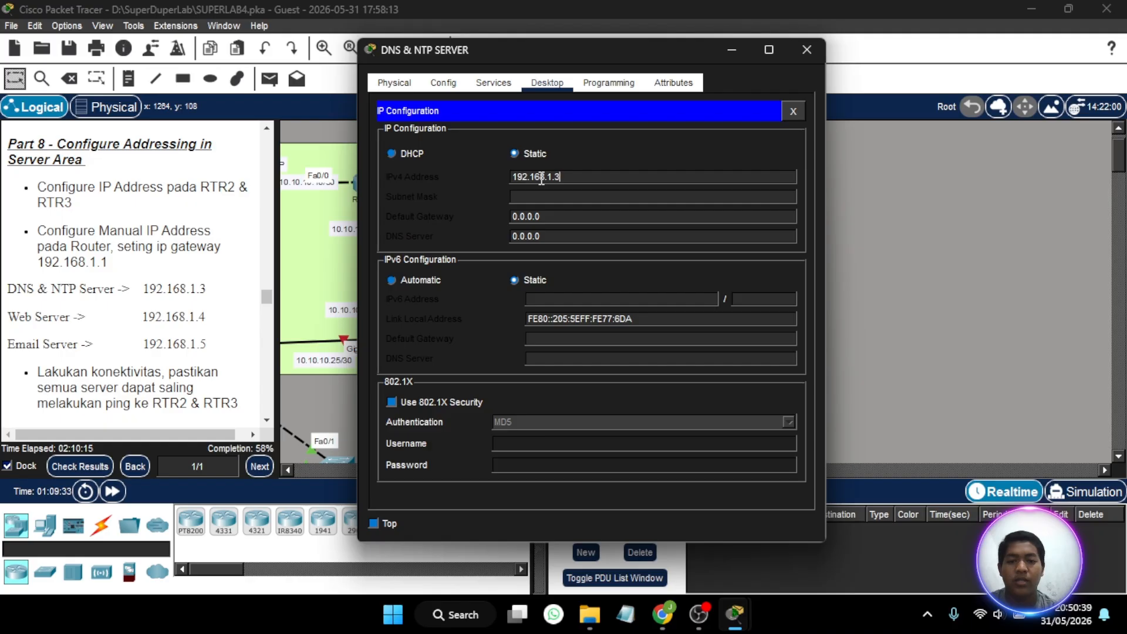
click(550, 198)
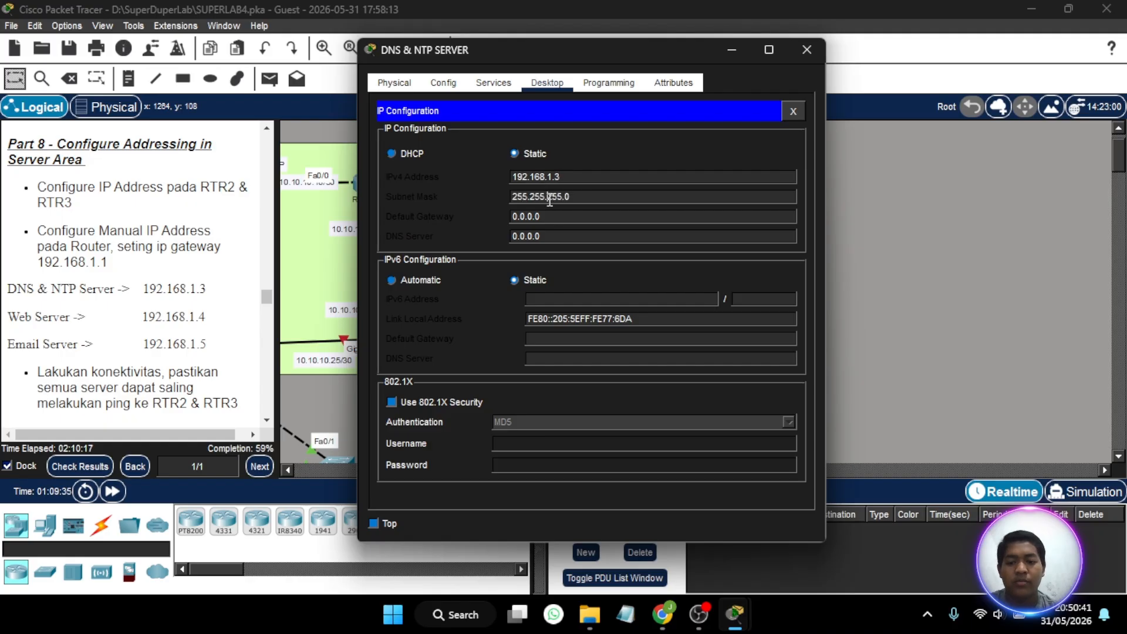
- Set the DNS & NTP SERVER's default gateway to 192.168.1.1
click(552, 215)
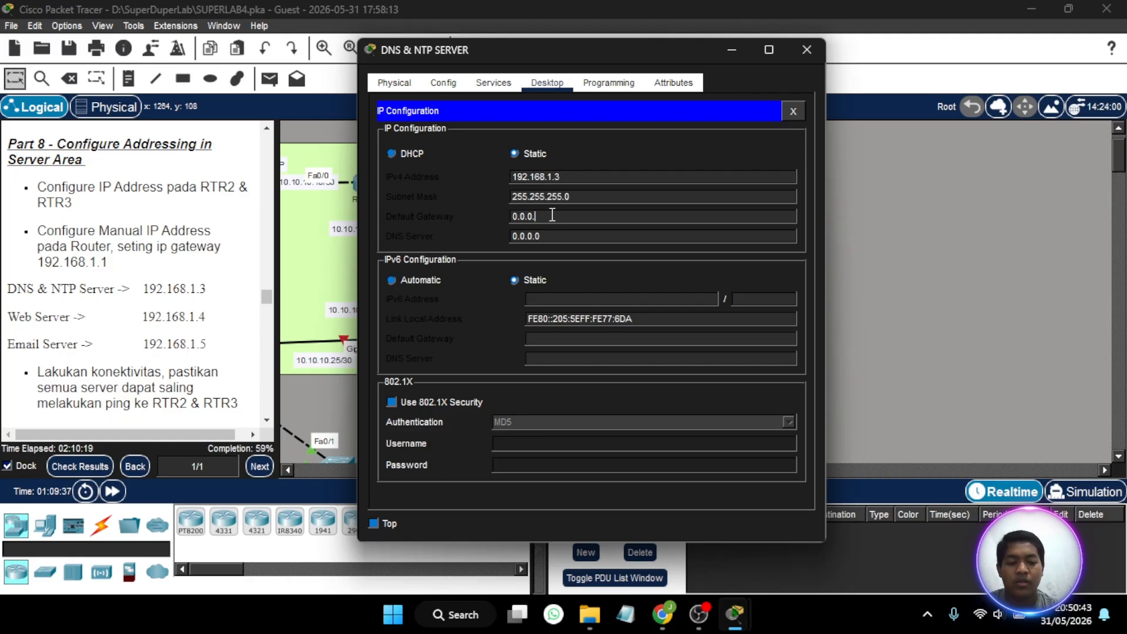
key(BackSpace)
key(BackSpace)
key(BackSpace)
key(BackSpace)
key(BackSpace)
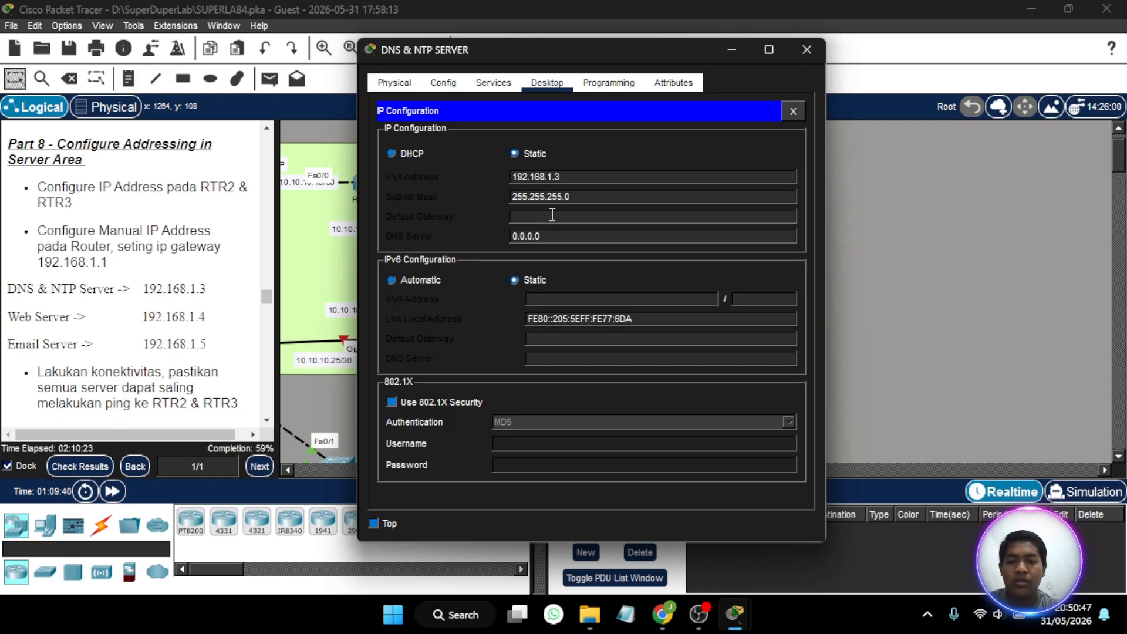
text(192)
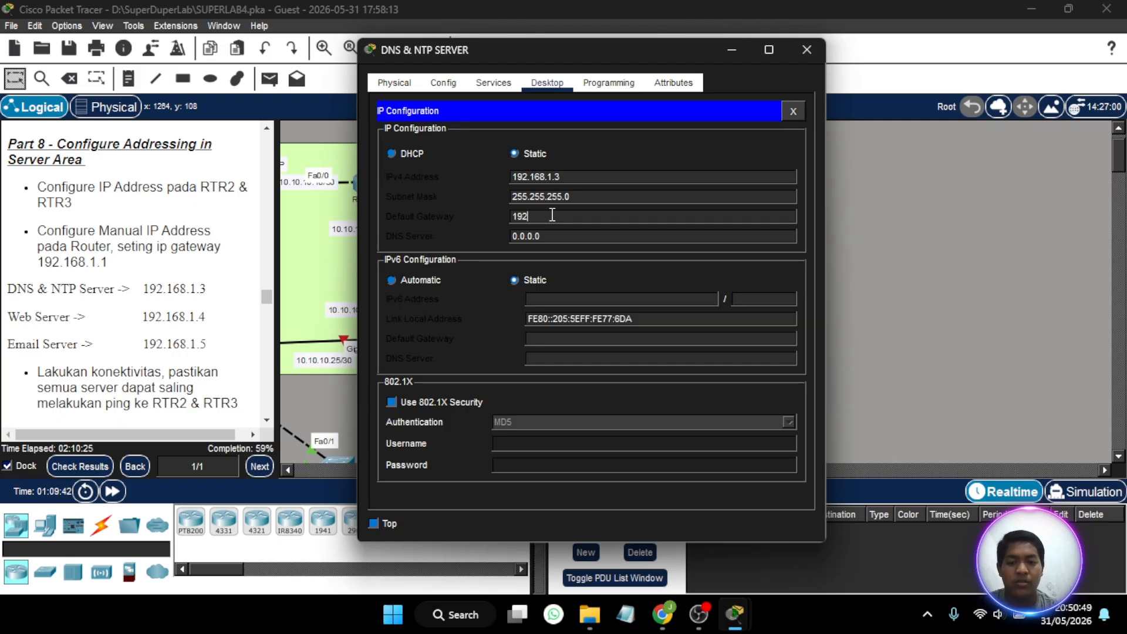
text(.168.1.1)
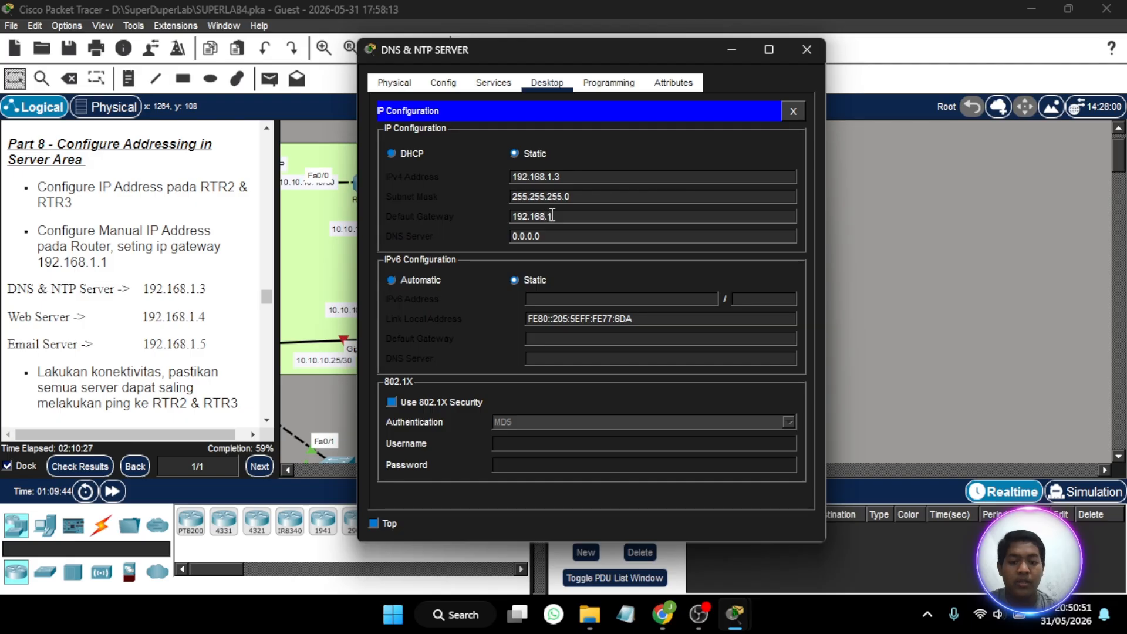
- Set the DNS & NTP SERVER's DNS server address to 192.168.1.3 and close its window
click(551, 231)
key(BackSpace)
key(BackSpace)
key(BackSpace)
key(BackSpace)
key(BackSpace)
key(BackSpace)
key(BackSpace)
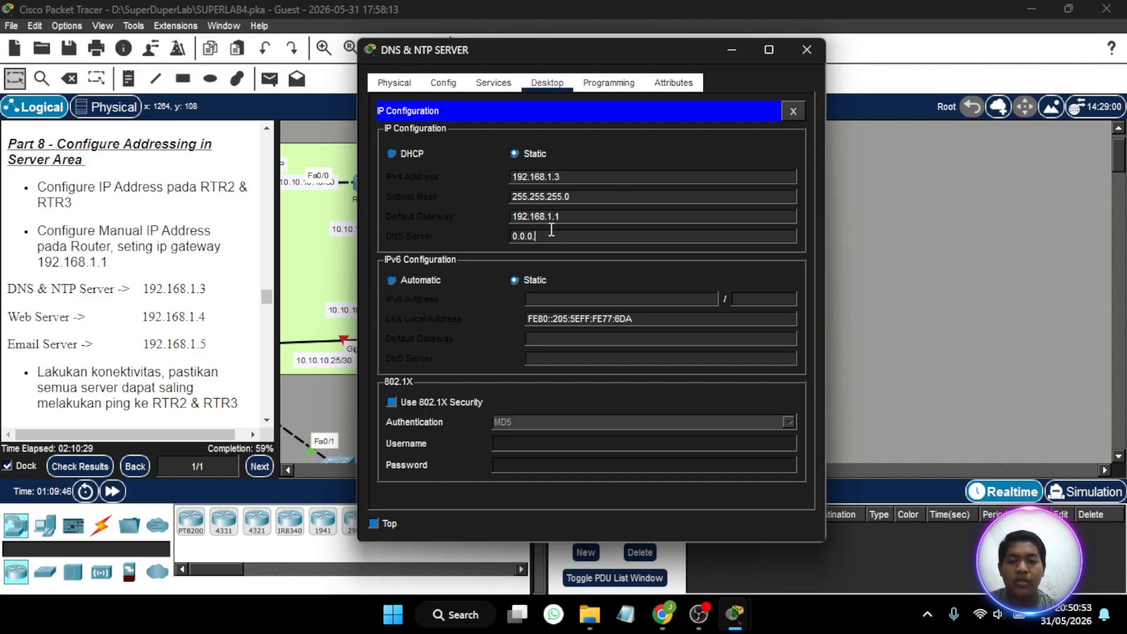
text(192.1)
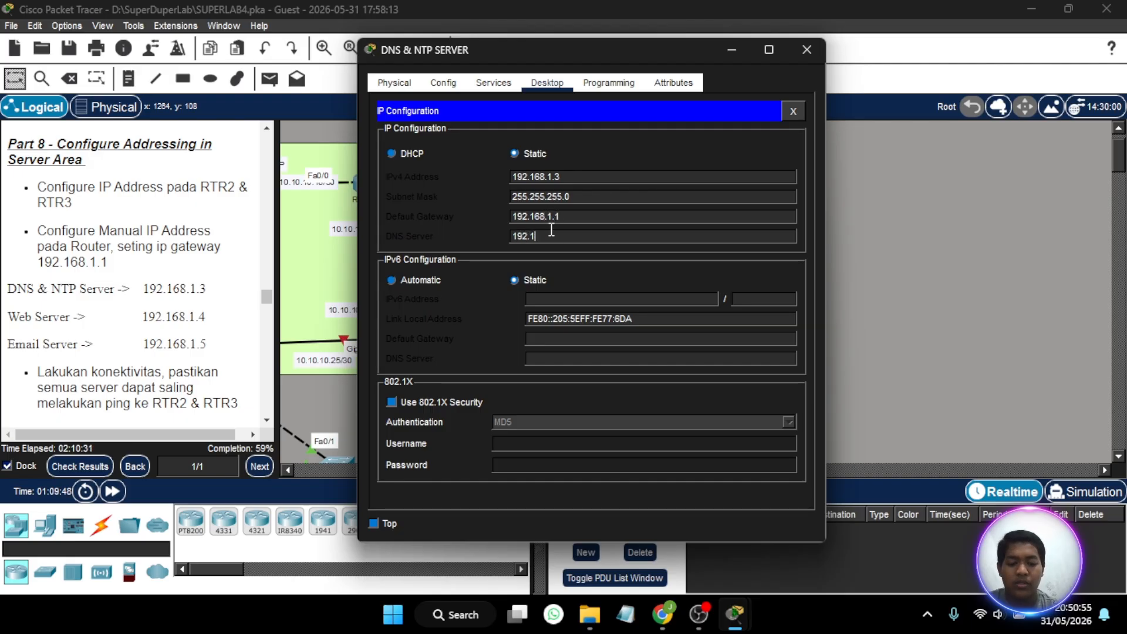
text(68.1.3)
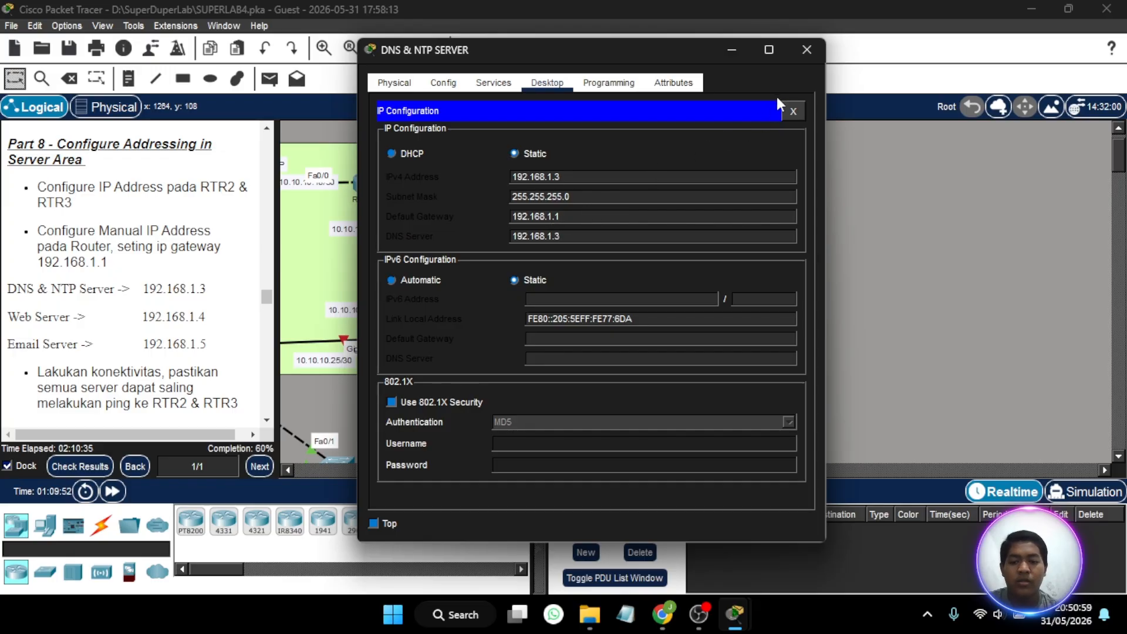
click(806, 50)
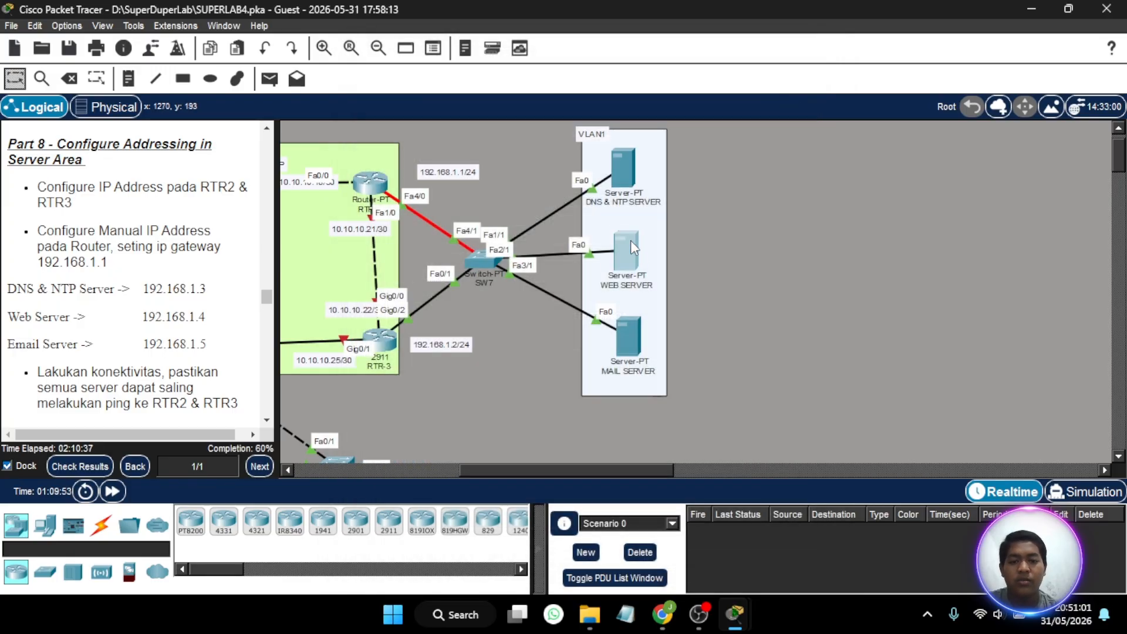
- Give the WEB SERVER the static IPv4 address 192.168.1.4 with subnet mask 255.255.255.0
click(626, 252)
click(465, 77)
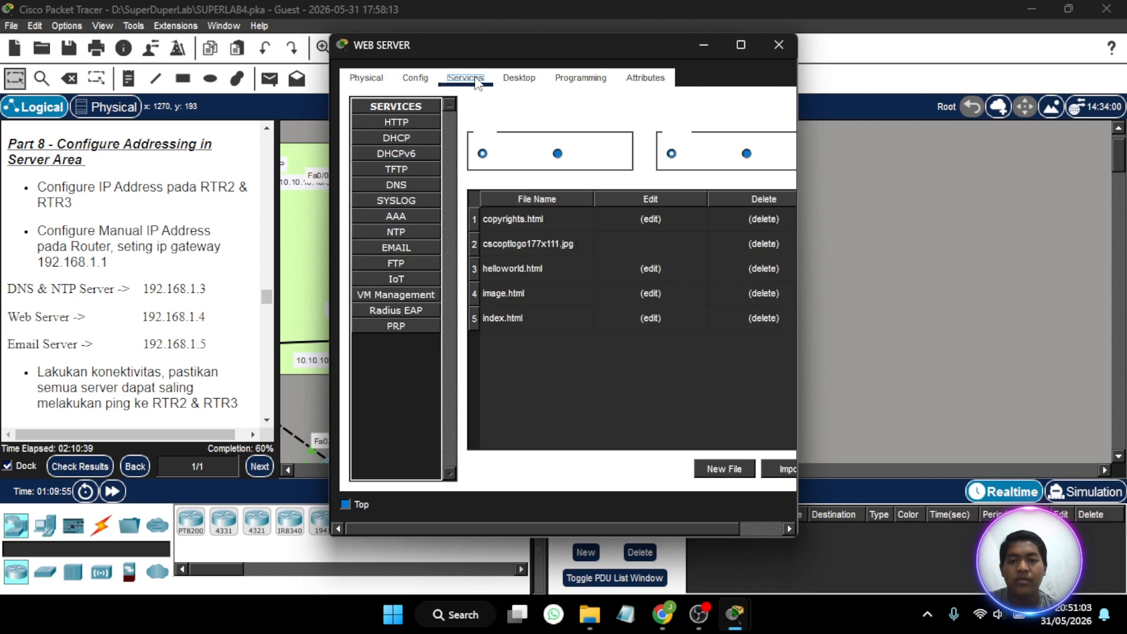
click(508, 77)
click(398, 144)
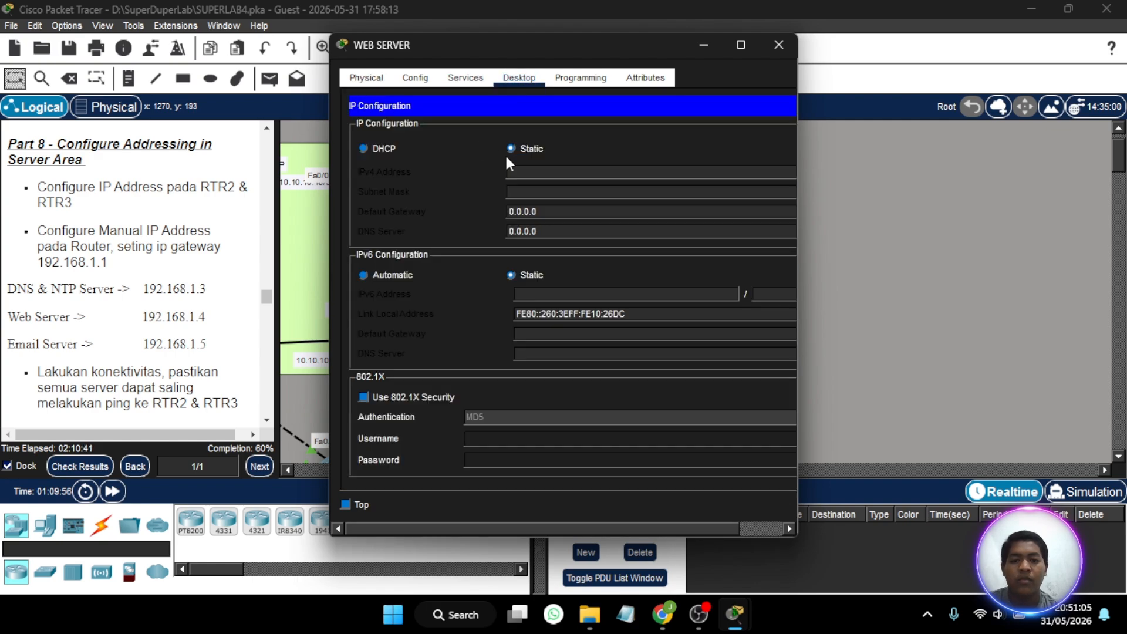
click(526, 171)
text(192.16)
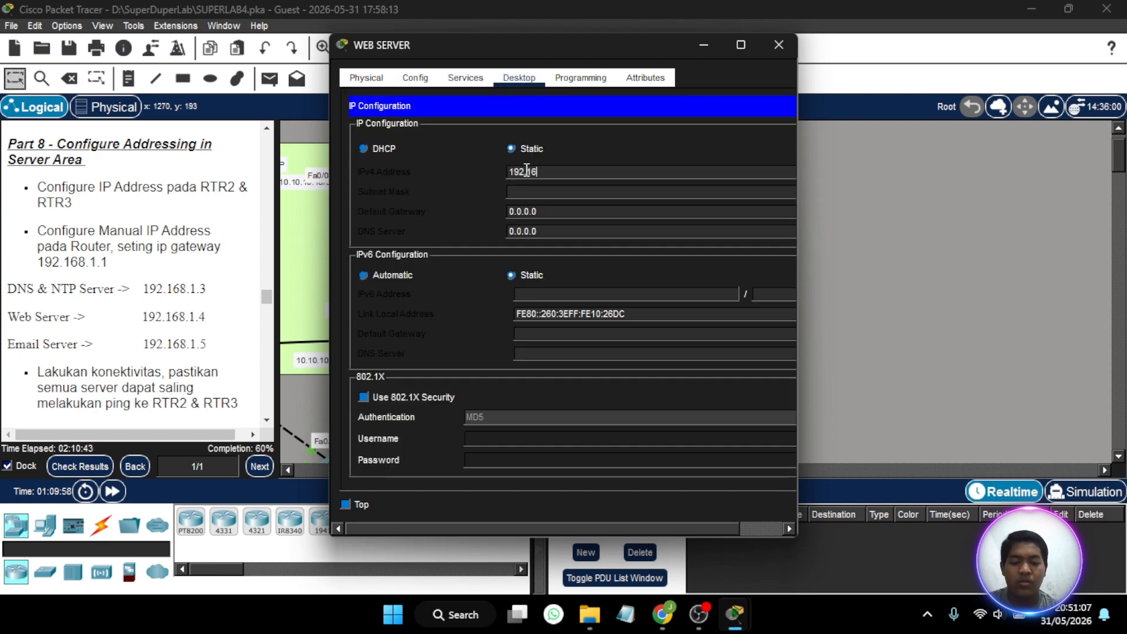
text(8.)
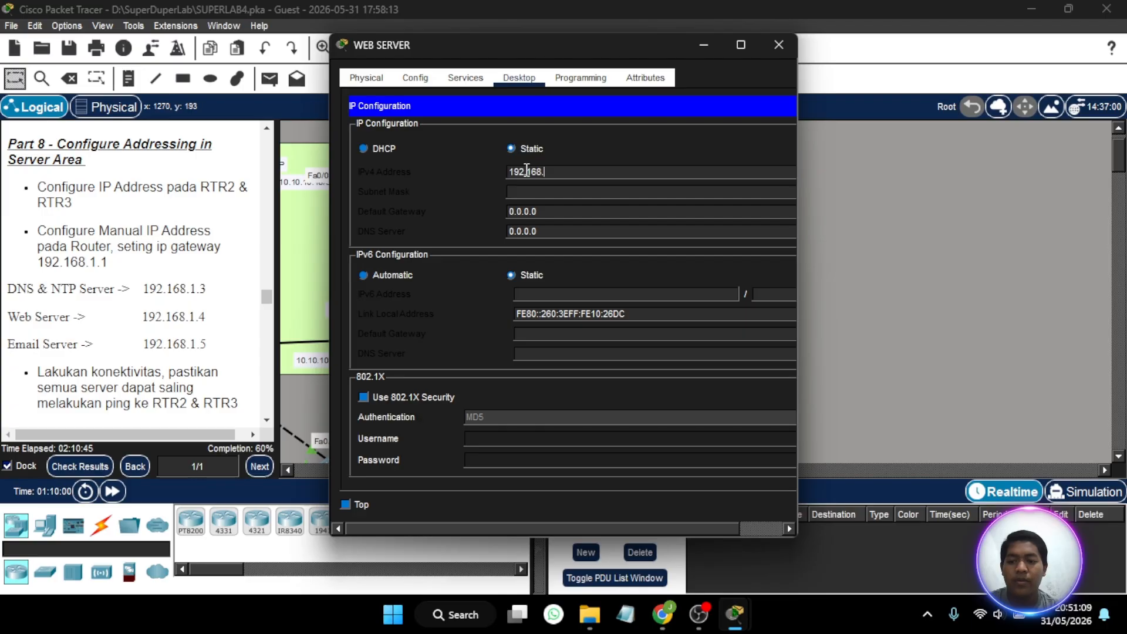
text(1.4)
click(542, 191)
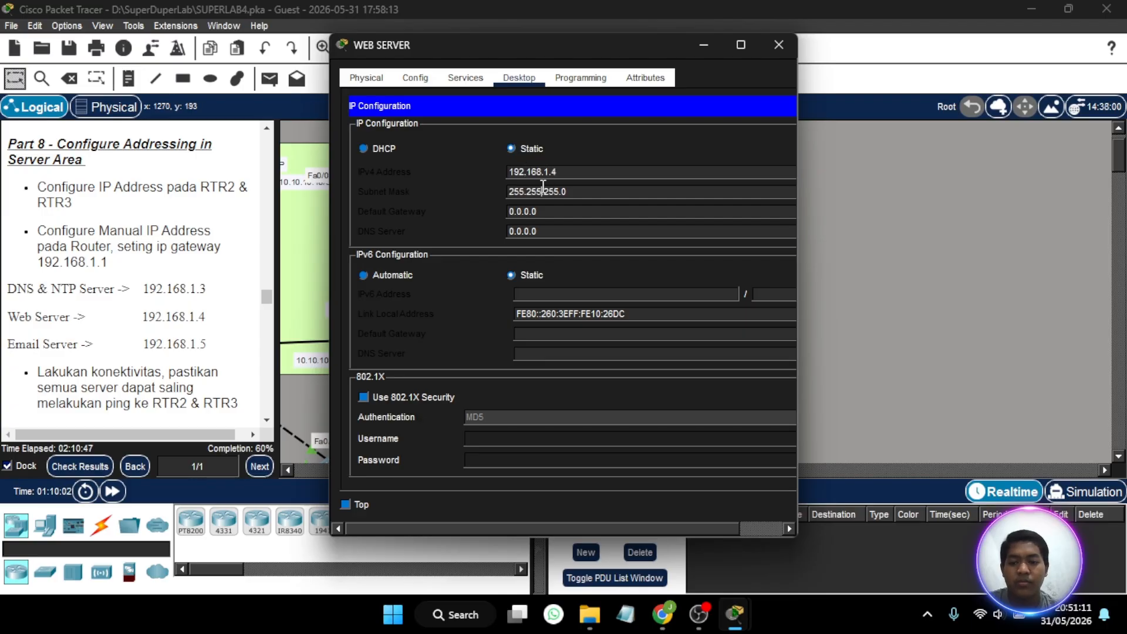
- Set the WEB SERVER's default gateway to 192.168.1.1
key(BackSpace)
key(BackSpace)
key(BackSpace)
key(BackSpace)
key(BackSpace)
key(BackSpace)
key(BackSpace)
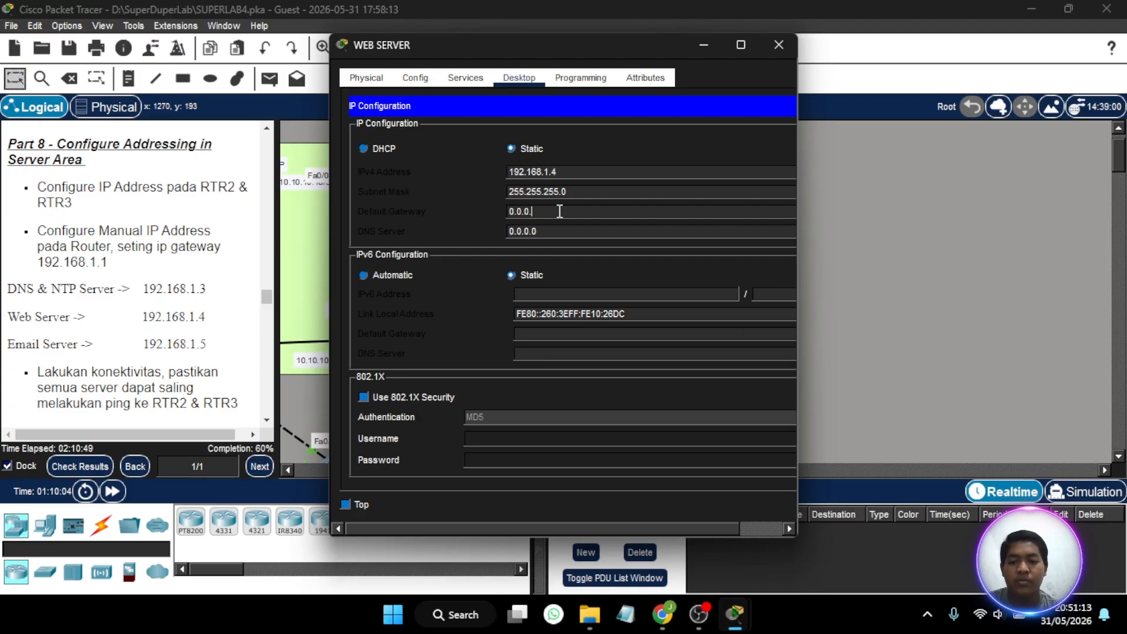
text(192.16)
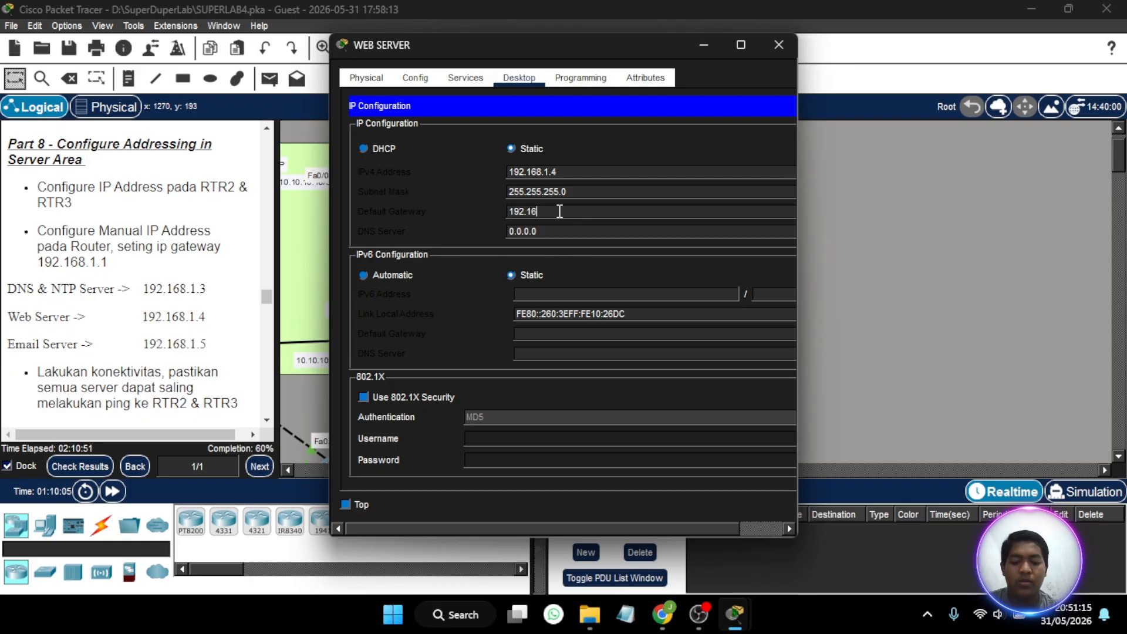
text(8.1.1)
- Set the WEB SERVER's DNS server address to 192.168.1.3 and close its window
key(BackSpace)
key(BackSpace)
key(BackSpace)
key(BackSpace)
key(BackSpace)
key(BackSpace)
key(BackSpace)
text(192.167)
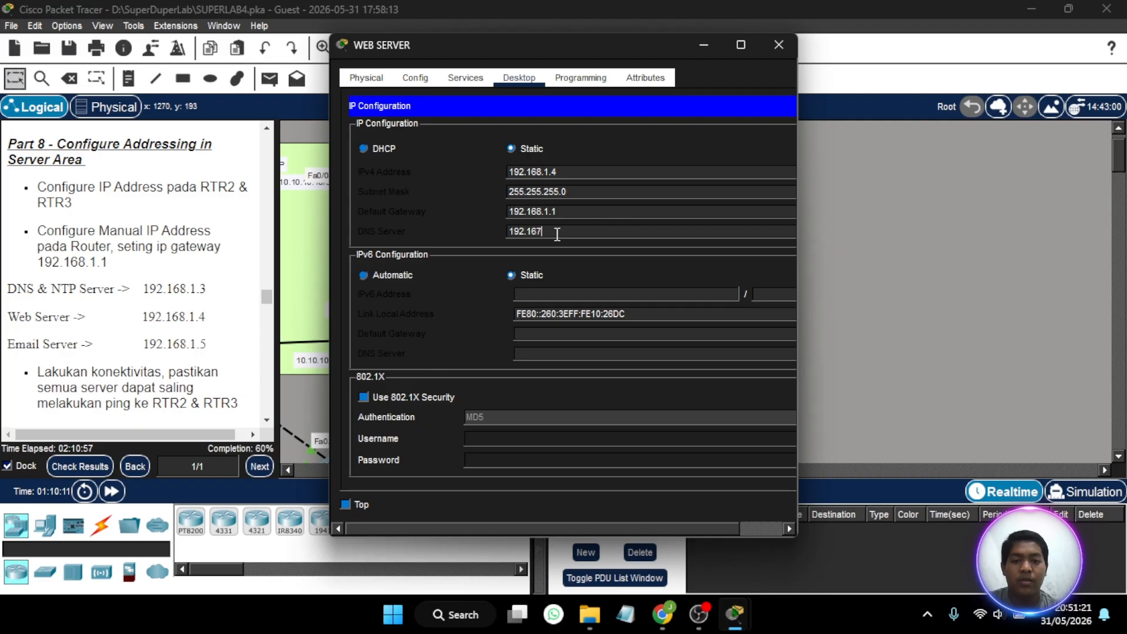
key(BackSpace)
text(8.)
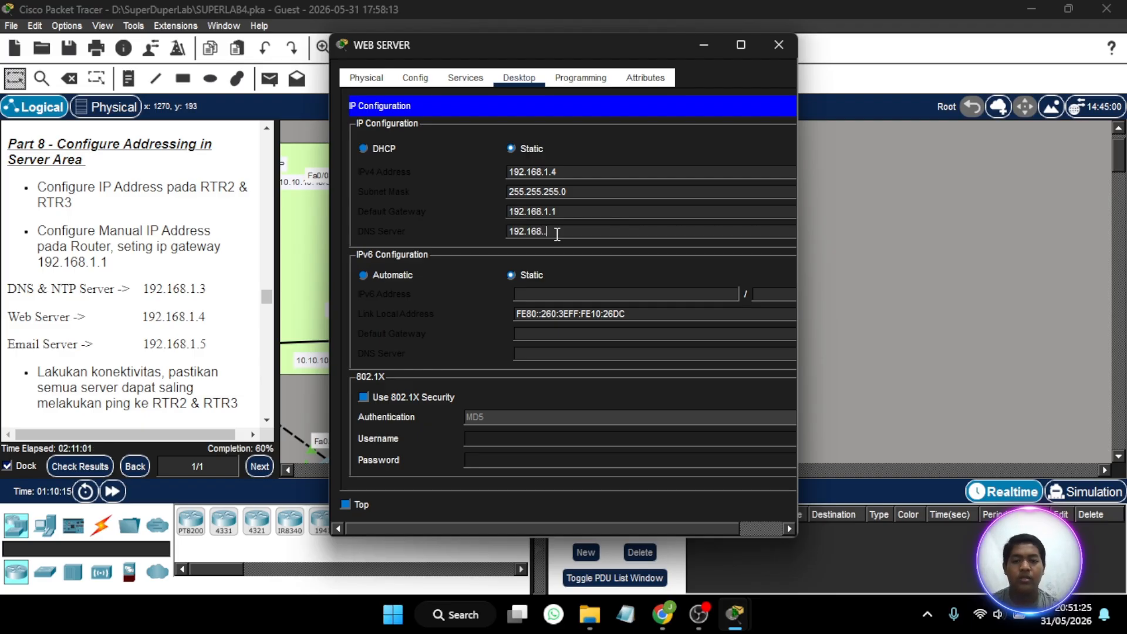
text(1.)
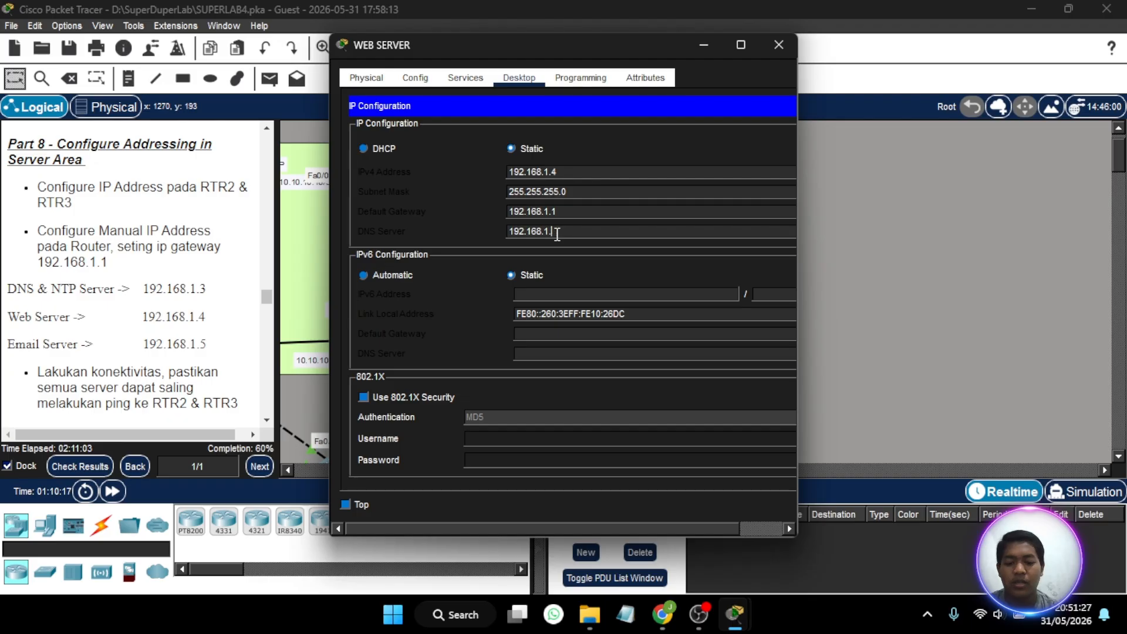
text(3)
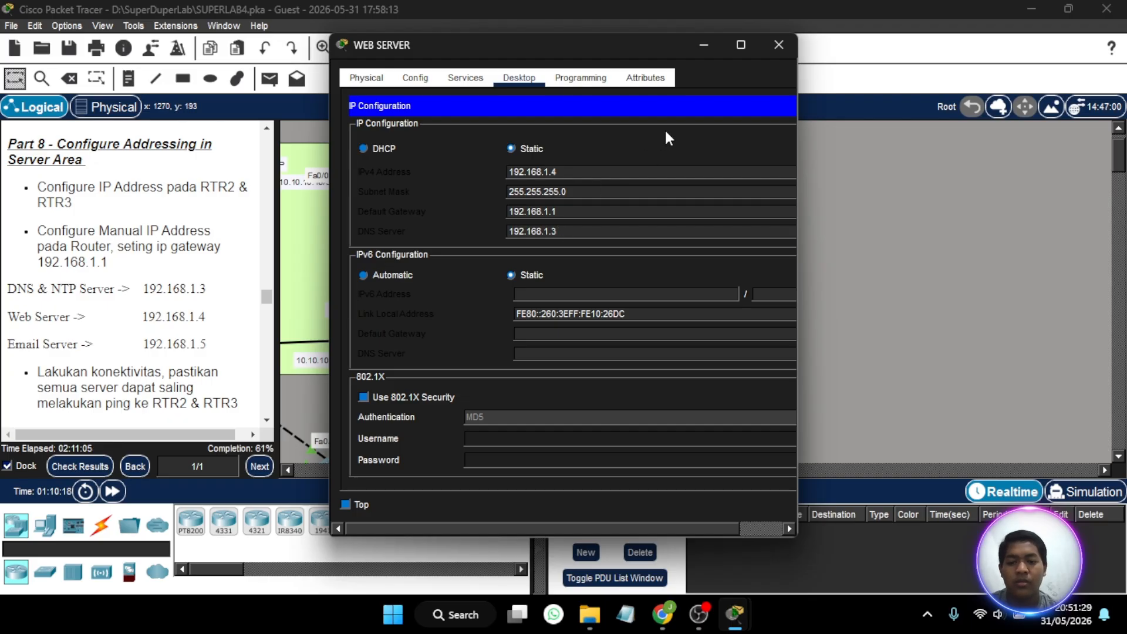
click(779, 46)
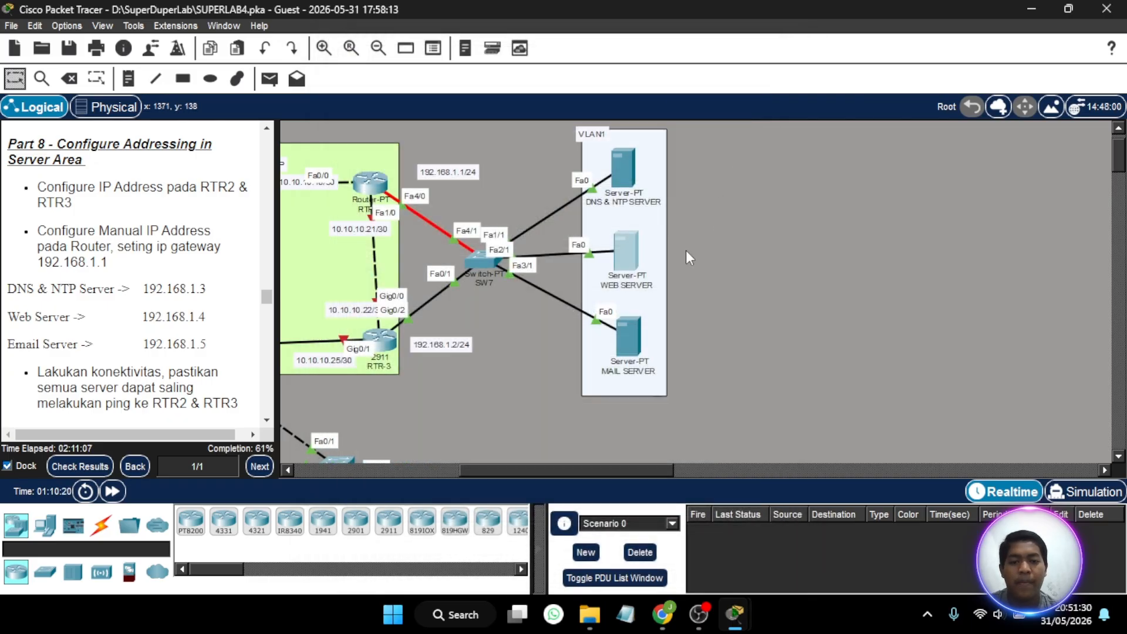
- Give the MAIL SERVER the static IPv4 address 192.168.1.5 with subnet mask 255.255.255.0
click(630, 346)
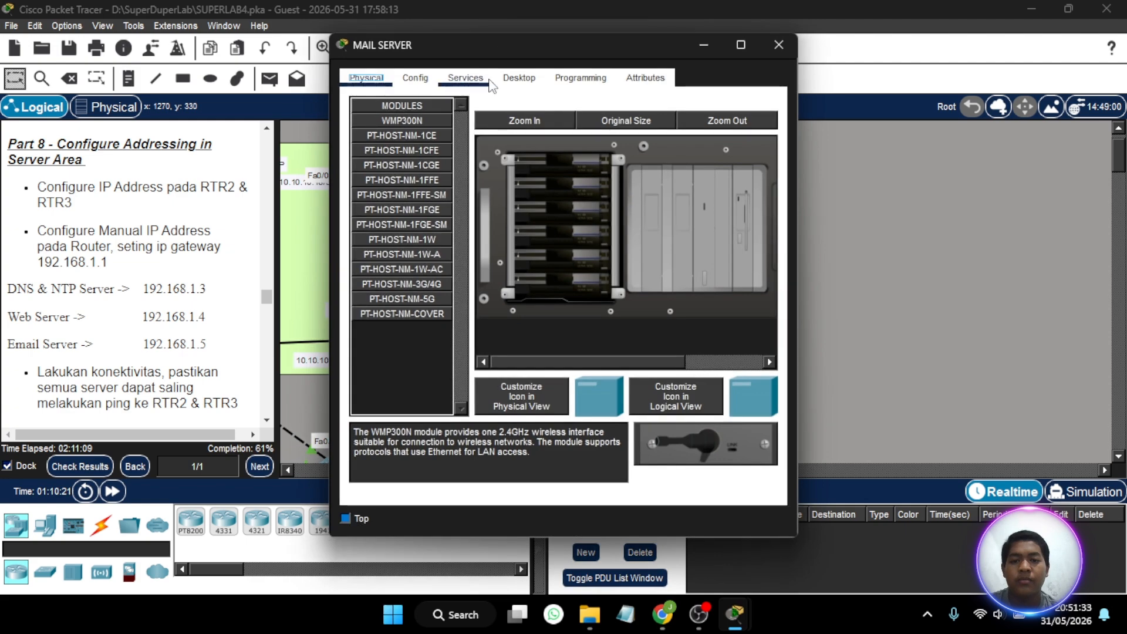
click(520, 77)
click(403, 132)
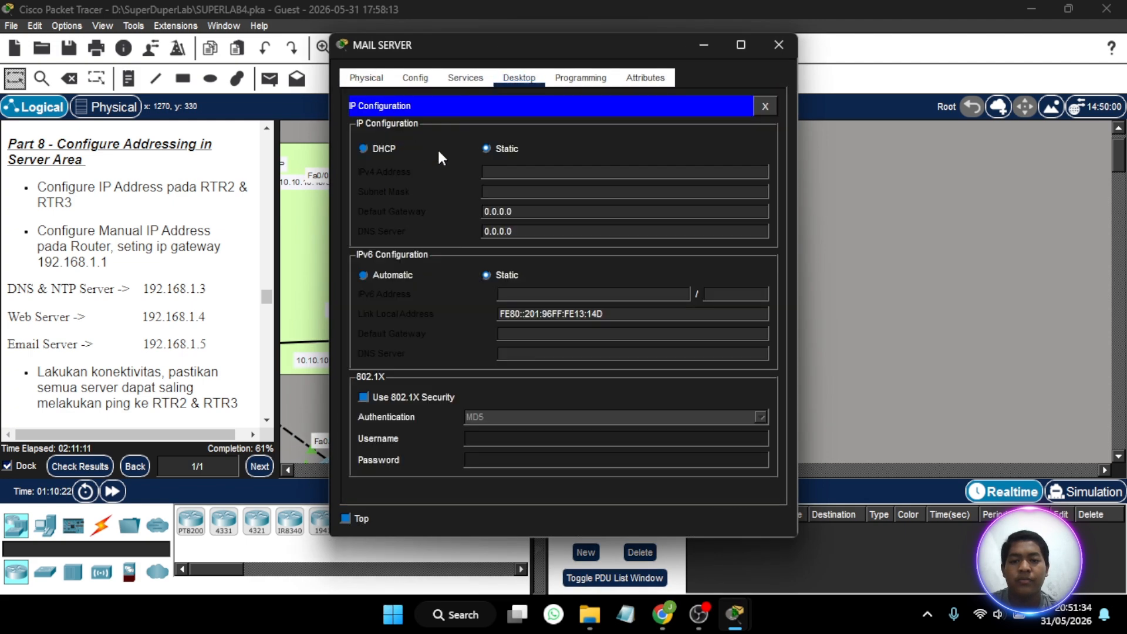
click(502, 173)
text(192.168)
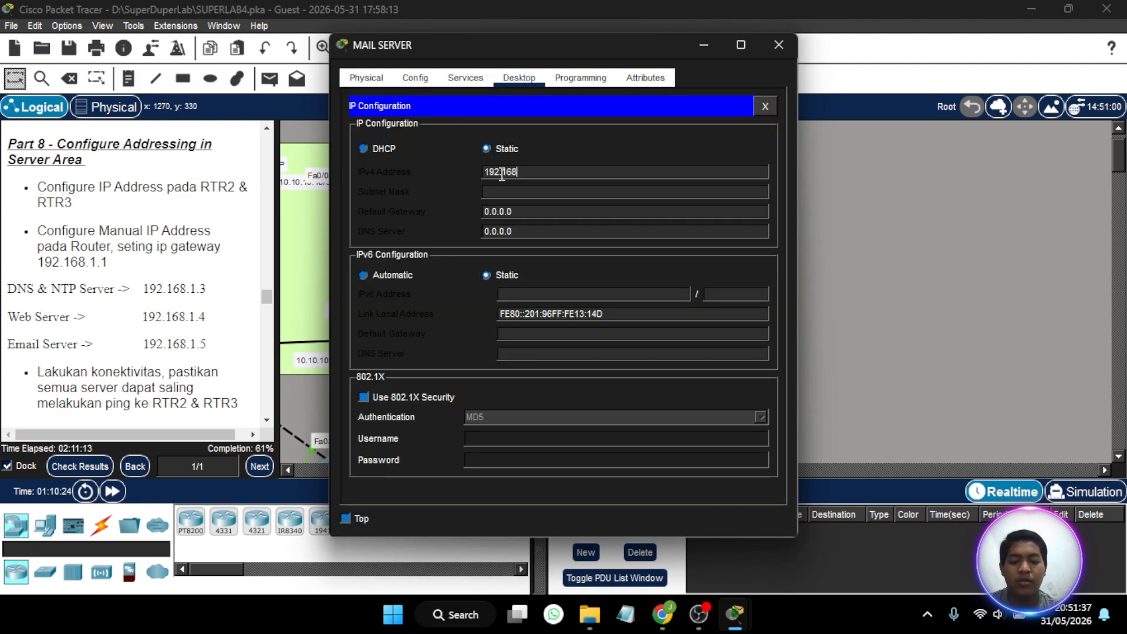
text(.1)
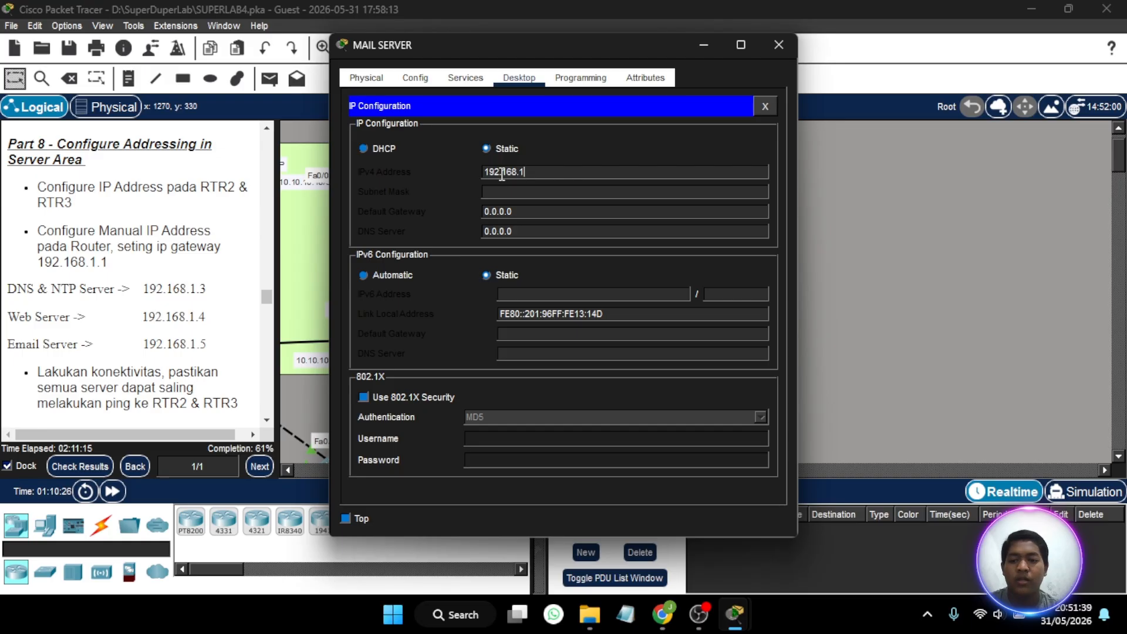
text(.5)
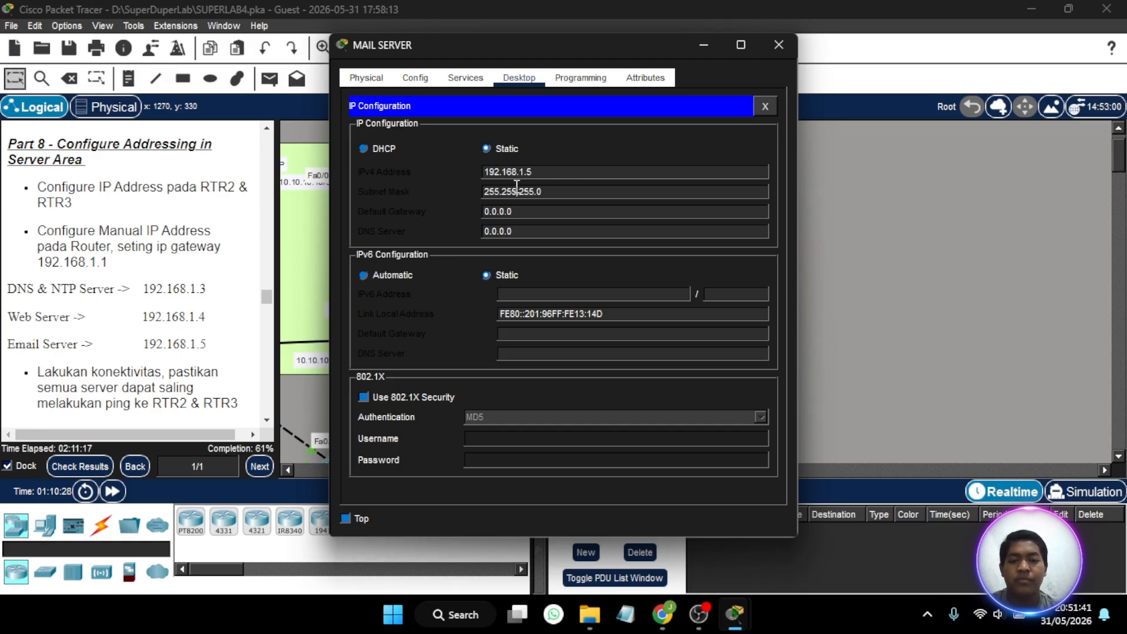
- Set the MAIL SERVER's default gateway to 192.168.1.1
key(BackSpace)
key(BackSpace)
key(BackSpace)
key(BackSpace)
key(BackSpace)
key(BackSpace)
key(BackSpace)
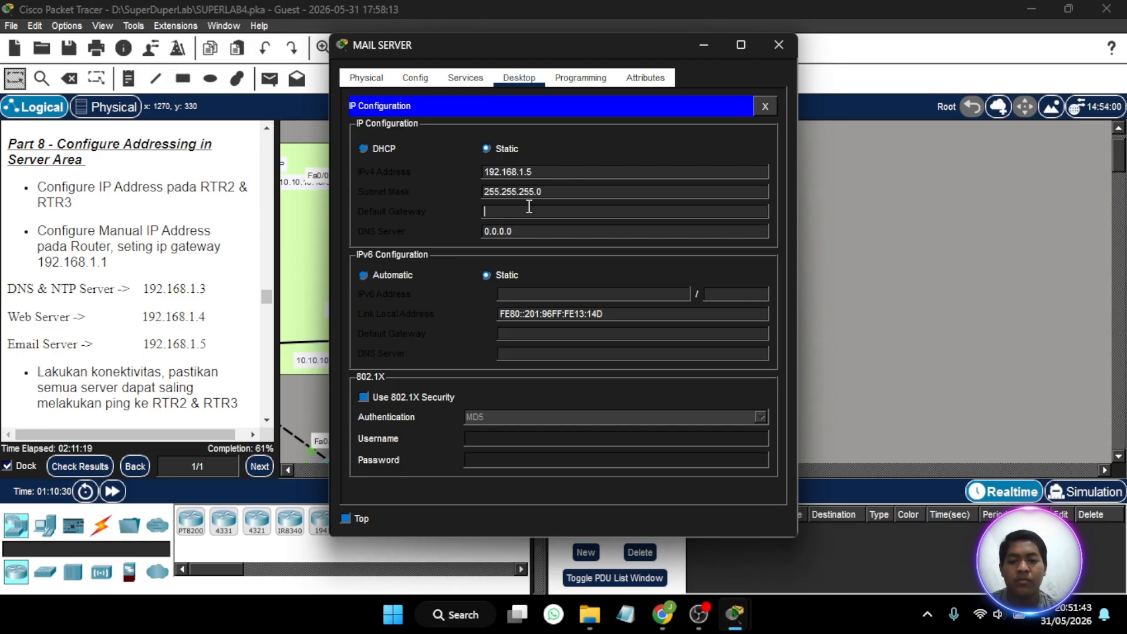
key(BackSpace)
text(9)
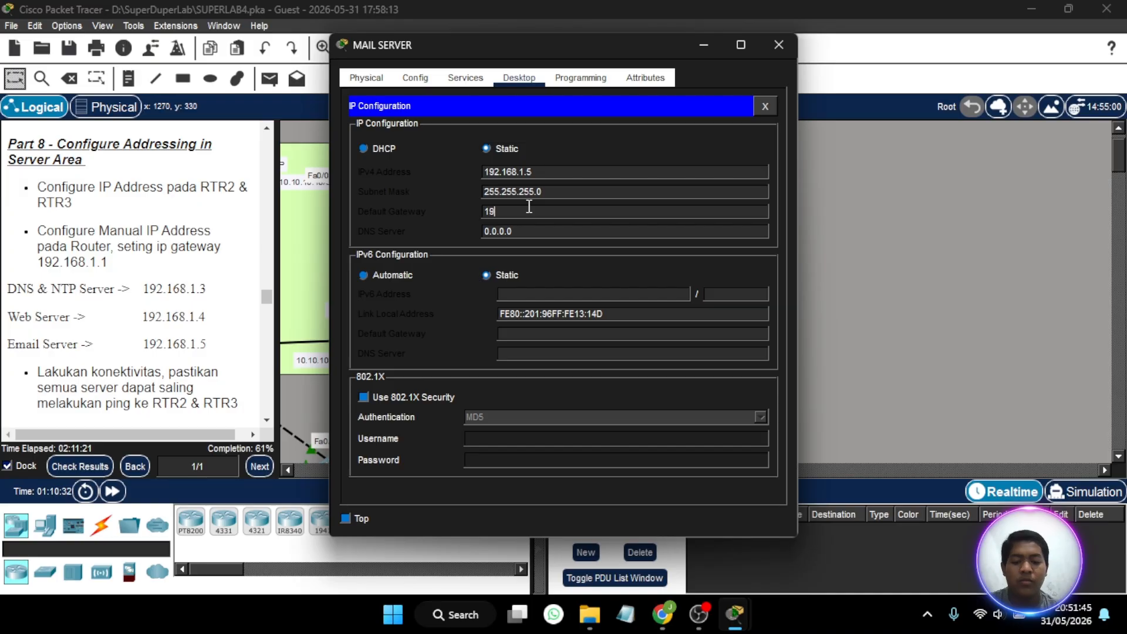
text(2.168.1.)
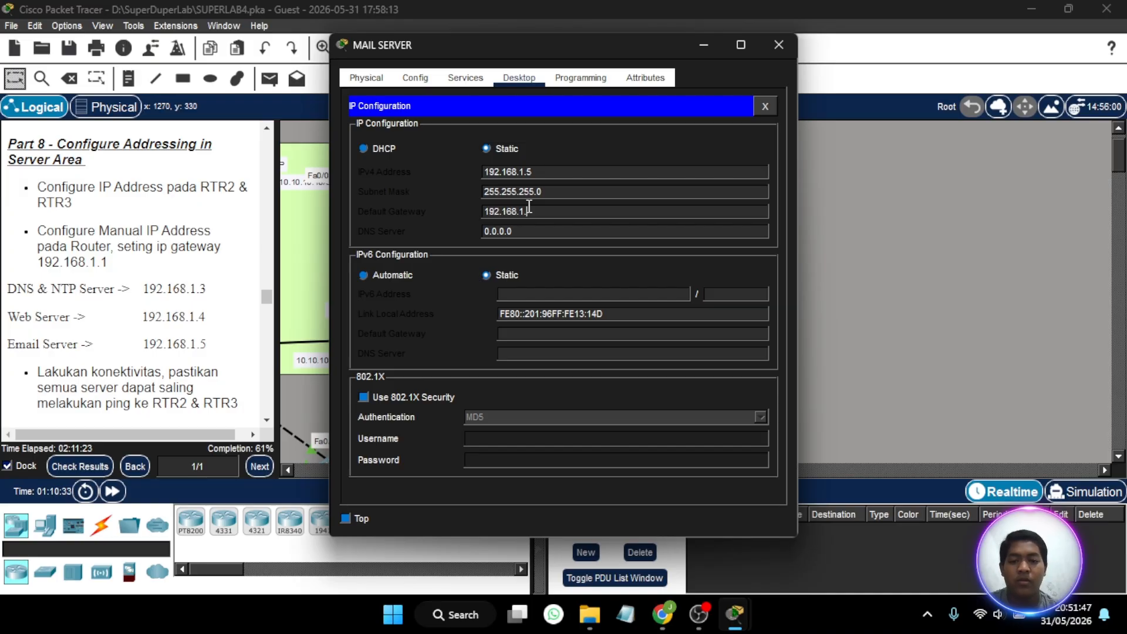
text(1)
- Set the MAIL SERVER's DNS server address to 192.168.1.3 and close its window
click(534, 227)
key(BackSpace)
key(BackSpace)
key(BackSpace)
key(BackSpace)
key(BackSpace)
key(BackSpace)
text(1)
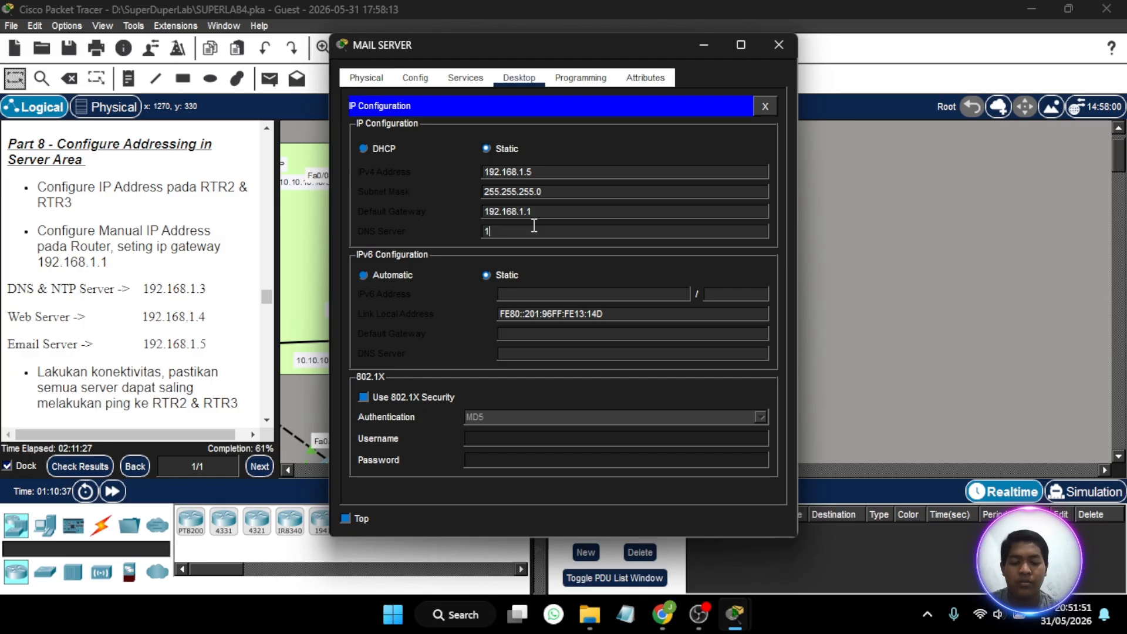
text(92.168.1.3)
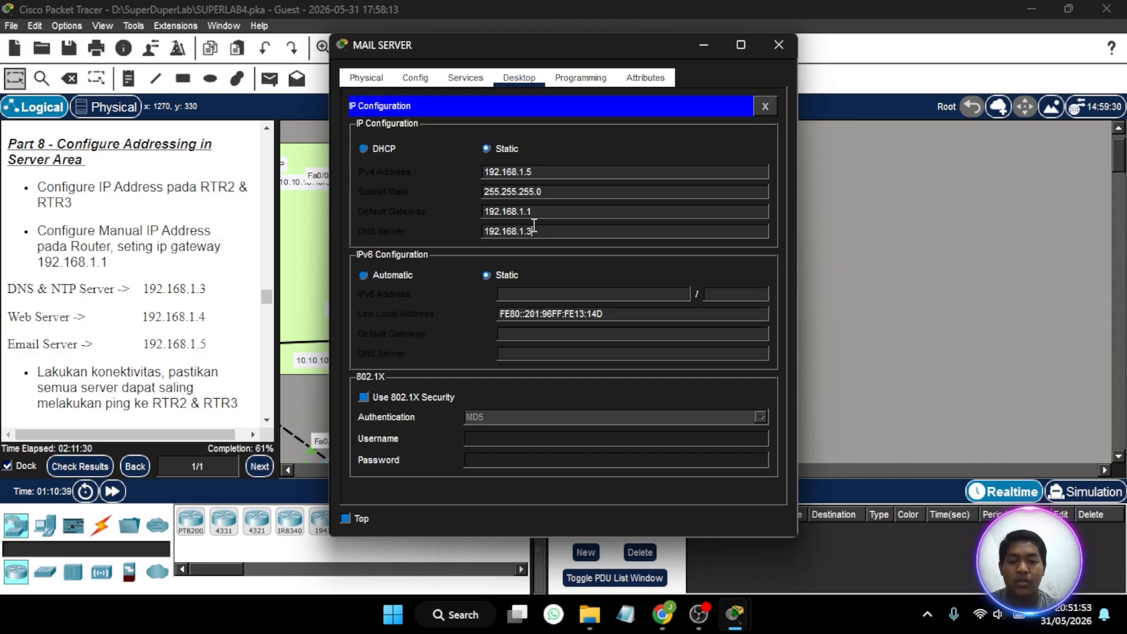
click(577, 191)
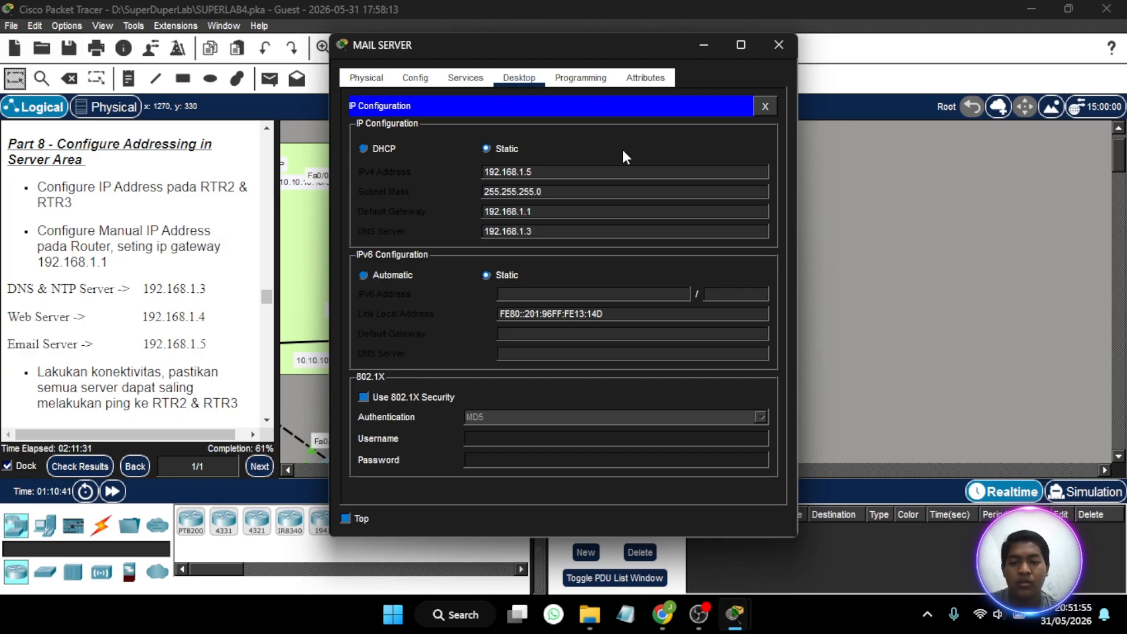
click(788, 45)
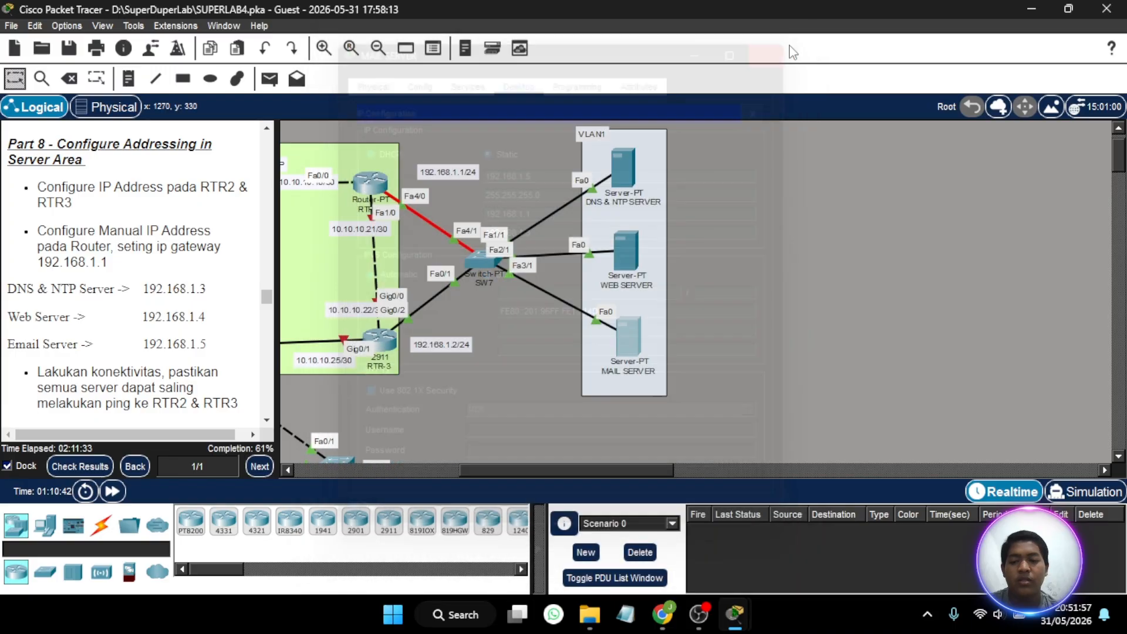
- Test connectivity by sending a simple PDU from the MAIL SERVER to the DNS & NTP SERVER
scroll(511, 238, up, 1)
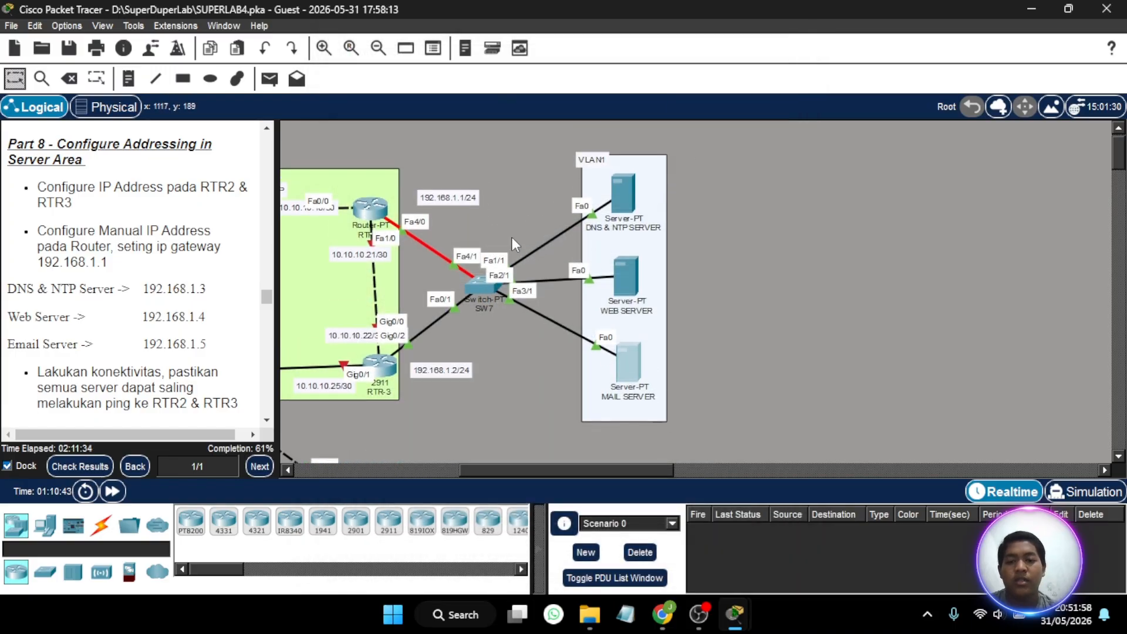
click(269, 78)
click(623, 197)
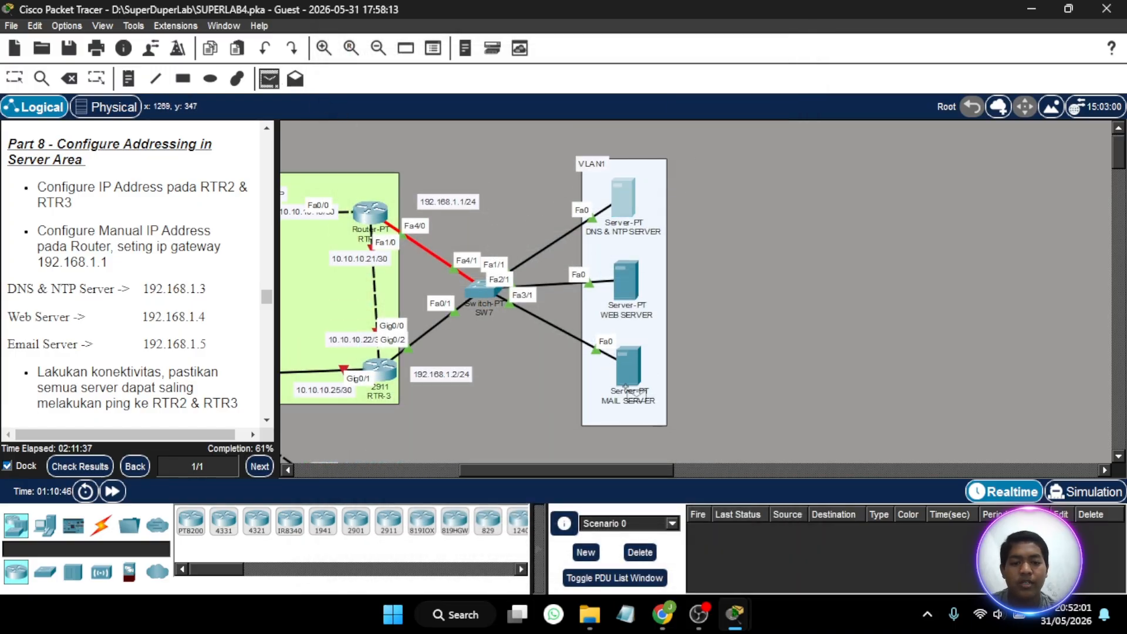
click(626, 387)
click(626, 211)
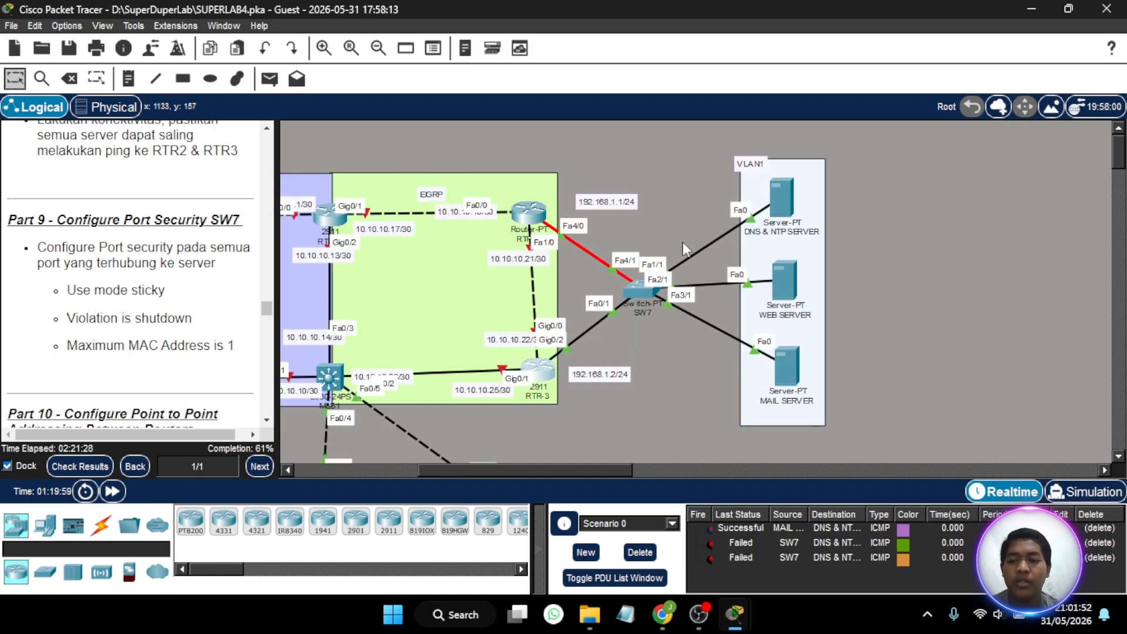
- Put SW7's server-facing interface range fa1/1, fa2/1, fa3/1 into switchport access mode from its command line
click(644, 292)
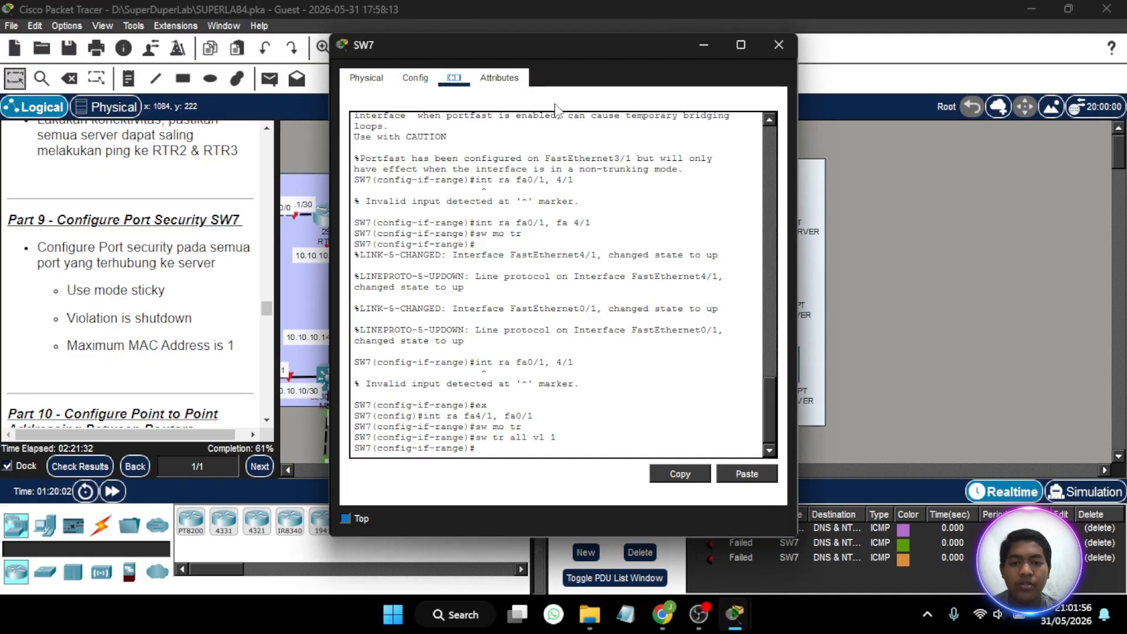
drag(592, 50, 402, 51)
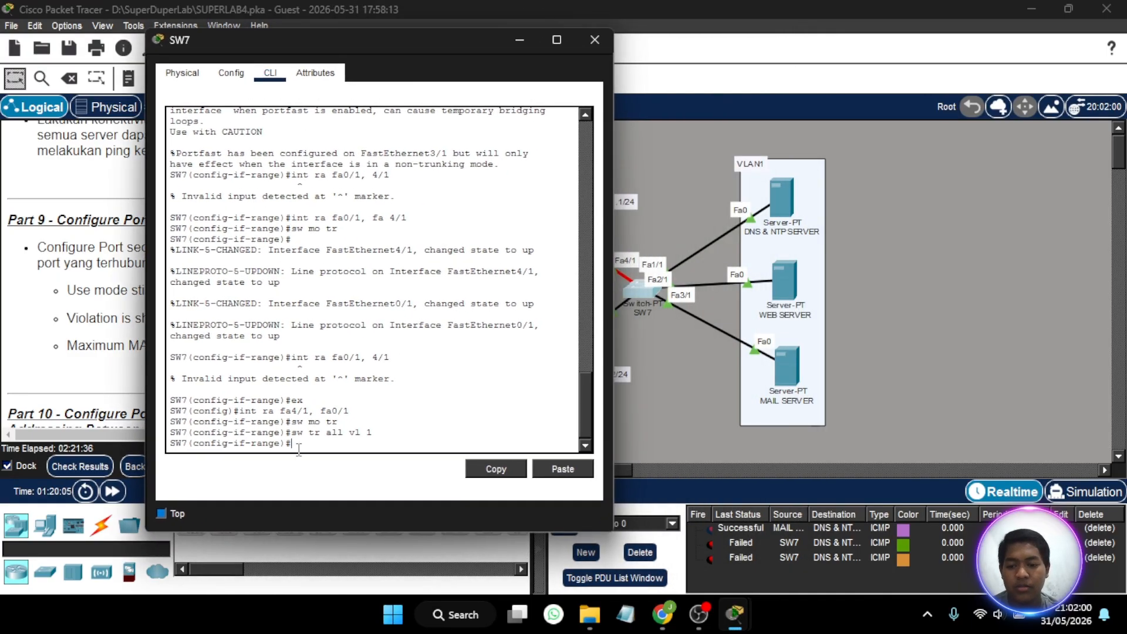
text(int ra f)
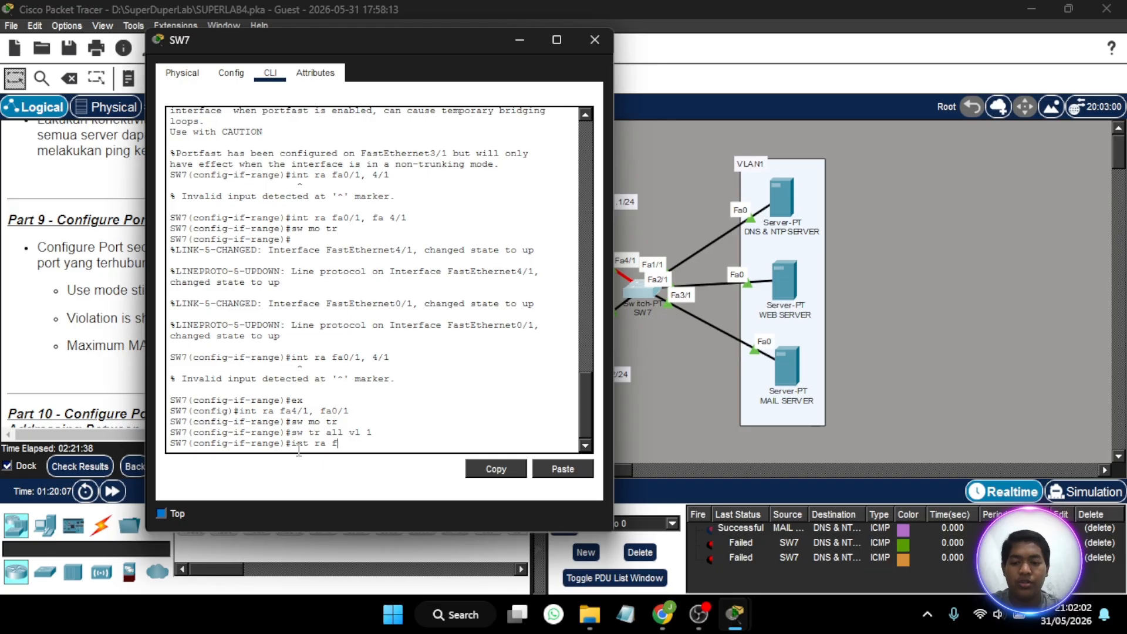
text(a1/)
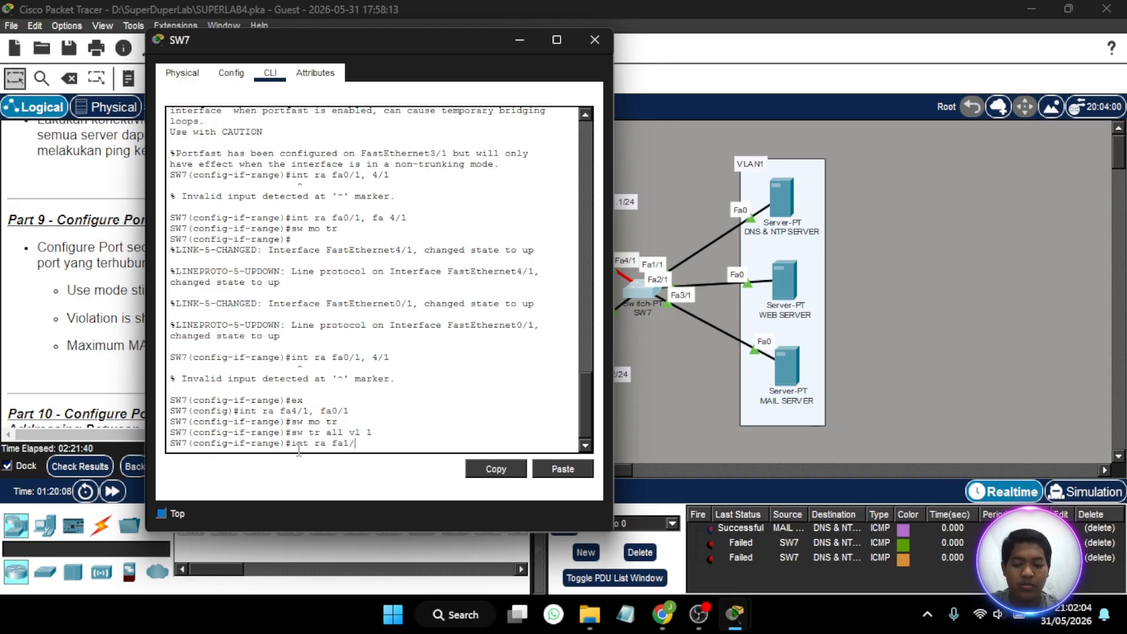
text(1, fa)
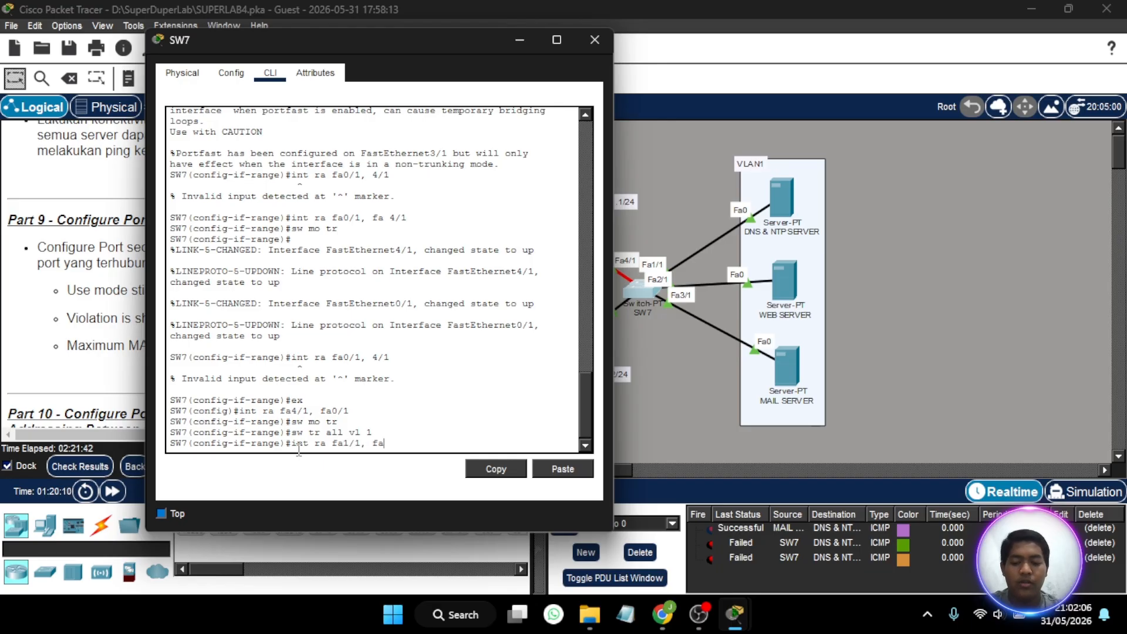
text(2/1, fa)
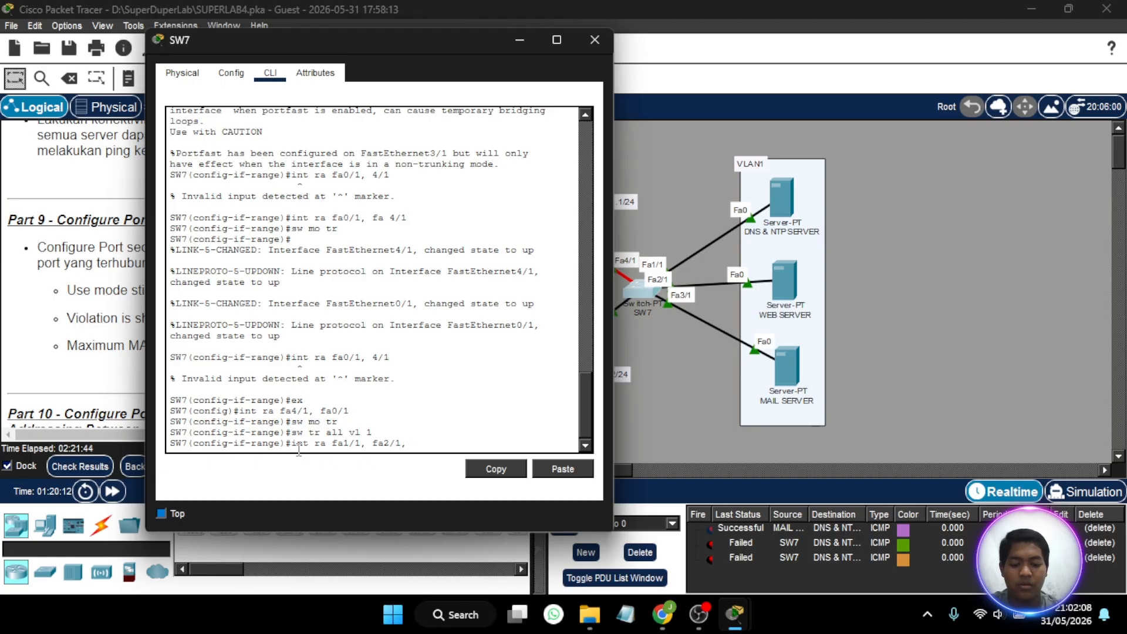
text(3/1)
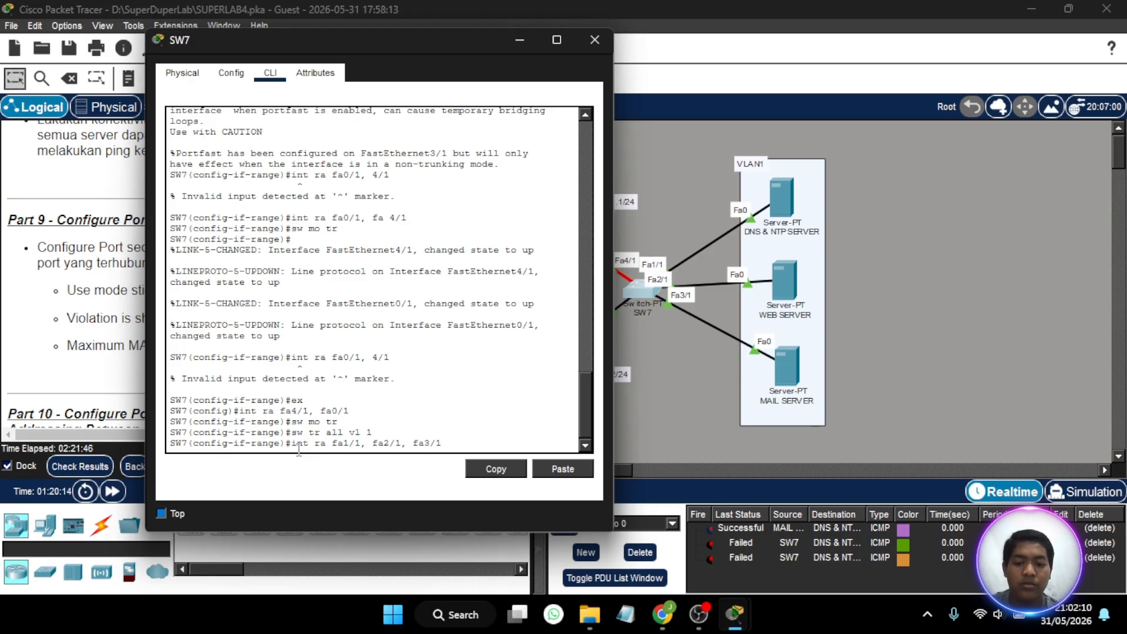
key(Return)
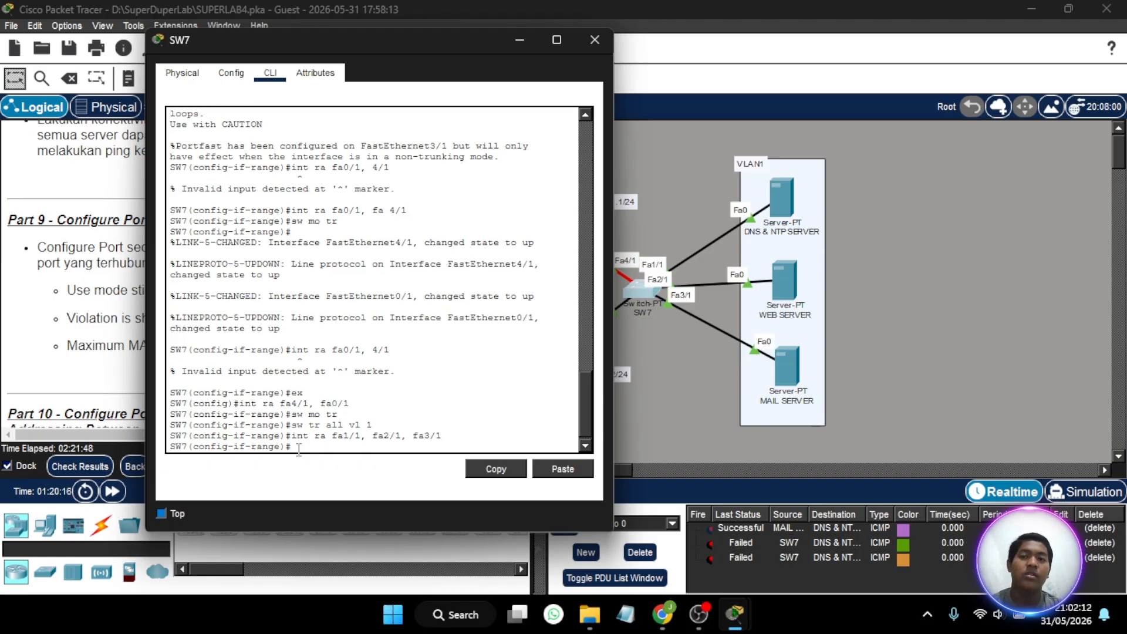
text(sw mo ac)
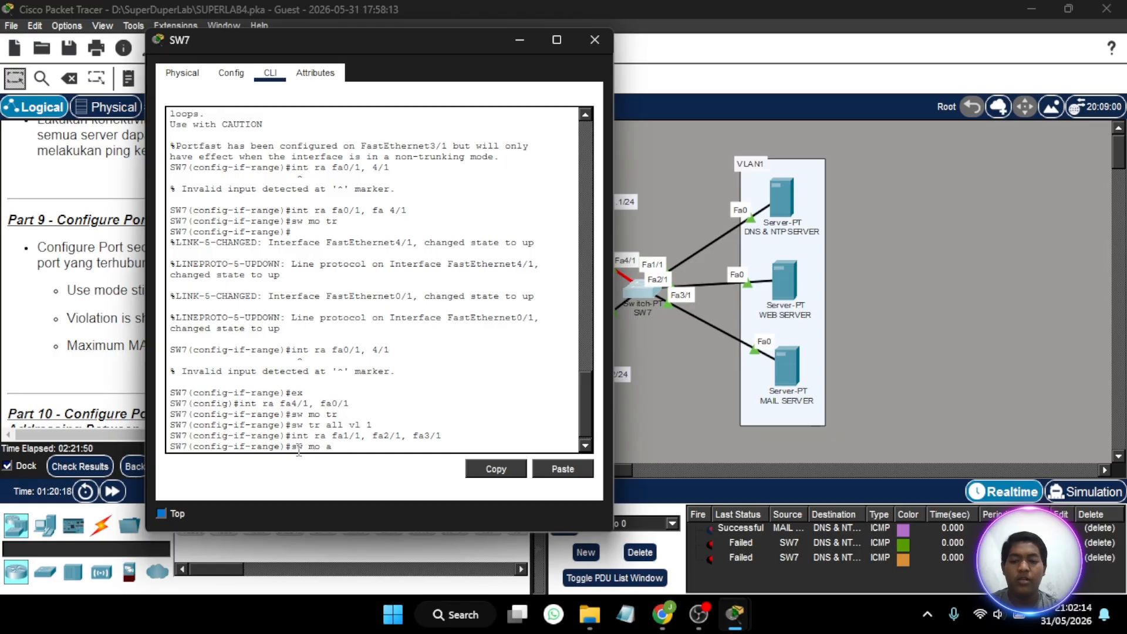
key(Return)
- Enable switchport port-security on SW7's selected server-facing interfaces
key(BackSpace)
key(BackSpace)
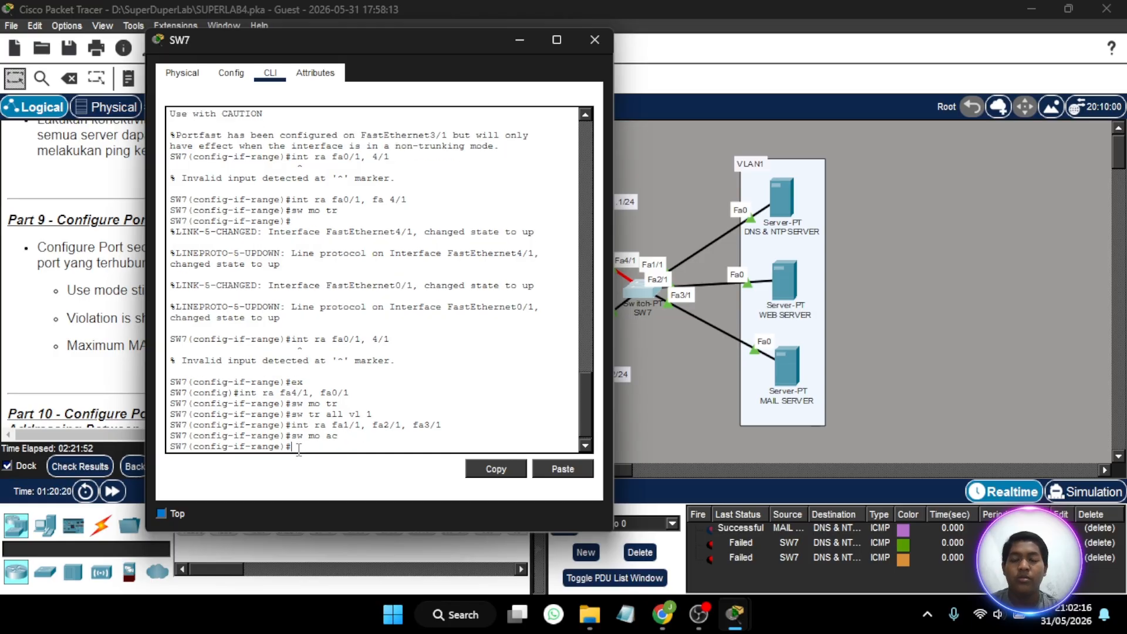
text(sw port)
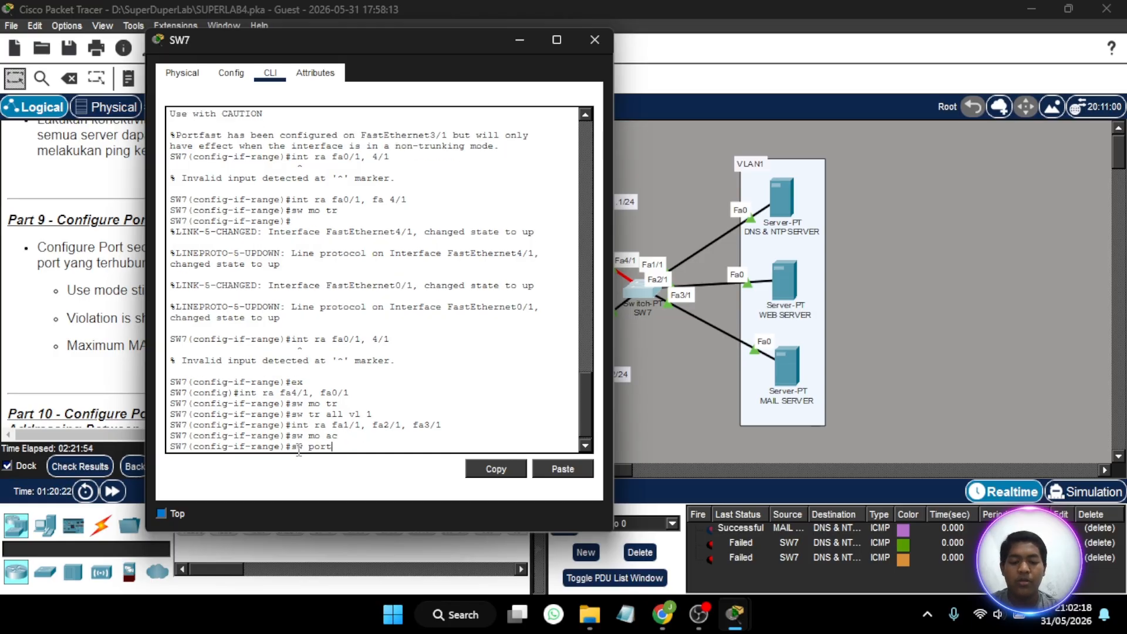
text(-security)
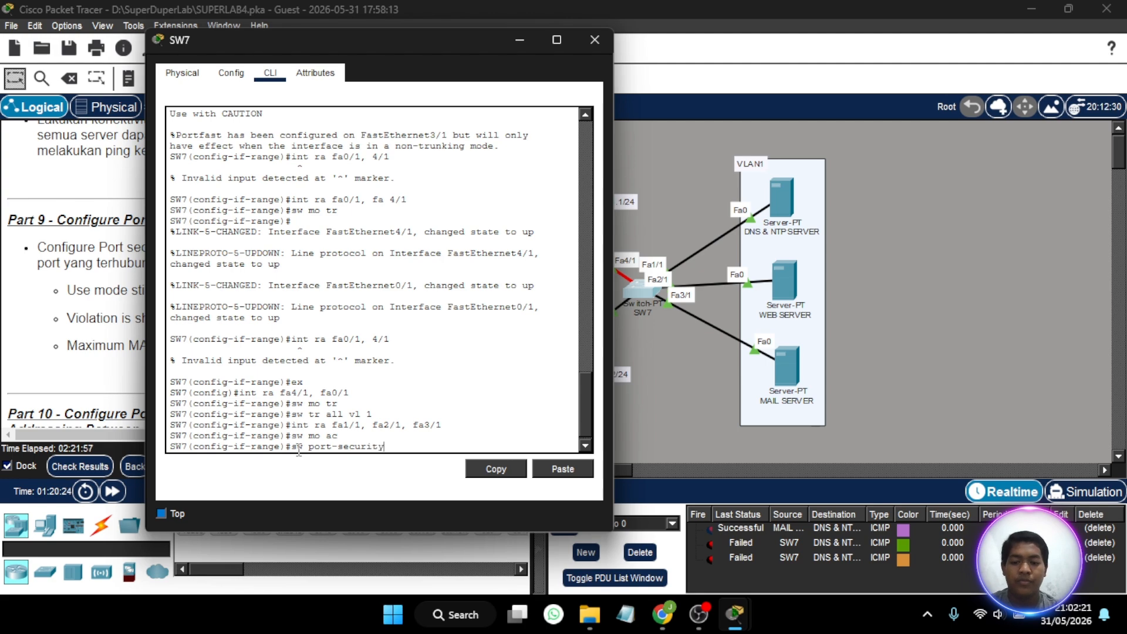
key(Return)
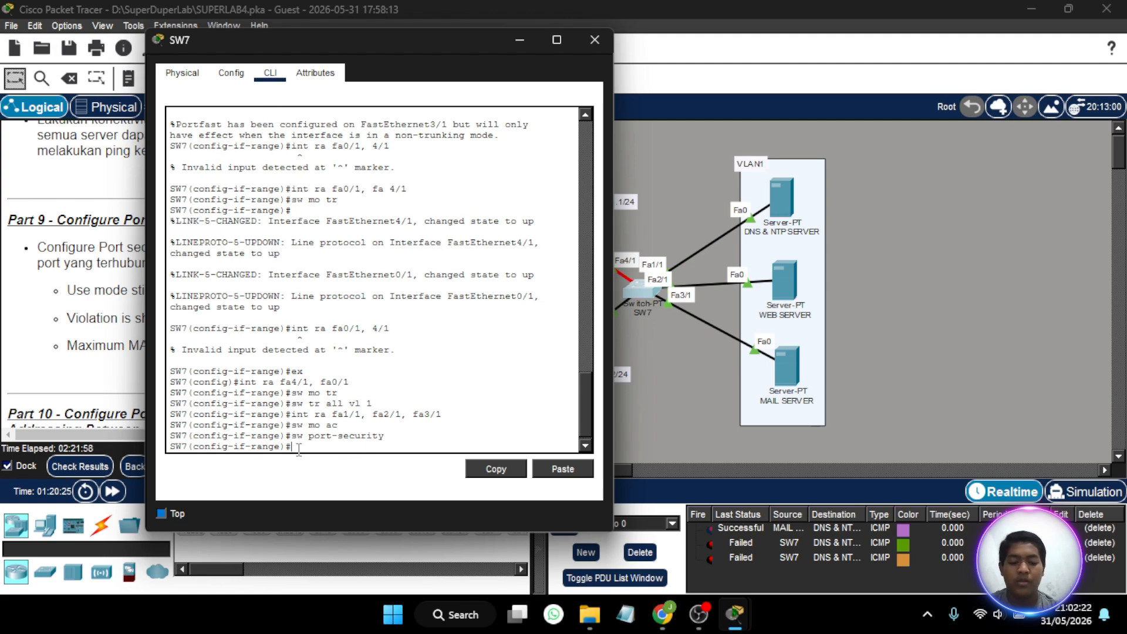
- Enable sticky MAC address learning for port security on SW7's server-facing interfaces fa1/1, fa2/1 and fa3/1
key(Up)
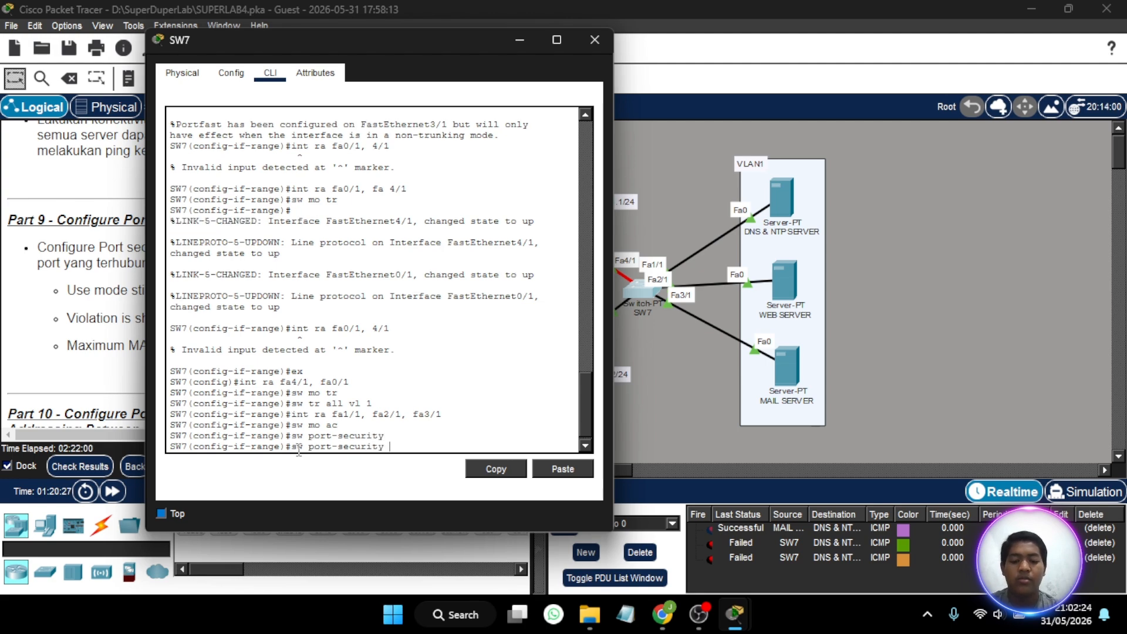
text(ma)
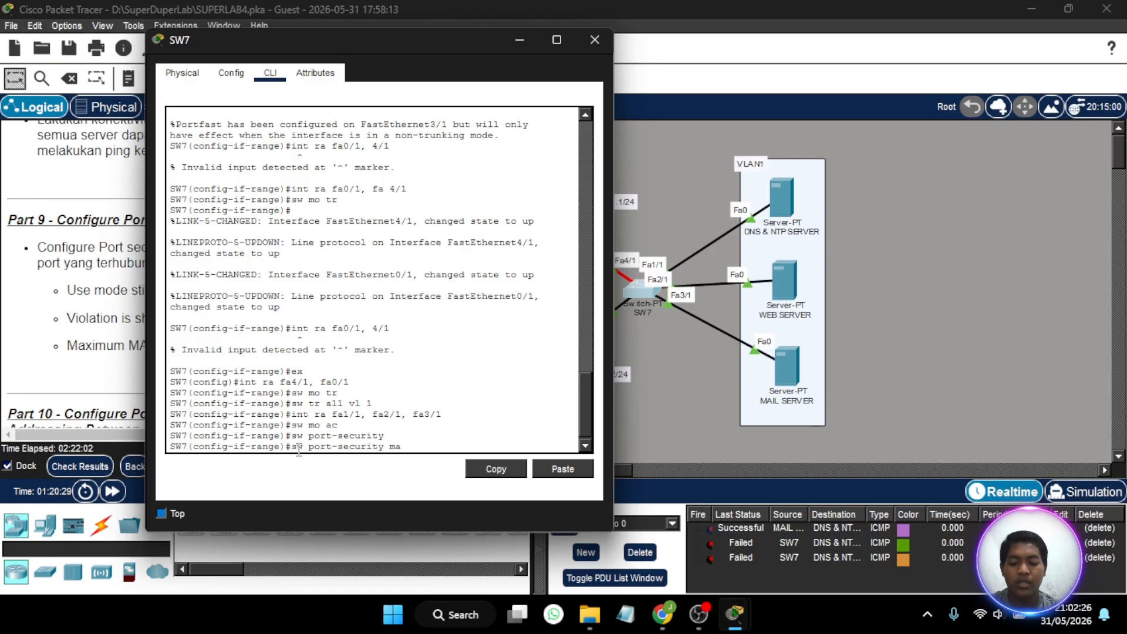
text(c-address sticky)
key(Return)
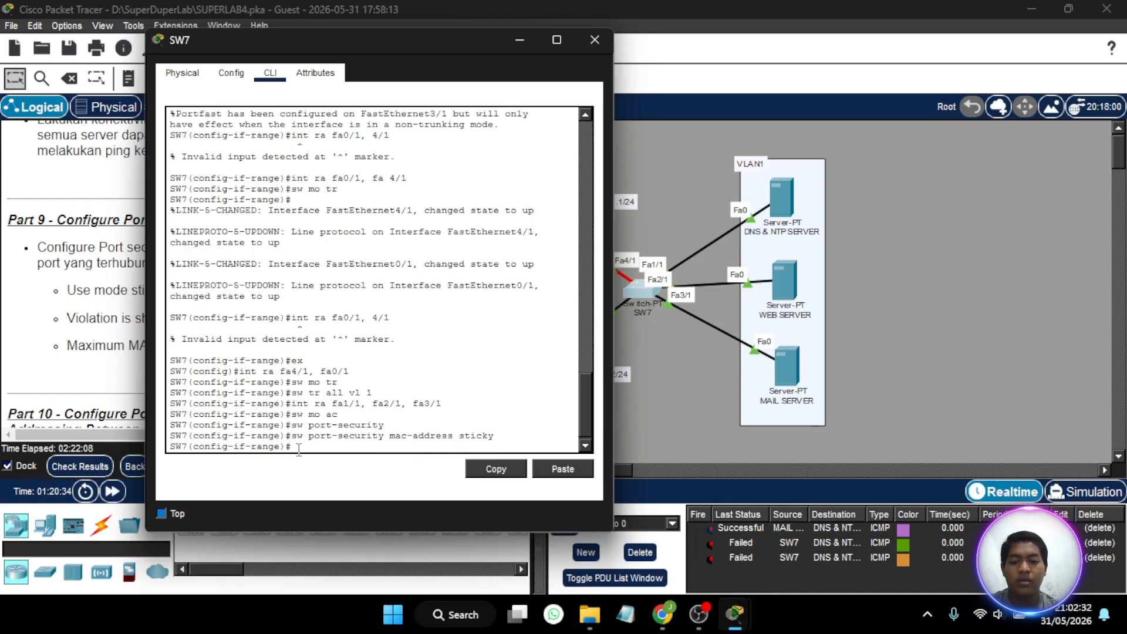
- Set the port-security violation mode to shutdown on SW7's selected server-facing interfaces
key(Up)
key(BackSpace)
key(BackSpace)
key(BackSpace)
key(BackSpace)
key(BackSpace)
key(BackSpace)
key(BackSpace)
key(BackSpace)
key(BackSpace)
key(BackSpace)
key(BackSpace)
key(BackSpace)
key(BackSpace)
key(BackSpace)
key(BackSpace)
key(BackSpace)
key(BackSpace)
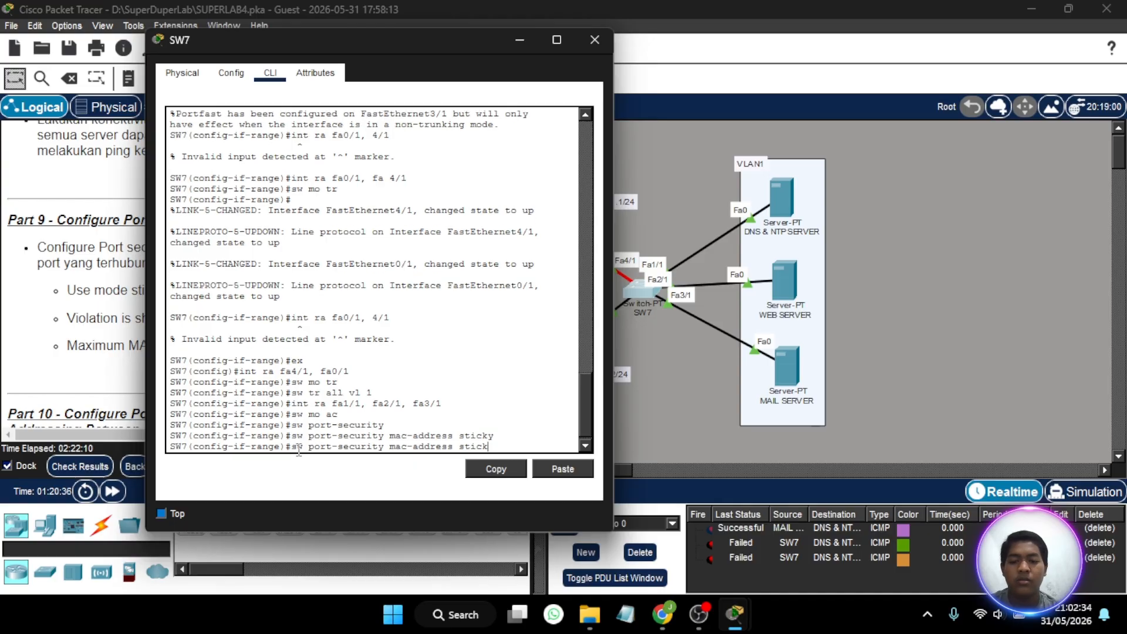
key(BackSpace)
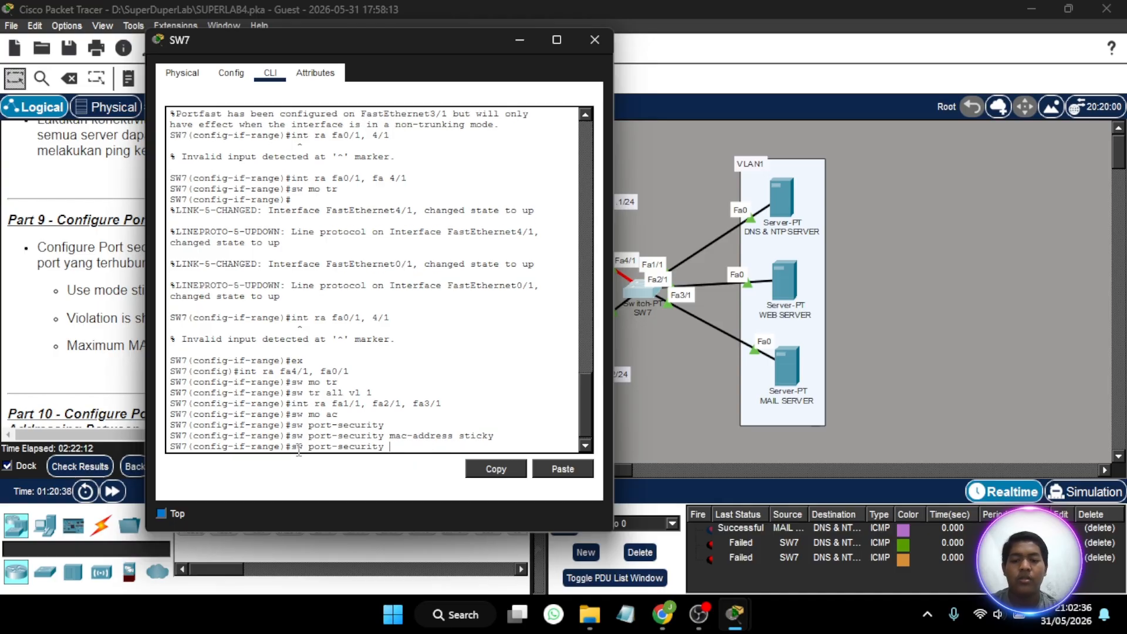
text(violation)
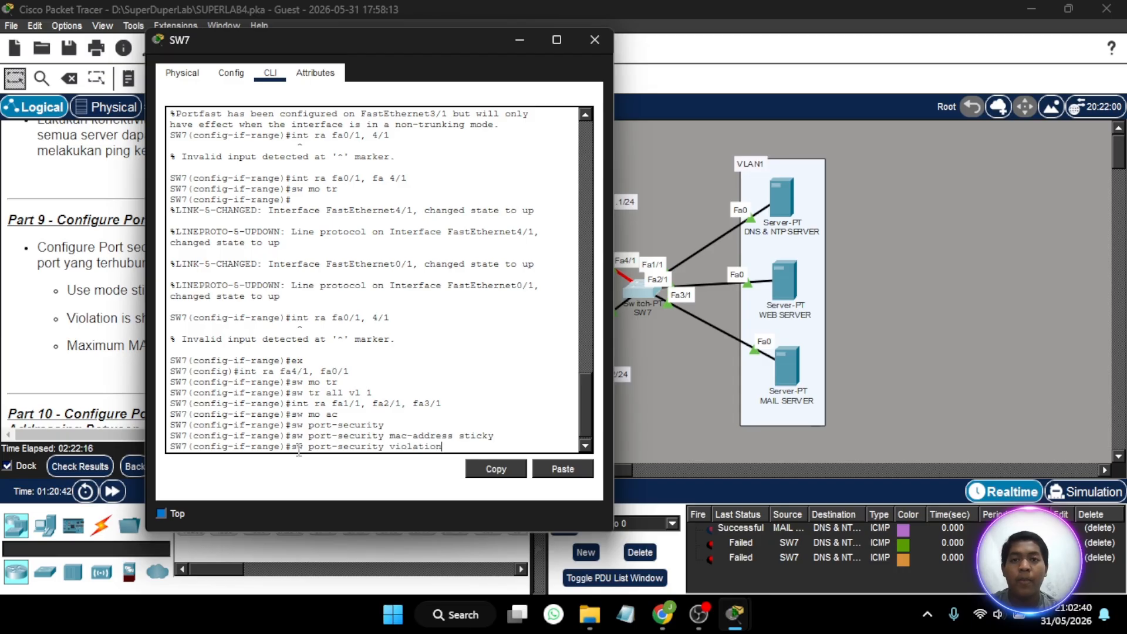
text( shut)
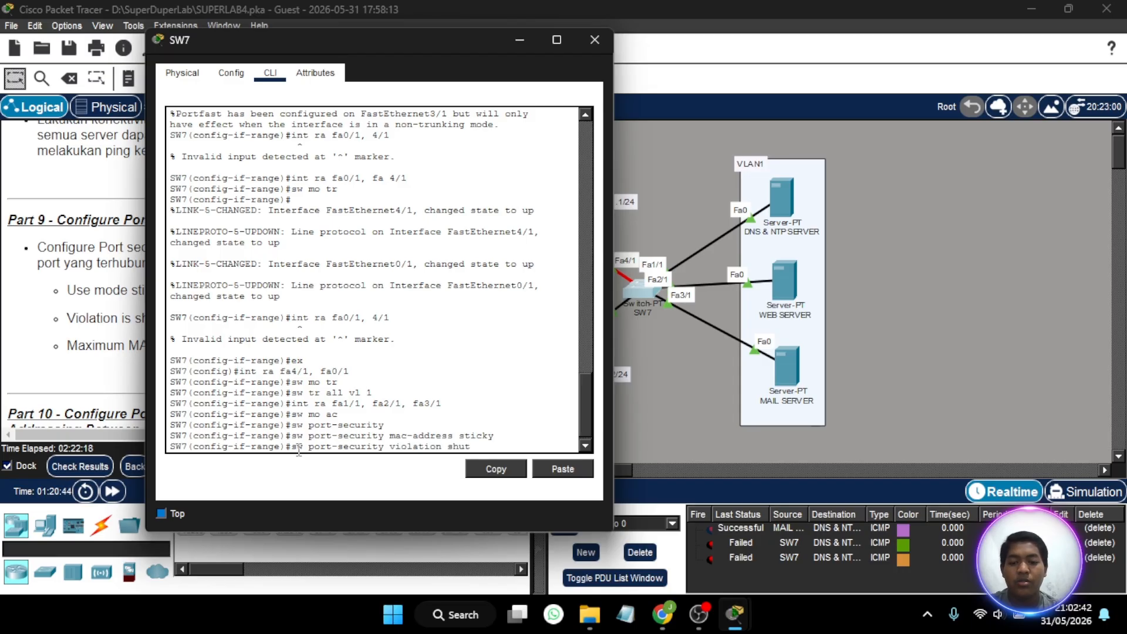
key(Return)
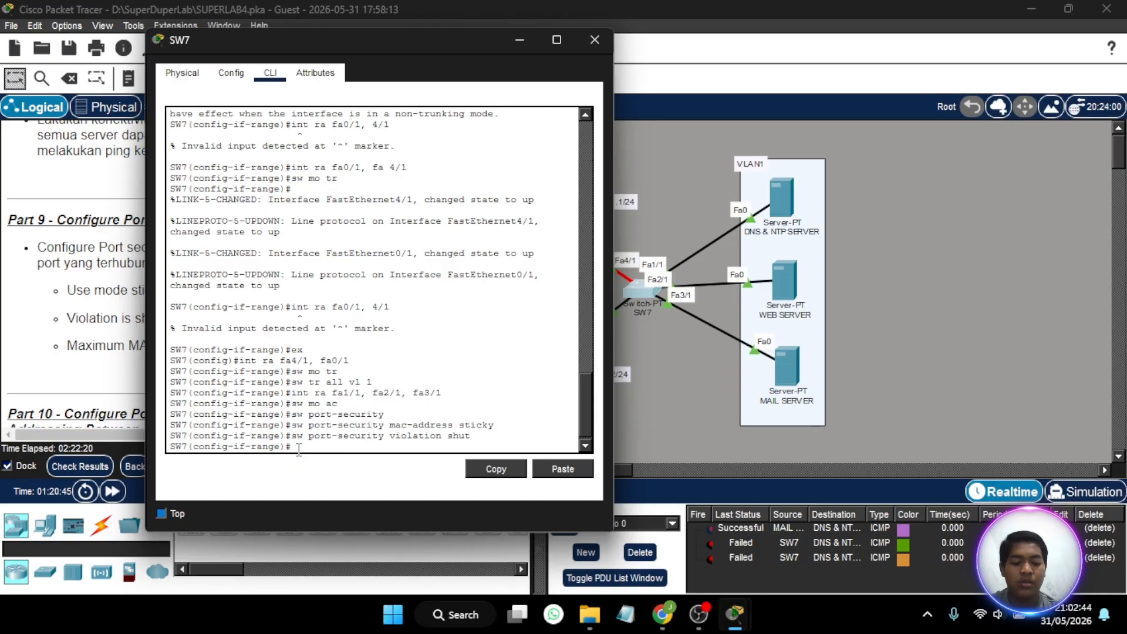
- Limit port security to a maximum of 1 MAC address on SW7's selected interfaces and close the switch's window
key(Up)
key(BackSpace)
key(BackSpace)
key(BackSpace)
key(BackSpace)
key(BackSpace)
key(BackSpace)
key(BackSpace)
key(BackSpace)
key(BackSpace)
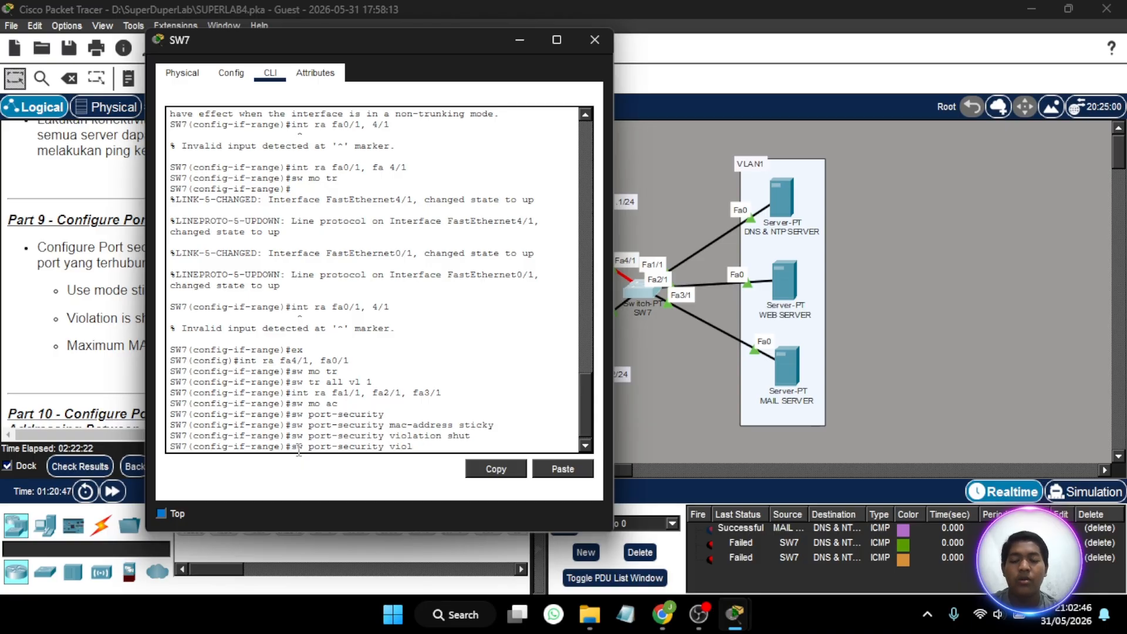
key(BackSpace)
key(BackSpace)
key(BackSpace)
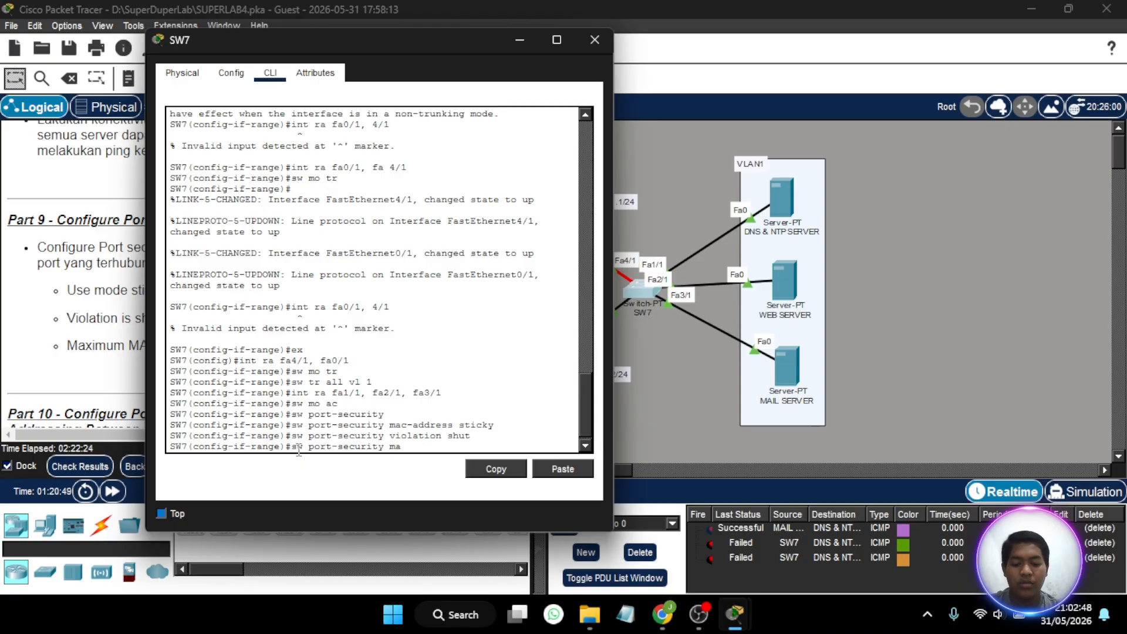
text(maximu)
key(BackSpace)
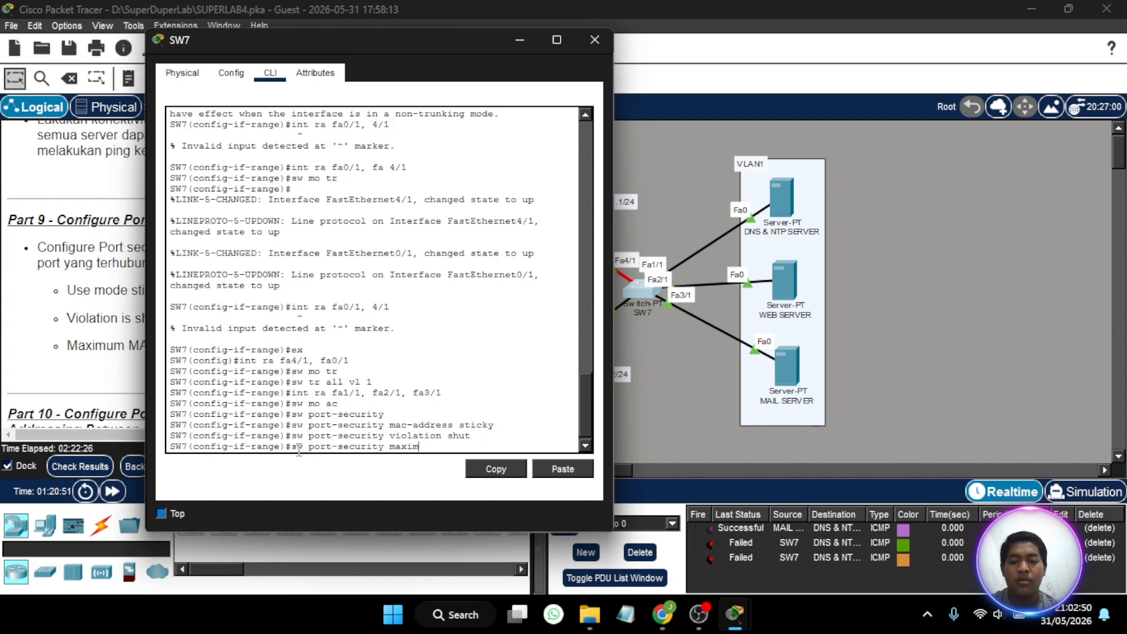
text(1)
key(Return)
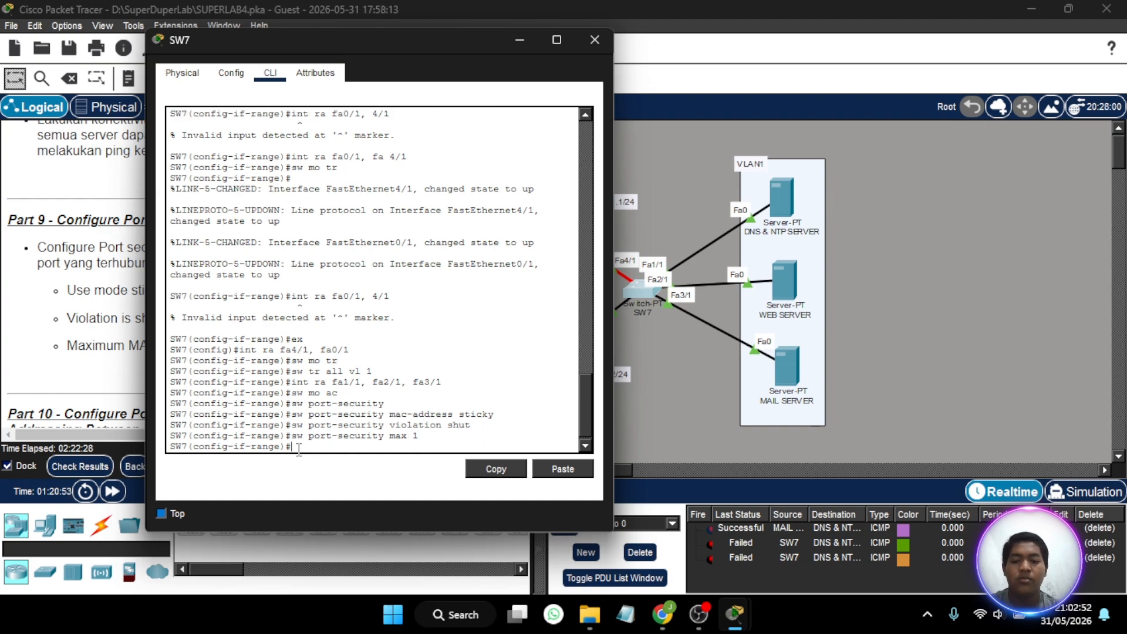
click(595, 39)
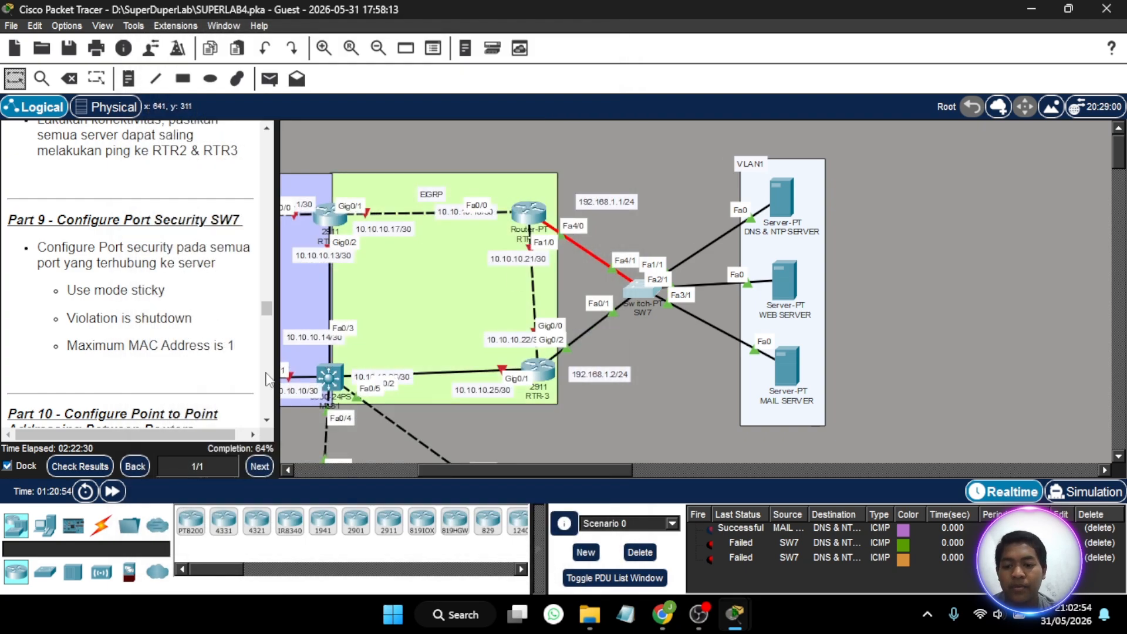
- Check the activity results and examine the assessment items for SW7's port security on FastEthernet1/1, 2/1 and 3/1
click(101, 466)
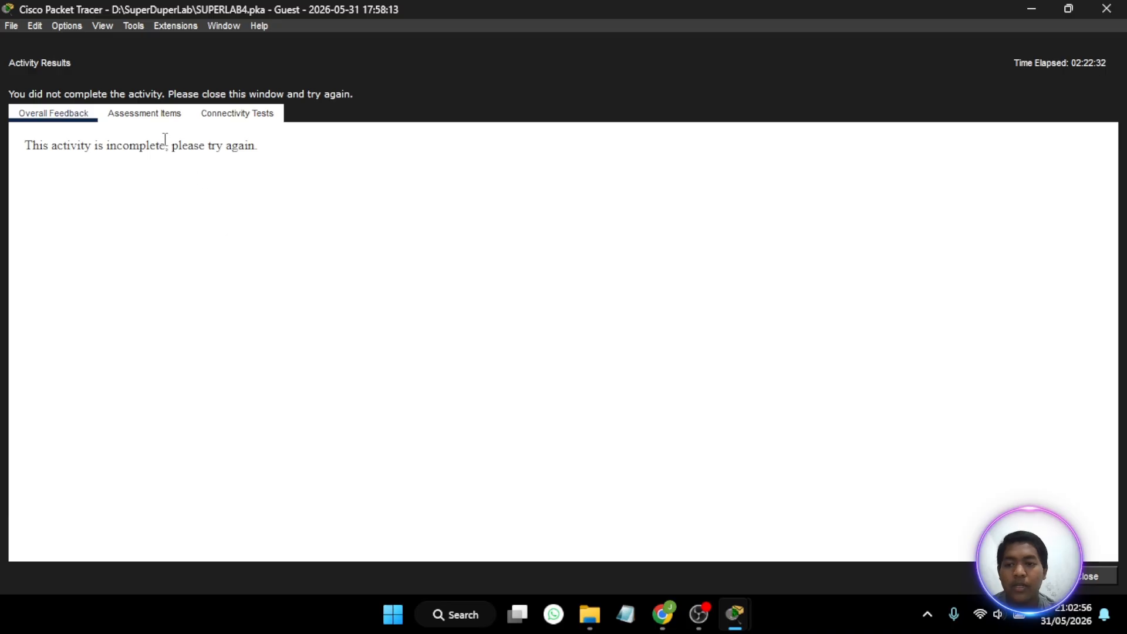
click(157, 120)
scroll(241, 301, down, 12)
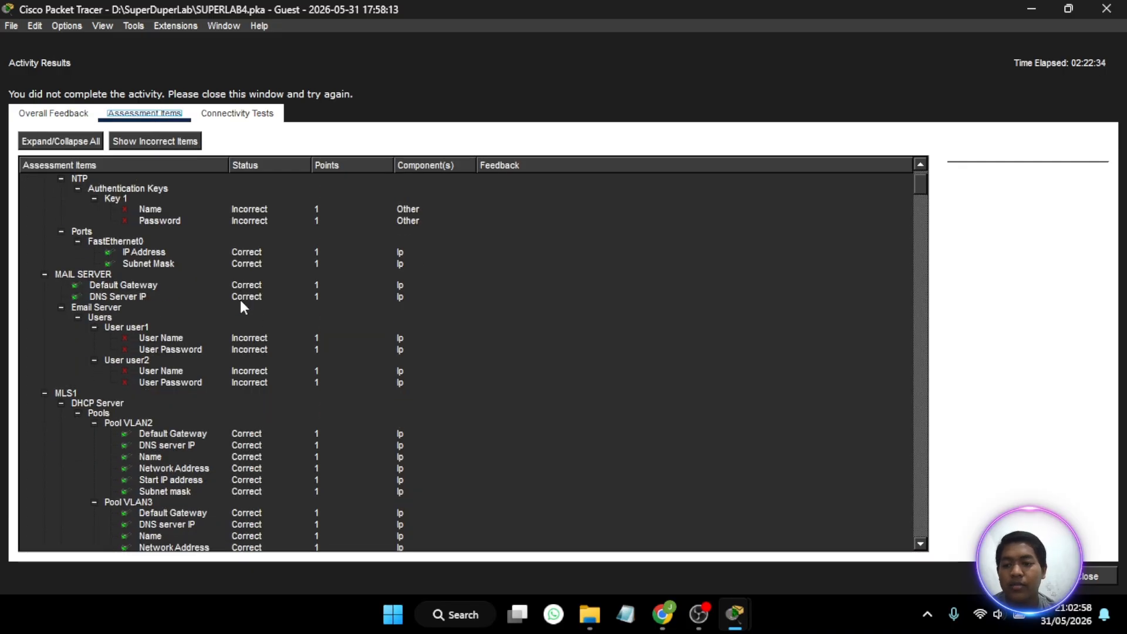
scroll(241, 300, down, 10)
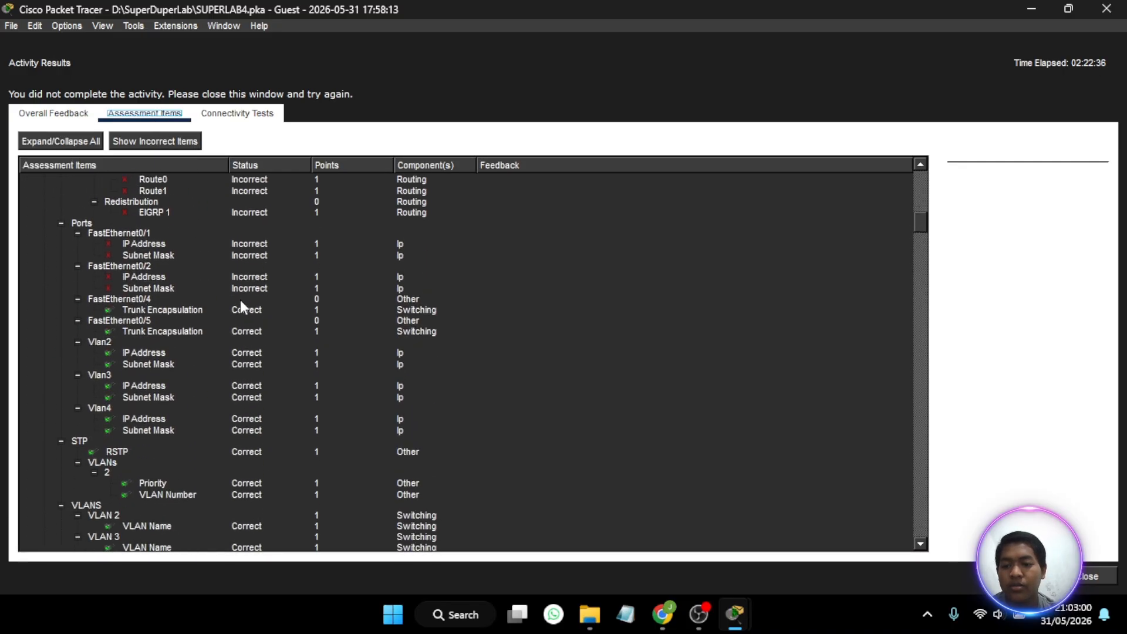
scroll(241, 301, down, 20)
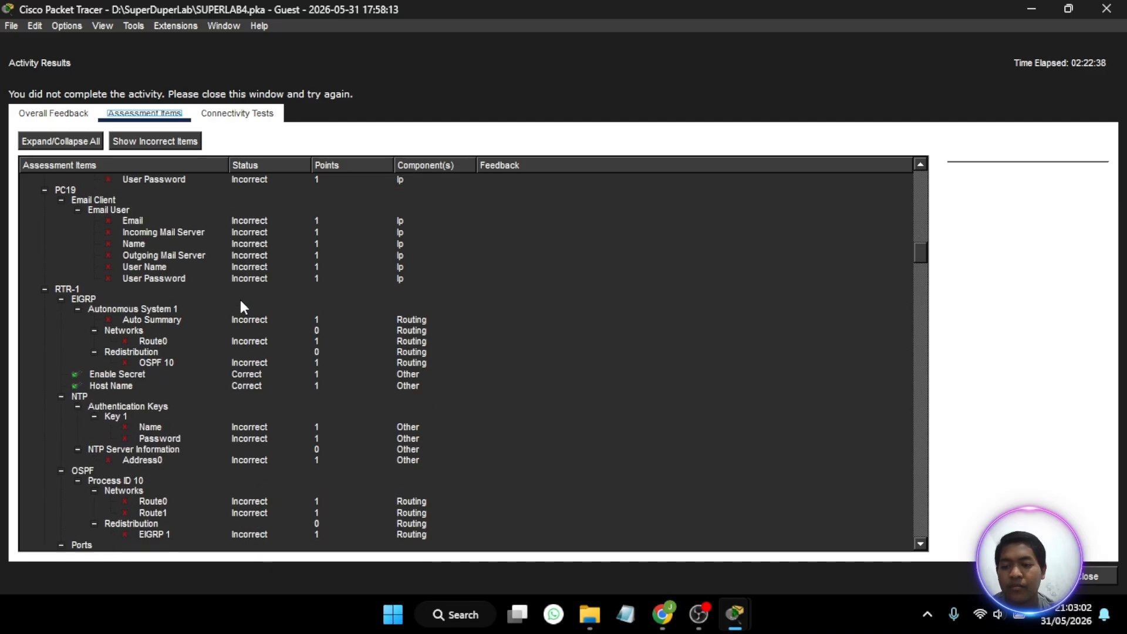
scroll(240, 300, down, 20)
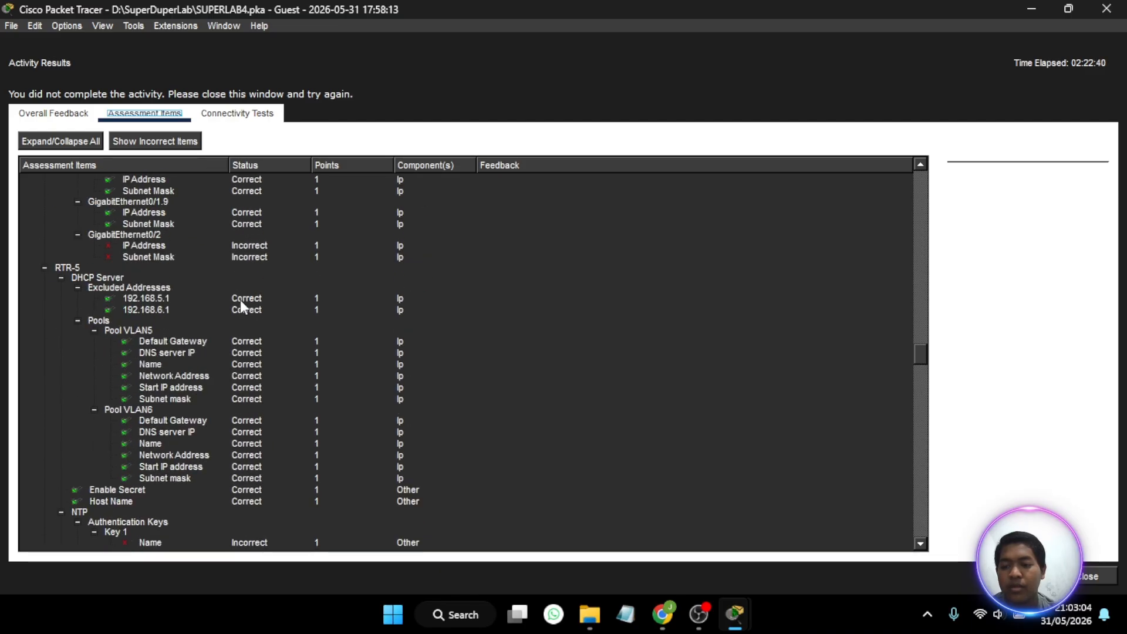
scroll(241, 301, down, 20)
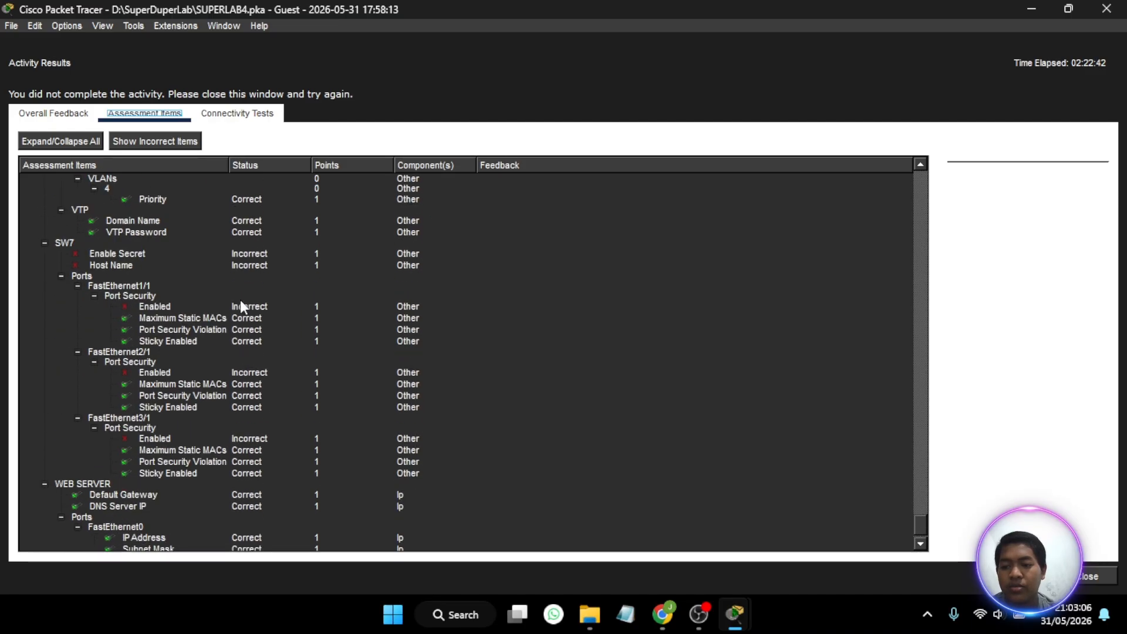
scroll(241, 305, up, 1)
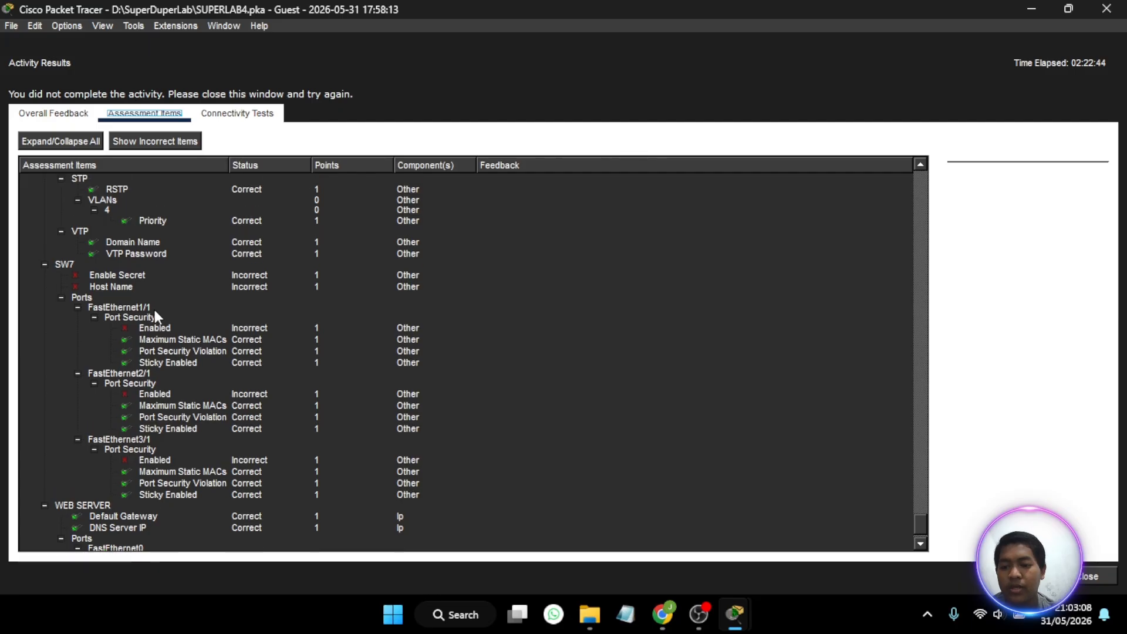
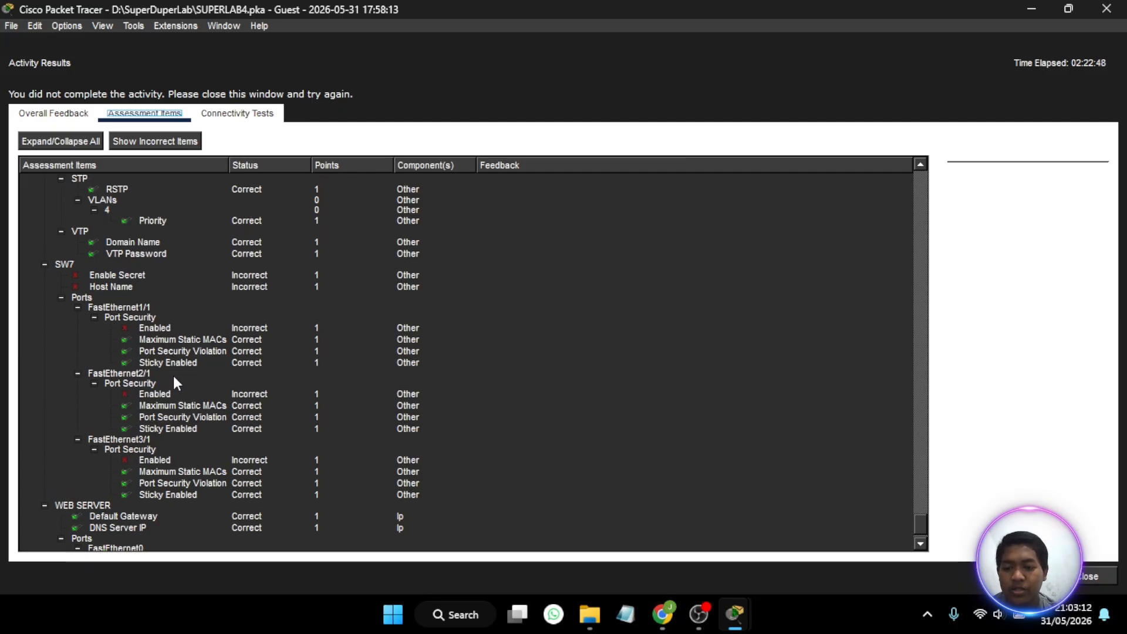
- Close the activity results and read the Part 10 point-to-point router addressing instructions against the OSPF and EGRP areas of the topology
scroll(200, 371, down, 1)
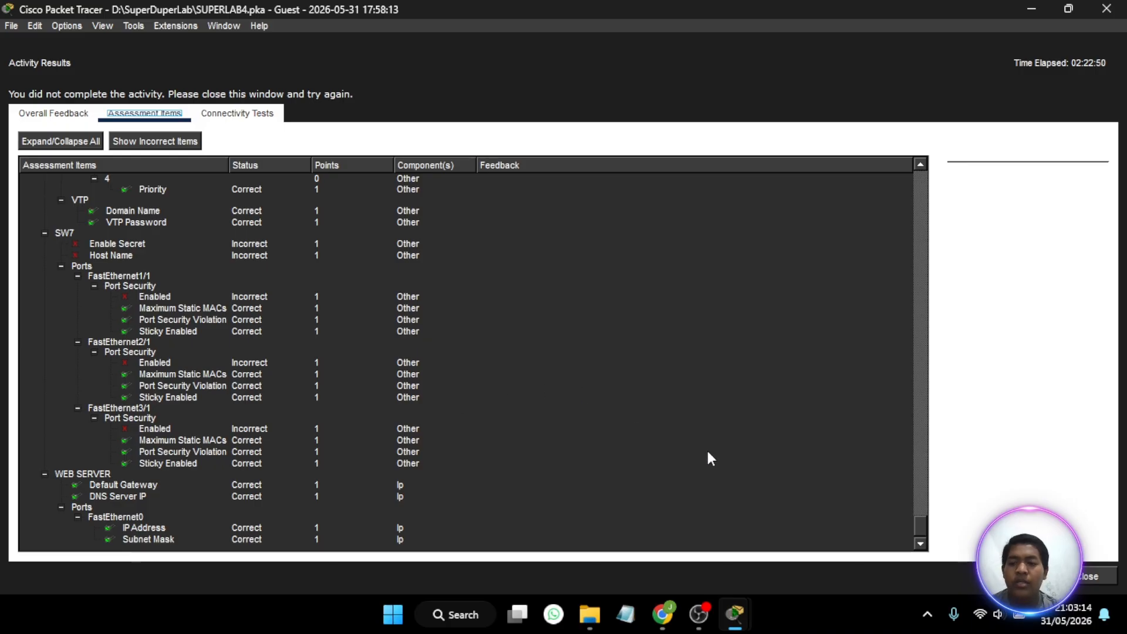
click(1103, 576)
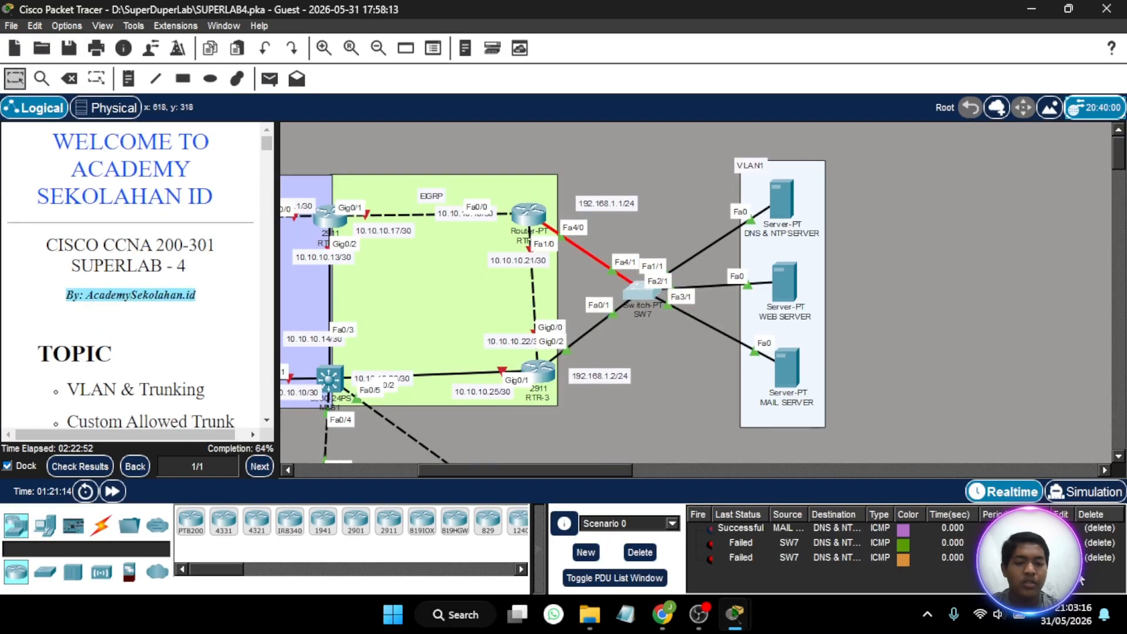
scroll(155, 312, down, 15)
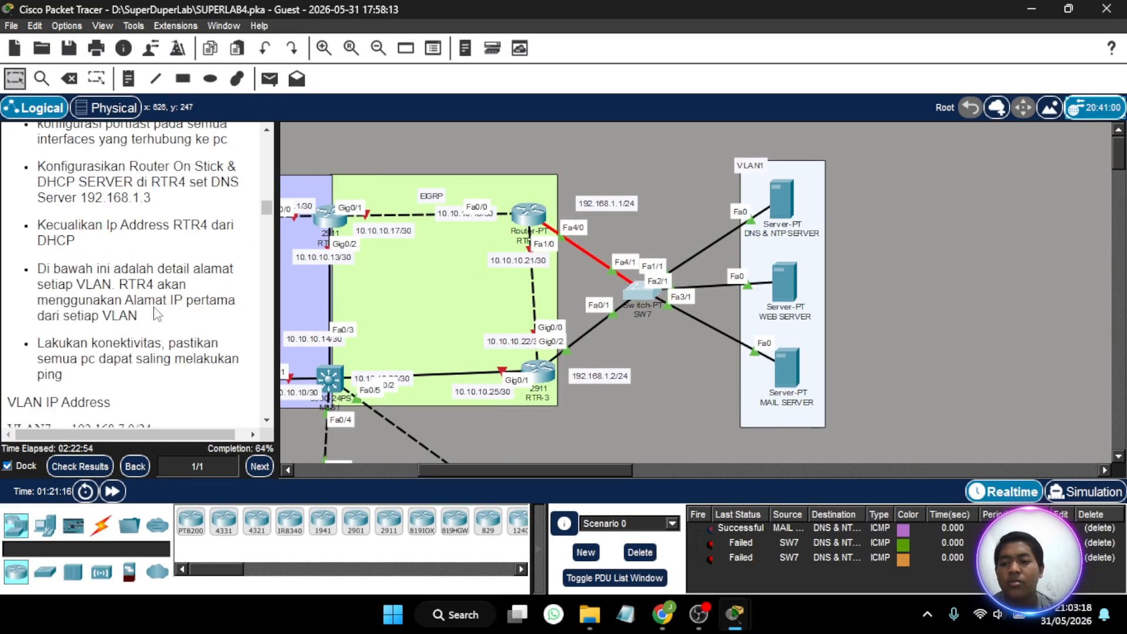
scroll(155, 312, down, 6)
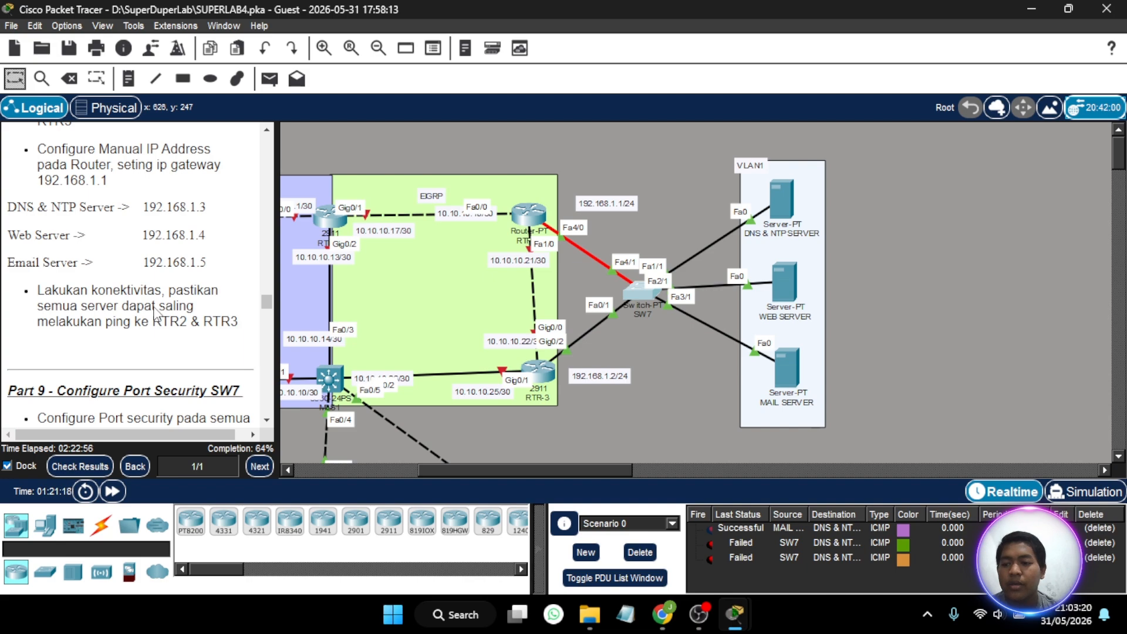
scroll(156, 312, down, 10)
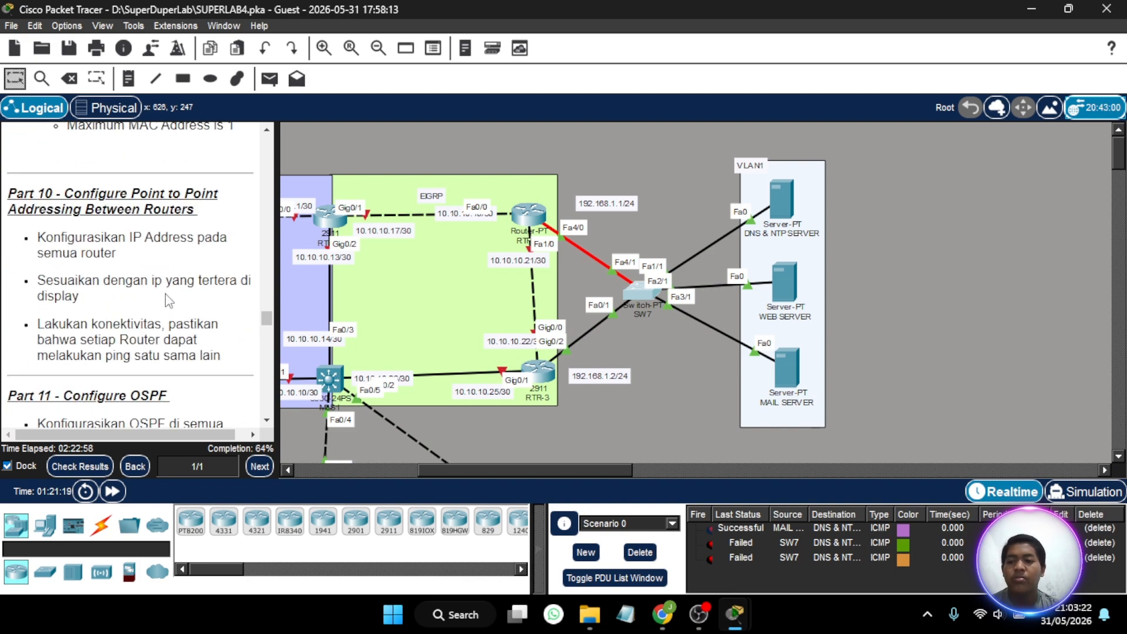
scroll(417, 245, left, 5)
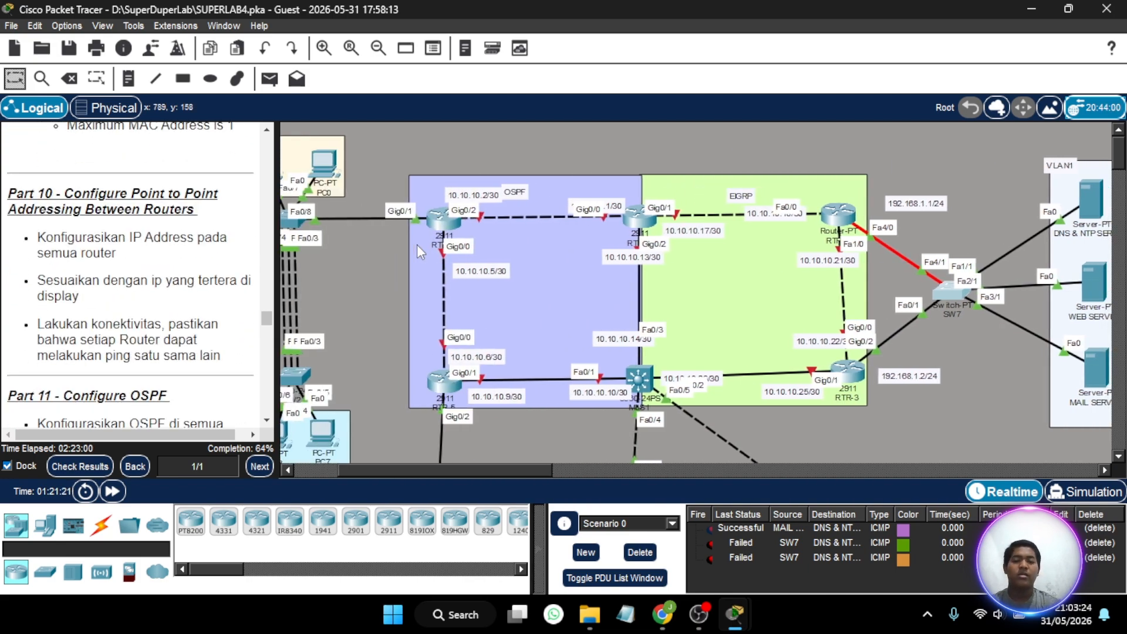
scroll(416, 245, right, 1)
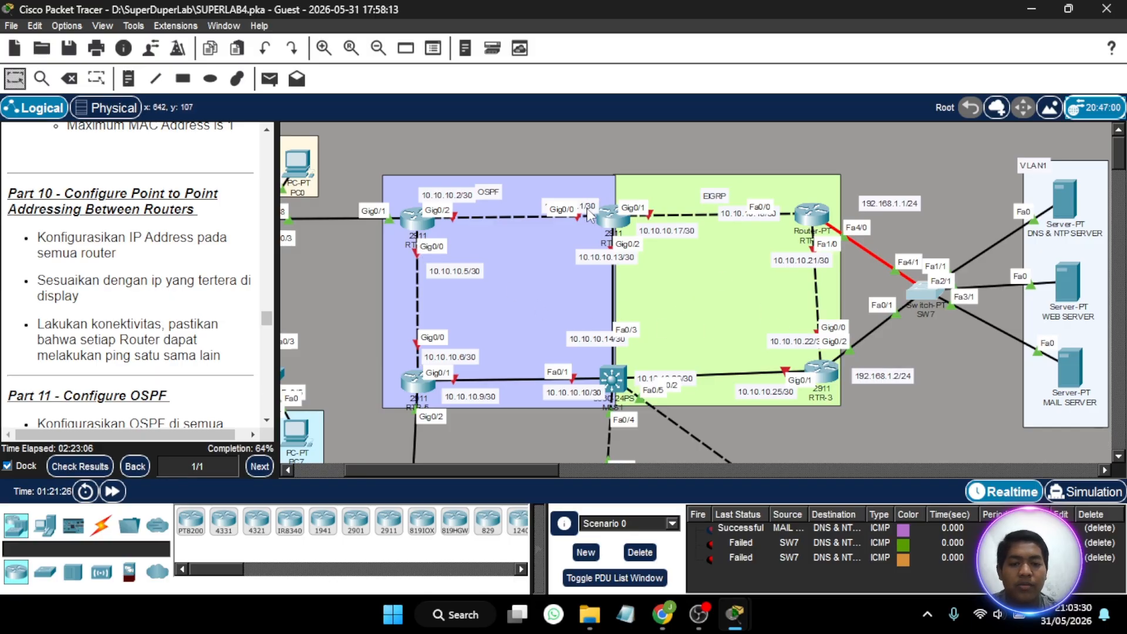
- Reposition the 10.10.10.1, 10.10.10.2, 10.10.10.17, 10.10.10.18 and 10.10.10.5 address labels clear of the neighbouring interface labels in the topology
drag(586, 210, 588, 196)
drag(457, 189, 447, 182)
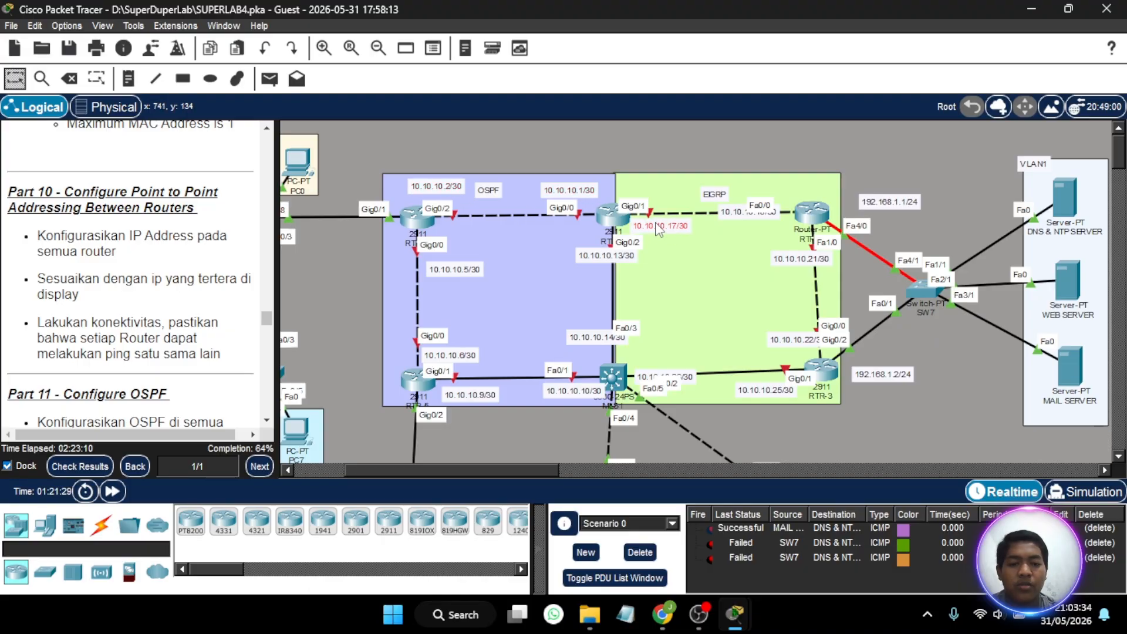
drag(673, 232, 667, 231)
drag(748, 213, 775, 193)
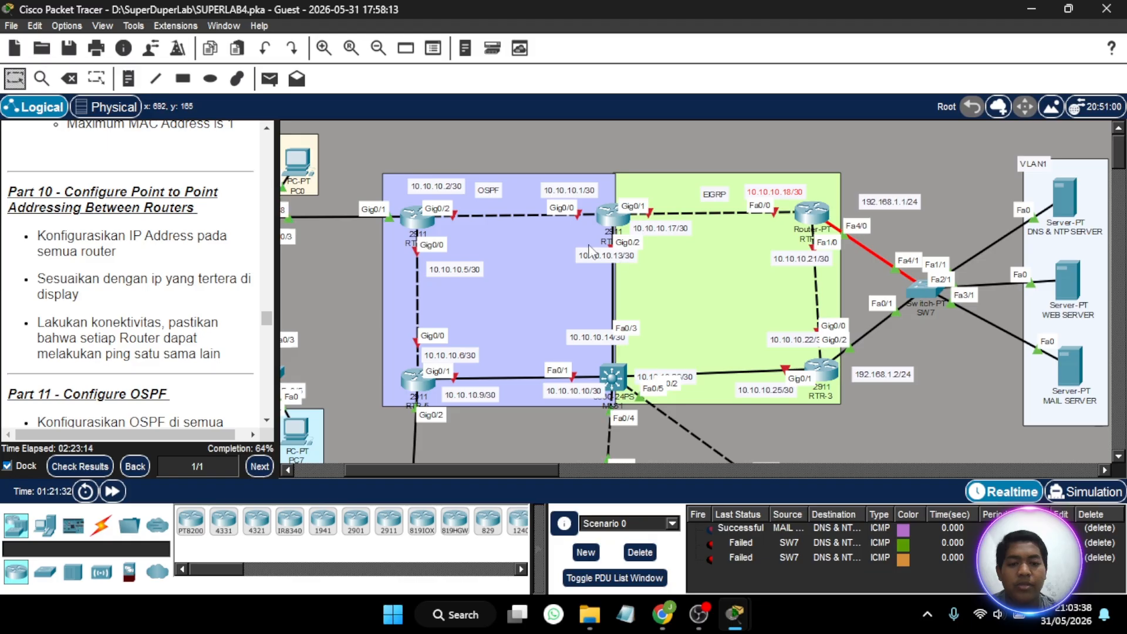
drag(467, 267, 465, 259)
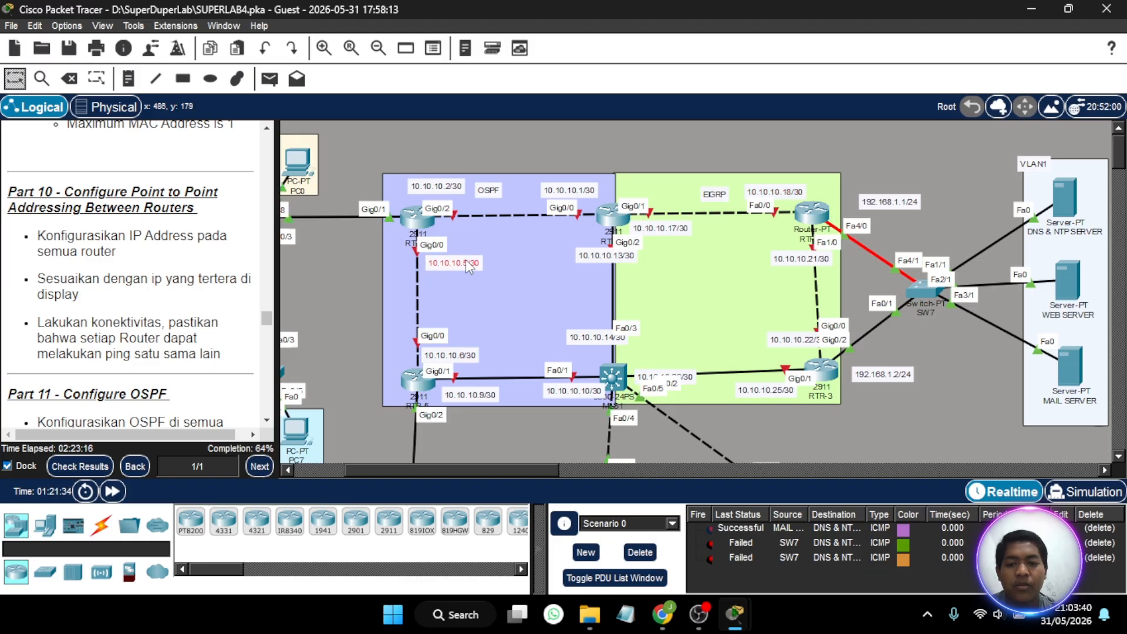
- Open RTR-1's command line and narrow and move its window so the OSPF and EIGRP topology stays visible
scroll(549, 297, up, 1)
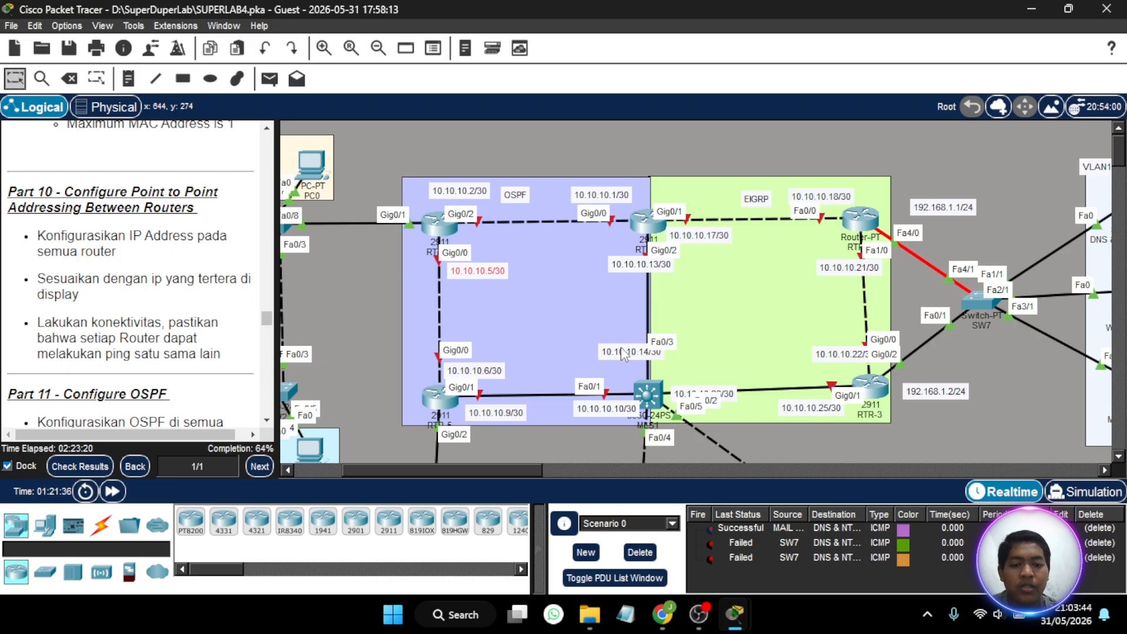
scroll(621, 347, down, 3)
scroll(621, 347, up, 3)
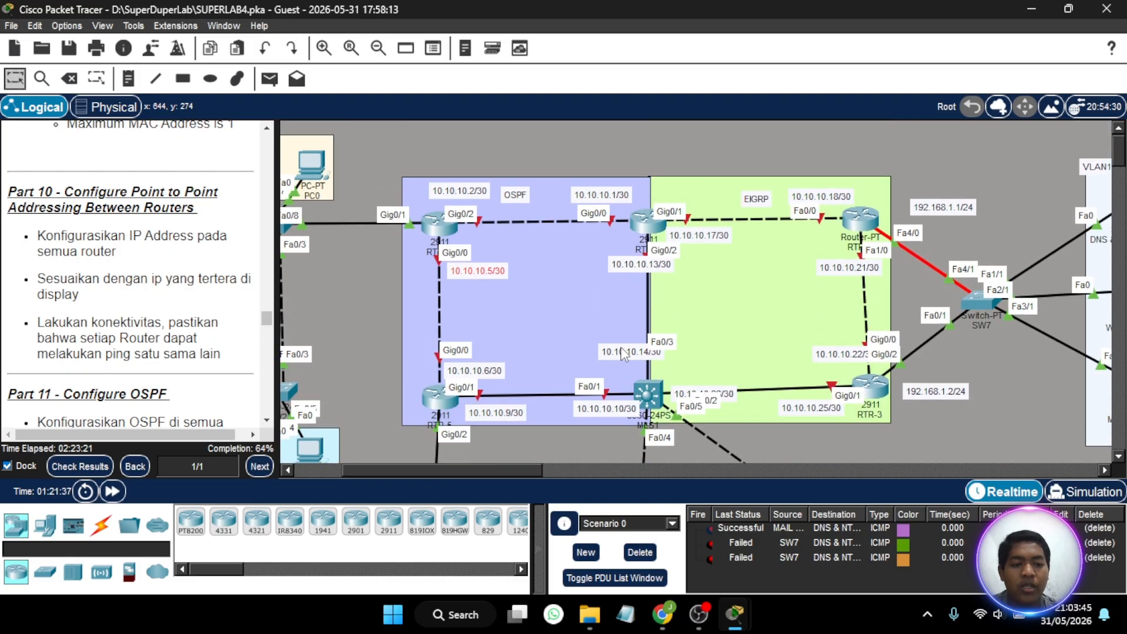
click(644, 229)
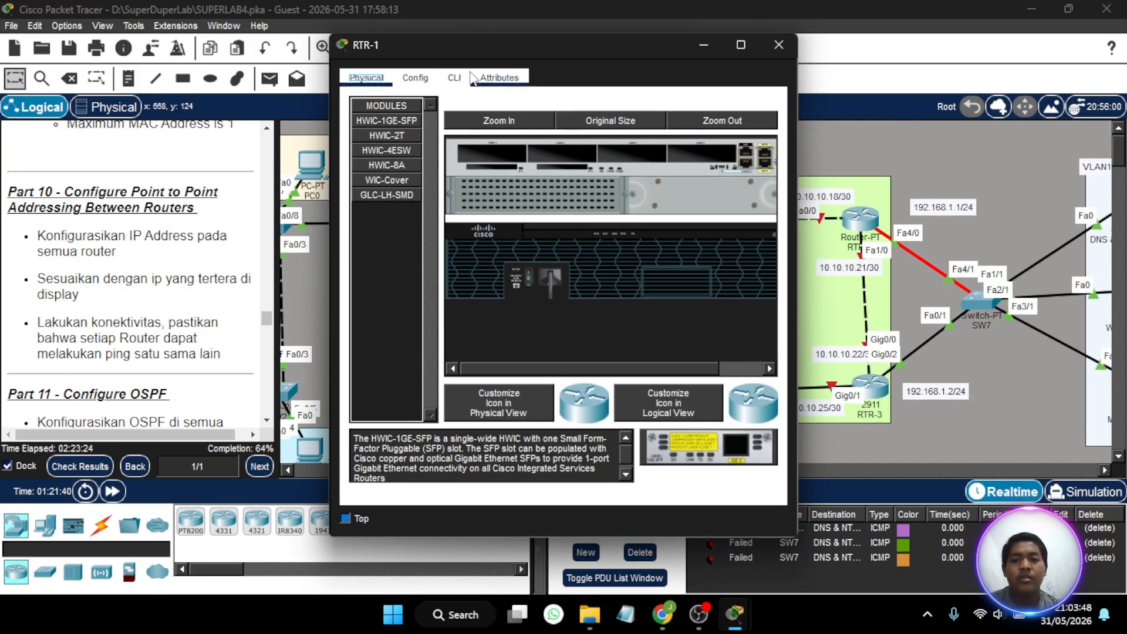
click(455, 78)
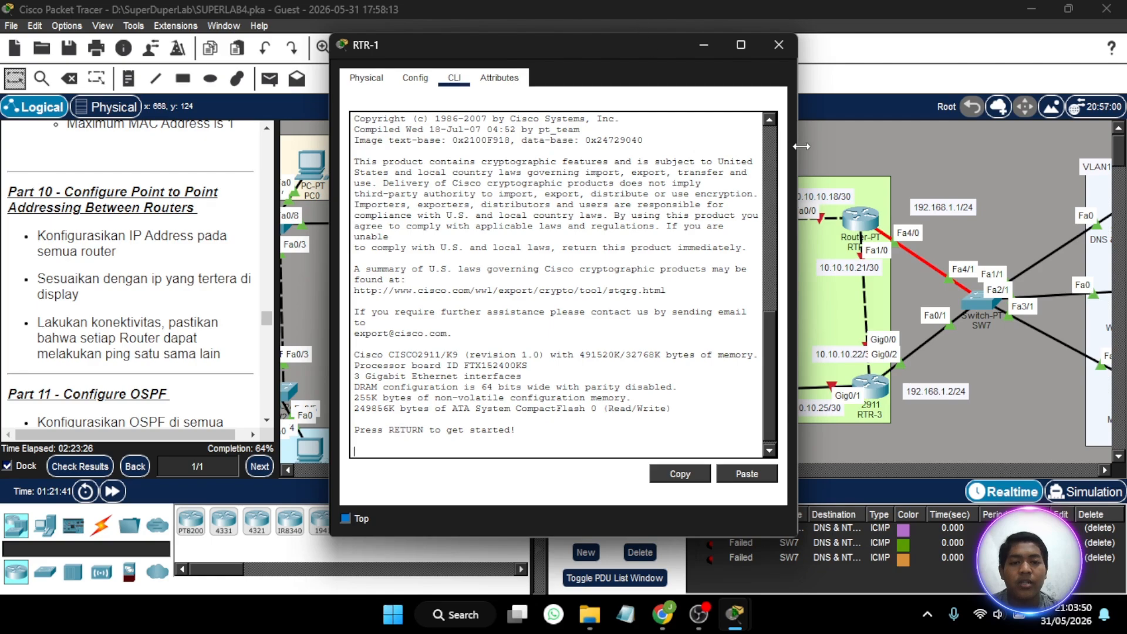
drag(797, 216, 700, 216)
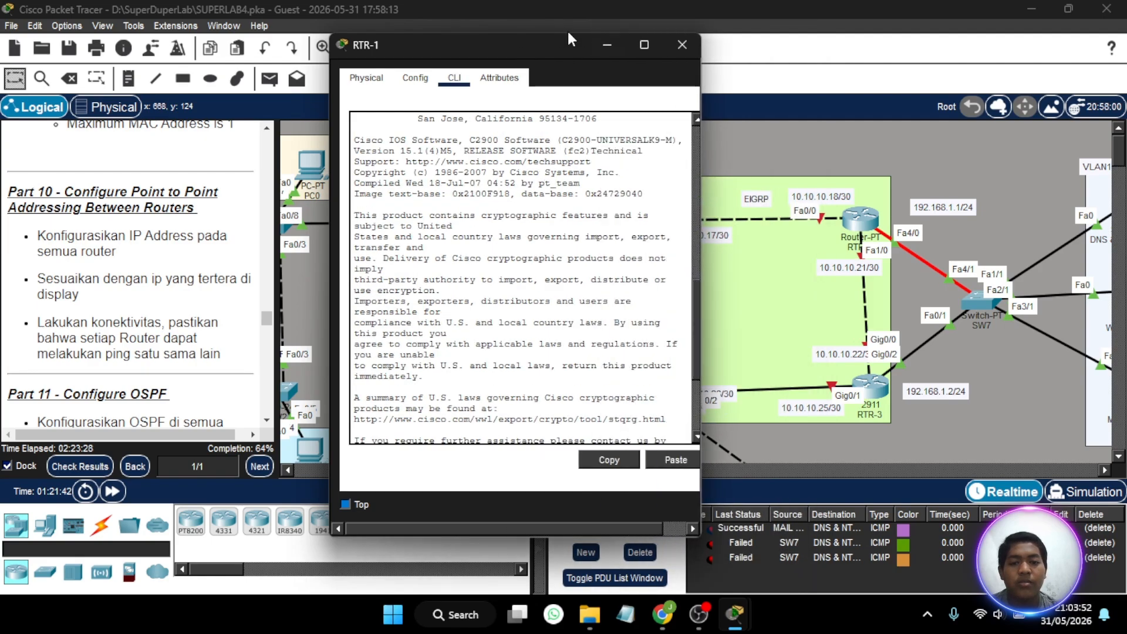
drag(558, 50, 239, 49)
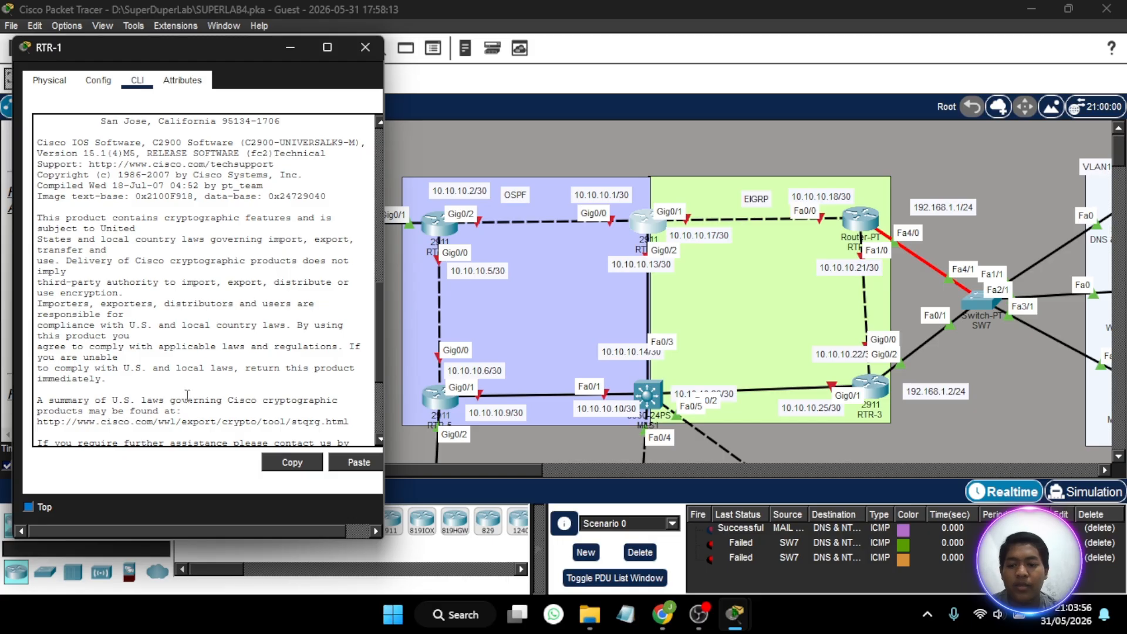
- Start RTR-1's console session, enter privileged mode with the enable password, and enter global configuration mode
scroll(187, 396, down, 5)
click(171, 439)
key(Return)
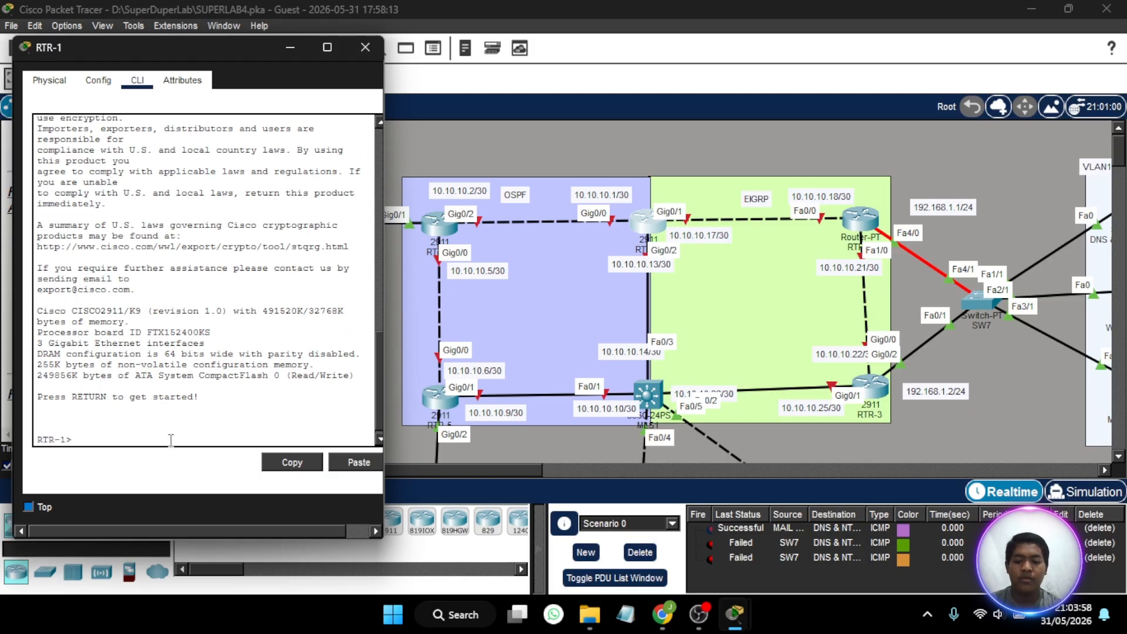
text(en)
key(Return)
key(Return)
text(conf t)
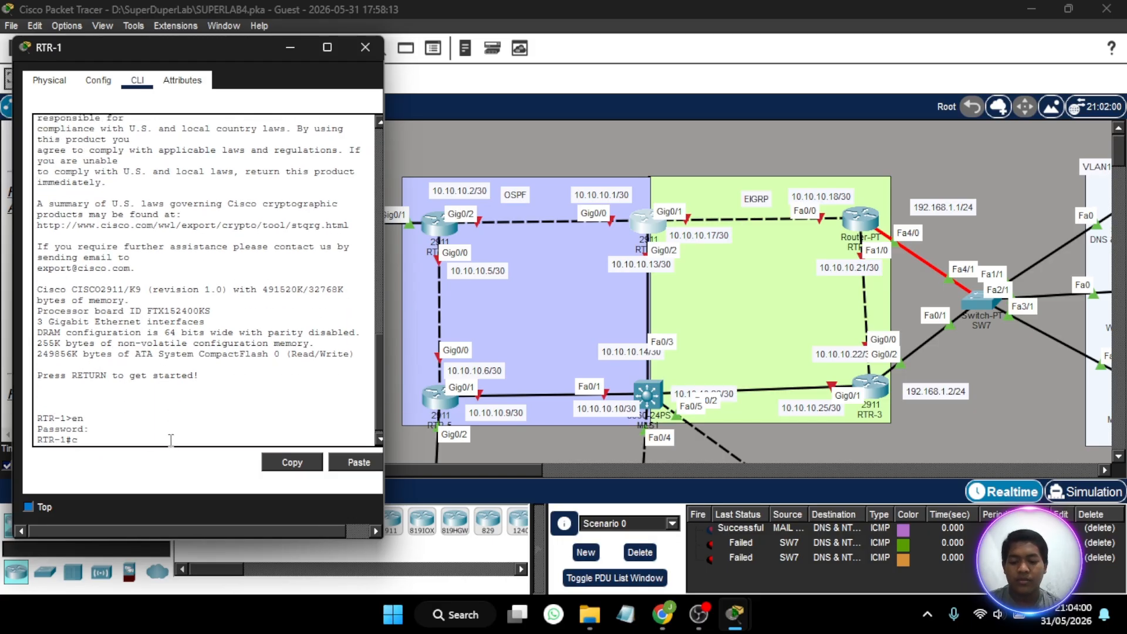
key(Return)
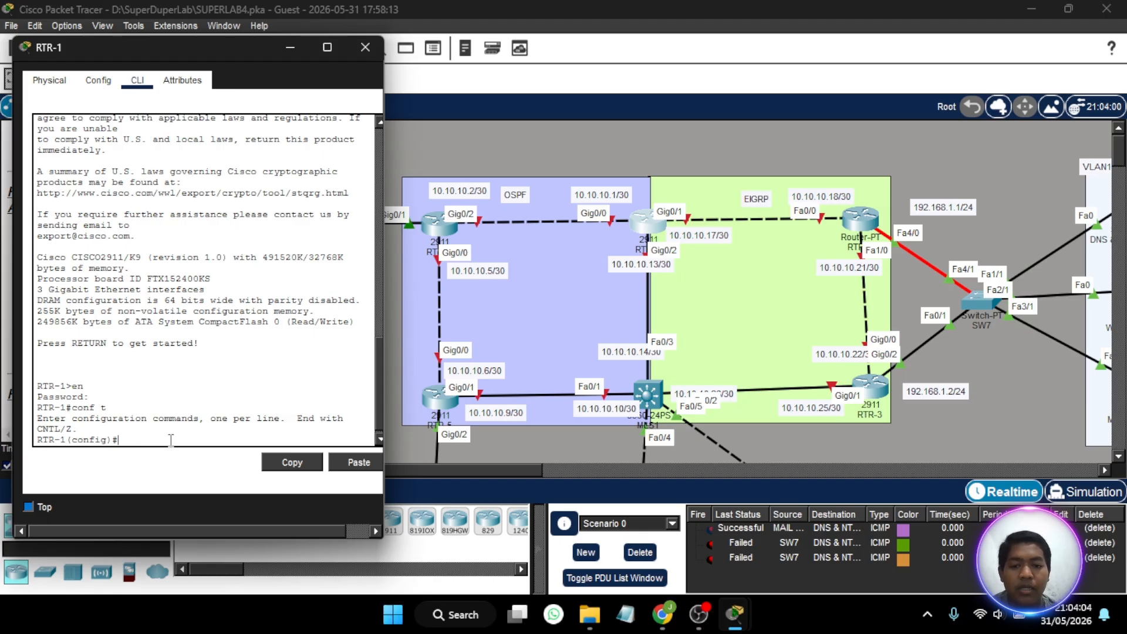
click(440, 230)
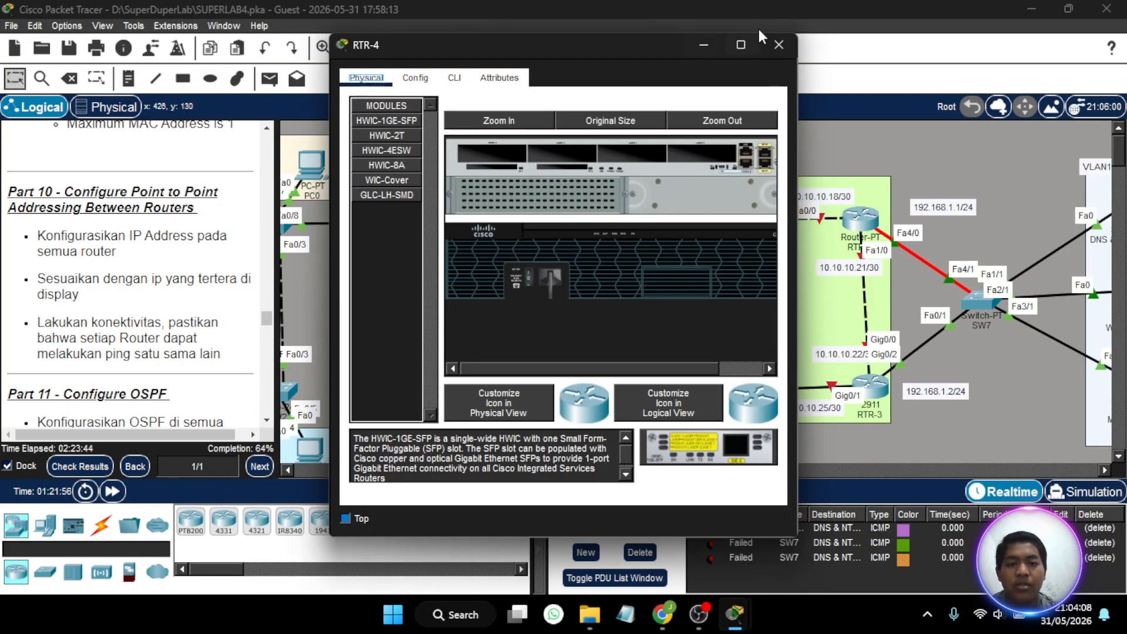
click(778, 45)
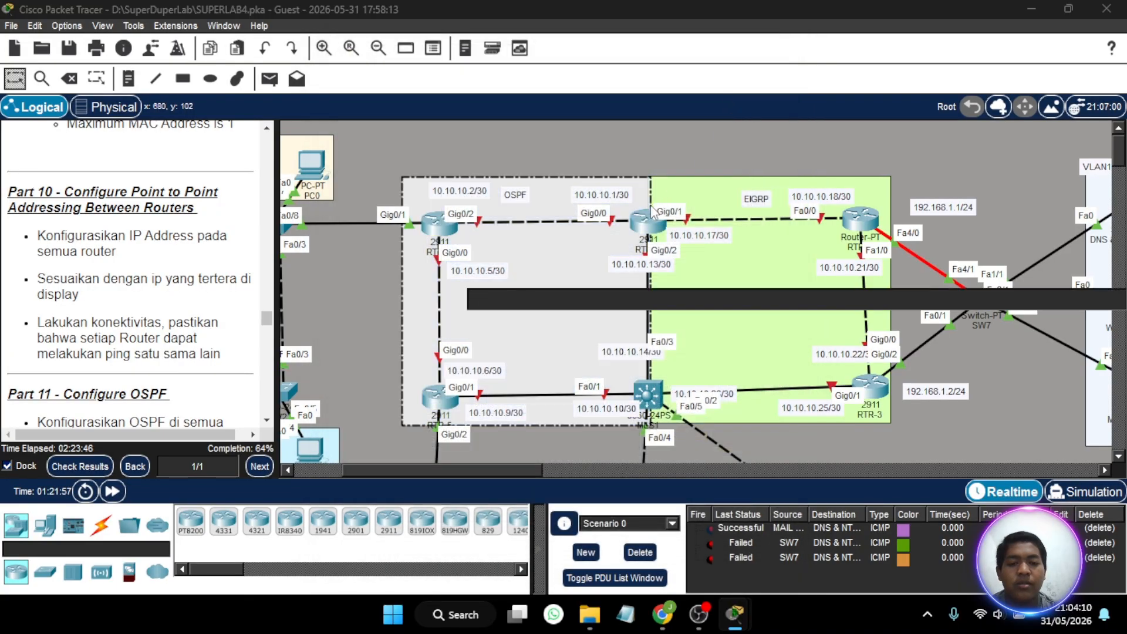
click(645, 228)
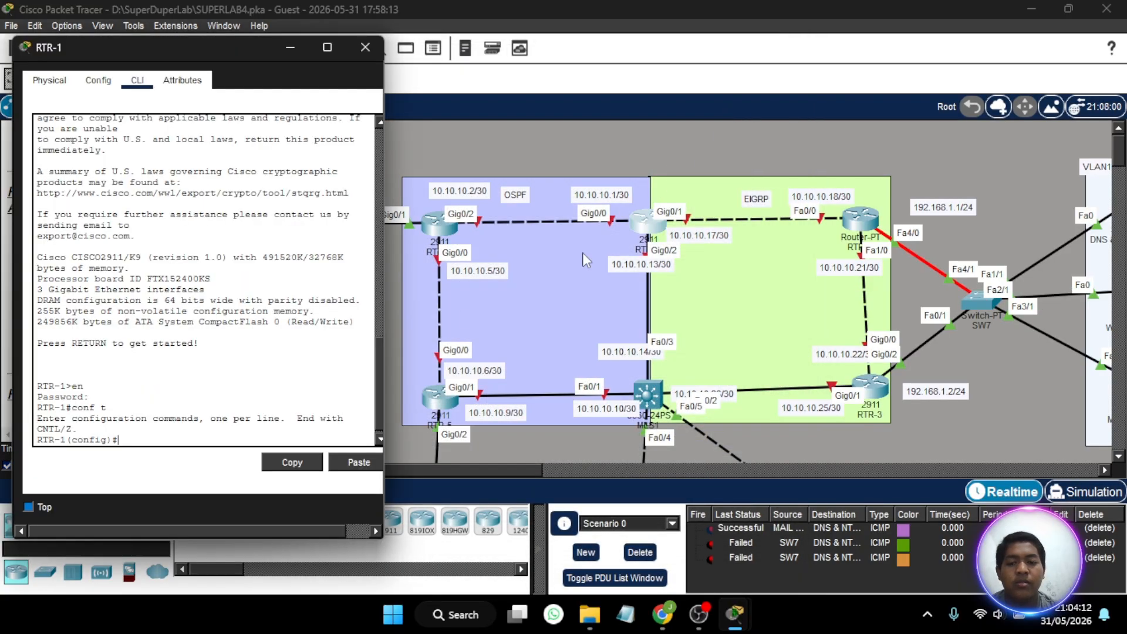
key(Return)
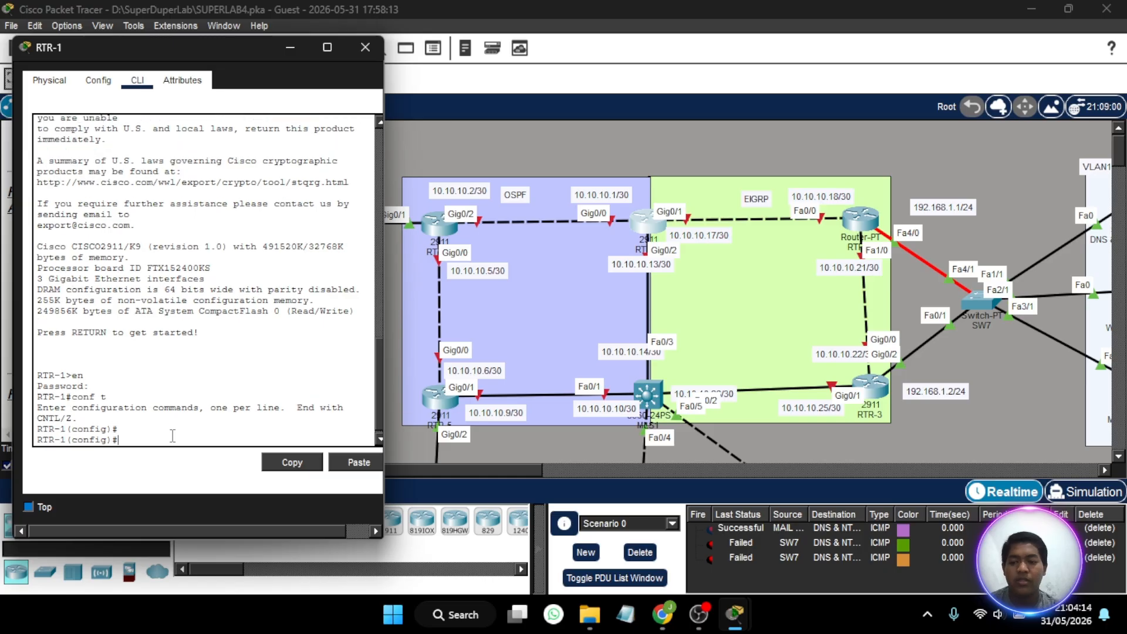
- Assign IP address 10.10.10.1 with subnet mask 255.255.255.252 to RTR-1's gig0/0 interface
text(int gig)
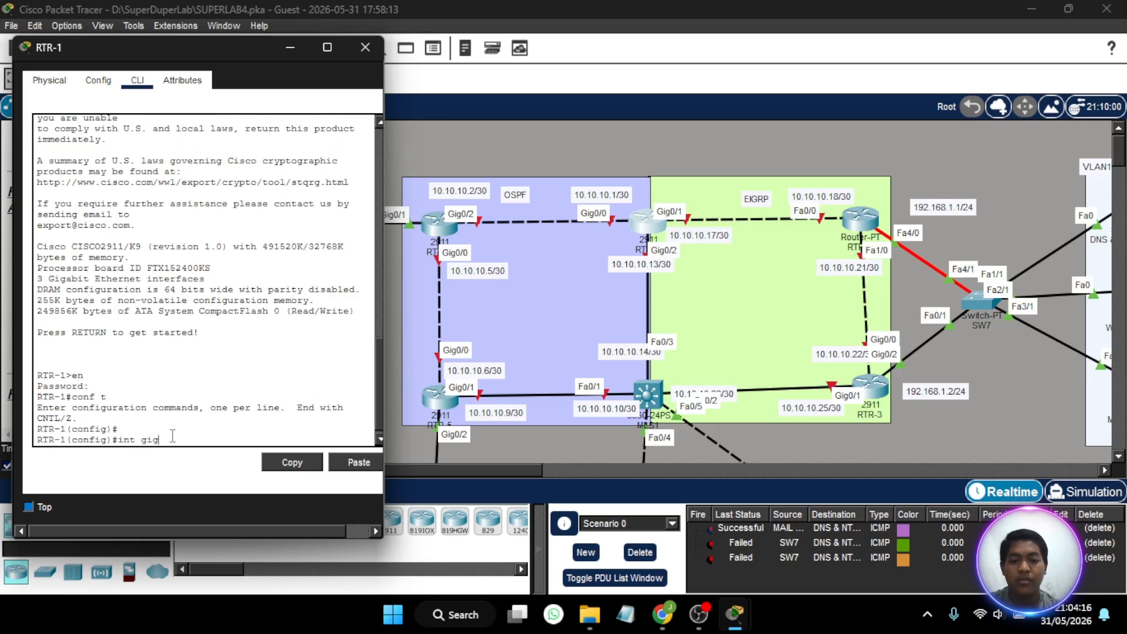
text(0/0)
key(Return)
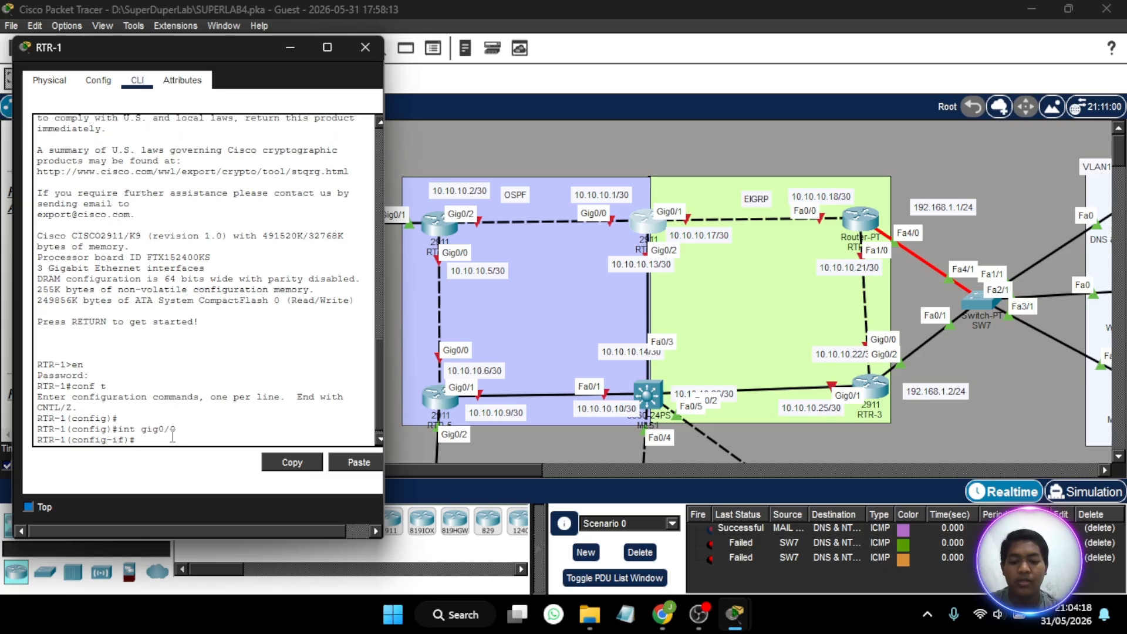
text(ip add)
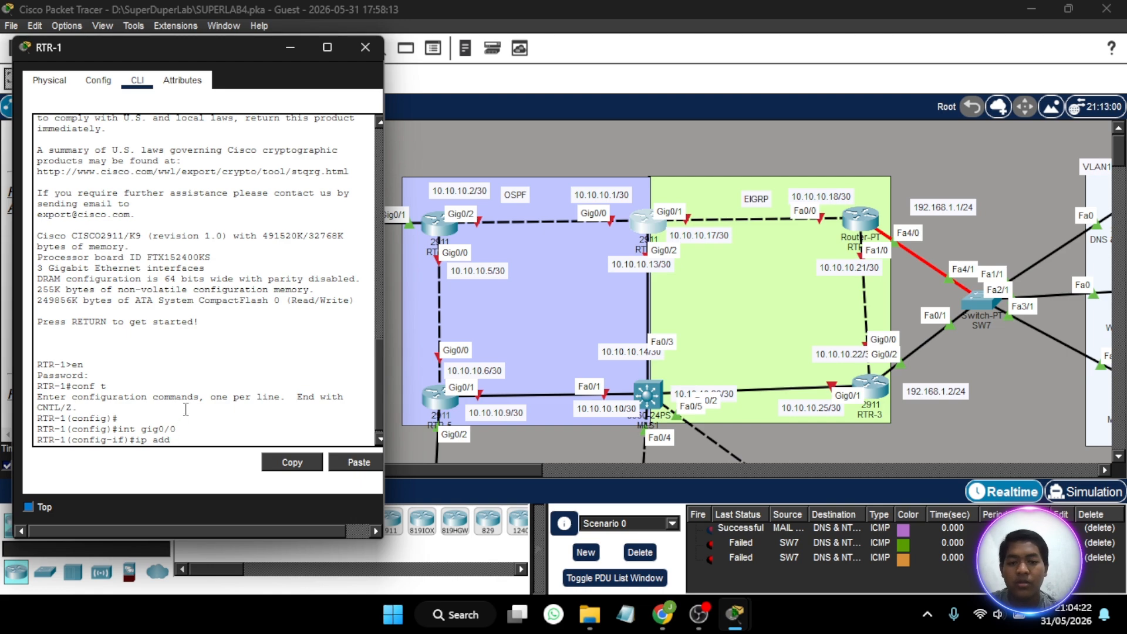
text( 10.10.)
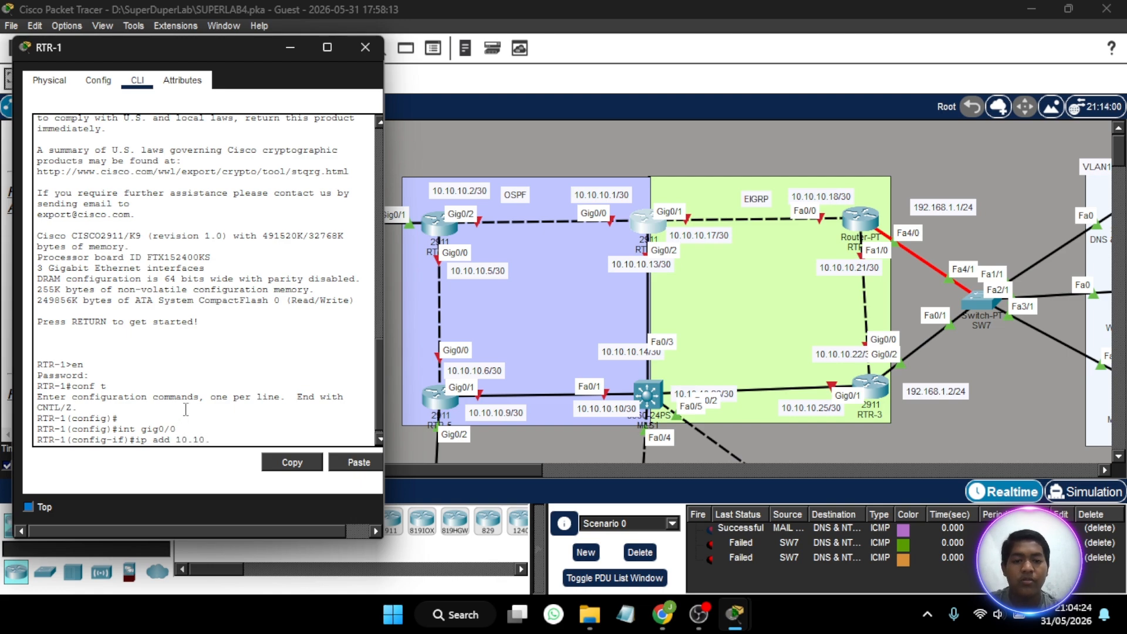
text(10.1 2)
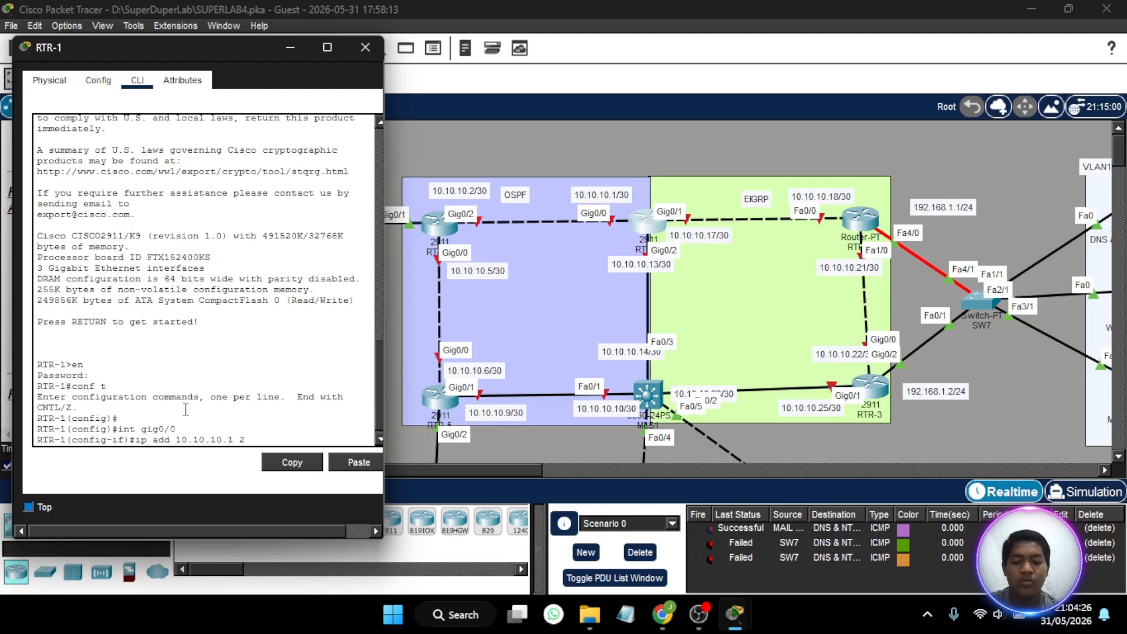
text(55)
key(BackSpace)
key(BackSpace)
key(BackSpace)
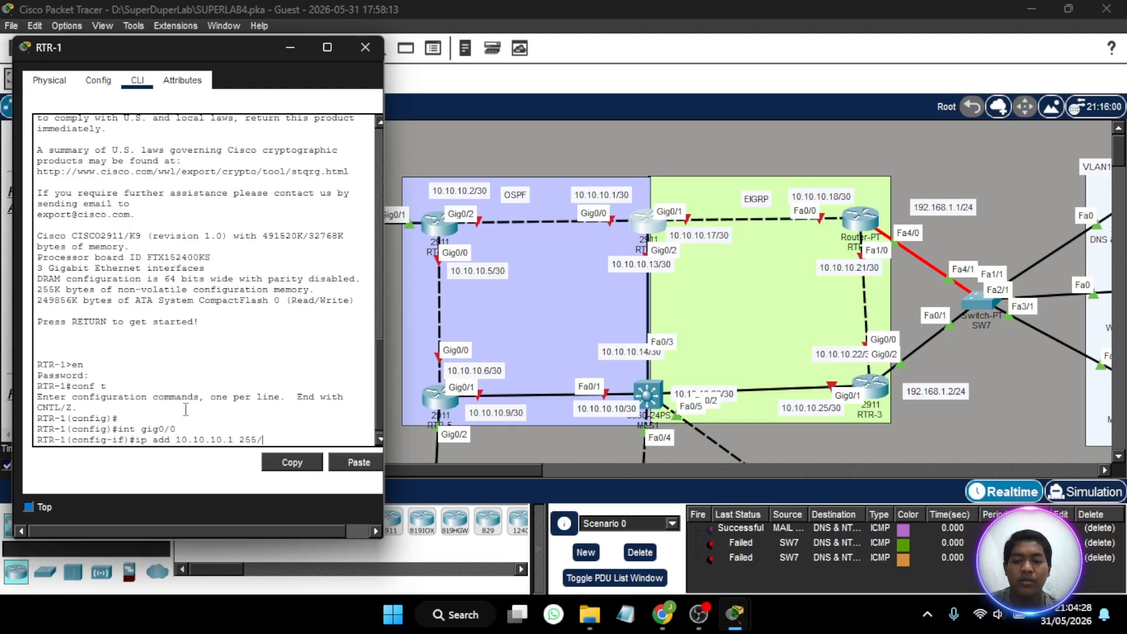
text(.255.255.252)
key(Return)
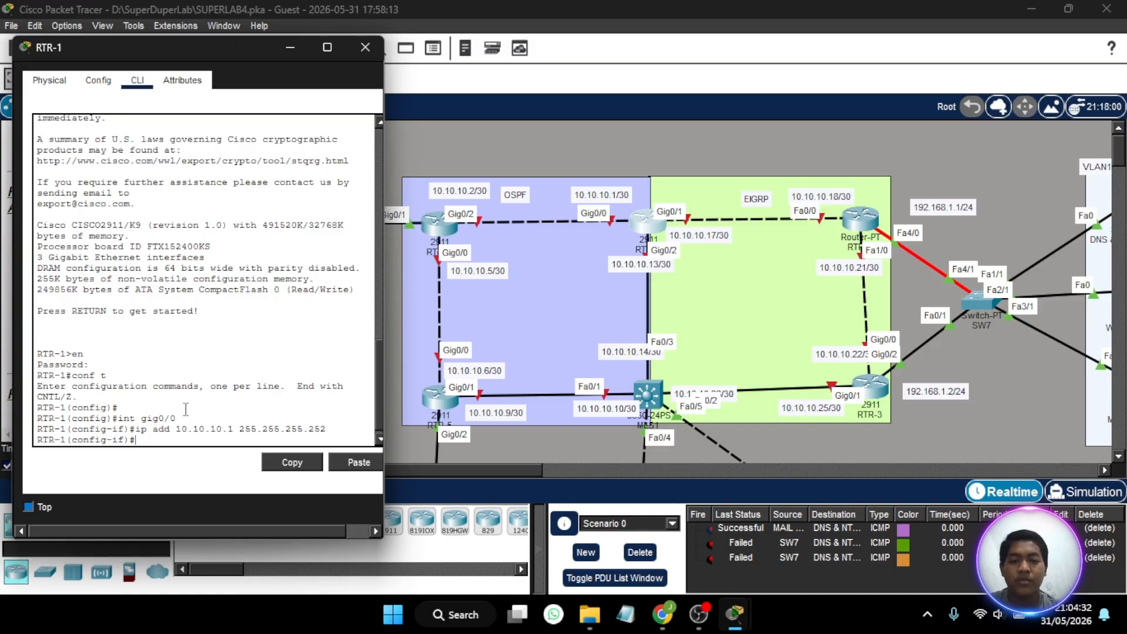
- Assign IP address 10.10.10.17 with subnet mask 255.255.255.252 to RTR-1's gig0/1 interface
text(int gig)
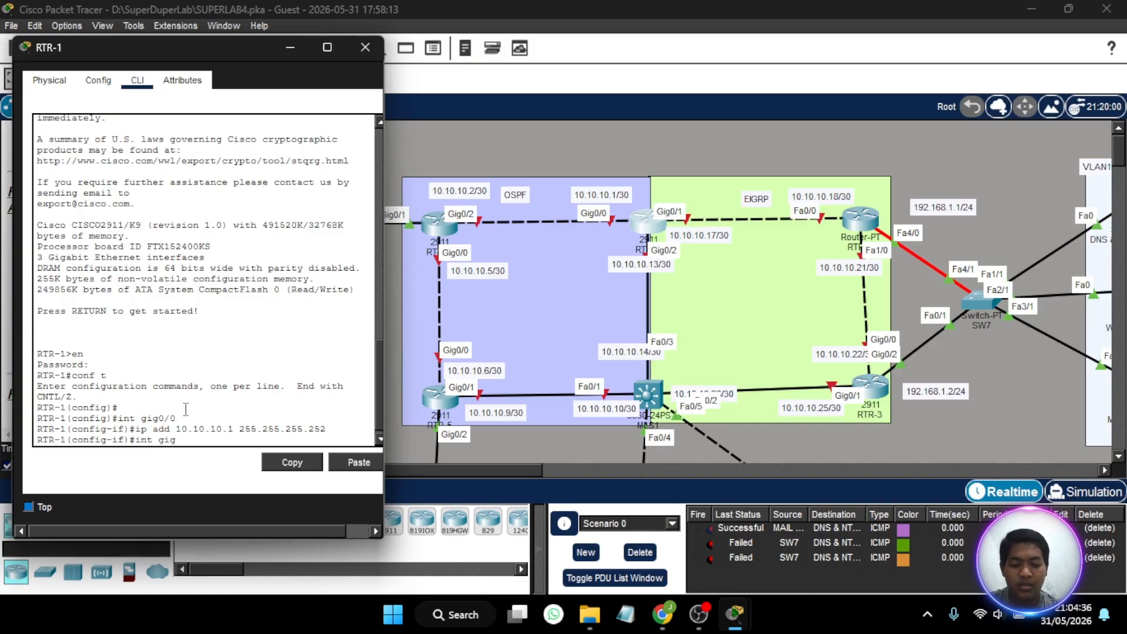
text(0)
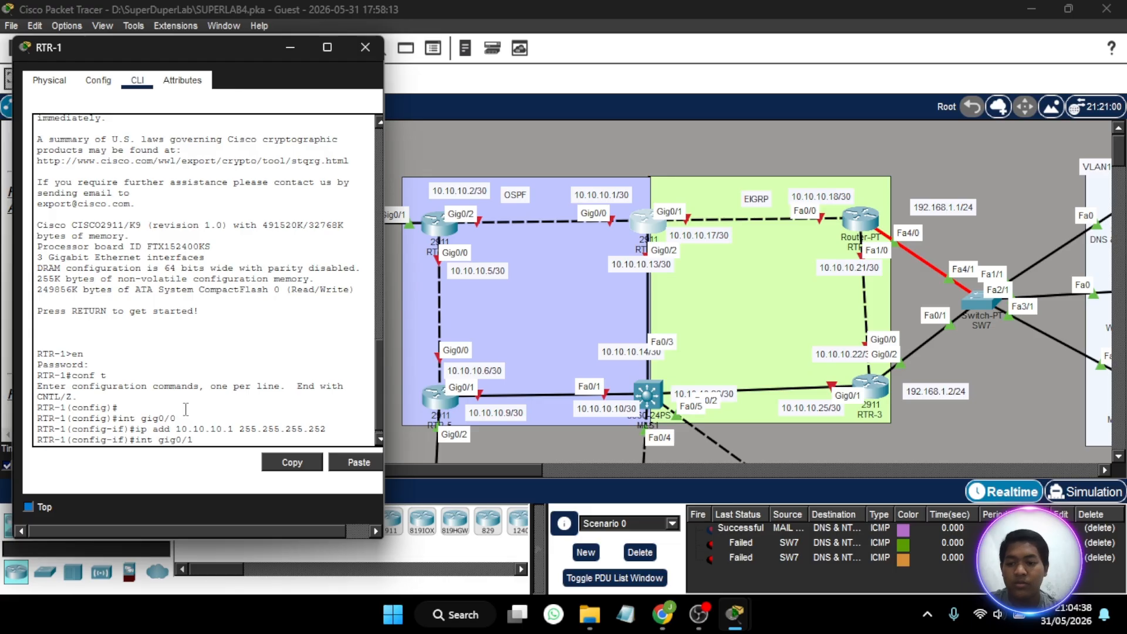
text(/1)
key(Return)
text(ig-if)#i)
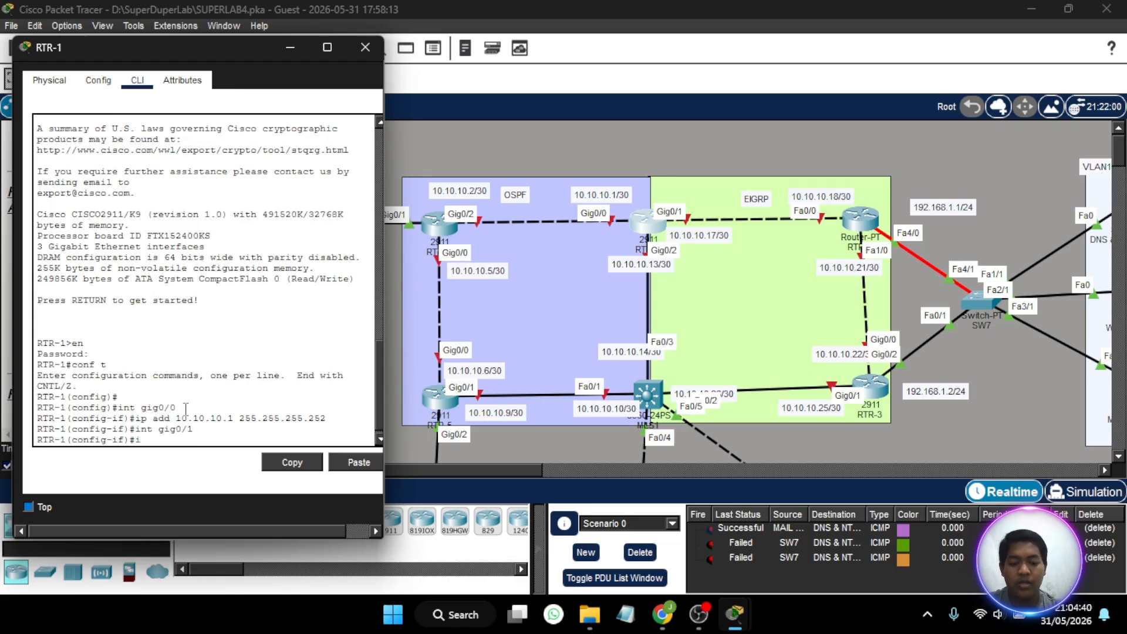
text(p add 10)
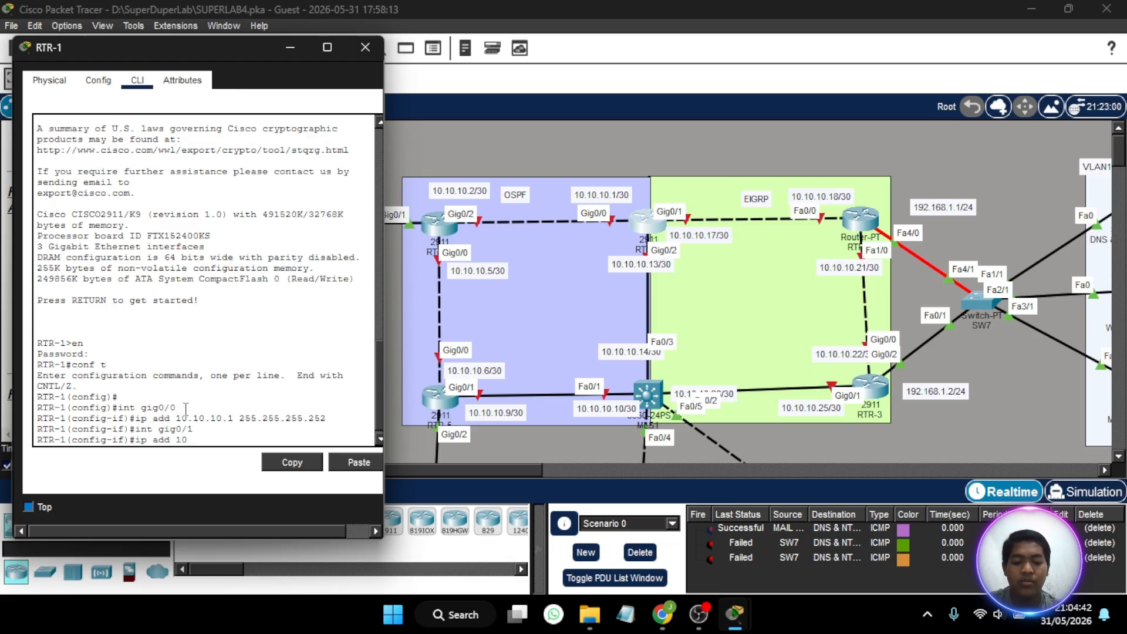
text(.10.10.1)
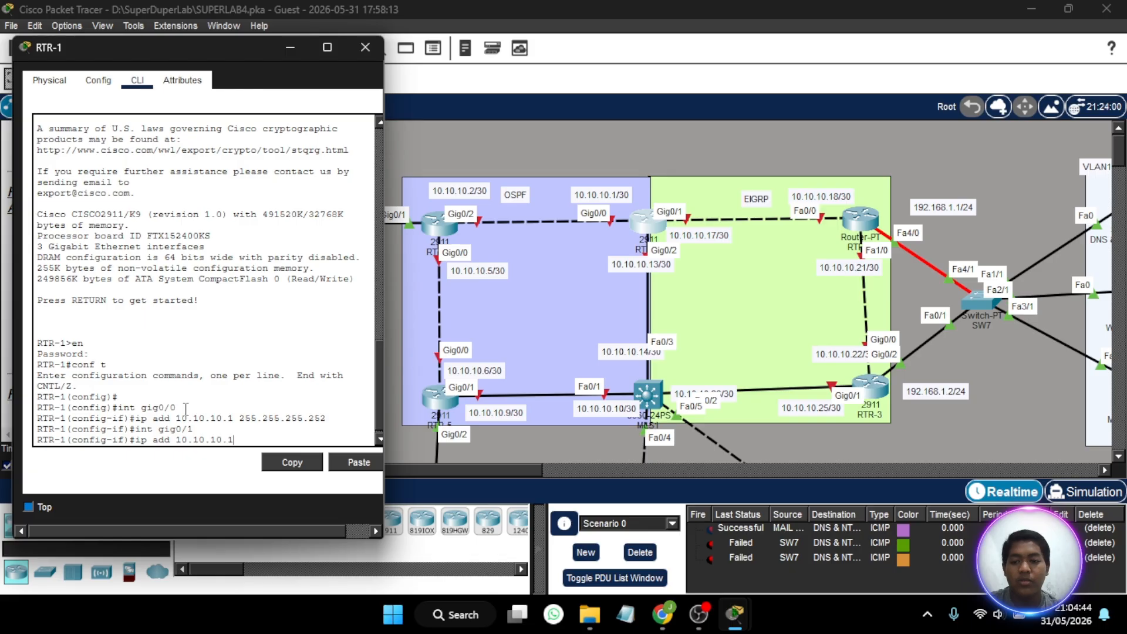
text(3)
key(BackSpace)
text(7 )
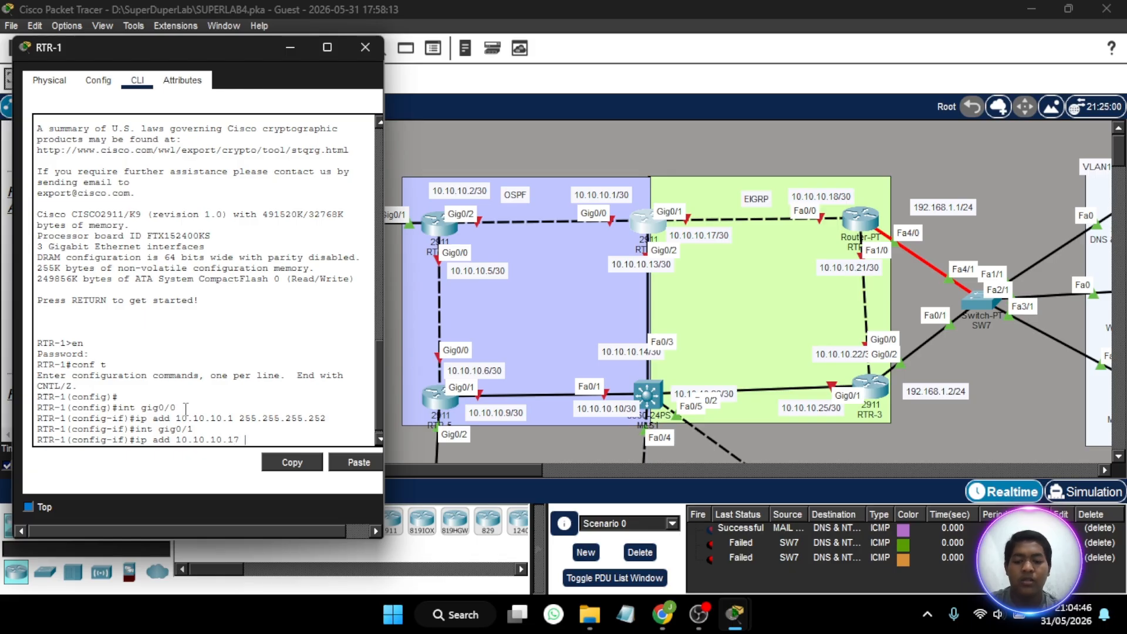
text(255.255.255.)
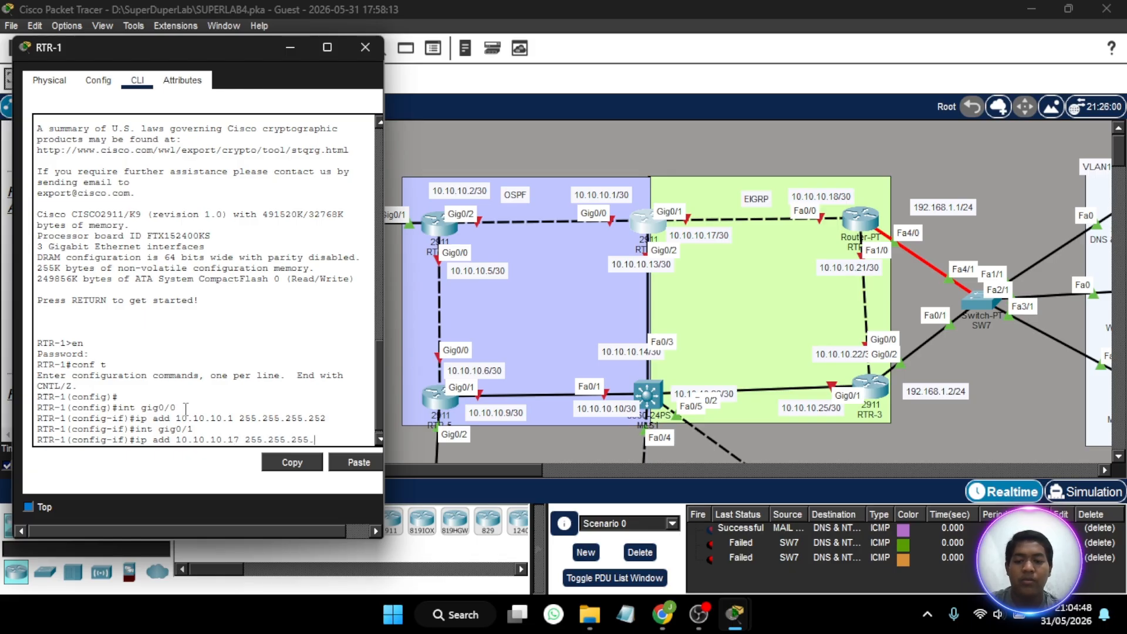
text(252)
key(Return)
- Enable RTR-1's gig0/1 and gig0/0 interfaces with no shutdown and close the router's window
text(no sh)
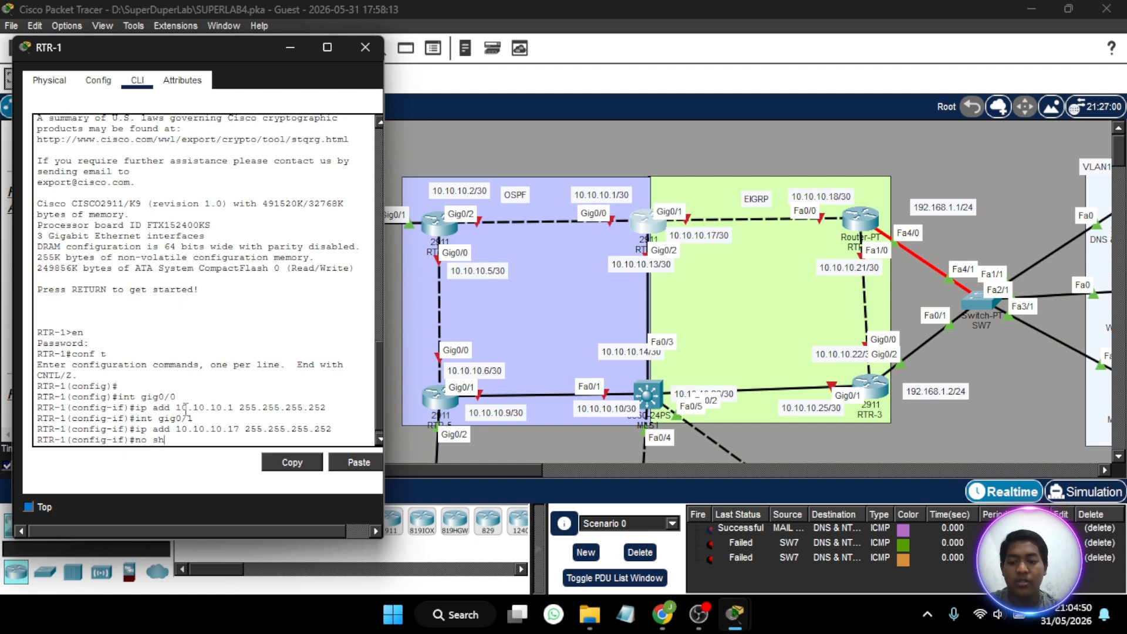
key(Return)
key(Up)
key(Up)
key(Up)
key(Up)
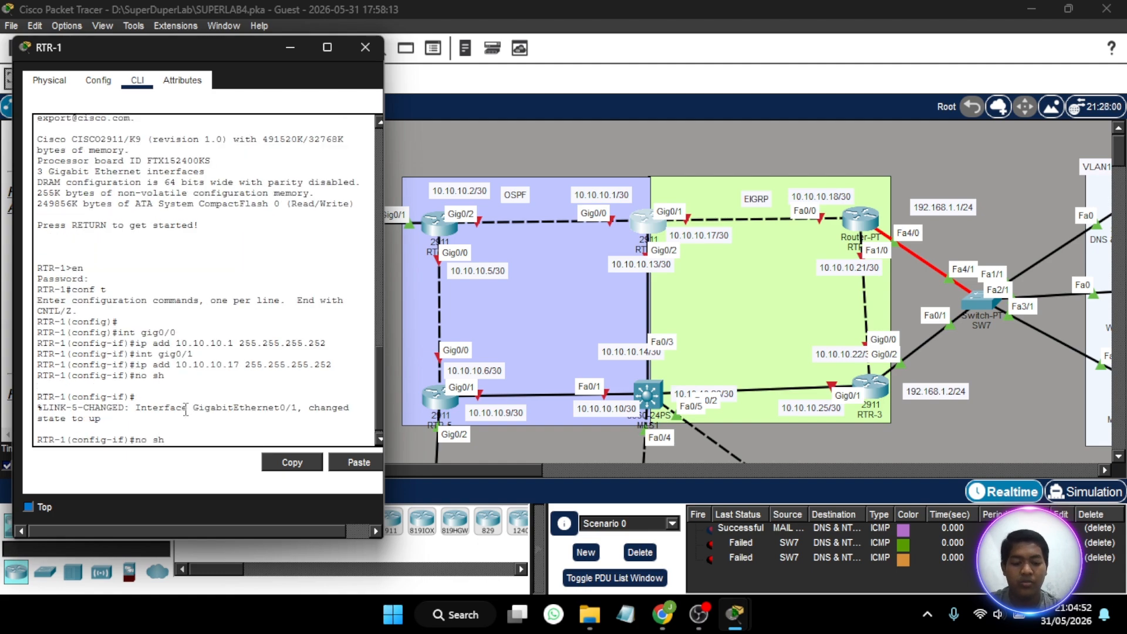
key(Up)
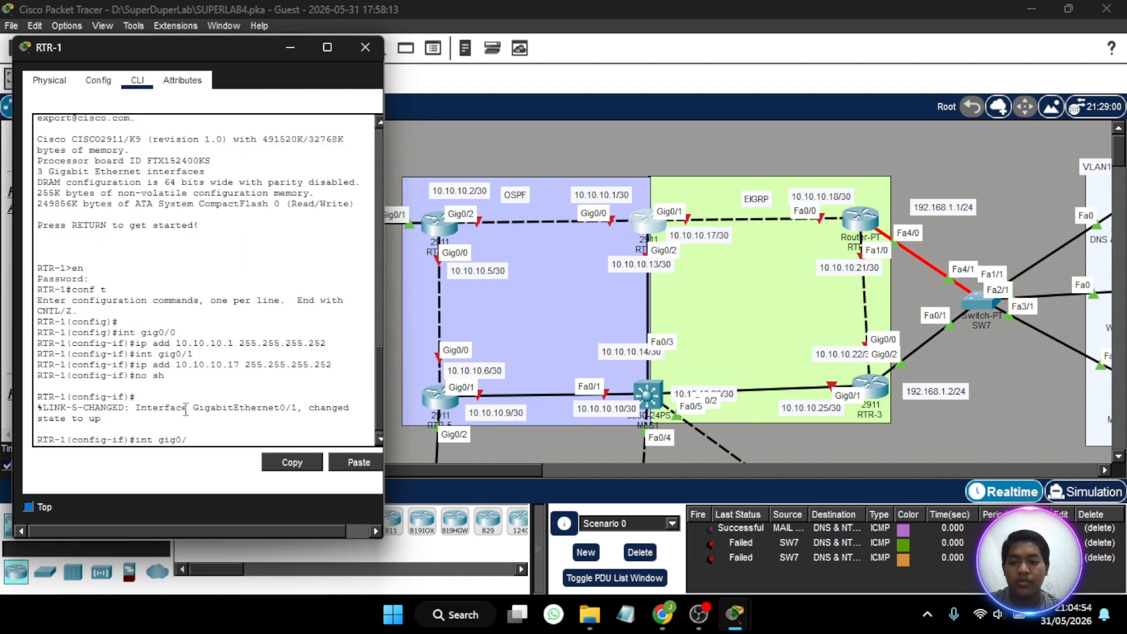
key(Return)
text(no sh)
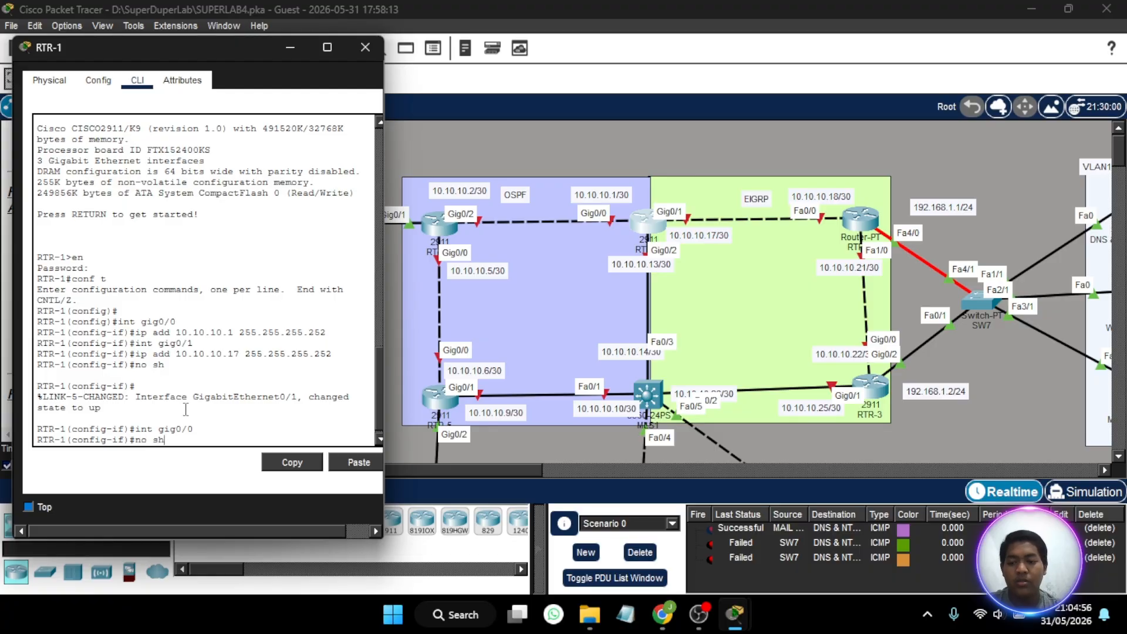
key(Return)
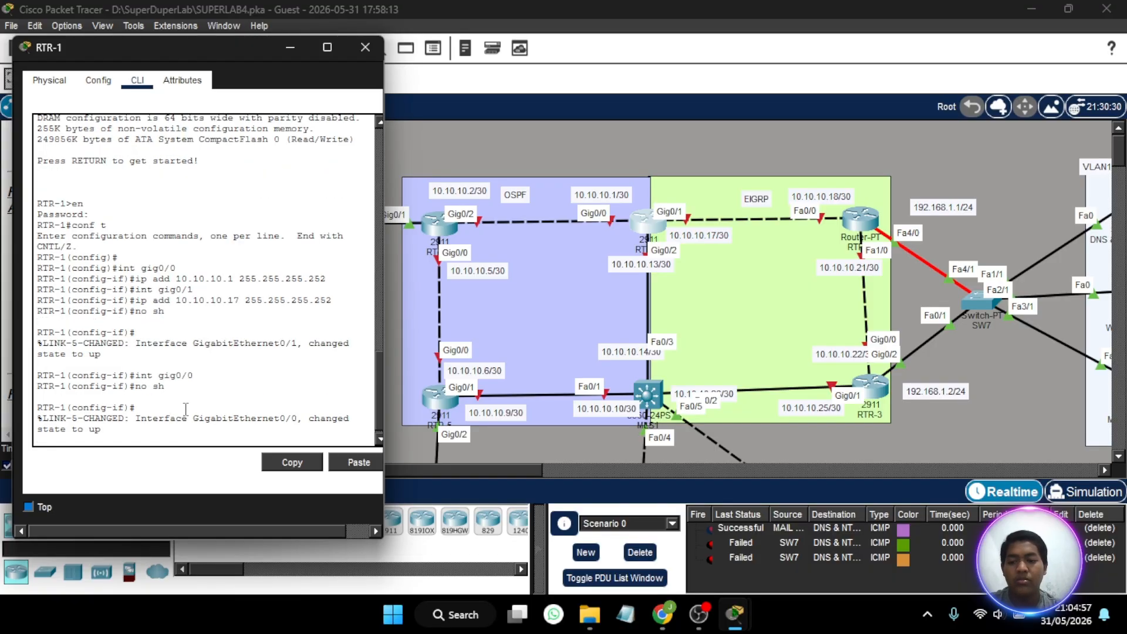
click(363, 47)
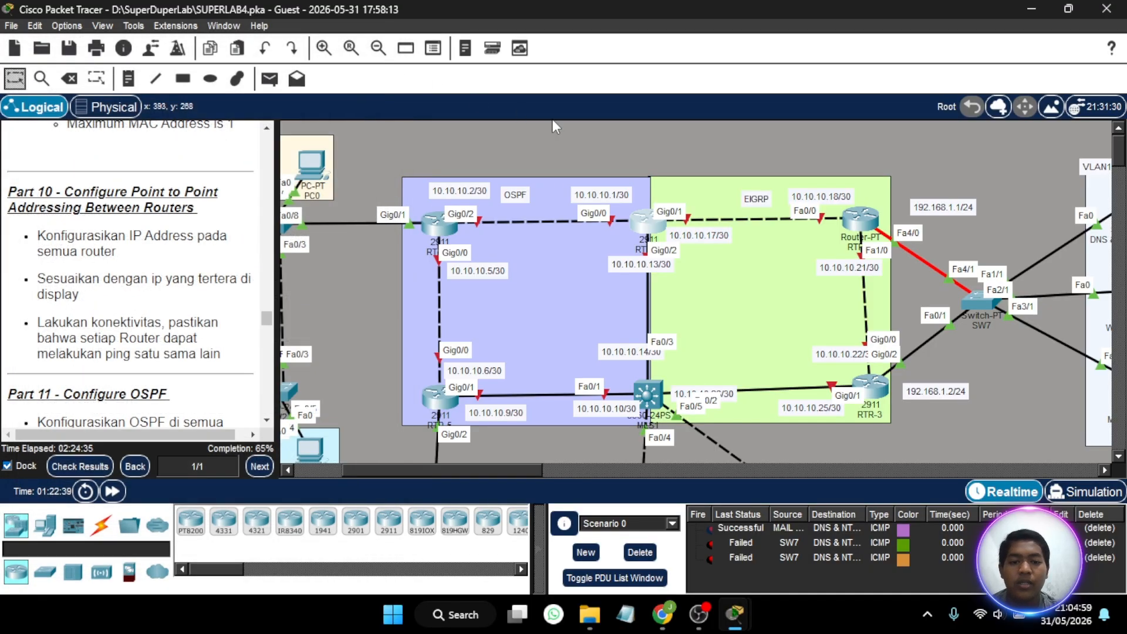
- Open RTR-4's command line, start its console session and move its window clear of the OSPF and EIGRP topology
click(435, 227)
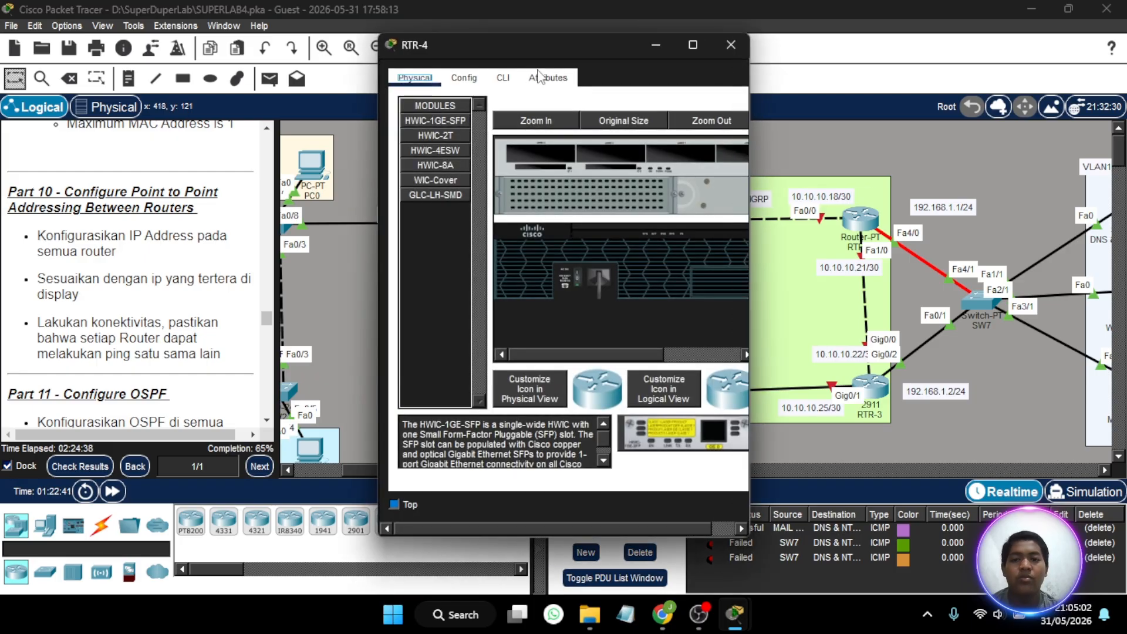
drag(555, 44, 204, 51)
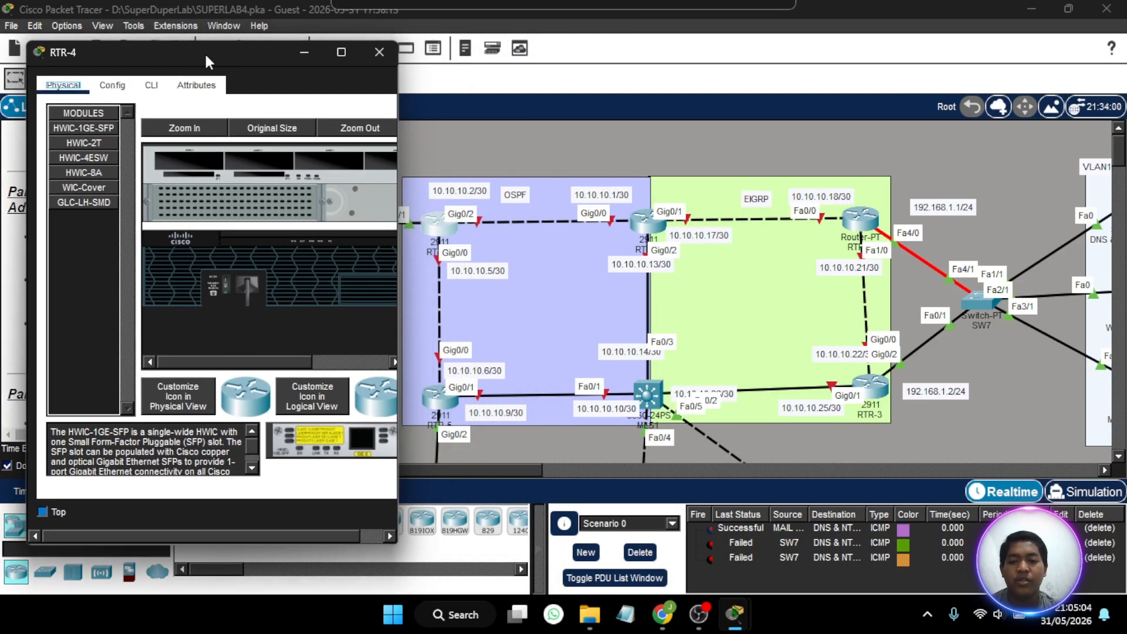
click(150, 87)
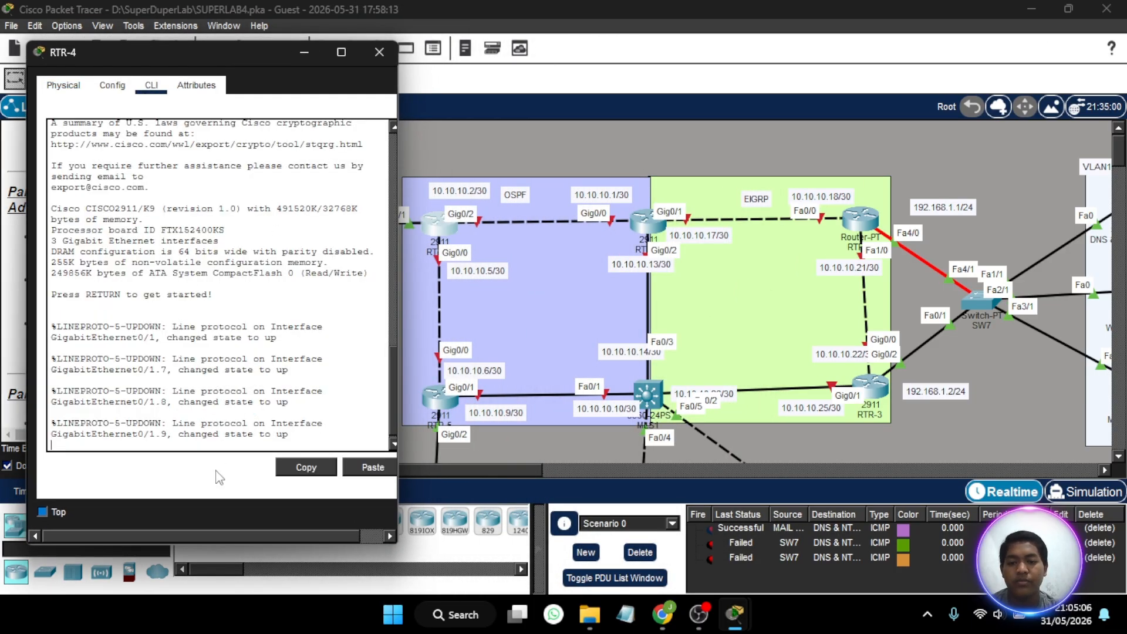
click(190, 450)
key(Return)
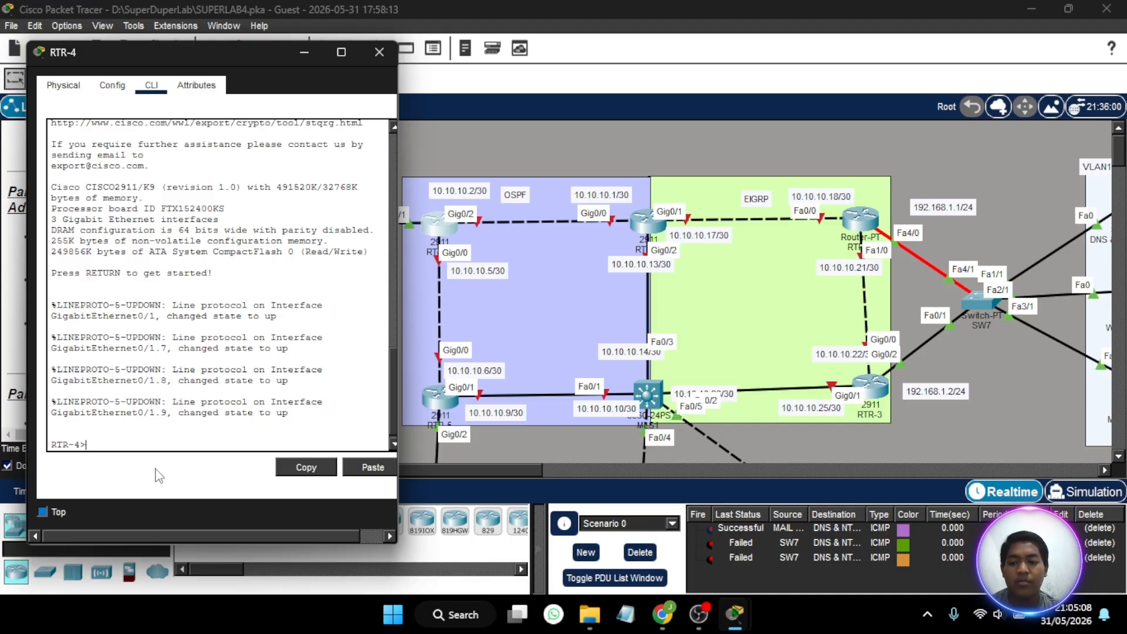
drag(238, 50, 208, 46)
- Enter privileged mode on RTR-4 with the enable password and enter global configuration mode
text(en)
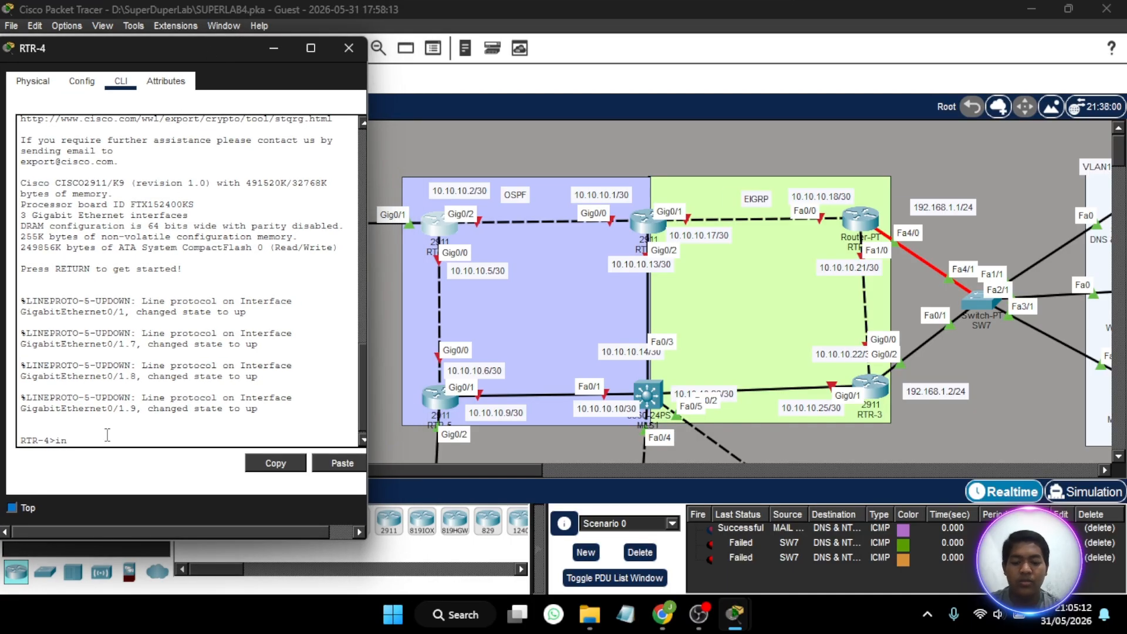
key(Return)
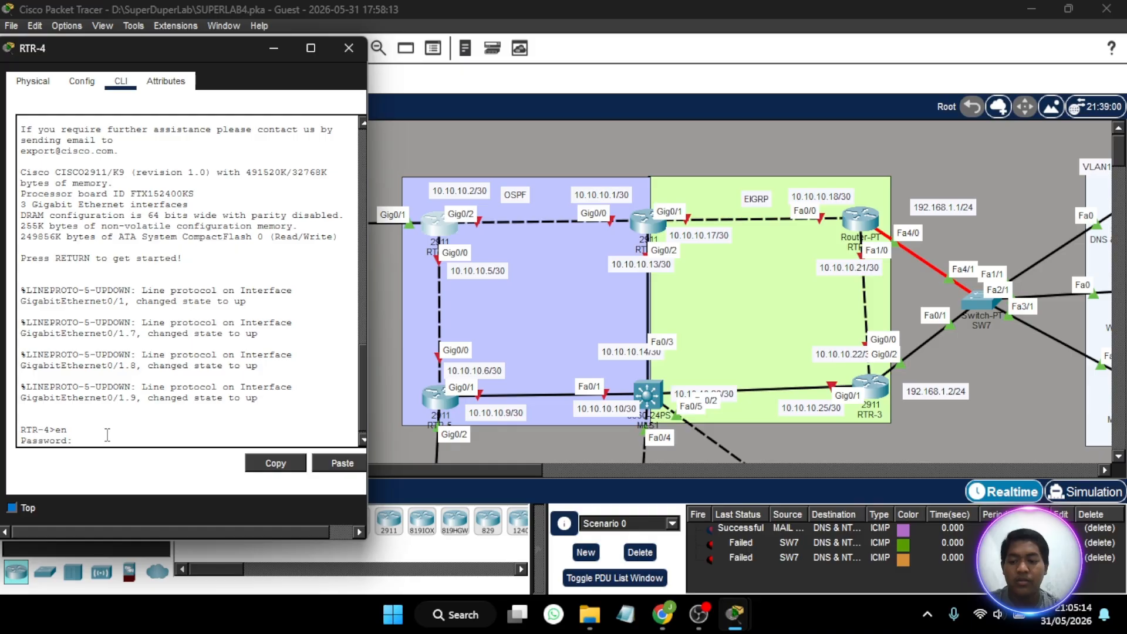
key(Return)
text(conf t)
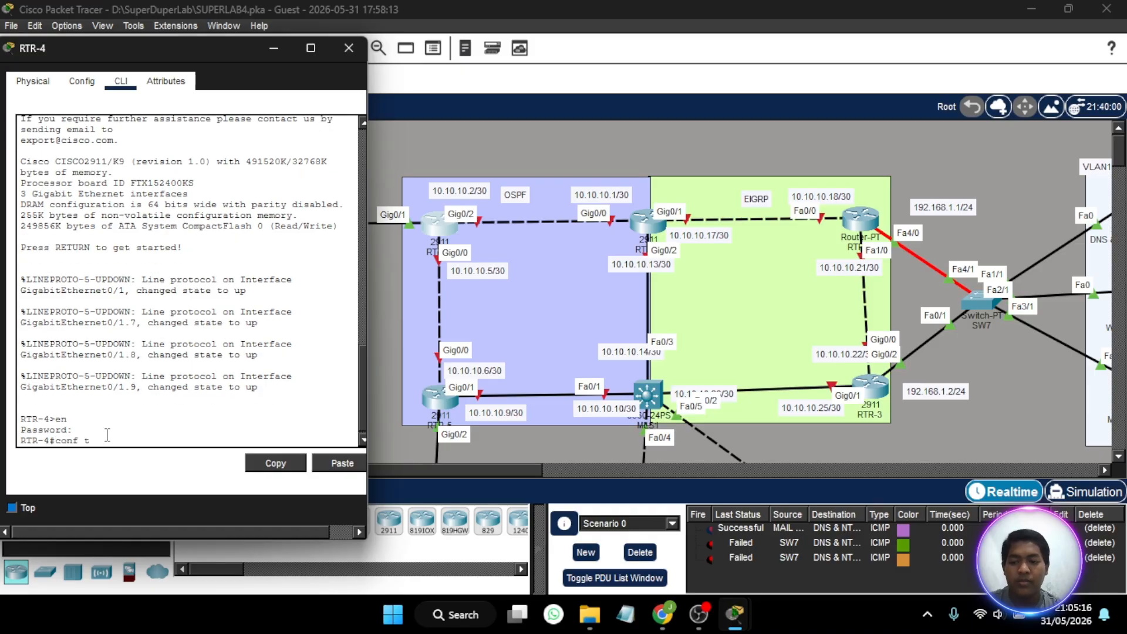
key(Return)
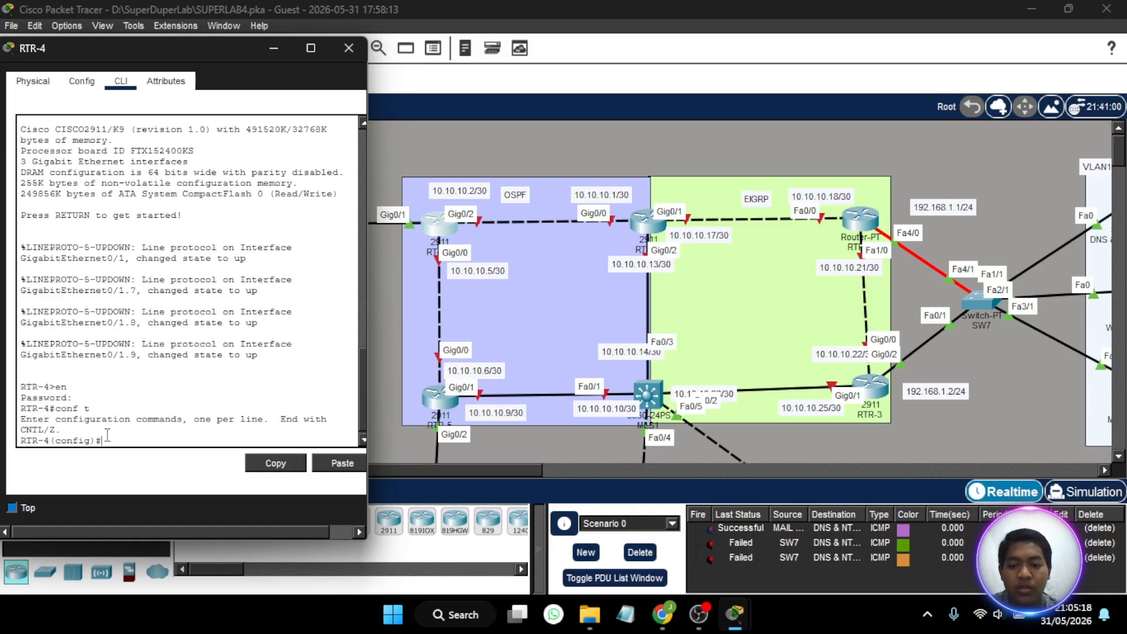
- Assign IP address 10.10.10.2 with subnet mask 255.255.255.0 to RTR-4's gig0/2 interface and enable it
text(in)
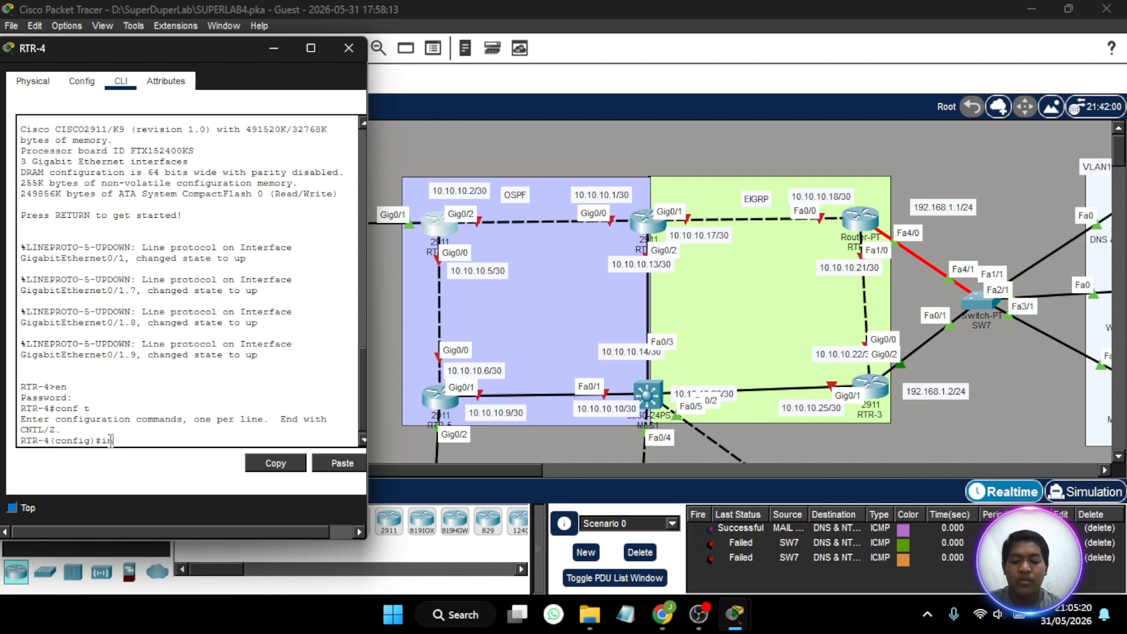
text(t gig0/2)
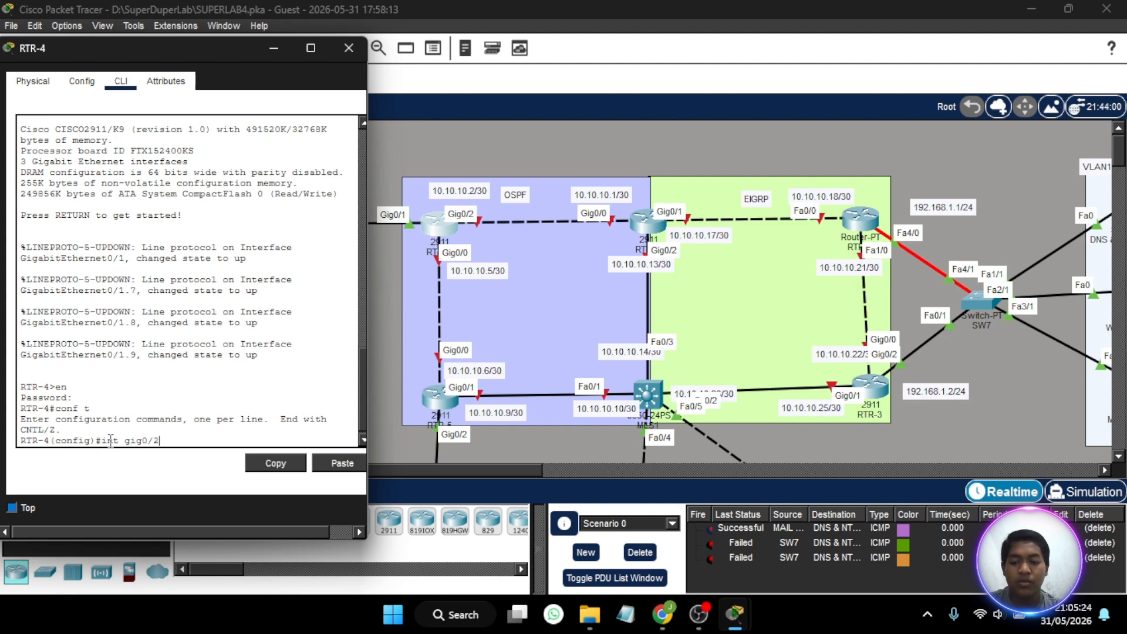
key(Return)
text(ip add)
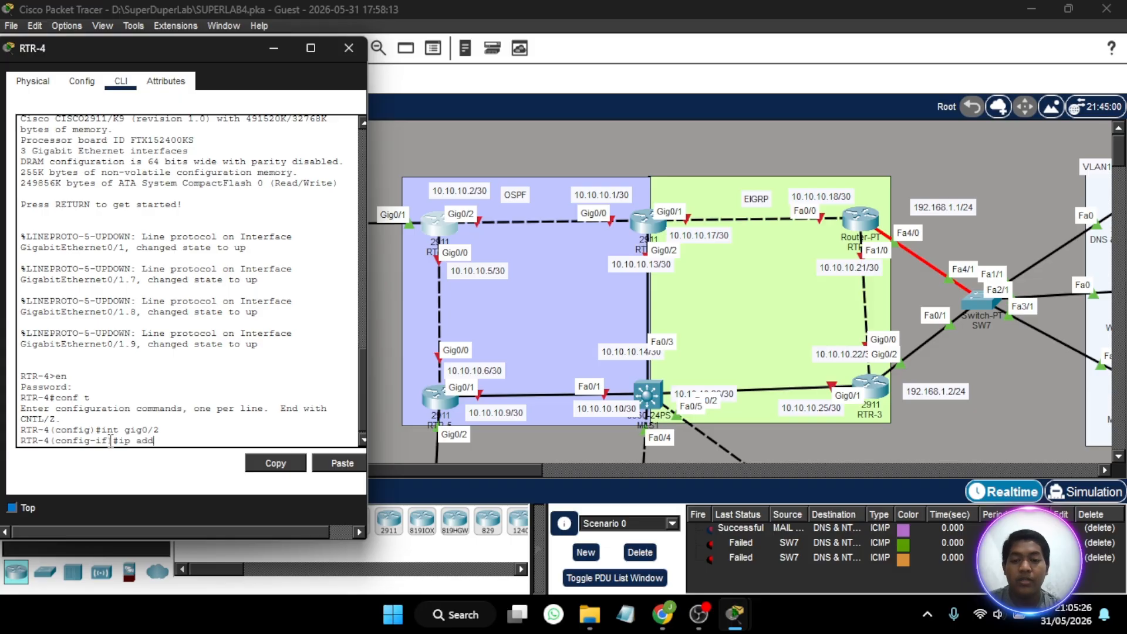
text( 10.10.10.)
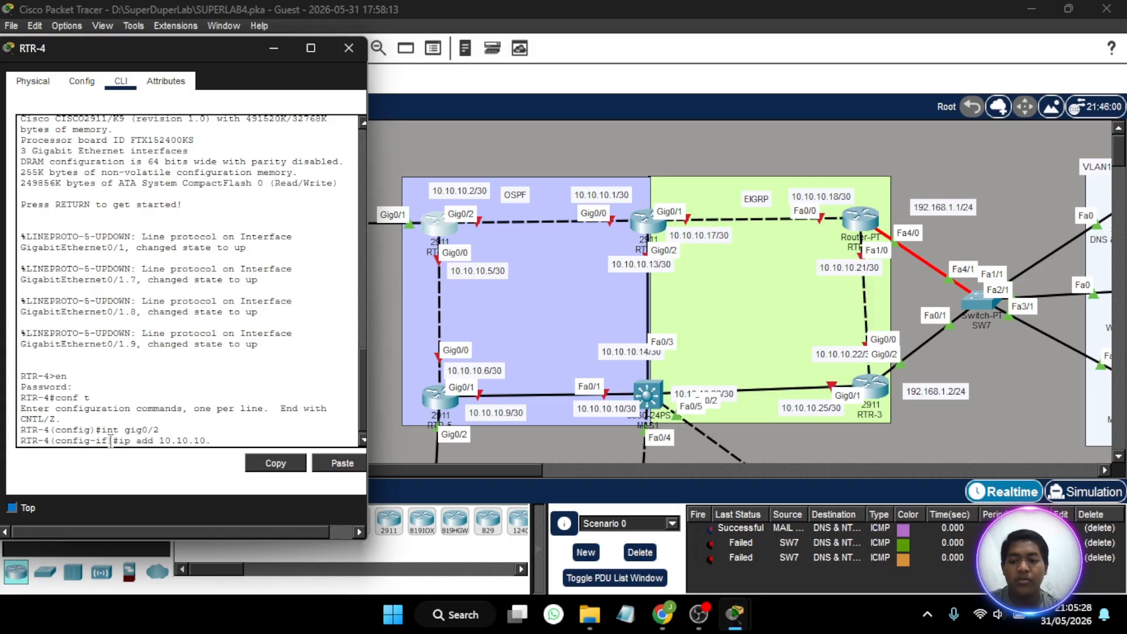
text(2 25)
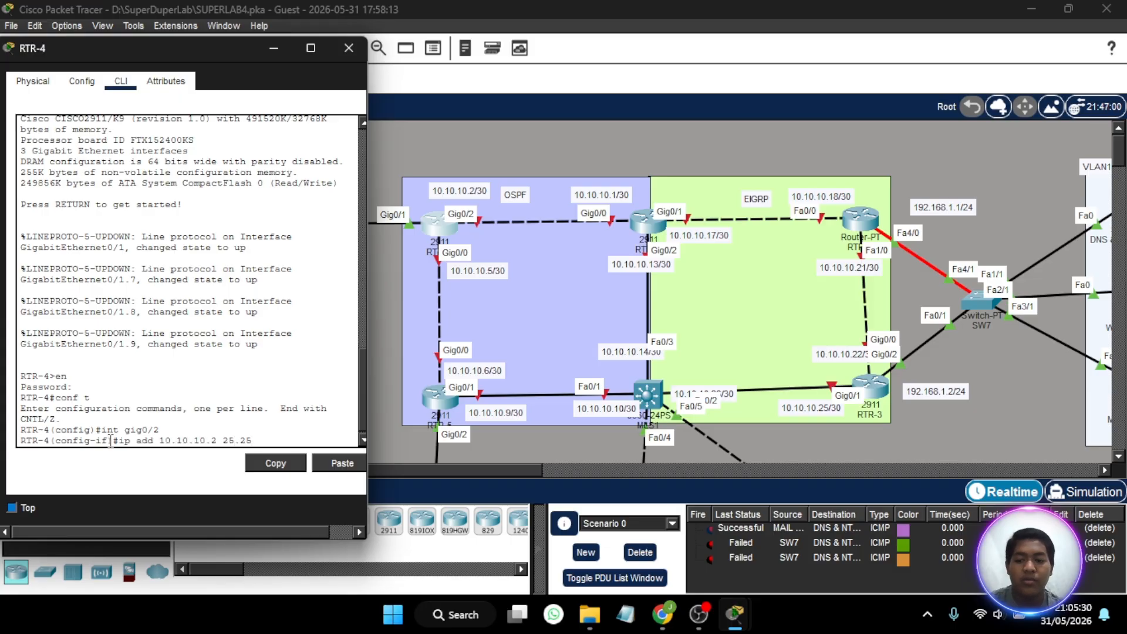
text(5.255.255.0)
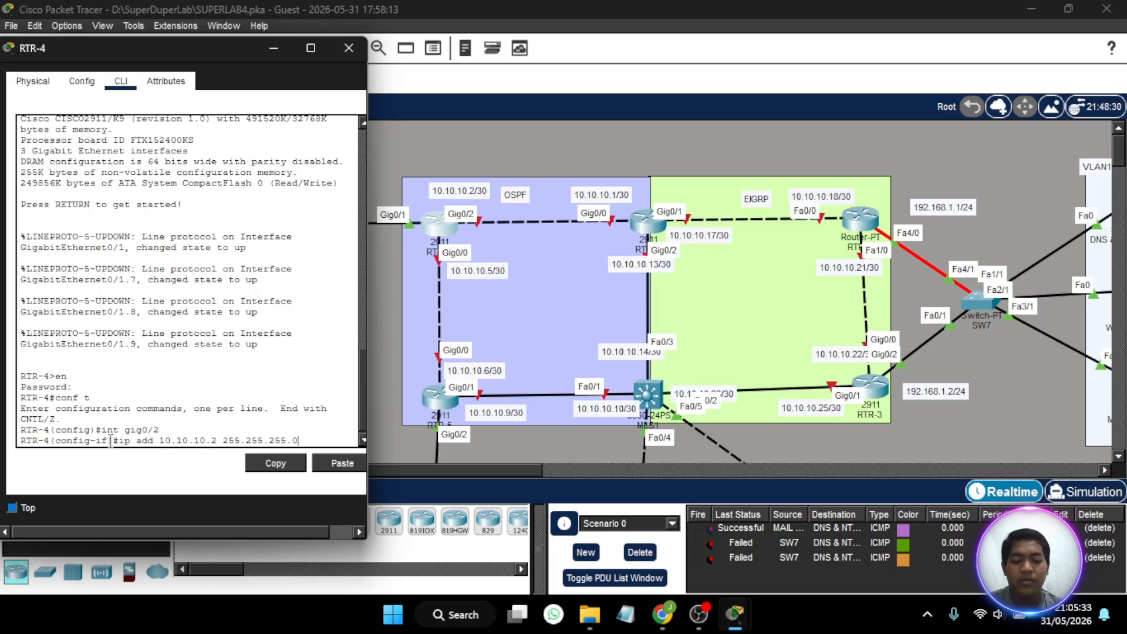
key(Return)
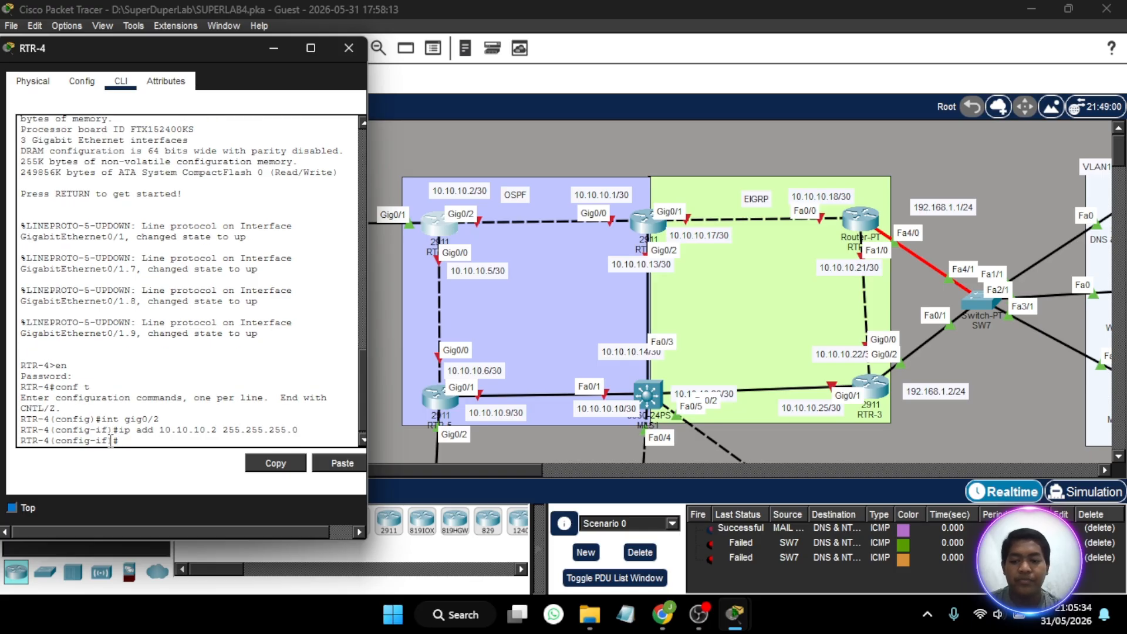
text(no sh)
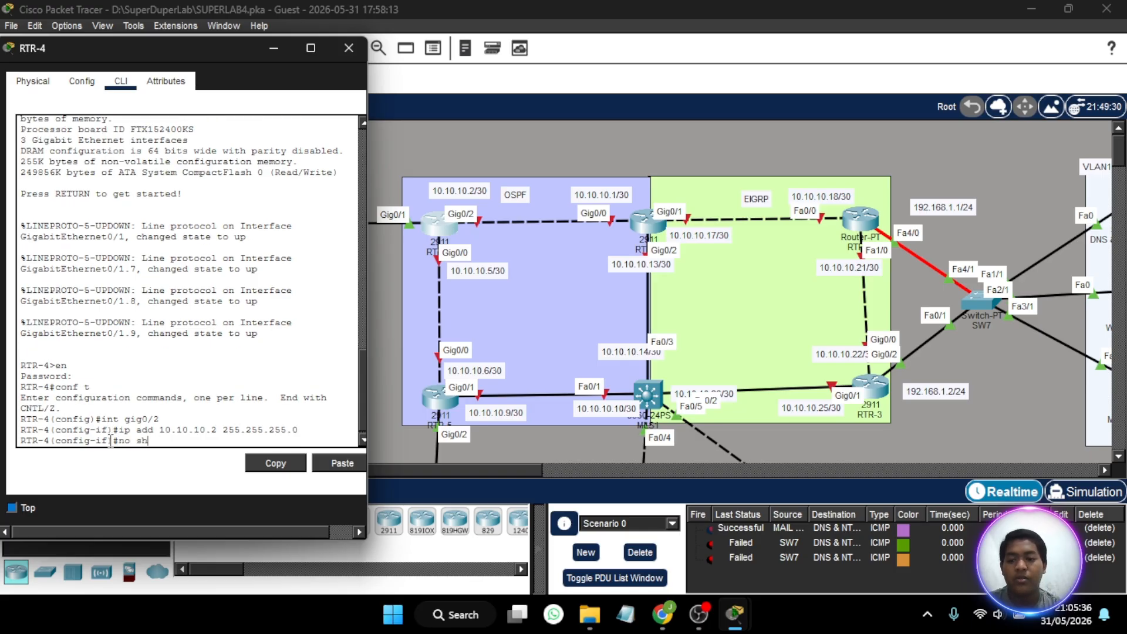
key(Return)
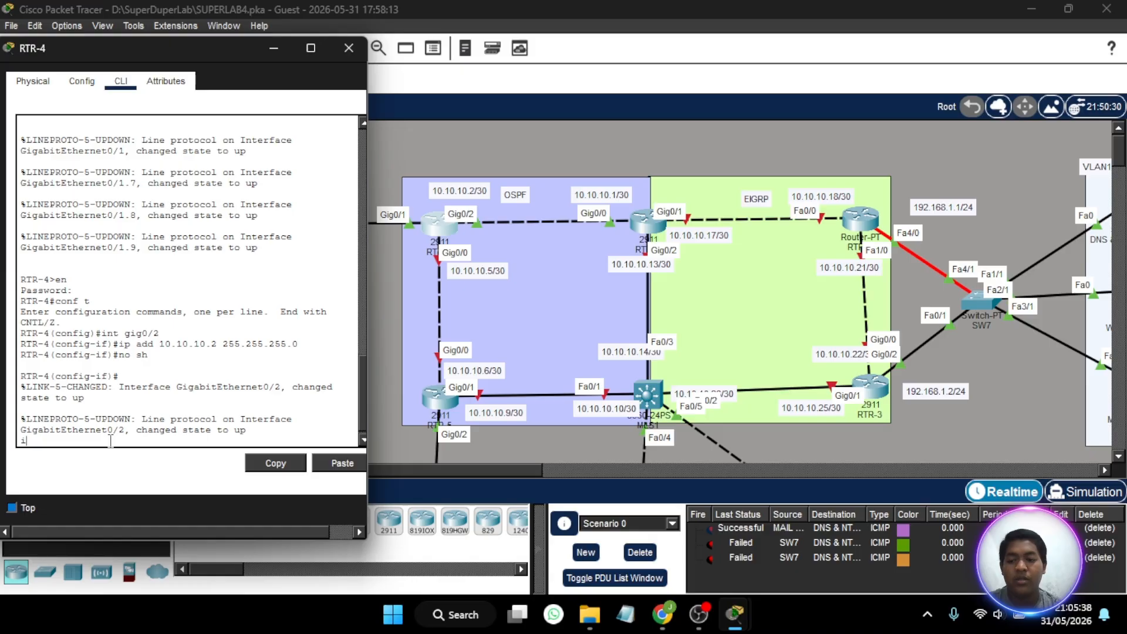
- Try to assign IP address 10.10.10.5 with subnet mask 255.255.255.252 to RTR-4's gig0/0 interface
text(ig-if)#i)
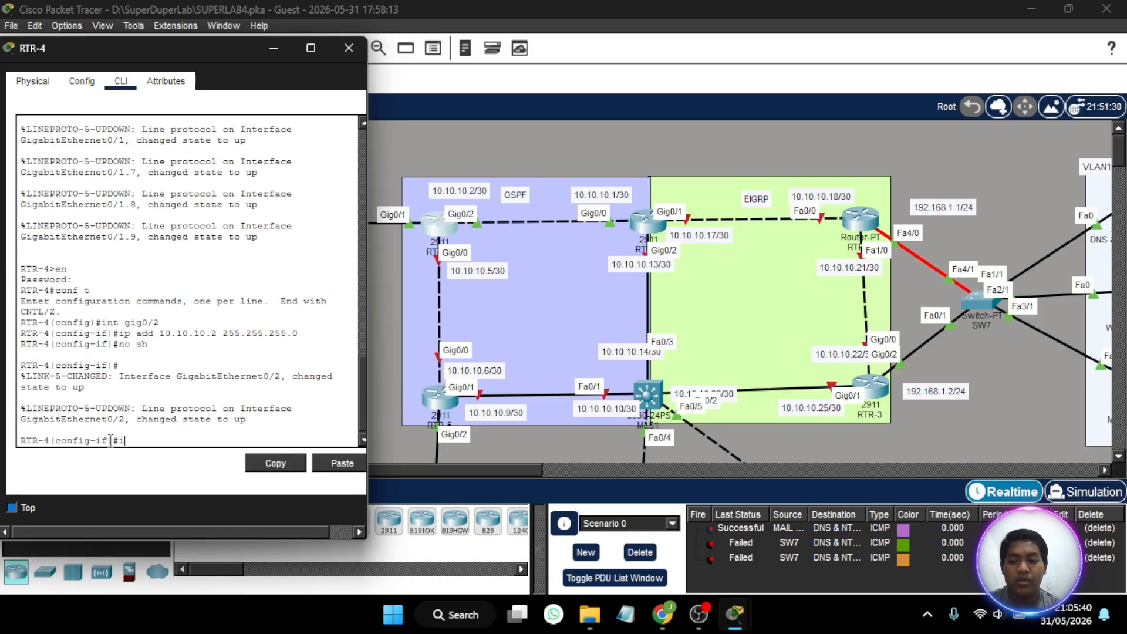
text(nt gig)
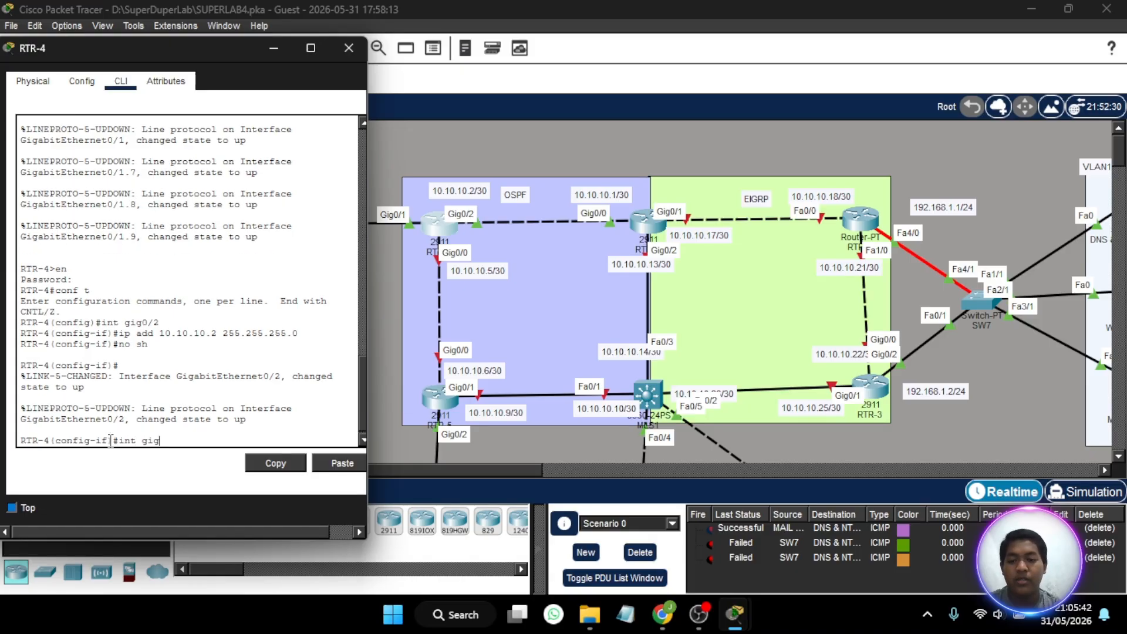
text(0/0)
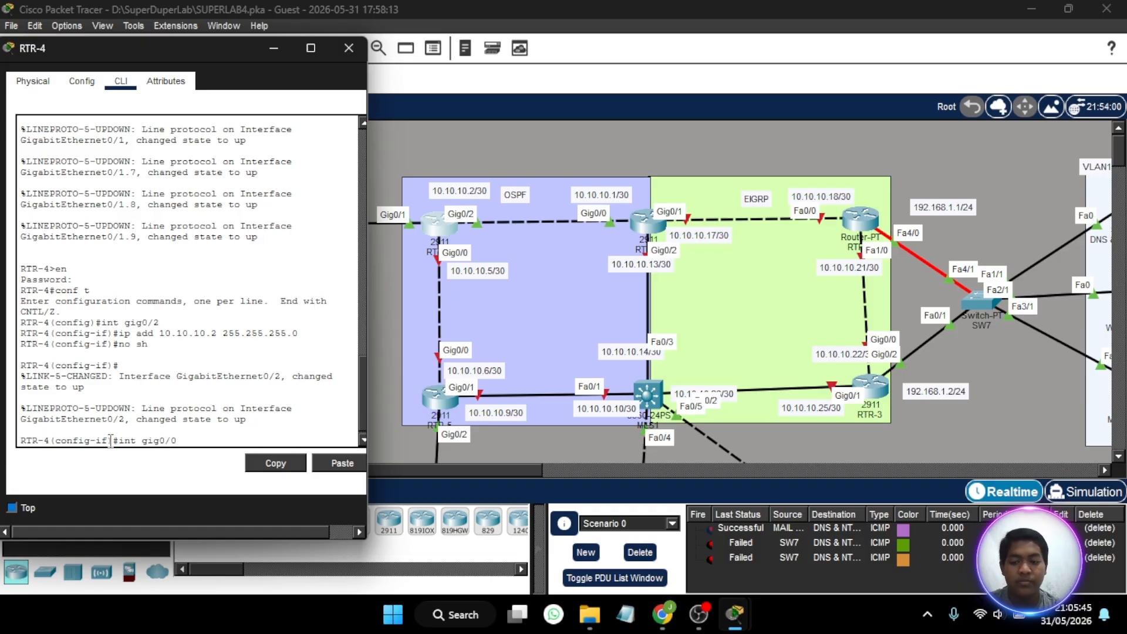
key(Return)
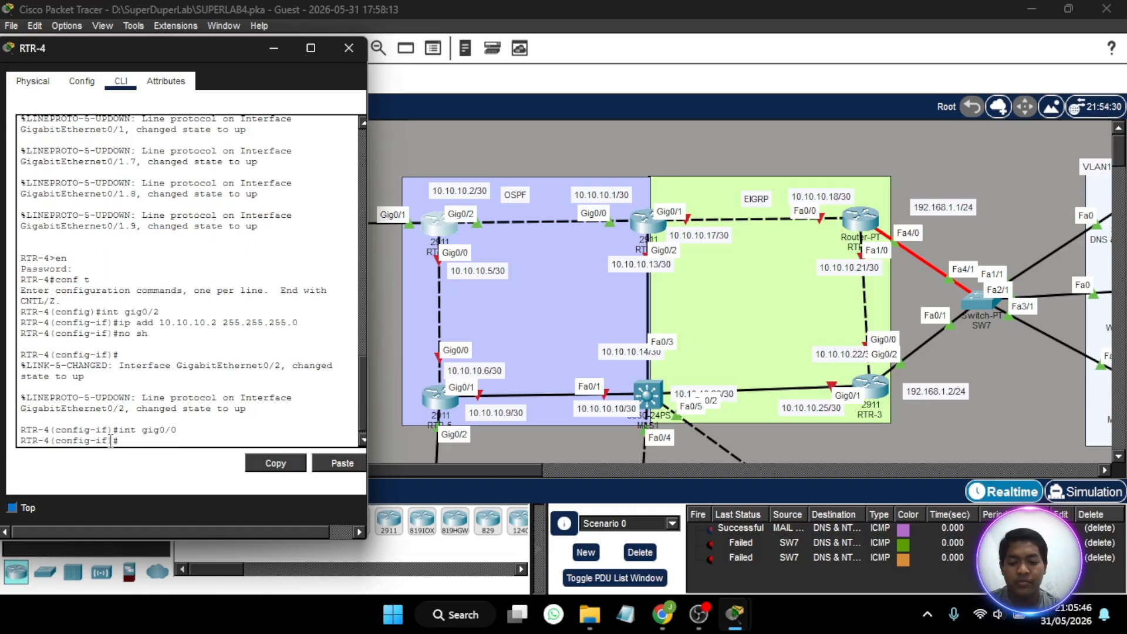
text(ip add)
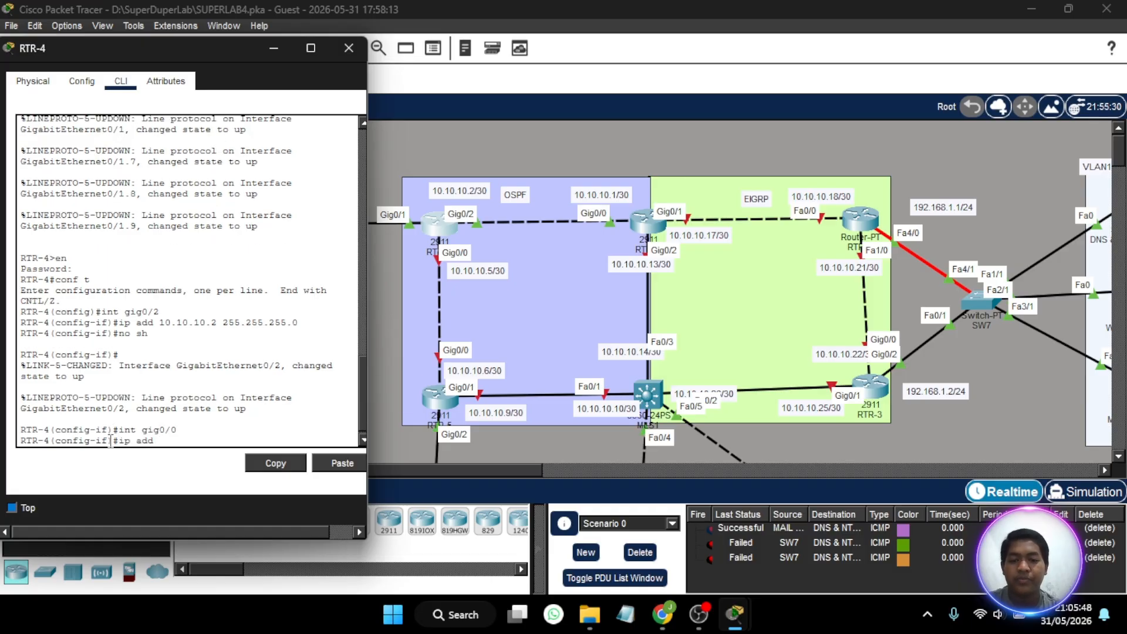
text( 10.10.10.5 2)
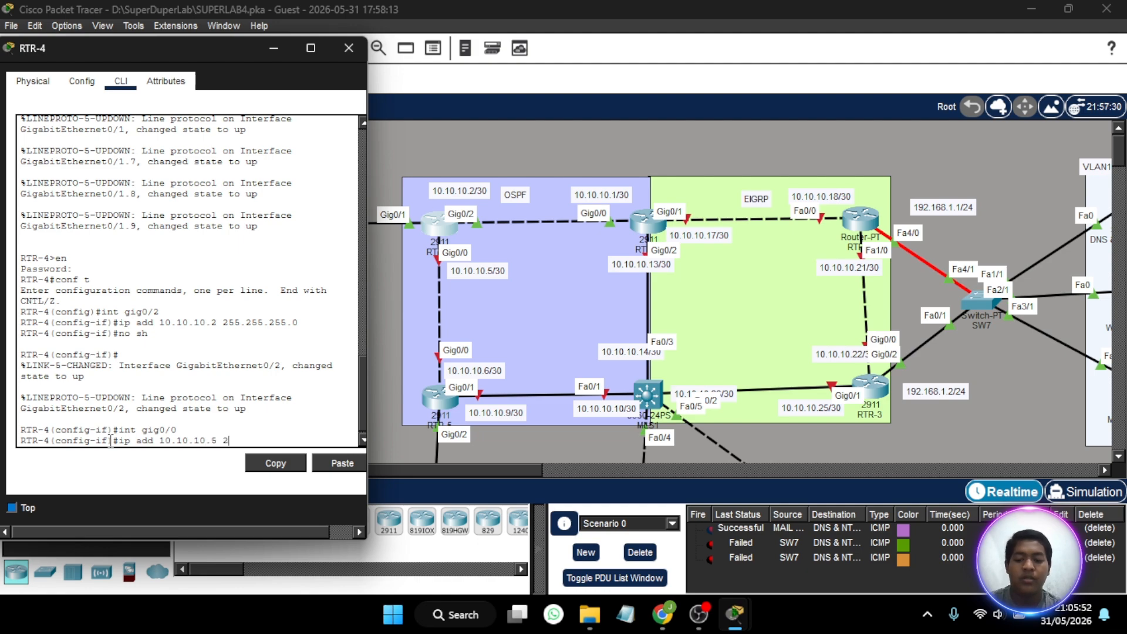
text(55.255.255.0)
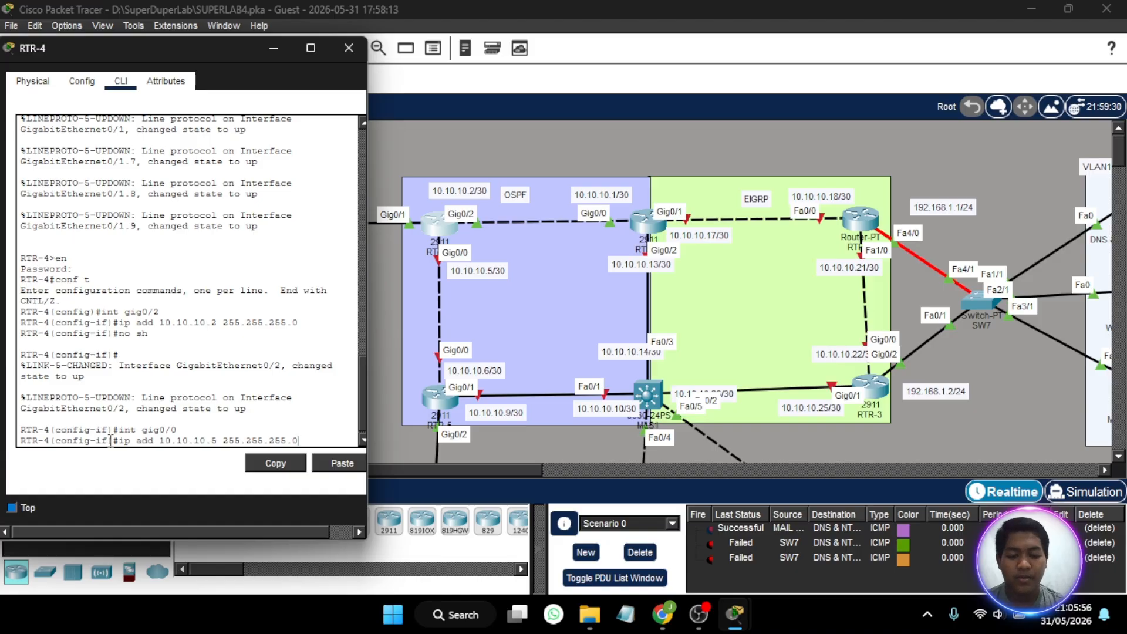
key(BackSpace)
text(252)
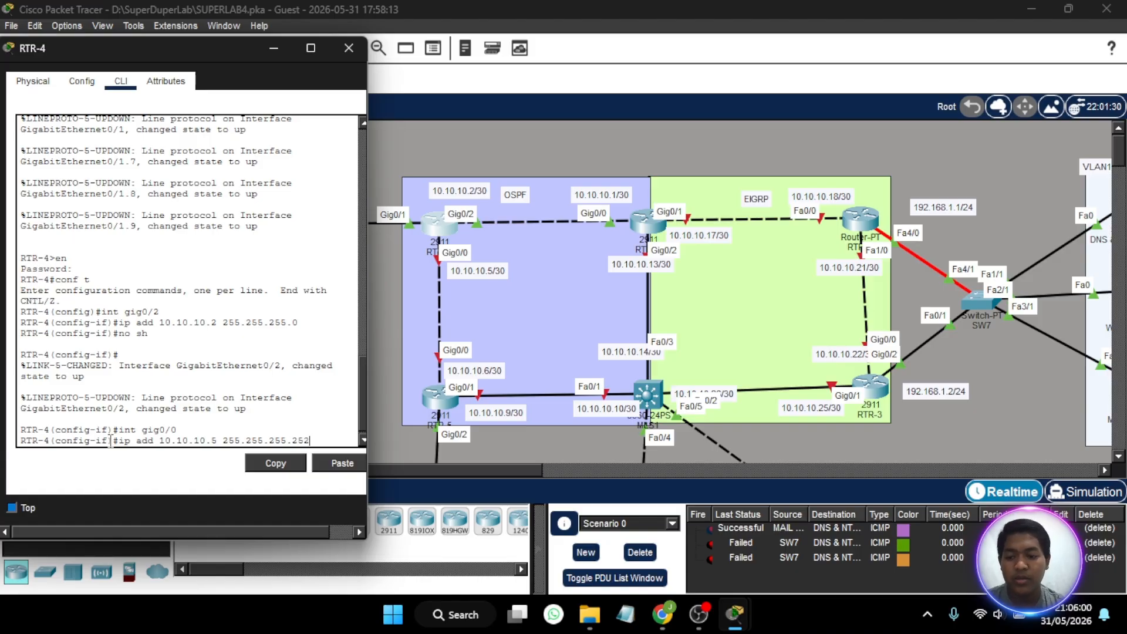
key(Return)
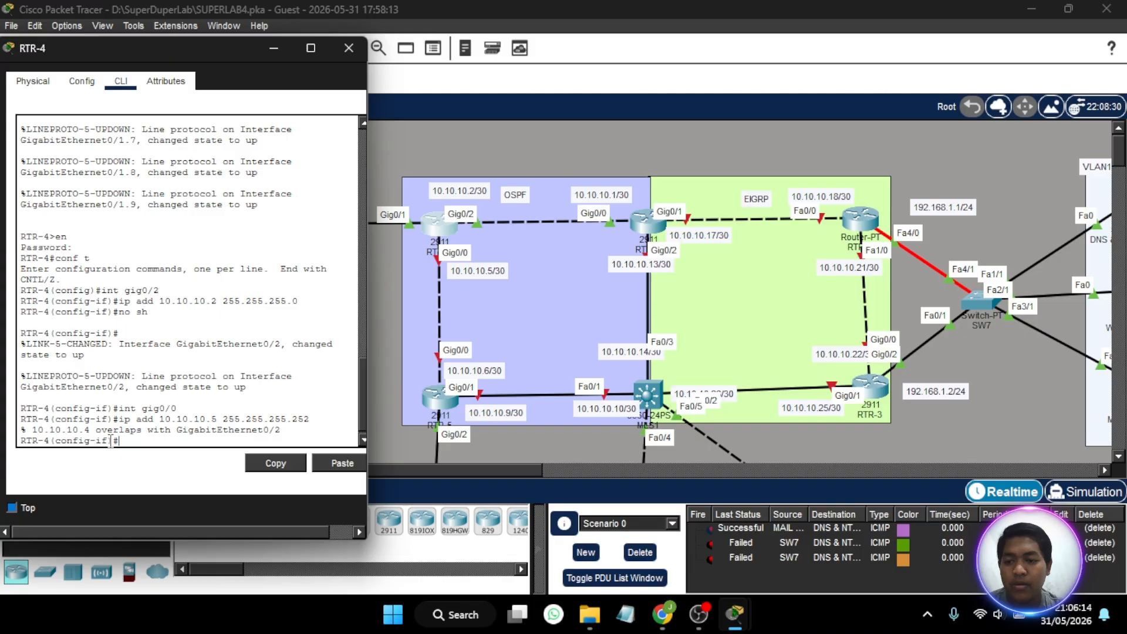
- Remove IP address 10.10.10.2 with subnet mask 255.255.255.0 from RTR-4's gig0/2 interface
key(Up)
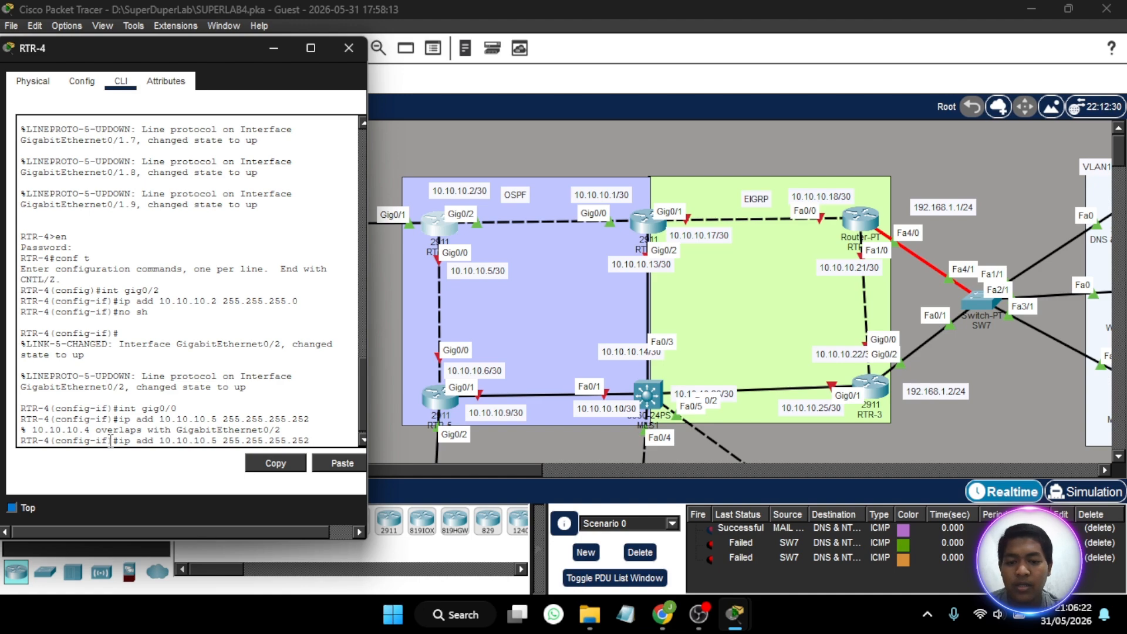
key(BackSpace)
key(BackSpace)
key(BackSpace)
key(BackSpace)
key(BackSpace)
key(BackSpace)
key(BackSpace)
key(BackSpace)
key(BackSpace)
key(BackSpace)
key(BackSpace)
key(BackSpace)
key(BackSpace)
key(BackSpace)
key(BackSpace)
key(BackSpace)
key(BackSpace)
key(BackSpace)
key(BackSpace)
key(BackSpace)
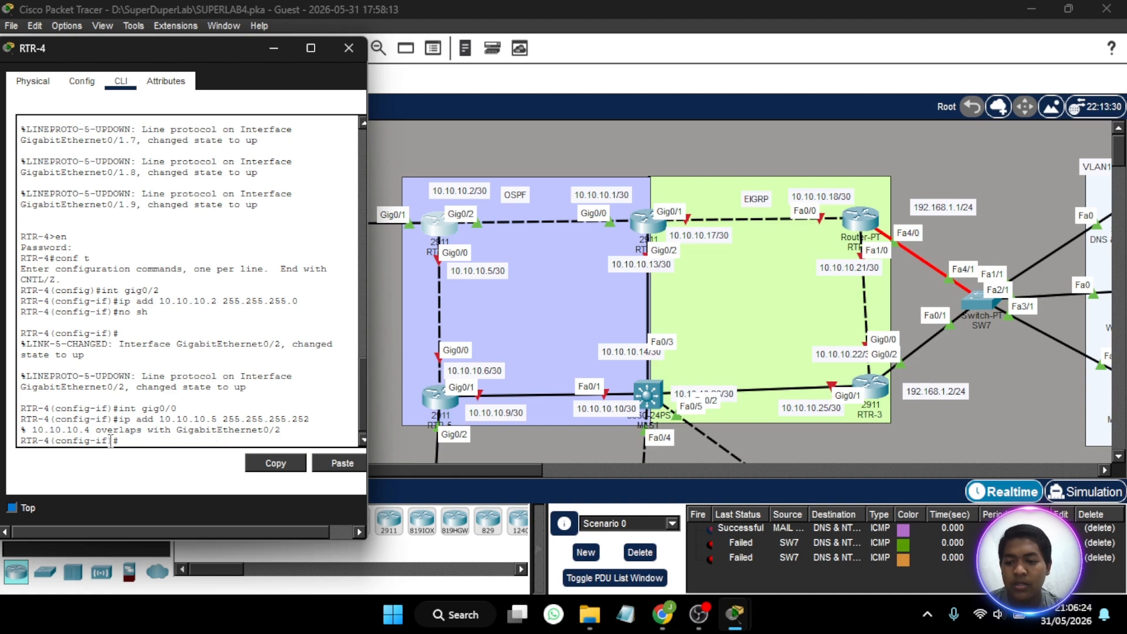
key(Up)
key(Up)
key(Up)
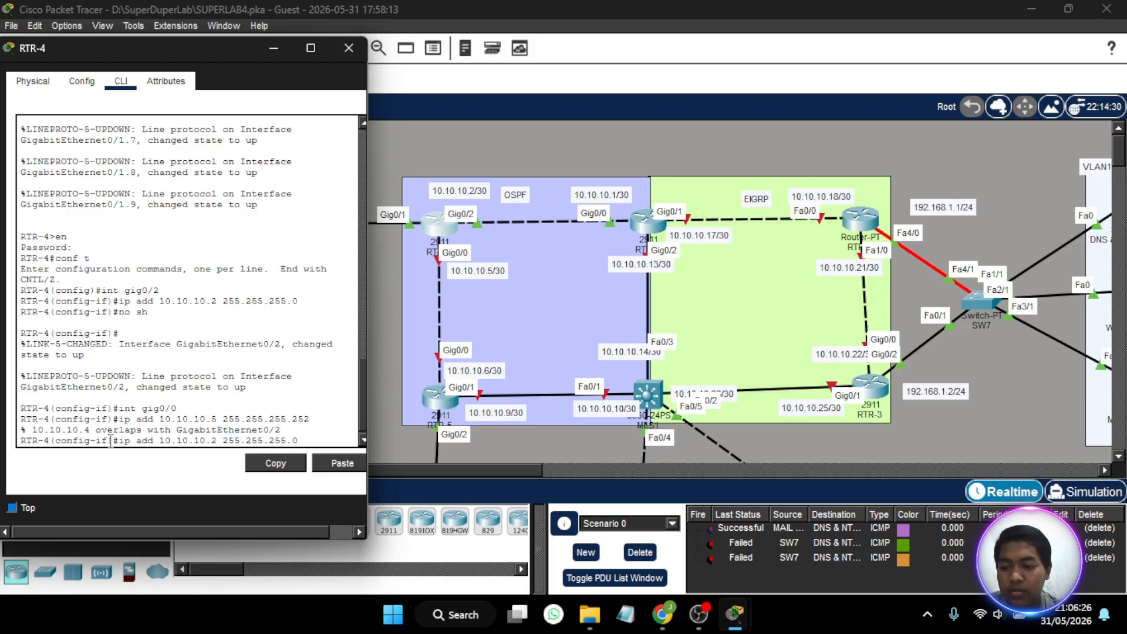
key(Up)
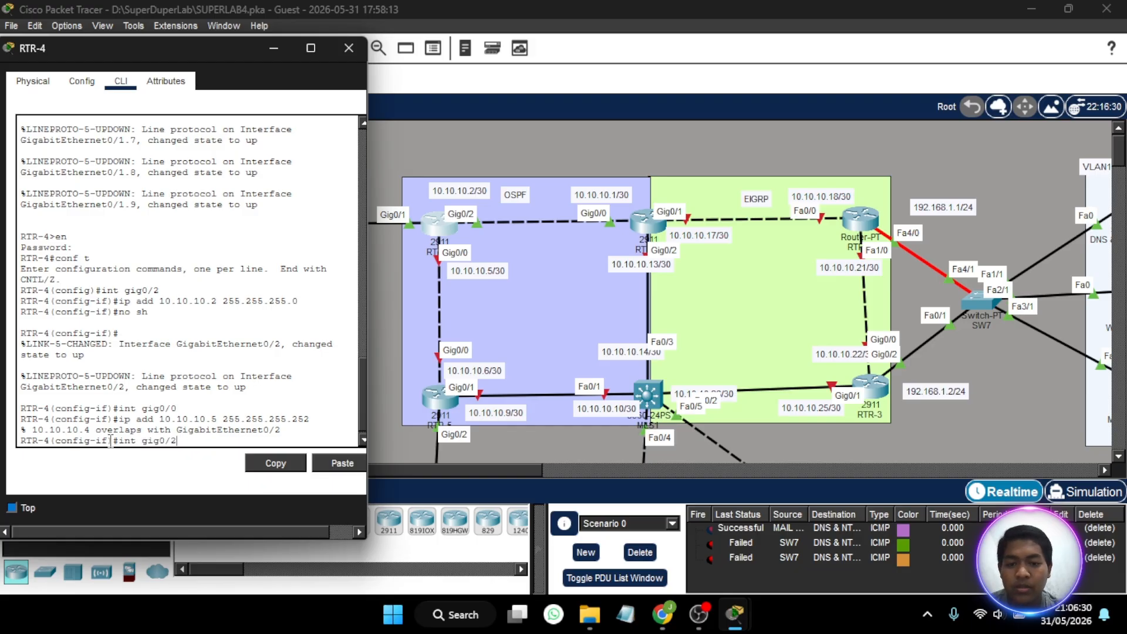
key(Return)
key(Up)
key(Up)
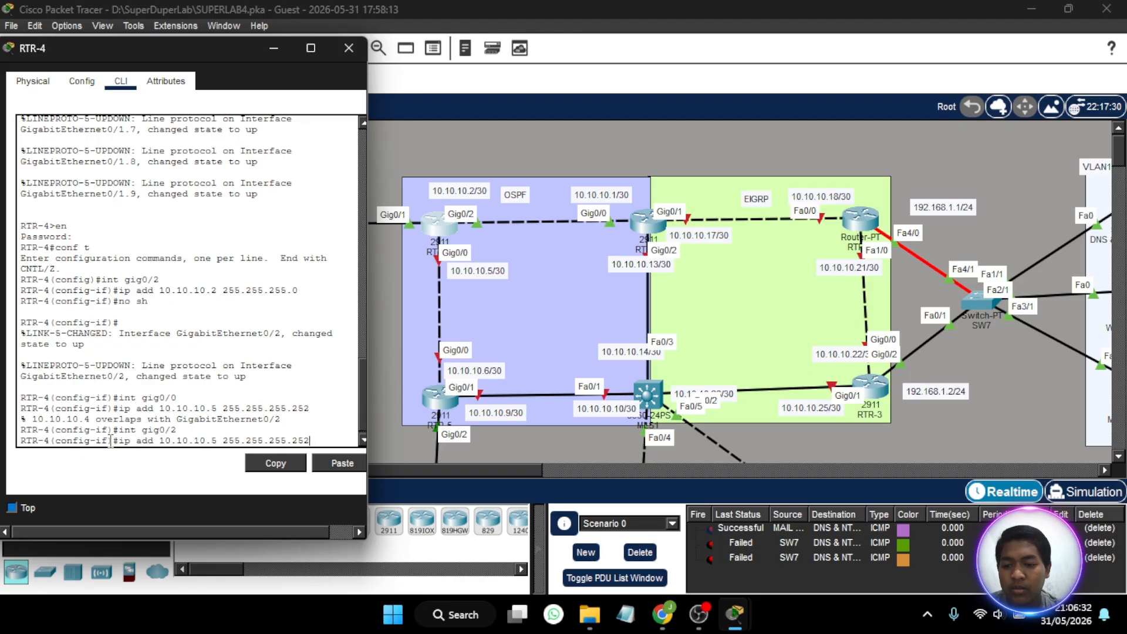
key(Up)
key(Up)
key(Up)
key(ctrl+a)
text(no)
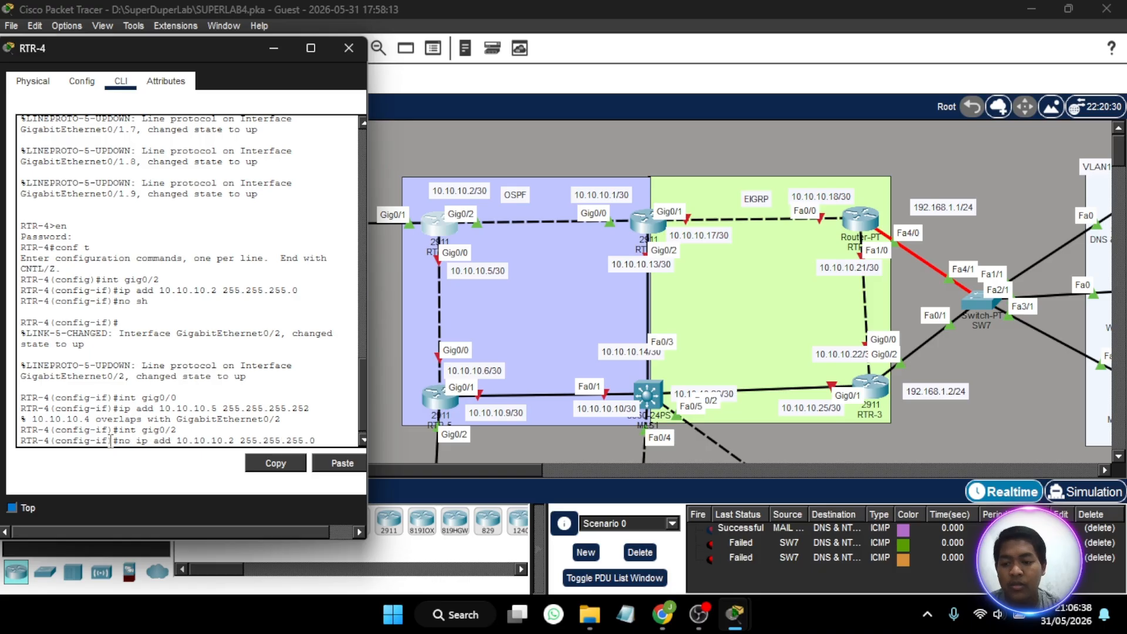
key(Return)
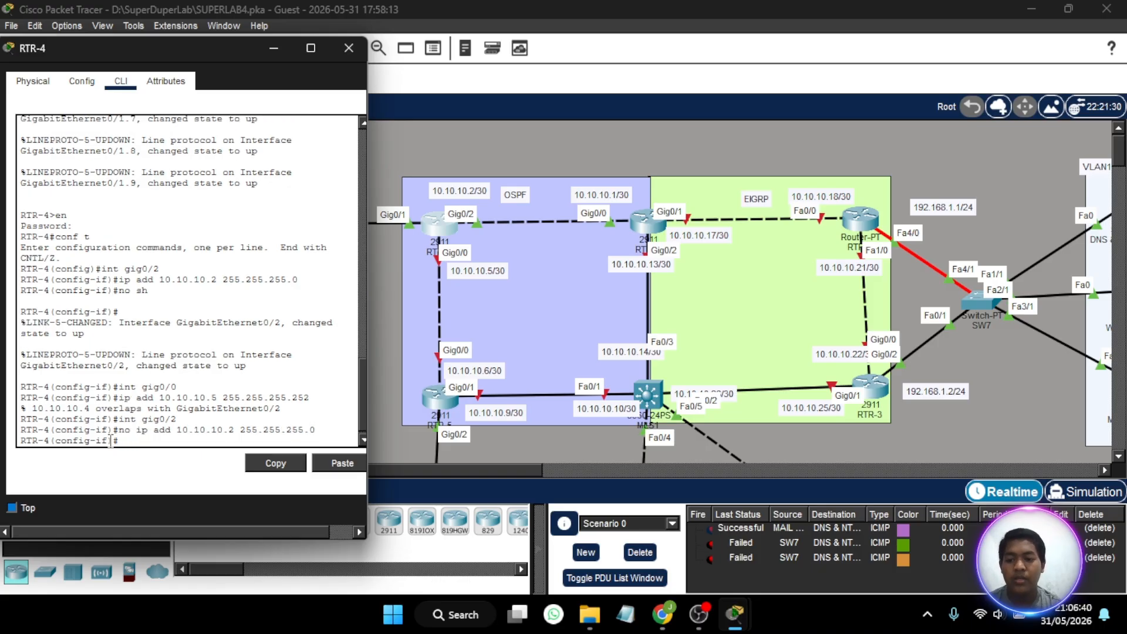
- Assign IP address 10.10.10.2 with subnet mask 255.255.255.252 to RTR-4's gig0/2 interface
key(Up)
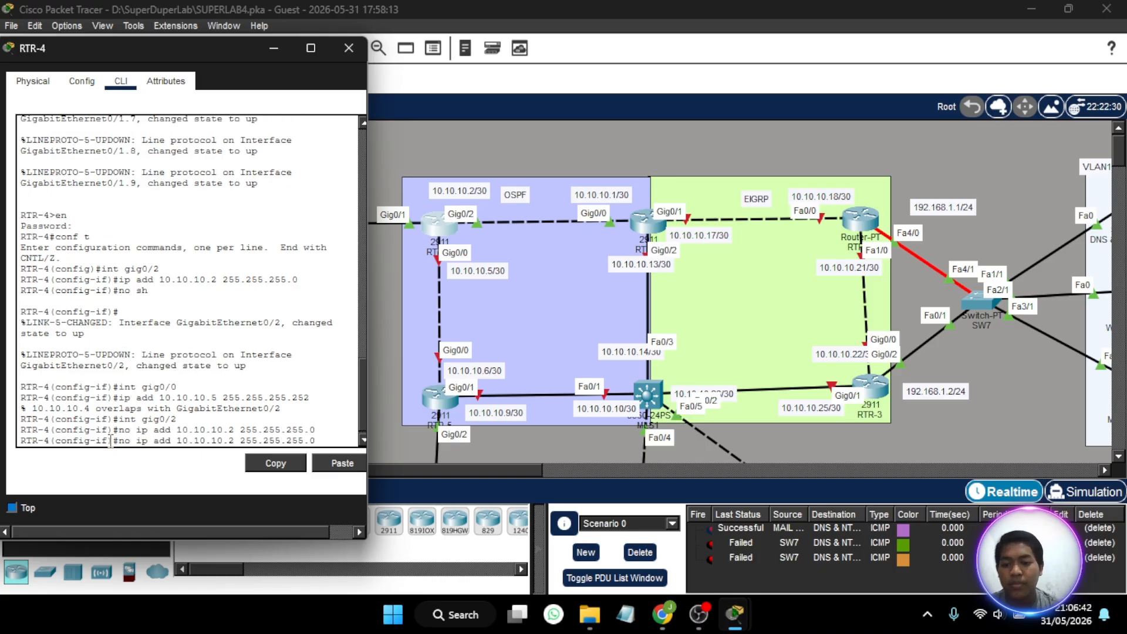
key(Up)
key(Up)
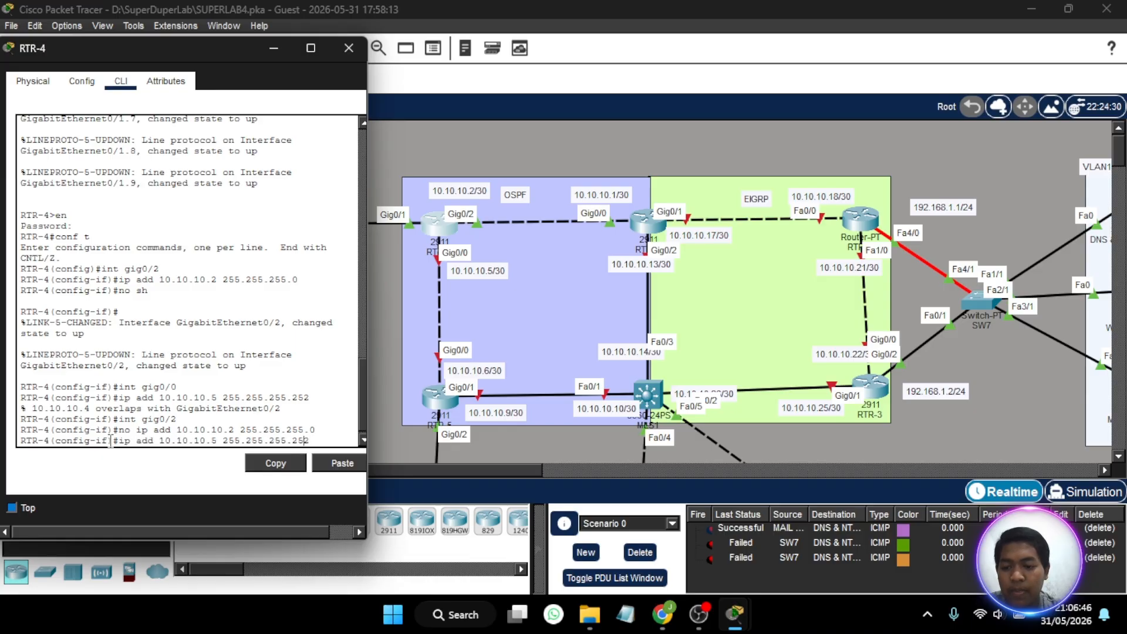
key(Left)
key(Left)
key(Left)
key(Left)
key(Left)
key(Left)
key(Left)
key(Left)
key(Left)
key(Left)
key(Left)
key(Left)
key(Left)
key(Left)
key(Left)
key(BackSpace)
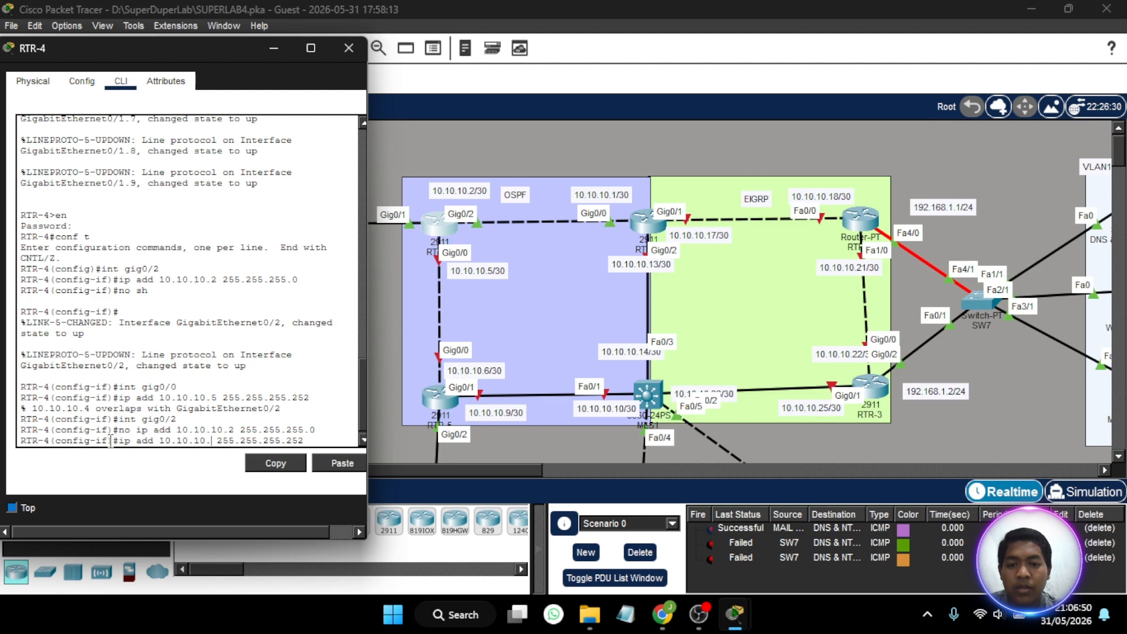
text(2)
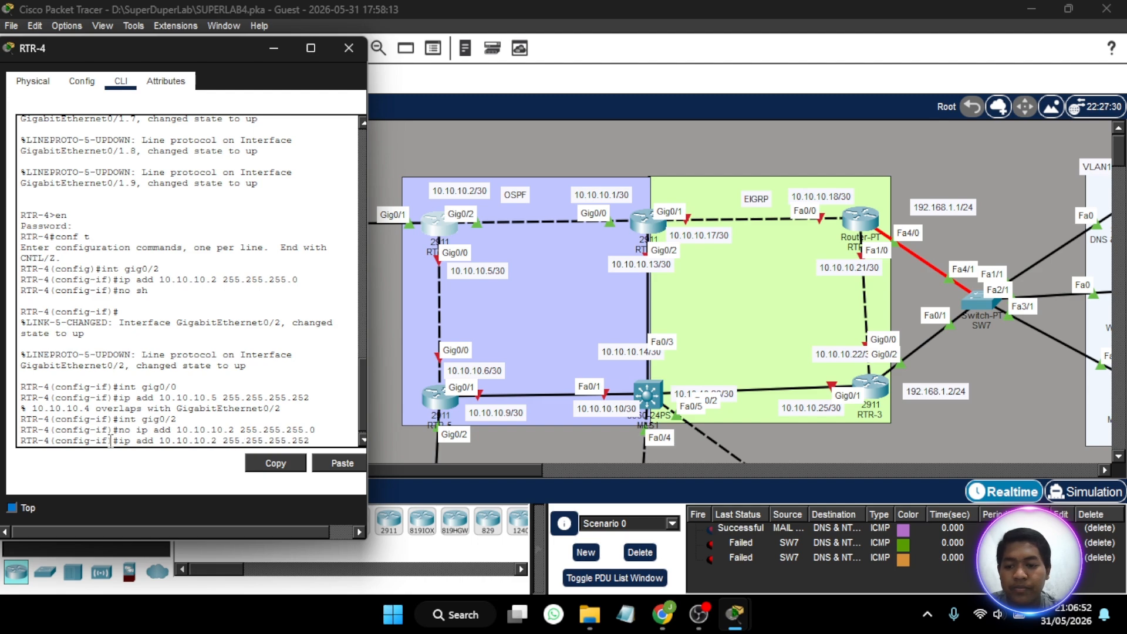
key(Return)
- Switch to RTR-4's gig0/0 interface and assign it IP address 10.10.10.5 with subnet mask 255.255.255.252
text(int gig0/2)
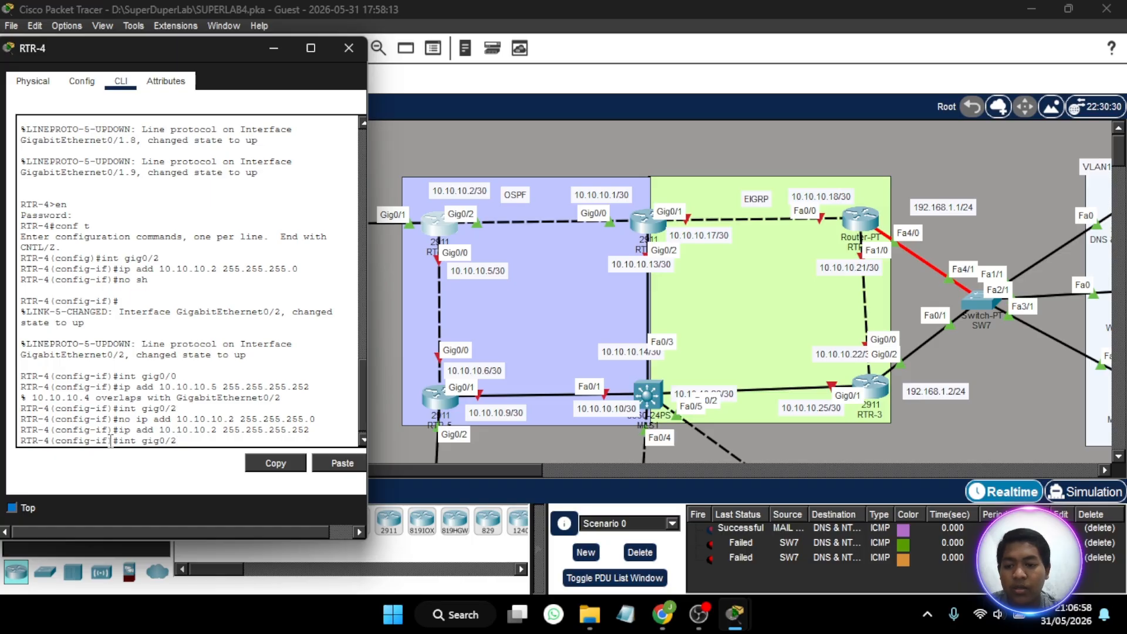
key(BackSpace)
text(0)
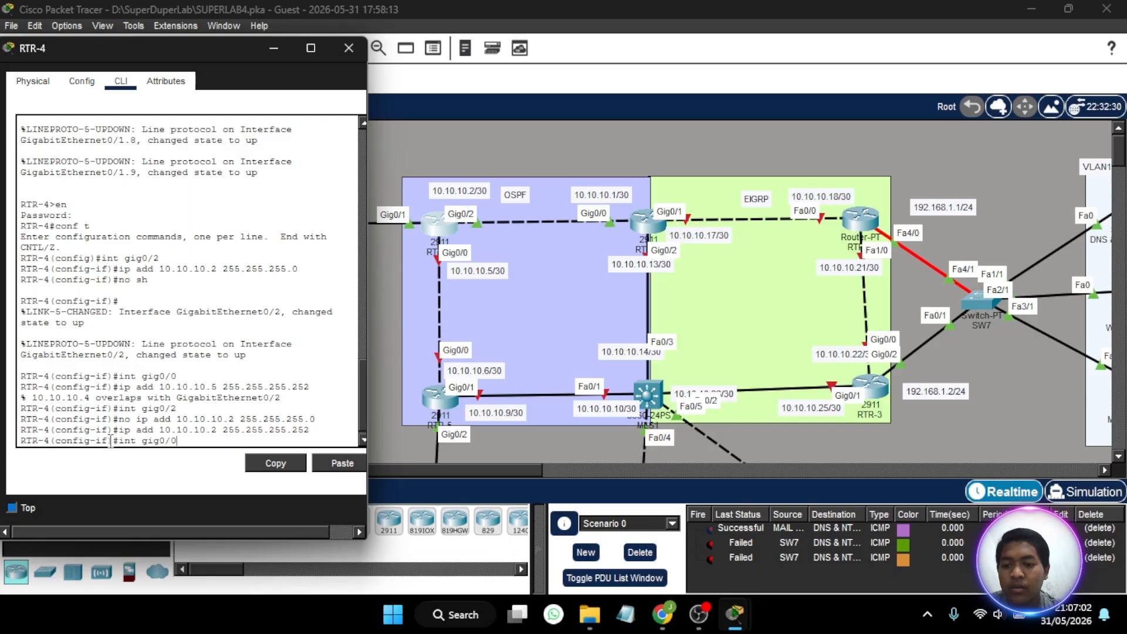
key(Return)
key(Up)
key(Up)
key(Up)
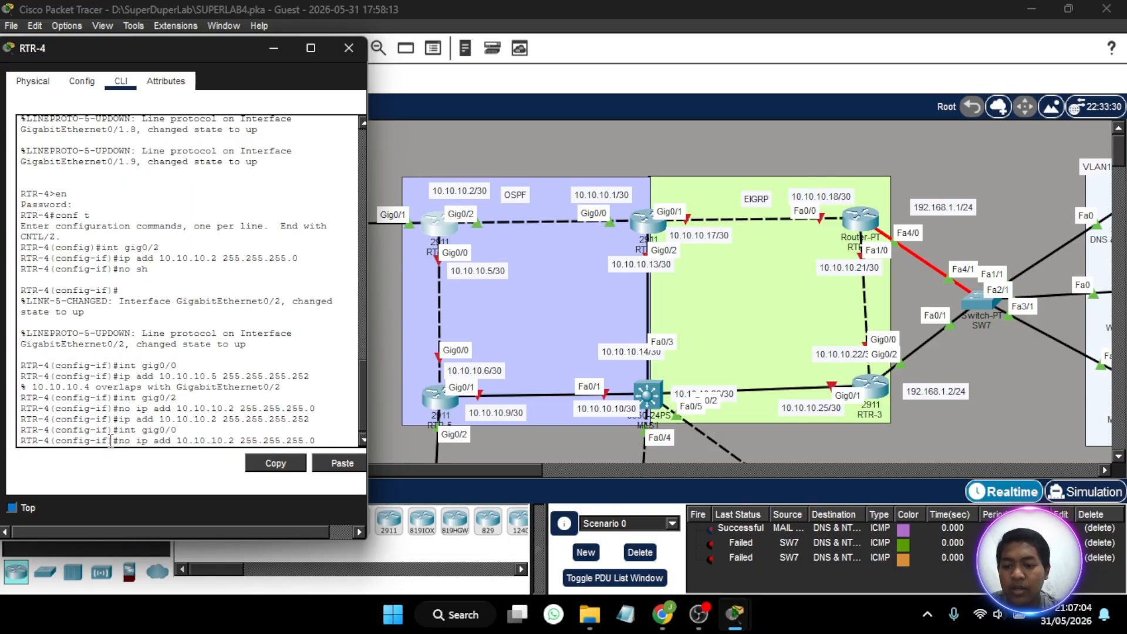
key(Down)
key(Left)
key(Left)
key(Left)
key(Left)
key(Left)
key(Left)
key(Left)
key(Left)
key(Left)
key(Left)
key(Left)
key(Left)
key(Left)
key(Left)
key(Left)
key(Left)
key(BackSpace)
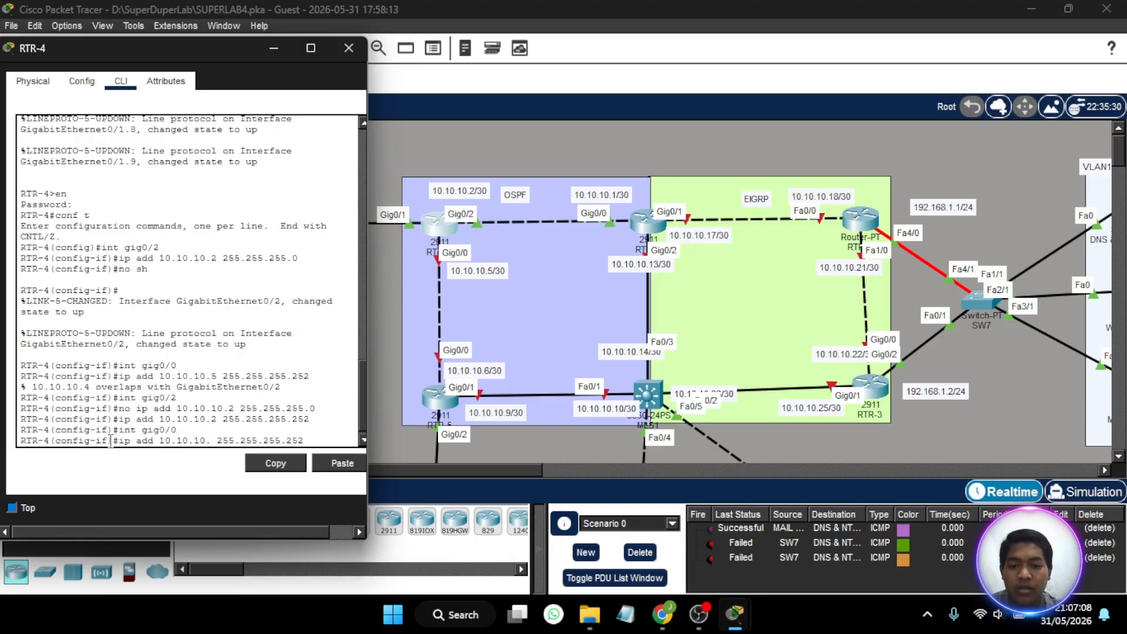
text(5)
key(Return)
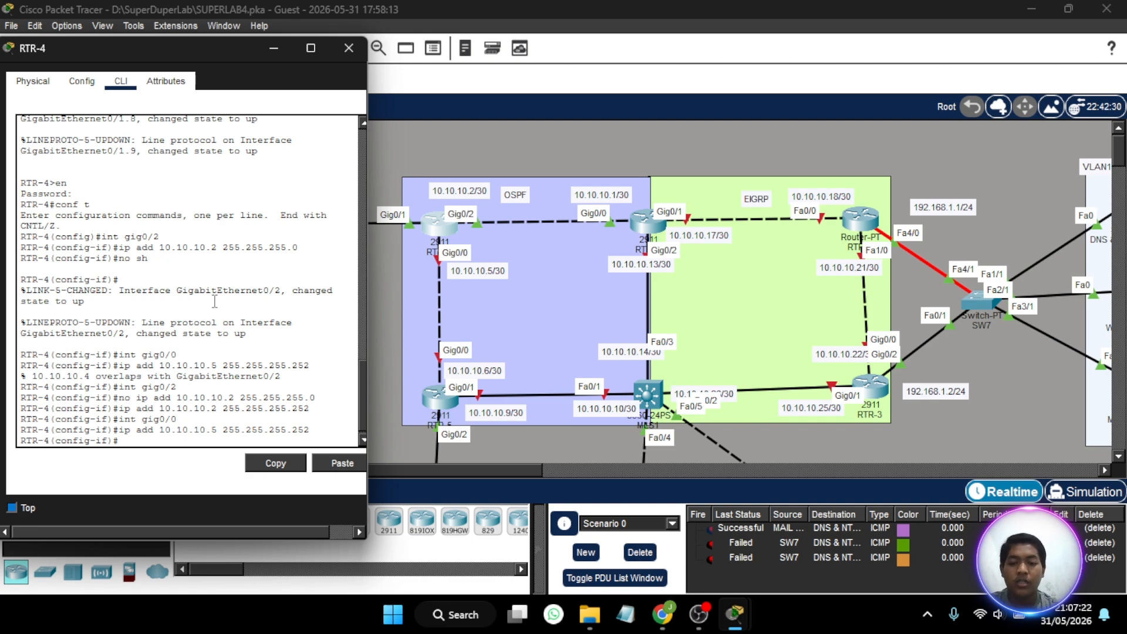
- Enable RTR-4's gig0/0 interface with no shutdown and close the router's window
text(no sh)
key(Return)
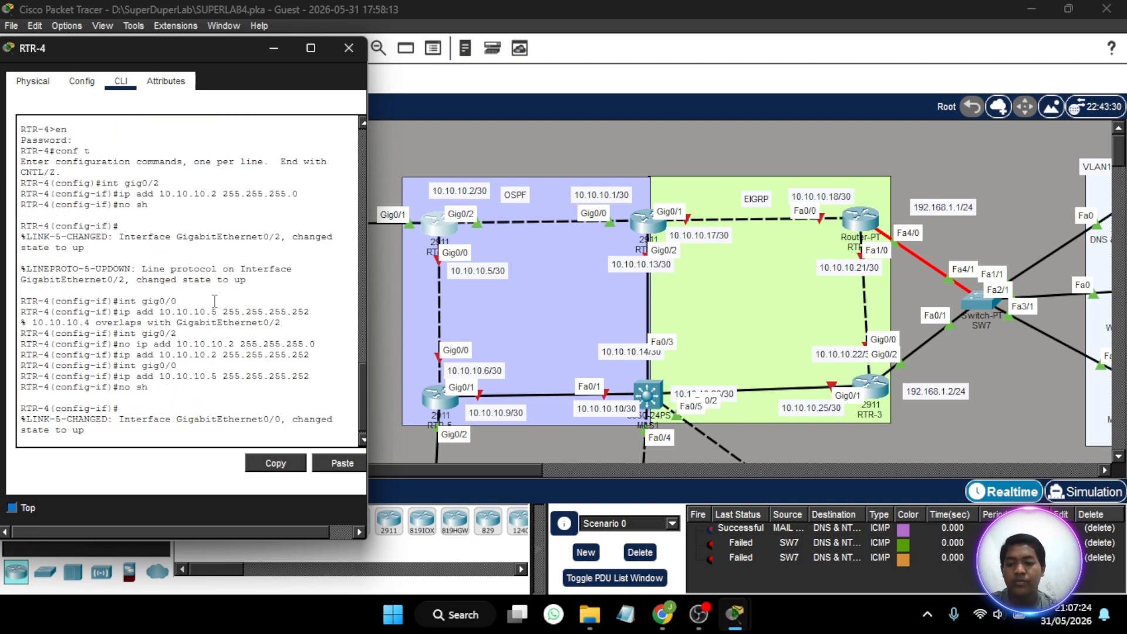
key(Return)
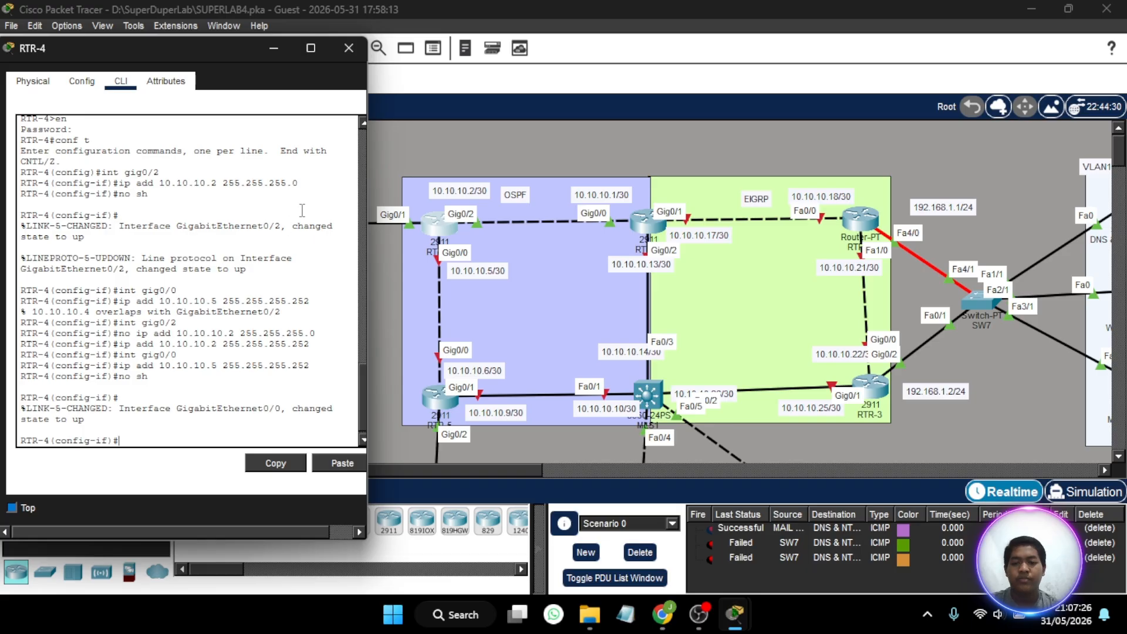
click(355, 50)
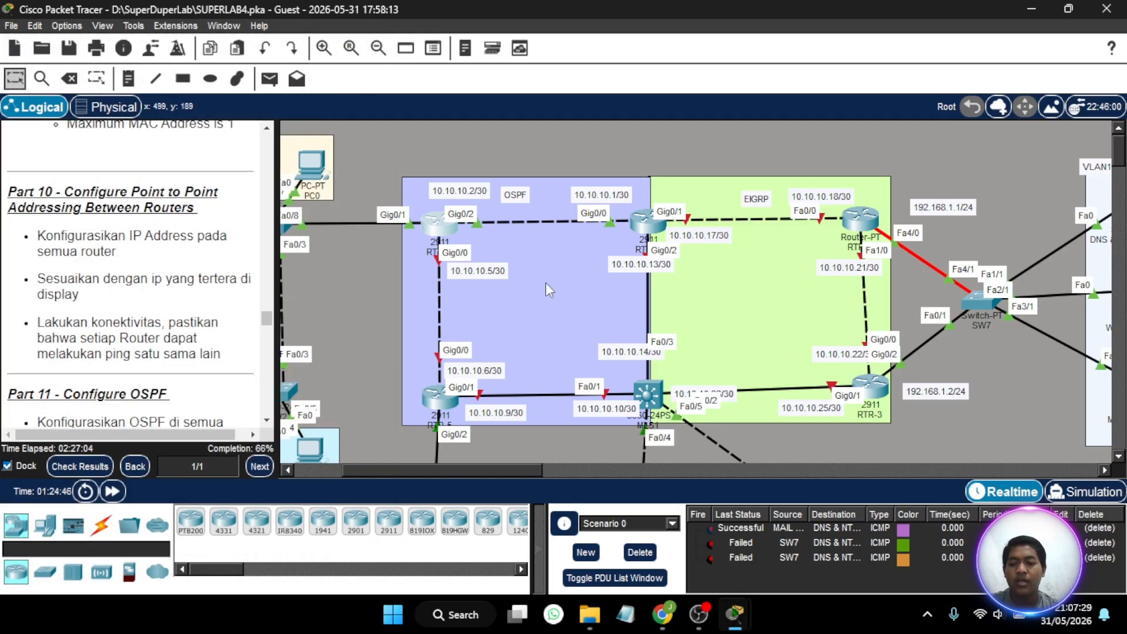
- Open RTR-5's command line, move its window clear of the OSPF and EIGRP topology and start the console session
click(436, 400)
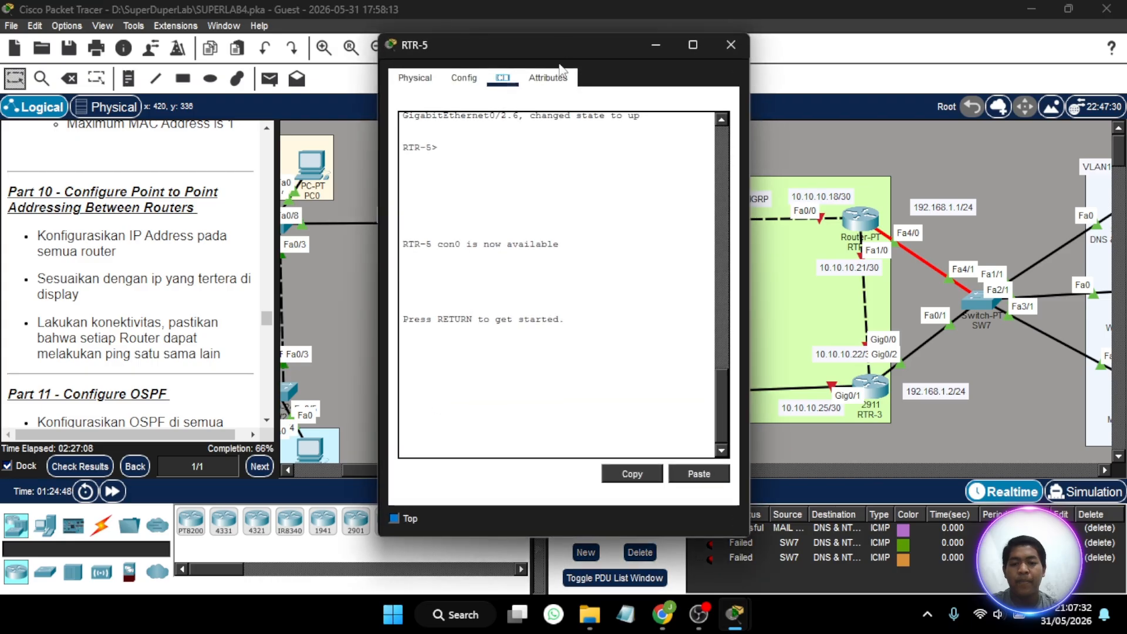
drag(584, 41, 216, 39)
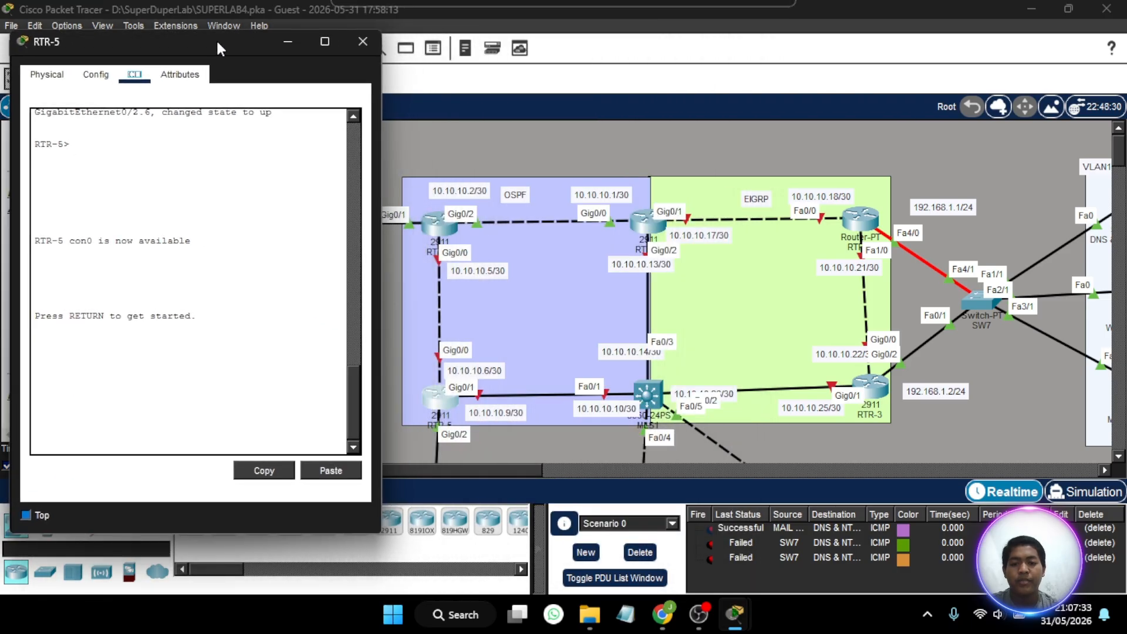
click(134, 415)
key(Return)
- Enter privileged mode on RTR-5 with the enable password and enter global configuration mode
text(en)
key(Return)
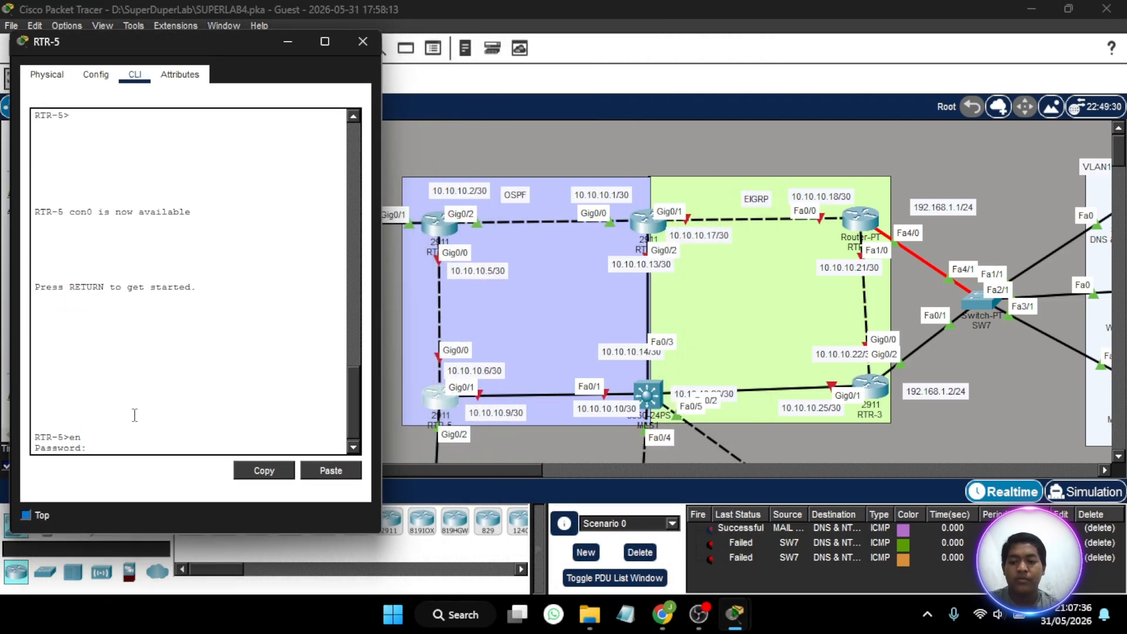
key(Return)
text(conf t)
key(Return)
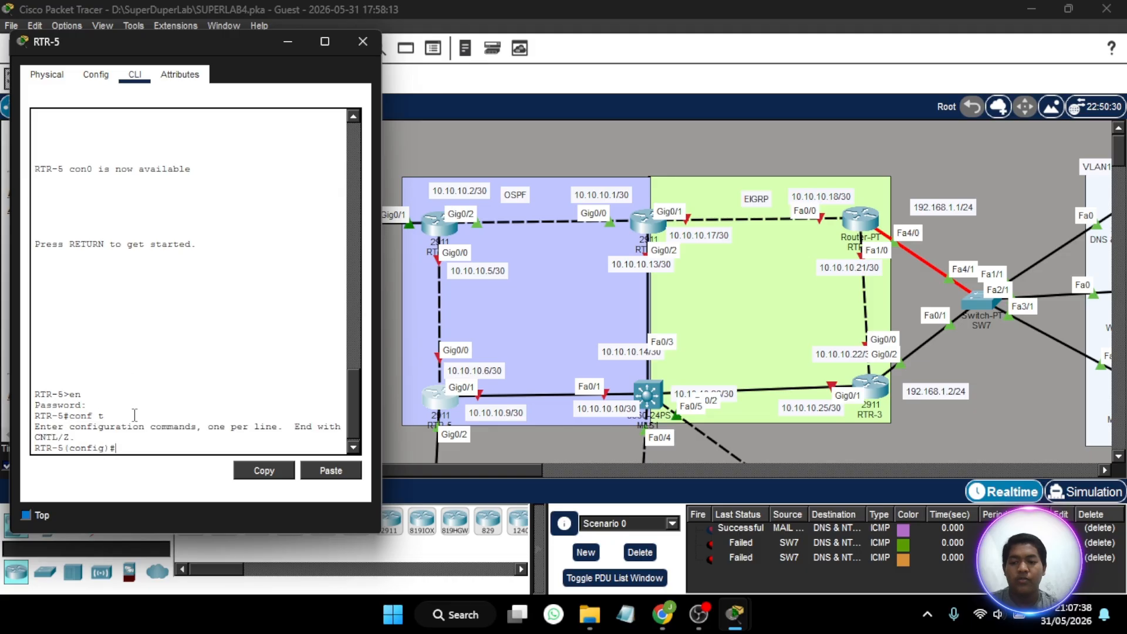
- Enter RTR-5's gig0/0 interface and assign it IP address 10.10.10.6 with subnet mask 255.255.255.252
text(int gig)
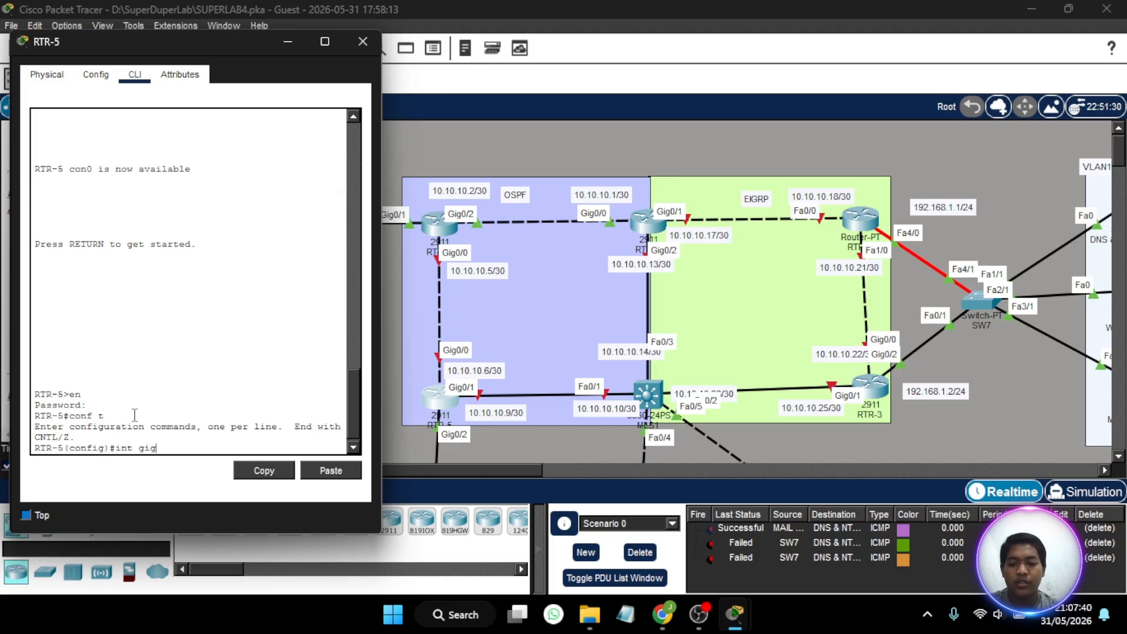
text(0/0)
key(Return)
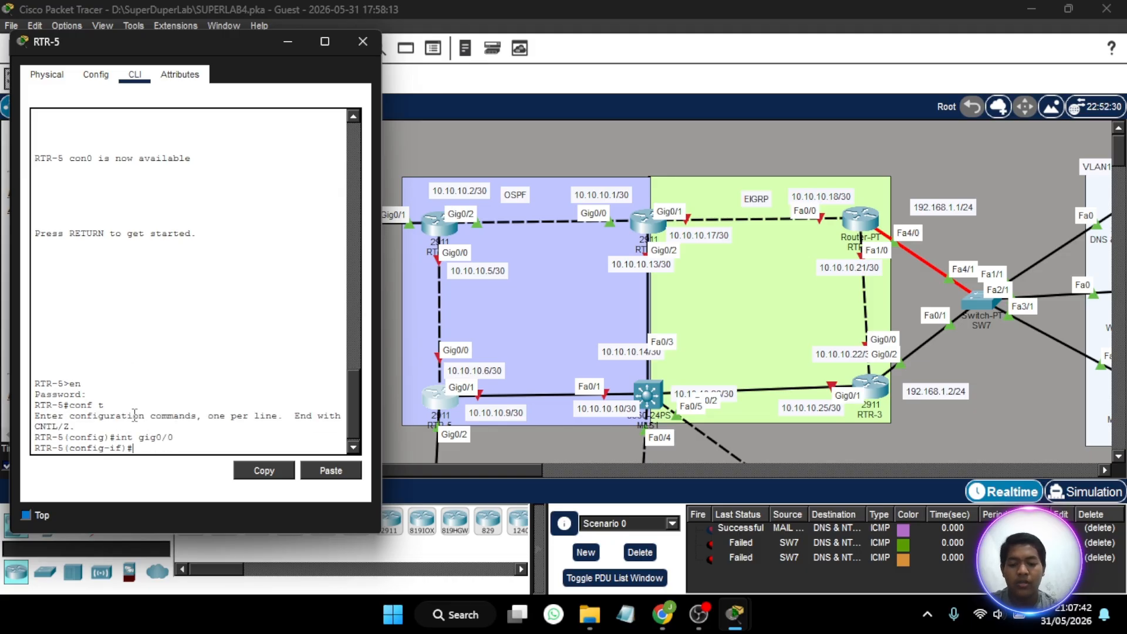
text(ip add 10.)
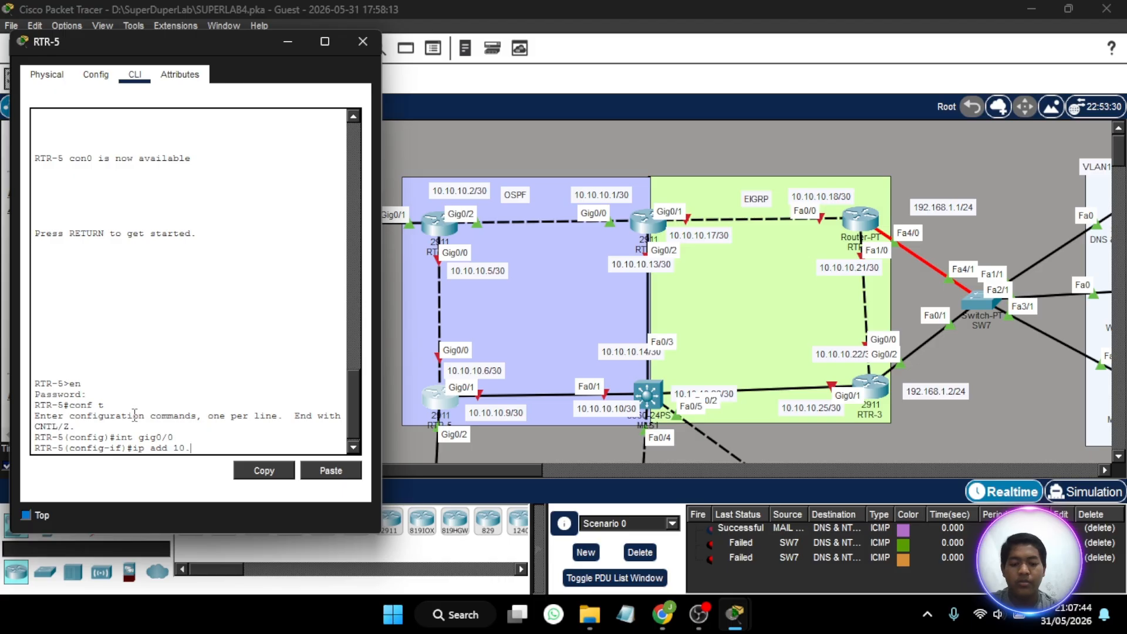
text(10.10.6 )
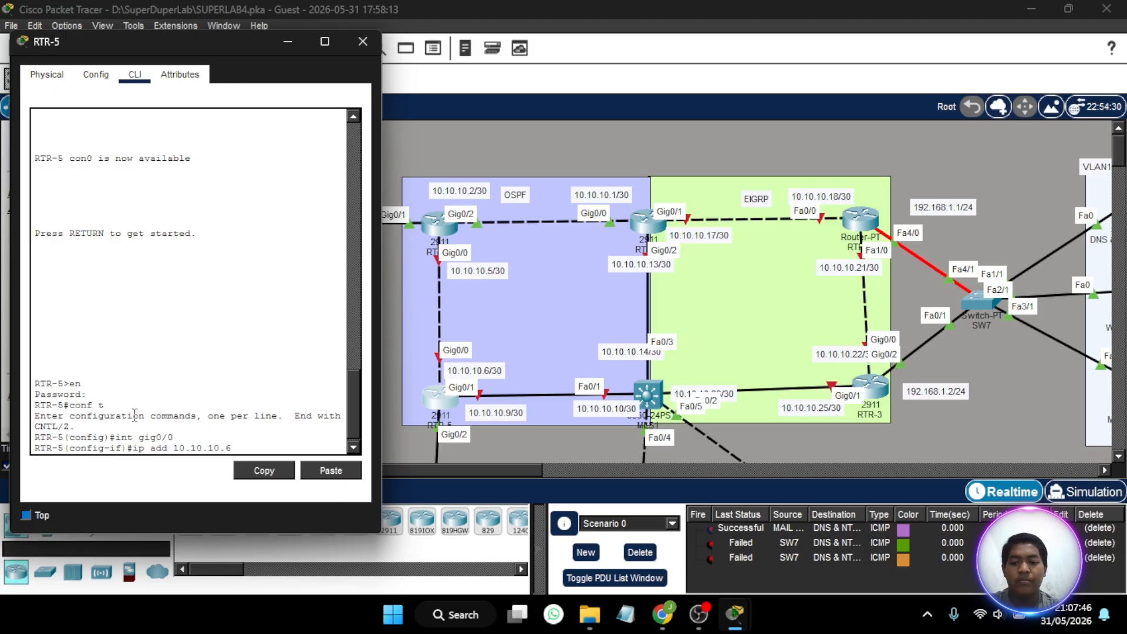
text(255.255.)
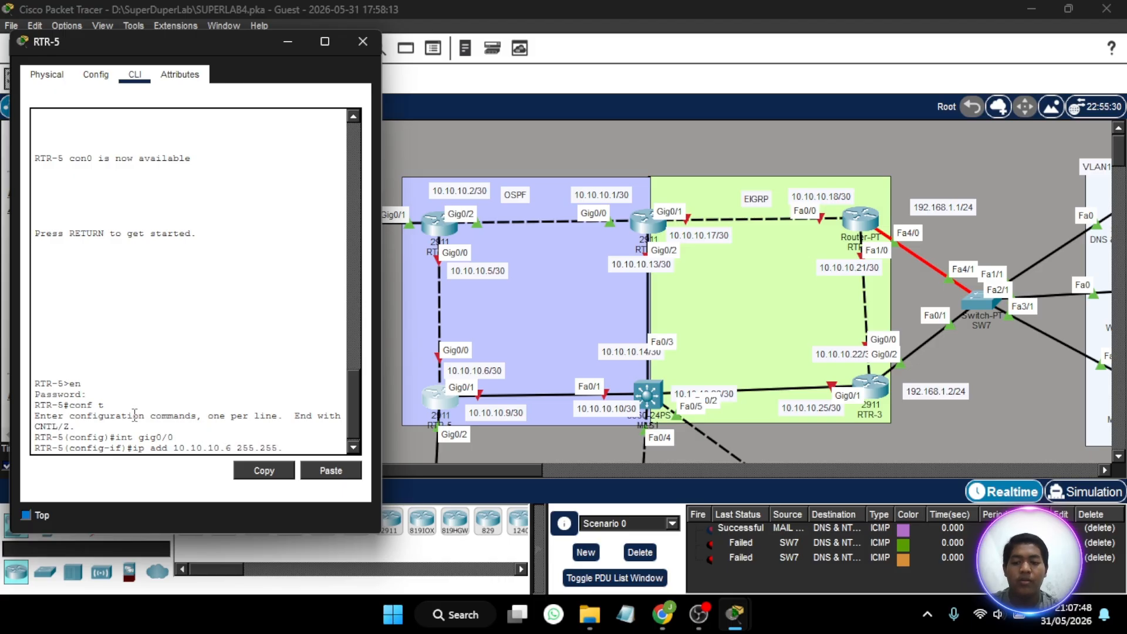
text(255.252)
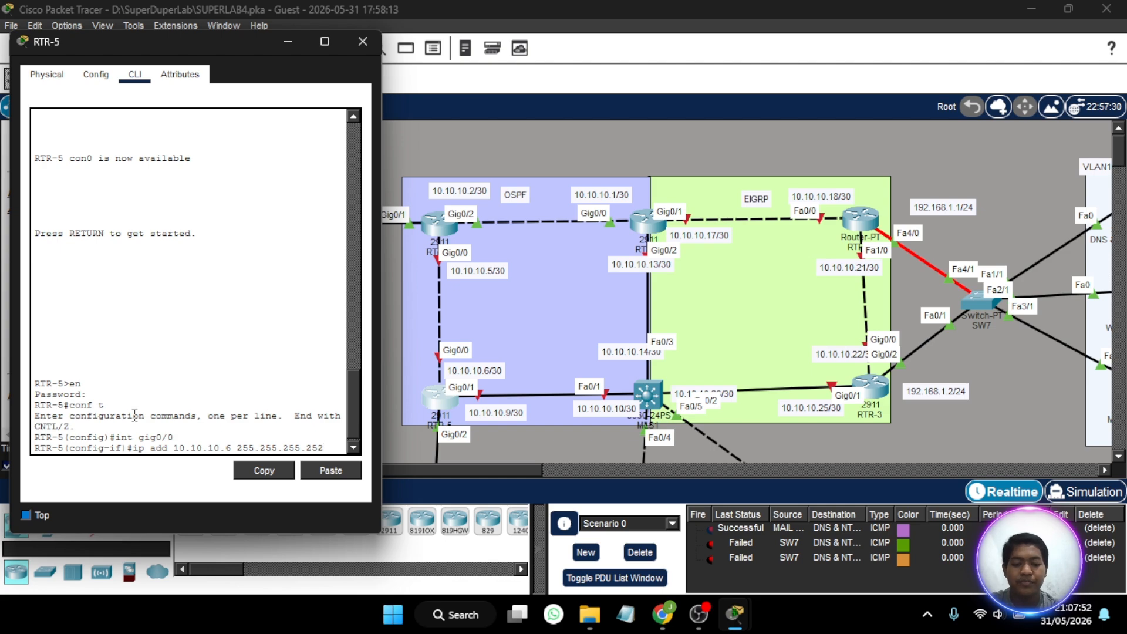
key(Return)
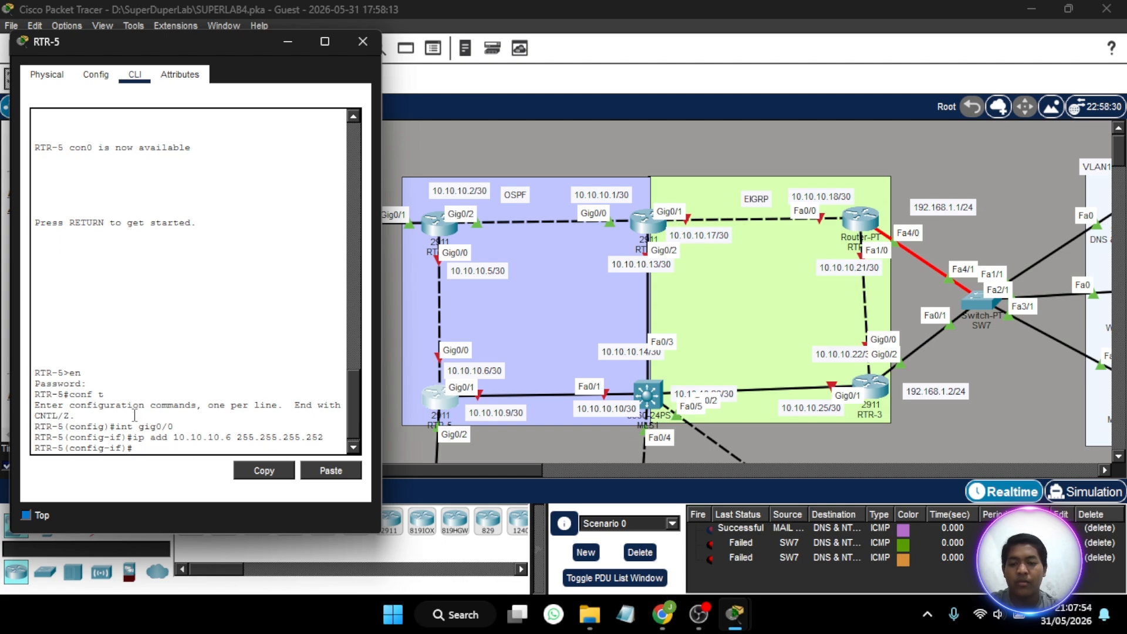
- Enable RTR-5's gig0/0 interface with no shutdown and close the router's window
text(no sh)
key(Return)
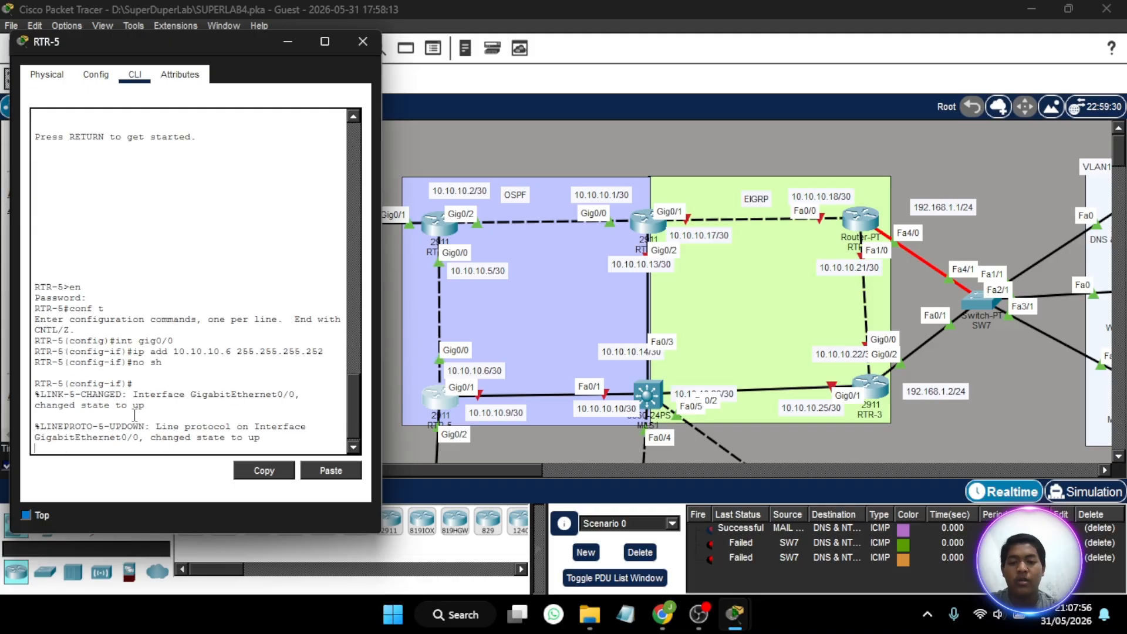
click(355, 41)
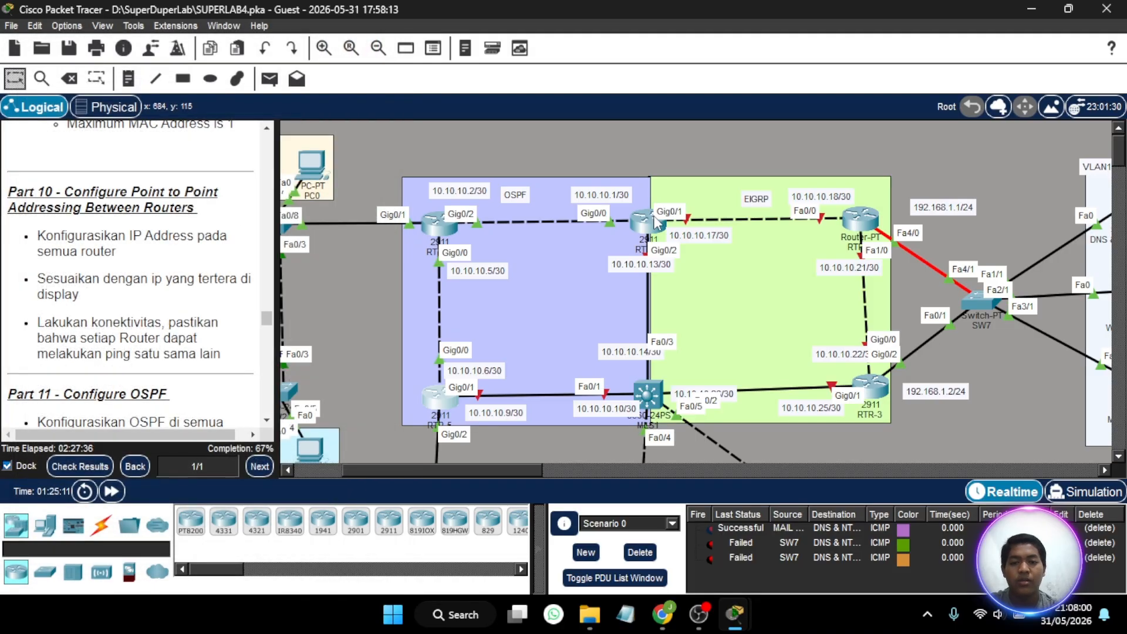
- Review the interface commands already entered in RTR-1's command line and close its window
click(644, 226)
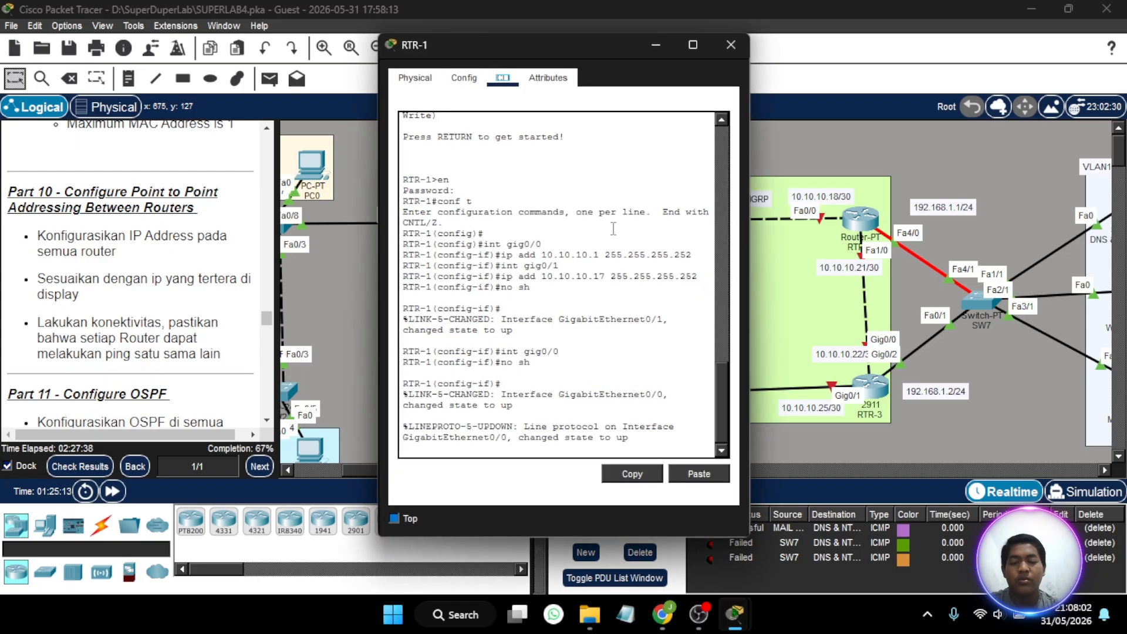
scroll(549, 335, up, 2)
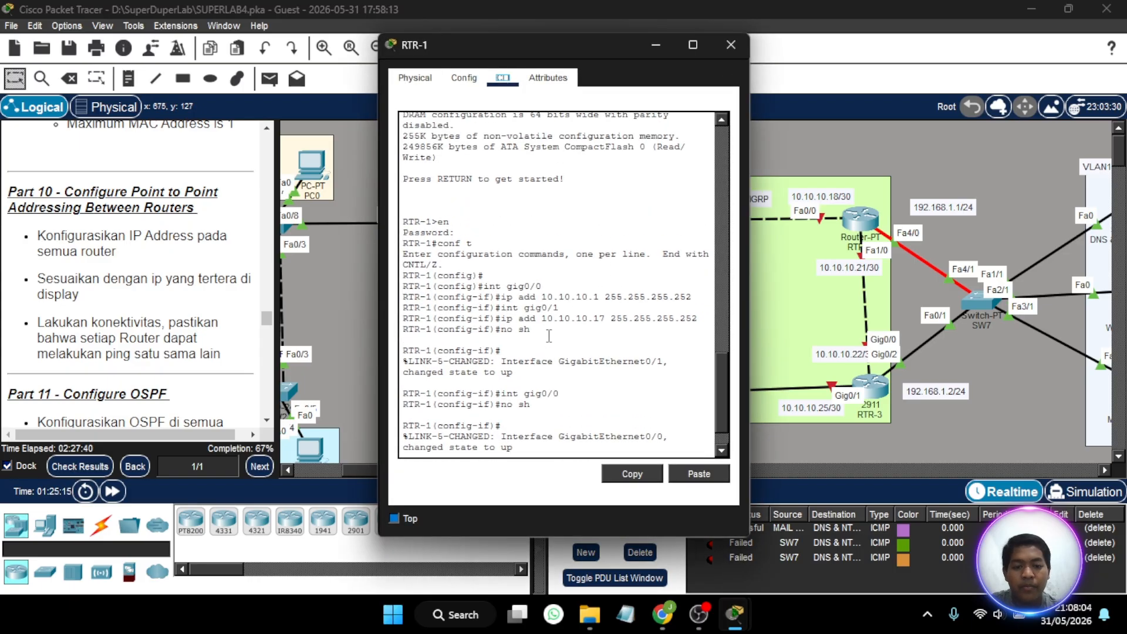
scroll(548, 336, down, 2)
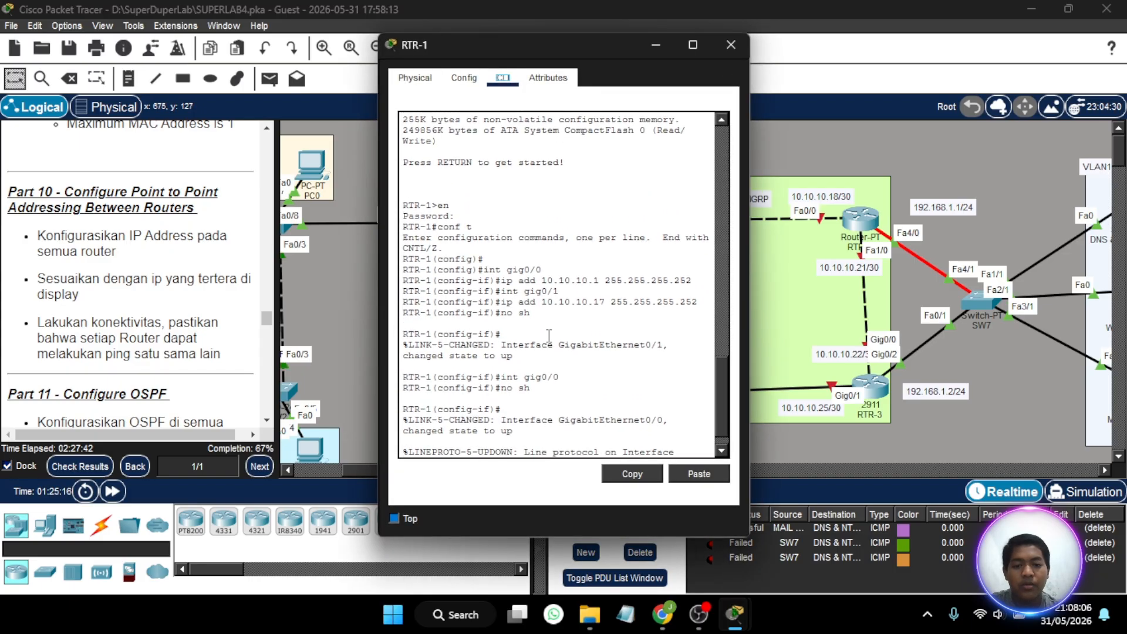
click(730, 45)
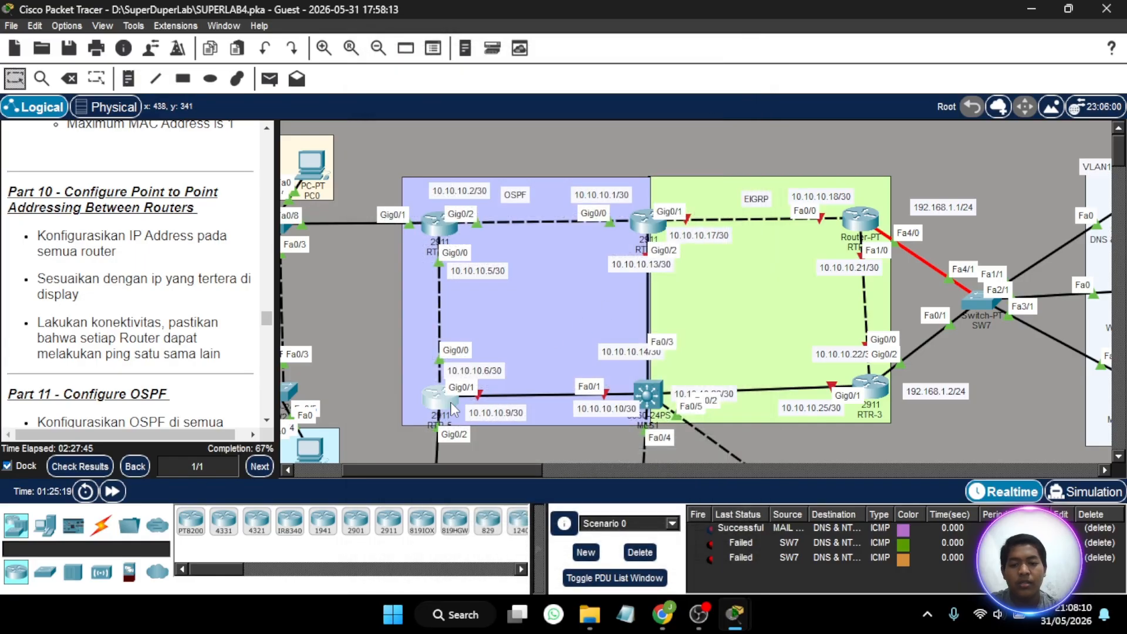
- Reopen RTR-5's command line, move its window clear of the topology and leave the configuration prompt empty
click(450, 403)
drag(607, 41, 222, 53)
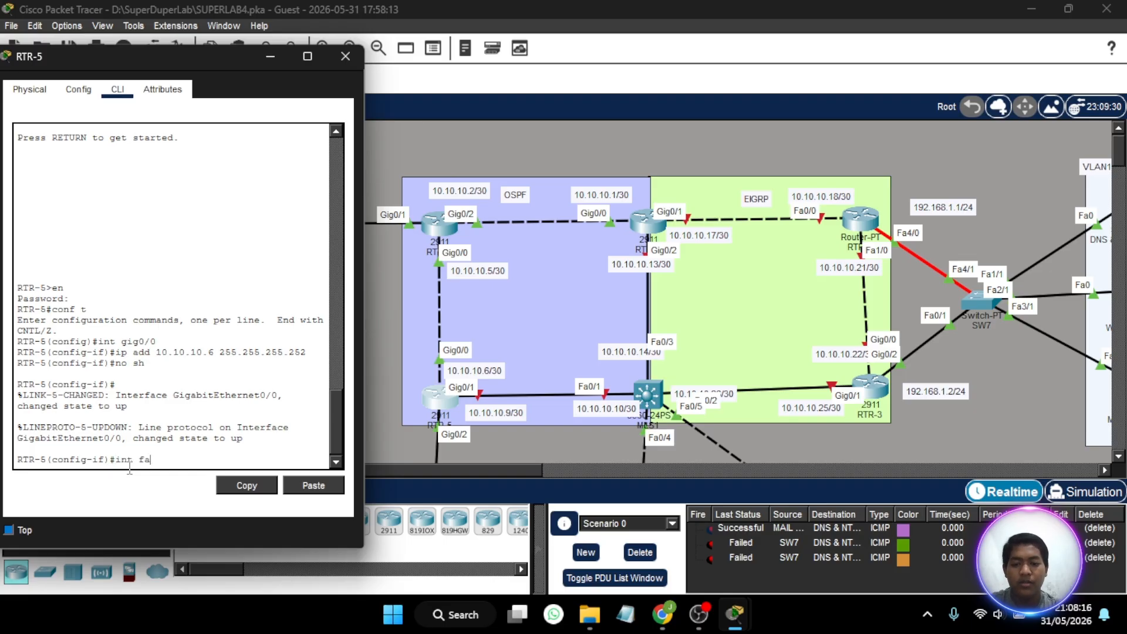
key(BackSpace)
key(BackSpace)
key(BackSpace)
key(BackSpace)
key(BackSpace)
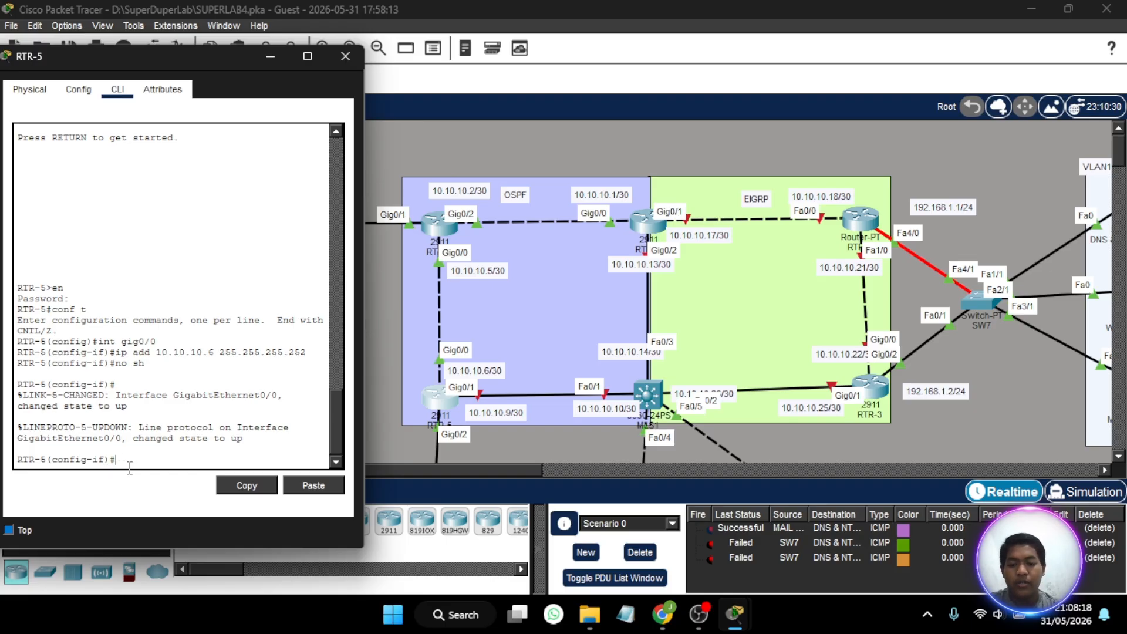
- Switch RTR-5's configuration to the gig0/1 interface
text(gig)
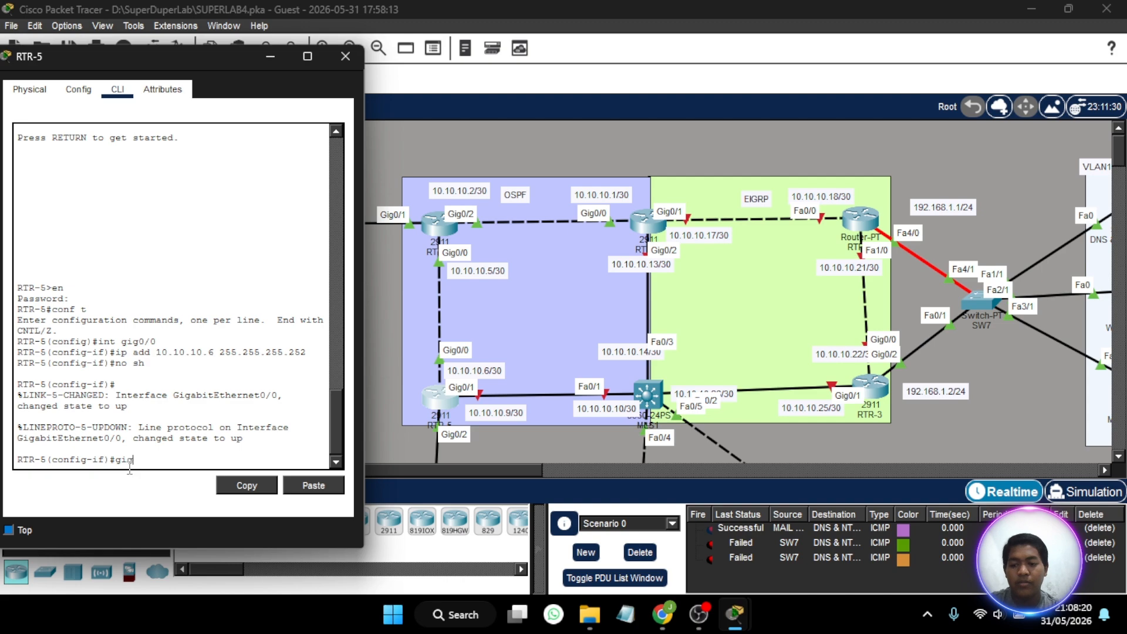
text(0/1)
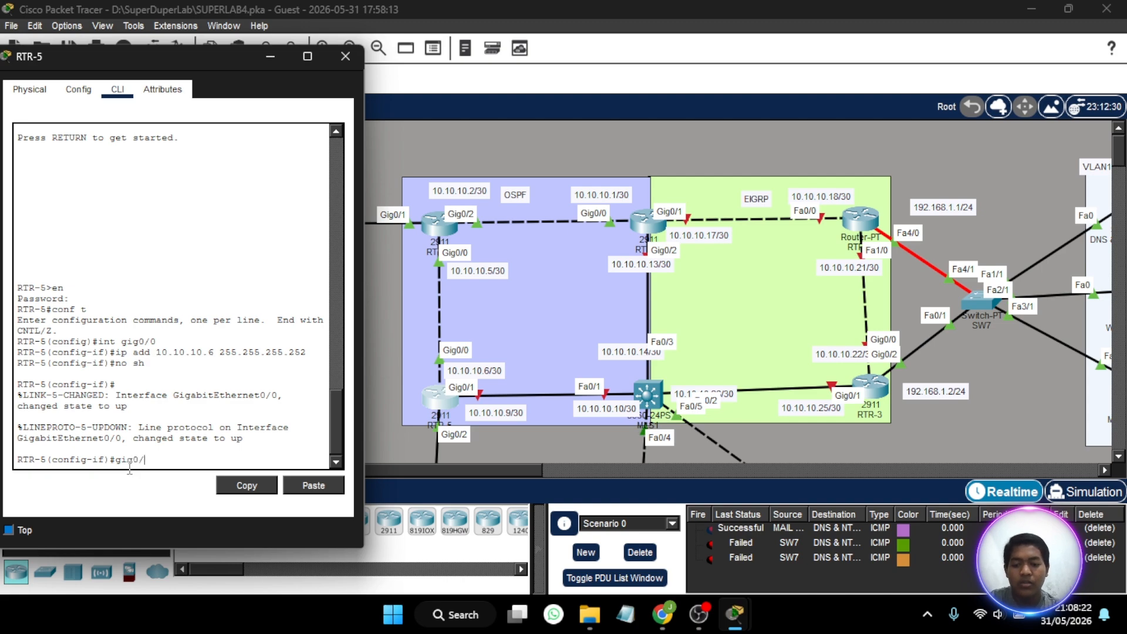
key(Return)
key(Up)
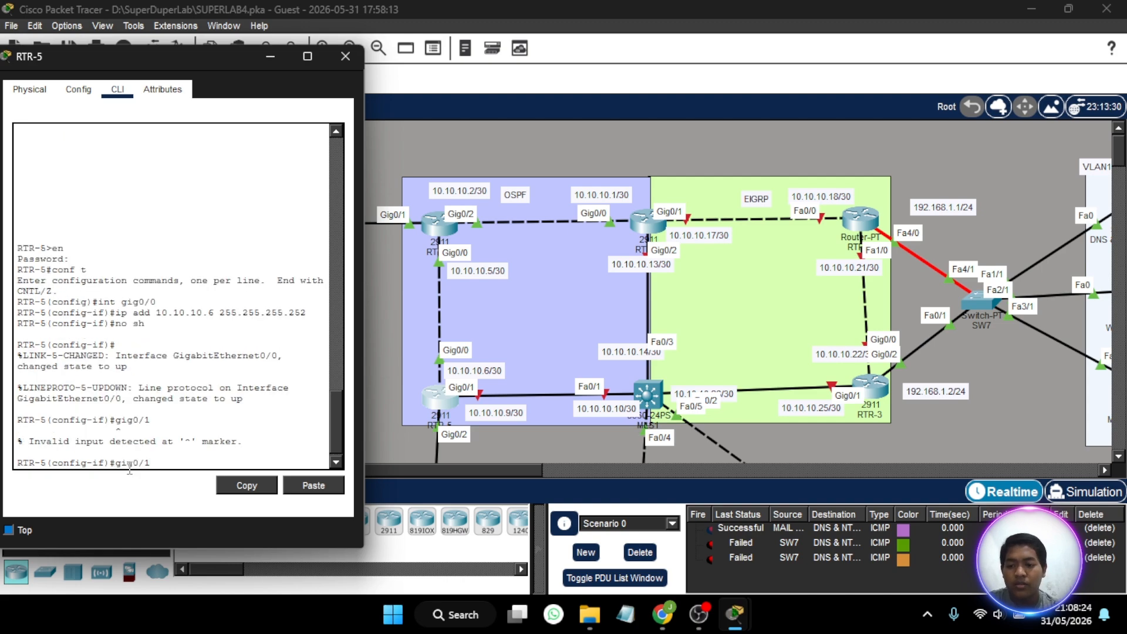
key(Home)
text(int)
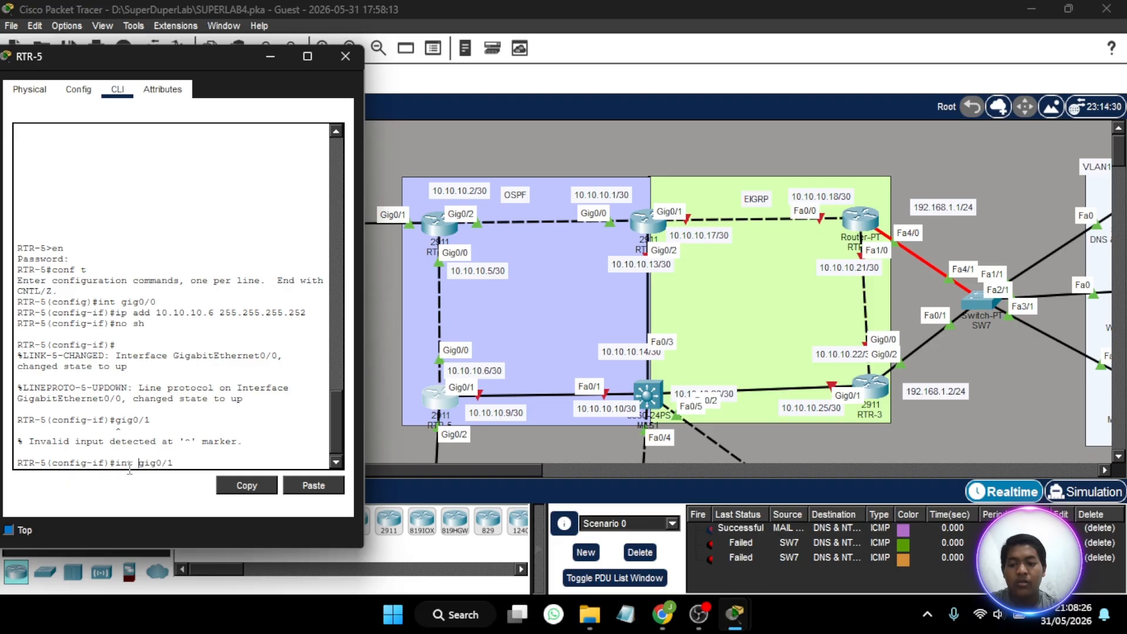
key(Return)
- Assign RTR-5's gig0/1 interface IP address 10.10.10.9 with subnet mask 255.255.255.252
text(ip add)
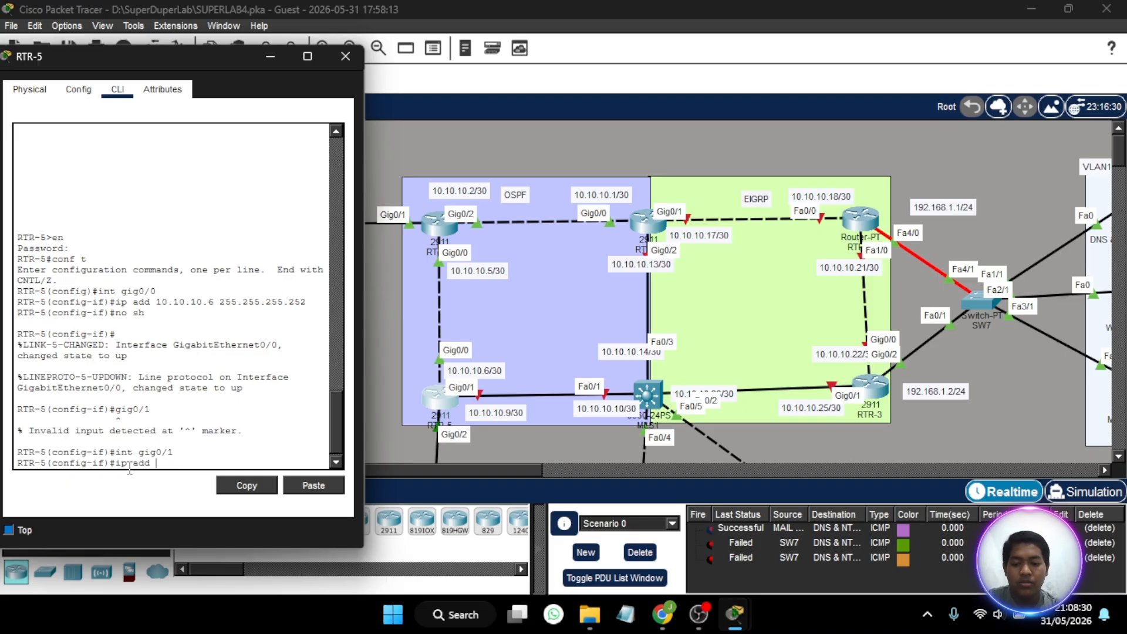
text( 10.10.10)
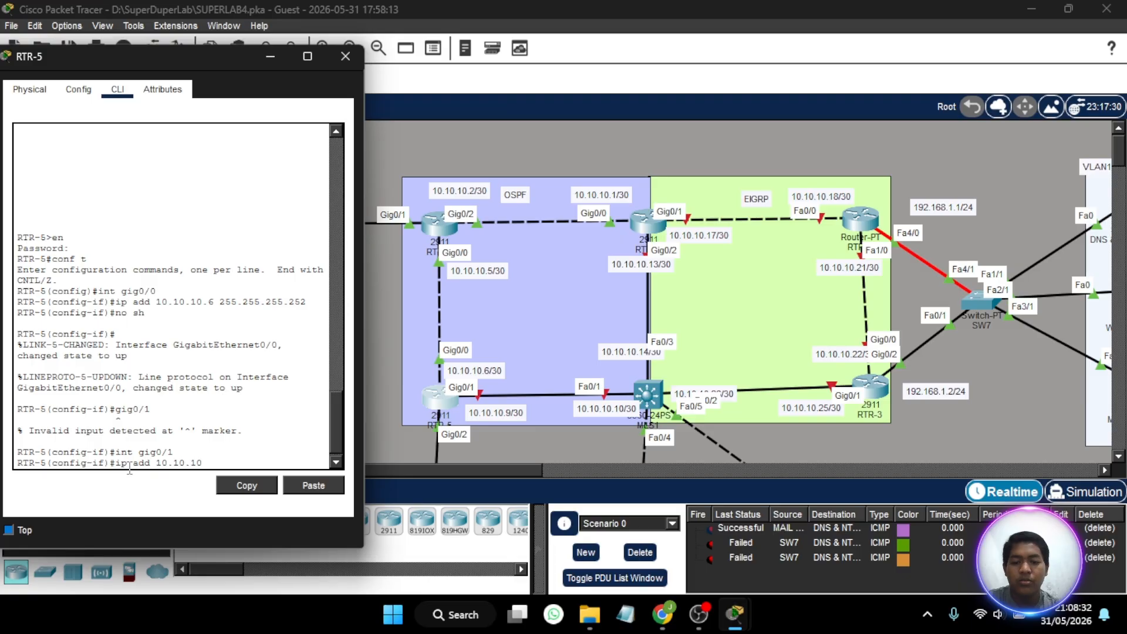
text(.9 255.2)
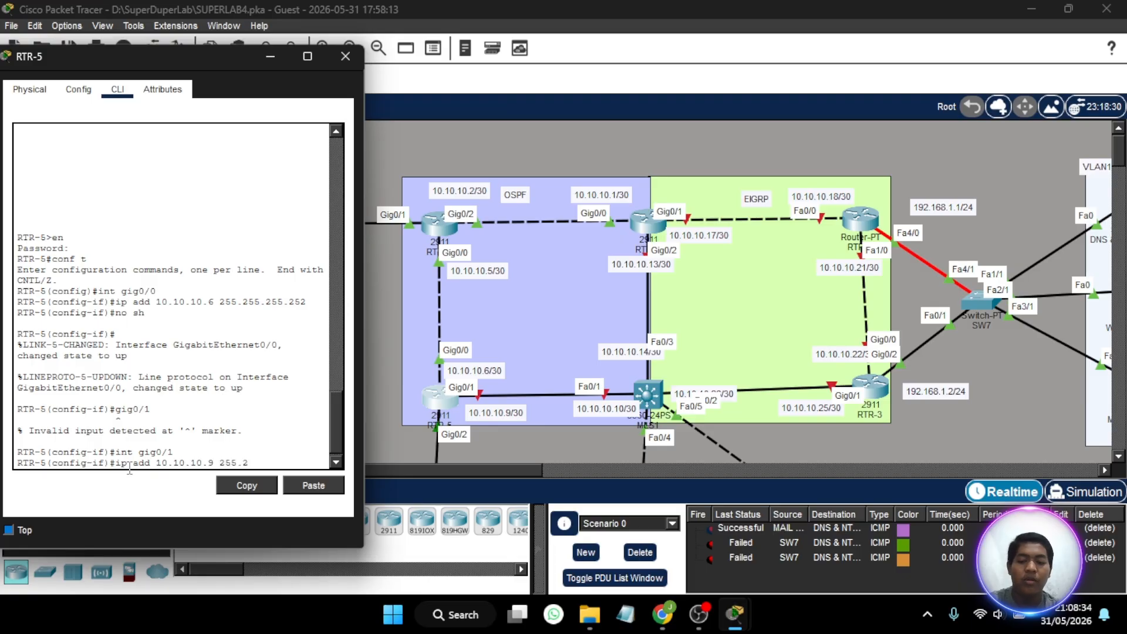
text(55.255.252)
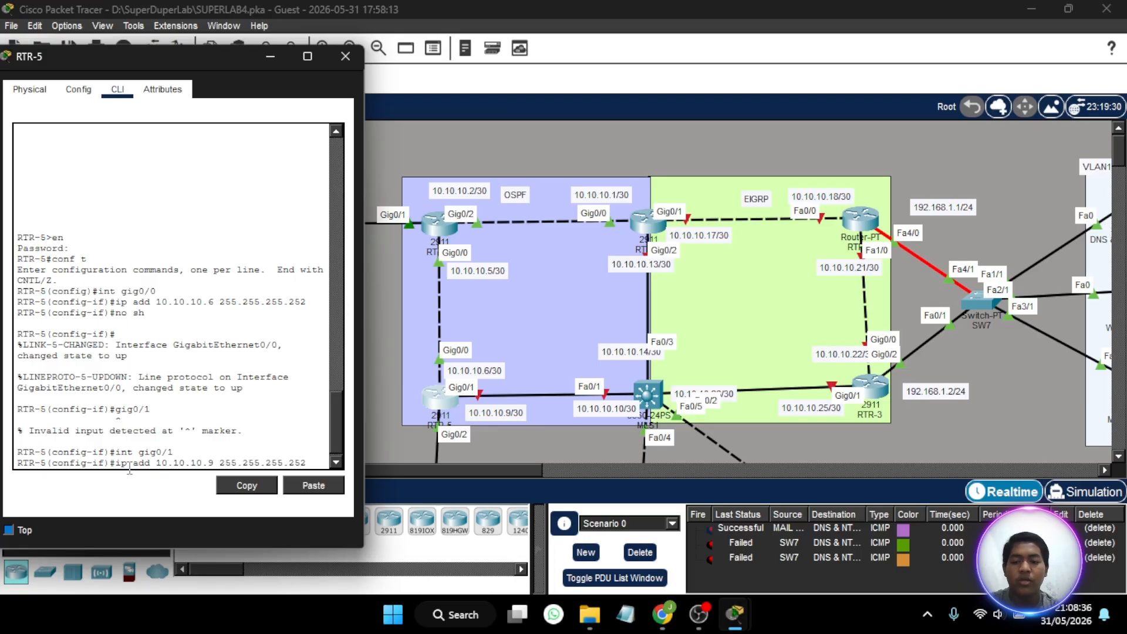
key(Return)
- Enable RTR-5's gig0/1 interface with no shutdown and close the router's window
text(no sh)
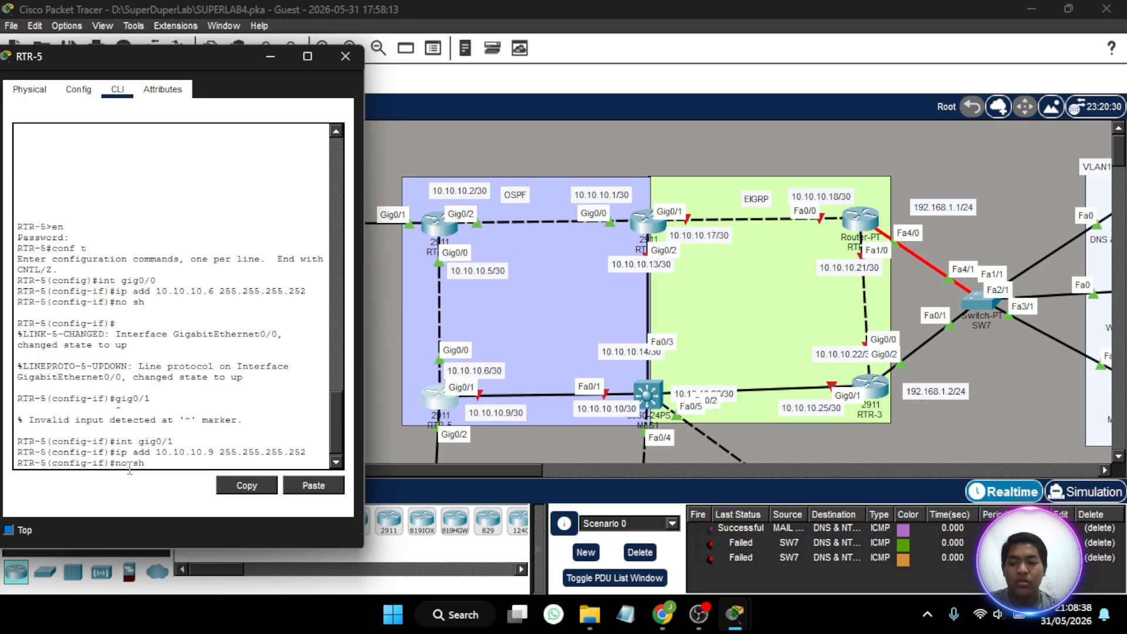
key(Return)
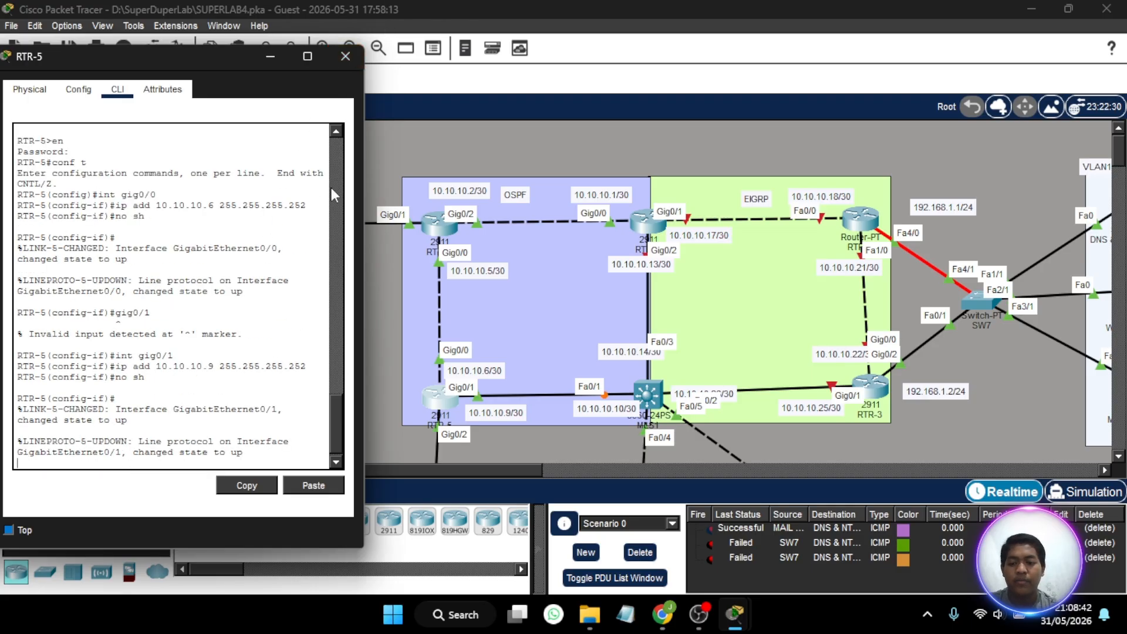
click(346, 55)
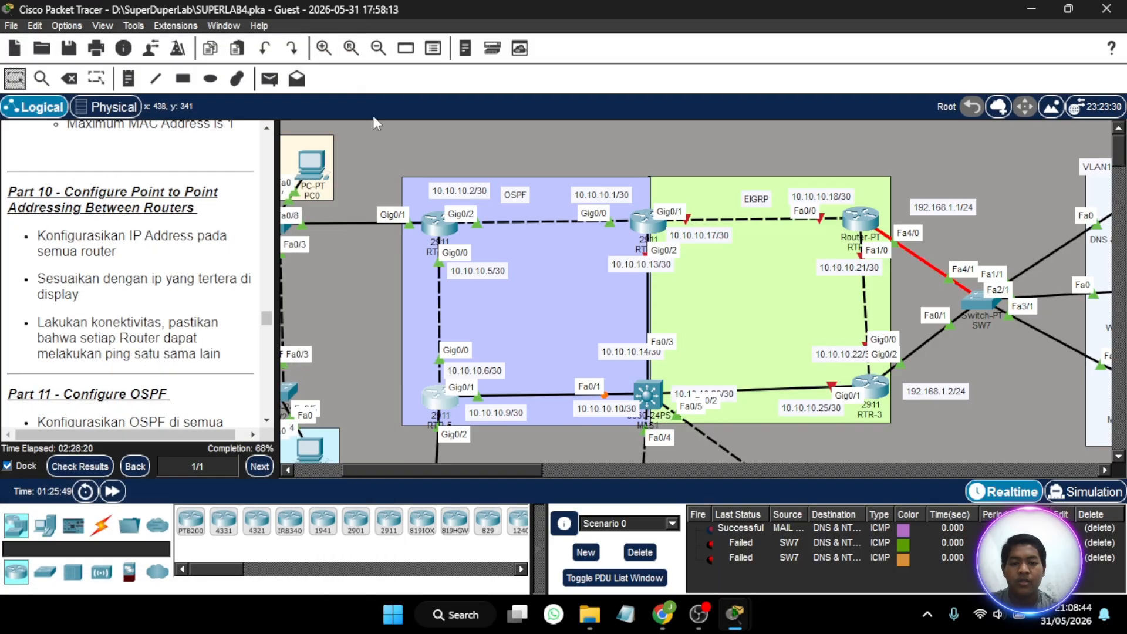
- Open RTR-1's command line, move its window clear of the EIGRP topology and bring back the interface configuration prompt
scroll(571, 289, down, 1)
scroll(573, 290, right, 3)
scroll(574, 291, left, 2)
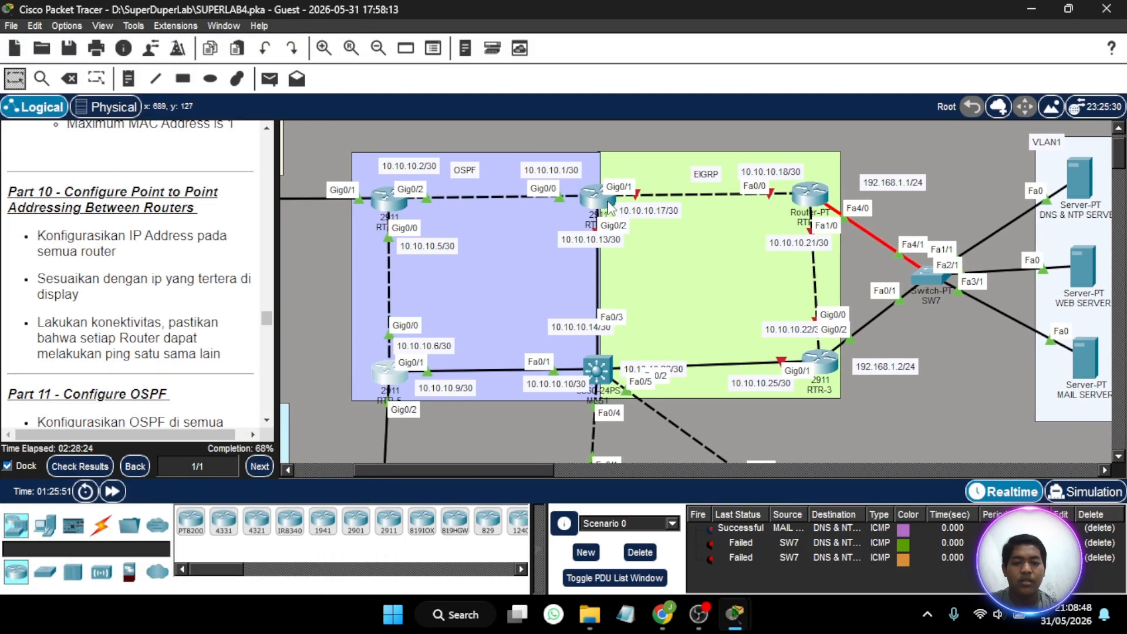
click(609, 207)
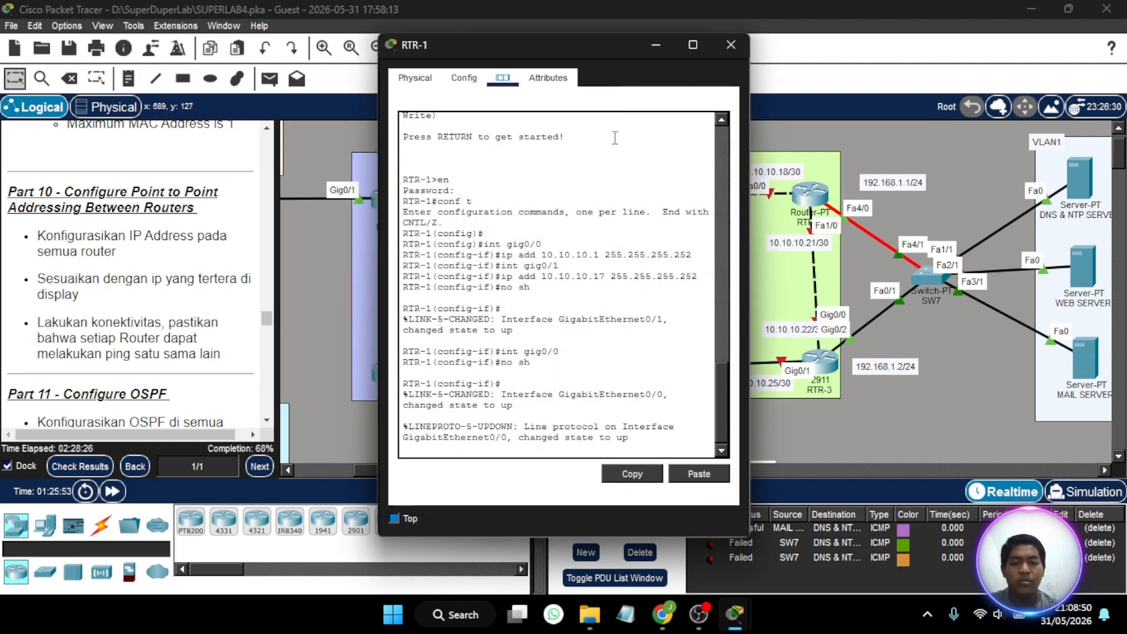
drag(593, 52, 262, 30)
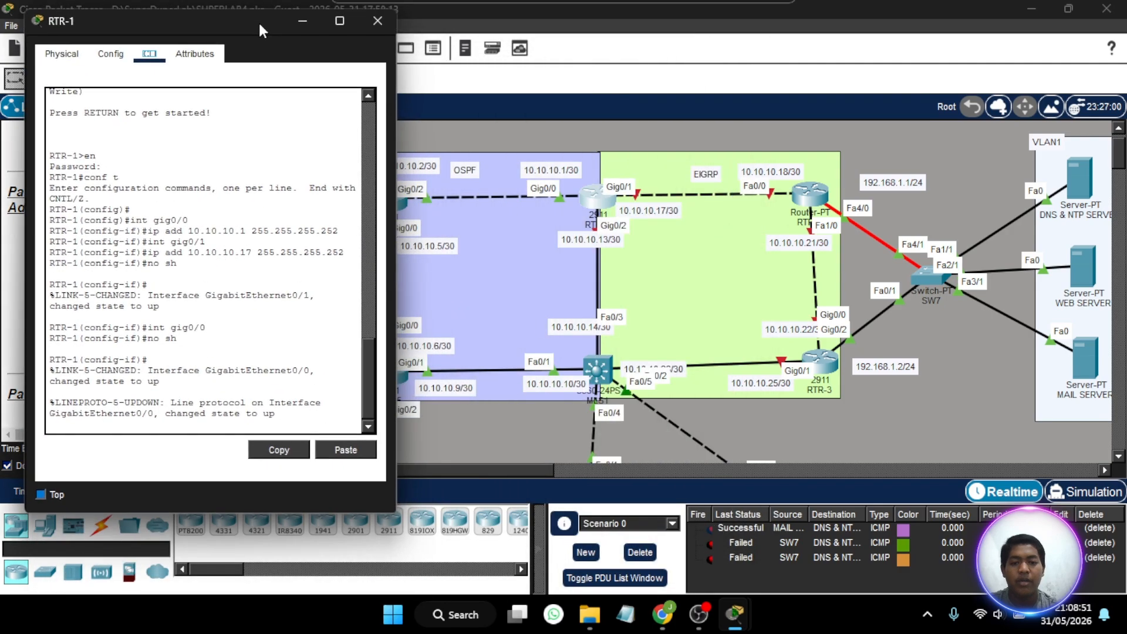
click(126, 433)
key(Return)
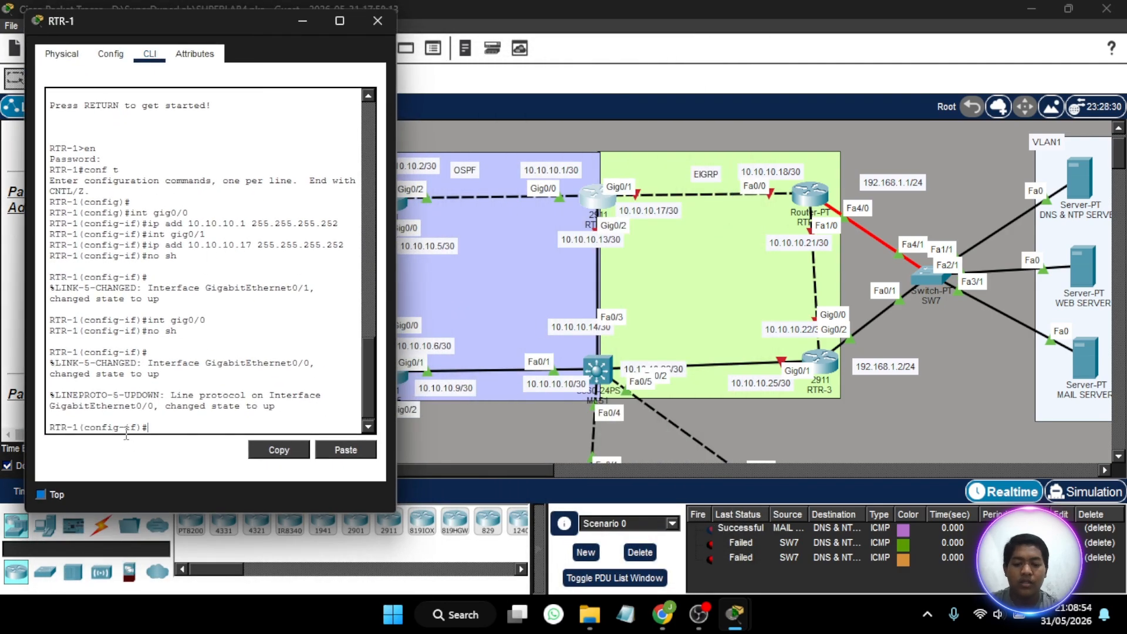
- Assign RTR-1's gig0/2 interface IP address 10.10.10.13 with subnet mask 255.255.255.252
text(int gig0/2)
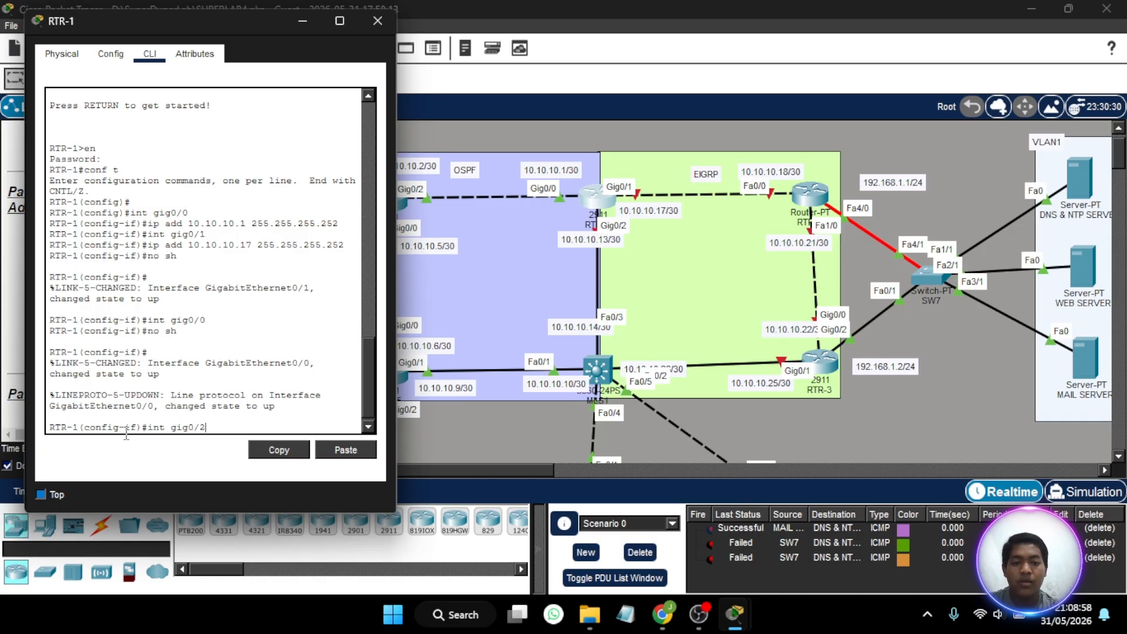
key(Return)
text(ip add)
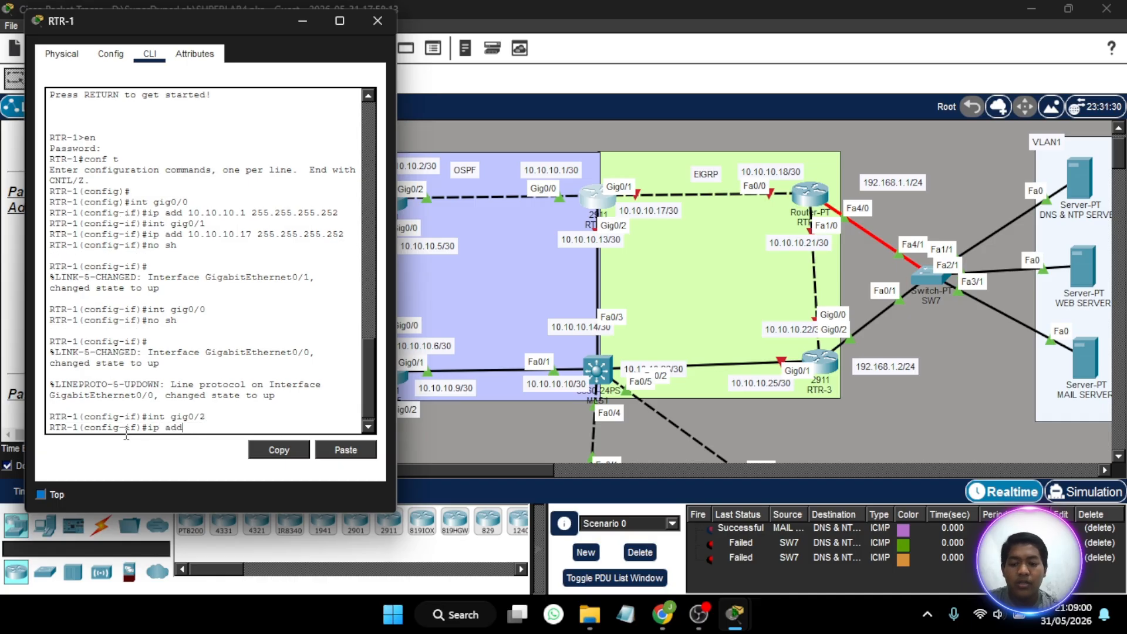
text( 10.10.1)
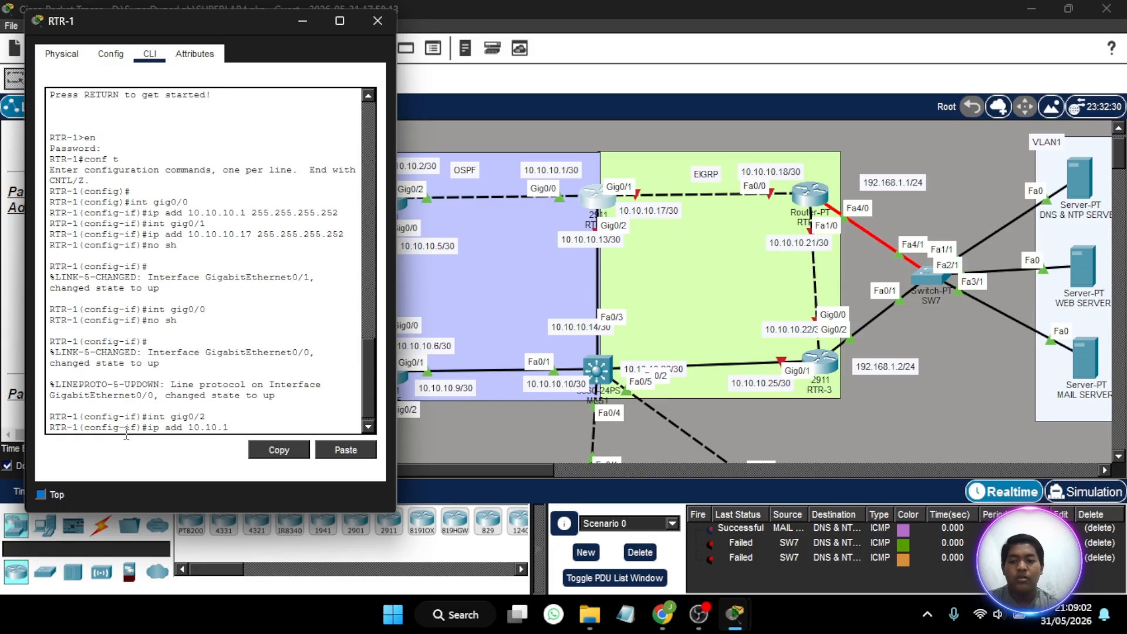
text(0.13)
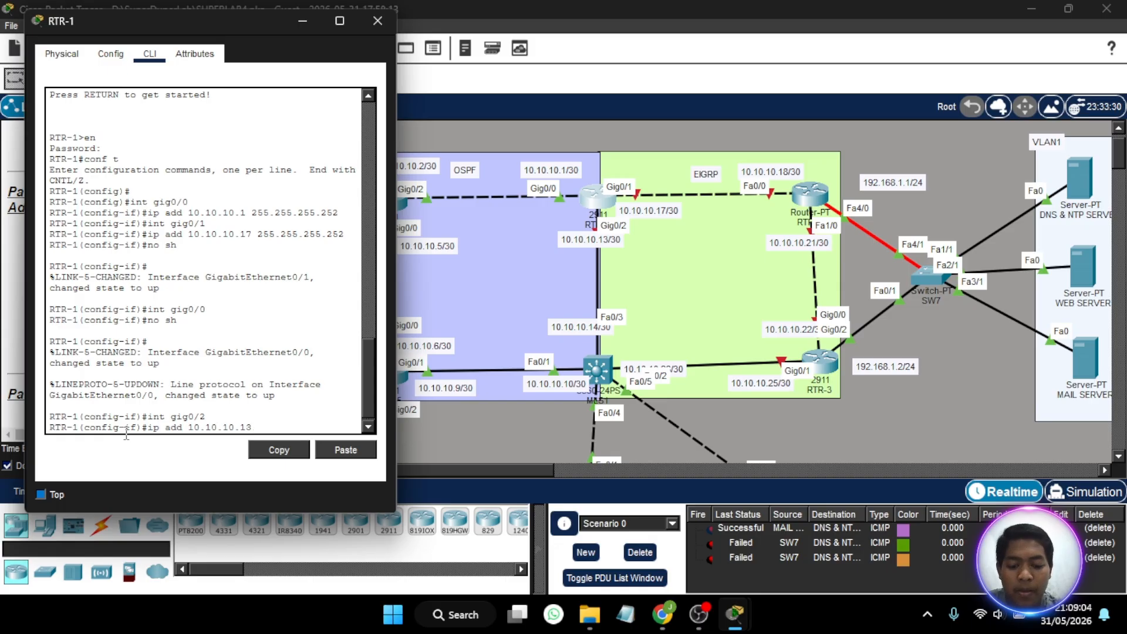
text( 255.255.255.252)
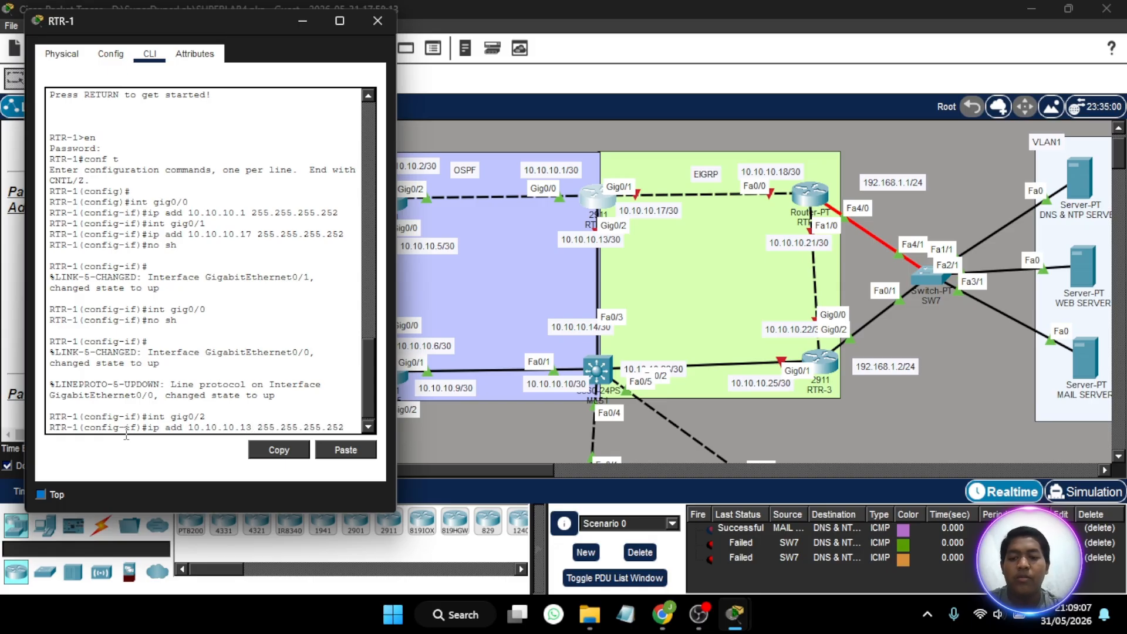
key(Return)
- Enable RTR-1's gig0/2 interface with no shutdown and close the router's window
text(no sh)
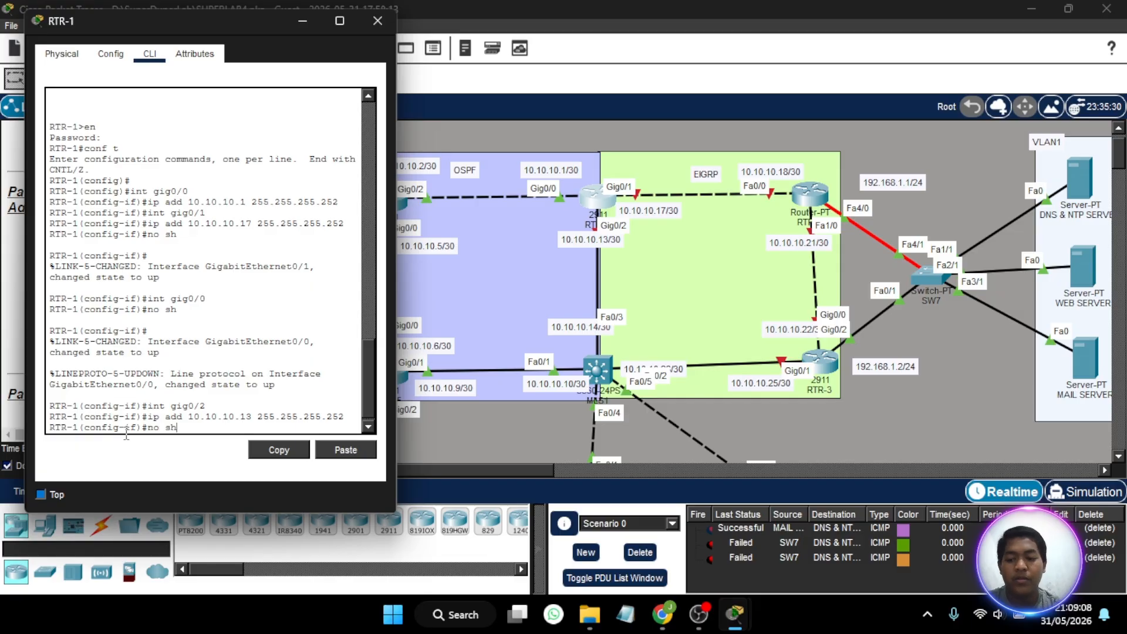
key(Return)
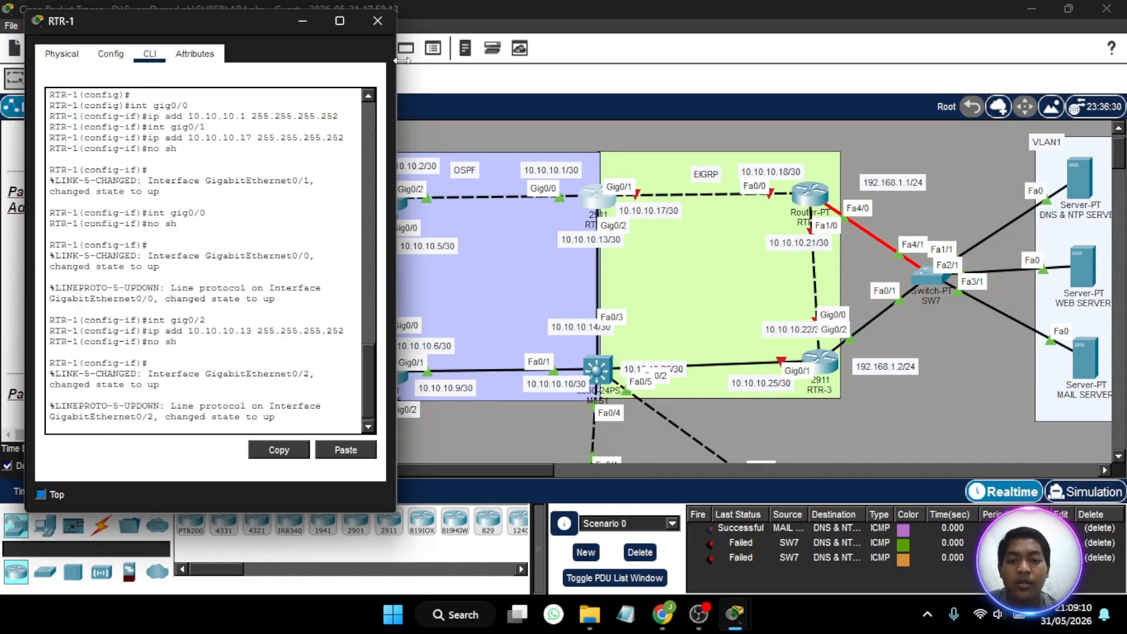
click(377, 22)
- Open RTR-2's command line, then narrow and move its window so the EIGRP area's address labels stay readable
scroll(438, 280, right, 3)
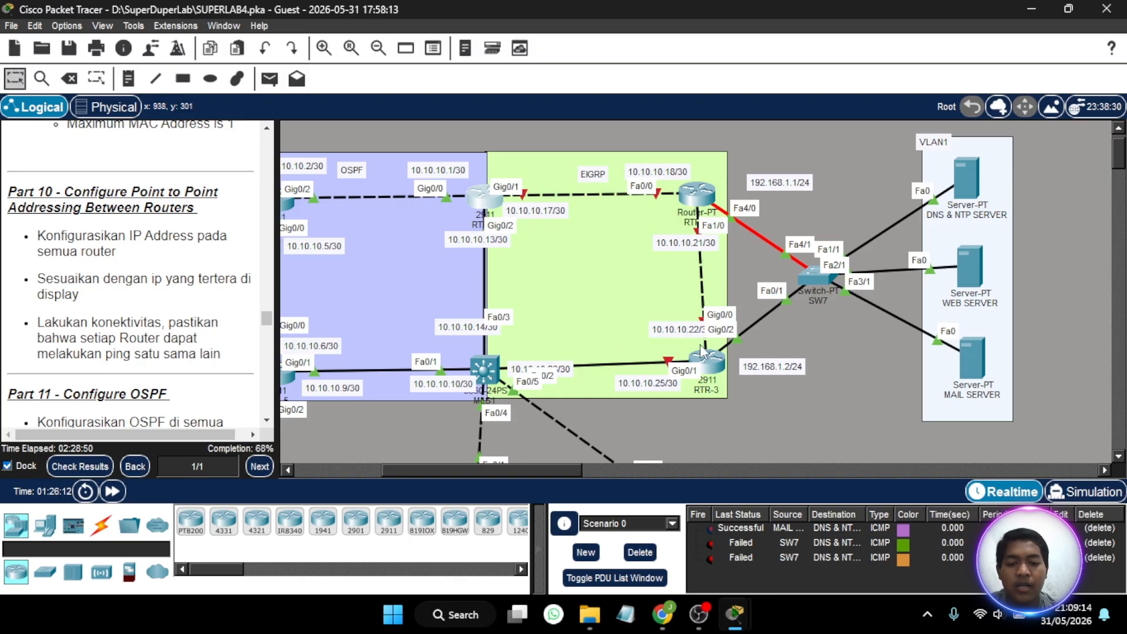
click(703, 192)
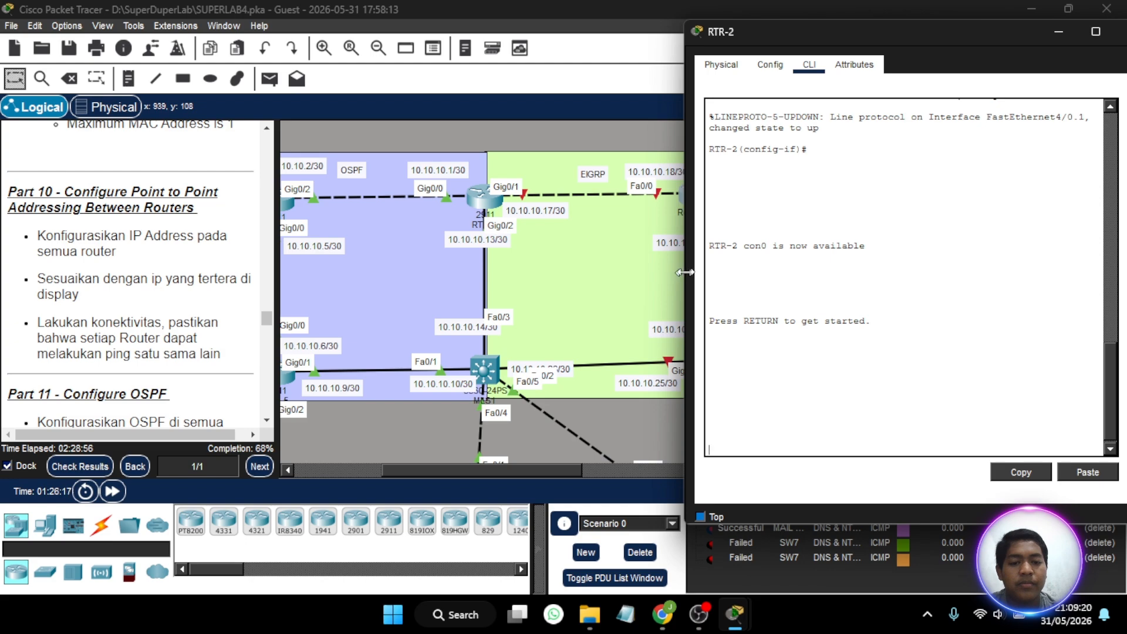
drag(685, 272, 819, 270)
drag(1004, 31, 944, 38)
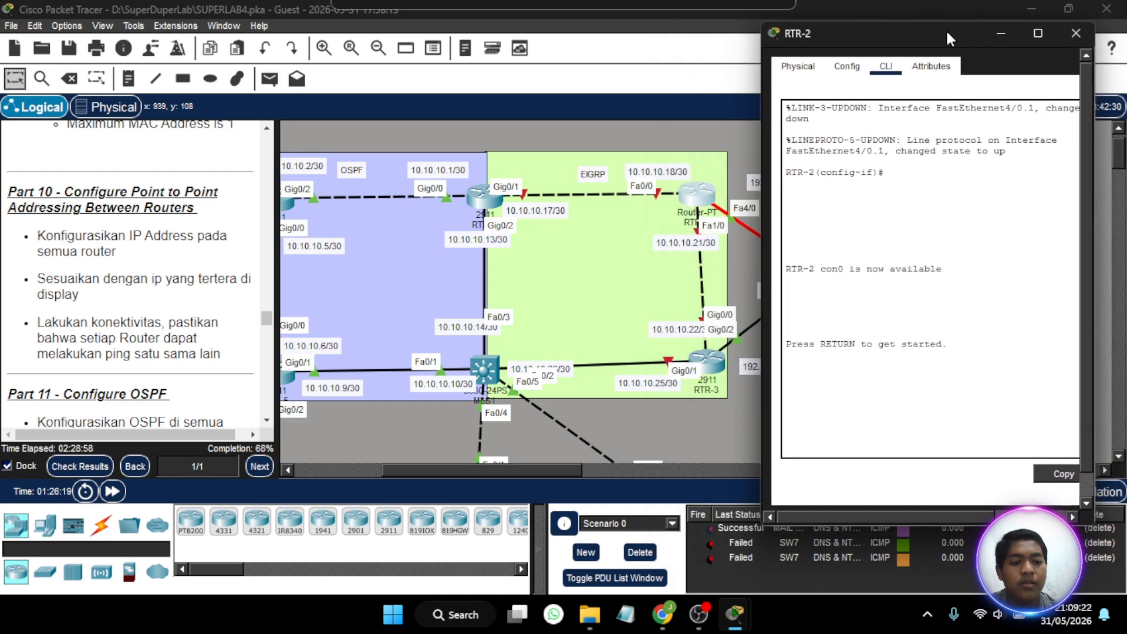
- Enter RTR-2's privileged mode with the enable password and start global configuration mode
key(Return)
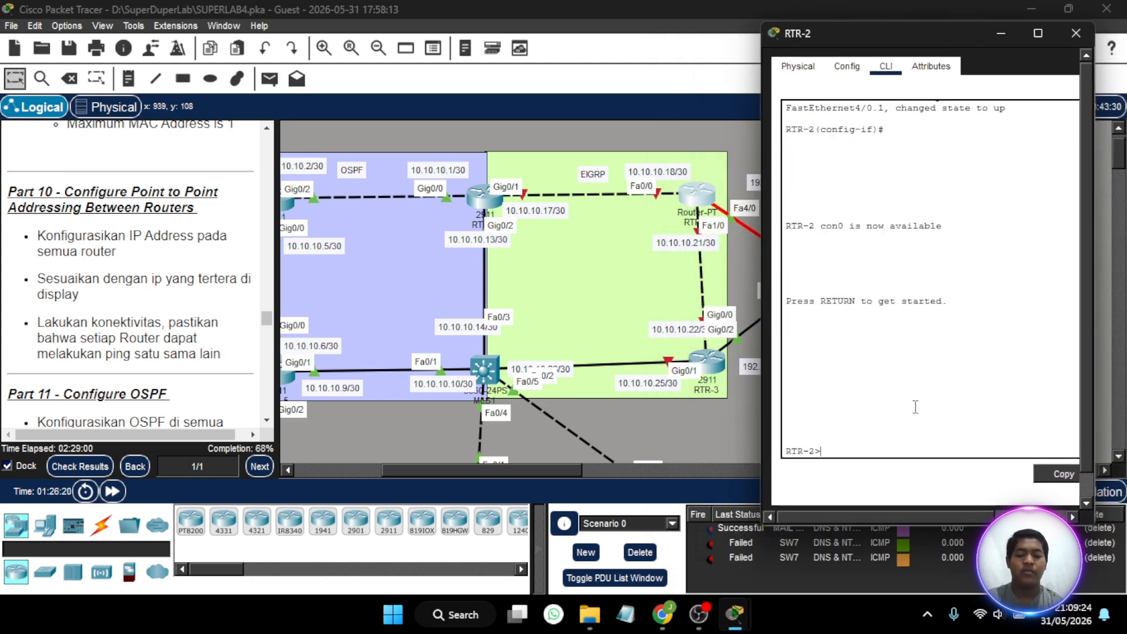
text(en)
key(Return)
key(Return)
text(conf t)
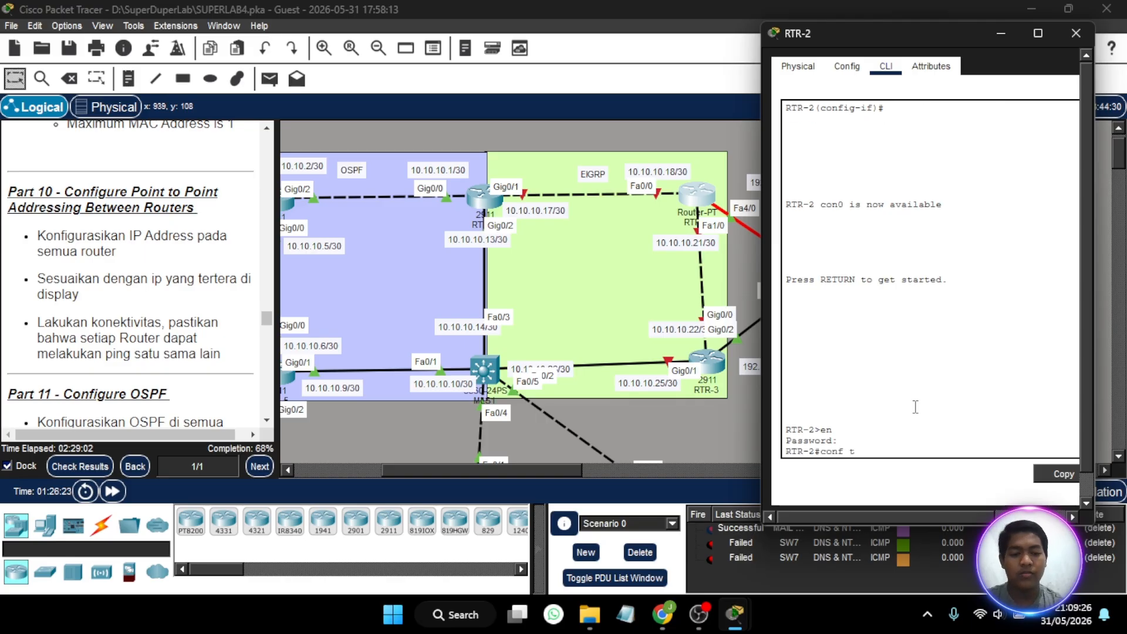
key(Return)
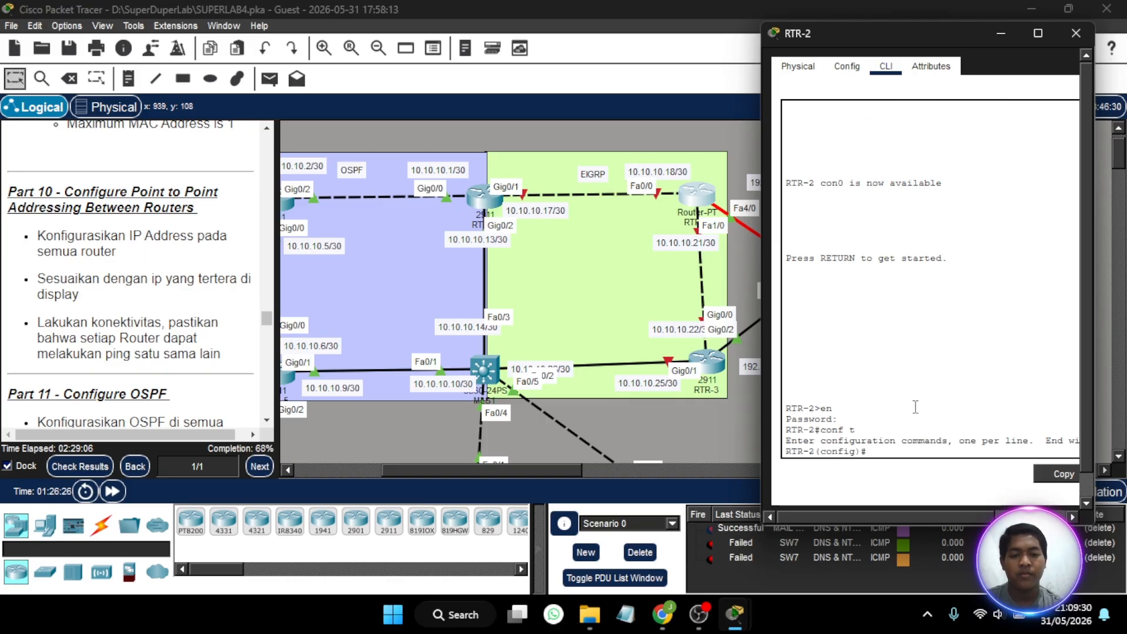
- Assign RTR-2's fa0/0 interface IP address 10.10.10.18 with subnet mask 255.255.255.252
text(int fa)
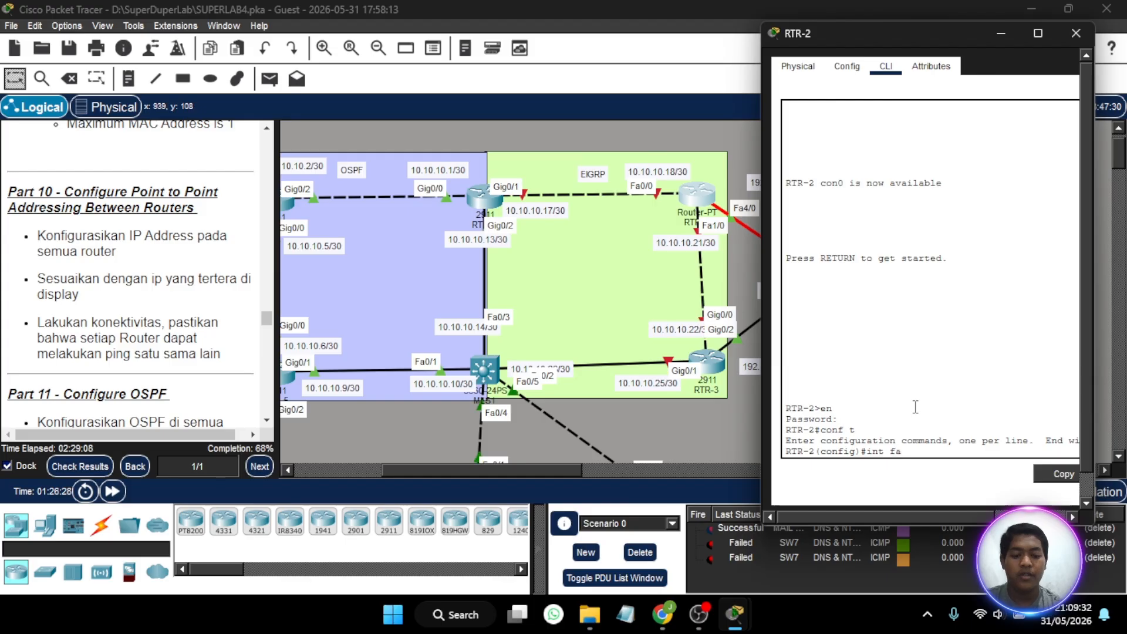
text(0/0)
key(Return)
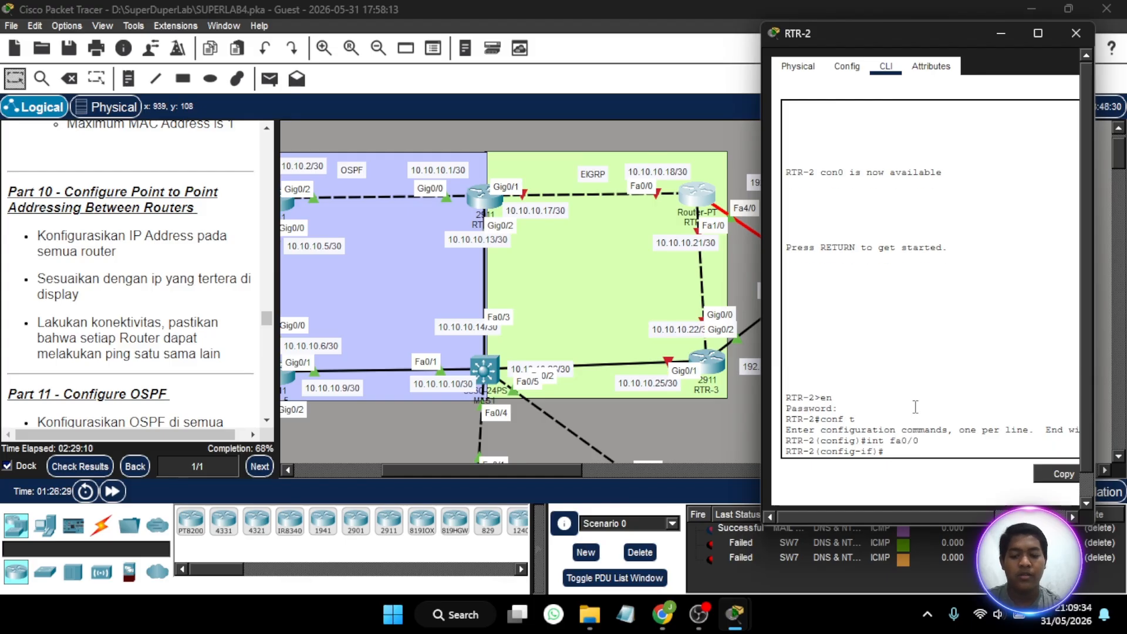
text(ip add)
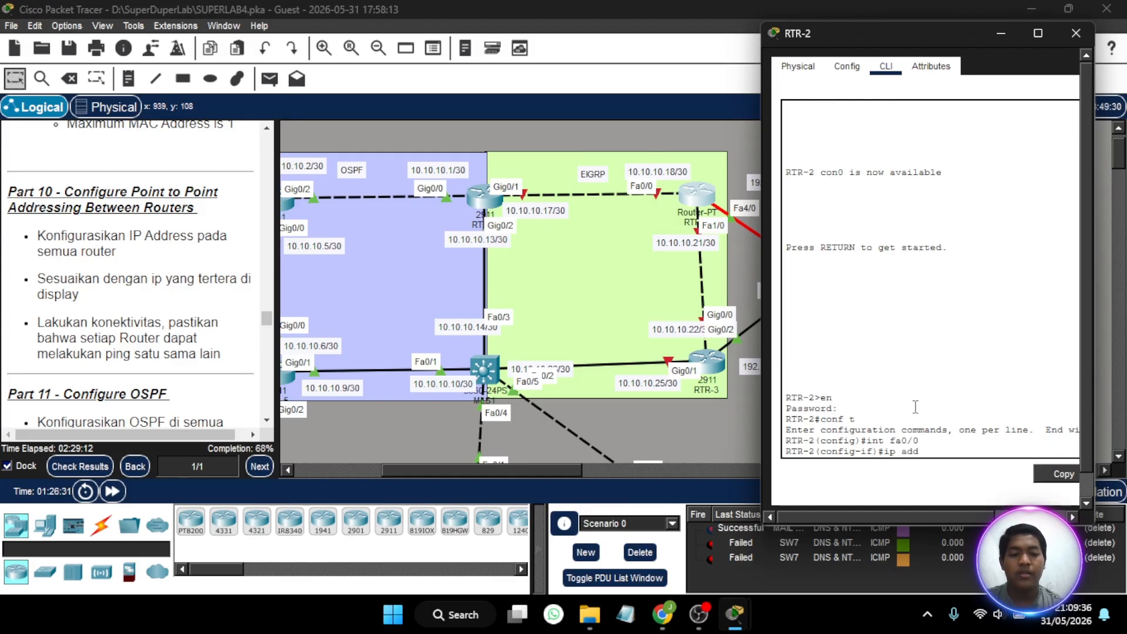
text( 10.10.1)
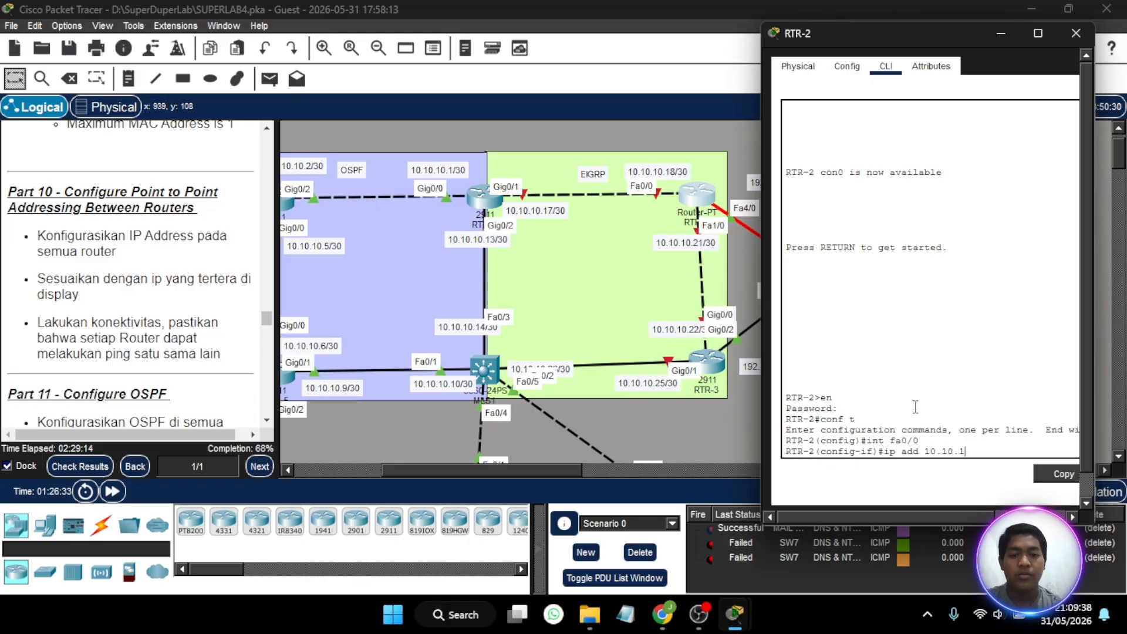
text(0.18)
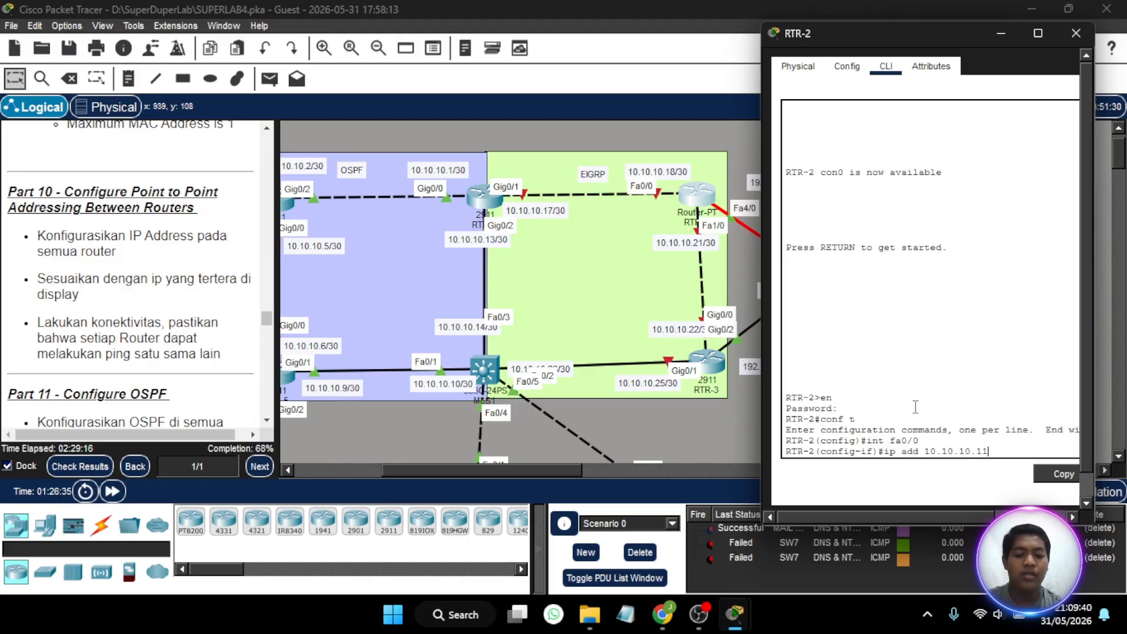
text( 255)
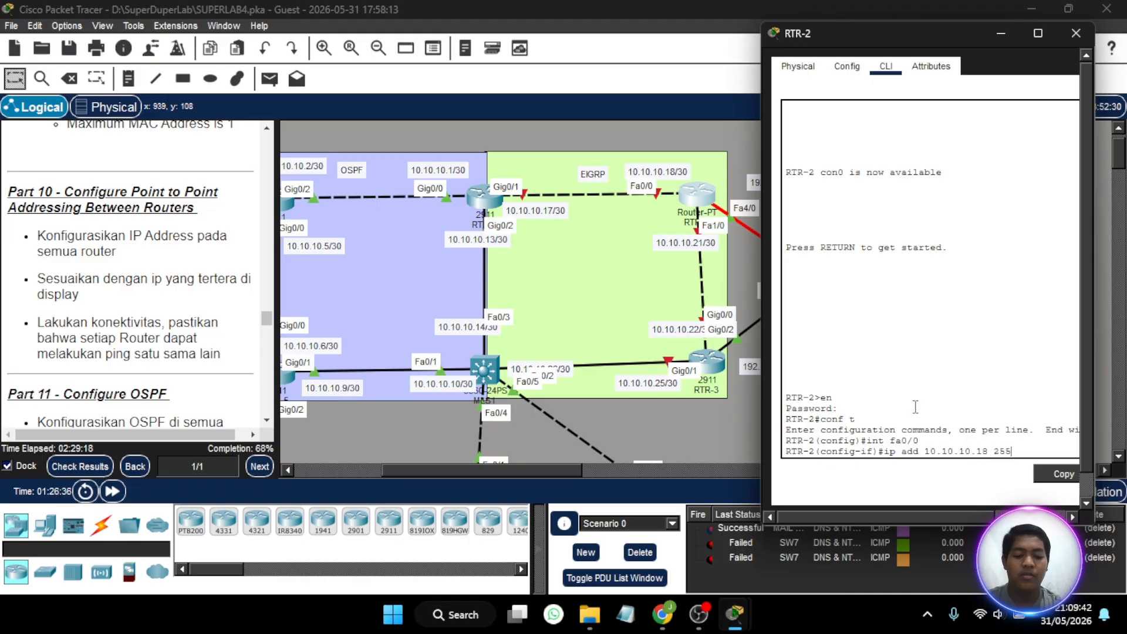
text(.255.255.)
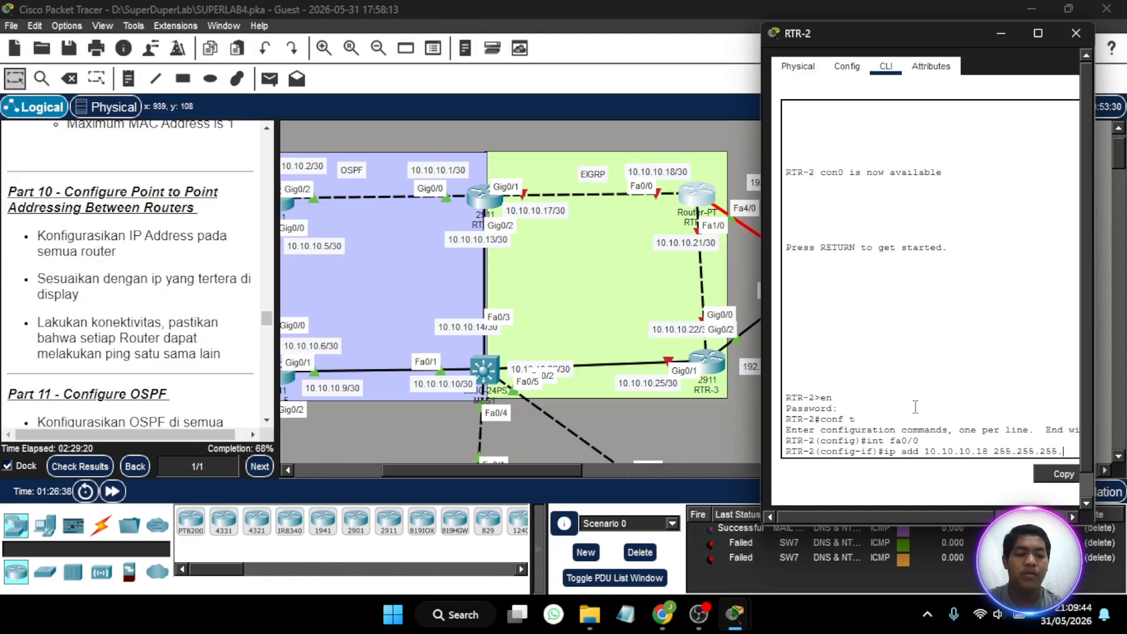
text(252)
key(Return)
- Enable RTR-2's fa0/0 interface with no shutdown
text(no)
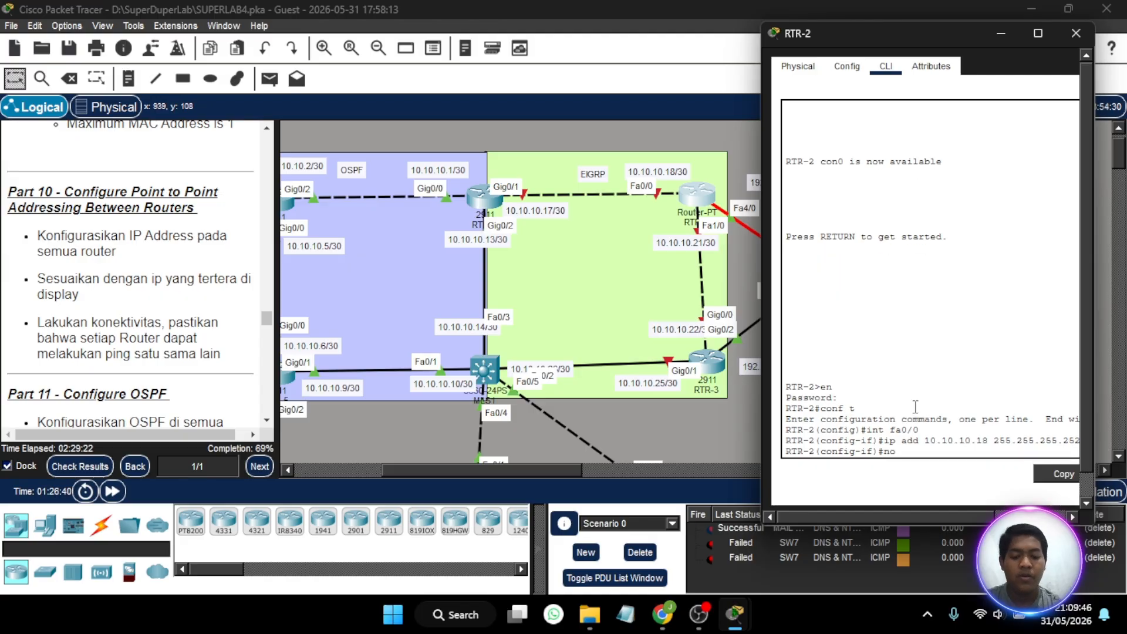
text( sh)
key(Return)
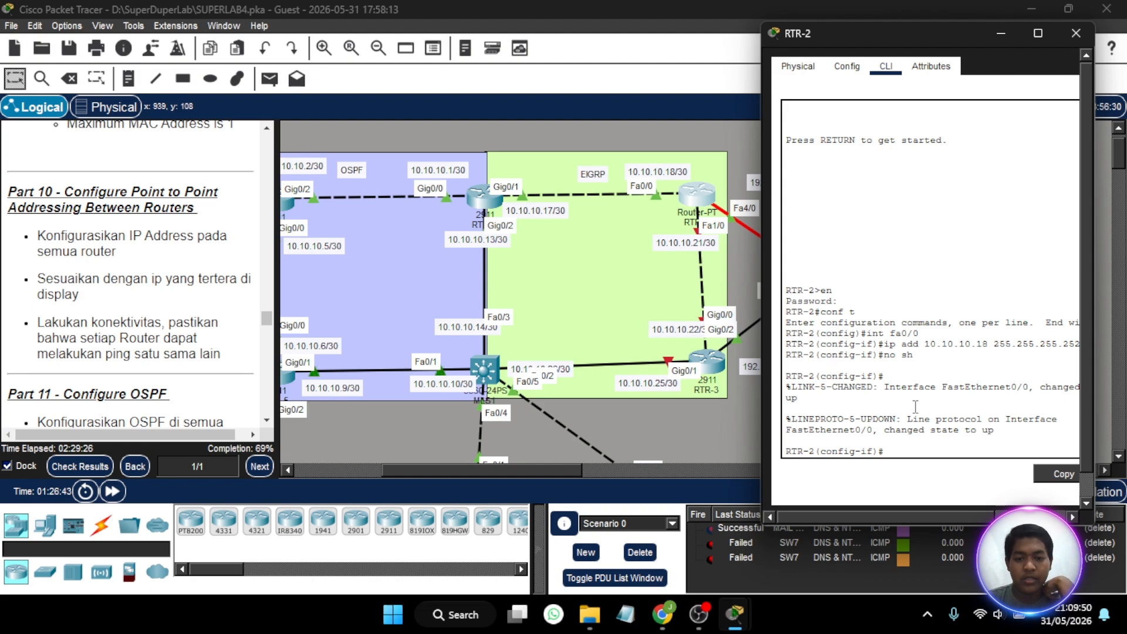
- Switch RTR-2's configuration to the fa1/0 interface
text(k)
key(BackSpace)
key(BackSpace)
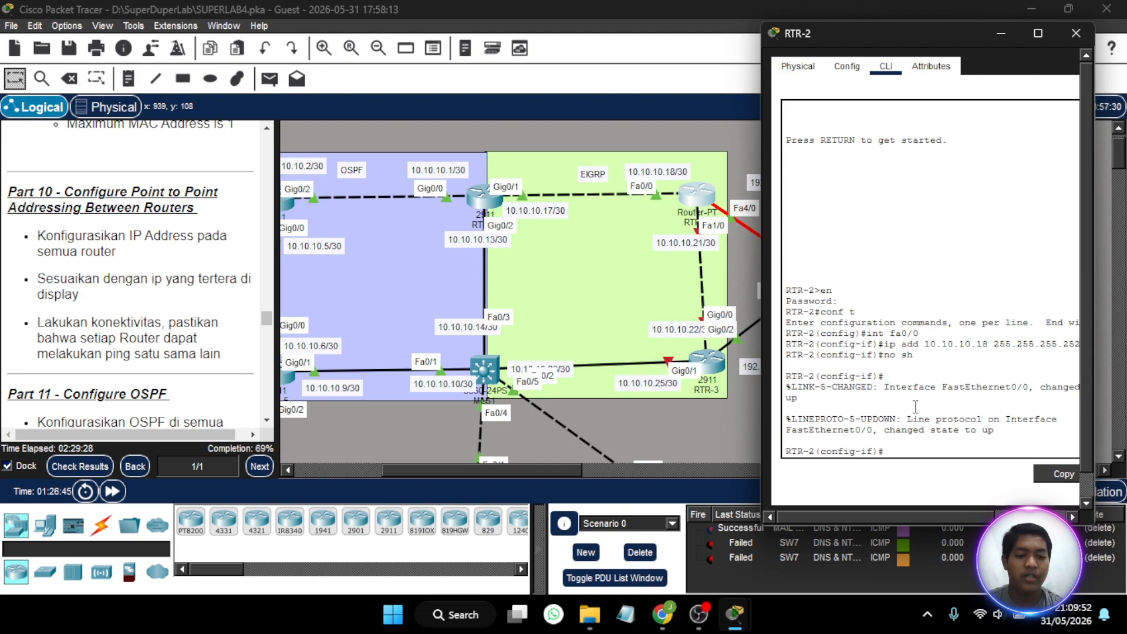
text(int fa0)
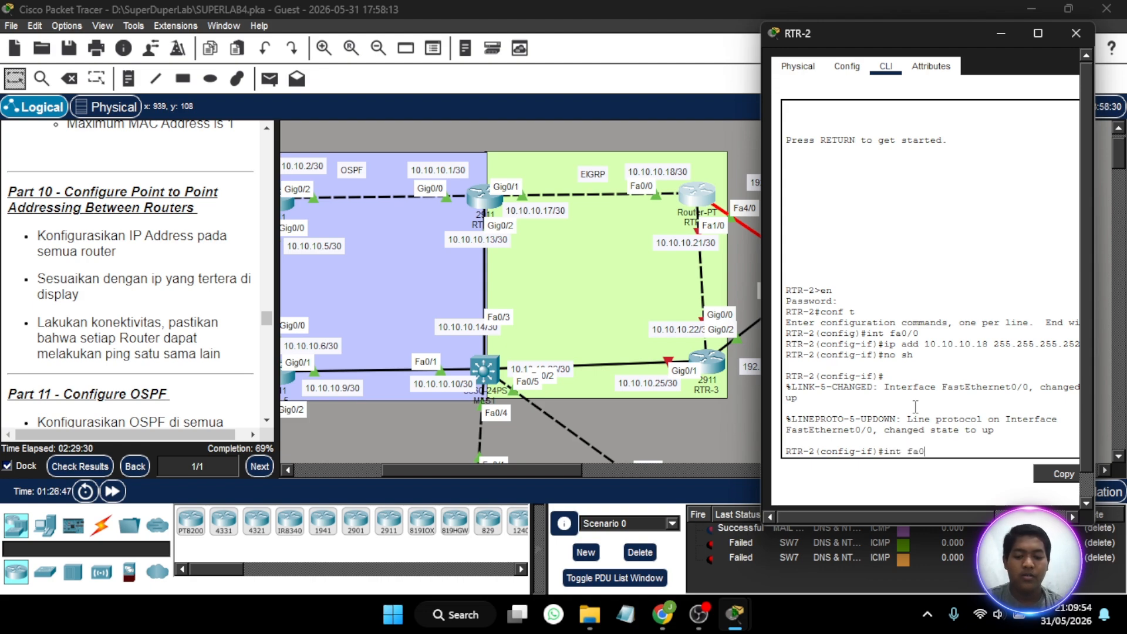
key(BackSpace)
key(BackSpace)
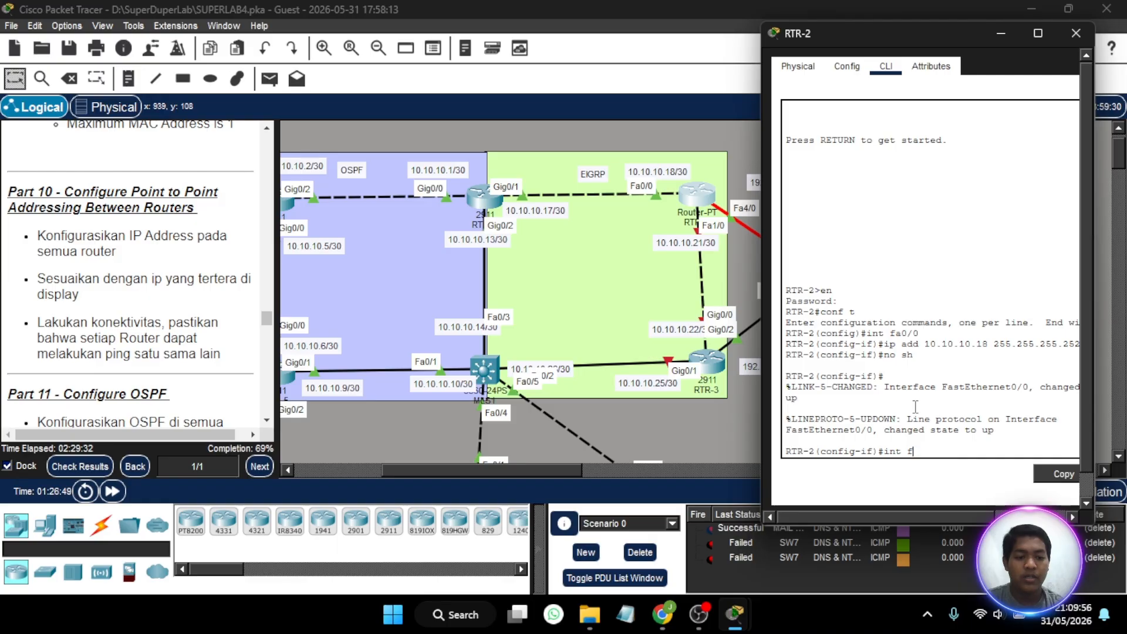
text(a1/0)
key(Return)
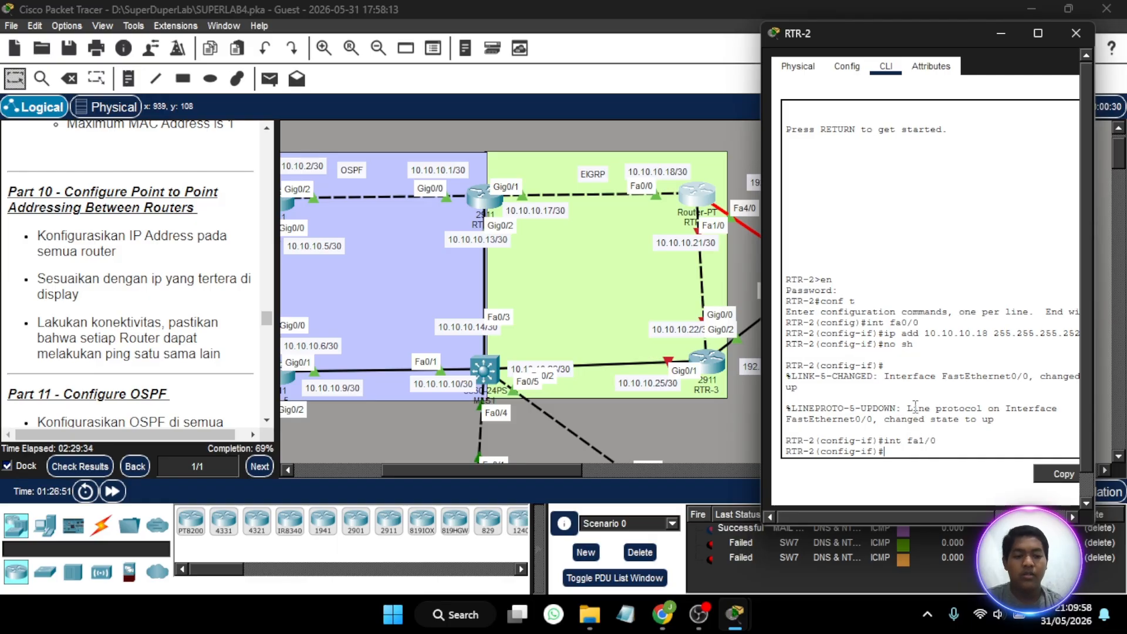
- Assign RTR-2's fa1/0 interface IP address 10.10.10.21 with subnet mask 255.255.255.252
text(ip)
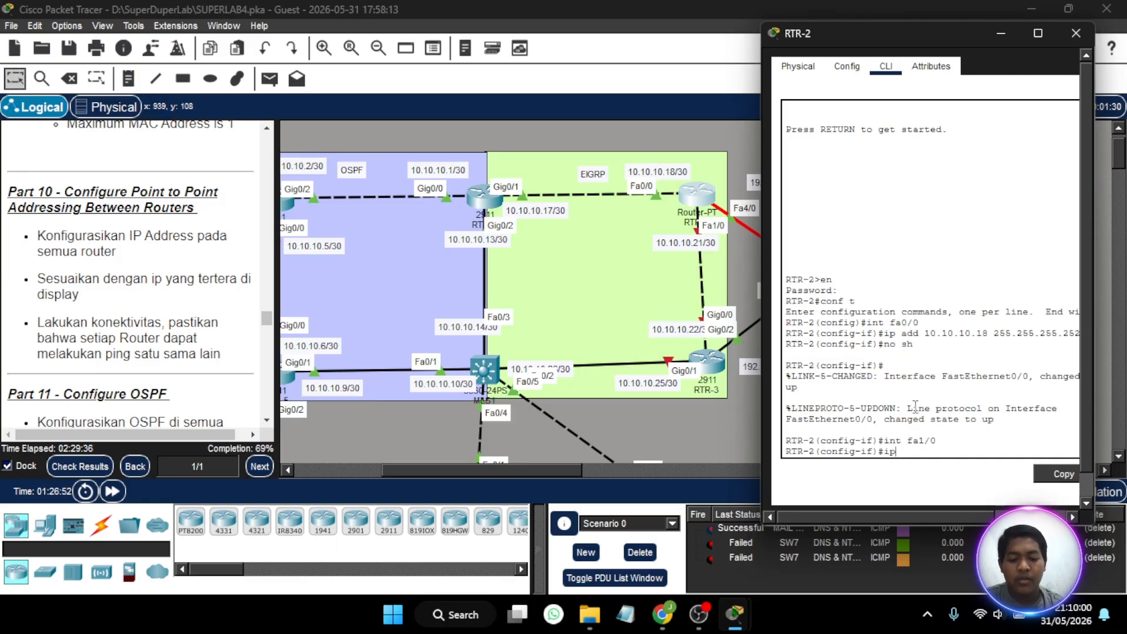
text( add 10.)
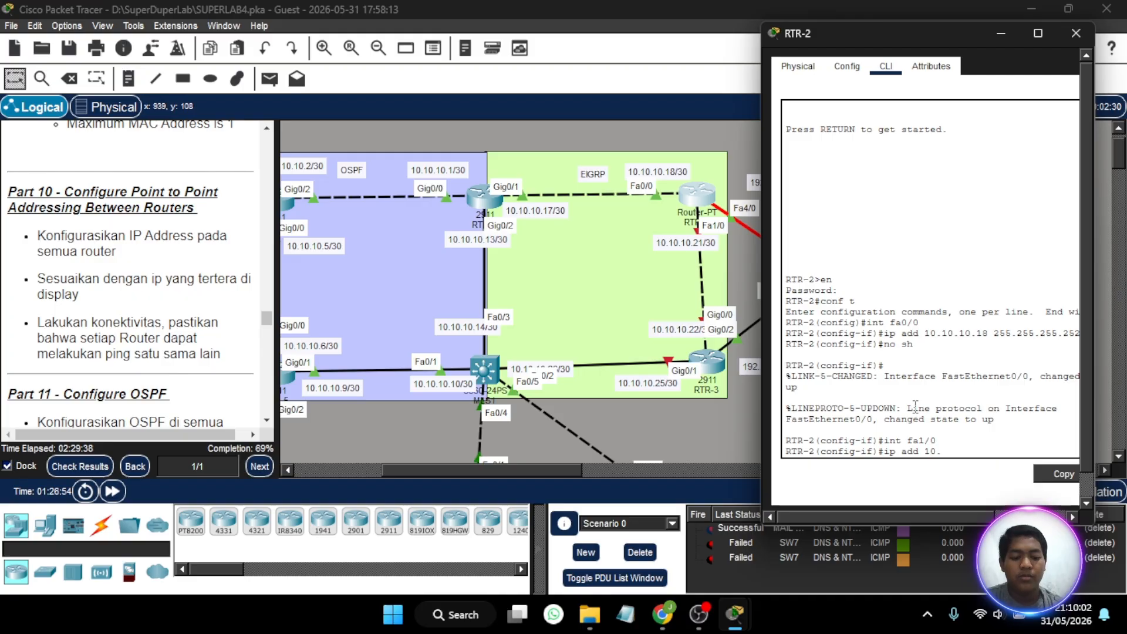
text(10.10.21)
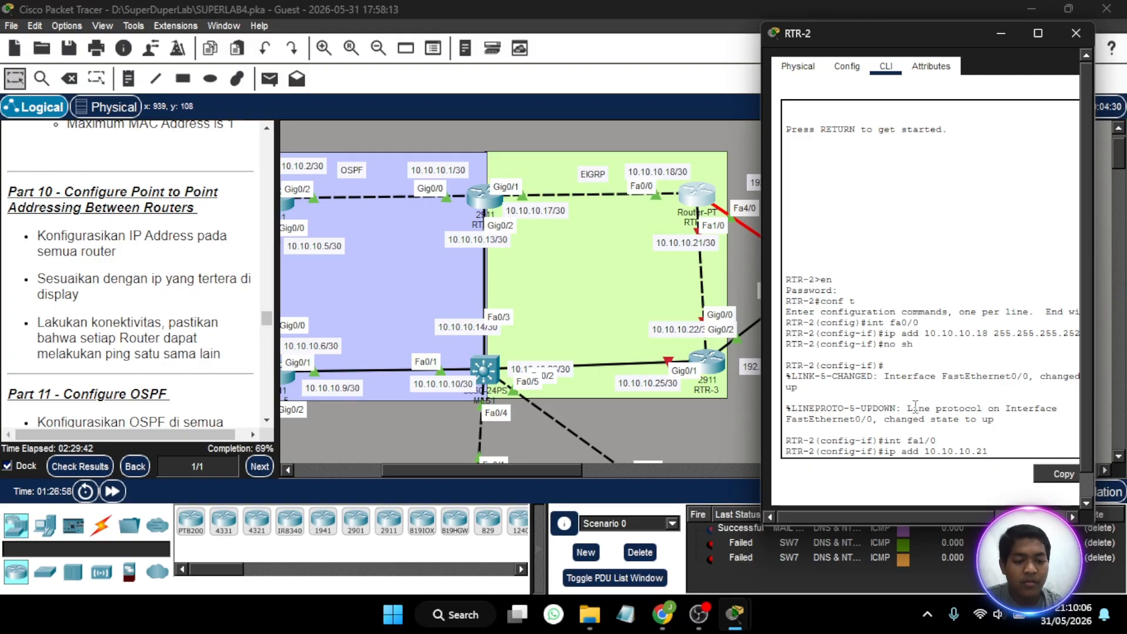
text( 255.255.25)
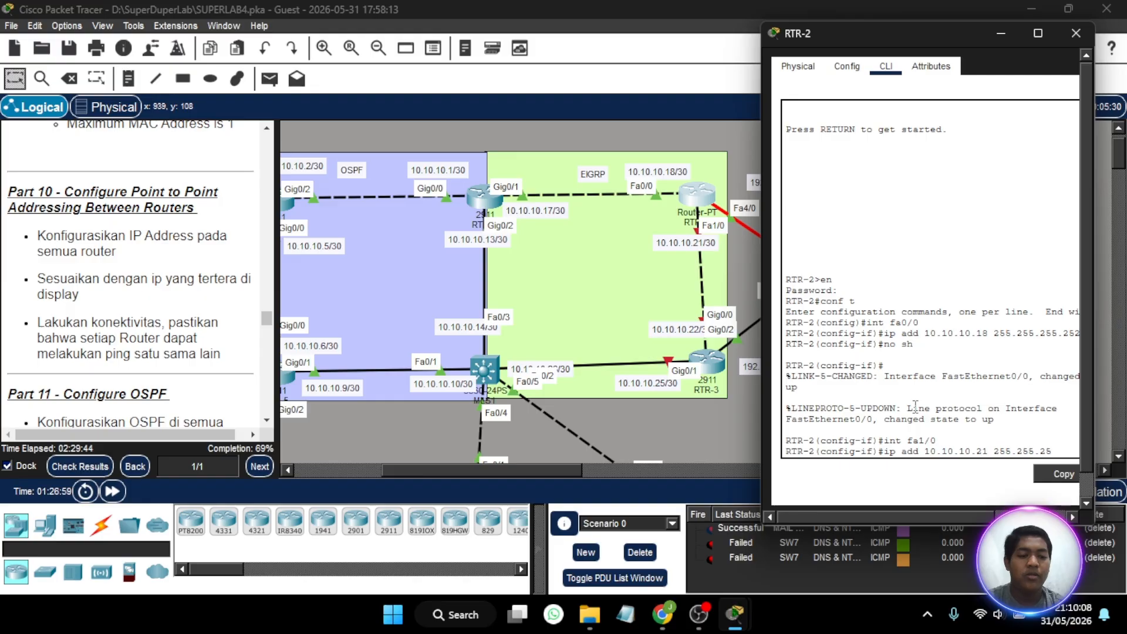
text(5.252)
key(Return)
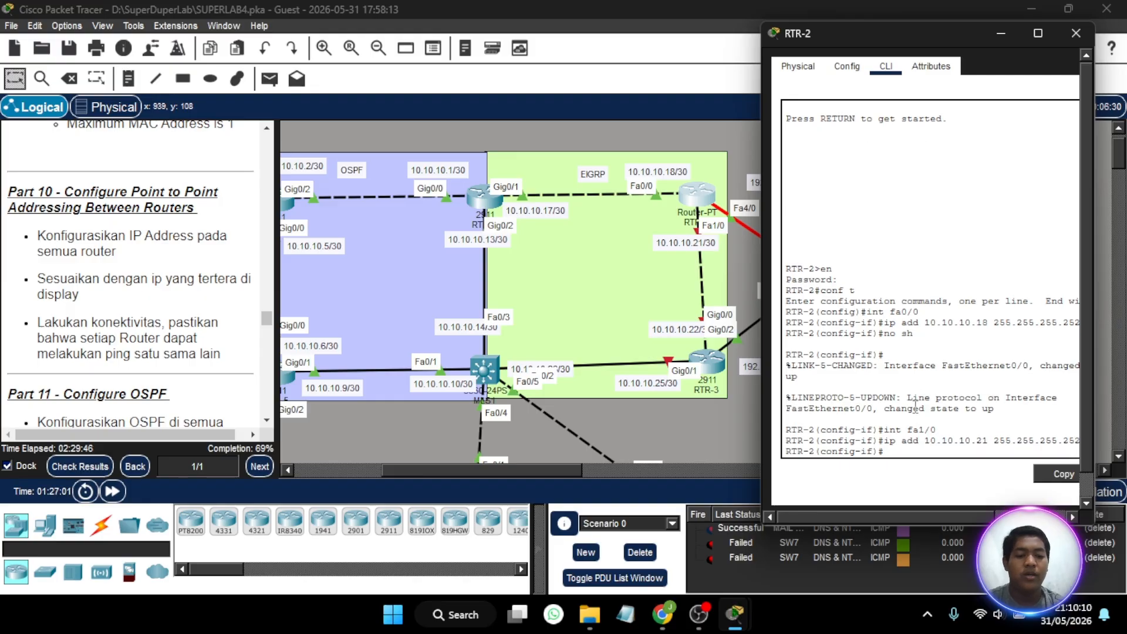
- Enable RTR-2's fa1/0 interface with no shutdown and close the router's window
text(no sh)
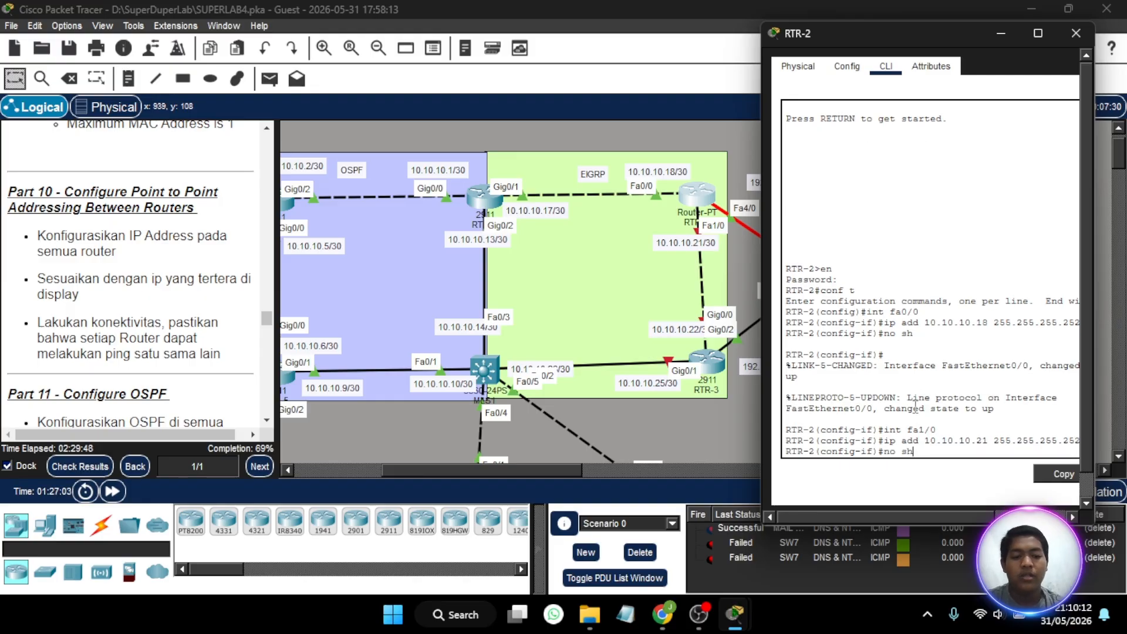
key(Return)
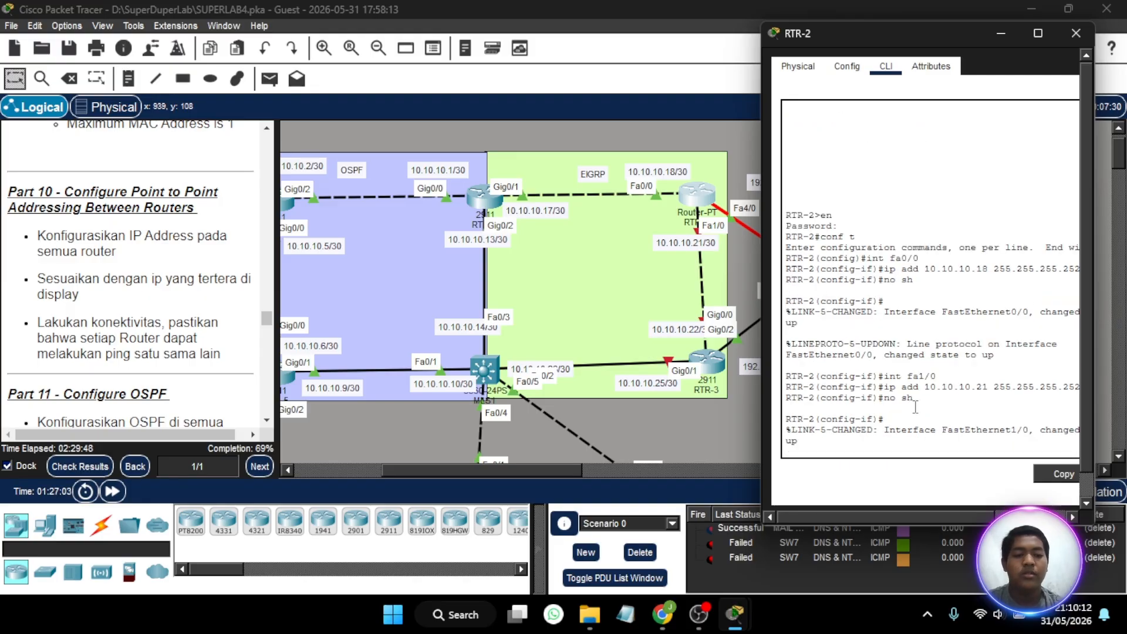
click(1074, 37)
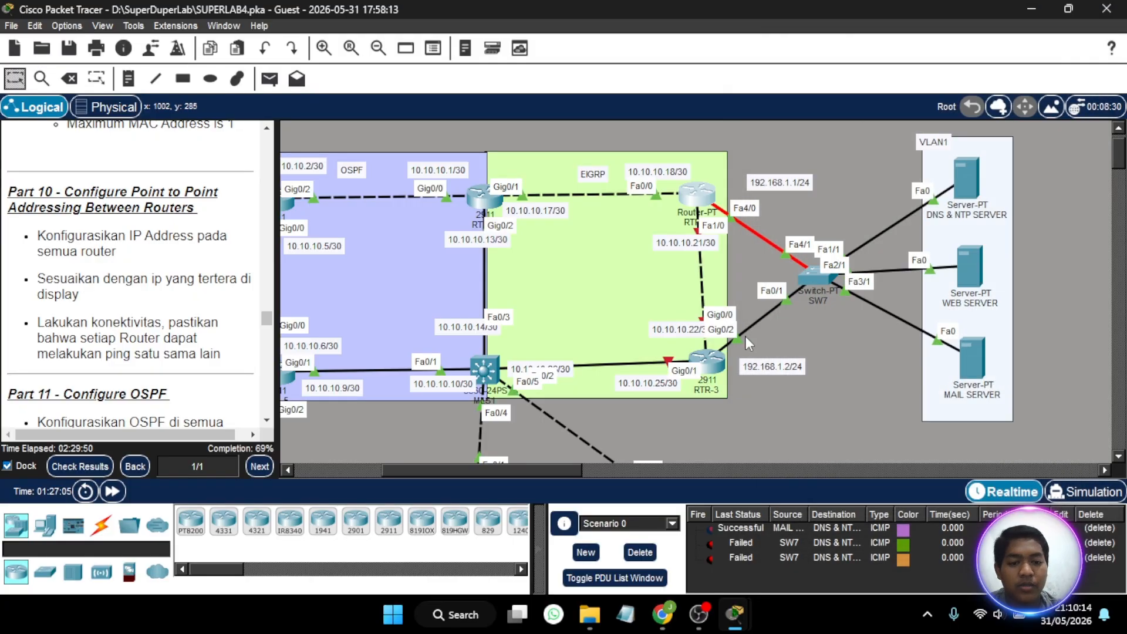
- Open RTR-3's command line, widen its window, place it clear of the EIGRP area and start the console session
click(706, 351)
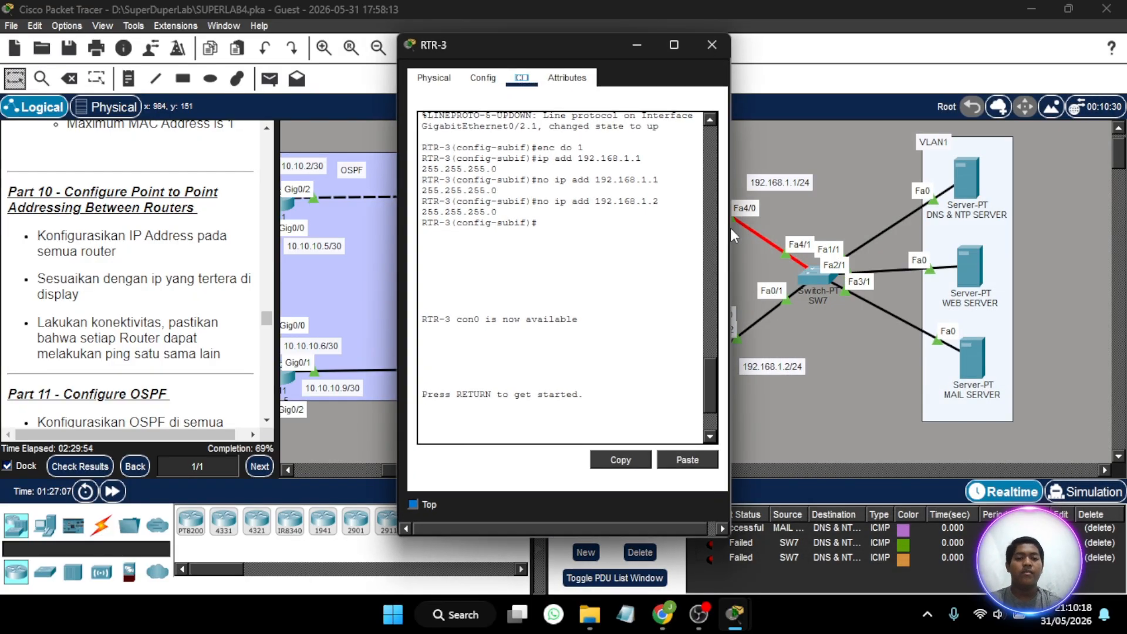
drag(728, 236, 779, 236)
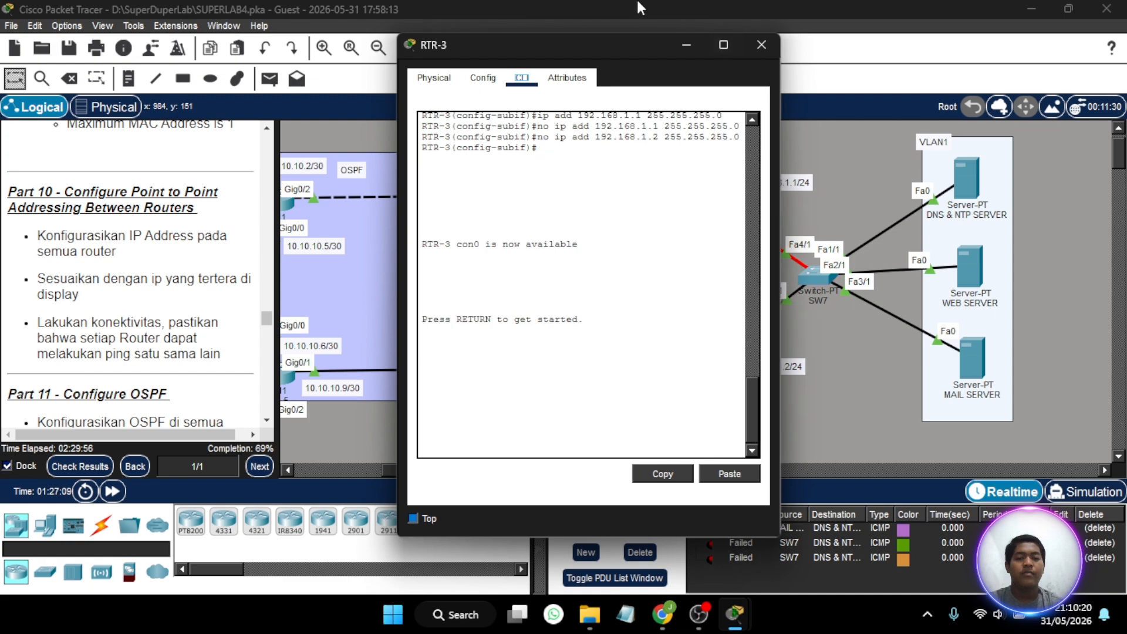
drag(628, 47, 256, 58)
click(68, 461)
key(Return)
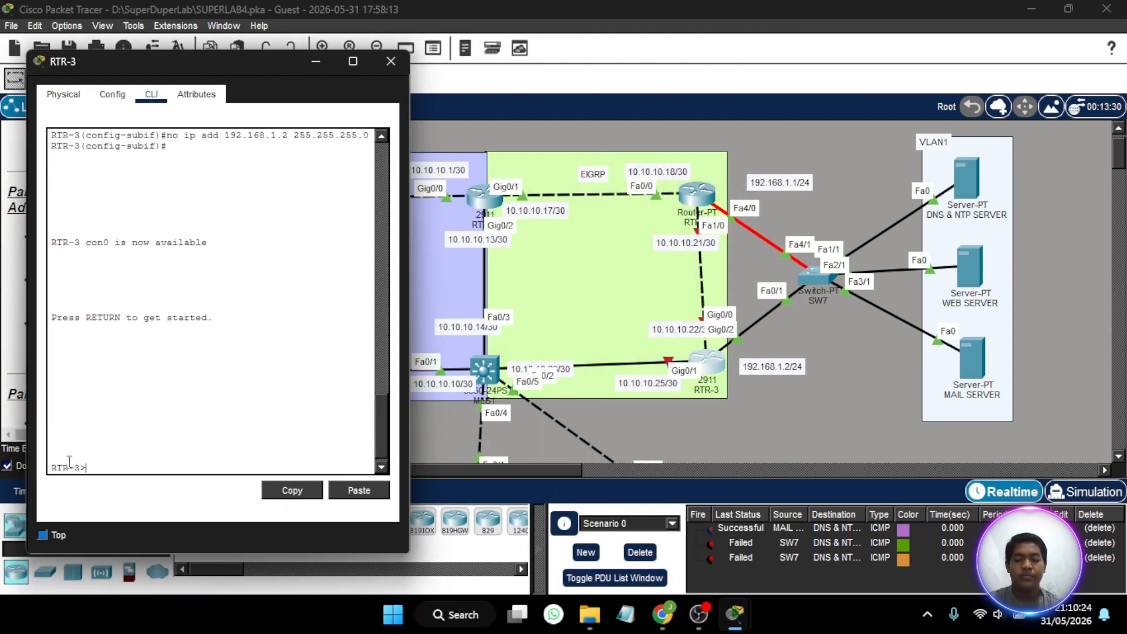
- Enter privileged mode on RTR-3 with the enable password and start global configuration mode
text(en)
key(Return)
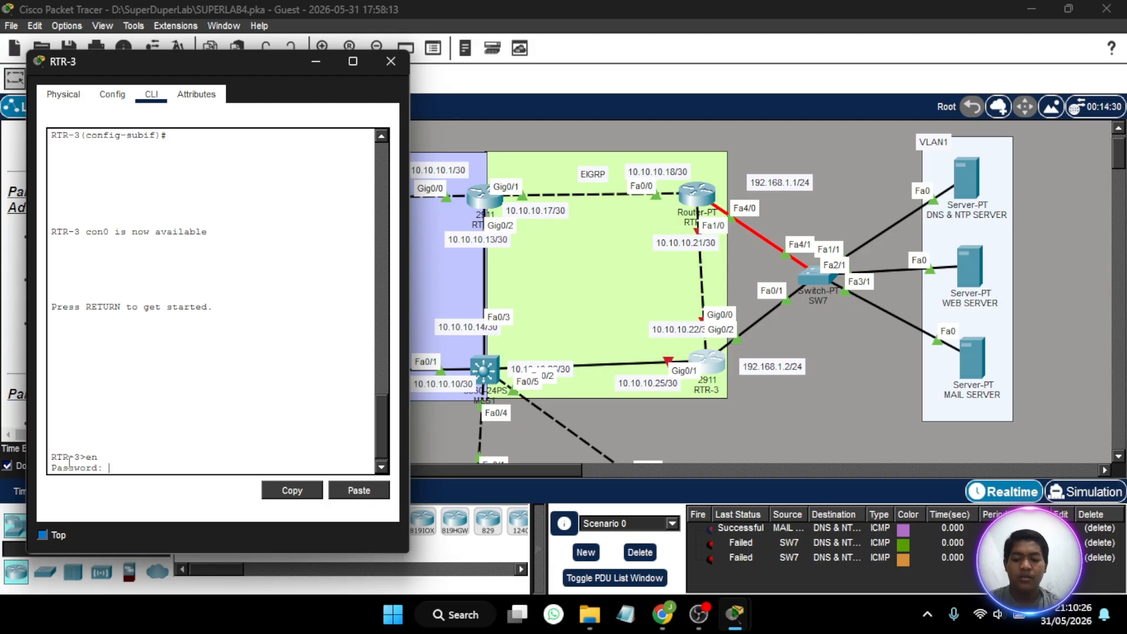
key(Return)
key(Return)
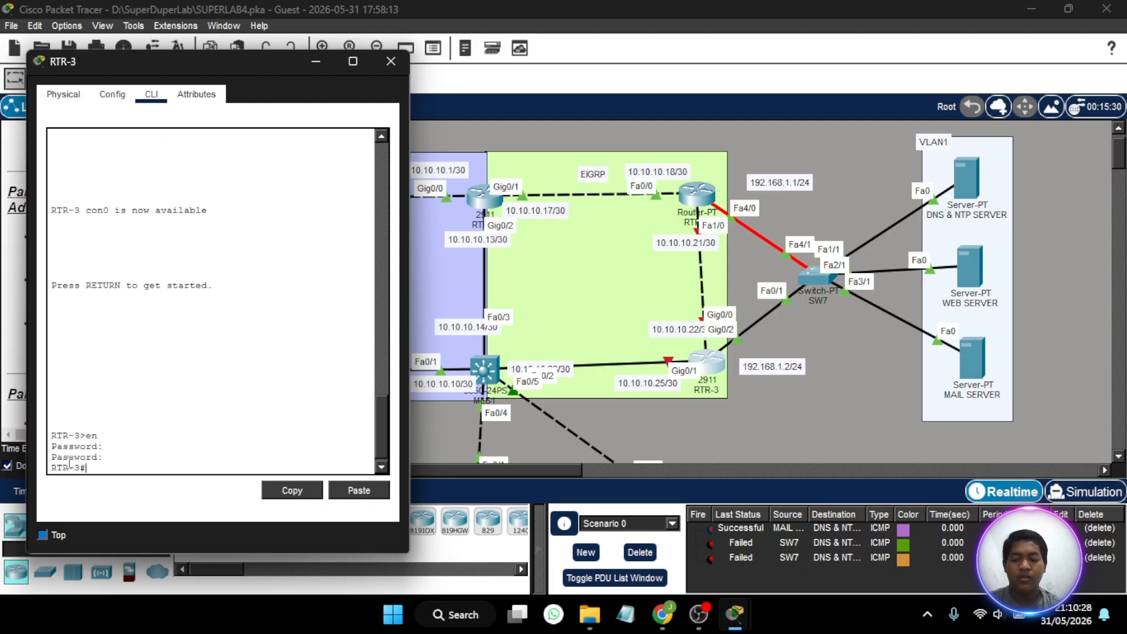
text(conf t)
key(Return)
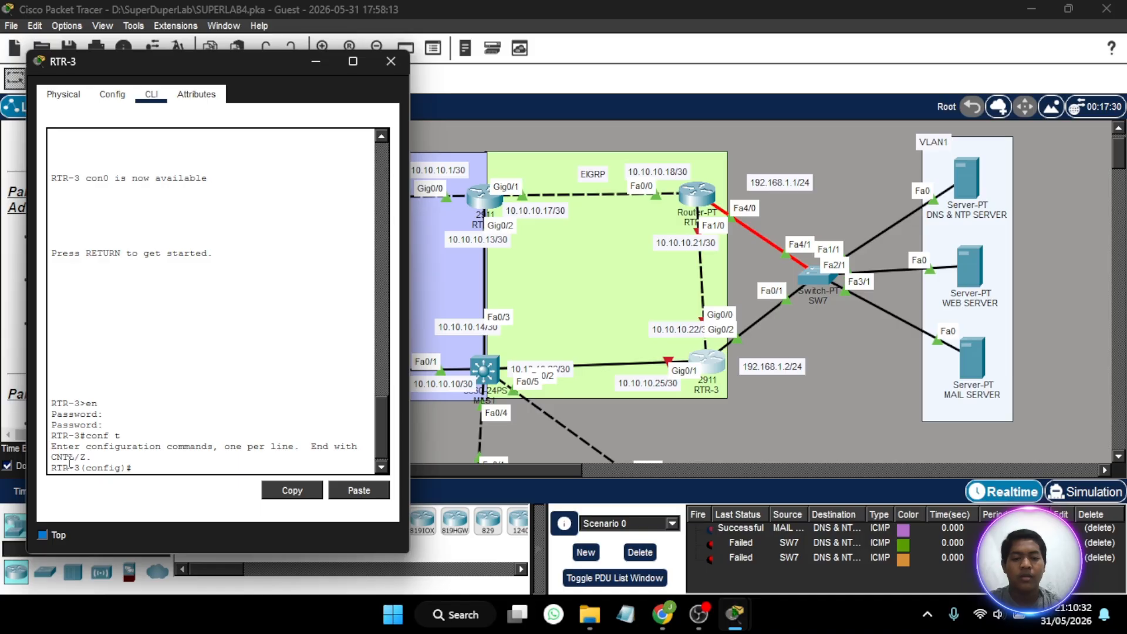
- Assign RTR-3's gig 0/0 interface IP address 10.10.10.22 with subnet mask 255.255.255.252
text(int gig)
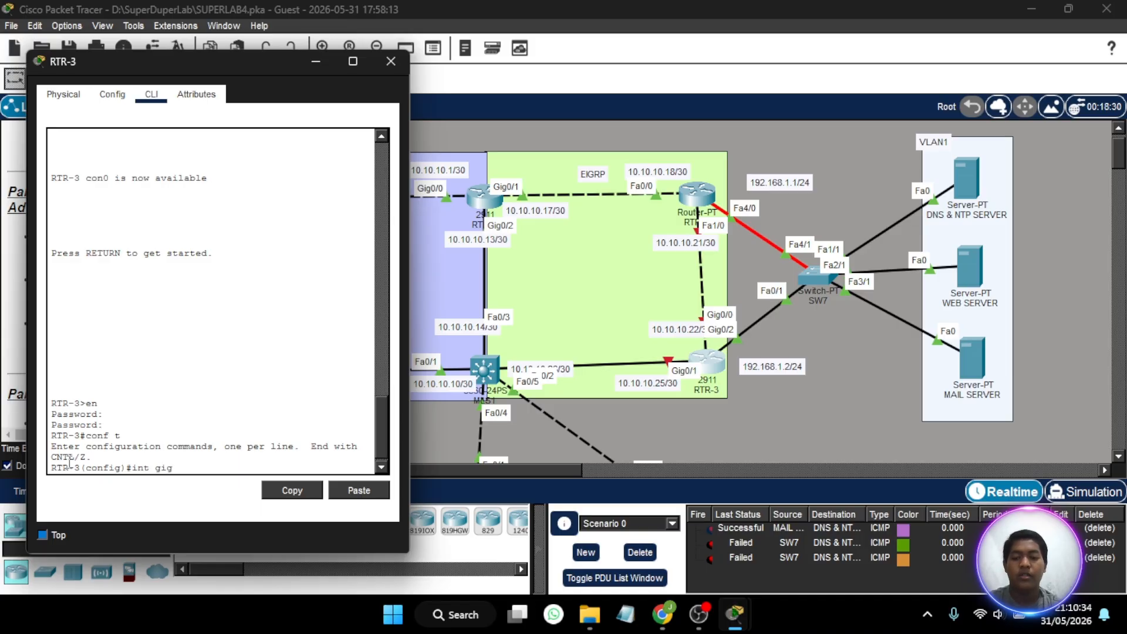
text( 0/0)
key(Return)
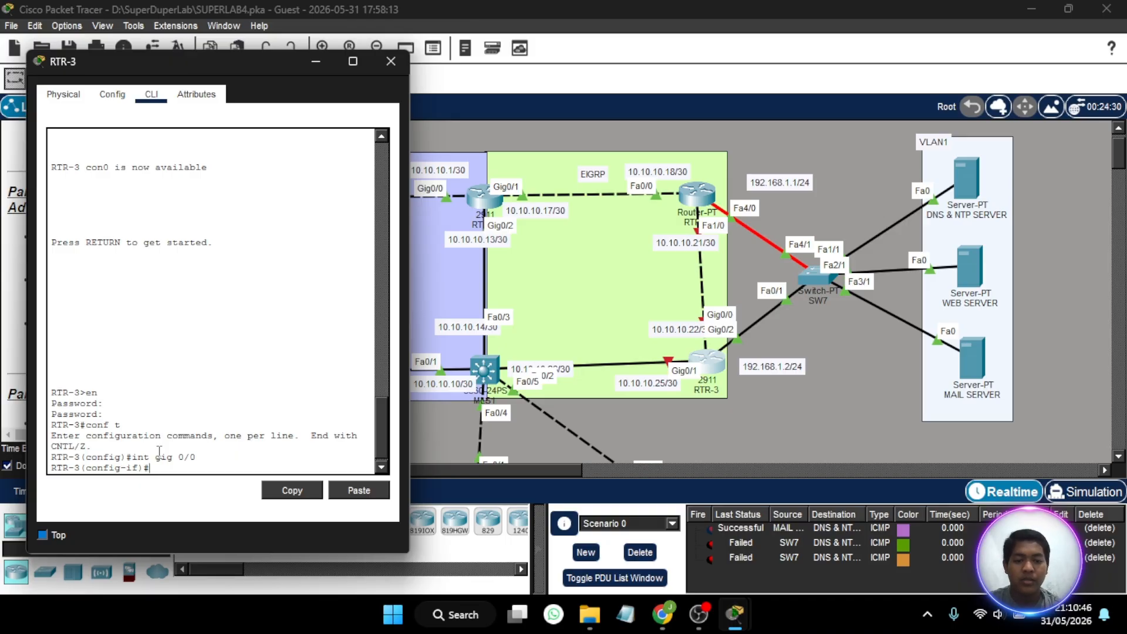
text(ip ad)
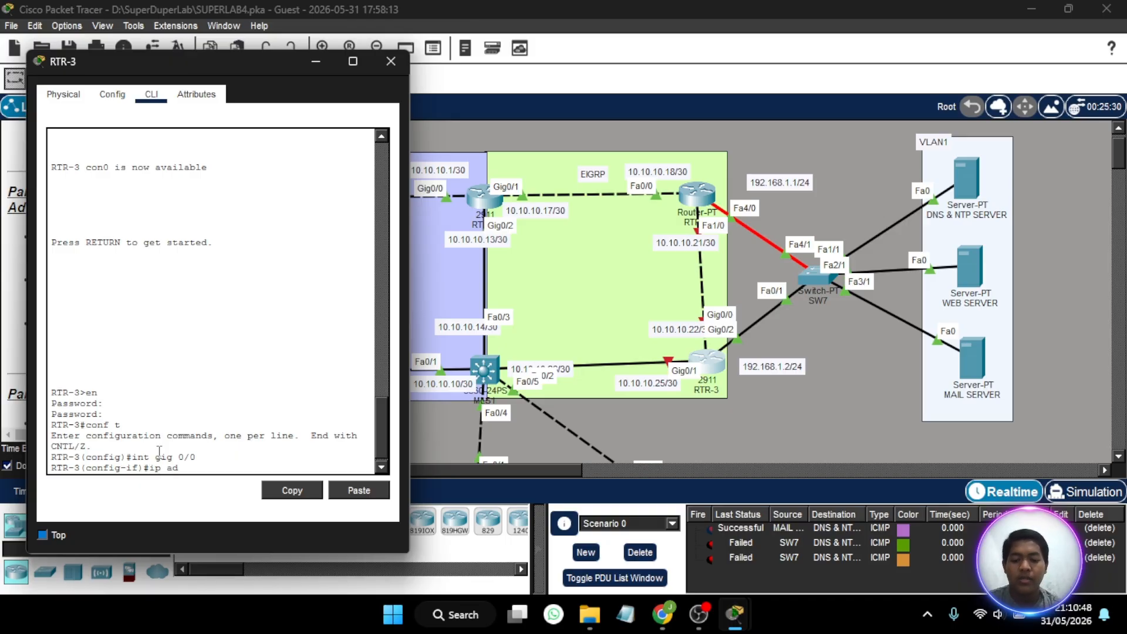
text(d 10)
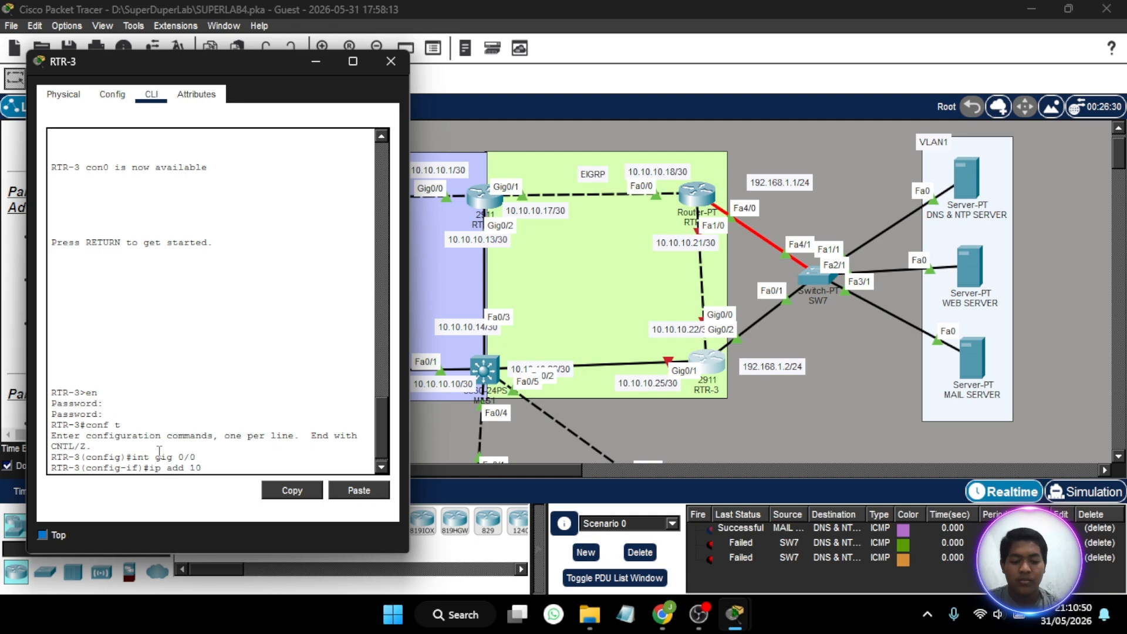
text(.10.10.2)
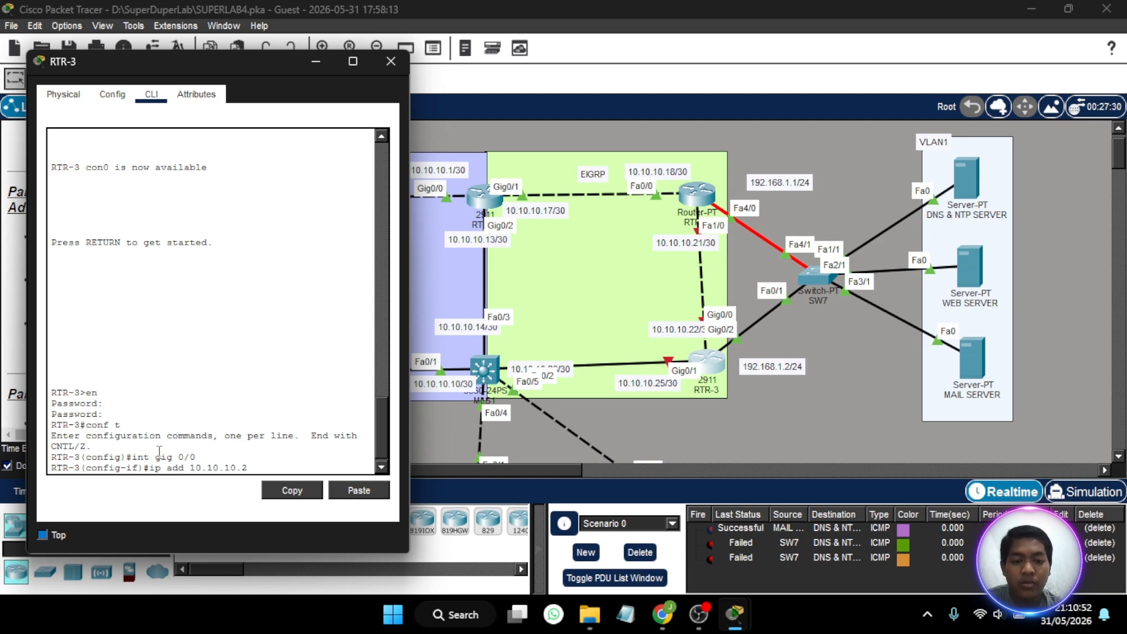
text(2 255.)
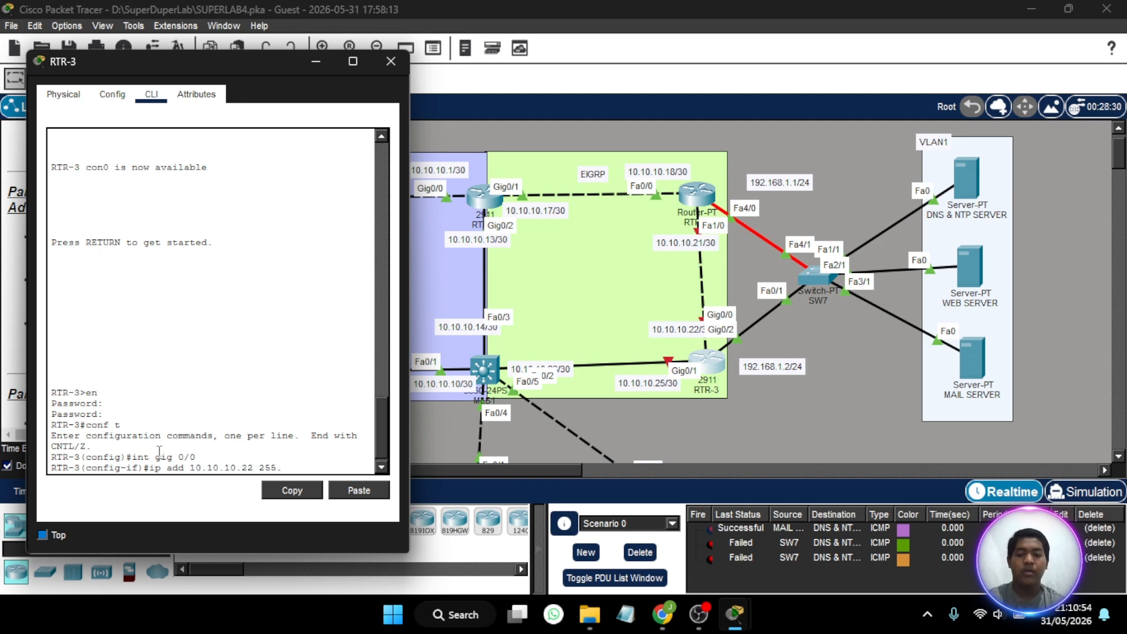
text(255.255.252\)
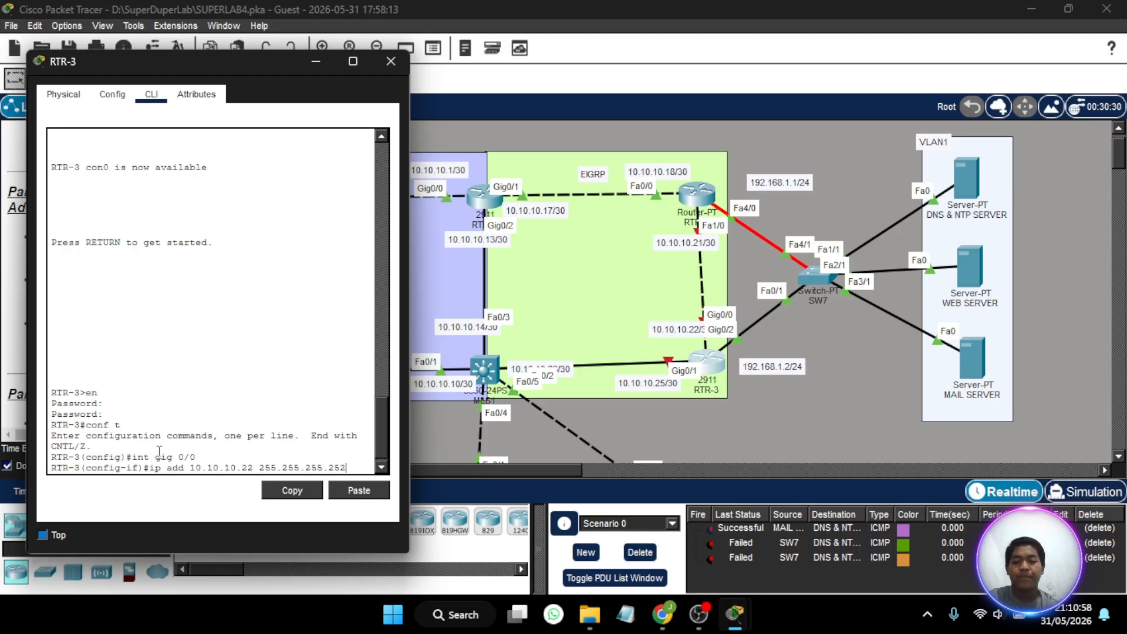
key(Return)
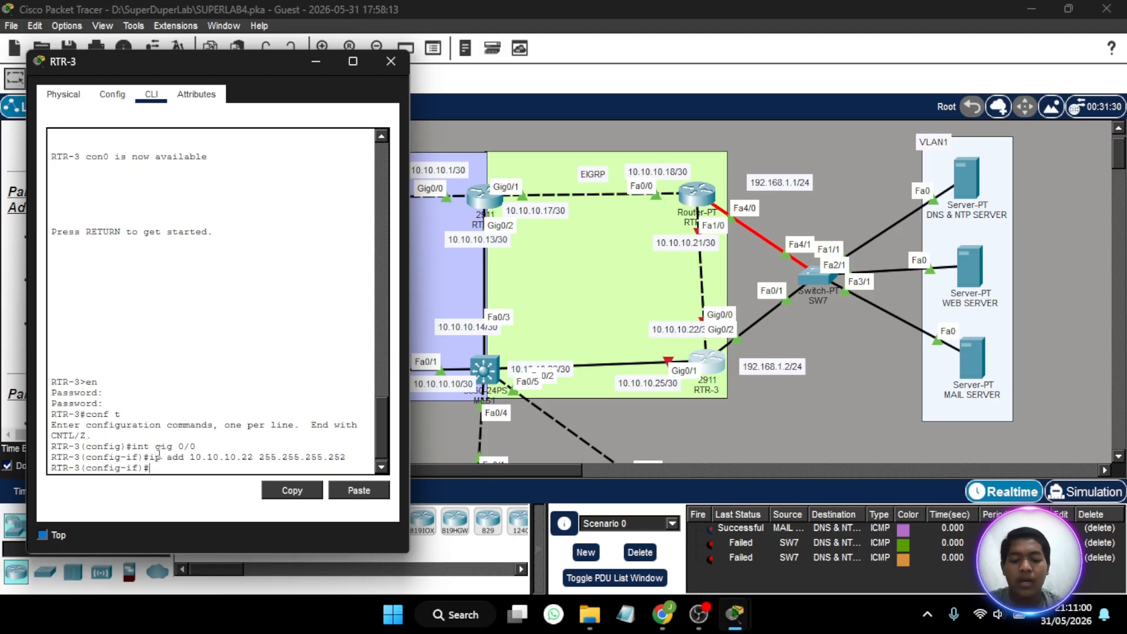
- Enable RTR-3's gig 0/0 interface with no shutdown
text(s)
key(BackSpace)
text(no sh)
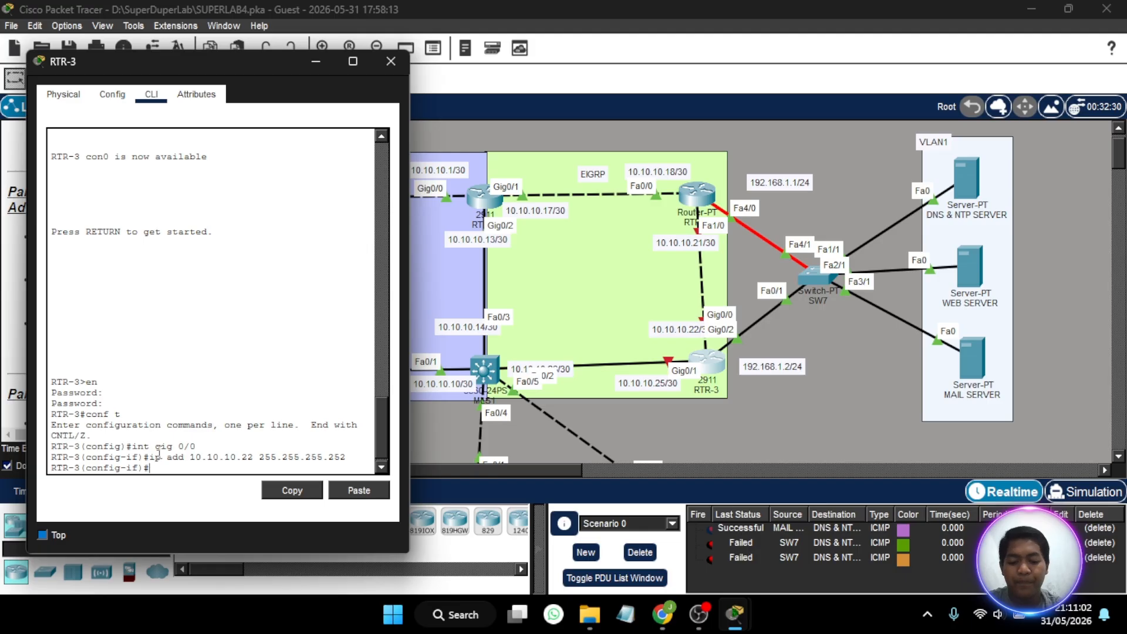
key(Return)
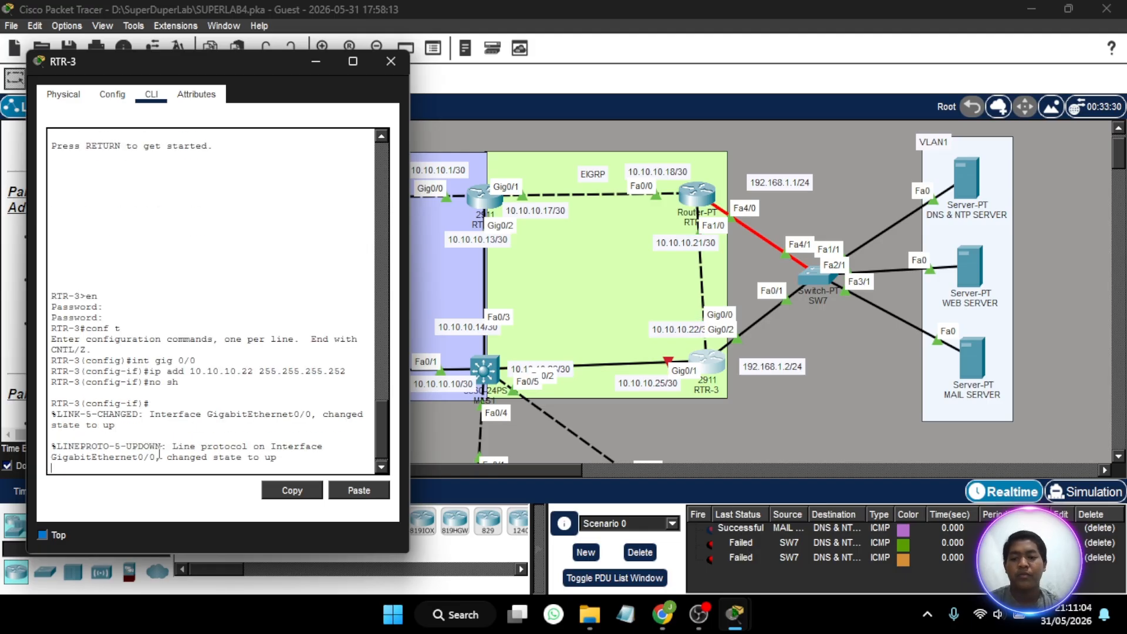
key(Return)
- Assign RTR-3's gig0/1 interface IP address 10.10.10.25 with subnet mask 255.255.255.252
text(int gig)
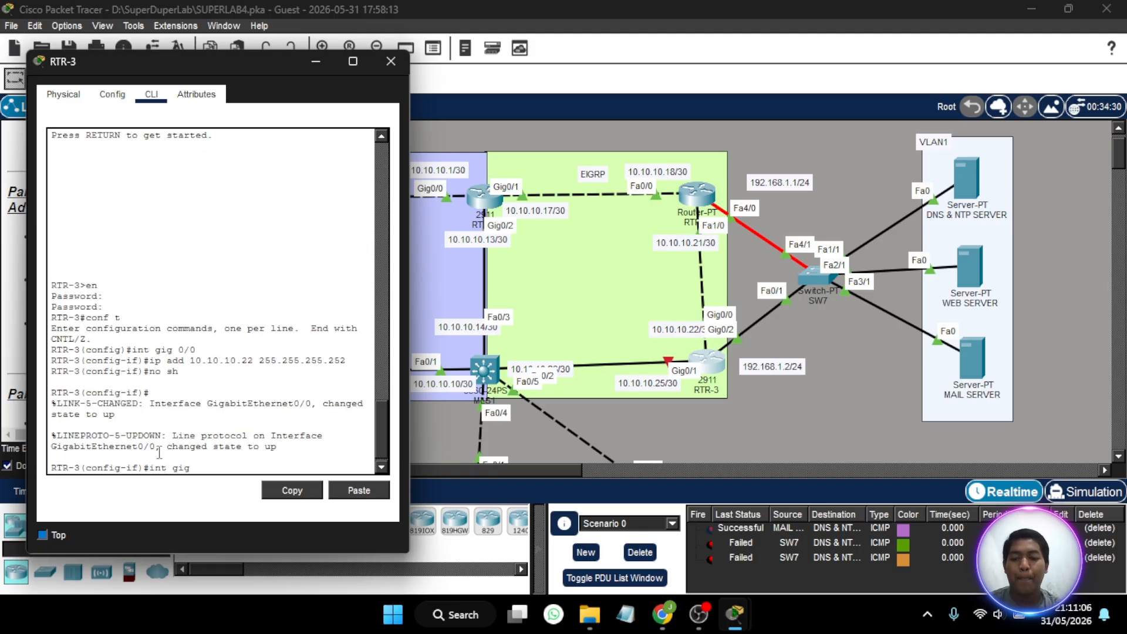
text(0/1)
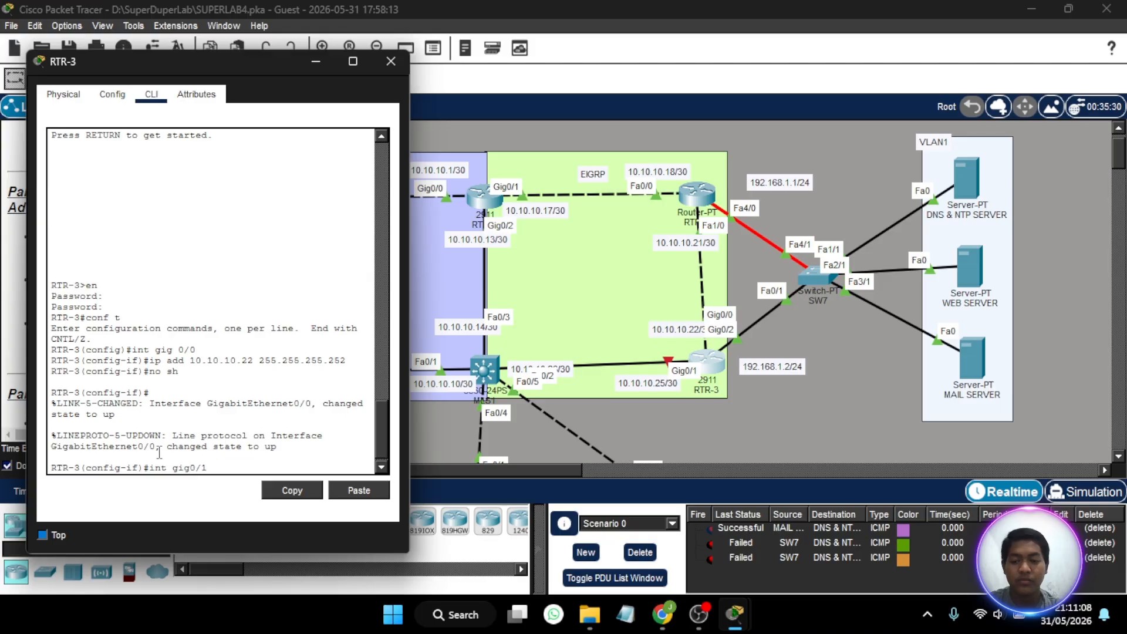
key(Return)
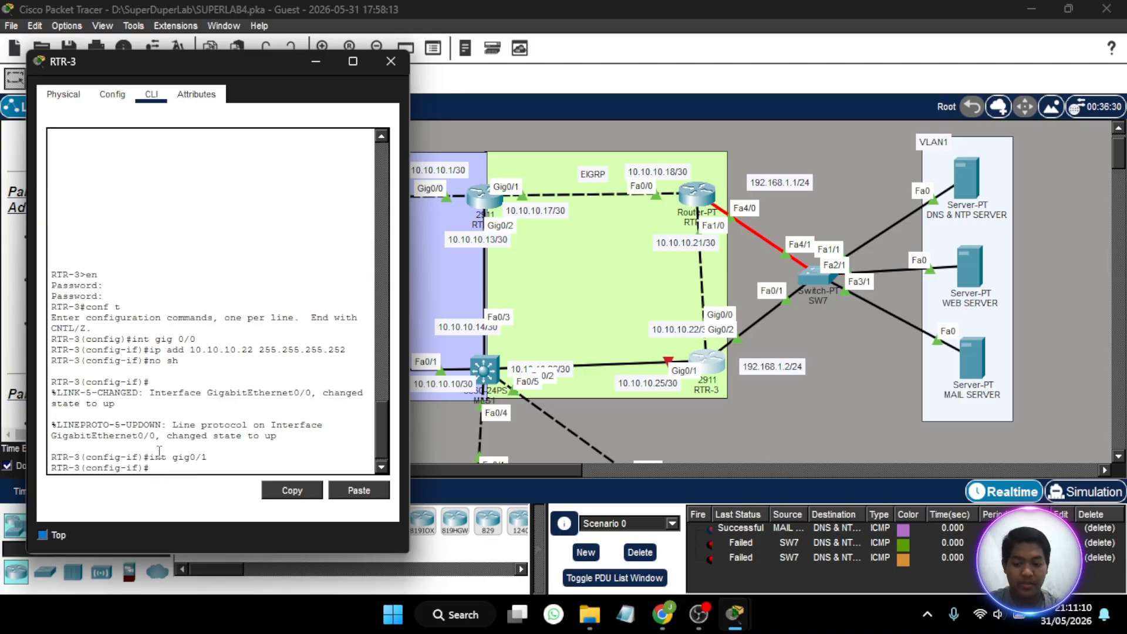
text(10.10.10.)
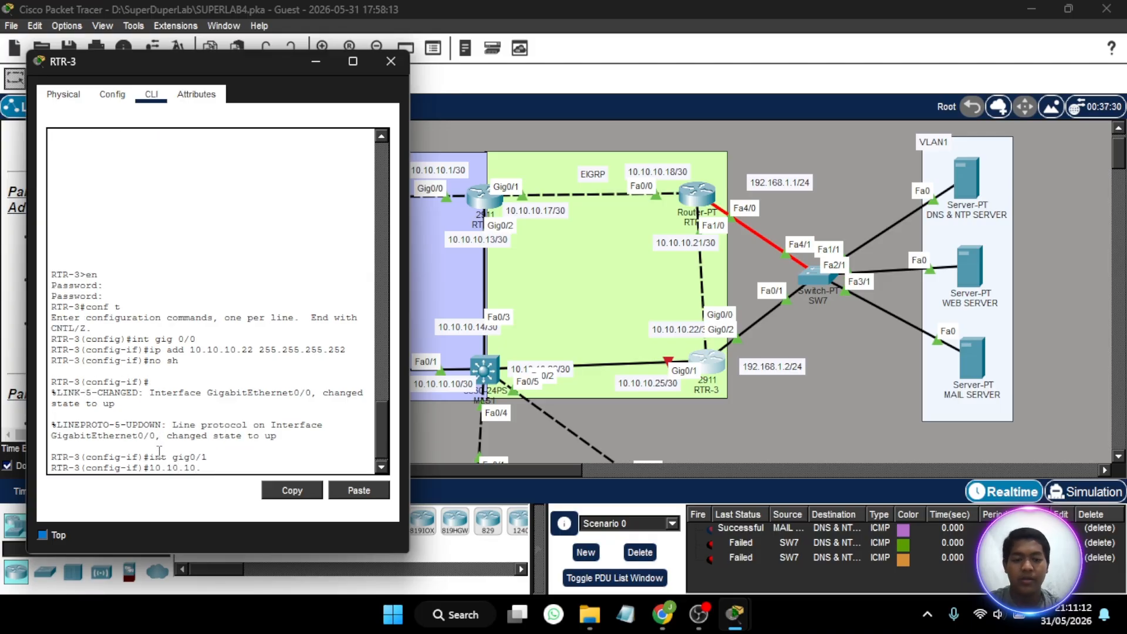
text(25)
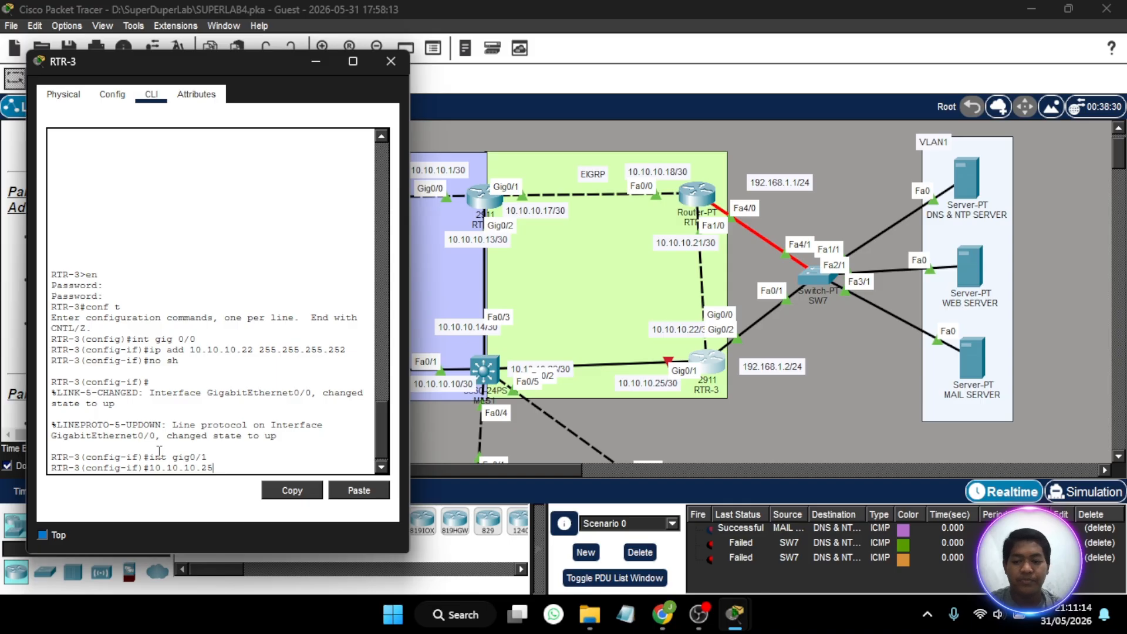
text( 255.255.2555.)
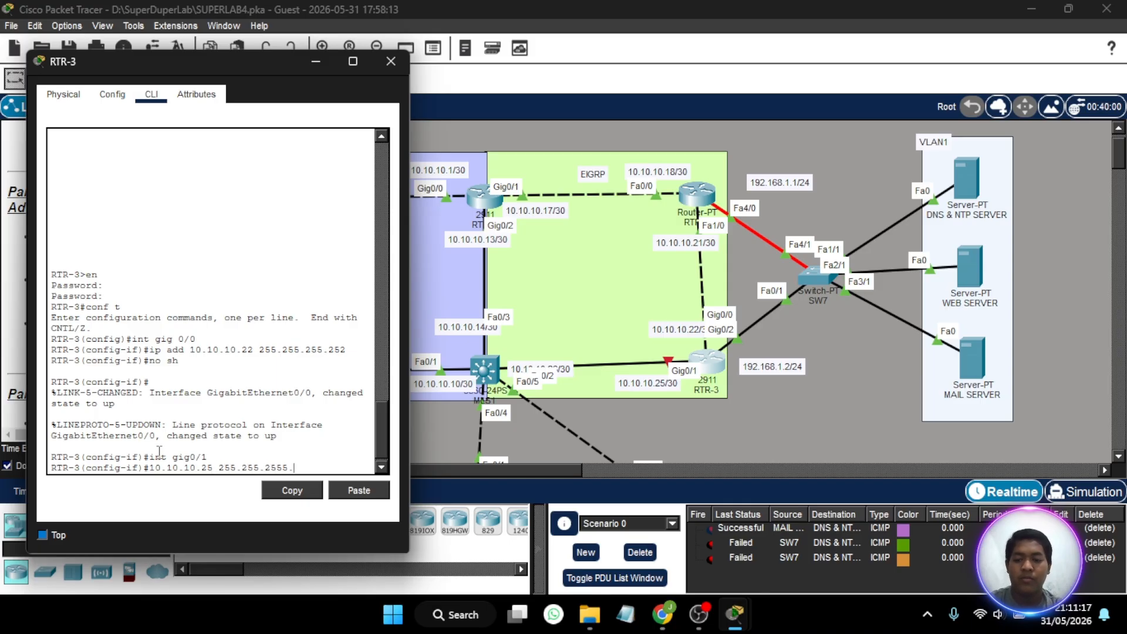
key(BackSpace)
text(.0)
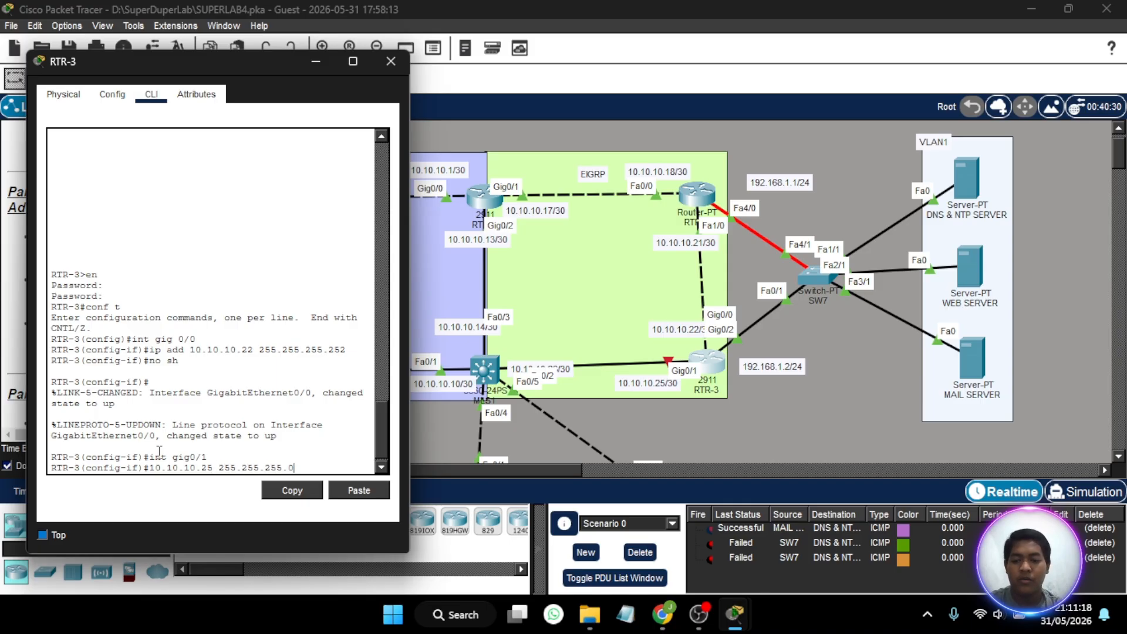
key(BackSpace)
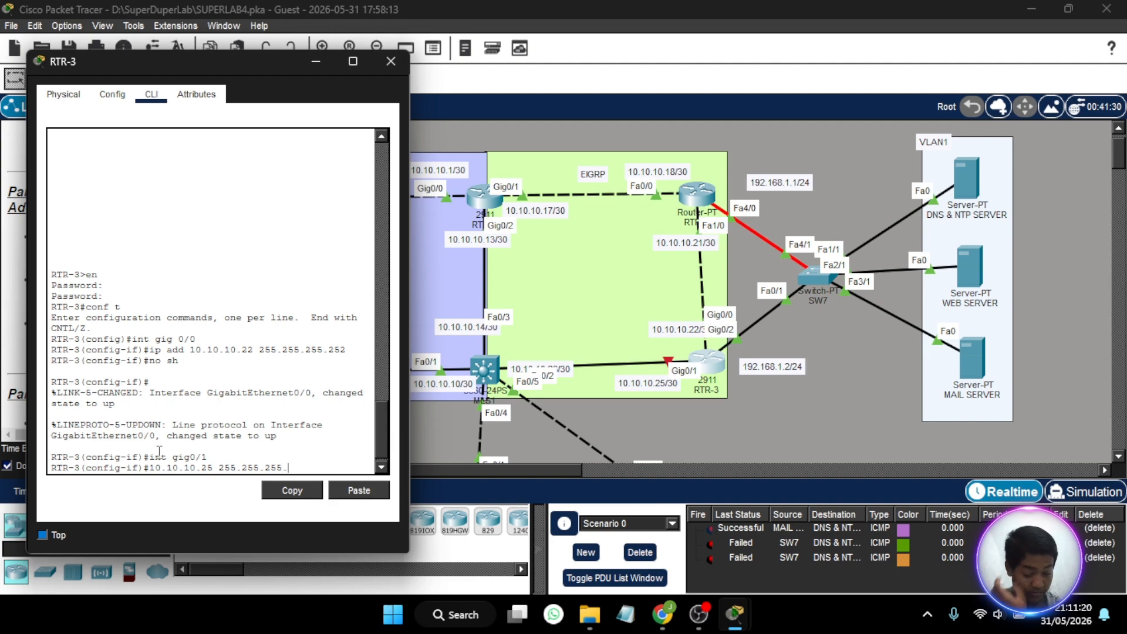
text(252)
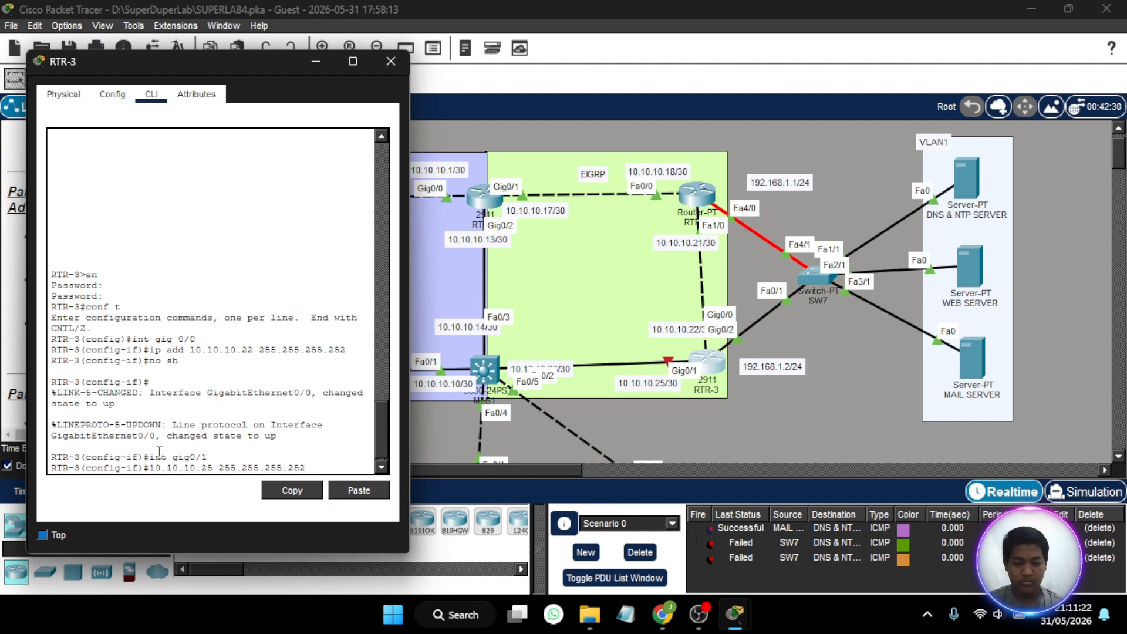
key(Return)
key(Up)
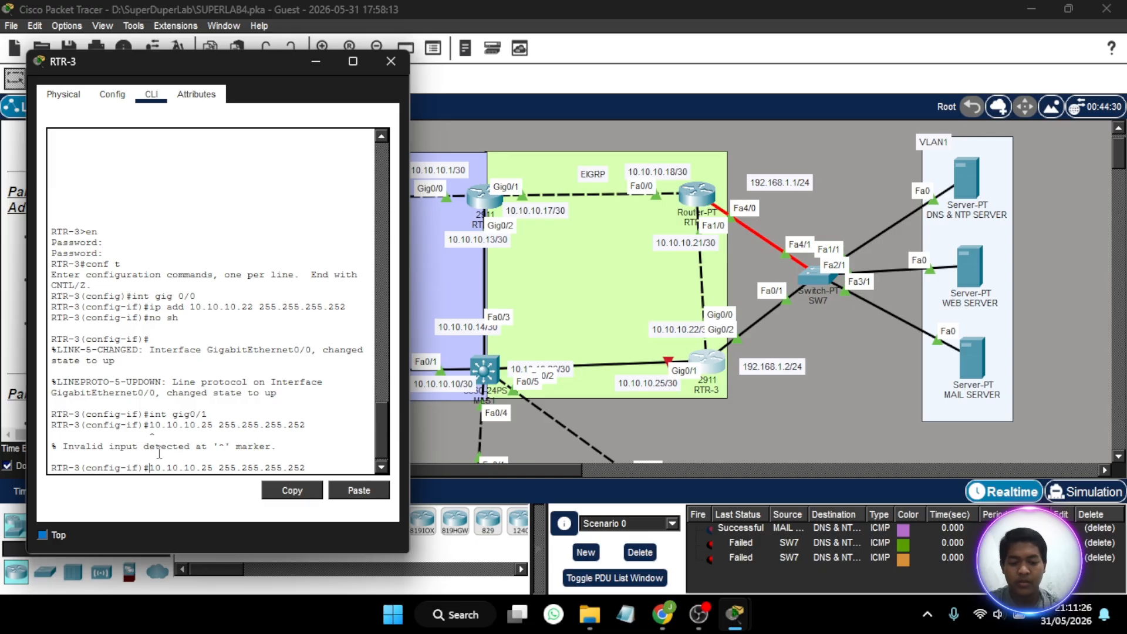
text(ip add)
key(Return)
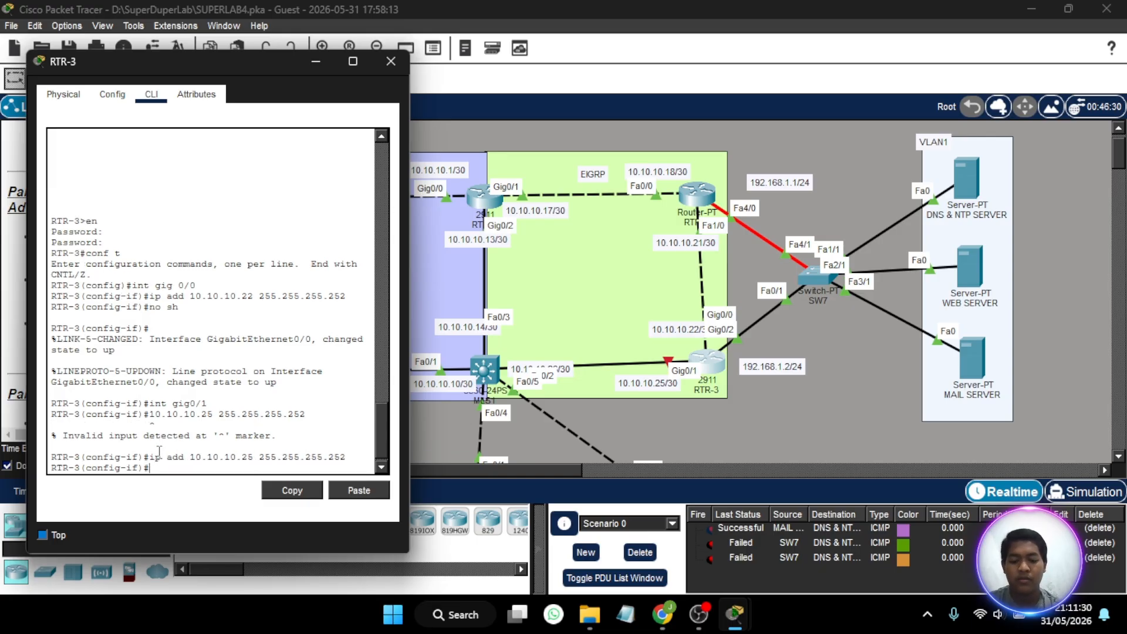
- Enable RTR-3's gig0/1 interface with no shutdown and close the router's window
text(no sh)
key(Return)
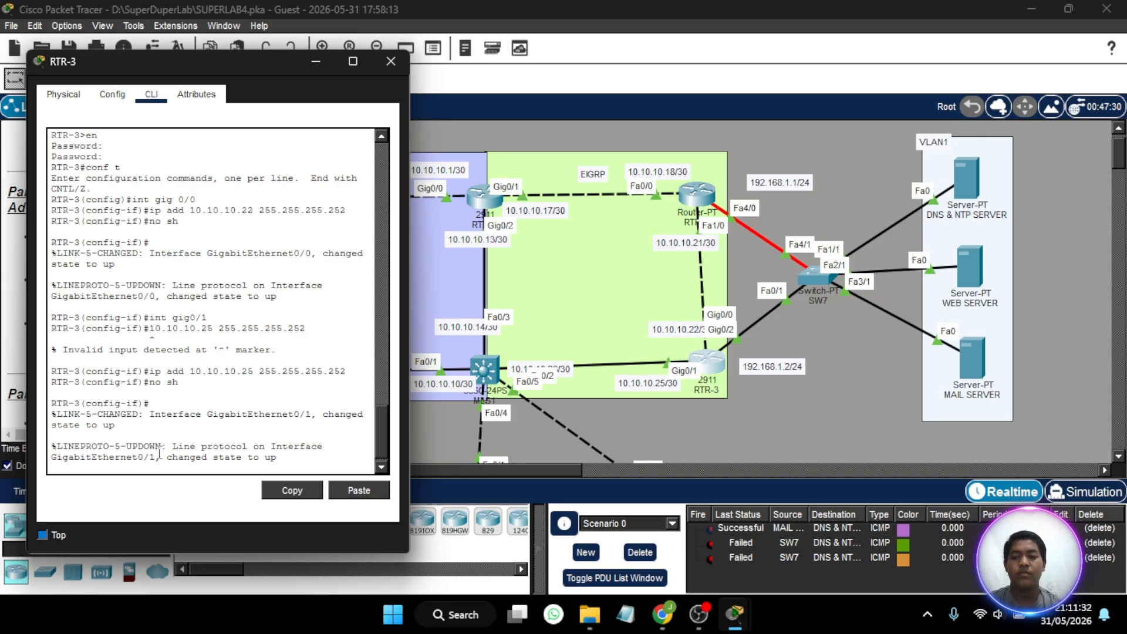
click(391, 62)
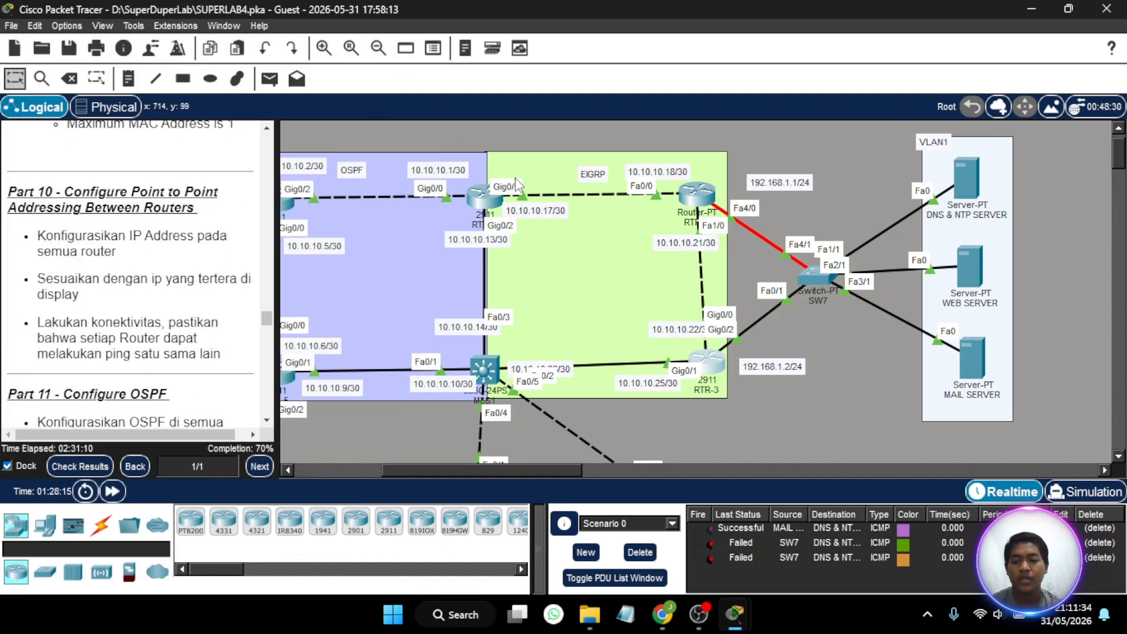
- Open MLS1's command line and enter privileged mode with the enable password
scroll(521, 295, right, 3)
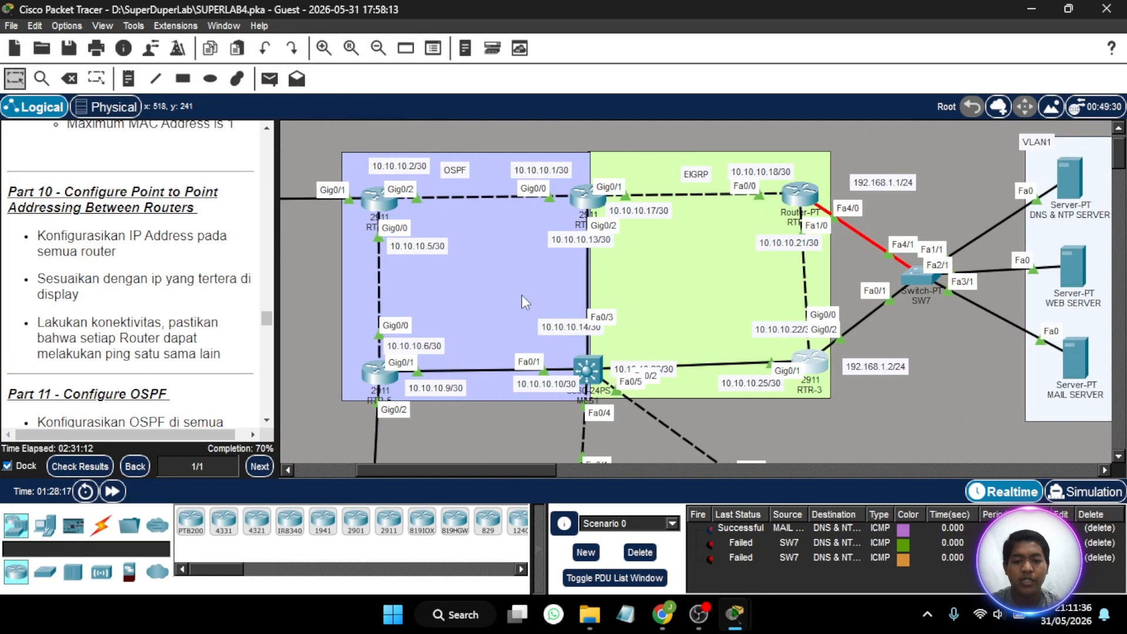
click(589, 370)
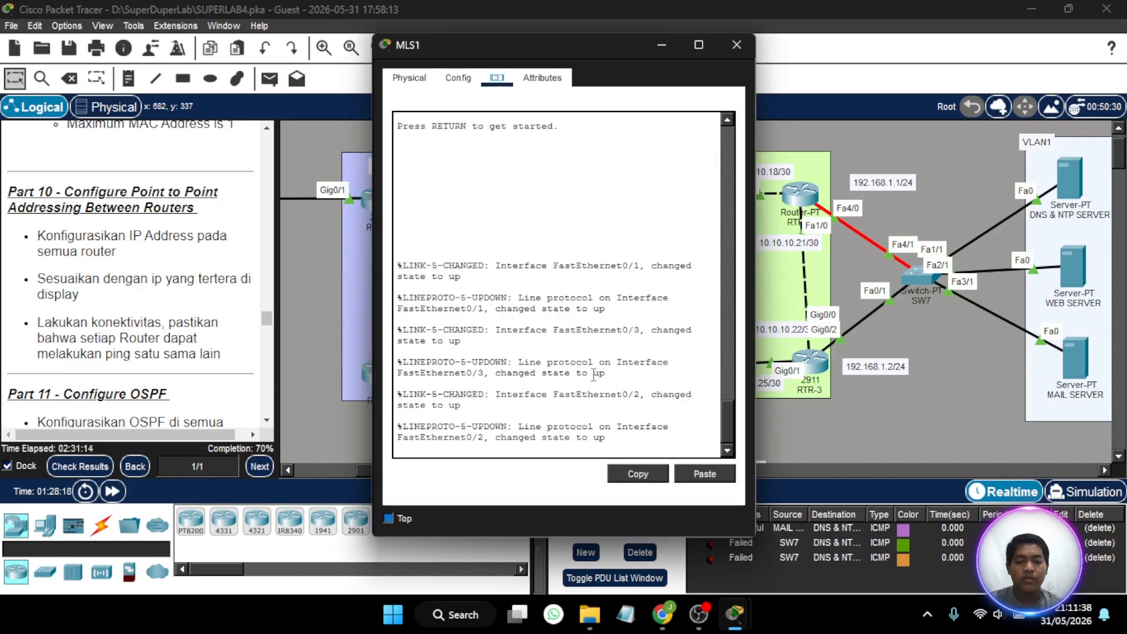
key(Return)
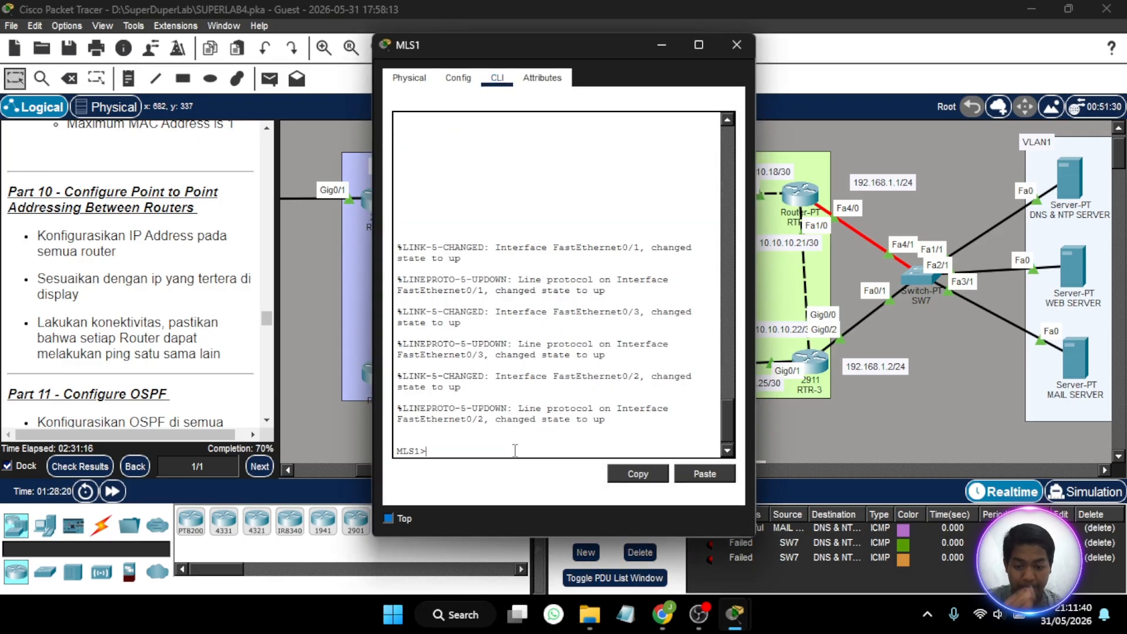
text(en)
key(Return)
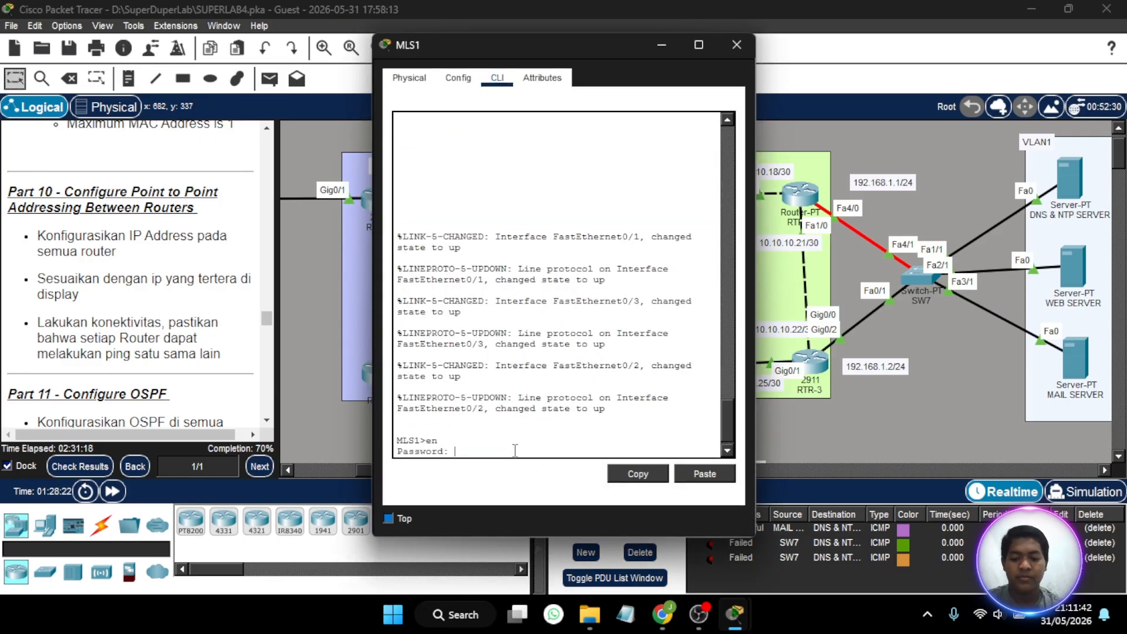
key(Return)
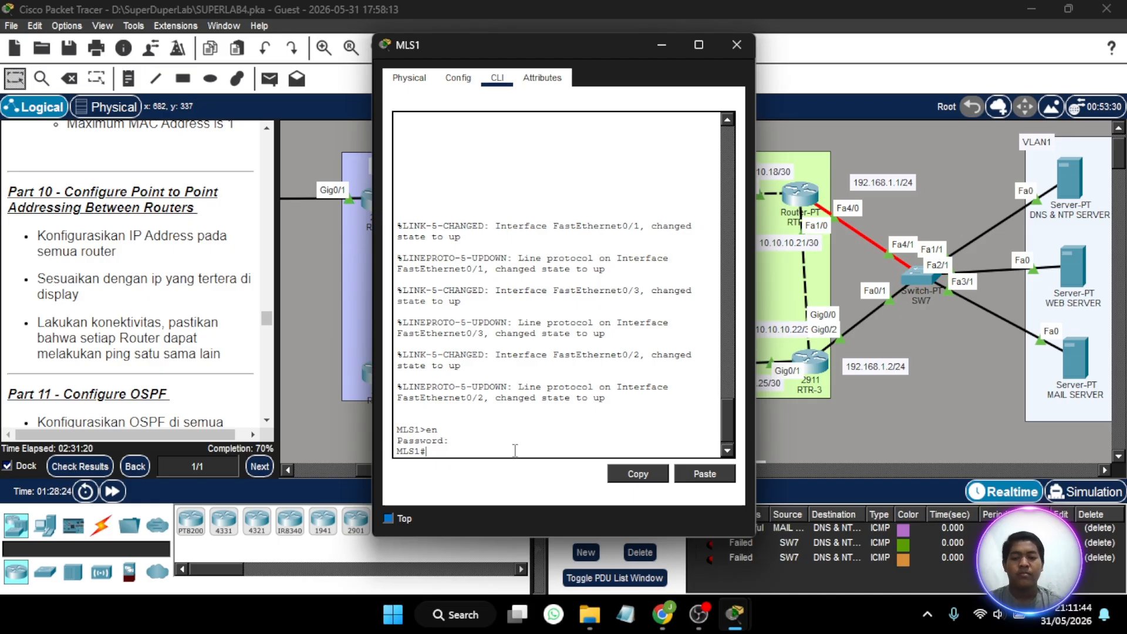
- Try to select interface fa0/3 from MLS1's privileged mode, with its window moved clear of the topology labels
text(int)
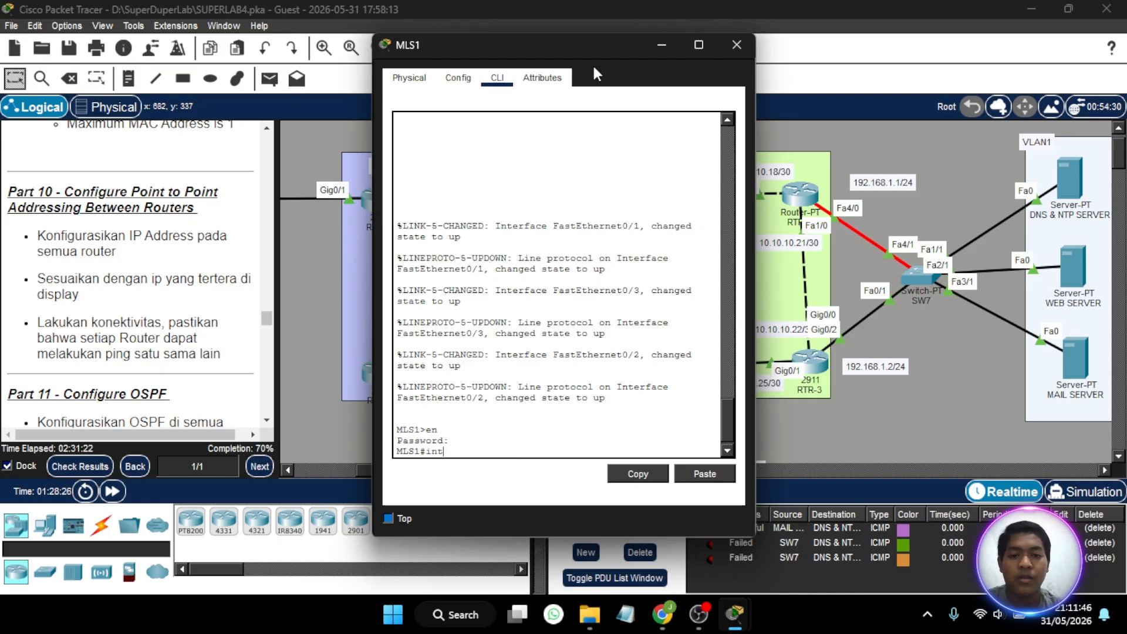
drag(592, 53, 230, 64)
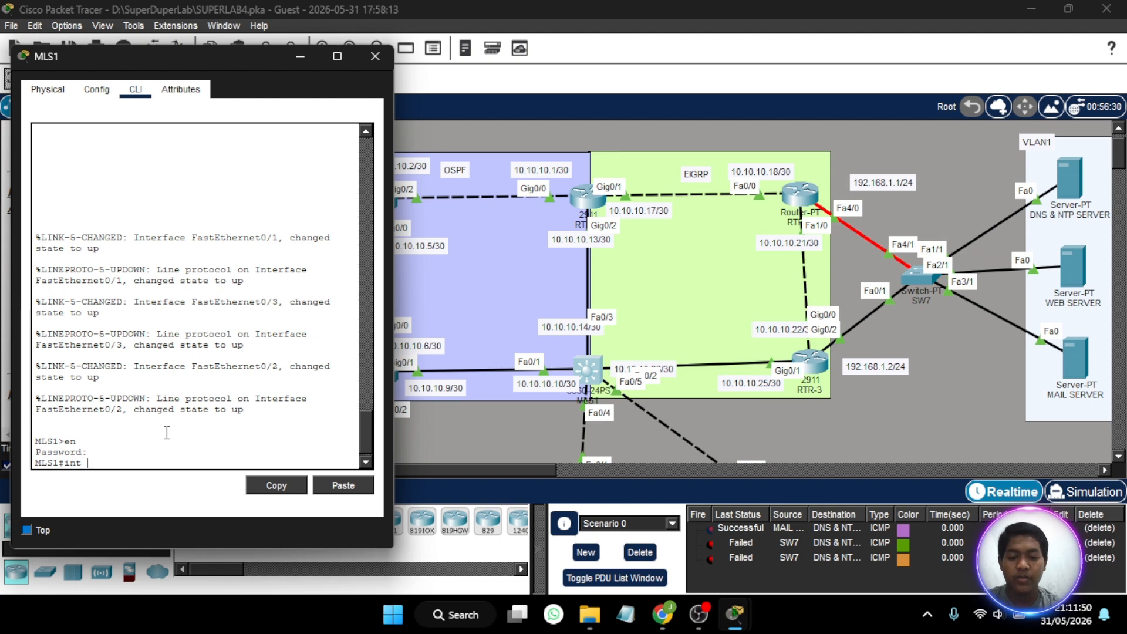
text(fa0/3)
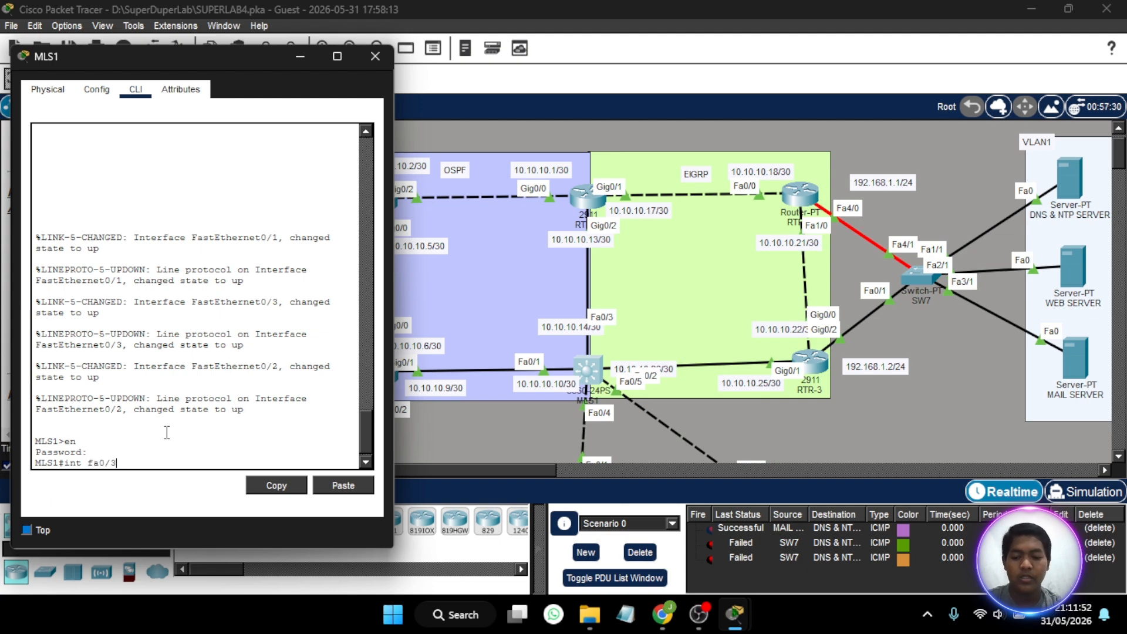
key(Return)
- Enter global configuration mode on MLS1 with conf t
text(sco)
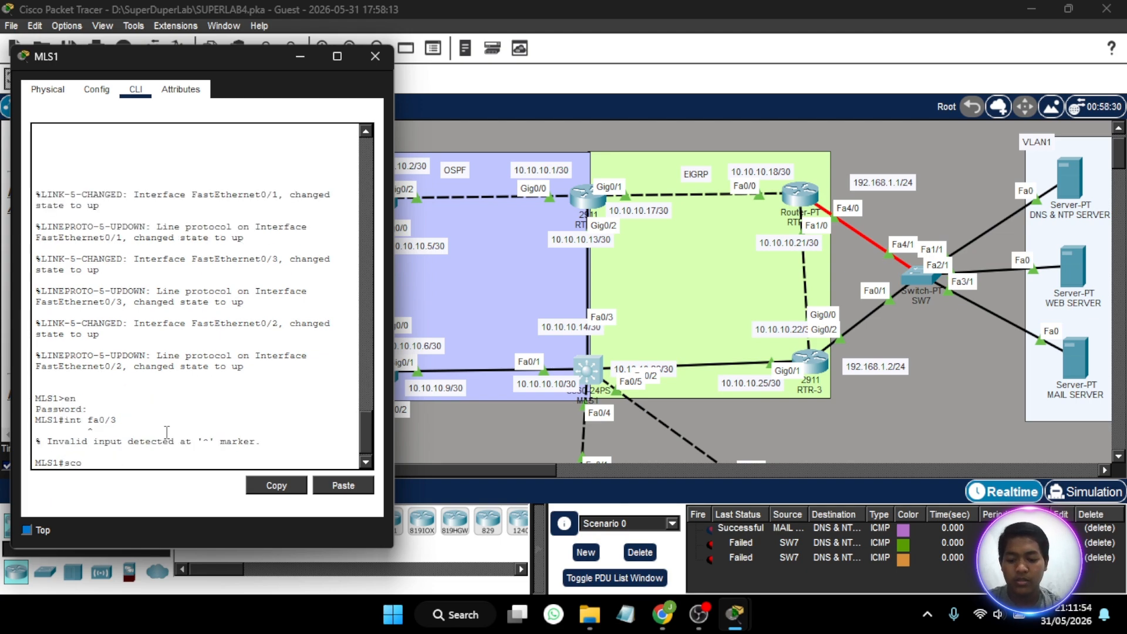
text(nf t)
key(Return)
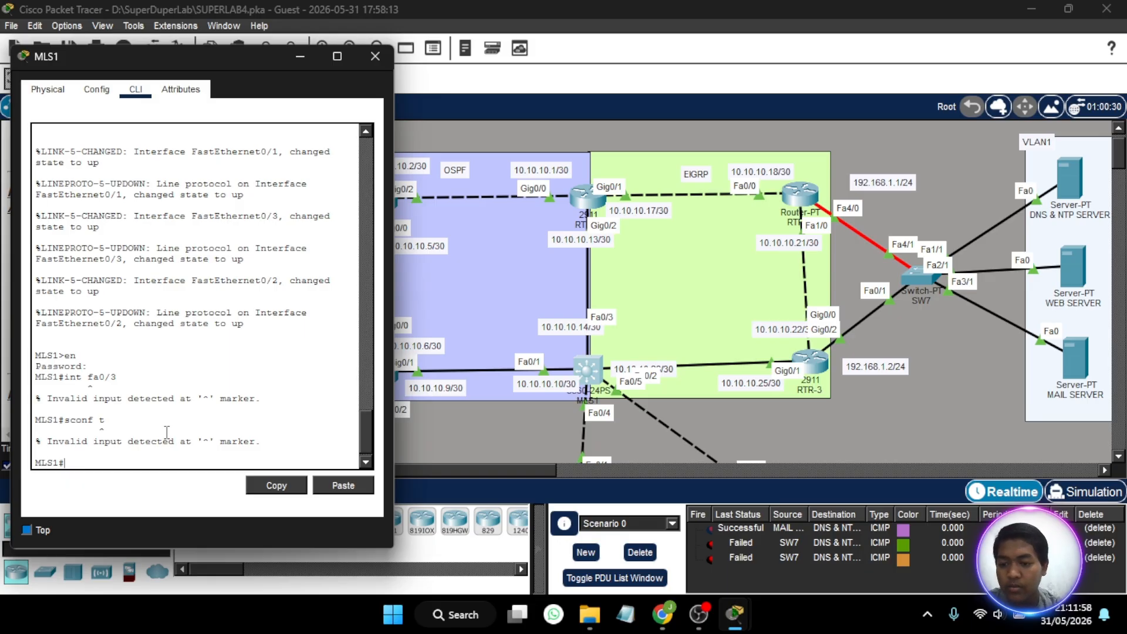
key(Up)
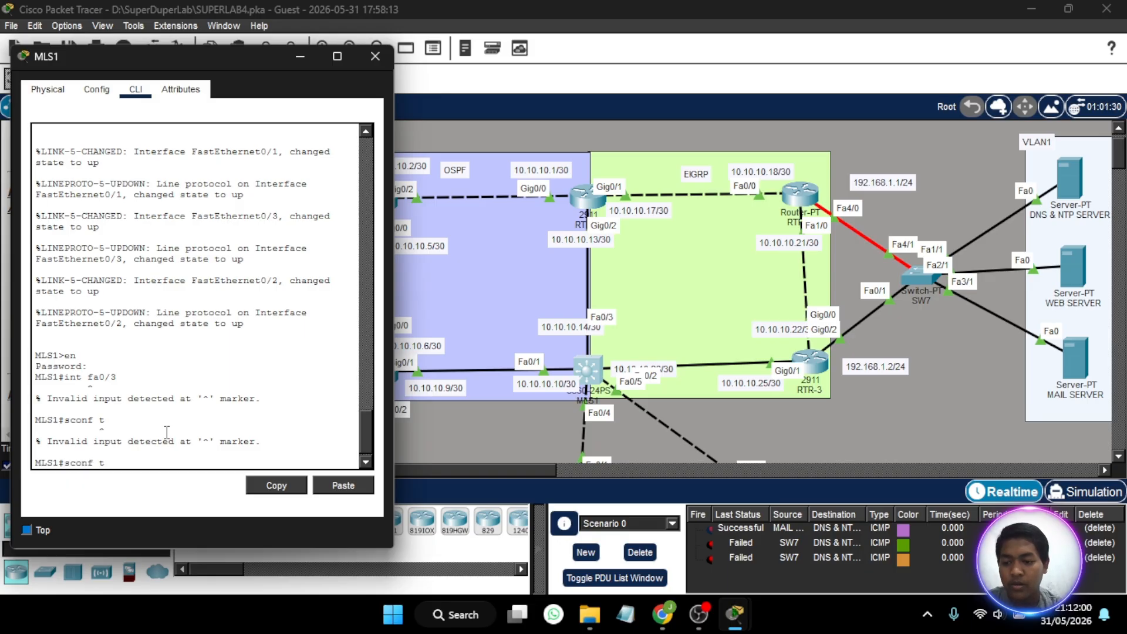
key(BackSpace)
key(Return)
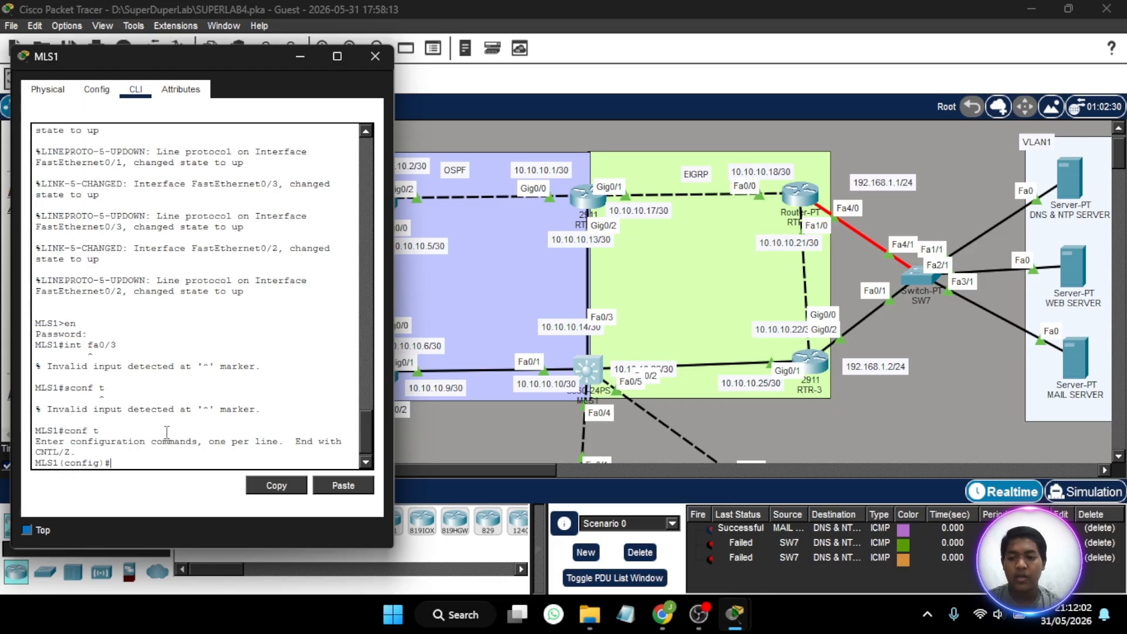
- Turn MLS1's fa0/3 interface into a routed port by disabling switchport mode
text(int fa0/3)
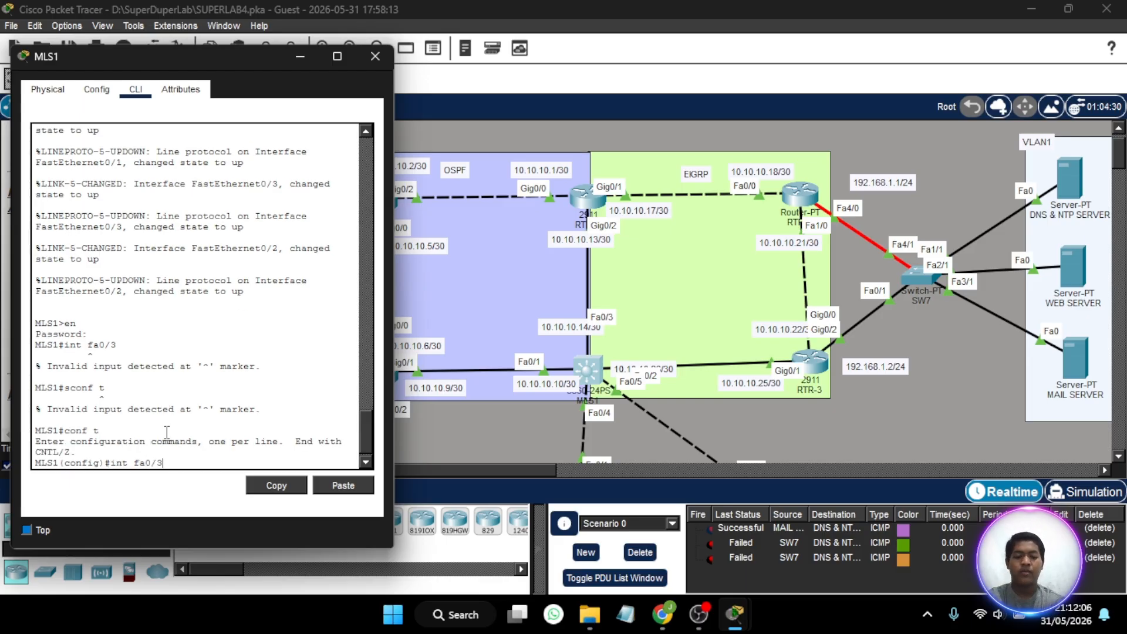
key(Return)
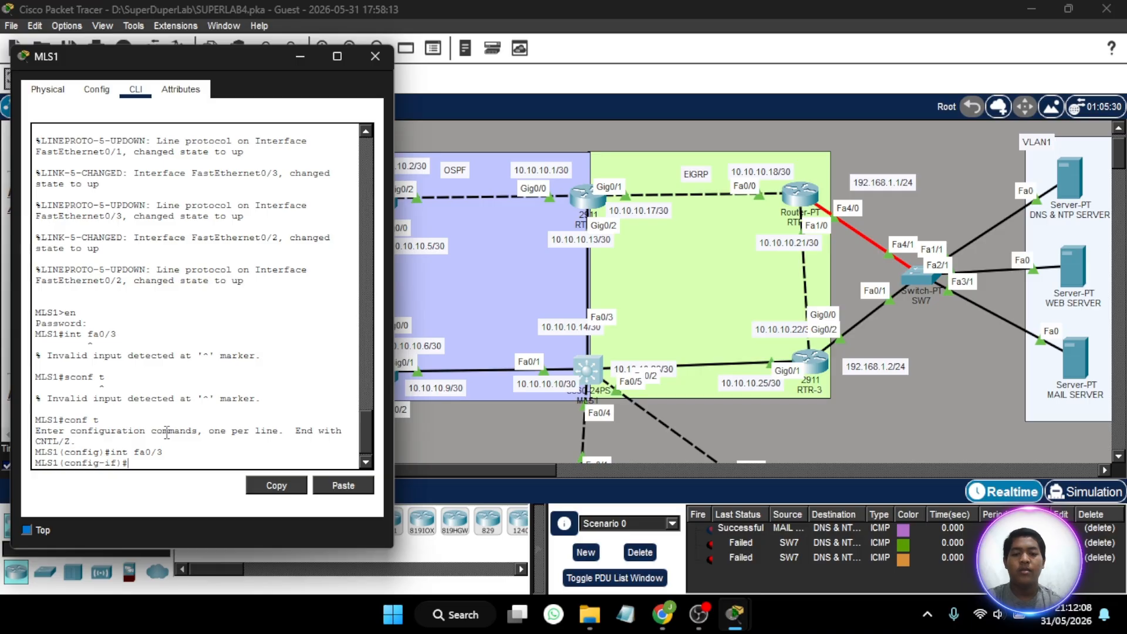
text(no sw)
key(Return)
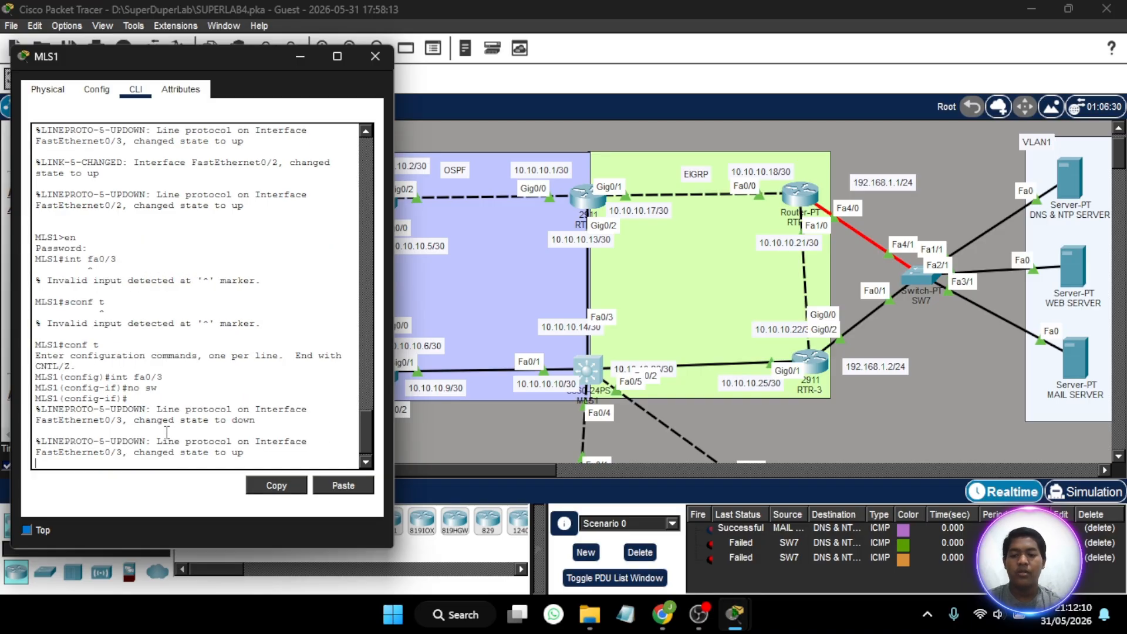
- Assign MLS1's fa0/3 interface IP address 10.10.10.14 with subnet mask 255.255.255.252
text(ip add)
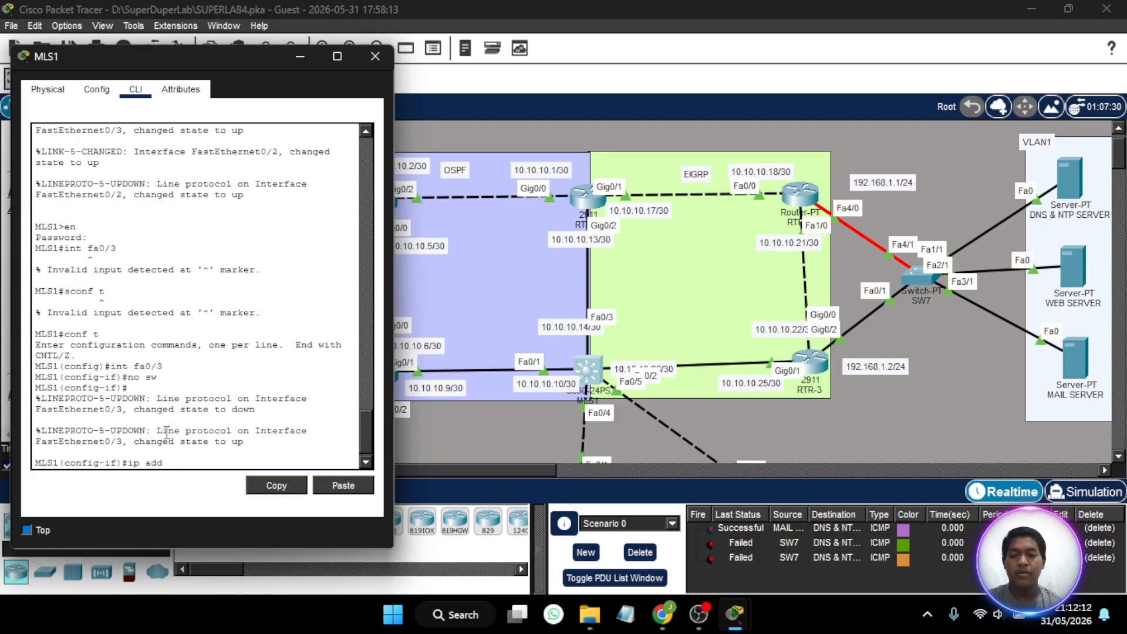
text( 10.10.)
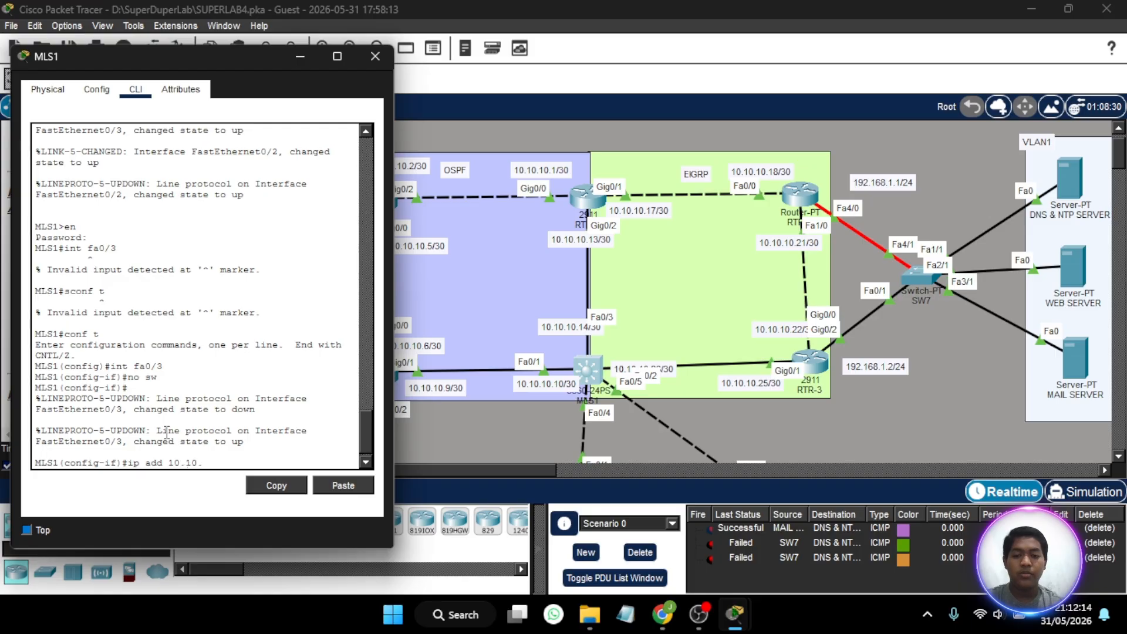
text(10.14)
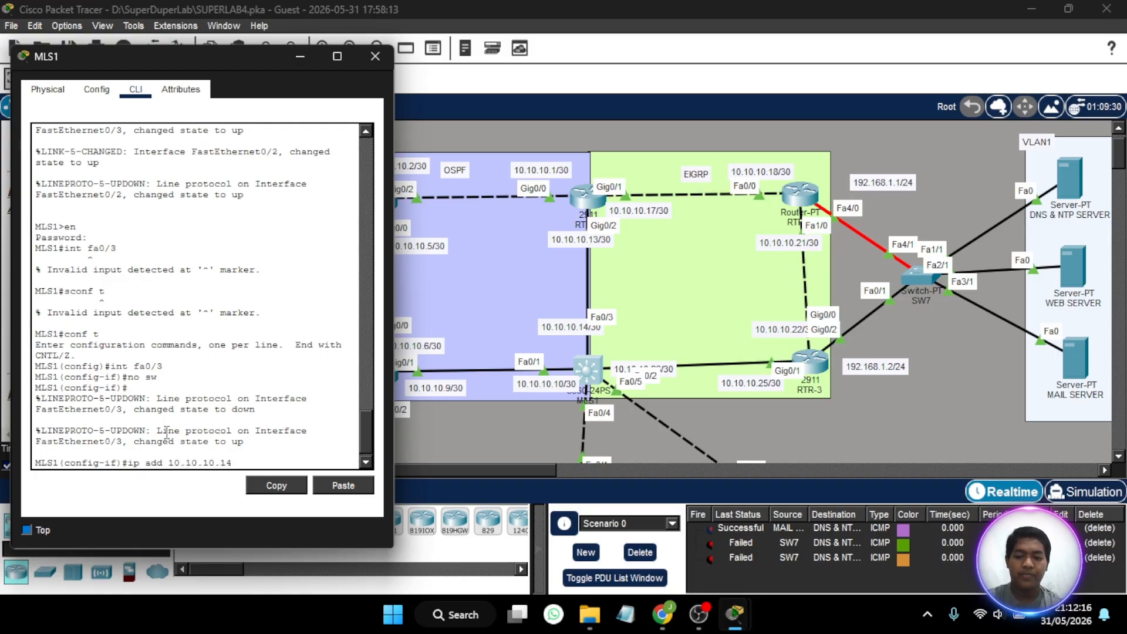
text( 255.255.255.252)
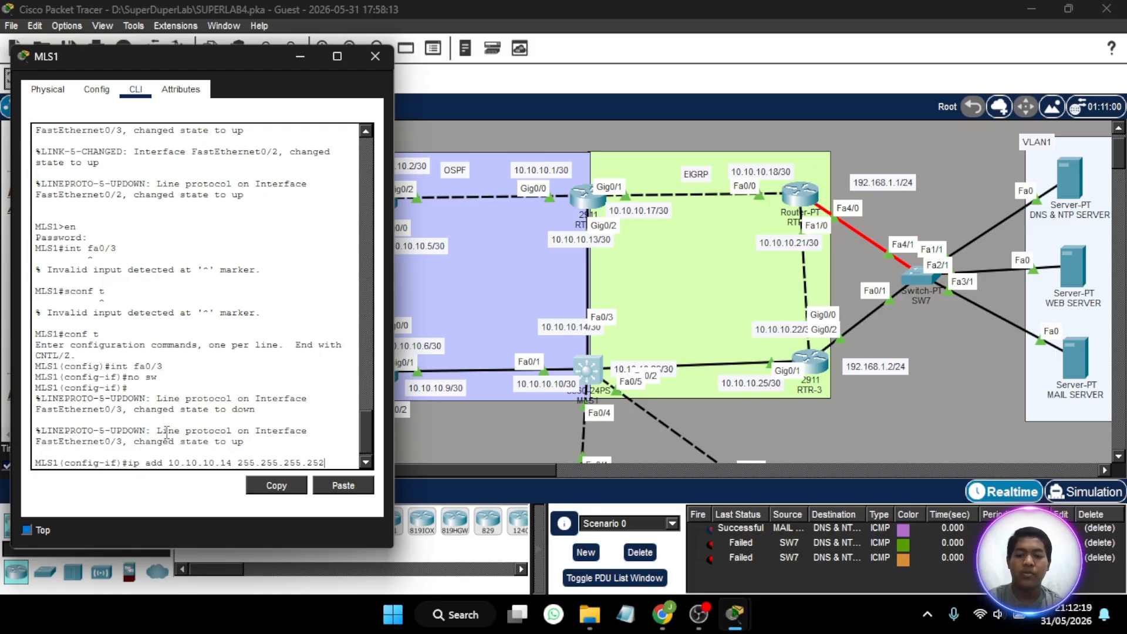
key(Return)
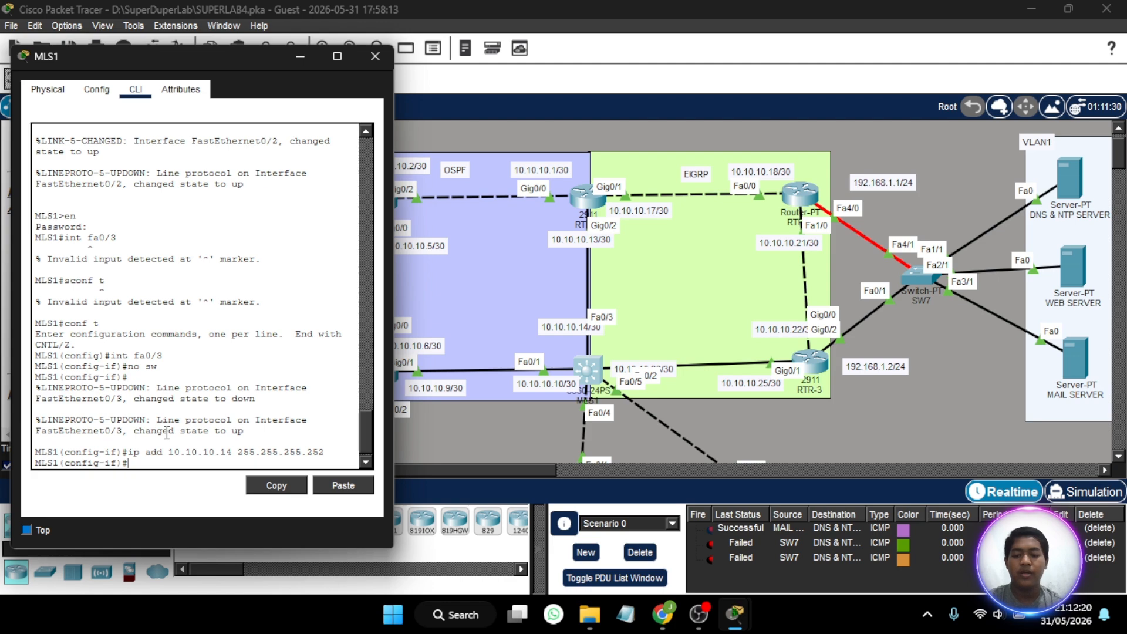
- Turn MLS1's fa0/1 interface into a routed port by disabling switchport mode
text(int)
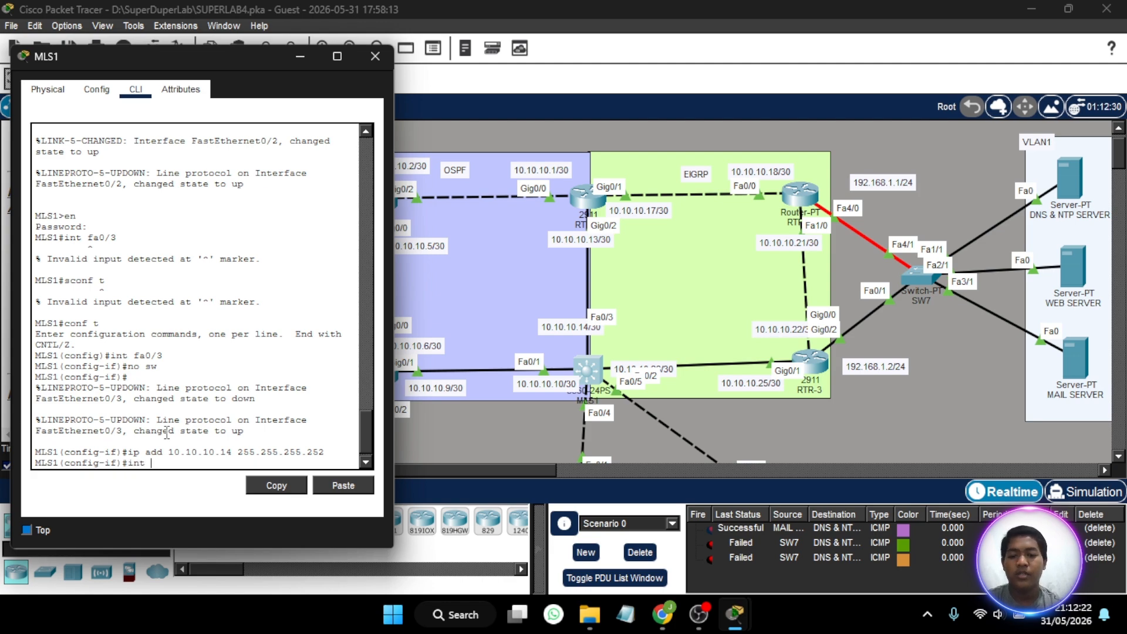
text( fa0/1)
key(Return)
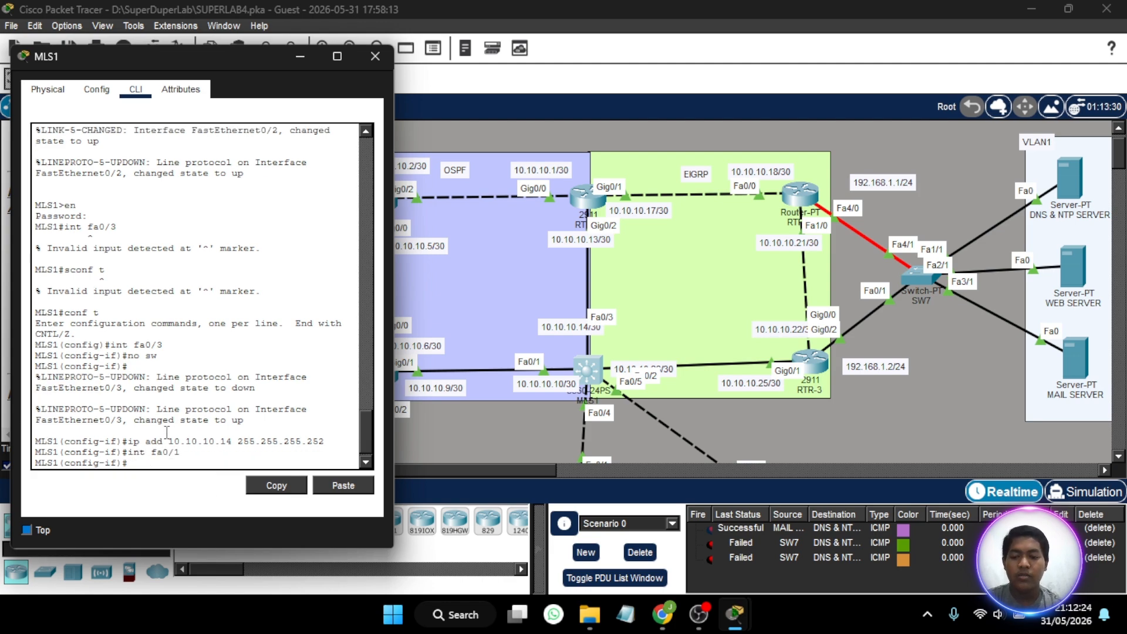
text(no sw)
key(Return)
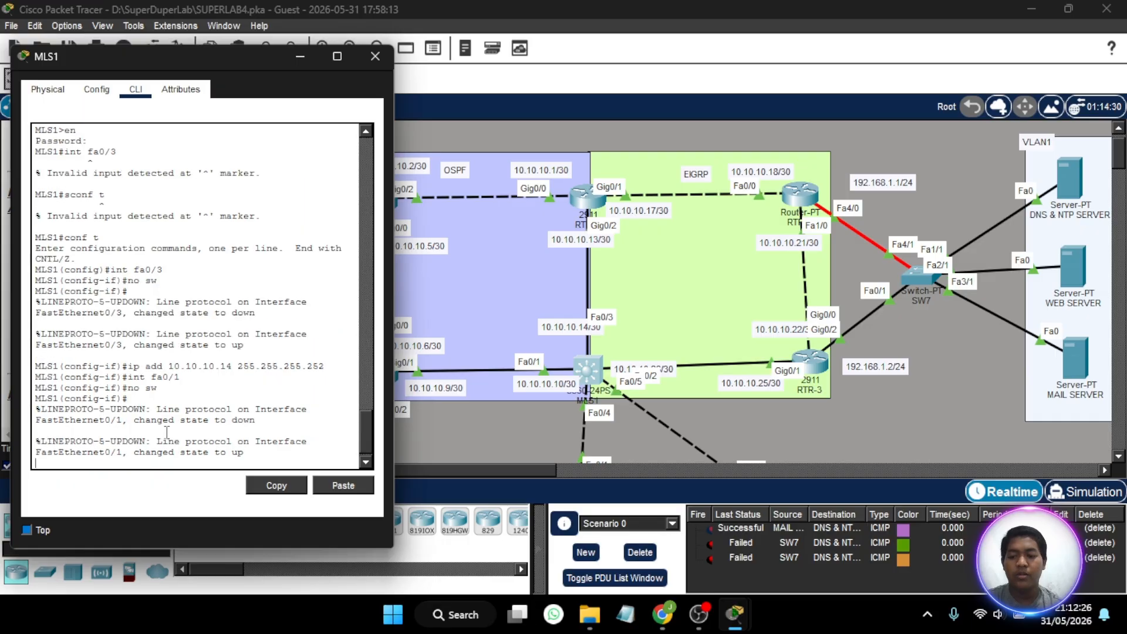
- Assign MLS1's fa0/1 interface IP address 10.10.10.10 with subnet mask 255.255.255.252
text(ip add 1)
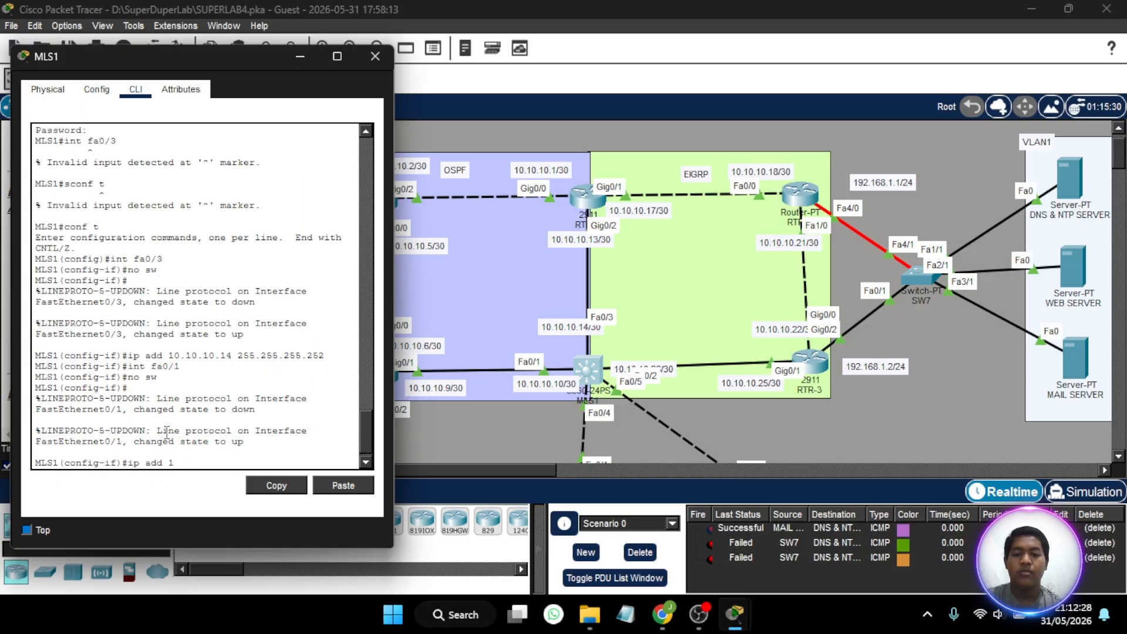
text(0.)
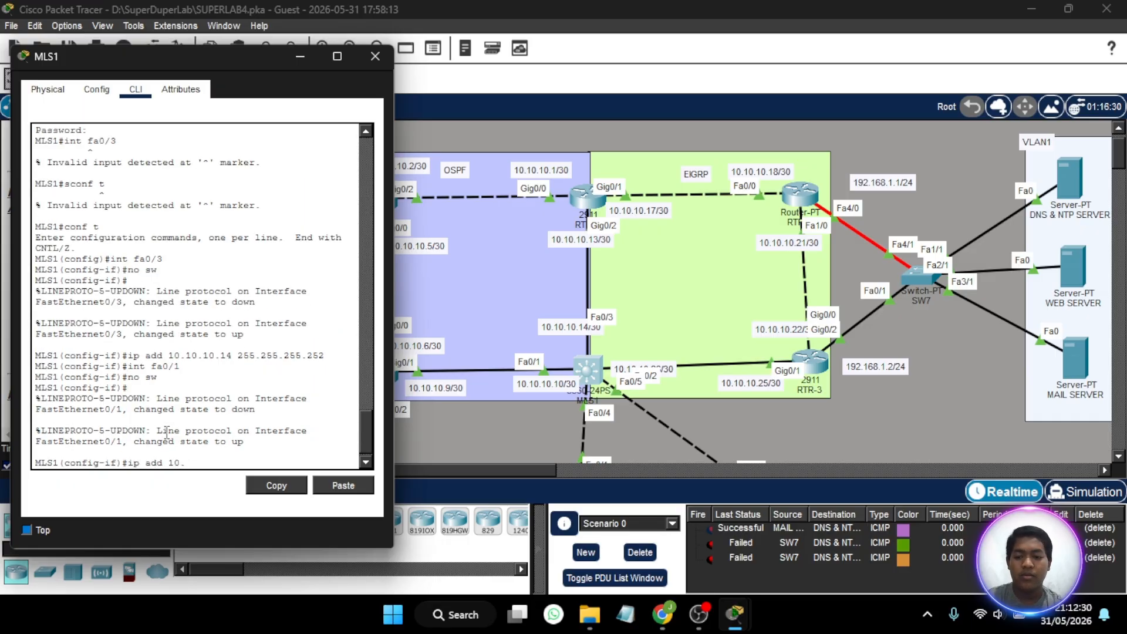
text(10.10.10.)
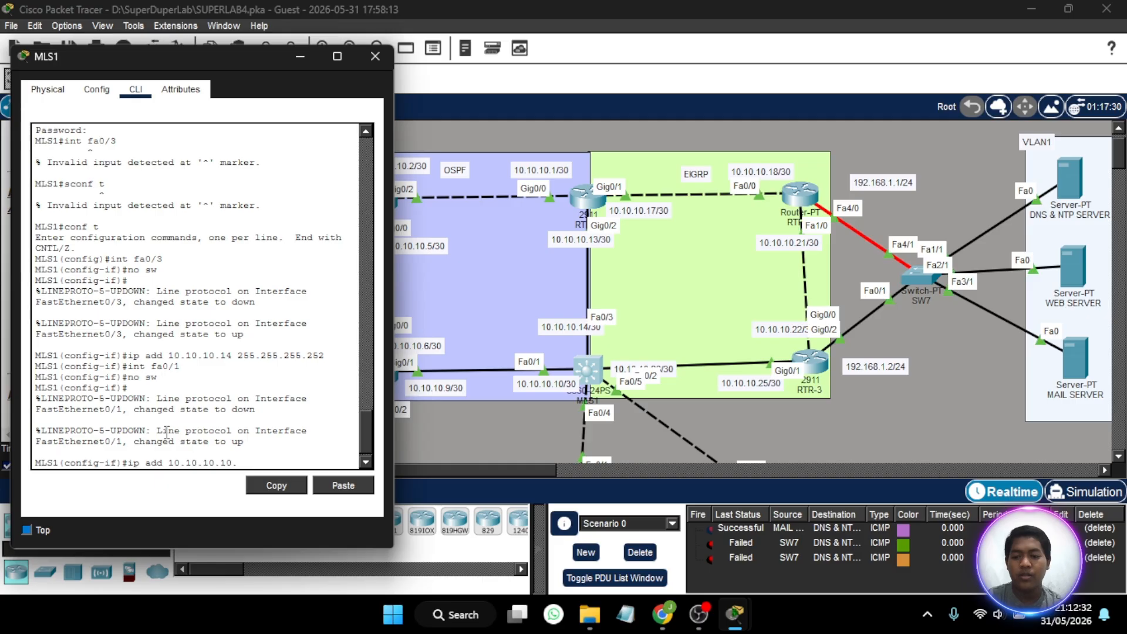
text( 255.255.255.)
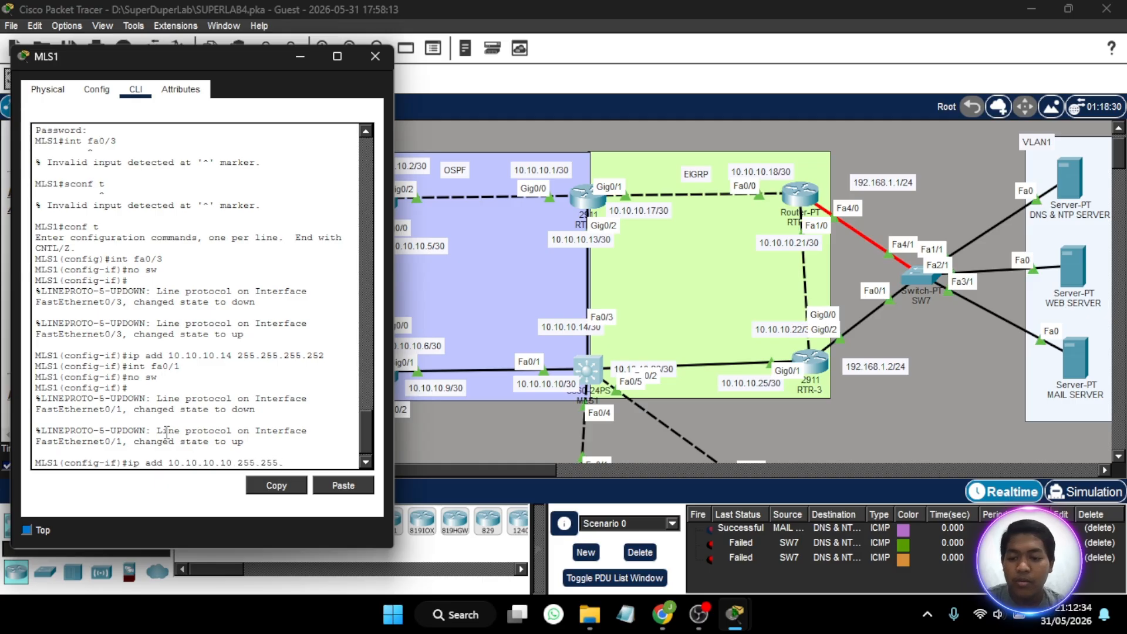
text(252)
key(Return)
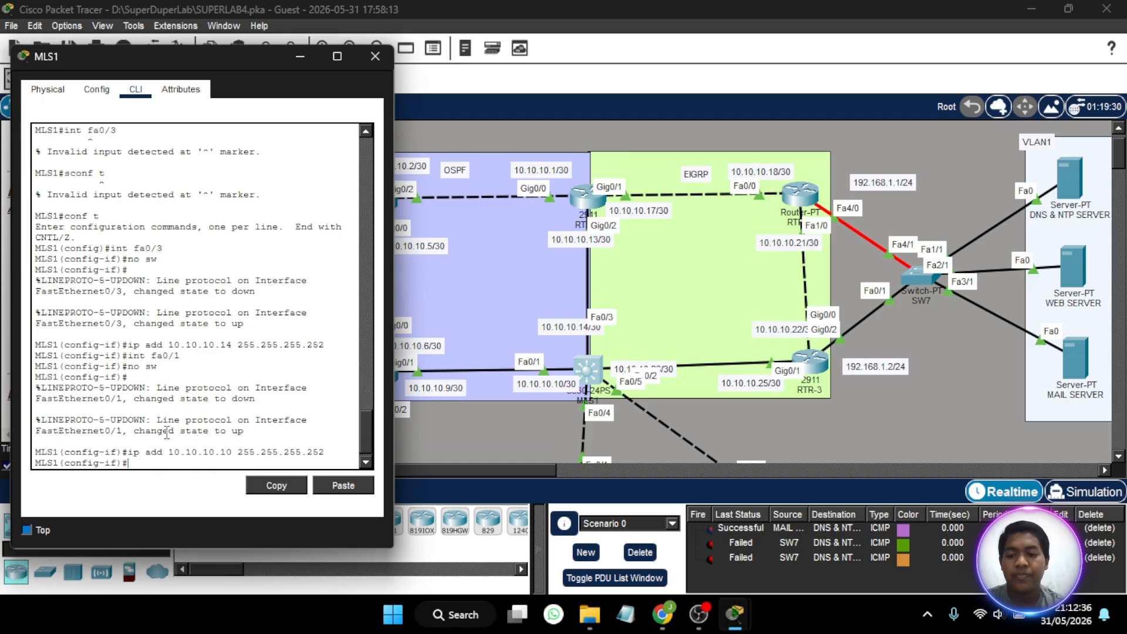
- Move the 10.10.10.26/30 label above the MLS1 to RTR-3 link to uncover the port label, and reopen MLS1's command line
text(int)
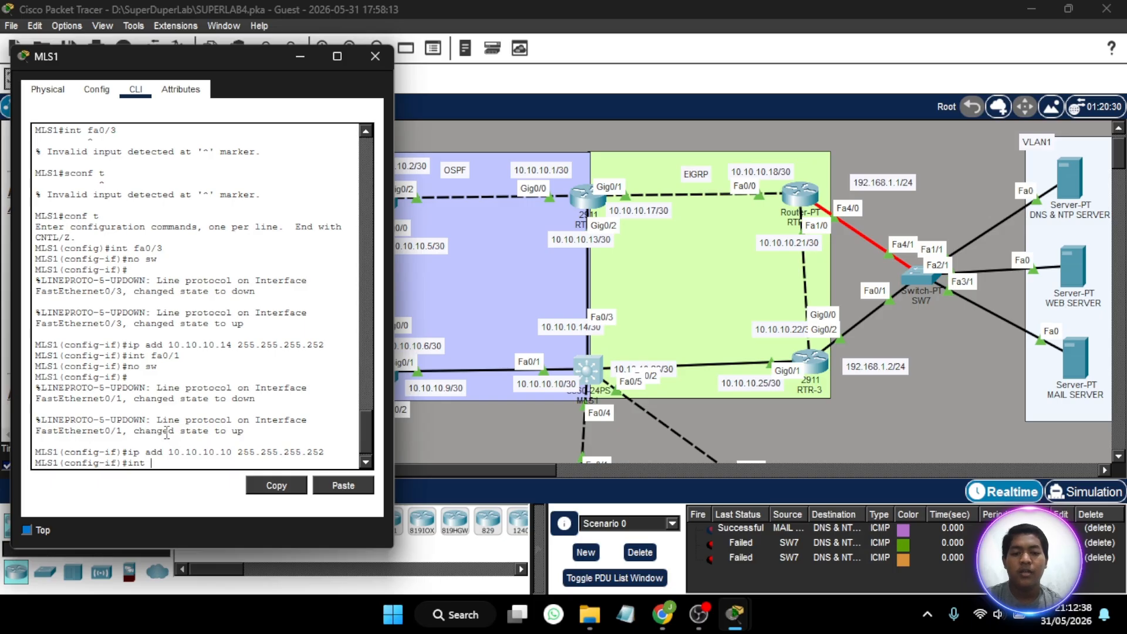
text( fa)
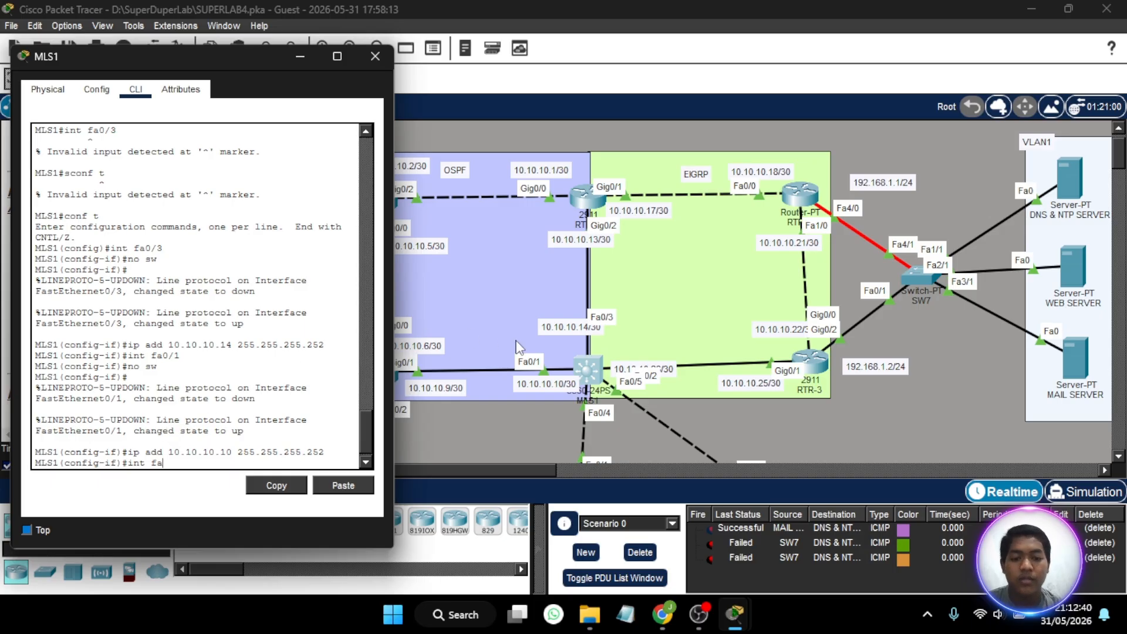
click(681, 365)
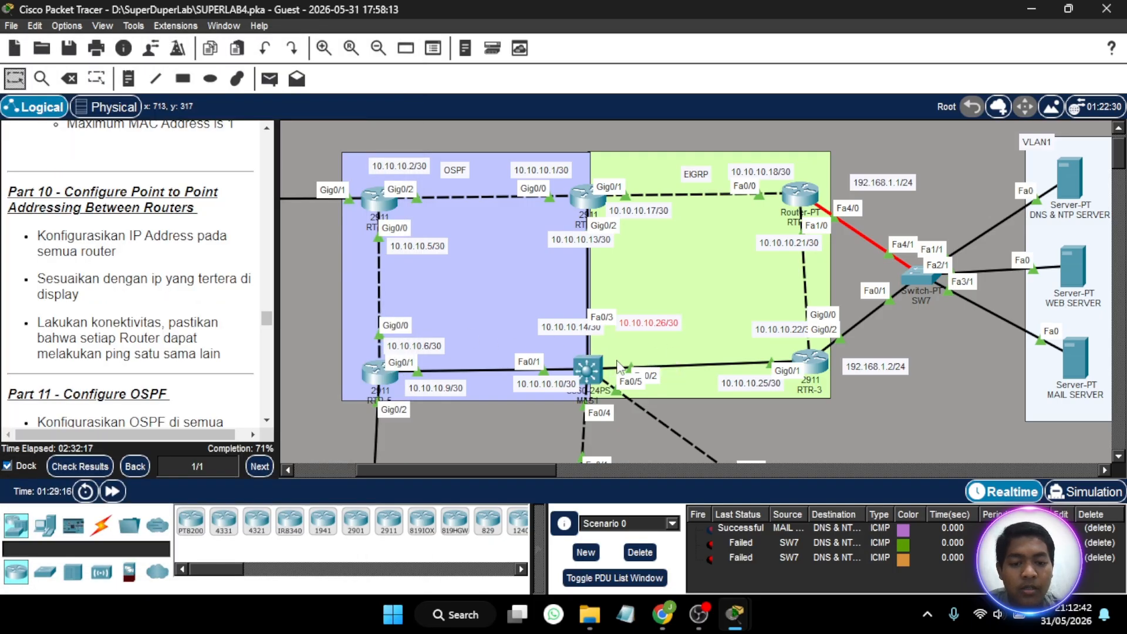
mouse_move(596, 369)
mouse_down()
mouse_move(594, 379)
mouse_move(606, 351)
mouse_move(597, 377)
mouse_up()
click(598, 377)
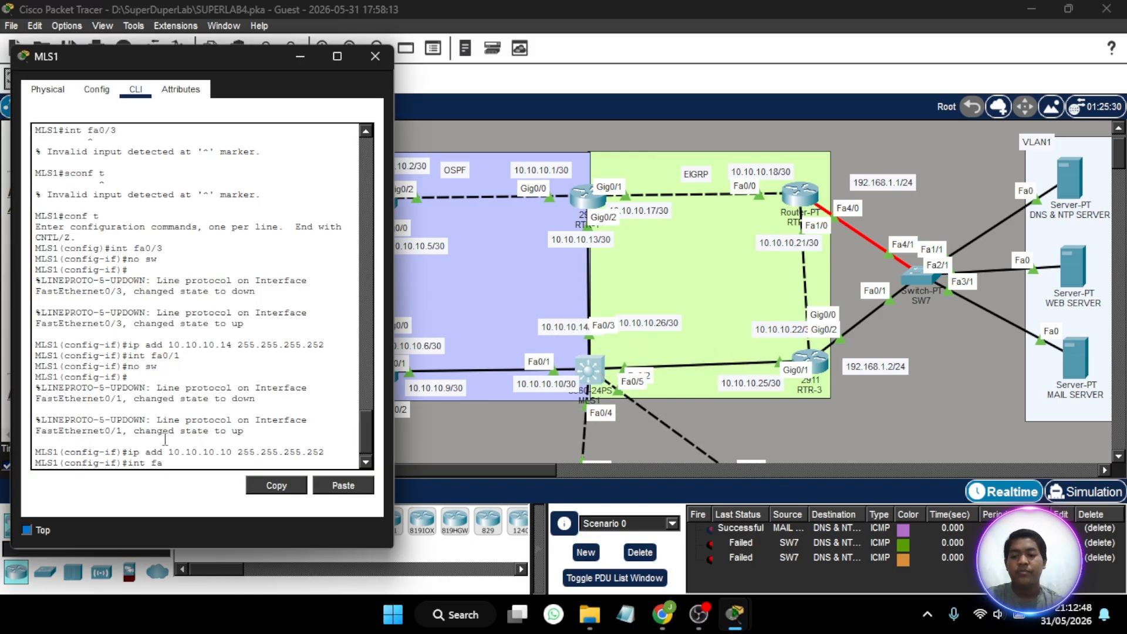
- Turn MLS1's fa0/2 interface into a routed port by disabling switchport mode
text(/2)
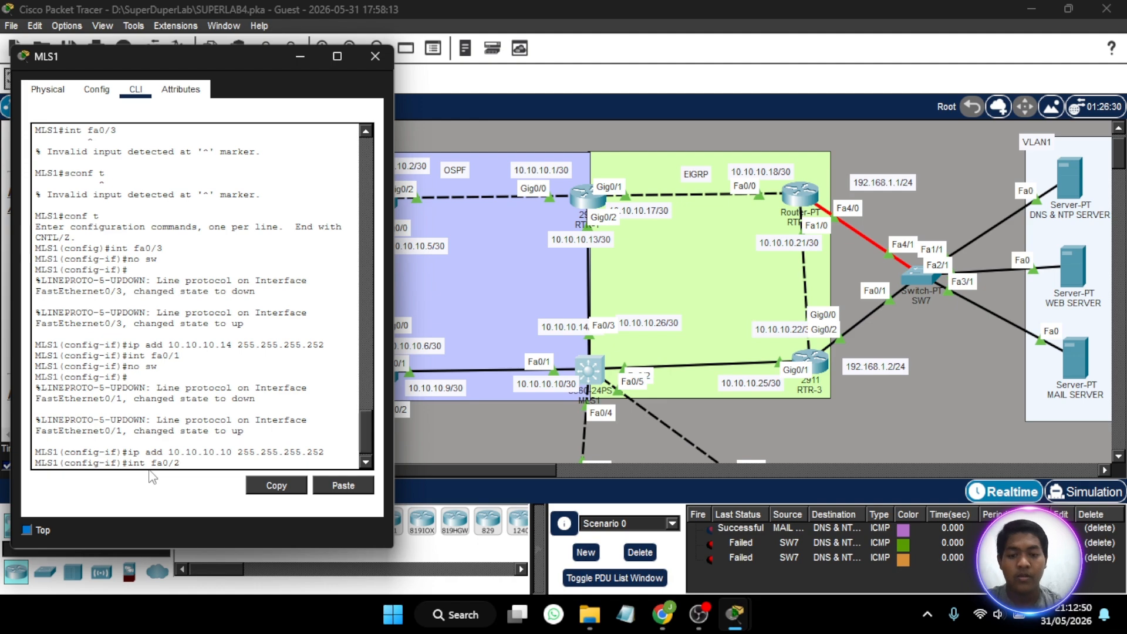
key(Return)
text(no sw)
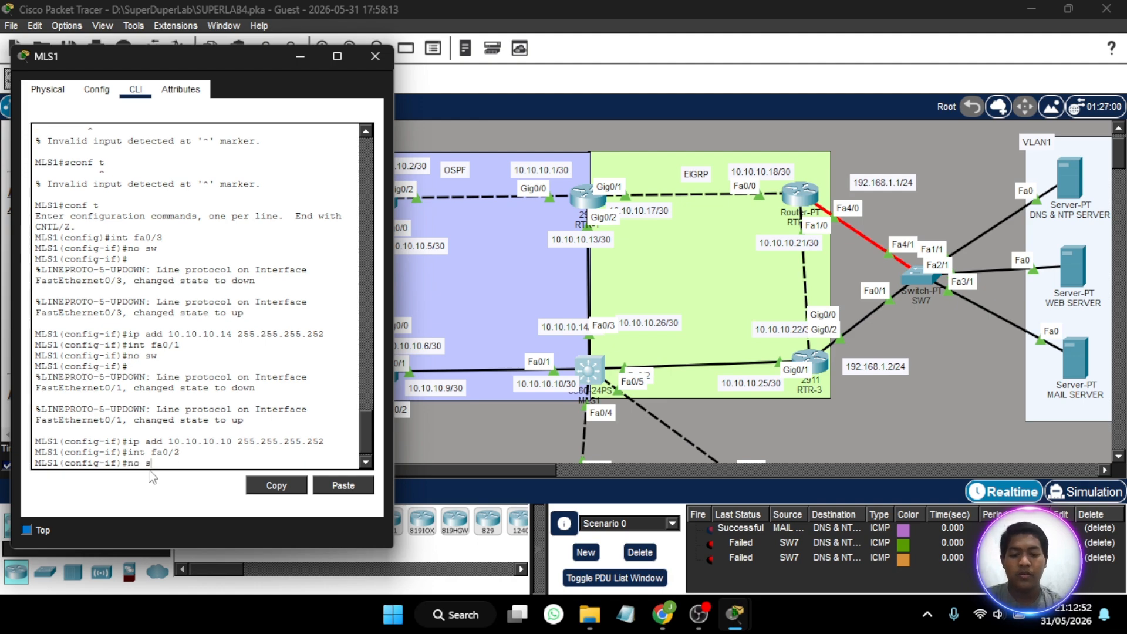
key(Return)
- Assign MLS1's fa0/2 interface IP address 10.10.10.26 with subnet mask 255.255.255.252, and move the 10.10.10.26/30 label closer to its link
text(ip add)
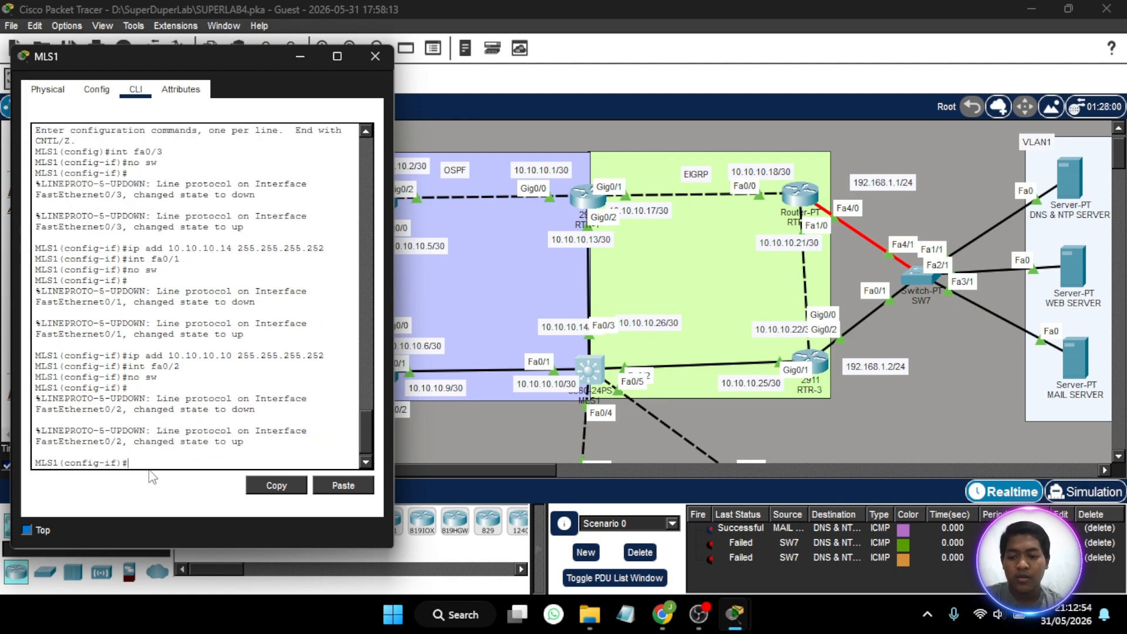
text( 1)
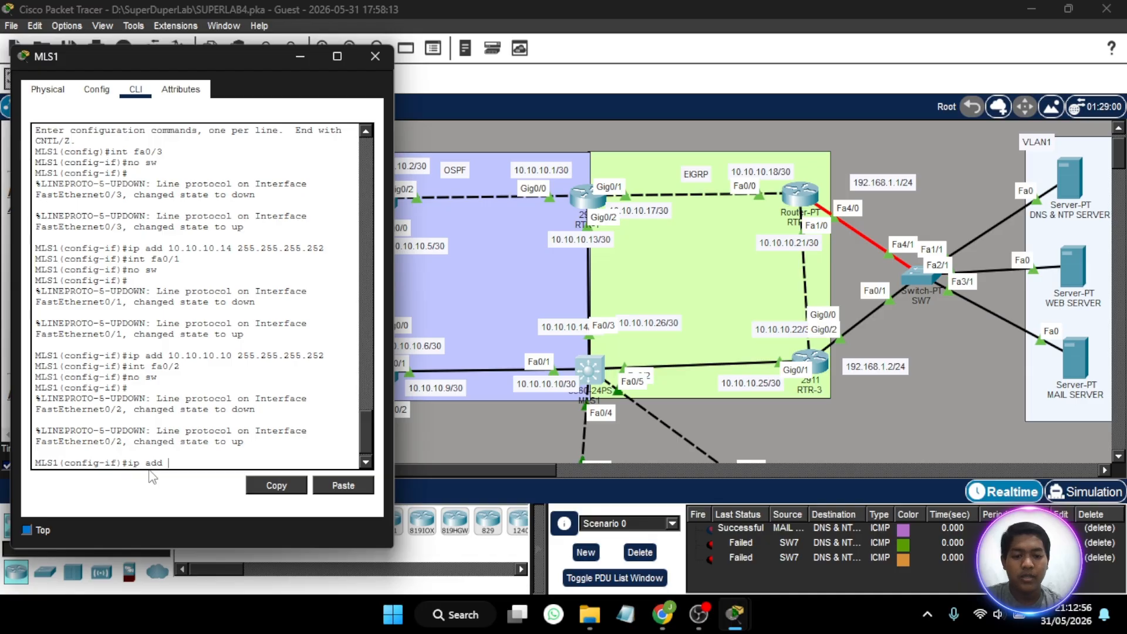
text(0.10.10)
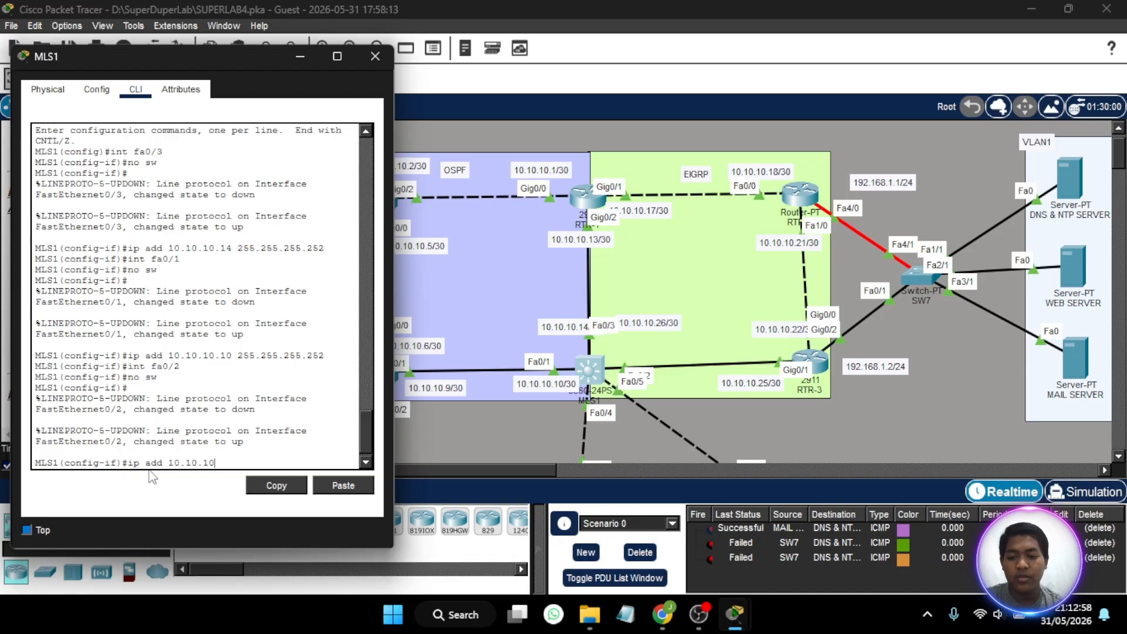
text(.26)
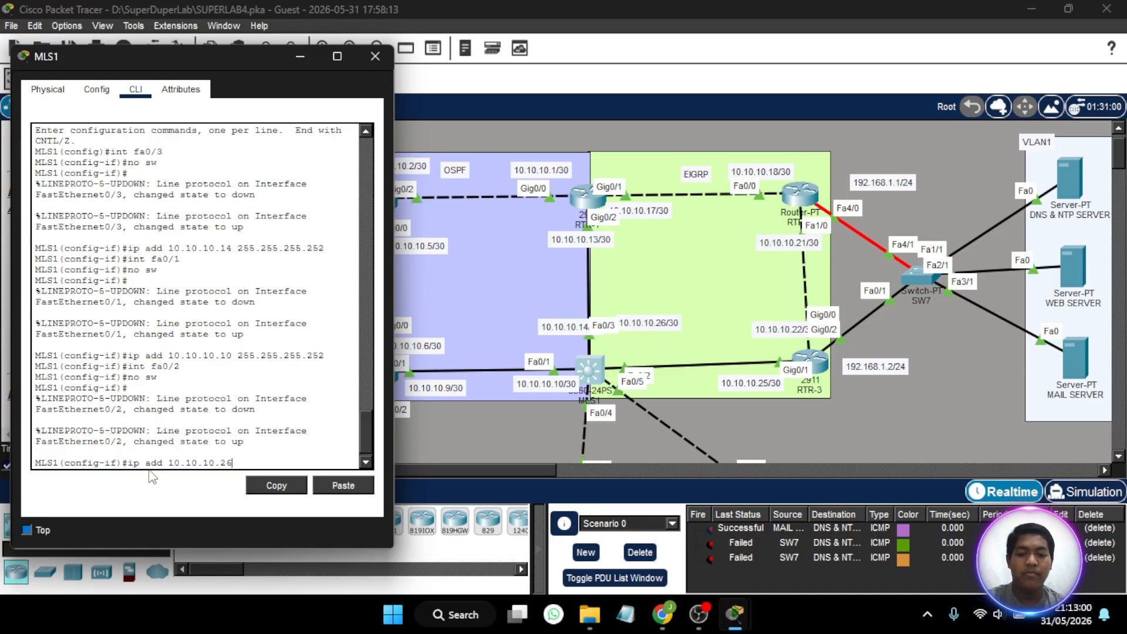
click(659, 345)
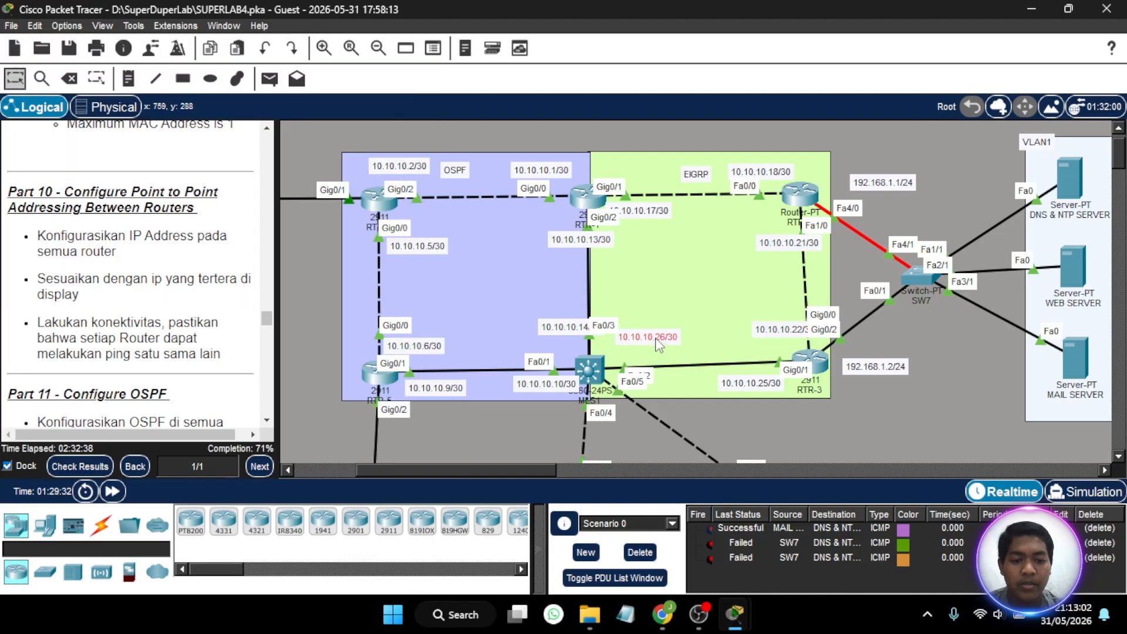
drag(656, 339, 656, 348)
click(592, 373)
text(6)
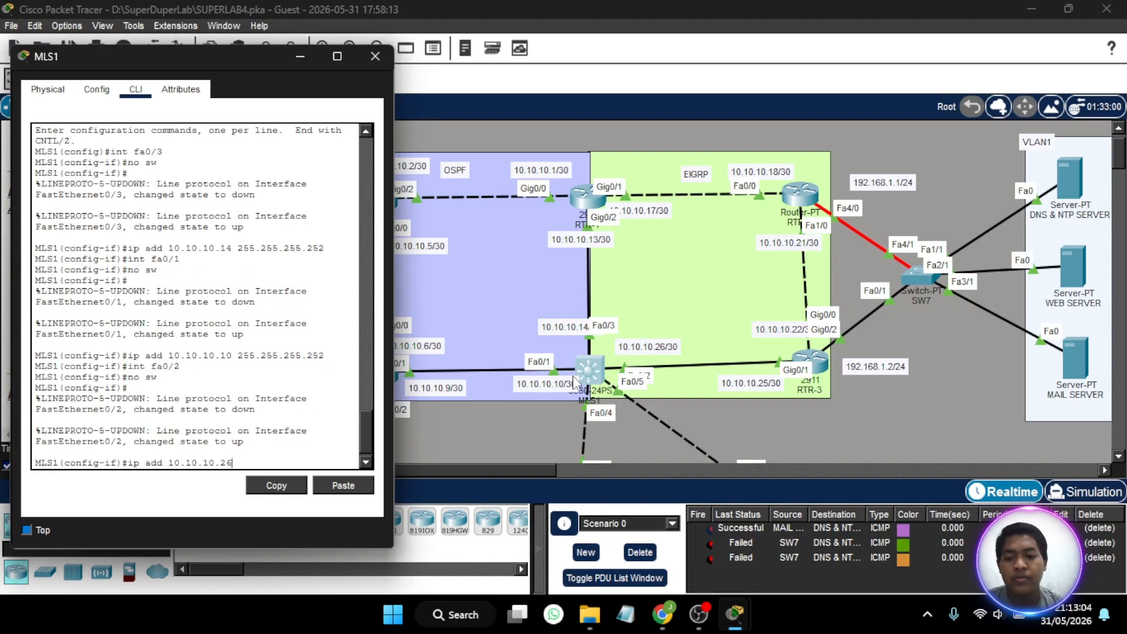
text( 255.255.255.252)
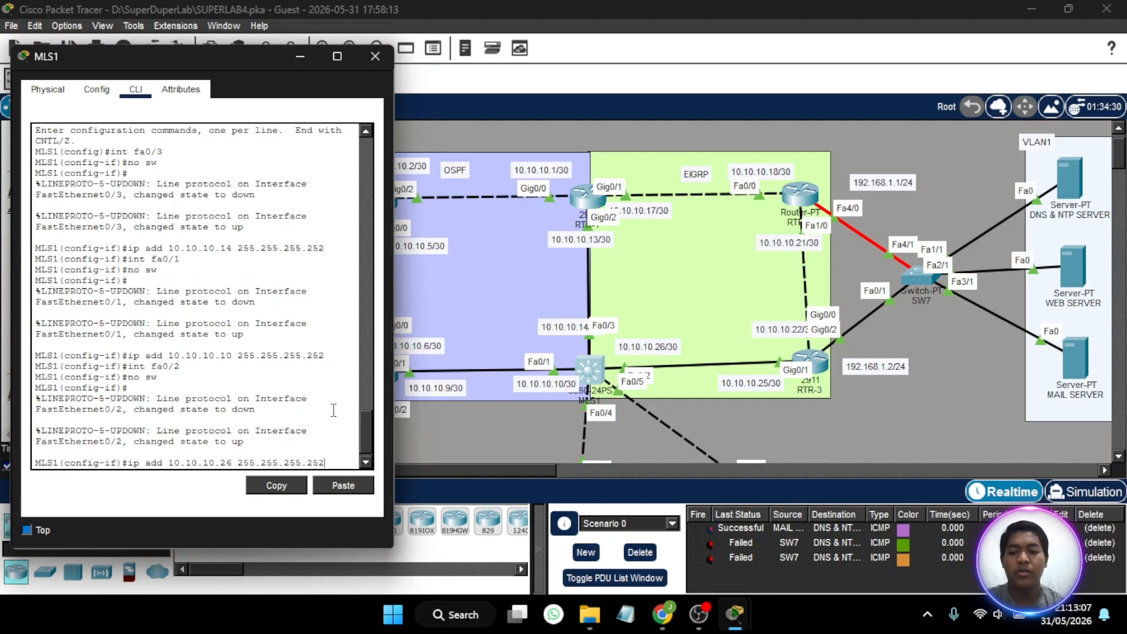
key(Return)
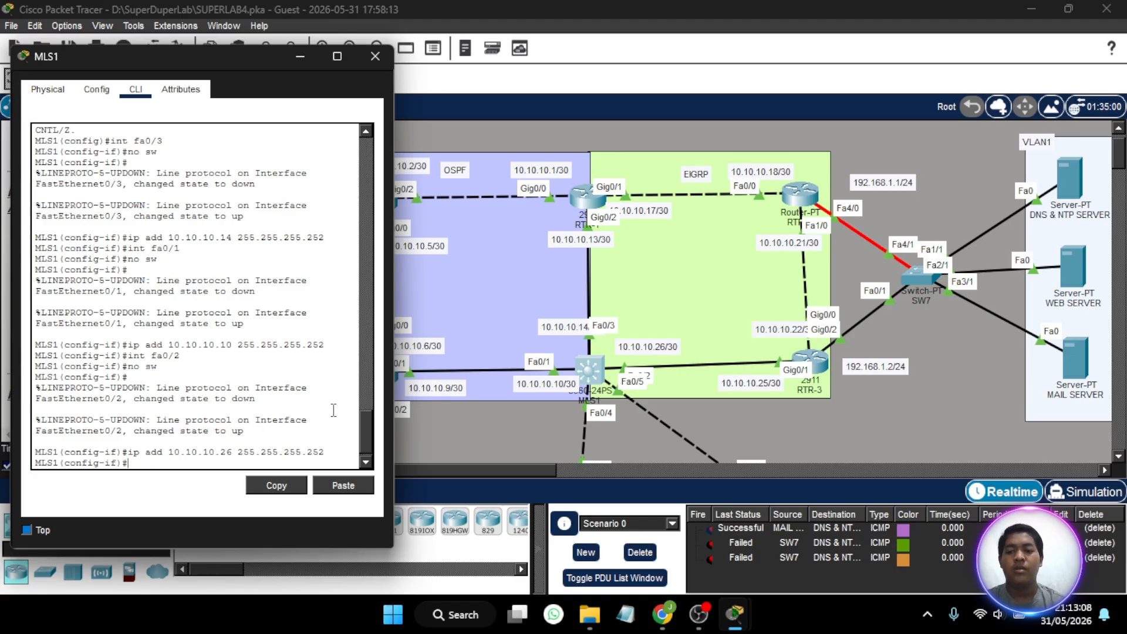
click(375, 55)
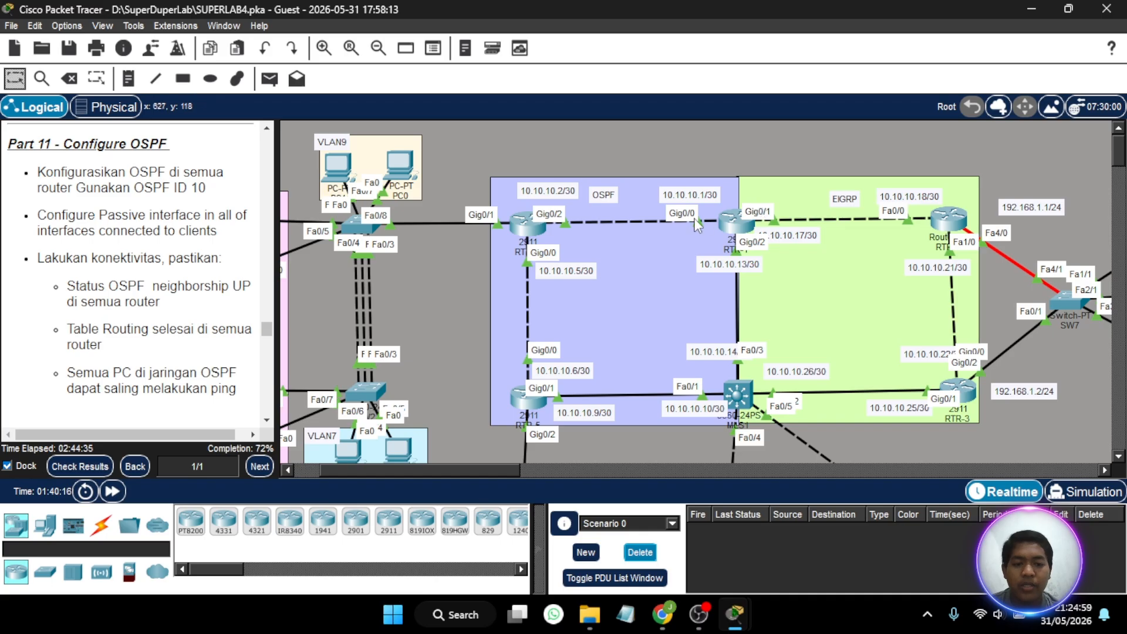
- Open RTR-1's command line beside the topology and enter privileged mode with the enable password
scroll(757, 303, right, 3)
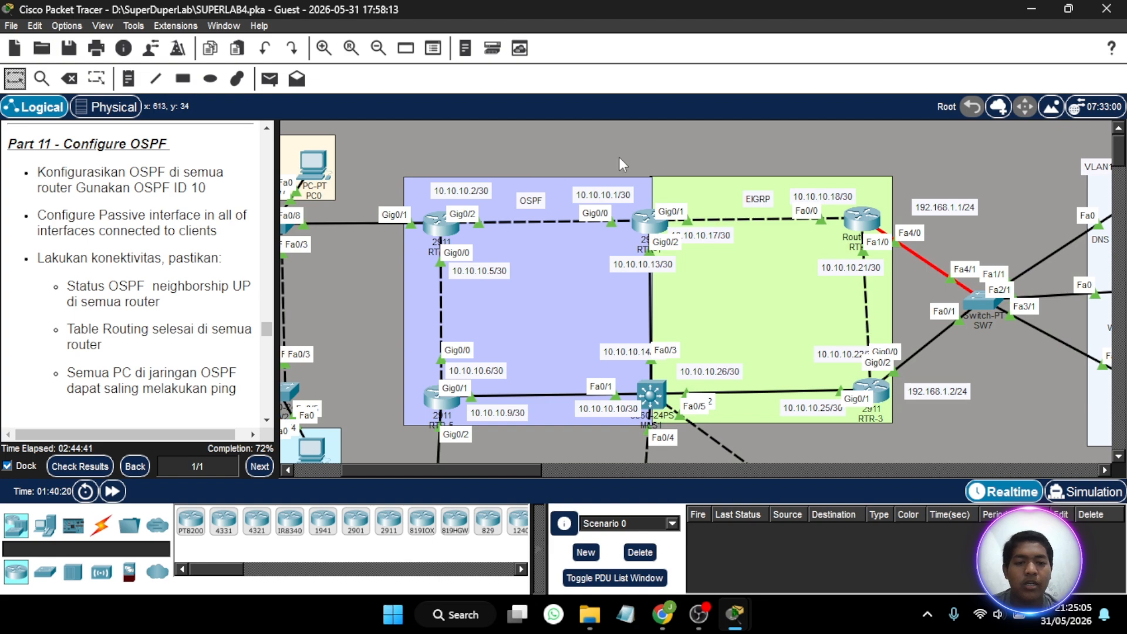
scroll(509, 300, right, 8)
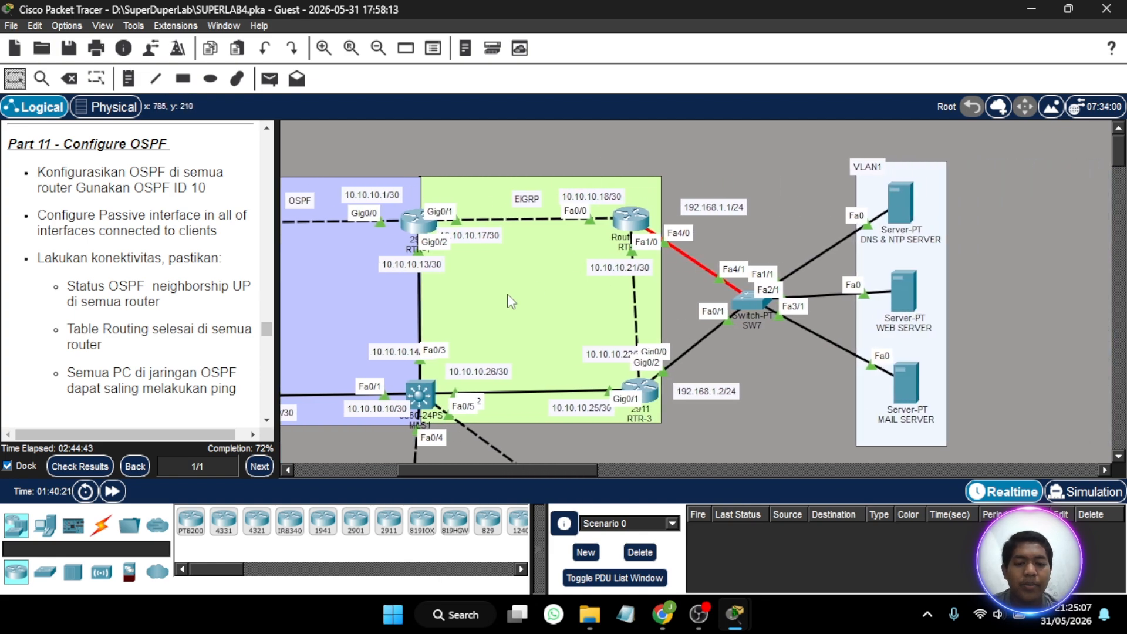
scroll(509, 301, left, 7)
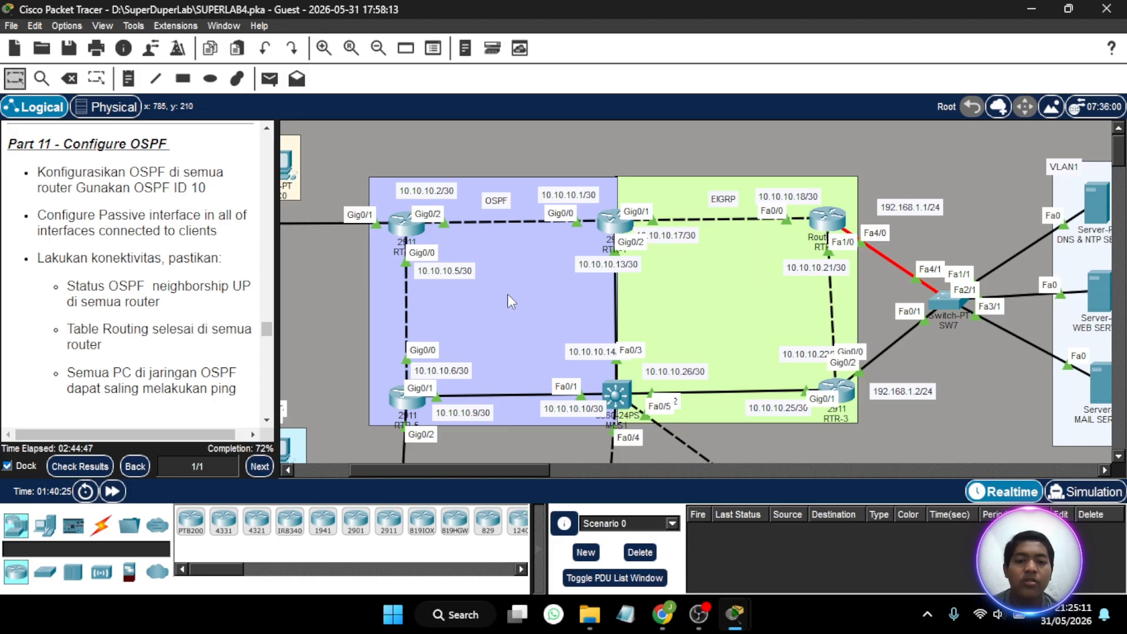
click(617, 226)
key(Return)
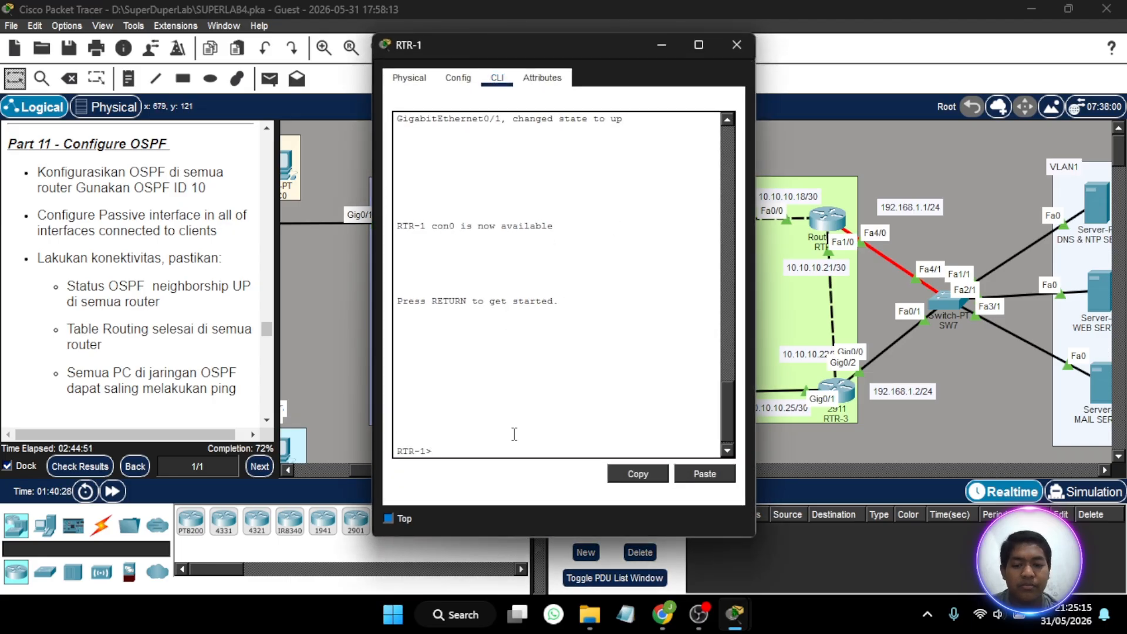
drag(612, 47, 889, 45)
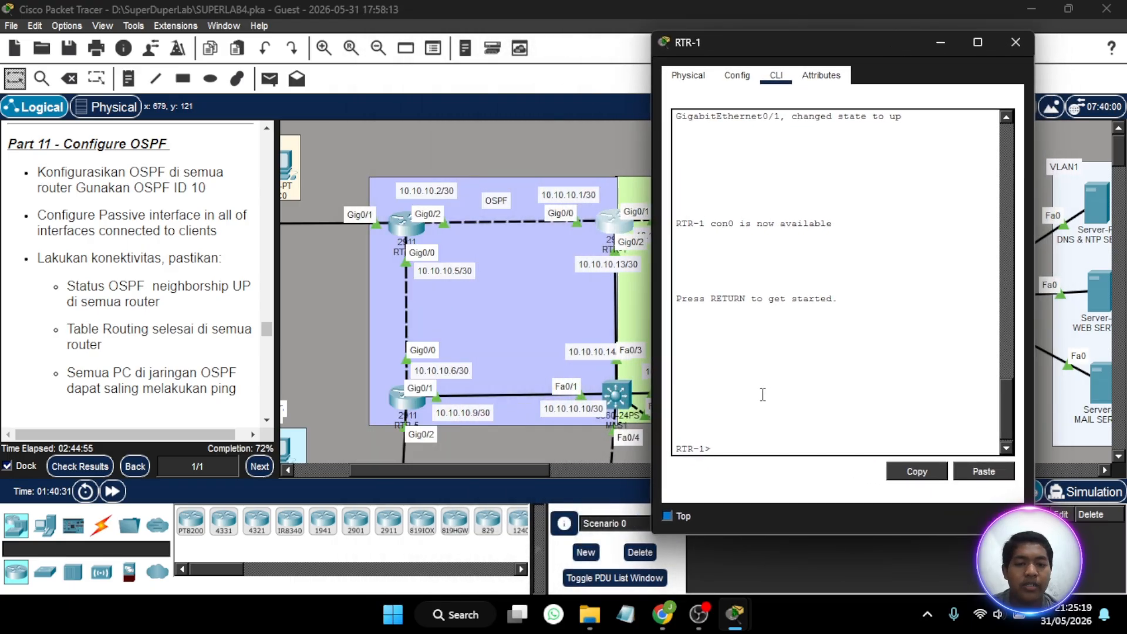
text(en)
key(Return)
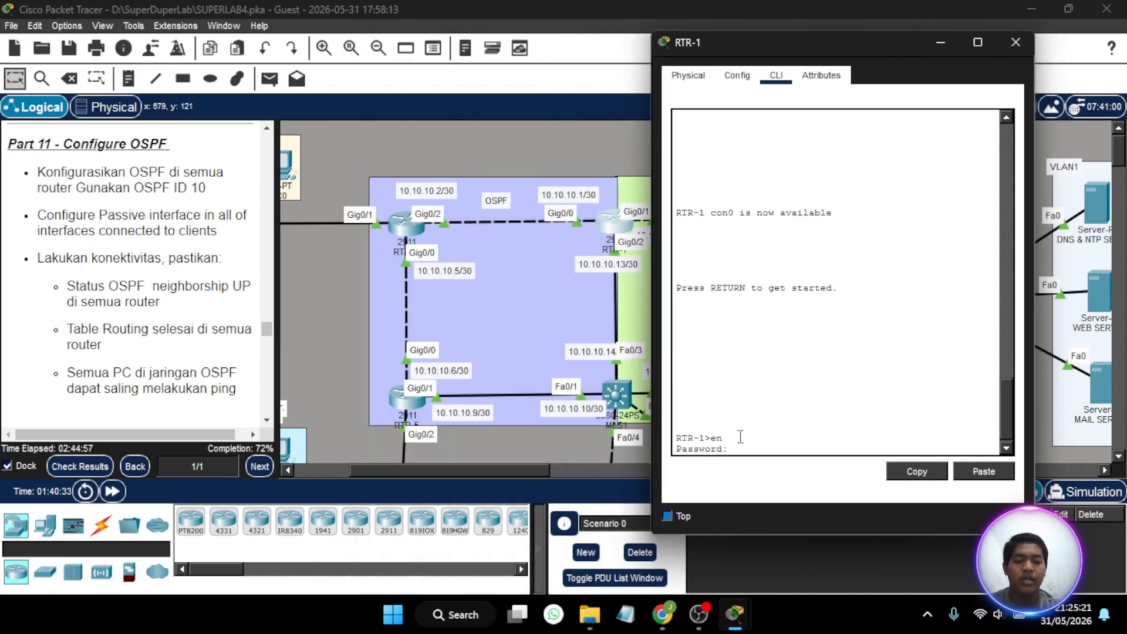
key(Return)
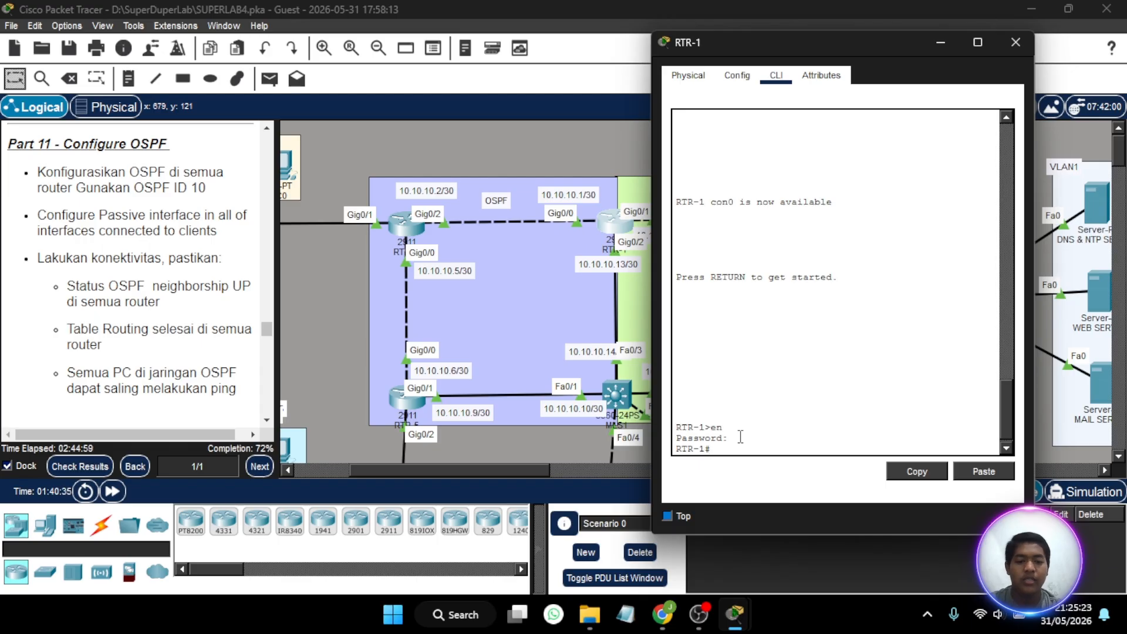
- Enter global configuration mode on RTR-1 and start OSPF routing process 10
text(conf t)
key(Return)
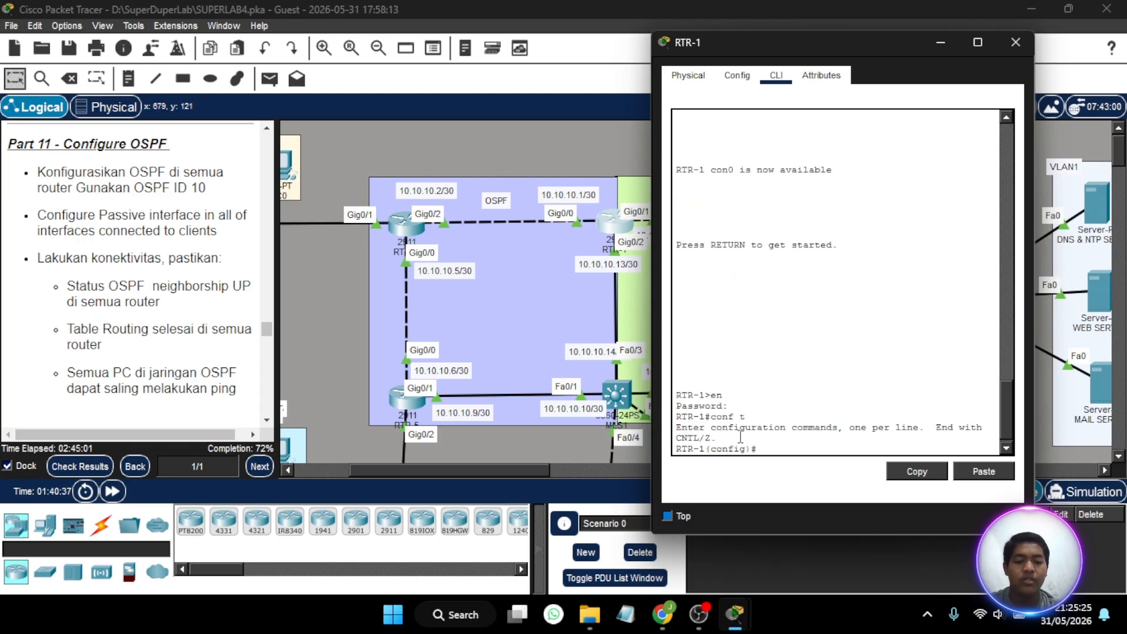
text(router ospf)
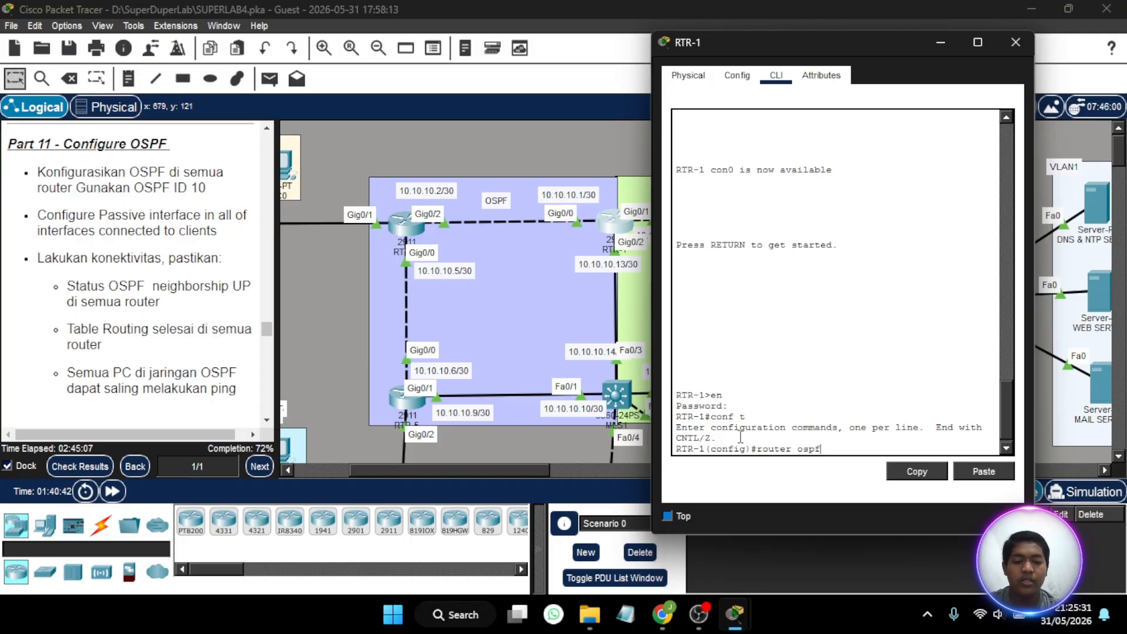
text( 10)
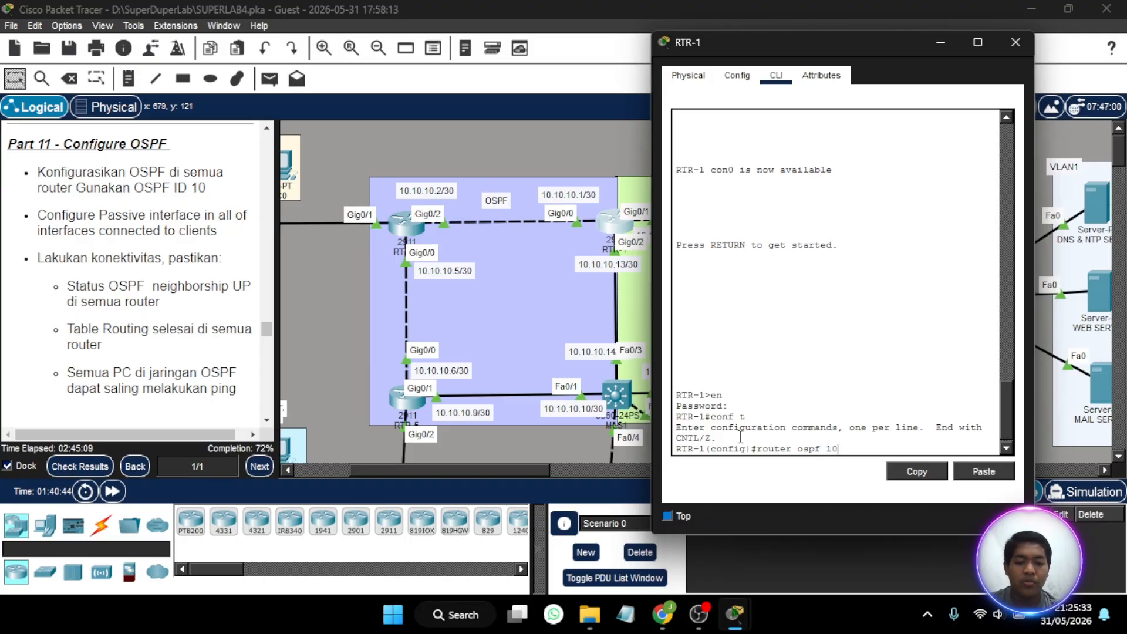
key(Return)
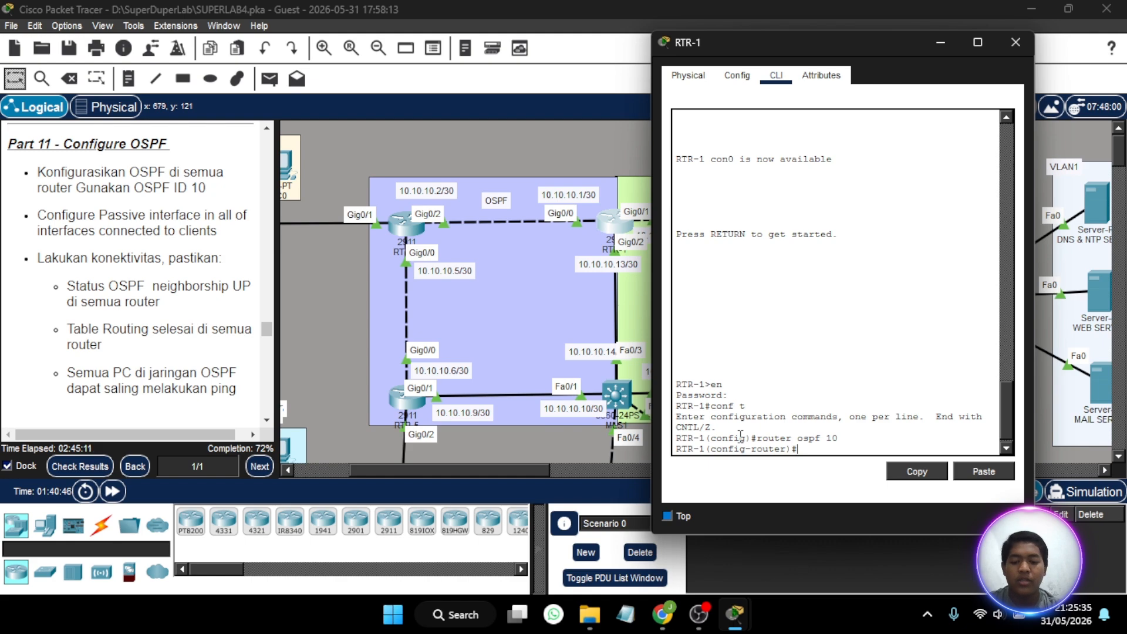
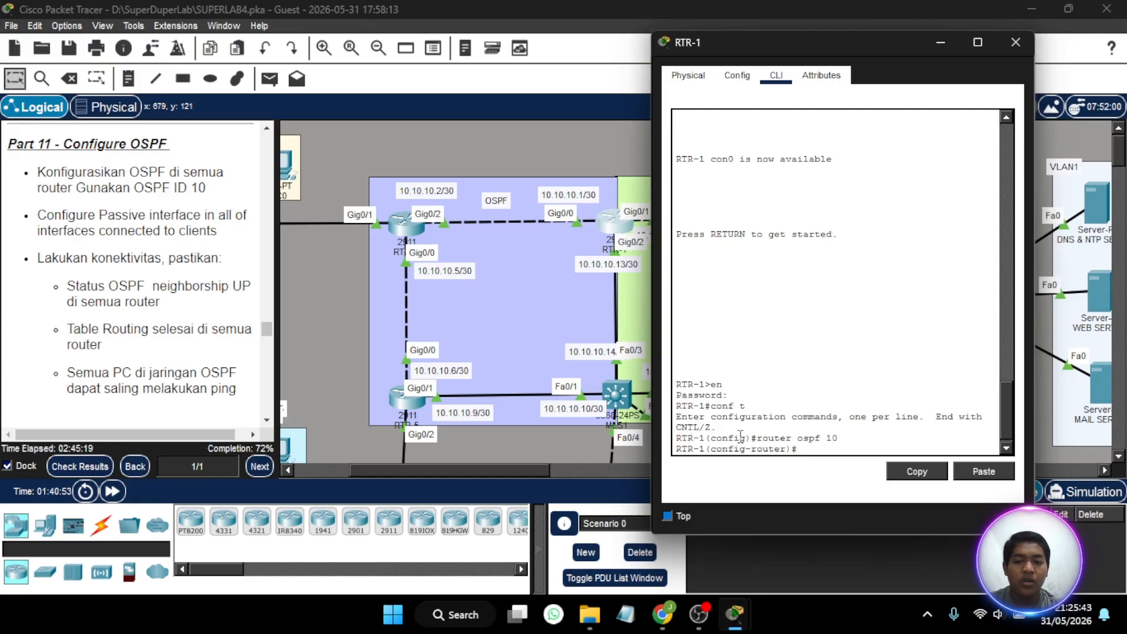
- Advertise network 10.10.10.0 with wildcard mask 0.0.0.3 in OSPF area 0 on RTR-1, and close the router's window
text(10.1)
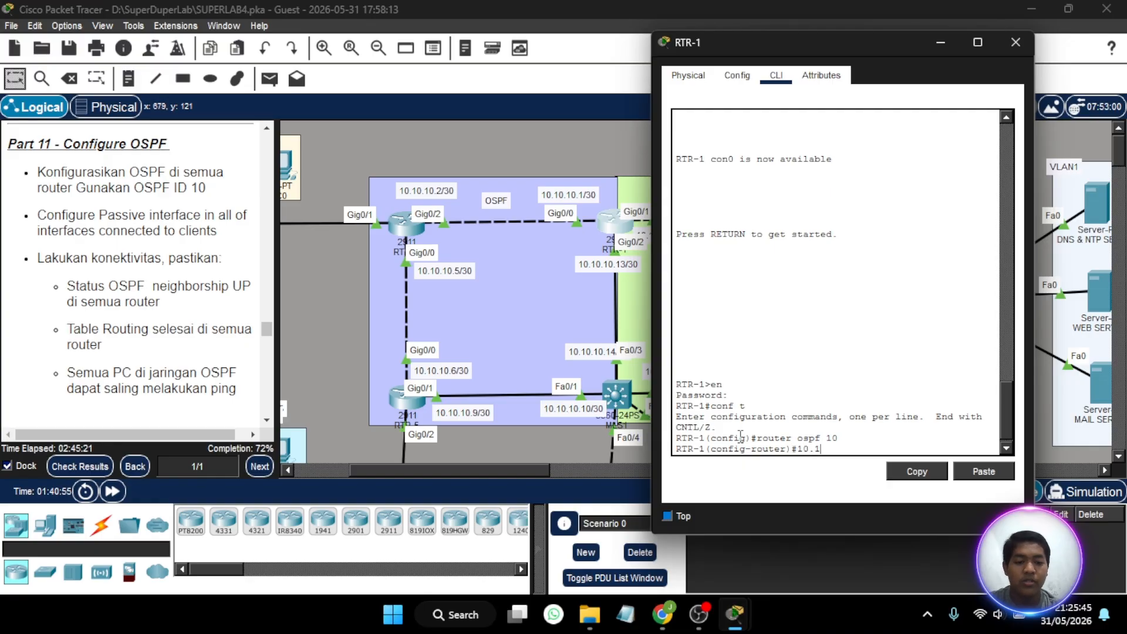
key(BackSpace)
key(BackSpace)
key(BackSpace)
key(BackSpace)
text(ne)
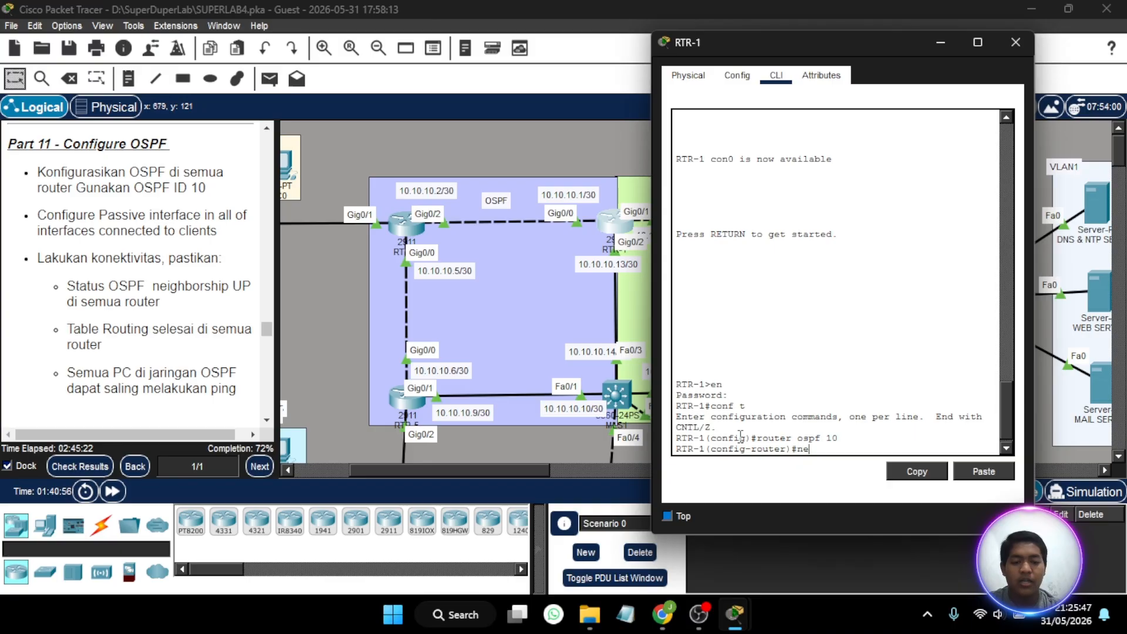
text(t 10.10)
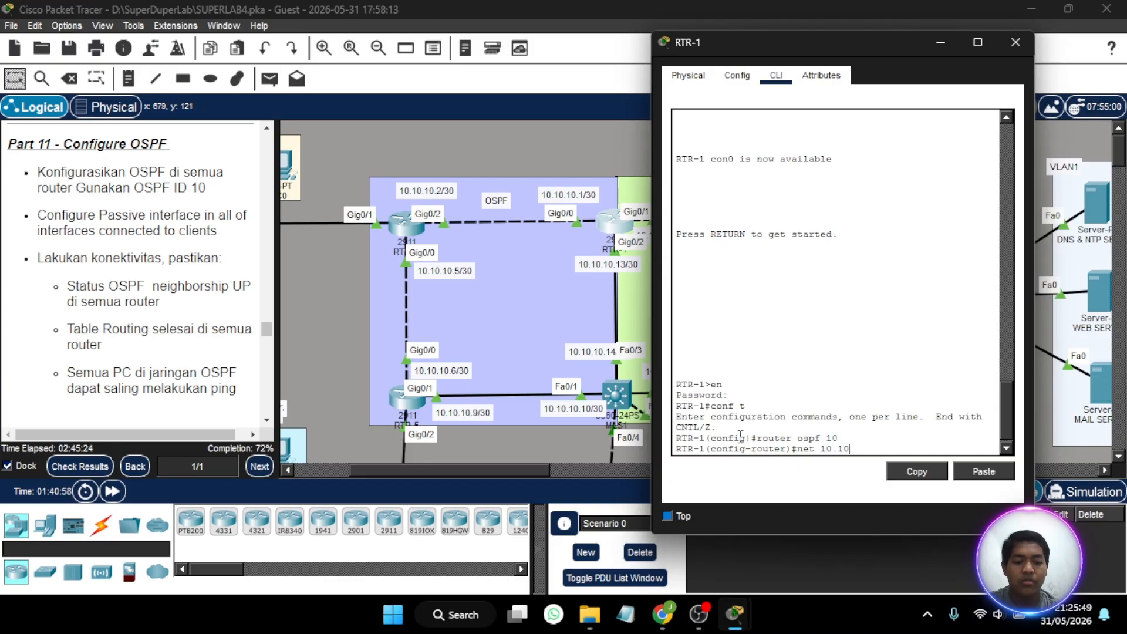
text(.10.0 )
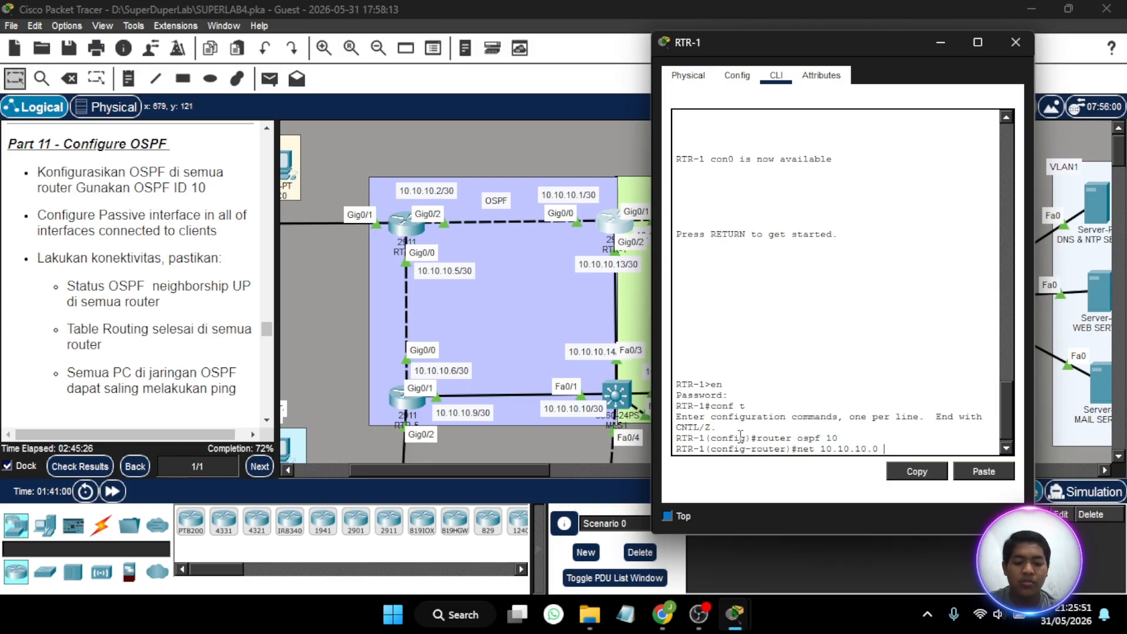
text(0.0.0.3)
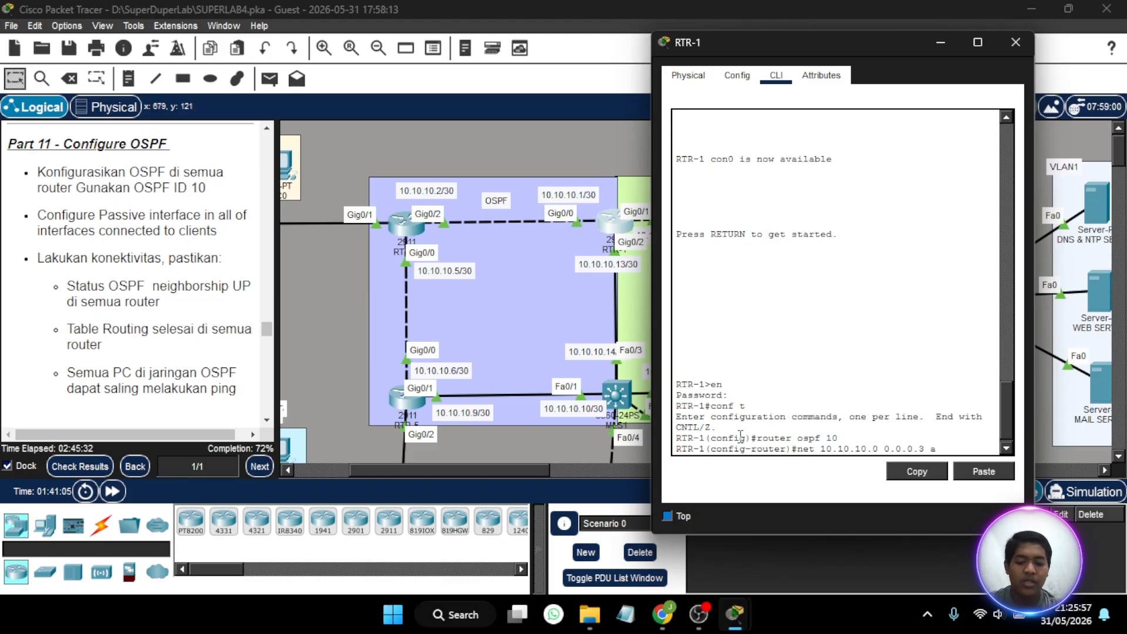
text( area 0)
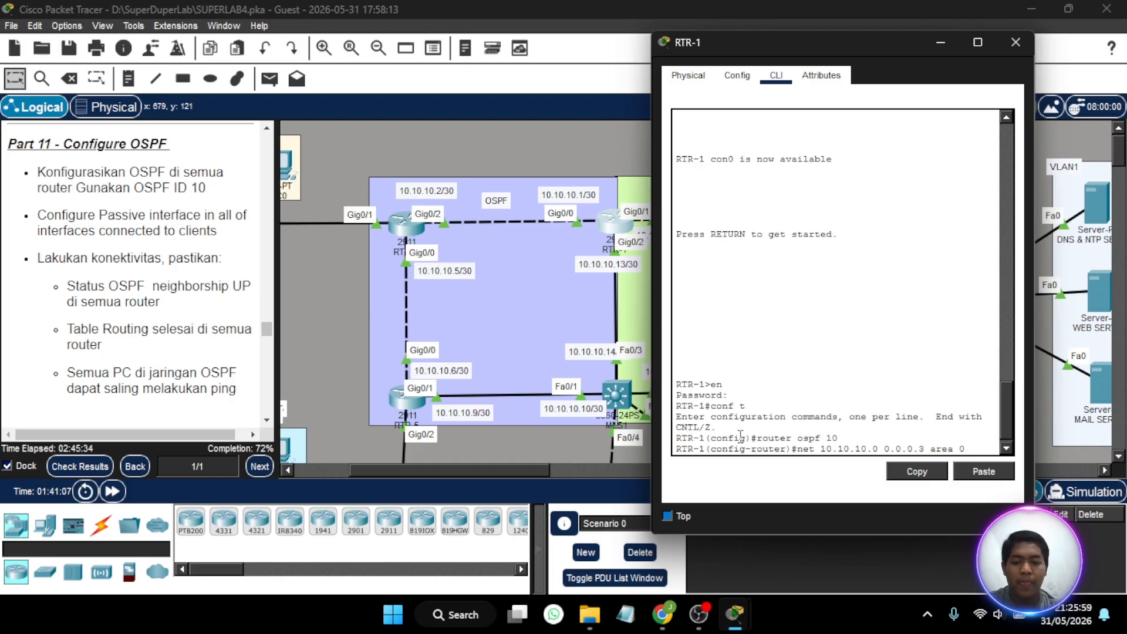
key(Return)
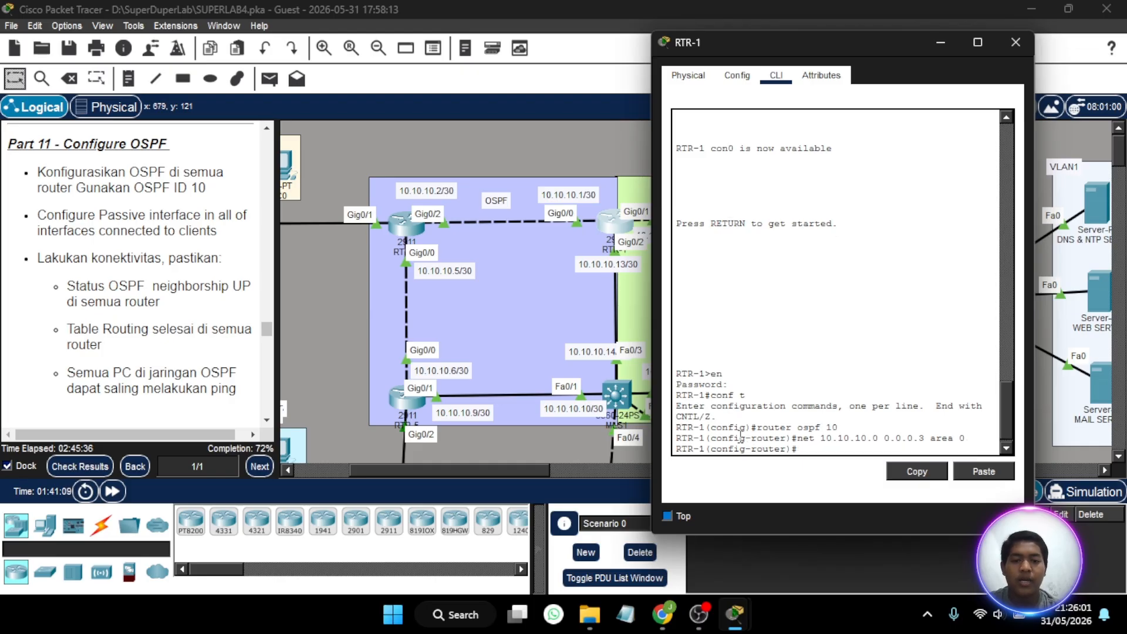
click(1016, 44)
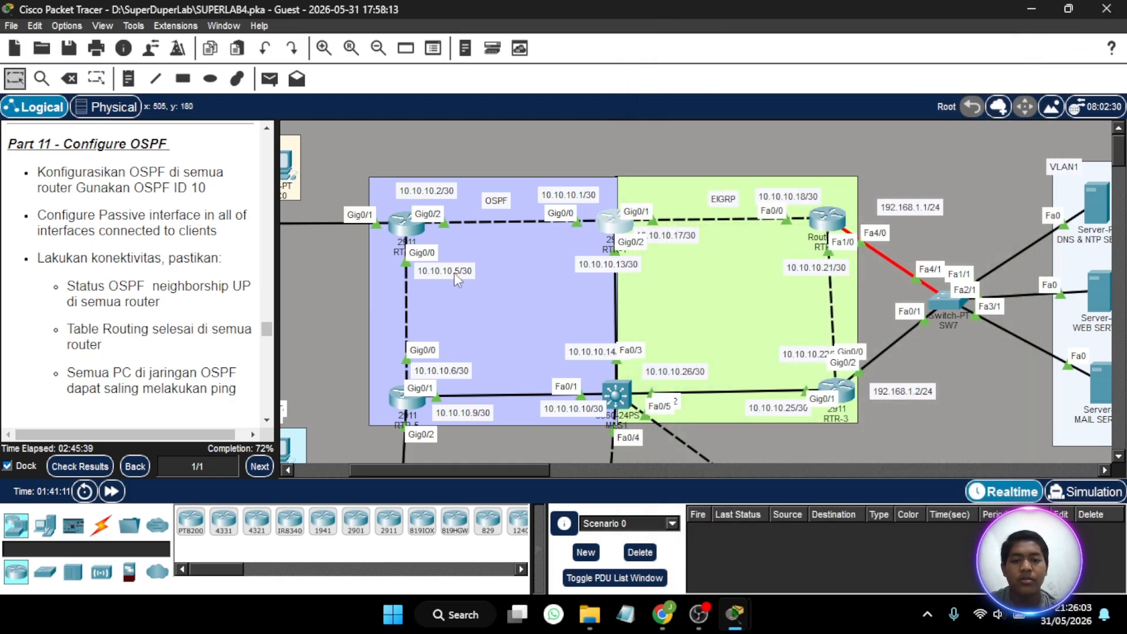
- Open RTR-4's command line beside the topology and enter global configuration mode, supplying the enable password
click(409, 219)
drag(576, 42, 822, 40)
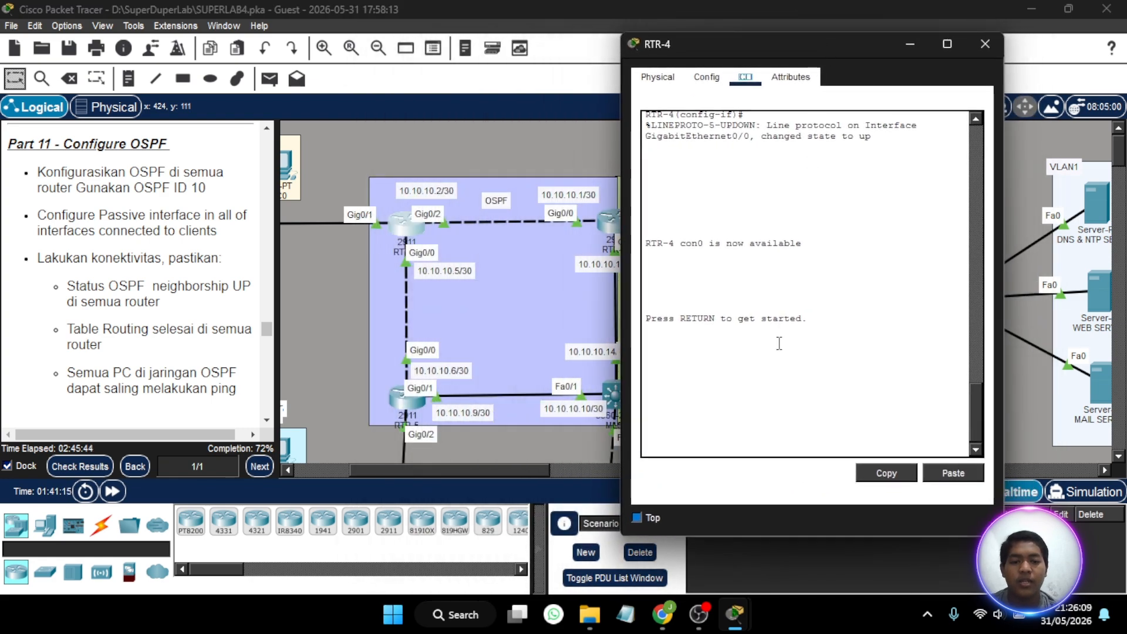
key(Return)
text(e)
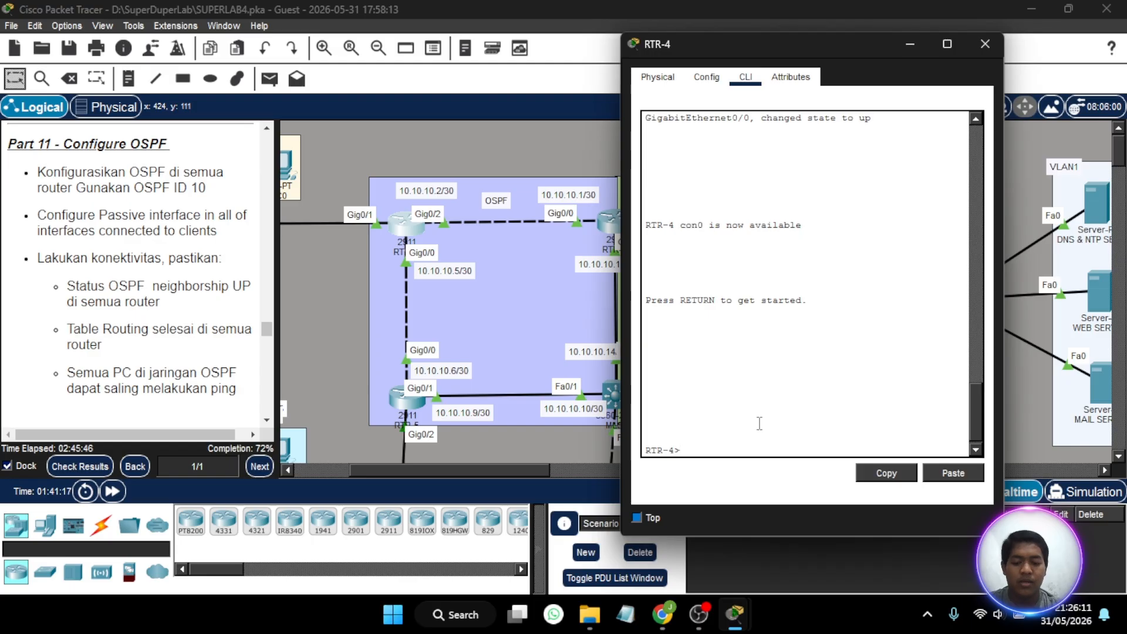
text(n)
key(Return)
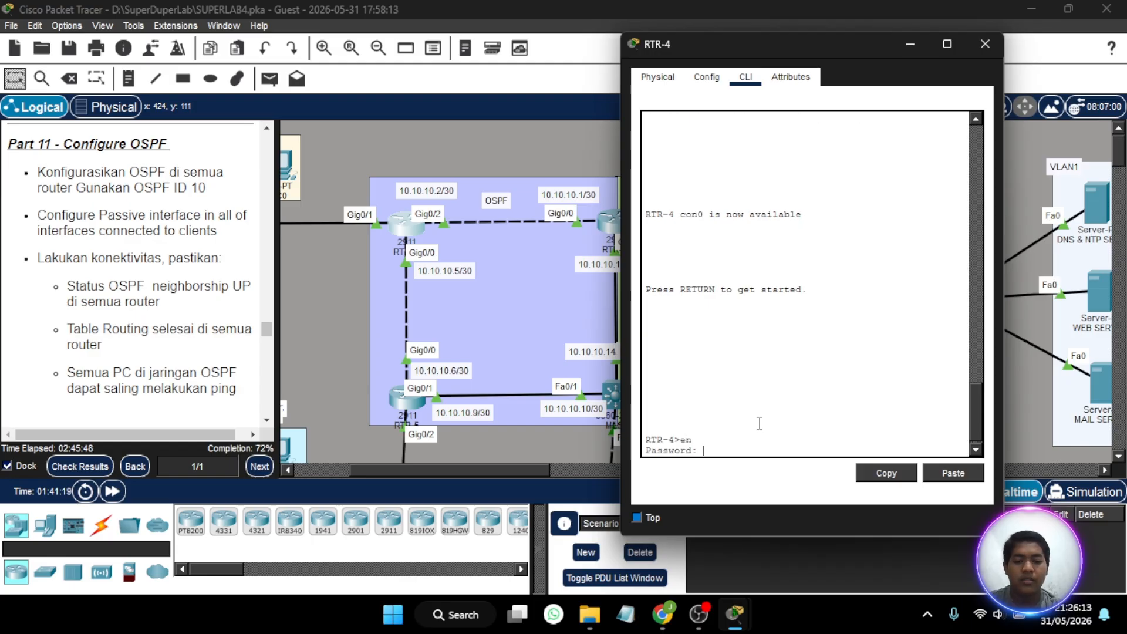
key(Return)
text(c)
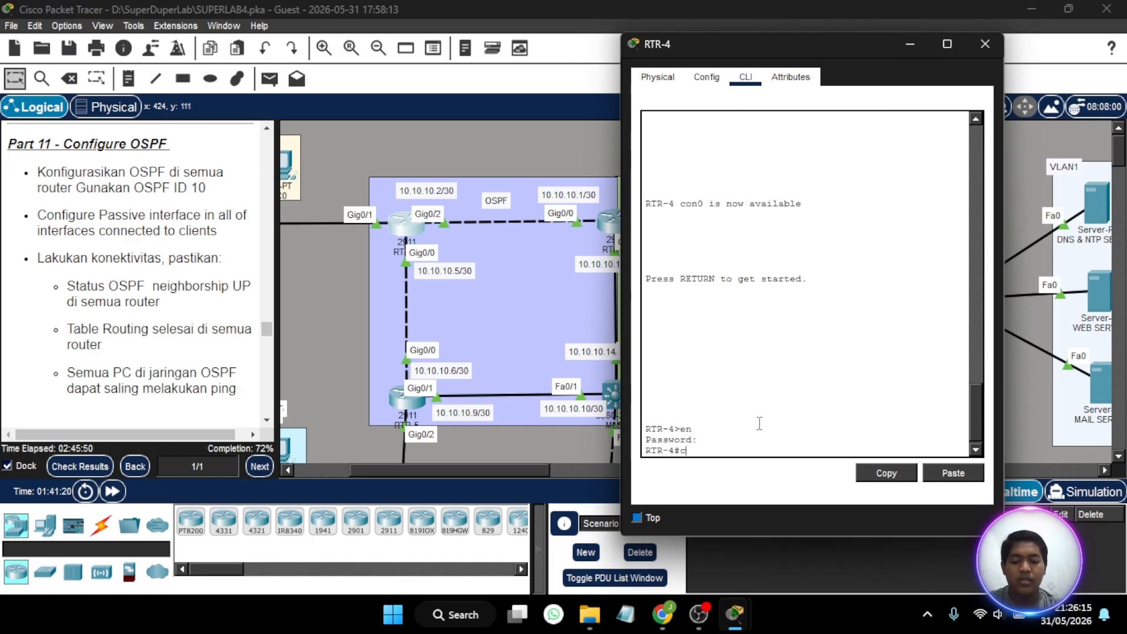
text(onf t)
key(Return)
text(ig)#i)
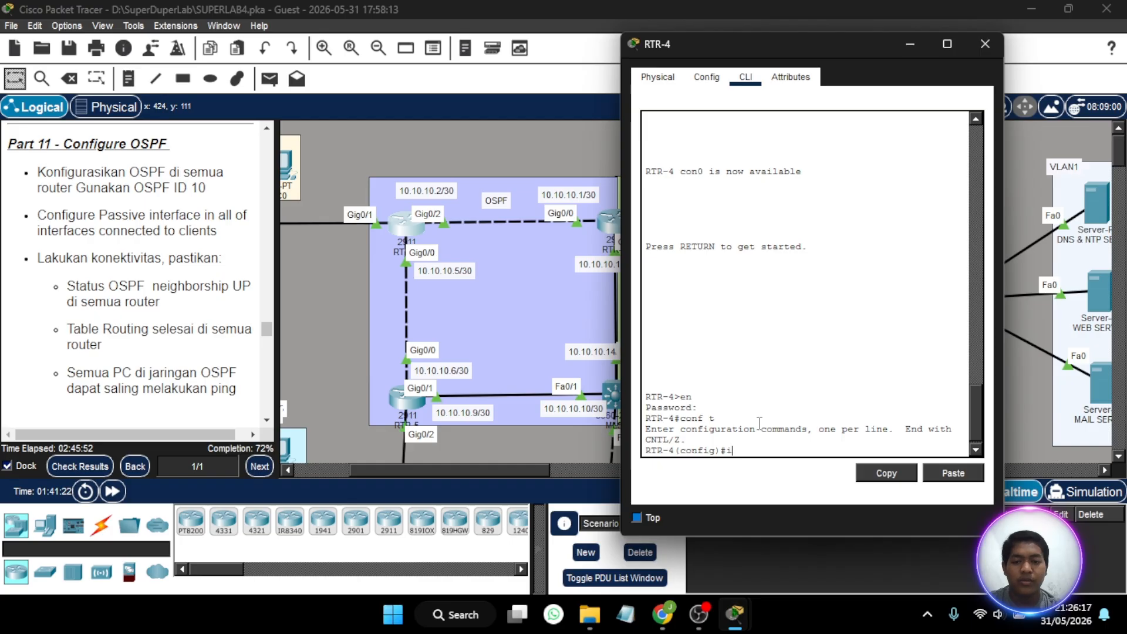
text(nt gig)
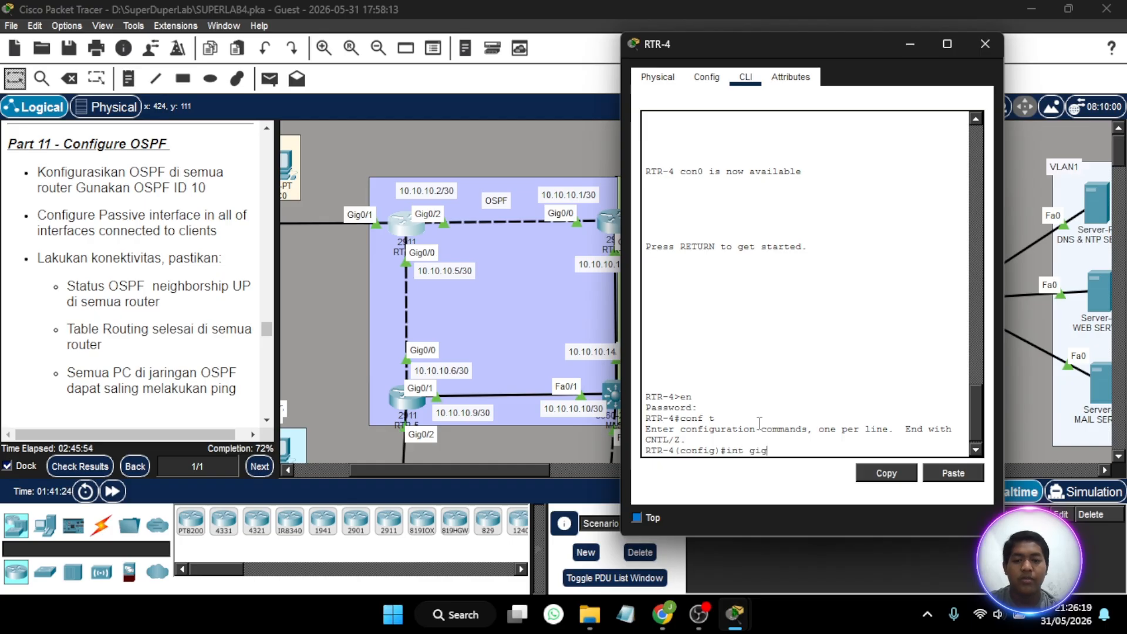
key(BackSpace)
key(BackSpace)
key(BackSpace)
key(BackSpace)
key(BackSpace)
key(BackSpace)
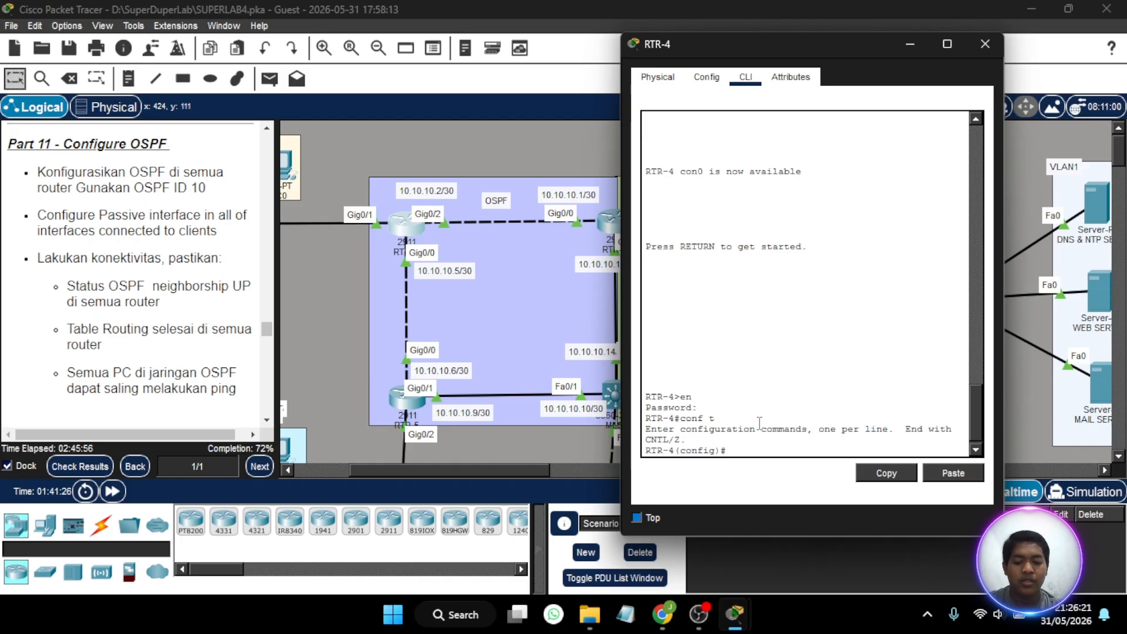
- Start OSPF routing process 10 on RTR-4
text(router )
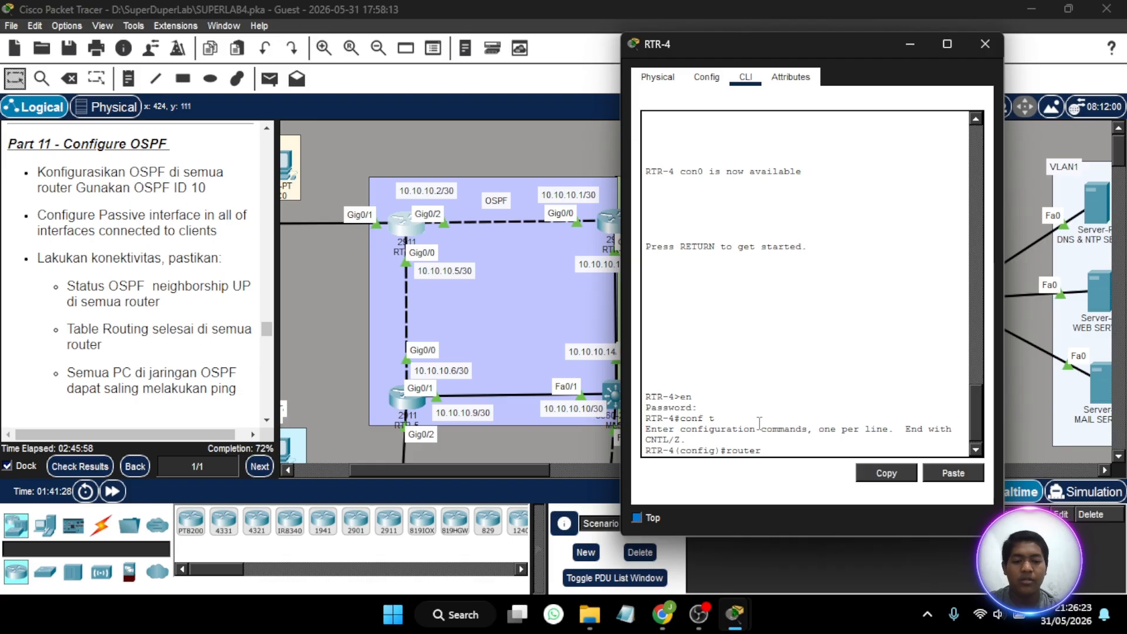
text(ospf)
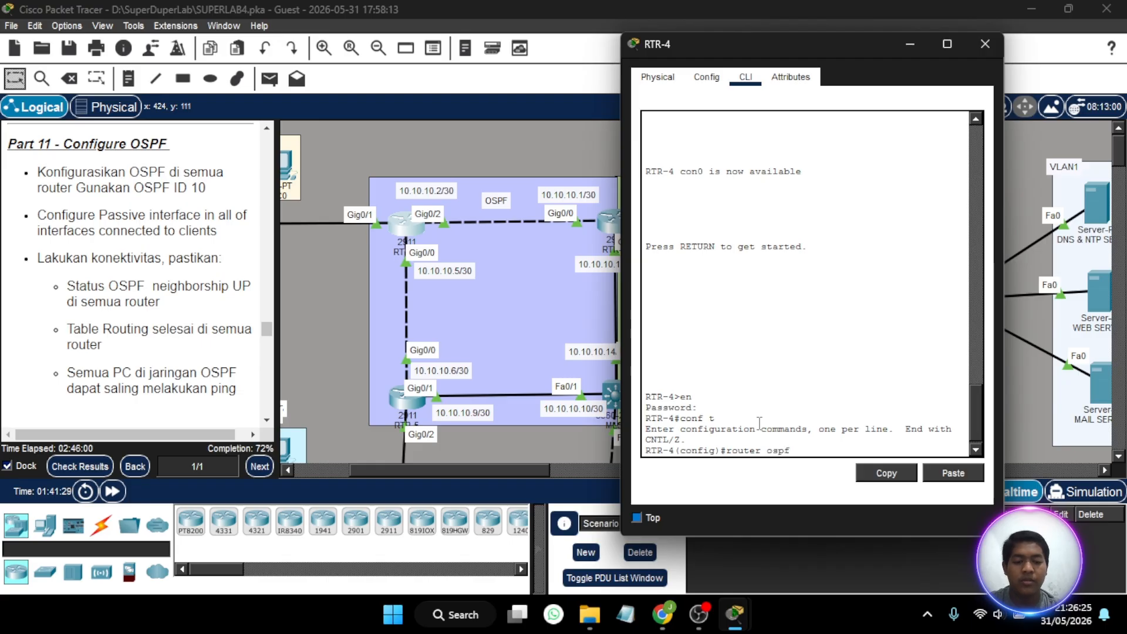
text( 10)
key(Return)
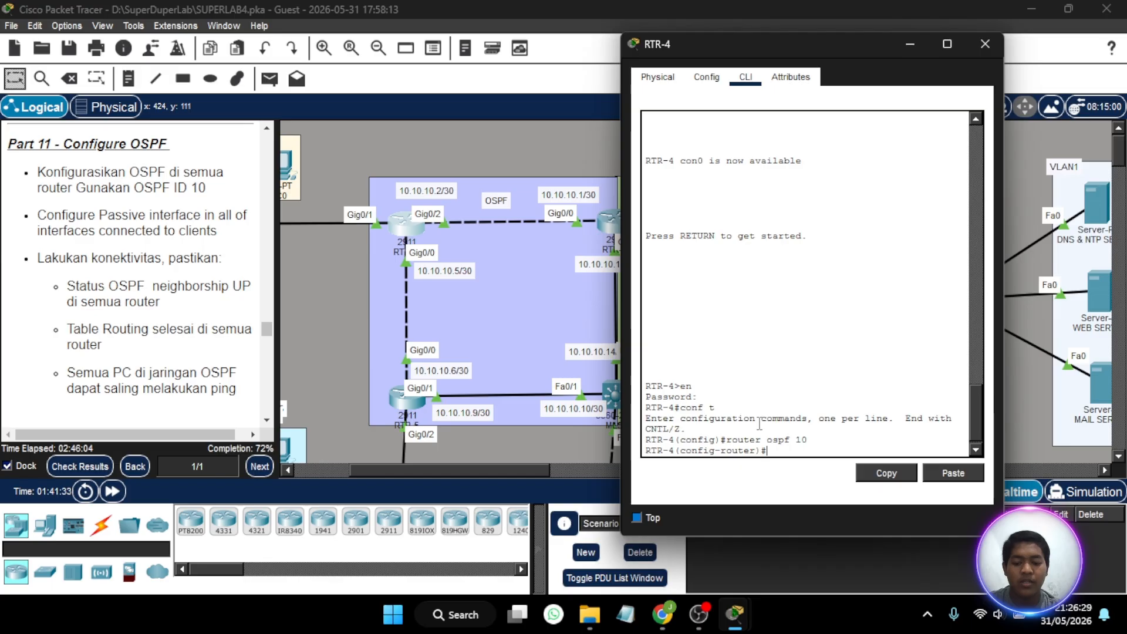
- Advertise network 10.10.10.0 with wildcard mask 0.0.0.3 in OSPF area 0 on RTR-4
text(net 10.10.10)
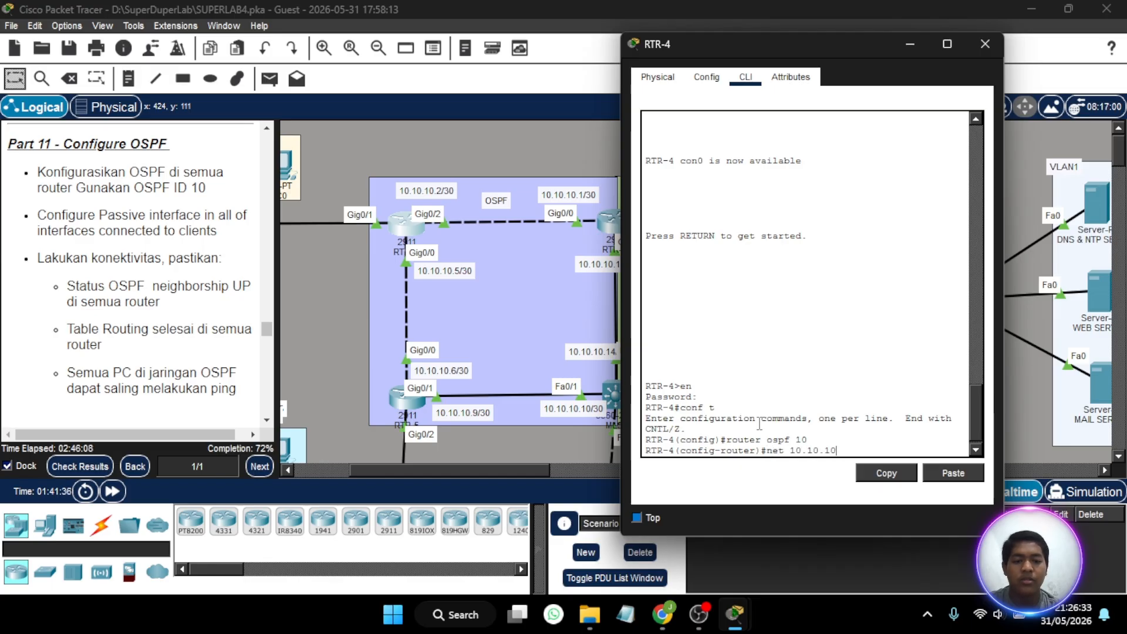
text(.0 )
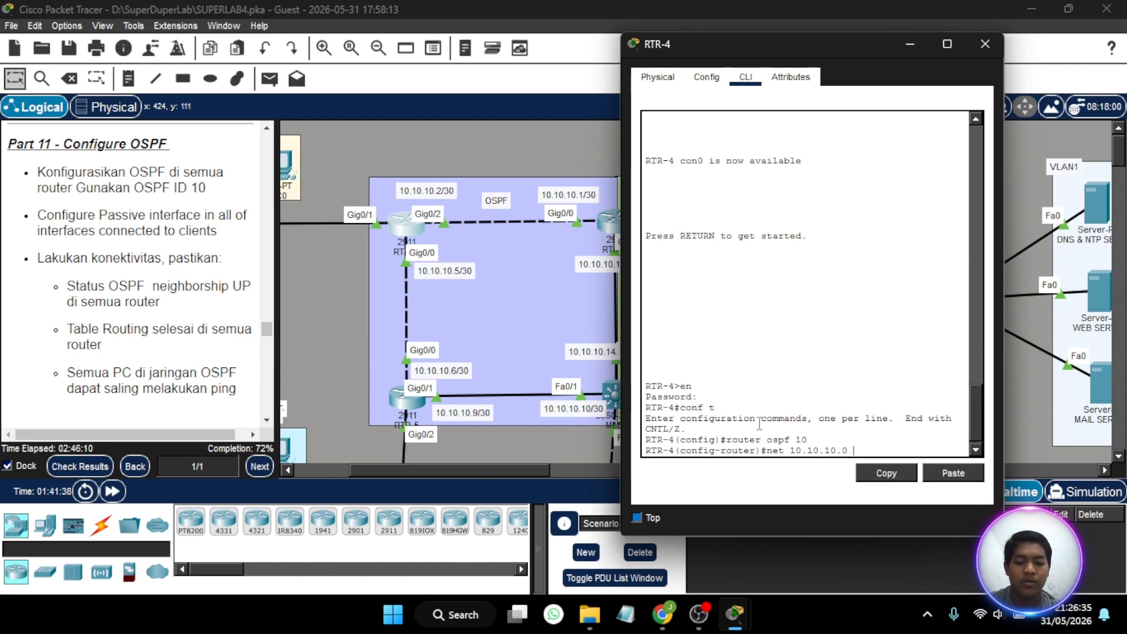
text(0.0.0)
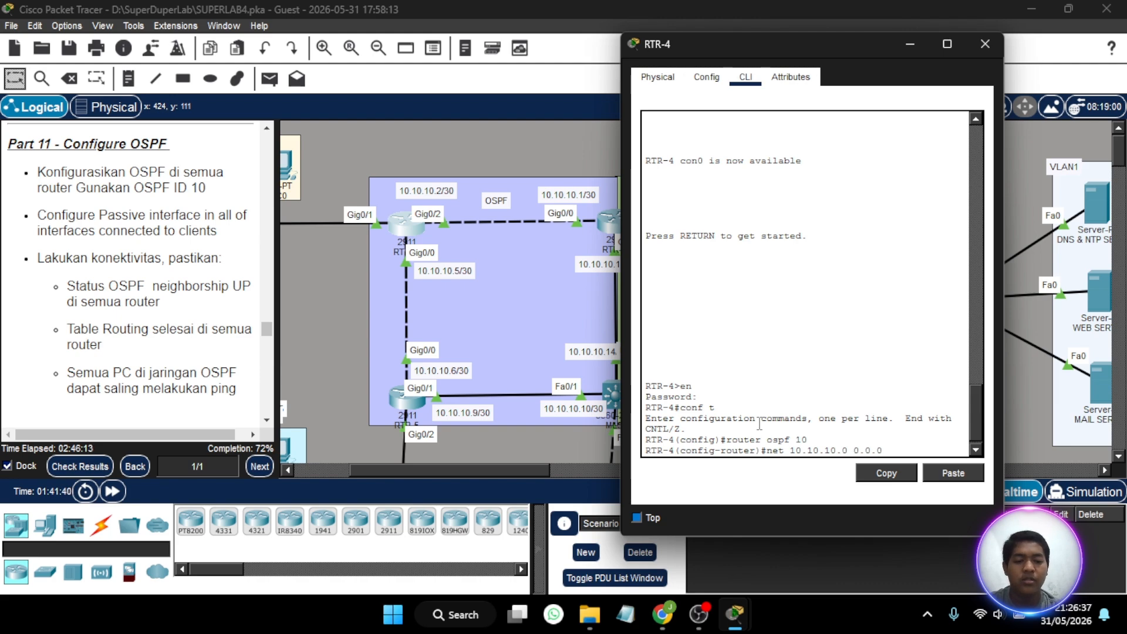
text(3)
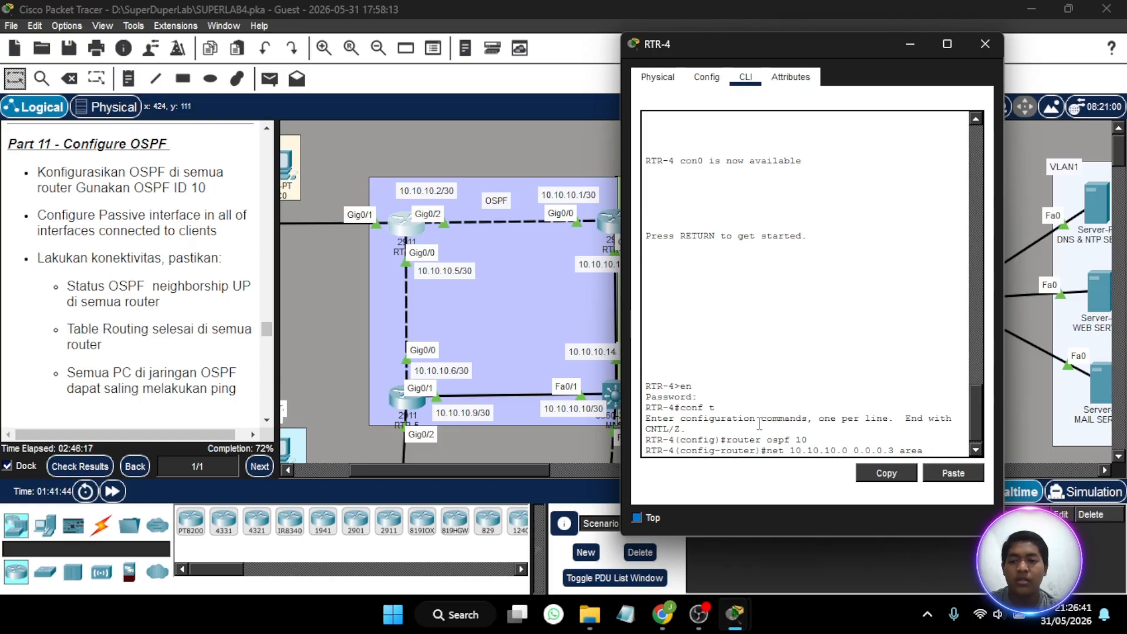
text( area)
key(BackSpace)
text(0)
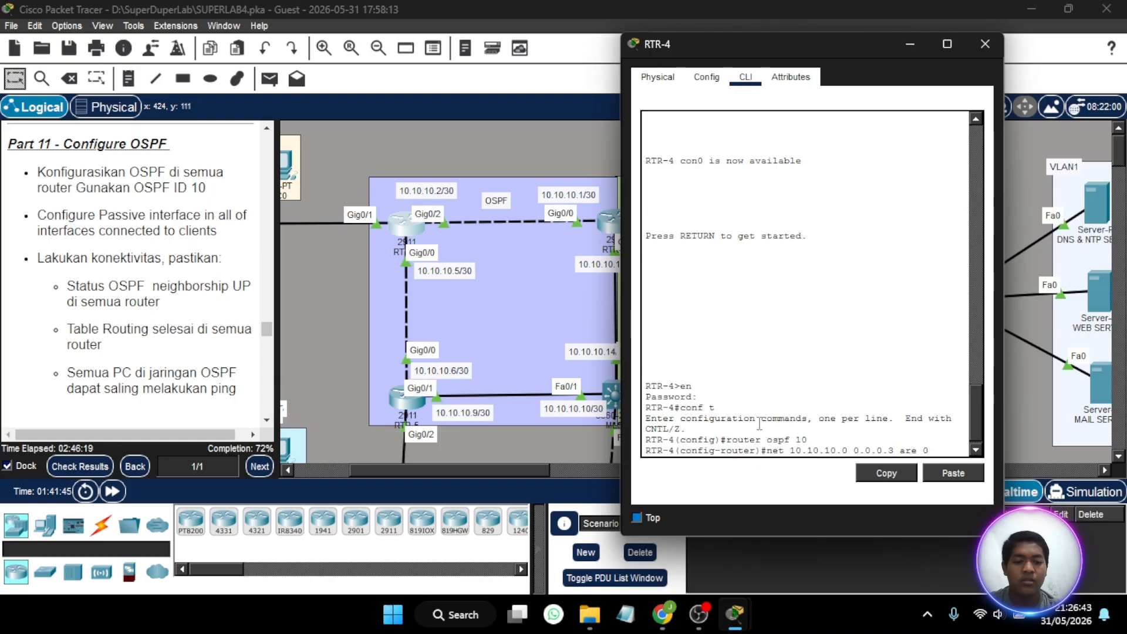
key(Return)
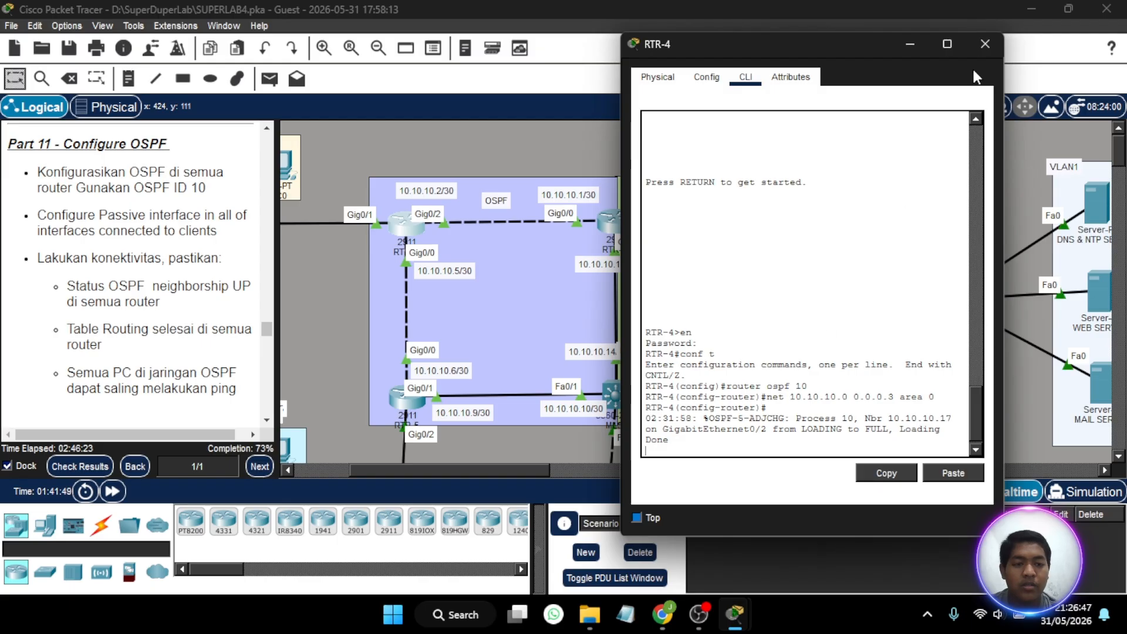
- Check RTR-4's client VLANs in the topology and advertise network 192.168.7.0 with wildcard mask 0.0.0.255 in OSPF area 0
scroll(427, 270, left, 5)
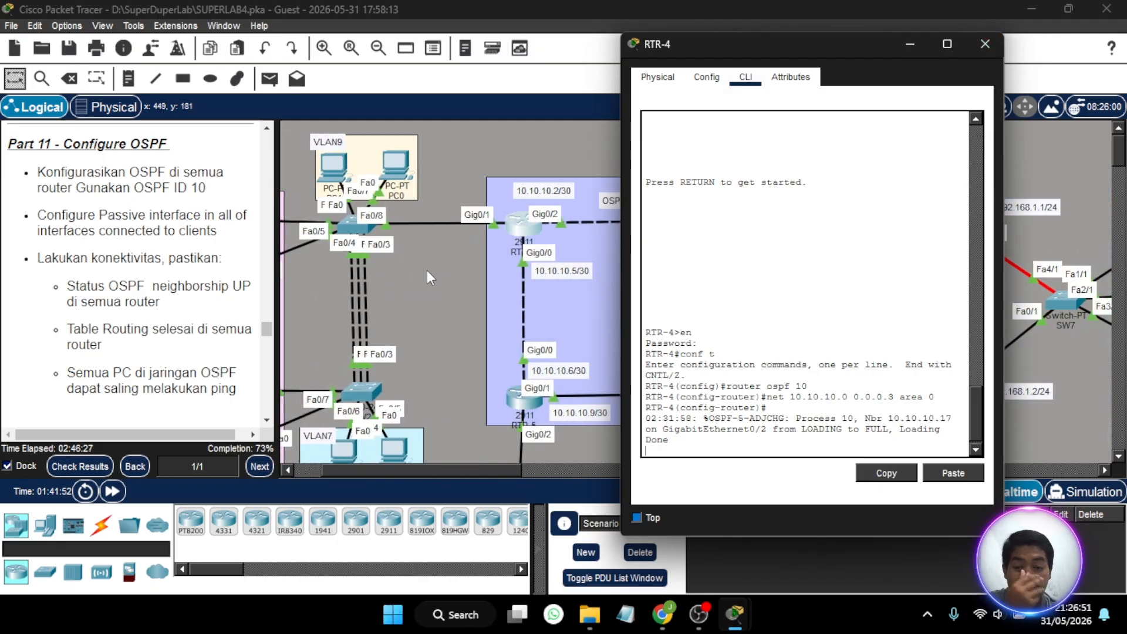
scroll(491, 336, left, 3)
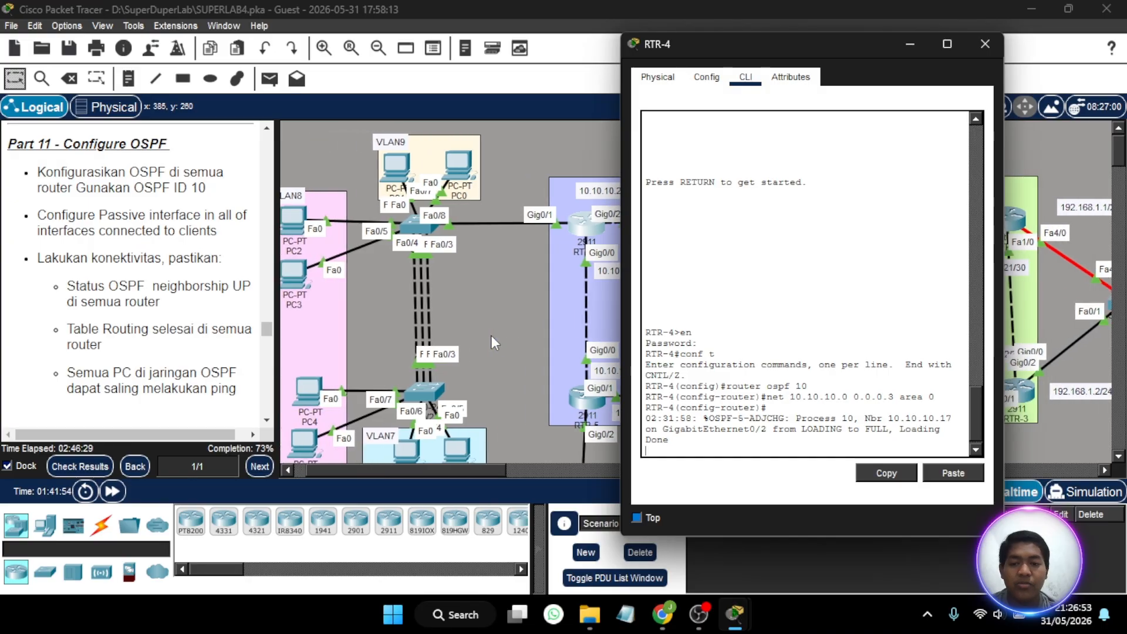
scroll(491, 336, left, 2)
scroll(491, 336, right, 2)
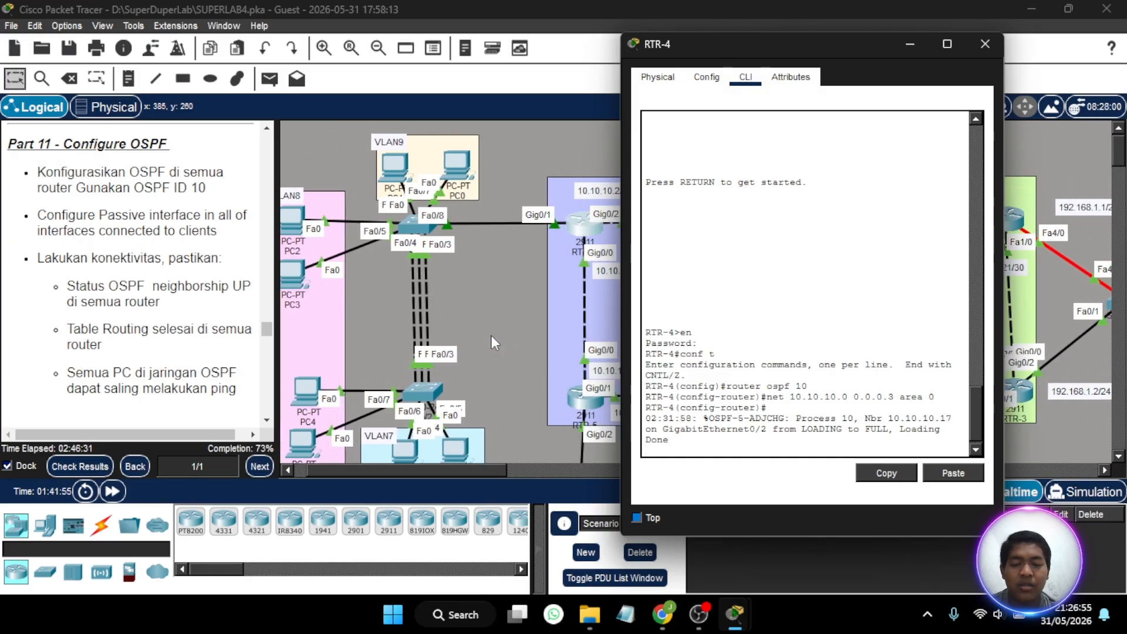
scroll(490, 336, right, 2)
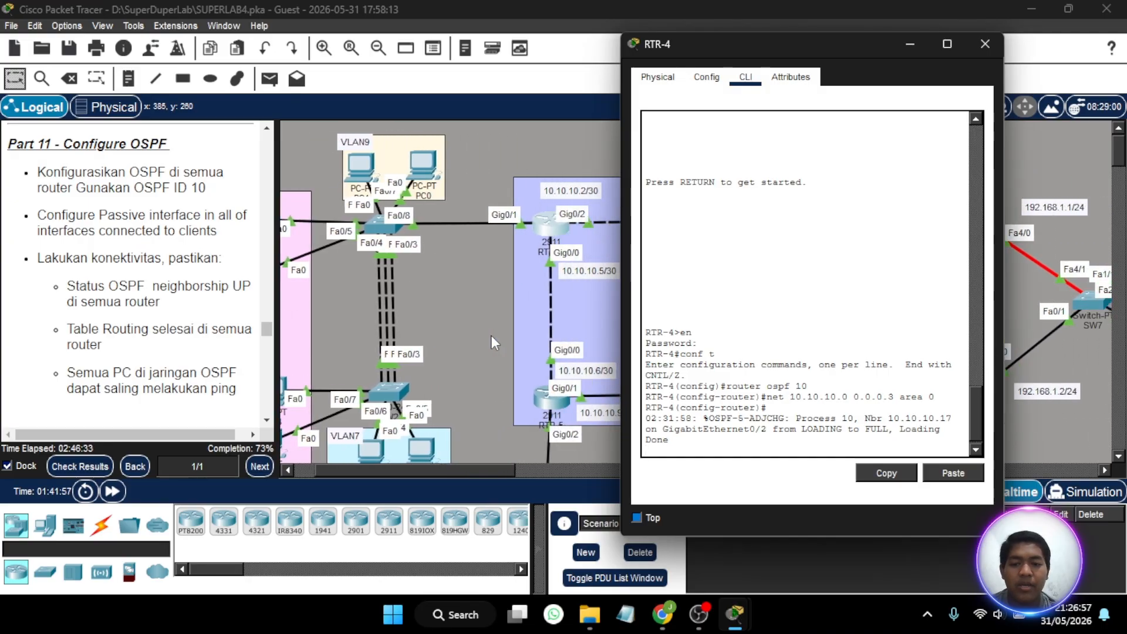
scroll(491, 336, left, 2)
click(732, 451)
key(Return)
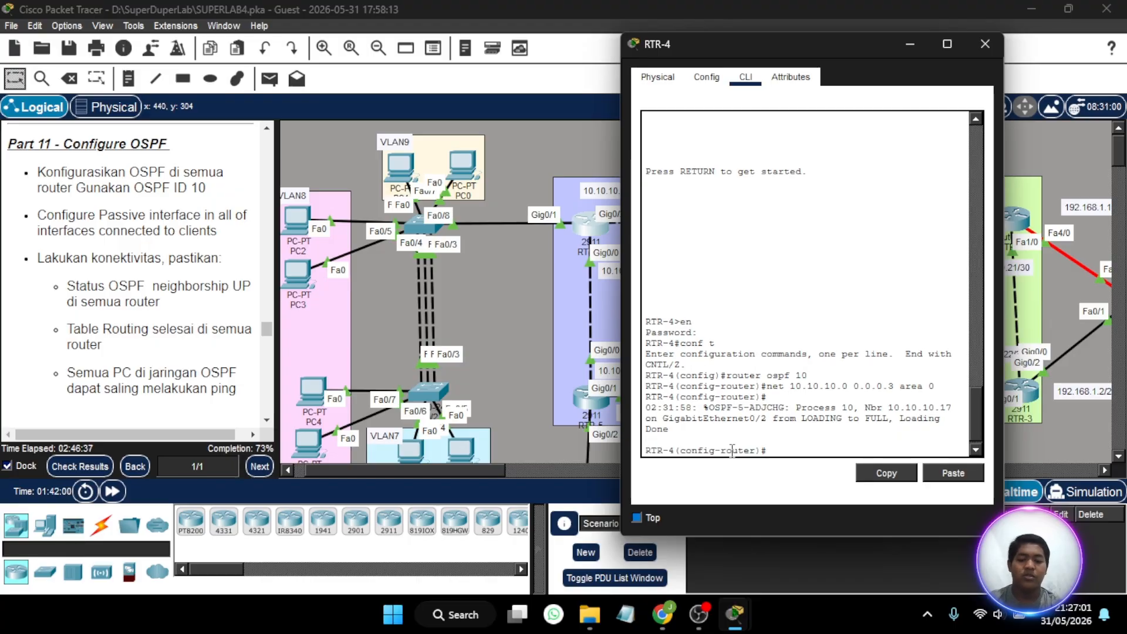
text(net 192.)
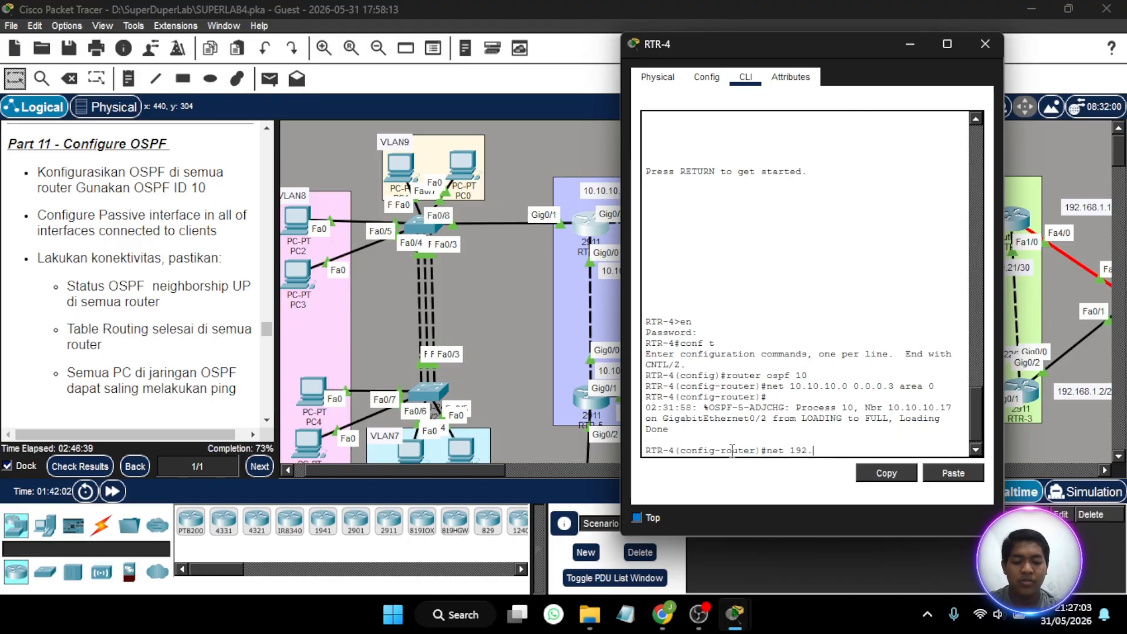
text(168.7.)
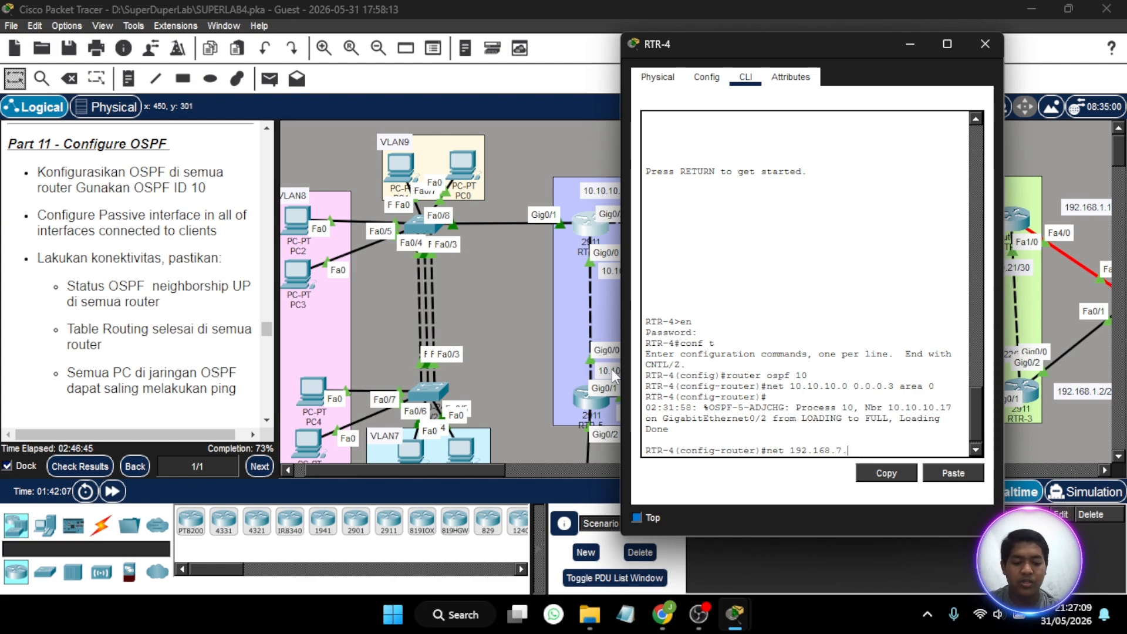
text(0 0.0.)
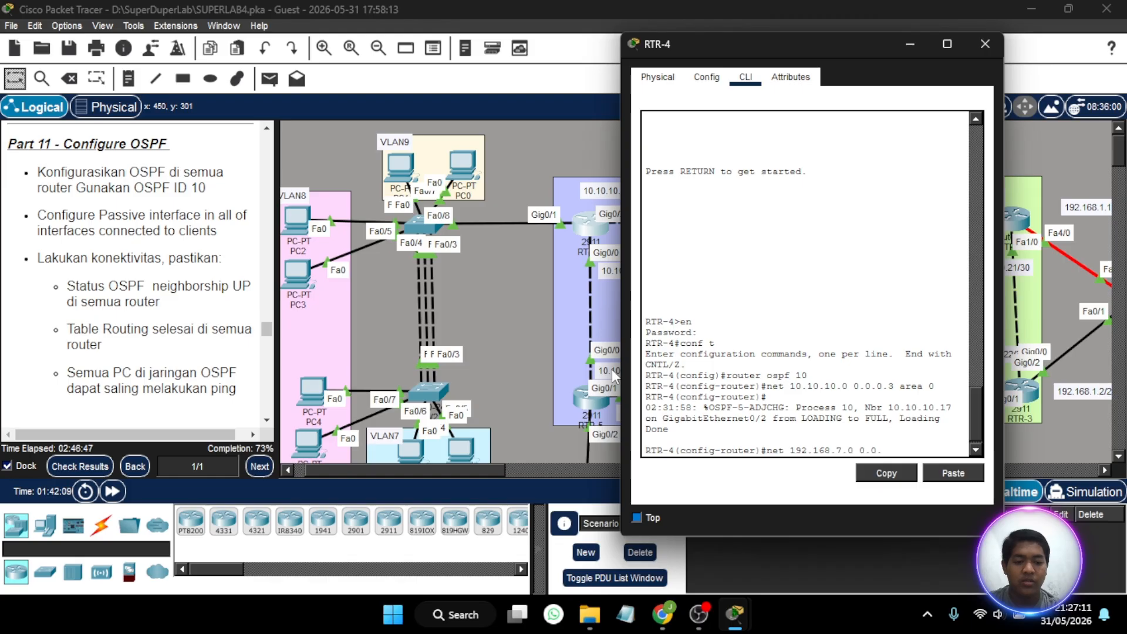
text(0.255)
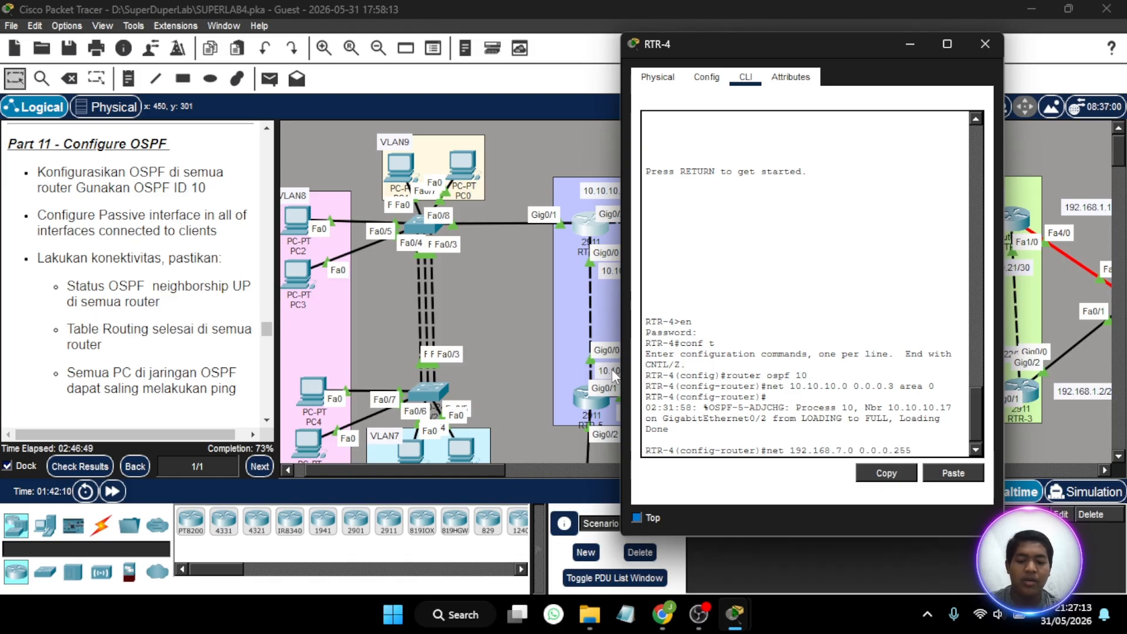
text( area 0)
key(Return)
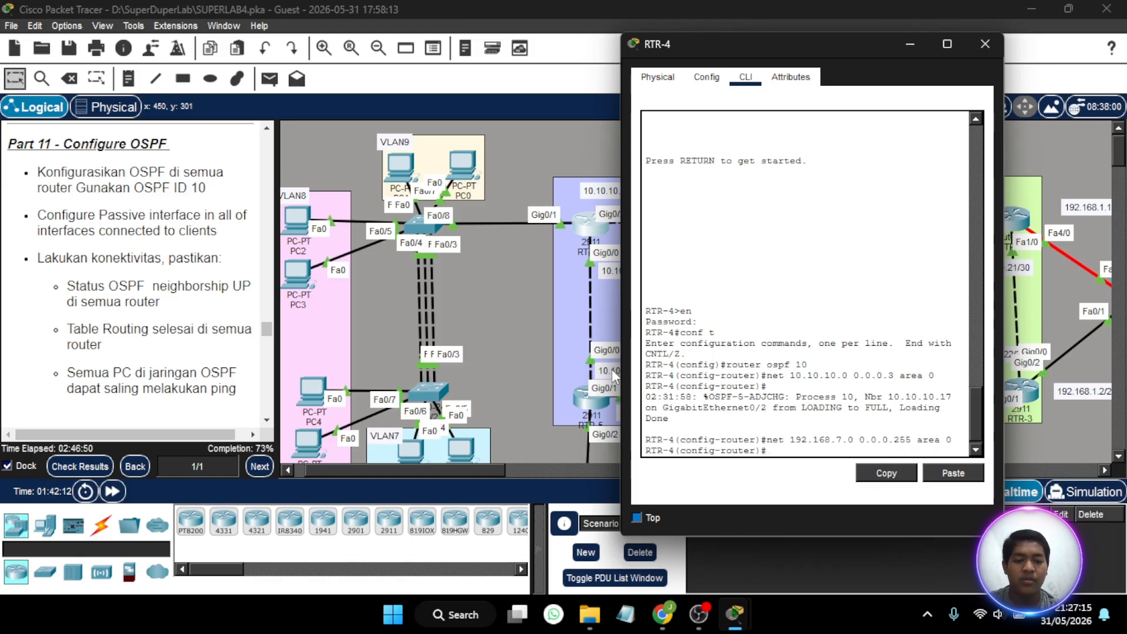
- Advertise network 192.168.8.0 with wildcard mask 0.0.0.255 in OSPF area 0 on RTR-4
key(Up)
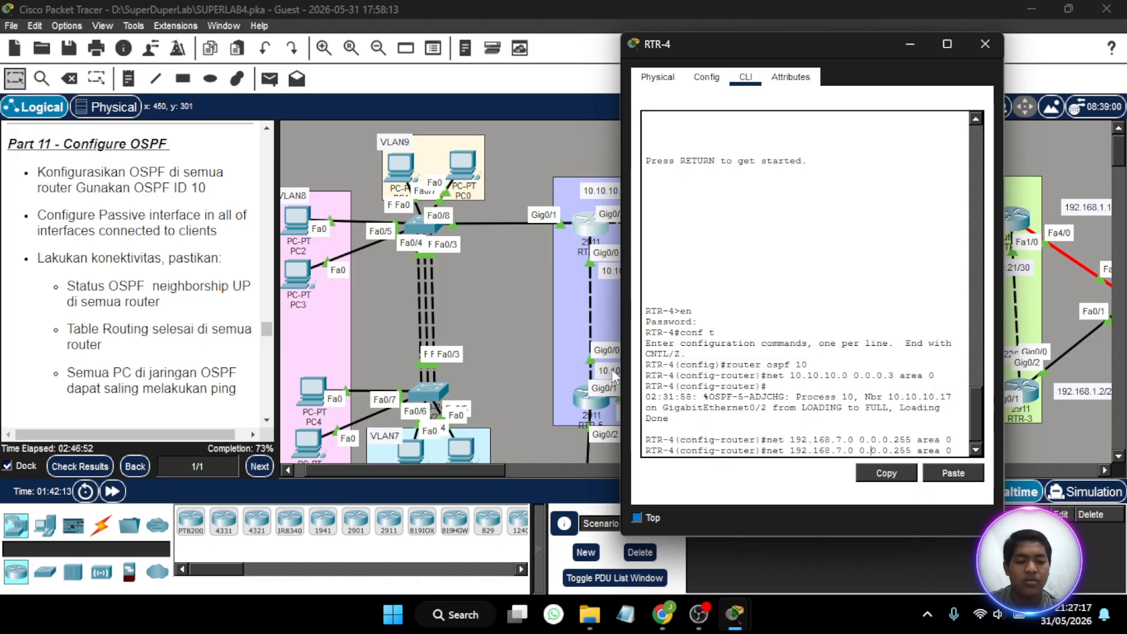
key(BackSpace)
text(8)
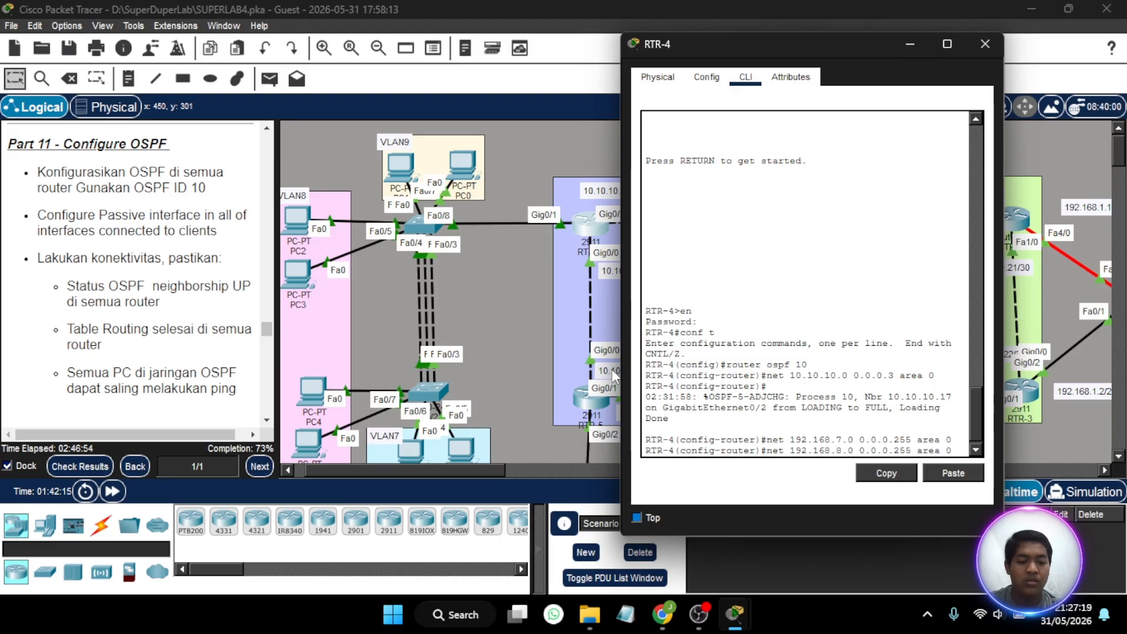
key(Return)
- Advertise network 192.168.9.0 with wildcard mask 0.0.0.255 in OSPF area 0 on RTR-4
key(Up)
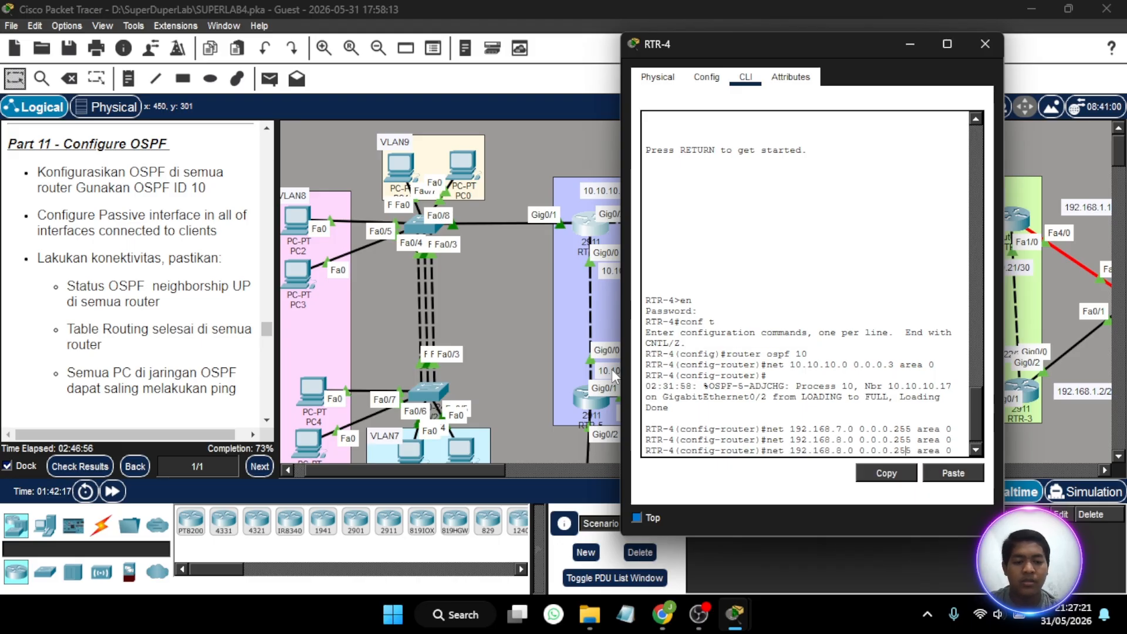
key(Left)
key(Left)
key(Left)
key(Left)
key(Left)
key(Left)
key(Left)
key(Left)
key(Left)
key(Left)
key(Left)
key(Left)
key(Left)
key(Left)
key(Left)
key(Left)
key(Left)
key(Left)
key(Left)
key(BackSpace)
text(9)
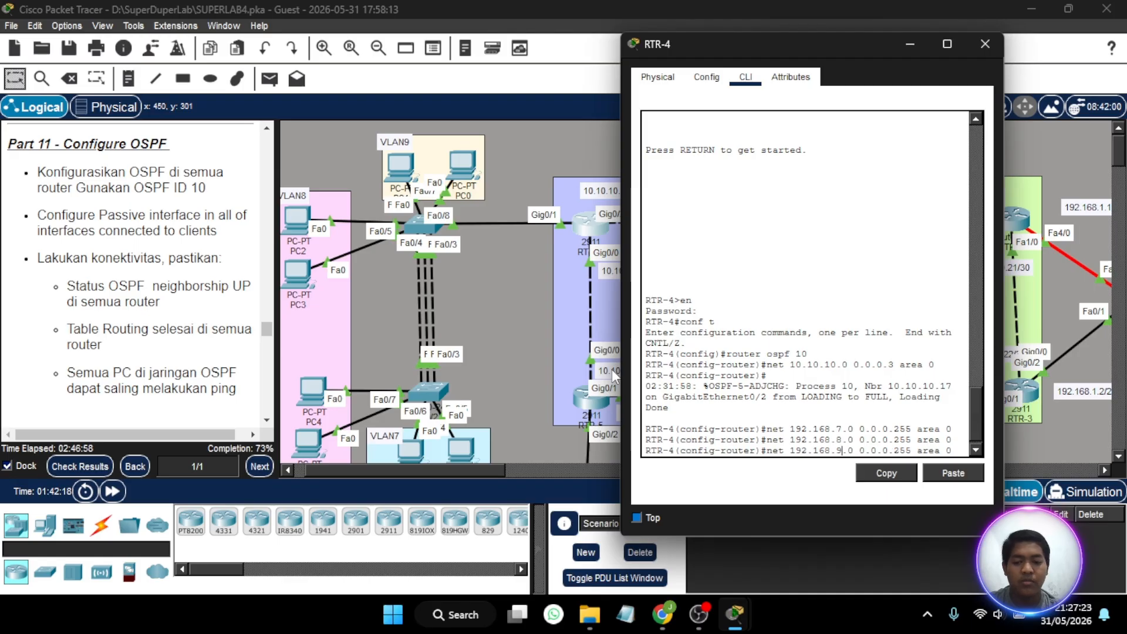
key(Return)
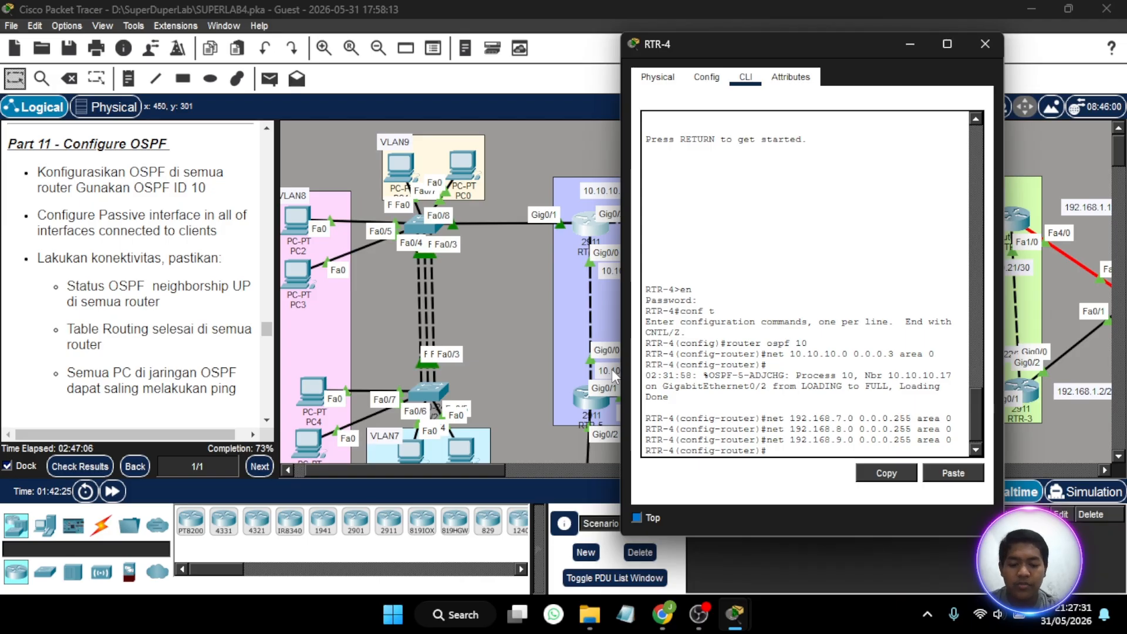
- Make RTR-4's client subinterface gig0/1.7 passive in OSPF process 10
text(passiv)
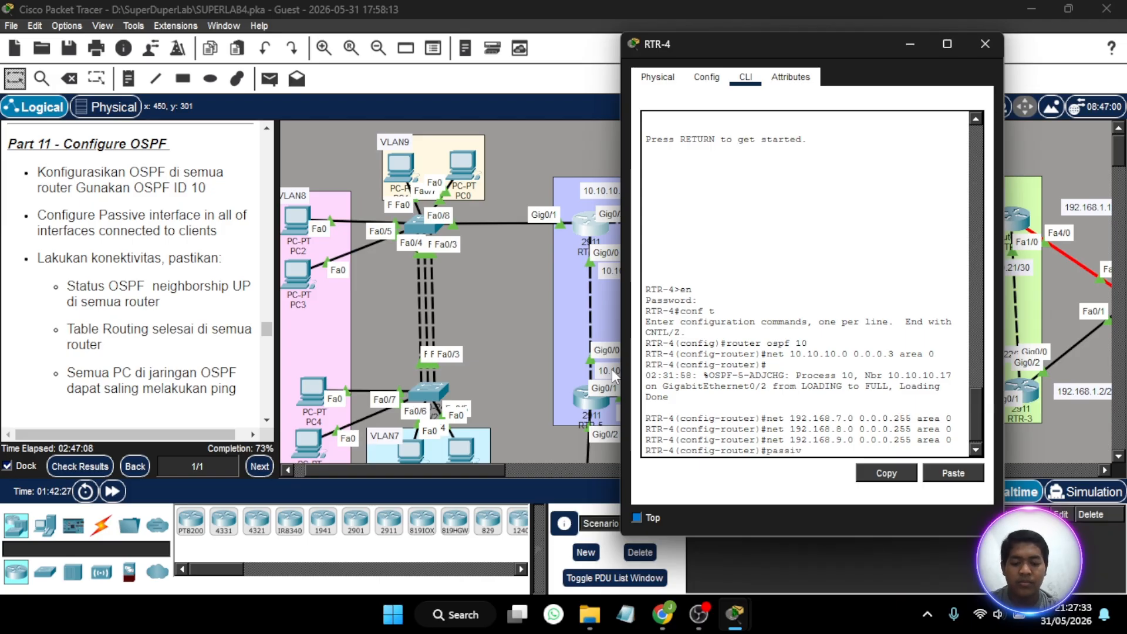
text(e-)
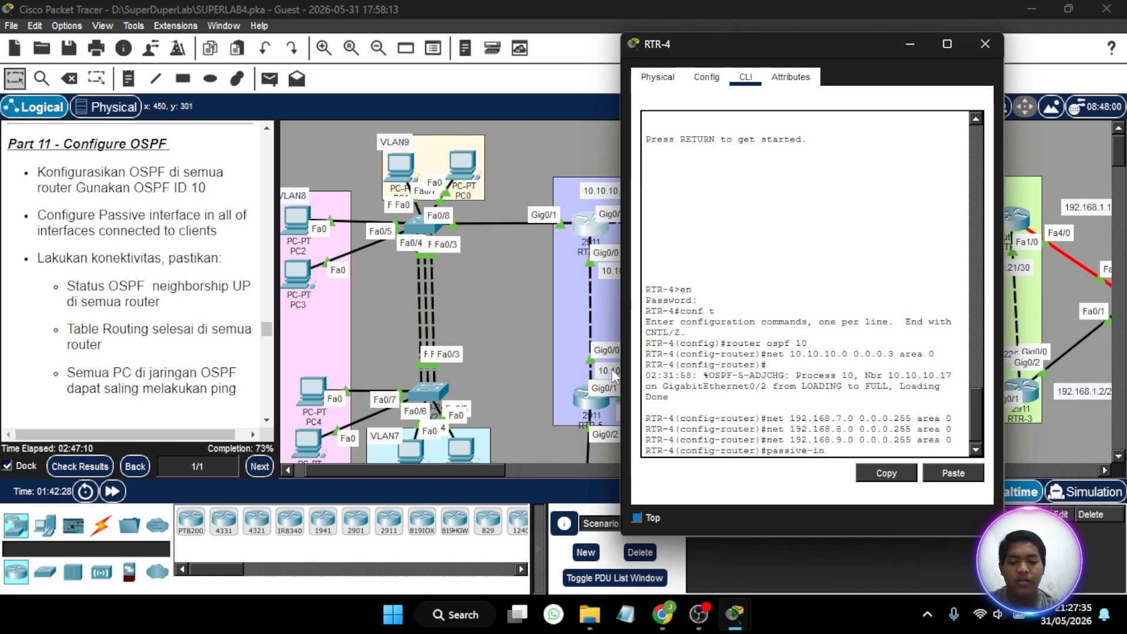
key(Tab)
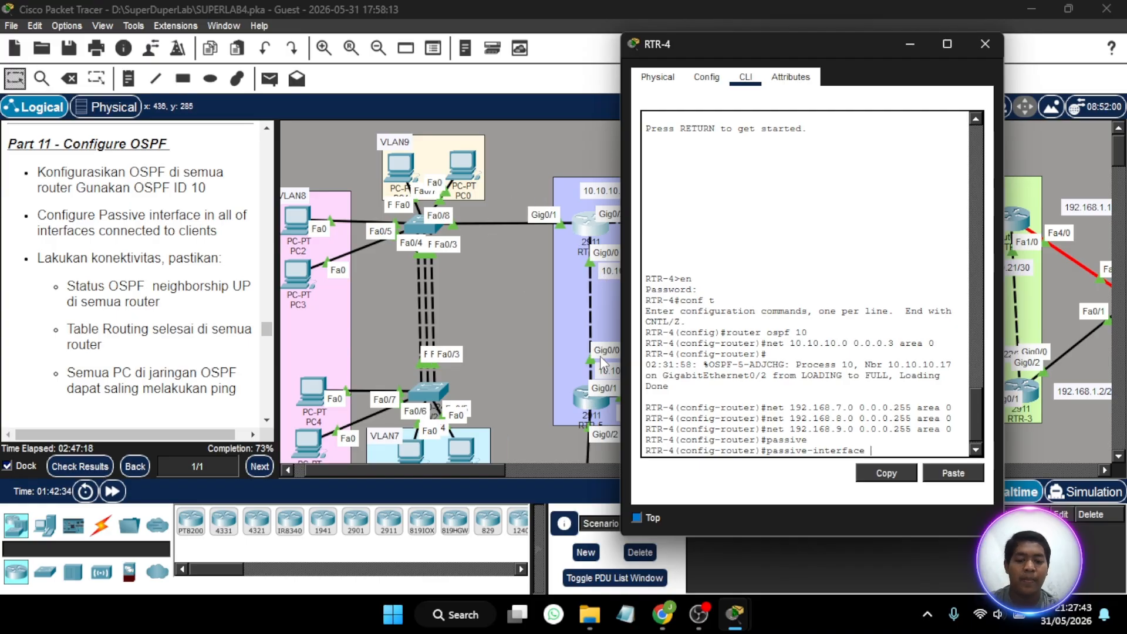
text(ig0/1.)
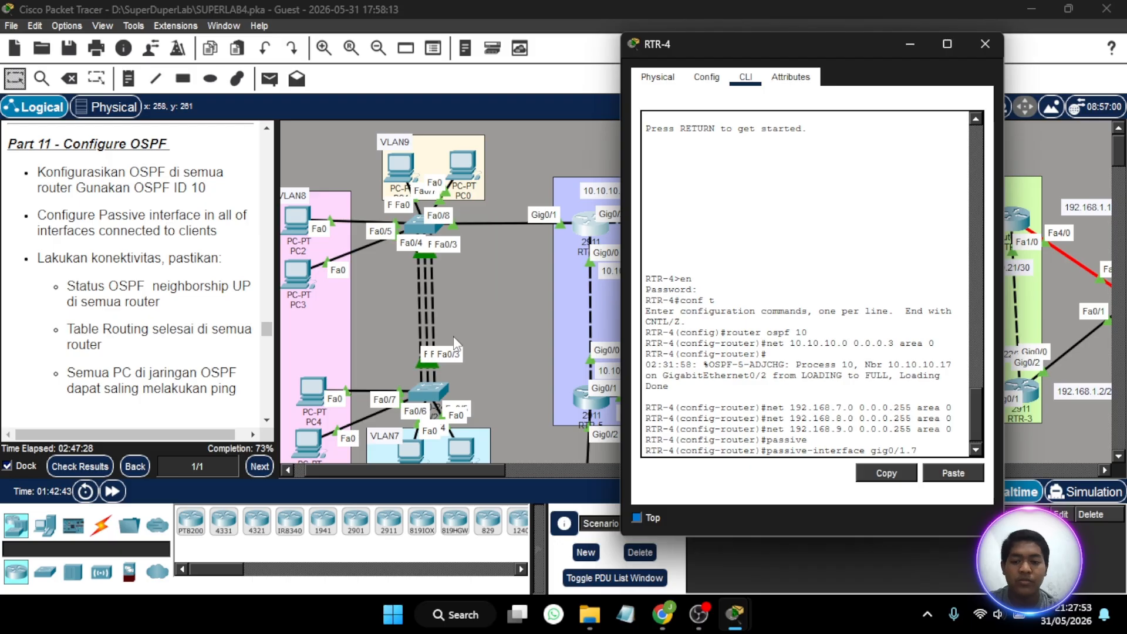
text(7)
key(Return)
- Make RTR-4's client subinterfaces gig0/1.8 and gig0/1.9 passive in OSPF and close the router's window
key(Up)
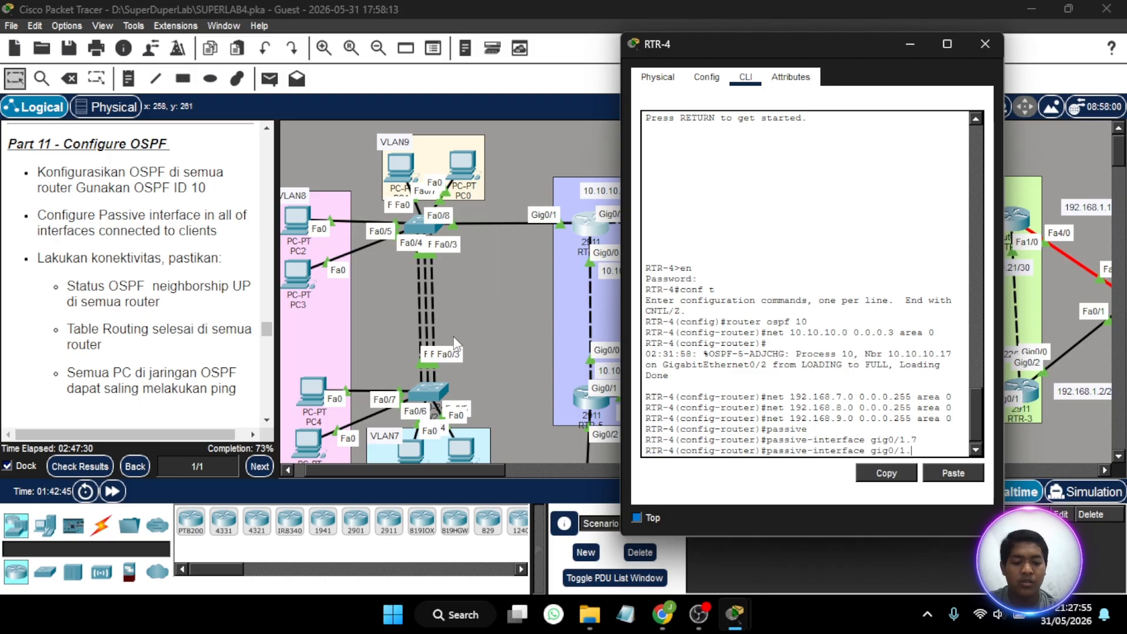
text(8)
key(Return)
key(Up)
key(BackSpace)
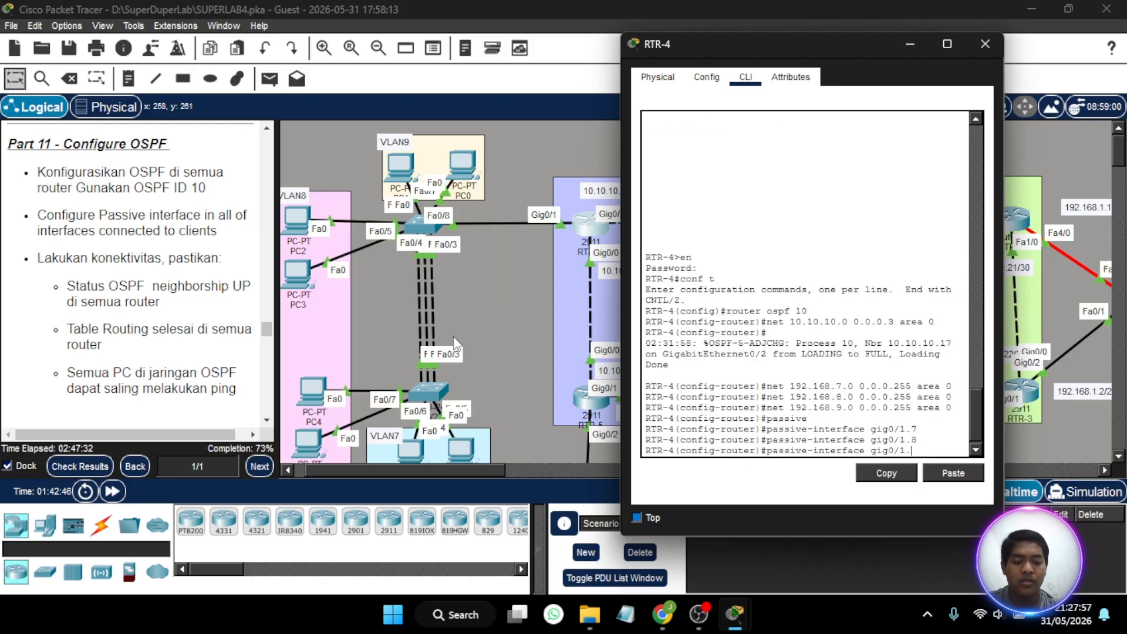
text(9)
key(Return)
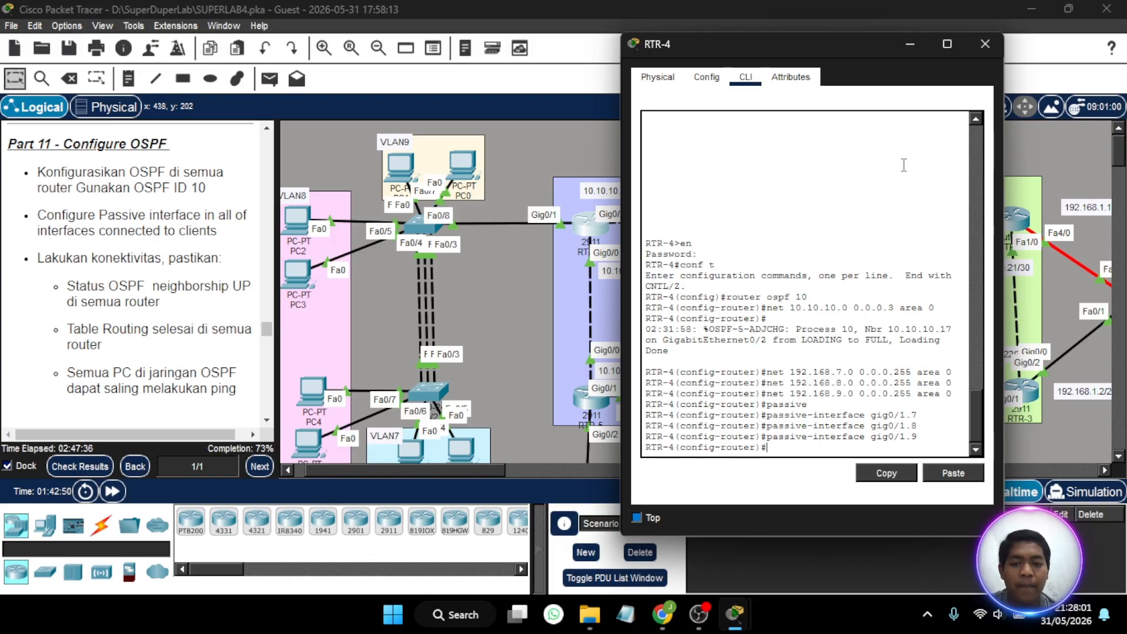
click(992, 52)
- Open RTR-5's command line beside the topology and enter global configuration mode, supplying the enable password
scroll(807, 263, down, 2)
scroll(808, 262, right, 2)
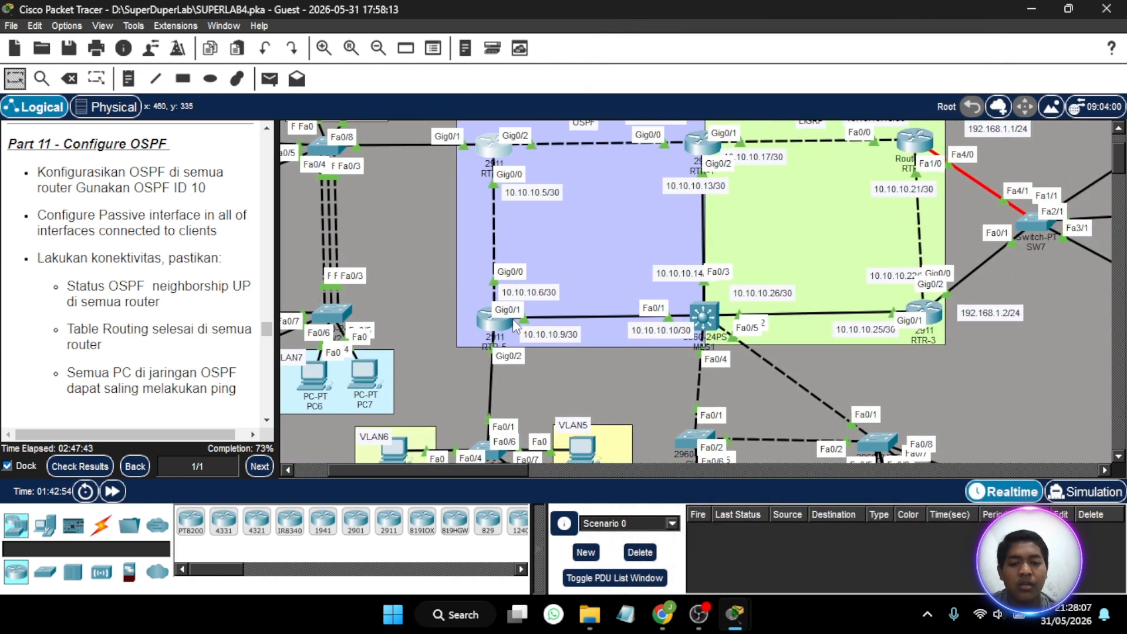
scroll(495, 317, down, 2)
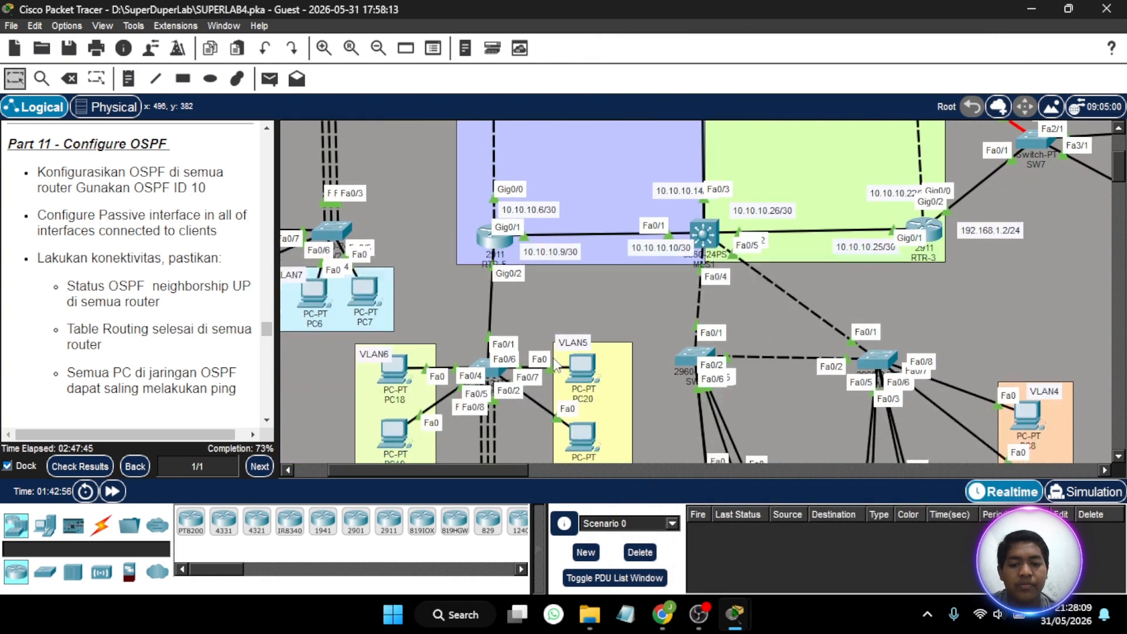
click(498, 253)
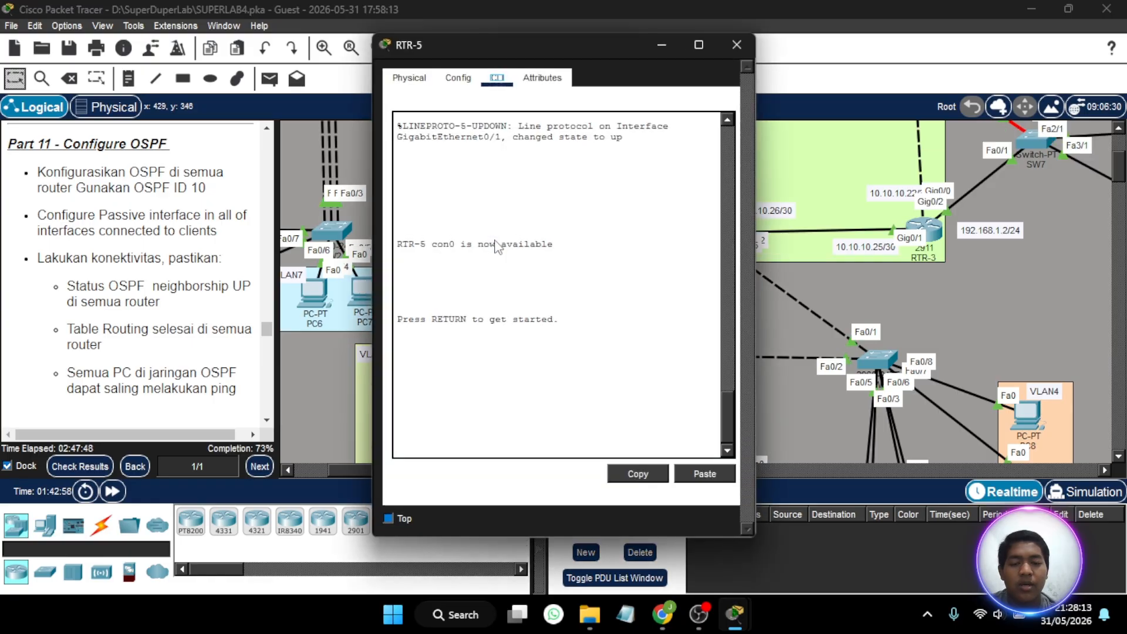
drag(610, 44, 913, 55)
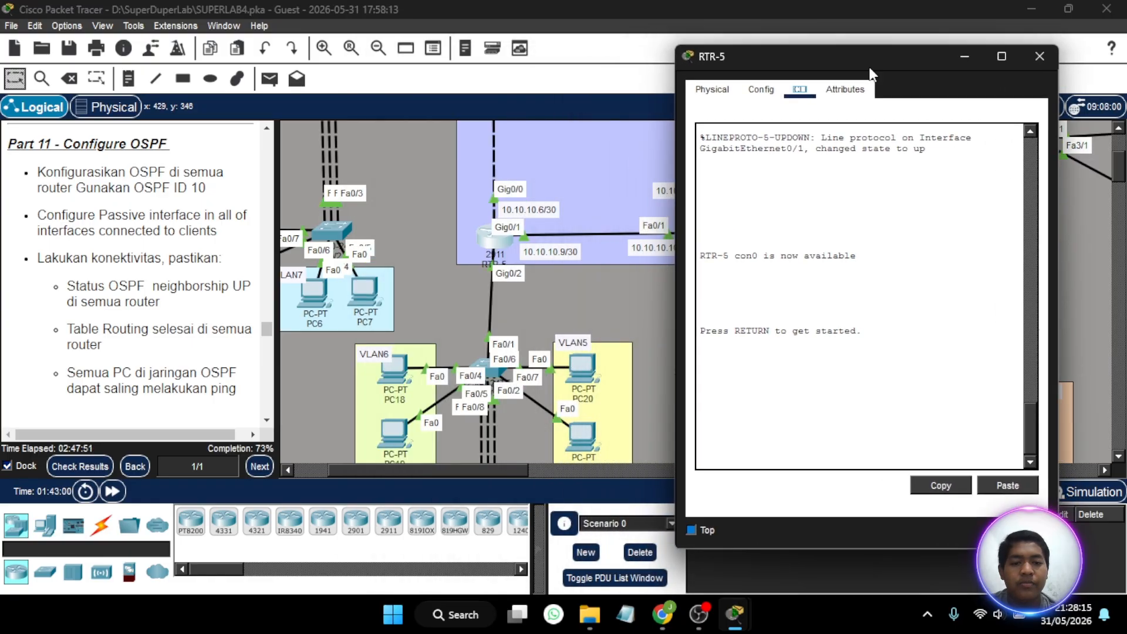
scroll(491, 231, up, 3)
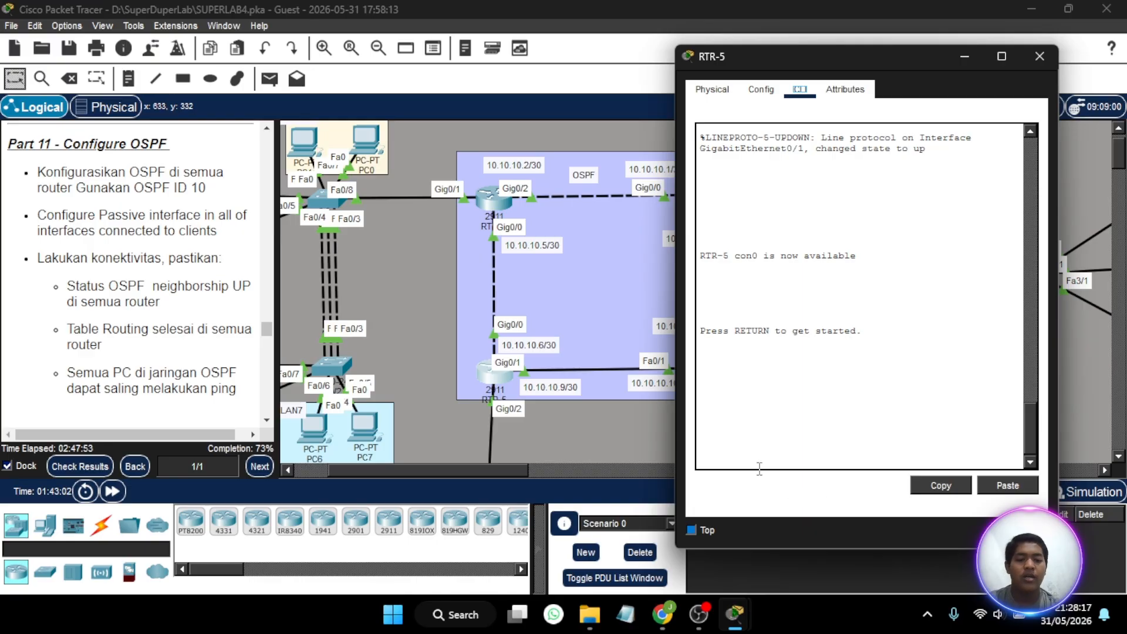
click(741, 462)
key(Return)
text(en)
key(Return)
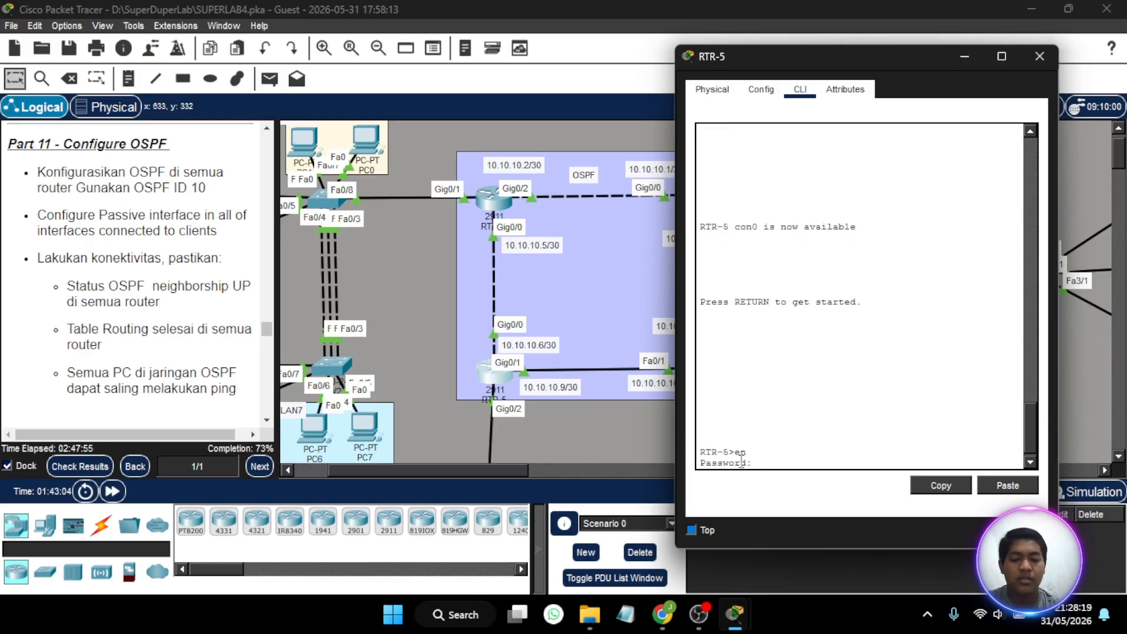
key(Return)
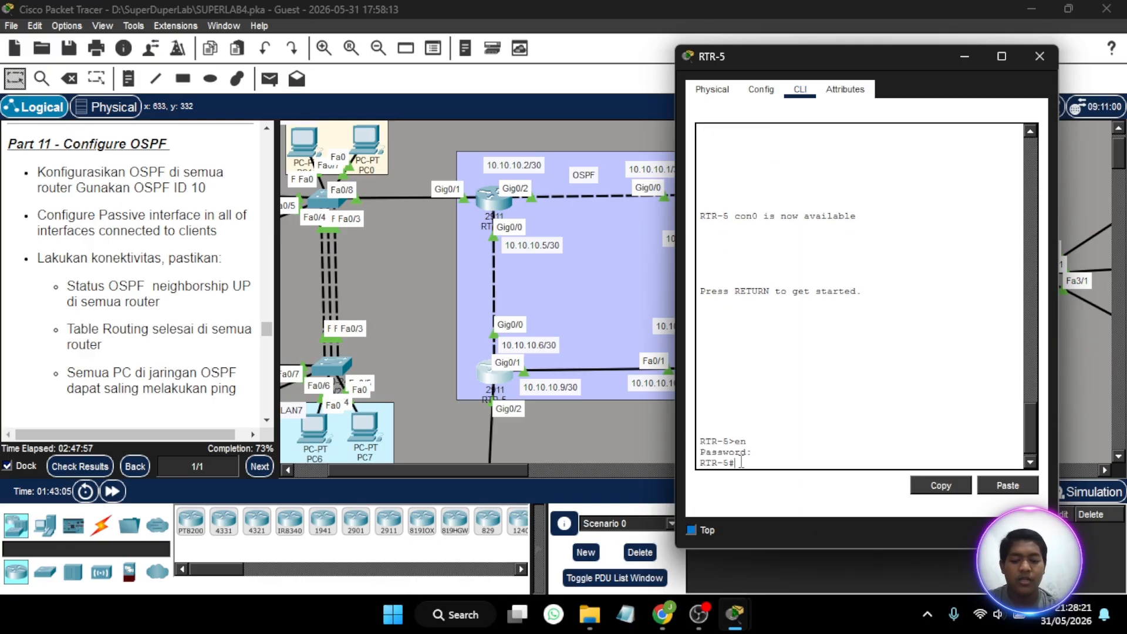
text(conf t)
key(Return)
text(ig)#int)
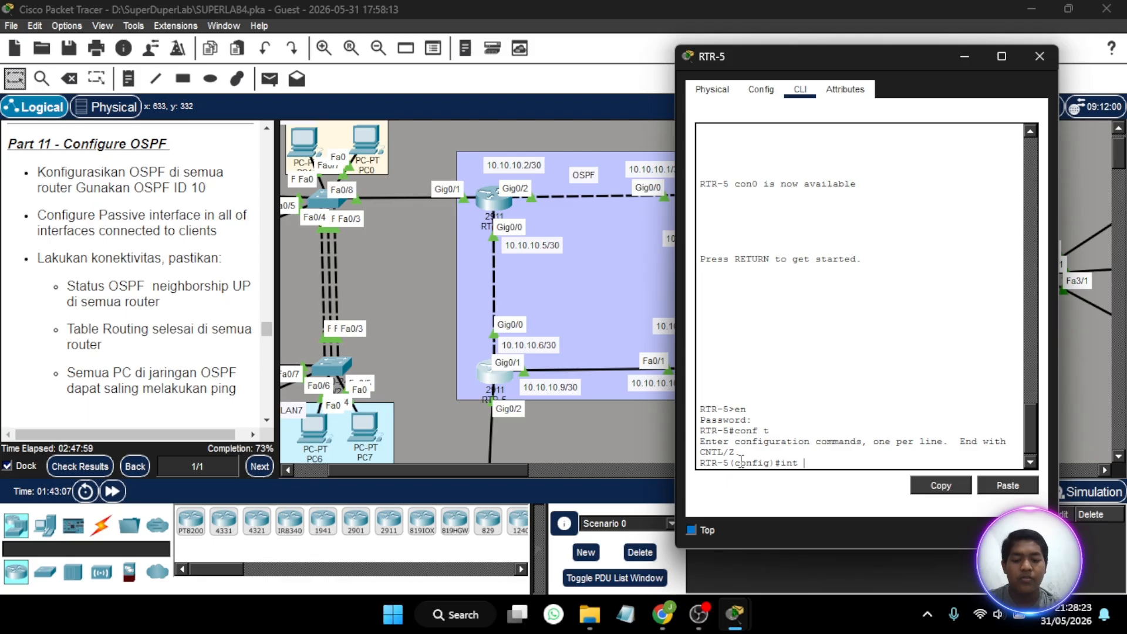
text( gig0)
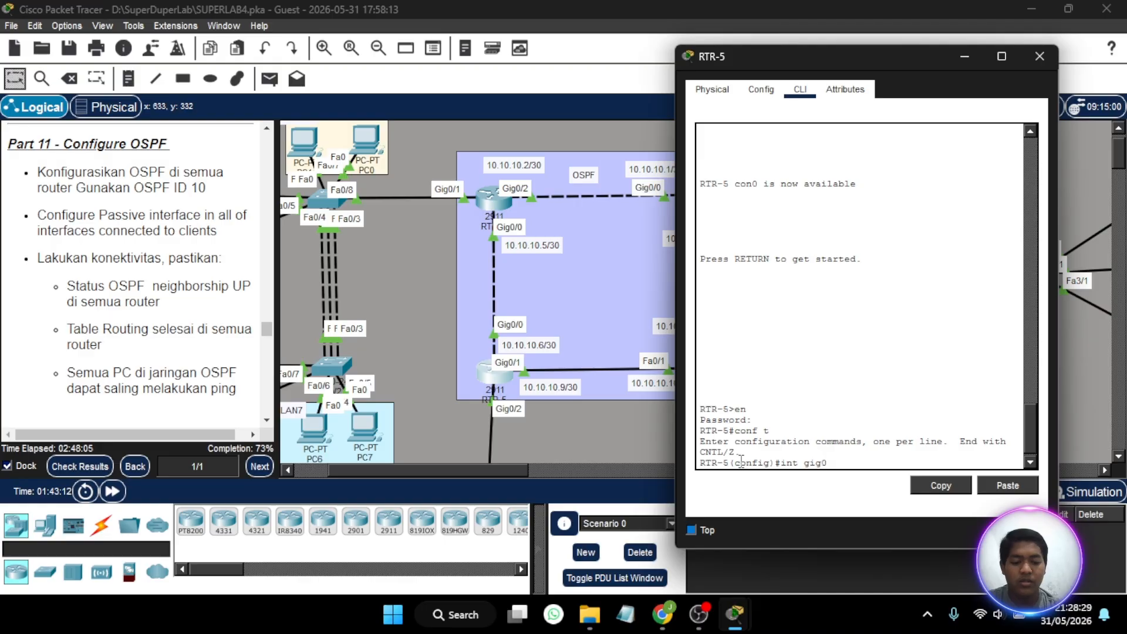
text(/)
key(BackSpace)
key(BackSpace)
key(BackSpace)
key(BackSpace)
key(BackSpace)
key(BackSpace)
key(BackSpace)
key(BackSpace)
key(BackSpace)
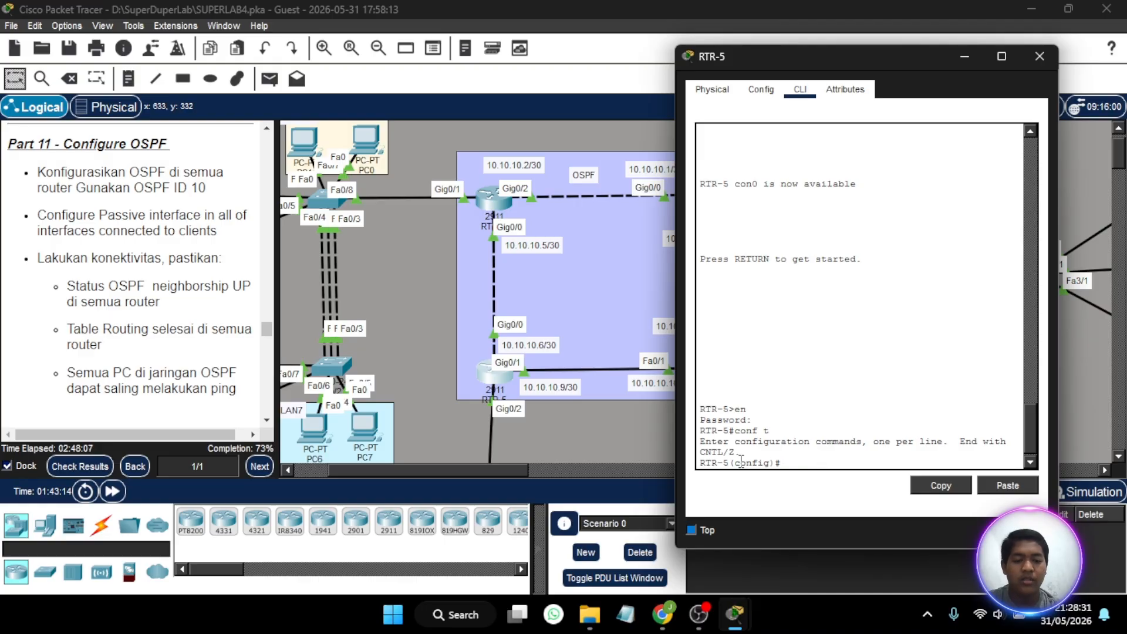
- Start OSPF routing process 10 on RTR-5
text(router)
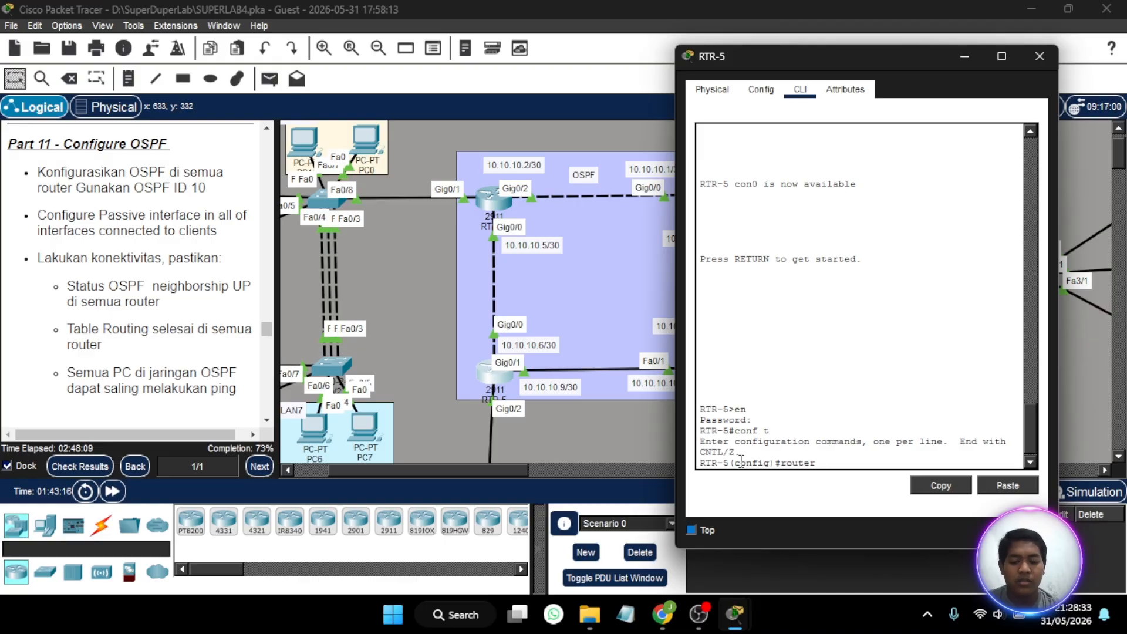
text( ospf 10)
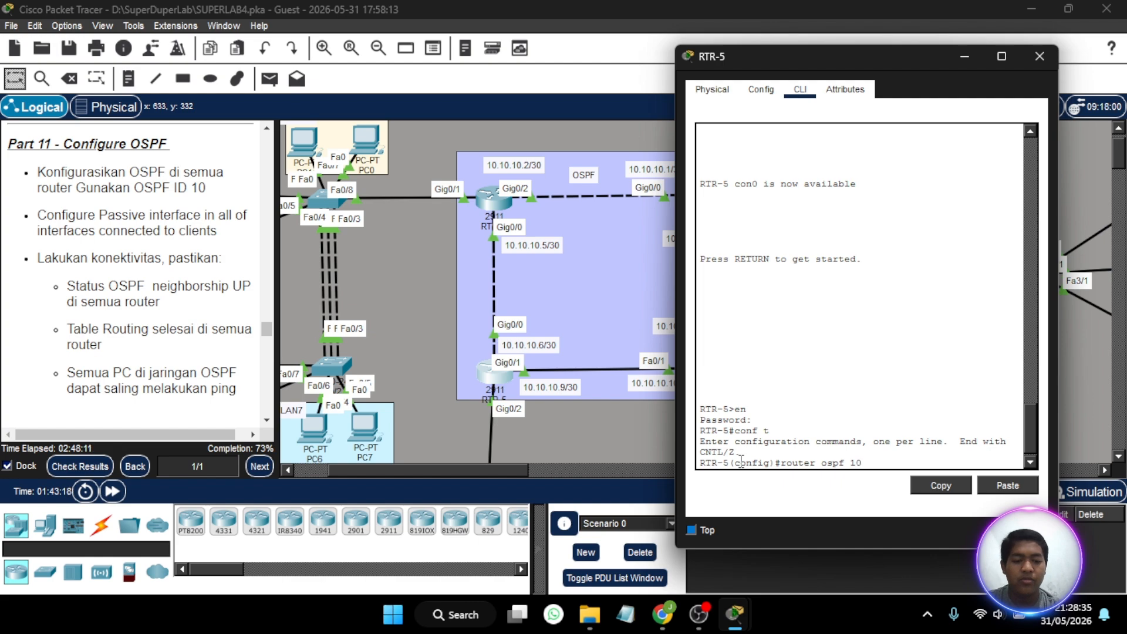
key(Return)
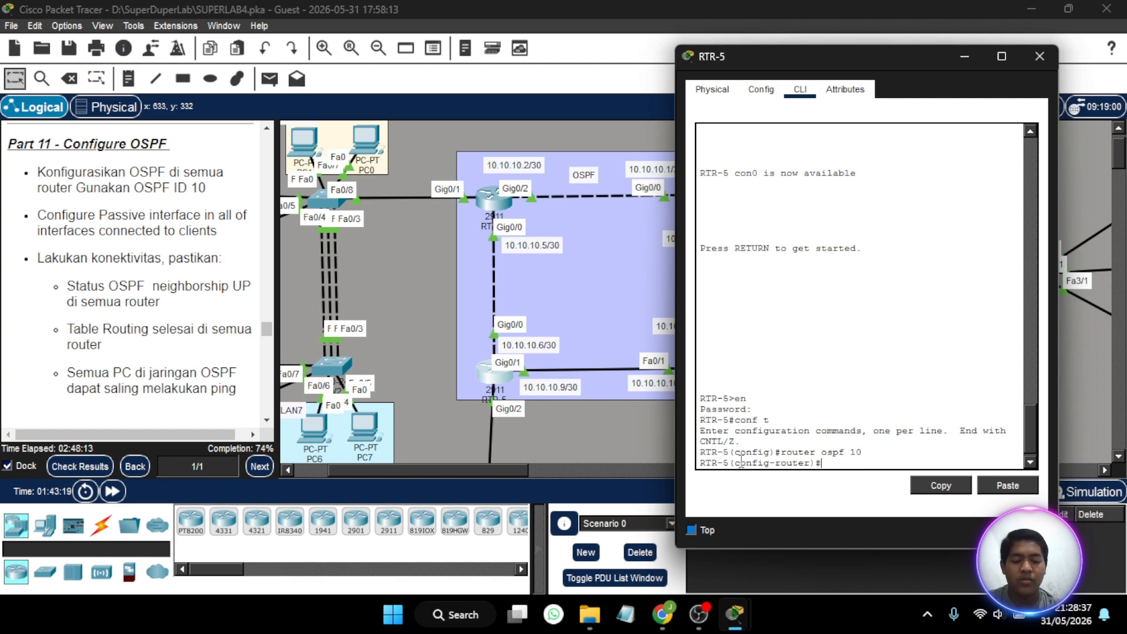
- Advertise network 10.10.10.4 with wildcard mask 0.0.0.3 in OSPF area 0 on RTR-5 and close the router's window
text(net)
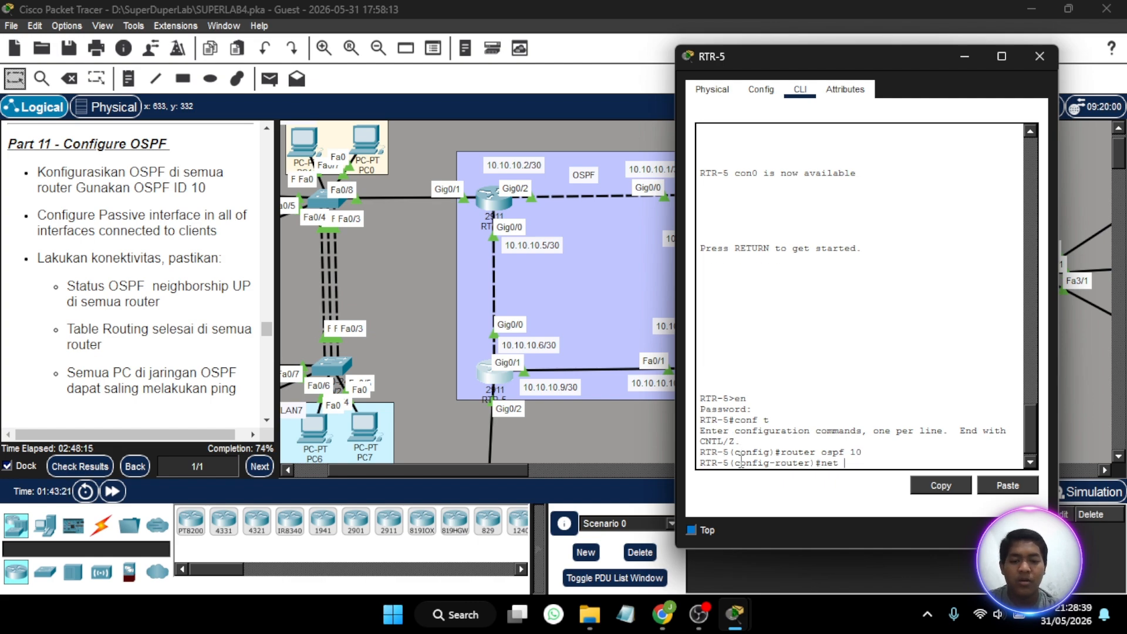
text( 10.1.)
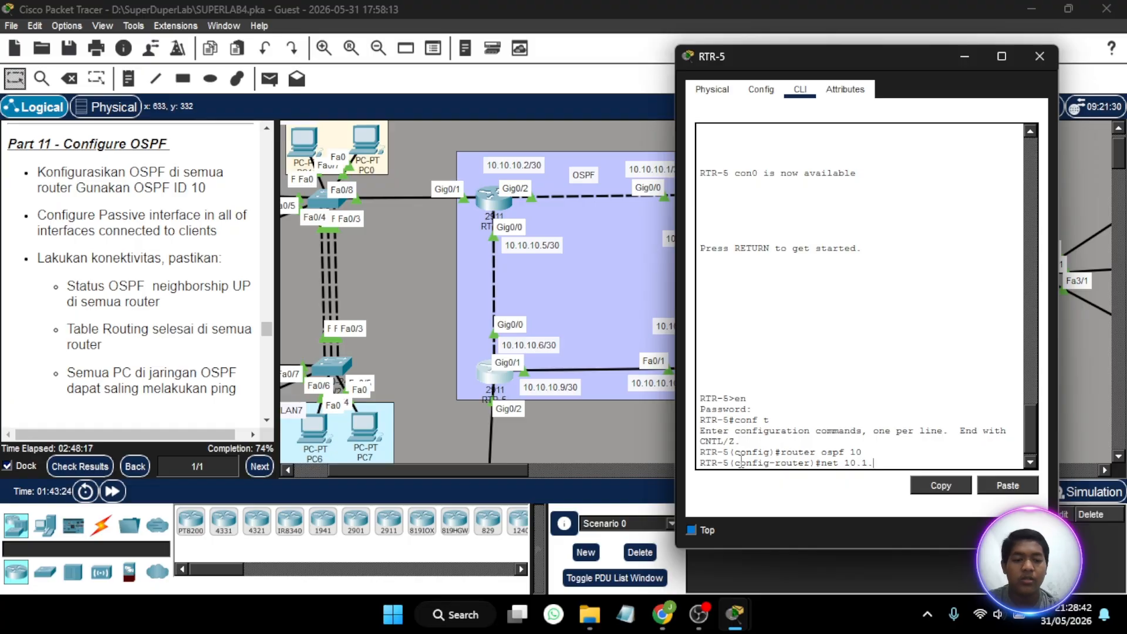
key(BackSpace)
text(0.10.)
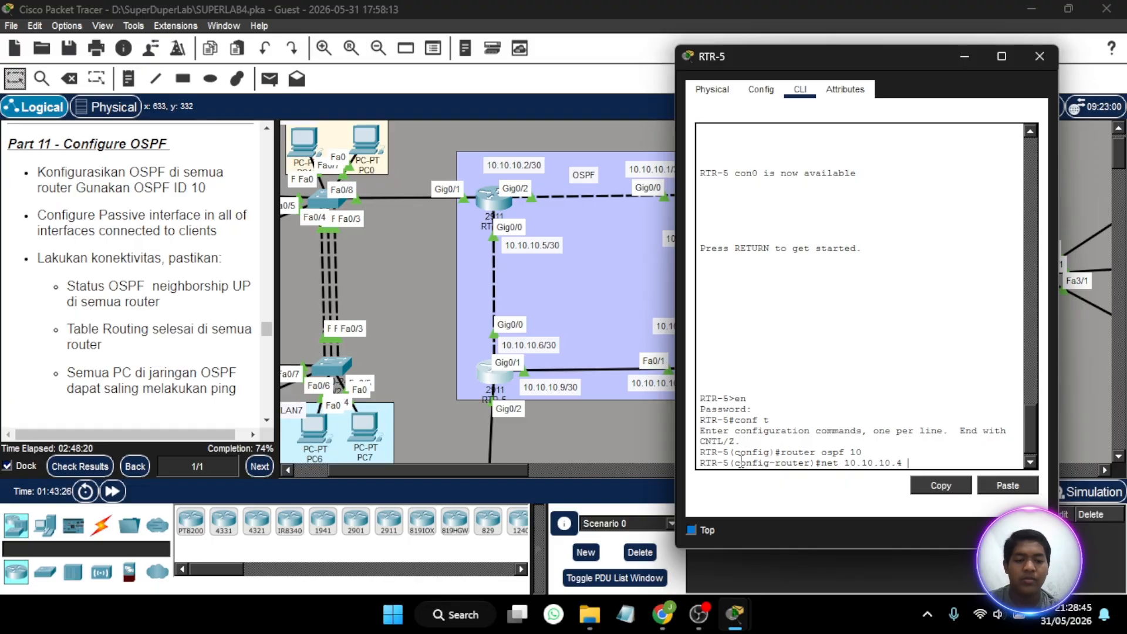
text(4 255.255.)
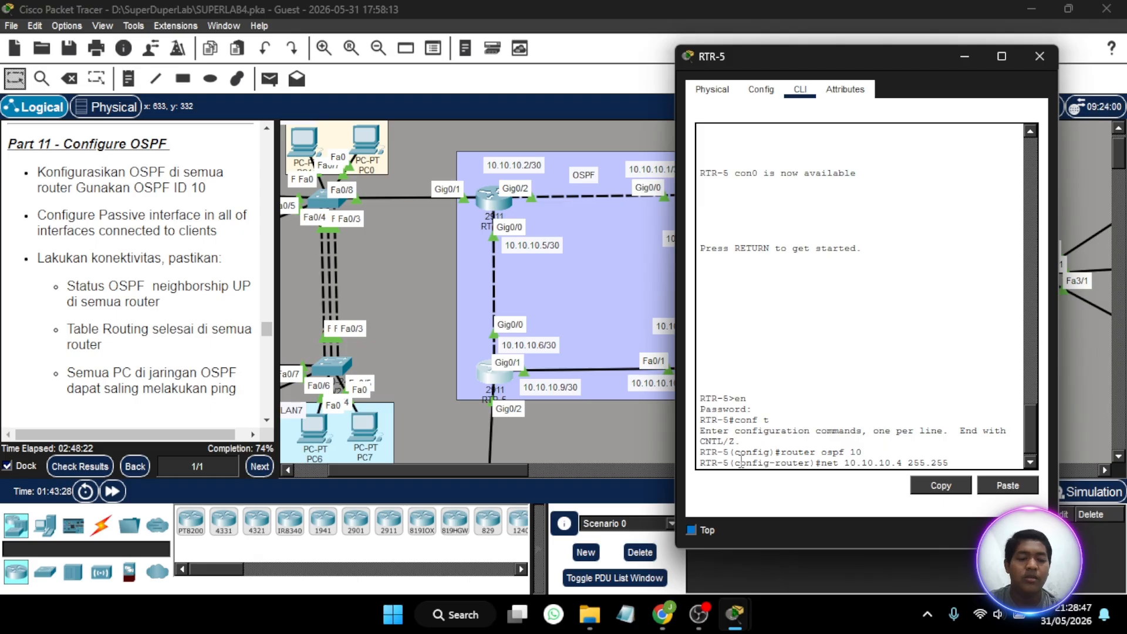
key(BackSpace)
key(BackSpace)
key(BackSpace)
key(BackSpace)
key(BackSpace)
text(0.)
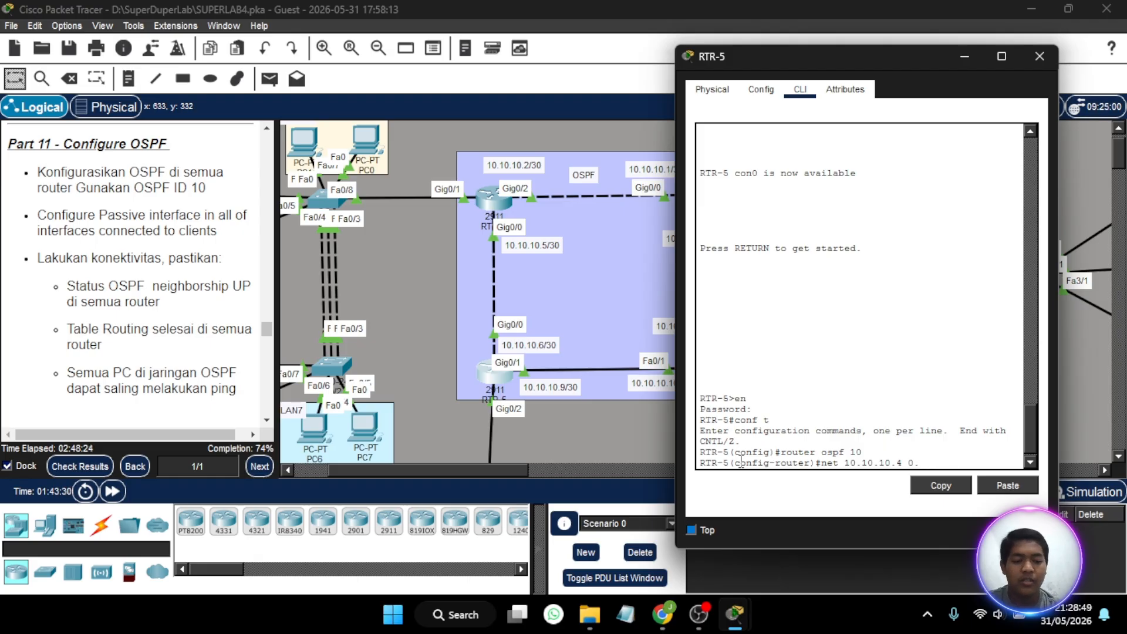
text(0.0.3)
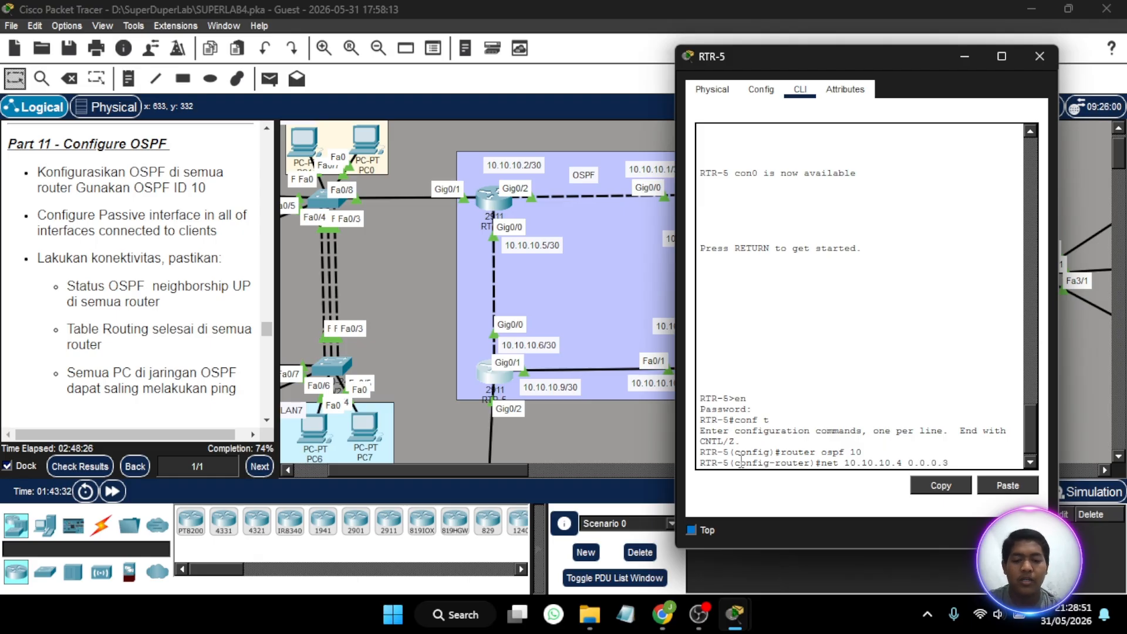
text( area 0)
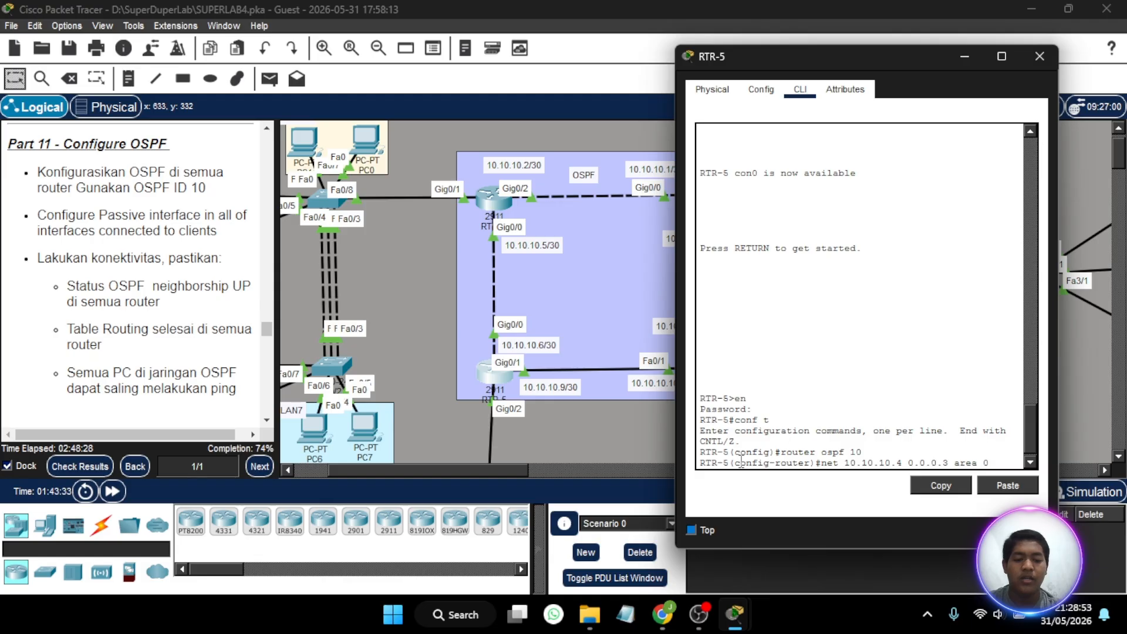
key(Return)
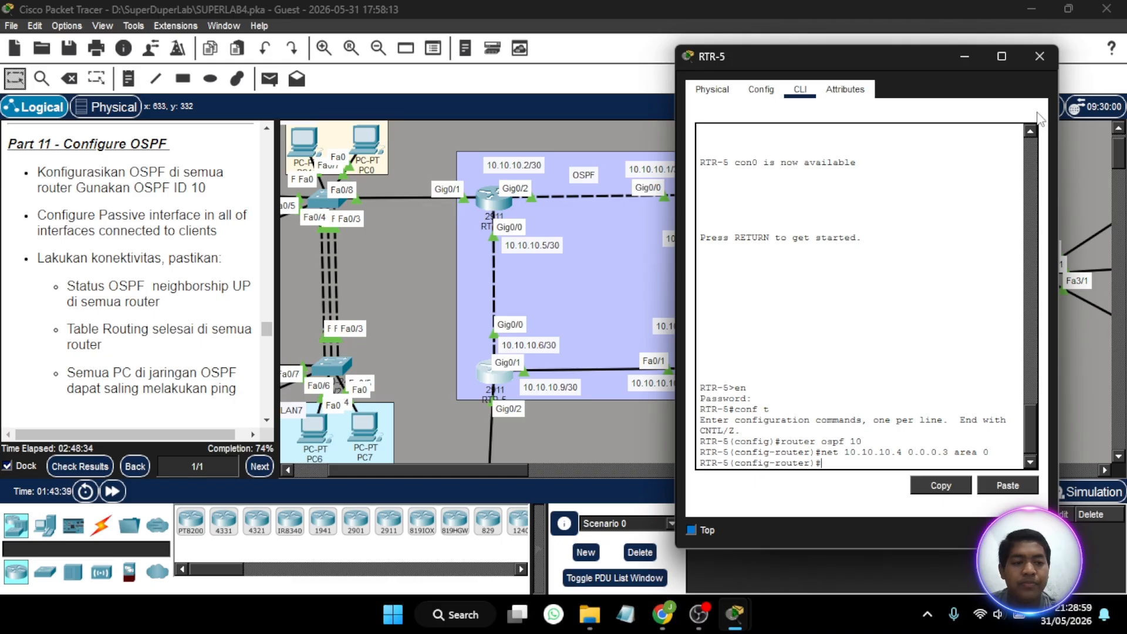
click(1042, 54)
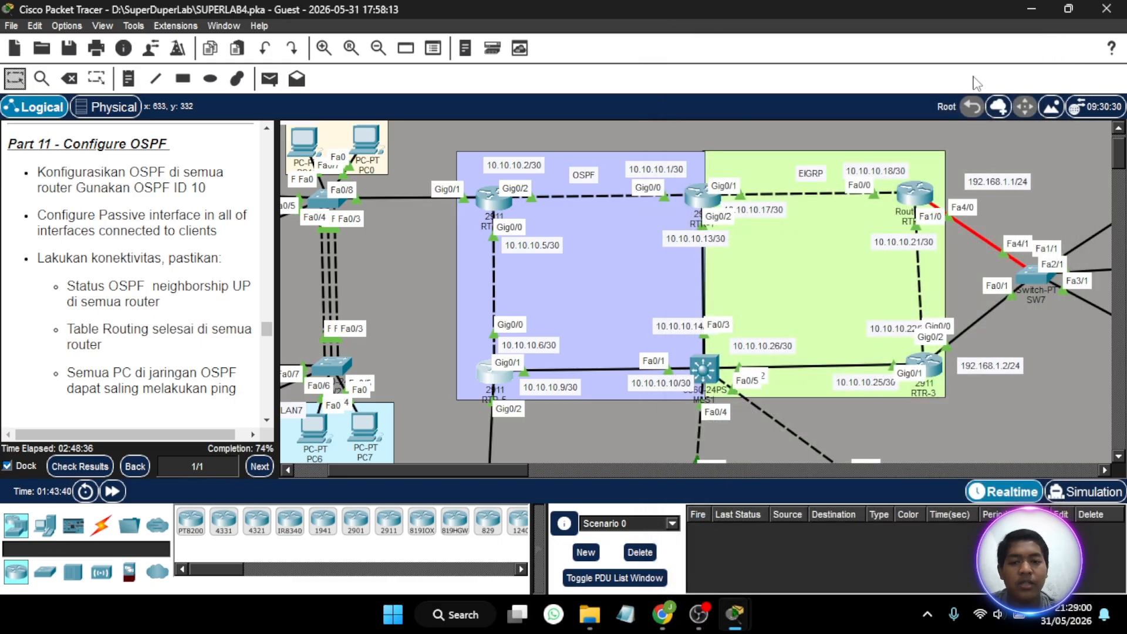
- Advertise network 10.10.10.4 with wildcard mask 0.0.0.3 in OSPF area 0 on RTR-4 and close the router's window
click(492, 197)
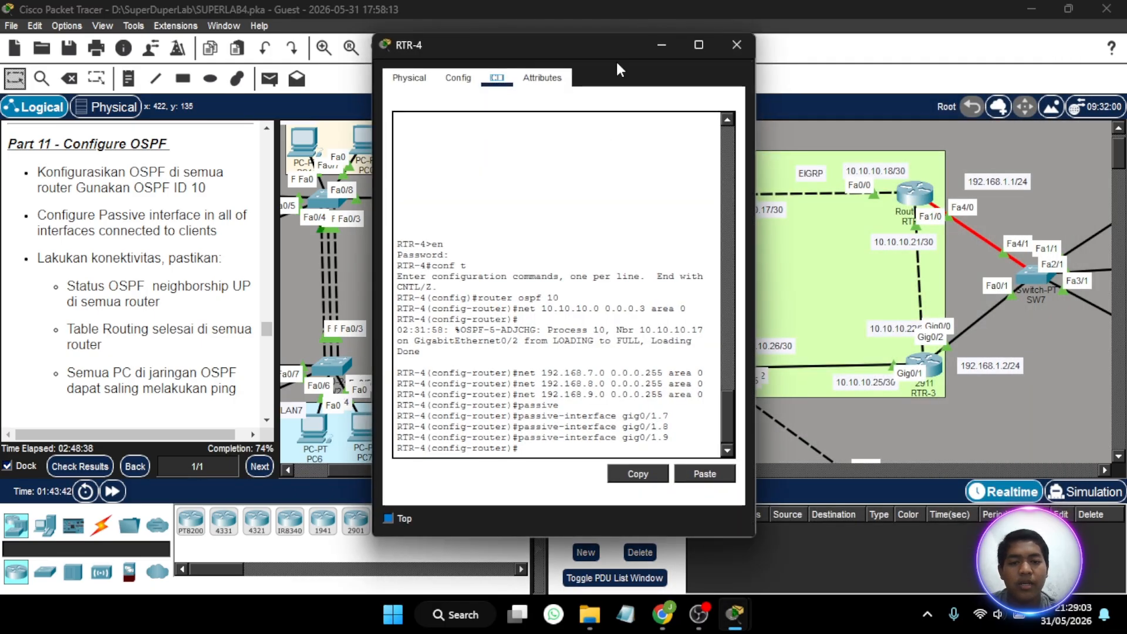
drag(602, 47, 252, 42)
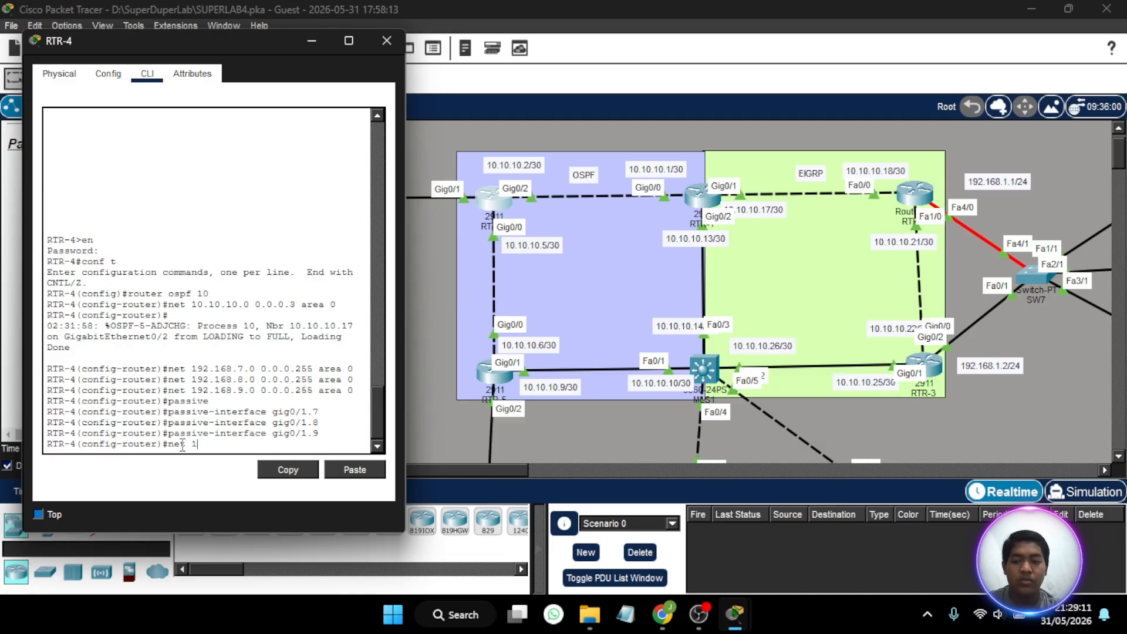
text(.10.10.4)
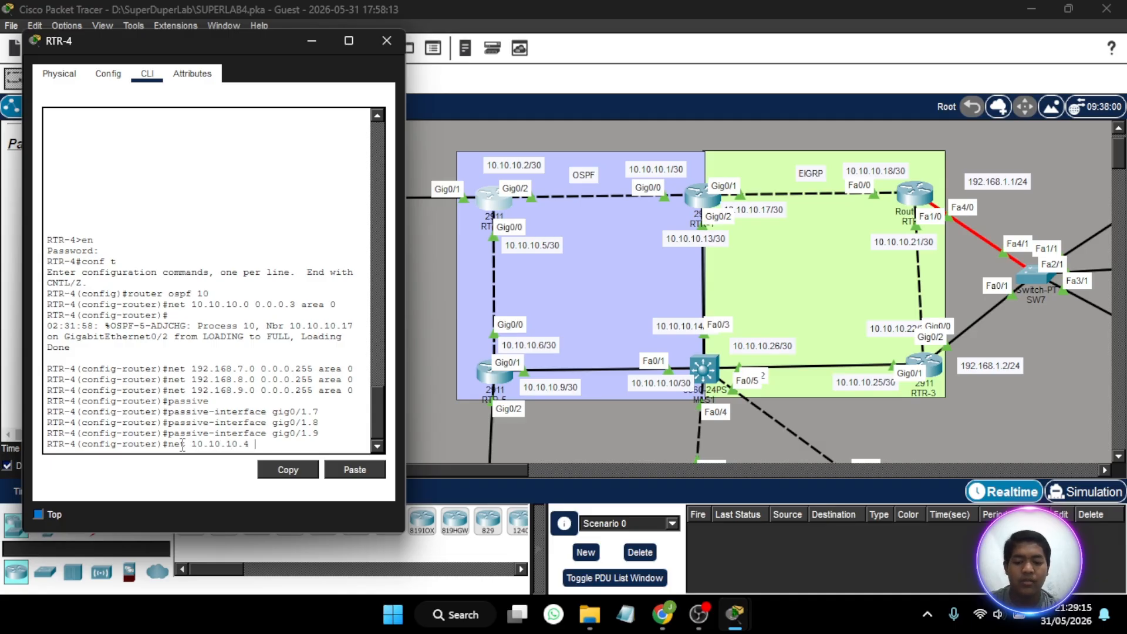
text( 0.0.0)
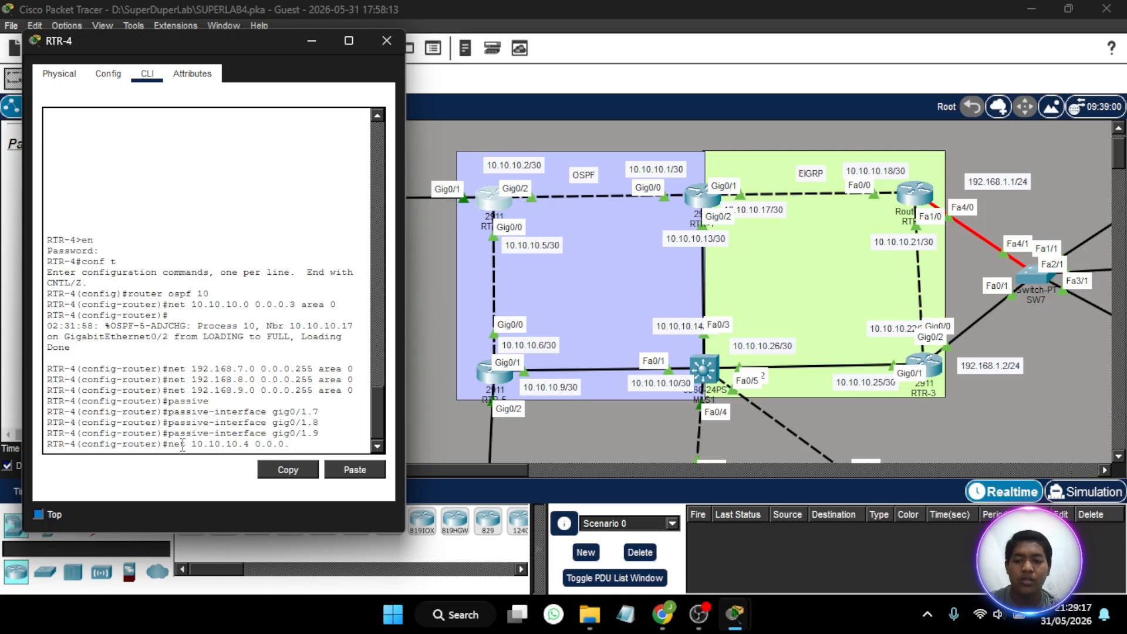
text(.)
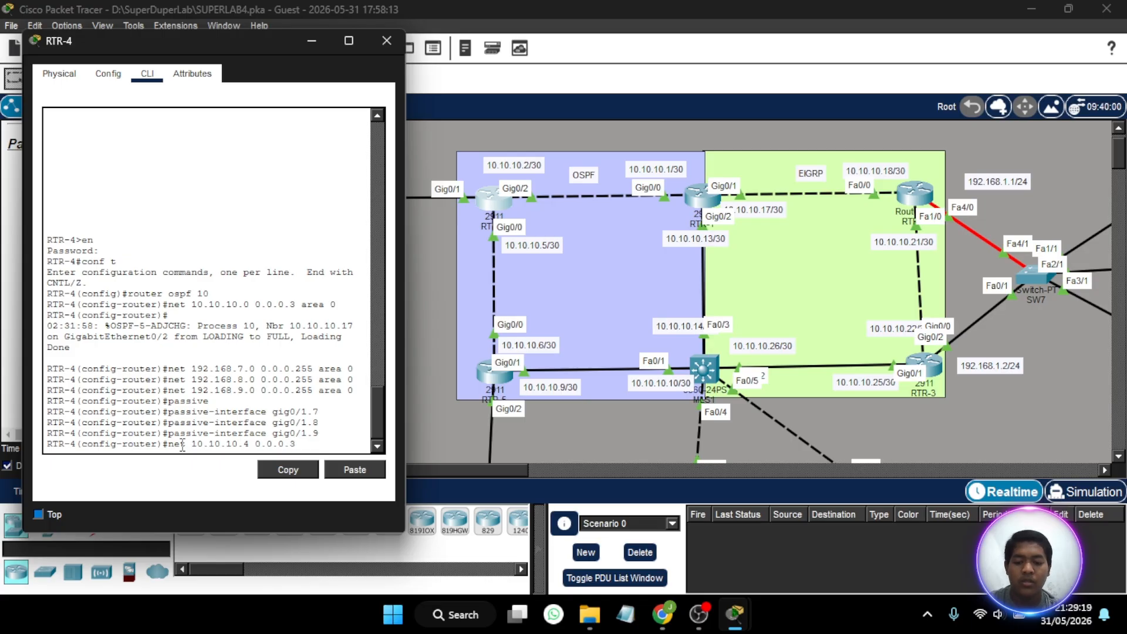
text(3 area)
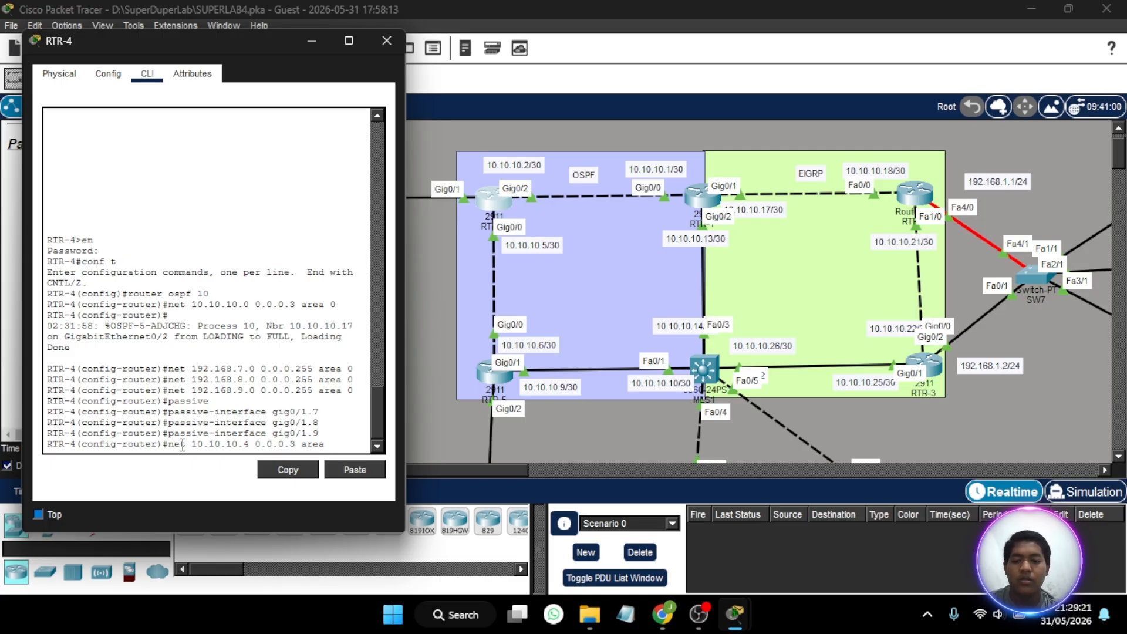
text( 0)
key(Return)
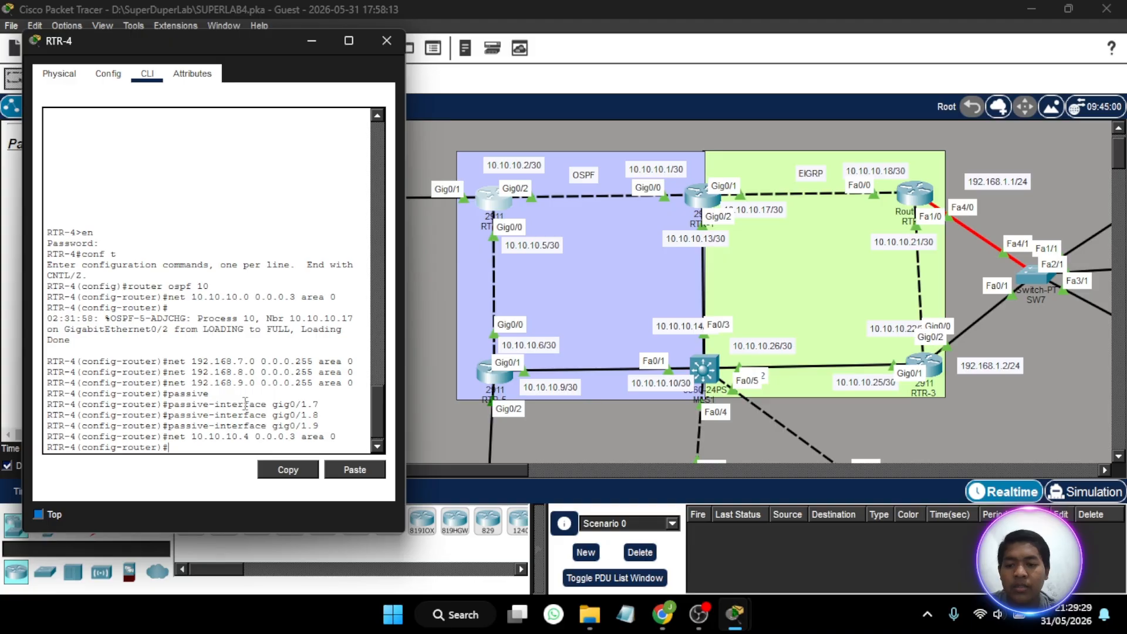
scroll(245, 402, down, 1)
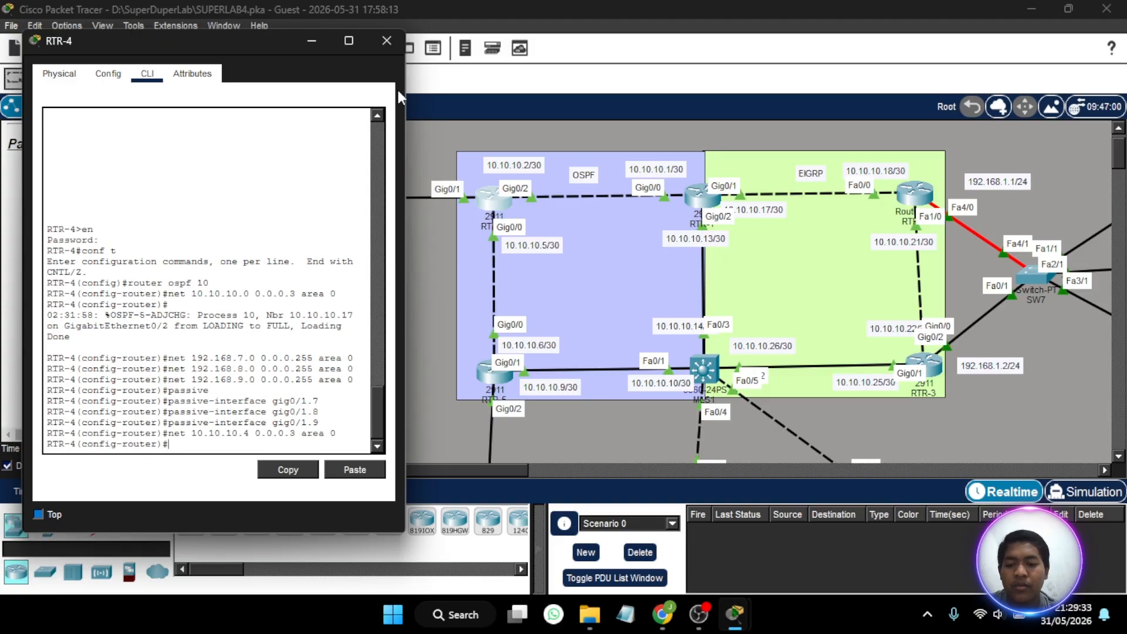
click(397, 33)
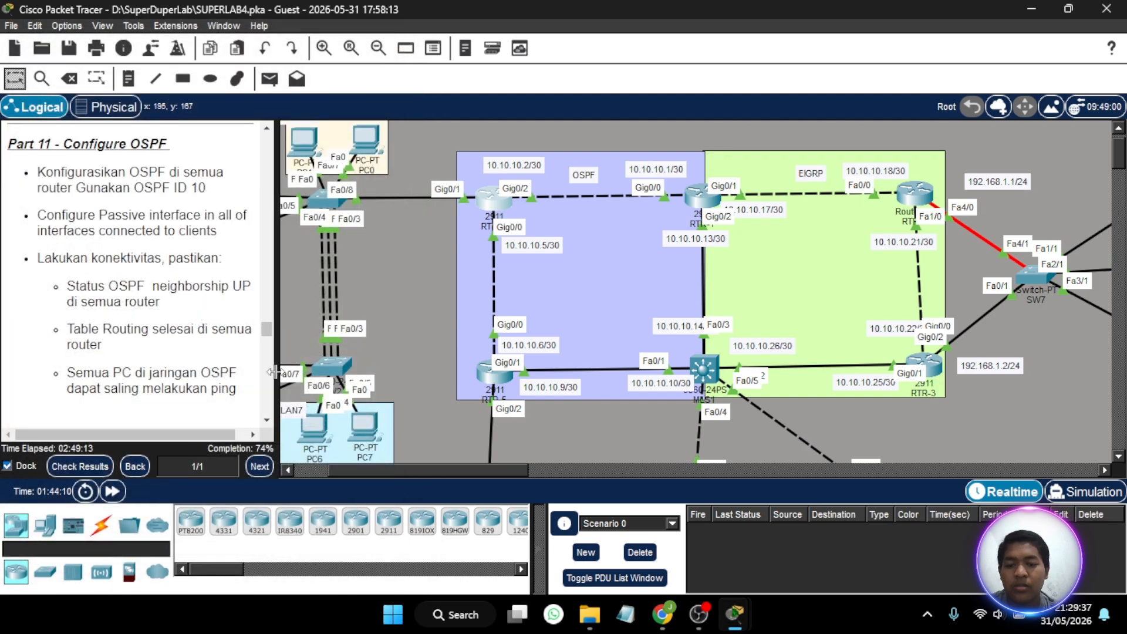
click(491, 209)
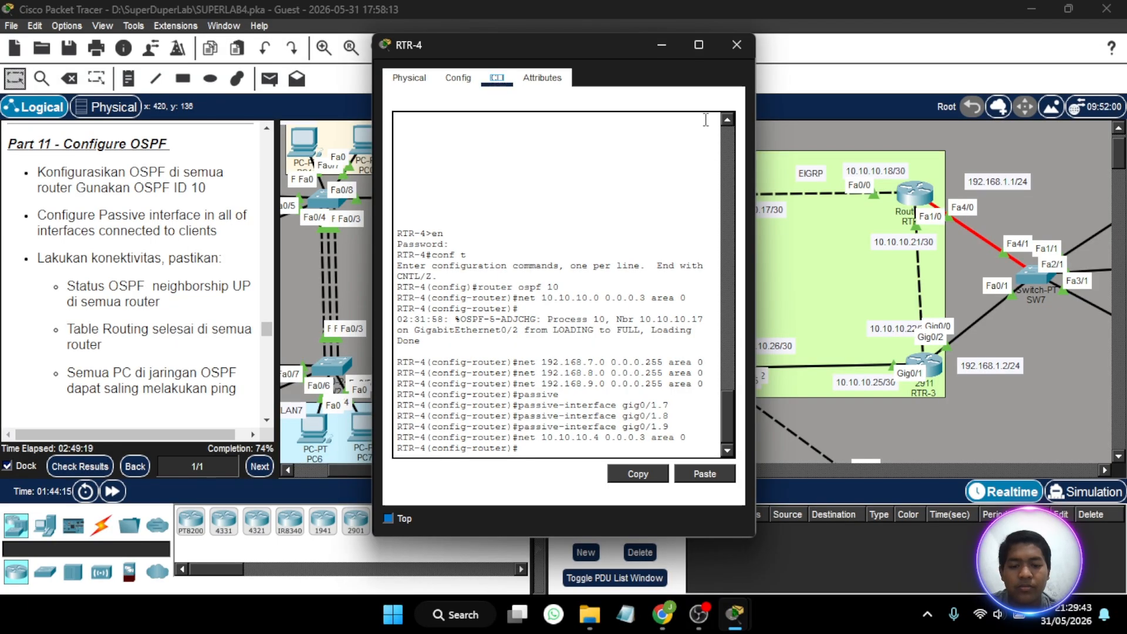
click(735, 41)
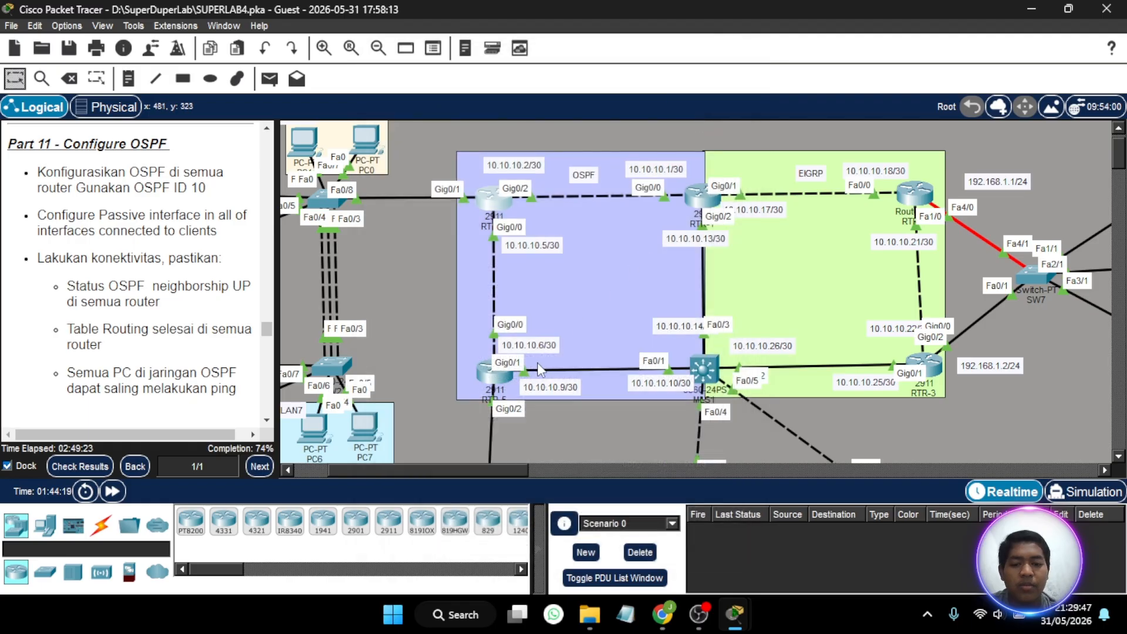
- Reopen RTR-5's command line beside the topology and bring up a fresh OSPF router configuration prompt
scroll(593, 364, down, 2)
scroll(593, 361, down, 2)
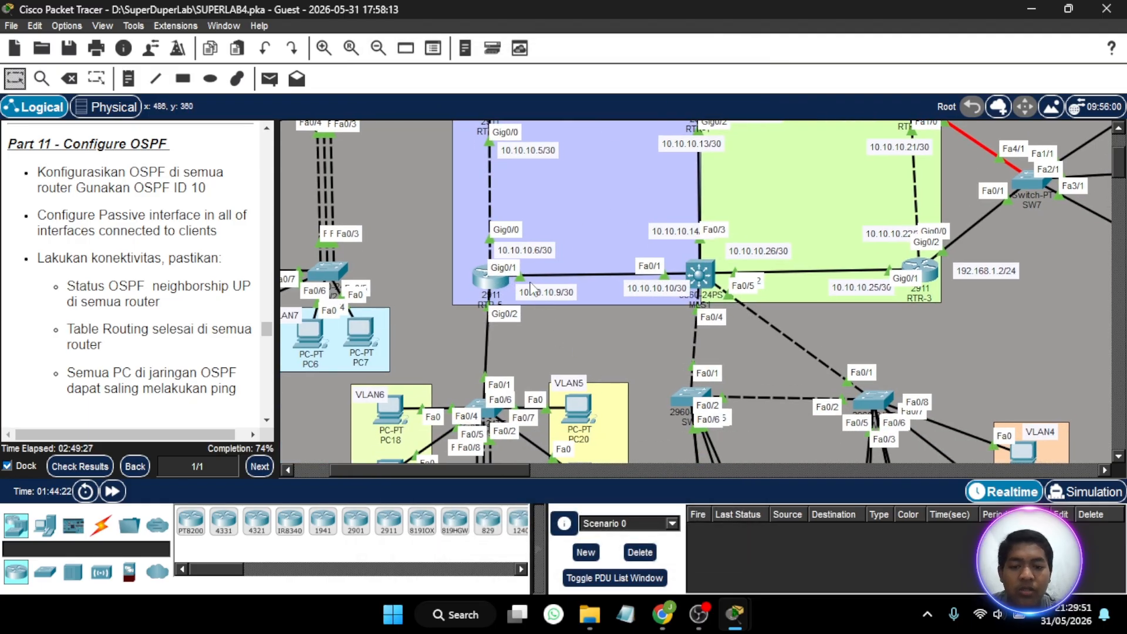
mouse_move(501, 286)
mouse_down()
mouse_move(511, 291)
mouse_move(486, 291)
mouse_move(498, 279)
mouse_up()
click(499, 284)
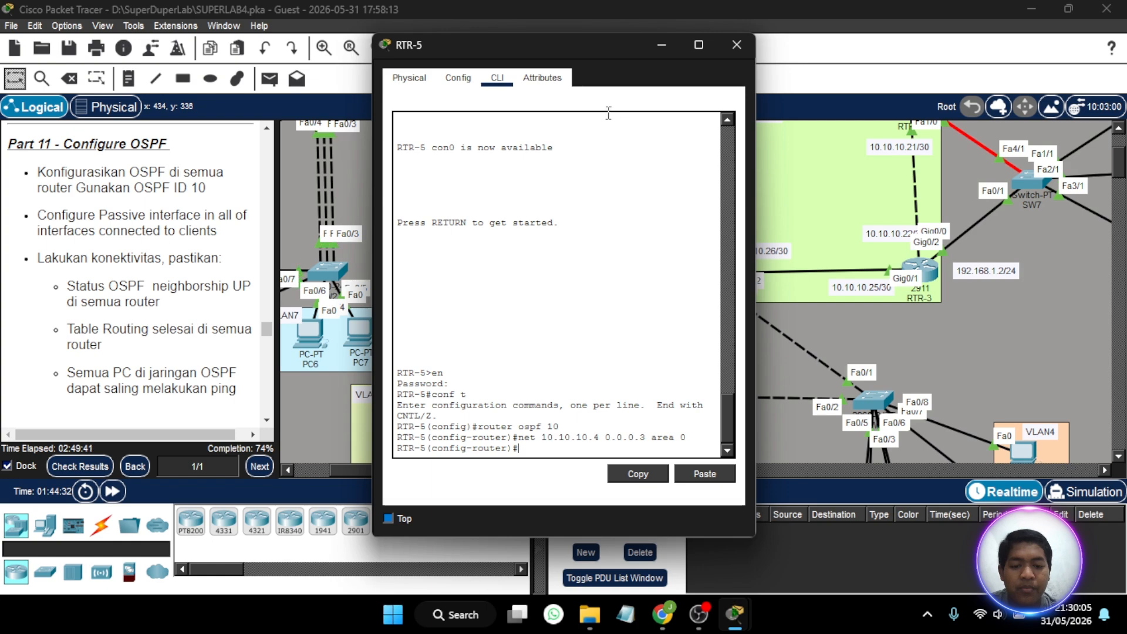
drag(583, 37, 237, 56)
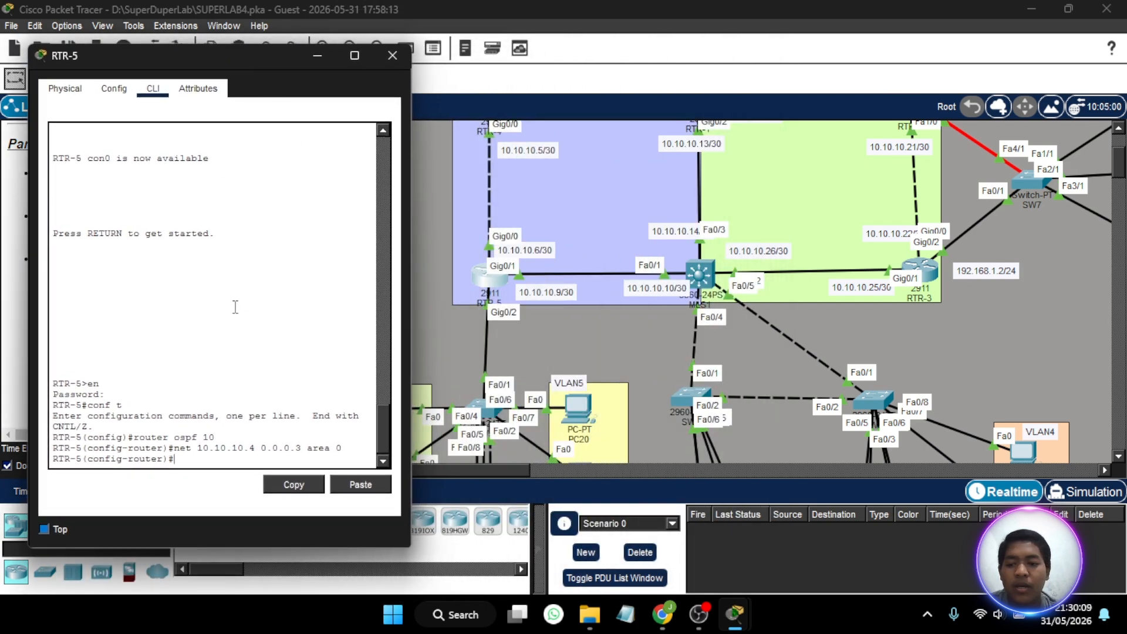
scroll(235, 307, up, 1)
scroll(236, 307, down, 1)
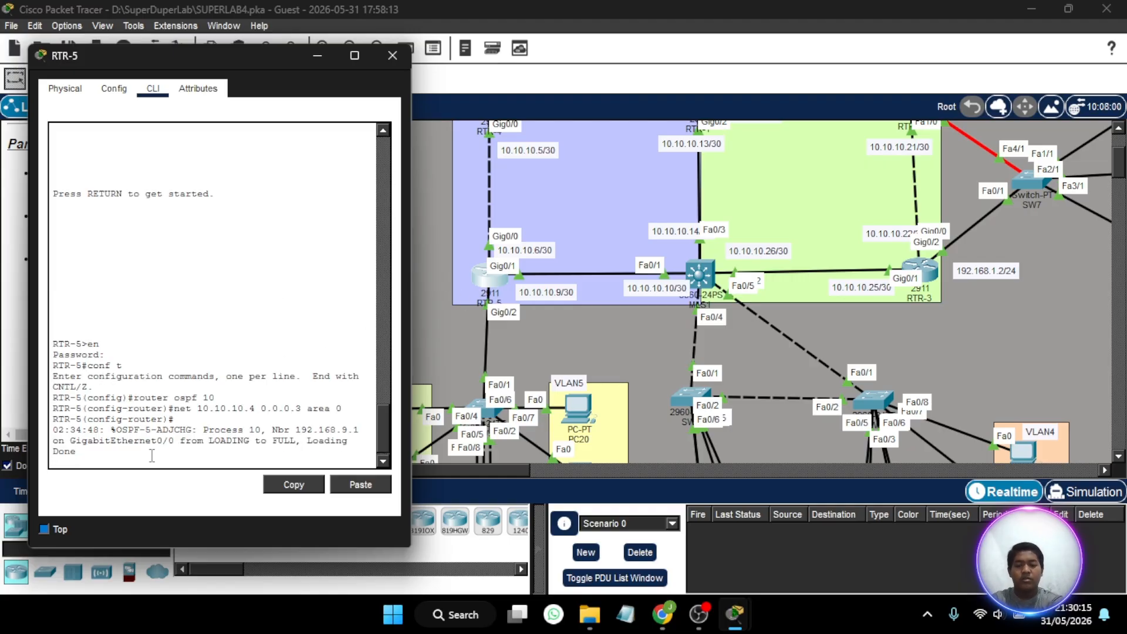
key(Return)
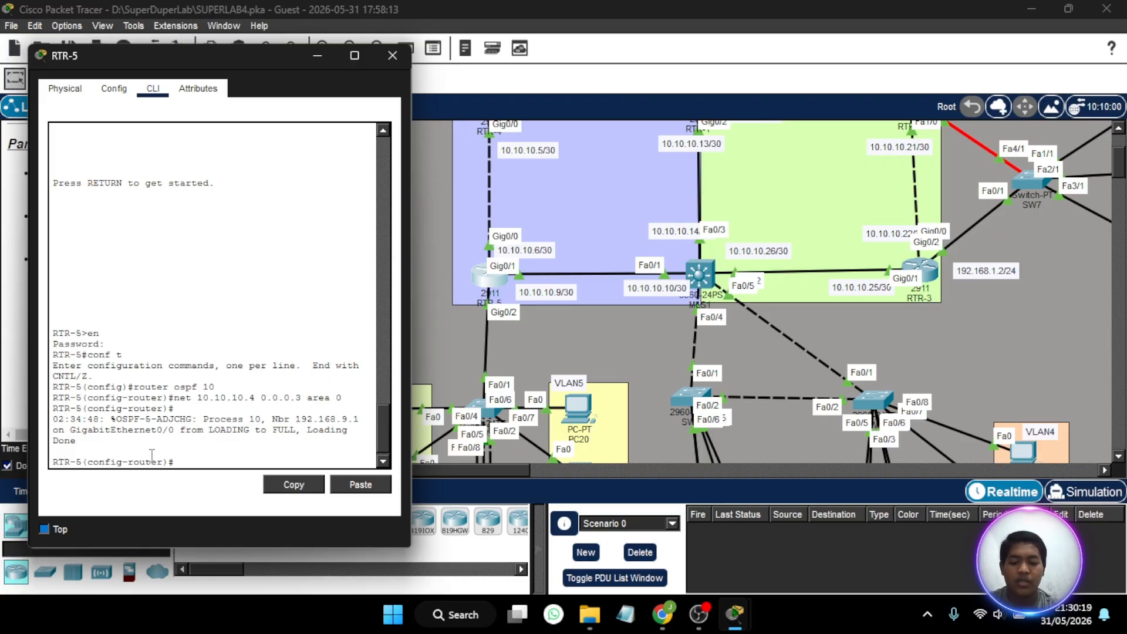
- Advertise network 10.10.10.8 with wildcard mask 0.0.0.3 in OSPF area 0 on RTR-5
text(net )
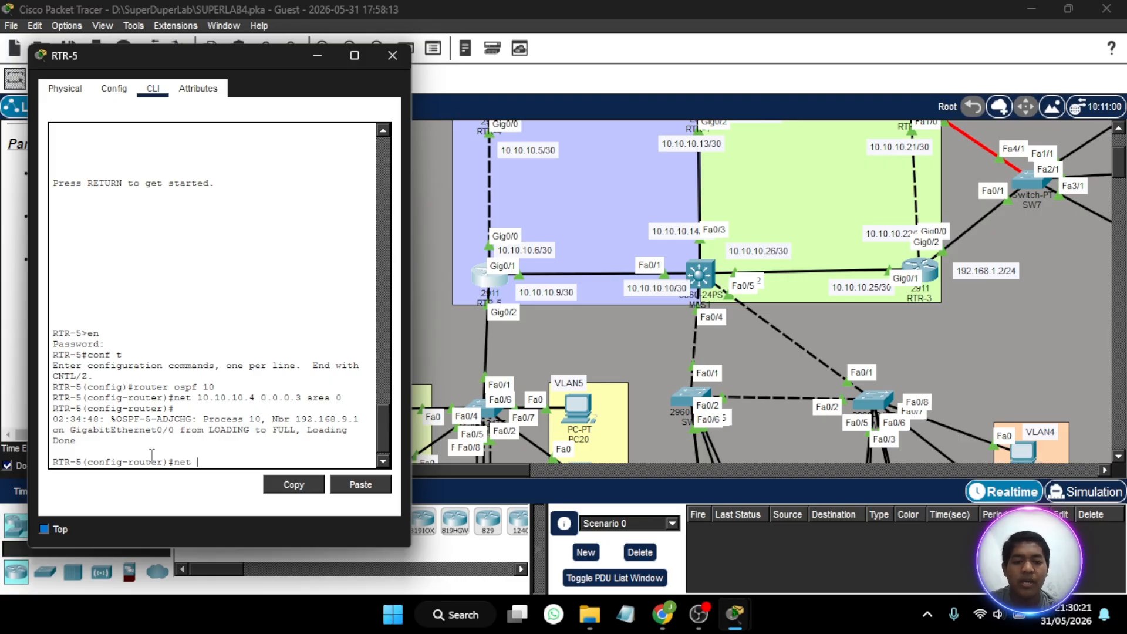
text(10.)
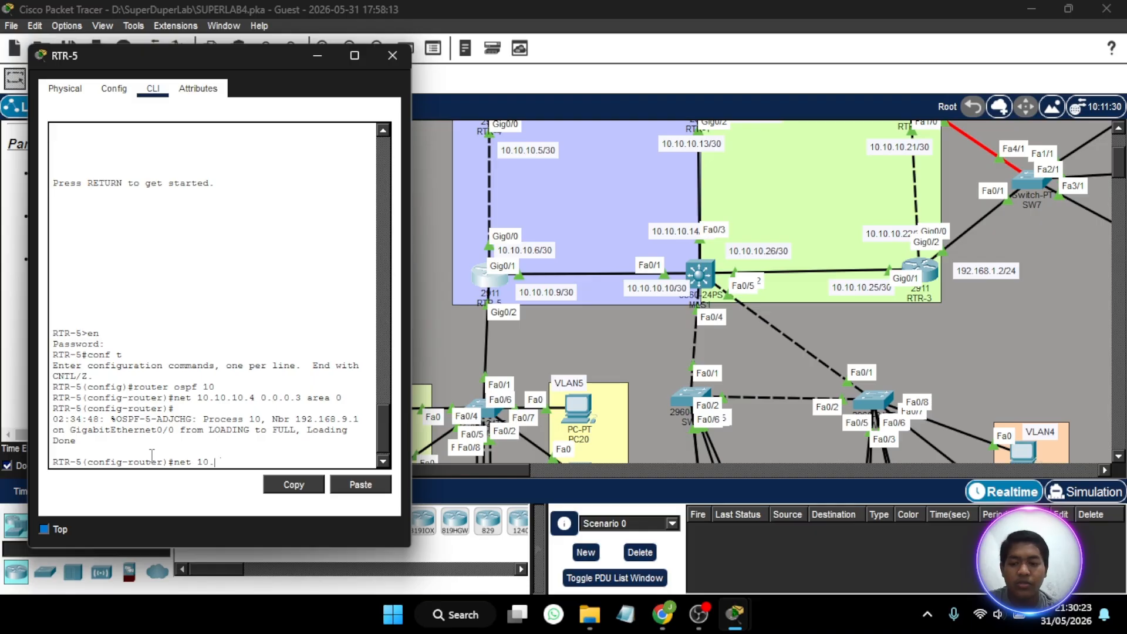
text(10.10)
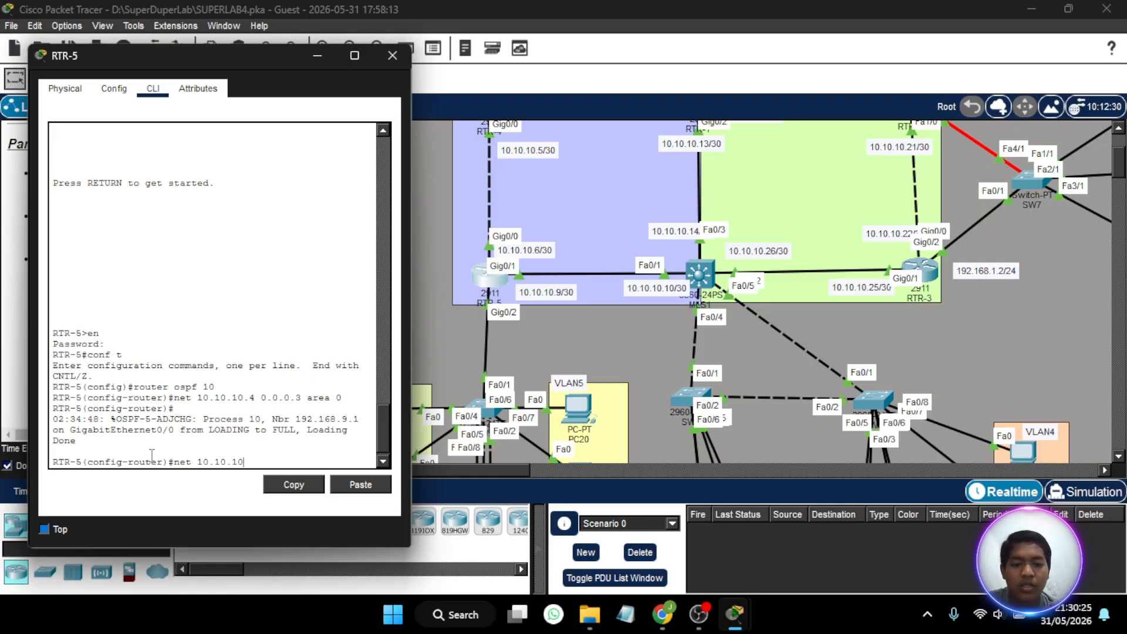
text(.8 )
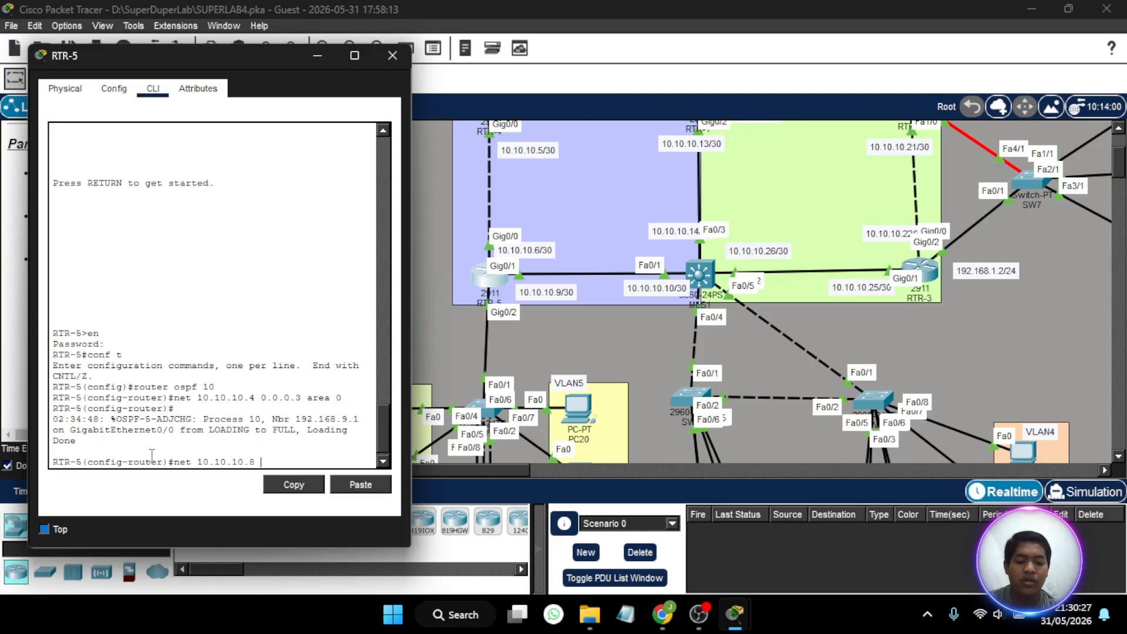
text(20.0.0.)
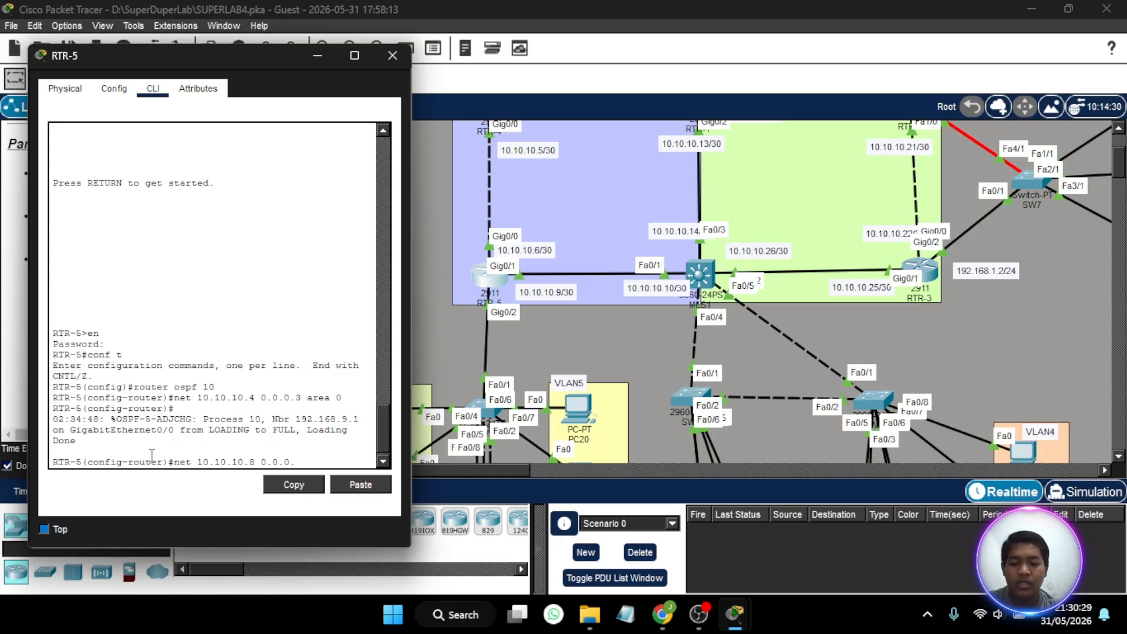
text(3 area 0)
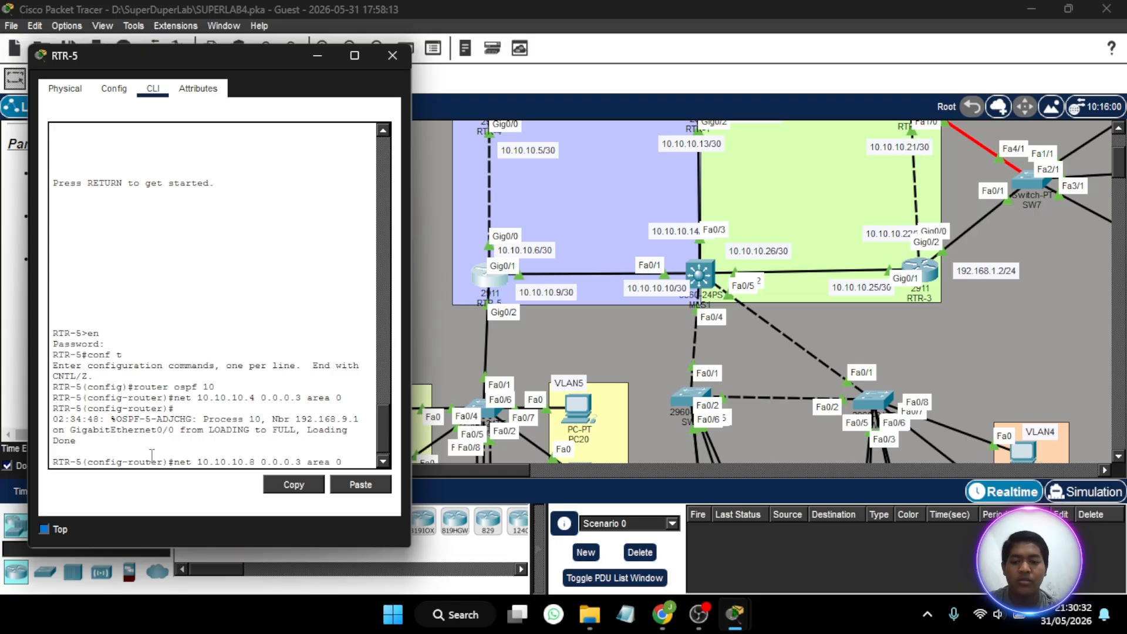
key(Return)
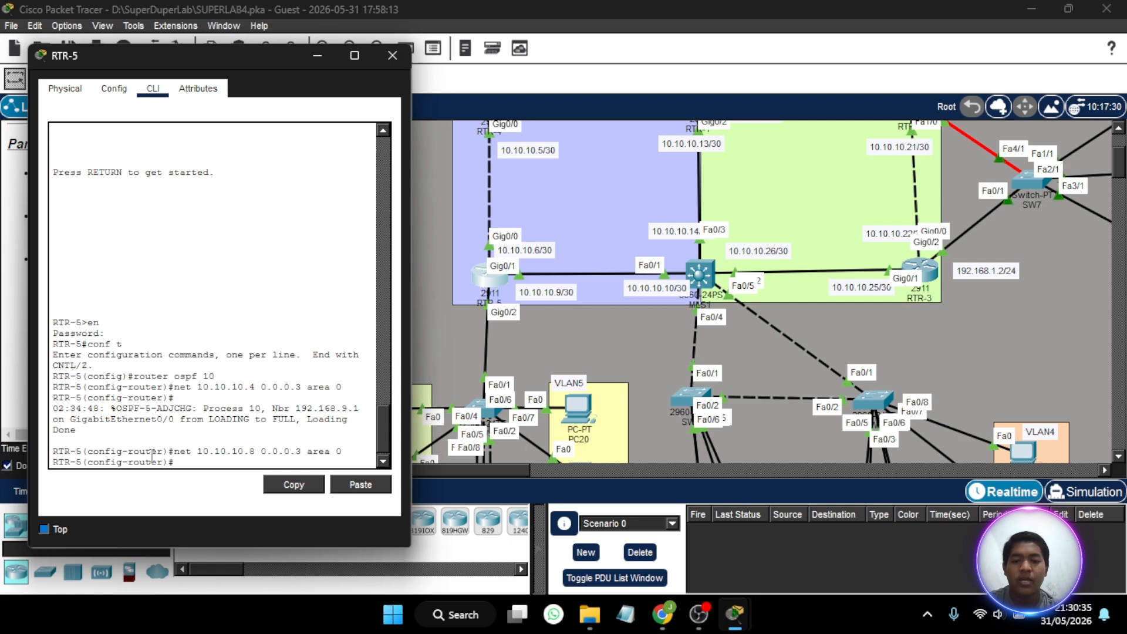
- Check RTR-5's client VLANs in the topology and make its subinterface gig0/2.6 passive in OSPF
scroll(560, 342, down, 5)
scroll(560, 342, left, 2)
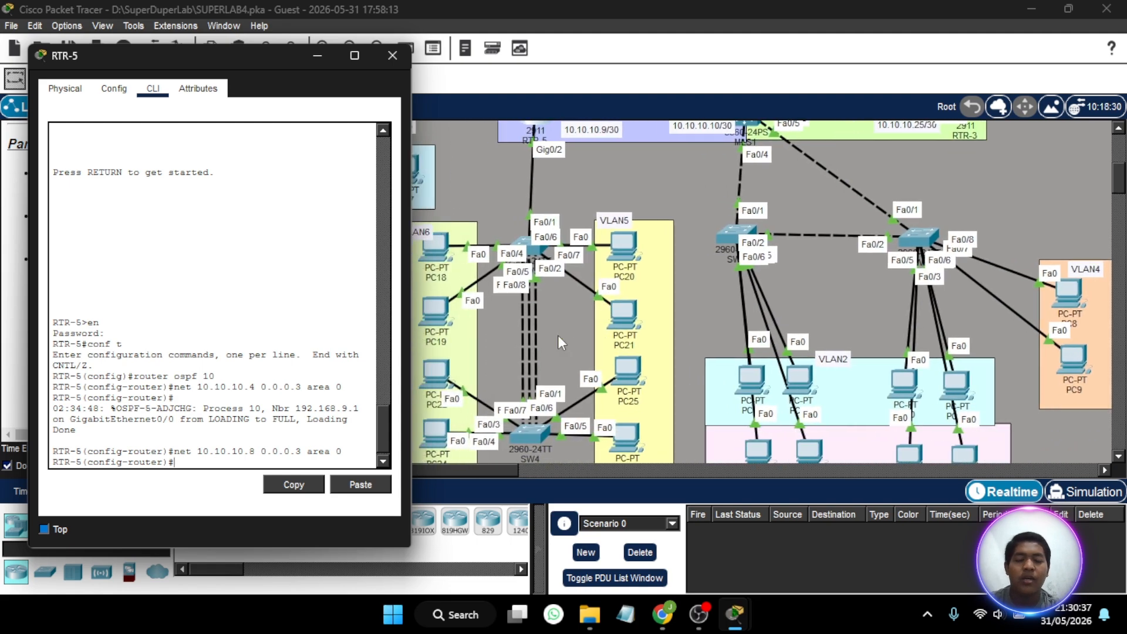
scroll(560, 342, down, 2)
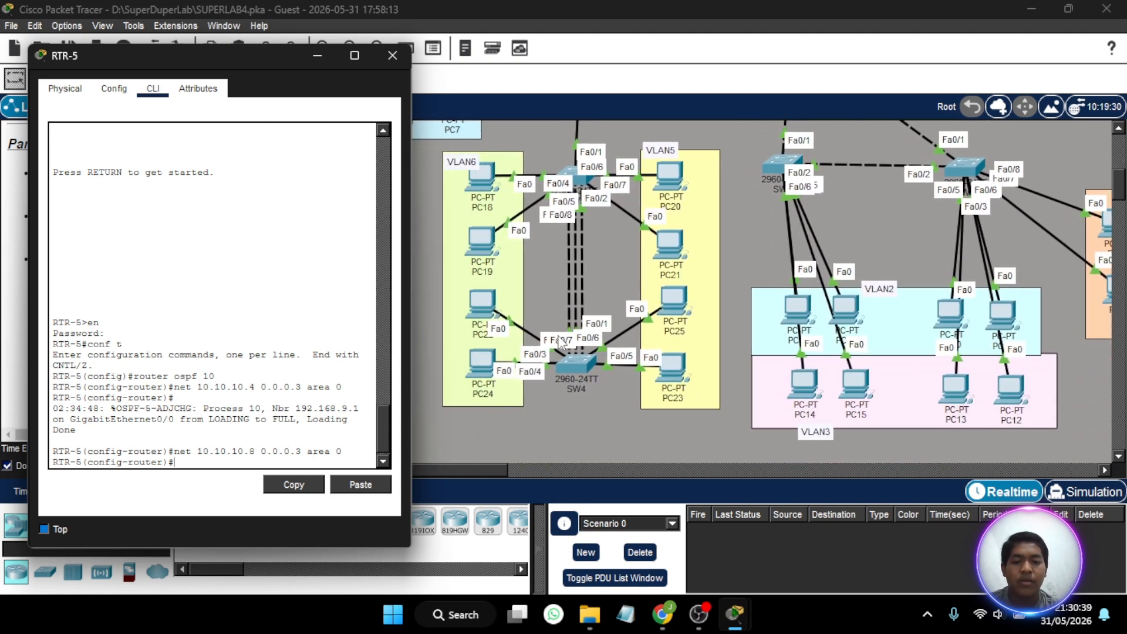
scroll(558, 340, up, 3)
click(240, 427)
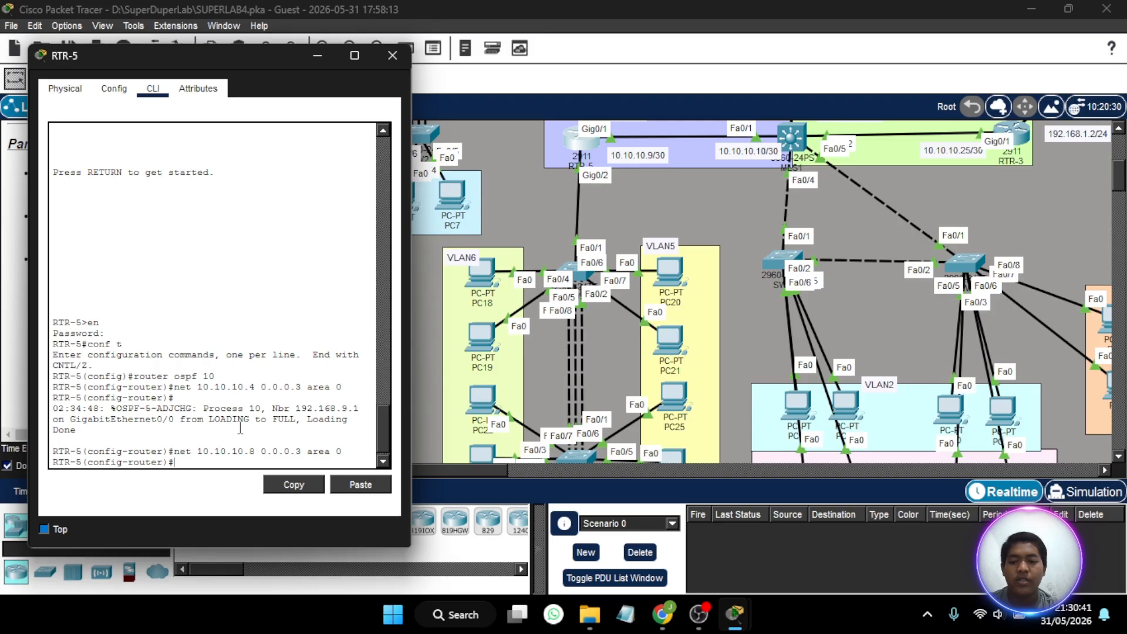
text(in)
key(BackSpace)
key(BackSpace)
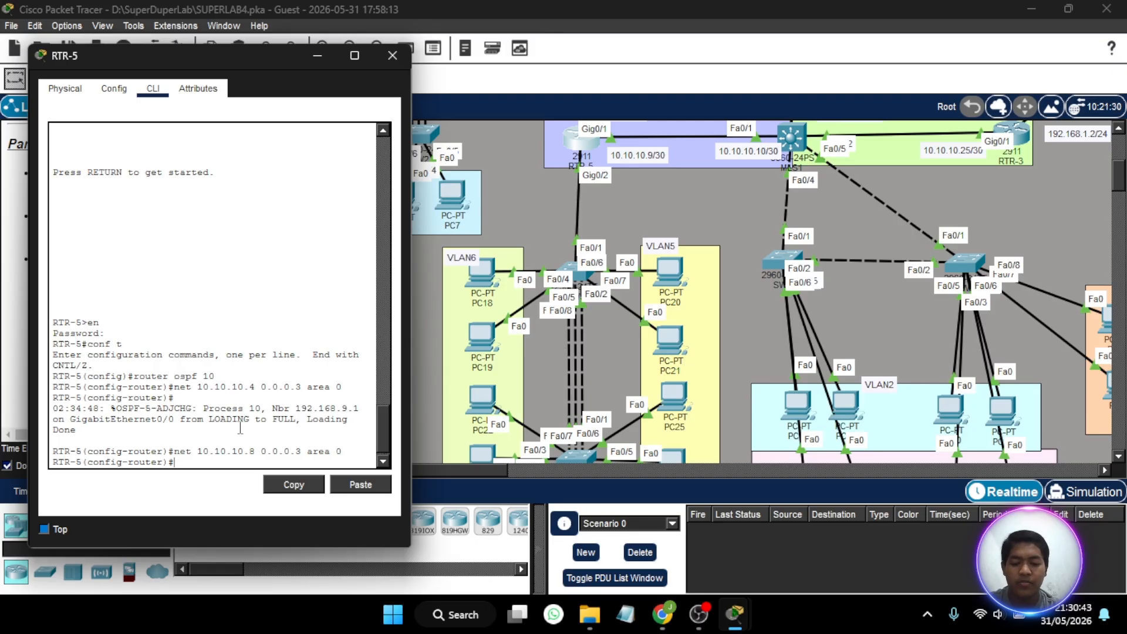
text(passiv)
key(Tab)
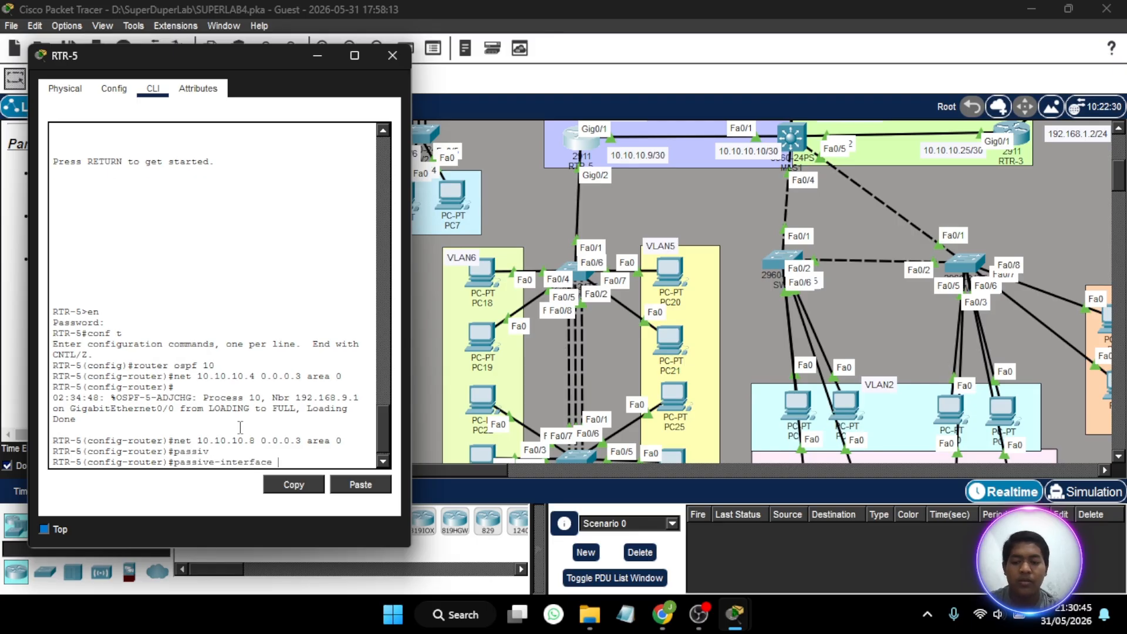
text(gig0/2)
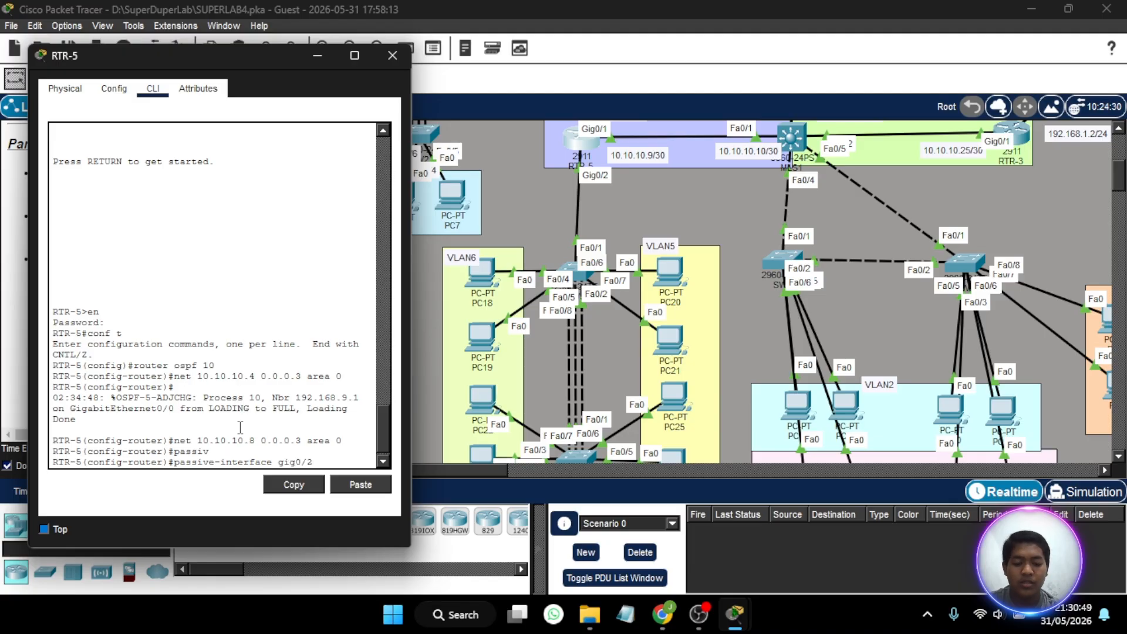
text(.)
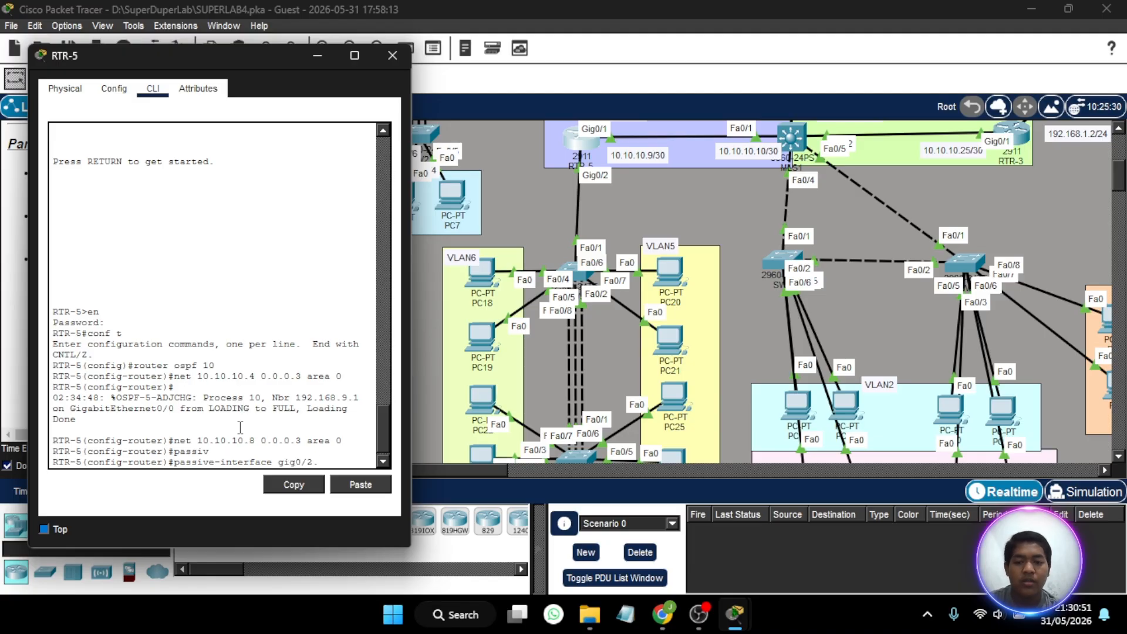
text(6)
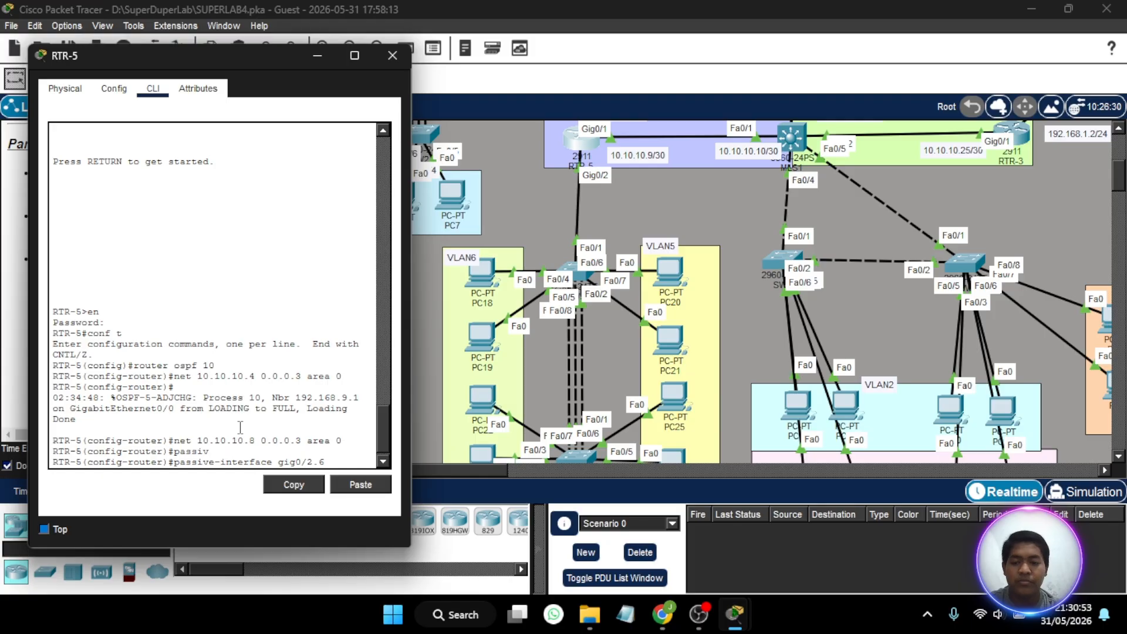
key(Return)
- Make RTR-5's client subinterface gig0/2.5 passive in OSPF
key(Up)
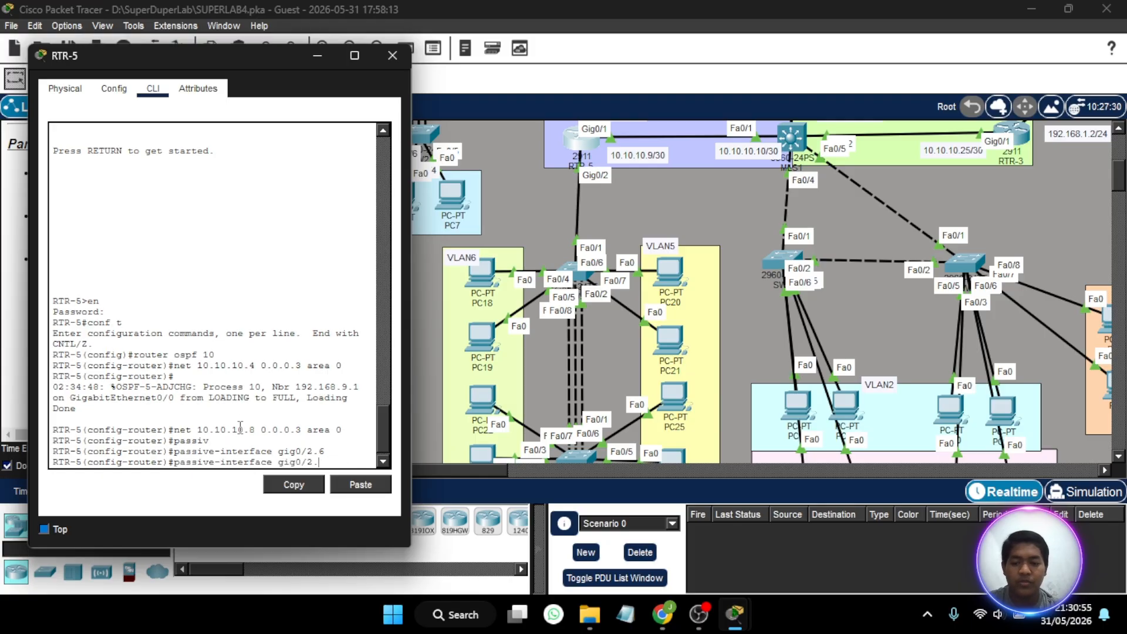
key(BackSpace)
text(5)
key(Return)
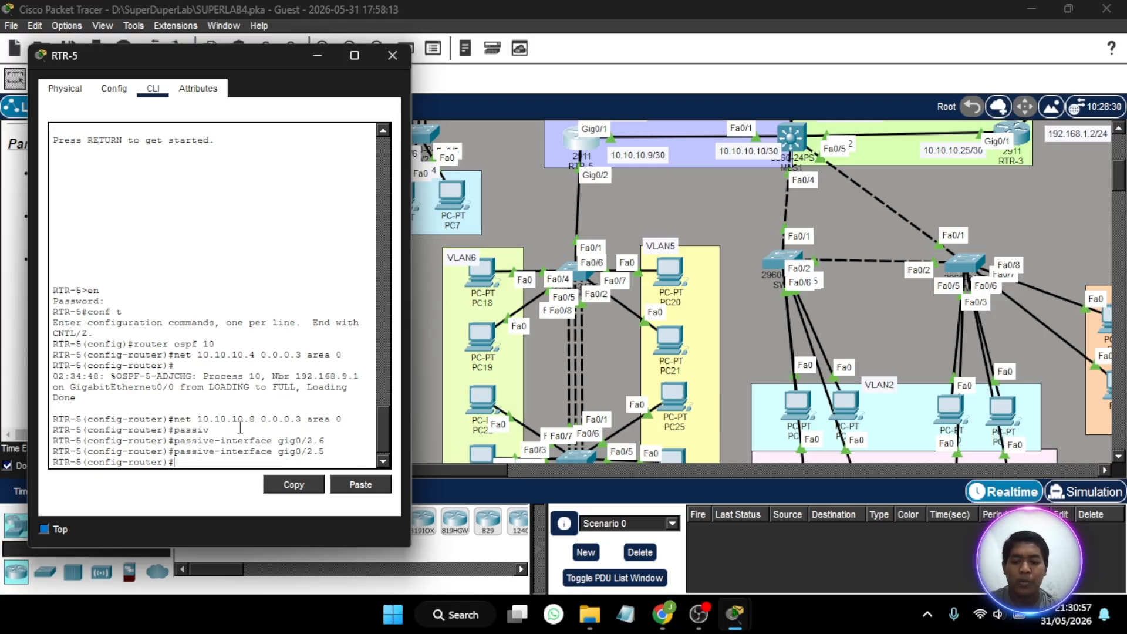
- Advertise network 192.168.5.0 with wildcard mask 0.0.0.255 in OSPF area 0 on RTR-5
text(n)
text(et 192.16)
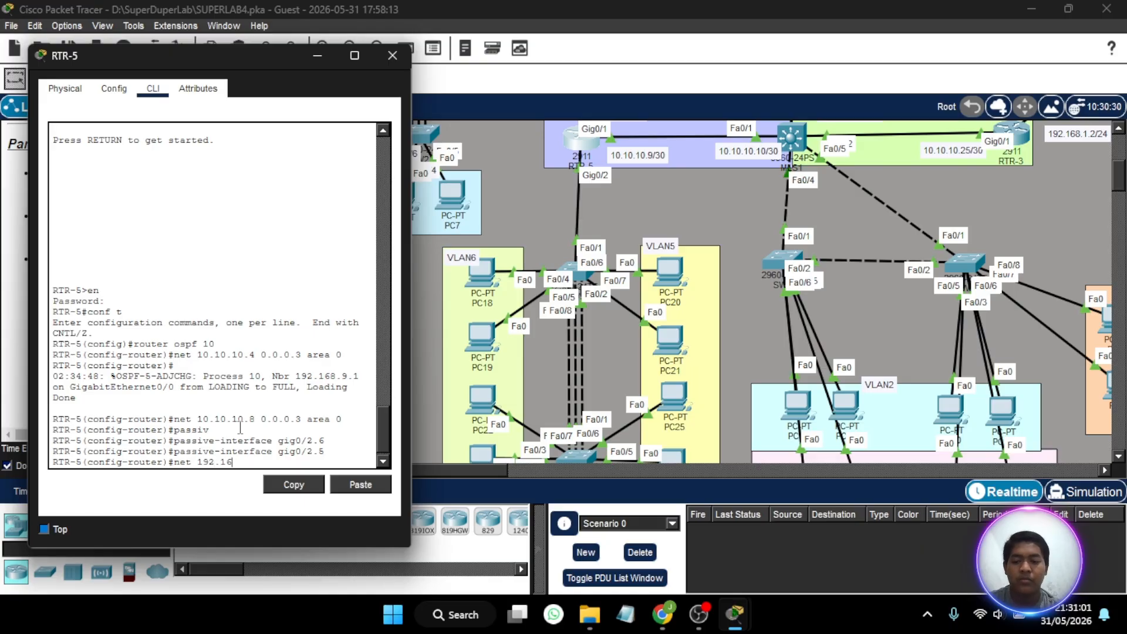
text(8.5.)
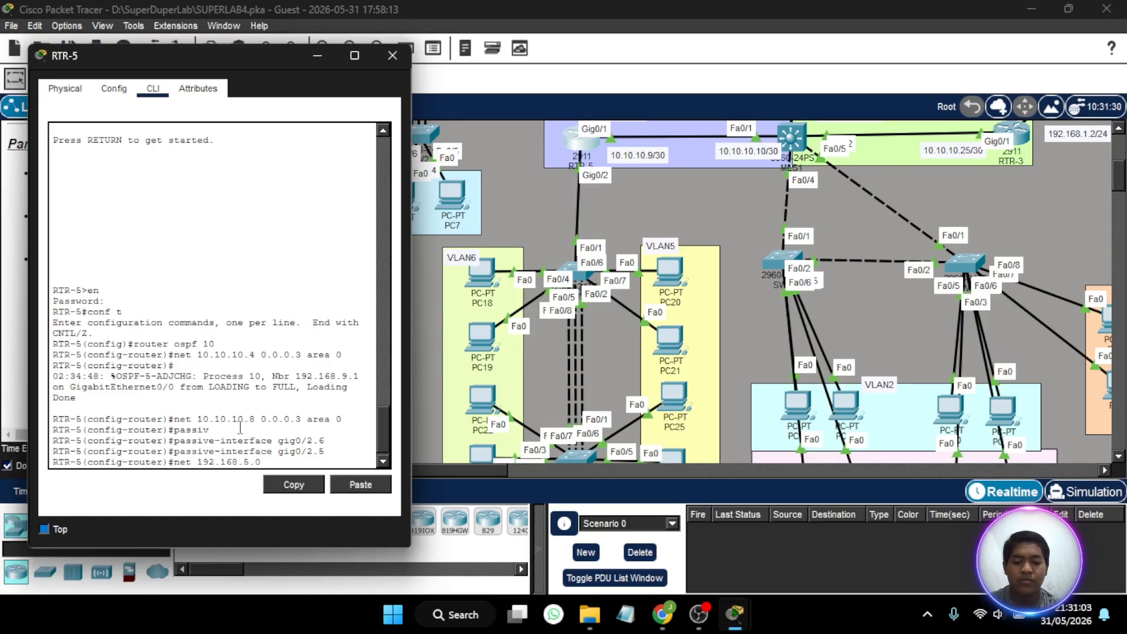
text(0 0.0.0)
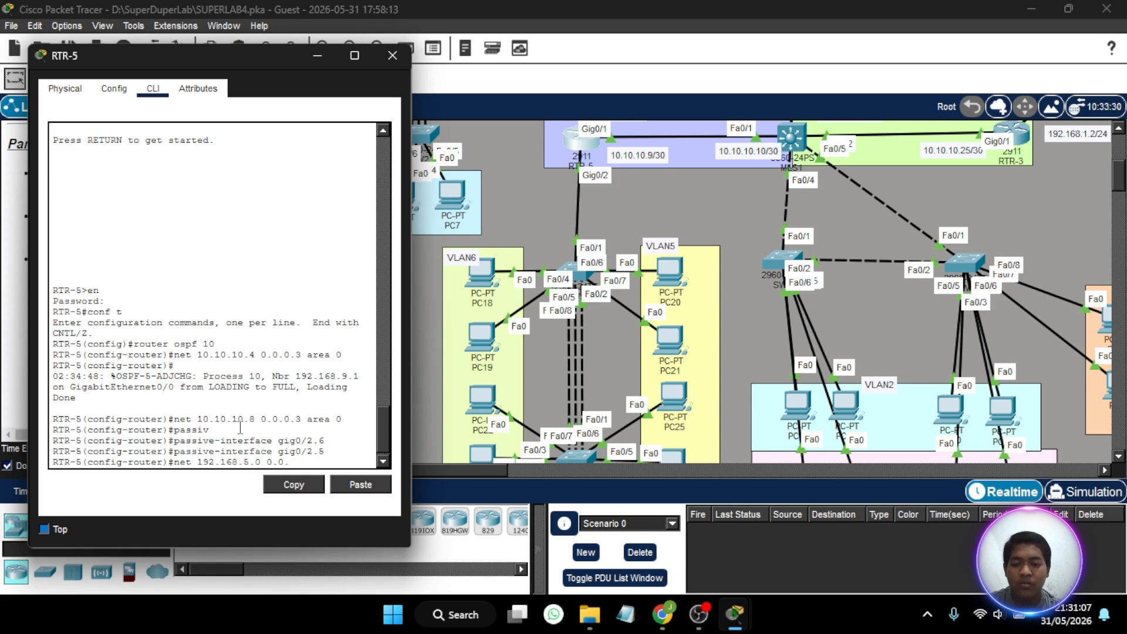
text(.)
text(2)
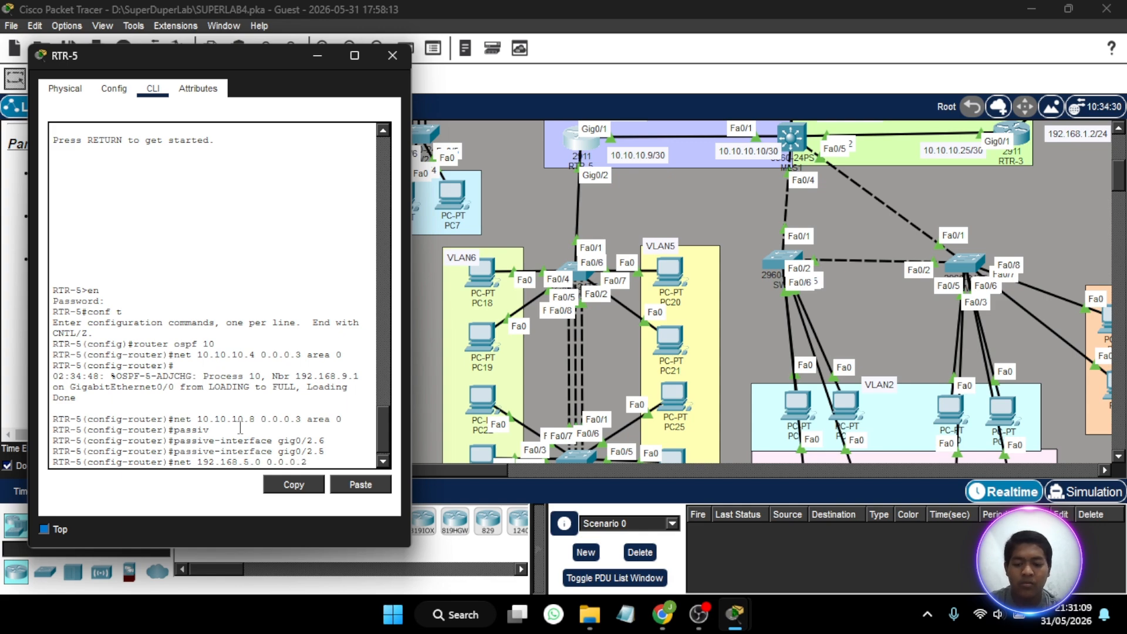
text(55 are)
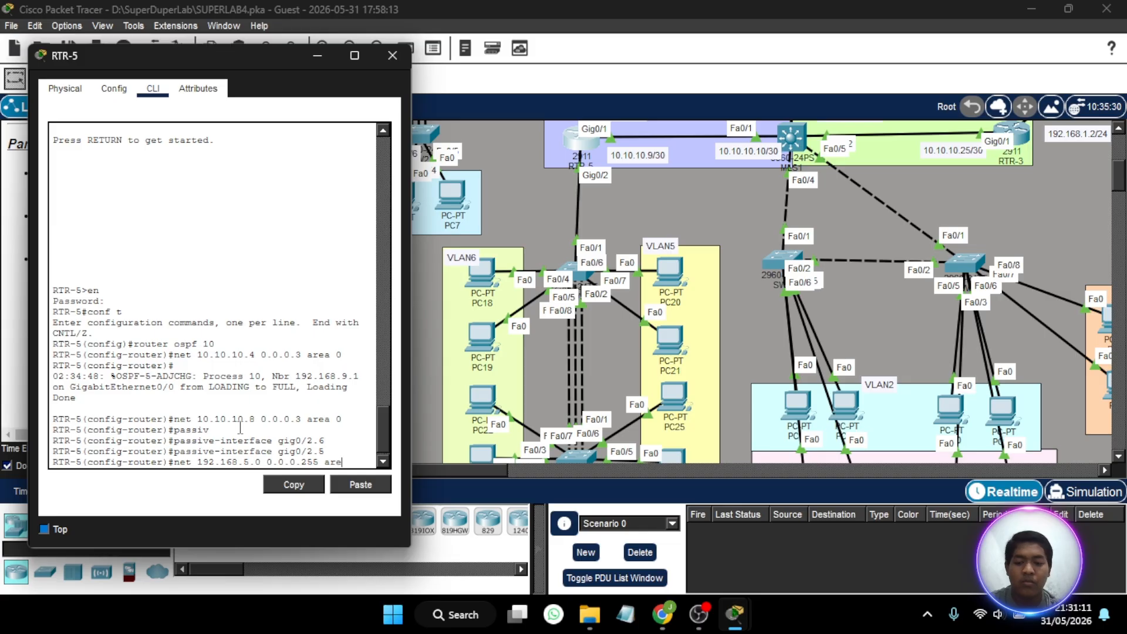
text(a 0)
key(Return)
- Advertise network 192.168.6.0 with wildcard mask 0.0.0.255 in OSPF area 0 on RTR-5 and close its window
key(Up)
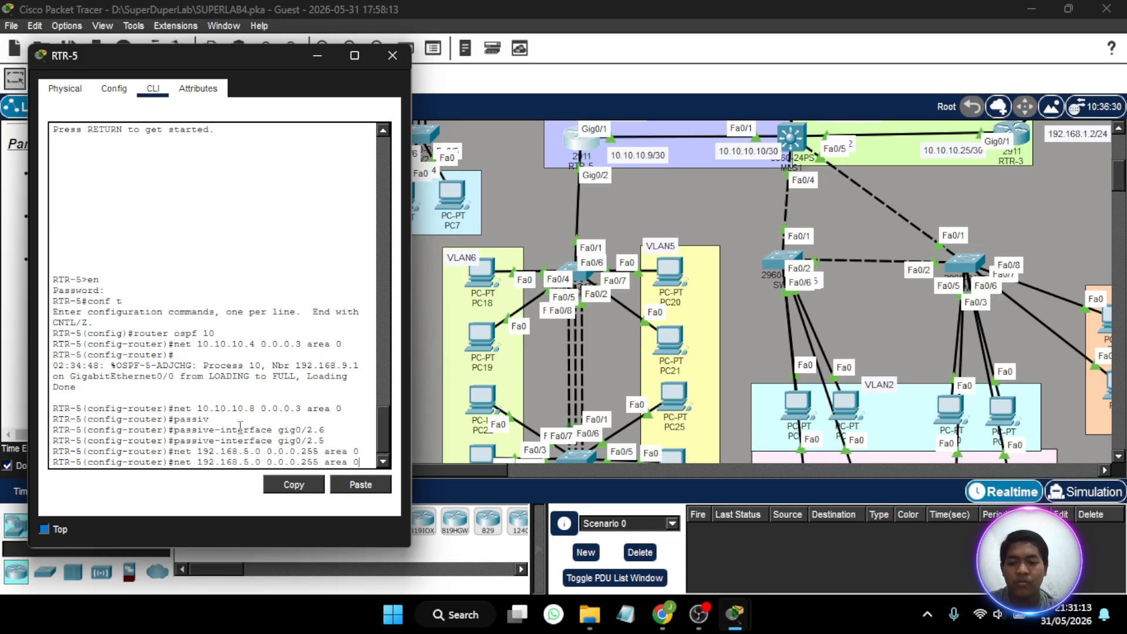
key(Left)
key(Left)
key(Left)
key(Left)
key(Left)
key(Left)
key(Left)
key(Left)
key(Left)
key(Left)
key(Left)
key(Left)
key(Left)
key(Left)
key(Left)
key(Left)
key(Left)
key(Left)
key(Left)
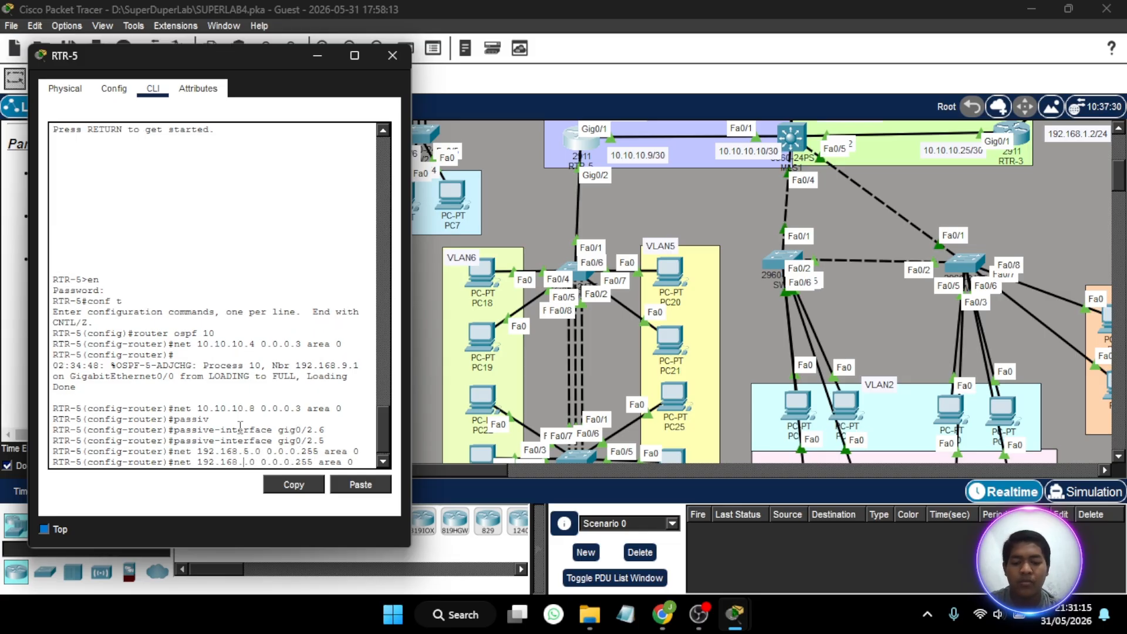
key(BackSpace)
text(6)
key(Return)
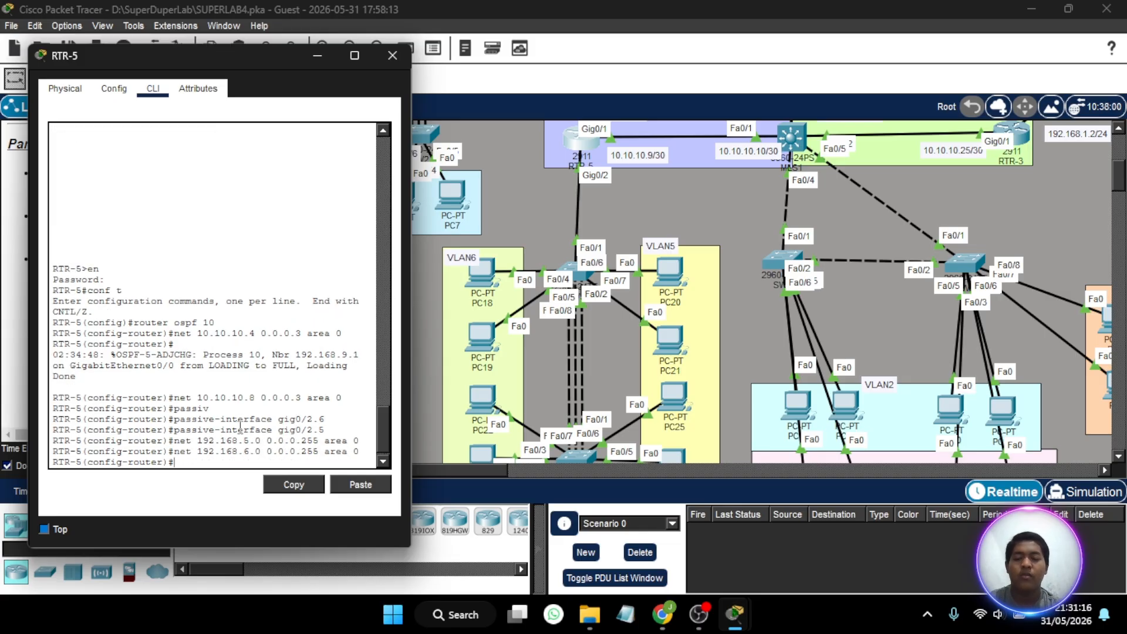
click(393, 54)
- Open the command line of multilayer switch MLS1 and place its window clear of the switch's OSPF links
scroll(554, 317, up, 5)
scroll(554, 317, right, 3)
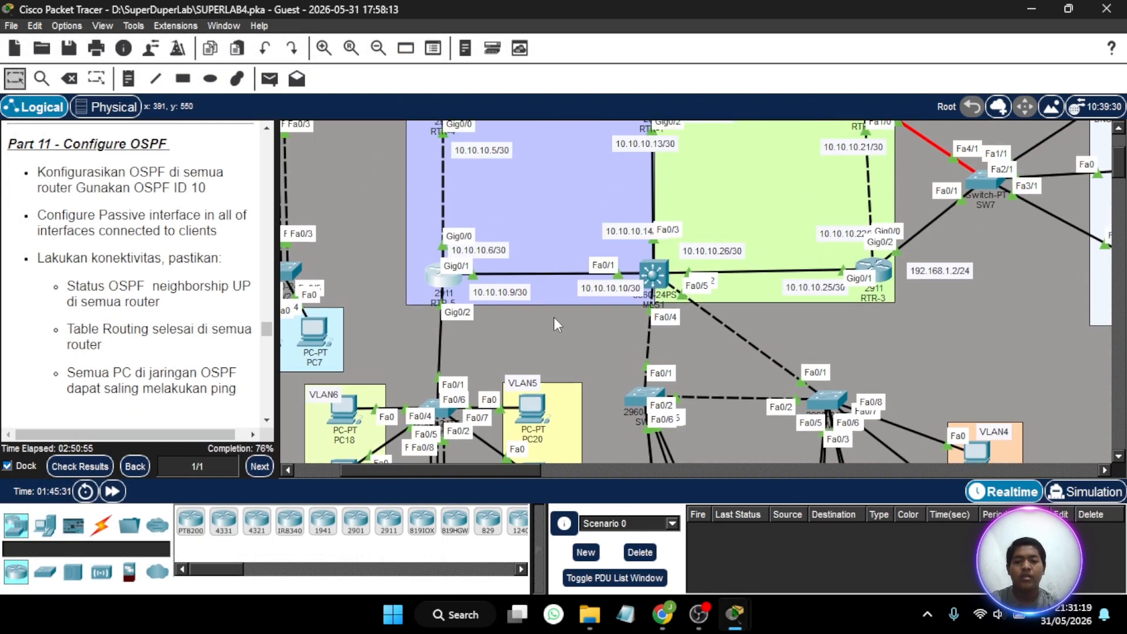
scroll(622, 293, right, 4)
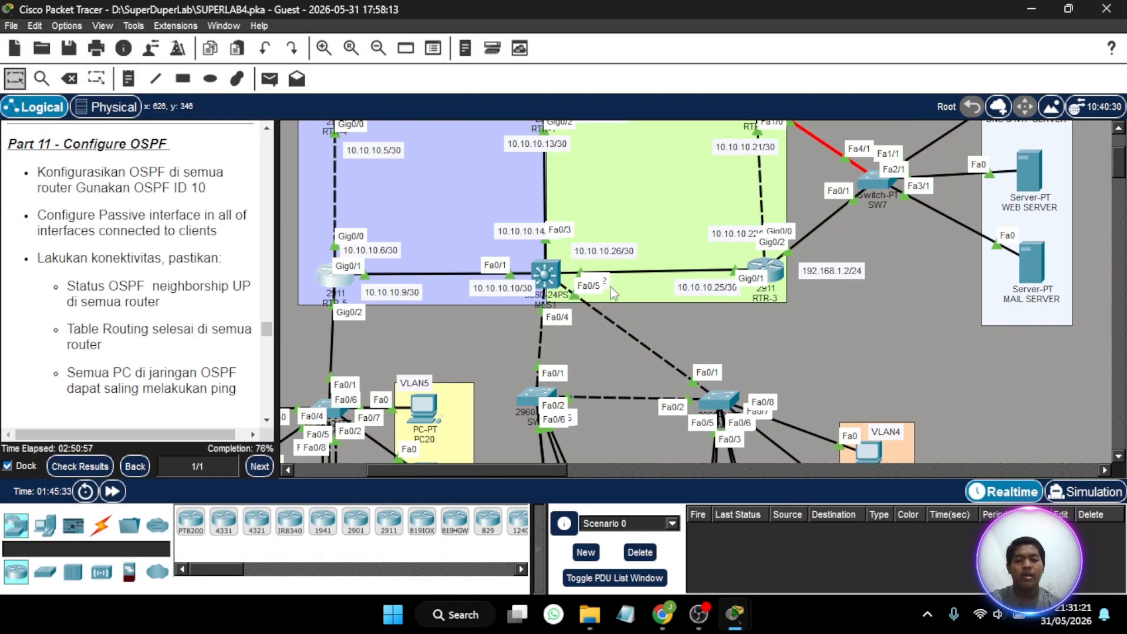
scroll(616, 292, up, 2)
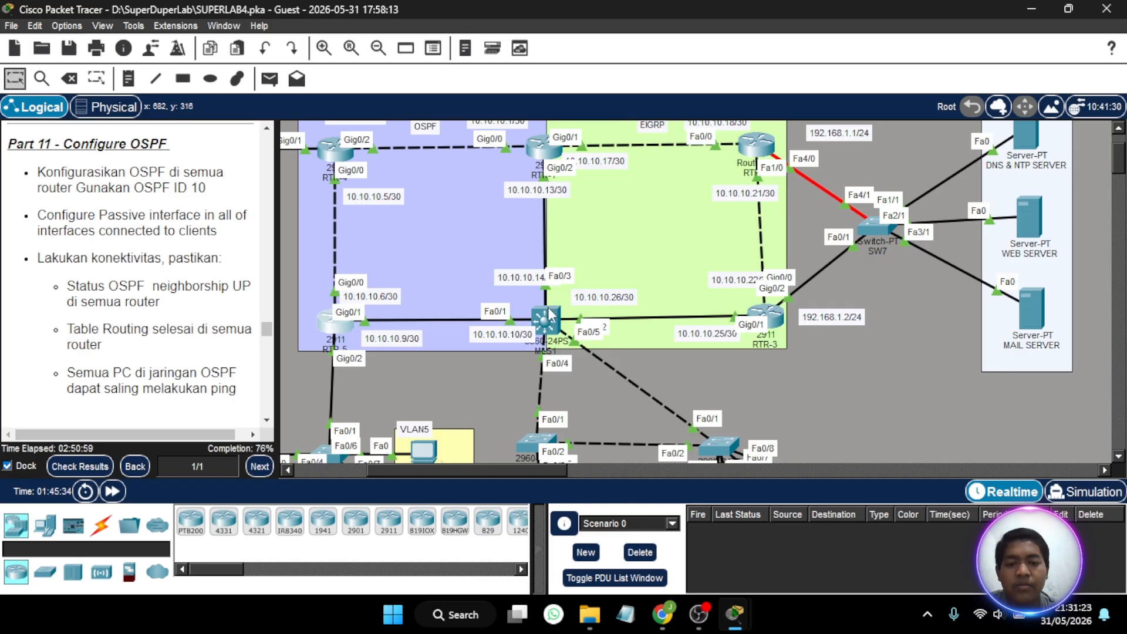
click(549, 316)
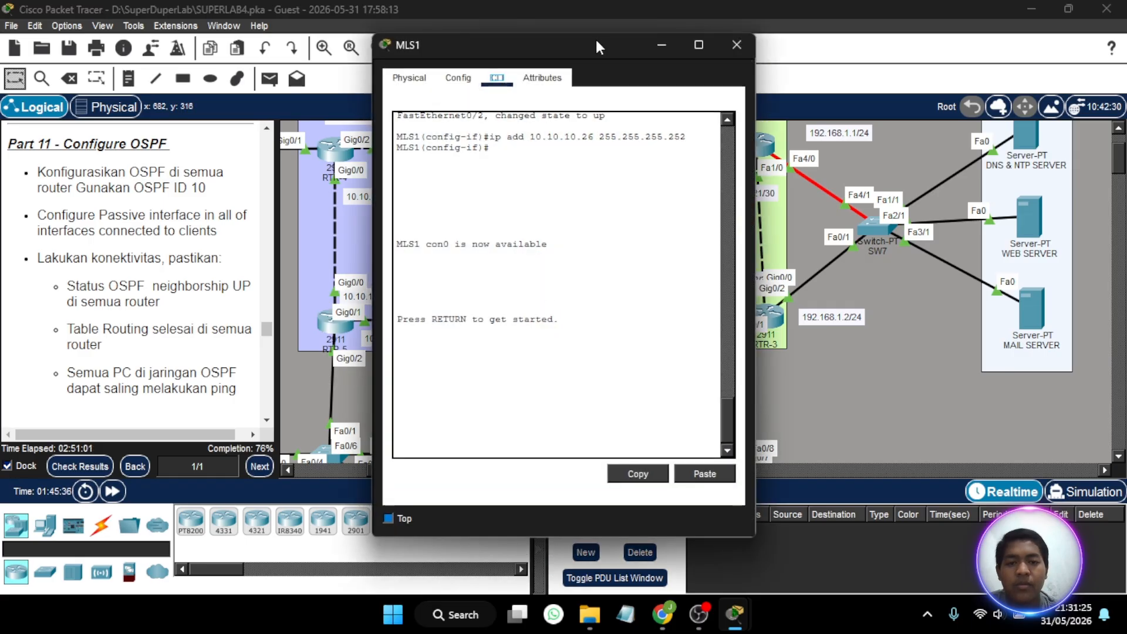
drag(595, 46, 798, 47)
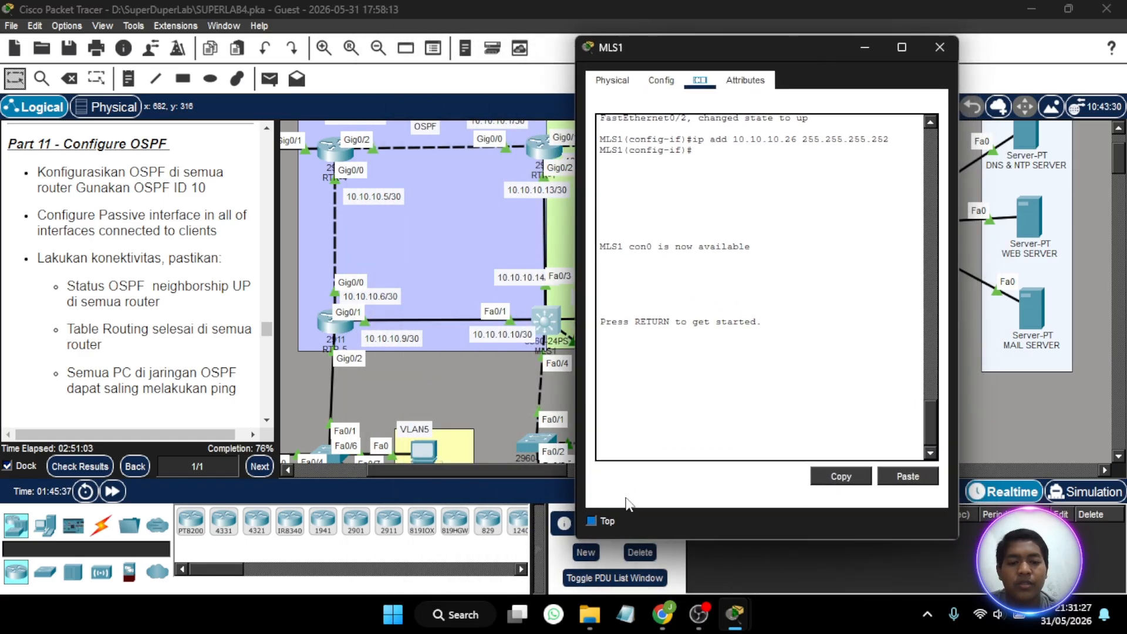
- Enter privileged mode on MLS1 with the enable password and go into global configuration mode
click(668, 436)
key(Return)
text(en)
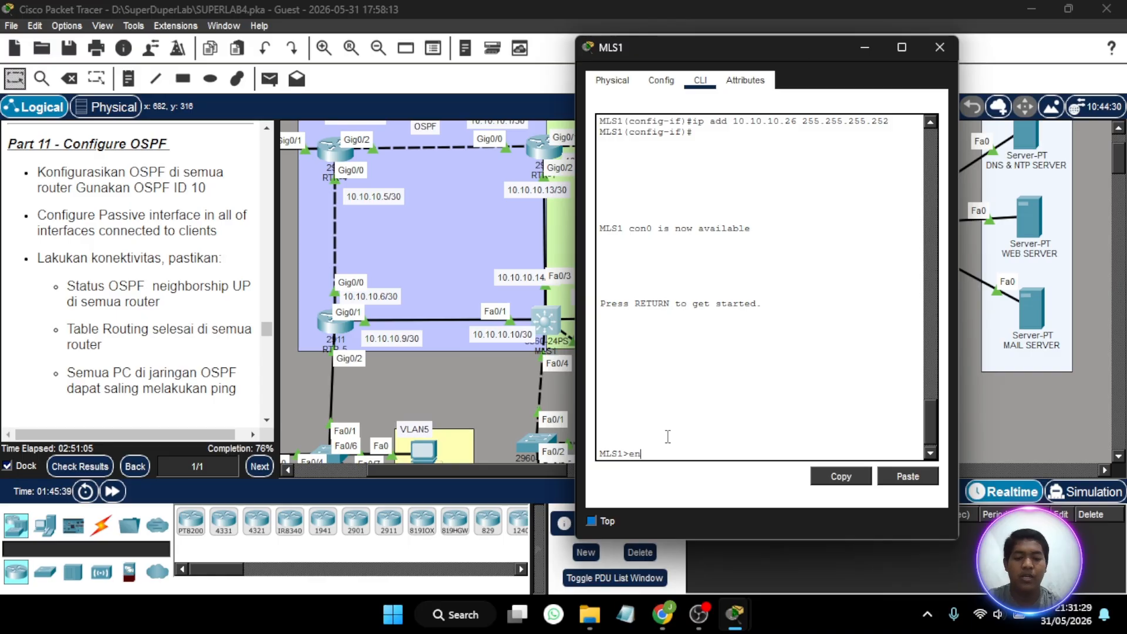
key(Return)
key(Return)
text(con)
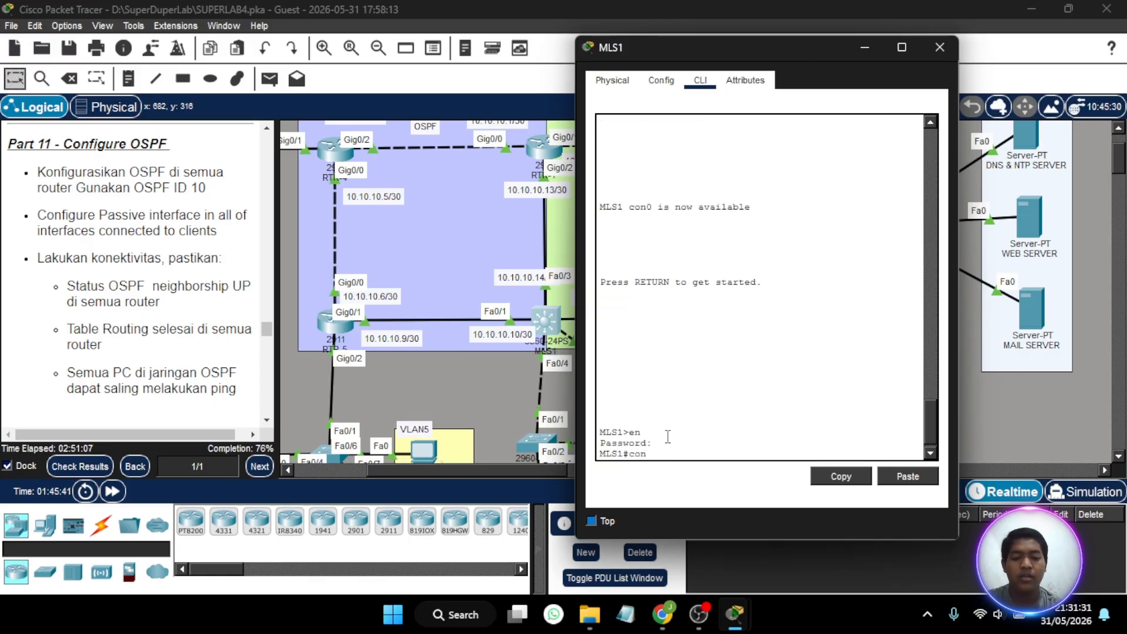
text(f t)
- Enable IP routing on MLS1 and start OSPF process 10
key(Return)
text(ig)#i)
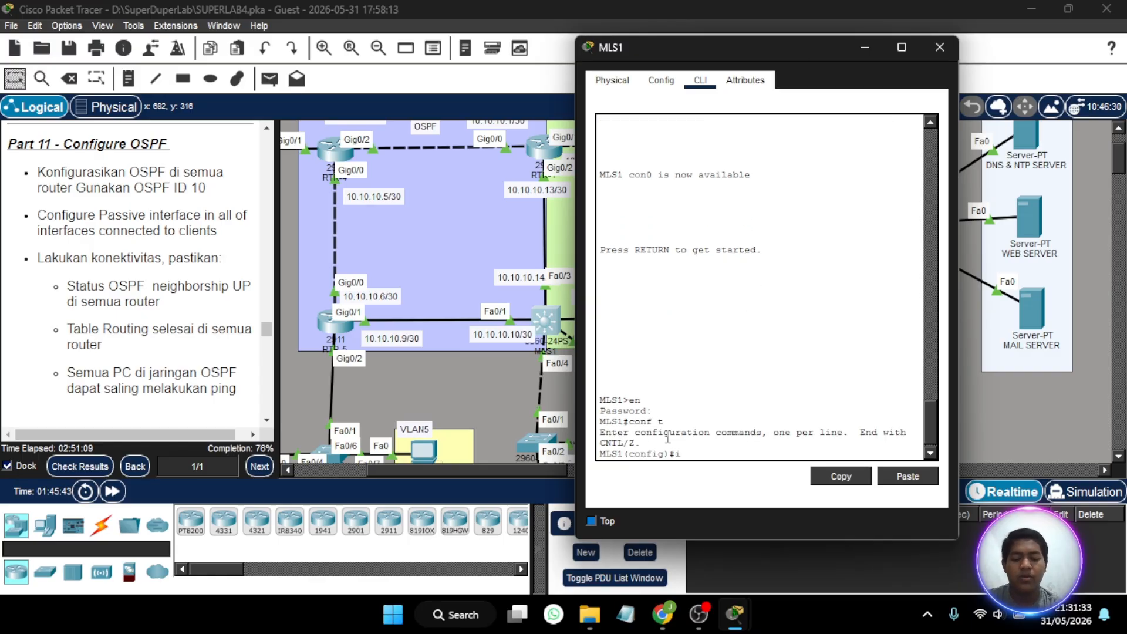
text(p routing)
key(Return)
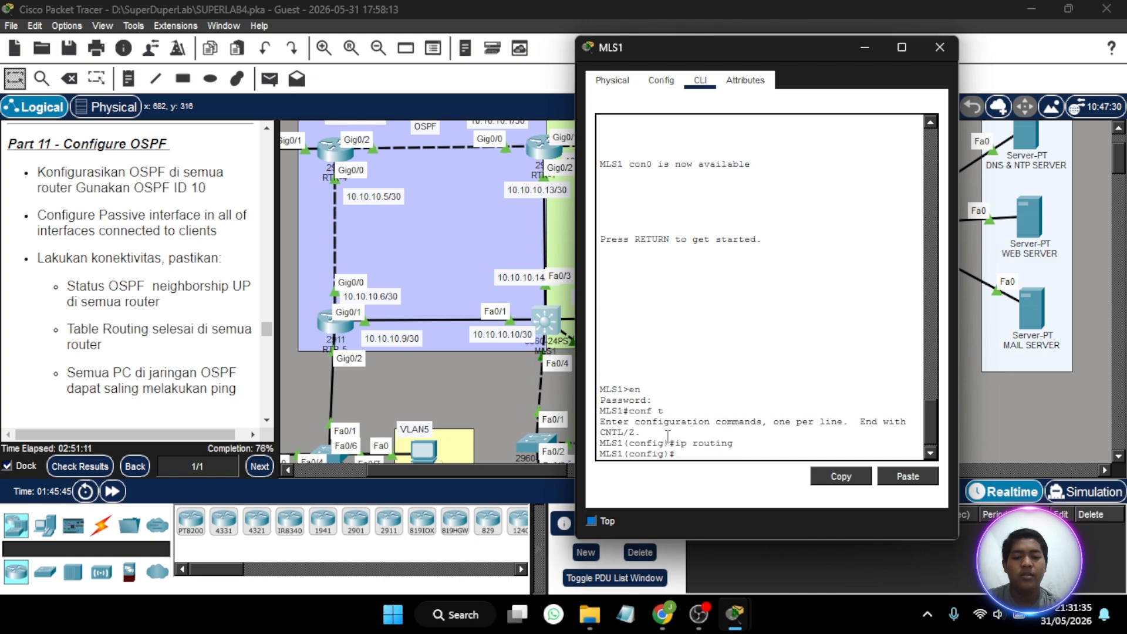
text(router os)
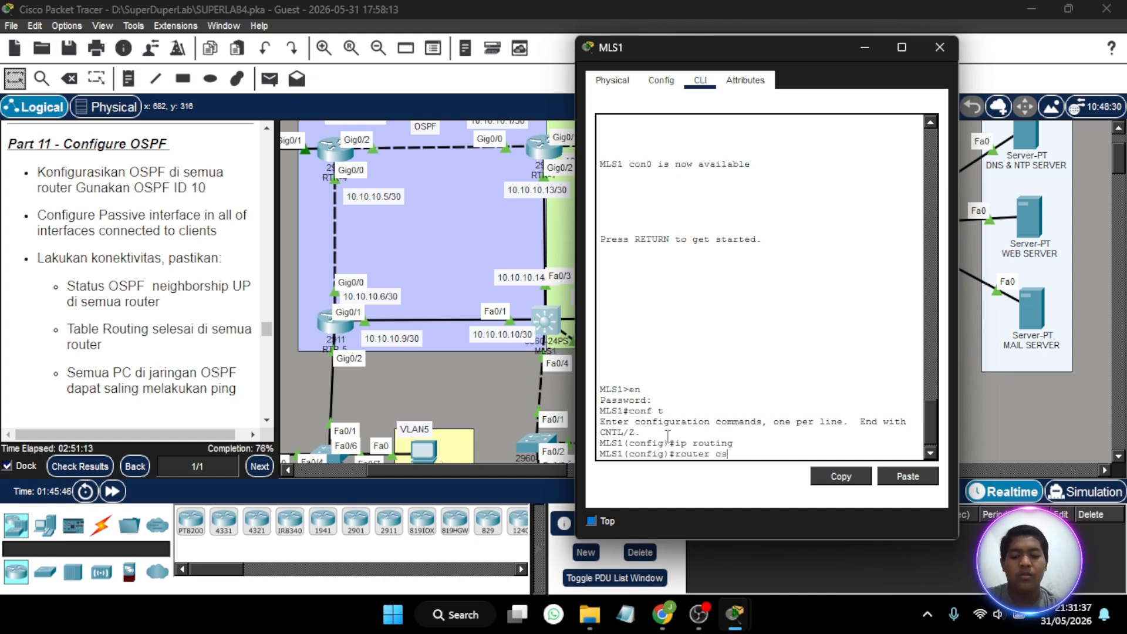
text(pf 10)
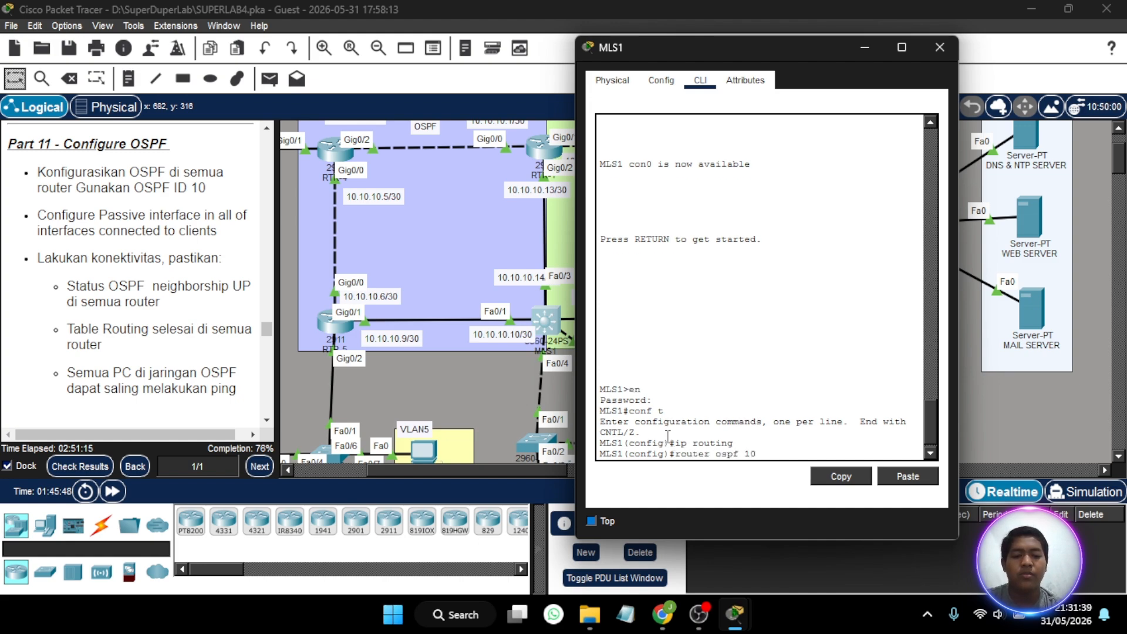
key(Return)
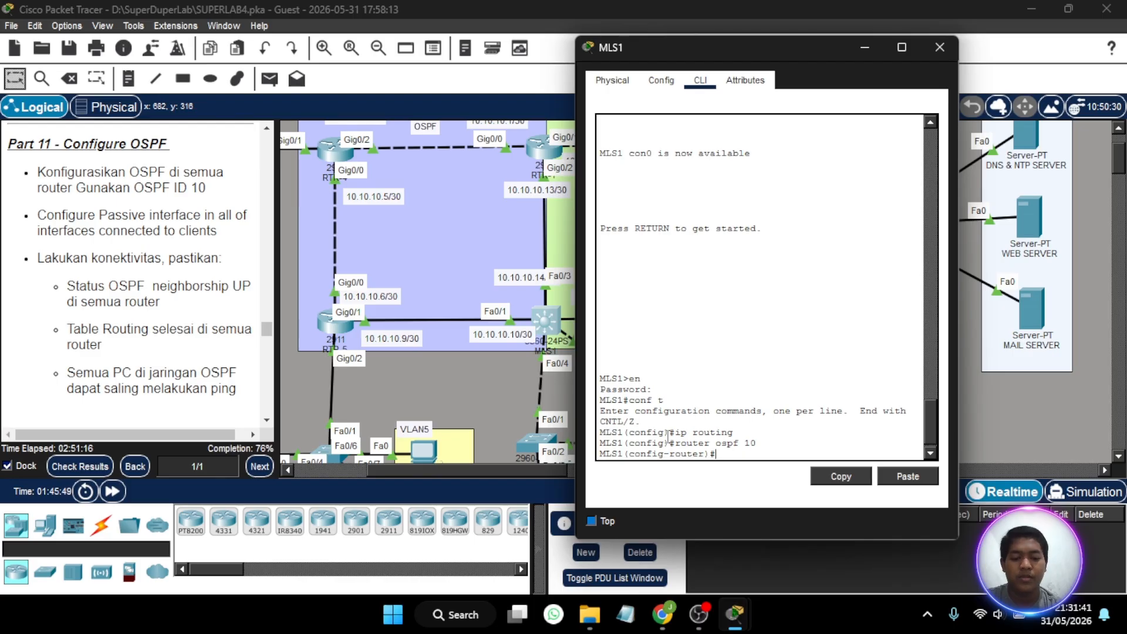
- Advertise network 10.10.10.8 with wildcard mask 0.0.0.3 in OSPF area 0 on MLS1
text(net)
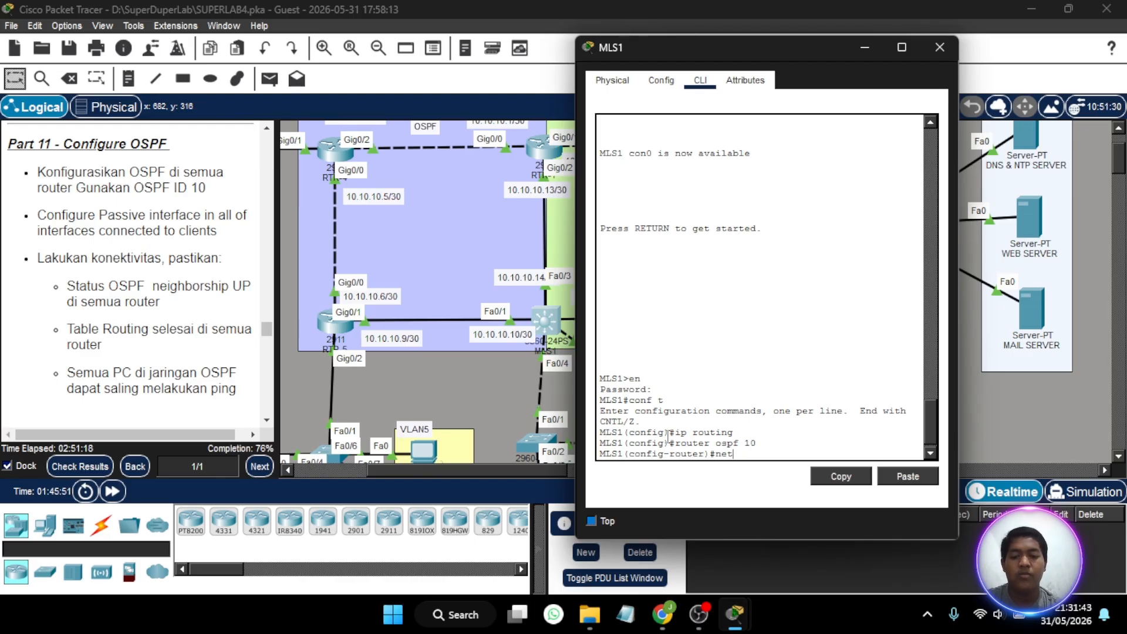
text( 10.10.10.)
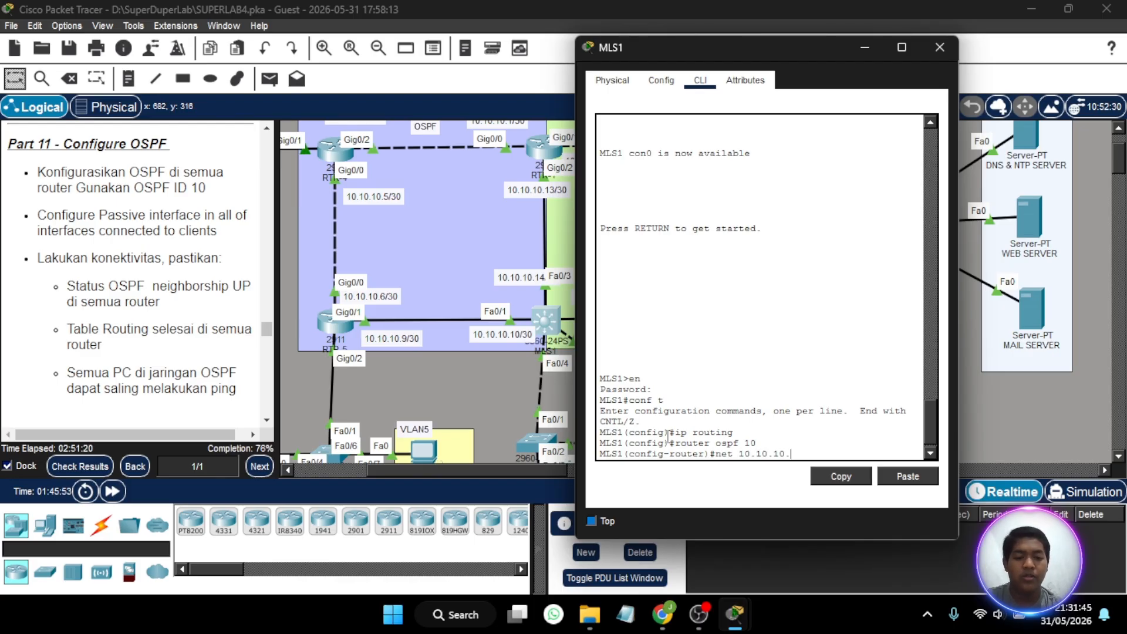
text(8 25)
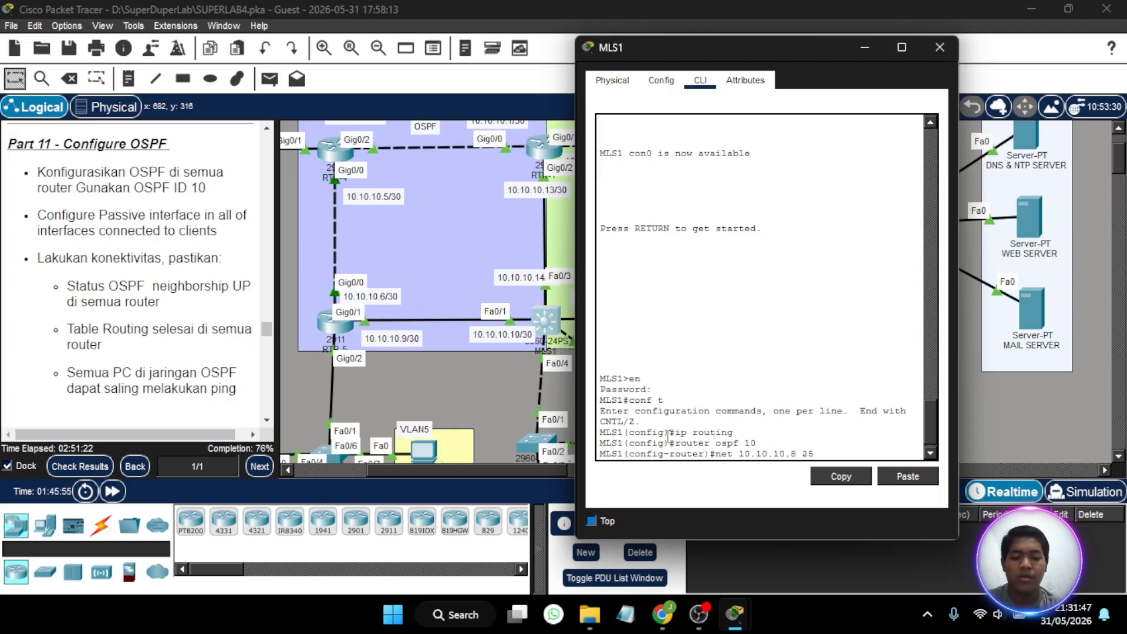
key(BackSpace)
key(BackSpace)
text(0.0)
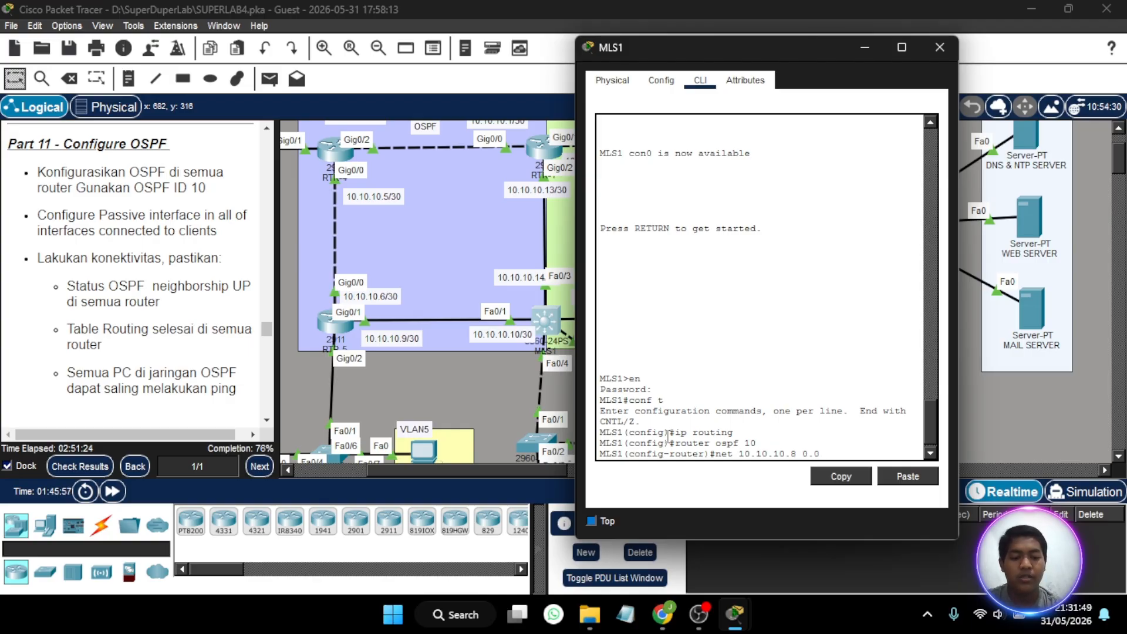
text(.0.3 a)
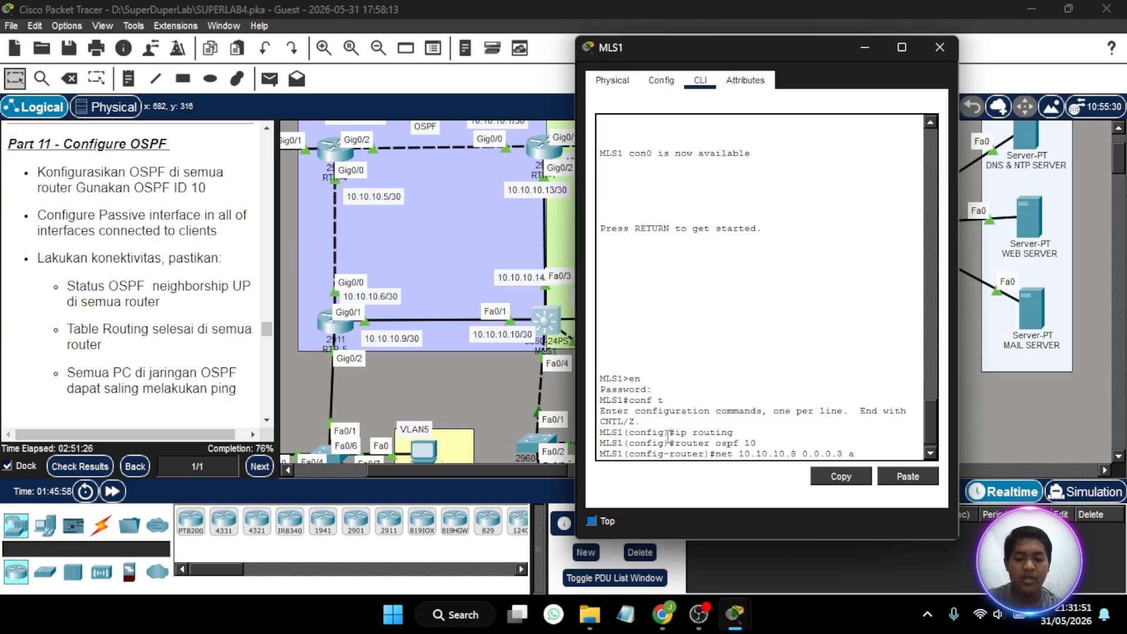
text(rea 0)
key(Return)
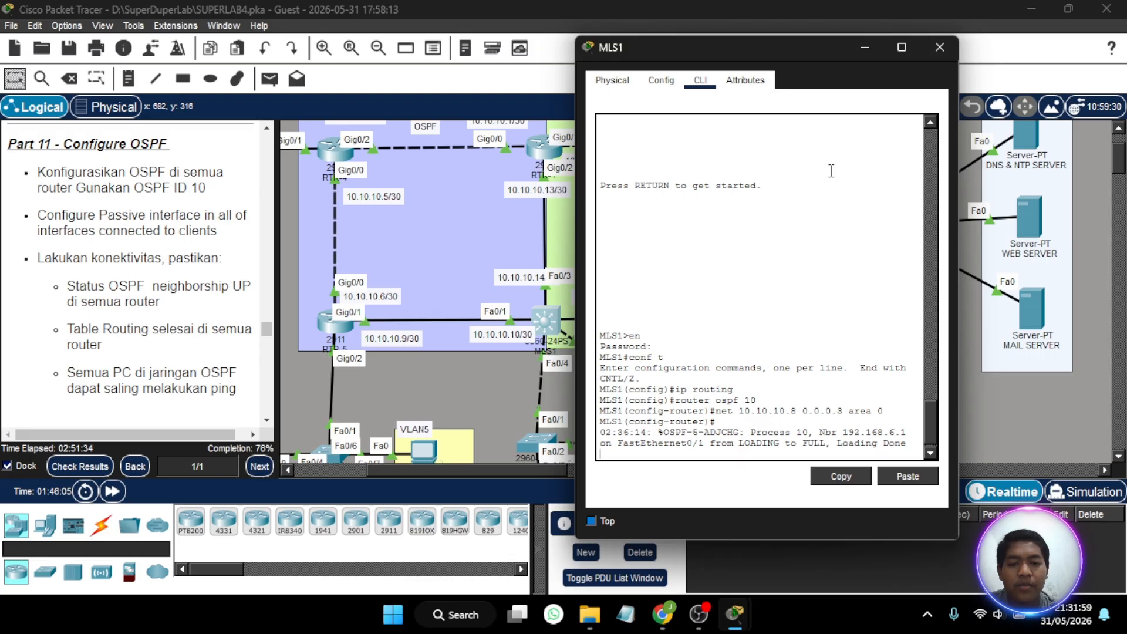
- Try to advertise network 10.10.10.11 with wildcard mask 0.0.0.3 in OSPF area 0 on MLS1, and close its window
scroll(548, 295, right, 3)
scroll(548, 295, right, 2)
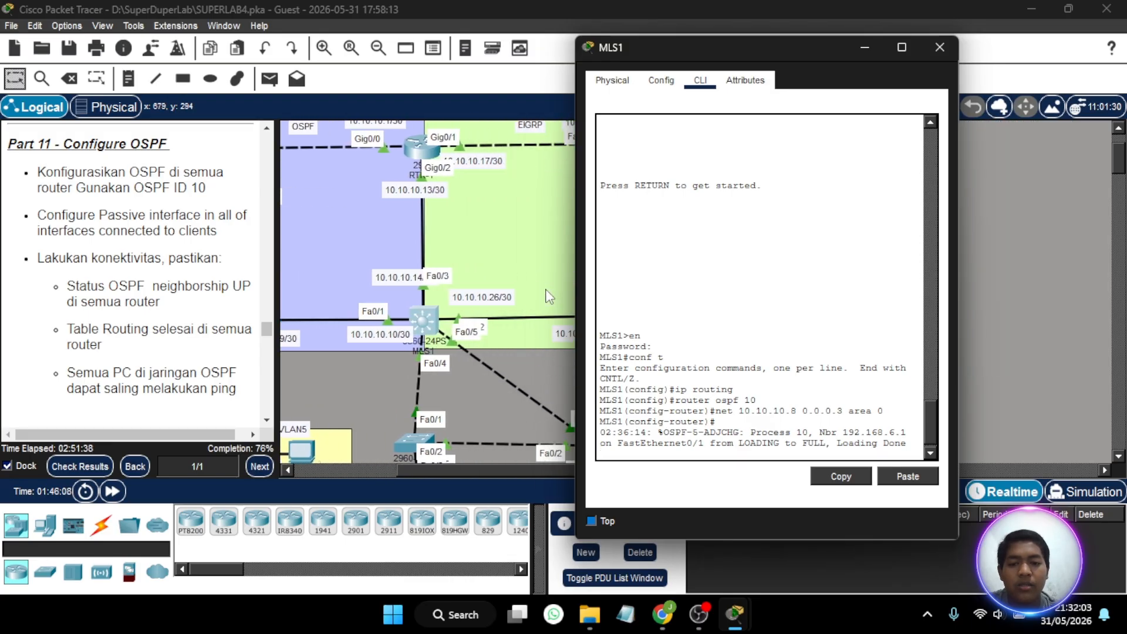
scroll(548, 295, up, 3)
scroll(548, 295, down, 3)
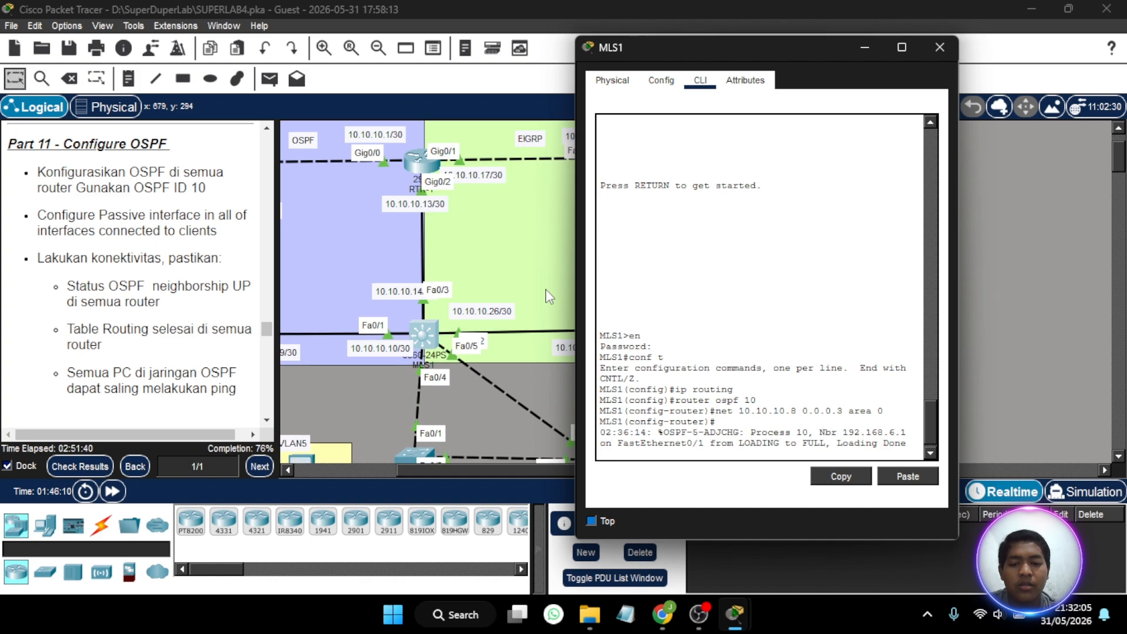
scroll(507, 336, left, 3)
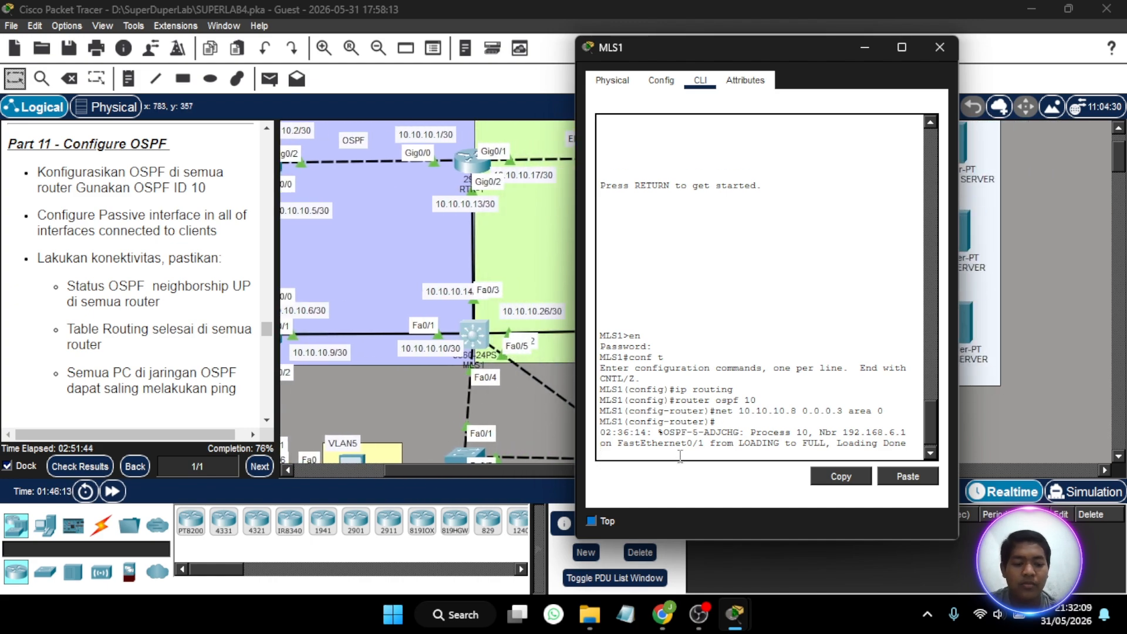
key(Return)
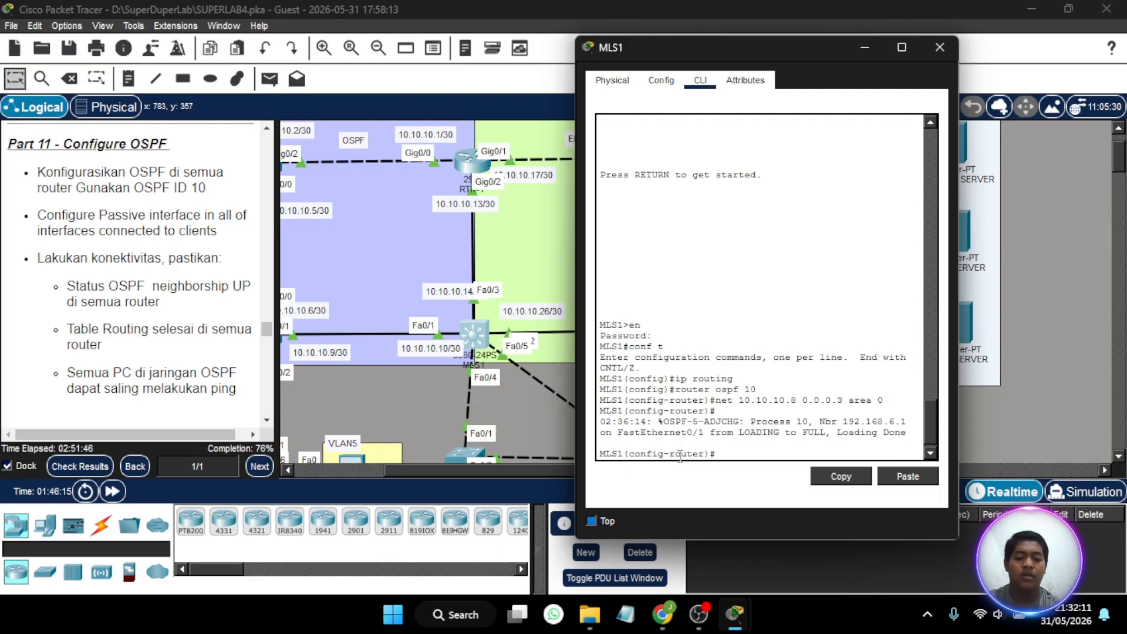
text(ne)
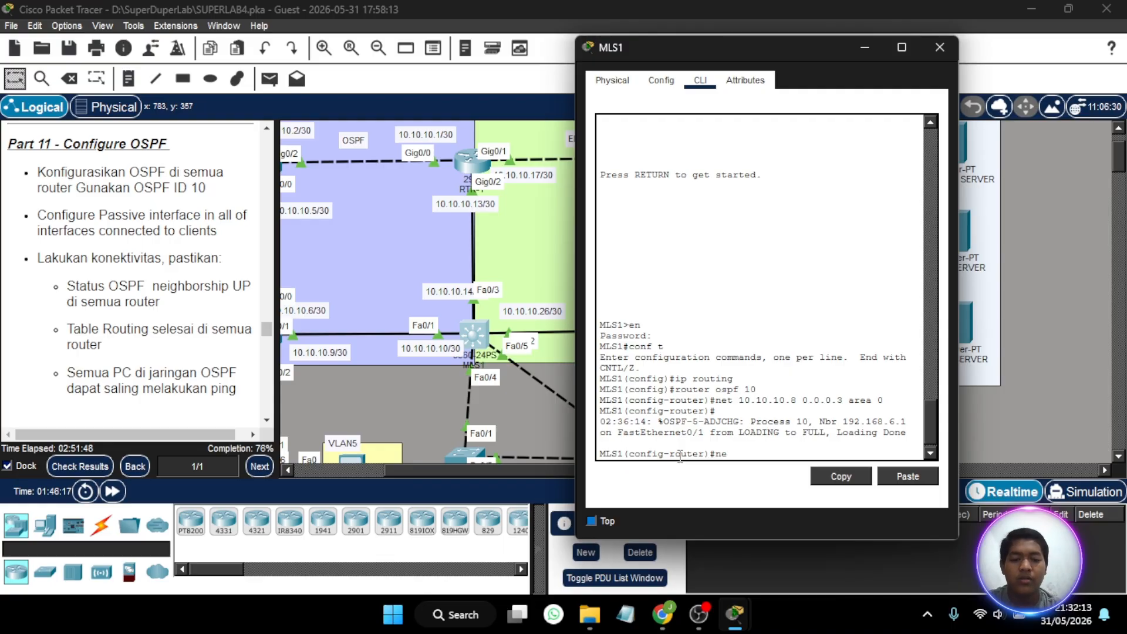
text(t 10)
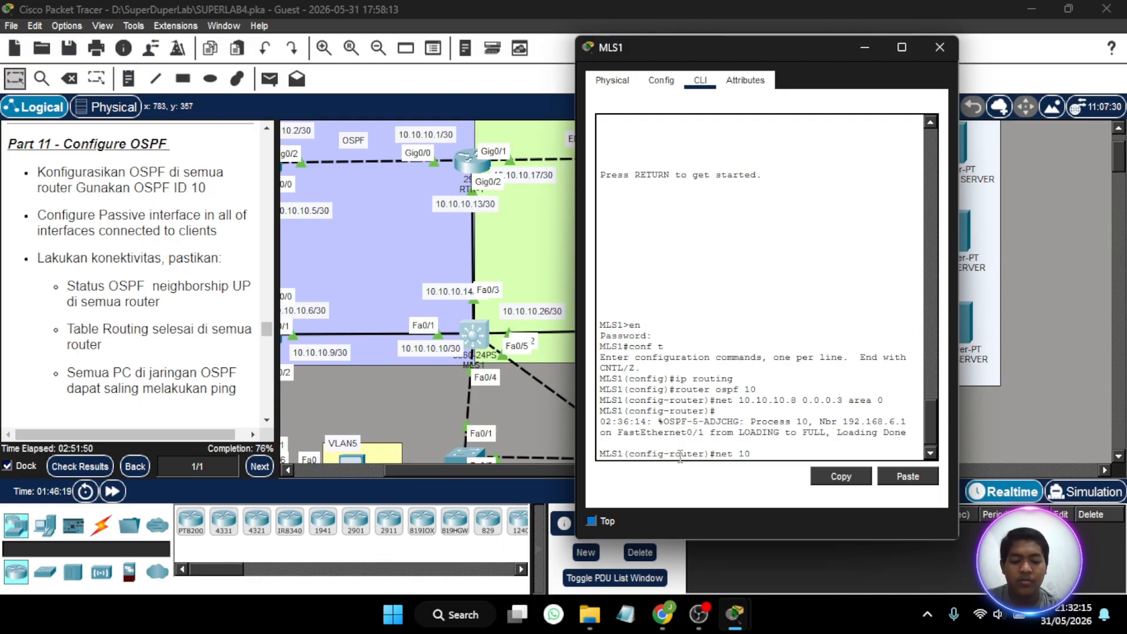
text(.10.10.)
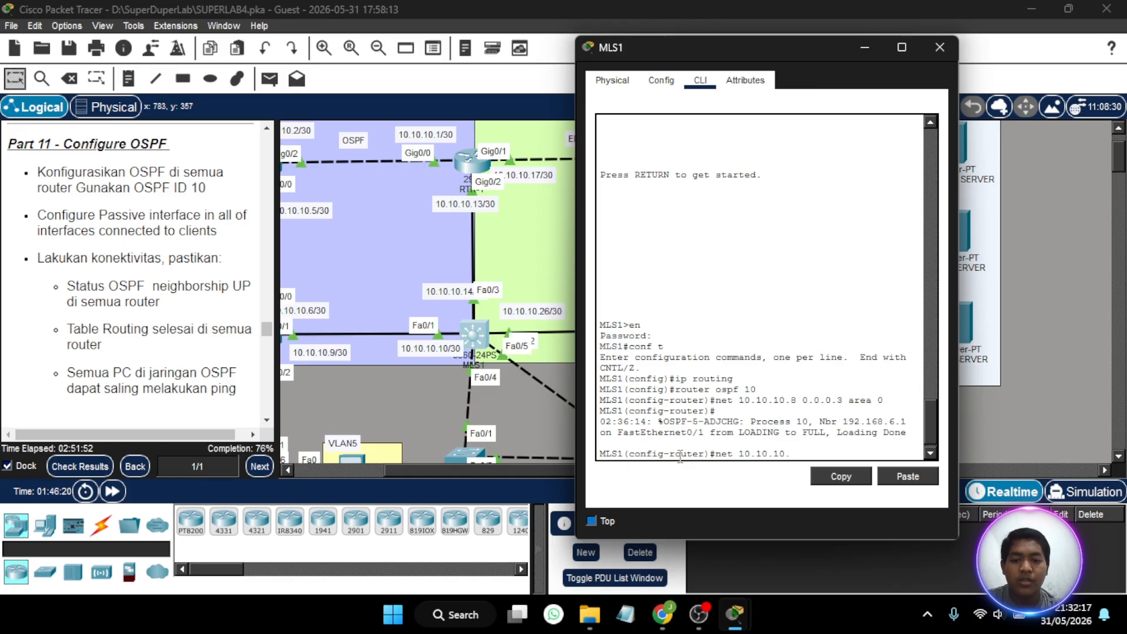
text(11)
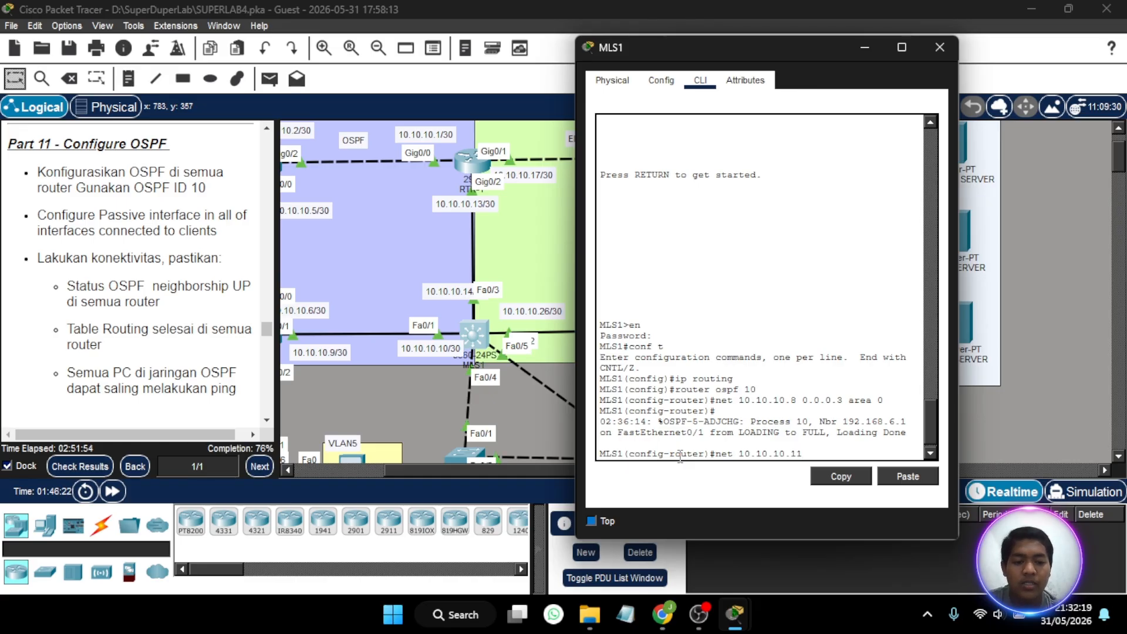
text( 0.0.0.)
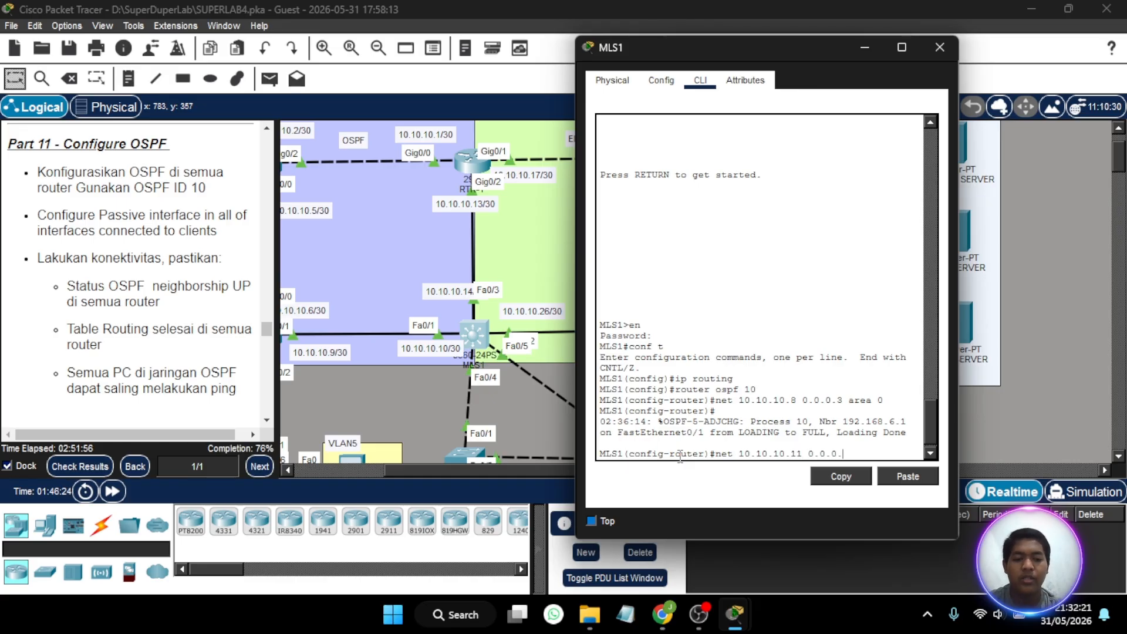
text(3 area 0)
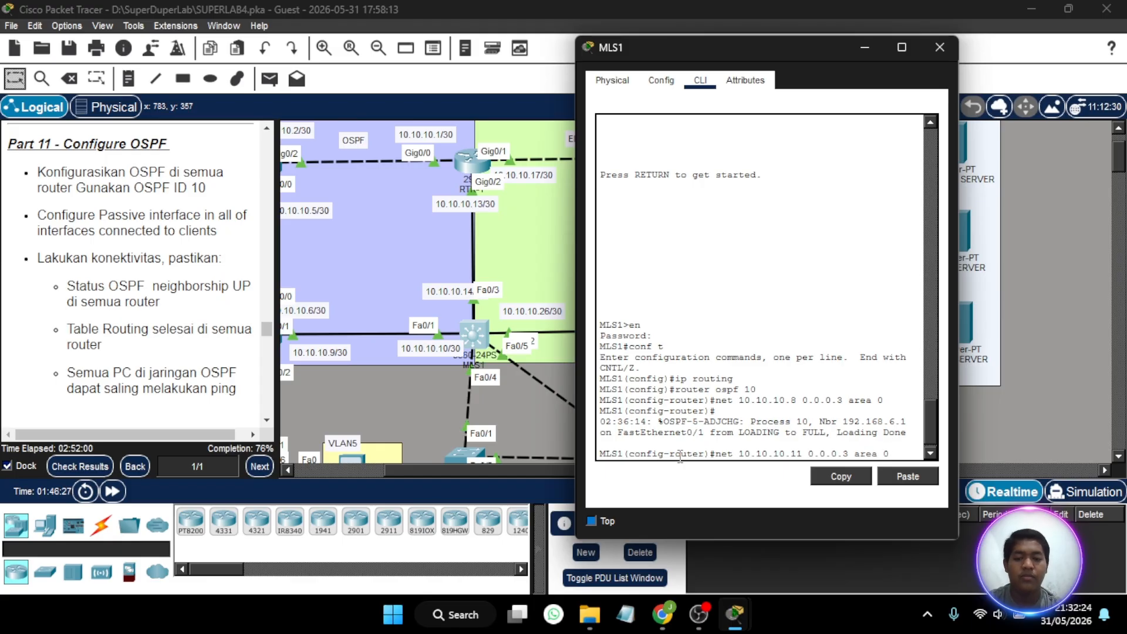
key(Return)
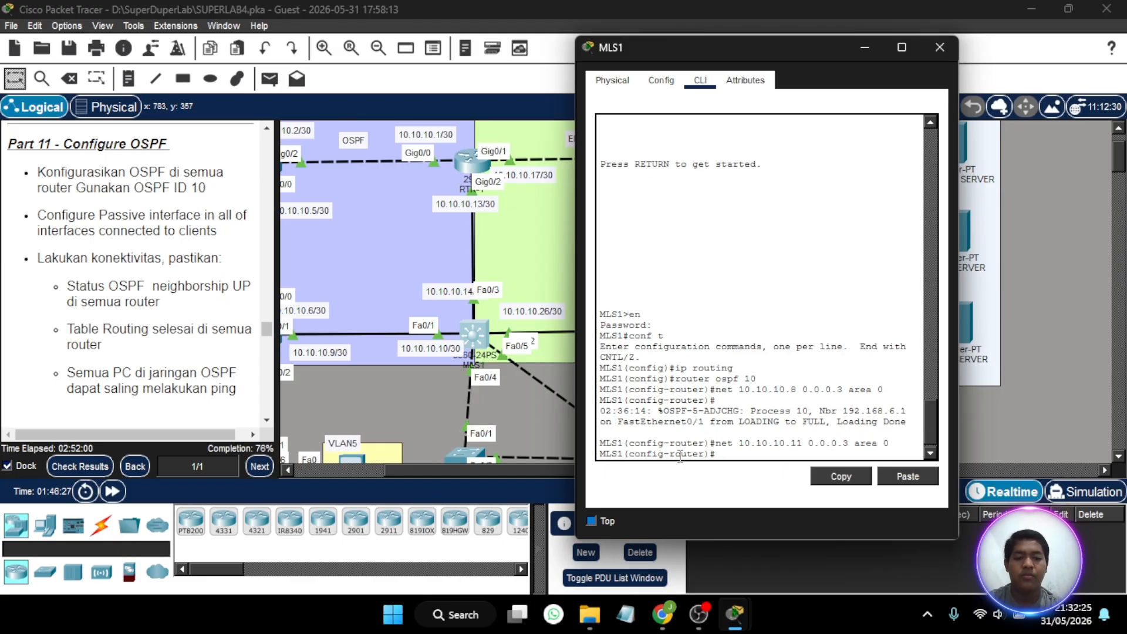
click(939, 37)
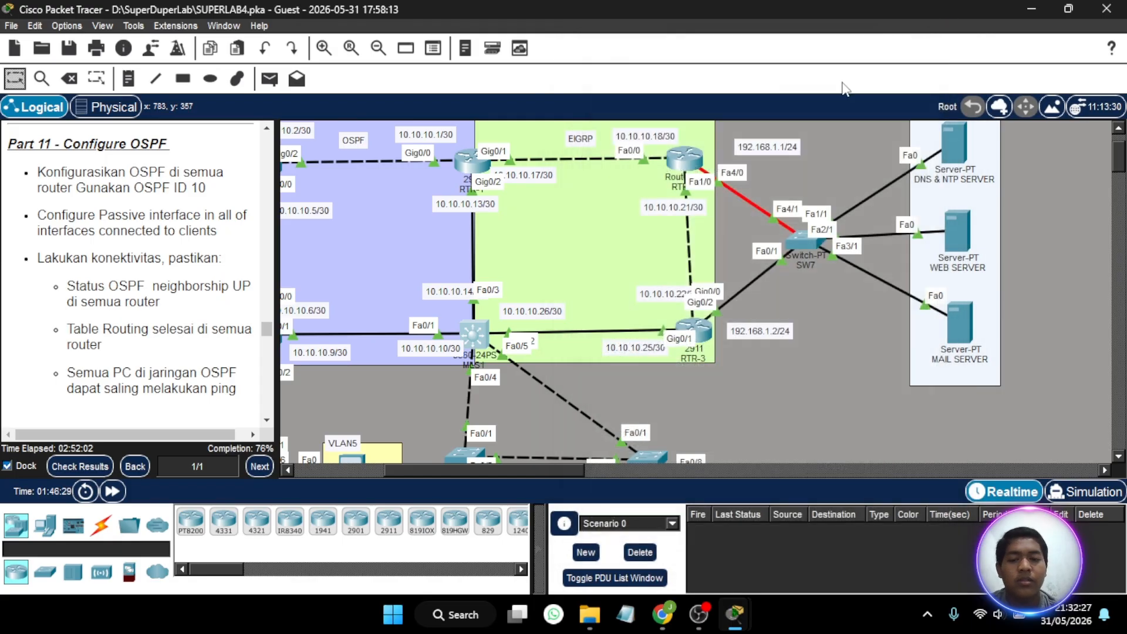
- Open router RTR-1's command line and advertise network 10.10.10.12 with wildcard mask 0.0.0.3 in OSPF area 0
click(472, 165)
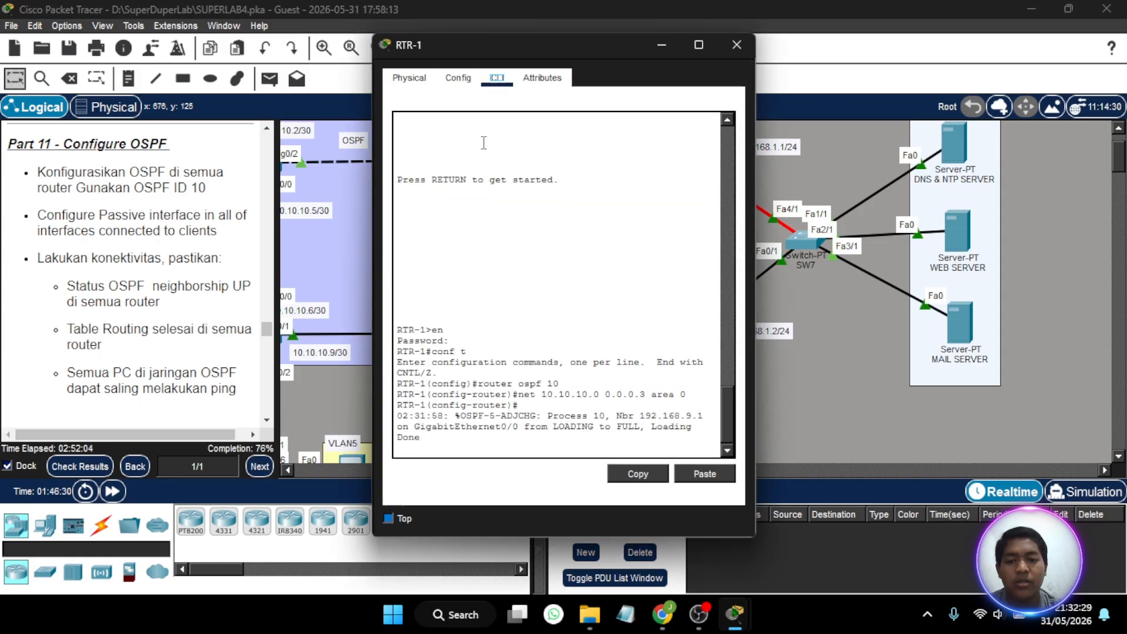
key(Return)
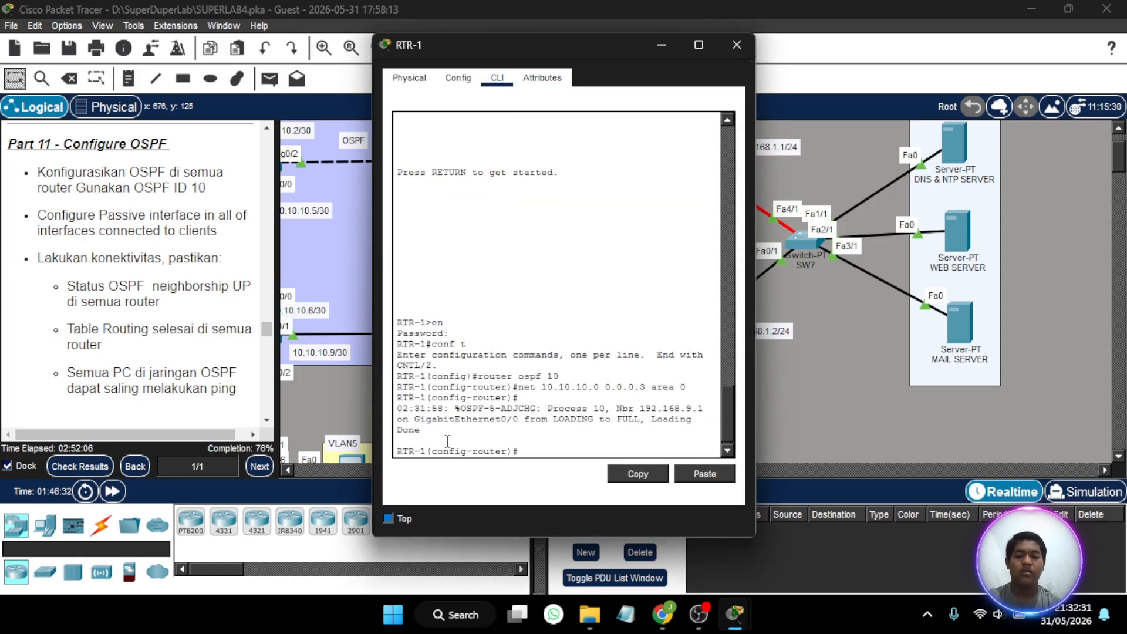
text(net )
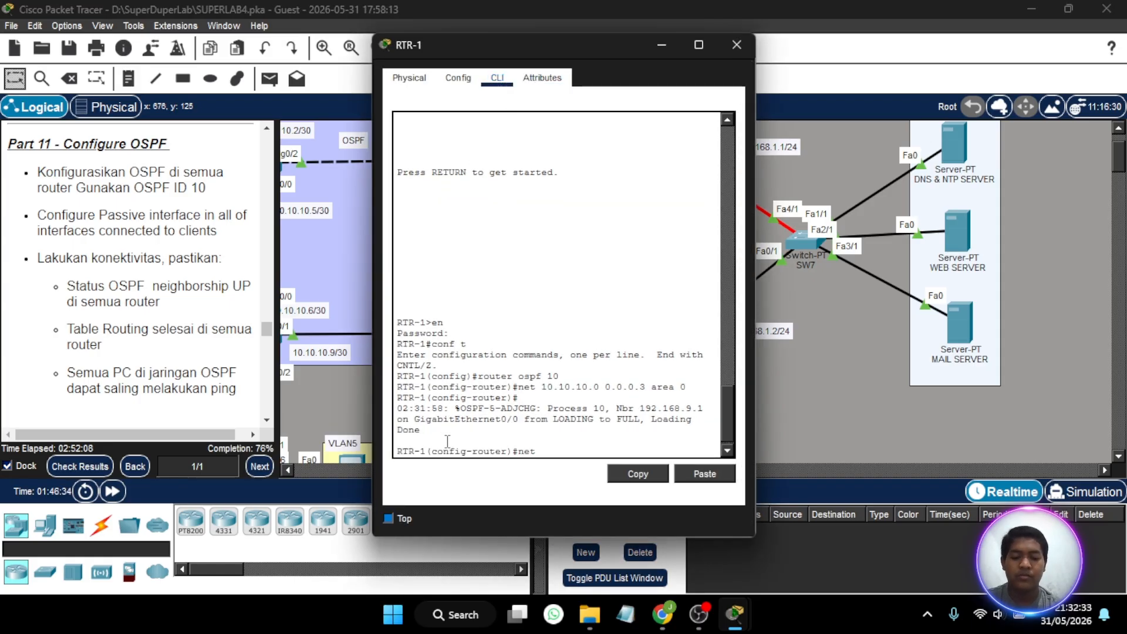
text(10.10.10.)
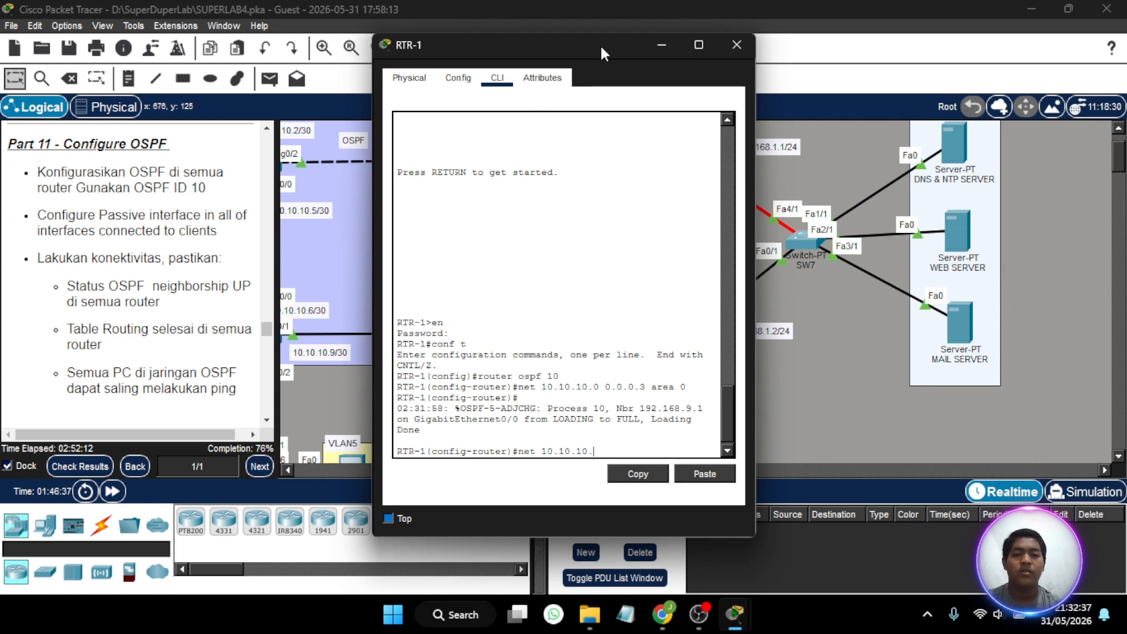
drag(600, 43, 776, 25)
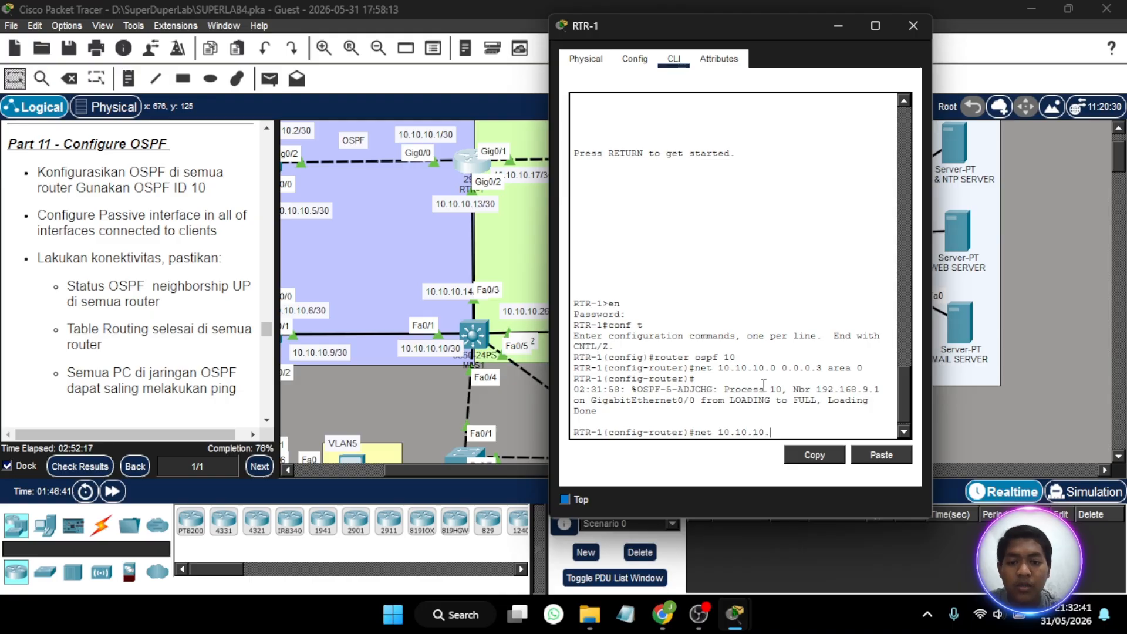
text(12)
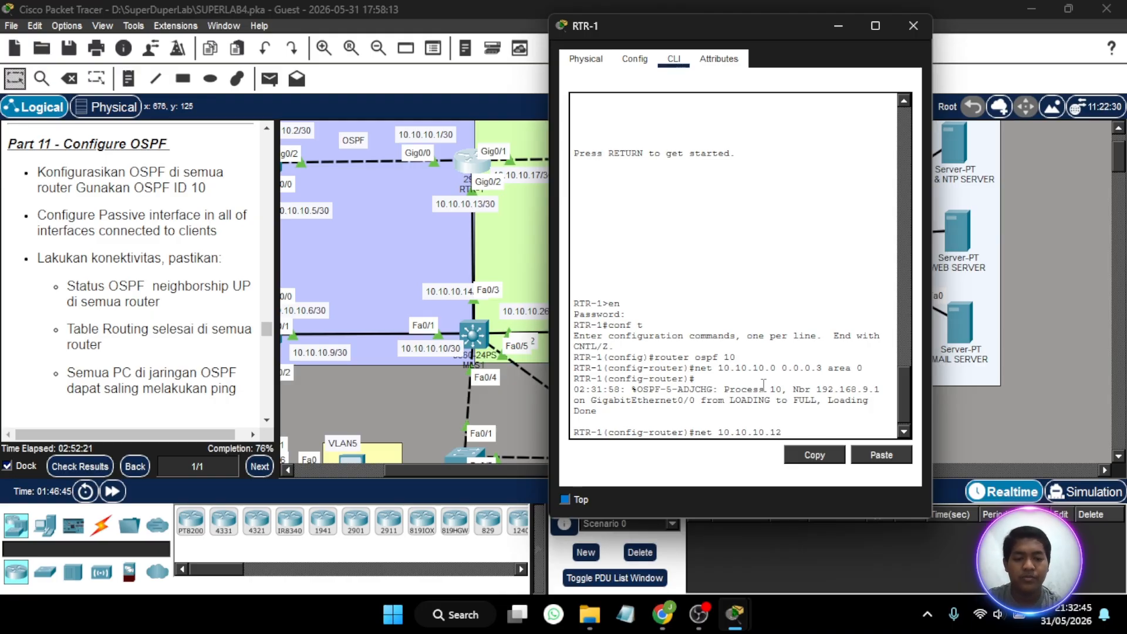
text( 0.0)
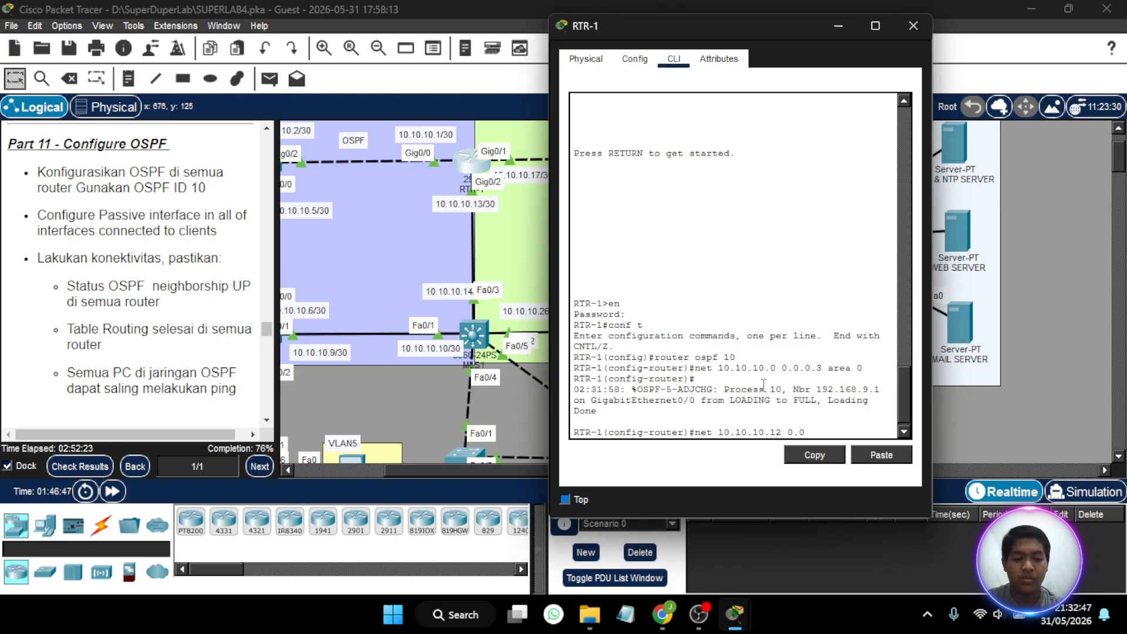
text(.0.3)
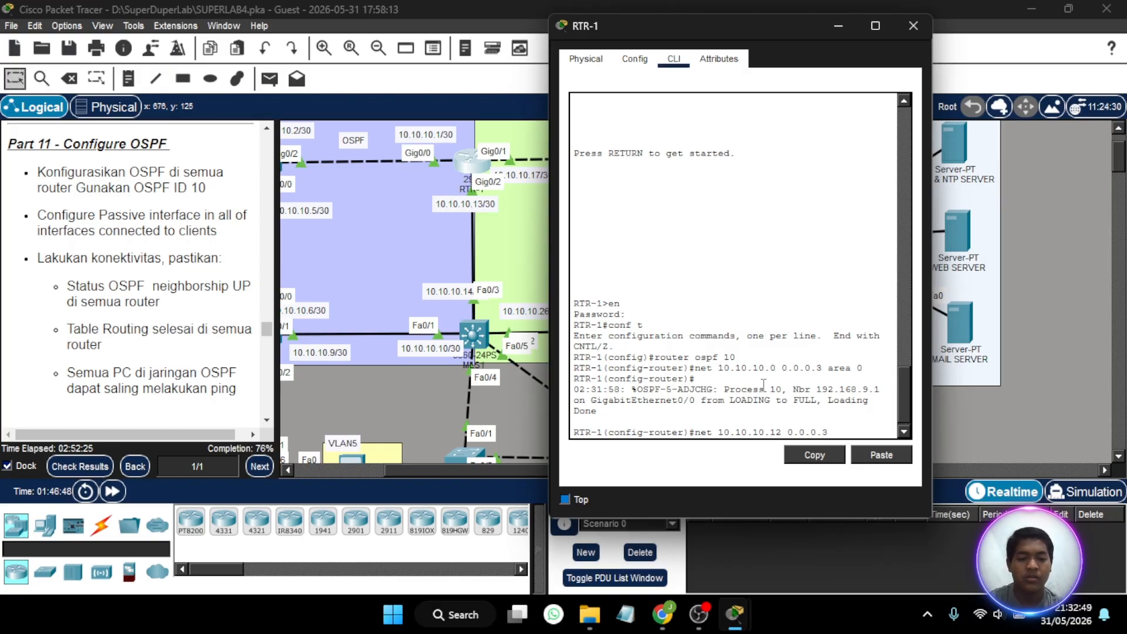
text( area)
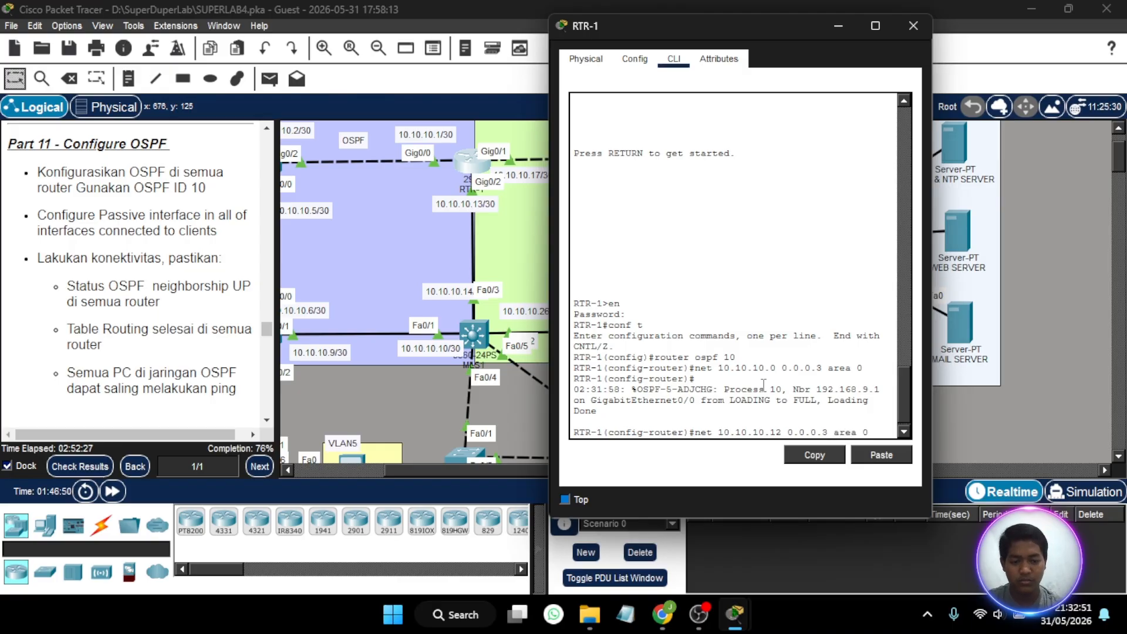
text( 0)
key(Return)
click(489, 342)
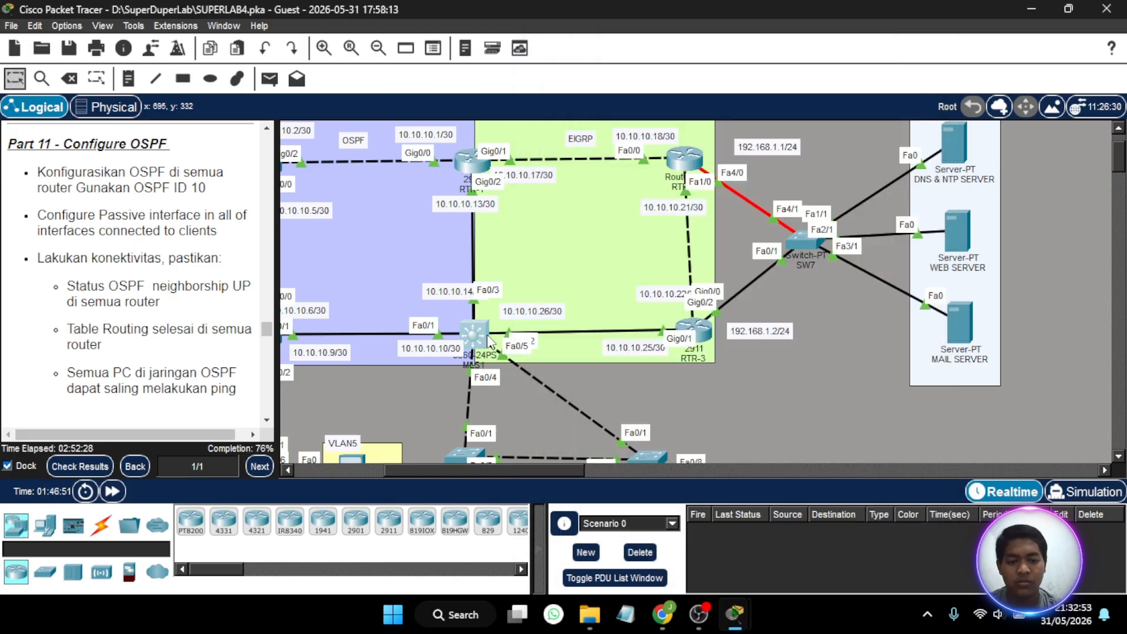
- Reopen MLS1's command line and remove the OSPF network statement 10.10.10.11 0.0.0.3 area 0
click(489, 342)
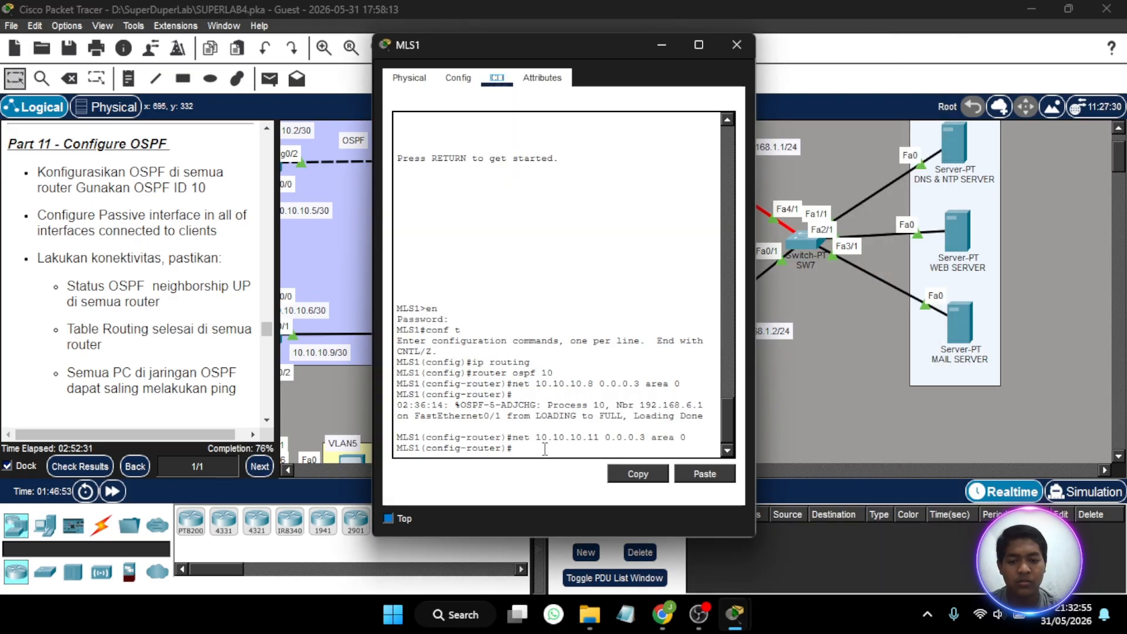
key(Up)
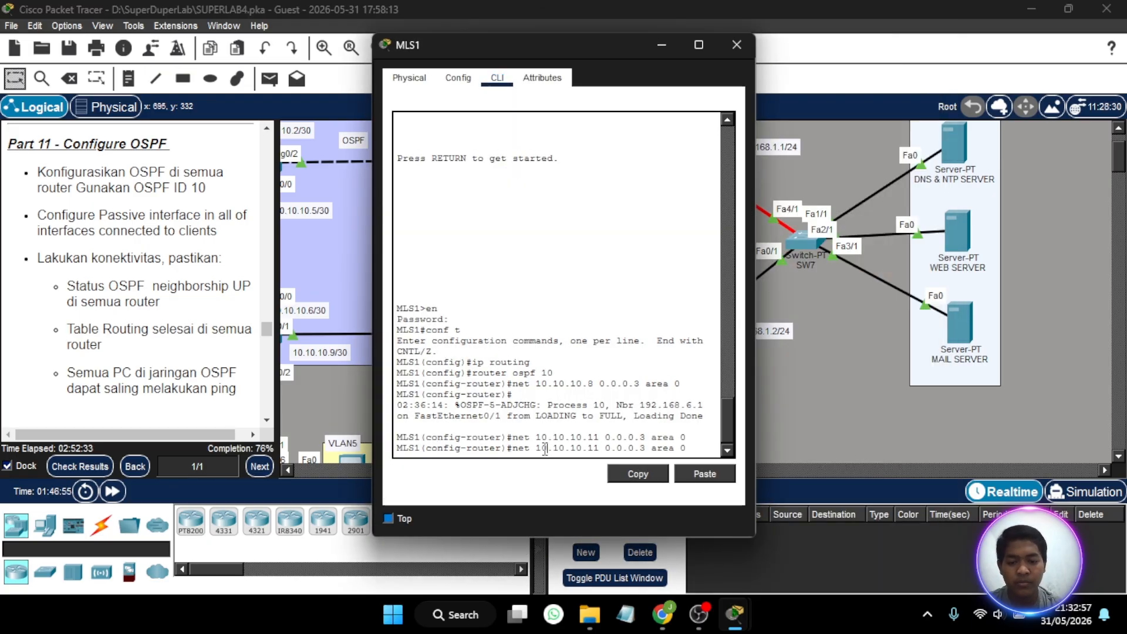
key(Home)
text(no)
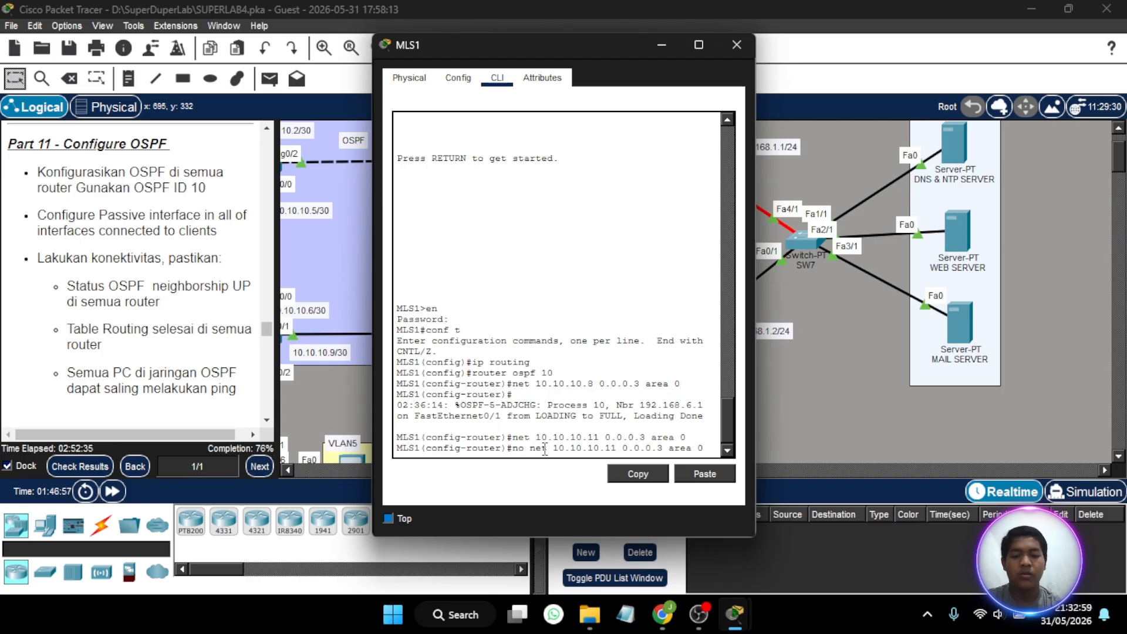
key(Return)
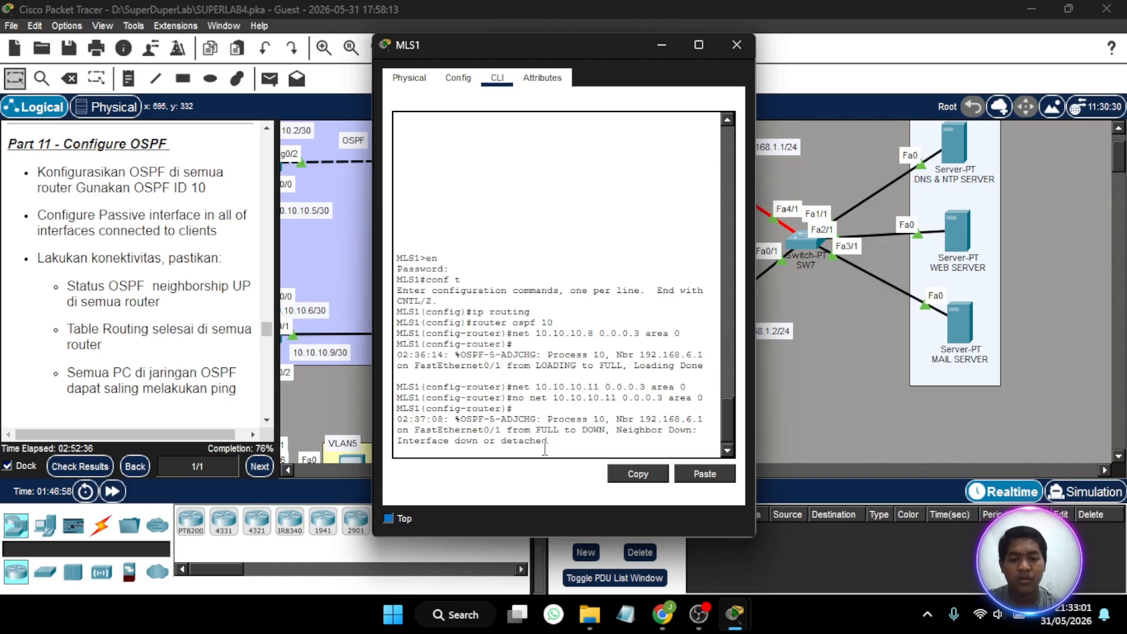
- Advertise network 10.10.10.12 with wildcard mask 0.0.0.3 in OSPF area 0 on MLS1, and close its window
key(Up)
key(Up)
key(Left)
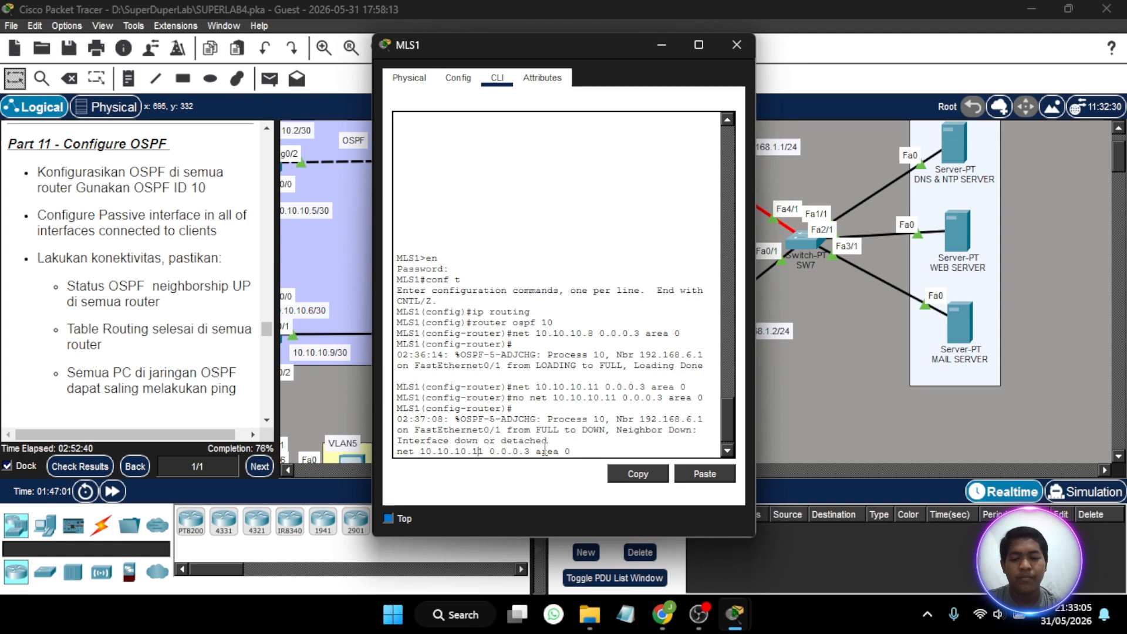
key(BackSpace)
text(2)
key(Return)
key(Return)
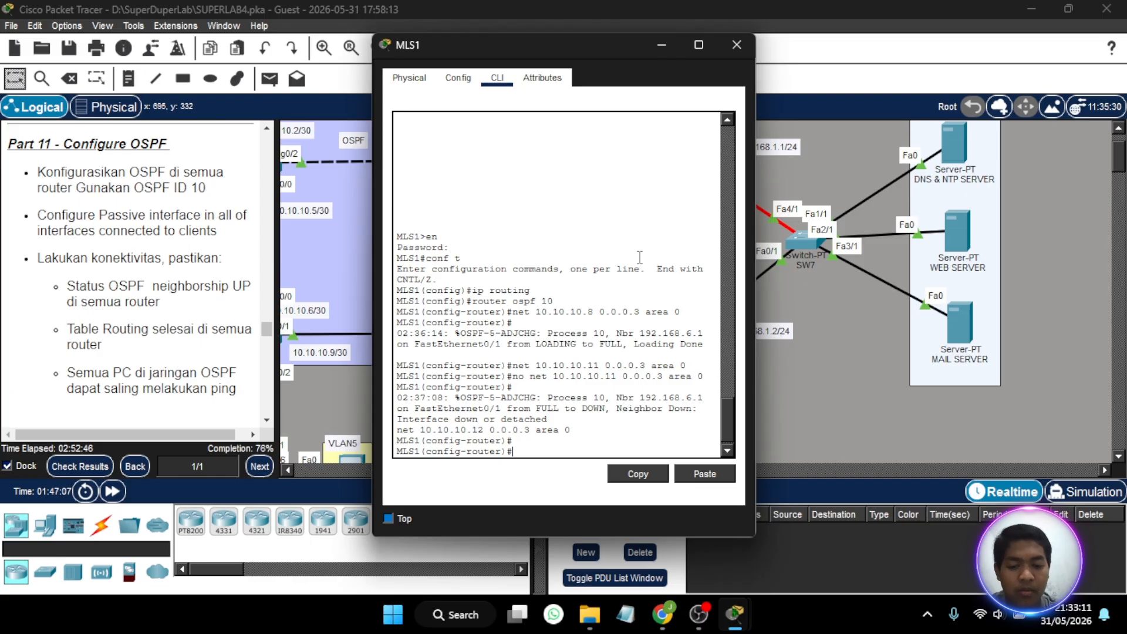
key(Up)
key(Return)
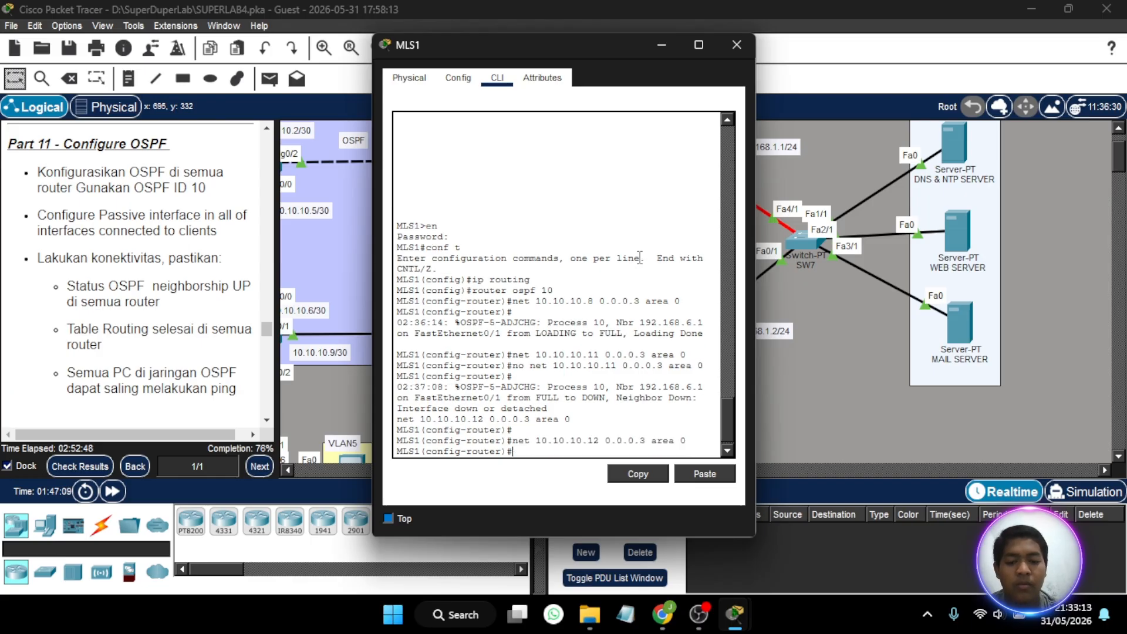
click(737, 45)
- Fast-forward the simulation time and test connectivity with a simple PDU from PC1 in VLAN9 to RTR-4
click(107, 490)
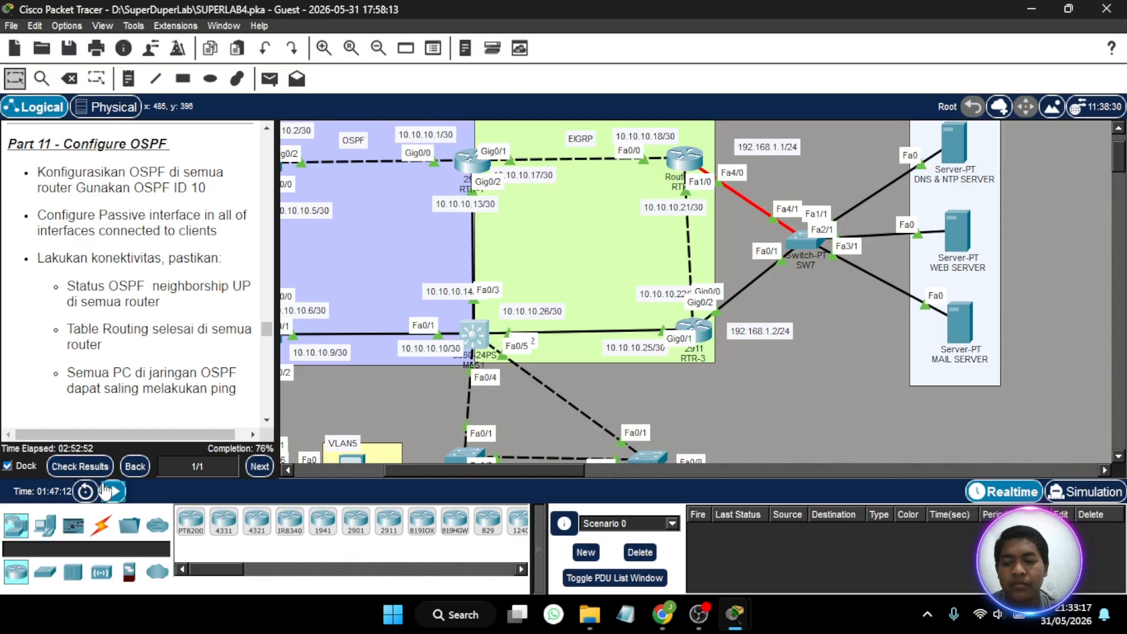
scroll(517, 352, left, 2)
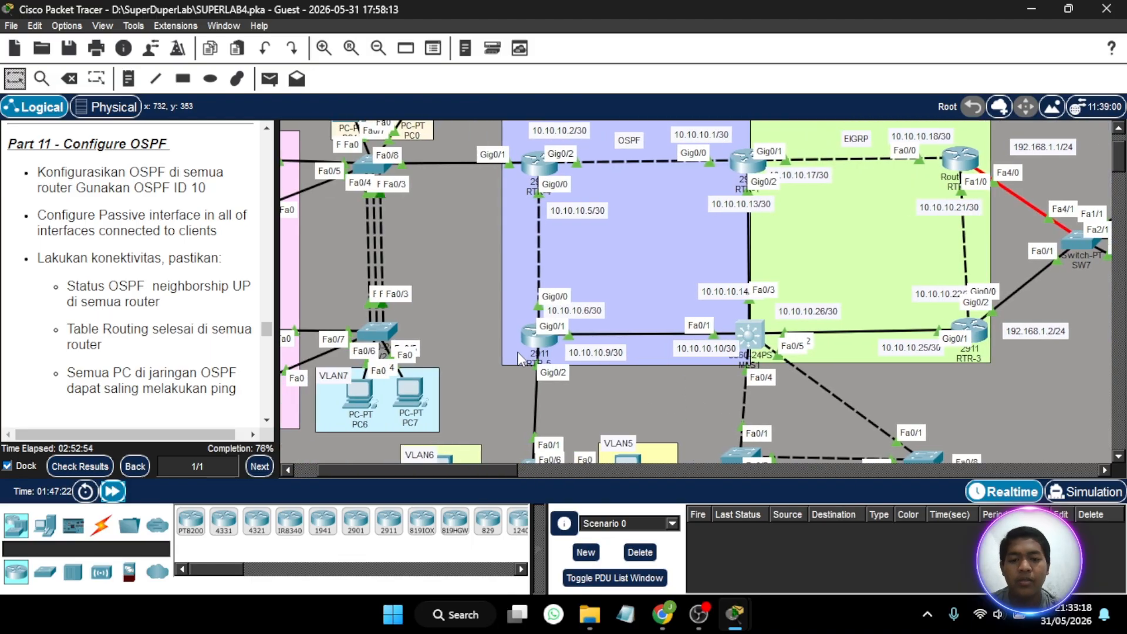
scroll(516, 351, up, 1)
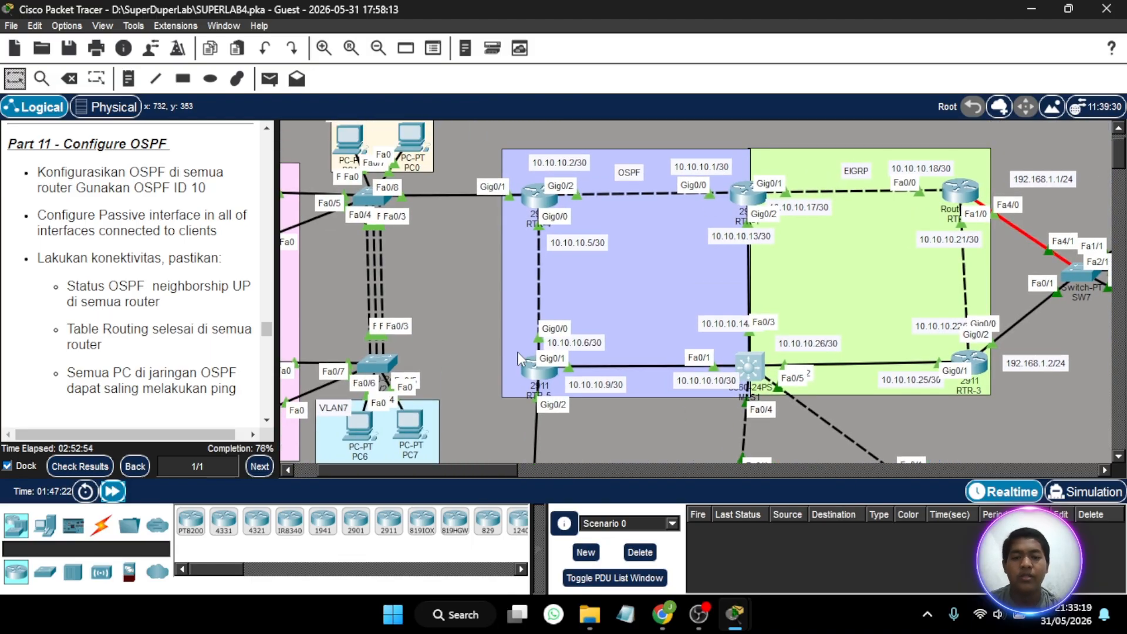
click(269, 78)
scroll(554, 175, left, 3)
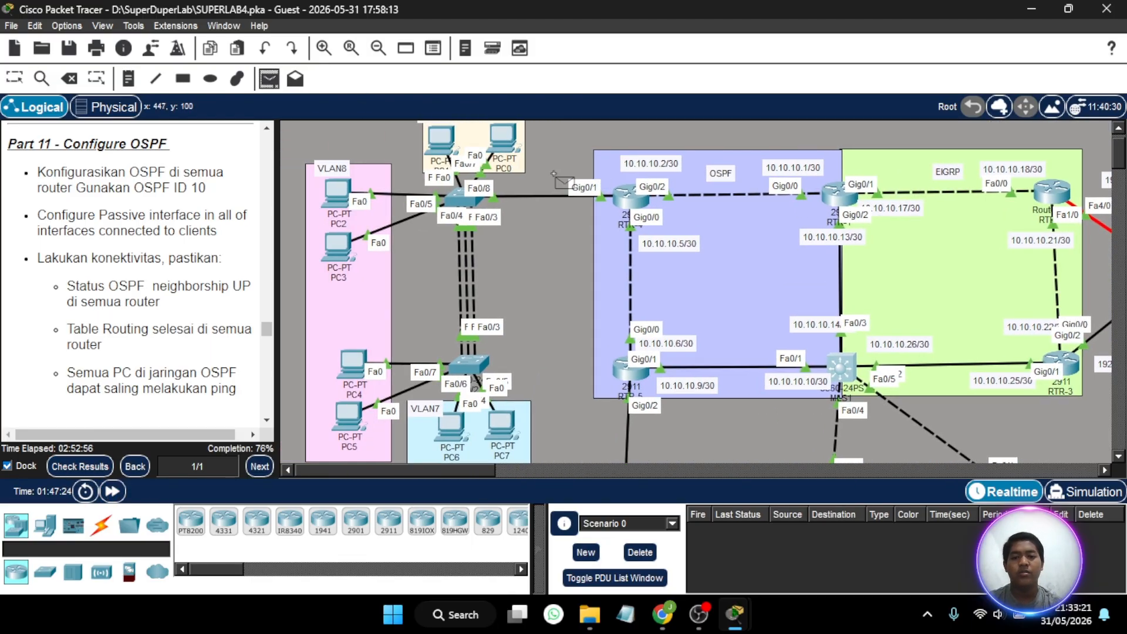
scroll(511, 179, up, 1)
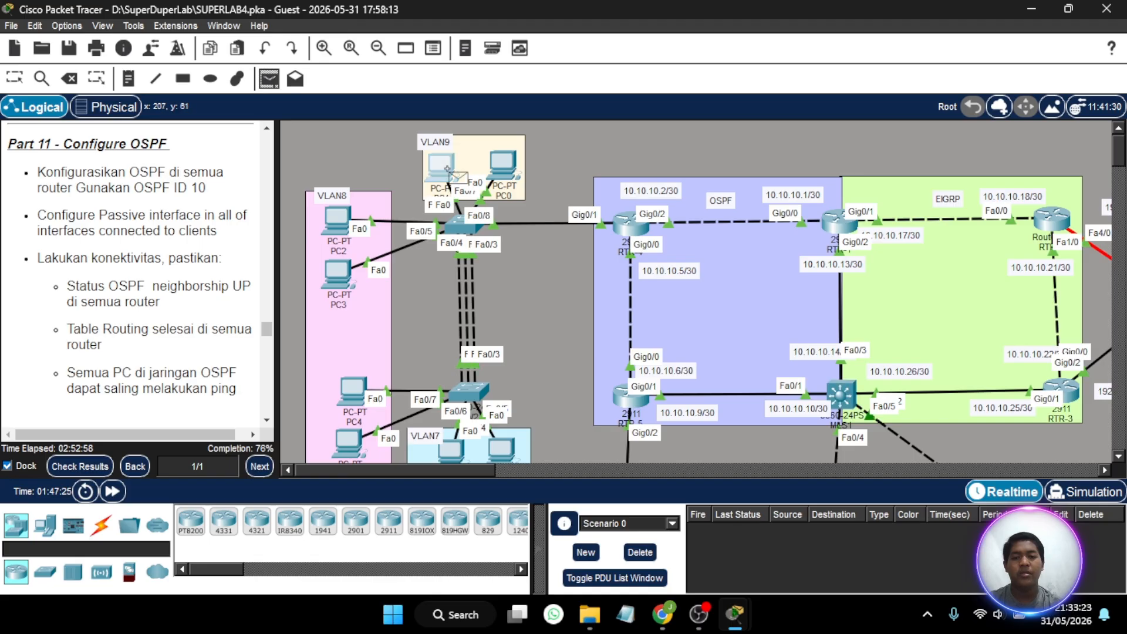
click(443, 167)
click(631, 232)
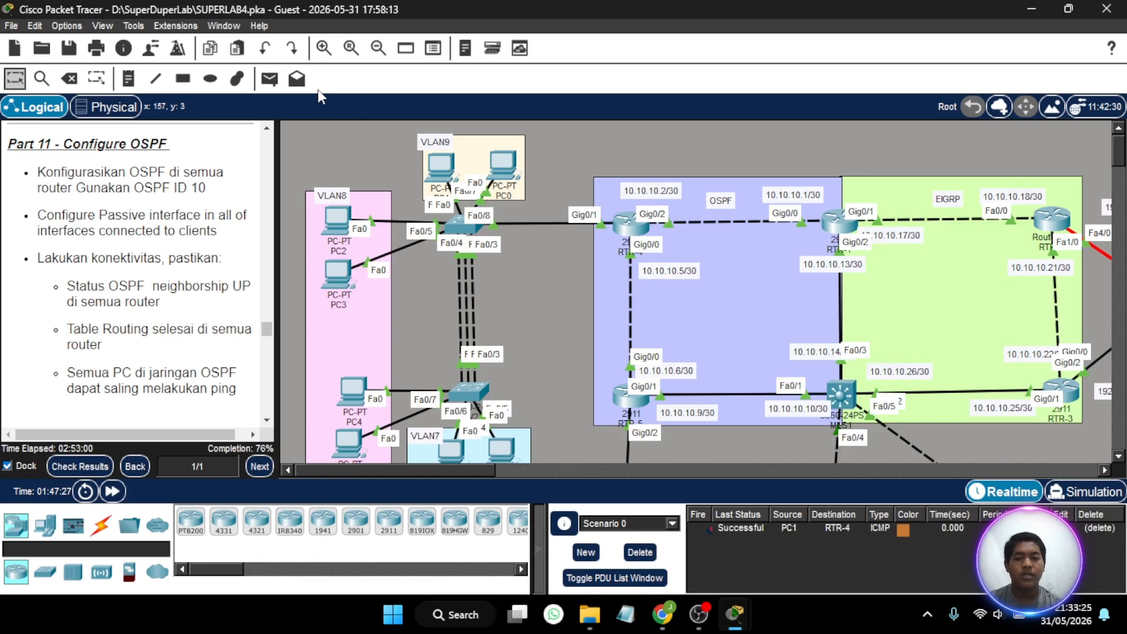
- Test connectivity with a simple PDU from PC2 in VLAN8 to router RTR-5
click(270, 80)
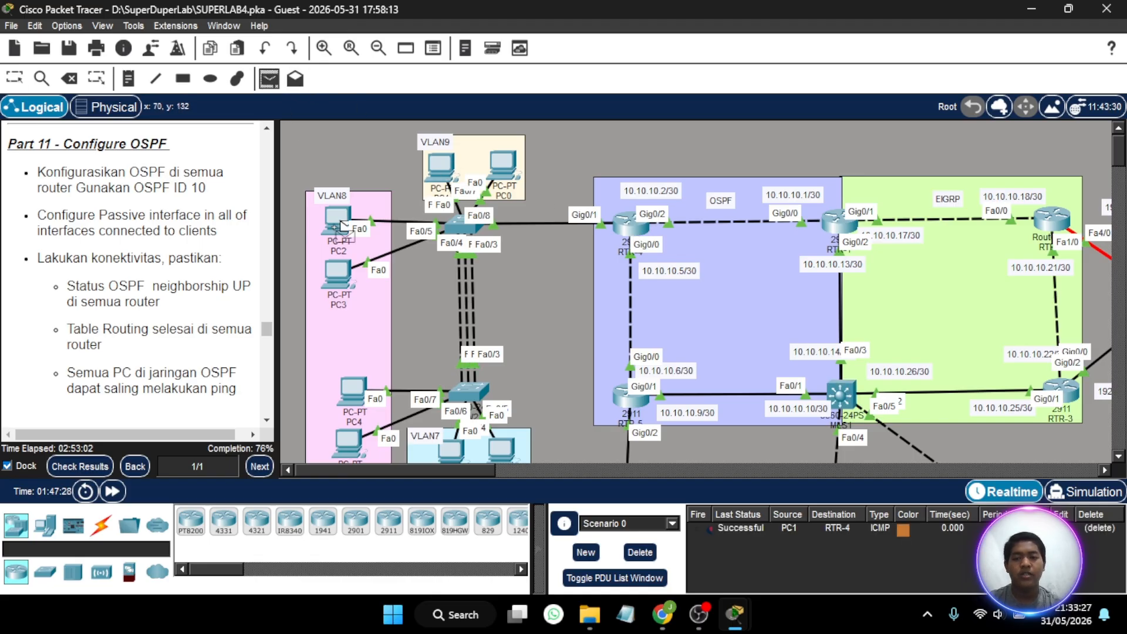
scroll(691, 315, down, 3)
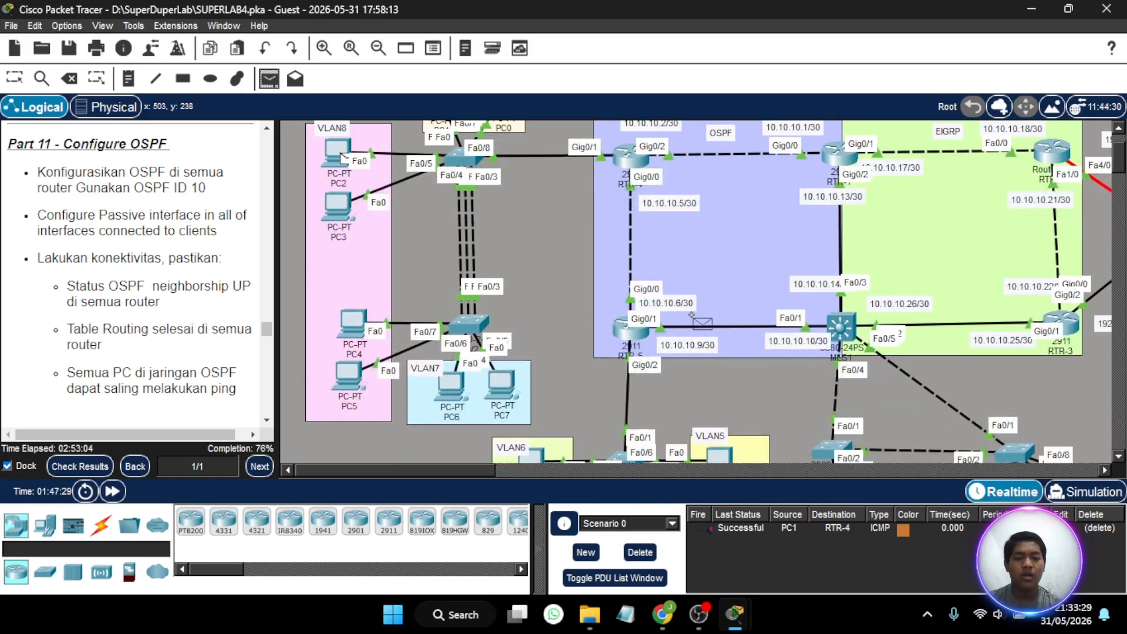
click(635, 338)
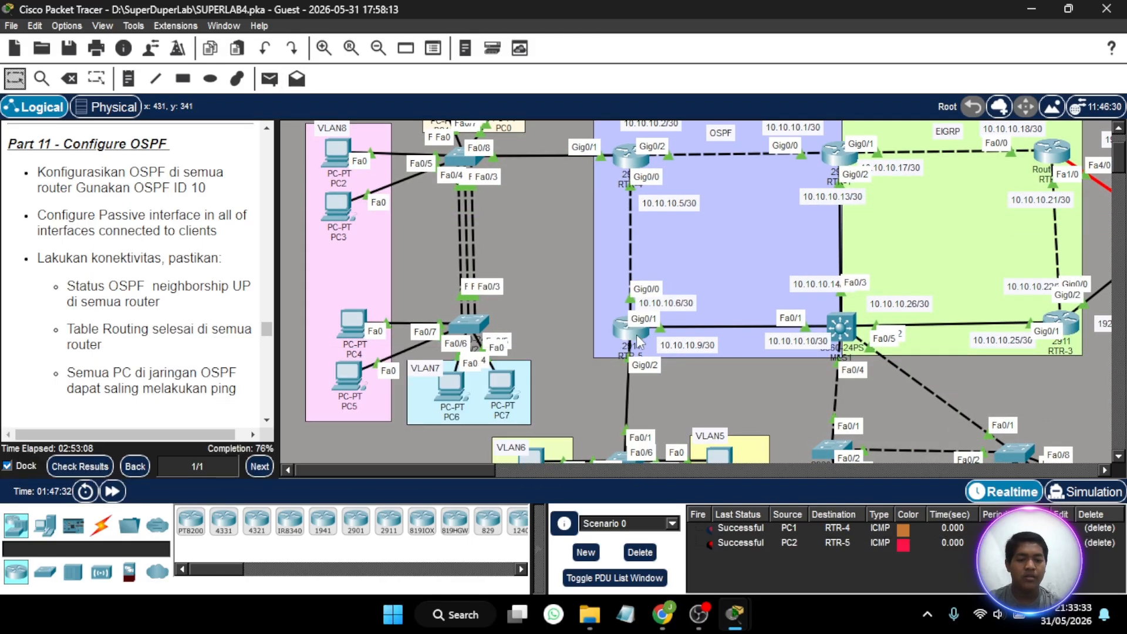
scroll(636, 338, up, 3)
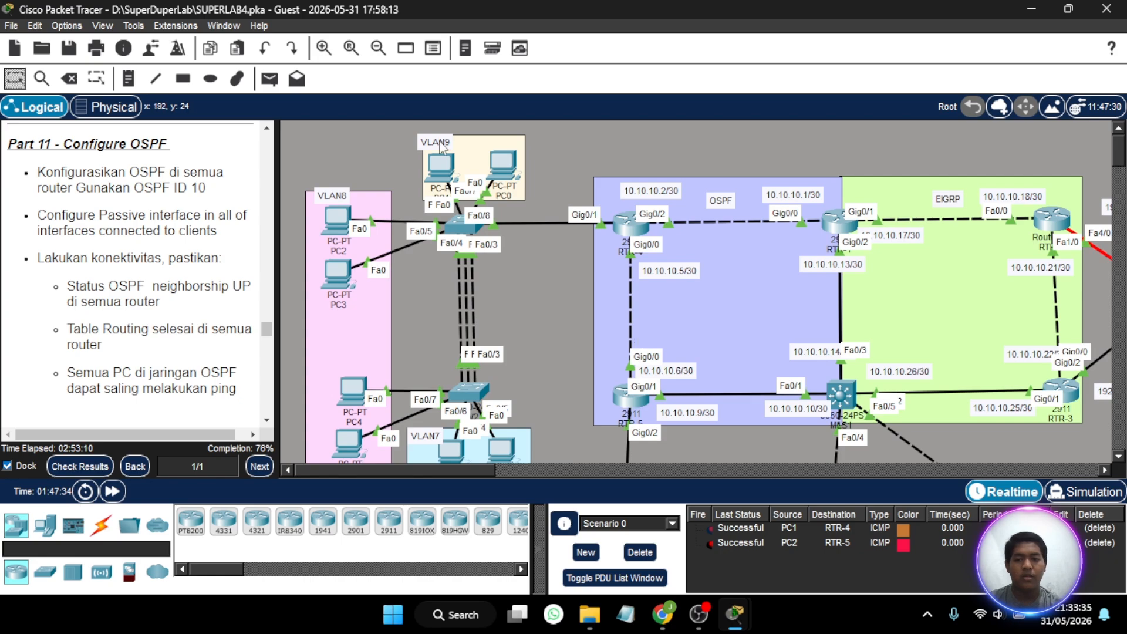
click(269, 79)
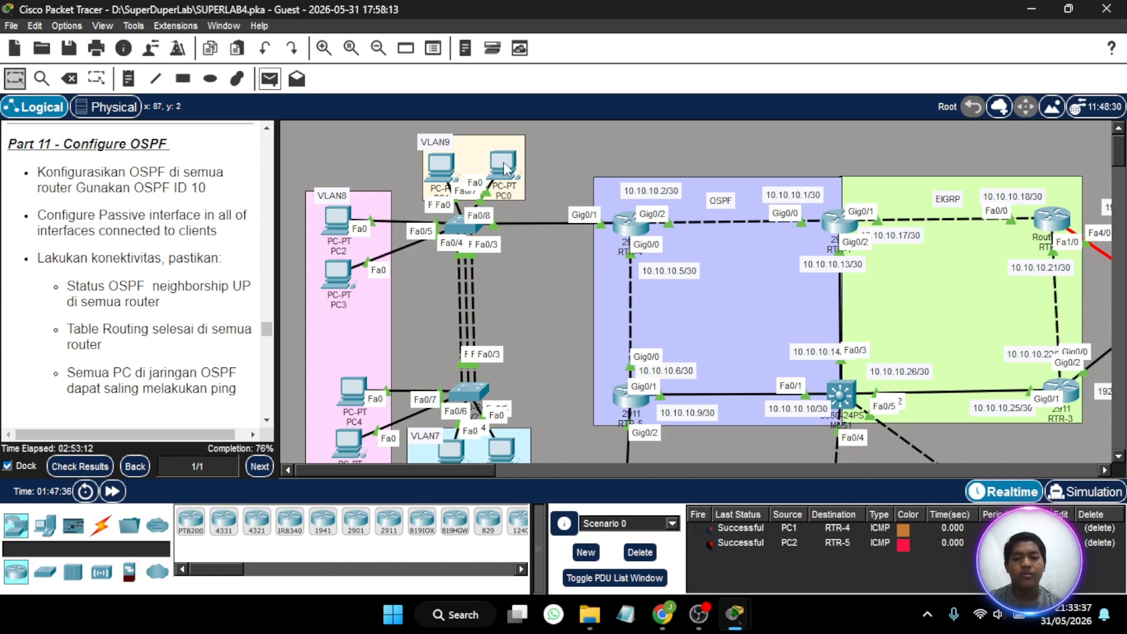
scroll(537, 309, down, 6)
scroll(538, 309, right, 6)
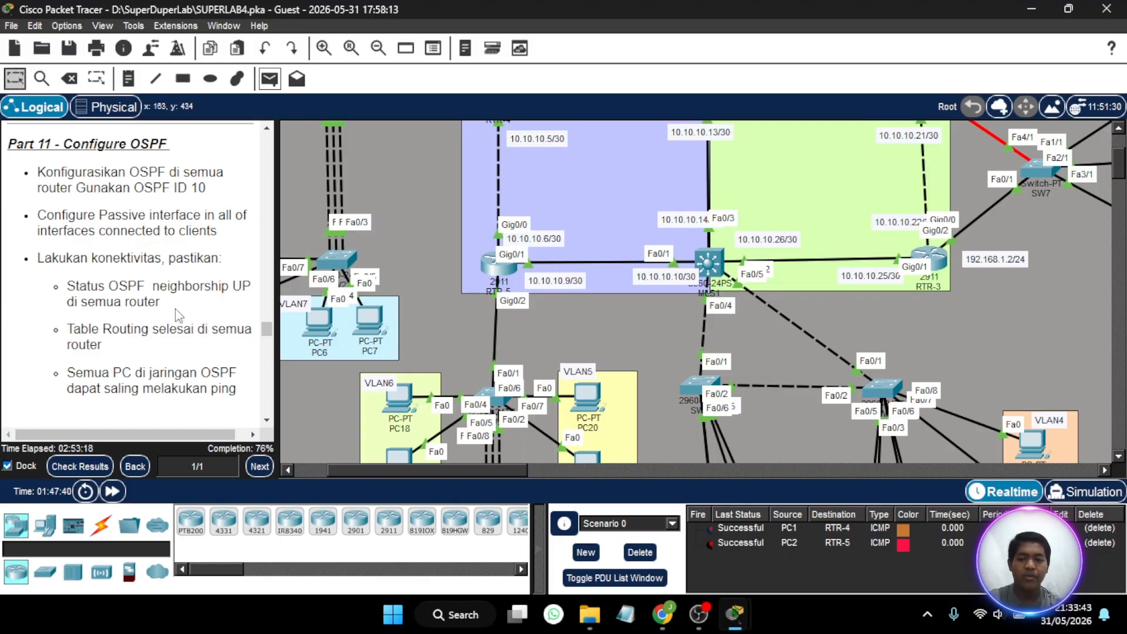
- Bring up the Part 12 - Configure EIGRP instructions and open router RTR-1's command line beside the EIGRP area
scroll(176, 315, down, 3)
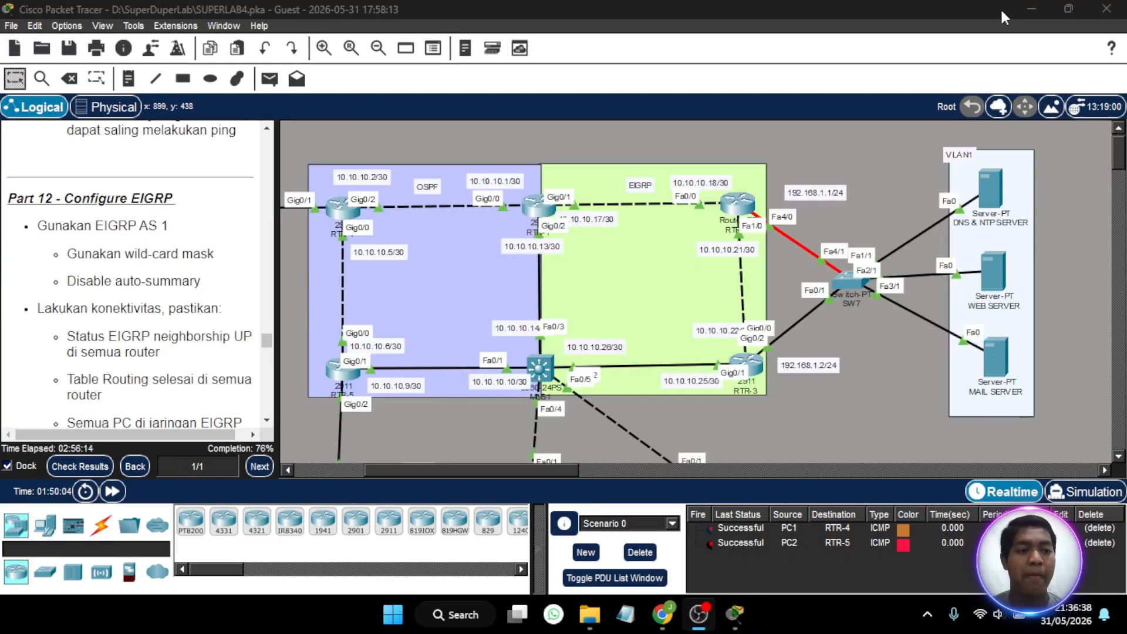
click(1027, 1)
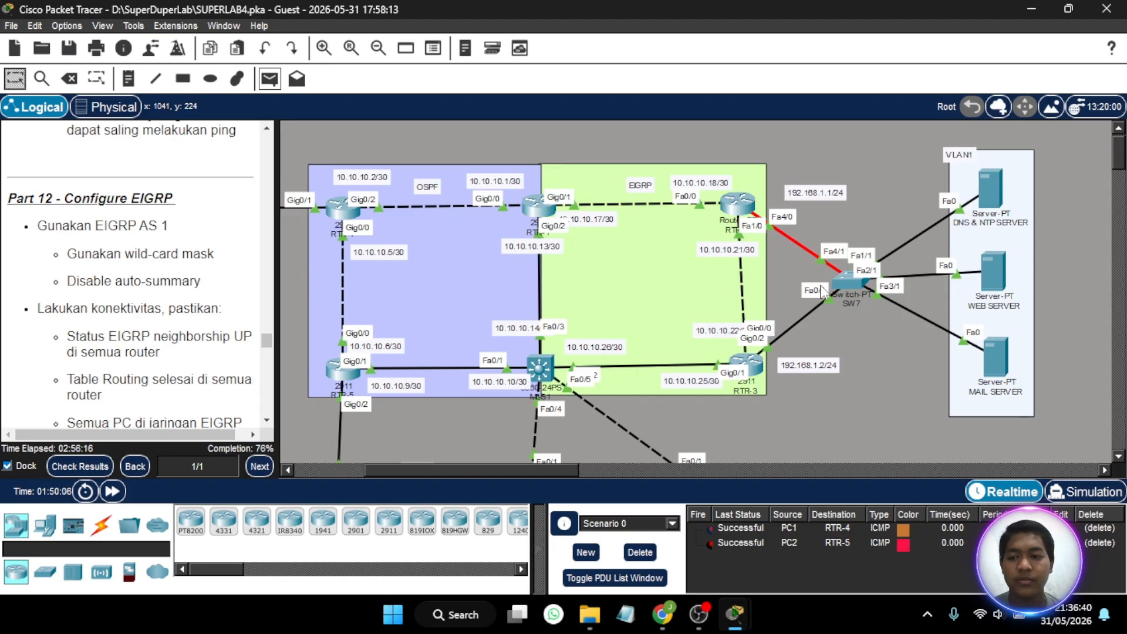
scroll(188, 219, down, 2)
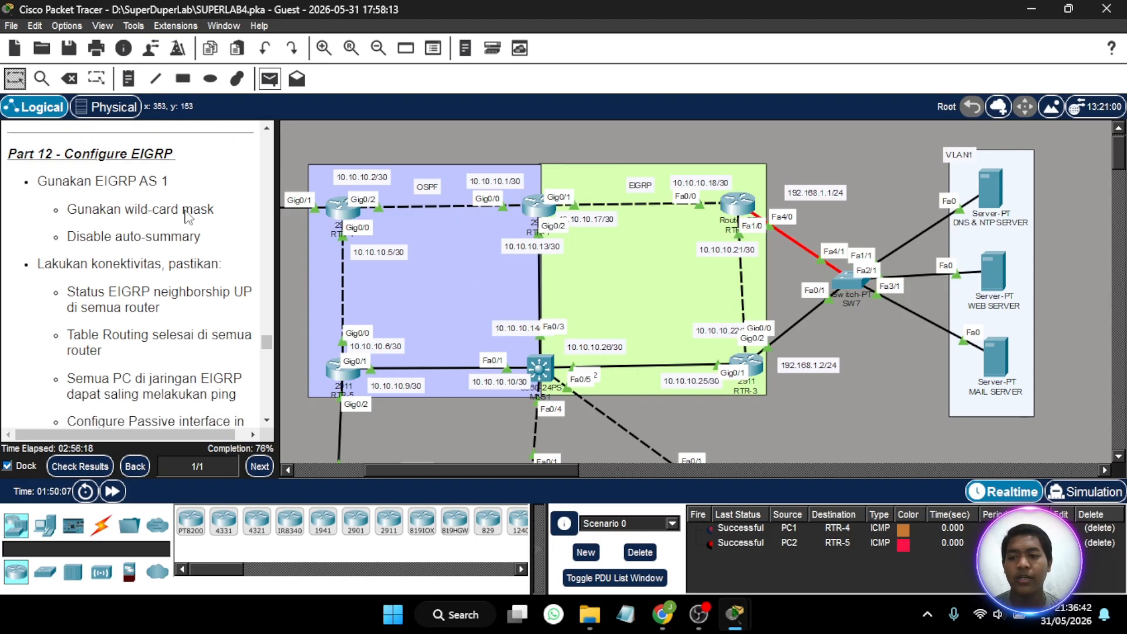
click(538, 206)
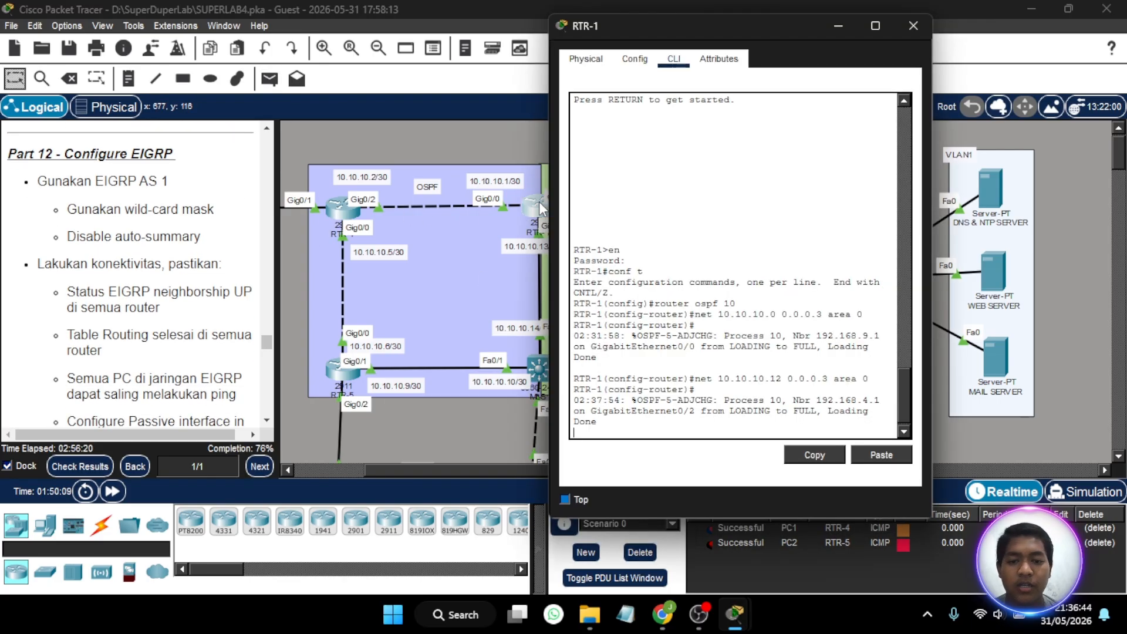
drag(752, 22, 311, 36)
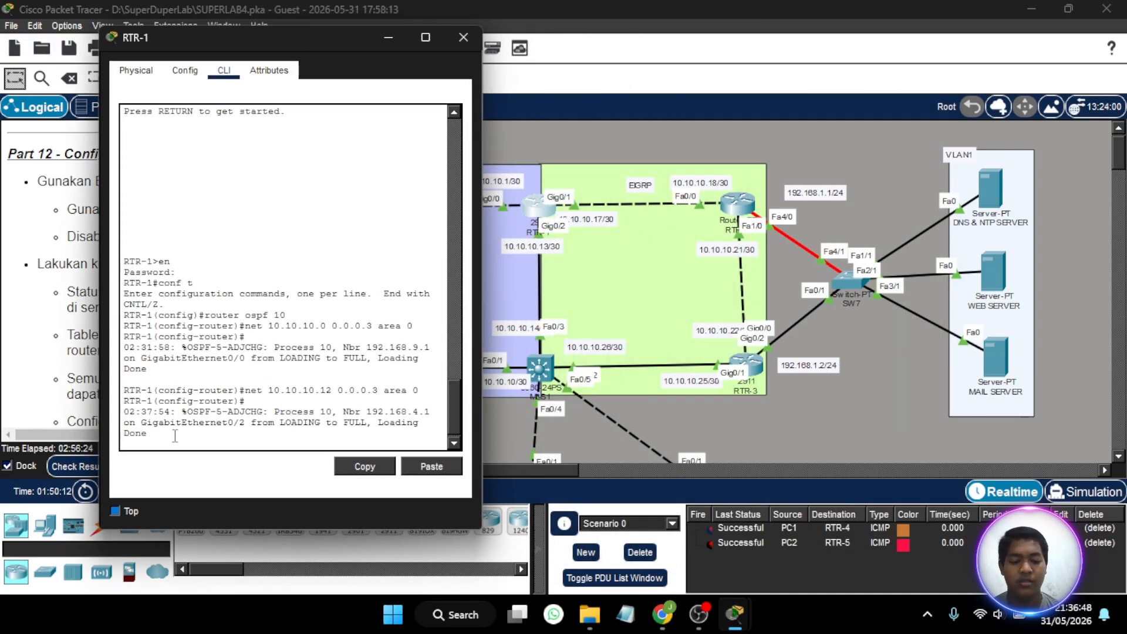
- Enter EIGRP router configuration for autonomous system 1 on RTR-1
key(Return)
key(Return)
text(ro)
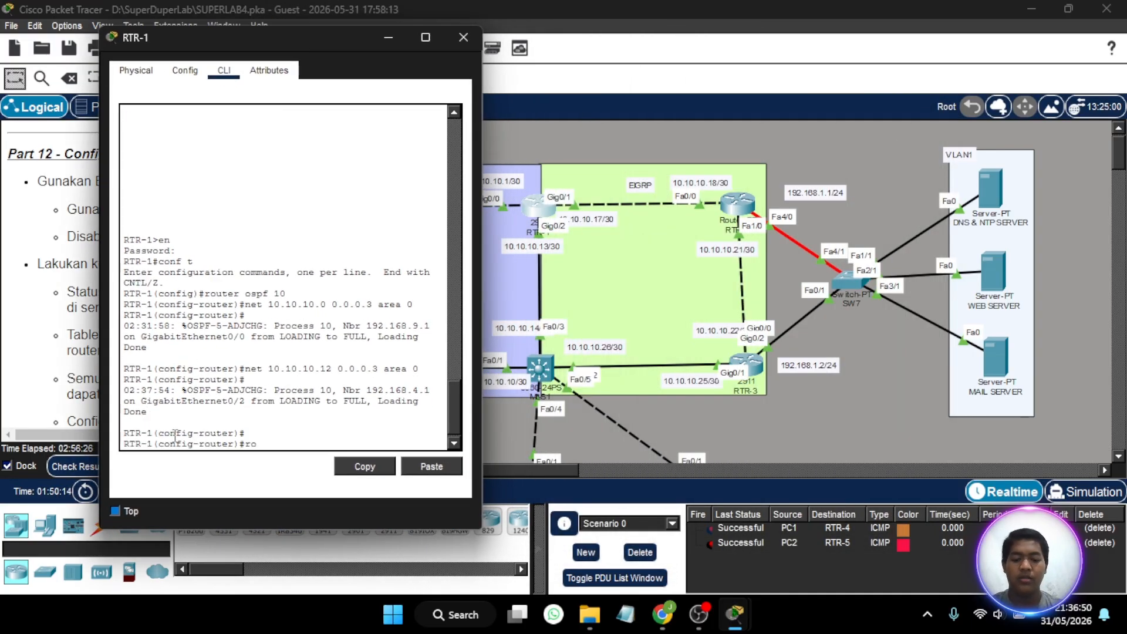
text(uu\t\)
key(BackSpace)
key(BackSpace)
key(BackSpace)
key(BackSpace)
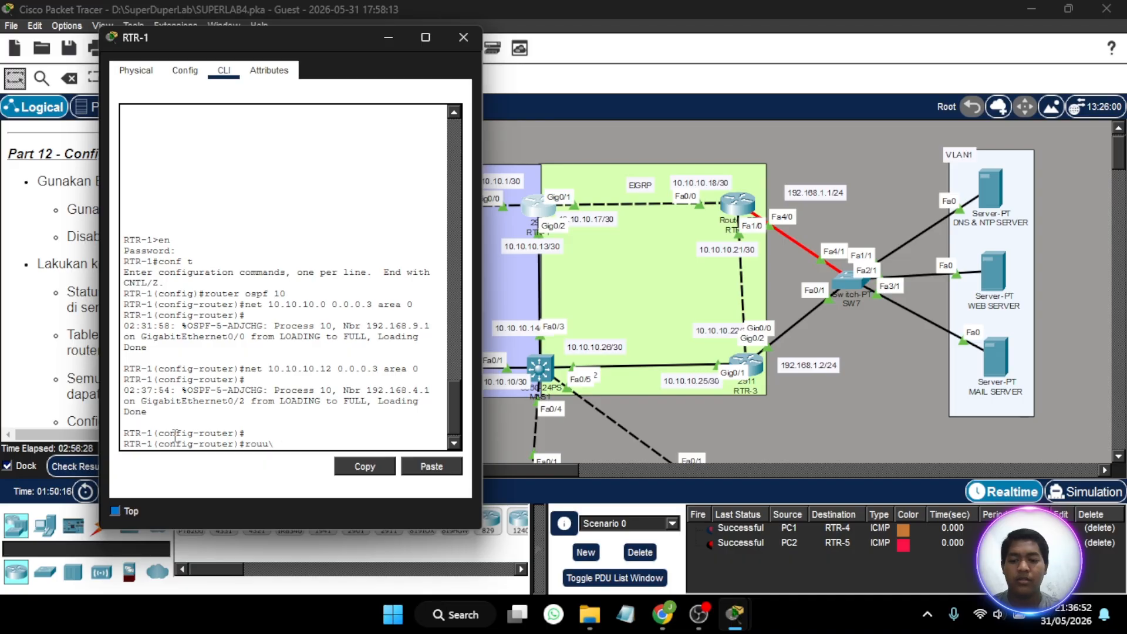
text(ter eigrp)
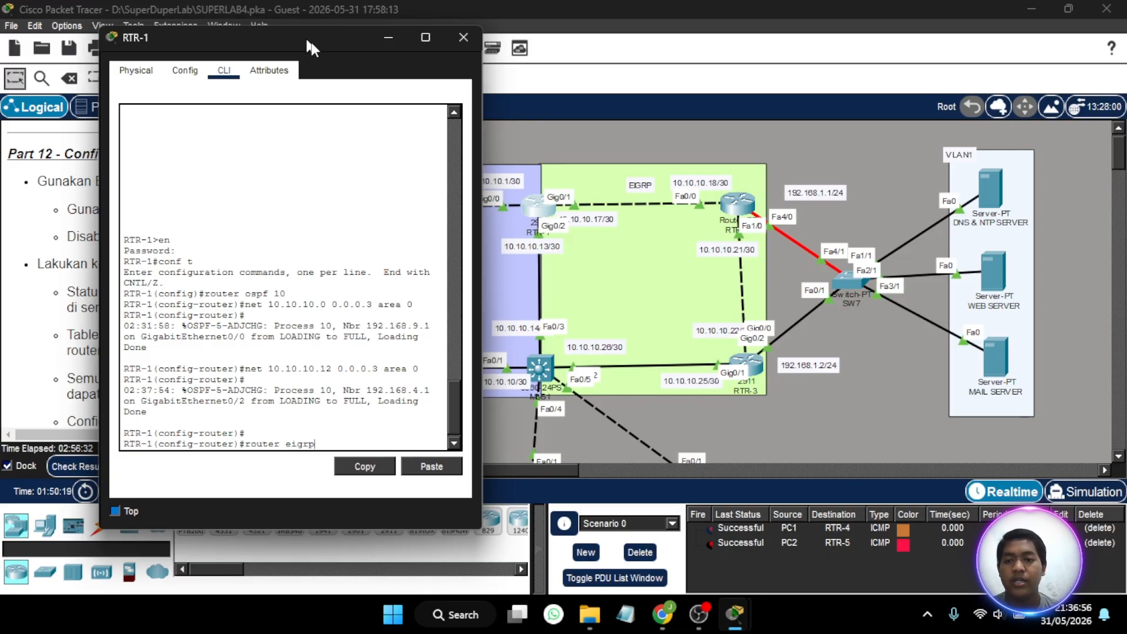
drag(311, 43, 292, 69)
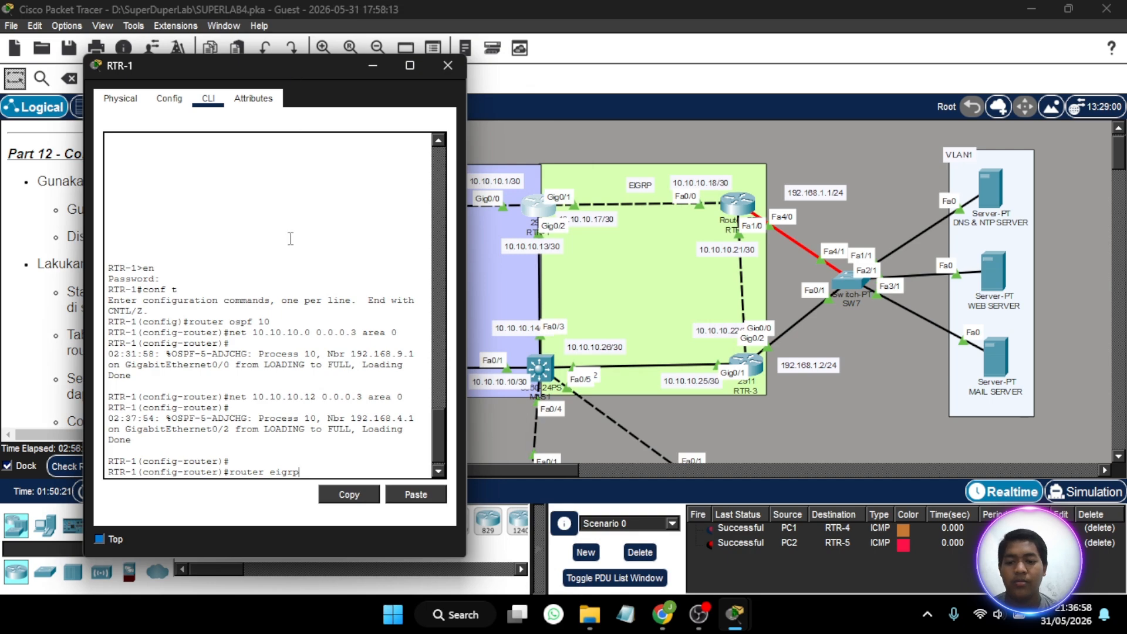
text(1)
key(Return)
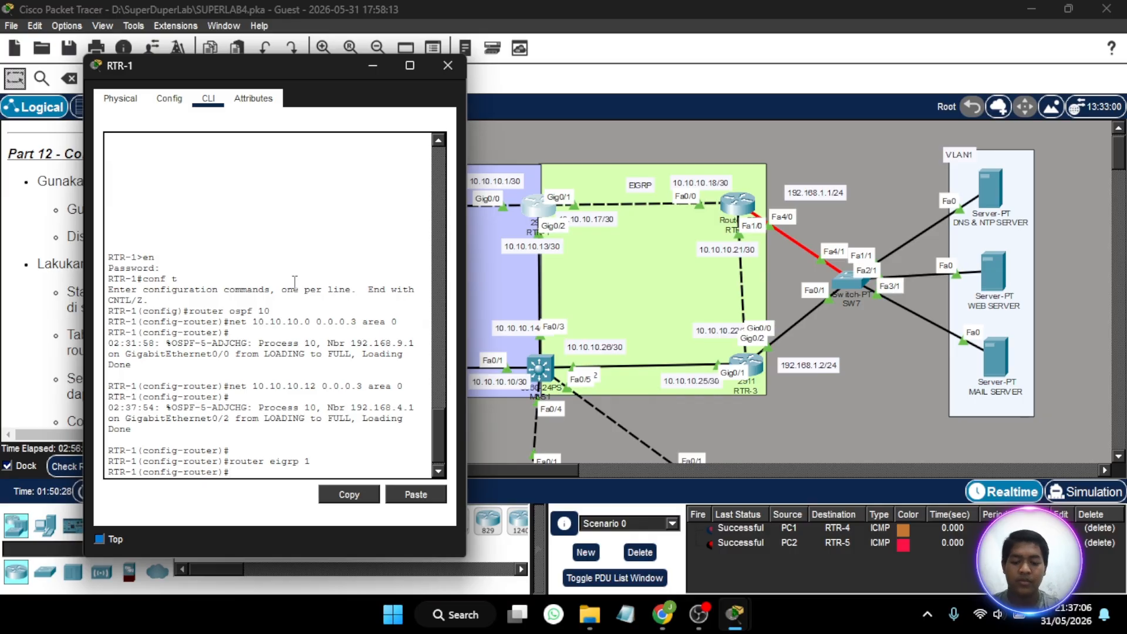
- Advertise network 10.10.10.16 with wildcard mask 0.0.0.3 in EIGRP 1 on RTR-1
text(net)
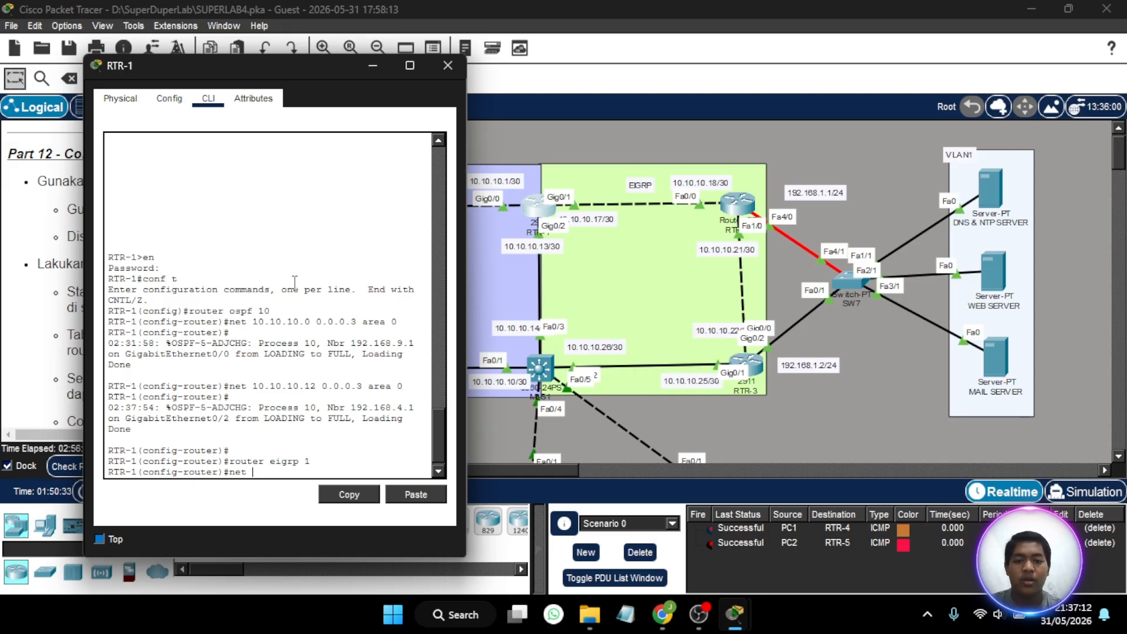
text(10.10.10.)
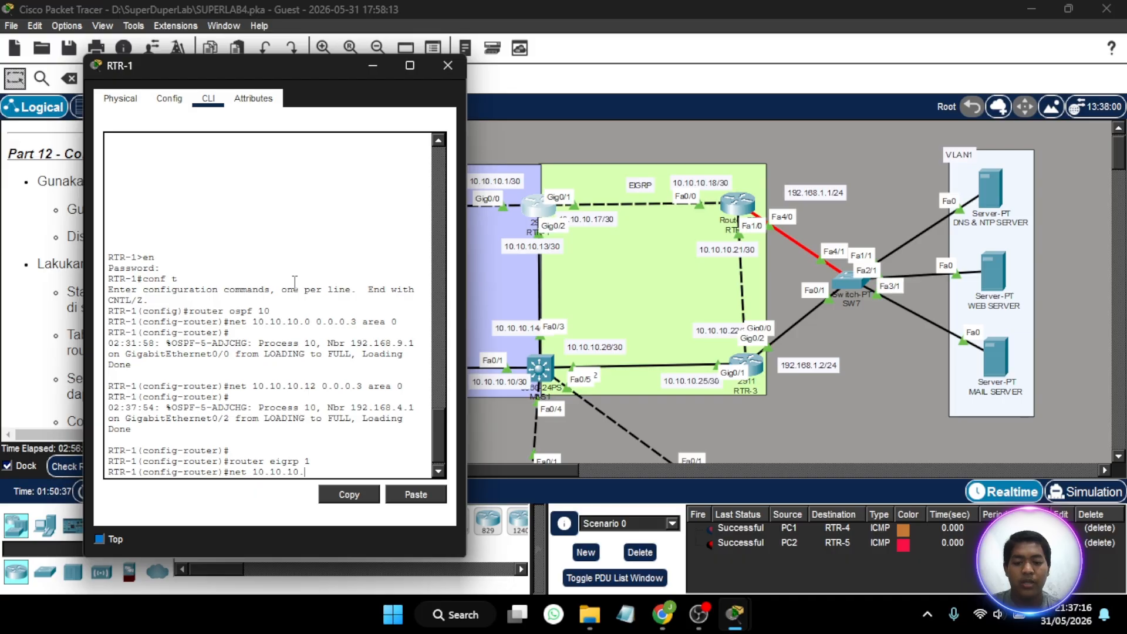
text(16 0.)
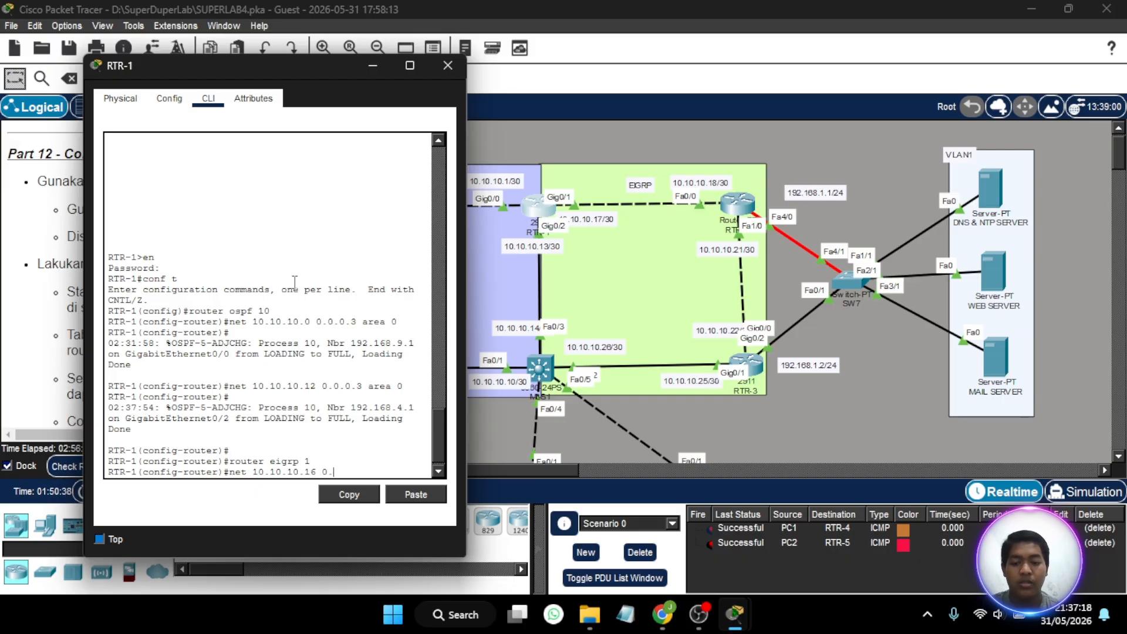
text(0.0.3)
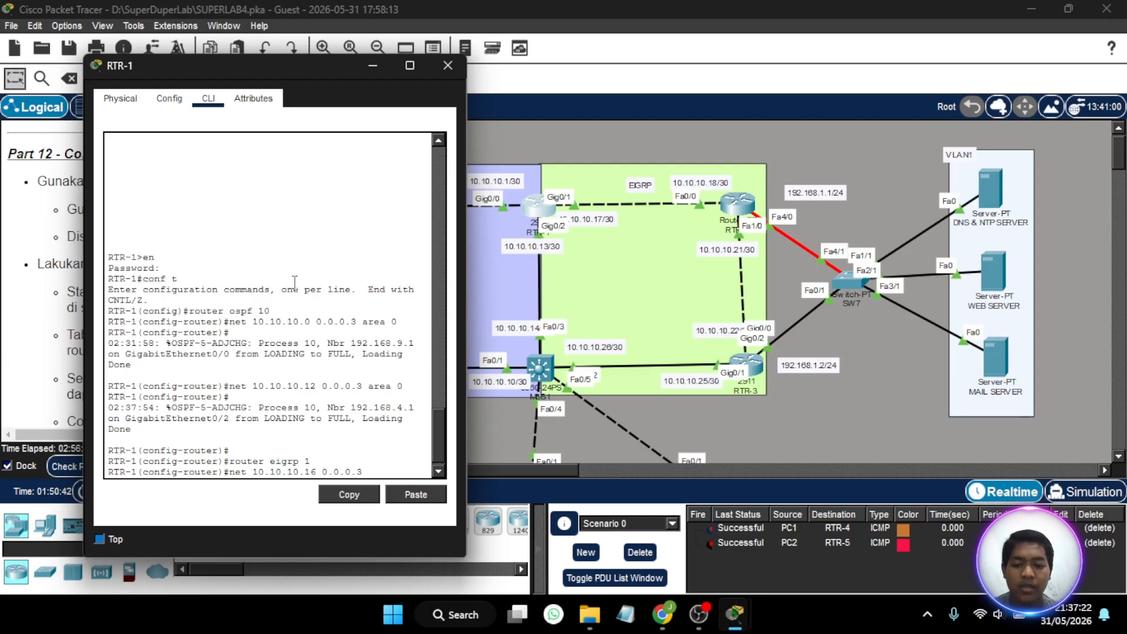
key(Return)
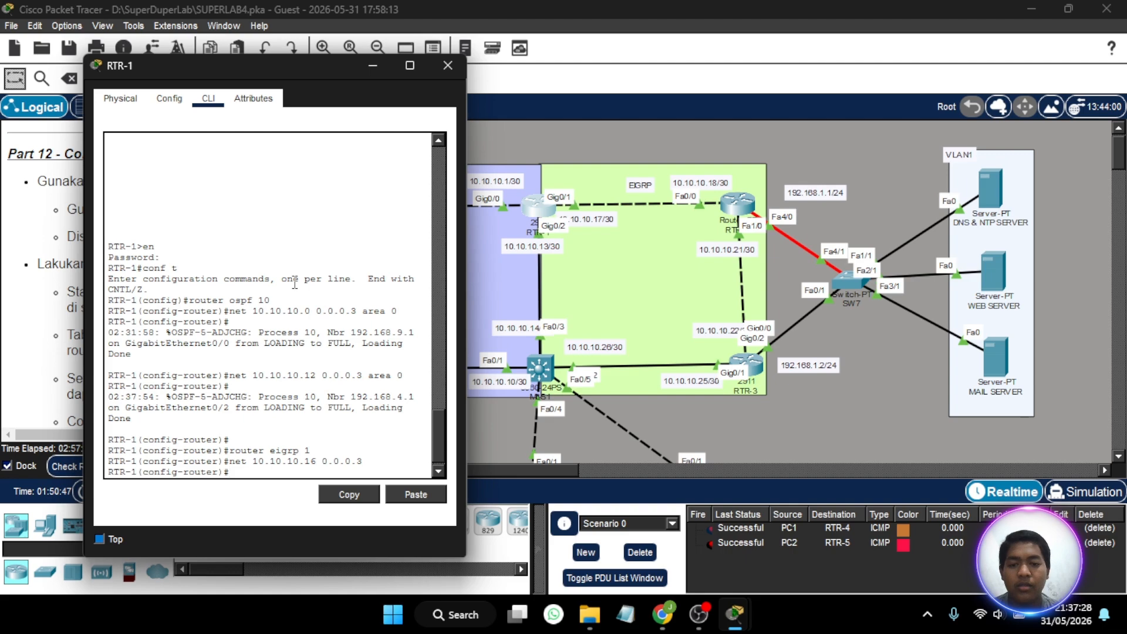
key(Up)
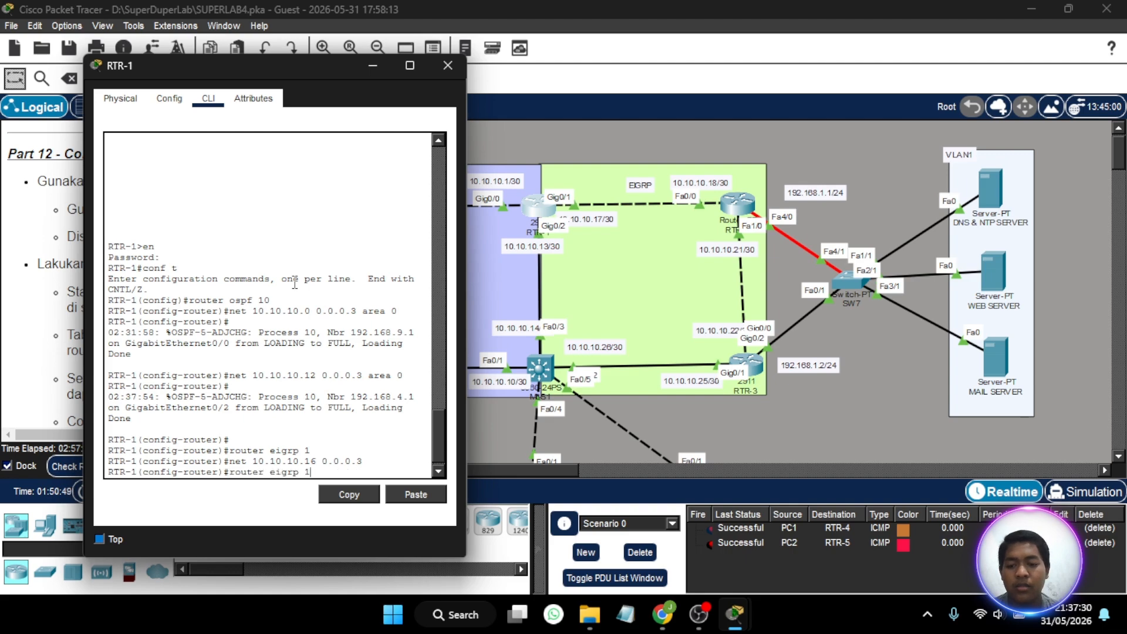
key(Left)
key(Left)
key(Left)
key(Left)
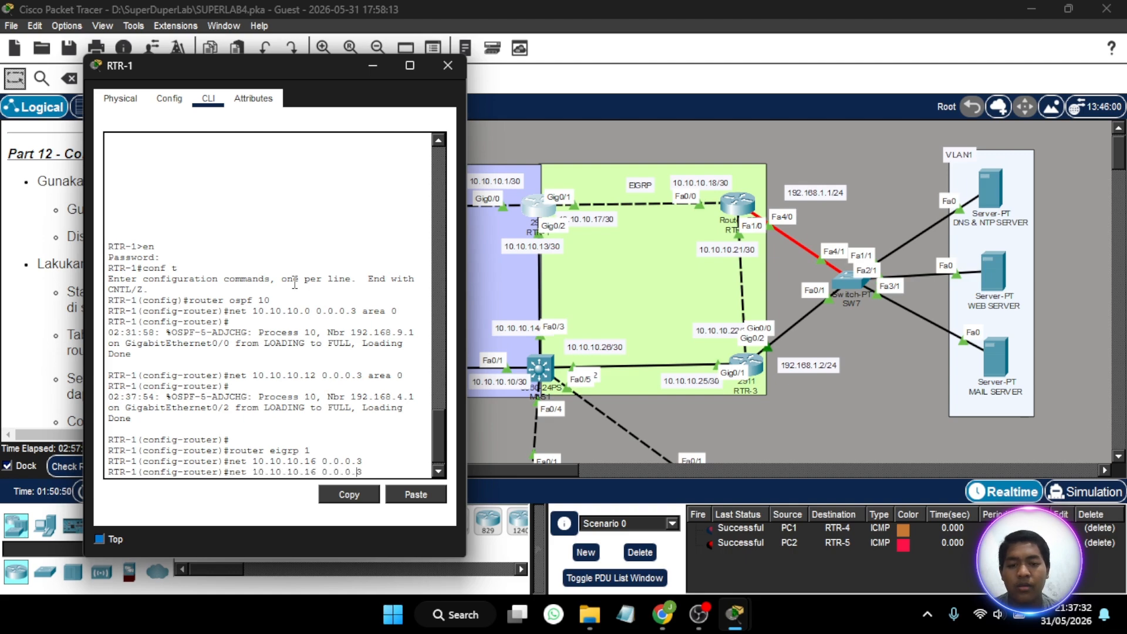
key(Left)
key(Right)
key(Right)
key(Right)
key(Right)
key(Right)
key(Right)
key(Right)
key(Right)
key(BackSpace)
key(BackSpace)
key(BackSpace)
key(BackSpace)
key(BackSpace)
key(BackSpace)
key(BackSpace)
key(BackSpace)
key(BackSpace)
key(BackSpace)
key(BackSpace)
key(BackSpace)
key(BackSpace)
key(BackSpace)
key(BackSpace)
key(BackSpace)
key(BackSpace)
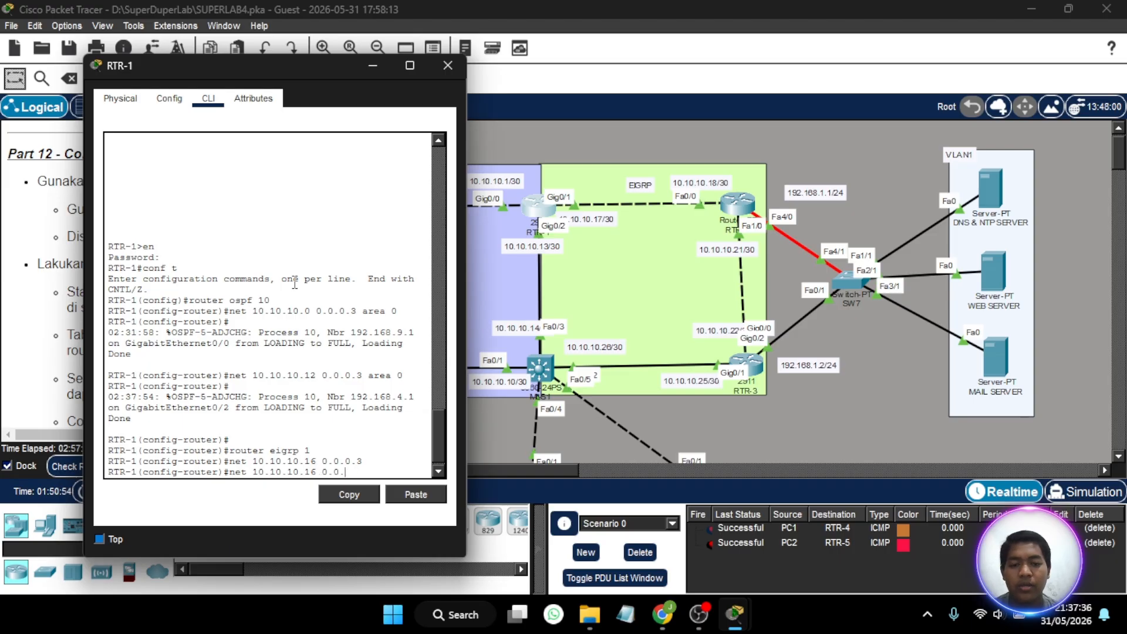
key(BackSpace)
key(BackSpace)
key(BackSpace)
key(BackSpace)
key(BackSpace)
key(BackSpace)
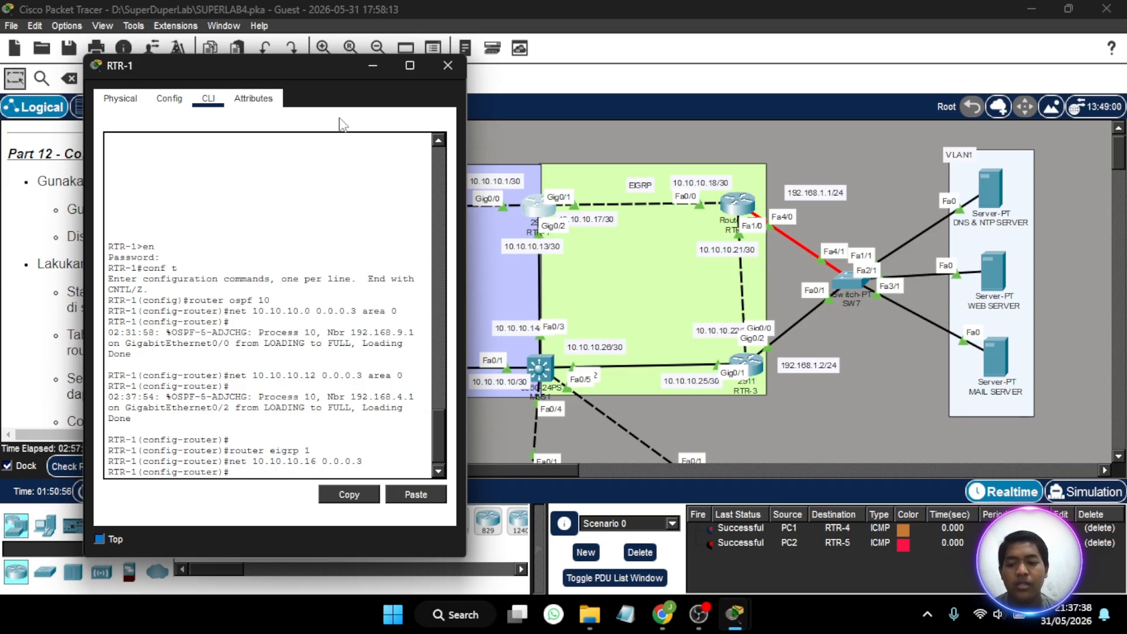
- Close RTR-1's window, open RTR-2's command line, and enter global configuration mode using the privileged-mode password
click(447, 66)
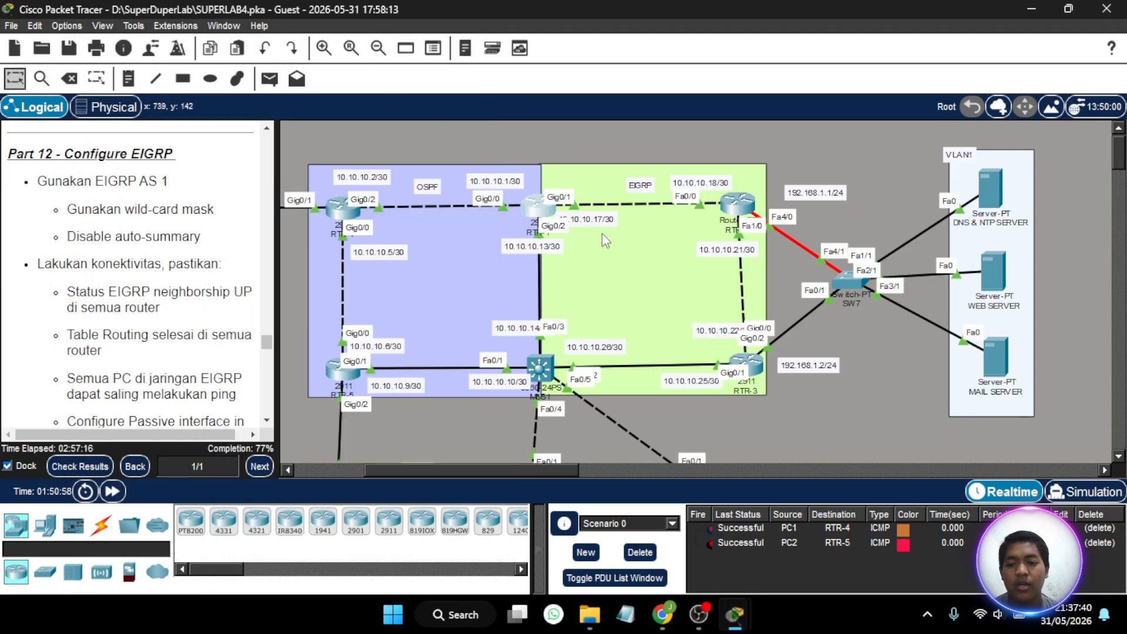
click(744, 206)
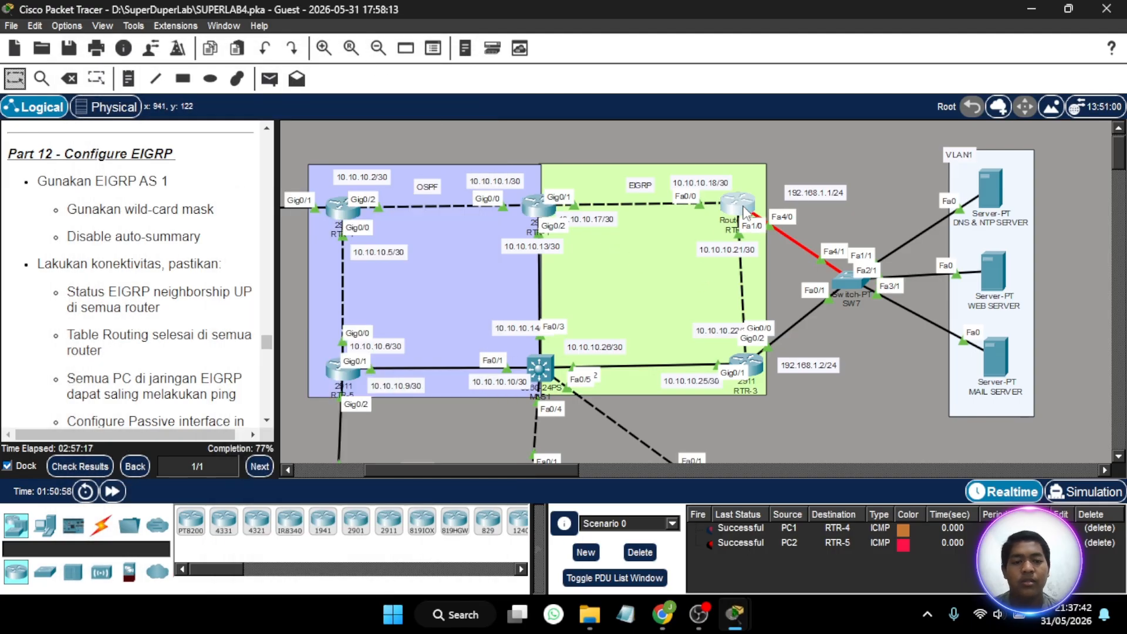
click(743, 206)
drag(627, 45, 278, 58)
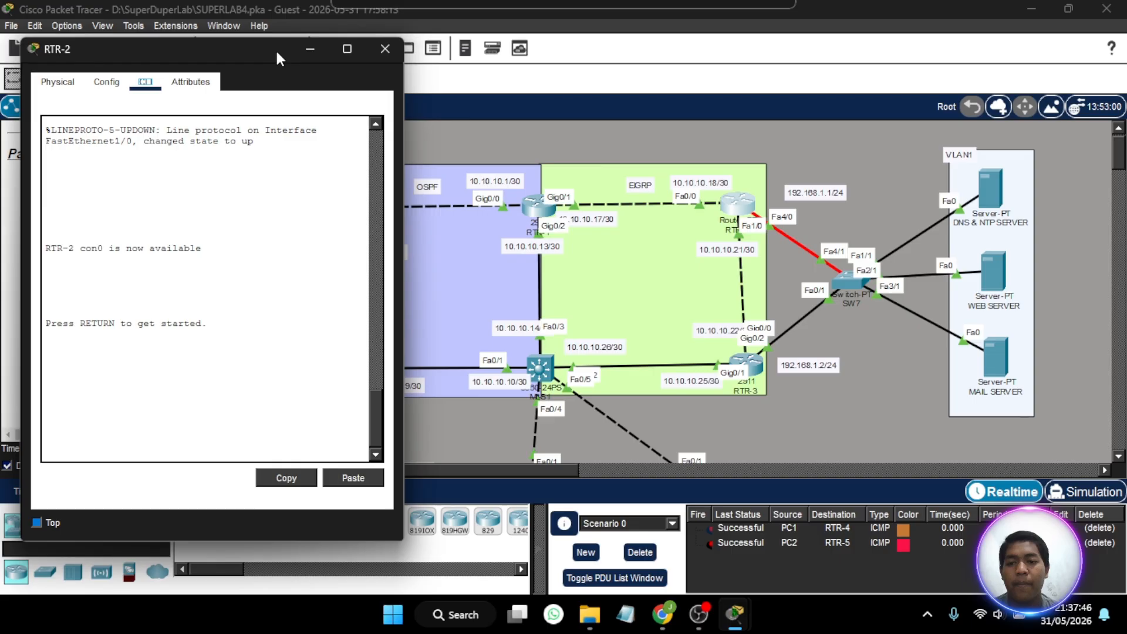
click(199, 449)
key(Return)
text(en)
key(Return)
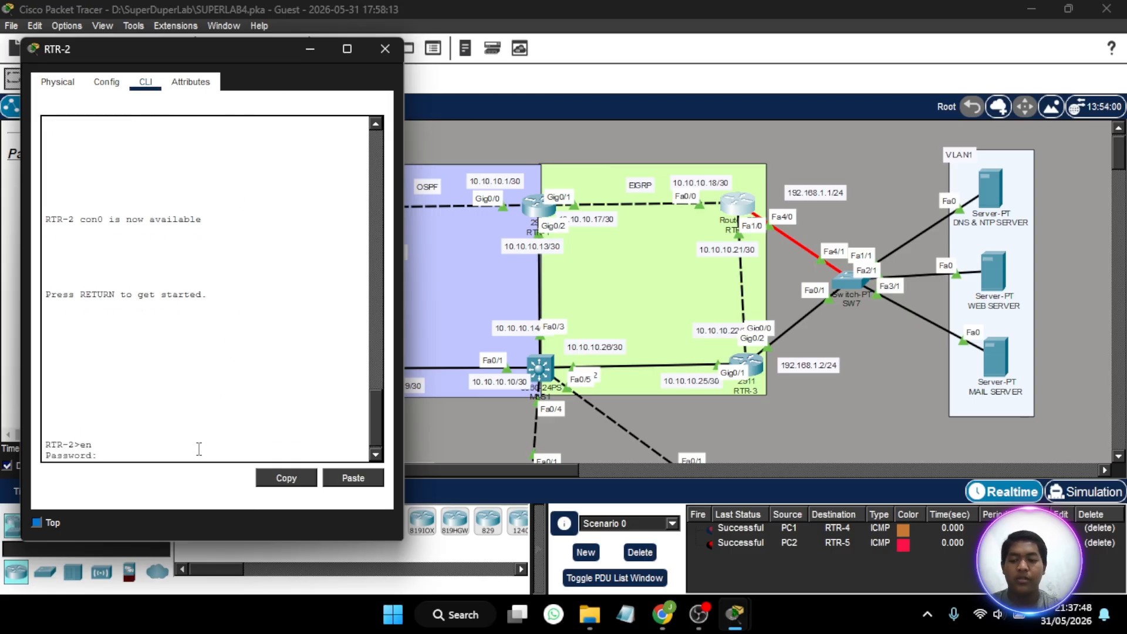
key(Return)
text(conf t)
key(Return)
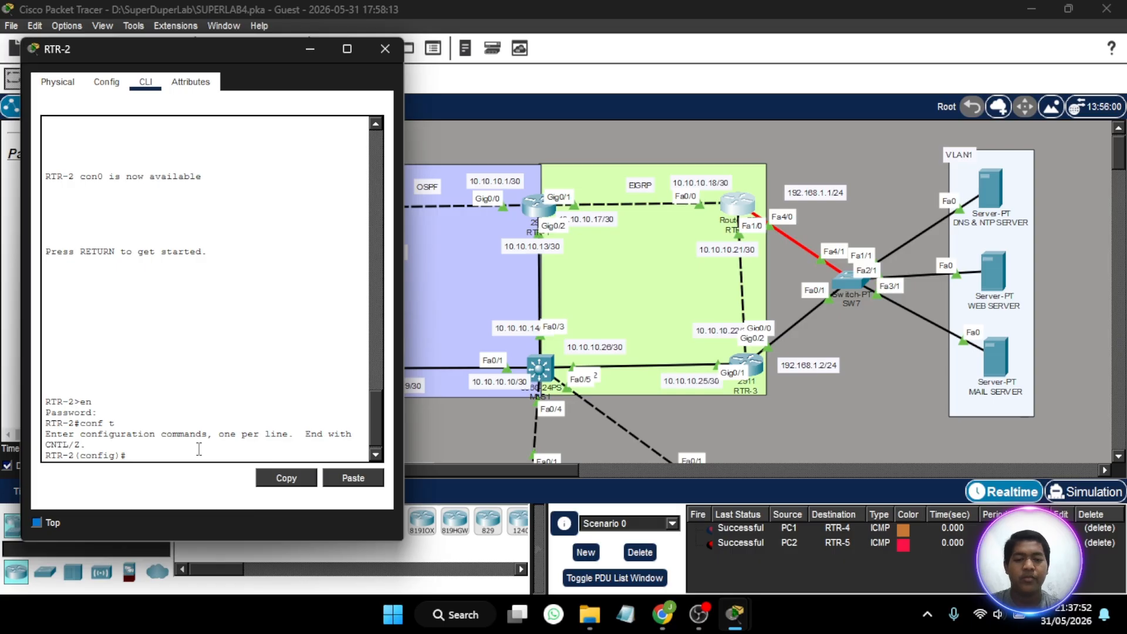
- Enter EIGRP router configuration for autonomous system 1 on RTR-2
text(router ei)
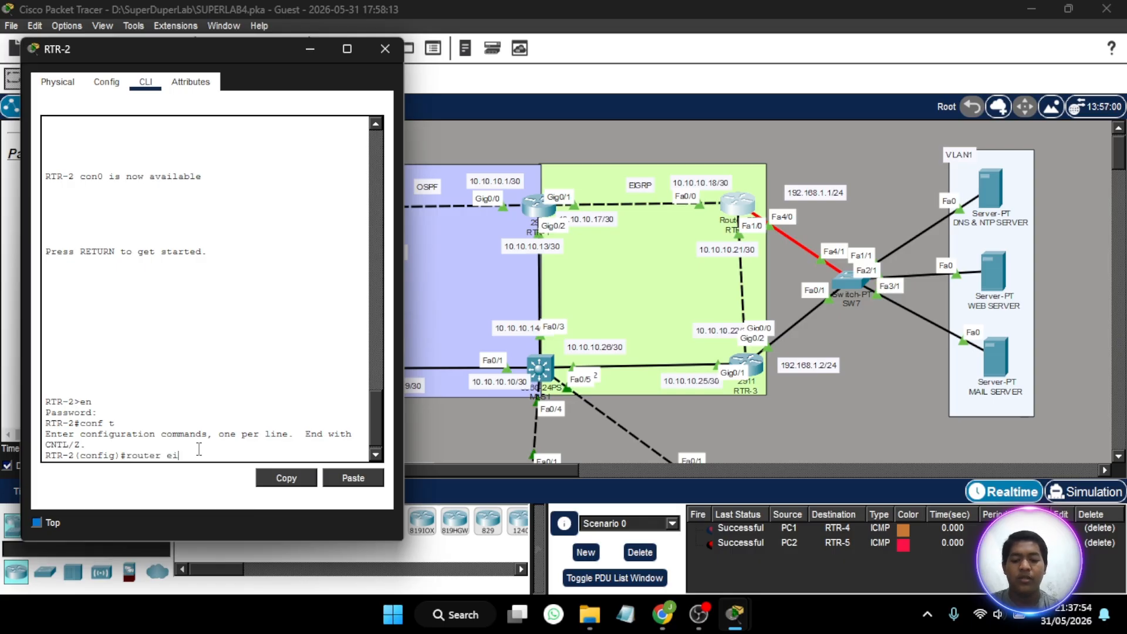
text(grp 11)
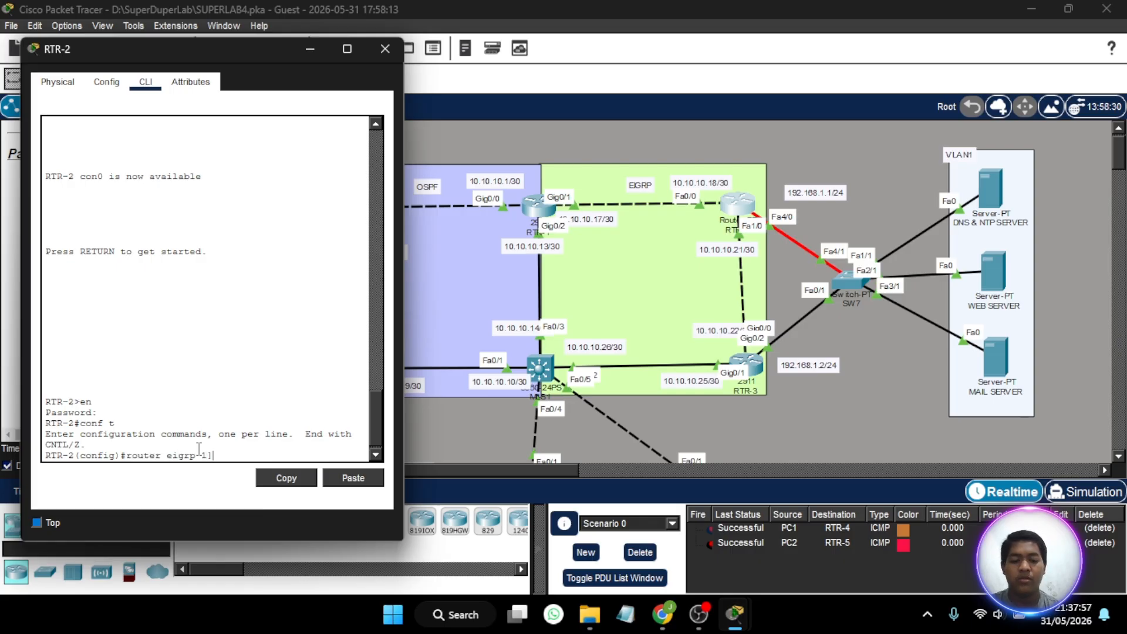
key(Return)
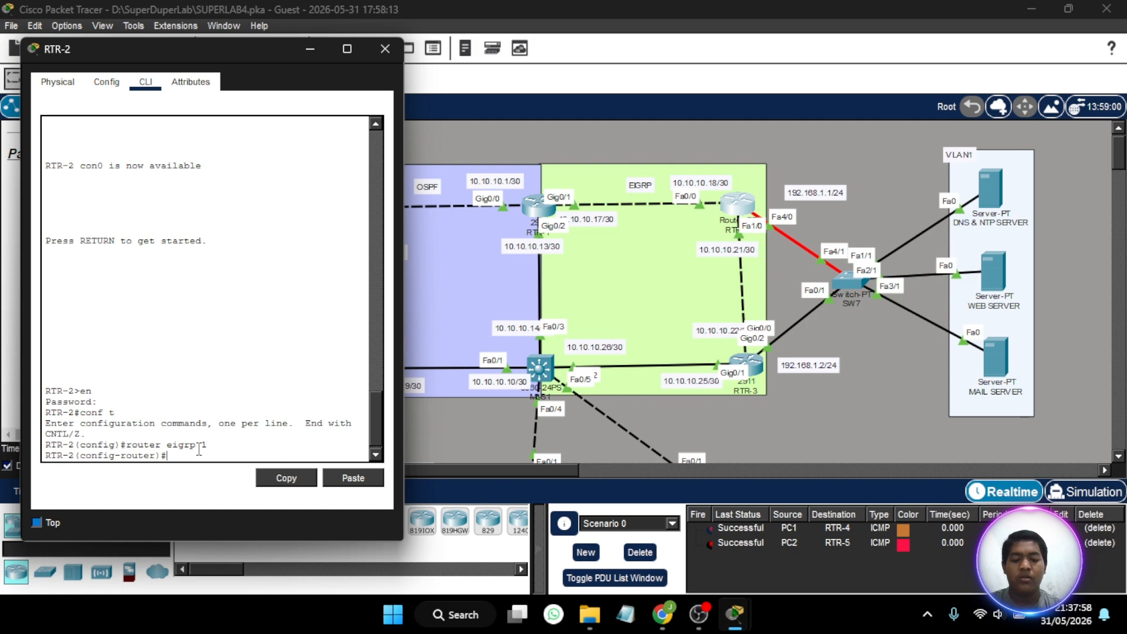
- Advertise network 10.10.10.16 with wildcard mask 0.0.0.3 in EIGRP 1 on RTR-2
text(net 10.10)
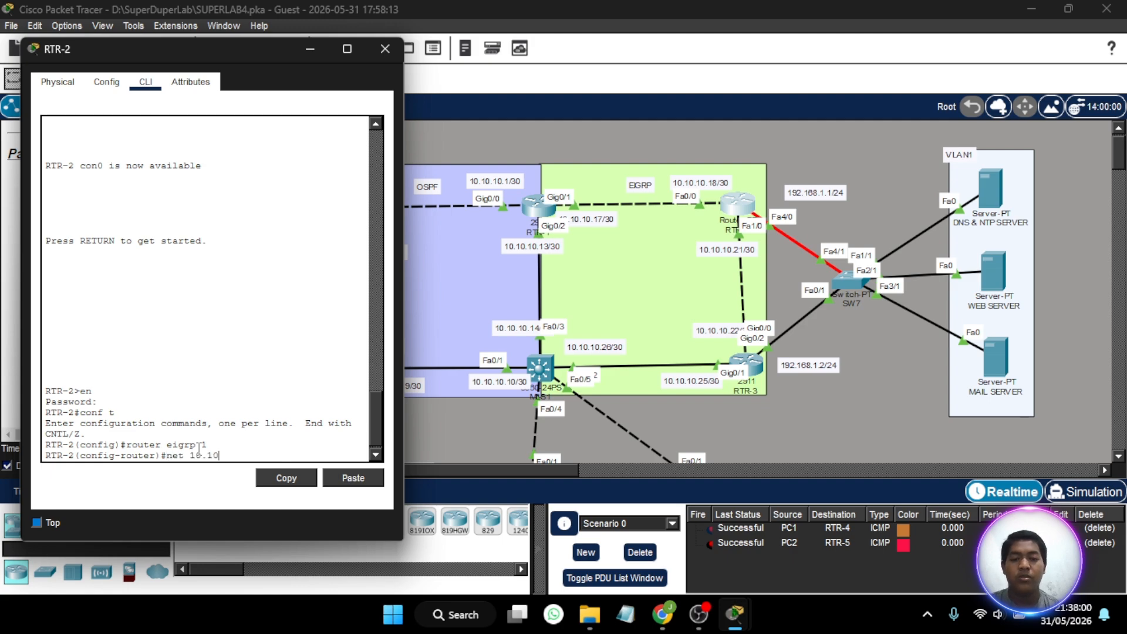
text(.10.16)
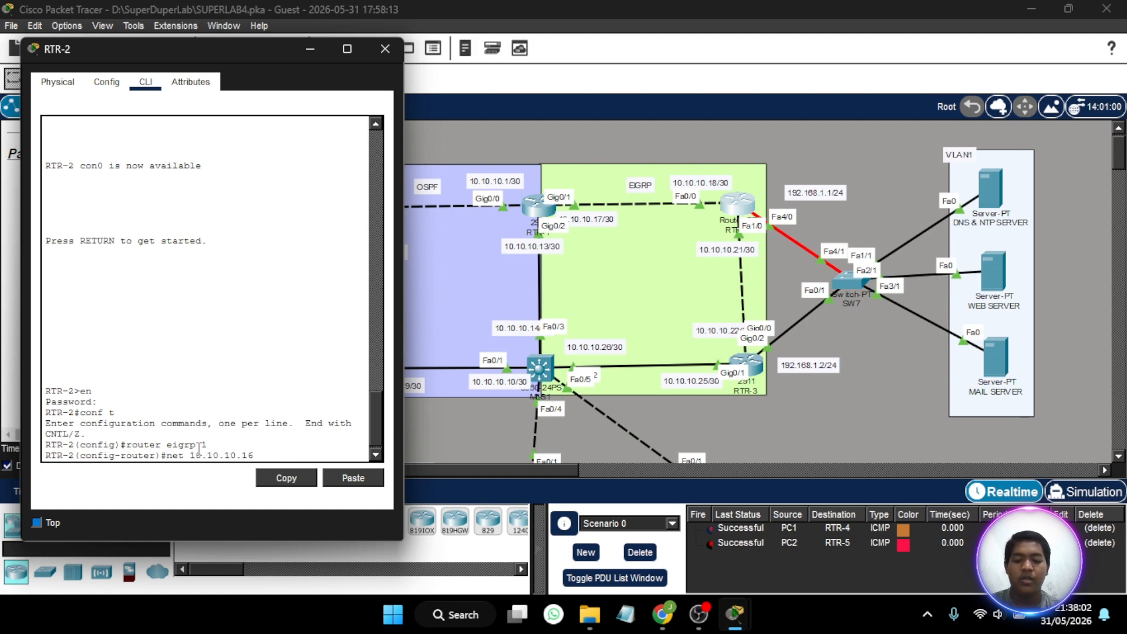
text( 0.0.0)
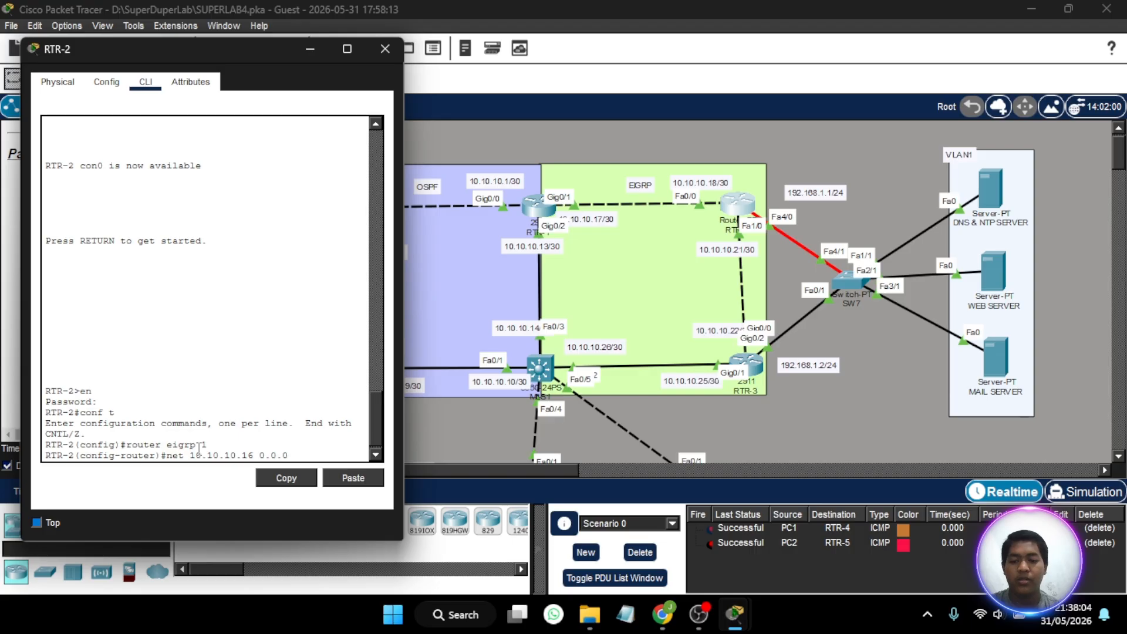
text(.3)
key(Return)
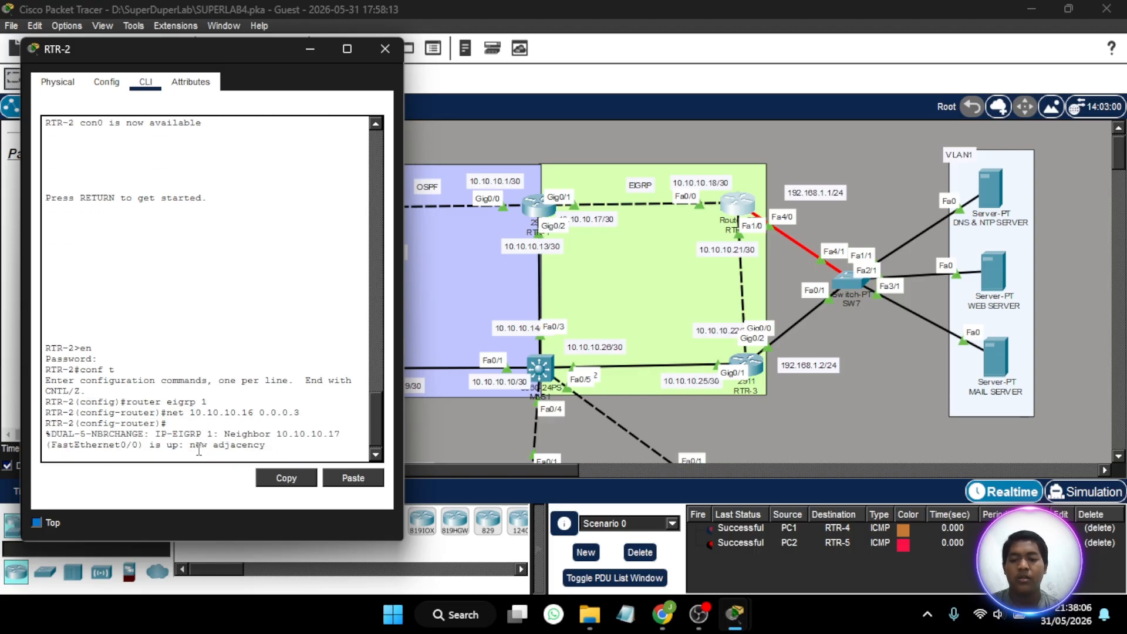
key(Return)
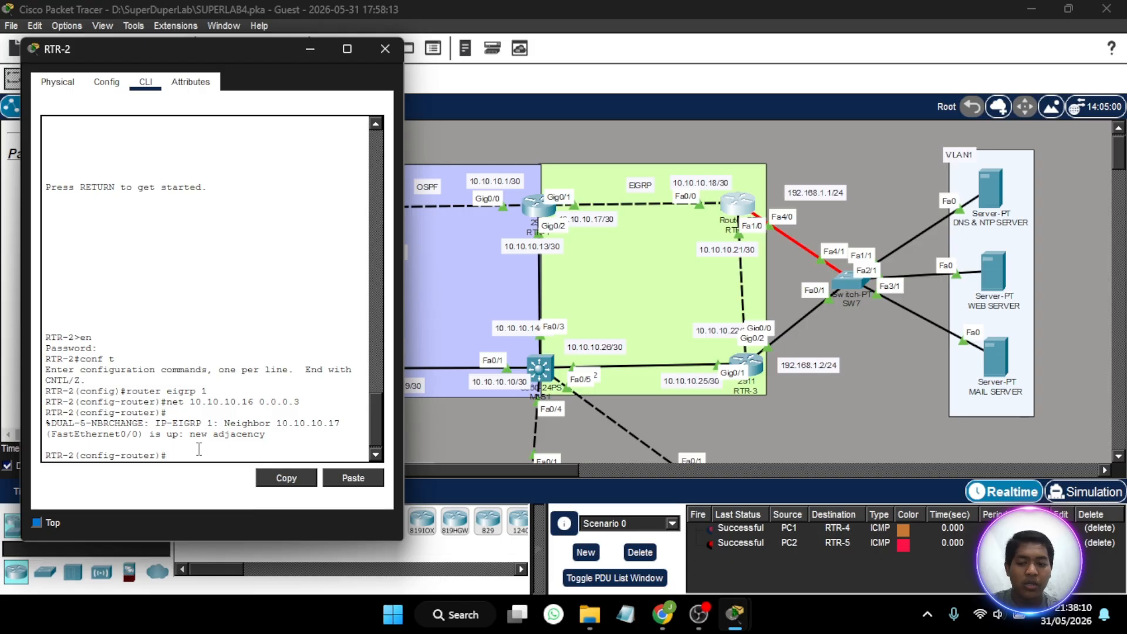
- Advertise network 10.10.10.20 with wildcard mask 0.0.0.3 in EIGRP 1 on RTR-2
text(net )
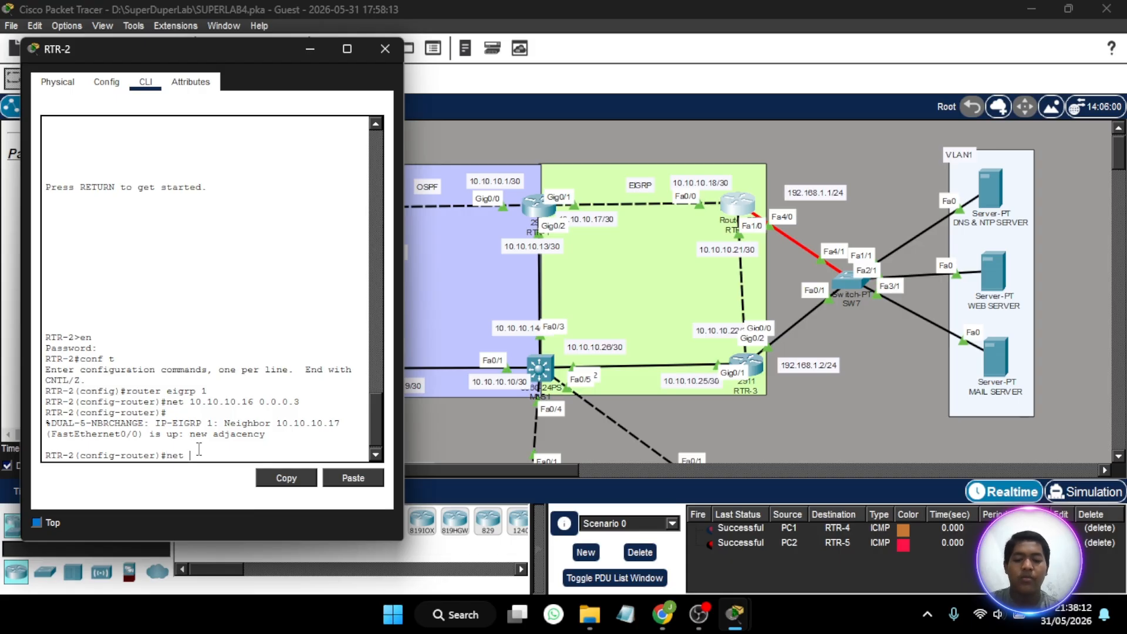
text(10.10.10.)
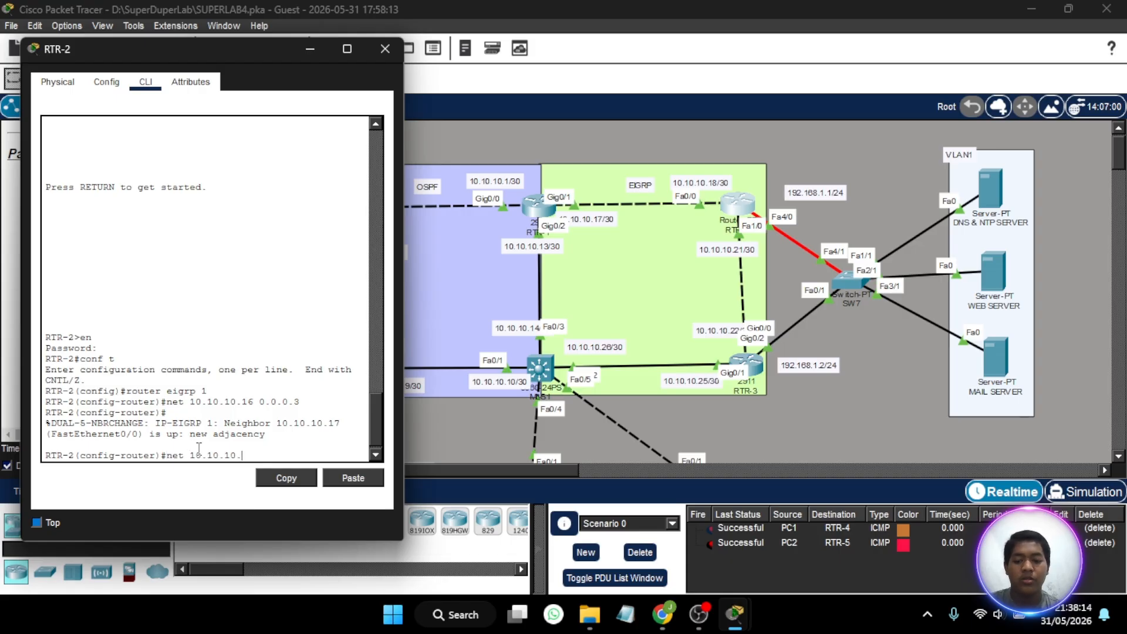
text(20 0.0.)
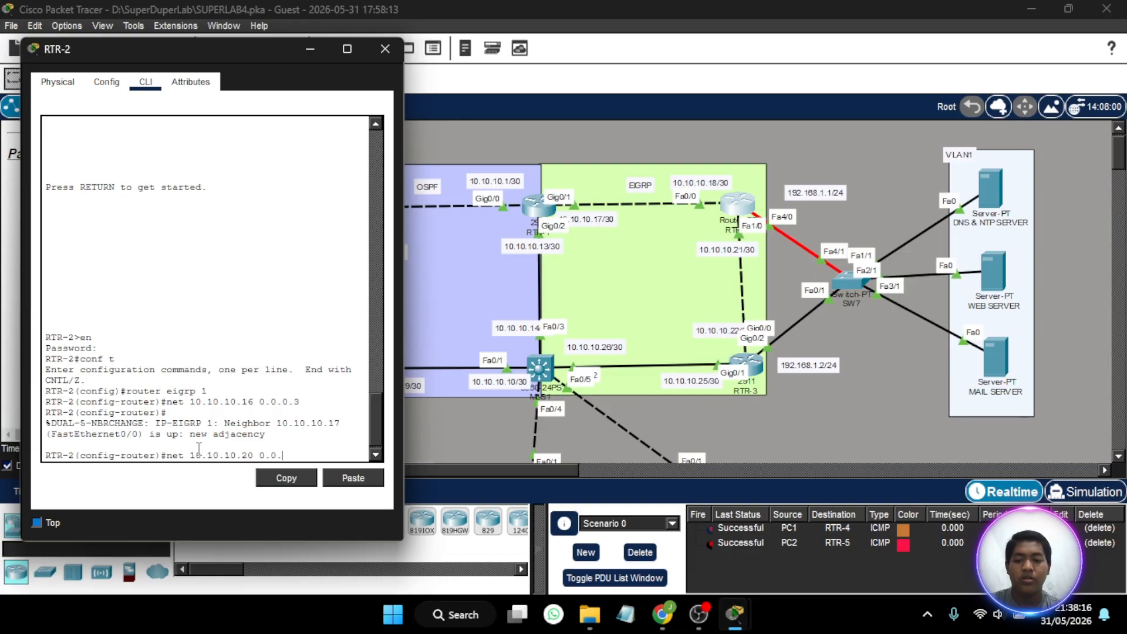
text(0.3)
key(Return)
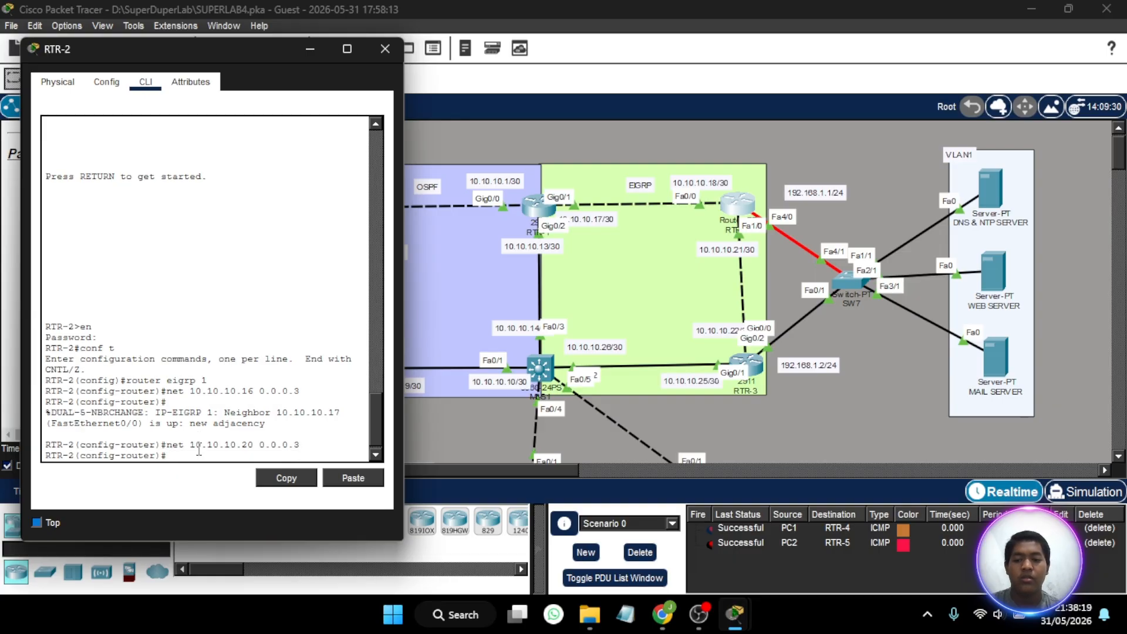
- Close RTR-2's window, open RTR-3's command line beside the EIGRP area, and enter global configuration mode using the privileged-mode password
click(383, 51)
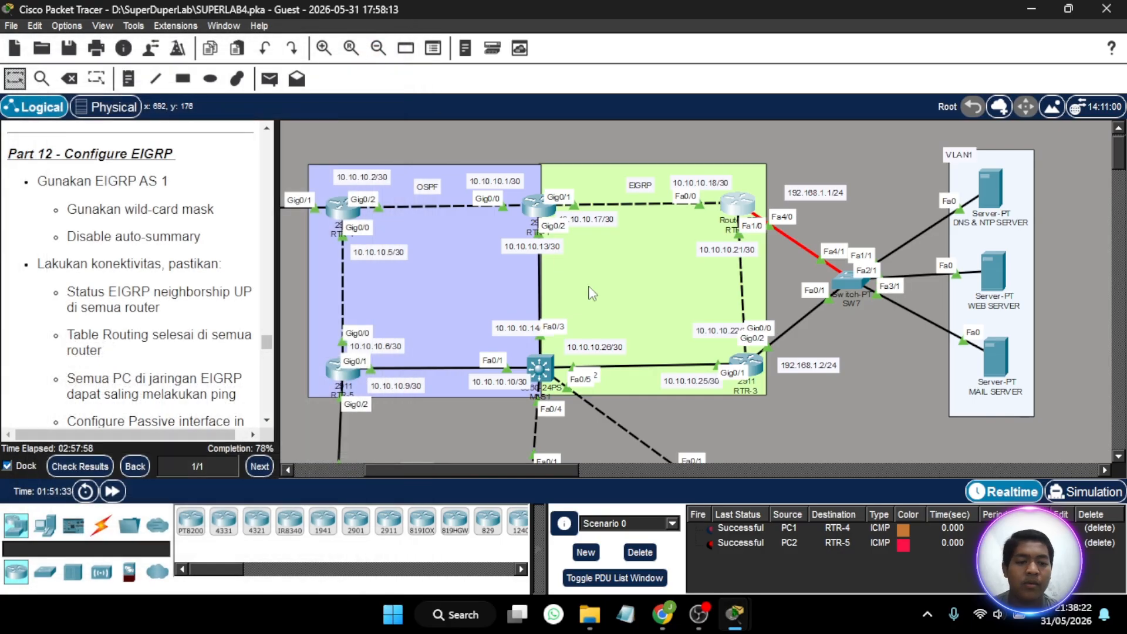
click(749, 362)
key(Return)
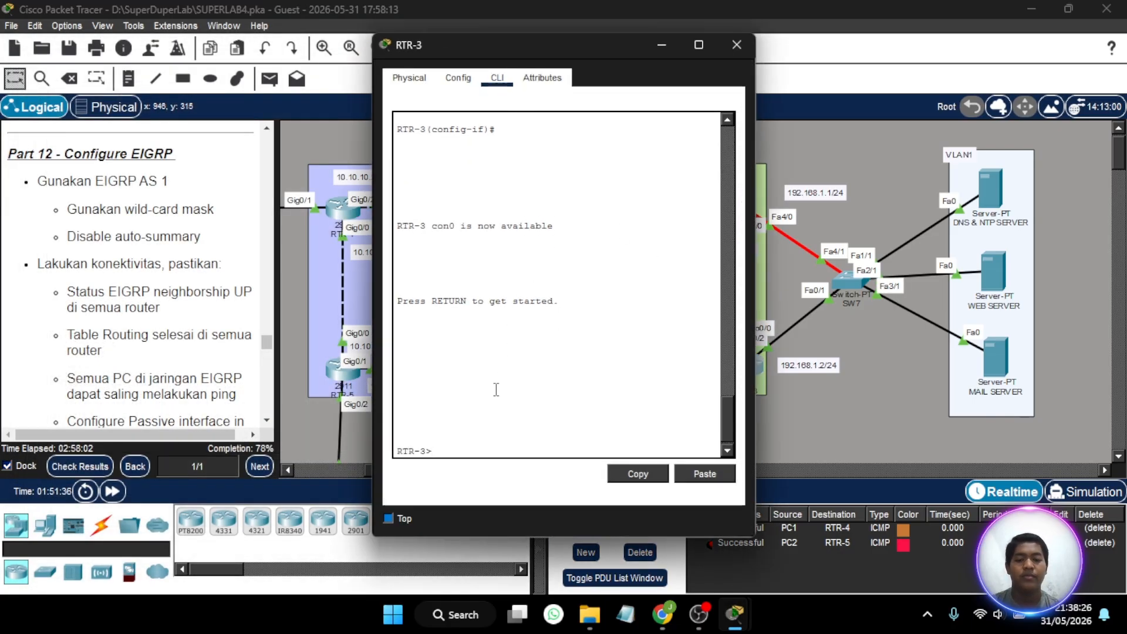
drag(622, 41, 323, 58)
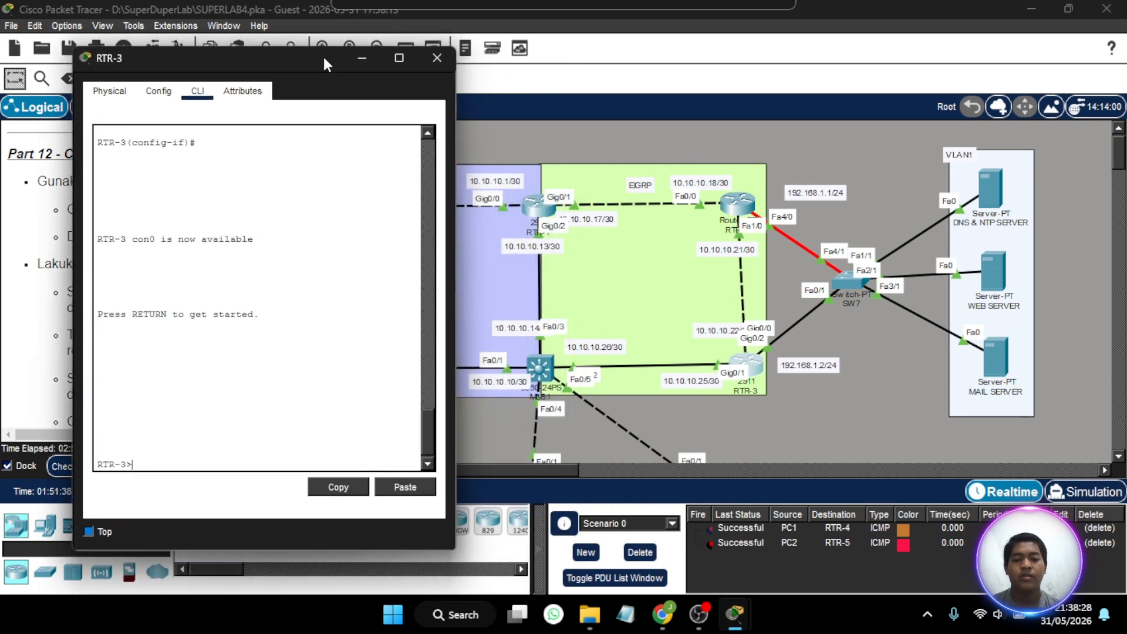
text(en)
key(Return)
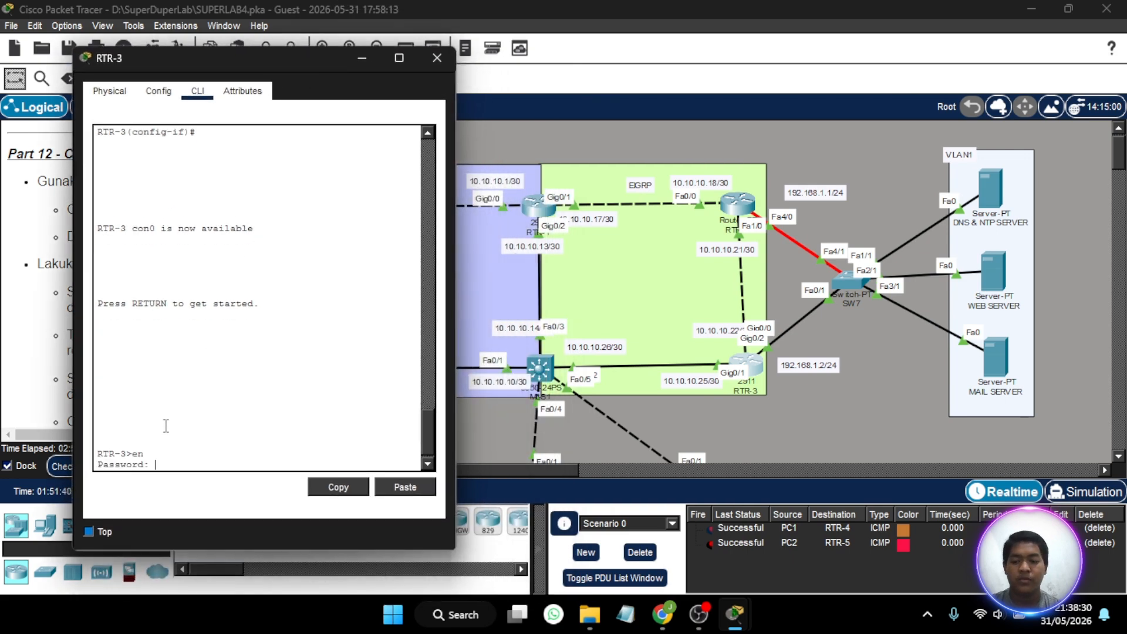
key(Return)
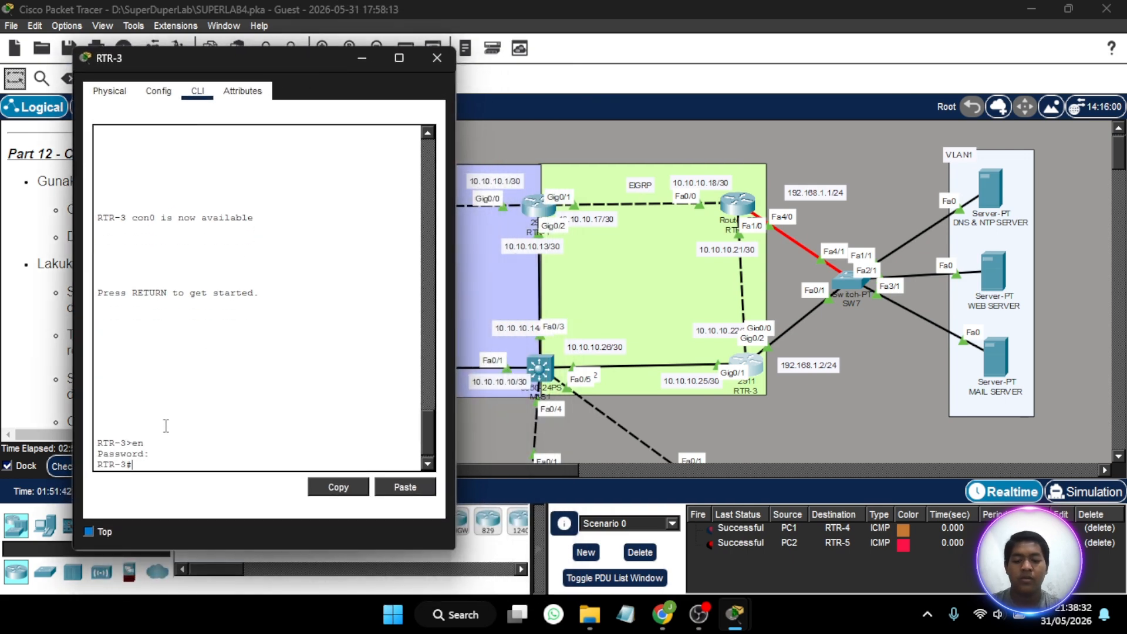
text(conf t)
key(Return)
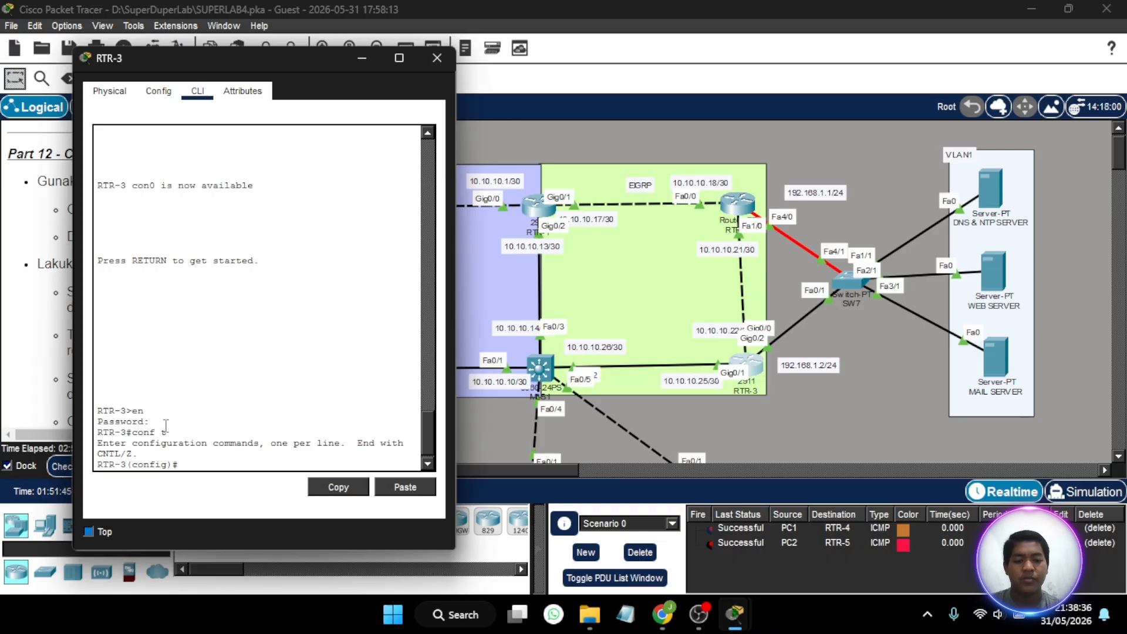
text(net)
key(BackSpace)
key(BackSpace)
key(BackSpace)
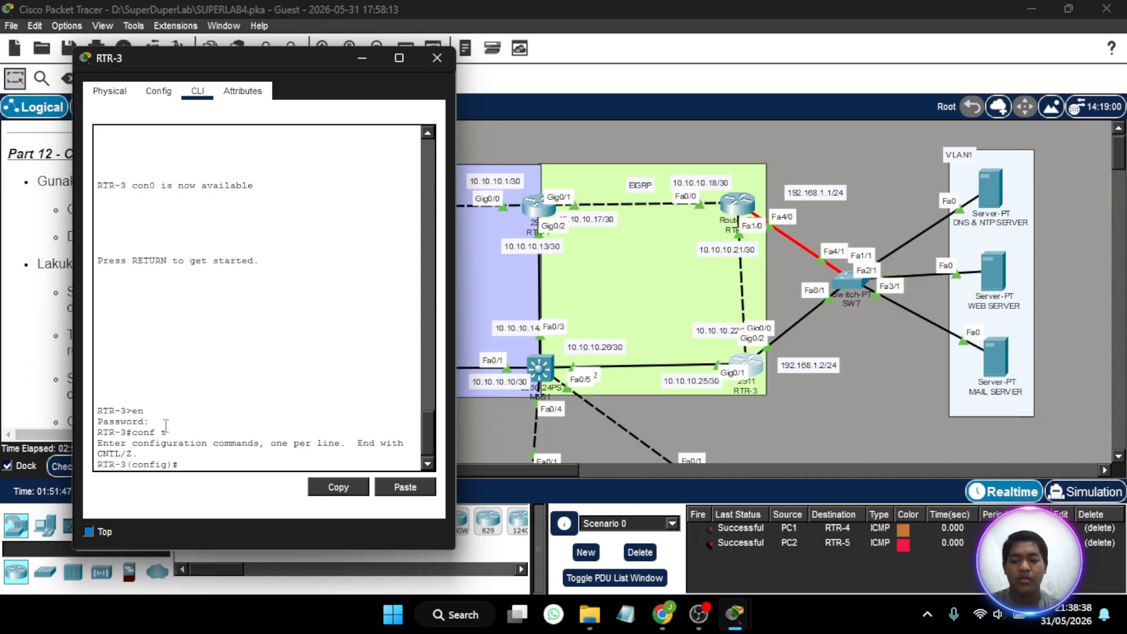
- Enter EIGRP router configuration for autonomous system 1 on RTR-3
text(router os)
key(BackSpace)
text(eigrp 2)
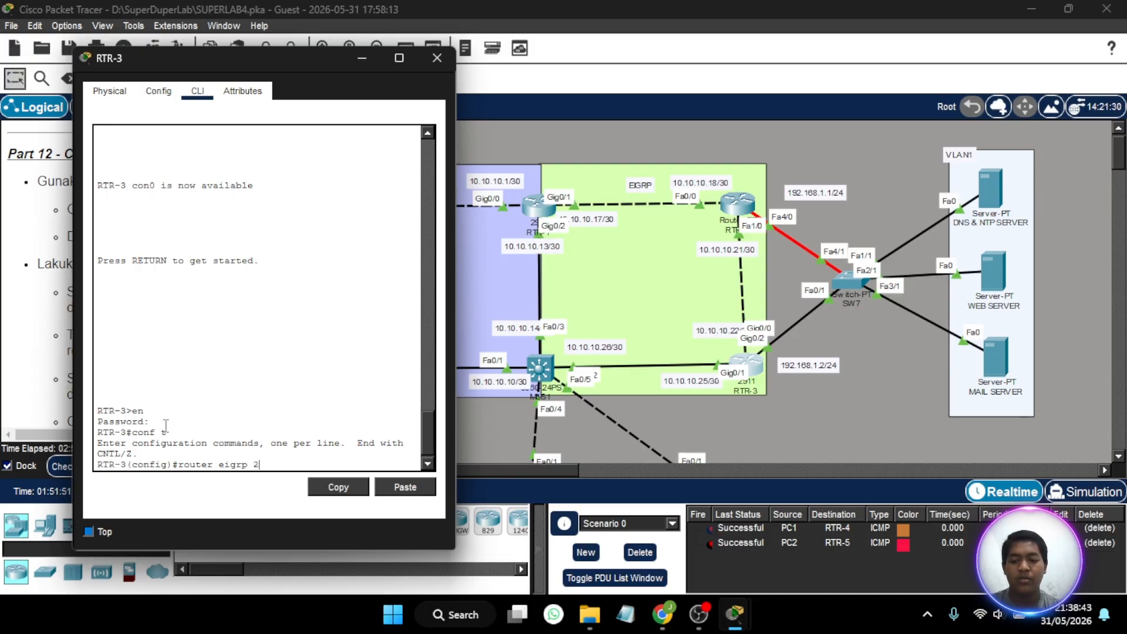
key(BackSpace)
text(1)
key(Return)
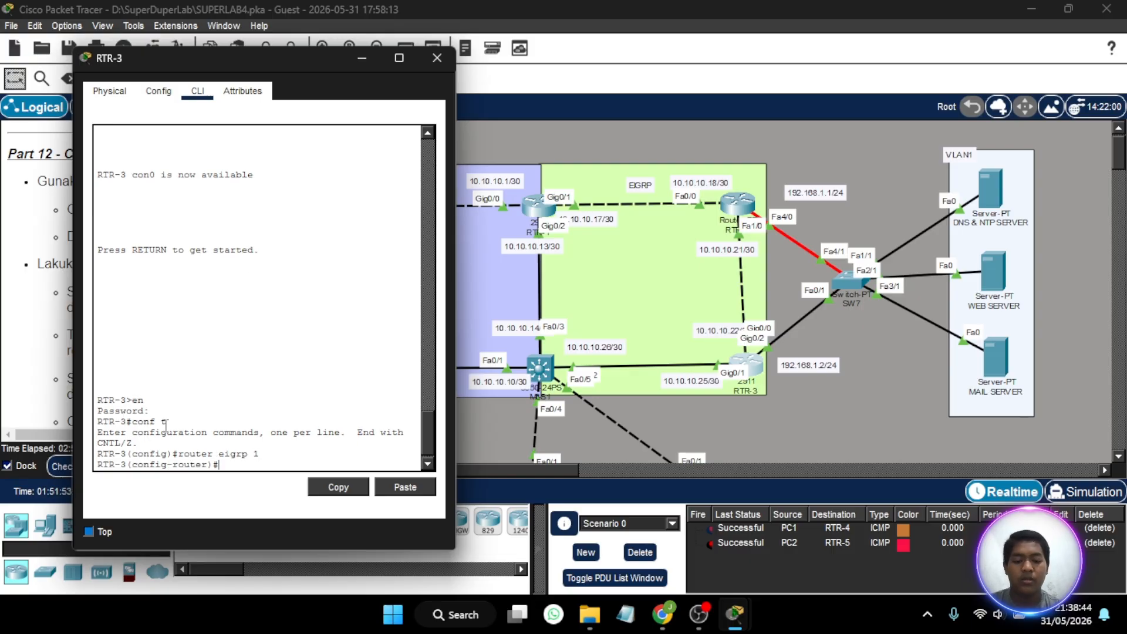
- Advertise network 10.10.10.20 with wildcard mask 0.0.0.3 in EIGRP 1 on RTR-3
text(net 10)
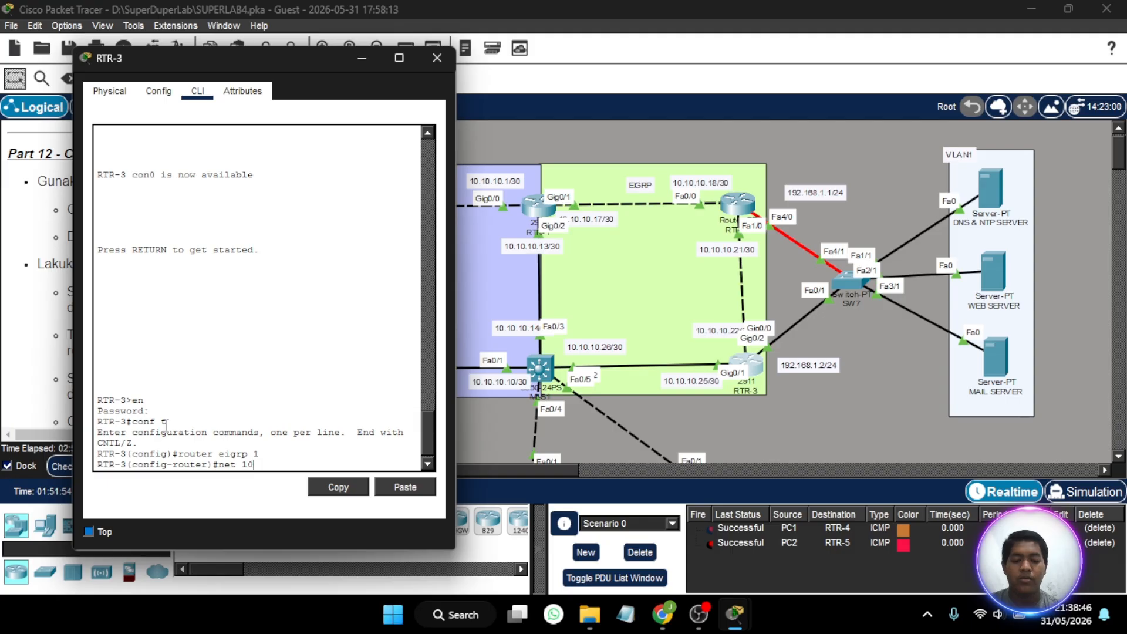
text(.10.10.20 0.)
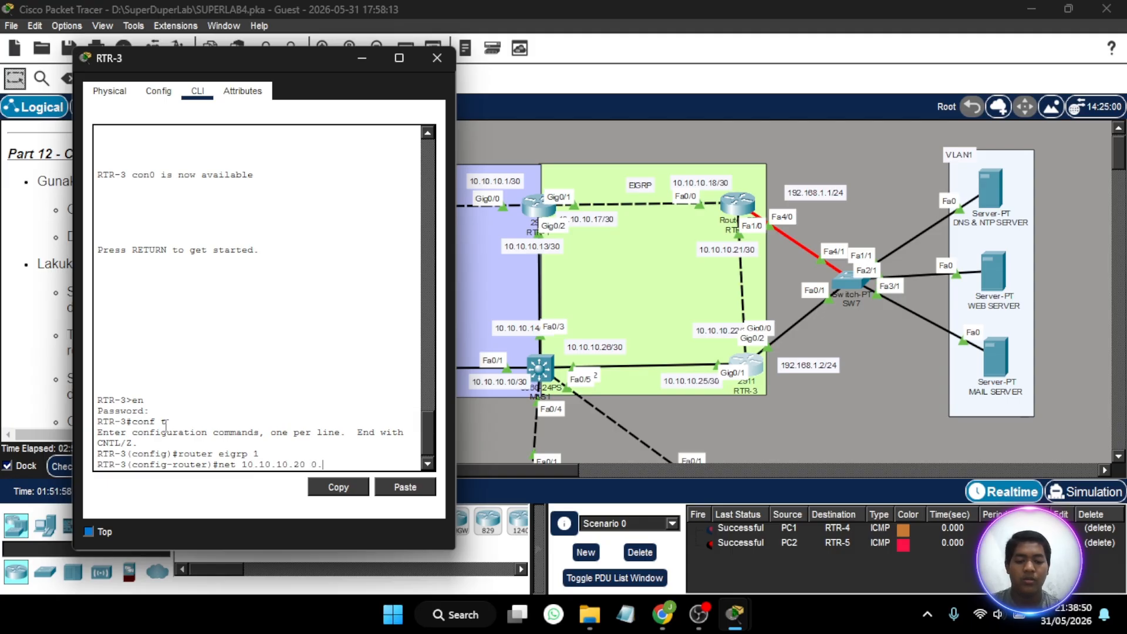
text(0.0.3)
key(Return)
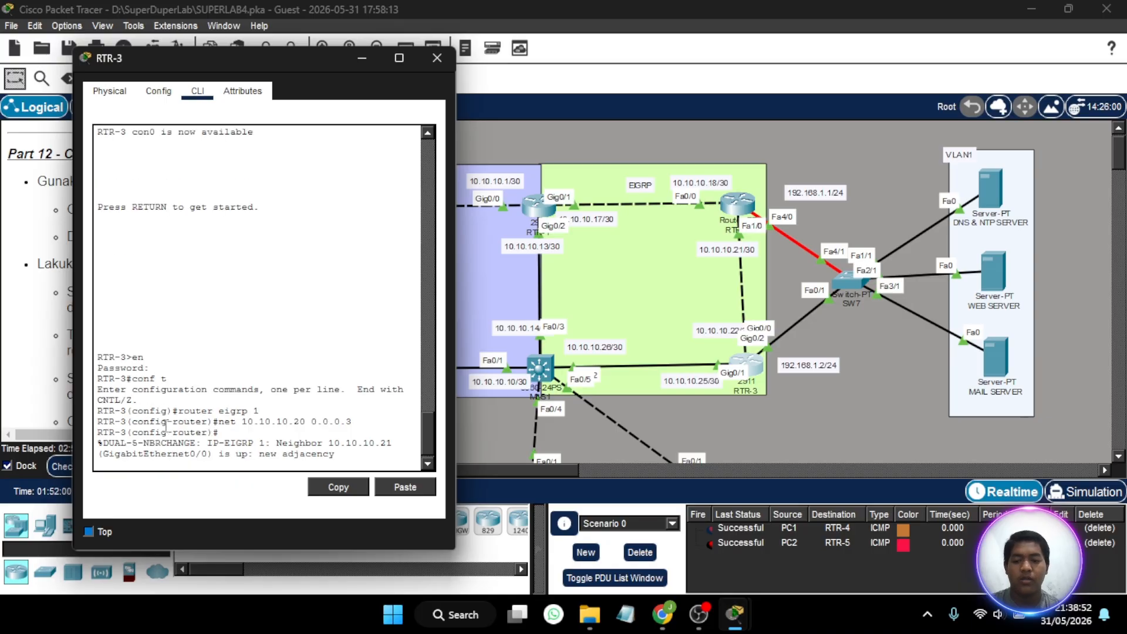
- Complete RTR-3's EIGRP 1 network statement for 10.10.10.24 with wildcard mask 0.0.0.3 and close the router's window
text(net)
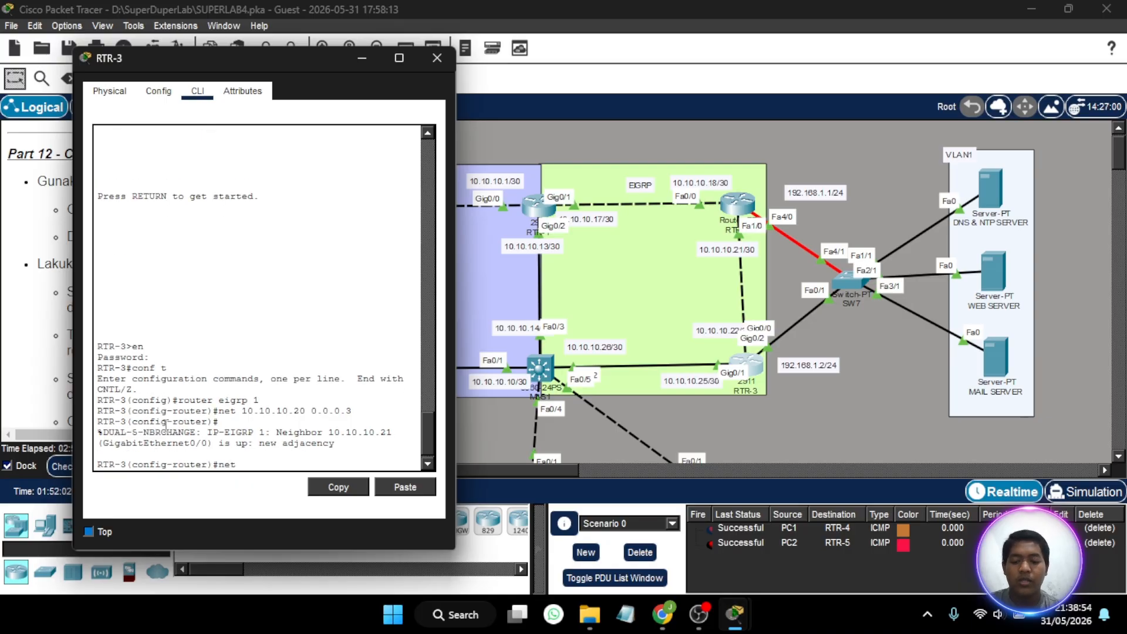
text( 10.10.)
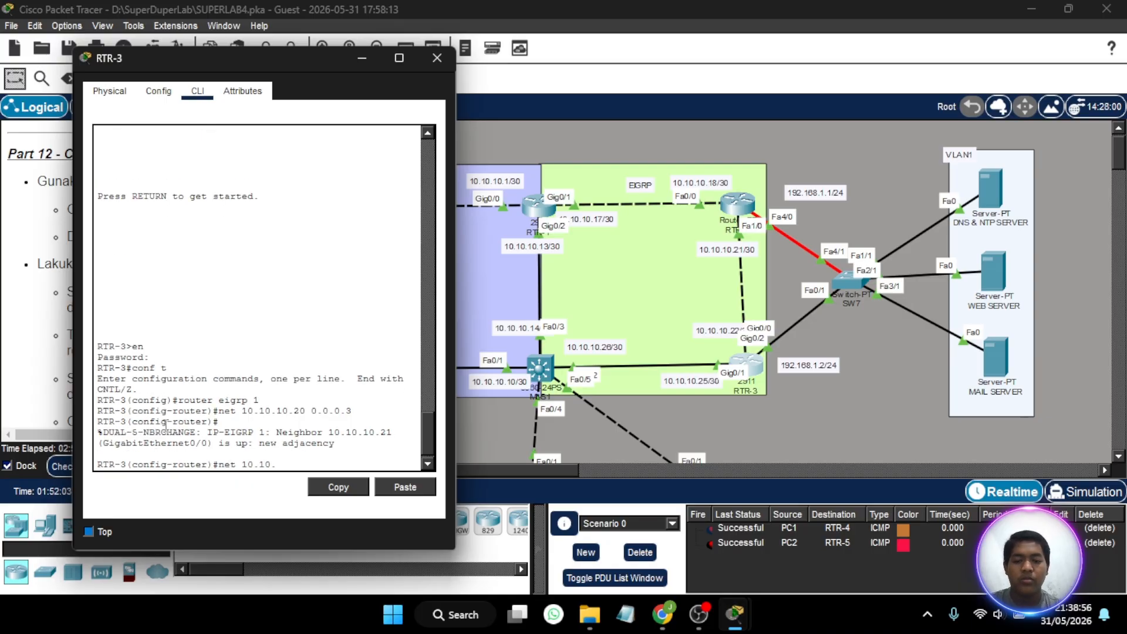
text(10.)
text(24)
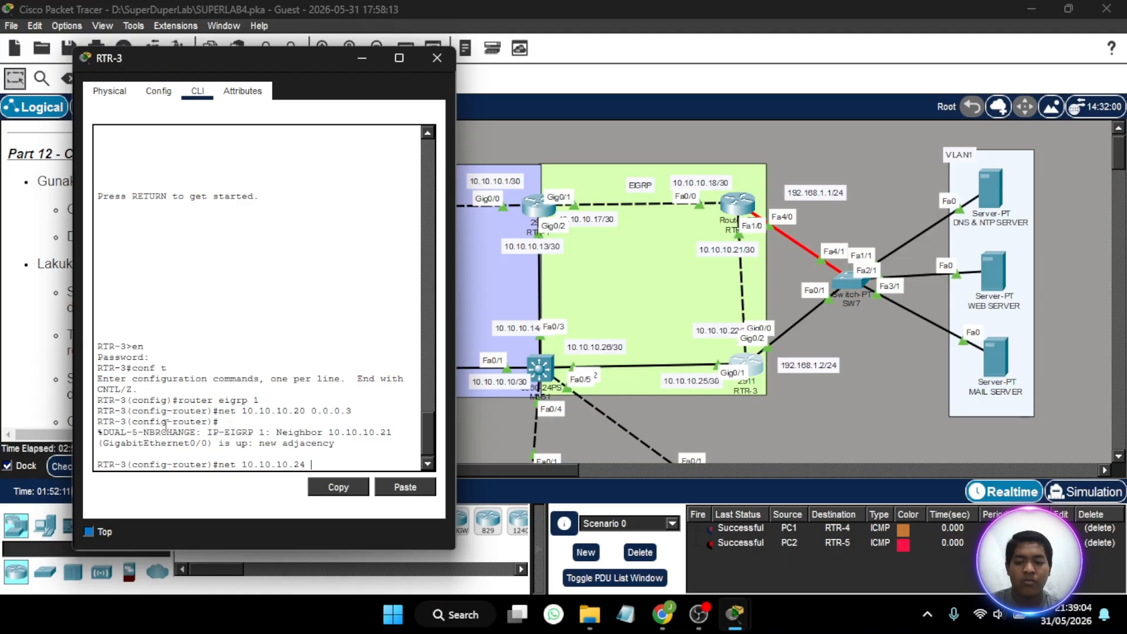
- Complete RTR-3's EIGRP 1 network statement for 10.10.10.24 with wildcard mask 0.0.0.3 and close the router's window
text( 0.0.0.)
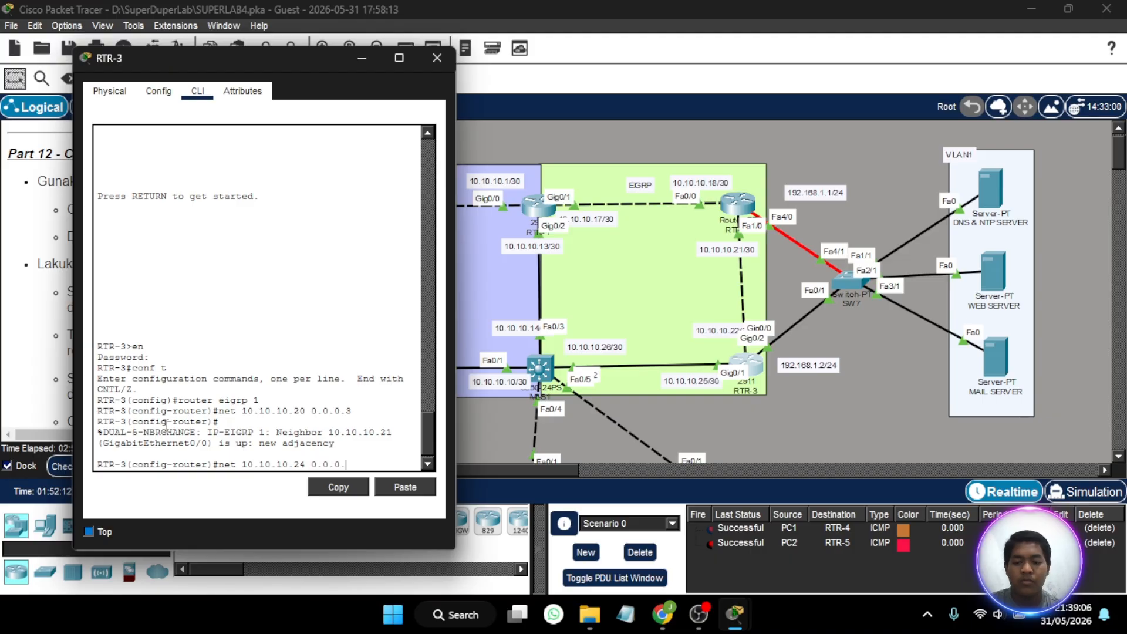
text(3)
key(Return)
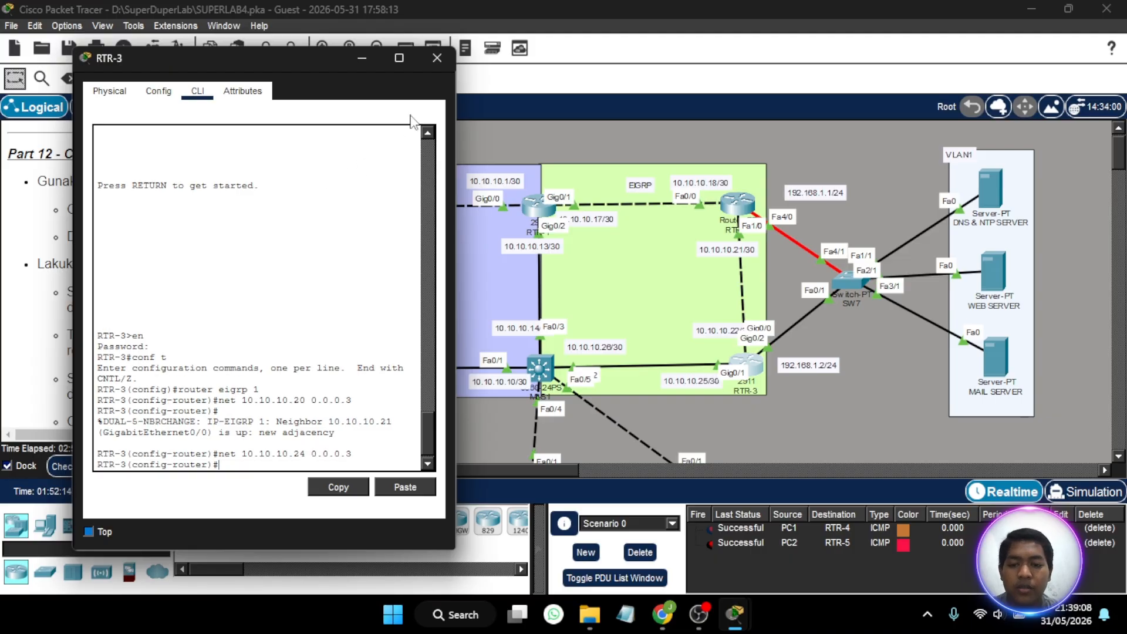
click(445, 62)
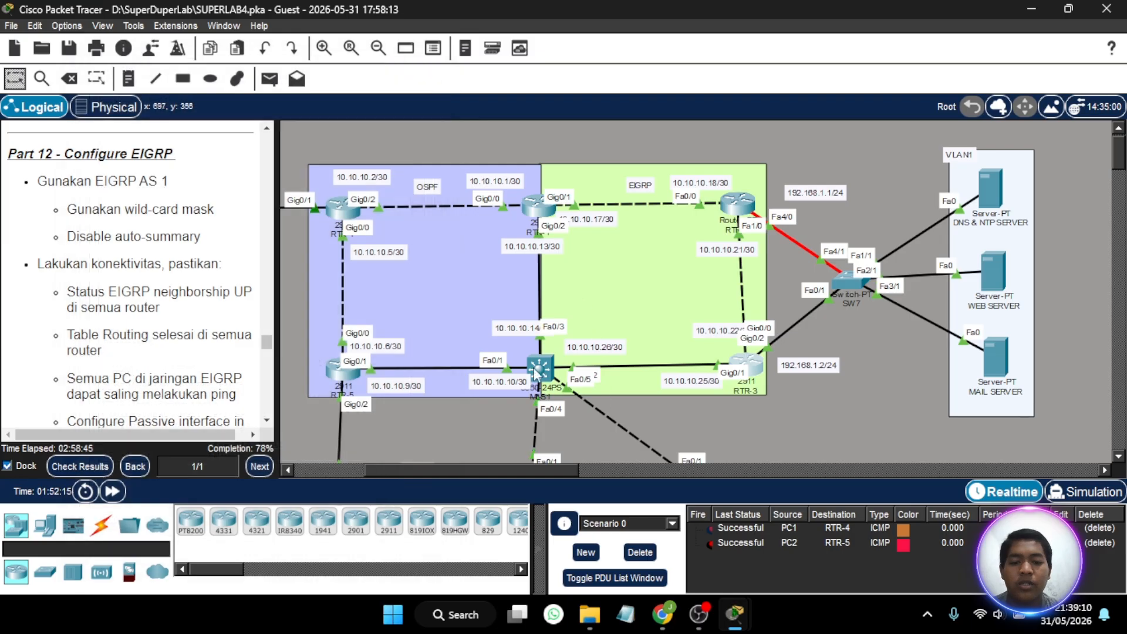
- Open the command line of multilayer switch MLS1 beside the EIGRP area and enable IP routing
click(532, 366)
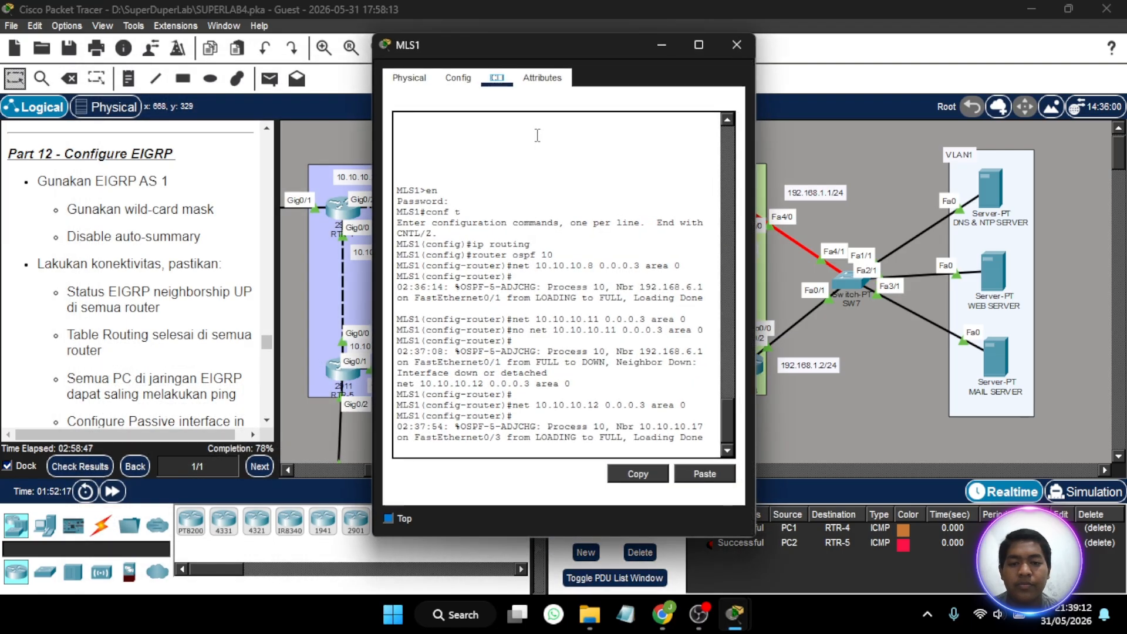
drag(602, 46, 286, 60)
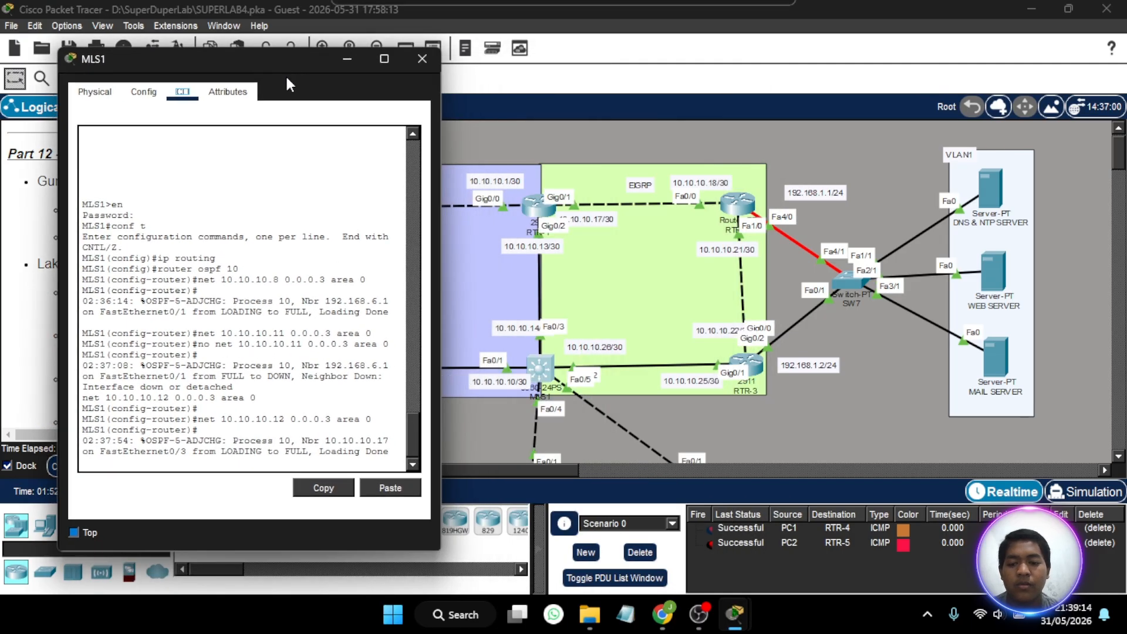
key(Return)
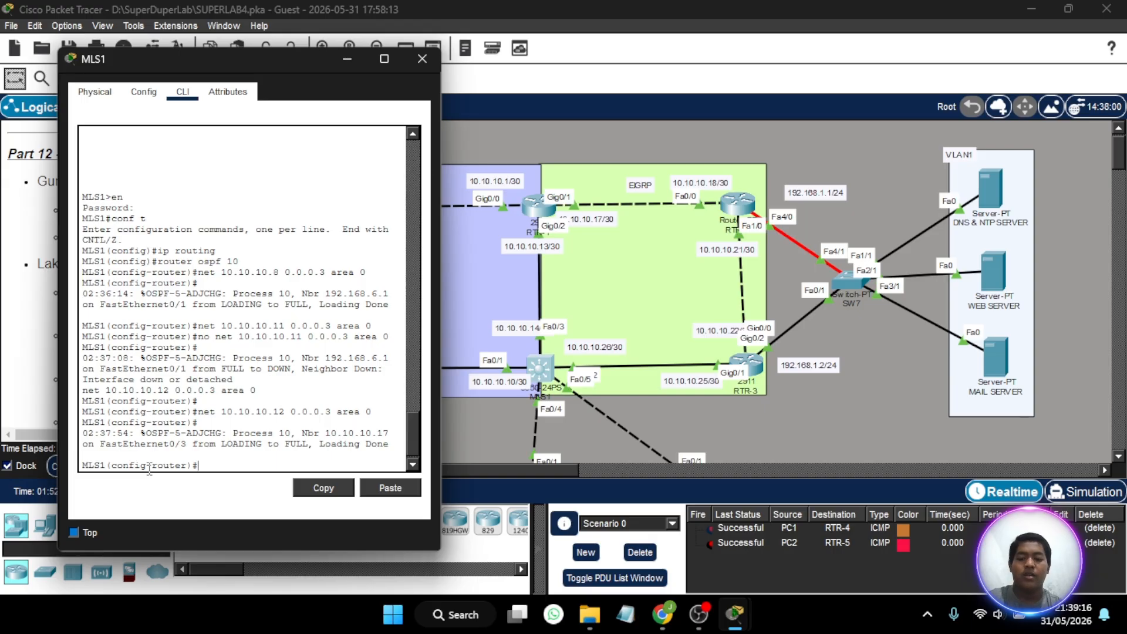
text(ip rotui)
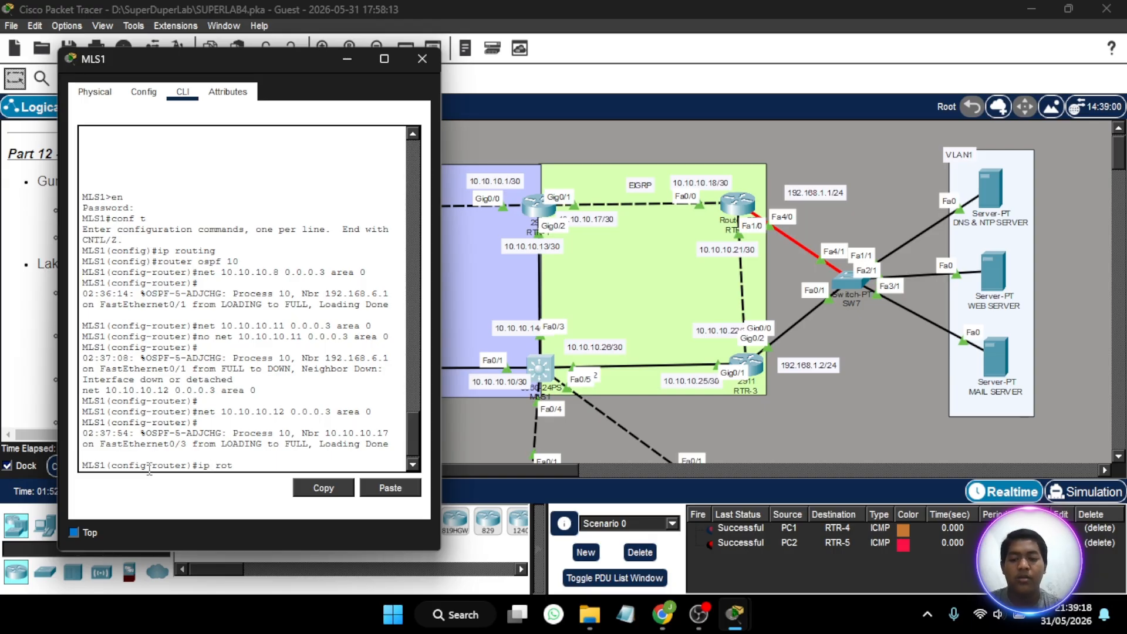
key(BackSpace)
key(BackSpace)
key(BackSpace)
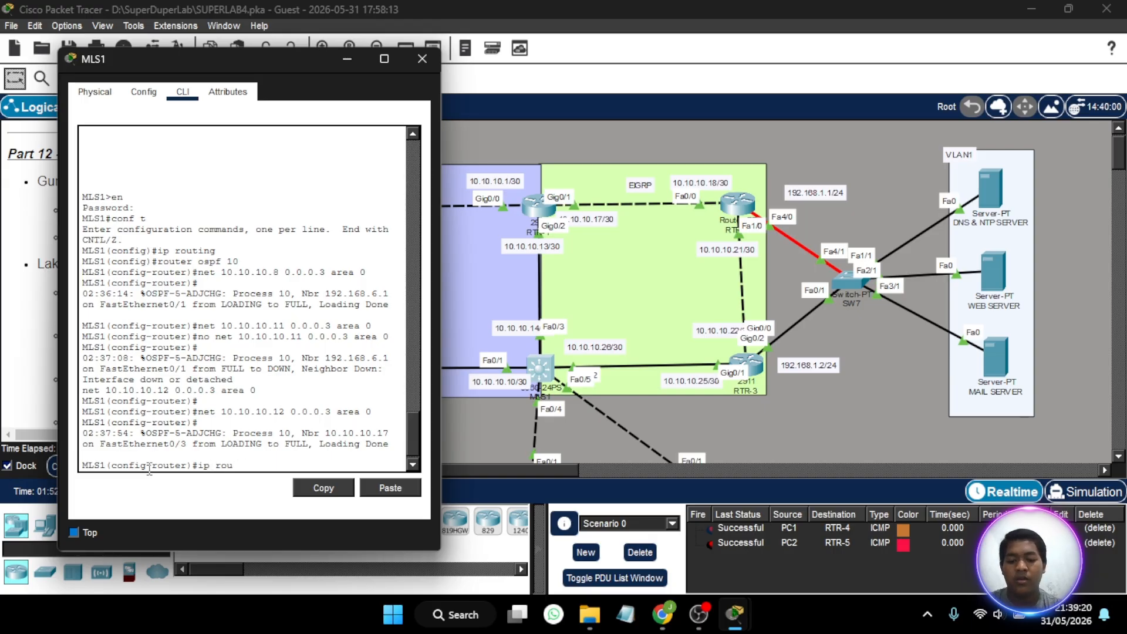
text(uting)
key(Return)
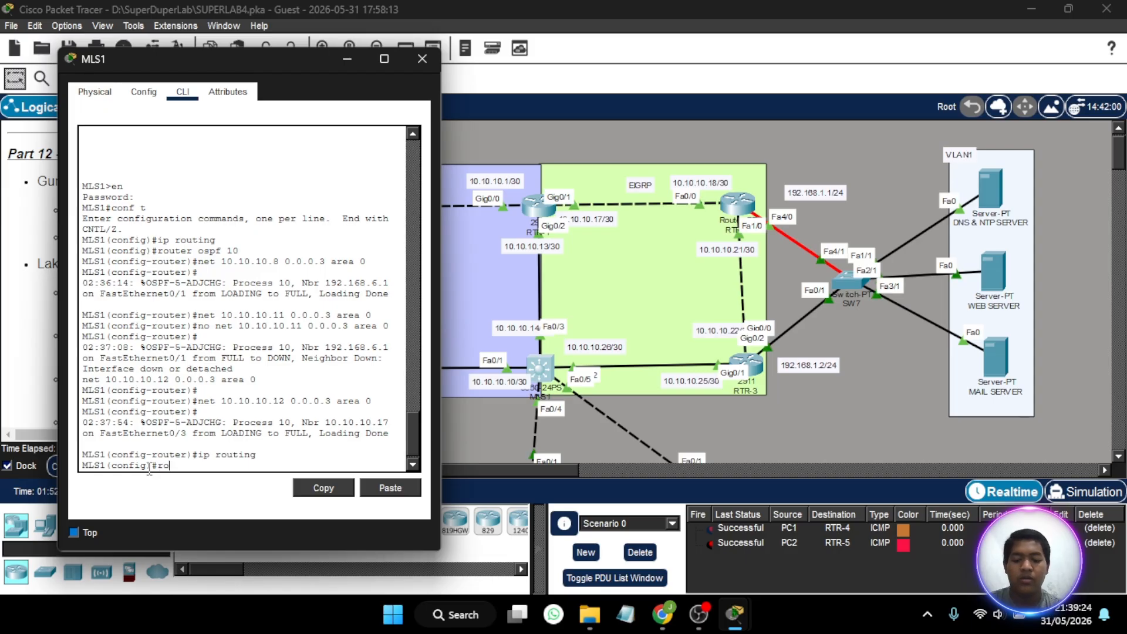
- Enter EIGRP 1 configuration on MLS1 and advertise network 10.10.10.24 with wildcard mask 0.0.0.3
text(router eigrp 1)
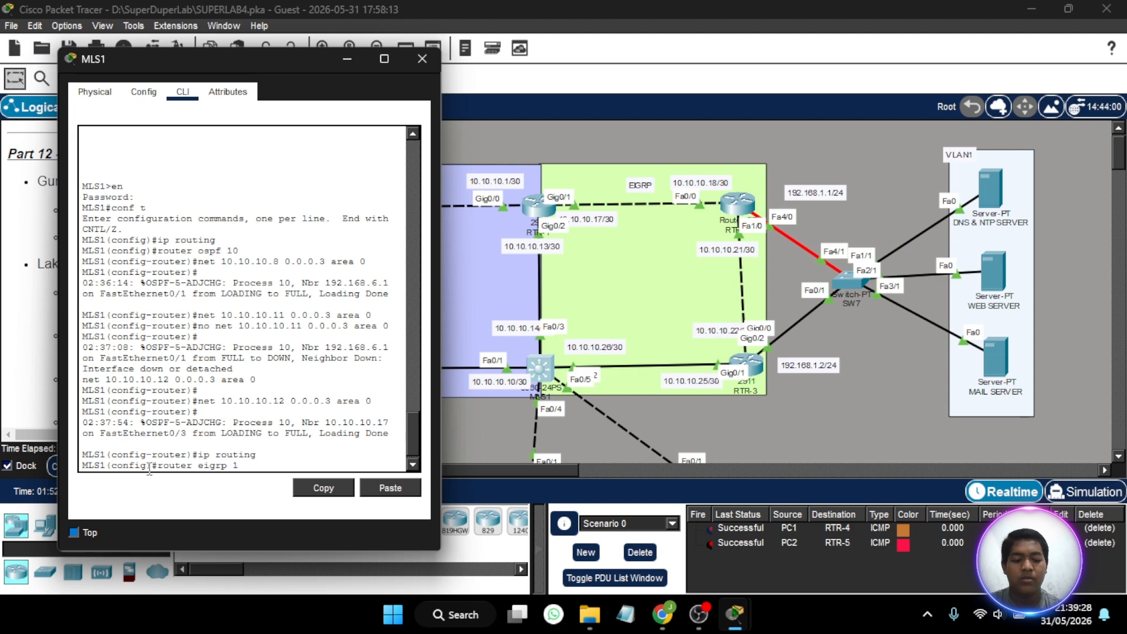
key(Return)
text(net 10.1)
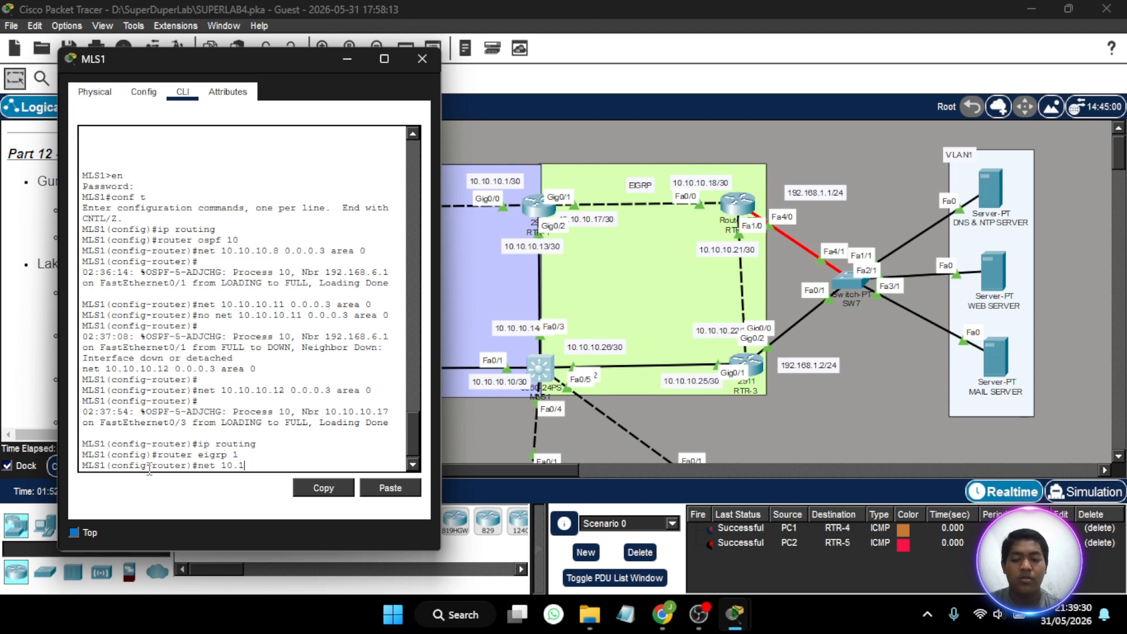
text(0.2)
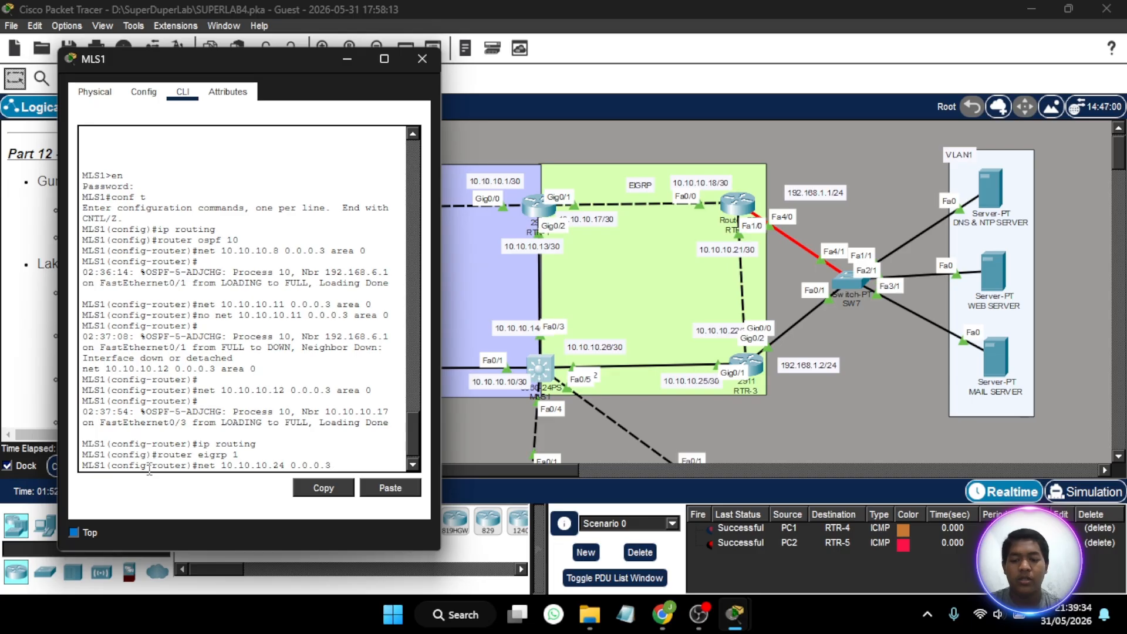
text(4 0.0.0.3)
key(Return)
key(Return)
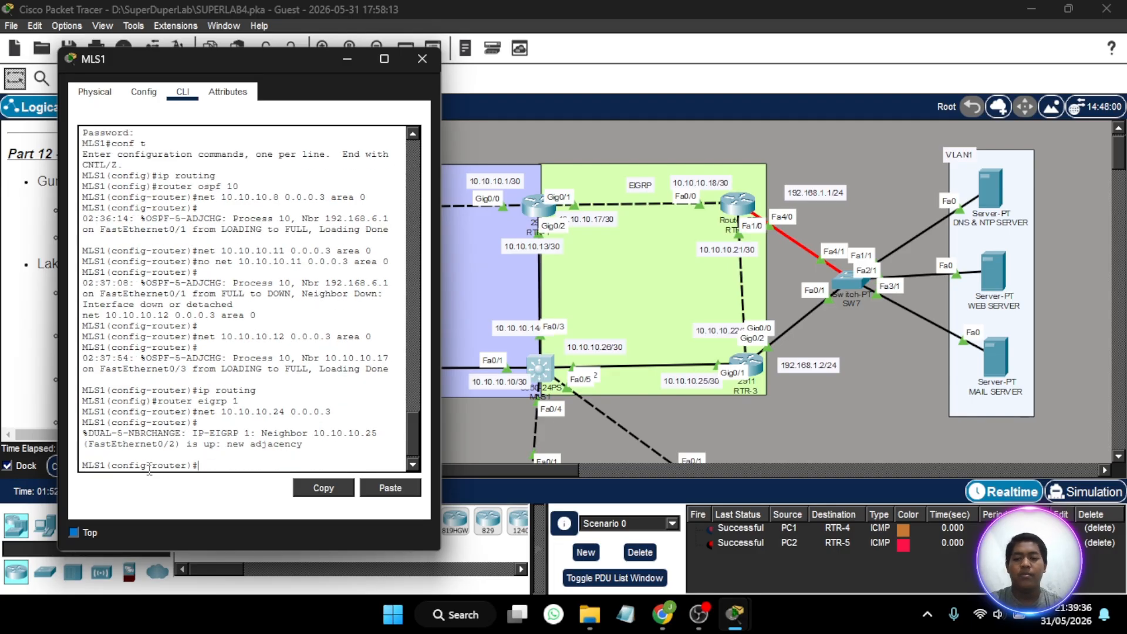
- Make the VLAN 2 interface passive in EIGRP 1 on MLS1
text(passw)
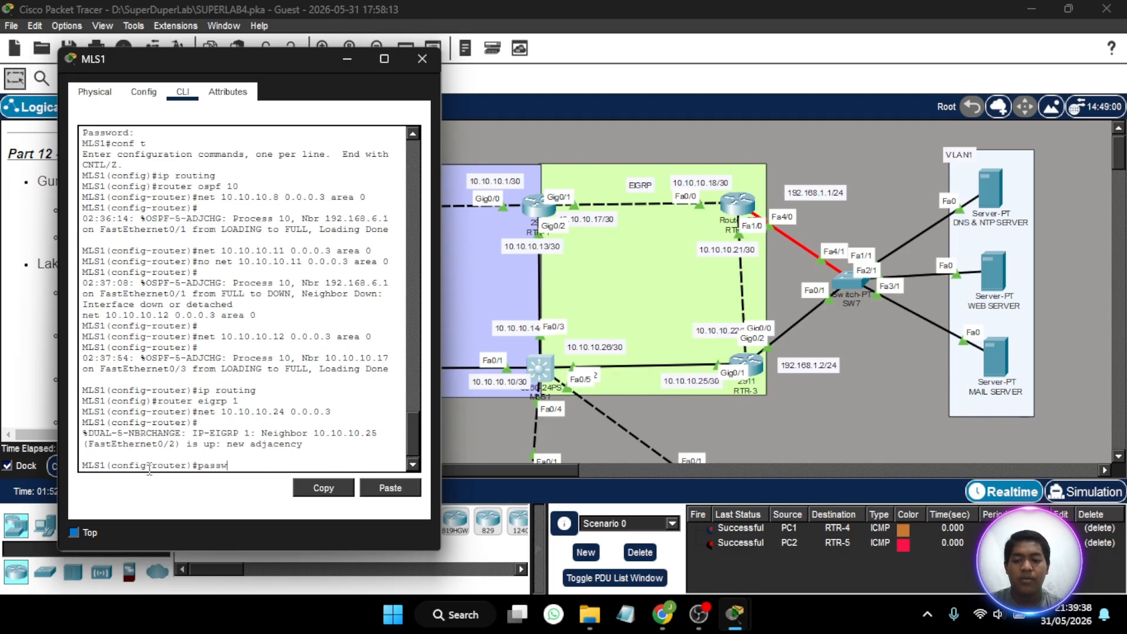
key(BackSpace)
text(iv)
key(Tab)
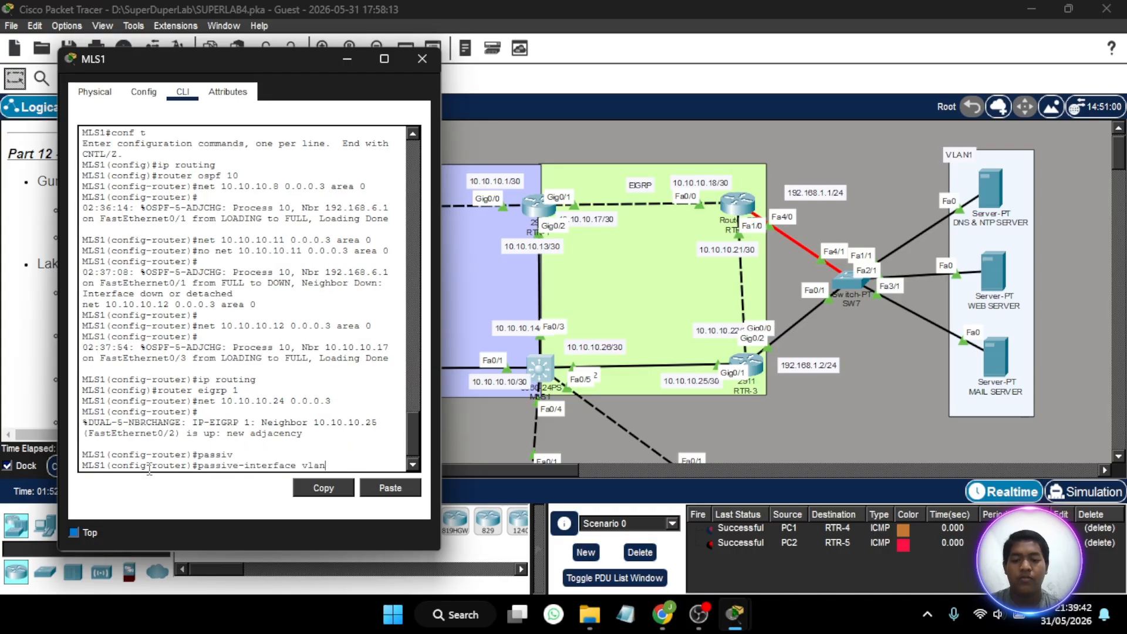
scroll(573, 286, down, 5)
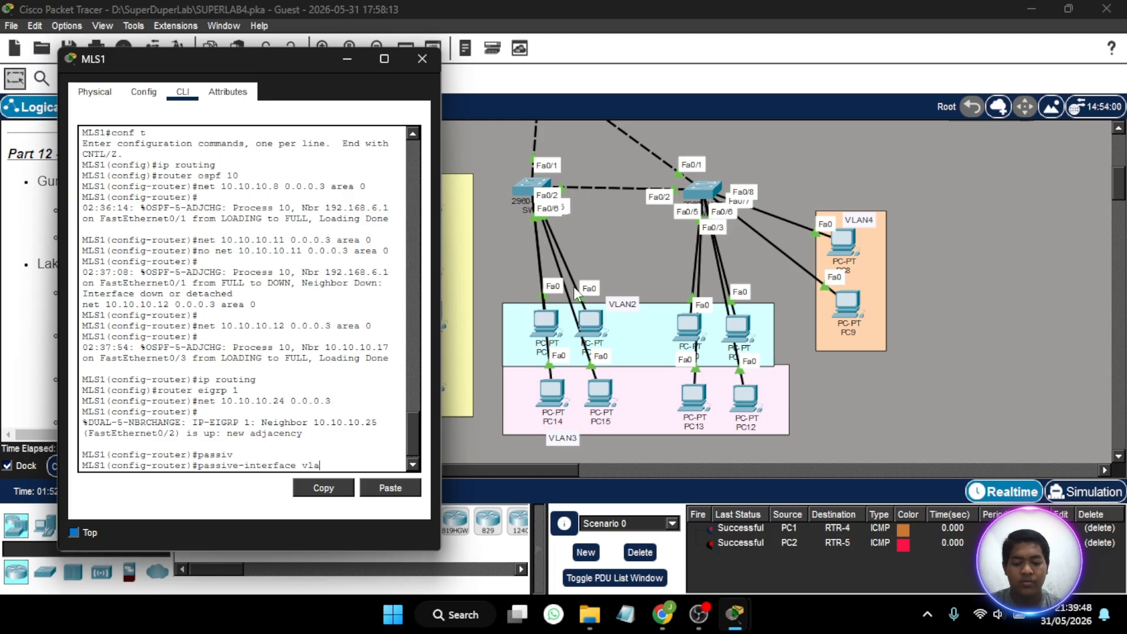
key(Return)
- Make the VLAN 3 and VLAN 4 interfaces passive in EIGRP 1 on MLS1 and close the switch's window
key(Up)
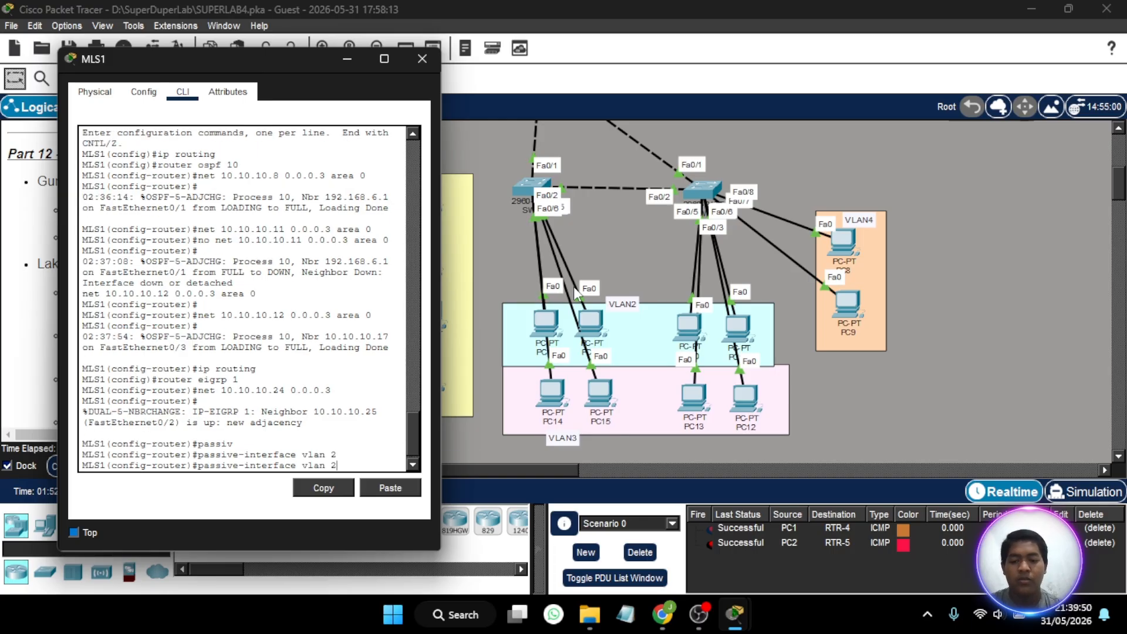
key(BackSpace)
text(3)
key(Return)
key(Up)
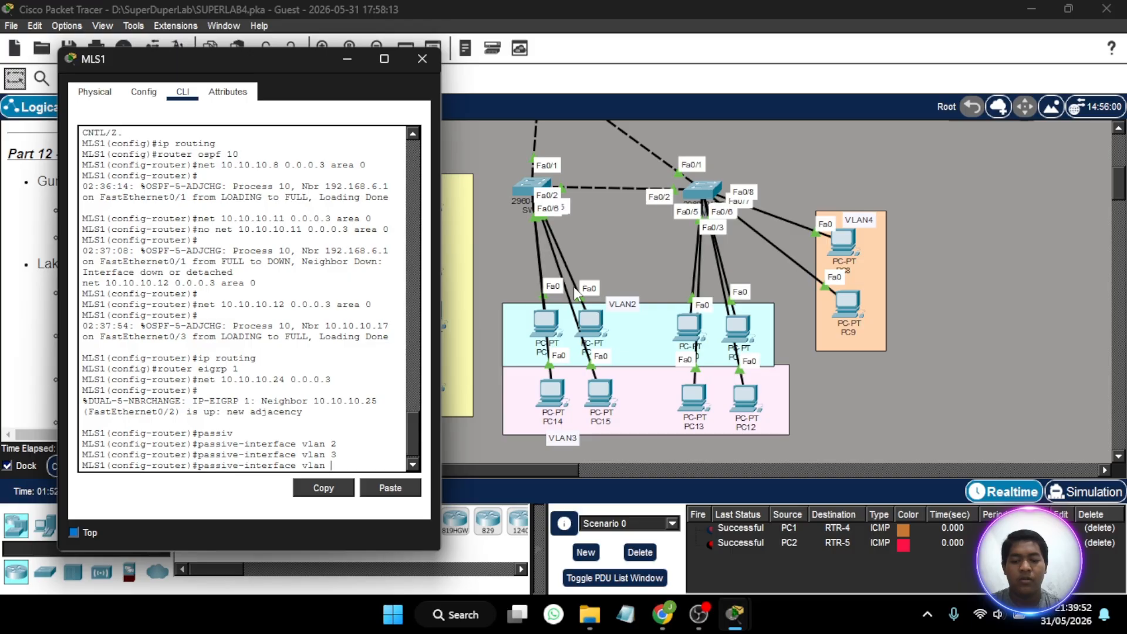
text(4)
key(Return)
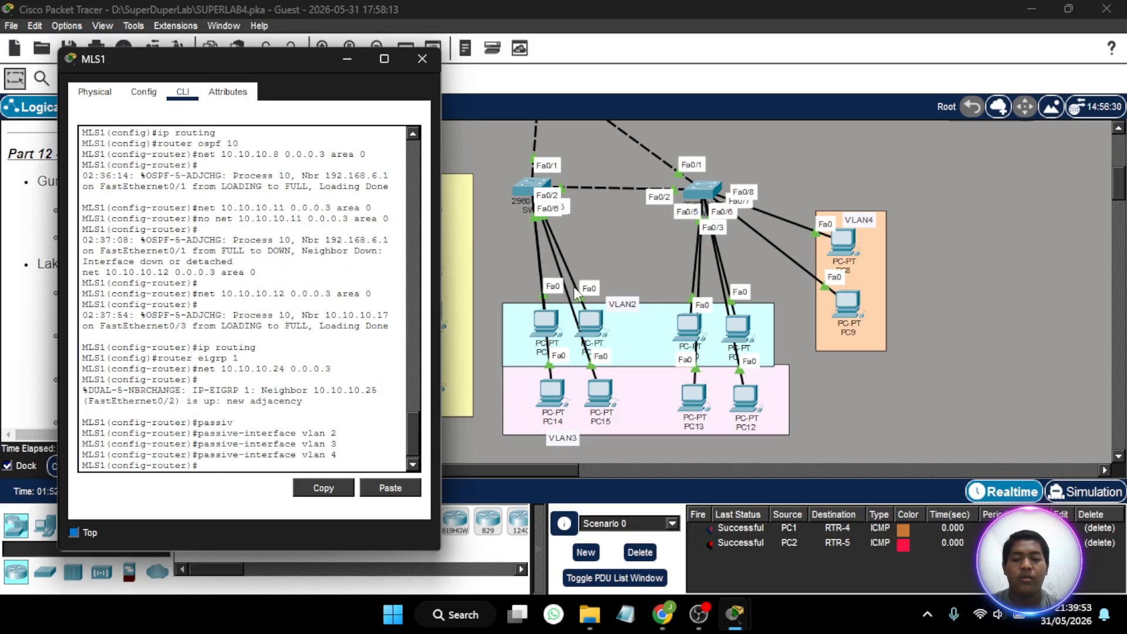
click(424, 59)
- Examine the OSPF and EIGRP areas and the VLAN switches attached to them in the topology
scroll(609, 321, right, 3)
scroll(610, 329, up, 5)
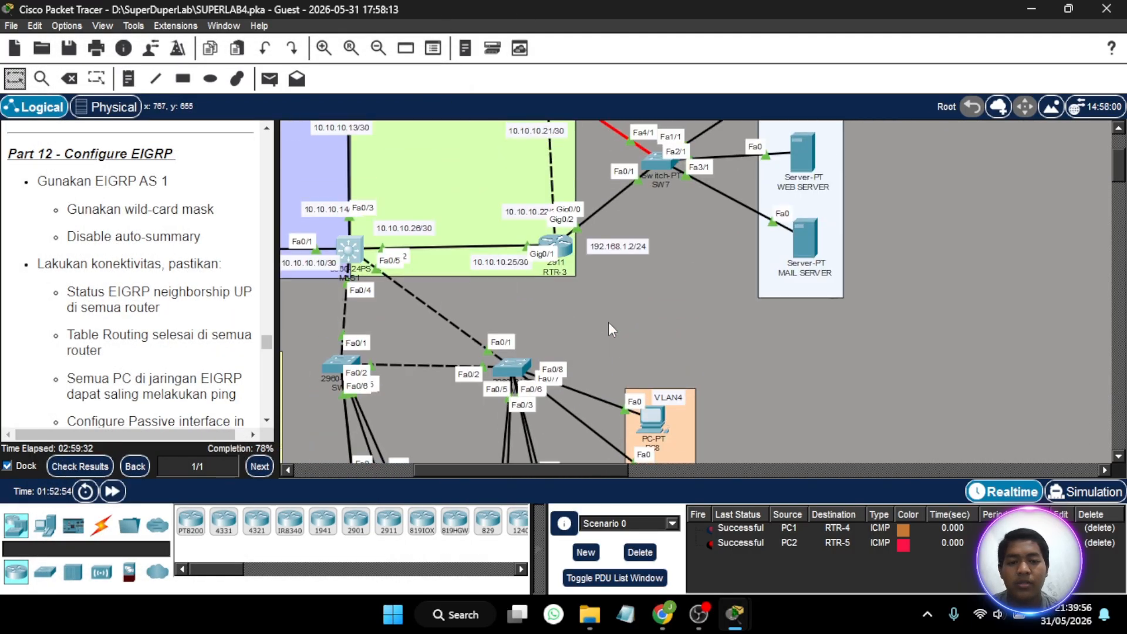
scroll(611, 330, left, 2)
scroll(610, 329, left, 4)
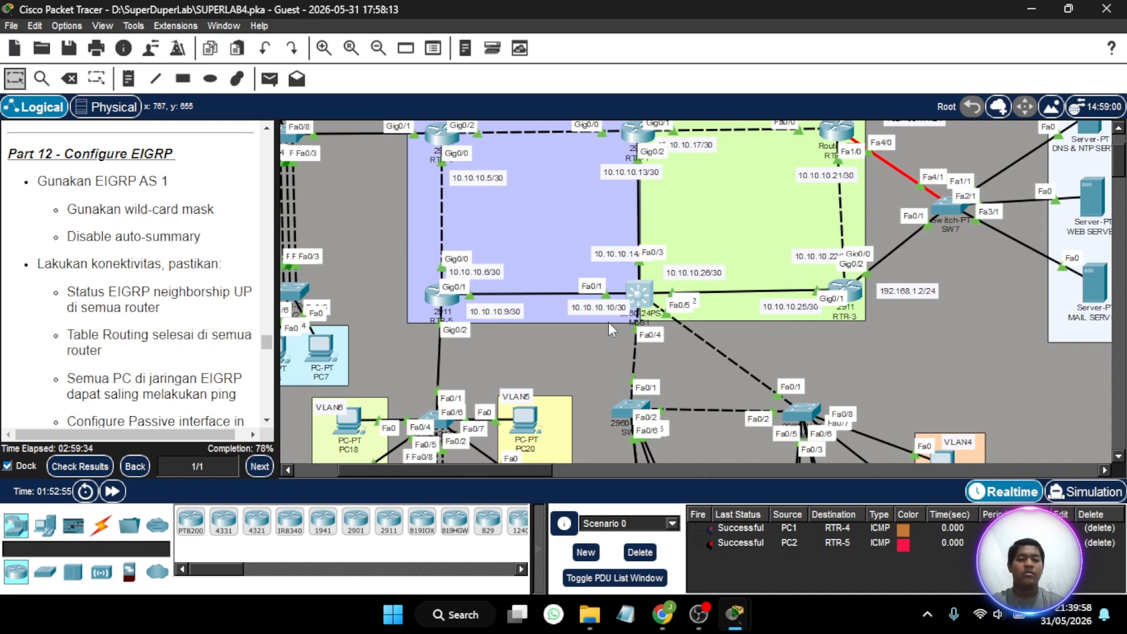
scroll(610, 329, right, 4)
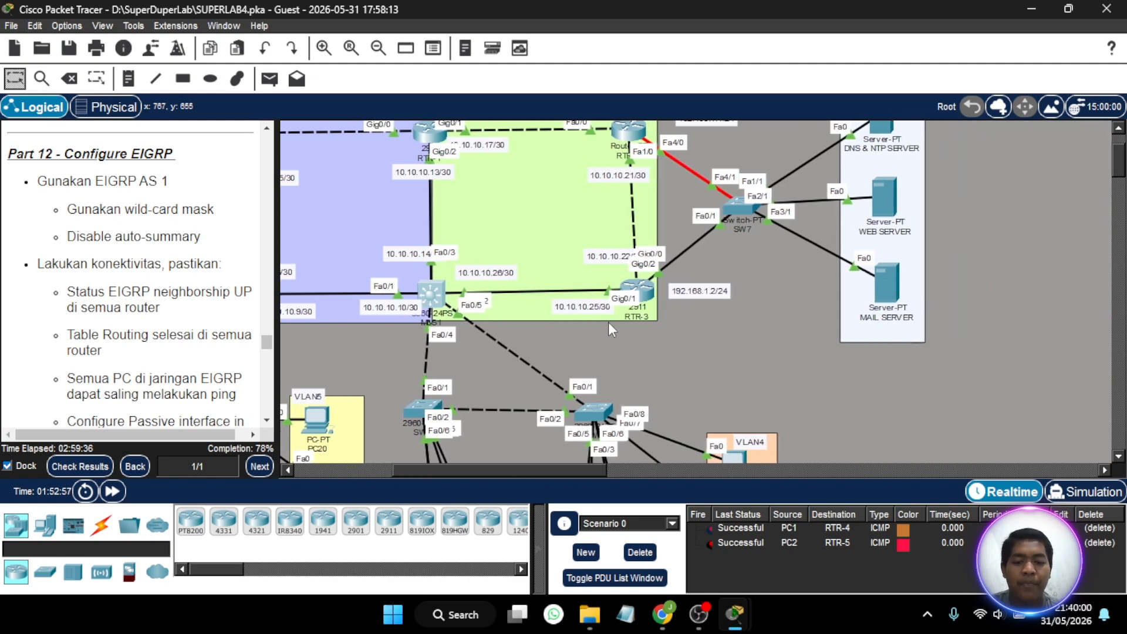
scroll(479, 414, left, 2)
scroll(477, 410, right, 1)
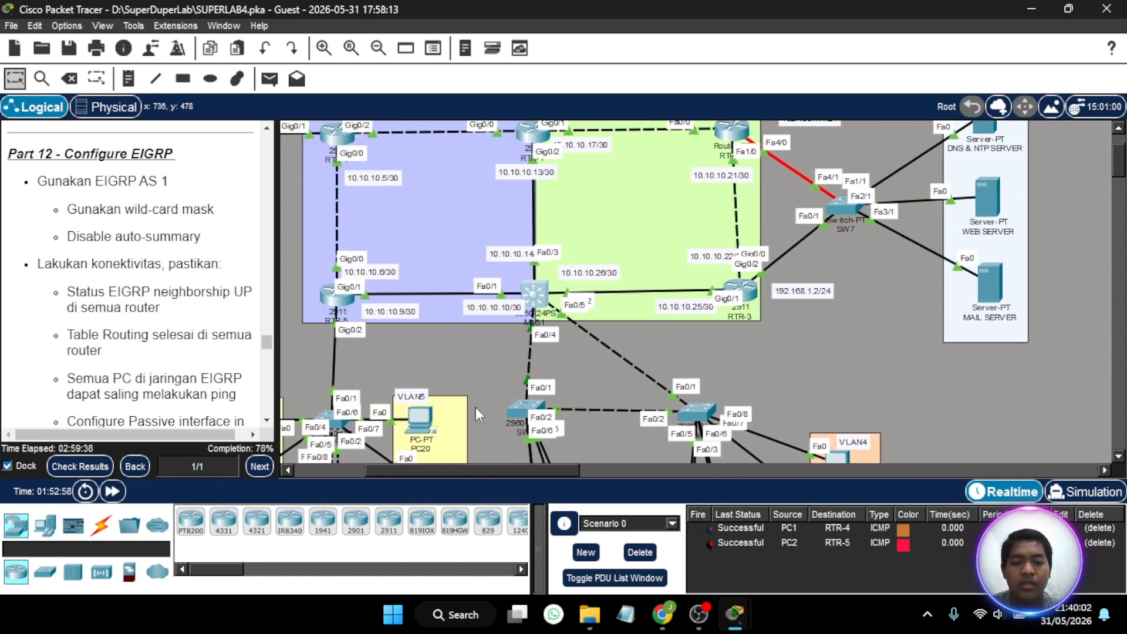
scroll(551, 307, down, 3)
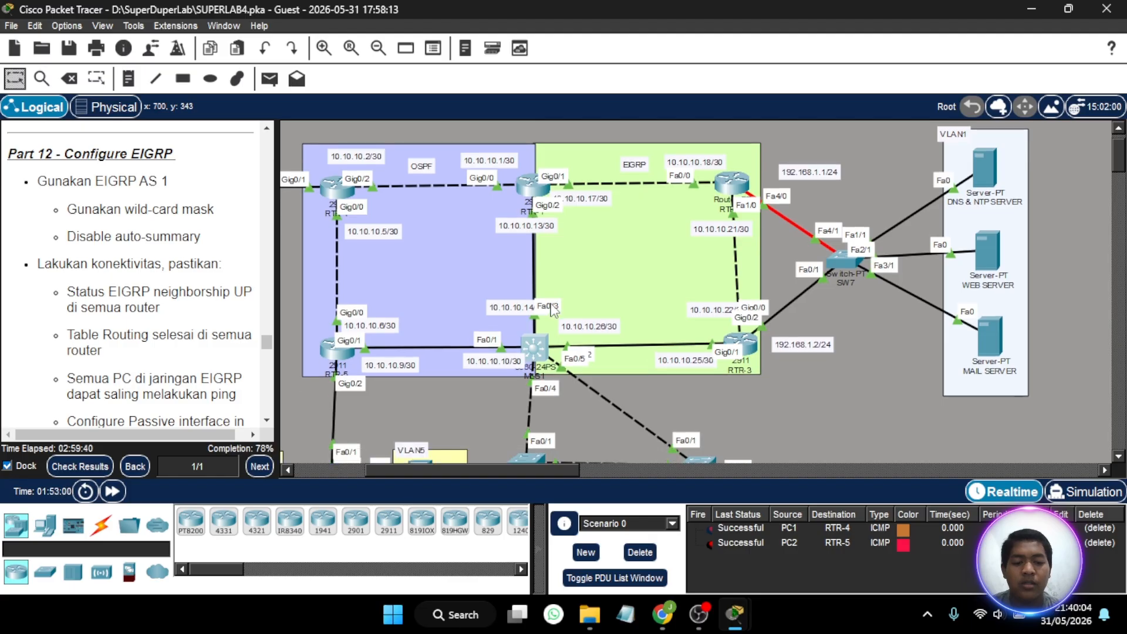
scroll(462, 340, up, 3)
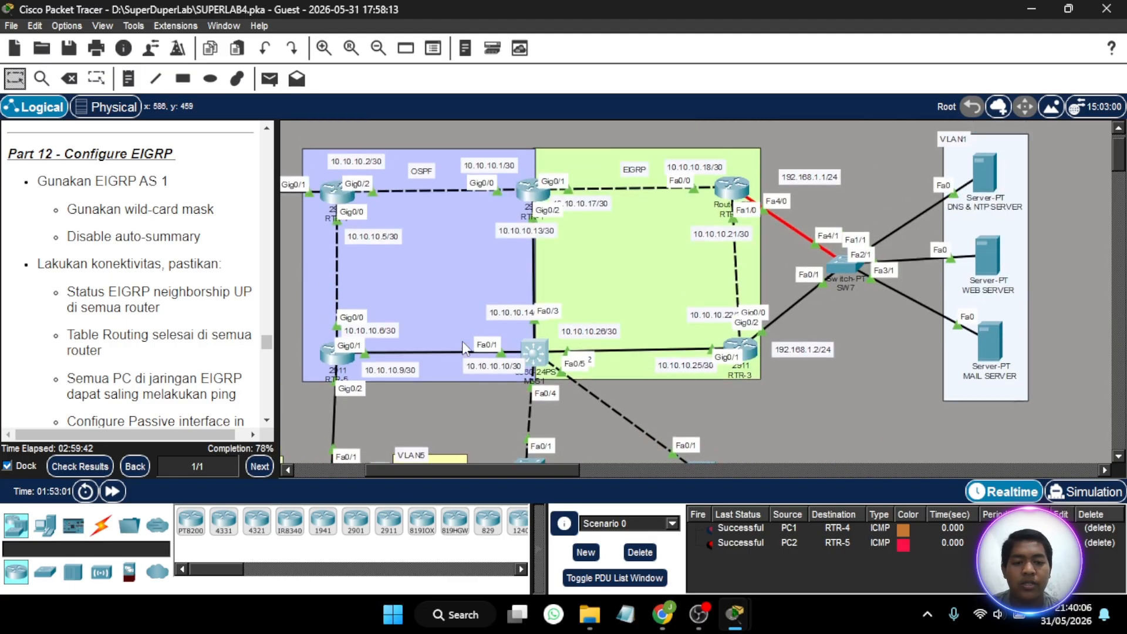
scroll(463, 340, down, 3)
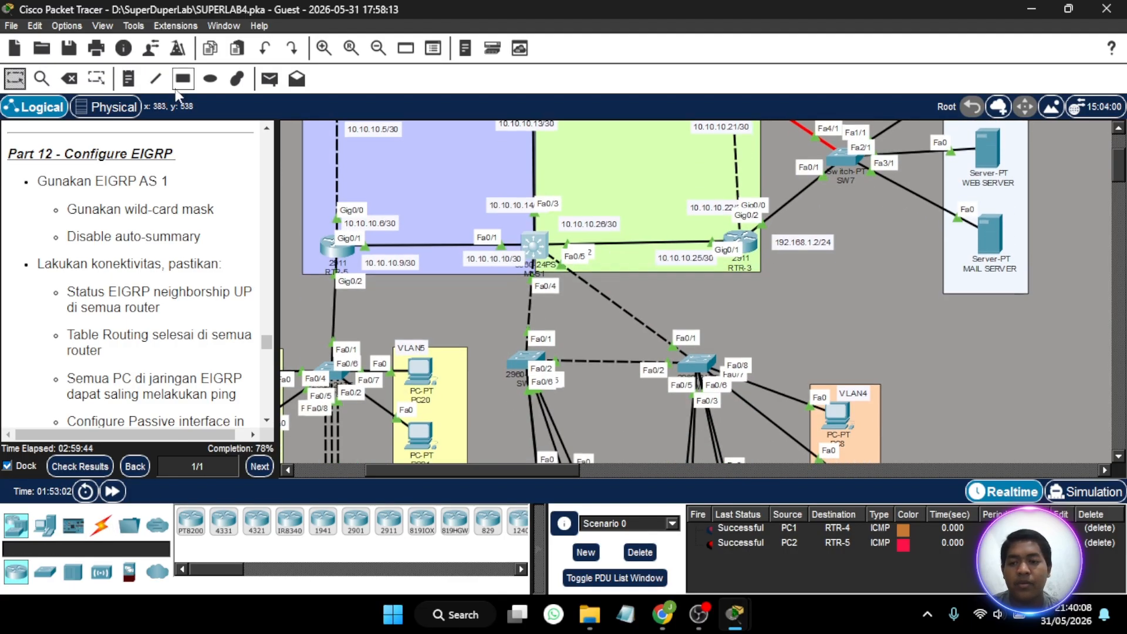
- Test connectivity by sending a simple PDU from PC8 in VLAN4 to MAIL SERVER in VLAN1
click(270, 79)
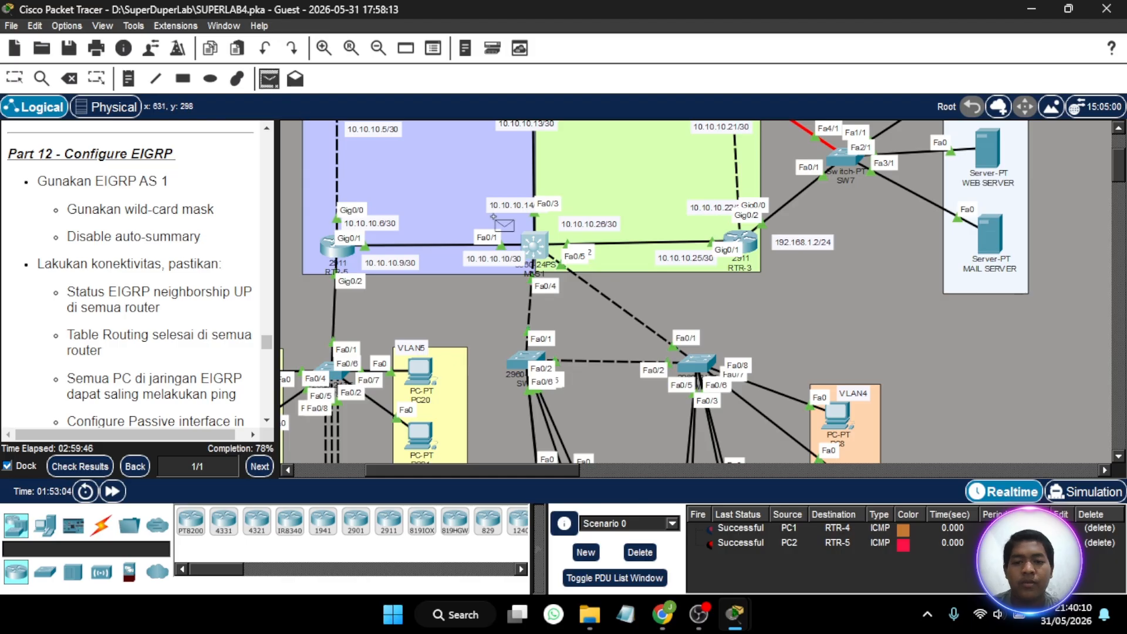
scroll(493, 218, right, 5)
scroll(493, 217, up, 1)
scroll(494, 222, down, 6)
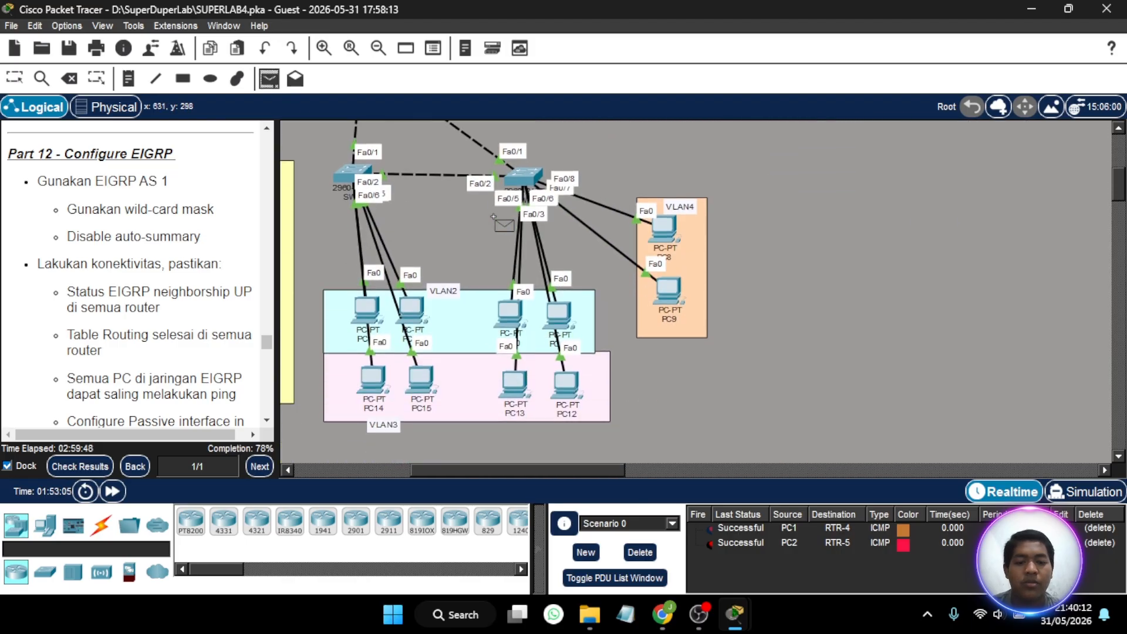
click(662, 238)
scroll(775, 265, up, 7)
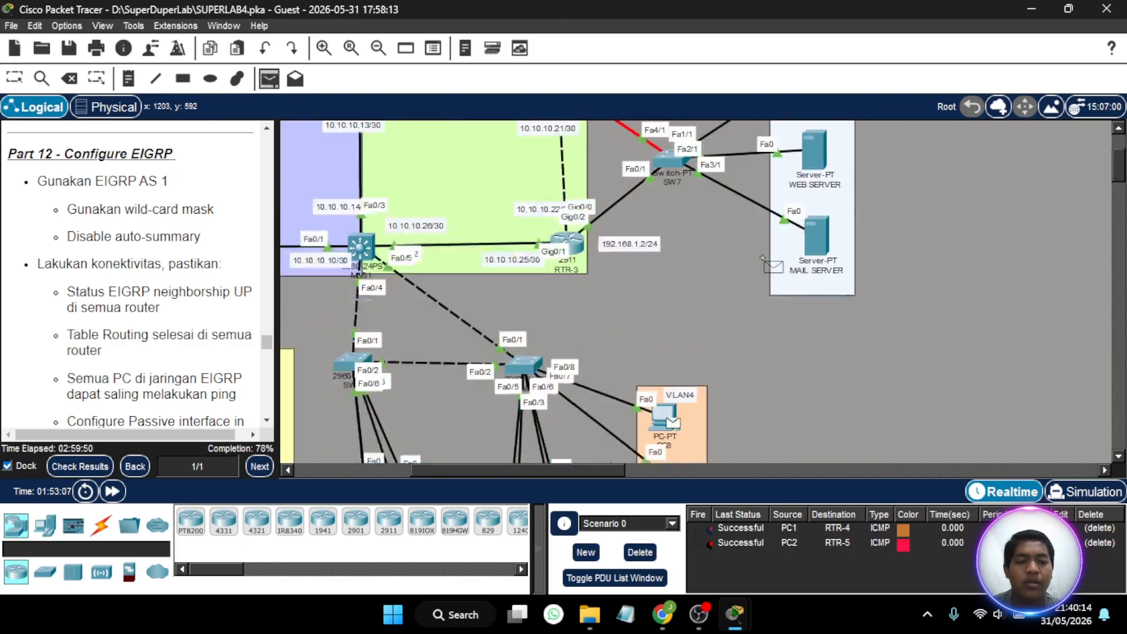
click(812, 290)
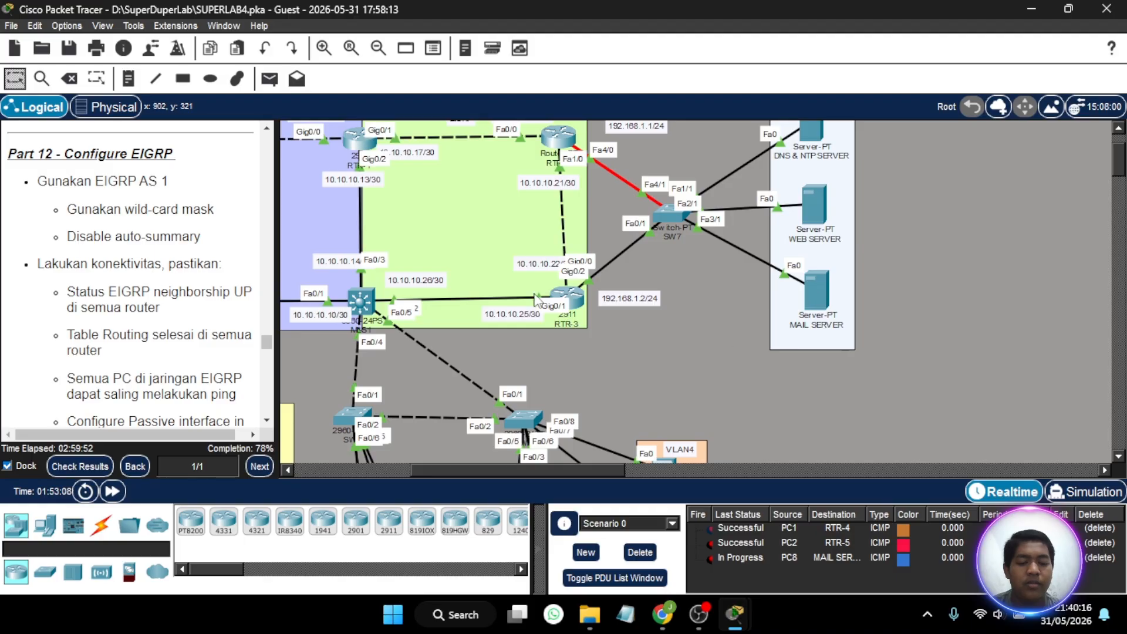
- Repeat the simple PDU test from PC8 to MAIL SERVER
click(269, 79)
scroll(581, 335, down, 2)
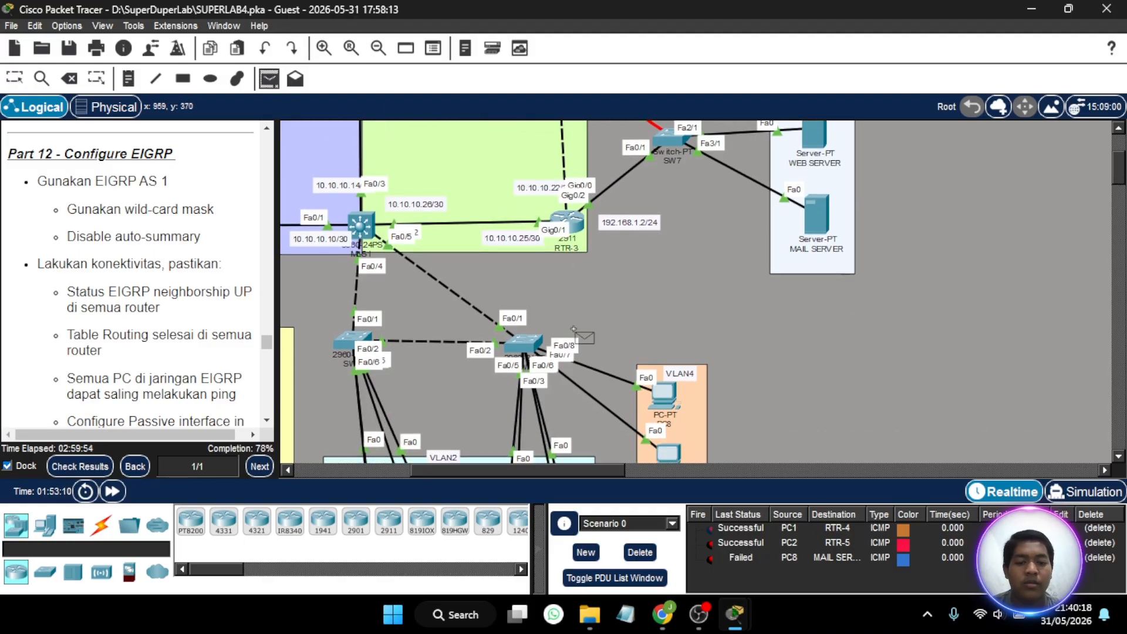
click(672, 401)
click(815, 214)
key(Escape)
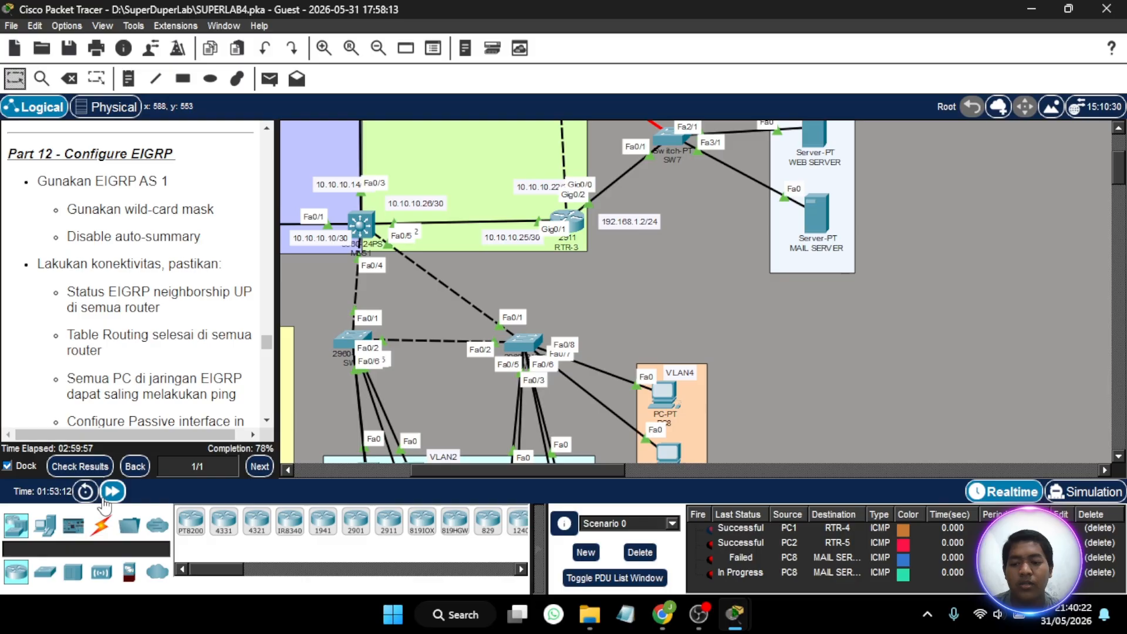
- Fast-forward the network time, retest PC8 to MAIL SERVER with a simple PDU, and clear the scenario's PDU list
click(114, 493)
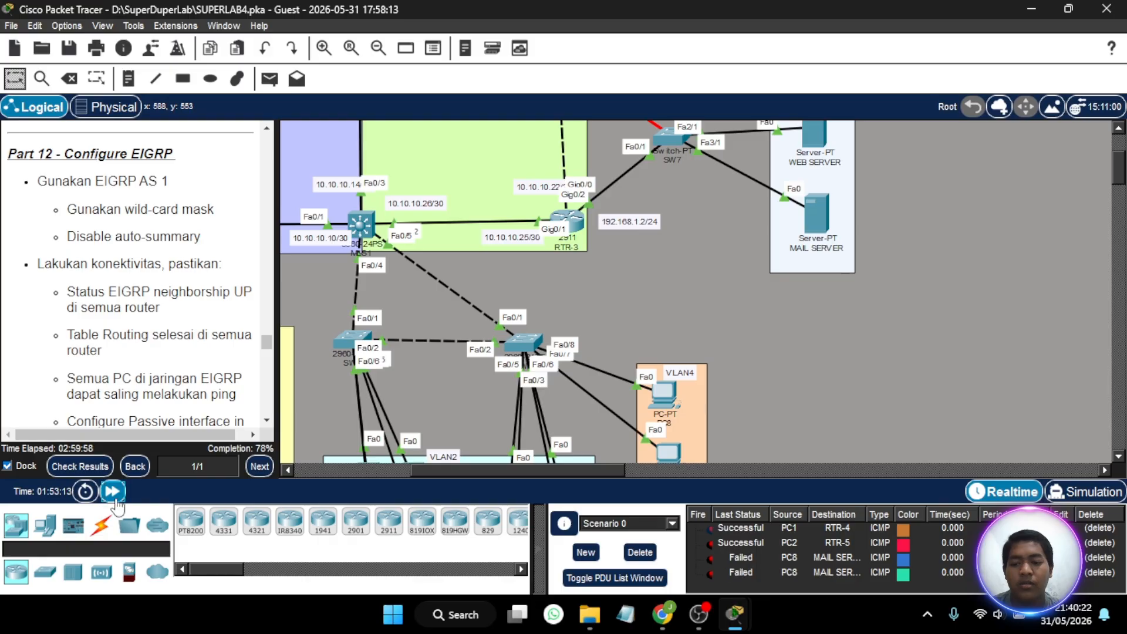
click(114, 492)
click(270, 79)
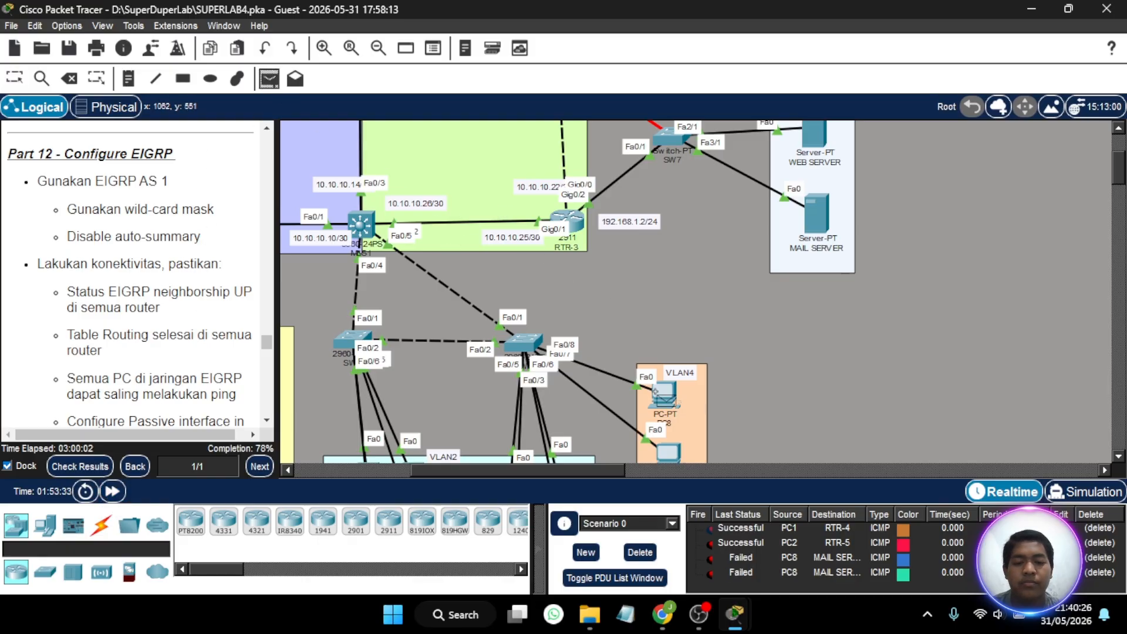
click(668, 392)
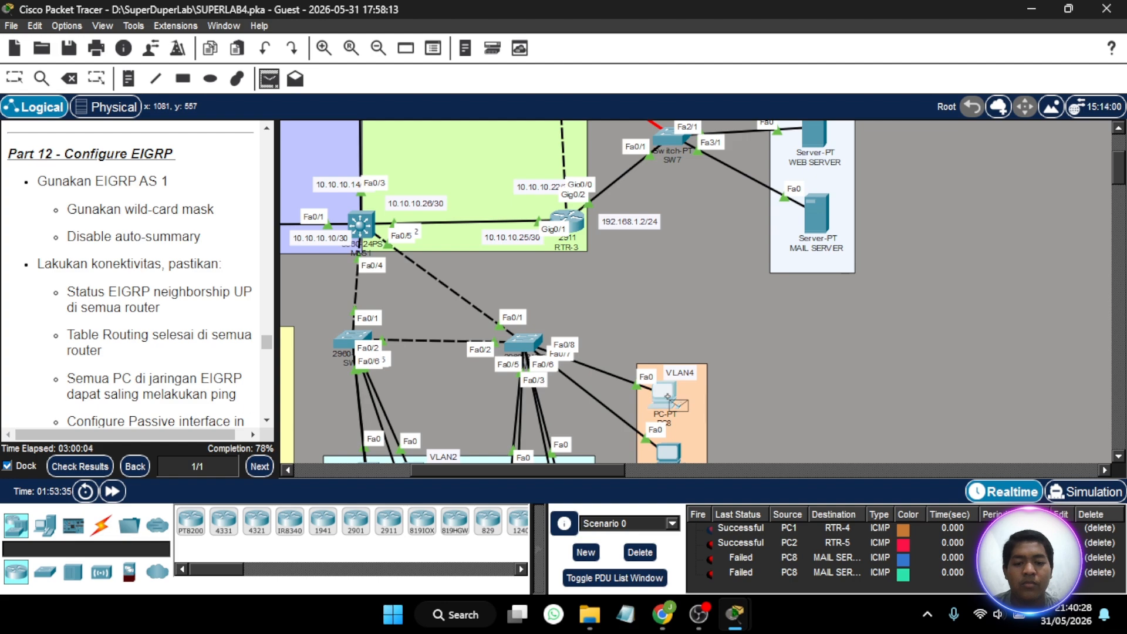
click(833, 209)
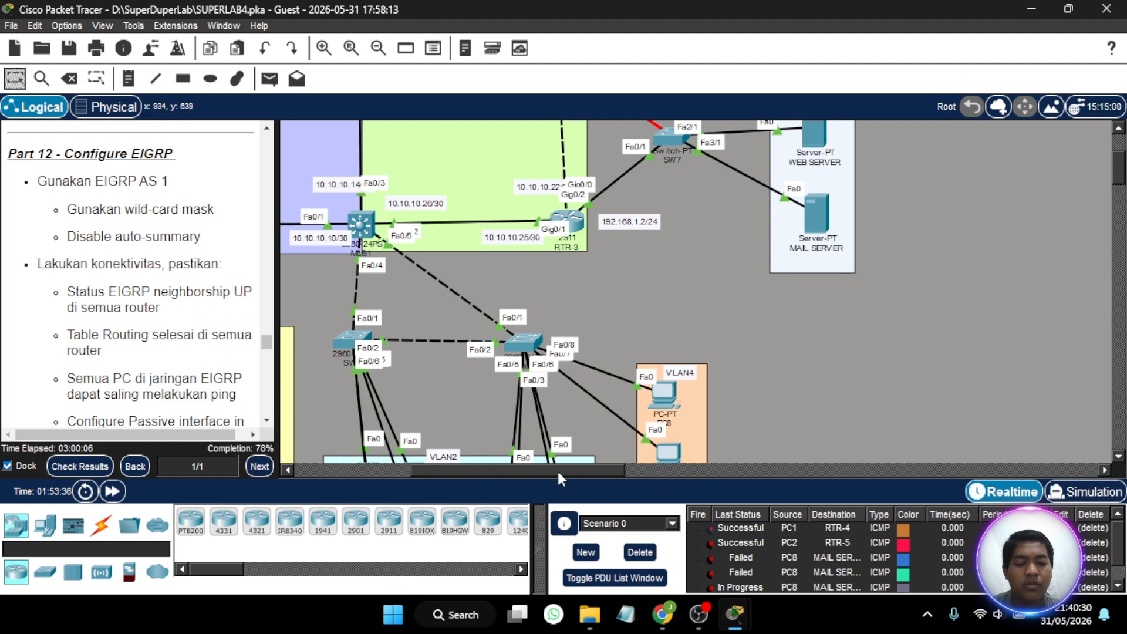
click(639, 552)
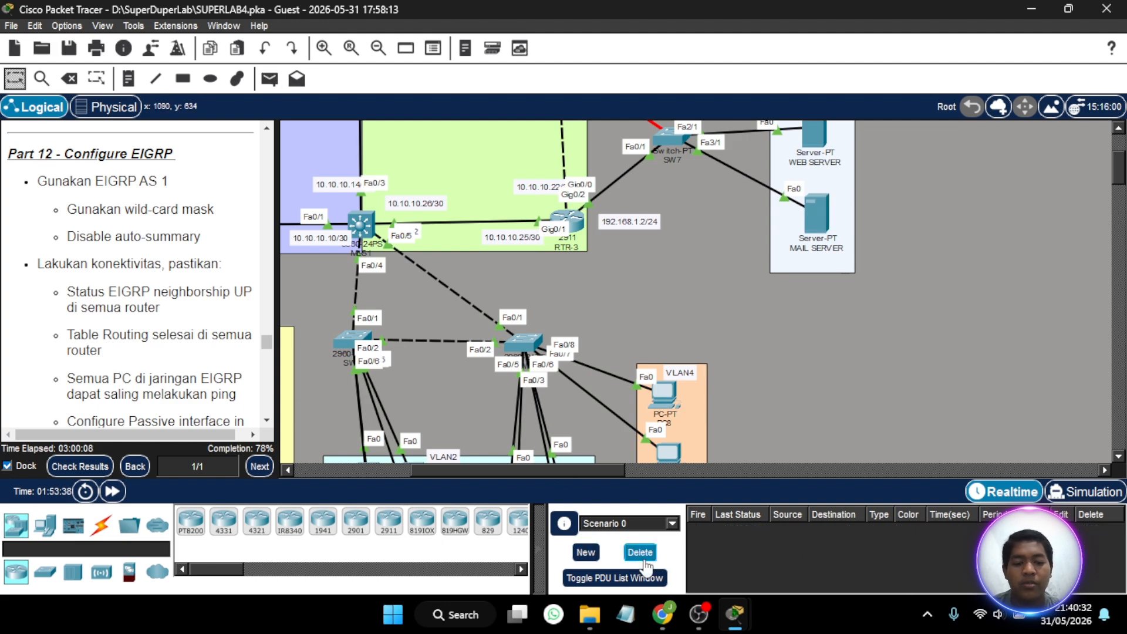
- Advertise the network 192.168.2.0 with wildcard mask 0.0.0.255 in EIGRP 1 on MLS1
click(360, 226)
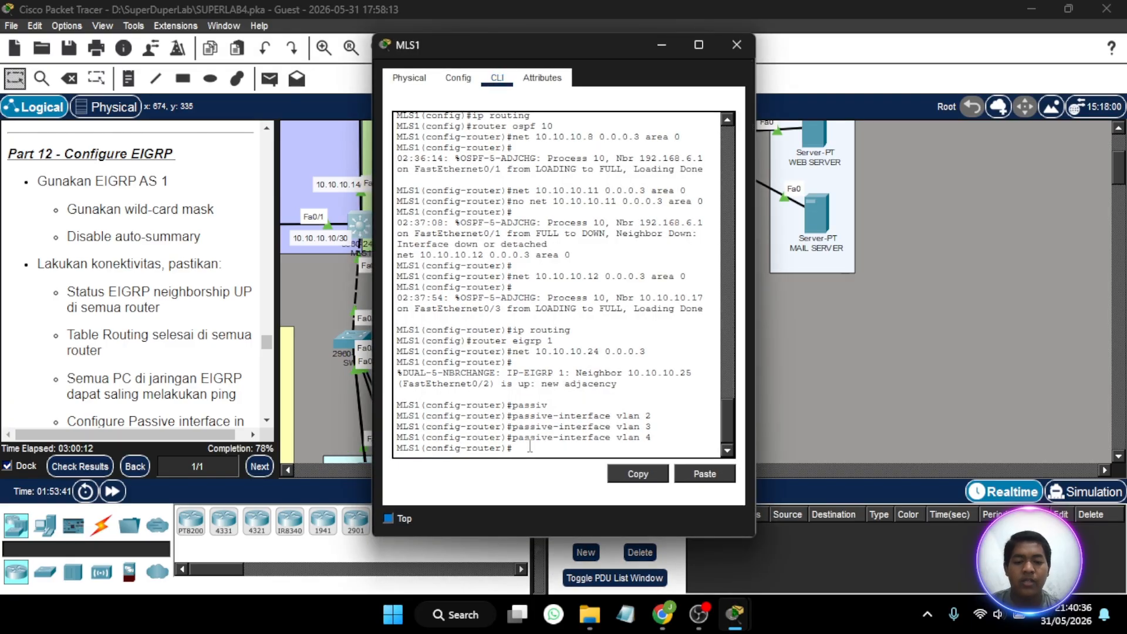
key(Up)
key(Up)
key(Up)
key(Up)
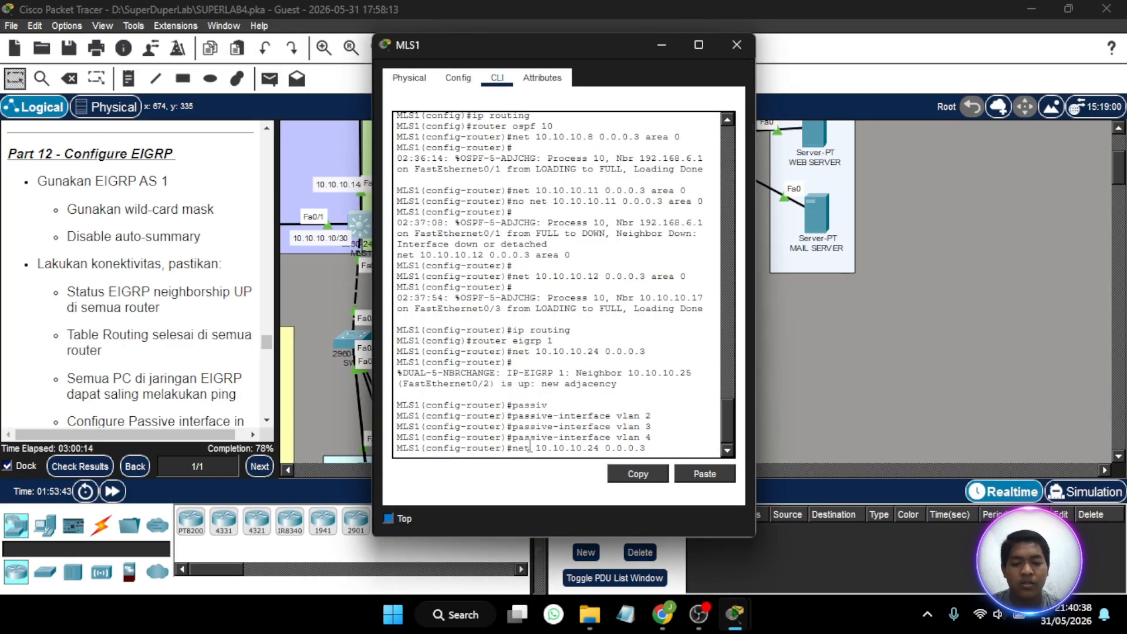
key(BackSpace)
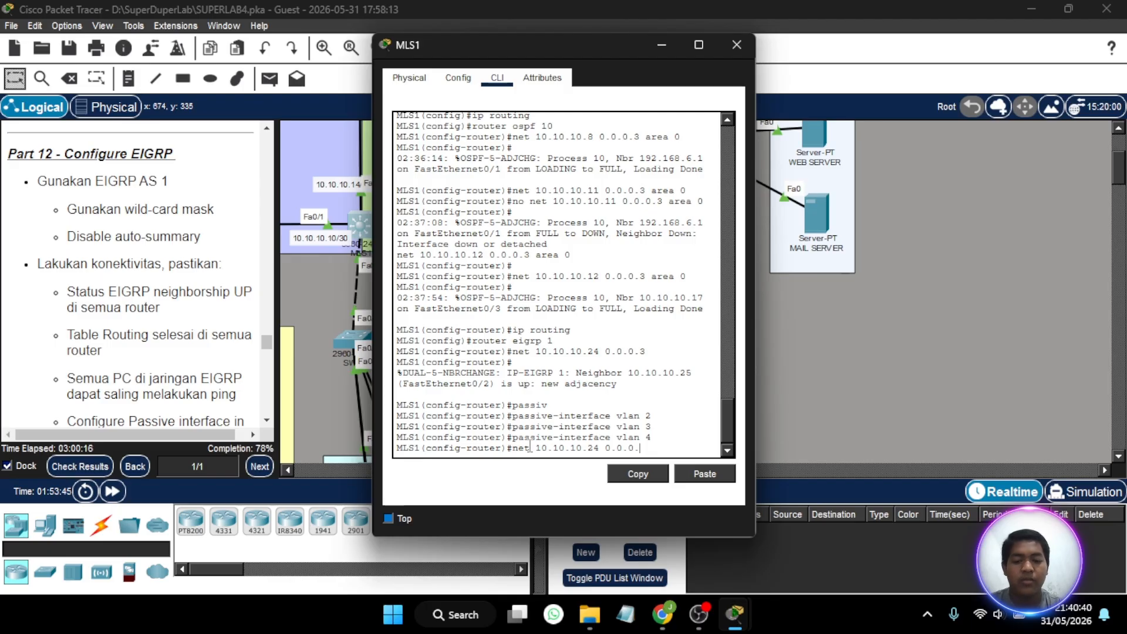
key(BackSpace)
key(BackSpace)
key(BackSpace)
key(BackSpace)
key(BackSpace)
key(BackSpace)
key(BackSpace)
key(BackSpace)
key(BackSpace)
text(9)
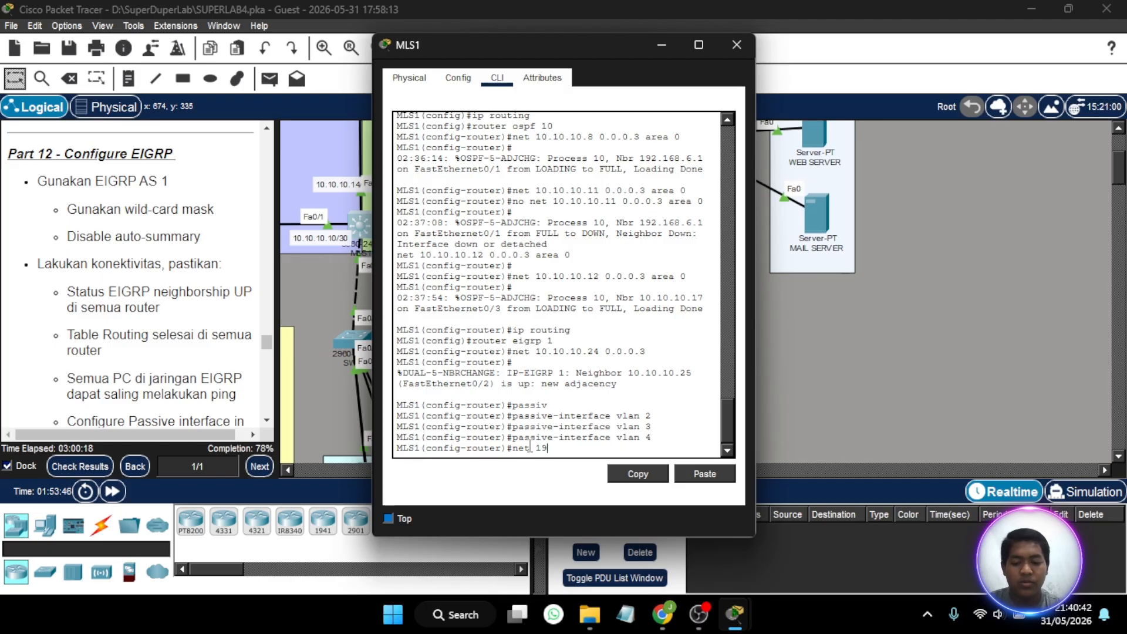
text(2.168)
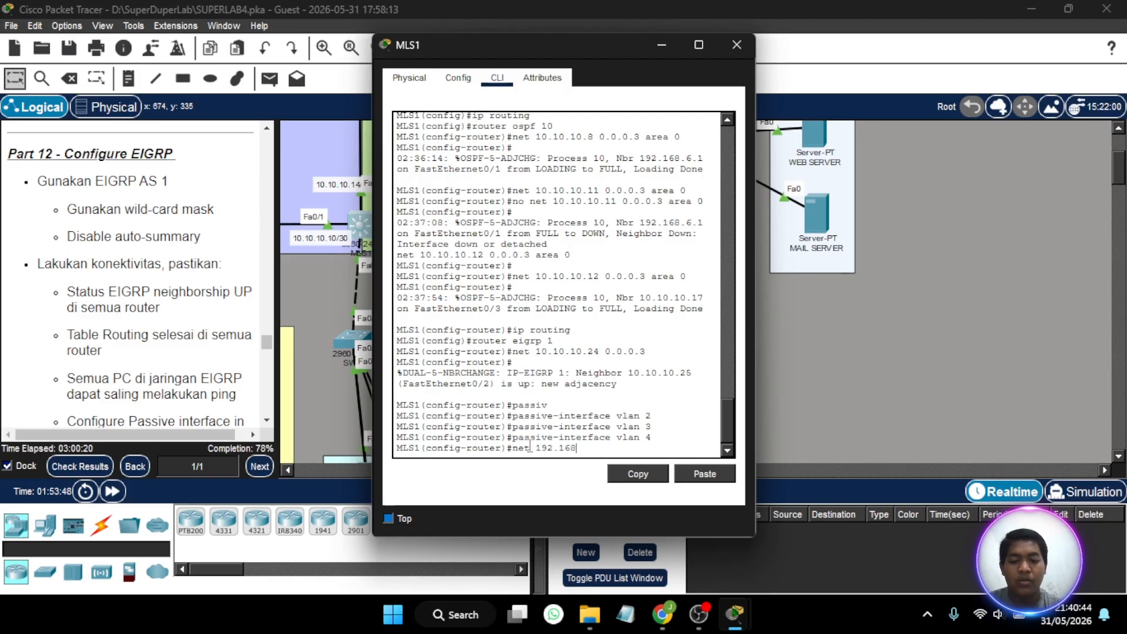
text(.1)
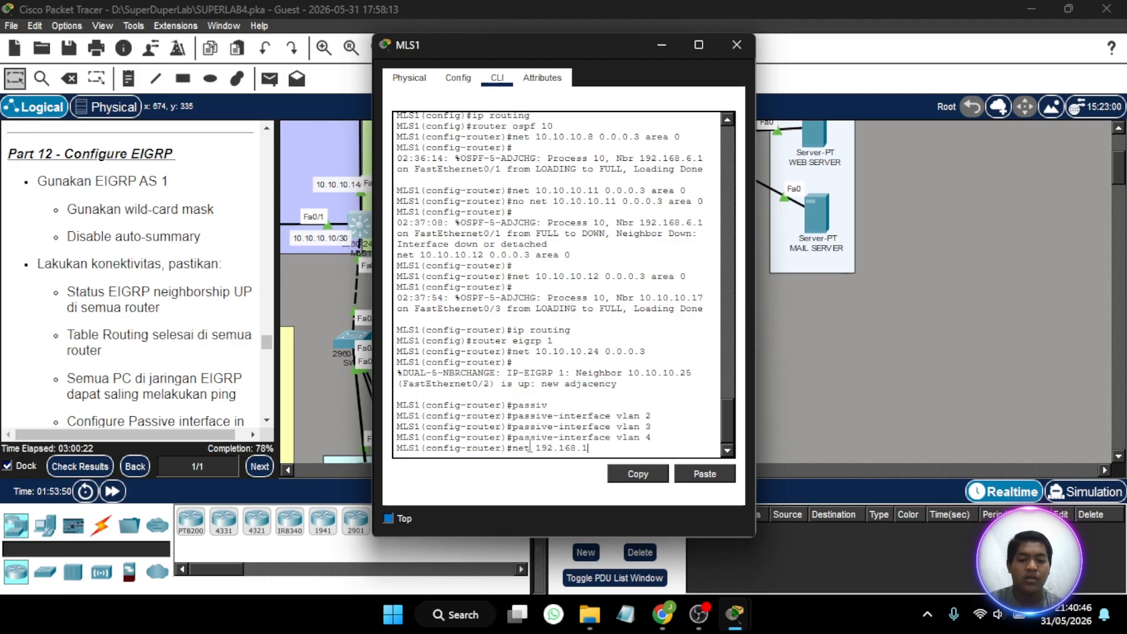
key(BackSpace)
text(2.0 0.)
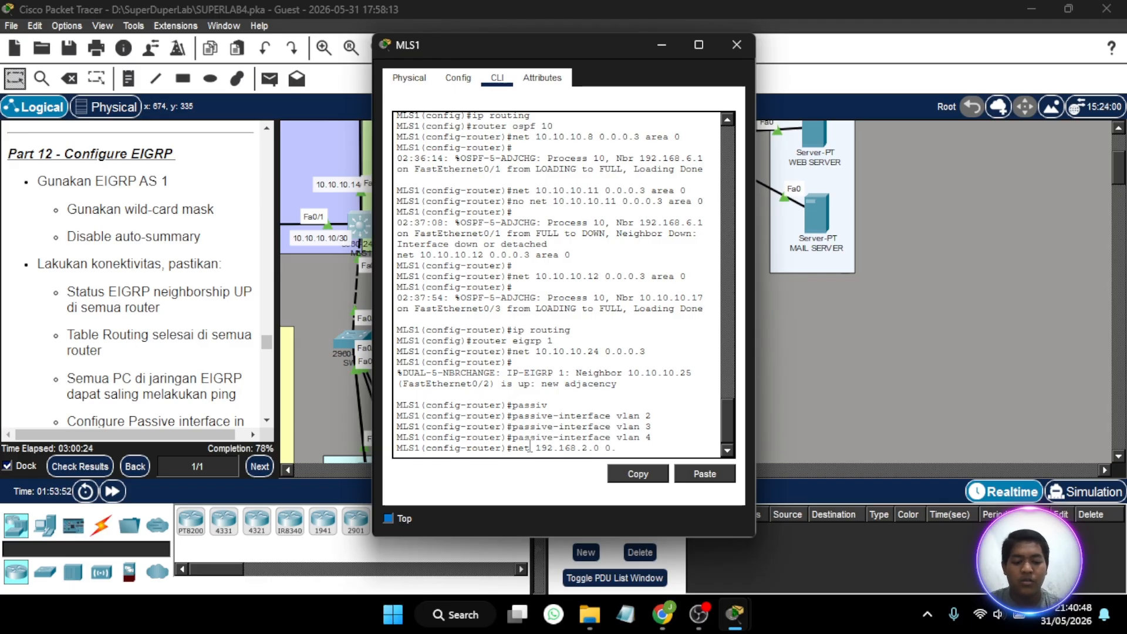
text(0.0.2)
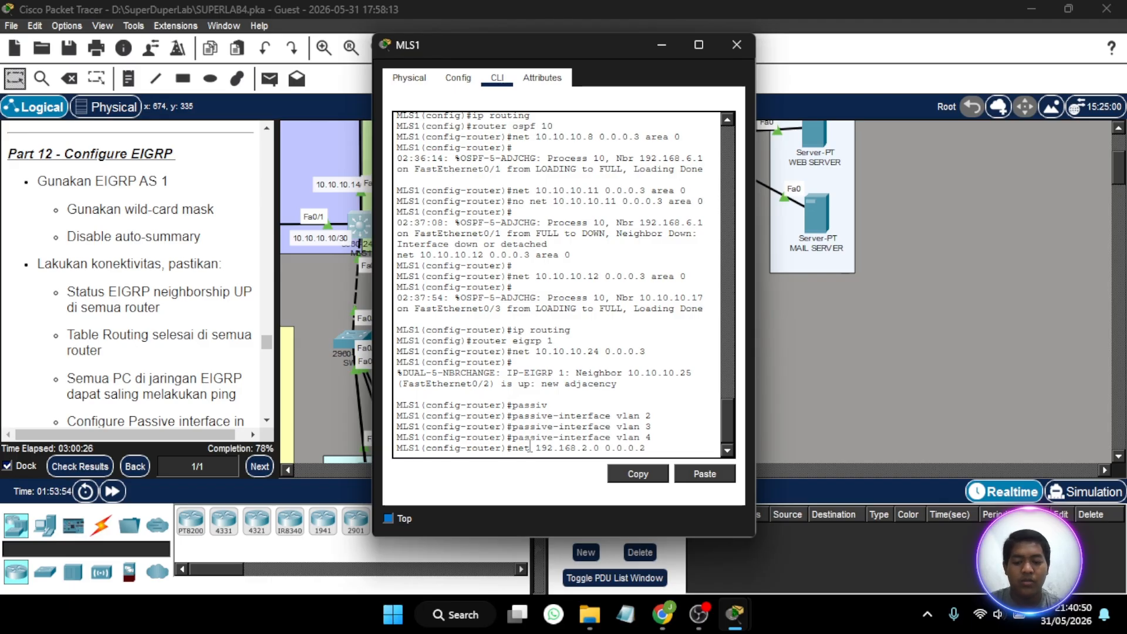
text(55)
key(Return)
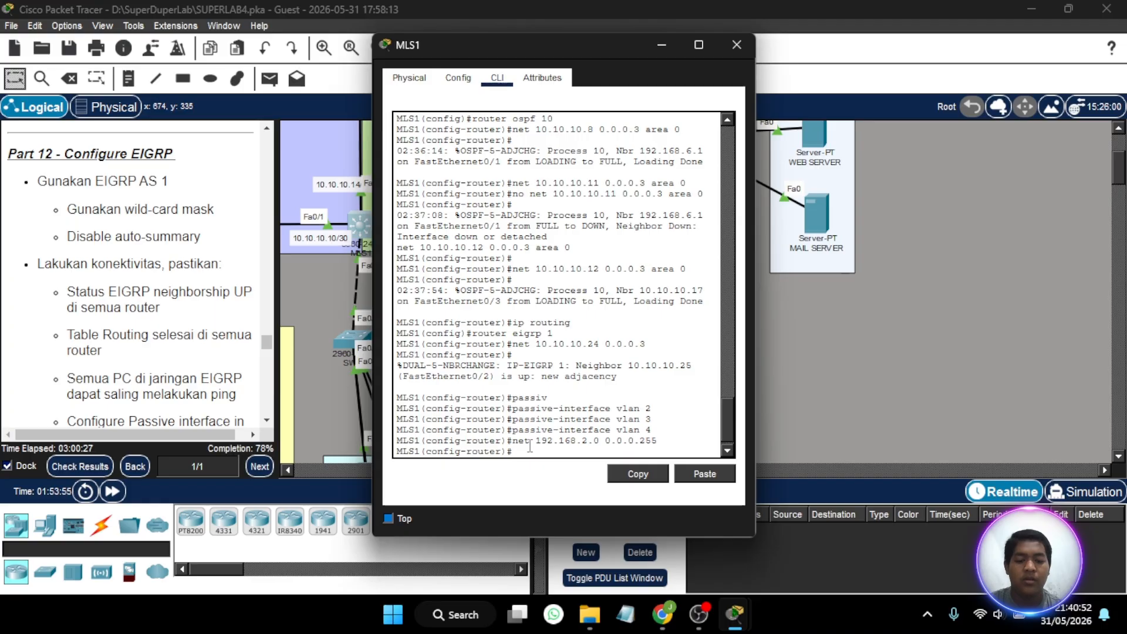
- Advertise networks 192.168.3.0 and 192.168.4.0 with wildcard mask 0.0.0.255 in EIGRP 1 on MLS1 and close the switch's window
key(Up)
key(Left)
key(Left)
key(Left)
key(Left)
key(Left)
key(Left)
key(Left)
key(Left)
key(Left)
key(Left)
key(Left)
key(Left)
key(BackSpace)
text(3)
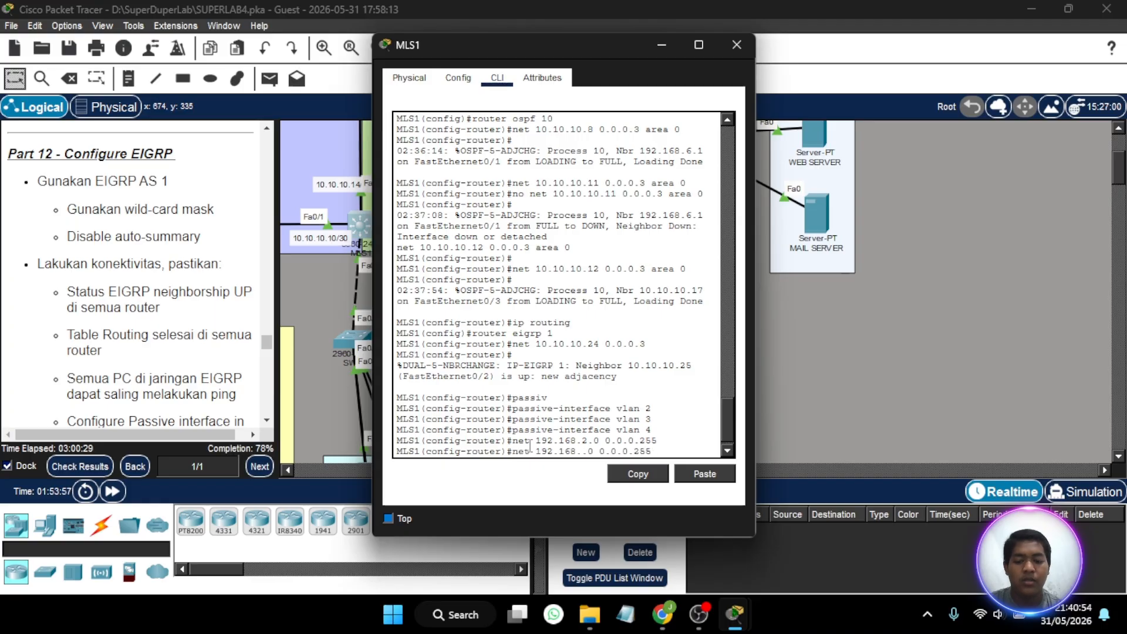
key(Return)
key(Up)
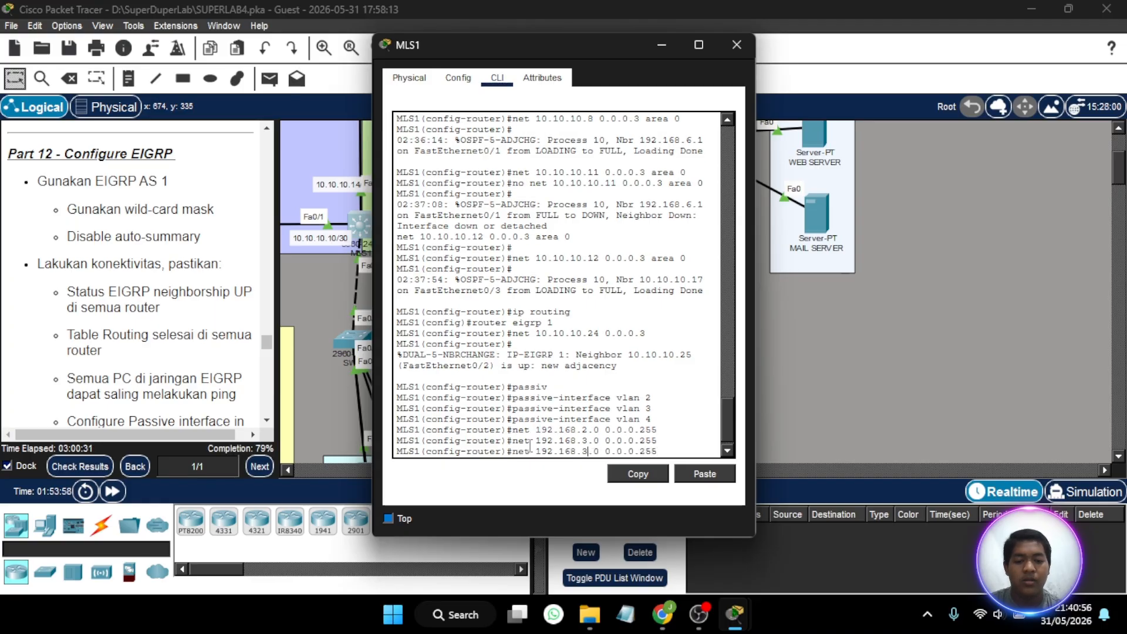
key(BackSpace)
text(4)
key(Return)
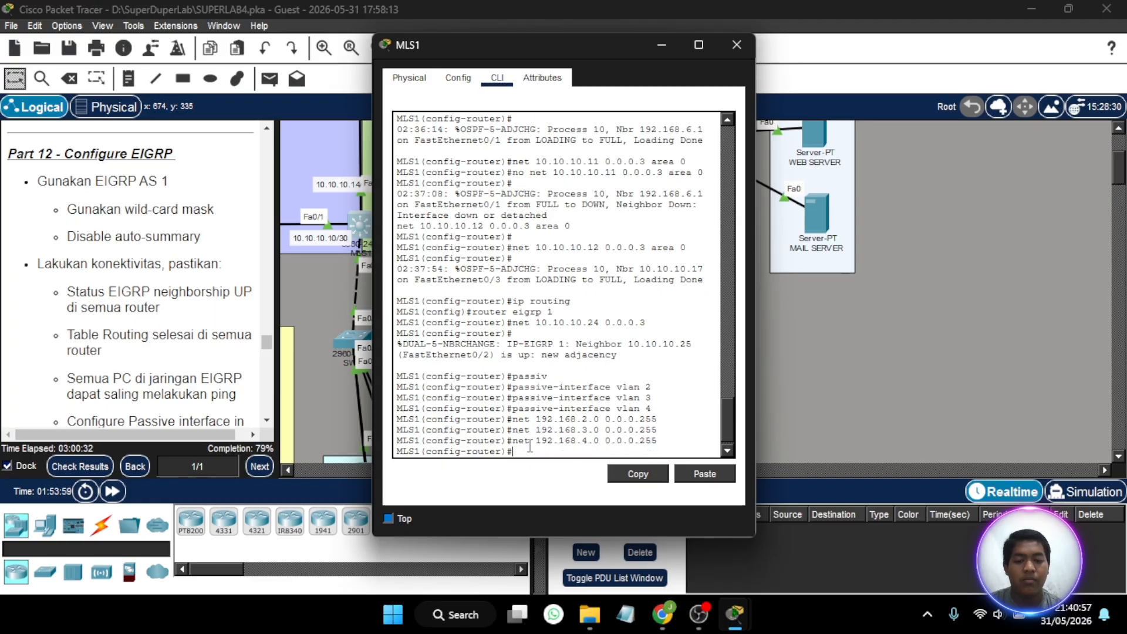
click(724, 44)
- Advertise the network 192.168.1.0 with wildcard mask 0.0.0.255 in EIGRP 1 on RTR-2 and close the router's window
scroll(755, 250, up, 3)
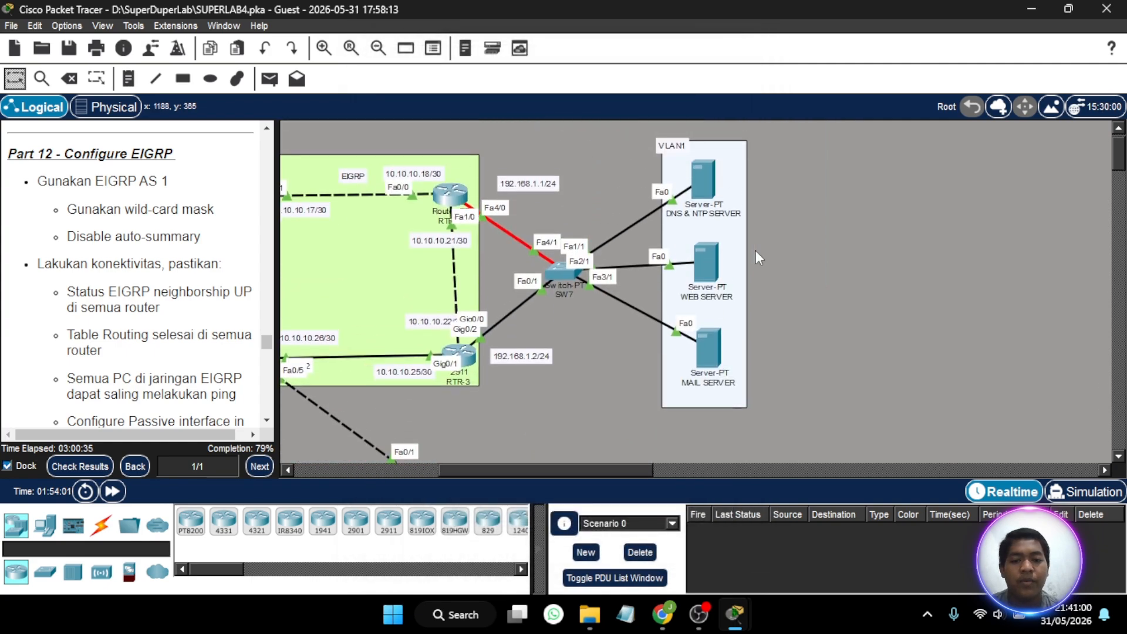
scroll(755, 250, left, 5)
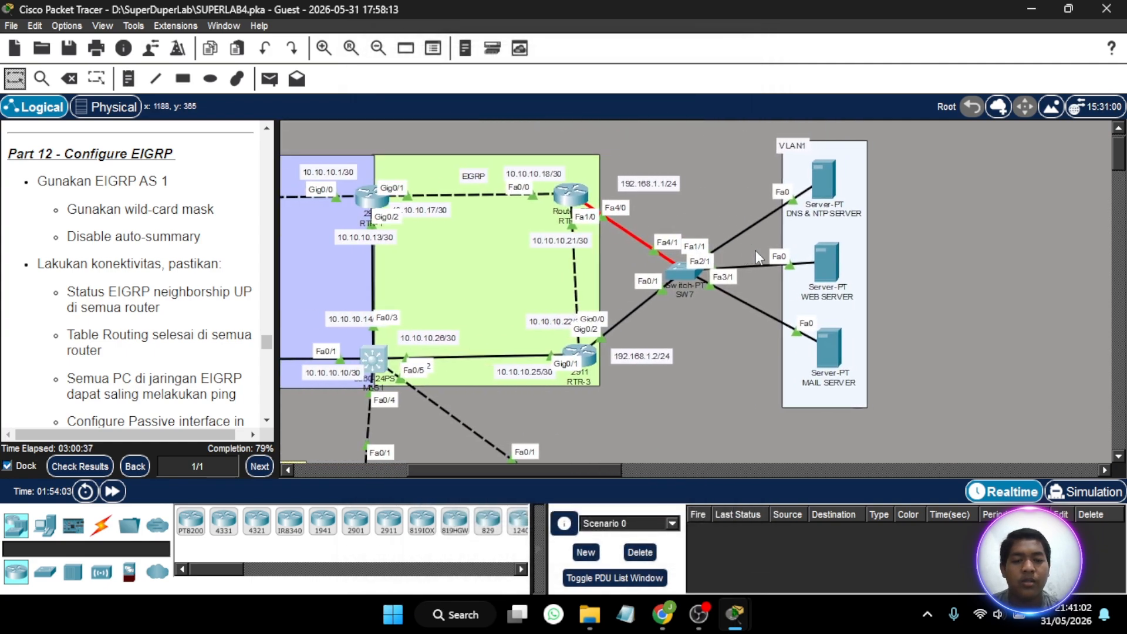
click(570, 195)
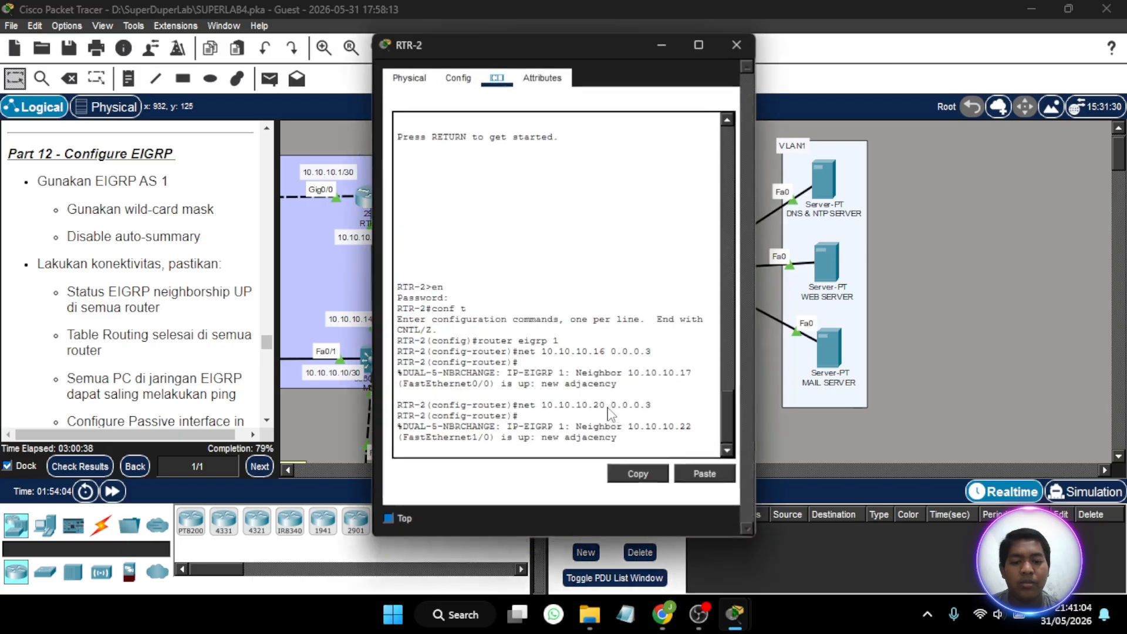
key(Return)
key(Up)
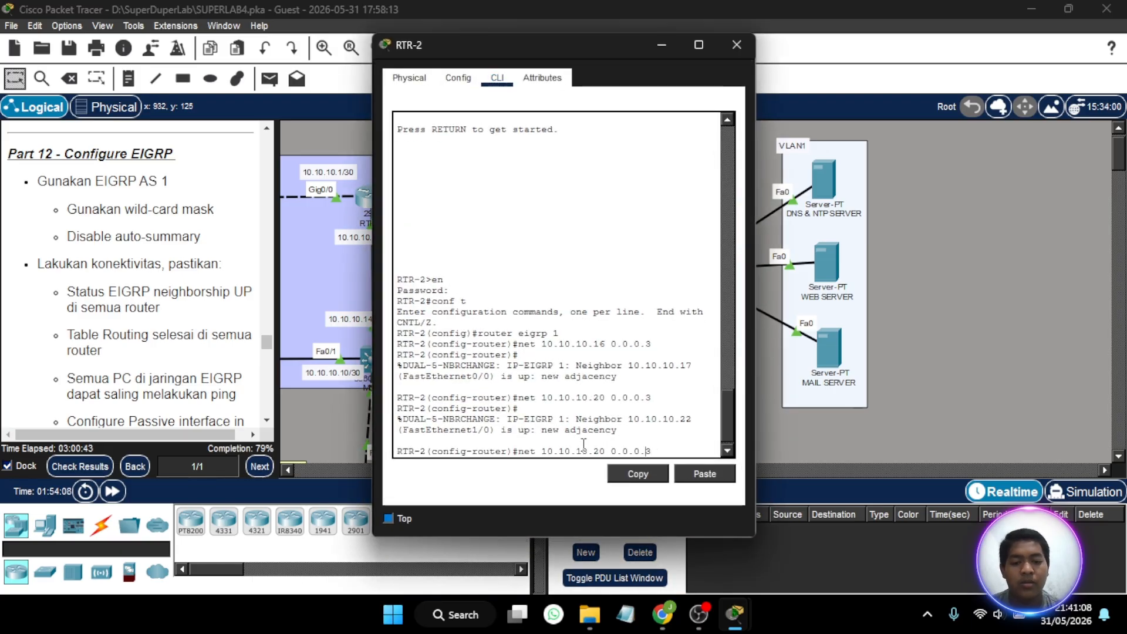
key(End)
key(BackSpace)
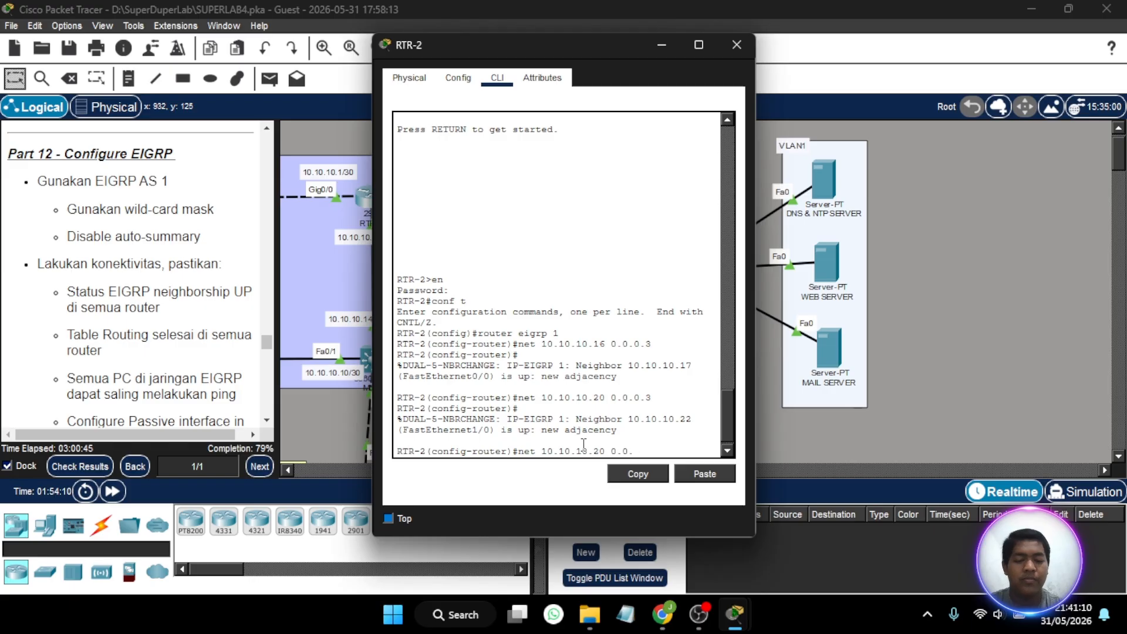
key(BackSpace)
key(BackSpace)
key(BackSpace)
key(BackSpace)
key(BackSpace)
key(BackSpace)
key(BackSpace)
key(BackSpace)
key(BackSpace)
key(BackSpace)
key(BackSpace)
key(BackSpace)
key(BackSpace)
key(BackSpace)
key(BackSpace)
key(BackSpace)
key(BackSpace)
key(BackSpace)
key(BackSpace)
key(BackSpace)
text(n)
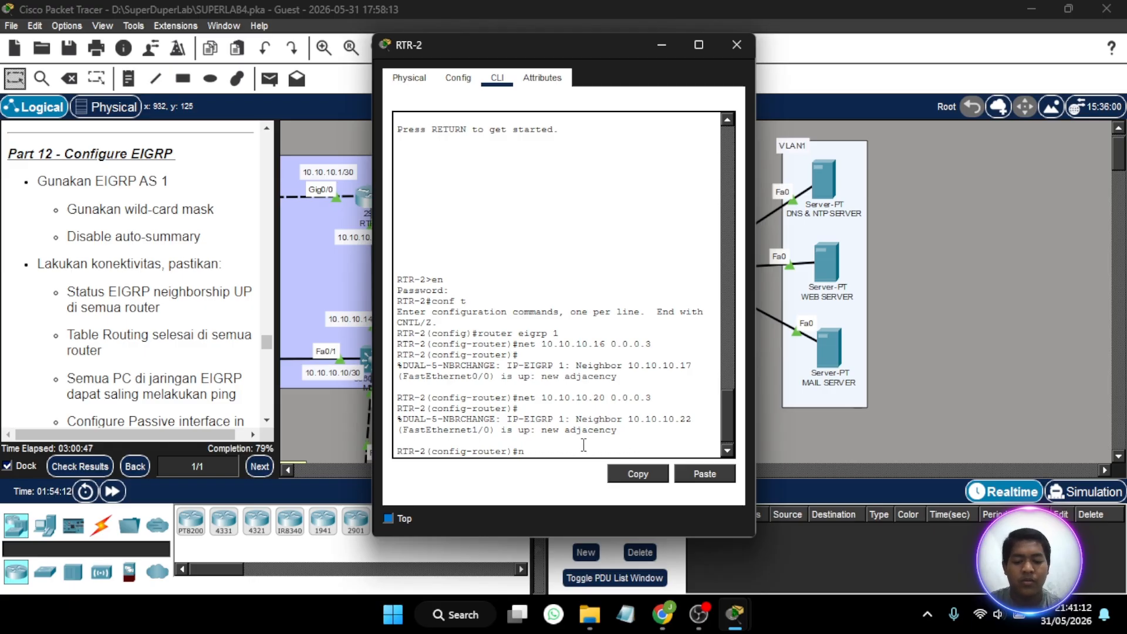
text(3t 192.168.1)
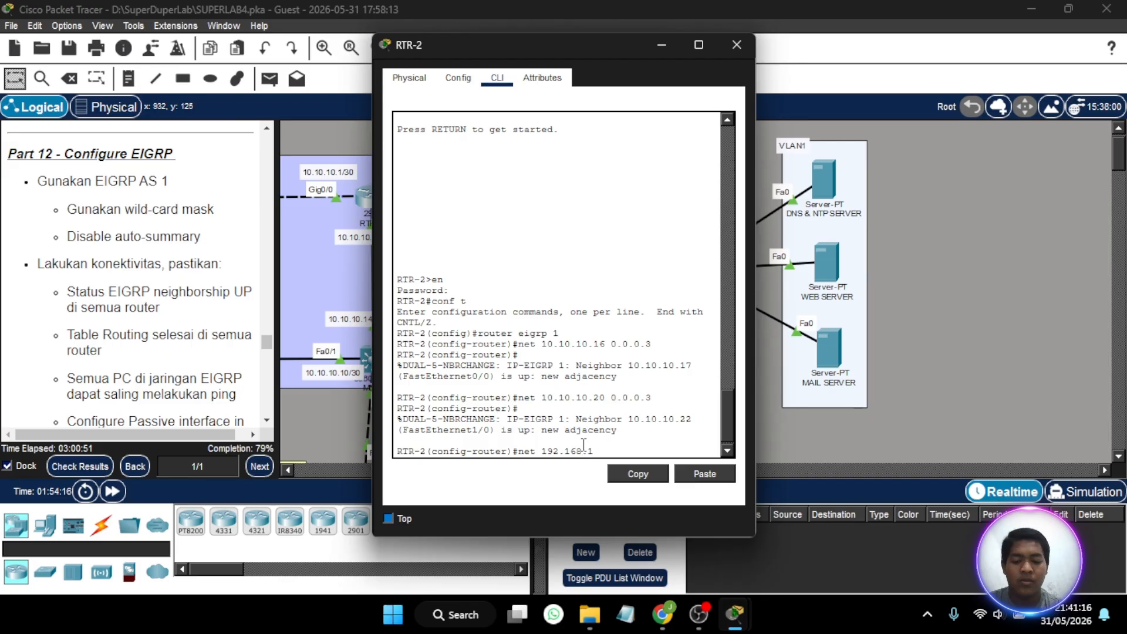
text(.0 0.0.0.25)
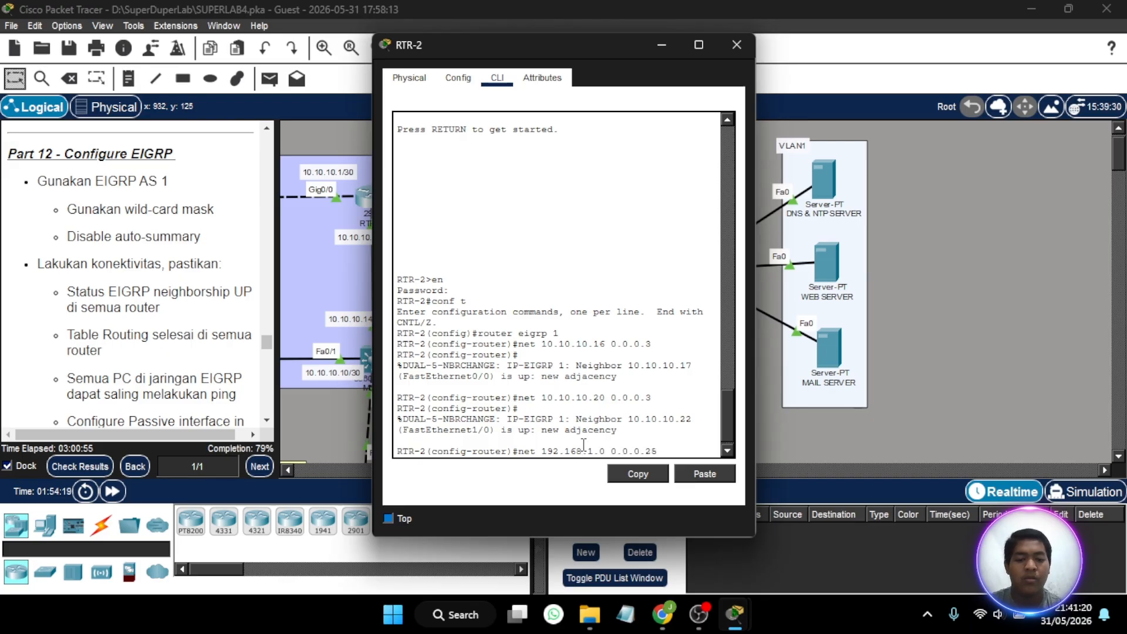
key(Return)
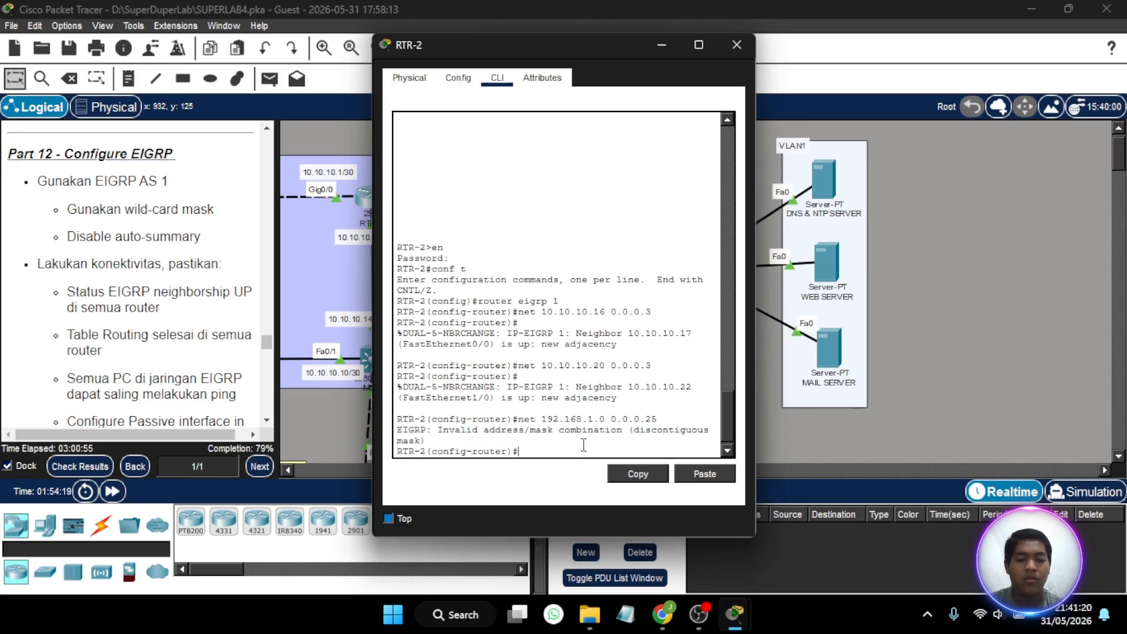
key(Up)
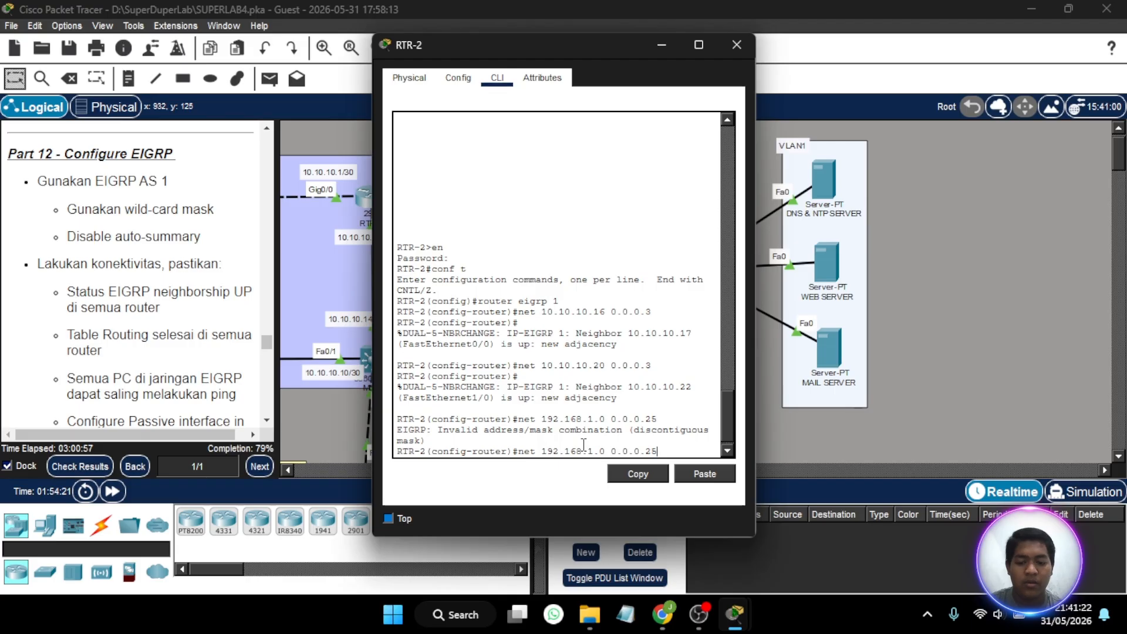
text(5)
key(Return)
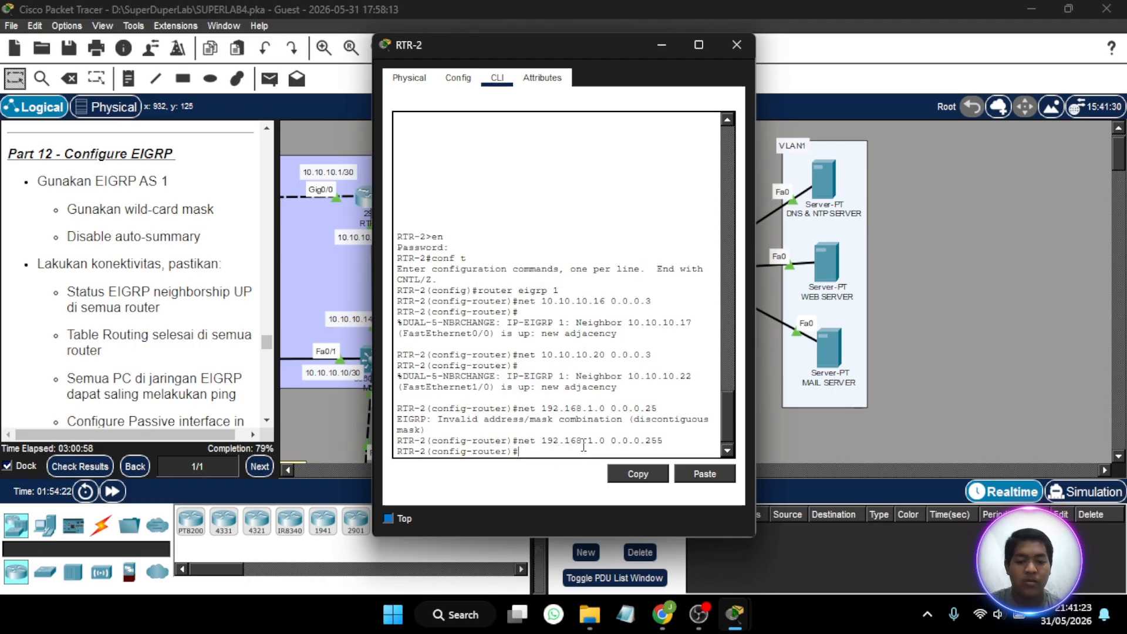
click(736, 46)
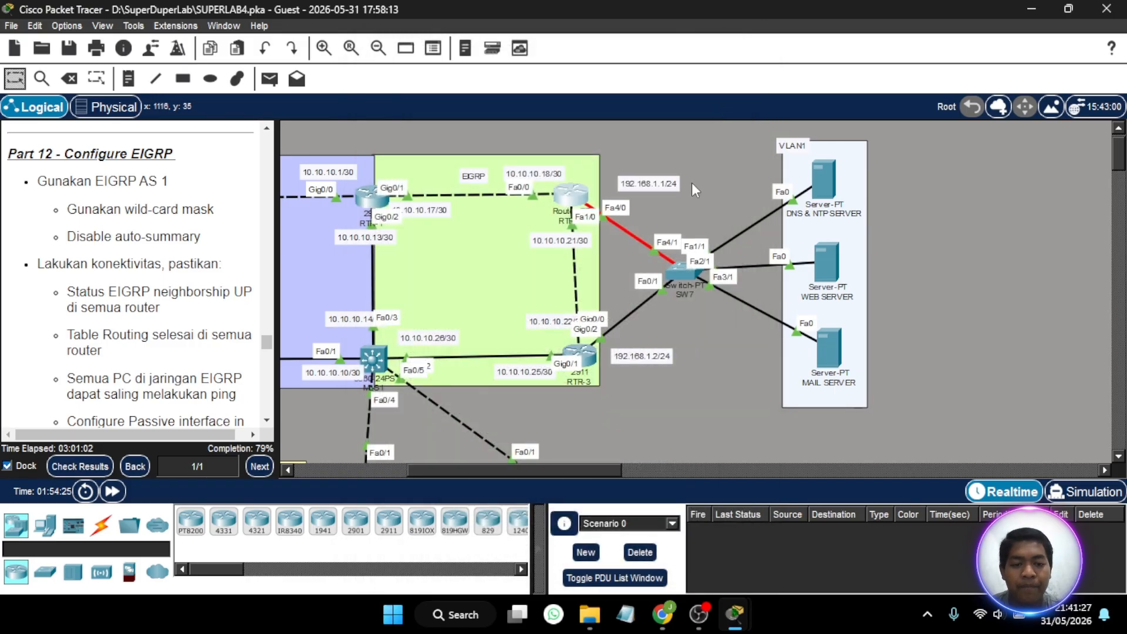
- Advertise the network 192.168.1.0 with wildcard mask 0.0.0.255 in EIGRP 1 on RTR-3 and close the router's window
click(589, 350)
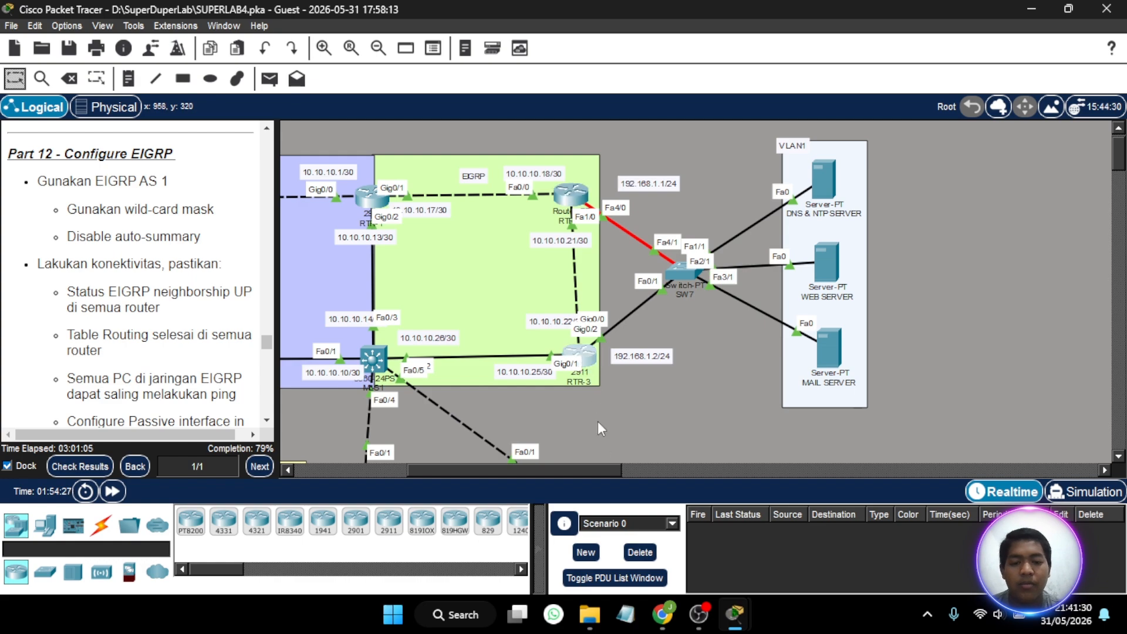
key(Up)
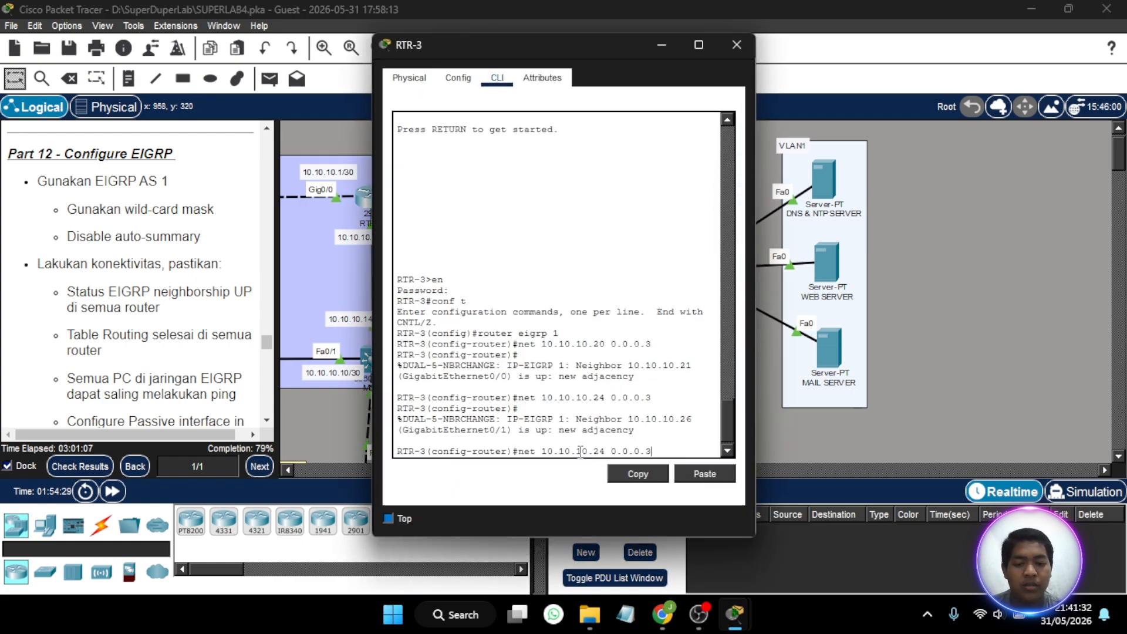
key(BackSpace)
key(BackSpace)
key(BackSpace)
key(BackSpace)
key(BackSpace)
key(BackSpace)
key(BackSpace)
key(BackSpace)
key(BackSpace)
key(BackSpace)
key(BackSpace)
key(BackSpace)
key(BackSpace)
key(BackSpace)
key(BackSpace)
key(BackSpace)
key(BackSpace)
key(BackSpace)
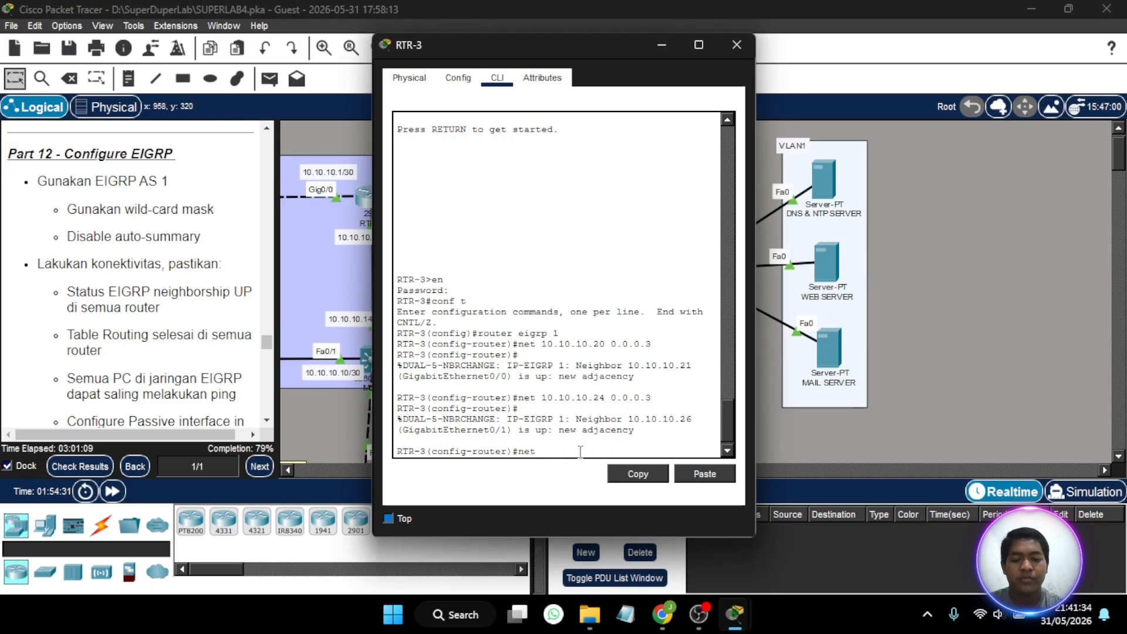
text(192.168)
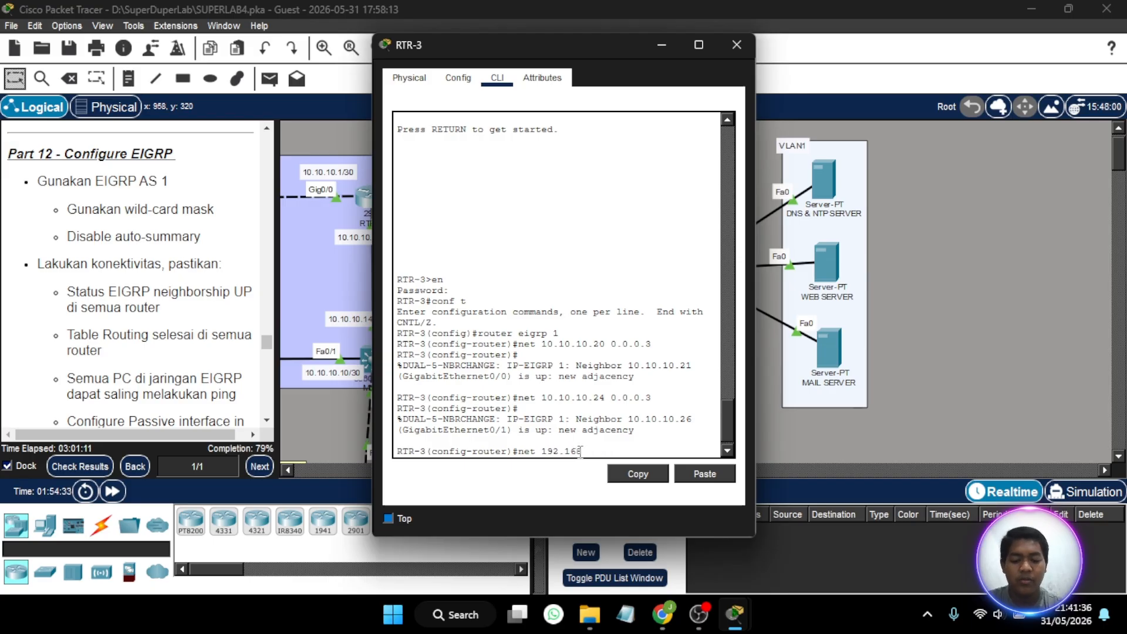
text(.1.0 0.0)
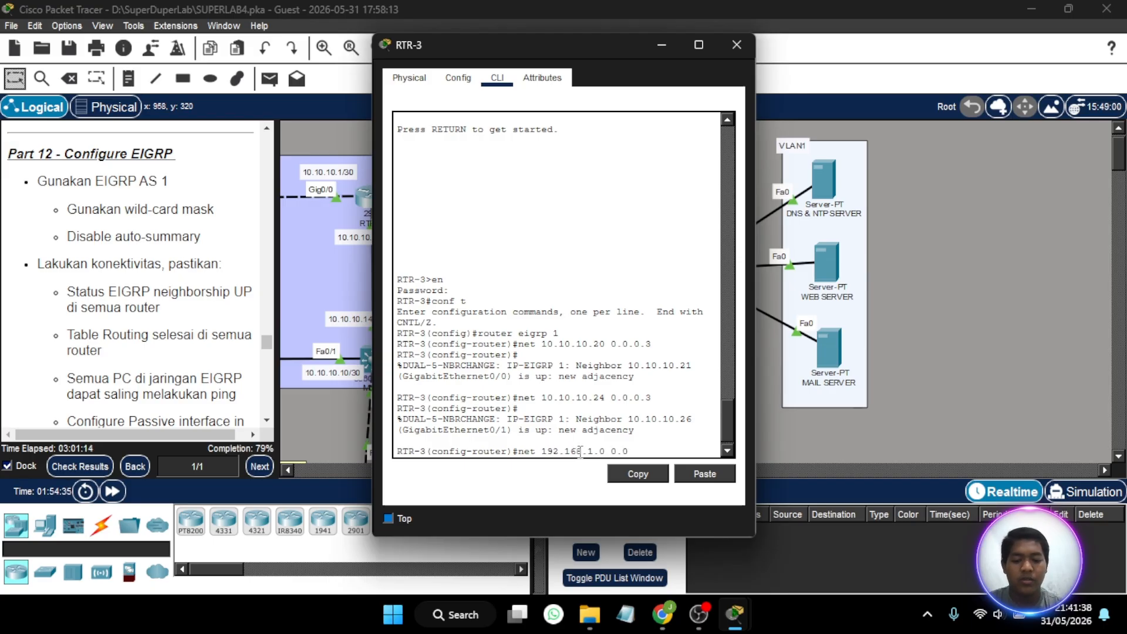
text(.0.)
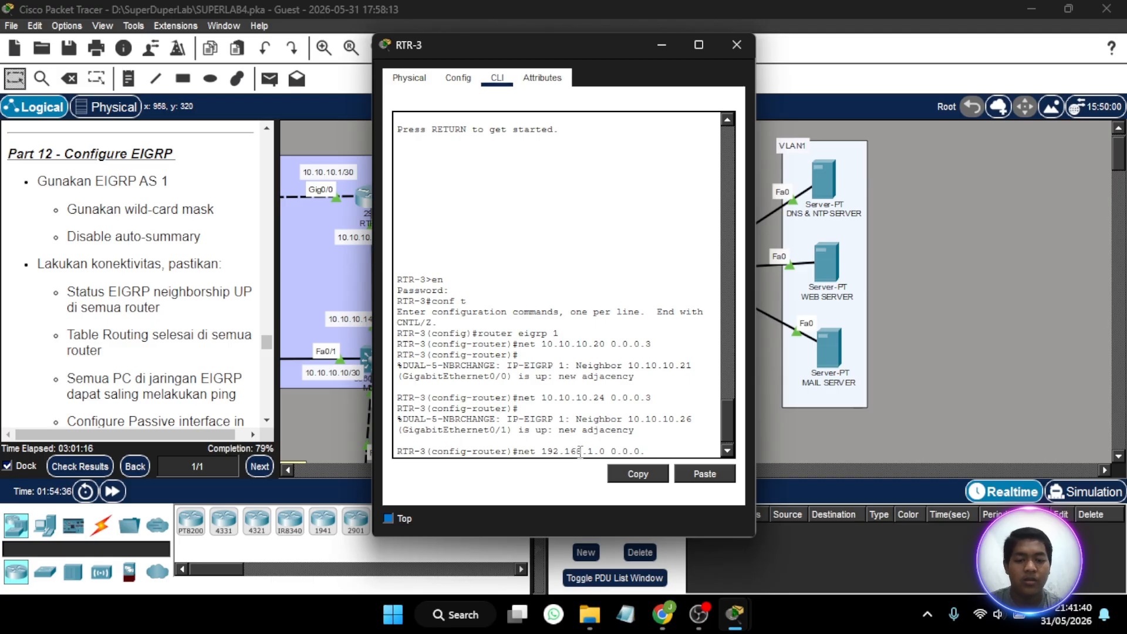
text(255)
key(Return)
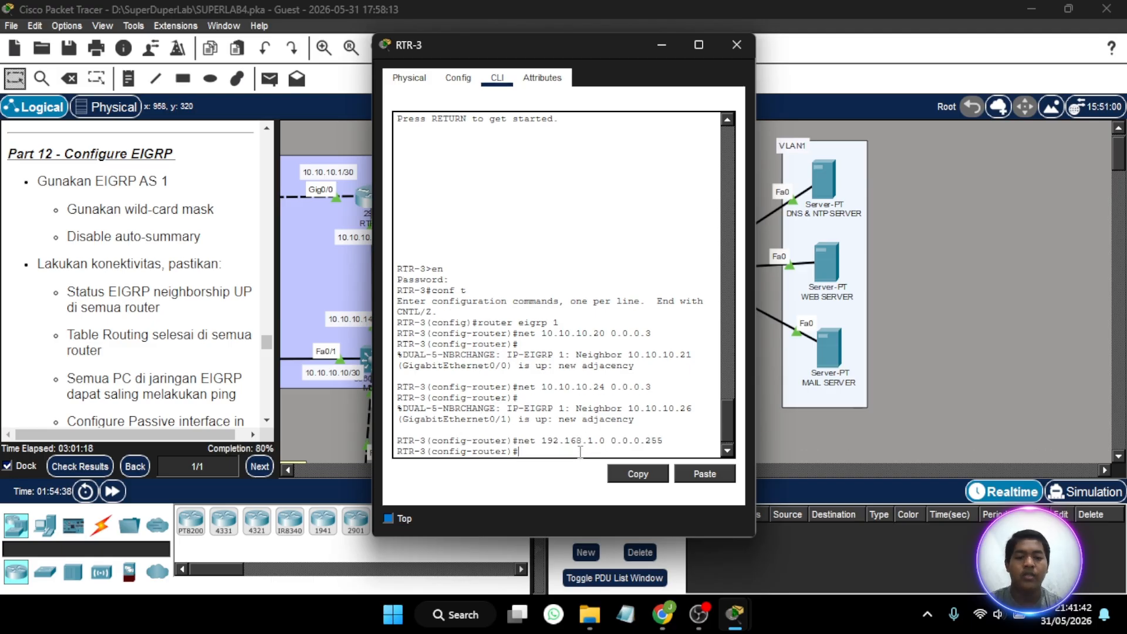
click(737, 46)
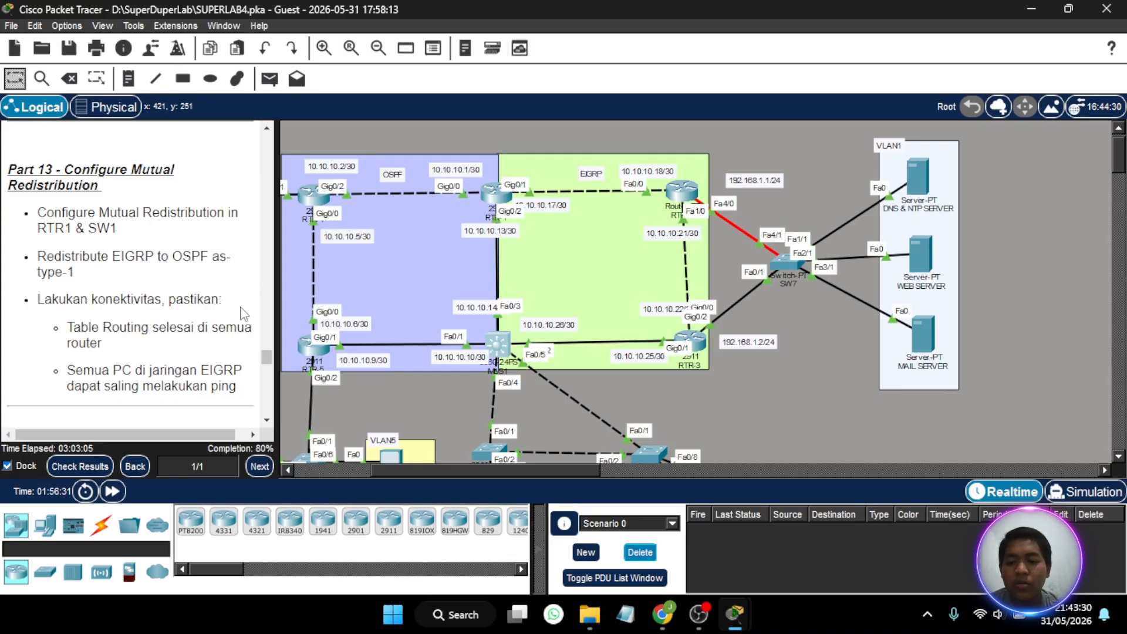
- Disable auto-summary for EIGRP 1 on RTR-1 and close the router's window
scroll(210, 263, down, 5)
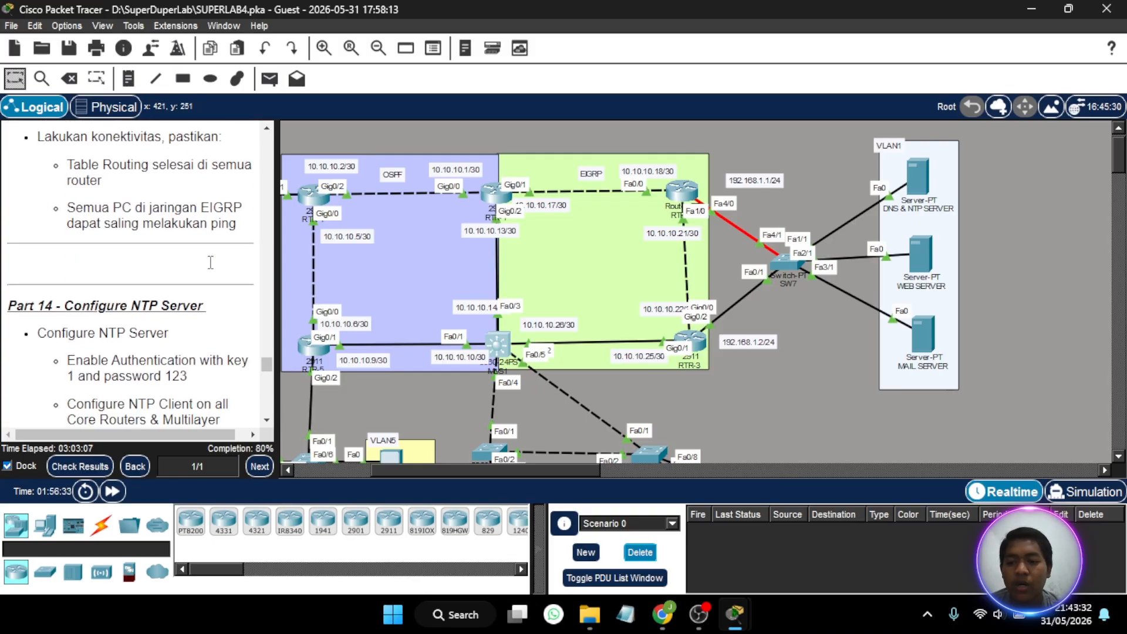
scroll(211, 260, up, 5)
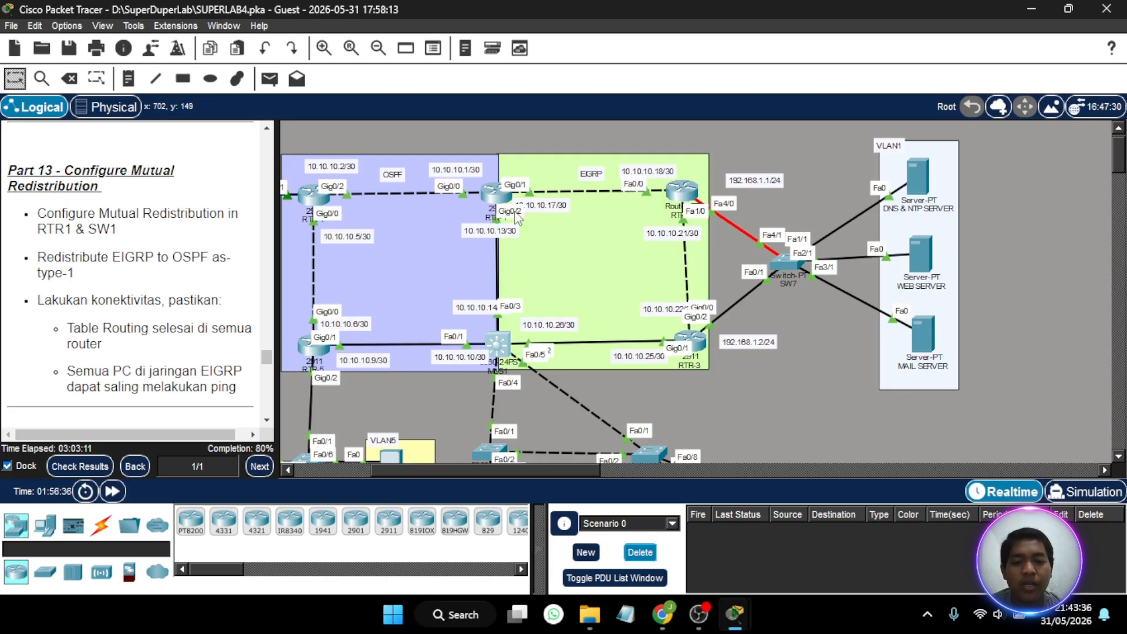
click(496, 197)
click(315, 470)
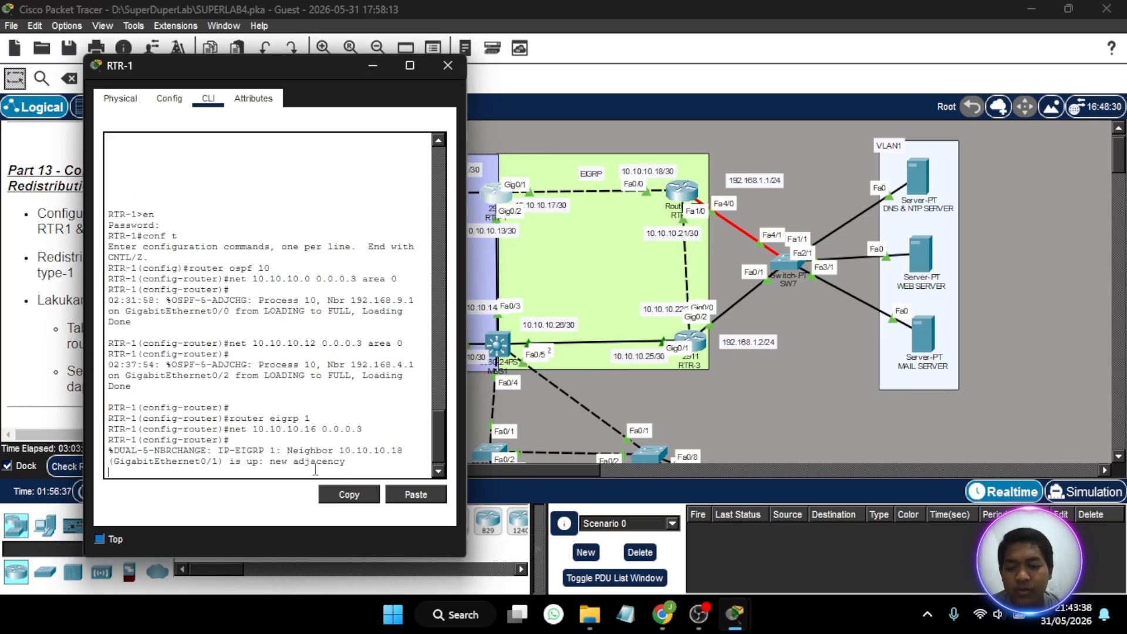
key(Return)
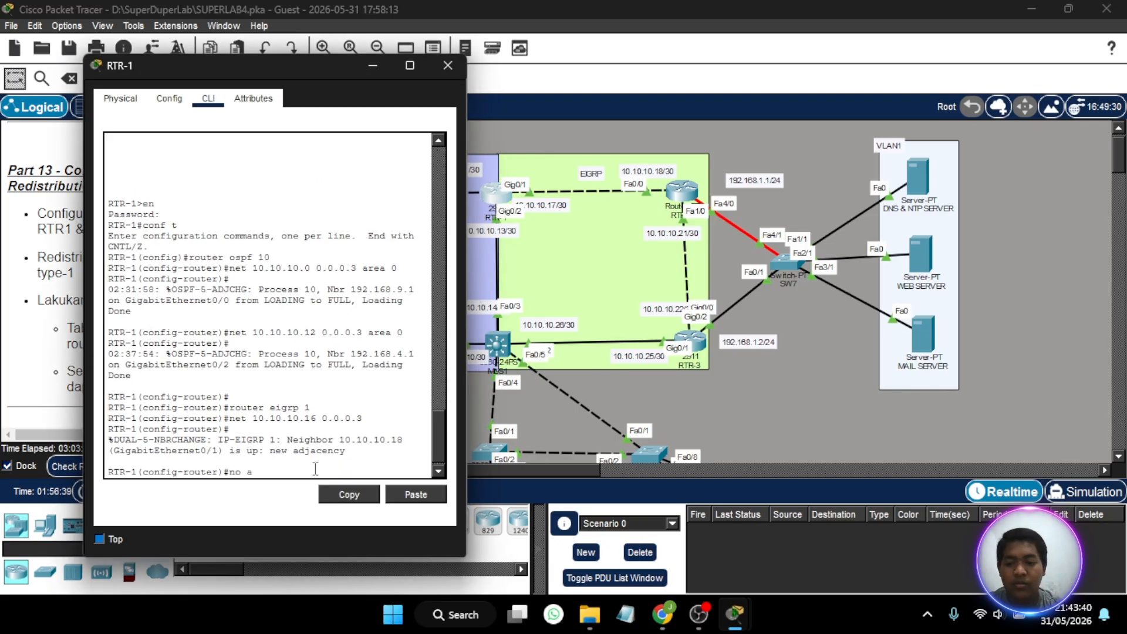
text(no auto-s)
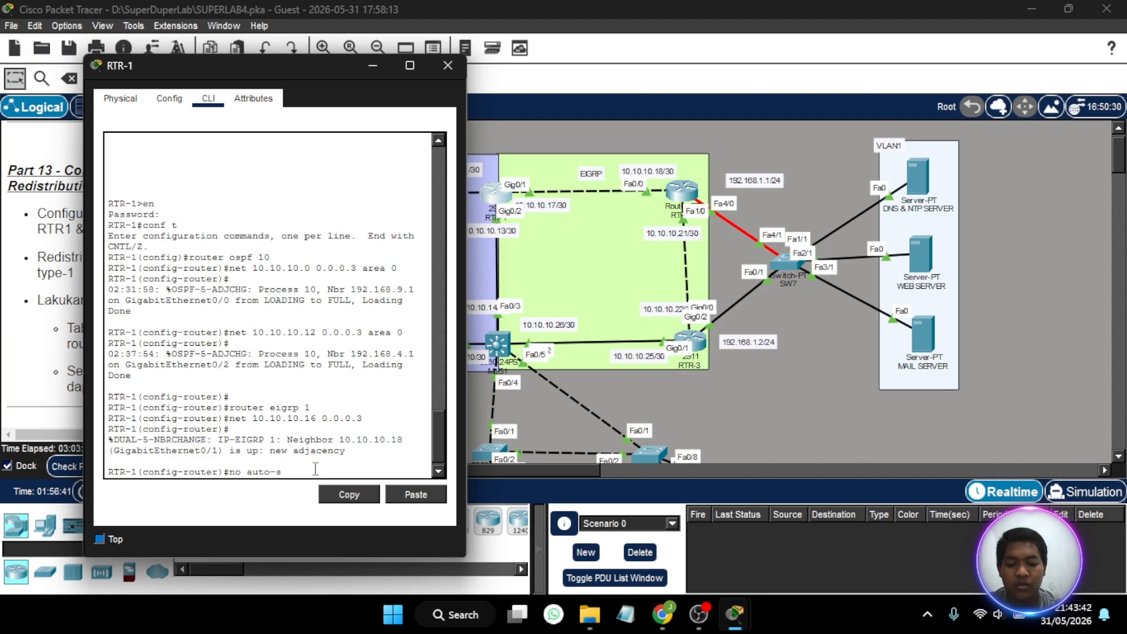
text(um)
key(Return)
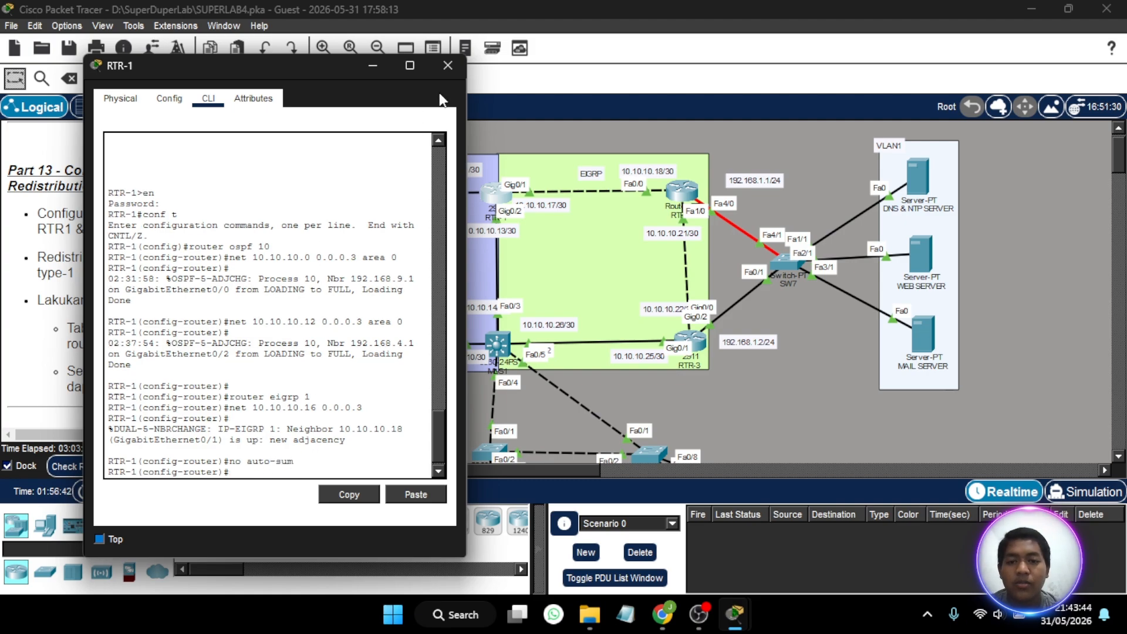
click(448, 65)
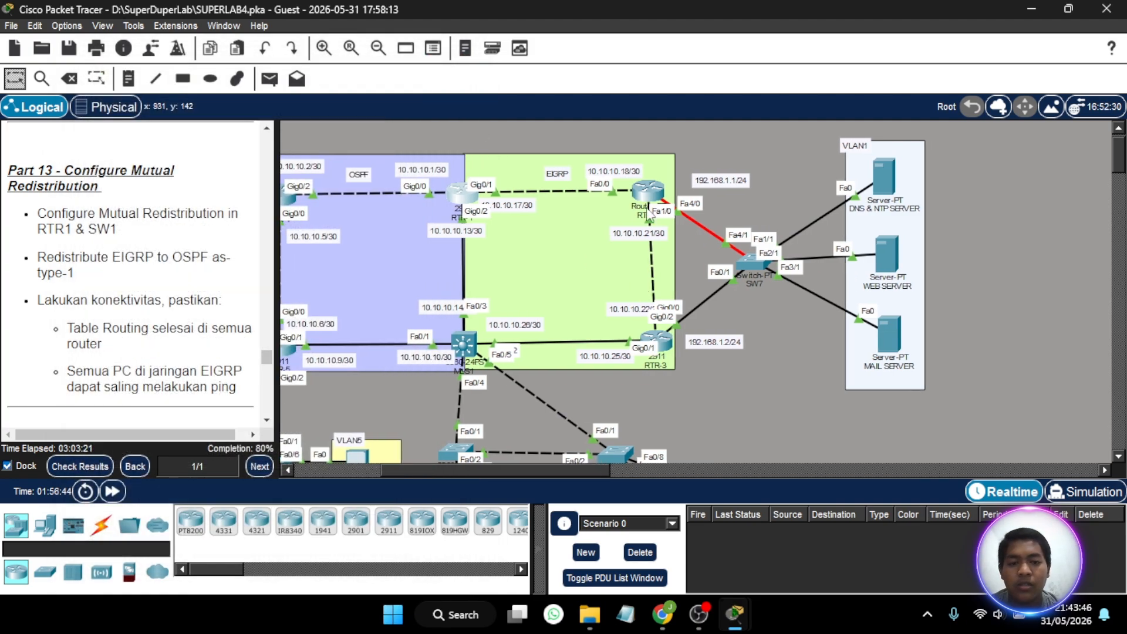
- Disable auto-summary for EIGRP 1 on RTR-2 and close the router's window
click(638, 189)
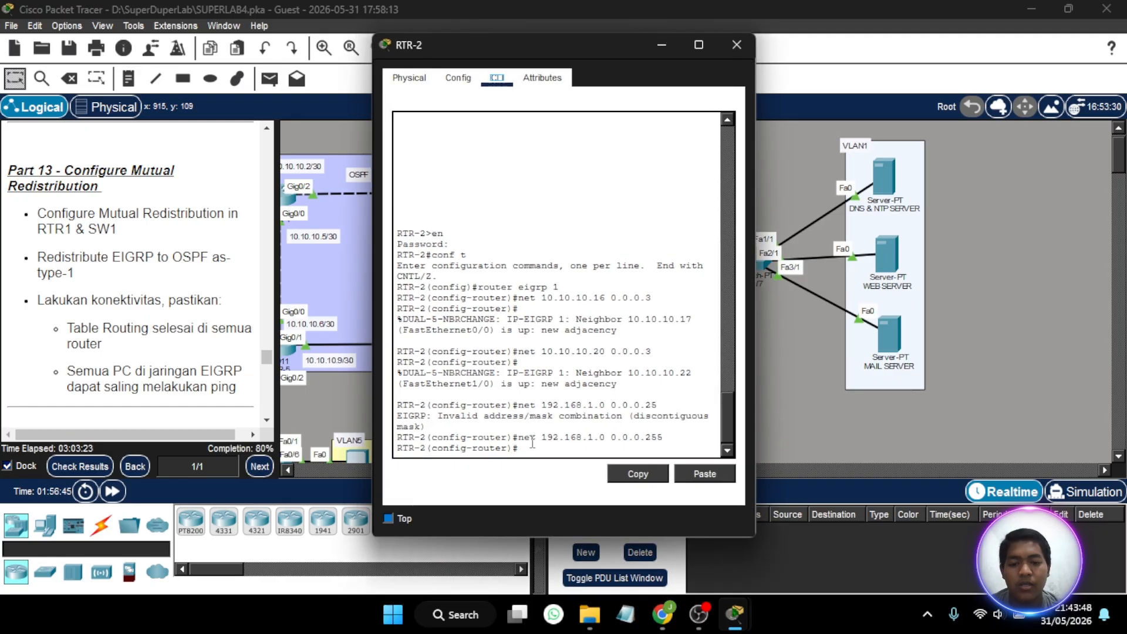
text(no a)
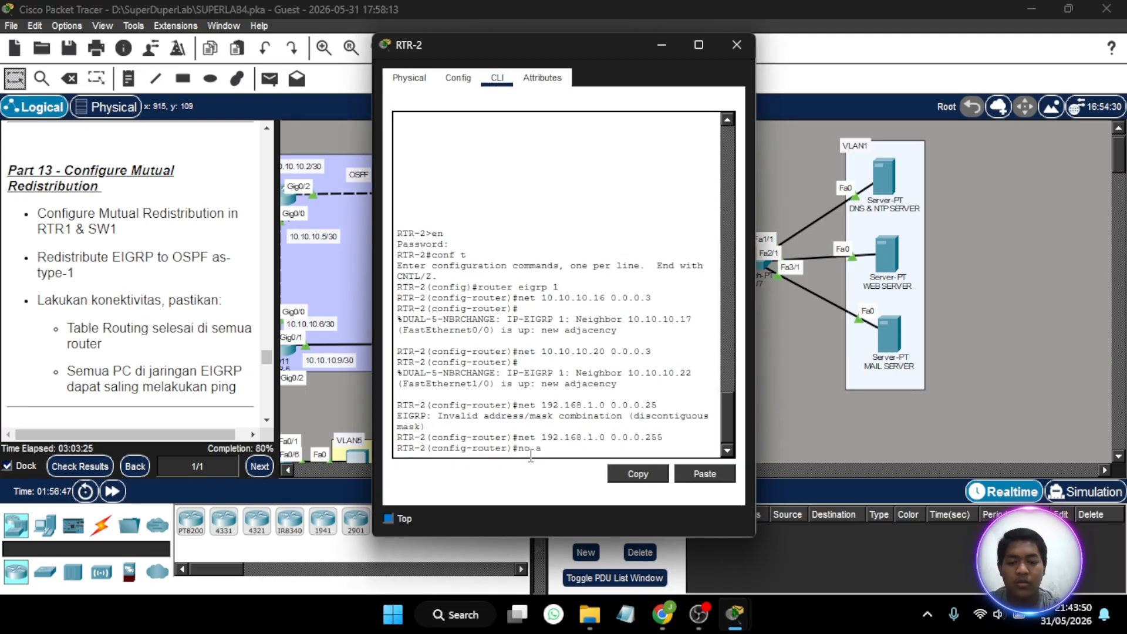
text(uto su)
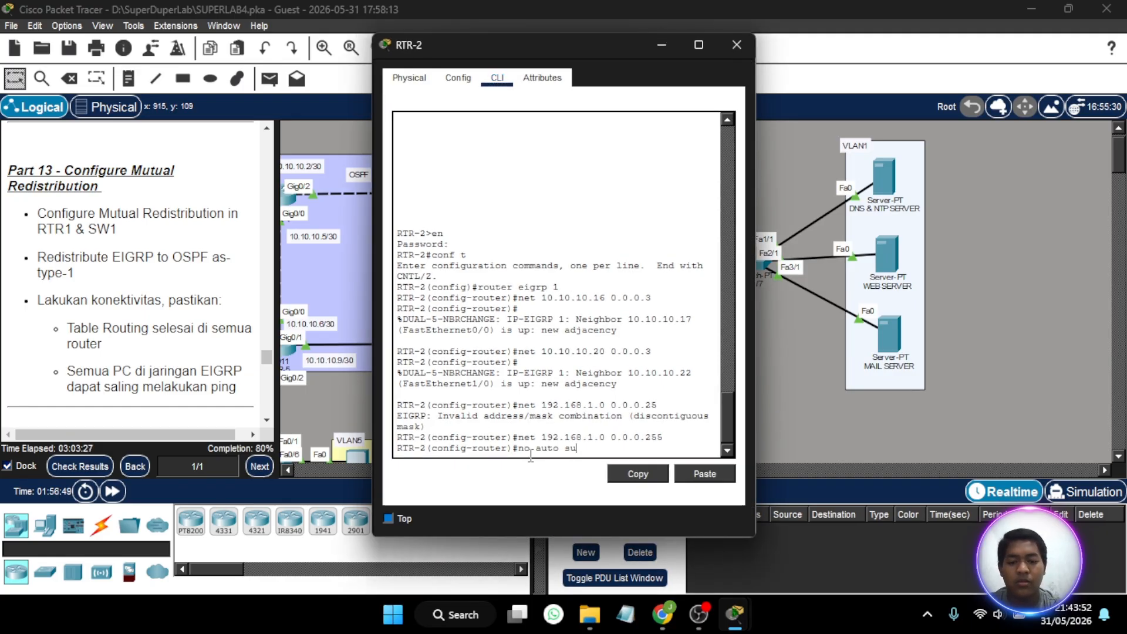
text(m)
key(Return)
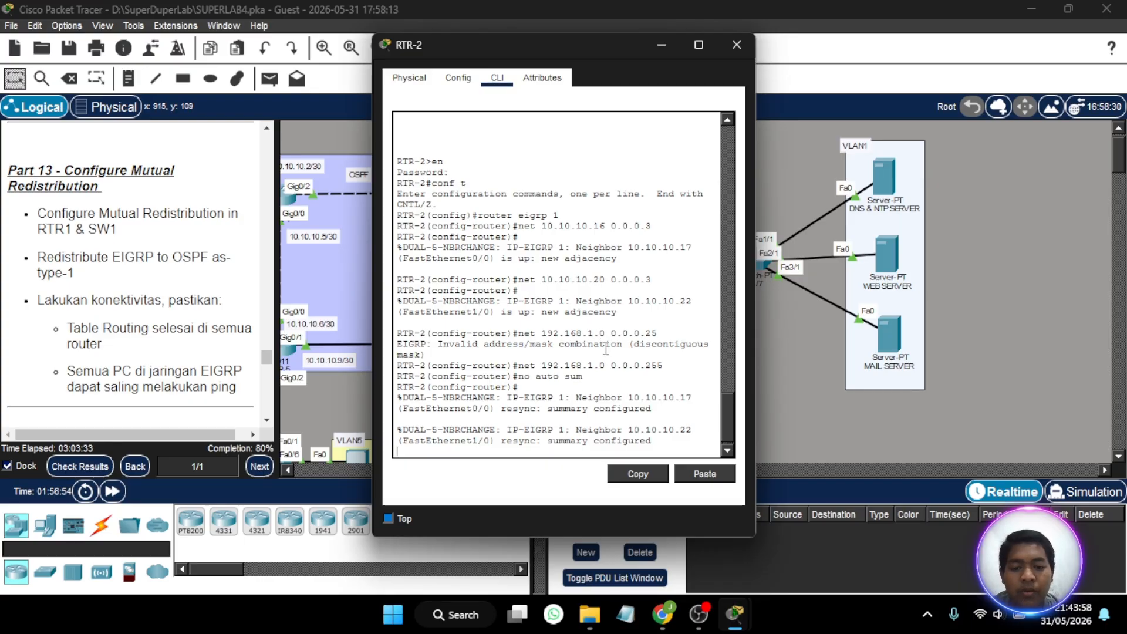
key(Return)
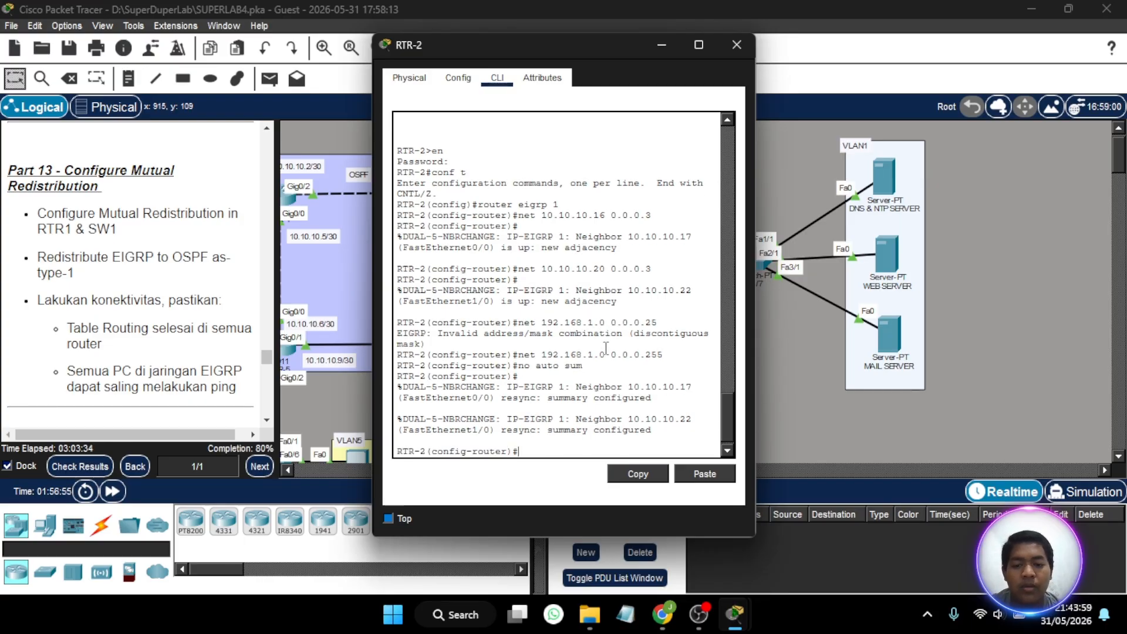
click(737, 46)
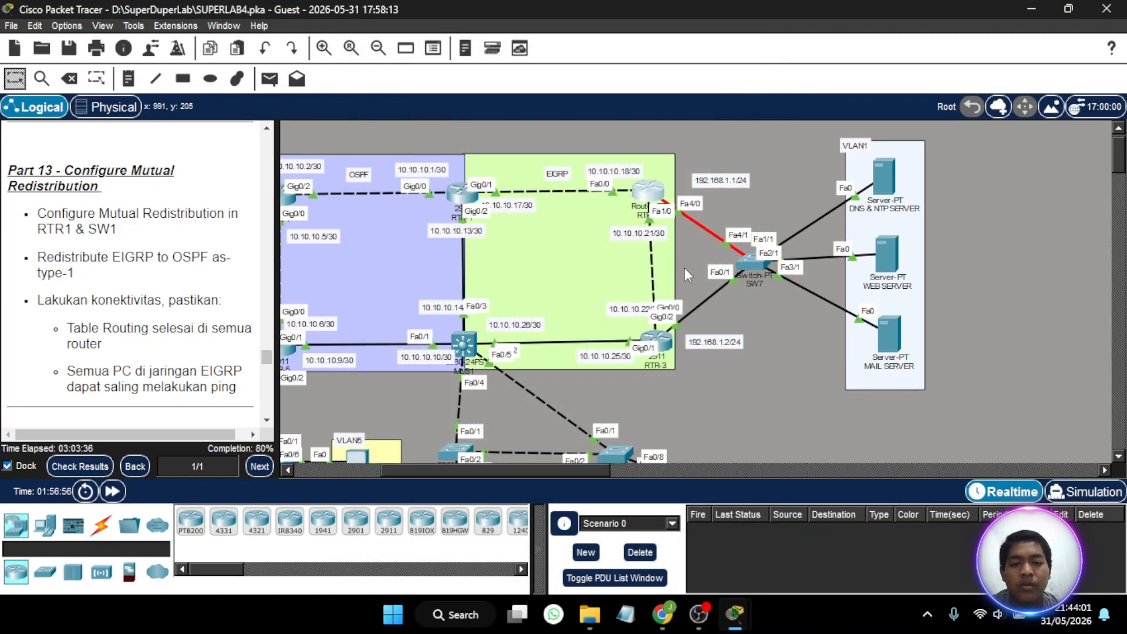
- Disable auto-summary for EIGRP 1 on RTR-3 and close the router's window
click(655, 341)
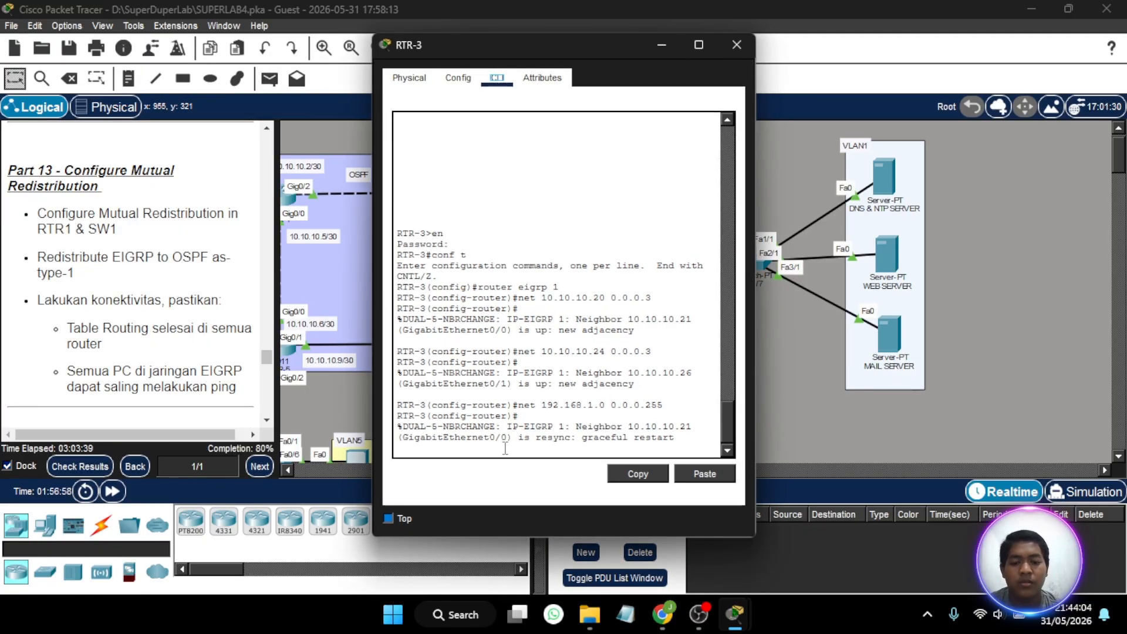
text(no auto)
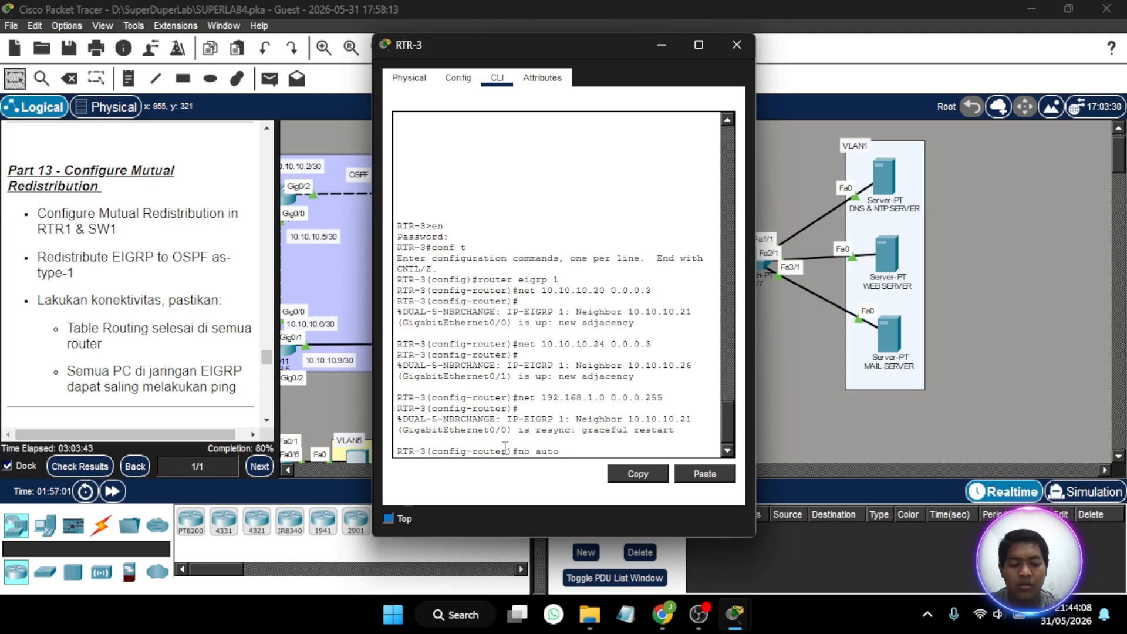
text(-sum)
key(Return)
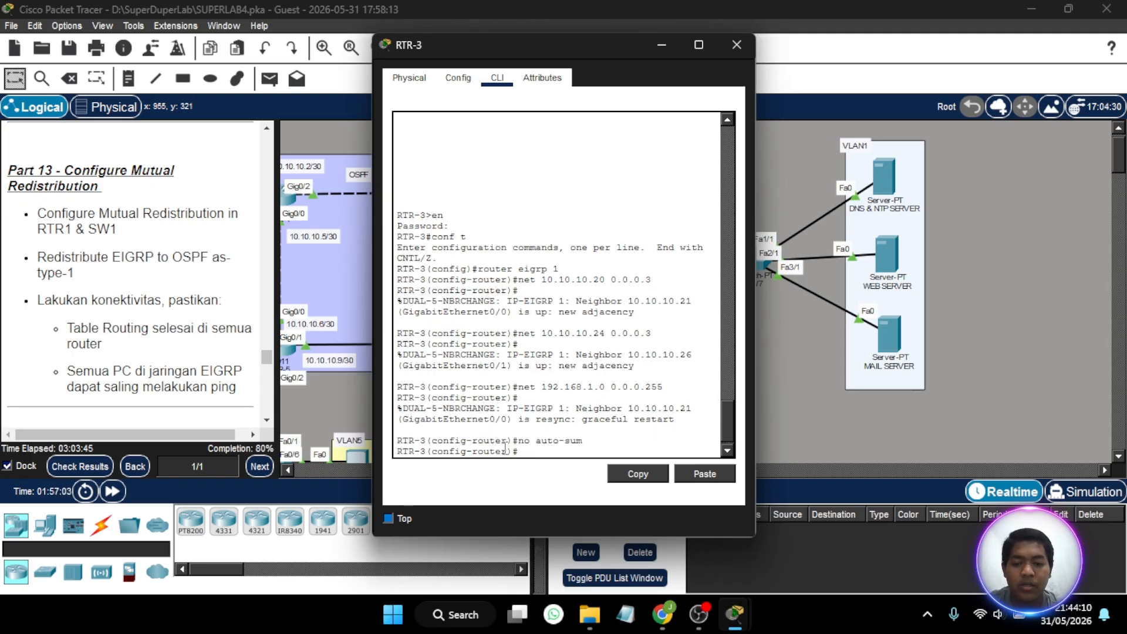
click(736, 46)
- Disable auto-summary for EIGRP 1 on the multilayer switch MLS1
scroll(716, 264, left, 3)
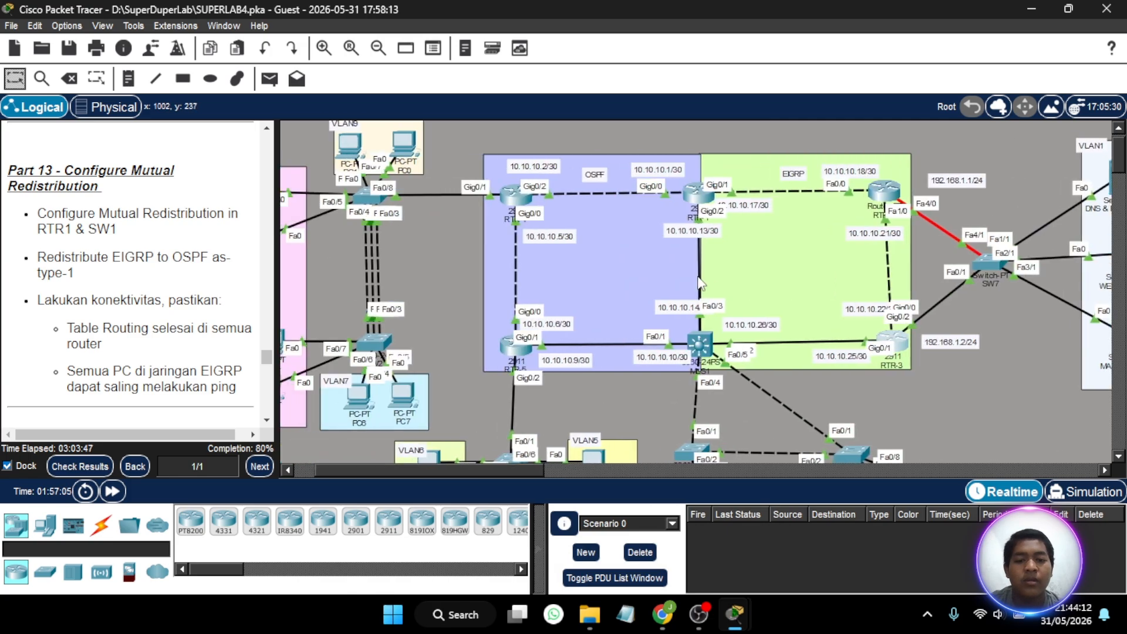
click(700, 344)
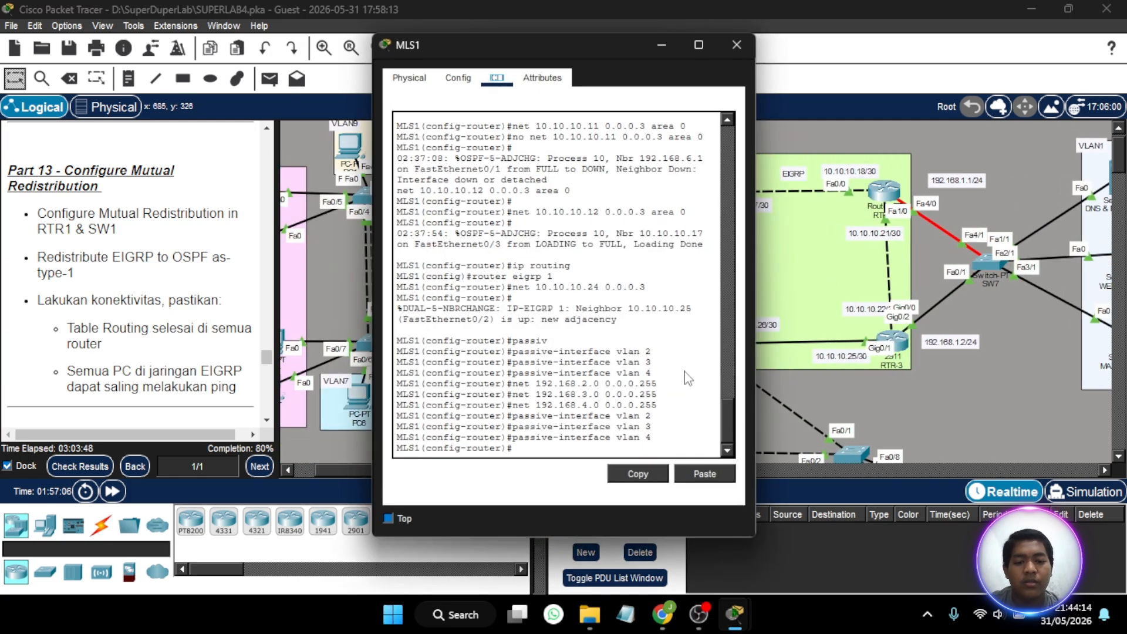
text(no )
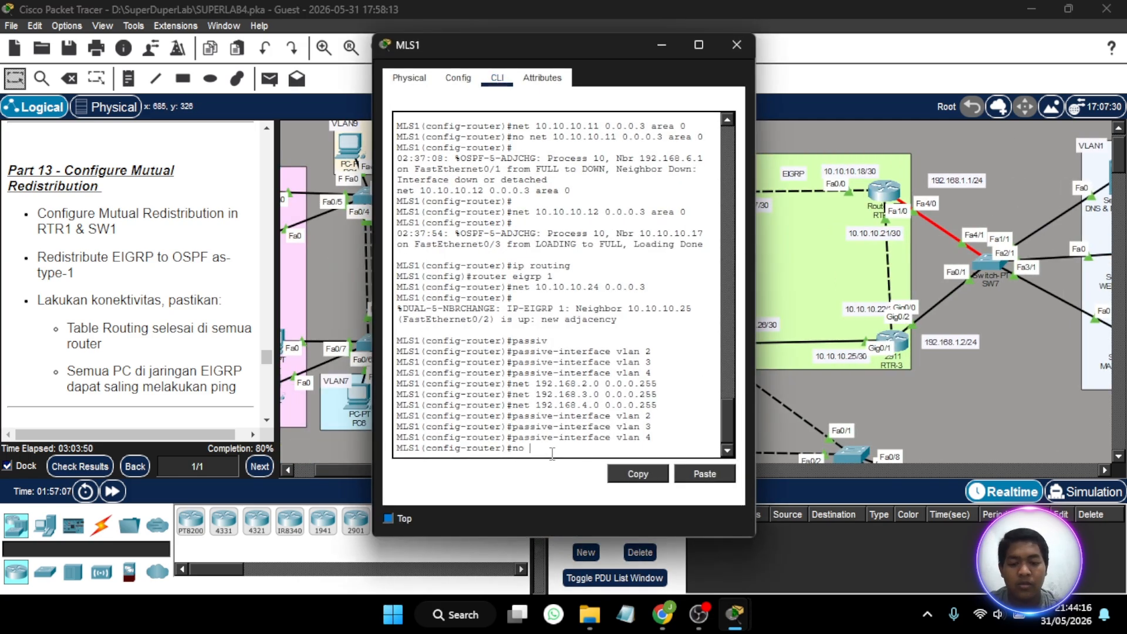
text(auto-)
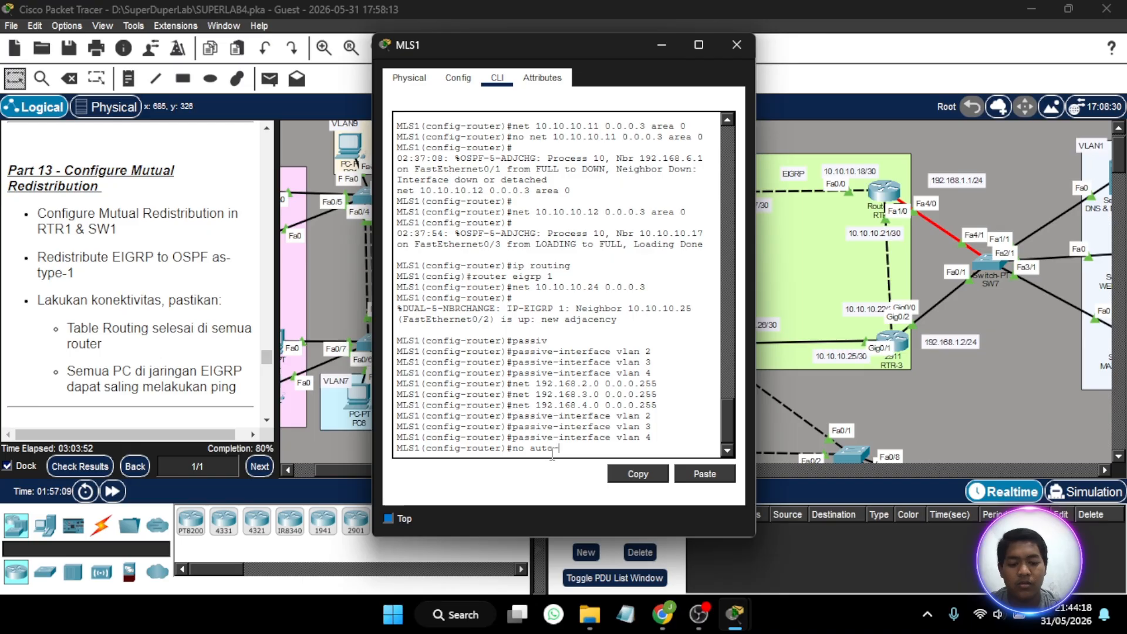
text(sum)
key(Return)
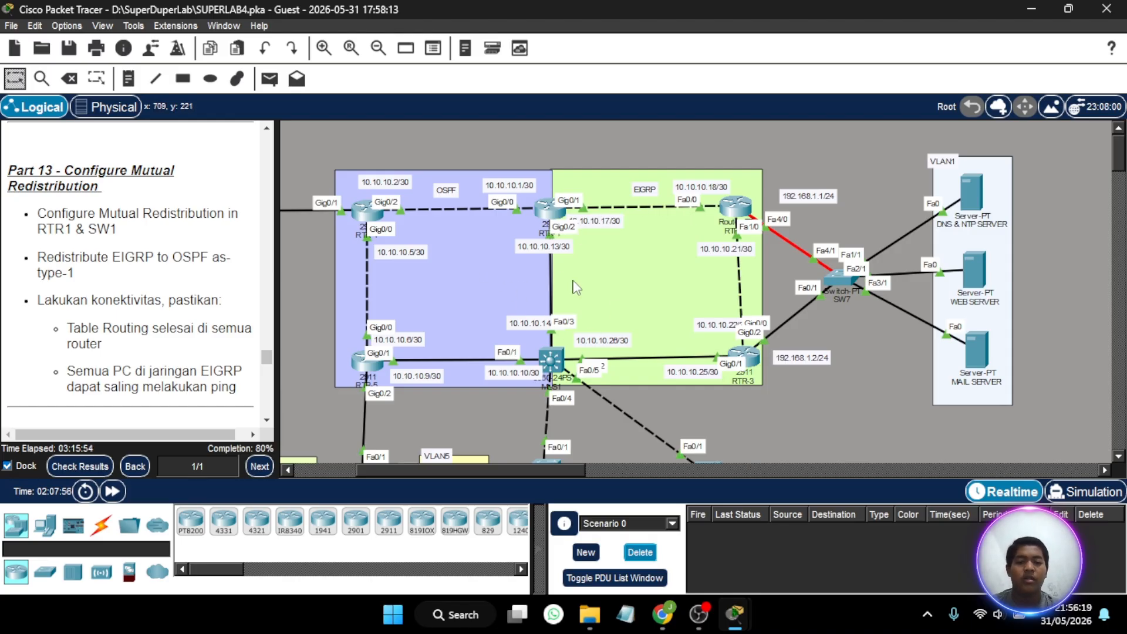
- Open RTR-1's command line, enter the enable password for privileged mode, and enter global configuration mode
scroll(573, 280, left, 3)
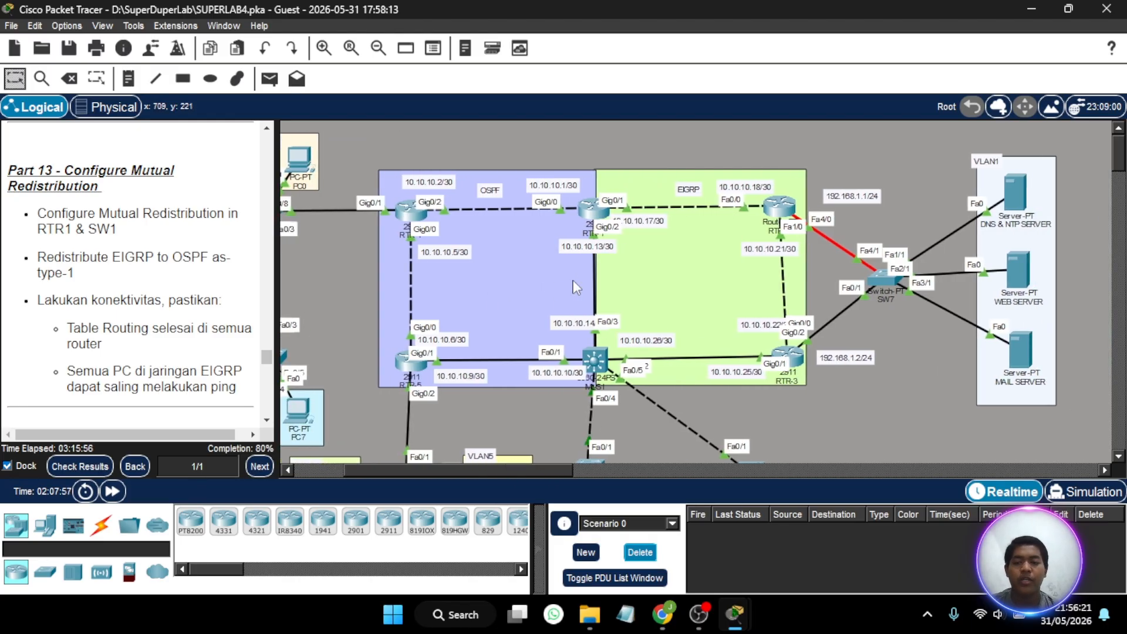
click(597, 212)
key(Return)
key(Return)
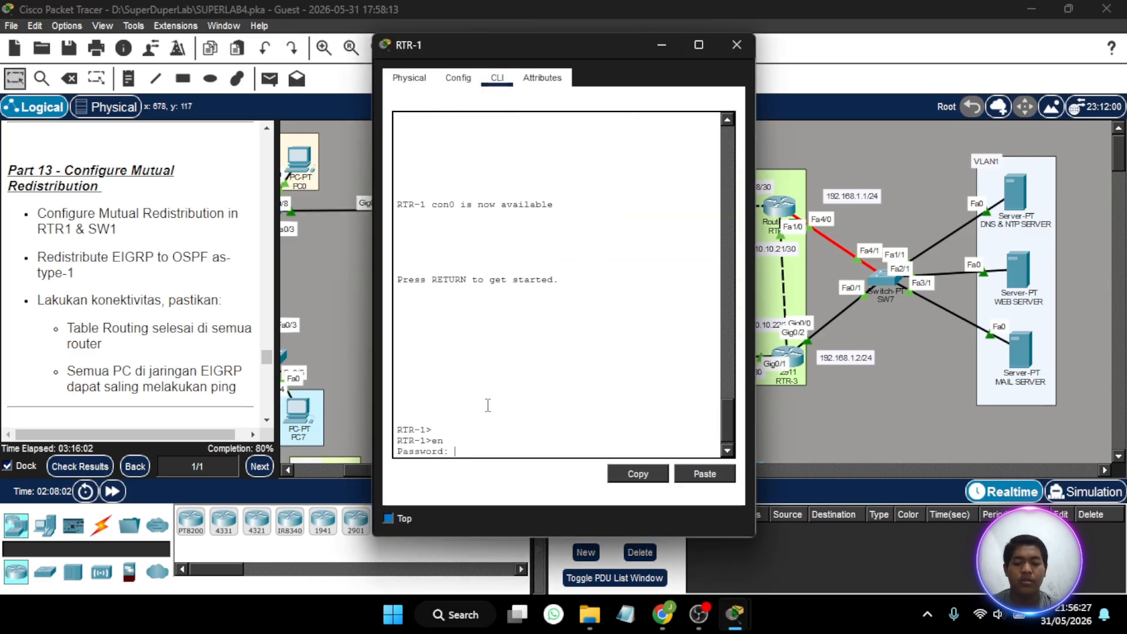
key(Return)
text(conf t)
key(Return)
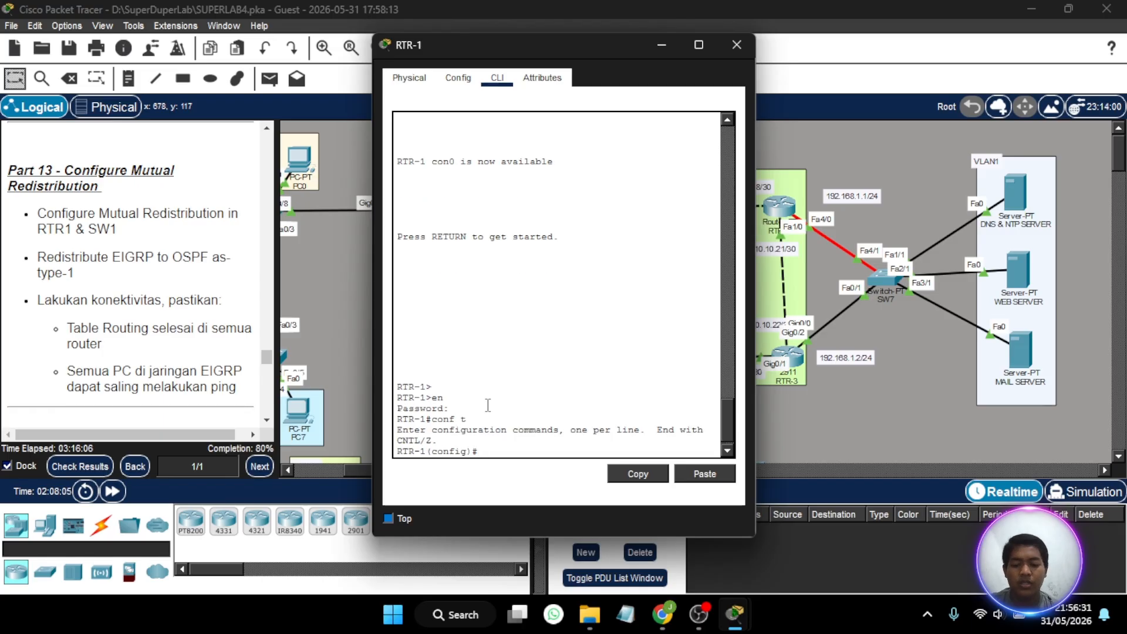
- Redistribute OSPF 10 into EIGRP 1 on RTR-1 with metric values 1 1 1 1 1
text(router)
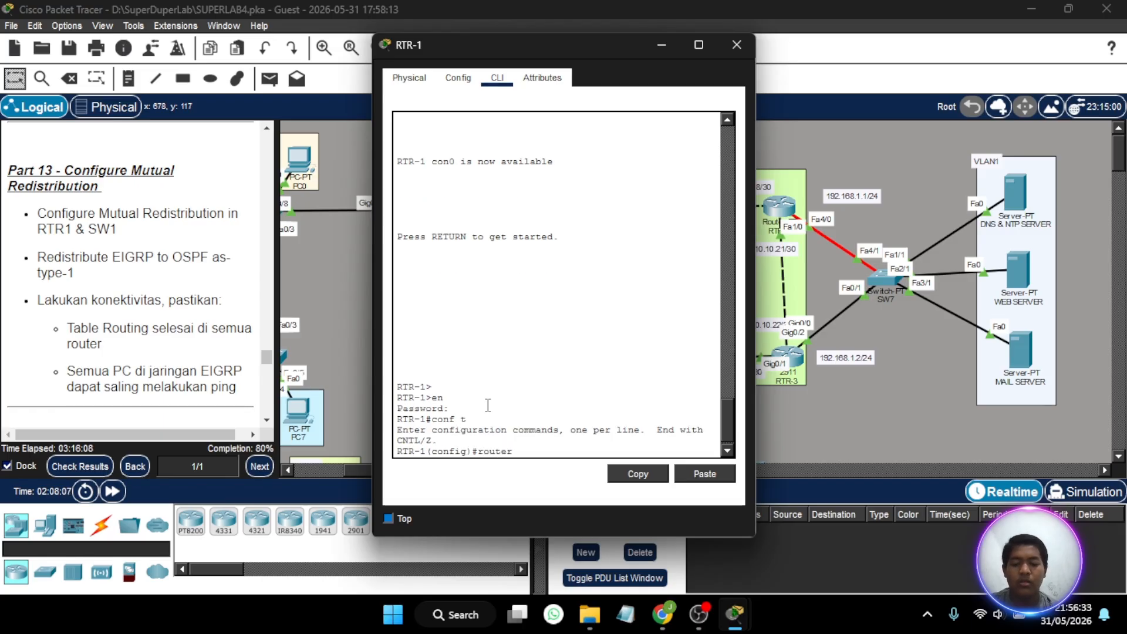
text( eigrp 1)
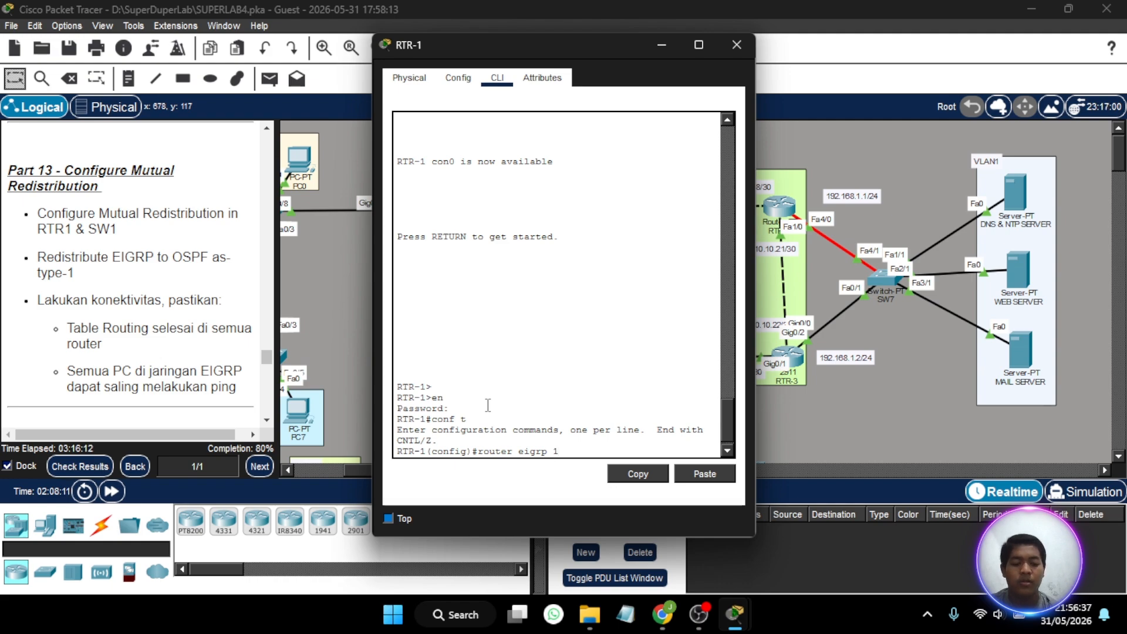
key(Return)
text(re)
key(Tab)
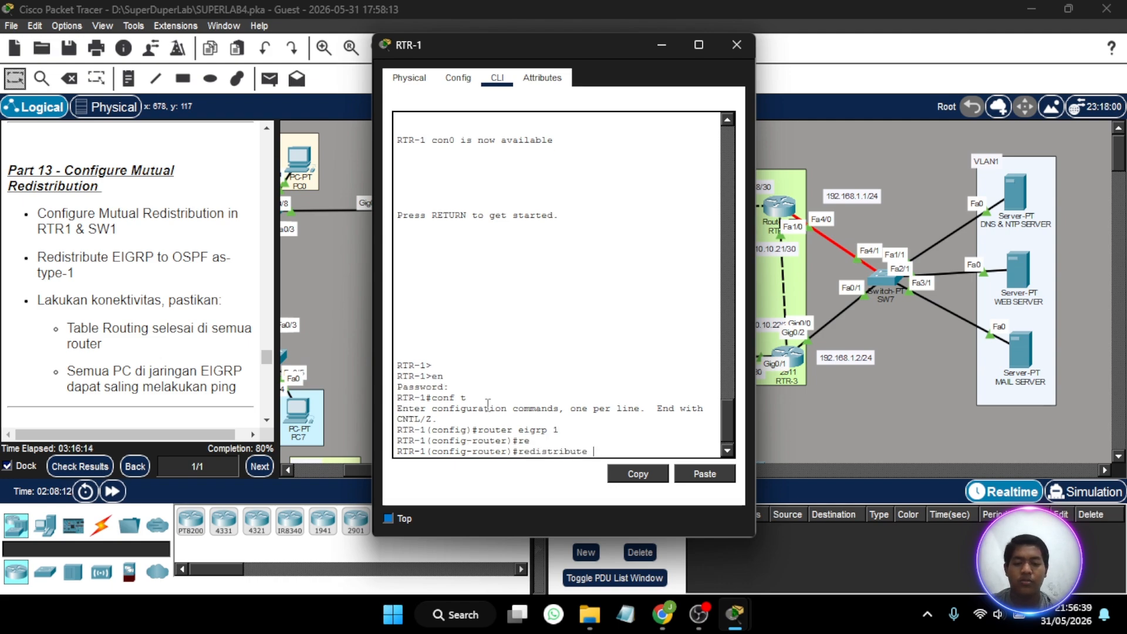
text(osp)
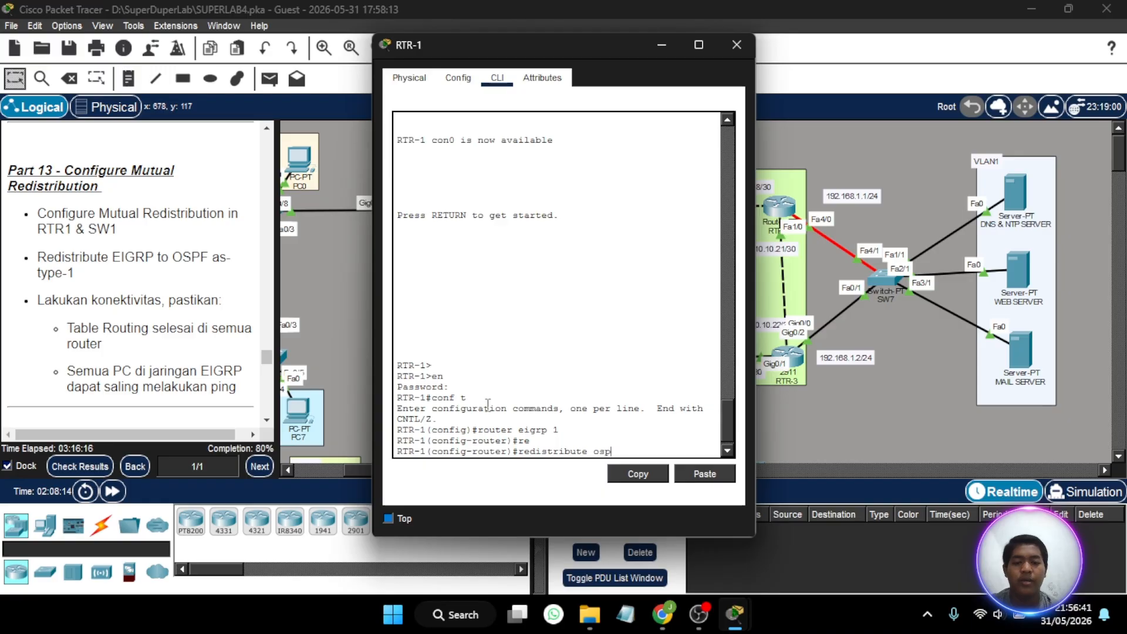
text(f 10)
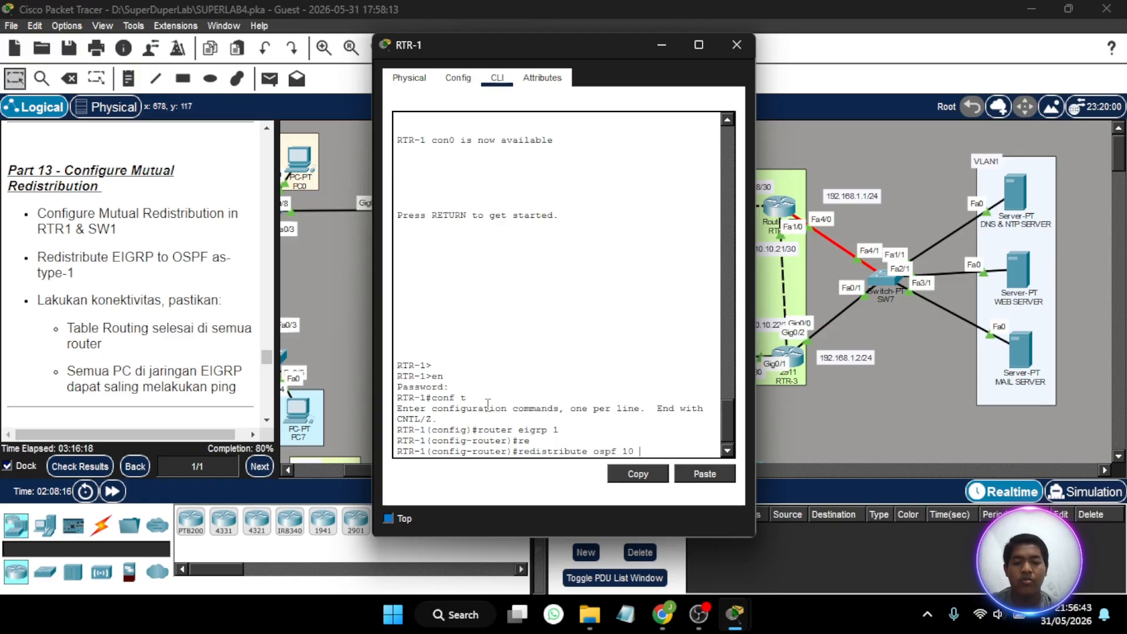
text( metr)
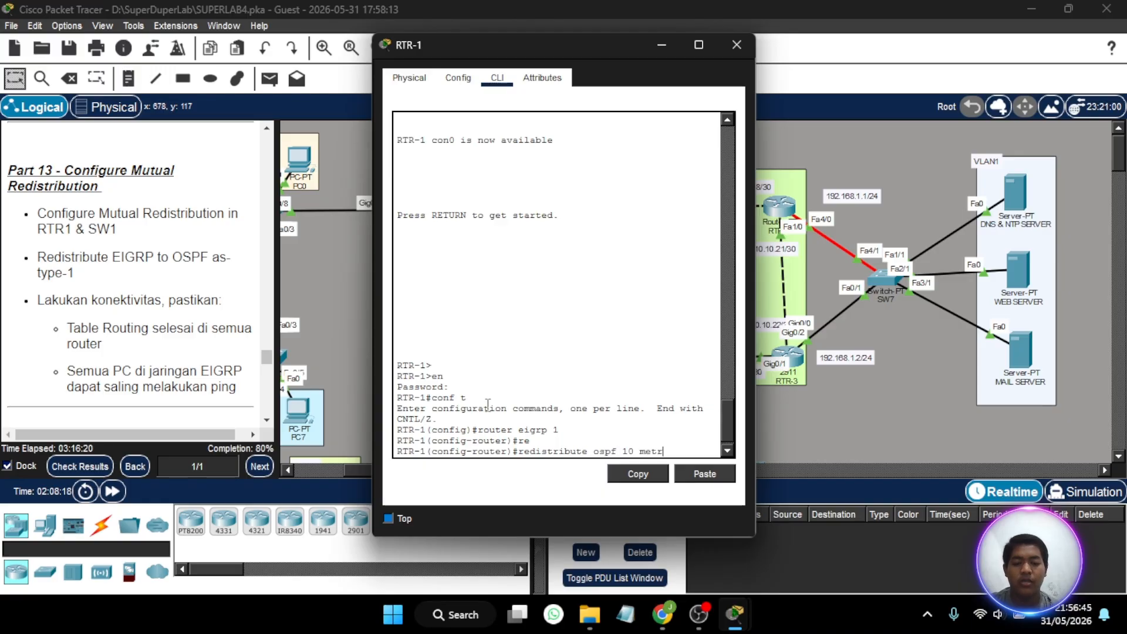
text(ic 1)
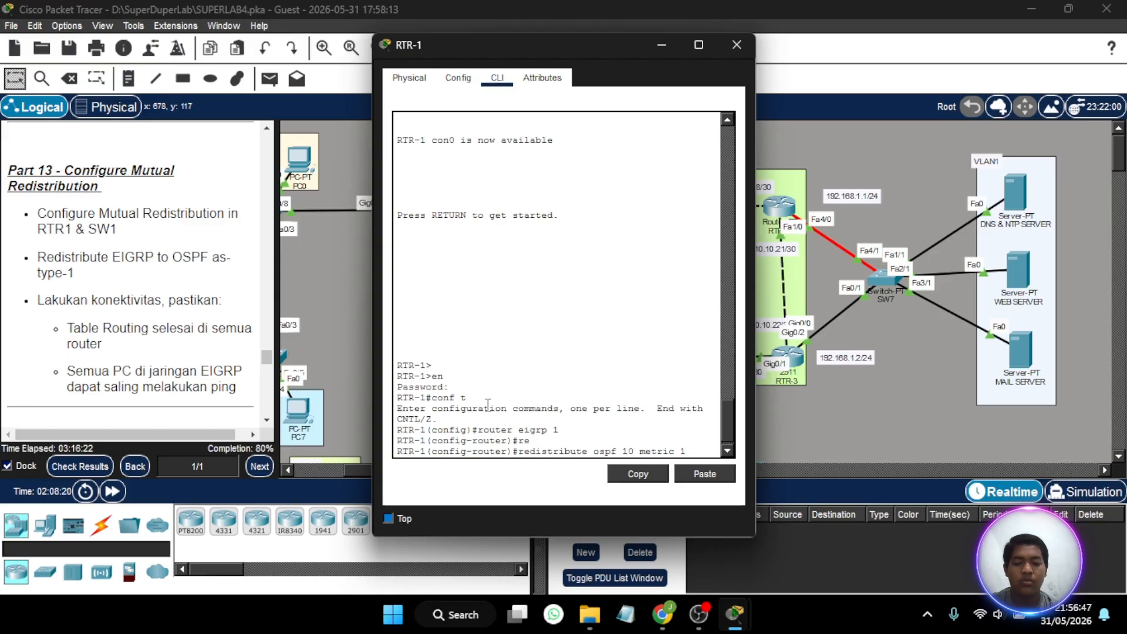
text( 1 1 1 1)
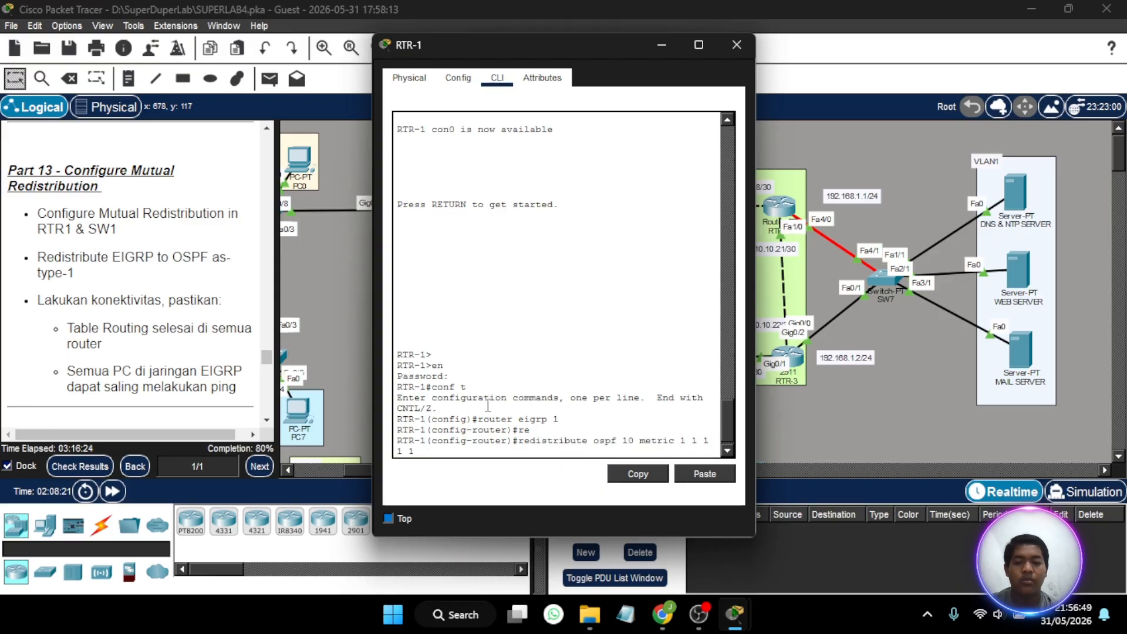
key(Return)
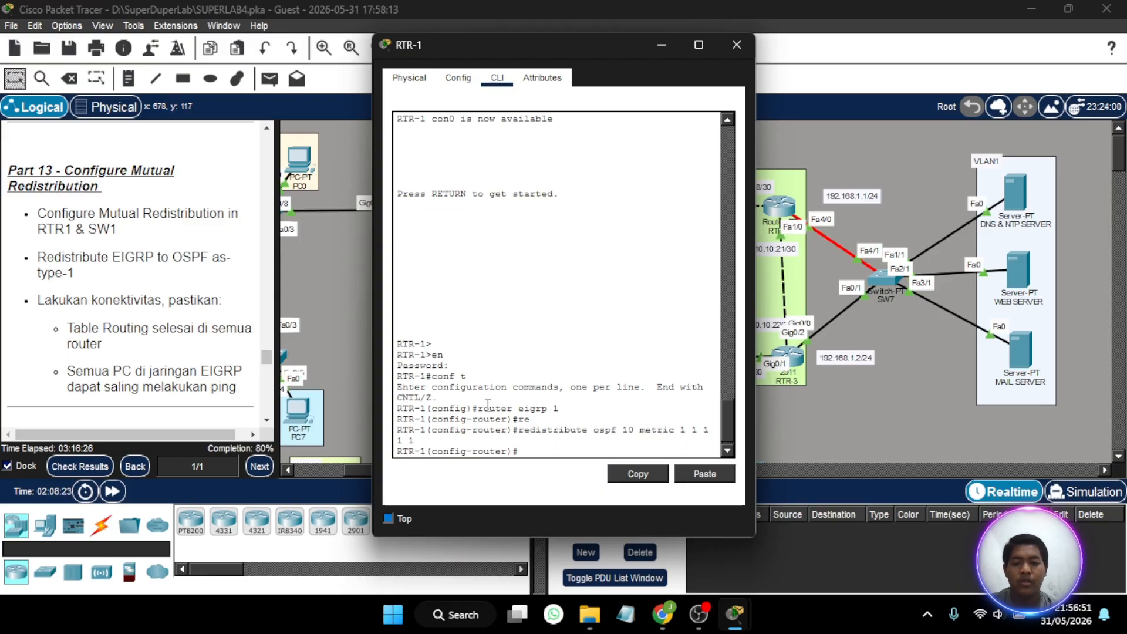
- Switch RTR-1 from EIGRP configuration to the configuration of OSPF process 10
key(Up)
key(Up)
key(Up)
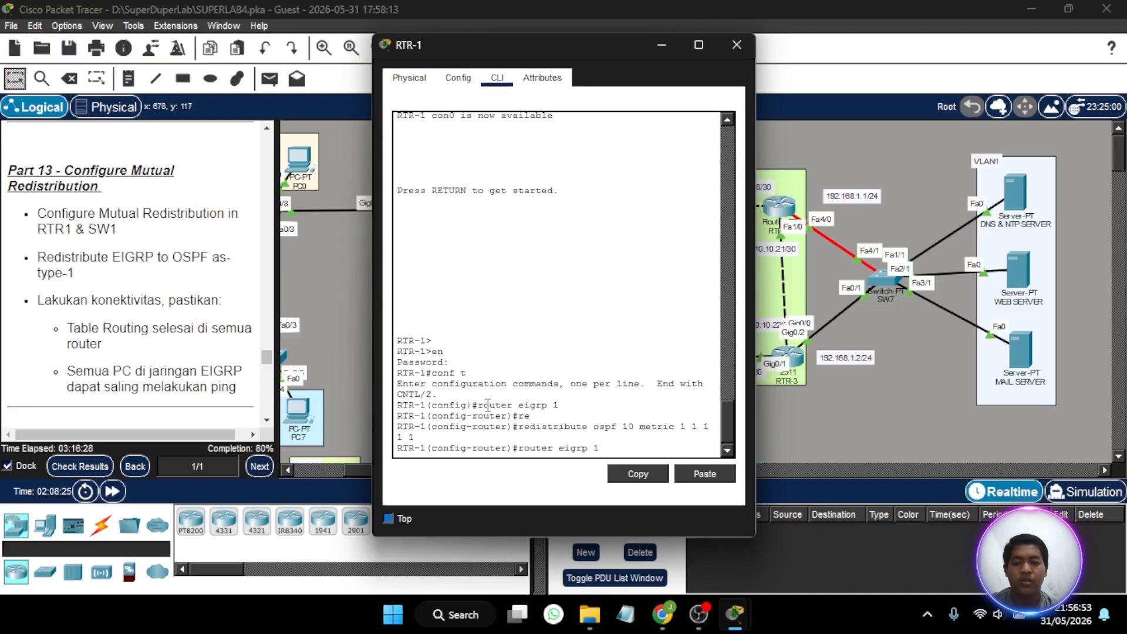
key(BackSpace)
key(BackSpace)
key(BackSpace)
key(BackSpace)
key(BackSpace)
key(BackSpace)
key(BackSpace)
key(BackSpace)
key(BackSpace)
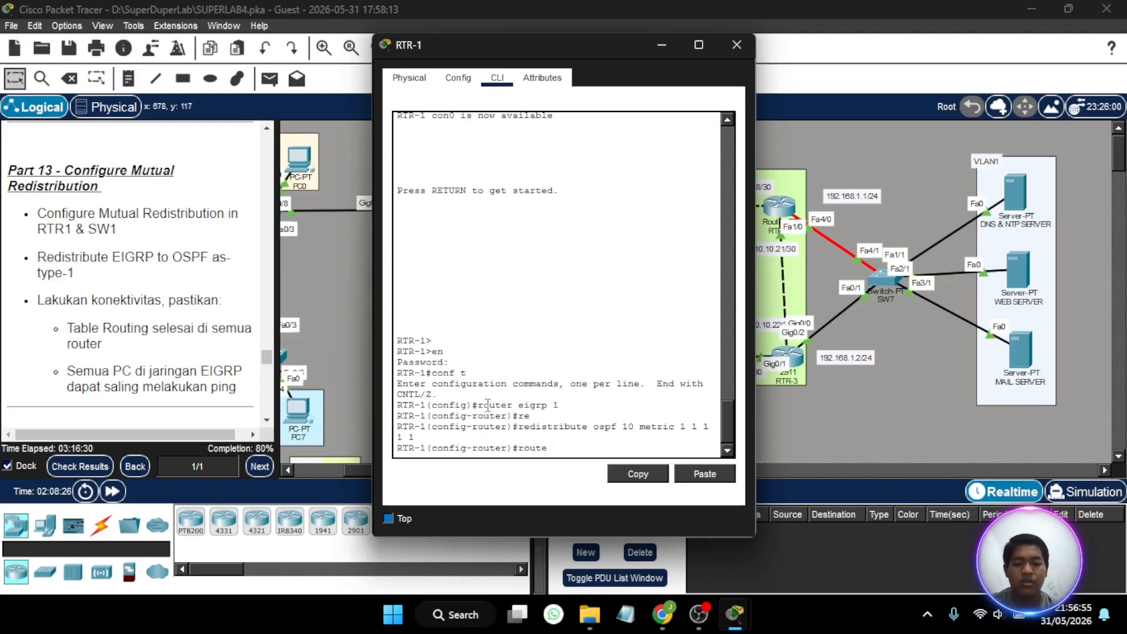
text(r)
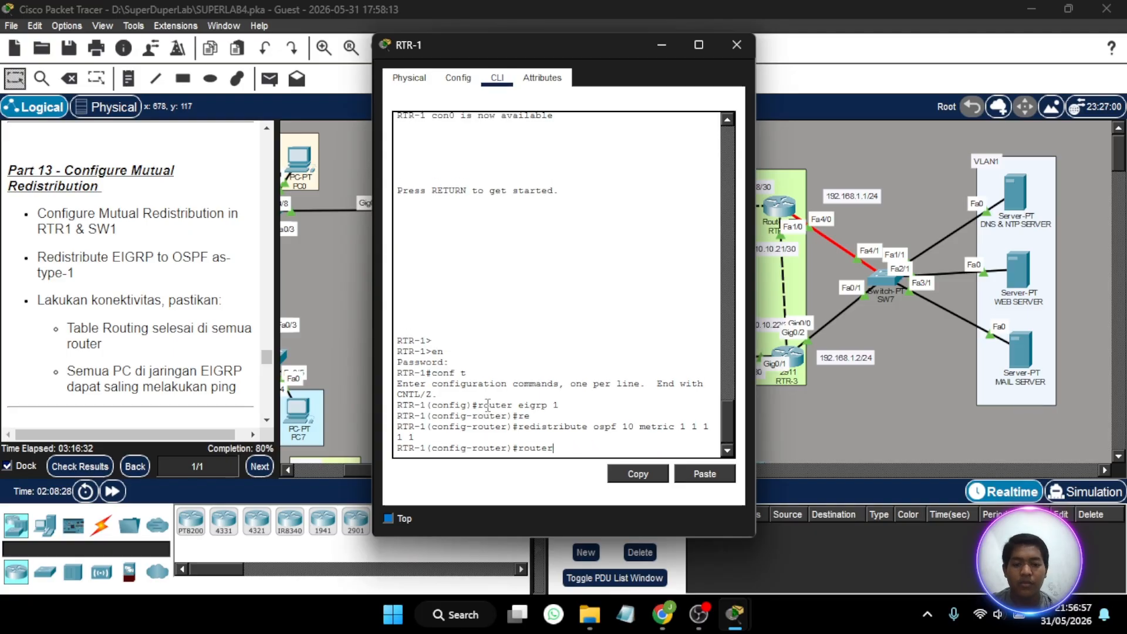
text( ospf 10)
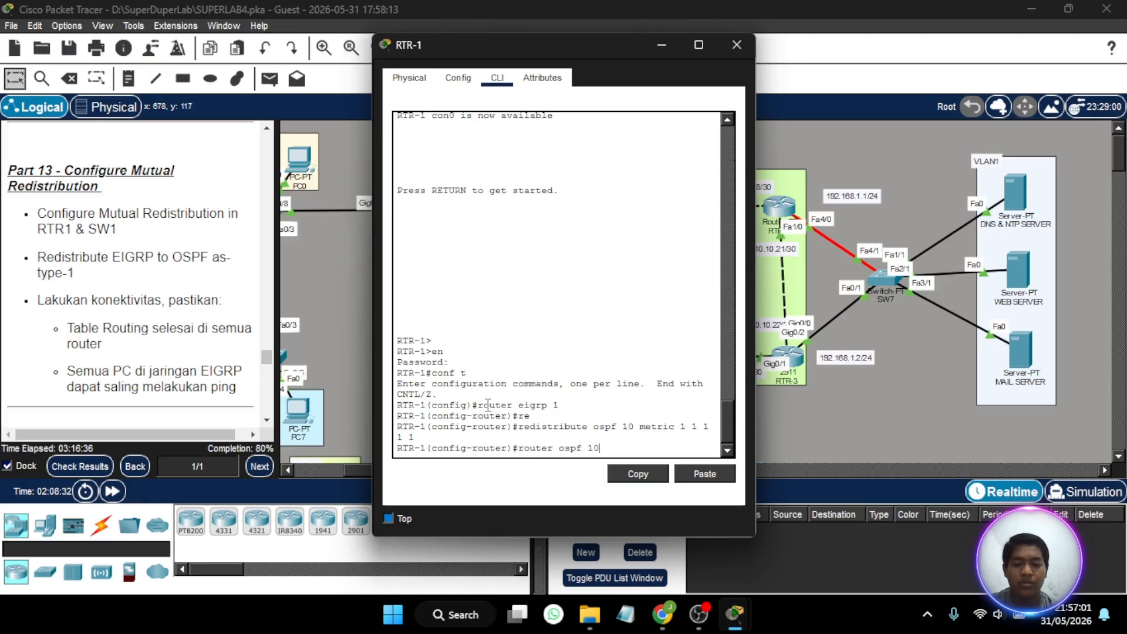
key(Return)
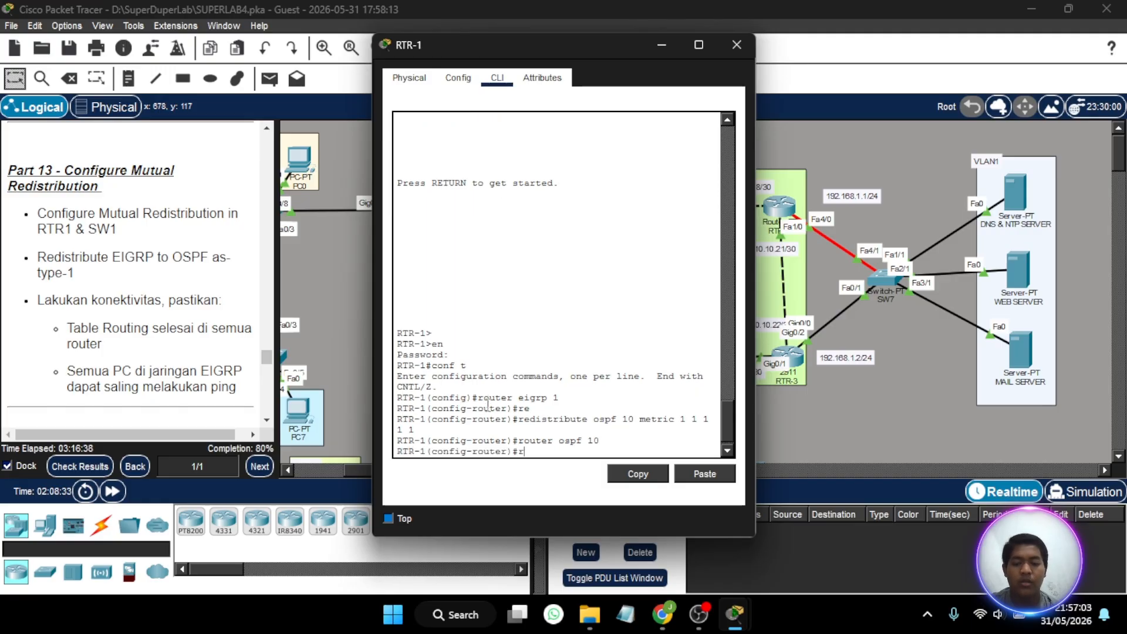
- Redistribute EIGRP 1 into OSPF on RTR-1 as metric-type 1 with subnets, and close the router's window
text(e)
key(Tab)
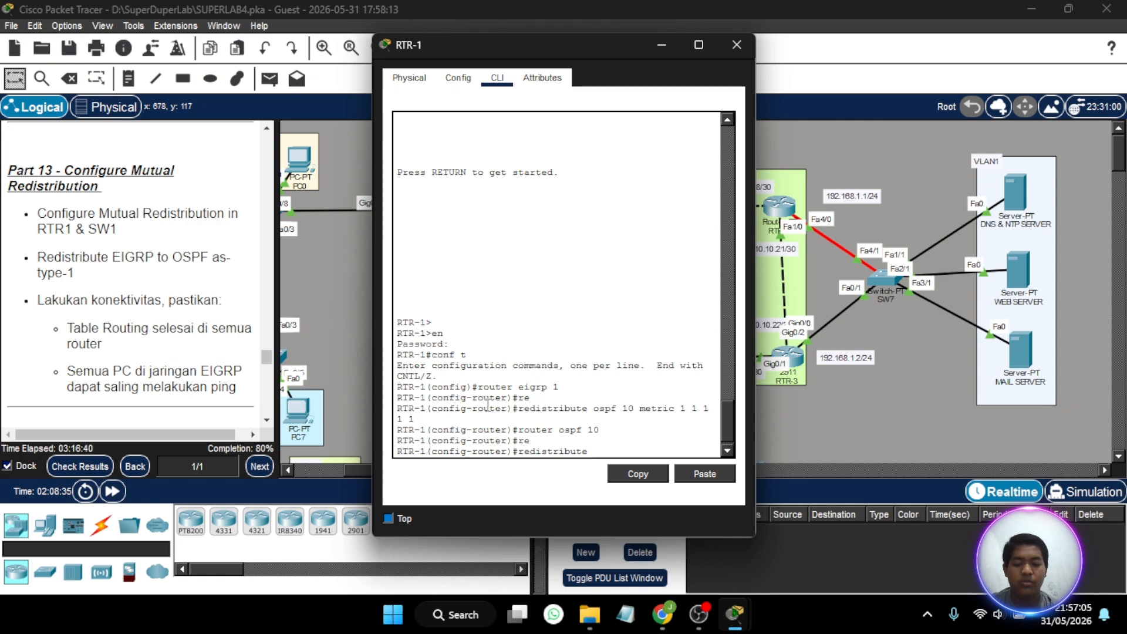
text(eigrp 1 mat)
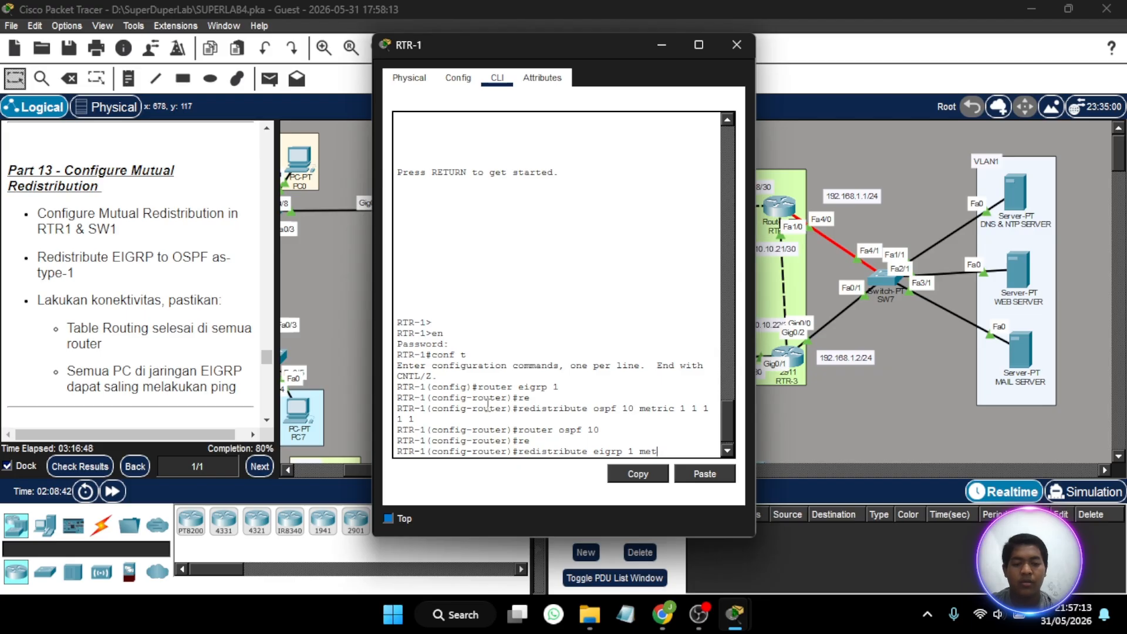
key(BackSpace)
key(BackSpace)
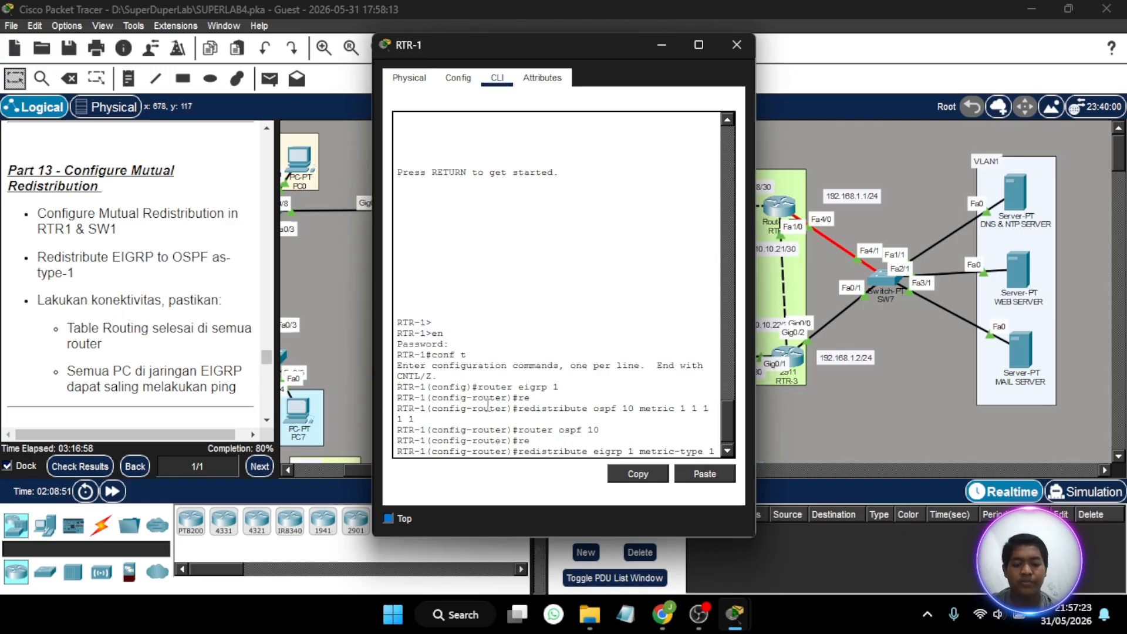
text(subne)
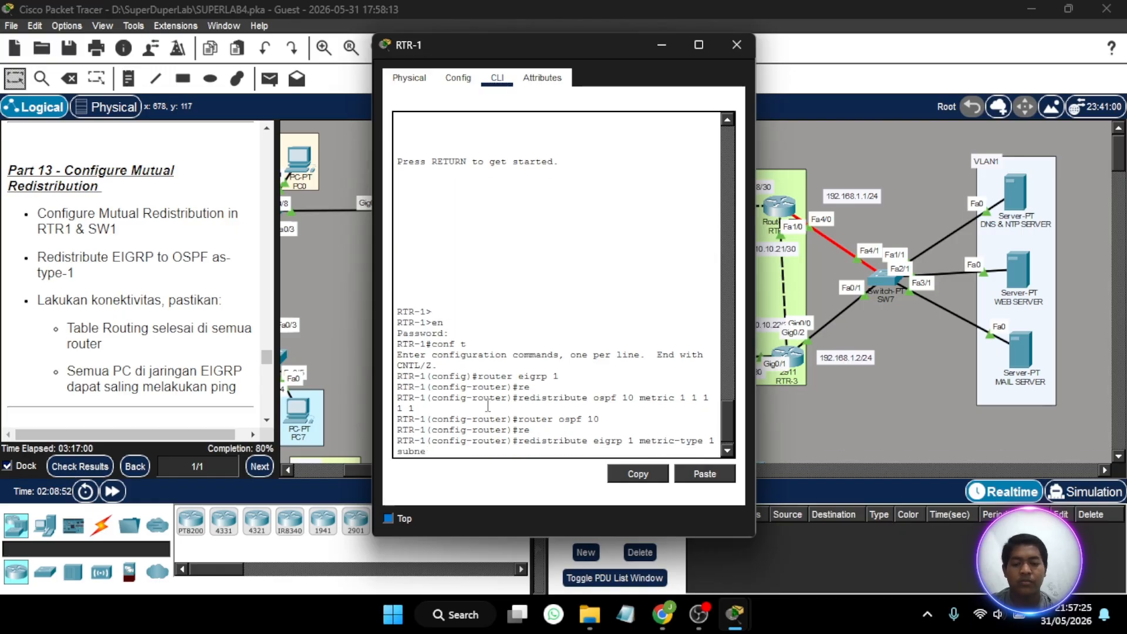
text(ts)
key(Return)
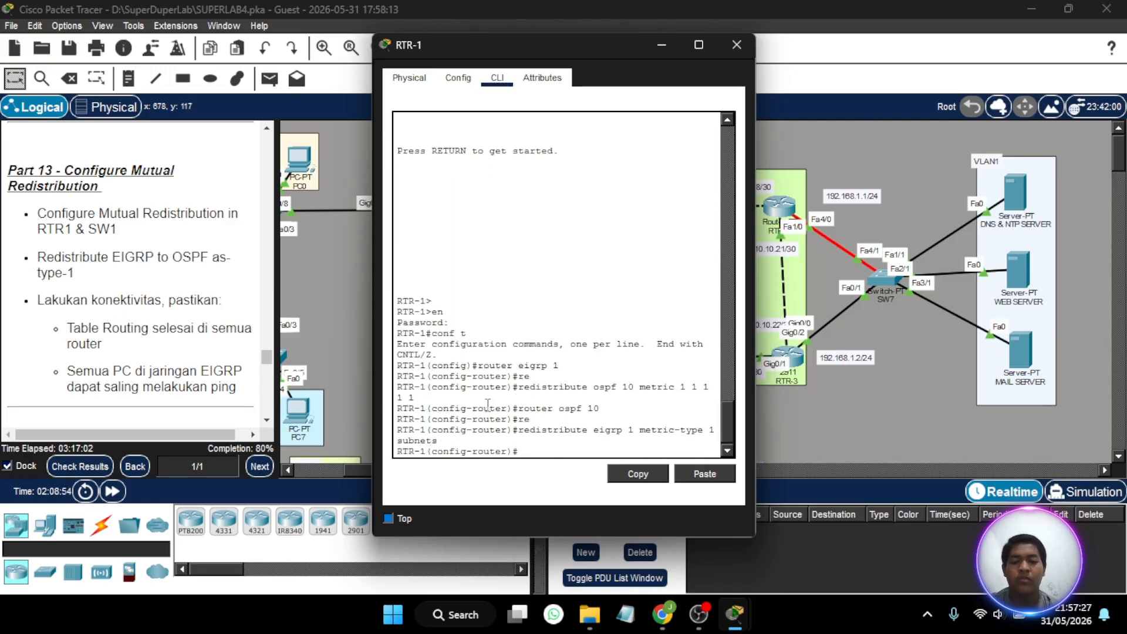
click(739, 47)
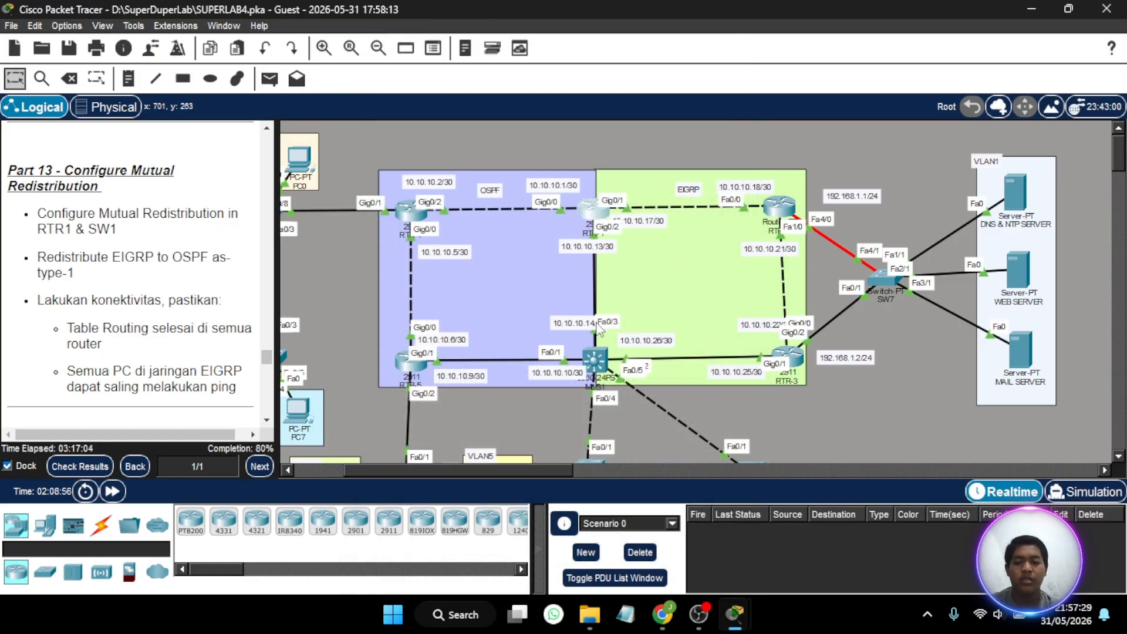
- Open the multilayer switch MLS1 and redistribute OSPF 10 into EIGRP 1 with metric values 1 1 1 1 1
click(595, 359)
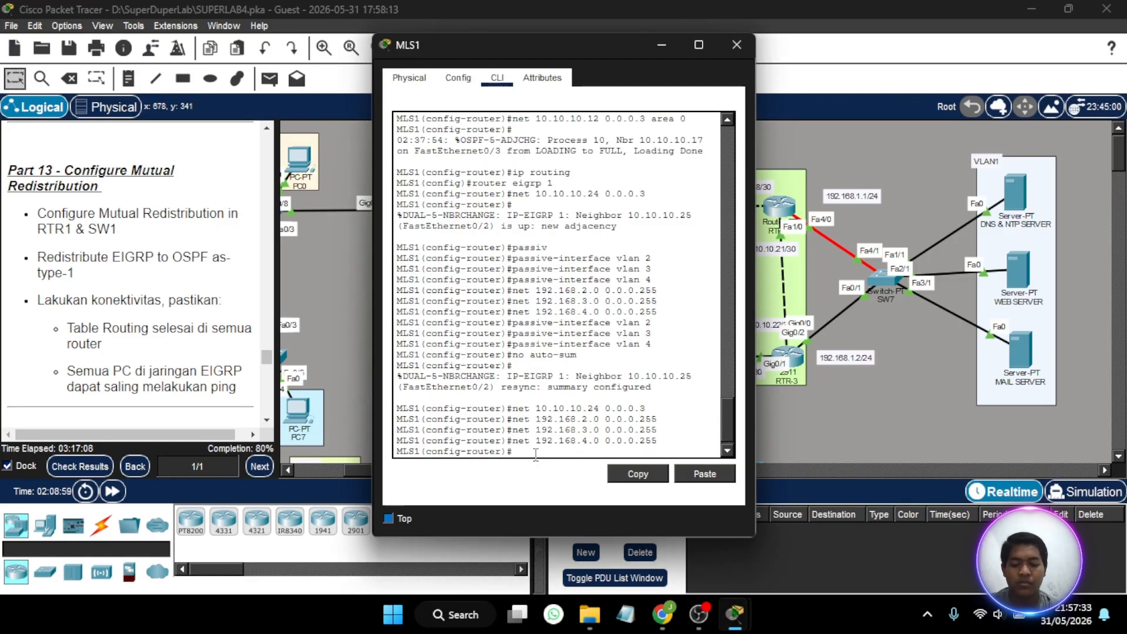
text(router eigr)
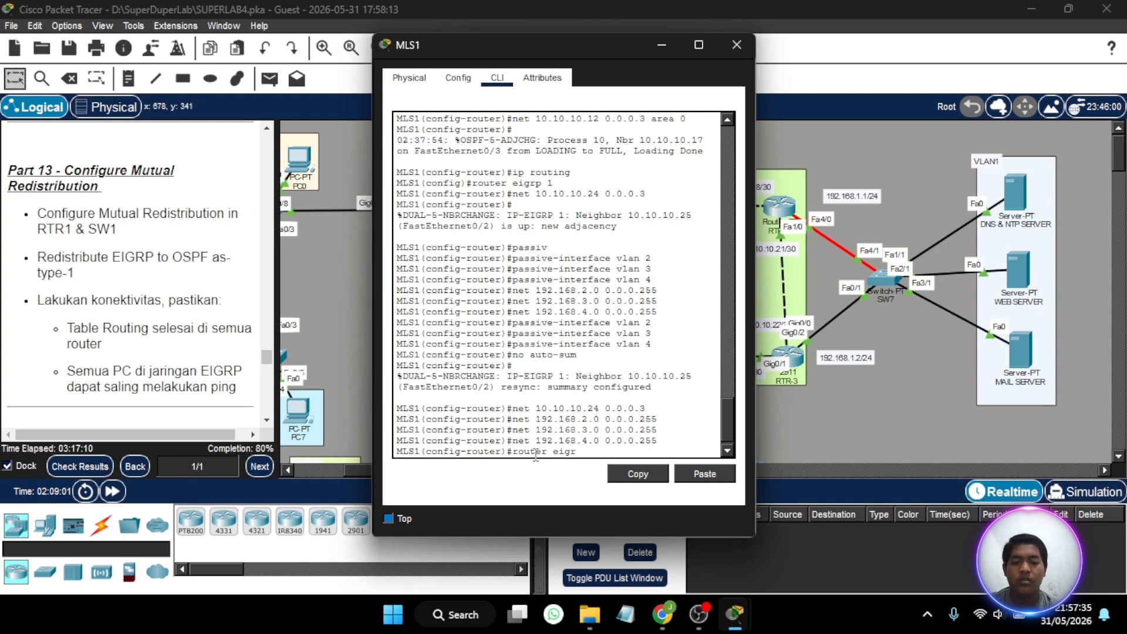
text(p 1)
key(Return)
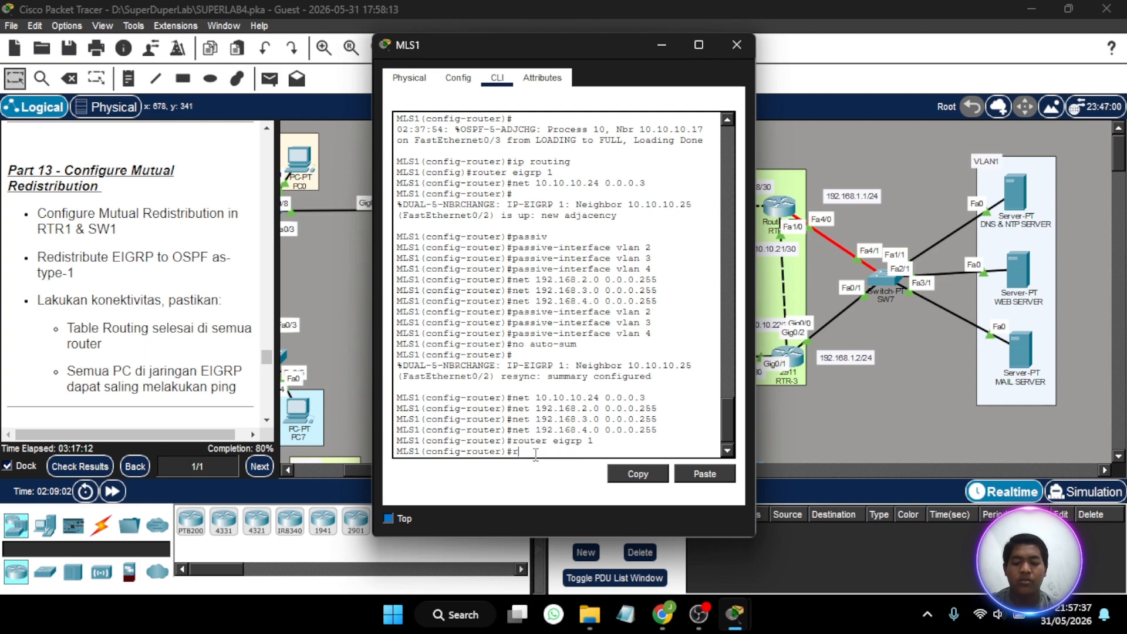
text(re)
key(Tab)
text(distribute)
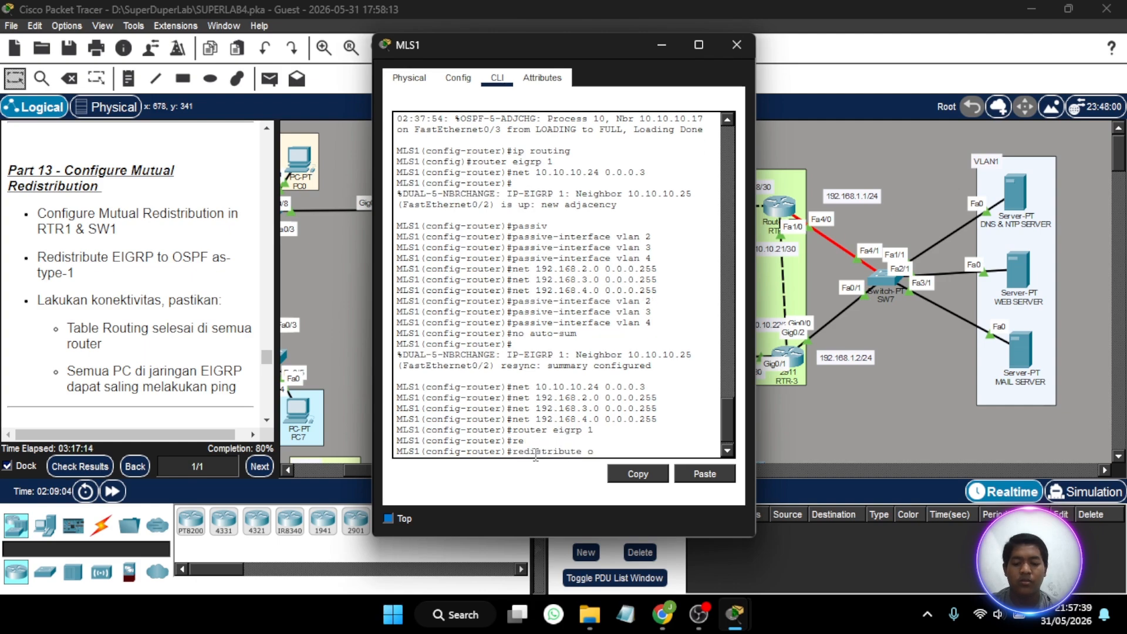
text( ospf 10 )
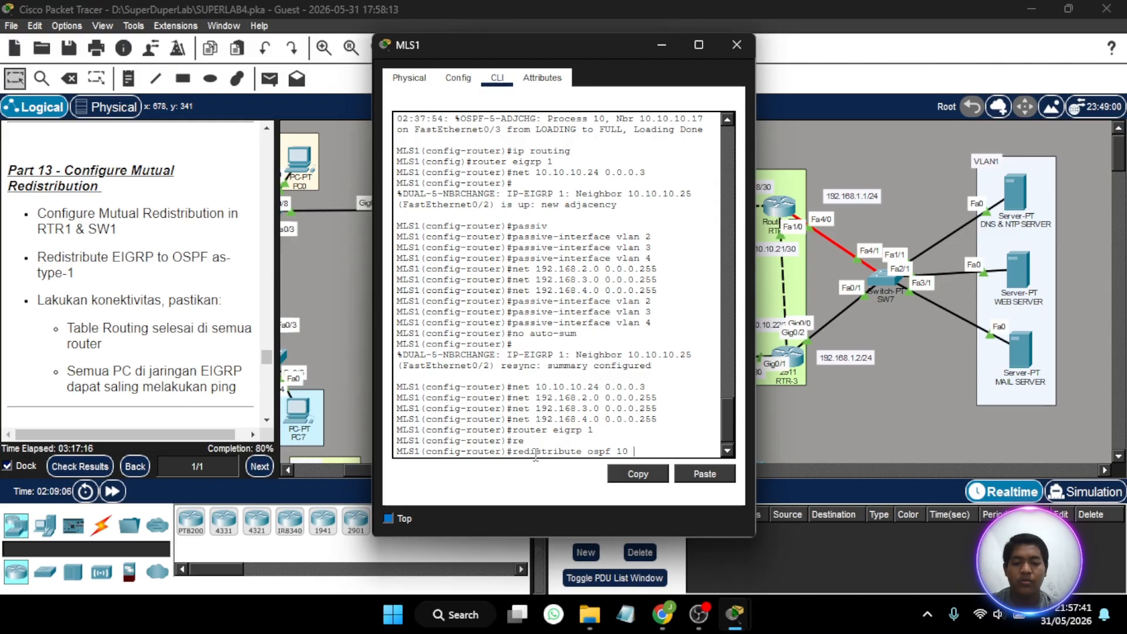
text(metric)
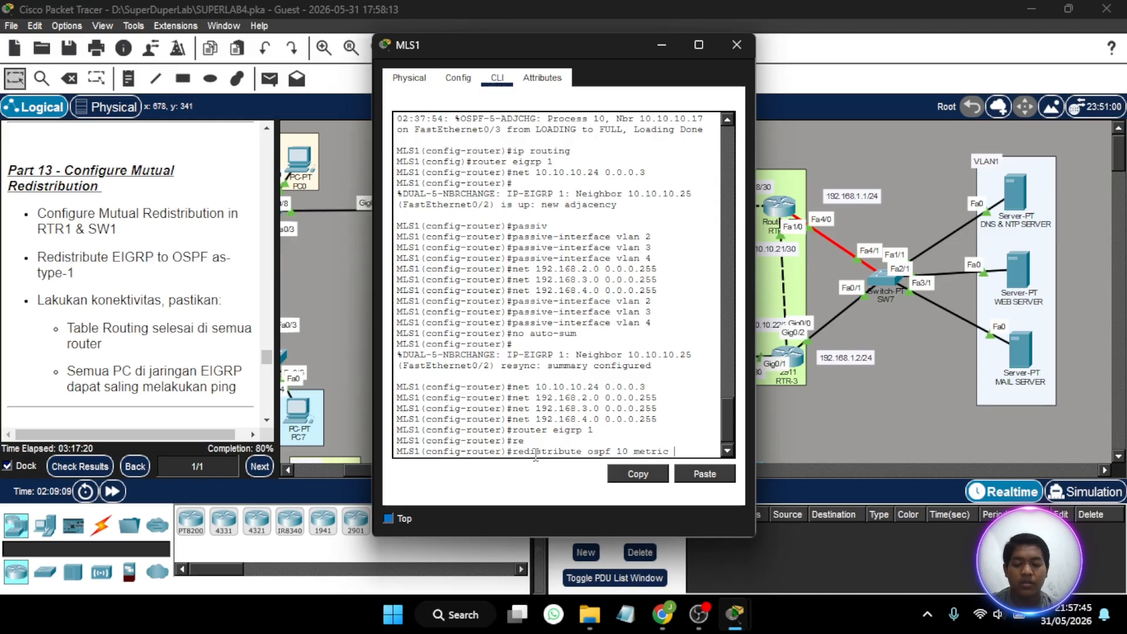
text( 1 1 1 1 1)
key(Return)
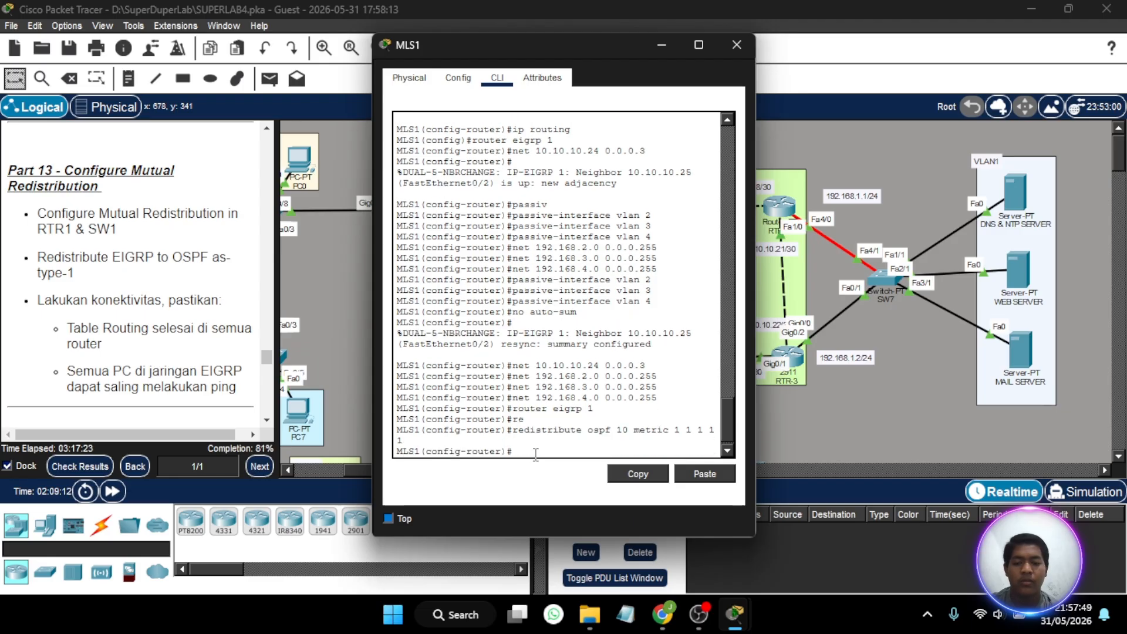
- Redistribute EIGRP 1 into OSPF 10 on MLS1 as metric-type 1 with subnets
text(souter os)
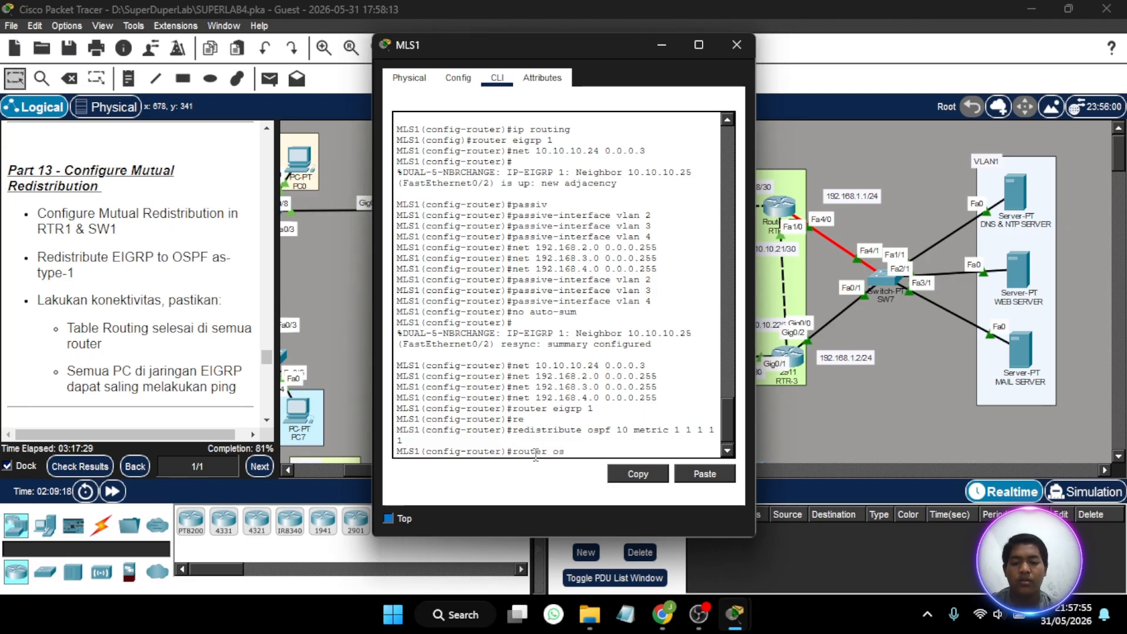
text(pf 10)
key(Return)
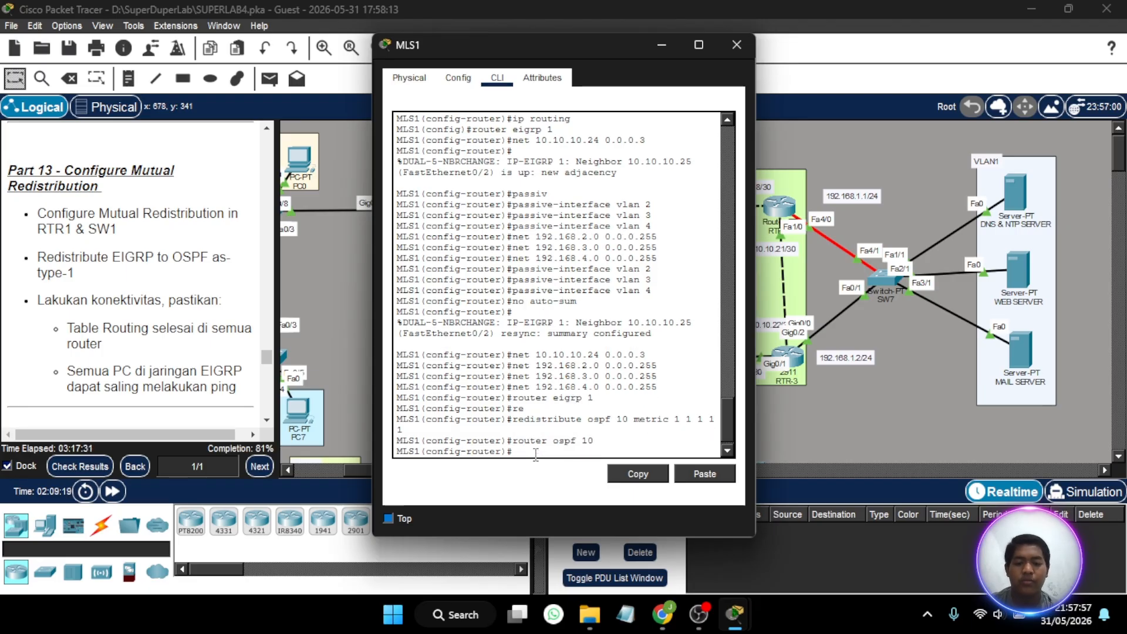
text(re)
key(Tab)
text(d)
key(Tab)
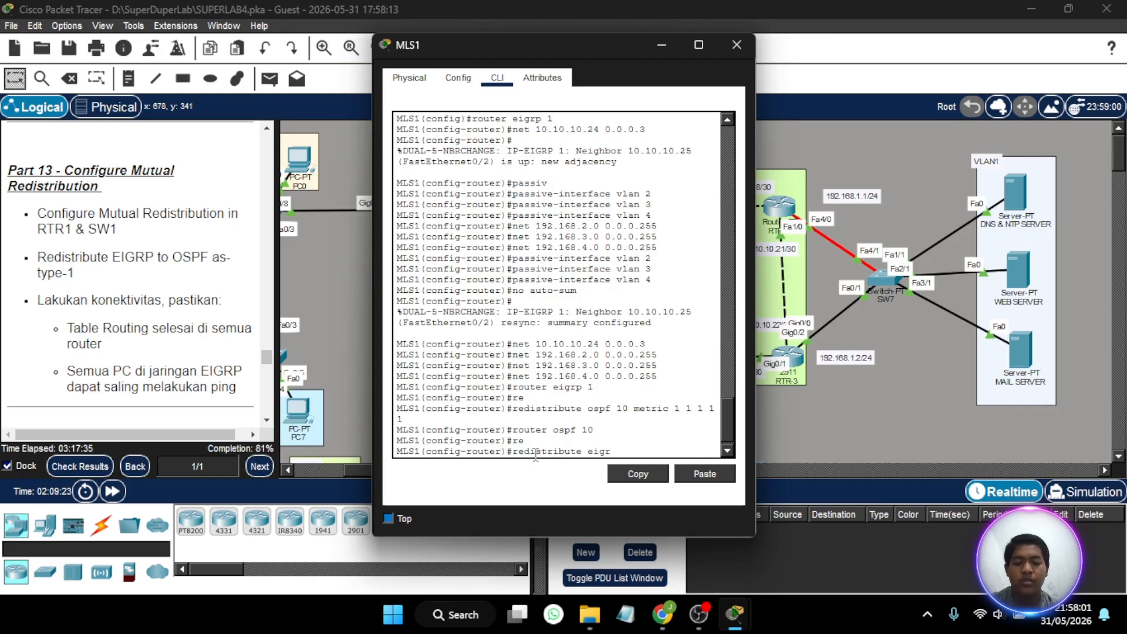
text(eigrp 1)
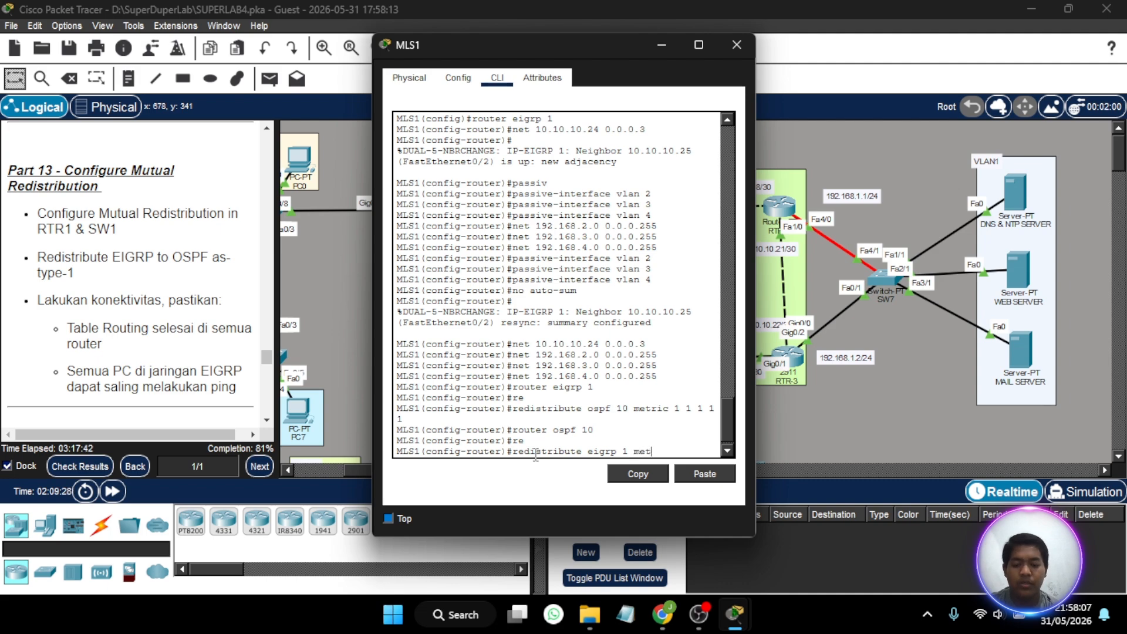
text(metric)
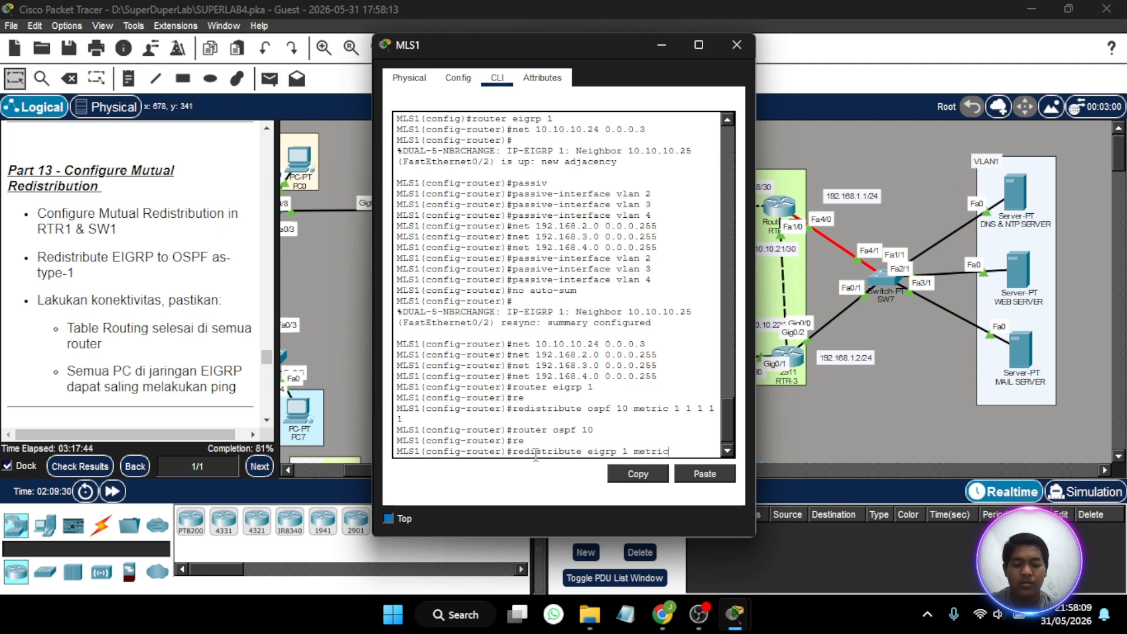
text( ttyp)
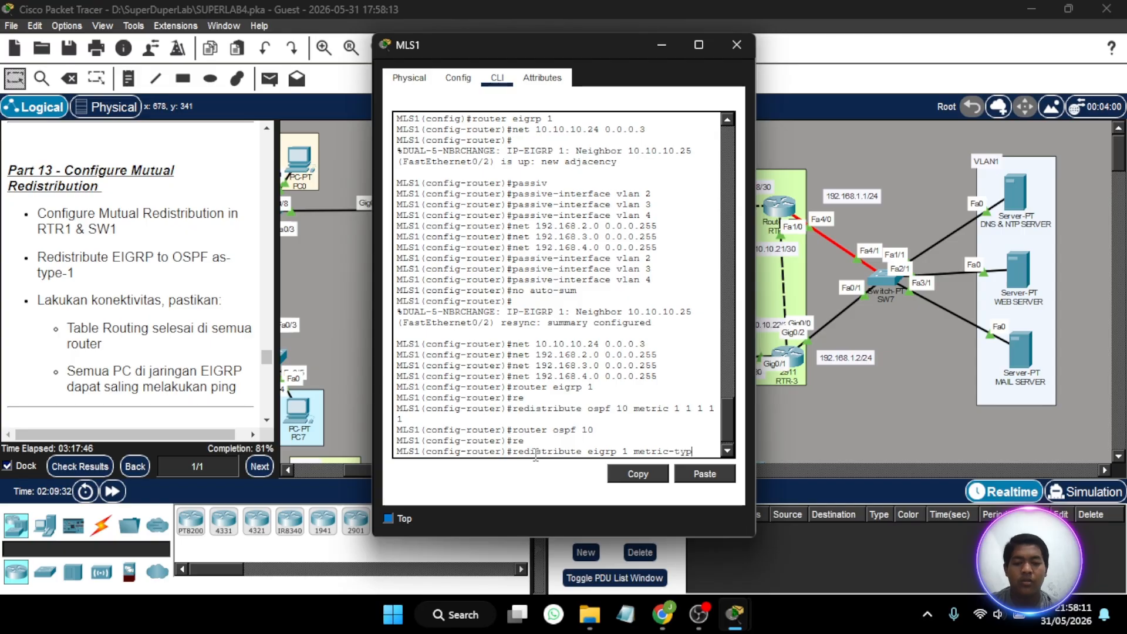
text(e 1 su)
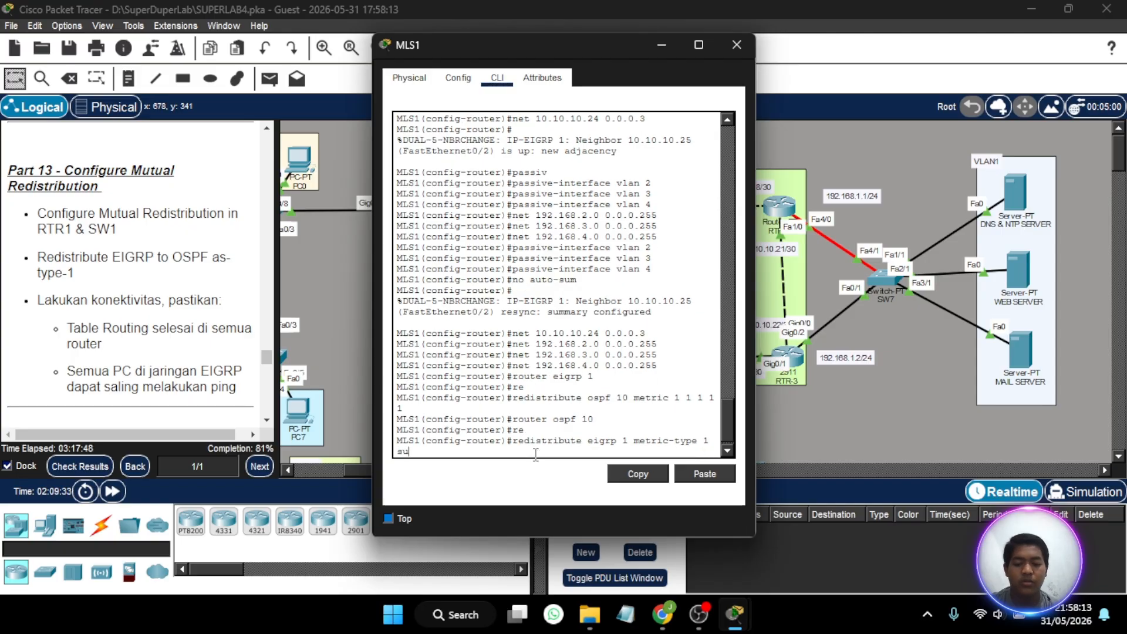
text(bnets)
key(Return)
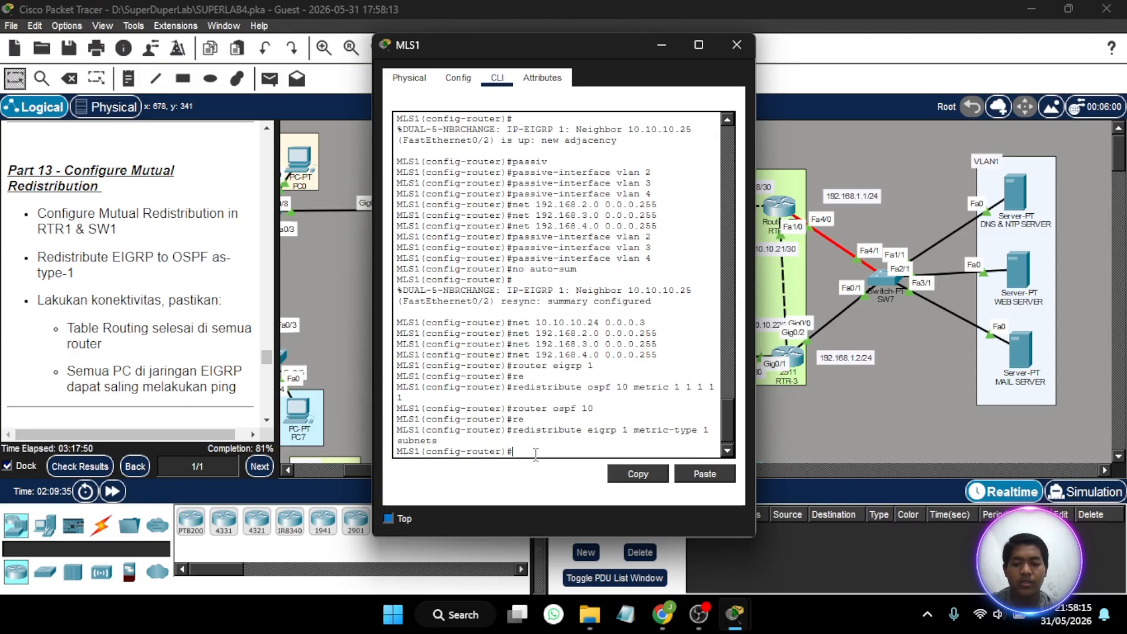
- Close the MLS1 window and return to the network topology
key(Return)
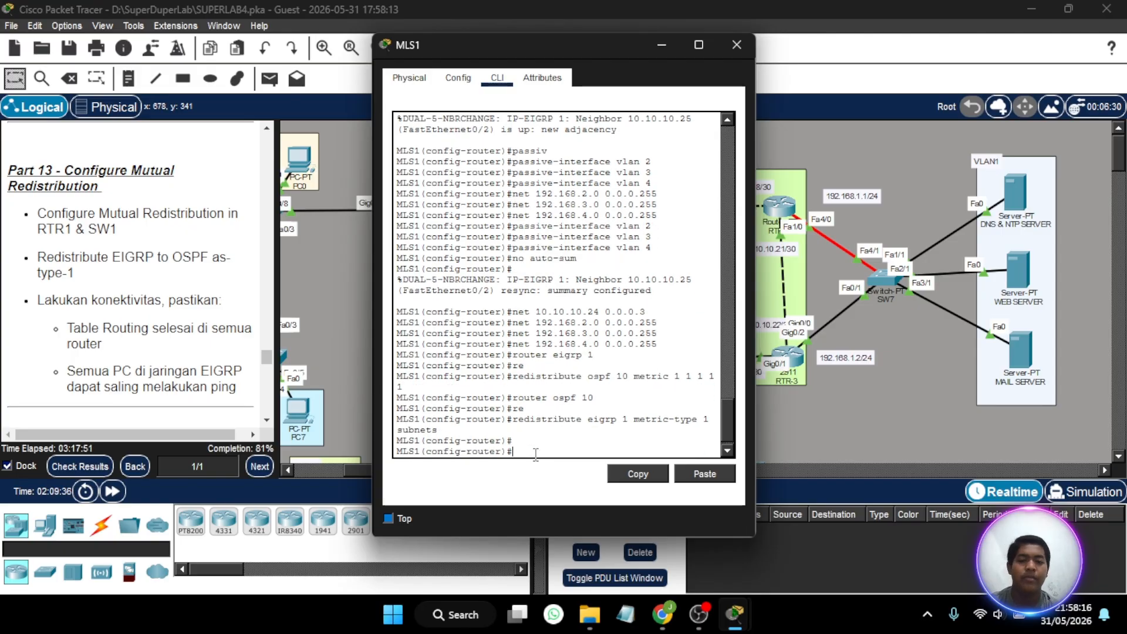
click(736, 45)
scroll(715, 238, down, 2)
scroll(714, 231, left, 4)
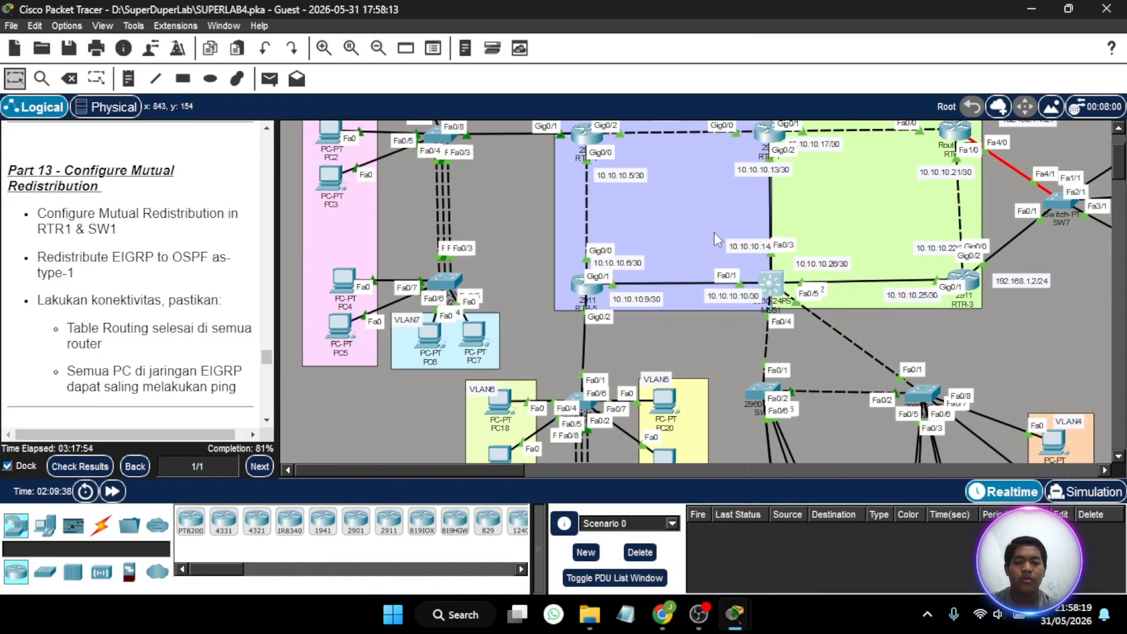
scroll(714, 232, up, 1)
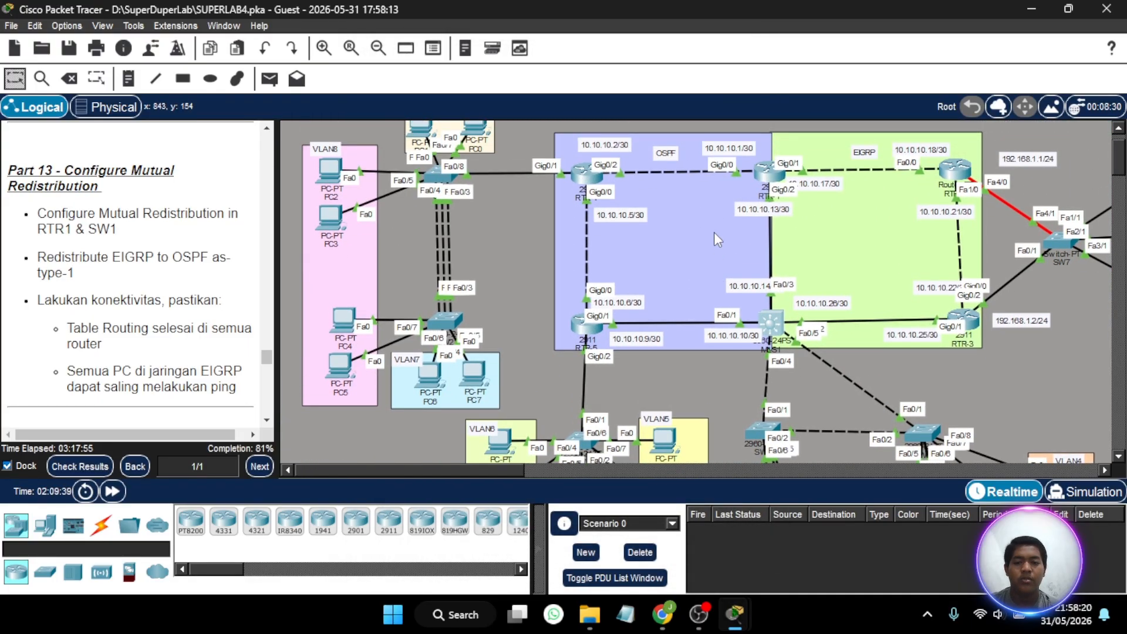
- Try to start a simple PDU from PC17, PC9 and PC8 in turn, dismissing each warning
click(269, 78)
scroll(605, 336, down, 2)
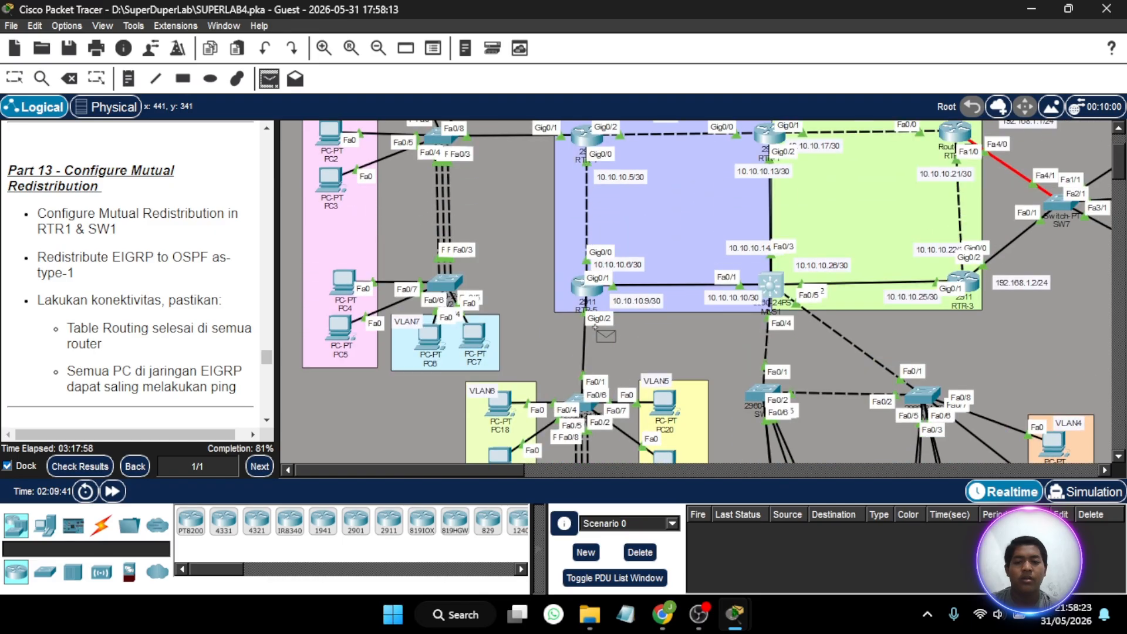
scroll(646, 334, right, 4)
scroll(714, 343, down, 4)
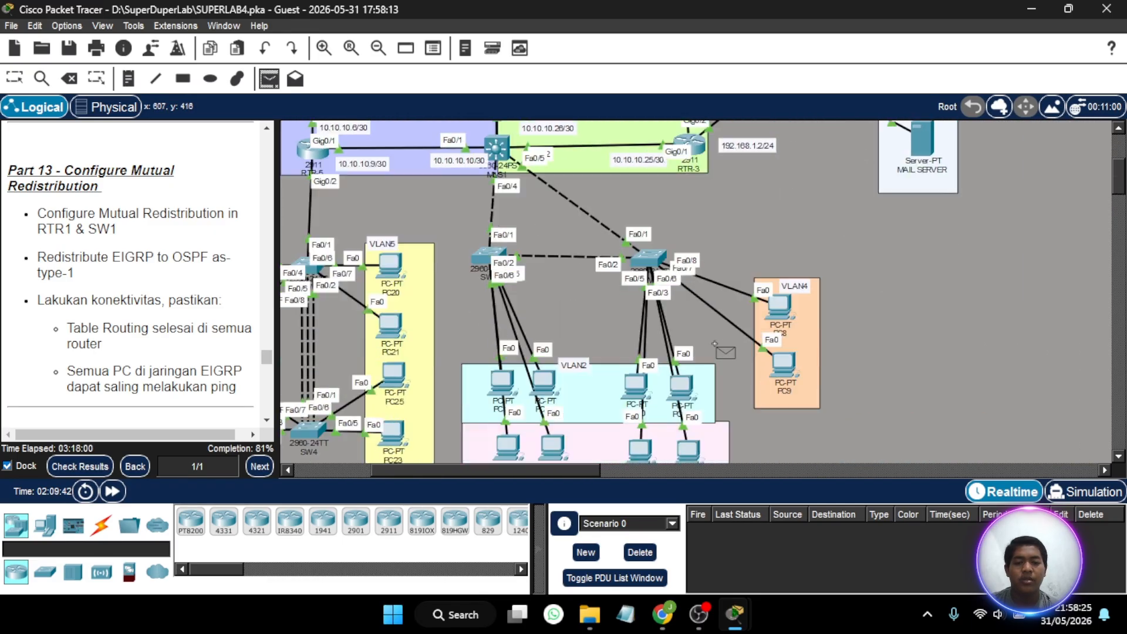
scroll(714, 343, down, 2)
click(503, 338)
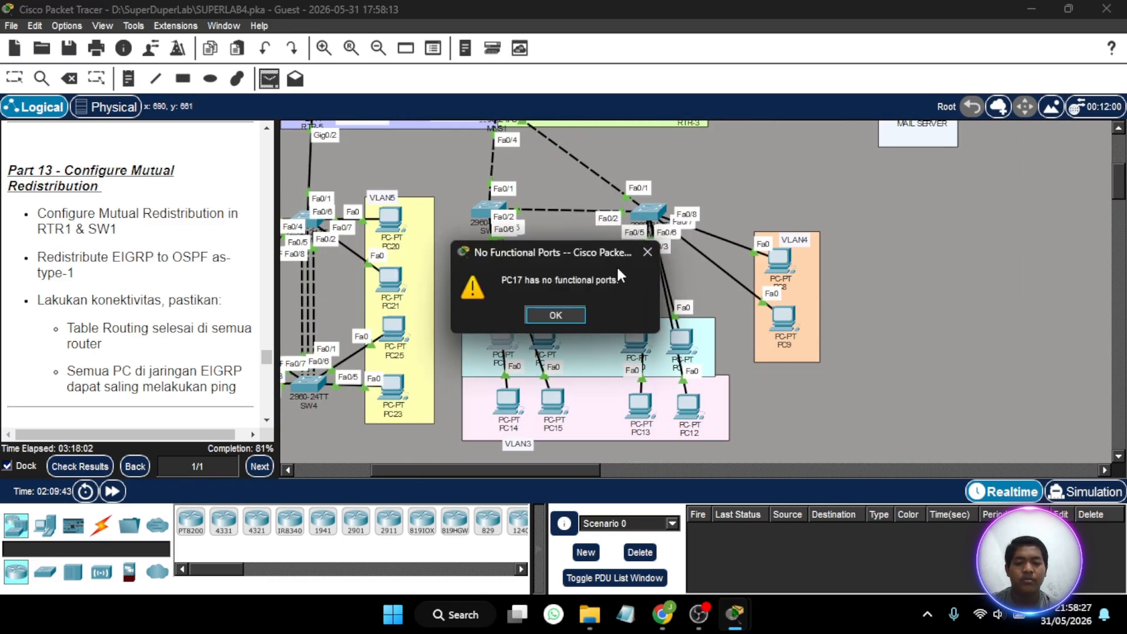
click(645, 252)
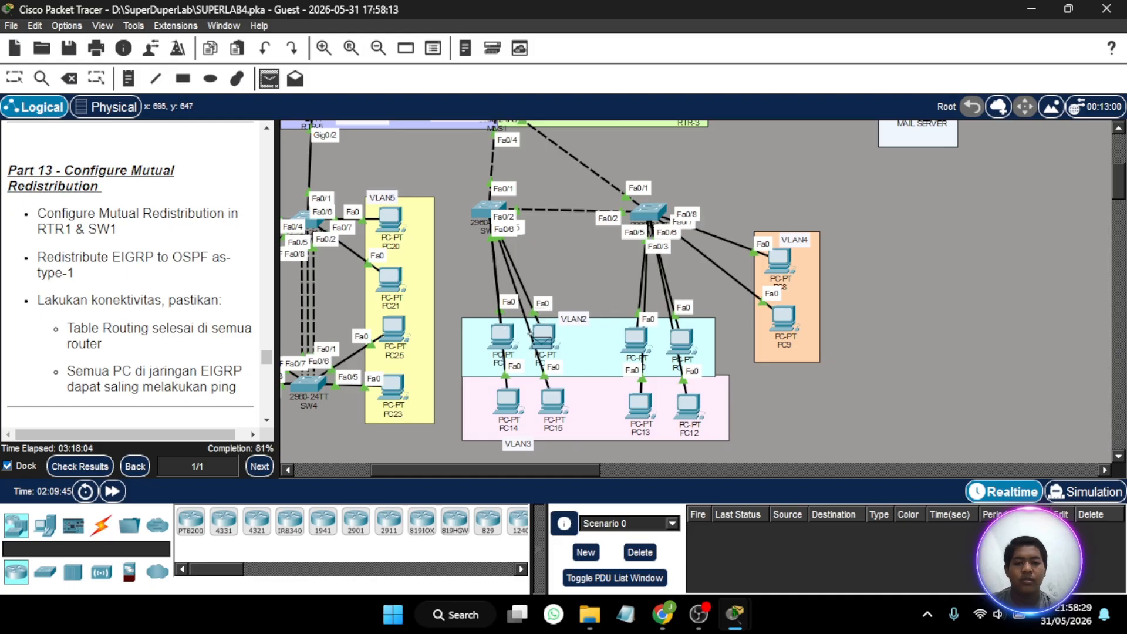
click(783, 317)
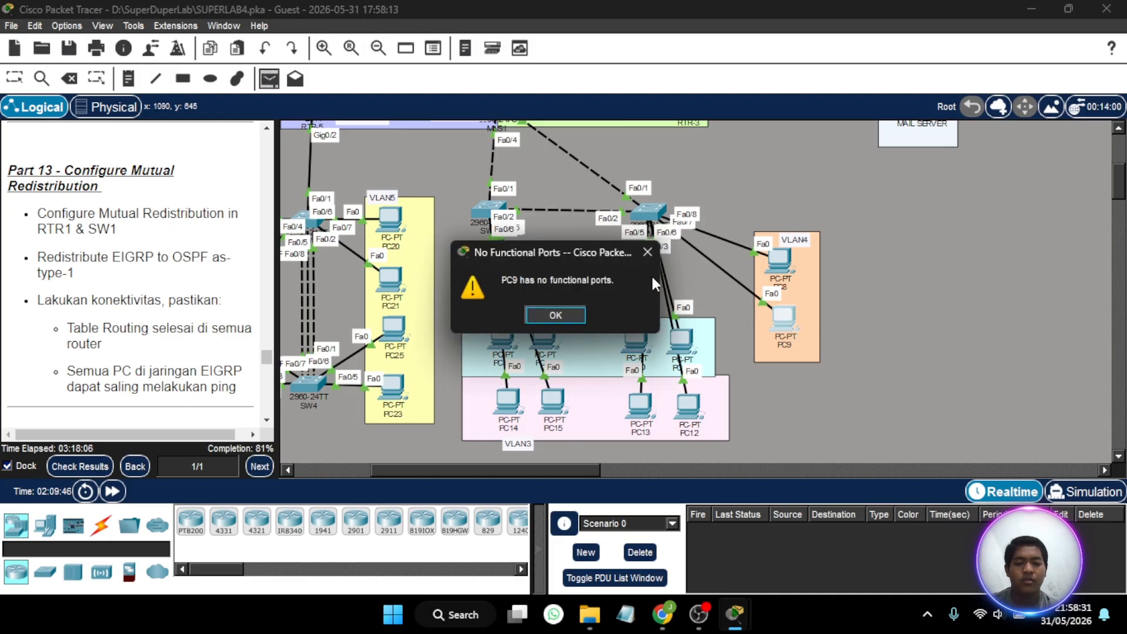
click(647, 252)
click(781, 266)
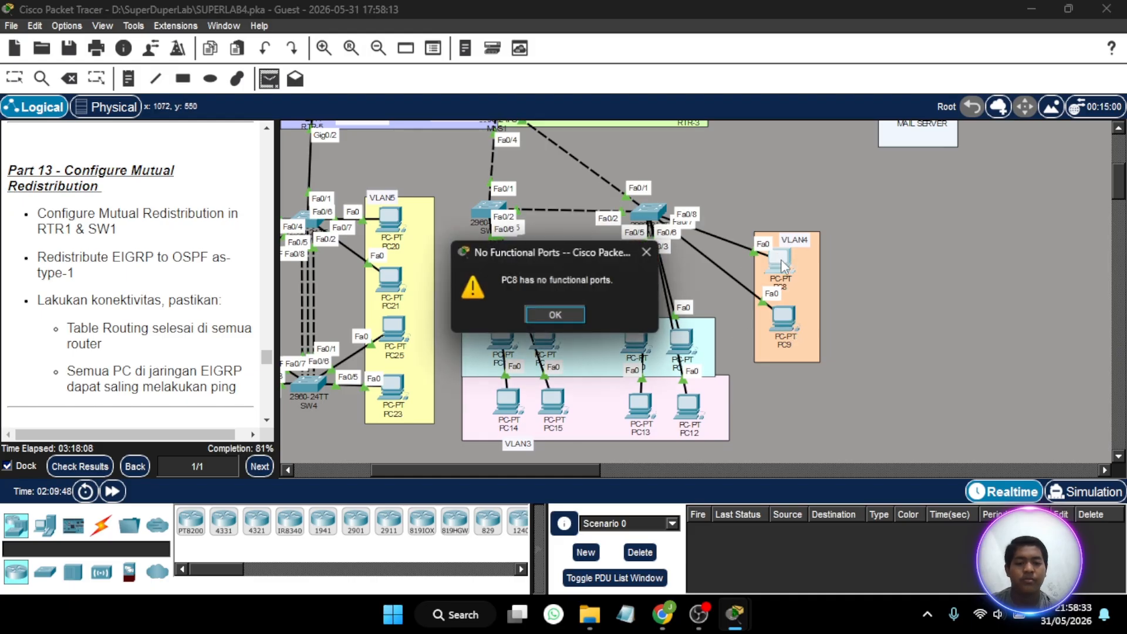
click(646, 252)
- Send a simple PDU from PC7 to PC1, and delete the scenario's PDU list
scroll(634, 241, down, 1)
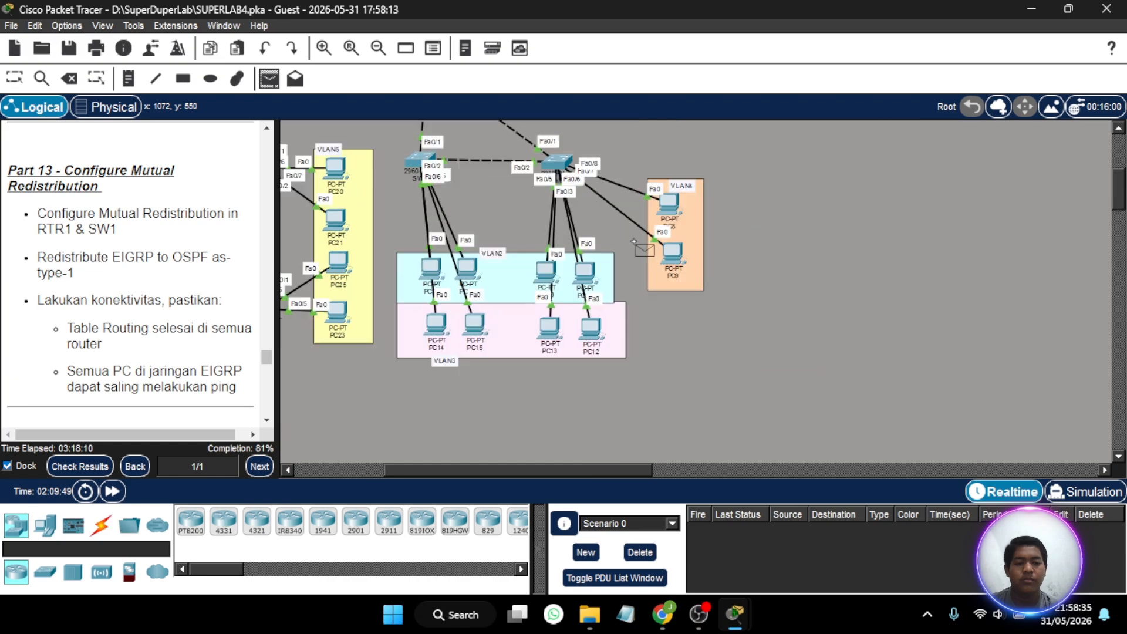
scroll(634, 241, up, 5)
scroll(634, 241, left, 5)
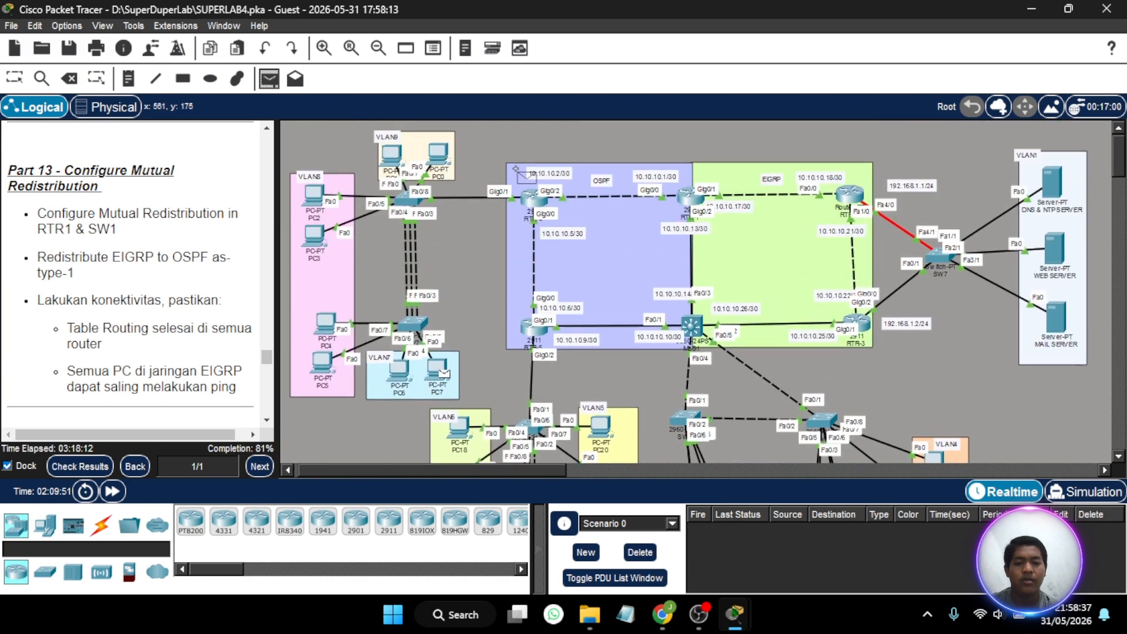
click(390, 153)
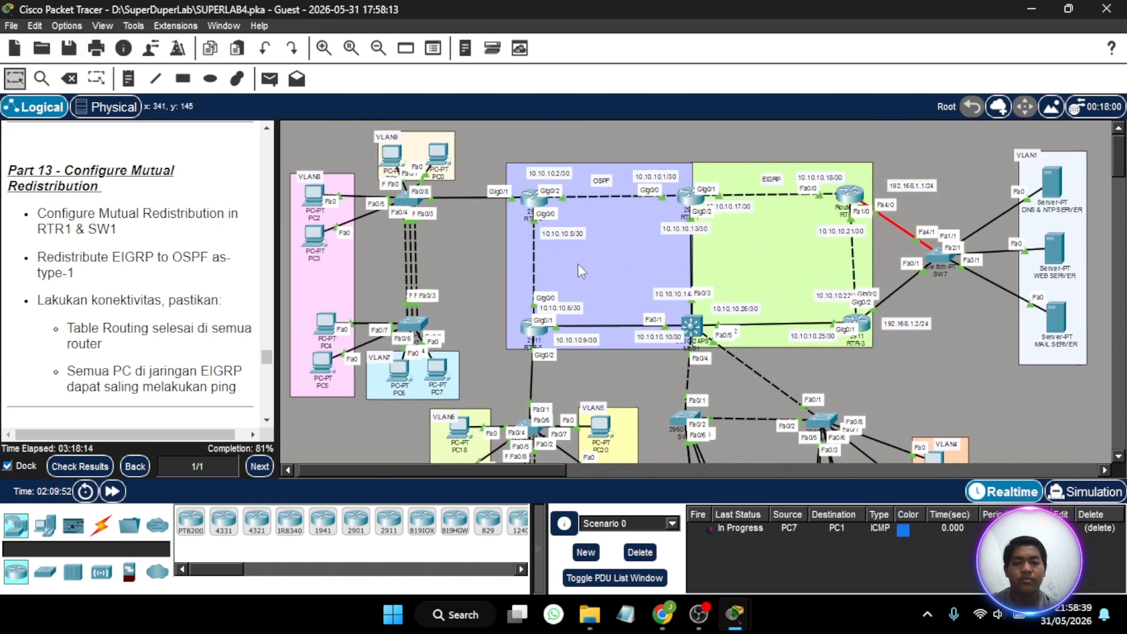
scroll(615, 299, down, 3)
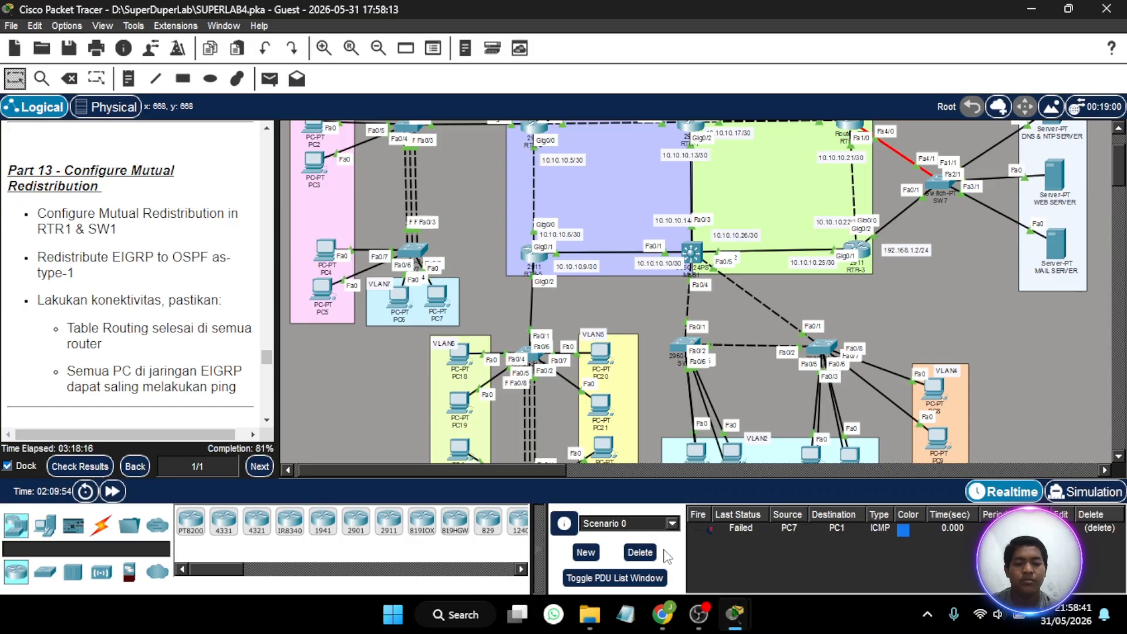
click(640, 551)
- Set PC8's IP configuration to DHCP and close its window
scroll(661, 346, down, 3)
scroll(661, 346, right, 2)
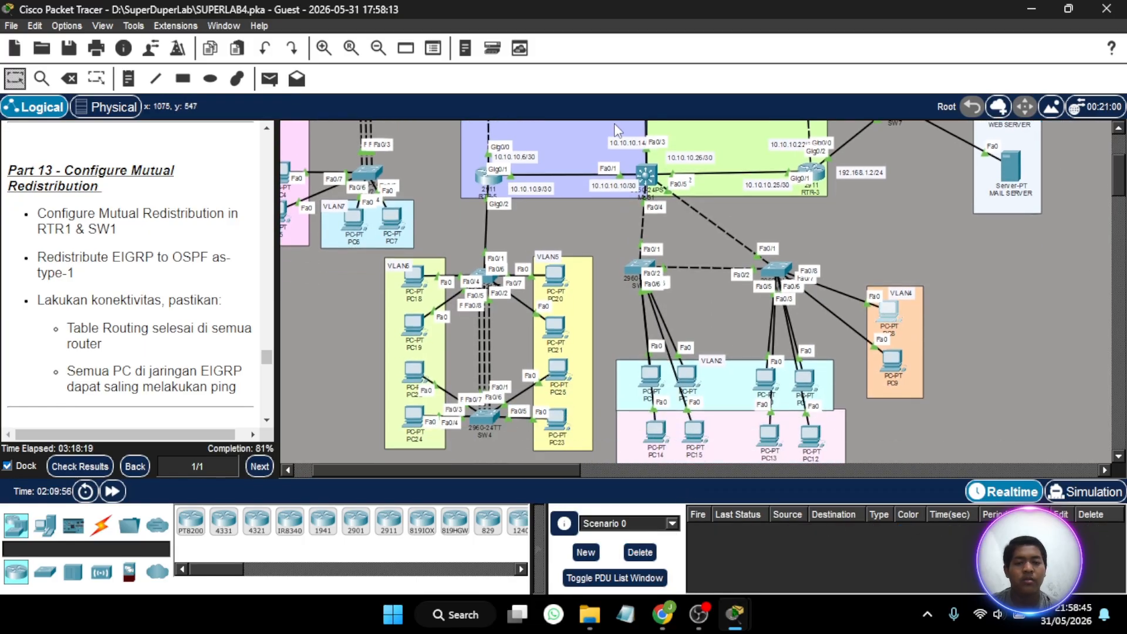
click(889, 309)
click(506, 77)
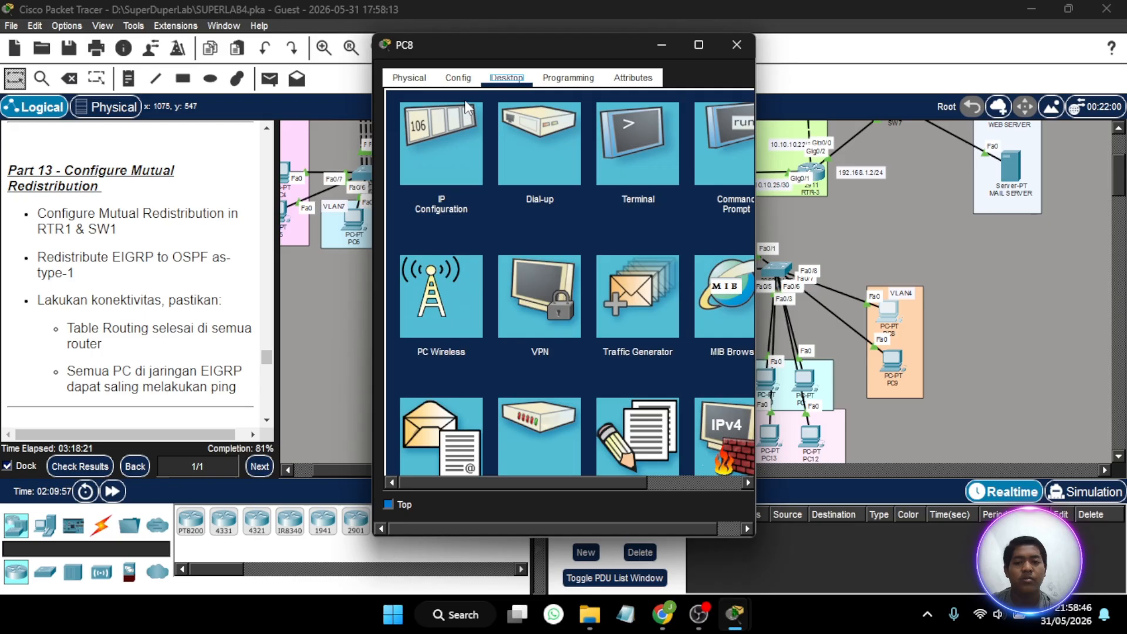
click(438, 129)
click(410, 166)
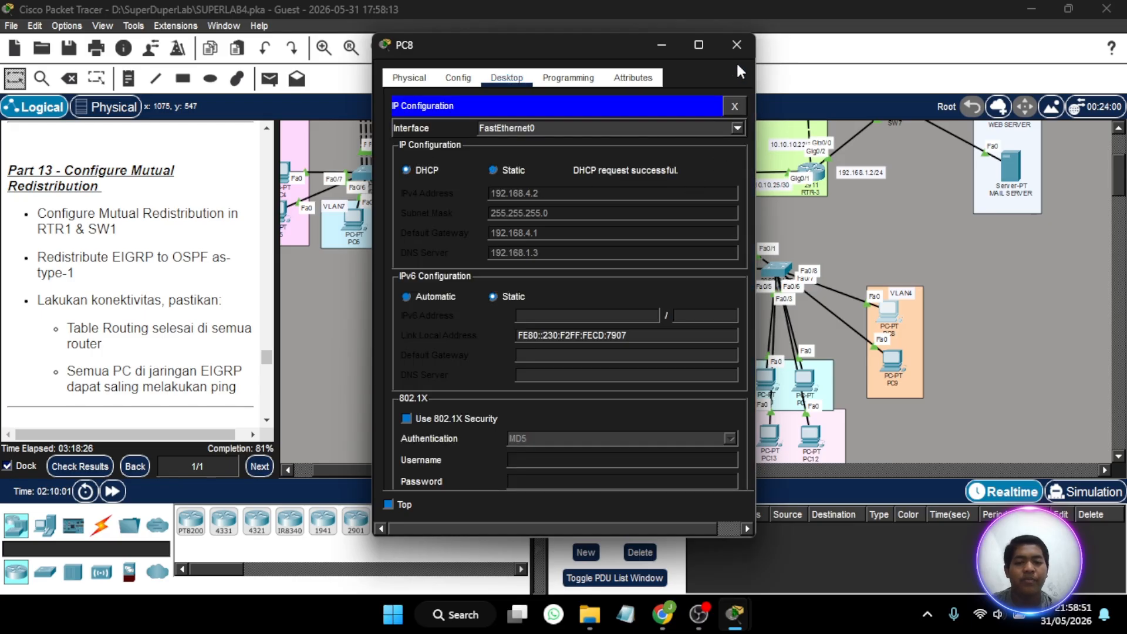
click(736, 45)
- Test connectivity by sending a simple PDU from PC8 to the MAIL SERVER
scroll(736, 236, up, 3)
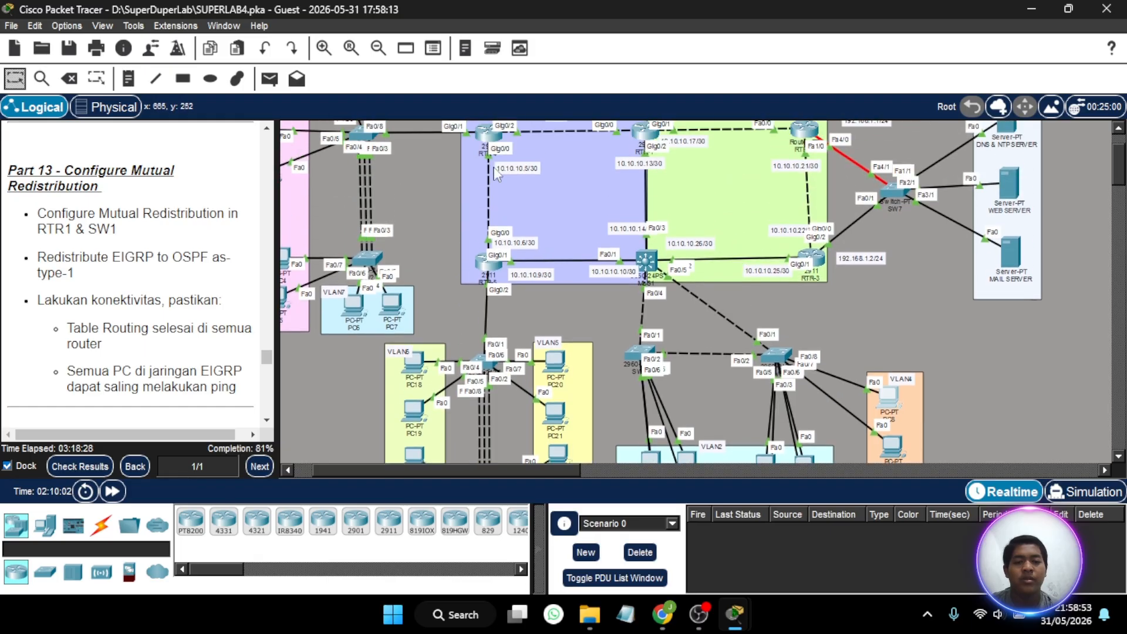
click(269, 78)
scroll(658, 319, down, 3)
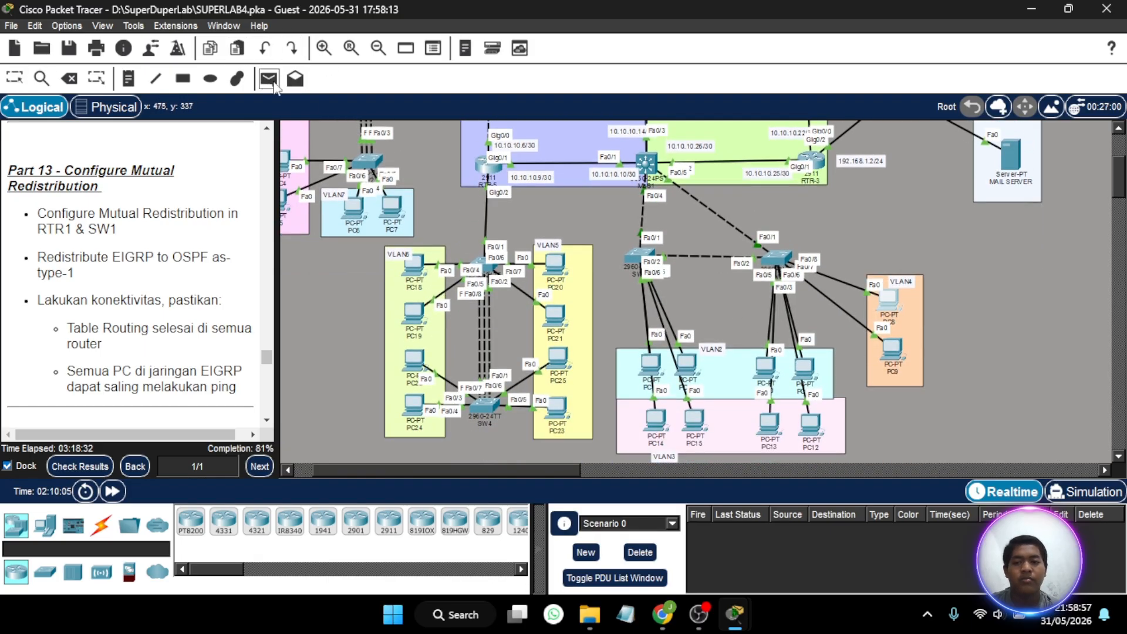
scroll(686, 273, right, 3)
scroll(687, 274, right, 2)
click(704, 297)
scroll(704, 297, up, 4)
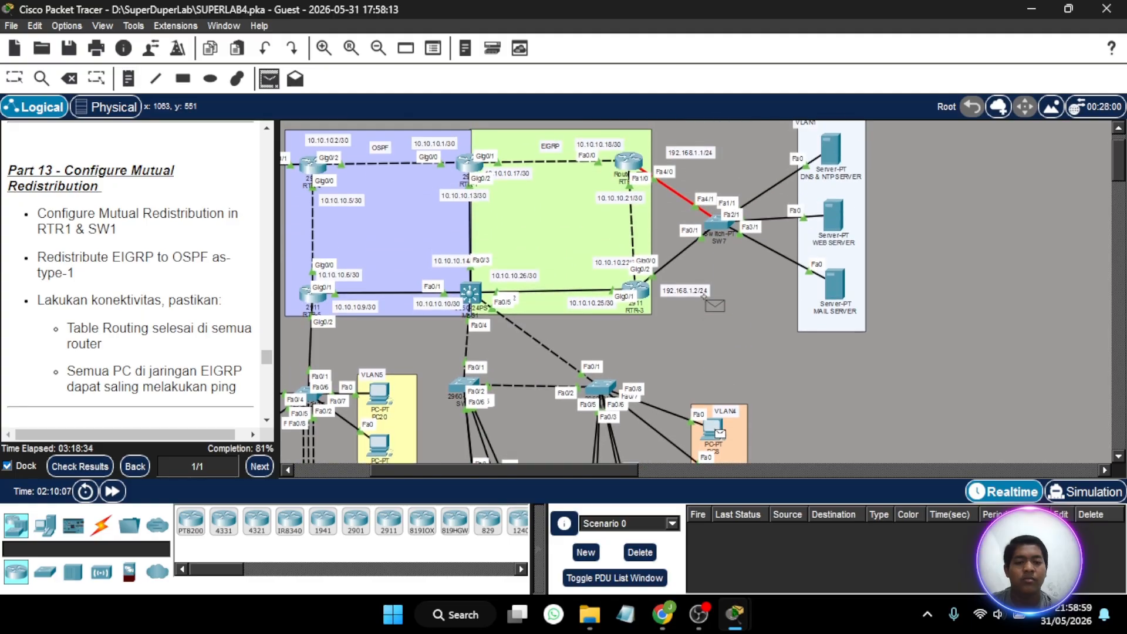
click(834, 297)
scroll(685, 302, down, 2)
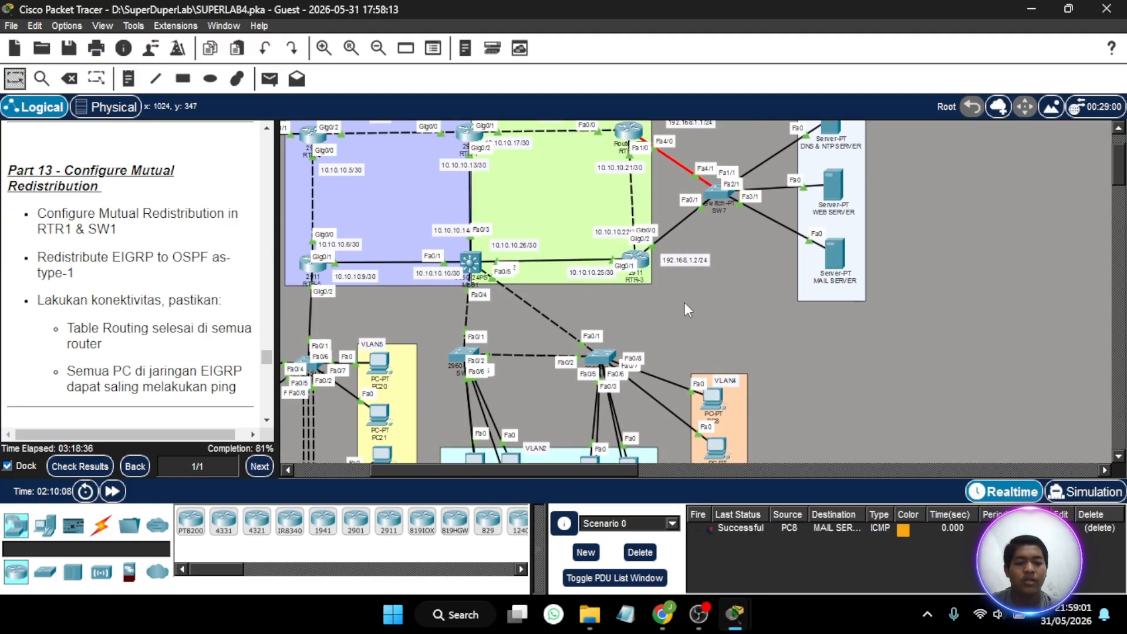
- Test connectivity across the redistributed networks by sending a simple PDU from PC8 to PC1
scroll(684, 302, up, 3)
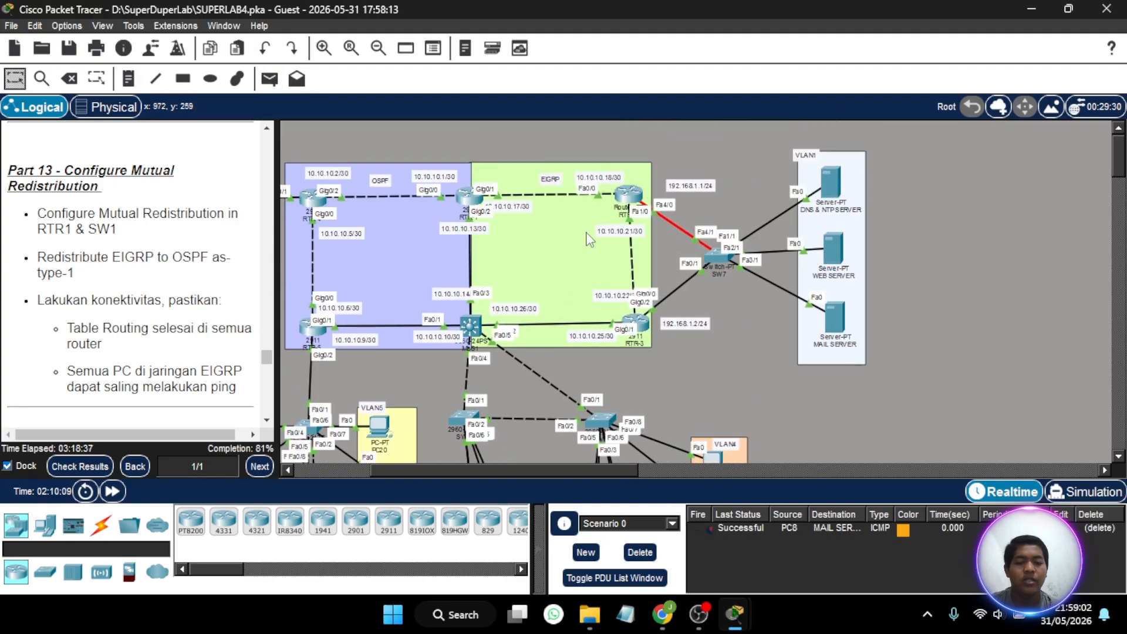
click(269, 79)
scroll(675, 335, down, 4)
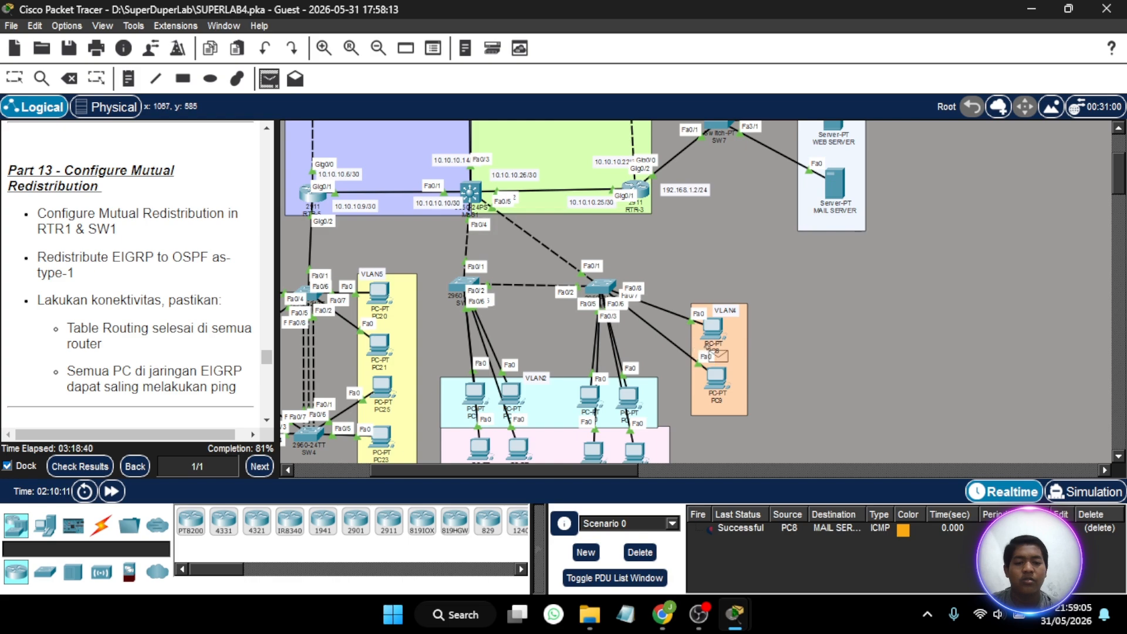
click(712, 331)
scroll(542, 269, left, 6)
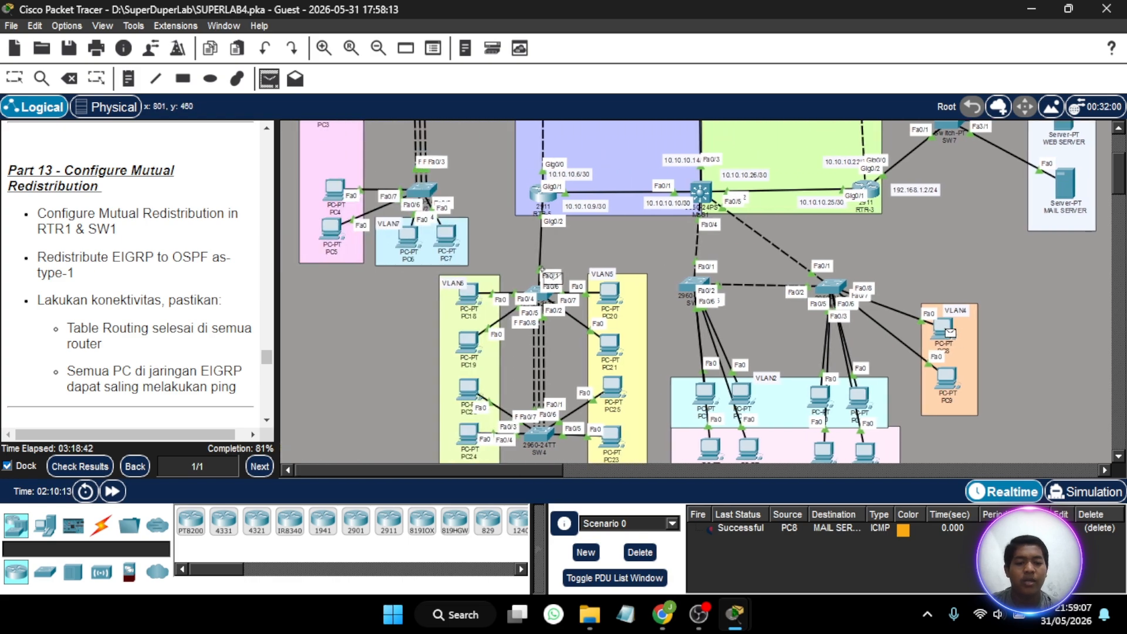
scroll(543, 268, up, 2)
scroll(552, 274, up, 3)
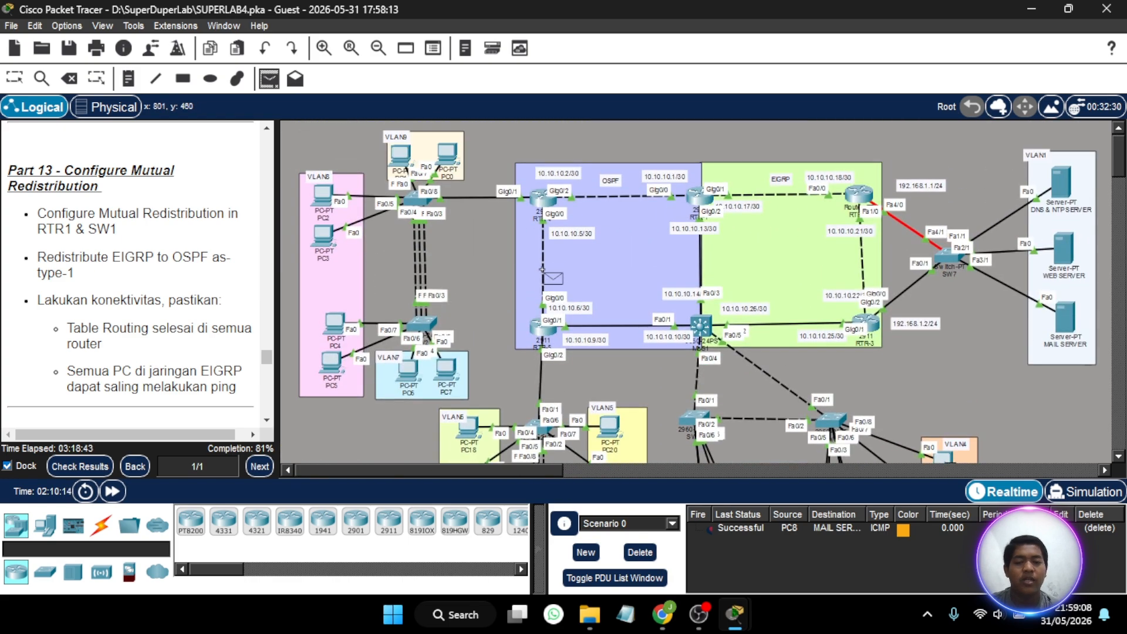
click(401, 154)
- Review the Part 14 instructions on configuring the NTP server and clients, and examine the topology for the devices concerned
scroll(722, 347, down, 3)
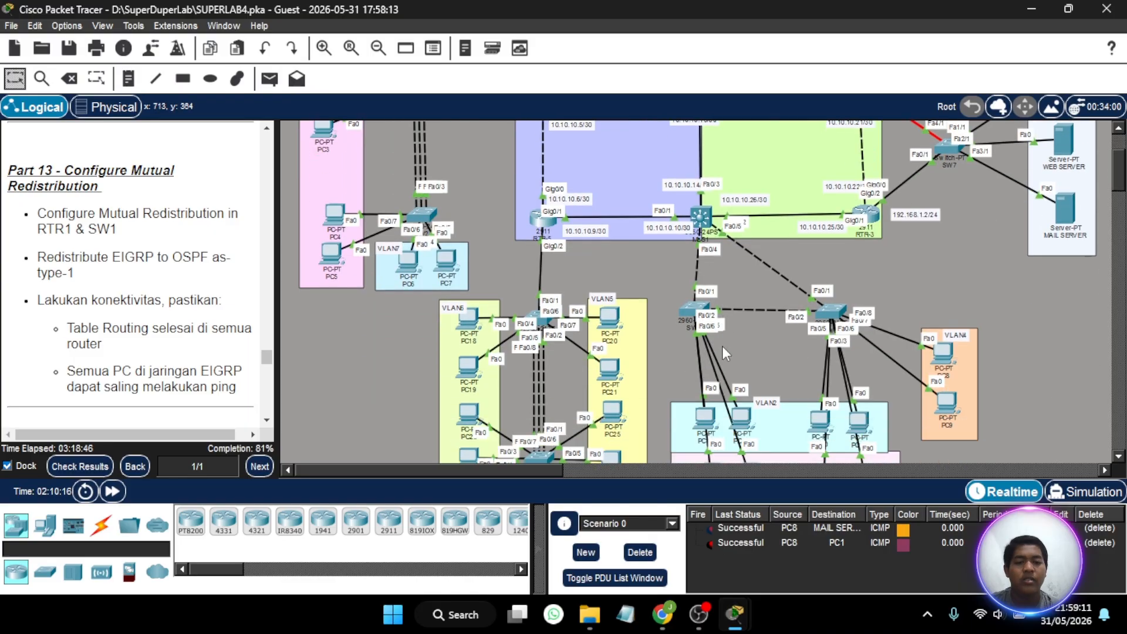
scroll(722, 346, right, 5)
scroll(722, 346, up, 4)
scroll(722, 347, left, 5)
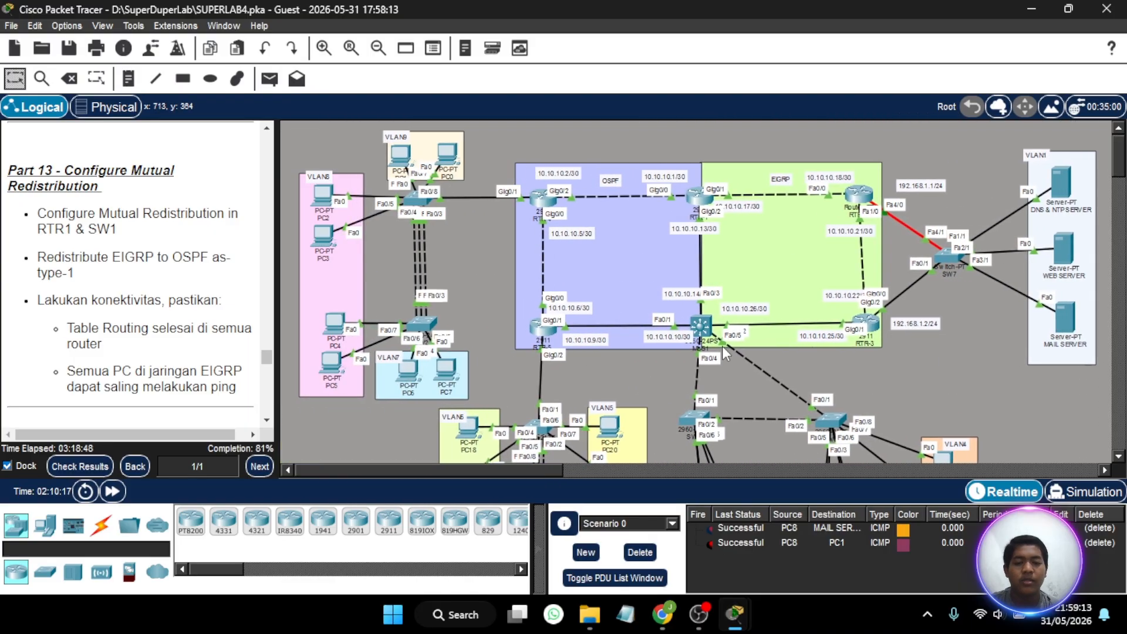
scroll(153, 261, down, 5)
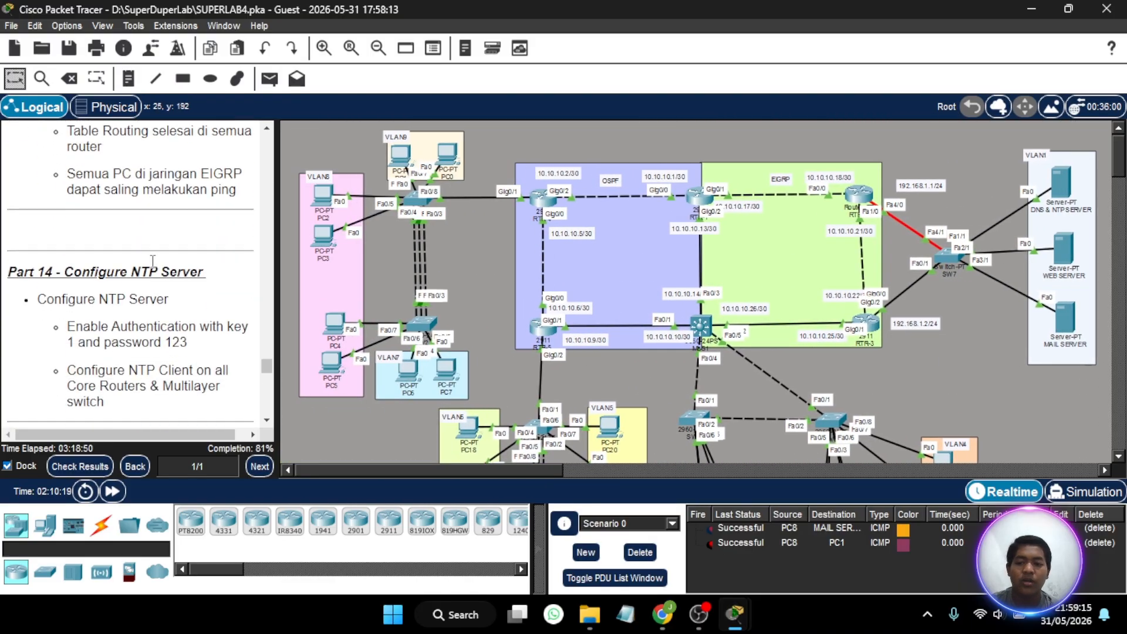
scroll(153, 261, down, 1)
scroll(533, 249, right, 7)
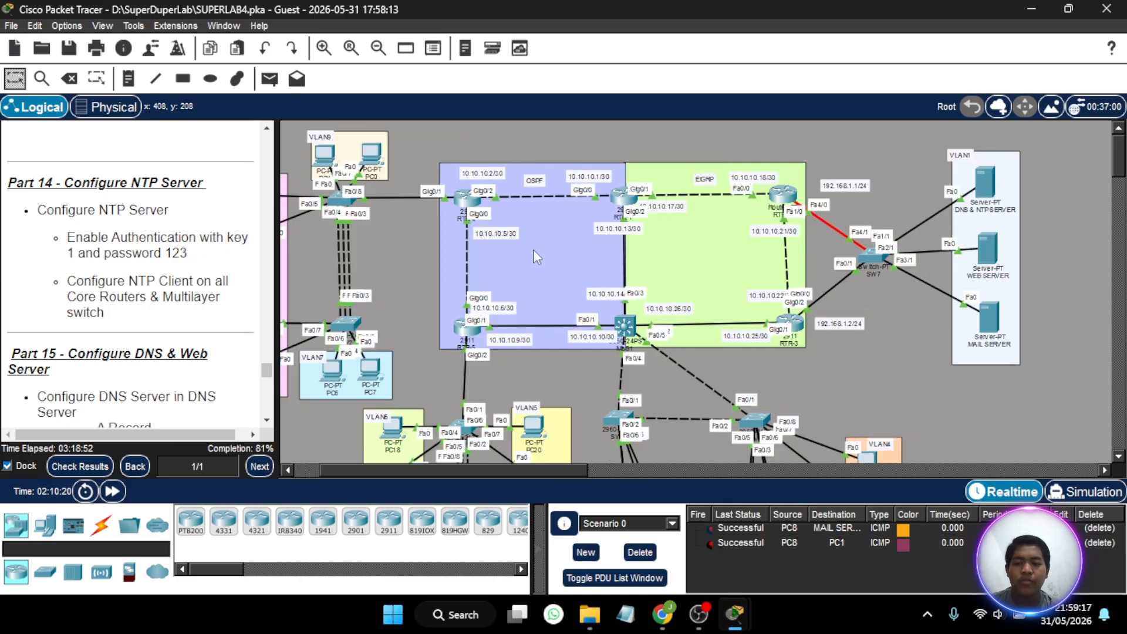
scroll(533, 249, left, 4)
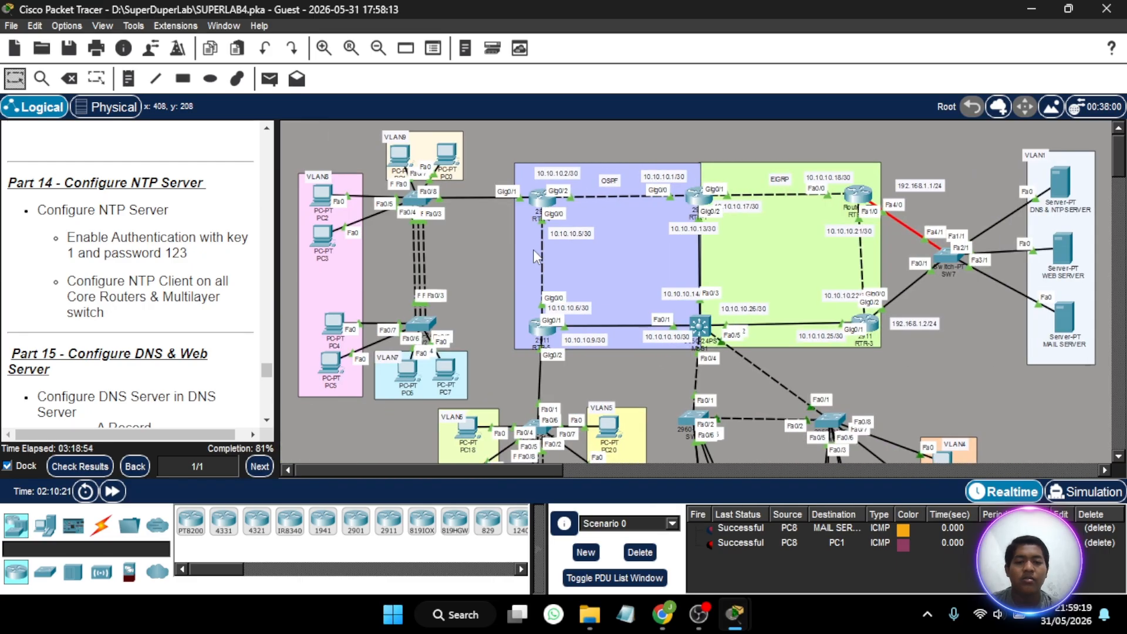
scroll(533, 249, down, 6)
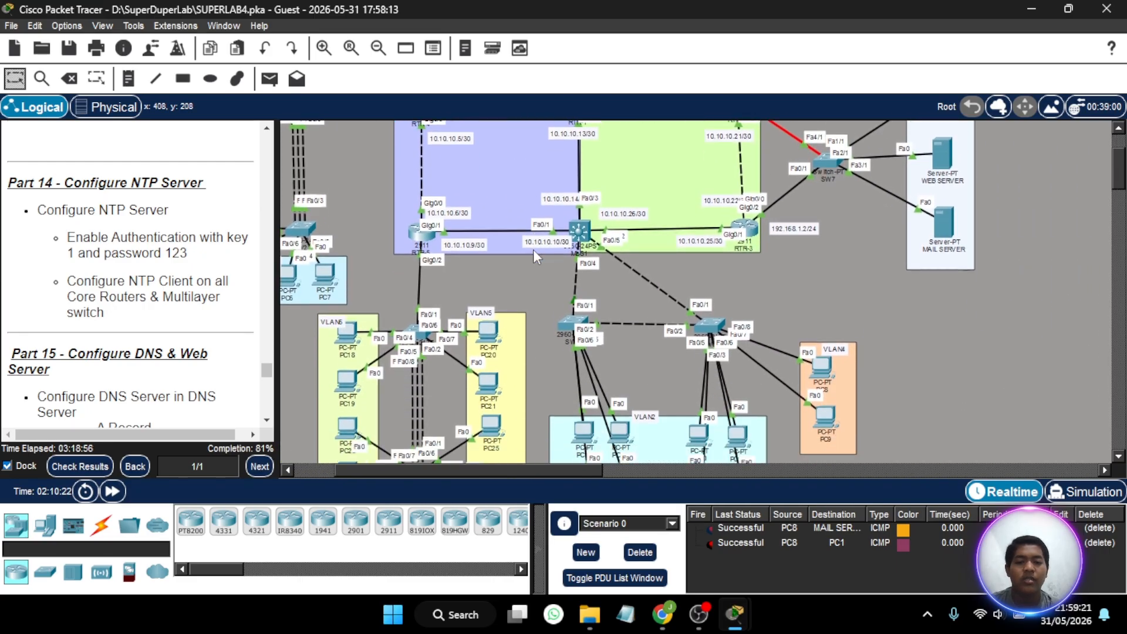
scroll(533, 248, up, 6)
scroll(533, 249, left, 3)
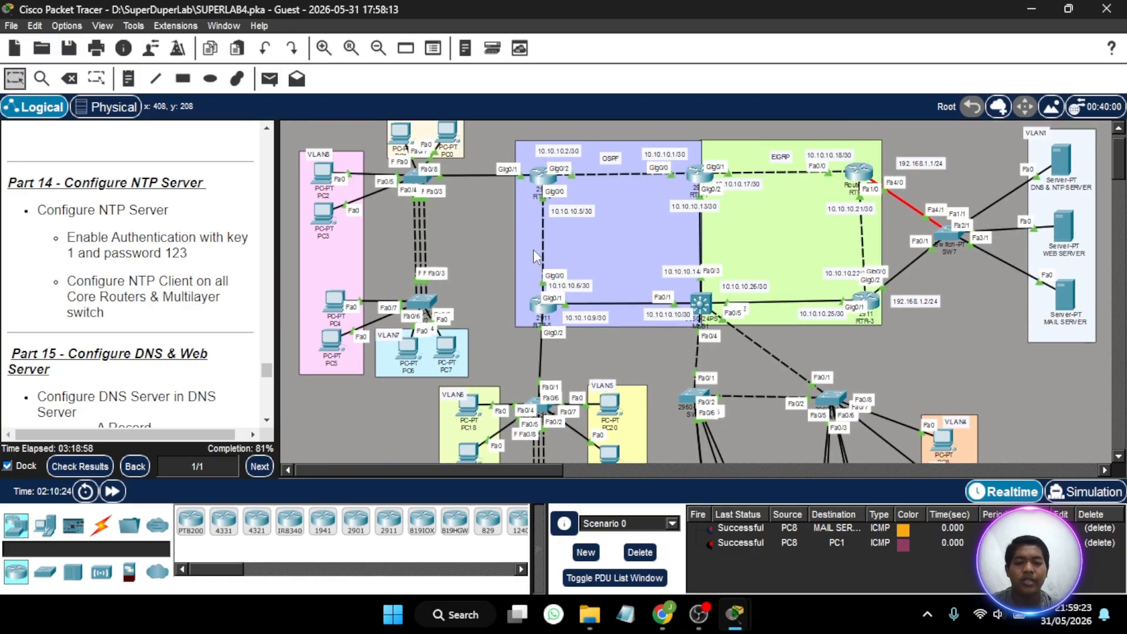
scroll(533, 248, right, 7)
scroll(536, 257, down, 3)
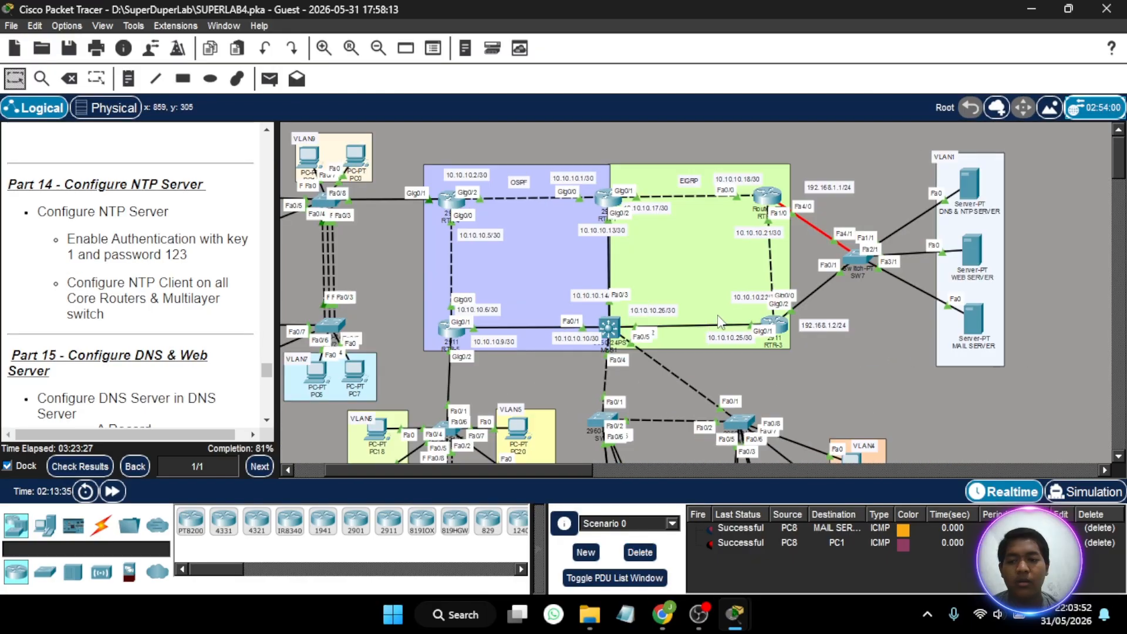
- Open the NTP service settings of the DNS & NTP SERVER and widen its window
scroll(903, 322, up, 1)
scroll(903, 322, right, 5)
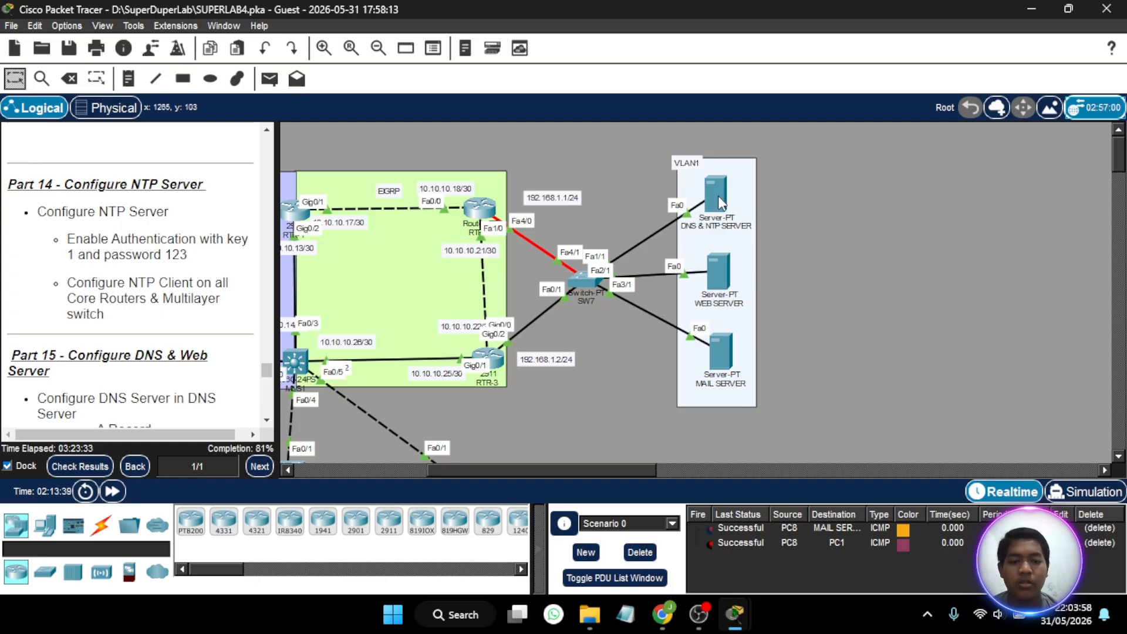
click(718, 196)
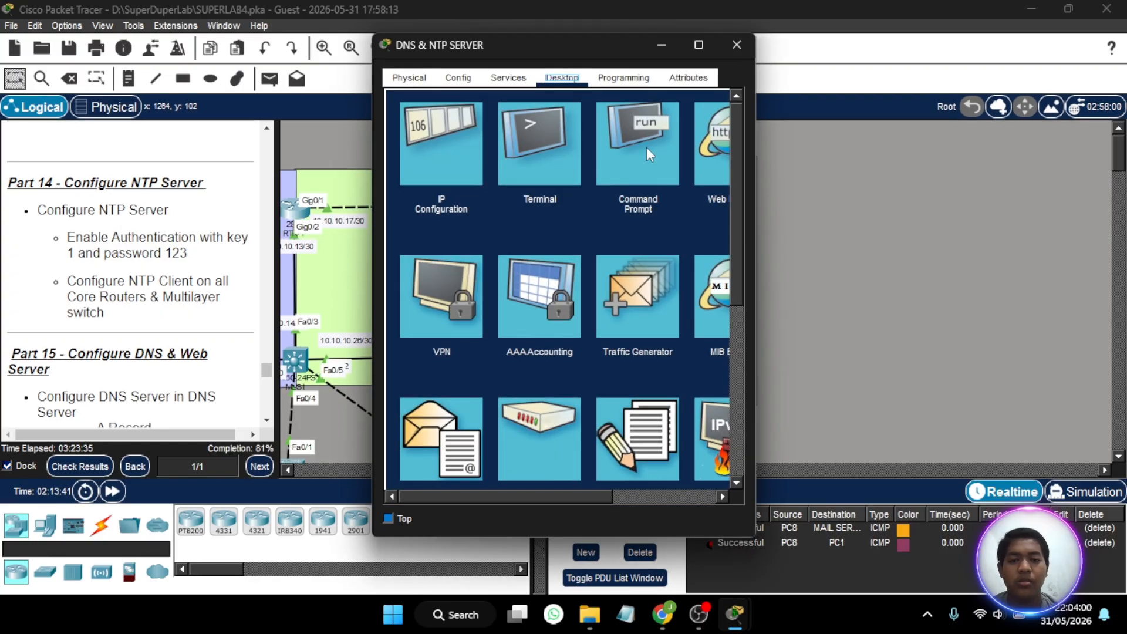
click(509, 78)
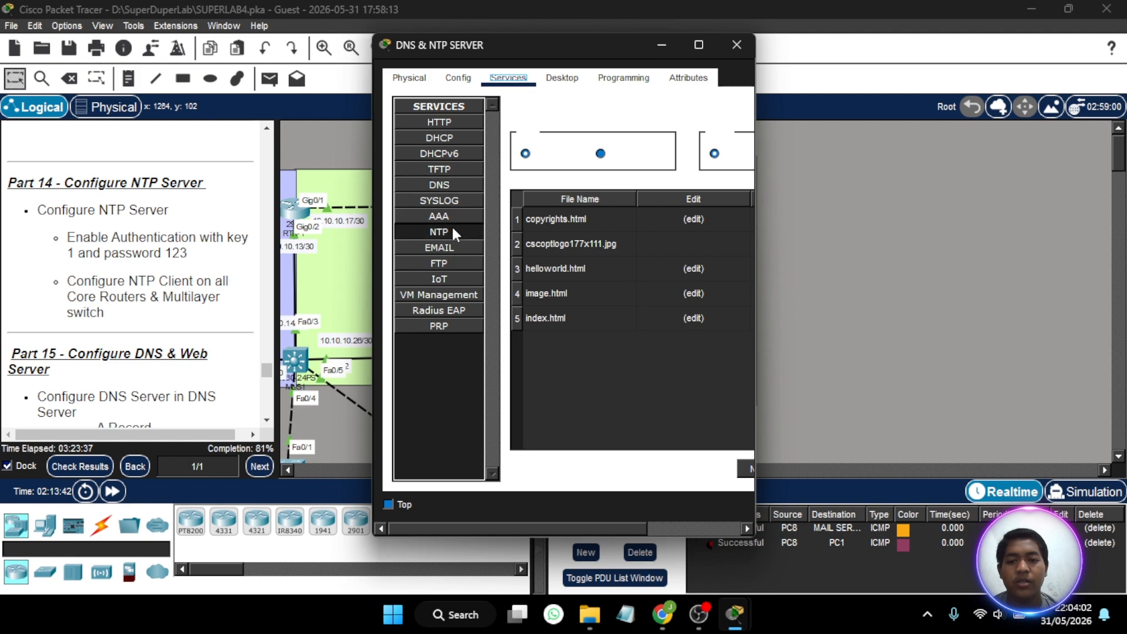
click(453, 230)
mouse_move(692, 50)
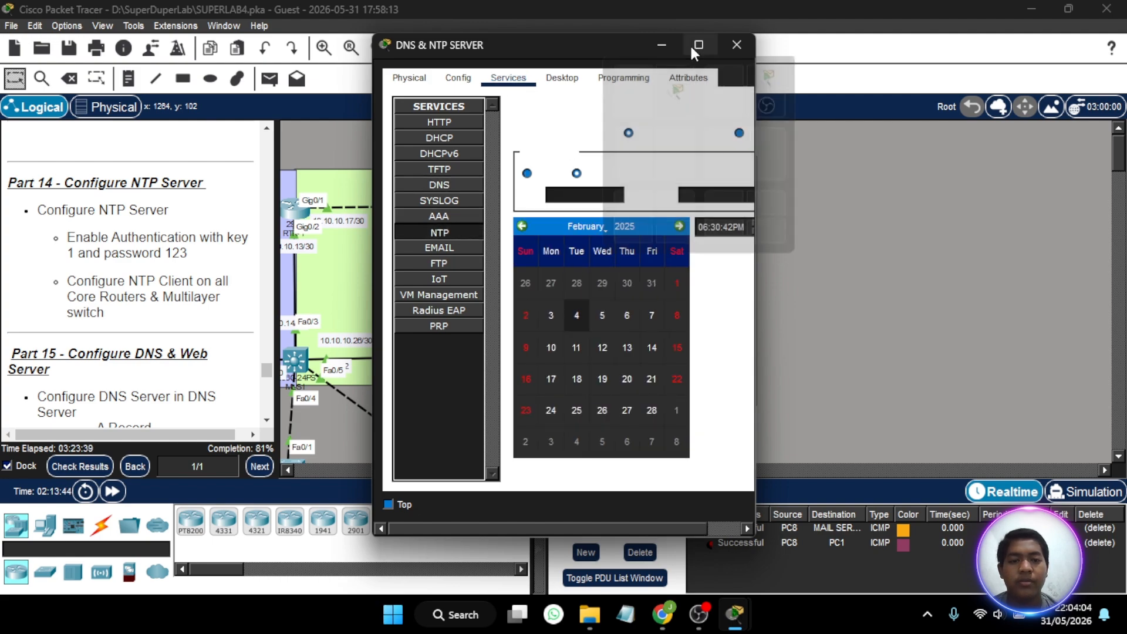
drag(755, 291, 876, 293)
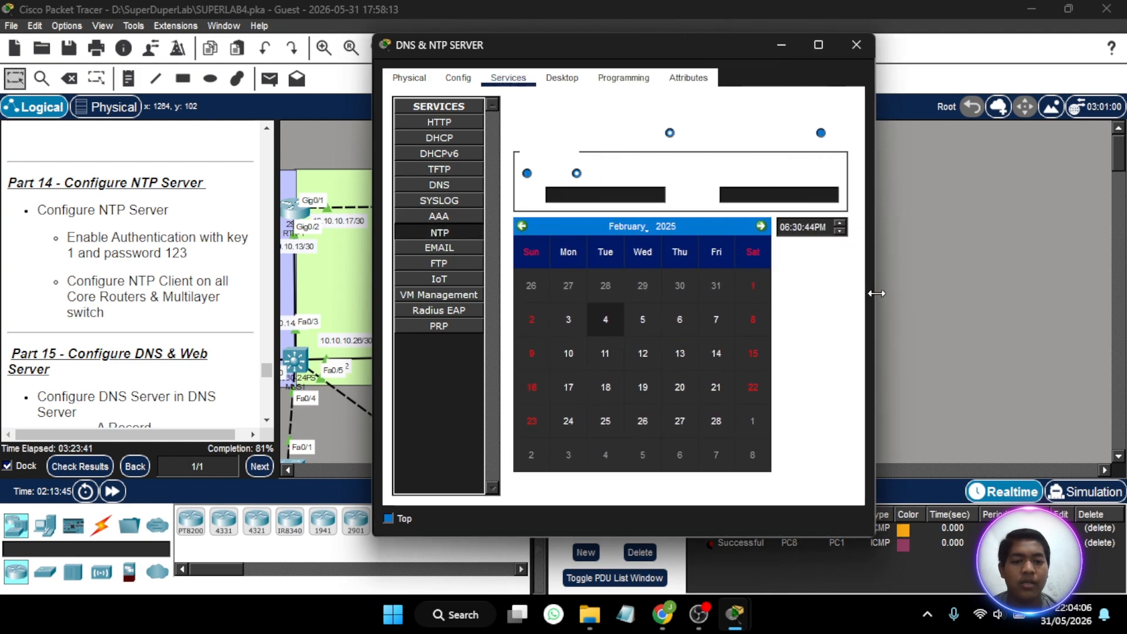
- Enable NTP authentication with key 1, enter the authentication password, leave the NTP service on, and close the server's window
click(527, 174)
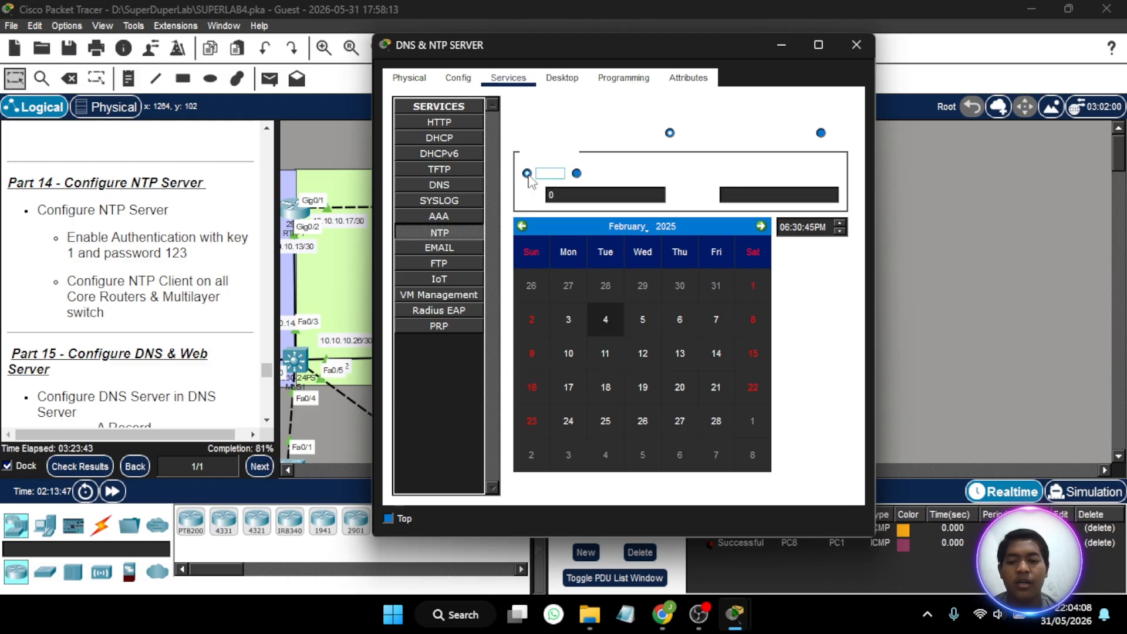
click(579, 195)
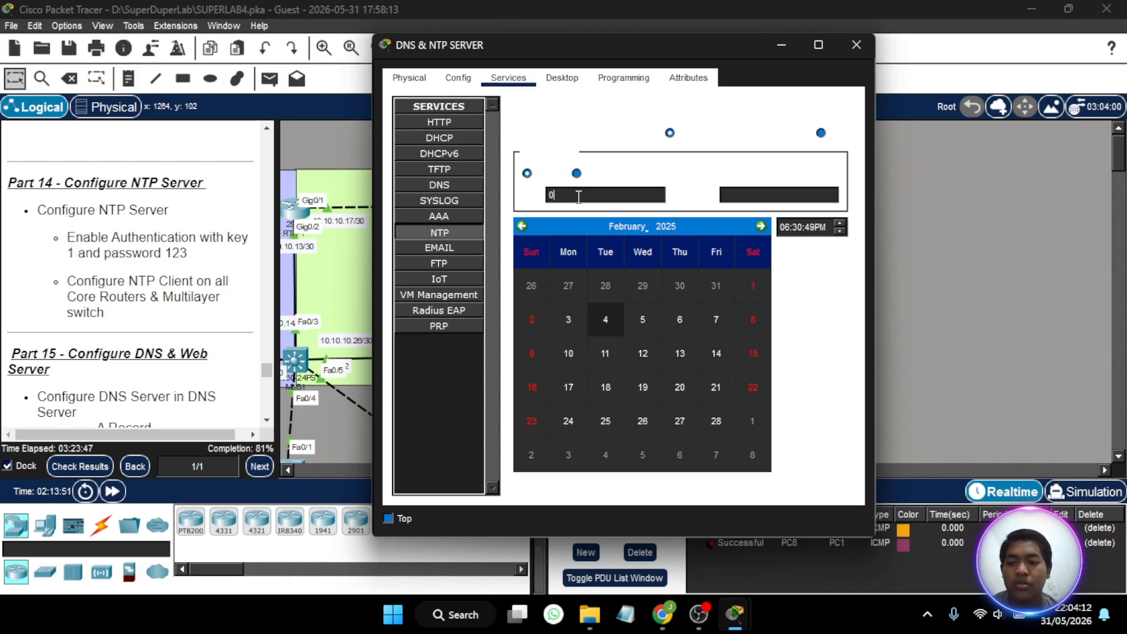
key(BackSpace)
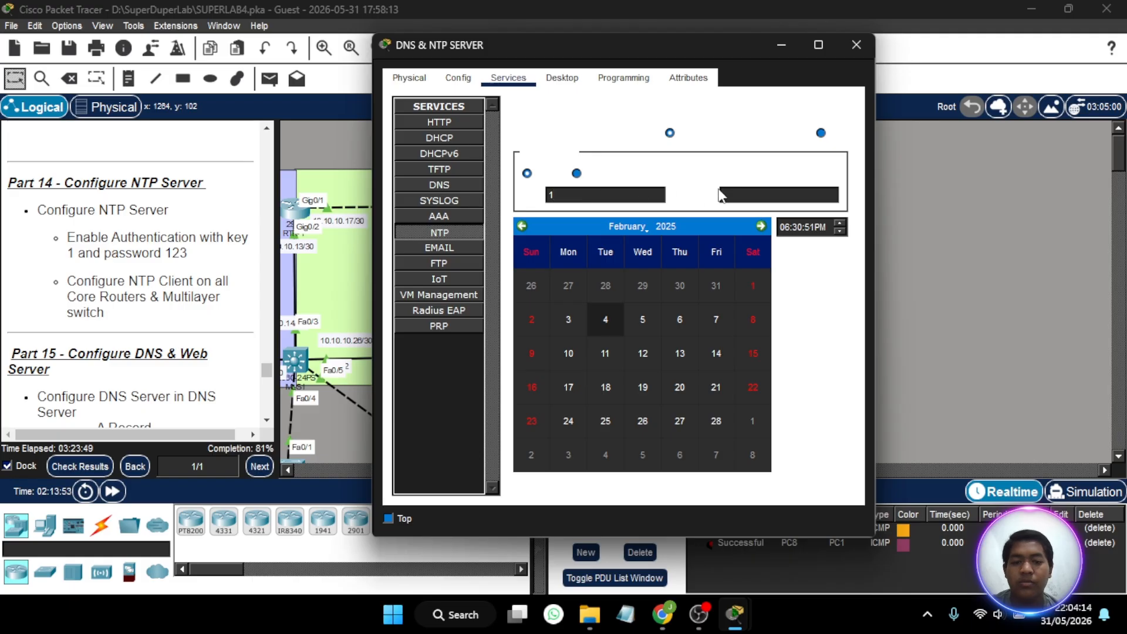
click(754, 198)
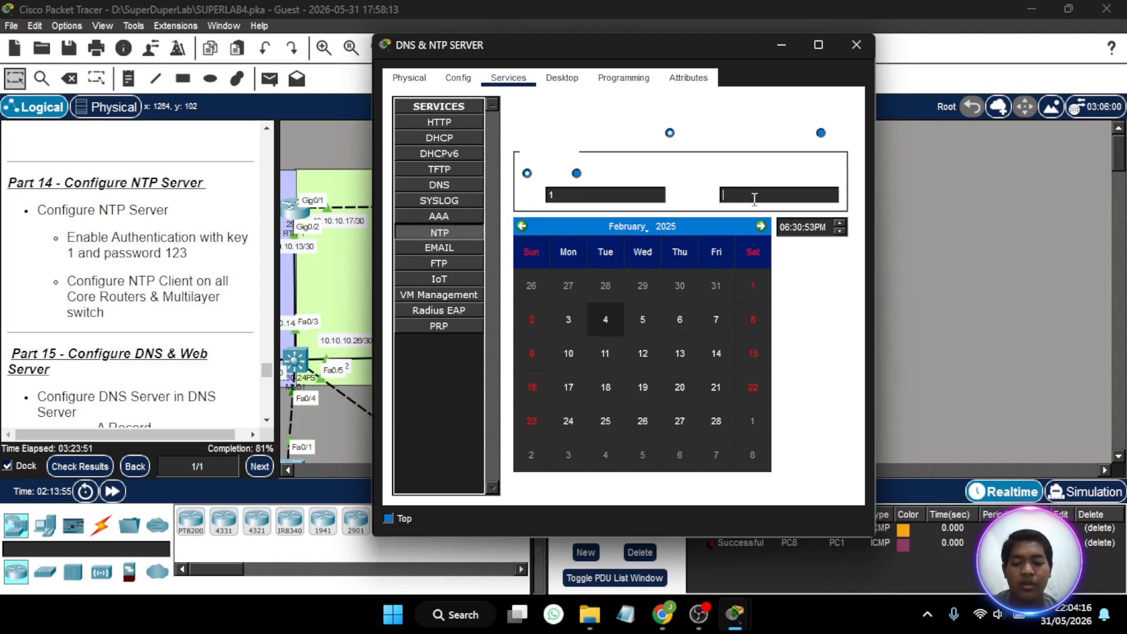
text(123)
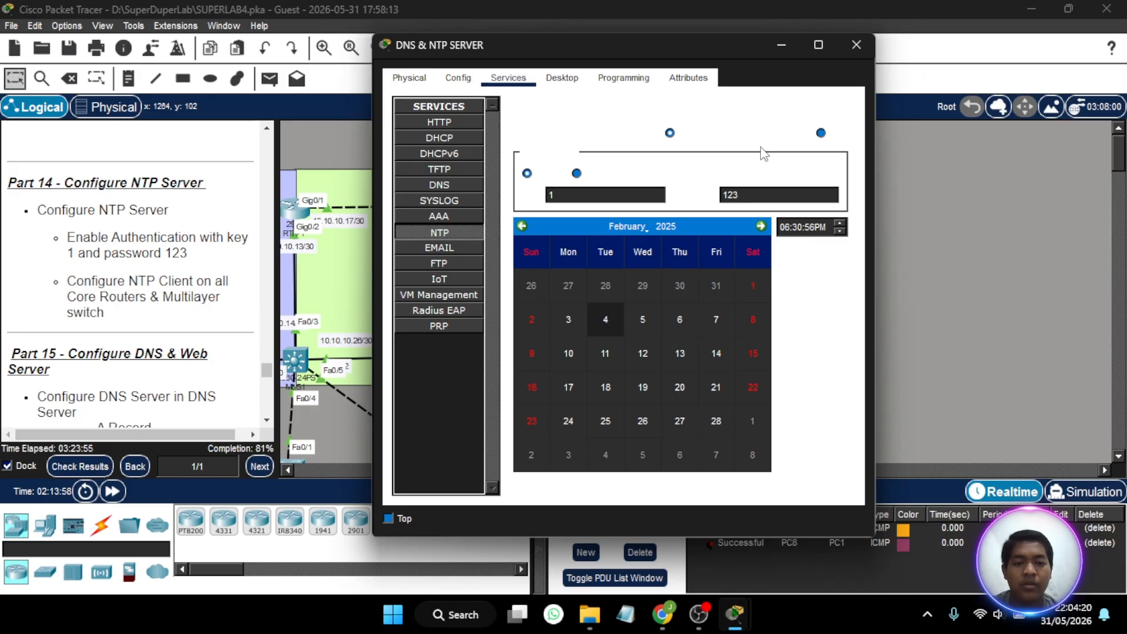
click(795, 159)
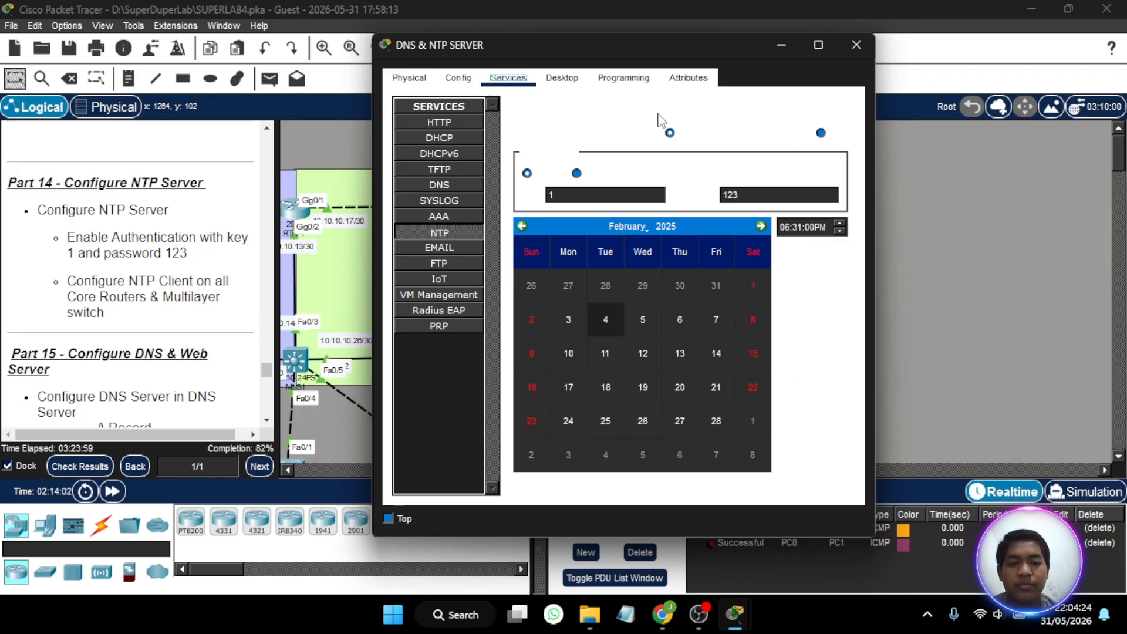
click(822, 137)
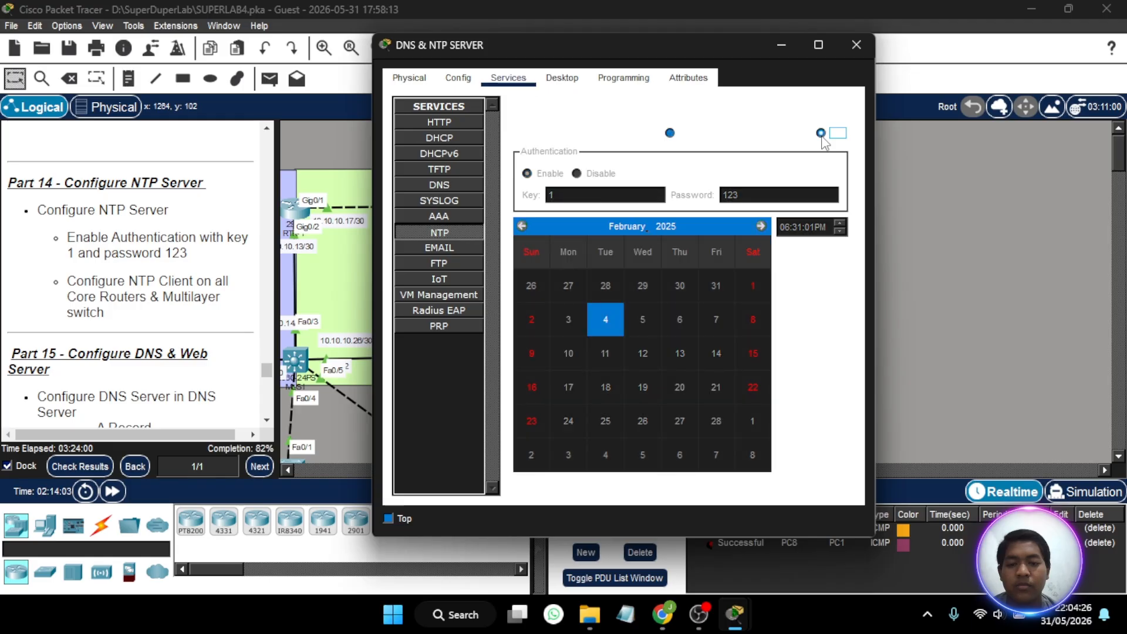
click(670, 133)
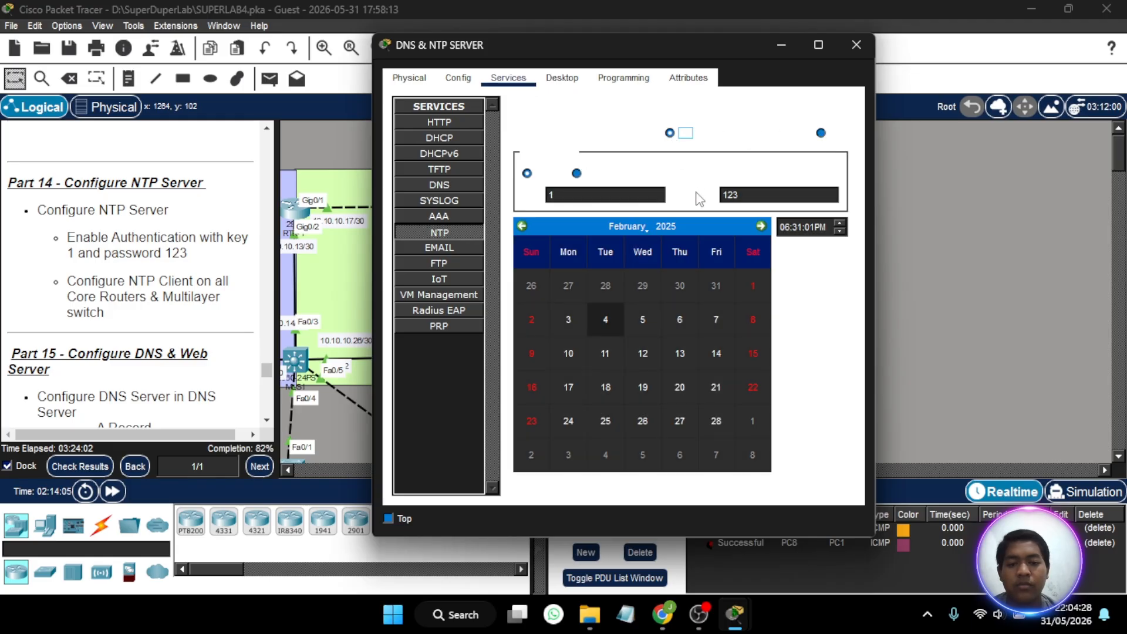
click(868, 51)
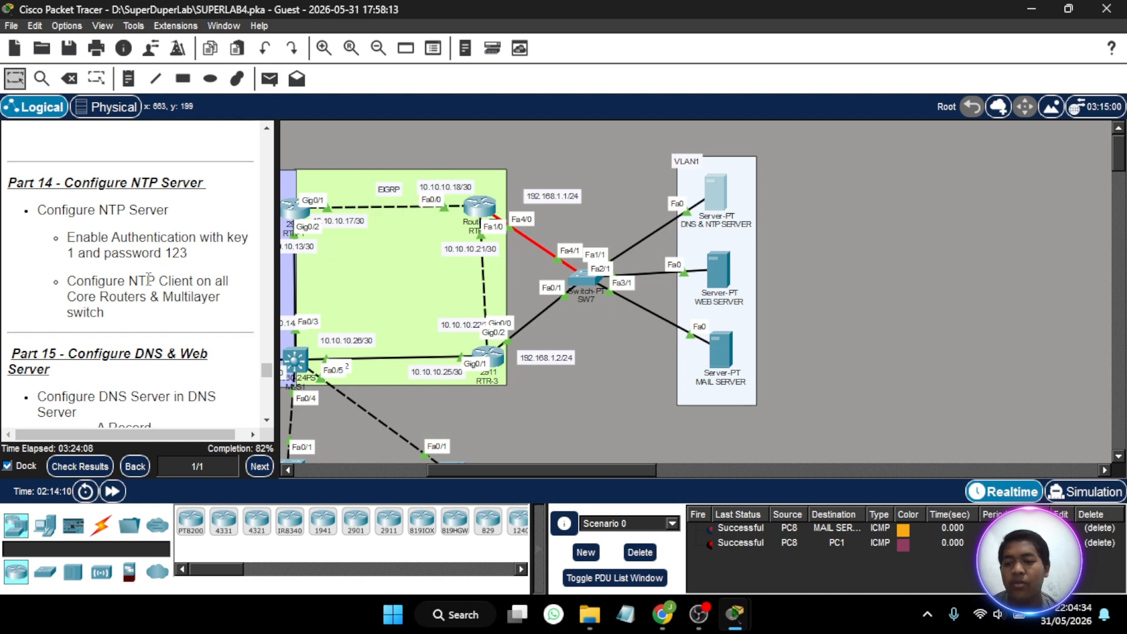
- Exit router configuration mode on RTR-2 and set its NTP server to 192.168.1.3
click(487, 216)
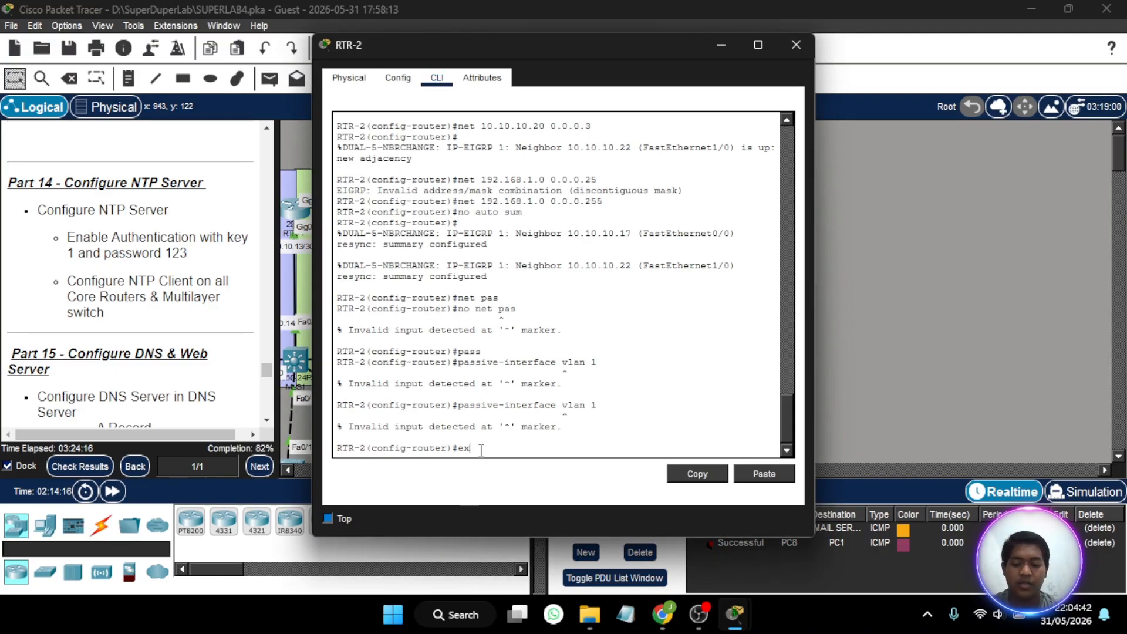
text(ex)
key(Return)
text(n)
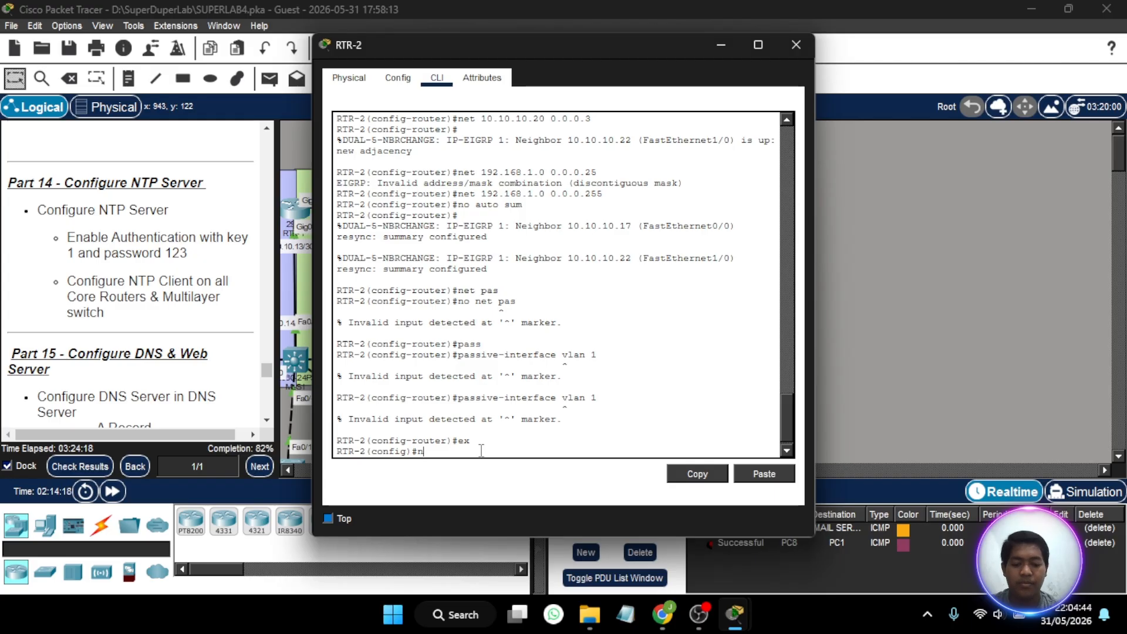
text(ytp server)
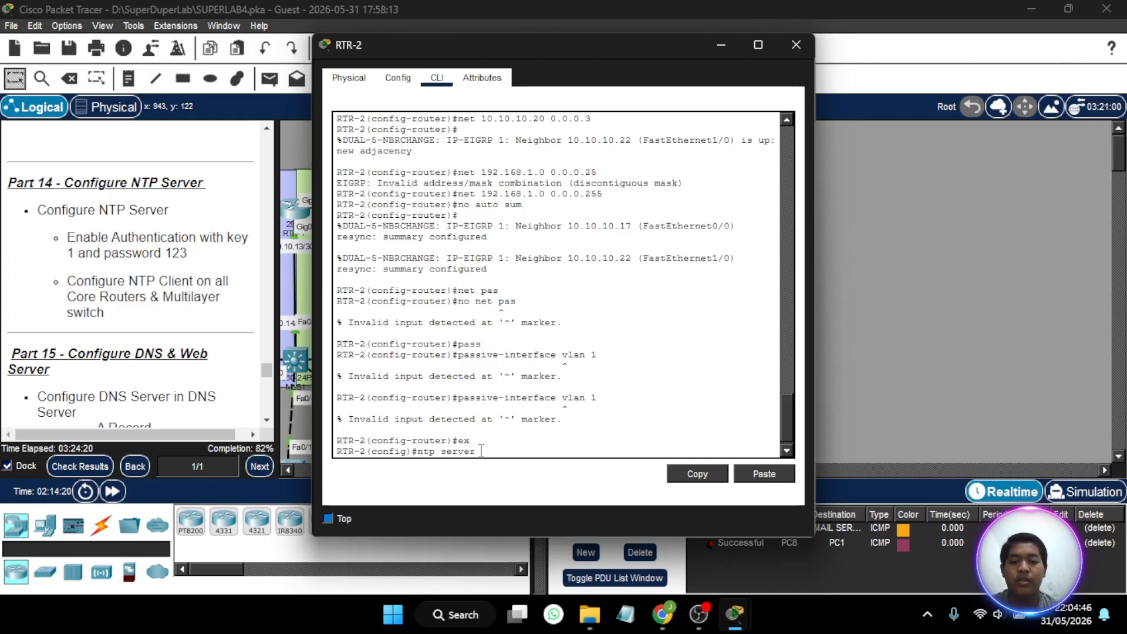
text( 19)
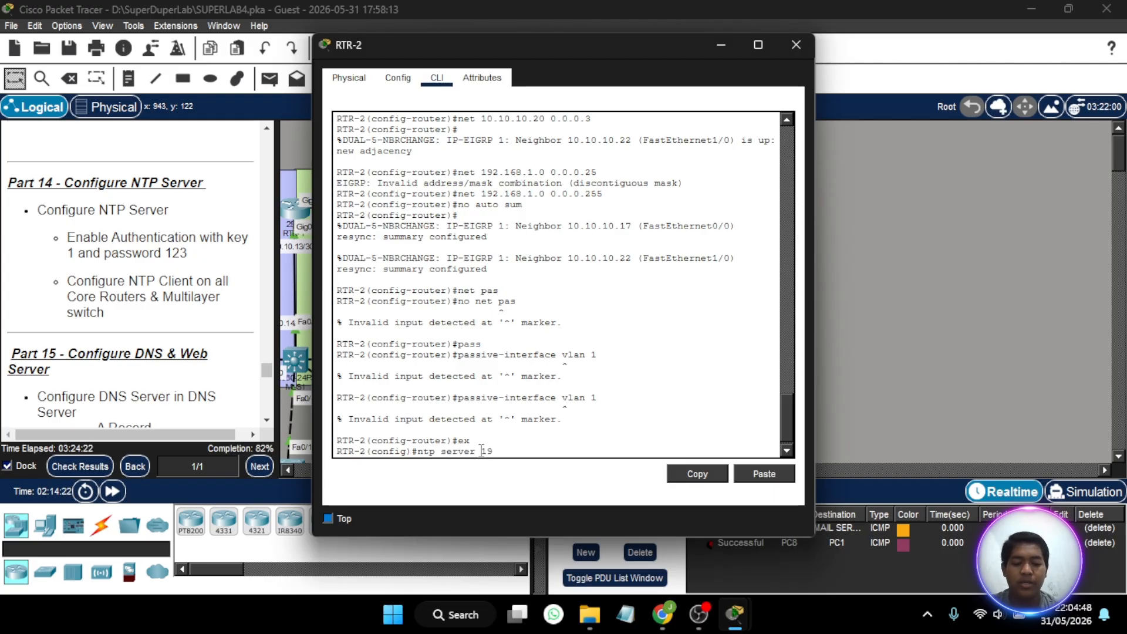
text(2.168.1.3)
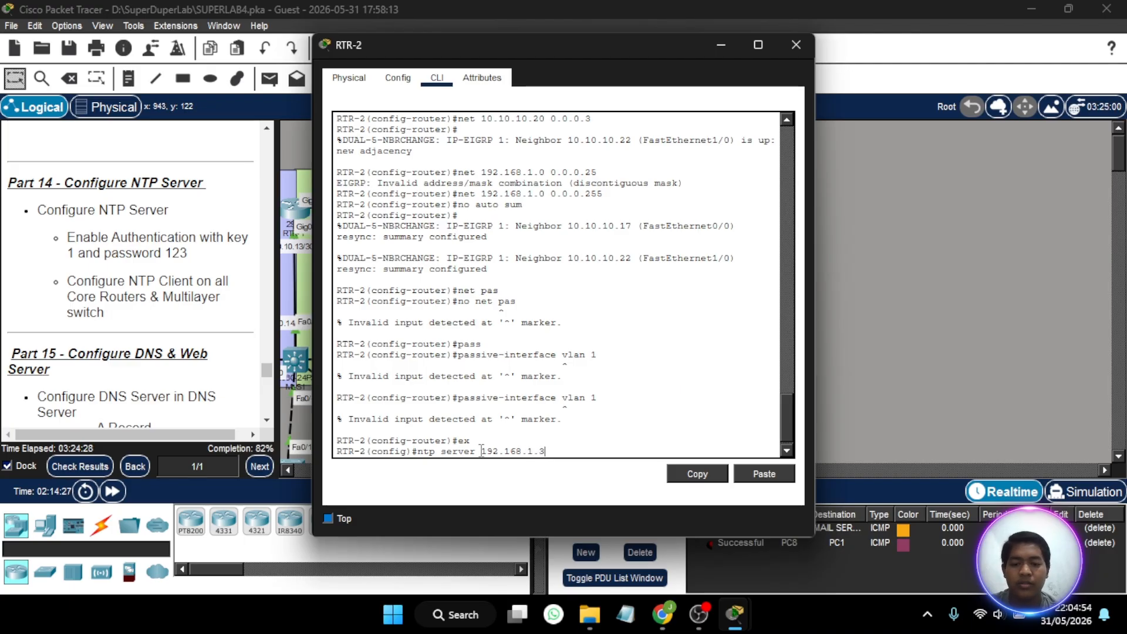
key(Return)
- Define NTP authentication key 1 on RTR-2 using MD5 and the authentication password, and close the router's window
key(Up)
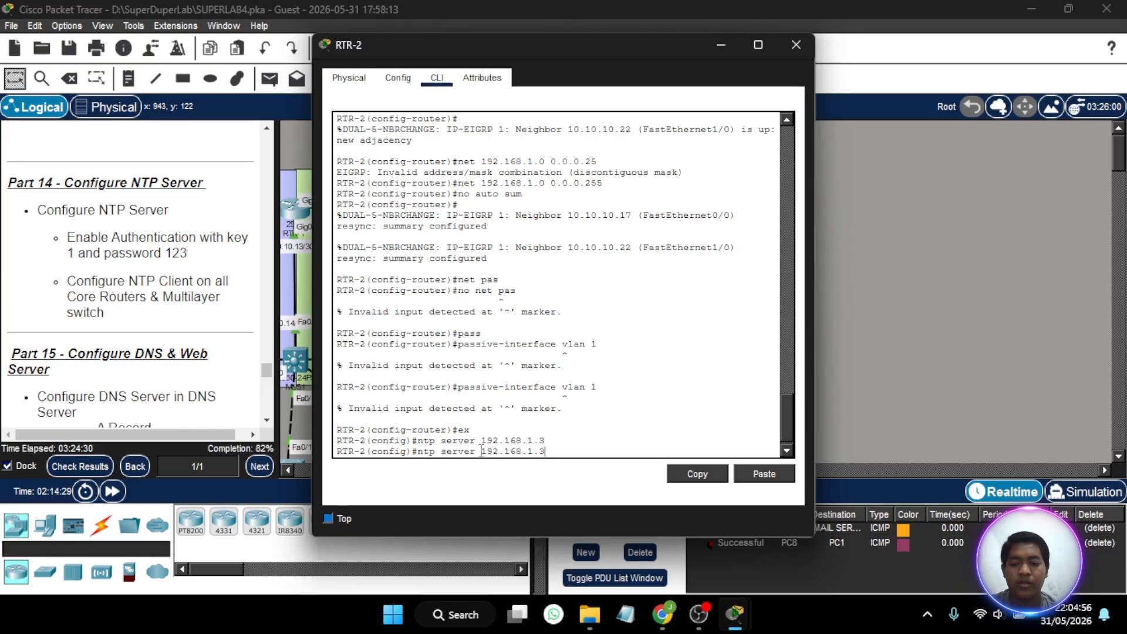
key(BackSpace)
key(BackSpace)
key(BackSpace)
key(BackSpace)
key(BackSpace)
key(BackSpace)
key(BackSpace)
key(BackSpace)
key(BackSpace)
key(BackSpace)
key(BackSpace)
key(BackSpace)
key(BackSpace)
key(BackSpace)
key(BackSpace)
key(BackSpace)
key(BackSpace)
key(BackSpace)
key(BackSpace)
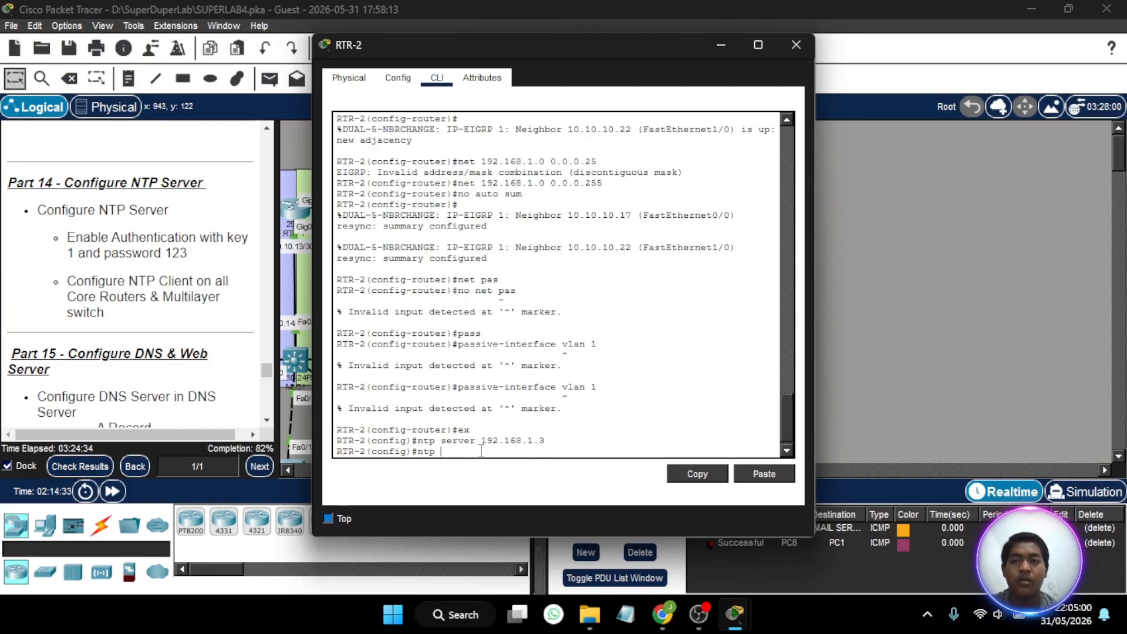
text(auth)
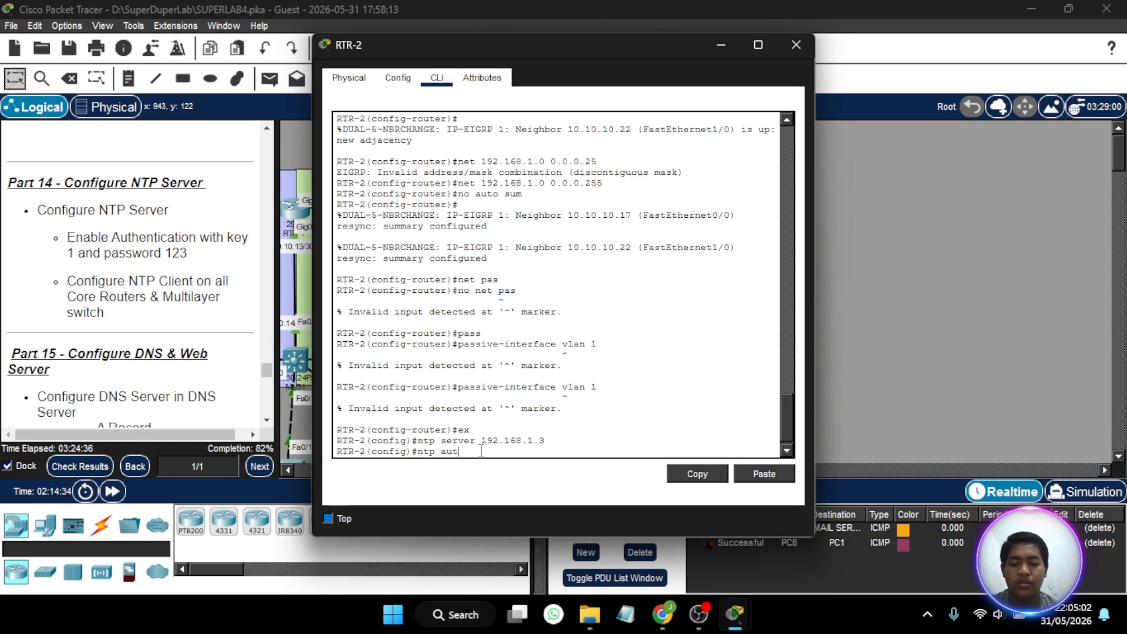
key(Tab)
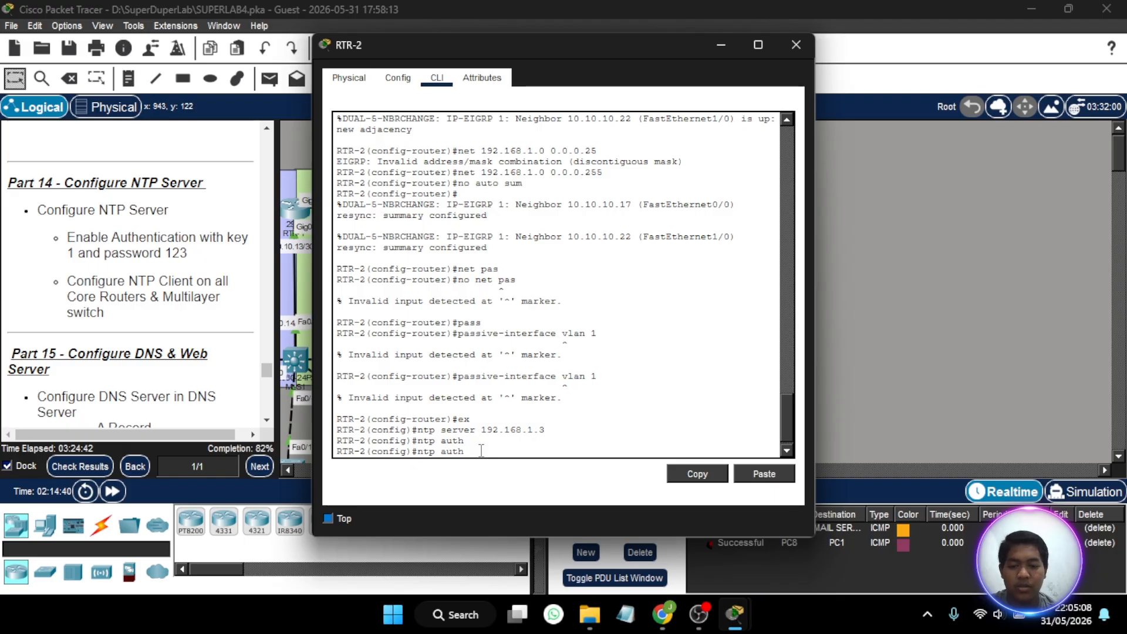
key(BackSpace)
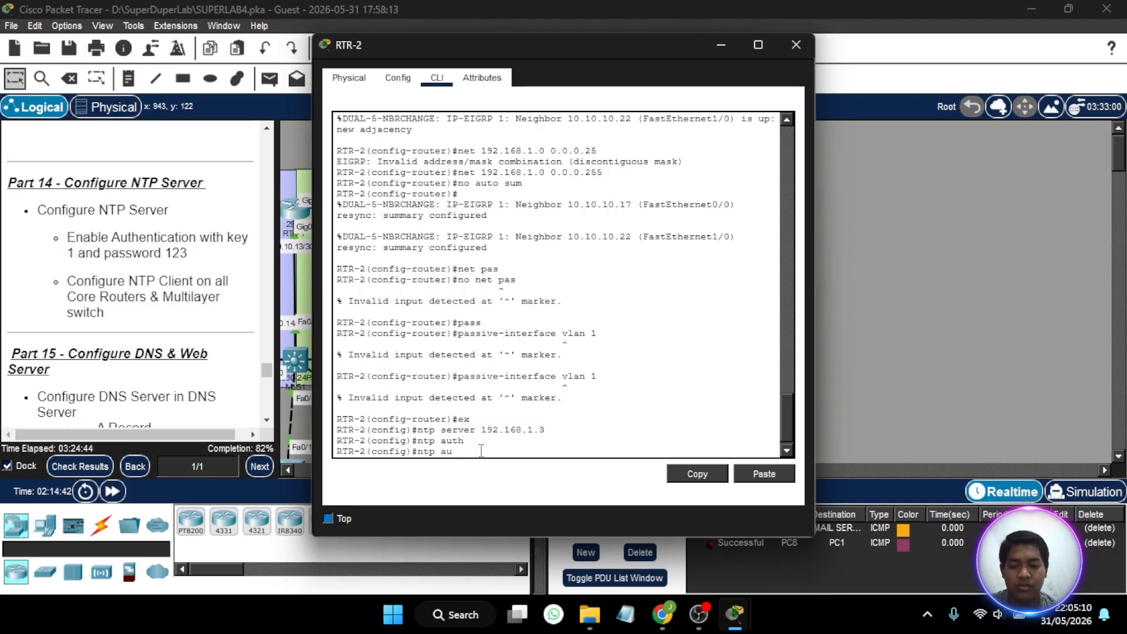
text(hen)
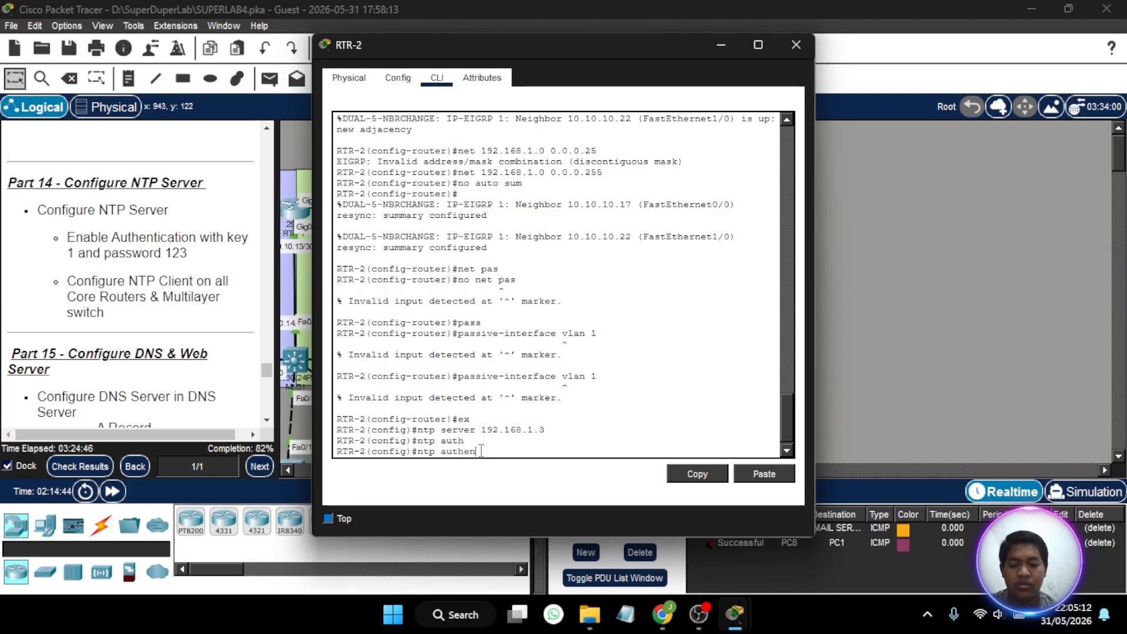
text(tication)
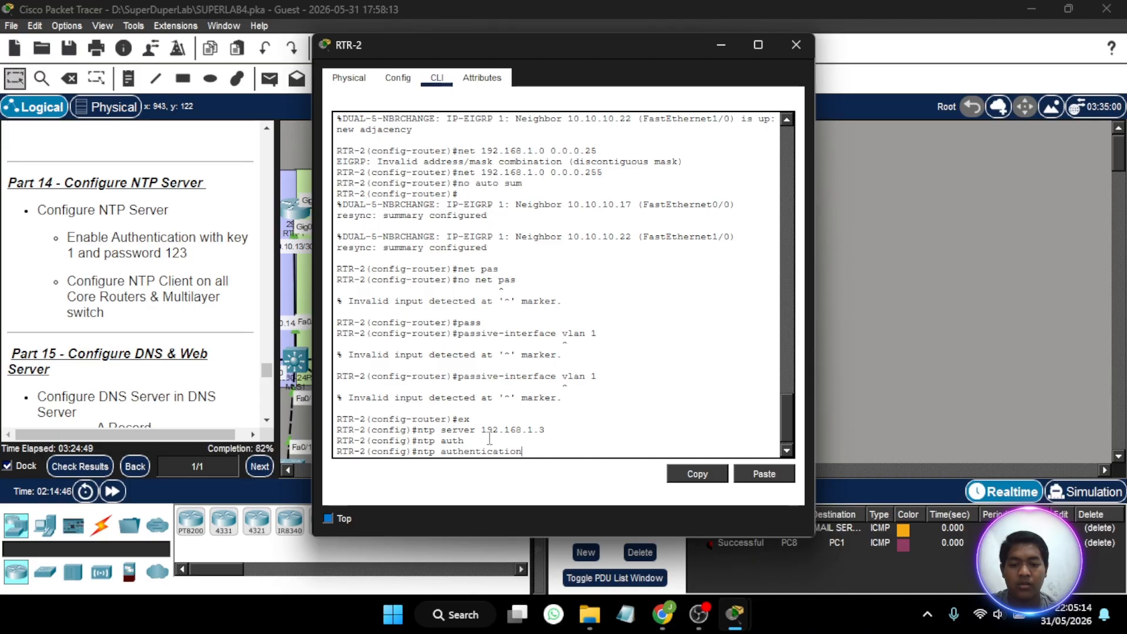
text(-key 1 md)
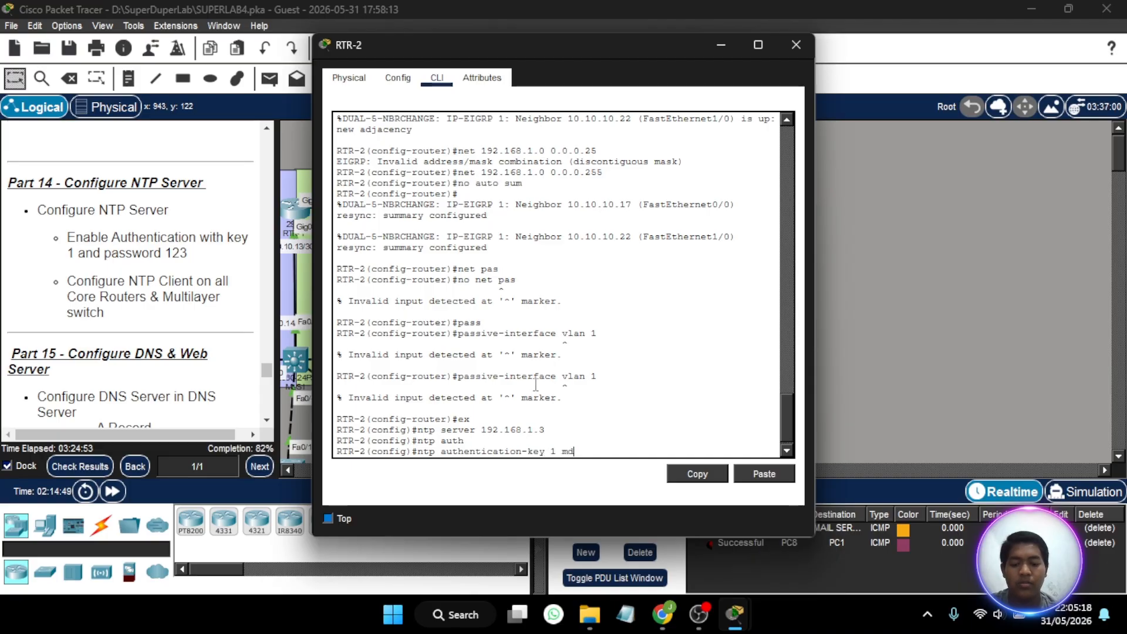
text(5 12)
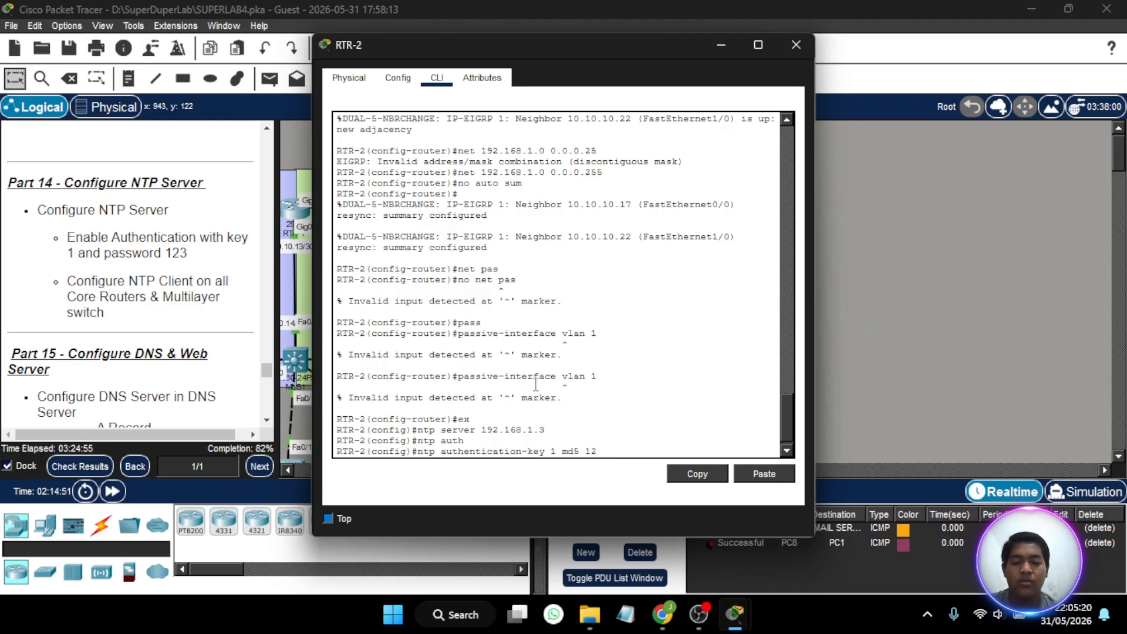
text(3)
key(Return)
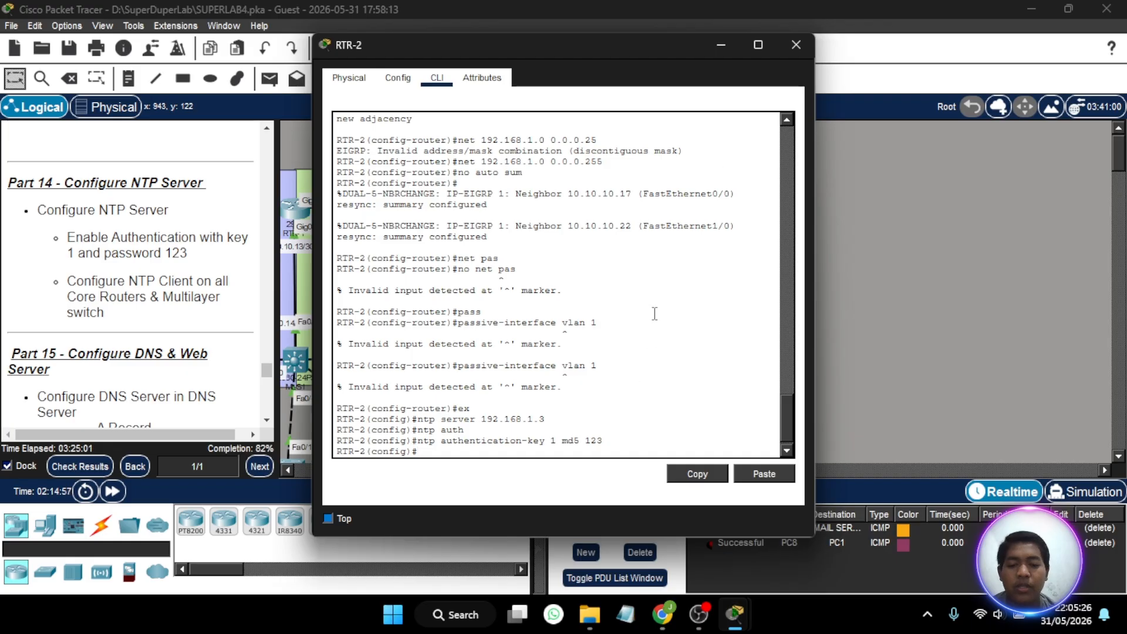
click(796, 47)
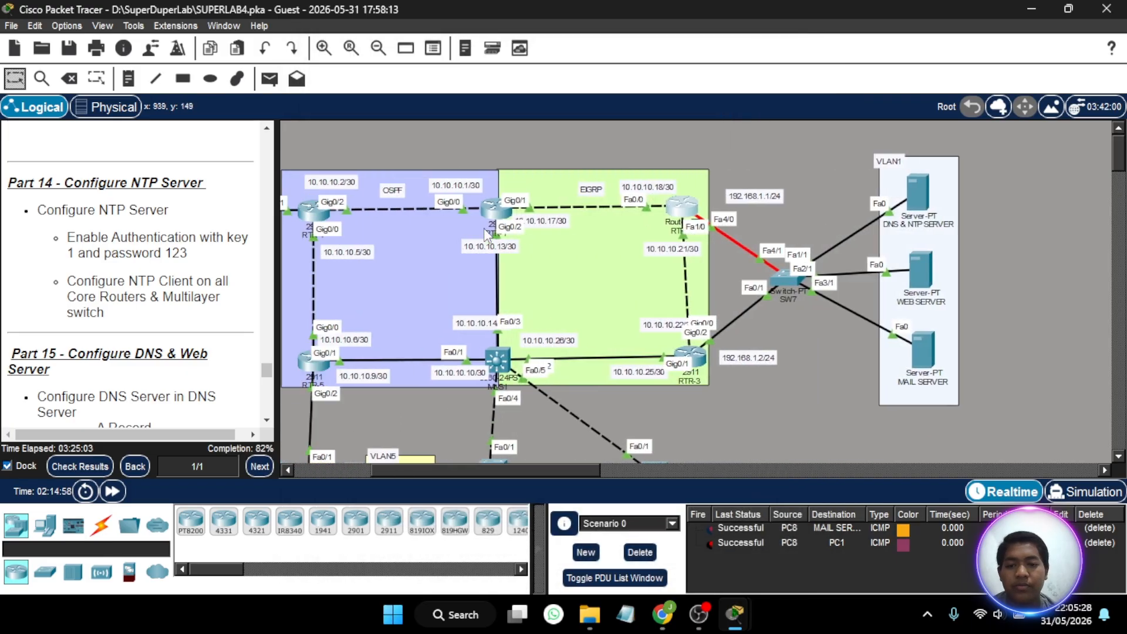
- Set RTR-1's NTP server to 192.168.1.3
click(503, 220)
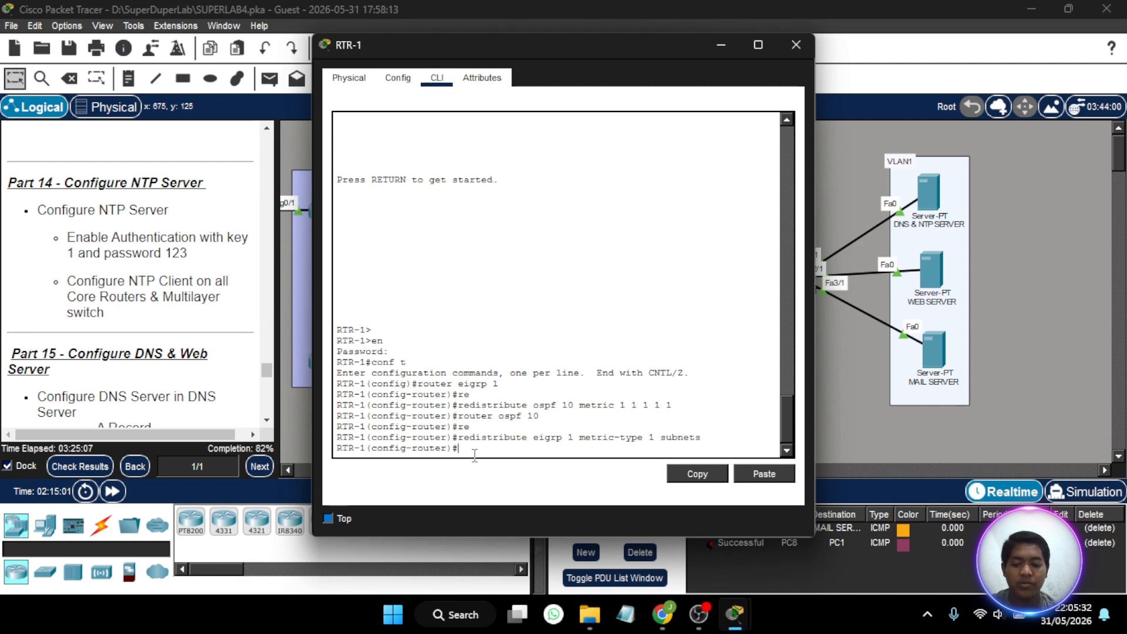
text(n)
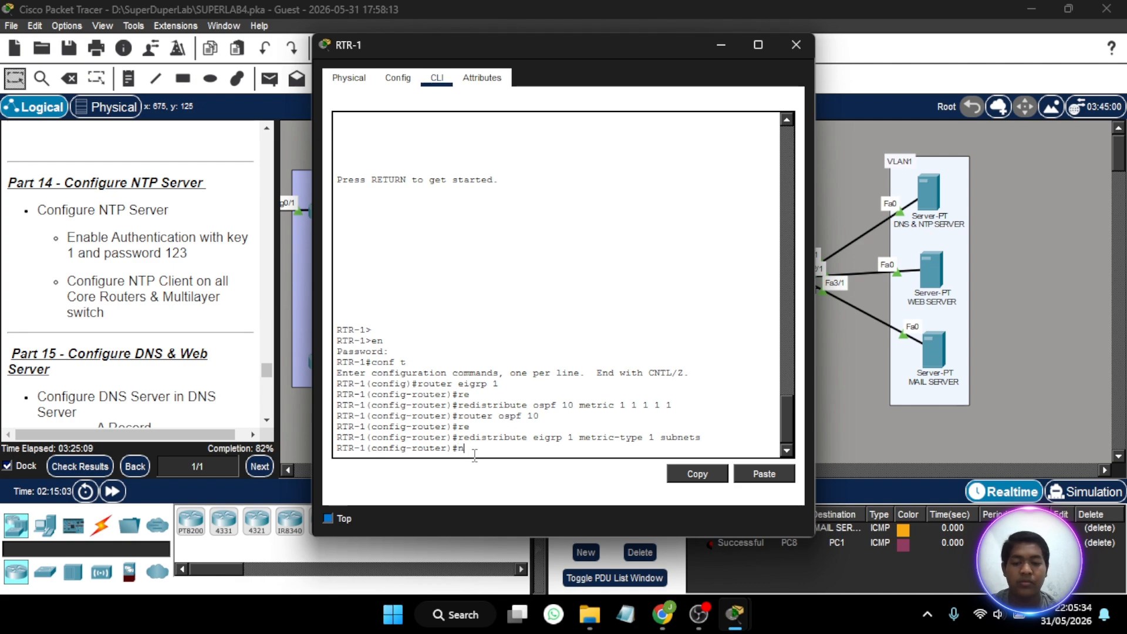
text(tp server )
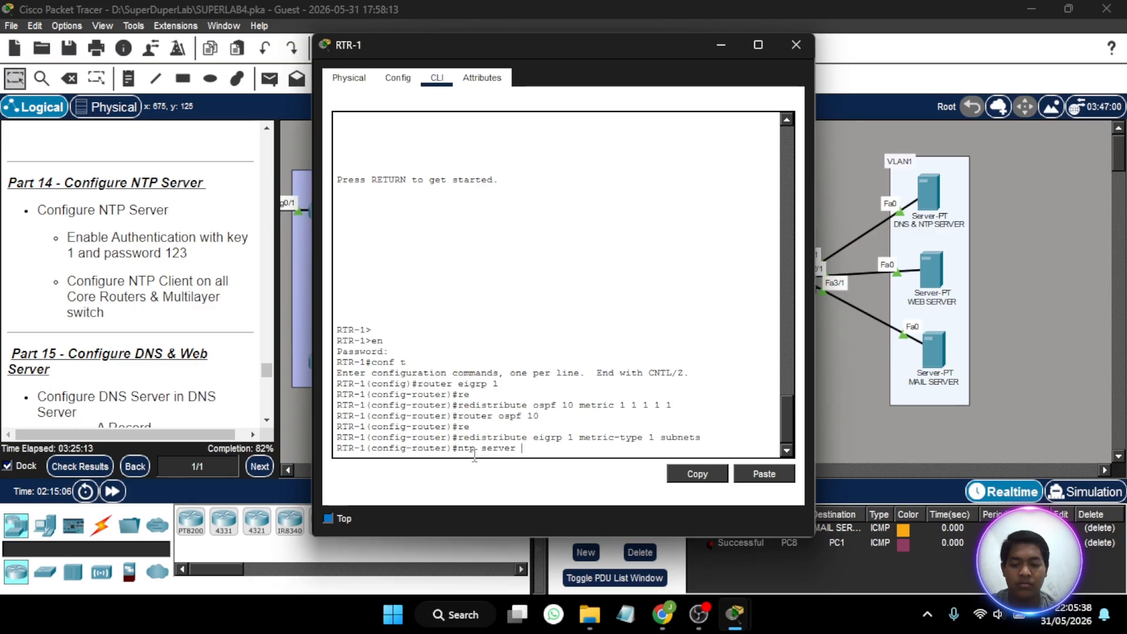
text(19)
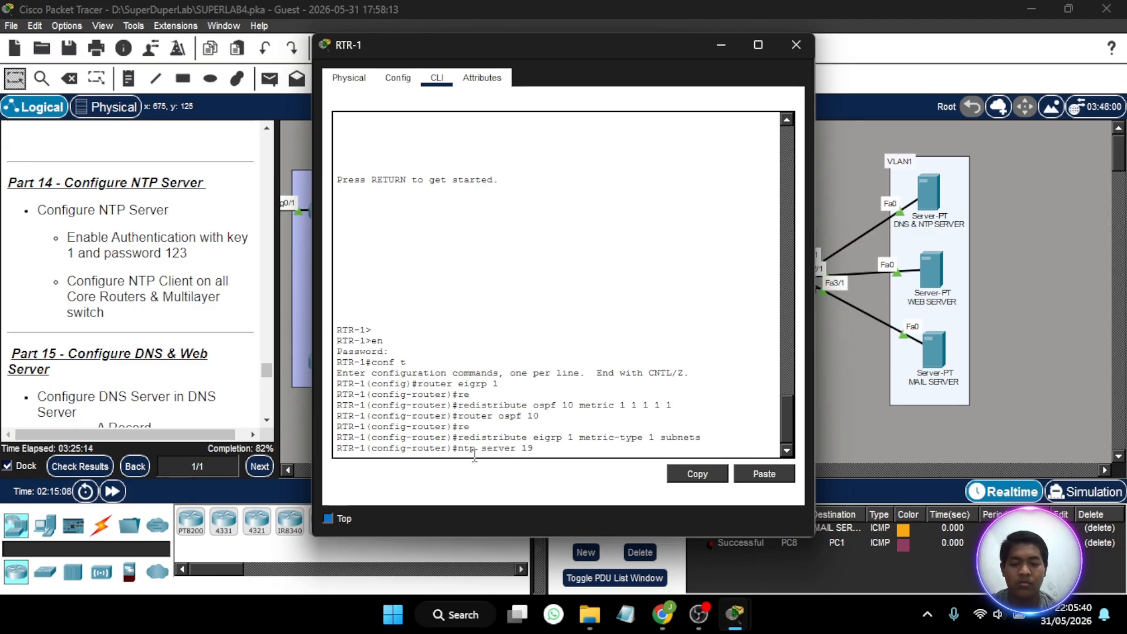
text(2.168.1.3)
key(Return)
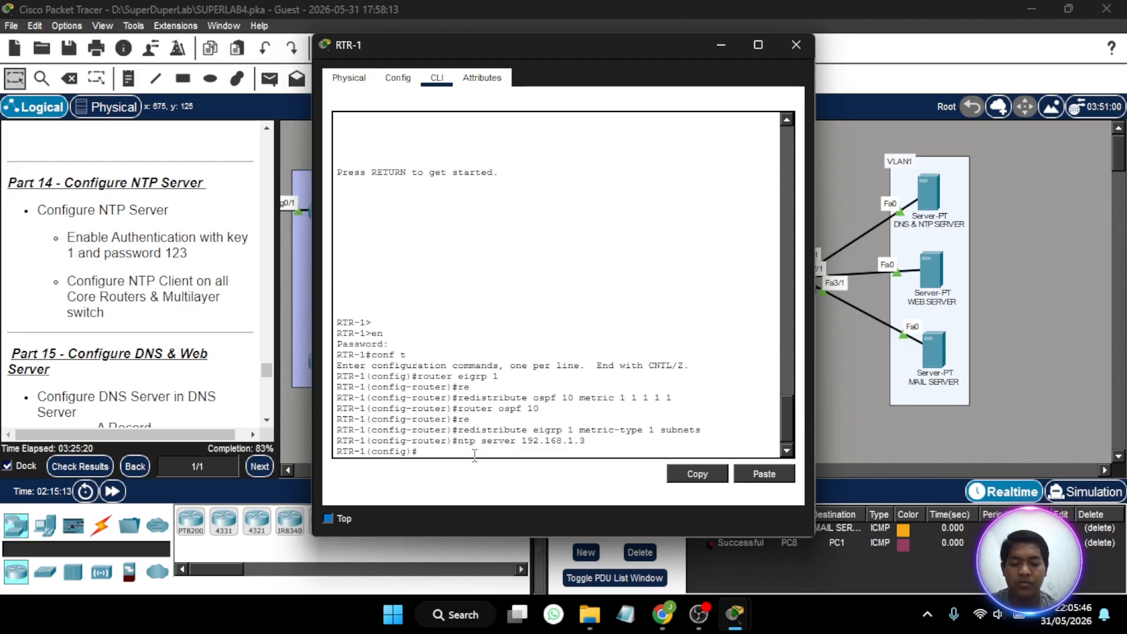
- Try to define an MD5 NTP authentication key on RTR-1 with the authentication password, omitting the key number
text(ntp a)
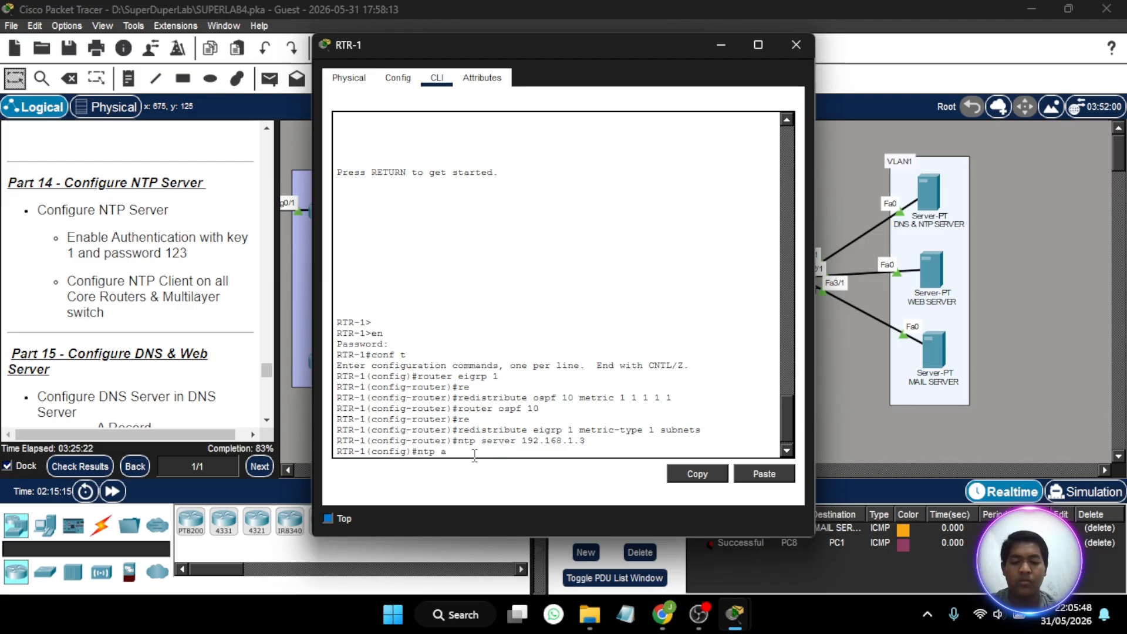
text(uthentic)
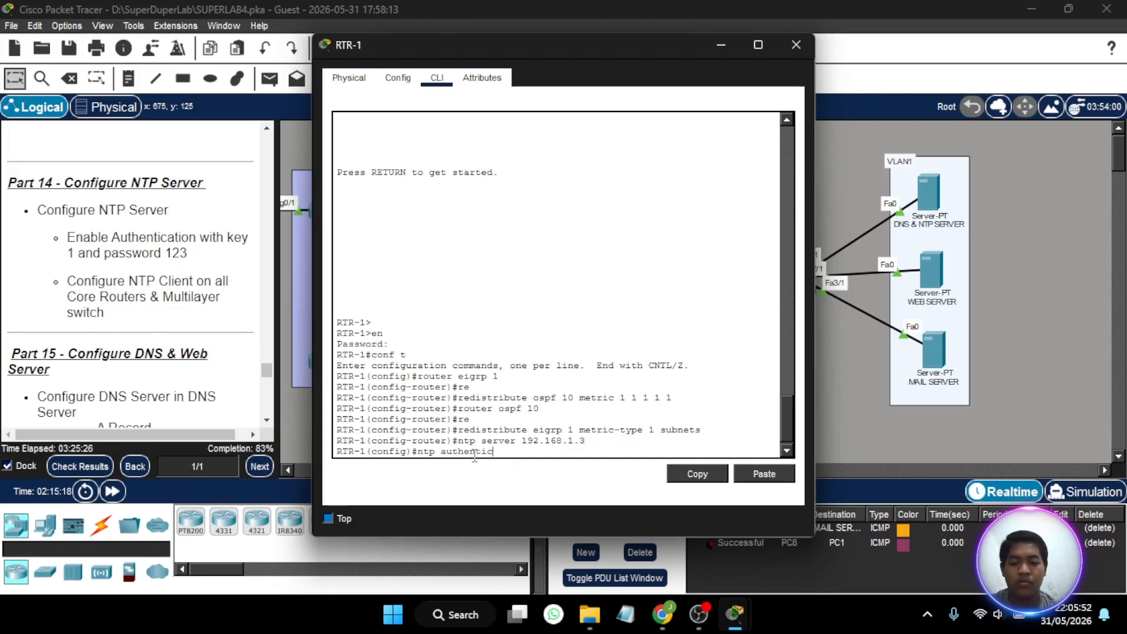
text(at)
text(ation-)
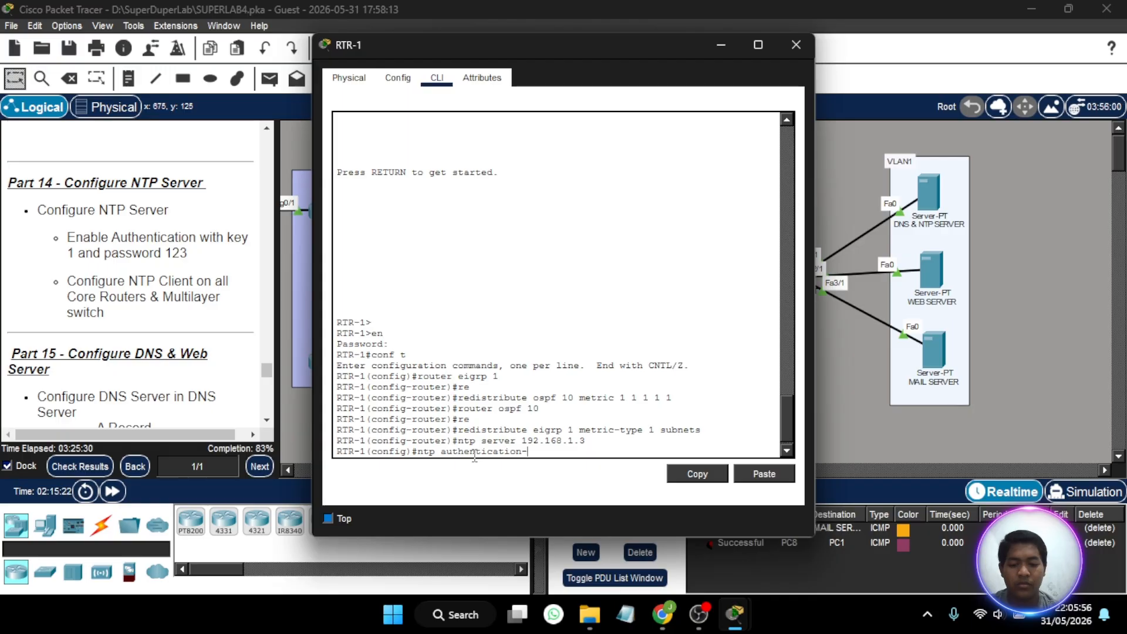
text(key md5 123)
key(Return)
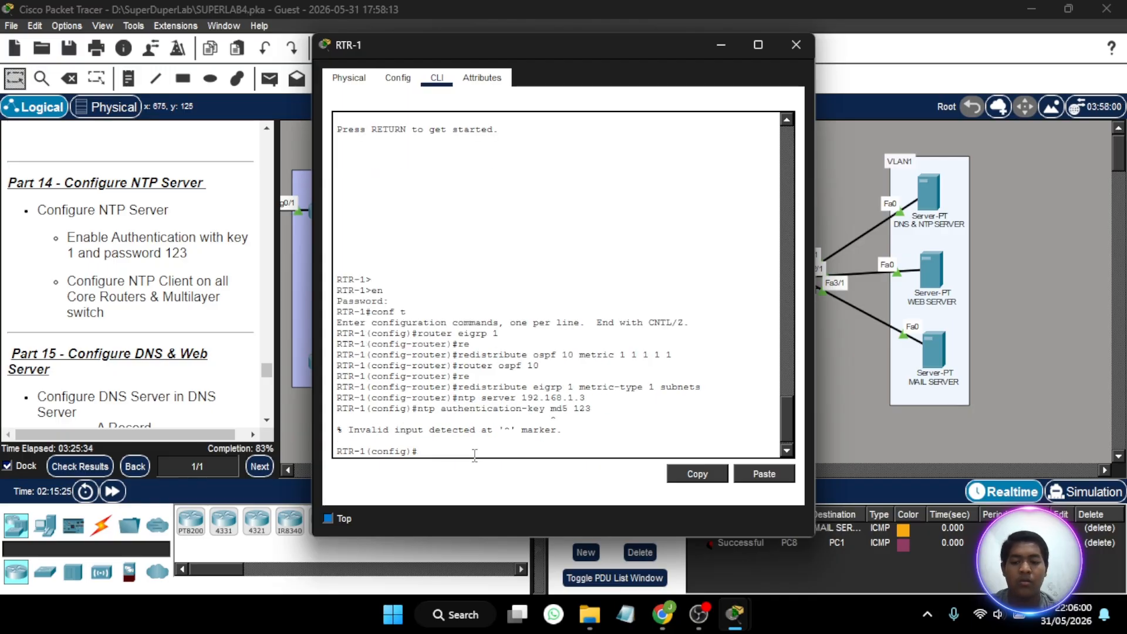
- Resubmit RTR-1's MD5 NTP authentication key command with key number 1 inserted, and close the router's window
key(Up)
key(Left)
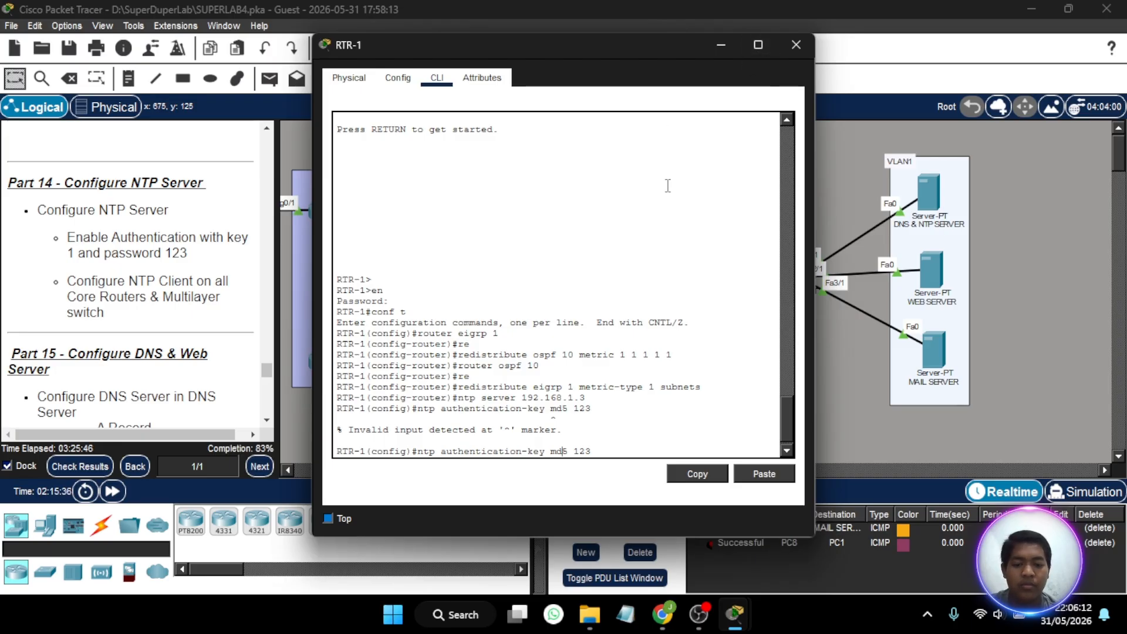
key(Left)
key(Left)
key(Left)
key(Left)
key(Left)
key(Left)
key(Left)
text(1)
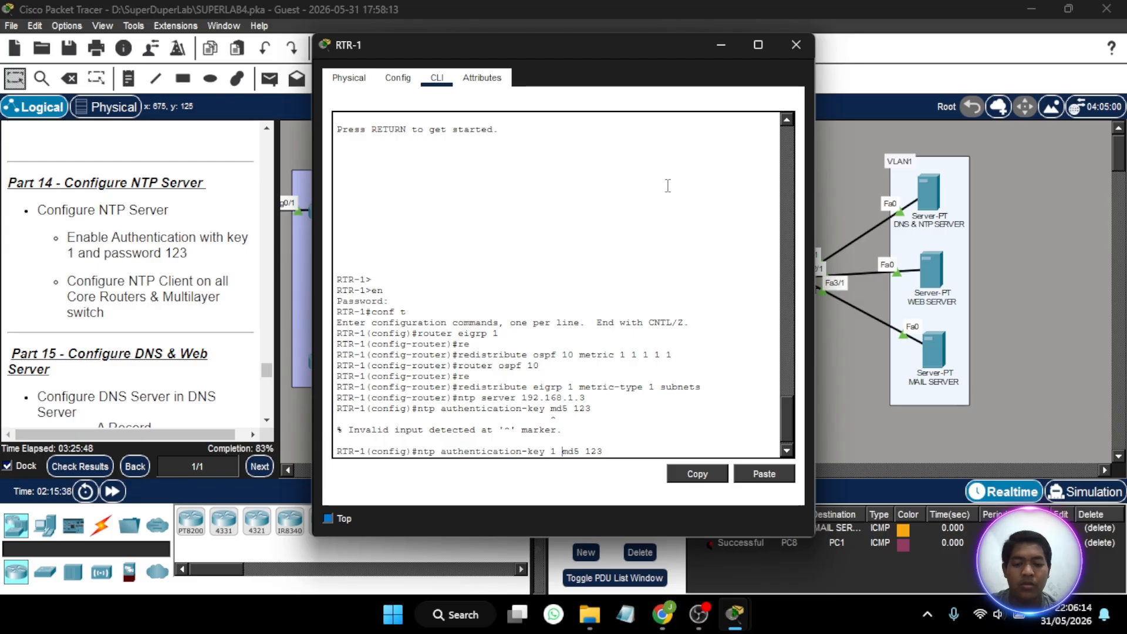
key(Return)
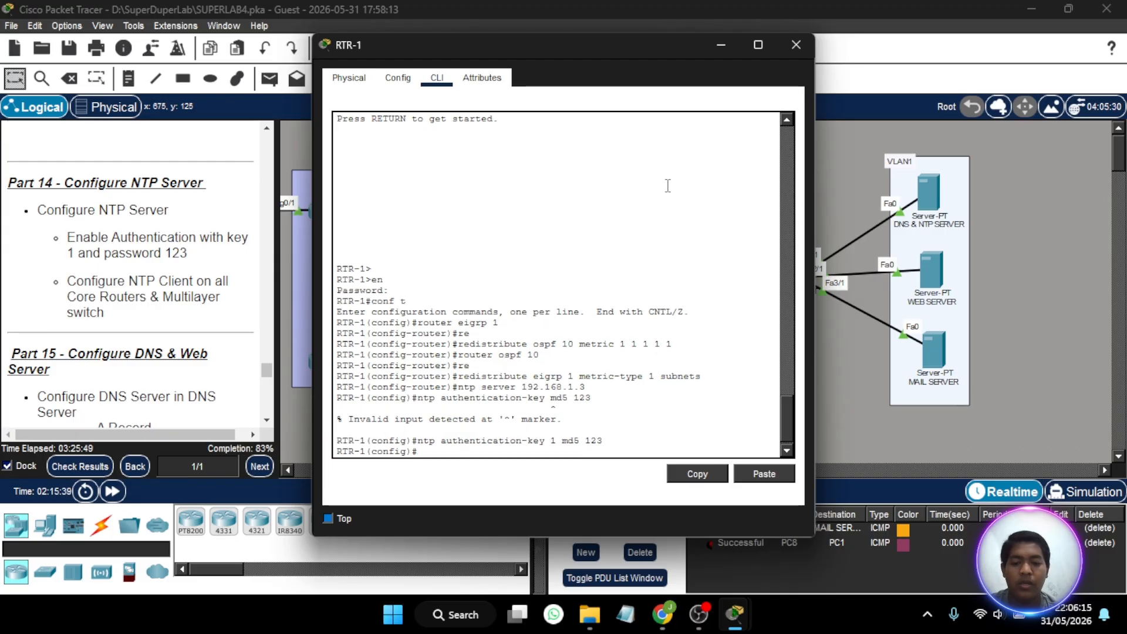
click(797, 45)
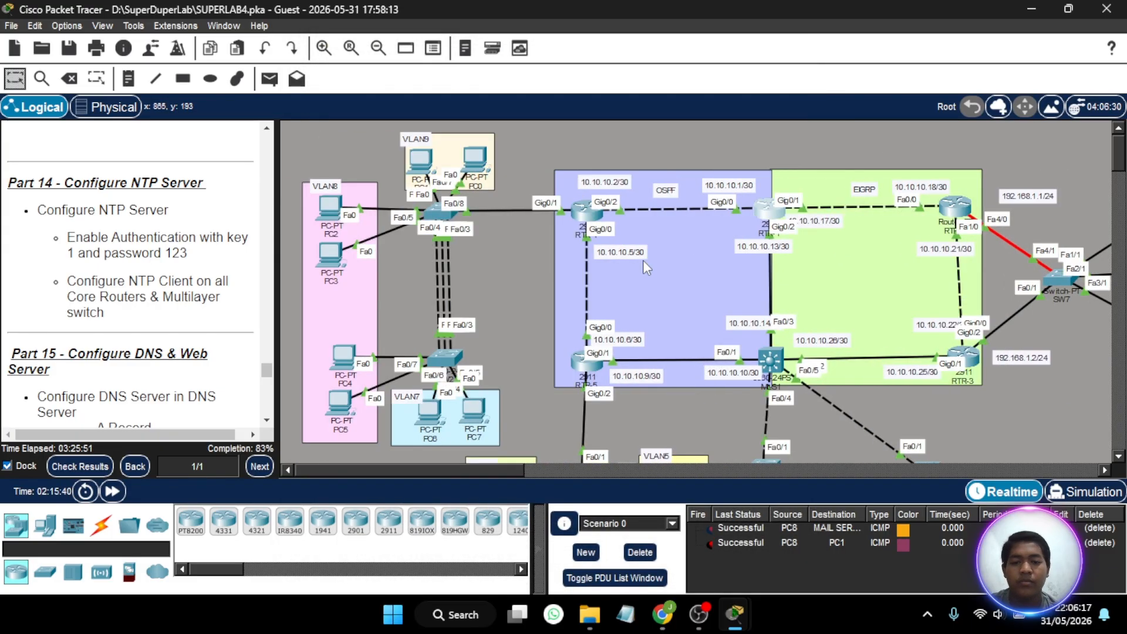
- Enter global configuration mode on RTR-4 using the enable password and set its NTP server to 192.168.1.13
click(583, 210)
click(487, 330)
key(Return)
text(en)
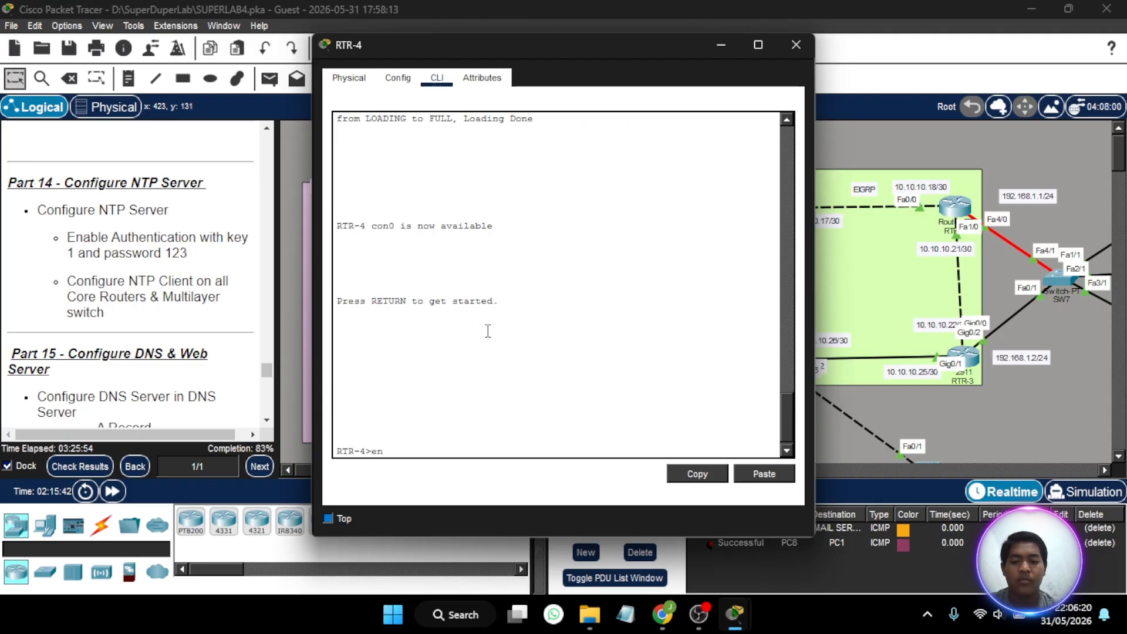
key(Return)
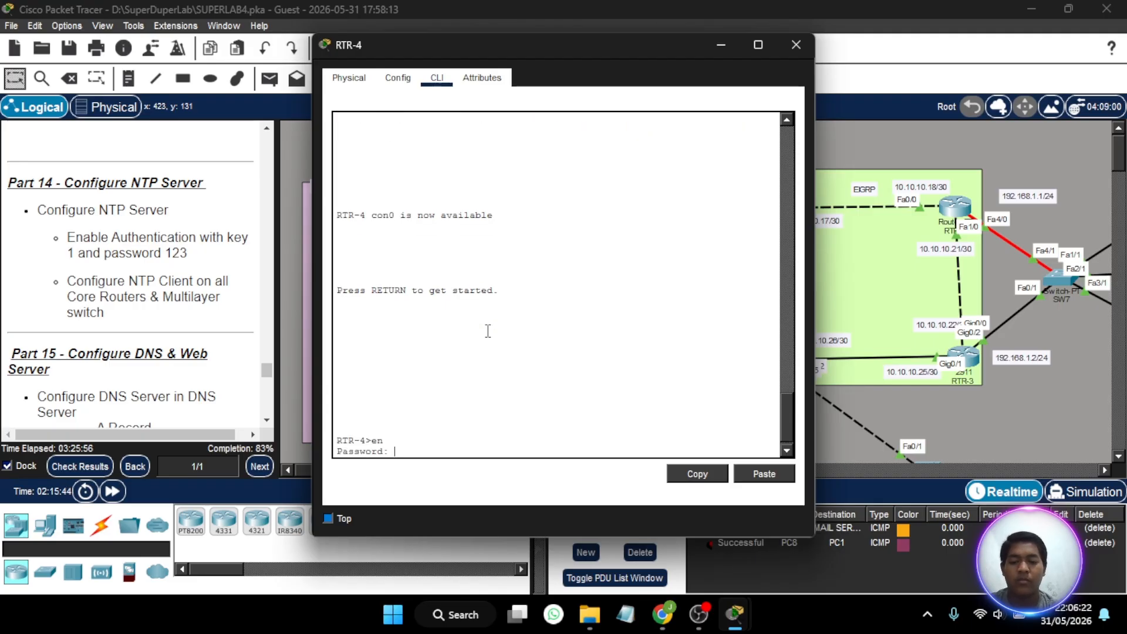
key(Return)
text(conf)
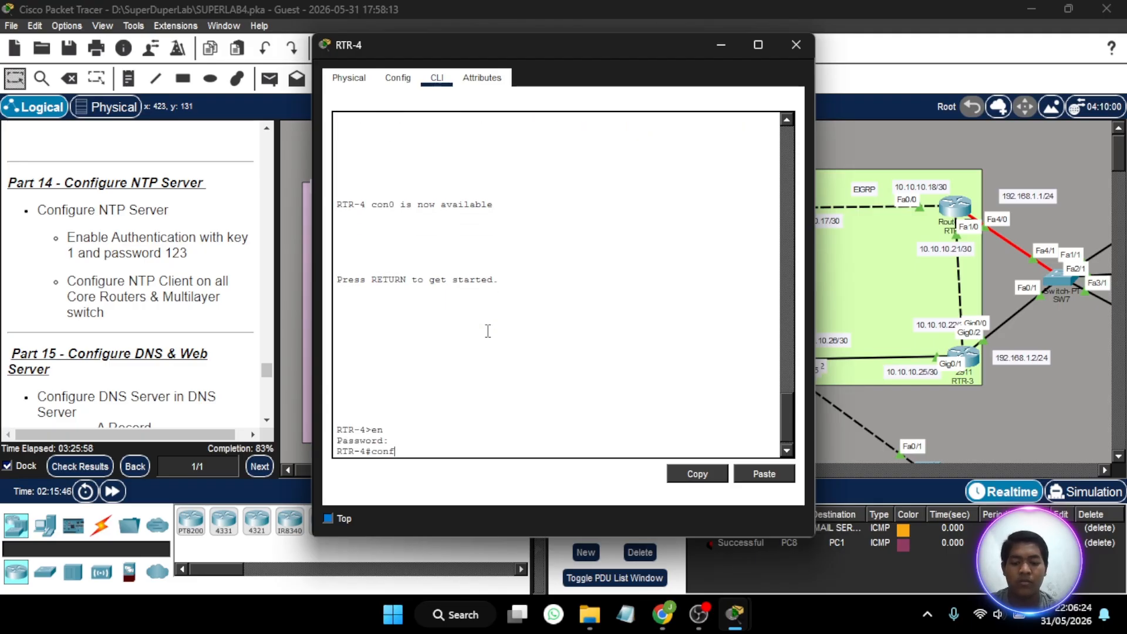
key(Return)
key(Return)
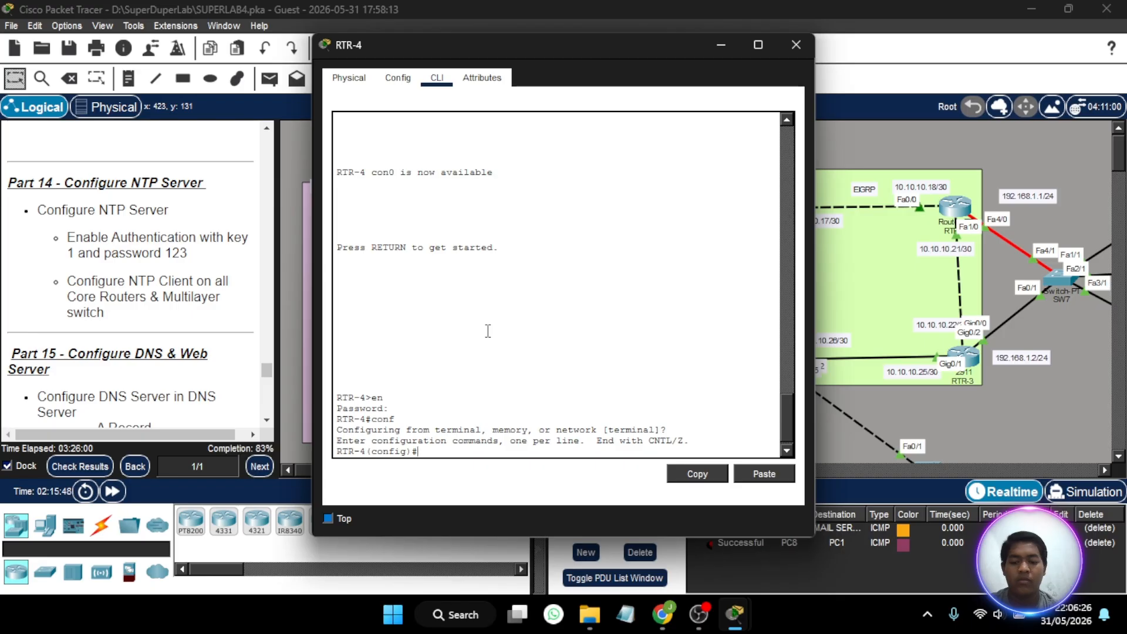
text(ntp serve)
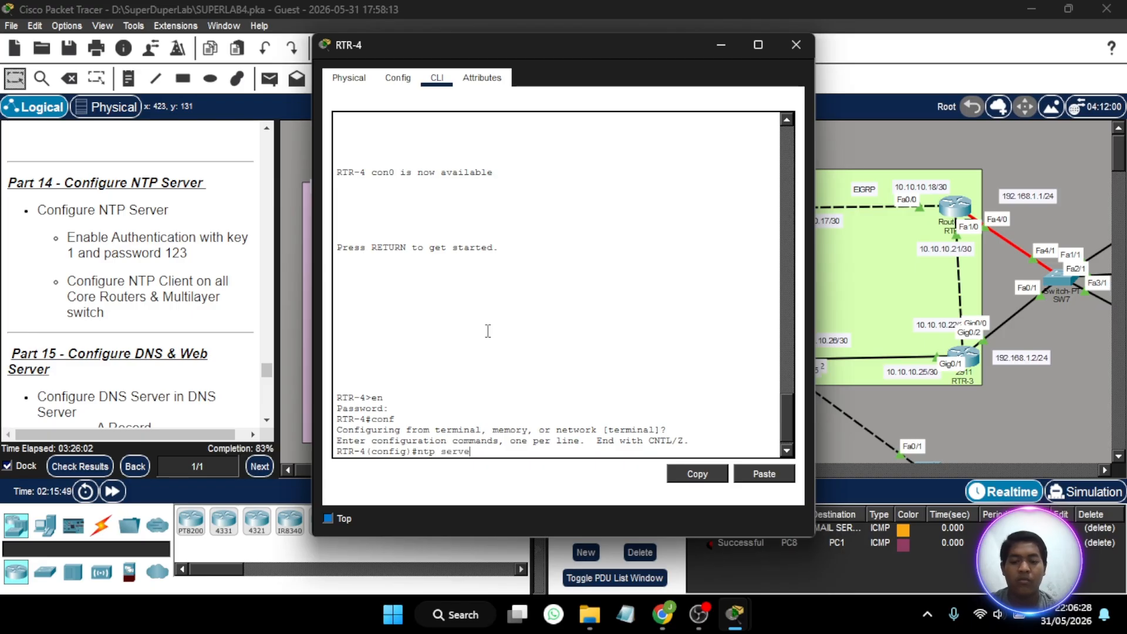
text(r 192.168.1.13)
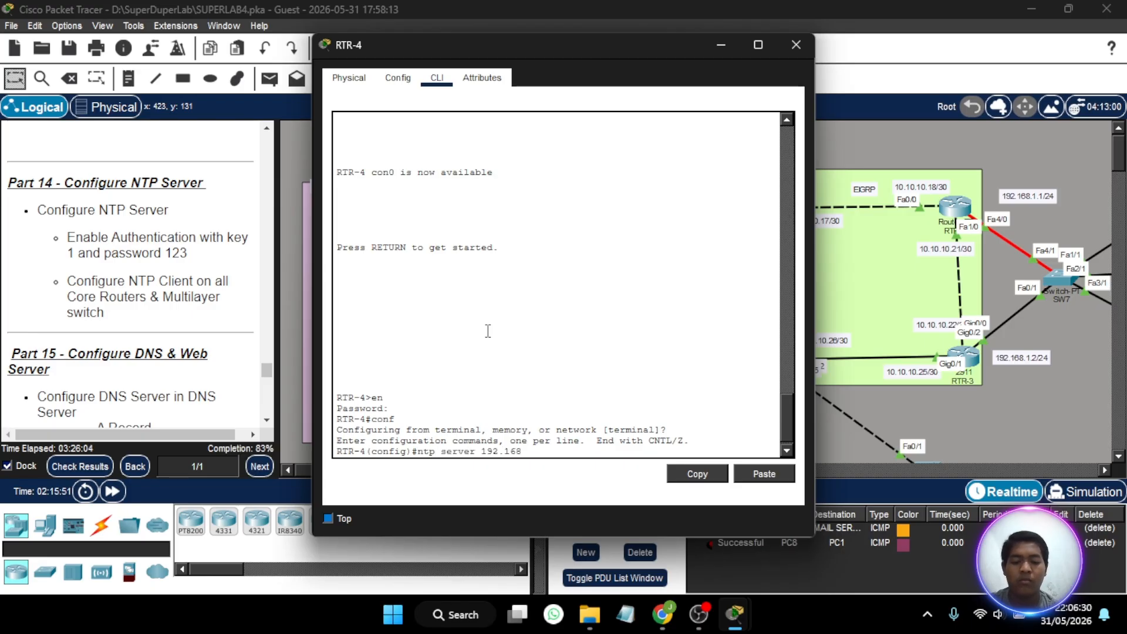
key(Return)
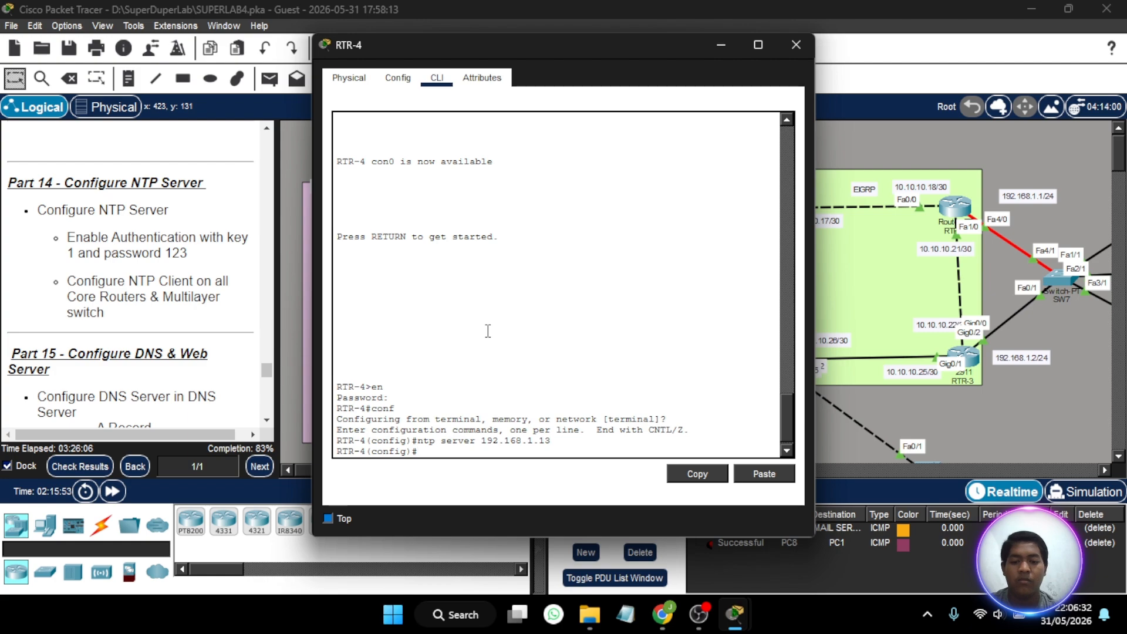
- Define NTP authentication key 1 on RTR-4 using MD5 and the authentication password, and close the router's window
text(nt)
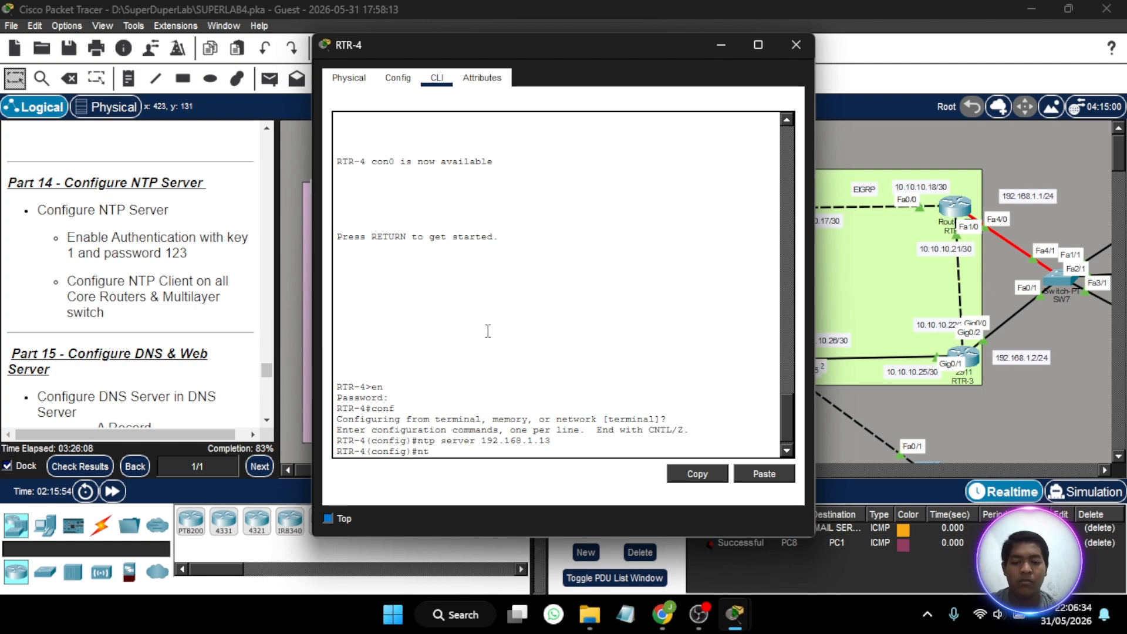
text(p a)
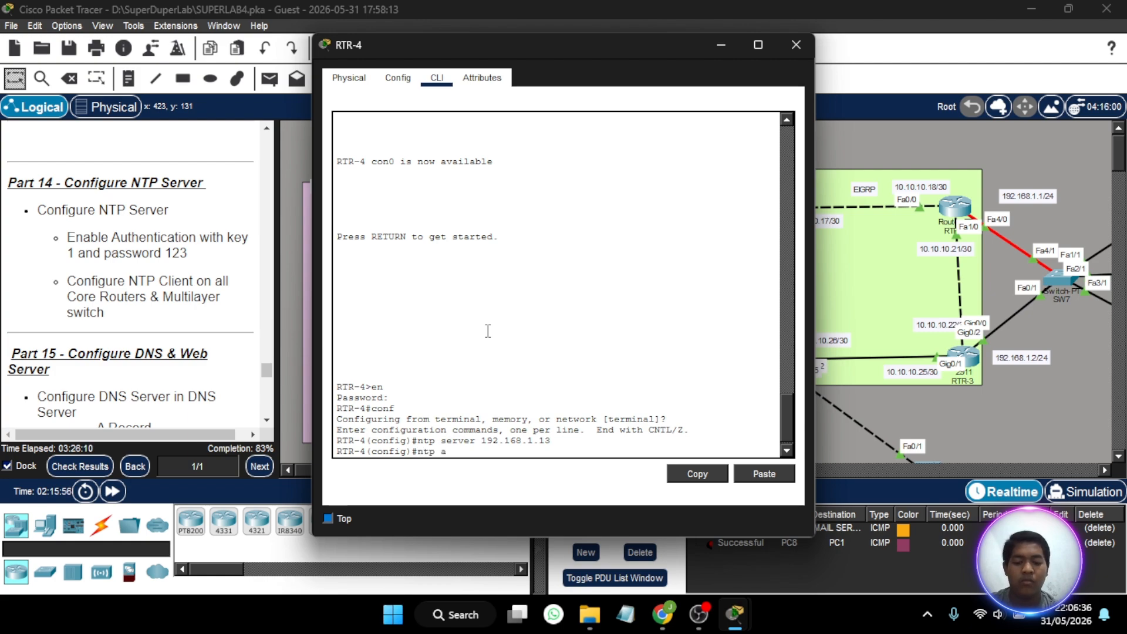
text(uth)
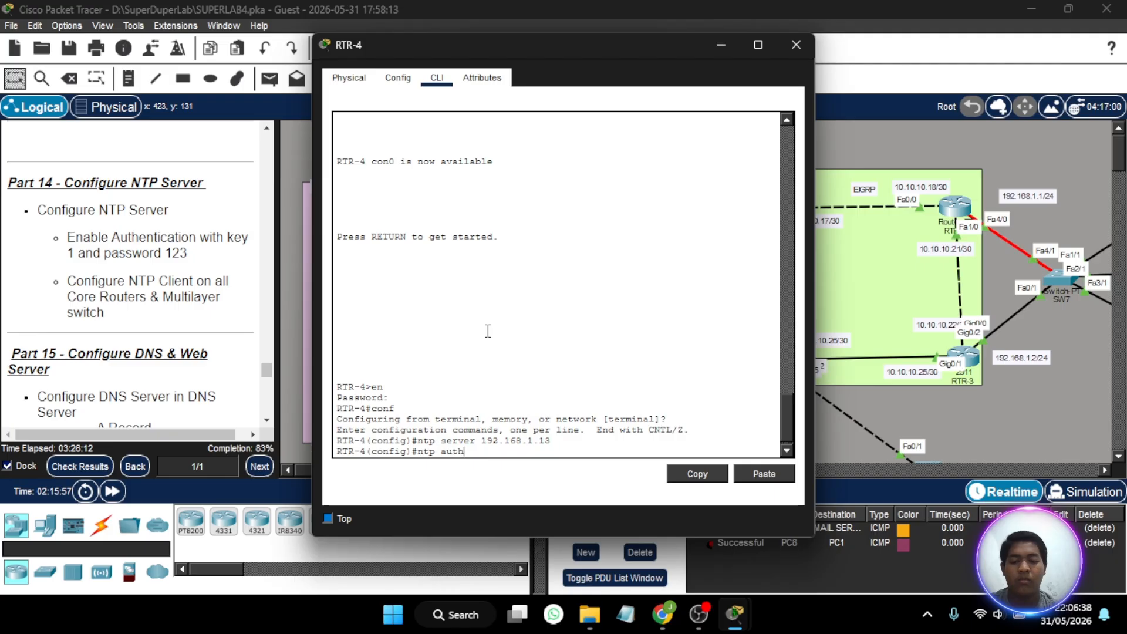
text(entication-)
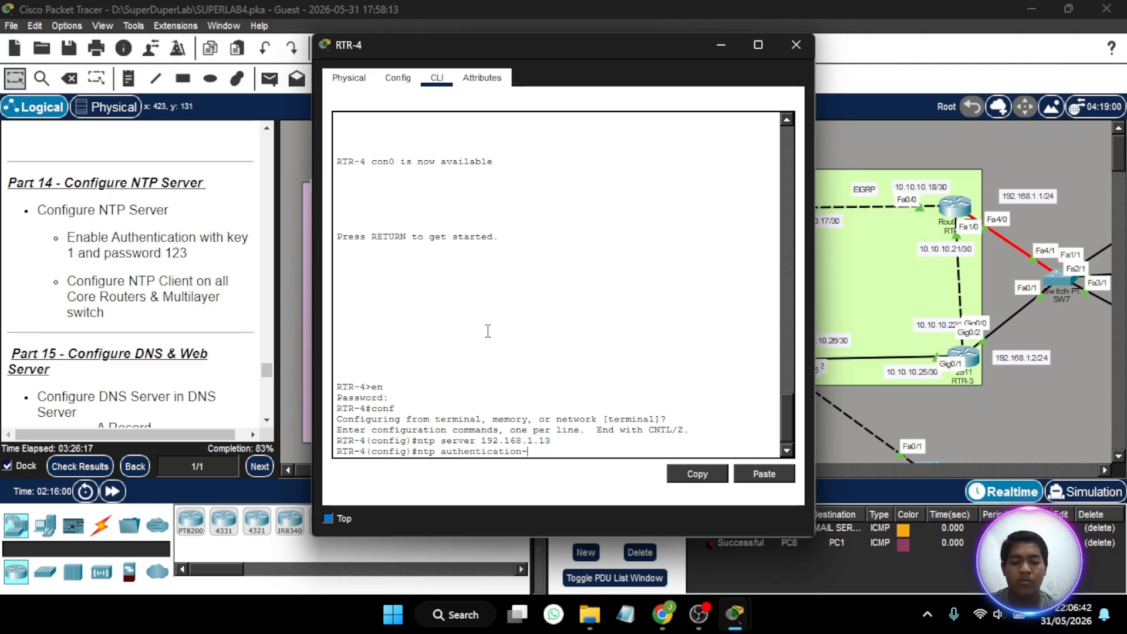
text(key )
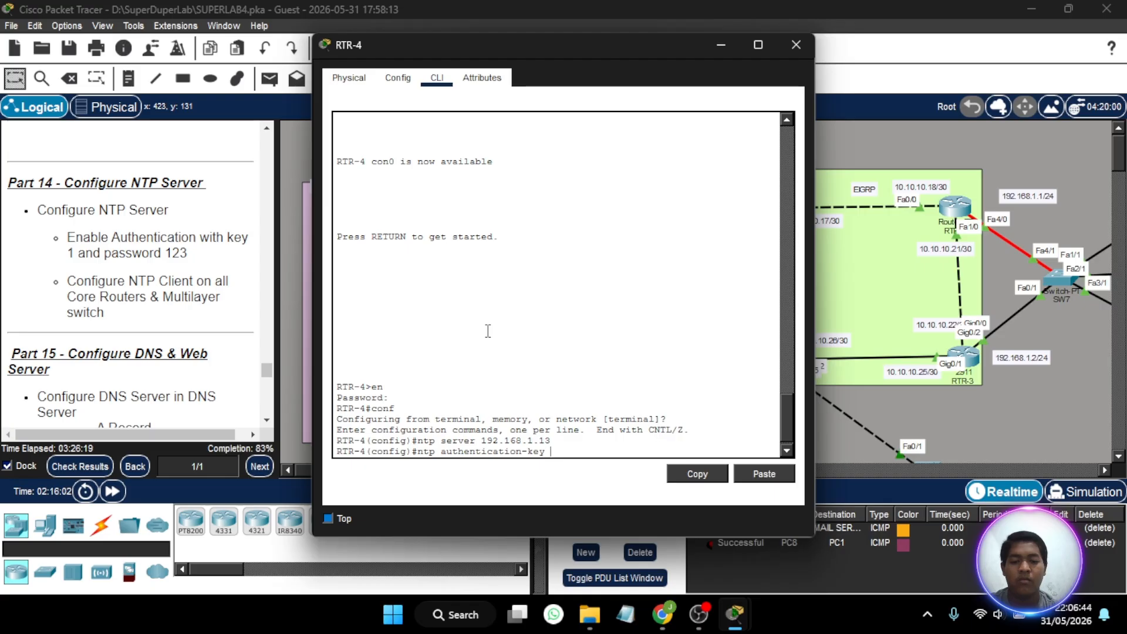
text(1 md5)
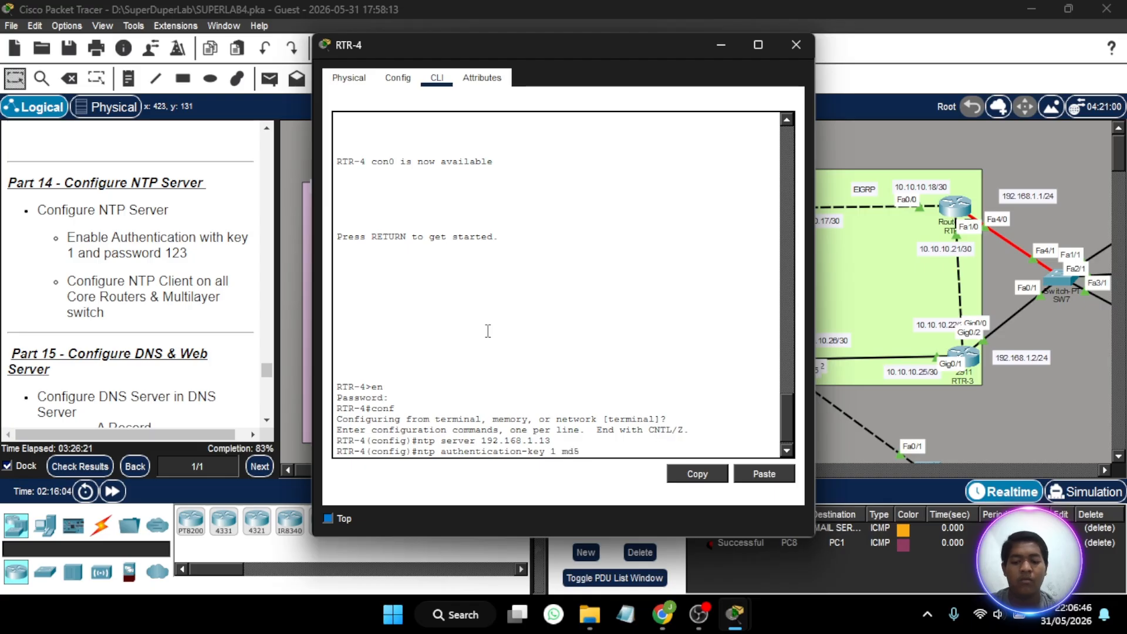
text( 123)
key(Return)
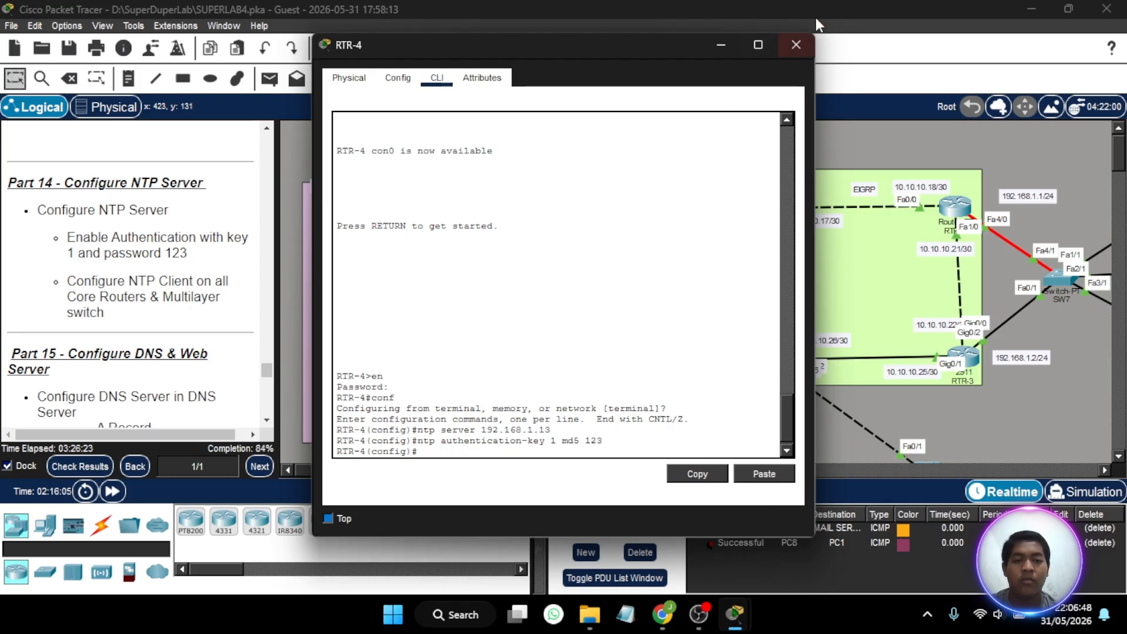
click(796, 45)
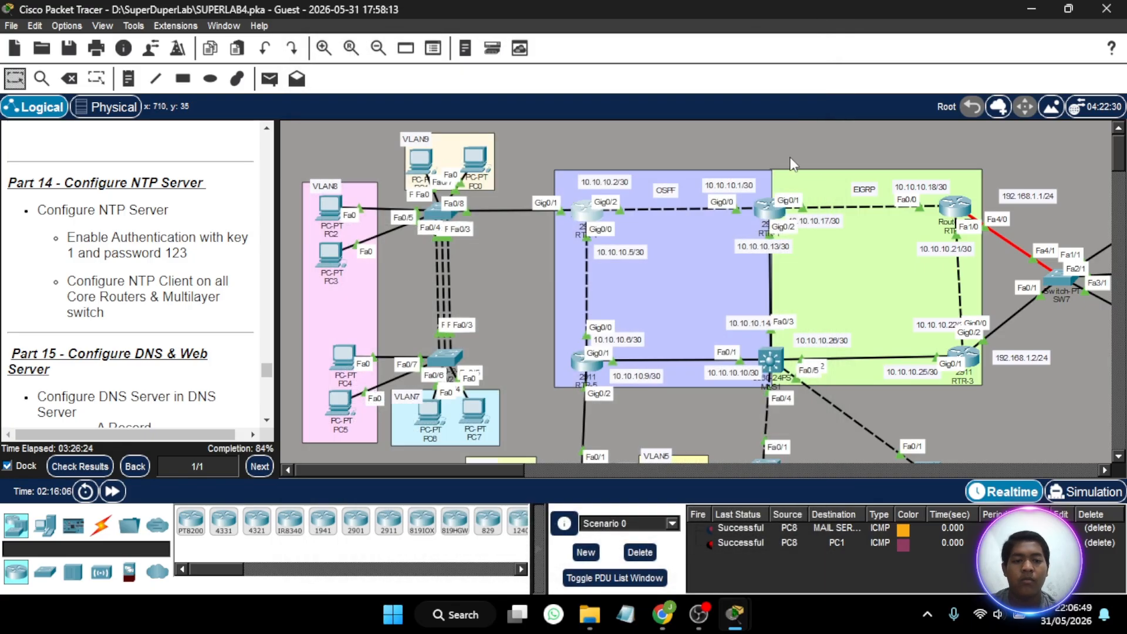
- Enter global configuration mode on RTR-5 using the enable password and set its NTP server to 192.168.1.3
click(586, 365)
key(Return)
text(en)
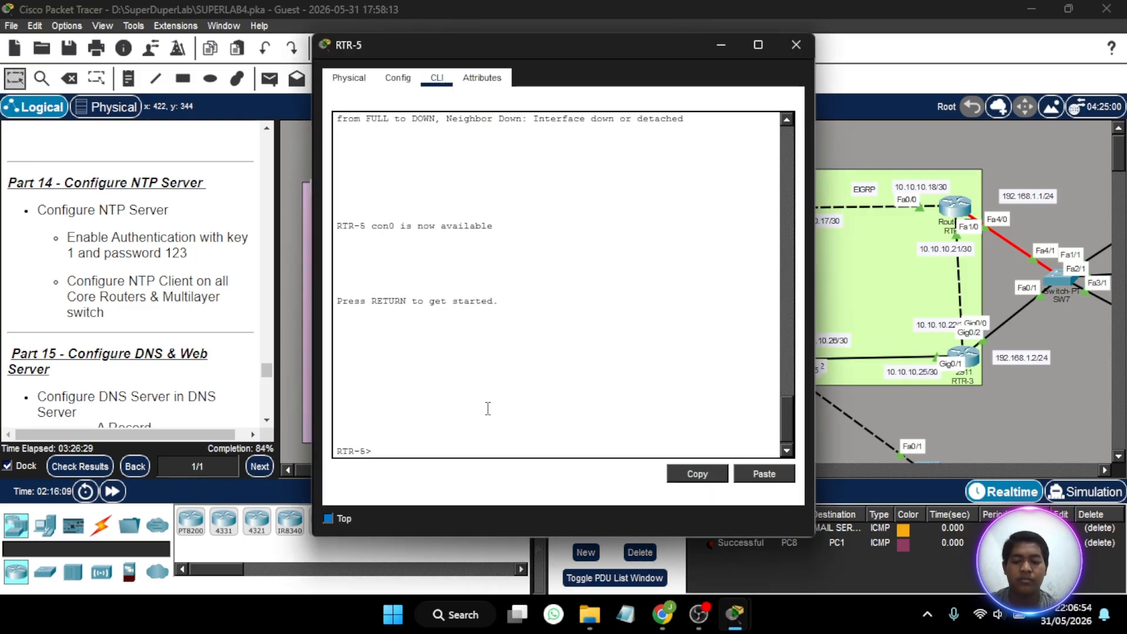
key(Return)
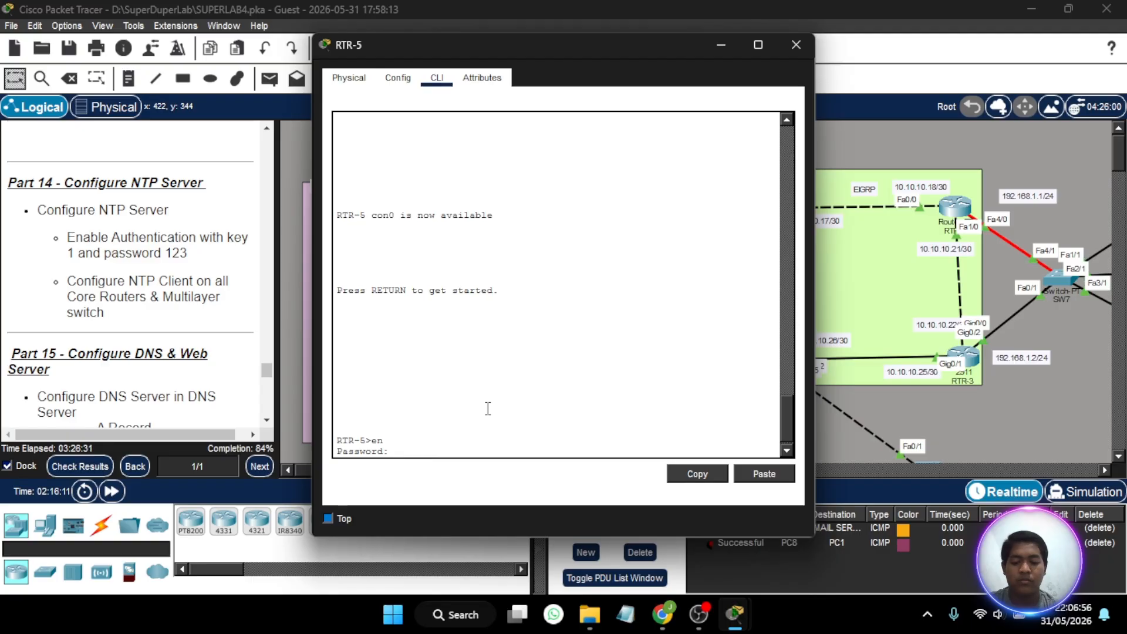
key(Return)
text(conf t)
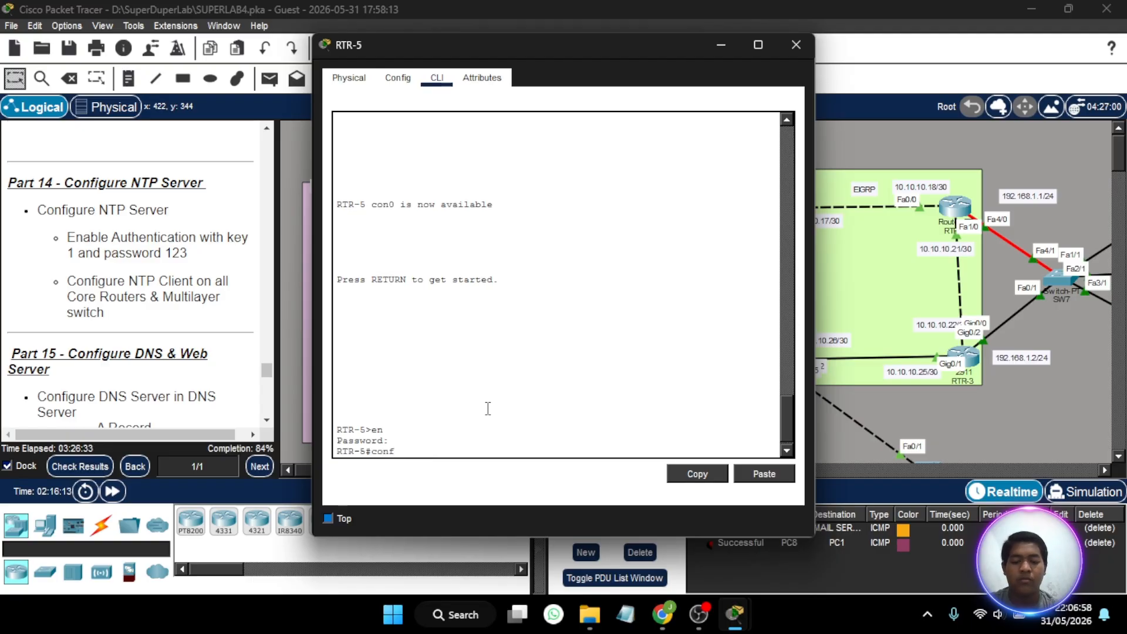
key(Return)
text(nt)
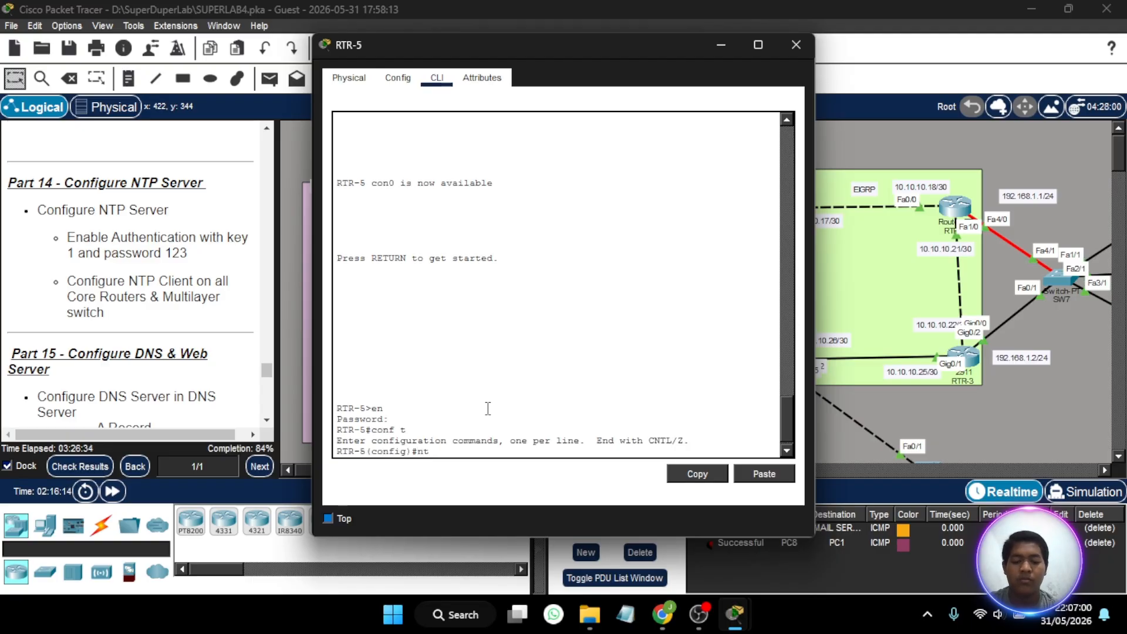
text(p server)
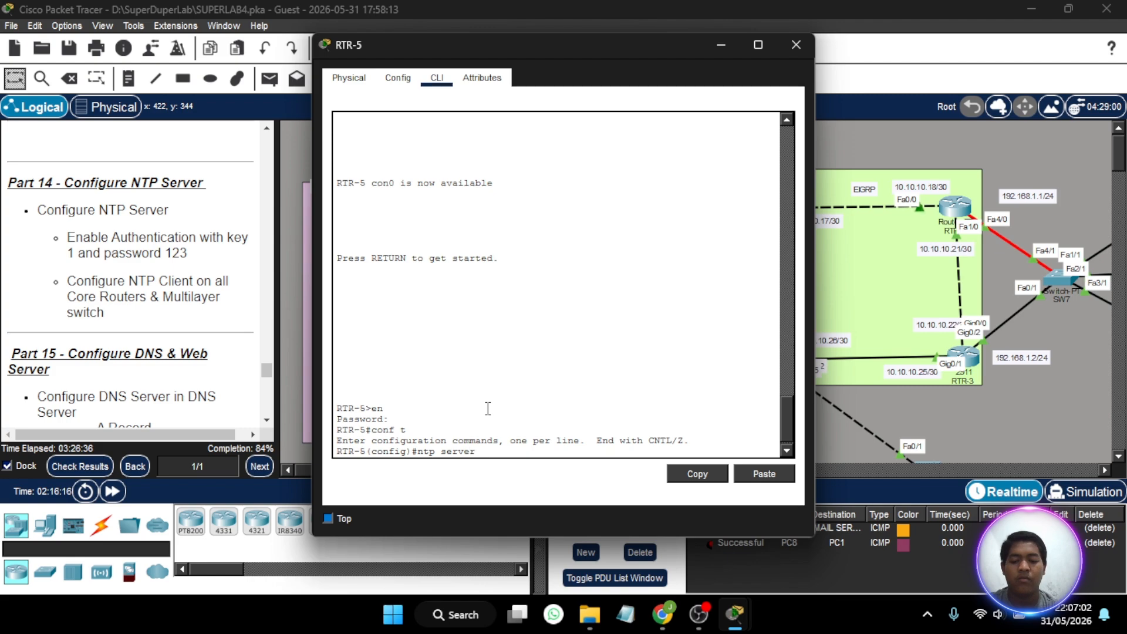
text( 192.16)
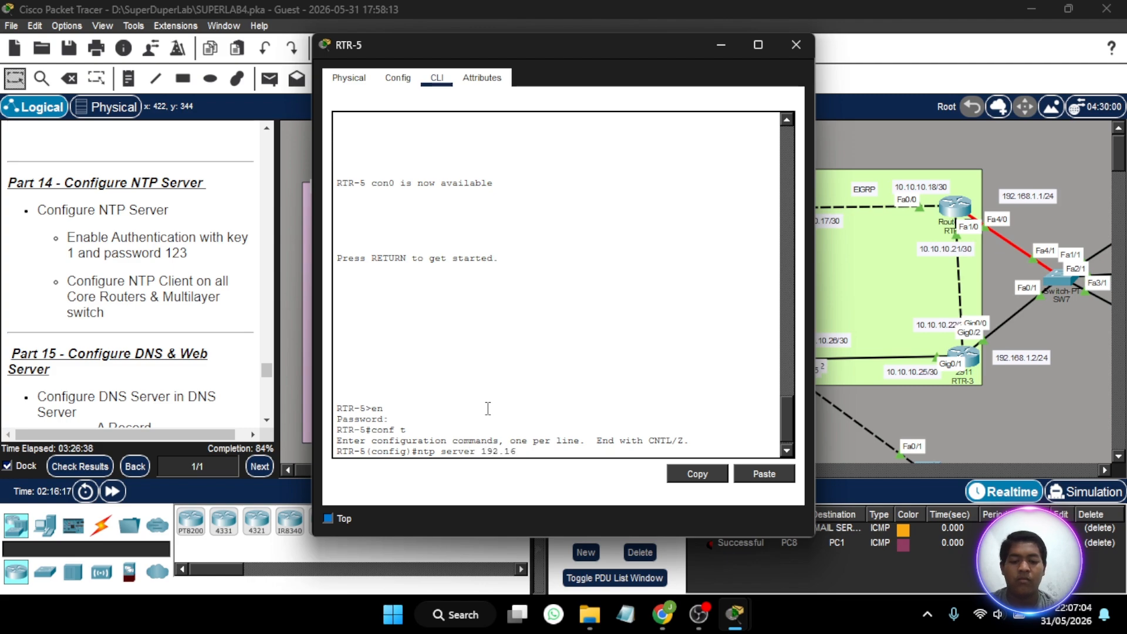
text(8.1.3)
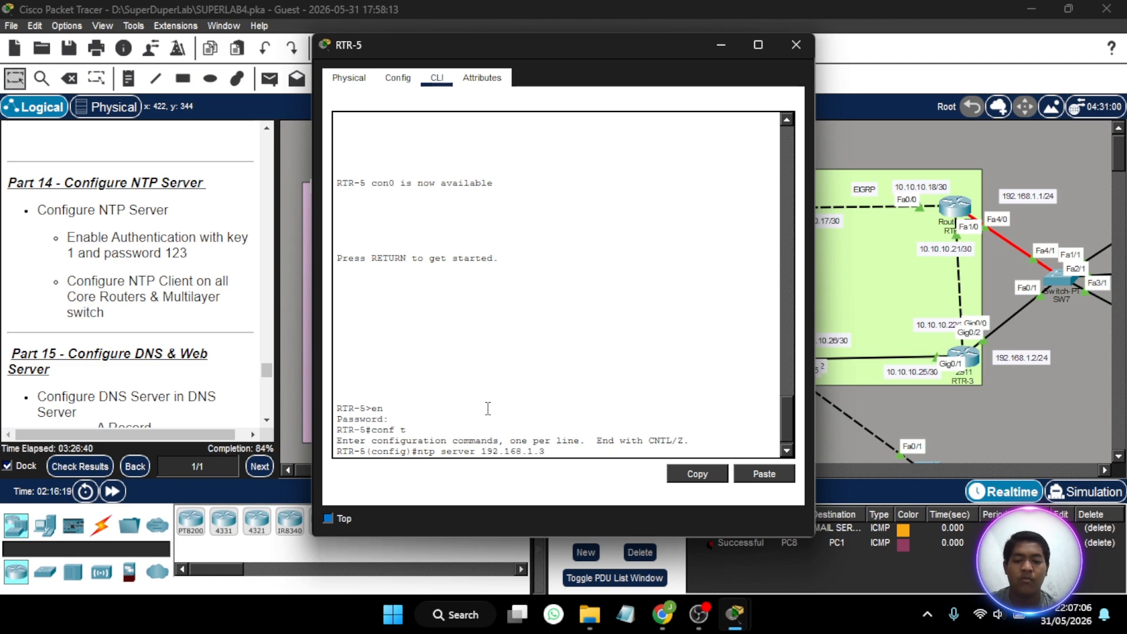
key(Return)
- Define NTP authentication key 1 on RTR-5 using MD5 and the authentication password, and close the router's window
text(ntp)
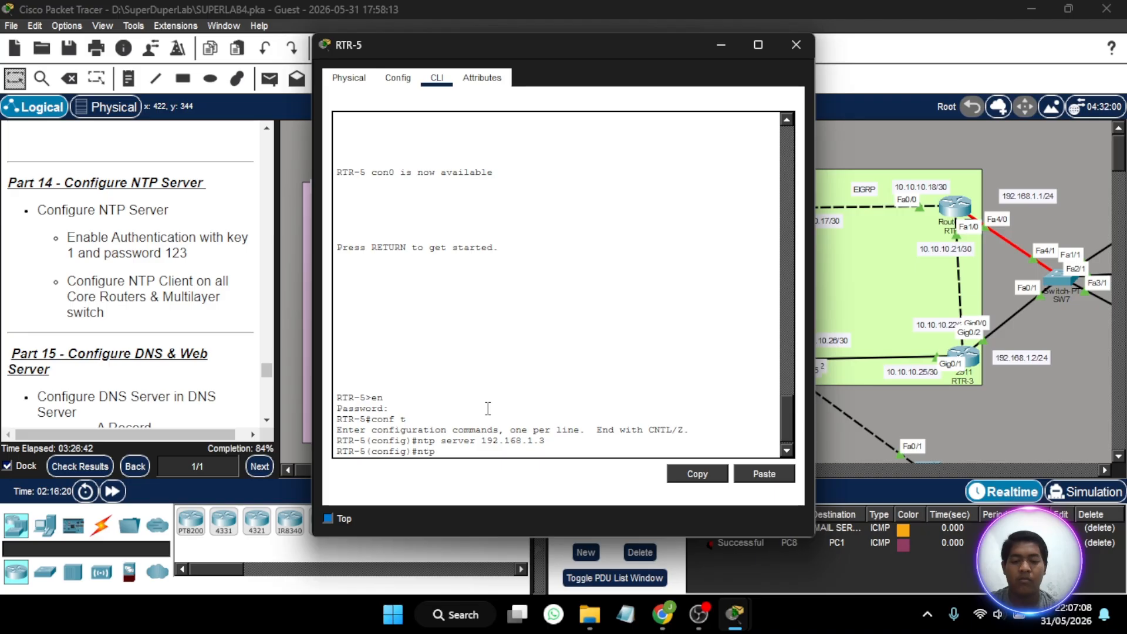
text( a)
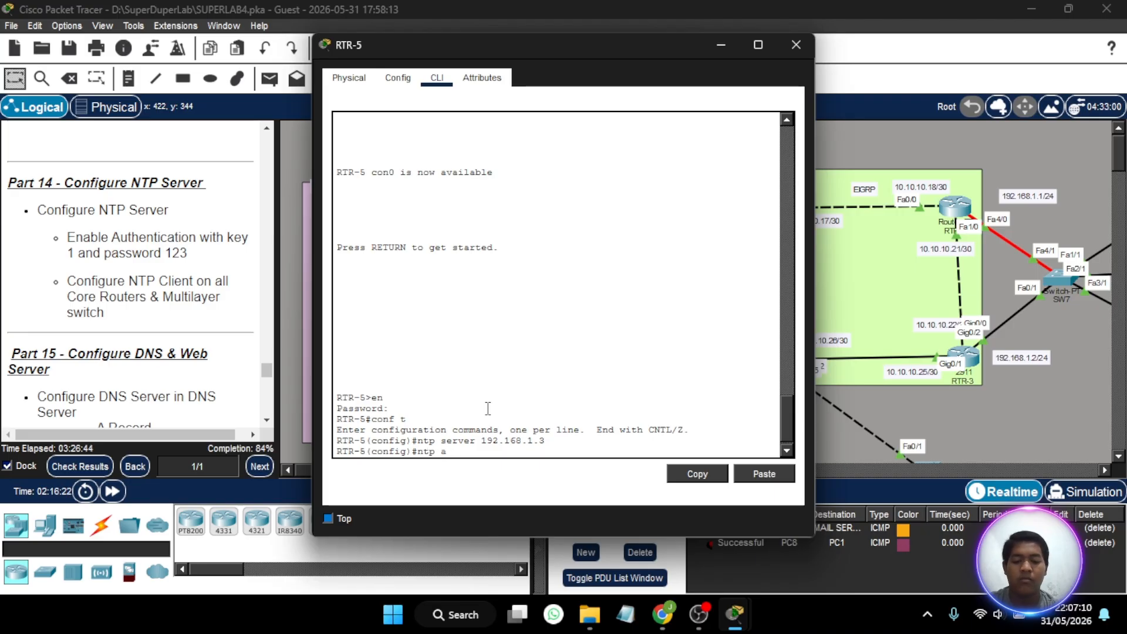
text(tuthenti)
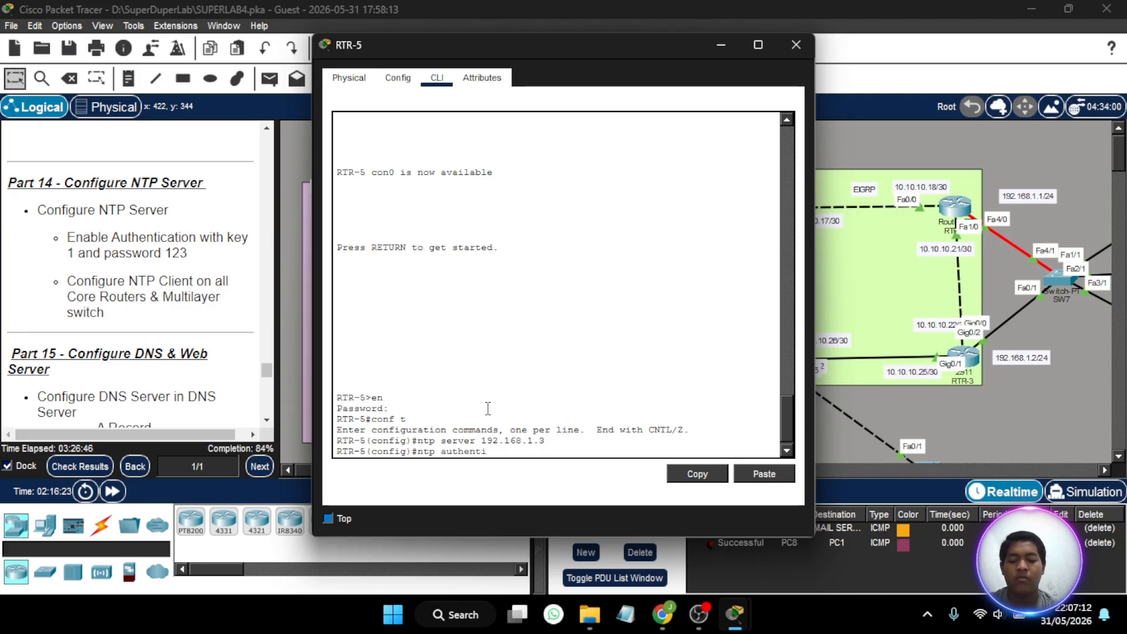
text(cation )
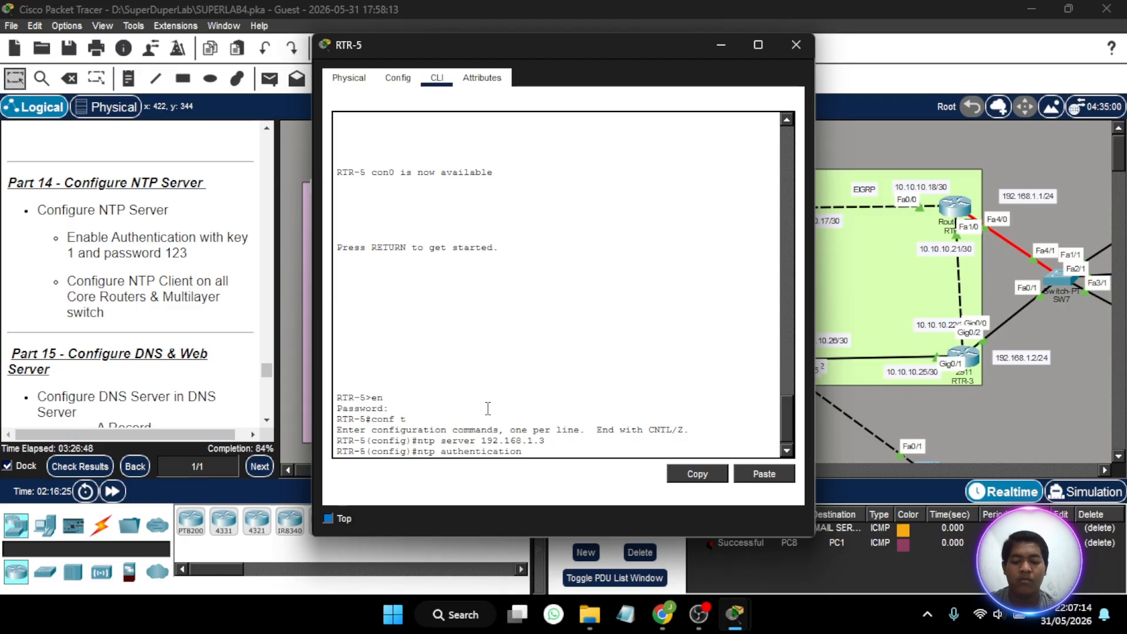
text(-key m)
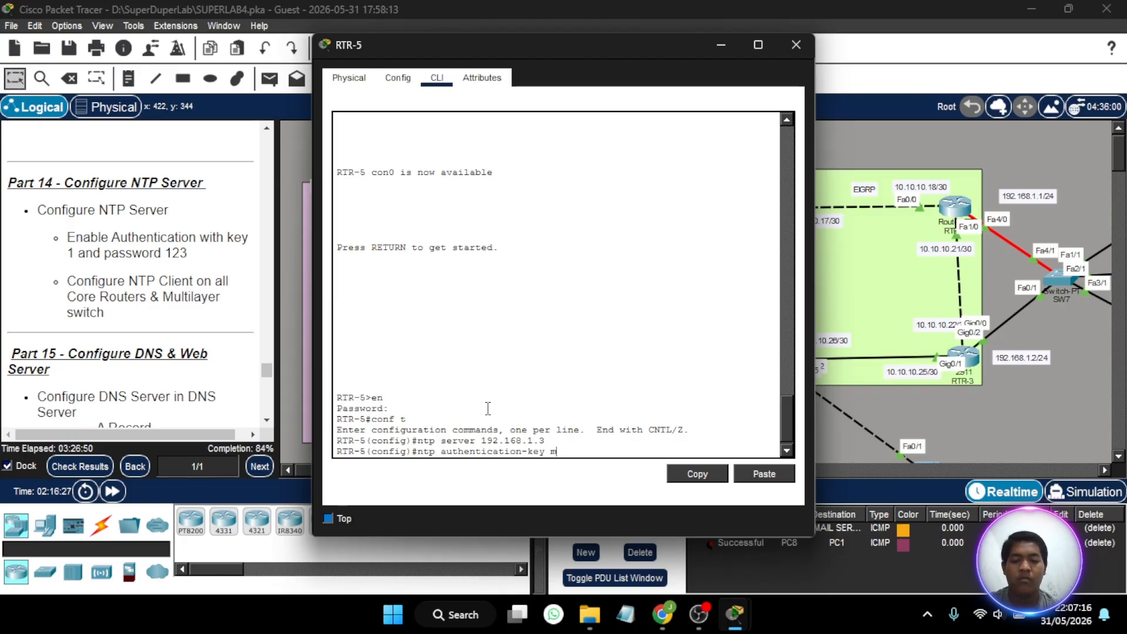
text(d5)
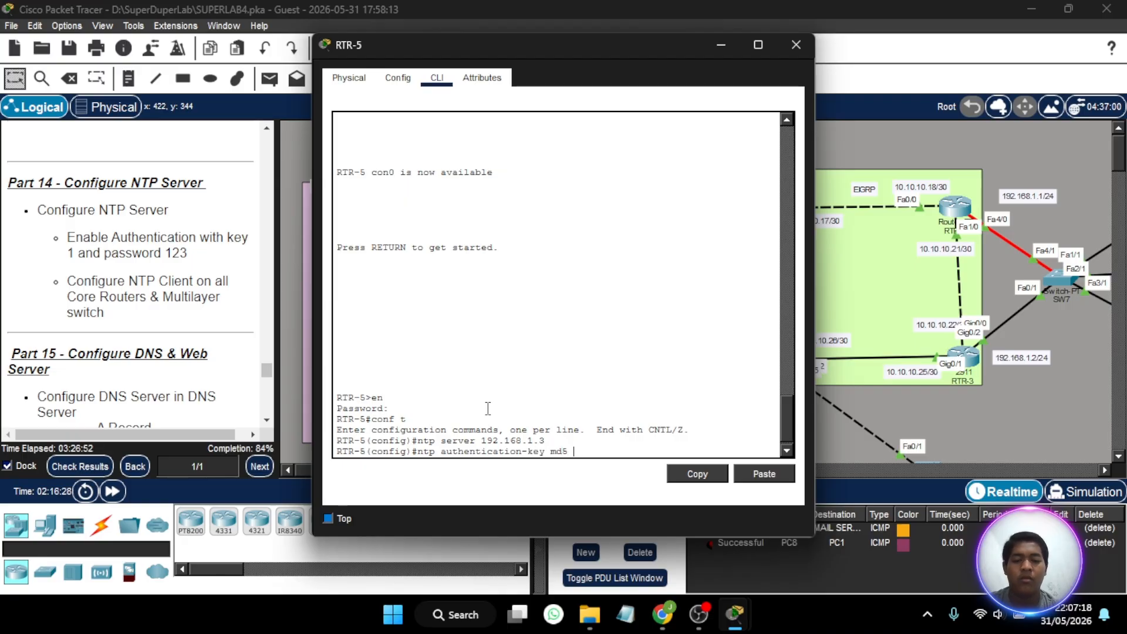
key(BackSpace)
key(BackSpace)
key(BackSpace)
key(BackSpace)
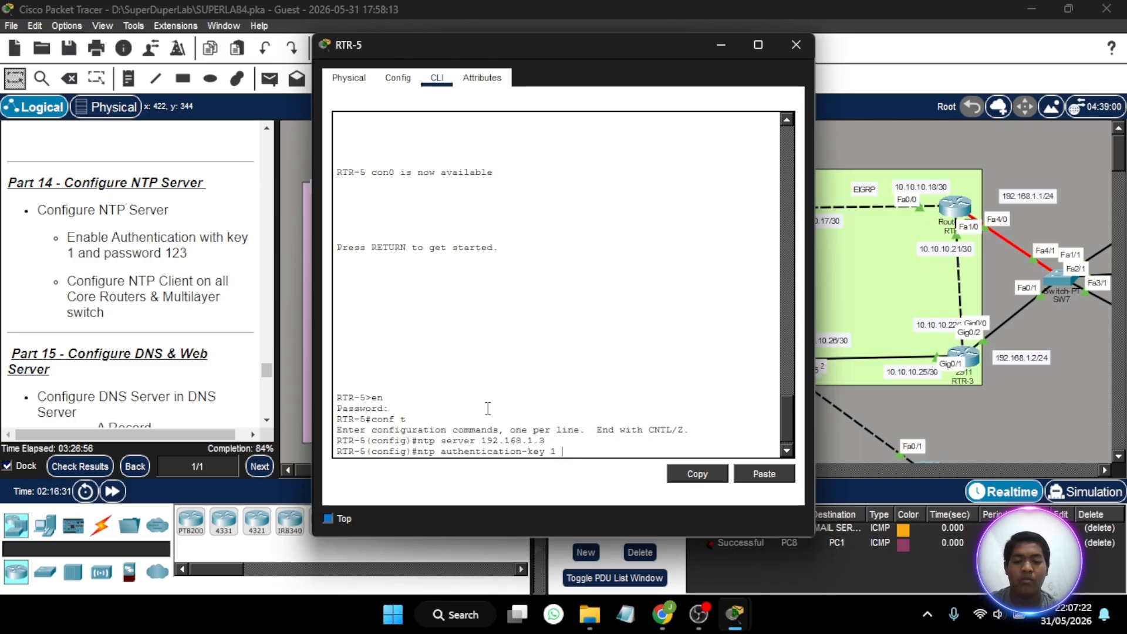
text(1 md5)
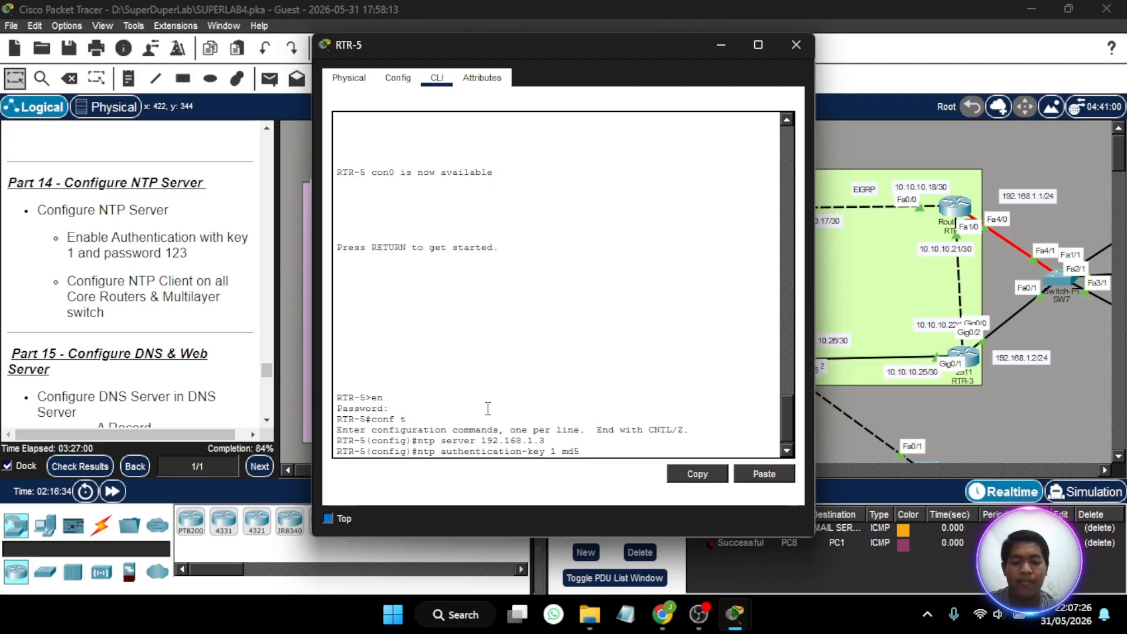
text( 123)
key(Return)
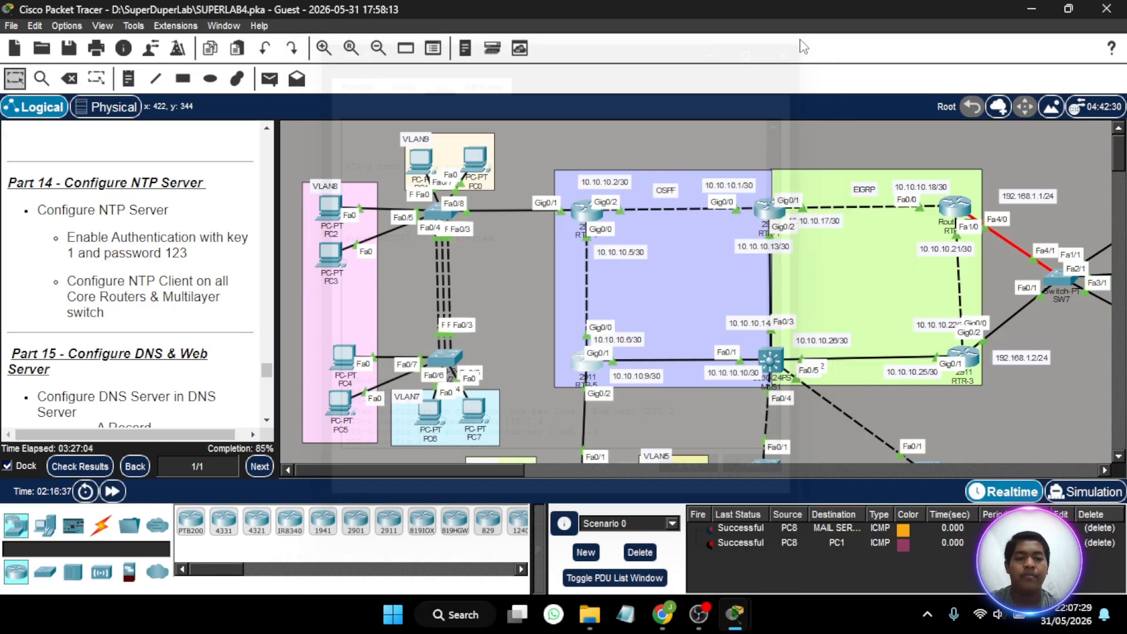
click(796, 45)
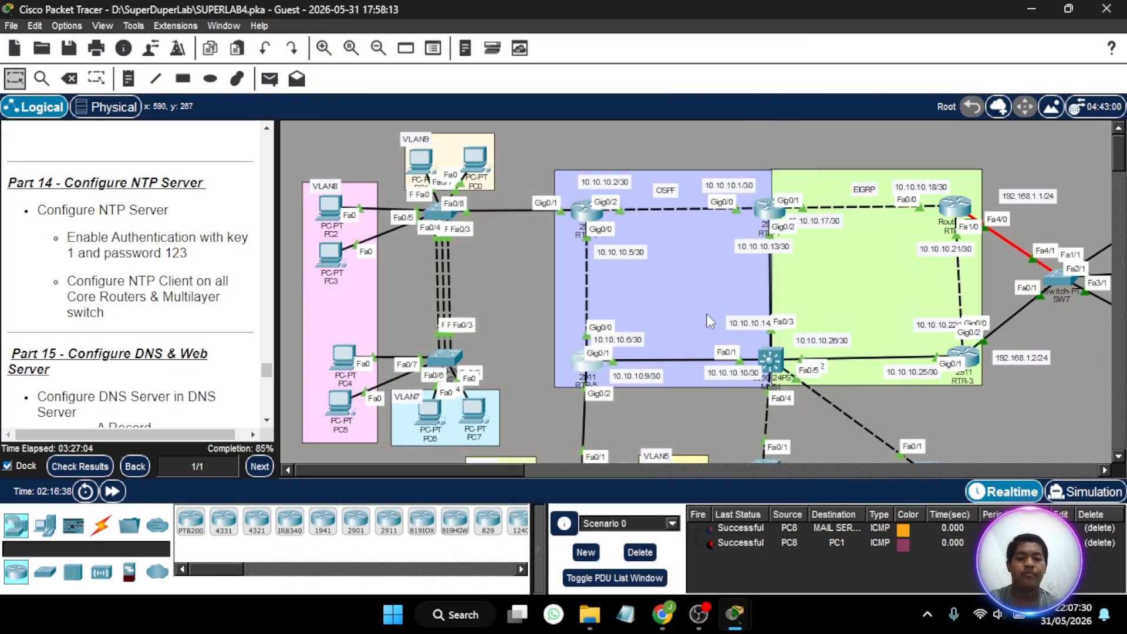
- Open the command line of multilayer switch MLS1 and set its NTP server to 192.168.1.3
click(769, 356)
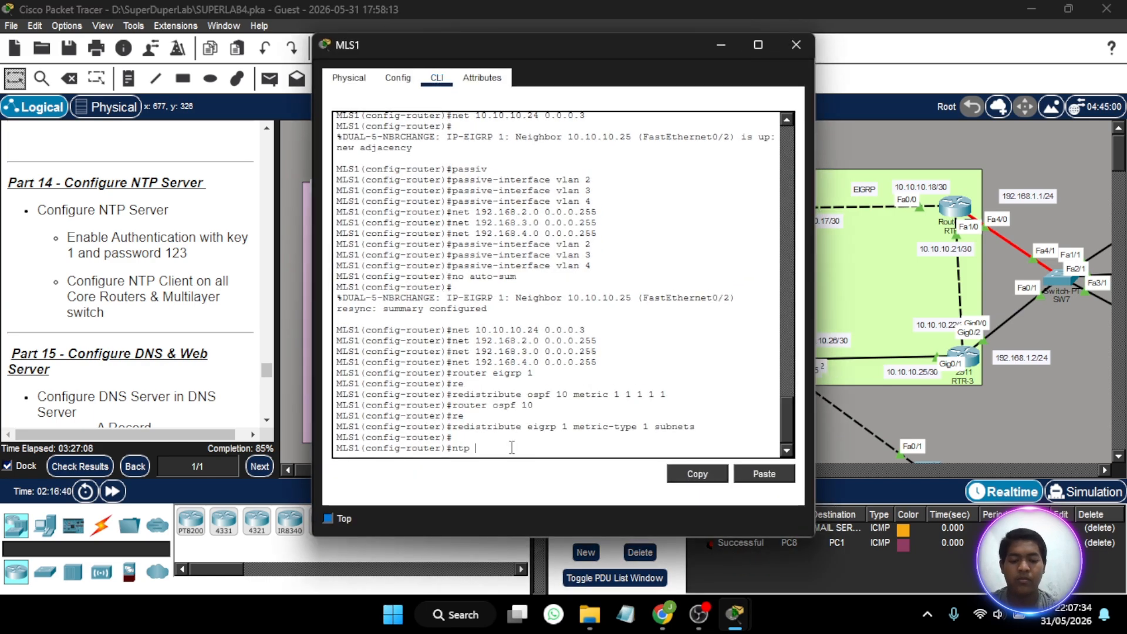
text(server 192.168.1.)
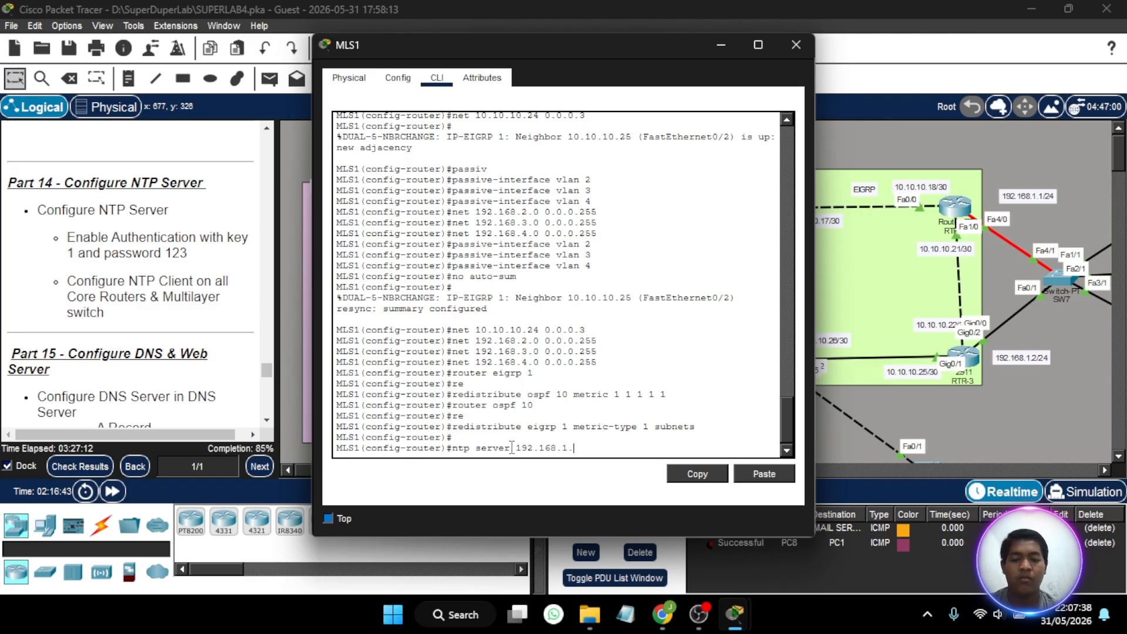
text(3)
key(Return)
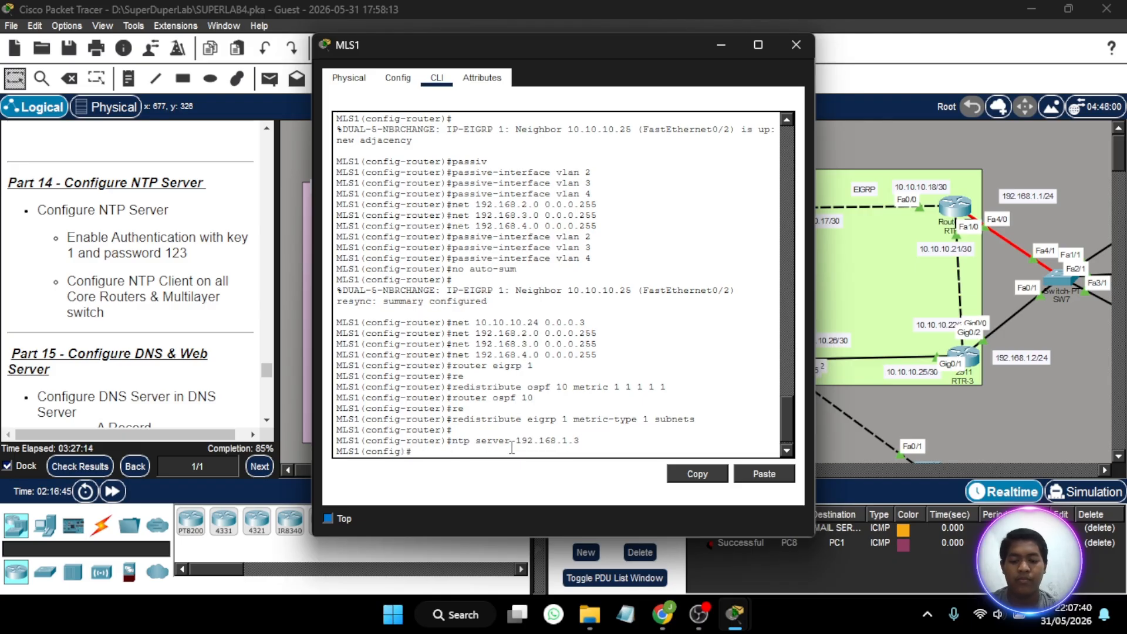
- Enter the NTP authentication key command in global configuration mode on MLS1
text(ntp authem)
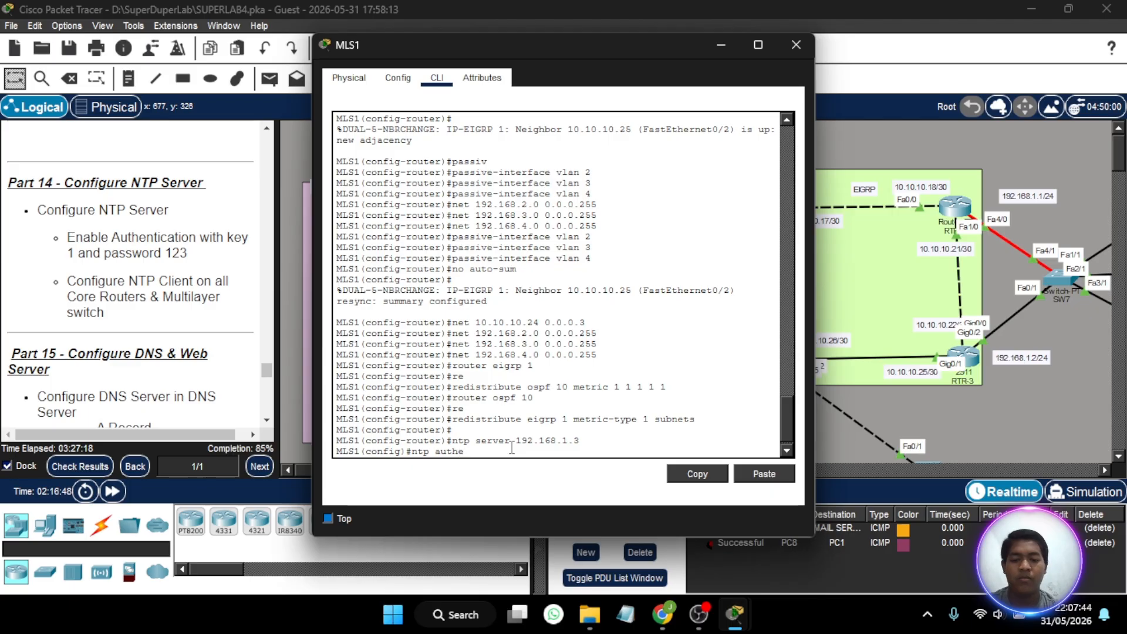
key(Tab)
text(n)
key(Tab)
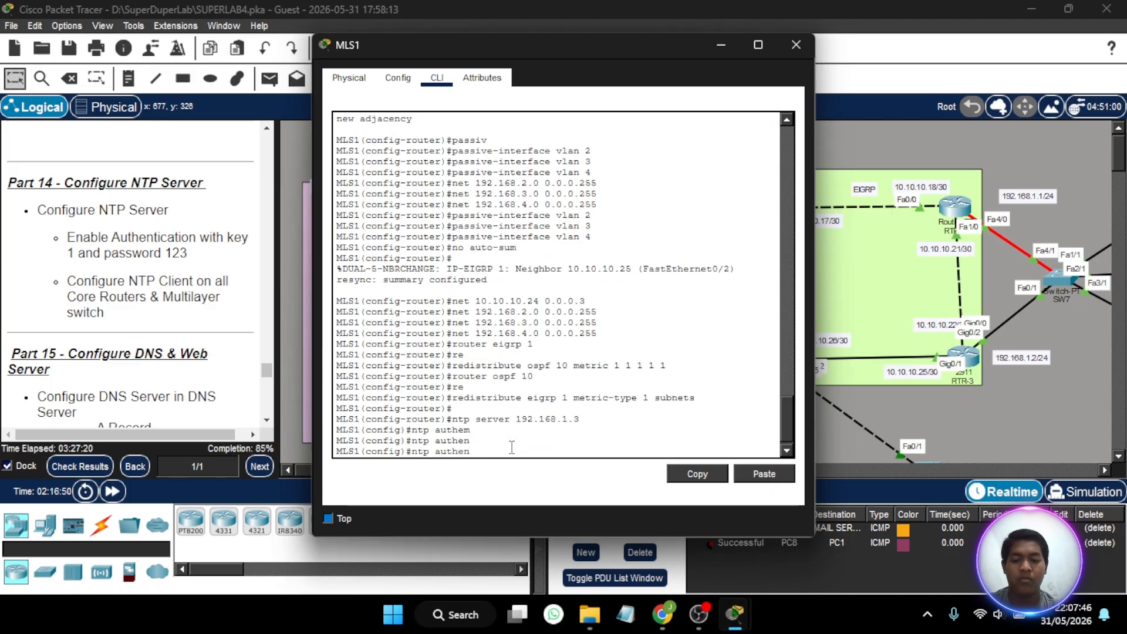
- Define NTP authentication key 1 with MD5 and the assigned key password on MLS1, and close its window
text(tication-key 1 md5 12)
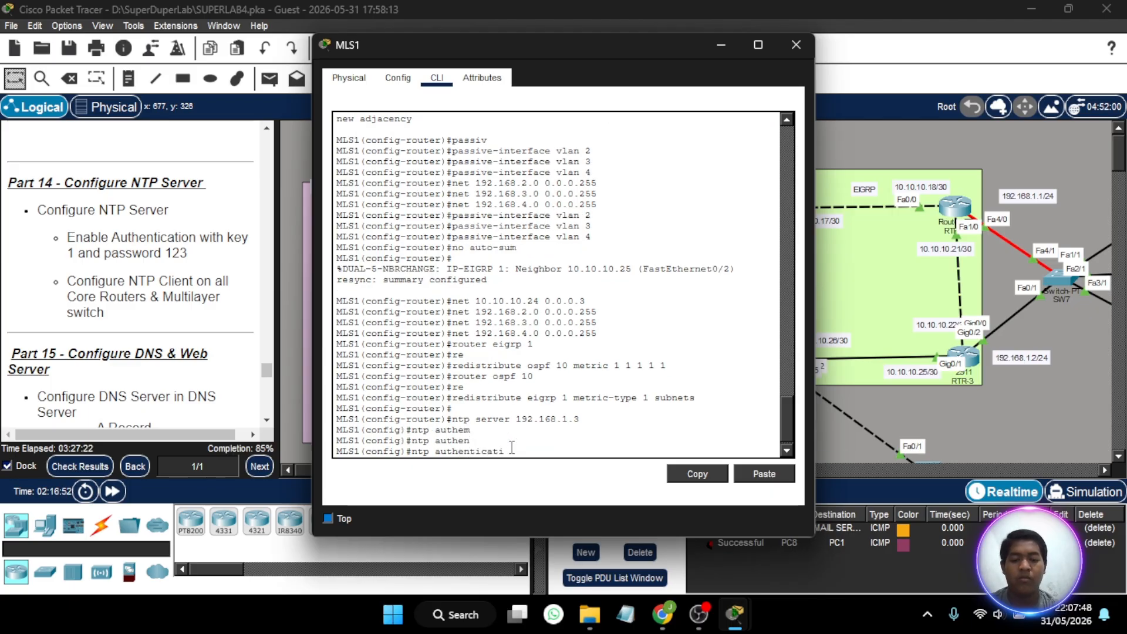
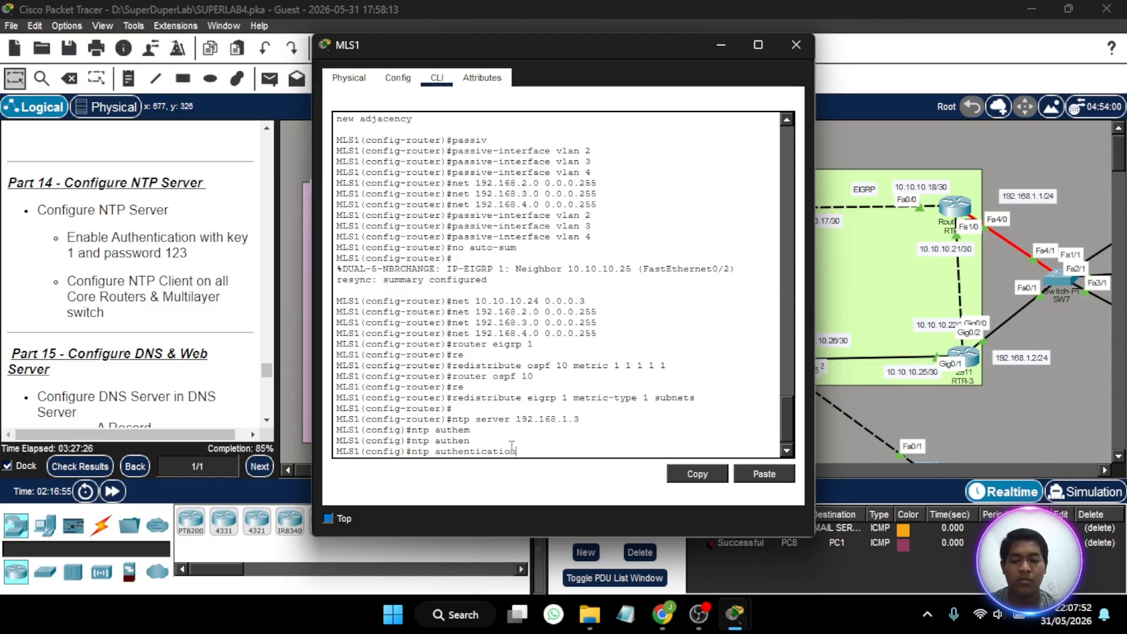
- Define NTP authentication key 1 with MD5 and the assigned key password on MLS1, and close its window
text(on-key 1 )
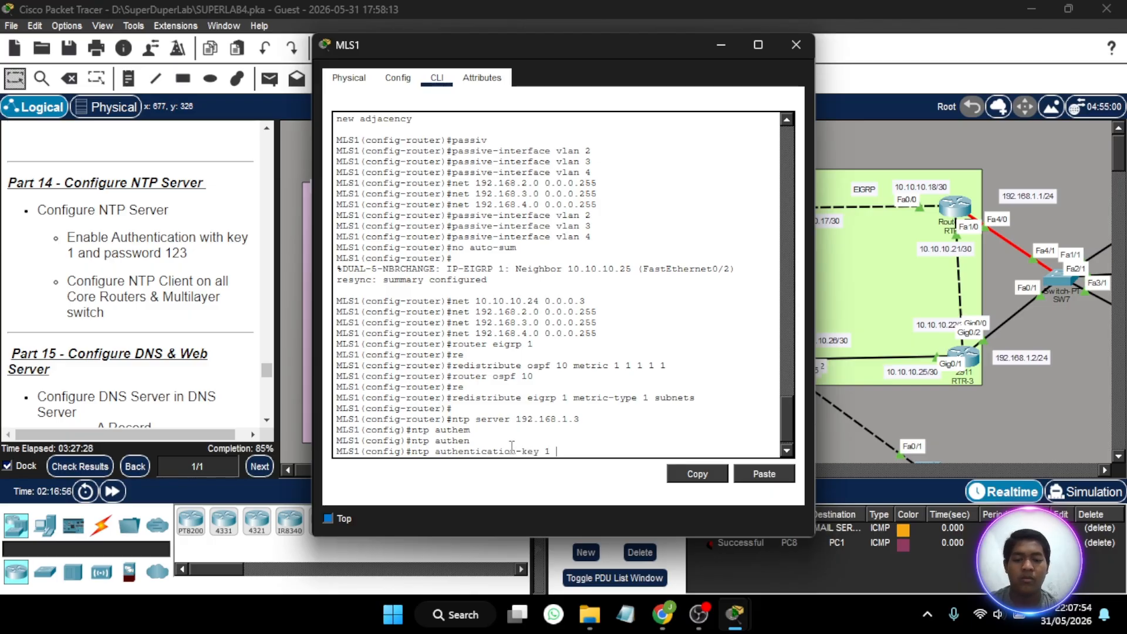
text(md5 )
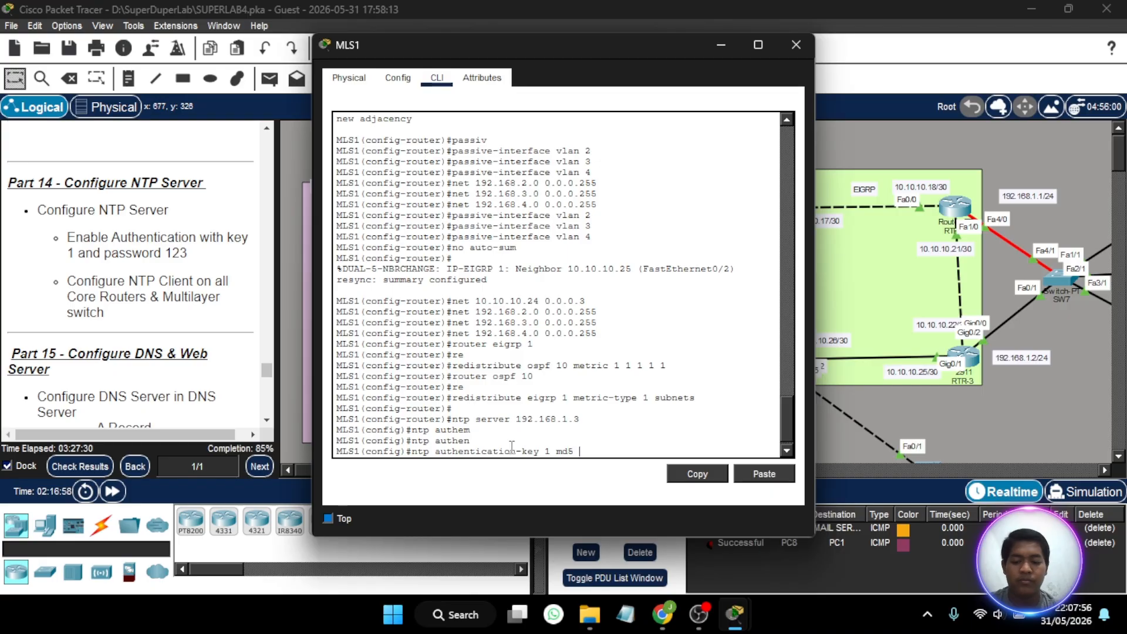
text(123)
key(Return)
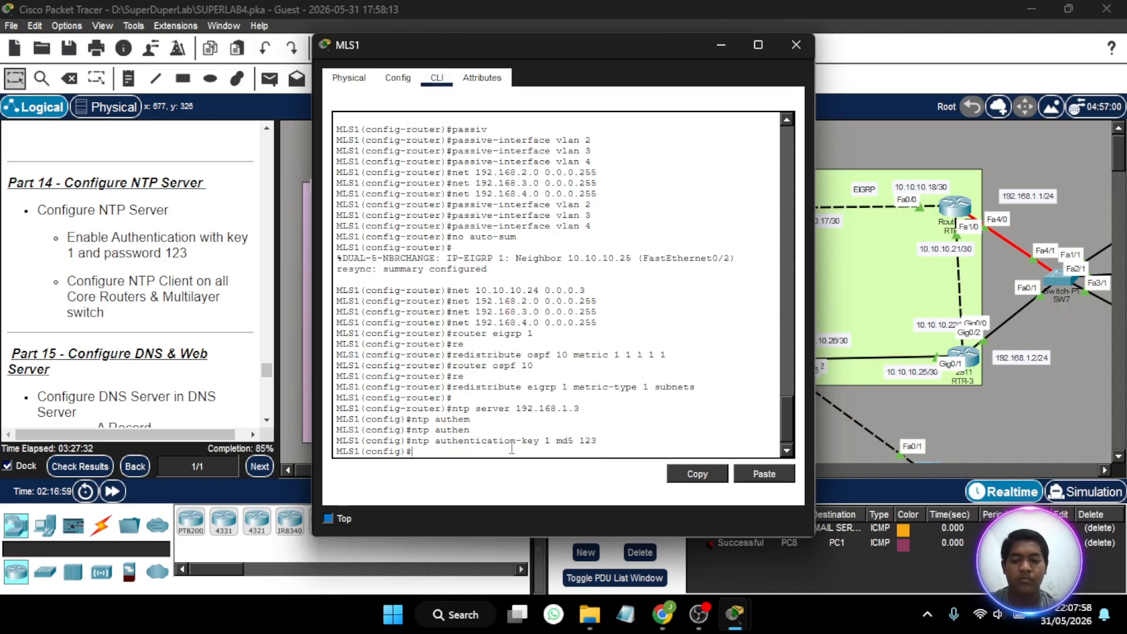
click(795, 45)
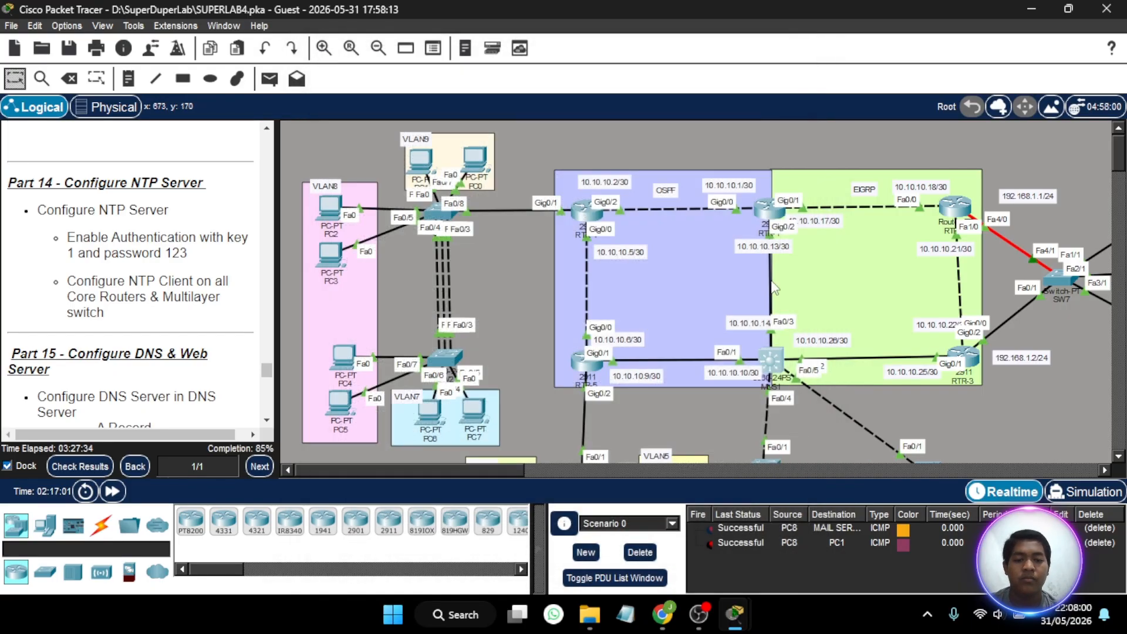
- Open the RTR-3 command line, enter privileged mode with the enable password, and enter global configuration mode
click(965, 357)
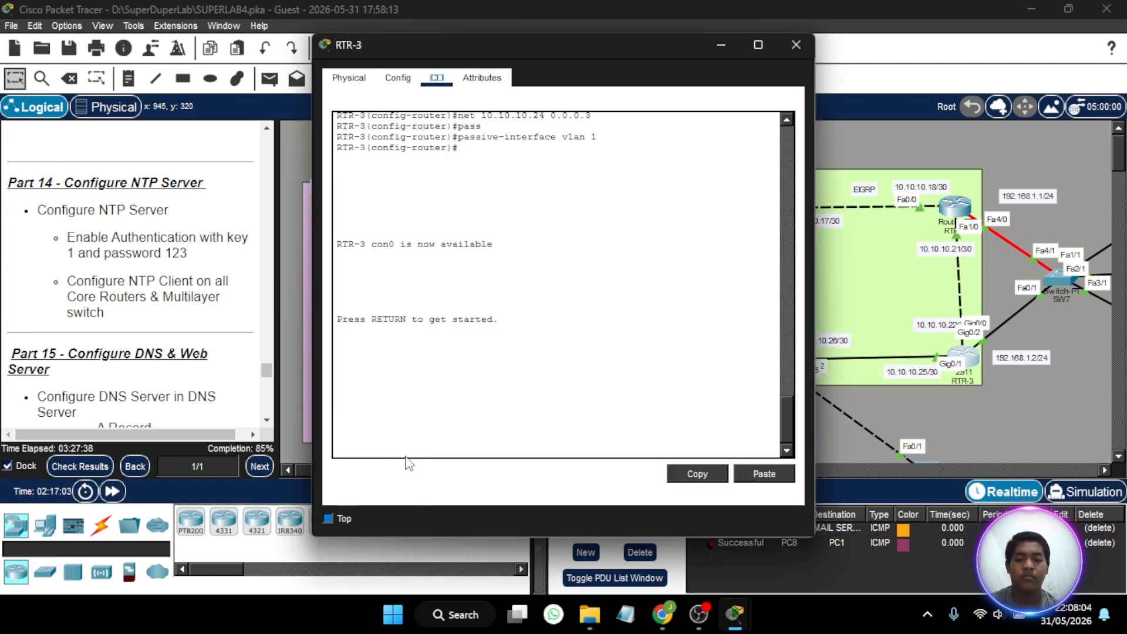
click(388, 441)
key(Return)
text(en)
key(Return)
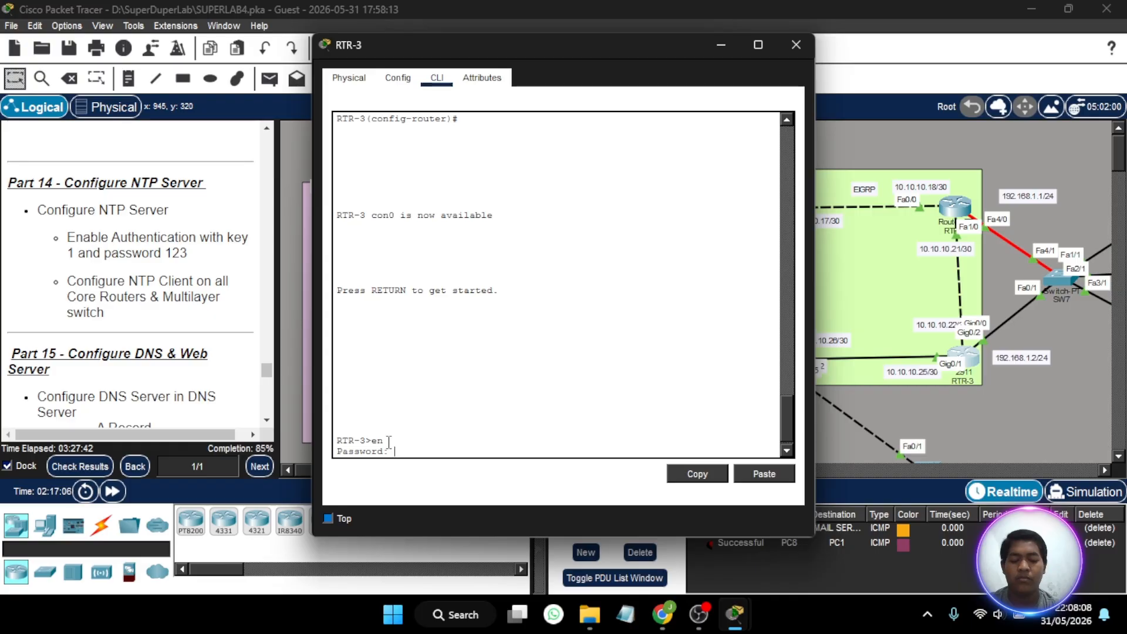
key(Return)
text(conf)
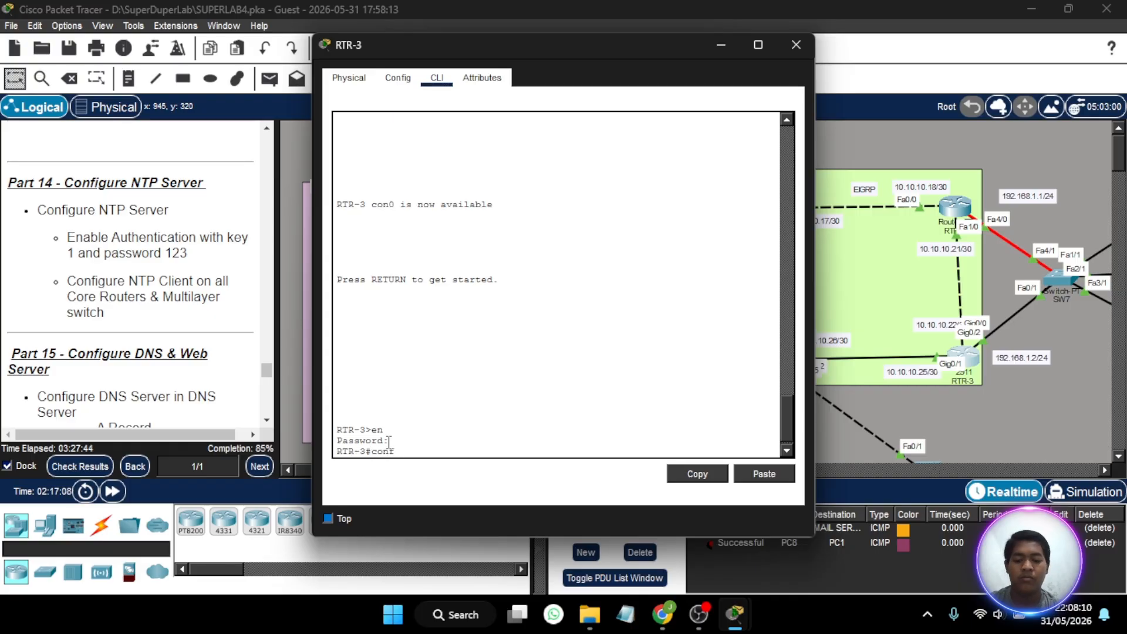
text( t)
key(Return)
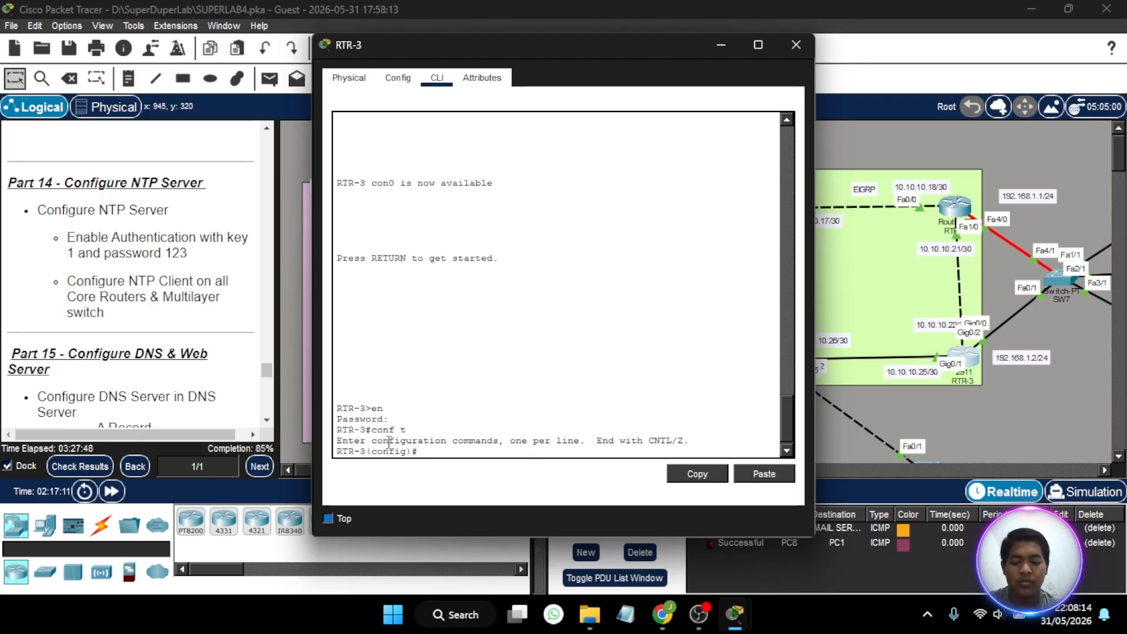
- Set 192.168.1.3 as the NTP server on RTR-3
text(ntp serve)
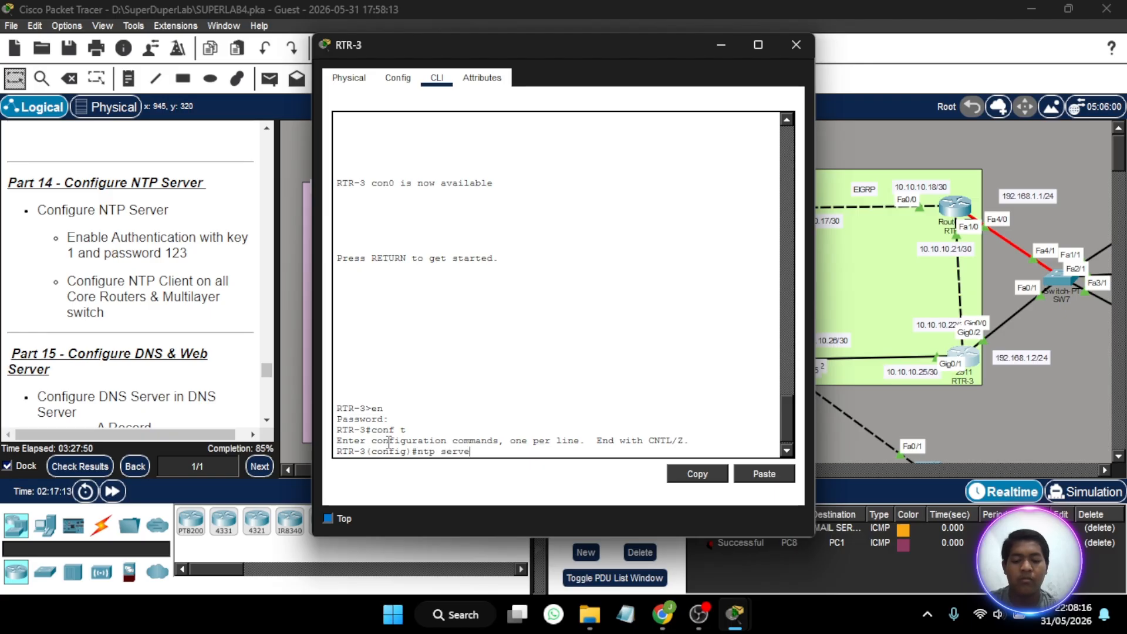
text(r 192.16)
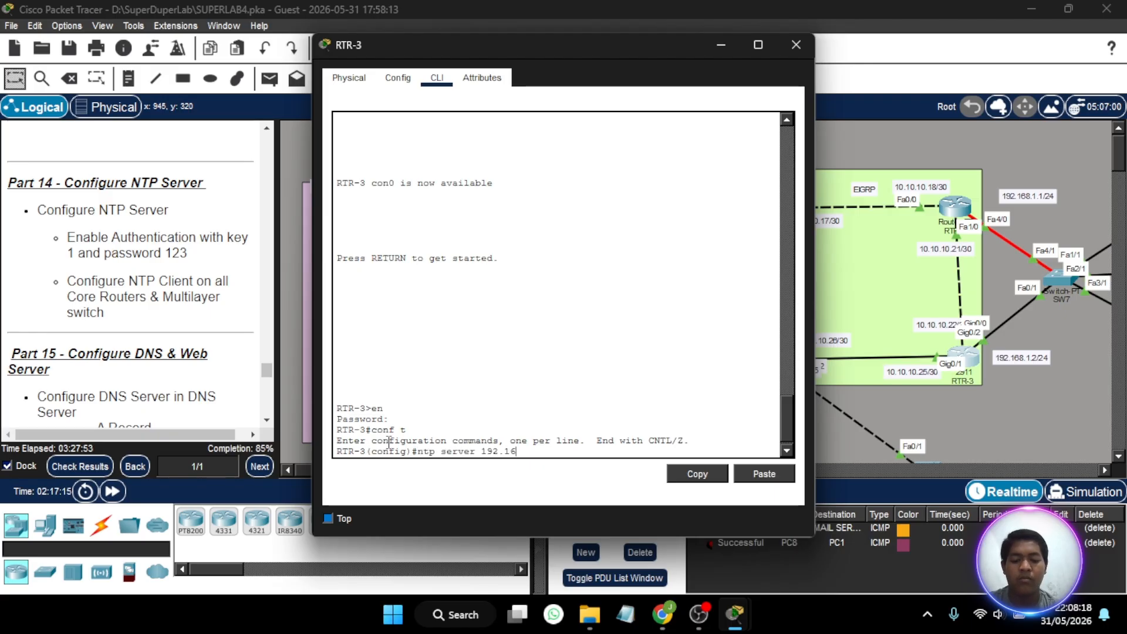
text(8.1.3)
key(Return)
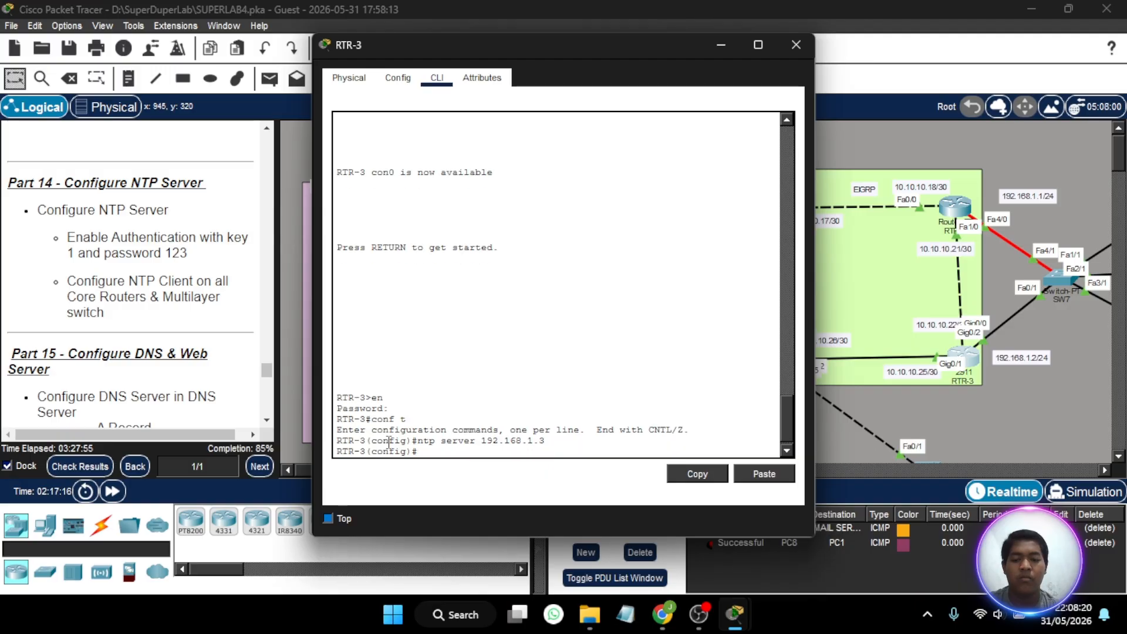
- Define NTP authentication key 1 with MD5 and the assigned key password on RTR-3, and close its window
text(ntp)
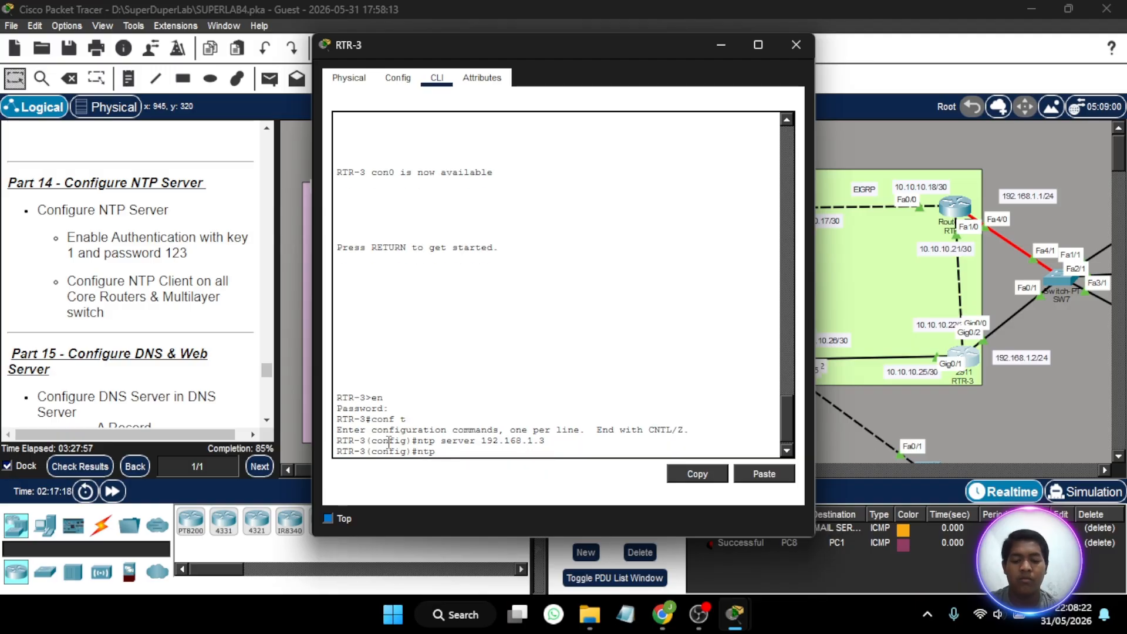
text( authent)
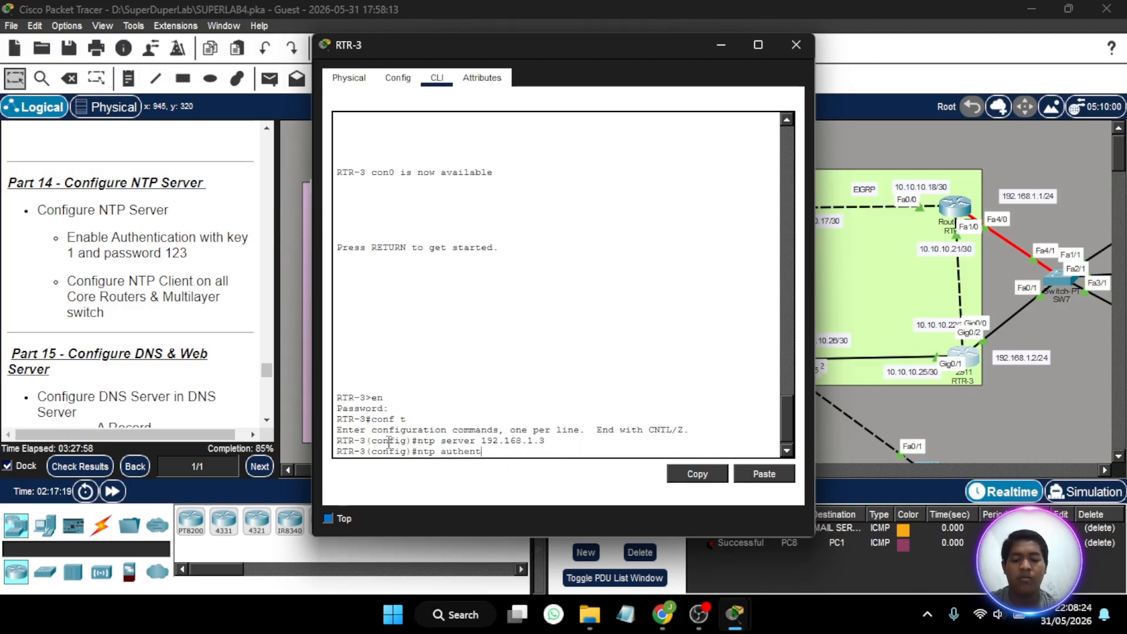
text(ication)
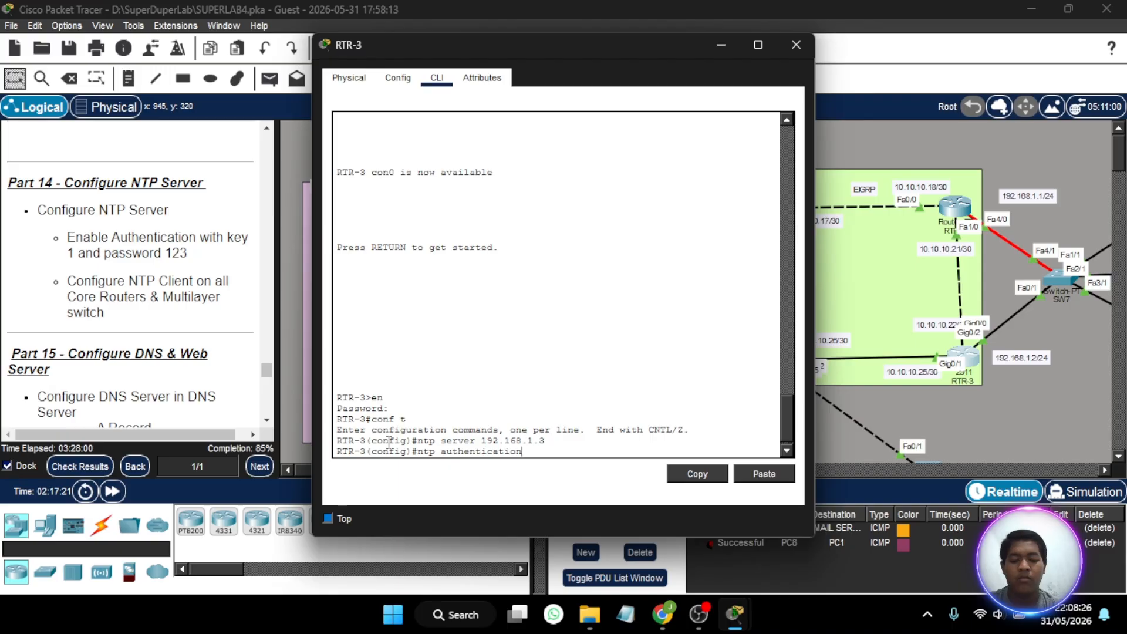
text(-key 1 md)
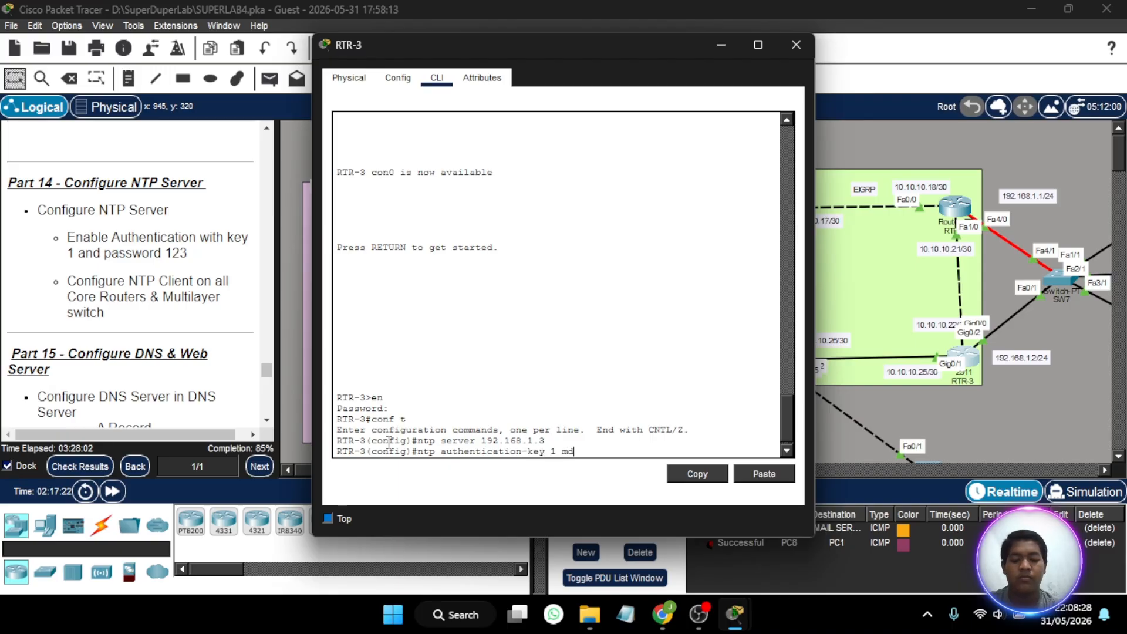
text(5 12)
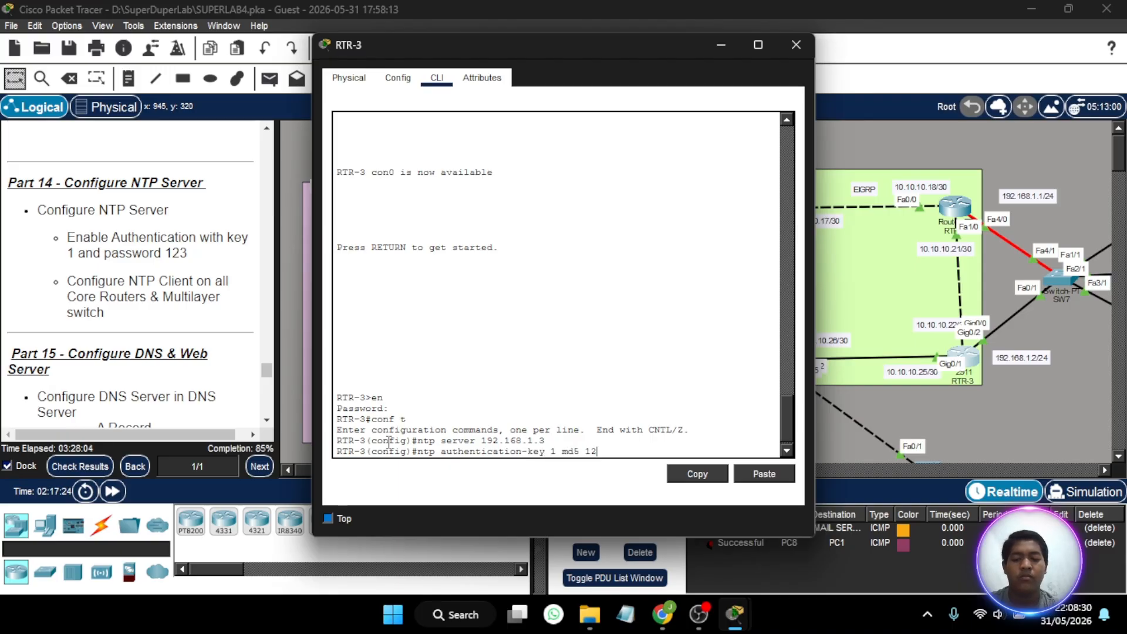
text(3)
key(Return)
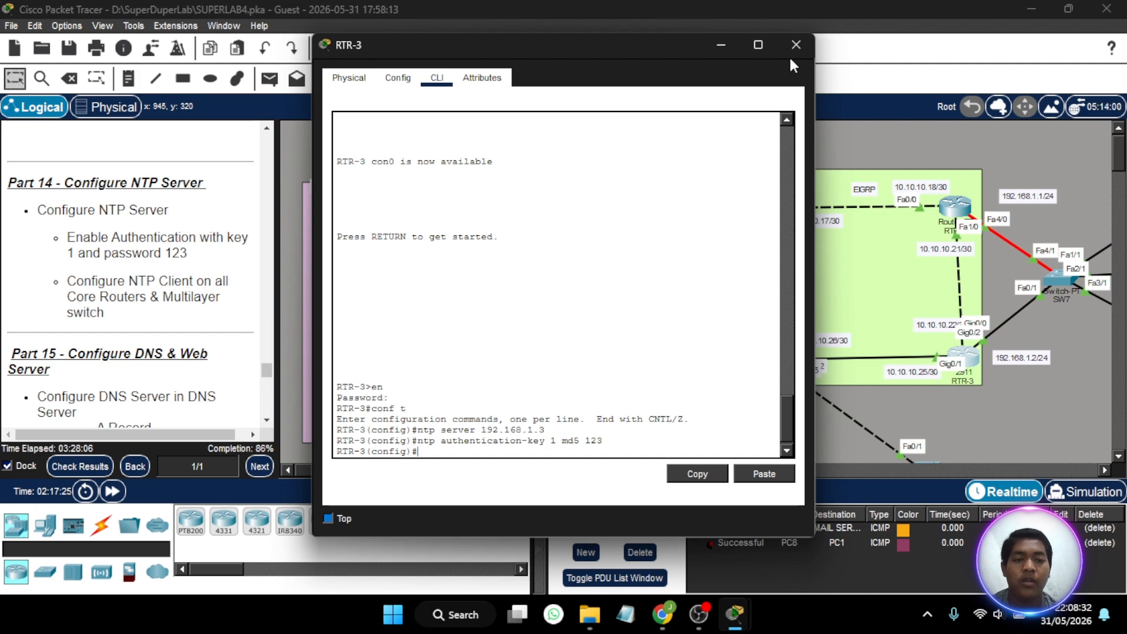
click(794, 40)
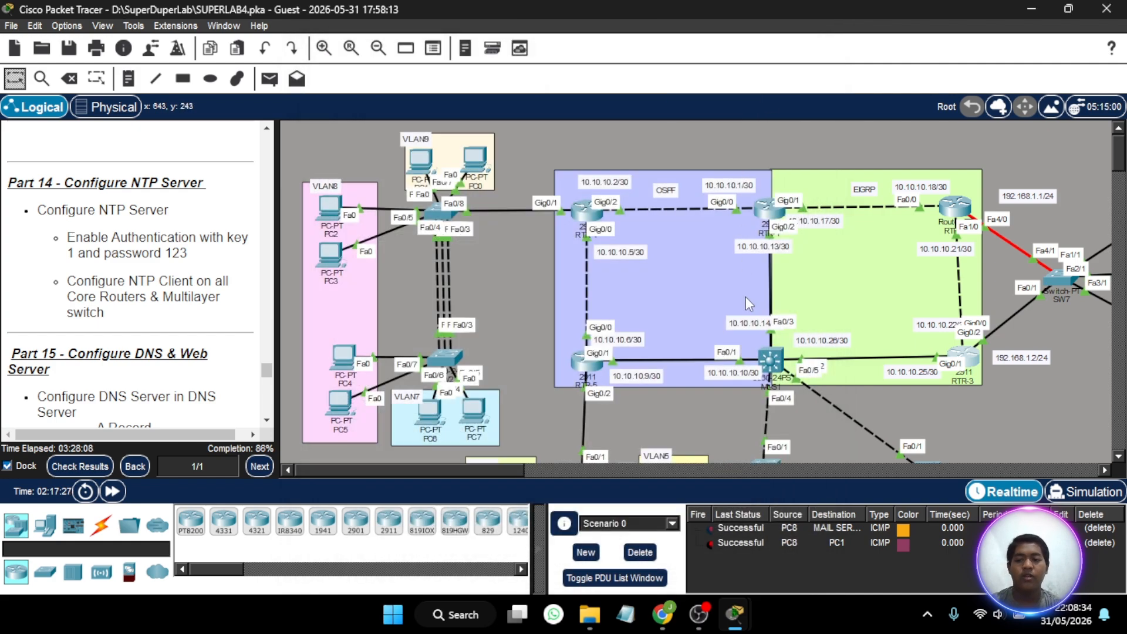
- Read the lab instructions for Part 15 on the DNS and web servers and Part 16 on the email server
scroll(746, 297, right, 5)
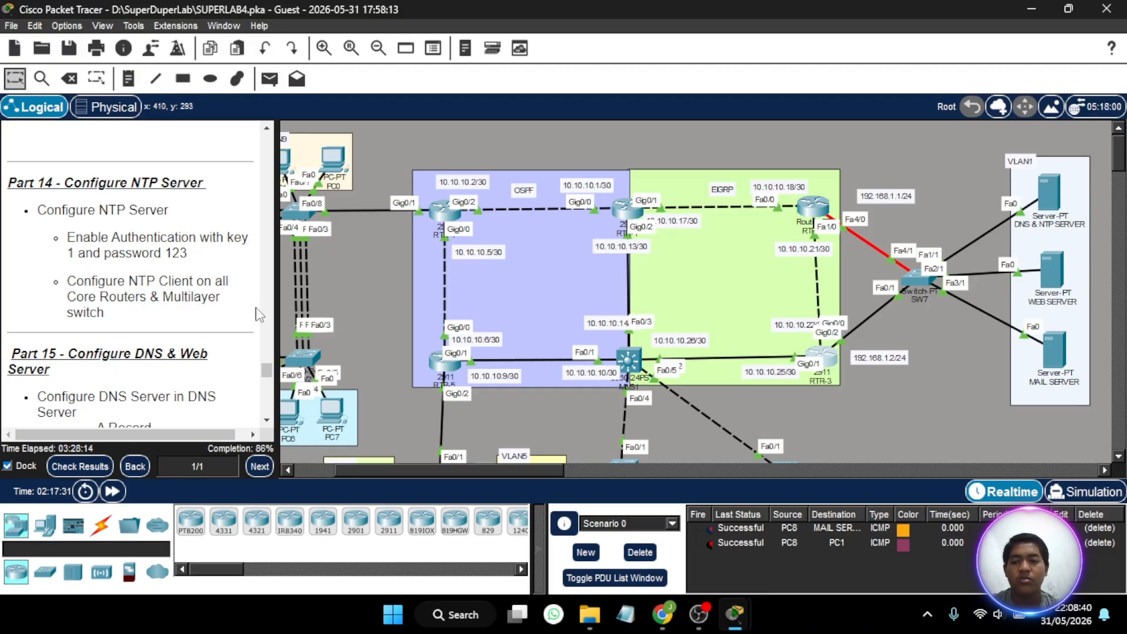
scroll(190, 290, down, 5)
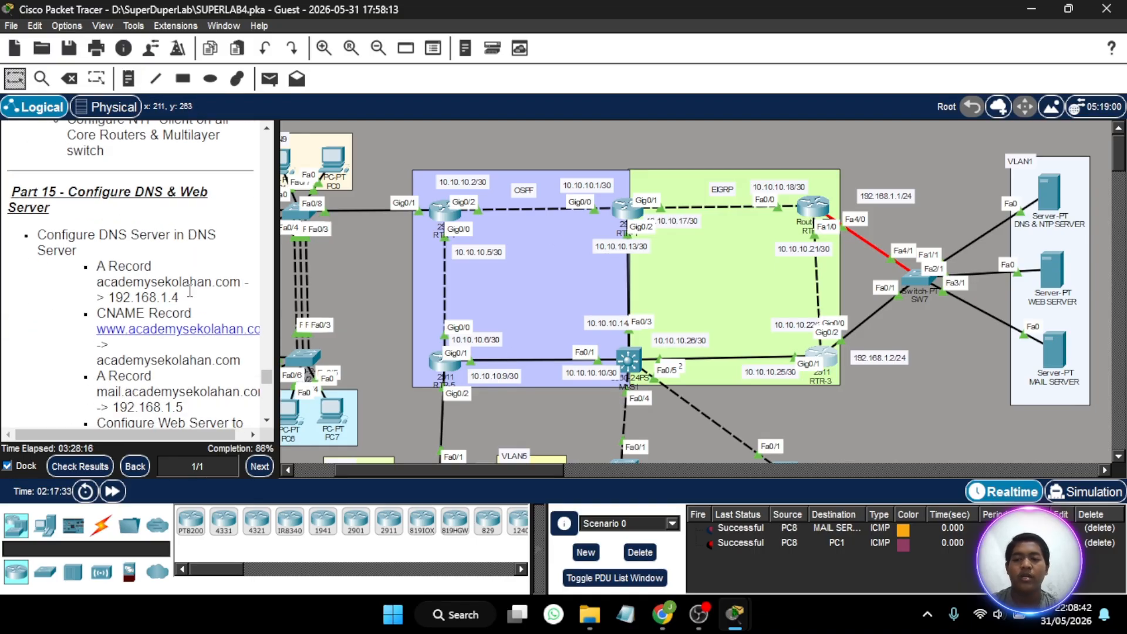
scroll(188, 287, down, 1)
scroll(170, 265, down, 1)
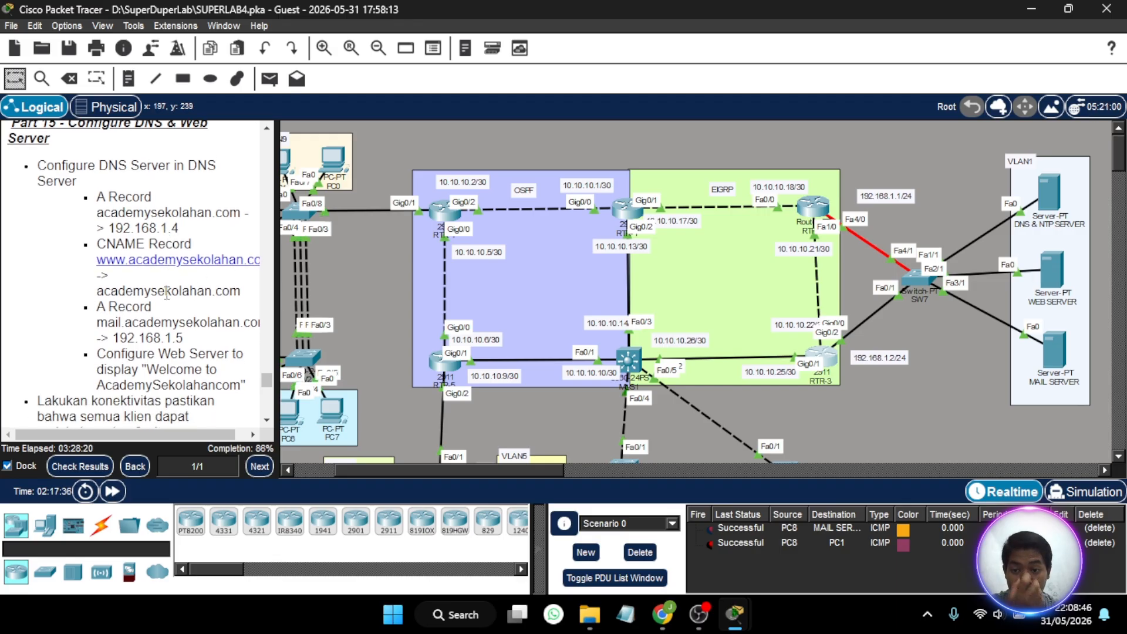
scroll(167, 292, down, 5)
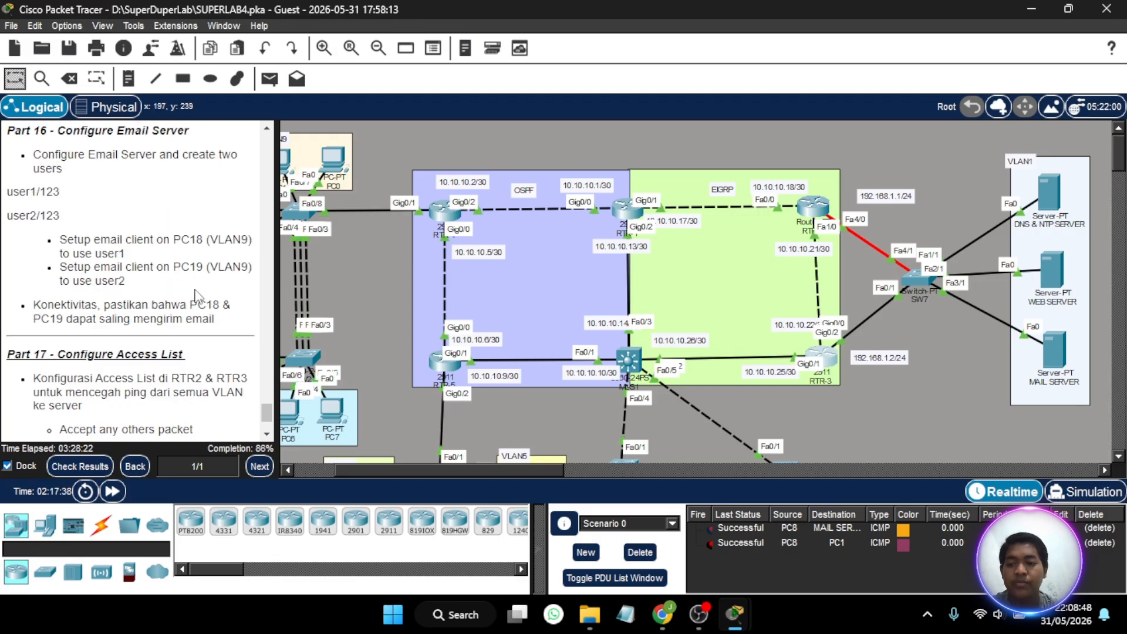
scroll(196, 294, up, 6)
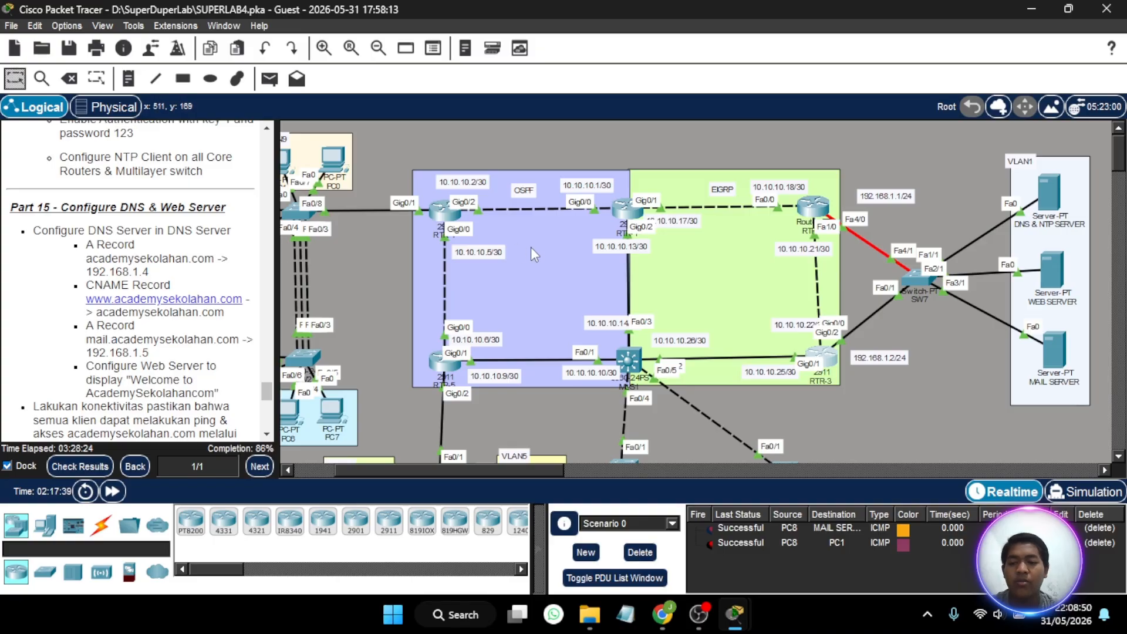
scroll(186, 200, down, 1)
- Turn on the DNS service on the DNS & NTP SERVER in VLAN1
scroll(621, 293, right, 3)
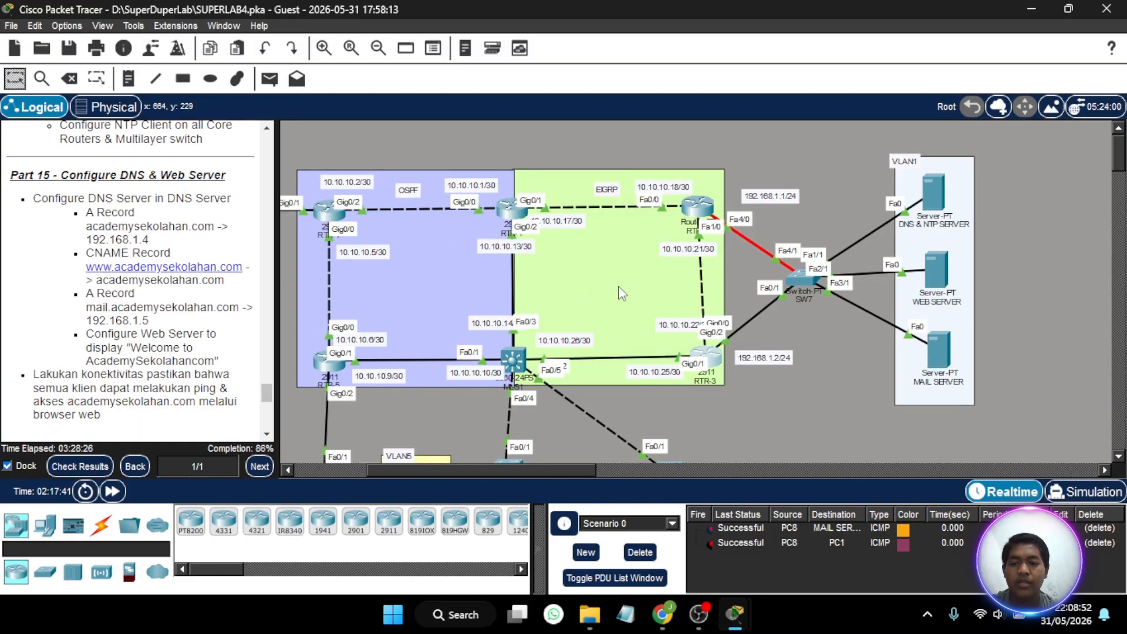
scroll(622, 293, right, 6)
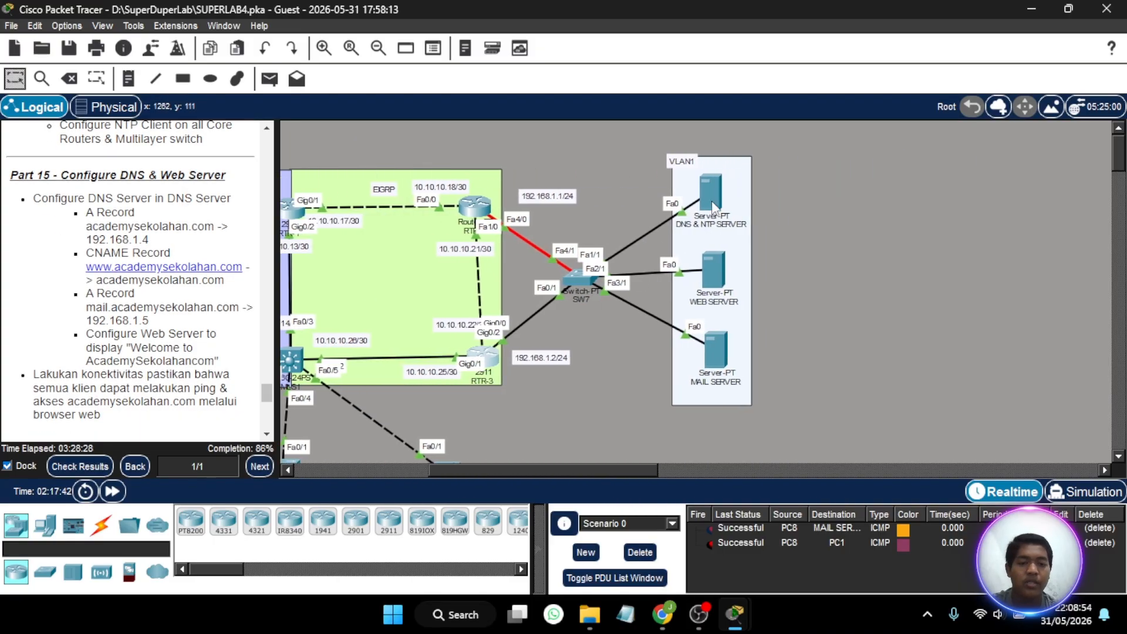
click(712, 201)
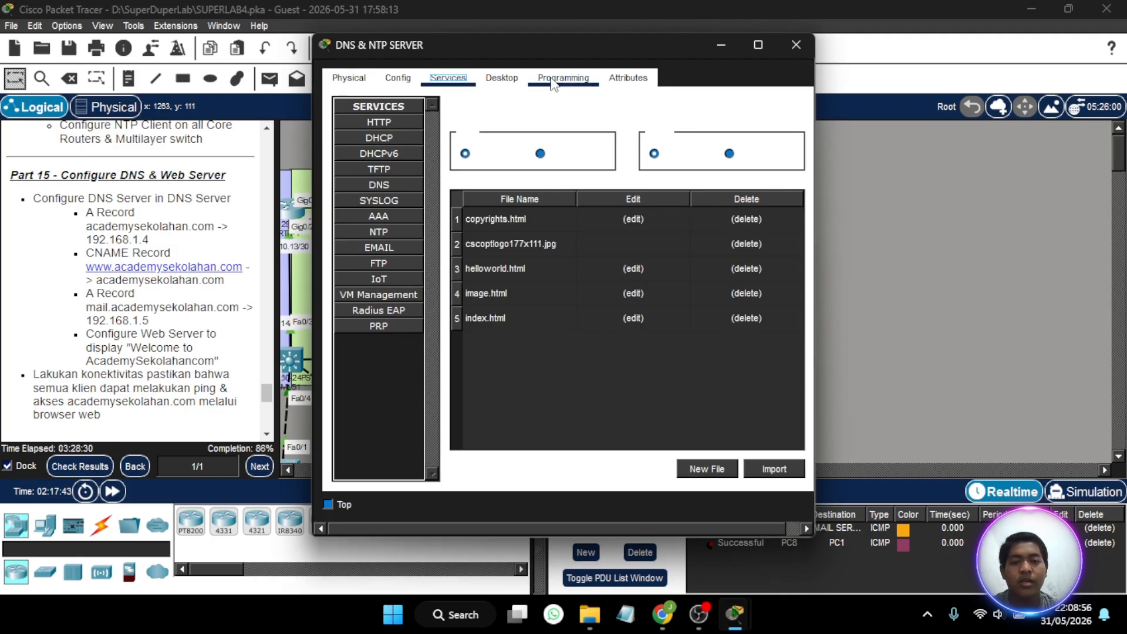
click(405, 186)
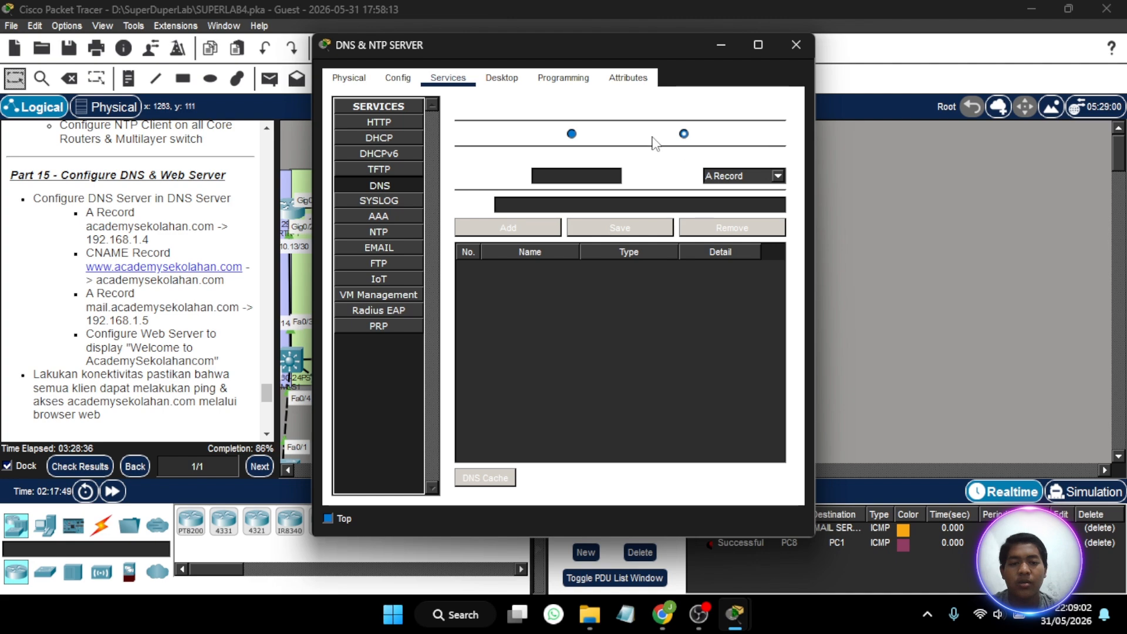
click(572, 134)
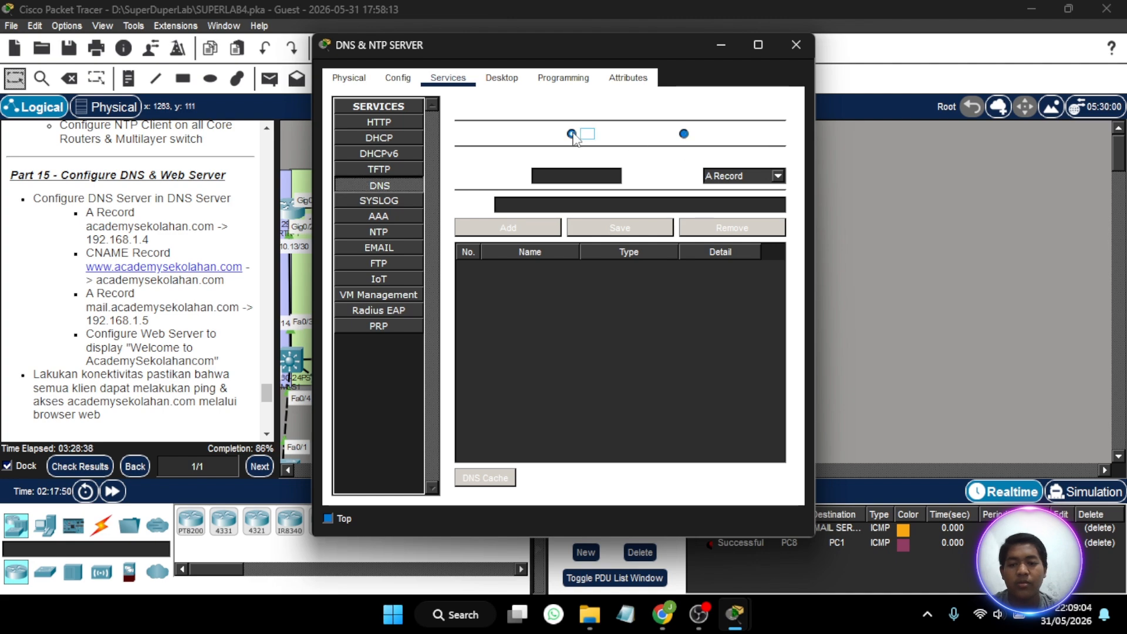
- Add a DNS A record on the DNS & NTP SERVER that maps academysekolahan.com to 192.168.1.4
click(732, 177)
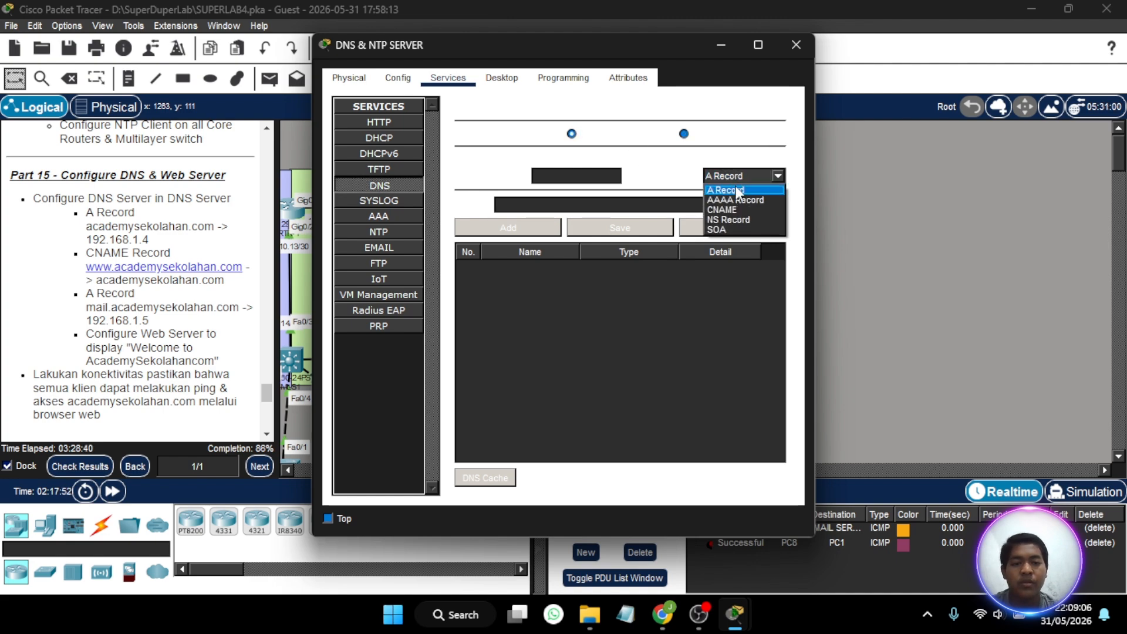
click(741, 191)
click(602, 175)
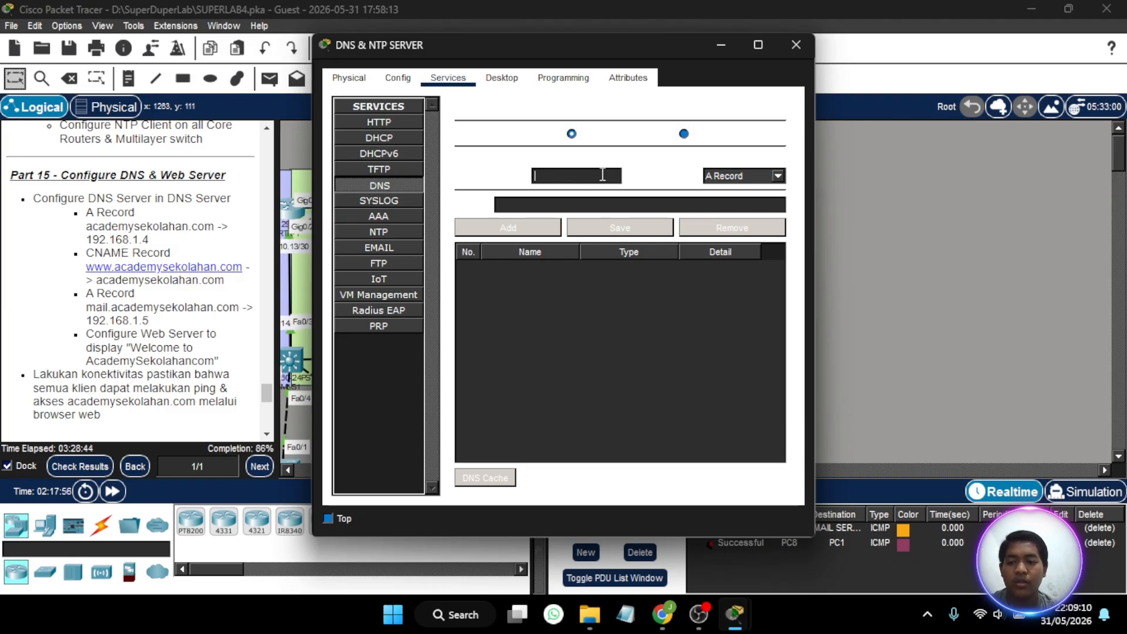
text(academys)
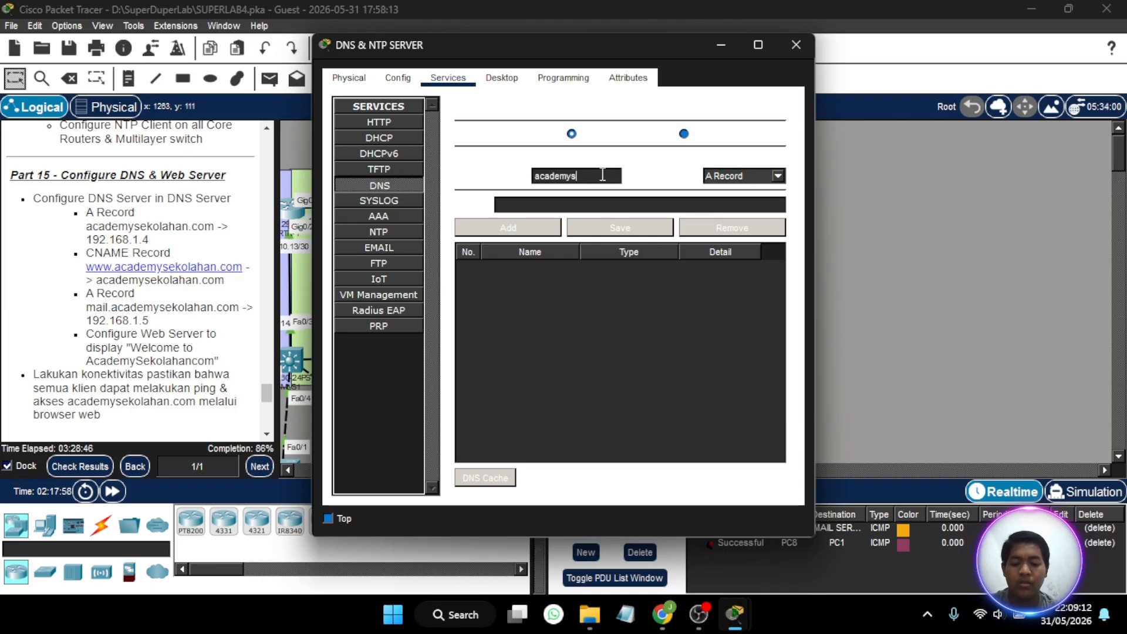
text(ekolahan)
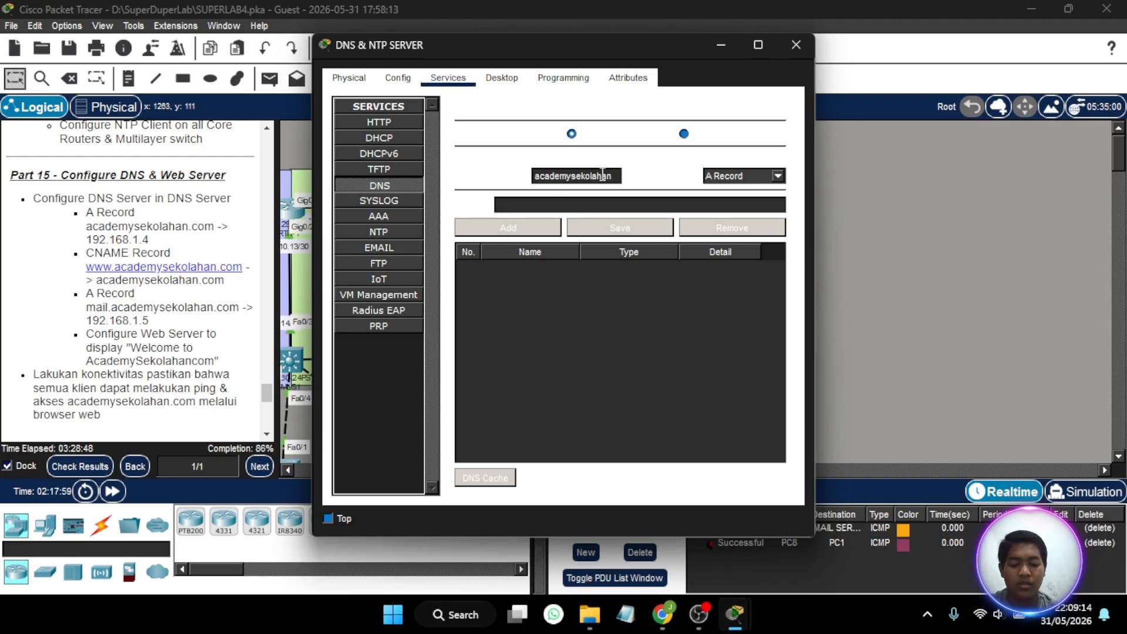
text(.com)
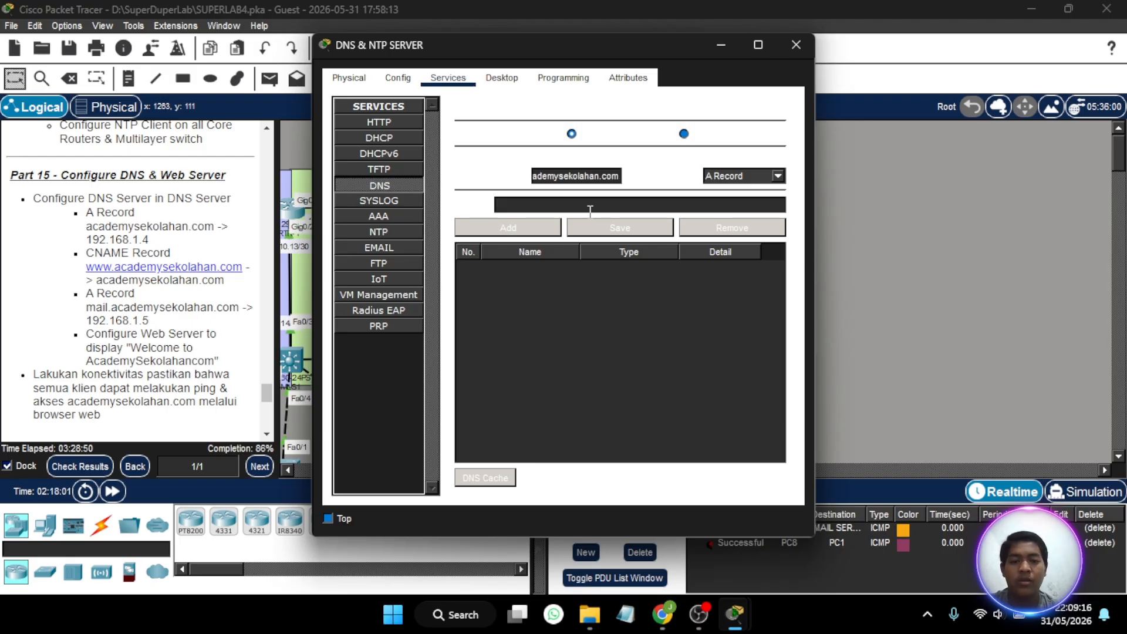
click(590, 207)
text(192)
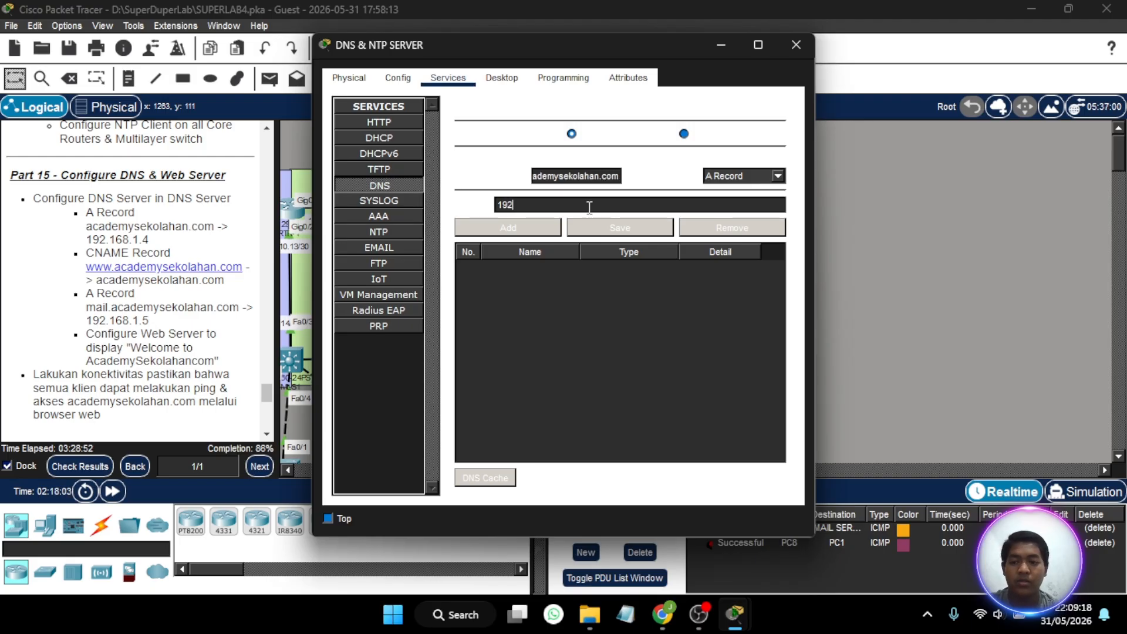
text(.168.1.4)
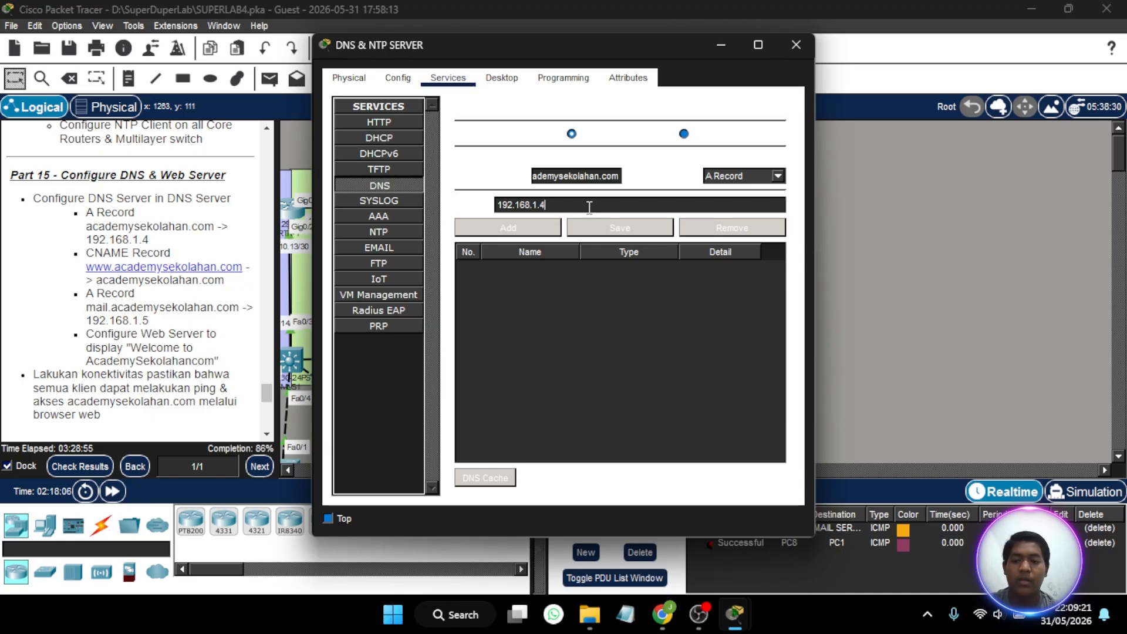
click(517, 233)
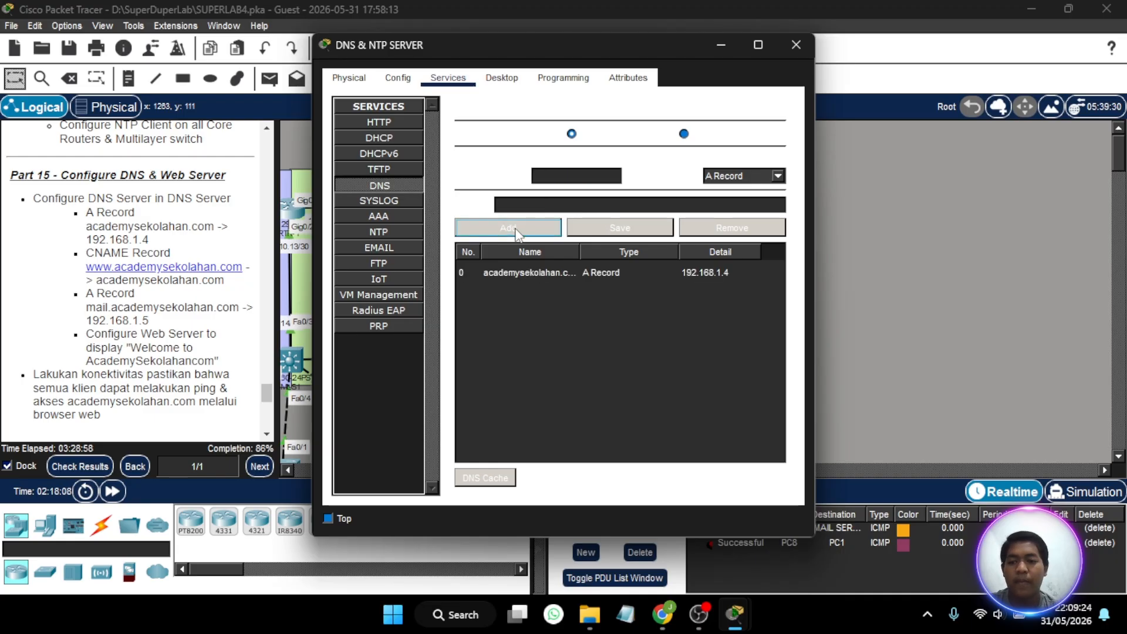
click(760, 179)
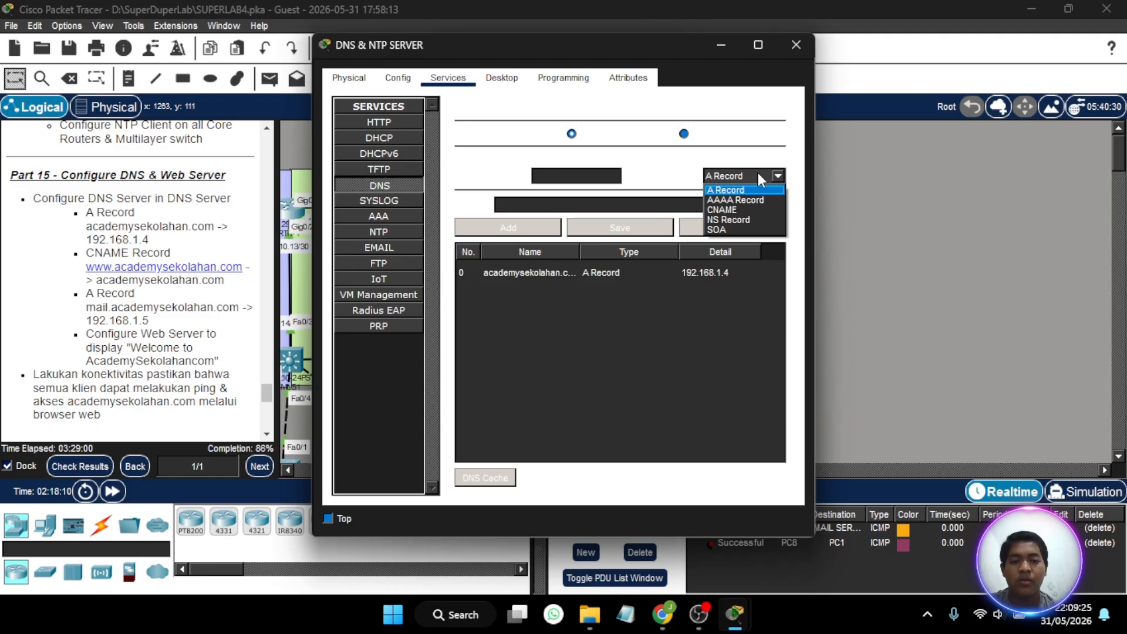
click(736, 208)
click(573, 172)
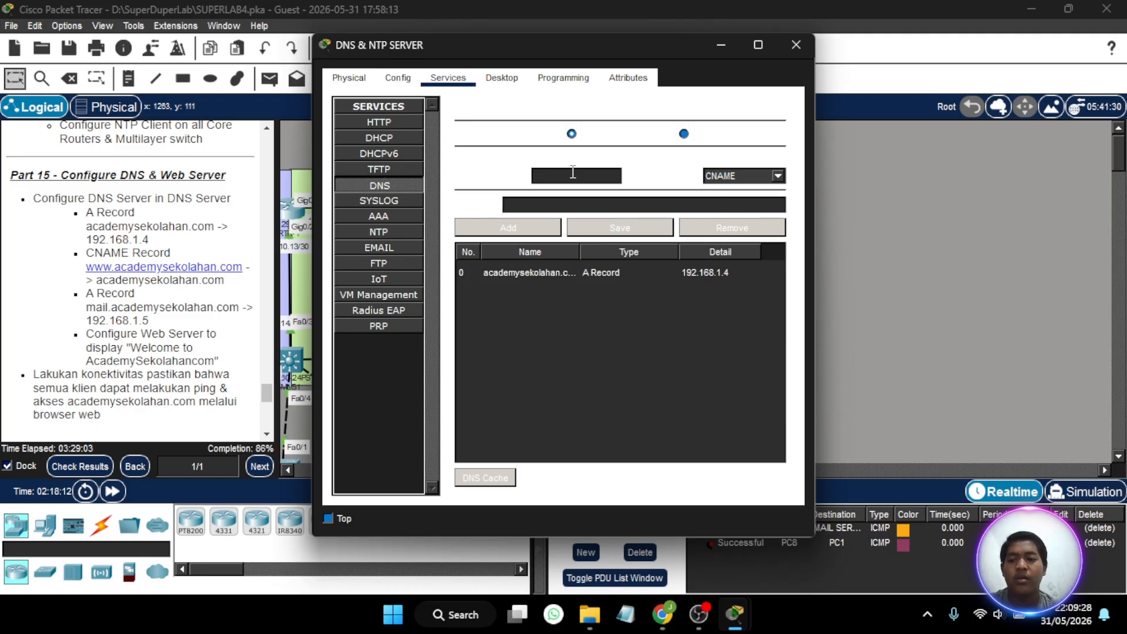
text(www)
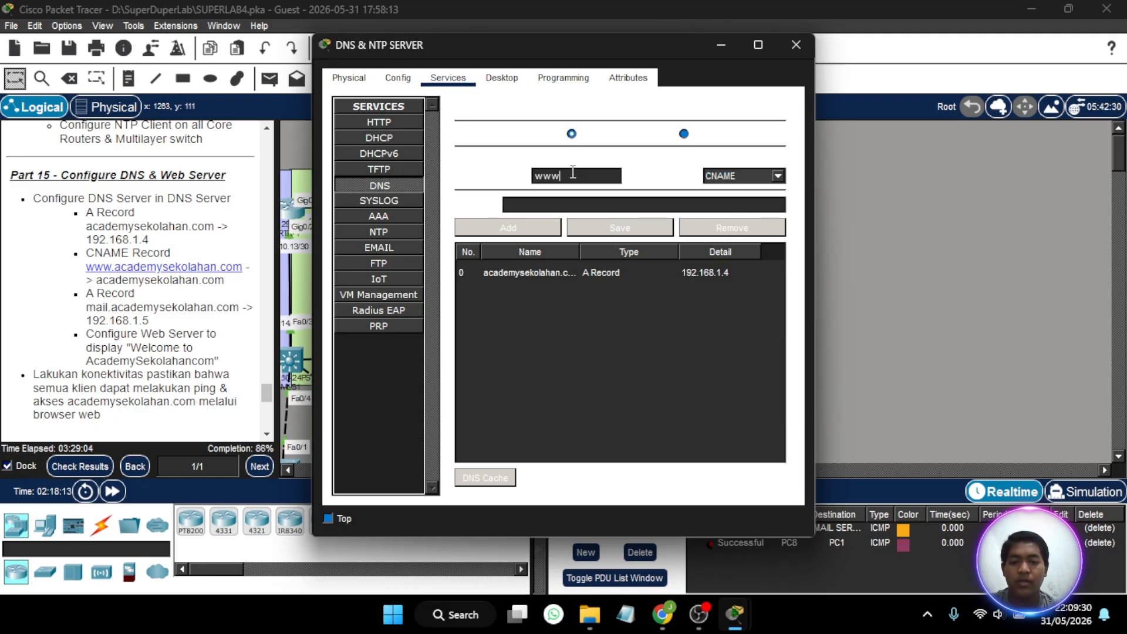
text(.academy)
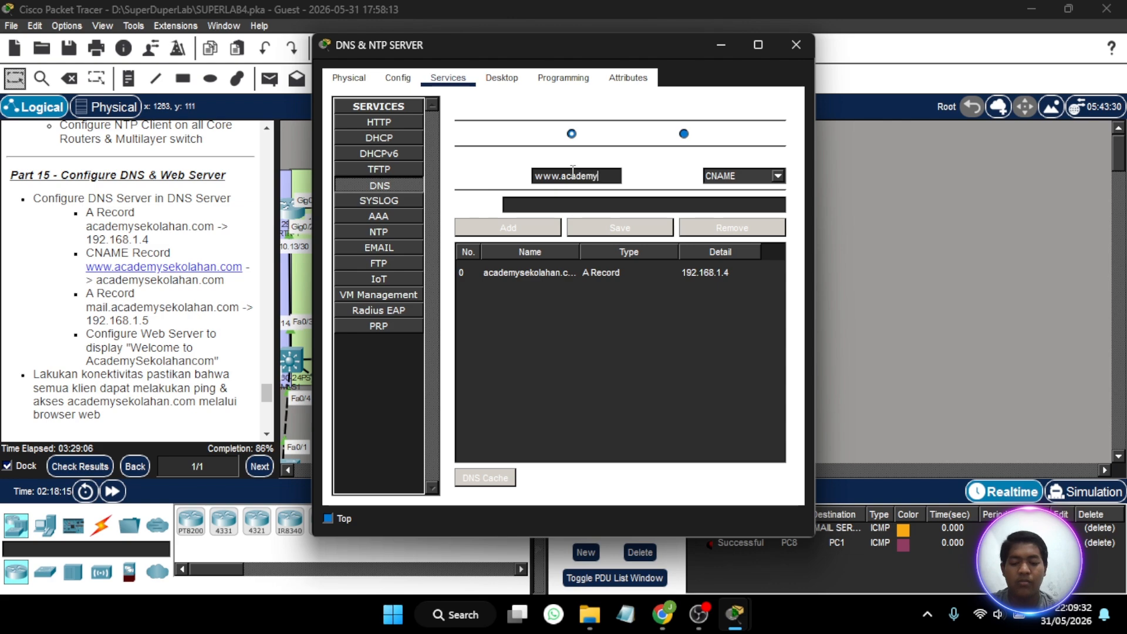
text(seko)
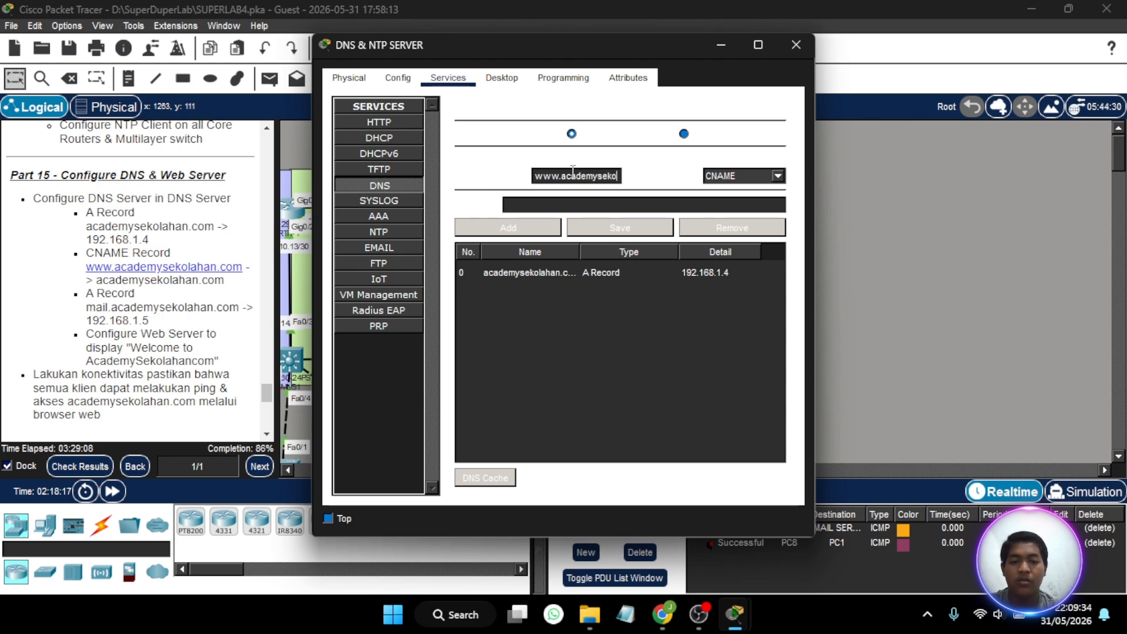
text(lahan.co)
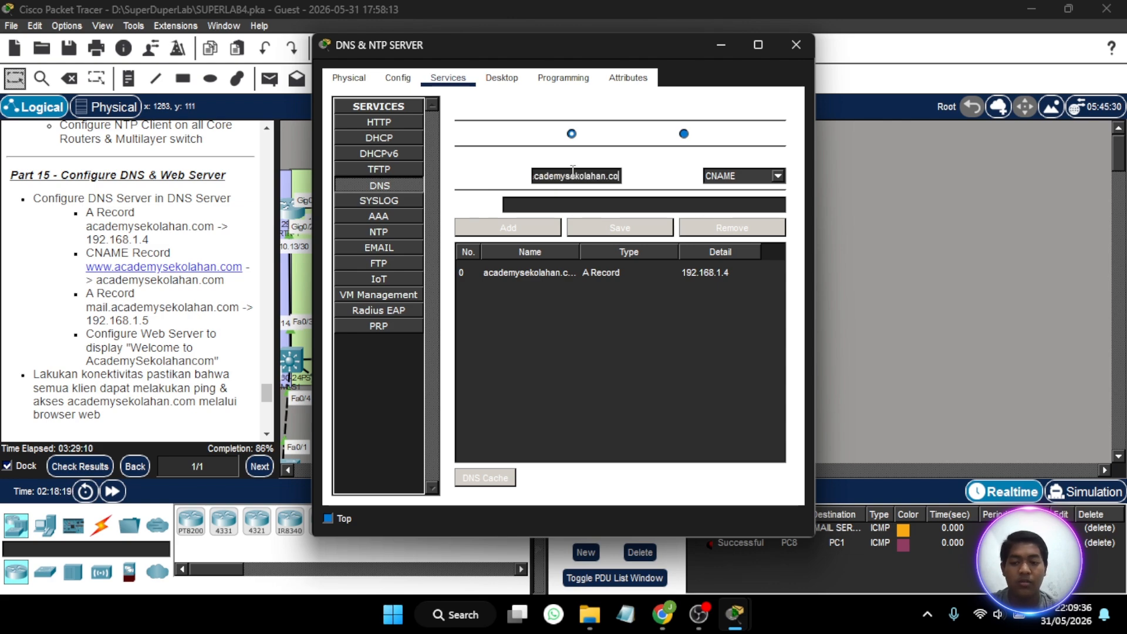
text(m)
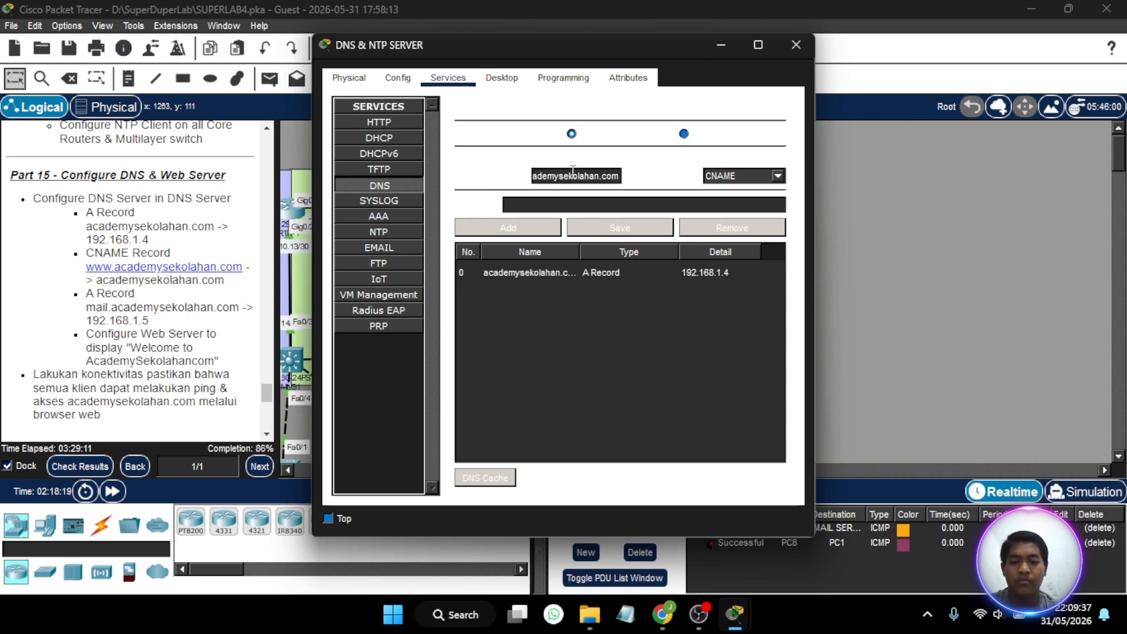
click(566, 208)
text(academ)
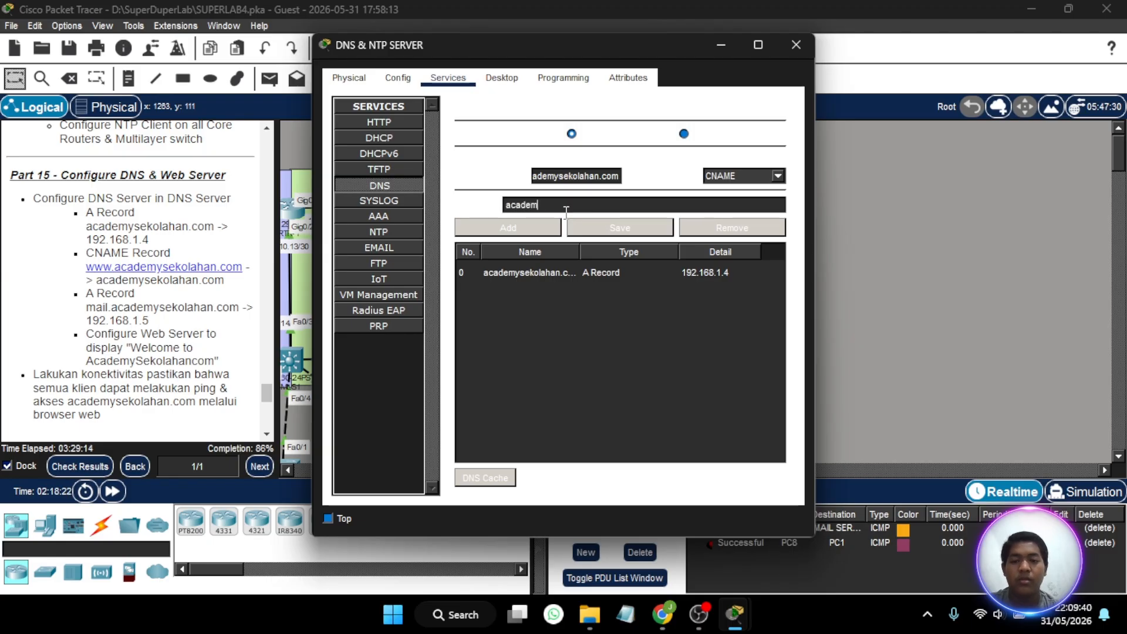
text(ysekolahan.co)
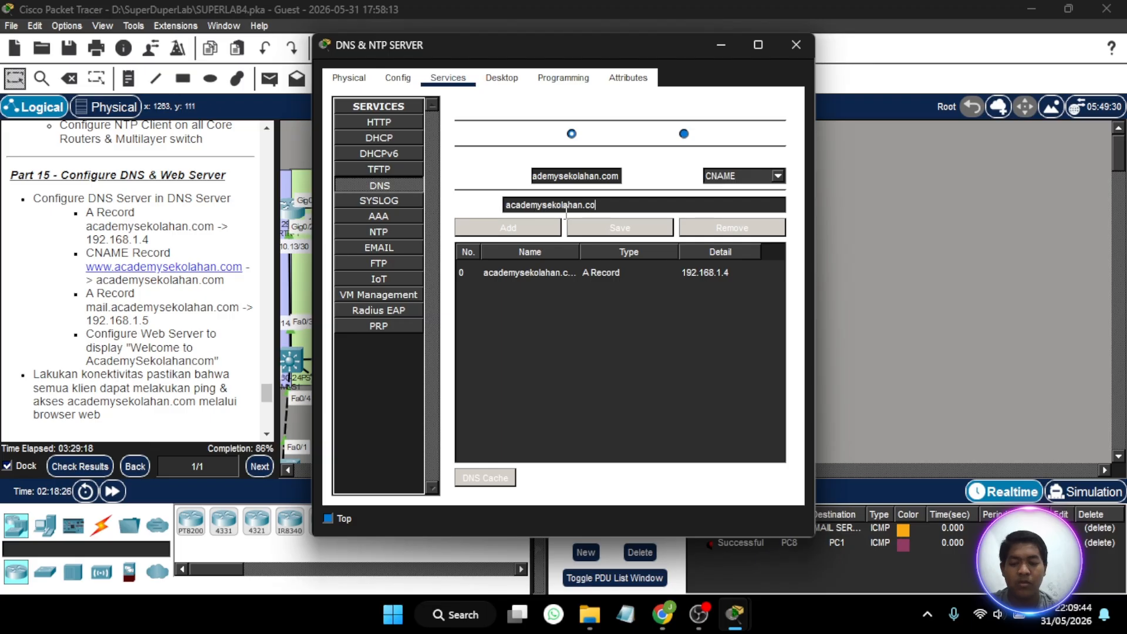
text(m)
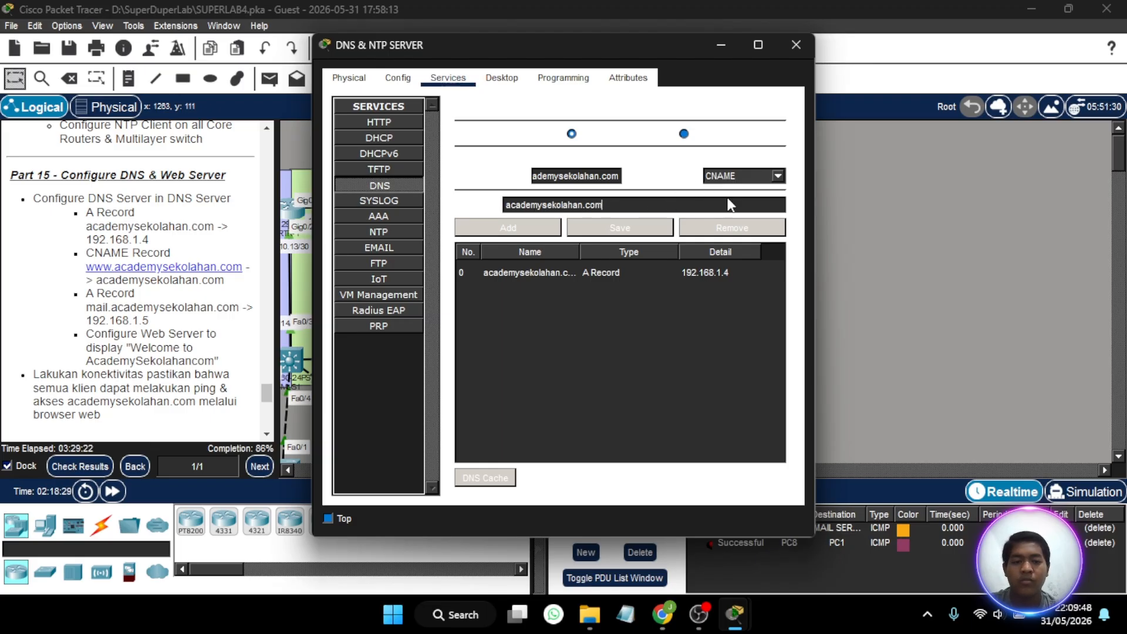
click(549, 230)
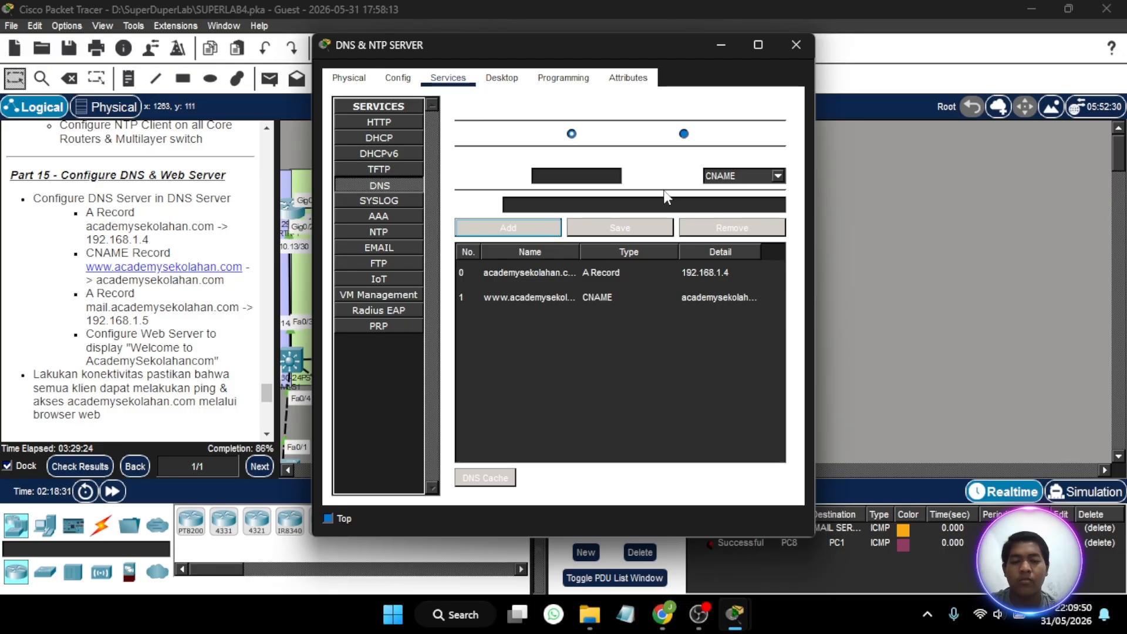
- Add a DNS A record that maps mail.academysekolahan.com to 192.168.1.5
click(715, 177)
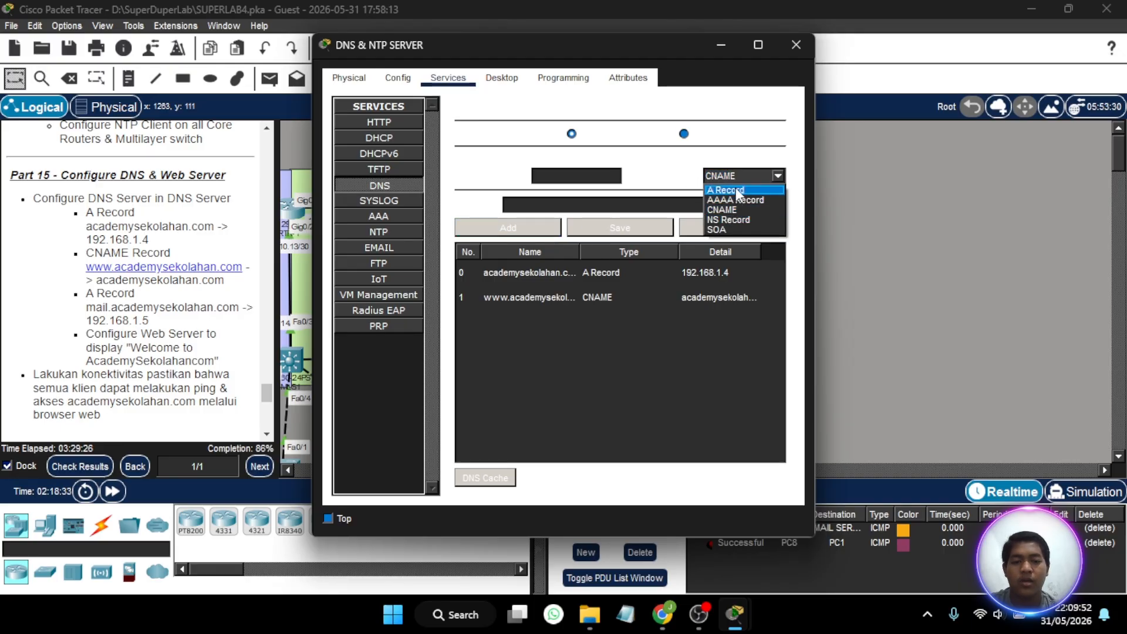
click(737, 194)
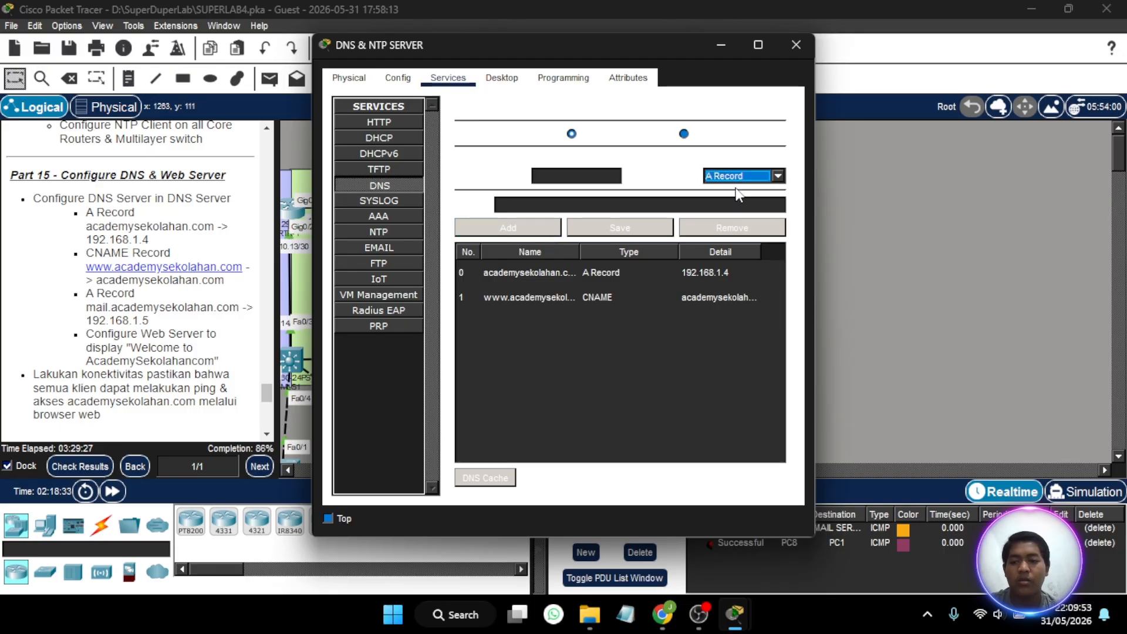
click(561, 176)
text(mail)
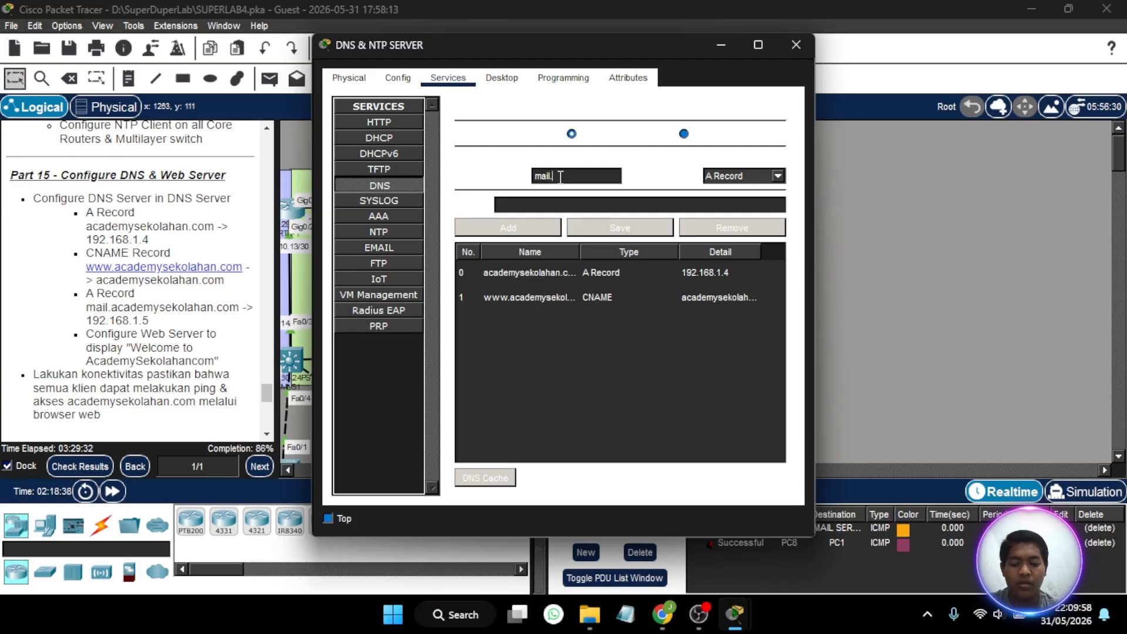
text(.academy)
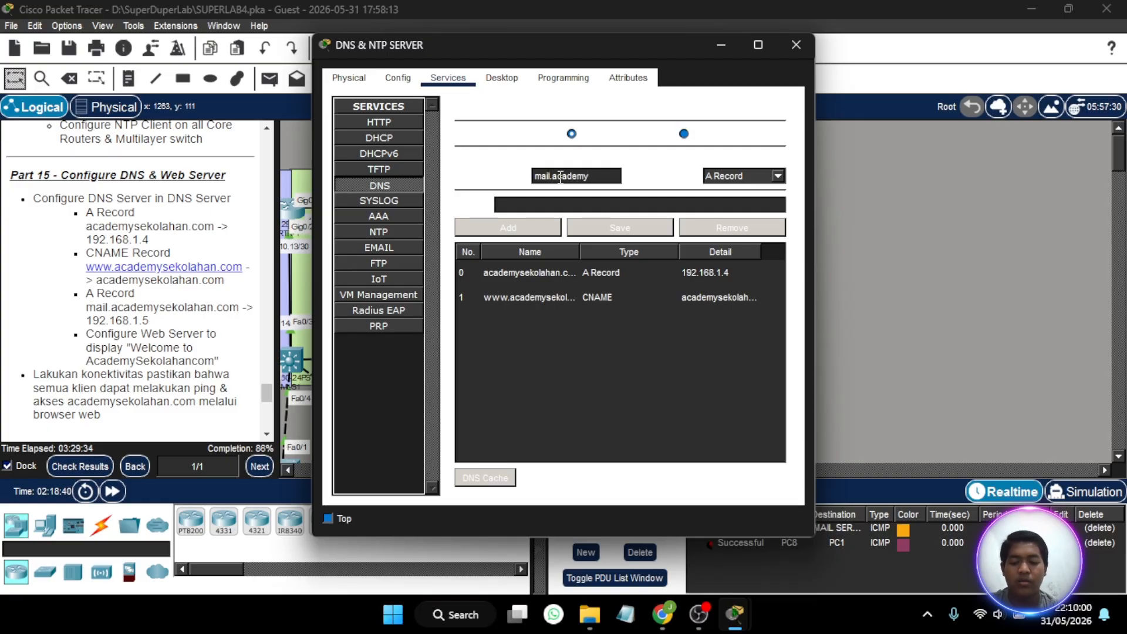
text(sekol)
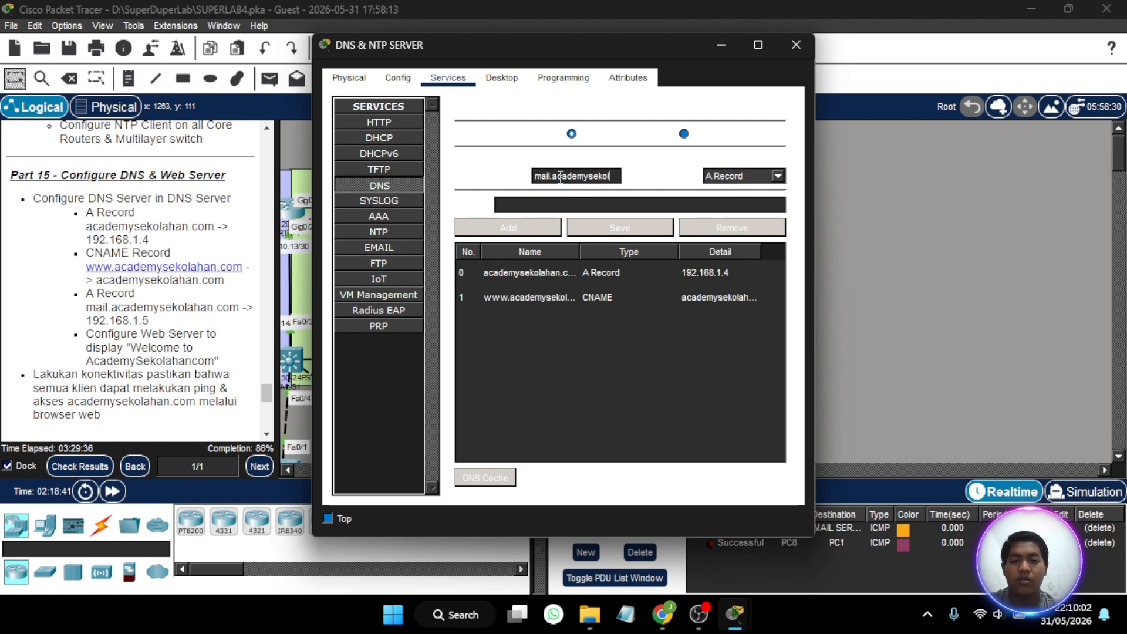
text(ahan.com)
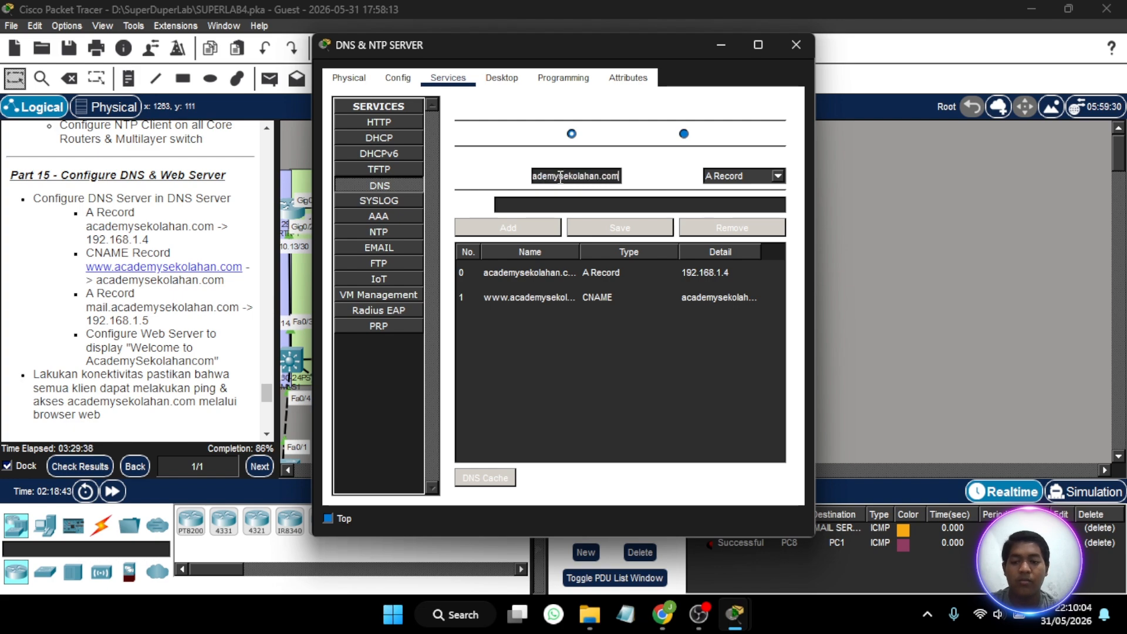
click(557, 205)
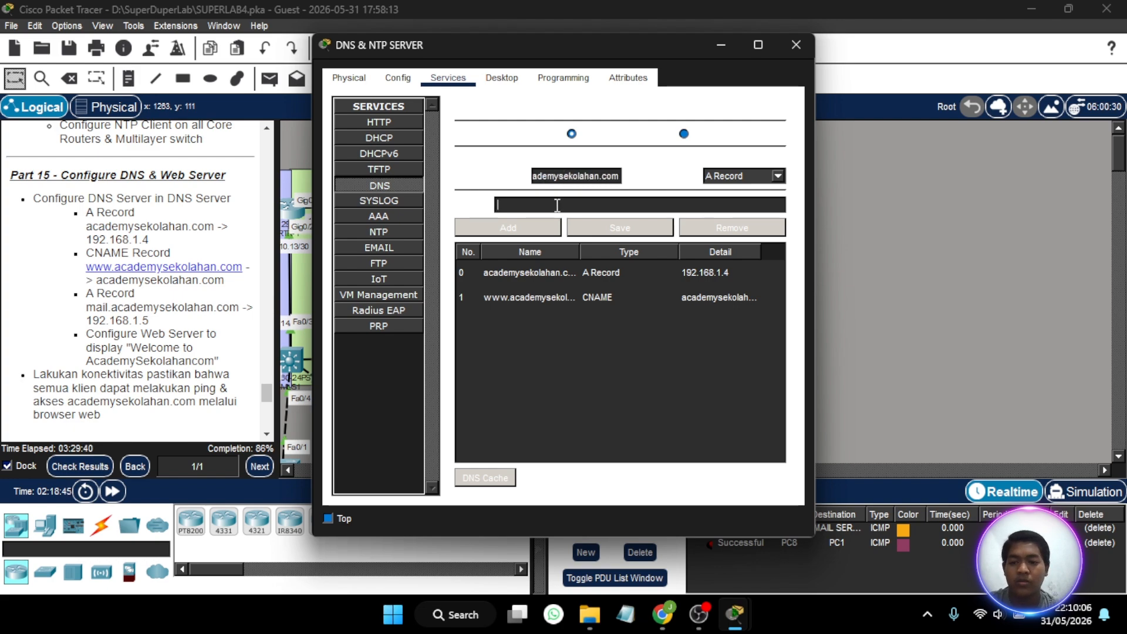
text(192.168)
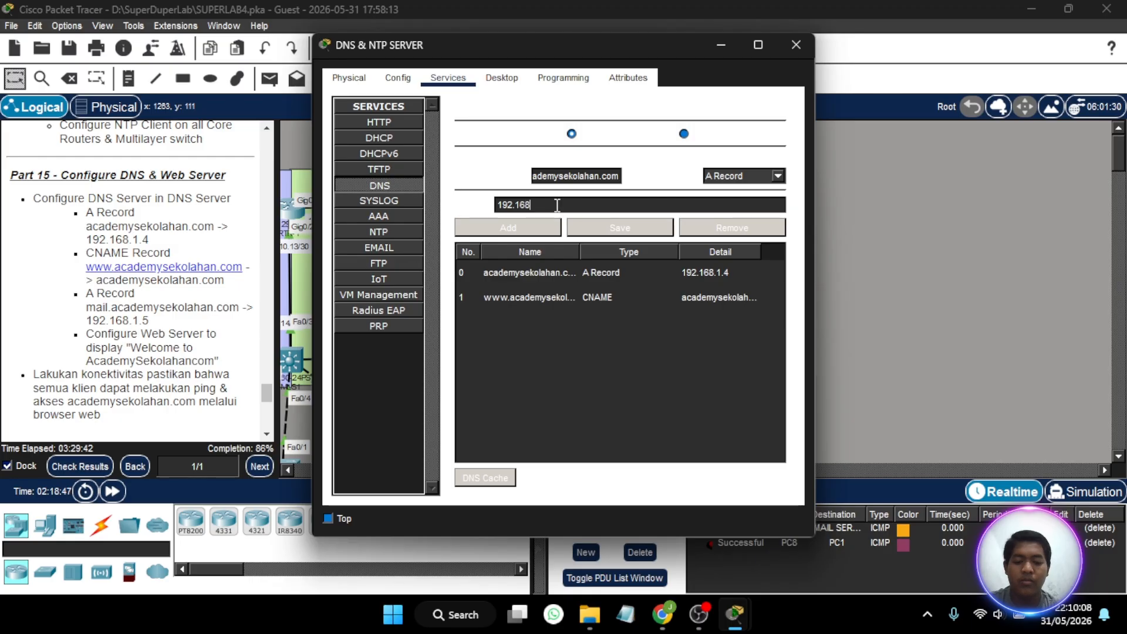
text(.1.15)
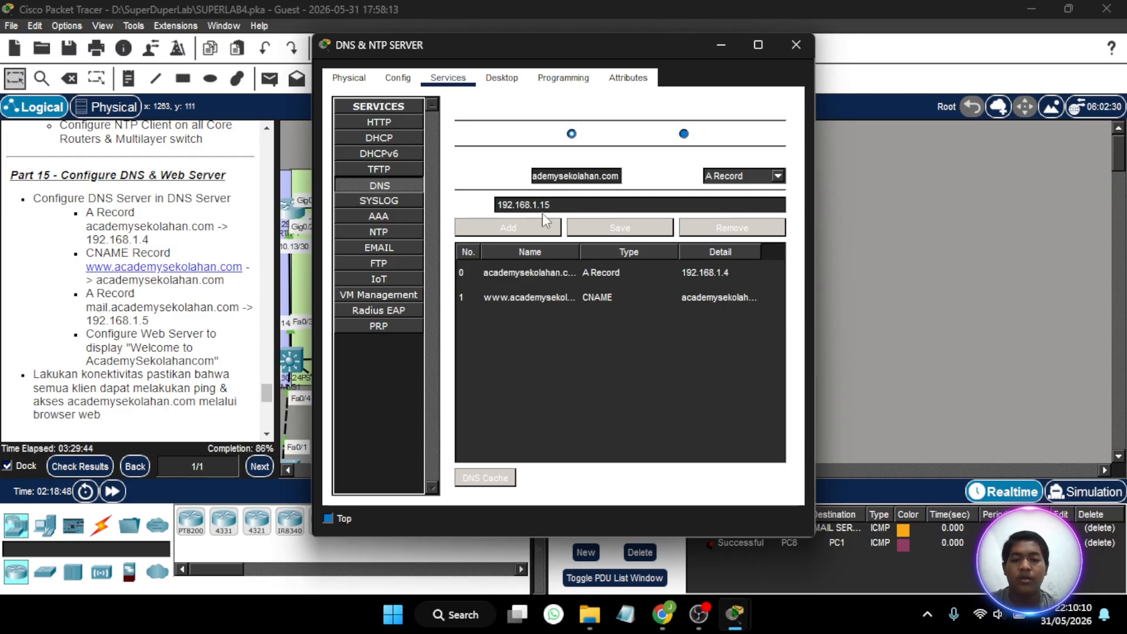
key(BackSpace)
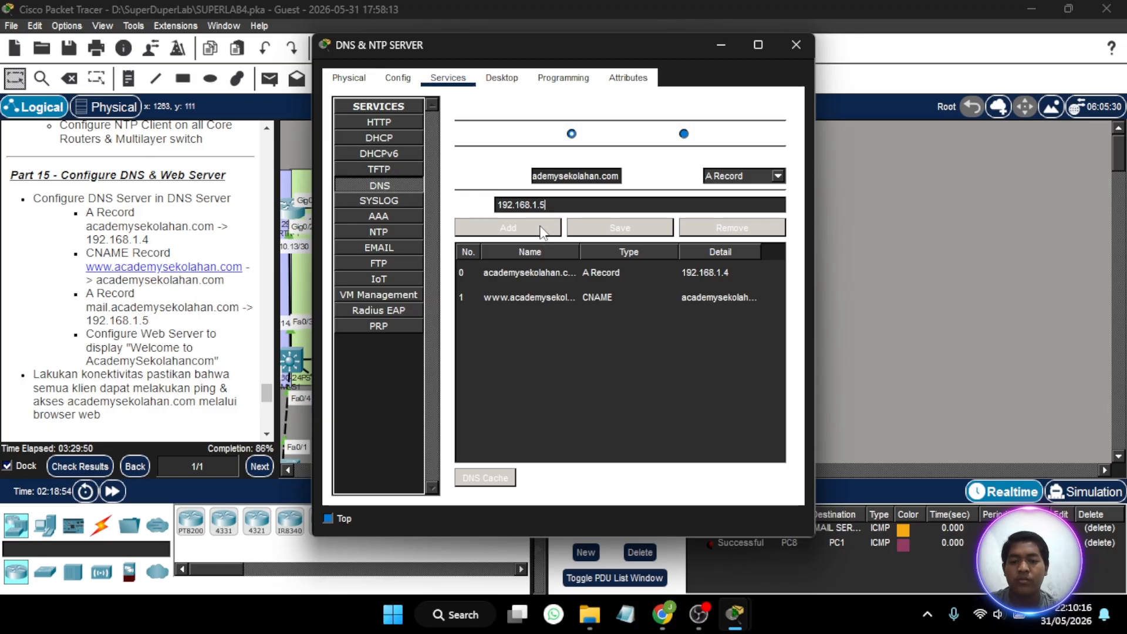
click(542, 230)
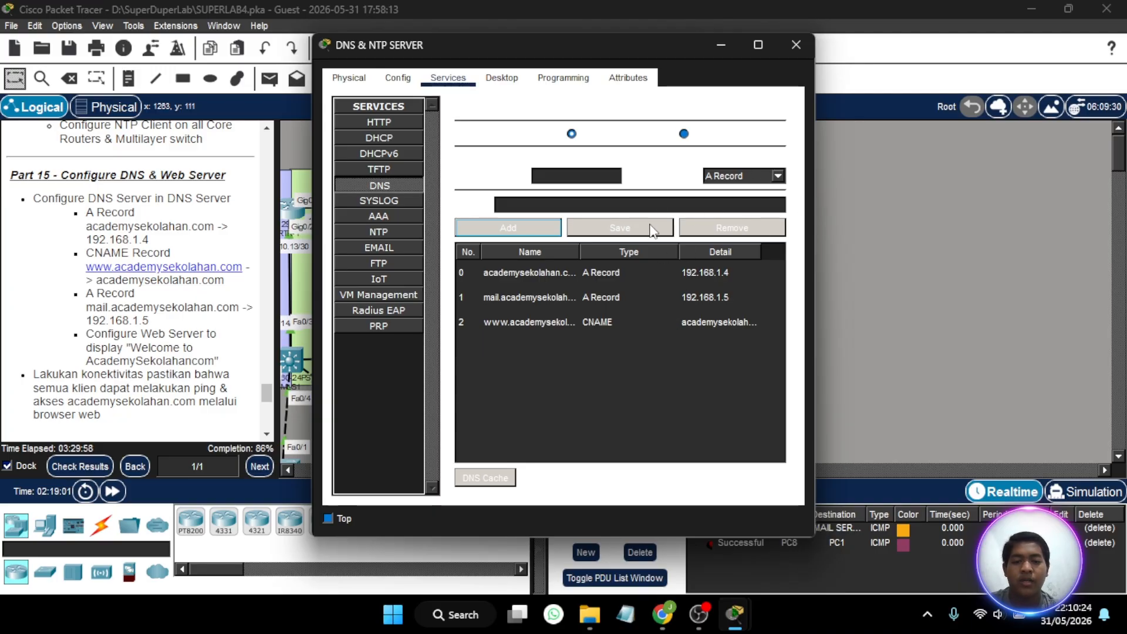
- Turn the DNS service off and on again, and close the DNS & NTP SERVER window
click(683, 134)
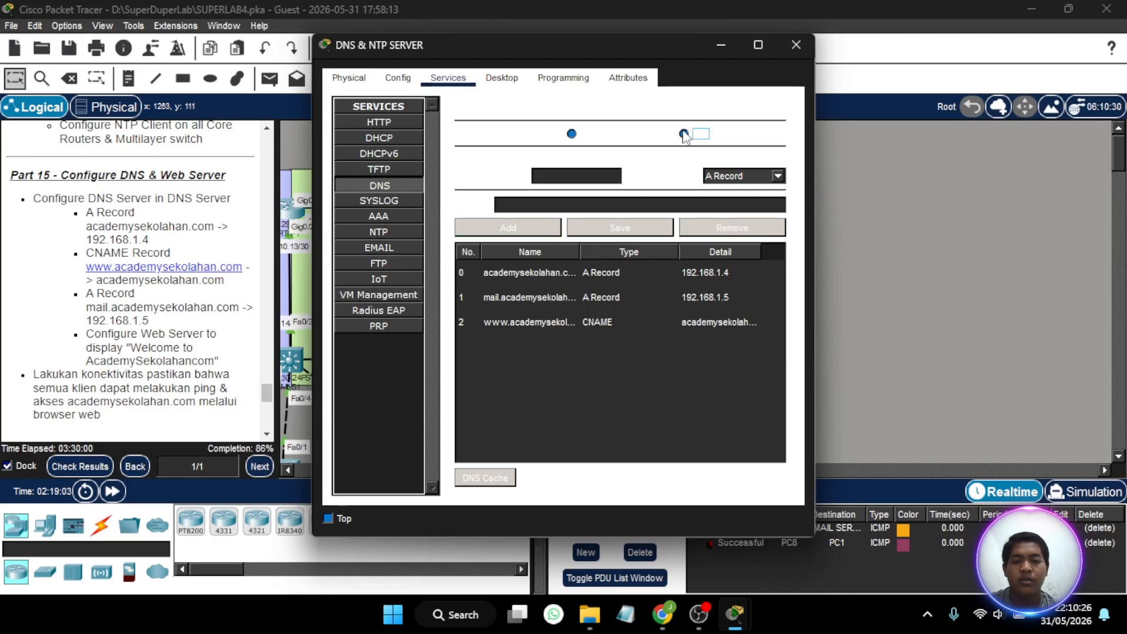
click(572, 134)
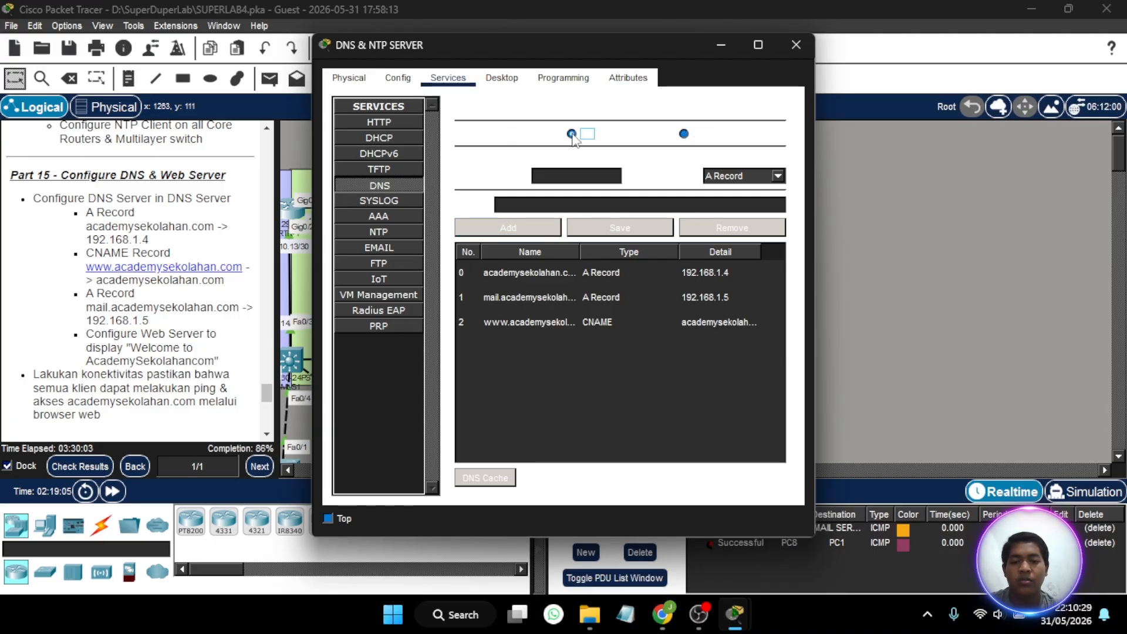
click(796, 46)
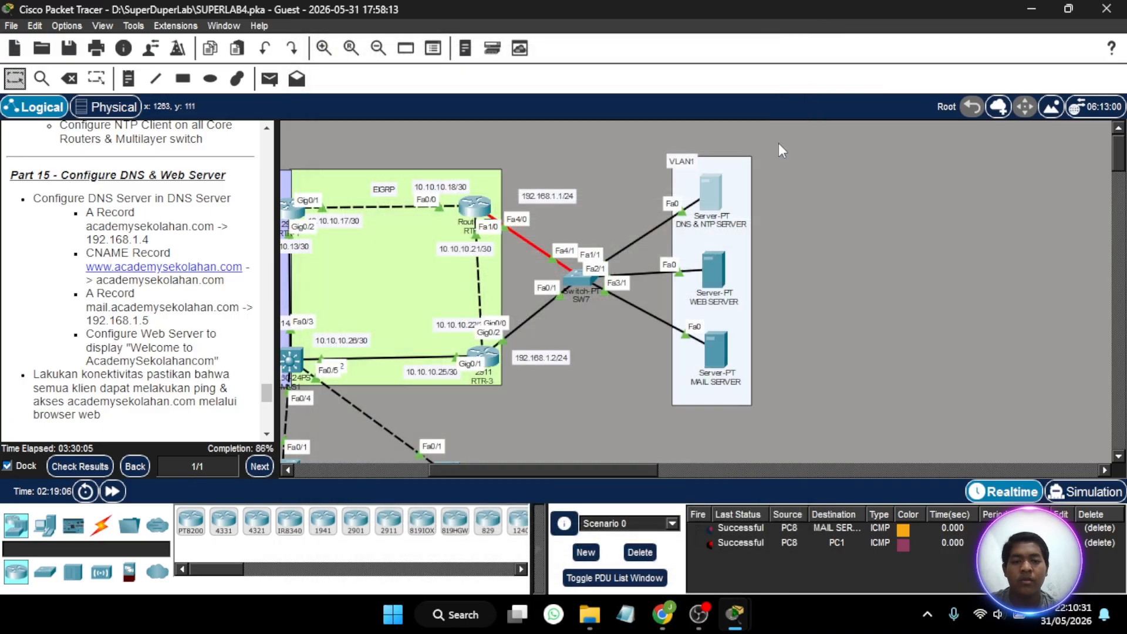
- Open index.html from the WEB SERVER's HTTP service for editing
click(714, 266)
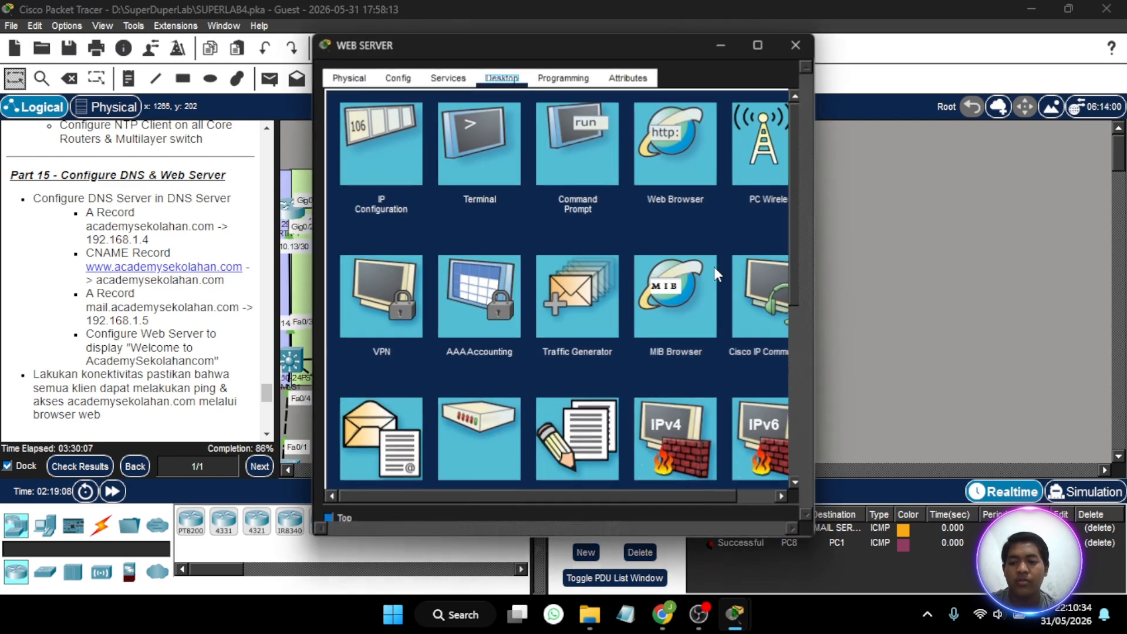
click(448, 78)
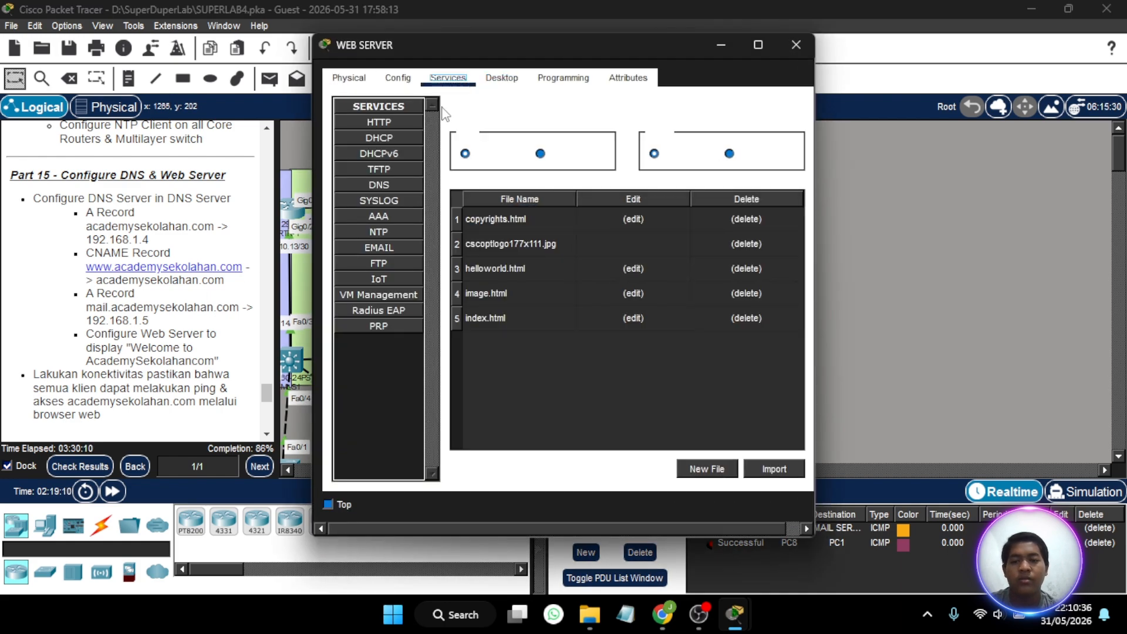
click(632, 319)
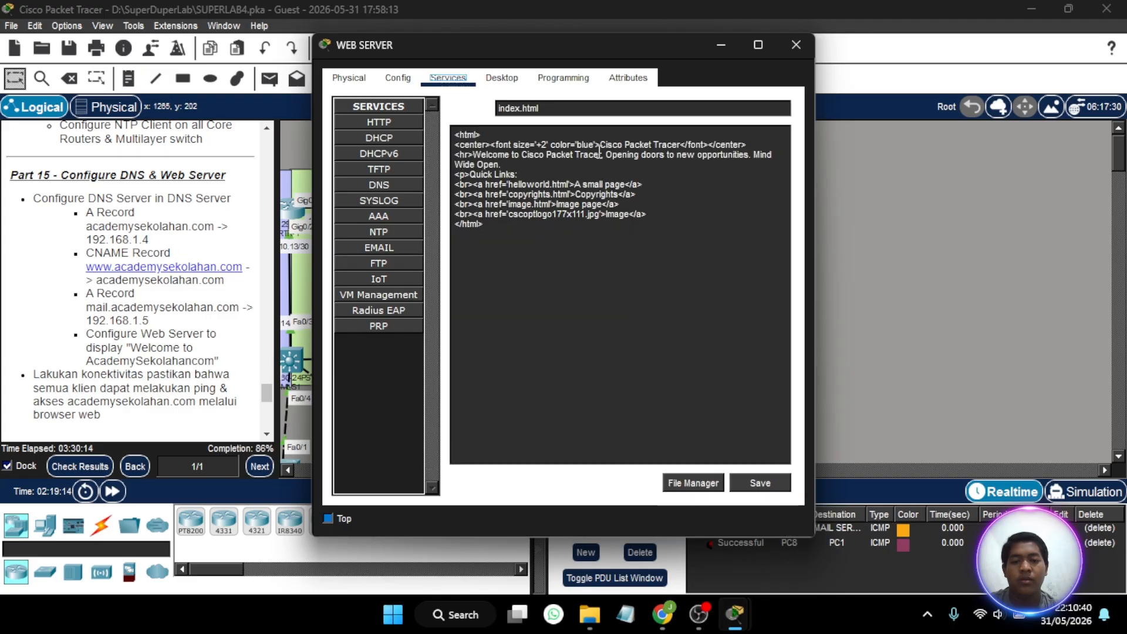
- Replace the blue centered heading text in index.html with "Academy Sekolahan ID", keeping the surrounding HTML tags intact
click(682, 136)
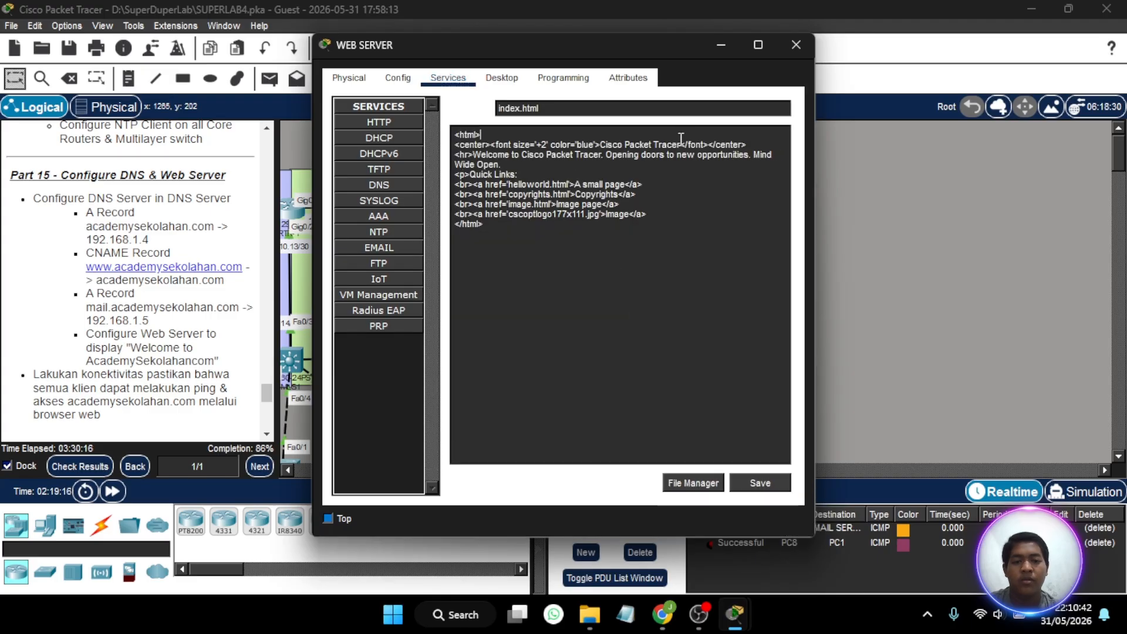
key(BackSpace)
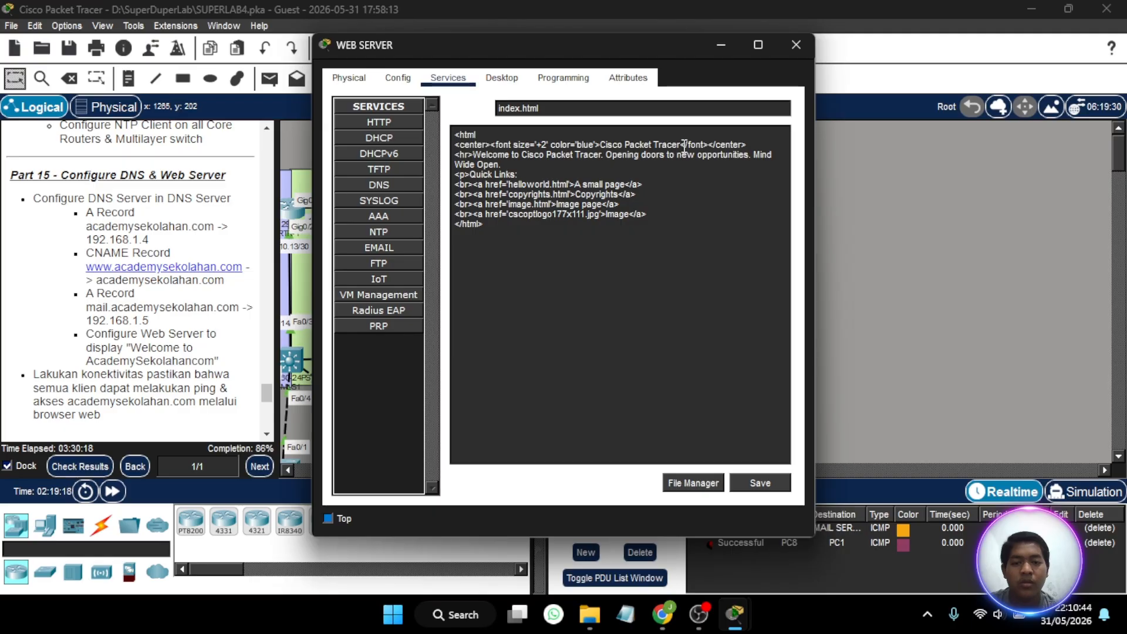
click(684, 144)
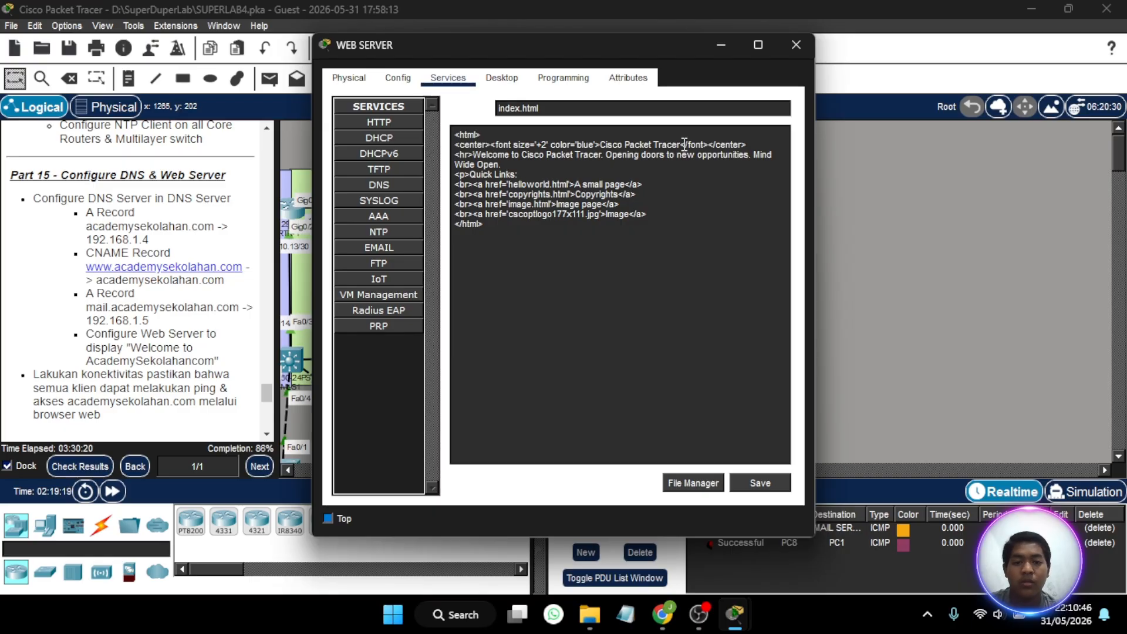
key(BackSpace)
key(BackSpace)
key(BackSpace)
key(BackSpace)
key(BackSpace)
key(BackSpace)
key(BackSpace)
key(BackSpace)
key(BackSpace)
key(BackSpace)
key(BackSpace)
key(BackSpace)
key(BackSpace)
key(BackSpace)
key(BackSpace)
key(BackSpace)
key(BackSpace)
key(BackSpace)
key(BackSpace)
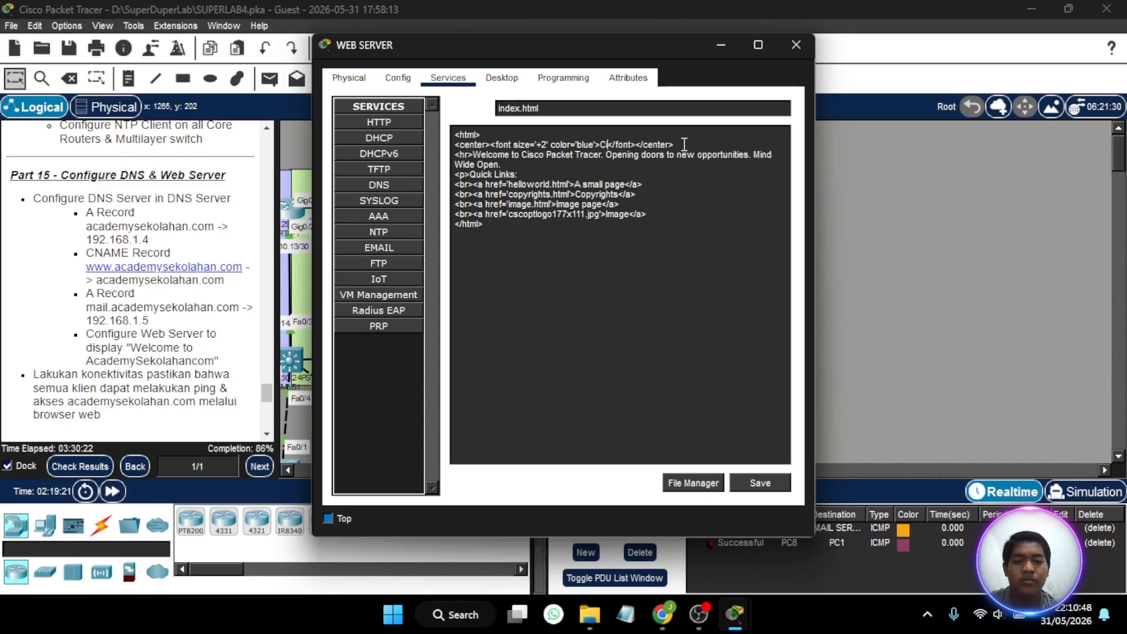
text(Acade)
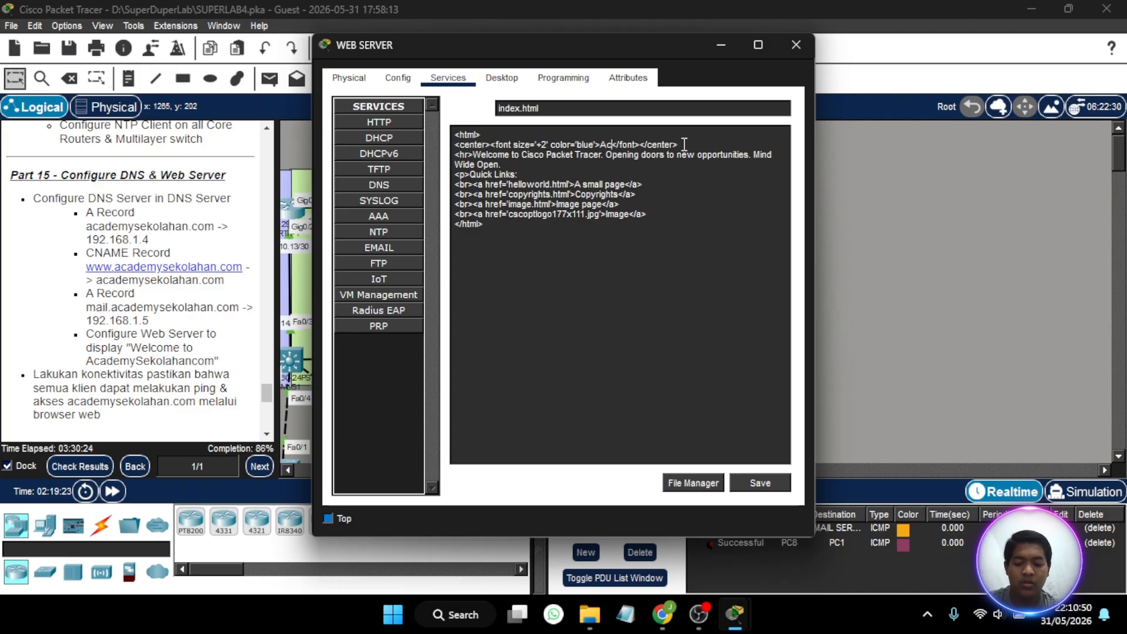
text(my Sekolahan)
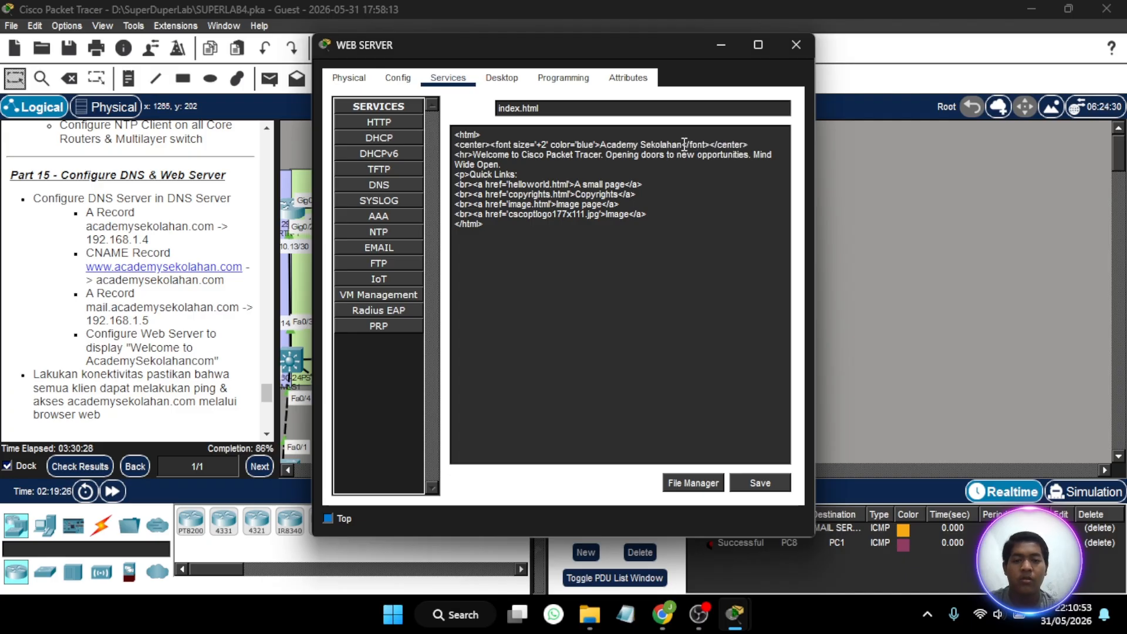
click(685, 144)
text(ID)
- Save index.html over the existing file and close the WEB SERVER window
click(757, 483)
click(522, 305)
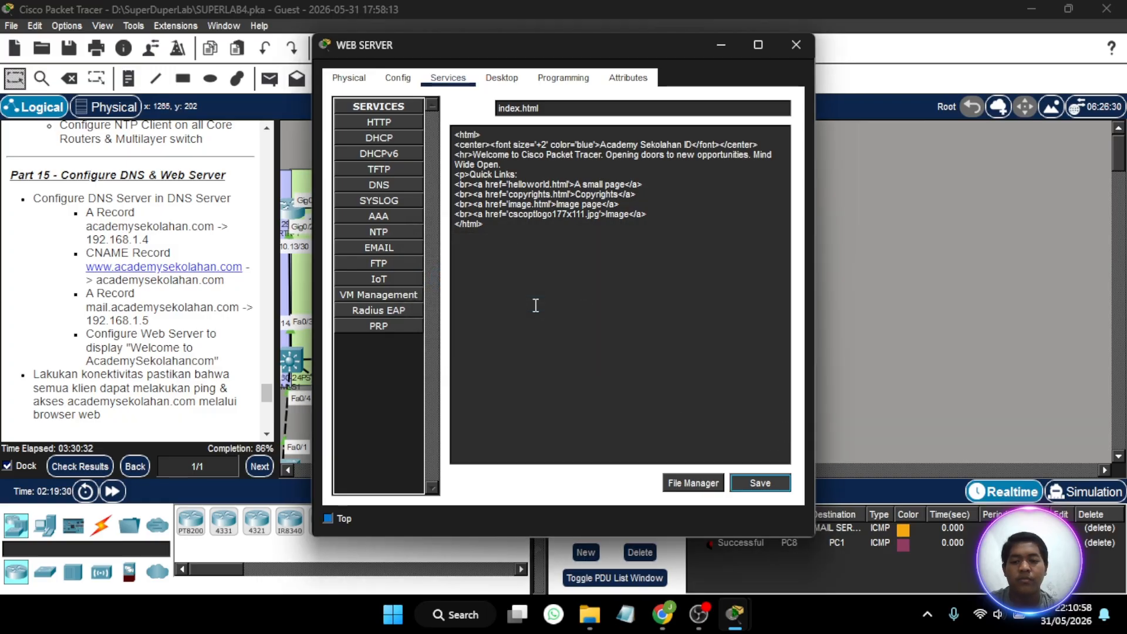
click(796, 45)
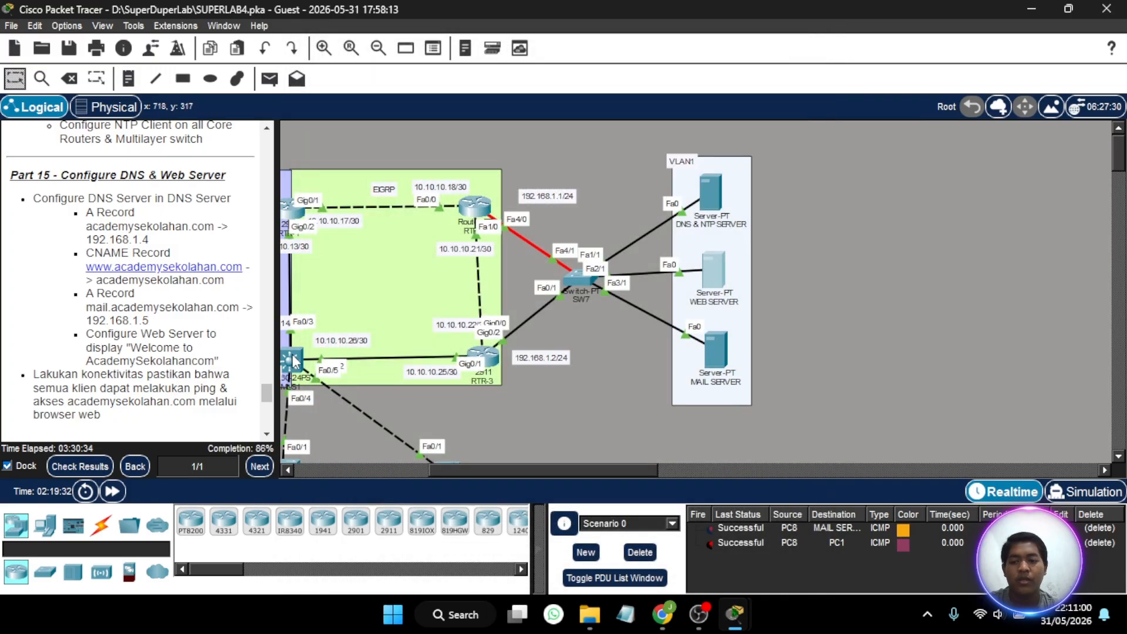
- Ping academysekolahan.com from the command prompt of PC8 in VLAN4
scroll(199, 327, down, 2)
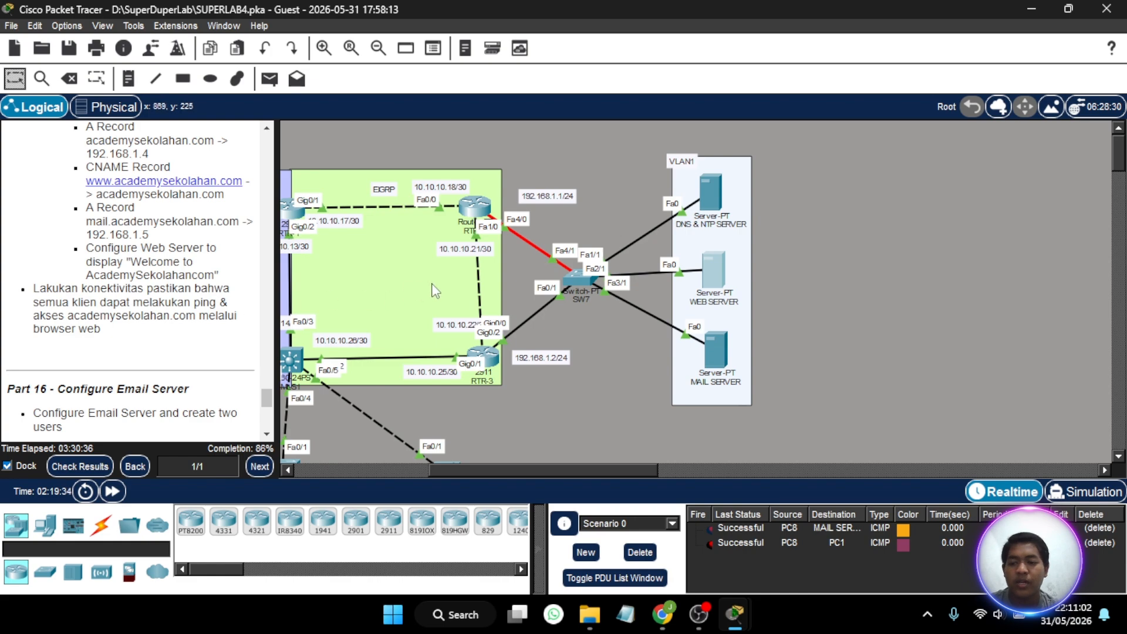
scroll(560, 315, down, 3)
scroll(561, 317, down, 2)
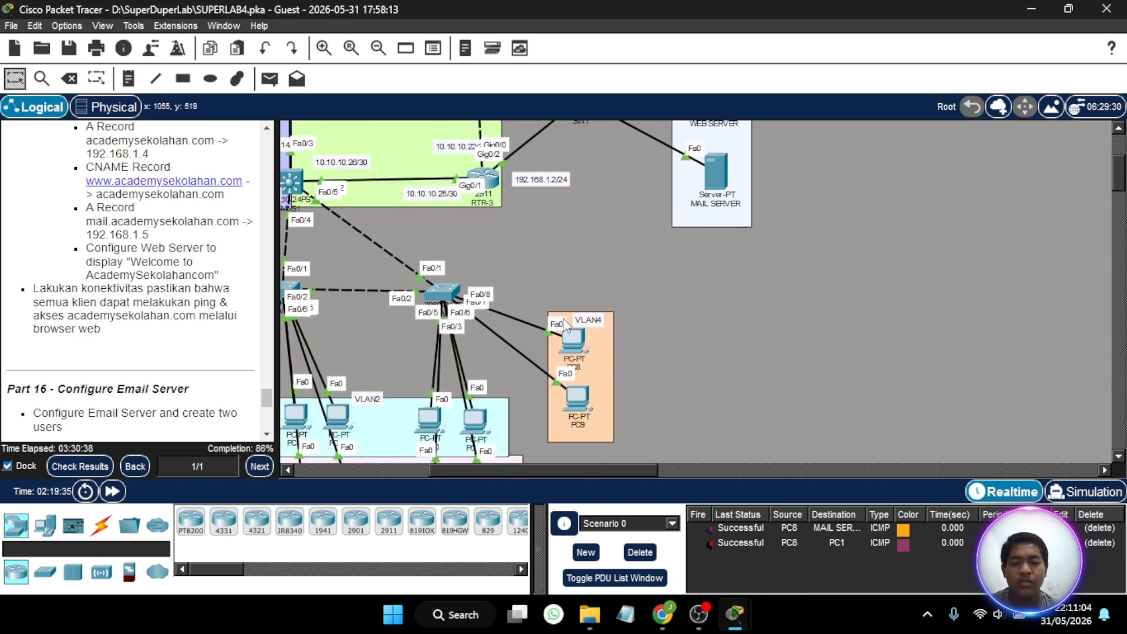
click(575, 338)
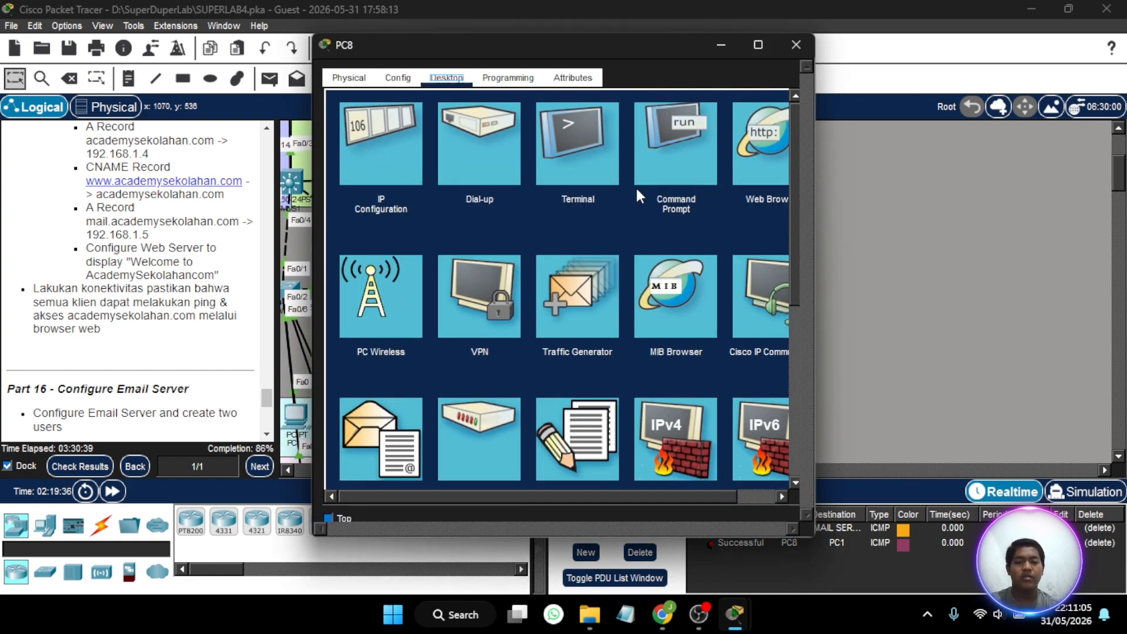
click(675, 152)
text(pi)
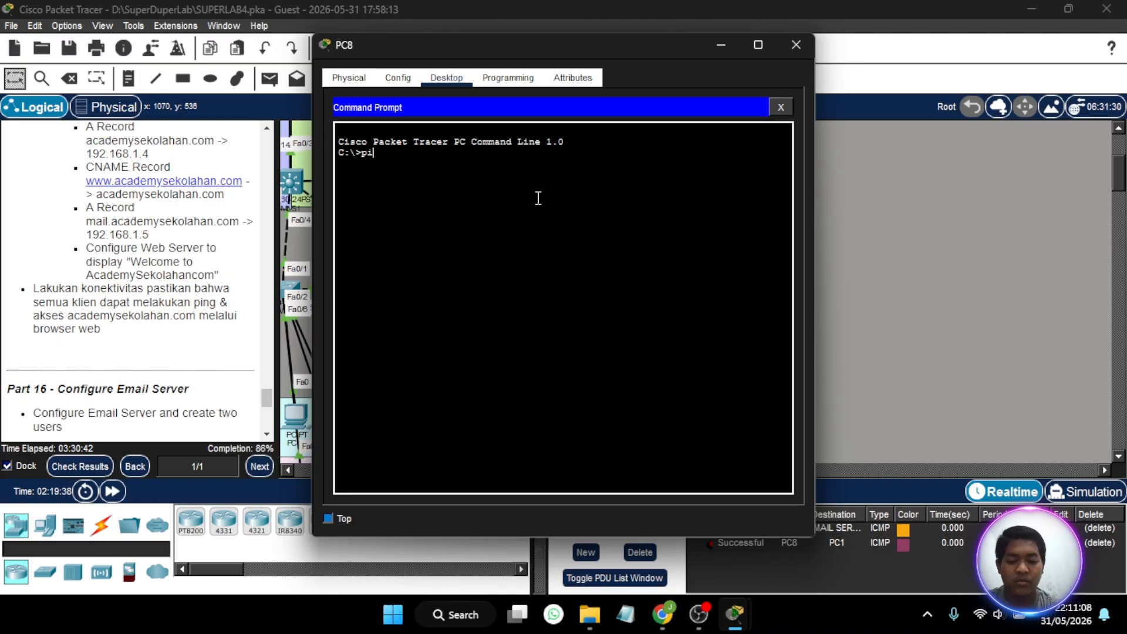
text(ng academ)
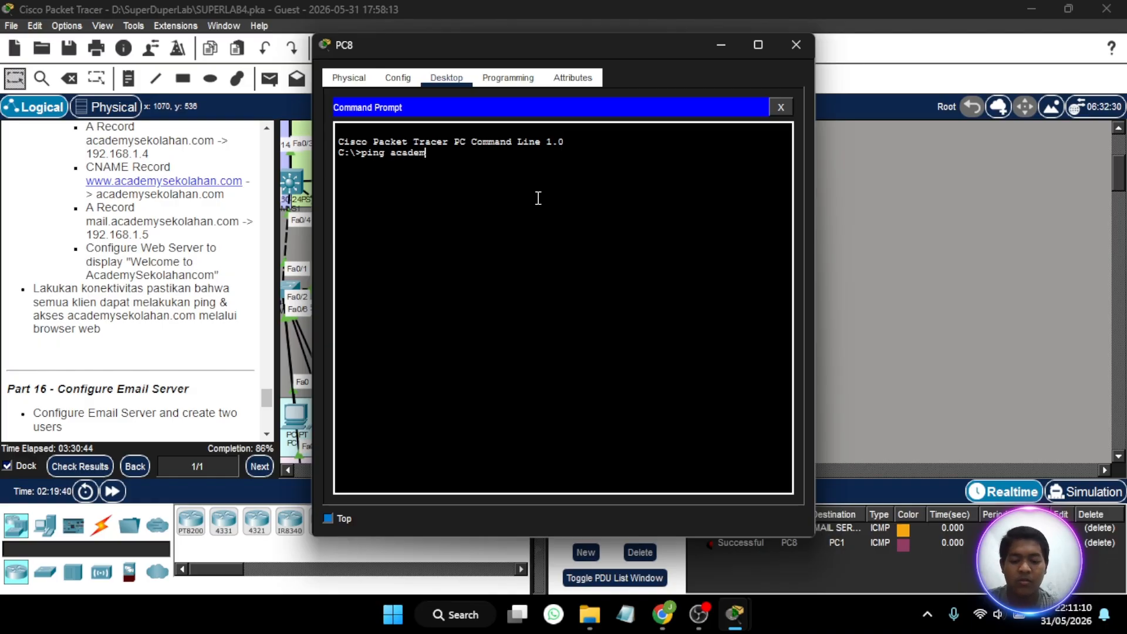
text(ysekolahan.co)
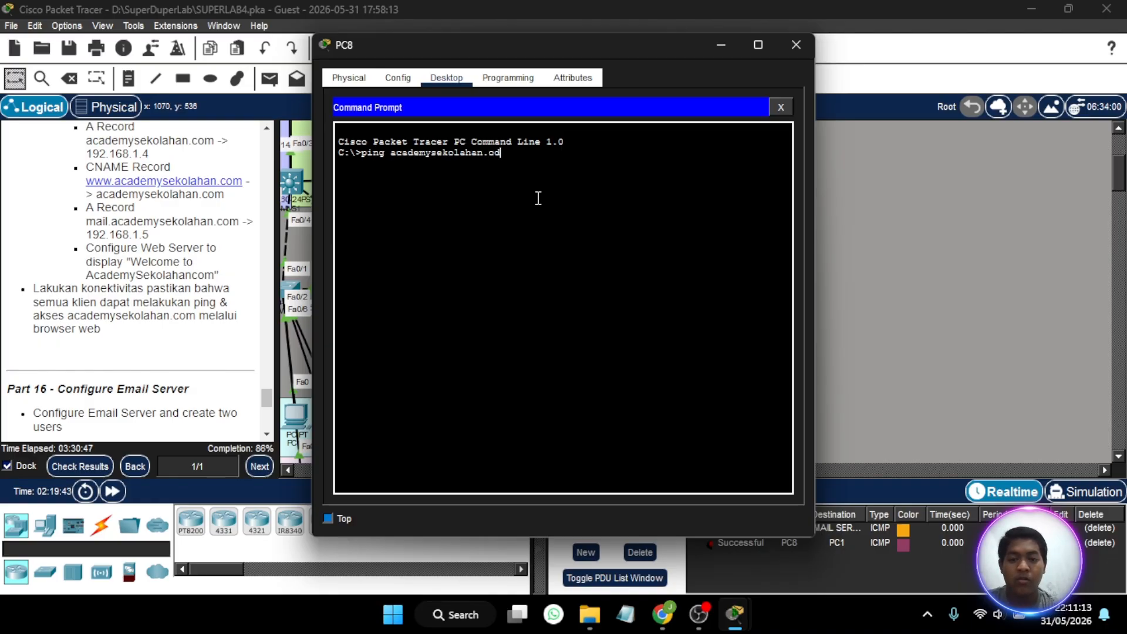
key(BackSpace)
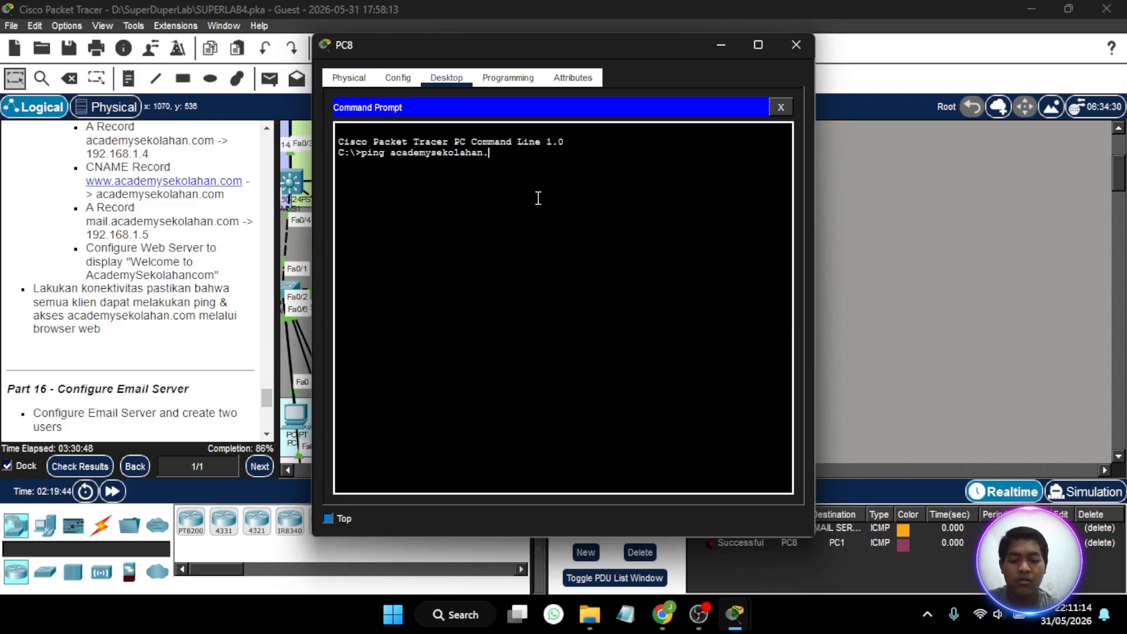
text(com)
key(Return)
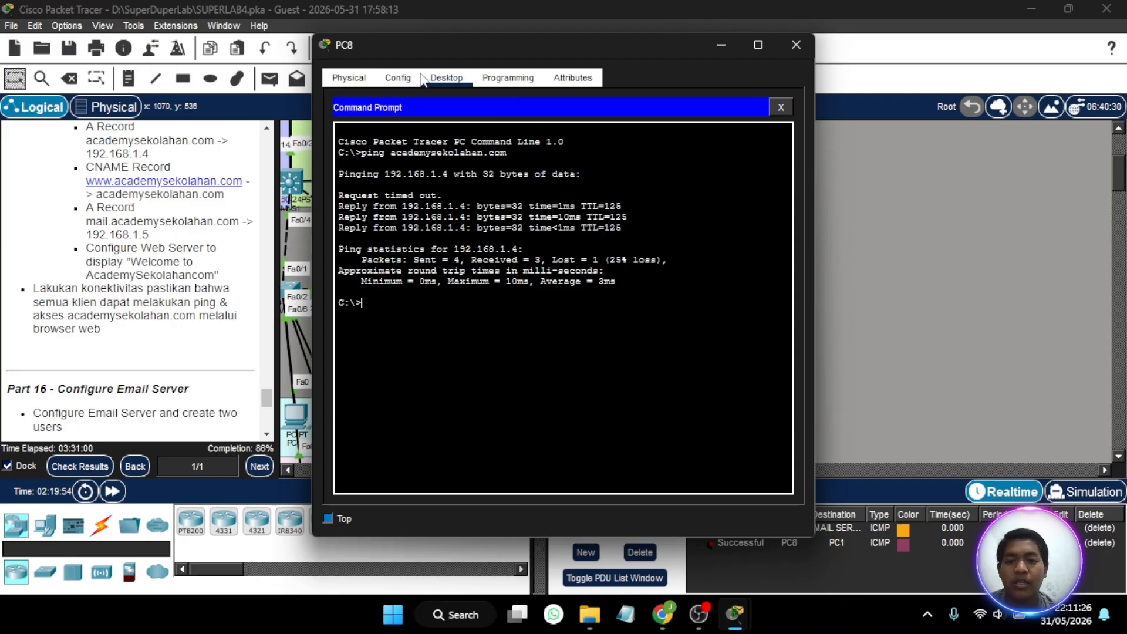
- Load academysekolahan.com in PC8's web browser, check the page heading, and close the PC8 window
click(782, 107)
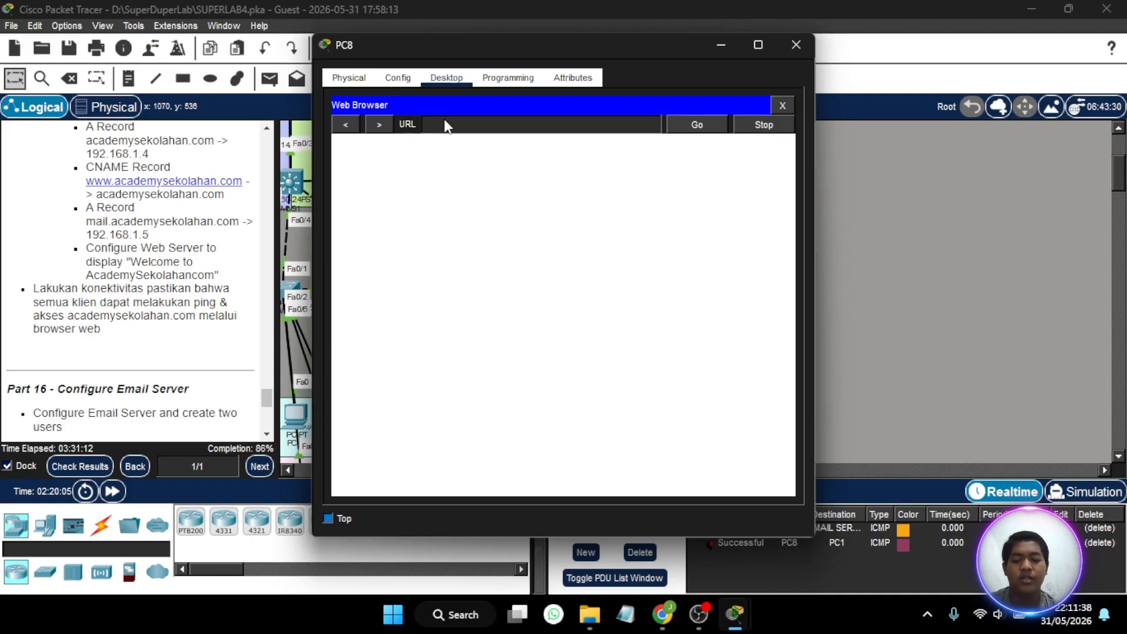
text(acad)
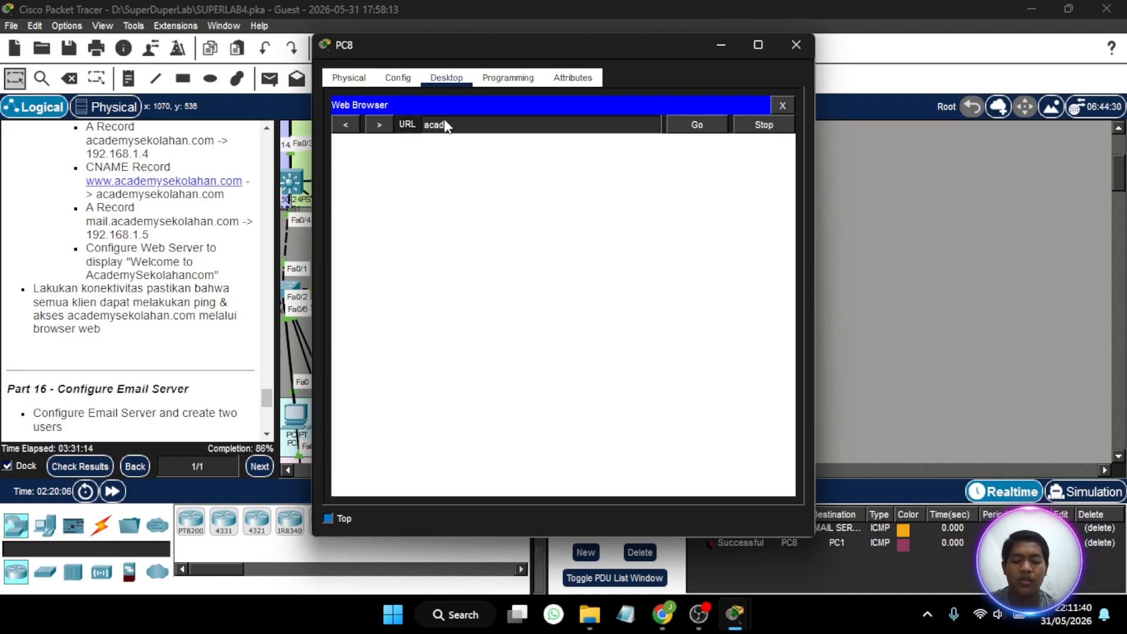
text(emyseko)
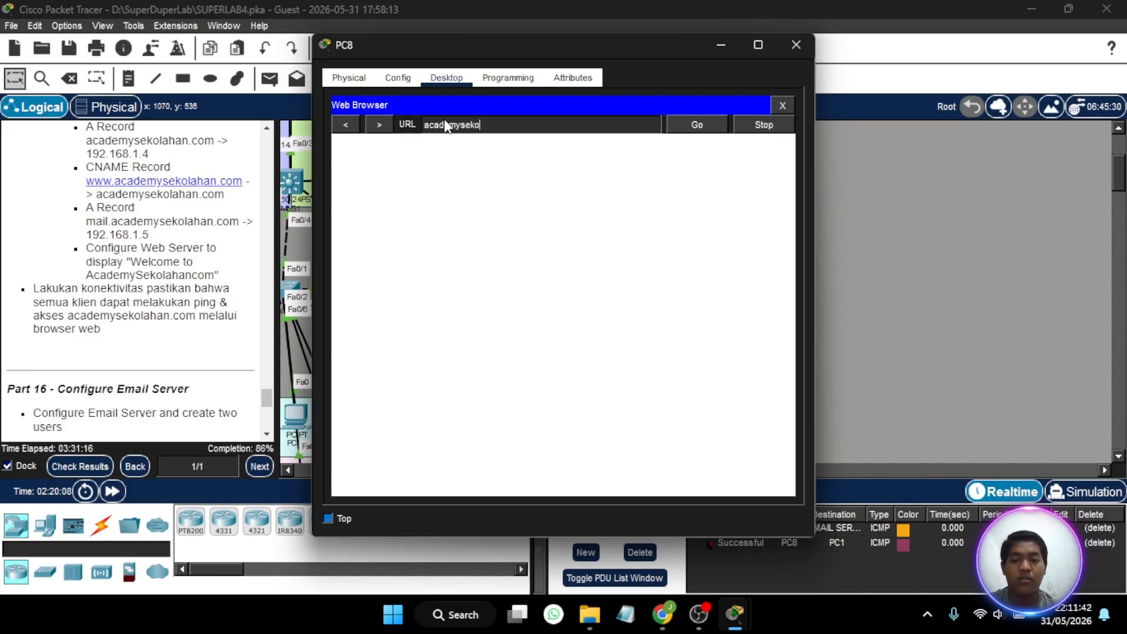
text(lahan.com)
key(Return)
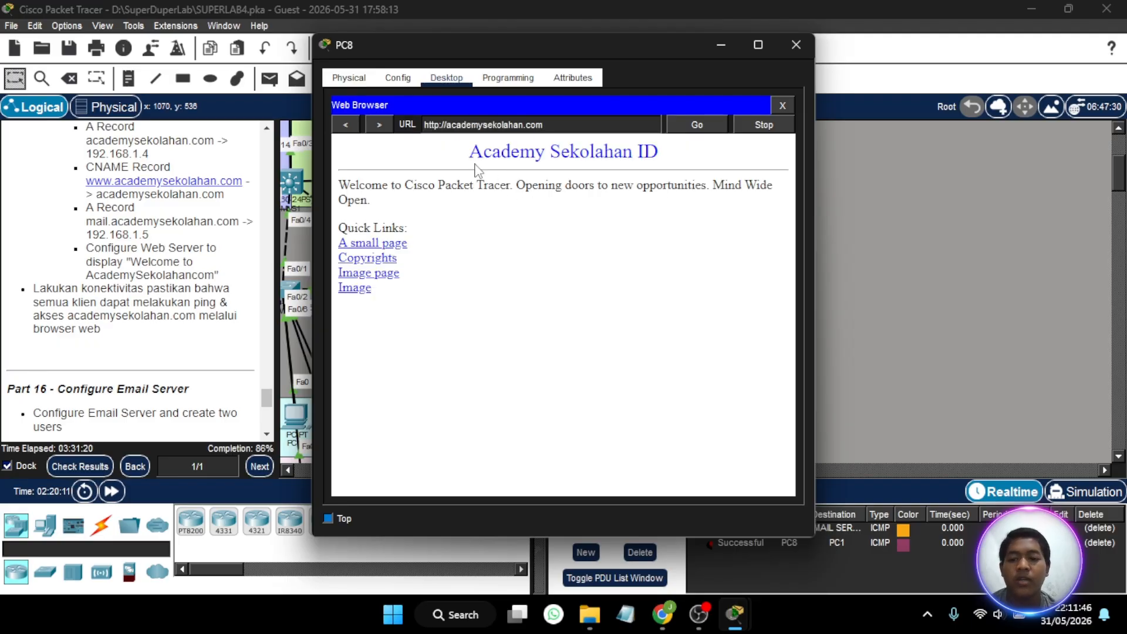
drag(469, 153, 715, 141)
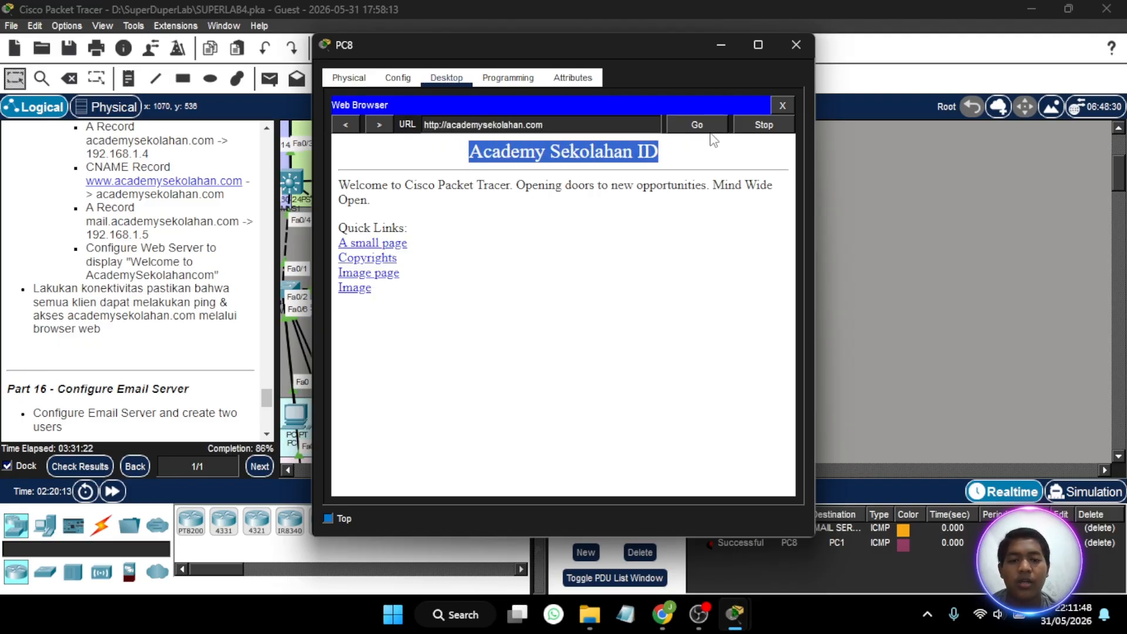
click(796, 45)
- Check the activity results and examine the assessment items for incorrect entries, closing the results at the end
scroll(186, 220, up, 3)
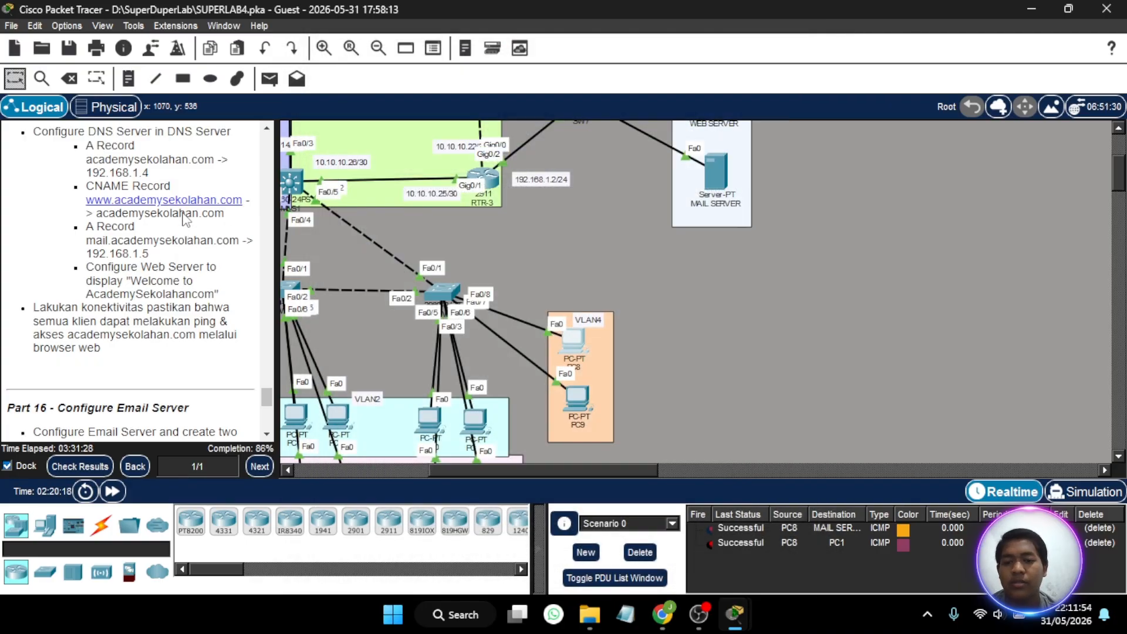
scroll(519, 325, down, 3)
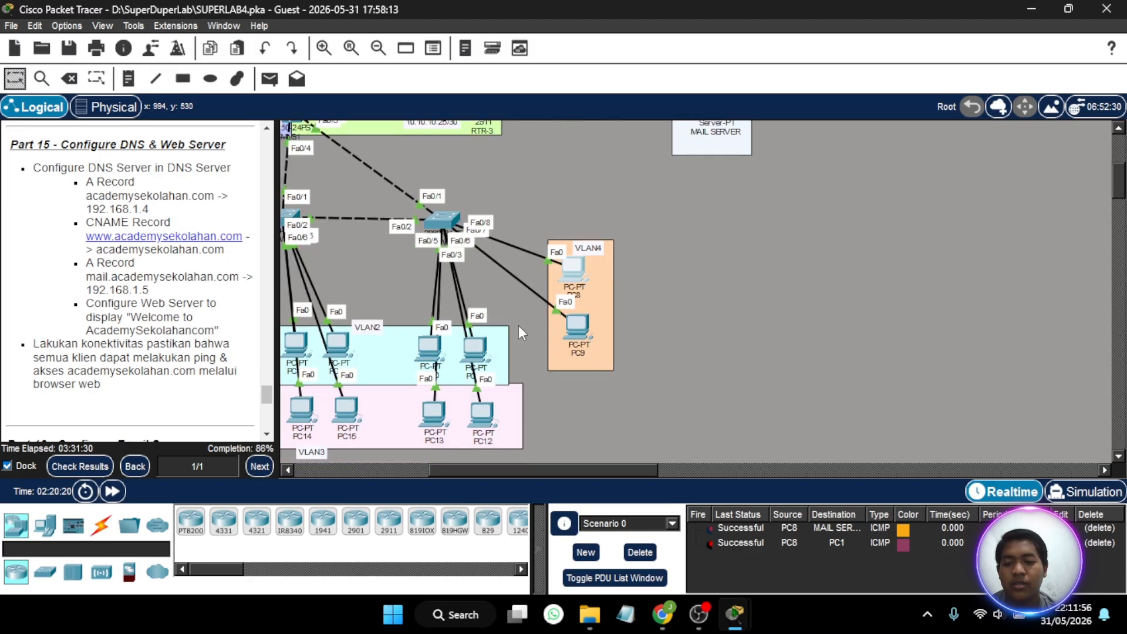
click(103, 469)
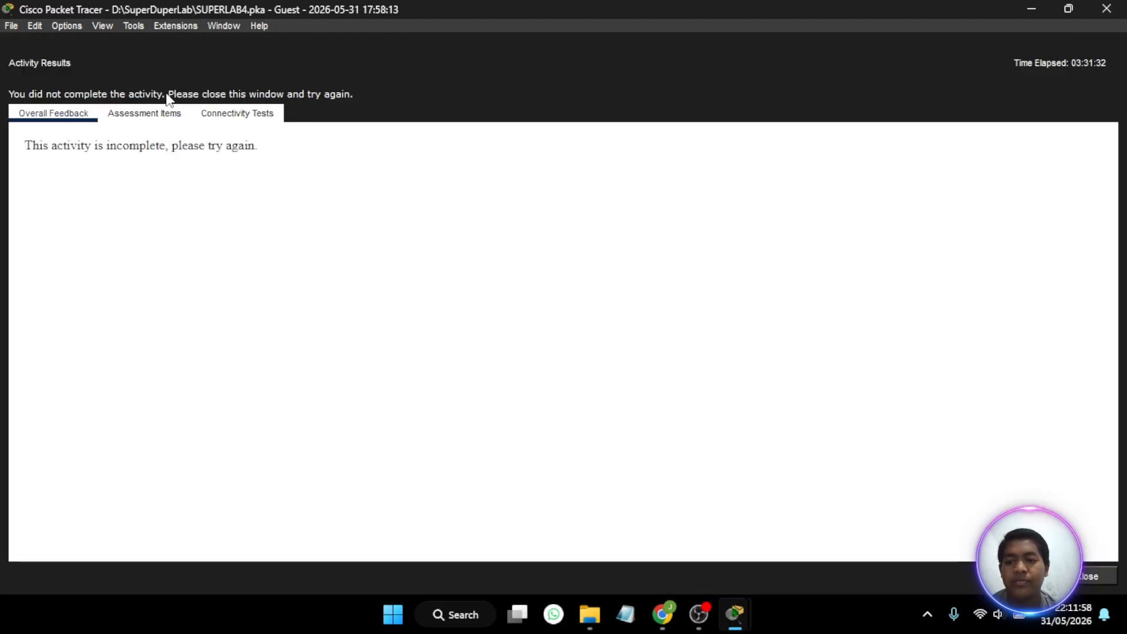
click(145, 113)
scroll(236, 305, down, 12)
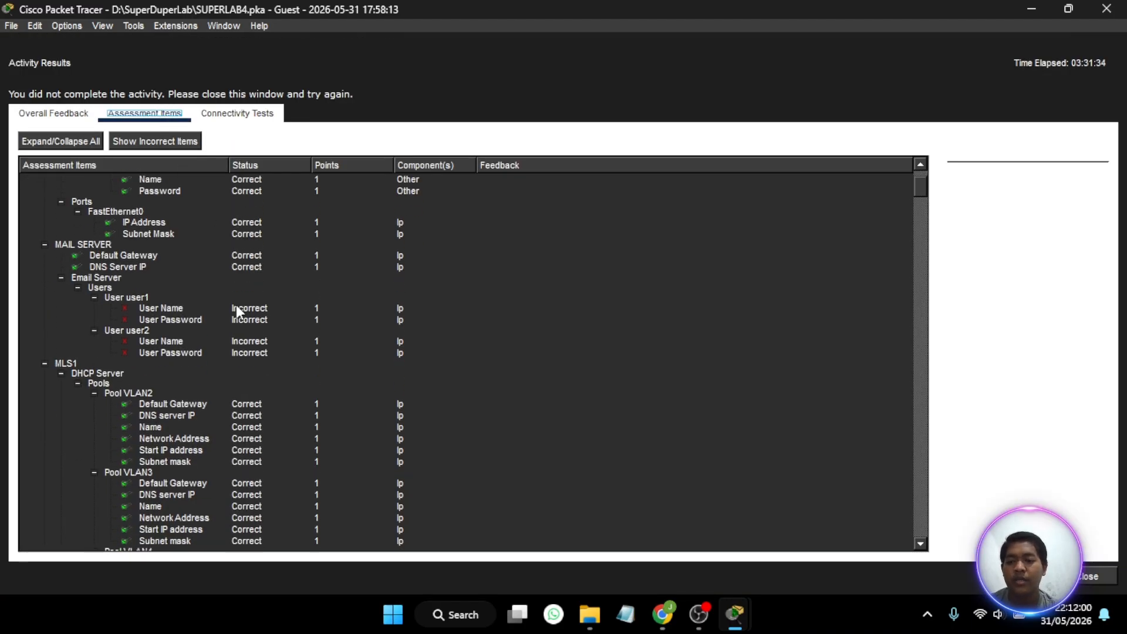
scroll(236, 304, down, 10)
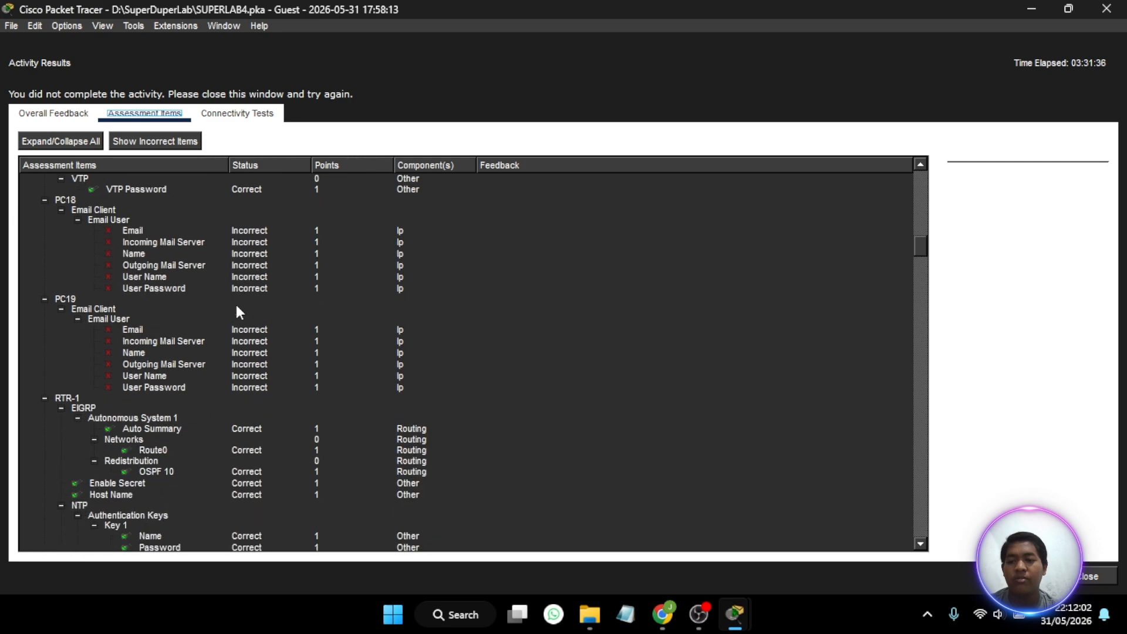
scroll(236, 305, up, 1)
scroll(236, 305, down, 8)
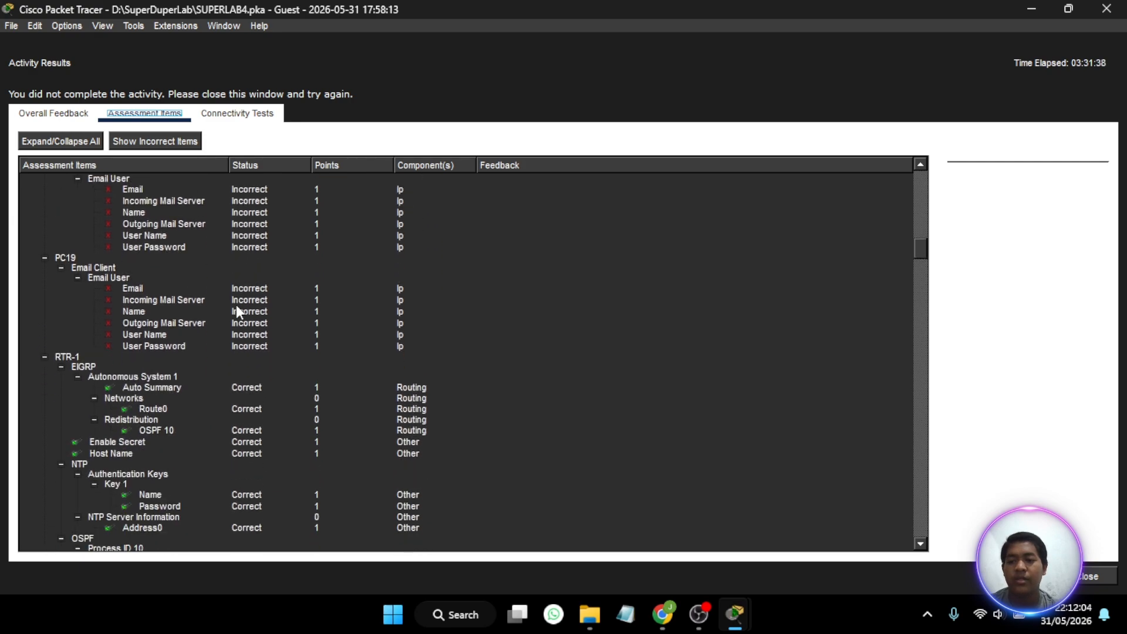
scroll(236, 305, down, 10)
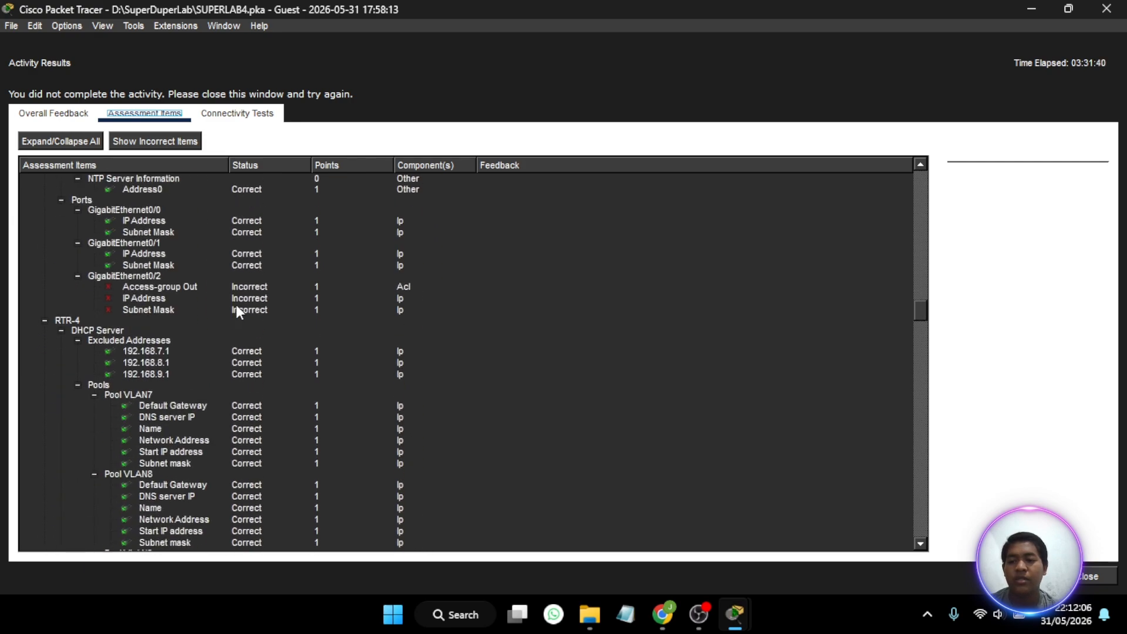
scroll(236, 305, down, 15)
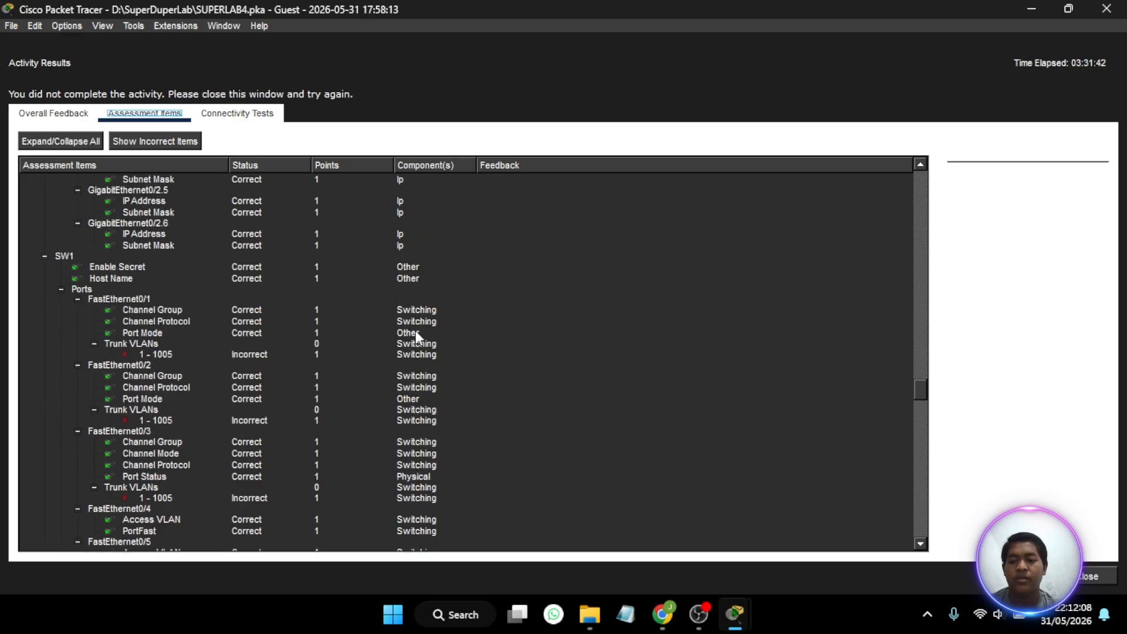
click(1090, 577)
- Read the lab instructions for Part 16 on the email server and Part 17 on the access list
scroll(97, 348, down, 20)
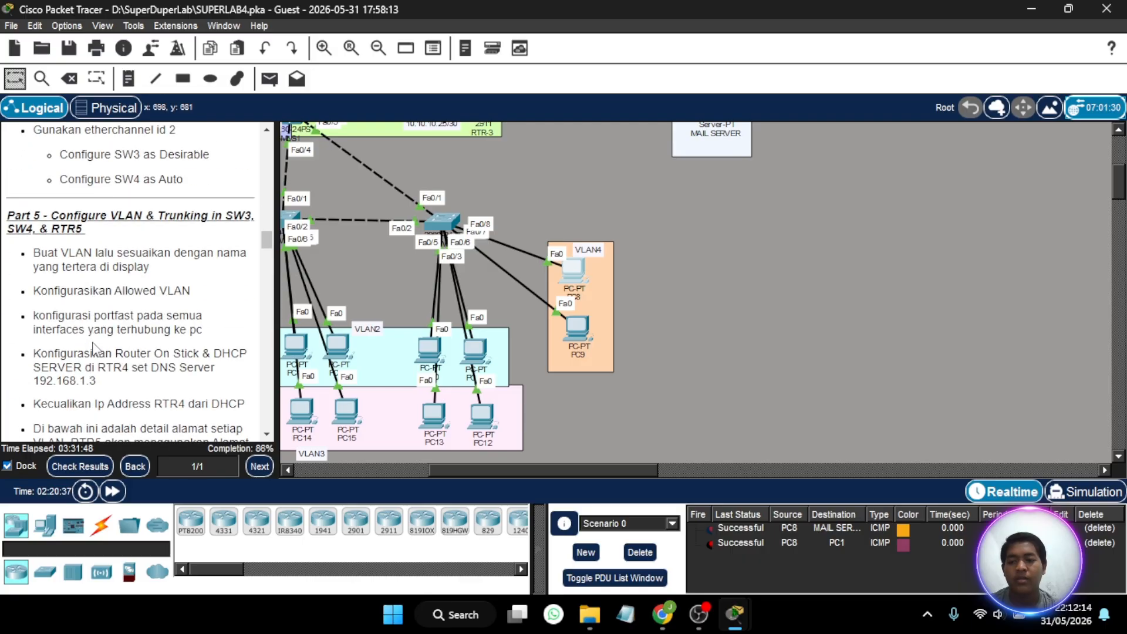
scroll(96, 348, down, 20)
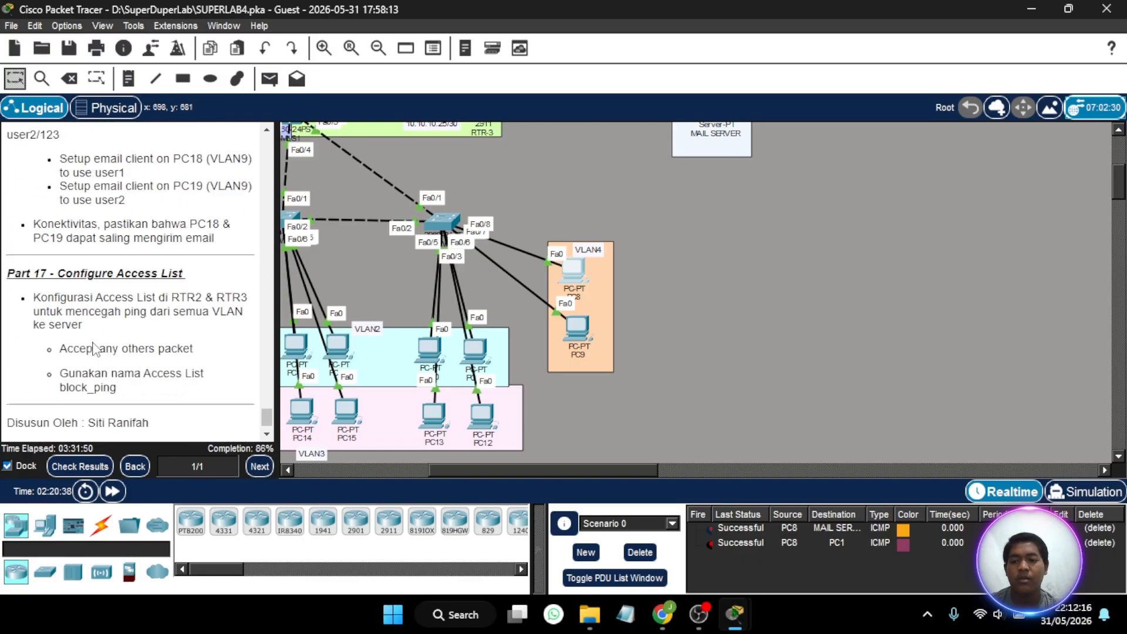
scroll(97, 348, up, 5)
scroll(96, 350, down, 4)
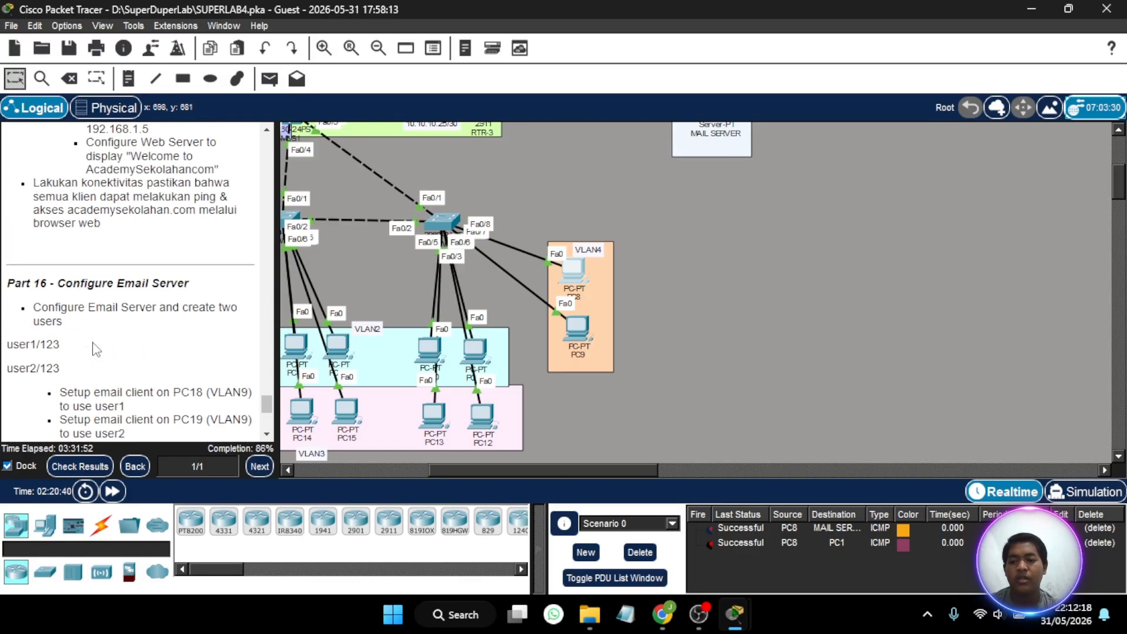
- Open the email service settings of the MAIL SERVER in VLAN1 and set the SMTP service to on
scroll(96, 350, down, 5)
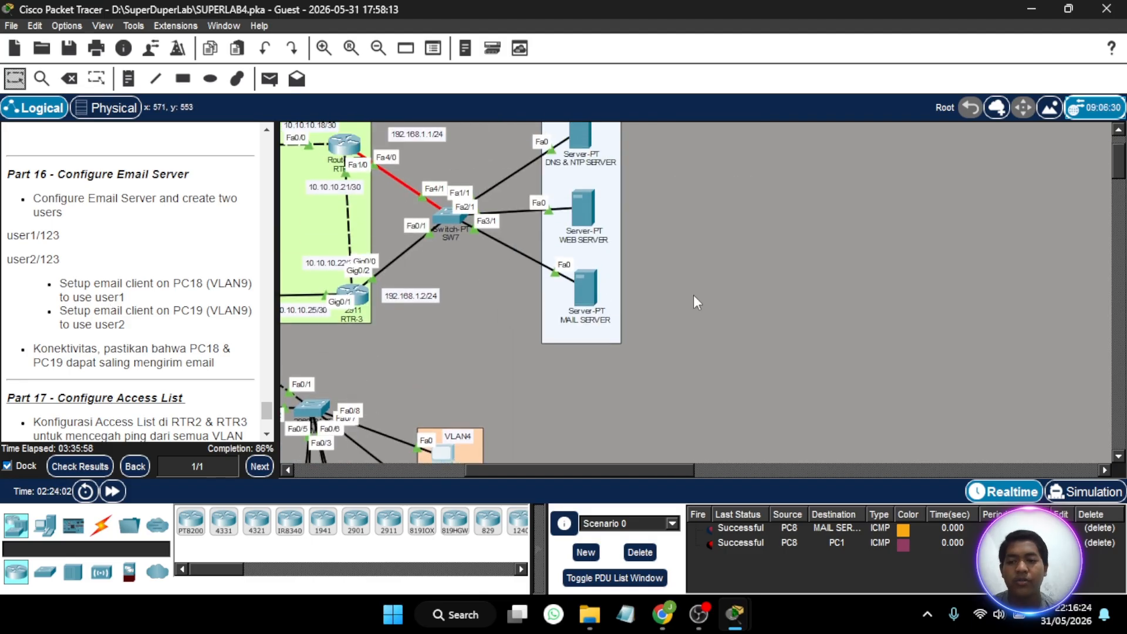
scroll(693, 295, up, 2)
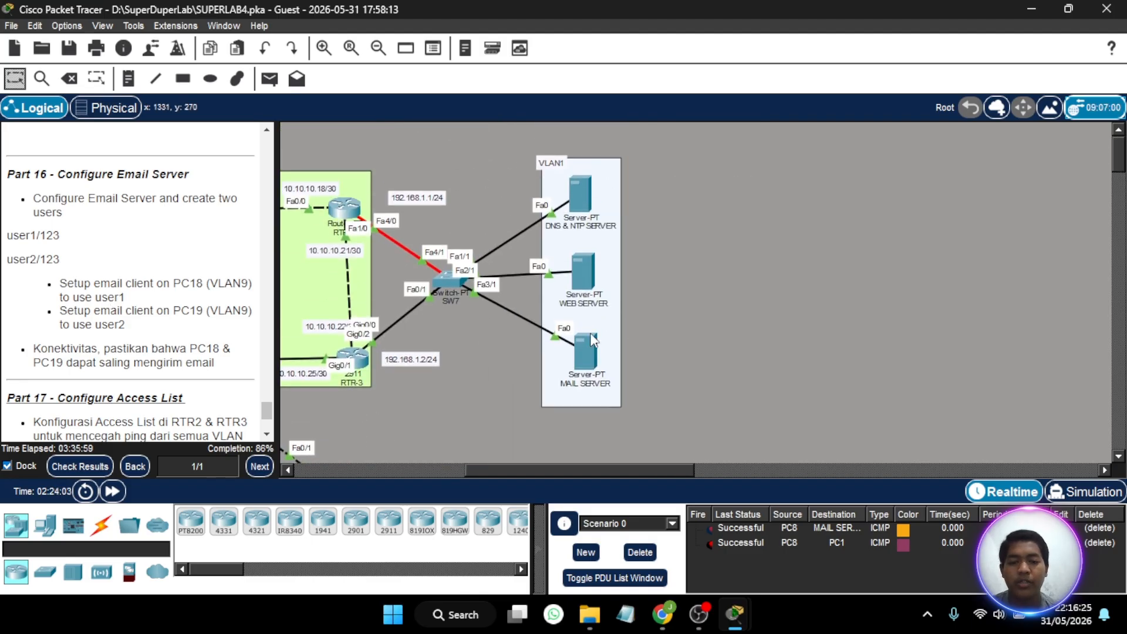
click(577, 343)
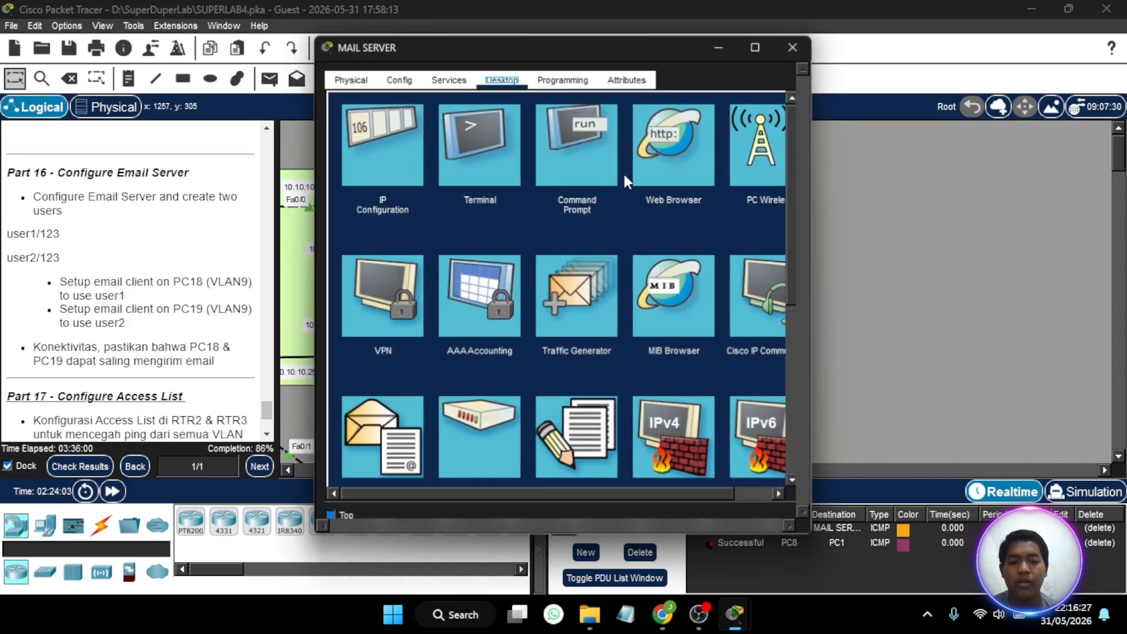
click(447, 78)
click(375, 252)
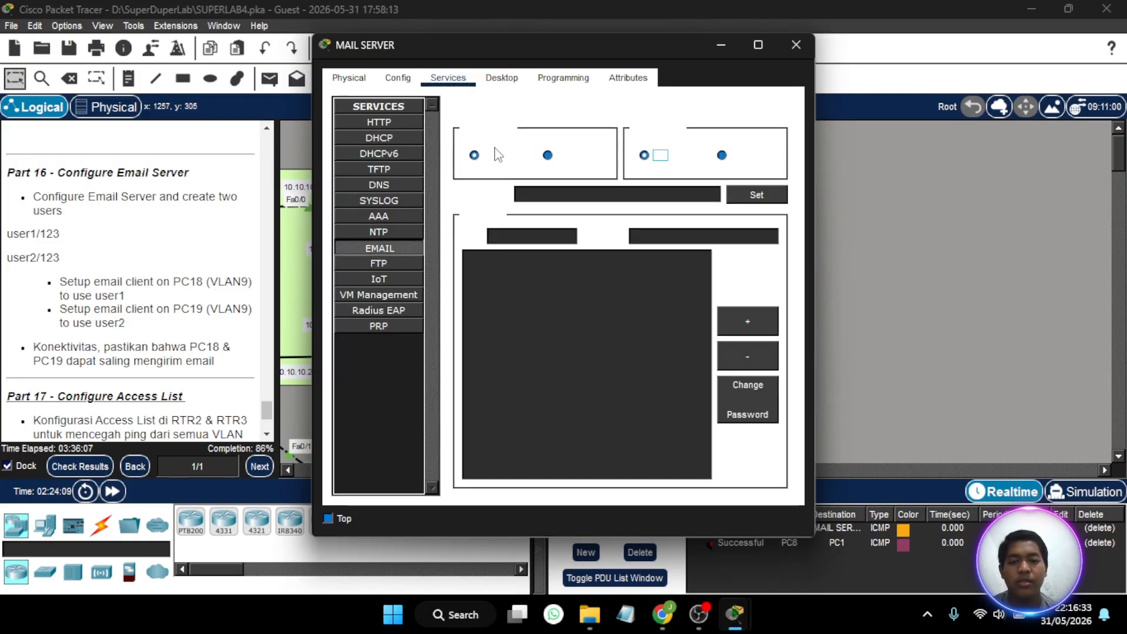
click(474, 156)
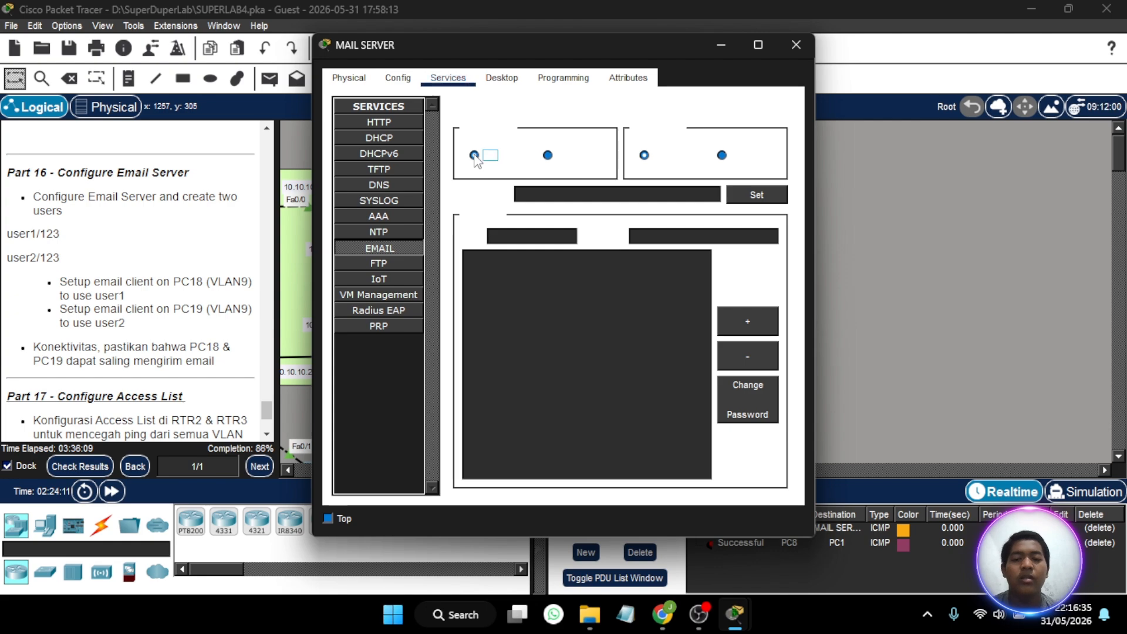
- Set the mail server's domain name to academysekolahan.com and apply it
click(694, 190)
text(ac)
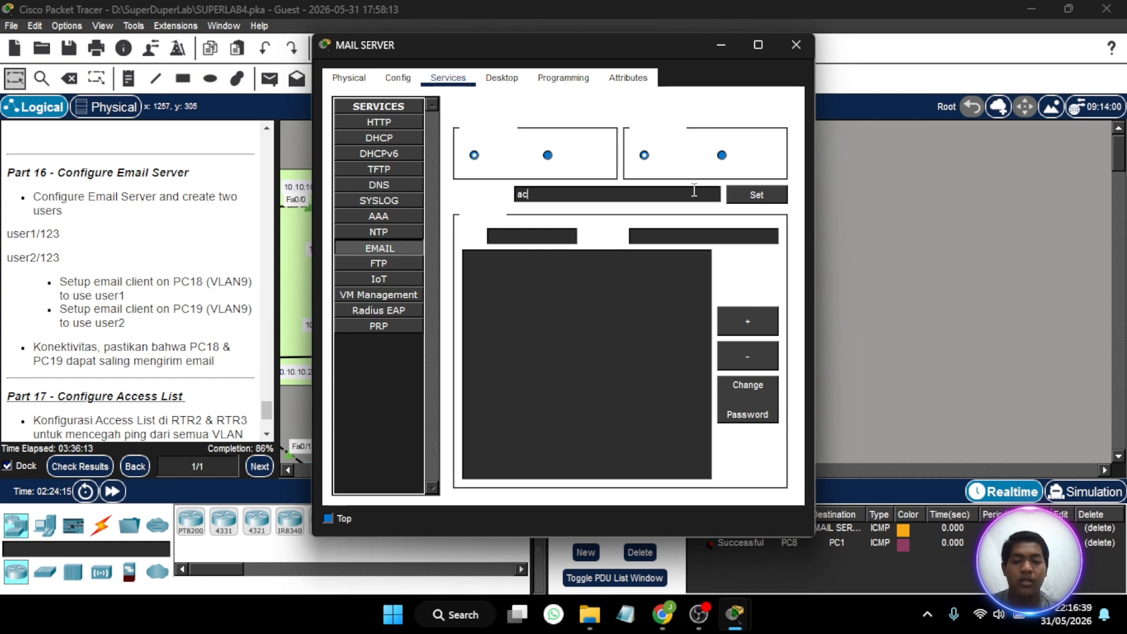
text(ademys)
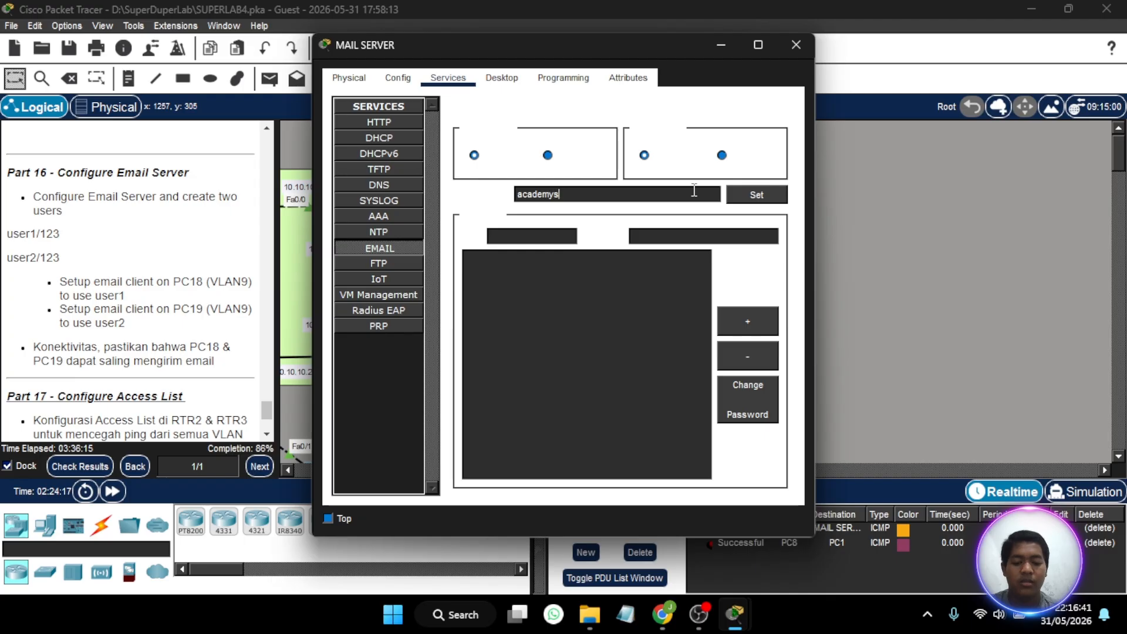
text(ekolahan)
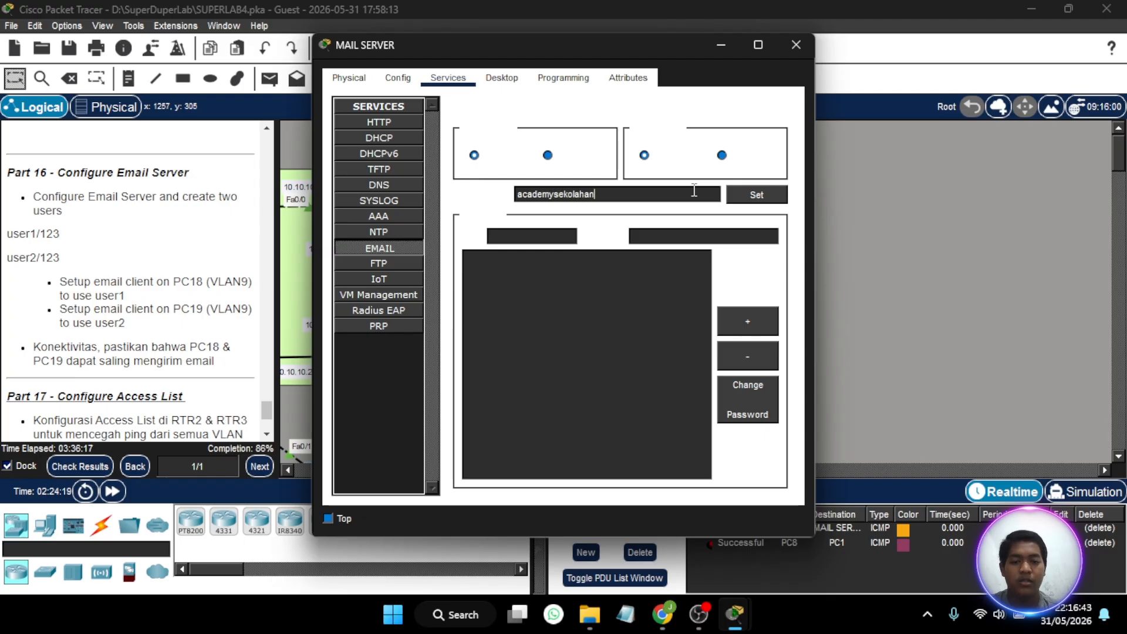
text(.com)
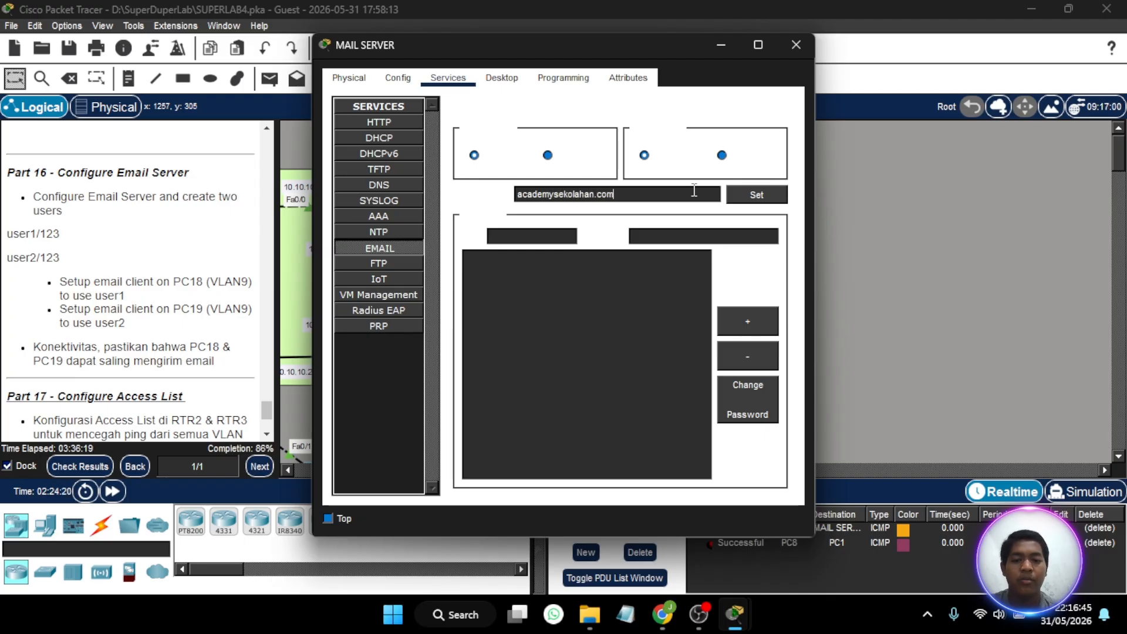
click(750, 200)
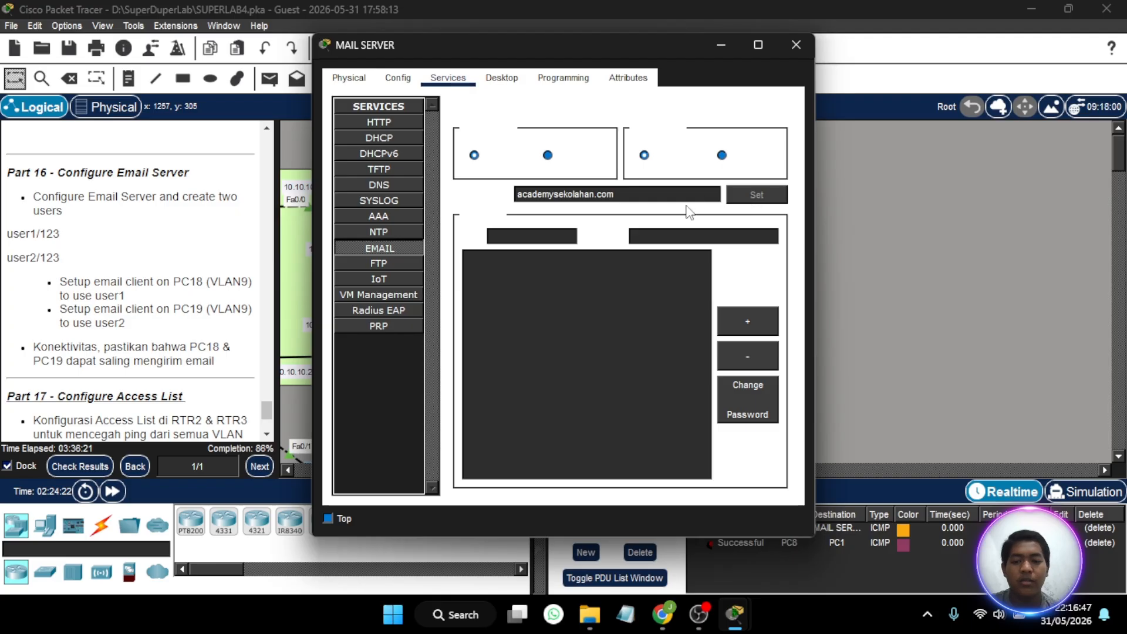
- Add the mail account user1 on the server with its account password from the lab instructions
click(550, 230)
text(u)
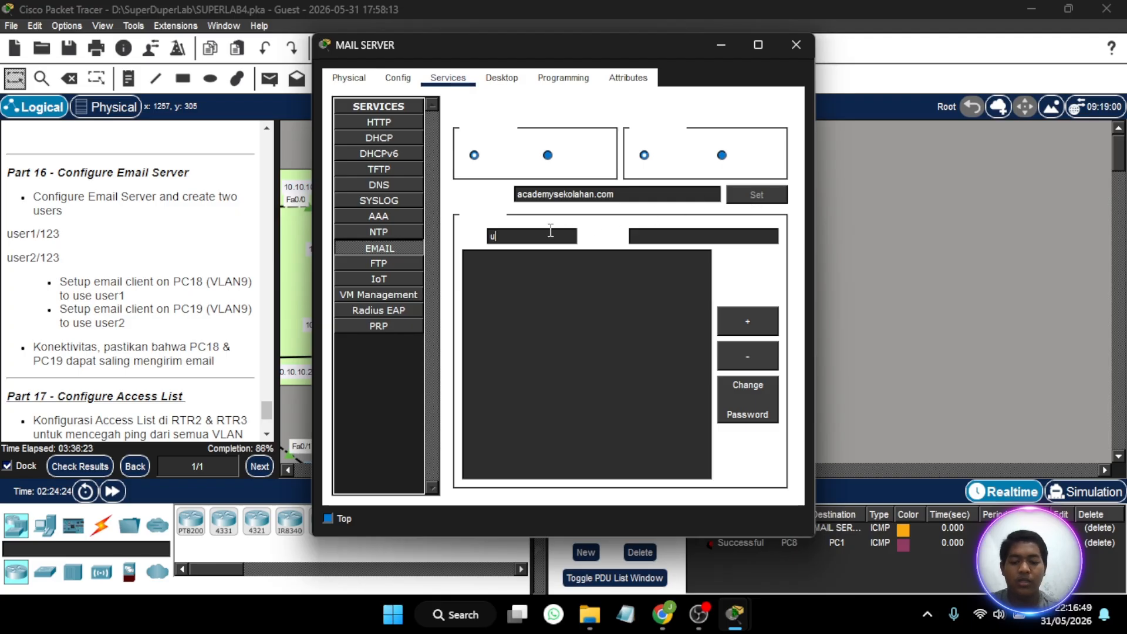
text(ser1)
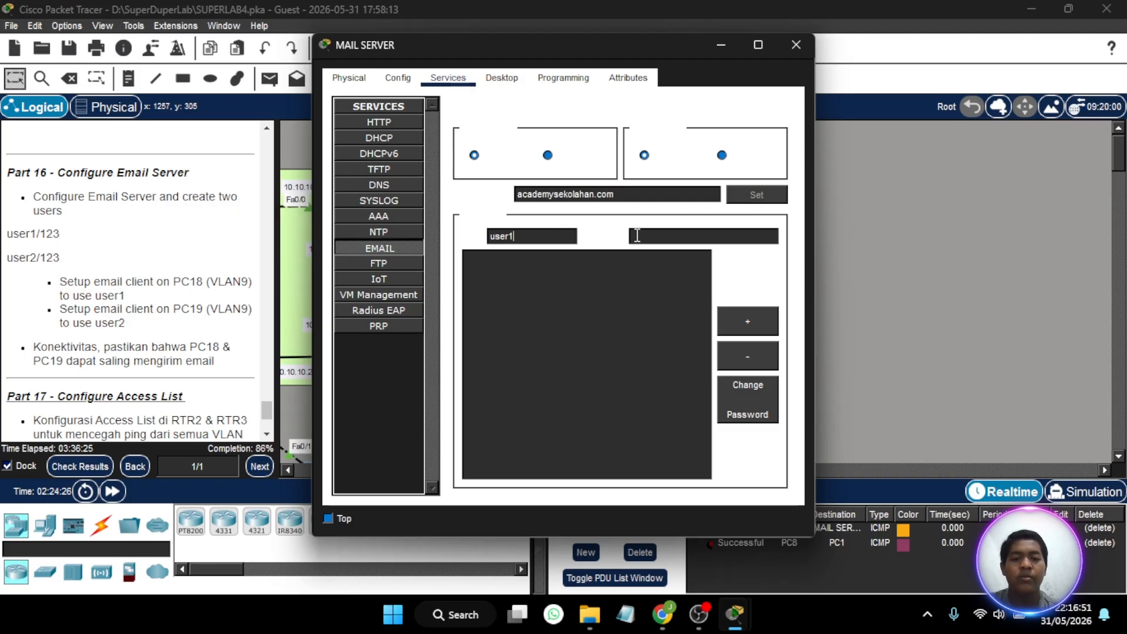
click(637, 235)
text(123)
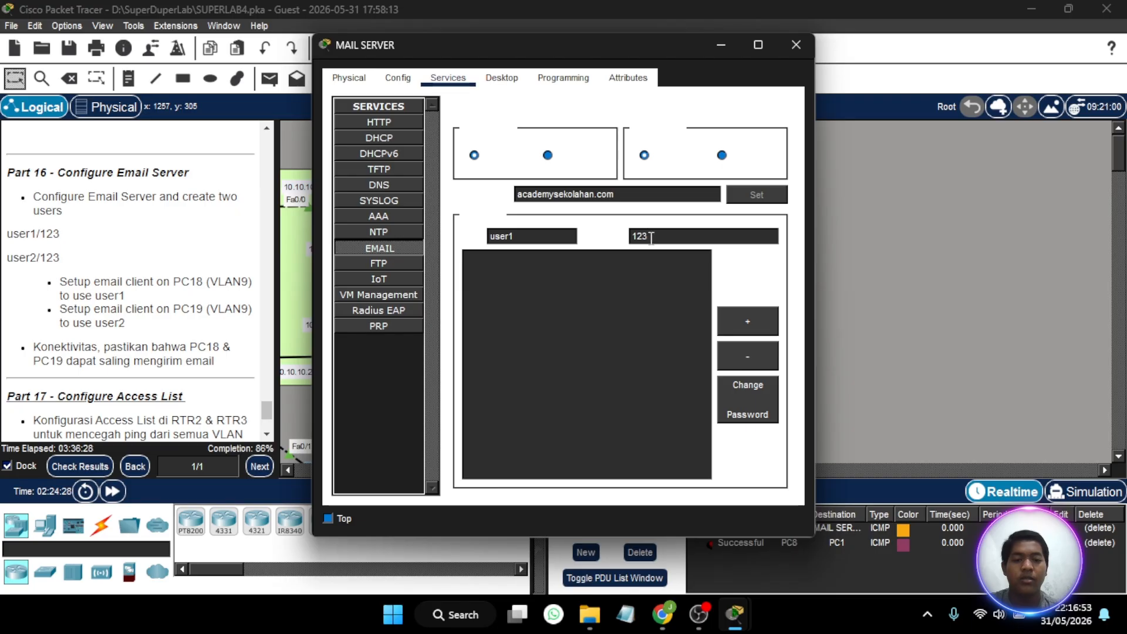
click(740, 314)
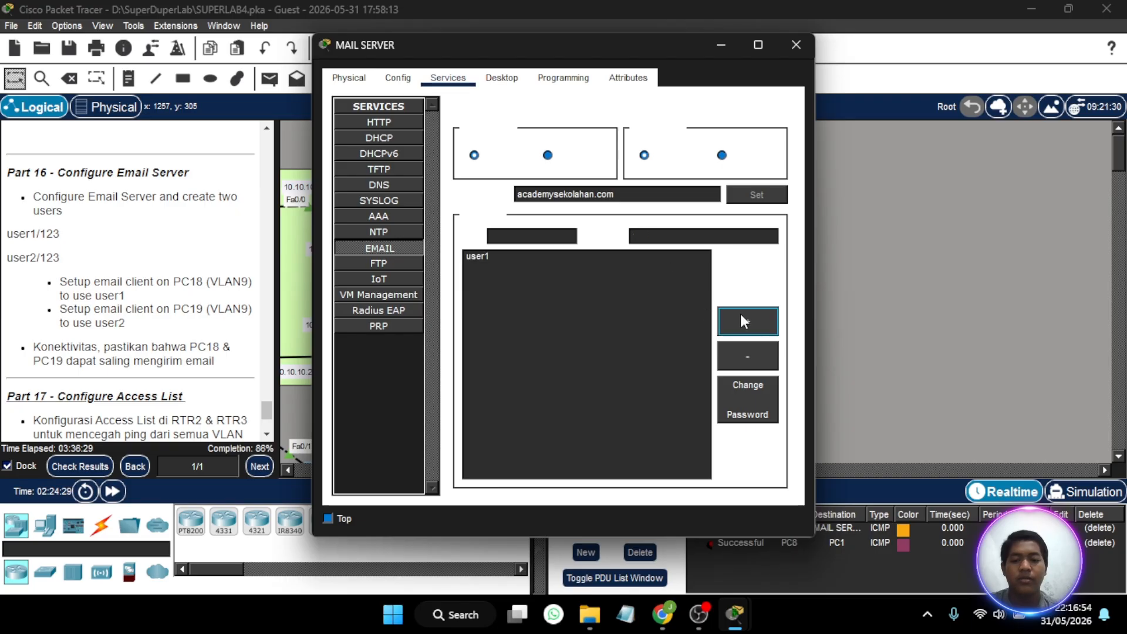
- Add the mail account user2 with its account password from the instructions, and close the MAIL SERVER window
click(543, 236)
text(user2)
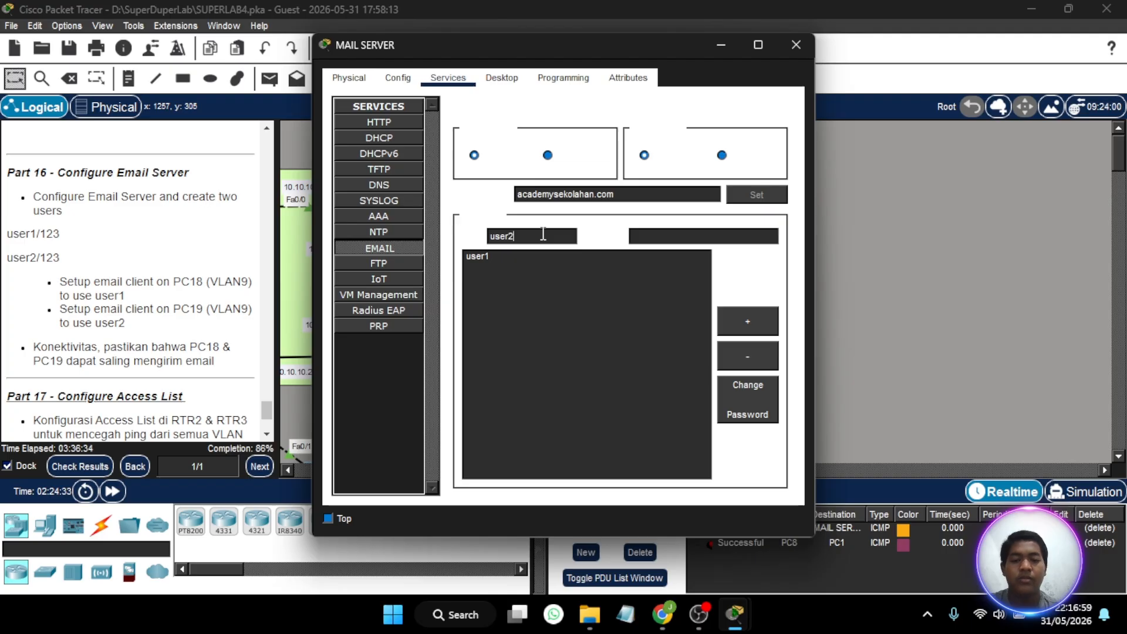
click(659, 229)
text(123)
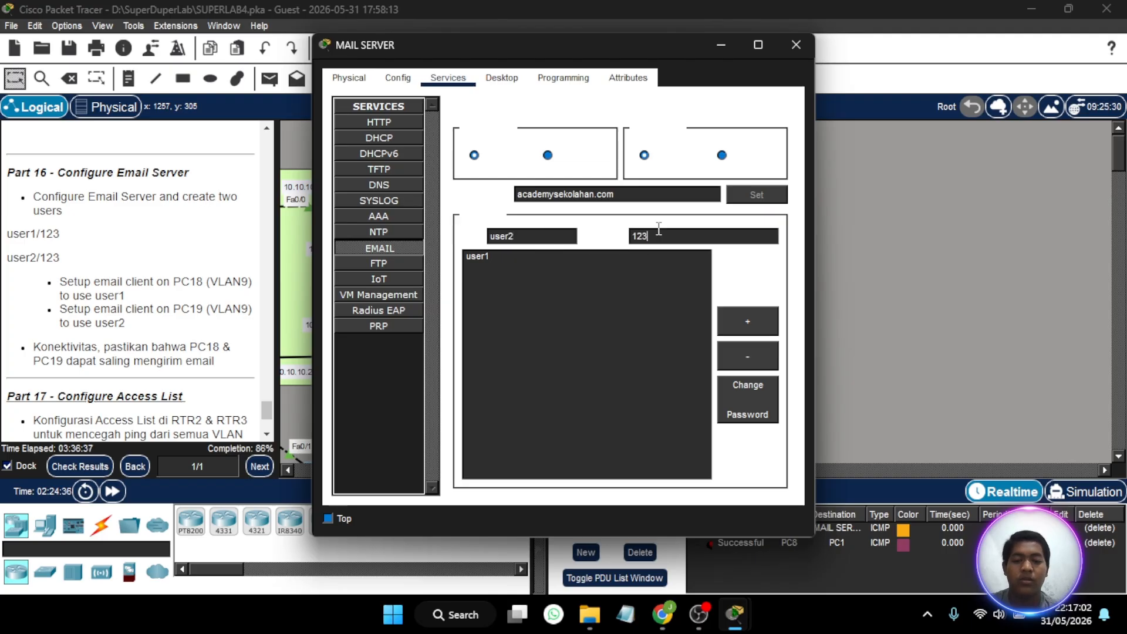
click(737, 314)
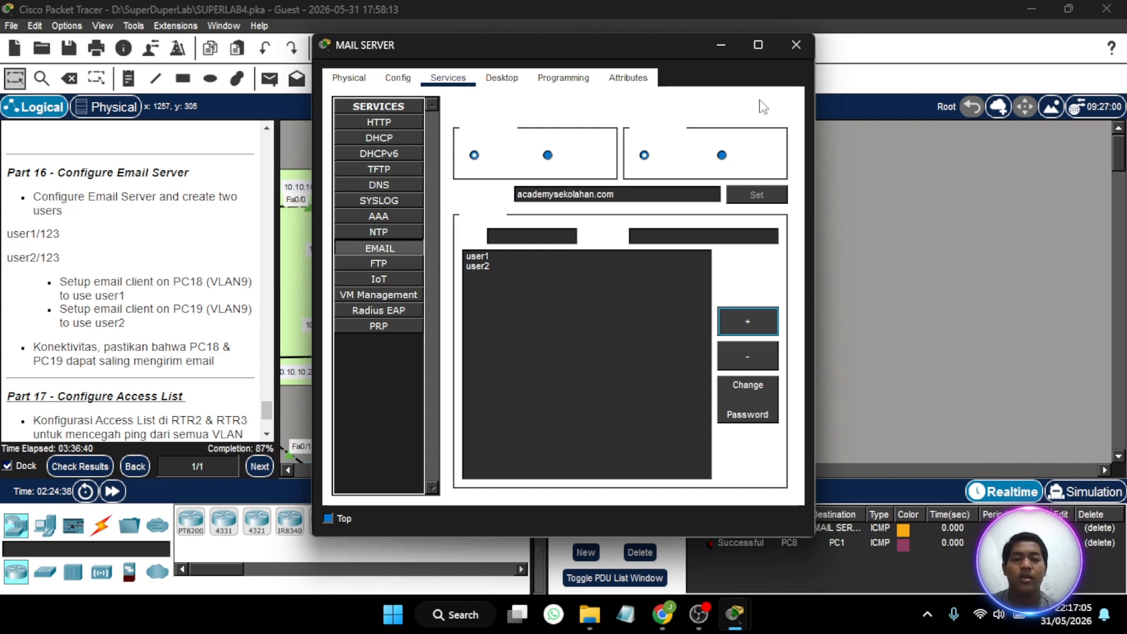
click(795, 44)
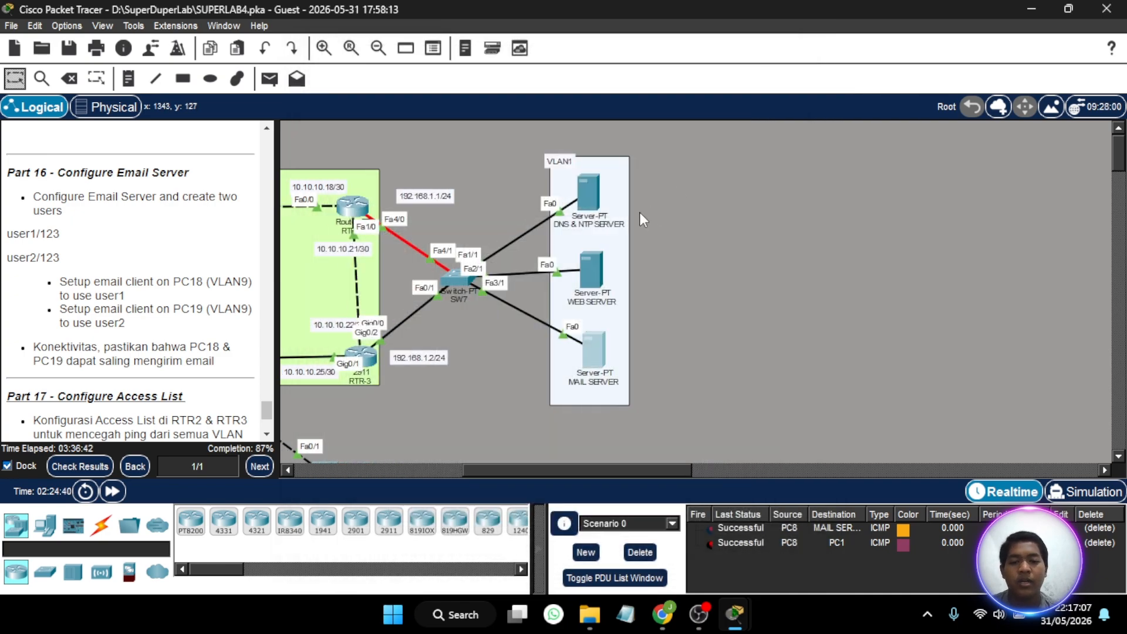
- Open the email client configuration on PC18 and fill in the name user1 and the account's e-mail address
scroll(639, 213, left, 3)
scroll(639, 212, down, 3)
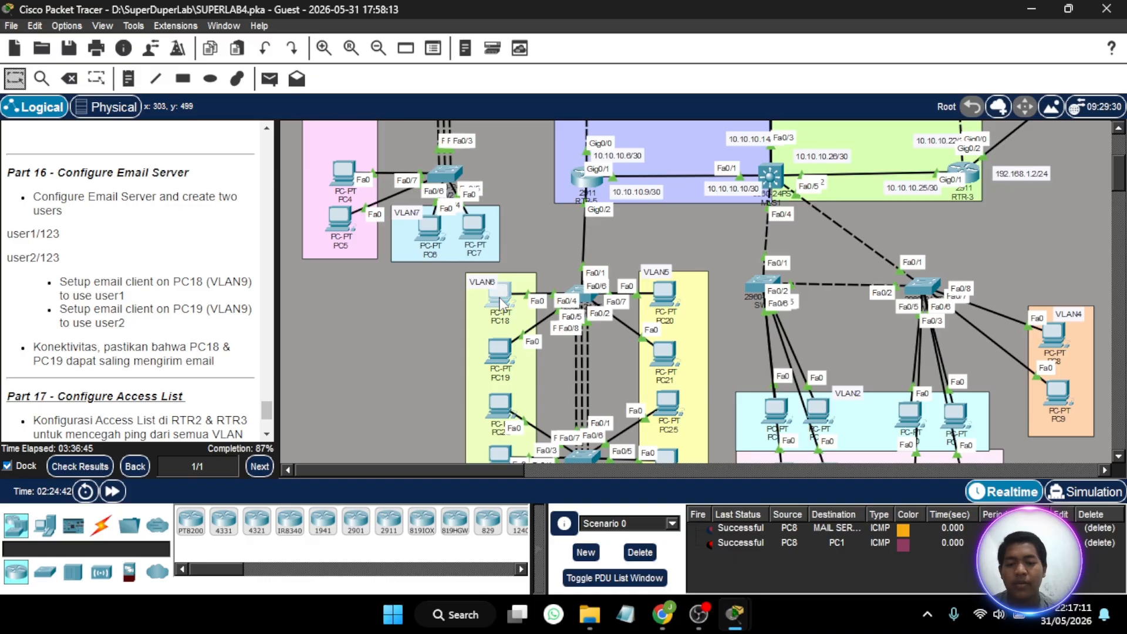
click(500, 294)
click(446, 77)
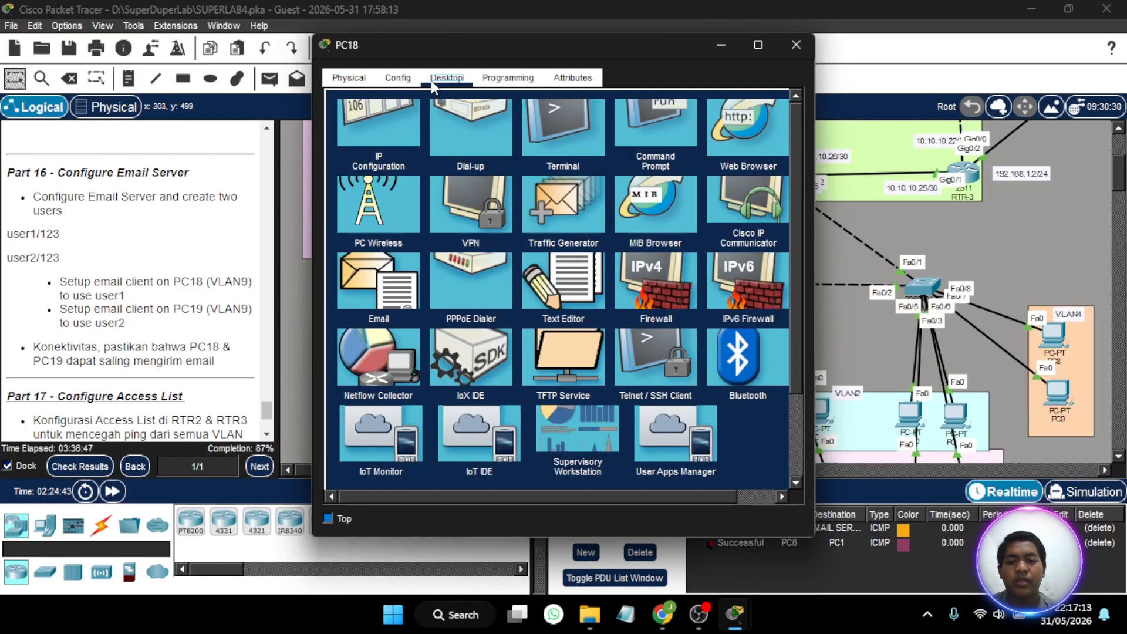
click(381, 437)
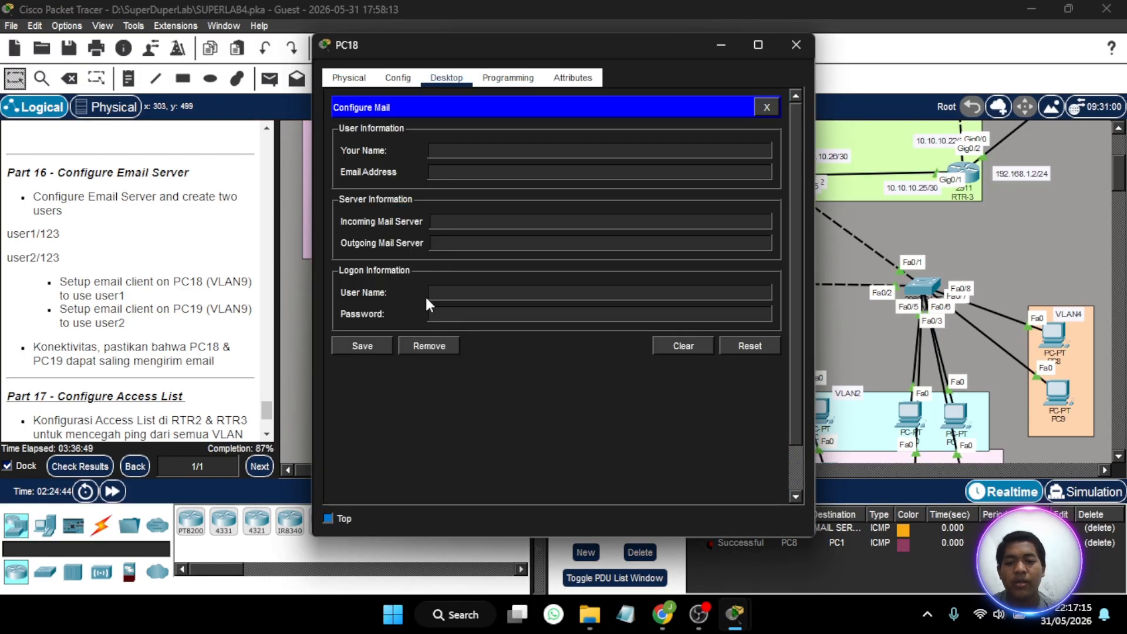
click(432, 151)
text(user1)
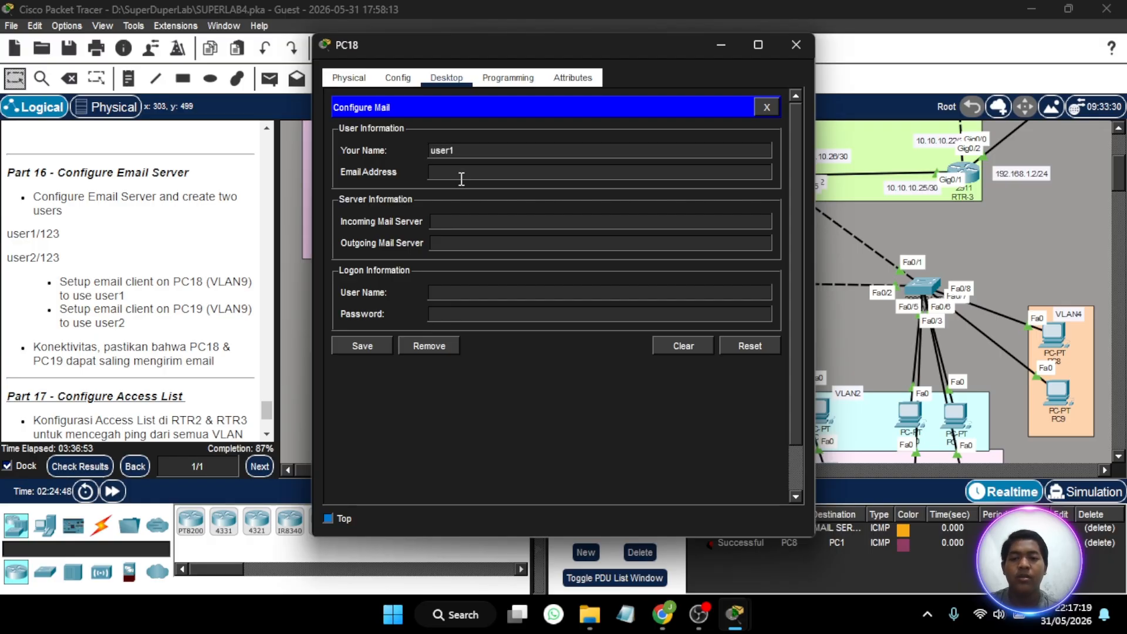
text(user1@)
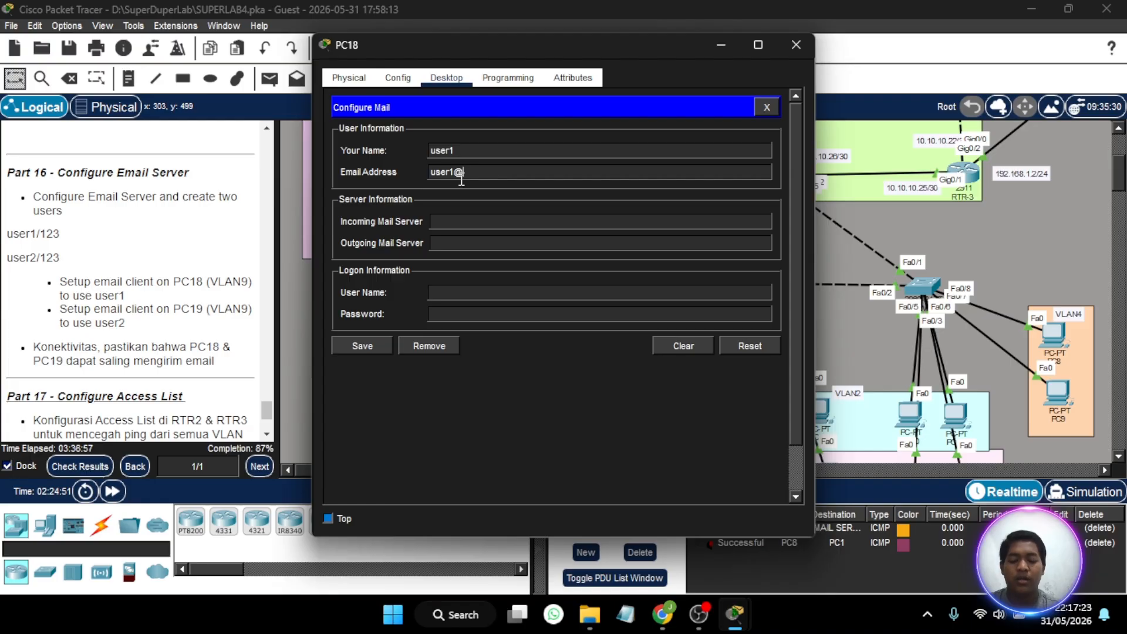
text(academy)
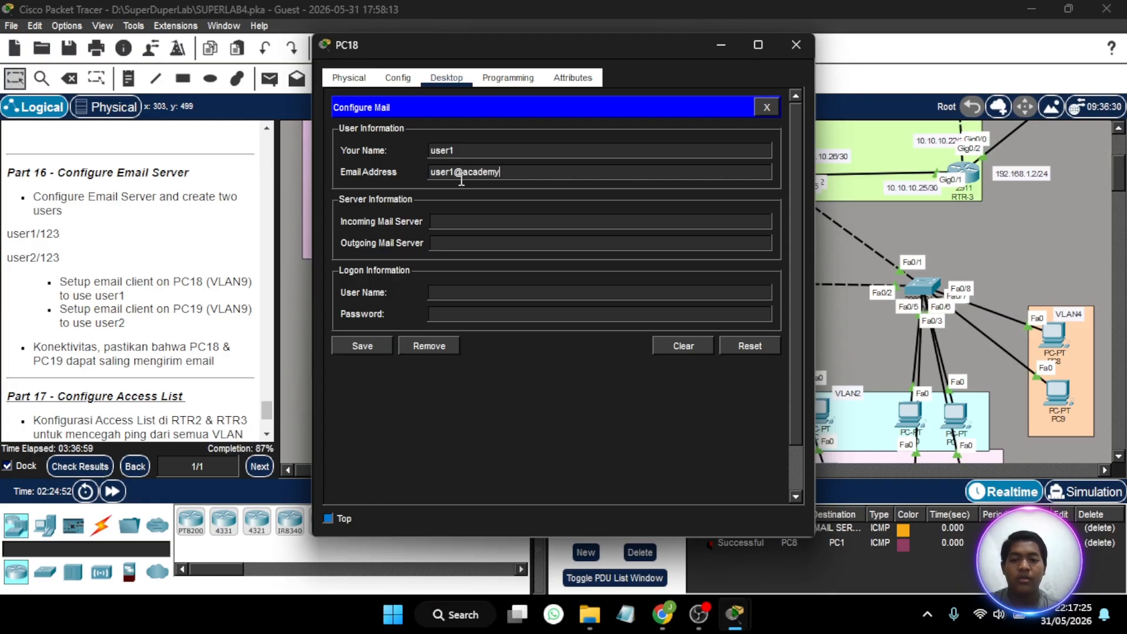
text(sekolahan.com)
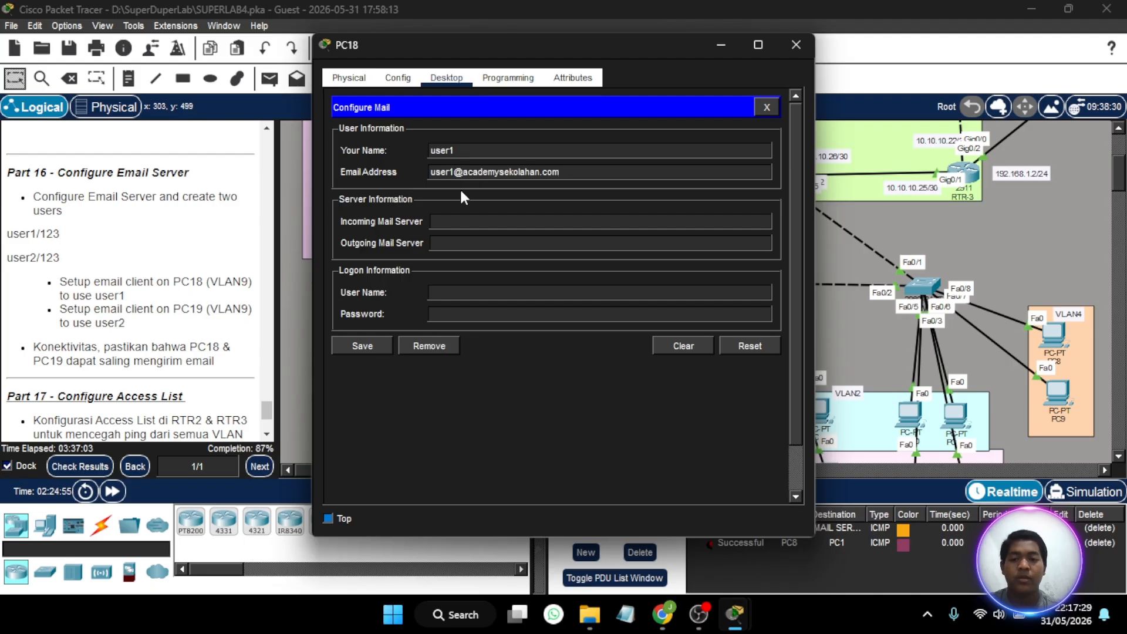
- Set PC18's incoming mail server to mail.academysekolahan.com
click(467, 225)
text(academ)
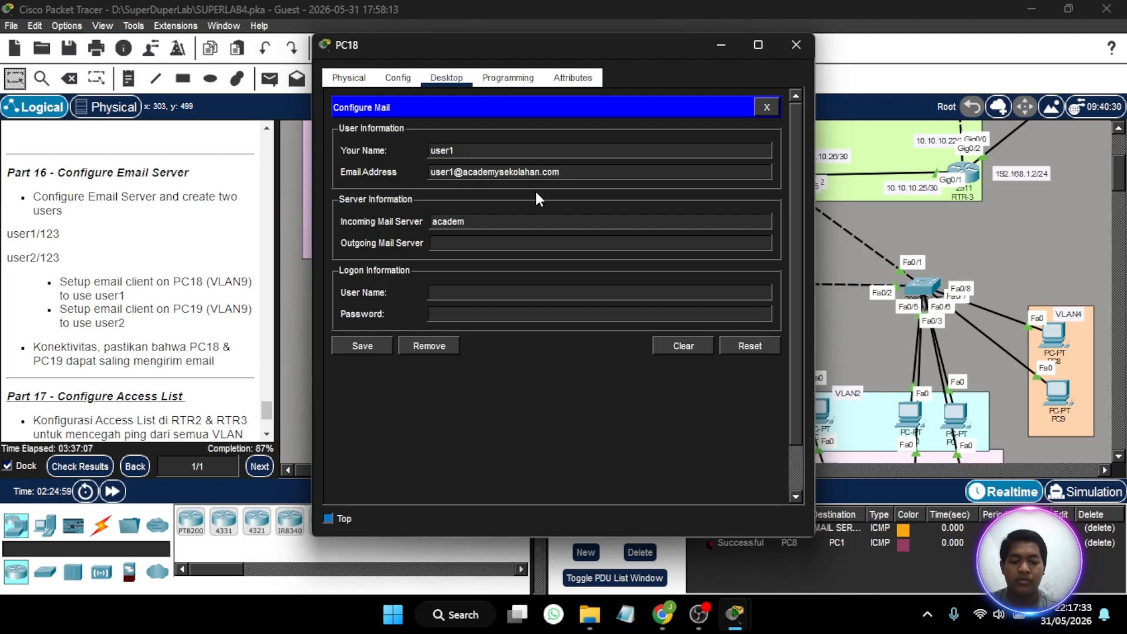
text(y)
key(BackSpace)
key(BackSpace)
key(BackSpace)
key(BackSpace)
key(BackSpace)
key(BackSpace)
key(BackSpace)
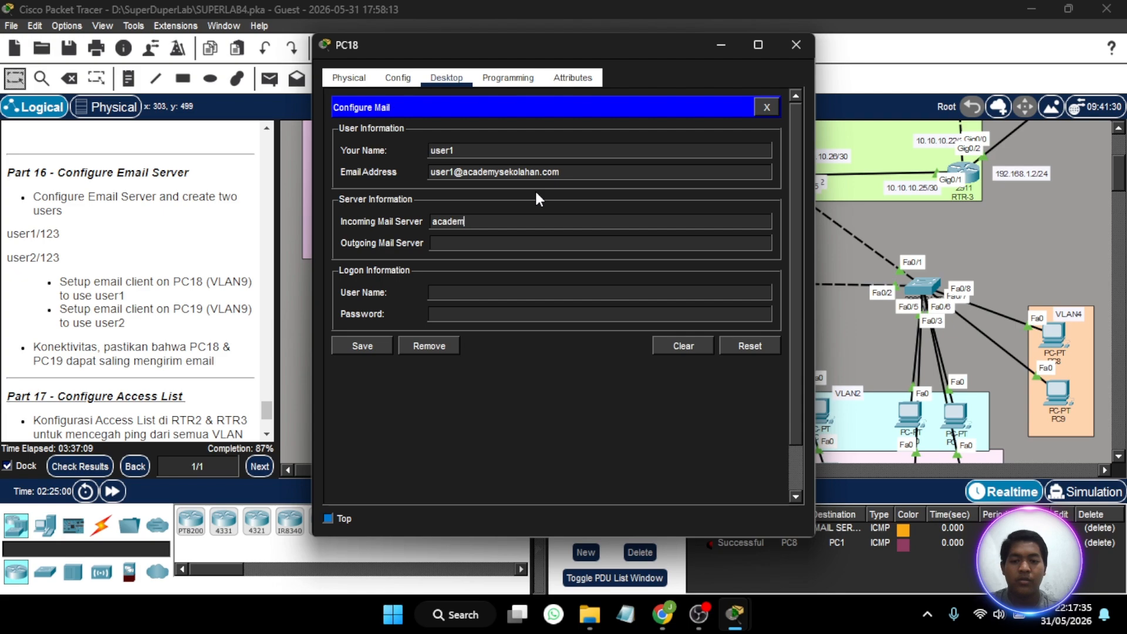
text(mail)
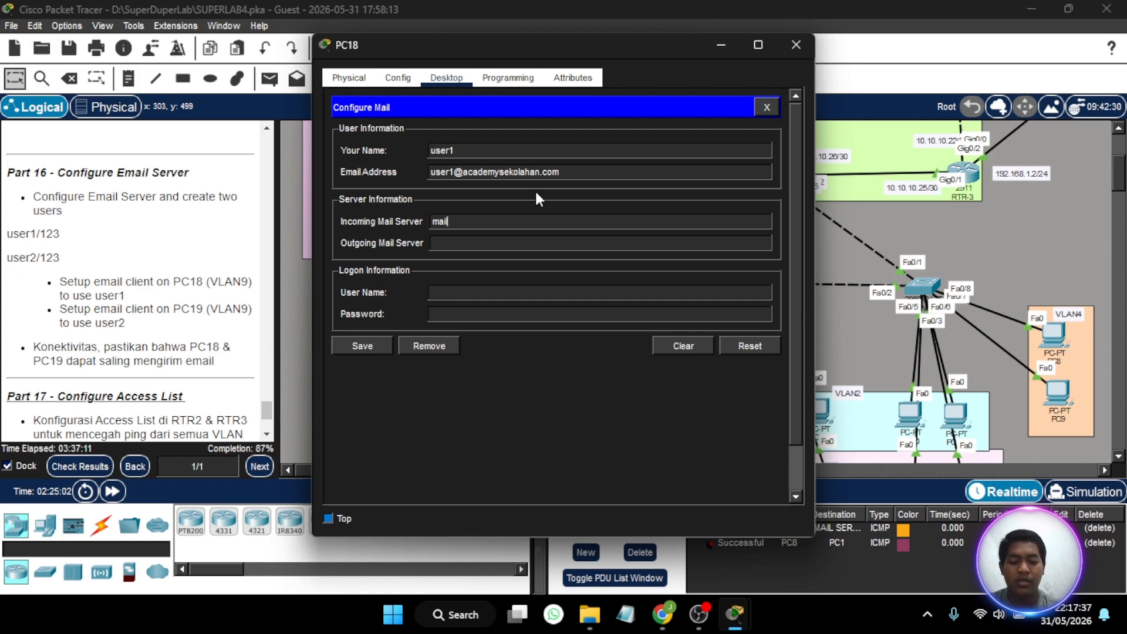
text(.academysekolahan.com)
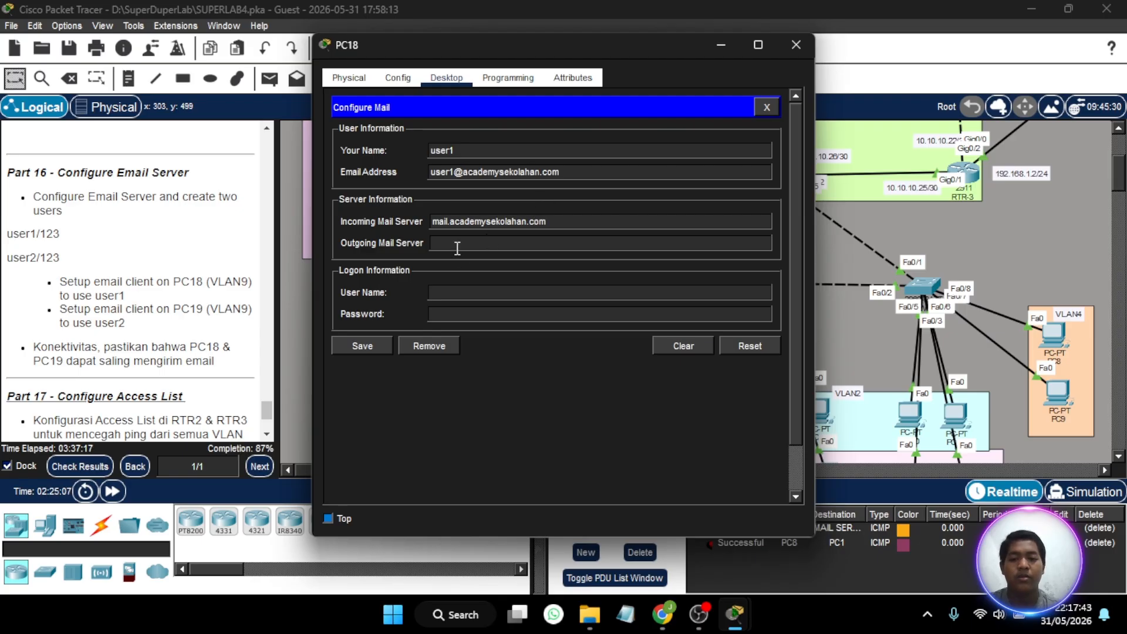
text(ai)
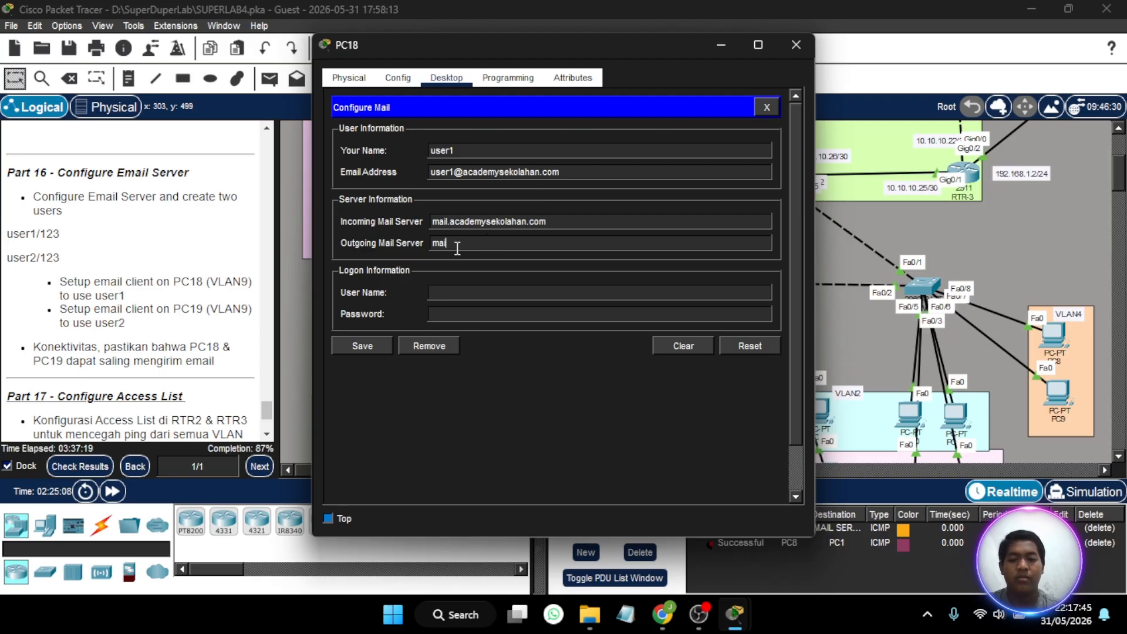
text(l.aca)
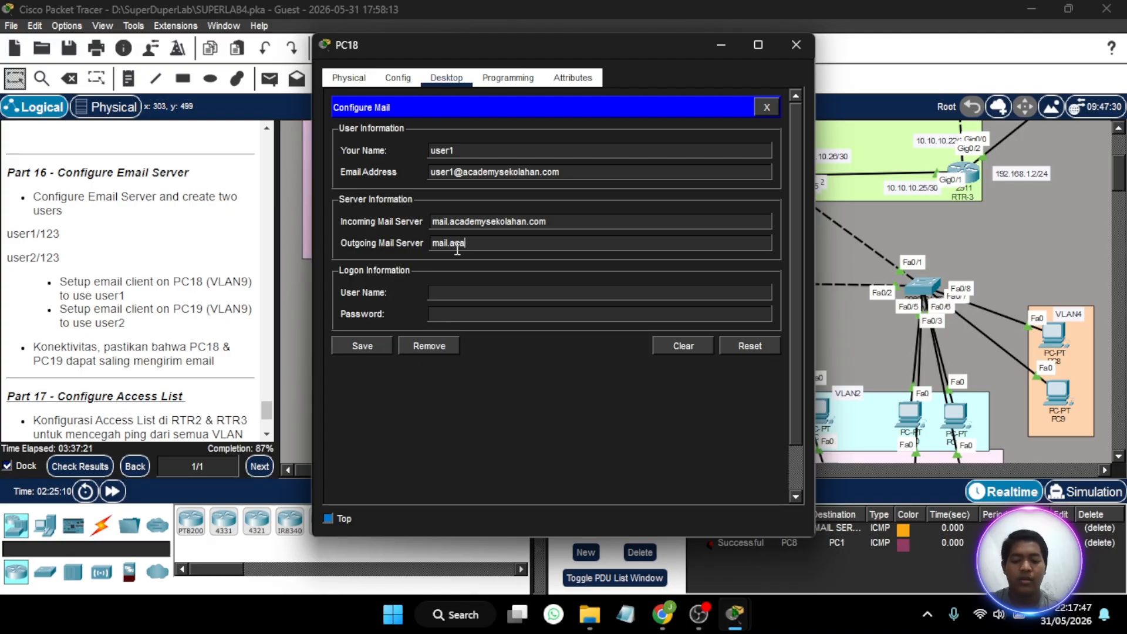
text(demysekolahan.com)
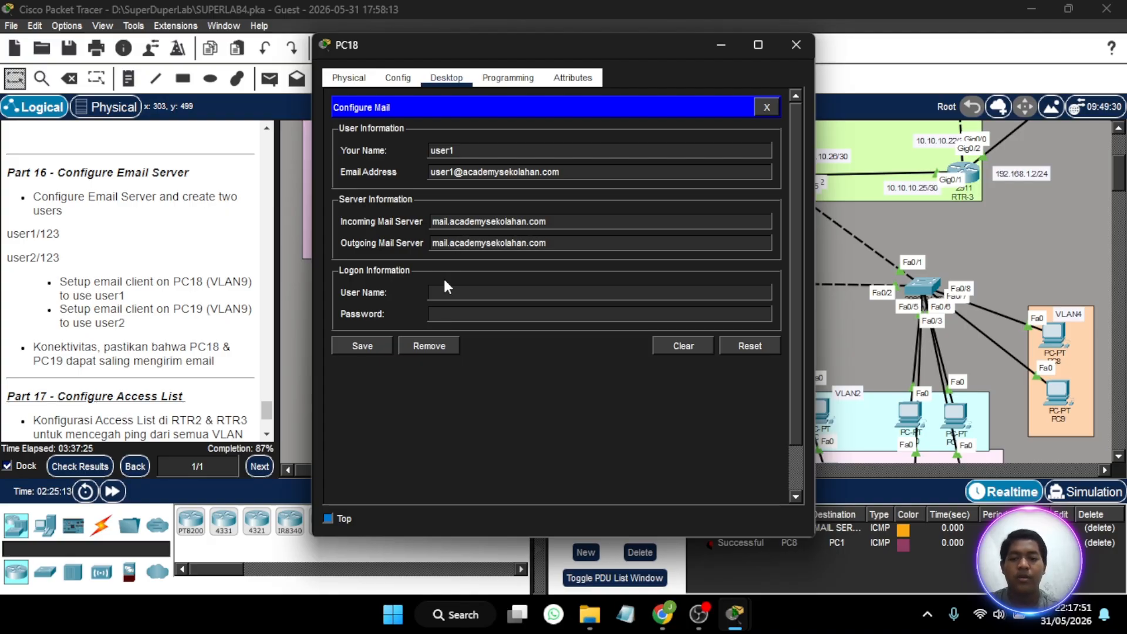
text(user1)
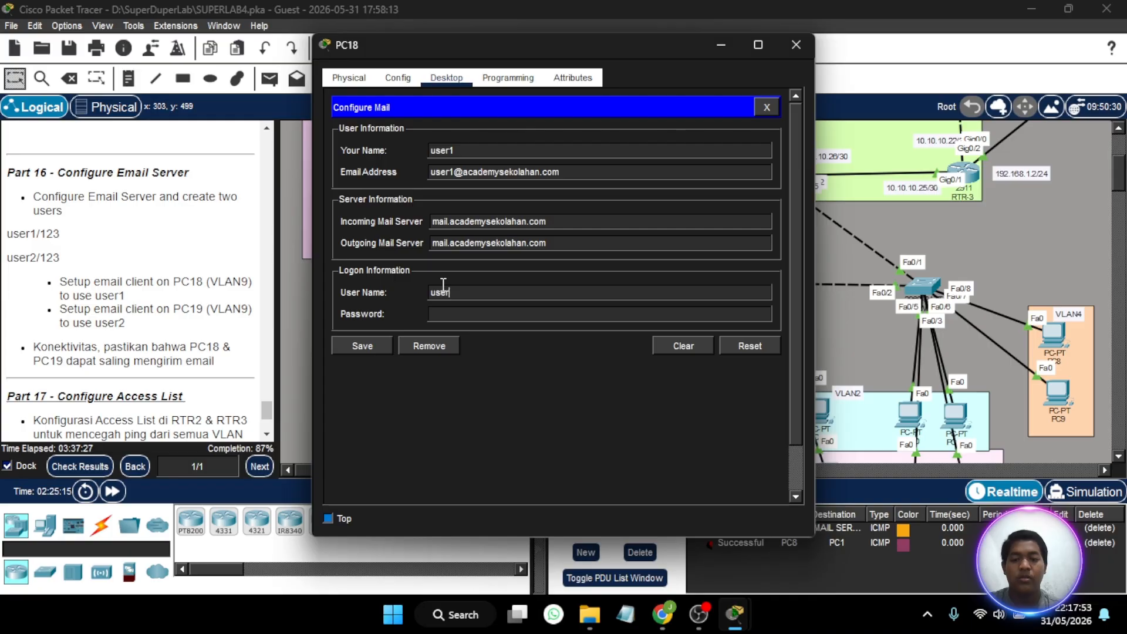
- Fill in PC18's mail logon information with the user name user1 and the account password
click(445, 308)
text(1)
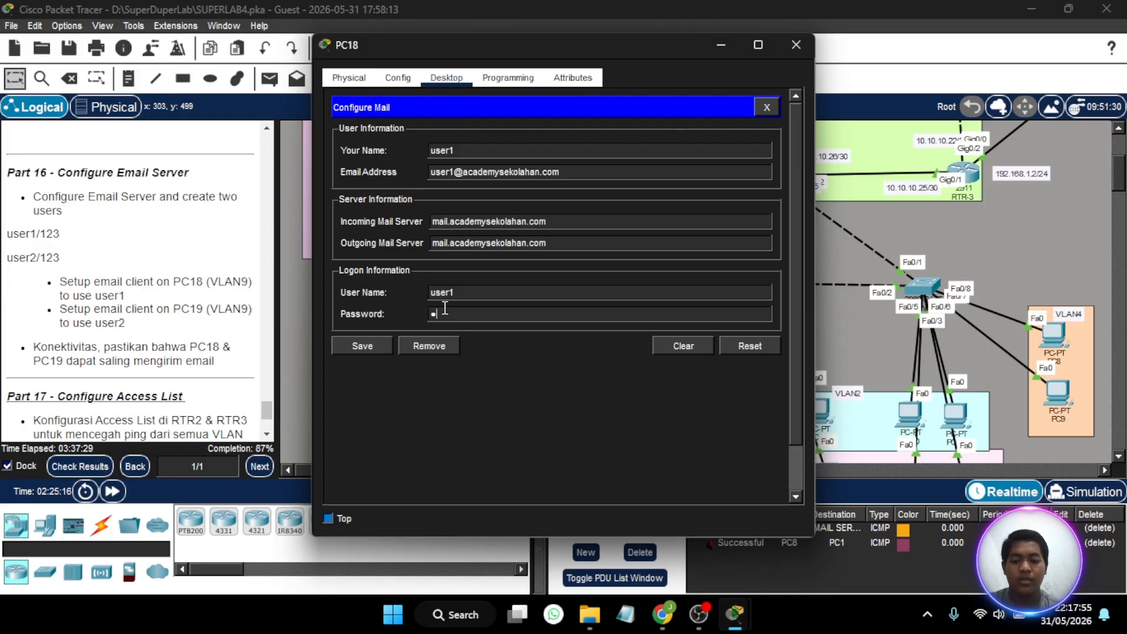
text(23)
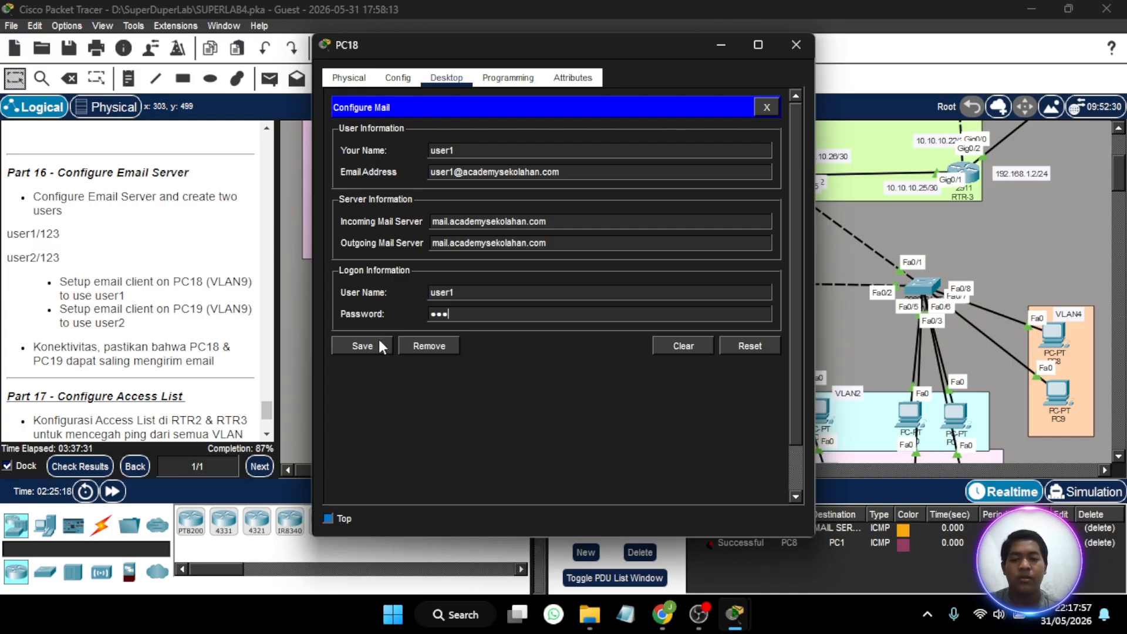
- Save PC18's mail configuration and open the email client configuration on PC19
click(379, 346)
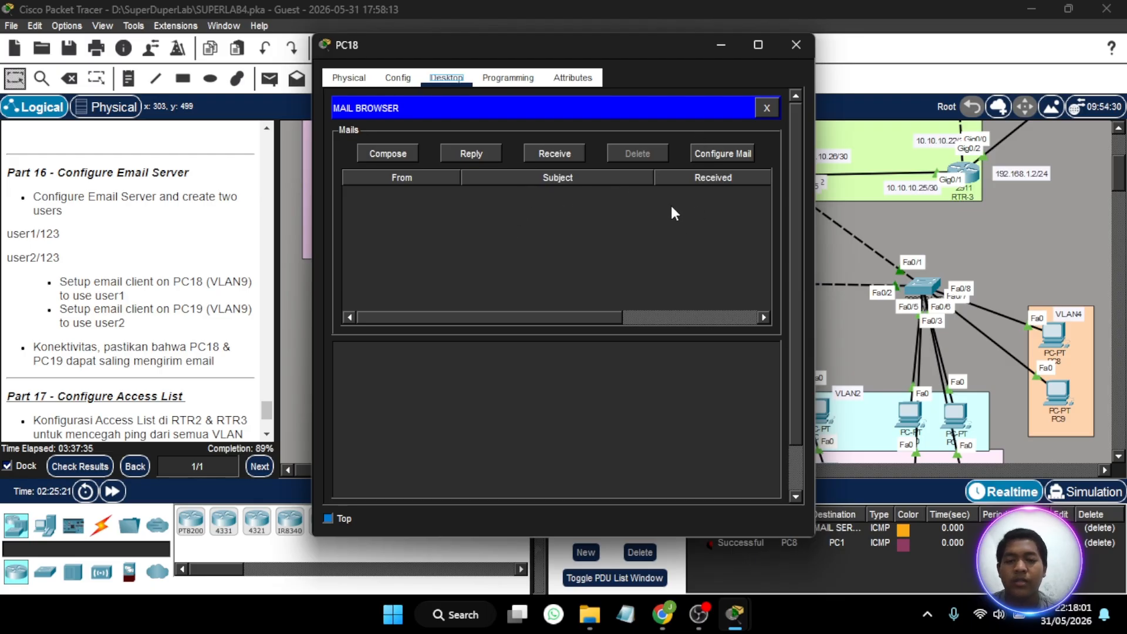
click(717, 48)
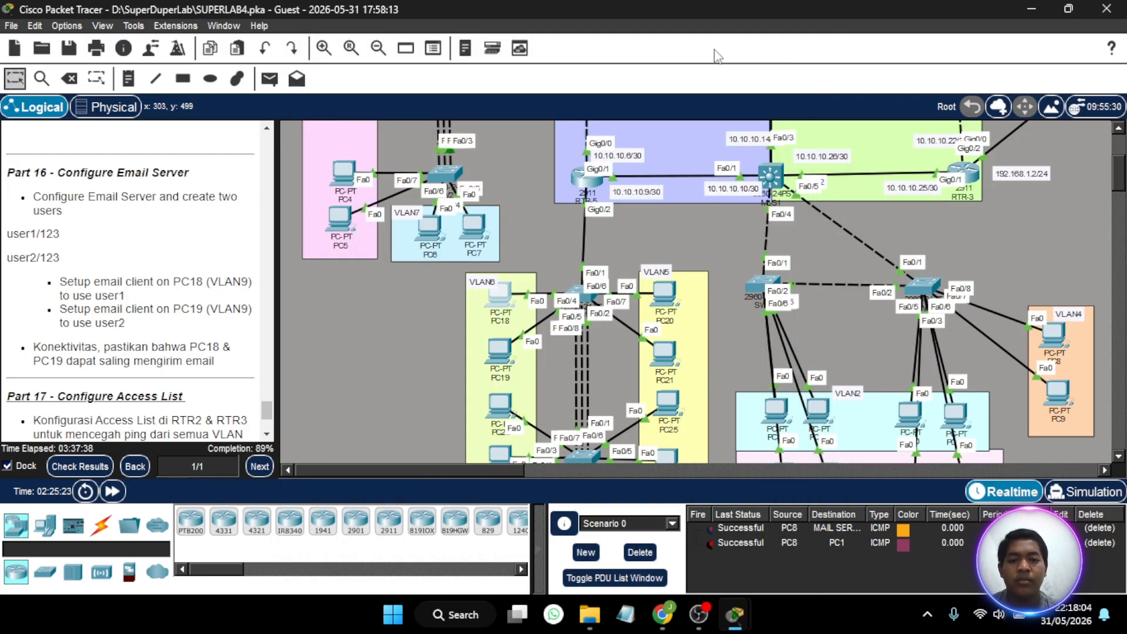
click(500, 351)
click(446, 78)
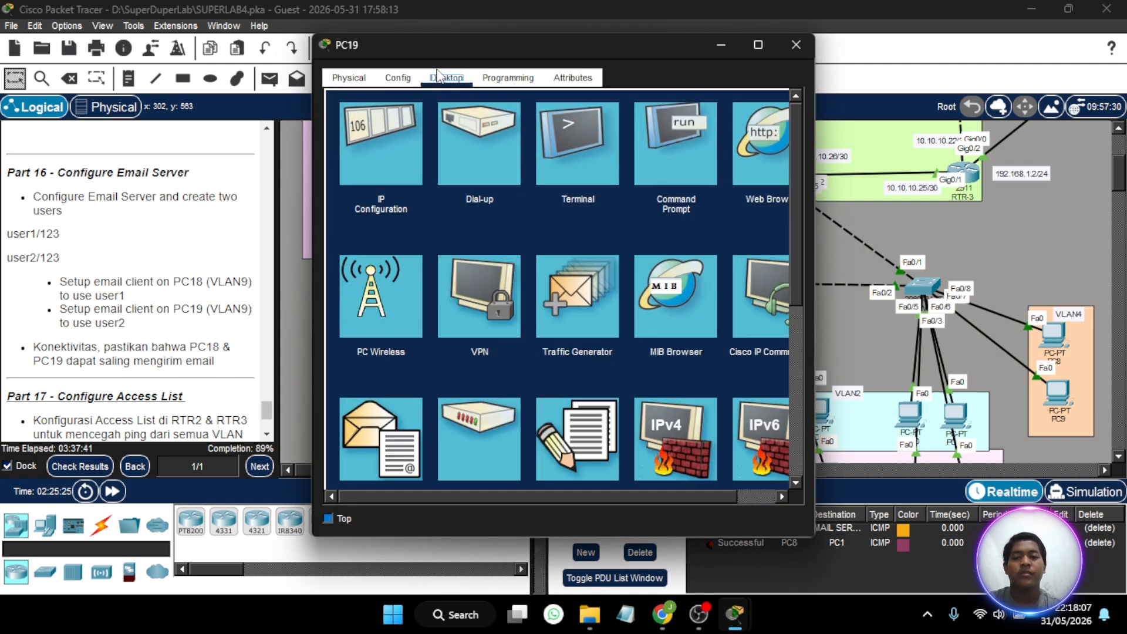
click(381, 437)
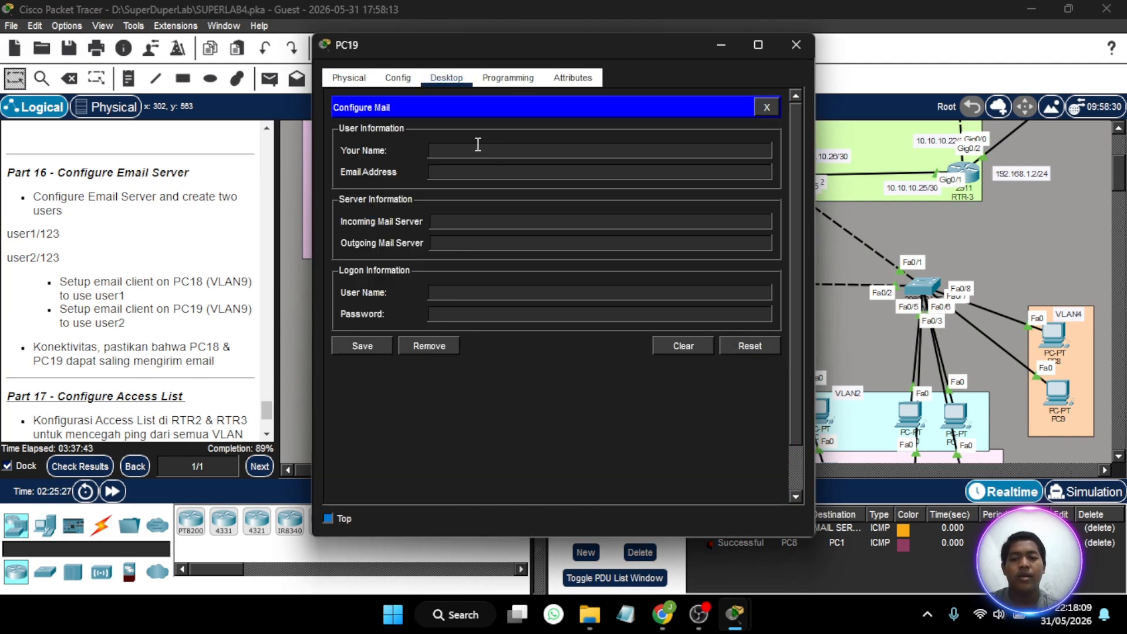
- Fill in PC19's mail user information with the name user2 and the account's e-mail address
click(468, 152)
text(us)
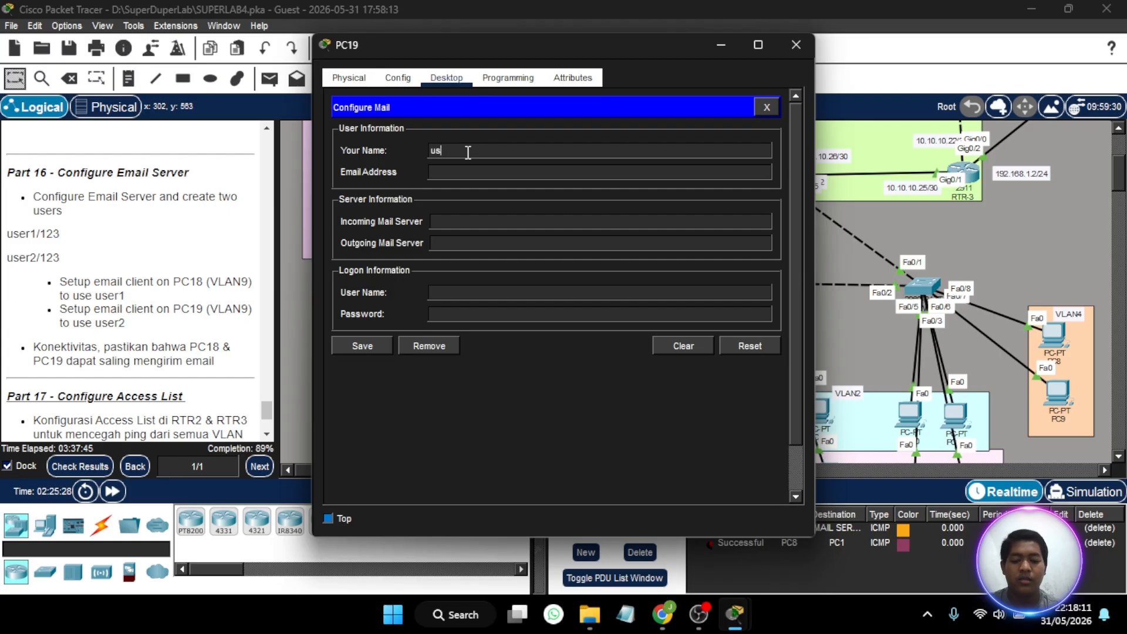
text(er2)
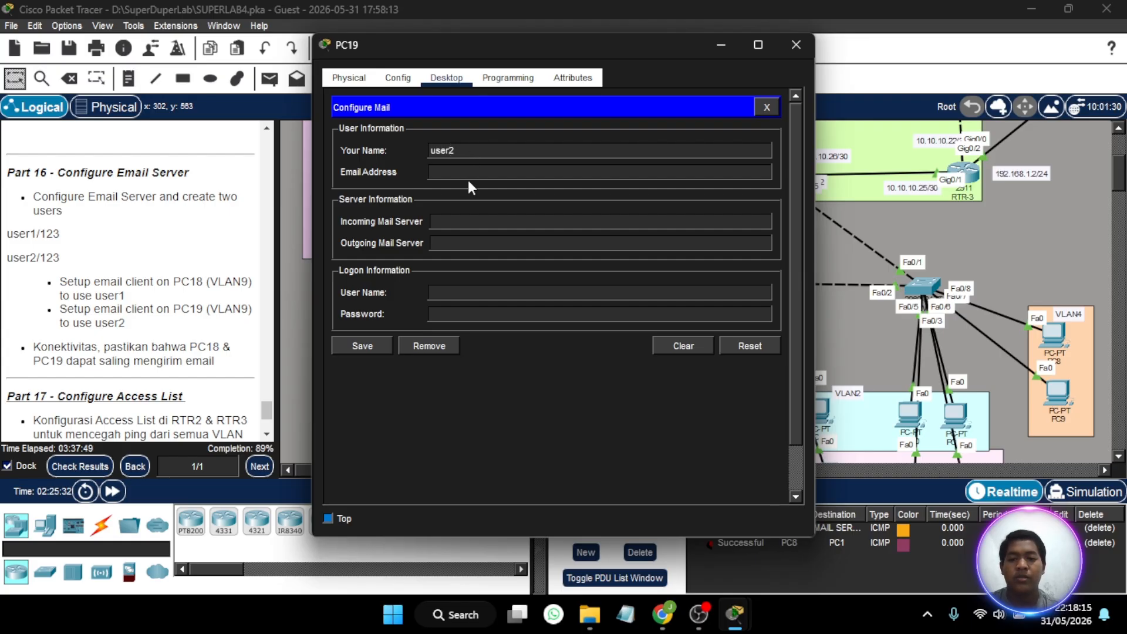
click(470, 173)
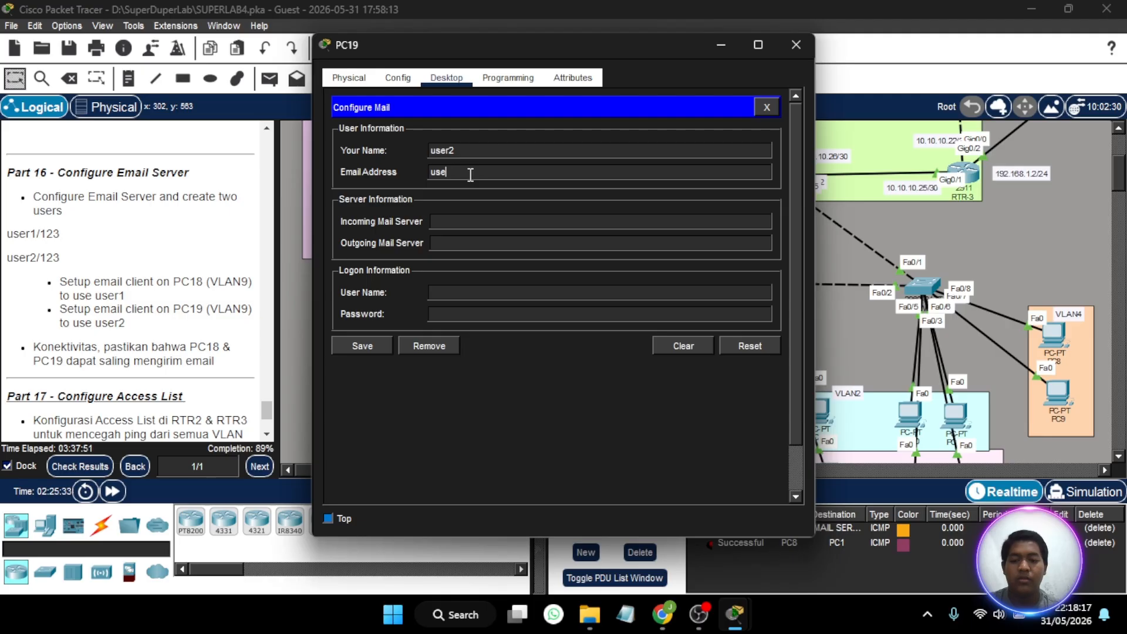
text(r2@academysekolahan.com)
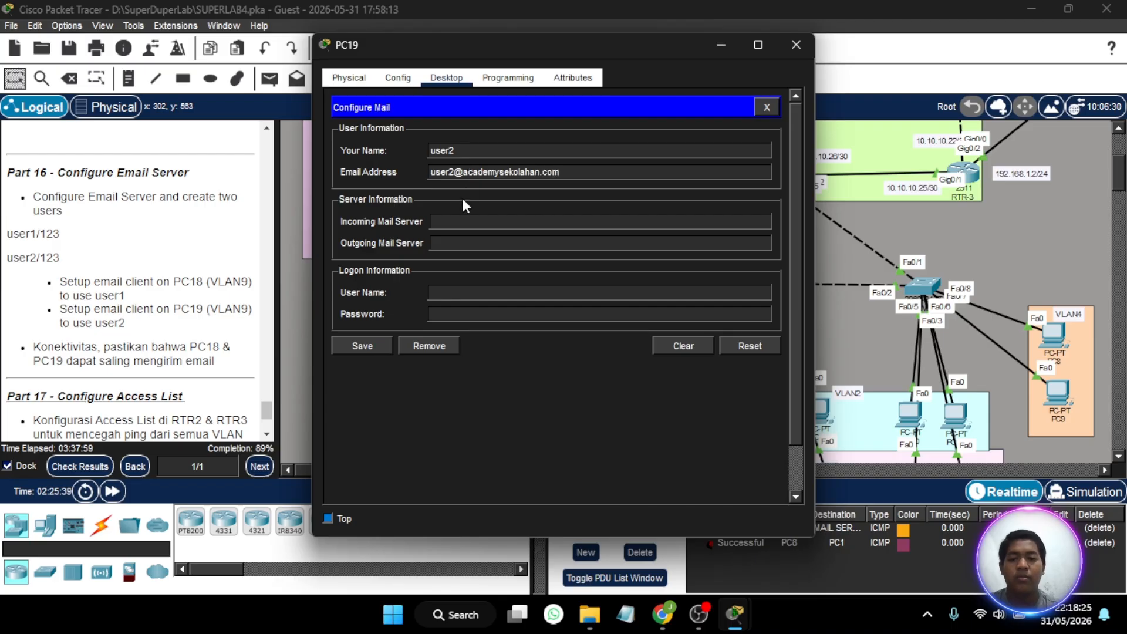
text(mail)
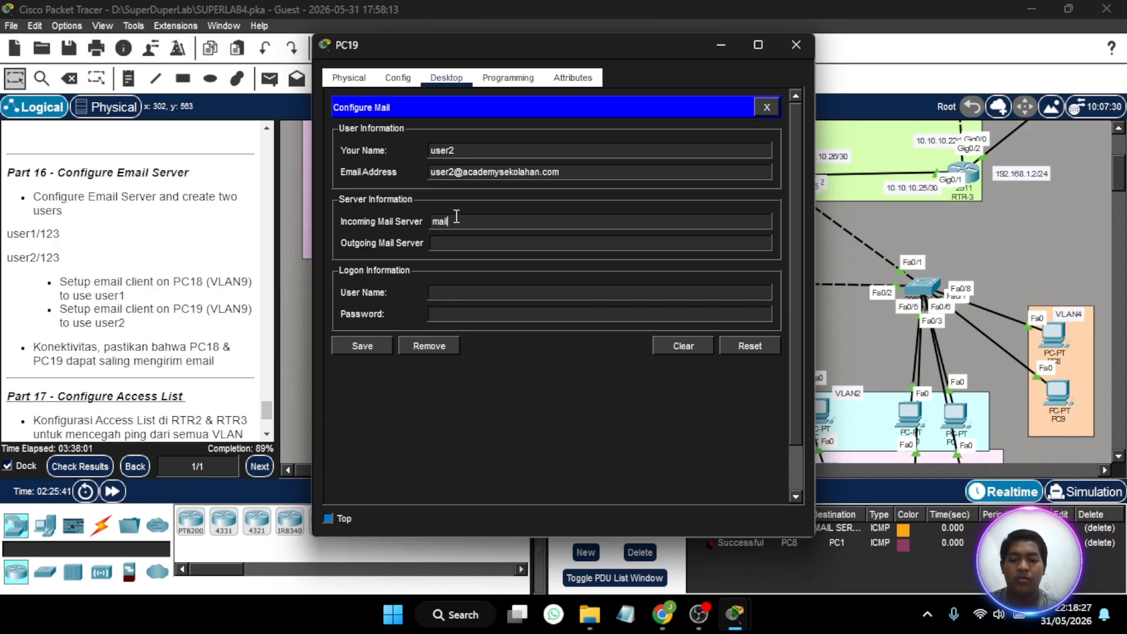
text(.a)
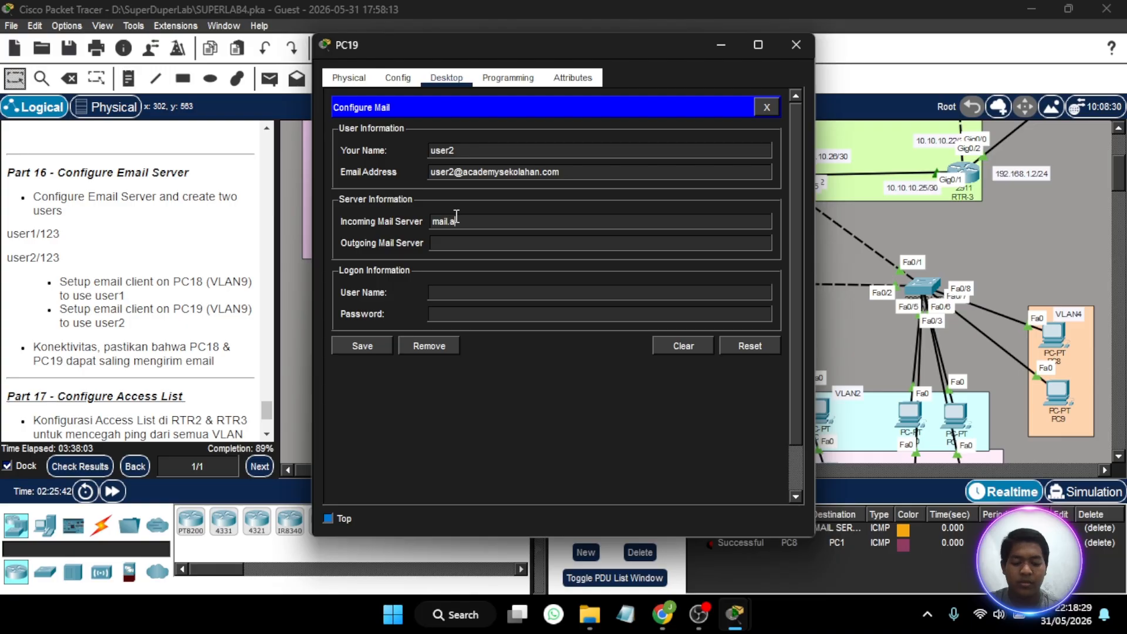
text(cademysekolahan.com)
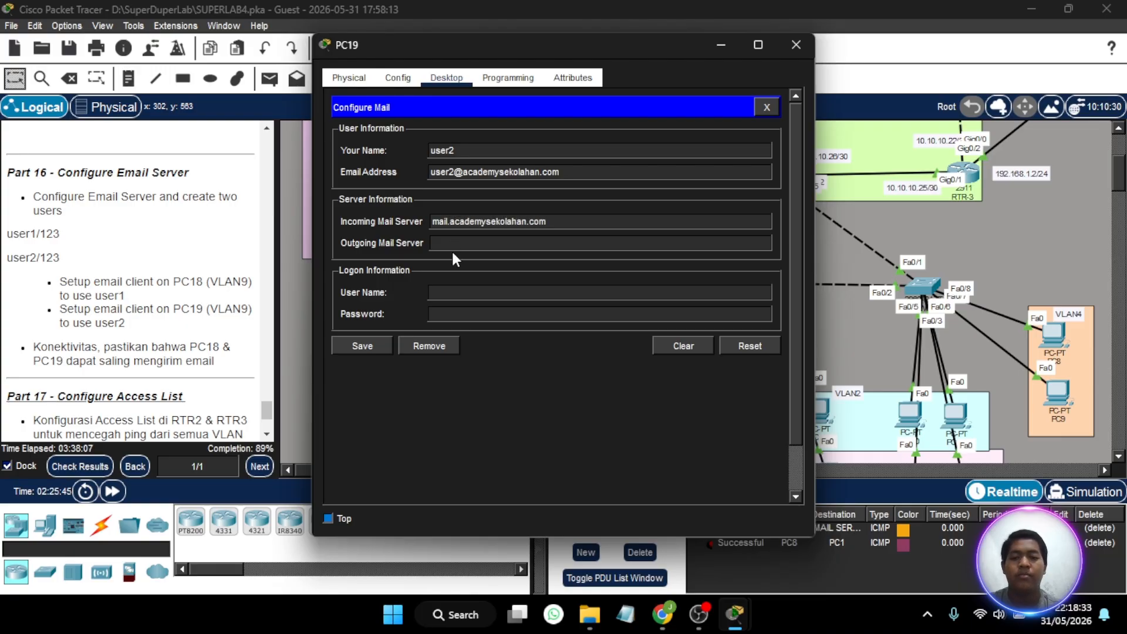
- Set PC19's incoming and outgoing mail servers to mail.academysekolahan.com
click(461, 242)
text(ma)
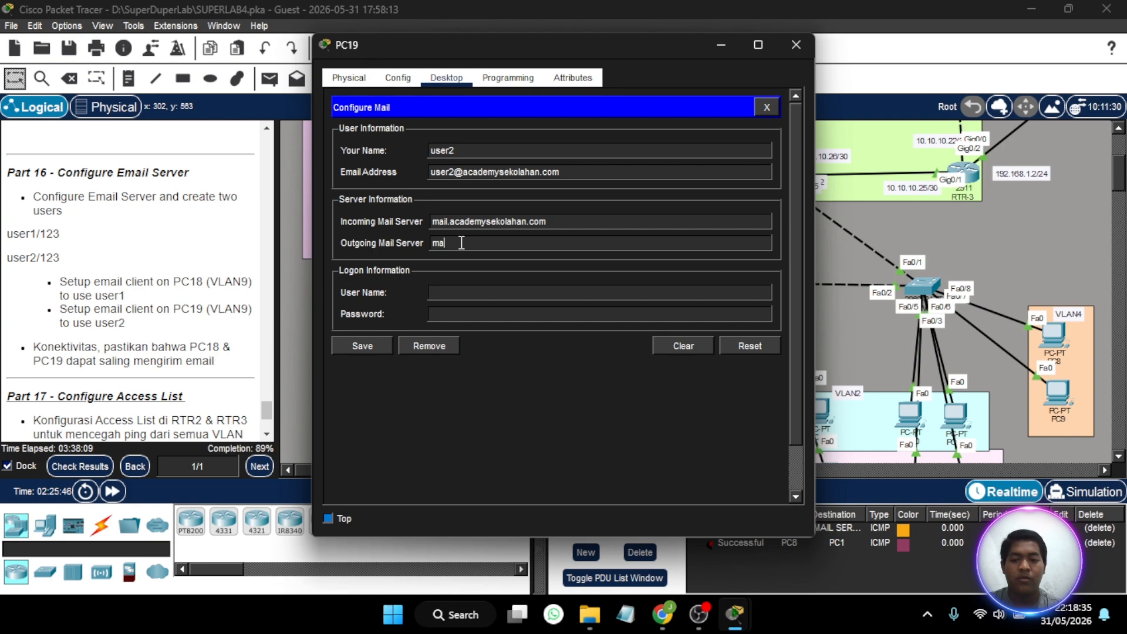
text(il.ac)
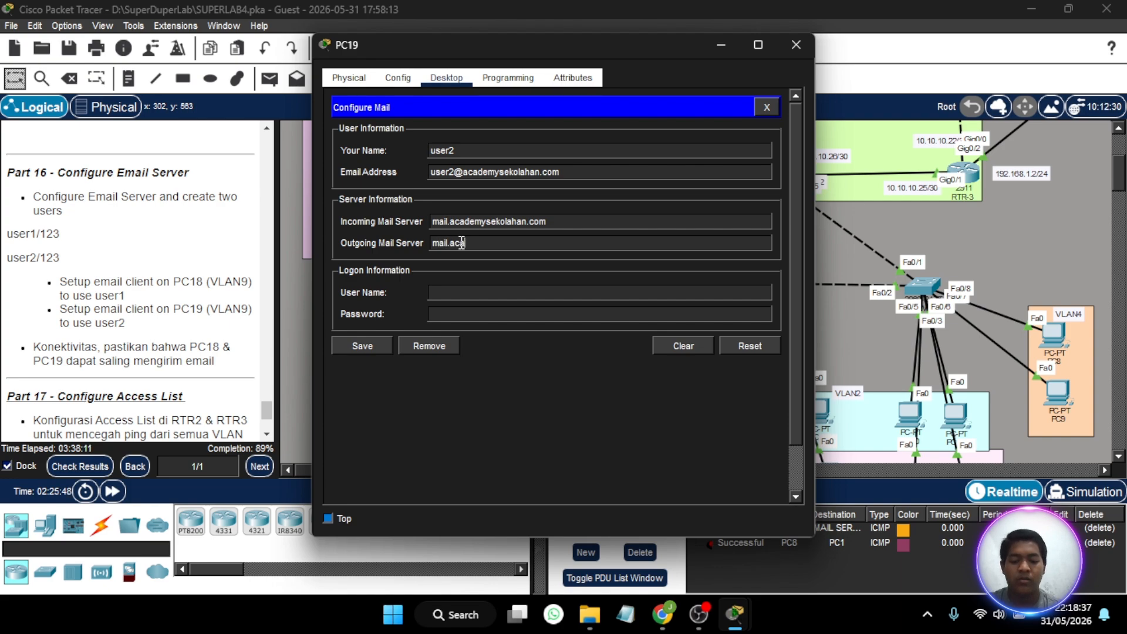
text(ademysek)
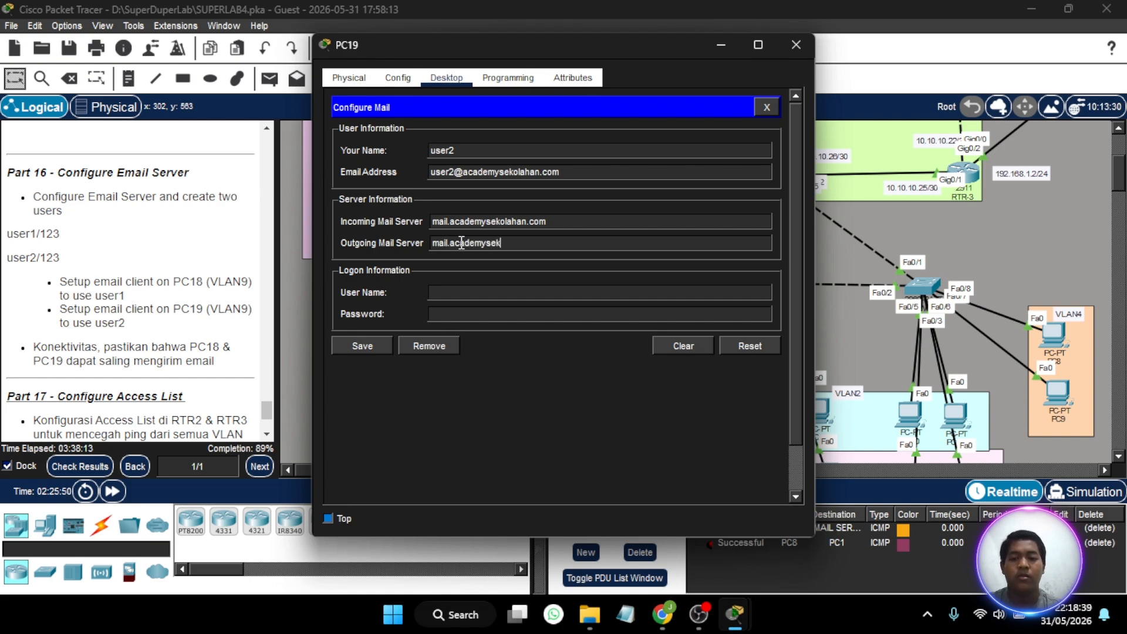
text(olahan.com)
- Fill in PC19's mail logon information with the user name user2 and the account password, and save the configuration
click(454, 291)
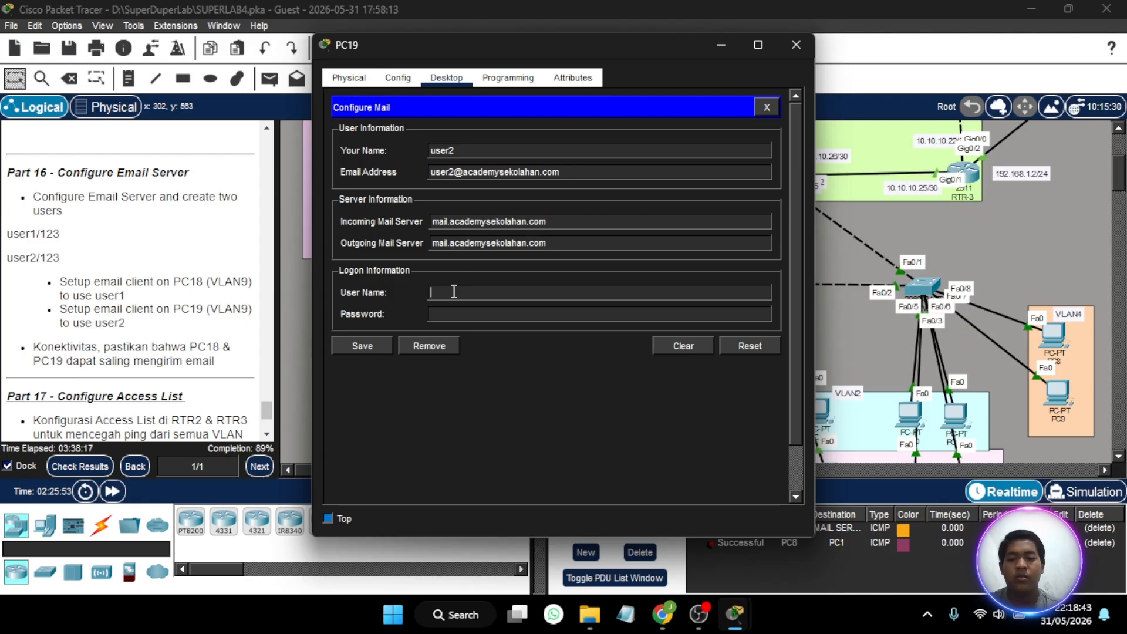
text(user2)
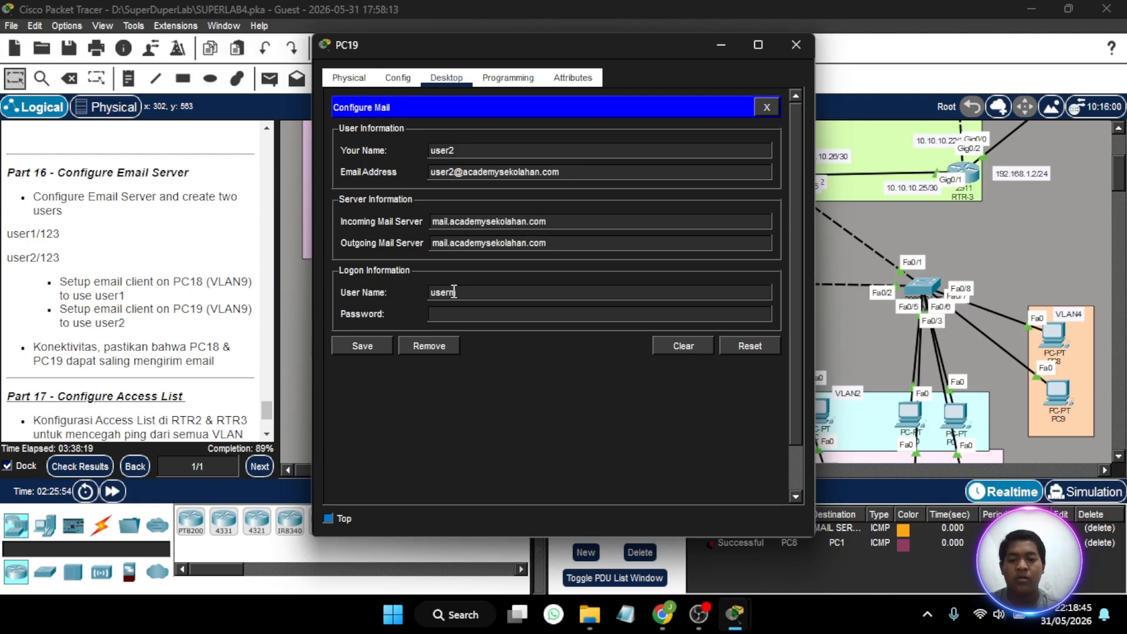
key(BackSpace)
click(453, 315)
text(123)
click(378, 339)
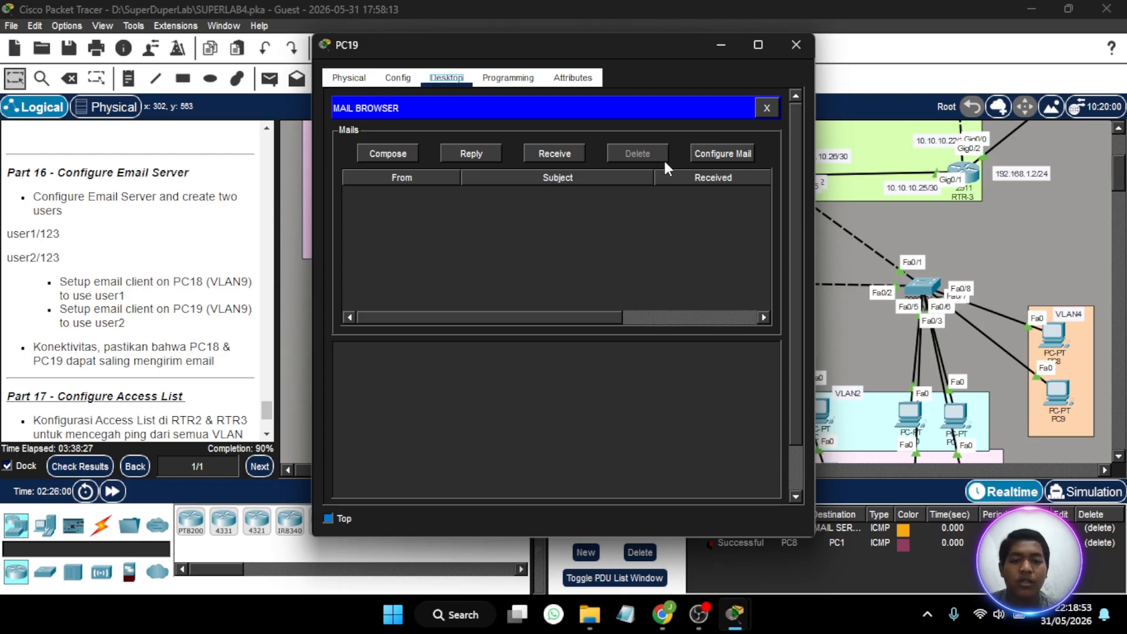
- Review the saved mail configuration on PC19 and return to the mail browser
click(714, 154)
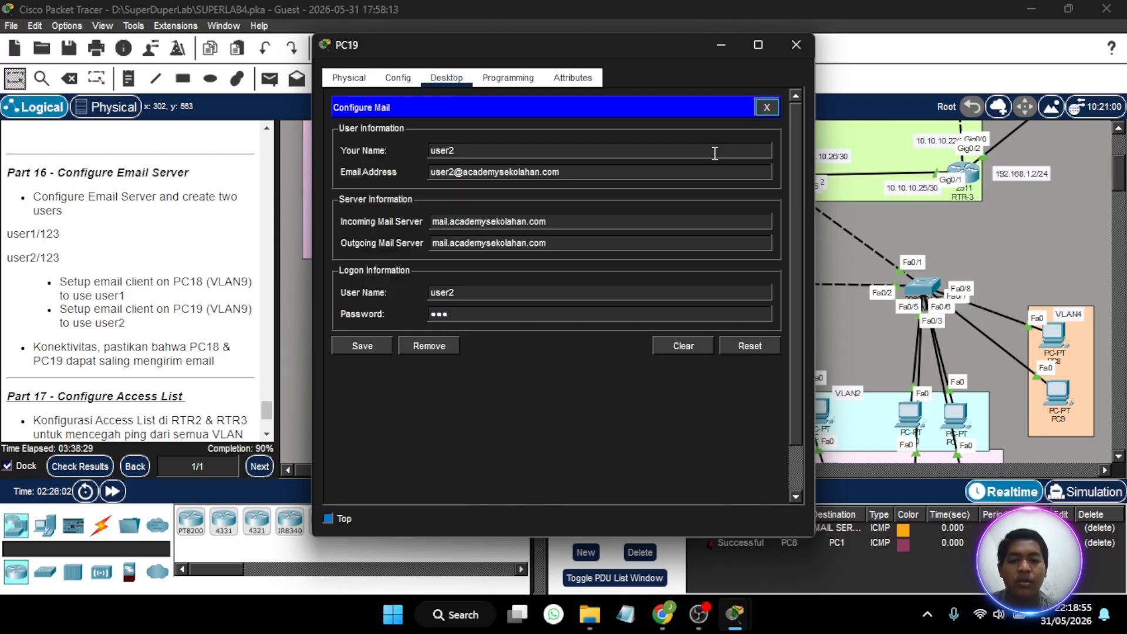
click(767, 107)
click(427, 174)
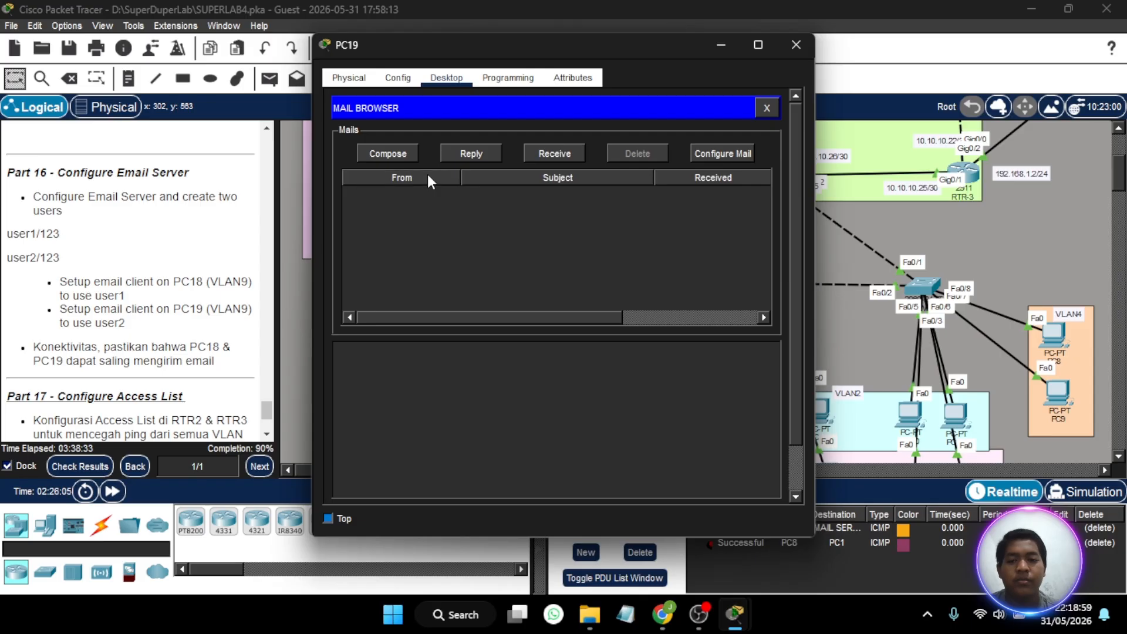
- Compose an email on PC19 to user1 with the subject haloo and send it
click(397, 154)
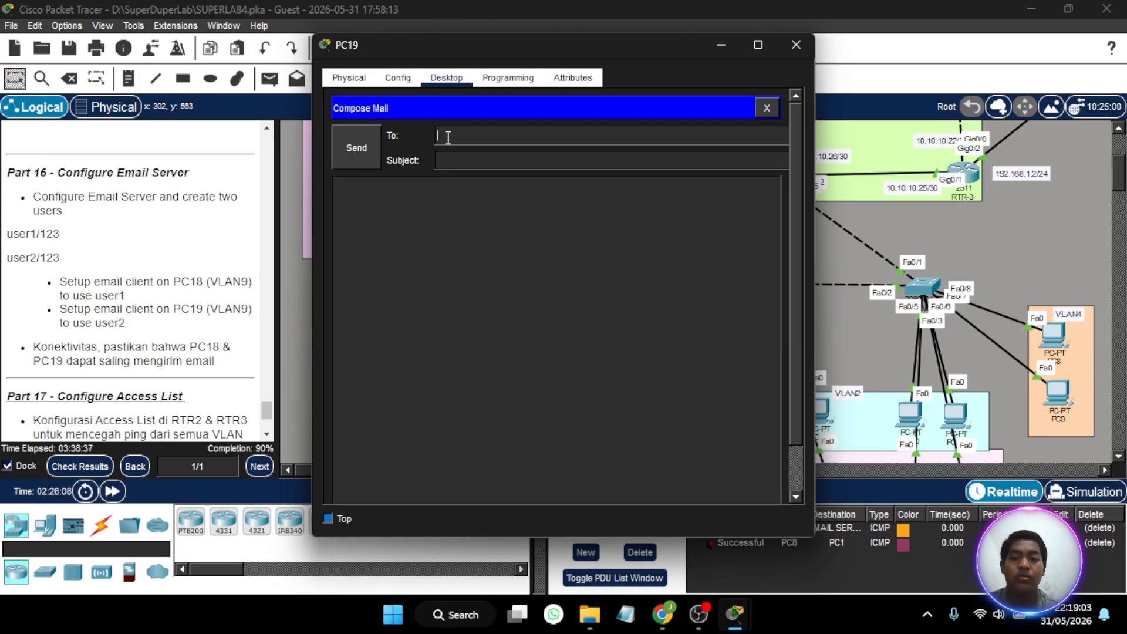
text(user1)
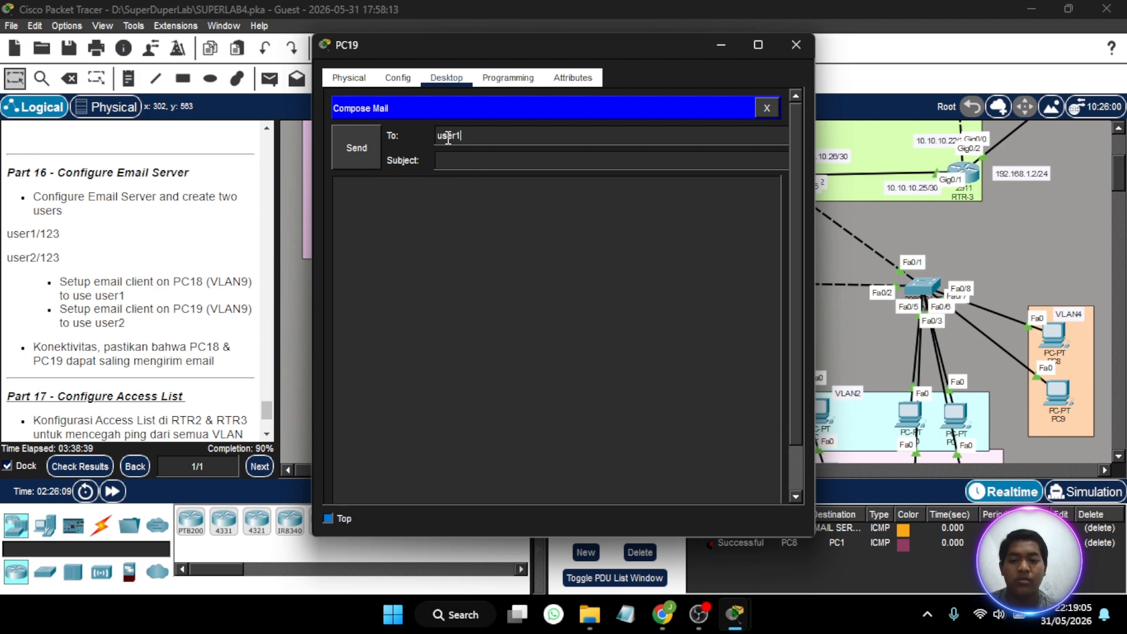
click(460, 159)
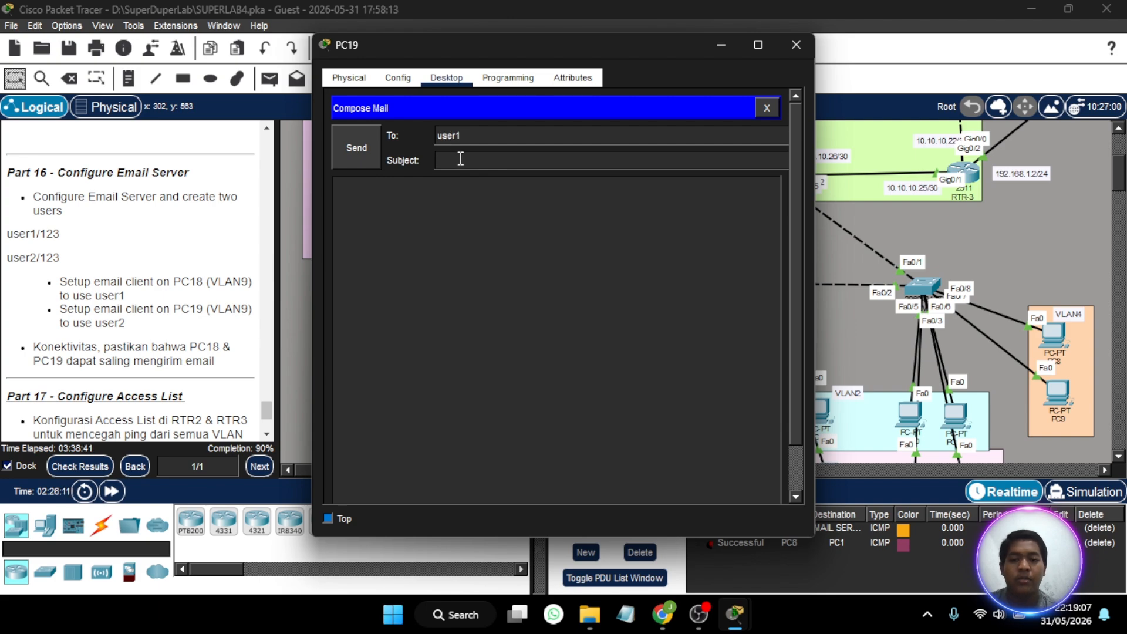
text(halooo)
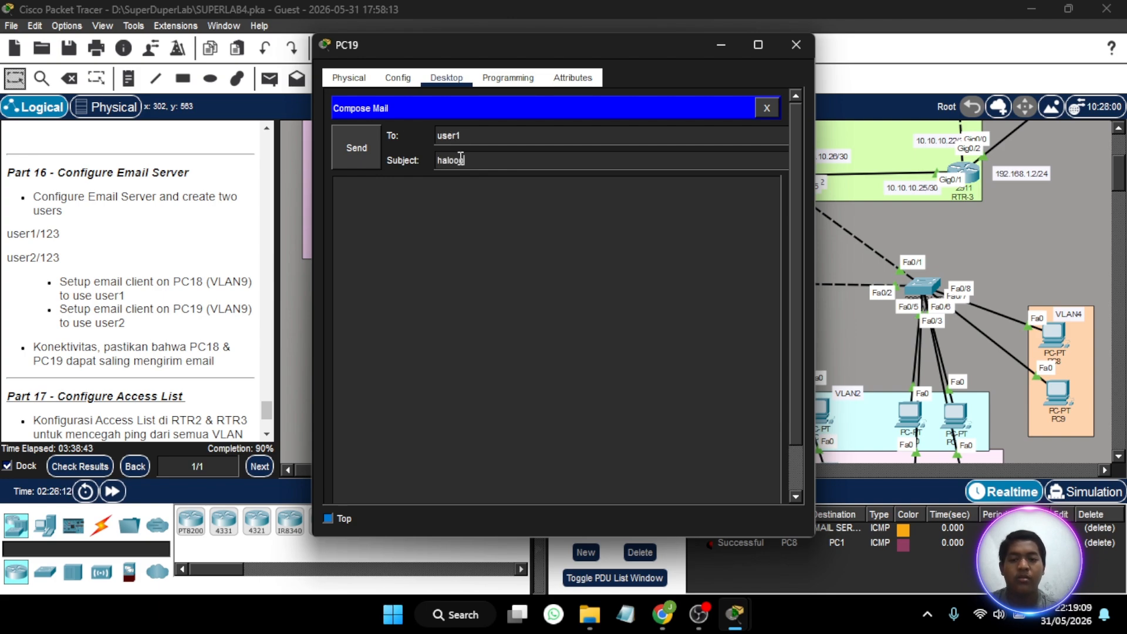
click(372, 148)
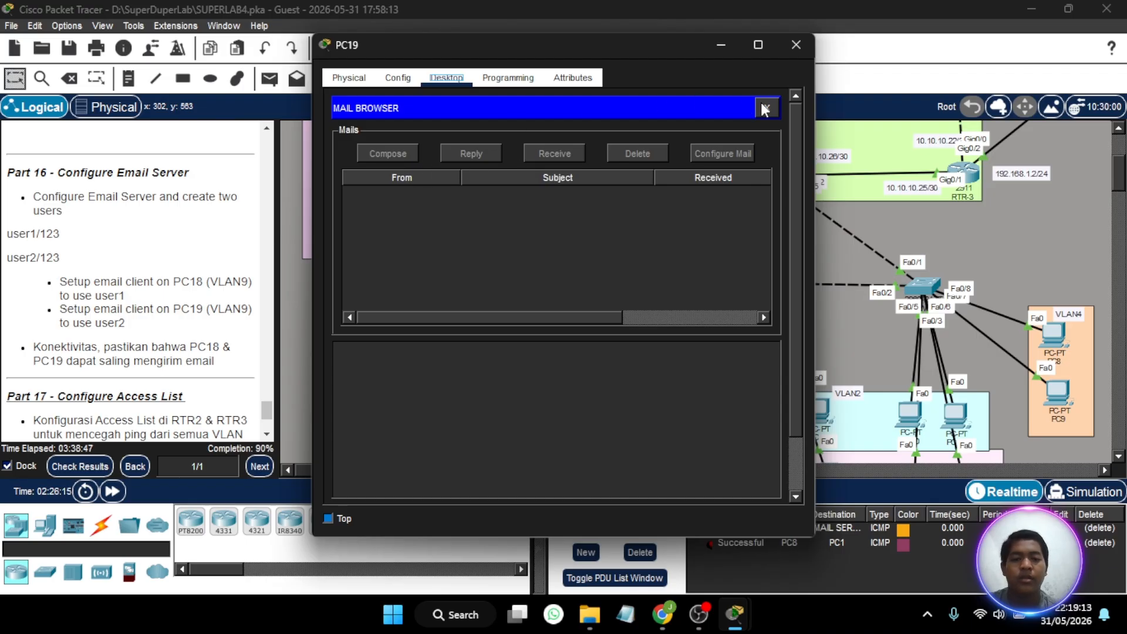
- Check for received mail in the email client on PC18
click(722, 46)
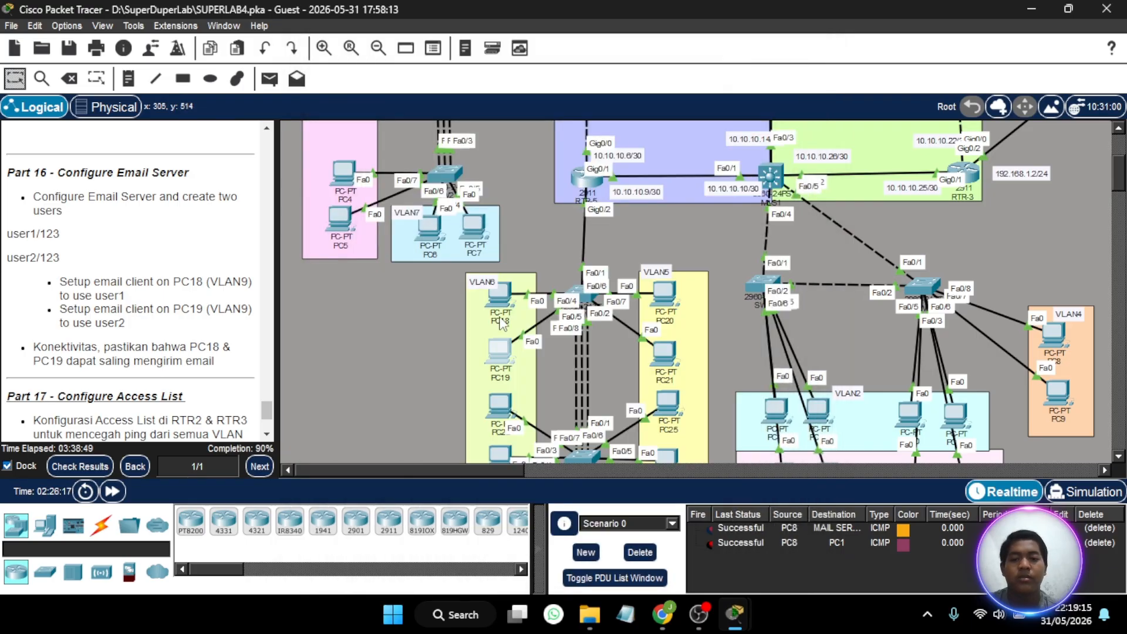
click(500, 310)
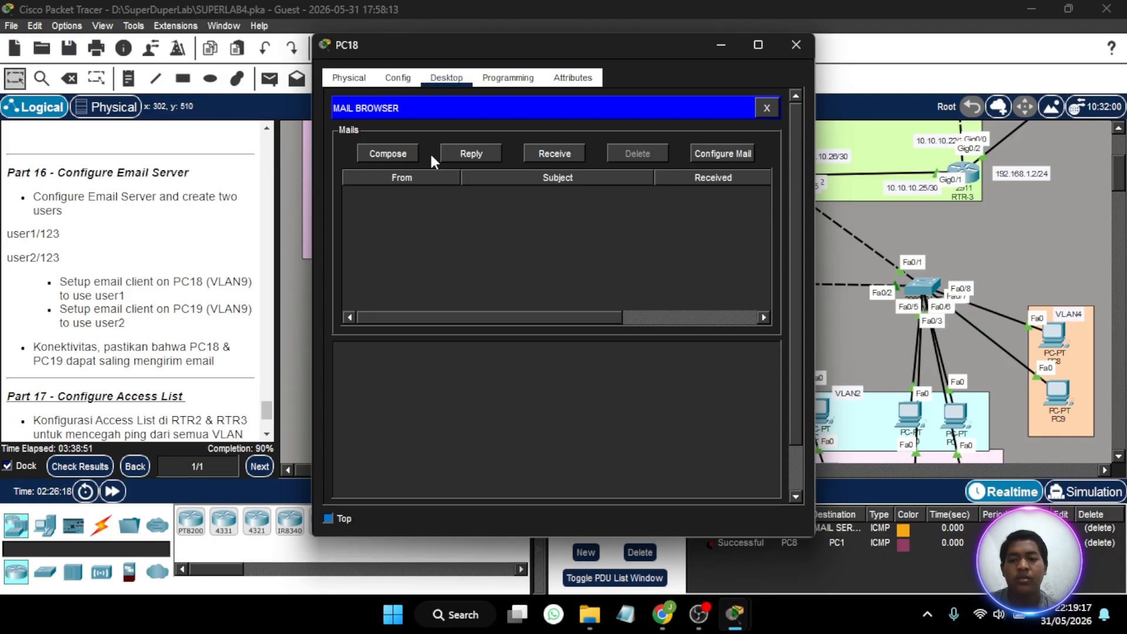
click(547, 153)
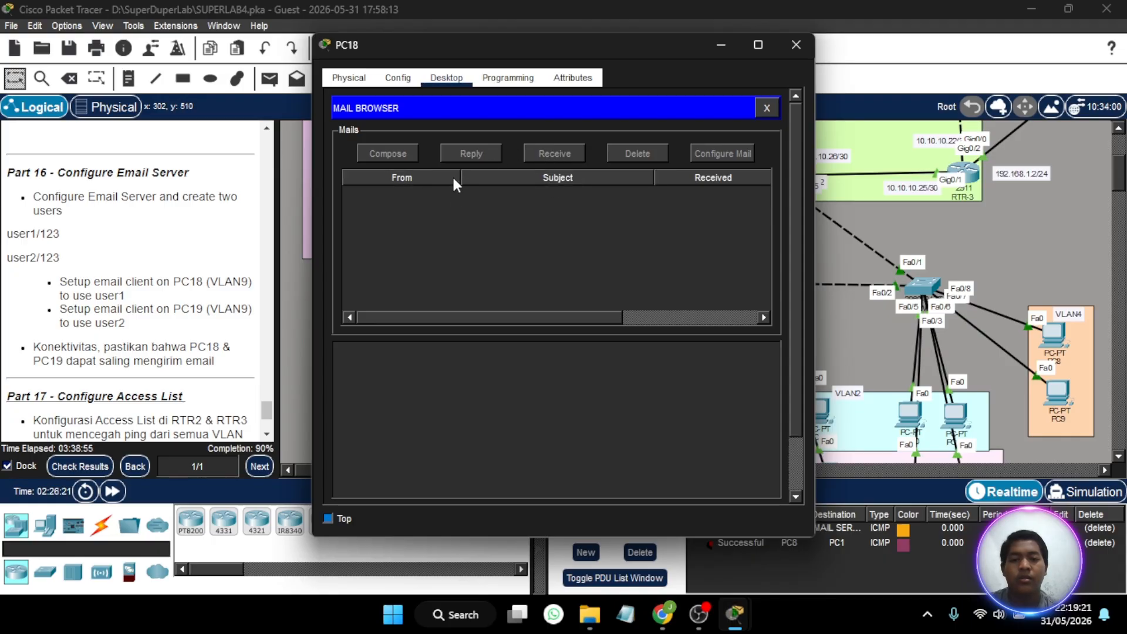
click(724, 42)
- Close and reopen the email client on PC19
click(493, 347)
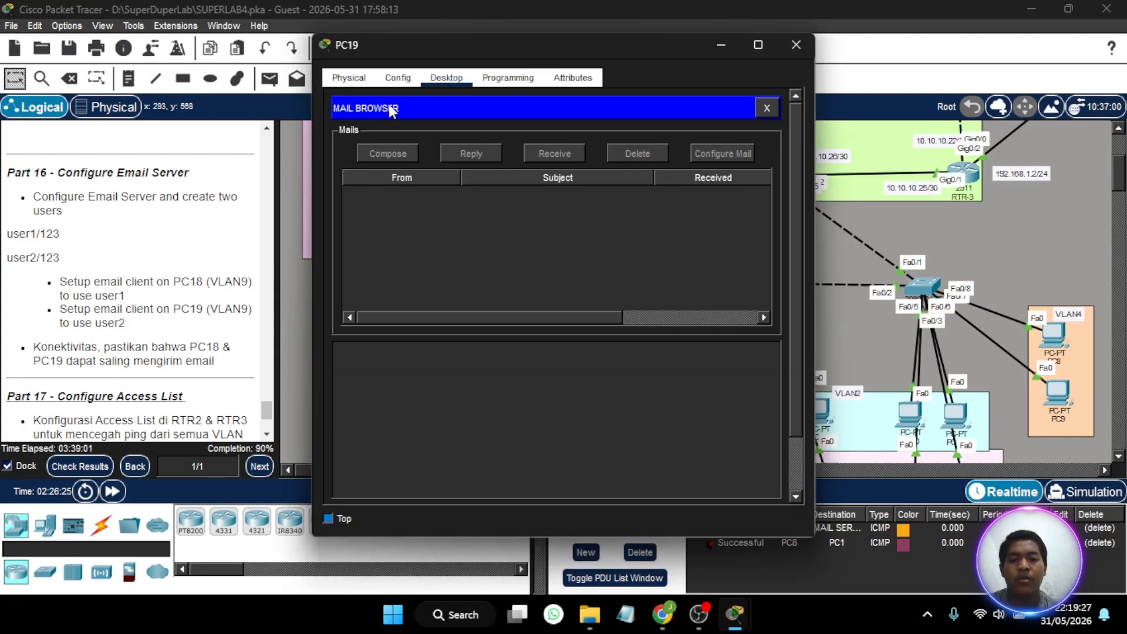
click(767, 108)
click(401, 434)
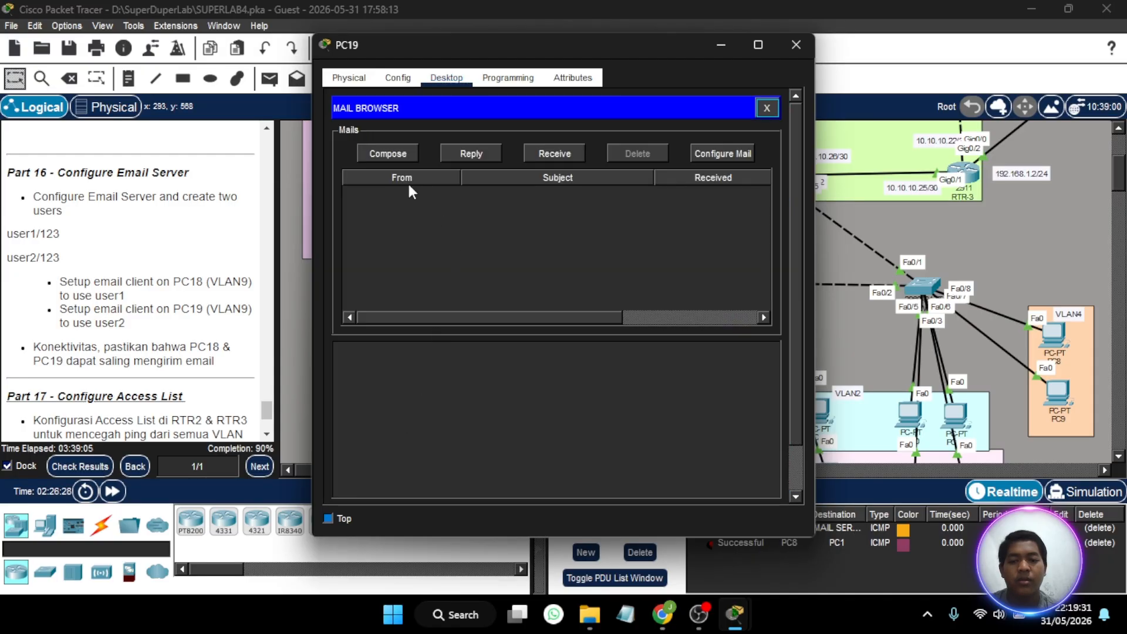
click(473, 151)
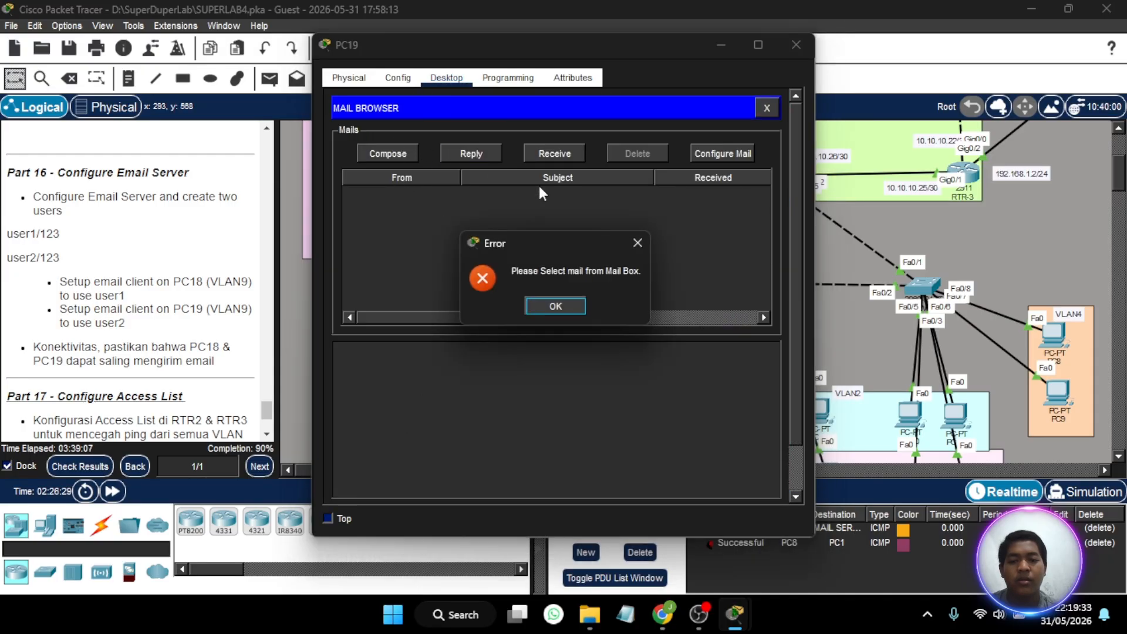
click(626, 237)
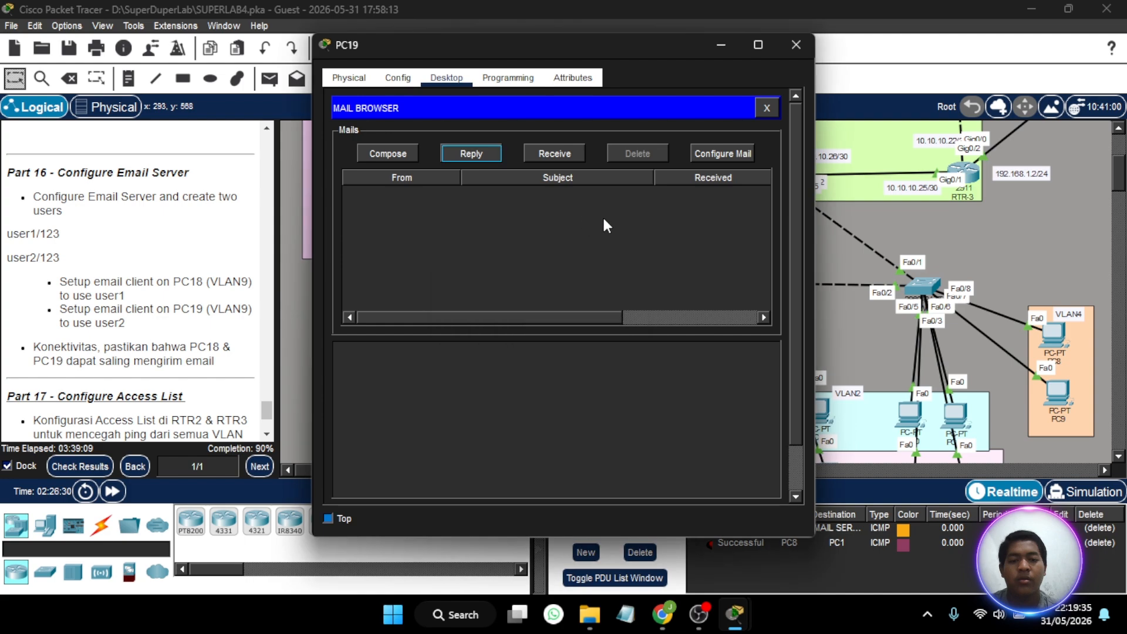
click(388, 155)
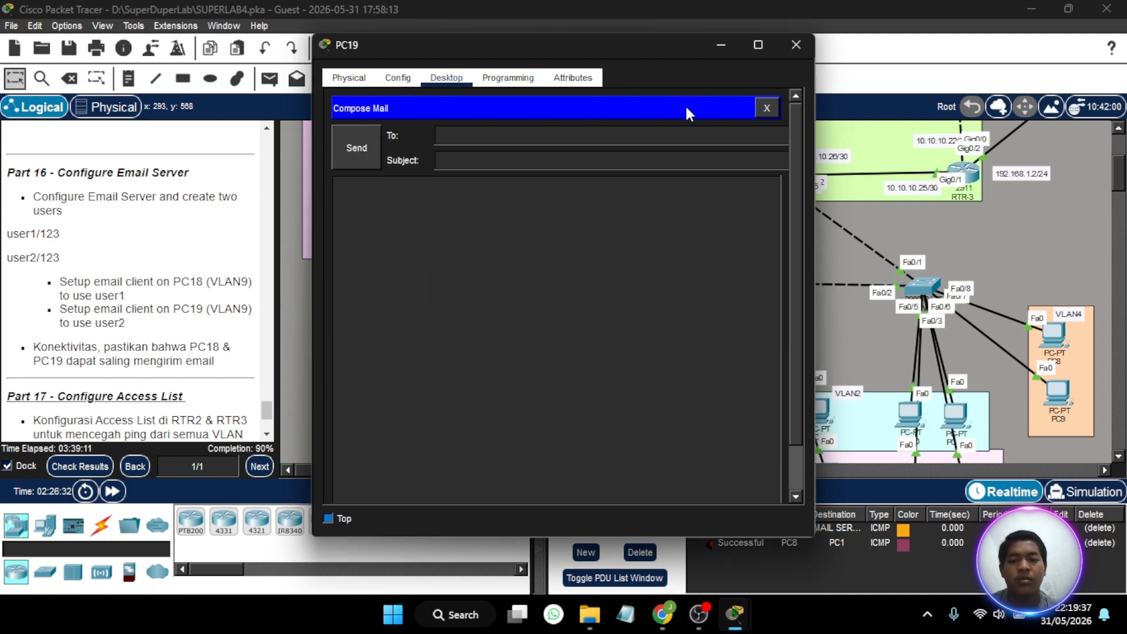
click(767, 111)
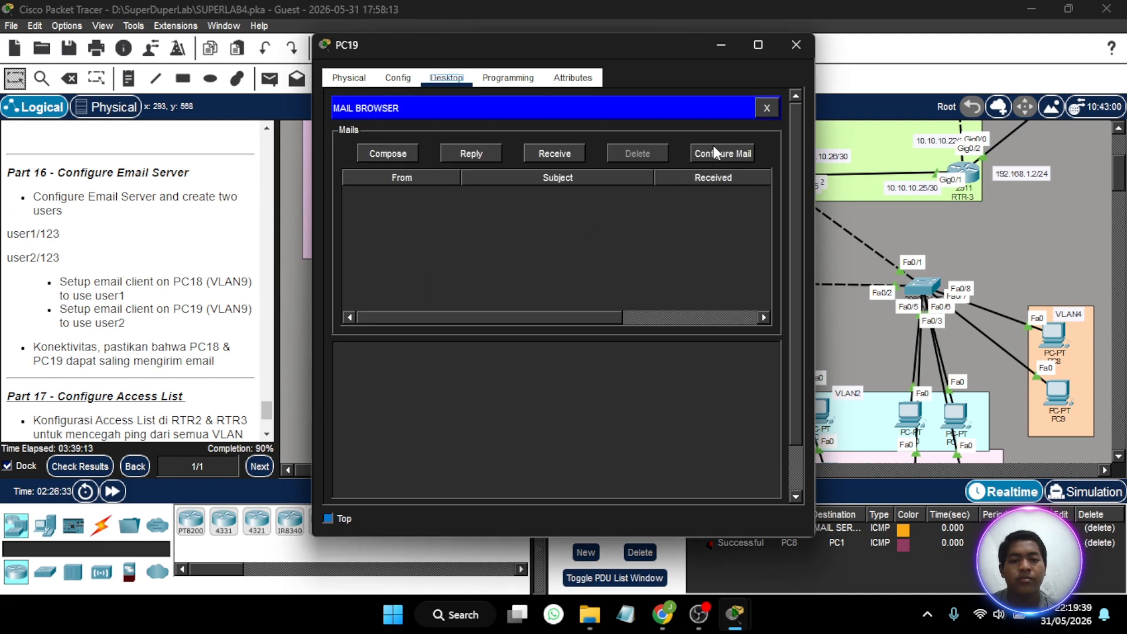
- Review the mail configuration on PC19 and address a new email to user1 at the academysekolahan.com domain
click(713, 146)
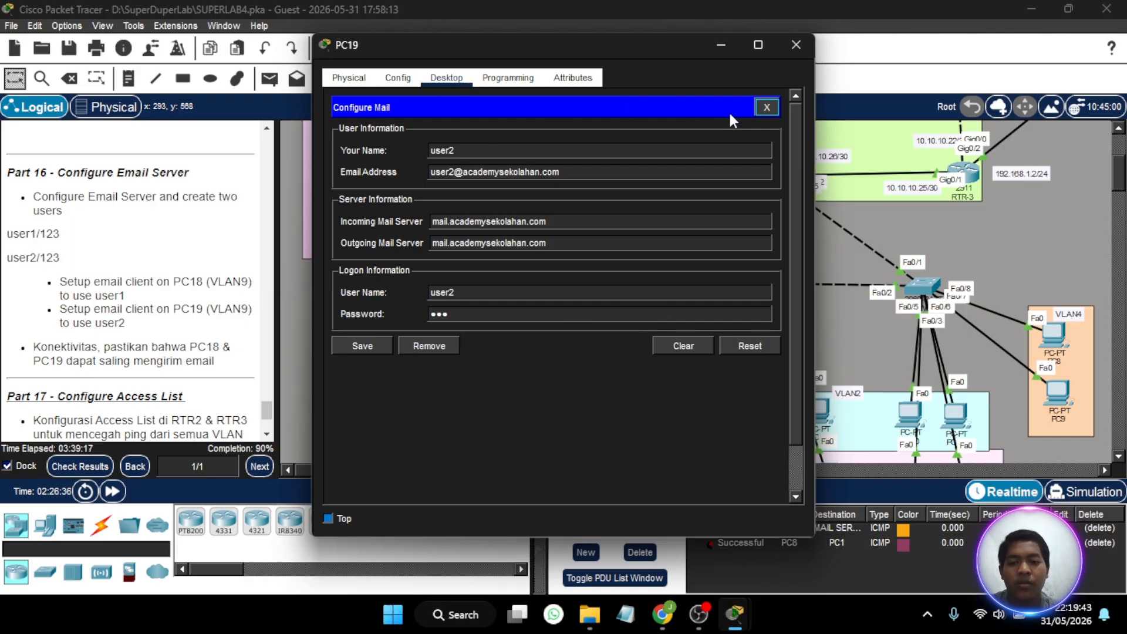
click(767, 107)
click(413, 156)
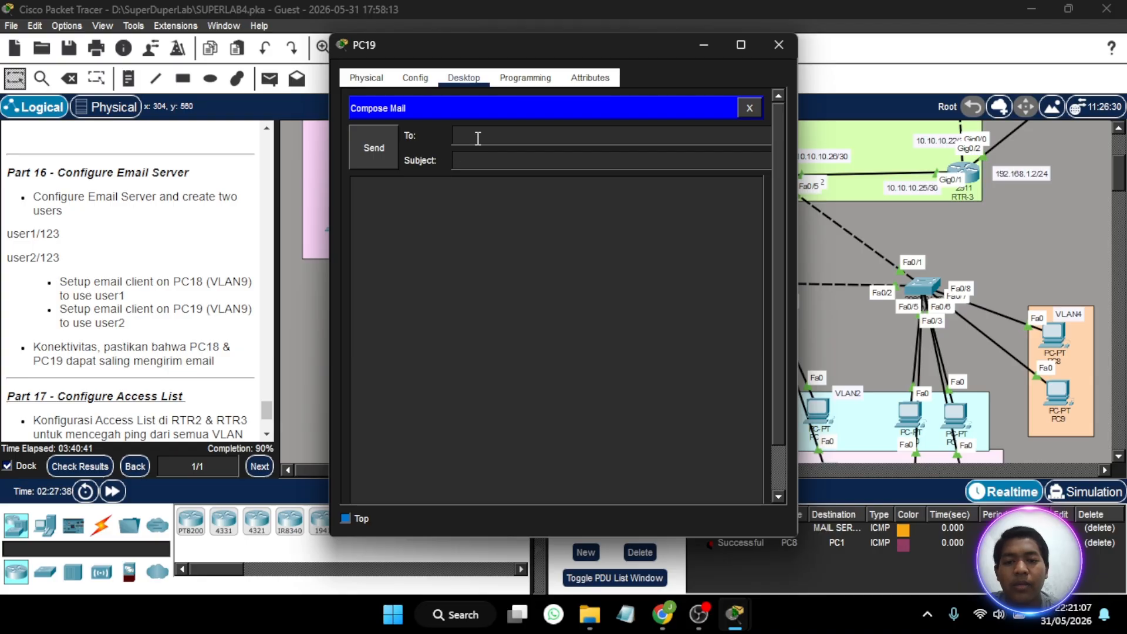
text(user1)
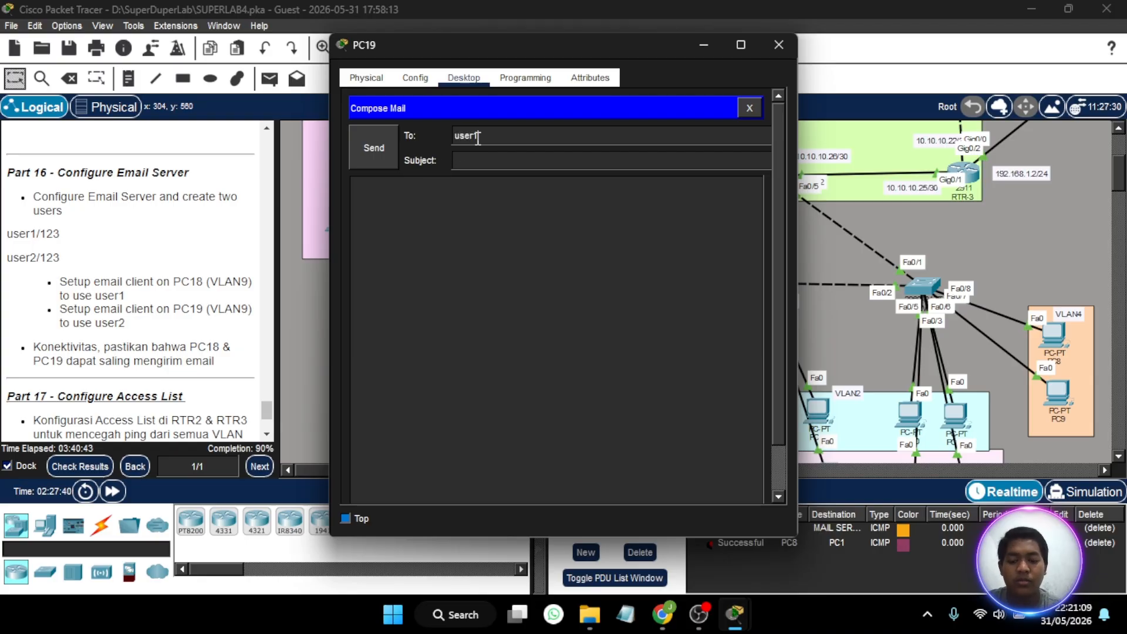
text(@g)
text(c)
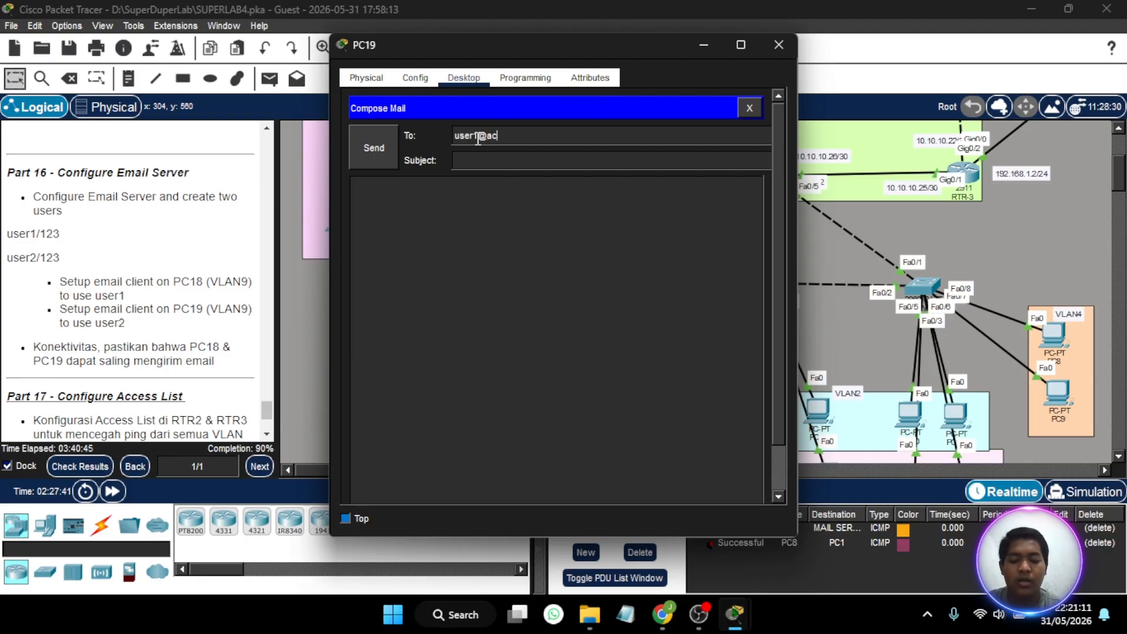
text(a)
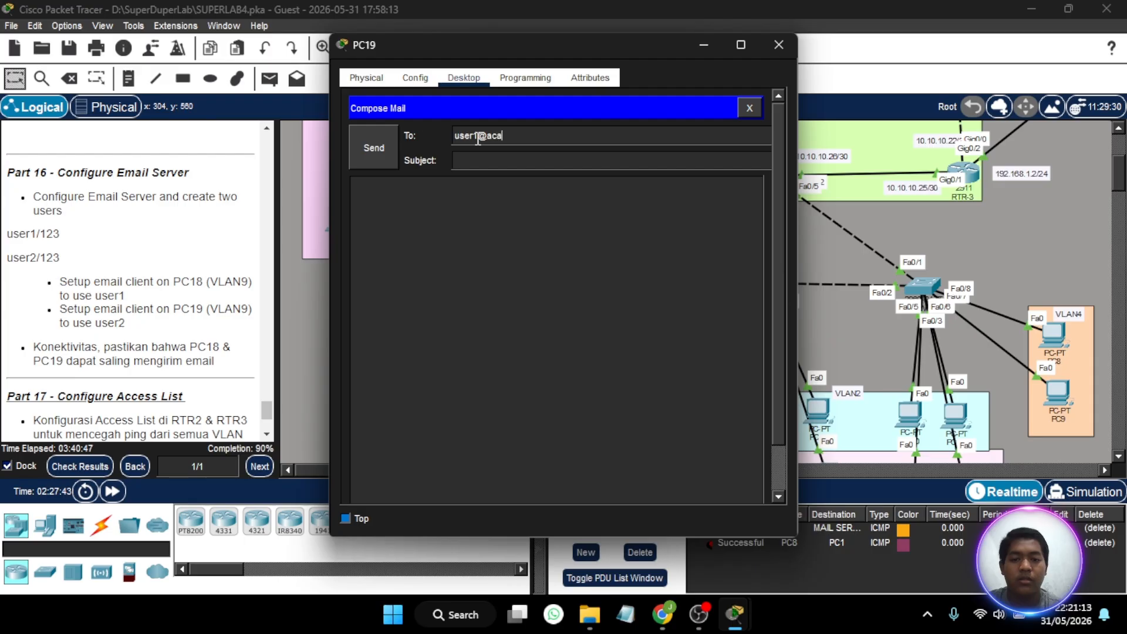
text(demysekolah)
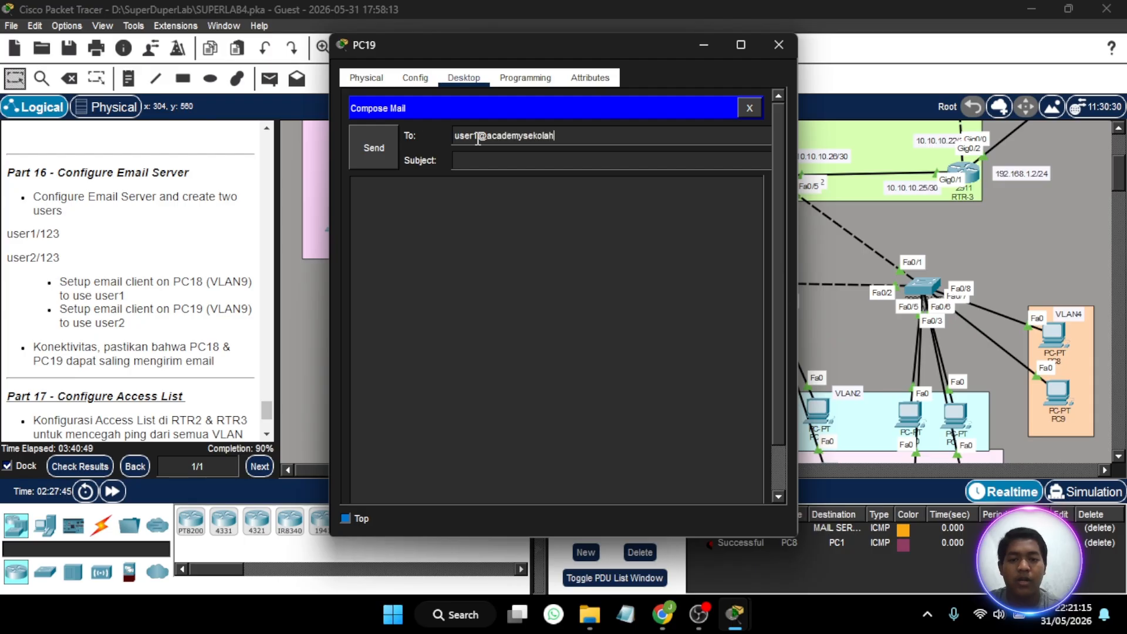
text(an.com)
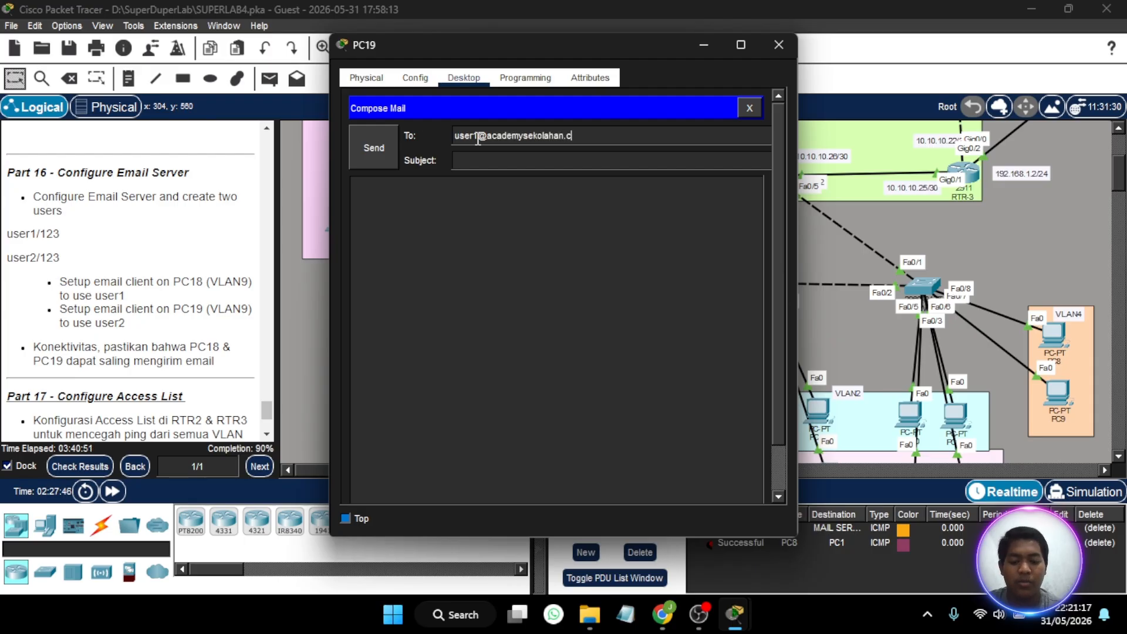
- Give the email the subject testing and the message haii, and send it from PC19
click(476, 160)
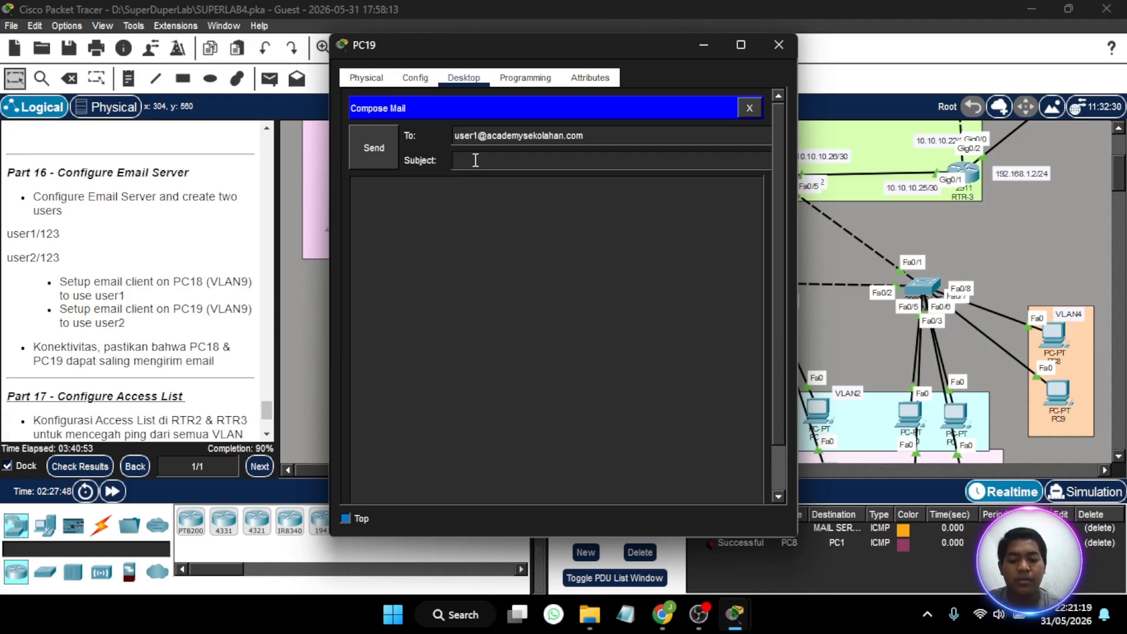
text(test)
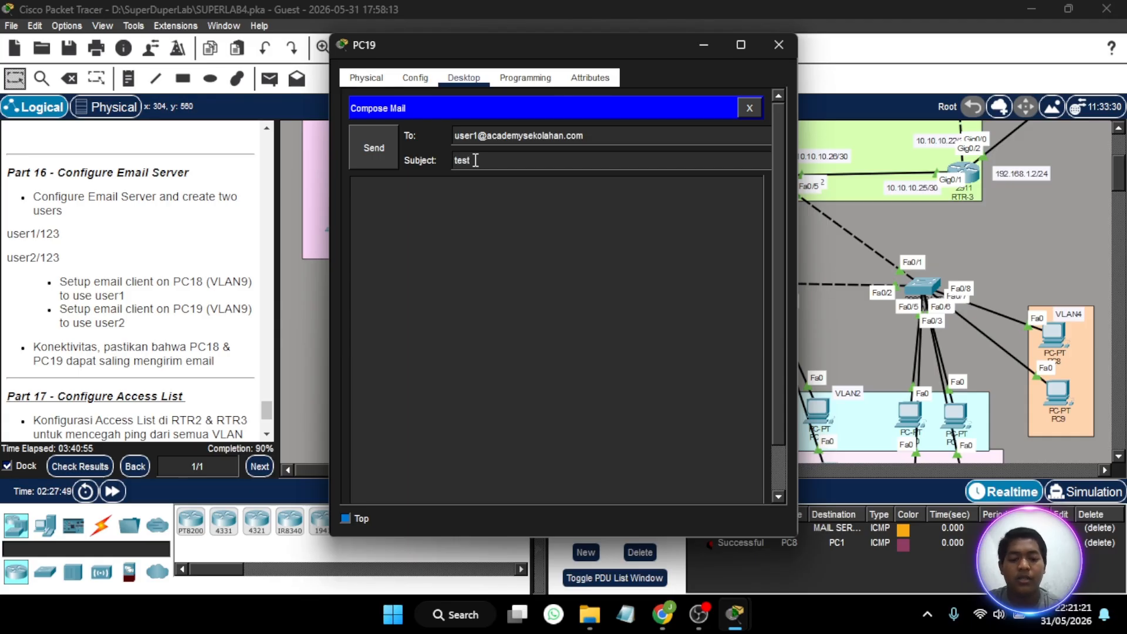
text(123)
key(BackSpace)
key(BackSpace)
key(BackSpace)
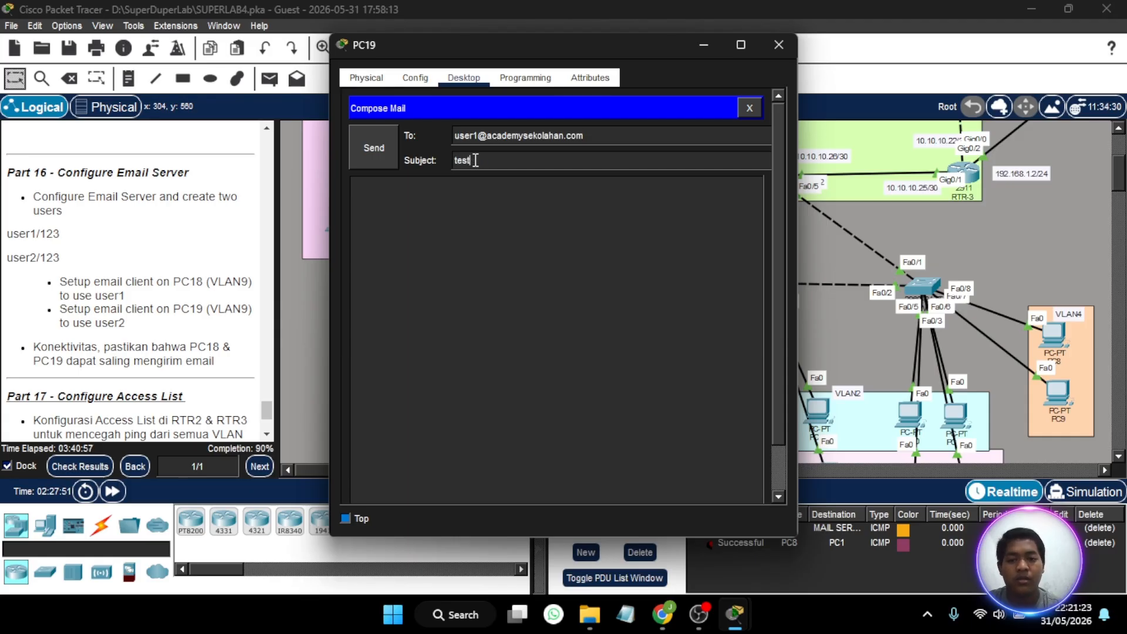
text(ing)
click(435, 224)
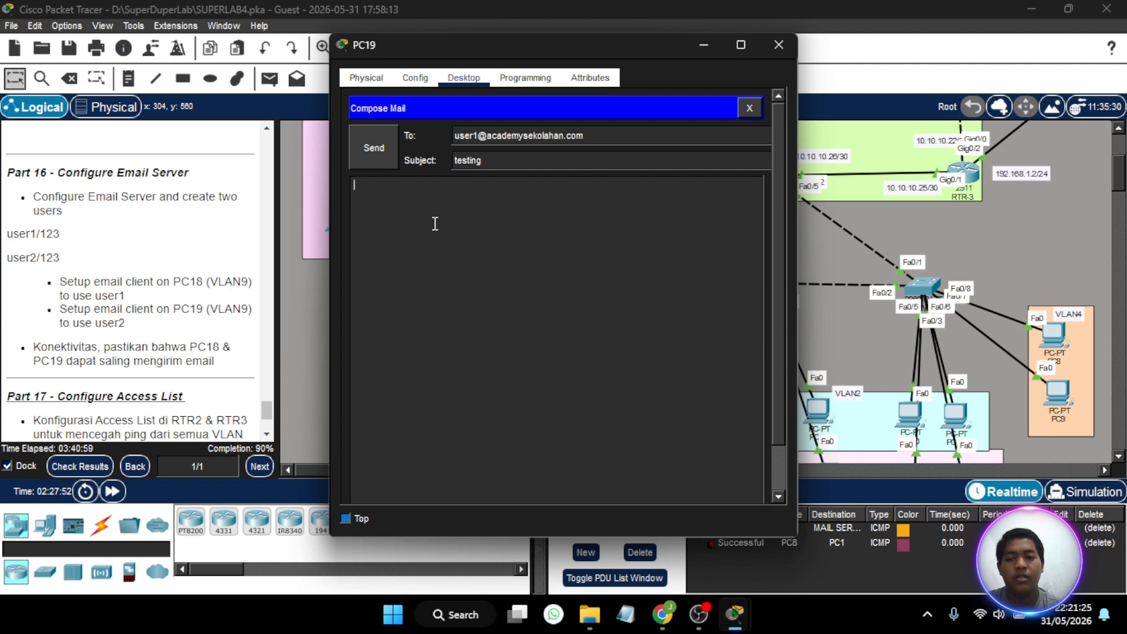
text(haiii)
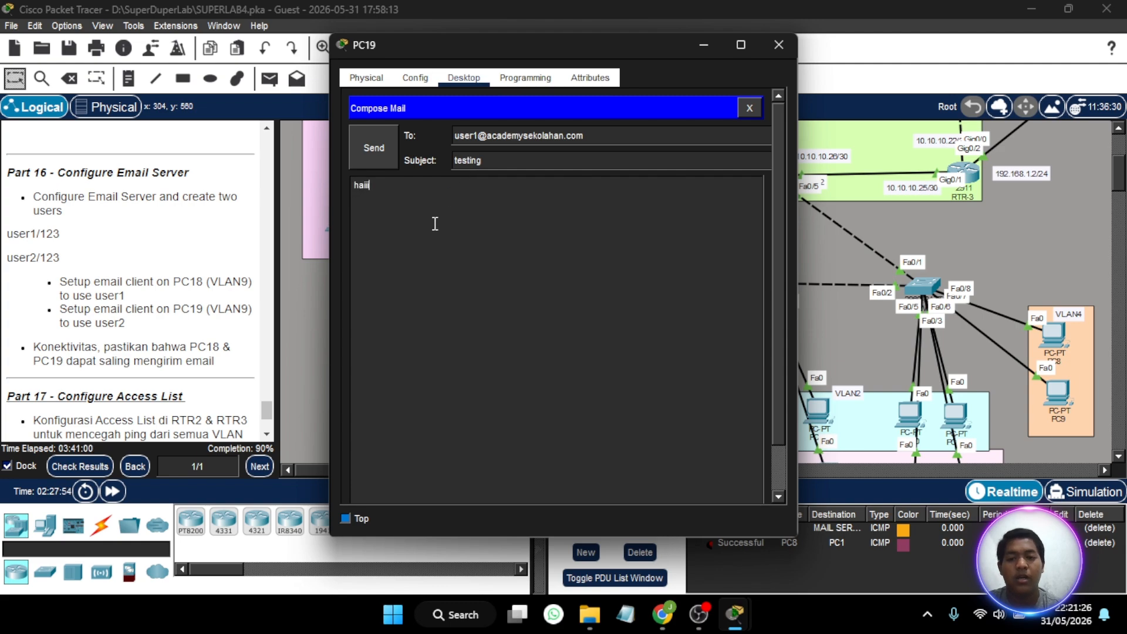
click(372, 134)
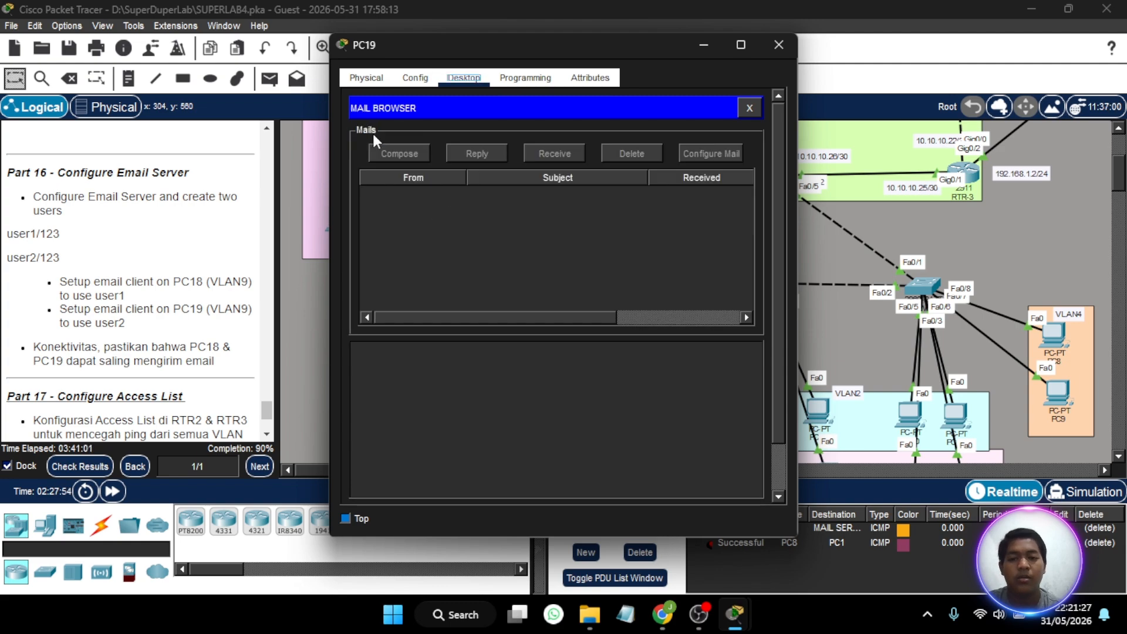
click(537, 174)
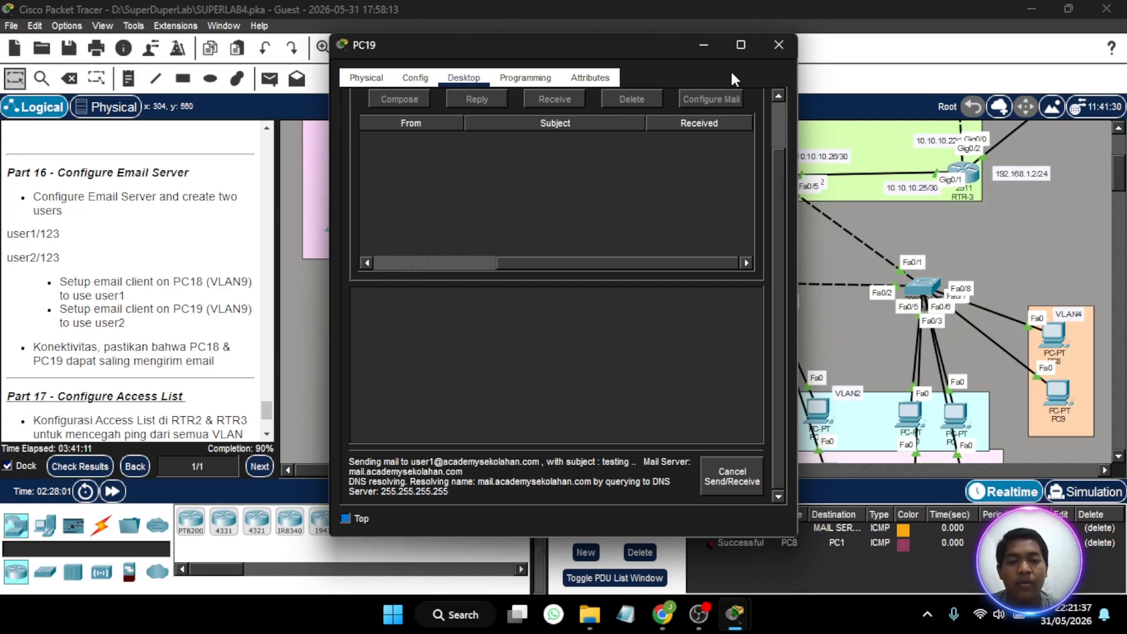
- Open the email client on PC18 and retrieve its incoming mail
click(713, 50)
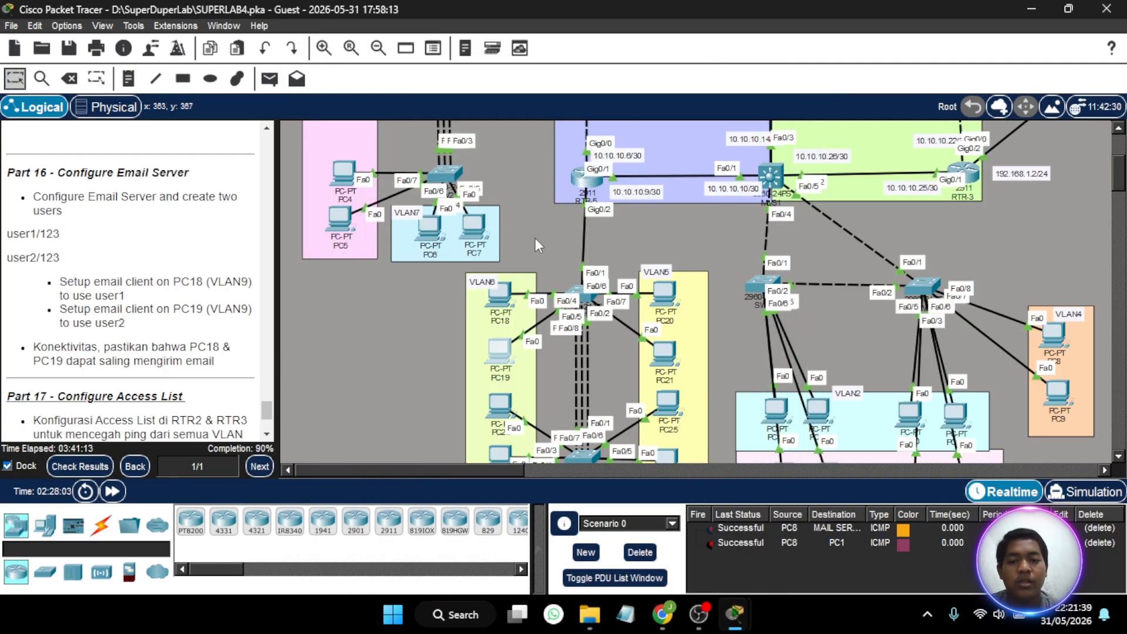
click(500, 293)
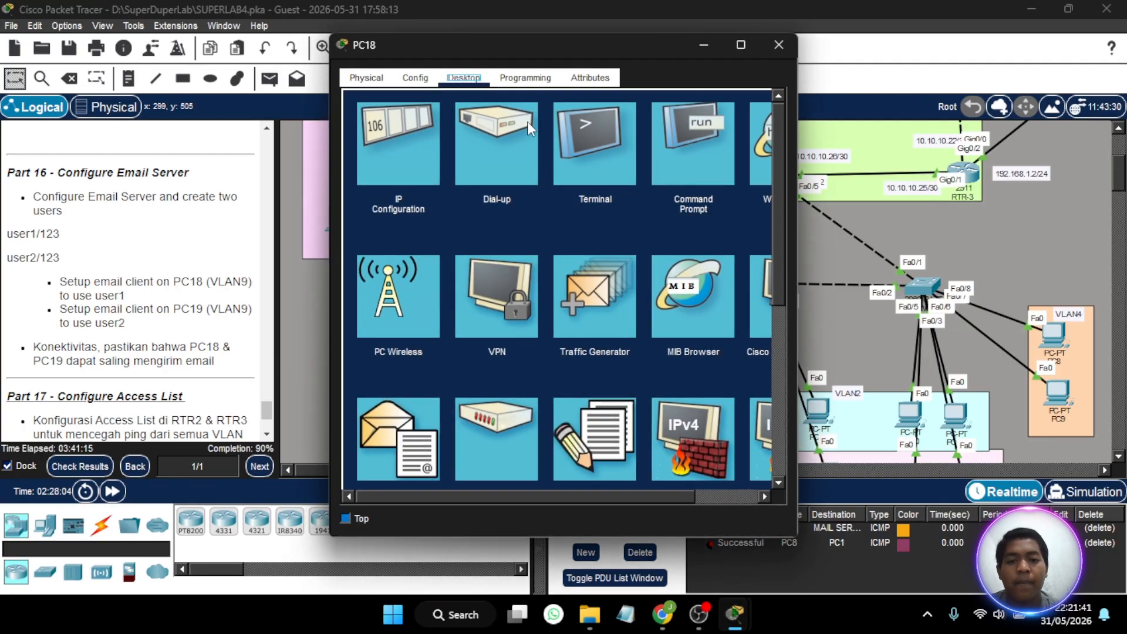
click(411, 468)
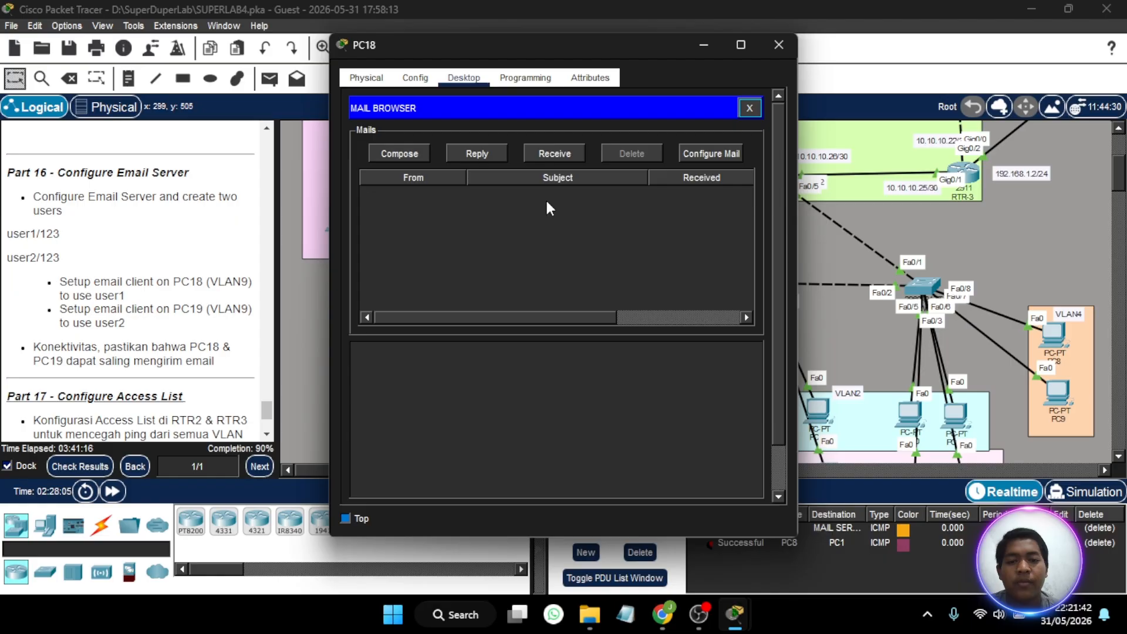
click(550, 157)
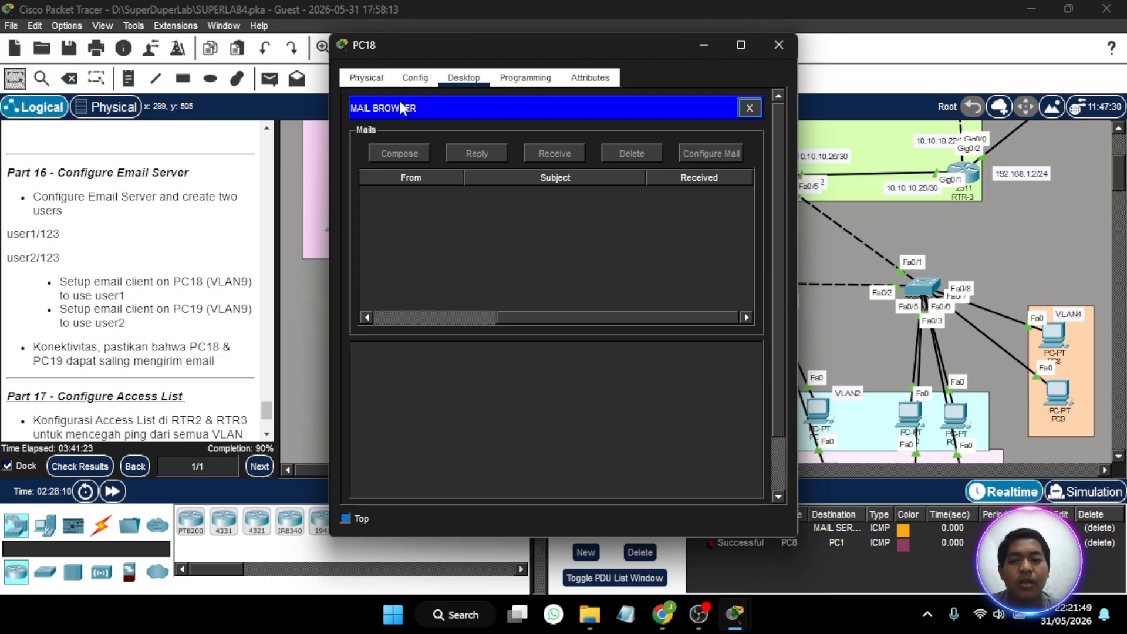
- Close the mail browser on PC18 and set its FastEthernet0 IPv4 configuration to DHCP
click(415, 77)
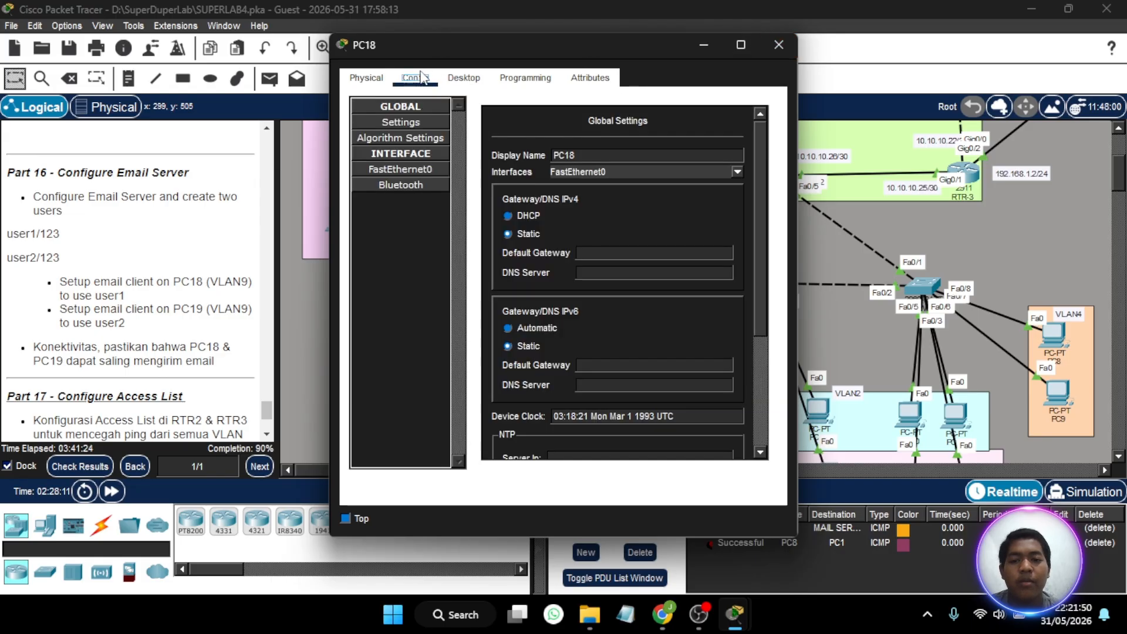
click(458, 86)
click(407, 218)
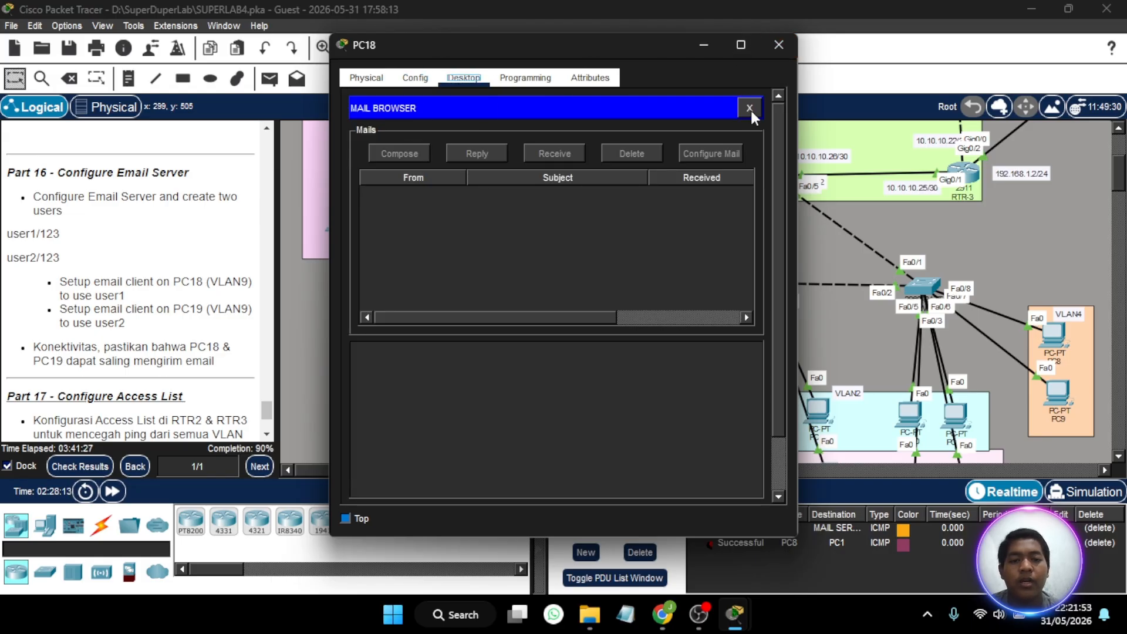
click(750, 108)
click(378, 139)
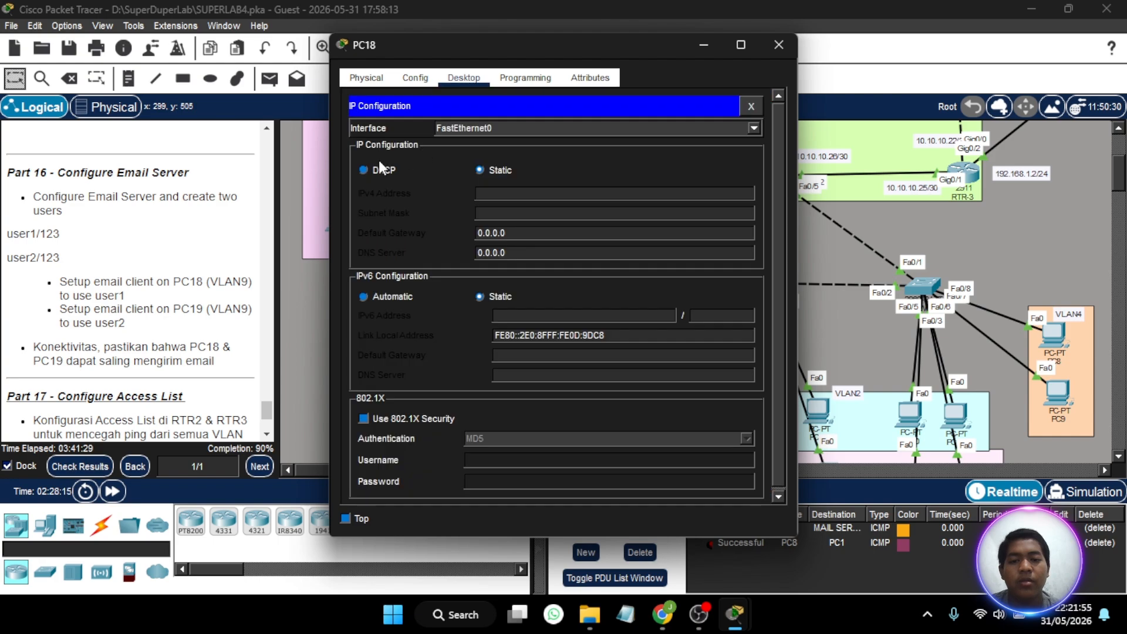
click(364, 170)
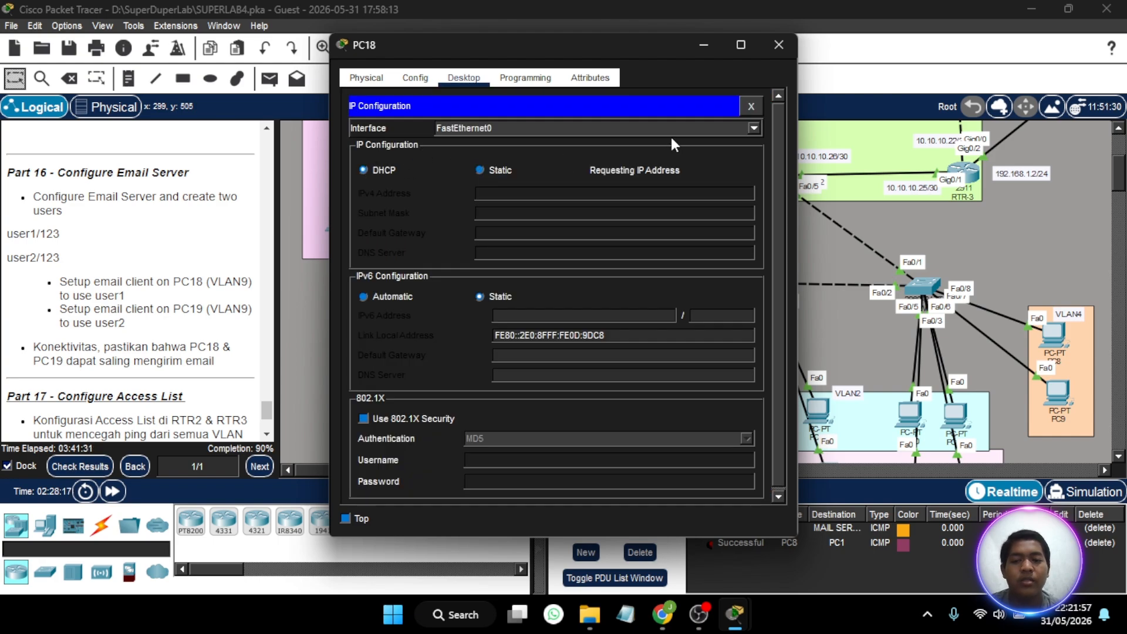
click(704, 45)
- Close the mail browser on PC19 and set its FastEthernet0 IPv4 configuration to DHCP
scroll(514, 267, down, 3)
click(503, 249)
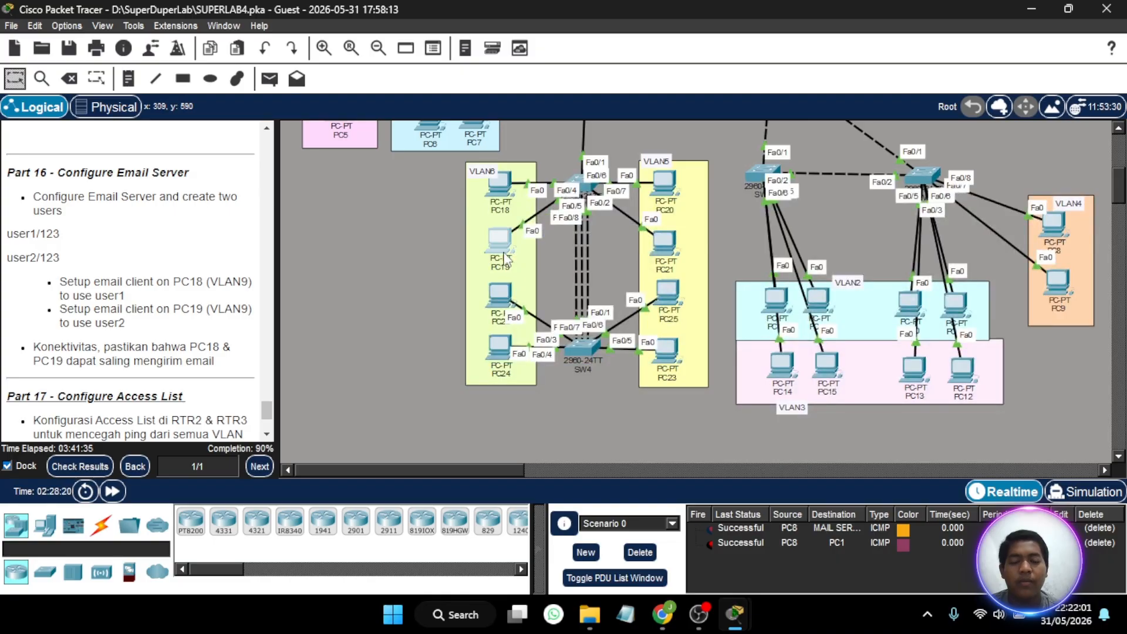
scroll(686, 183, up, 2)
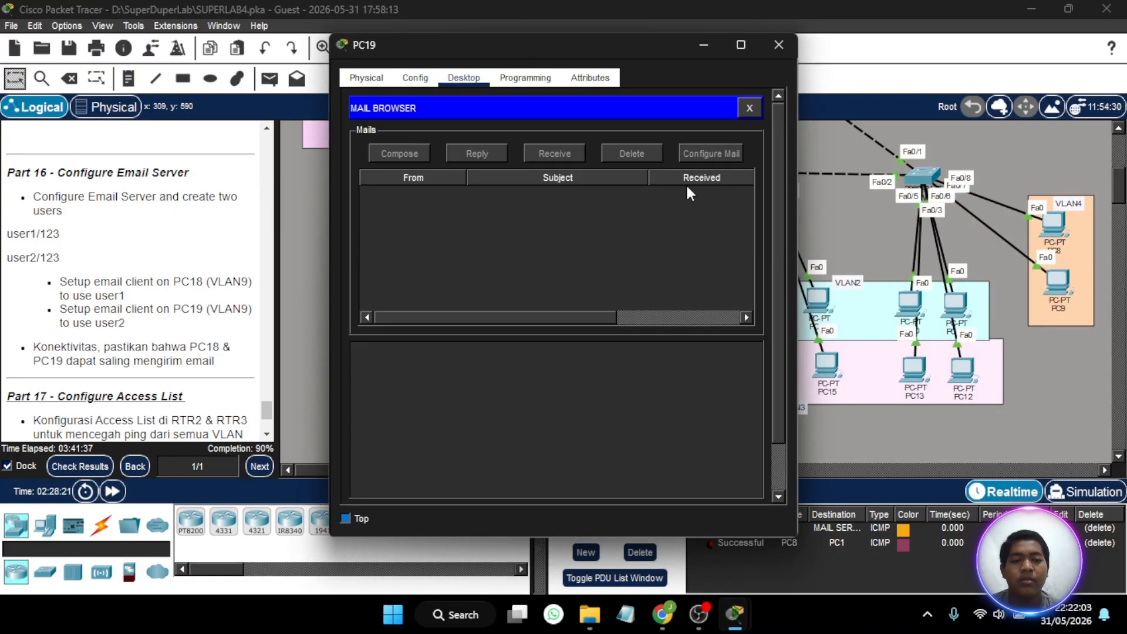
click(758, 106)
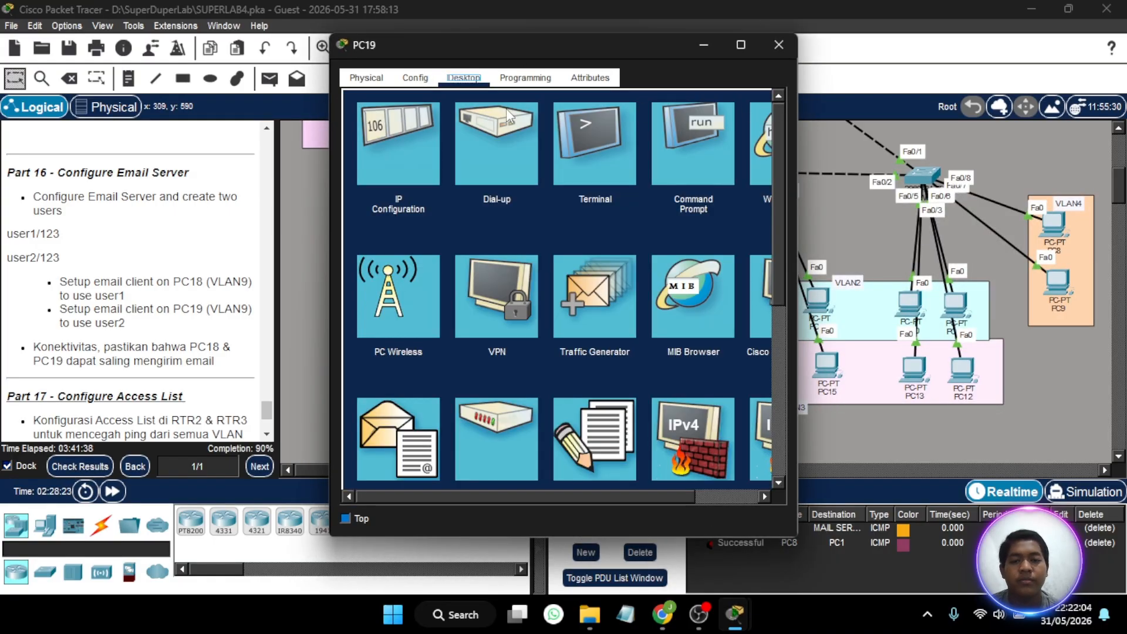
click(425, 157)
click(363, 170)
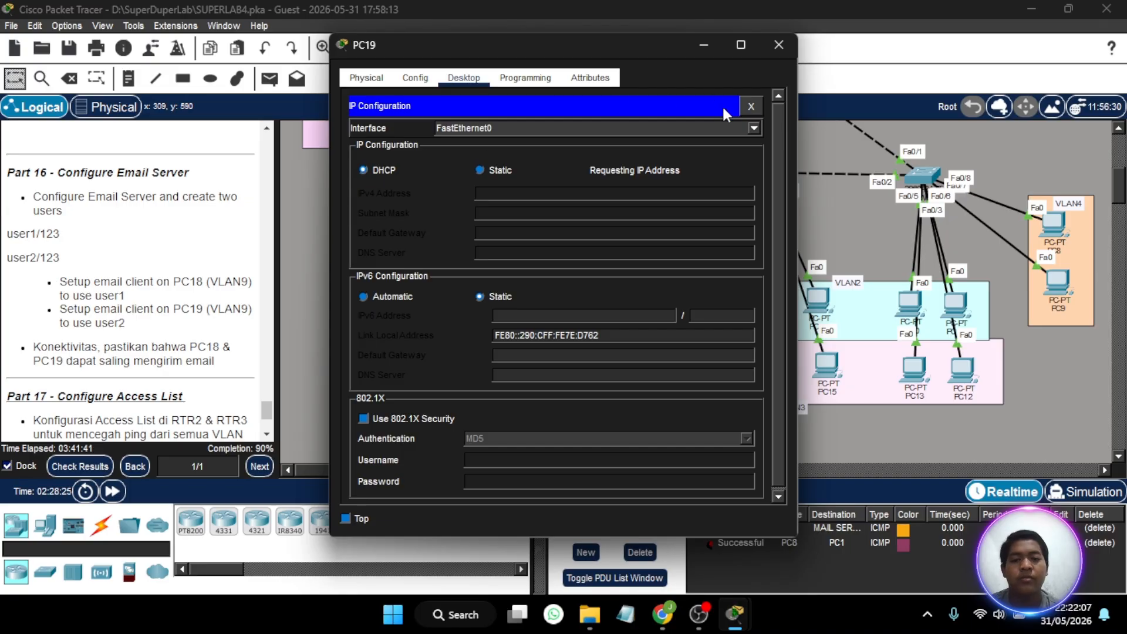
click(749, 107)
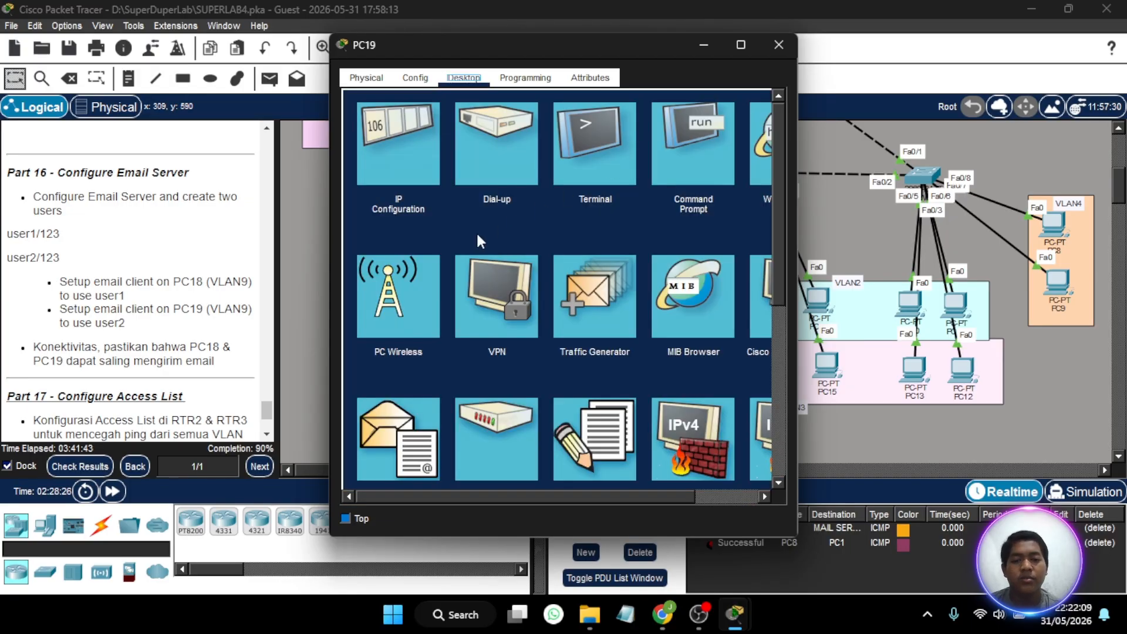
- Compose an email on PC19 to user1 with the subject test and the message halo, and send it
click(394, 422)
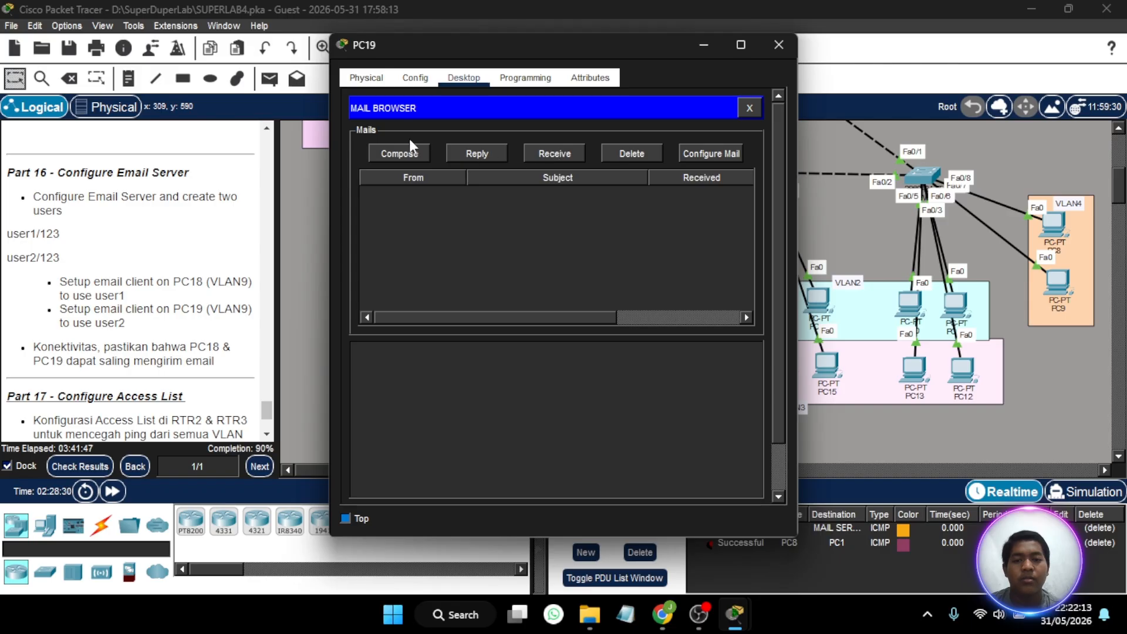
click(406, 154)
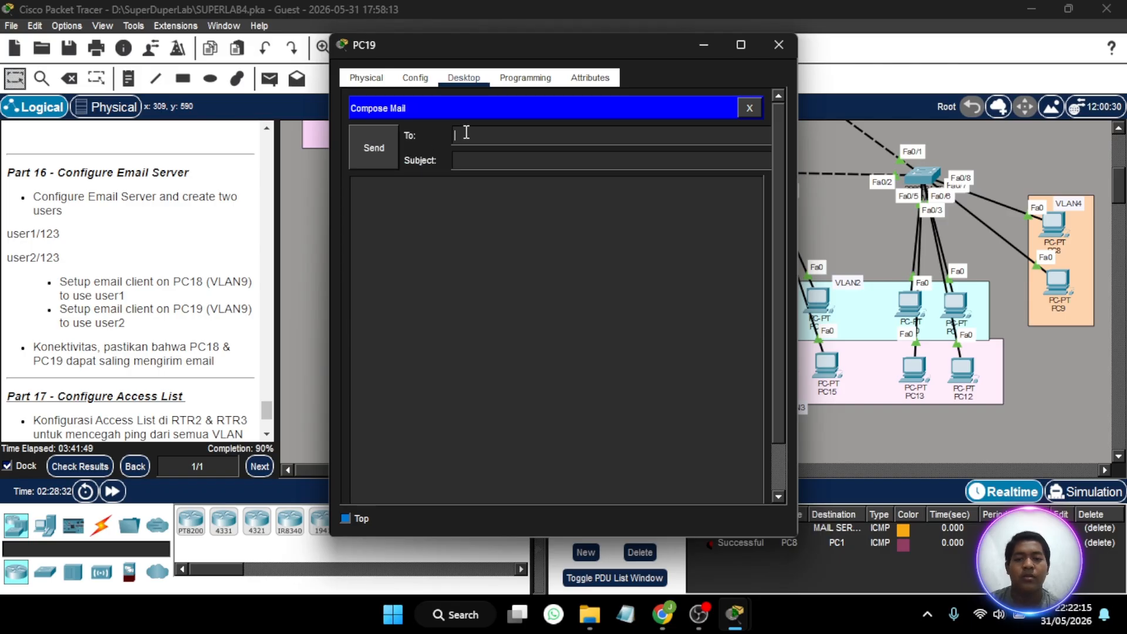
text(user1)
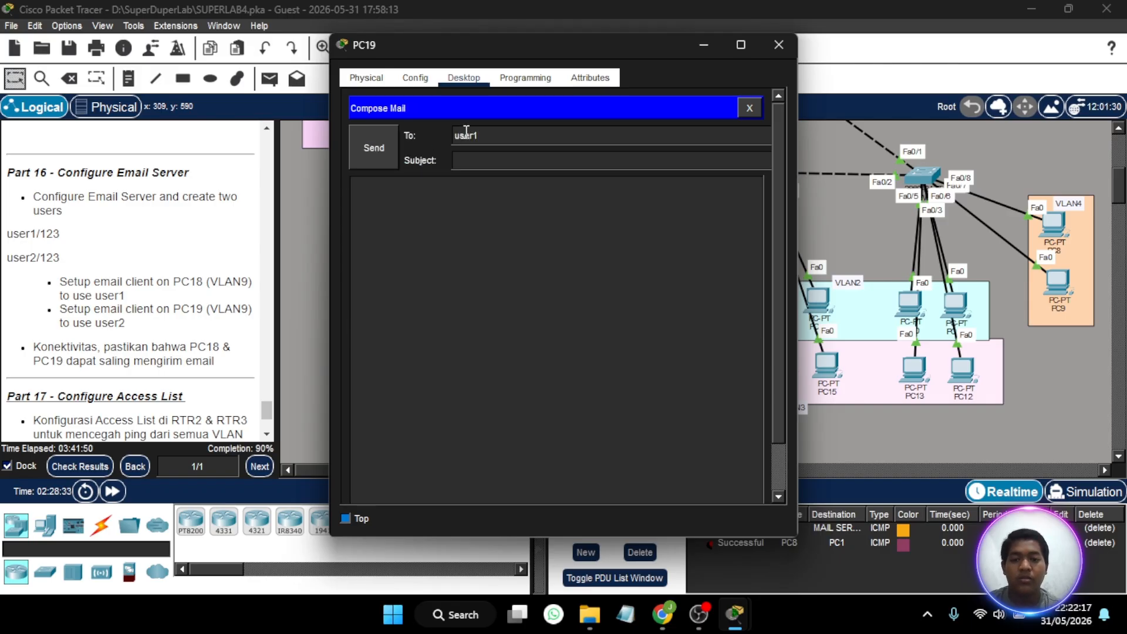
text(@)
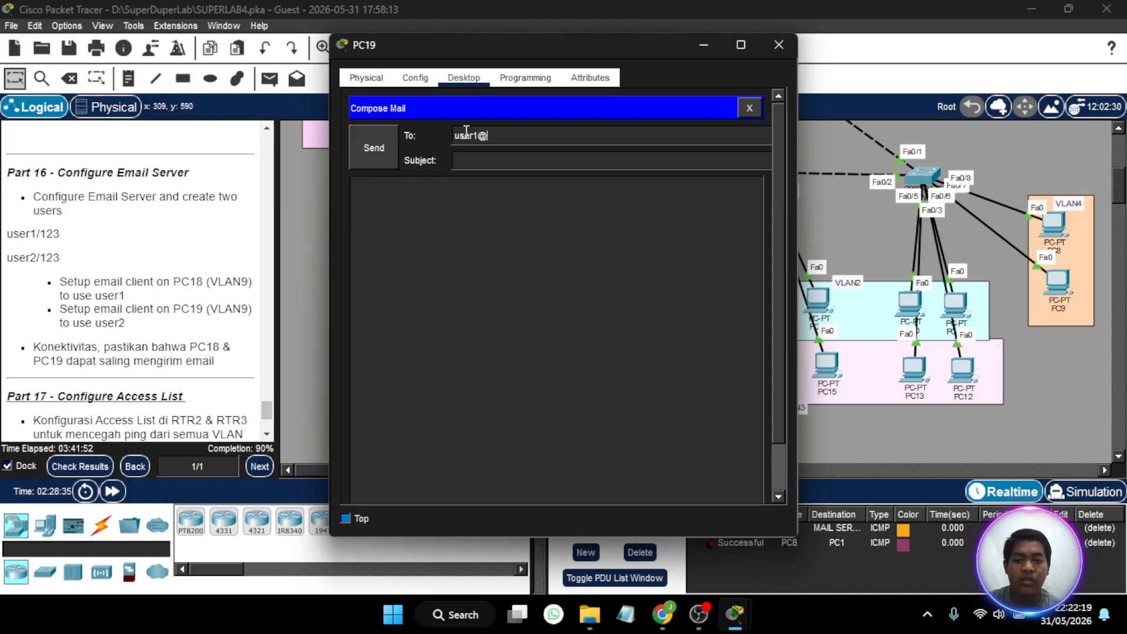
text(academysekola)
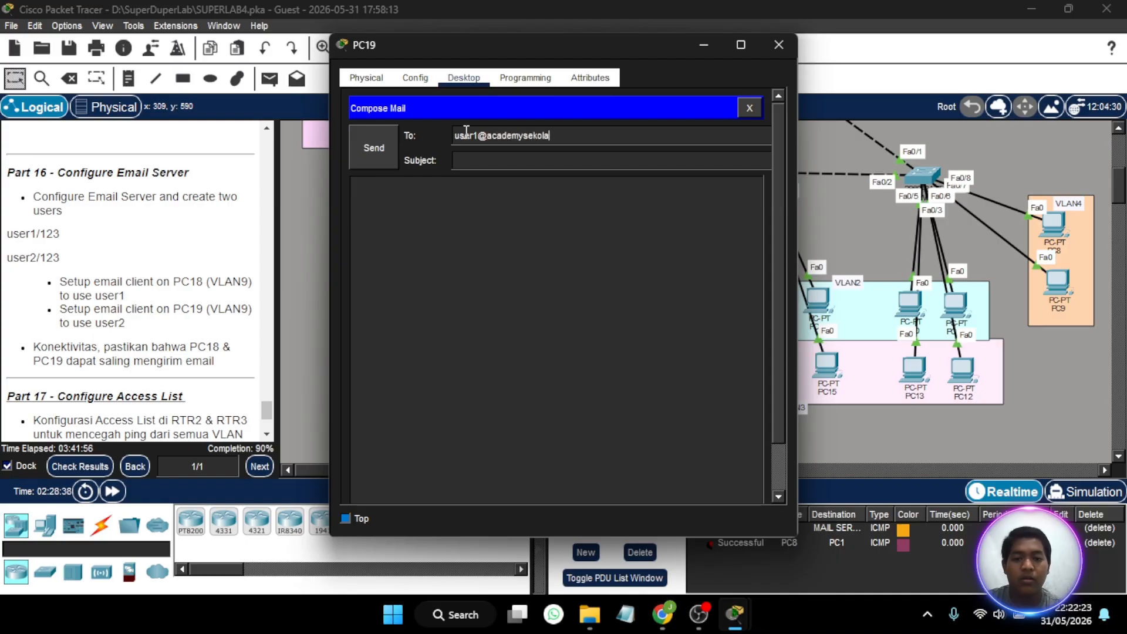
text(han.com)
text(test)
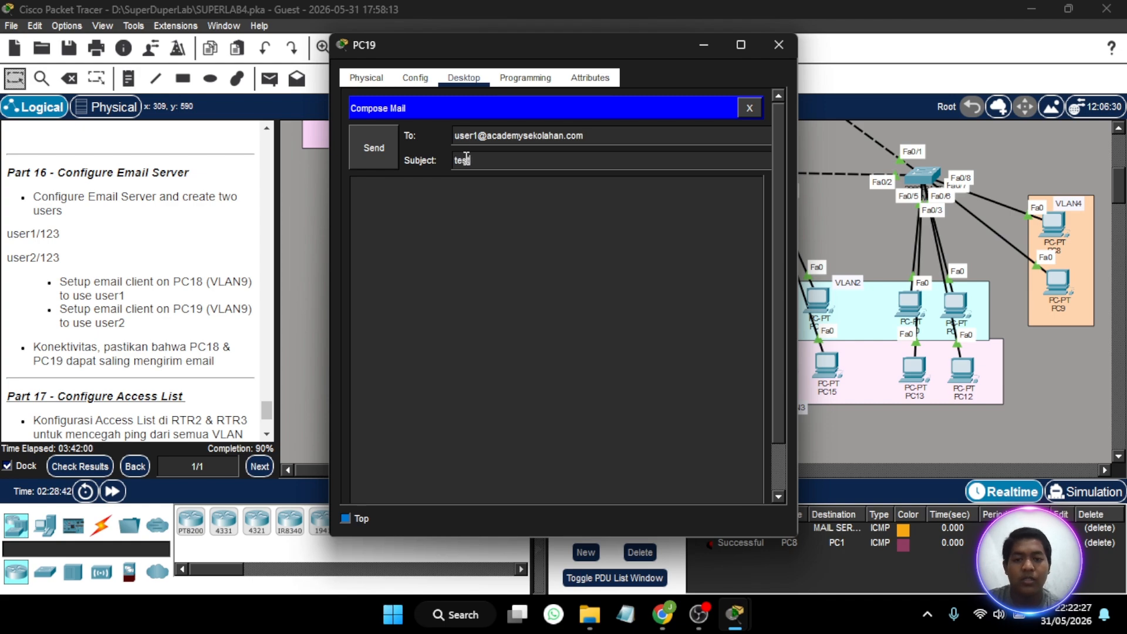
click(452, 194)
text(halo)
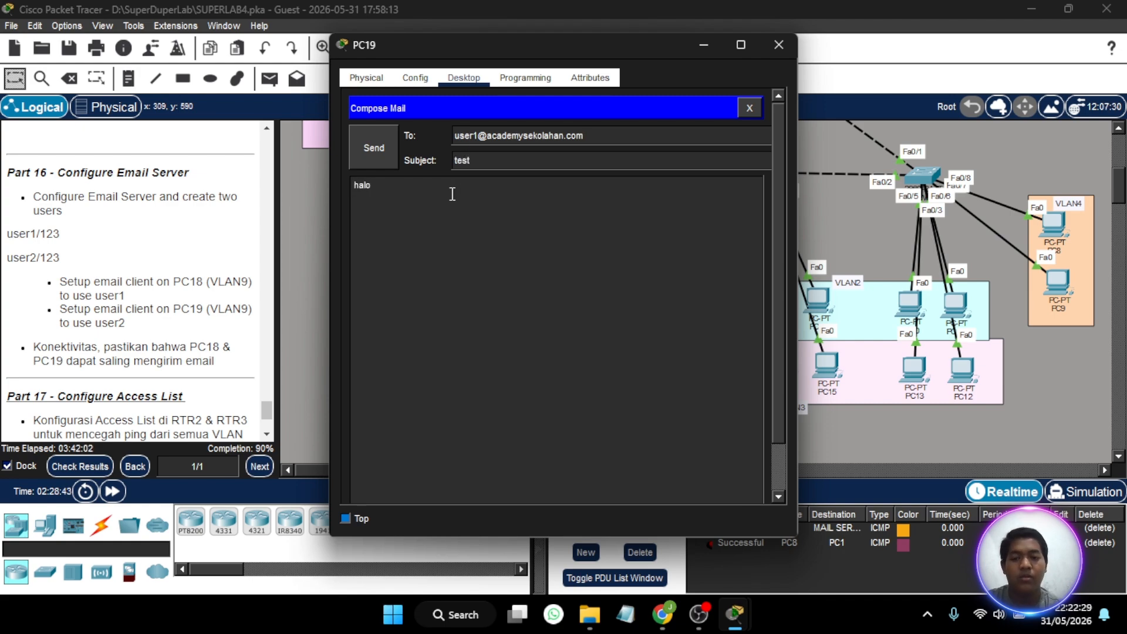
click(375, 150)
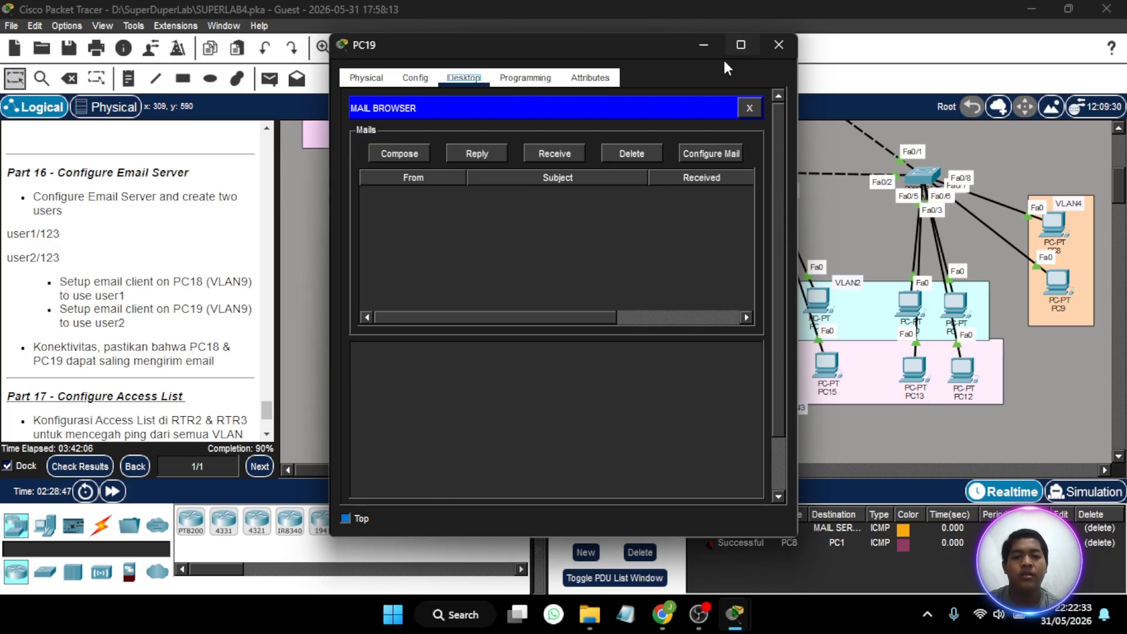
- Close PC18's IP configuration, retrieve incoming mail in its email client, and open the message with the subject test
scroll(648, 178, down, 2)
scroll(583, 402, up, 2)
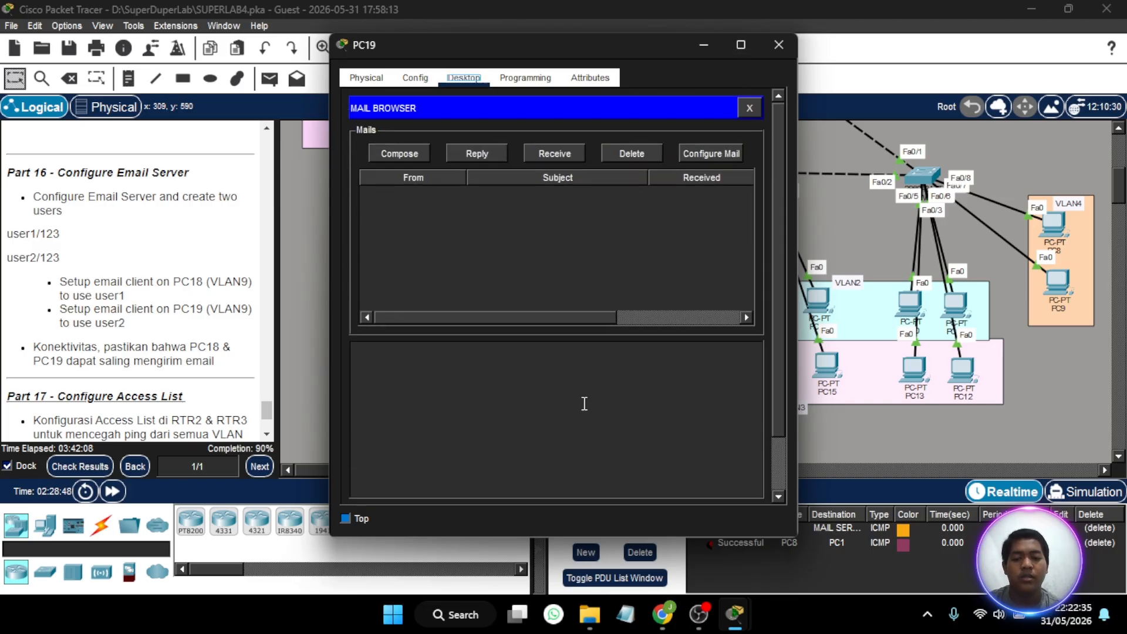
click(709, 43)
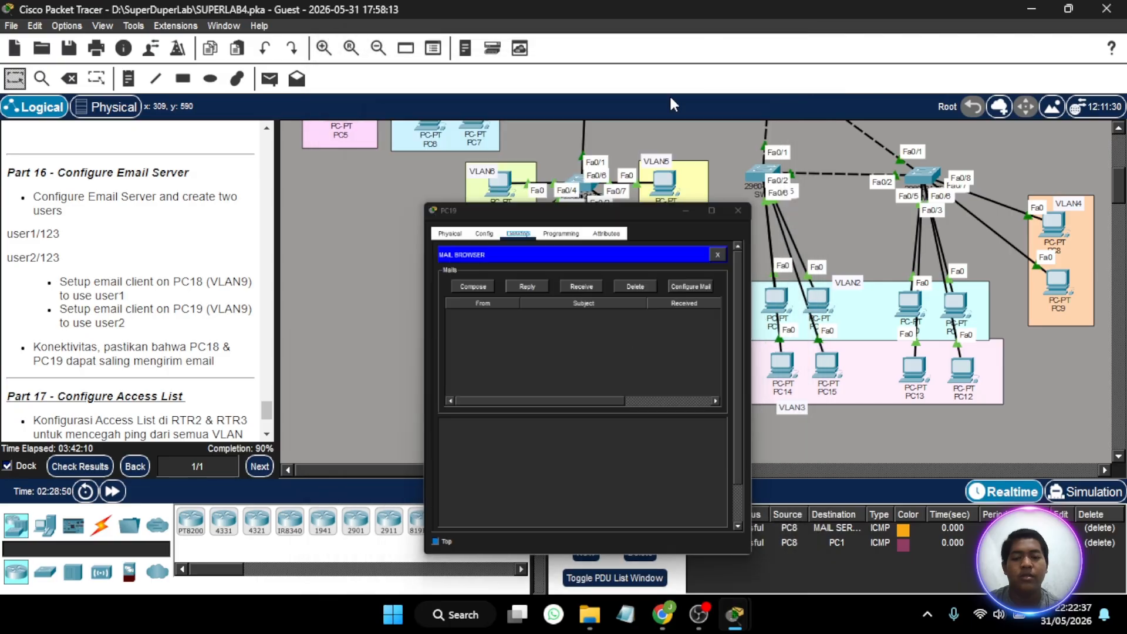
click(497, 184)
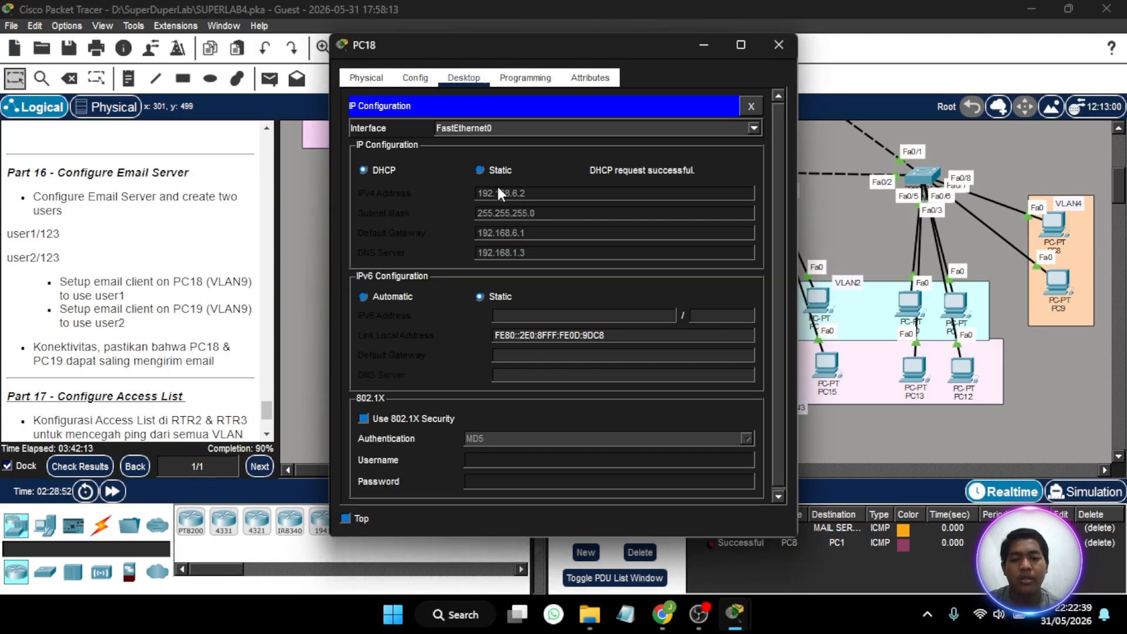
click(753, 106)
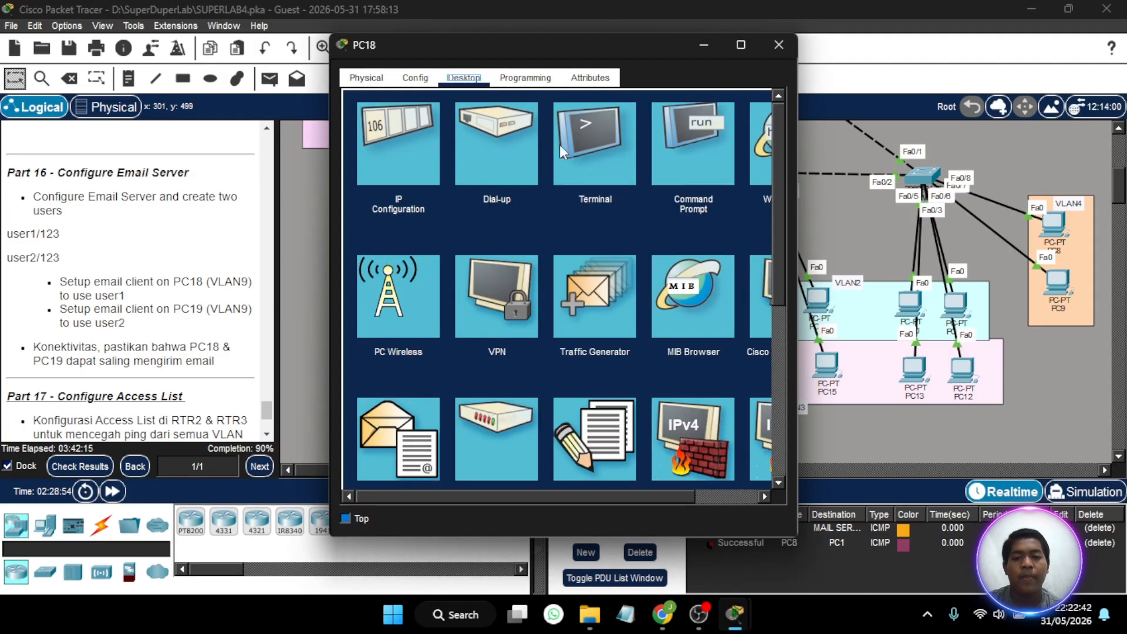
click(401, 456)
click(542, 151)
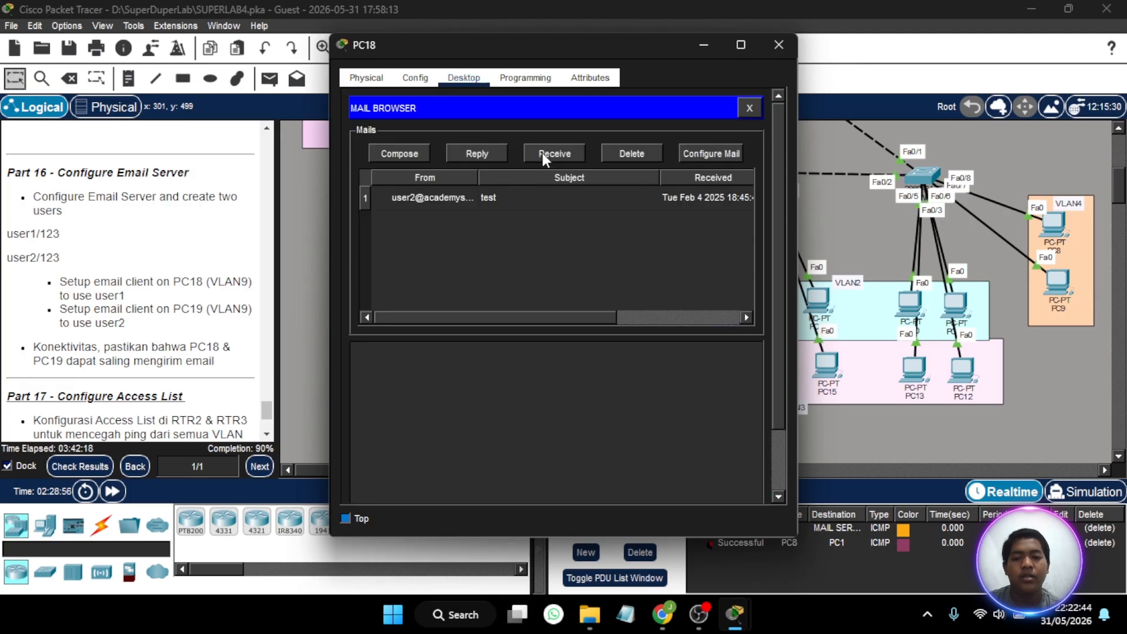
click(482, 202)
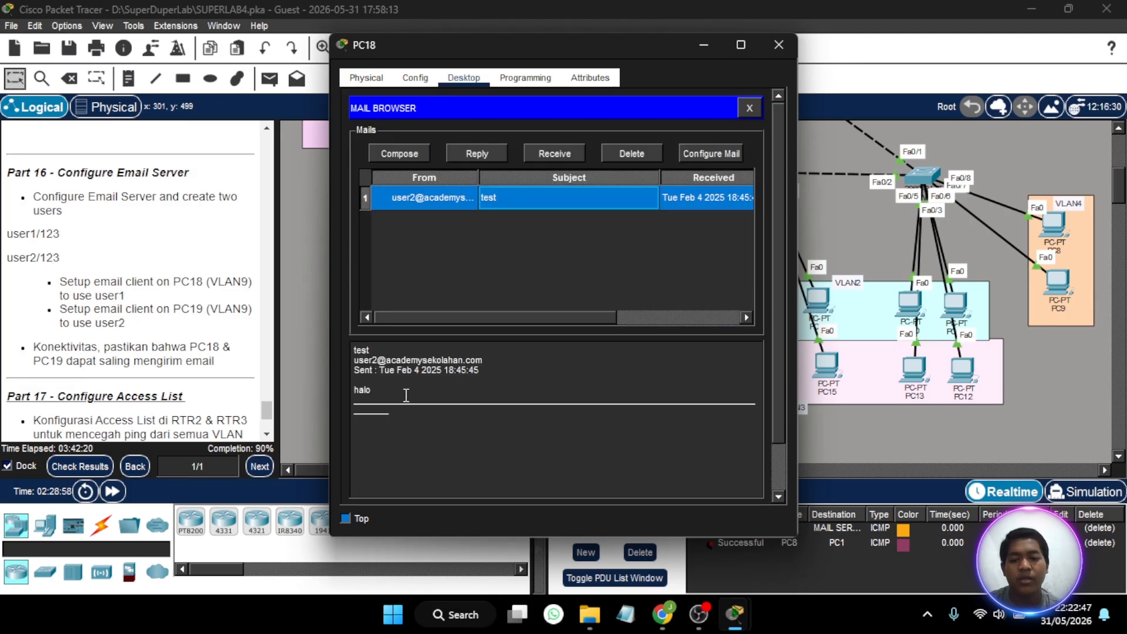
click(405, 395)
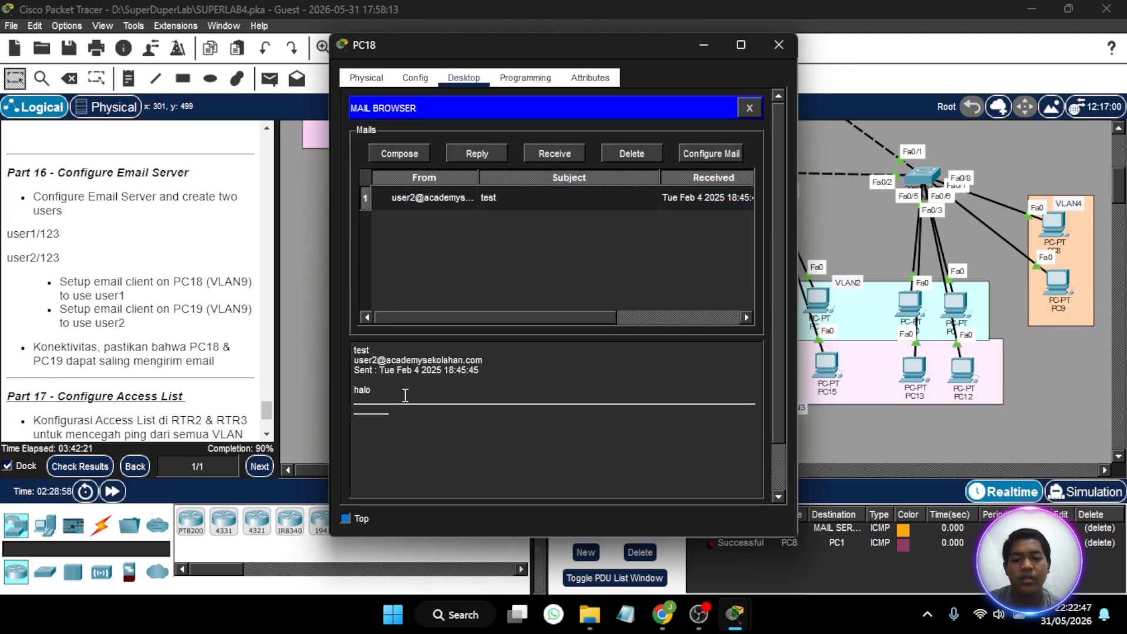
- Reply to the test message from PC18 with the text hai and send it
click(466, 152)
text(h)
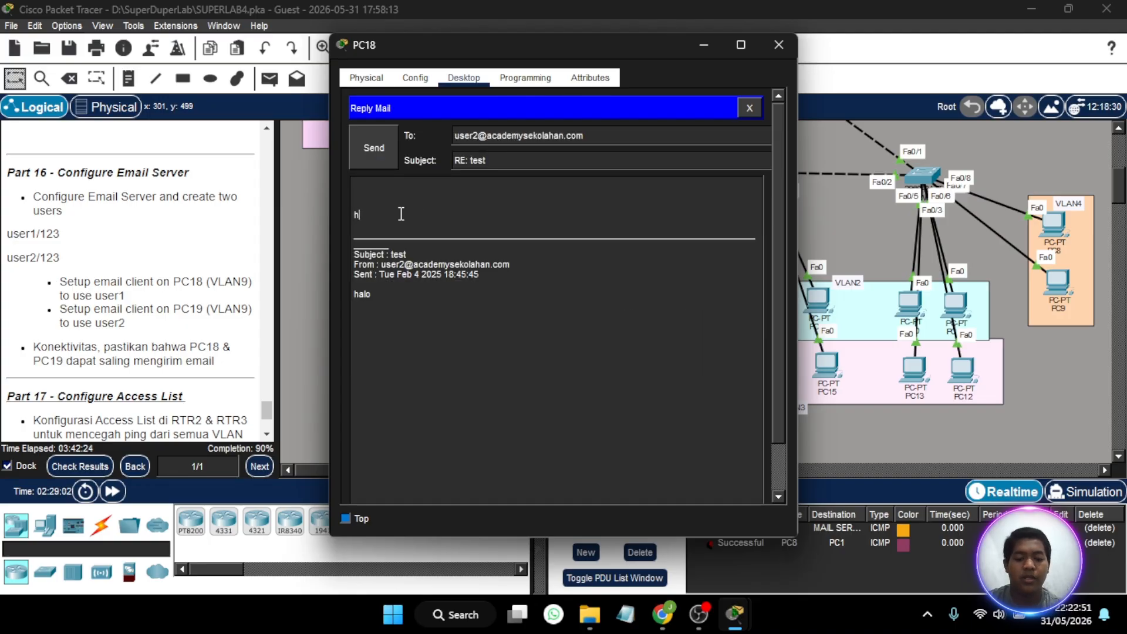
text(ai)
key(Return)
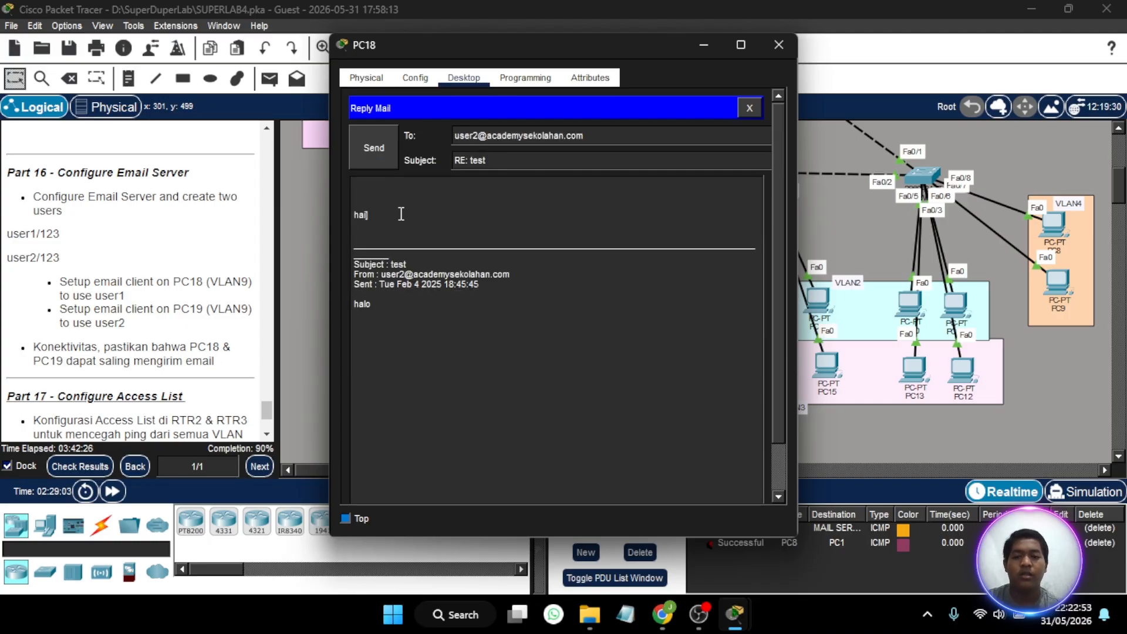
key(BackSpace)
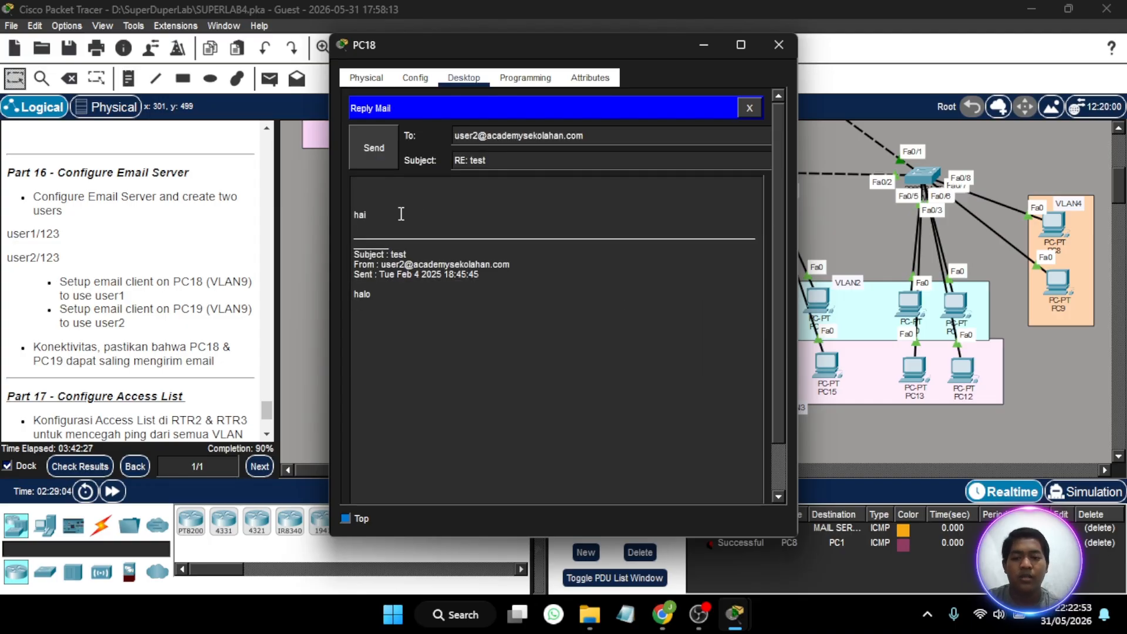
click(378, 150)
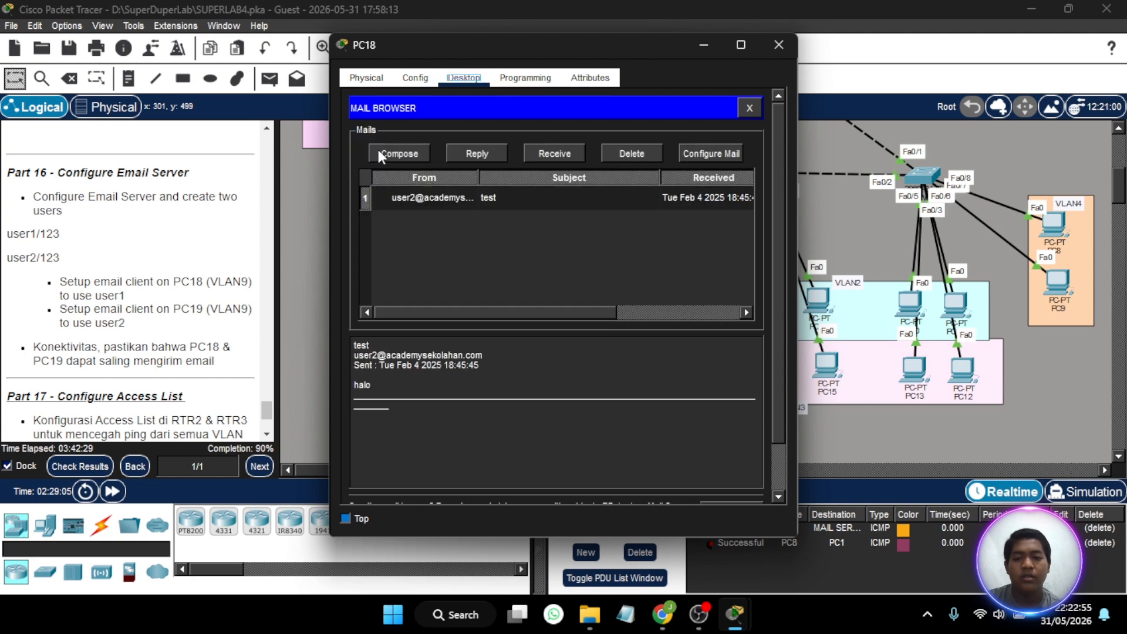
- Retrieve incoming mail on PC19, read the RE: test reply, and close the PC19 window
click(771, 45)
click(504, 252)
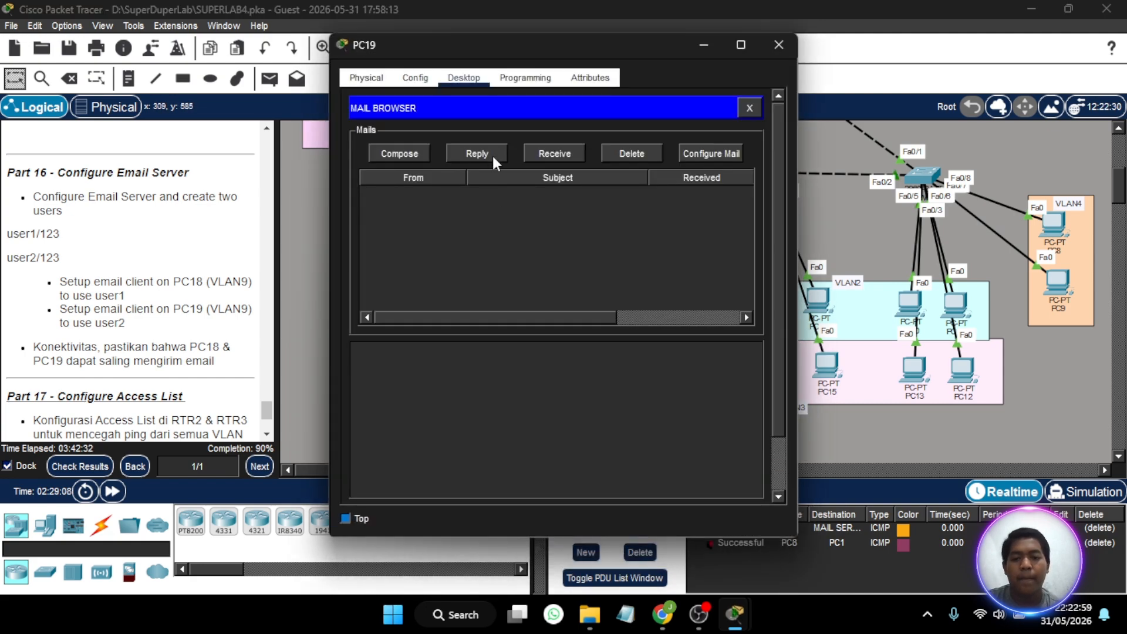
click(530, 152)
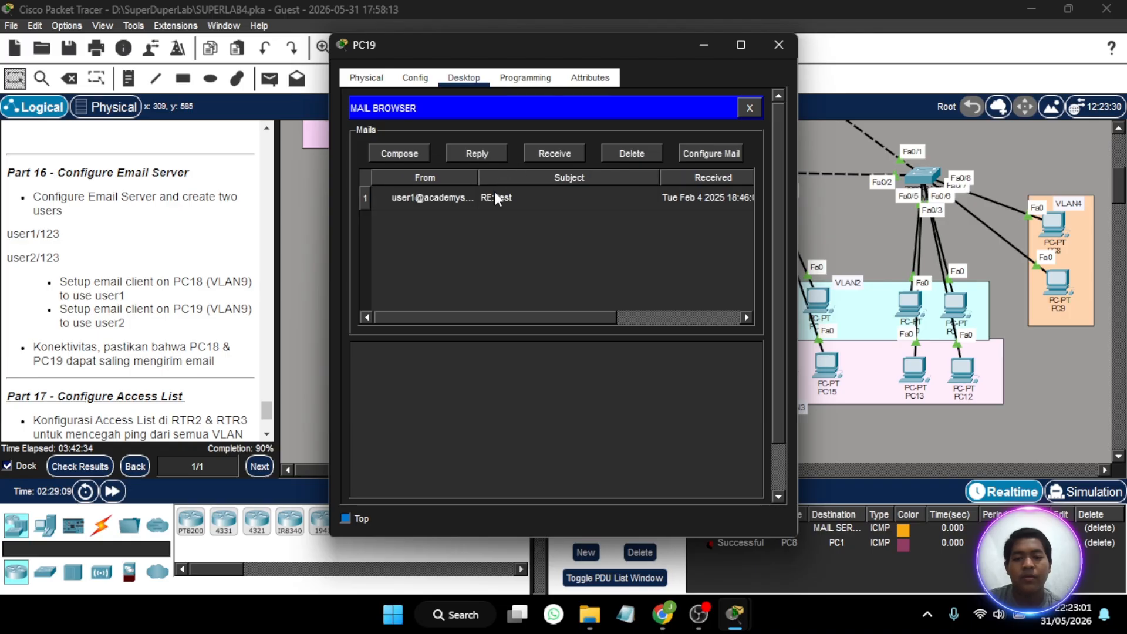
click(495, 194)
scroll(460, 367, up, 2)
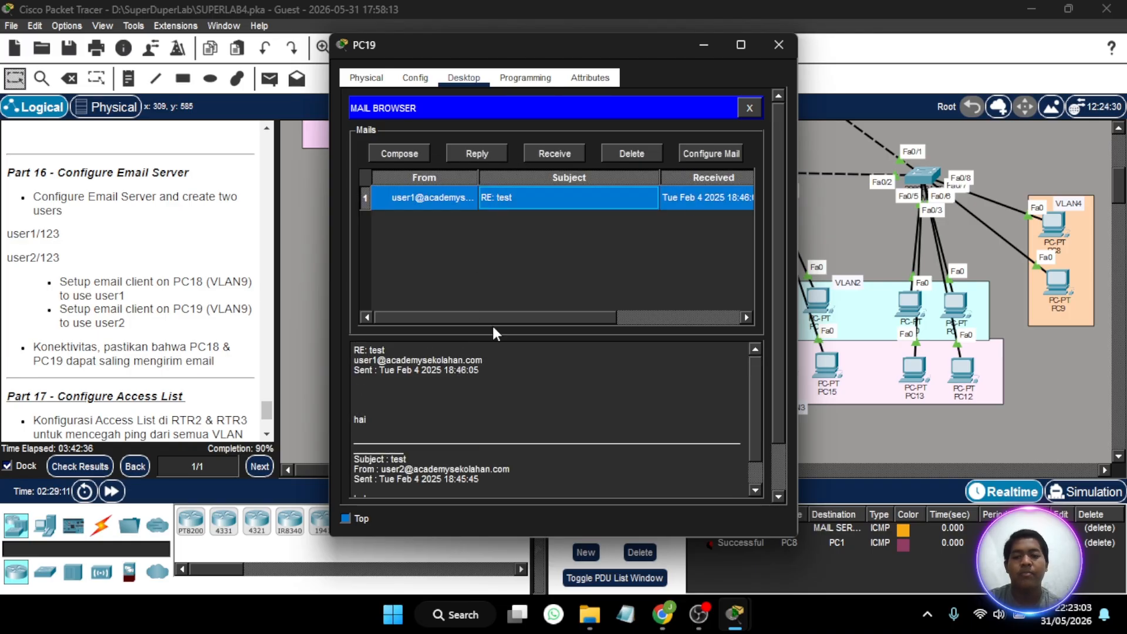
click(766, 53)
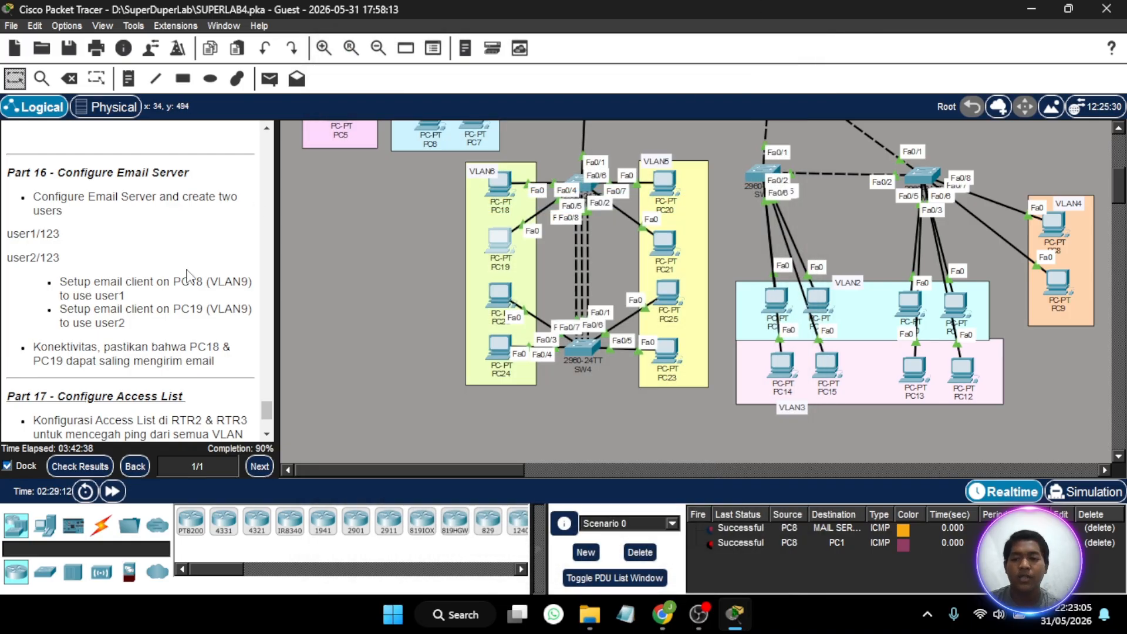
- Open the RTR-2 command line, enter privileged mode with the enable password, and start global configuration with conf t
scroll(188, 276, down, 5)
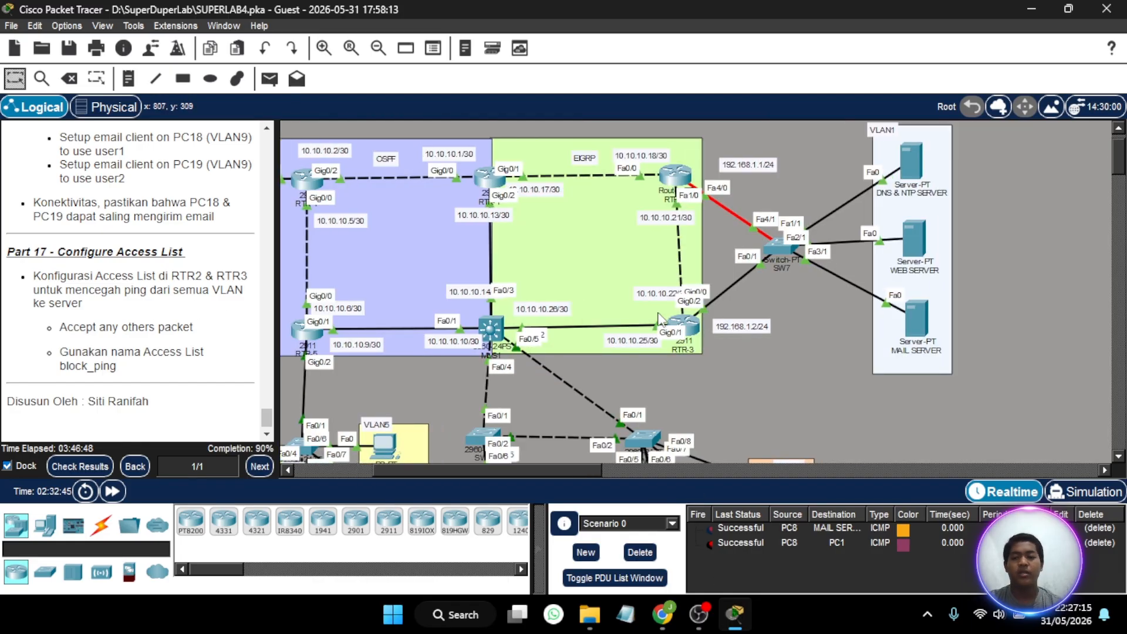
scroll(657, 312, right, 5)
scroll(658, 311, left, 3)
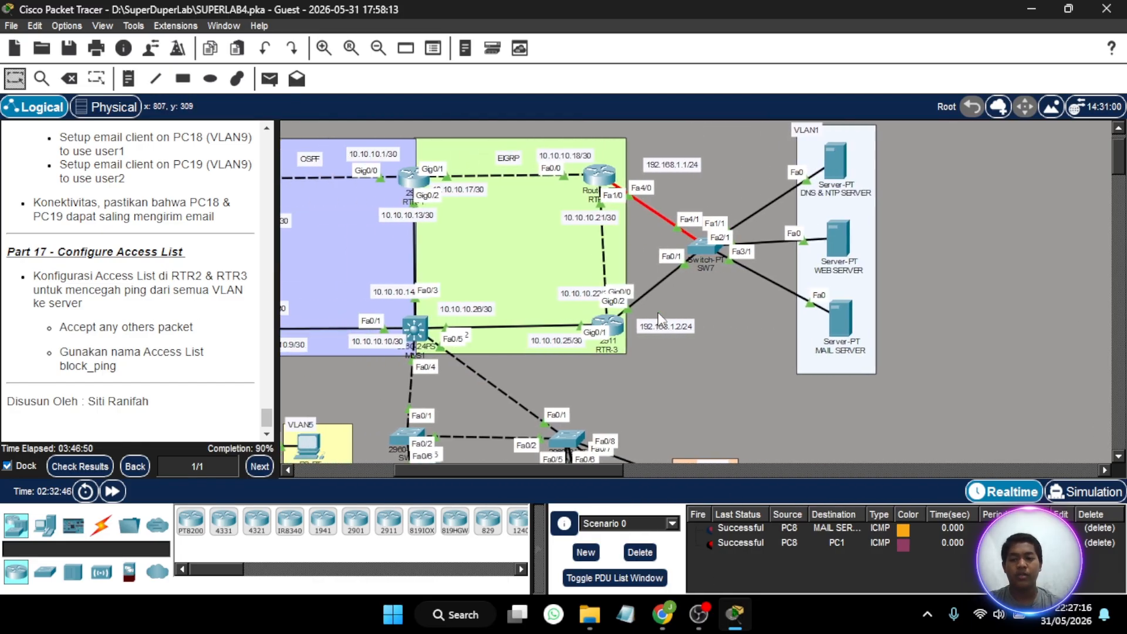
scroll(659, 317, up, 1)
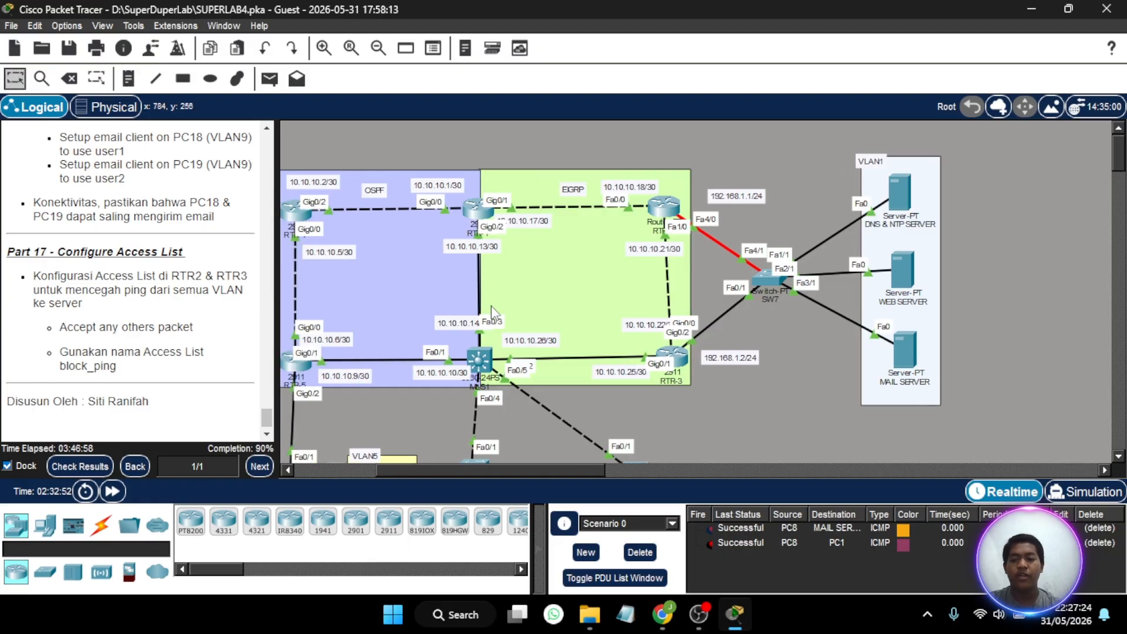
scroll(491, 305, left, 8)
scroll(490, 305, right, 12)
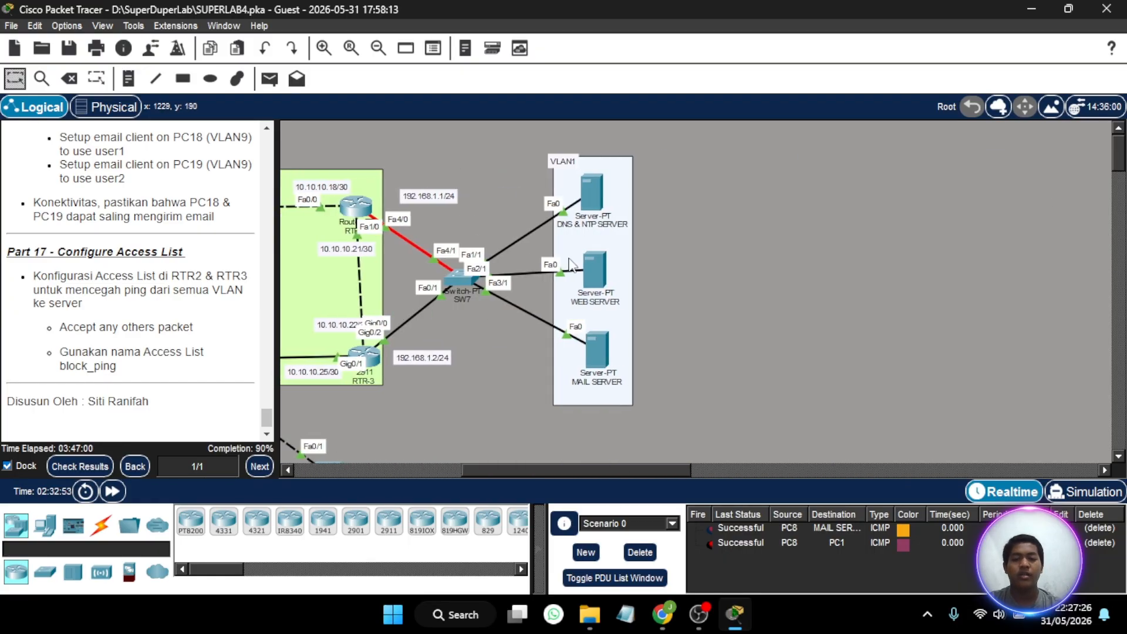
scroll(573, 265, left, 8)
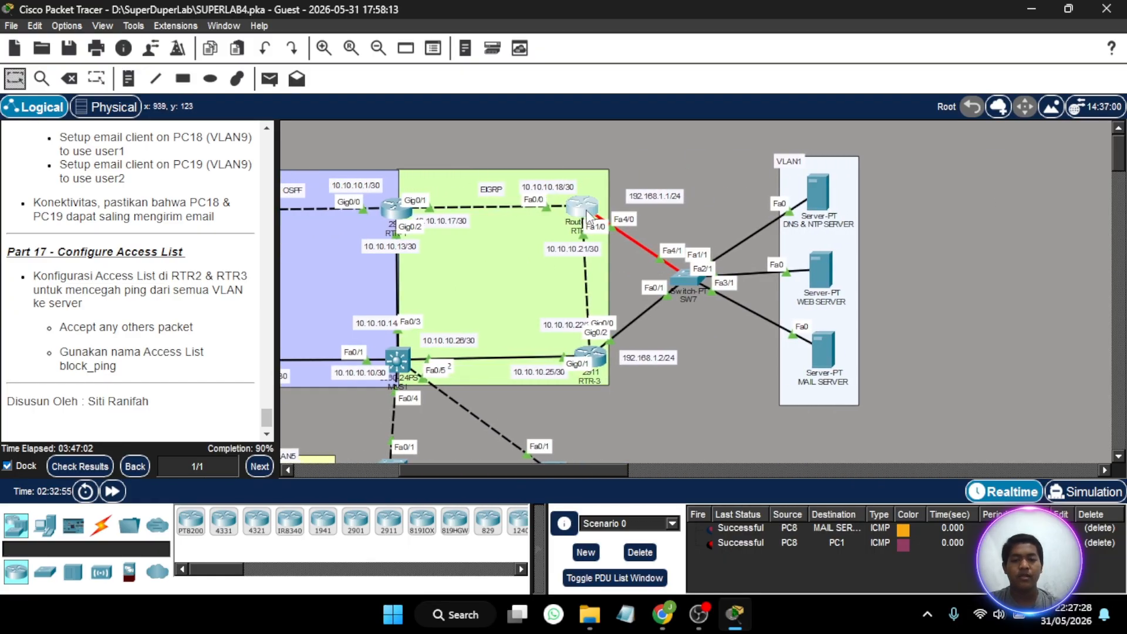
click(587, 211)
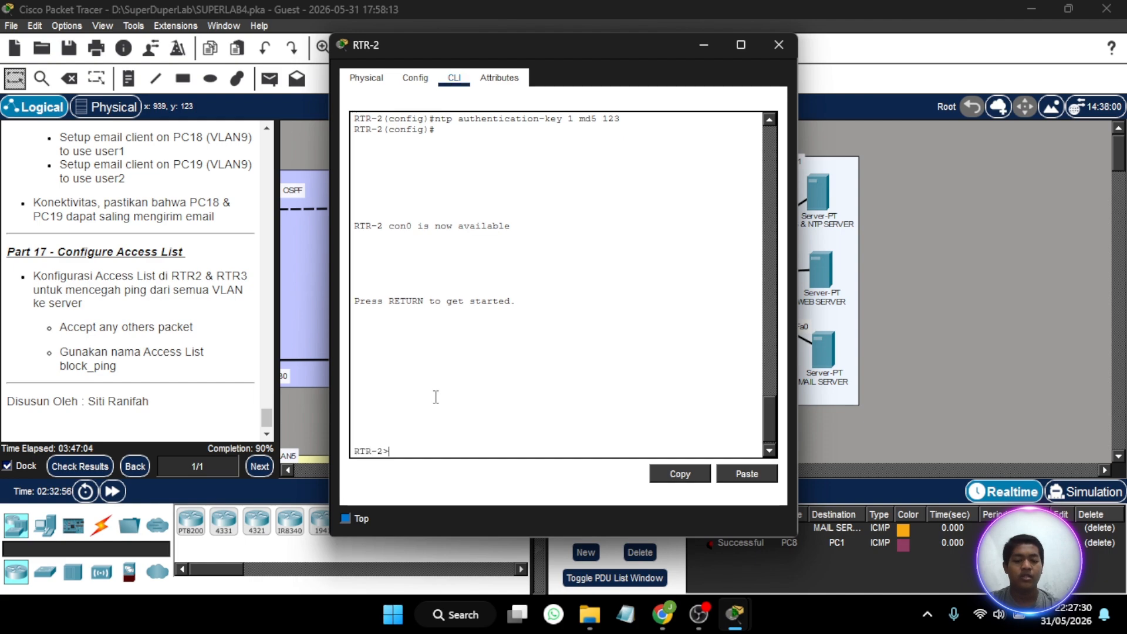
text(en)
key(Return)
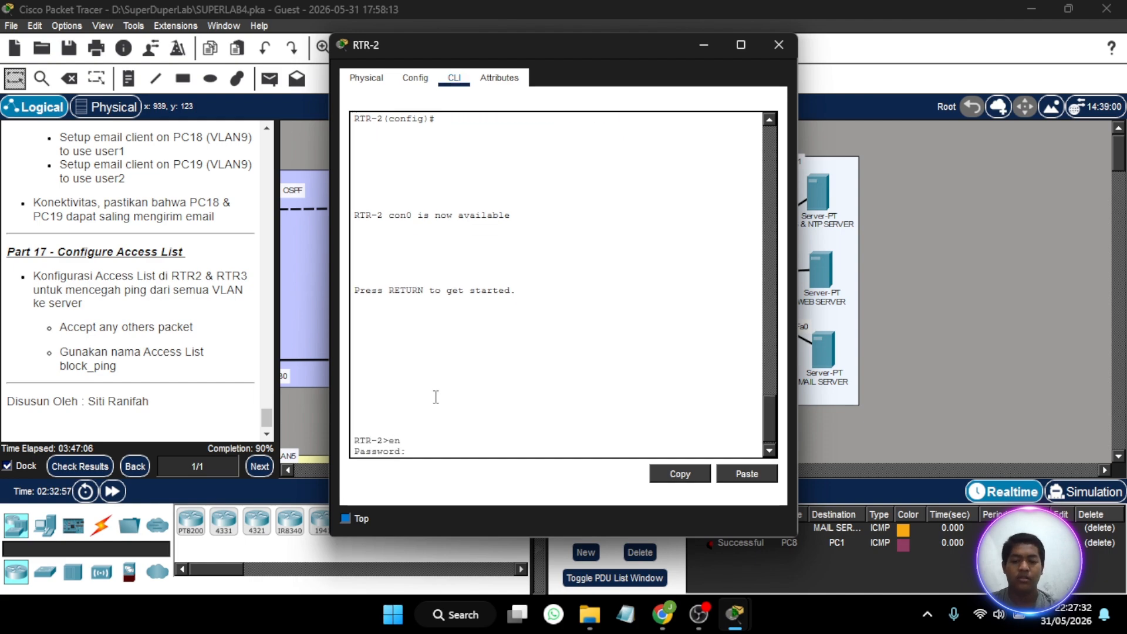
key(Return)
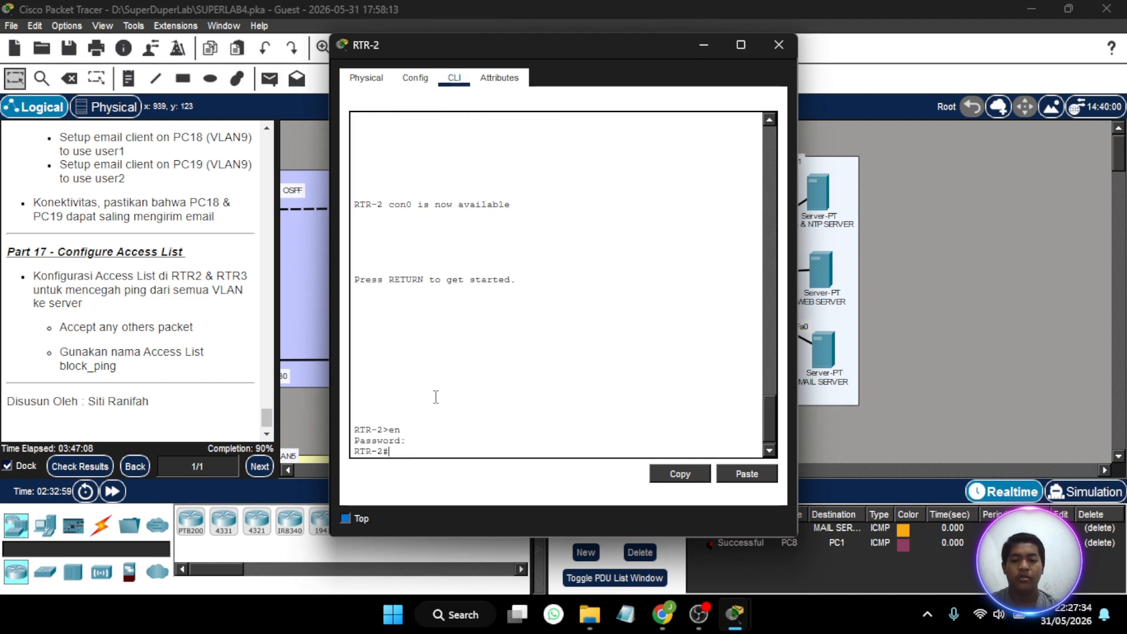
text(conf t)
key(Return)
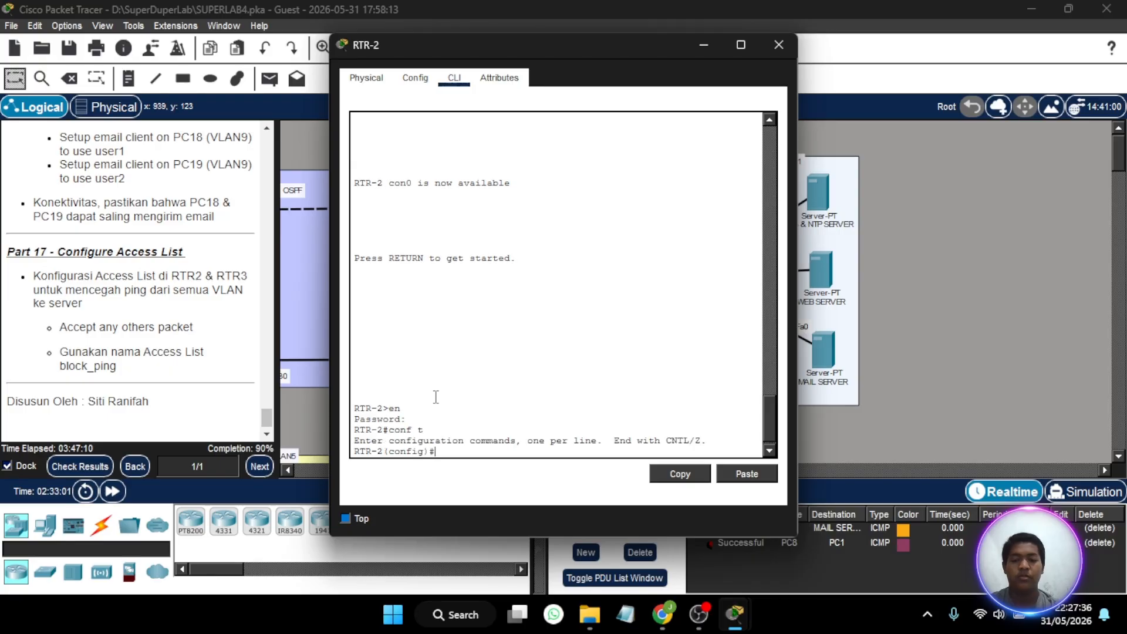
- Create an extended IP access list named block-ping on RTR-2
text(i)
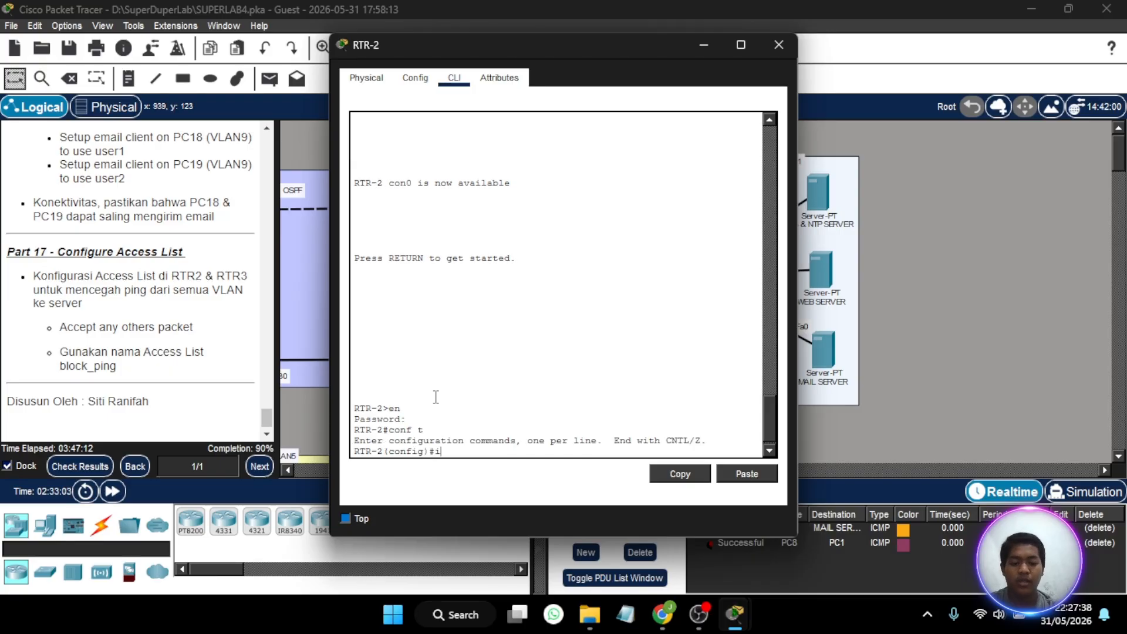
text(p access)
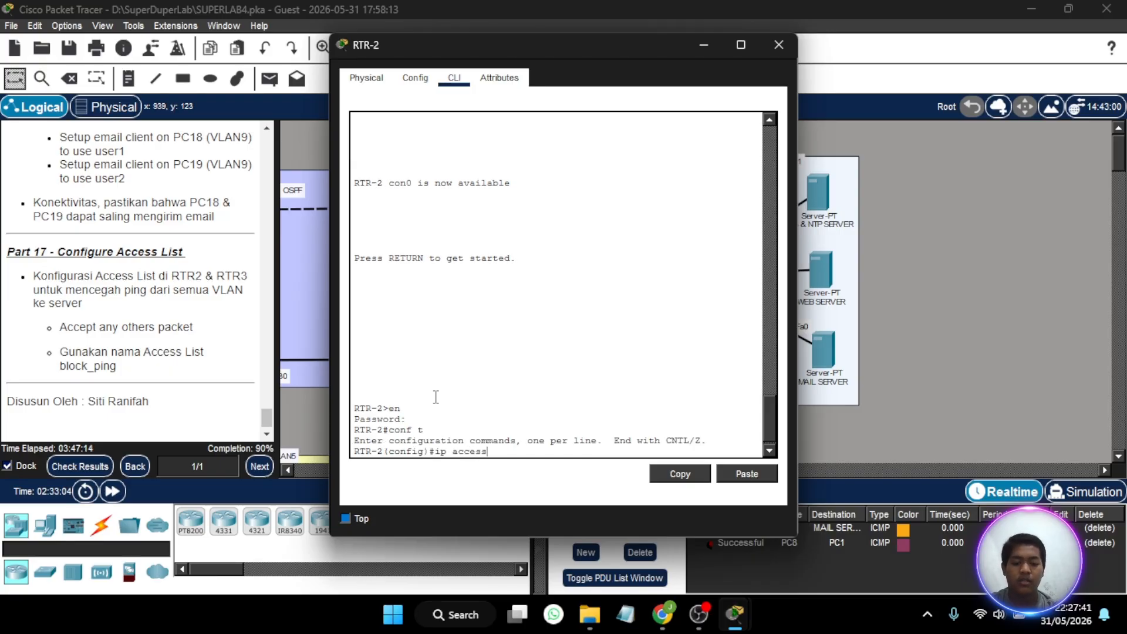
text(-list ex)
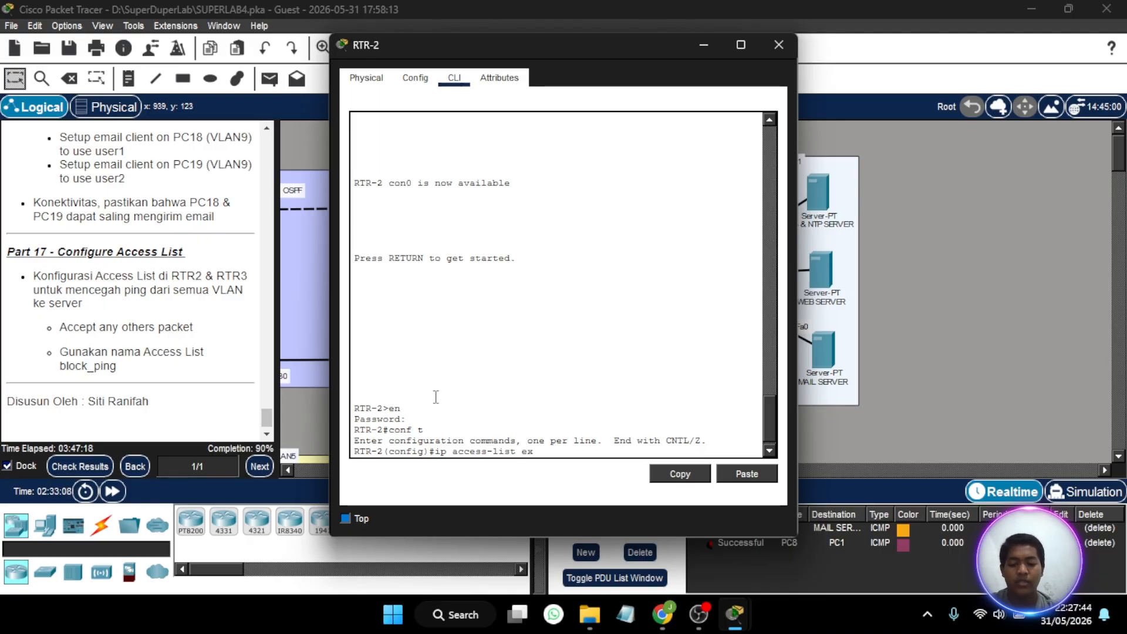
text(tended)
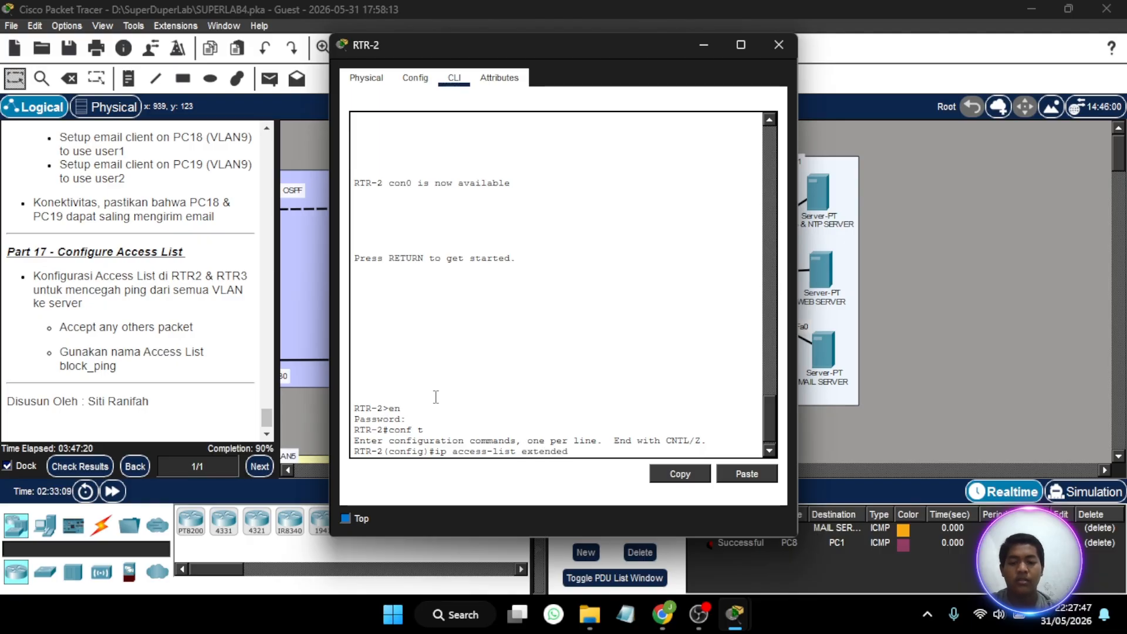
text( 192.)
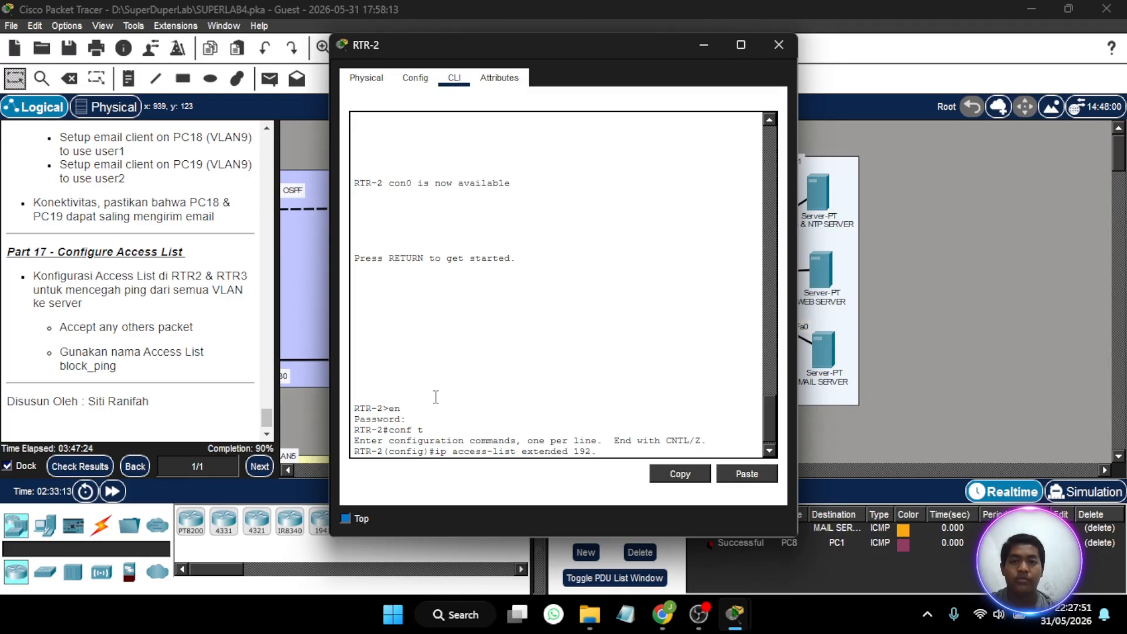
key(BackSpace)
key(BackSpace)
key(BackSpace)
key(BackSpace)
text(bl)
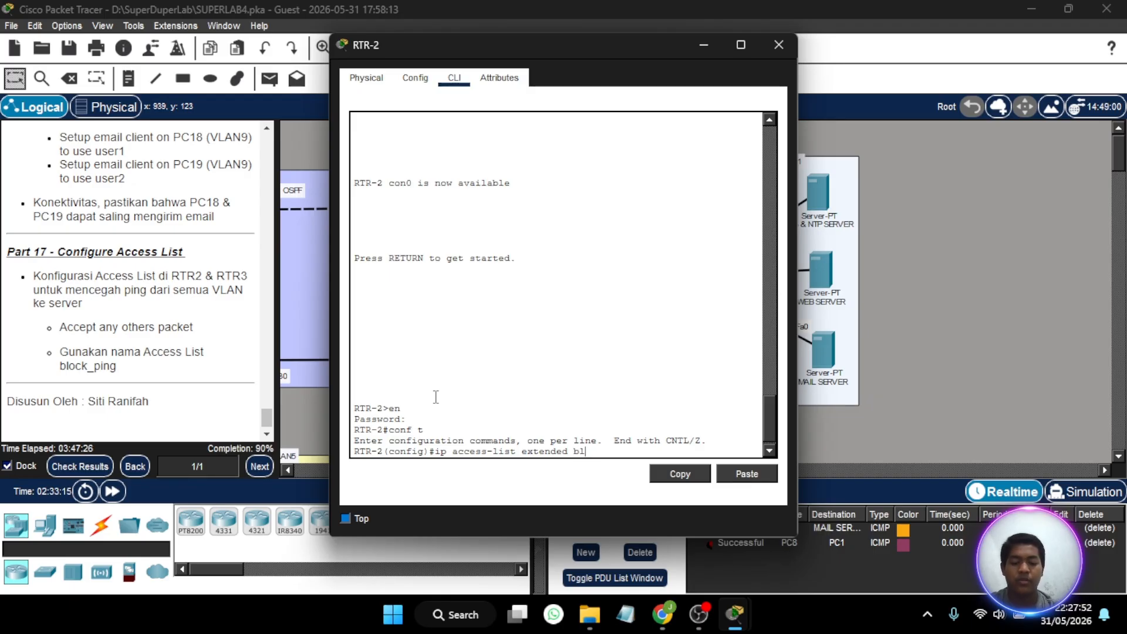
text(ock-ping)
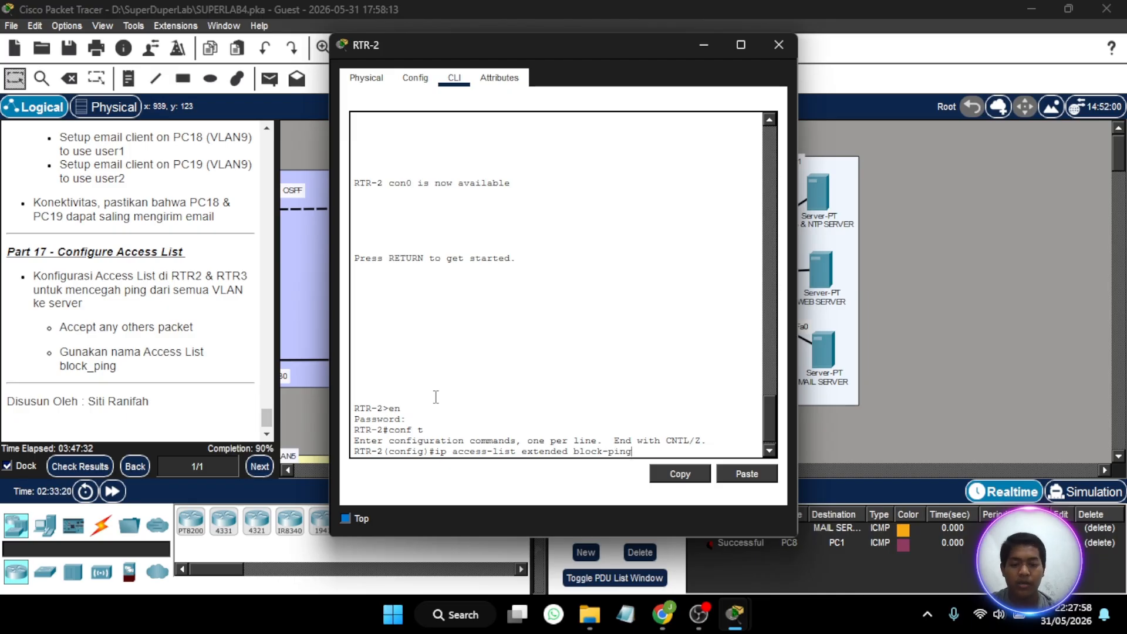
key(Return)
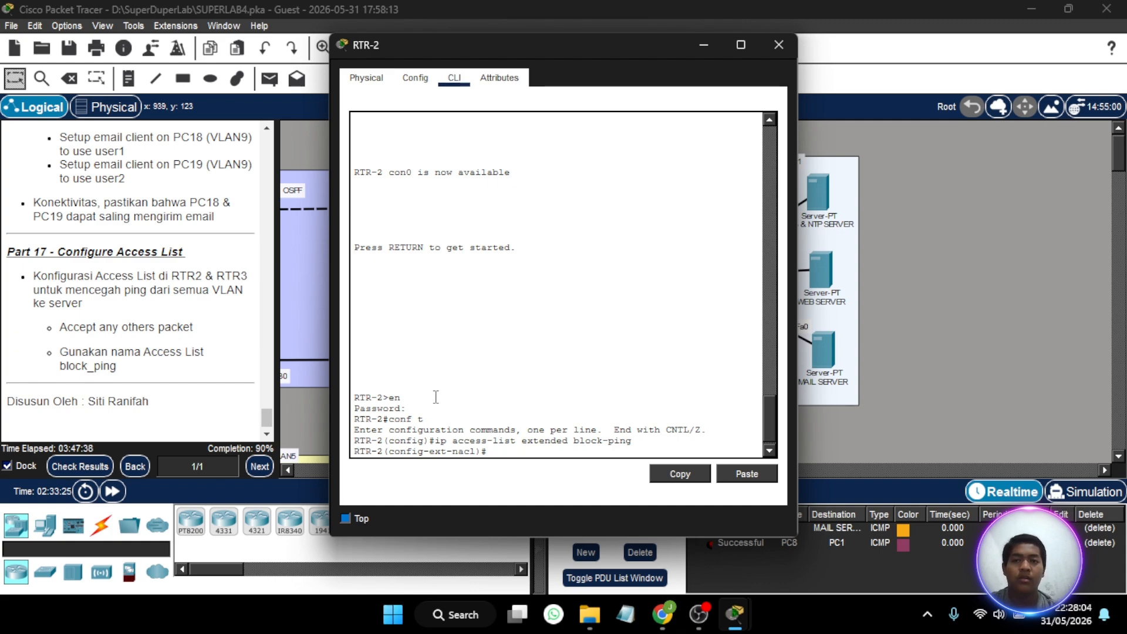
- Try to add an ICMP deny rule to block-ping using only network 192.168.1.0 with wildcard 0.0.0.255
text(deny )
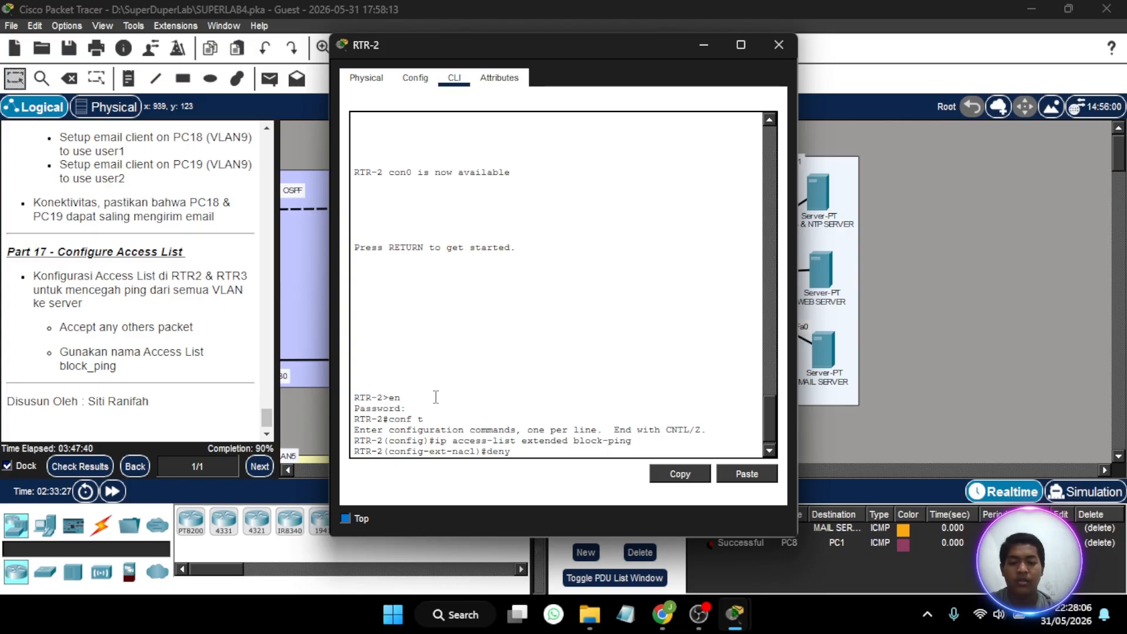
text(icmp)
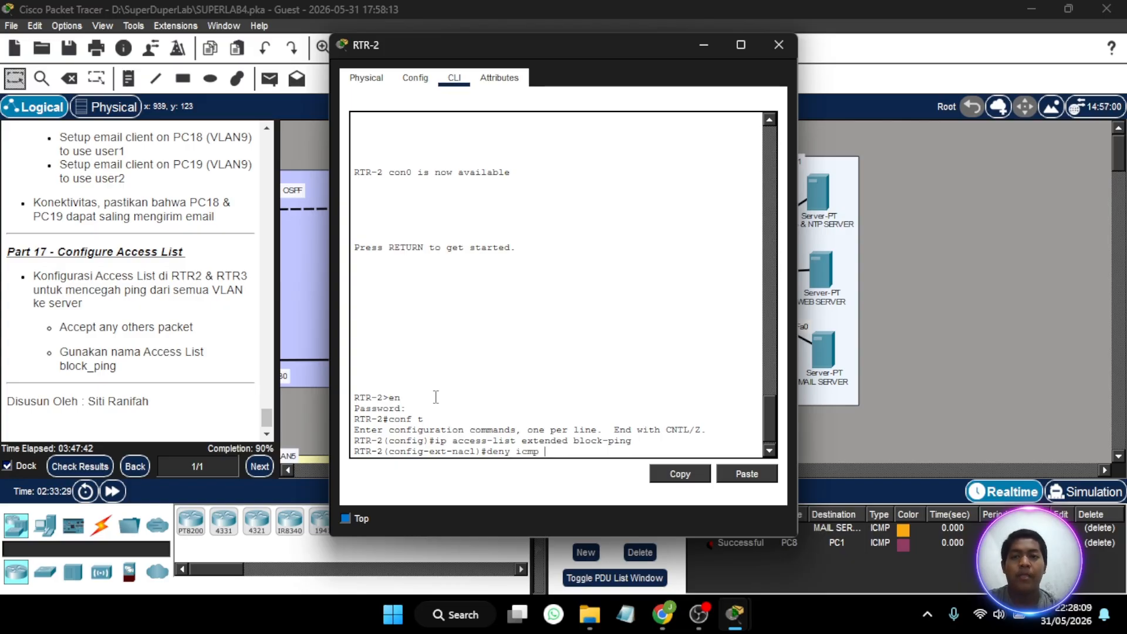
text( 192)
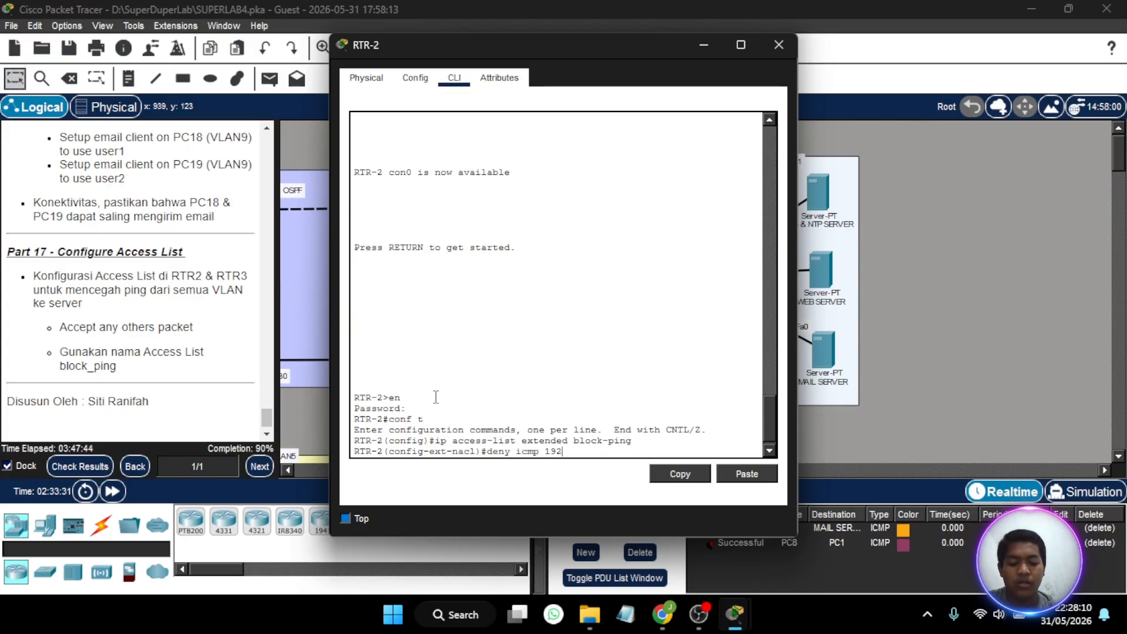
text(.168.1.0)
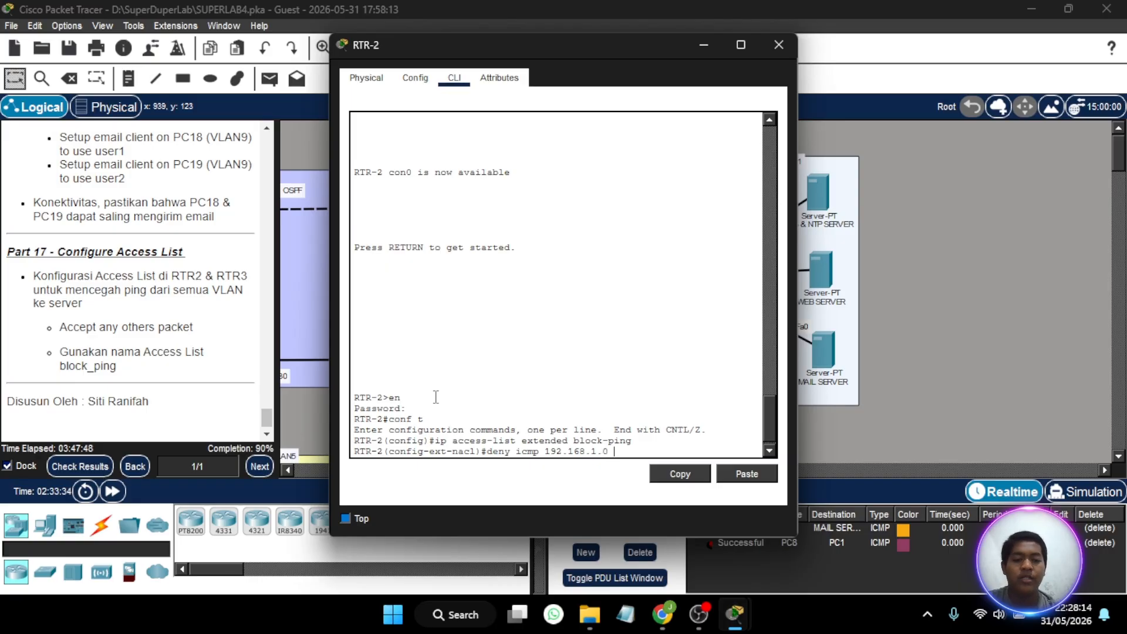
text( 0)
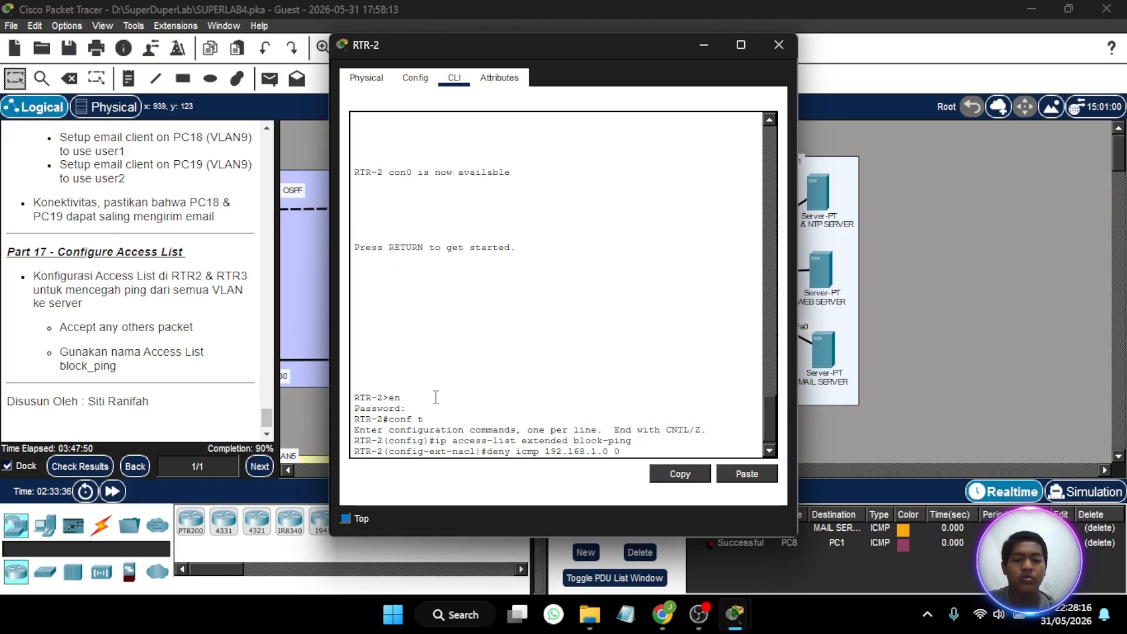
text(.0.0.2)
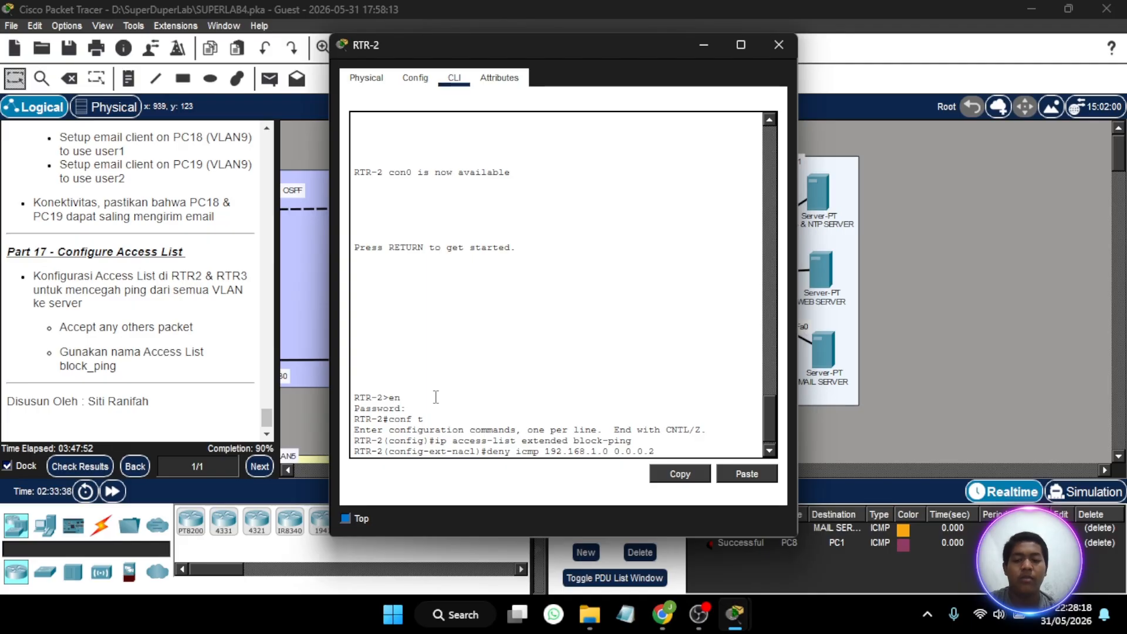
text(55)
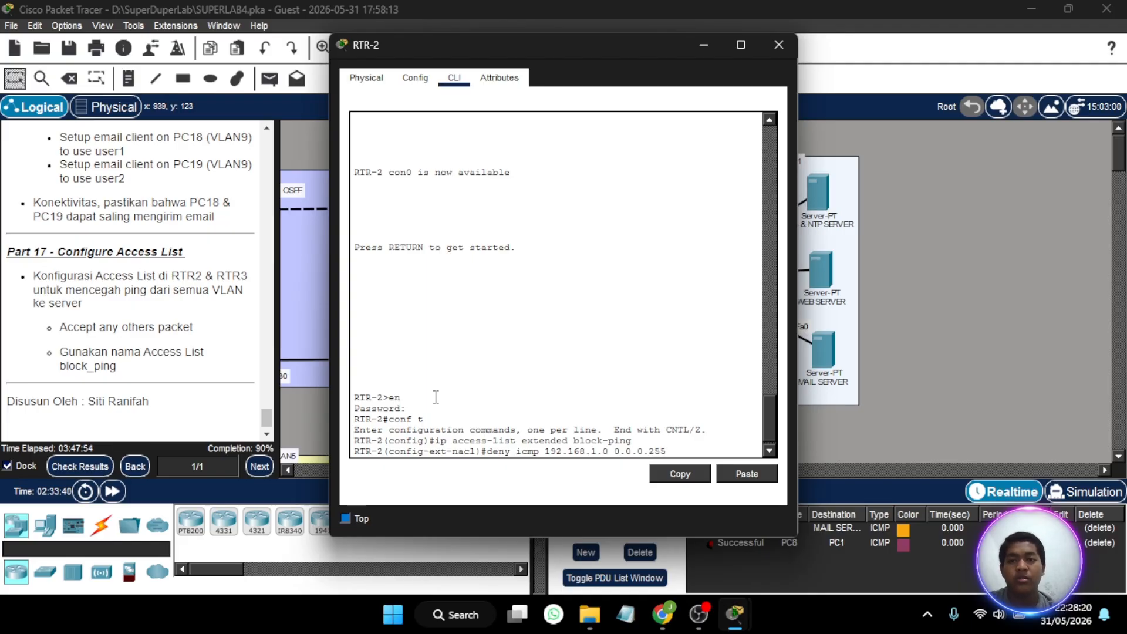
key(Return)
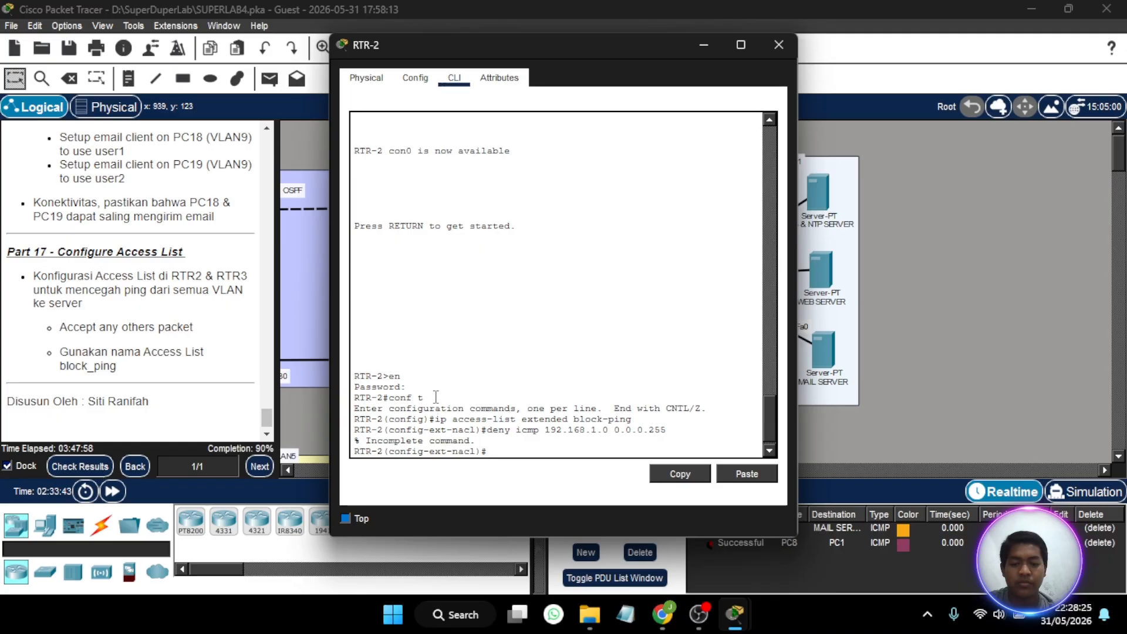
- Recall the deny rule and insert any as the source, entering deny icmp any 192.168.1.0 0.0.0.255
key(Up)
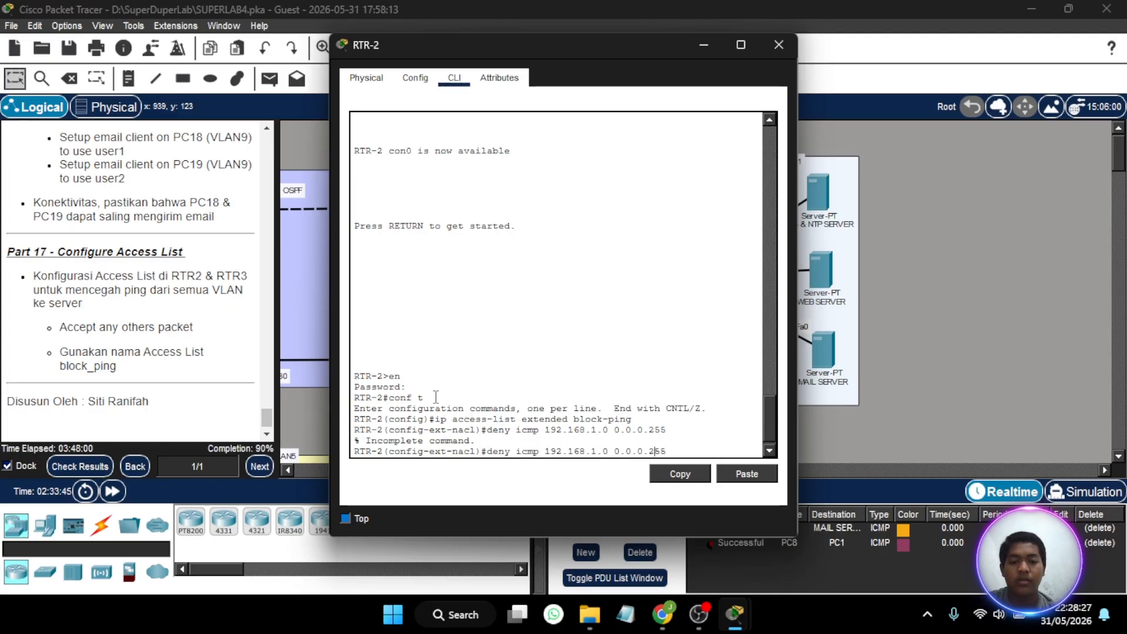
key(Left)
key(Left)
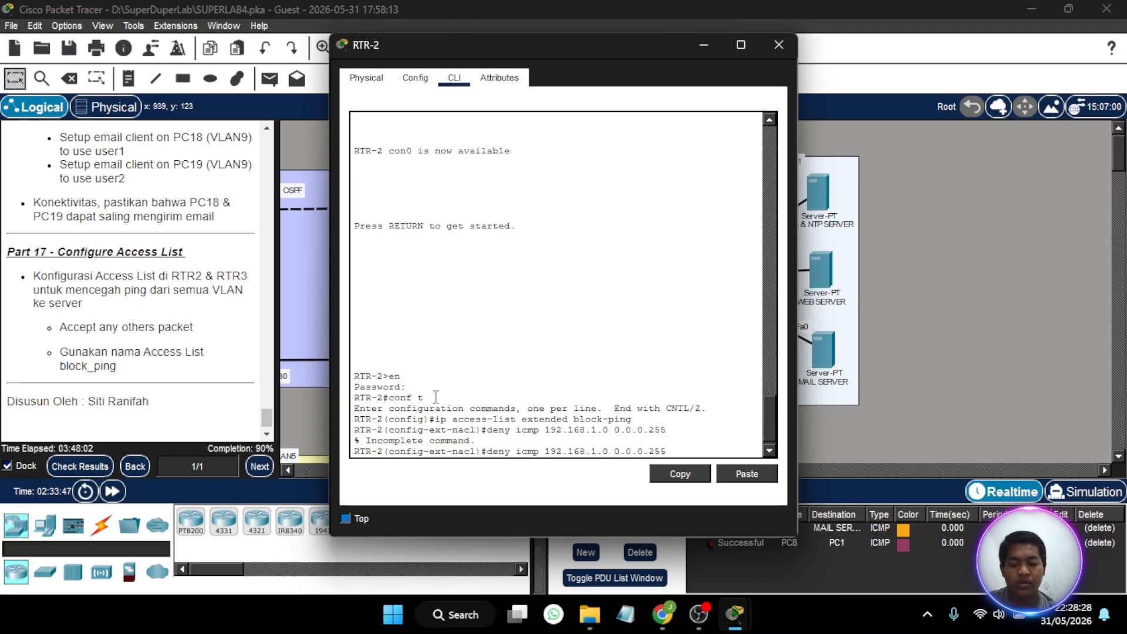
text(any)
key(Return)
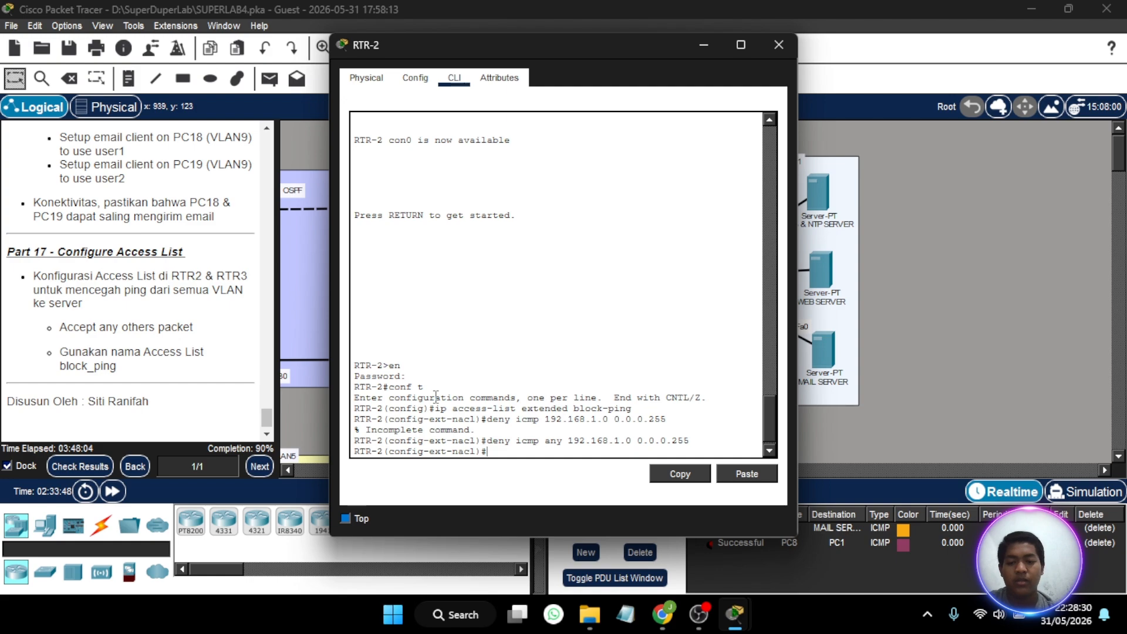
- Allow all other traffic in the block-ping list with permit ip any any
key(Up)
key(BackSpace)
key(BackSpace)
key(BackSpace)
key(BackSpace)
key(BackSpace)
key(BackSpace)
key(BackSpace)
key(BackSpace)
key(BackSpace)
key(BackSpace)
key(BackSpace)
key(BackSpace)
key(BackSpace)
key(BackSpace)
key(BackSpace)
key(BackSpace)
key(BackSpace)
key(BackSpace)
key(BackSpace)
key(BackSpace)
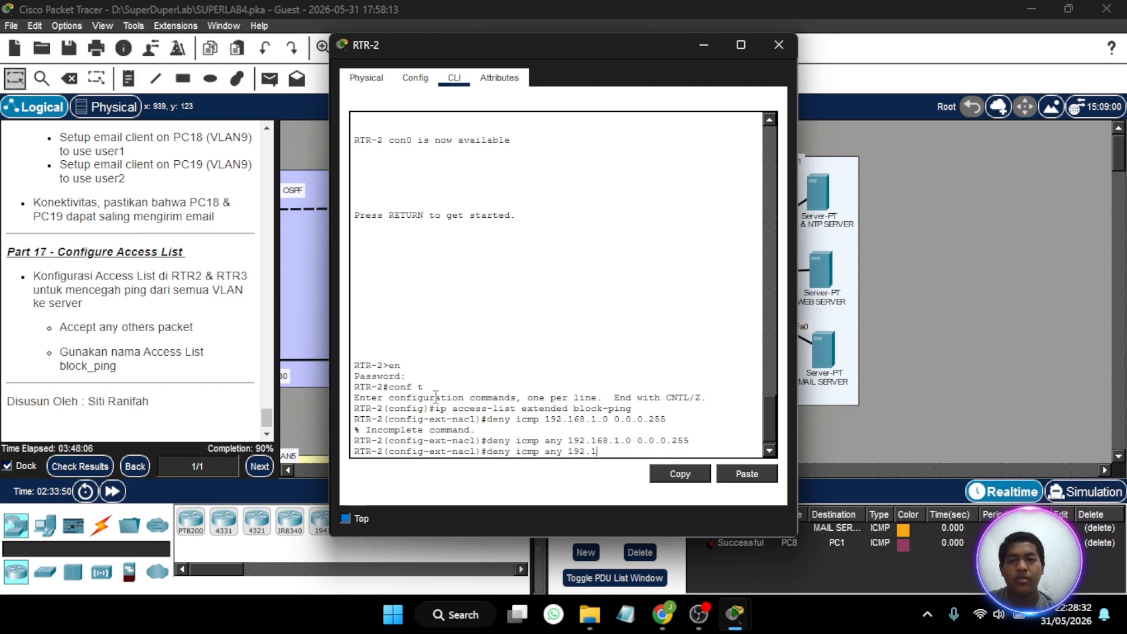
text(permi)
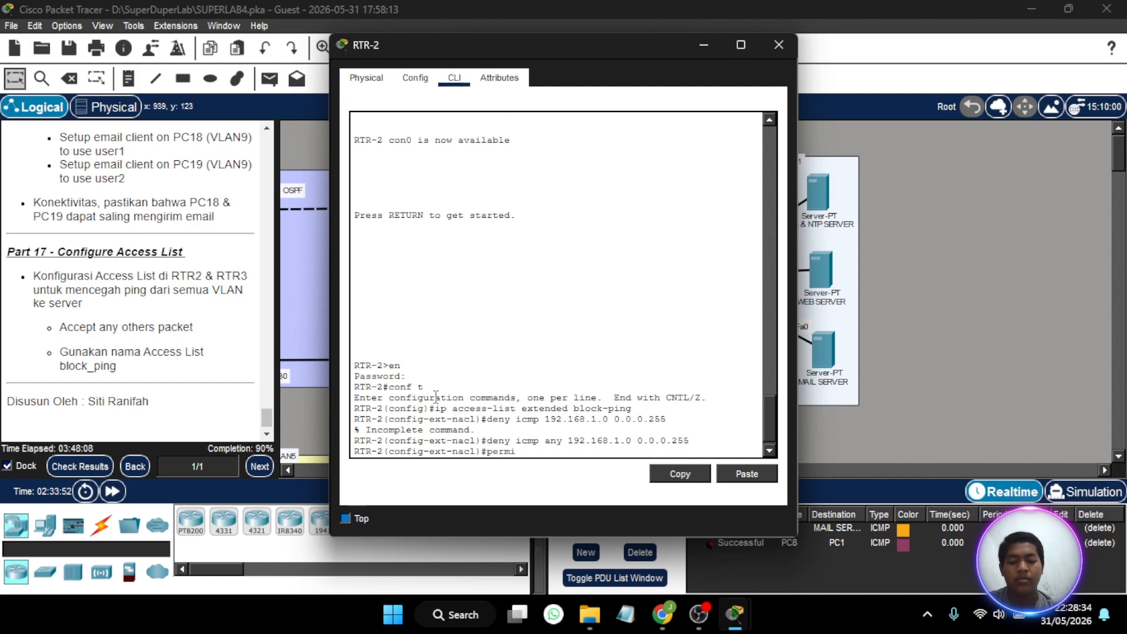
text(t ip any any)
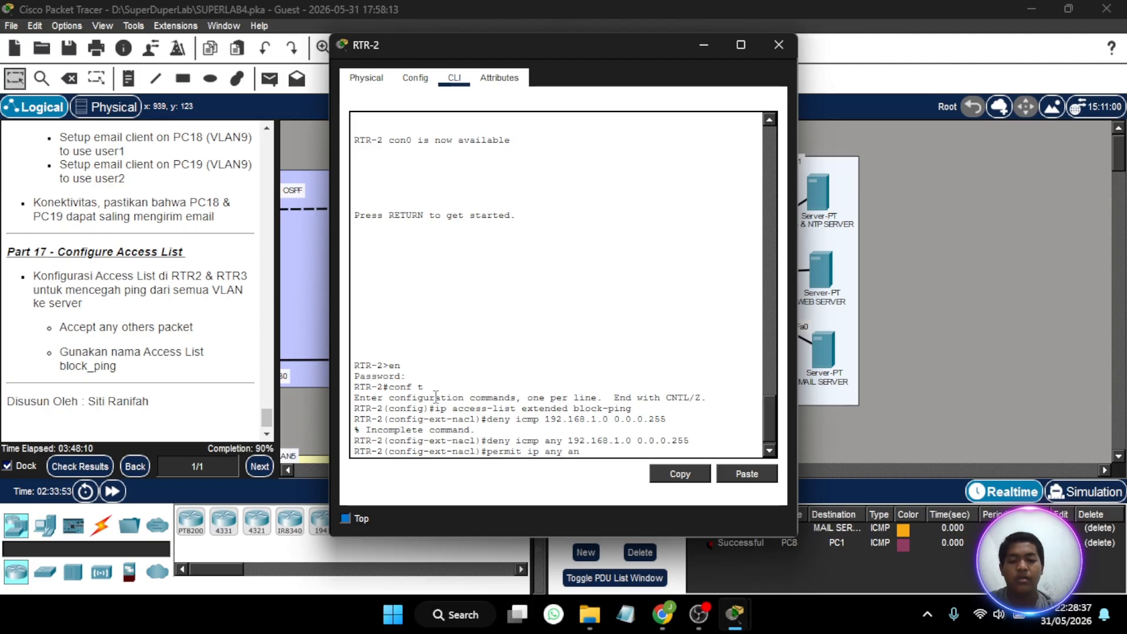
key(Return)
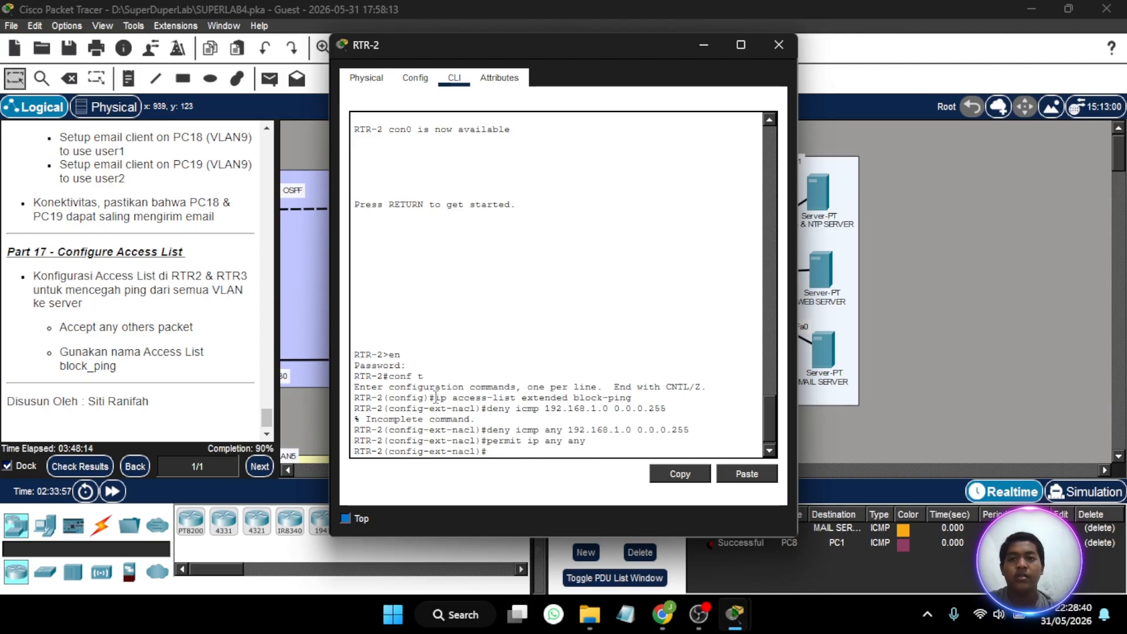
- Try to enter interface configuration for fa0/4 on RTR-2
text(int )
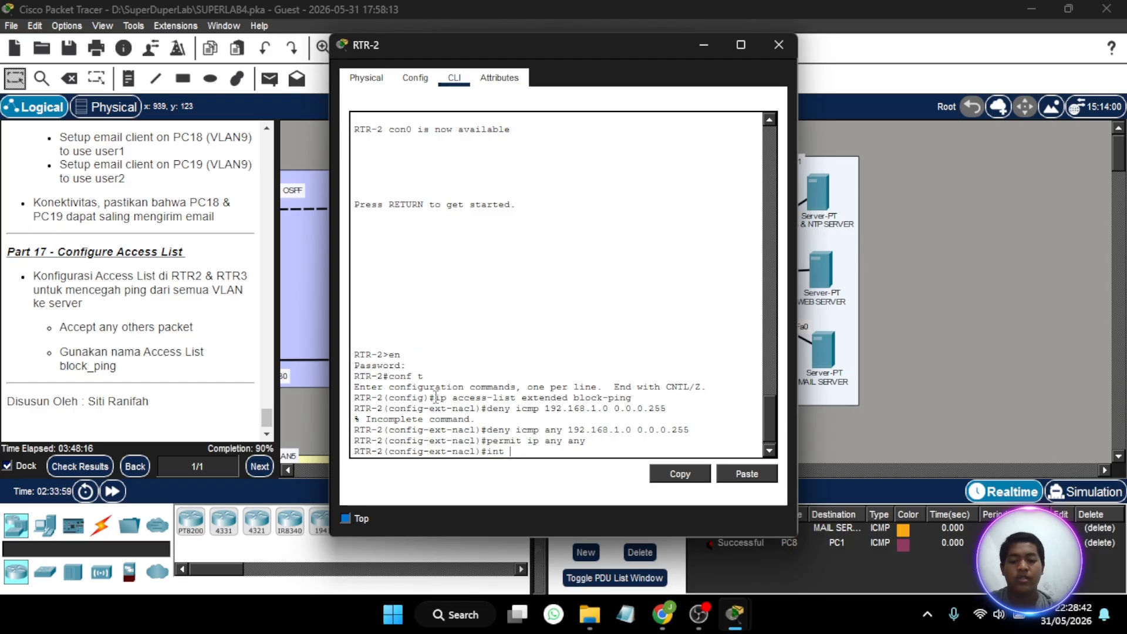
text(fa)
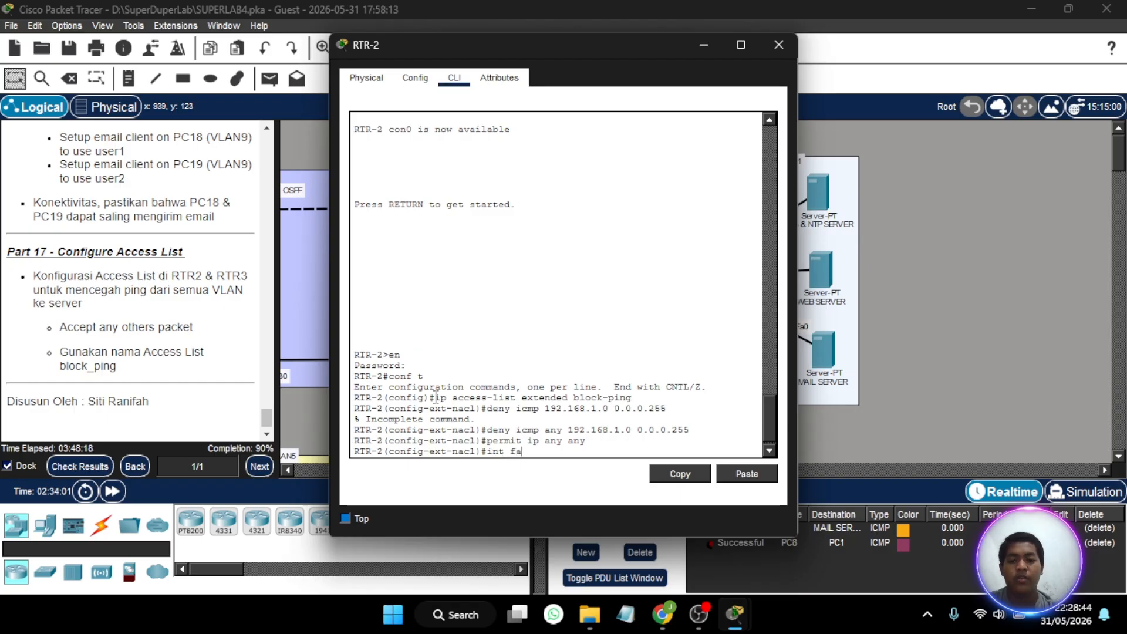
text(0/4)
key(Return)
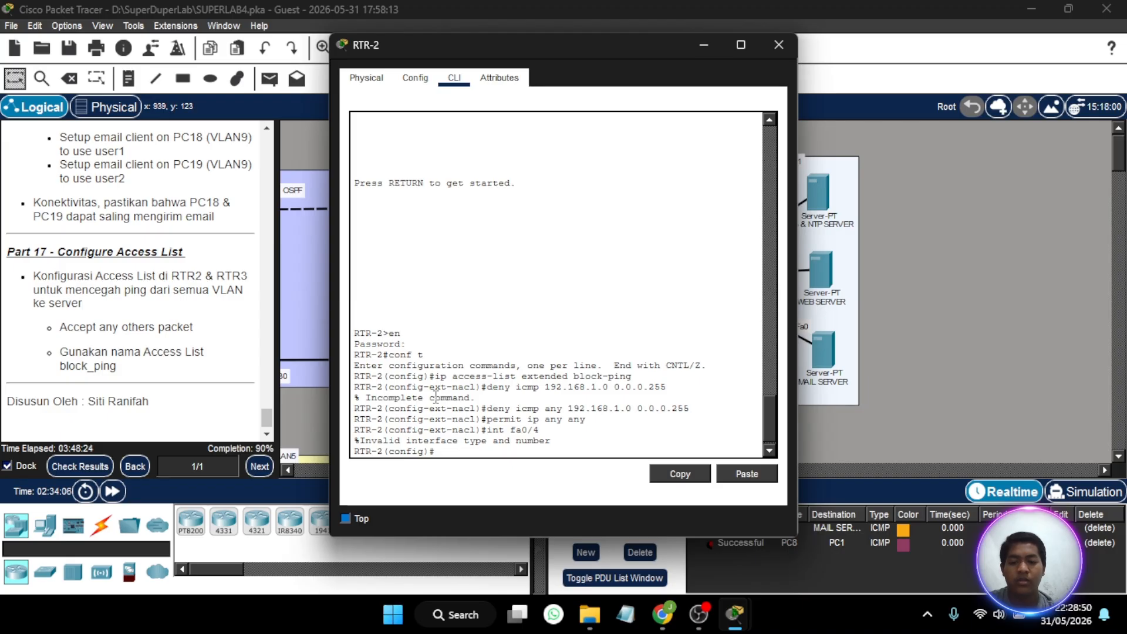
key(Up)
key(Return)
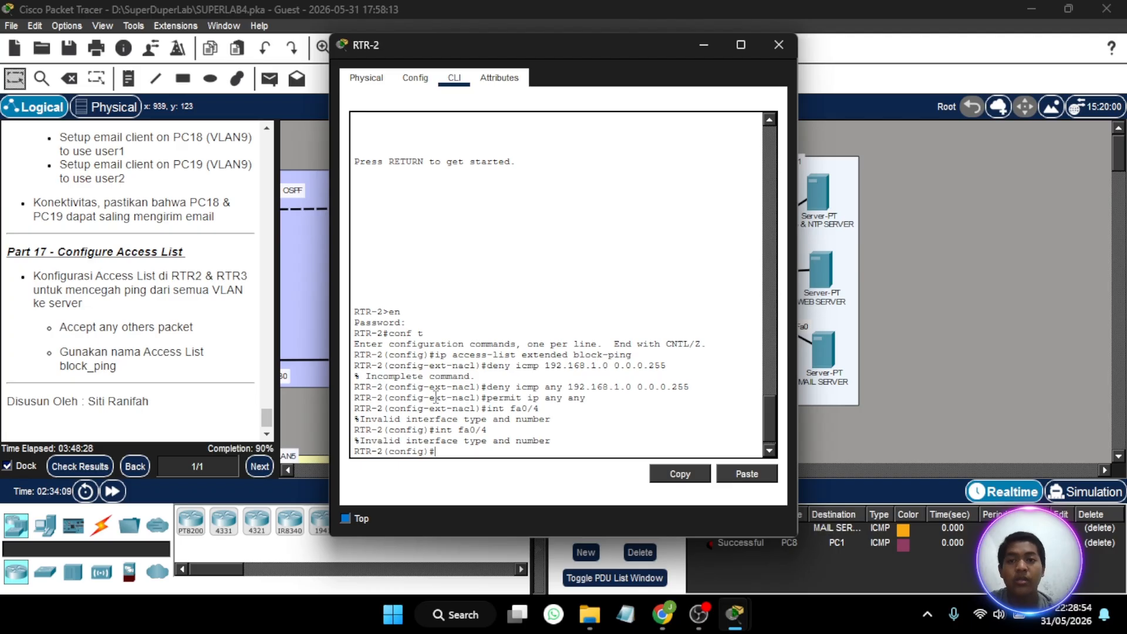
- Check RTR-2's server-side port in the topology, then enter configuration mode for interface fa4/0
click(703, 47)
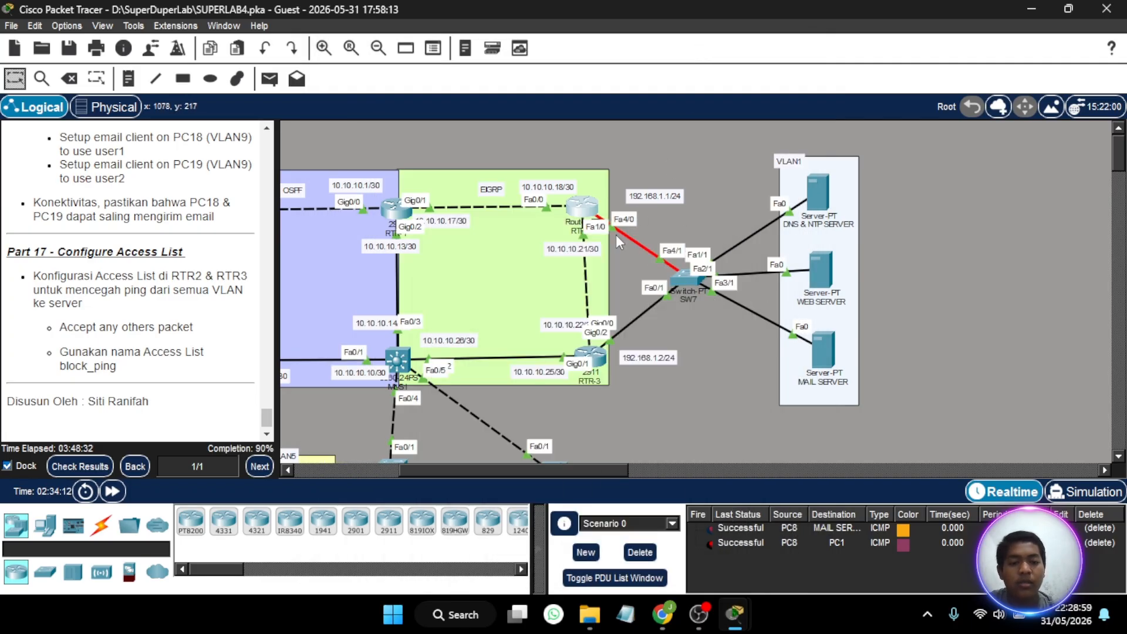
click(581, 209)
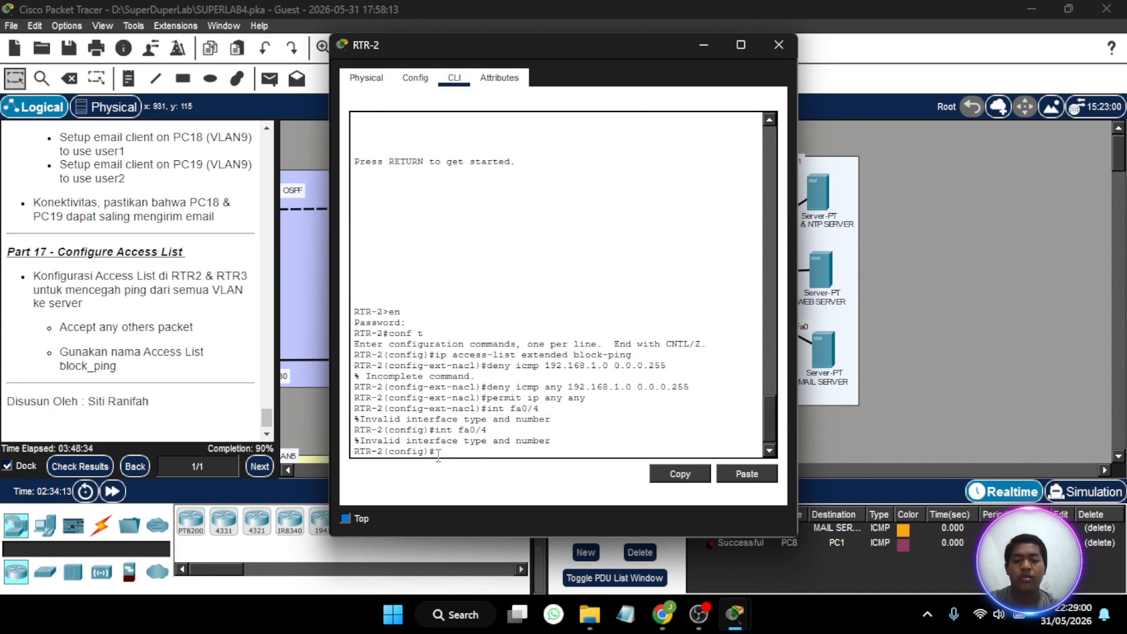
text(int fa)
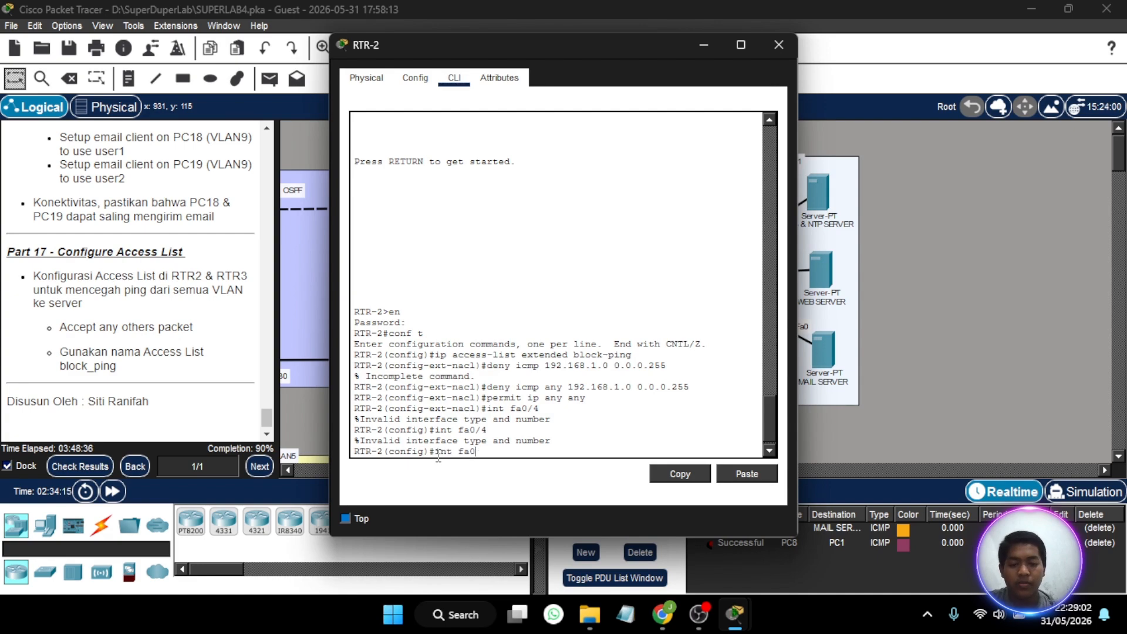
text(4/0)
key(Return)
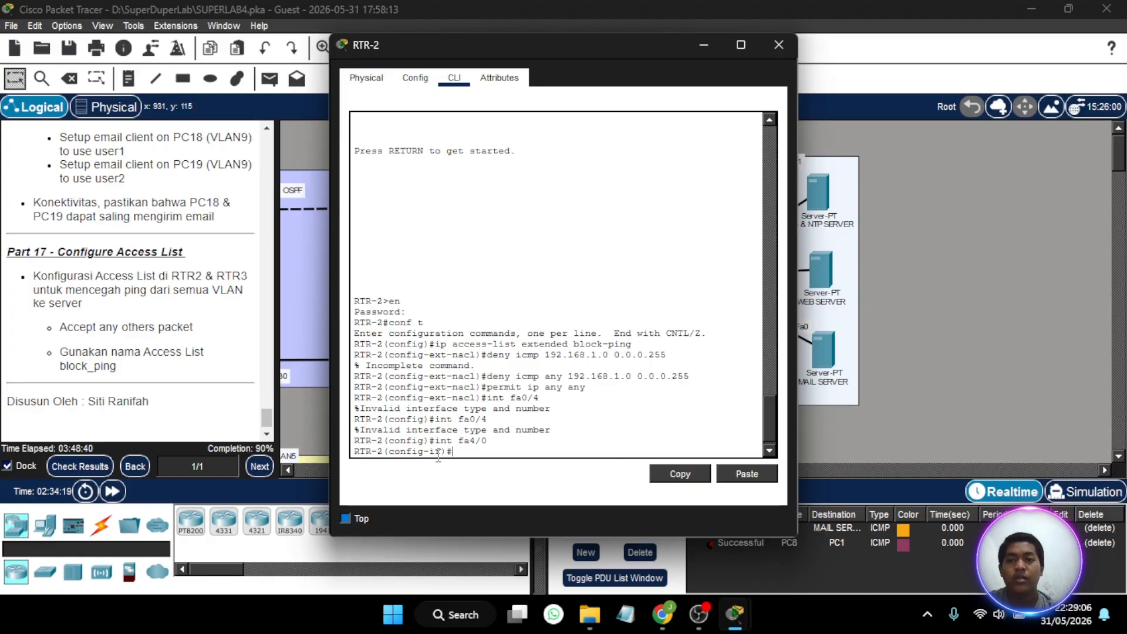
- Apply the block-ping access list outbound on fa4/0 with ip access-group block-ping out
text(ip)
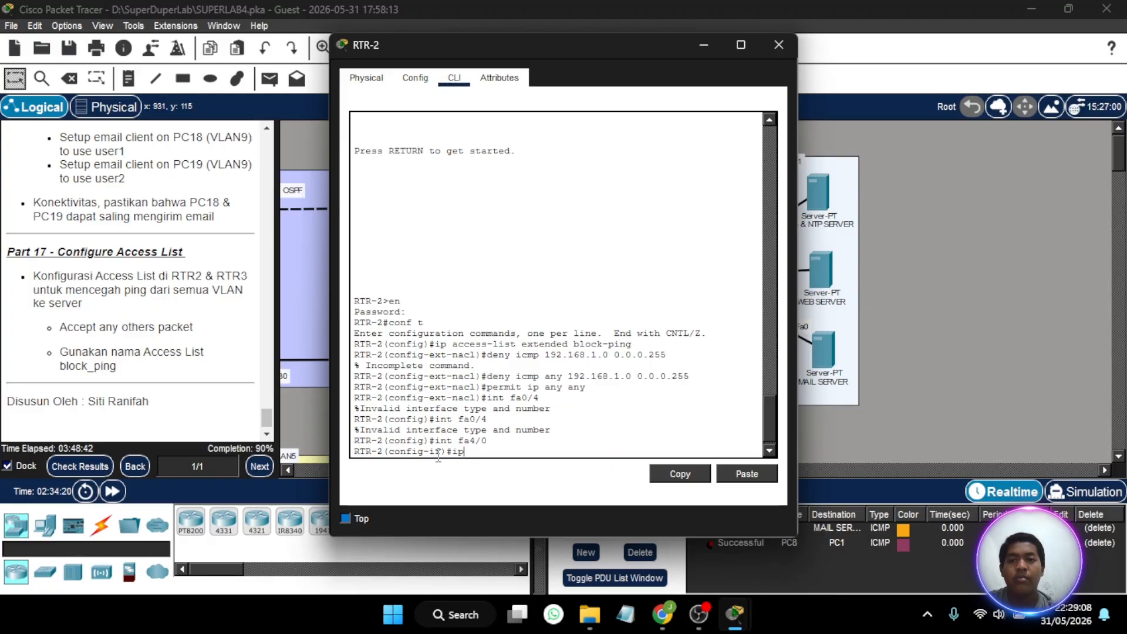
text( access)
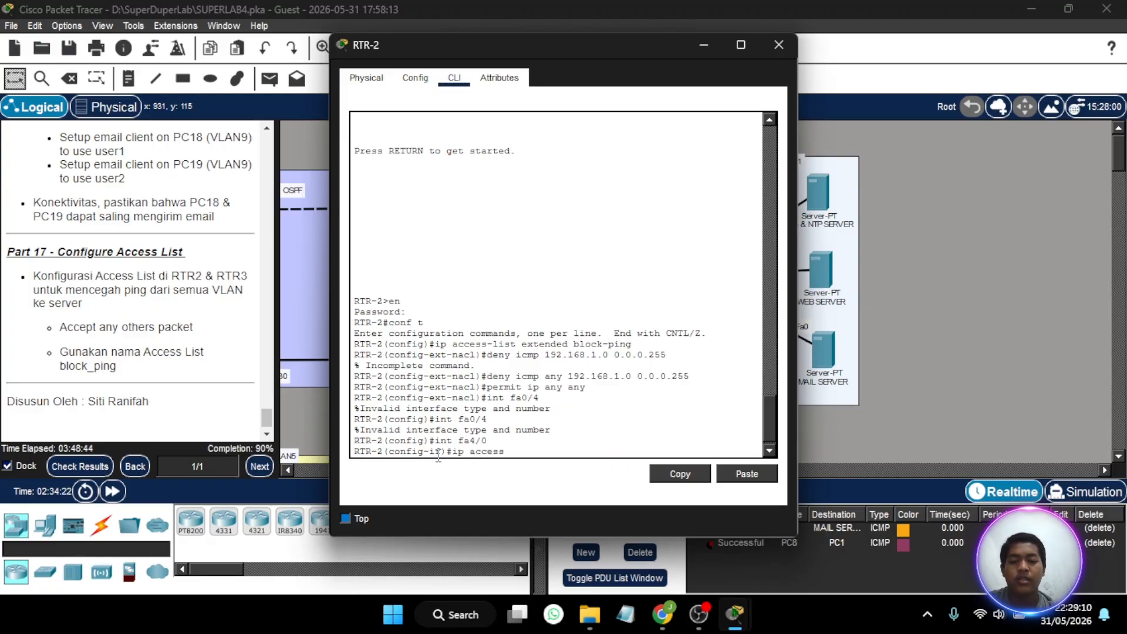
text(-group)
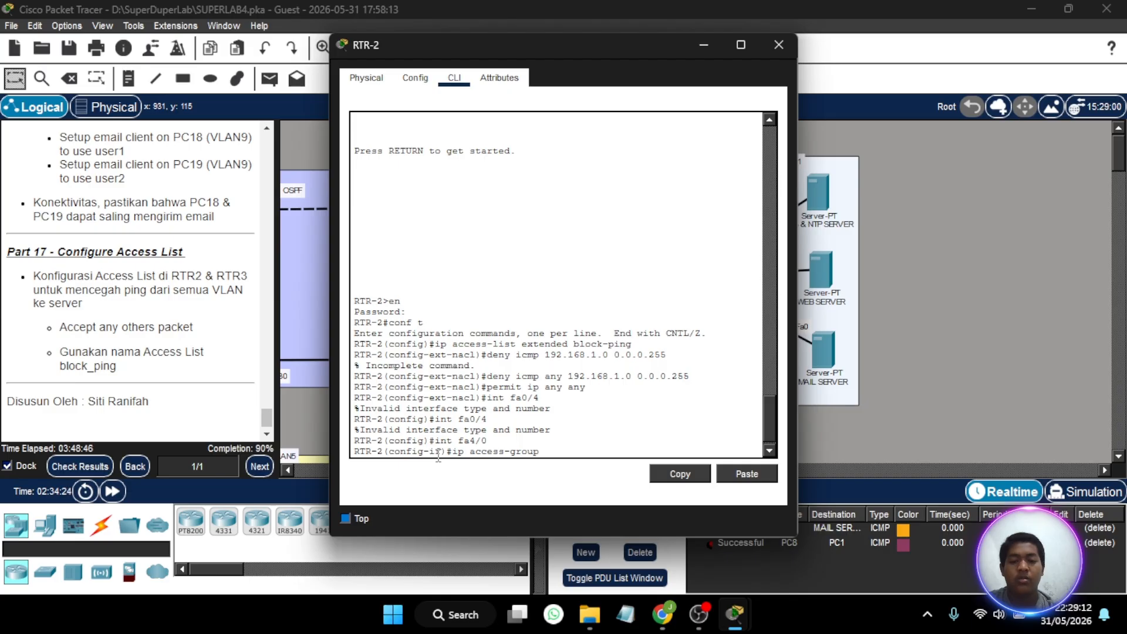
text( blo)
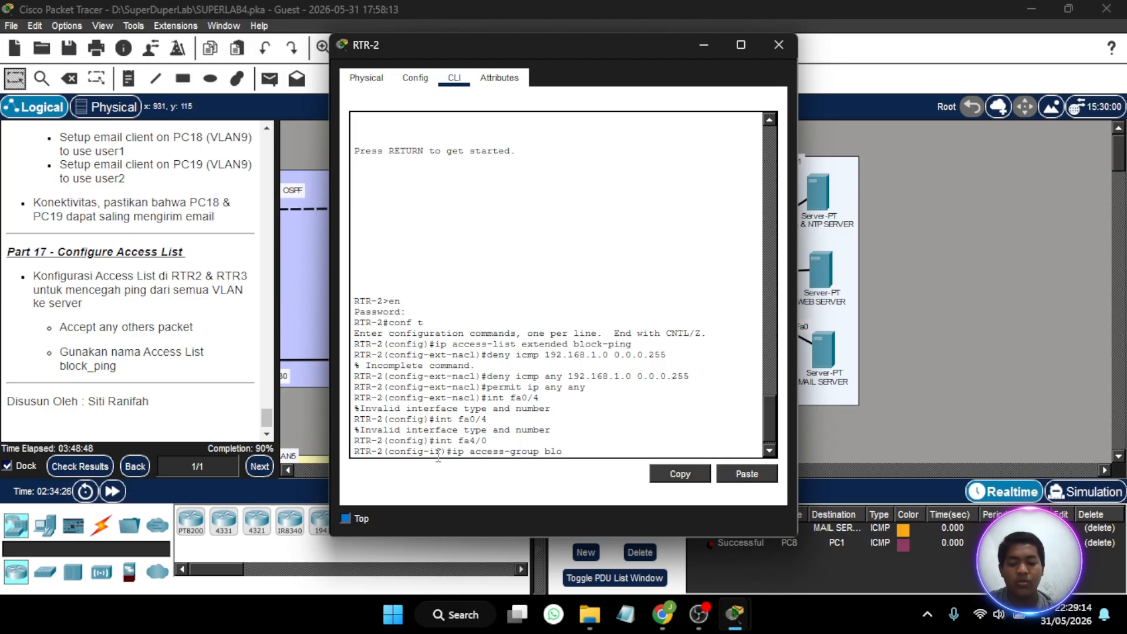
text(ck-ping out)
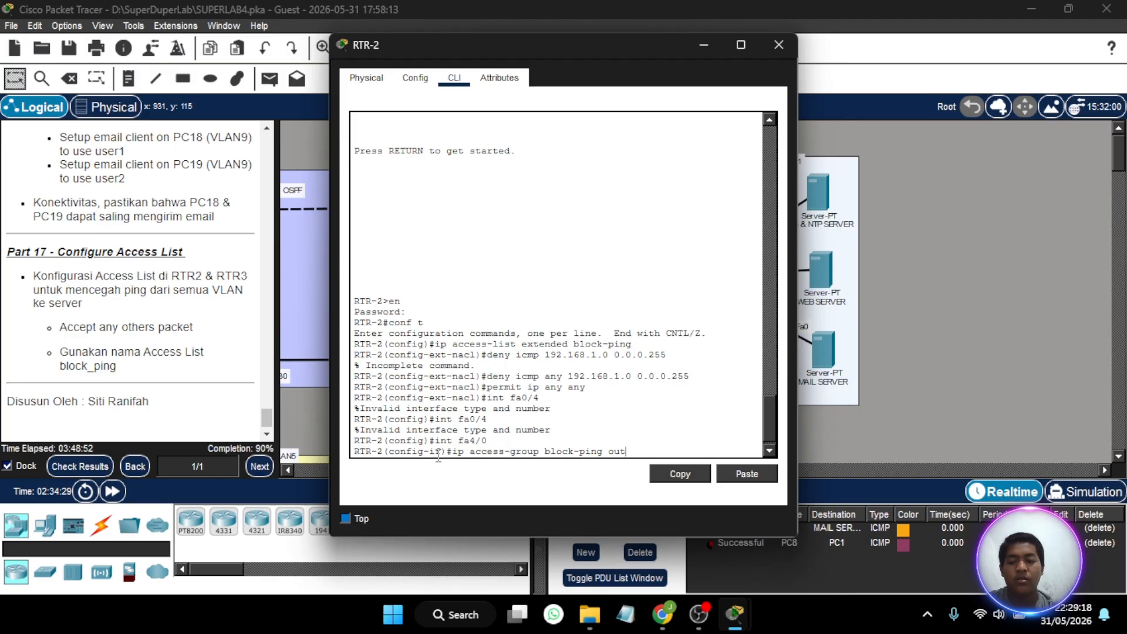
key(Return)
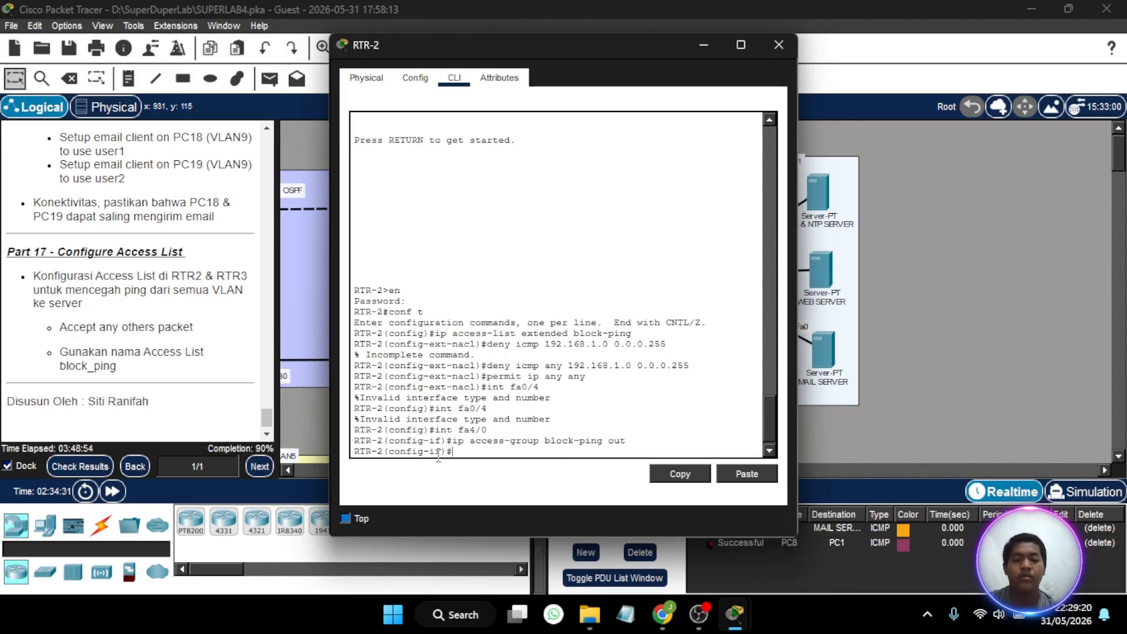
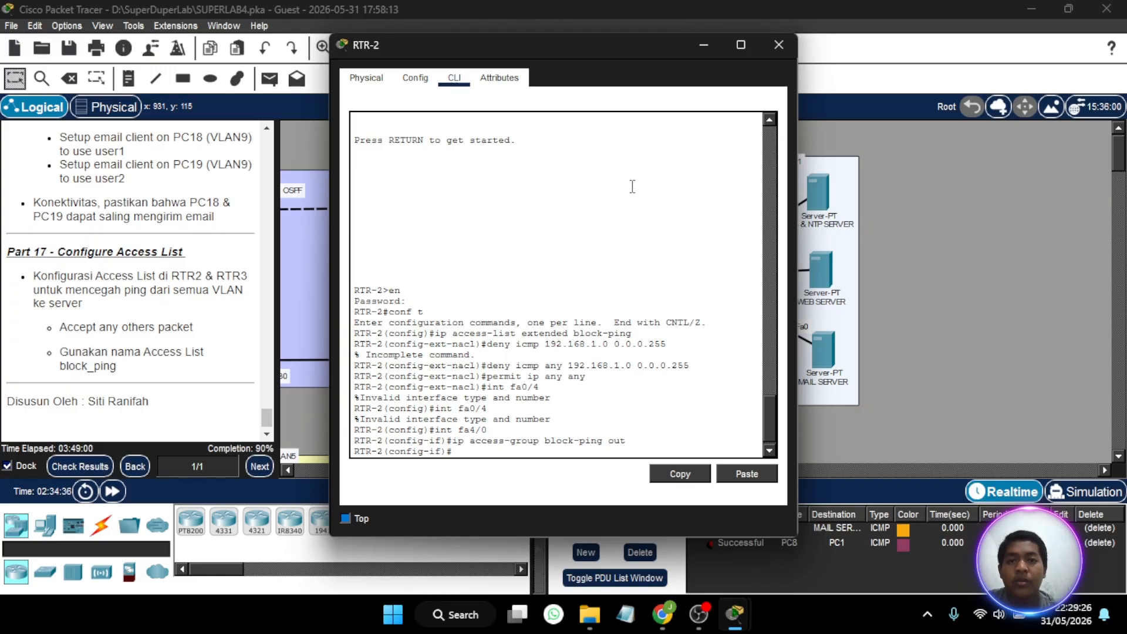
- Close RTR-2's configuration window and start a command-line session on router RTR-3
click(779, 44)
scroll(470, 281, down, 3)
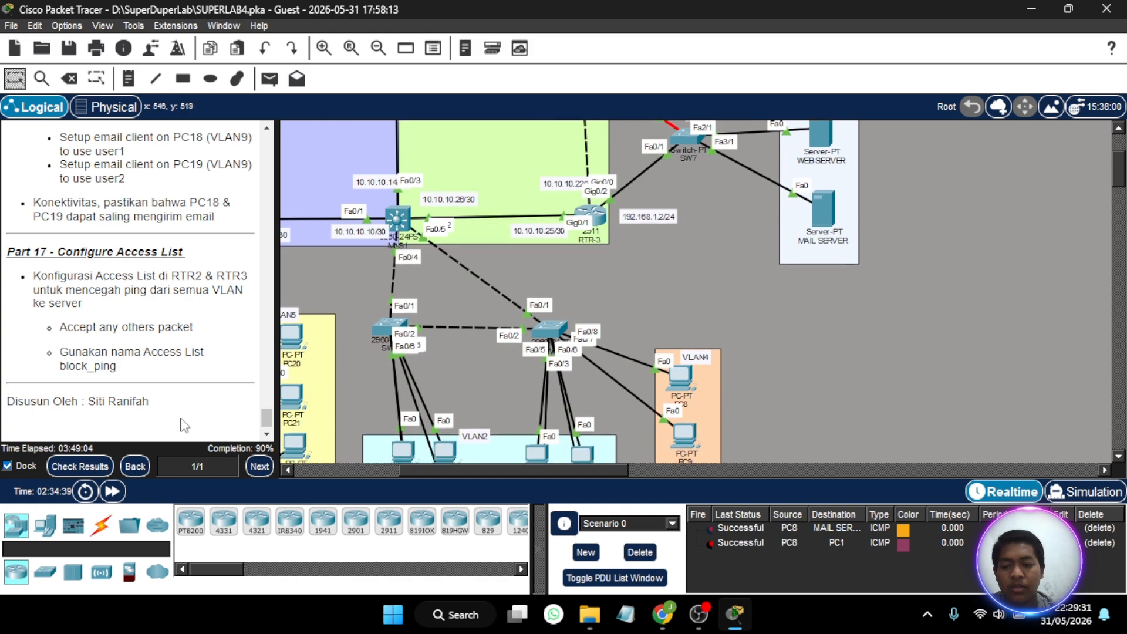
scroll(581, 211, up, 2)
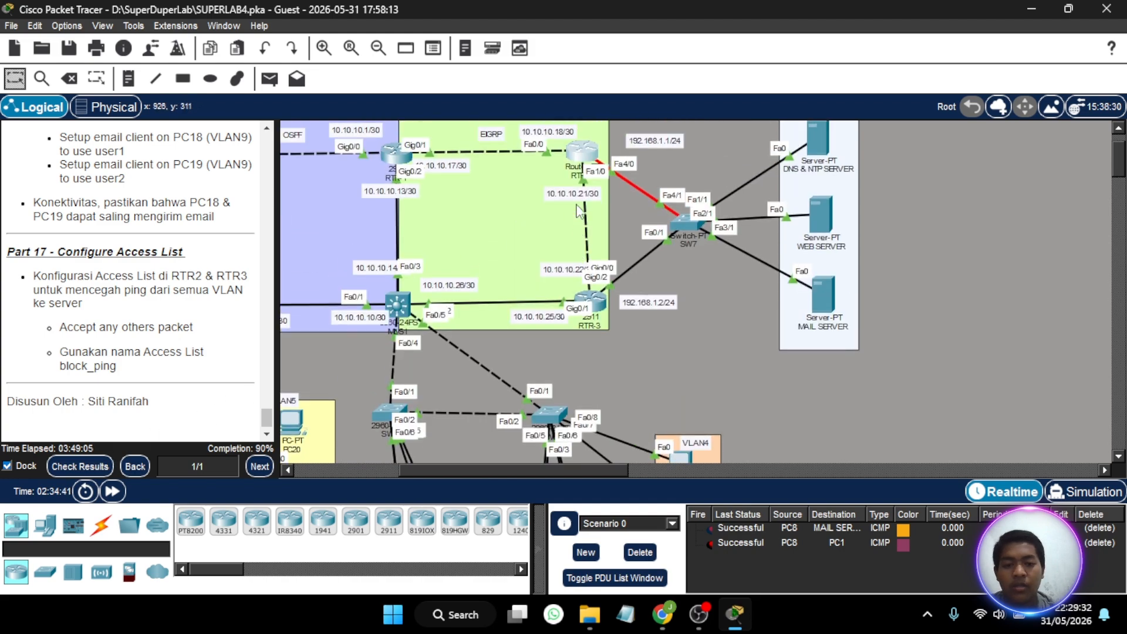
click(597, 310)
key(Return)
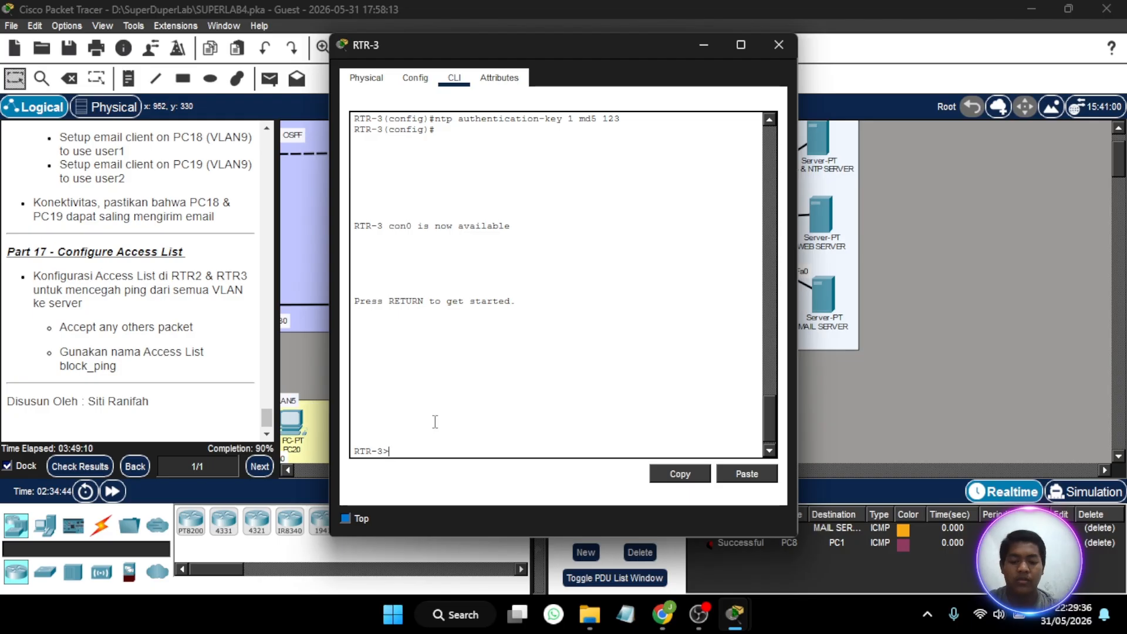
- Enter privileged mode on RTR-3 with the enable password, and enter global configuration mode with conf t
text(en)
key(Return)
key(Return)
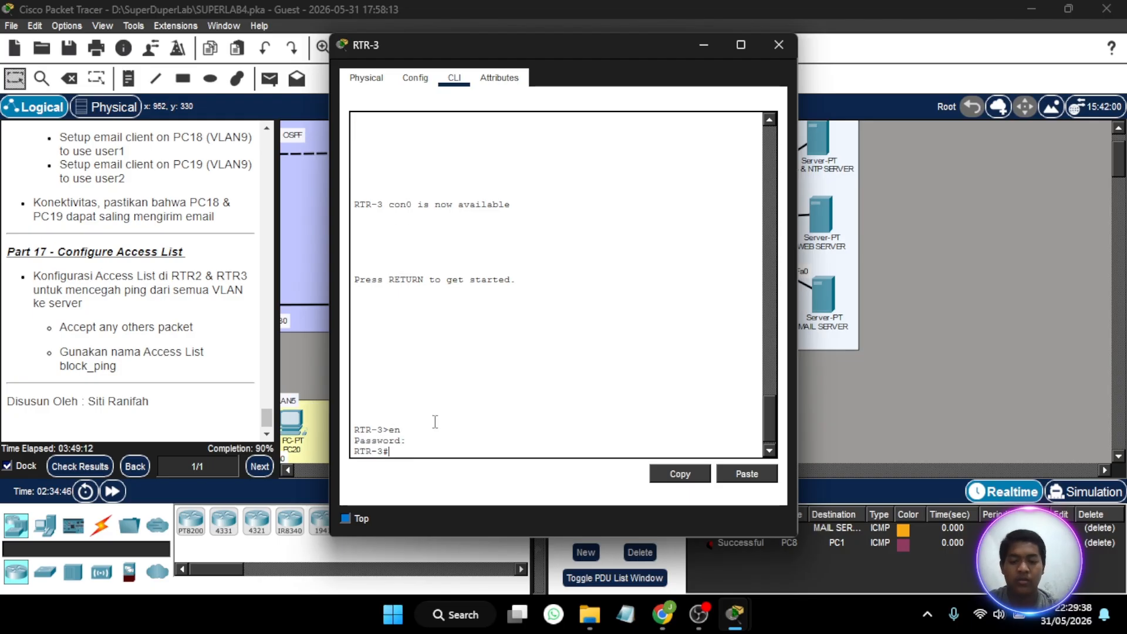
text(conf t)
key(Return)
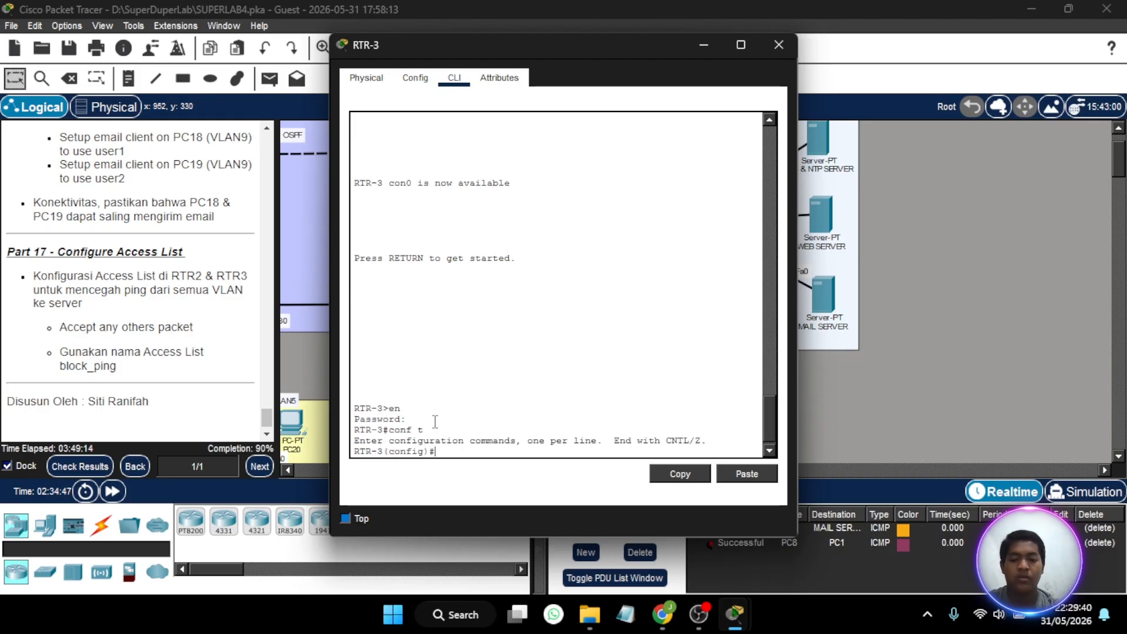
- Create an extended named access list on RTR-3 with ip access-list extended block_ping
text(i)
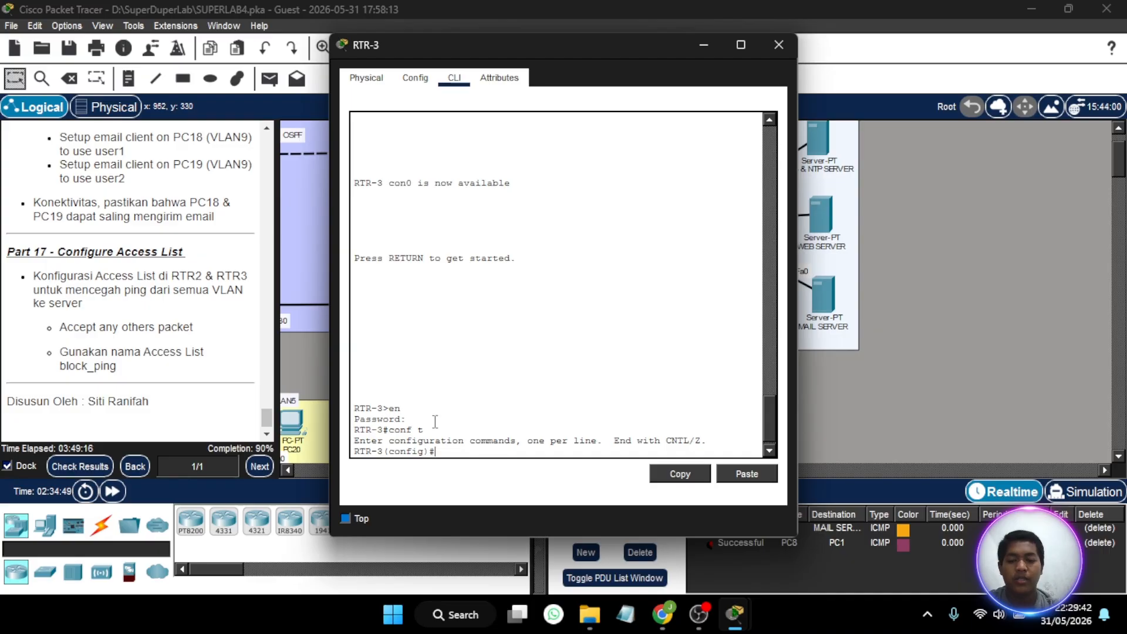
text(p access-list )
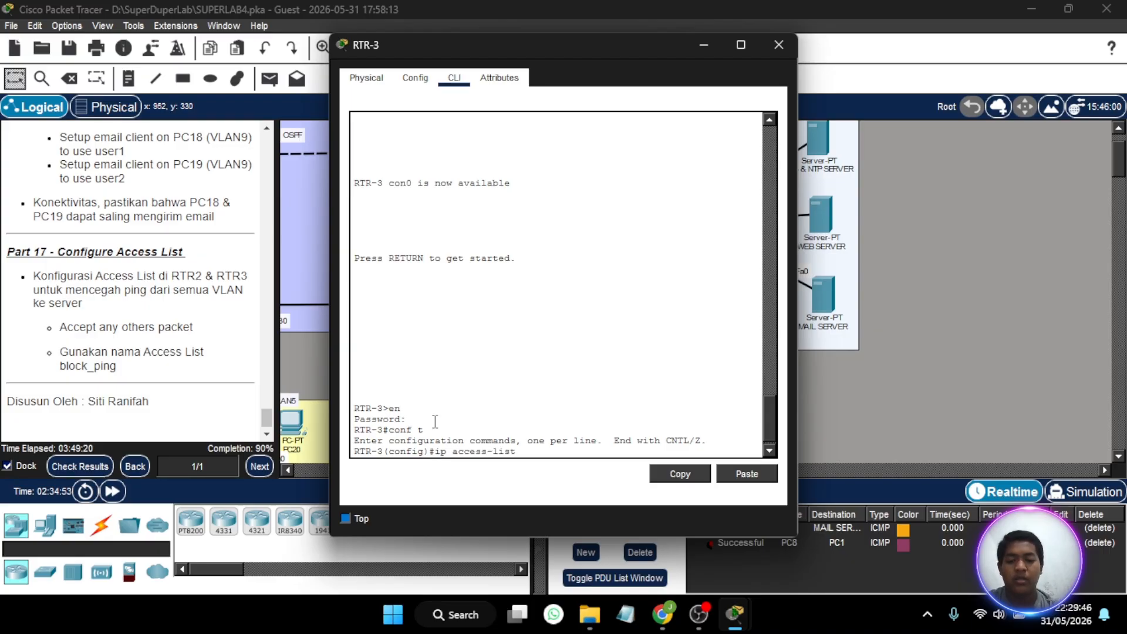
text(ex)
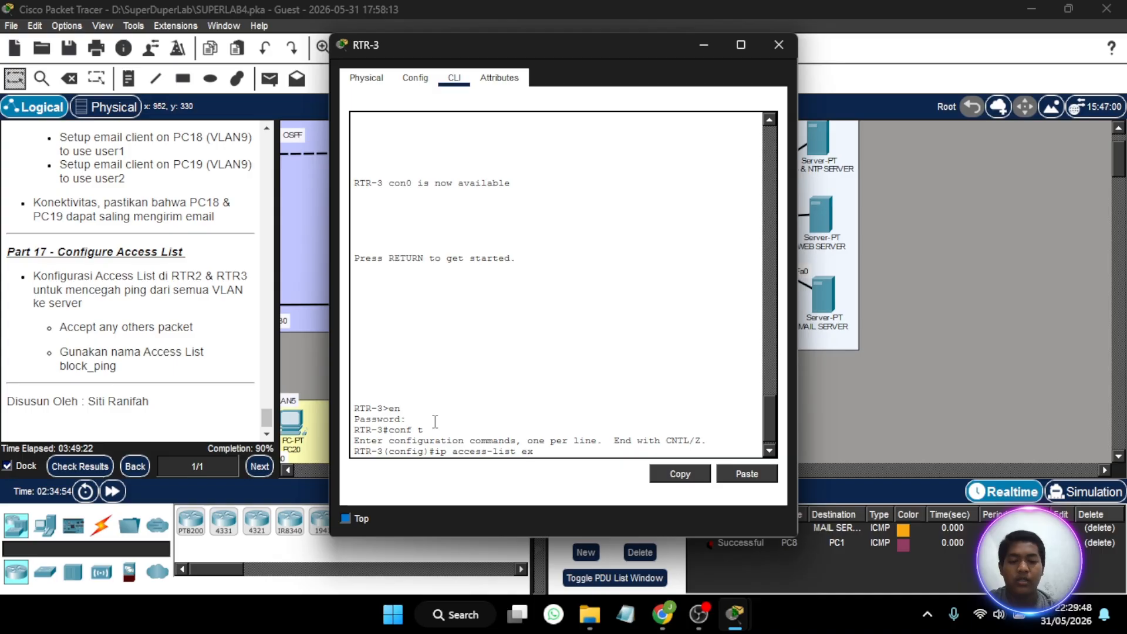
key(Tab)
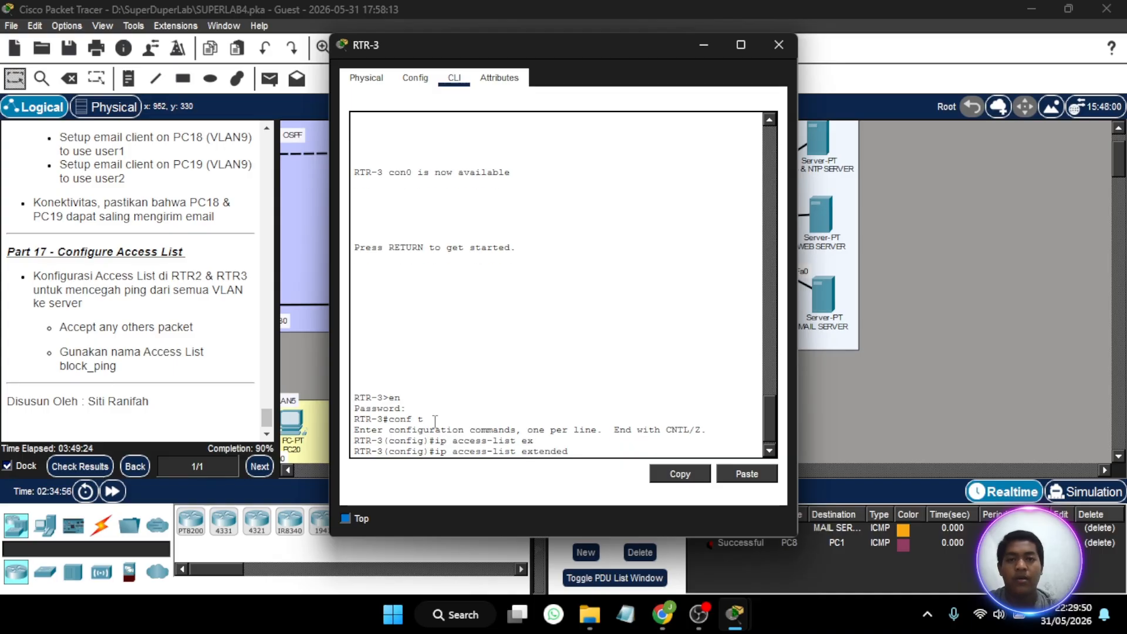
text(blo)
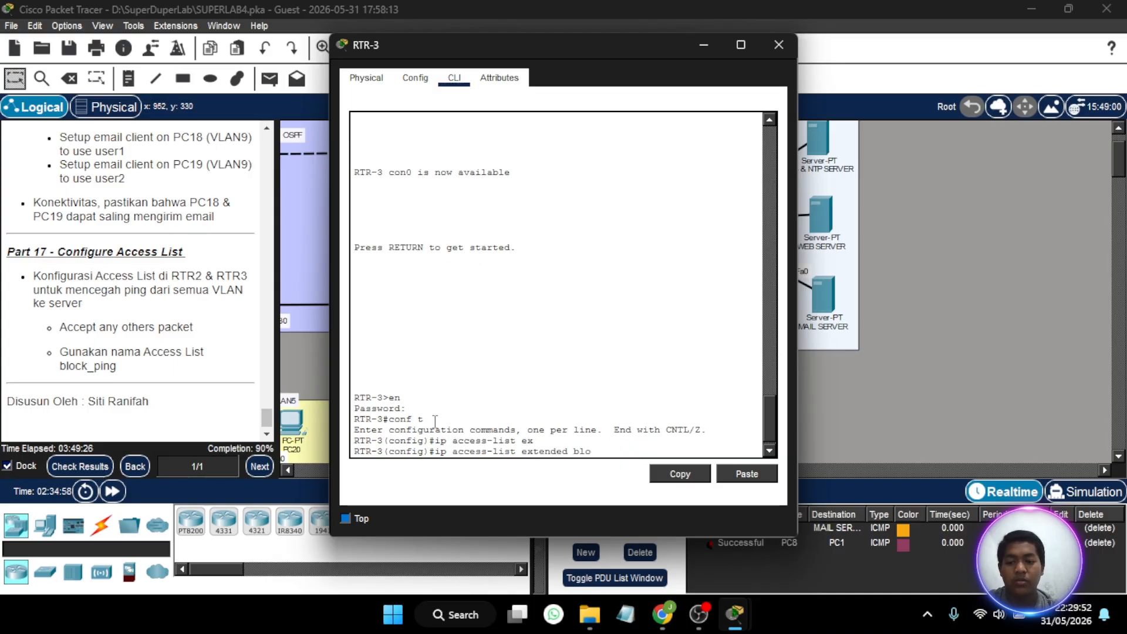
text(ck)
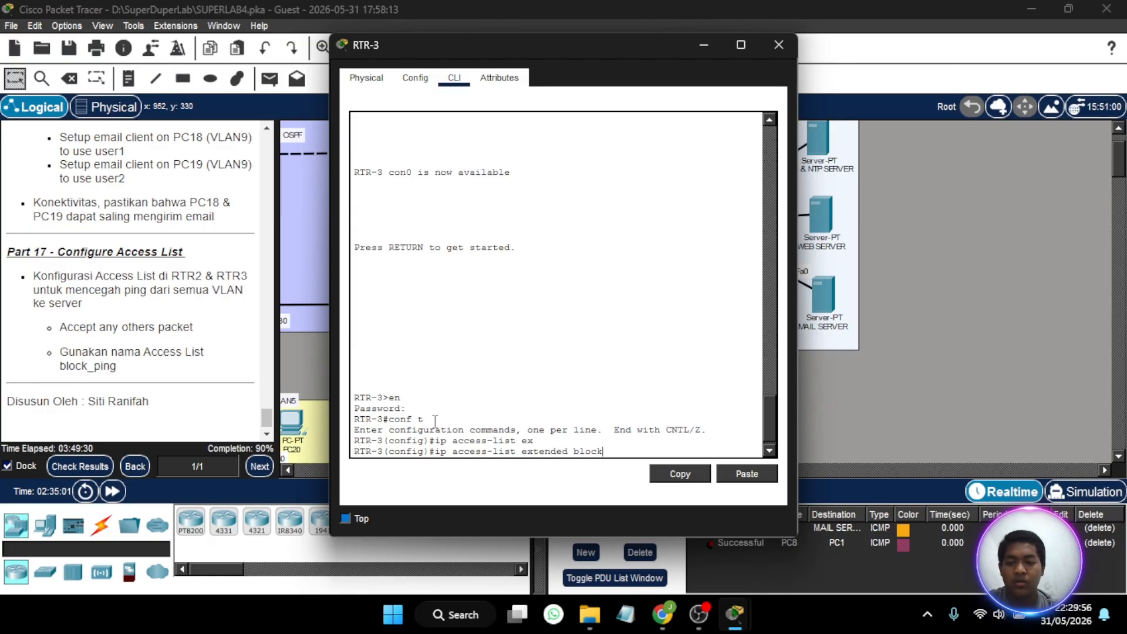
text(-_ping)
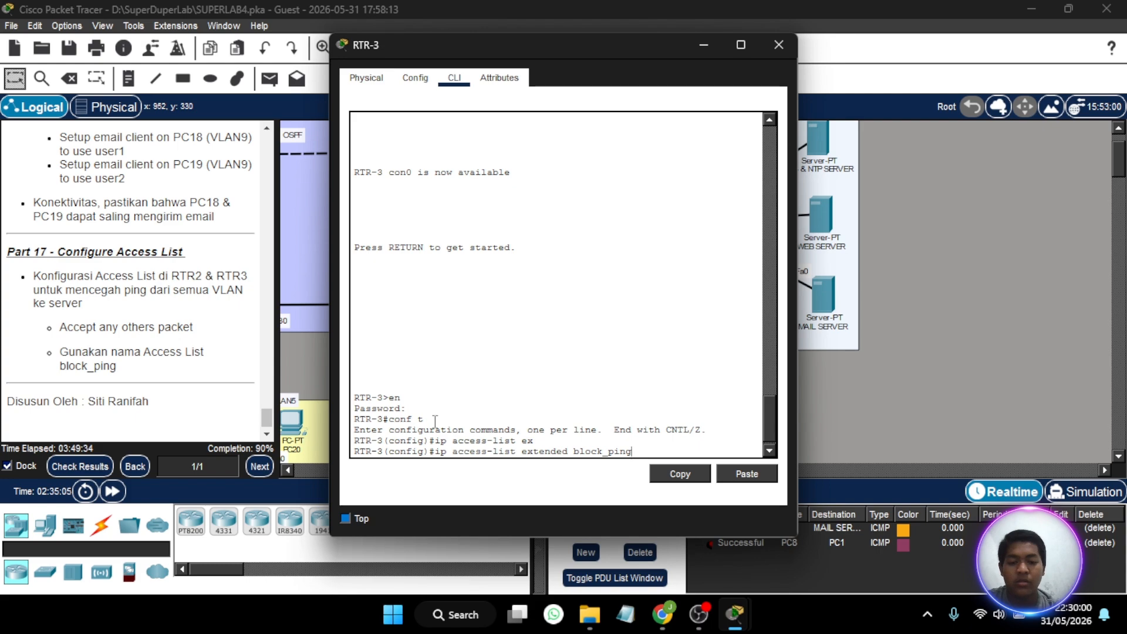
key(Return)
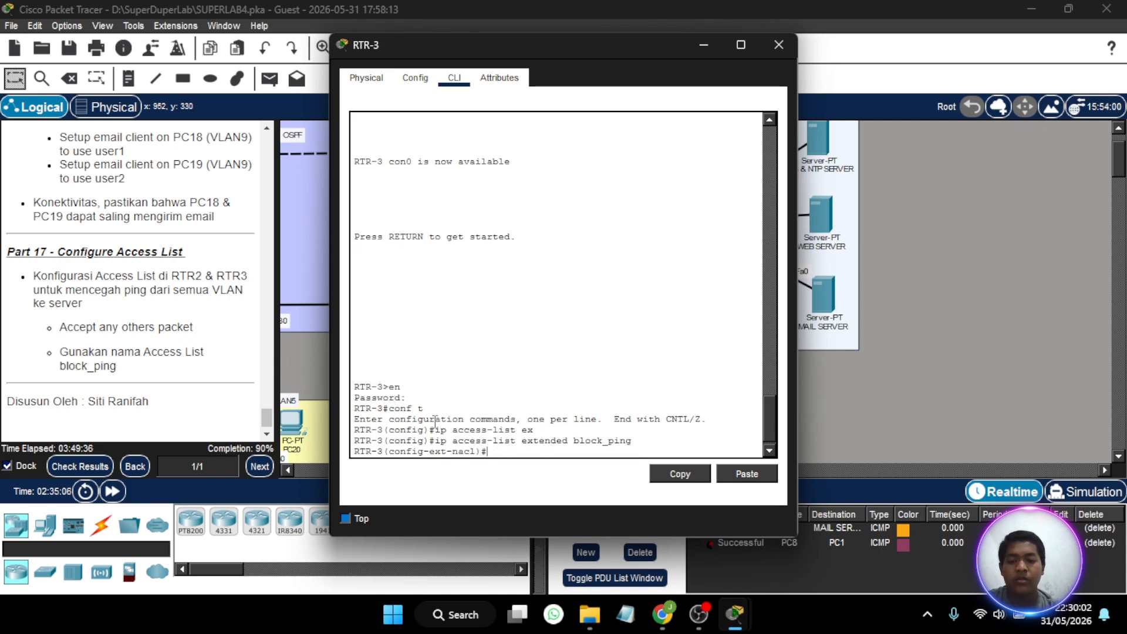
- Block pings to the server network in the block_ping list with deny icmp any 192.168.1.0 0.0.0.255
text(d)
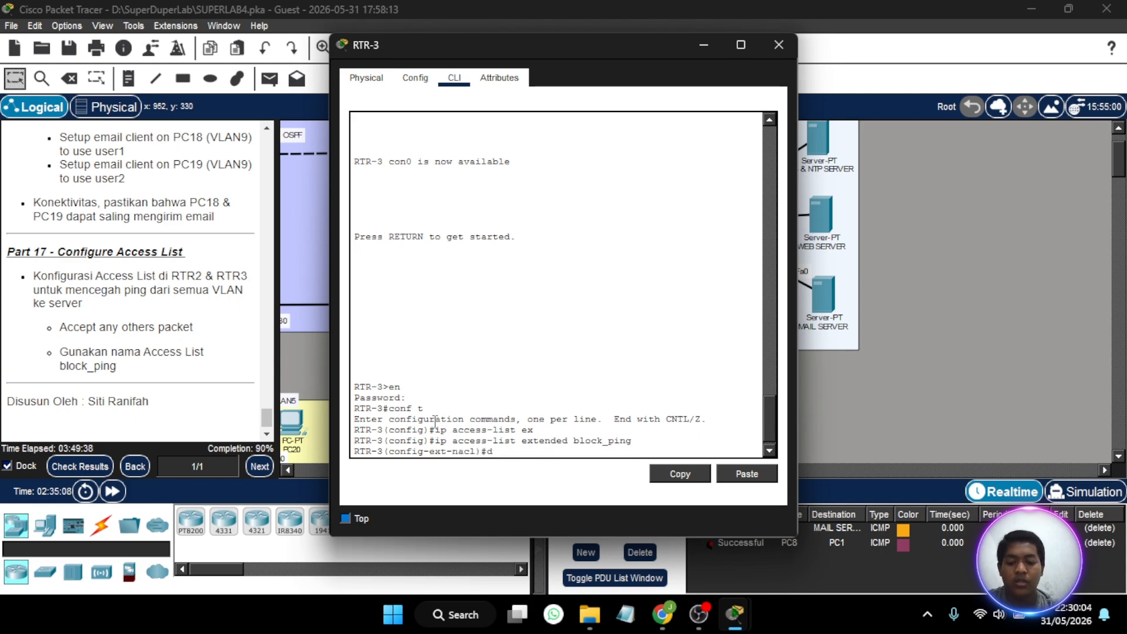
text(eny icmo)
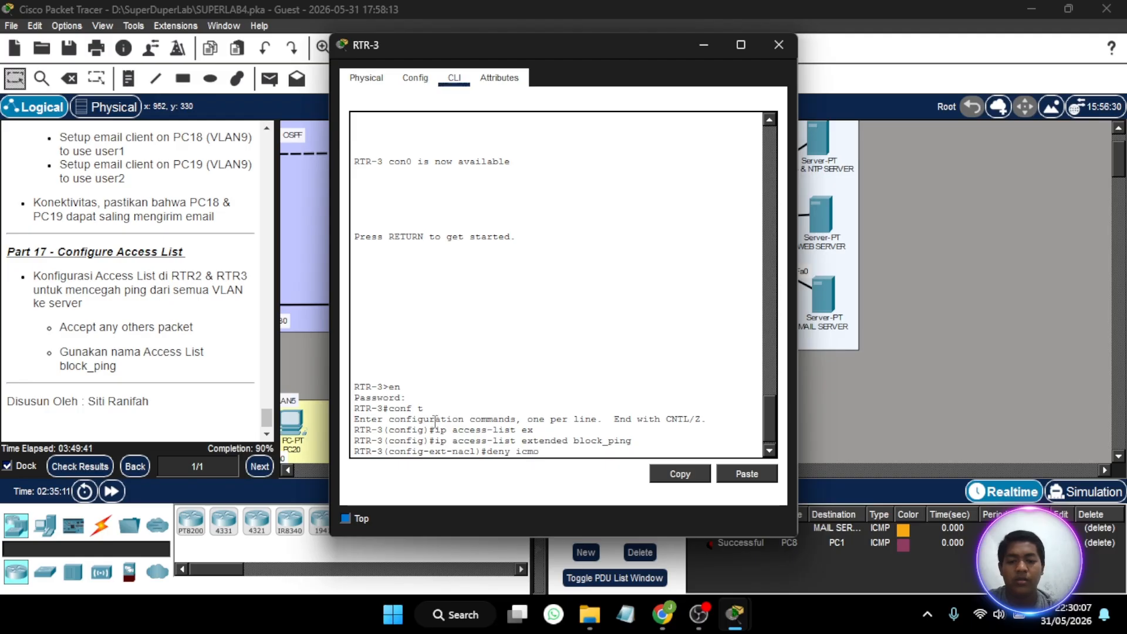
key(BackSpace)
text(p)
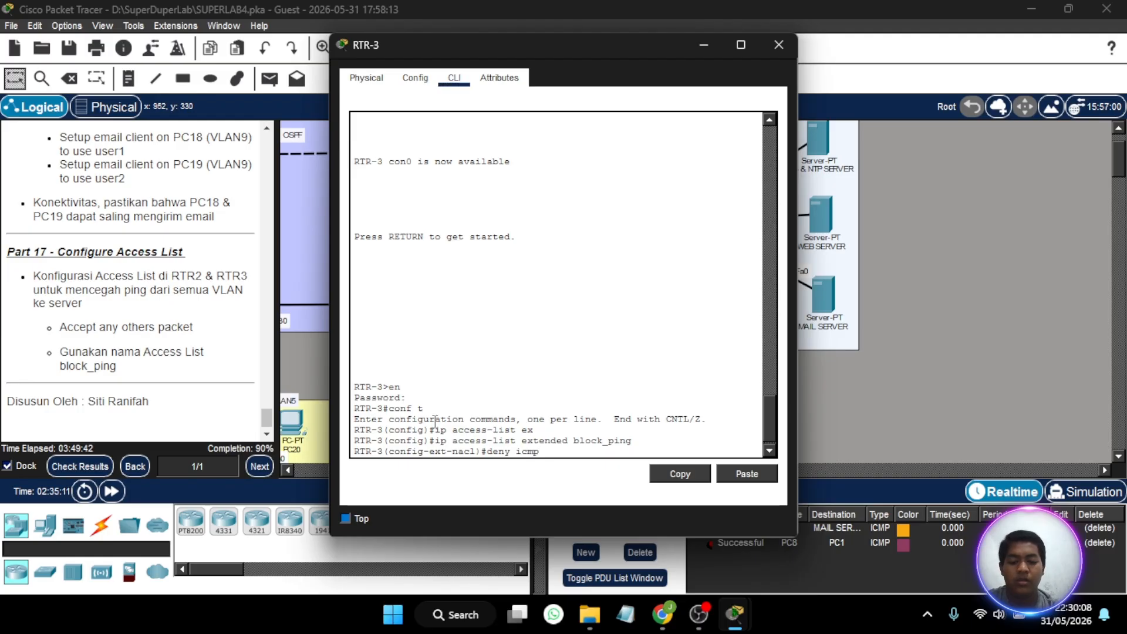
text( any 192)
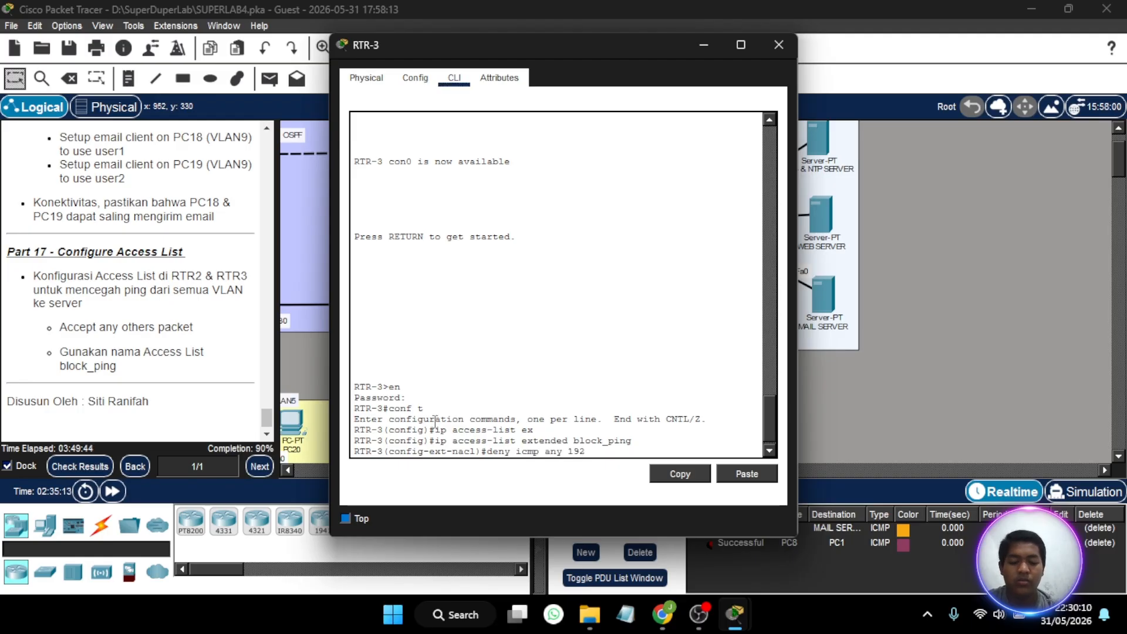
text(.168.2)
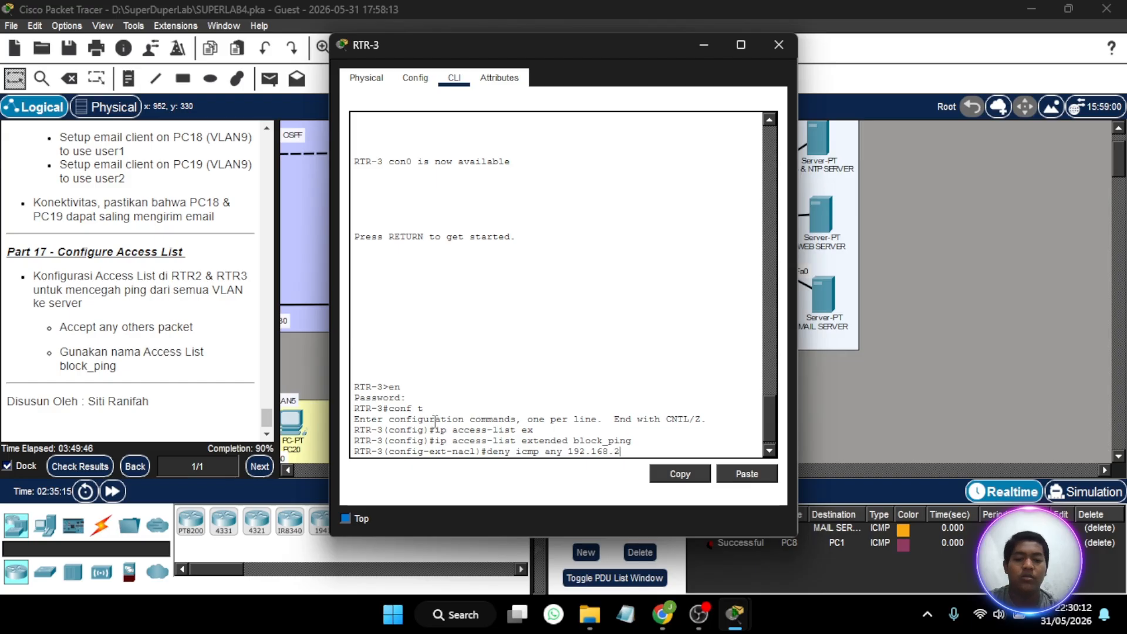
key(BackSpace)
text(1)
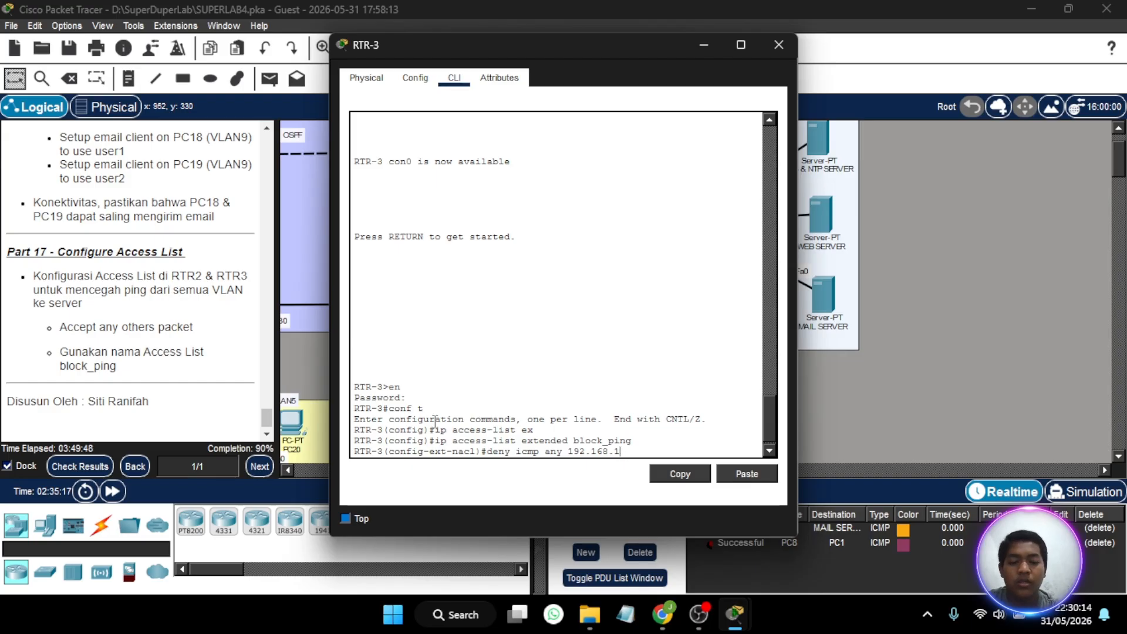
text(.0 0.0.0)
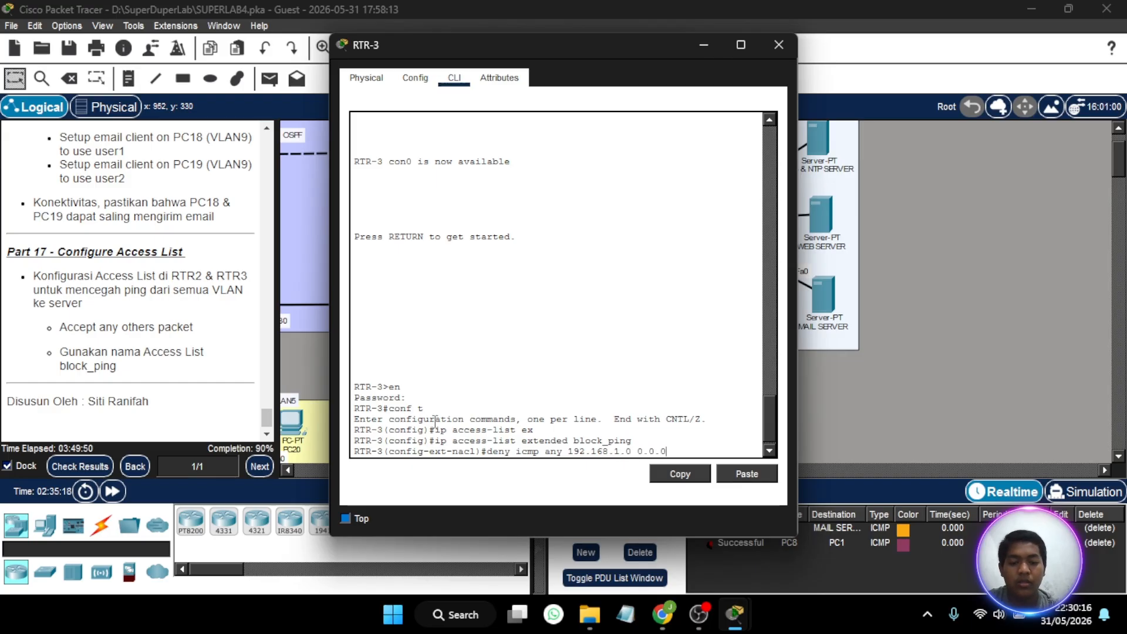
text(.255)
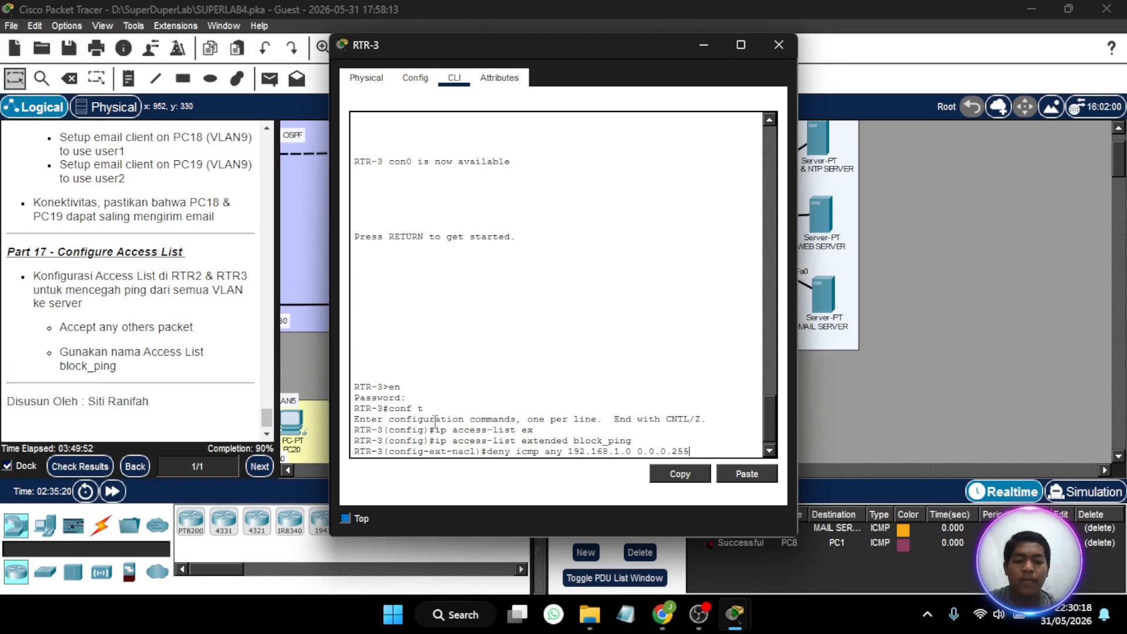
key(Return)
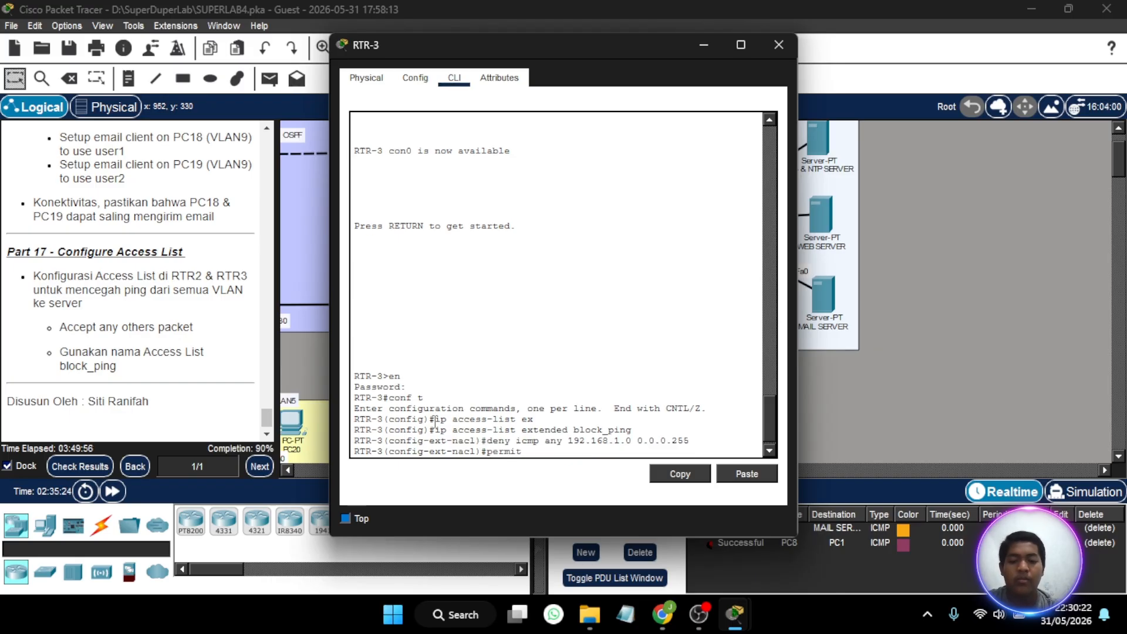
- Allow all other traffic in the block_ping list with permit ip any any
text(p any)
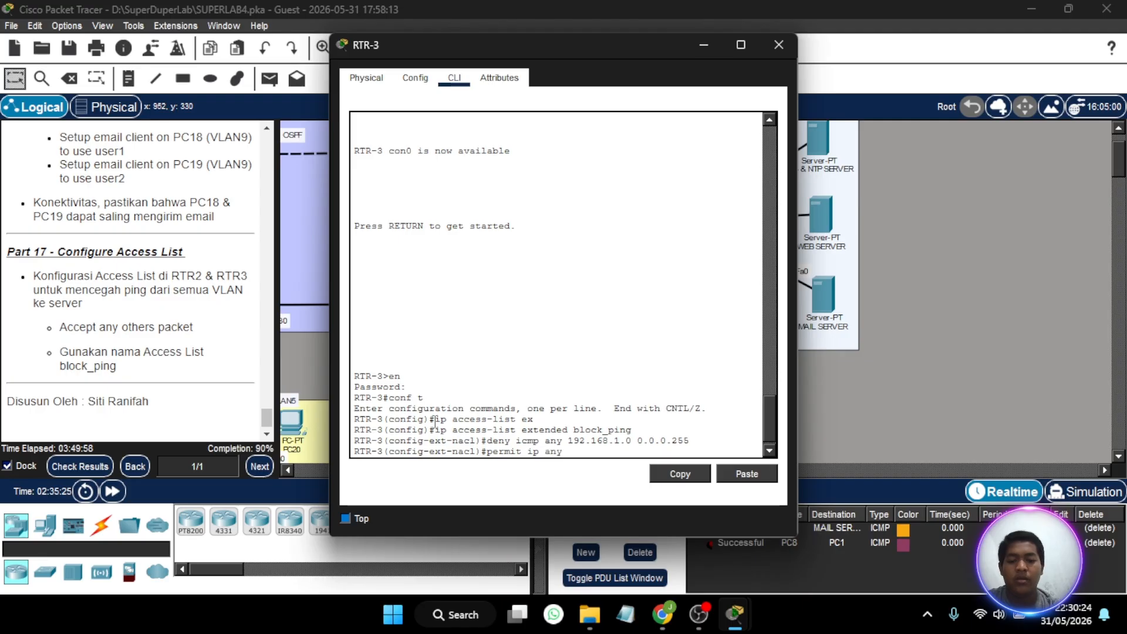
text( any)
key(Return)
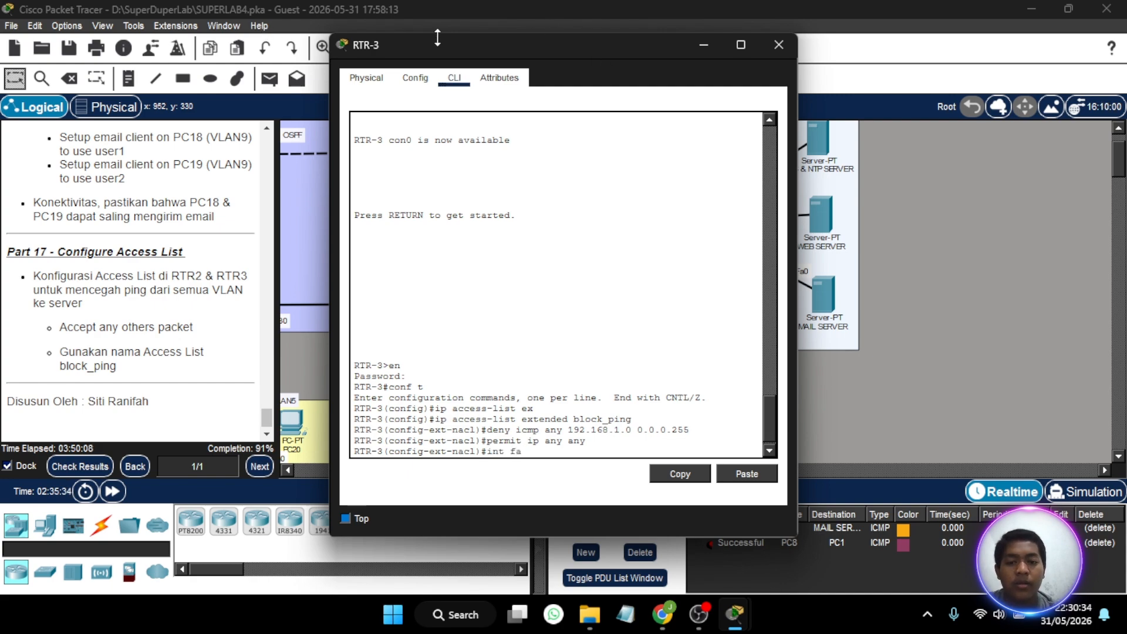
- Uncover RTR-3's port labels in the topology by shifting the router slightly, and enter configuration mode for interface gig0/2
drag(475, 50, 216, 51)
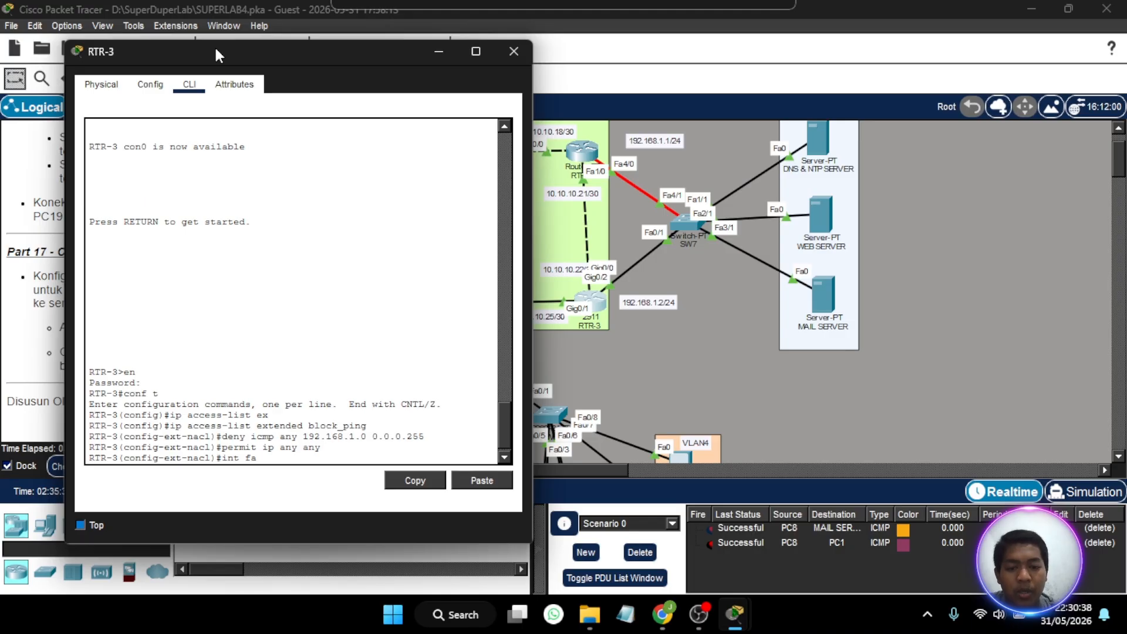
mouse_move(598, 314)
mouse_down()
mouse_move(632, 333)
mouse_move(693, 292)
mouse_move(662, 316)
mouse_move(576, 310)
mouse_move(496, 263)
mouse_move(475, 266)
mouse_move(586, 247)
mouse_move(596, 296)
mouse_up()
click(596, 295)
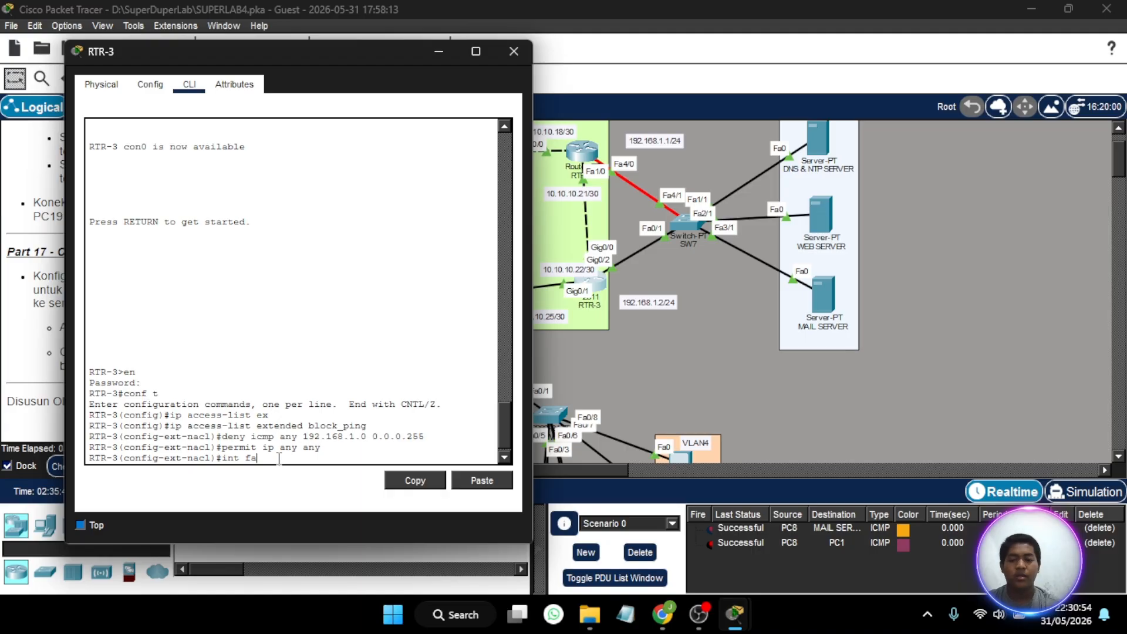
key(BackSpace)
key(BackSpace)
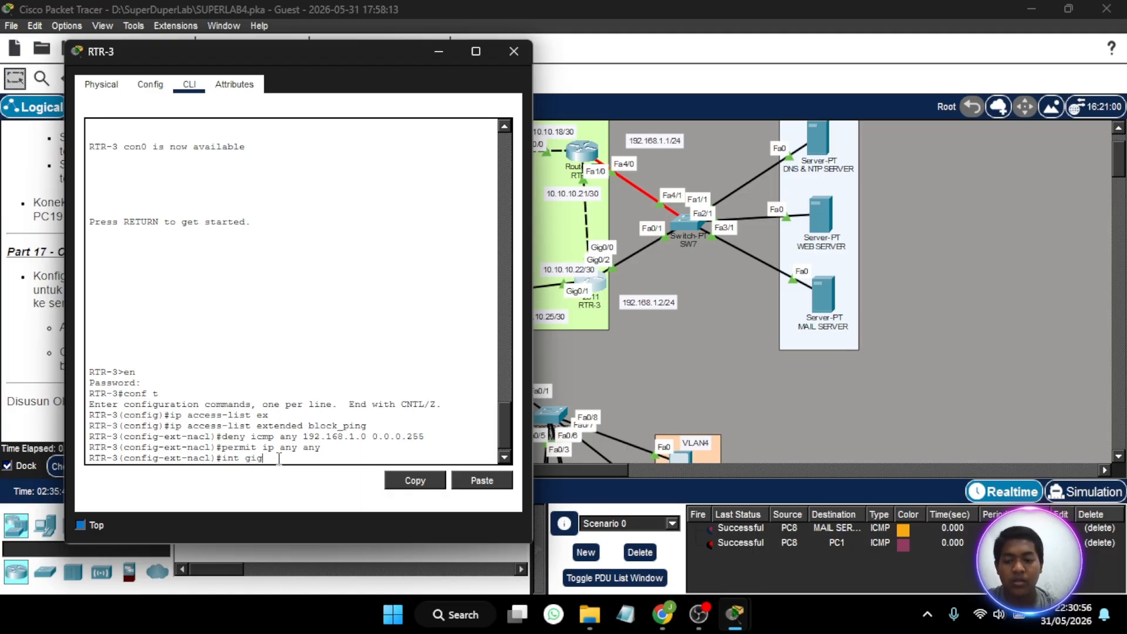
text(gig0/)
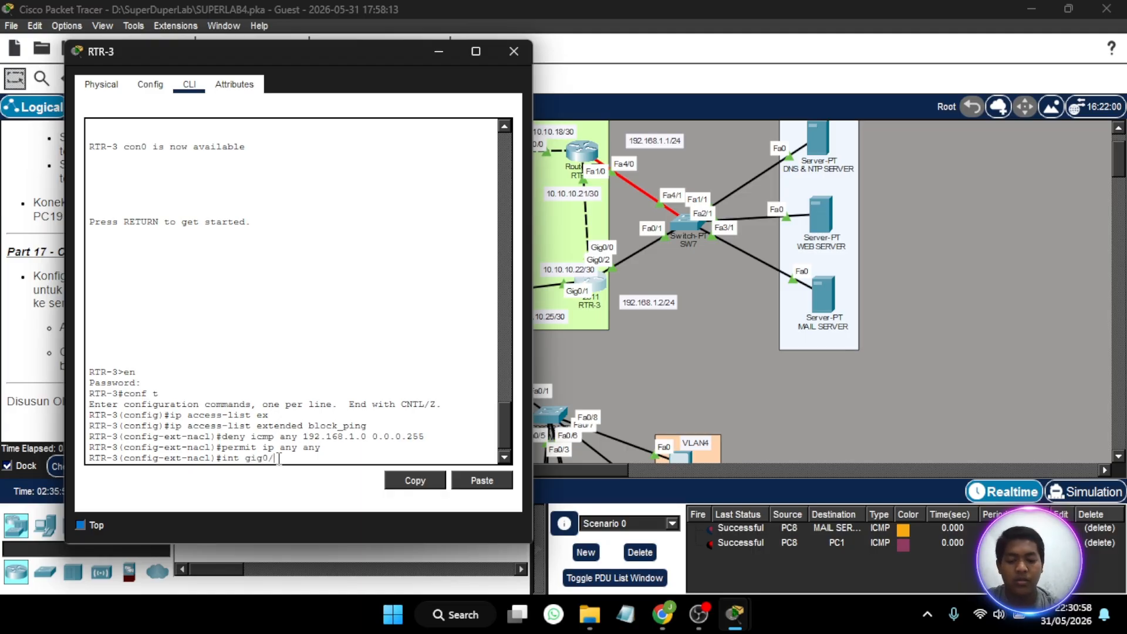
text(2)
key(Return)
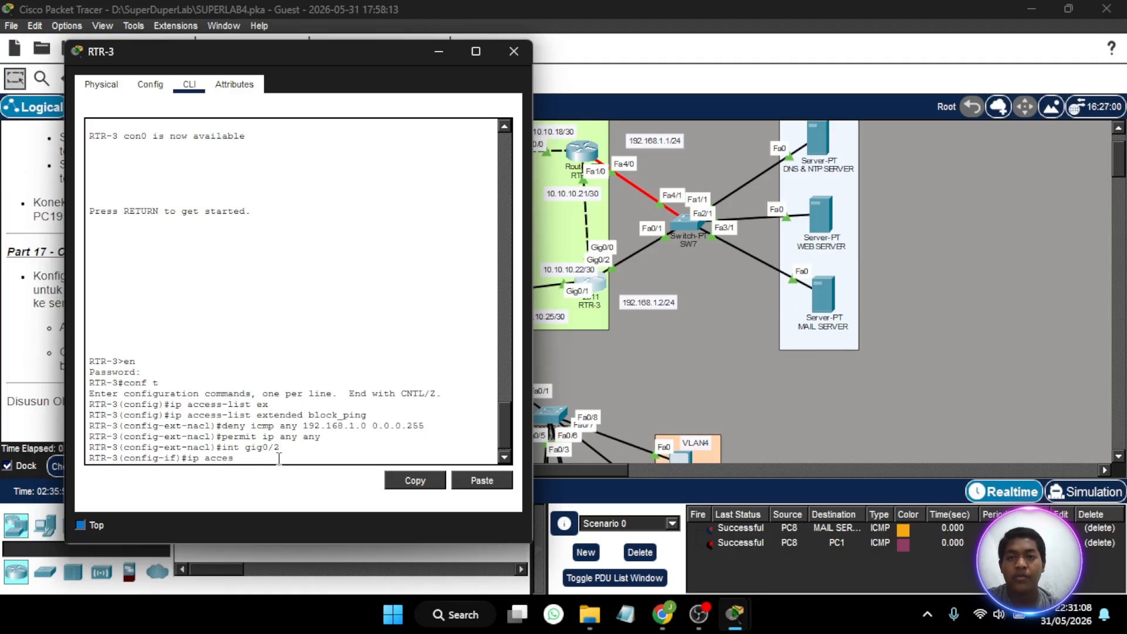
- Apply the block_ping access list outbound on gig0/2 with ip access-group block_ping out, and close RTR-3's window
key(BackSpace)
key(BackSpace)
key(BackSpace)
key(BackSpace)
key(BackSpace)
key(BackSpace)
key(BackSpace)
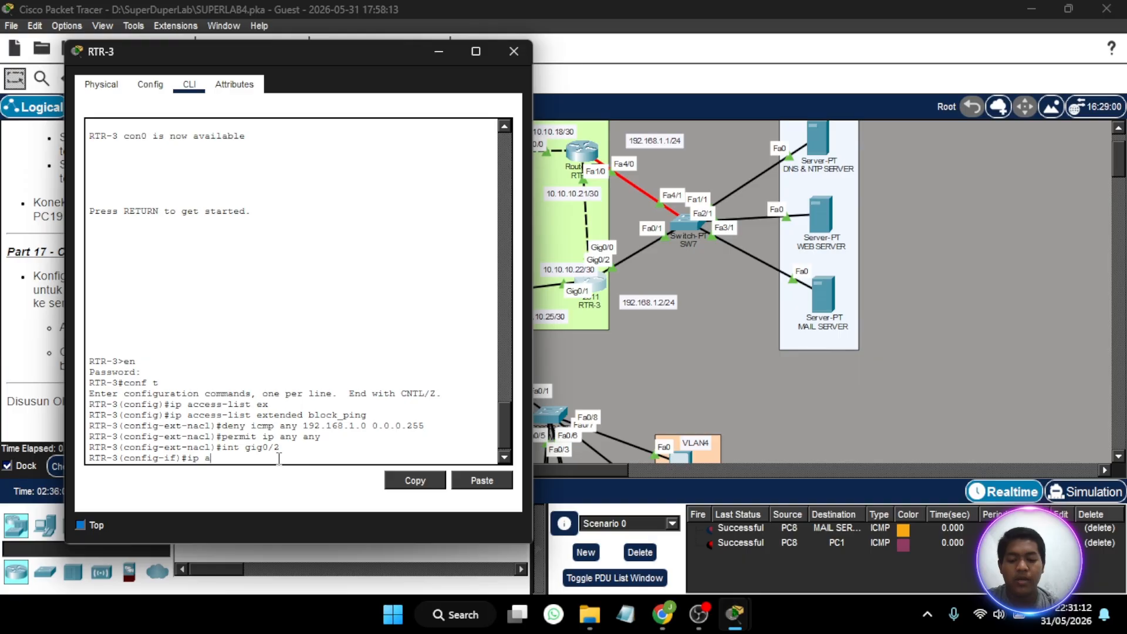
text(ip access-g)
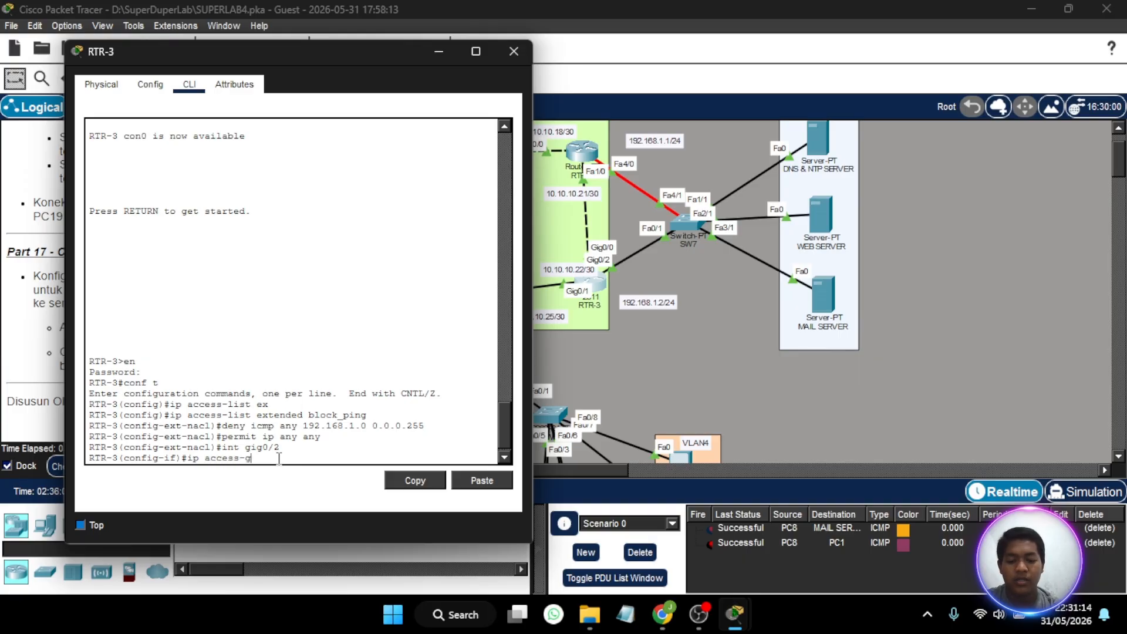
text(roup)
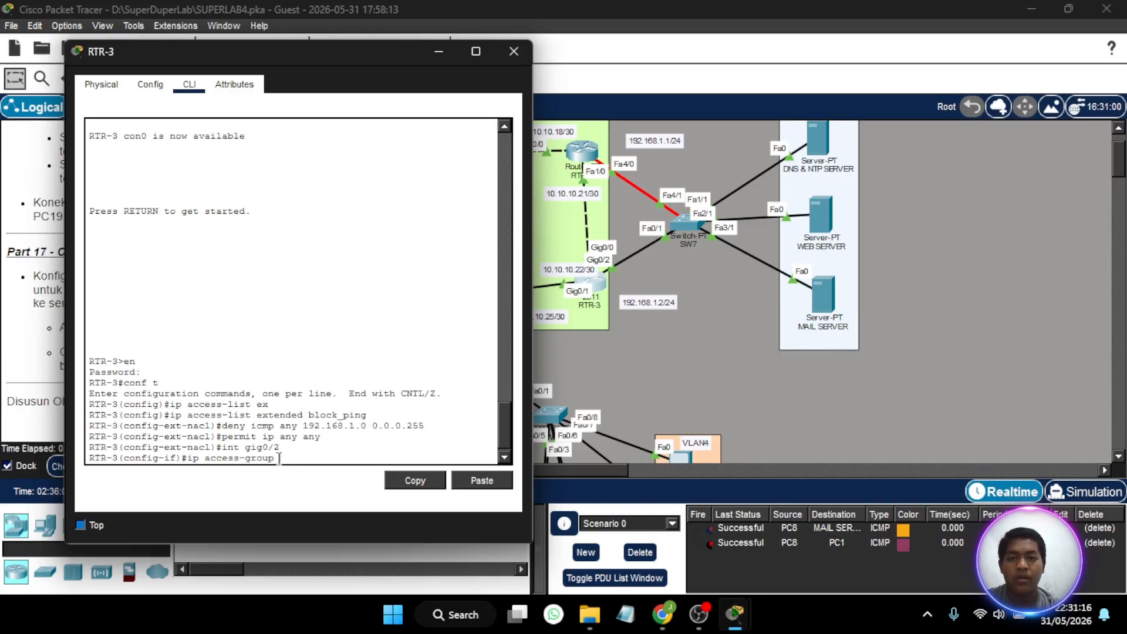
text( block_ping)
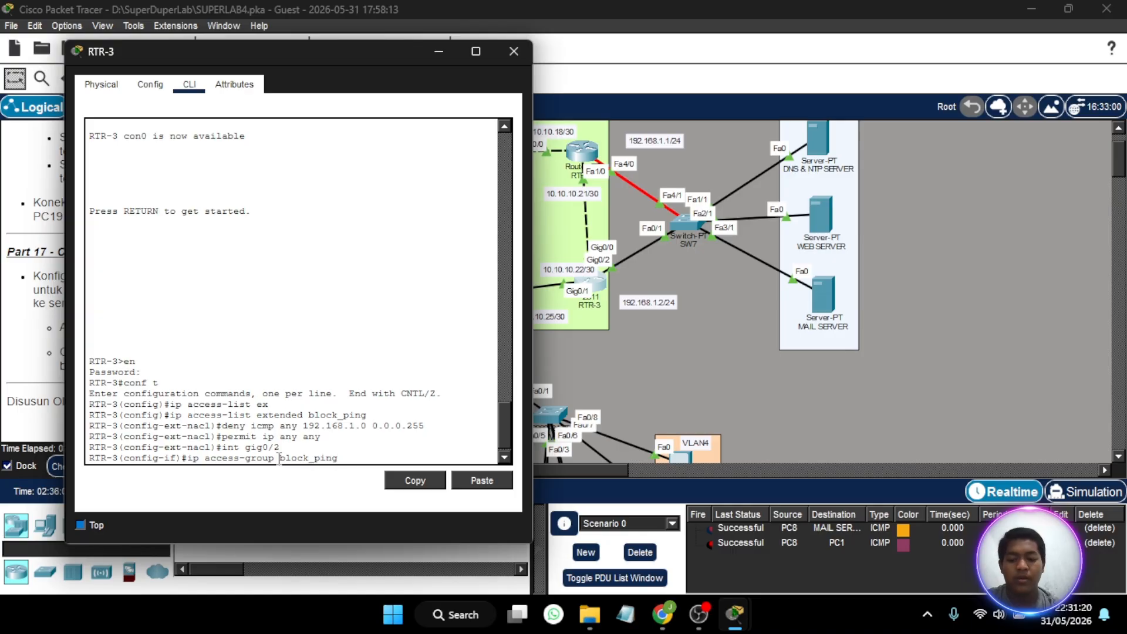
text( out)
key(Return)
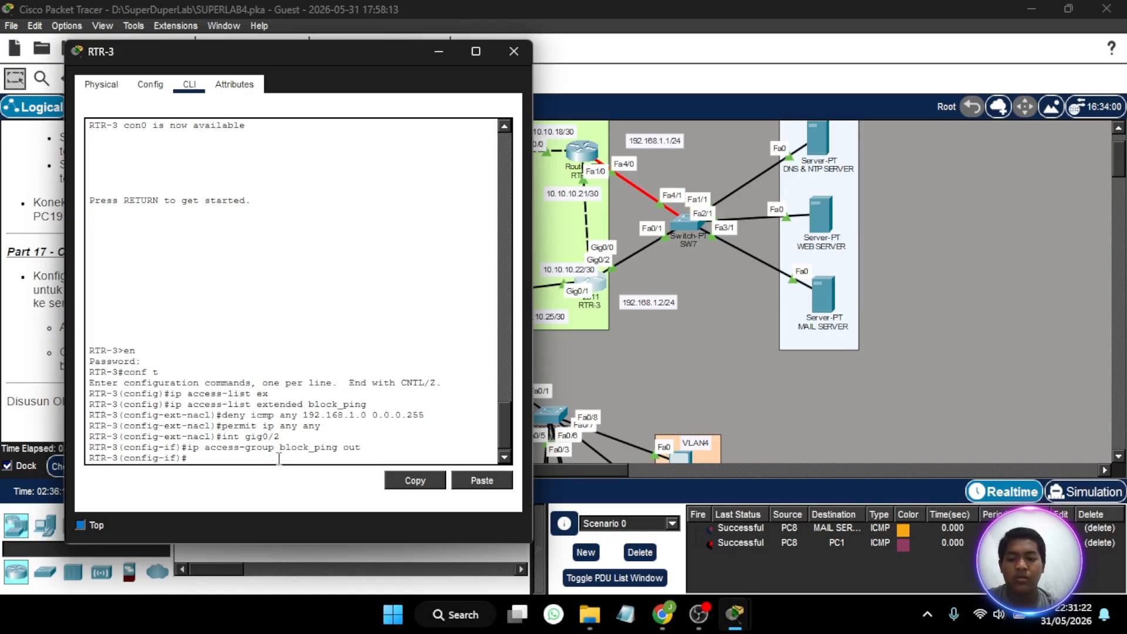
click(514, 51)
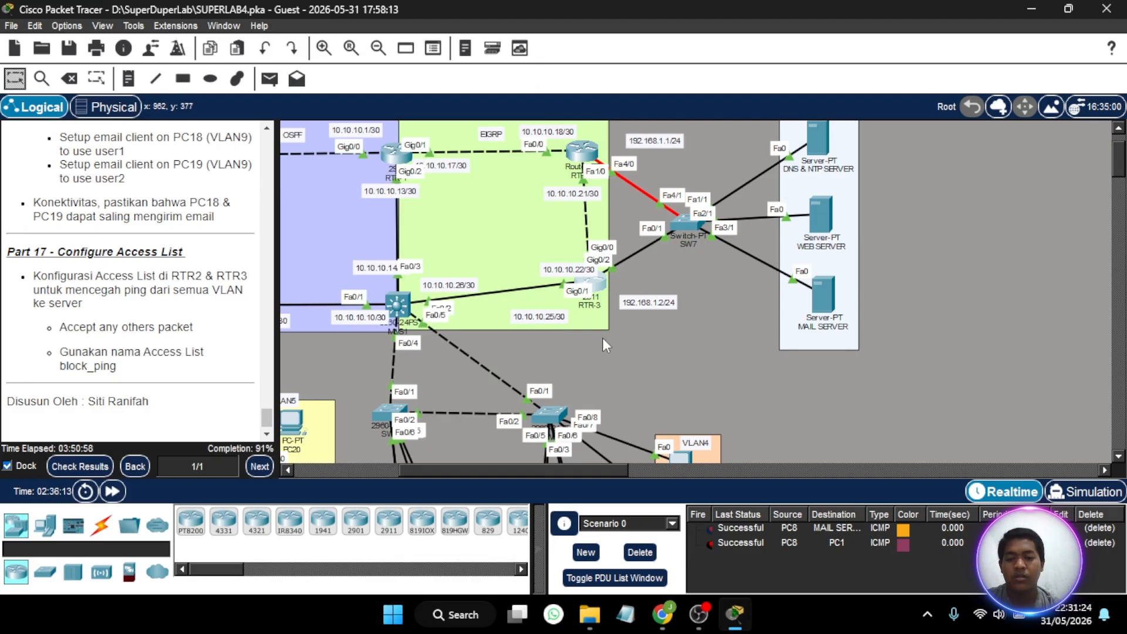
- Send a simple test ping from PC1 to the DNS & NTP server
drag(516, 292, 511, 314)
scroll(511, 314, left, 10)
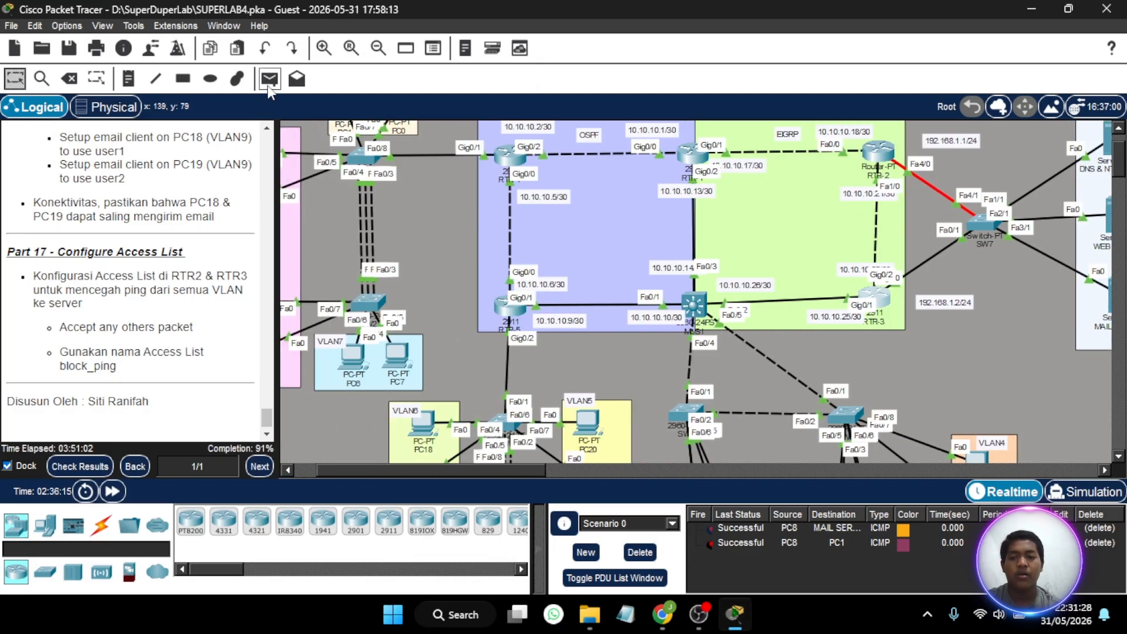
click(270, 78)
scroll(379, 236, up, 3)
scroll(378, 236, left, 4)
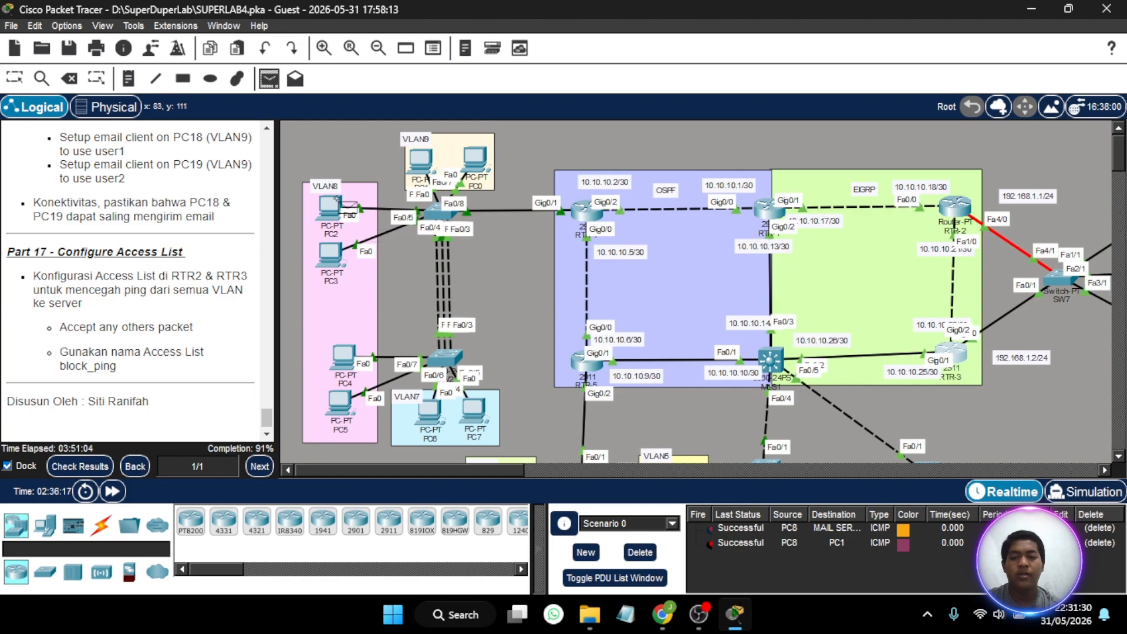
scroll(420, 170, right, 10)
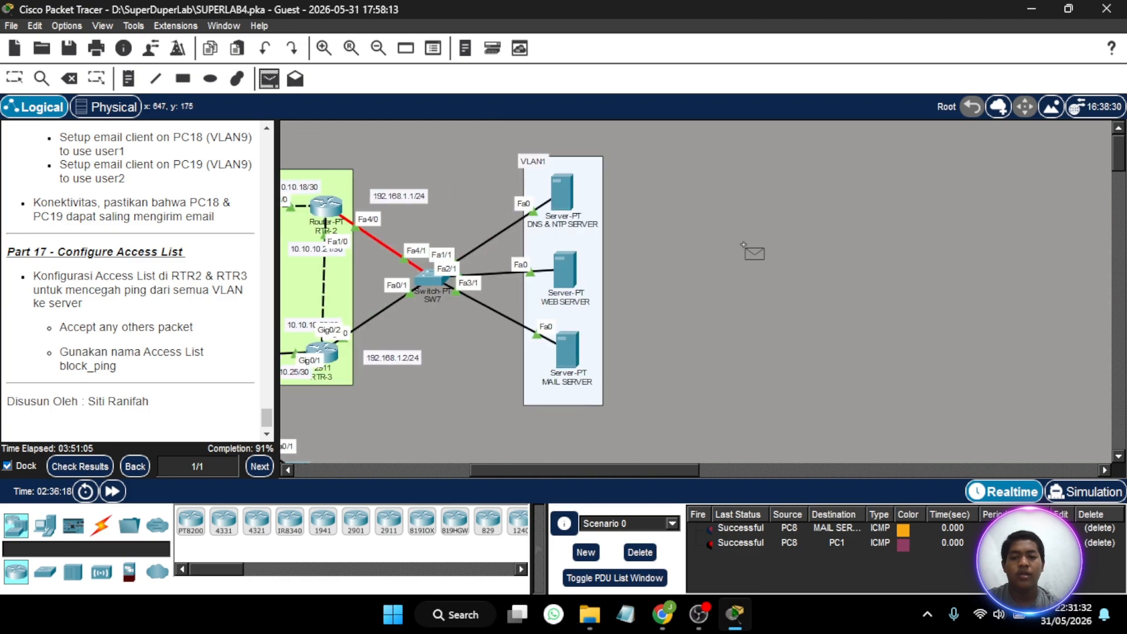
click(574, 205)
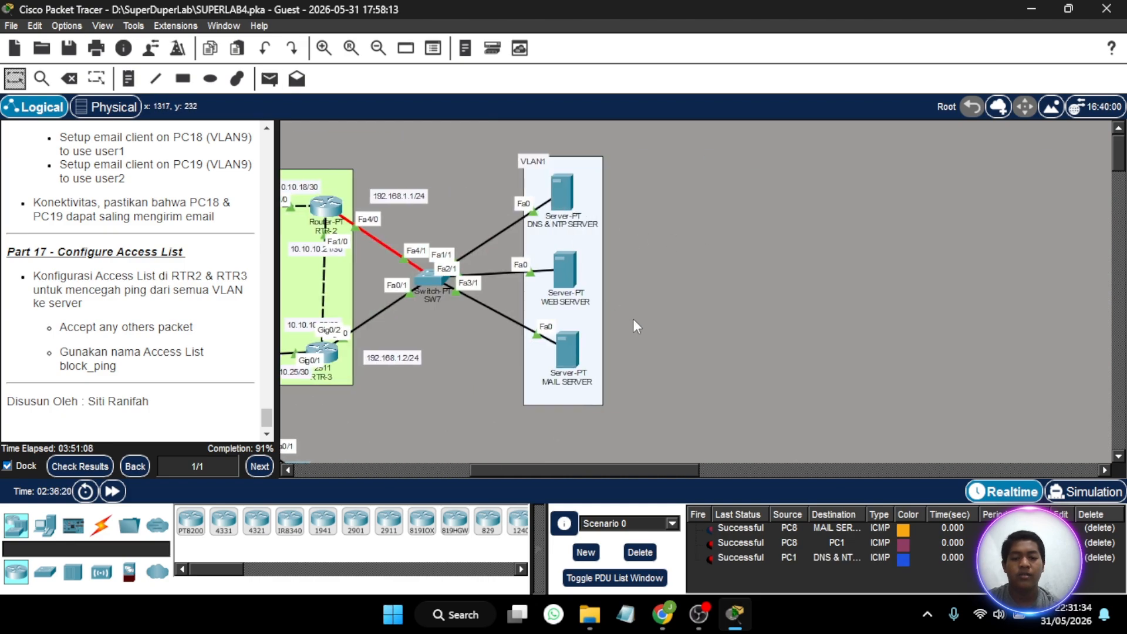
- Check the activity results and examine the assessment items for the access lists and ports of RTR-2 and RTR-3, and close the results
scroll(525, 229, left, 6)
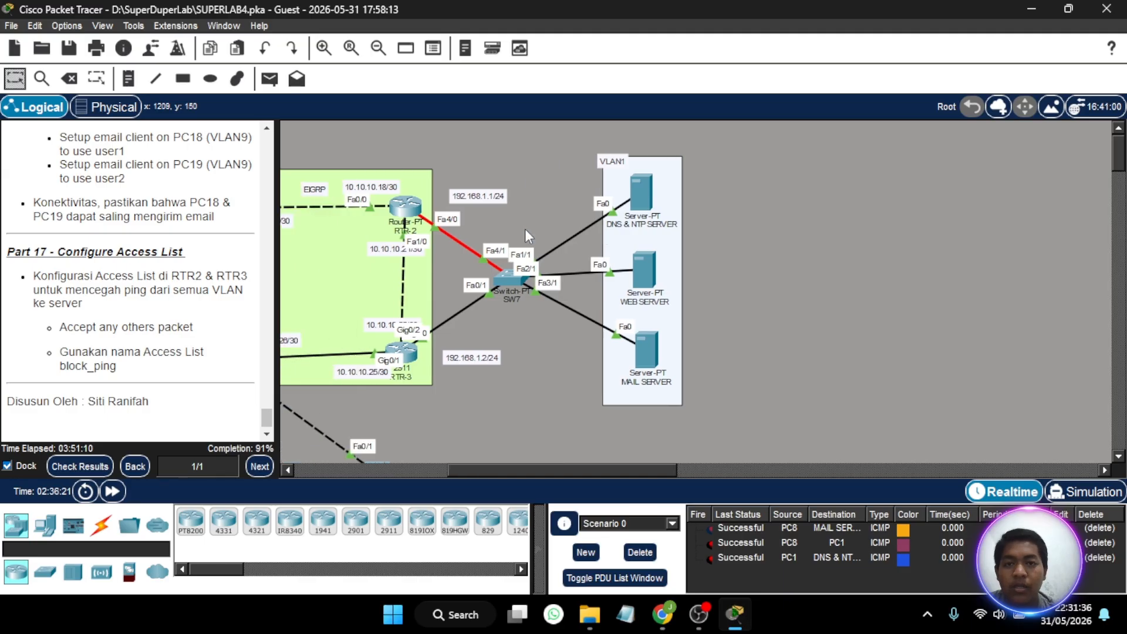
scroll(525, 229, left, 5)
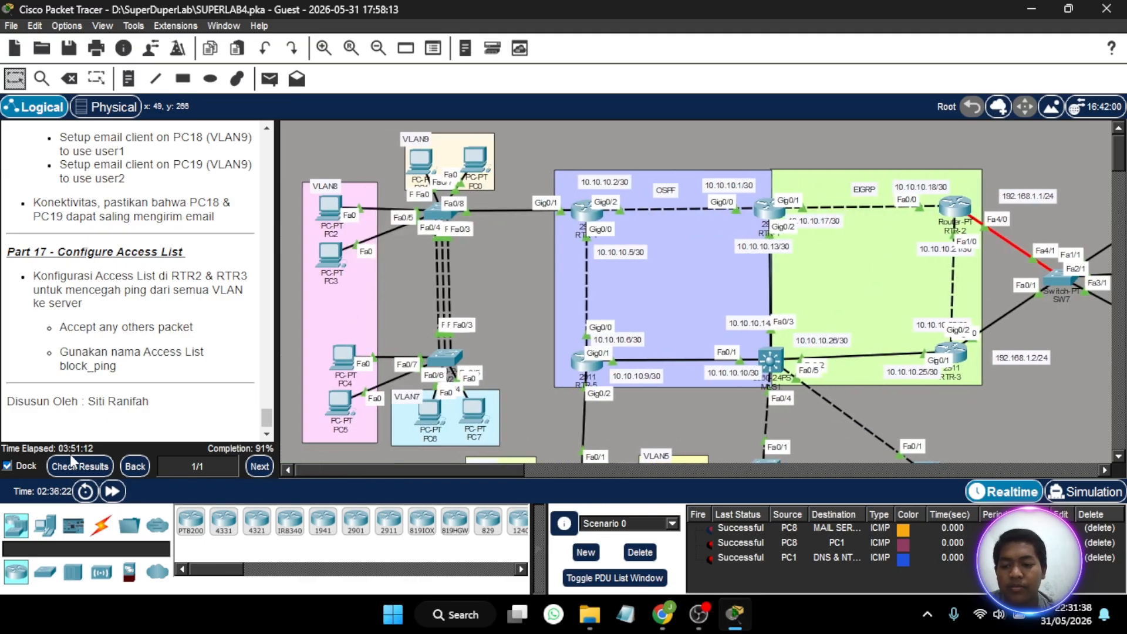
click(73, 466)
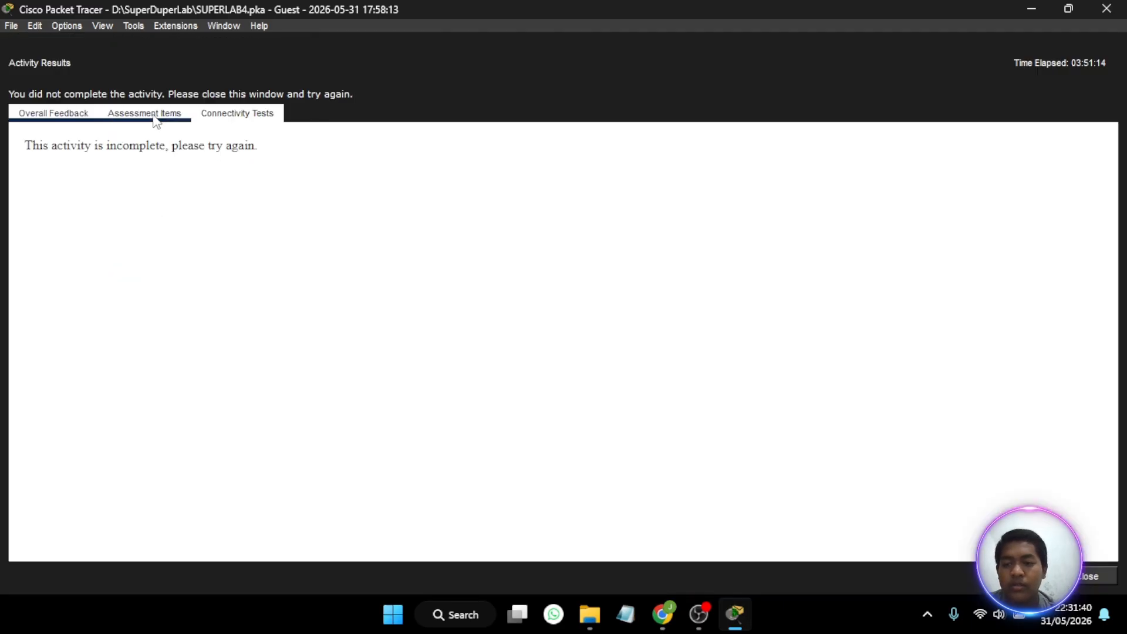
click(145, 114)
scroll(209, 379, down, 20)
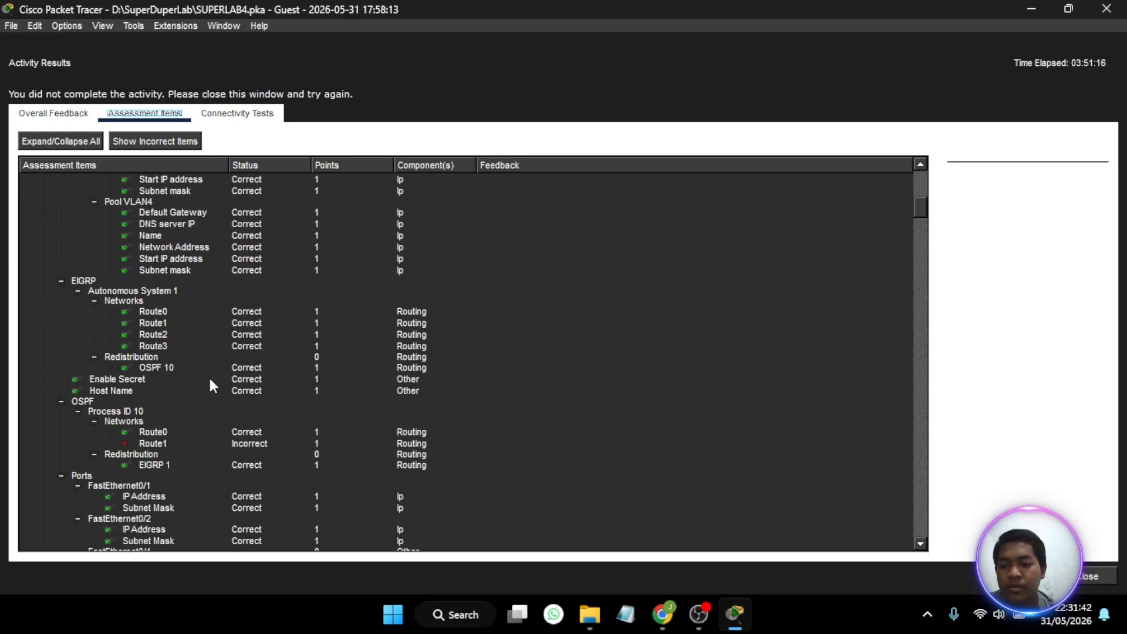
scroll(209, 379, down, 20)
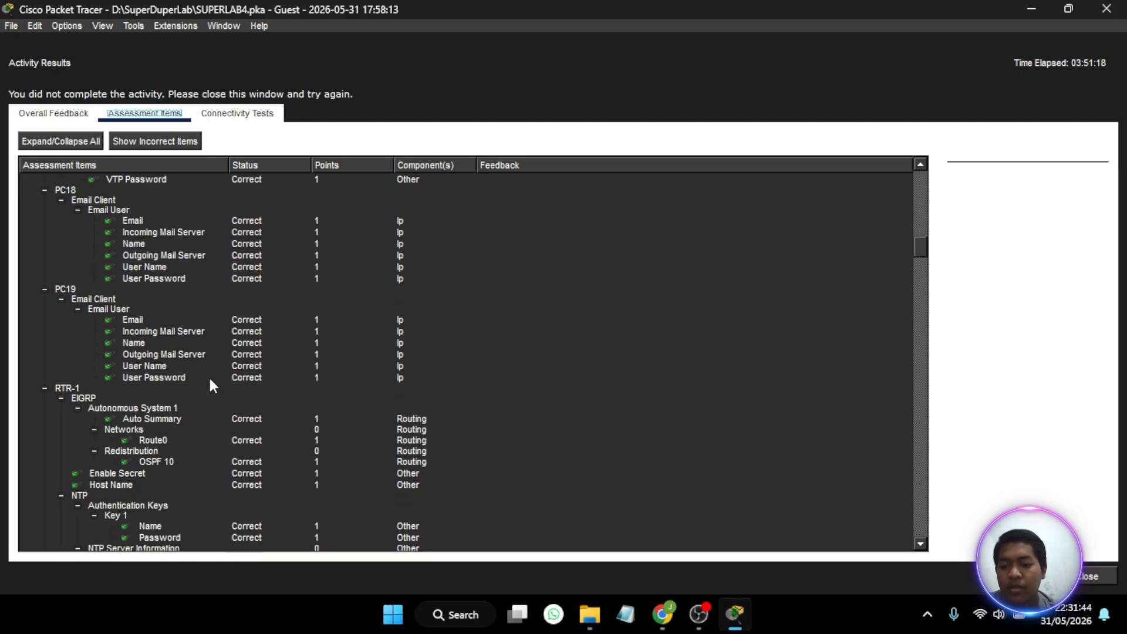
scroll(210, 380, down, 20)
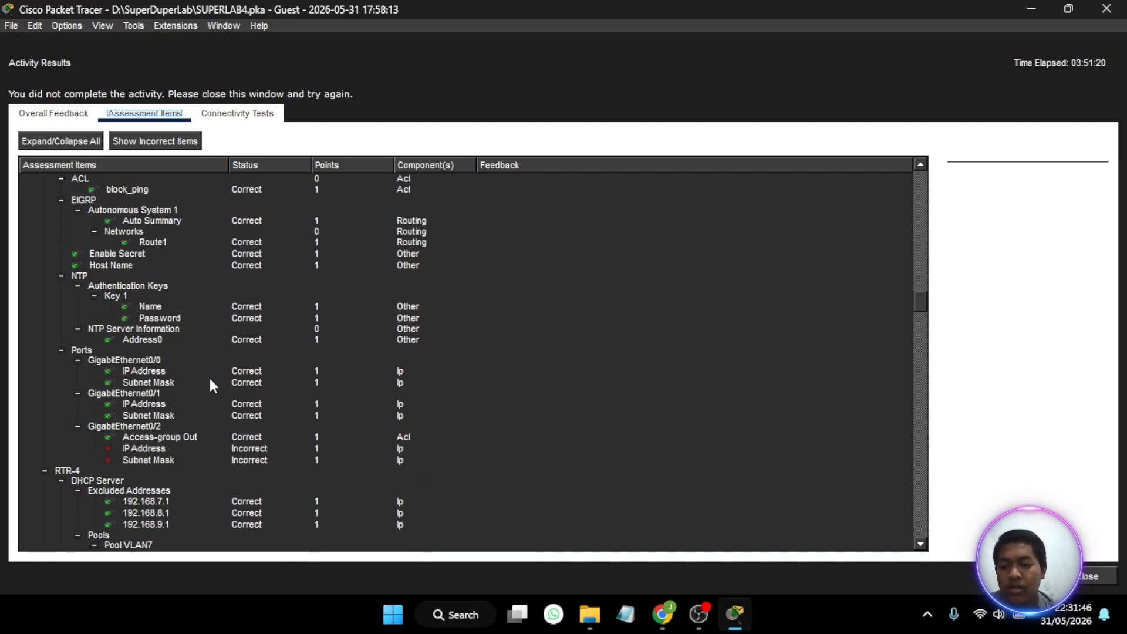
scroll(210, 381, up, 3)
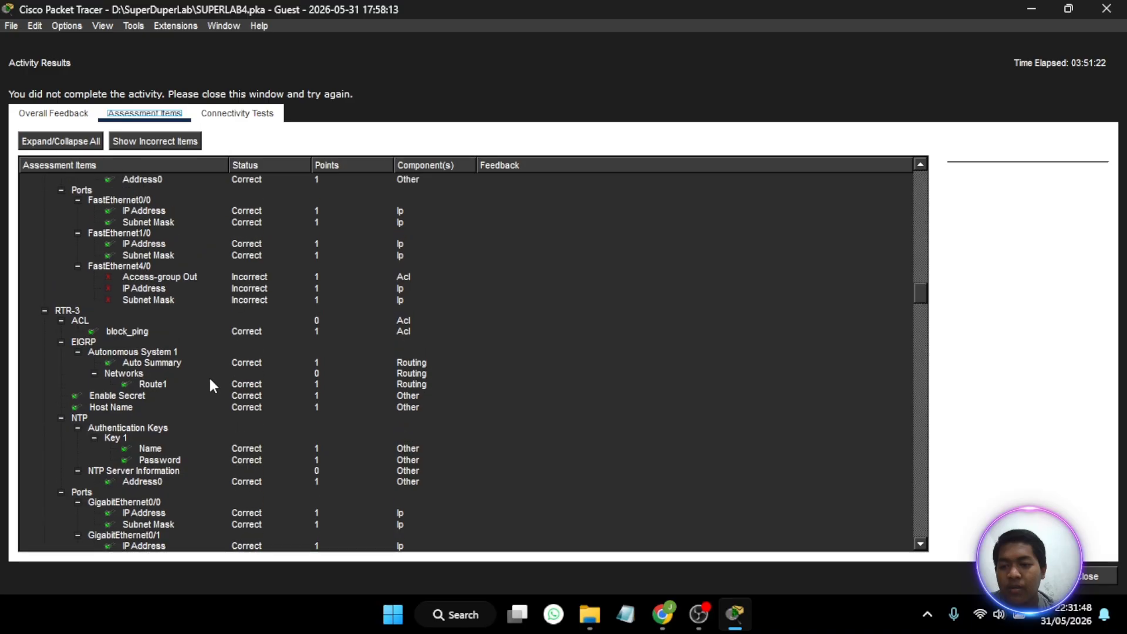
scroll(210, 384, up, 3)
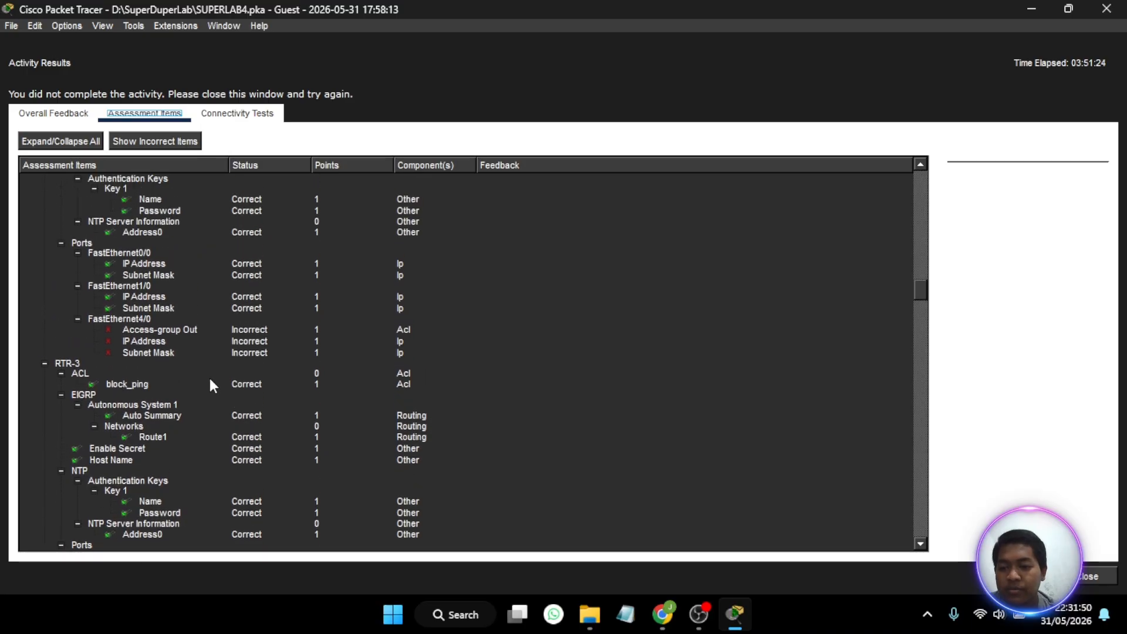
scroll(212, 384, up, 1)
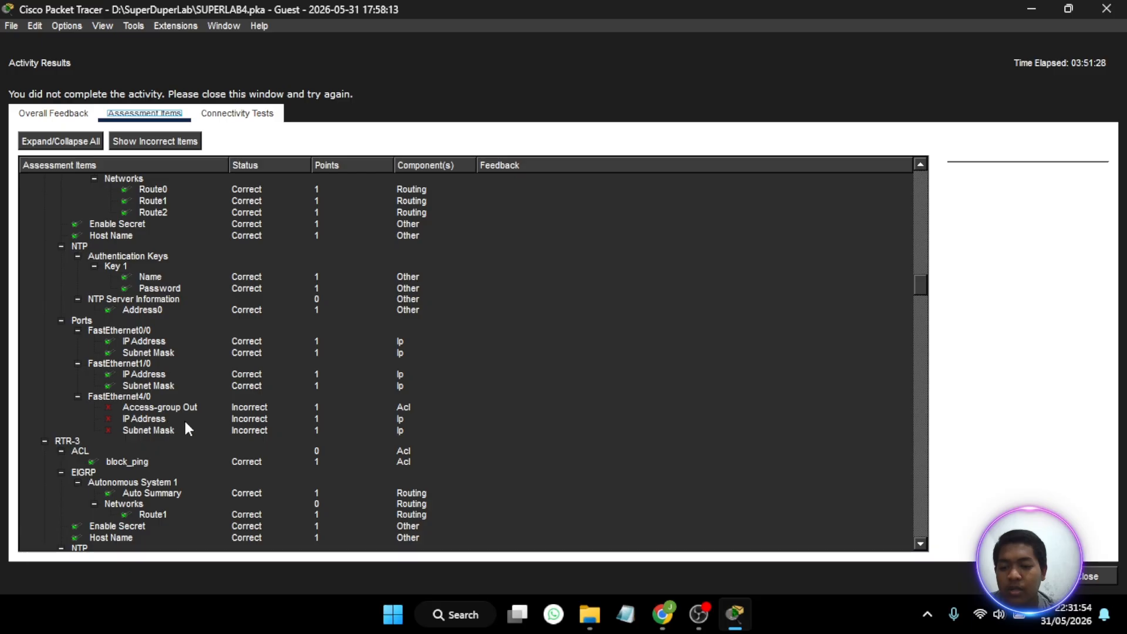
scroll(185, 422, down, 5)
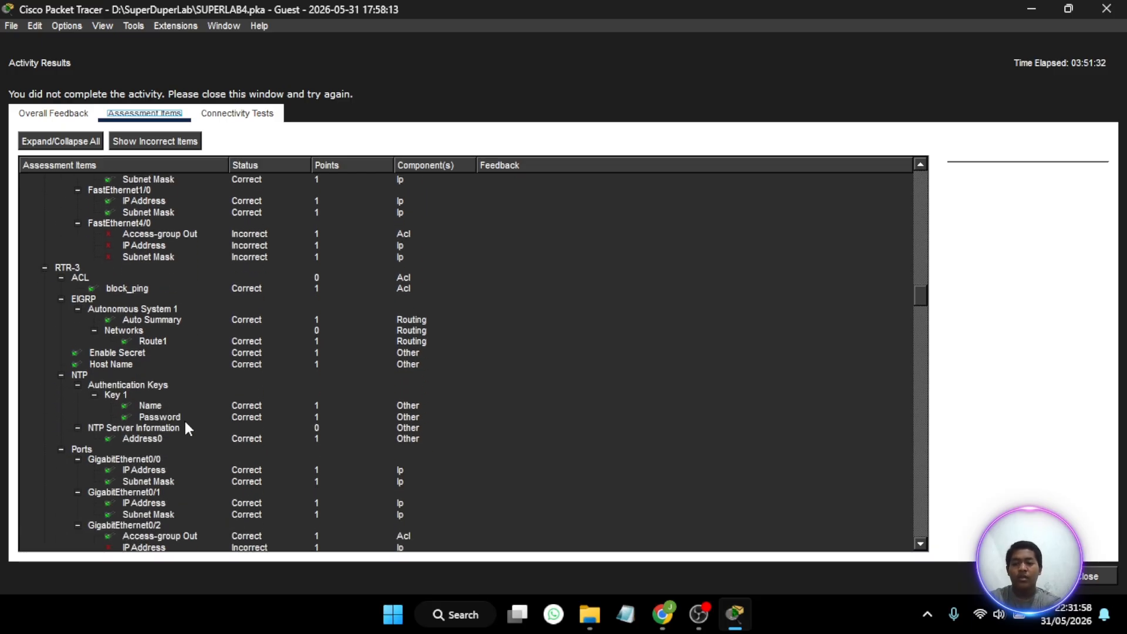
scroll(184, 418, down, 5)
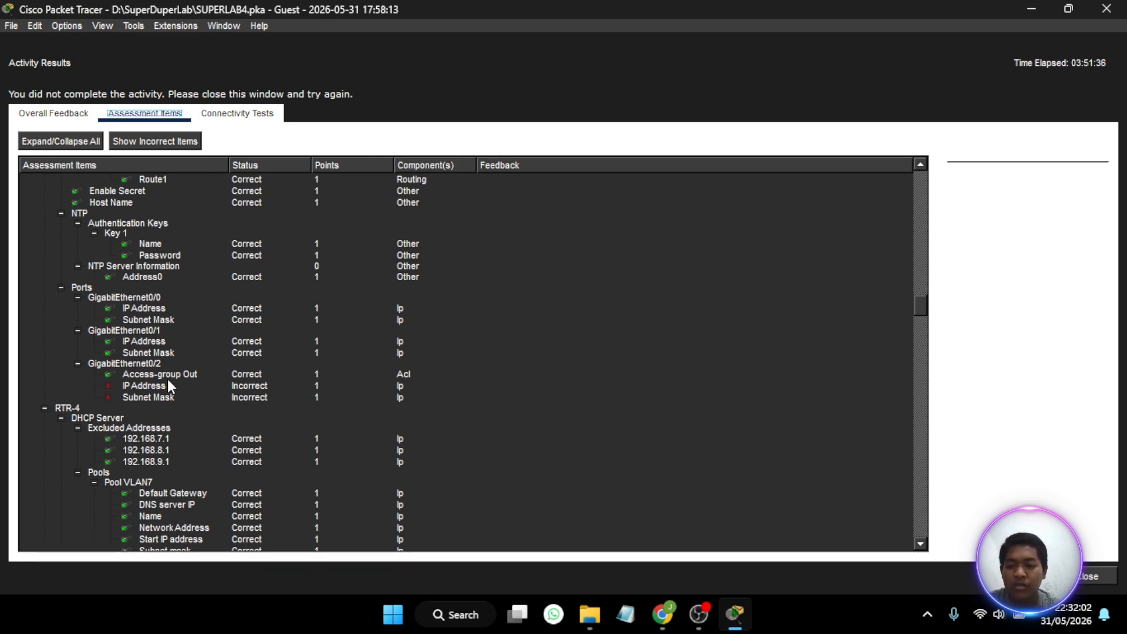
scroll(167, 378, up, 1)
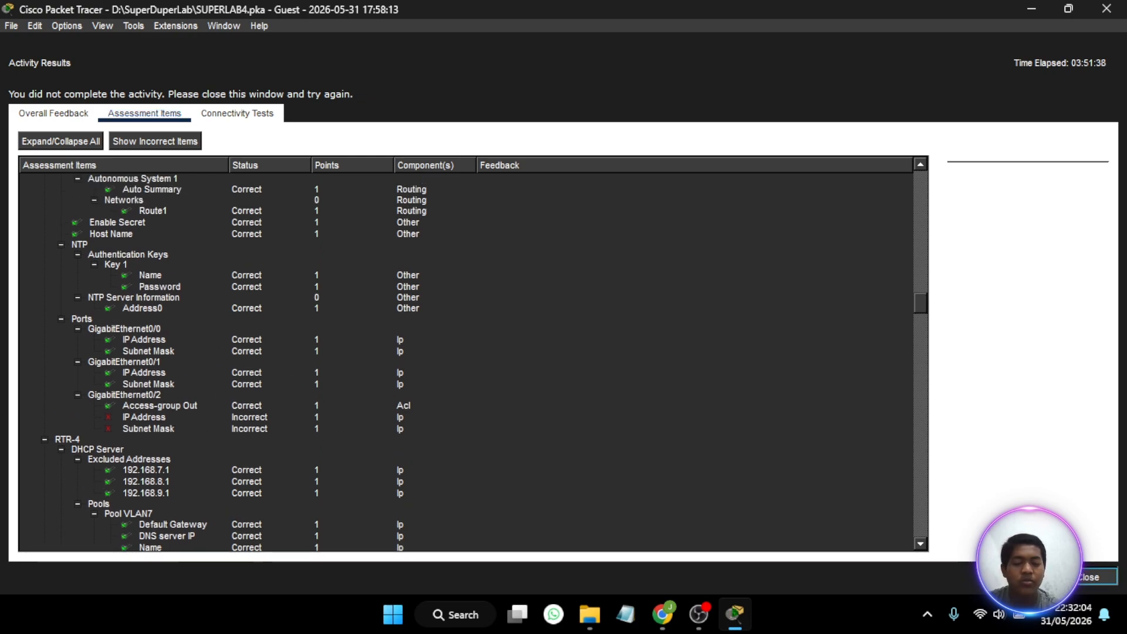
click(1090, 577)
- Open RTR-2's command line and re-enter the access list with ip access-list extended block-ping
scroll(846, 370, right, 3)
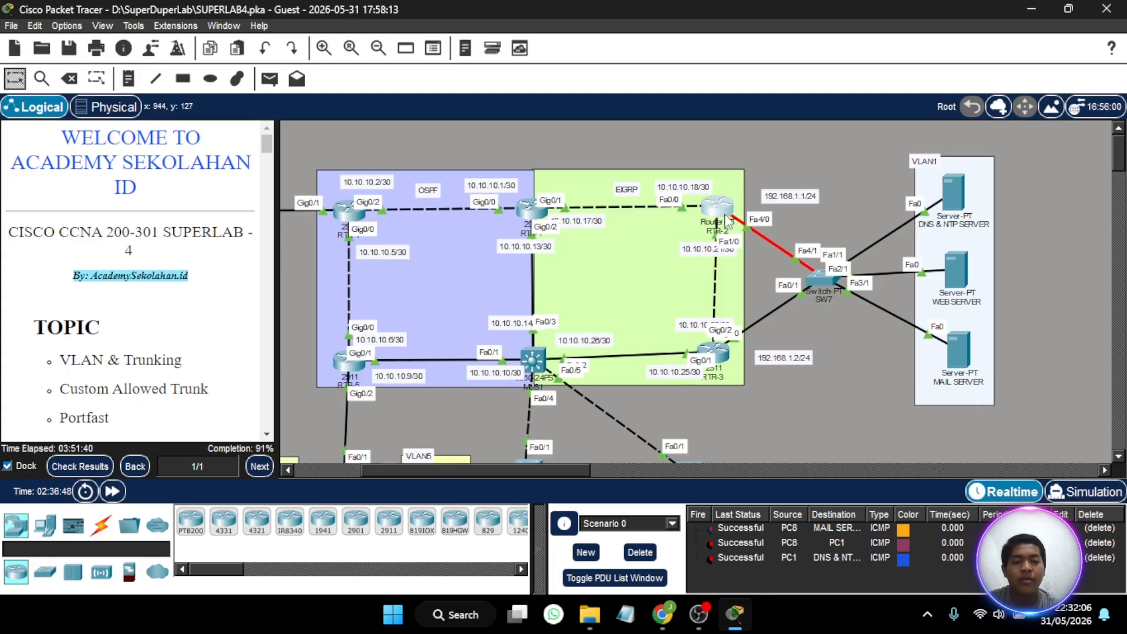
click(727, 221)
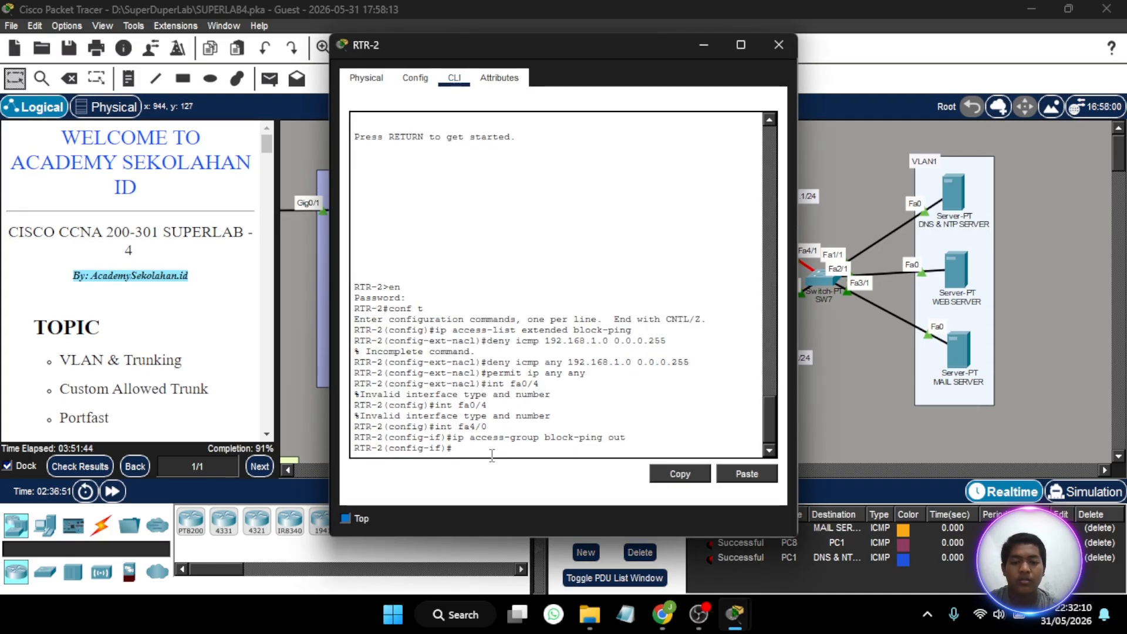
key(Up)
key(Up)
key(Up)
key(Up)
key(Up)
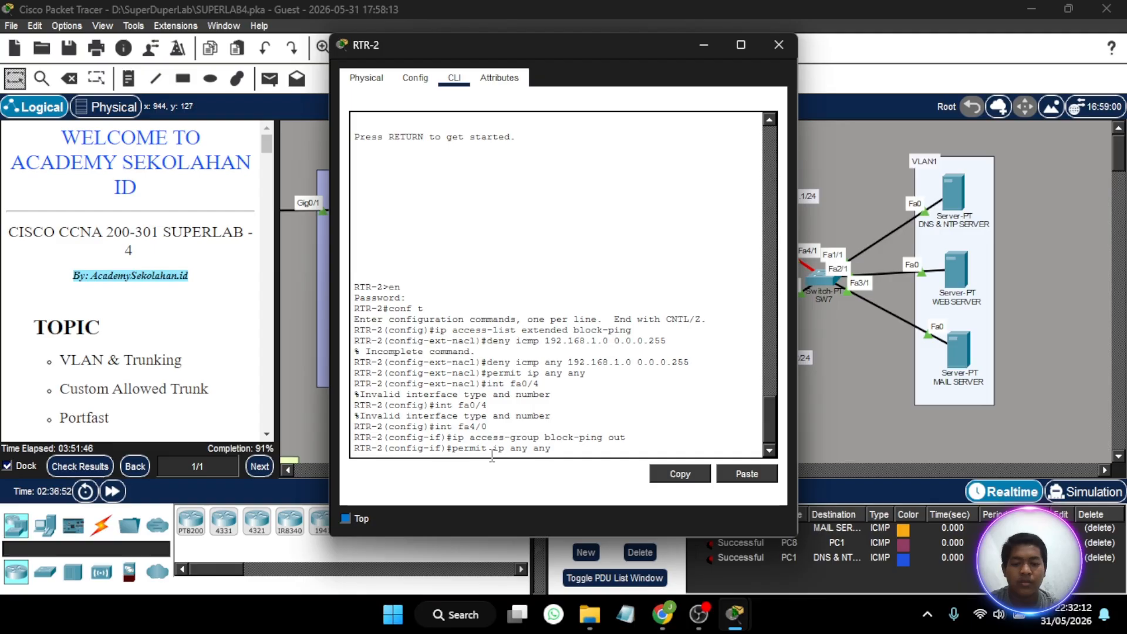
key(Up)
key(Up)
key(Up)
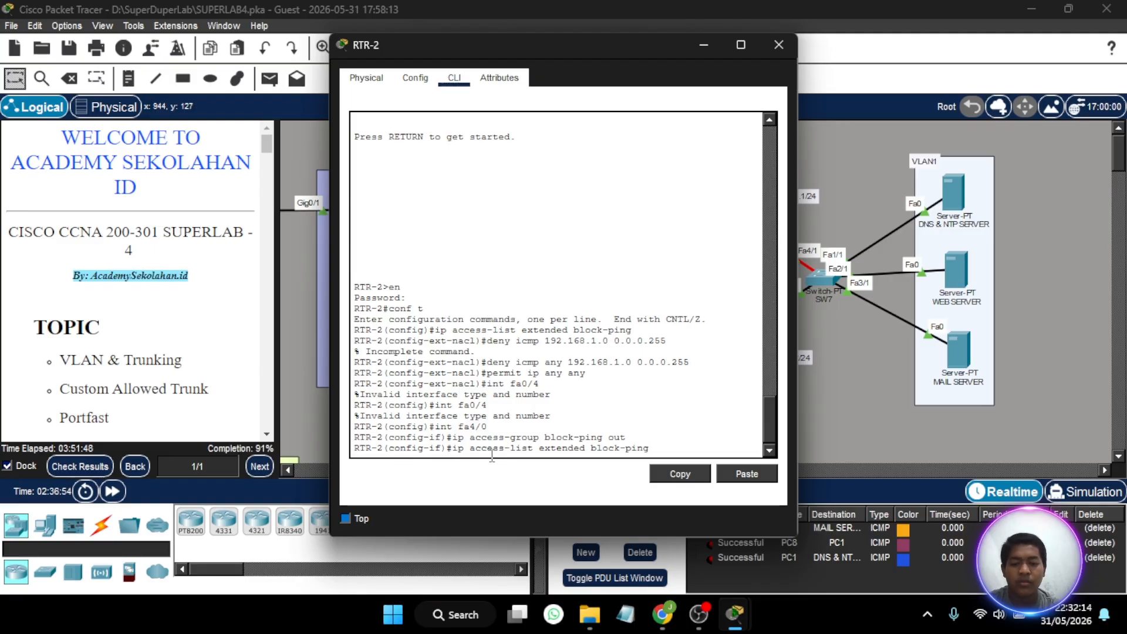
key(Return)
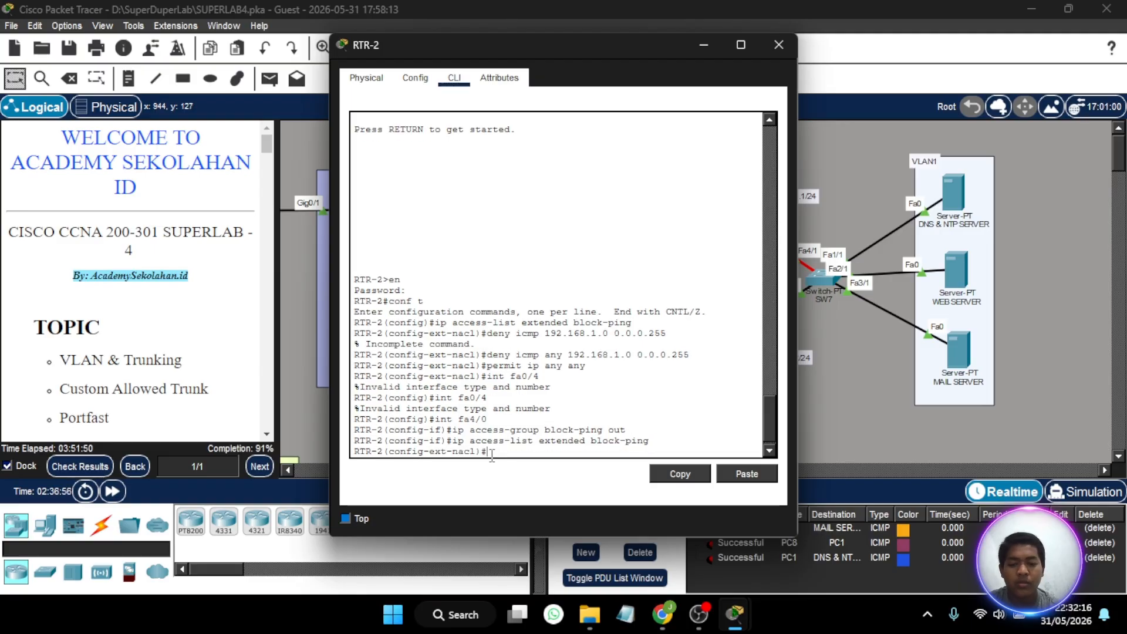
- Re-enter the ping-blocking rule for the server network on RTR-2 with deny icmp any 192.168.1.0 0.0.0.255
key(Up)
key(Up)
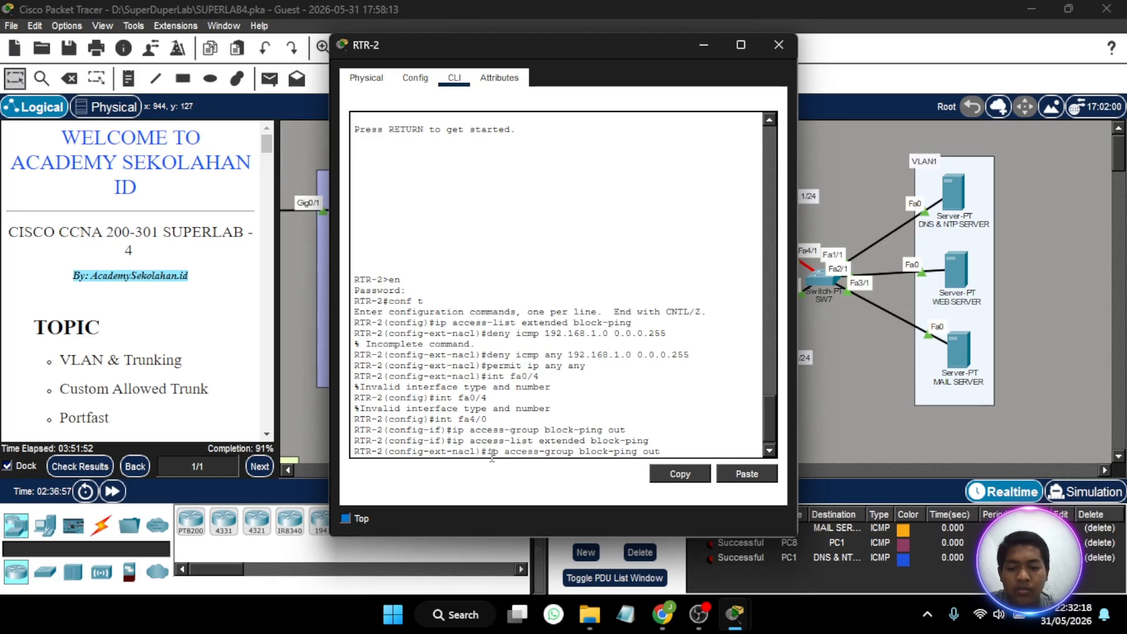
key(Up)
key(Up)
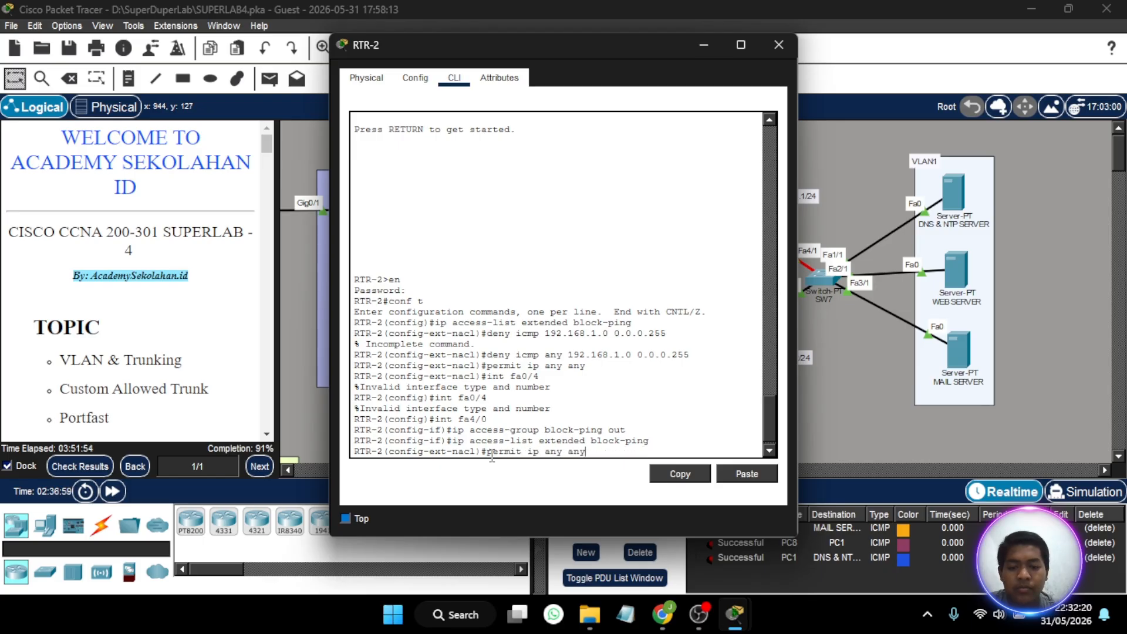
key(Up)
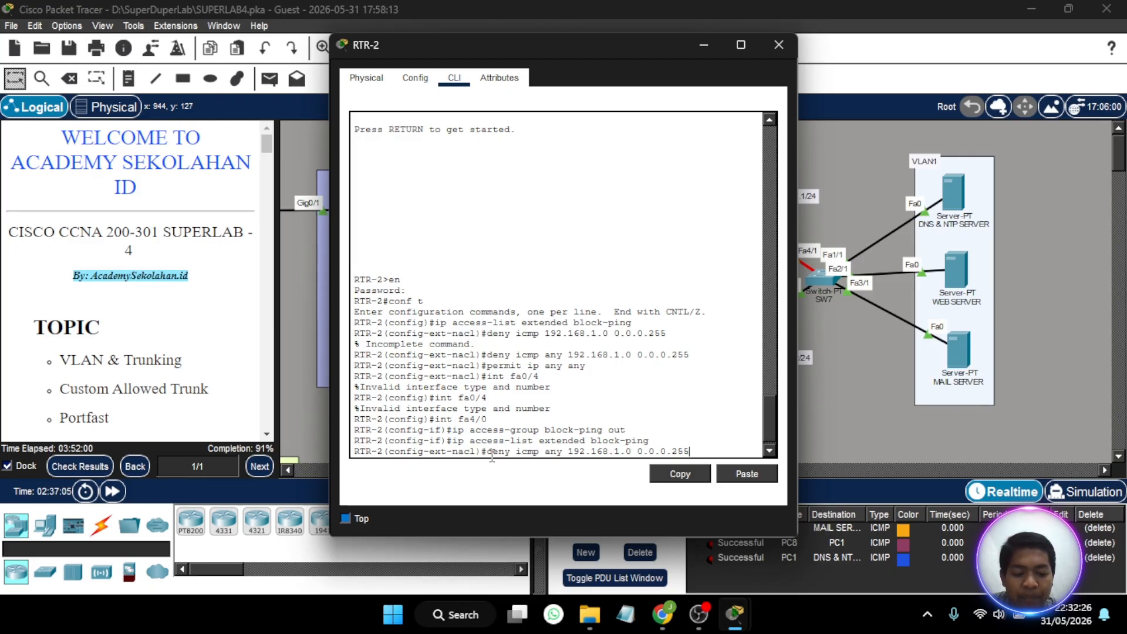
key(Return)
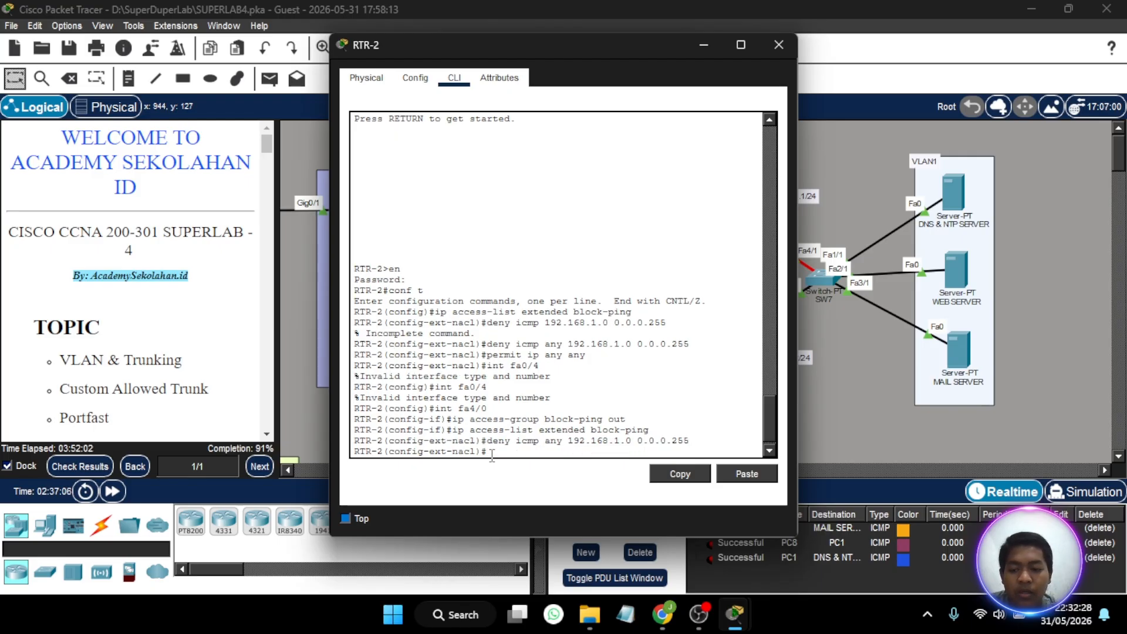
- Allow all other traffic in RTR-2's block-ping list with permit ip any any
key(Up)
key(Up)
key(Up)
key(Up)
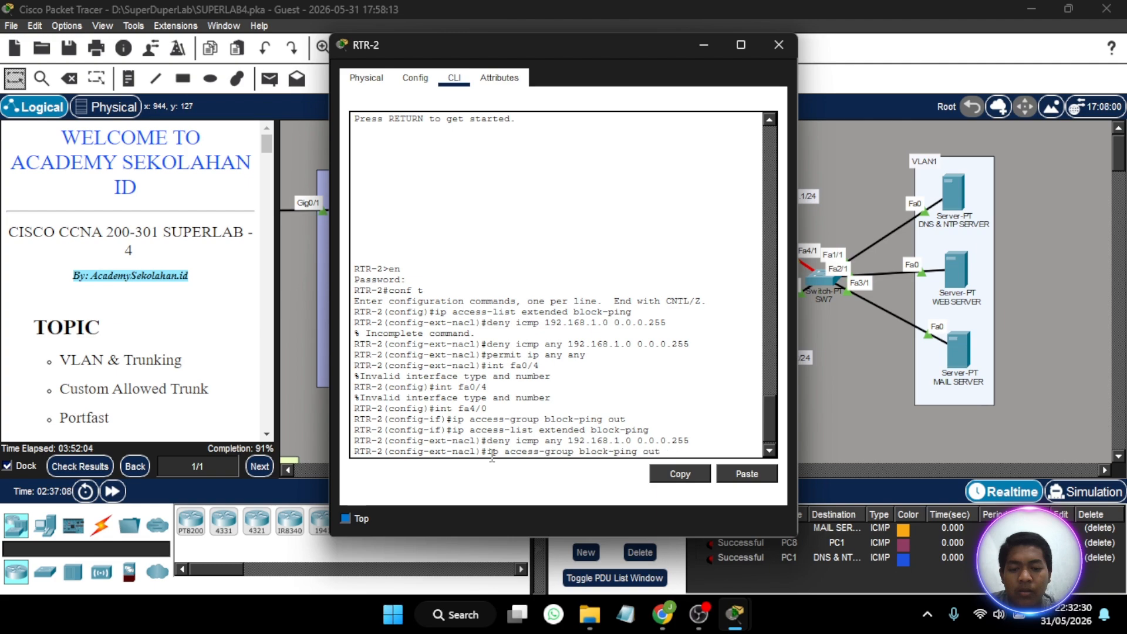
key(Up)
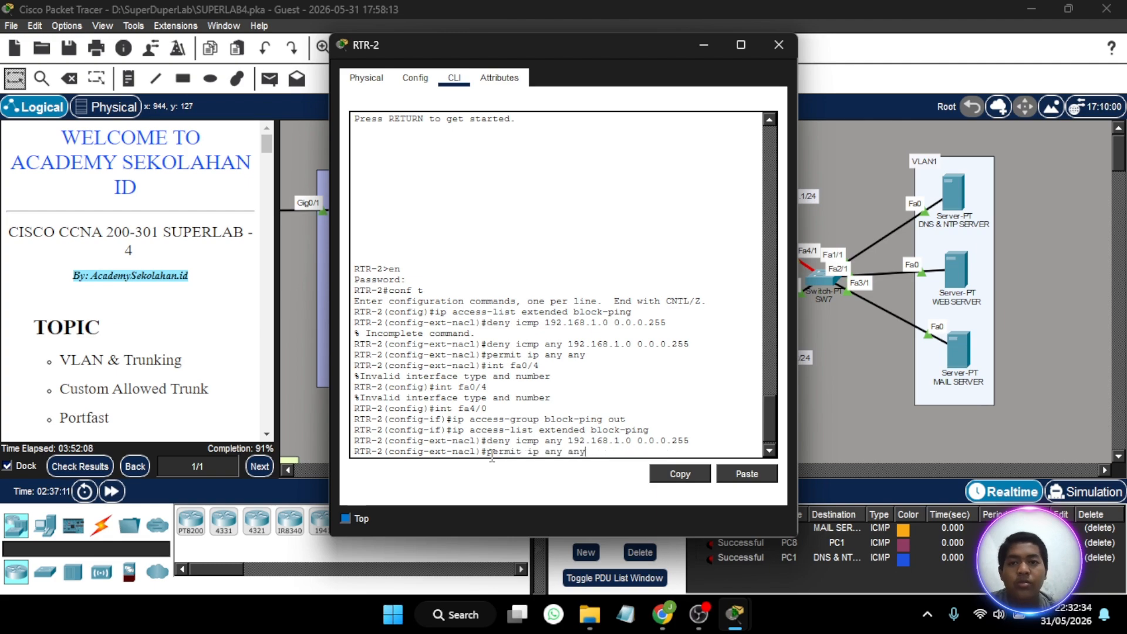
key(Return)
- Enter configuration mode for RTR-2's interface fa4/0 with int fa4/0
key(Up)
key(Up)
key(Up)
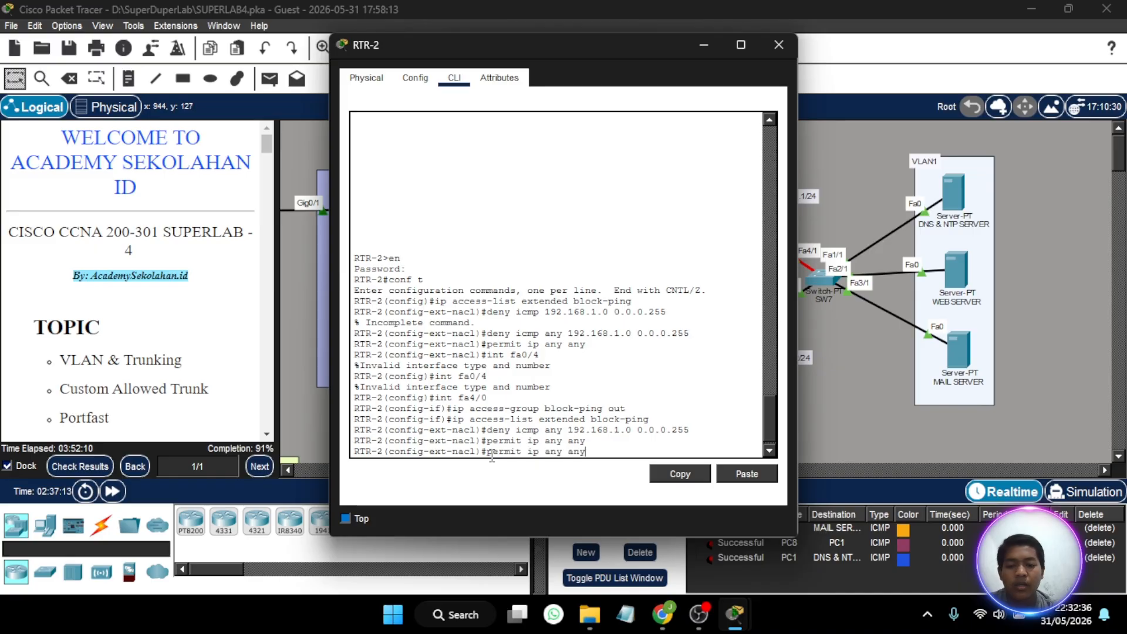
key(Up)
key(Up)
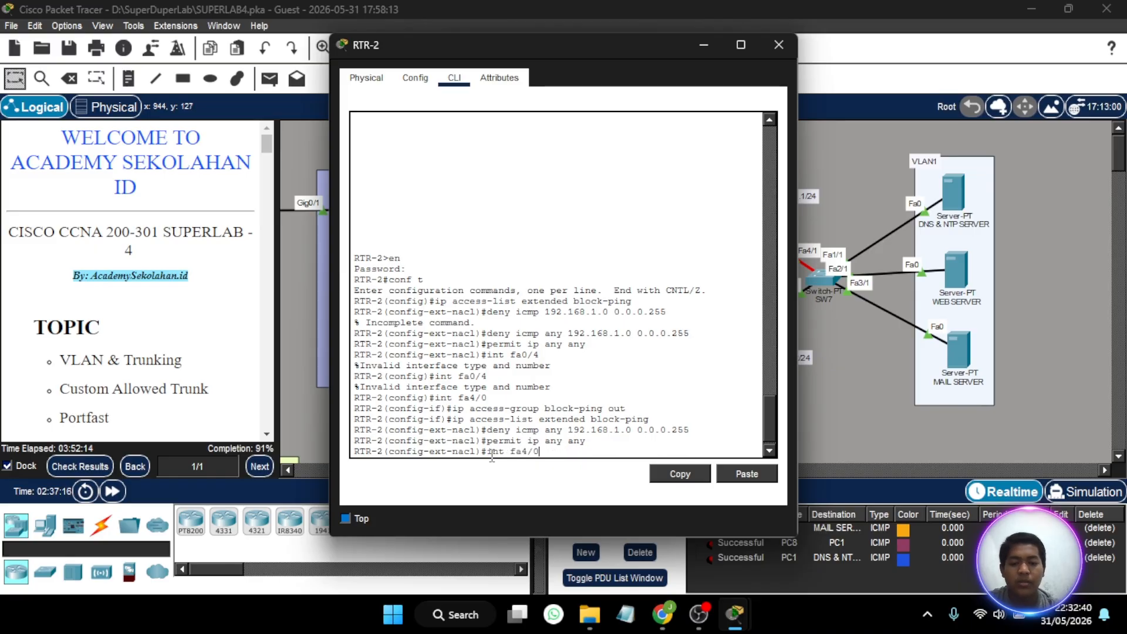
key(Return)
- Apply the block-ping access list outbound on RTR-2's fa4/0 with ip access-group block-ping out
key(Up)
key(Up)
key(Up)
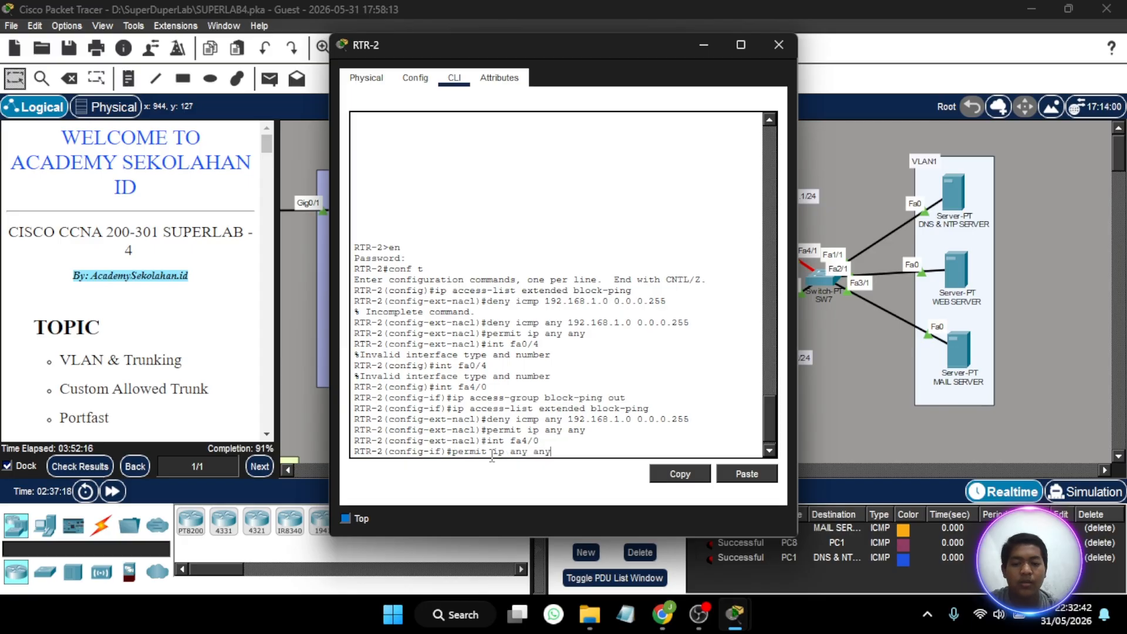
key(Up)
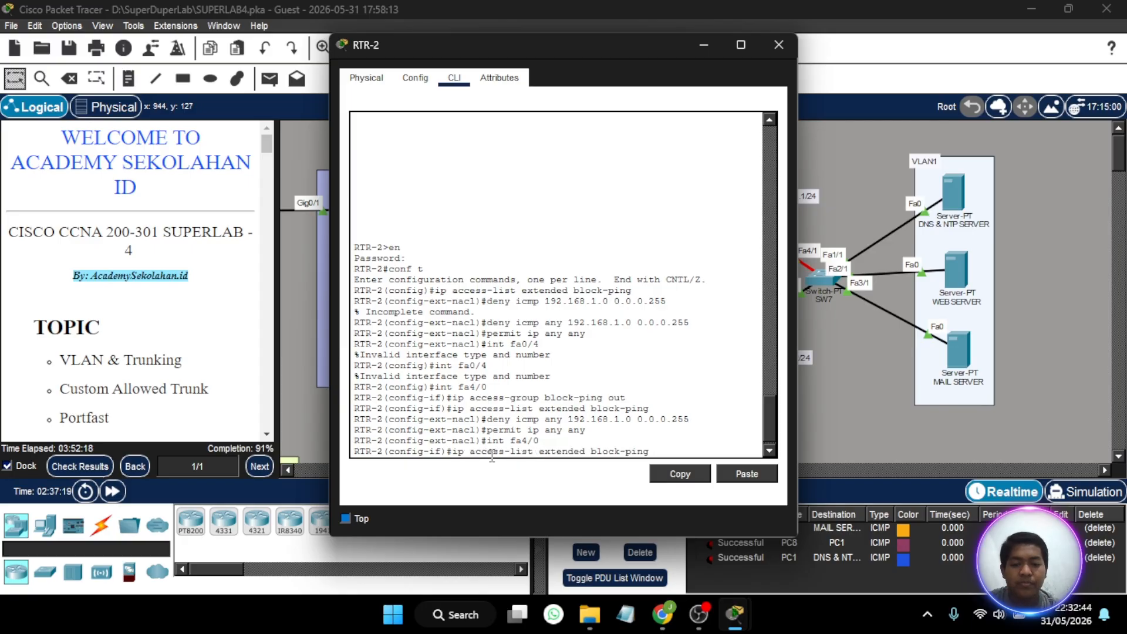
key(Up)
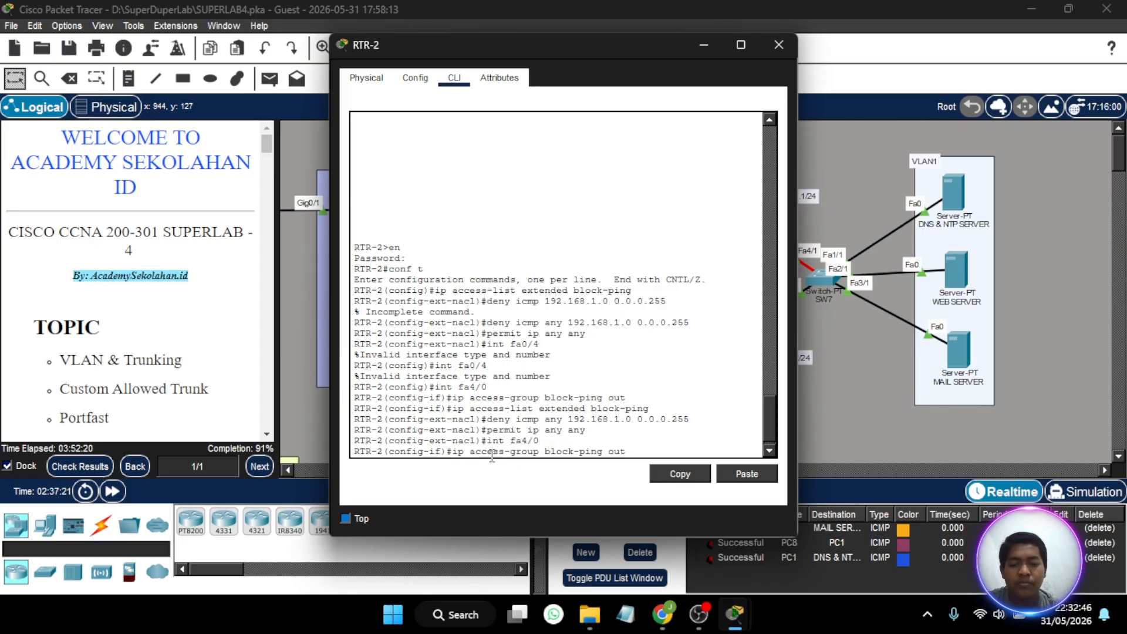
key(Return)
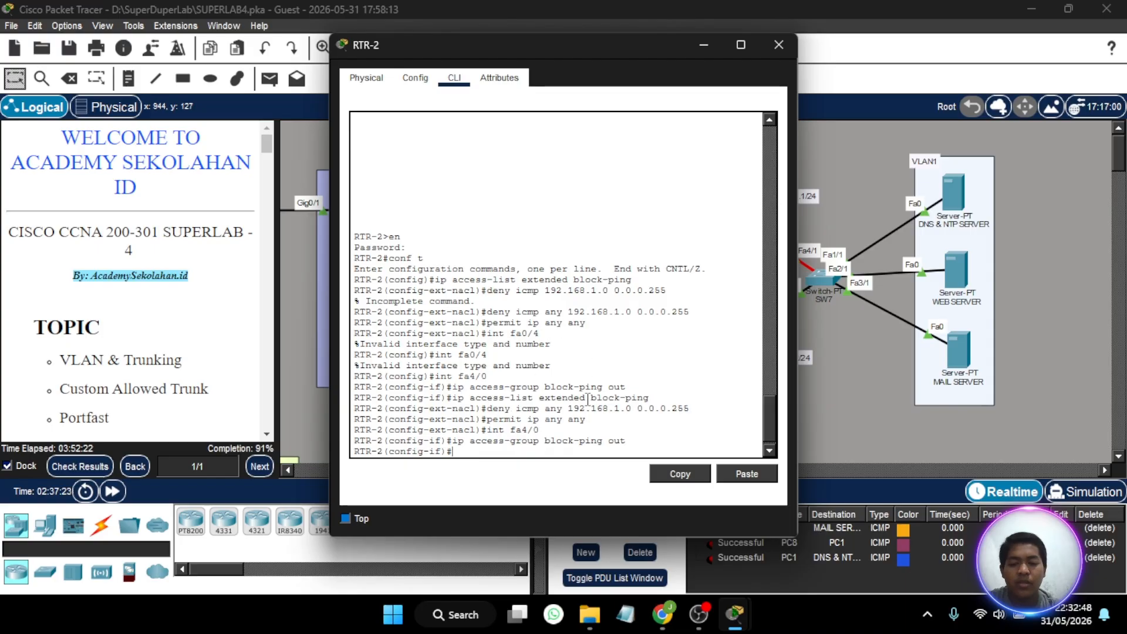
- Check the activity results and review the assessment items for RTR-2 and RTR-3, including the access list name and outbound access group
click(100, 466)
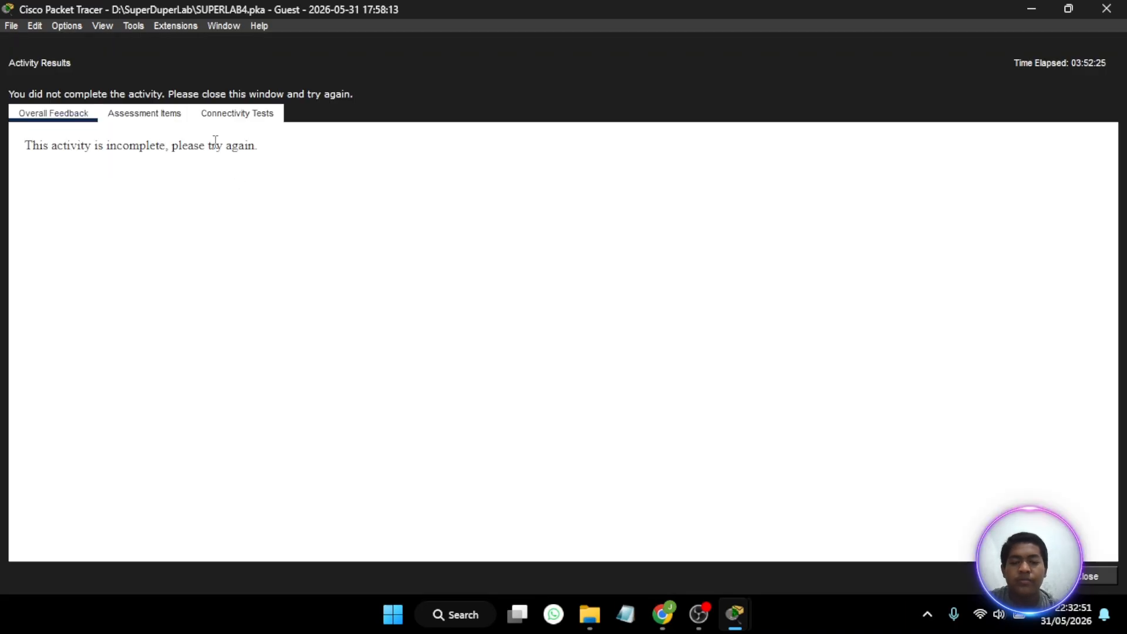
click(145, 113)
scroll(204, 394, down, 15)
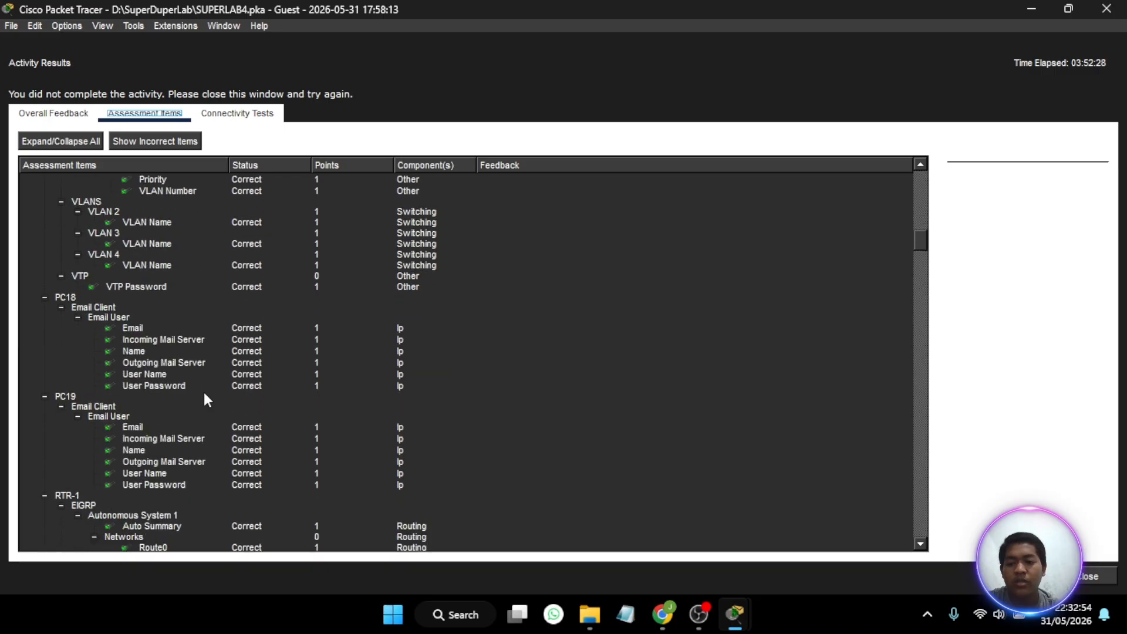
scroll(203, 392, down, 10)
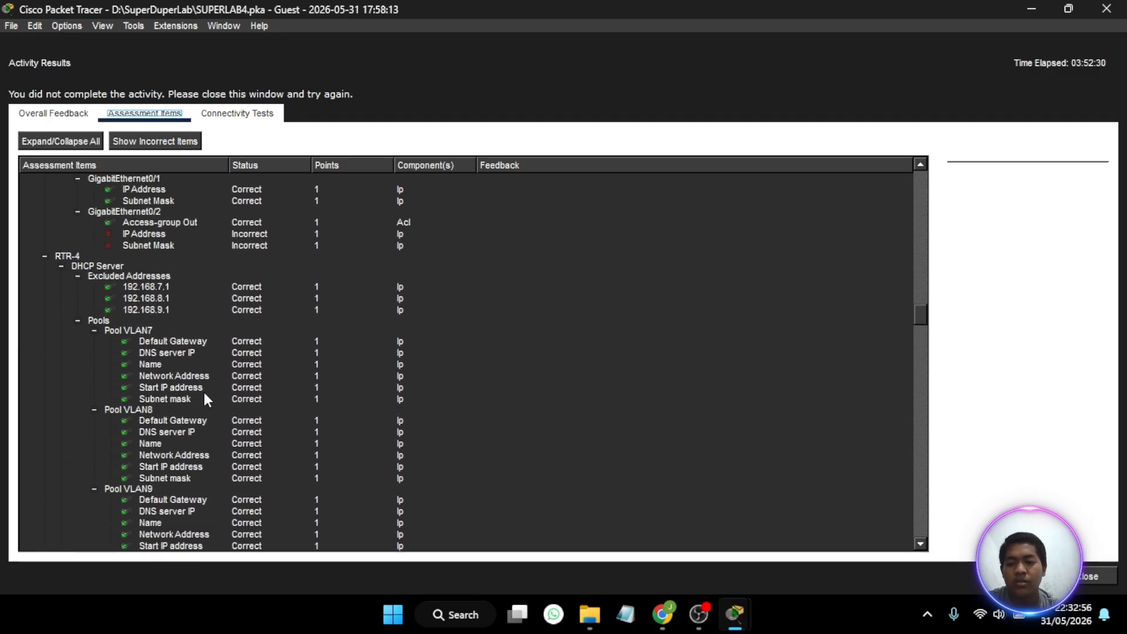
scroll(203, 392, up, 4)
scroll(203, 392, up, 8)
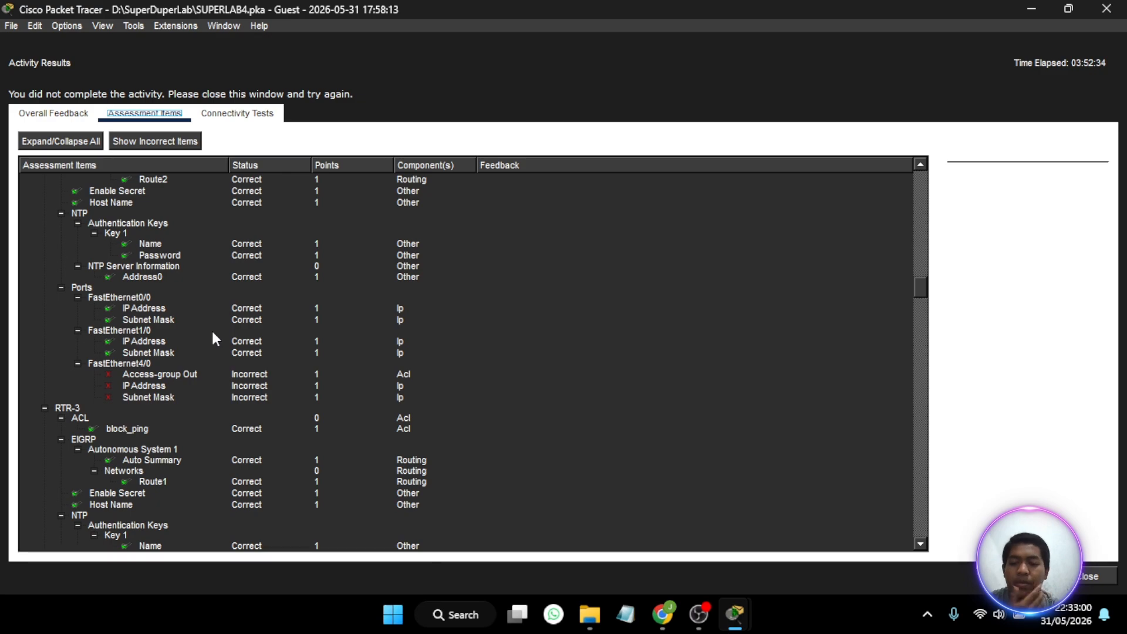
scroll(232, 390, up, 3)
scroll(234, 395, up, 2)
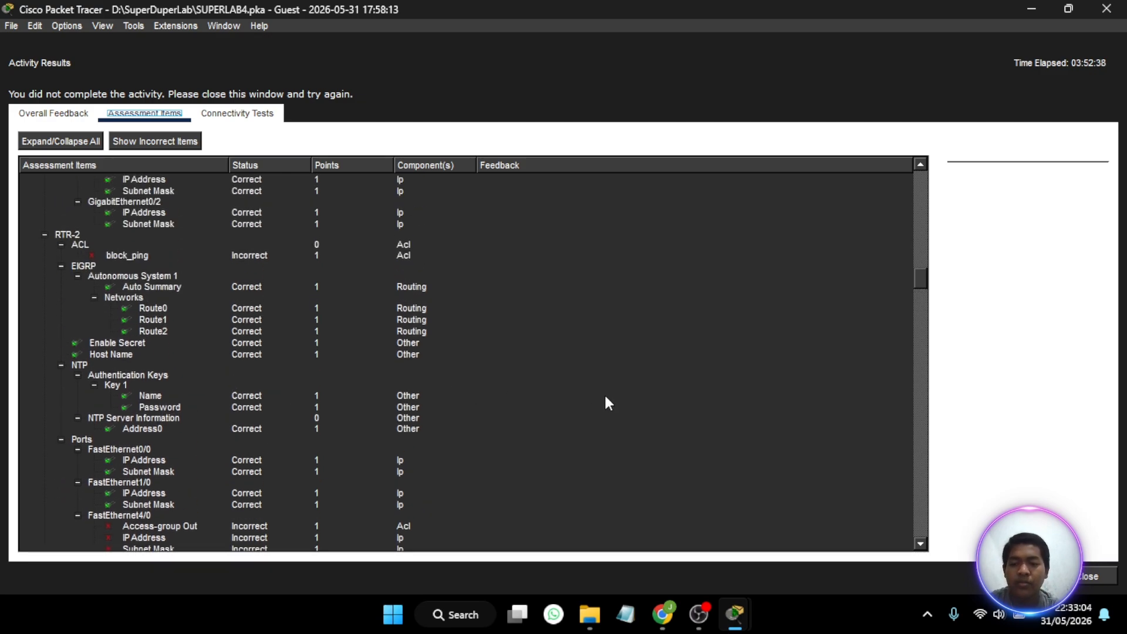
click(1091, 577)
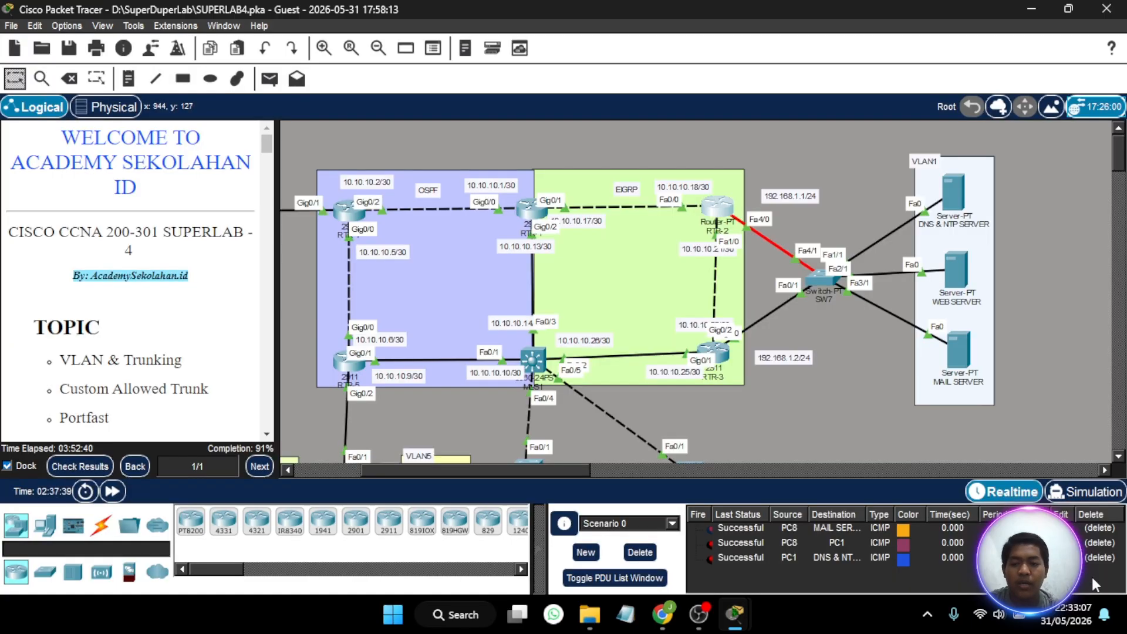
- Create an extended access list named block_ping on RTR-2 with ip access-list extended block_ping
click(723, 210)
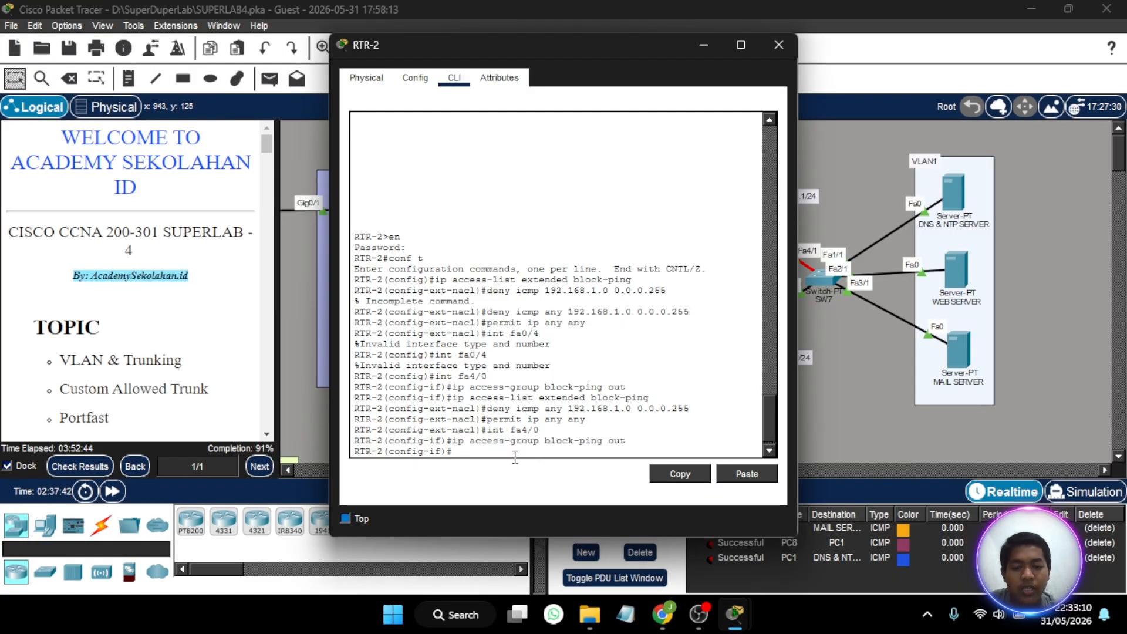
key(Up)
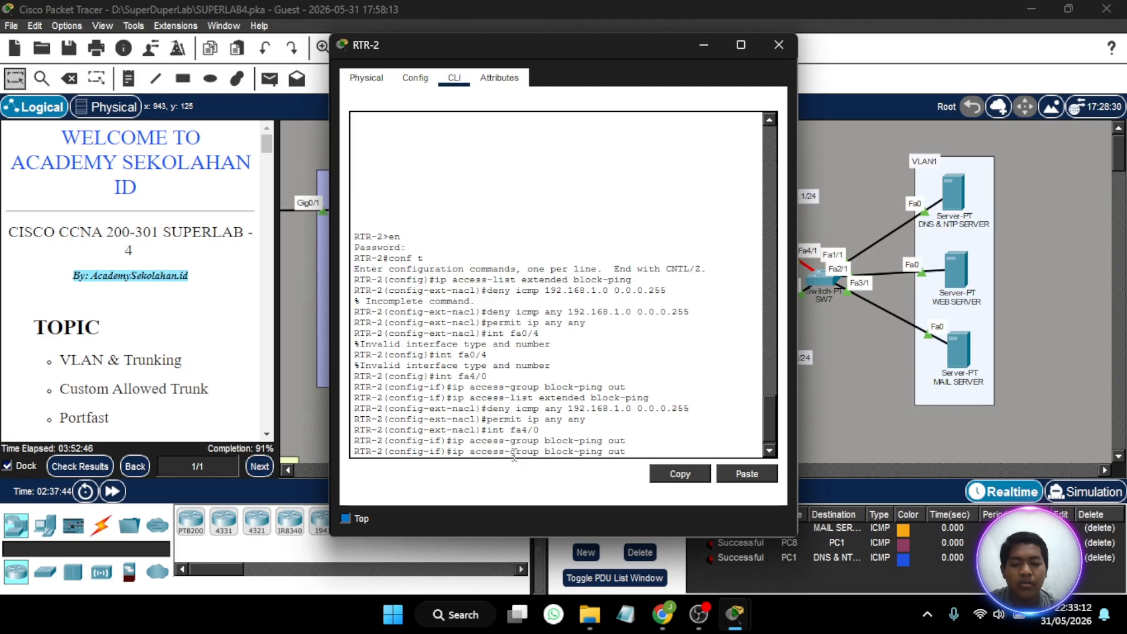
key(Up)
key(Up)
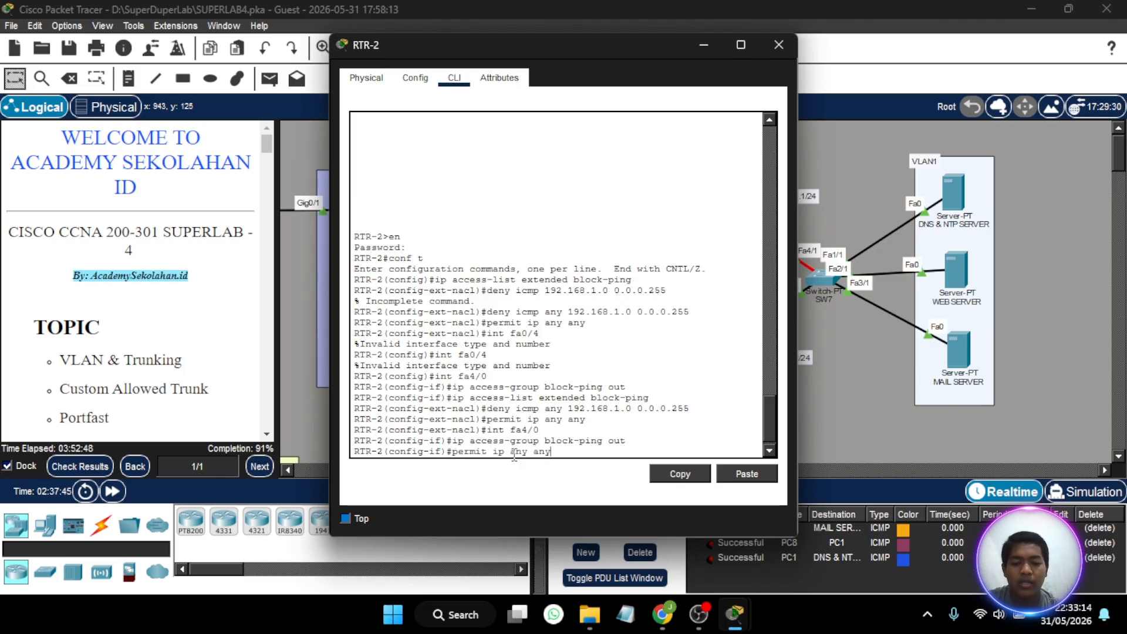
key(Up)
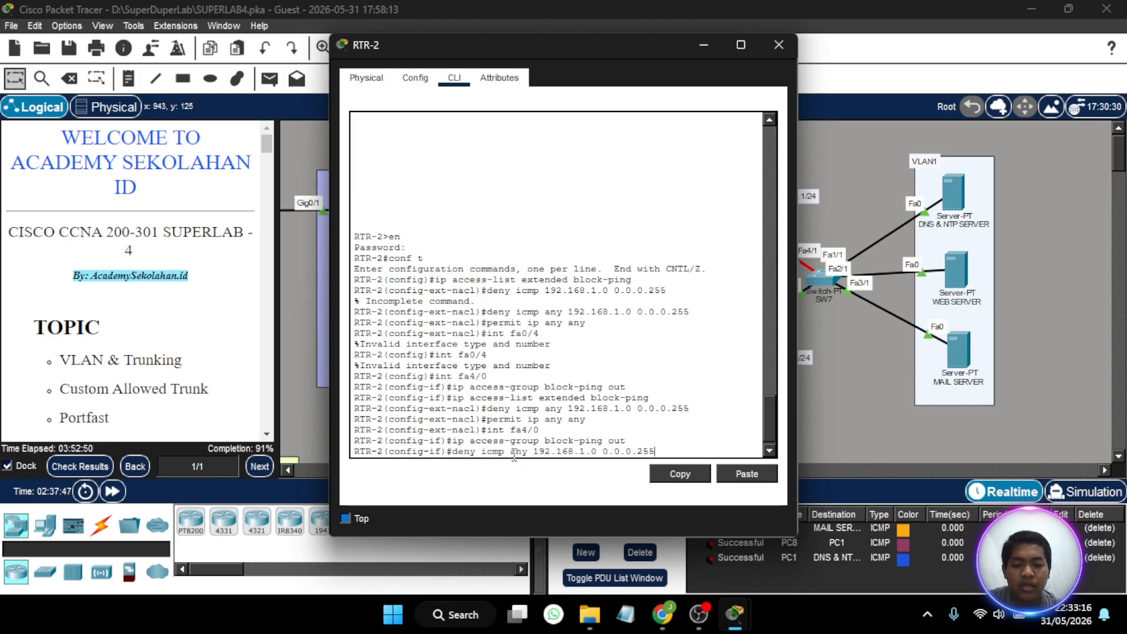
key(Down)
key(Down)
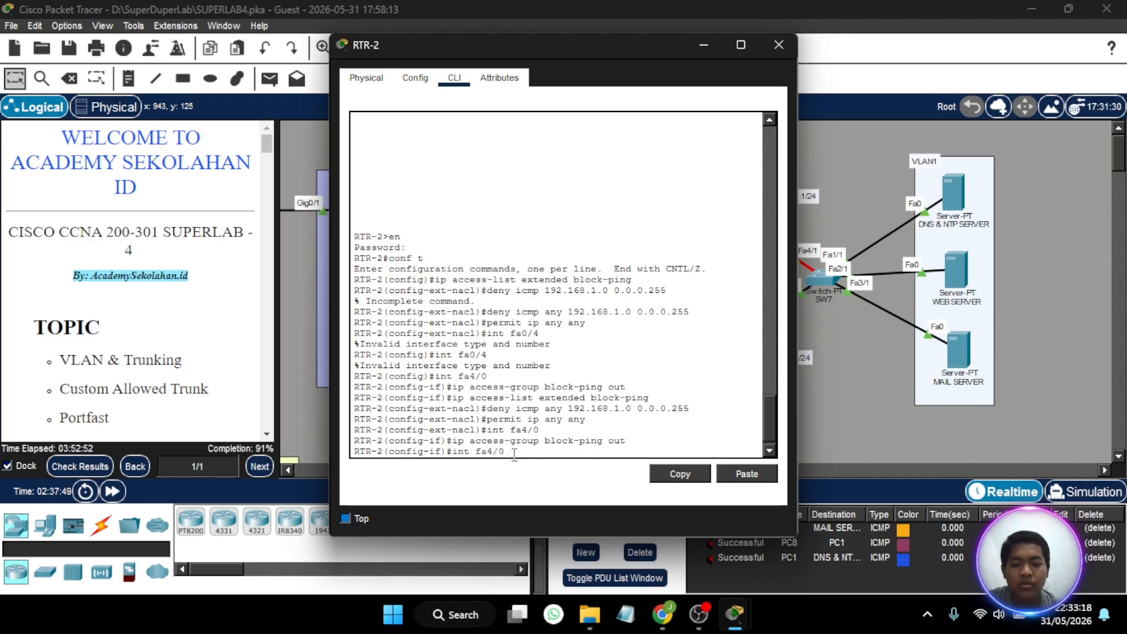
key(Up)
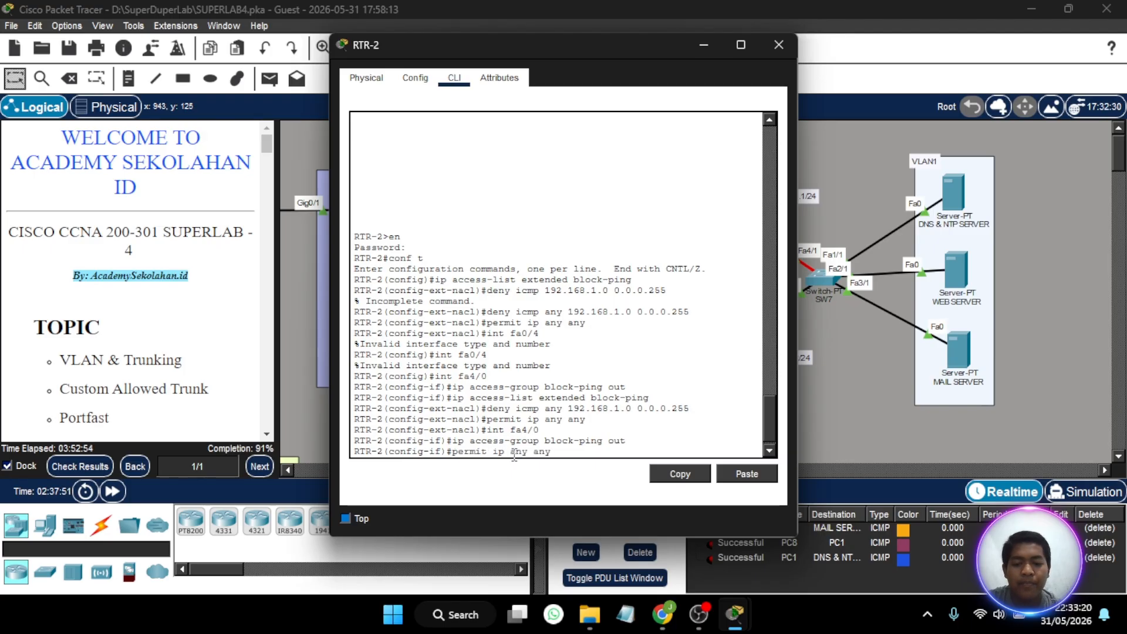
key(Up)
key(Down)
key(Down)
key(Down)
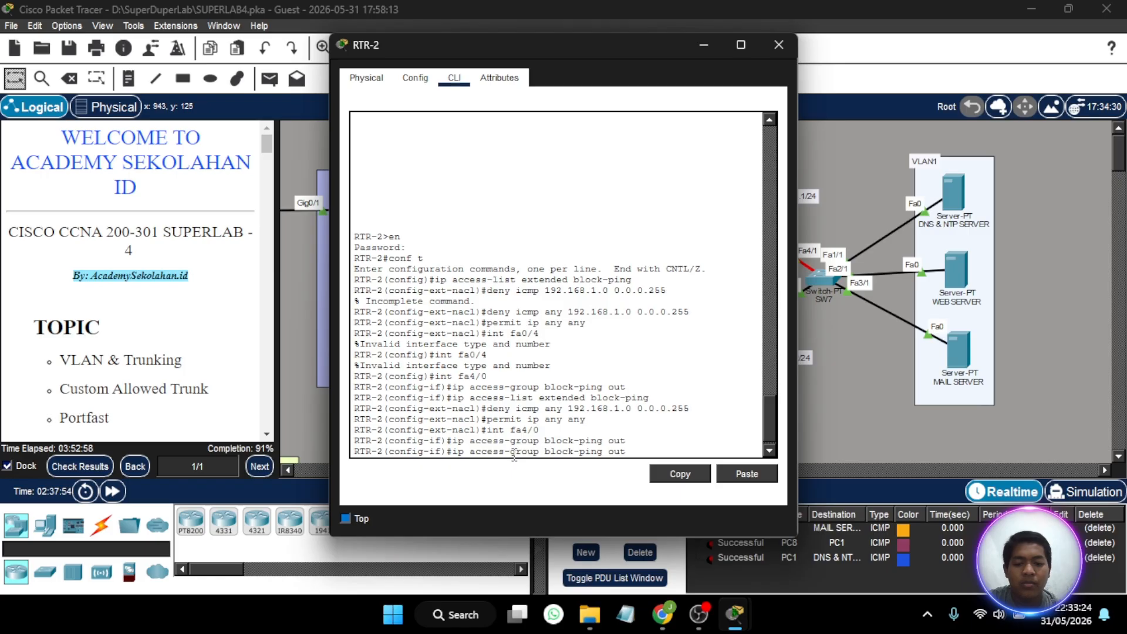
key(Down)
key(Down)
key(Up)
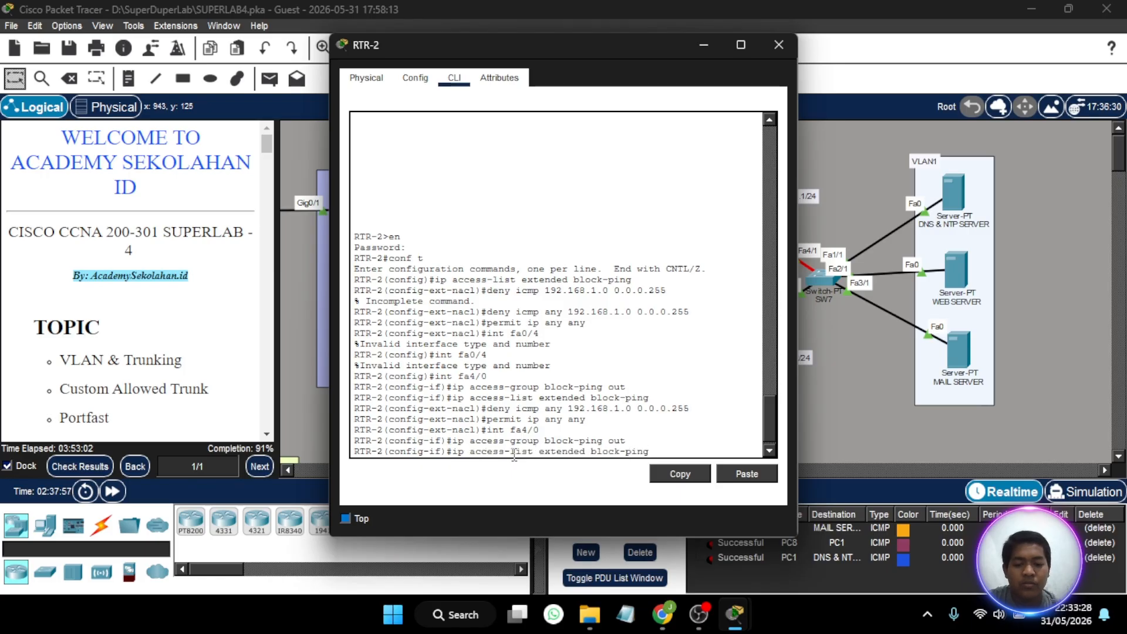
key(BackSpace)
key(BackSpace)
key(BackSpace)
key(BackSpace)
key(BackSpace)
text(_ping)
key(Return)
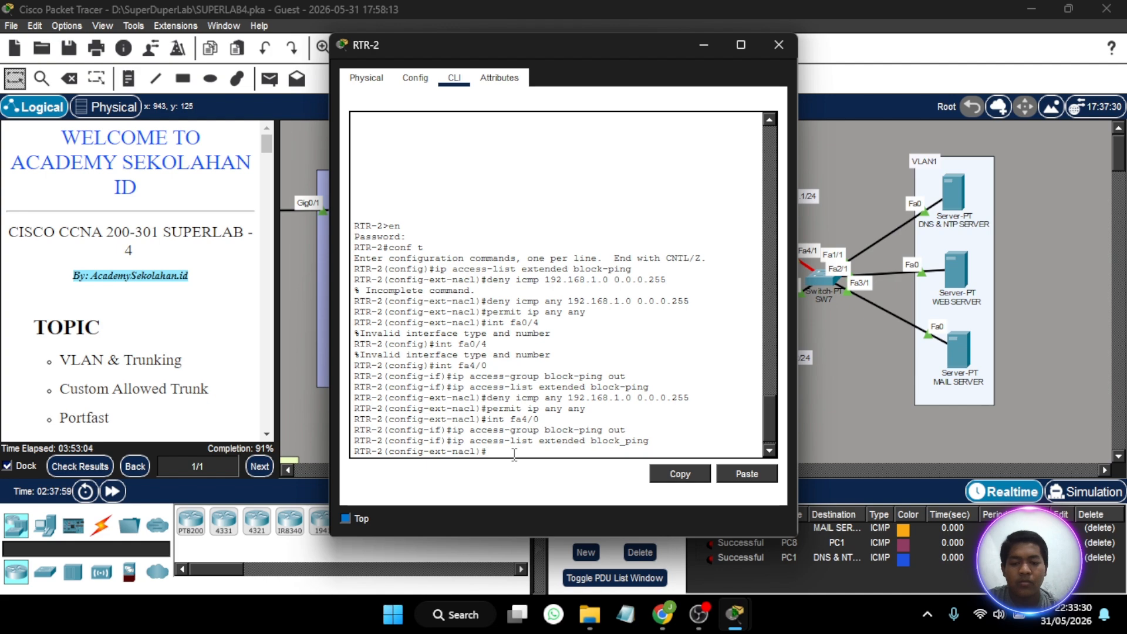
- Block pings to the server network in RTR-2's block_ping list with deny icmp any 192.168.1.0 0.0.0.255
key(Up)
key(Up)
key(Up)
key(Up)
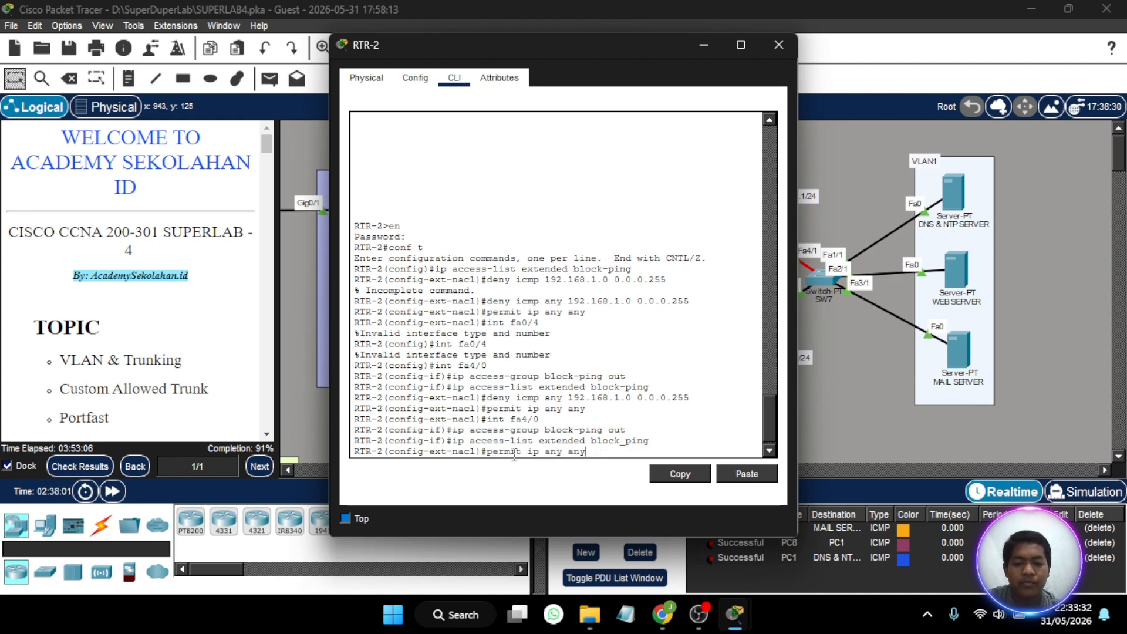
key(Up)
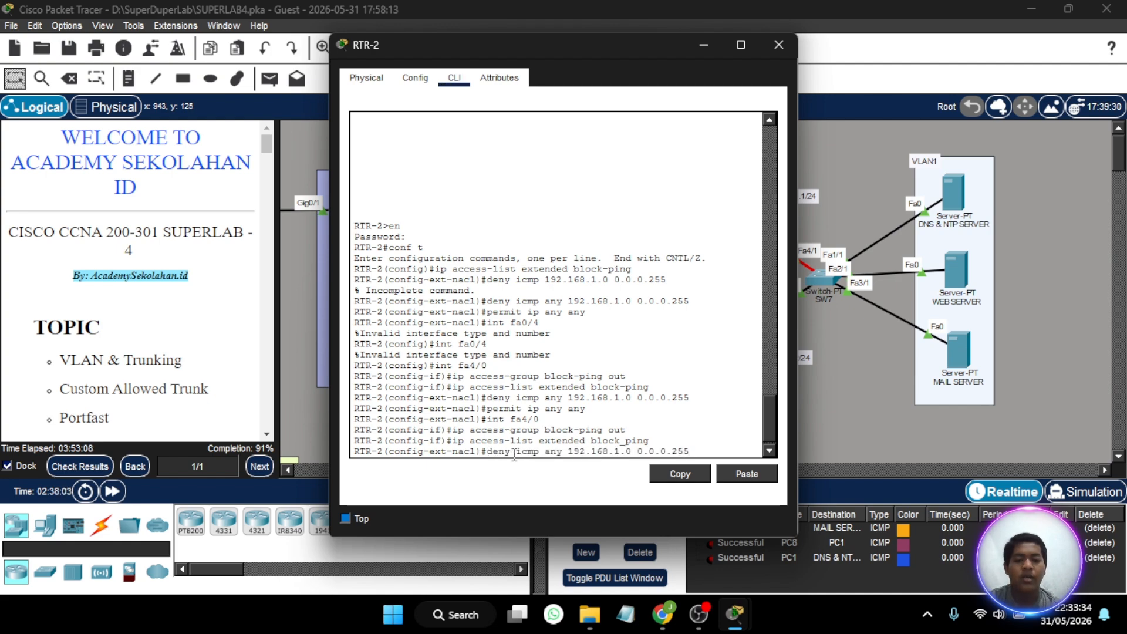
key(Return)
- Allow all other traffic in RTR-2's block_ping list with permit ip any any
key(Up)
key(Up)
key(Up)
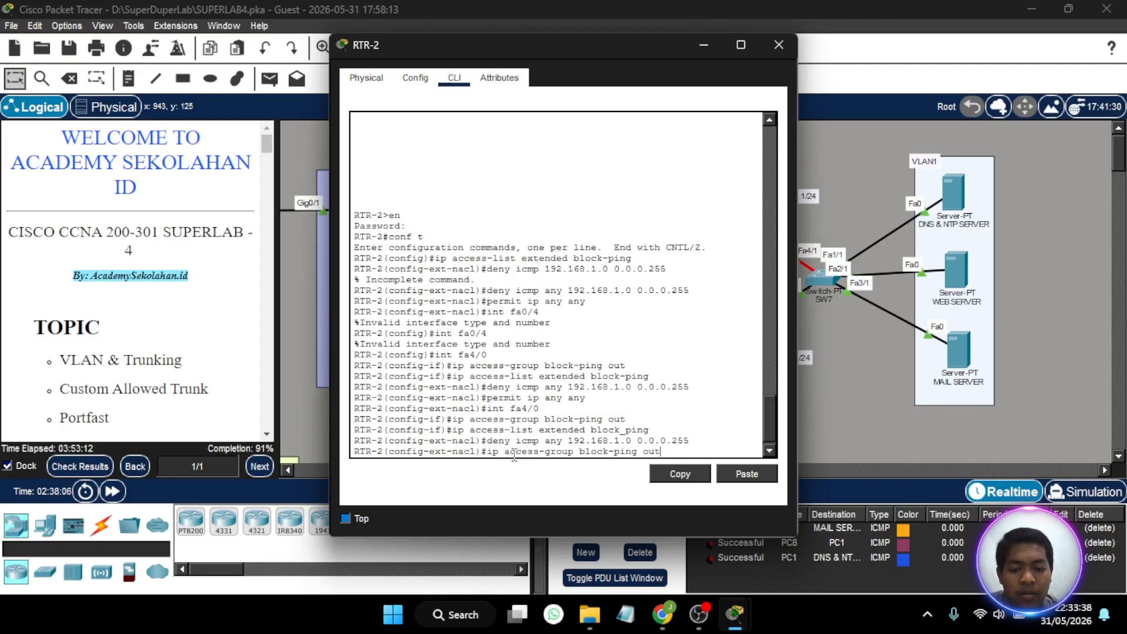
key(Up)
- Apply the block_ping access list outbound on RTR-2's interface fa4/0 with ip access-group block_ping out, and close the router's window
key(Up)
key(Return)
key(Up)
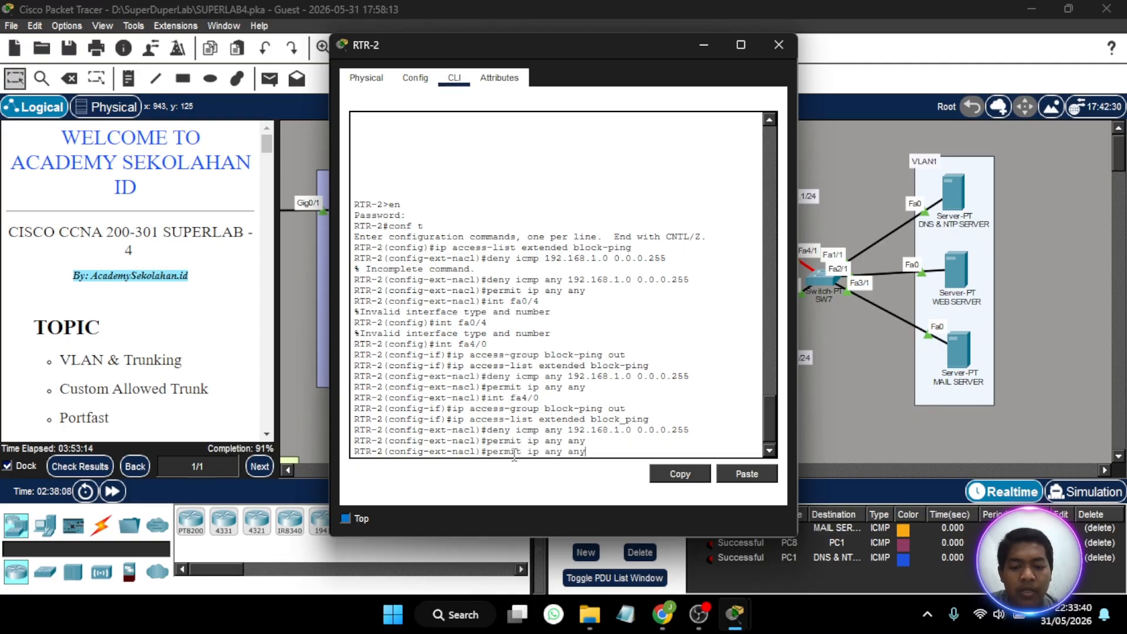
key(Up)
key(Up)
key(Up)
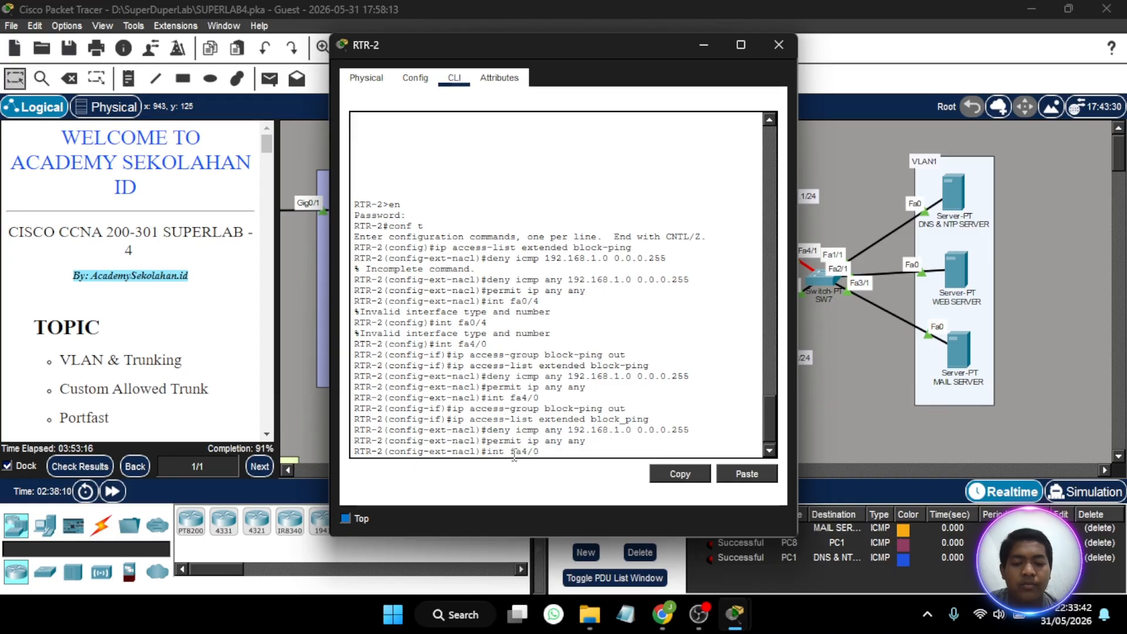
key(Return)
key(Up)
key(Up)
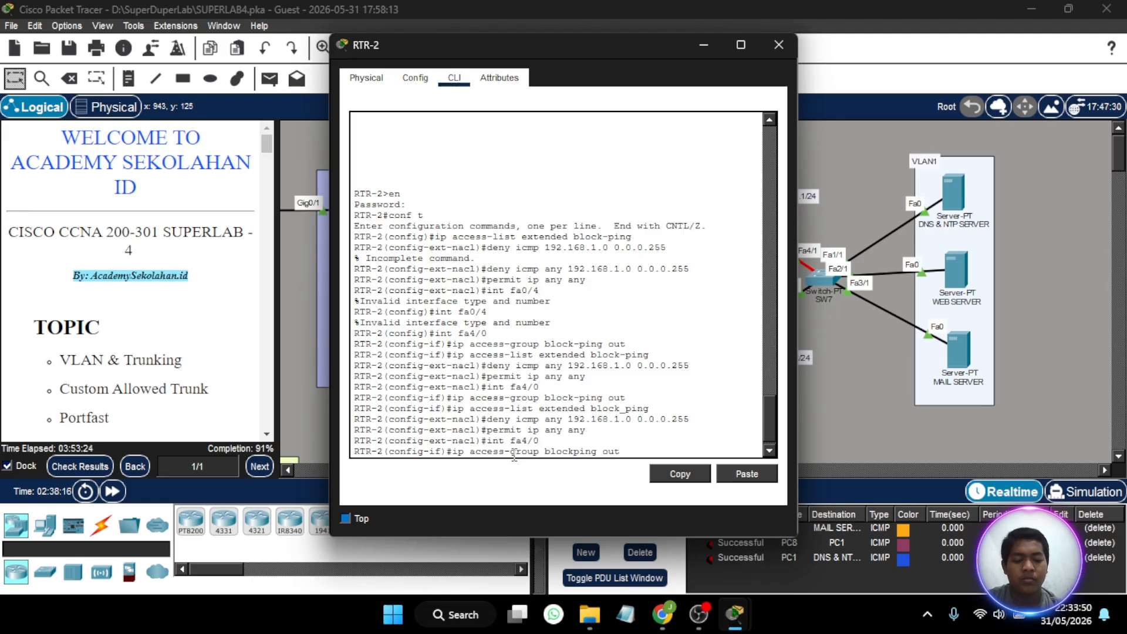
key(Return)
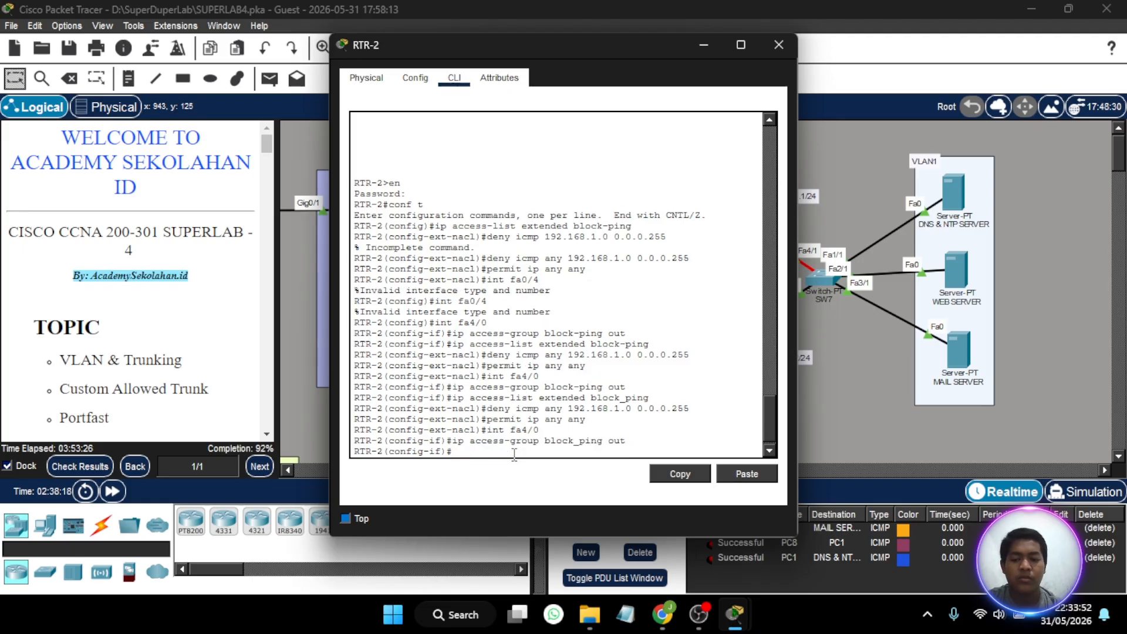
click(778, 45)
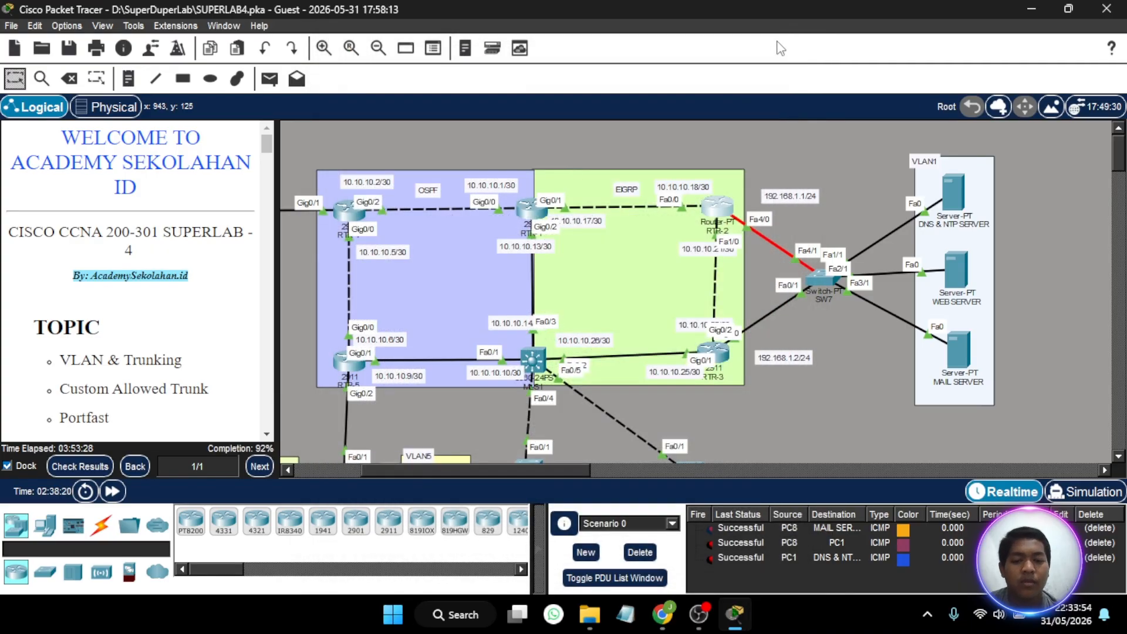
- Check the activity results again and review the router and switch assessment items for entries marked incorrect
click(84, 468)
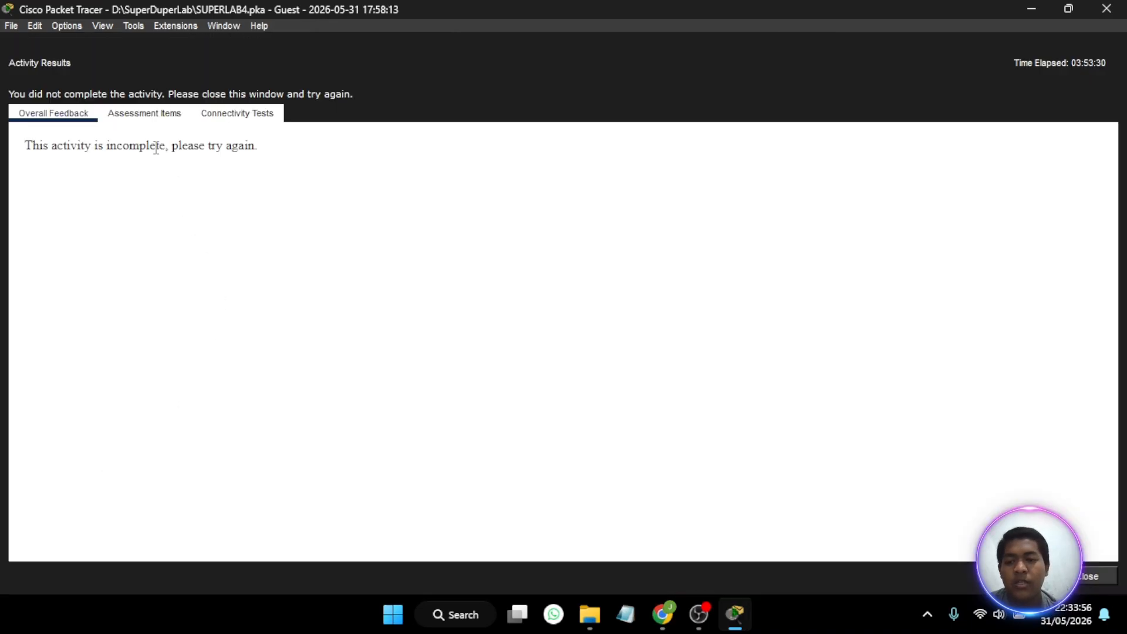
click(147, 115)
scroll(239, 327, down, 15)
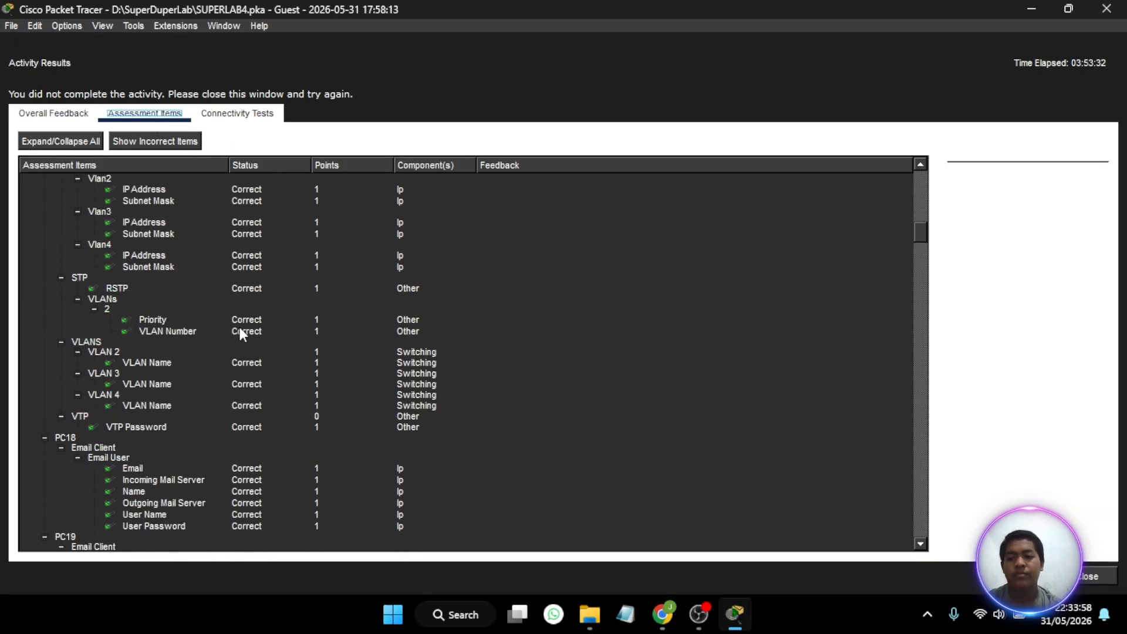
scroll(240, 330, down, 15)
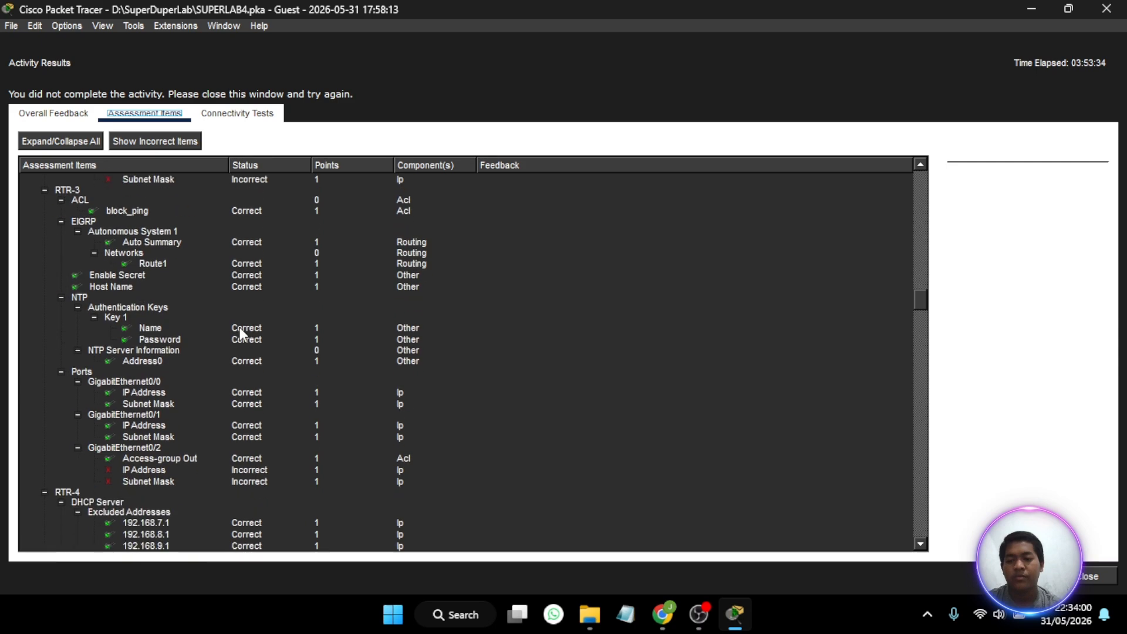
scroll(238, 326, down, 15)
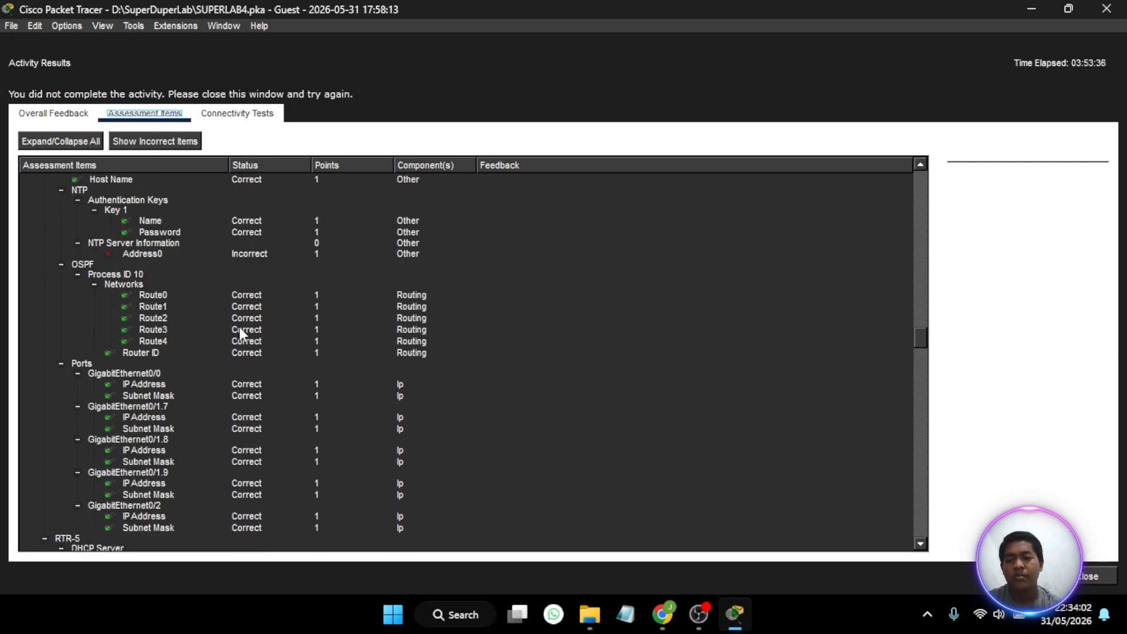
scroll(239, 325, down, 15)
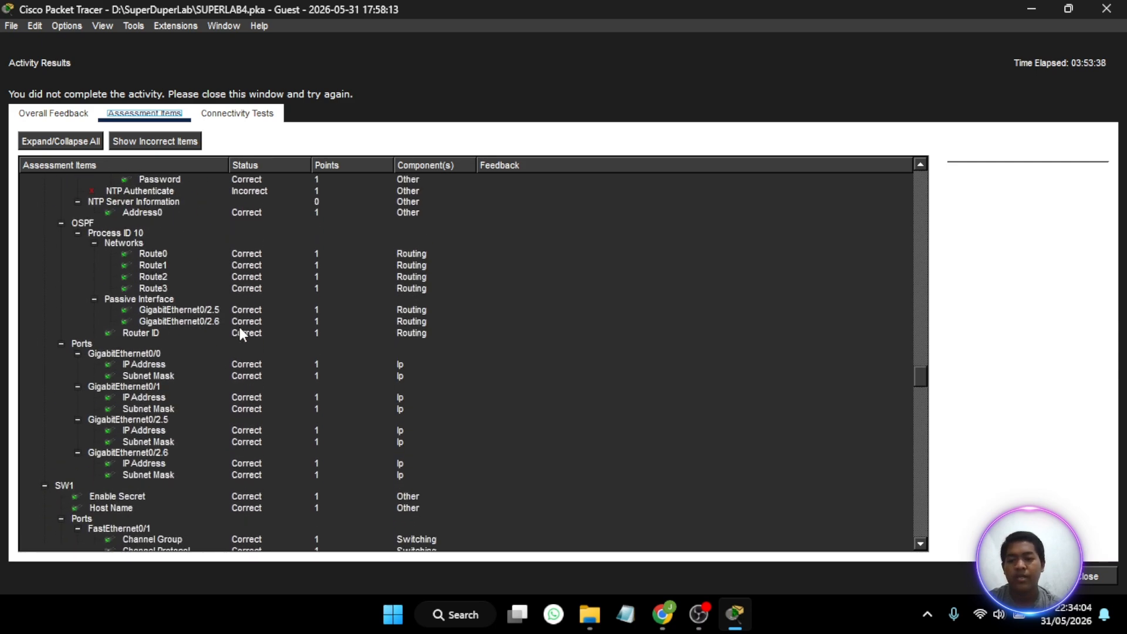
scroll(240, 332, down, 10)
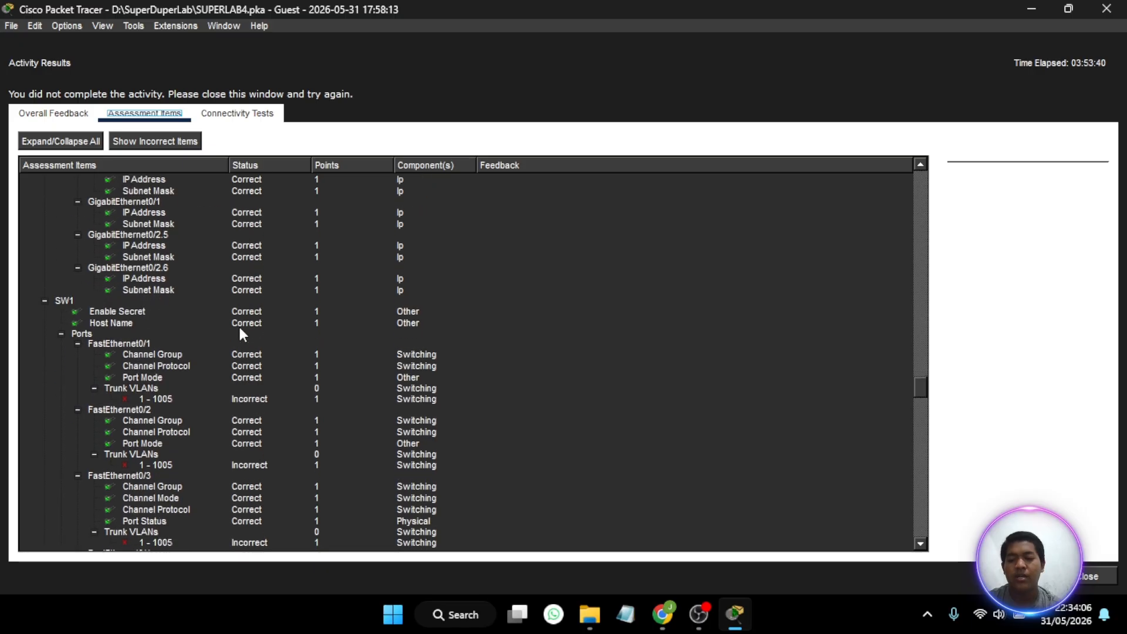
scroll(240, 331, down, 10)
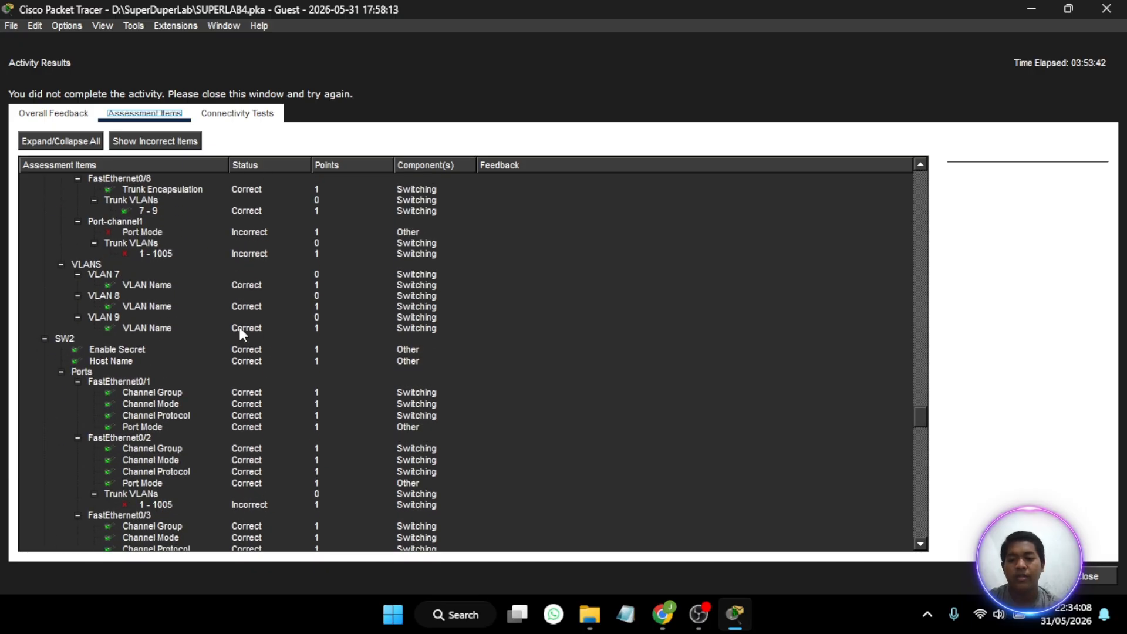
scroll(240, 327, down, 15)
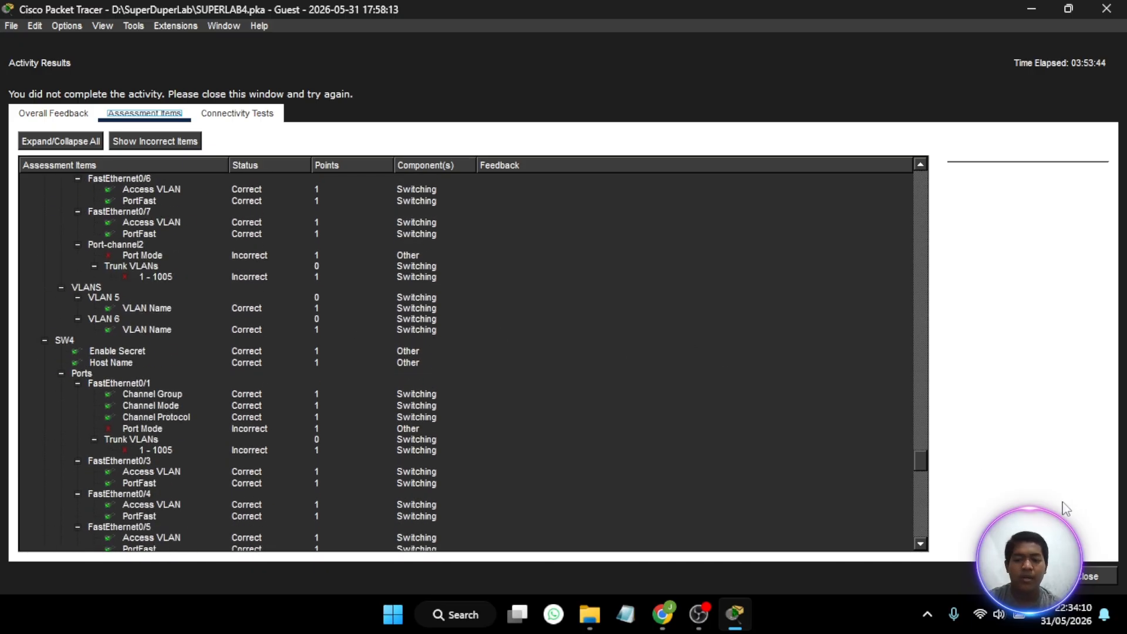
click(1086, 577)
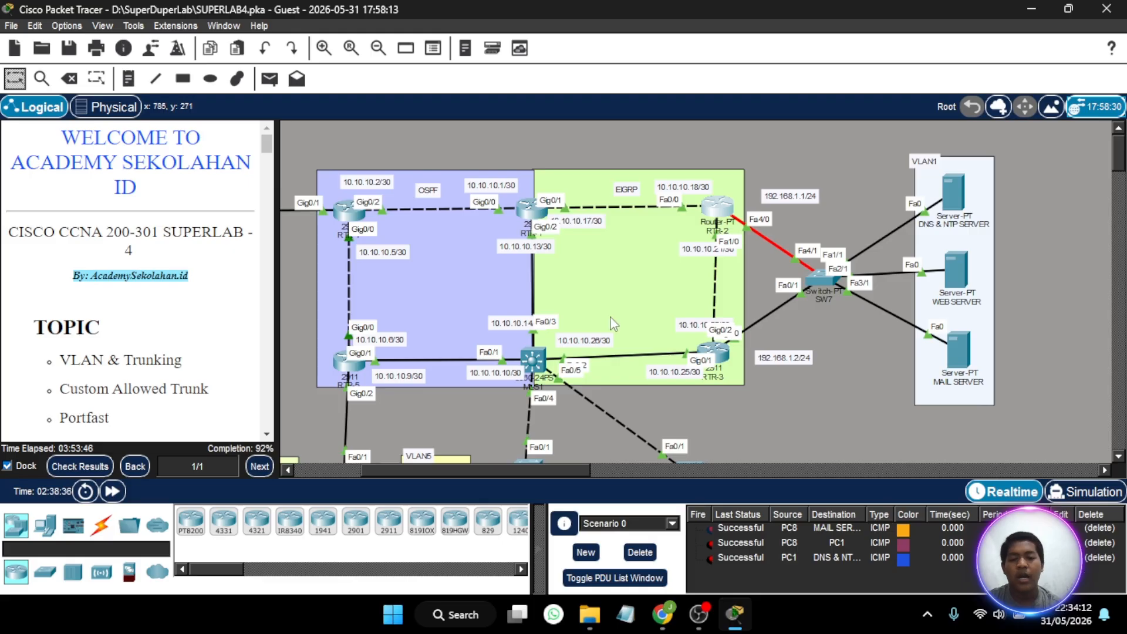
scroll(611, 316, down, 3)
scroll(610, 316, right, 15)
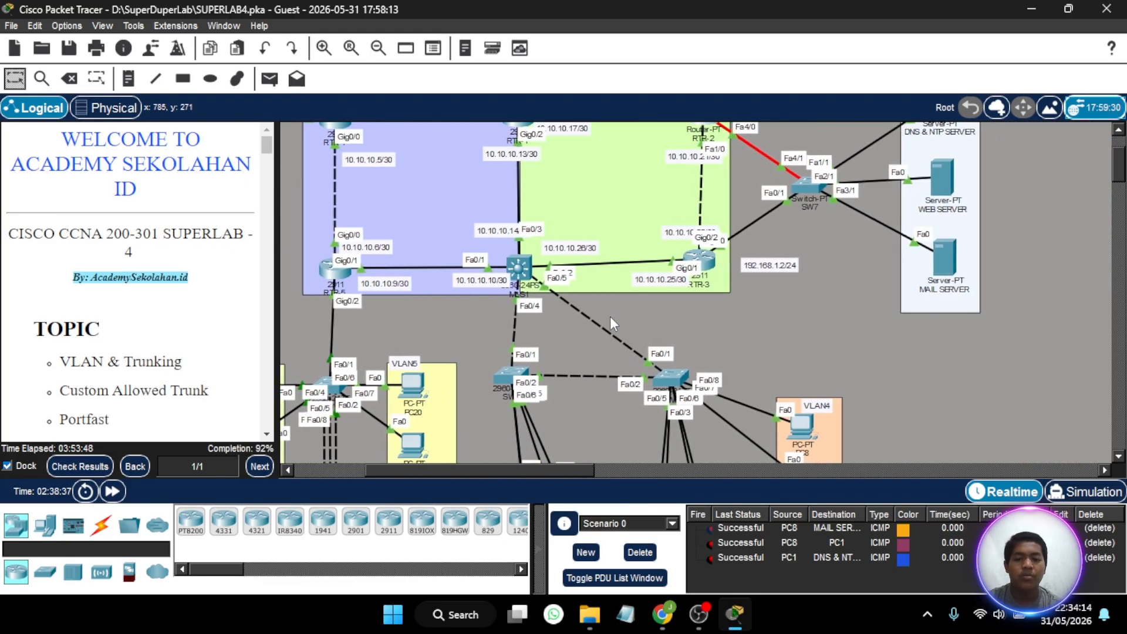
scroll(611, 316, left, 13)
scroll(610, 316, left, 2)
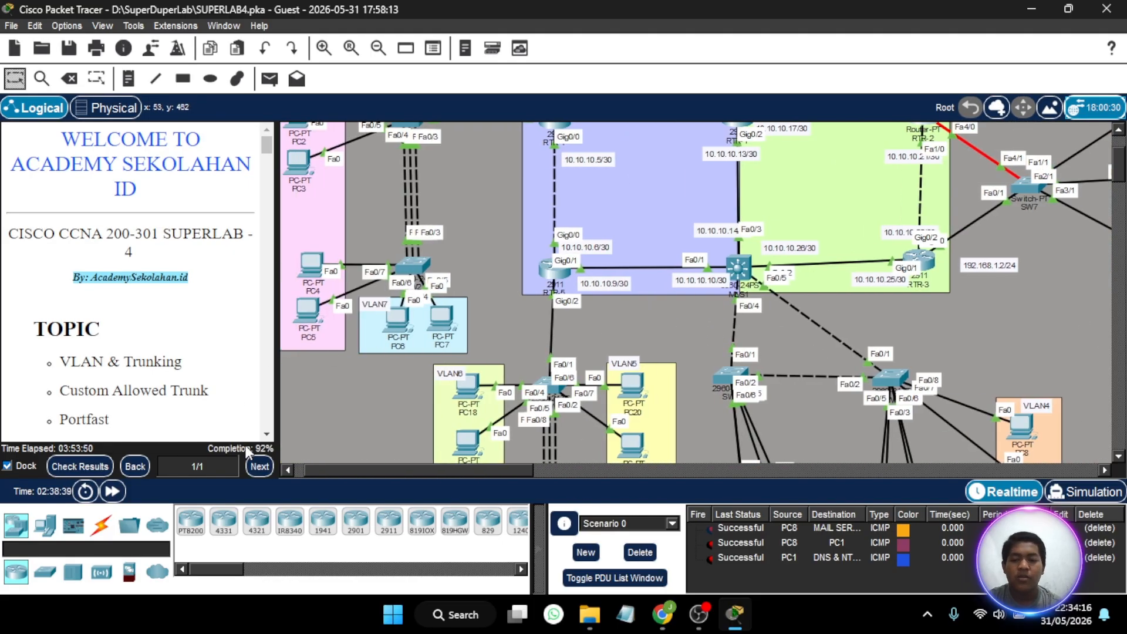
scroll(801, 194, right, 8)
scroll(800, 194, up, 3)
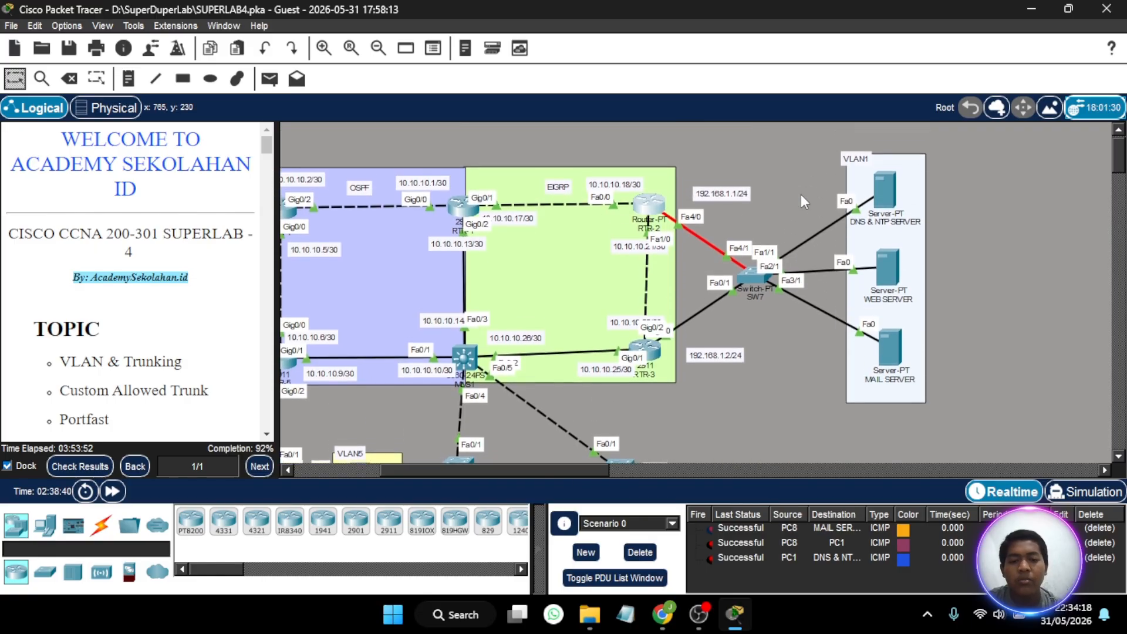
- Open SW7's command line and request privileged mode with en
scroll(800, 194, up, 1)
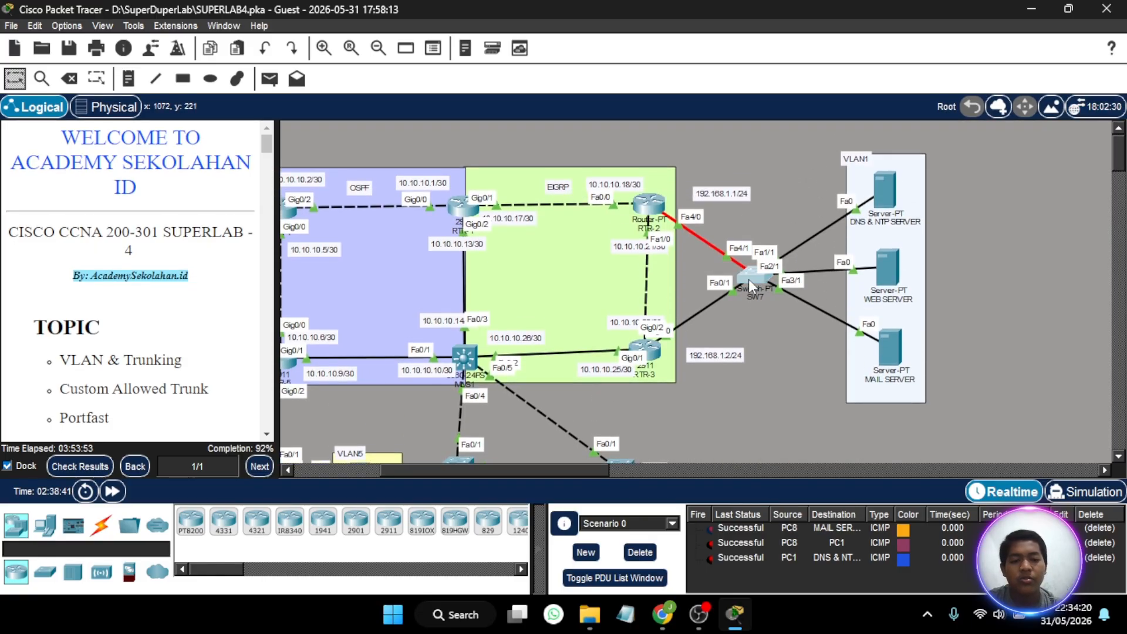
click(748, 280)
key(Return)
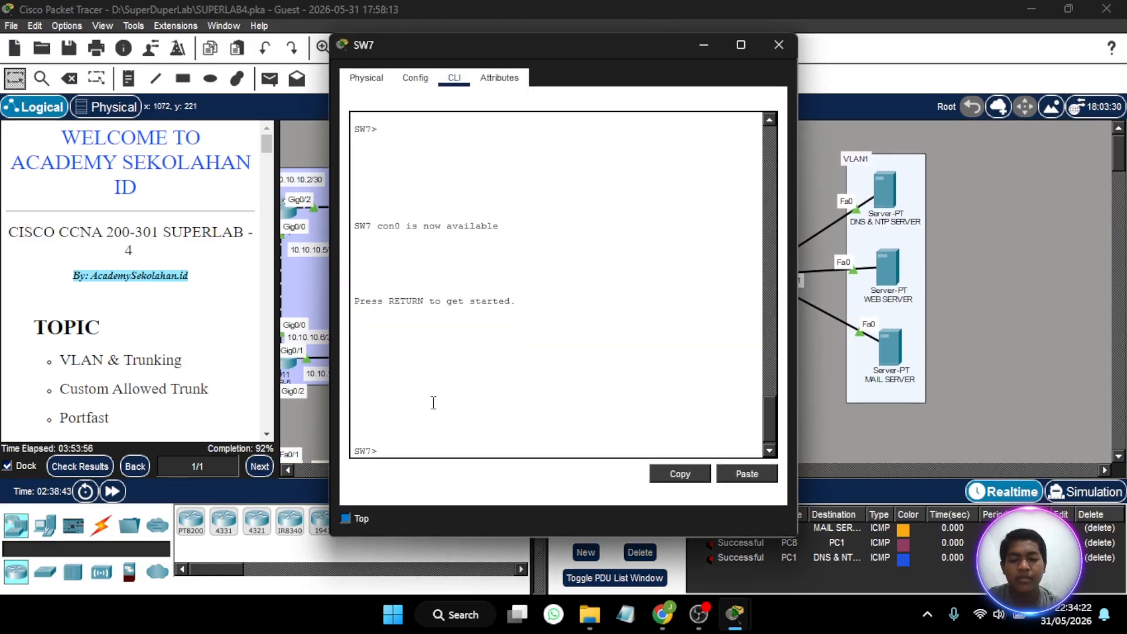
text(en)
key(Return)
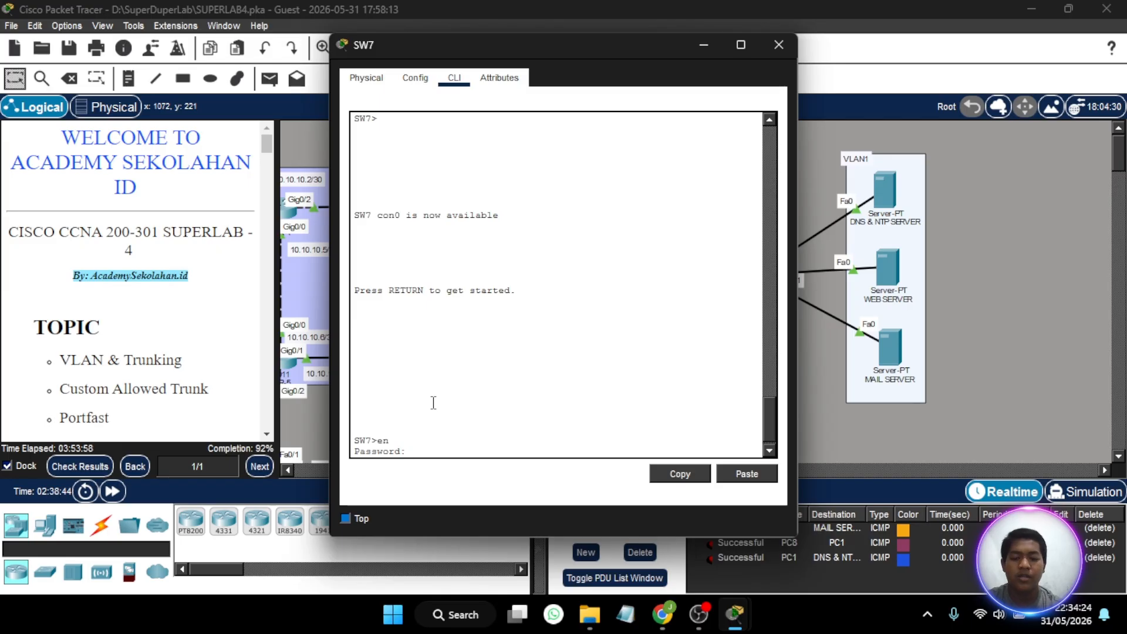
- Check the activity results, examine SW7's assessment items for host name, enable secret and port security, and close the results
click(74, 464)
click(143, 115)
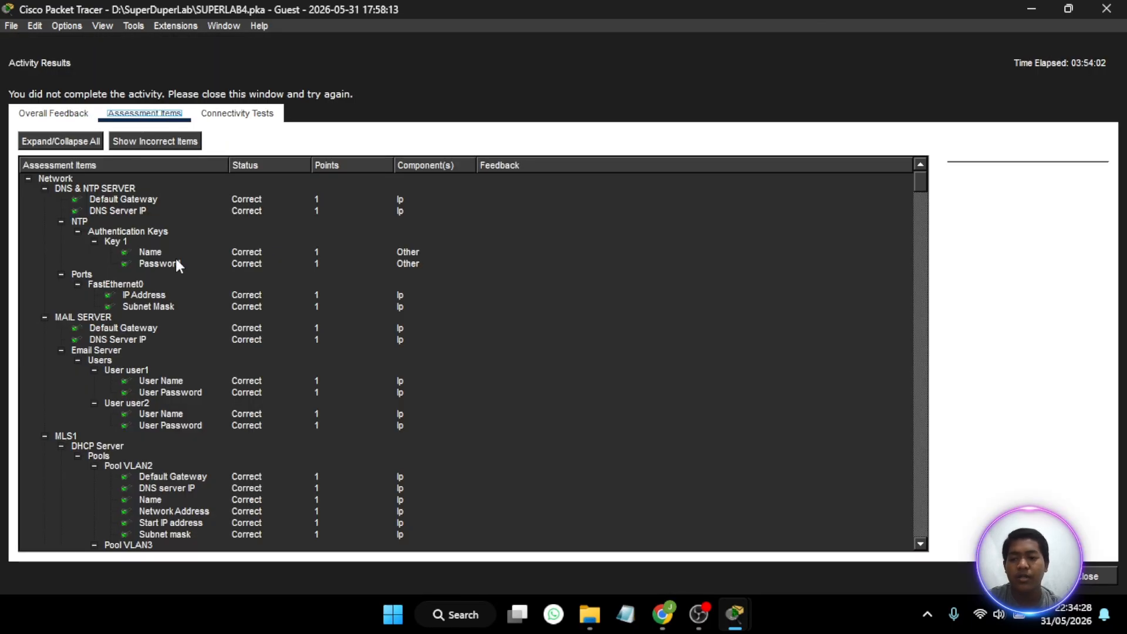
scroll(199, 339, down, 5)
scroll(200, 340, down, 15)
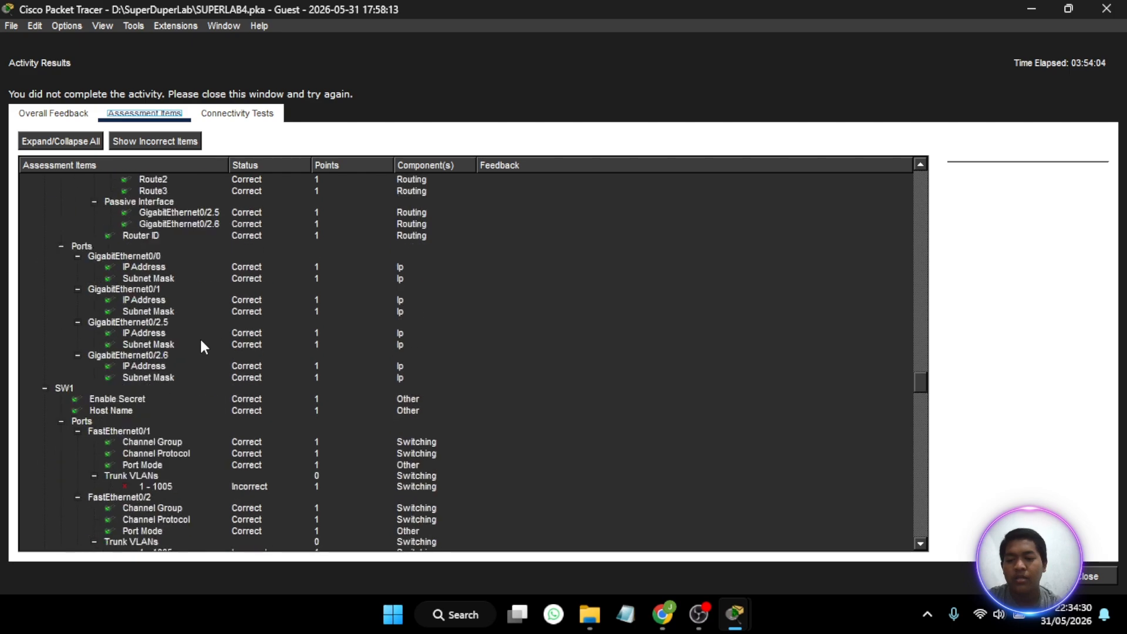
scroll(201, 342, down, 10)
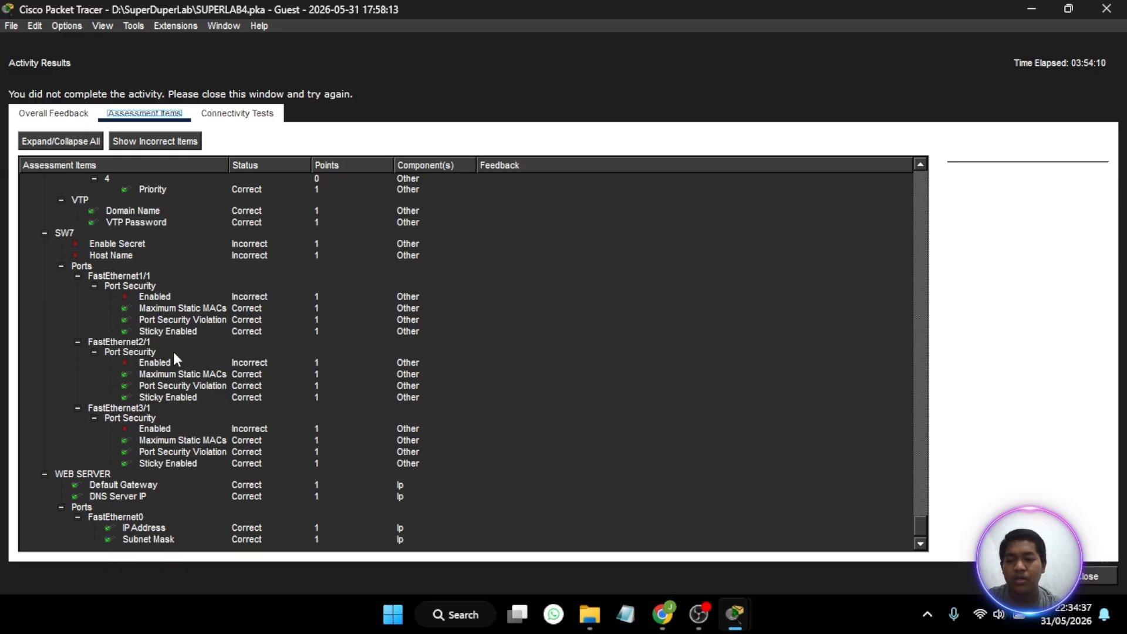
scroll(213, 377, up, 3)
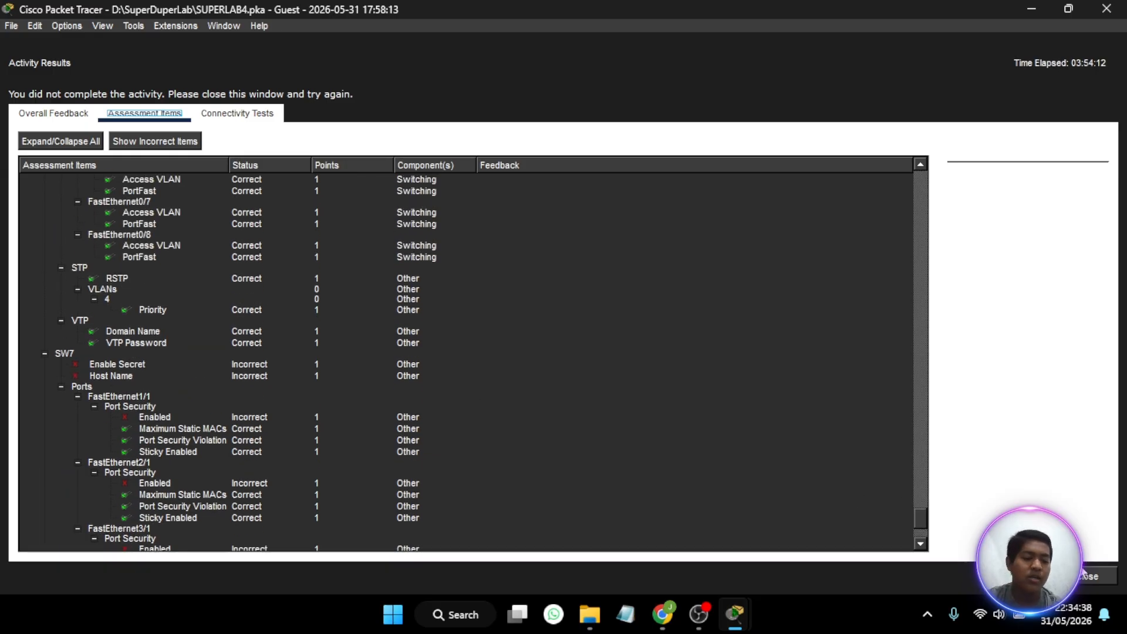
click(1092, 577)
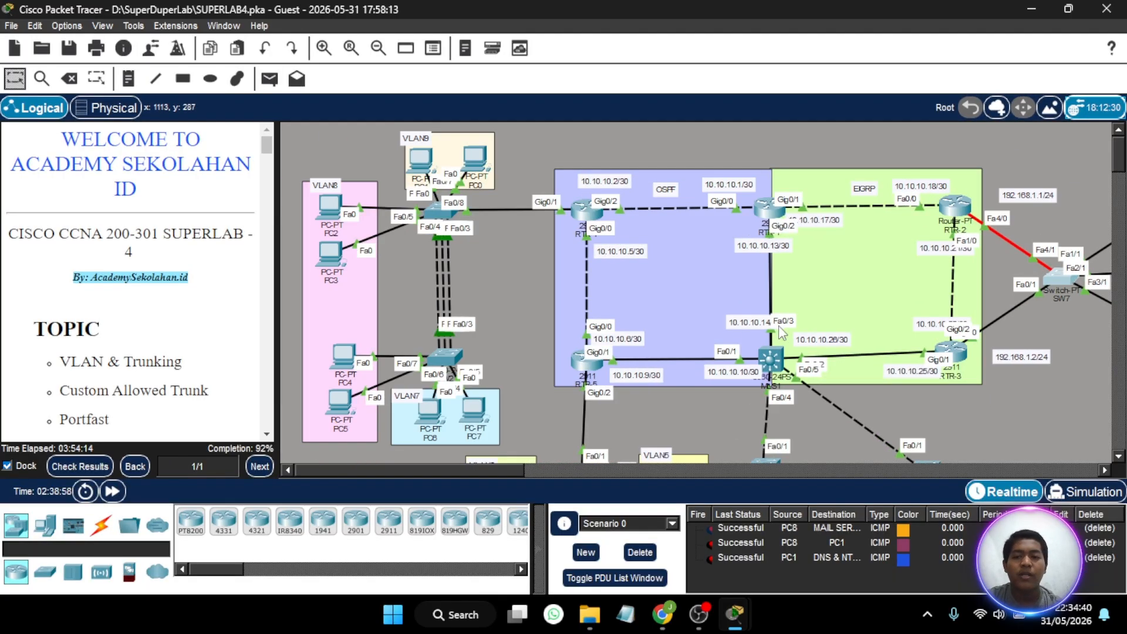
scroll(627, 311, down, 3)
scroll(627, 312, up, 2)
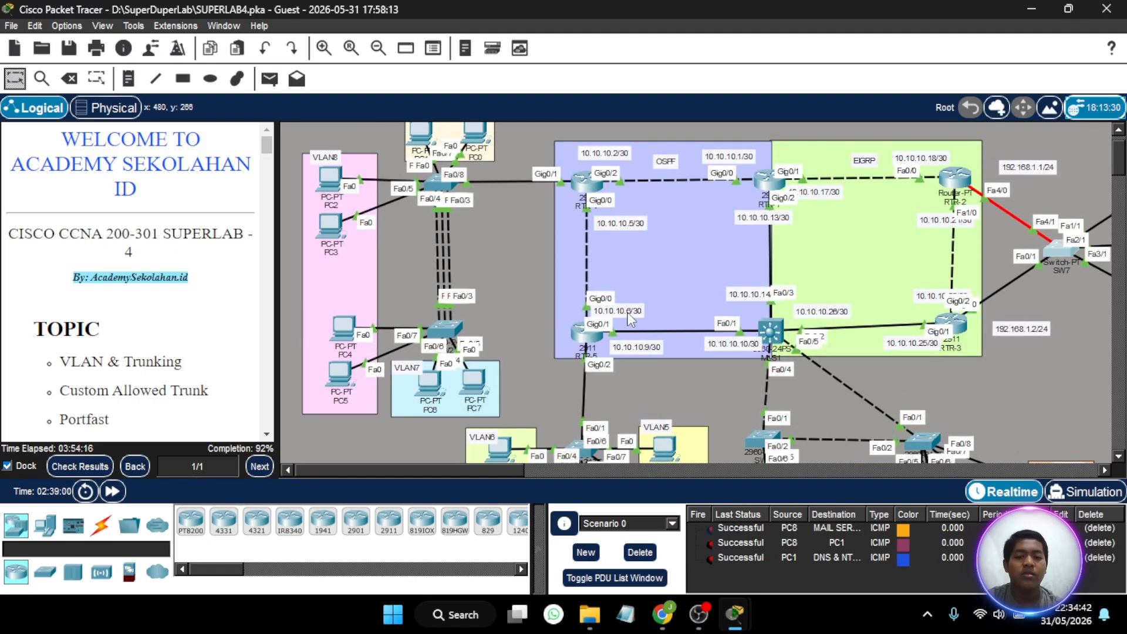
scroll(627, 312, right, 5)
scroll(628, 320, left, 4)
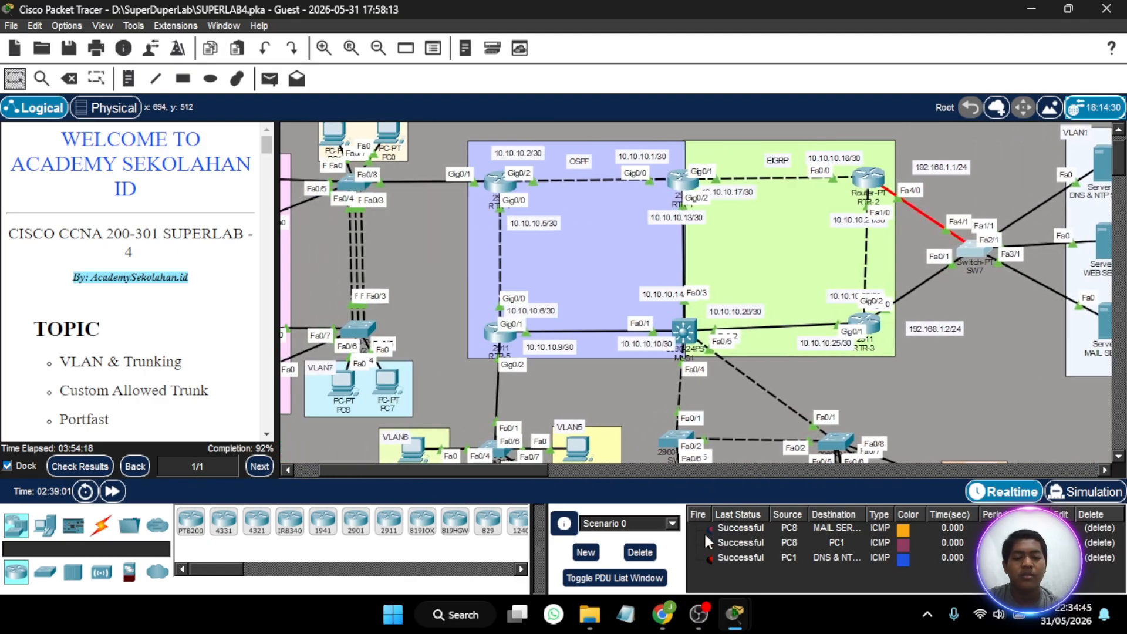
scroll(665, 358, right, 1)
scroll(664, 358, left, 1)
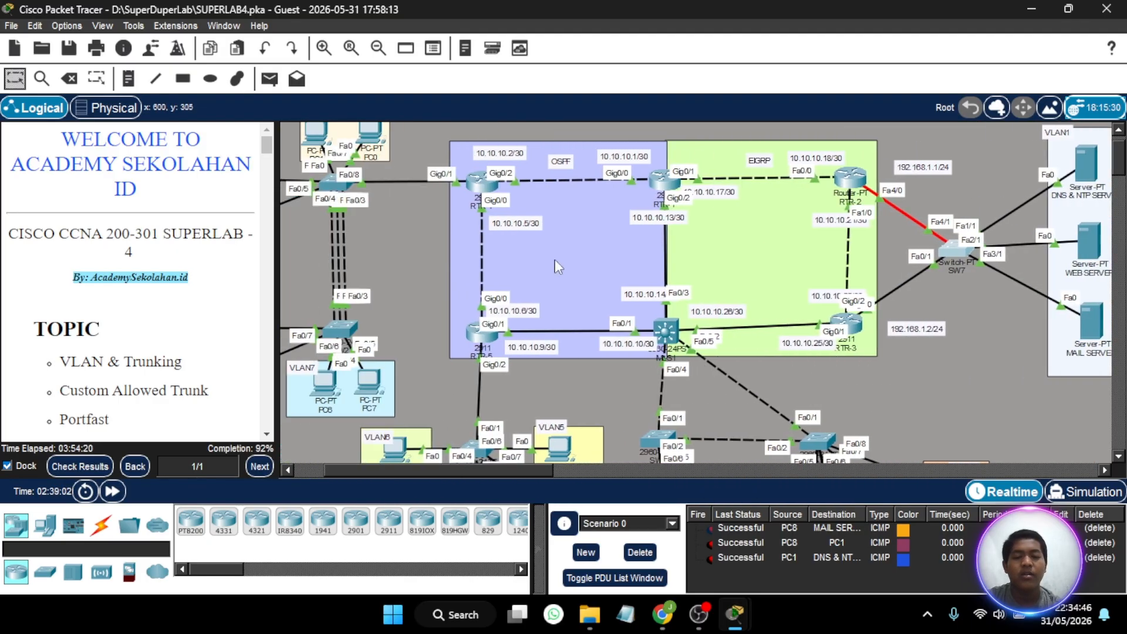